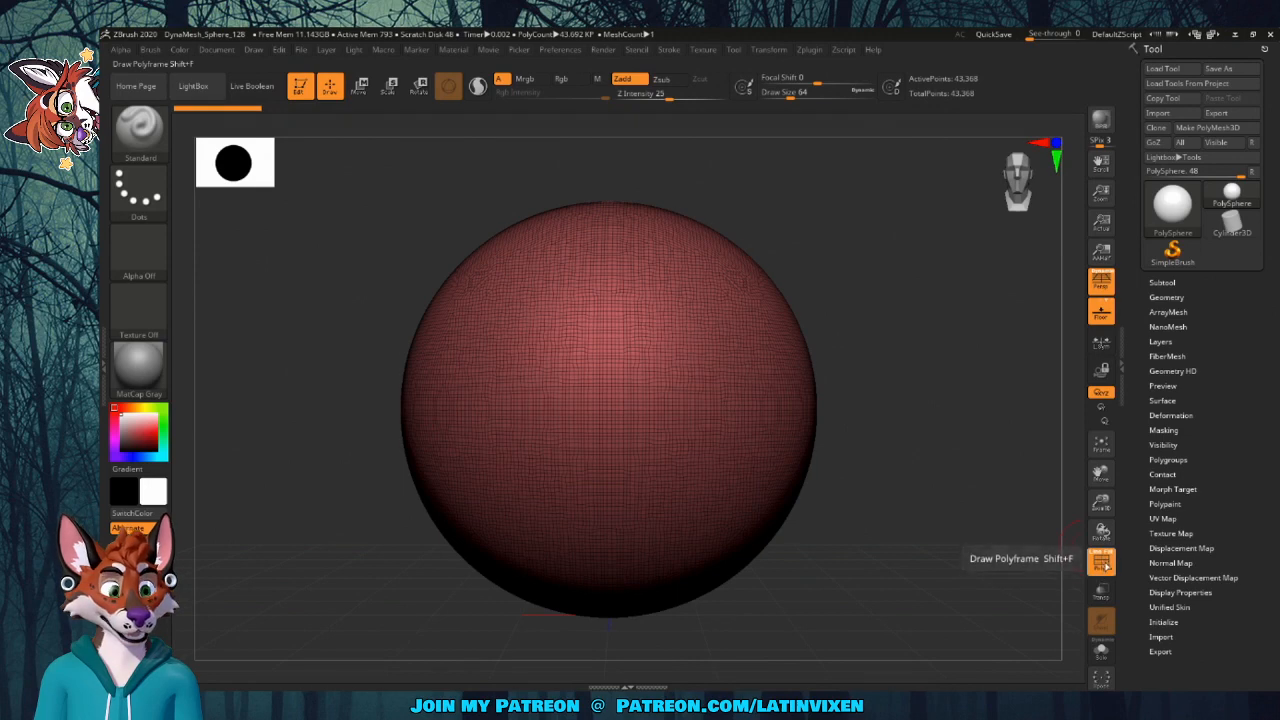
Compare the sphere's plain shaded surface with its polyframe wireframe by switching the polyframe display off and on
{"action": "left_click", "coordinate": [1102, 566]}
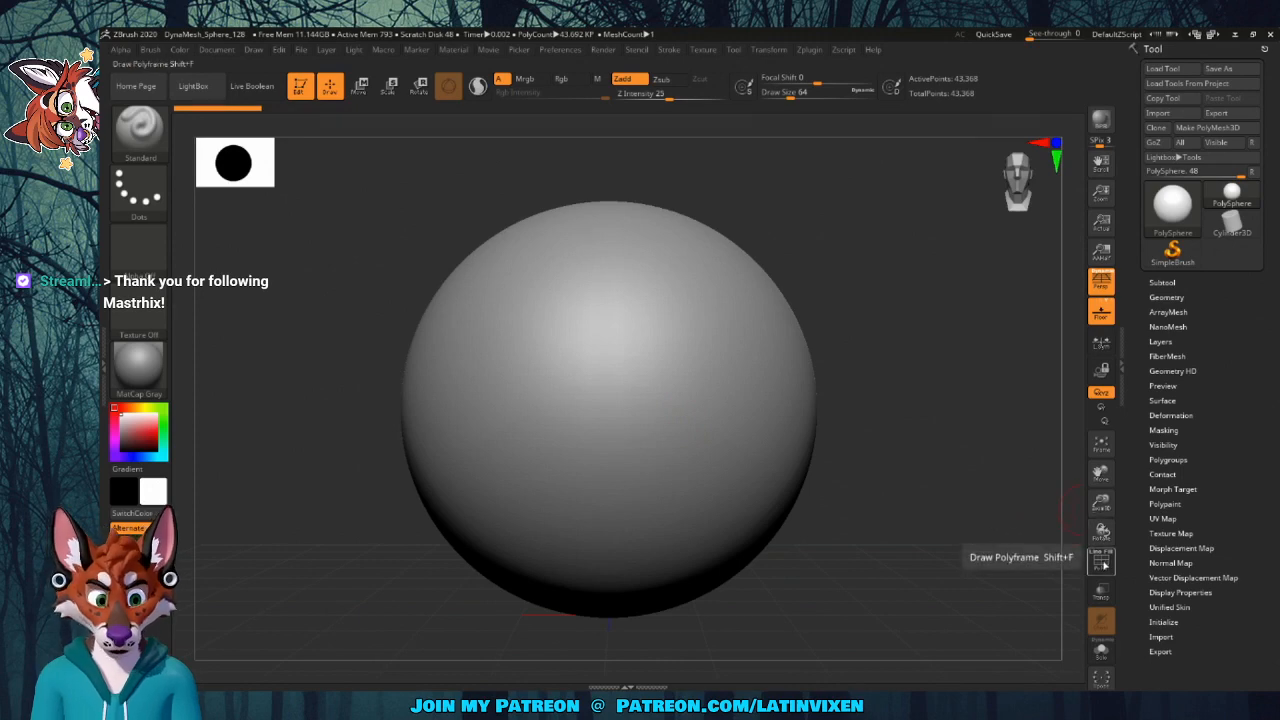
{"action": "left_click", "coordinate": [1105, 564]}
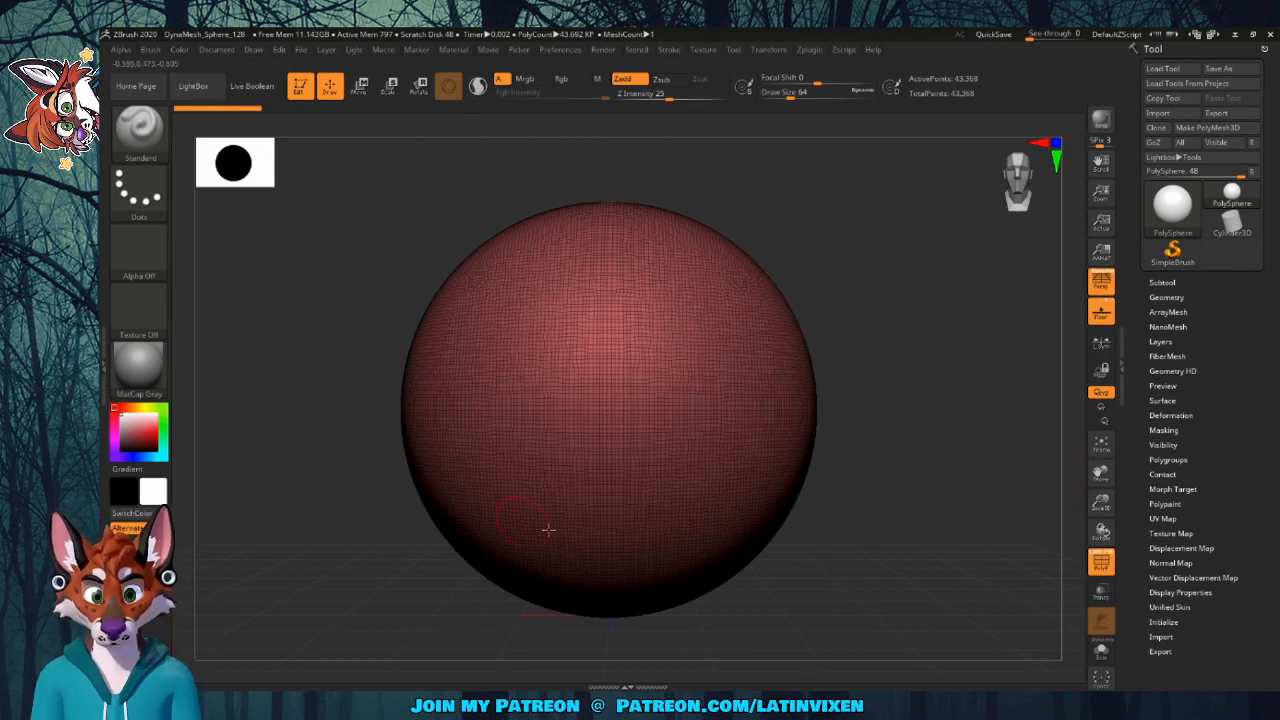
Remesh the sphere twice with ZRemesher, using the Half polygon count option
{"action": "left_click", "coordinate": [1166, 280]}
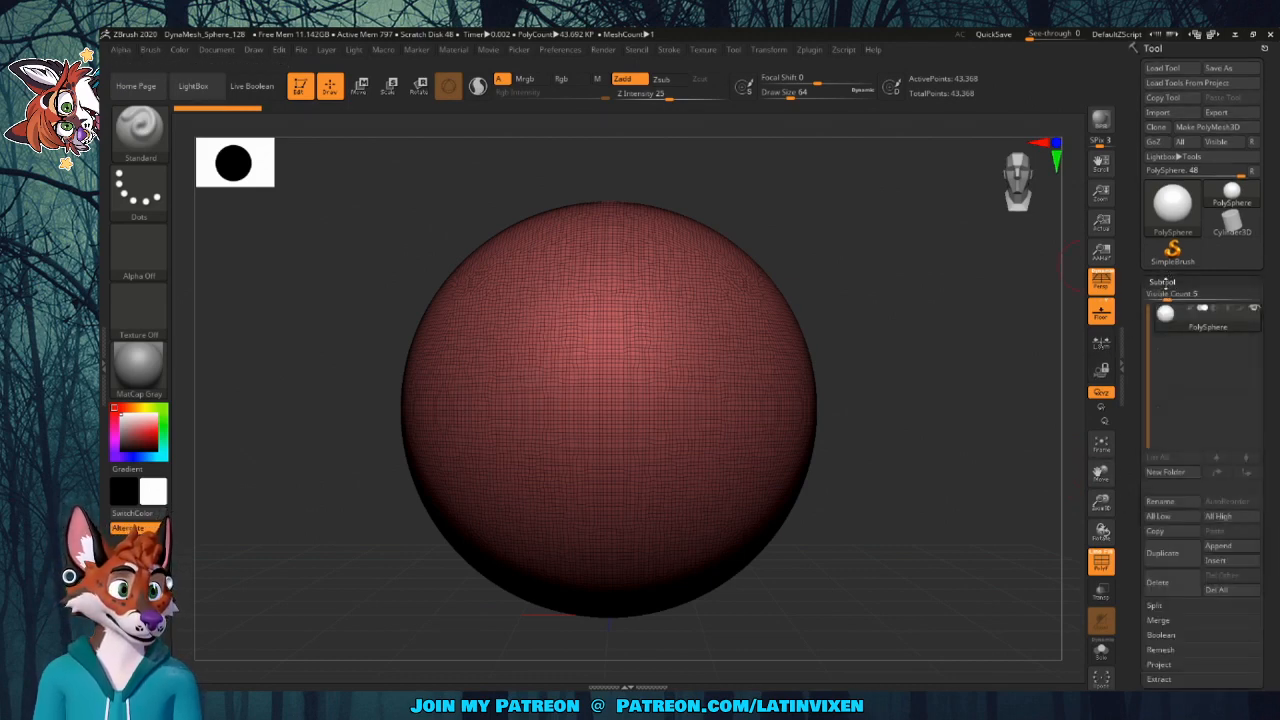
{"action": "left_click_drag", "start_coordinate": [1132, 460], "coordinate": [1136, 362]}
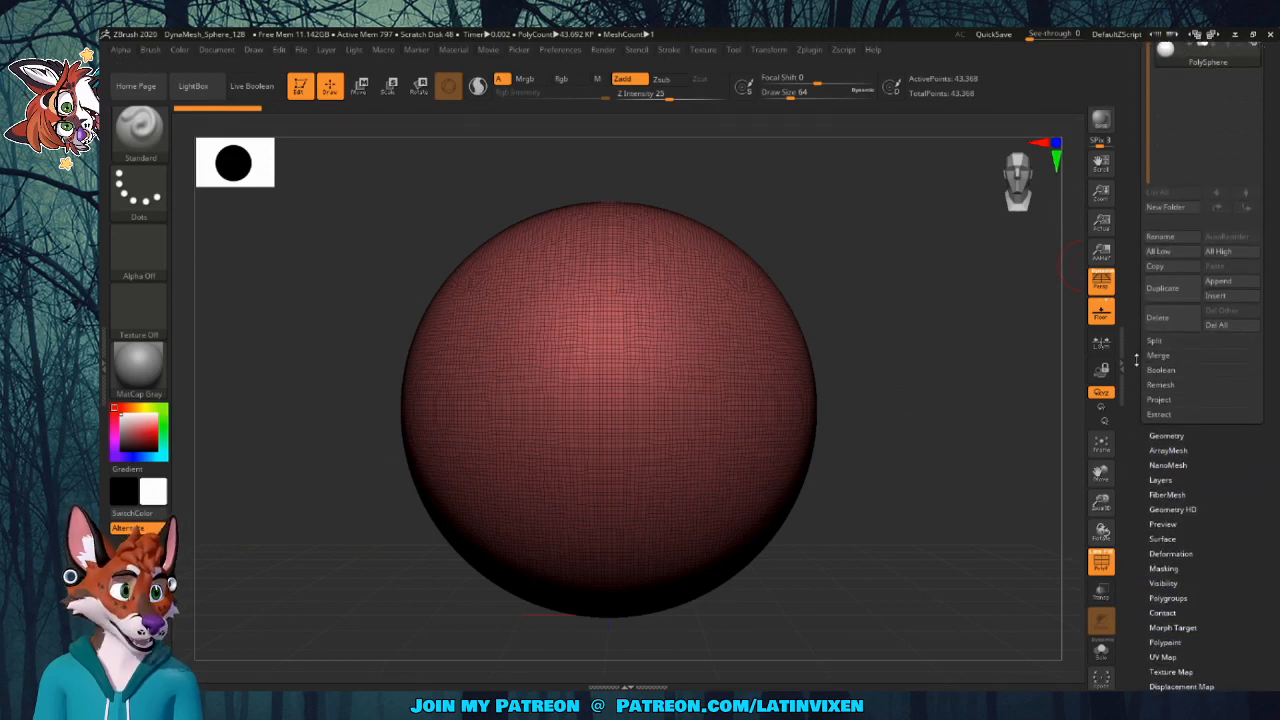
{"action": "left_click", "coordinate": [1164, 435]}
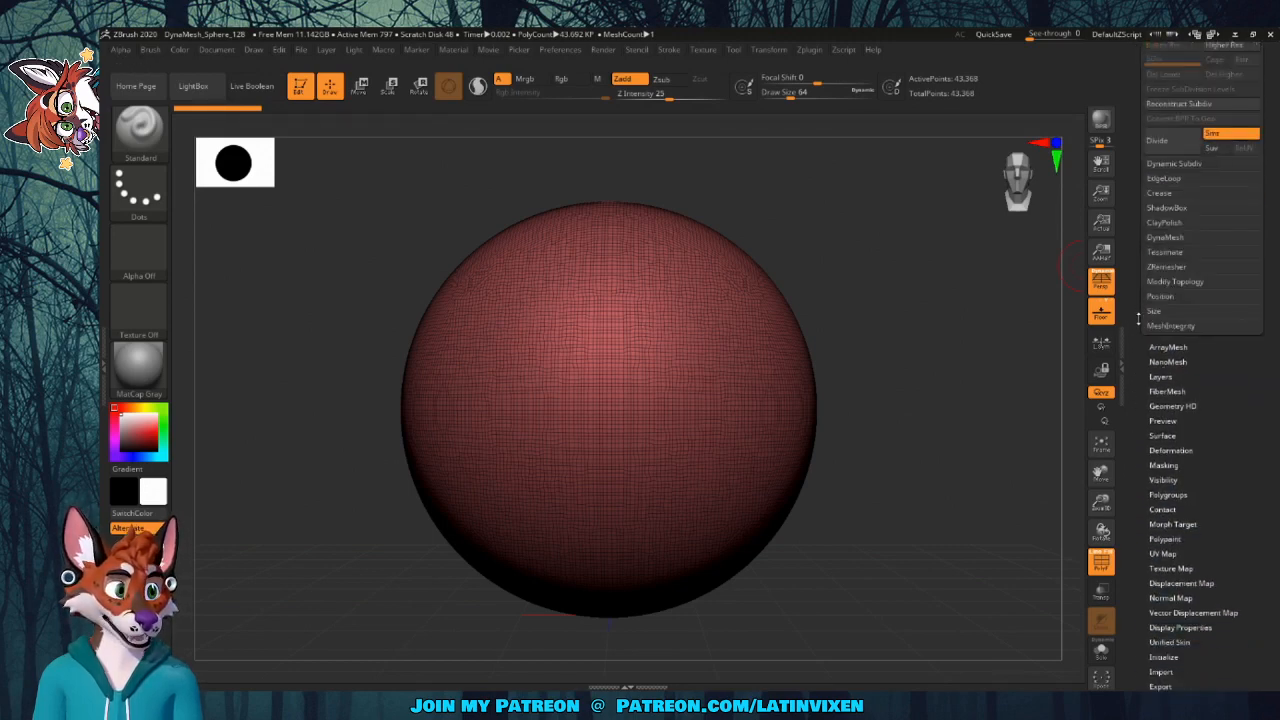
{"action": "left_click_drag", "start_coordinate": [1137, 316], "coordinate": [1149, 298]}
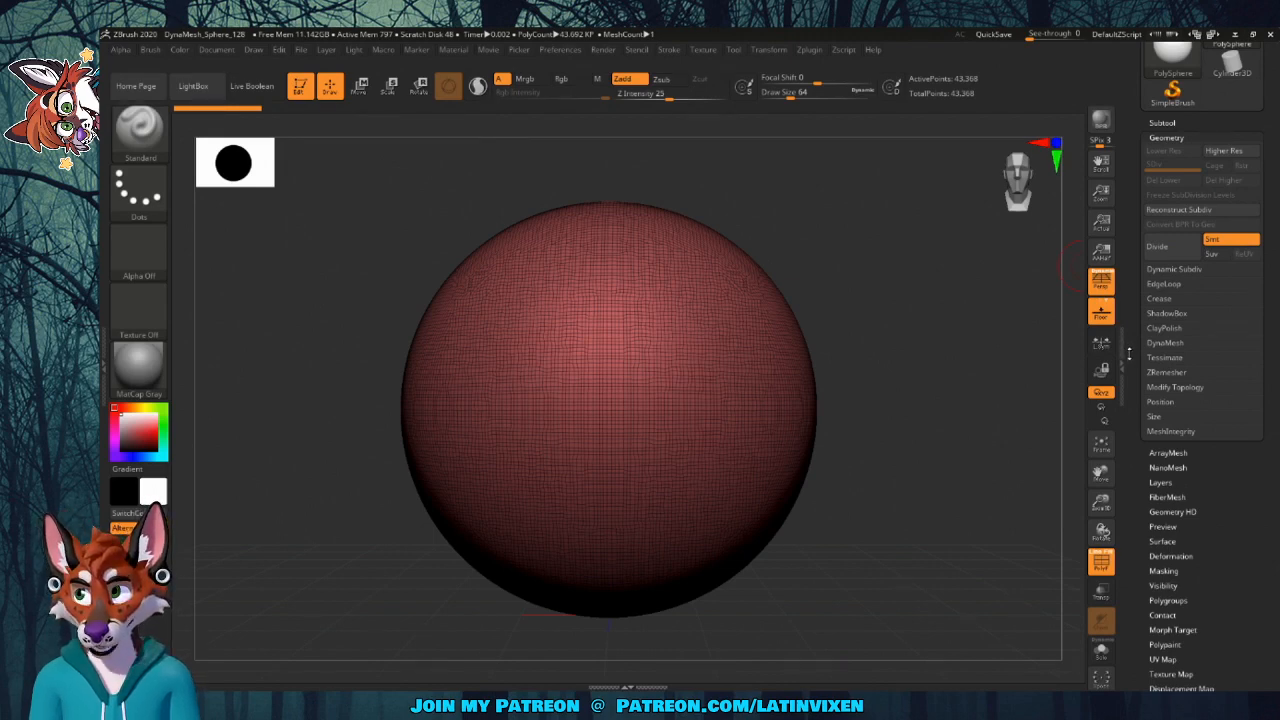
{"action": "scroll", "coordinate": [1153, 360], "scroll_direction": "up", "scroll_amount": 1}
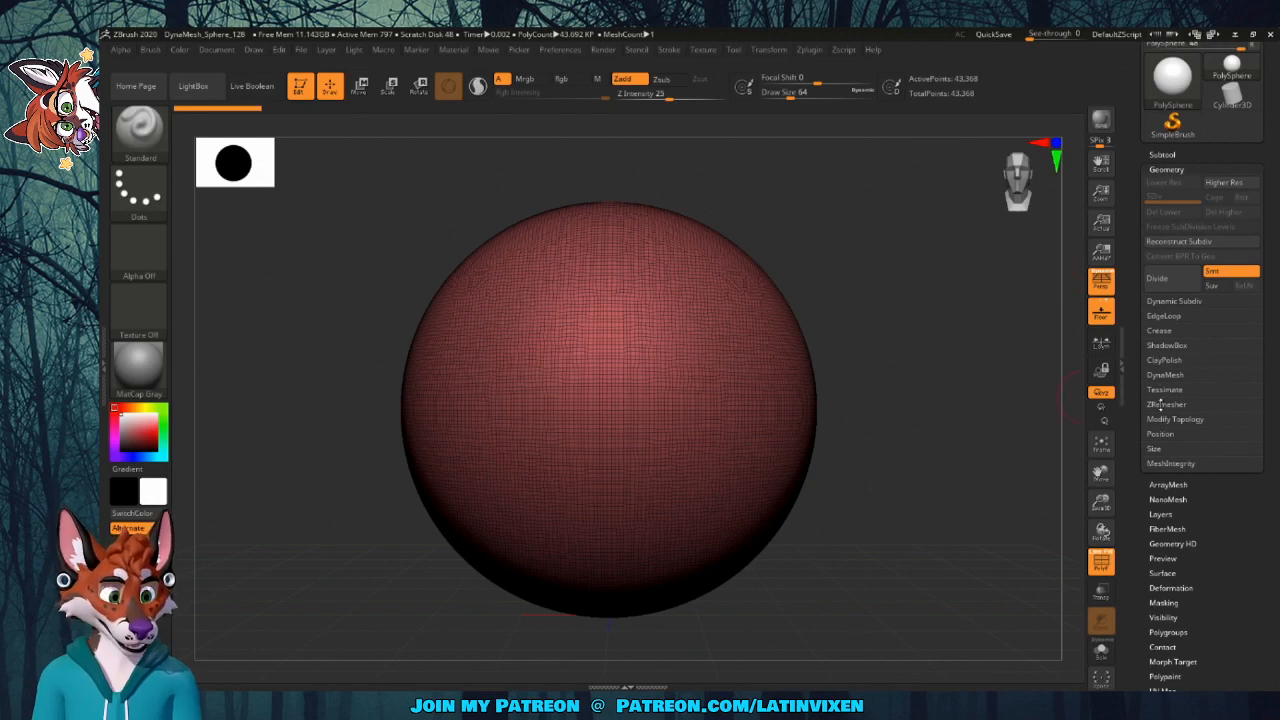
{"action": "left_click", "coordinate": [1162, 404]}
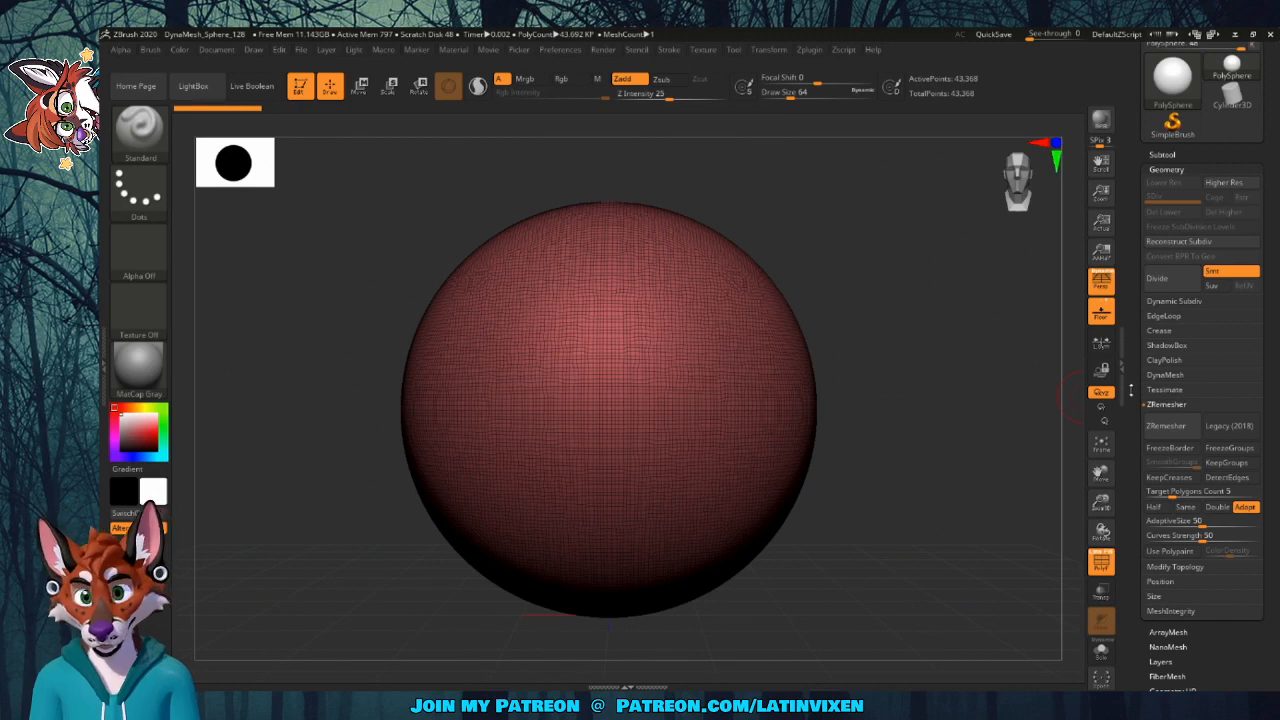
{"action": "scroll", "coordinate": [1138, 400], "scroll_direction": "up", "scroll_amount": 1}
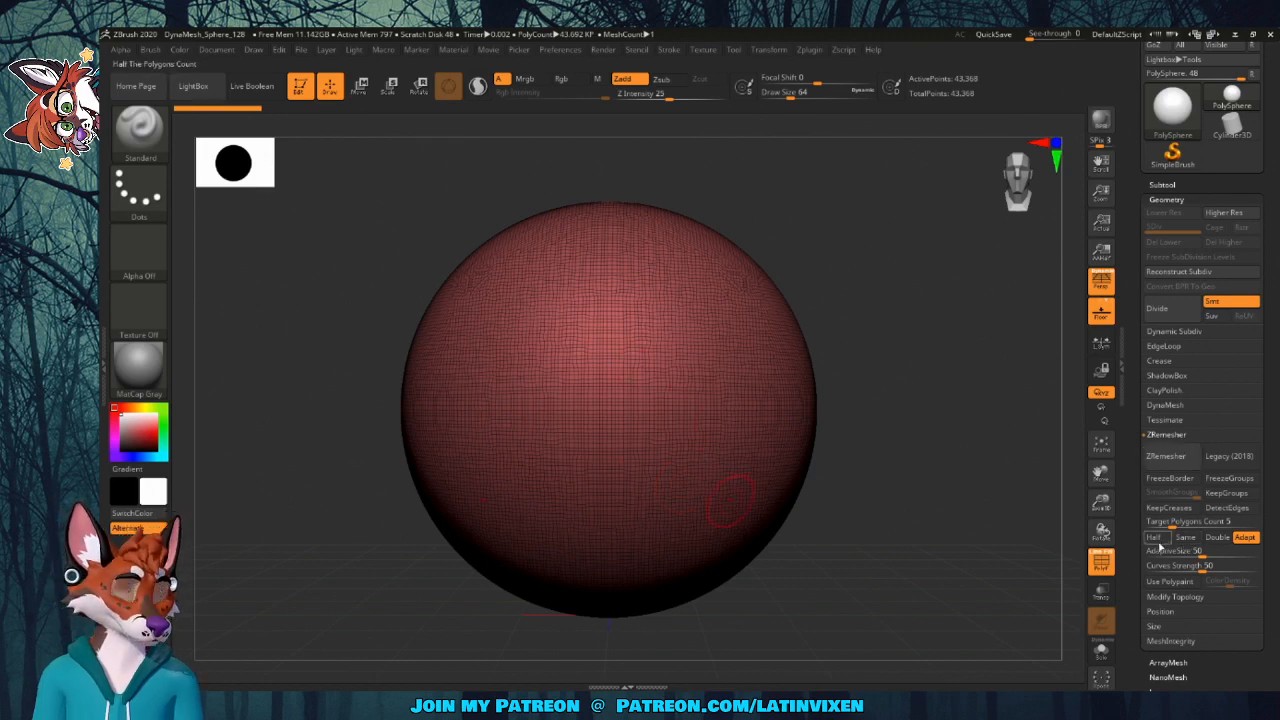
{"action": "left_click", "coordinate": [1154, 538]}
{"action": "scroll", "coordinate": [1165, 480], "scroll_direction": "down", "scroll_amount": 2}
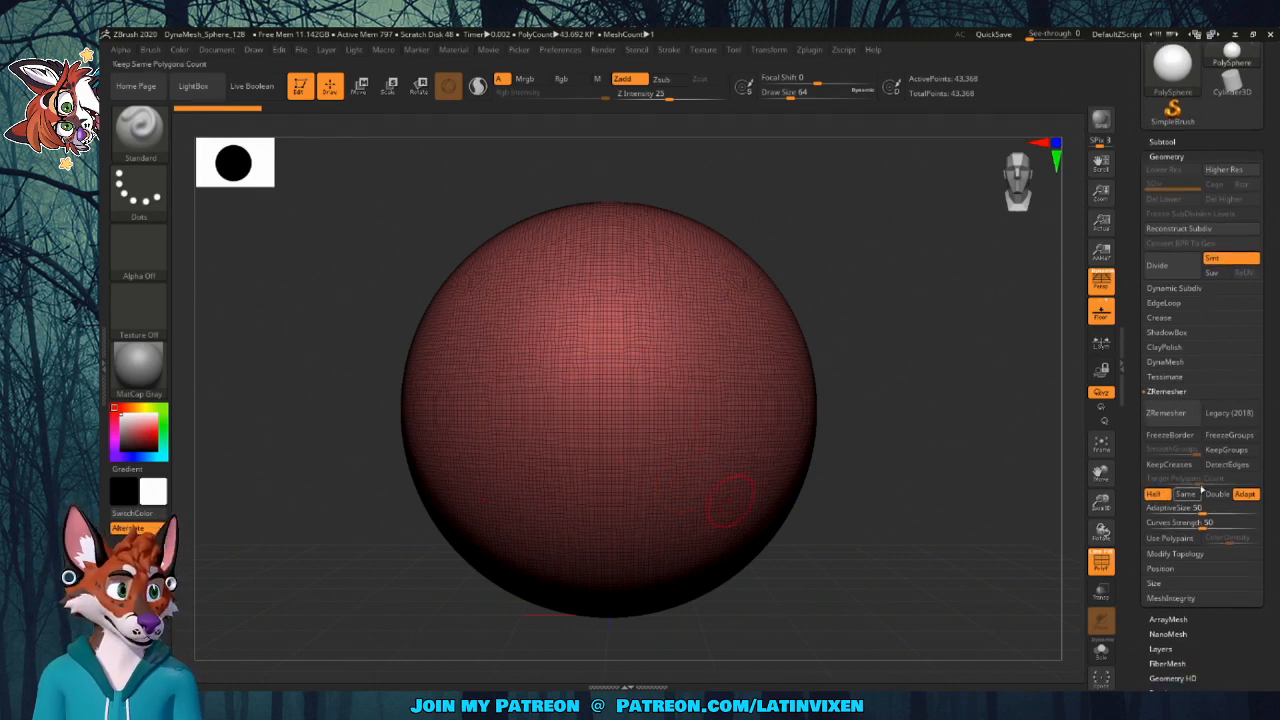
{"action": "left_click", "coordinate": [1170, 416]}
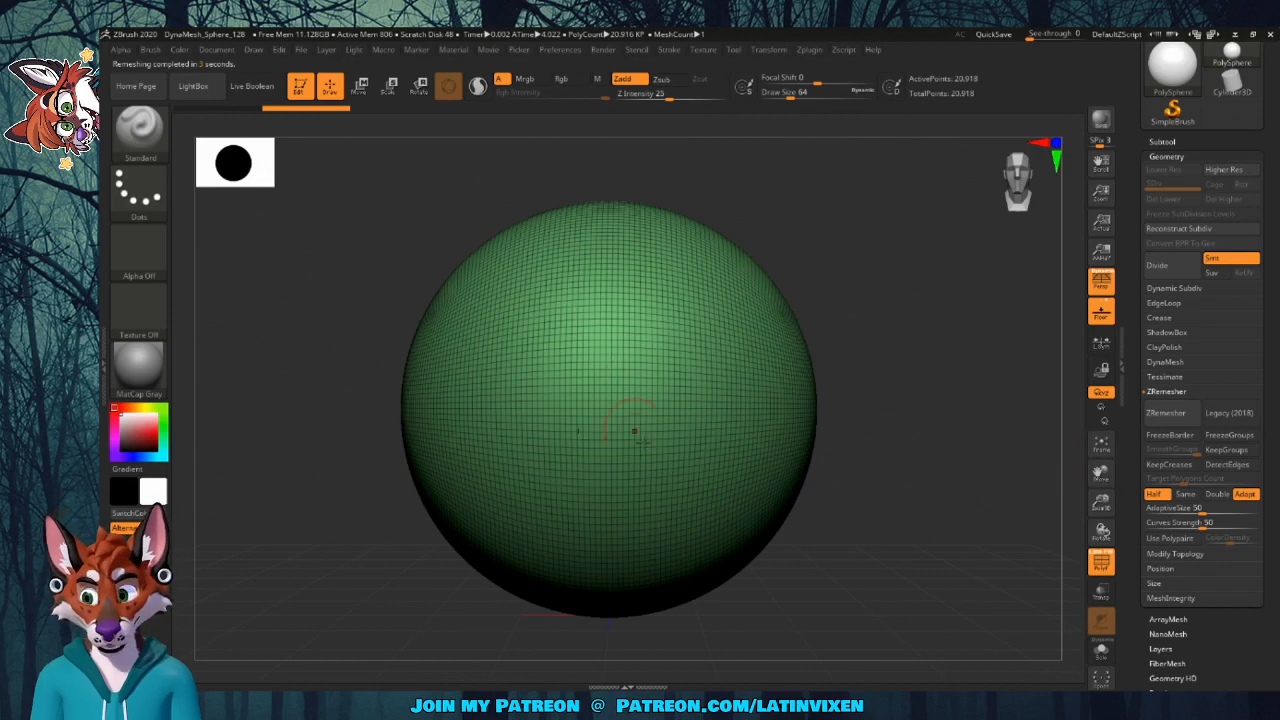
{"action": "left_click", "coordinate": [1168, 414]}
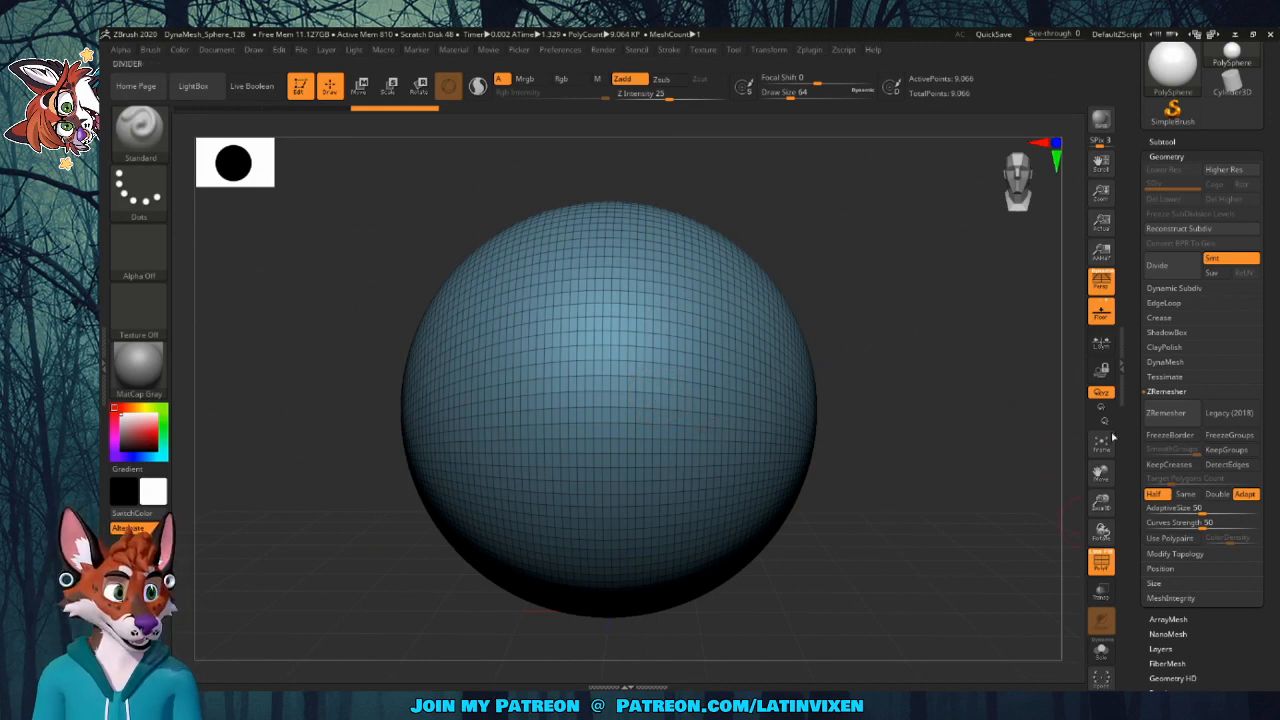
Insert a Sphere3D as a new subtool below the PolySphere
{"action": "scroll", "coordinate": [1155, 330], "scroll_direction": "up", "scroll_amount": 3}
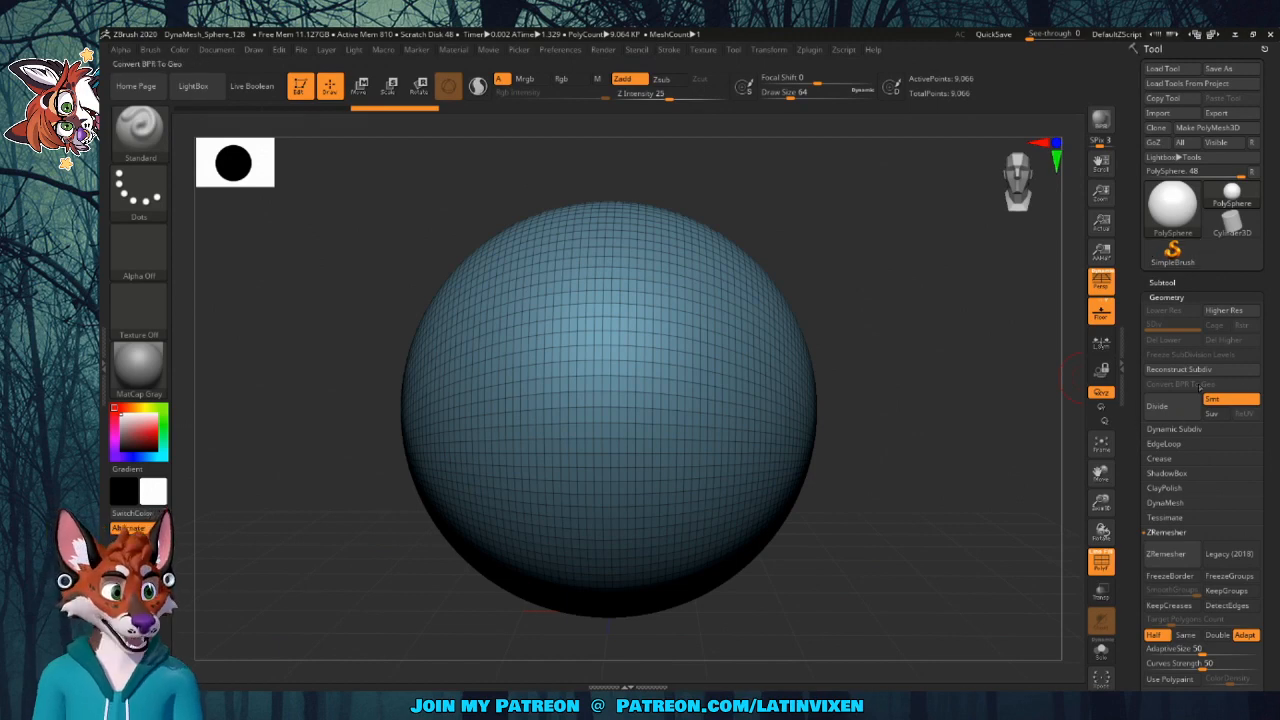
{"action": "left_click", "coordinate": [1162, 282]}
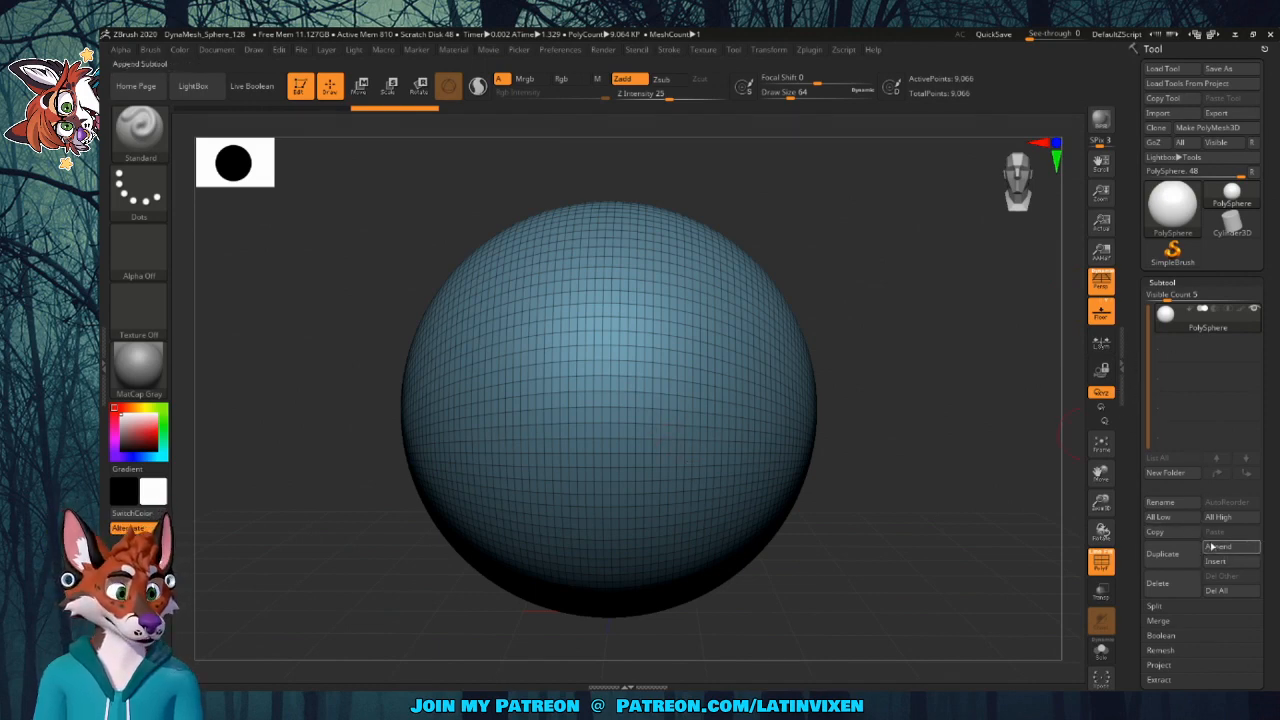
{"action": "left_click_drag", "start_coordinate": [1101, 503], "coordinate": [1101, 452]}
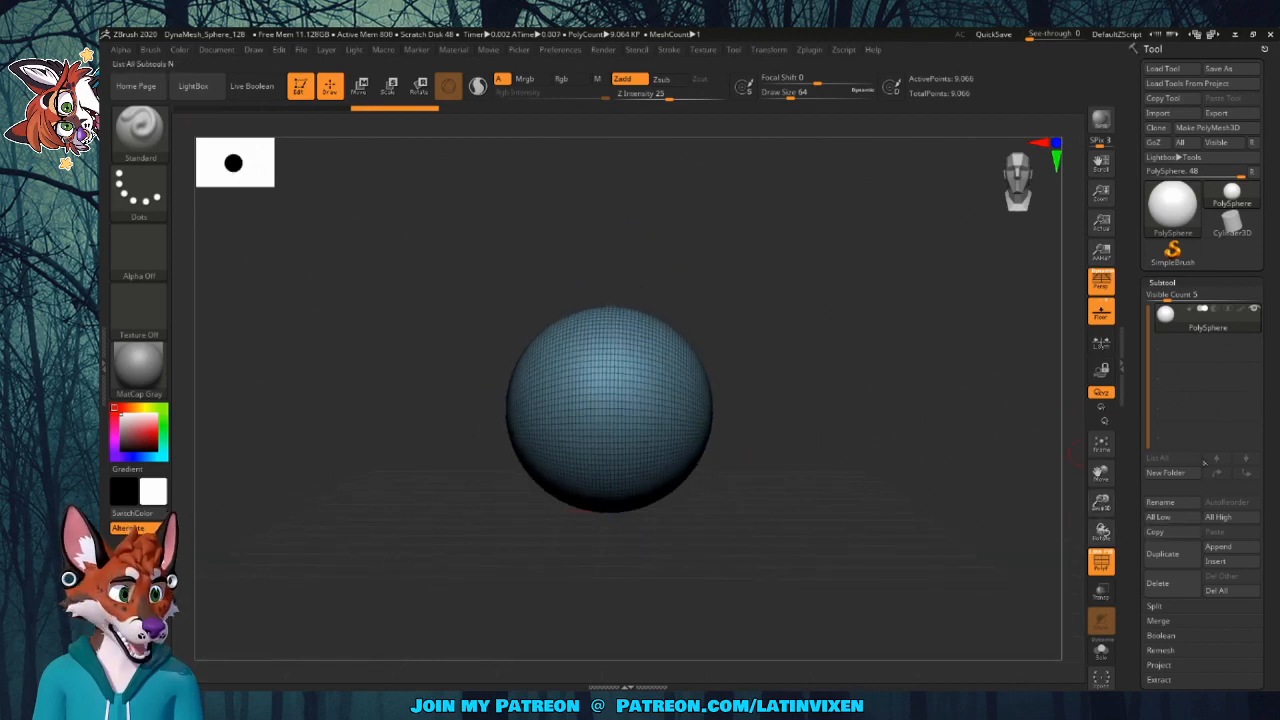
{"action": "left_click", "coordinate": [1221, 562]}
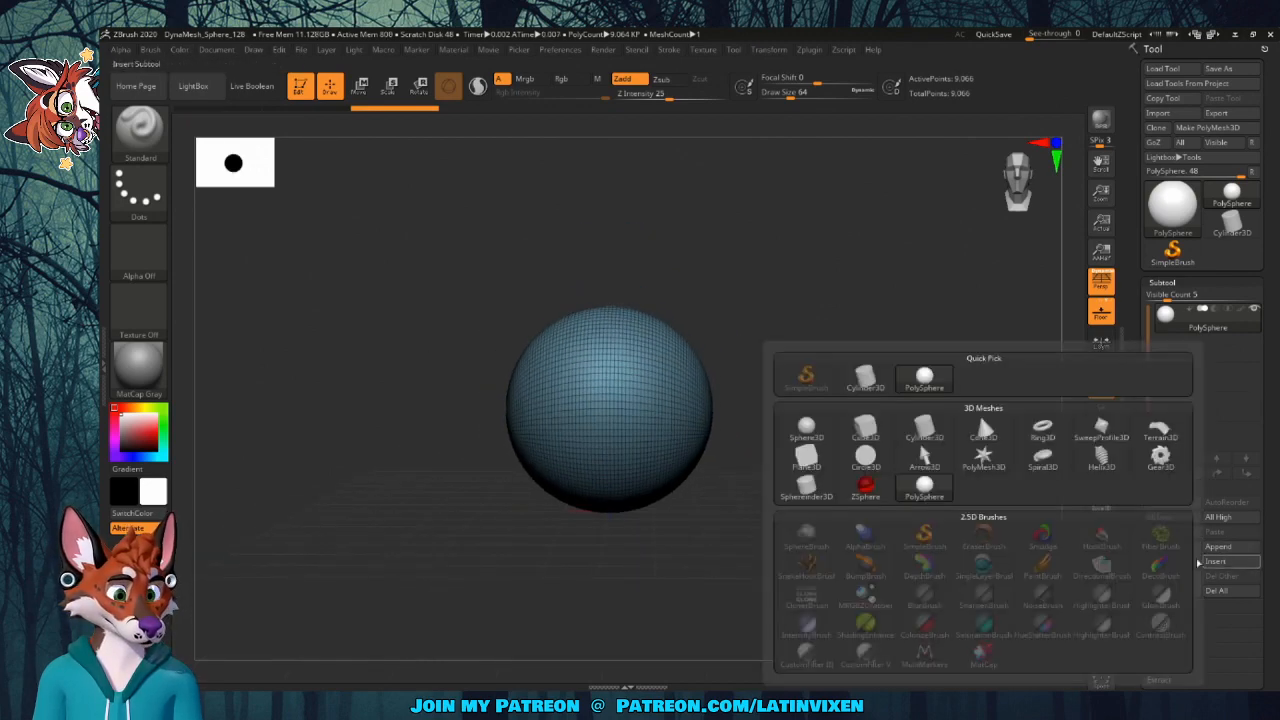
{"action": "left_click", "coordinate": [978, 412]}
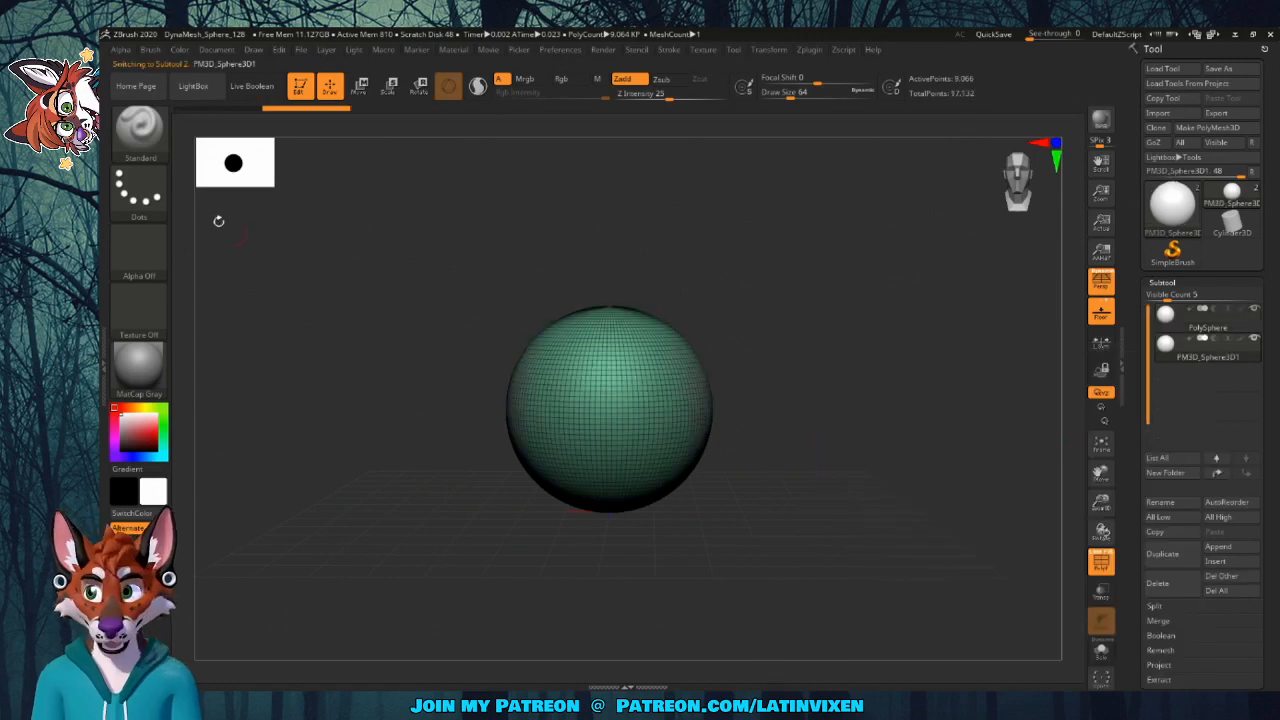
Scale the inserted sphere down uniformly to about 0.73 with the transform gizmo and move it forward of the large sphere
{"action": "left_click", "coordinate": [139, 125]}
{"action": "left_click", "coordinate": [911, 385]}
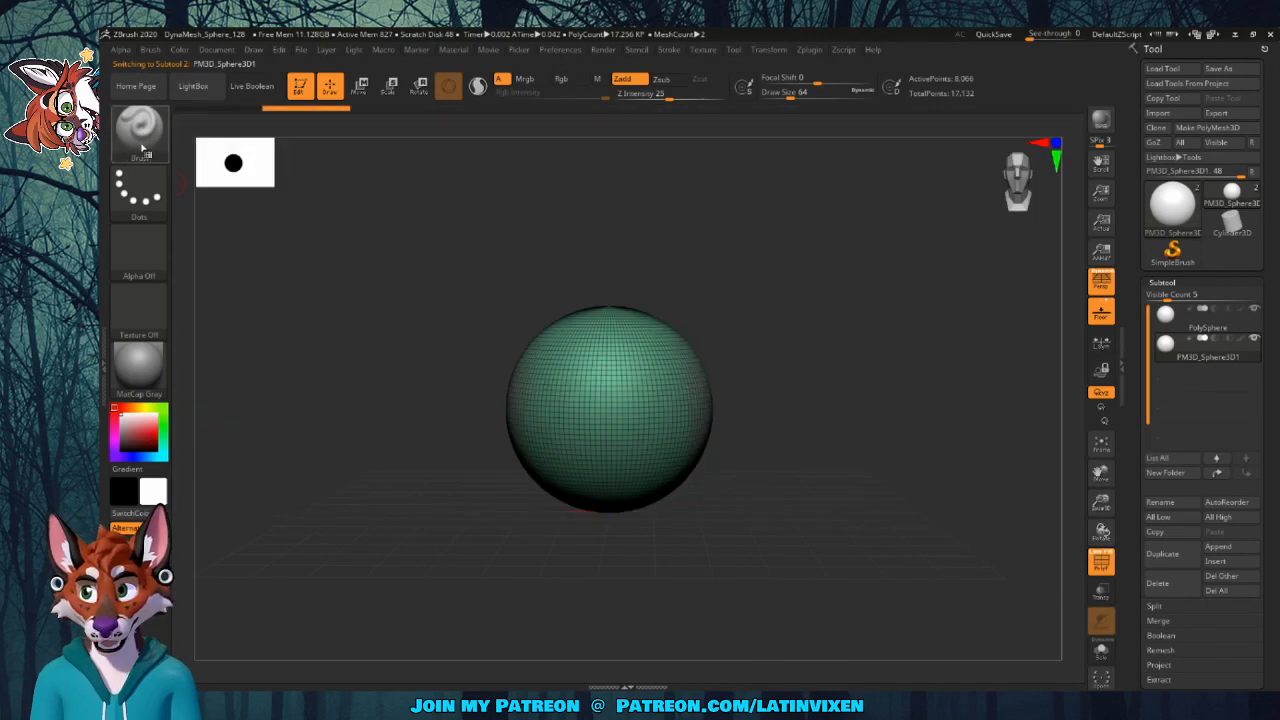
{"action": "left_click", "coordinate": [145, 140]}
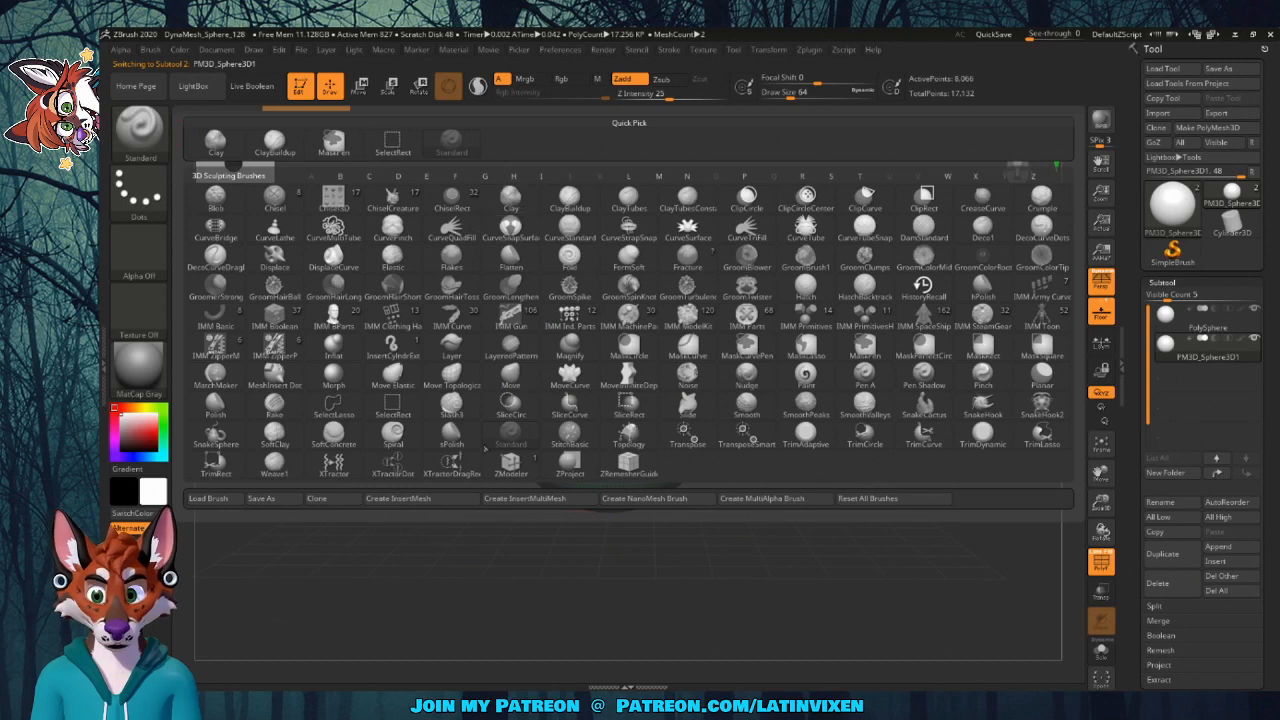
{"action": "left_click", "coordinate": [746, 432]}
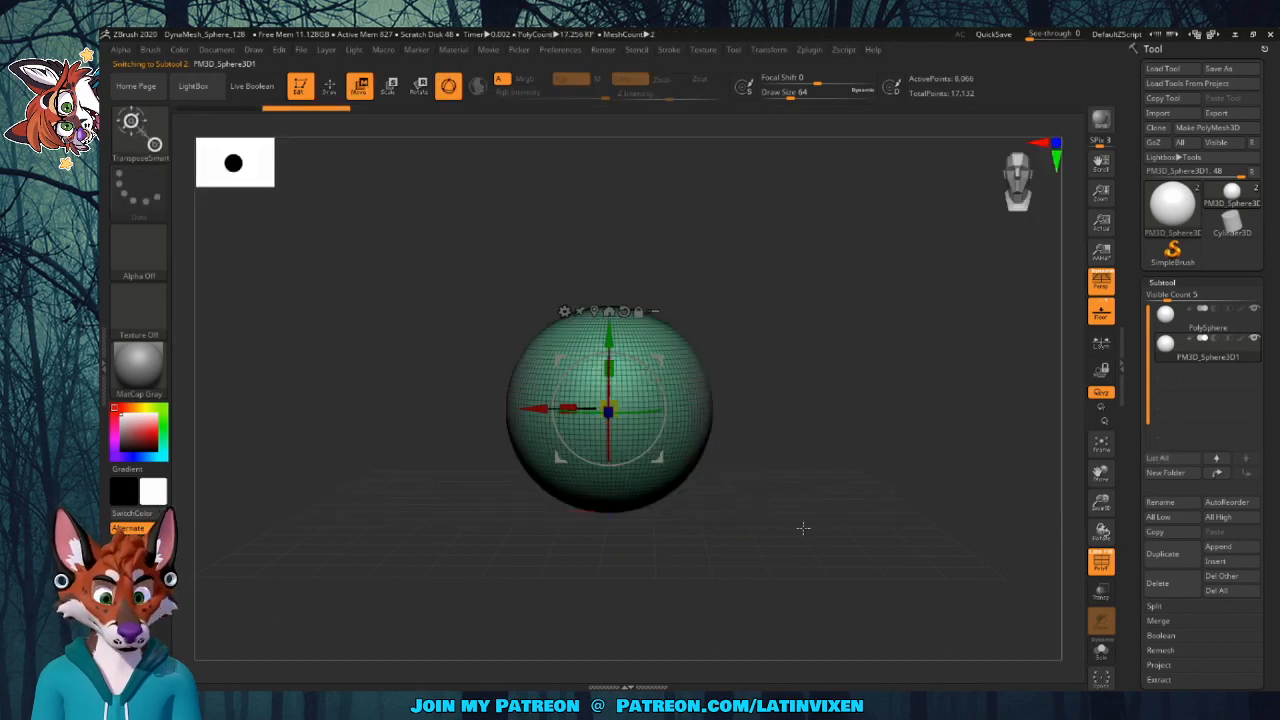
{"action": "left_click", "coordinate": [608, 410]}
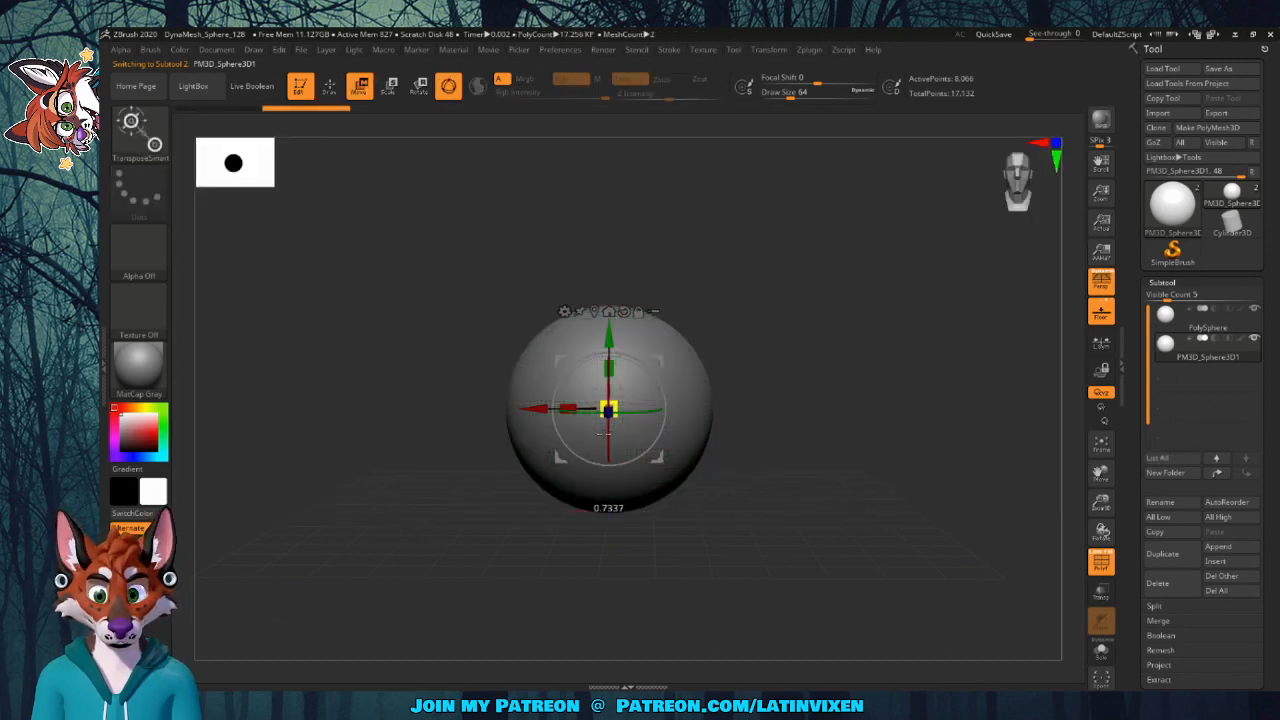
{"action": "left_click_drag", "start_coordinate": [730, 410], "coordinate": [384, 409]}
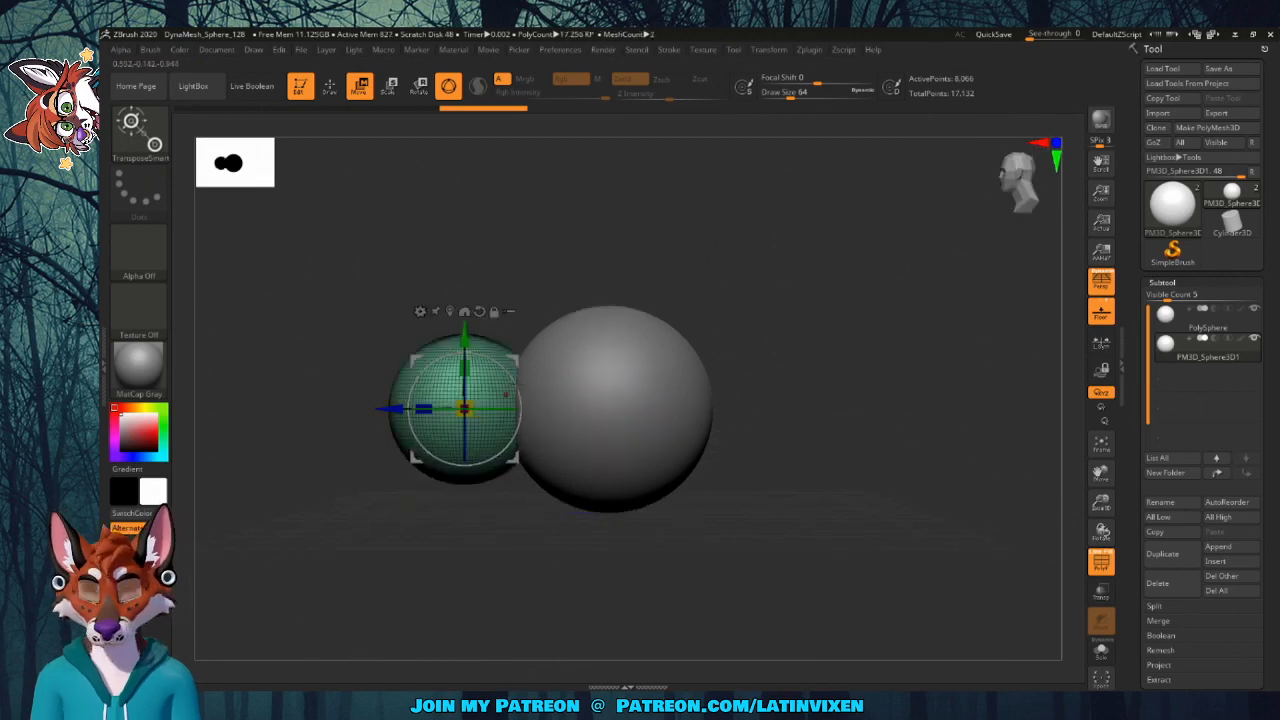
Lower the small sphere slightly, push it back into the large sphere, and shrink it a little more uniformly
{"action": "left_click_drag", "start_coordinate": [461, 332], "coordinate": [466, 352]}
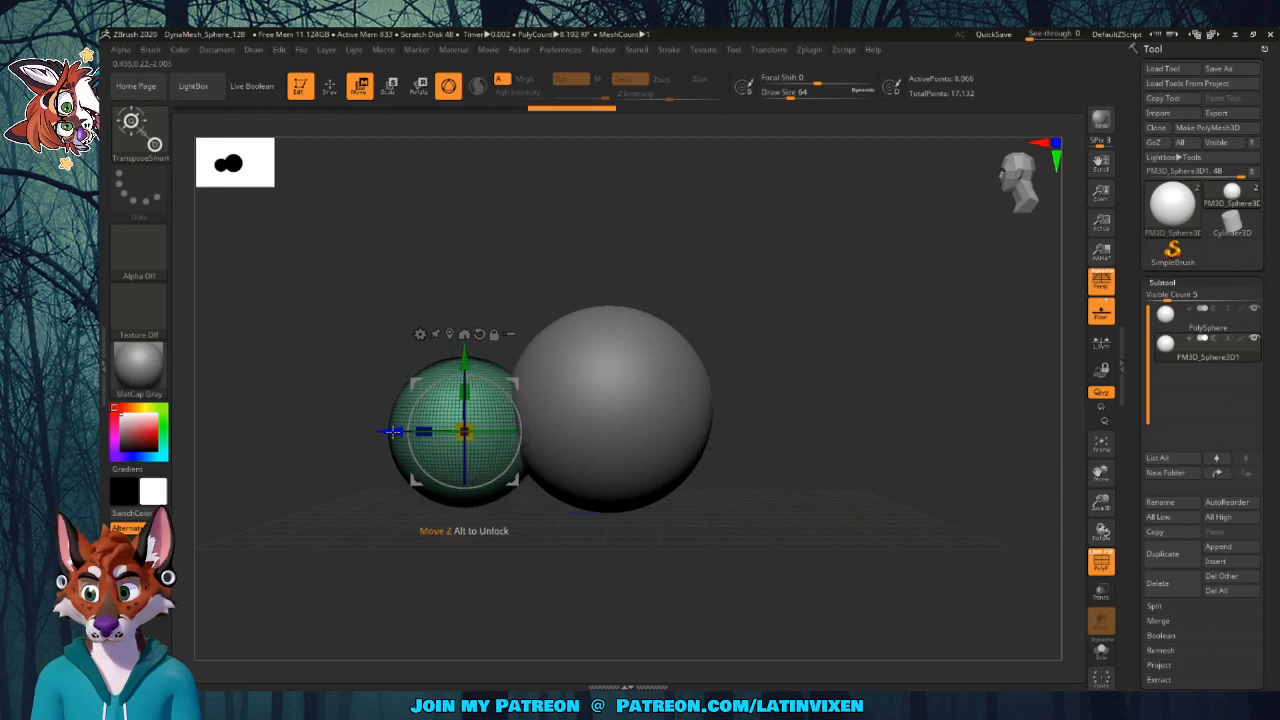
{"action": "left_click_drag", "start_coordinate": [424, 432], "coordinate": [455, 432]}
{"action": "left_click_drag", "start_coordinate": [494, 352], "coordinate": [497, 346]}
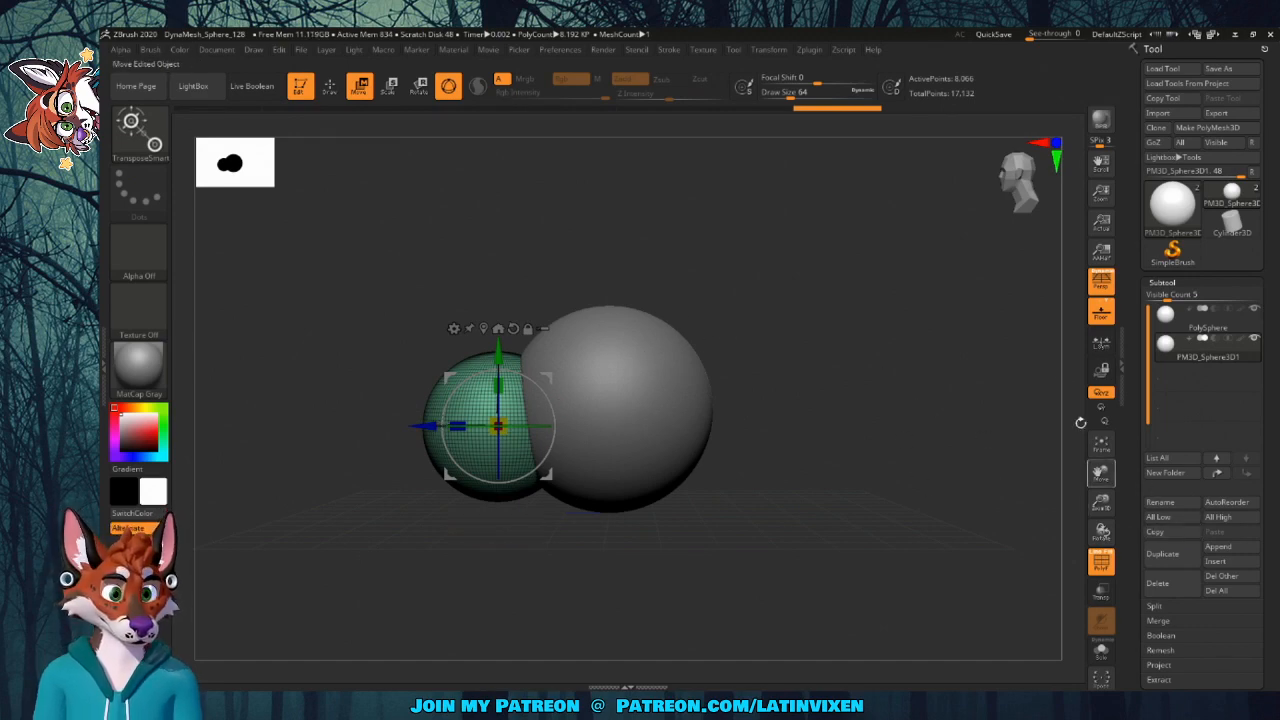
{"action": "left_click_drag", "start_coordinate": [990, 390], "coordinate": [928, 388], "text": "shift"}
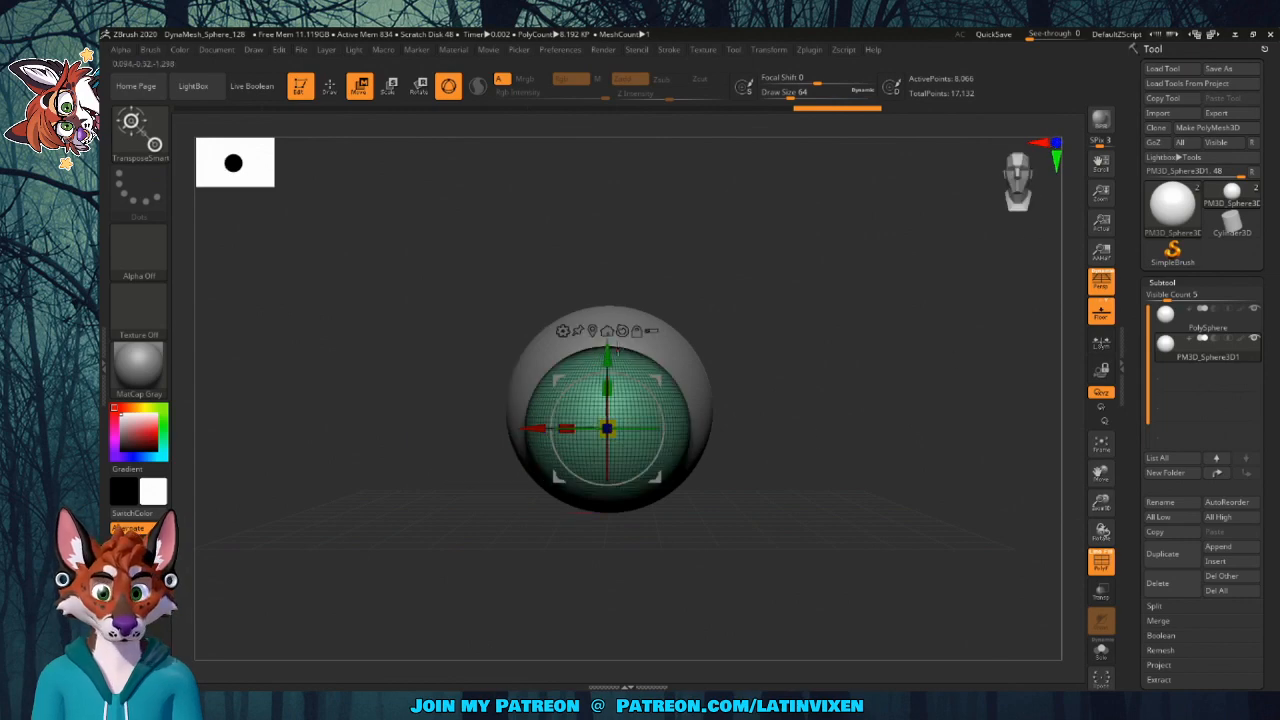
{"action": "left_click_drag", "start_coordinate": [607, 428], "coordinate": [605, 430]}
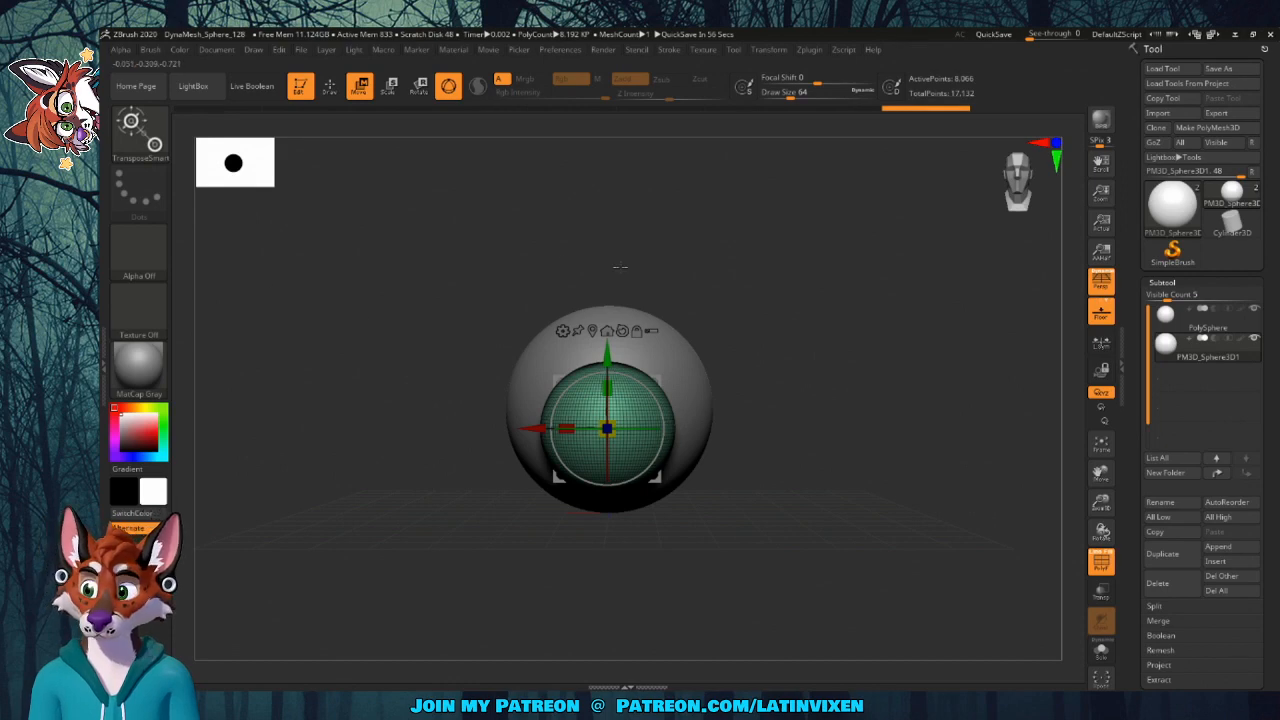
Choose the Move Topological brush for the small sphere and set its draw size to 212
{"action": "left_click_drag", "start_coordinate": [1101, 503], "coordinate": [1110, 528]}
{"action": "mouse_move", "coordinate": [1096, 466]}
{"action": "left_mouse_down"}
{"action": "mouse_move", "coordinate": [1108, 474]}
{"action": "mouse_move", "coordinate": [1088, 466]}
{"action": "left_mouse_up"}
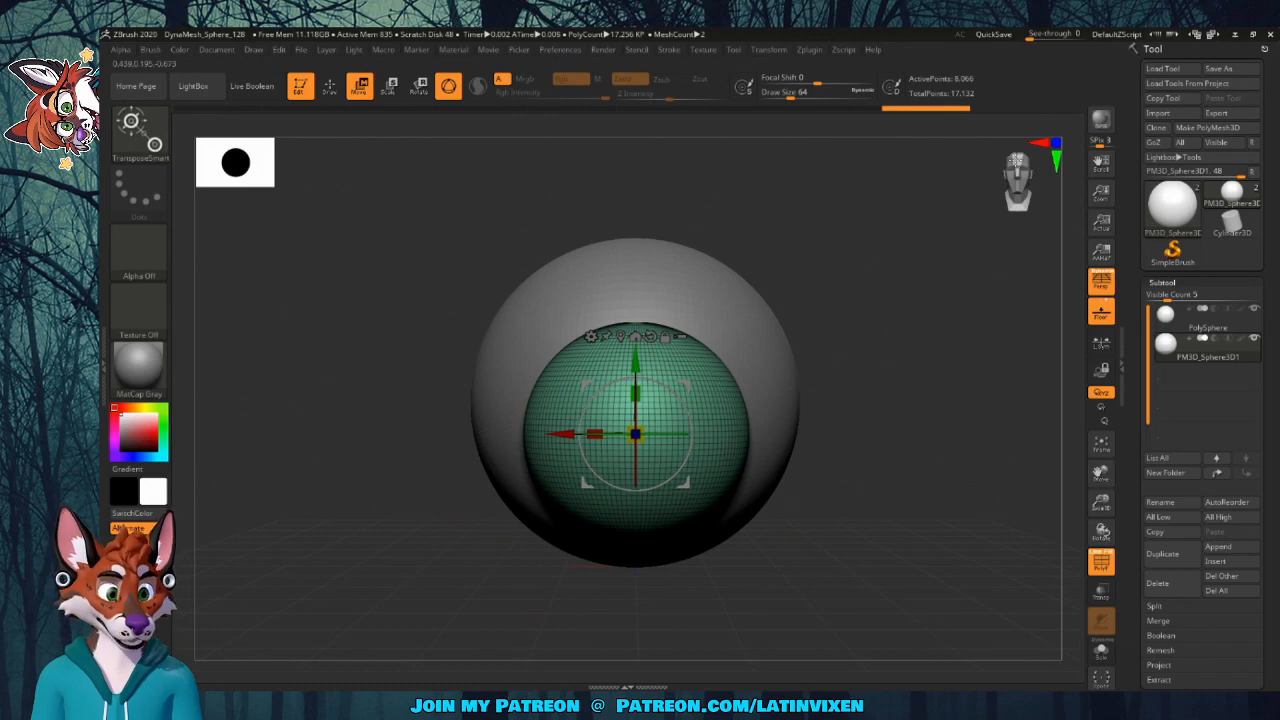
{"action": "left_click", "coordinate": [131, 122]}
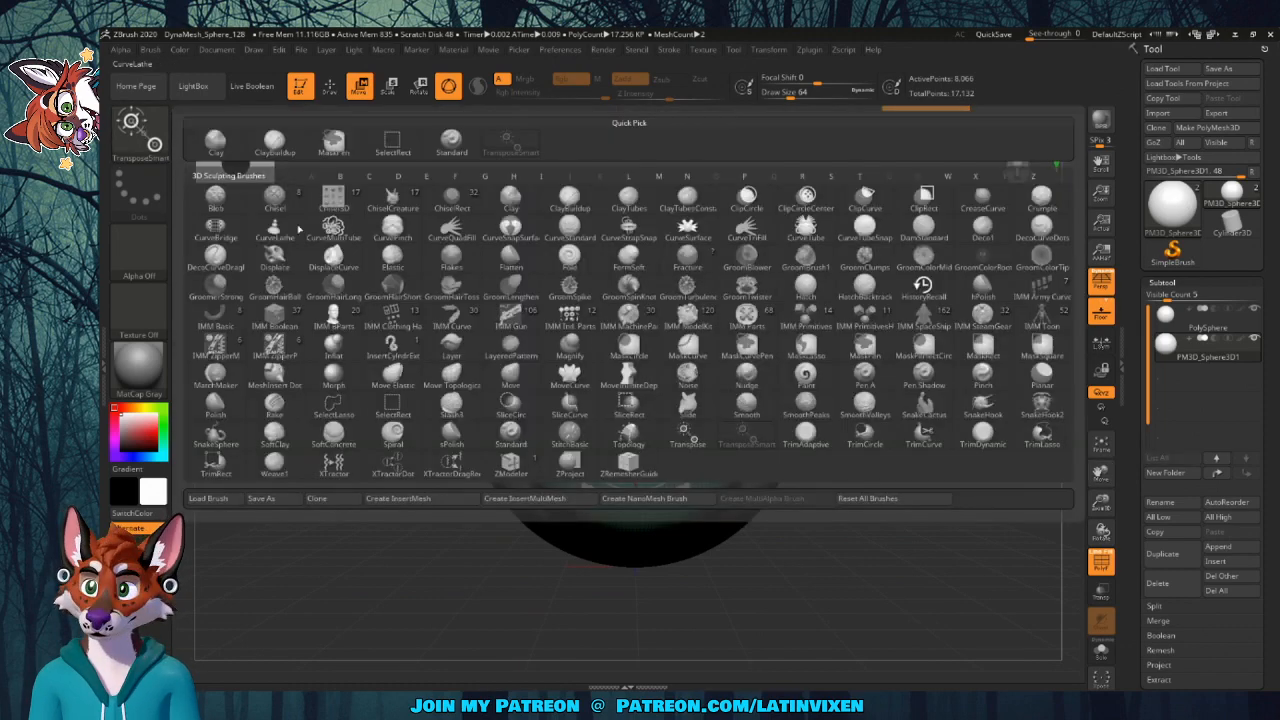
{"action": "key", "text": "m"}
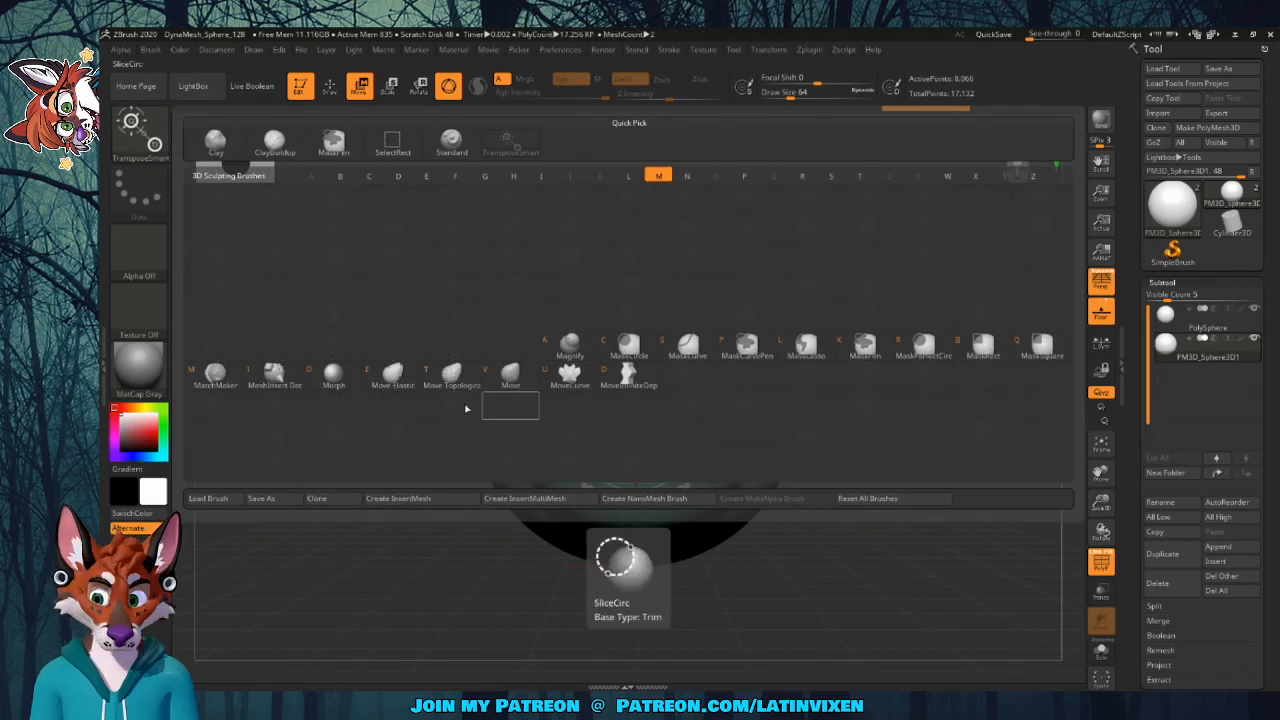
{"action": "key", "text": "t"}
{"action": "left_click", "coordinate": [1046, 144]}
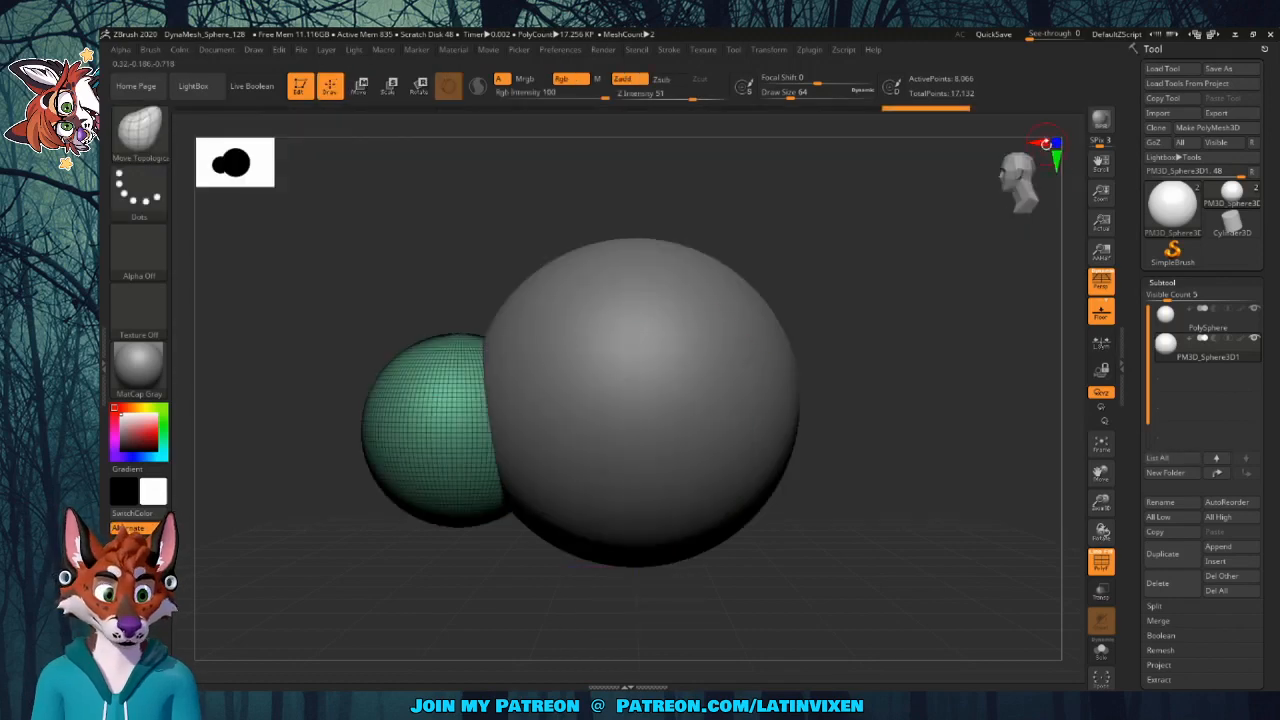
{"action": "left_click", "coordinate": [140, 125]}
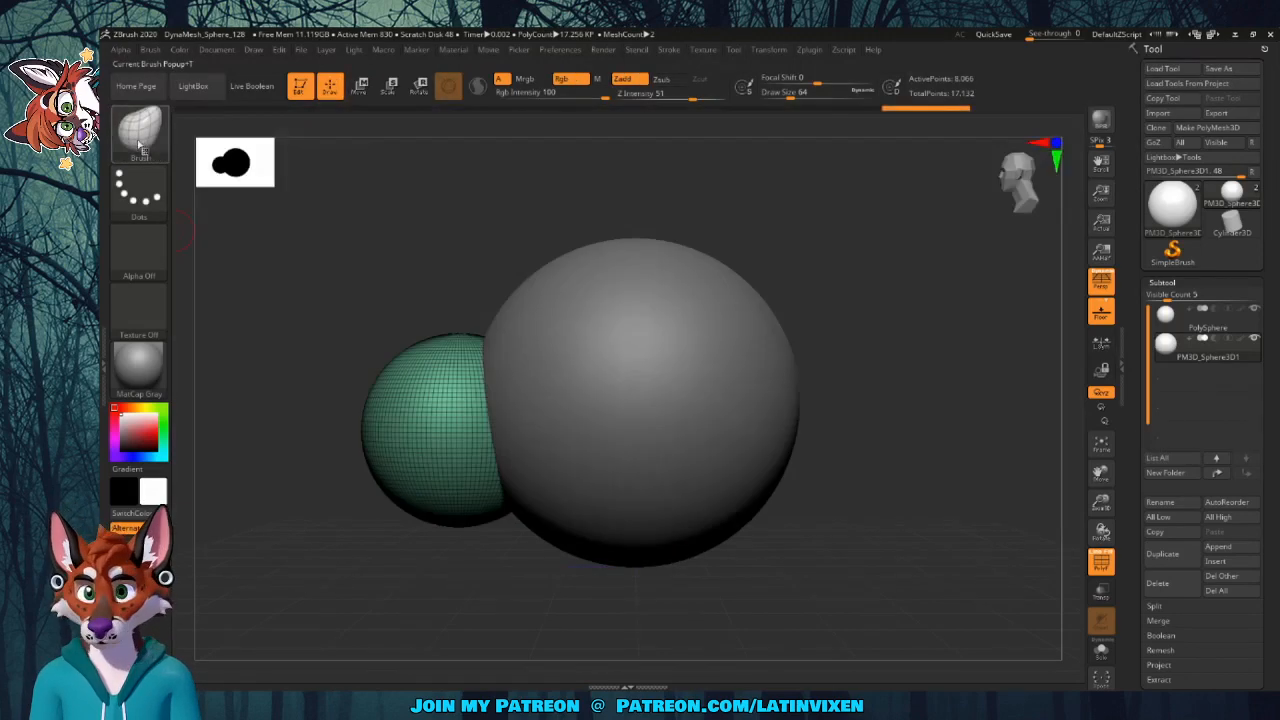
{"action": "mouse_move", "coordinate": [830, 94]}
{"action": "left_mouse_down"}
{"action": "mouse_move", "coordinate": [816, 97]}
{"action": "mouse_move", "coordinate": [827, 120]}
{"action": "left_mouse_up"}
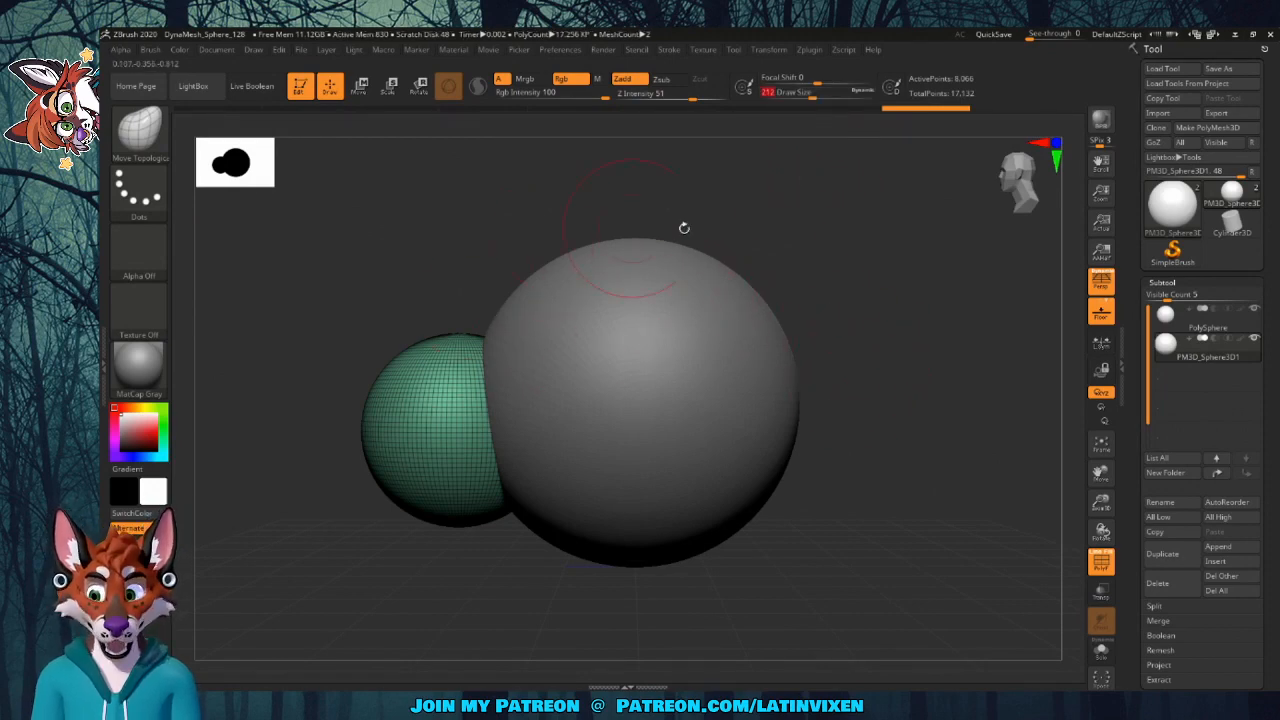
{"action": "left_click_drag", "start_coordinate": [1101, 503], "coordinate": [1131, 509]}
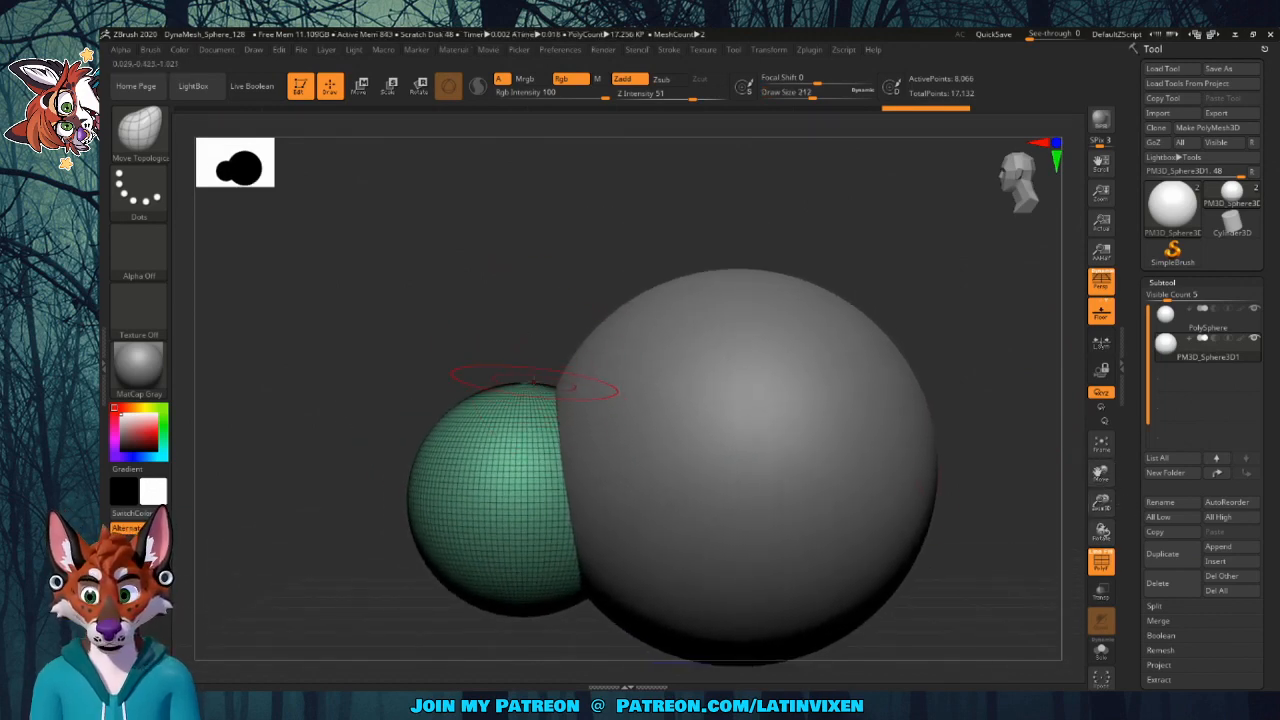
{"action": "left_click", "coordinate": [1017, 175]}
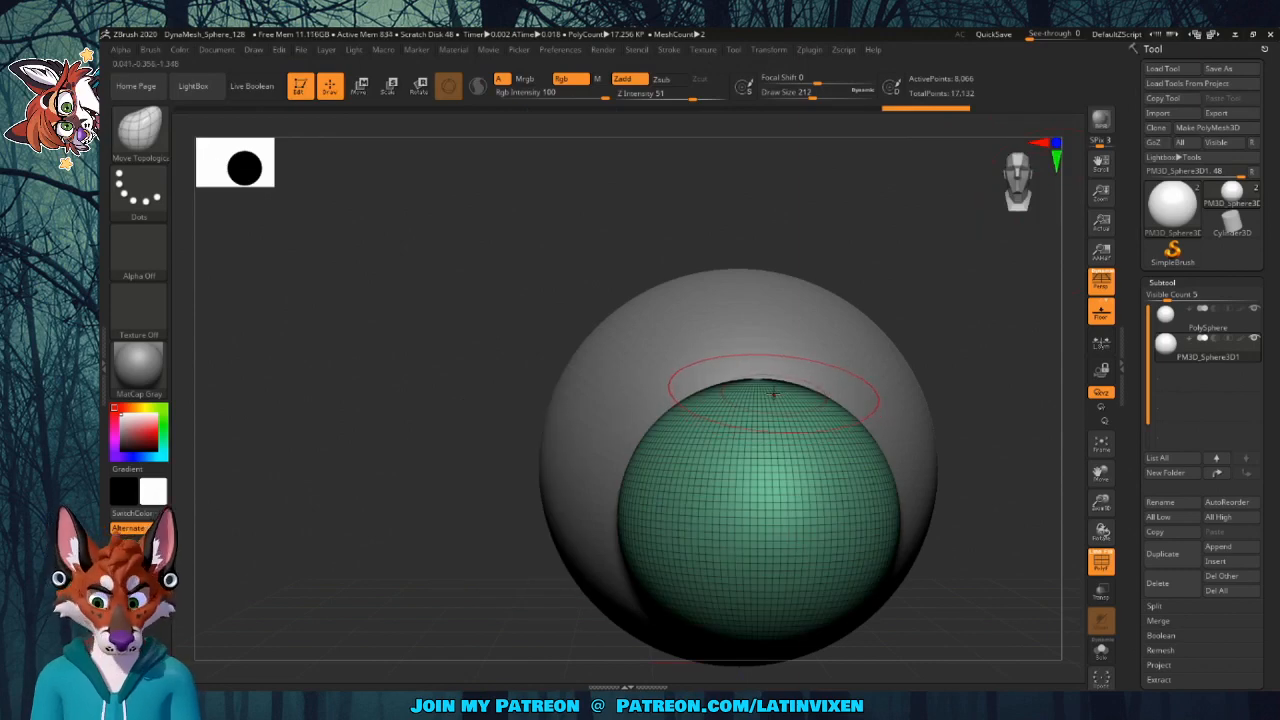
{"action": "left_click", "coordinate": [1040, 148]}
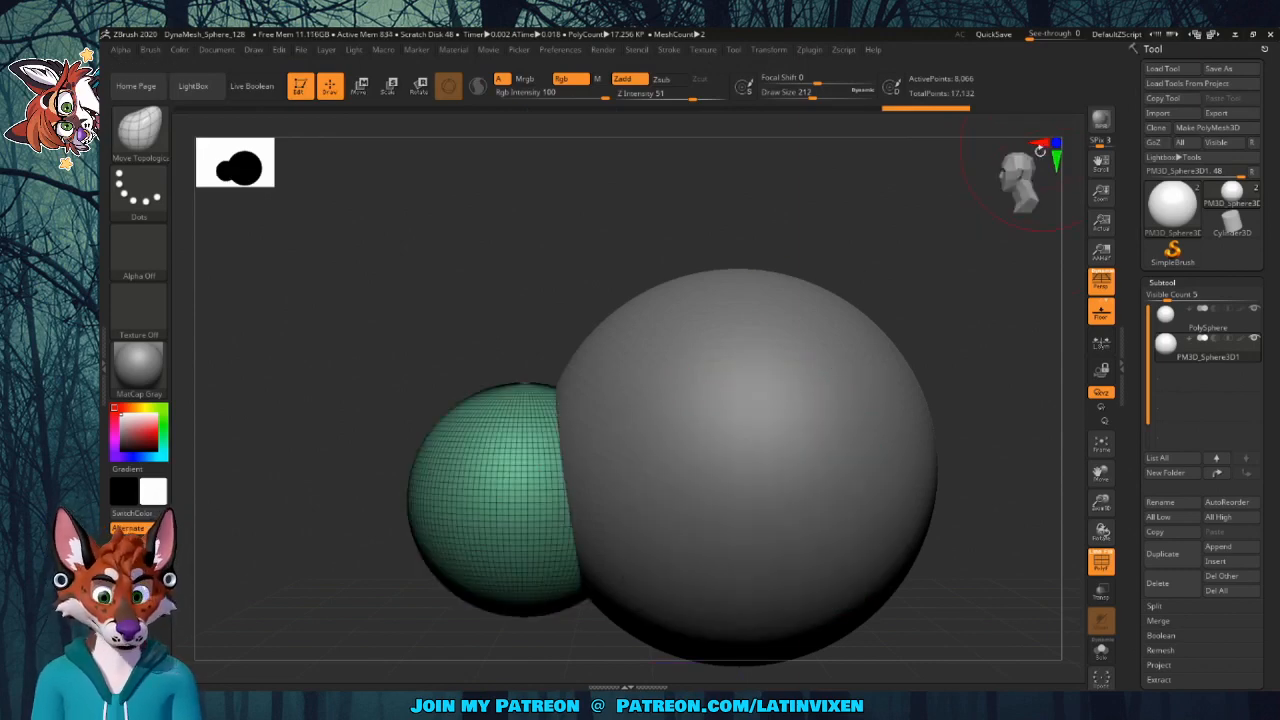
Pull the top of the small sphere up and back into a narrow ridge against the large sphere, and hide the polygon wireframe
{"action": "left_click_drag", "start_coordinate": [540, 388], "coordinate": [593, 337]}
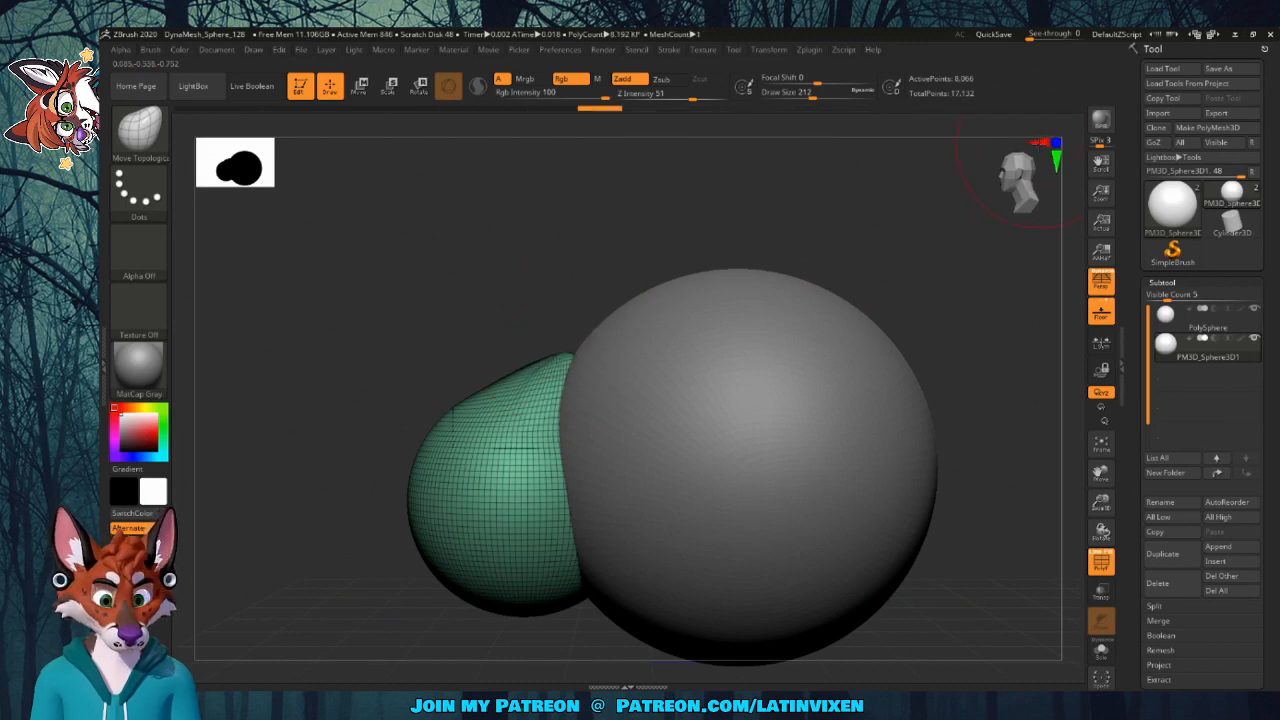
{"action": "left_click", "coordinate": [1040, 143]}
{"action": "left_click", "coordinate": [1042, 143]}
{"action": "left_click", "coordinate": [1057, 143]}
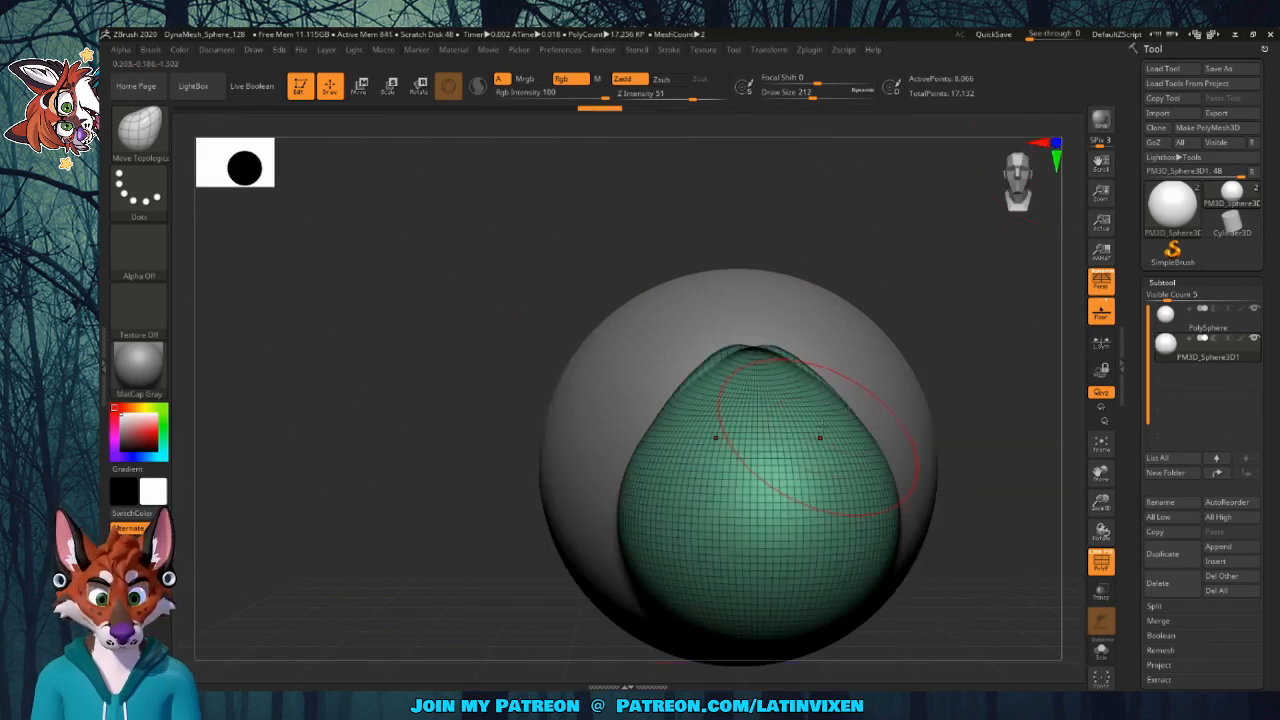
{"action": "left_click_drag", "start_coordinate": [923, 311], "coordinate": [909, 345]}
{"action": "mouse_move", "coordinate": [747, 343]}
{"action": "left_mouse_down"}
{"action": "mouse_move", "coordinate": [746, 297]}
{"action": "mouse_move", "coordinate": [768, 326]}
{"action": "left_mouse_up"}
{"action": "left_click", "coordinate": [1101, 562]}
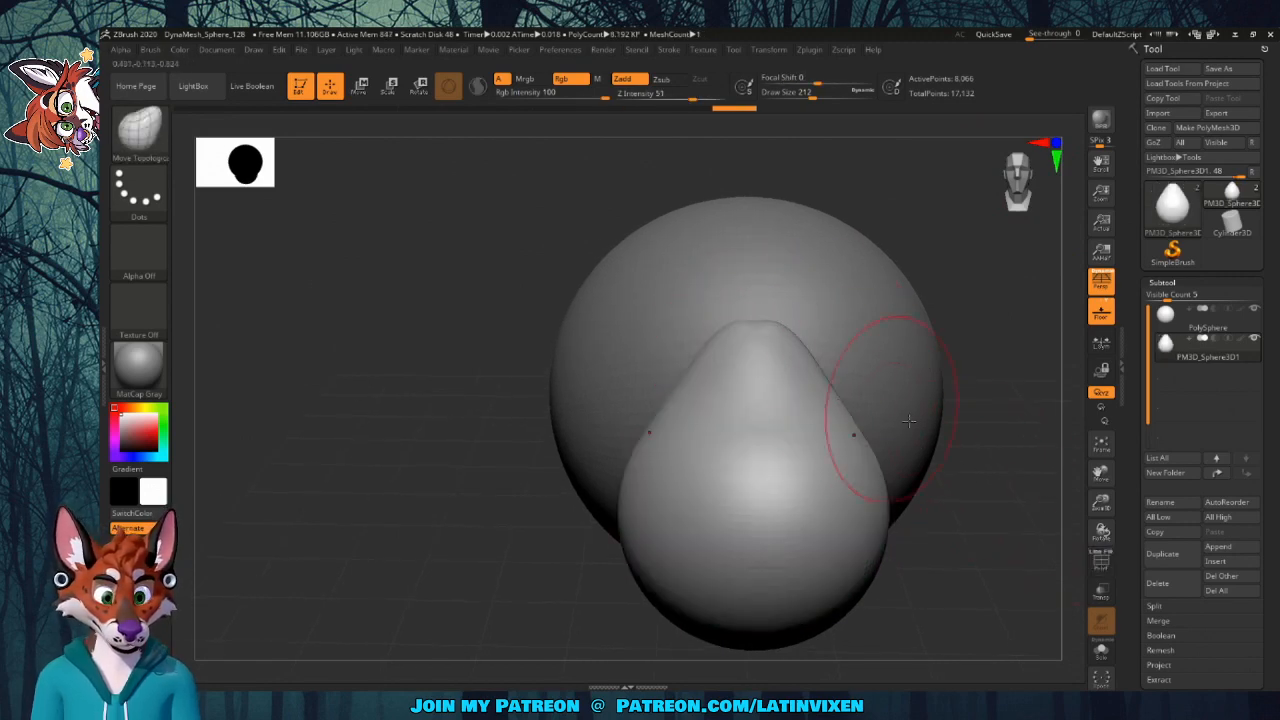
Set the Move Topological draw size to 318 and pull the sides of the small form outward and back along the large sphere
{"action": "left_click_drag", "start_coordinate": [977, 452], "coordinate": [857, 337]}
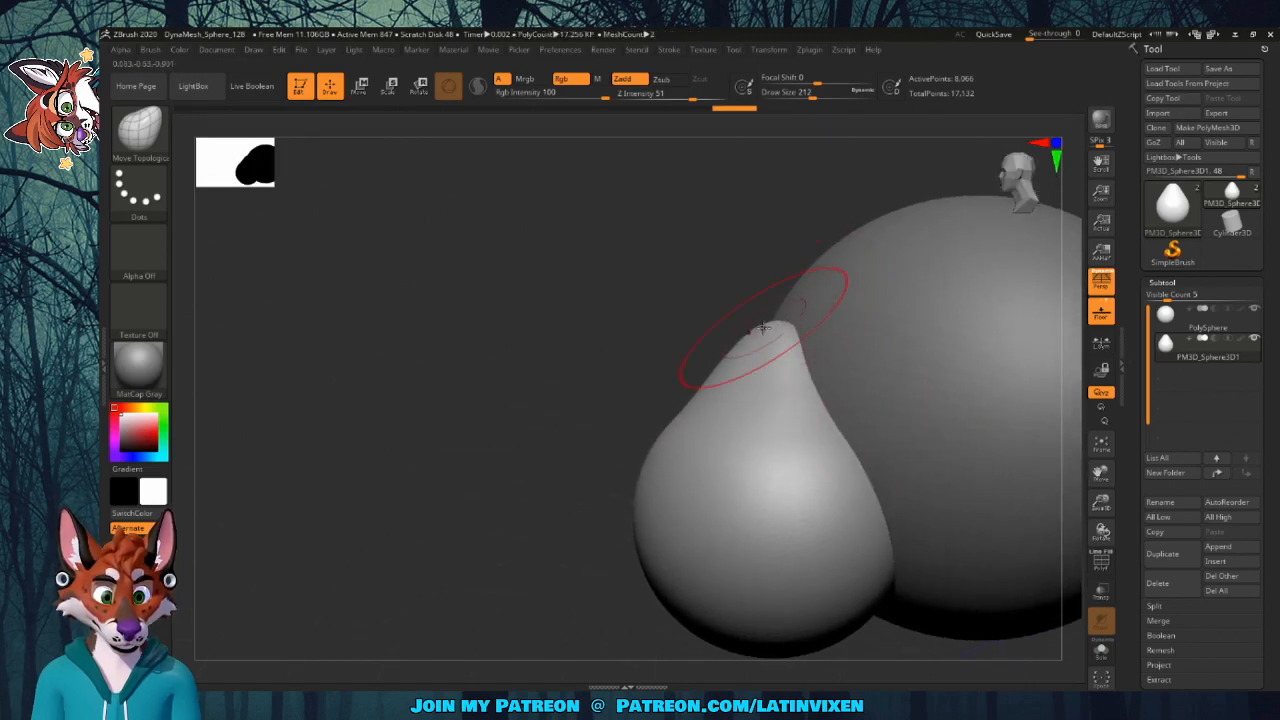
{"action": "left_click_drag", "start_coordinate": [737, 377], "coordinate": [961, 489]}
{"action": "left_click_drag", "start_coordinate": [1040, 330], "coordinate": [1056, 271]}
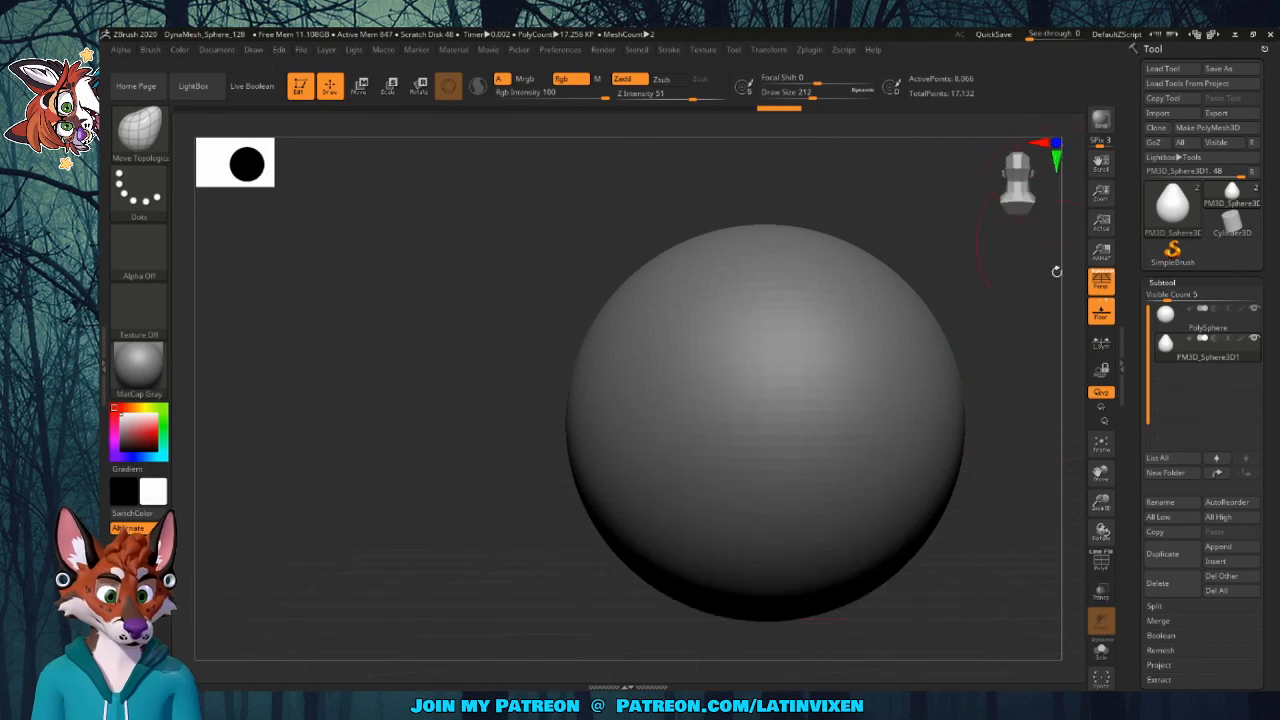
{"action": "left_click_drag", "start_coordinate": [1063, 153], "coordinate": [1055, 223]}
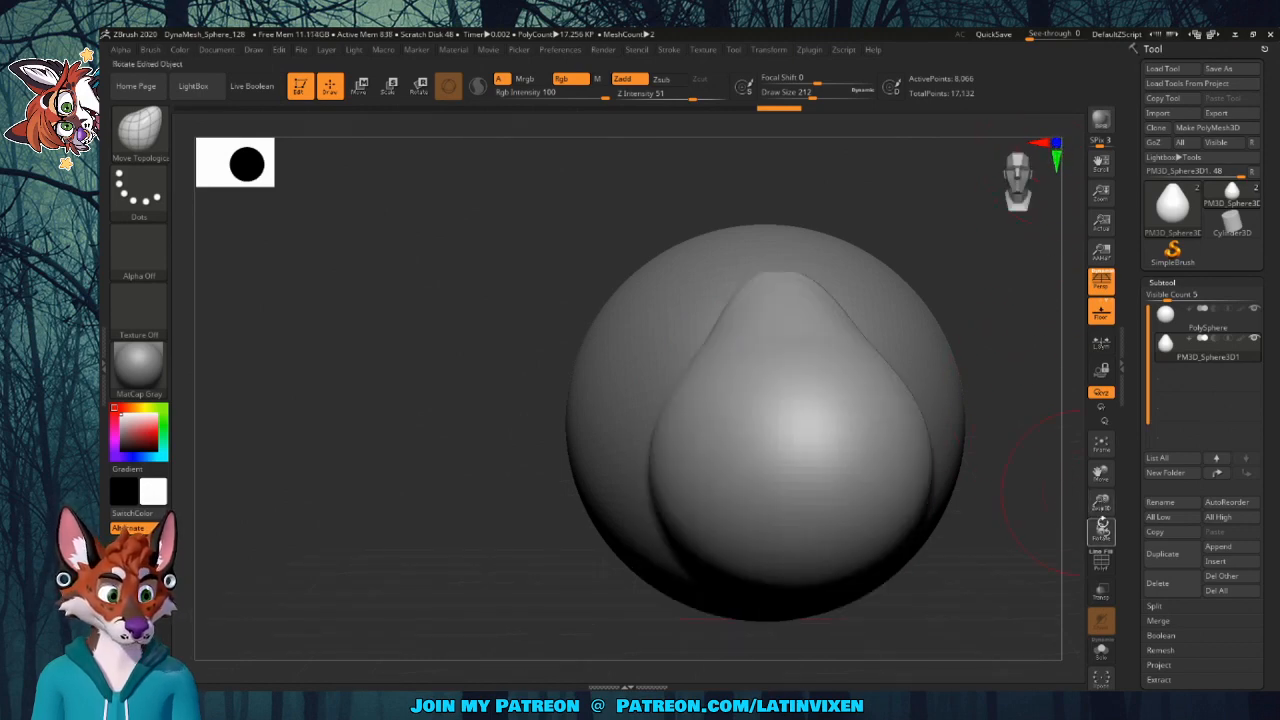
{"action": "left_click_drag", "start_coordinate": [1101, 502], "coordinate": [1032, 493]}
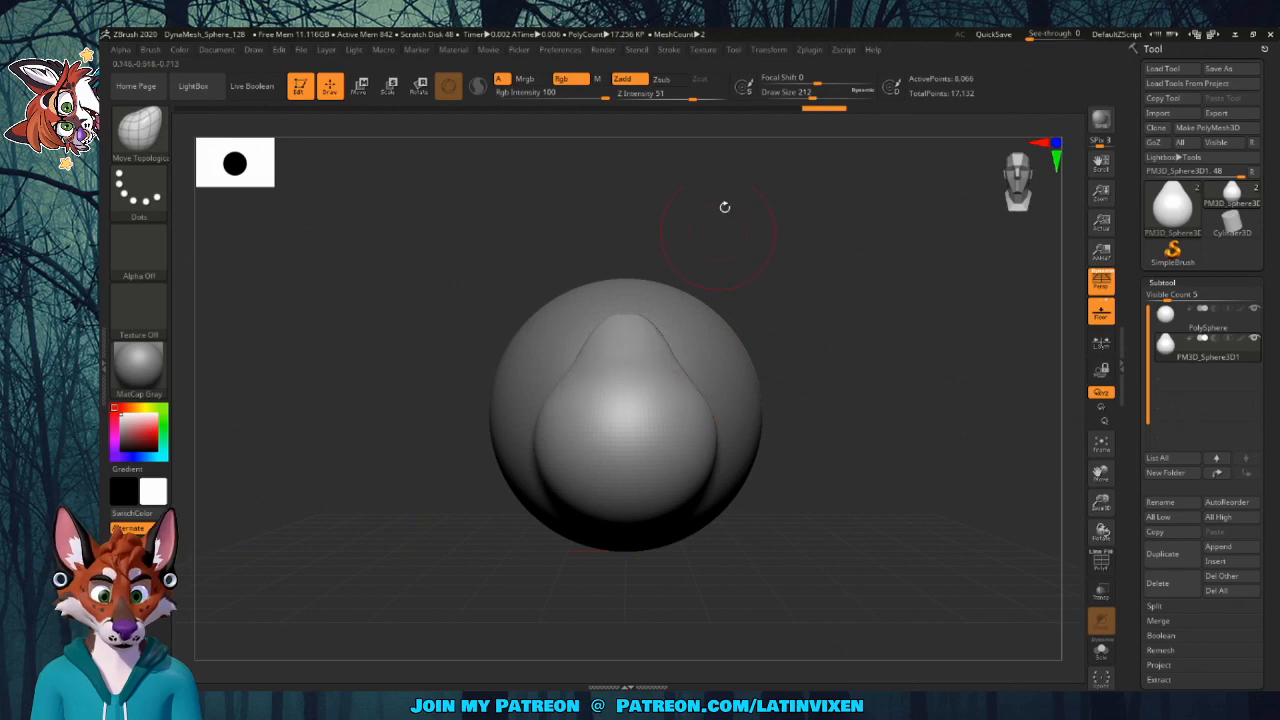
{"action": "left_click_drag", "start_coordinate": [812, 92], "coordinate": [823, 92]}
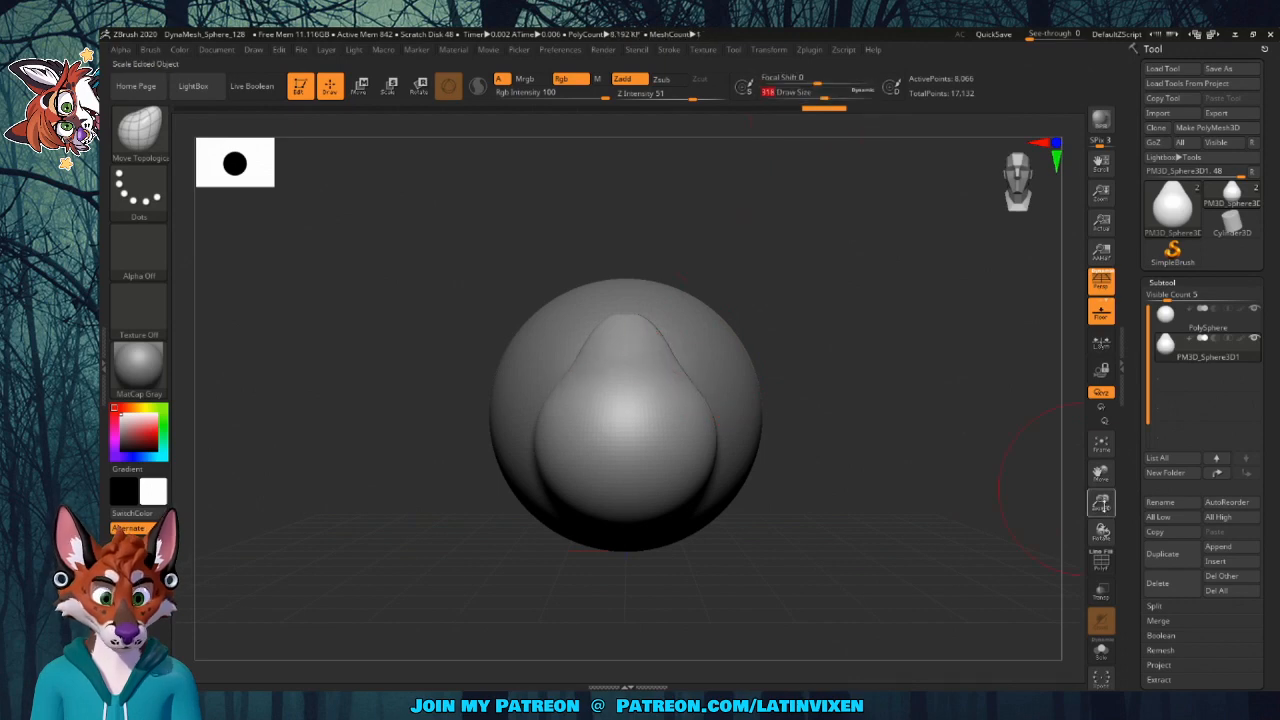
{"action": "left_click_drag", "start_coordinate": [1101, 503], "coordinate": [1104, 497]}
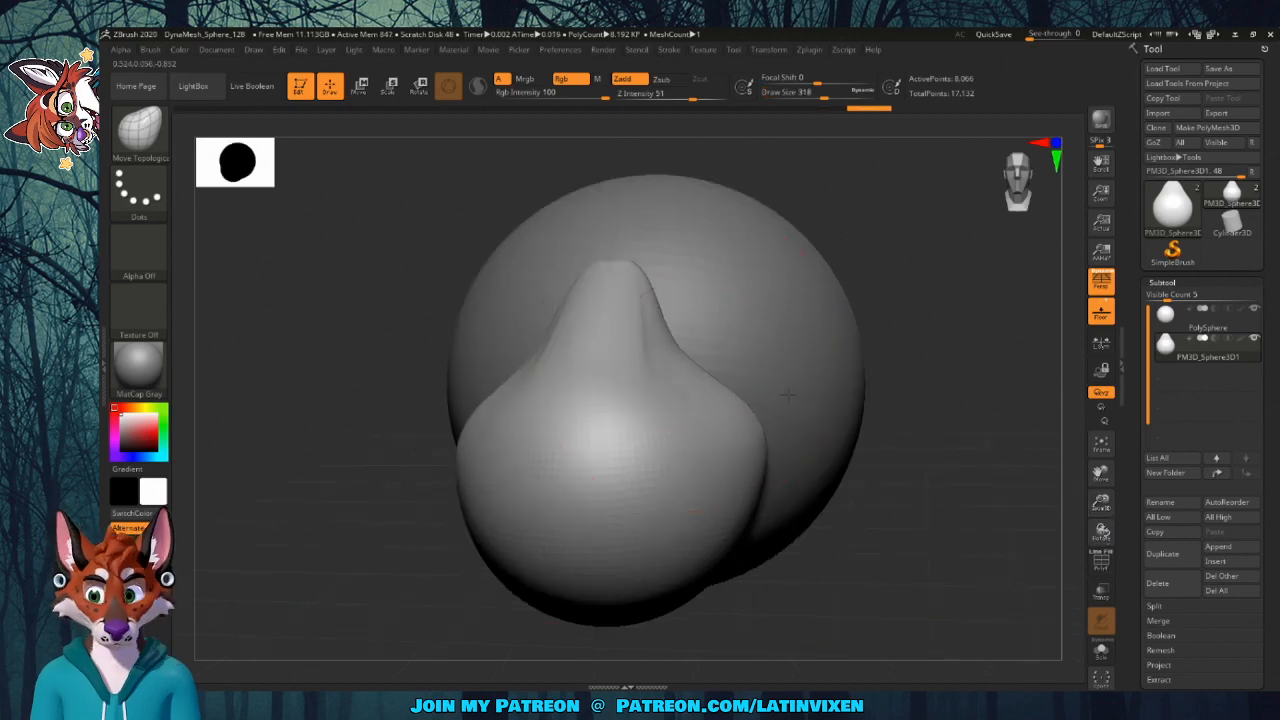
{"action": "left_click_drag", "start_coordinate": [870, 491], "coordinate": [700, 366]}
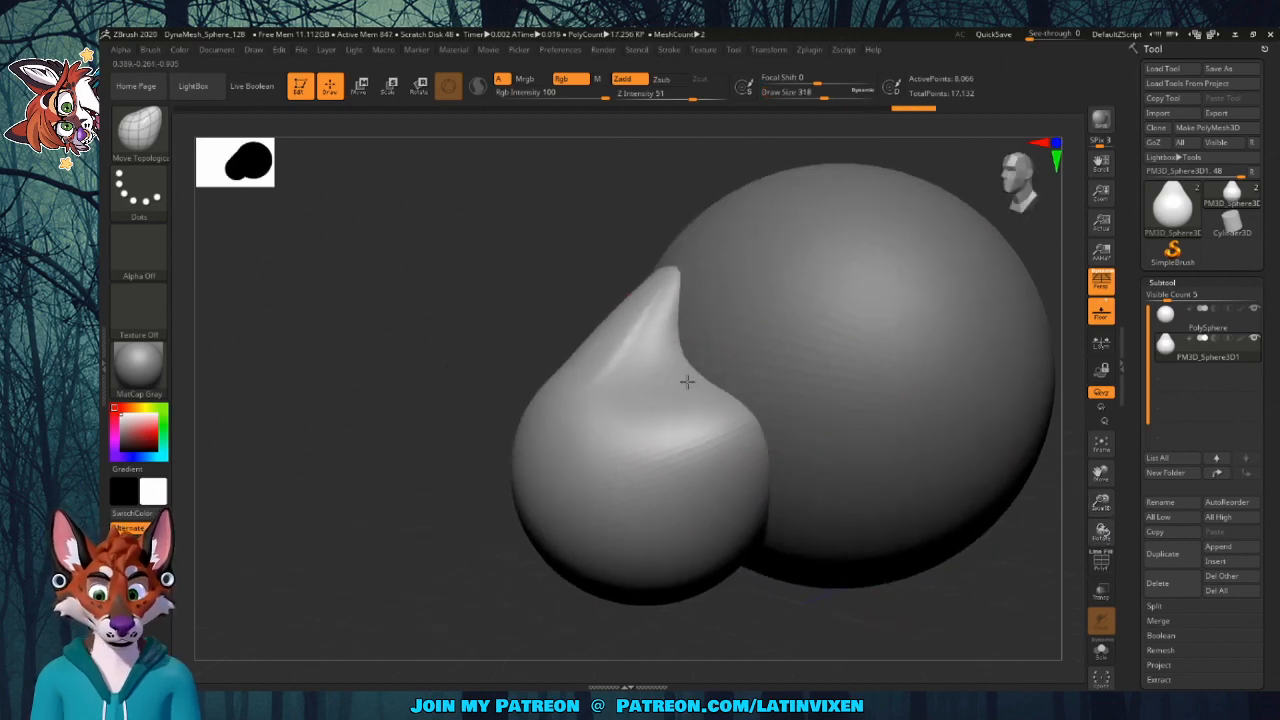
{"action": "mouse_move", "coordinate": [813, 387]}
{"action": "left_mouse_down"}
{"action": "mouse_move", "coordinate": [743, 483]}
{"action": "mouse_move", "coordinate": [798, 466]}
{"action": "left_mouse_up"}
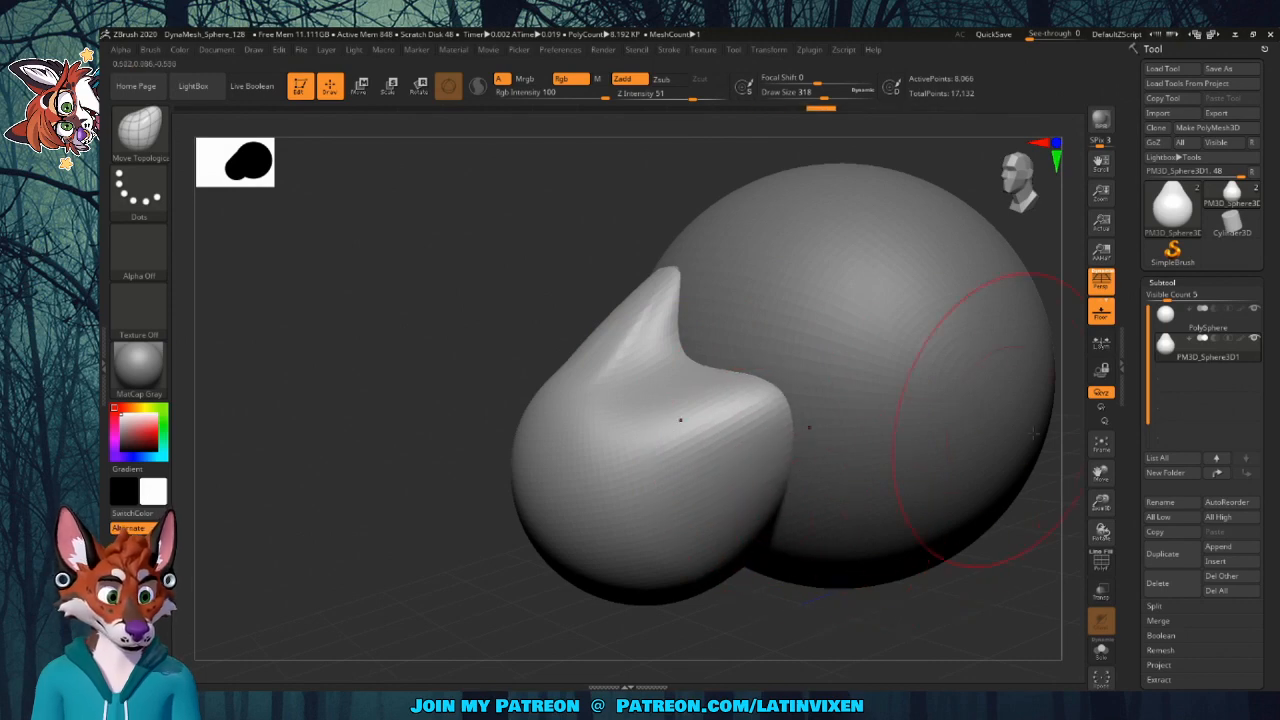
Smooth the pinched underside of the small form and flatten it into a shorter muzzle shape
{"action": "left_click_drag", "start_coordinate": [1098, 508], "coordinate": [1105, 516]}
{"action": "mouse_move", "coordinate": [1100, 472]}
{"action": "left_mouse_down"}
{"action": "mouse_move", "coordinate": [1071, 463]}
{"action": "mouse_move", "coordinate": [1059, 527]}
{"action": "mouse_move", "coordinate": [1086, 477]}
{"action": "left_mouse_up"}
{"action": "mouse_move", "coordinate": [990, 440]}
{"action": "left_mouse_down"}
{"action": "mouse_move", "coordinate": [945, 430]}
{"action": "mouse_move", "coordinate": [953, 412]}
{"action": "mouse_move", "coordinate": [720, 458]}
{"action": "mouse_move", "coordinate": [690, 480]}
{"action": "mouse_move", "coordinate": [758, 470]}
{"action": "mouse_move", "coordinate": [866, 500]}
{"action": "mouse_move", "coordinate": [663, 491]}
{"action": "left_mouse_up"}
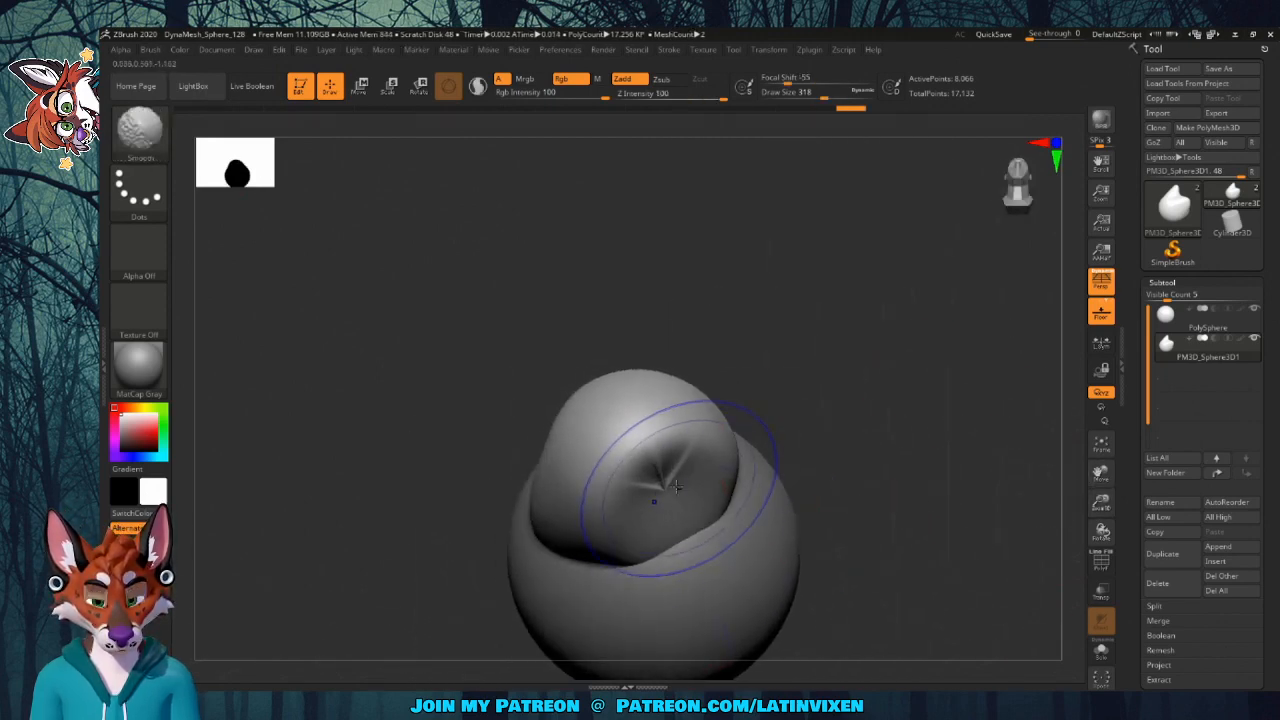
{"action": "mouse_move", "coordinate": [853, 470]}
{"action": "left_mouse_down"}
{"action": "mouse_move", "coordinate": [911, 394]}
{"action": "mouse_move", "coordinate": [651, 537]}
{"action": "mouse_move", "coordinate": [678, 563]}
{"action": "left_mouse_up"}
{"action": "mouse_move", "coordinate": [760, 540]}
{"action": "left_mouse_down"}
{"action": "mouse_move", "coordinate": [860, 517]}
{"action": "mouse_move", "coordinate": [934, 460]}
{"action": "mouse_move", "coordinate": [895, 519]}
{"action": "mouse_move", "coordinate": [880, 500]}
{"action": "left_mouse_up"}
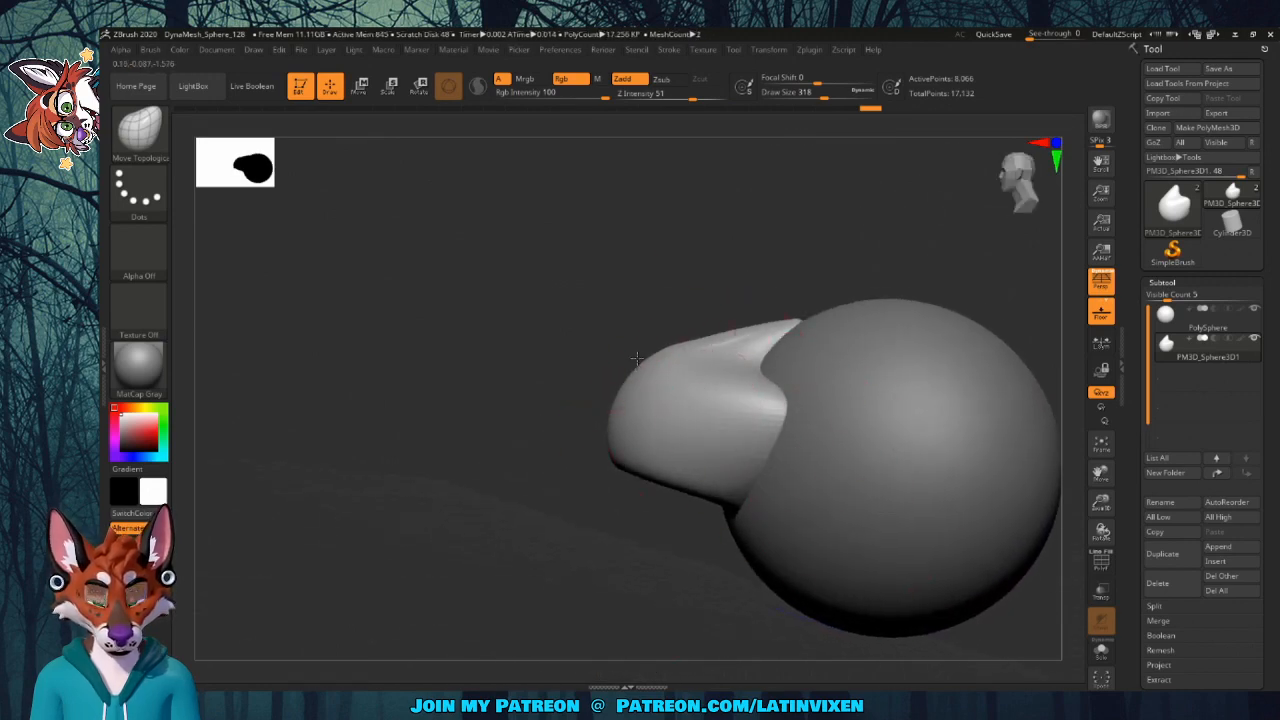
Pull the lower front of the muzzle down and square it off into a blockier profile, smoothing the side
{"action": "mouse_move", "coordinate": [610, 480]}
{"action": "left_mouse_down"}
{"action": "mouse_move", "coordinate": [485, 435]}
{"action": "mouse_move", "coordinate": [812, 500]}
{"action": "mouse_move", "coordinate": [771, 429]}
{"action": "left_mouse_up"}
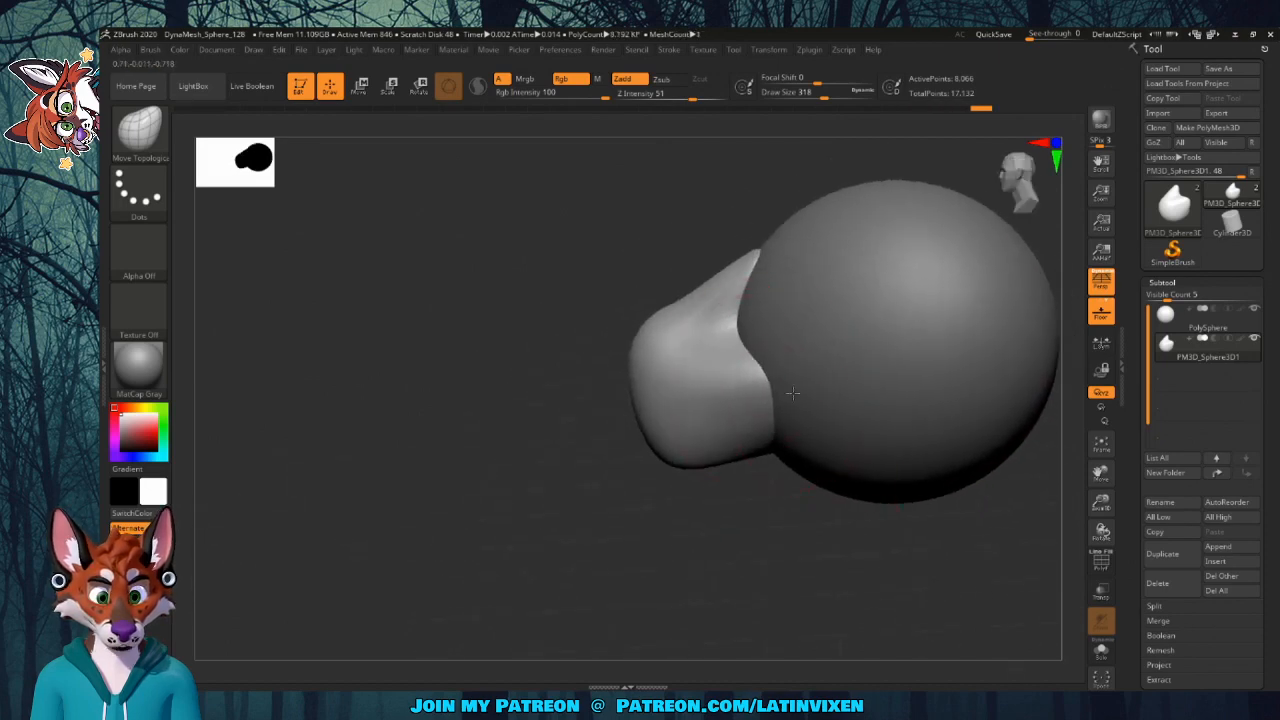
{"action": "mouse_move", "coordinate": [740, 530]}
{"action": "left_mouse_down"}
{"action": "mouse_move", "coordinate": [830, 540]}
{"action": "mouse_move", "coordinate": [770, 440]}
{"action": "left_mouse_up"}
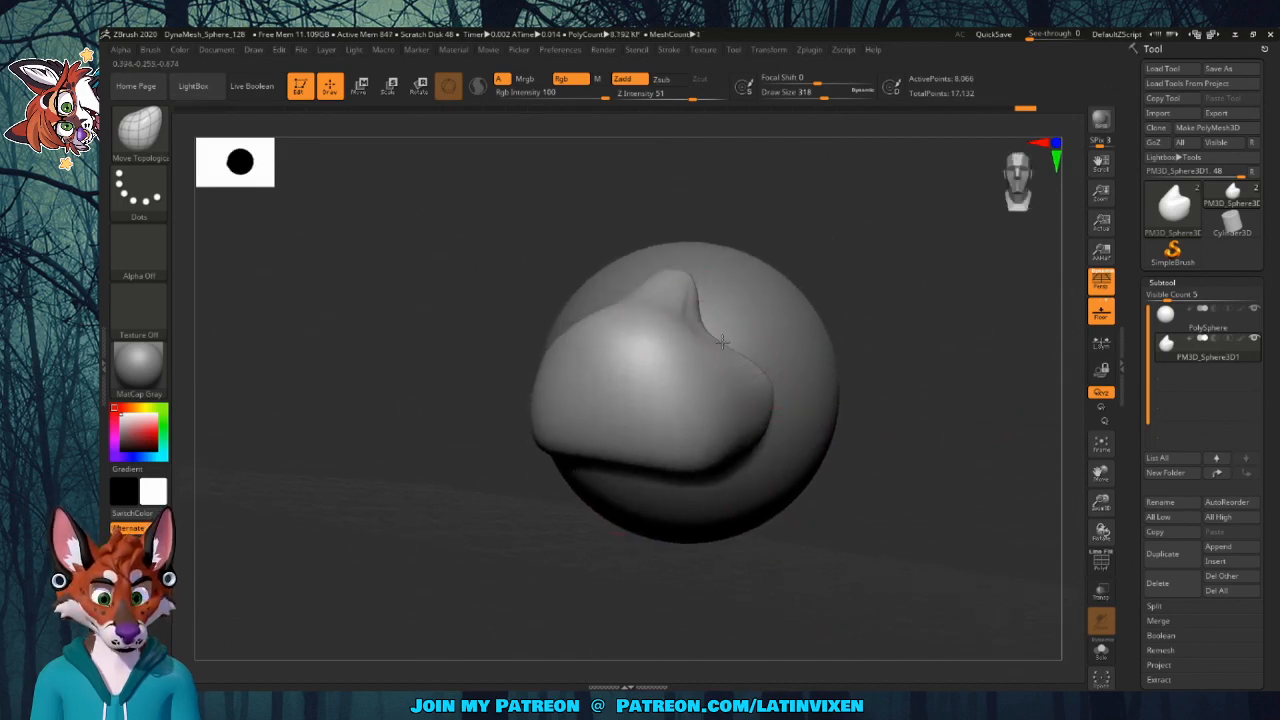
{"action": "left_click_drag", "start_coordinate": [882, 286], "coordinate": [700, 265]}
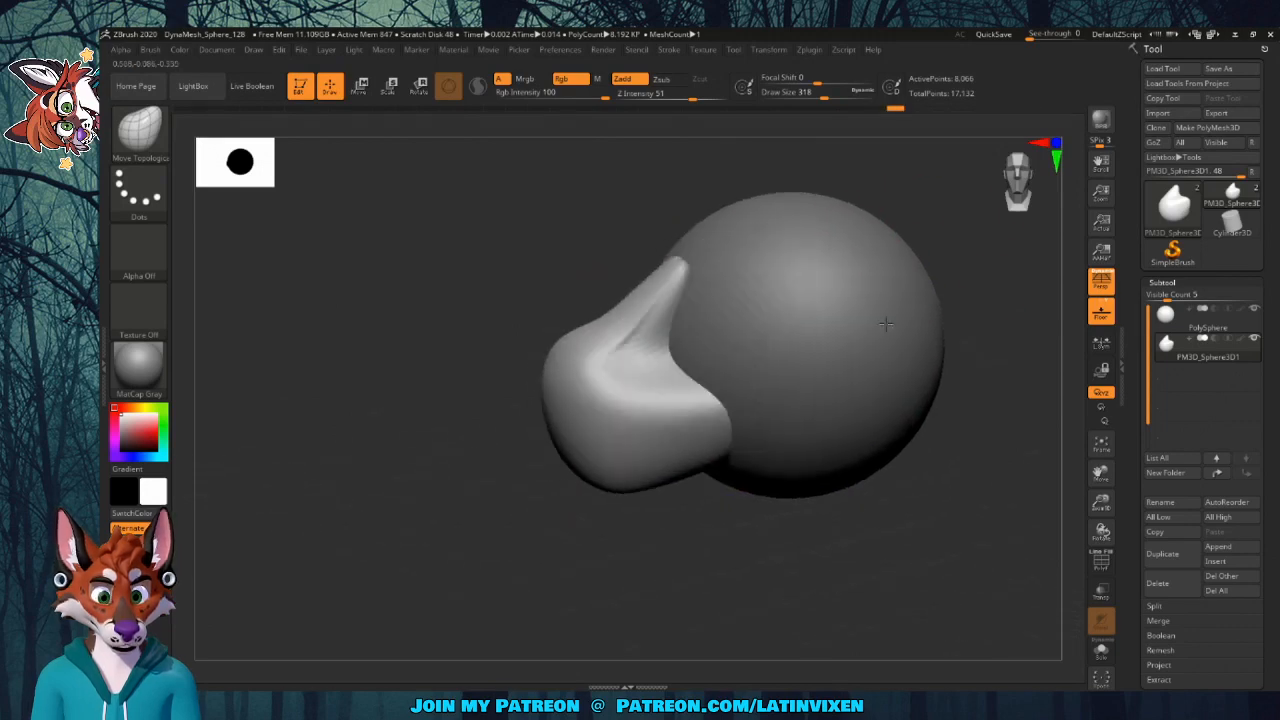
{"action": "key", "text": "shift"}
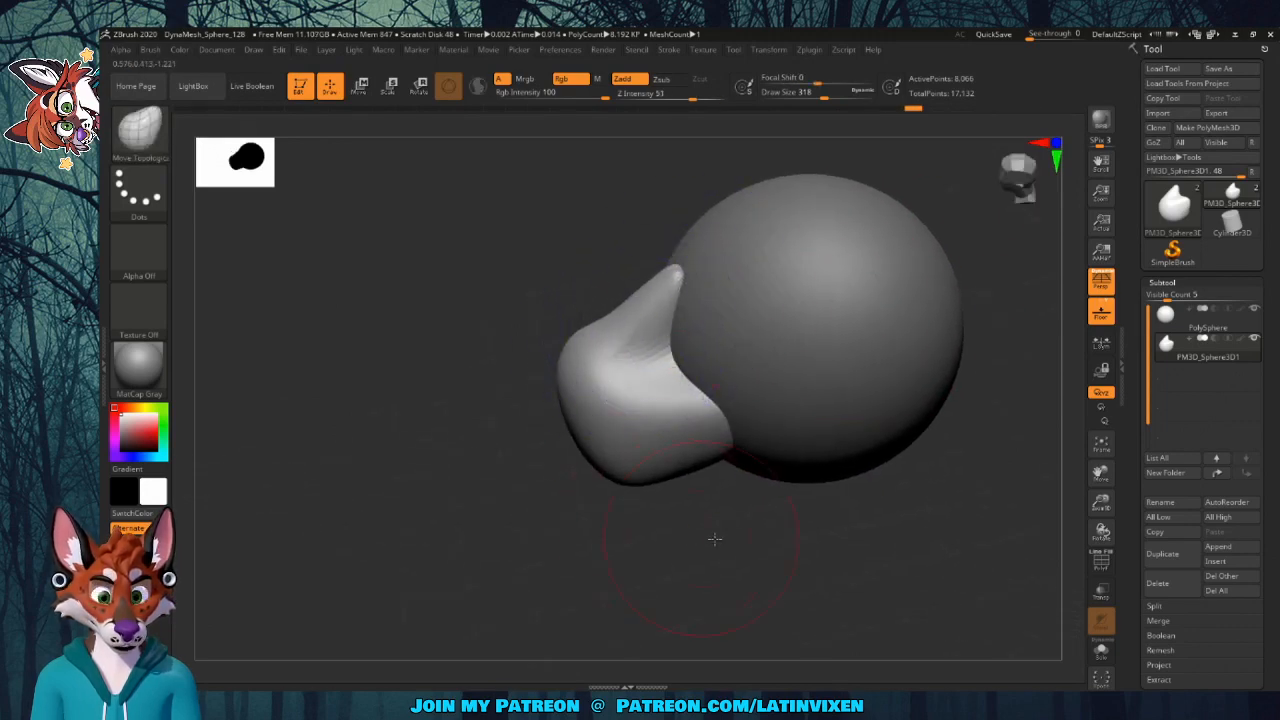
{"action": "mouse_move", "coordinate": [714, 534]}
{"action": "left_mouse_down"}
{"action": "mouse_move", "coordinate": [760, 500]}
{"action": "mouse_move", "coordinate": [737, 477]}
{"action": "mouse_move", "coordinate": [924, 420]}
{"action": "left_mouse_up"}
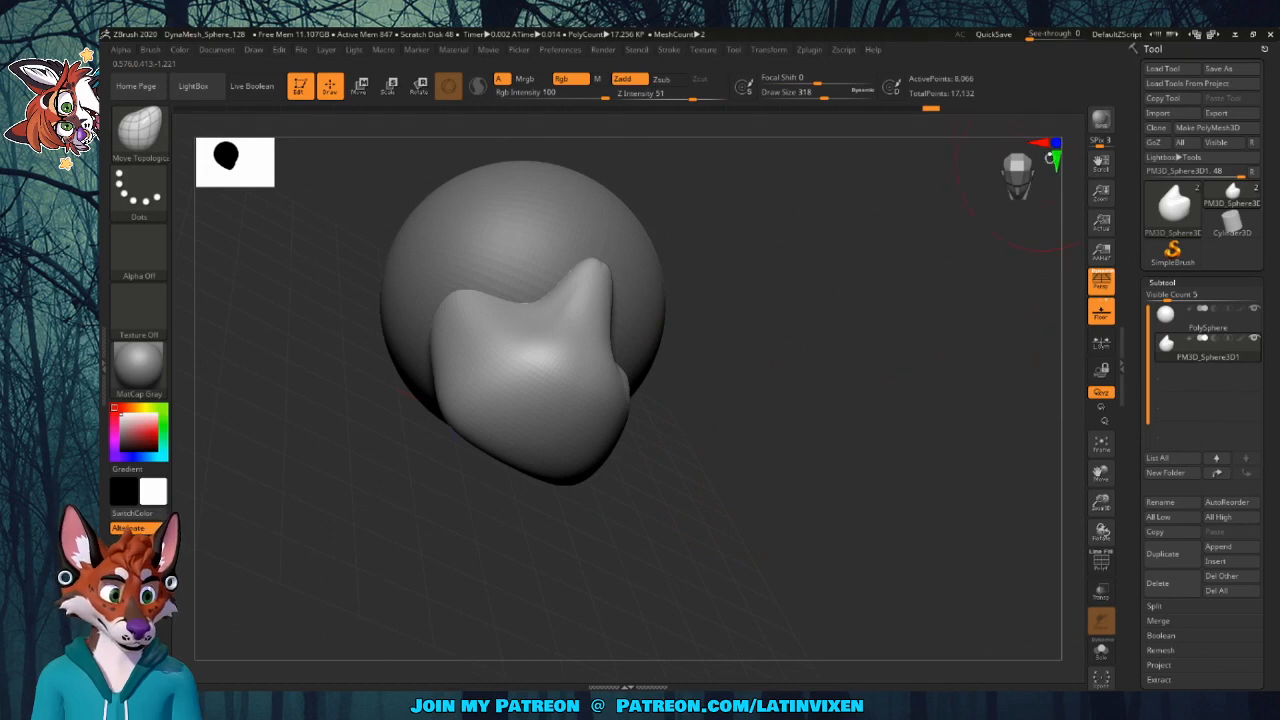
{"action": "left_click", "coordinate": [1056, 145]}
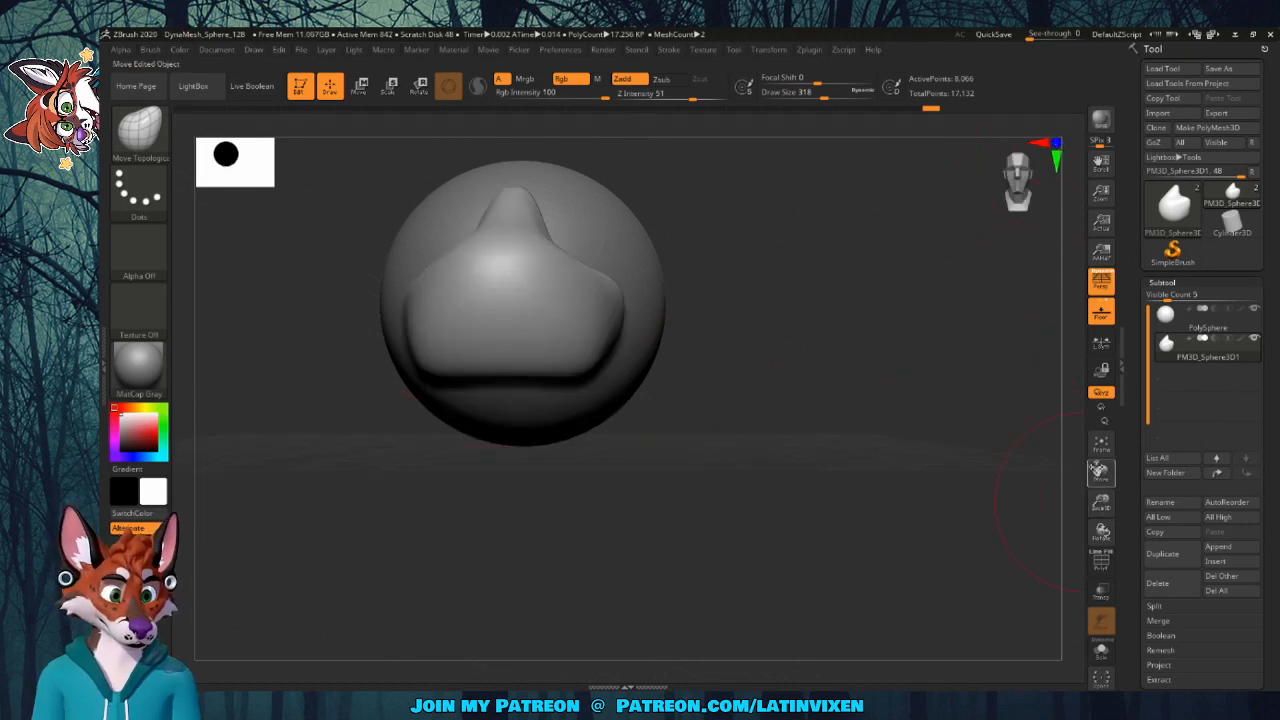
Raise the muzzle's rear upper corners against the large sphere as cheeks and pull its rear underside down
{"action": "left_click_drag", "start_coordinate": [1098, 470], "coordinate": [1155, 517]}
{"action": "mouse_move", "coordinate": [870, 347]}
{"action": "left_mouse_down"}
{"action": "mouse_move", "coordinate": [874, 374]}
{"action": "mouse_move", "coordinate": [828, 434]}
{"action": "mouse_move", "coordinate": [800, 425]}
{"action": "left_mouse_up"}
{"action": "key", "text": "shift"}
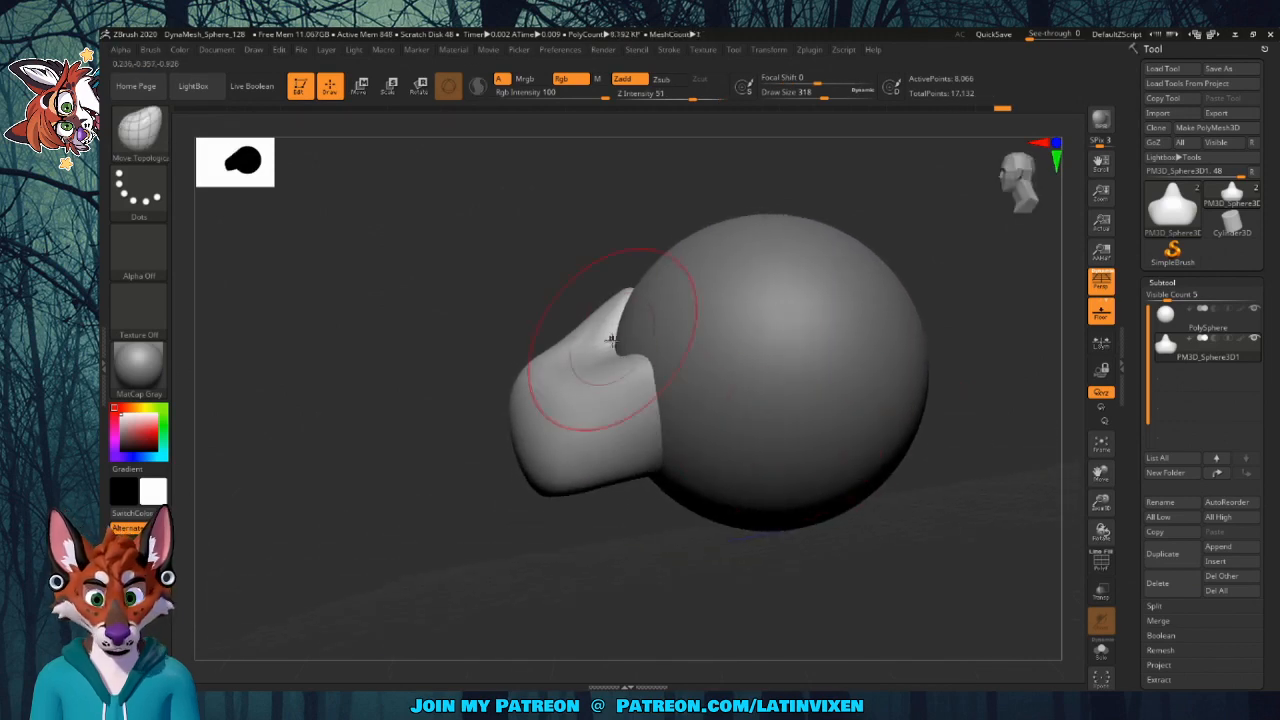
{"action": "left_click_drag", "start_coordinate": [600, 372], "coordinate": [614, 357]}
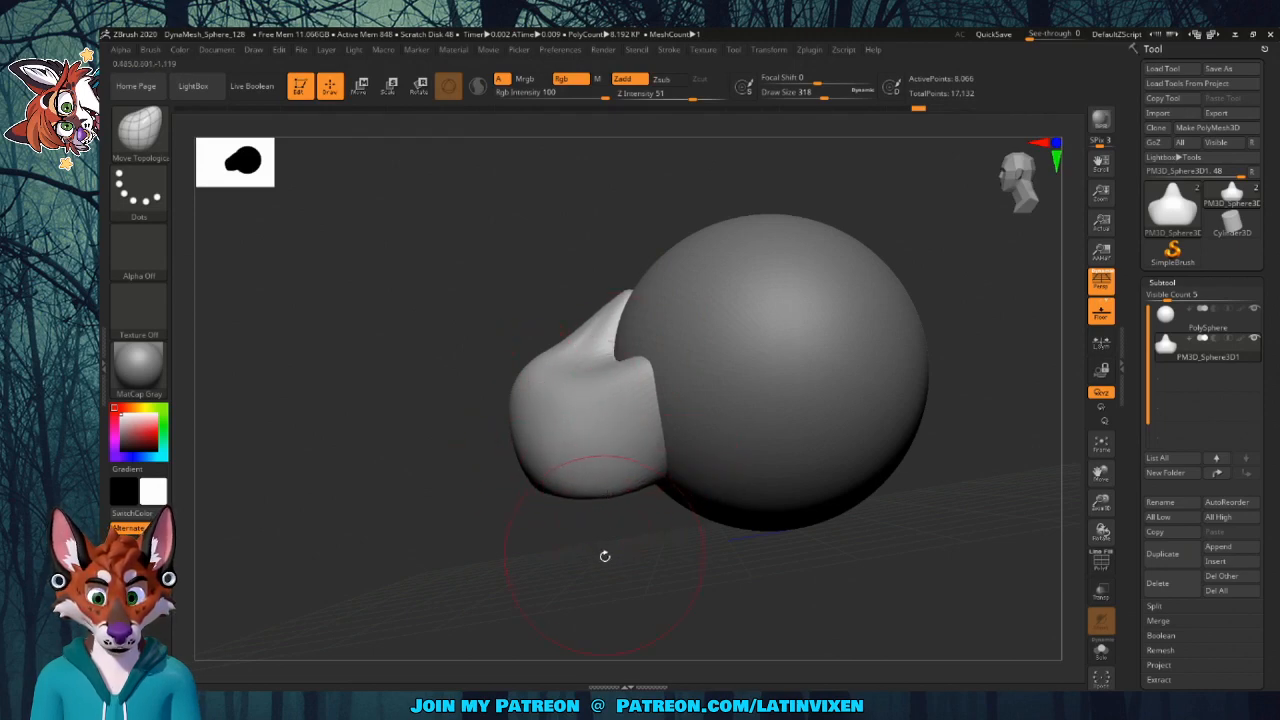
{"action": "mouse_move", "coordinate": [603, 557]}
{"action": "left_mouse_down"}
{"action": "mouse_move", "coordinate": [640, 525]}
{"action": "mouse_move", "coordinate": [530, 487]}
{"action": "mouse_move", "coordinate": [737, 429]}
{"action": "left_mouse_up"}
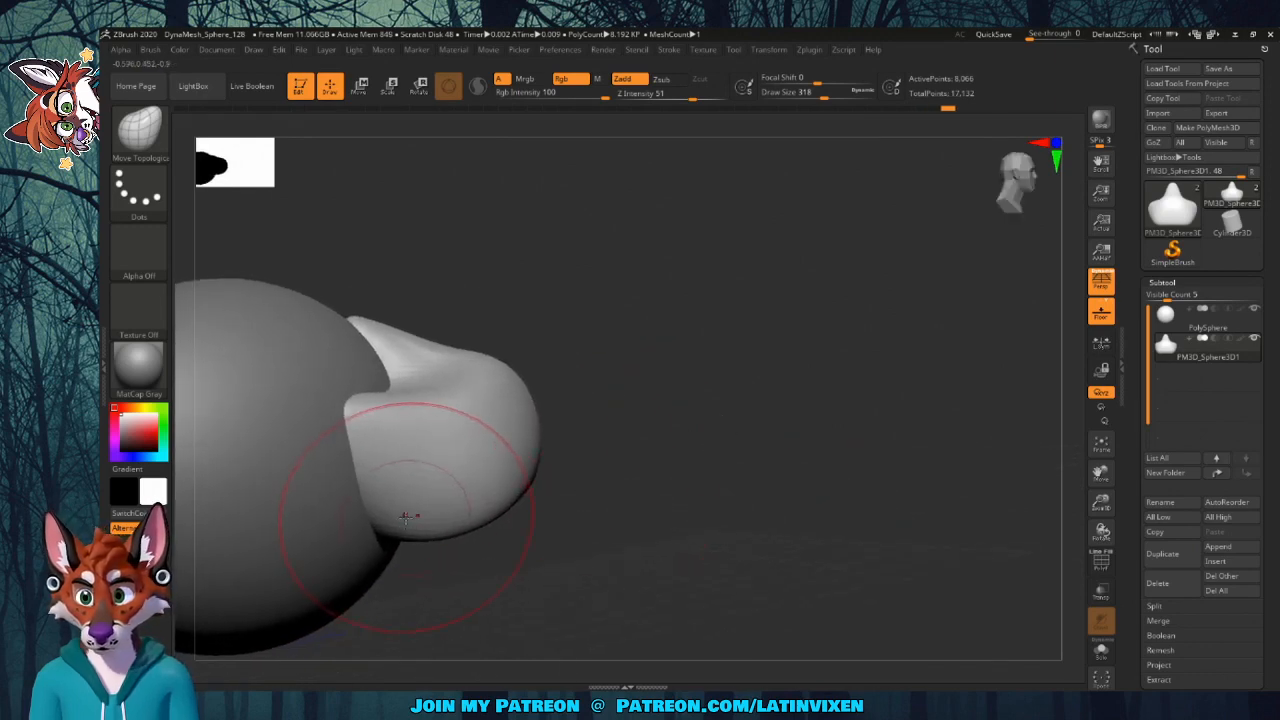
{"action": "left_click_drag", "start_coordinate": [632, 362], "coordinate": [508, 457]}
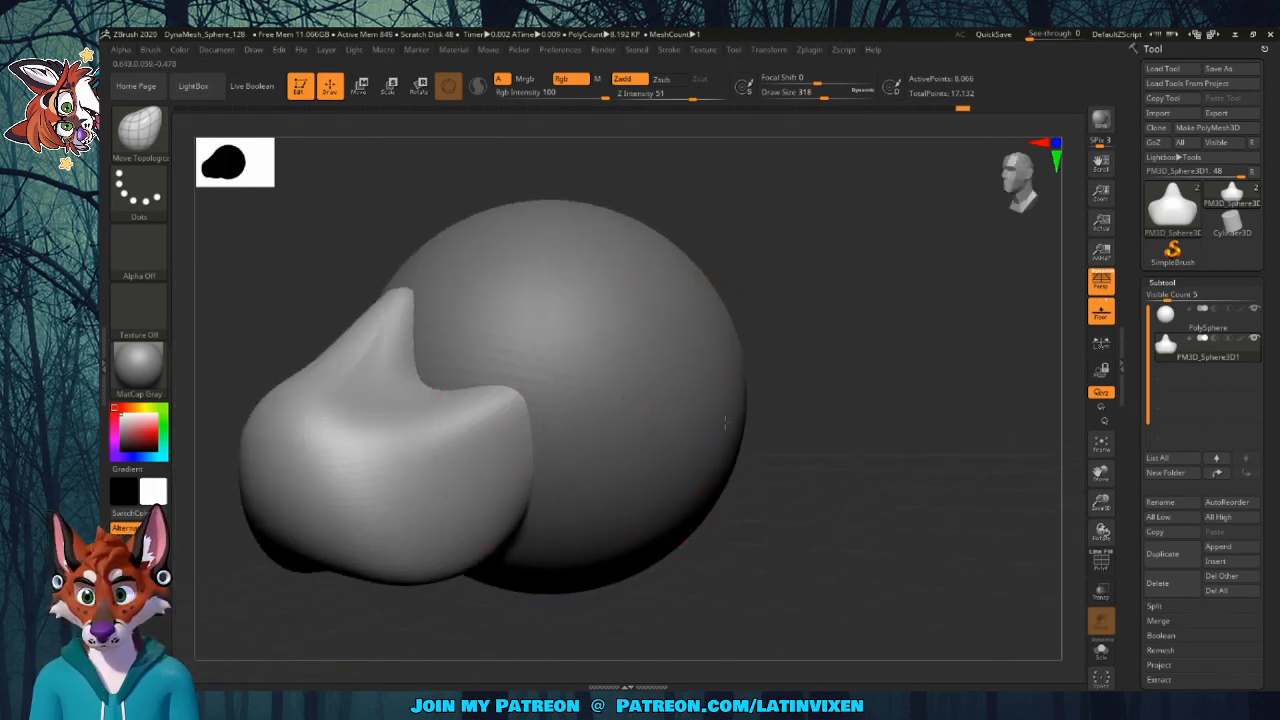
{"action": "left_click_drag", "start_coordinate": [803, 434], "coordinate": [842, 410]}
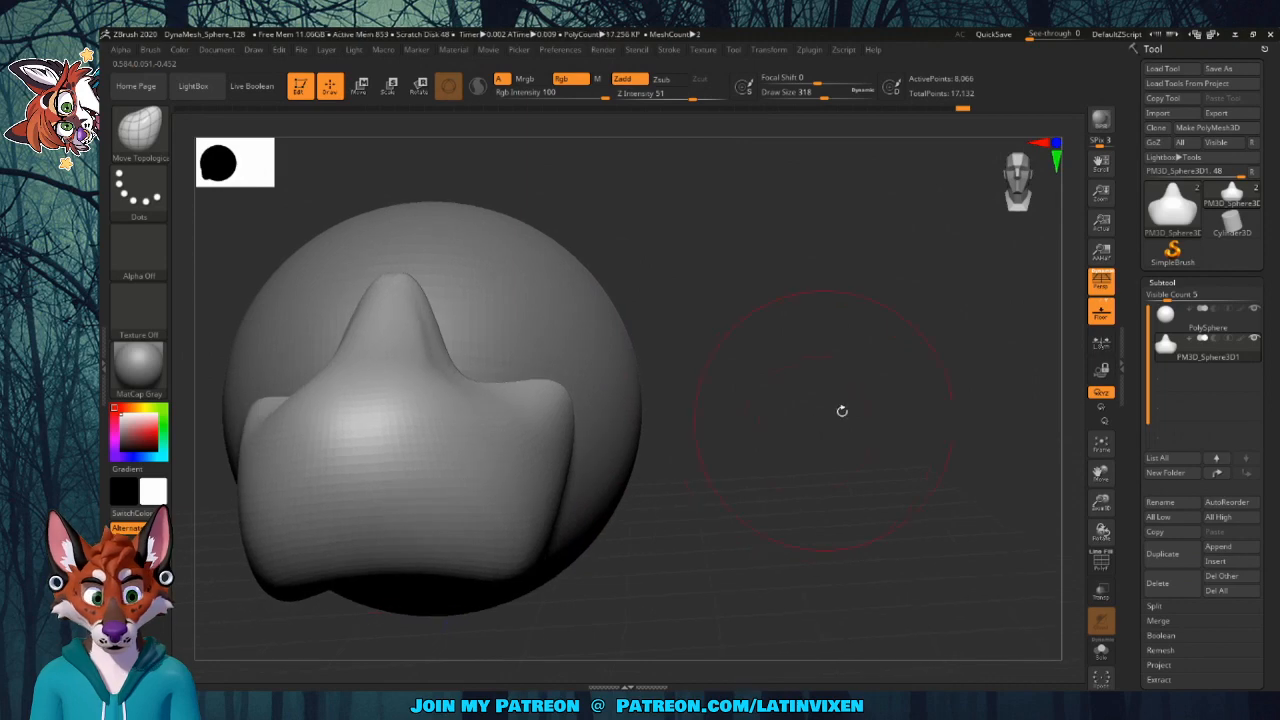
Carve mirrored eye sockets into the PolySphere on both sides of the nose ridge using the ClayBuildup brush at draw size 128
{"action": "left_click", "coordinate": [1103, 450]}
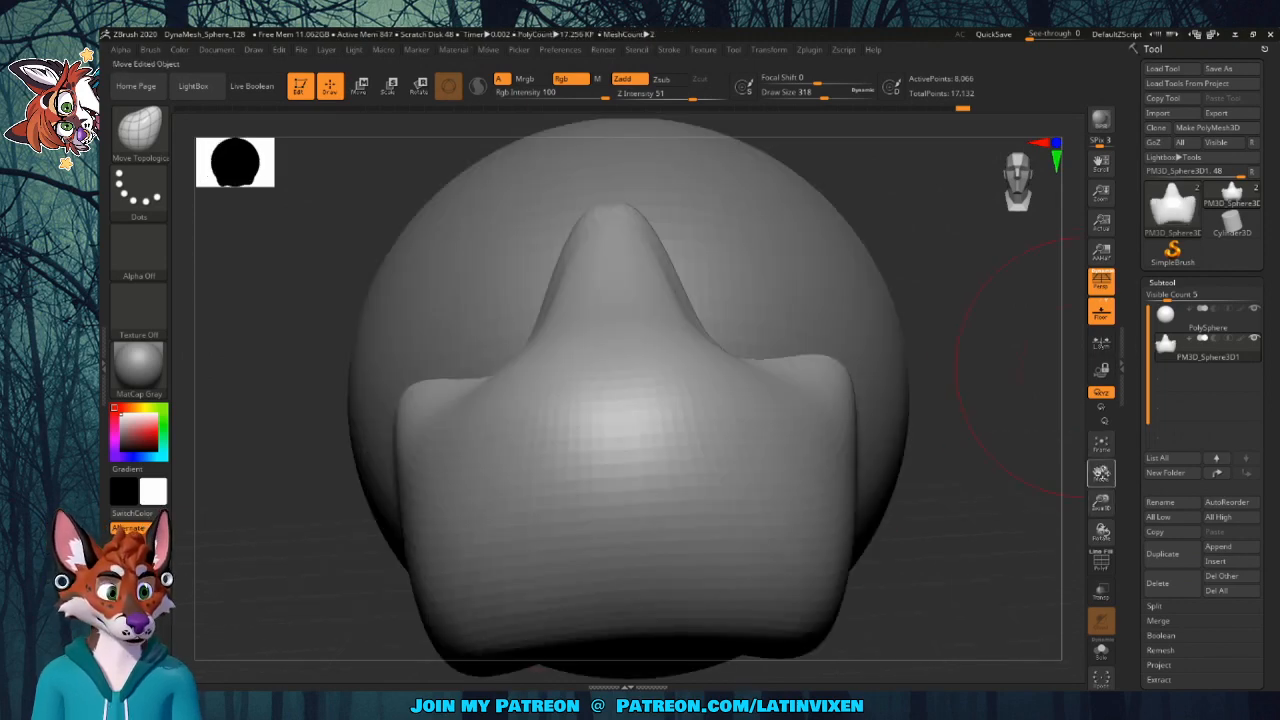
{"action": "left_click", "coordinate": [1057, 143]}
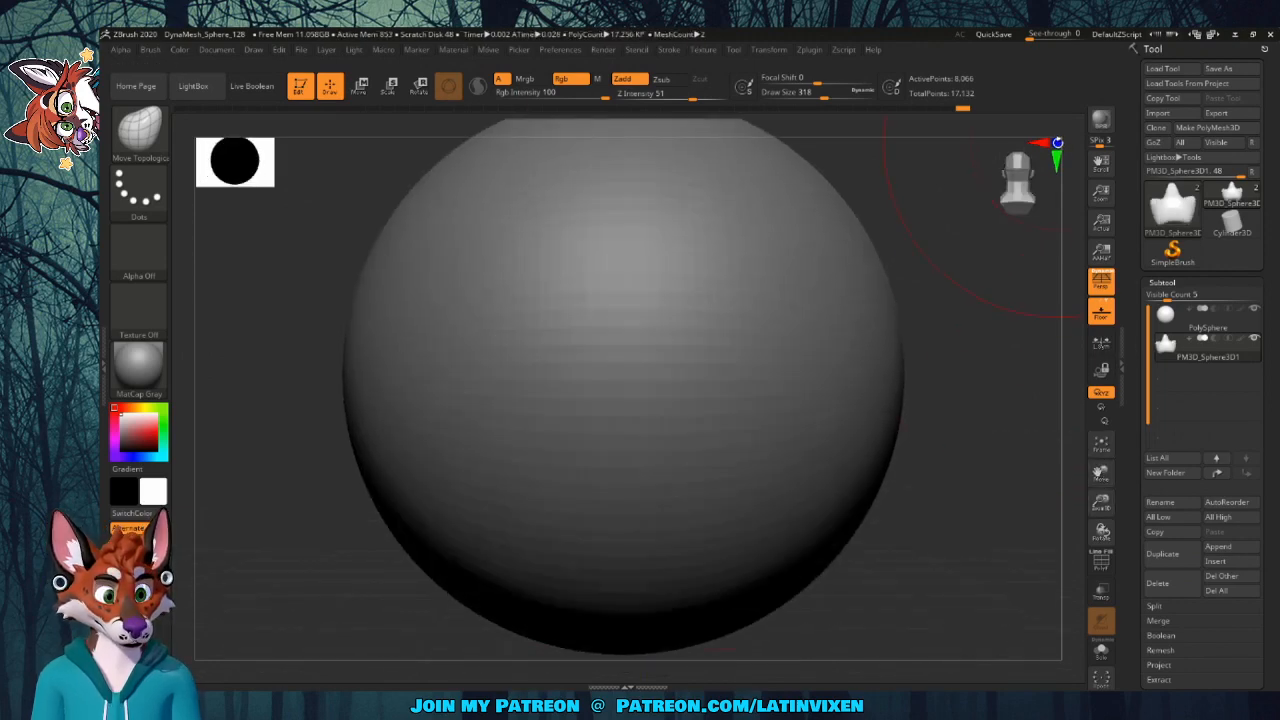
{"action": "left_click", "coordinate": [1057, 143]}
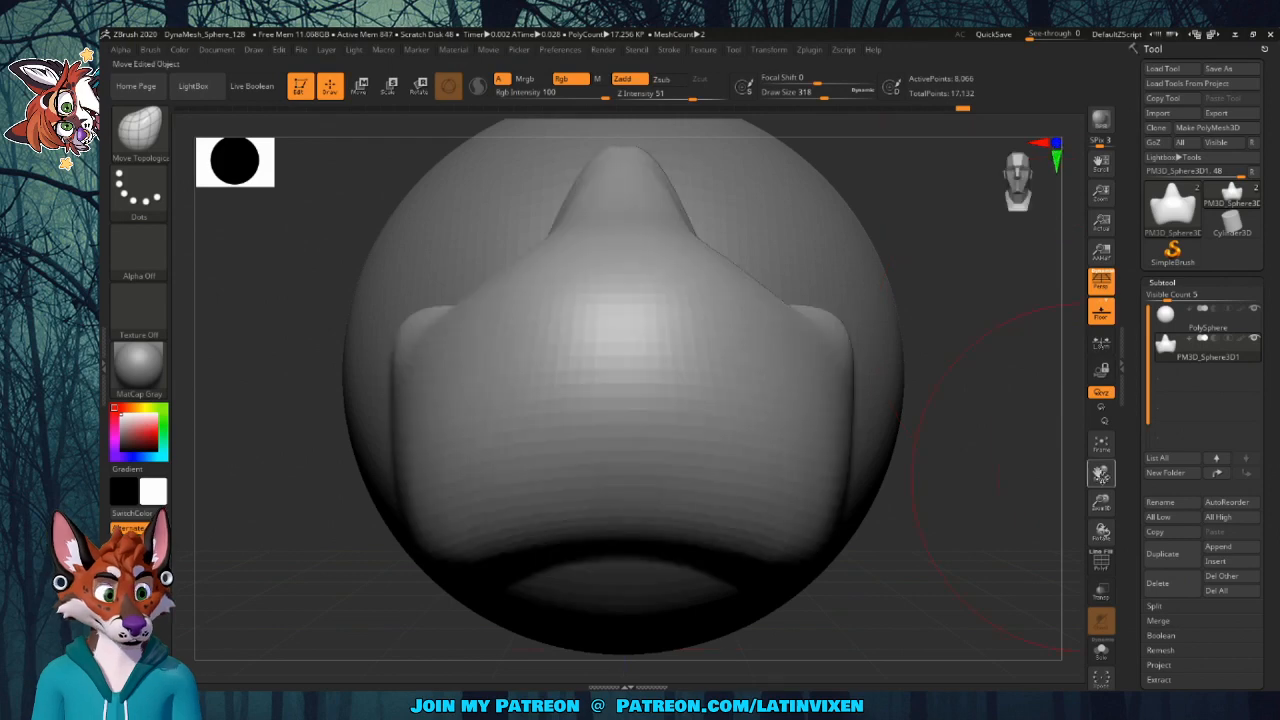
{"action": "left_click_drag", "start_coordinate": [1101, 500], "coordinate": [1091, 506]}
{"action": "left_click_drag", "start_coordinate": [950, 418], "coordinate": [951, 449]}
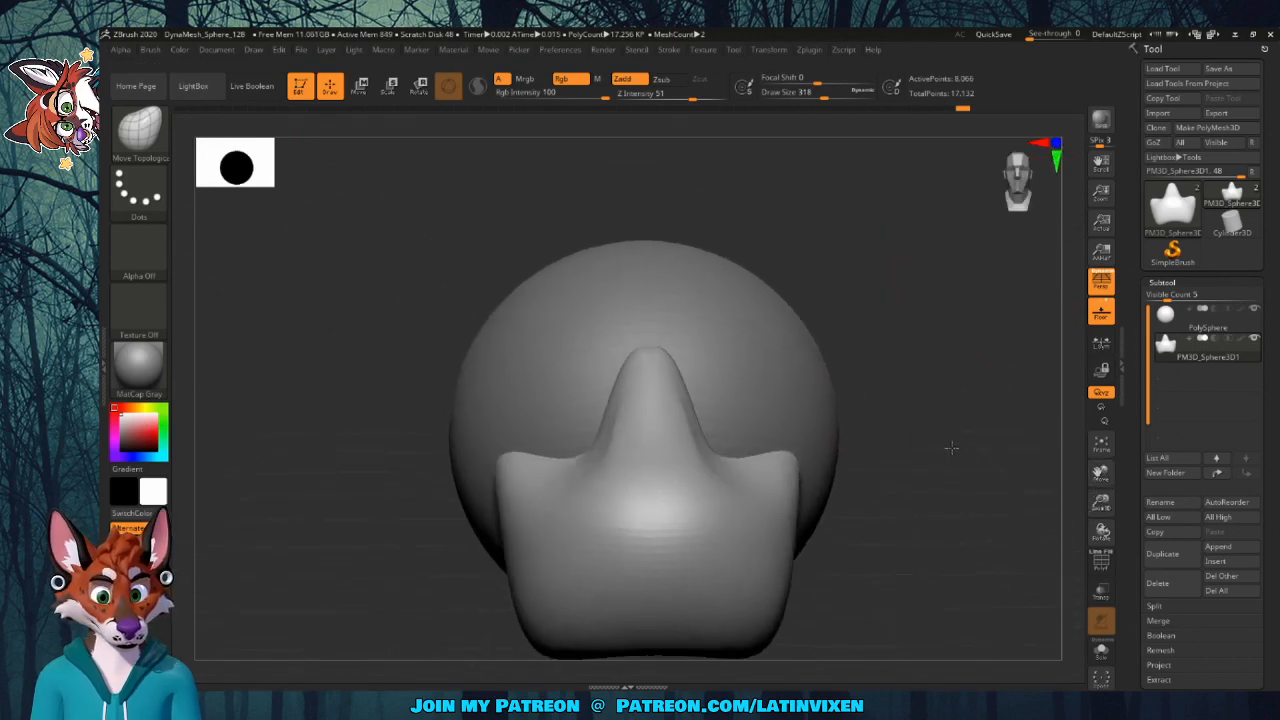
{"action": "left_click", "coordinate": [1183, 327]}
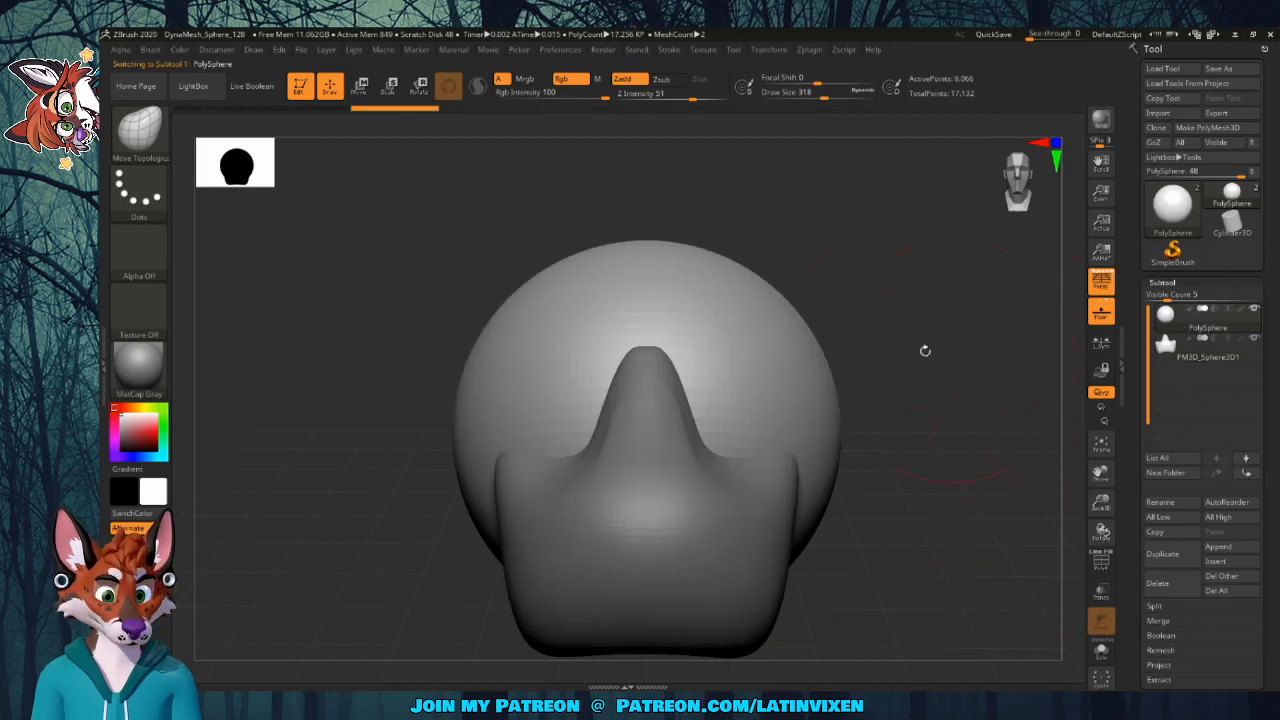
{"action": "left_click", "coordinate": [140, 127]}
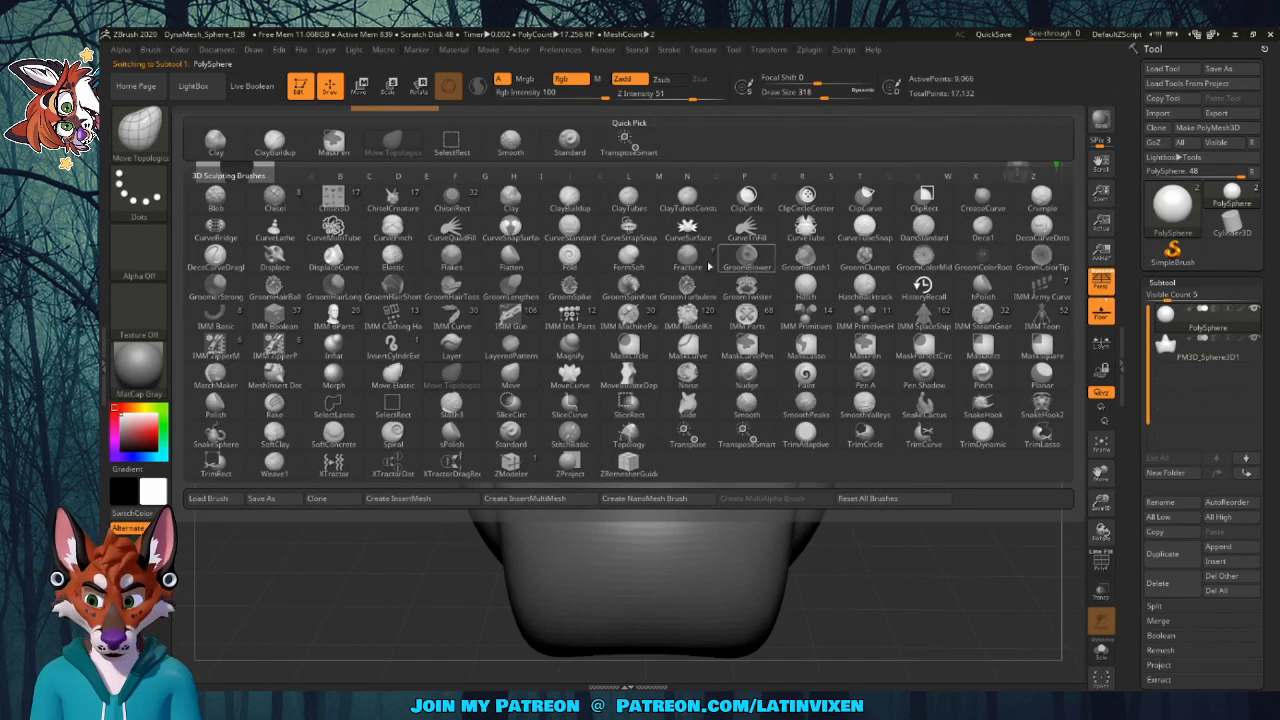
{"action": "left_click", "coordinate": [274, 141]}
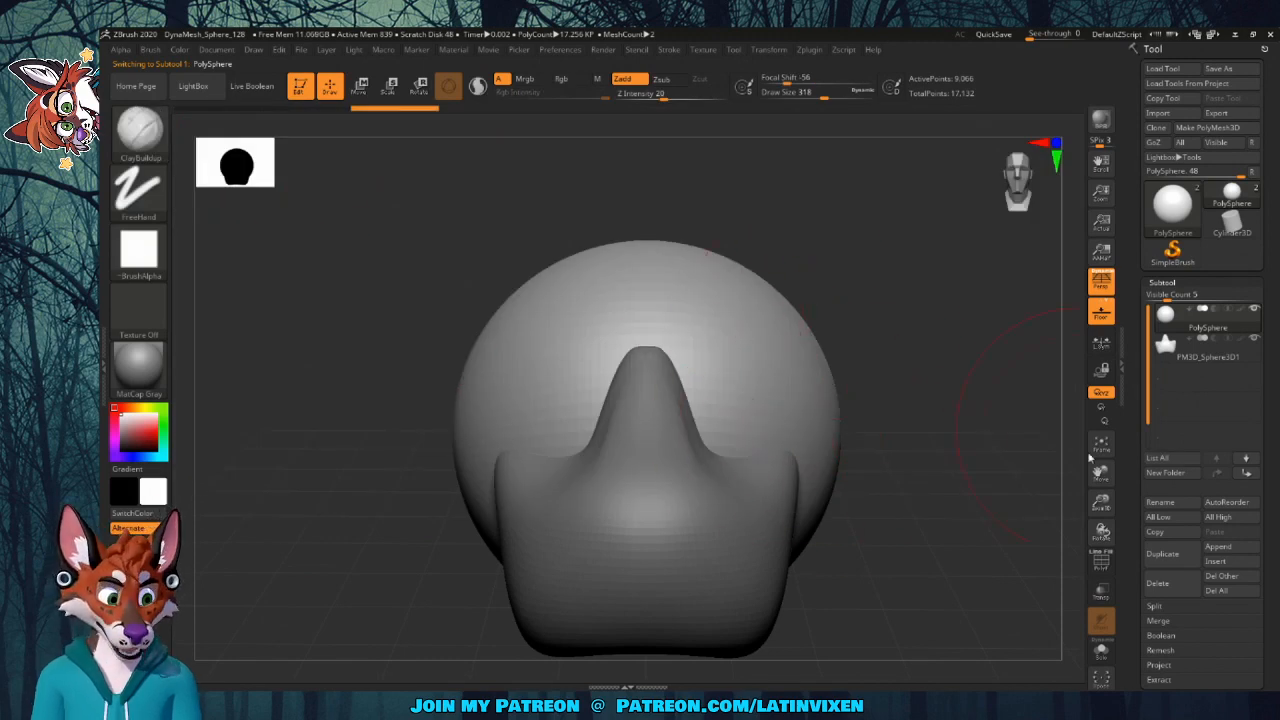
{"action": "left_click_drag", "start_coordinate": [823, 96], "coordinate": [802, 97]}
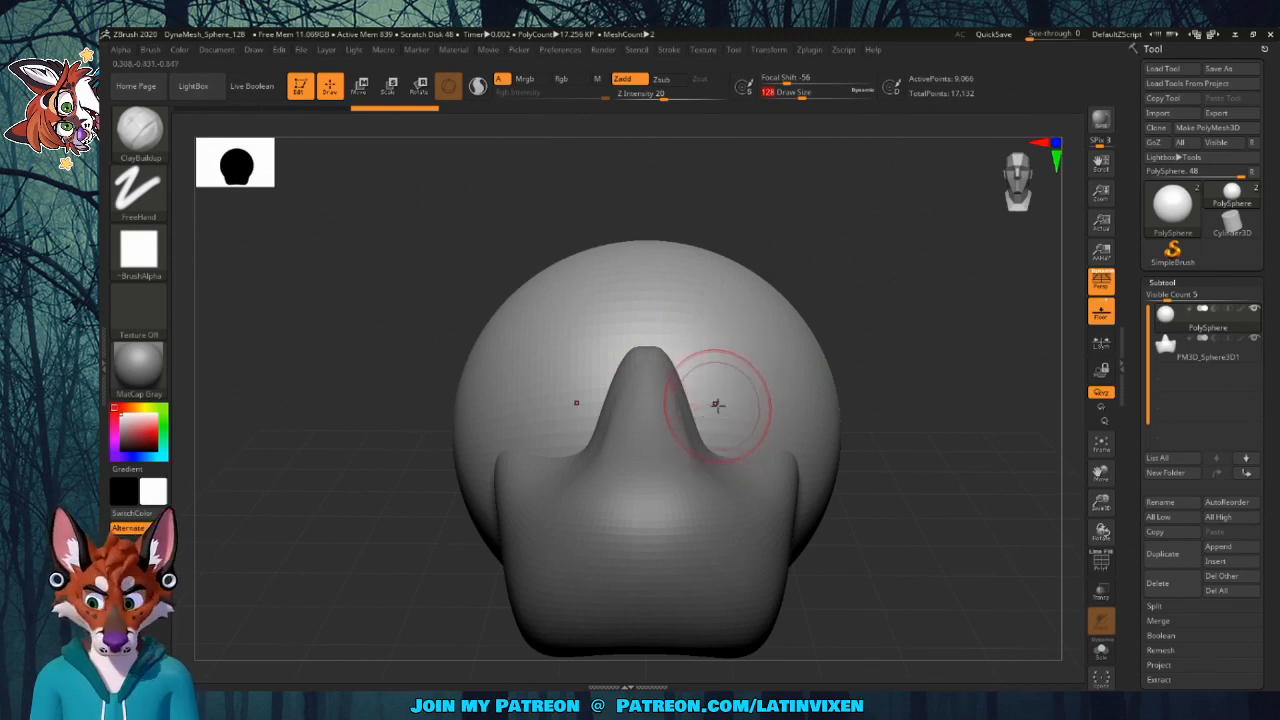
{"action": "mouse_move", "coordinate": [714, 414]}
{"action": "left_mouse_down"}
{"action": "mouse_move", "coordinate": [705, 333]}
{"action": "mouse_move", "coordinate": [743, 325]}
{"action": "mouse_move", "coordinate": [735, 450]}
{"action": "mouse_move", "coordinate": [700, 335]}
{"action": "mouse_move", "coordinate": [770, 340]}
{"action": "mouse_move", "coordinate": [716, 432]}
{"action": "mouse_move", "coordinate": [785, 365]}
{"action": "mouse_move", "coordinate": [700, 340]}
{"action": "mouse_move", "coordinate": [735, 425]}
{"action": "mouse_move", "coordinate": [745, 405]}
{"action": "left_mouse_up"}
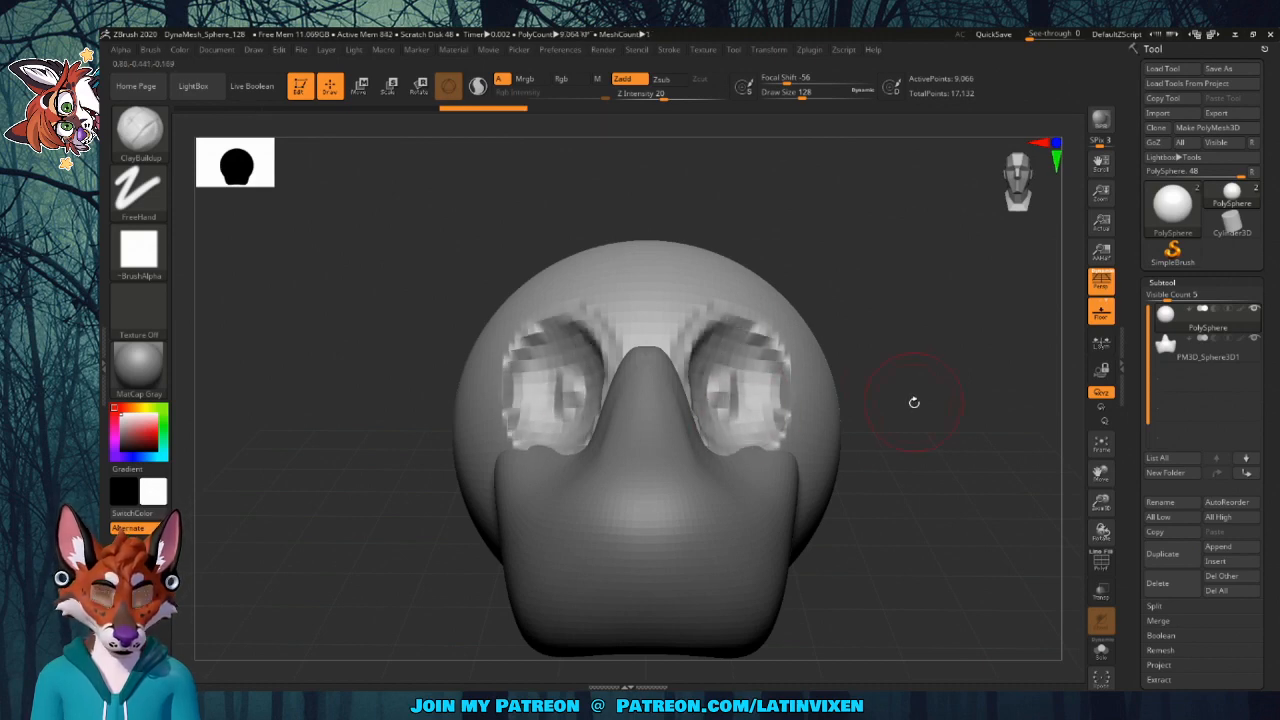
Smooth the rough interior and rims of the mirrored eye sockets on the PolySphere
{"action": "left_click_drag", "start_coordinate": [914, 402], "coordinate": [880, 409]}
{"action": "mouse_move", "coordinate": [749, 391]}
{"action": "left_mouse_down", "text": "shift"}
{"action": "mouse_move", "coordinate": [766, 414]}
{"action": "mouse_move", "coordinate": [732, 388]}
{"action": "mouse_move", "coordinate": [768, 412]}
{"action": "mouse_move", "coordinate": [785, 385]}
{"action": "left_mouse_up", "text": "shift"}
{"action": "mouse_move", "coordinate": [968, 522]}
{"action": "left_mouse_down"}
{"action": "mouse_move", "coordinate": [1010, 546]}
{"action": "mouse_move", "coordinate": [928, 484]}
{"action": "left_mouse_up"}
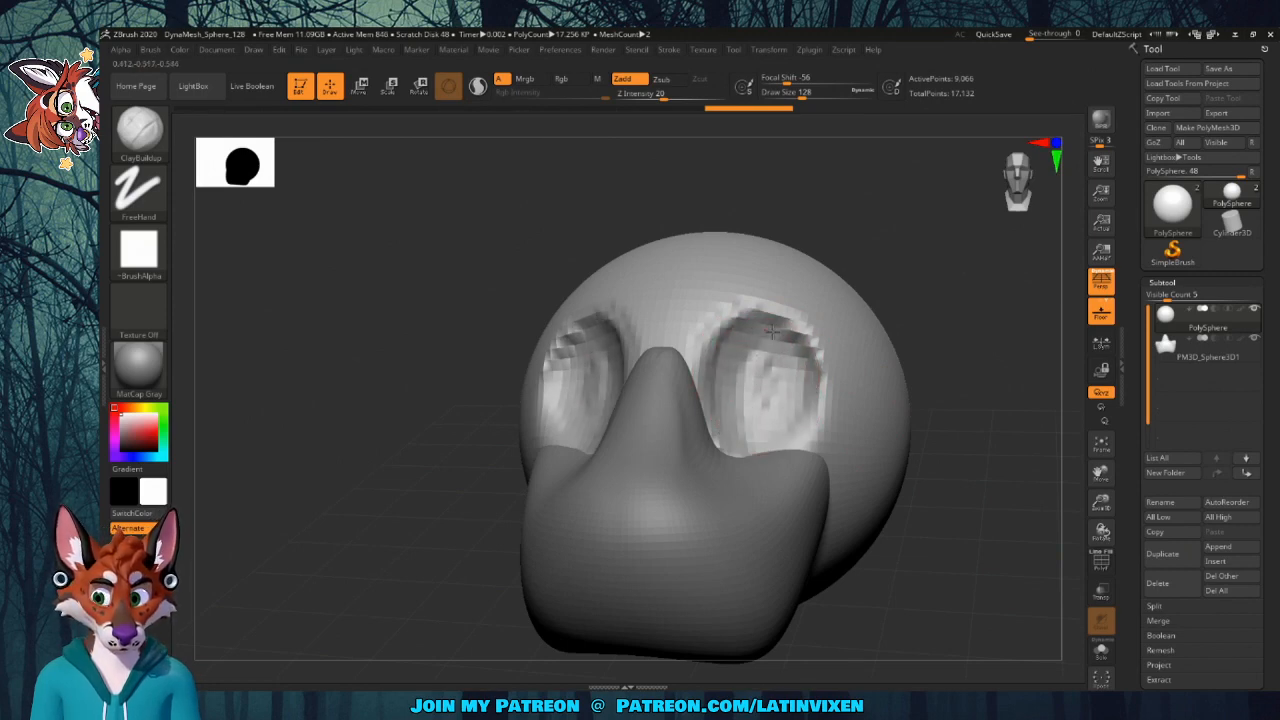
{"action": "mouse_move", "coordinate": [806, 386]}
{"action": "left_mouse_down"}
{"action": "mouse_move", "coordinate": [768, 423]}
{"action": "mouse_move", "coordinate": [780, 406]}
{"action": "mouse_move", "coordinate": [748, 397]}
{"action": "left_mouse_up"}
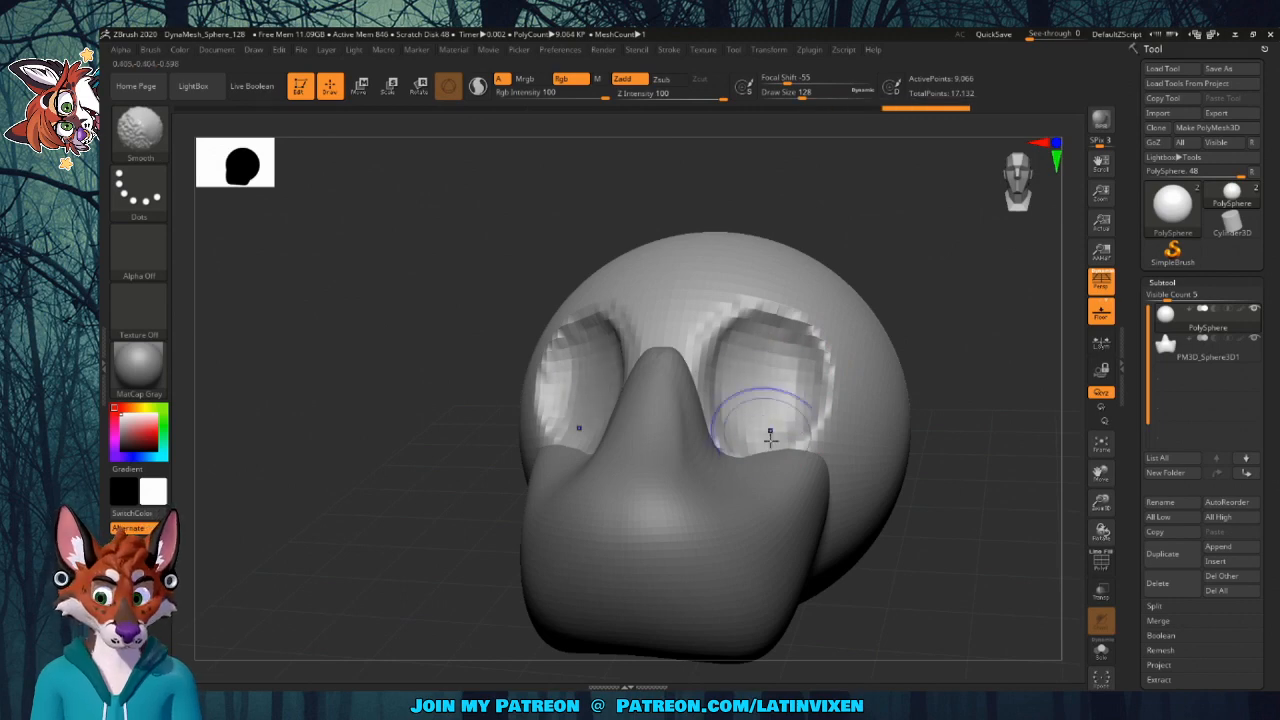
{"action": "mouse_move", "coordinate": [955, 444]}
{"action": "left_mouse_down"}
{"action": "mouse_move", "coordinate": [971, 443]}
{"action": "mouse_move", "coordinate": [920, 420]}
{"action": "mouse_move", "coordinate": [971, 434]}
{"action": "mouse_move", "coordinate": [906, 420]}
{"action": "mouse_move", "coordinate": [1062, 238]}
{"action": "left_mouse_up"}
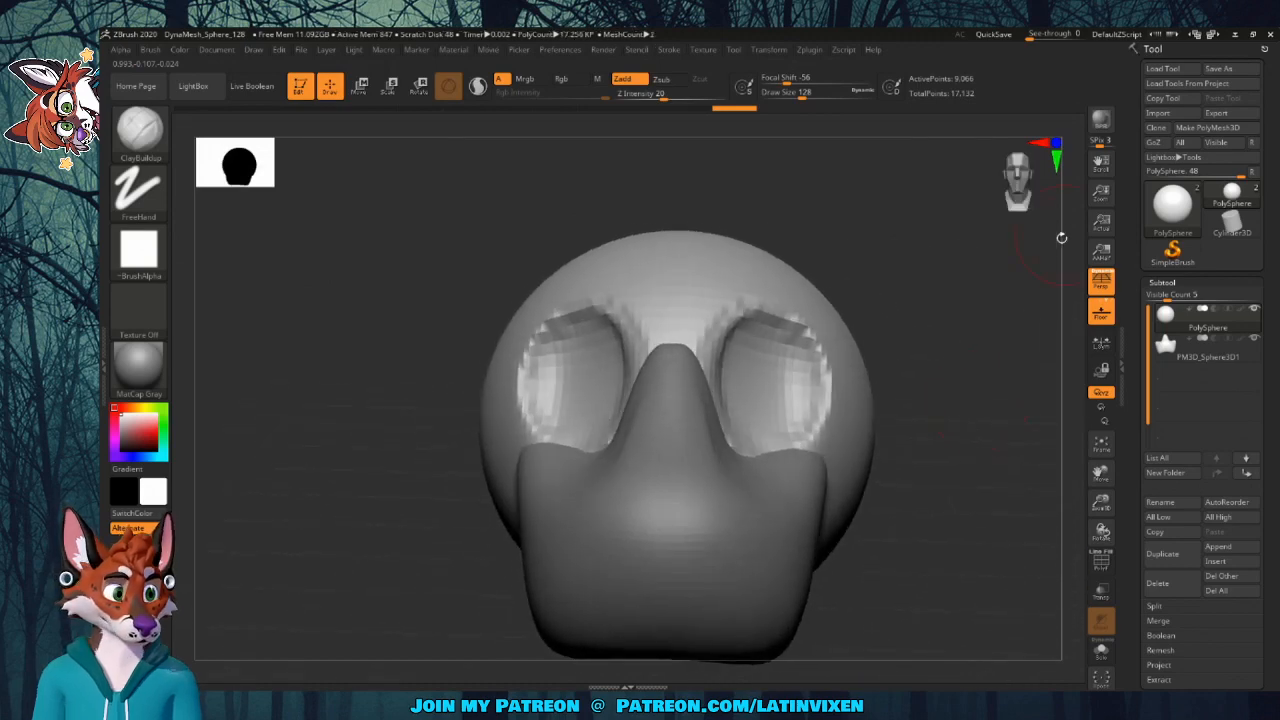
Widen the large sphere's sides outward and nudge its crown up using the Move Topological brush at draw size 379
{"action": "left_click_drag", "start_coordinate": [1101, 500], "coordinate": [1102, 480]}
{"action": "mouse_move", "coordinate": [984, 490]}
{"action": "left_mouse_down"}
{"action": "mouse_move", "coordinate": [930, 484]}
{"action": "mouse_move", "coordinate": [970, 478]}
{"action": "left_mouse_up"}
{"action": "left_click", "coordinate": [140, 130]}
{"action": "left_click", "coordinate": [446, 150]}
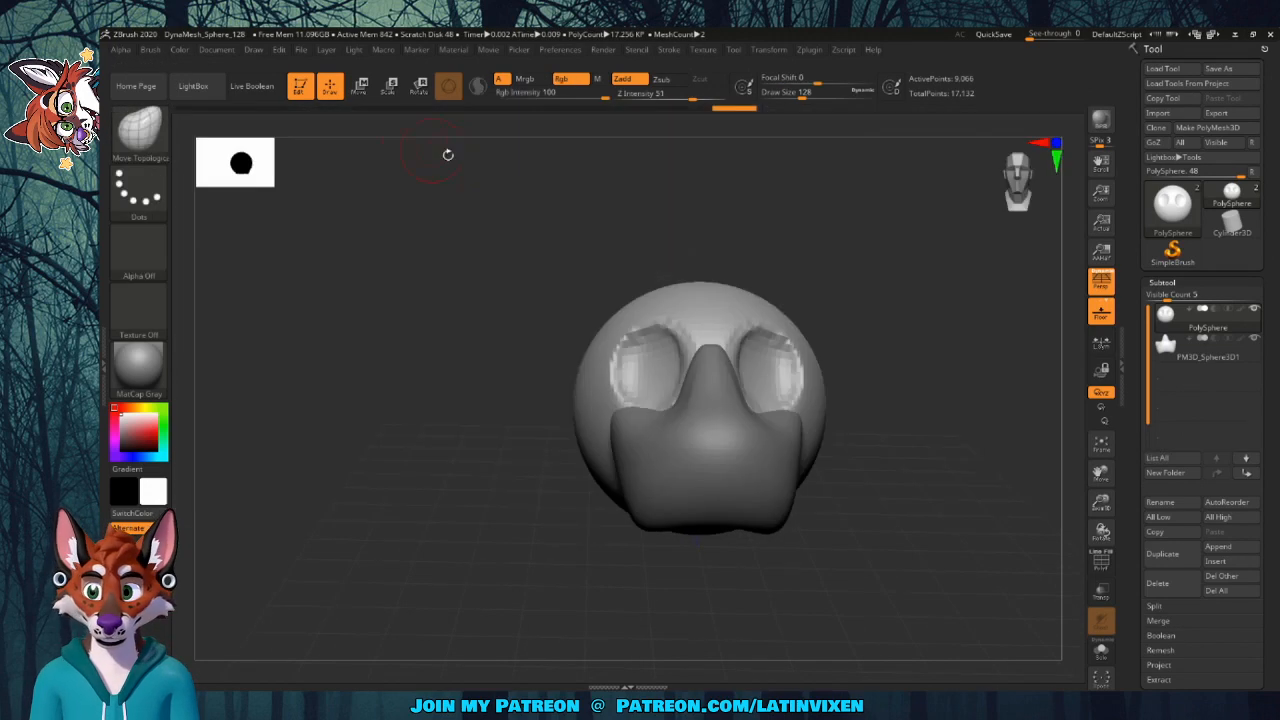
{"action": "left_click_drag", "start_coordinate": [790, 93], "coordinate": [829, 93]}
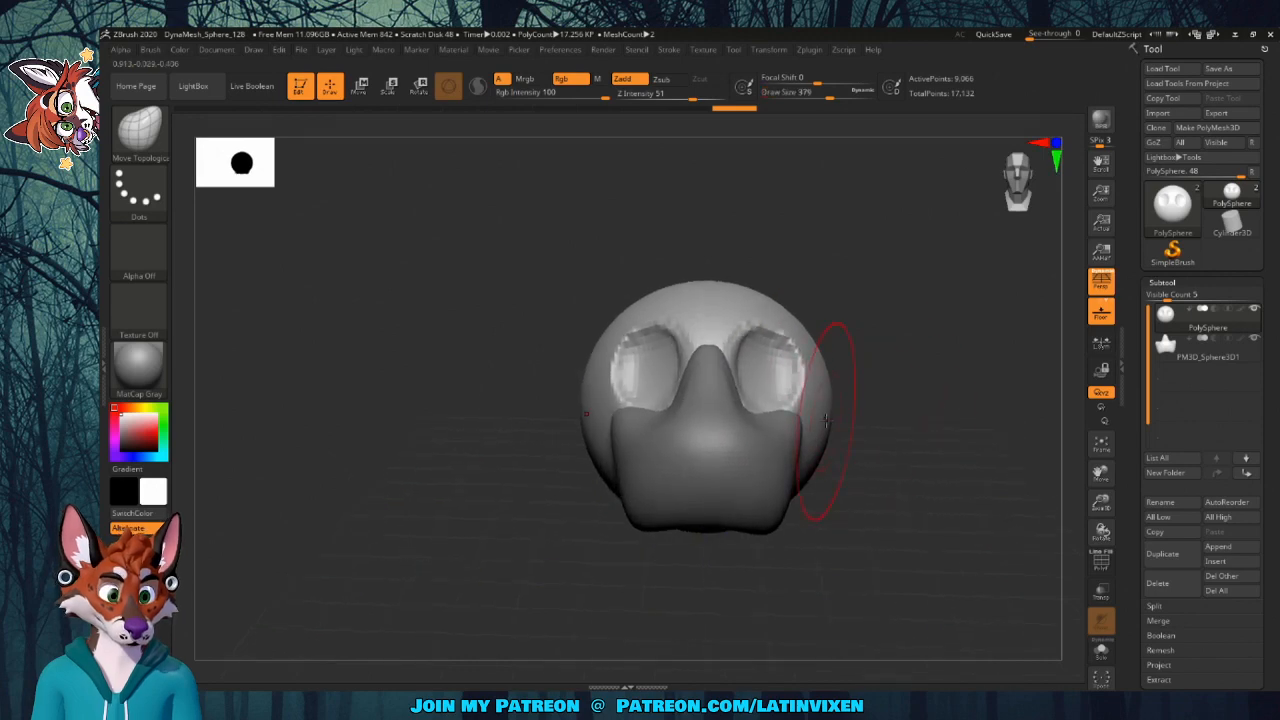
{"action": "left_click_drag", "start_coordinate": [832, 422], "coordinate": [855, 428]}
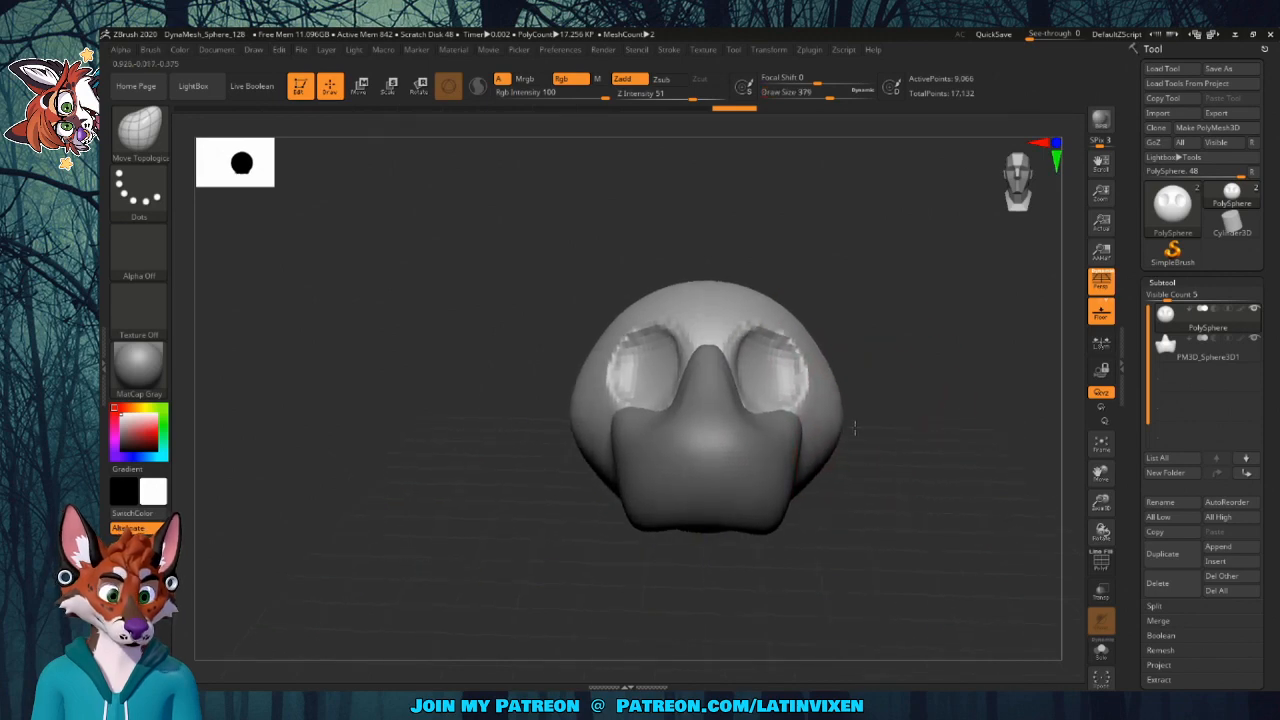
{"action": "left_click_drag", "start_coordinate": [709, 292], "coordinate": [709, 289]}
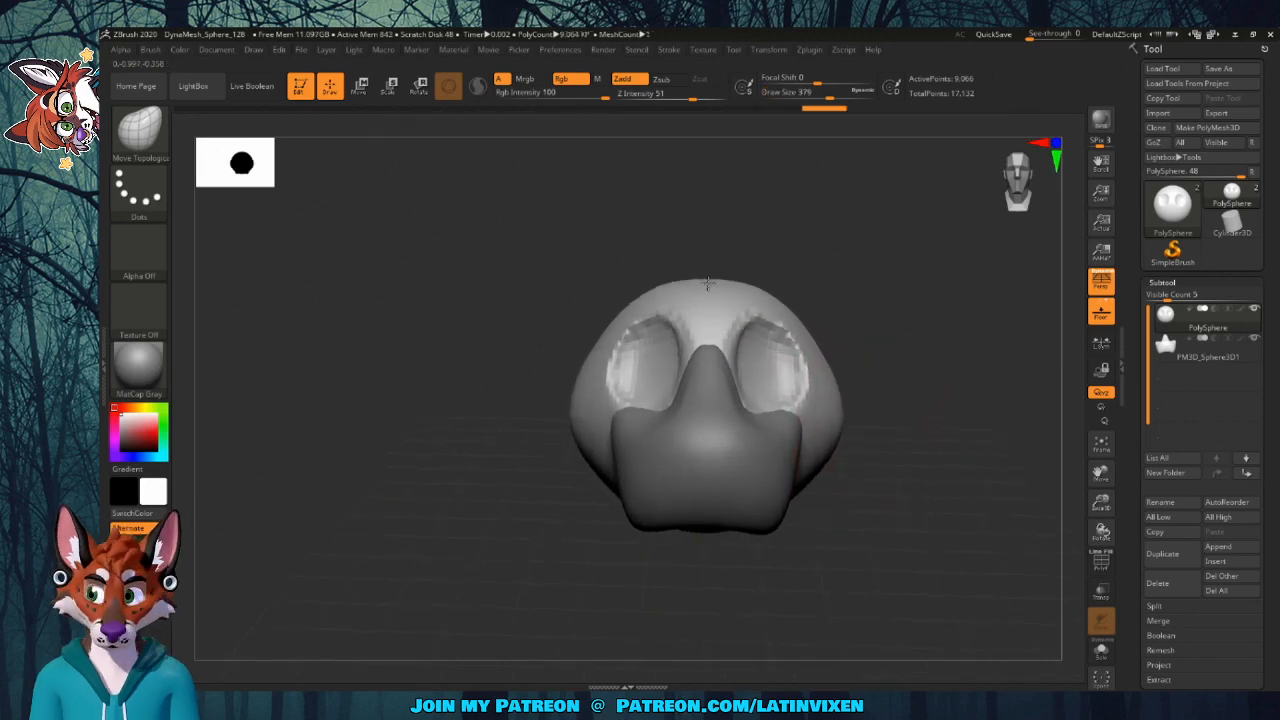
{"action": "left_click_drag", "start_coordinate": [833, 326], "coordinate": [864, 332]}
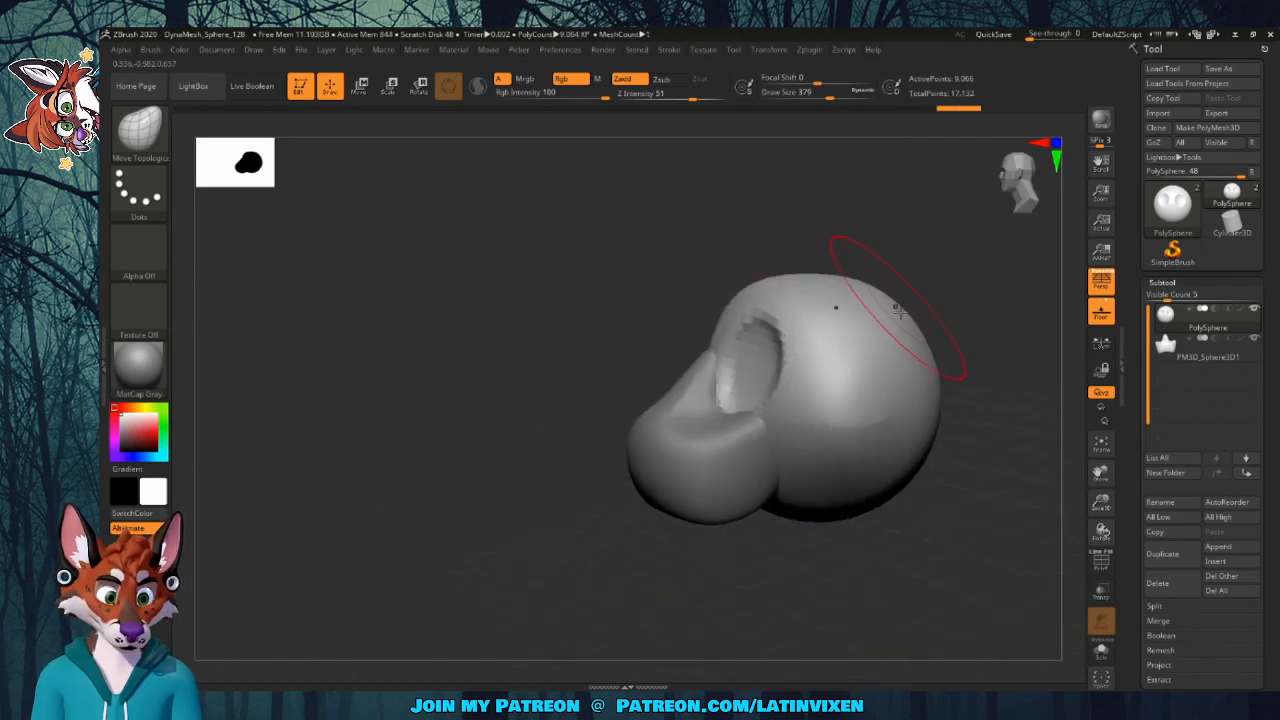
Reshape the brow area and the upper and outer rims of the eye sockets with the Move Topological brush
{"action": "left_click_drag", "start_coordinate": [865, 560], "coordinate": [920, 490]}
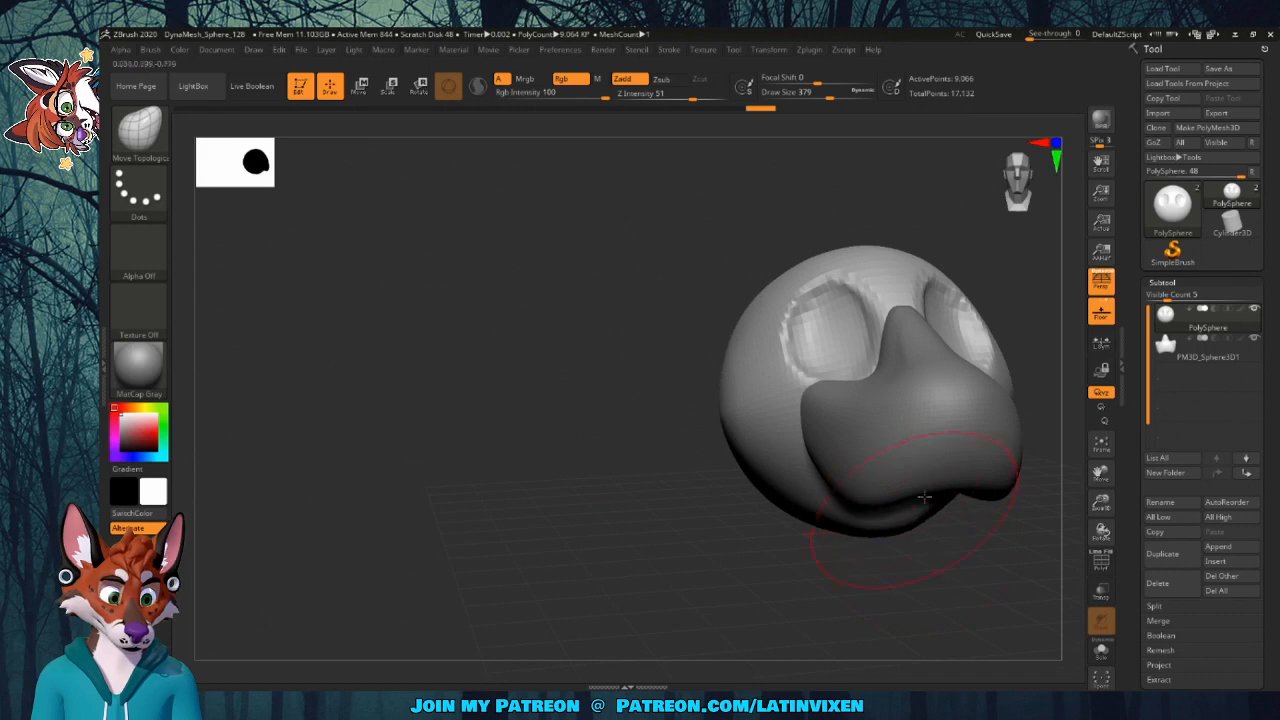
{"action": "mouse_move", "coordinate": [1100, 474]}
{"action": "left_mouse_down"}
{"action": "mouse_move", "coordinate": [1055, 484]}
{"action": "mouse_move", "coordinate": [1003, 471]}
{"action": "left_mouse_up"}
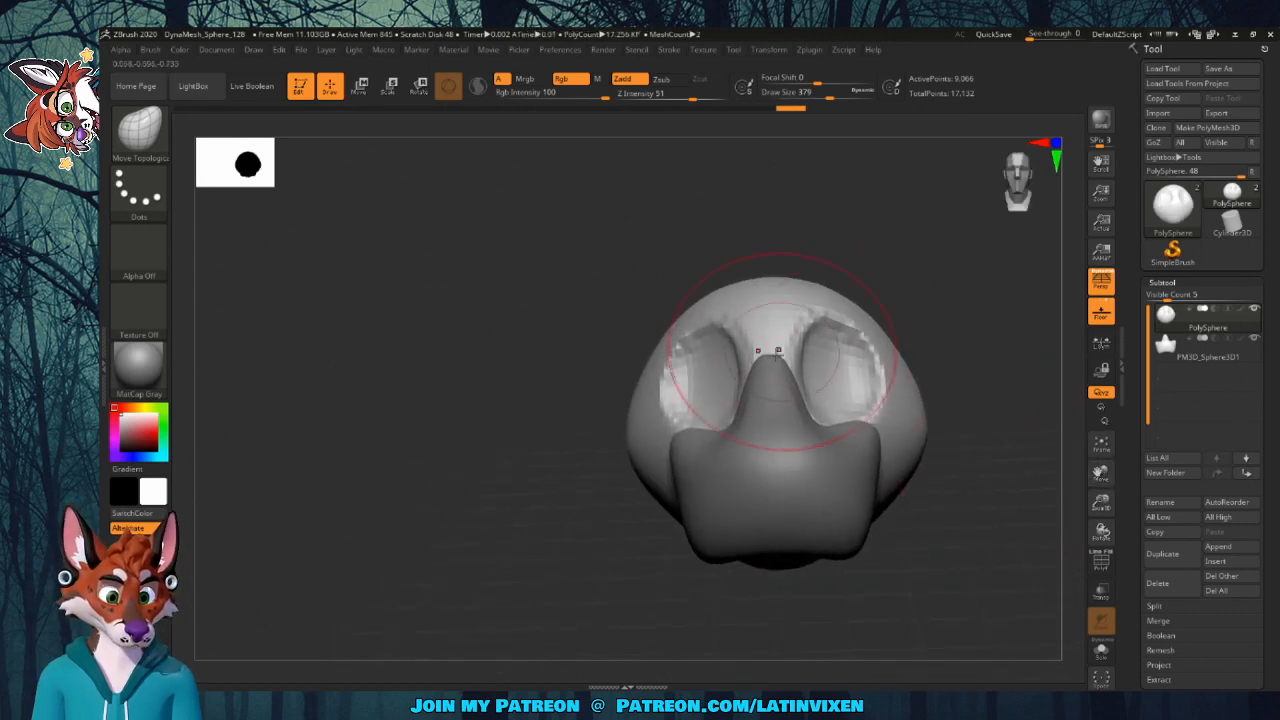
{"action": "left_click_drag", "start_coordinate": [750, 333], "coordinate": [834, 355]}
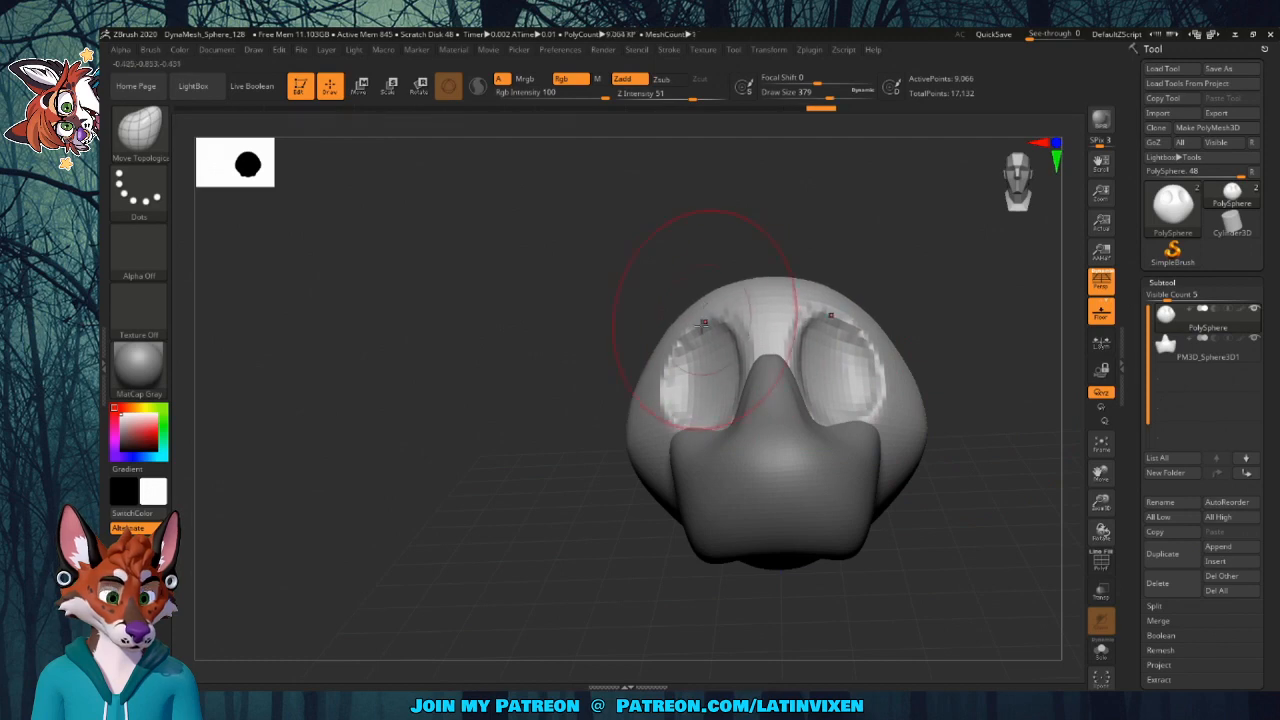
{"action": "left_click_drag", "start_coordinate": [700, 305], "coordinate": [745, 340]}
{"action": "left_click_drag", "start_coordinate": [680, 370], "coordinate": [672, 407]}
{"action": "left_click_drag", "start_coordinate": [760, 320], "coordinate": [840, 385]}
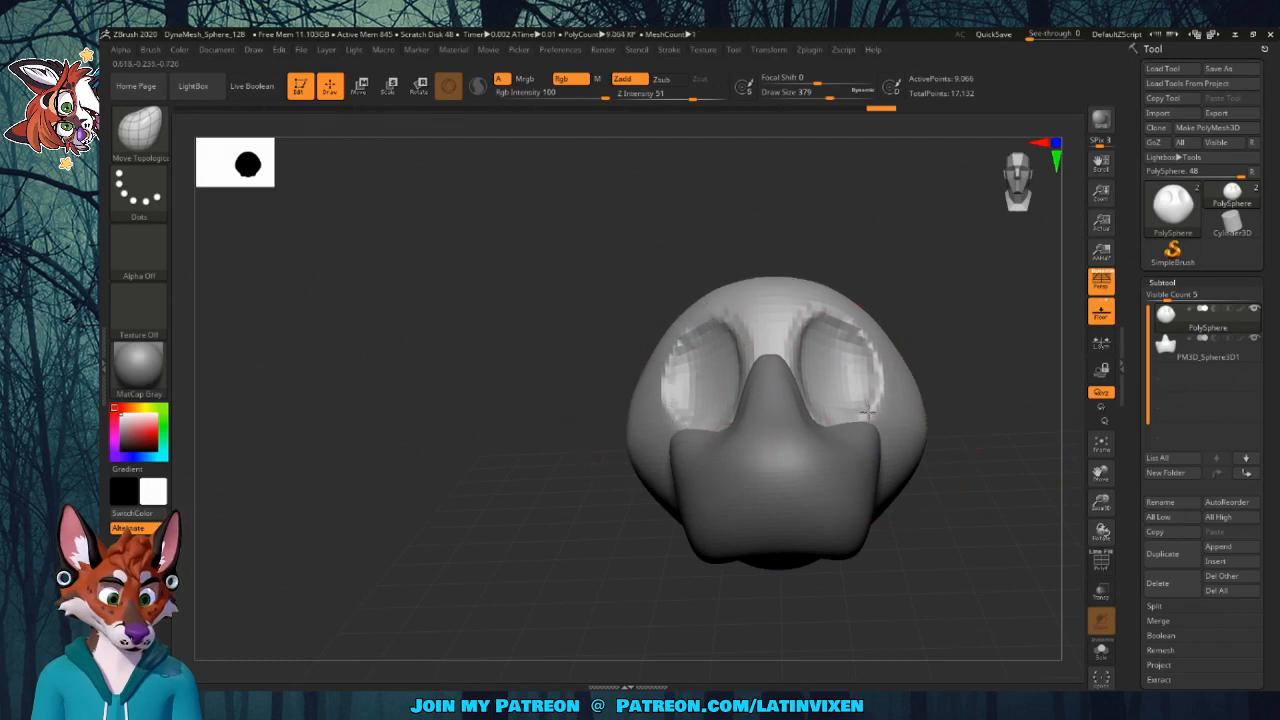
{"action": "left_click_drag", "start_coordinate": [830, 300], "coordinate": [884, 376]}
Pull the PolySphere's eye socket area forward toward the muzzle in profile, opening up the sockets
{"action": "left_click_drag", "start_coordinate": [971, 432], "coordinate": [987, 383]}
{"action": "mouse_move", "coordinate": [985, 470]}
{"action": "left_mouse_down"}
{"action": "mouse_move", "coordinate": [1026, 526]}
{"action": "mouse_move", "coordinate": [1023, 483]}
{"action": "mouse_move", "coordinate": [920, 490]}
{"action": "mouse_move", "coordinate": [835, 460]}
{"action": "left_mouse_up"}
{"action": "left_click", "coordinate": [826, 478], "text": "alt"}
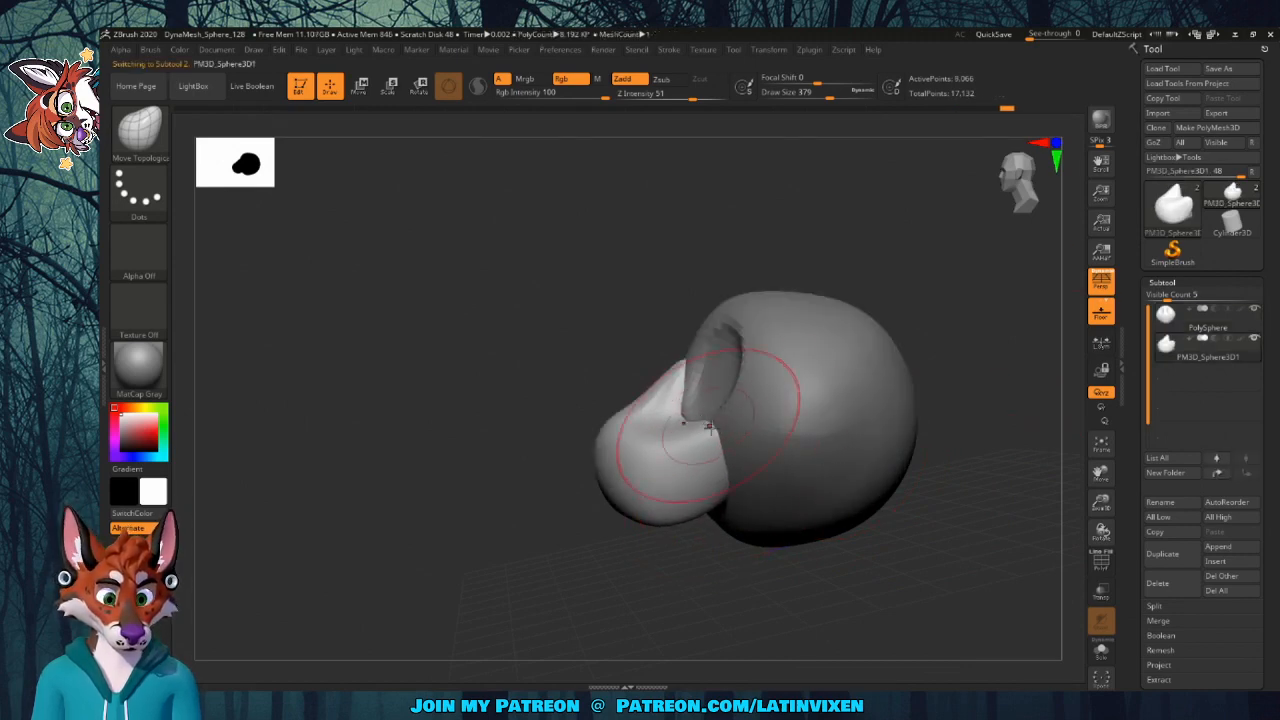
{"action": "left_click", "coordinate": [1192, 325]}
{"action": "left_click_drag", "start_coordinate": [1026, 394], "coordinate": [995, 480]}
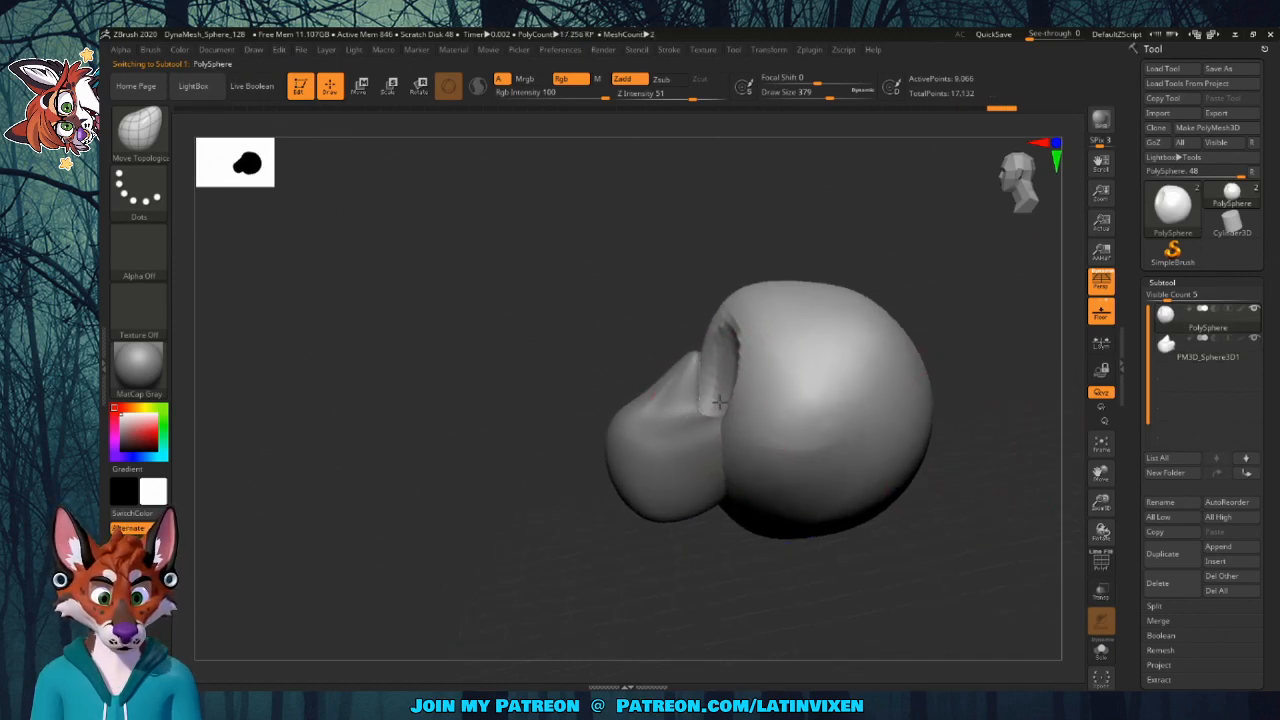
{"action": "mouse_move", "coordinate": [749, 370]}
{"action": "left_mouse_down"}
{"action": "mouse_move", "coordinate": [733, 376]}
{"action": "mouse_move", "coordinate": [766, 343]}
{"action": "mouse_move", "coordinate": [700, 329]}
{"action": "mouse_move", "coordinate": [703, 349]}
{"action": "left_mouse_up"}
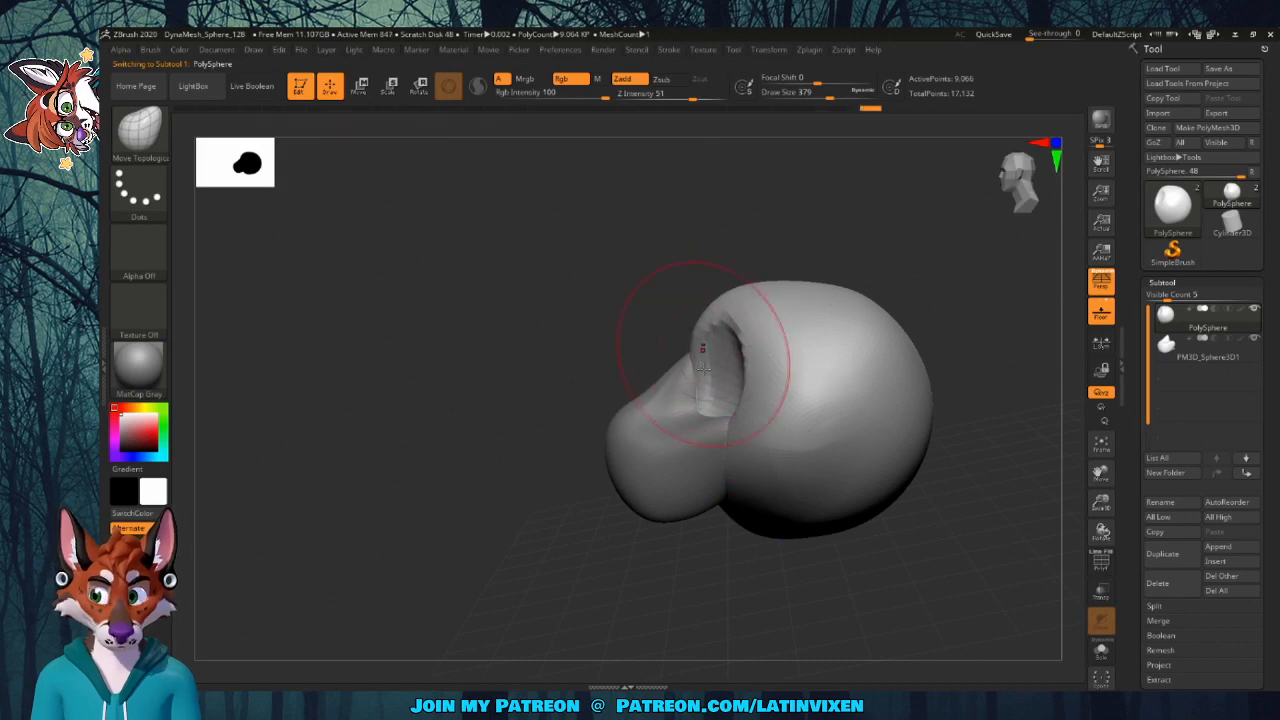
Examine the head's overall proportions and symmetry from the front and from below
{"action": "left_click_drag", "start_coordinate": [900, 505], "coordinate": [1119, 335]}
{"action": "mouse_move", "coordinate": [912, 505]}
{"action": "left_mouse_down"}
{"action": "mouse_move", "coordinate": [930, 505]}
{"action": "mouse_move", "coordinate": [911, 517]}
{"action": "mouse_move", "coordinate": [930, 512]}
{"action": "left_mouse_up"}
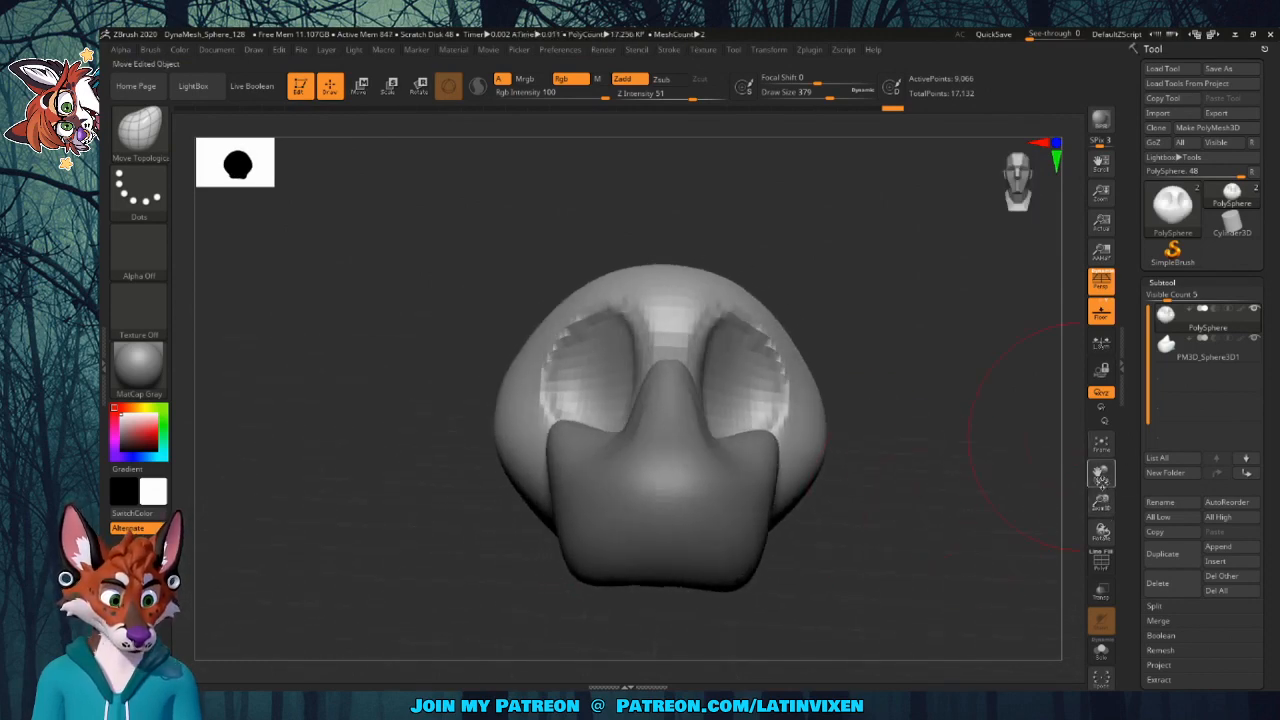
{"action": "left_click_drag", "start_coordinate": [1101, 478], "coordinate": [1099, 477]}
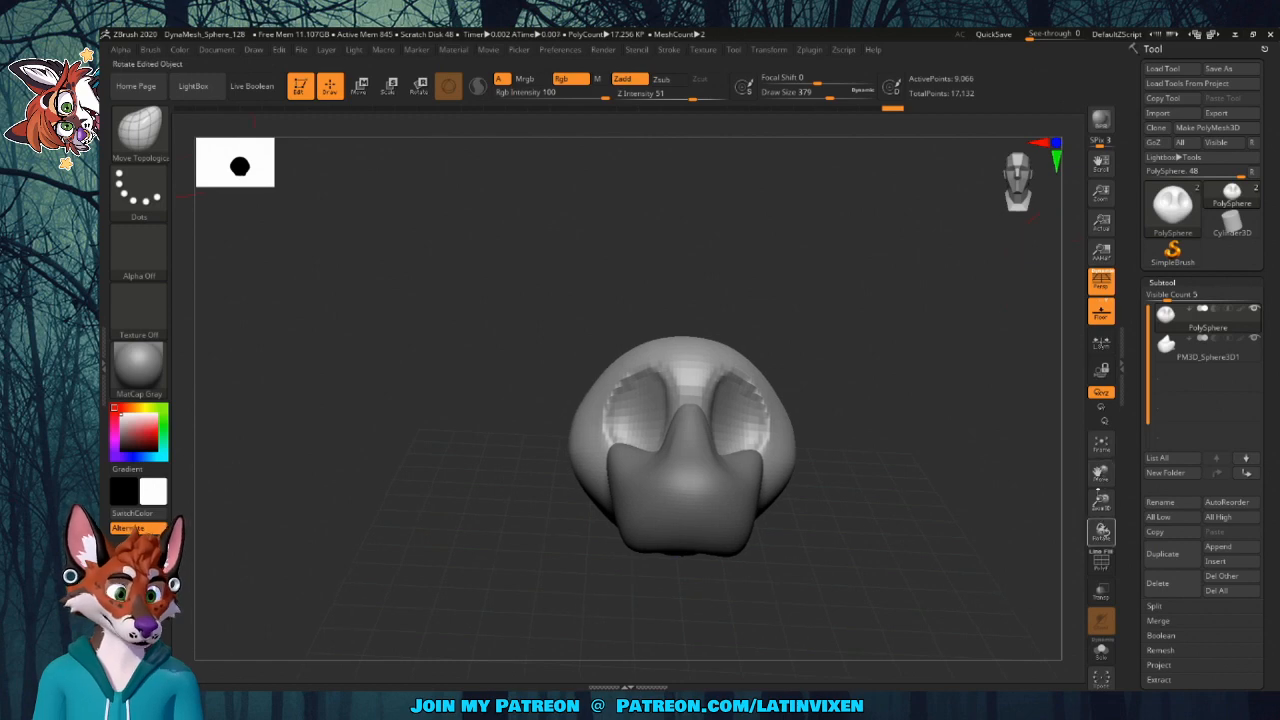
{"action": "left_click", "coordinate": [1102, 447]}
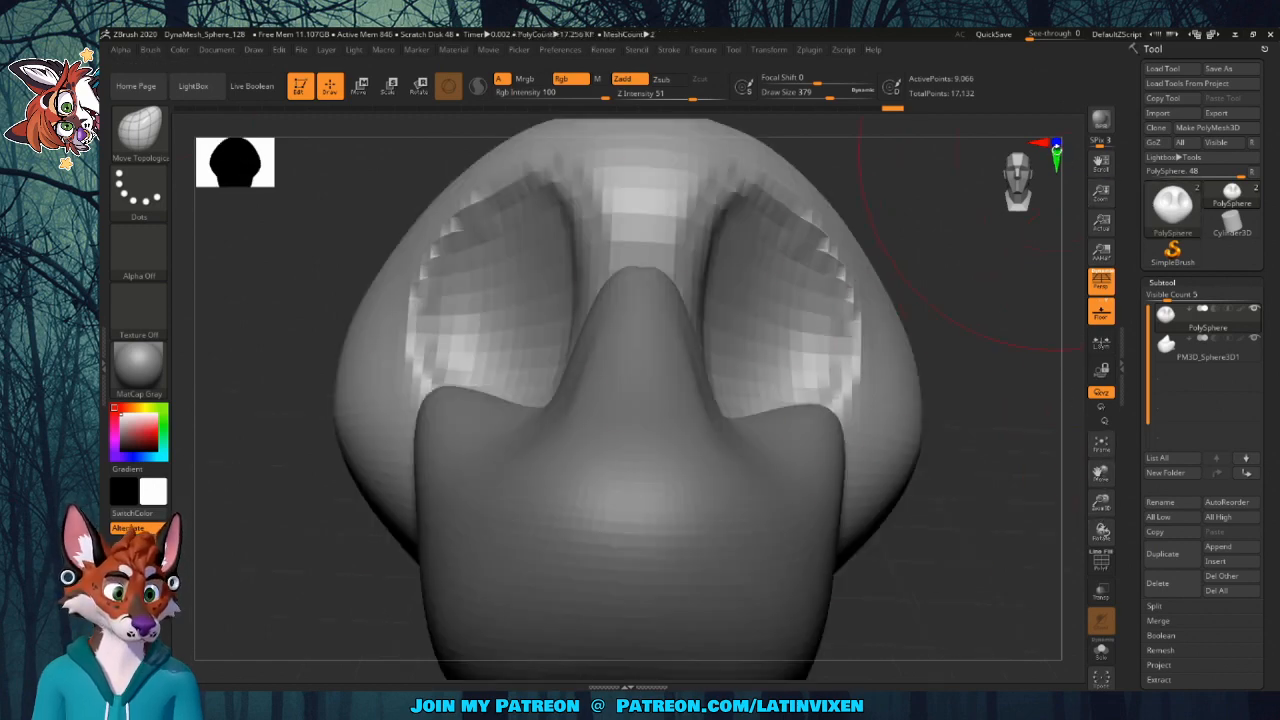
{"action": "left_click_drag", "start_coordinate": [998, 248], "coordinate": [1057, 273], "text": "shift"}
{"action": "left_click", "coordinate": [1062, 143]}
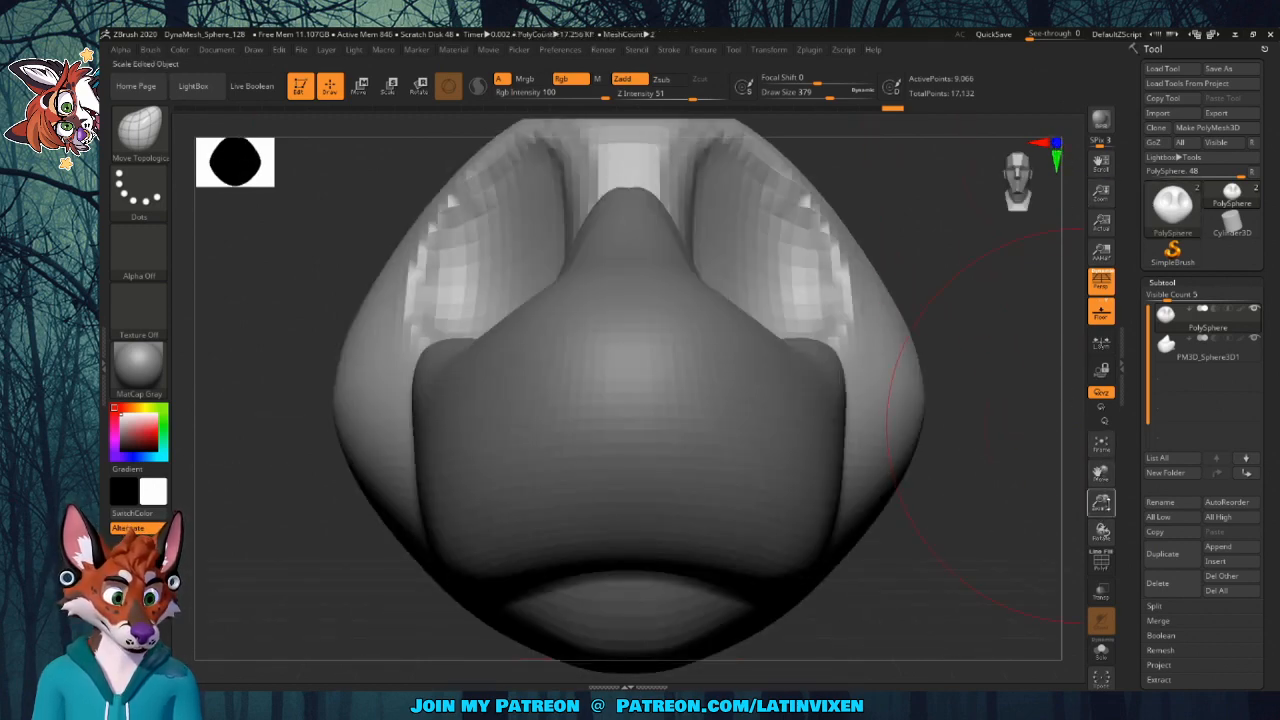
{"action": "left_click_drag", "start_coordinate": [1105, 503], "coordinate": [1102, 506]}
{"action": "left_click_drag", "start_coordinate": [952, 397], "coordinate": [945, 406]}
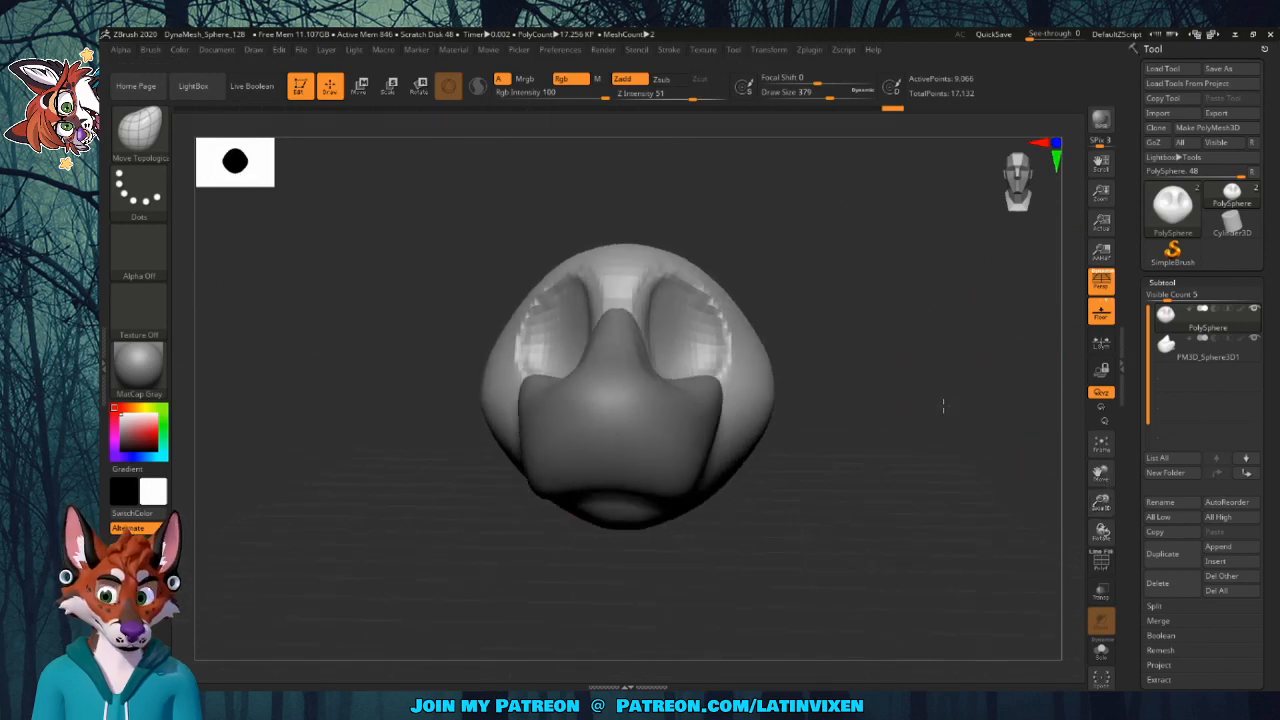
Insert a new sphere subtool below the muzzle subtool in the subtool list
{"action": "left_click", "coordinate": [1185, 350]}
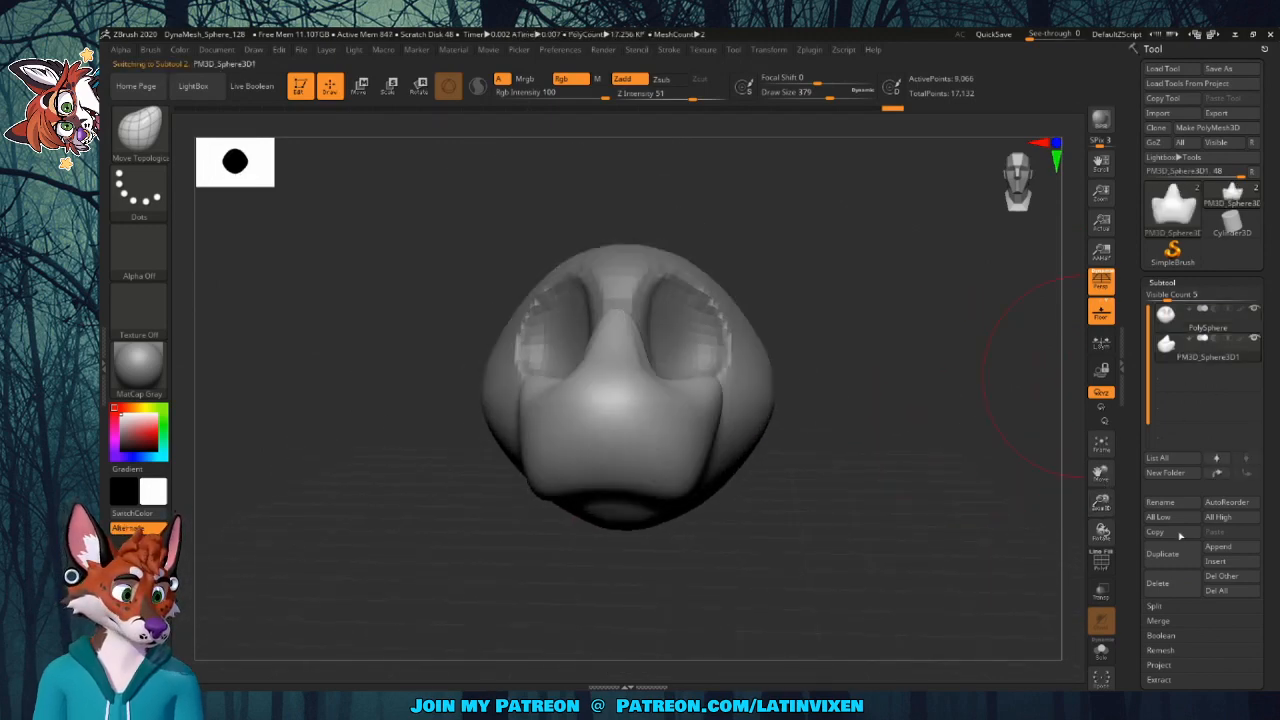
{"action": "left_click", "coordinate": [1216, 561]}
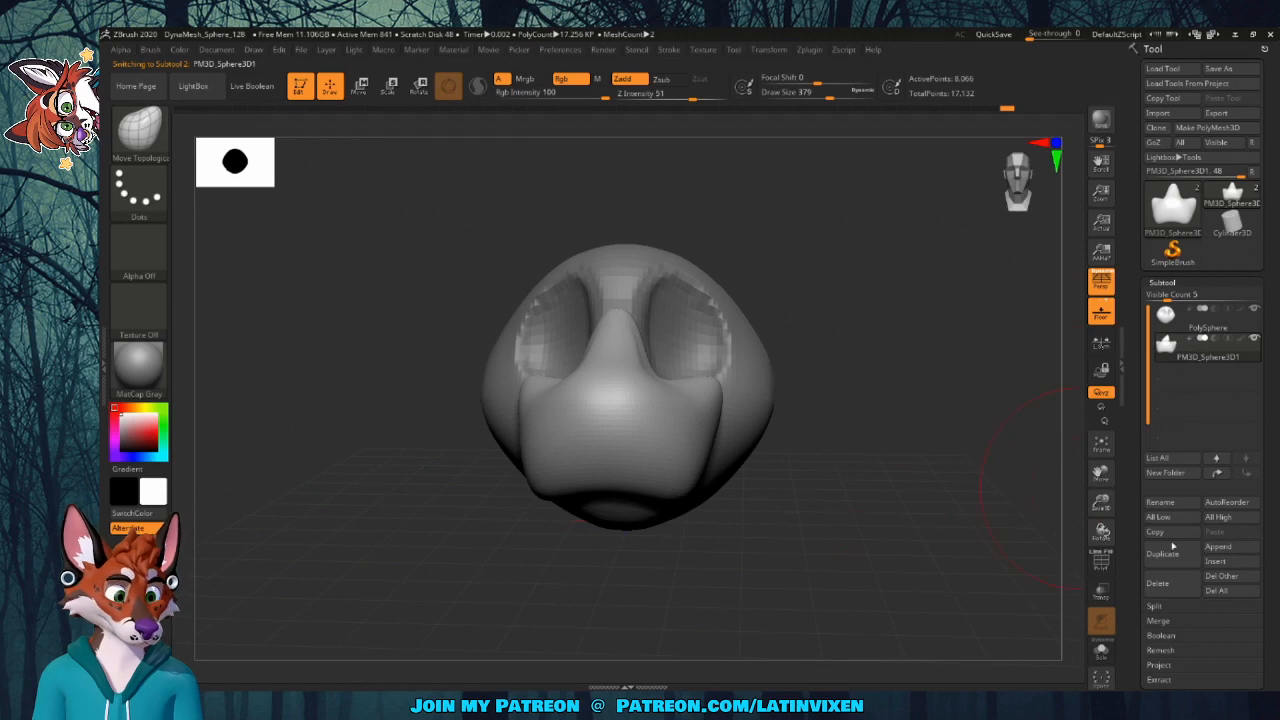
{"action": "left_click", "coordinate": [1219, 562]}
{"action": "left_click", "coordinate": [806, 429]}
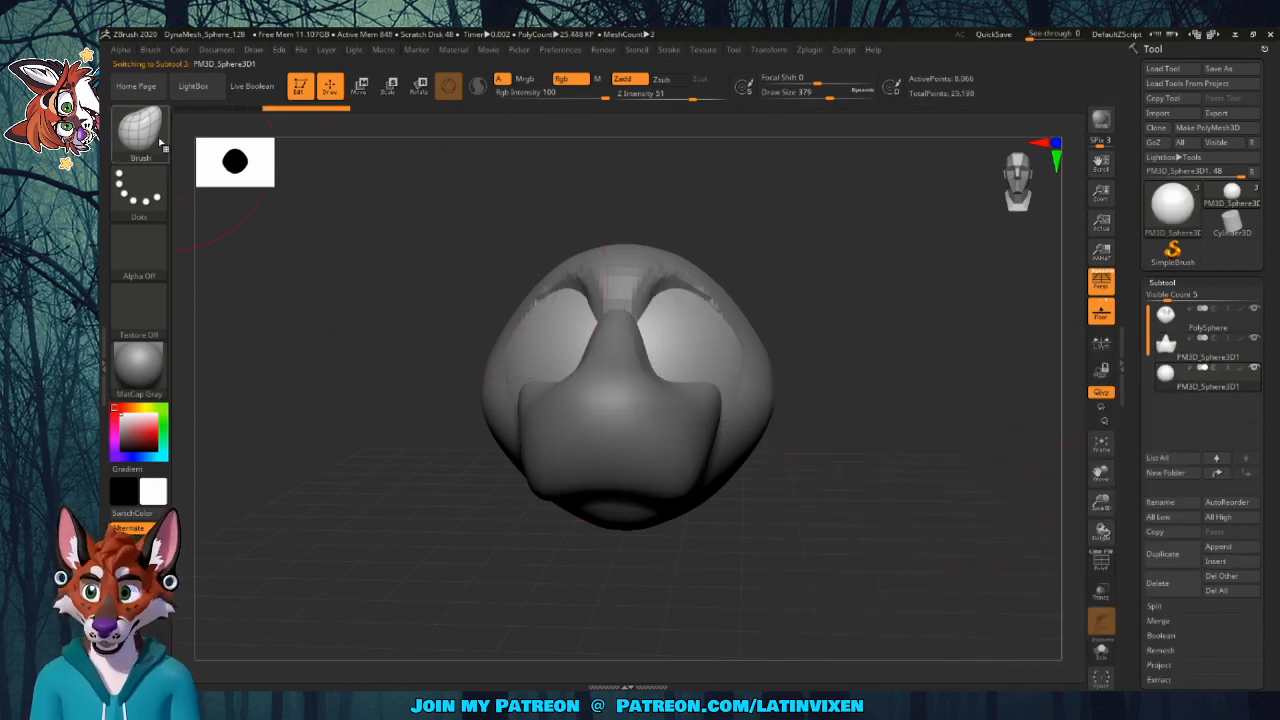
Move the new sphere down and forward under the muzzle and scale it smaller as a lower jaw
{"action": "key", "text": "w"}
{"action": "left_click_drag", "start_coordinate": [628, 321], "coordinate": [628, 394]}
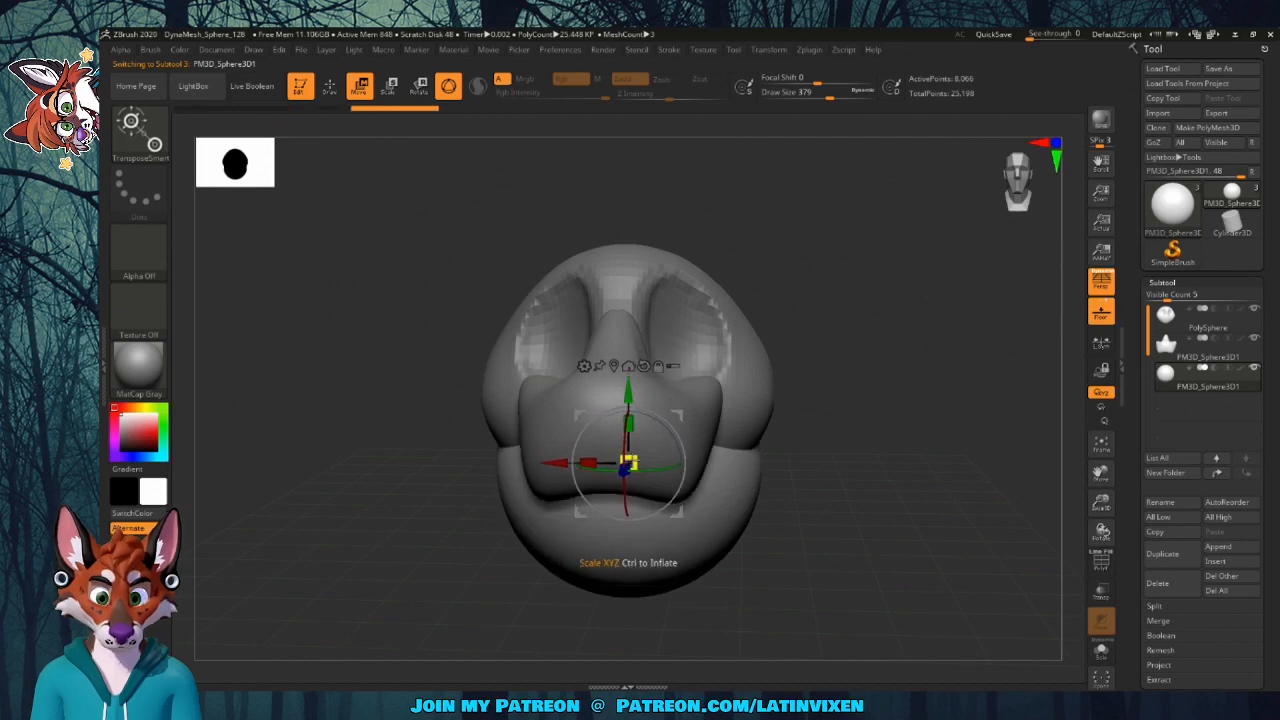
{"action": "right_click_drag", "start_coordinate": [628, 462], "coordinate": [500, 484]}
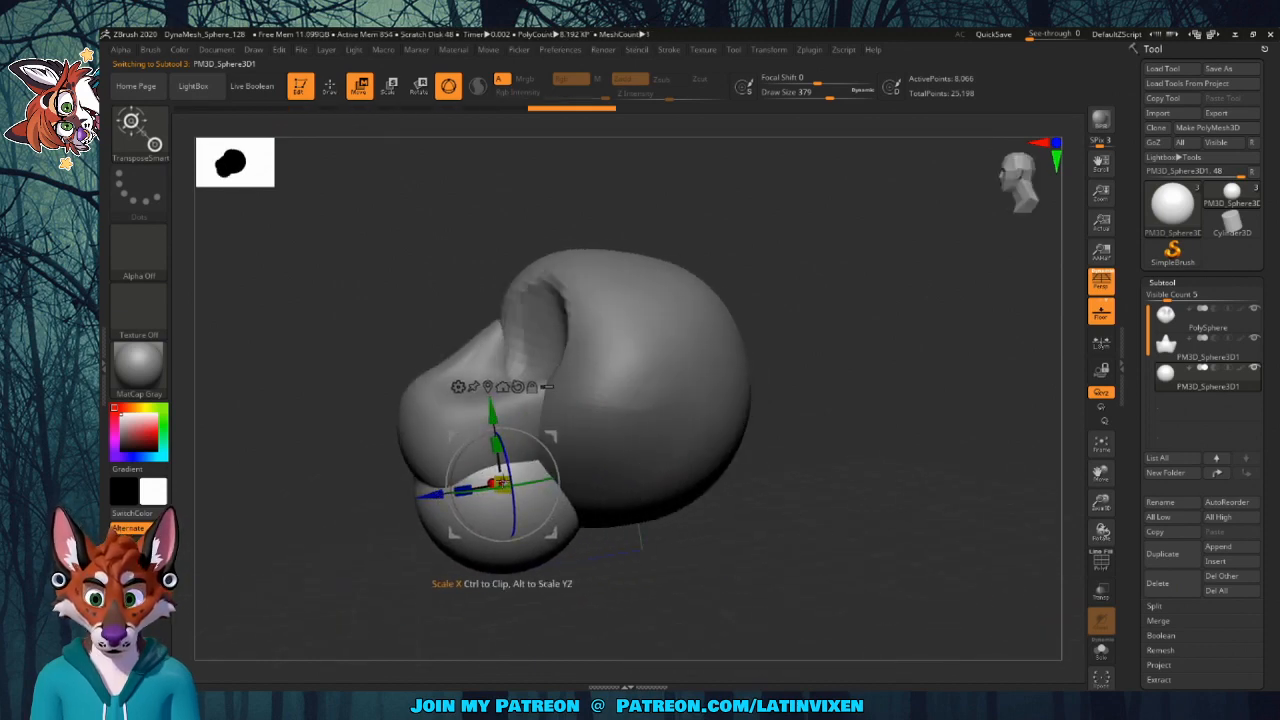
{"action": "left_click_drag", "start_coordinate": [503, 484], "coordinate": [484, 494]}
{"action": "left_click_drag", "start_coordinate": [612, 556], "coordinate": [748, 516]}
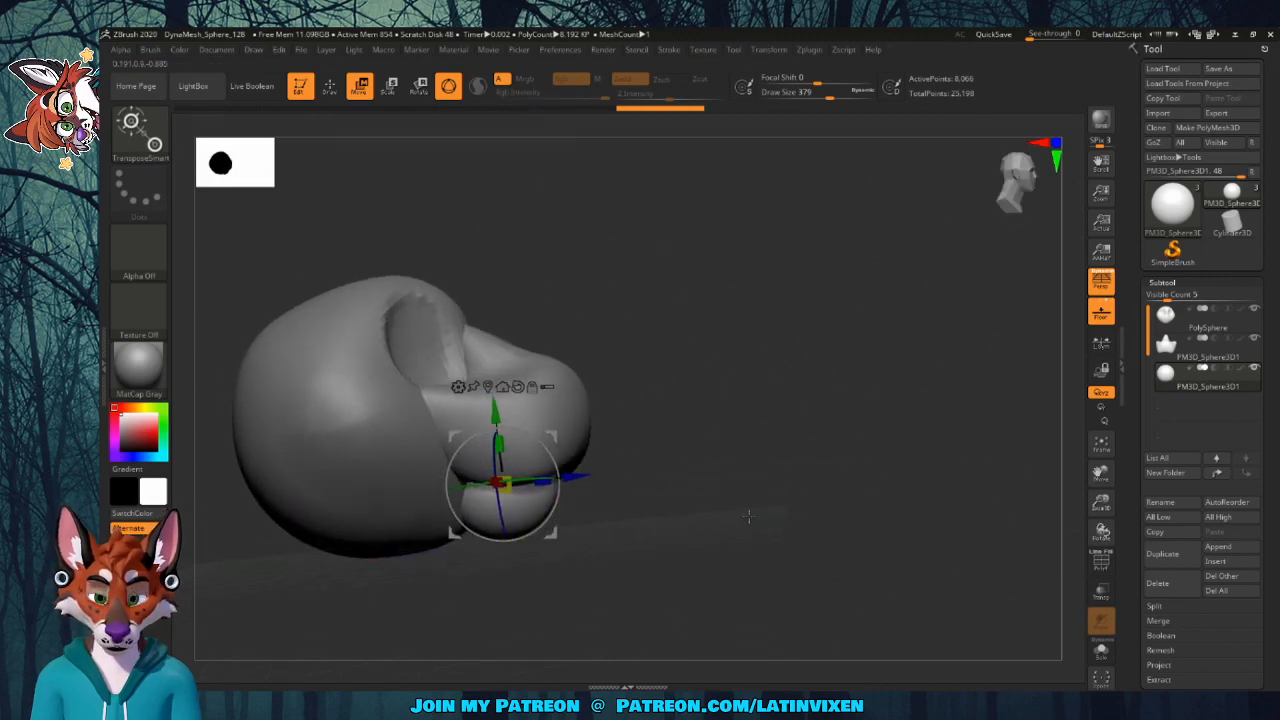
{"action": "left_click_drag", "start_coordinate": [570, 478], "coordinate": [583, 478]}
{"action": "left_click_drag", "start_coordinate": [692, 493], "coordinate": [886, 495]}
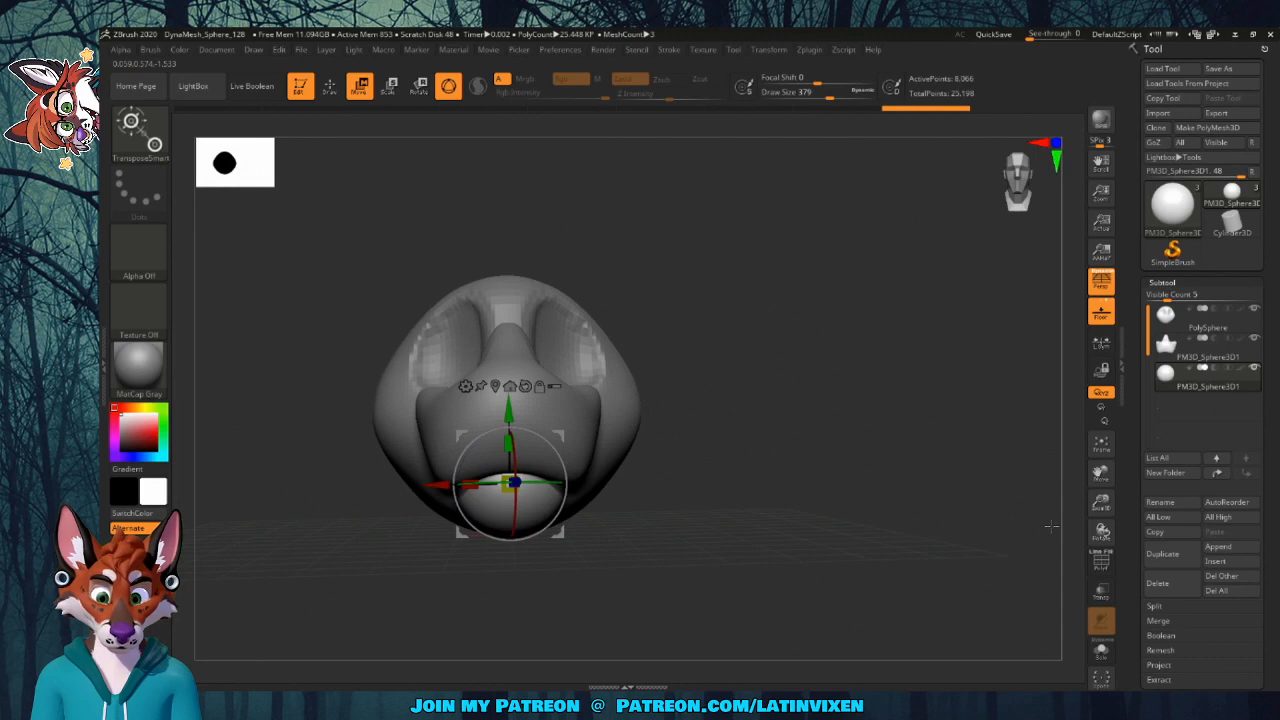
Show the jaw sphere's wireframe and remesh it with ZRemesher set to Half
{"action": "key", "text": "shift+f"}
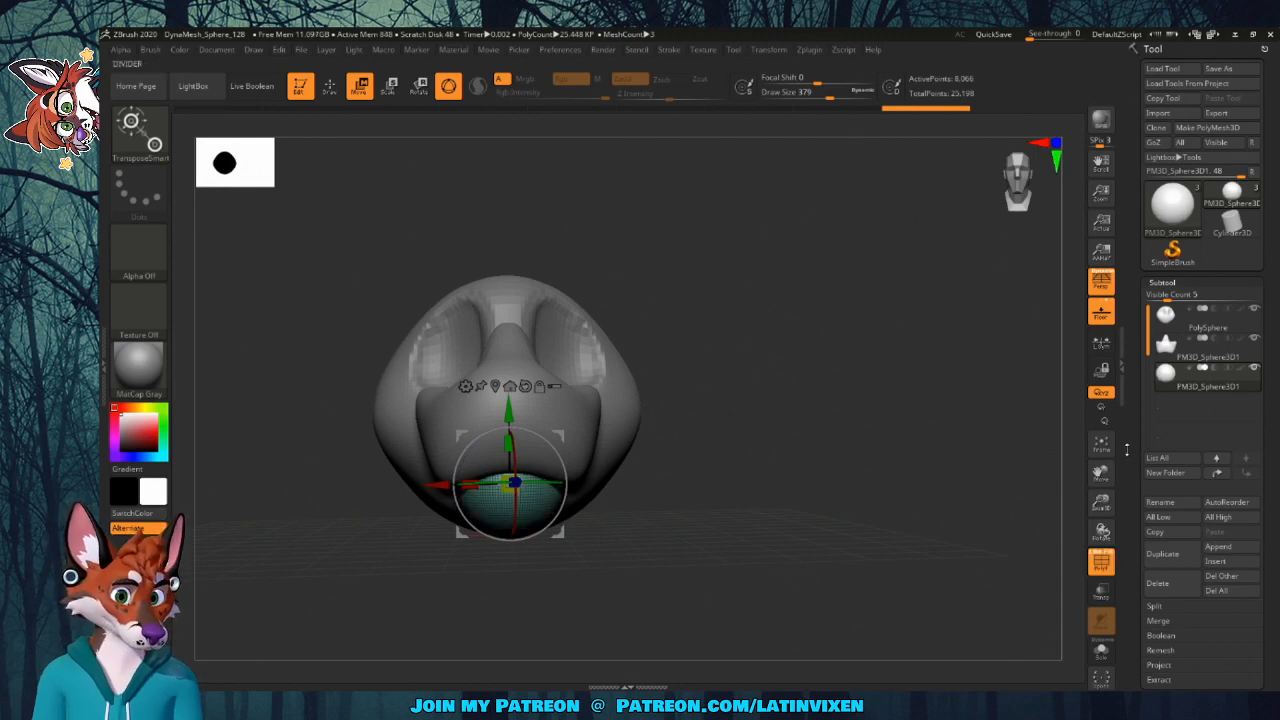
{"action": "scroll", "coordinate": [1143, 397], "scroll_direction": "down", "scroll_amount": 1}
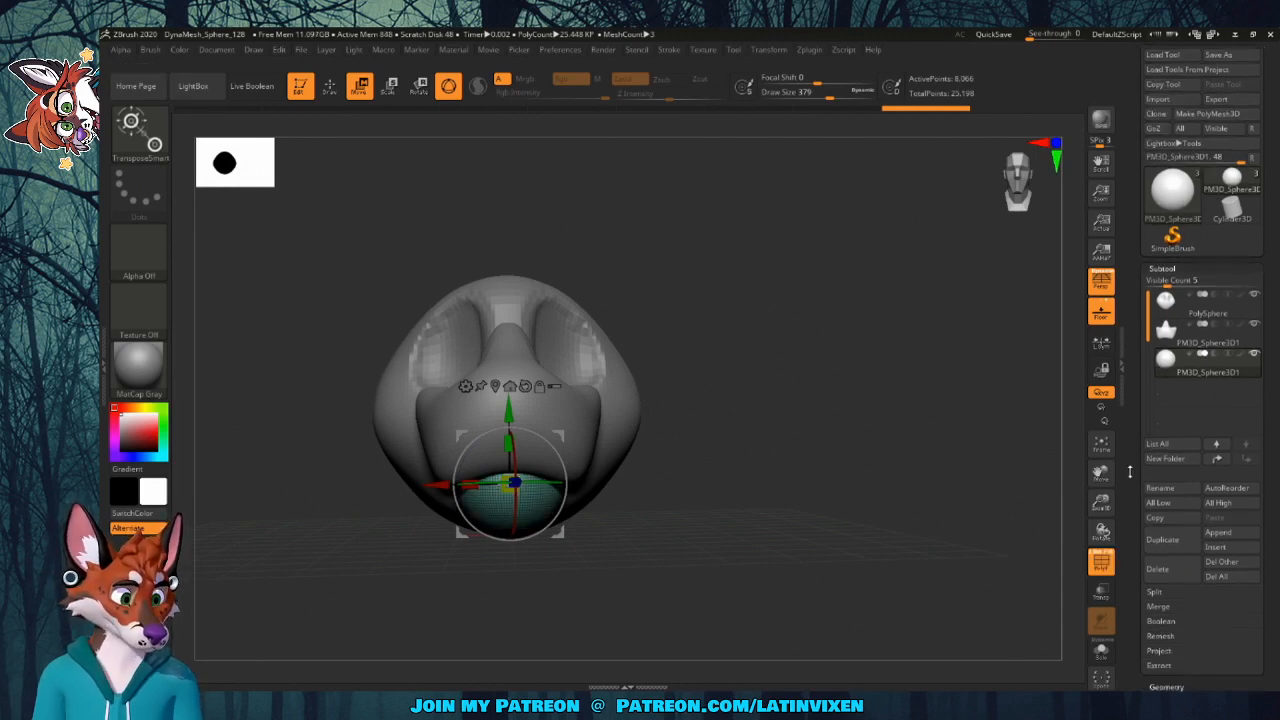
{"action": "scroll", "coordinate": [1135, 478], "scroll_direction": "down", "scroll_amount": 5}
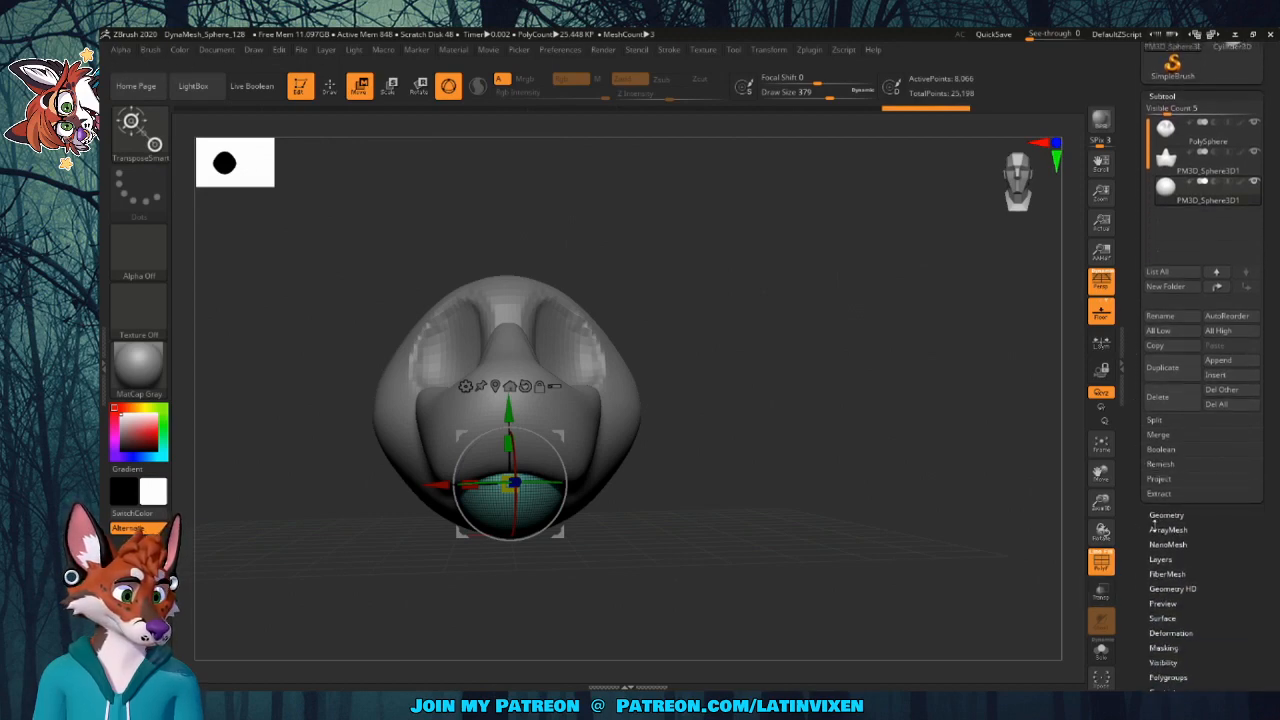
{"action": "left_click", "coordinate": [1155, 518]}
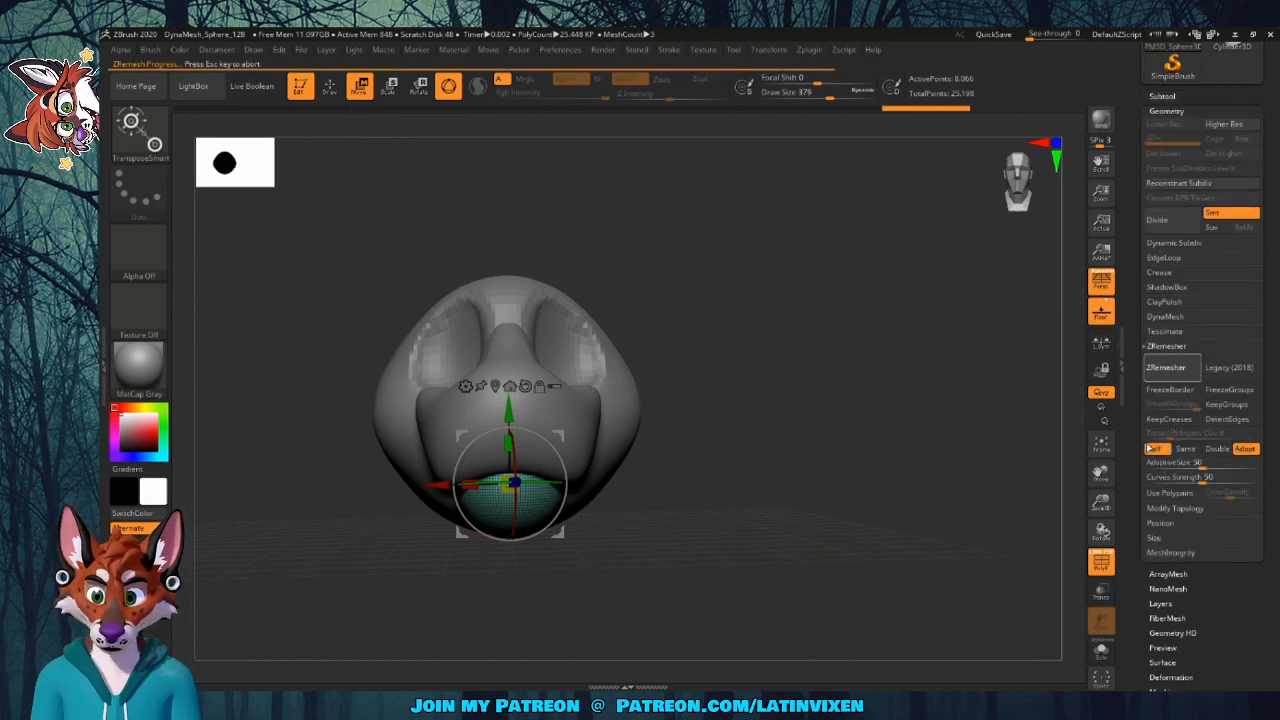
{"action": "left_click", "coordinate": [1152, 448]}
Widen the jaw sphere's sides beneath the muzzle with the Move Topological brush
{"action": "left_click_drag", "start_coordinate": [843, 556], "coordinate": [880, 480]}
{"action": "left_click", "coordinate": [131, 122]}
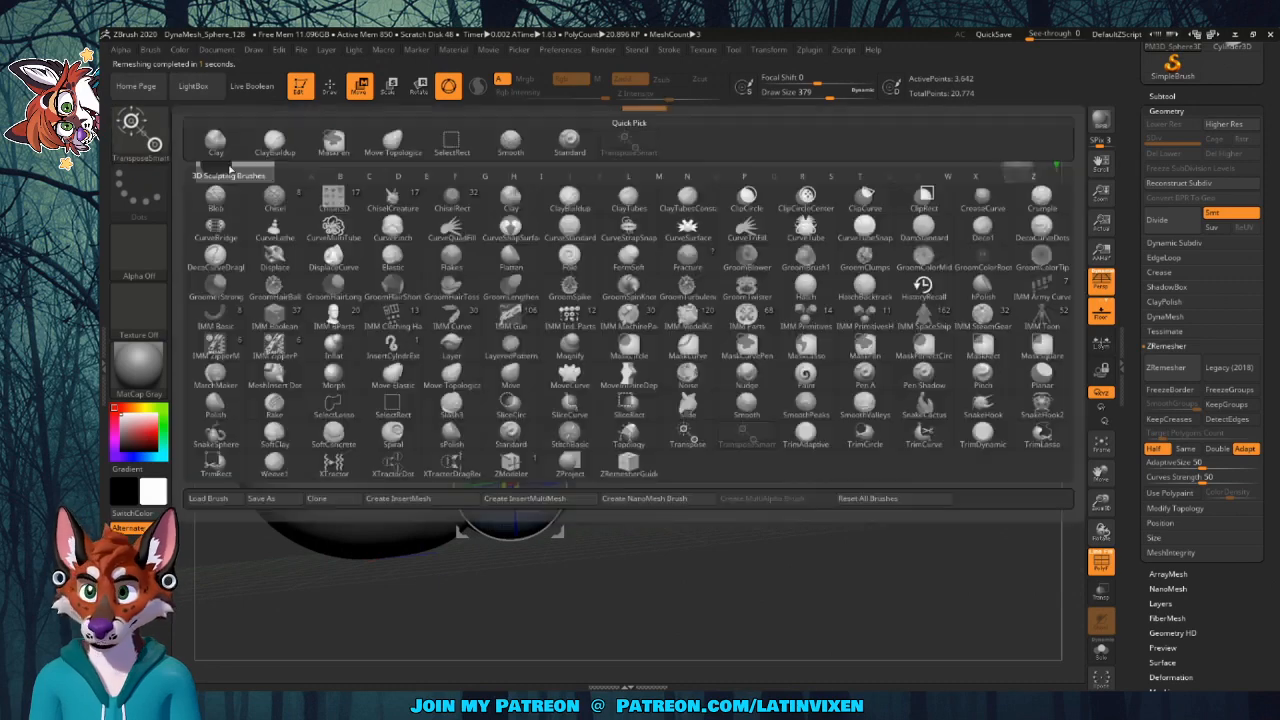
{"action": "left_click", "coordinate": [392, 145]}
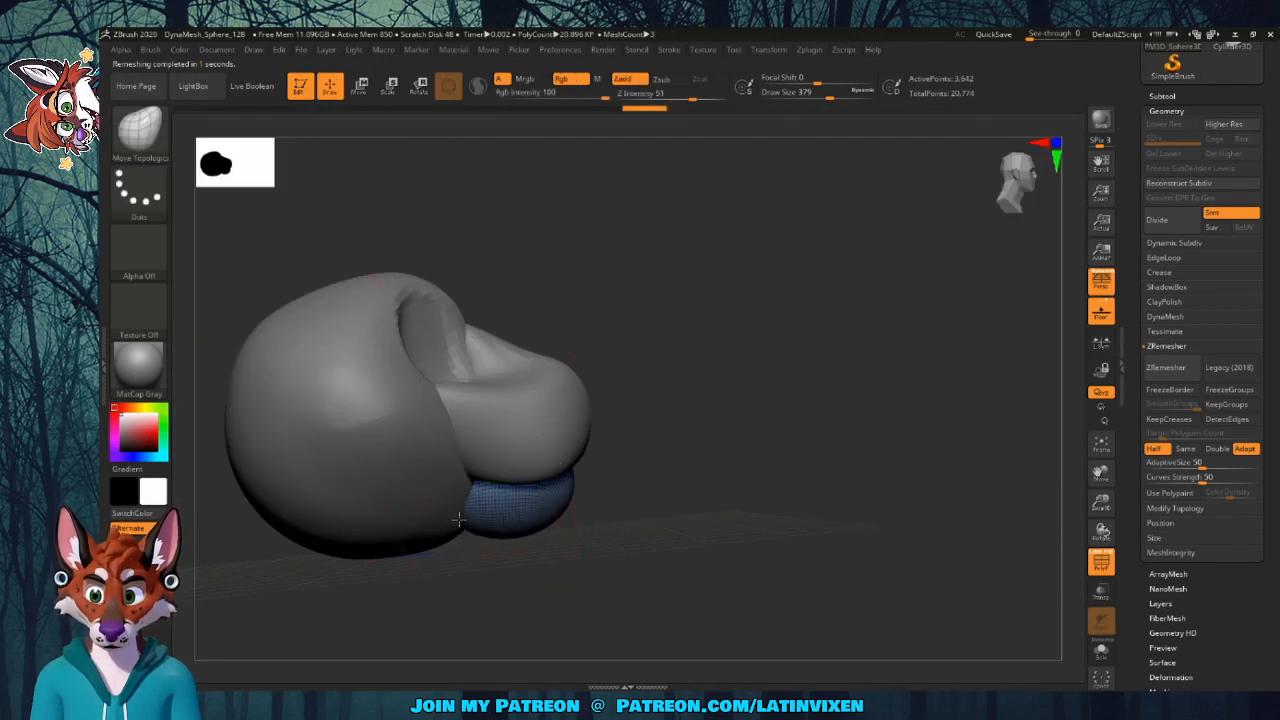
{"action": "left_click_drag", "start_coordinate": [729, 483], "coordinate": [709, 491]}
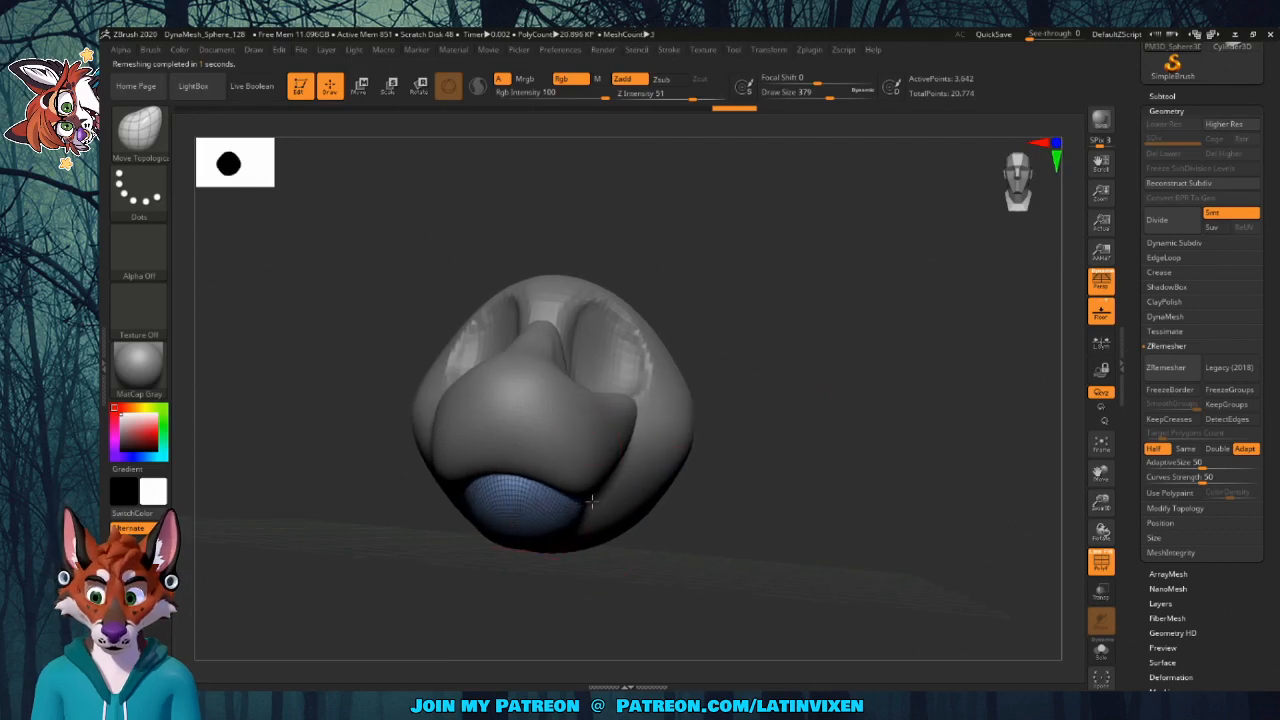
{"action": "key", "text": "ctrl"}
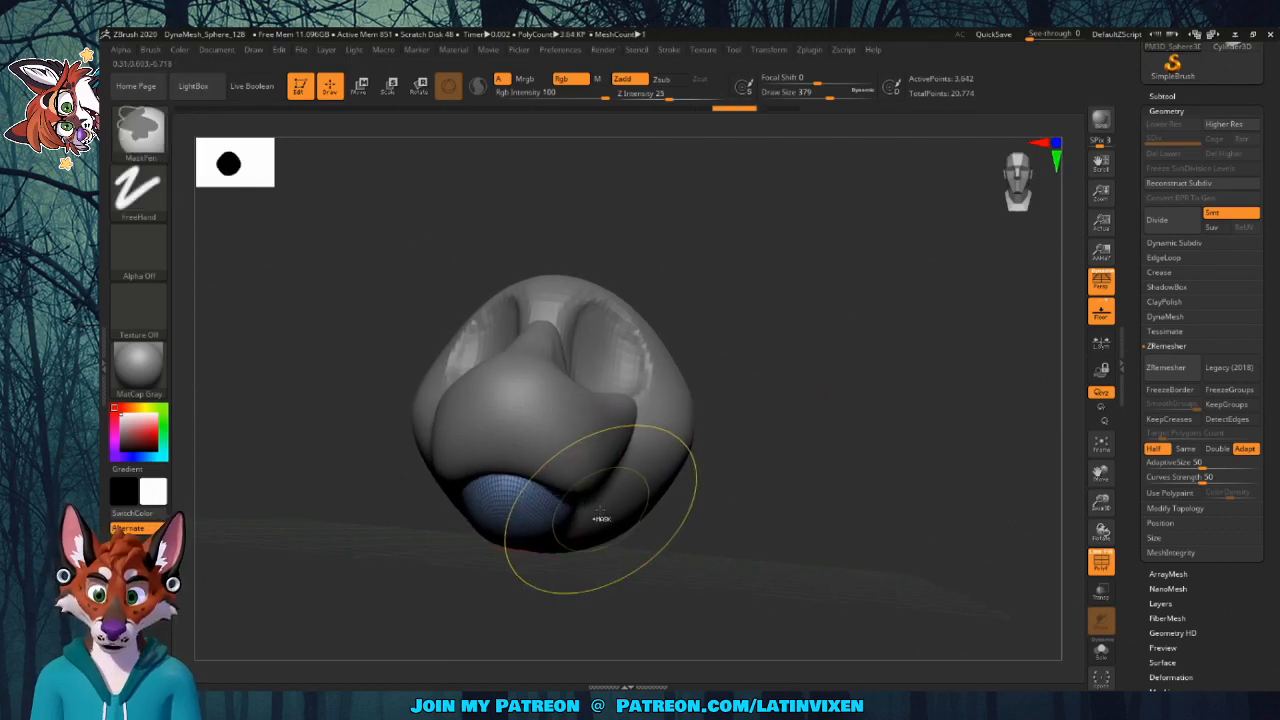
{"action": "left_click_drag", "start_coordinate": [700, 560], "coordinate": [684, 535]}
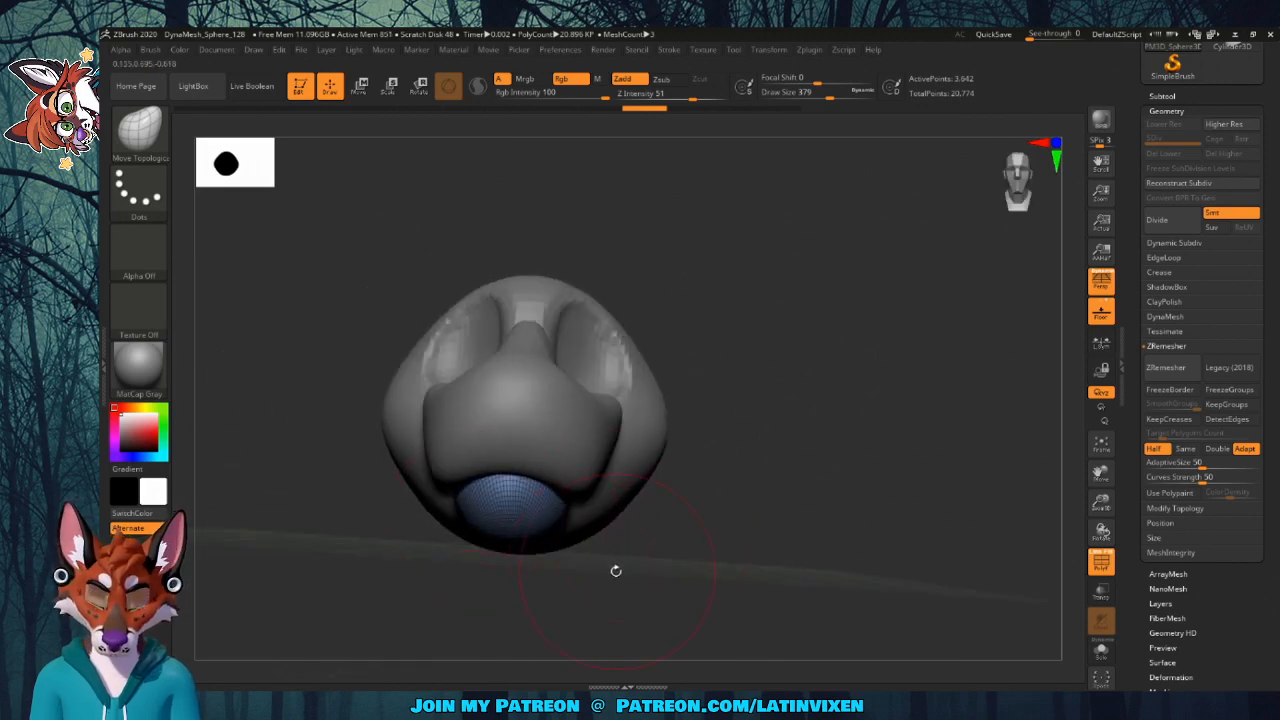
{"action": "left_click_drag", "start_coordinate": [533, 531], "coordinate": [545, 490]}
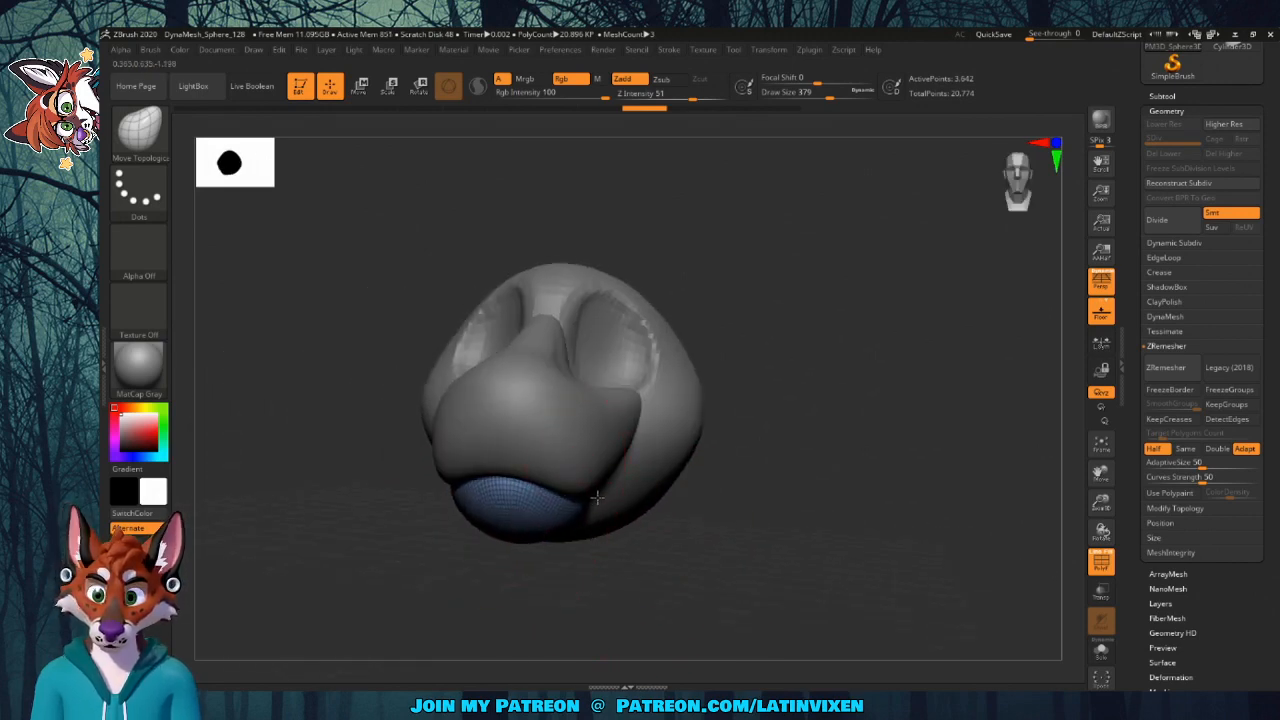
{"action": "mouse_move", "coordinate": [646, 594]}
{"action": "left_mouse_down"}
{"action": "mouse_move", "coordinate": [666, 457]}
{"action": "mouse_move", "coordinate": [562, 578]}
{"action": "mouse_move", "coordinate": [579, 594]}
{"action": "left_mouse_up"}
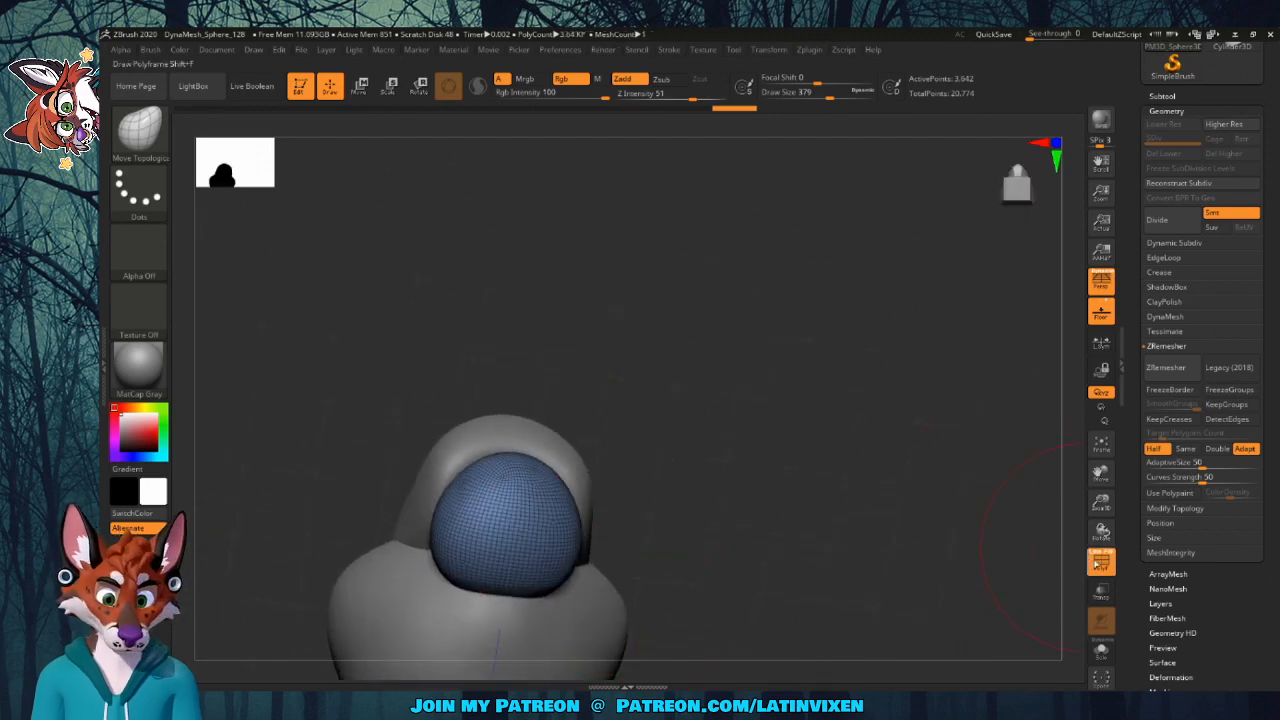
Turn off the wireframe display and extend the lower jaw's shape back toward the skull with Move Topological
{"action": "left_click", "coordinate": [1099, 563]}
{"action": "mouse_move", "coordinate": [505, 580]}
{"action": "left_mouse_down"}
{"action": "mouse_move", "coordinate": [438, 535]}
{"action": "mouse_move", "coordinate": [457, 529]}
{"action": "left_mouse_up"}
{"action": "mouse_move", "coordinate": [726, 483]}
{"action": "left_mouse_down"}
{"action": "mouse_move", "coordinate": [788, 492]}
{"action": "mouse_move", "coordinate": [777, 509]}
{"action": "mouse_move", "coordinate": [727, 503]}
{"action": "mouse_move", "coordinate": [697, 533]}
{"action": "mouse_move", "coordinate": [795, 477]}
{"action": "mouse_move", "coordinate": [760, 457]}
{"action": "mouse_move", "coordinate": [789, 383]}
{"action": "mouse_move", "coordinate": [720, 410]}
{"action": "left_mouse_up"}
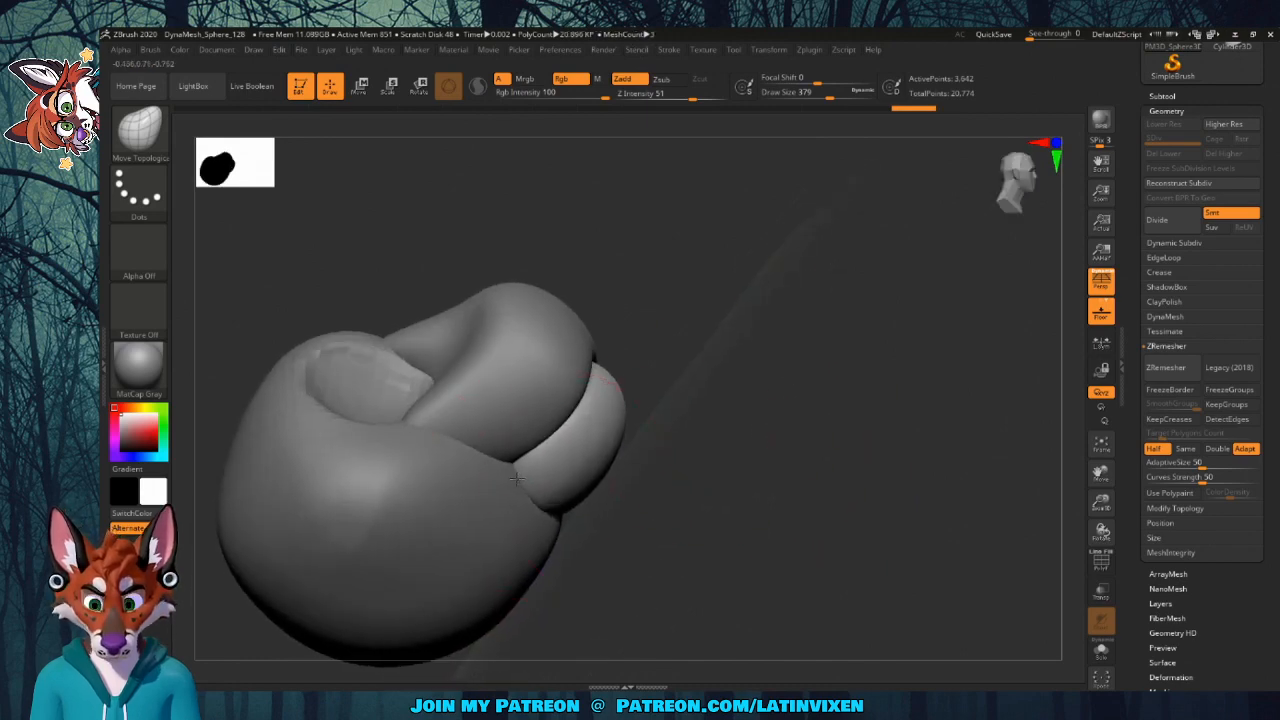
{"action": "mouse_move", "coordinate": [650, 480]}
{"action": "left_mouse_down"}
{"action": "mouse_move", "coordinate": [706, 486]}
{"action": "mouse_move", "coordinate": [694, 517]}
{"action": "mouse_move", "coordinate": [762, 491]}
{"action": "left_mouse_up"}
{"action": "mouse_move", "coordinate": [565, 507]}
{"action": "left_mouse_down"}
{"action": "mouse_move", "coordinate": [530, 497]}
{"action": "mouse_move", "coordinate": [478, 508]}
{"action": "left_mouse_up"}
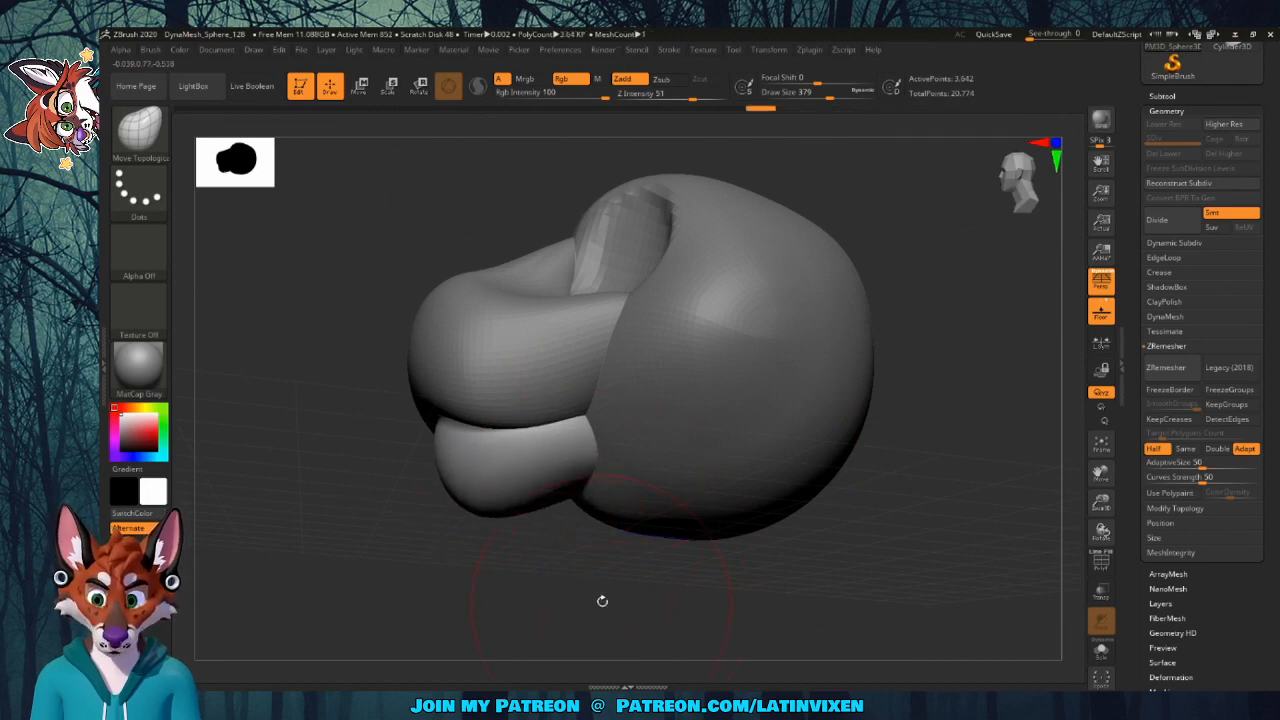
{"action": "mouse_move", "coordinate": [600, 600]}
{"action": "left_mouse_down"}
{"action": "mouse_move", "coordinate": [659, 597]}
{"action": "mouse_move", "coordinate": [657, 471]}
{"action": "left_mouse_up"}
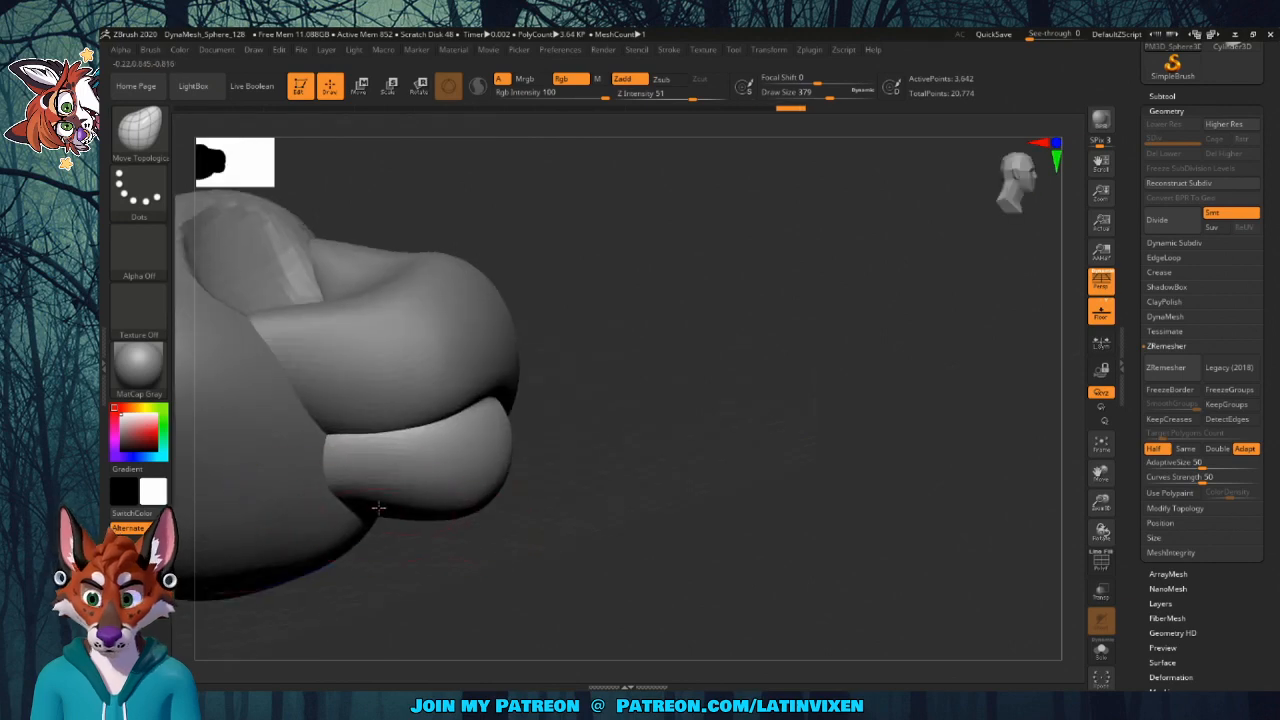
{"action": "mouse_move", "coordinate": [651, 457]}
{"action": "left_mouse_down"}
{"action": "mouse_move", "coordinate": [600, 500]}
{"action": "mouse_move", "coordinate": [624, 436]}
{"action": "mouse_move", "coordinate": [643, 466]}
{"action": "mouse_move", "coordinate": [663, 434]}
{"action": "mouse_move", "coordinate": [609, 457]}
{"action": "mouse_move", "coordinate": [650, 457]}
{"action": "left_mouse_up"}
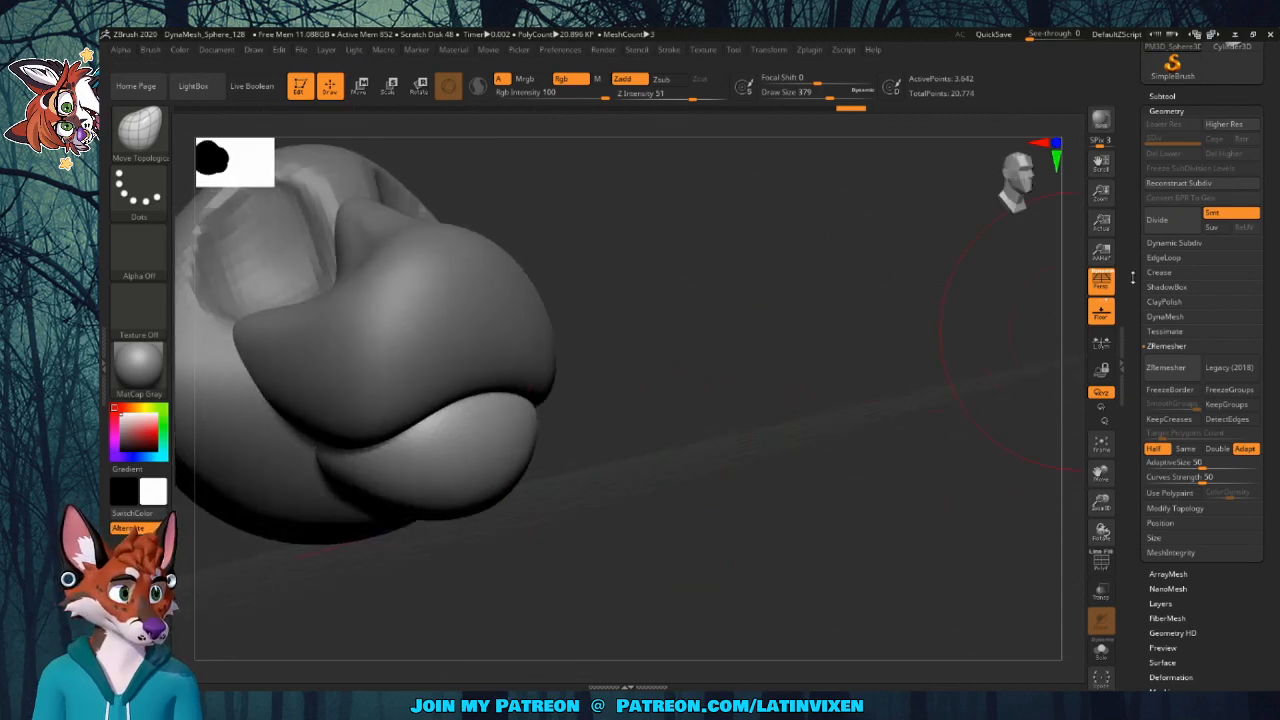
Hide the muzzle subtool and push the jaw's upper surface down into a hollow using Move Topological at draw size 234
{"action": "scroll", "coordinate": [1133, 278], "scroll_direction": "up", "scroll_amount": 10}
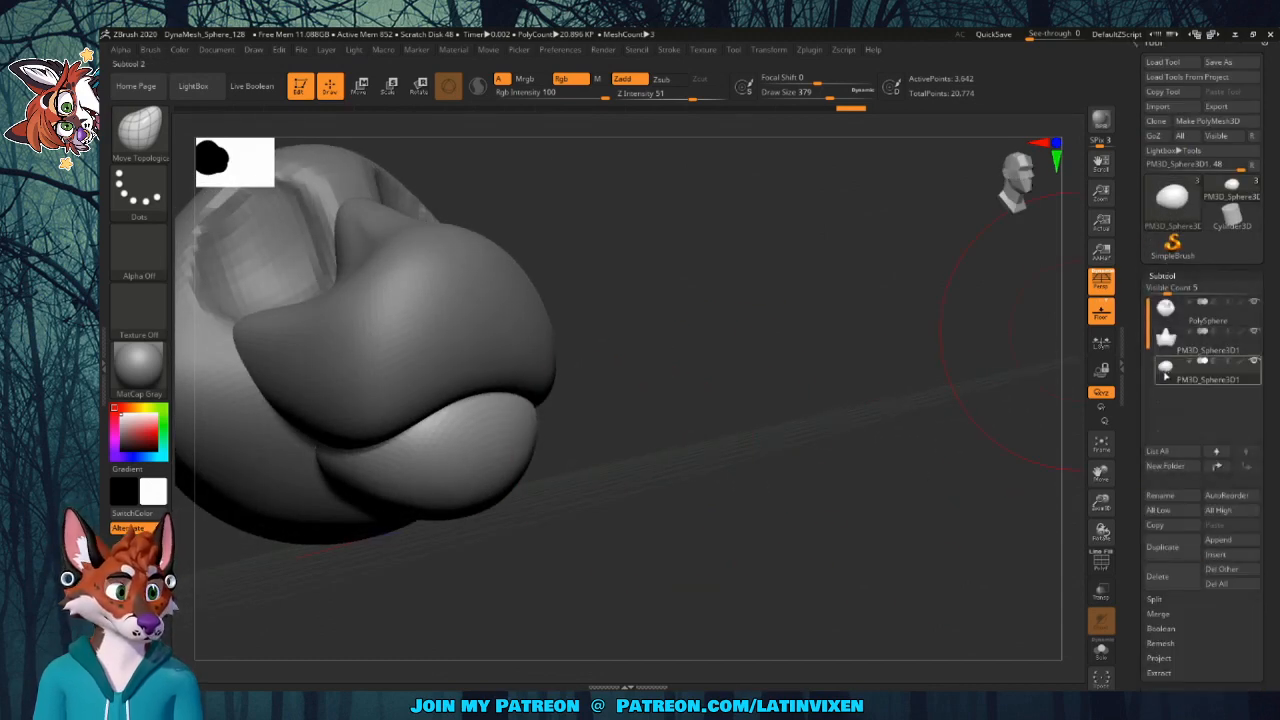
{"action": "mouse_move", "coordinate": [1170, 366]}
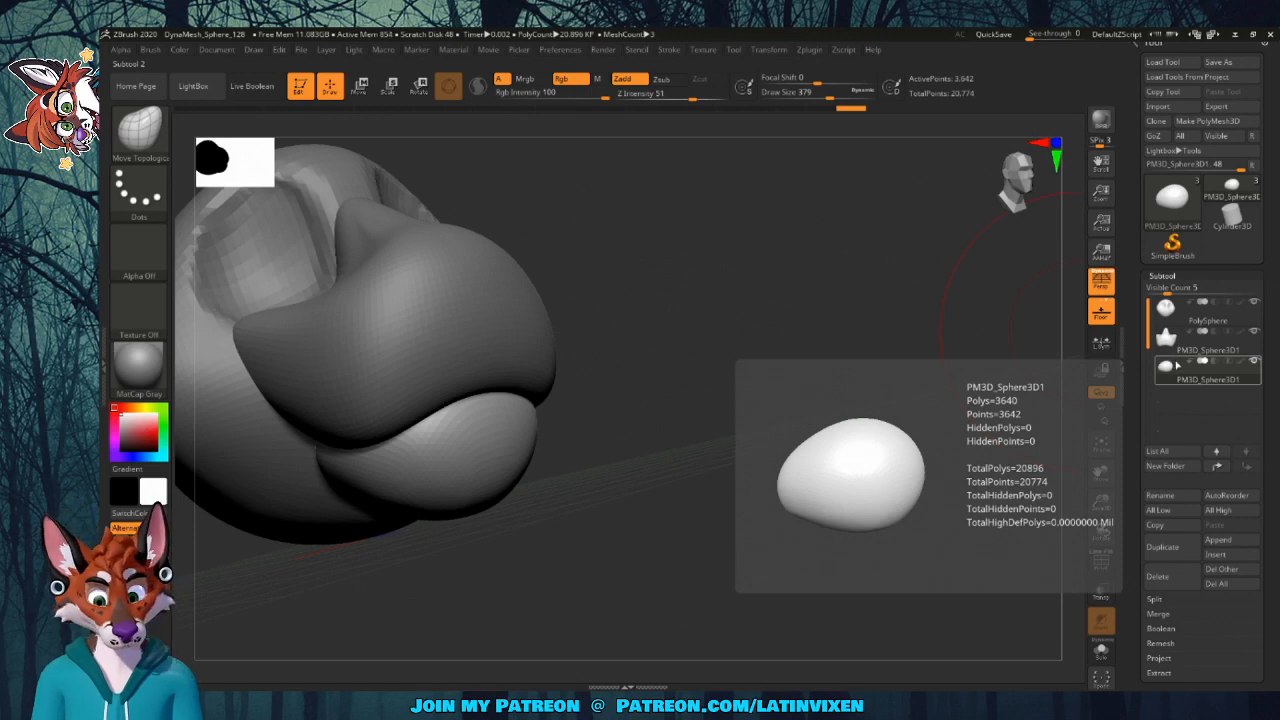
{"action": "left_click", "coordinate": [1253, 331]}
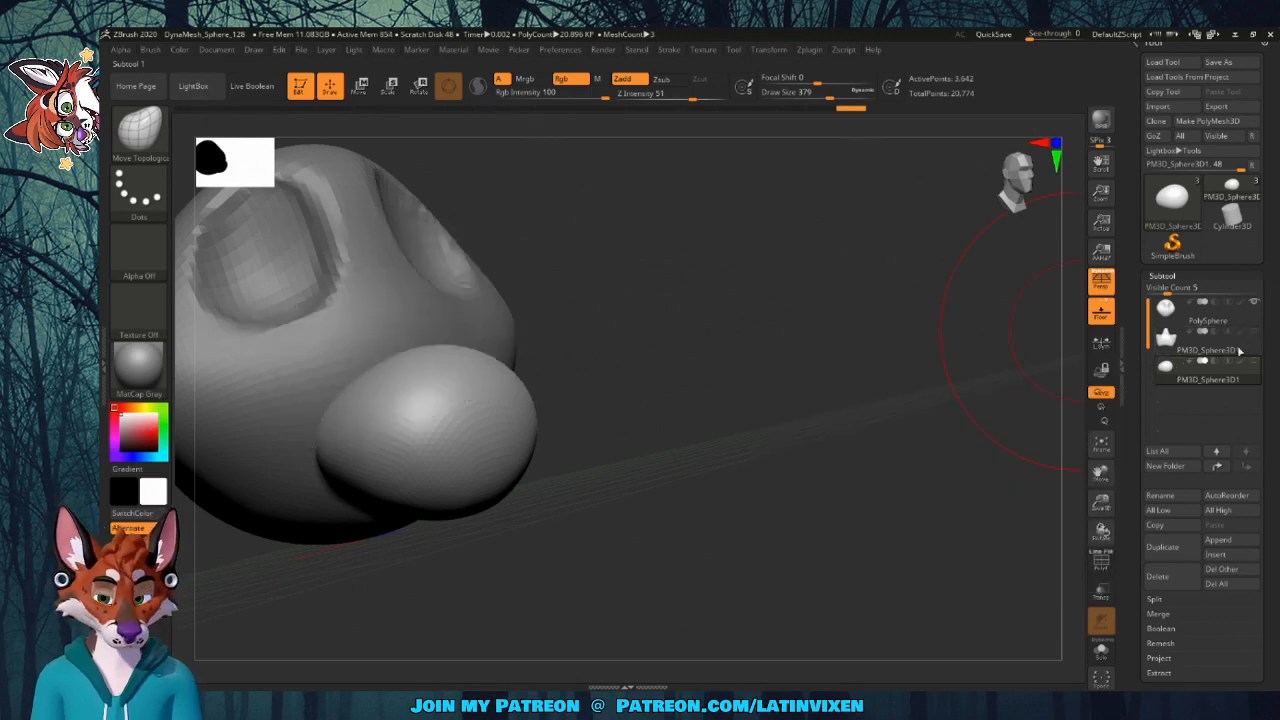
{"action": "left_click_drag", "start_coordinate": [677, 337], "coordinate": [640, 320]}
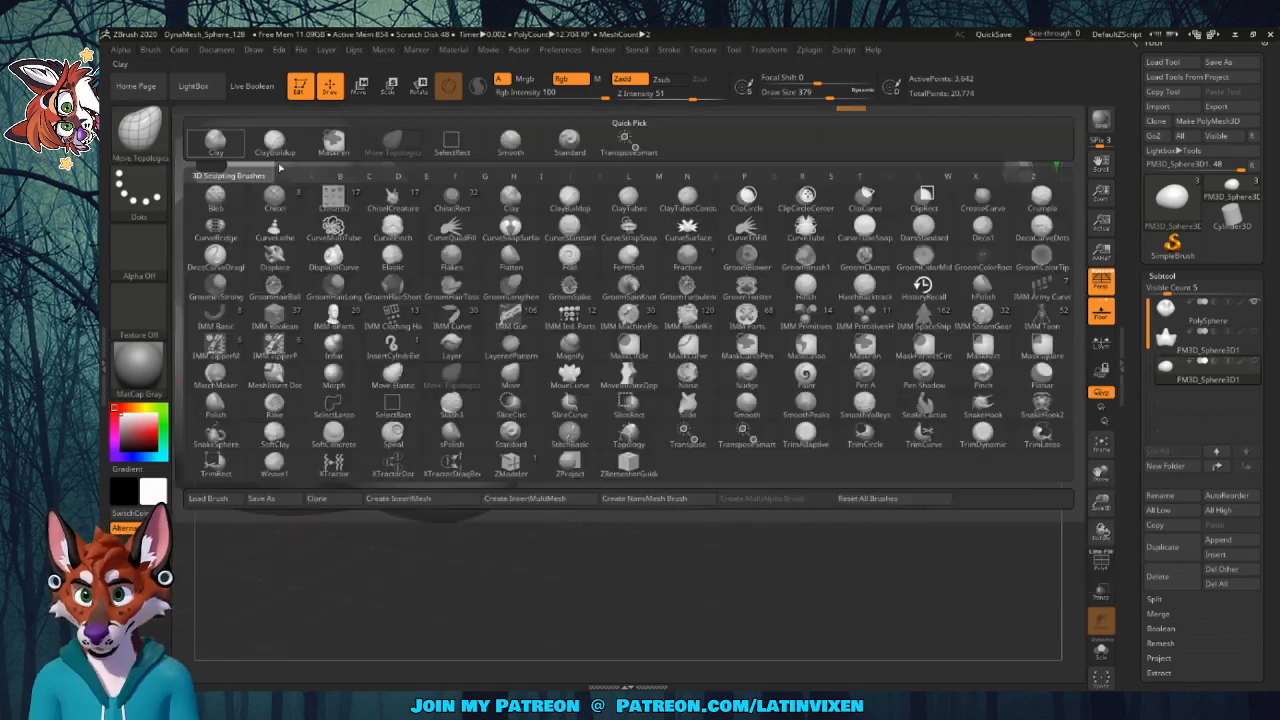
{"action": "left_click", "coordinate": [139, 125]}
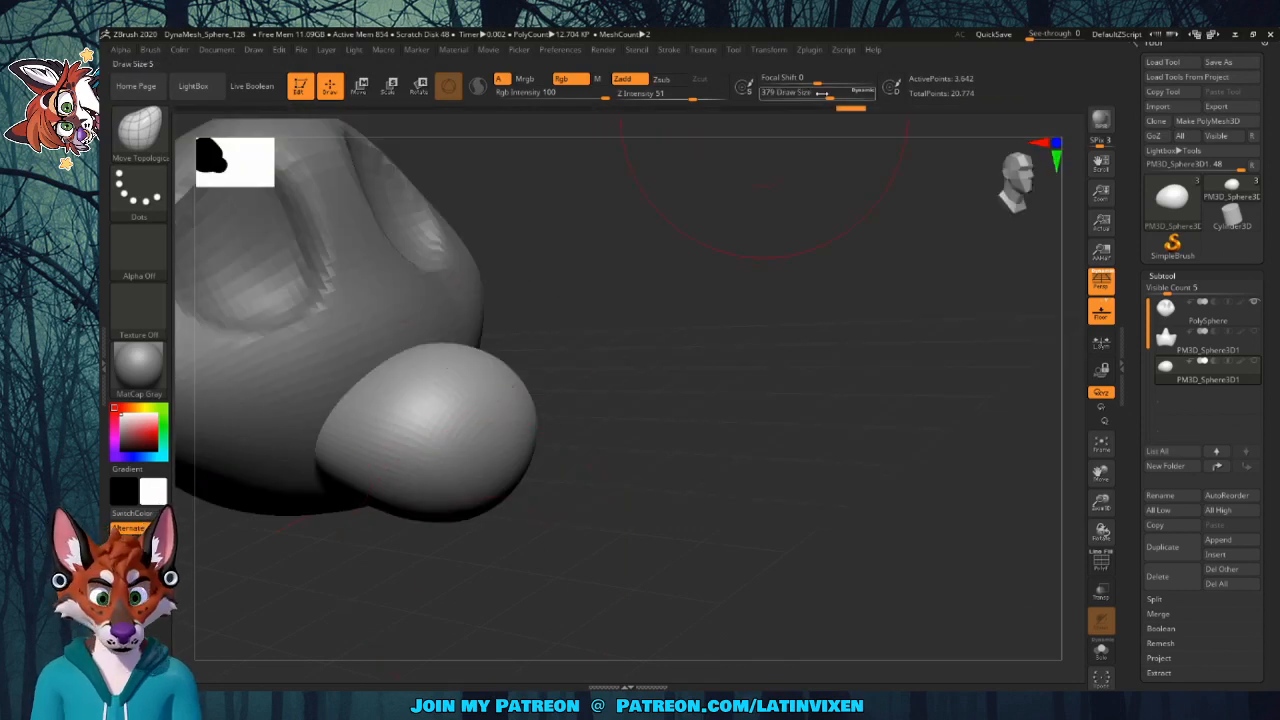
{"action": "mouse_move", "coordinate": [830, 97]}
{"action": "left_mouse_down"}
{"action": "mouse_move", "coordinate": [806, 96]}
{"action": "mouse_move", "coordinate": [818, 96]}
{"action": "left_mouse_up"}
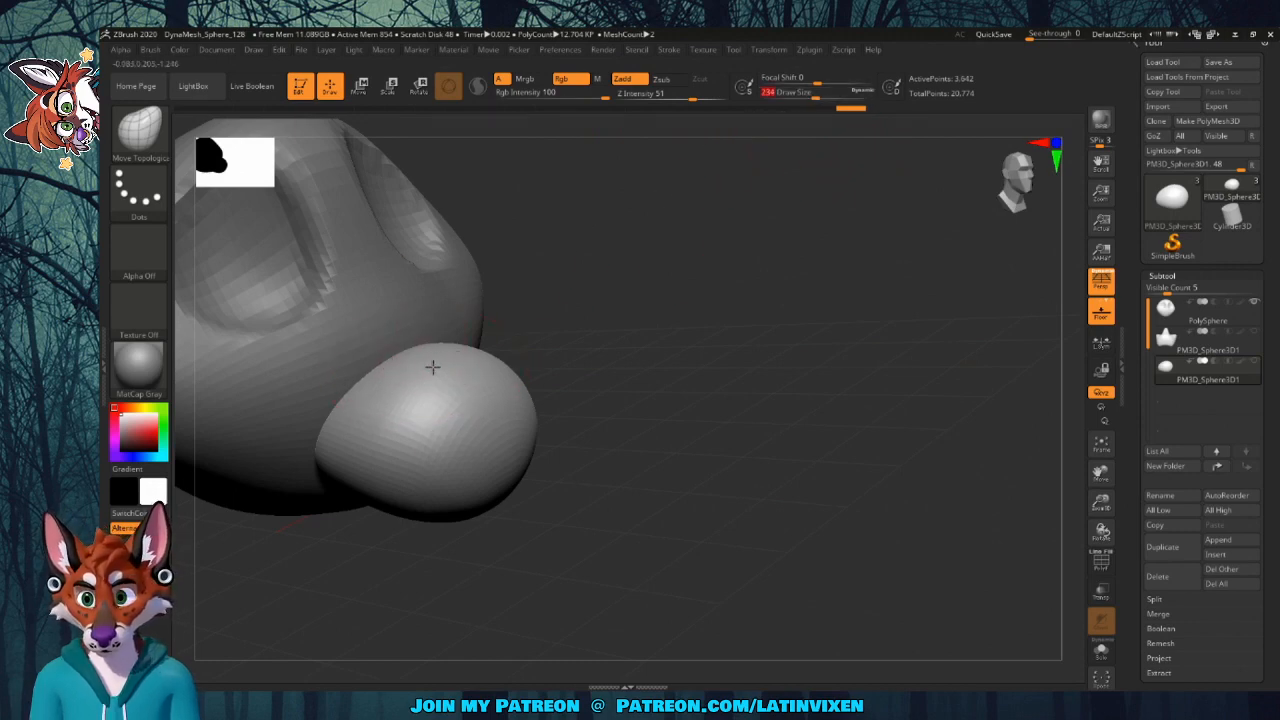
{"action": "mouse_move", "coordinate": [431, 368]}
{"action": "left_mouse_down"}
{"action": "mouse_move", "coordinate": [448, 352]}
{"action": "mouse_move", "coordinate": [400, 403]}
{"action": "mouse_move", "coordinate": [429, 374]}
{"action": "mouse_move", "coordinate": [453, 400]}
{"action": "left_mouse_up"}
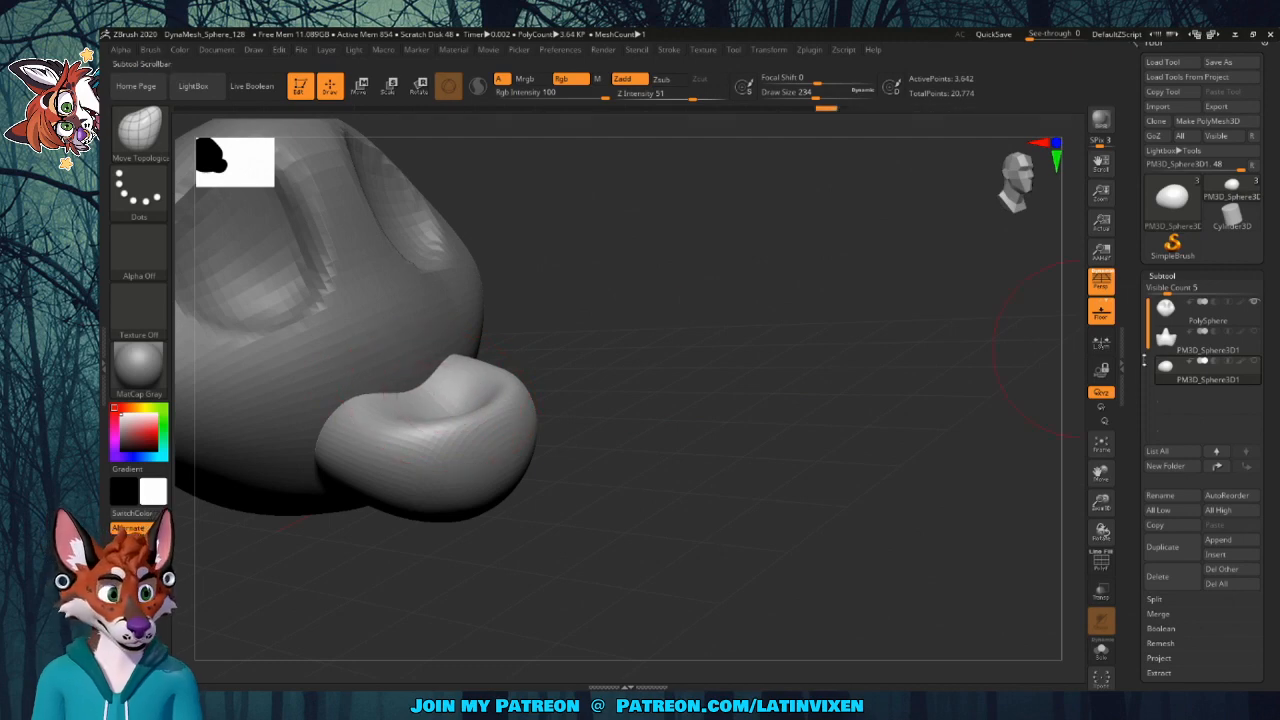
Compare the jaw against the temporarily shown muzzle and deepen the hollow along the jaw's upper side
{"action": "left_click", "coordinate": [1253, 334]}
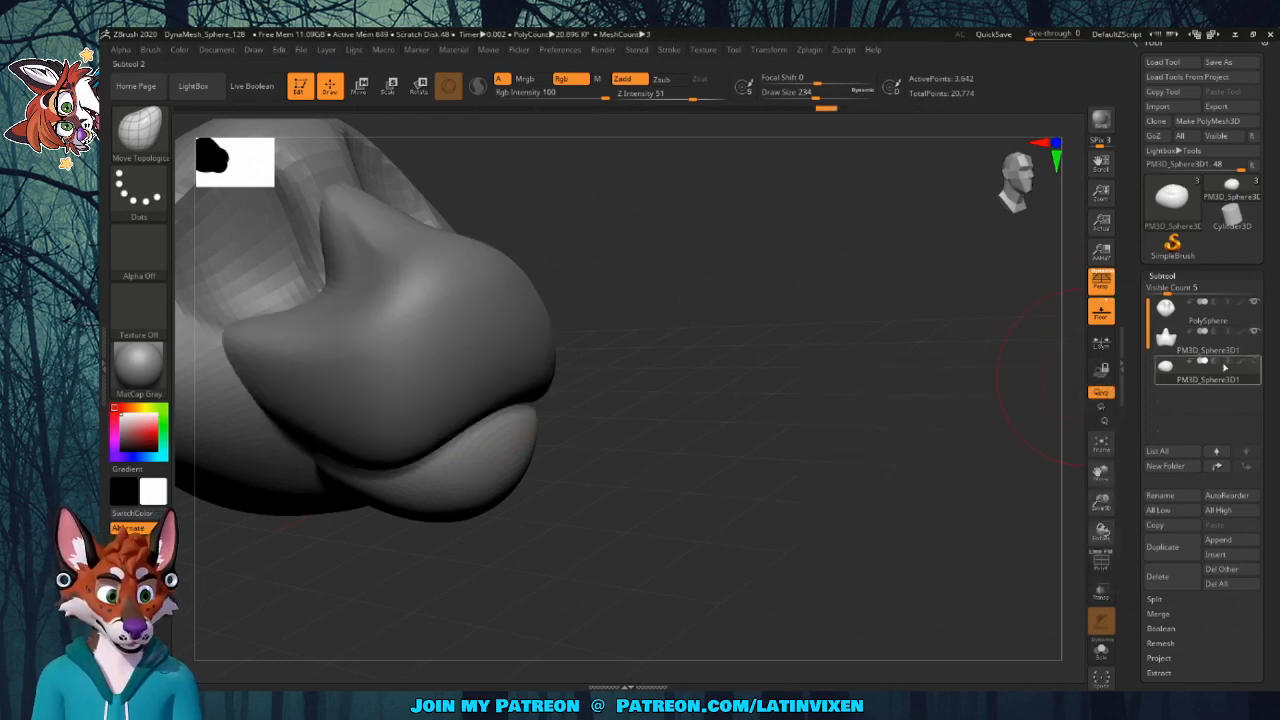
{"action": "left_click", "coordinate": [1255, 334]}
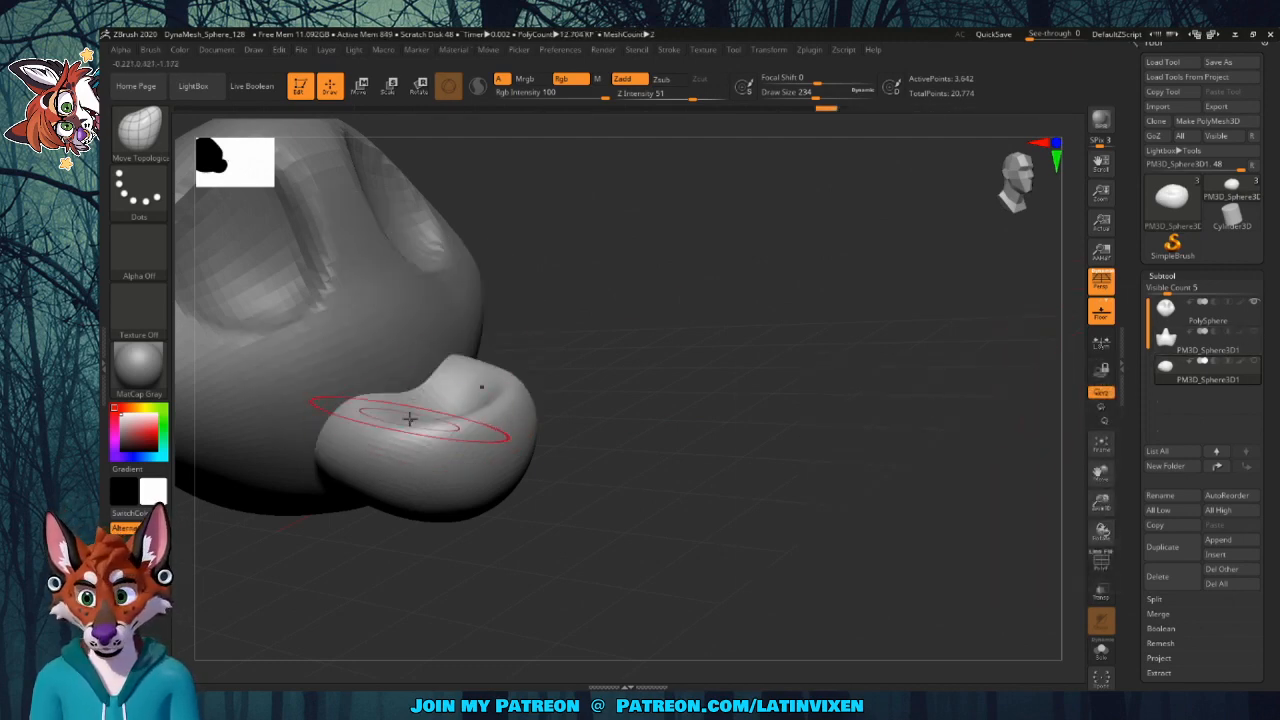
{"action": "left_click_drag", "start_coordinate": [409, 420], "coordinate": [431, 414]}
{"action": "mouse_move", "coordinate": [600, 350]}
{"action": "left_mouse_down"}
{"action": "mouse_move", "coordinate": [636, 354]}
{"action": "mouse_move", "coordinate": [484, 418]}
{"action": "mouse_move", "coordinate": [580, 363]}
{"action": "left_mouse_up"}
Even out the jaw's inner hollow and rim with the Flatten brush, and show the muzzle subtool again
{"action": "left_click", "coordinate": [139, 127]}
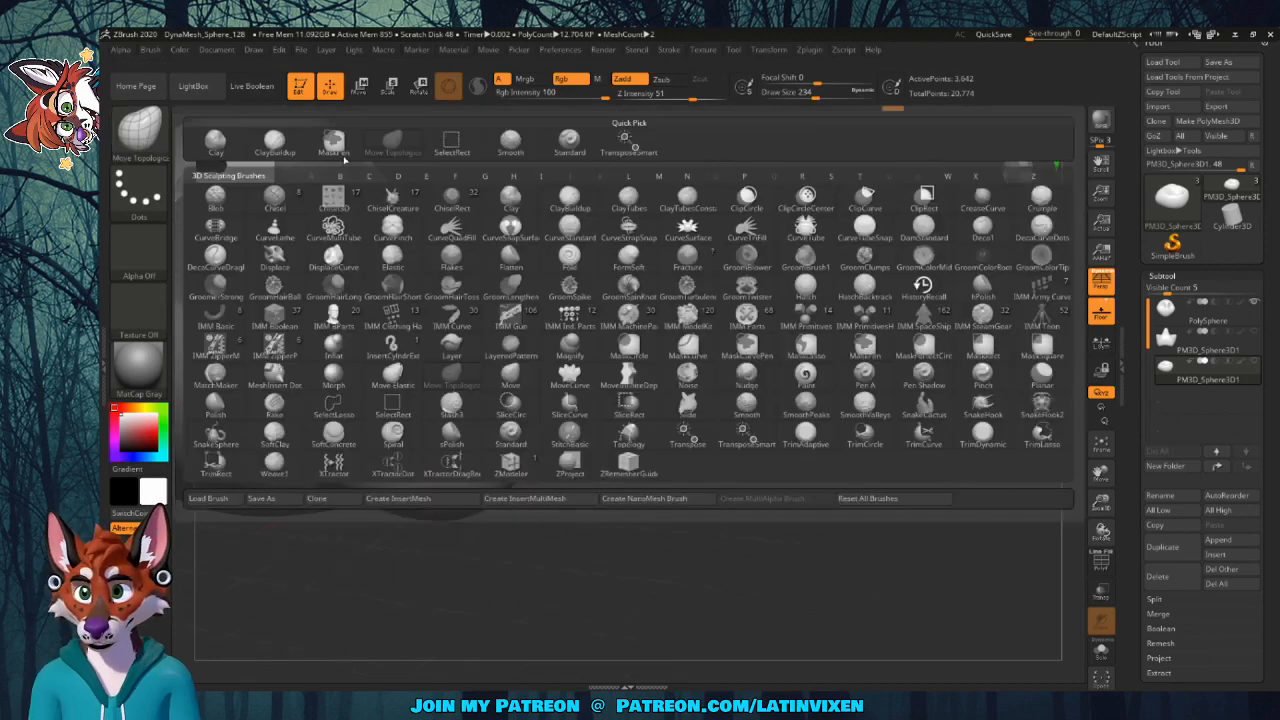
{"action": "key", "text": "f"}
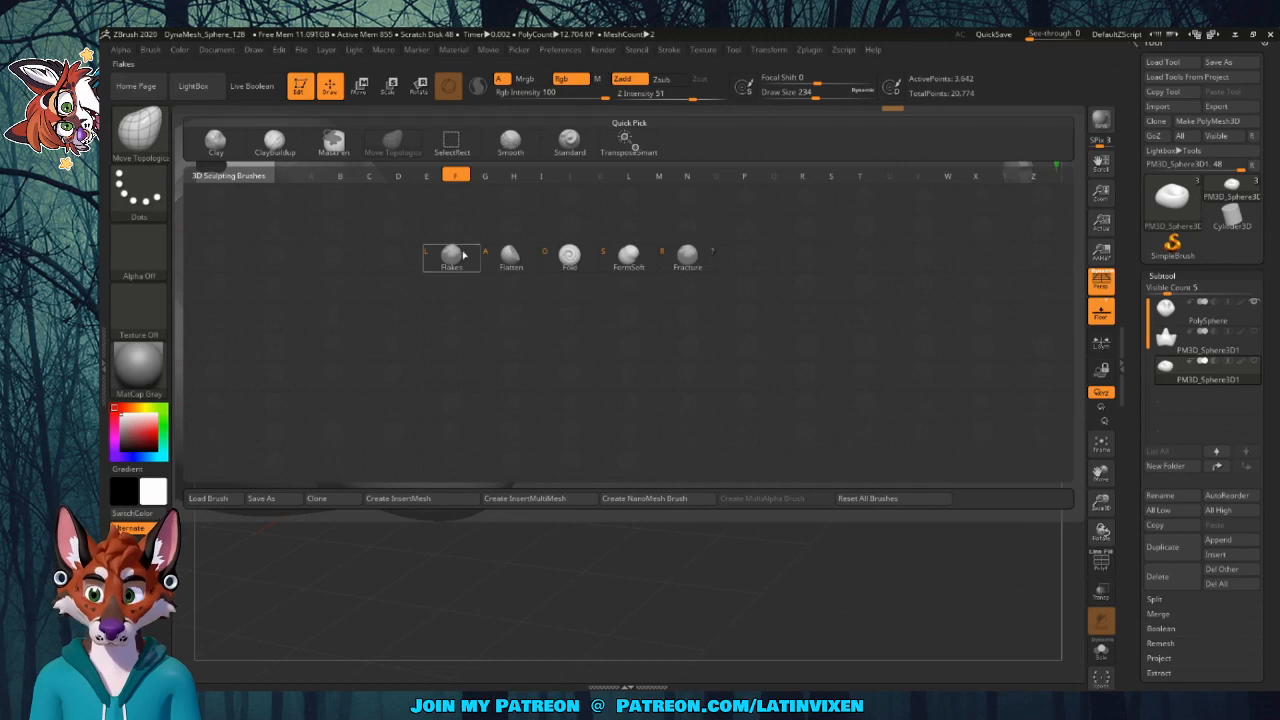
{"action": "left_click", "coordinate": [505, 258]}
{"action": "left_click_drag", "start_coordinate": [410, 427], "coordinate": [447, 427]}
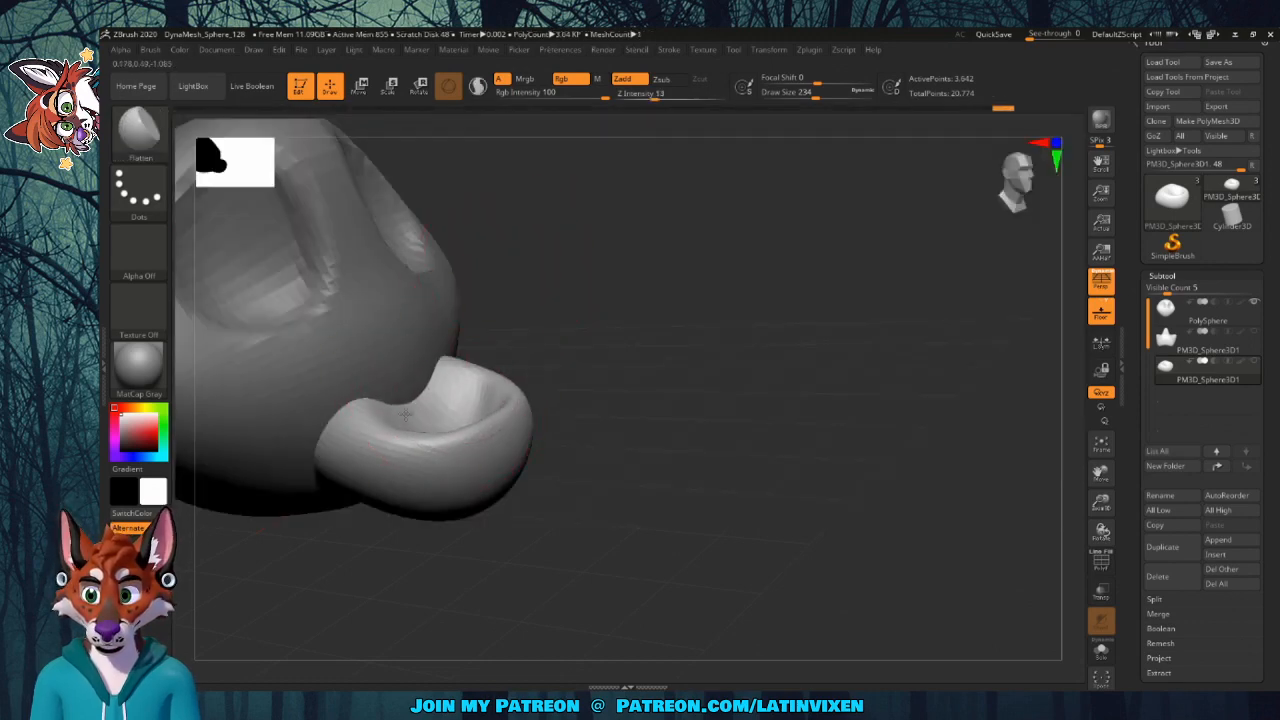
{"action": "left_click_drag", "start_coordinate": [610, 350], "coordinate": [627, 374]}
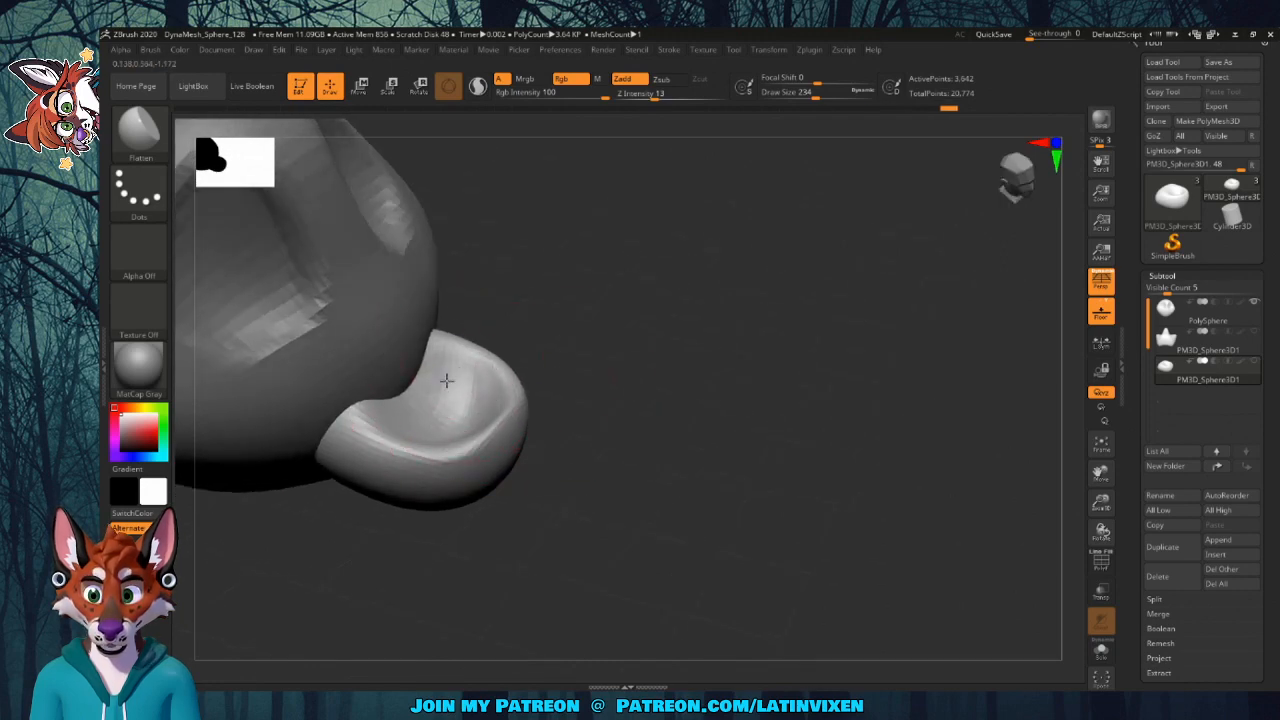
{"action": "mouse_move", "coordinate": [492, 384]}
{"action": "left_mouse_down"}
{"action": "mouse_move", "coordinate": [503, 403]}
{"action": "mouse_move", "coordinate": [603, 329]}
{"action": "mouse_move", "coordinate": [480, 436]}
{"action": "mouse_move", "coordinate": [523, 400]}
{"action": "left_mouse_up"}
{"action": "left_click_drag", "start_coordinate": [600, 400], "coordinate": [690, 334]}
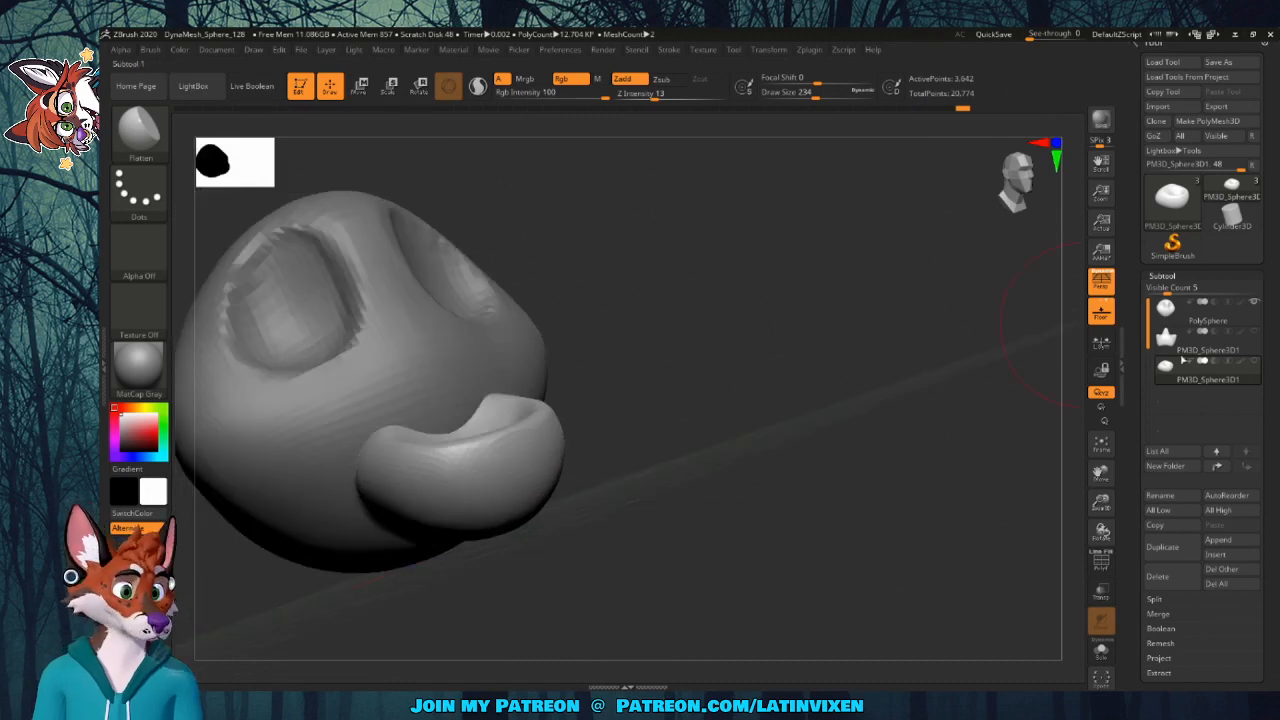
{"action": "left_click_drag", "start_coordinate": [1060, 318], "coordinate": [1040, 295]}
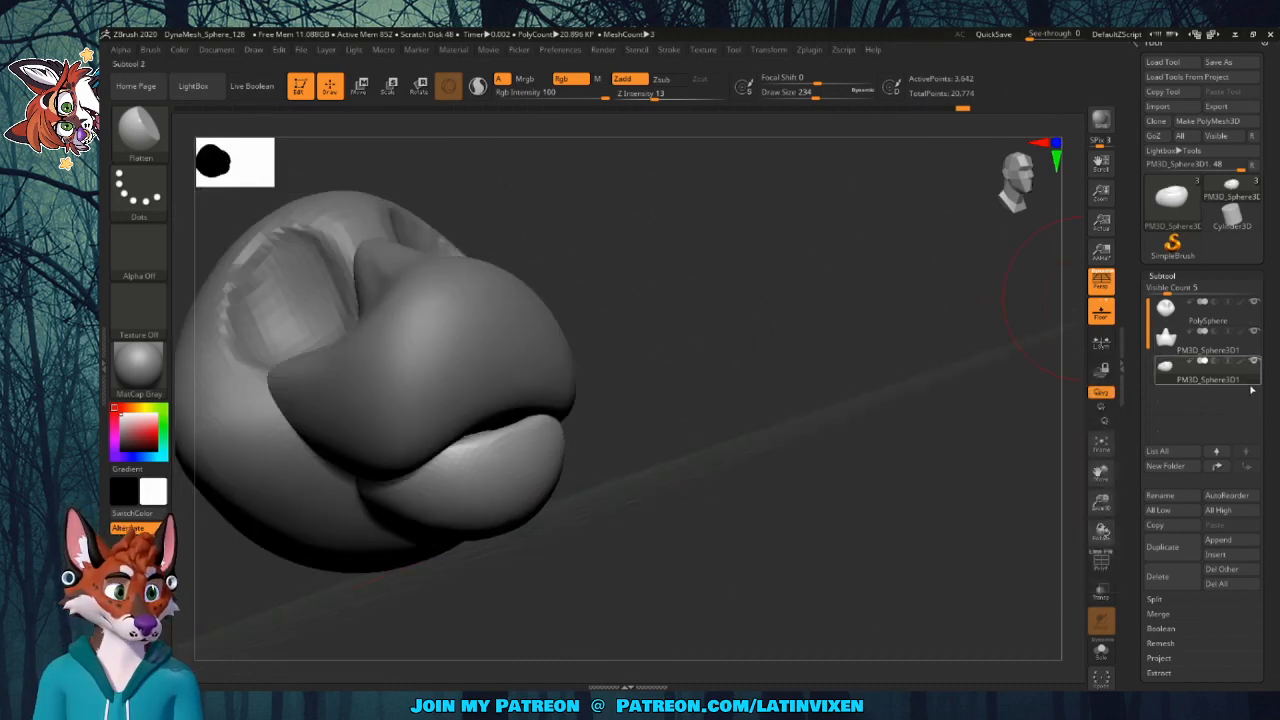
Reposition the lower jaw with the TransposeSmart gizmo, sliding it slightly back under the muzzle, and check the fit from several angles
{"action": "left_click", "coordinate": [150, 132]}
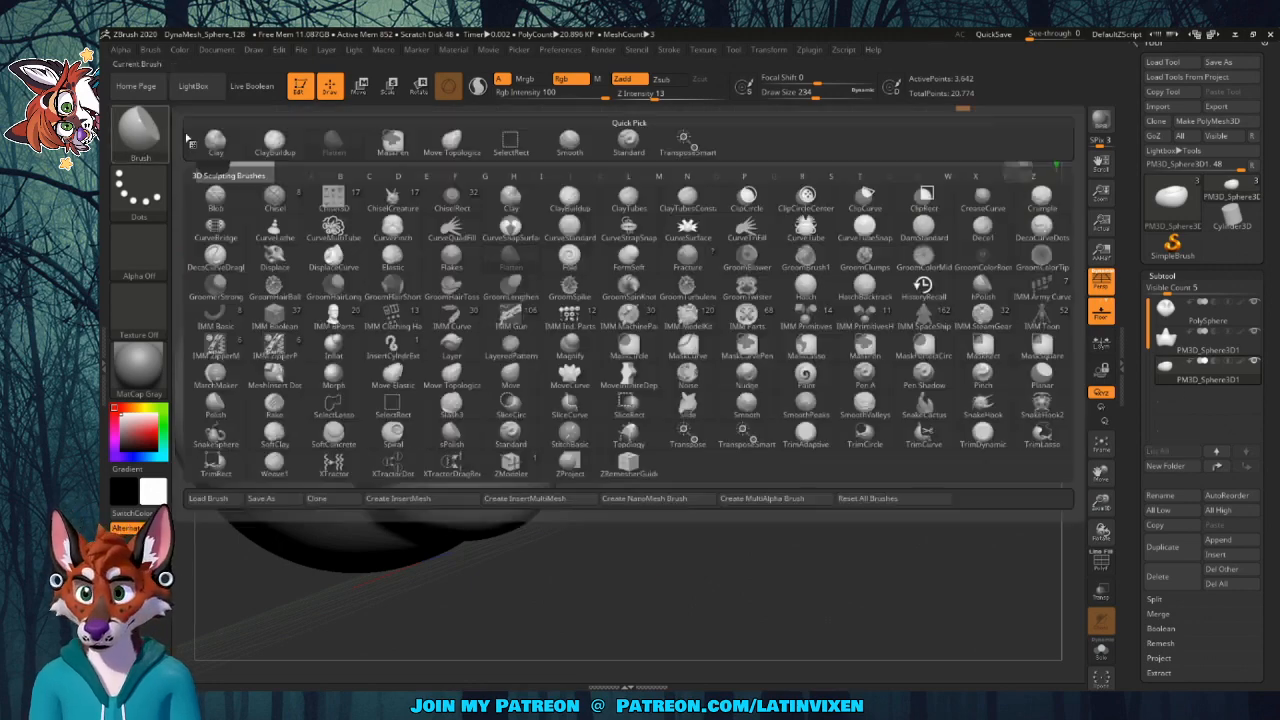
{"action": "left_click", "coordinate": [688, 145]}
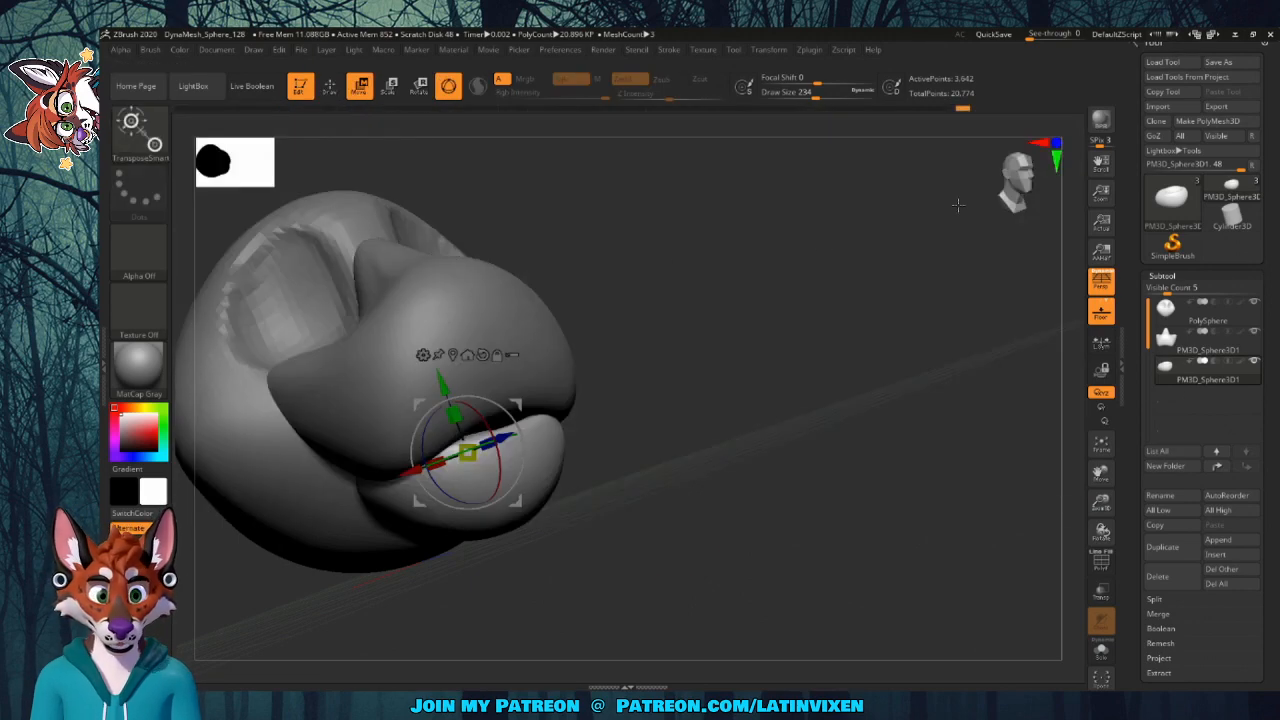
{"action": "left_click_drag", "start_coordinate": [800, 450], "coordinate": [650, 450]}
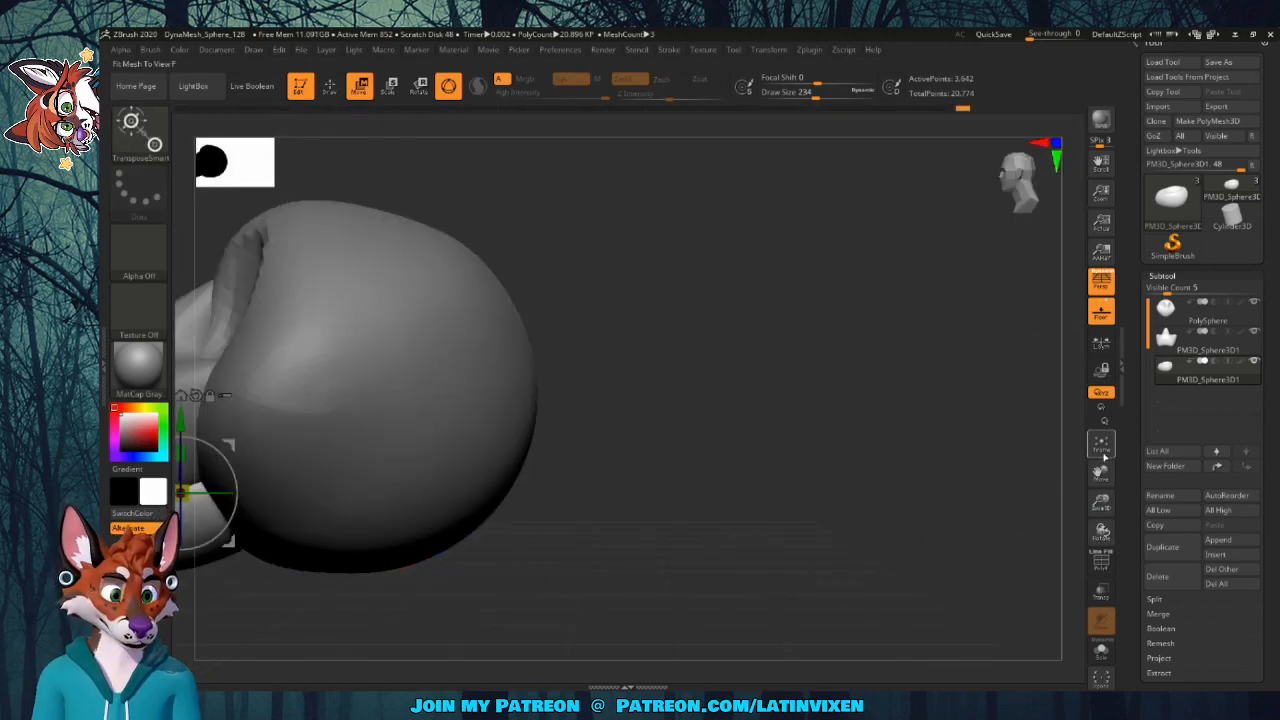
{"action": "left_click", "coordinate": [1101, 446]}
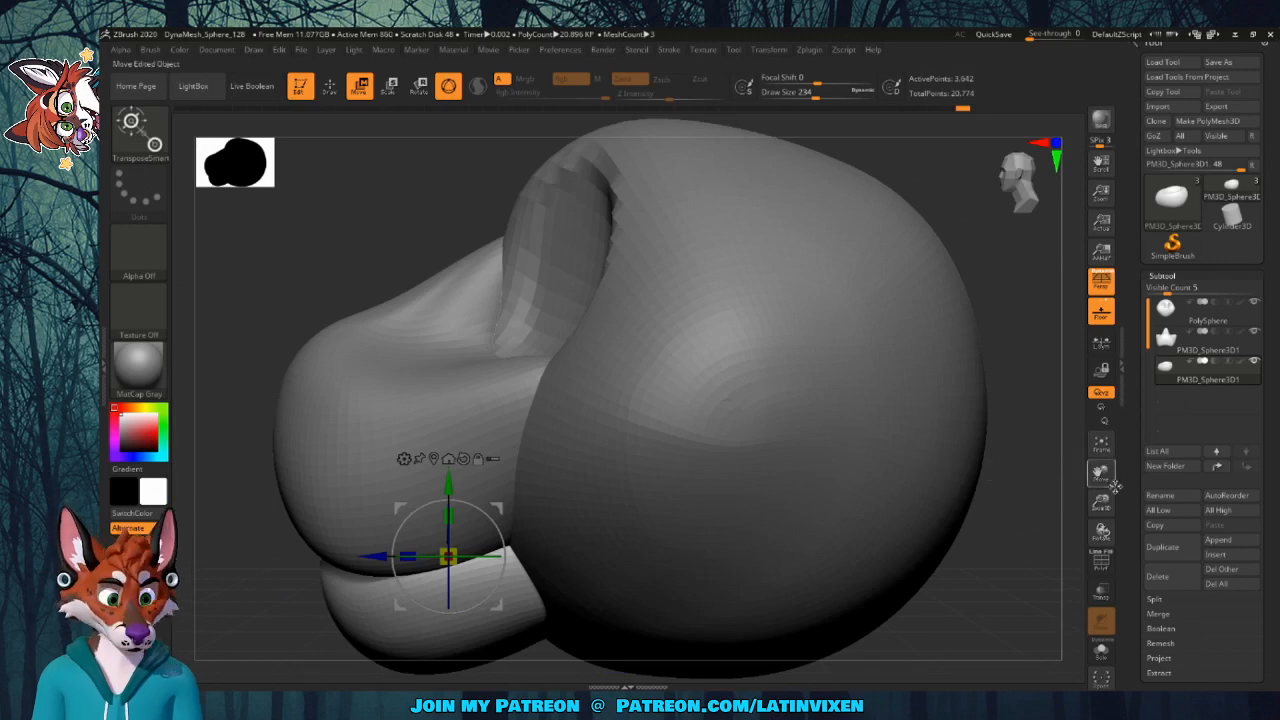
{"action": "left_click_drag", "start_coordinate": [1101, 502], "coordinate": [1104, 434]}
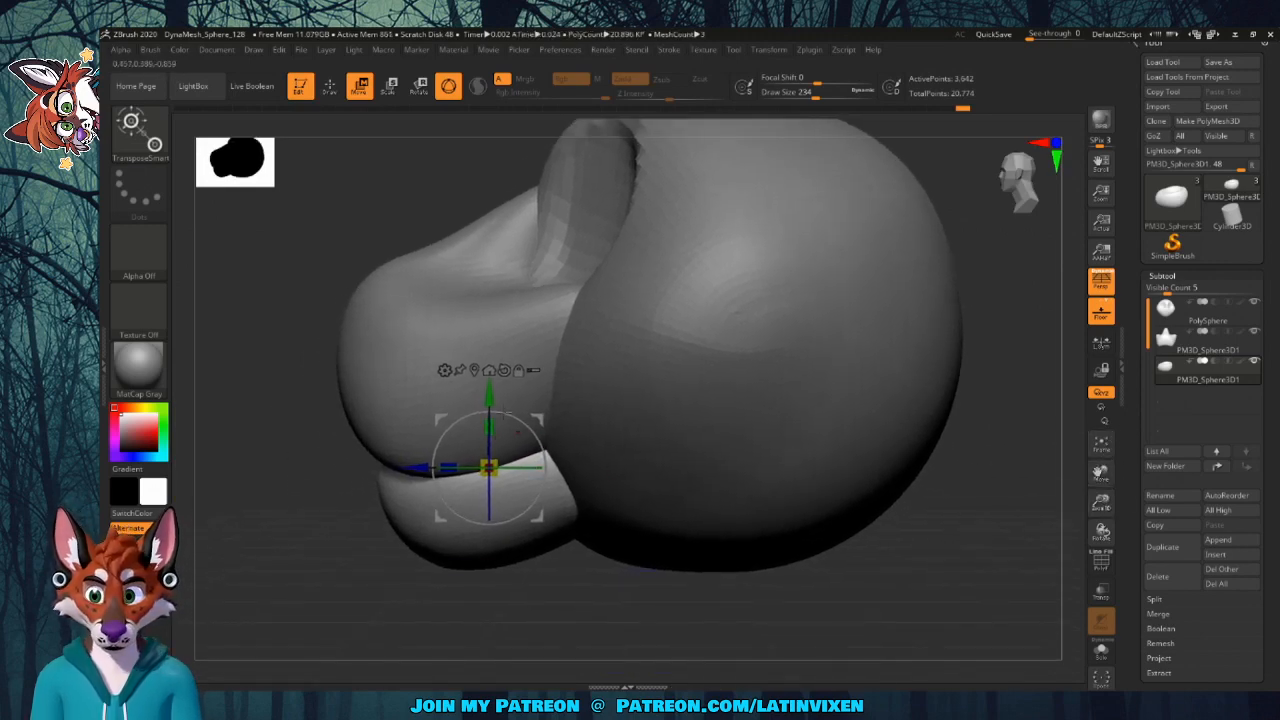
{"action": "left_click_drag", "start_coordinate": [516, 430], "coordinate": [512, 438]}
{"action": "left_click_drag", "start_coordinate": [425, 497], "coordinate": [470, 415]}
{"action": "mouse_move", "coordinate": [423, 538]}
{"action": "left_mouse_down"}
{"action": "mouse_move", "coordinate": [383, 575]}
{"action": "mouse_move", "coordinate": [510, 524]}
{"action": "left_mouse_up"}
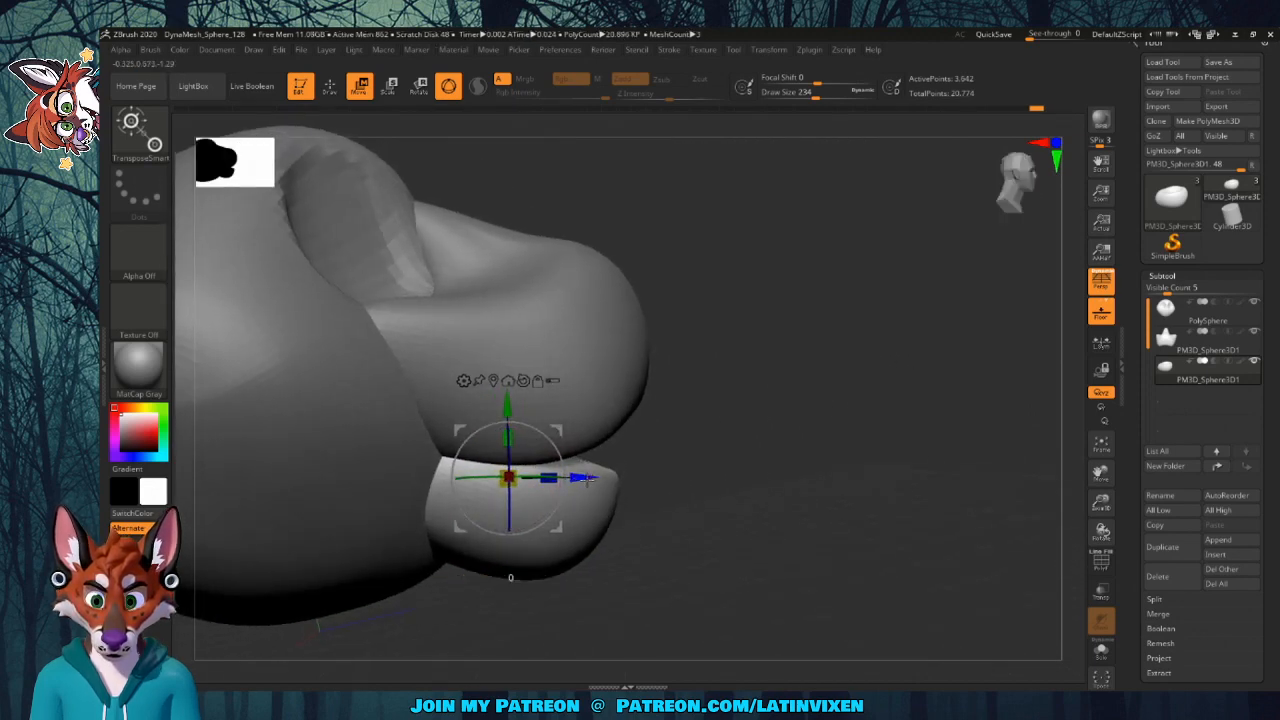
{"action": "left_click_drag", "start_coordinate": [587, 478], "coordinate": [575, 482]}
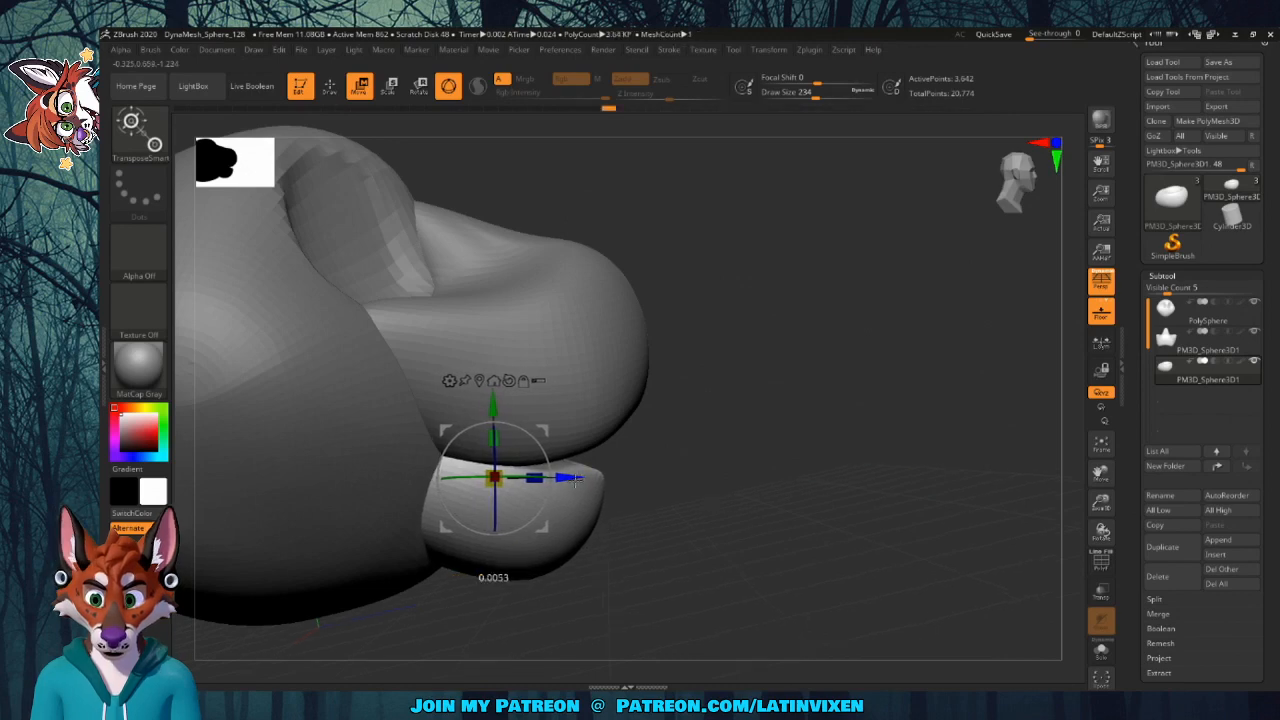
{"action": "mouse_move", "coordinate": [660, 450]}
{"action": "left_mouse_down"}
{"action": "mouse_move", "coordinate": [710, 325]}
{"action": "mouse_move", "coordinate": [606, 437]}
{"action": "mouse_move", "coordinate": [680, 425]}
{"action": "mouse_move", "coordinate": [586, 476]}
{"action": "left_mouse_up"}
{"action": "left_click_drag", "start_coordinate": [620, 428], "coordinate": [563, 414]}
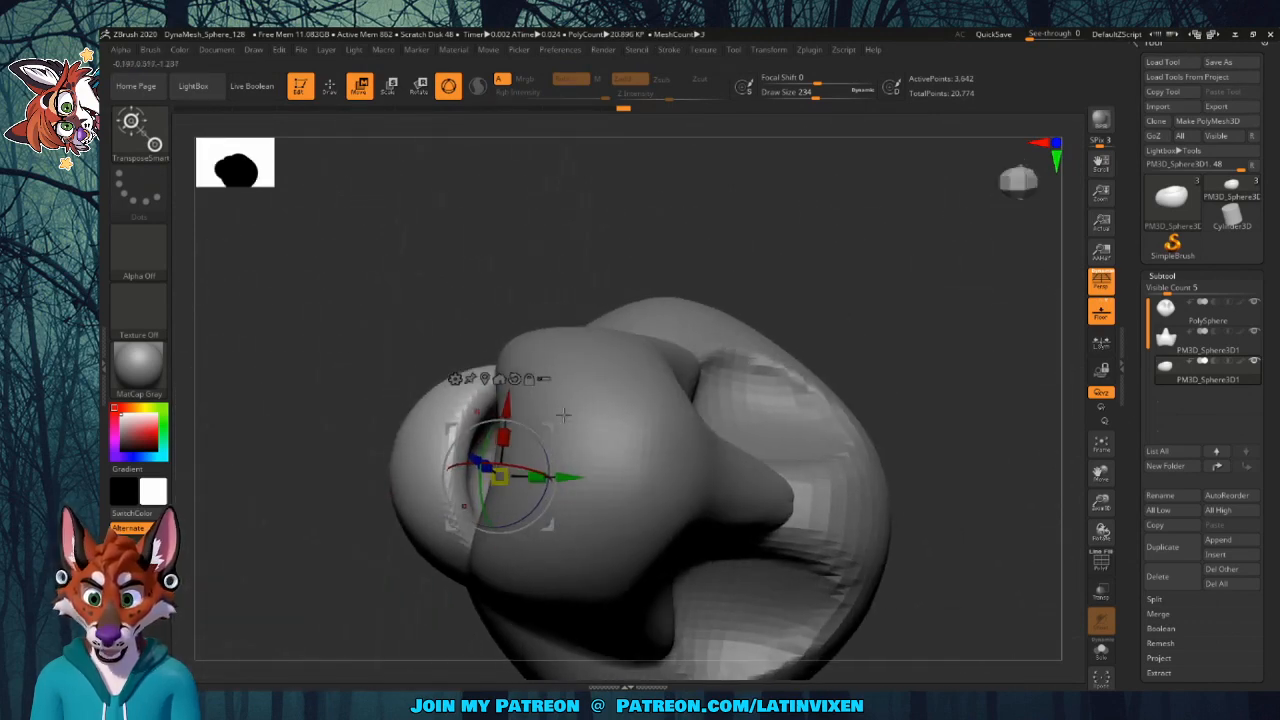
{"action": "mouse_move", "coordinate": [825, 511]}
{"action": "left_mouse_down"}
{"action": "mouse_move", "coordinate": [923, 489]}
{"action": "mouse_move", "coordinate": [934, 386]}
{"action": "mouse_move", "coordinate": [893, 477]}
{"action": "mouse_move", "coordinate": [903, 470]}
{"action": "mouse_move", "coordinate": [877, 423]}
{"action": "mouse_move", "coordinate": [877, 491]}
{"action": "mouse_move", "coordinate": [897, 411]}
{"action": "mouse_move", "coordinate": [880, 442]}
{"action": "mouse_move", "coordinate": [802, 350]}
{"action": "mouse_move", "coordinate": [493, 344]}
{"action": "left_mouse_up"}
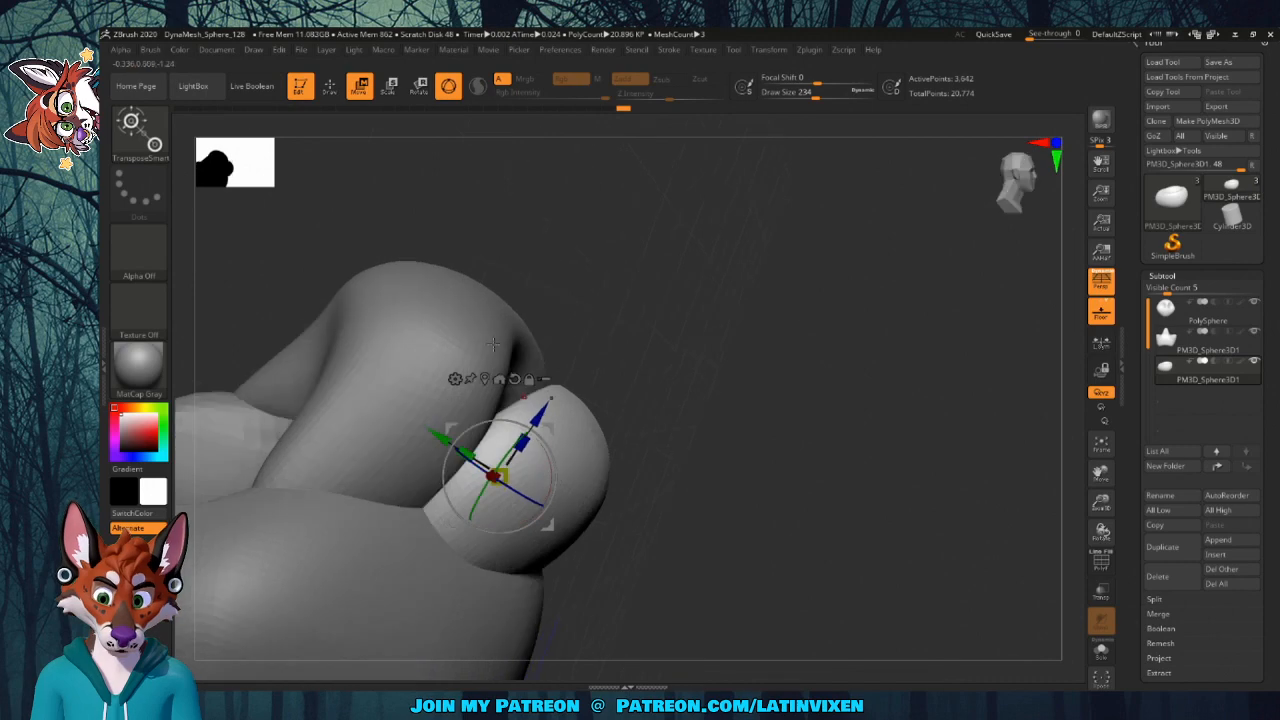
Lower the jaw slightly and nudge it backward with the gizmo to adjust its fit beneath the muzzle
{"action": "left_click_drag", "start_coordinate": [598, 421], "coordinate": [566, 380]}
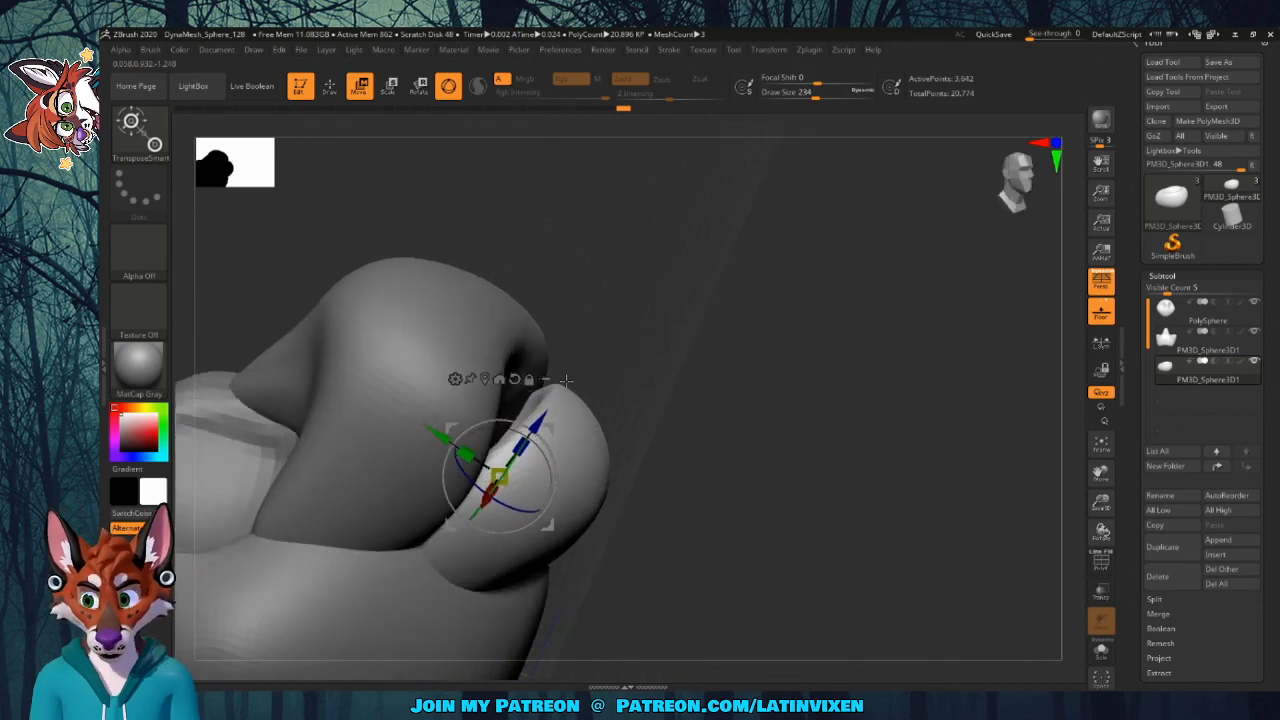
{"action": "mouse_move", "coordinate": [700, 376]}
{"action": "left_mouse_down"}
{"action": "mouse_move", "coordinate": [680, 403]}
{"action": "mouse_move", "coordinate": [700, 357]}
{"action": "mouse_move", "coordinate": [580, 380]}
{"action": "left_mouse_up"}
{"action": "mouse_move", "coordinate": [575, 480]}
{"action": "left_mouse_down"}
{"action": "mouse_move", "coordinate": [740, 400]}
{"action": "mouse_move", "coordinate": [738, 447]}
{"action": "mouse_move", "coordinate": [766, 417]}
{"action": "mouse_move", "coordinate": [686, 466]}
{"action": "left_mouse_up"}
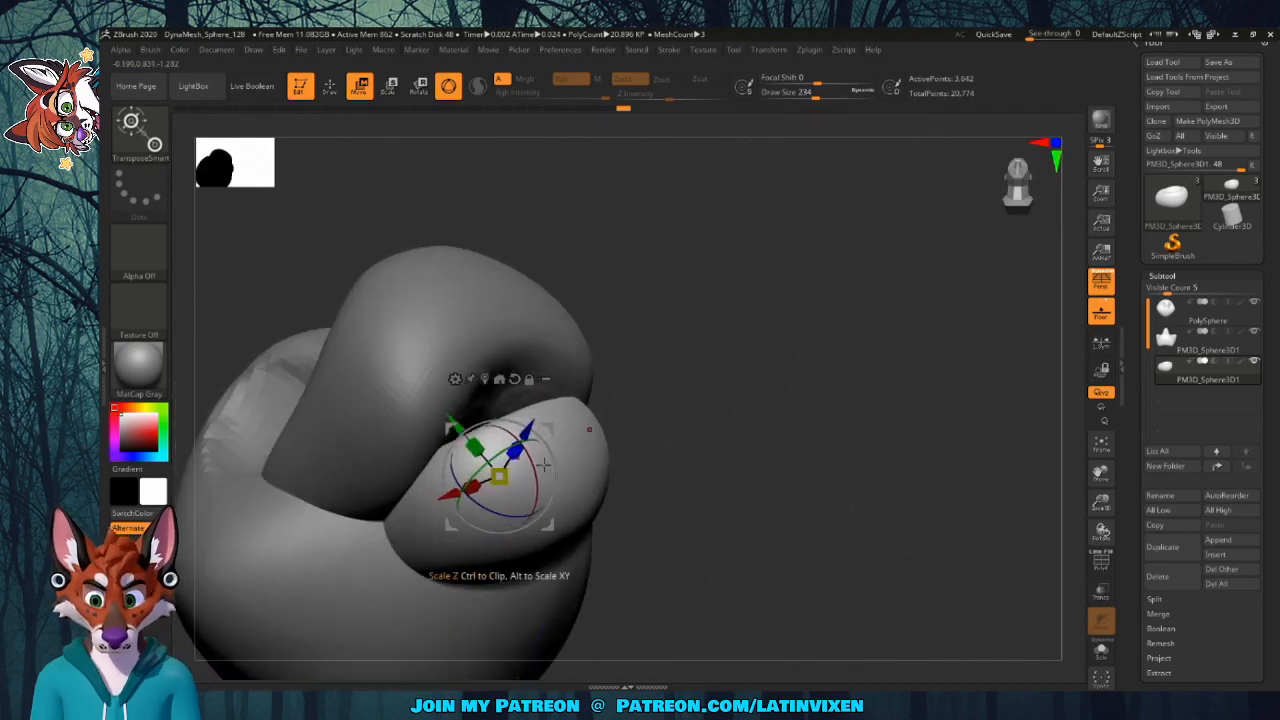
{"action": "mouse_move", "coordinate": [782, 423]}
{"action": "left_mouse_down"}
{"action": "mouse_move", "coordinate": [809, 400]}
{"action": "mouse_move", "coordinate": [768, 397]}
{"action": "left_mouse_up"}
{"action": "left_click", "coordinate": [1041, 143]}
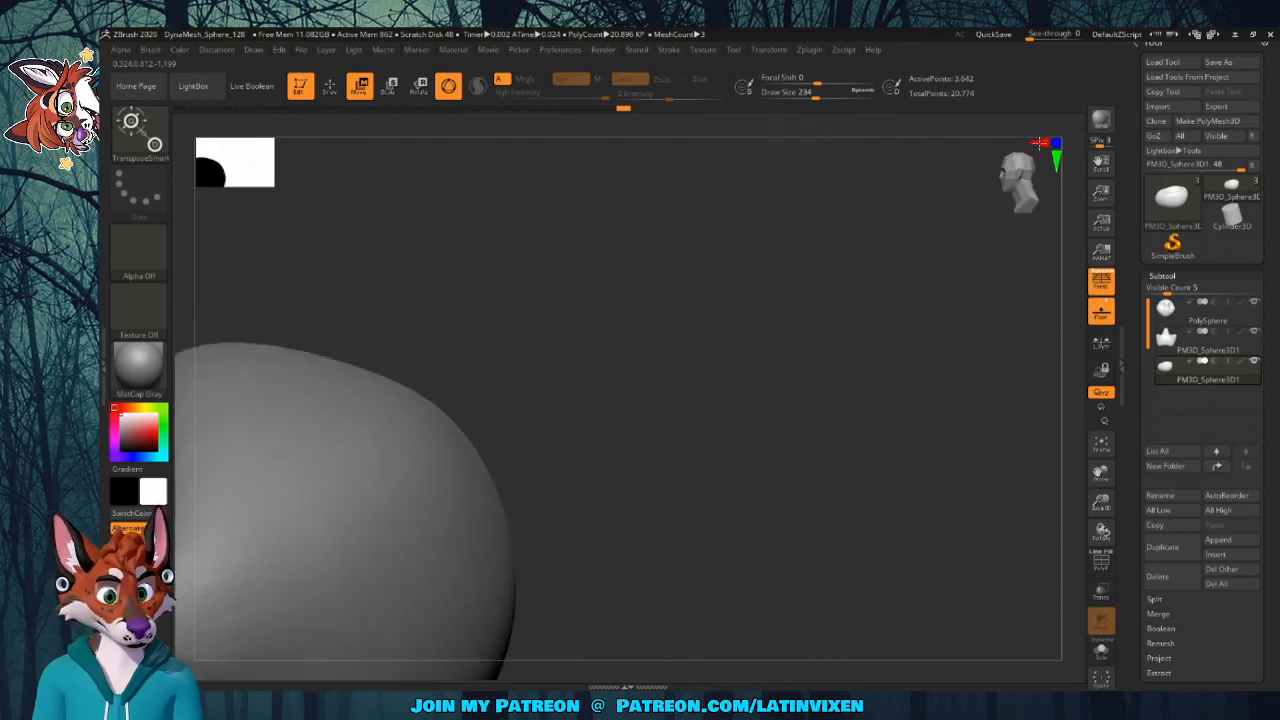
{"action": "mouse_move", "coordinate": [1099, 474]}
{"action": "left_mouse_down"}
{"action": "mouse_move", "coordinate": [1100, 503]}
{"action": "mouse_move", "coordinate": [1100, 490]}
{"action": "left_mouse_up"}
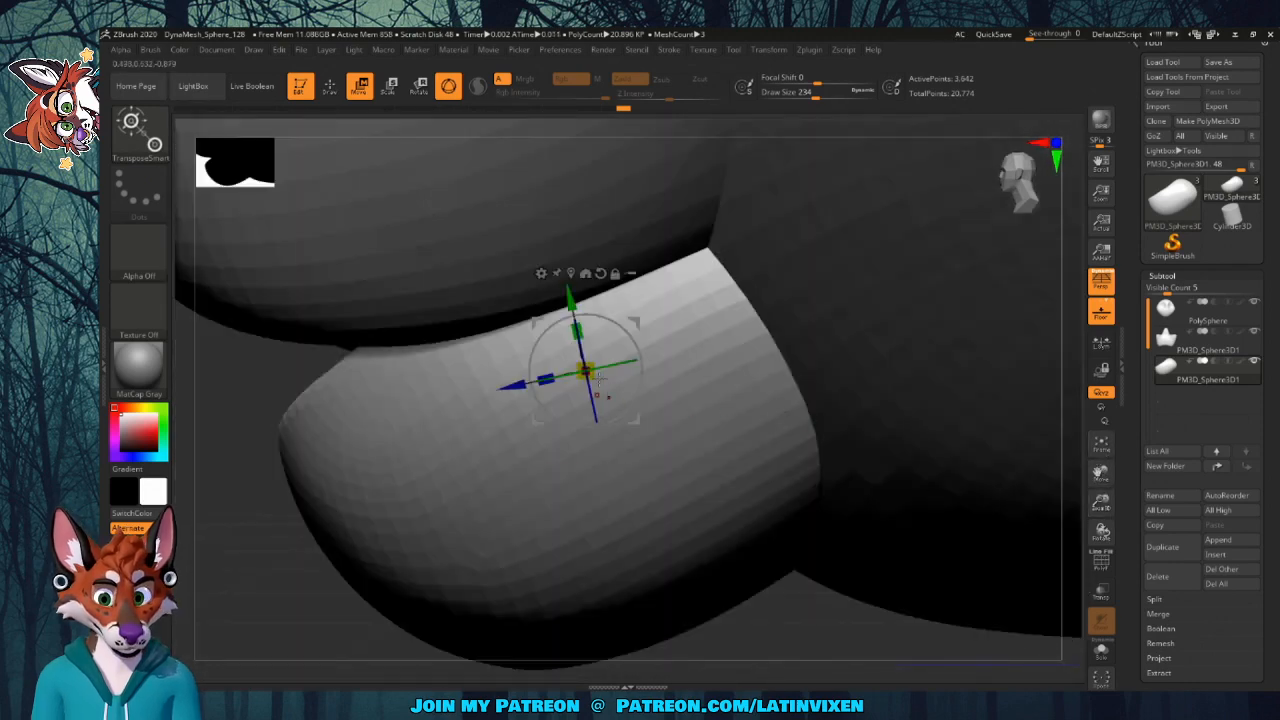
{"action": "left_click_drag", "start_coordinate": [572, 300], "coordinate": [575, 315]}
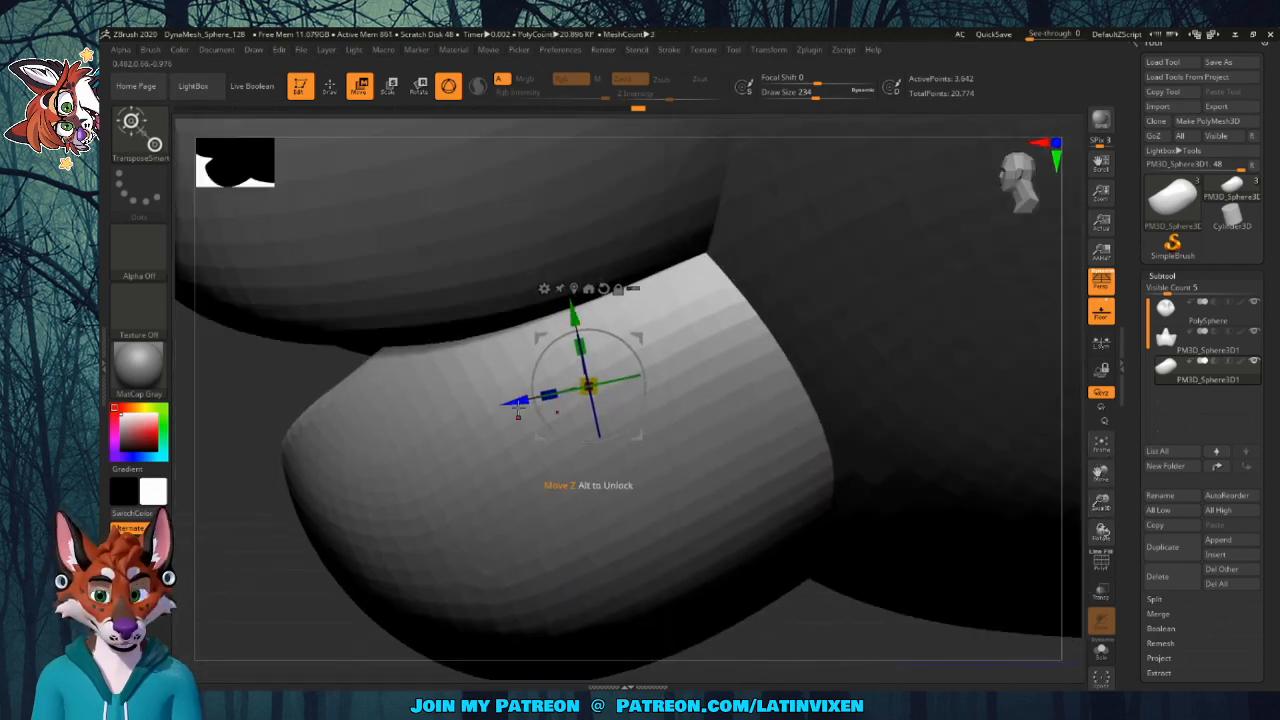
{"action": "left_click_drag", "start_coordinate": [517, 403], "coordinate": [431, 341]}
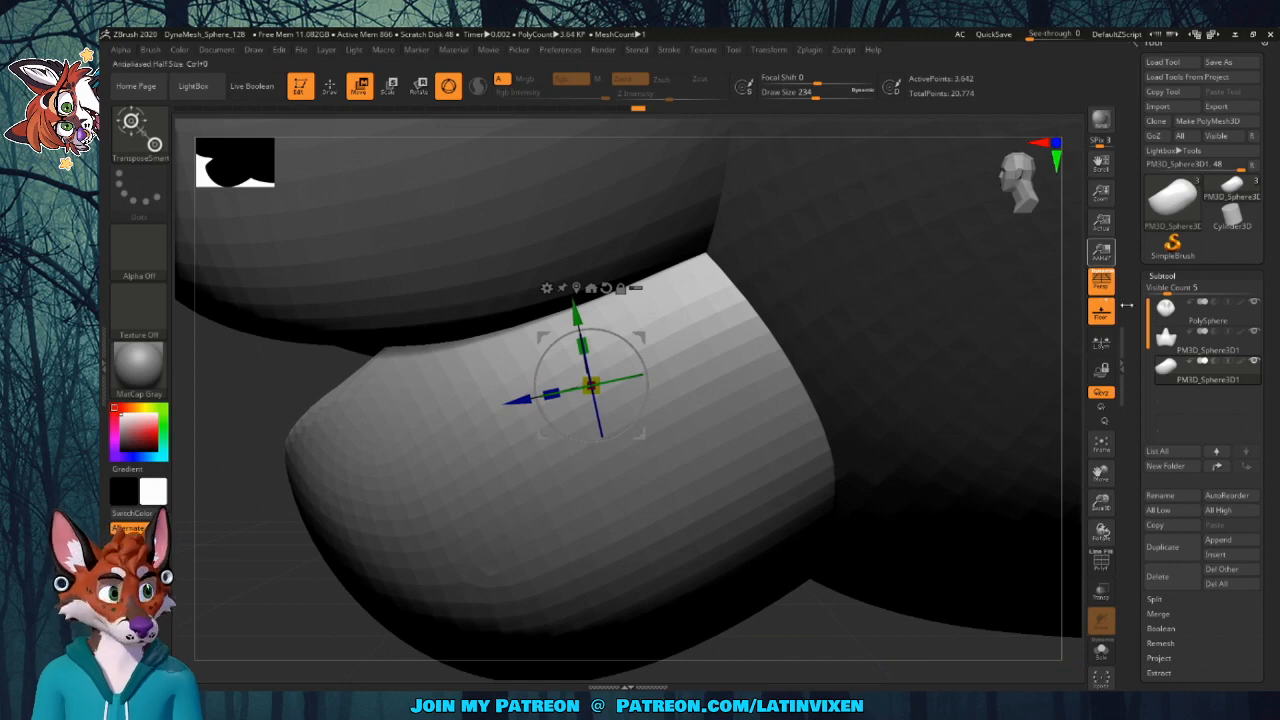
Hide the muzzle subtool and dip the rear part of the jaw's upper edge with Move Topological at draw size 94
{"action": "left_click", "coordinate": [1255, 332]}
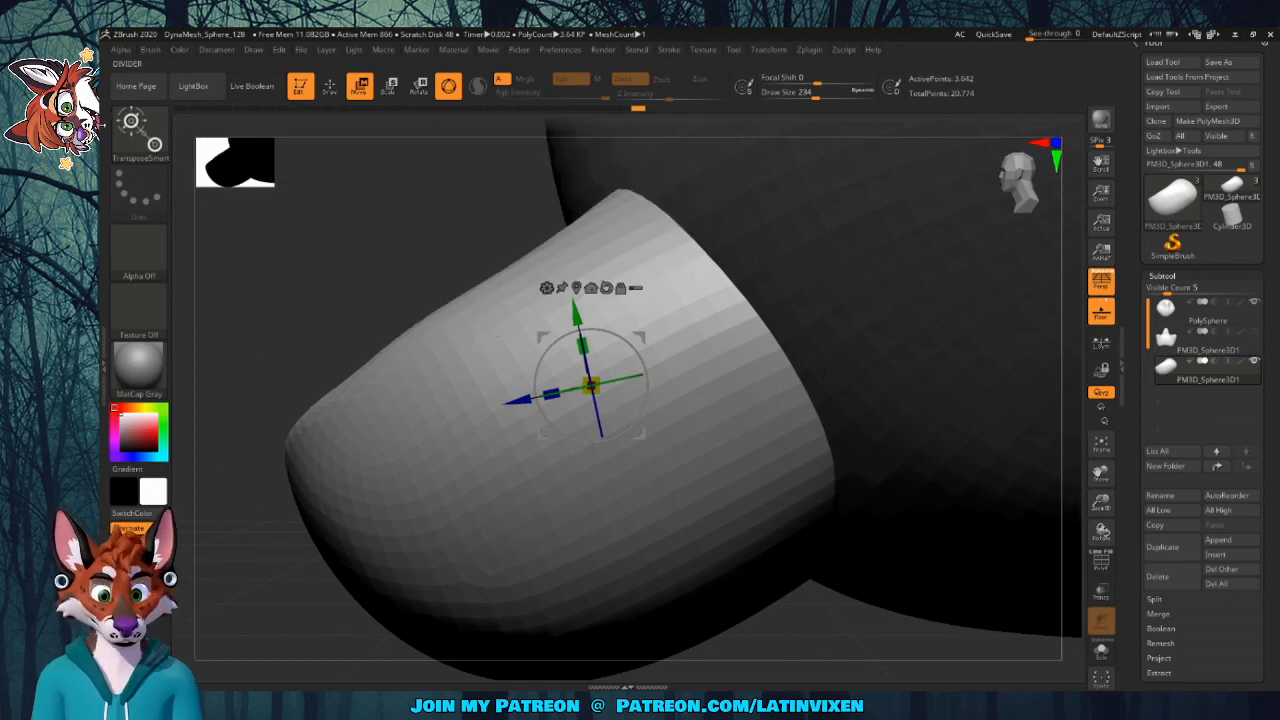
{"action": "key", "text": "b"}
{"action": "key", "text": "m"}
{"action": "key", "text": "t"}
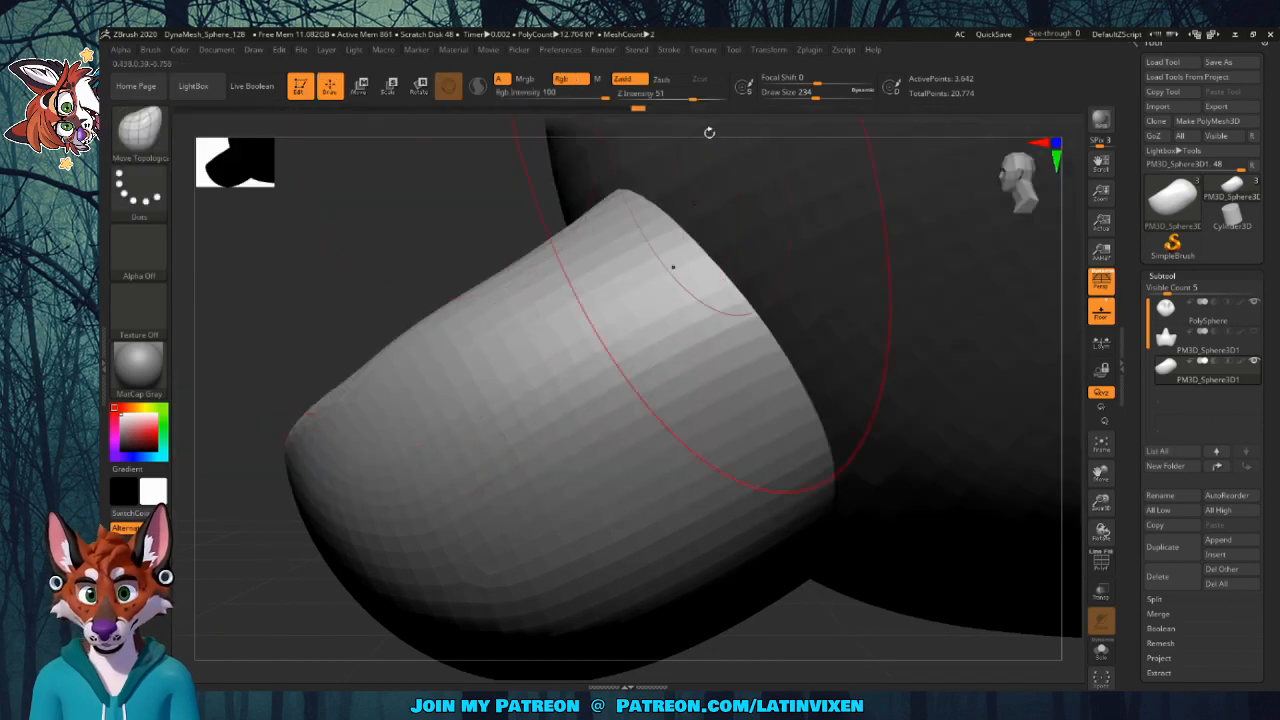
{"action": "left_click_drag", "start_coordinate": [815, 97], "coordinate": [798, 97]}
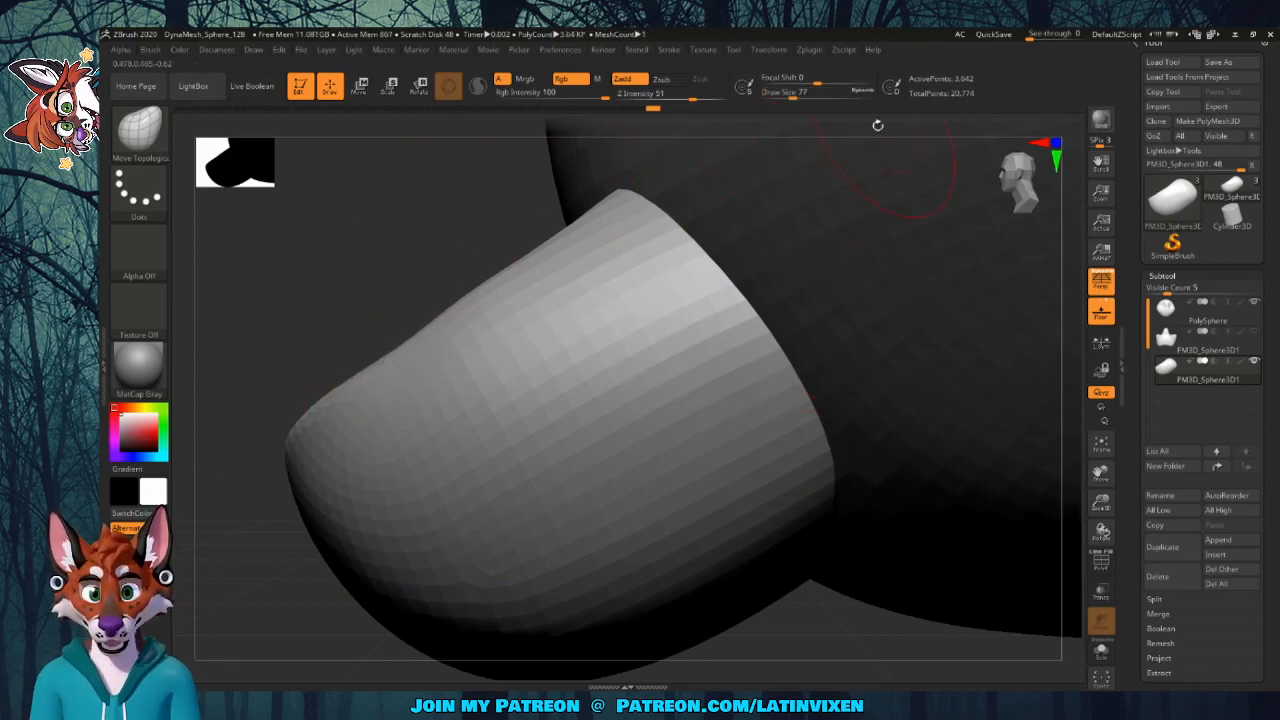
{"action": "left_click", "coordinate": [797, 96]}
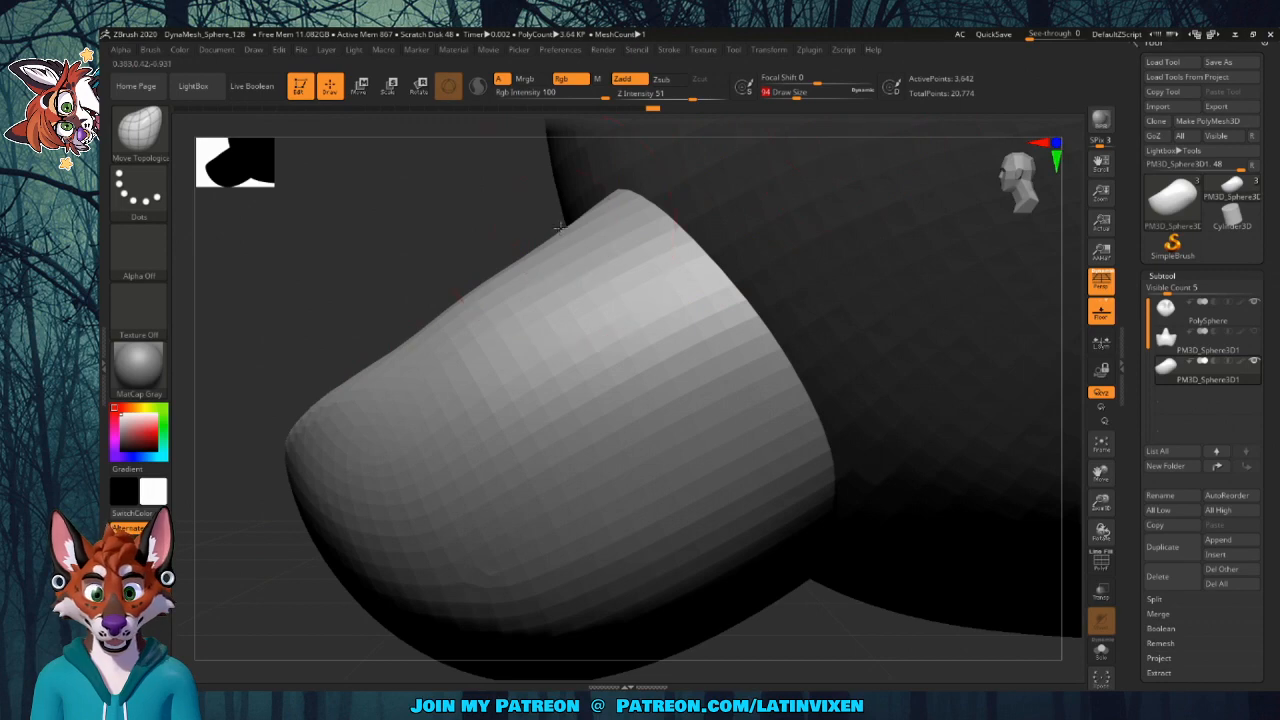
{"action": "mouse_move", "coordinate": [560, 228]}
{"action": "left_mouse_down"}
{"action": "mouse_move", "coordinate": [605, 226]}
{"action": "mouse_move", "coordinate": [565, 229]}
{"action": "mouse_move", "coordinate": [565, 248]}
{"action": "left_mouse_up"}
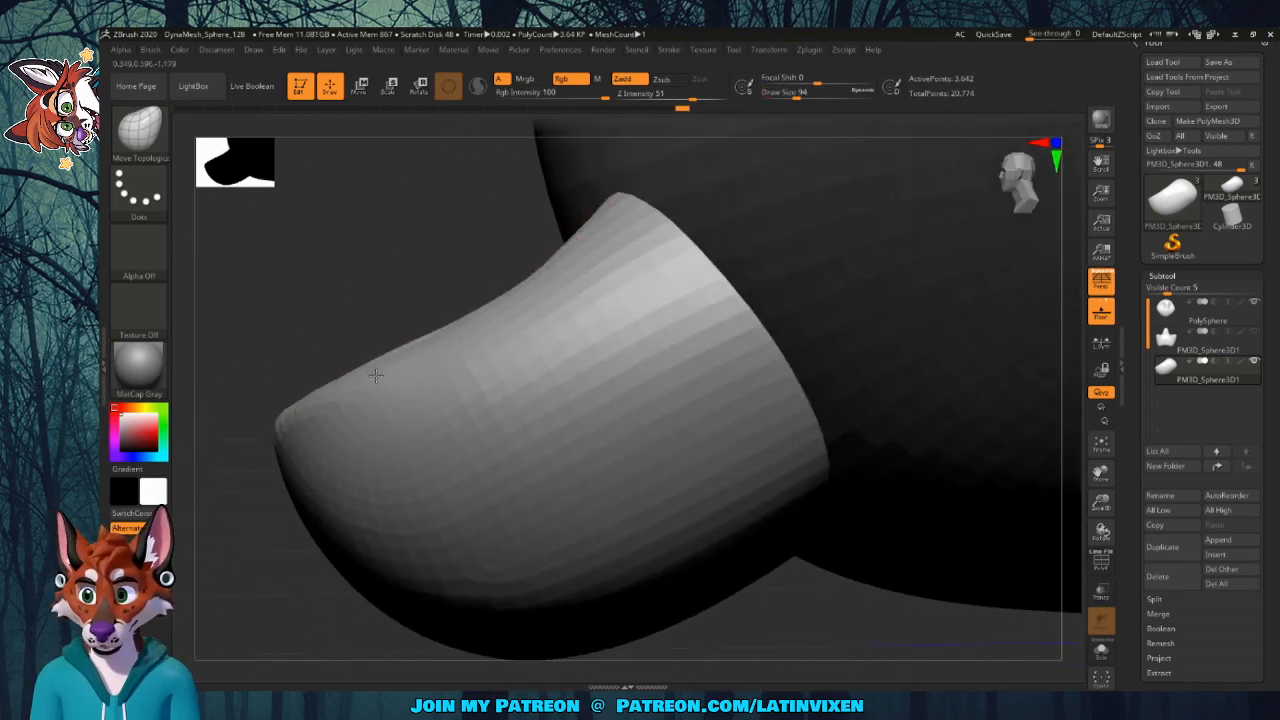
{"action": "left_click_drag", "start_coordinate": [291, 401], "coordinate": [429, 357]}
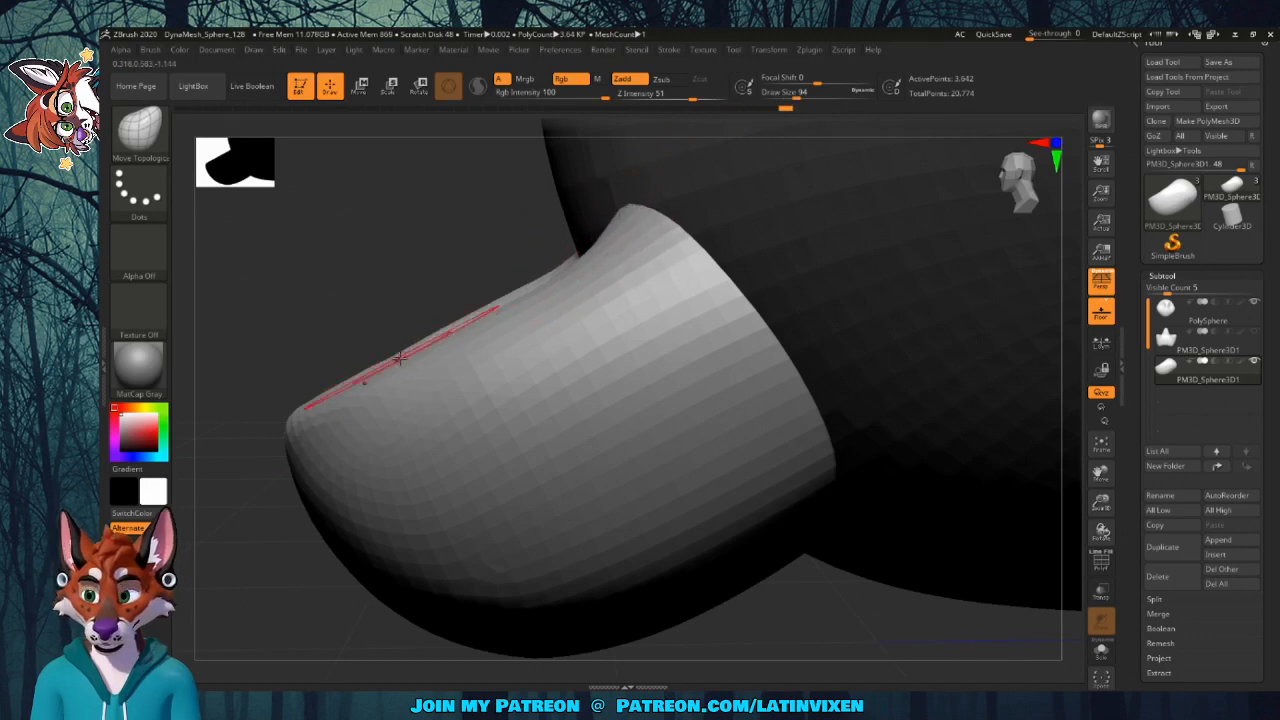
Push the rim at the back of the jaw's inner hollow further down with Move Topological
{"action": "left_click_drag", "start_coordinate": [270, 367], "coordinate": [374, 331]}
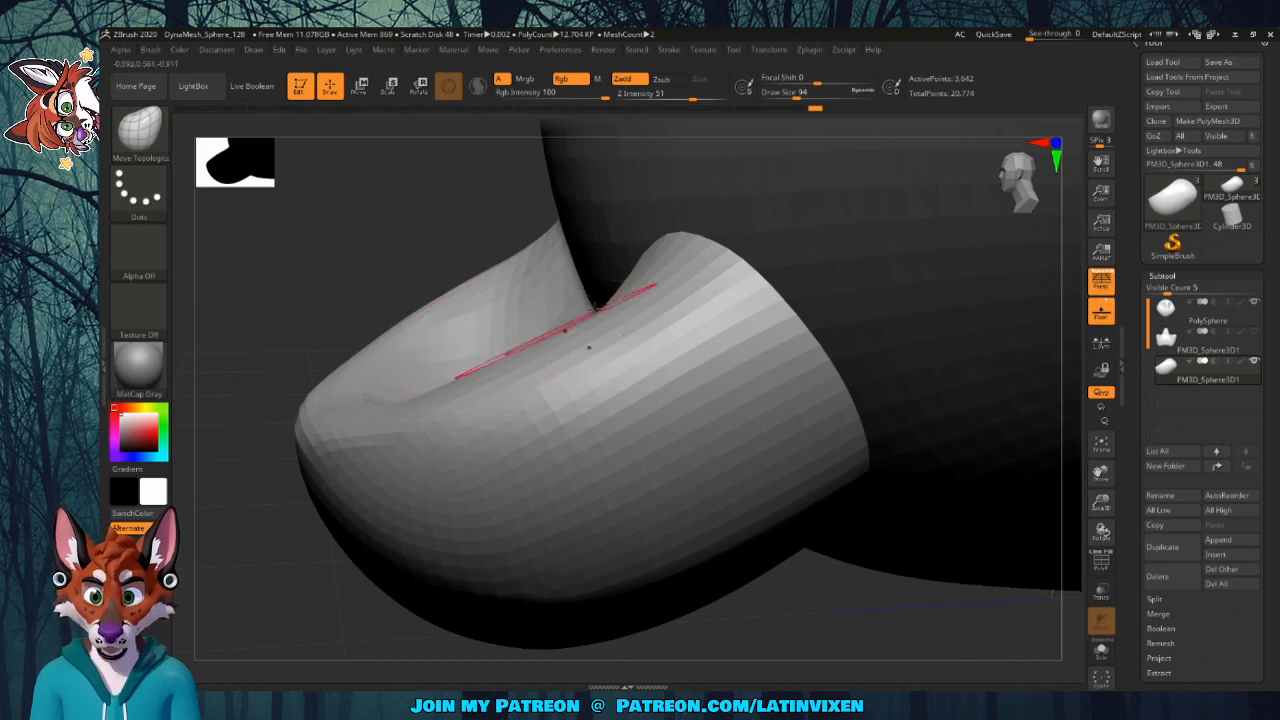
{"action": "left_click_drag", "start_coordinate": [431, 286], "coordinate": [444, 283]}
{"action": "right_click_drag", "start_coordinate": [444, 283], "coordinate": [453, 290]}
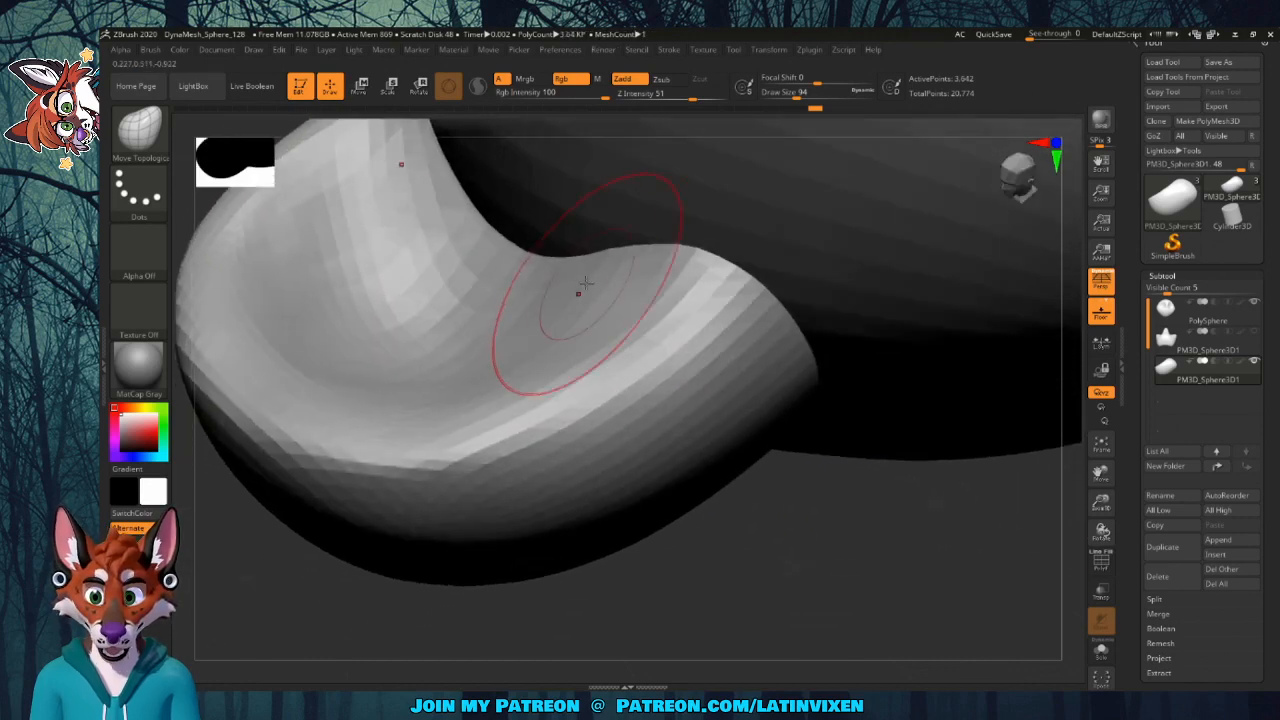
{"action": "left_click_drag", "start_coordinate": [583, 288], "coordinate": [624, 291]}
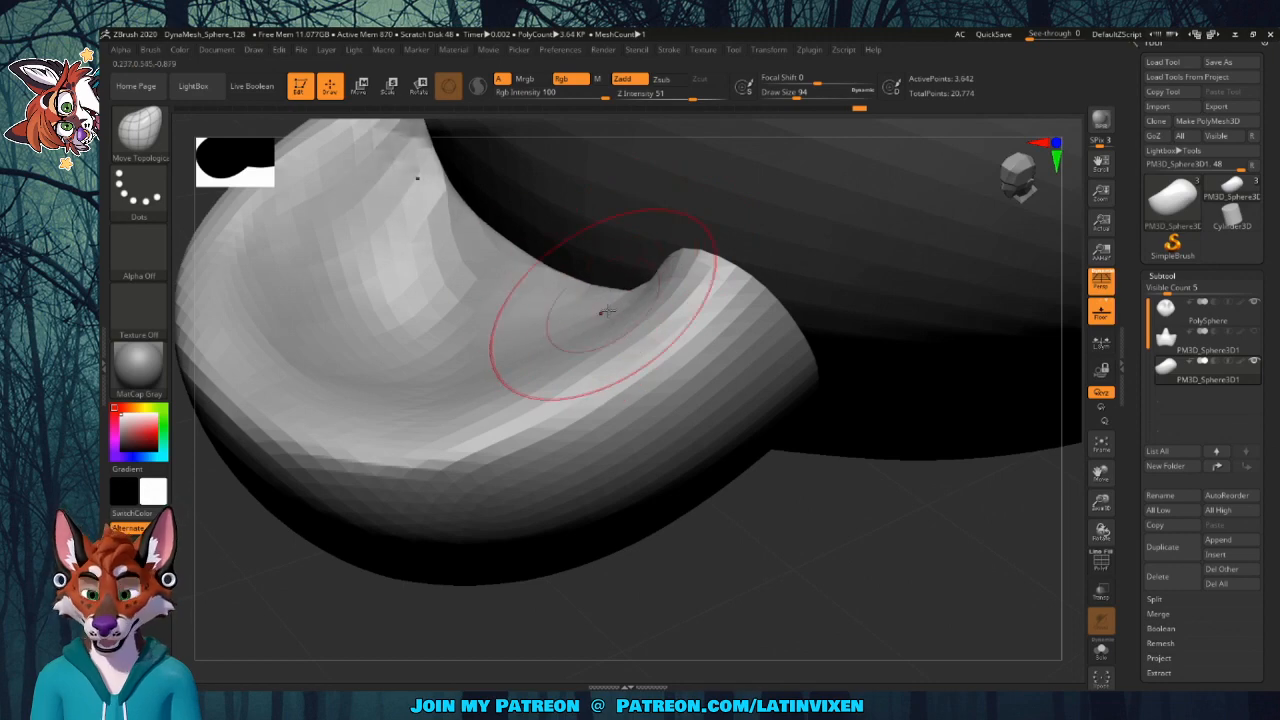
{"action": "mouse_move", "coordinate": [600, 323]}
{"action": "right_mouse_down"}
{"action": "mouse_move", "coordinate": [877, 434]}
{"action": "mouse_move", "coordinate": [840, 408]}
{"action": "mouse_move", "coordinate": [834, 422]}
{"action": "mouse_move", "coordinate": [700, 380]}
{"action": "right_mouse_up"}
{"action": "right_click_drag", "start_coordinate": [380, 251], "coordinate": [342, 317]}
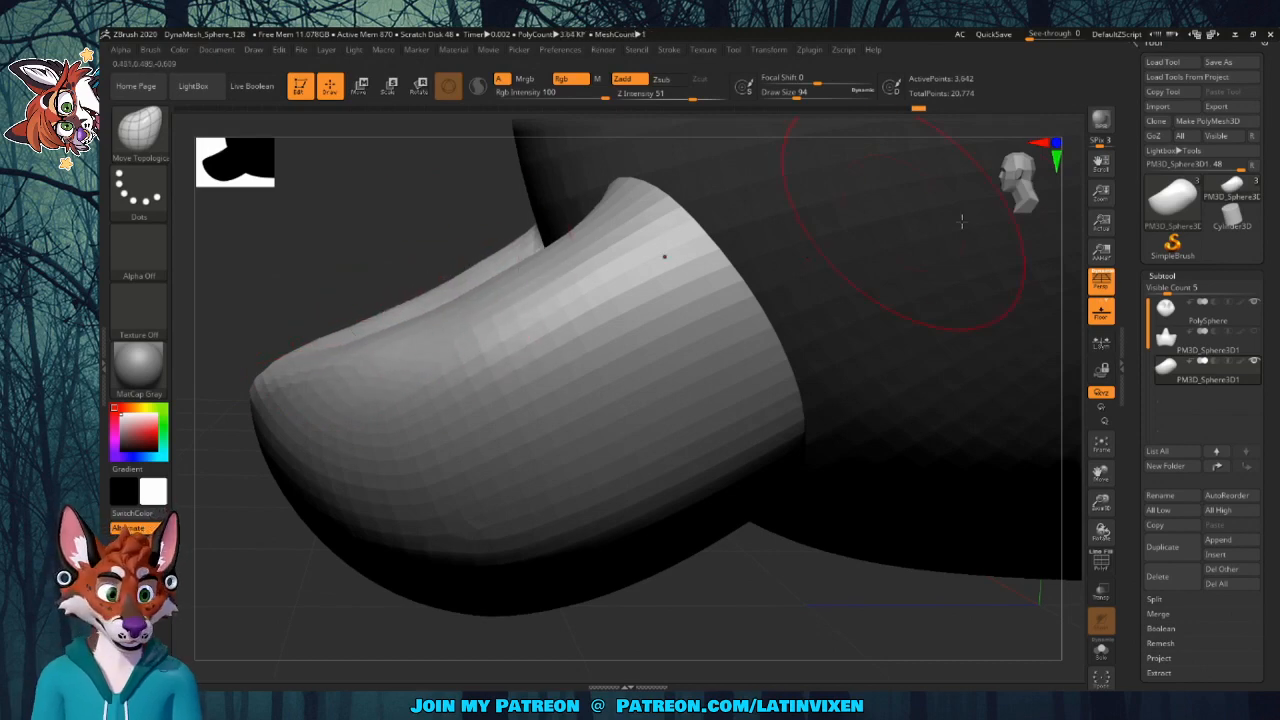
Show the muzzle subtool again and check the reshaped jaw against the whole head from the front and side
{"action": "left_click", "coordinate": [1259, 335]}
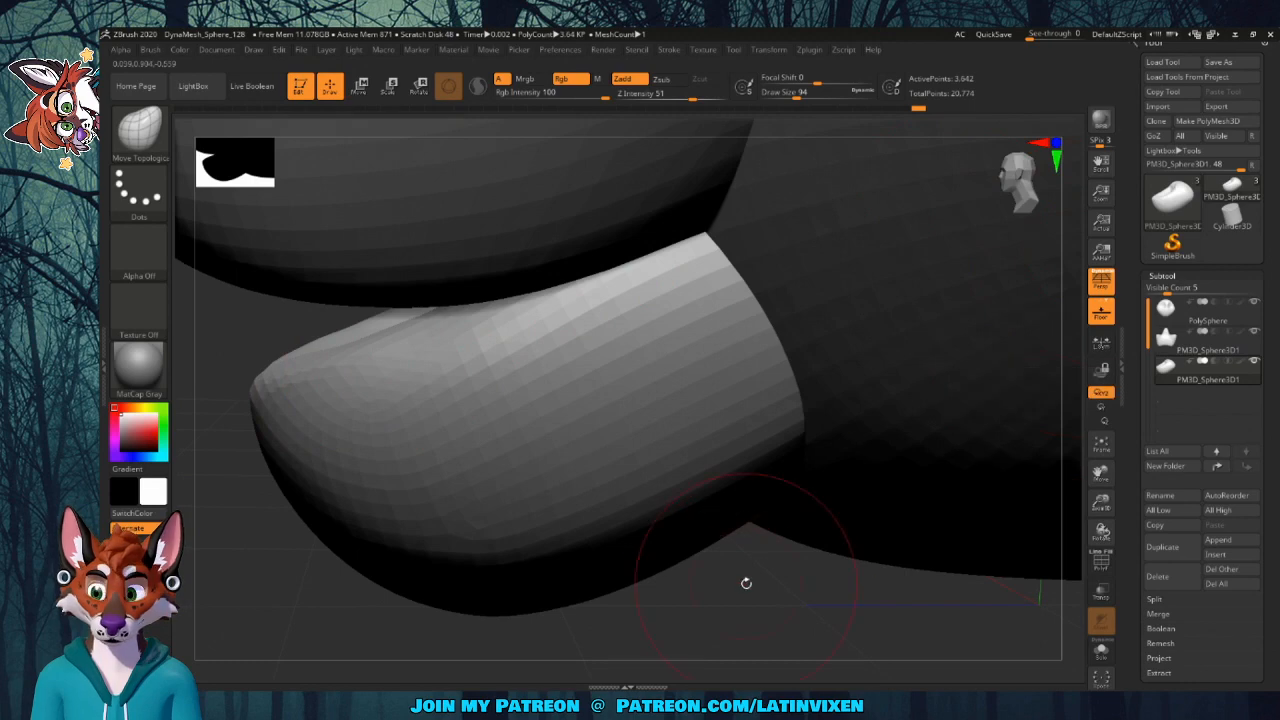
{"action": "right_click_drag", "start_coordinate": [746, 583], "coordinate": [1062, 392]}
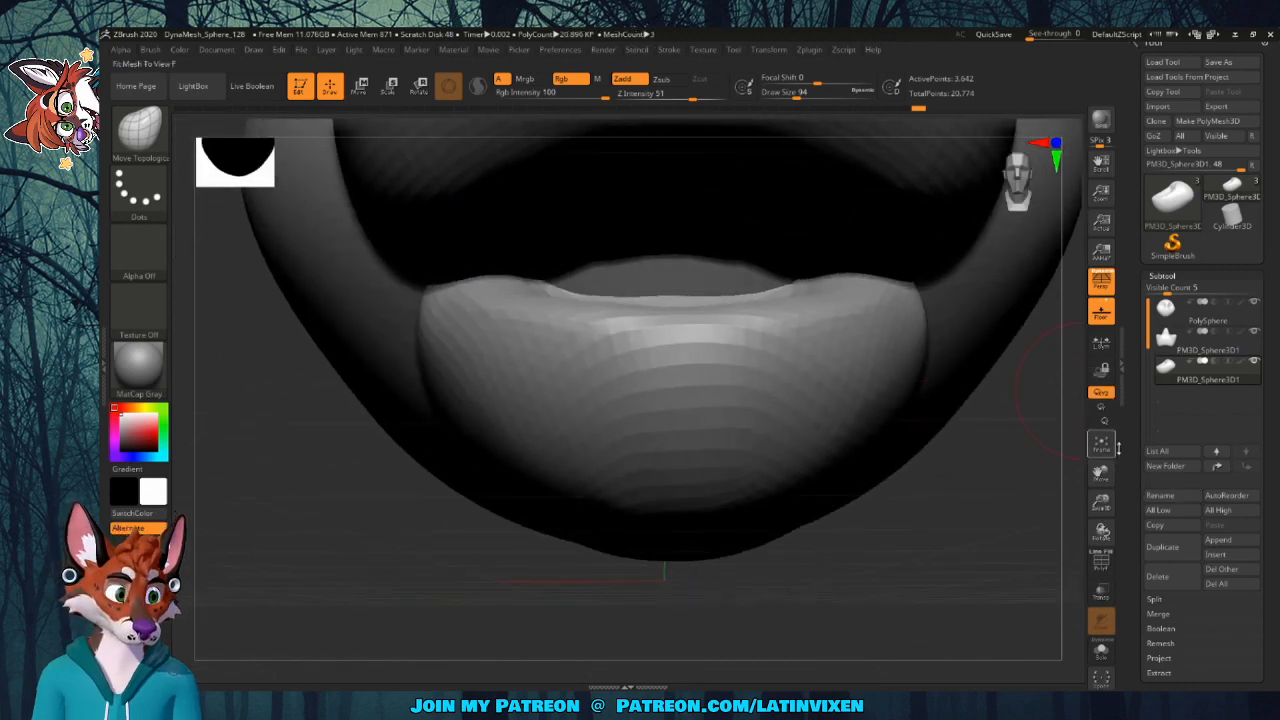
{"action": "left_click_drag", "start_coordinate": [1102, 505], "coordinate": [1104, 482]}
{"action": "right_click_drag", "start_coordinate": [990, 450], "coordinate": [872, 419]}
{"action": "left_click_drag", "start_coordinate": [1101, 498], "coordinate": [988, 503]}
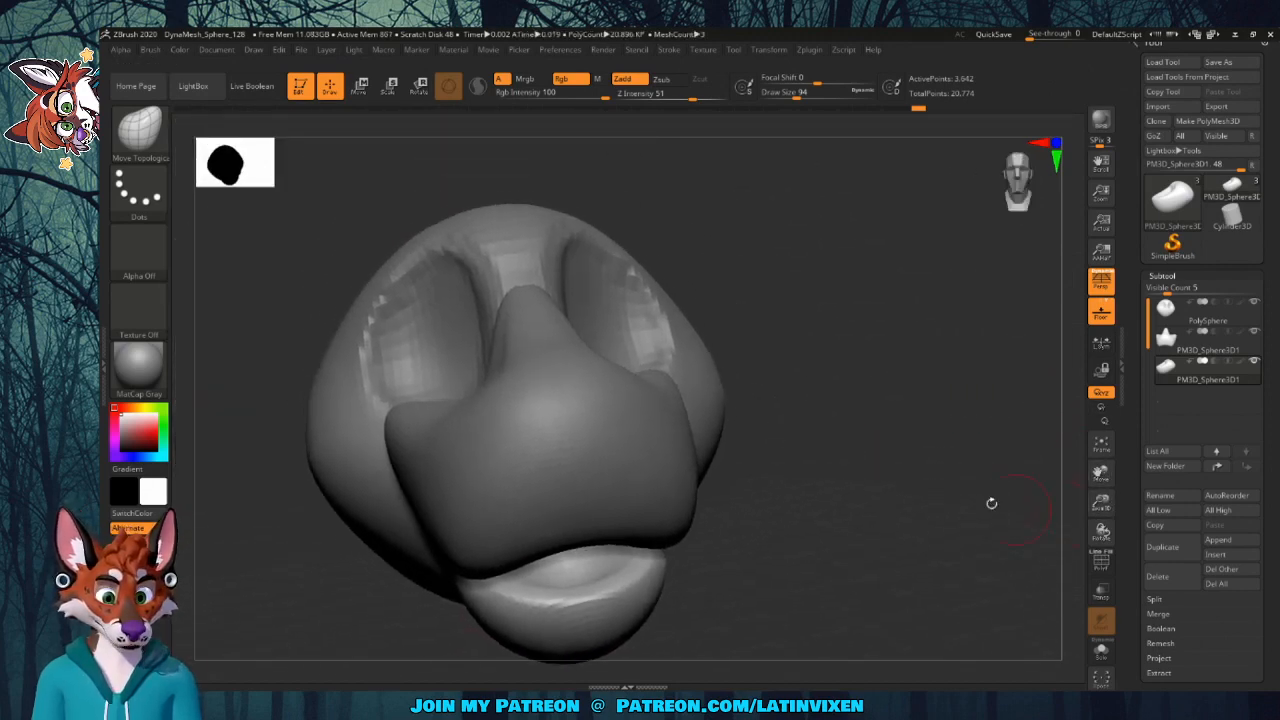
{"action": "mouse_move", "coordinate": [988, 503]}
{"action": "right_mouse_down"}
{"action": "mouse_move", "coordinate": [924, 433]}
{"action": "mouse_move", "coordinate": [837, 491]}
{"action": "mouse_move", "coordinate": [880, 480]}
{"action": "mouse_move", "coordinate": [875, 467]}
{"action": "mouse_move", "coordinate": [920, 502]}
{"action": "right_mouse_up"}
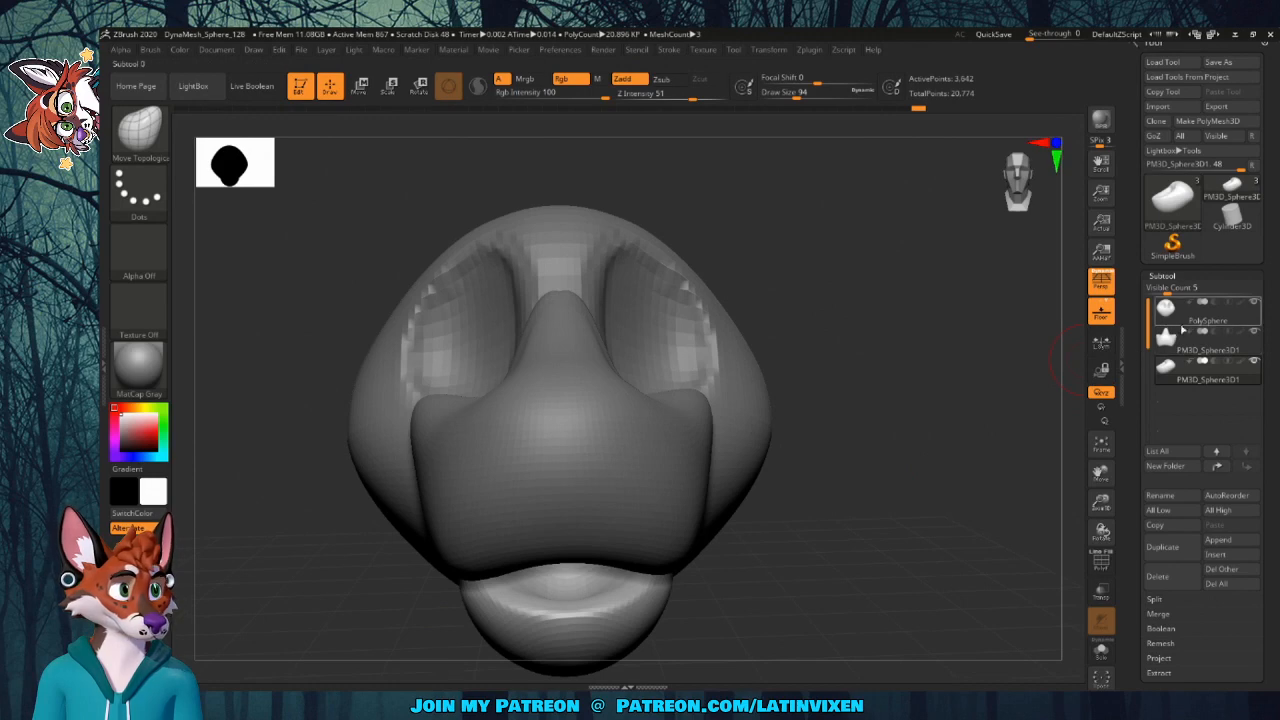
{"action": "mouse_move", "coordinate": [957, 486]}
{"action": "right_mouse_down"}
{"action": "mouse_move", "coordinate": [845, 501]}
{"action": "mouse_move", "coordinate": [814, 451]}
{"action": "right_mouse_up"}
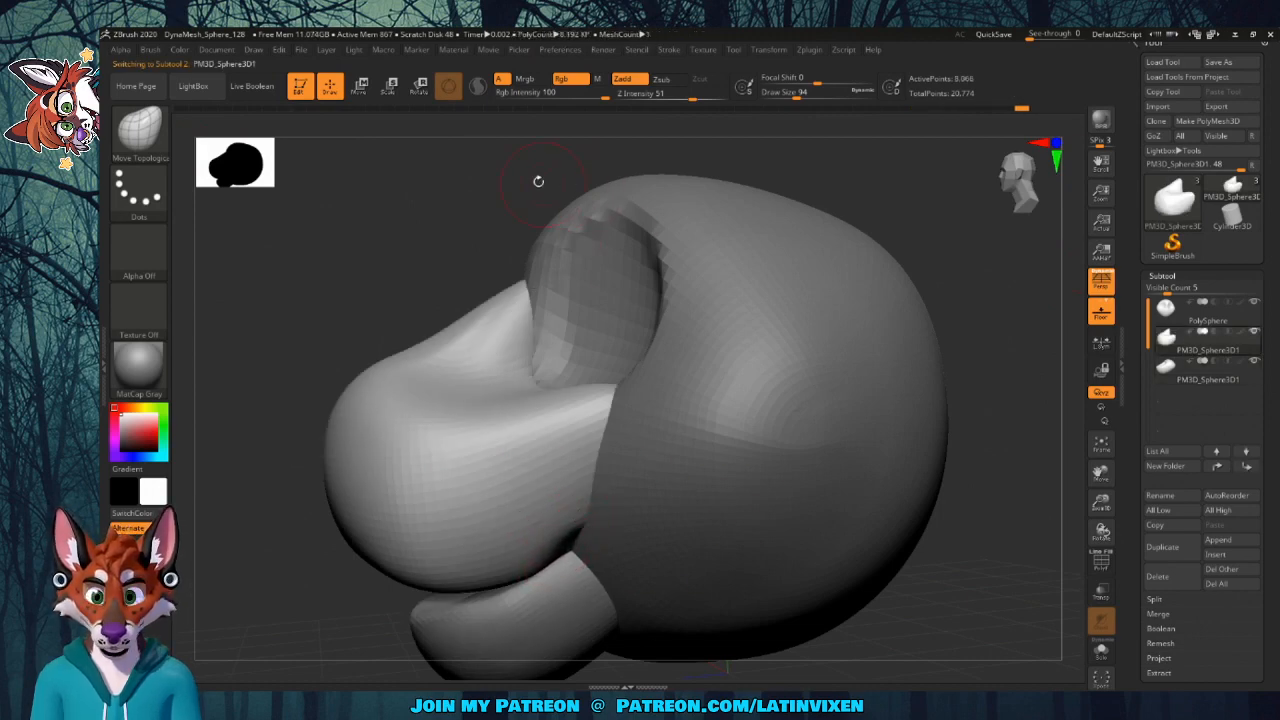
Select the PolySphere skull and, with Move Topological at draw size 223, form a hollow beneath the cheekbone and pull the cheekbone outward
{"action": "left_click", "coordinate": [793, 103]}
{"action": "type", "text": "97"}
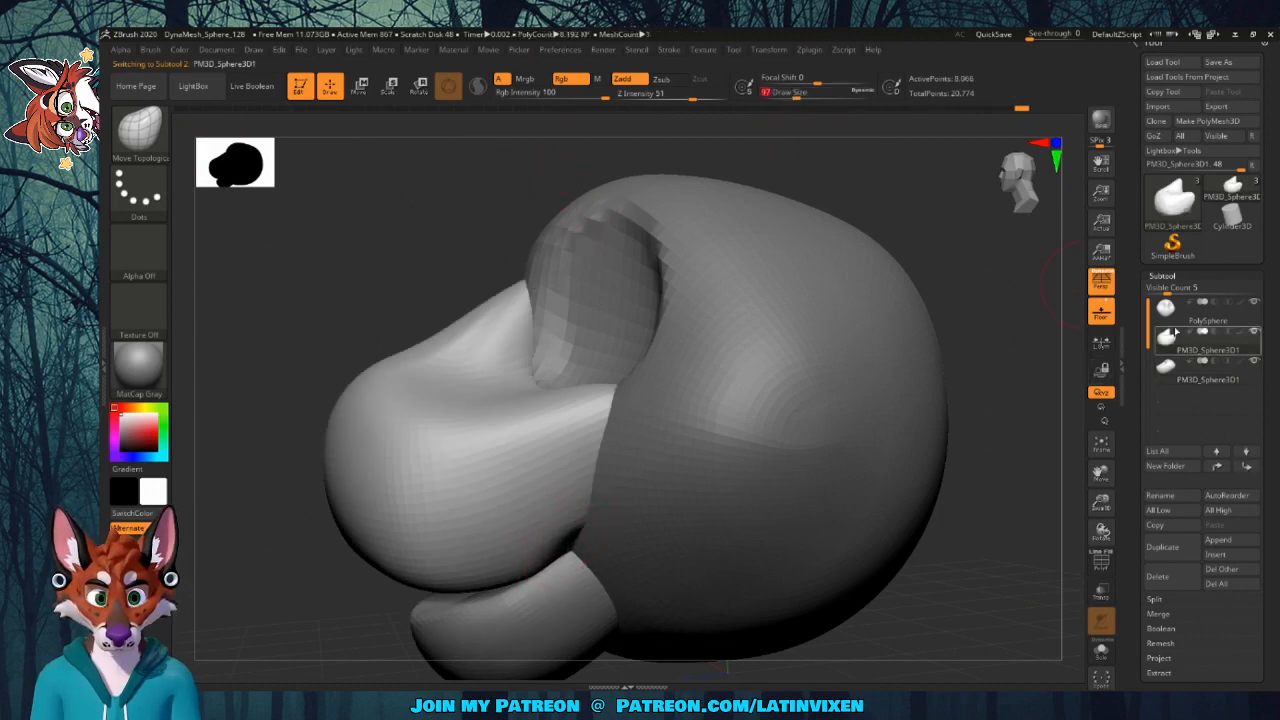
{"action": "left_click", "coordinate": [1175, 326]}
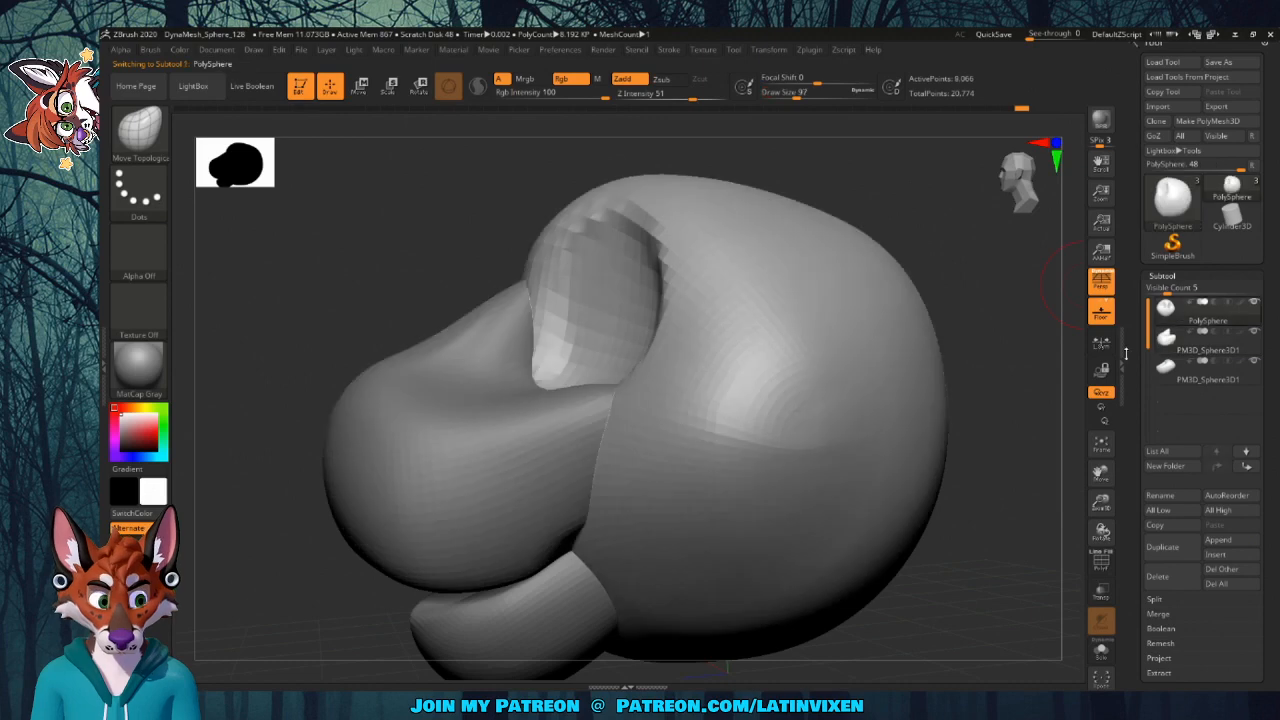
{"action": "left_click", "coordinate": [794, 97]}
{"action": "type", "text": "223"}
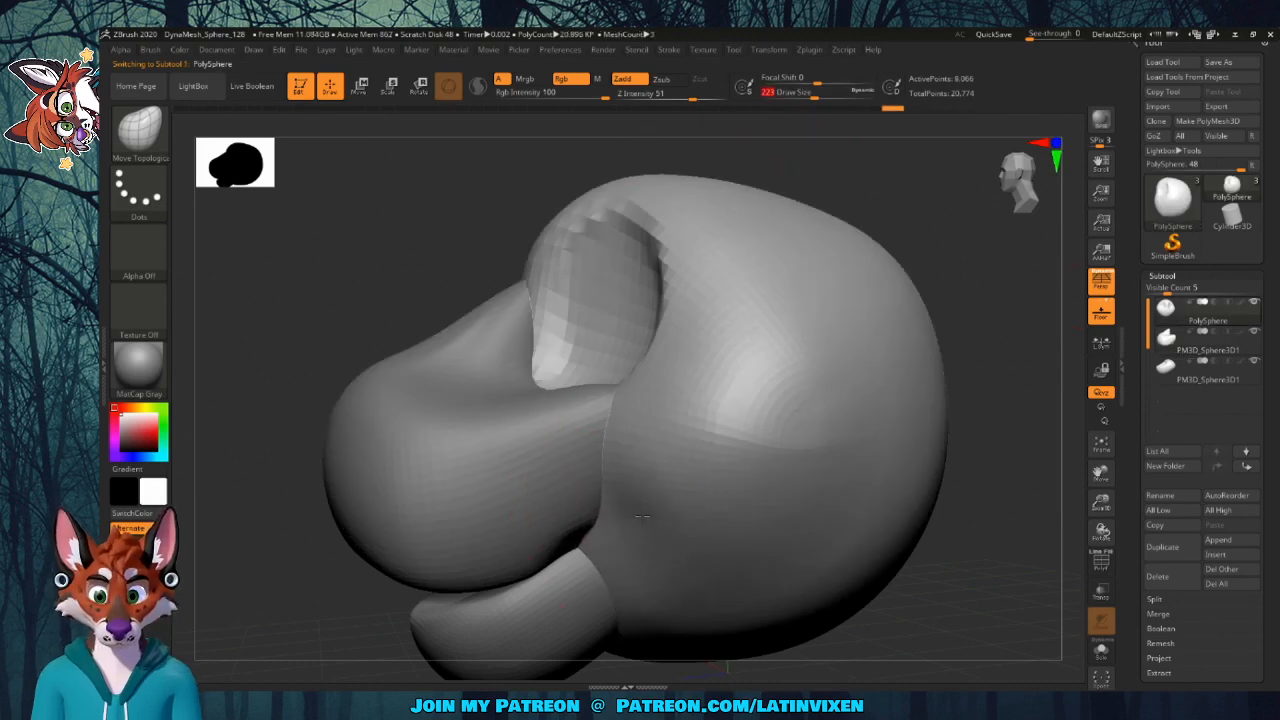
{"action": "mouse_move", "coordinate": [640, 516]}
{"action": "left_mouse_down"}
{"action": "mouse_move", "coordinate": [680, 475]}
{"action": "mouse_move", "coordinate": [731, 531]}
{"action": "mouse_move", "coordinate": [617, 531]}
{"action": "mouse_move", "coordinate": [640, 521]}
{"action": "left_mouse_up"}
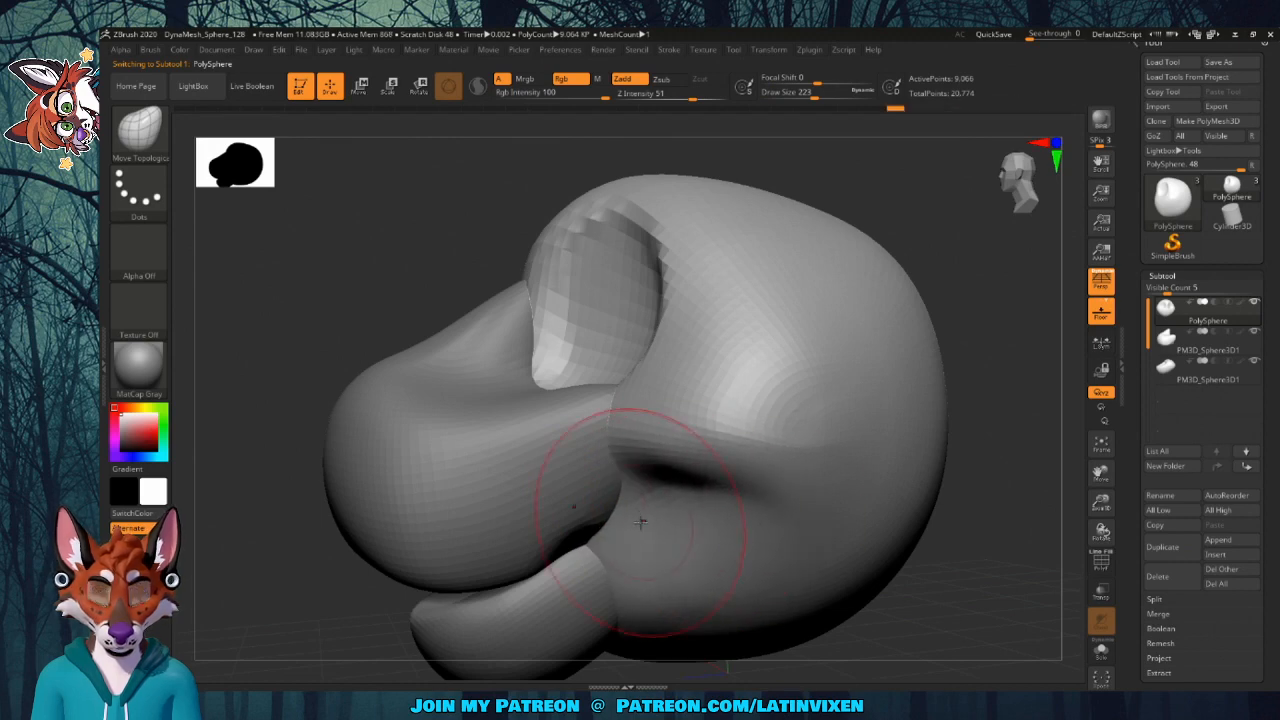
{"action": "left_click_drag", "start_coordinate": [986, 370], "coordinate": [980, 405]}
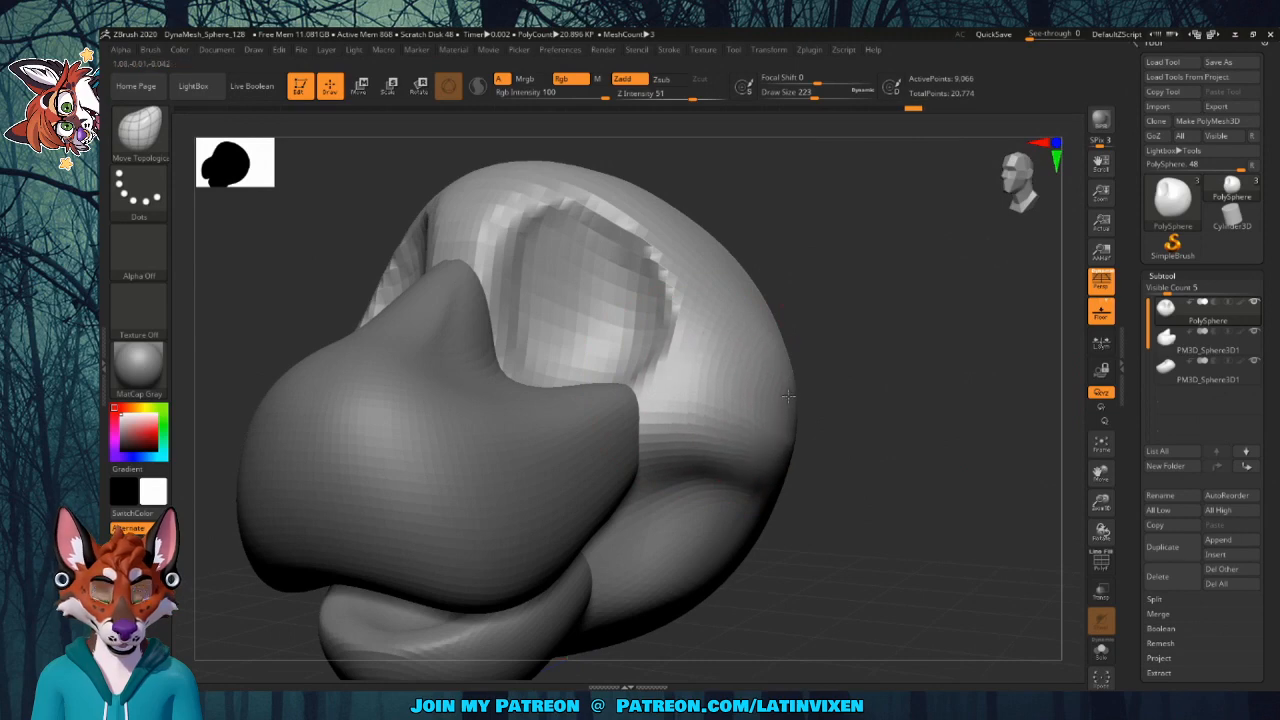
{"action": "mouse_move", "coordinate": [792, 398]}
{"action": "left_mouse_down"}
{"action": "mouse_move", "coordinate": [877, 391]}
{"action": "mouse_move", "coordinate": [860, 405]}
{"action": "left_mouse_up"}
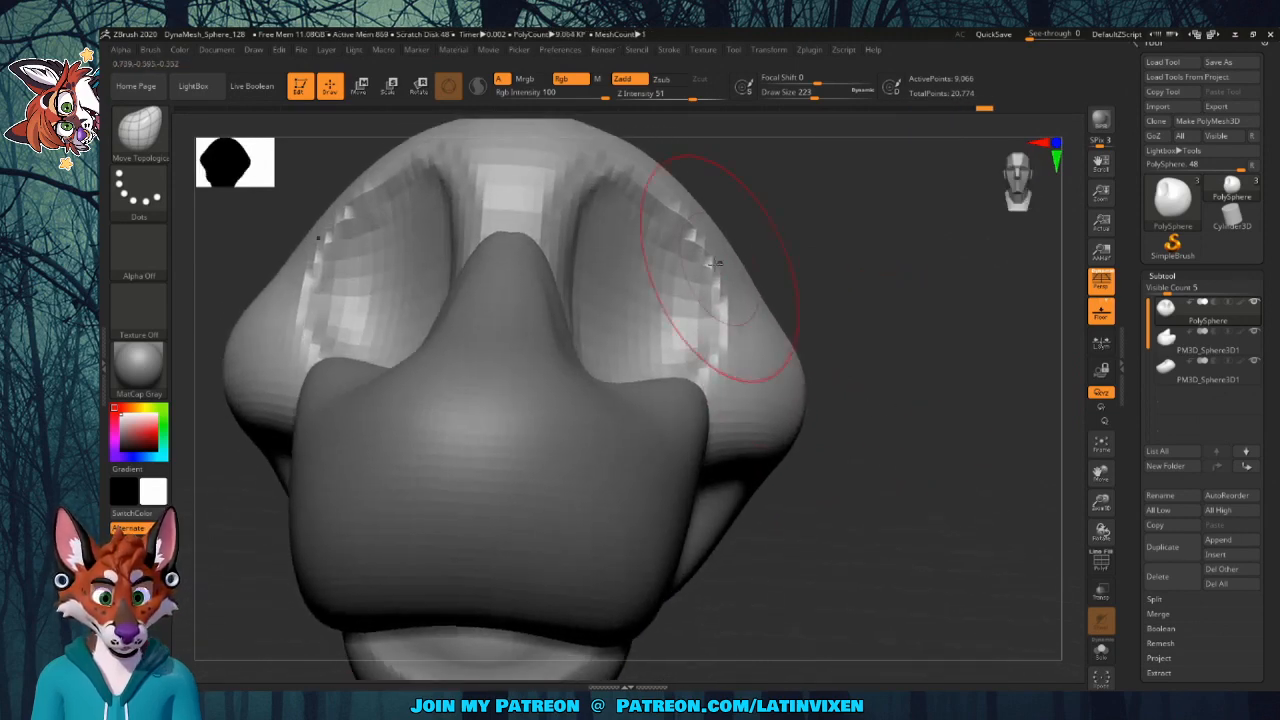
Broaden the upper corners of the skull above the eye sockets in front view with Move Topological
{"action": "key", "text": "f"}
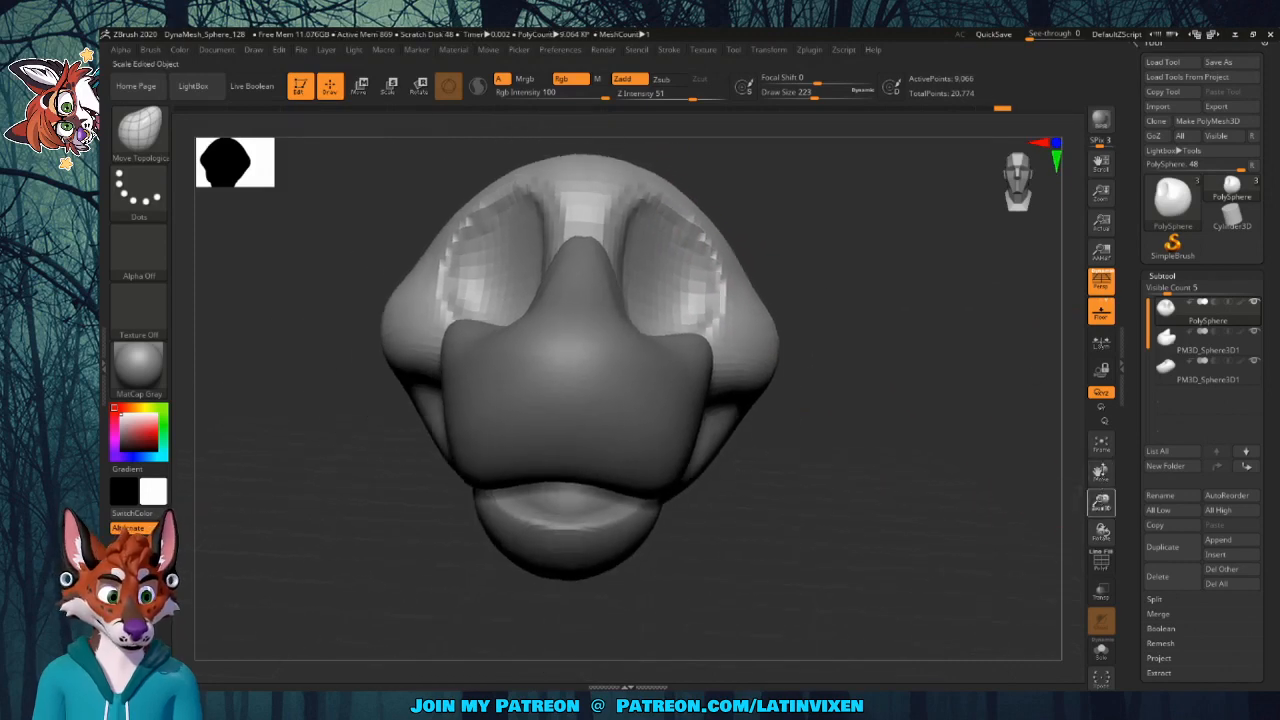
{"action": "left_click_drag", "start_coordinate": [1104, 480], "coordinate": [1107, 498]}
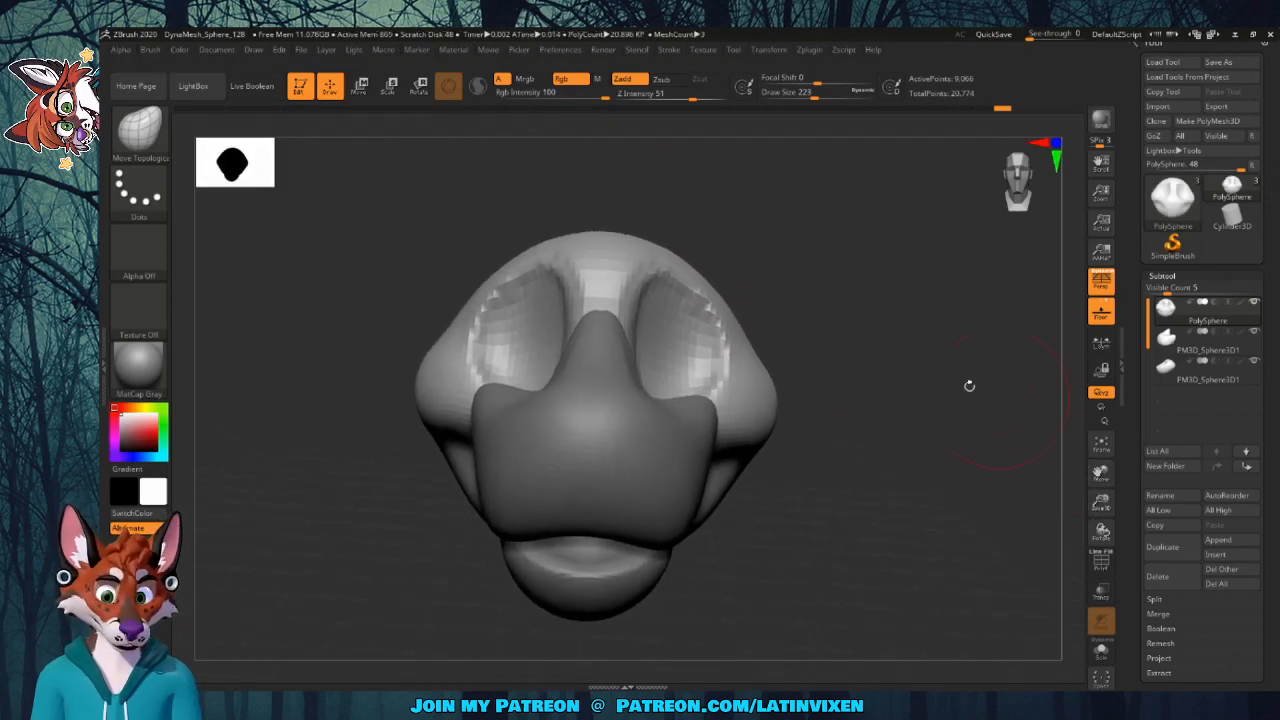
{"action": "mouse_move", "coordinate": [652, 245]}
{"action": "left_mouse_down"}
{"action": "mouse_move", "coordinate": [666, 229]}
{"action": "mouse_move", "coordinate": [710, 266]}
{"action": "left_mouse_up"}
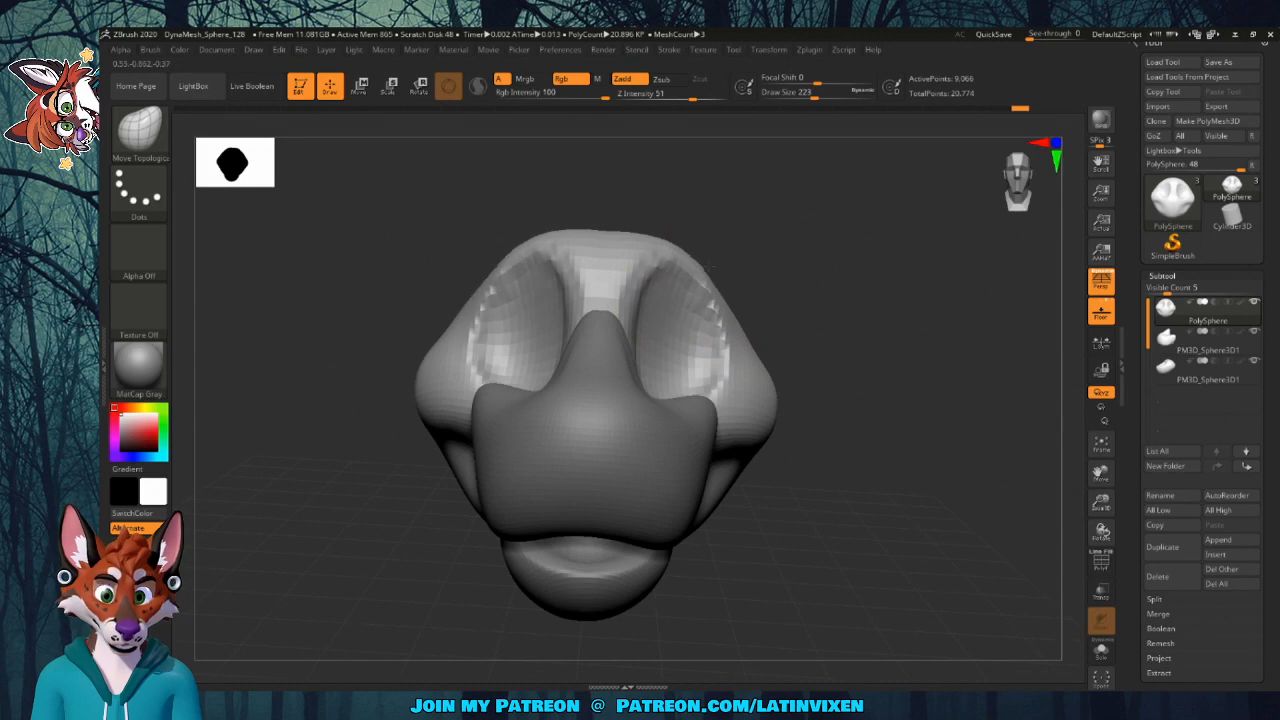
Fill out the cheek below the cheekbone, adjust the side of the skull, and select the muzzle subtool
{"action": "left_click_drag", "start_coordinate": [920, 408], "coordinate": [836, 462]}
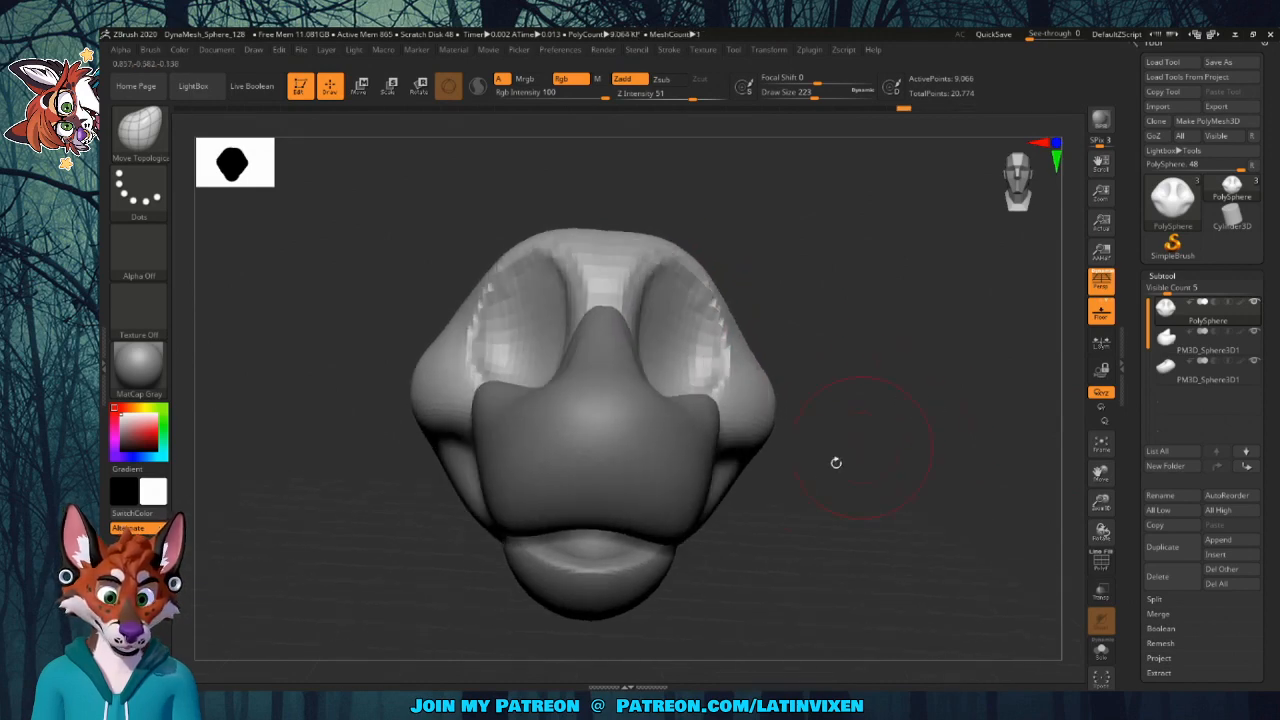
{"action": "left_click_drag", "start_coordinate": [743, 477], "coordinate": [776, 379]}
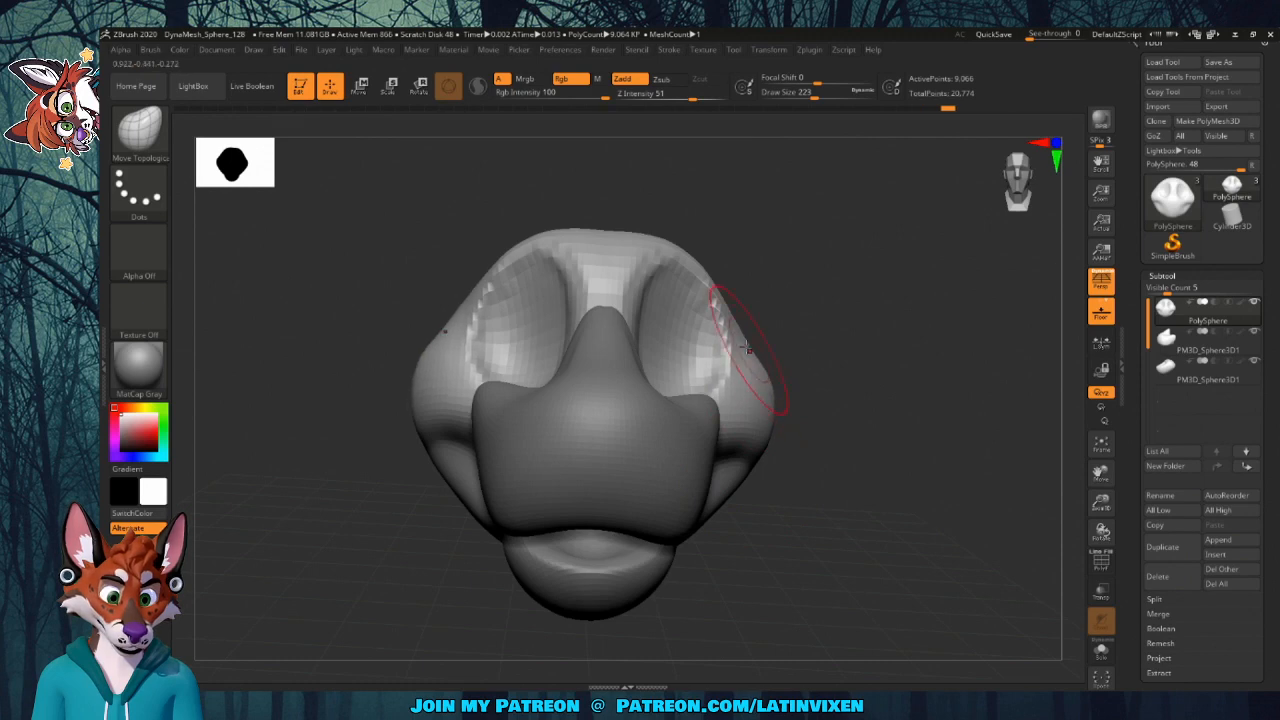
{"action": "left_click_drag", "start_coordinate": [741, 341], "coordinate": [806, 380]}
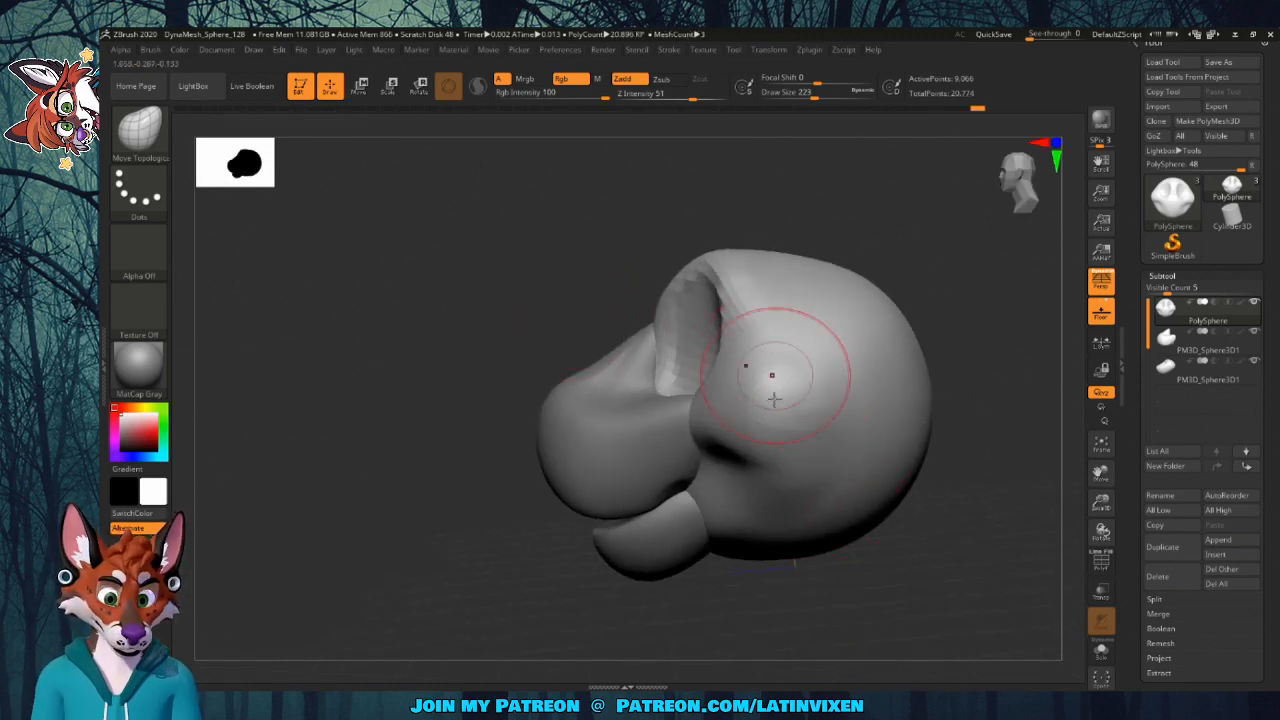
{"action": "mouse_move", "coordinate": [940, 480]}
{"action": "left_mouse_down"}
{"action": "mouse_move", "coordinate": [1000, 500]}
{"action": "mouse_move", "coordinate": [971, 506]}
{"action": "left_mouse_up"}
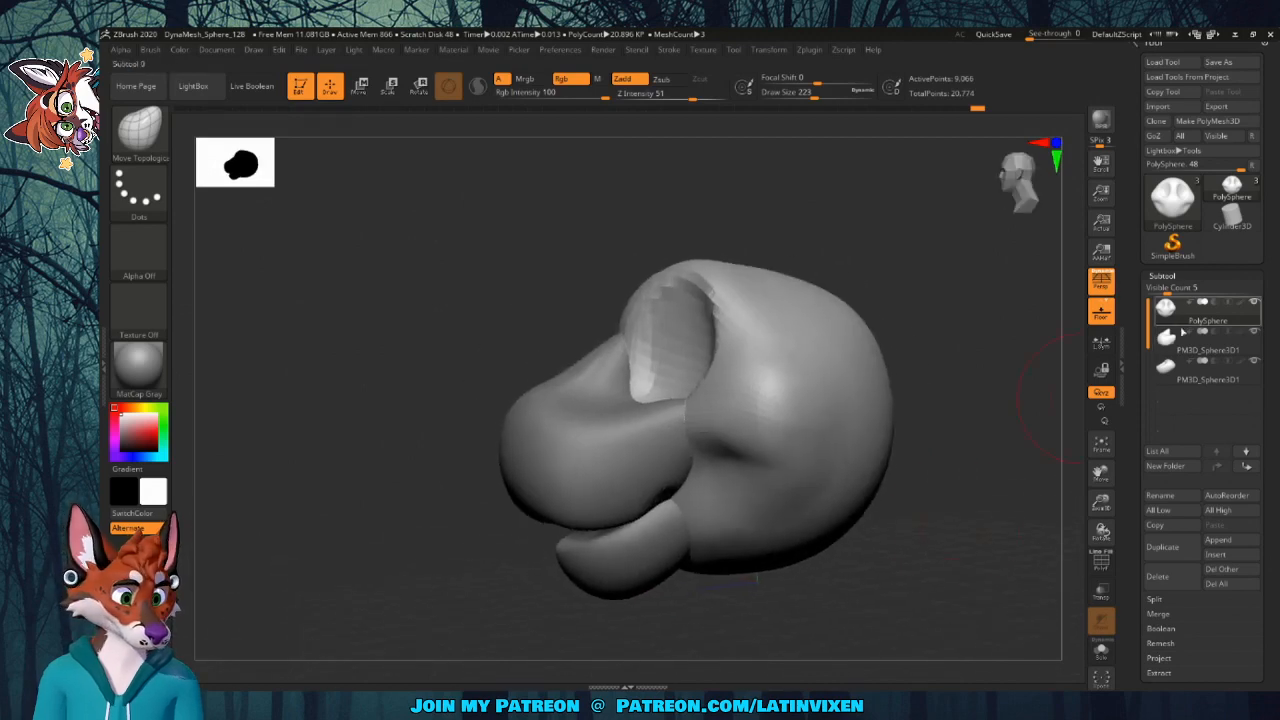
{"action": "key", "text": "alt+Down"}
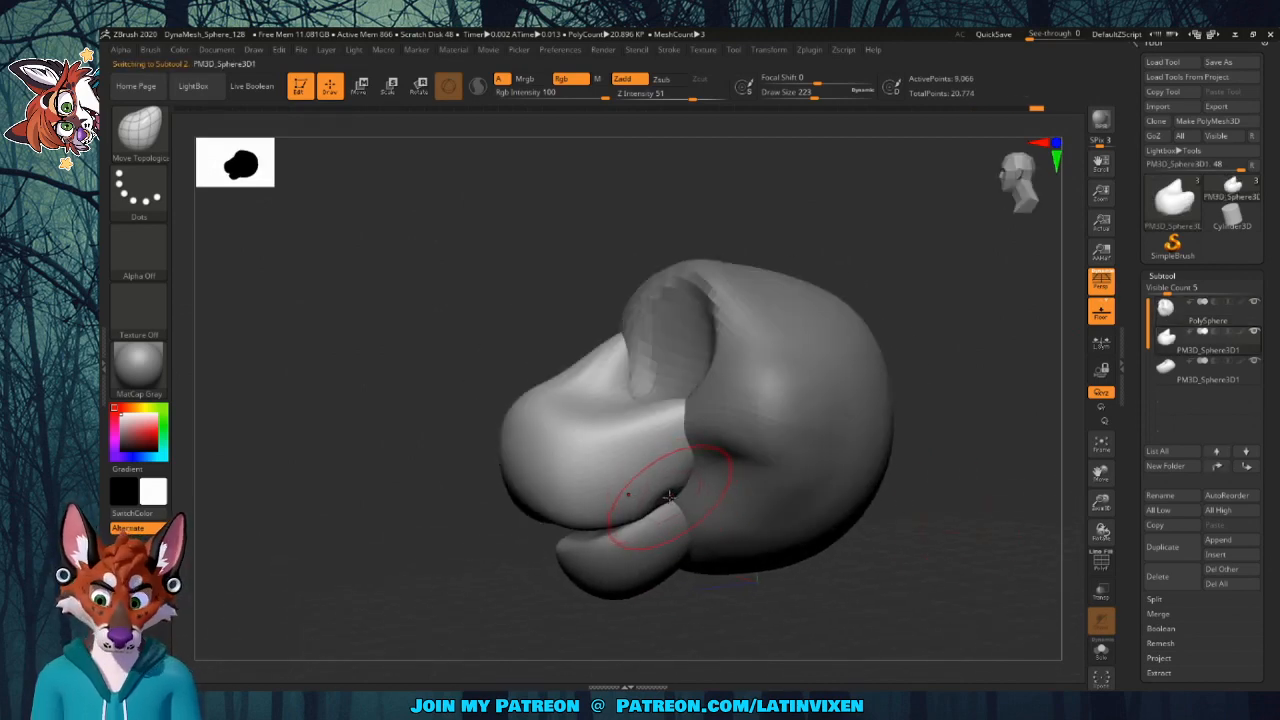
Refine and smooth the rear side of the muzzle where it meets the cheek
{"action": "key", "text": "shift"}
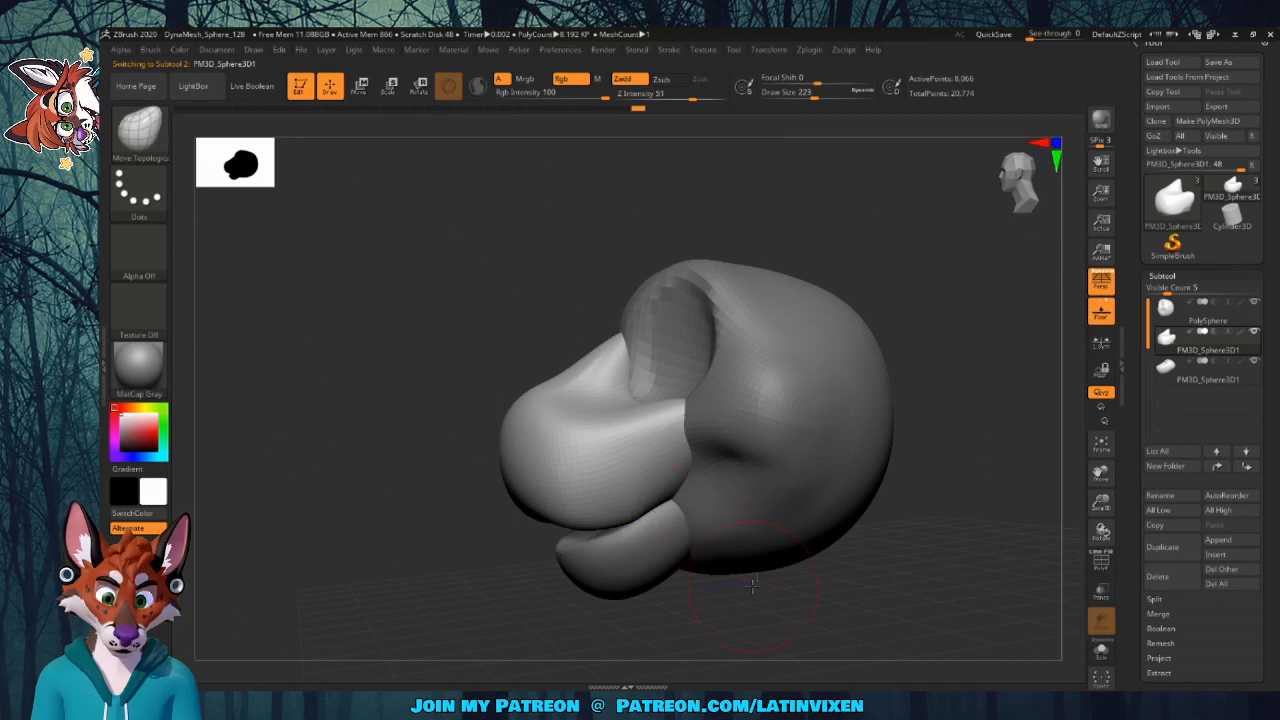
{"action": "left_click_drag", "start_coordinate": [753, 587], "coordinate": [755, 589]}
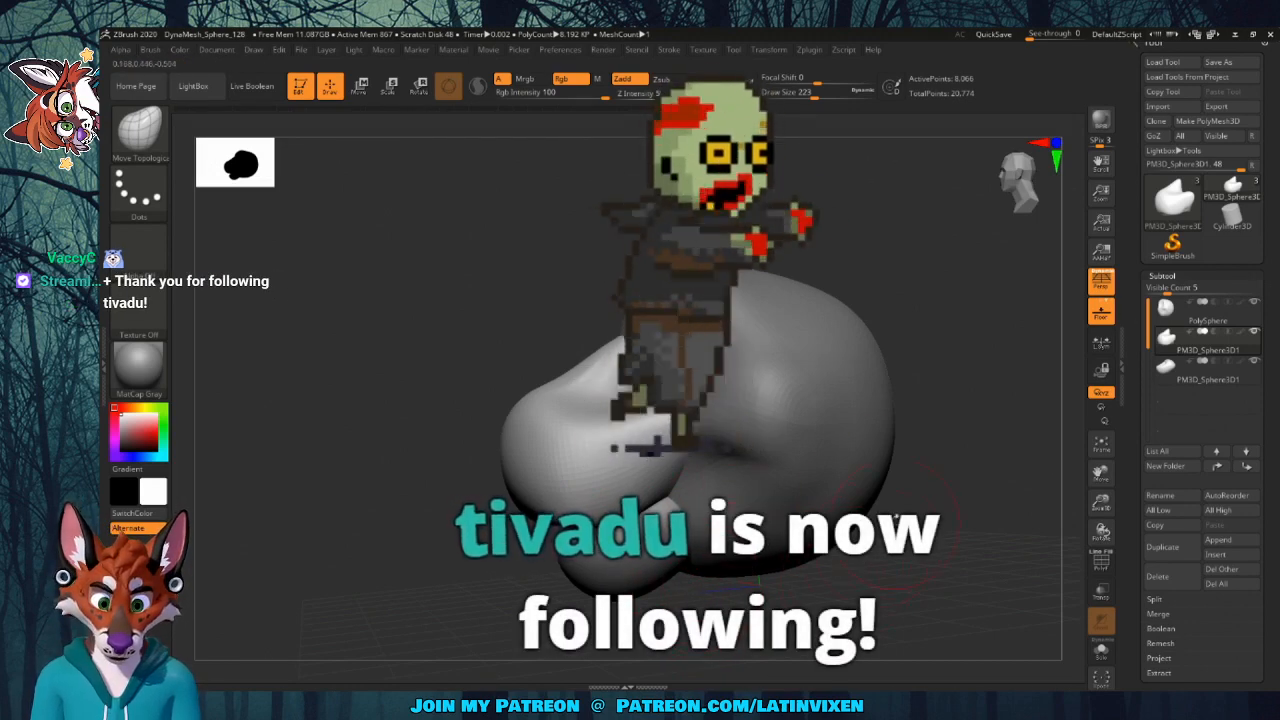
{"action": "left_click_drag", "start_coordinate": [690, 600], "coordinate": [884, 448]}
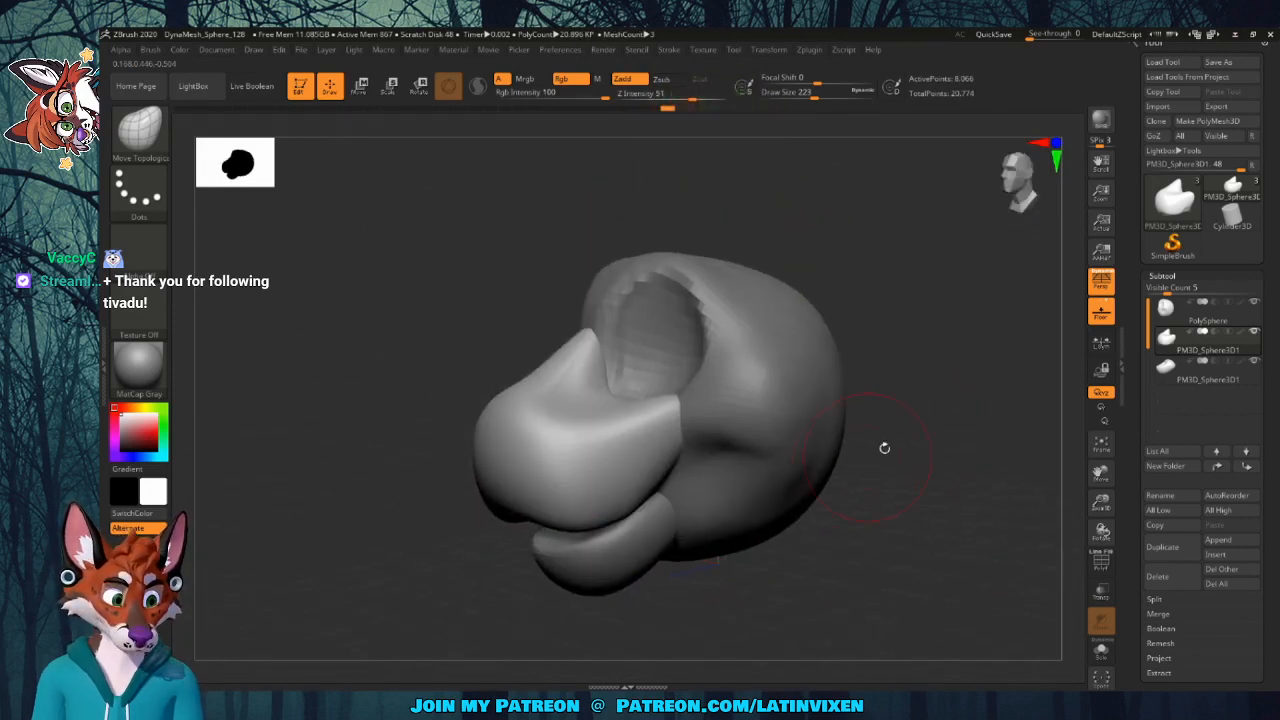
Select the PolySphere skull and examine its cheek and eye socket from three-quarter and side angles
{"action": "left_click", "coordinate": [1178, 316]}
{"action": "key", "text": "shift"}
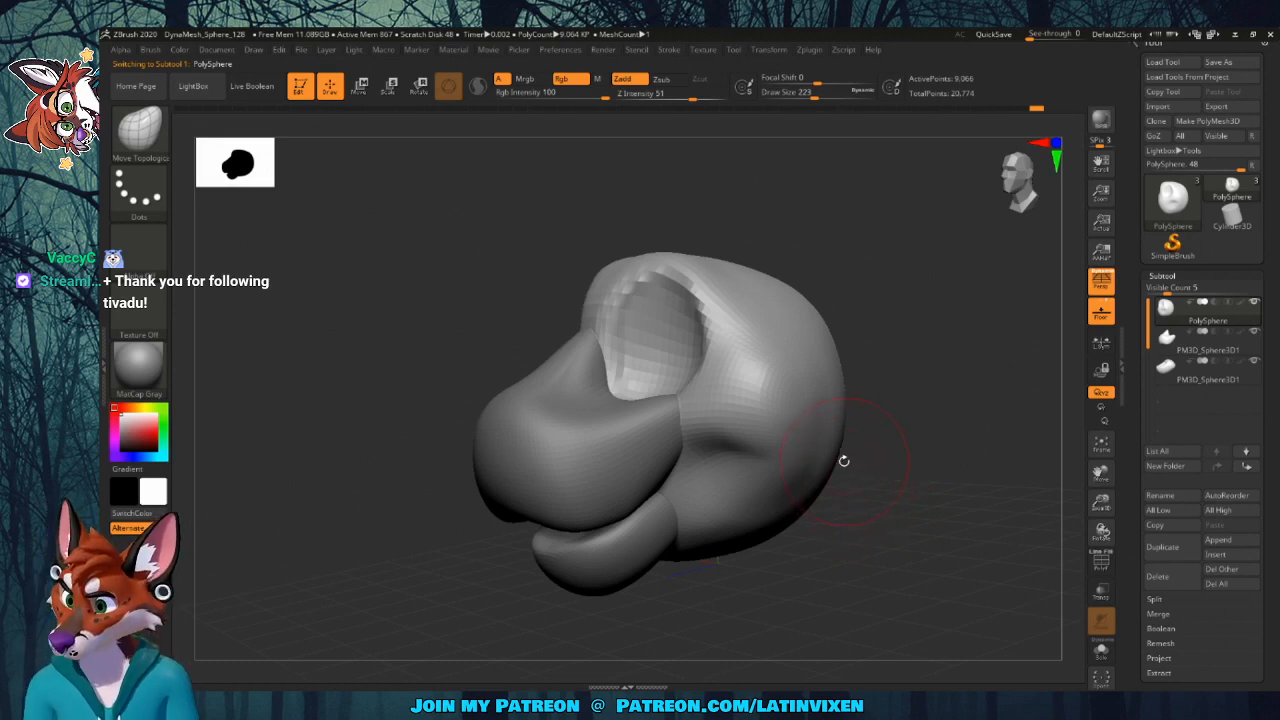
{"action": "left_click_drag", "start_coordinate": [843, 460], "coordinate": [843, 485]}
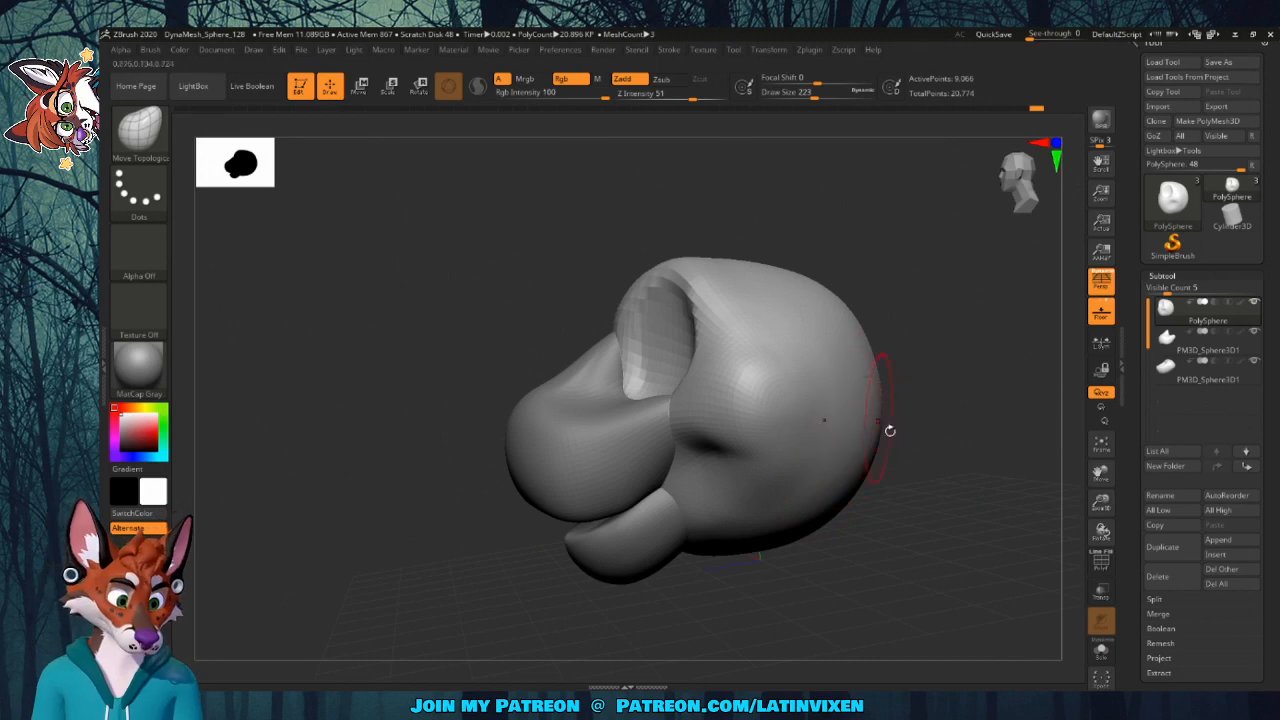
{"action": "mouse_move", "coordinate": [889, 430]}
{"action": "left_mouse_down"}
{"action": "mouse_move", "coordinate": [960, 517]}
{"action": "mouse_move", "coordinate": [885, 520]}
{"action": "left_mouse_up"}
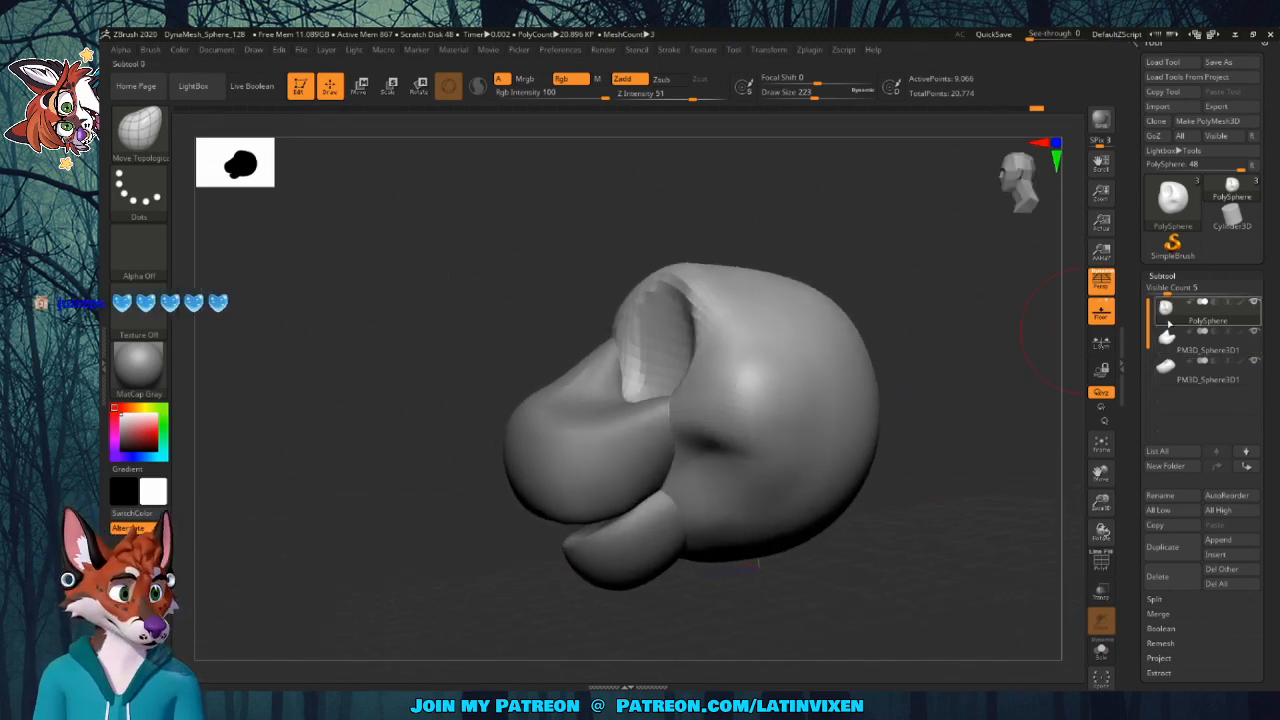
Select the muzzle subtool and shape its bridge between the eye sockets with Move Topological, smoothing the sides
{"action": "left_click", "coordinate": [1167, 339]}
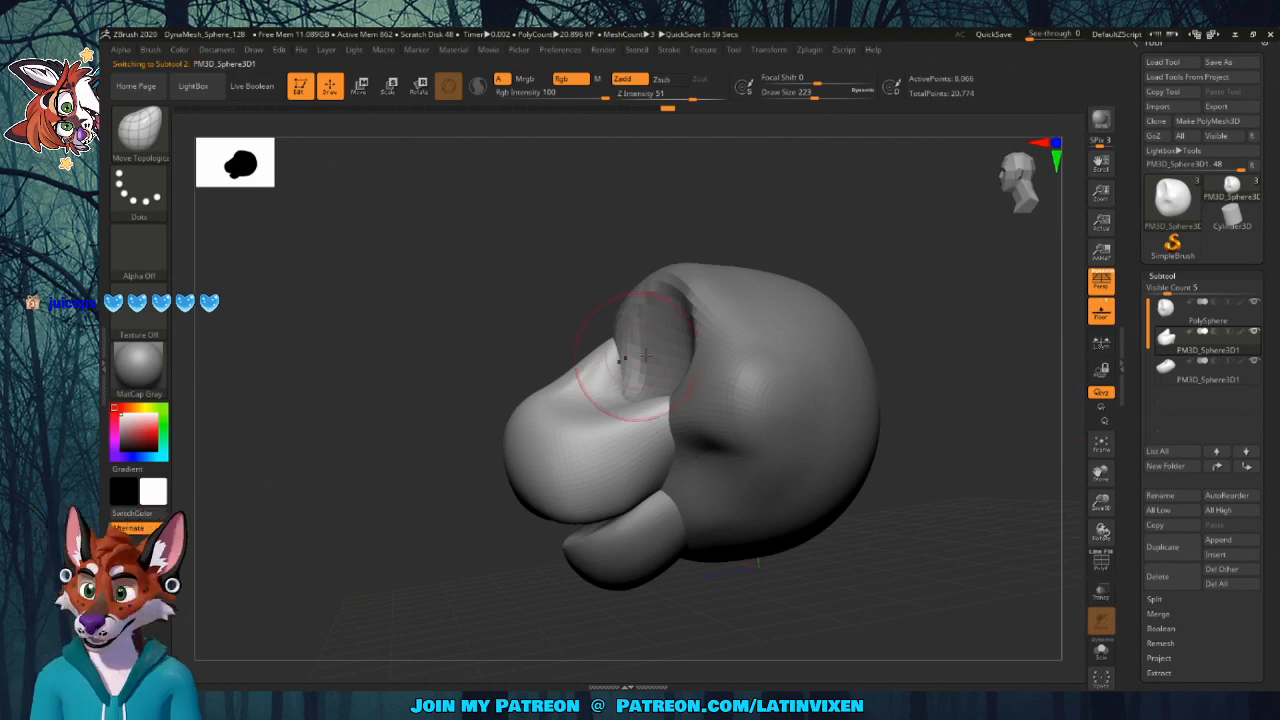
{"action": "left_click_drag", "start_coordinate": [900, 297], "coordinate": [940, 312]}
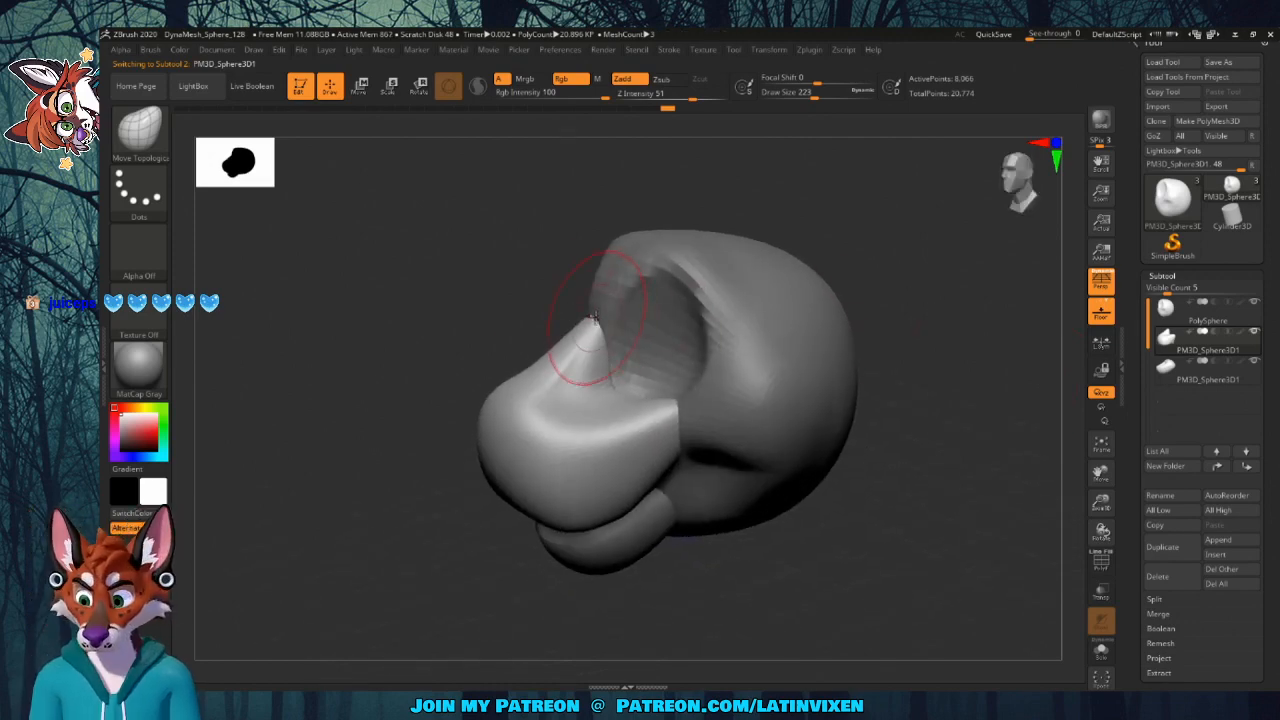
{"action": "mouse_move", "coordinate": [610, 290]}
{"action": "left_mouse_down", "text": "shift"}
{"action": "mouse_move", "coordinate": [643, 300]}
{"action": "mouse_move", "coordinate": [600, 271]}
{"action": "mouse_move", "coordinate": [590, 323]}
{"action": "left_mouse_up", "text": "shift"}
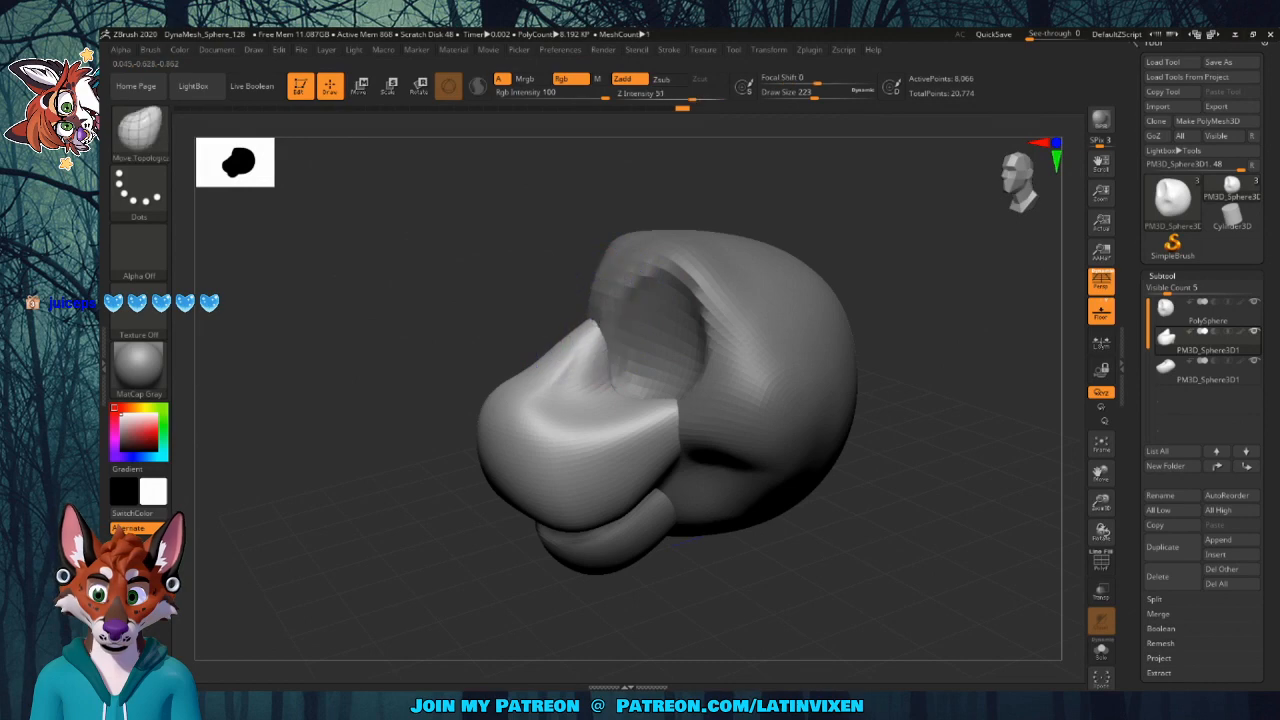
{"action": "mouse_move", "coordinate": [483, 337]}
{"action": "left_mouse_down"}
{"action": "mouse_move", "coordinate": [541, 313]}
{"action": "mouse_move", "coordinate": [571, 343]}
{"action": "left_mouse_up"}
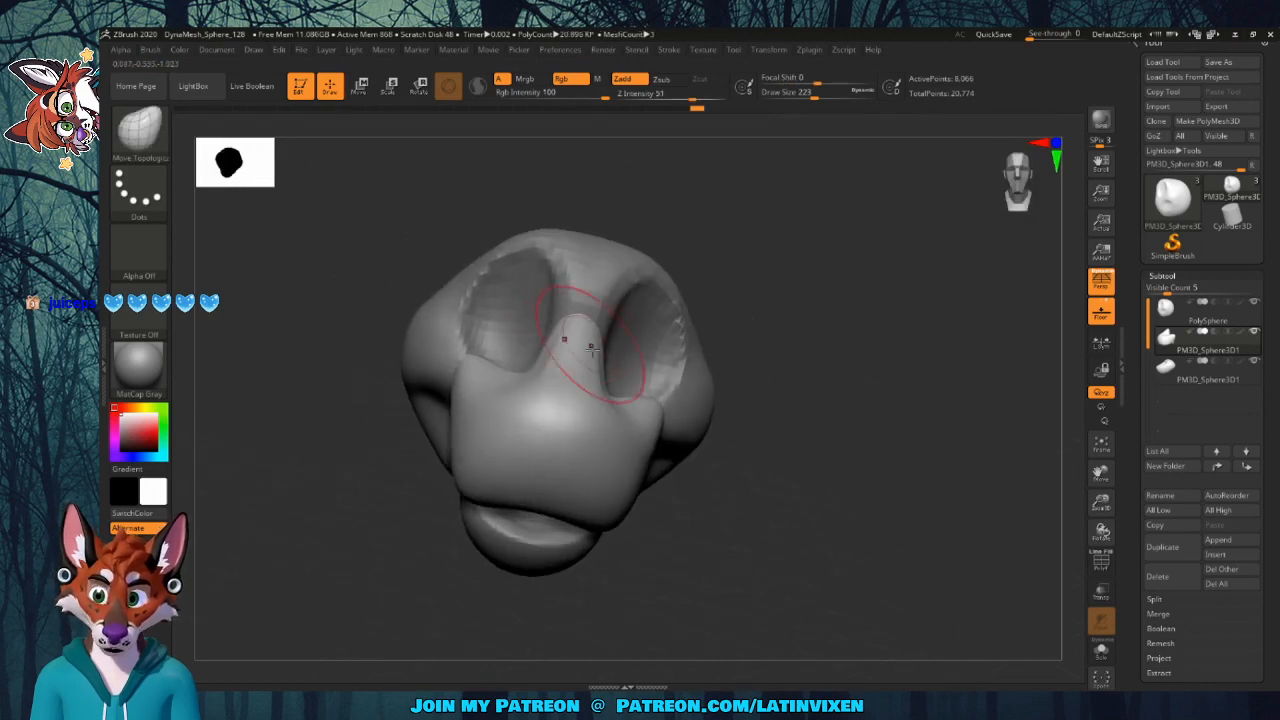
{"action": "left_click_drag", "start_coordinate": [829, 414], "coordinate": [857, 366]}
{"action": "left_click_drag", "start_coordinate": [571, 368], "coordinate": [594, 386], "text": "shift"}
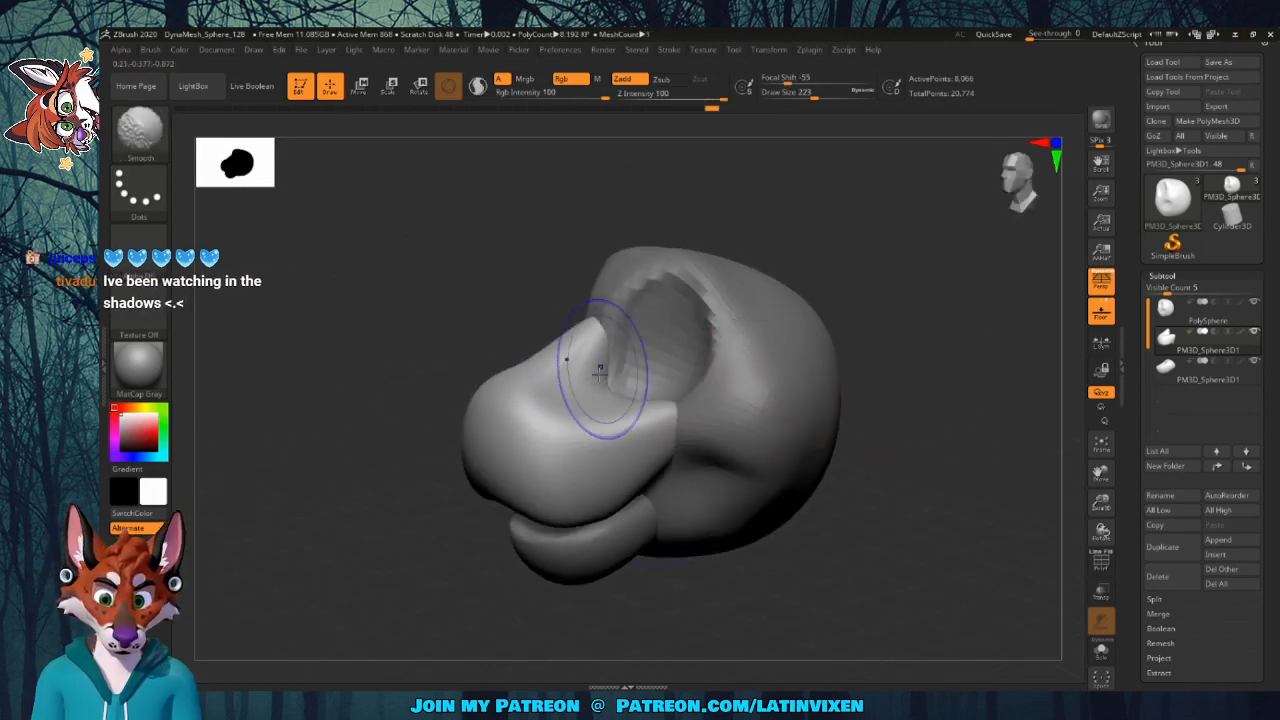
{"action": "mouse_move", "coordinate": [866, 426]}
{"action": "left_mouse_down"}
{"action": "mouse_move", "coordinate": [900, 440]}
{"action": "mouse_move", "coordinate": [860, 392]}
{"action": "mouse_move", "coordinate": [877, 431]}
{"action": "mouse_move", "coordinate": [814, 394]}
{"action": "mouse_move", "coordinate": [859, 396]}
{"action": "left_mouse_up"}
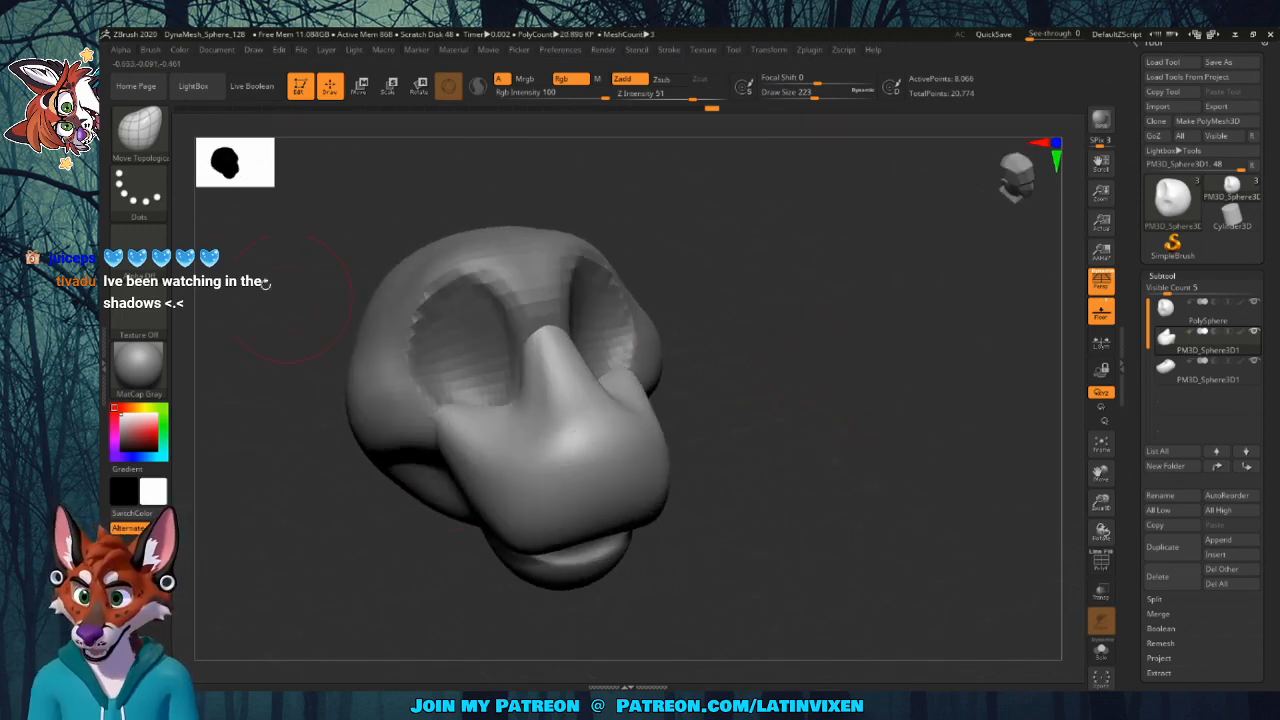
Flatten the upper end of the muzzle bridge between the eye sockets with the Flatten brush at draw size 223
{"action": "left_click", "coordinate": [139, 128]}
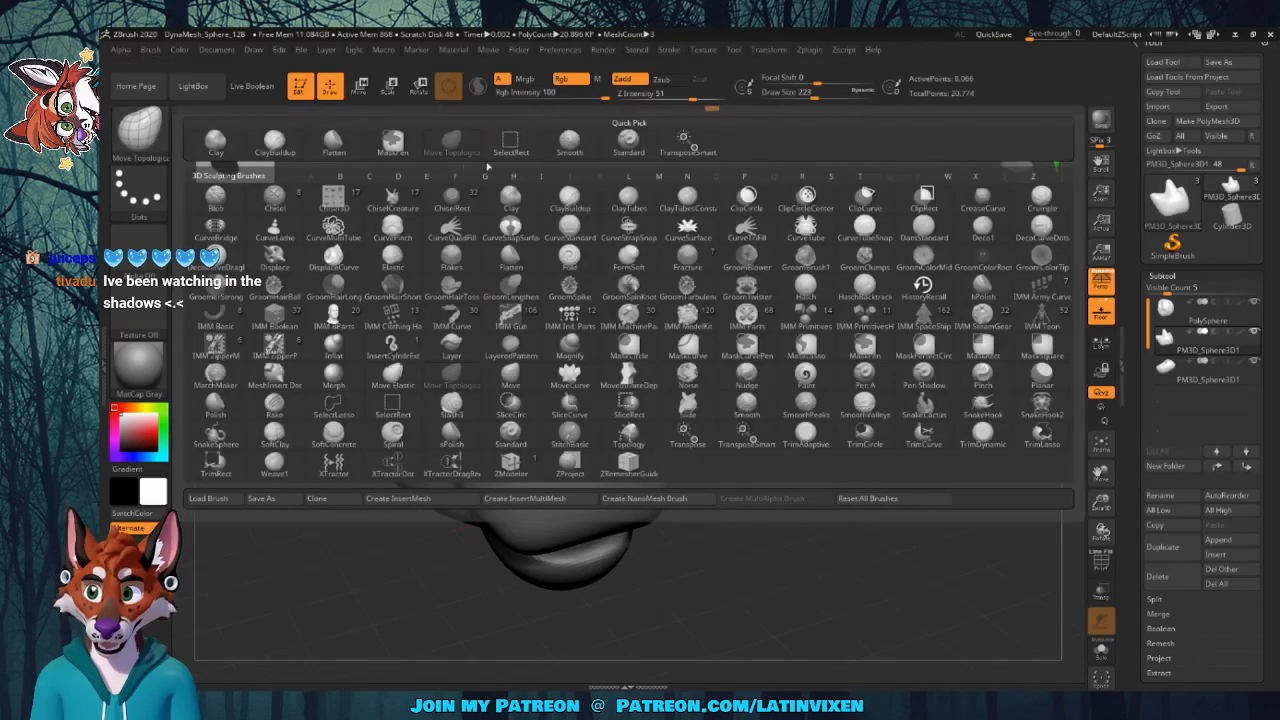
{"action": "left_click", "coordinate": [333, 143]}
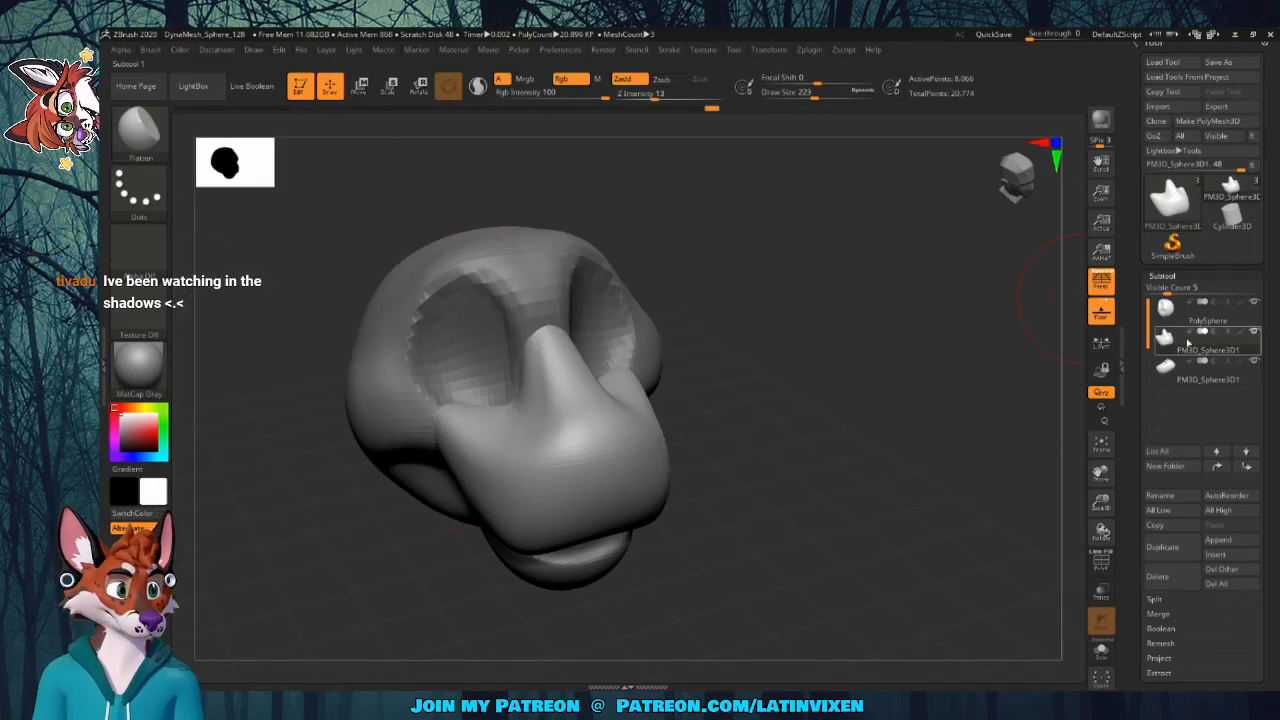
{"action": "mouse_move", "coordinate": [667, 349]}
{"action": "left_mouse_down"}
{"action": "mouse_move", "coordinate": [760, 360]}
{"action": "mouse_move", "coordinate": [667, 349]}
{"action": "left_mouse_up"}
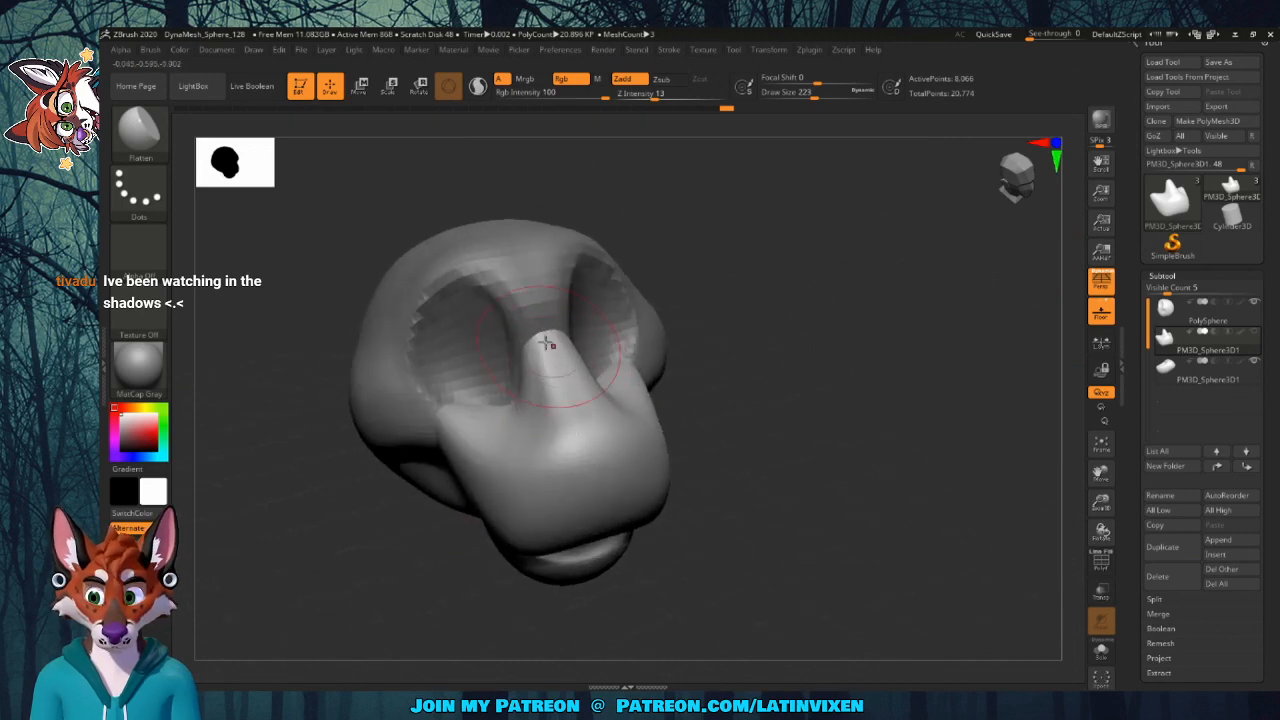
{"action": "left_click_drag", "start_coordinate": [548, 343], "coordinate": [549, 363]}
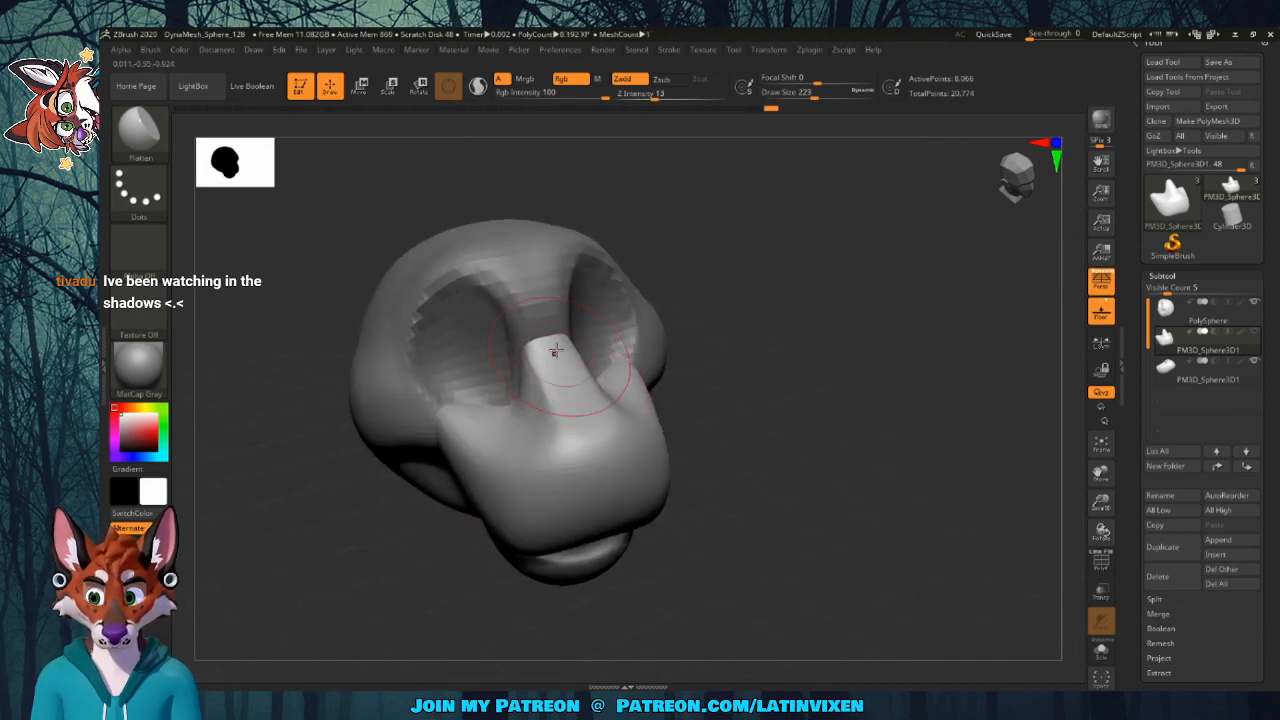
{"action": "mouse_move", "coordinate": [816, 393]}
{"action": "left_mouse_down"}
{"action": "mouse_move", "coordinate": [846, 380]}
{"action": "mouse_move", "coordinate": [544, 358]}
{"action": "left_mouse_up"}
{"action": "key", "text": "shift"}
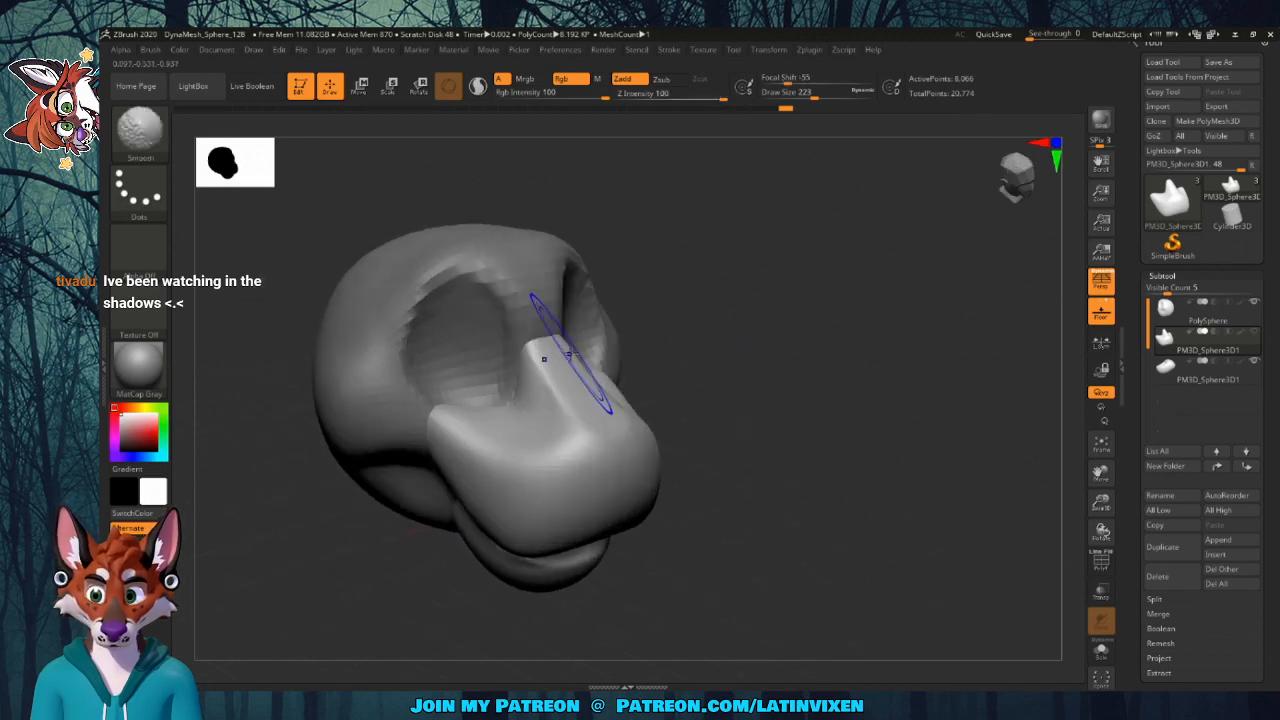
Extend the flattened plane down the bridge toward the snout and smooth it, working from the front and above
{"action": "mouse_move", "coordinate": [829, 400]}
{"action": "left_mouse_down"}
{"action": "mouse_move", "coordinate": [851, 415]}
{"action": "mouse_move", "coordinate": [686, 385]}
{"action": "left_mouse_up"}
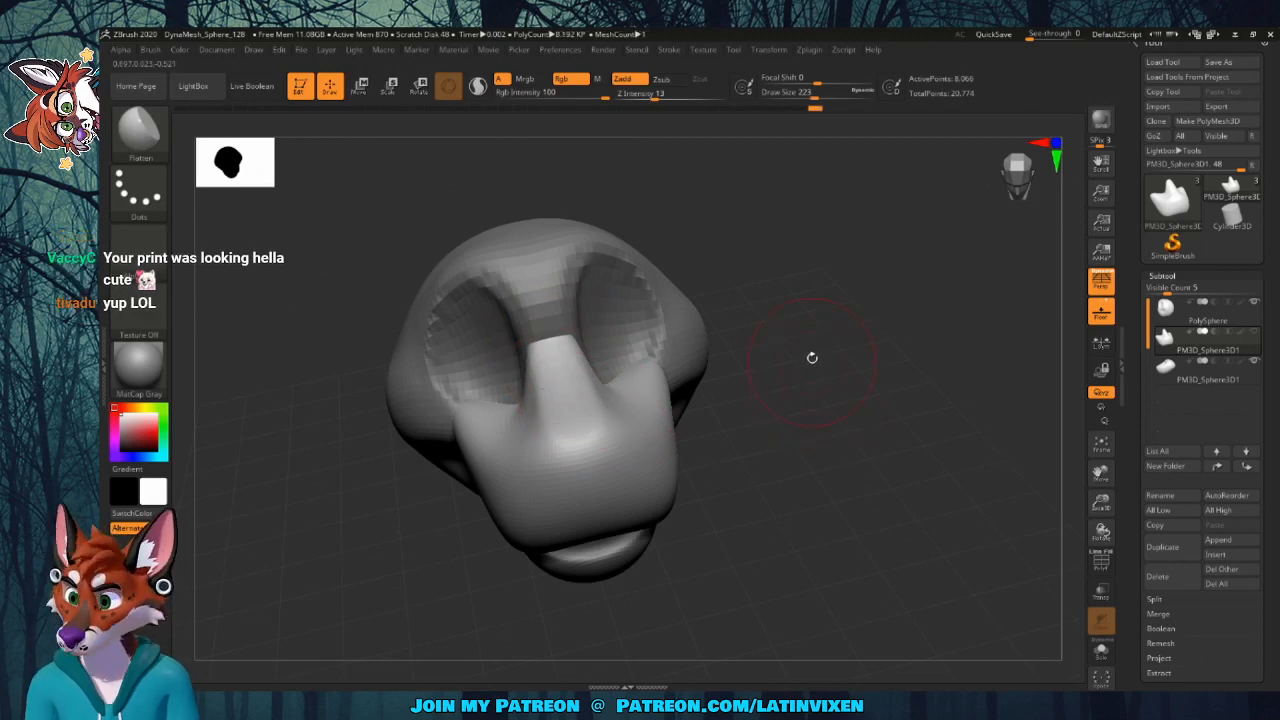
{"action": "mouse_move", "coordinate": [812, 357]}
{"action": "left_mouse_down"}
{"action": "mouse_move", "coordinate": [829, 423]}
{"action": "mouse_move", "coordinate": [657, 400]}
{"action": "left_mouse_up"}
{"action": "key", "text": "shift"}
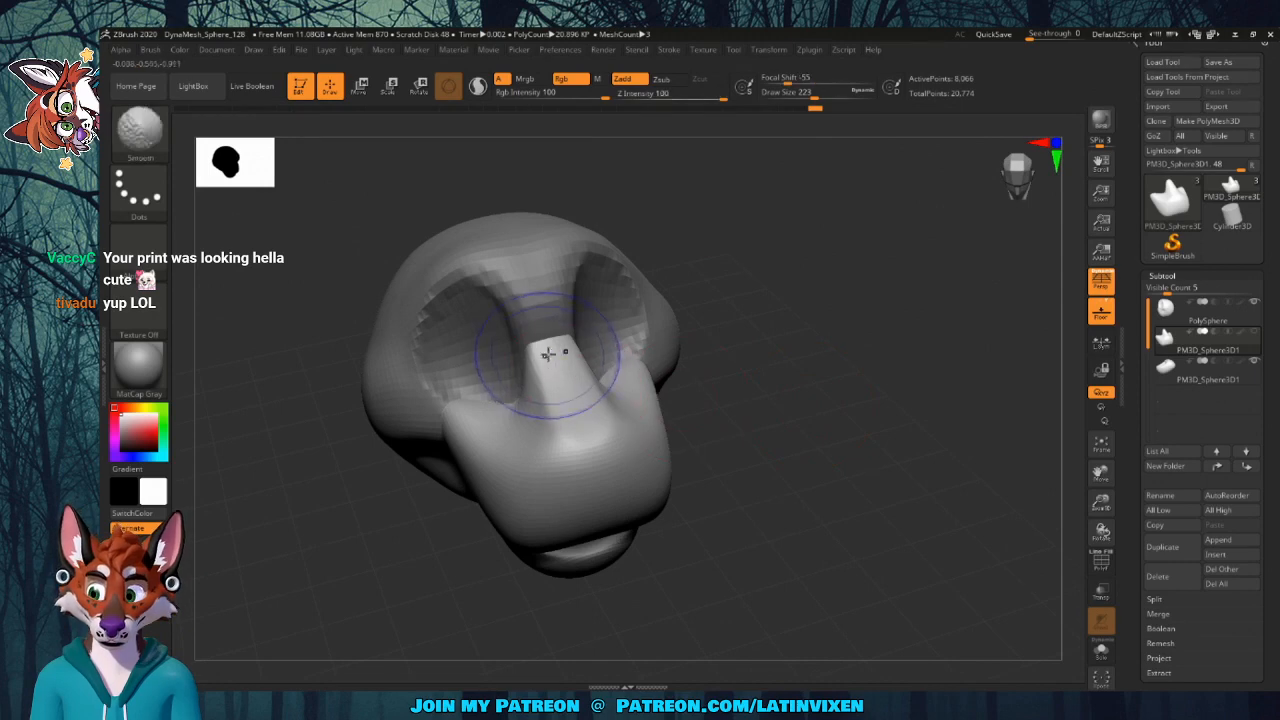
{"action": "left_click_drag", "start_coordinate": [757, 391], "coordinate": [665, 371]}
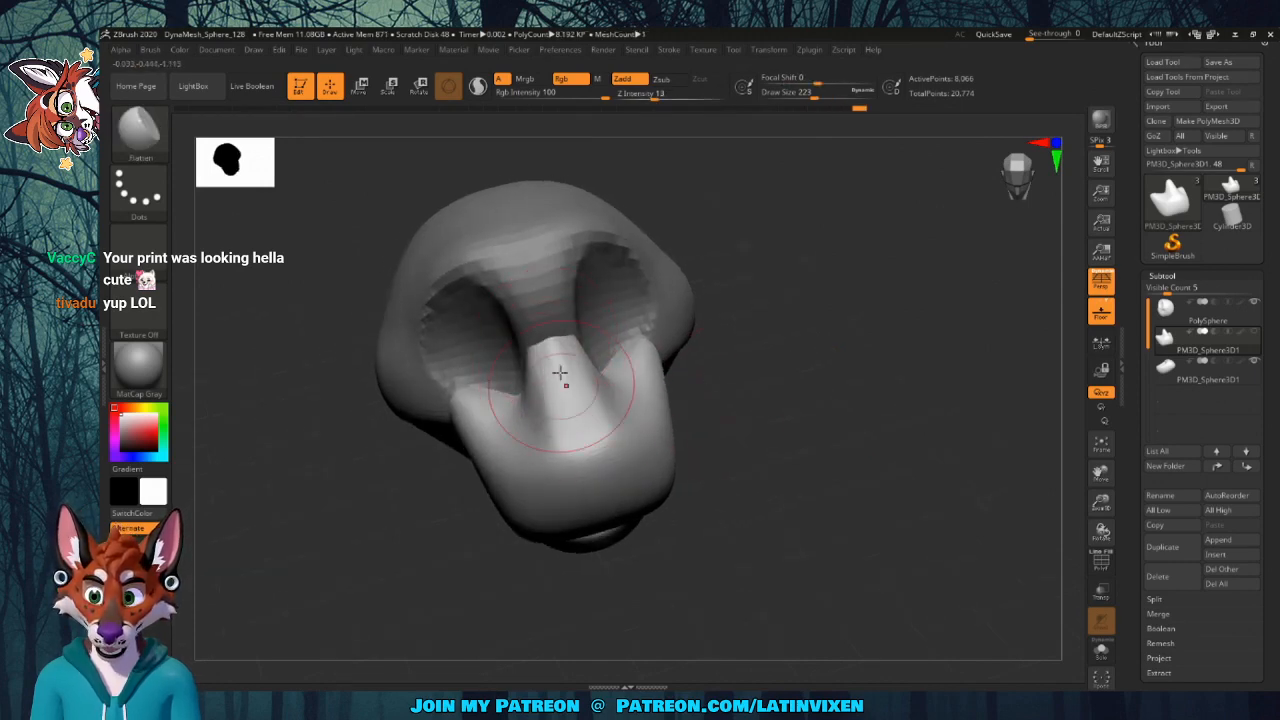
{"action": "mouse_move", "coordinate": [700, 385]}
{"action": "left_mouse_down"}
{"action": "mouse_move", "coordinate": [797, 371]}
{"action": "mouse_move", "coordinate": [780, 383]}
{"action": "mouse_move", "coordinate": [230, 160]}
{"action": "left_mouse_up"}
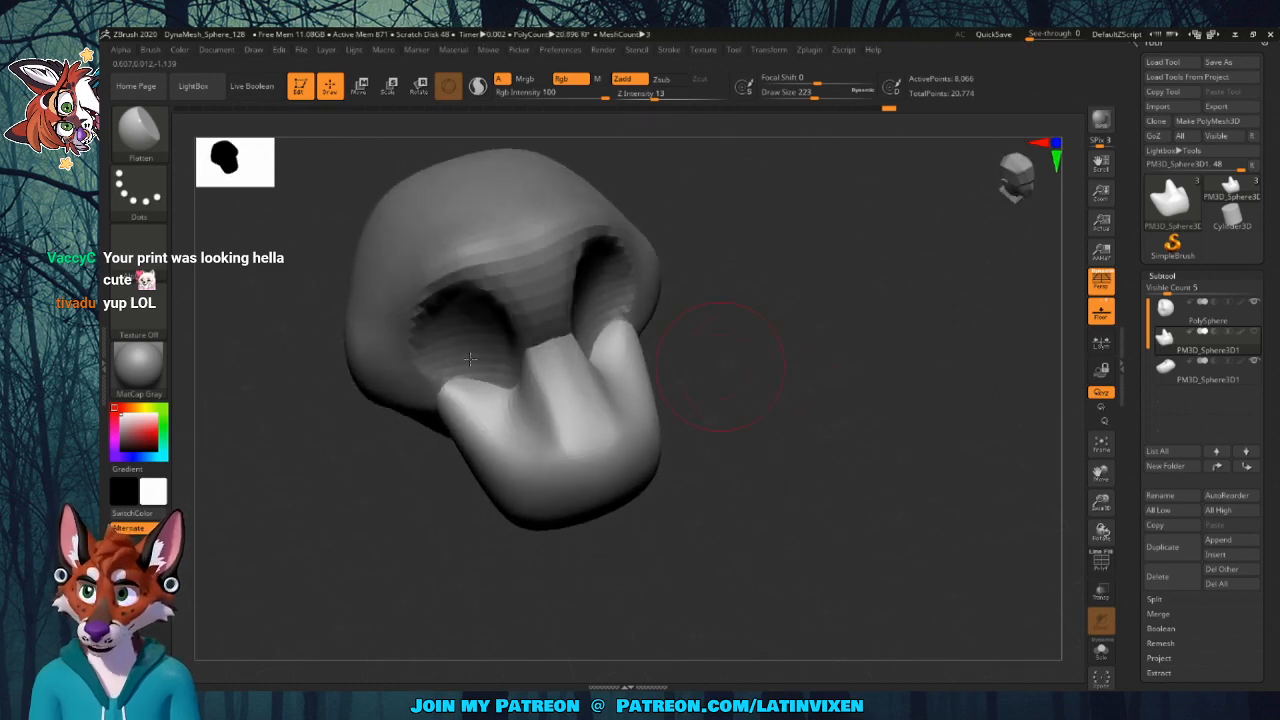
Widen the lower part of the muzzle bridge with Move Topological at draw size 311 and smooth it into the snout
{"action": "left_click", "coordinate": [138, 130]}
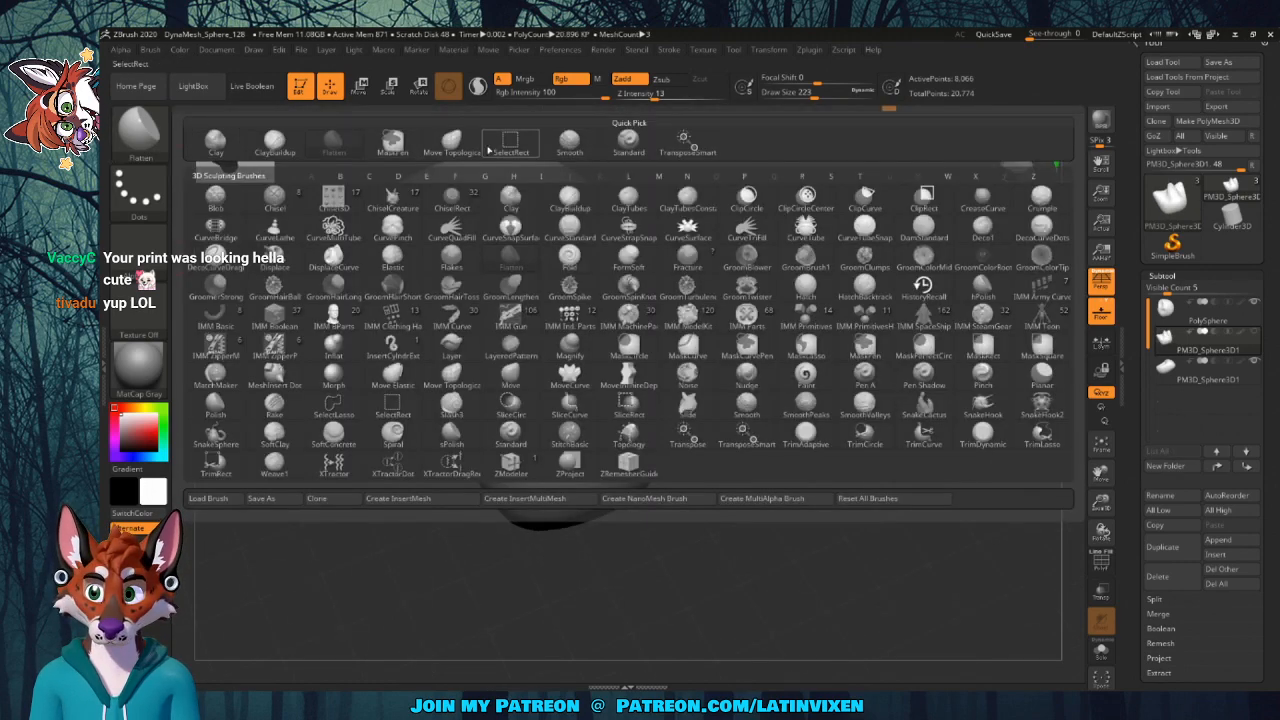
{"action": "left_click", "coordinate": [452, 141]}
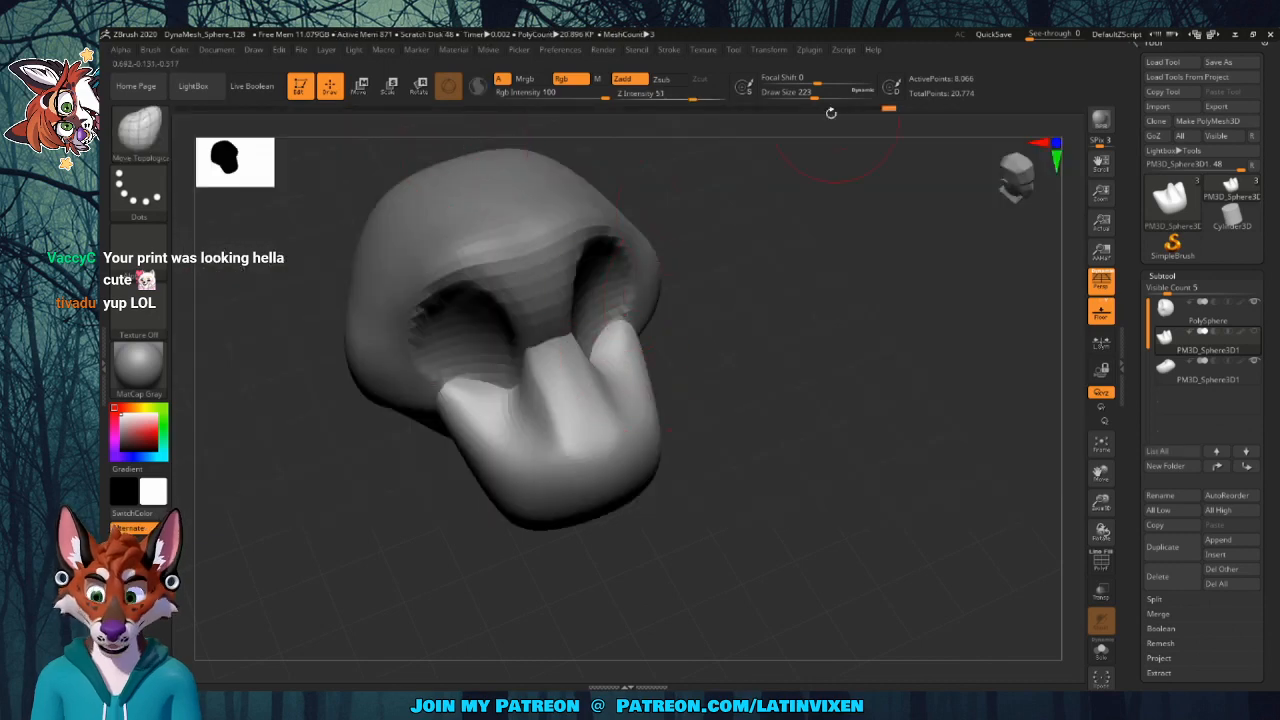
{"action": "key", "text": "bracketright"}
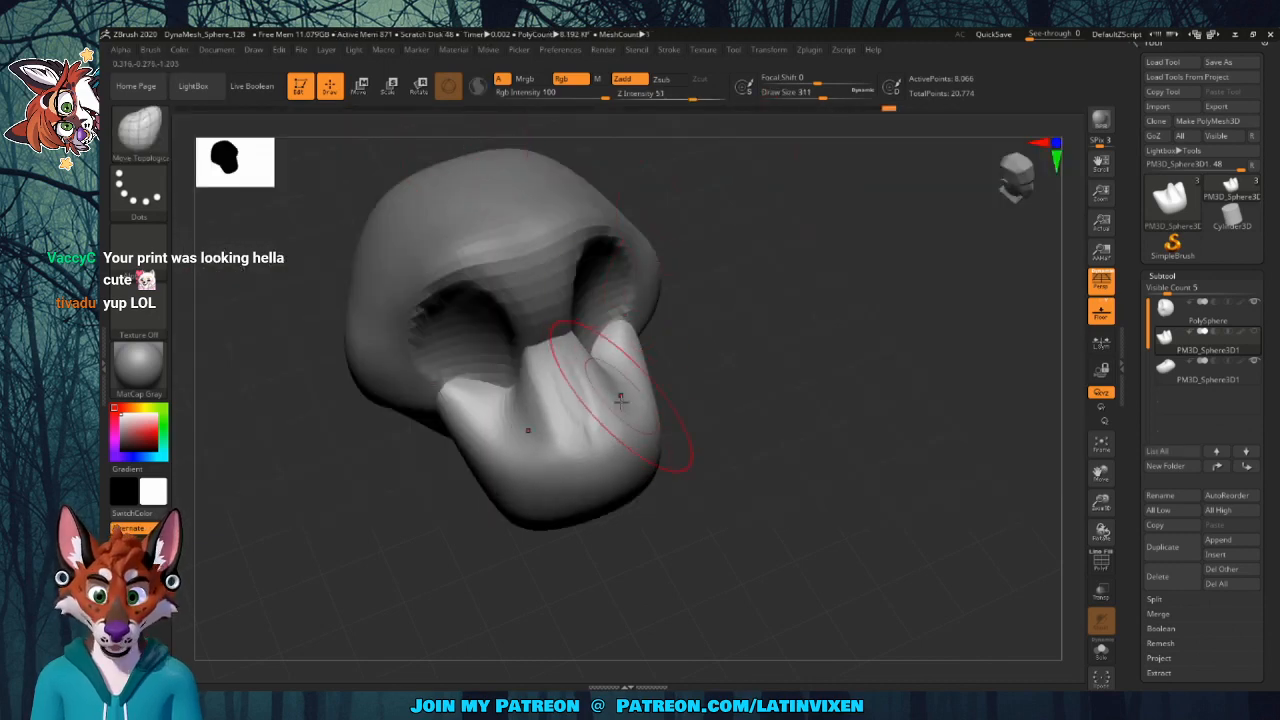
{"action": "key", "text": "shift"}
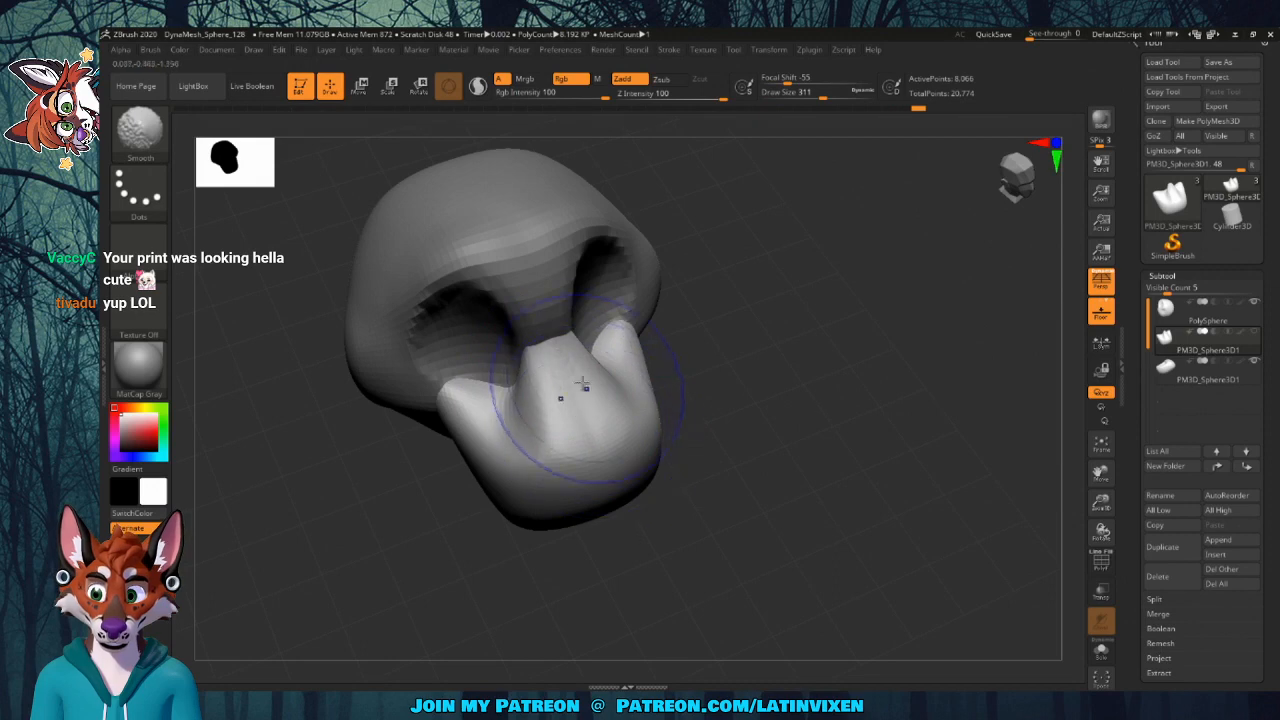
{"action": "left_click_drag", "start_coordinate": [582, 383], "coordinate": [563, 455], "text": "shift"}
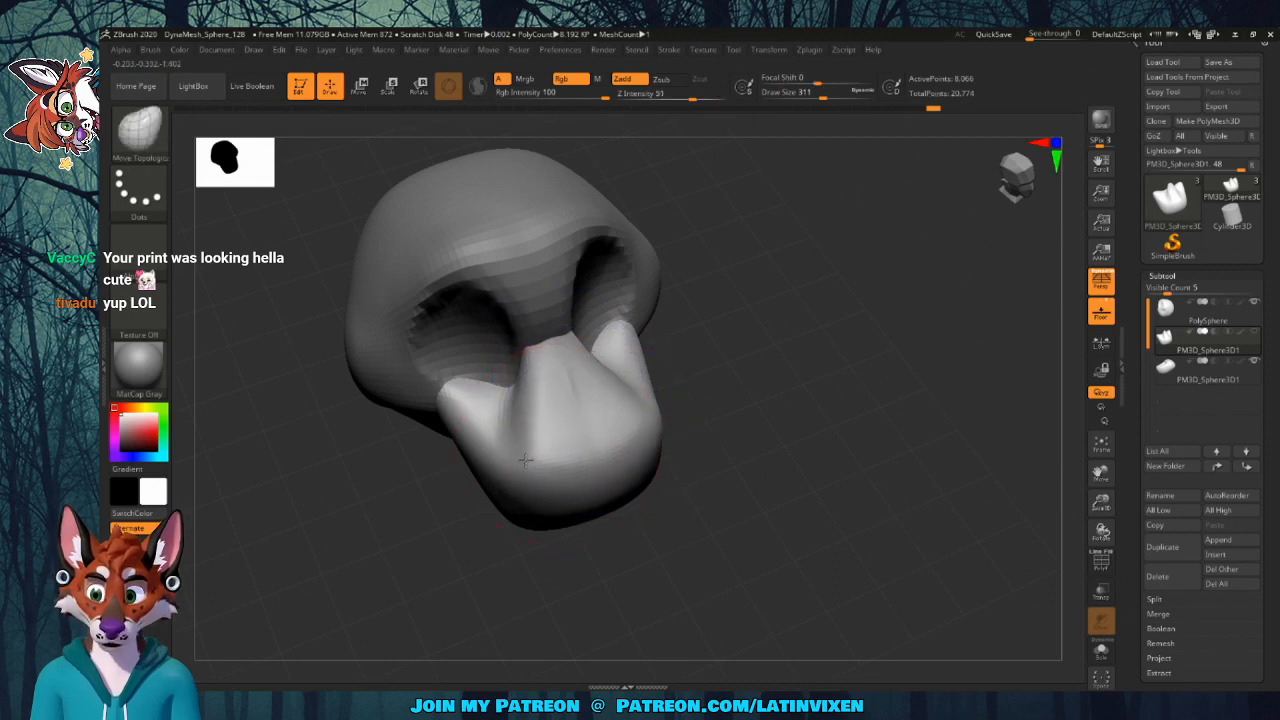
{"action": "mouse_move", "coordinate": [759, 433]}
{"action": "left_mouse_down"}
{"action": "mouse_move", "coordinate": [762, 450]}
{"action": "mouse_move", "coordinate": [751, 386]}
{"action": "left_mouse_up"}
{"action": "key", "text": "shift"}
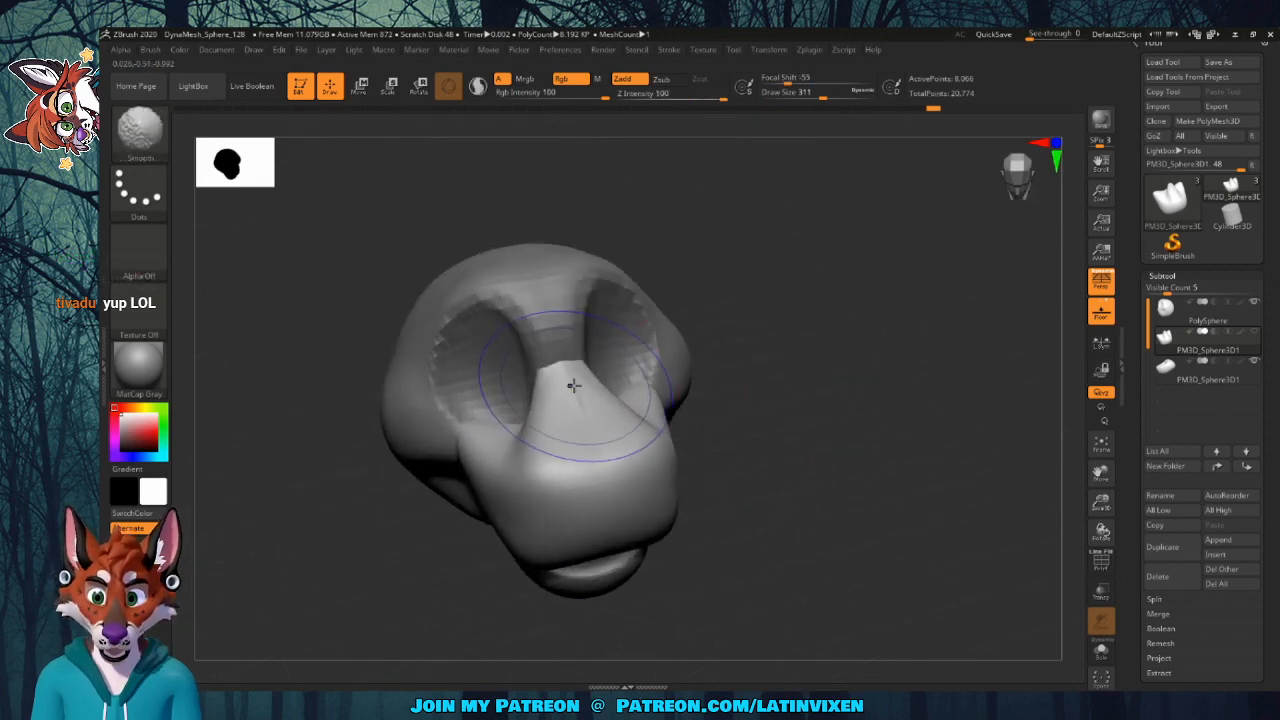
{"action": "left_click_drag", "start_coordinate": [579, 398], "coordinate": [562, 404], "text": "shift"}
{"action": "mouse_move", "coordinate": [712, 380]}
{"action": "left_mouse_down"}
{"action": "mouse_move", "coordinate": [826, 366]}
{"action": "mouse_move", "coordinate": [700, 369]}
{"action": "left_mouse_up"}
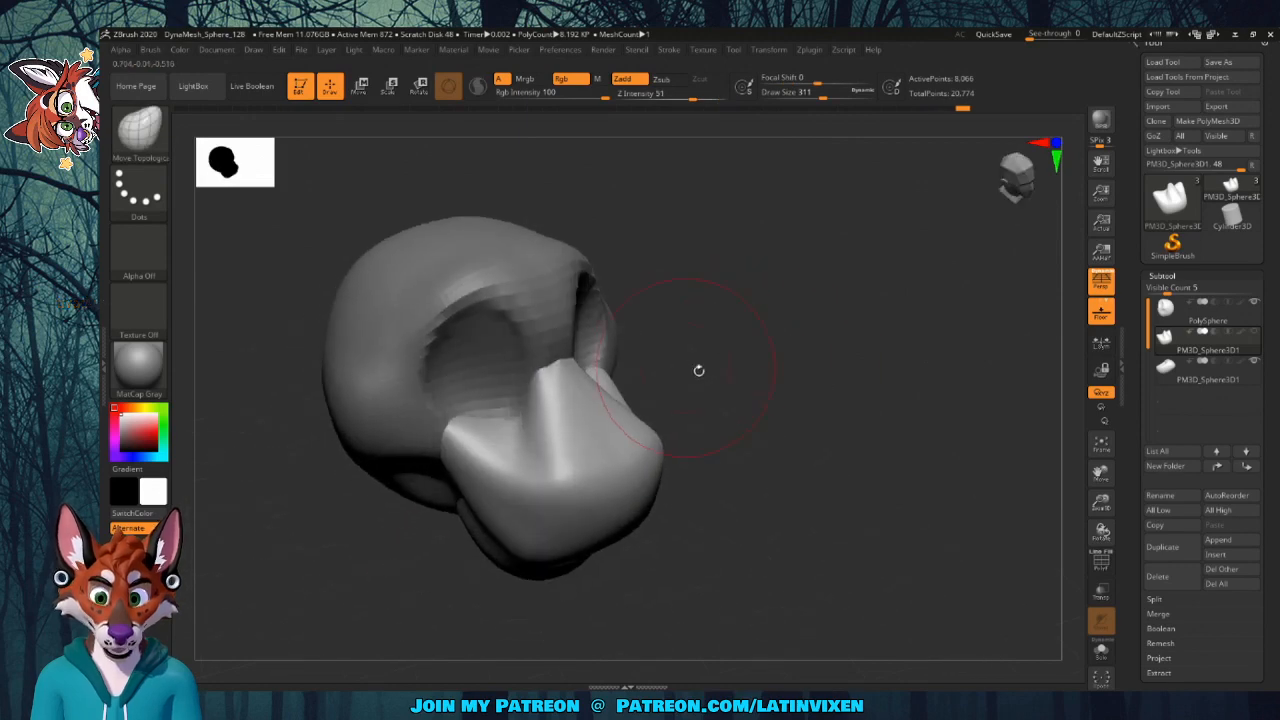
Flatten the widened bridge and the top of the snout with the Flatten brush at draw size 311
{"action": "left_click", "coordinate": [139, 127]}
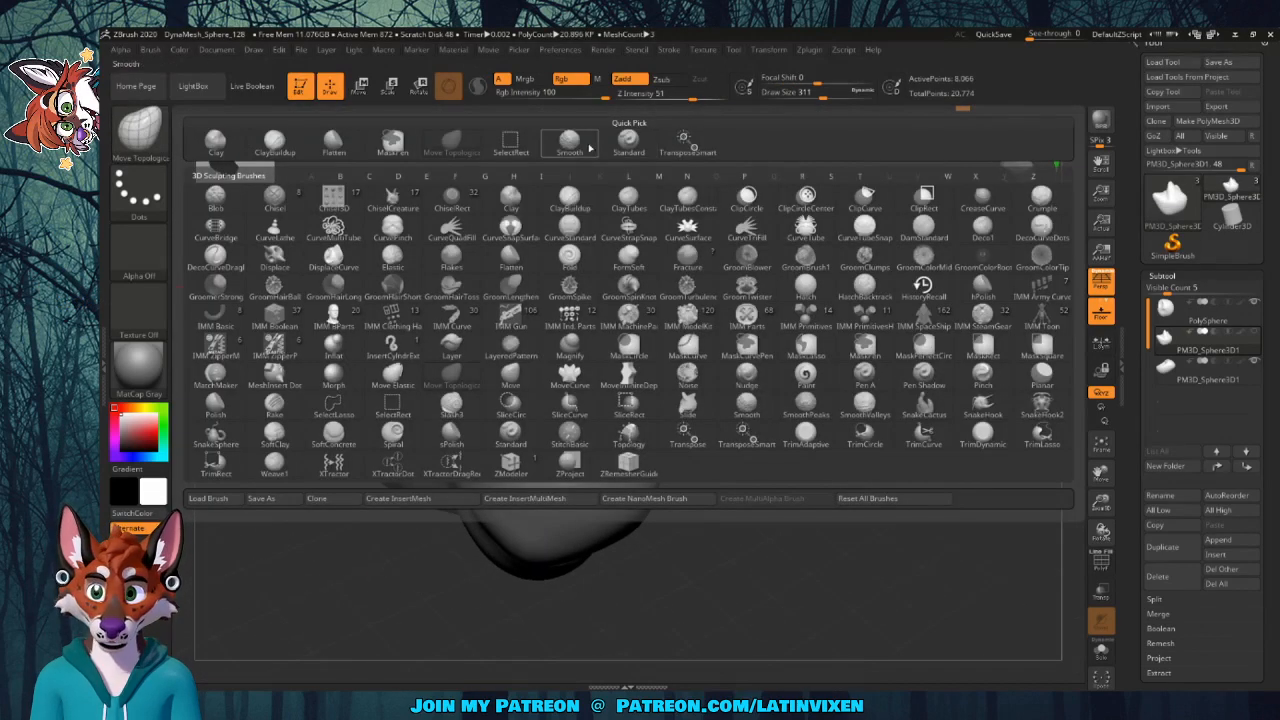
{"action": "left_click", "coordinate": [333, 142]}
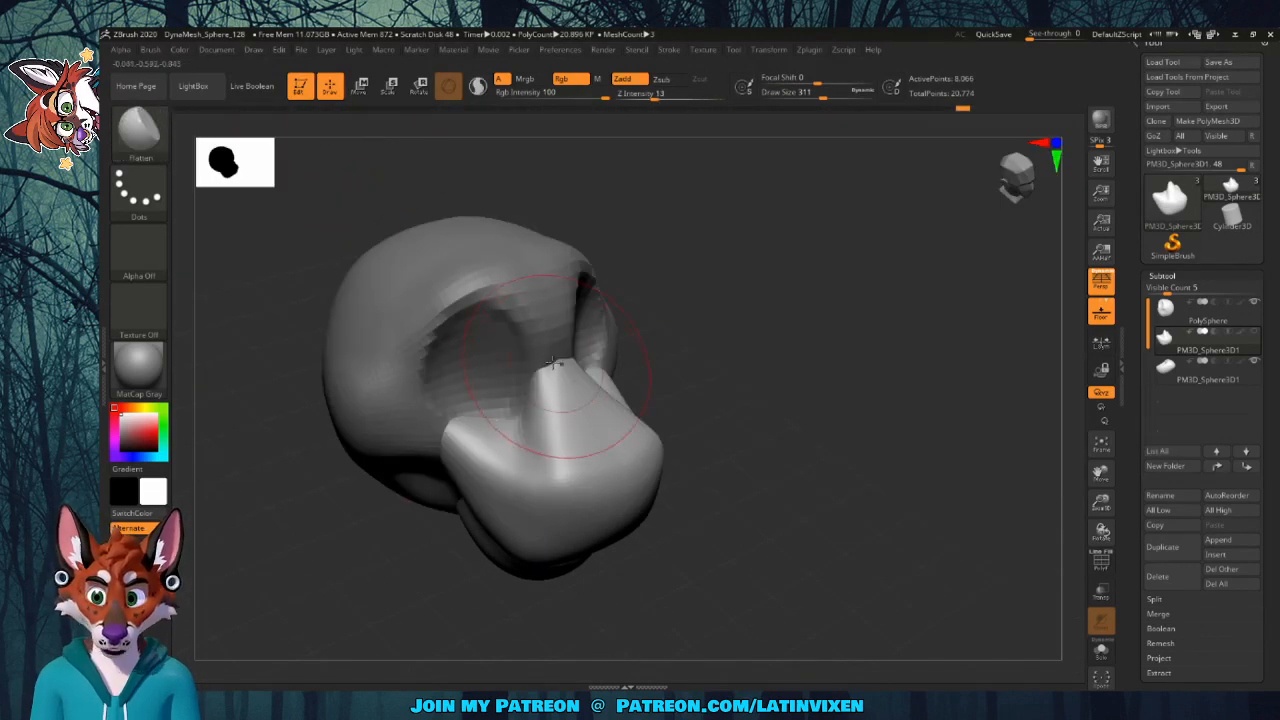
{"action": "left_click_drag", "start_coordinate": [557, 360], "coordinate": [541, 351]}
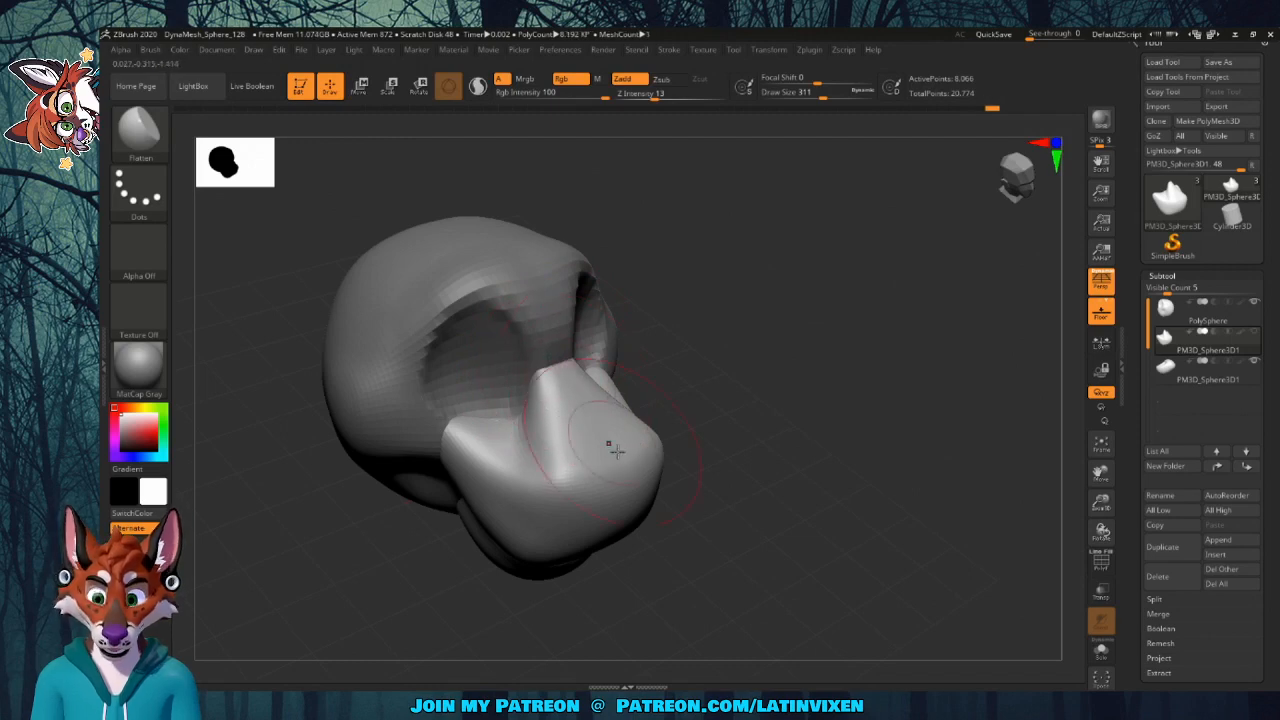
{"action": "mouse_move", "coordinate": [798, 392]}
{"action": "left_mouse_down"}
{"action": "mouse_move", "coordinate": [786, 323]}
{"action": "mouse_move", "coordinate": [808, 363]}
{"action": "mouse_move", "coordinate": [549, 449]}
{"action": "left_mouse_up"}
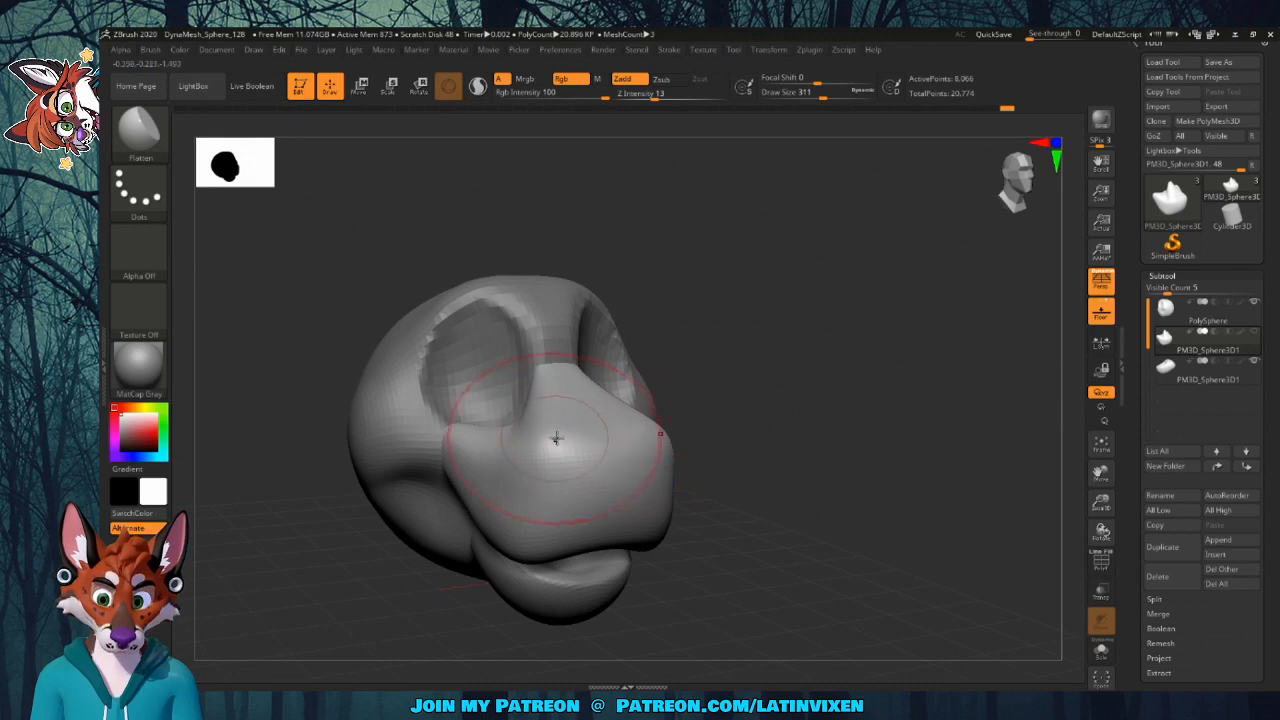
{"action": "mouse_move", "coordinate": [783, 380]}
{"action": "left_mouse_down"}
{"action": "mouse_move", "coordinate": [749, 417]}
{"action": "mouse_move", "coordinate": [659, 413]}
{"action": "mouse_move", "coordinate": [583, 460]}
{"action": "mouse_move", "coordinate": [660, 455]}
{"action": "mouse_move", "coordinate": [637, 480]}
{"action": "left_mouse_up"}
Flatten the bridge's top plane from the opposite side to define a crisp ridge along its edge
{"action": "mouse_move", "coordinate": [820, 466]}
{"action": "left_mouse_down"}
{"action": "mouse_move", "coordinate": [840, 450]}
{"action": "mouse_move", "coordinate": [947, 453]}
{"action": "mouse_move", "coordinate": [694, 457]}
{"action": "mouse_move", "coordinate": [694, 443]}
{"action": "mouse_move", "coordinate": [707, 446]}
{"action": "mouse_move", "coordinate": [690, 460]}
{"action": "mouse_move", "coordinate": [722, 392]}
{"action": "left_mouse_up"}
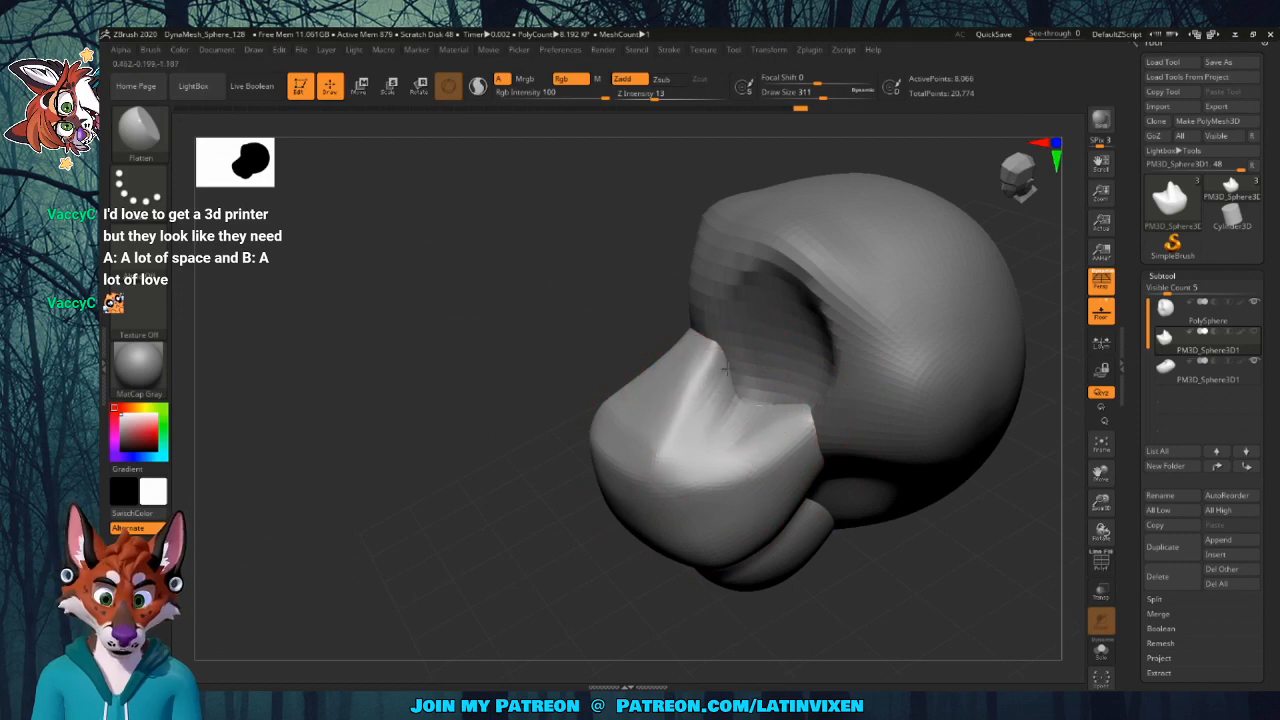
{"action": "left_click_drag", "start_coordinate": [581, 326], "coordinate": [609, 346]}
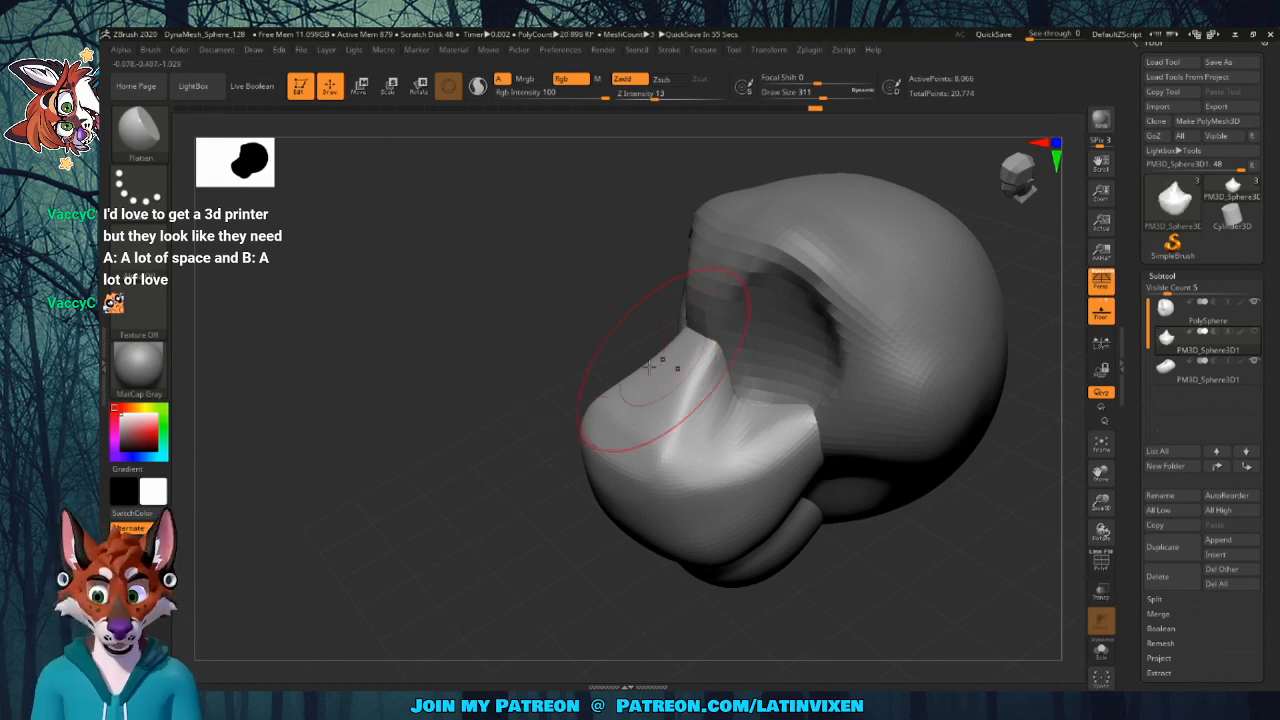
{"action": "mouse_move", "coordinate": [650, 367]}
{"action": "left_mouse_down"}
{"action": "mouse_move", "coordinate": [620, 358]}
{"action": "mouse_move", "coordinate": [665, 402]}
{"action": "left_mouse_up"}
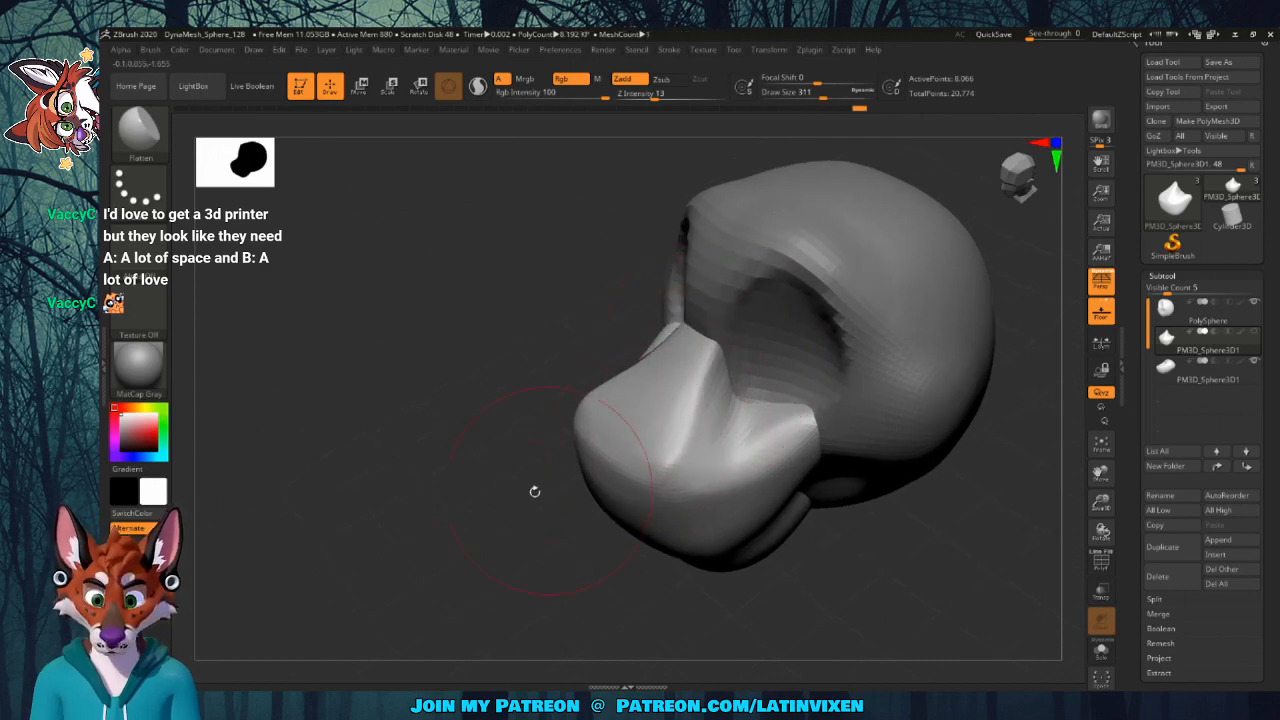
Flatten the sides of the bridge and the top of the snout with the Flatten brush, smoothing the edge between them
{"action": "mouse_move", "coordinate": [534, 491]}
{"action": "left_mouse_down"}
{"action": "mouse_move", "coordinate": [577, 449]}
{"action": "mouse_move", "coordinate": [692, 460]}
{"action": "left_mouse_up"}
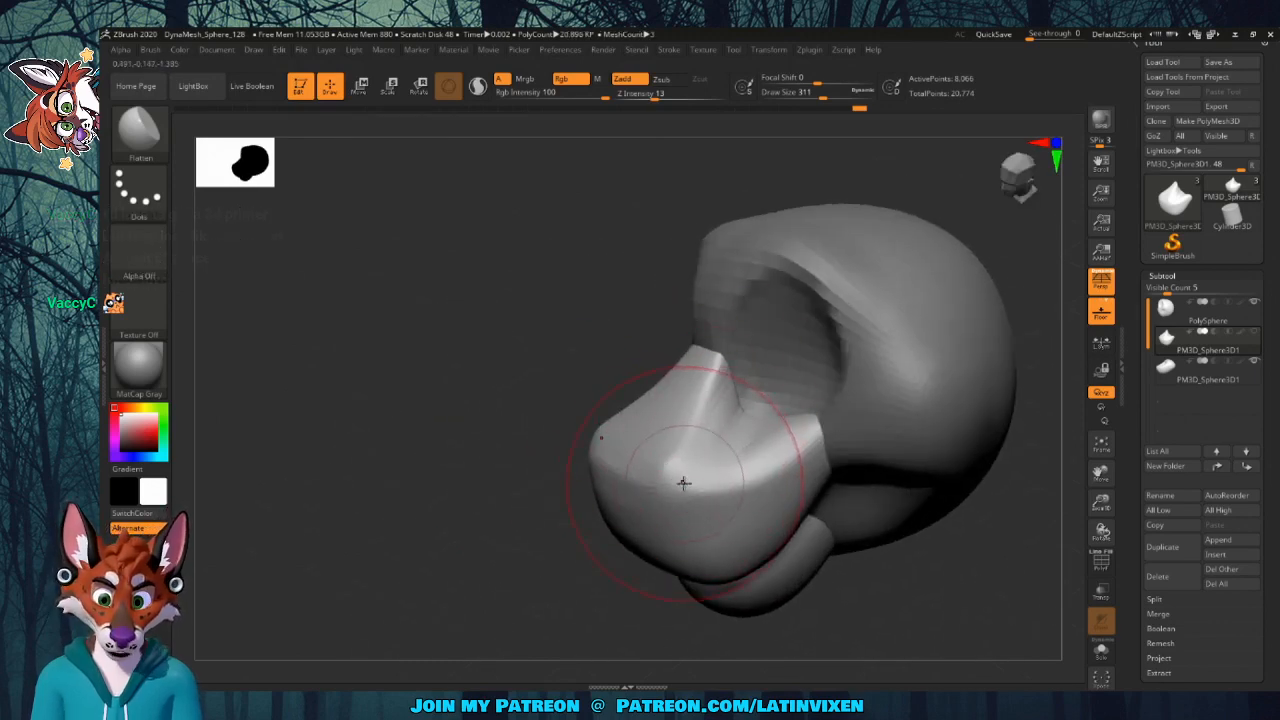
{"action": "left_click_drag", "start_coordinate": [689, 476], "coordinate": [701, 423]}
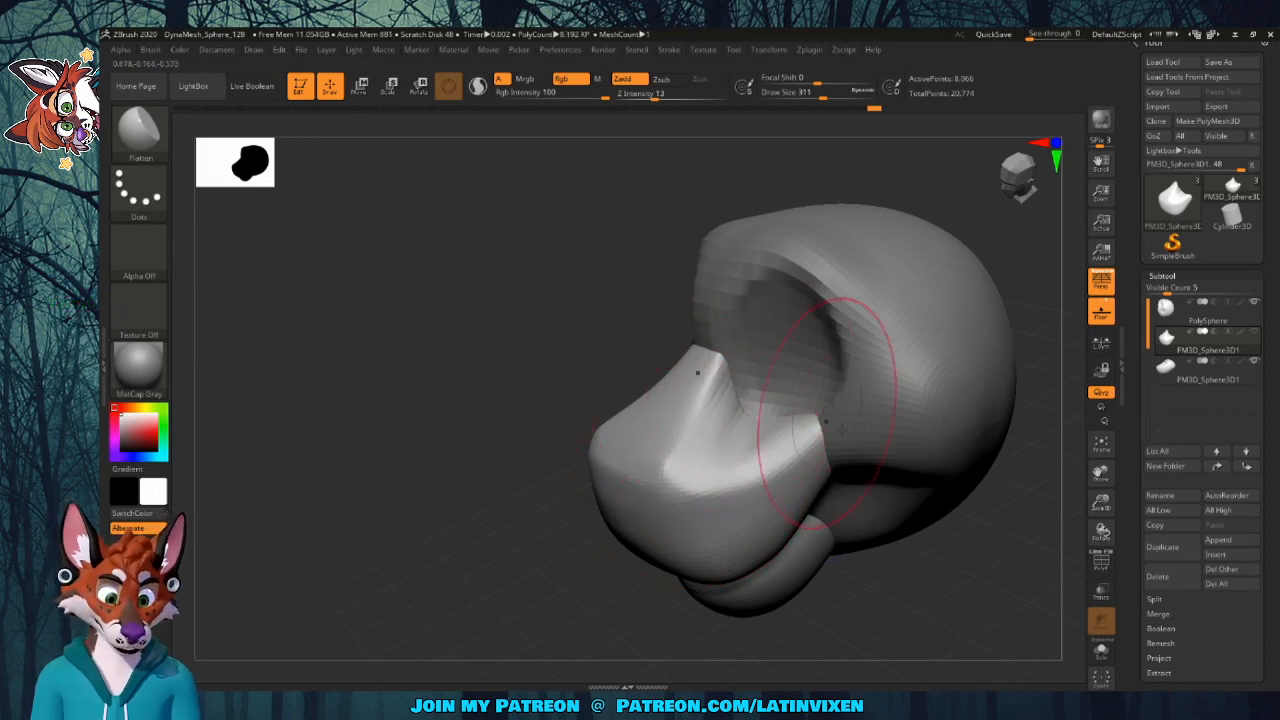
{"action": "mouse_move", "coordinate": [885, 480]}
{"action": "left_mouse_down"}
{"action": "mouse_move", "coordinate": [903, 557]}
{"action": "mouse_move", "coordinate": [886, 517]}
{"action": "mouse_move", "coordinate": [840, 488]}
{"action": "left_mouse_up"}
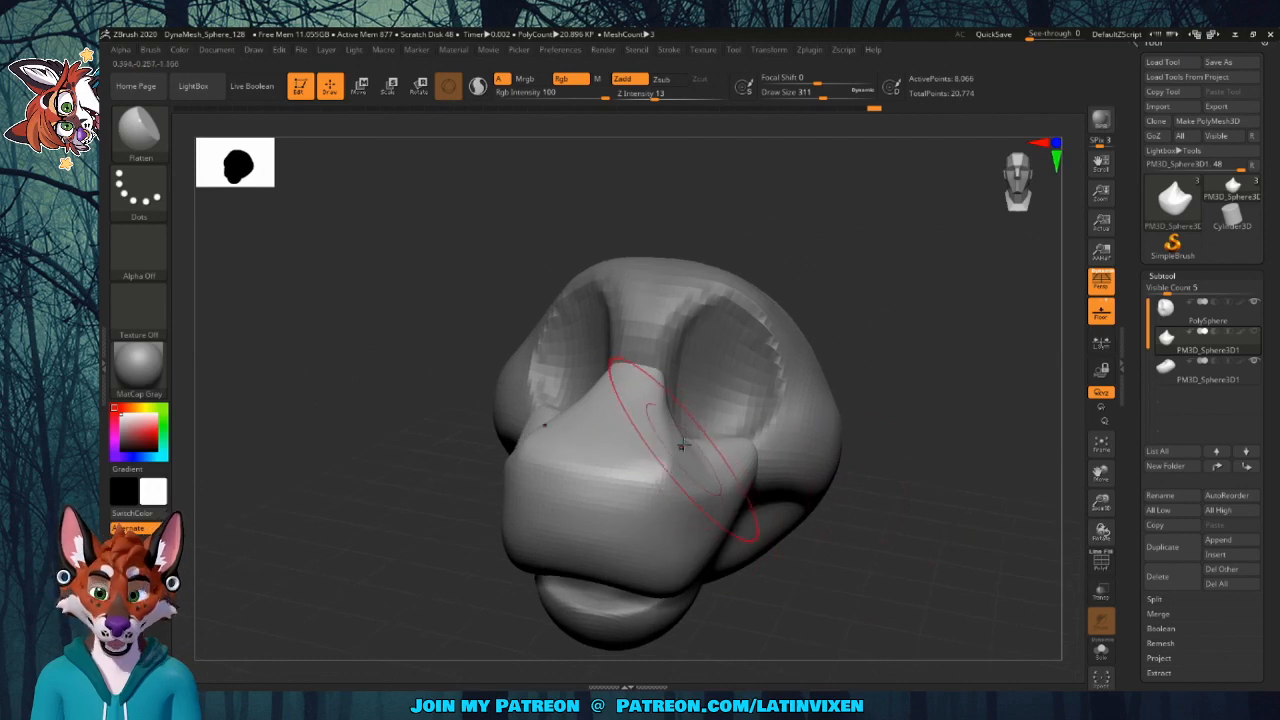
{"action": "mouse_move", "coordinate": [828, 567]}
{"action": "left_mouse_down"}
{"action": "mouse_move", "coordinate": [843, 517]}
{"action": "mouse_move", "coordinate": [821, 525]}
{"action": "mouse_move", "coordinate": [828, 510]}
{"action": "mouse_move", "coordinate": [846, 553]}
{"action": "mouse_move", "coordinate": [843, 517]}
{"action": "mouse_move", "coordinate": [823, 532]}
{"action": "mouse_move", "coordinate": [800, 476]}
{"action": "mouse_move", "coordinate": [750, 470]}
{"action": "left_mouse_up"}
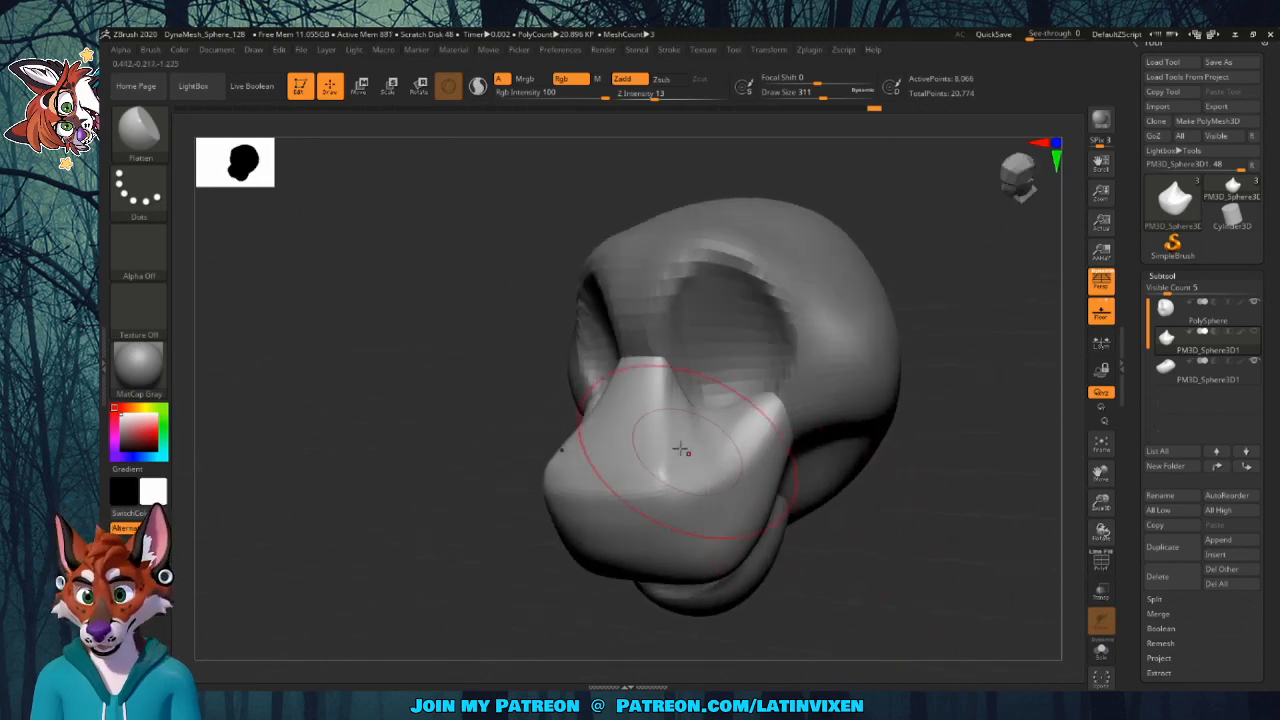
{"action": "key", "text": "shift"}
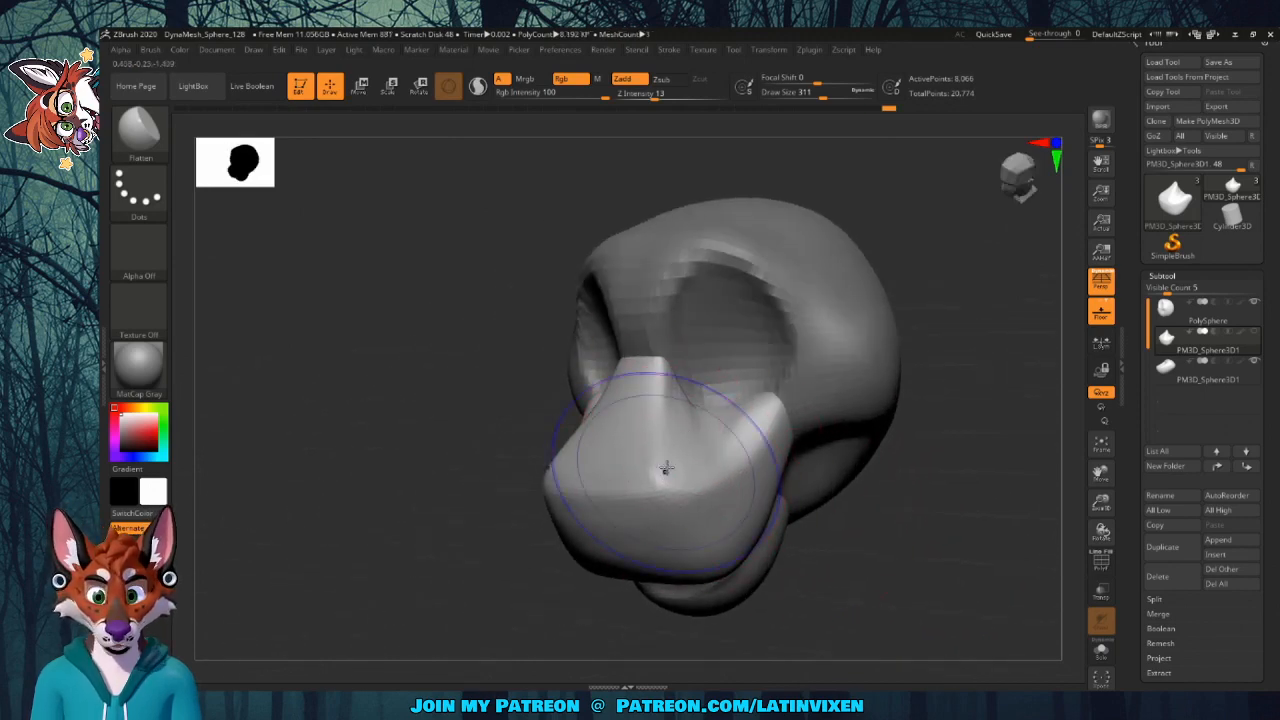
{"action": "mouse_move", "coordinate": [897, 514]}
{"action": "left_mouse_down"}
{"action": "mouse_move", "coordinate": [906, 463]}
{"action": "mouse_move", "coordinate": [897, 531]}
{"action": "mouse_move", "coordinate": [910, 490]}
{"action": "mouse_move", "coordinate": [895, 470]}
{"action": "left_mouse_up"}
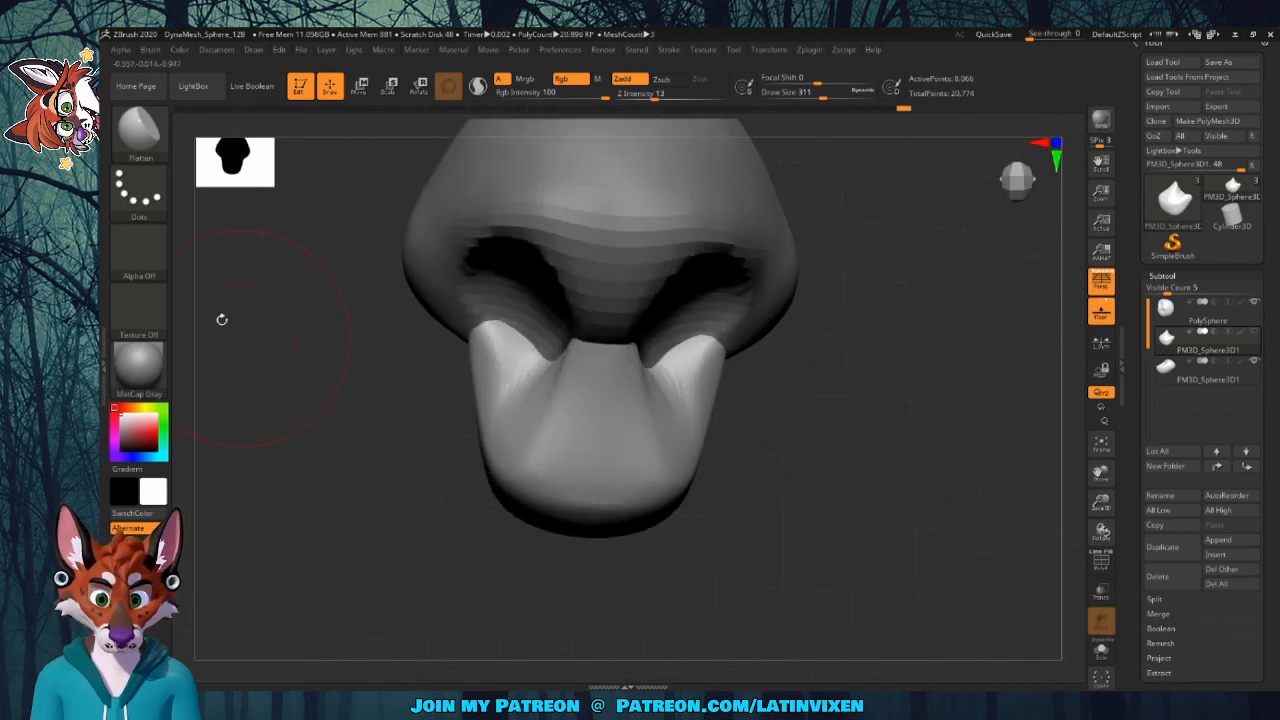
Reshape the lower edge of the muzzle and the cheekbone tips with the Move Topological brush at draw size 311
{"action": "key", "text": "b"}
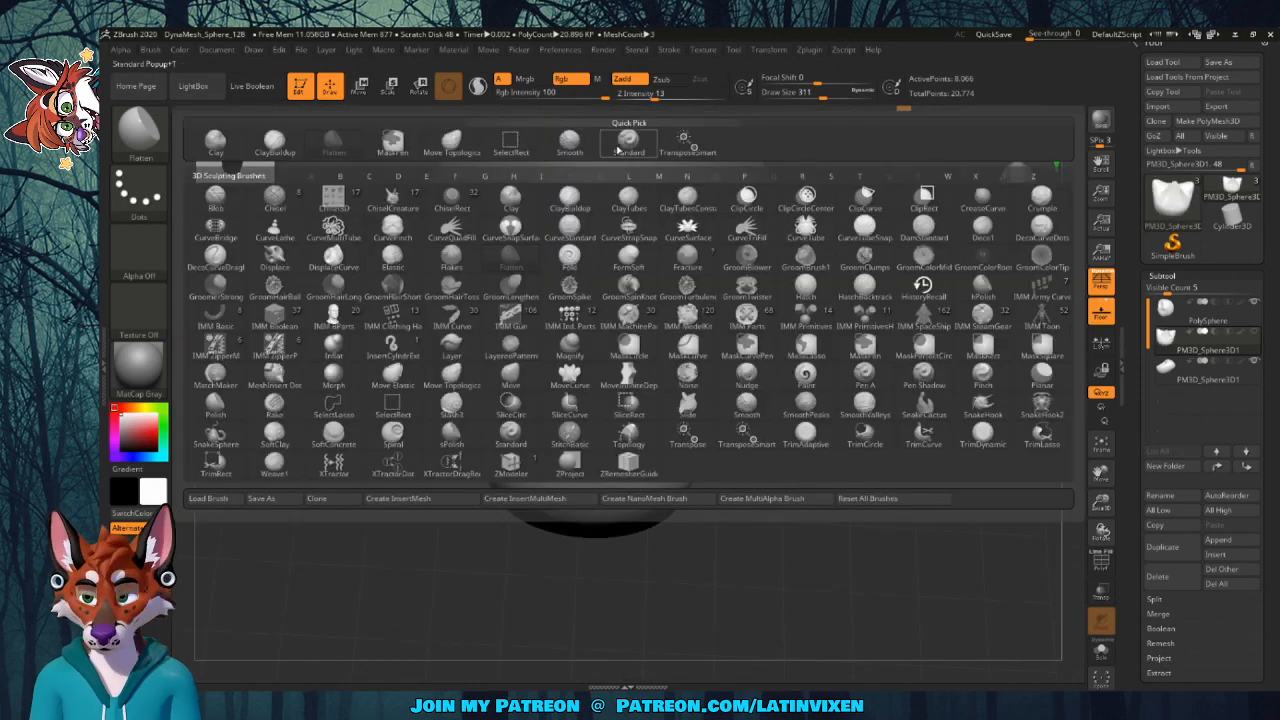
{"action": "left_click", "coordinate": [452, 142]}
{"action": "mouse_move", "coordinate": [716, 411]}
{"action": "left_mouse_down"}
{"action": "mouse_move", "coordinate": [716, 376]}
{"action": "mouse_move", "coordinate": [783, 371]}
{"action": "mouse_move", "coordinate": [815, 382]}
{"action": "mouse_move", "coordinate": [809, 414]}
{"action": "mouse_move", "coordinate": [766, 376]}
{"action": "left_mouse_up"}
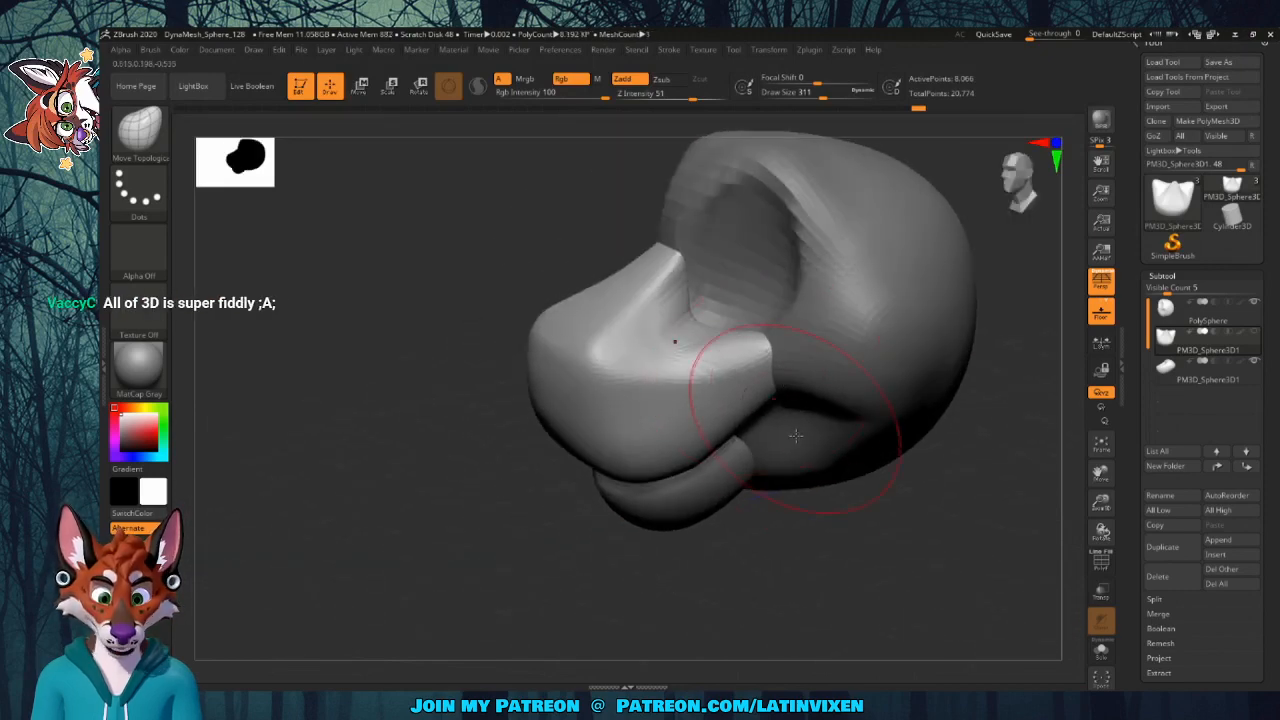
{"action": "left_click_drag", "start_coordinate": [814, 423], "coordinate": [737, 400]}
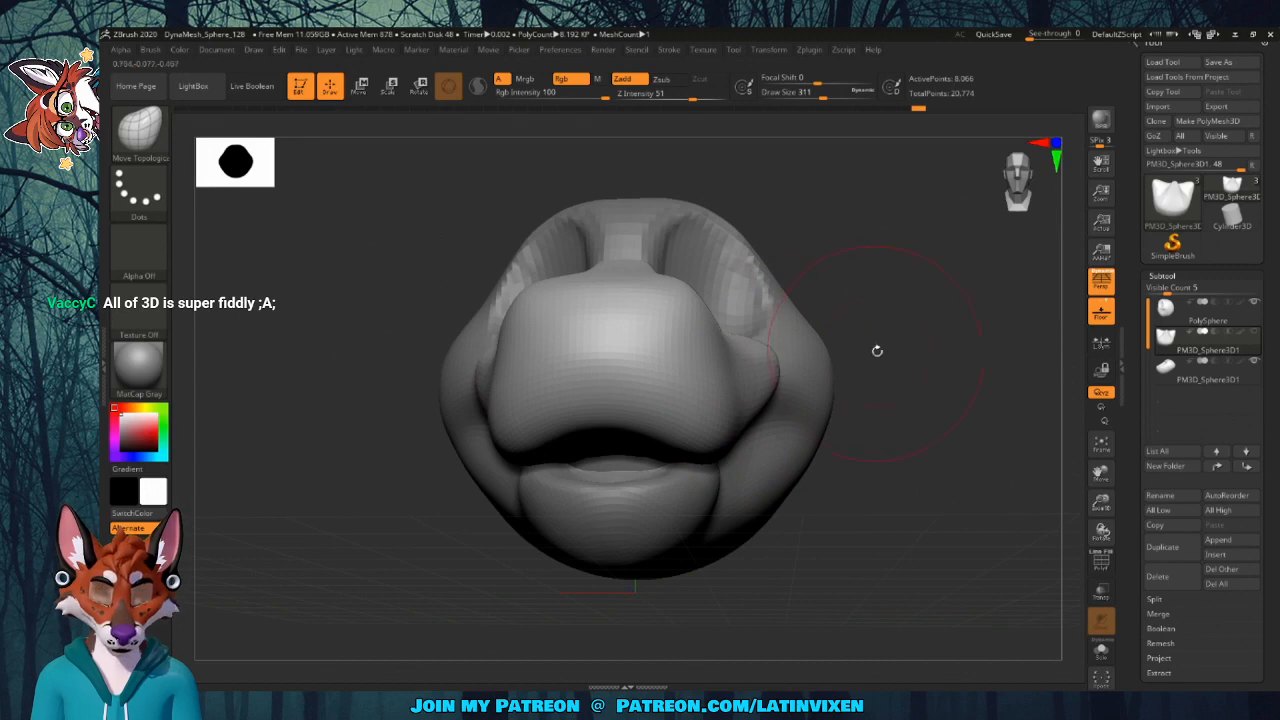
{"action": "left_click_drag", "start_coordinate": [877, 351], "coordinate": [735, 380]}
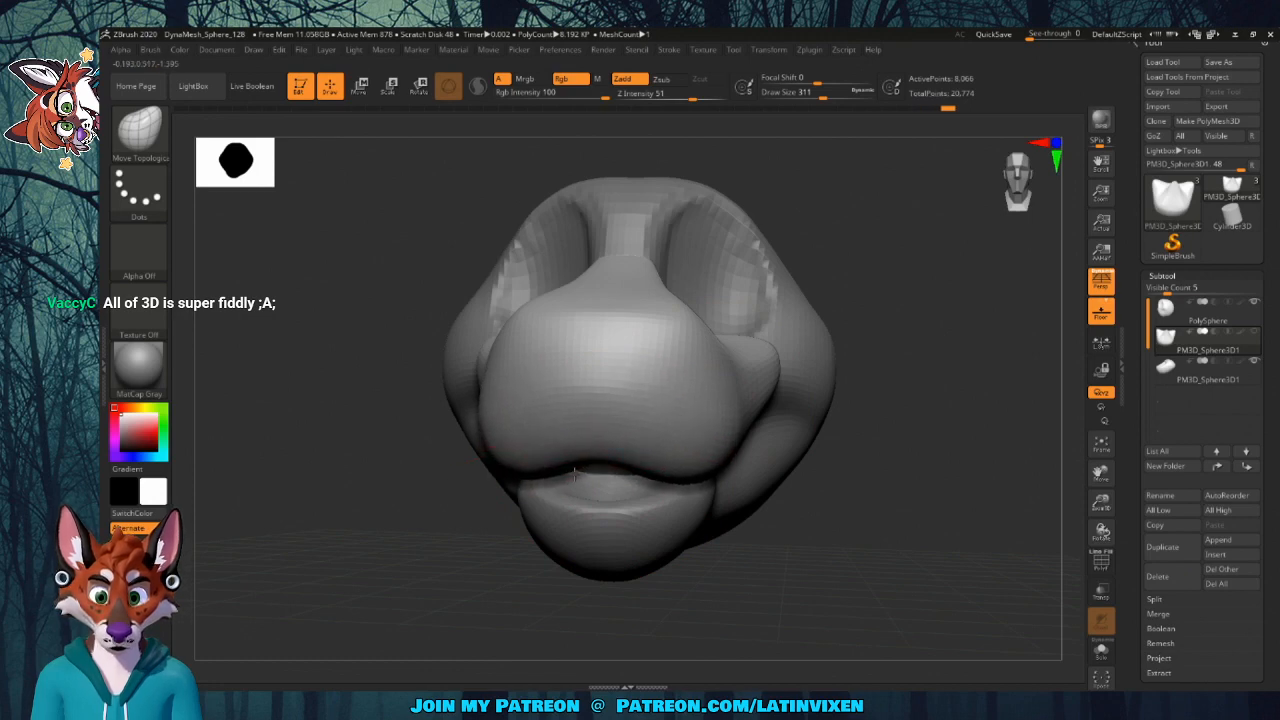
{"action": "mouse_move", "coordinate": [406, 380]}
{"action": "left_mouse_down"}
{"action": "mouse_move", "coordinate": [571, 371]}
{"action": "mouse_move", "coordinate": [823, 465]}
{"action": "mouse_move", "coordinate": [774, 400]}
{"action": "left_mouse_up"}
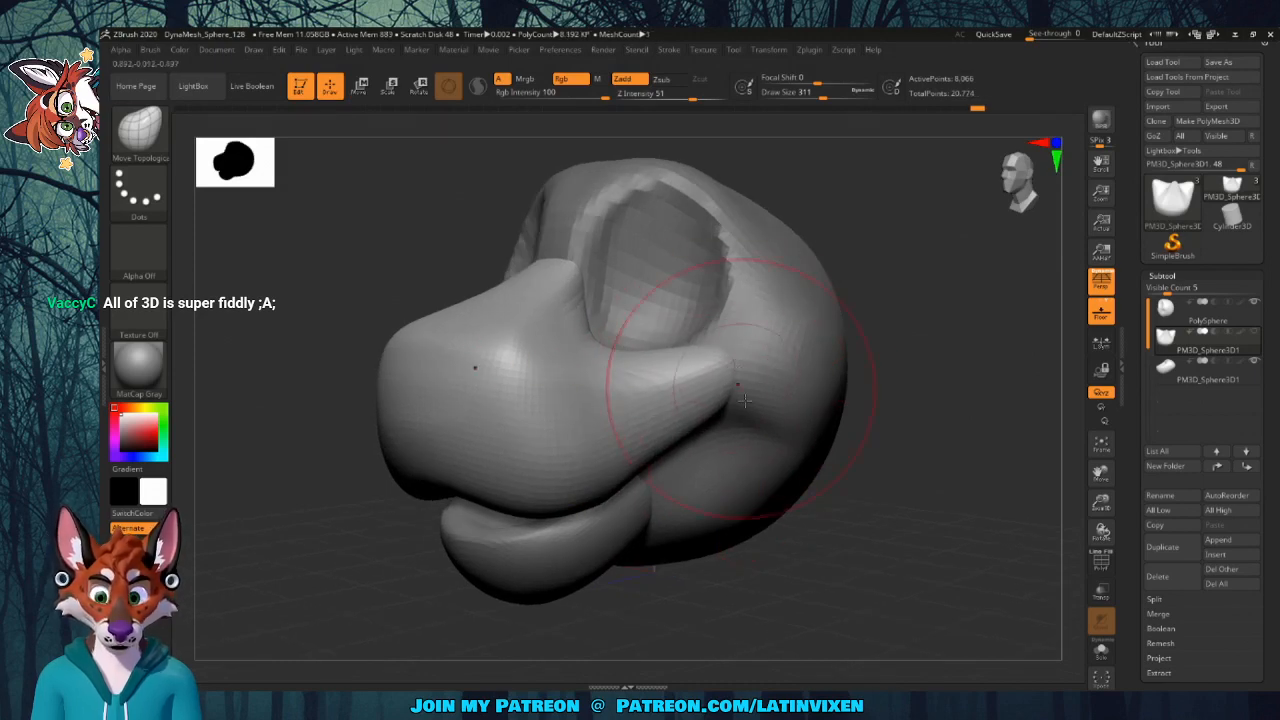
{"action": "mouse_move", "coordinate": [745, 400]}
{"action": "left_mouse_down"}
{"action": "mouse_move", "coordinate": [871, 514]}
{"action": "mouse_move", "coordinate": [866, 403]}
{"action": "mouse_move", "coordinate": [857, 463]}
{"action": "mouse_move", "coordinate": [845, 444]}
{"action": "mouse_move", "coordinate": [855, 470]}
{"action": "mouse_move", "coordinate": [846, 457]}
{"action": "left_mouse_up"}
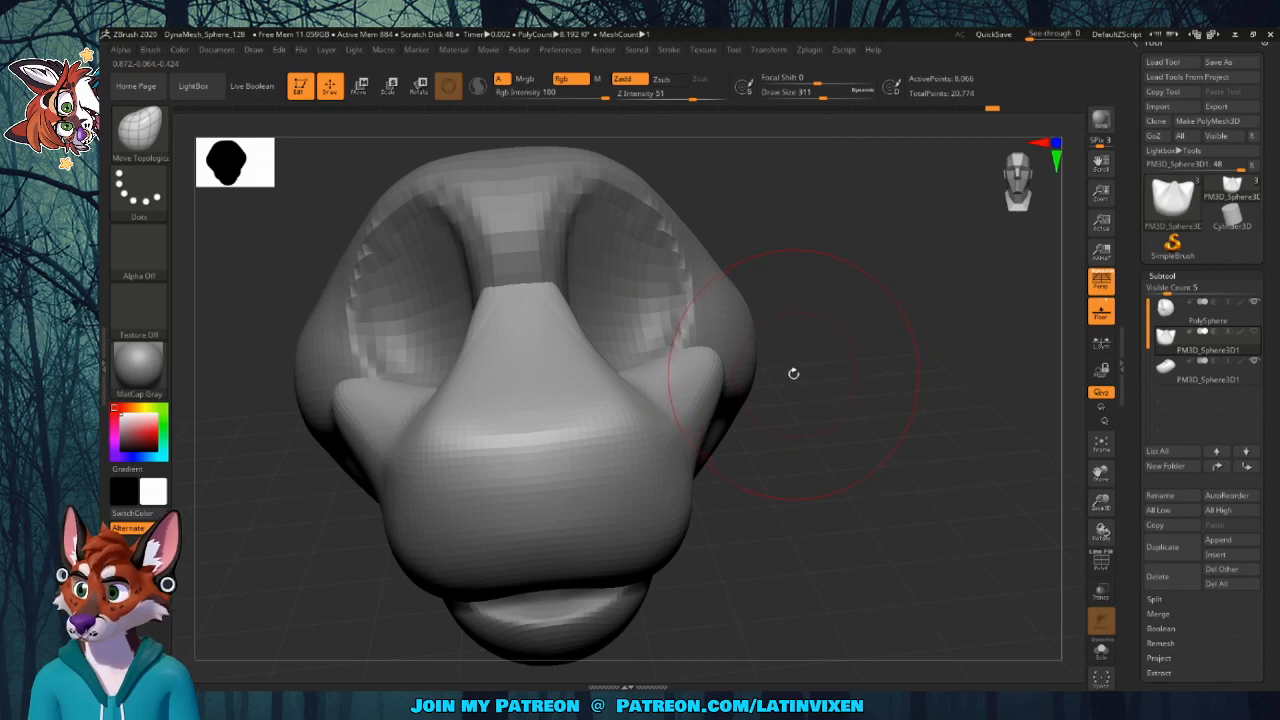
Smooth the bridge's slope down into the snout, checking the muzzle's shape from the front and both sides
{"action": "mouse_move", "coordinate": [830, 306]}
{"action": "left_mouse_down"}
{"action": "mouse_move", "coordinate": [920, 363]}
{"action": "mouse_move", "coordinate": [857, 363]}
{"action": "mouse_move", "coordinate": [874, 374]}
{"action": "mouse_move", "coordinate": [841, 382]}
{"action": "left_mouse_up"}
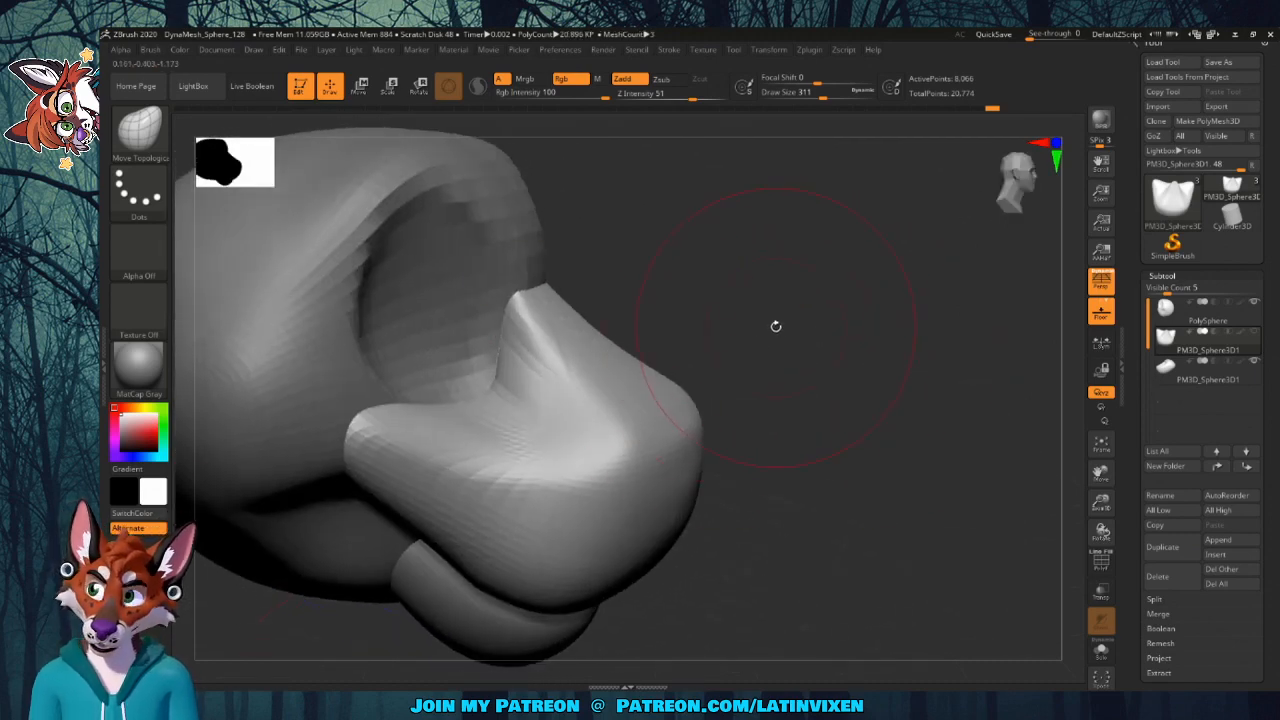
{"action": "mouse_move", "coordinate": [776, 326]}
{"action": "left_mouse_down"}
{"action": "mouse_move", "coordinate": [791, 349]}
{"action": "mouse_move", "coordinate": [517, 349]}
{"action": "left_mouse_up"}
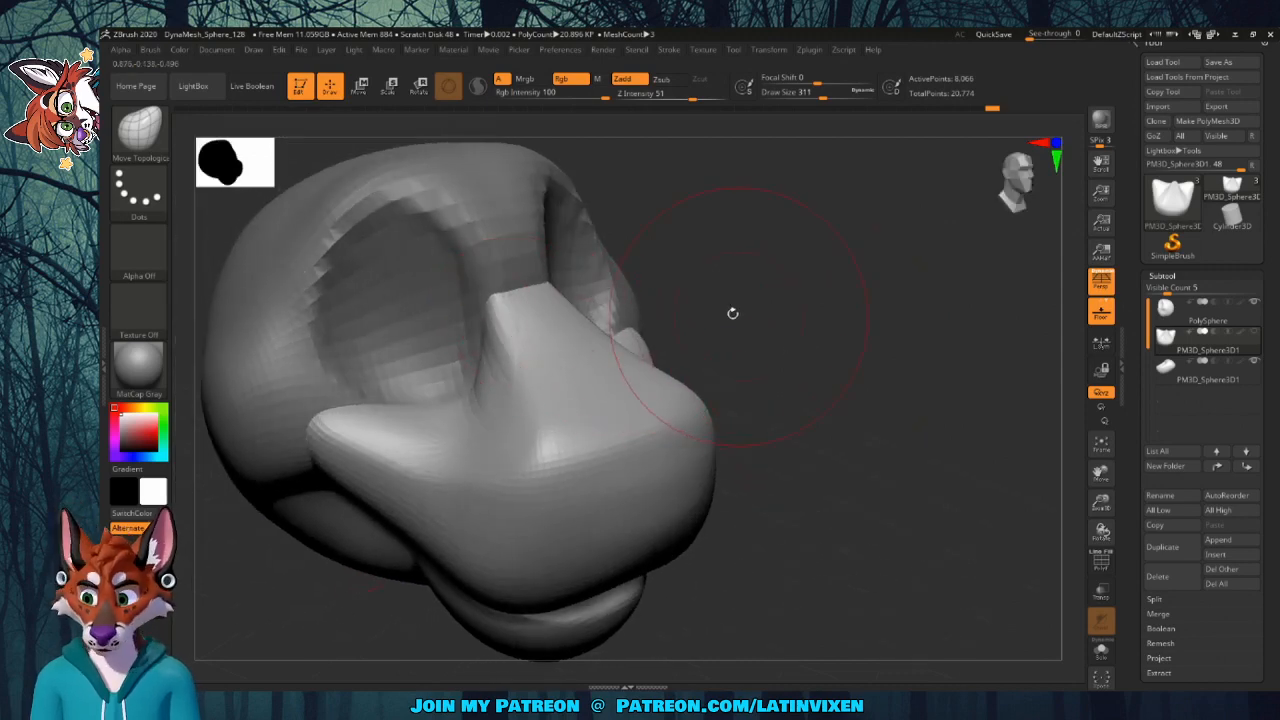
{"action": "left_click_drag", "start_coordinate": [824, 306], "coordinate": [599, 289]}
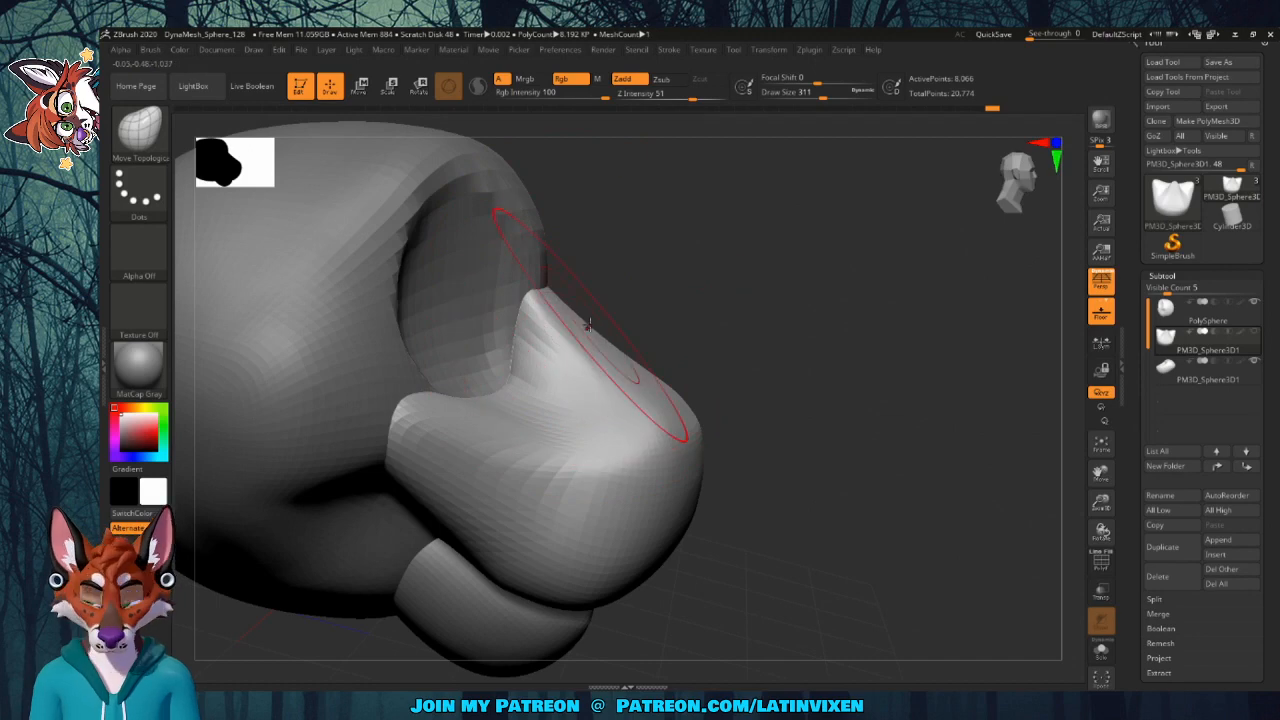
{"action": "key", "text": "shift"}
{"action": "left_click_drag", "start_coordinate": [613, 382], "coordinate": [602, 350], "text": "shift"}
{"action": "mouse_move", "coordinate": [930, 370]}
{"action": "left_mouse_down"}
{"action": "mouse_move", "coordinate": [770, 350]}
{"action": "mouse_move", "coordinate": [715, 360]}
{"action": "mouse_move", "coordinate": [830, 320]}
{"action": "left_mouse_up"}
{"action": "left_click_drag", "start_coordinate": [900, 348], "coordinate": [865, 385]}
{"action": "left_click_drag", "start_coordinate": [861, 489], "coordinate": [836, 418]}
{"action": "mouse_move", "coordinate": [834, 408]}
{"action": "left_mouse_down", "text": "shift"}
{"action": "mouse_move", "coordinate": [1010, 503]}
{"action": "mouse_move", "coordinate": [1006, 466]}
{"action": "mouse_move", "coordinate": [943, 449]}
{"action": "mouse_move", "coordinate": [1020, 396]}
{"action": "left_mouse_up", "text": "shift"}
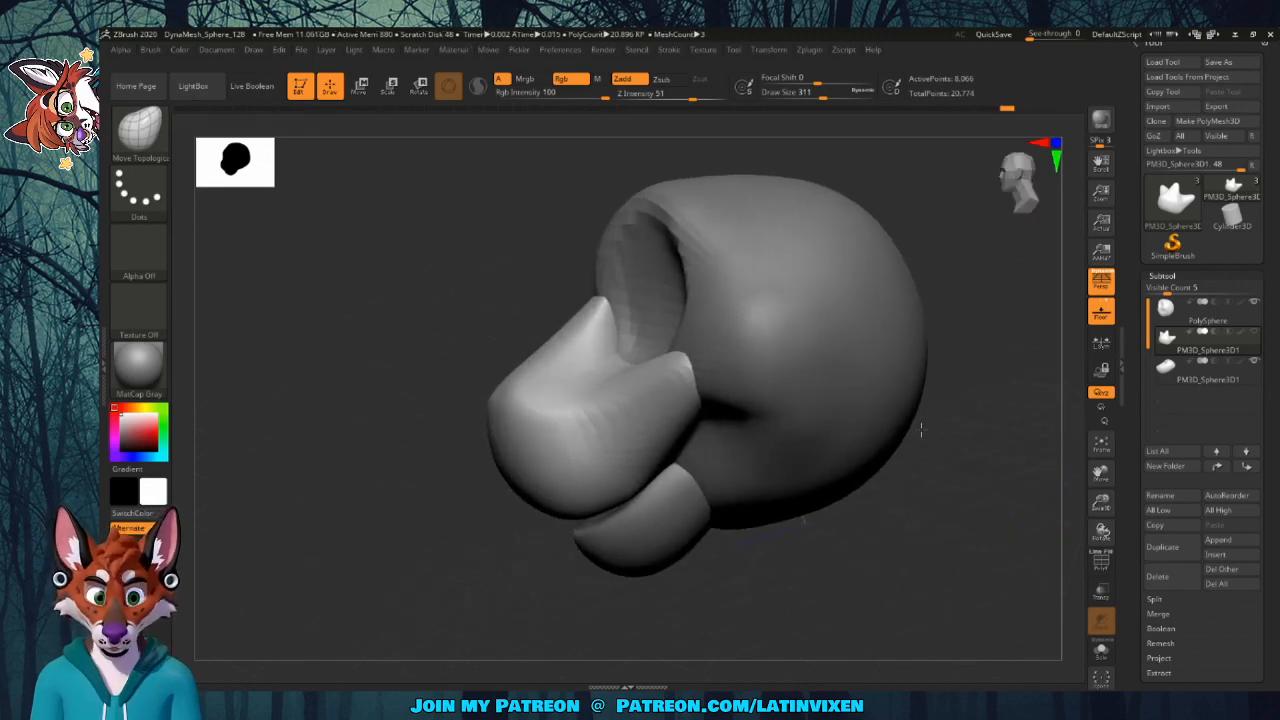
Select the PolySphere head subtool and pull the brow above the eye sockets outward with Move Topological
{"action": "left_click", "coordinate": [1180, 317]}
{"action": "left_click", "coordinate": [1254, 331]}
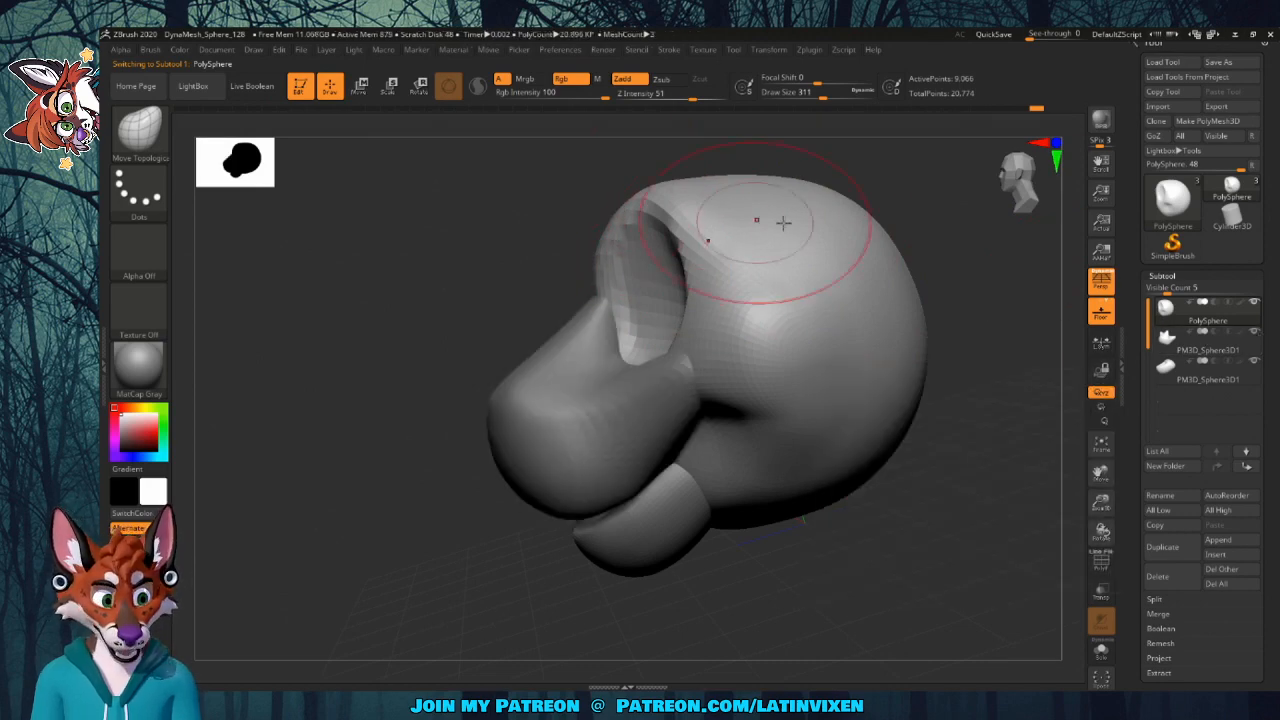
{"action": "left_click_drag", "start_coordinate": [613, 212], "coordinate": [598, 205]}
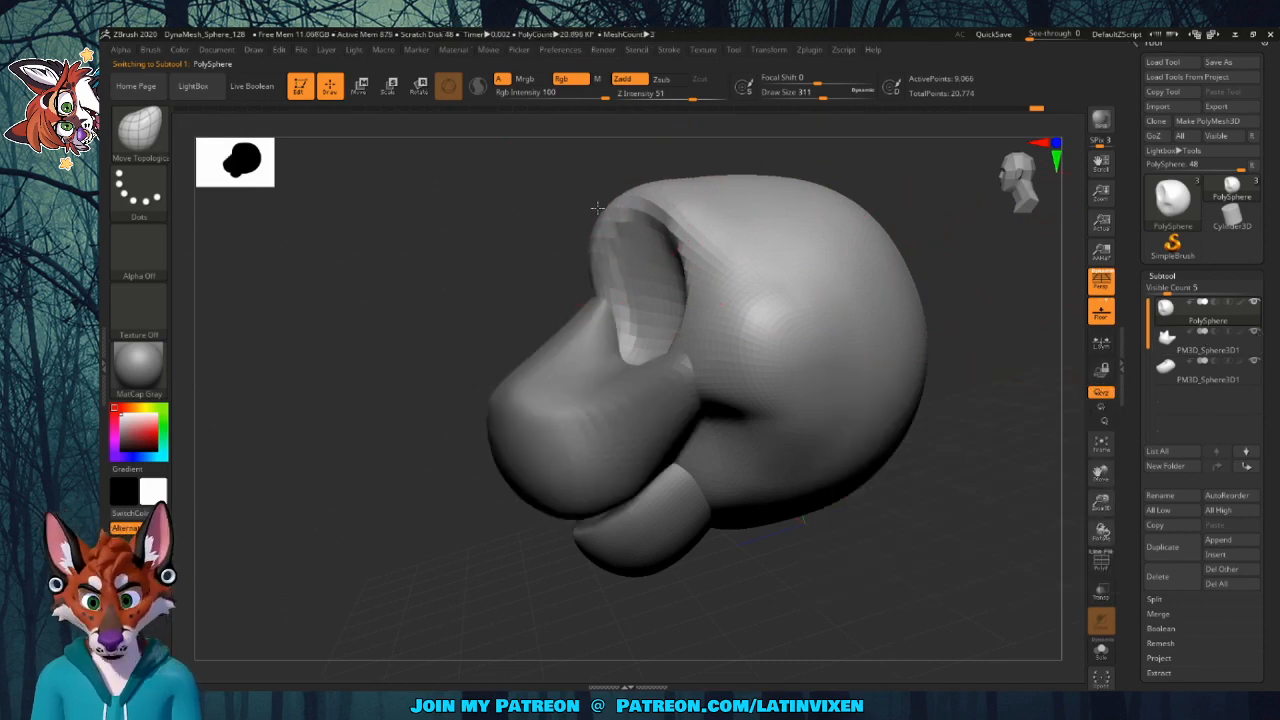
{"action": "left_click_drag", "start_coordinate": [686, 188], "coordinate": [684, 175]}
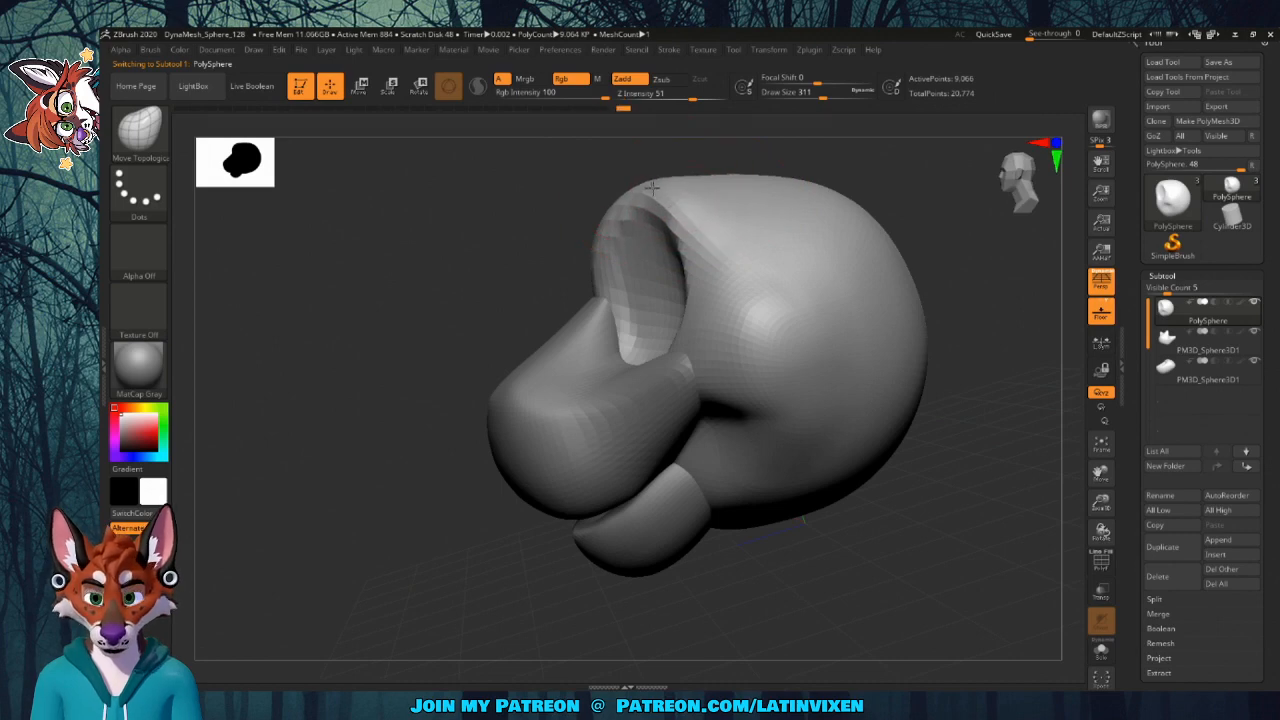
{"action": "mouse_move", "coordinate": [608, 205]}
{"action": "left_mouse_down"}
{"action": "mouse_move", "coordinate": [740, 206]}
{"action": "mouse_move", "coordinate": [772, 265]}
{"action": "left_mouse_up"}
{"action": "mouse_move", "coordinate": [838, 303]}
{"action": "left_mouse_down"}
{"action": "mouse_move", "coordinate": [877, 316]}
{"action": "mouse_move", "coordinate": [910, 306]}
{"action": "left_mouse_up"}
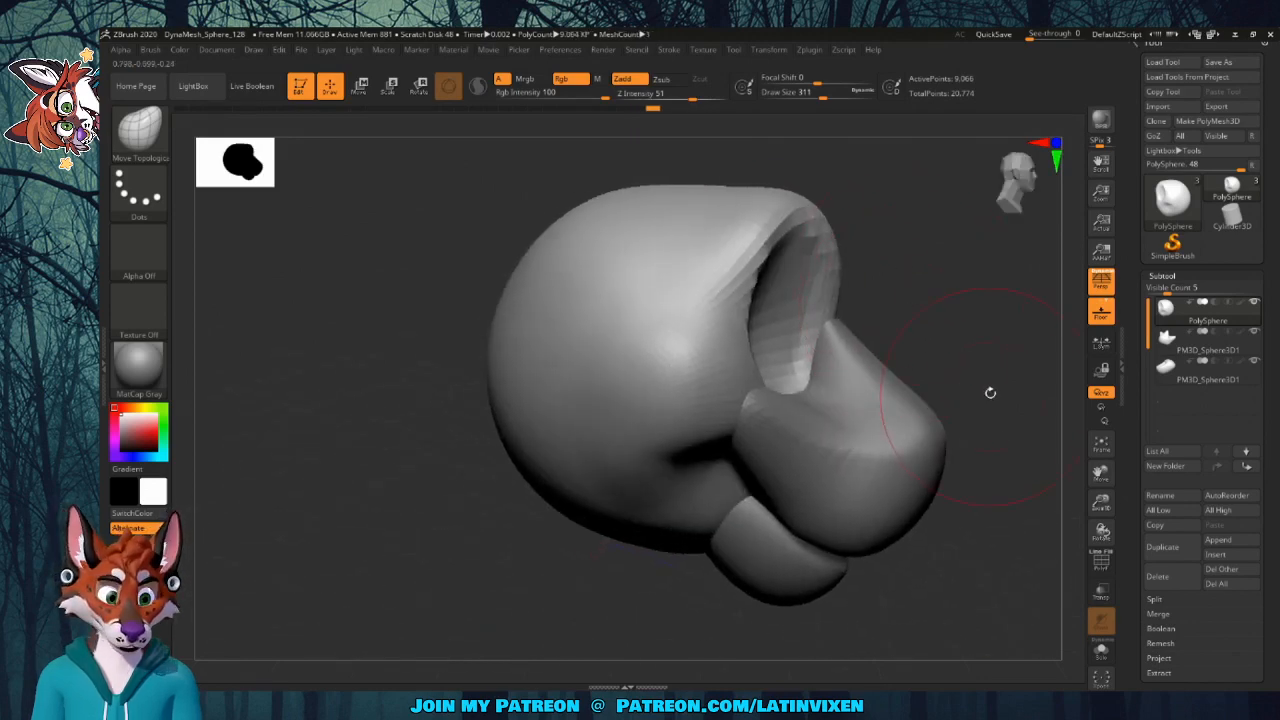
Set the draw size to 484 and reshape the top and upper back of the cranium into a rounder profile
{"action": "left_click_drag", "start_coordinate": [1103, 502], "coordinate": [1100, 464]}
{"action": "left_click_drag", "start_coordinate": [1103, 474], "coordinate": [1046, 578]}
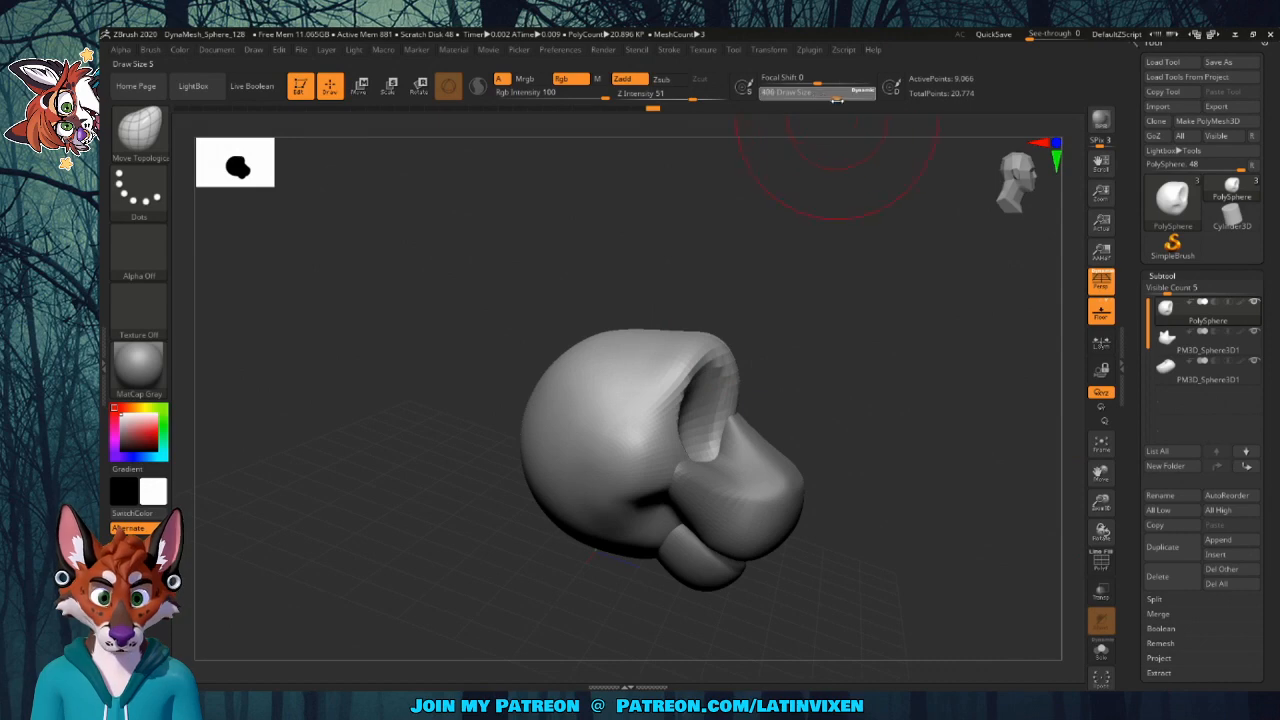
{"action": "left_click_drag", "start_coordinate": [640, 309], "coordinate": [645, 322]}
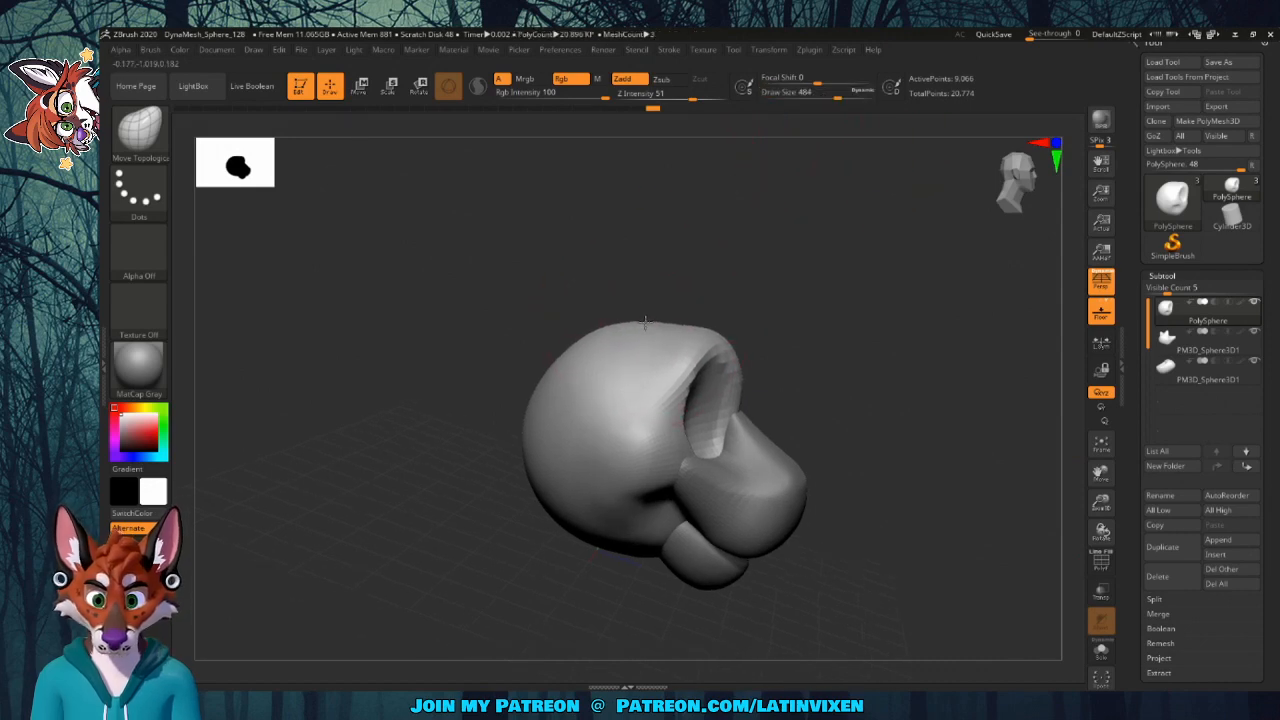
{"action": "left_click_drag", "start_coordinate": [577, 349], "coordinate": [568, 339]}
{"action": "left_click_drag", "start_coordinate": [567, 352], "coordinate": [563, 347]}
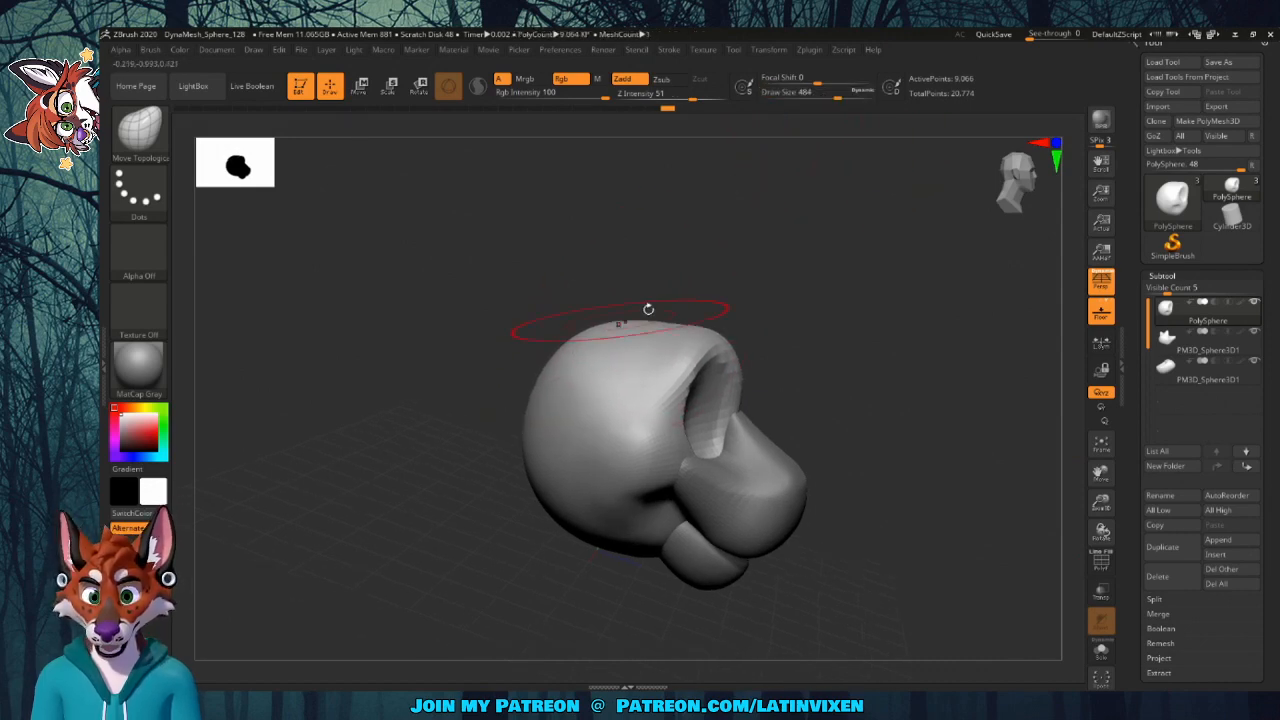
{"action": "left_click_drag", "start_coordinate": [648, 309], "coordinate": [610, 315]}
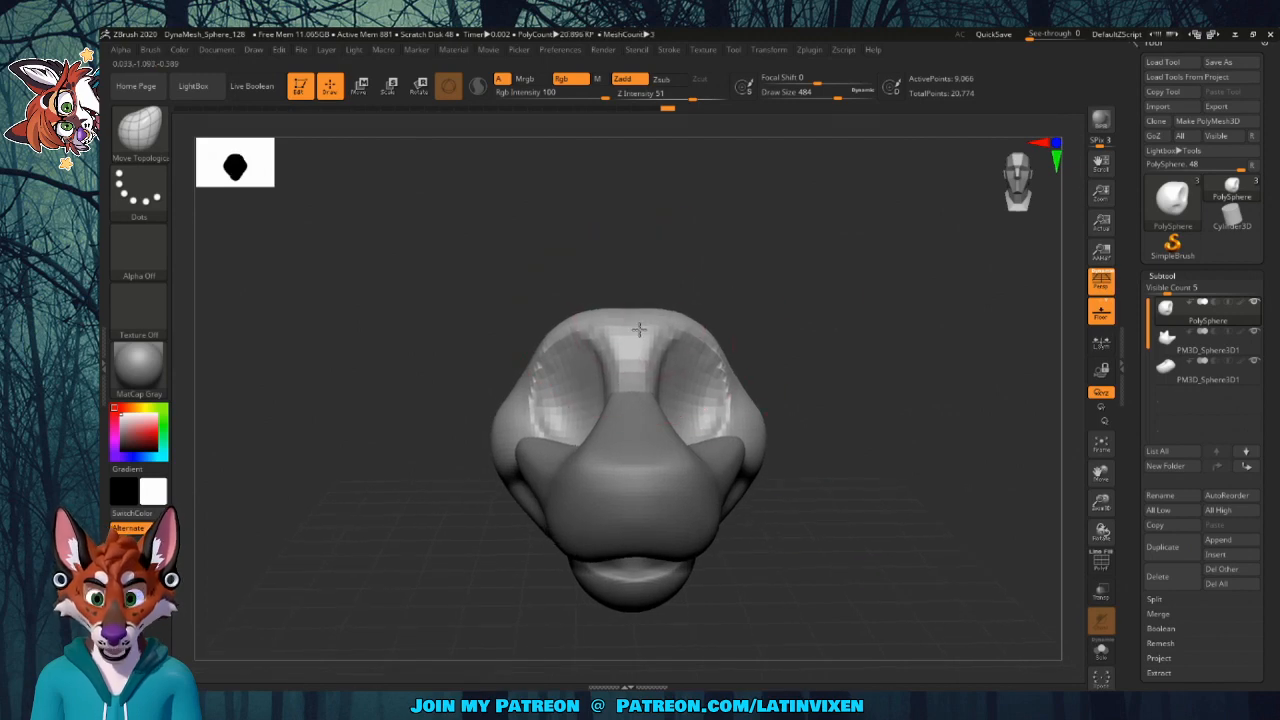
Adjust the brow ridge and the outer rim of the eye socket in profile using Move Topological at draw size 484
{"action": "left_click_drag", "start_coordinate": [820, 340], "coordinate": [675, 378]}
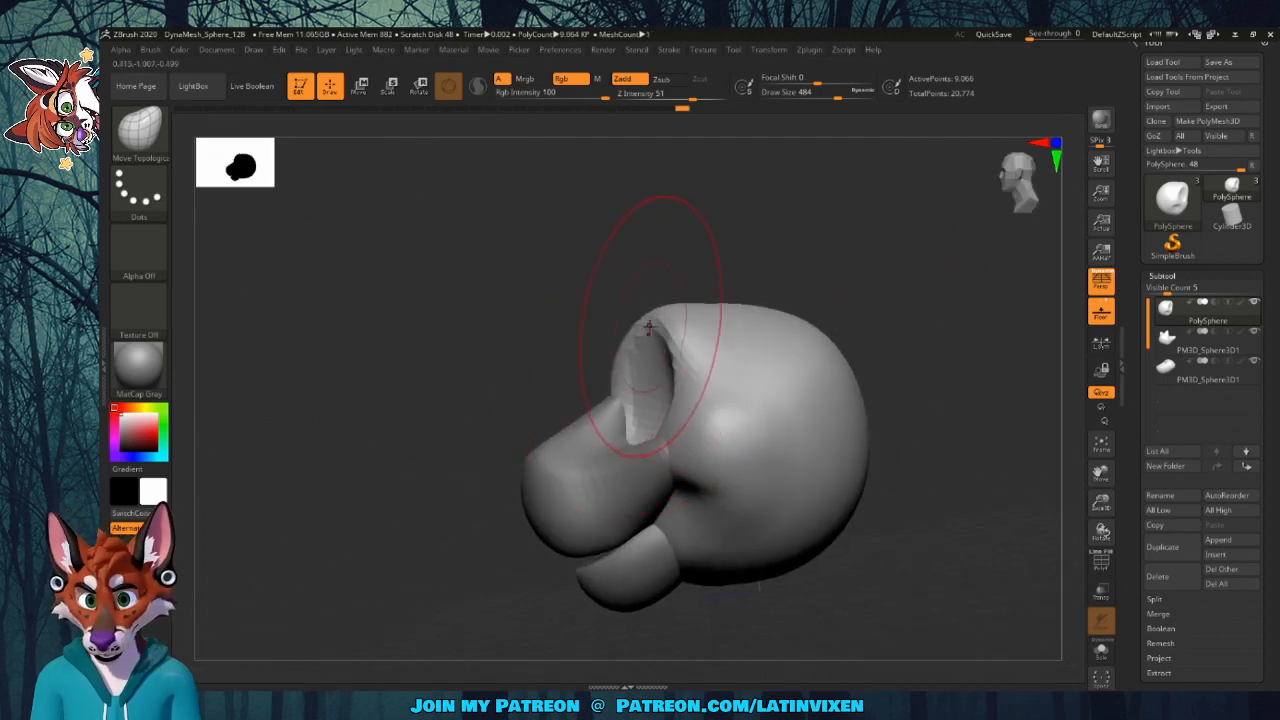
{"action": "left_click_drag", "start_coordinate": [649, 327], "coordinate": [641, 321]}
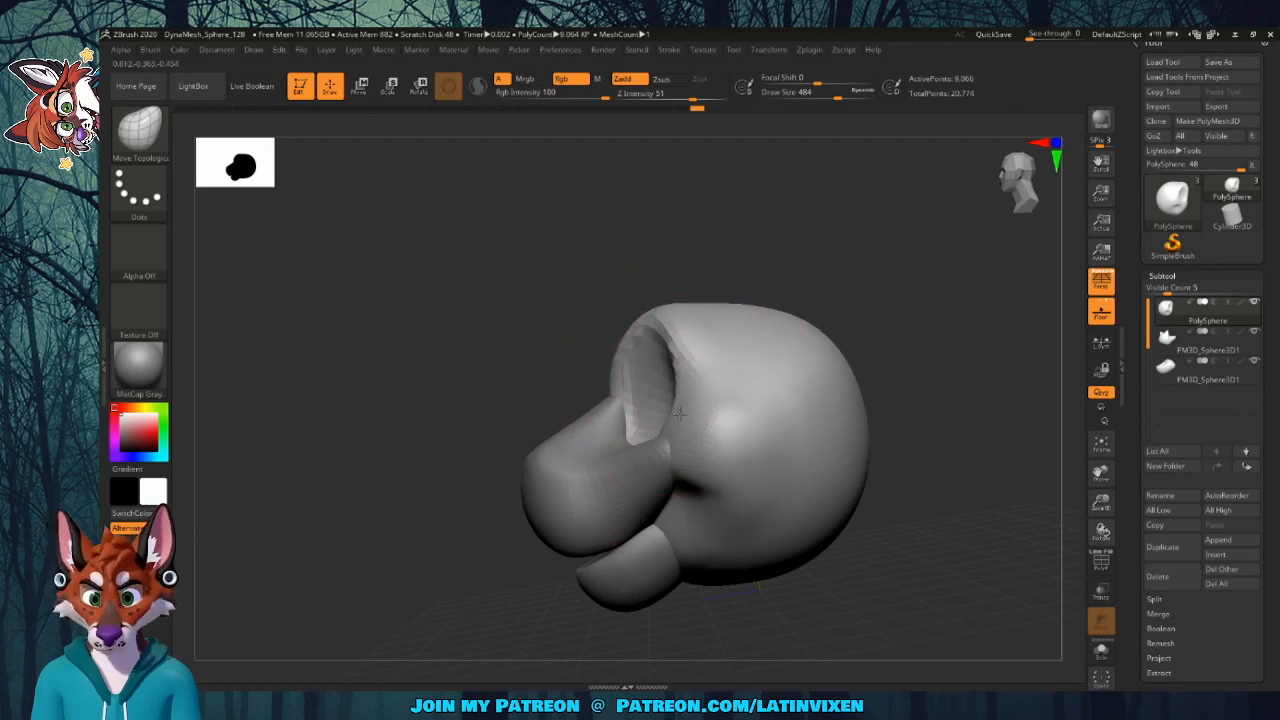
{"action": "left_click_drag", "start_coordinate": [680, 414], "coordinate": [686, 415]}
{"action": "mouse_move", "coordinate": [896, 393]}
{"action": "left_mouse_down"}
{"action": "mouse_move", "coordinate": [952, 369]}
{"action": "mouse_move", "coordinate": [872, 372]}
{"action": "mouse_move", "coordinate": [903, 366]}
{"action": "mouse_move", "coordinate": [908, 385]}
{"action": "left_mouse_up"}
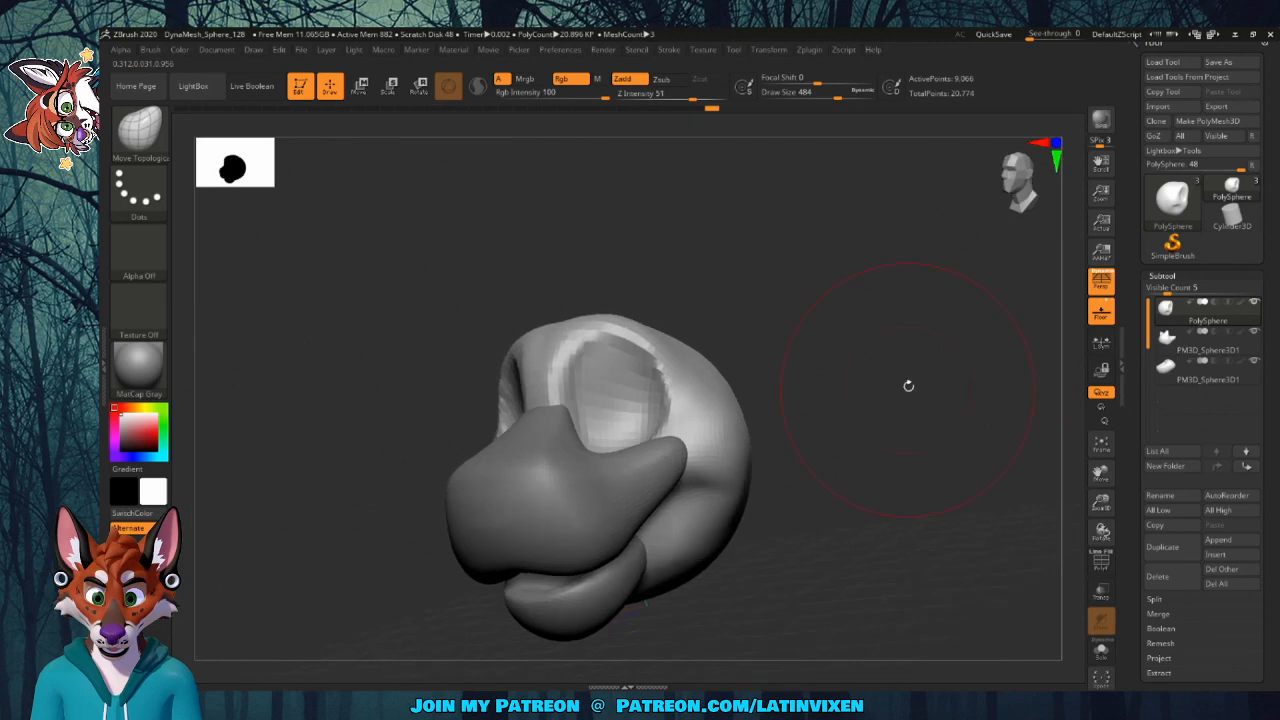
Refine the crown and back of the cranium in profile with small Move Topological strokes at draw size 484
{"action": "mouse_move", "coordinate": [1175, 328]}
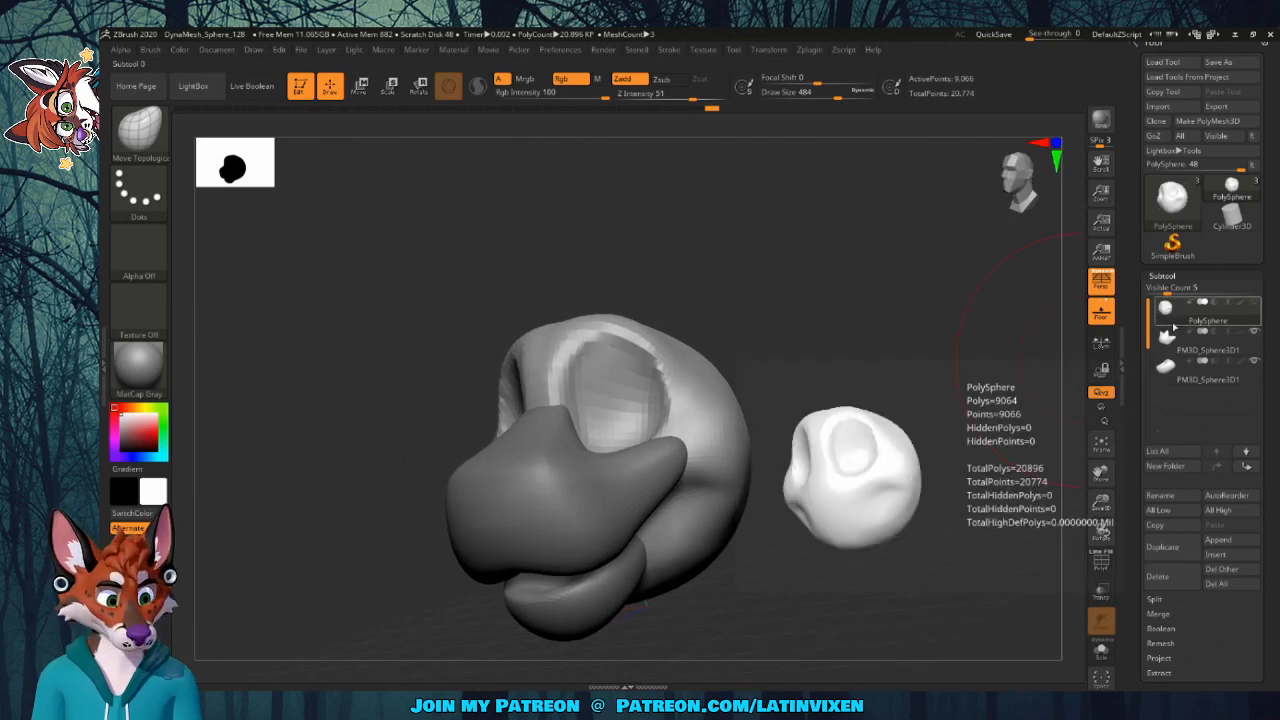
{"action": "mouse_move", "coordinate": [856, 462]}
{"action": "left_mouse_down"}
{"action": "mouse_move", "coordinate": [846, 443]}
{"action": "mouse_move", "coordinate": [896, 444]}
{"action": "mouse_move", "coordinate": [869, 429]}
{"action": "left_mouse_up"}
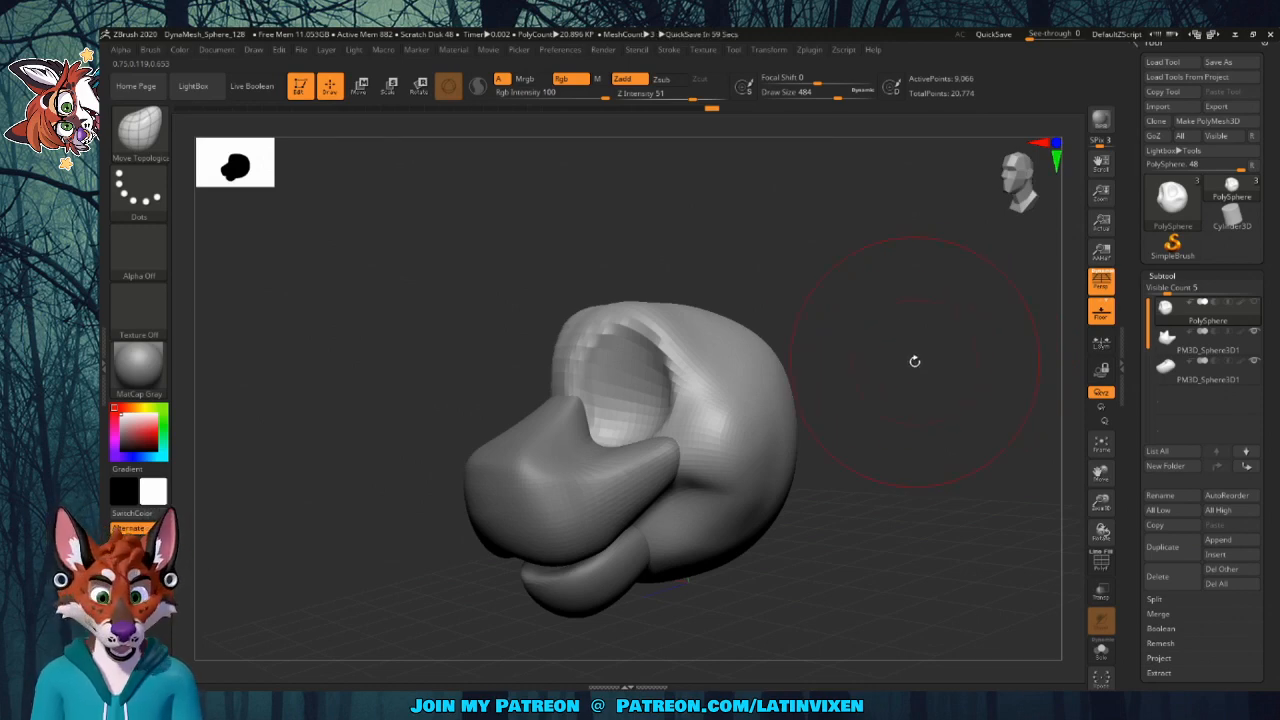
{"action": "mouse_move", "coordinate": [876, 439]}
{"action": "left_mouse_down"}
{"action": "mouse_move", "coordinate": [908, 428]}
{"action": "mouse_move", "coordinate": [886, 443]}
{"action": "mouse_move", "coordinate": [903, 460]}
{"action": "mouse_move", "coordinate": [871, 457]}
{"action": "mouse_move", "coordinate": [920, 426]}
{"action": "mouse_move", "coordinate": [908, 463]}
{"action": "mouse_move", "coordinate": [890, 441]}
{"action": "left_mouse_up"}
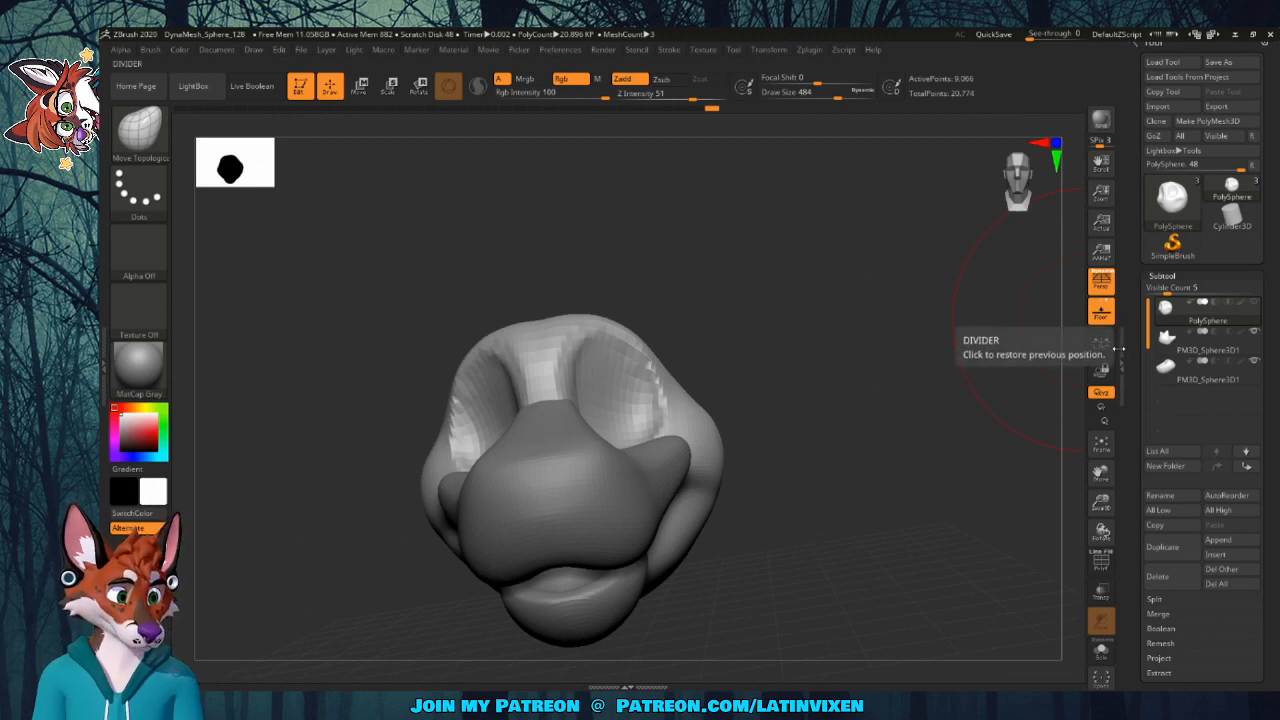
{"action": "mouse_move", "coordinate": [854, 360]}
{"action": "left_mouse_down"}
{"action": "mouse_move", "coordinate": [897, 386]}
{"action": "mouse_move", "coordinate": [886, 357]}
{"action": "left_mouse_up"}
{"action": "left_click_drag", "start_coordinate": [574, 328], "coordinate": [567, 321]}
{"action": "left_click_drag", "start_coordinate": [503, 353], "coordinate": [496, 341]}
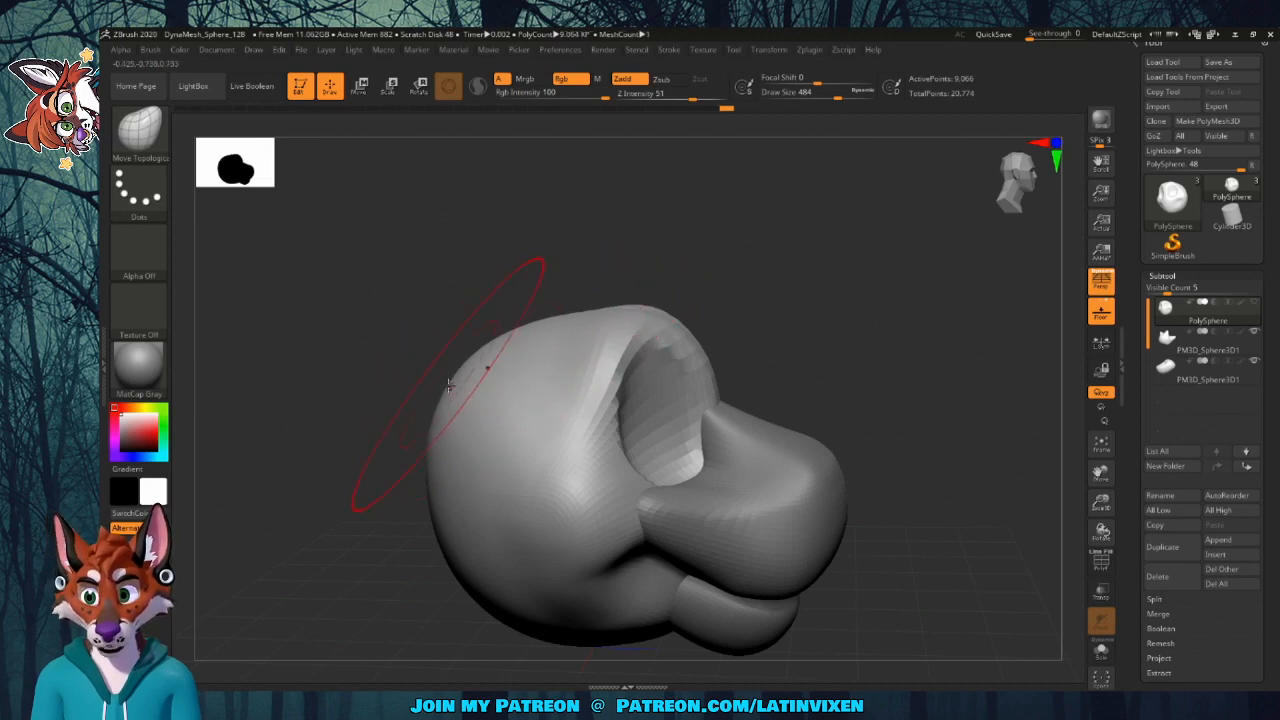
{"action": "left_click_drag", "start_coordinate": [449, 382], "coordinate": [440, 376]}
{"action": "left_click_drag", "start_coordinate": [856, 358], "coordinate": [902, 355]}
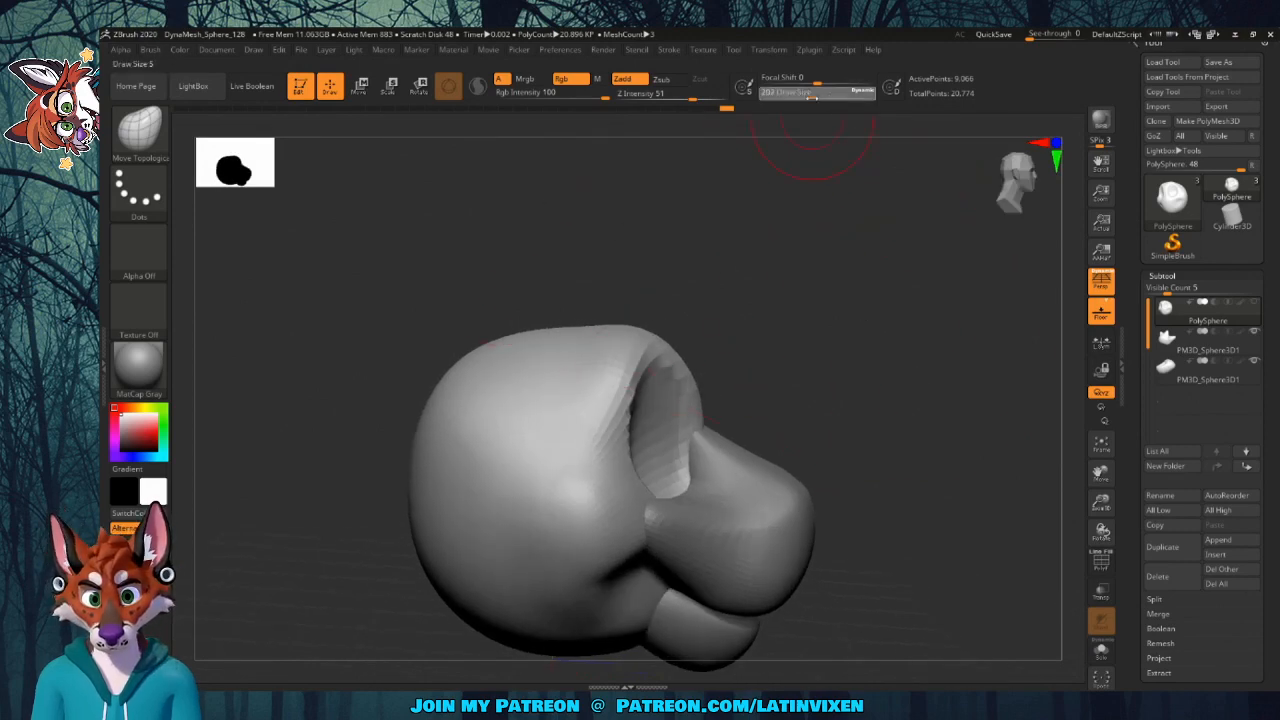
Set the draw size to 223 and reshape the rear rim of the eye sockets on the head
{"action": "left_click_drag", "start_coordinate": [812, 97], "coordinate": [815, 97]}
{"action": "left_click_drag", "start_coordinate": [850, 300], "coordinate": [846, 286]}
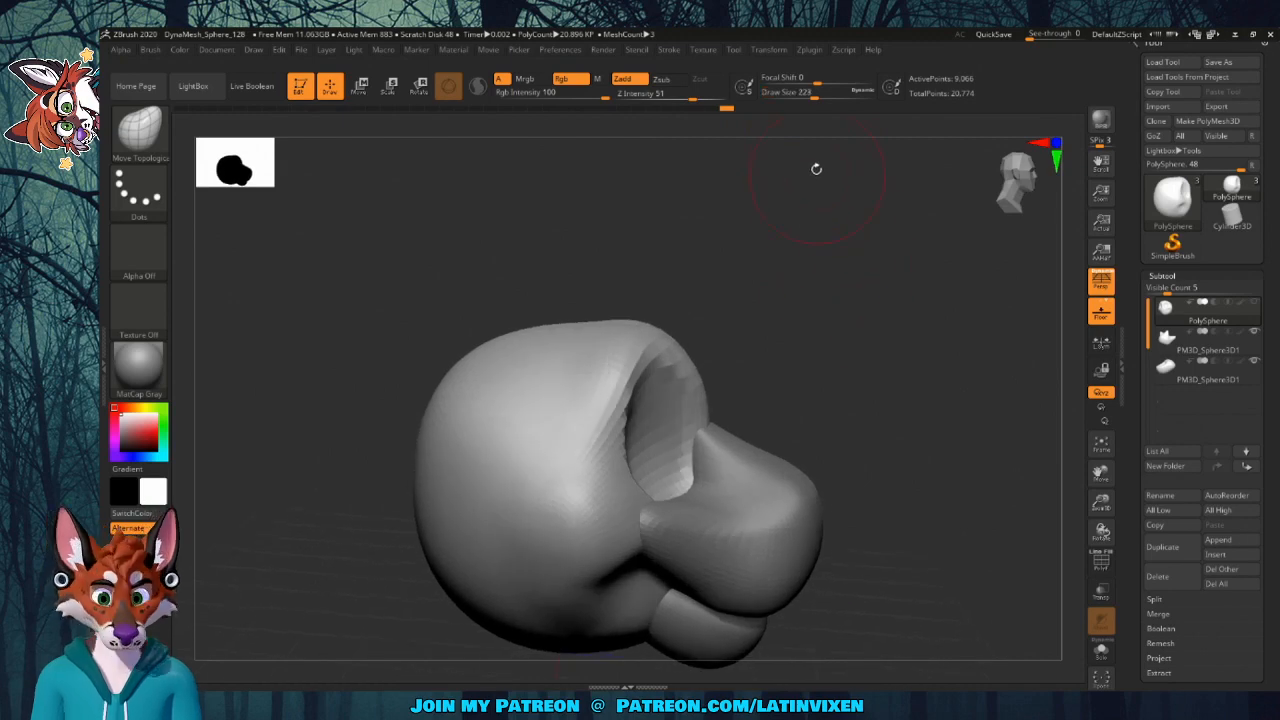
{"action": "left_click_drag", "start_coordinate": [668, 436], "coordinate": [640, 458]}
{"action": "left_click_drag", "start_coordinate": [840, 367], "coordinate": [812, 380]}
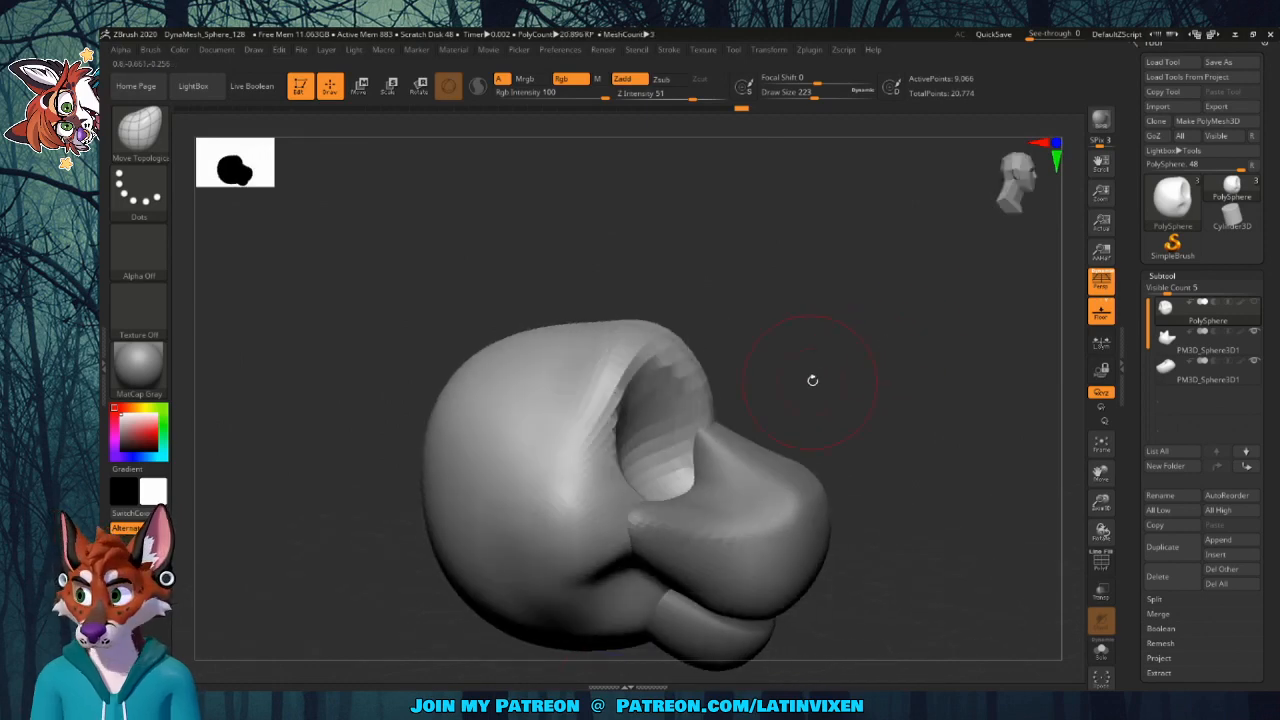
{"action": "mouse_move", "coordinate": [873, 342]}
{"action": "left_mouse_down"}
{"action": "mouse_move", "coordinate": [720, 423]}
{"action": "mouse_move", "coordinate": [600, 392]}
{"action": "mouse_move", "coordinate": [635, 388]}
{"action": "left_mouse_up"}
{"action": "left_click_drag", "start_coordinate": [781, 379], "coordinate": [728, 414]}
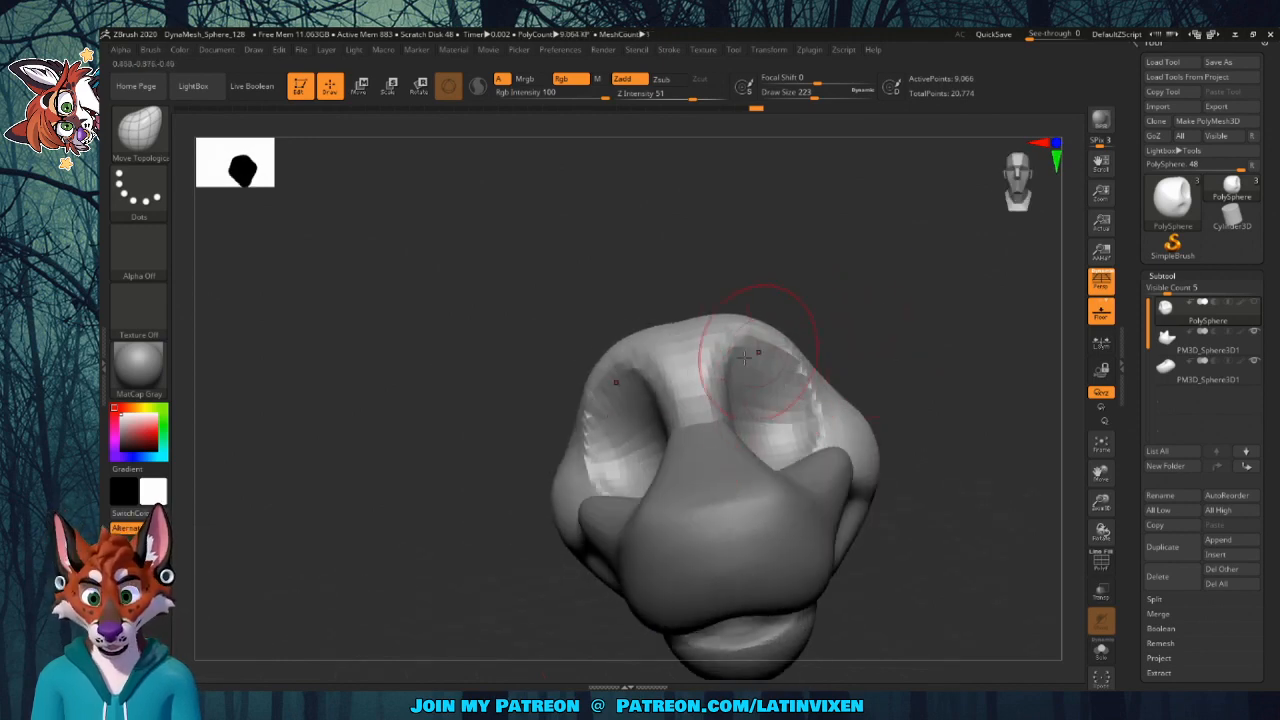
Adjust the eye socket area of the head with Move Topological at draw size 223
{"action": "mouse_move", "coordinate": [871, 323]}
{"action": "left_mouse_down"}
{"action": "mouse_move", "coordinate": [887, 298]}
{"action": "mouse_move", "coordinate": [857, 357]}
{"action": "mouse_move", "coordinate": [737, 349]}
{"action": "mouse_move", "coordinate": [843, 340]}
{"action": "mouse_move", "coordinate": [869, 351]}
{"action": "mouse_move", "coordinate": [894, 317]}
{"action": "mouse_move", "coordinate": [877, 313]}
{"action": "mouse_move", "coordinate": [854, 363]}
{"action": "mouse_move", "coordinate": [867, 342]}
{"action": "left_mouse_up"}
{"action": "left_click_drag", "start_coordinate": [913, 422], "coordinate": [965, 438]}
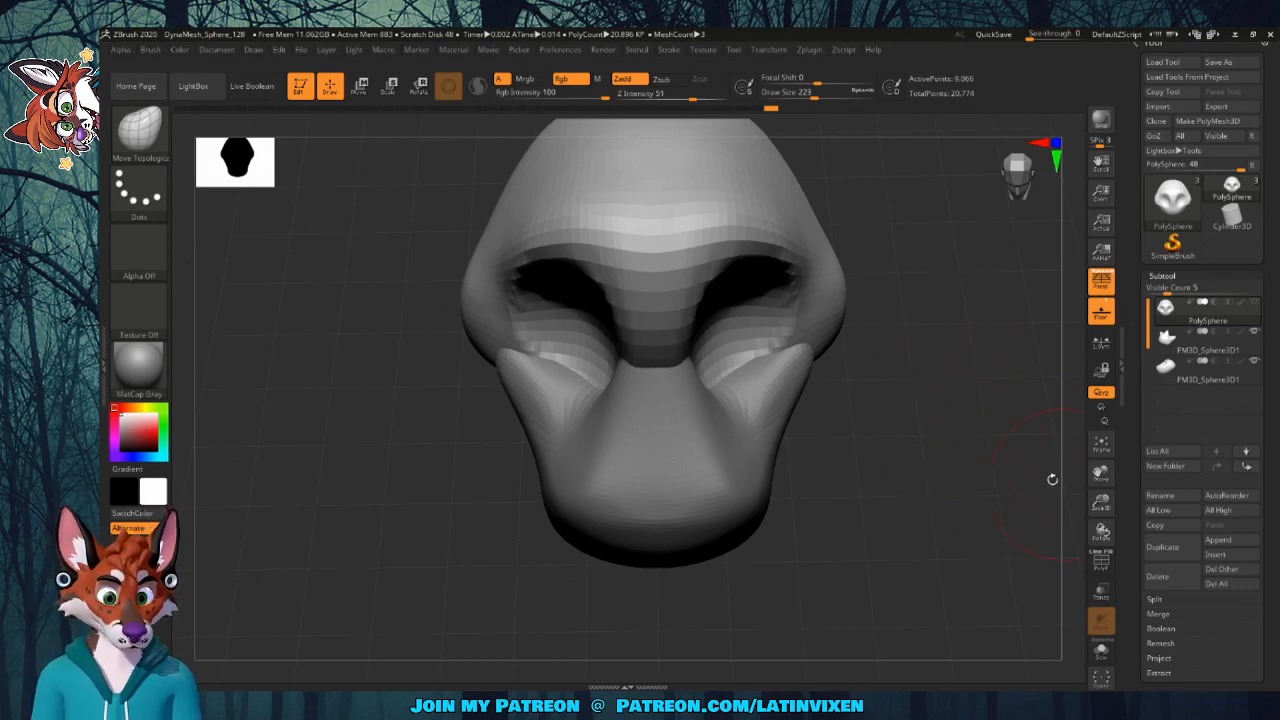
{"action": "left_click_drag", "start_coordinate": [1052, 479], "coordinate": [992, 424]}
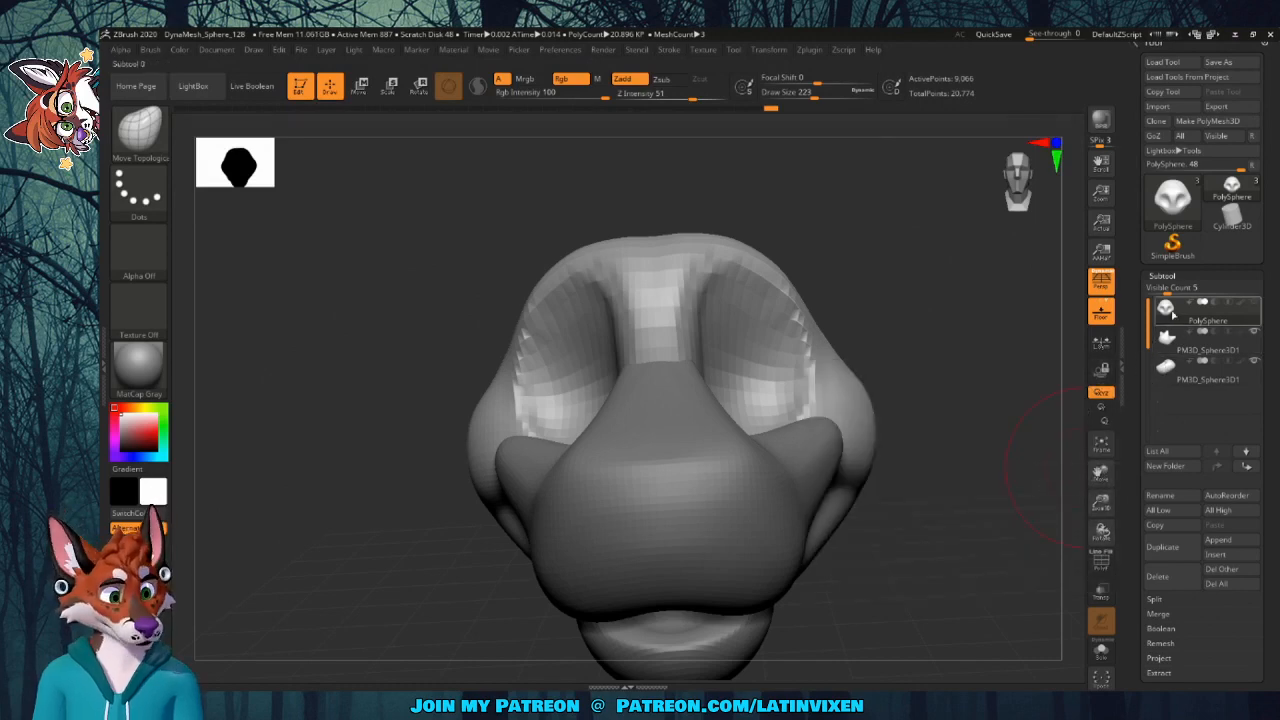
Select the muzzle subtool, then reshape and smooth the upper end of its bridge between the eye sockets
{"action": "left_click", "coordinate": [1168, 338]}
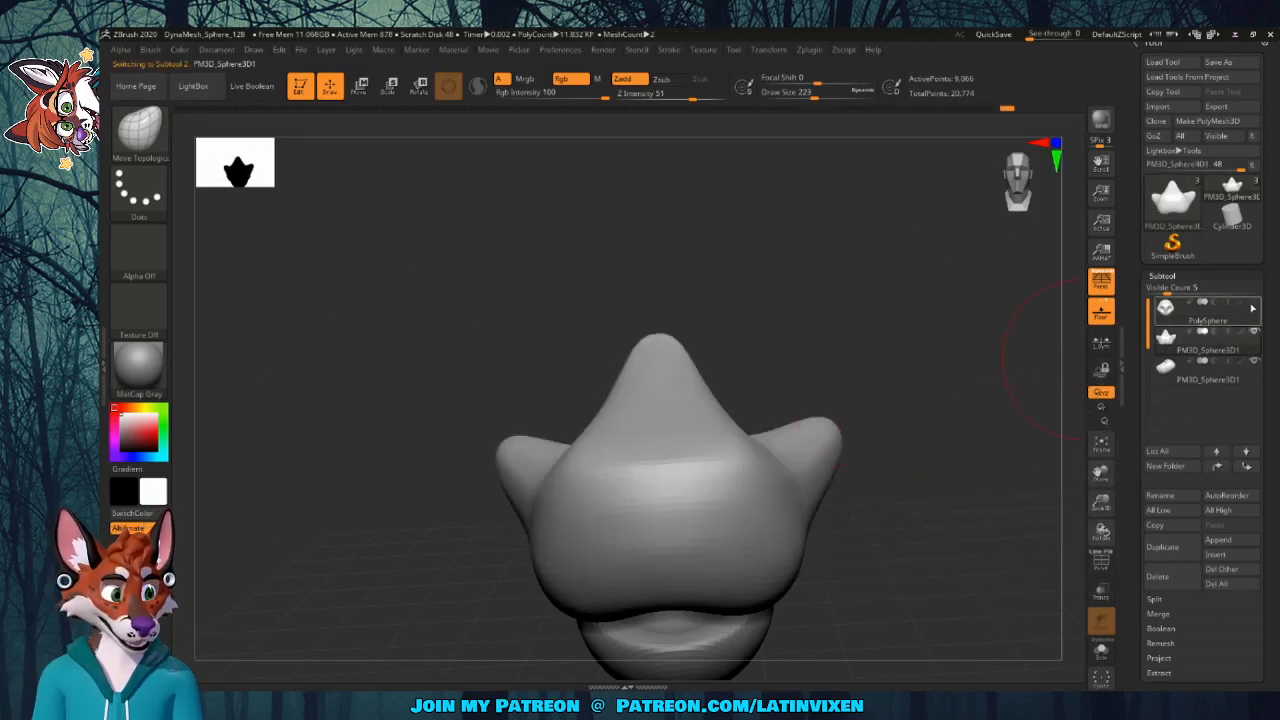
{"action": "mouse_move", "coordinate": [955, 452]}
{"action": "left_mouse_down"}
{"action": "mouse_move", "coordinate": [963, 466]}
{"action": "mouse_move", "coordinate": [930, 462]}
{"action": "left_mouse_up"}
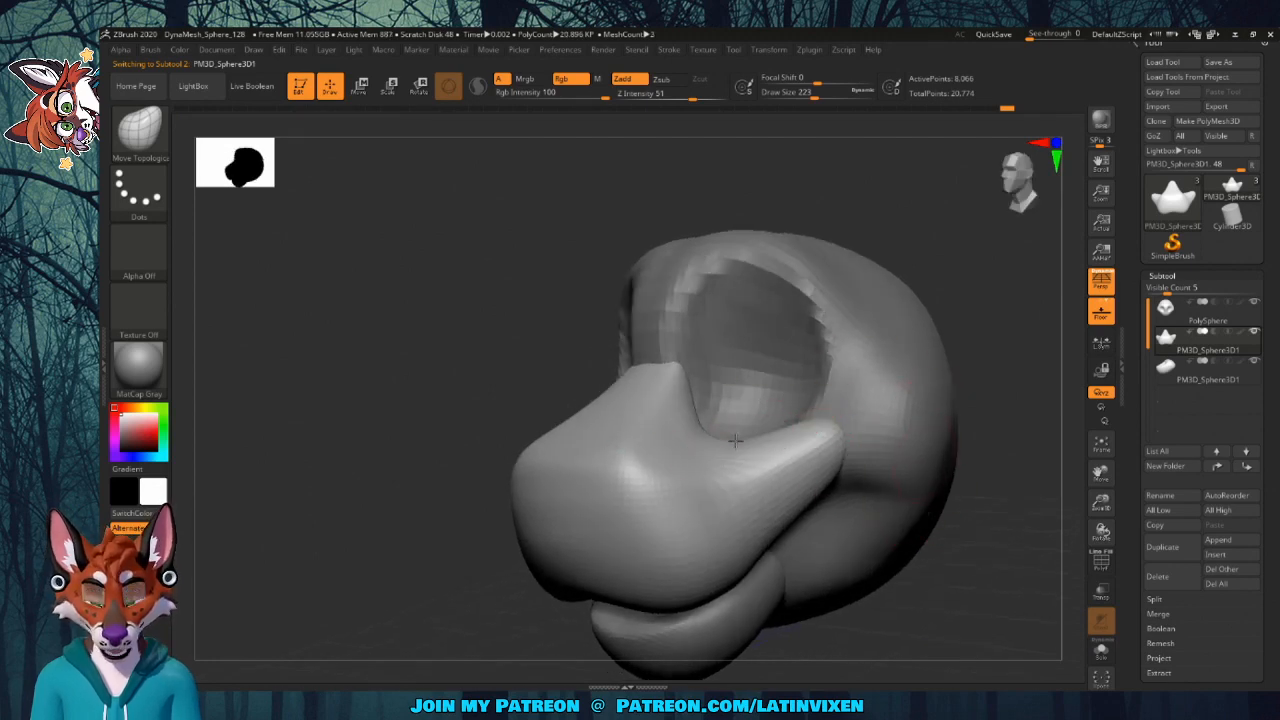
{"action": "left_click_drag", "start_coordinate": [986, 457], "coordinate": [1010, 462], "text": "shift"}
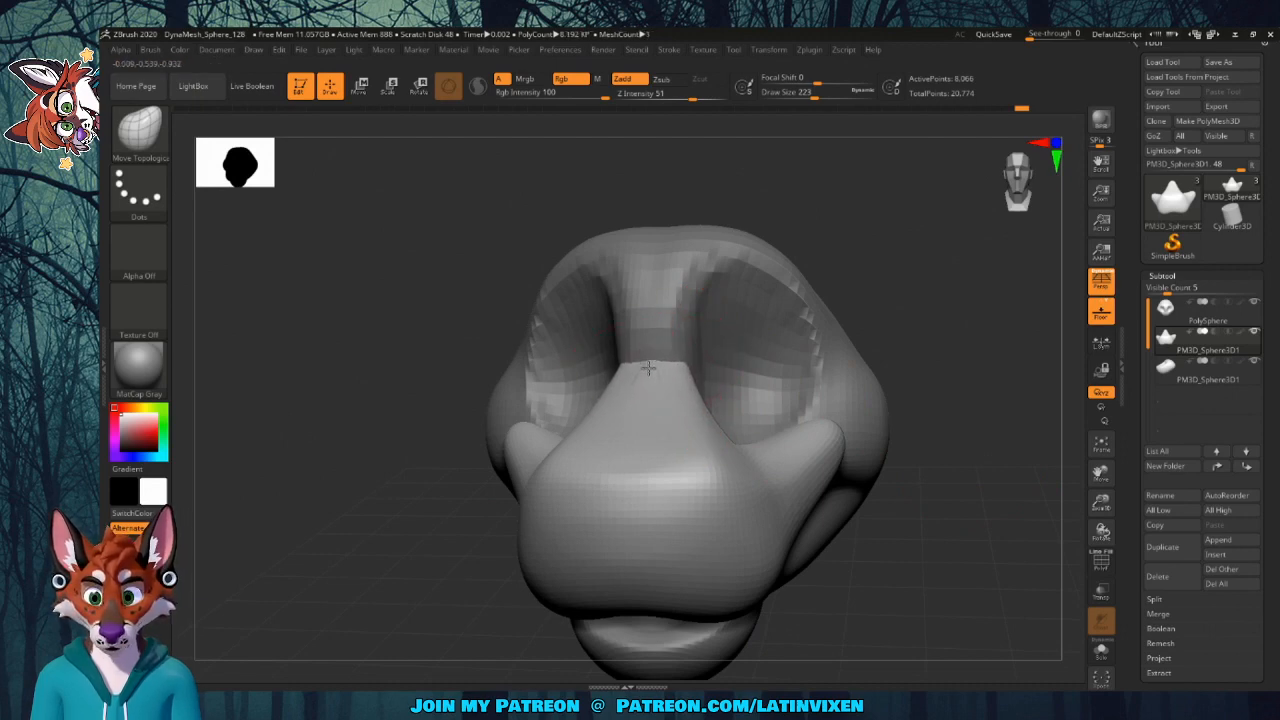
{"action": "key", "text": "shift"}
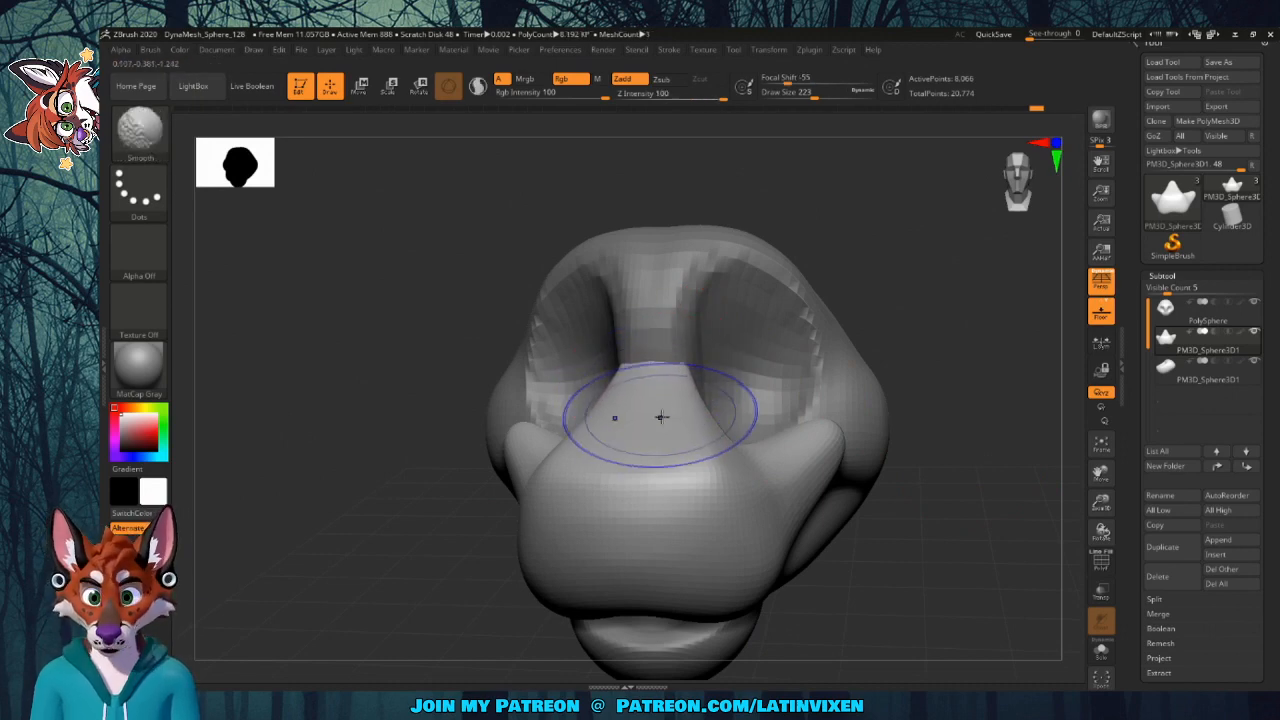
{"action": "mouse_move", "coordinate": [920, 460]}
{"action": "left_mouse_down"}
{"action": "mouse_move", "coordinate": [957, 443]}
{"action": "mouse_move", "coordinate": [837, 409]}
{"action": "mouse_move", "coordinate": [852, 430]}
{"action": "mouse_move", "coordinate": [862, 402]}
{"action": "left_mouse_up"}
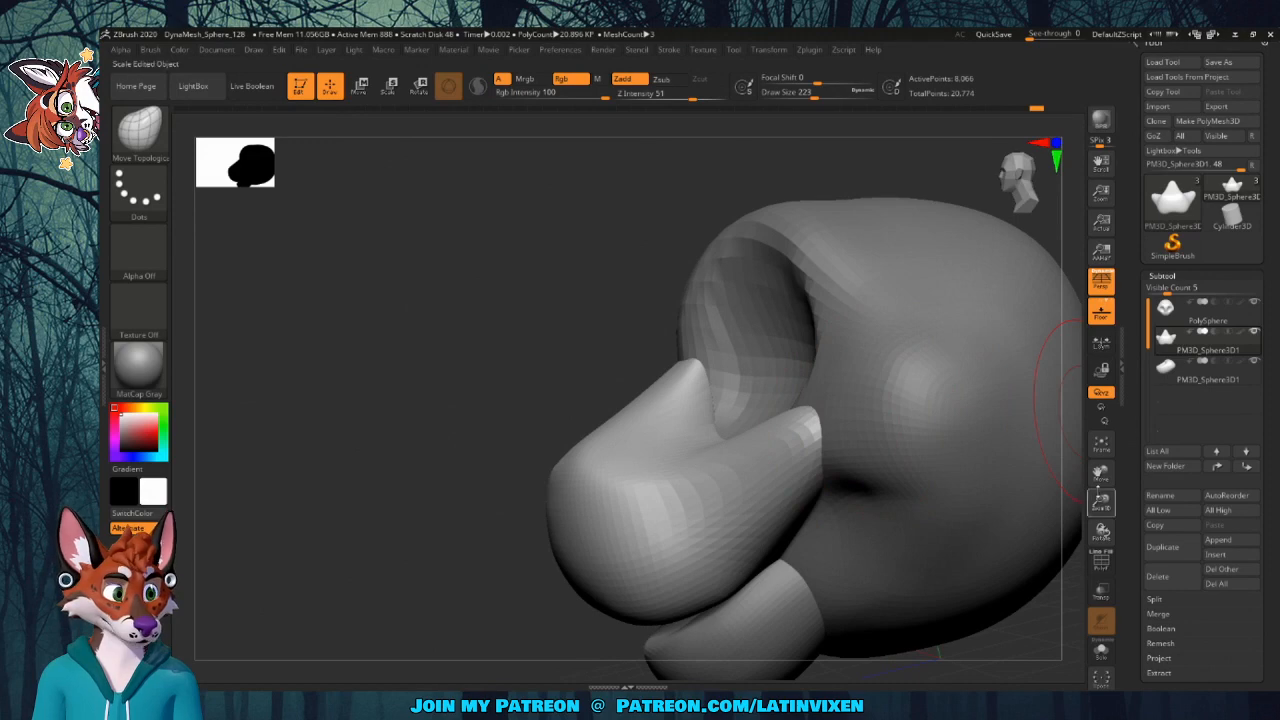
{"action": "left_click_drag", "start_coordinate": [1100, 500], "coordinate": [1024, 470]}
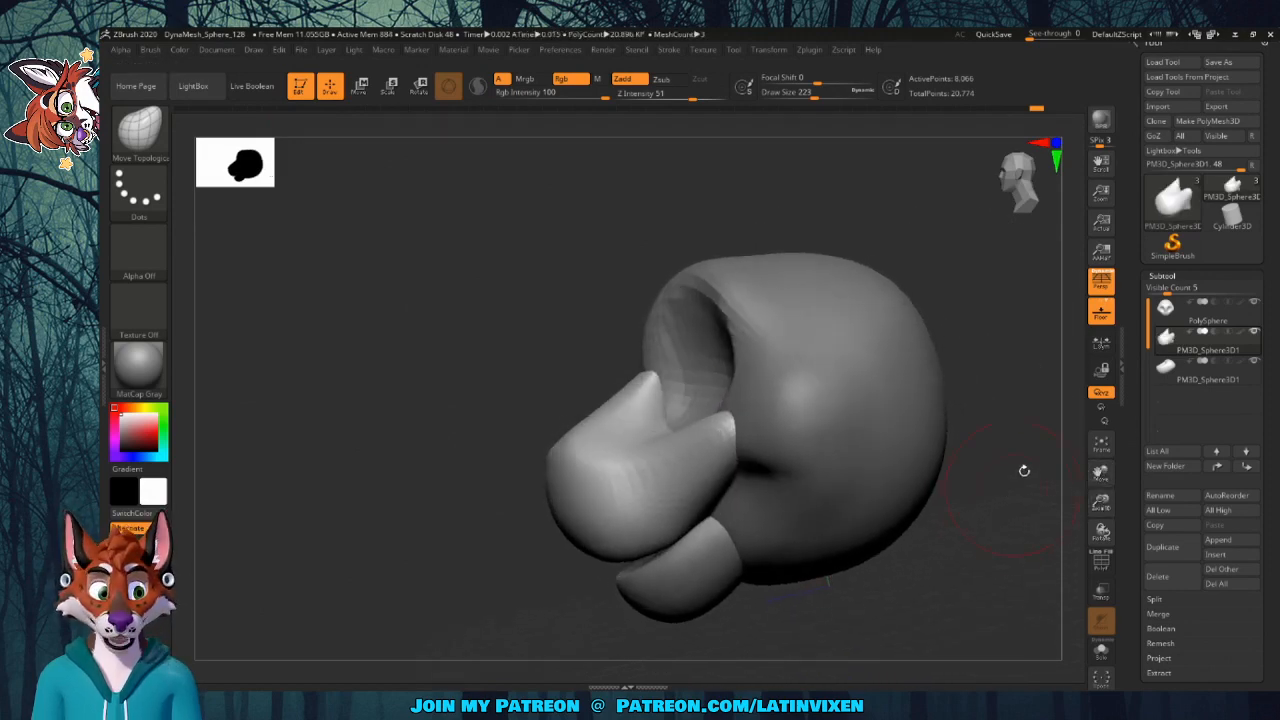
Select the head subtool, set the draw size to 338 and slightly reshape the top of the cranium
{"action": "left_click", "coordinate": [1200, 342]}
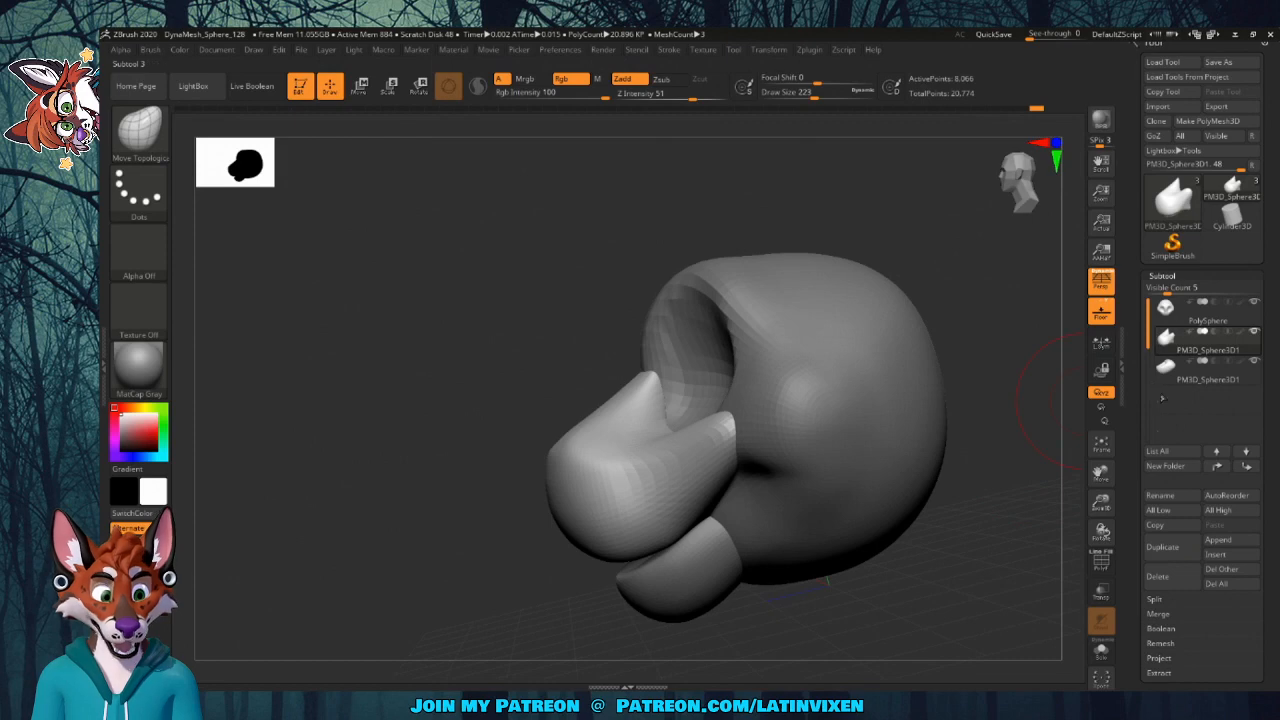
{"action": "left_click", "coordinate": [1170, 310]}
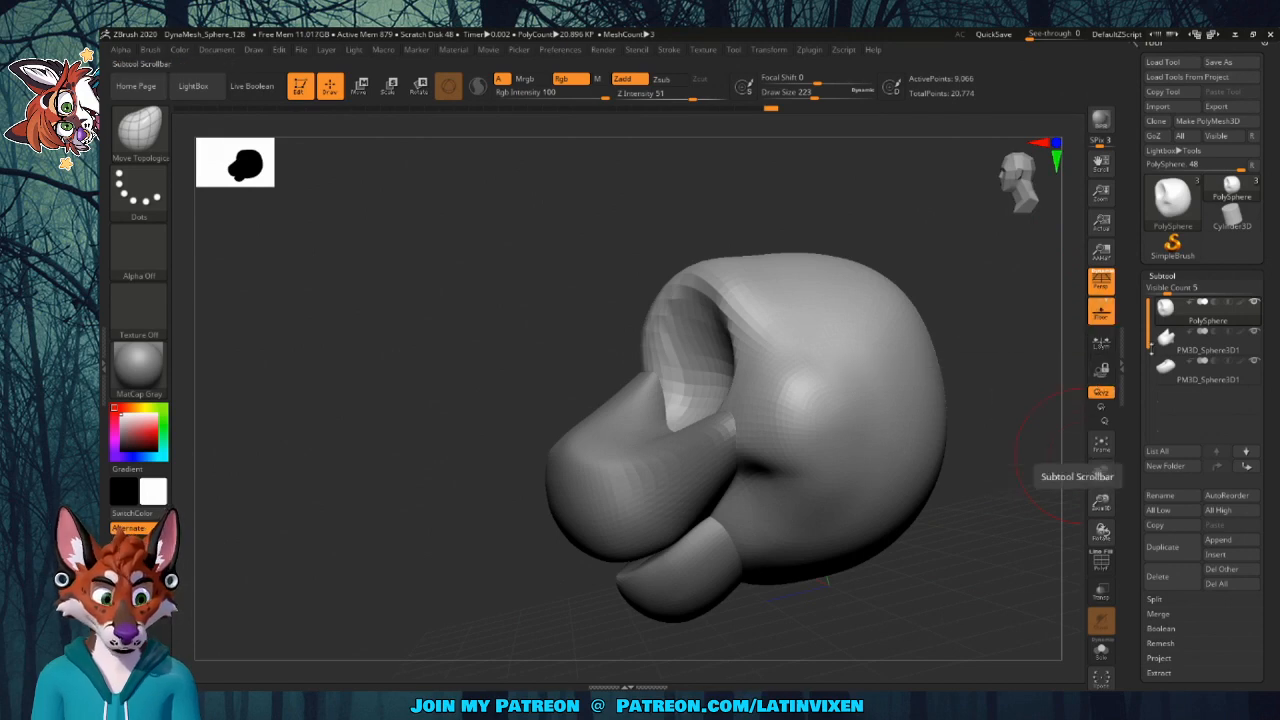
{"action": "left_click_drag", "start_coordinate": [1046, 146], "coordinate": [1047, 150]}
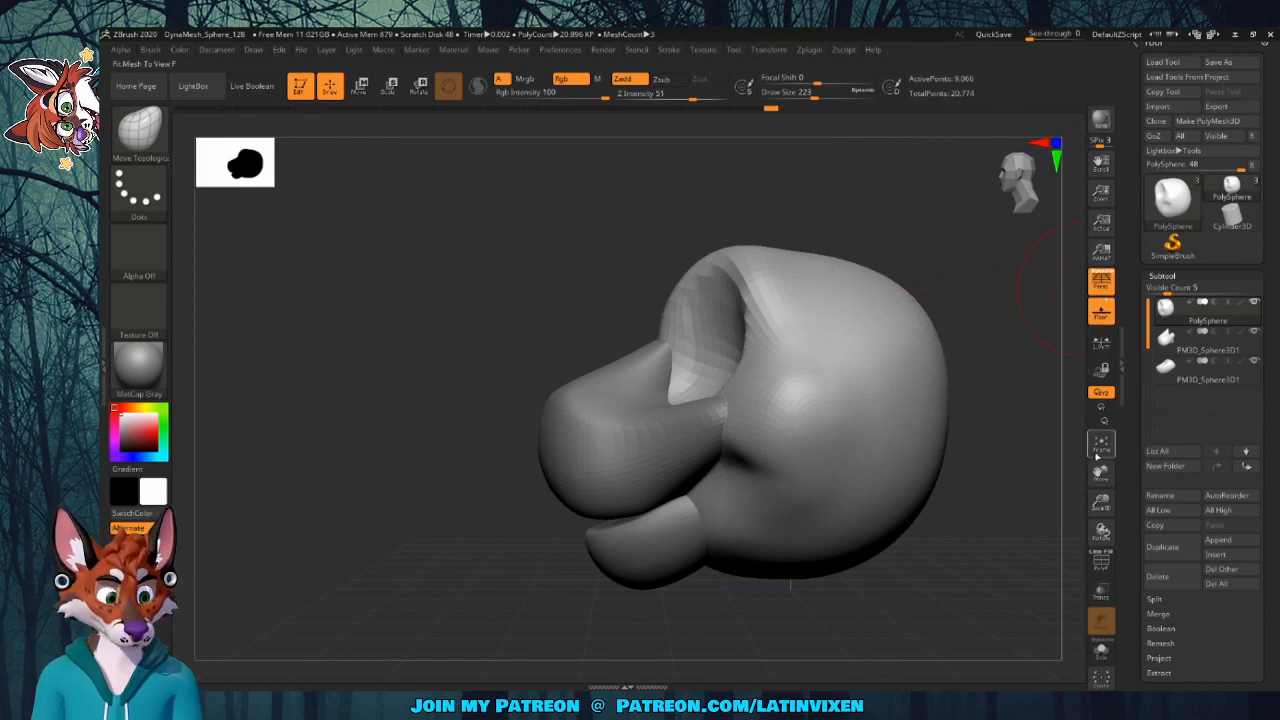
{"action": "left_click_drag", "start_coordinate": [1101, 471], "coordinate": [1029, 516]}
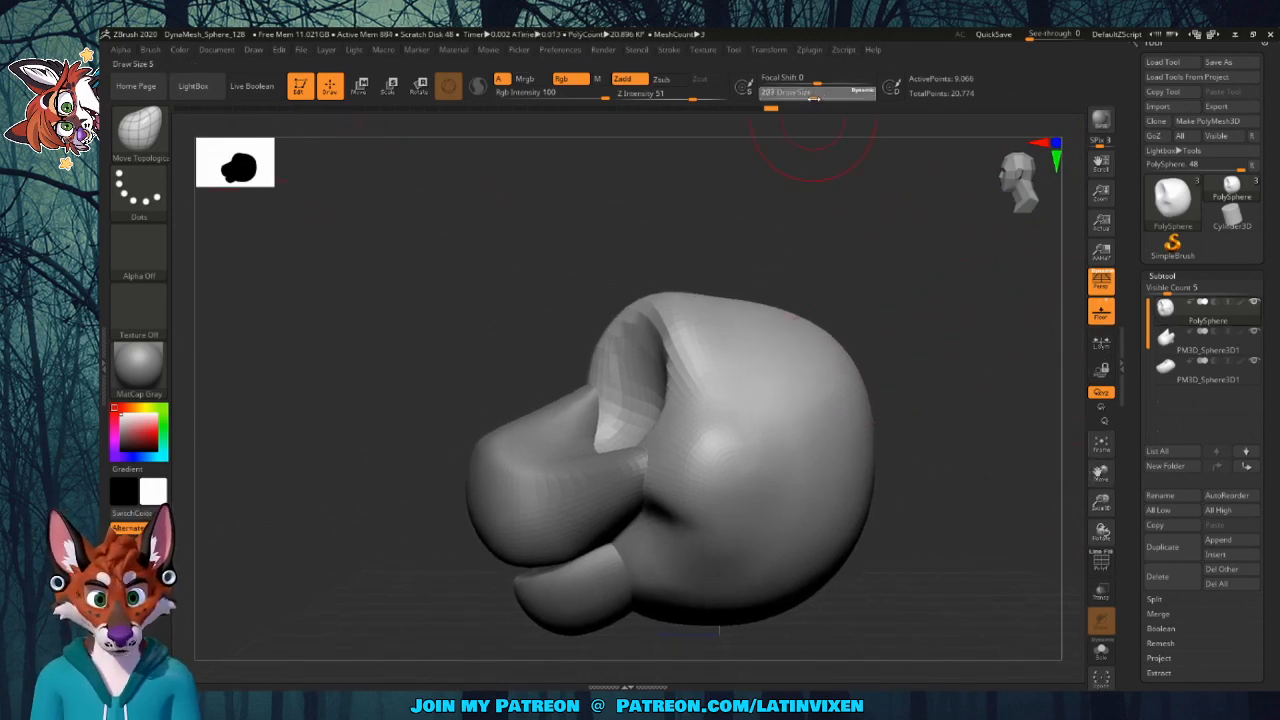
{"action": "left_click_drag", "start_coordinate": [825, 97], "coordinate": [825, 97]}
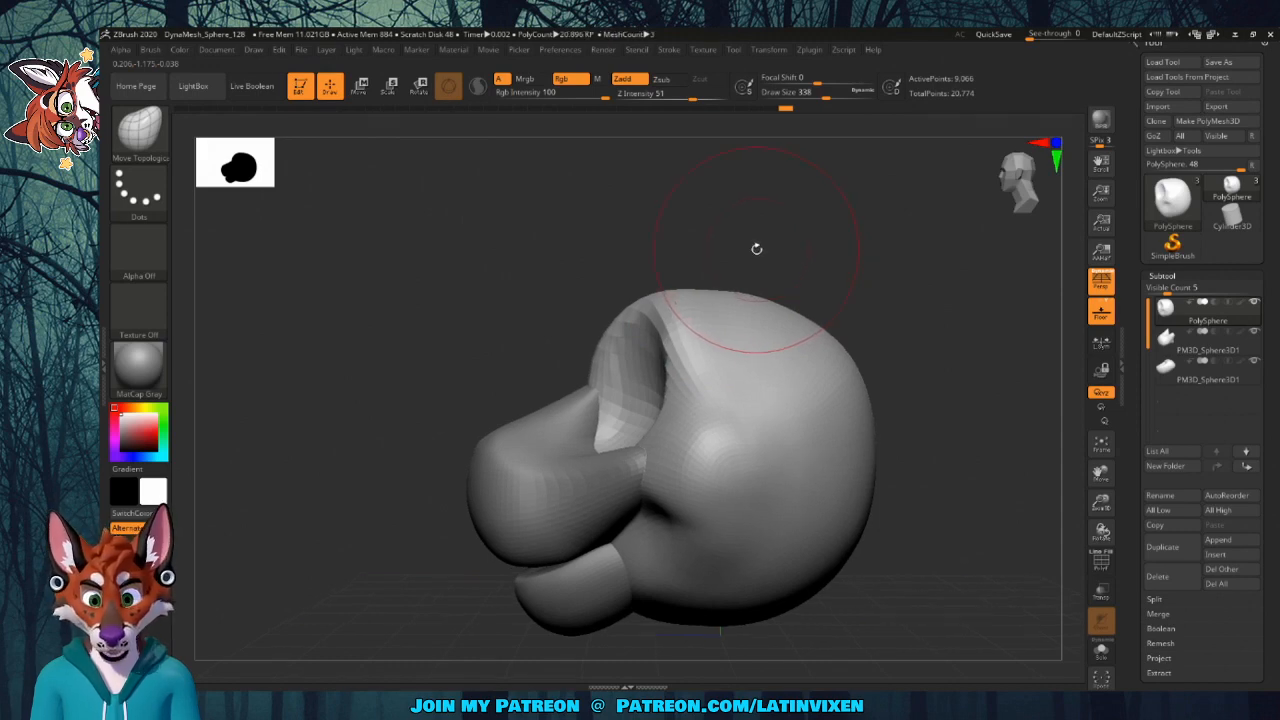
{"action": "mouse_move", "coordinate": [760, 246]}
{"action": "left_mouse_down"}
{"action": "mouse_move", "coordinate": [797, 251]}
{"action": "mouse_move", "coordinate": [787, 240]}
{"action": "left_mouse_up"}
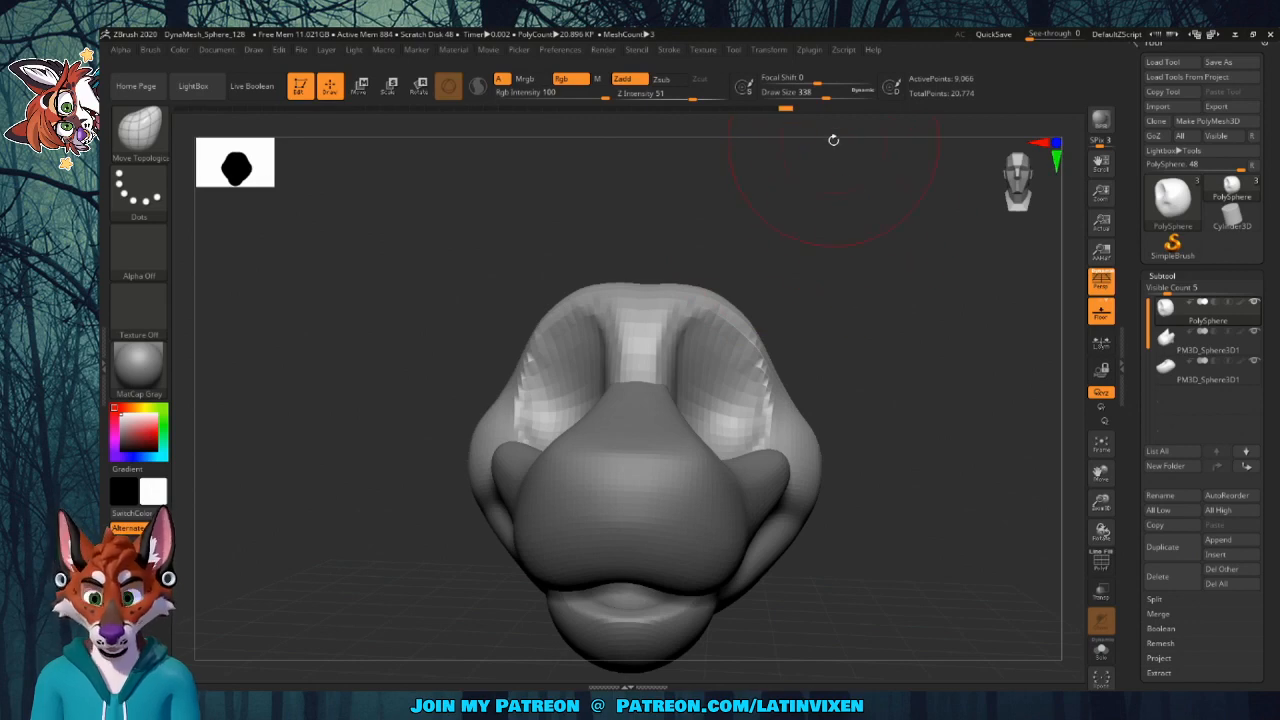
{"action": "mouse_move", "coordinate": [843, 273]}
{"action": "left_mouse_down"}
{"action": "mouse_move", "coordinate": [866, 286]}
{"action": "mouse_move", "coordinate": [842, 287]}
{"action": "left_mouse_up"}
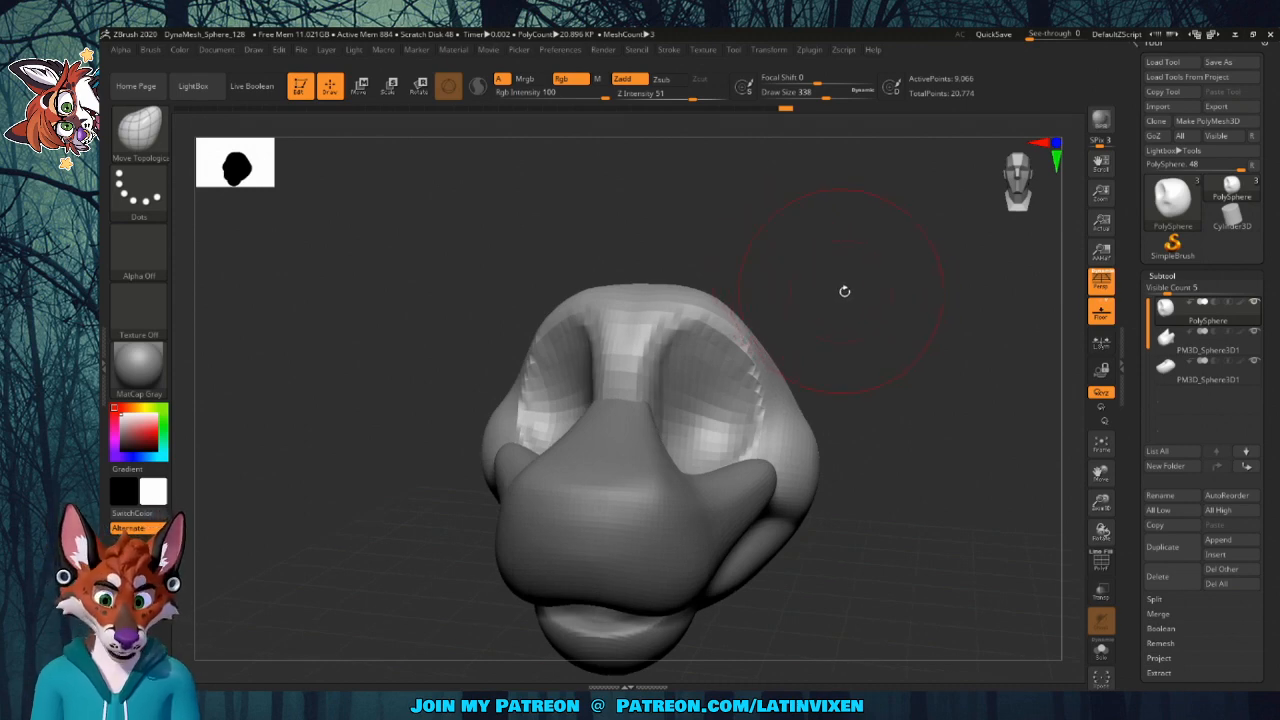
{"action": "mouse_move", "coordinate": [844, 291]}
{"action": "left_mouse_down"}
{"action": "mouse_move", "coordinate": [810, 287]}
{"action": "mouse_move", "coordinate": [871, 286]}
{"action": "mouse_move", "coordinate": [851, 289]}
{"action": "mouse_move", "coordinate": [850, 312]}
{"action": "mouse_move", "coordinate": [884, 300]}
{"action": "mouse_move", "coordinate": [865, 270]}
{"action": "mouse_move", "coordinate": [850, 285]}
{"action": "mouse_move", "coordinate": [894, 289]}
{"action": "mouse_move", "coordinate": [874, 262]}
{"action": "mouse_move", "coordinate": [898, 294]}
{"action": "left_mouse_up"}
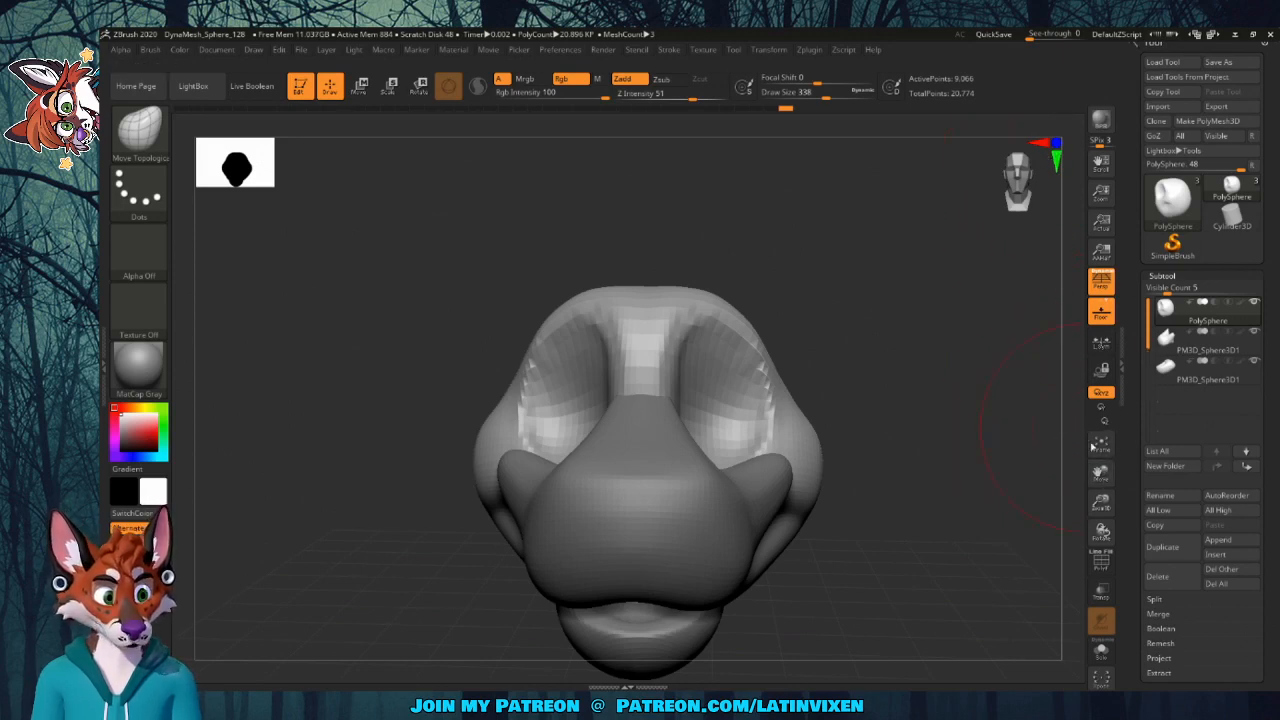
{"action": "left_click_drag", "start_coordinate": [1100, 470], "coordinate": [986, 442]}
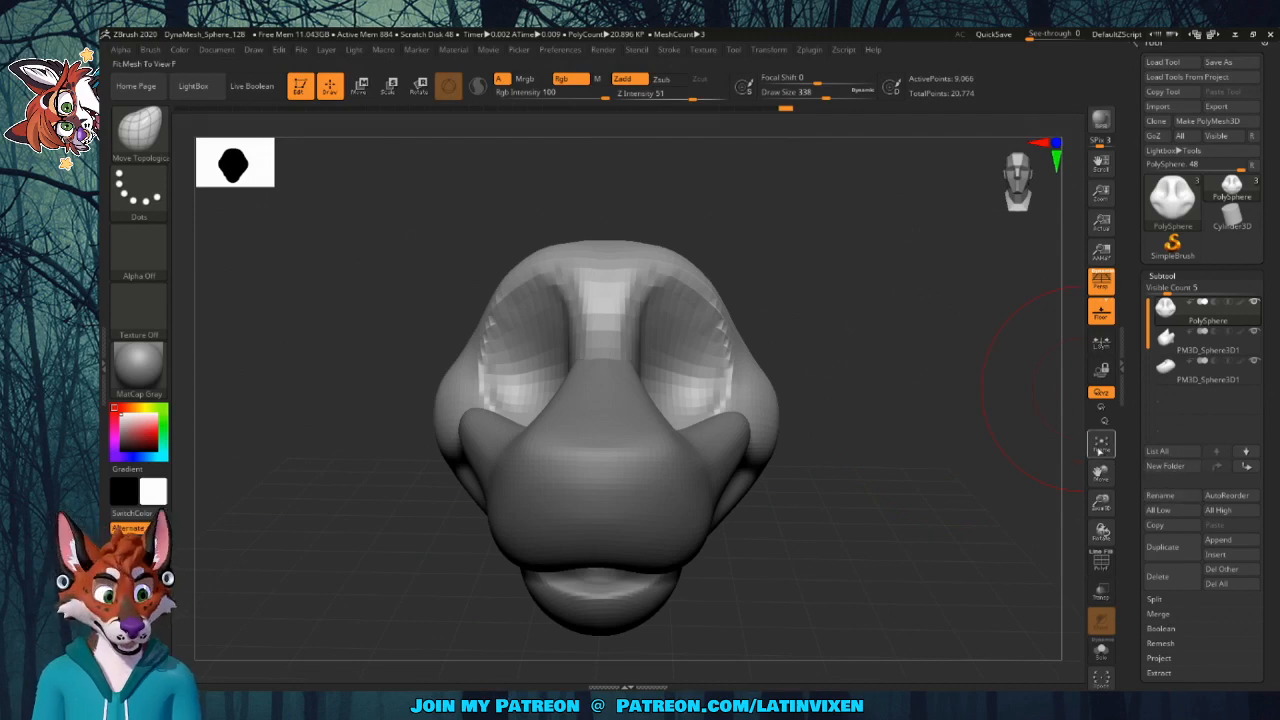
Insert a Sphere3D subtool as an eyeball, scale it down with TransposeSmart and shift it sideways toward one eye socket
{"action": "left_click", "coordinate": [1215, 554]}
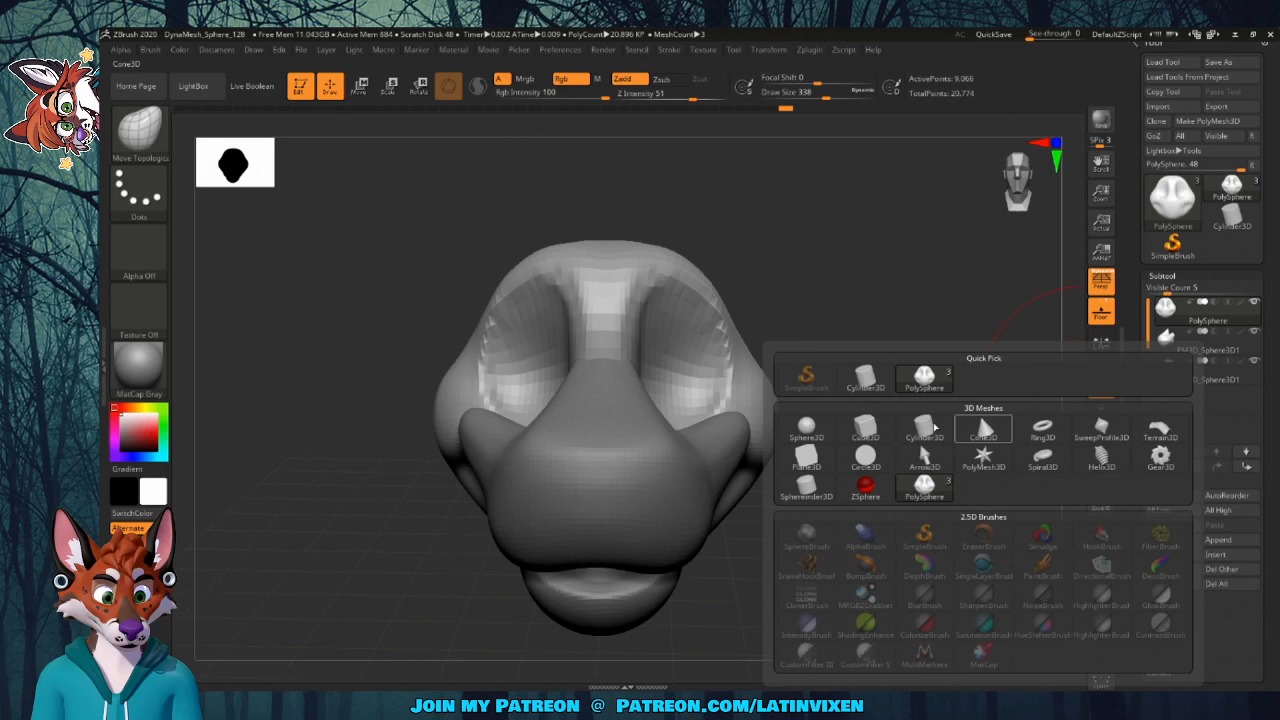
{"action": "left_click", "coordinate": [934, 428]}
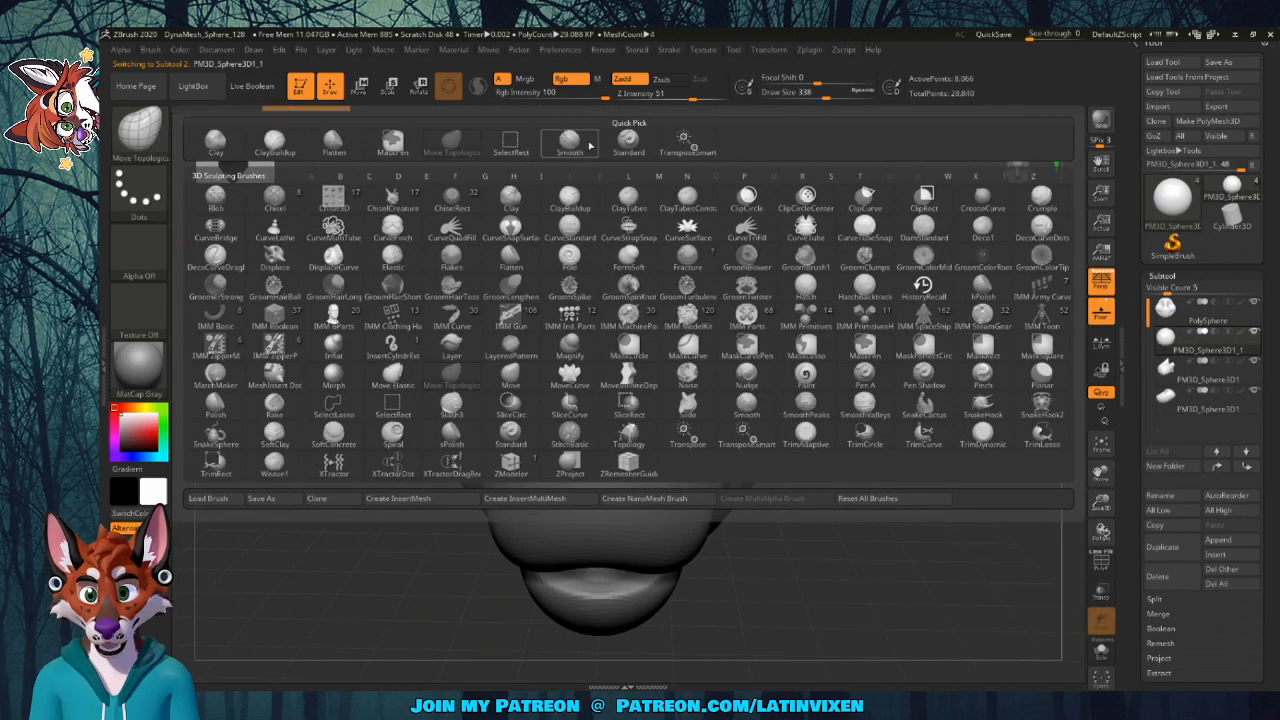
{"action": "left_click", "coordinate": [686, 134]}
{"action": "left_click_drag", "start_coordinate": [607, 421], "coordinate": [585, 483]}
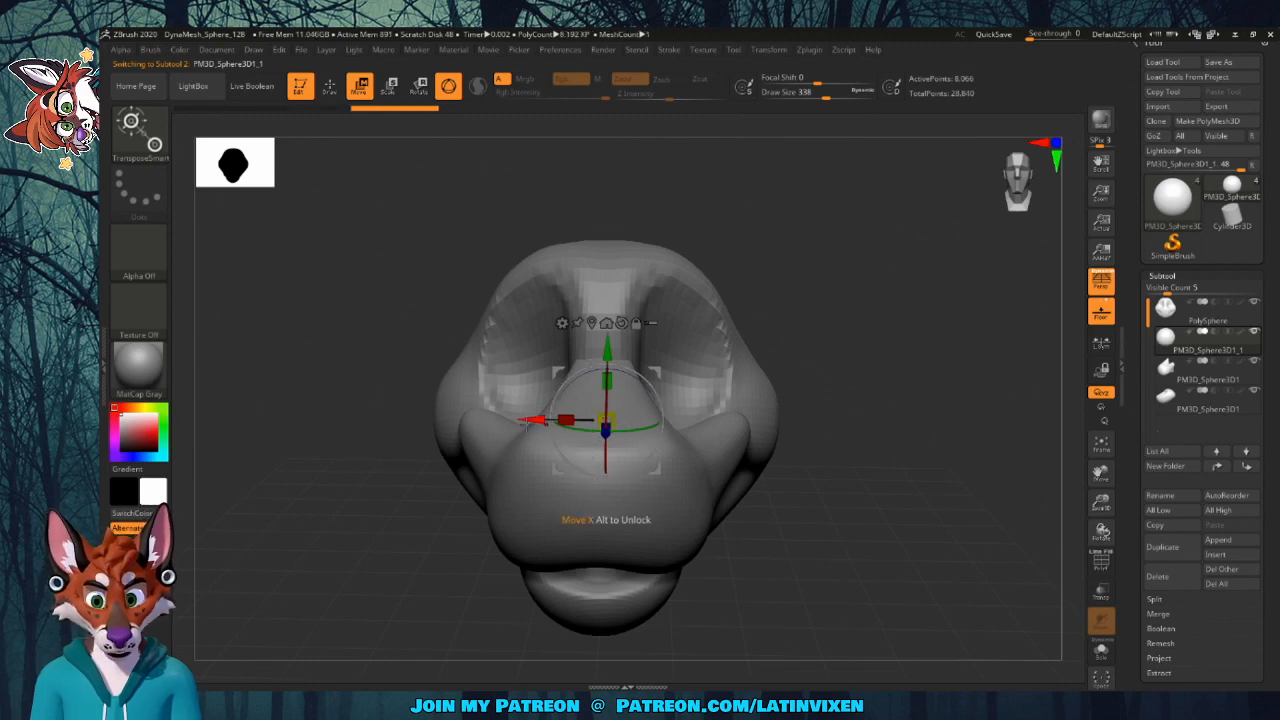
{"action": "left_click_drag", "start_coordinate": [532, 418], "coordinate": [599, 409]}
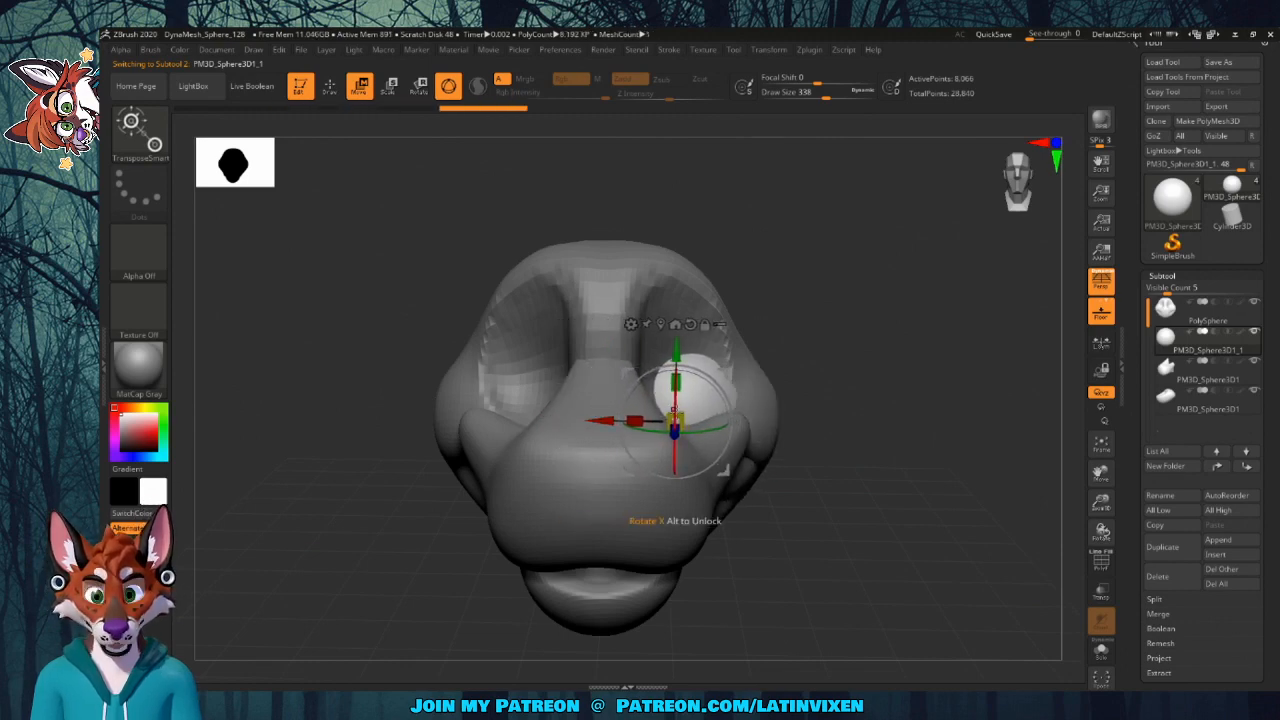
Move the eyeball sphere forward and toward the muzzle bridge so it sits inside the eye socket
{"action": "left_click_drag", "start_coordinate": [894, 336], "coordinate": [628, 308]}
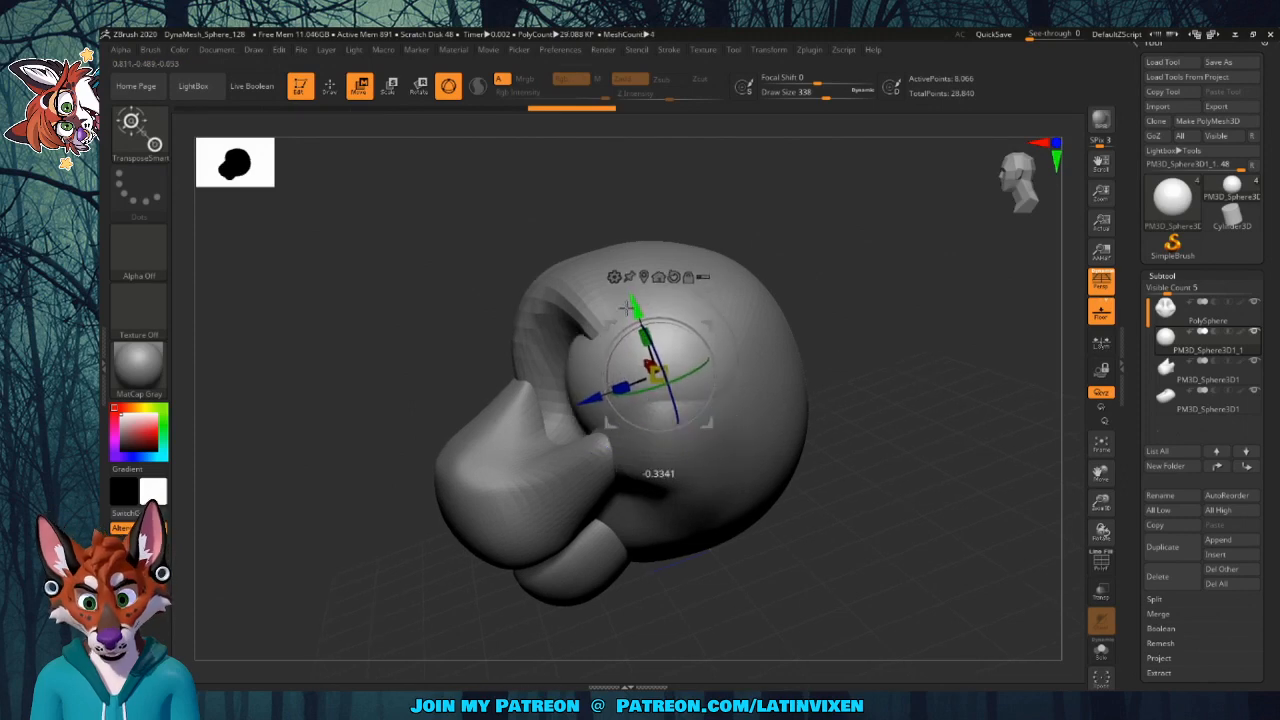
{"action": "left_click_drag", "start_coordinate": [596, 400], "coordinate": [561, 401]}
{"action": "left_click_drag", "start_coordinate": [812, 428], "coordinate": [926, 392]}
{"action": "left_click_drag", "start_coordinate": [622, 375], "coordinate": [537, 383]}
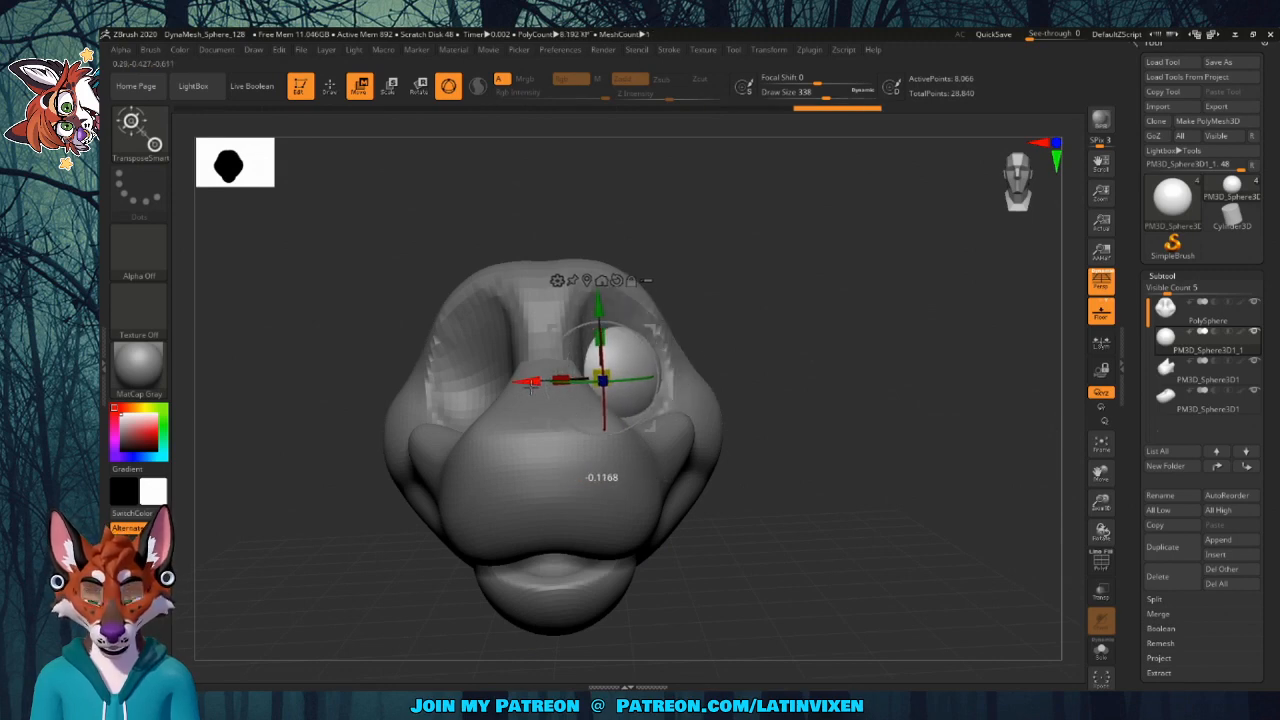
{"action": "left_click_drag", "start_coordinate": [875, 335], "coordinate": [788, 367]}
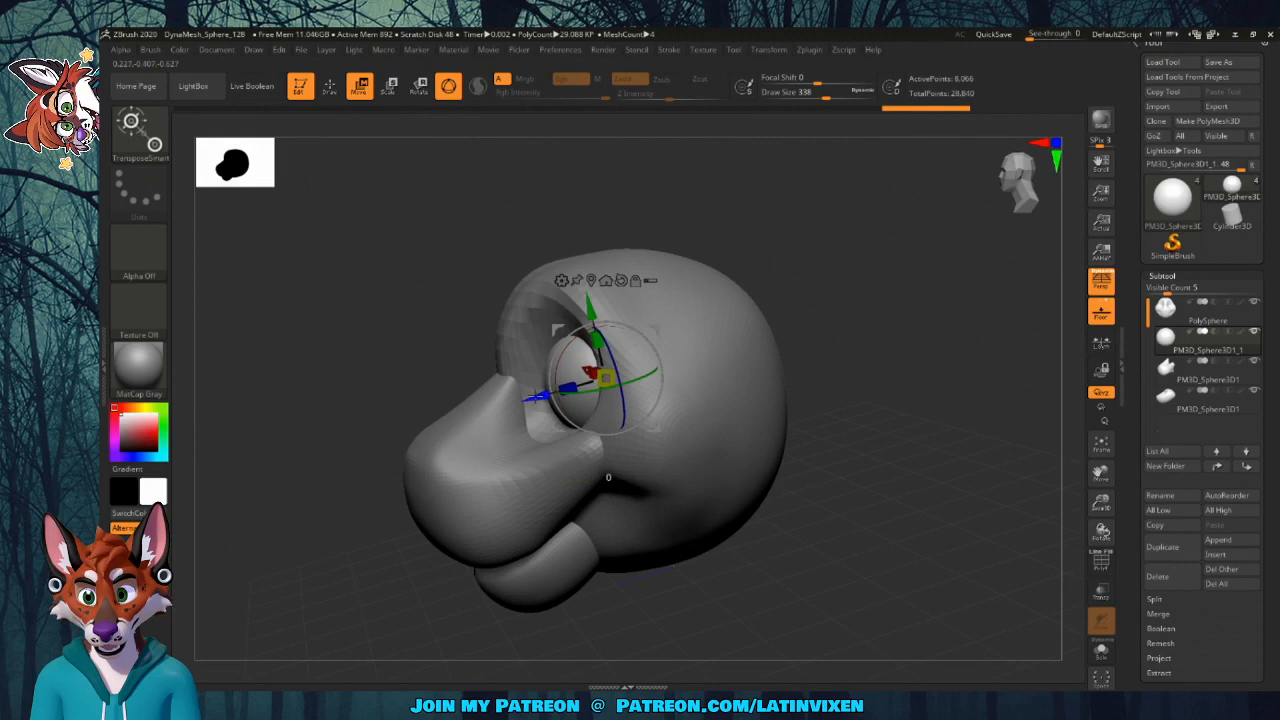
{"action": "left_click_drag", "start_coordinate": [820, 440], "coordinate": [855, 405]}
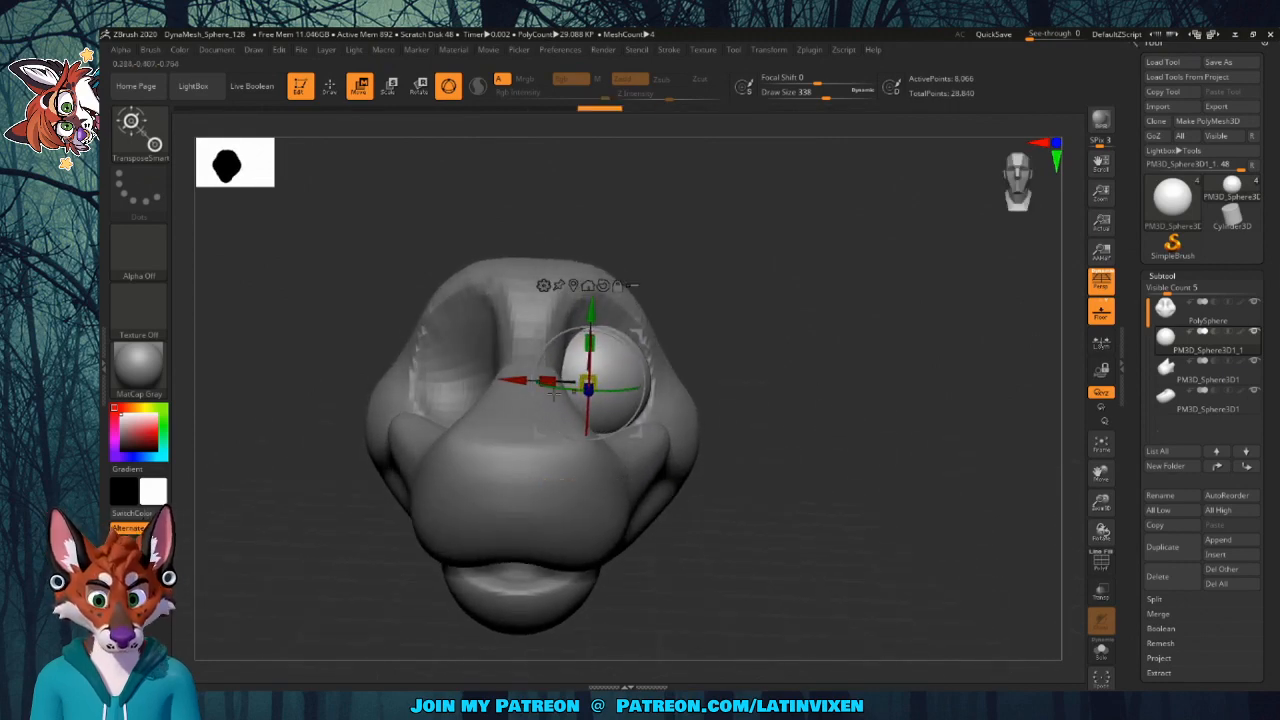
{"action": "left_click_drag", "start_coordinate": [514, 383], "coordinate": [507, 383]}
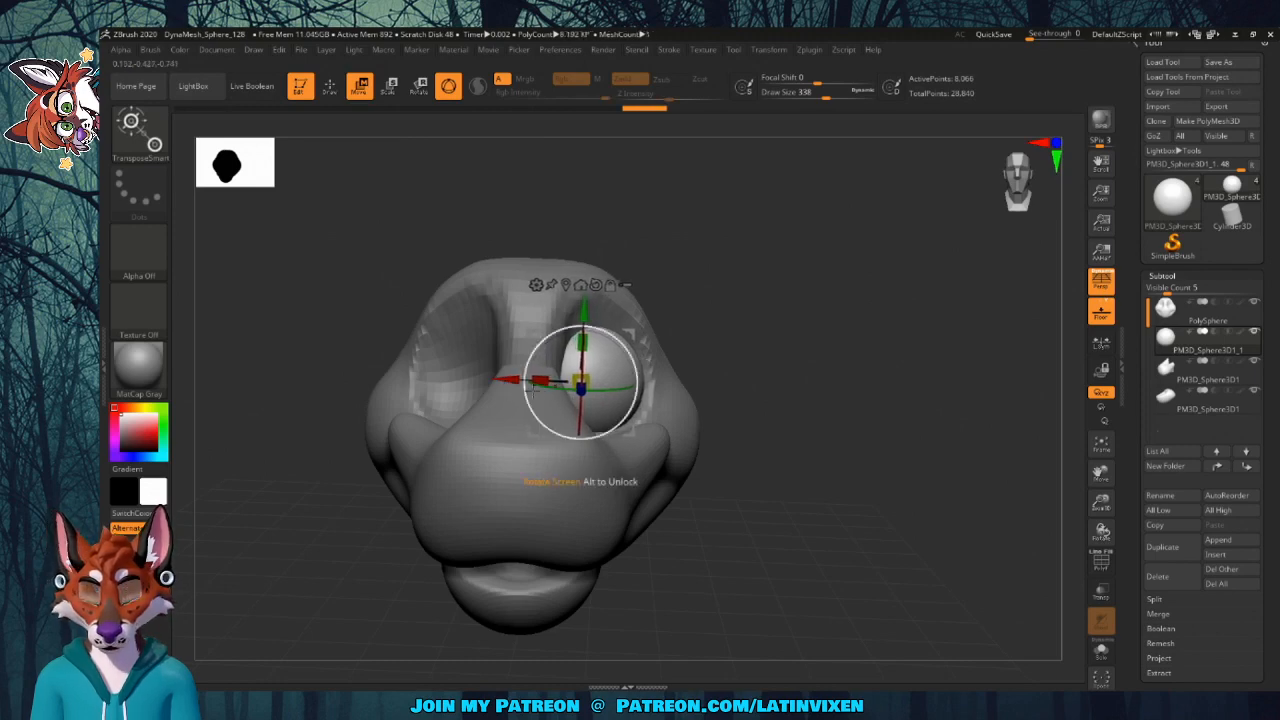
{"action": "left_click_drag", "start_coordinate": [754, 403], "coordinate": [650, 408]}
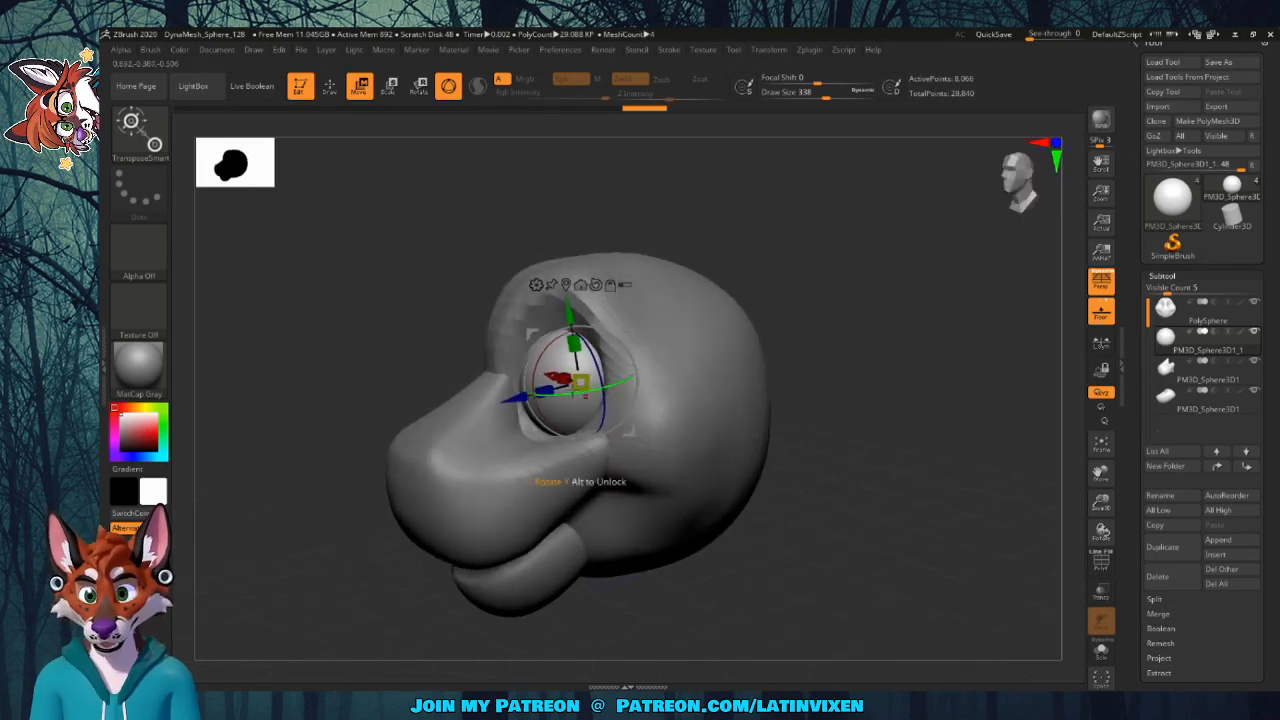
{"action": "left_click_drag", "start_coordinate": [522, 398], "coordinate": [519, 399]}
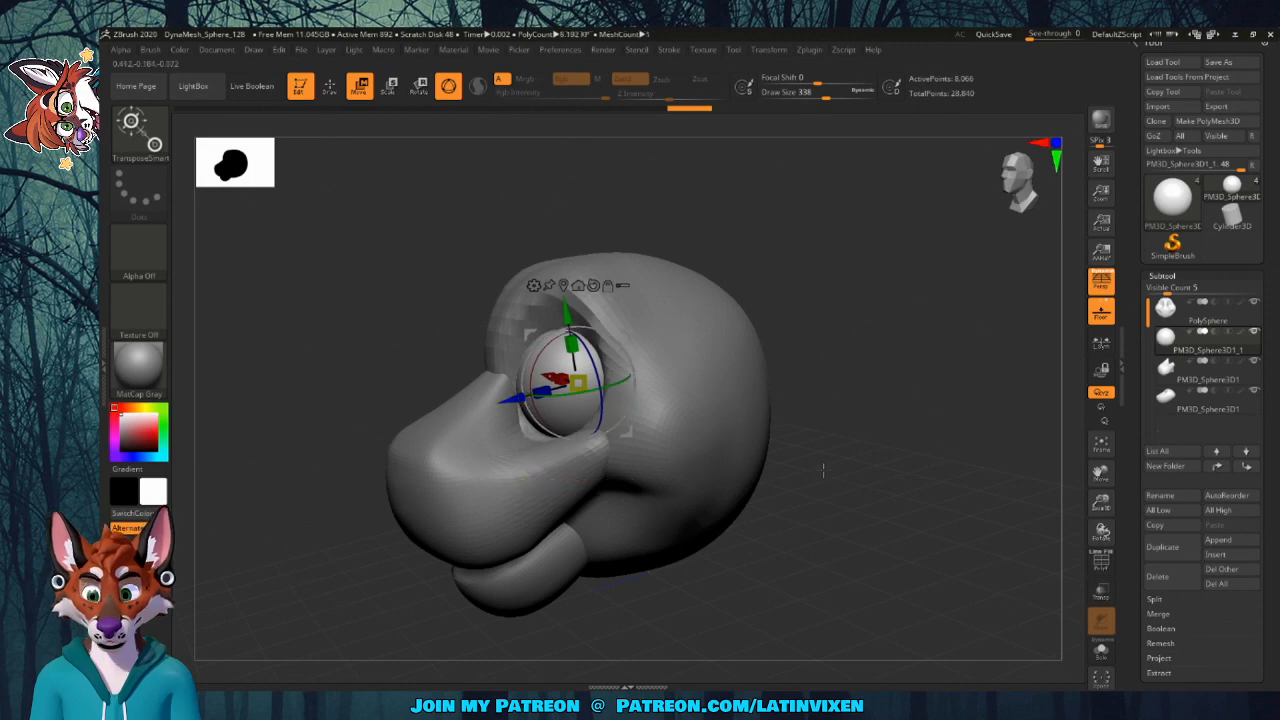
Scale the eyeball sphere slightly in width and stretch it vertically by a factor of about 1.22
{"action": "left_click_drag", "start_coordinate": [826, 471], "coordinate": [830, 443]}
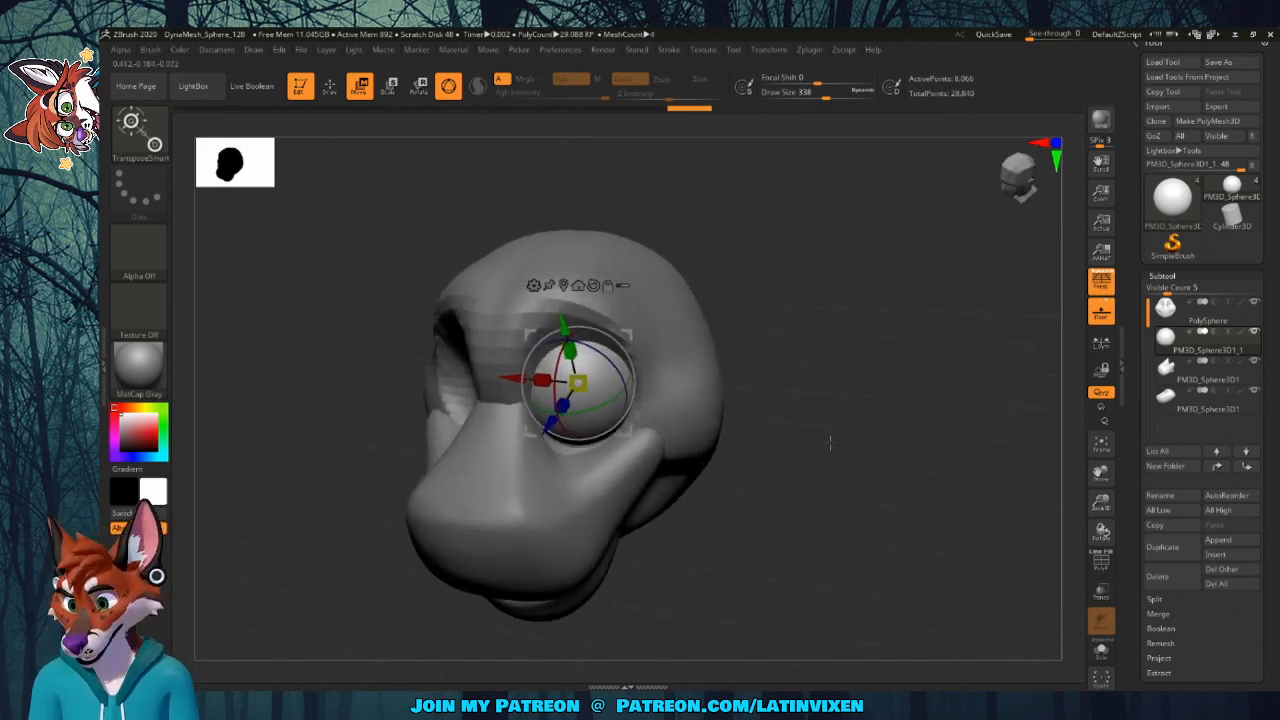
{"action": "left_click_drag", "start_coordinate": [833, 411], "coordinate": [823, 376]}
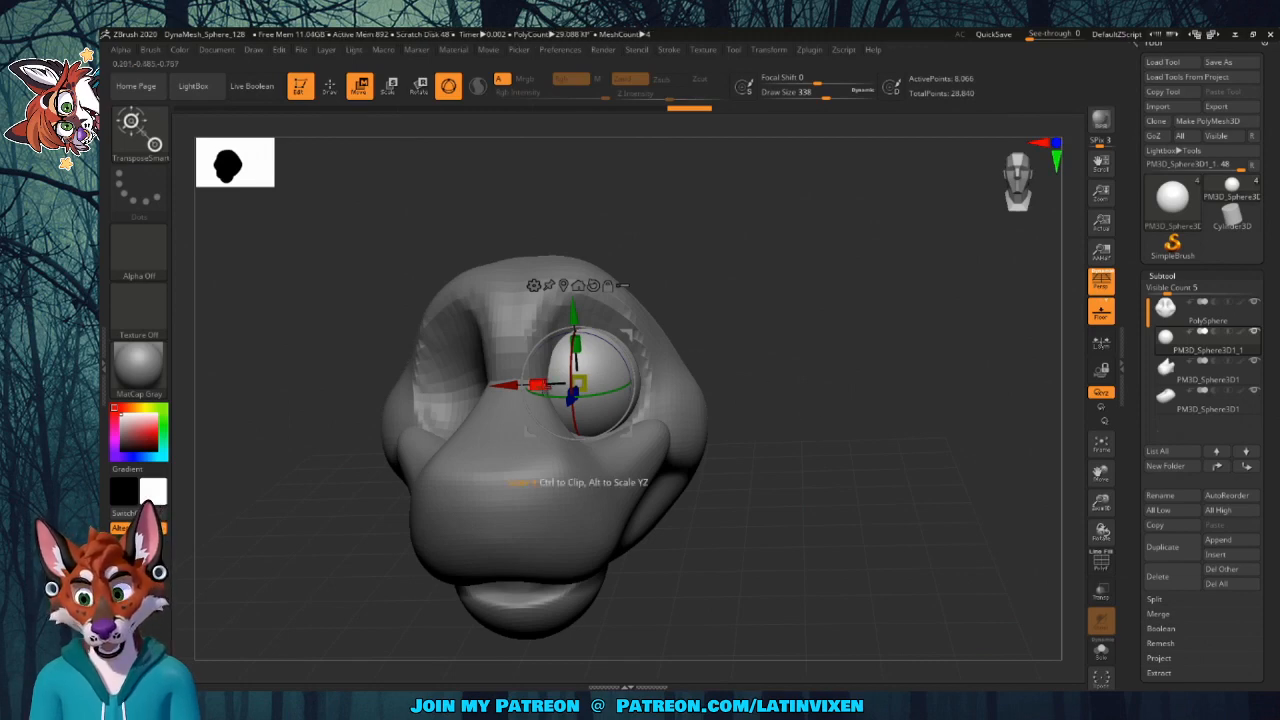
{"action": "left_click_drag", "start_coordinate": [537, 385], "coordinate": [532, 386]}
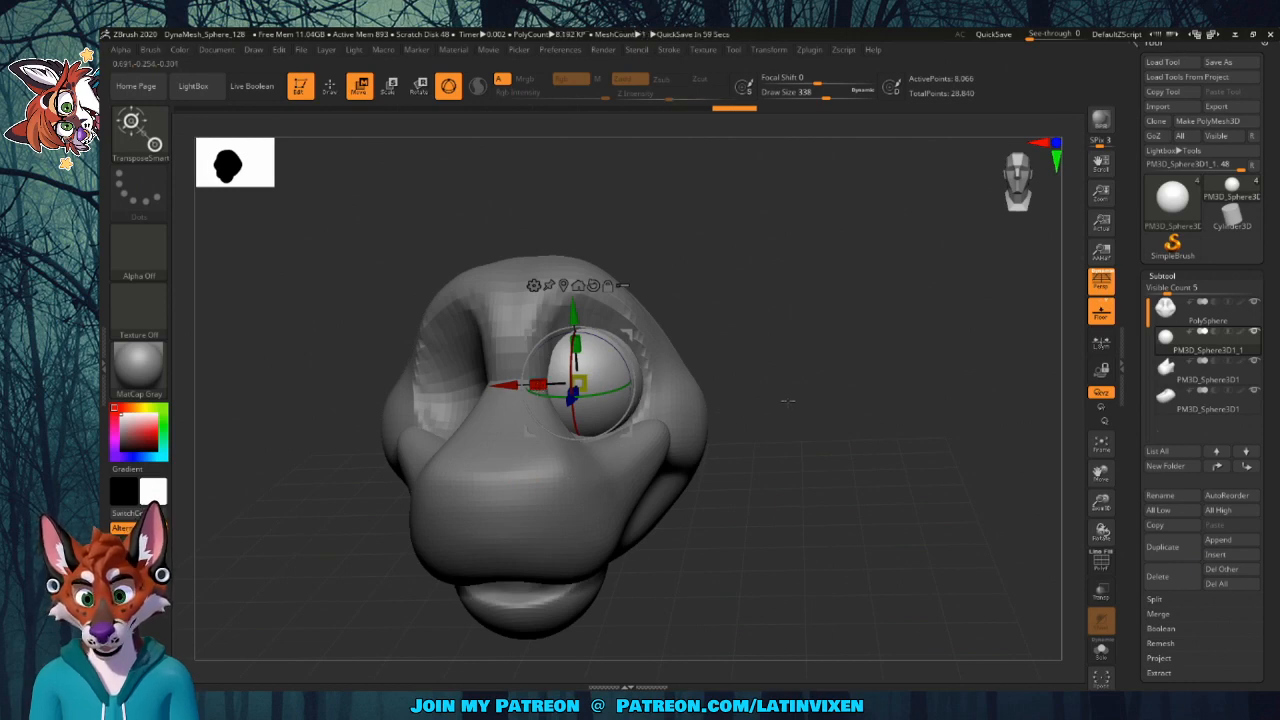
{"action": "left_click_drag", "start_coordinate": [788, 401], "coordinate": [750, 384]}
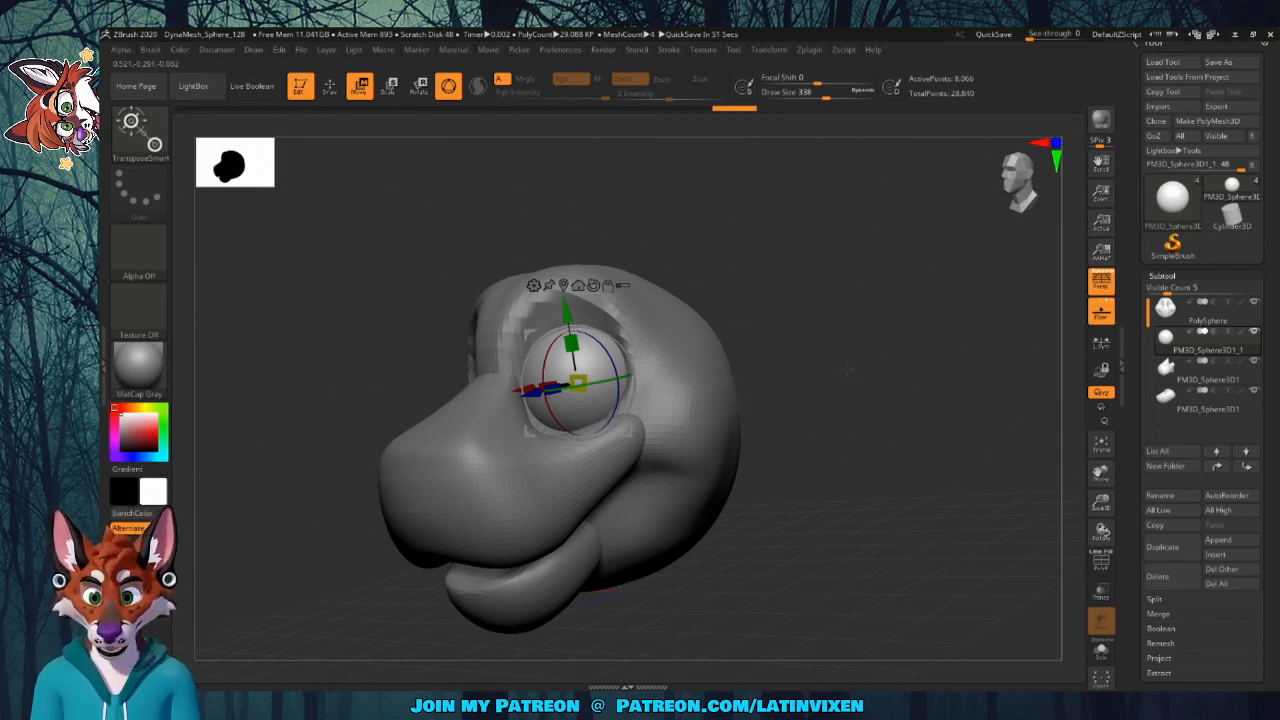
{"action": "left_click_drag", "start_coordinate": [852, 372], "coordinate": [861, 372]}
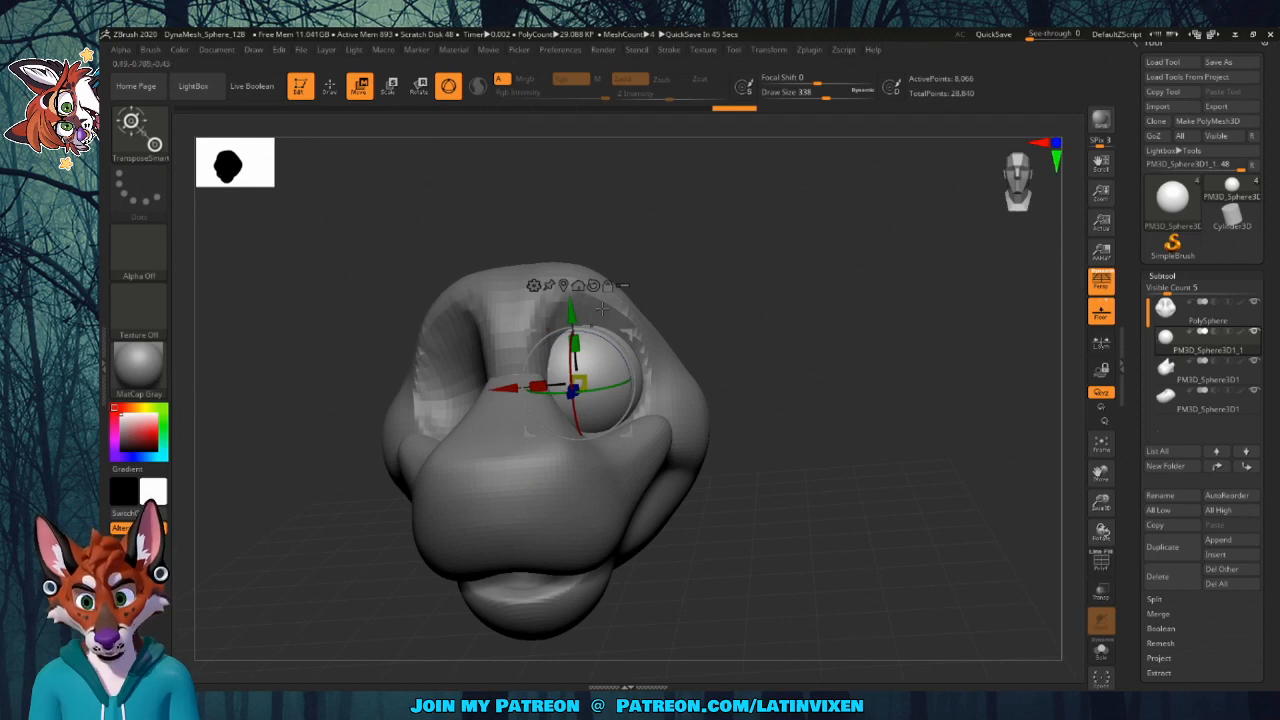
{"action": "left_click_drag", "start_coordinate": [580, 382], "coordinate": [592, 370]}
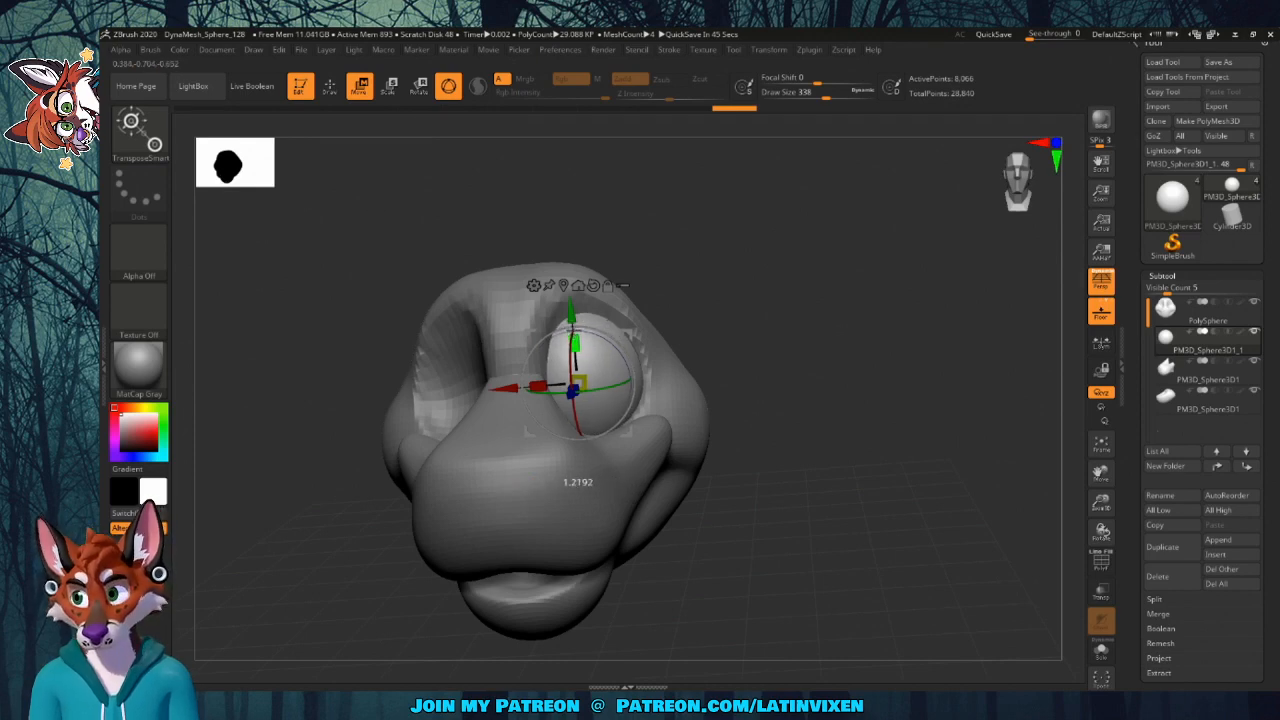
{"action": "mouse_move", "coordinate": [831, 294]}
{"action": "left_mouse_down"}
{"action": "mouse_move", "coordinate": [818, 319]}
{"action": "mouse_move", "coordinate": [837, 330]}
{"action": "mouse_move", "coordinate": [825, 315]}
{"action": "left_mouse_up"}
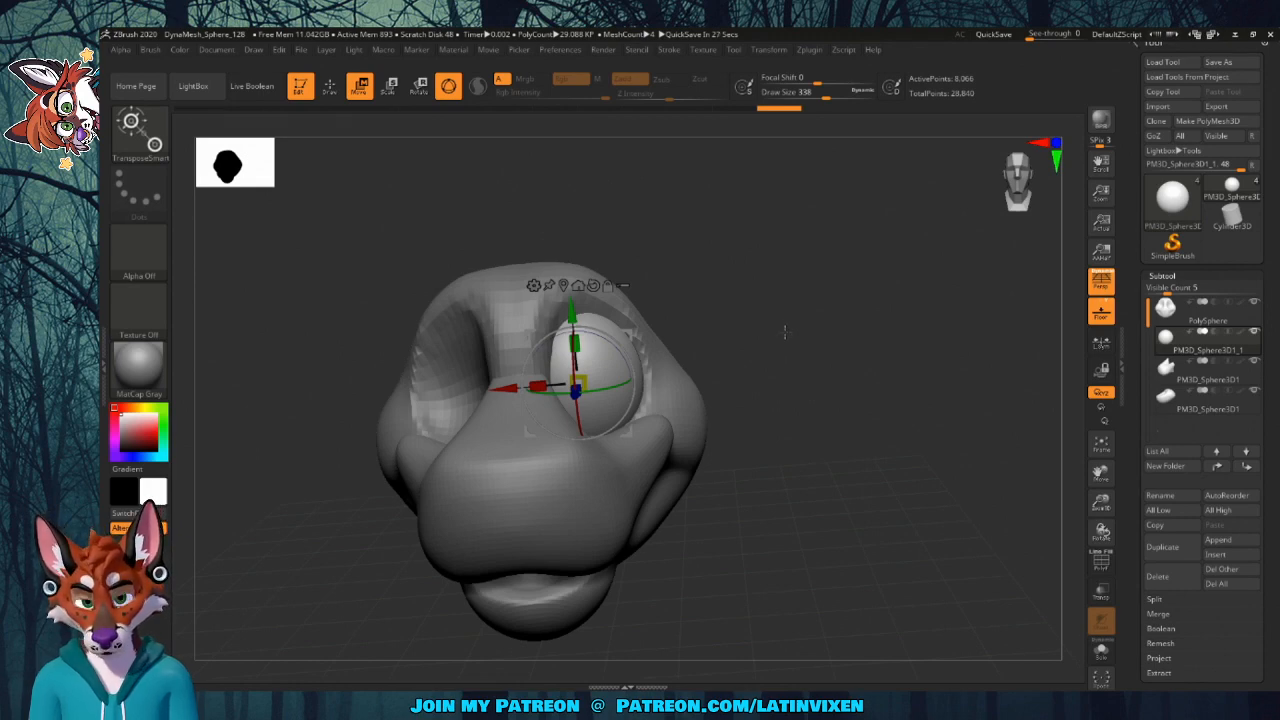
Switch to the Move Topological brush and check the eyeball's fit in its socket from the side and front
{"action": "mouse_move", "coordinate": [794, 314]}
{"action": "left_mouse_down"}
{"action": "mouse_move", "coordinate": [789, 334]}
{"action": "mouse_move", "coordinate": [799, 326]}
{"action": "left_mouse_up"}
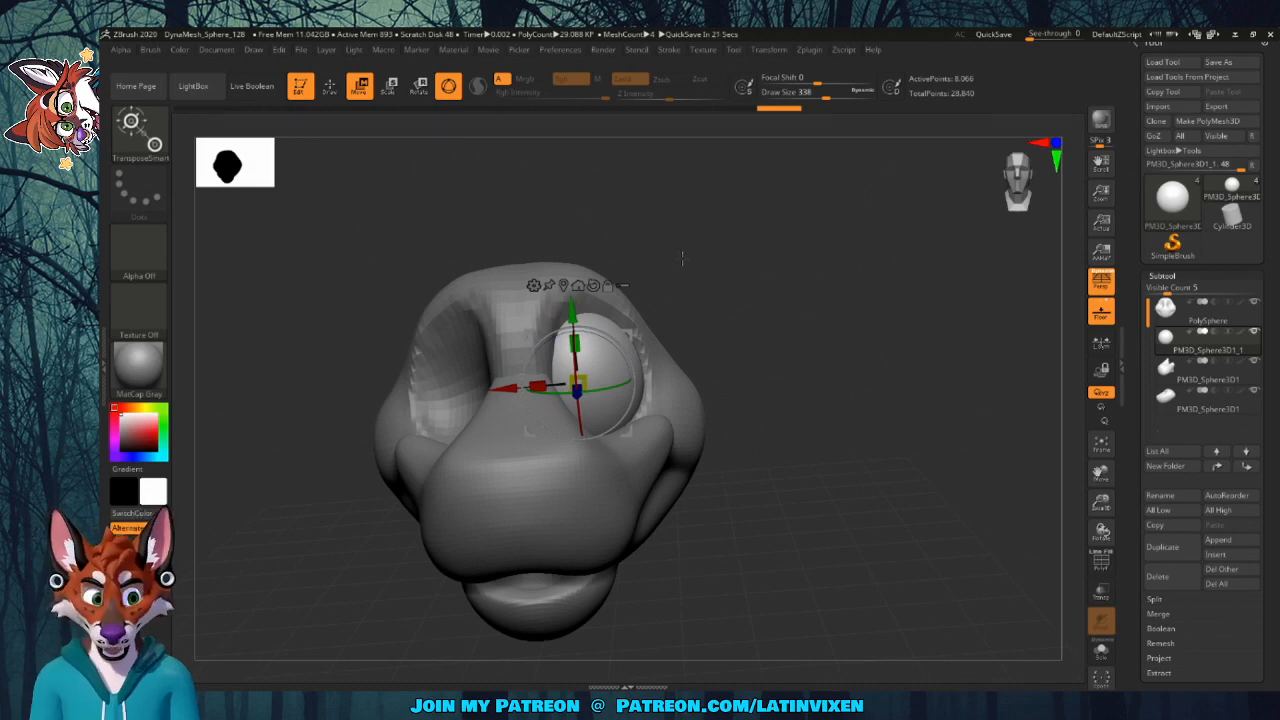
{"action": "left_click", "coordinate": [131, 124]}
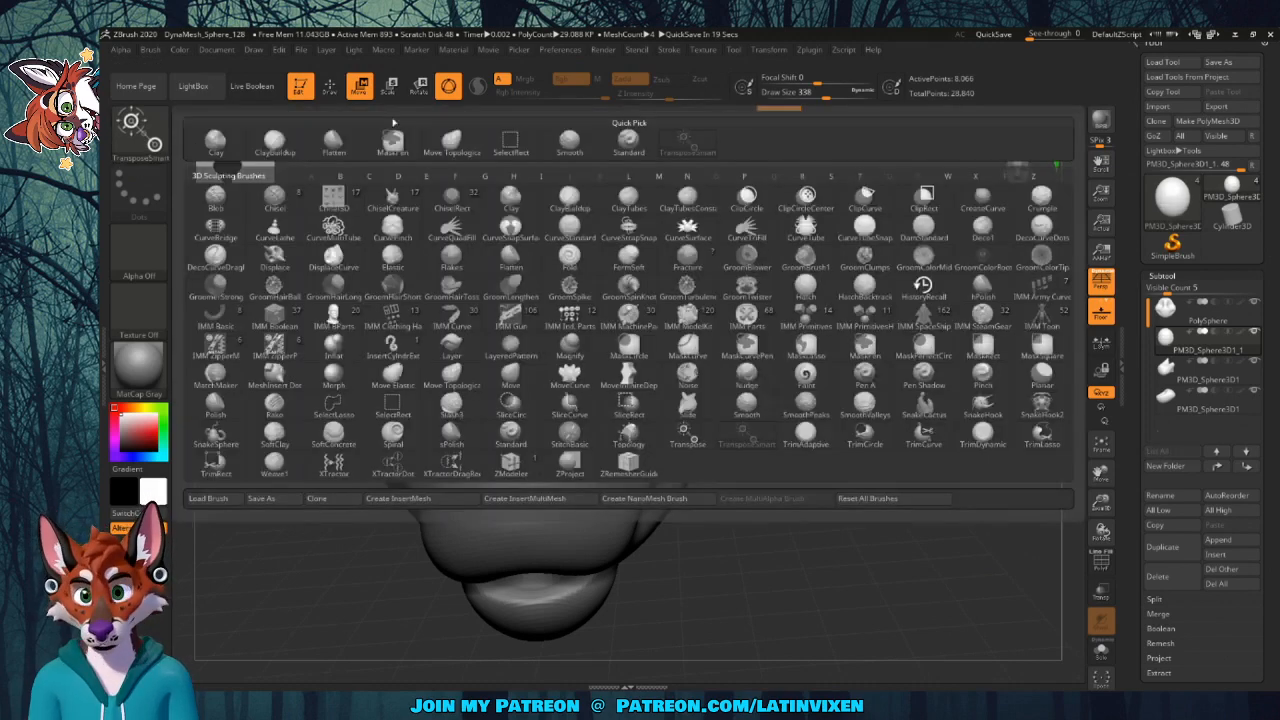
{"action": "left_click", "coordinate": [452, 142]}
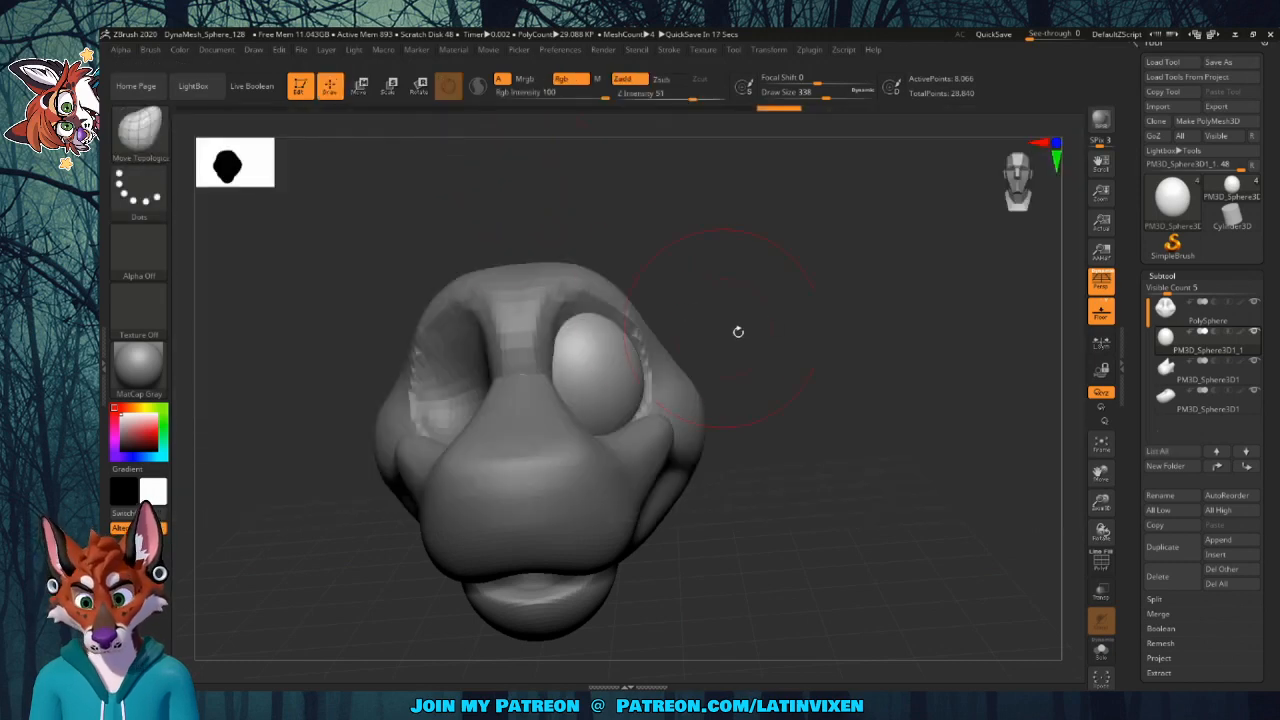
{"action": "mouse_move", "coordinate": [738, 331]}
{"action": "left_mouse_down"}
{"action": "mouse_move", "coordinate": [757, 320]}
{"action": "mouse_move", "coordinate": [789, 355]}
{"action": "mouse_move", "coordinate": [774, 346]}
{"action": "mouse_move", "coordinate": [823, 331]}
{"action": "mouse_move", "coordinate": [826, 346]}
{"action": "mouse_move", "coordinate": [820, 323]}
{"action": "left_mouse_up"}
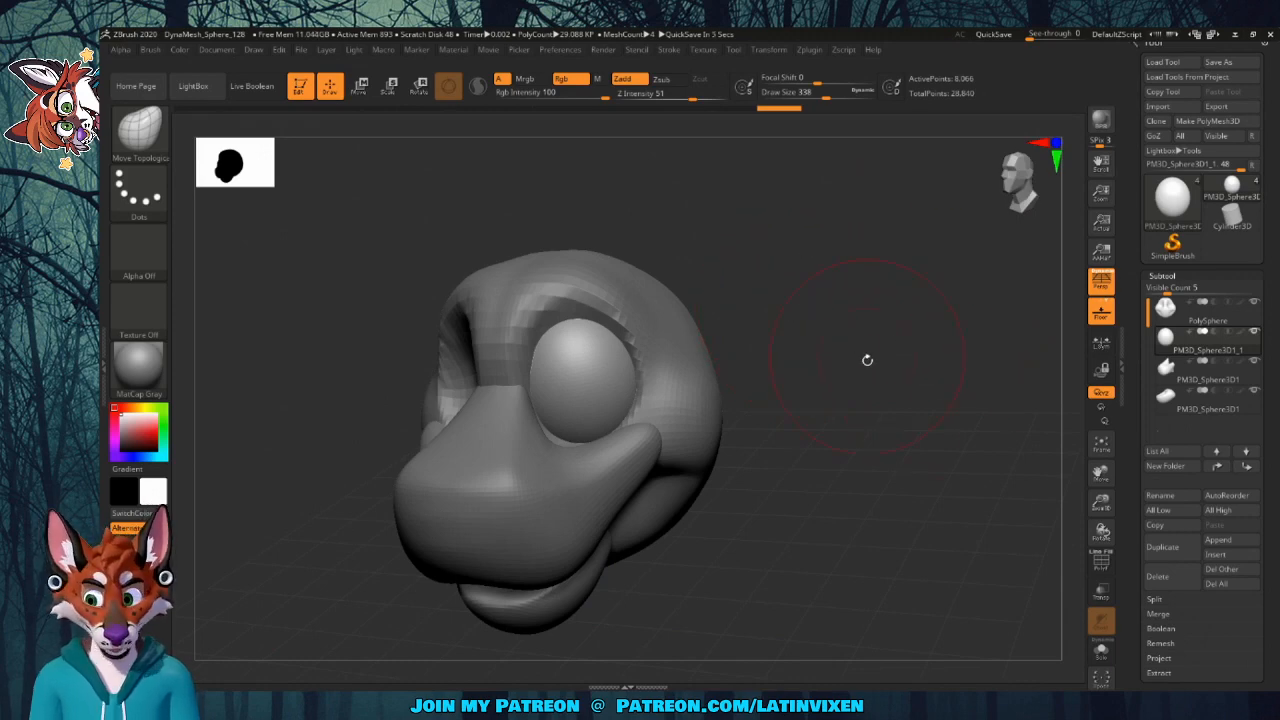
{"action": "mouse_move", "coordinate": [876, 407]}
{"action": "left_mouse_down"}
{"action": "mouse_move", "coordinate": [868, 395]}
{"action": "mouse_move", "coordinate": [905, 372]}
{"action": "left_mouse_up"}
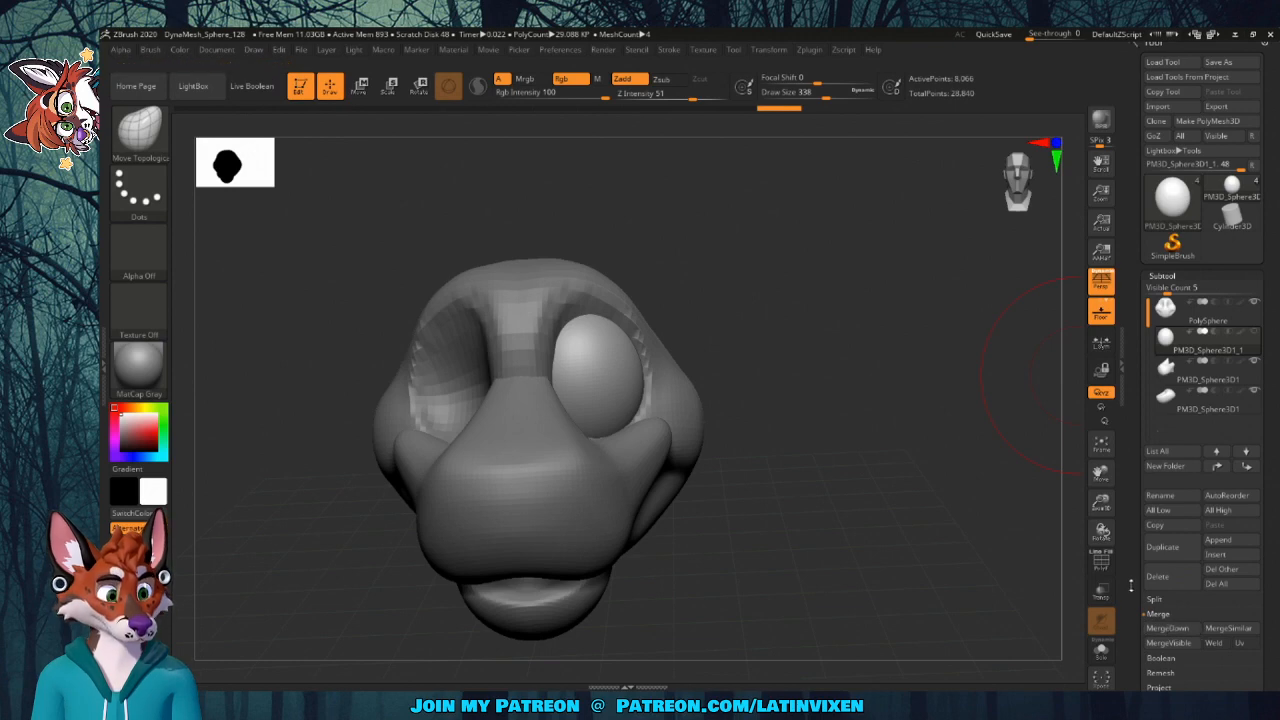
Duplicate the eyeball subtool and mirror the copy into the opposite eye socket
{"action": "left_click", "coordinate": [1157, 613]}
{"action": "scroll", "coordinate": [1132, 573], "scroll_direction": "down", "scroll_amount": 3}
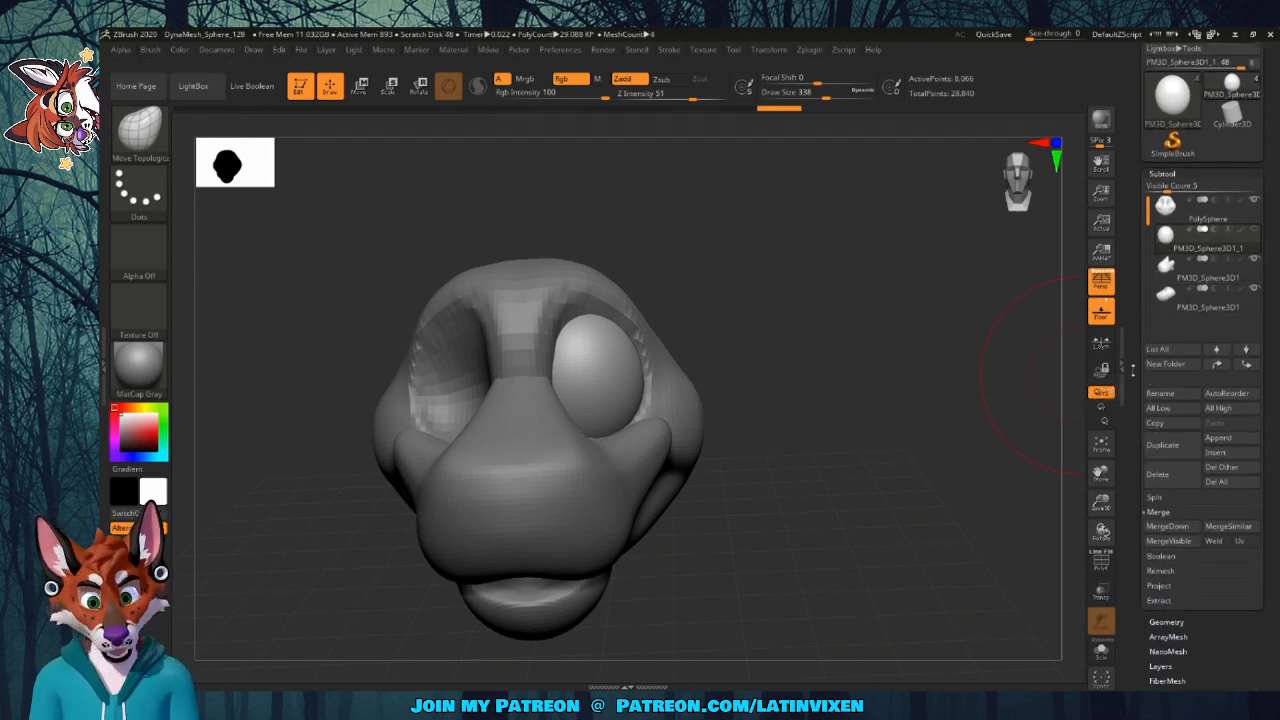
{"action": "left_click", "coordinate": [1160, 446]}
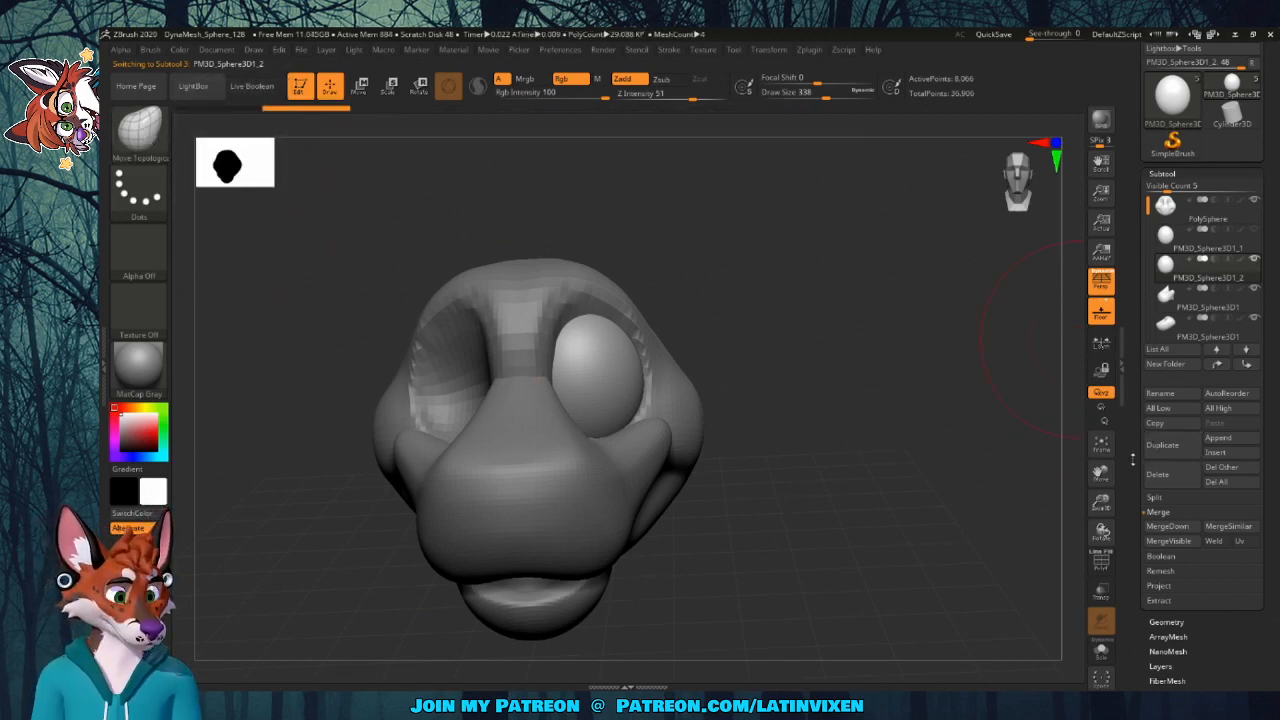
{"action": "left_click_drag", "start_coordinate": [1145, 457], "coordinate": [1142, 383]}
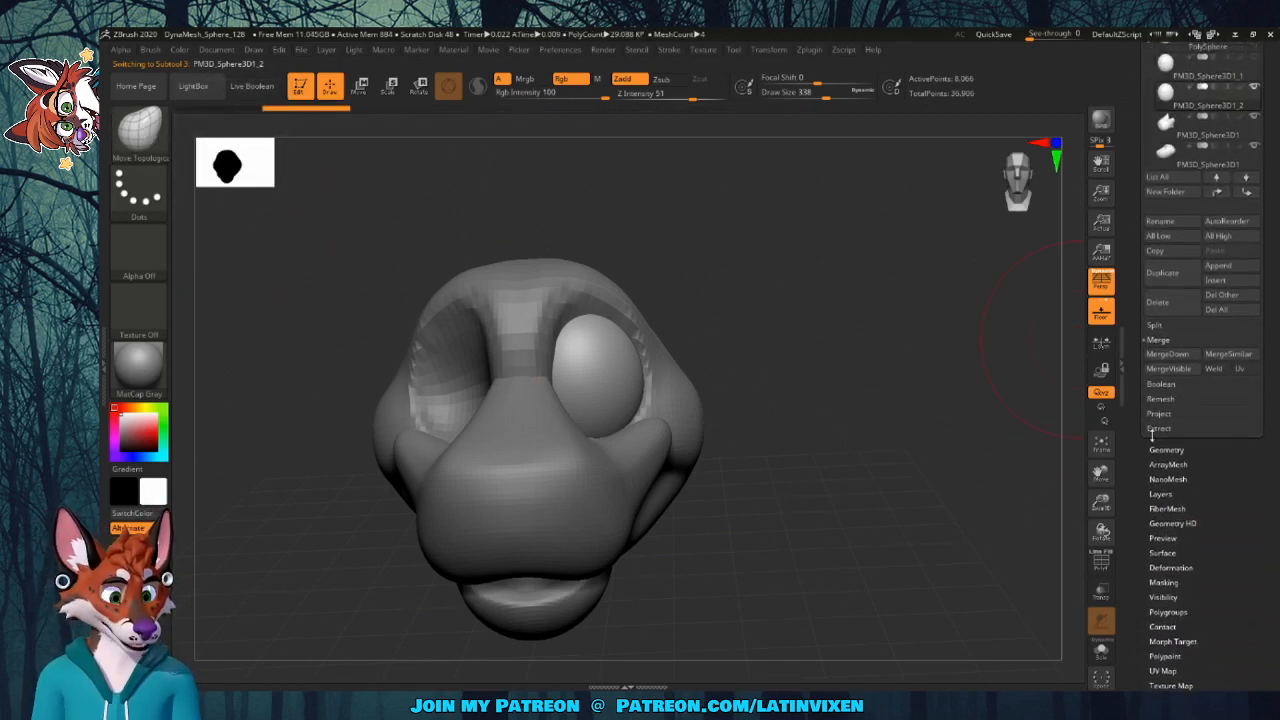
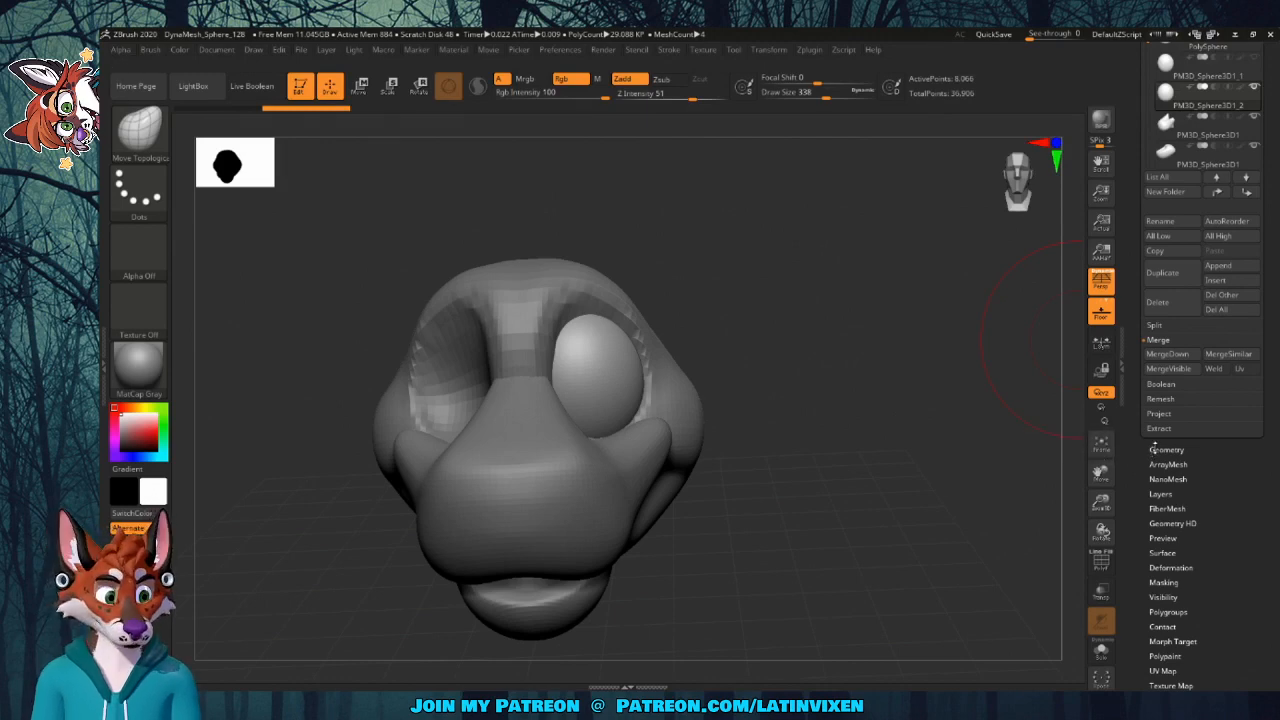
{"action": "scroll", "coordinate": [1138, 483], "scroll_direction": "down", "scroll_amount": 3}
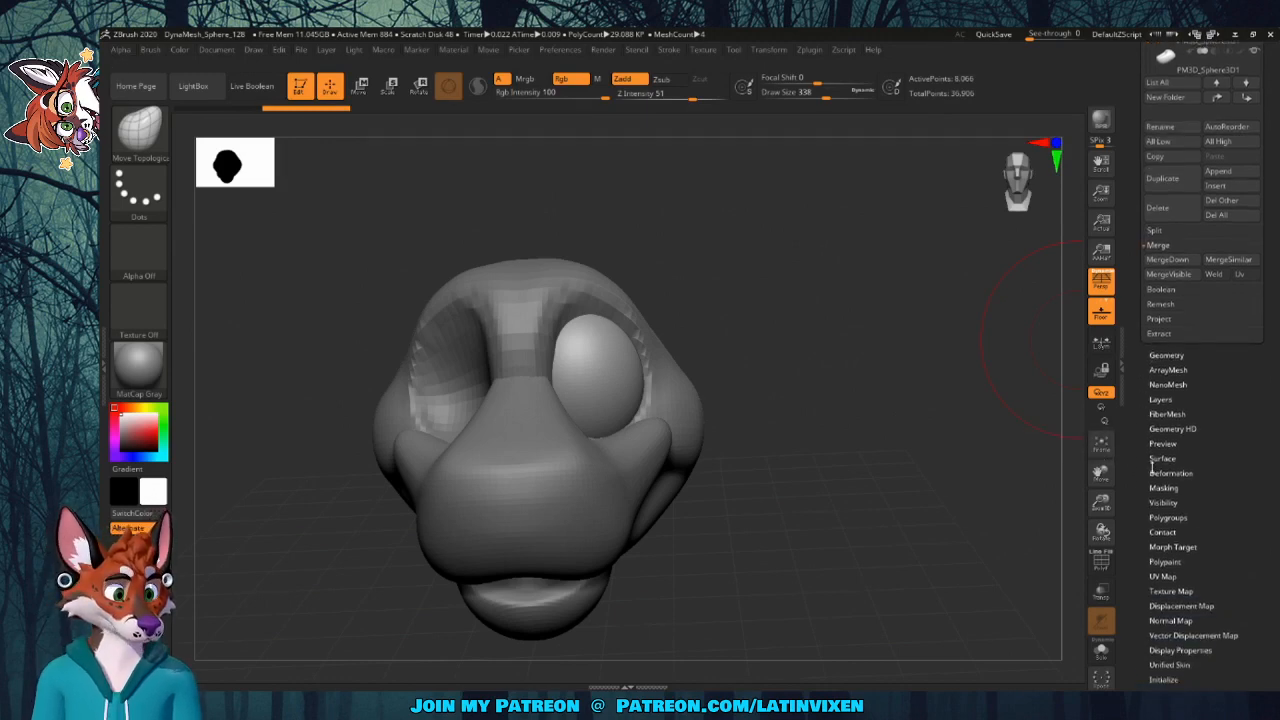
{"action": "left_click", "coordinate": [1153, 473]}
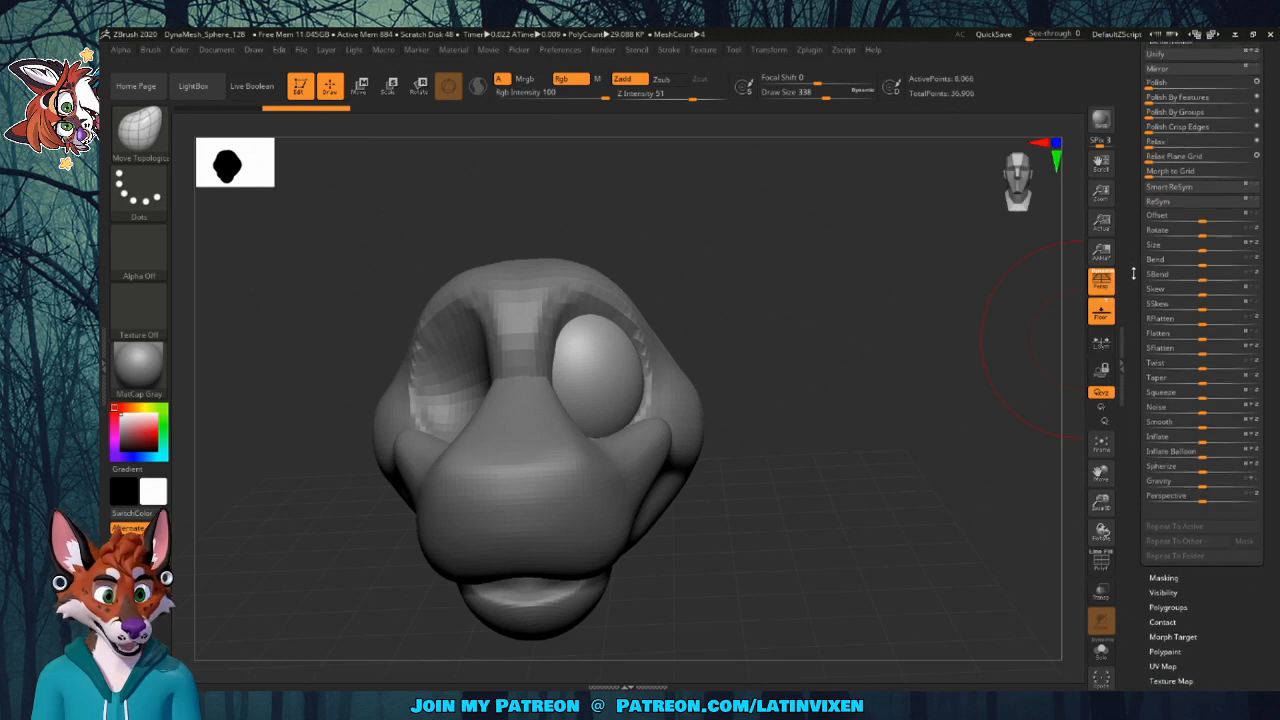
{"action": "scroll", "coordinate": [1139, 368], "scroll_direction": "up", "scroll_amount": 1}
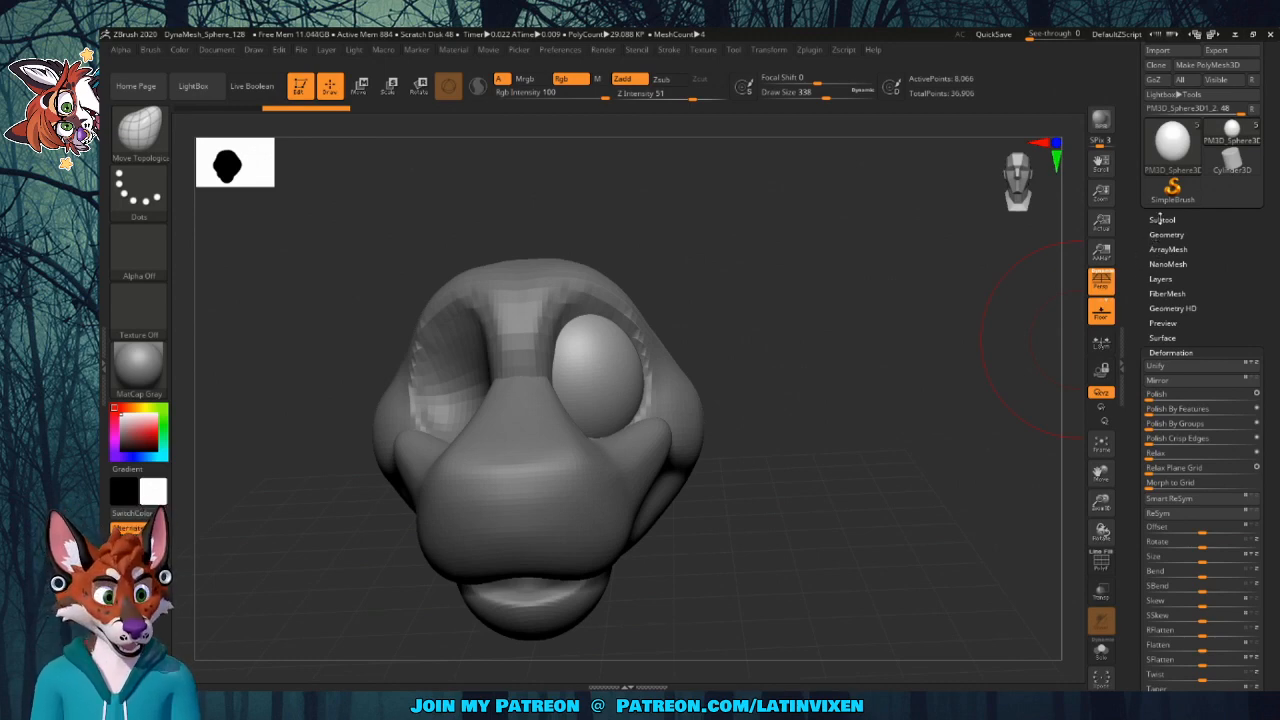
{"action": "left_click", "coordinate": [1157, 381]}
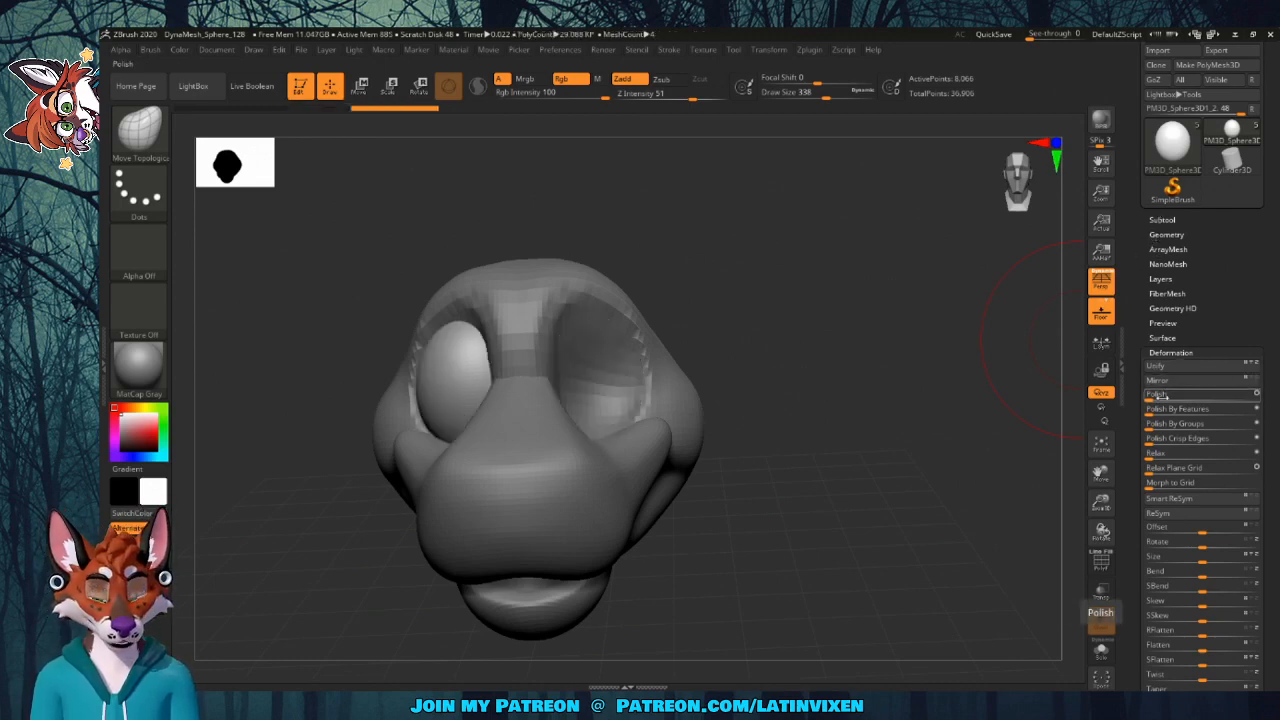
Unhide the original eyeball subtool and merge it down with the mirrored copy into a single subtool
{"action": "left_click_drag", "start_coordinate": [1139, 328], "coordinate": [1140, 372]}
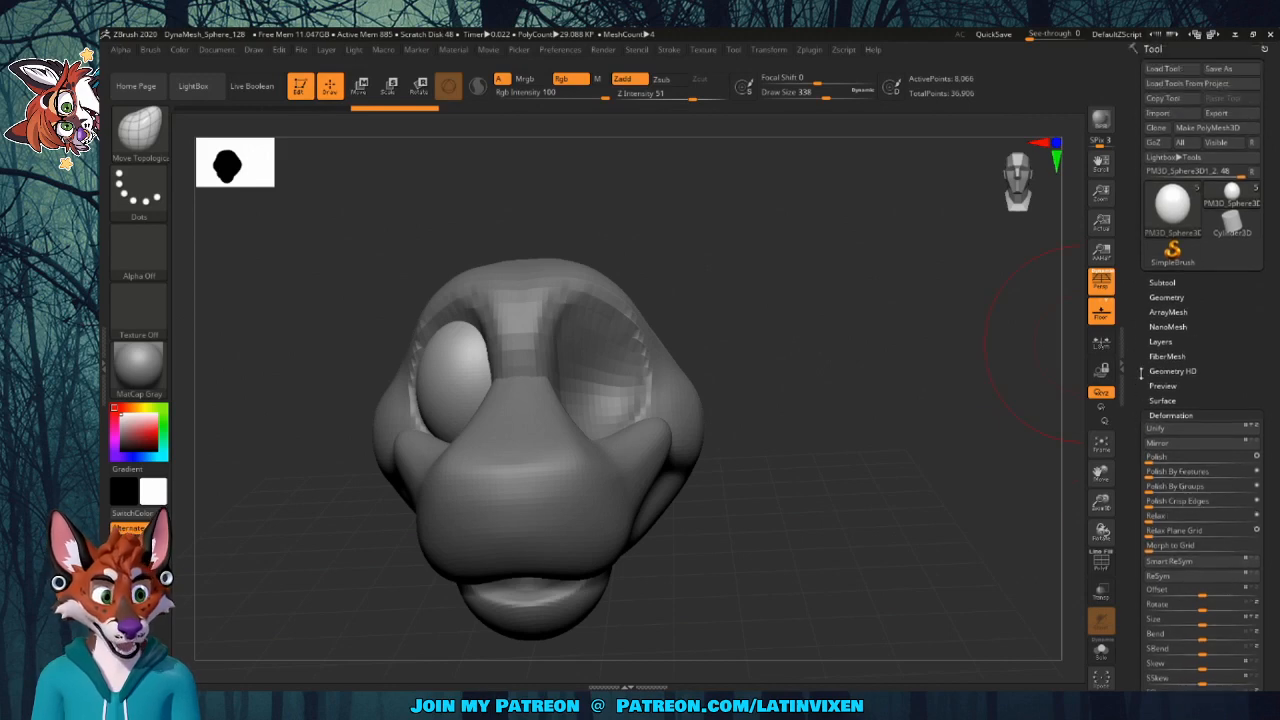
{"action": "left_click", "coordinate": [1152, 283]}
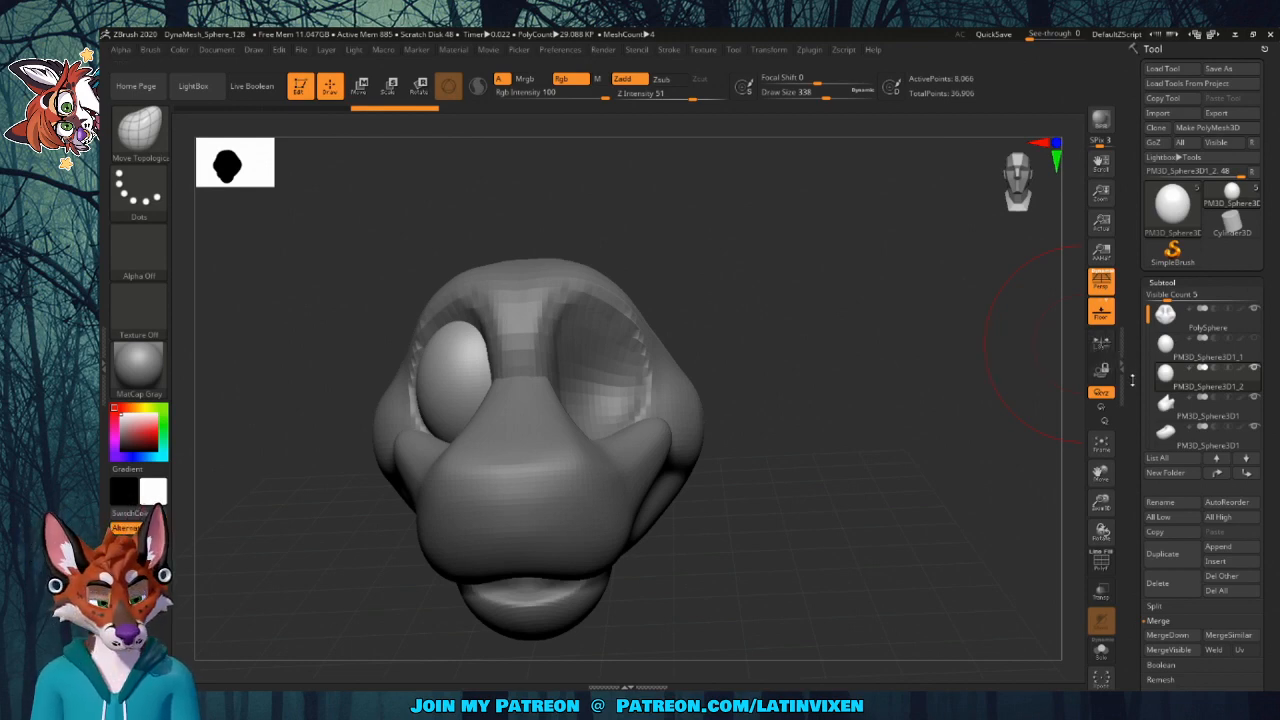
{"action": "left_click_drag", "start_coordinate": [1133, 380], "coordinate": [1135, 321]}
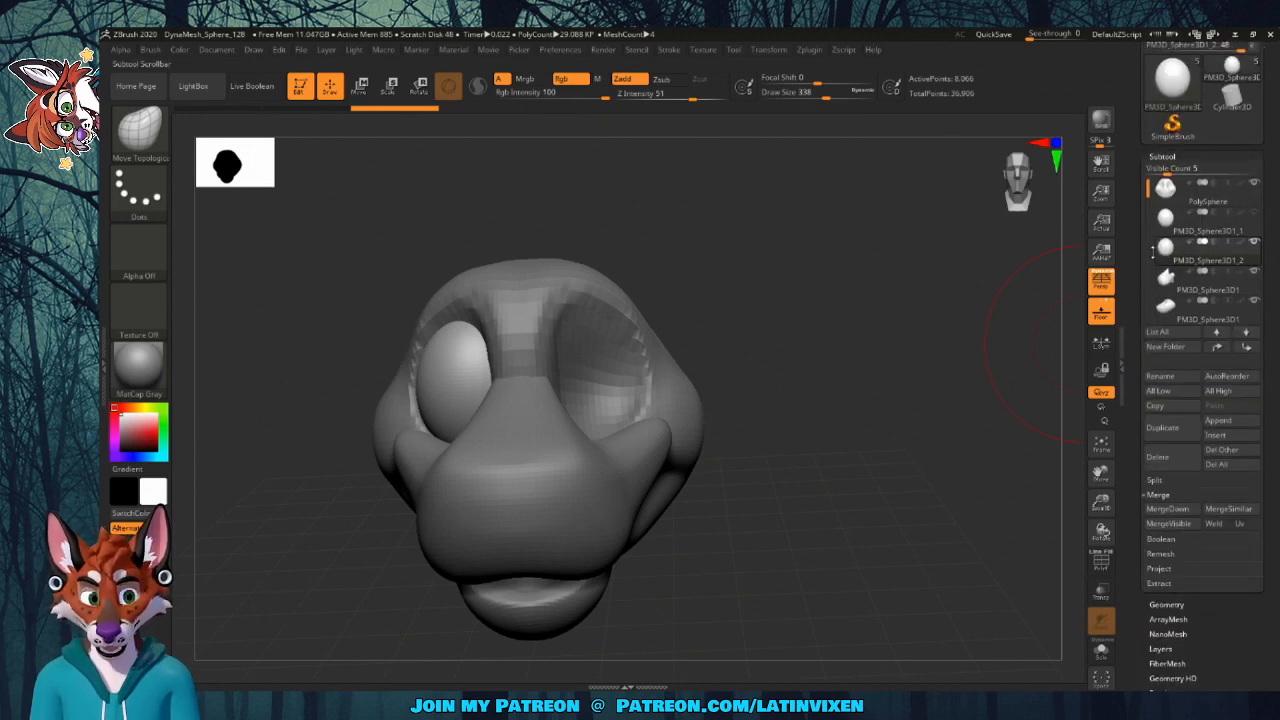
{"action": "left_click", "coordinate": [1255, 213]}
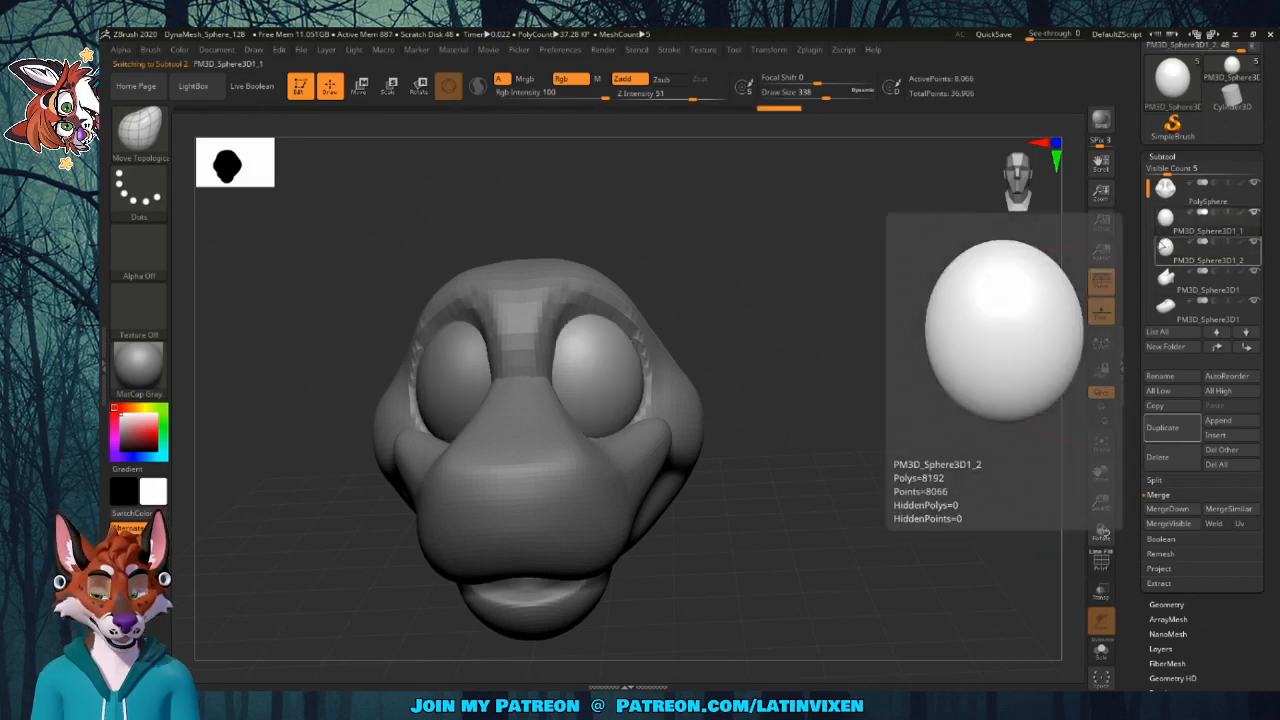
{"action": "mouse_move", "coordinate": [1173, 233]}
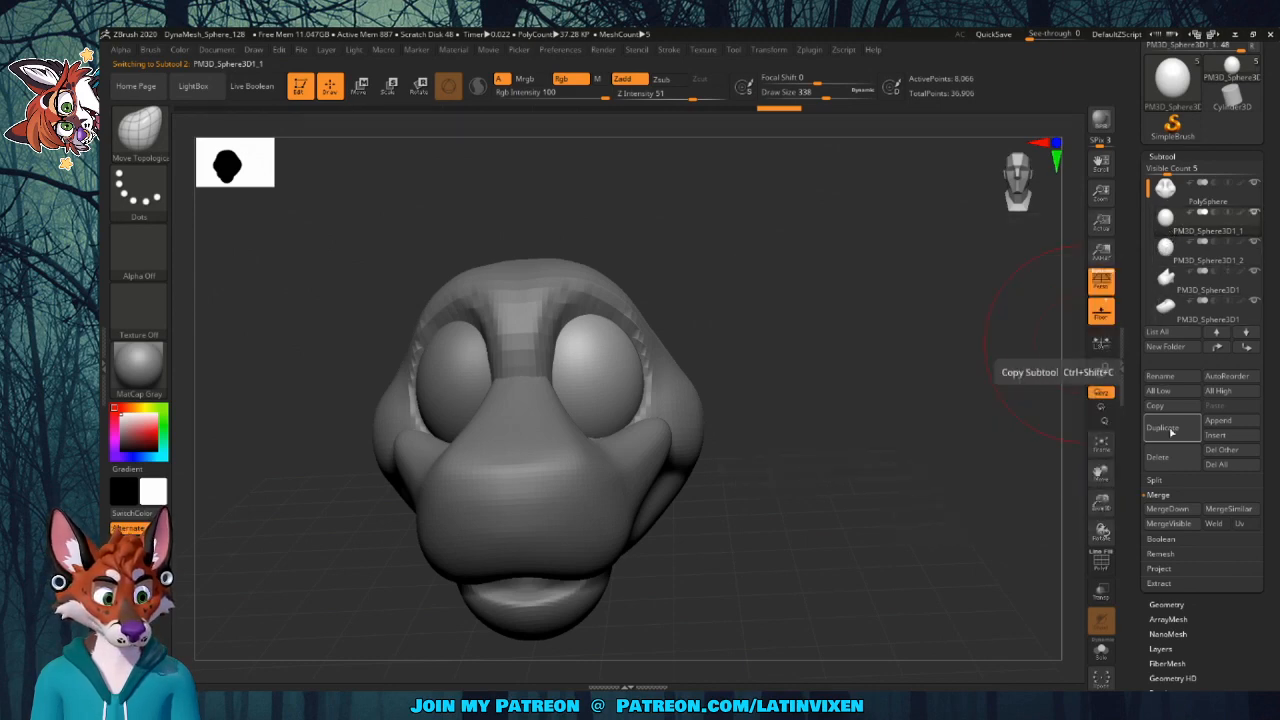
{"action": "left_click_drag", "start_coordinate": [1138, 451], "coordinate": [1136, 441]}
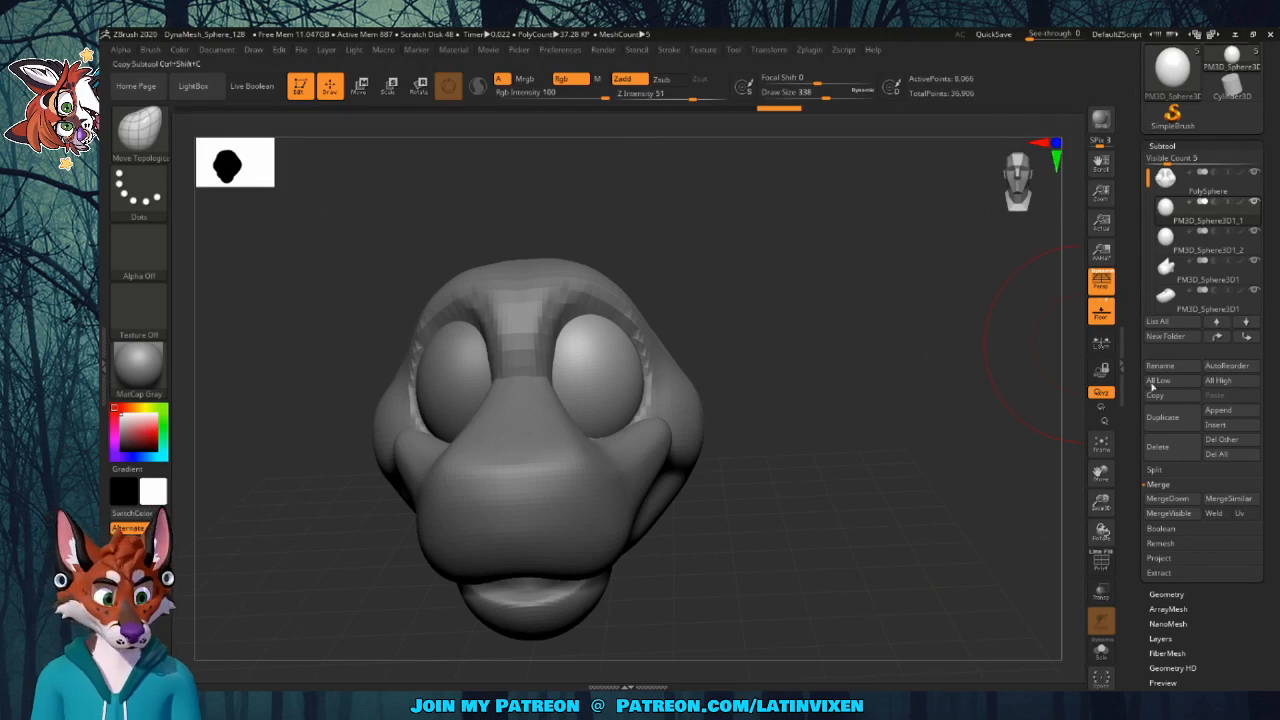
{"action": "left_click", "coordinate": [1162, 499]}
{"action": "left_click", "coordinate": [1064, 526]}
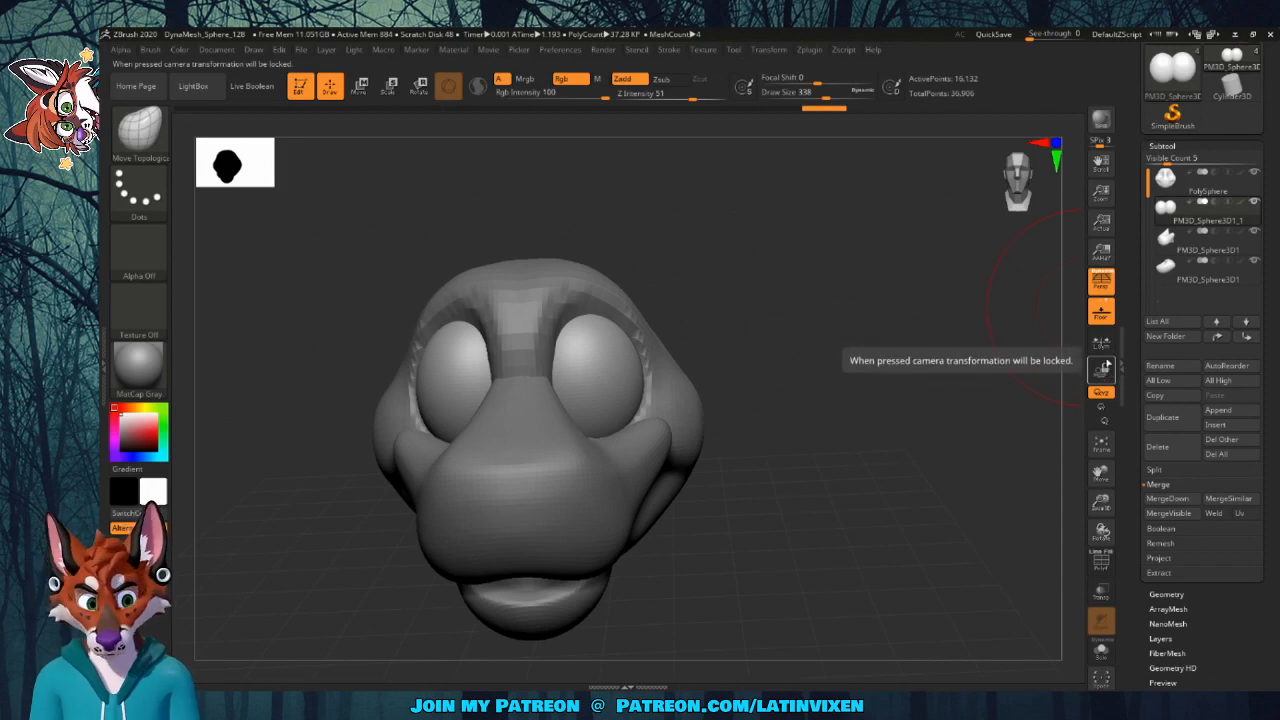
Examine the head with both eyeballs from the side, front and below, checking the muzzle, cheeks and lower jaw
{"action": "left_click_drag", "start_coordinate": [1129, 320], "coordinate": [1129, 418]}
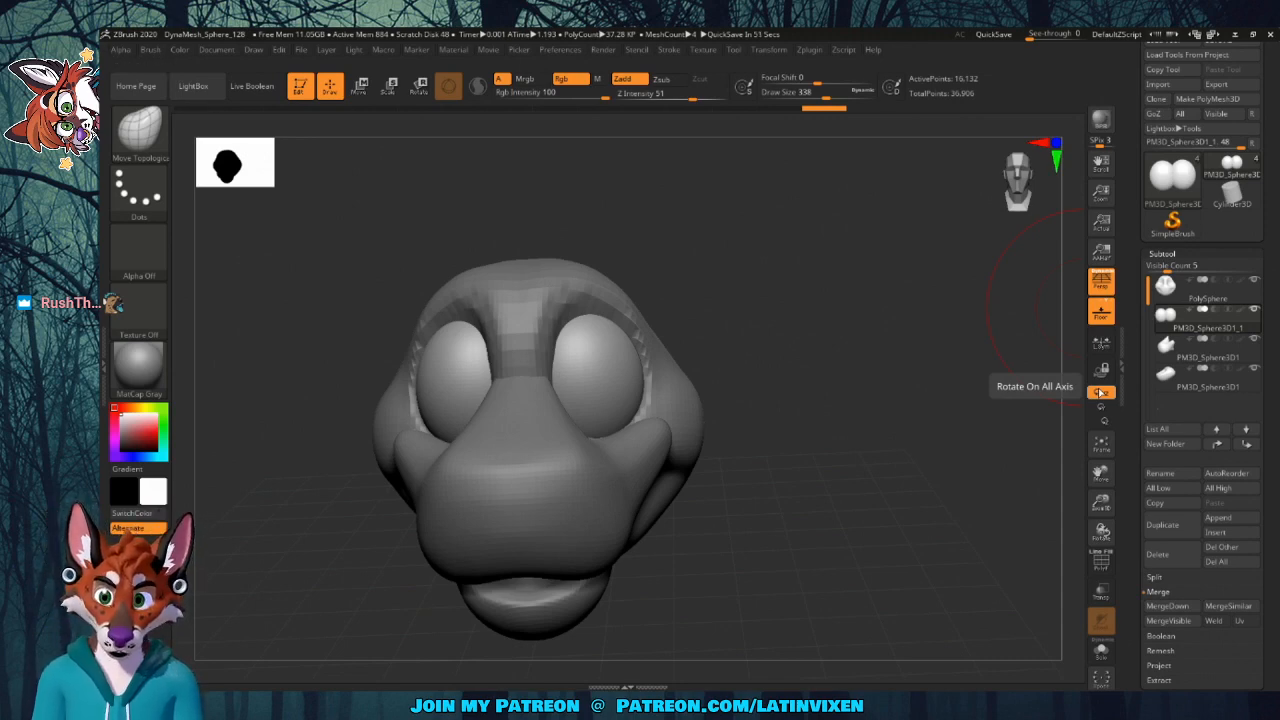
{"action": "mouse_move", "coordinate": [829, 451]}
{"action": "left_mouse_down"}
{"action": "mouse_move", "coordinate": [894, 431]}
{"action": "mouse_move", "coordinate": [909, 457]}
{"action": "mouse_move", "coordinate": [869, 443]}
{"action": "mouse_move", "coordinate": [840, 451]}
{"action": "mouse_move", "coordinate": [897, 458]}
{"action": "mouse_move", "coordinate": [870, 473]}
{"action": "left_mouse_up"}
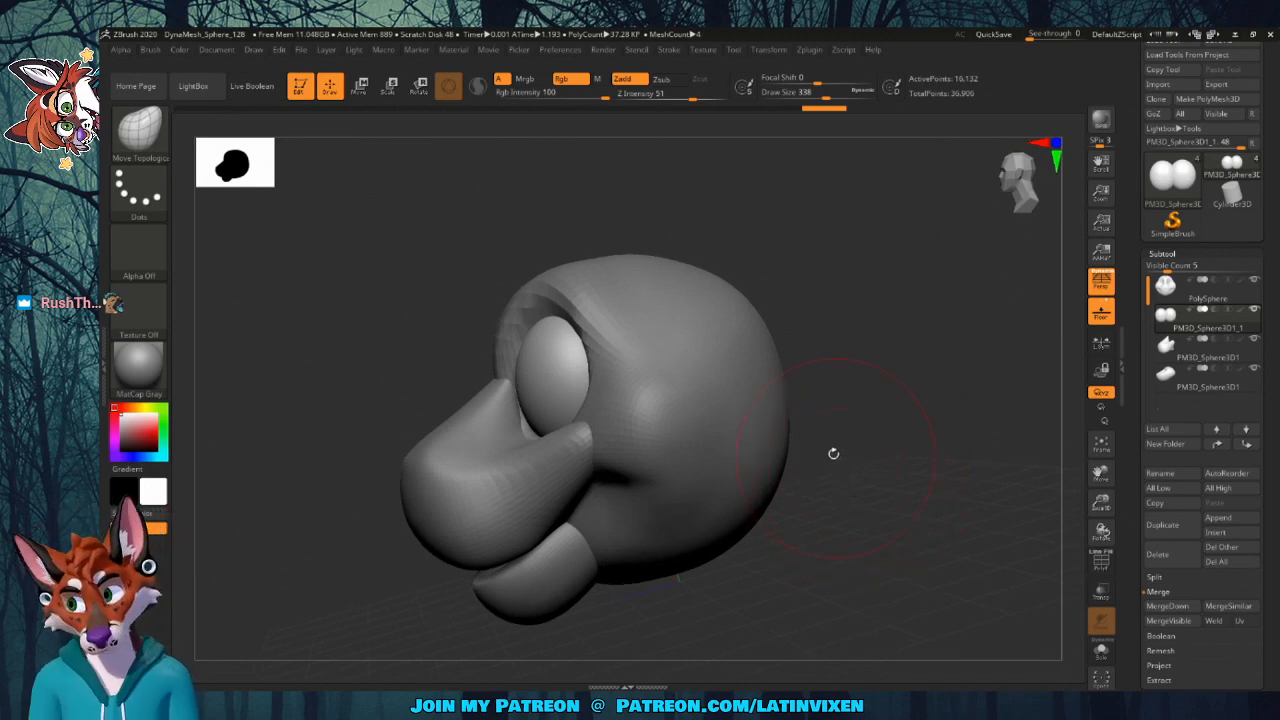
{"action": "left_click_drag", "start_coordinate": [914, 435], "coordinate": [933, 424]}
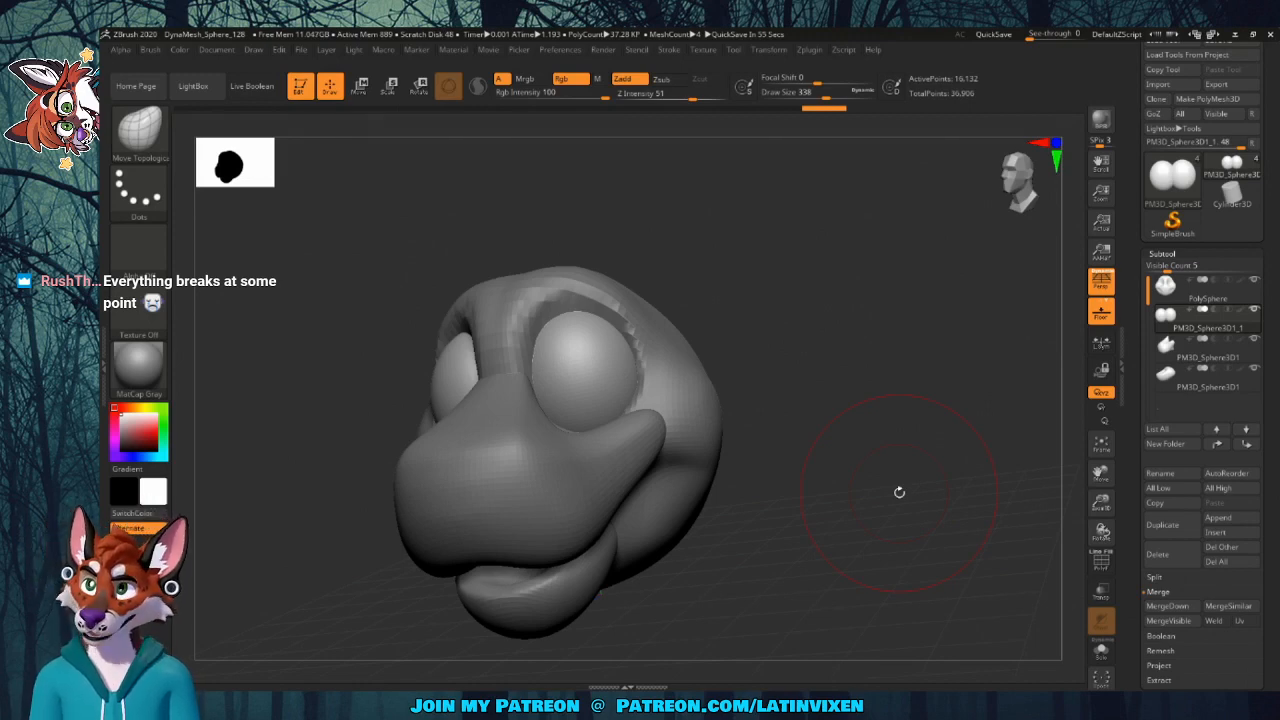
{"action": "mouse_move", "coordinate": [874, 397]}
{"action": "left_mouse_down"}
{"action": "mouse_move", "coordinate": [960, 410]}
{"action": "mouse_move", "coordinate": [837, 431]}
{"action": "mouse_move", "coordinate": [880, 417]}
{"action": "mouse_move", "coordinate": [865, 422]}
{"action": "left_mouse_up"}
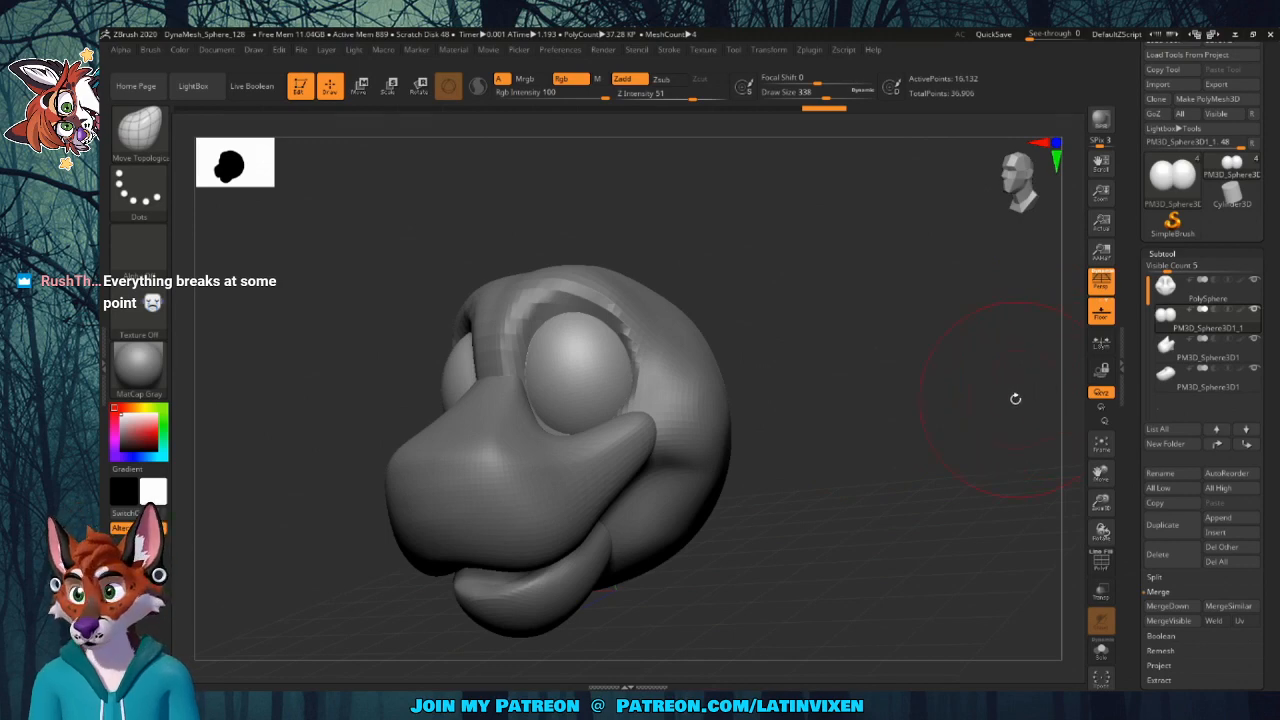
{"action": "mouse_move", "coordinate": [1000, 414]}
{"action": "left_mouse_down"}
{"action": "mouse_move", "coordinate": [884, 357]}
{"action": "mouse_move", "coordinate": [909, 400]}
{"action": "mouse_move", "coordinate": [890, 387]}
{"action": "mouse_move", "coordinate": [897, 411]}
{"action": "mouse_move", "coordinate": [920, 434]}
{"action": "mouse_move", "coordinate": [926, 474]}
{"action": "mouse_move", "coordinate": [914, 511]}
{"action": "mouse_move", "coordinate": [923, 483]}
{"action": "mouse_move", "coordinate": [907, 500]}
{"action": "left_mouse_up"}
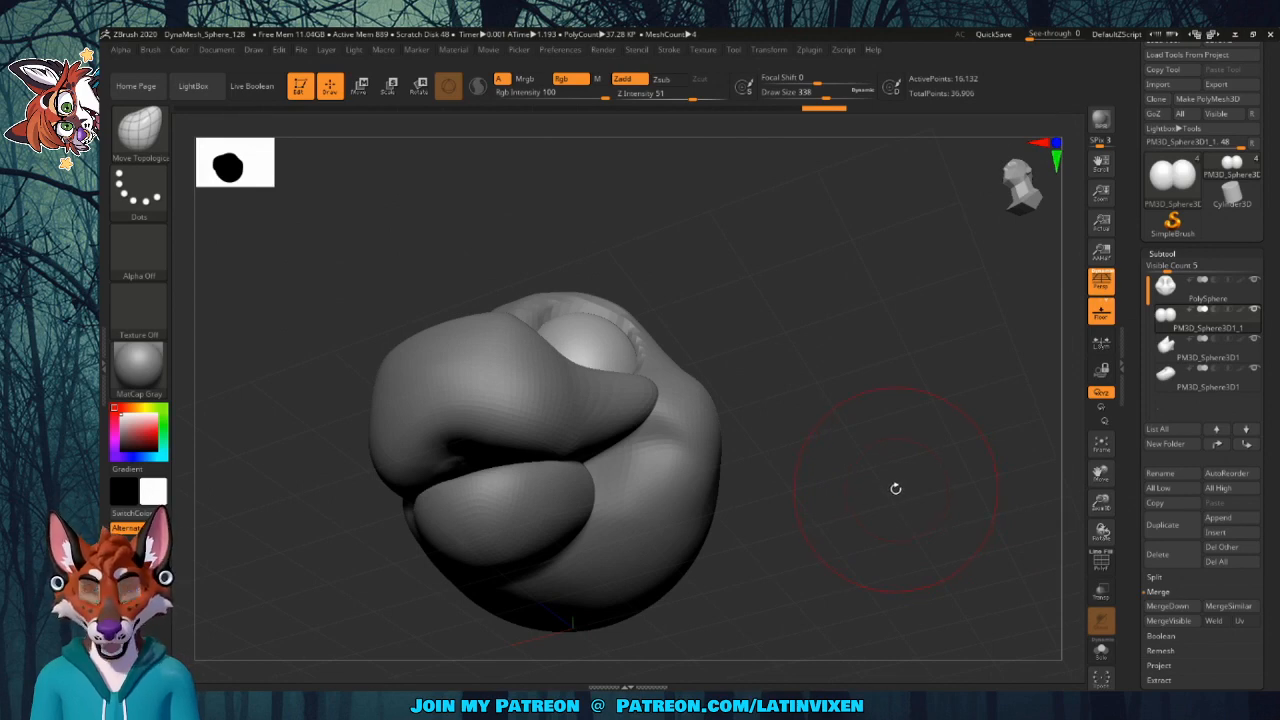
{"action": "mouse_move", "coordinate": [899, 493]}
{"action": "left_mouse_down"}
{"action": "mouse_move", "coordinate": [929, 460]}
{"action": "mouse_move", "coordinate": [919, 467]}
{"action": "left_mouse_up"}
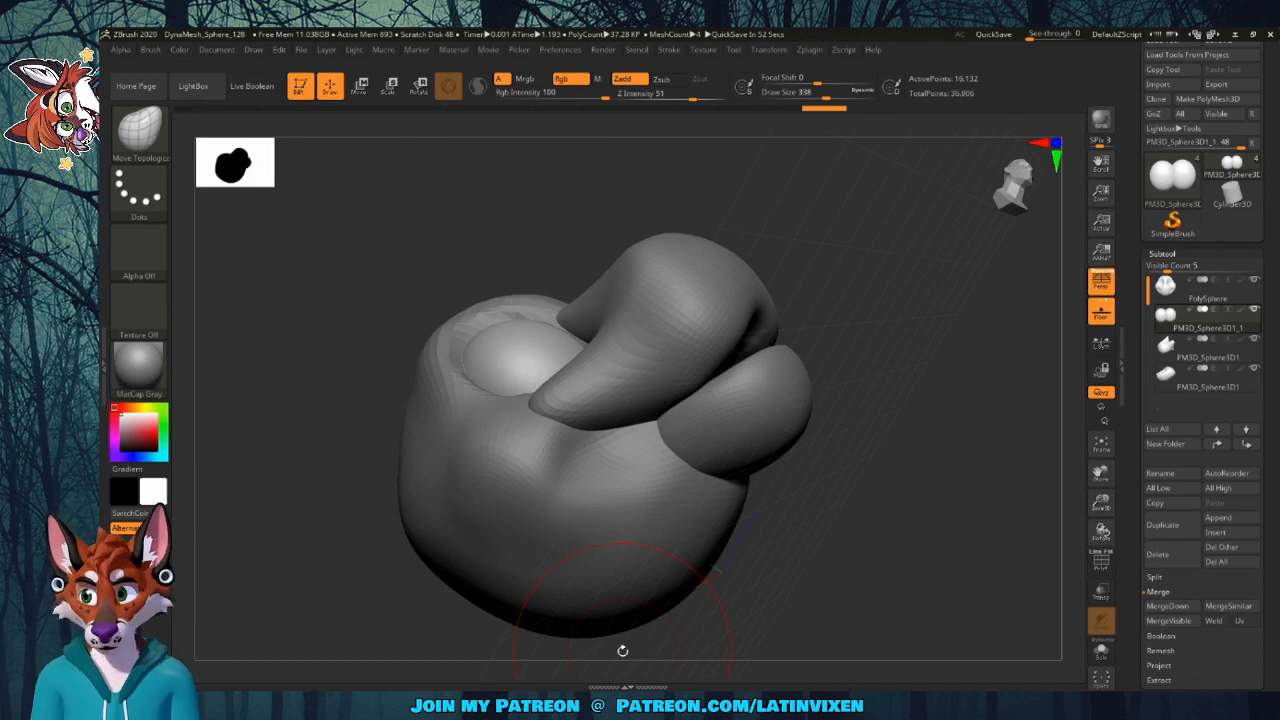
{"action": "mouse_move", "coordinate": [622, 651]}
{"action": "left_mouse_down"}
{"action": "mouse_move", "coordinate": [971, 480]}
{"action": "mouse_move", "coordinate": [980, 471]}
{"action": "mouse_move", "coordinate": [922, 489]}
{"action": "mouse_move", "coordinate": [943, 480]}
{"action": "mouse_move", "coordinate": [923, 403]}
{"action": "mouse_move", "coordinate": [944, 407]}
{"action": "left_mouse_up"}
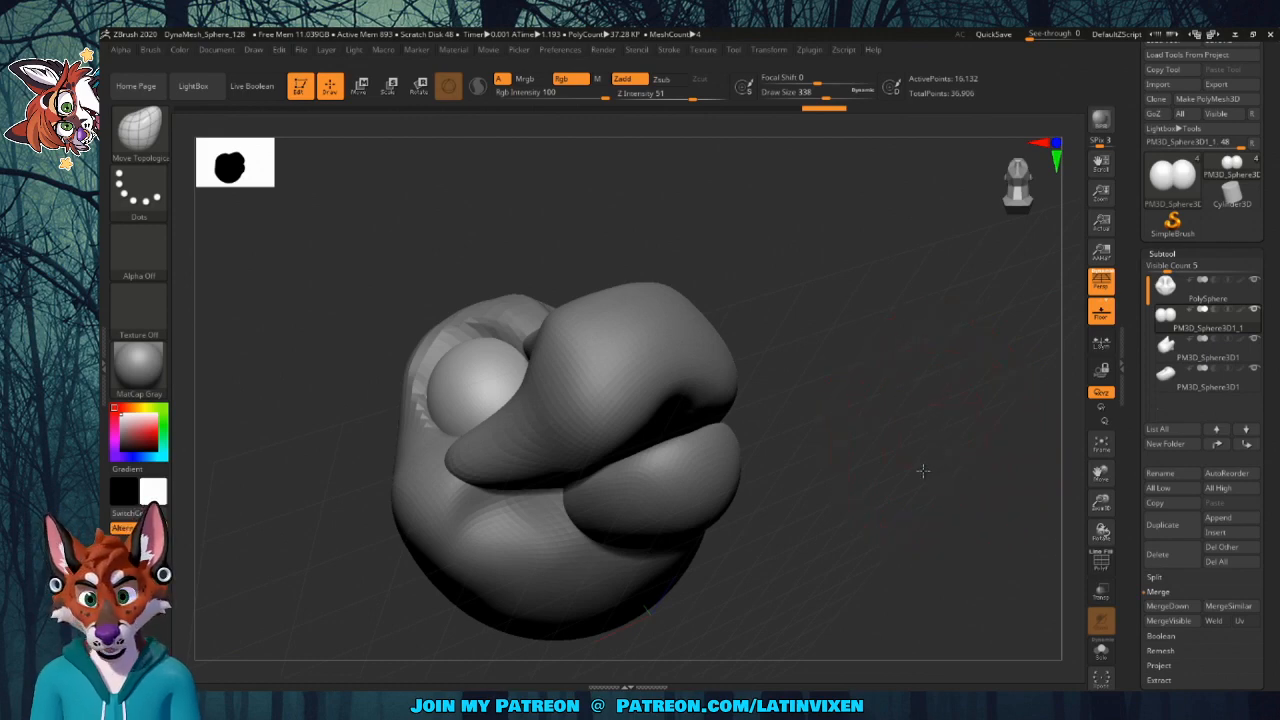
{"action": "left_click_drag", "start_coordinate": [922, 470], "coordinate": [879, 520]}
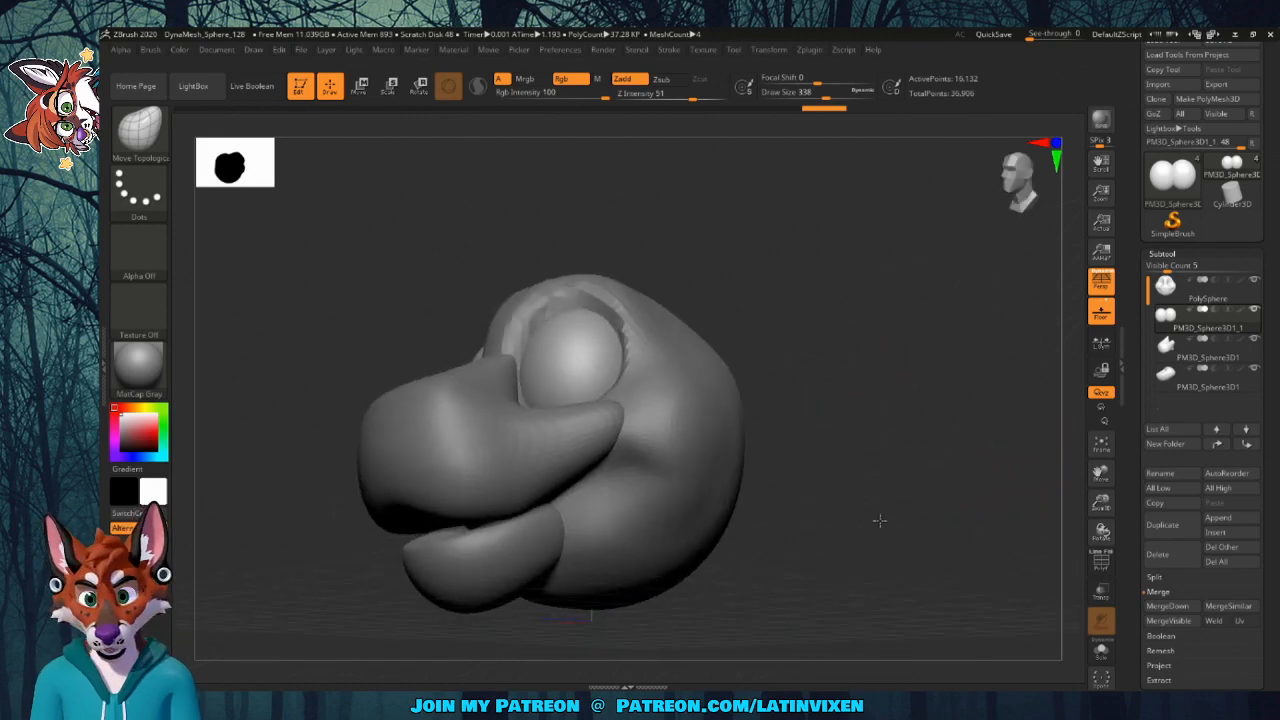
Select the lower jaw subtool, pull its rear edge outward and back toward the head from below, and reduce the draw size to 182
{"action": "mouse_move", "coordinate": [879, 520]}
{"action": "left_mouse_down"}
{"action": "mouse_move", "coordinate": [951, 394]}
{"action": "mouse_move", "coordinate": [948, 313]}
{"action": "mouse_move", "coordinate": [960, 310]}
{"action": "left_mouse_up"}
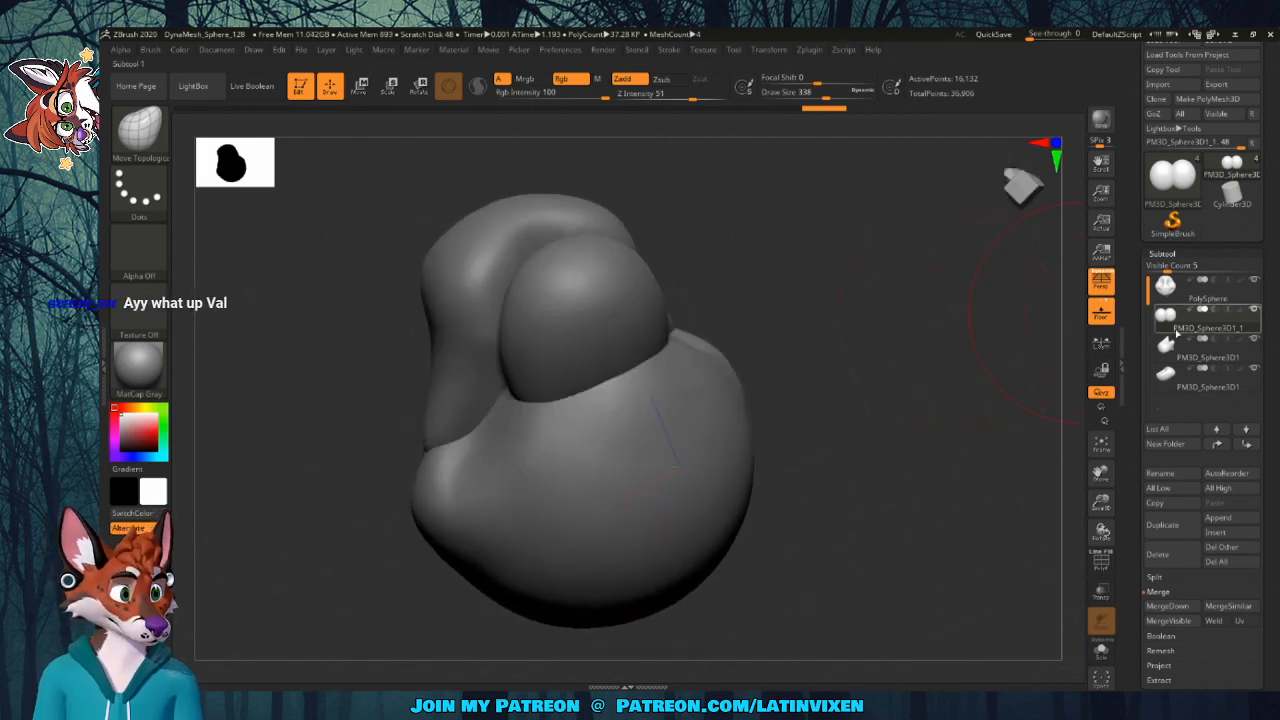
{"action": "left_click", "coordinate": [1168, 390]}
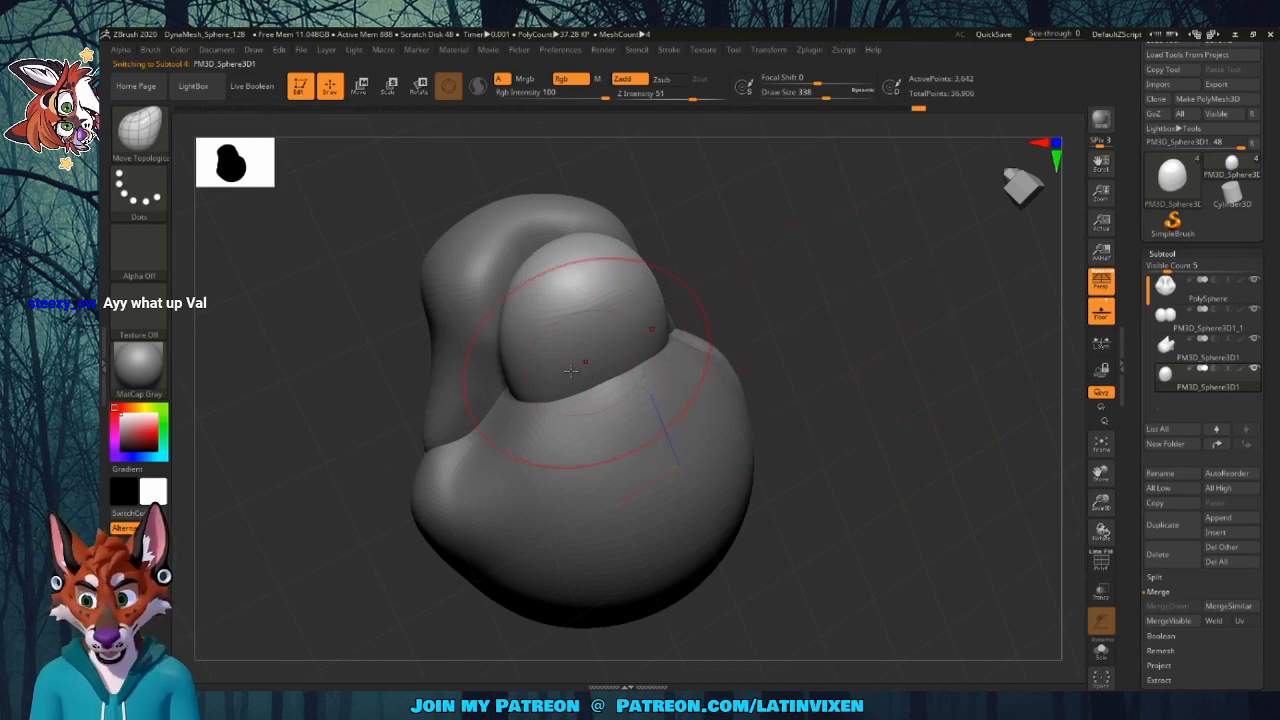
{"action": "mouse_move", "coordinate": [510, 405]}
{"action": "left_mouse_down"}
{"action": "mouse_move", "coordinate": [560, 420]}
{"action": "mouse_move", "coordinate": [530, 380]}
{"action": "mouse_move", "coordinate": [543, 371]}
{"action": "left_mouse_up"}
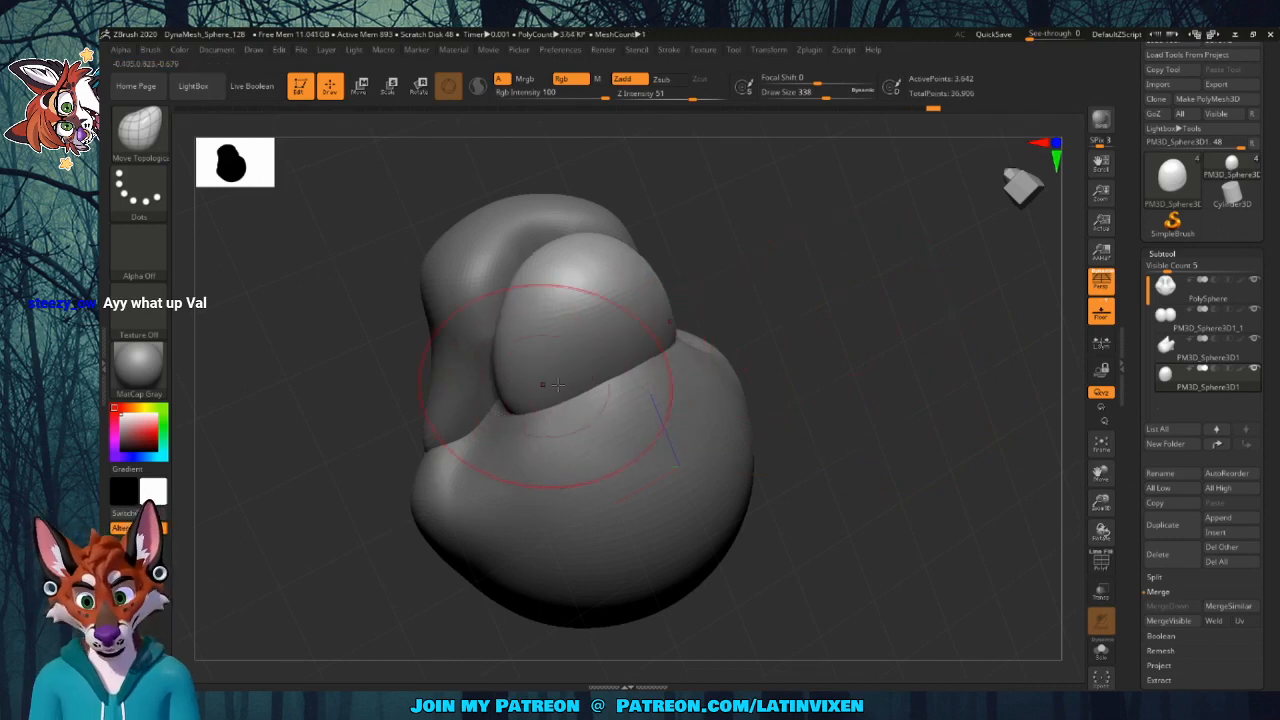
{"action": "mouse_move", "coordinate": [860, 353]}
{"action": "left_mouse_down"}
{"action": "mouse_move", "coordinate": [866, 286]}
{"action": "mouse_move", "coordinate": [814, 360]}
{"action": "mouse_move", "coordinate": [757, 294]}
{"action": "mouse_move", "coordinate": [851, 437]}
{"action": "mouse_move", "coordinate": [849, 417]}
{"action": "left_mouse_up"}
{"action": "left_click_drag", "start_coordinate": [790, 385], "coordinate": [753, 403]}
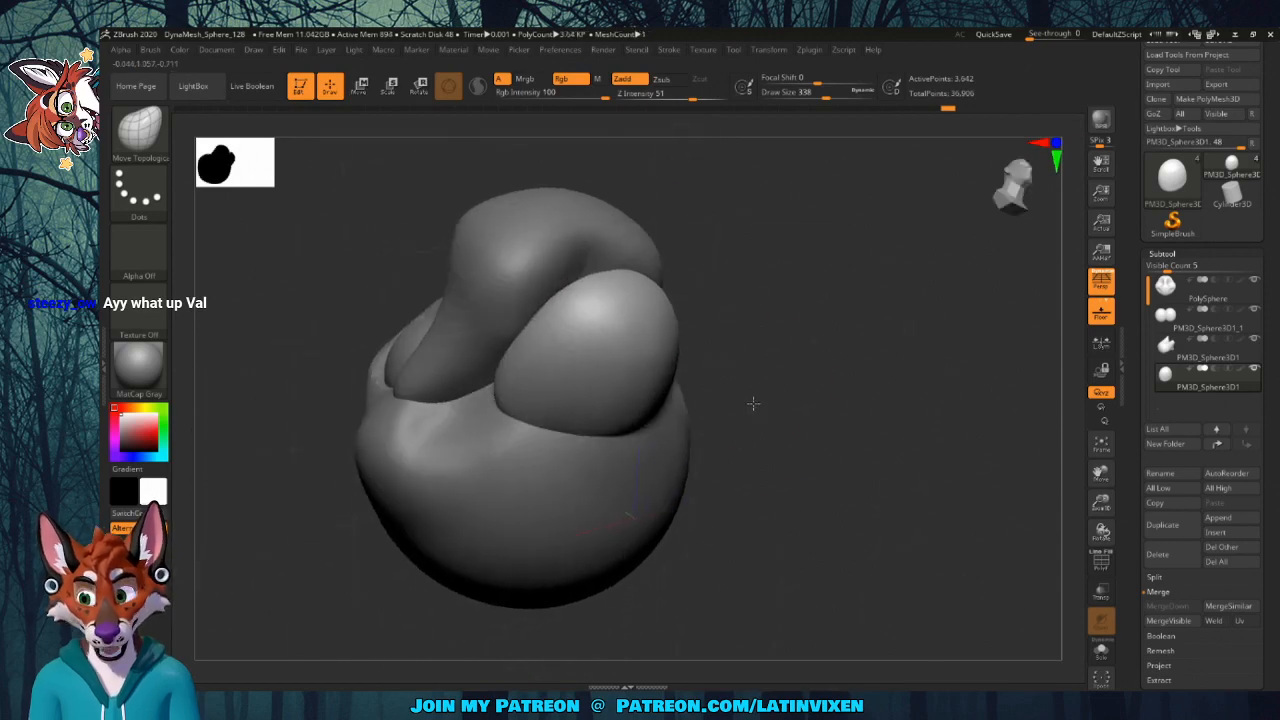
{"action": "mouse_move", "coordinate": [823, 366]}
{"action": "left_mouse_down"}
{"action": "mouse_move", "coordinate": [817, 440]}
{"action": "mouse_move", "coordinate": [849, 363]}
{"action": "mouse_move", "coordinate": [784, 238]}
{"action": "left_mouse_up"}
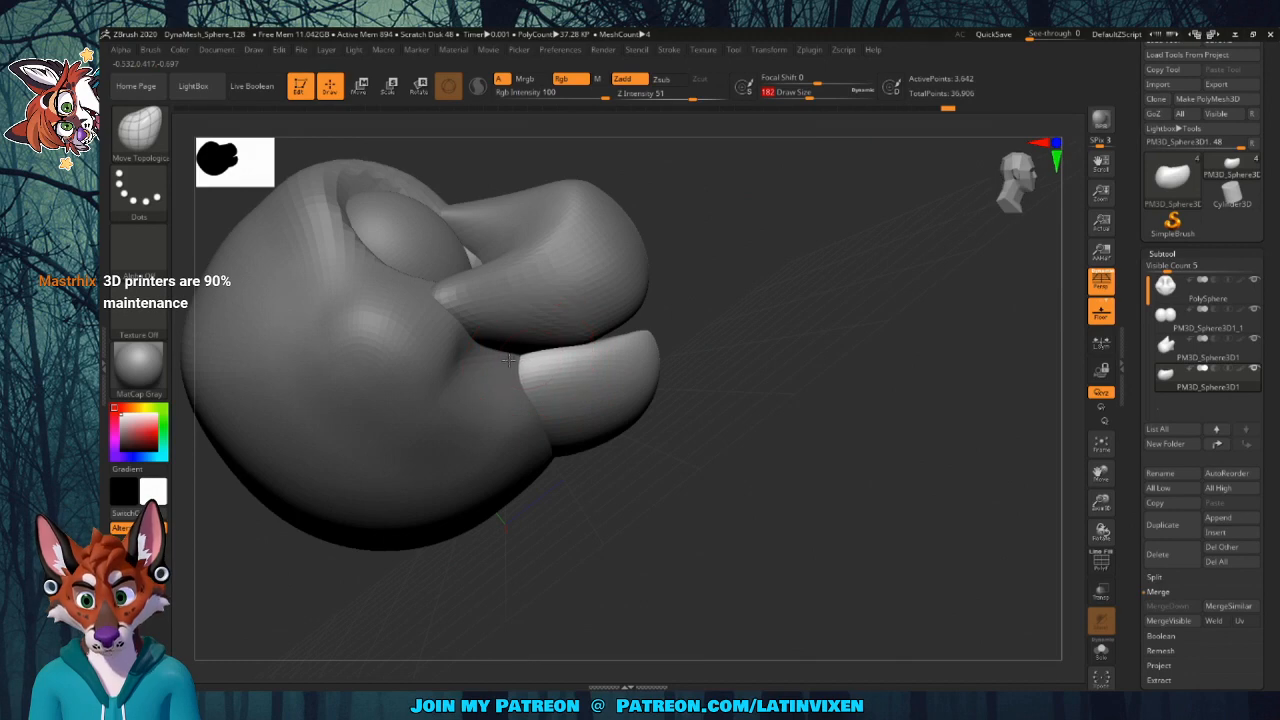
{"action": "mouse_move", "coordinate": [687, 448]}
{"action": "left_mouse_down"}
{"action": "mouse_move", "coordinate": [611, 466]}
{"action": "mouse_move", "coordinate": [691, 466]}
{"action": "left_mouse_up"}
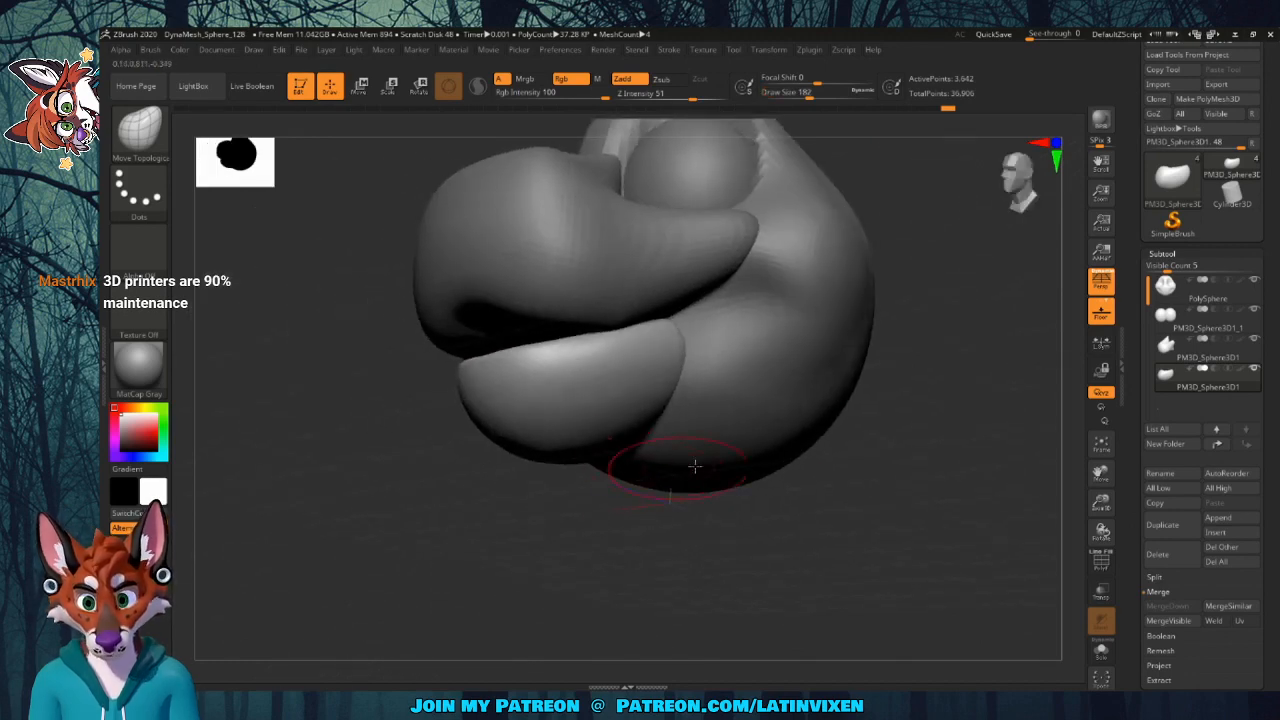
Set the Move Topological brush's draw size to 239 and reshape the upper rear edge of the lower jaw piece
{"action": "left_click_drag", "start_coordinate": [808, 97], "coordinate": [816, 97]}
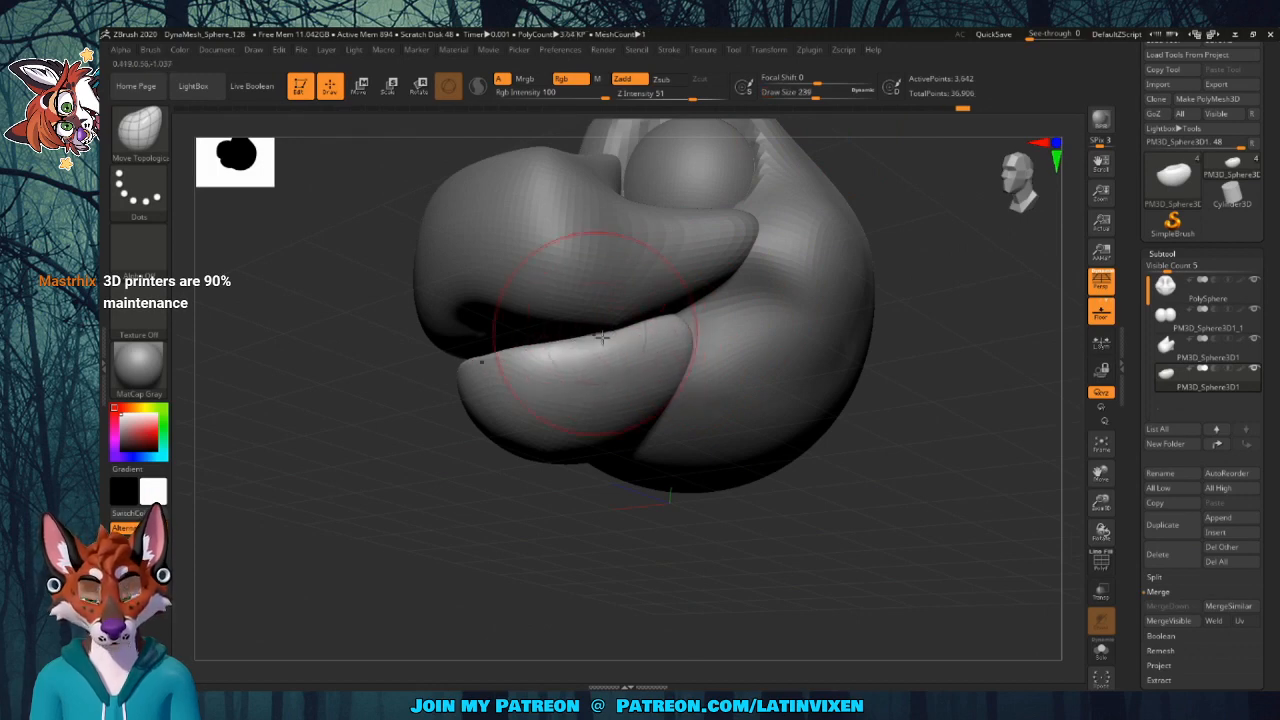
{"action": "left_click_drag", "start_coordinate": [600, 530], "coordinate": [640, 548]}
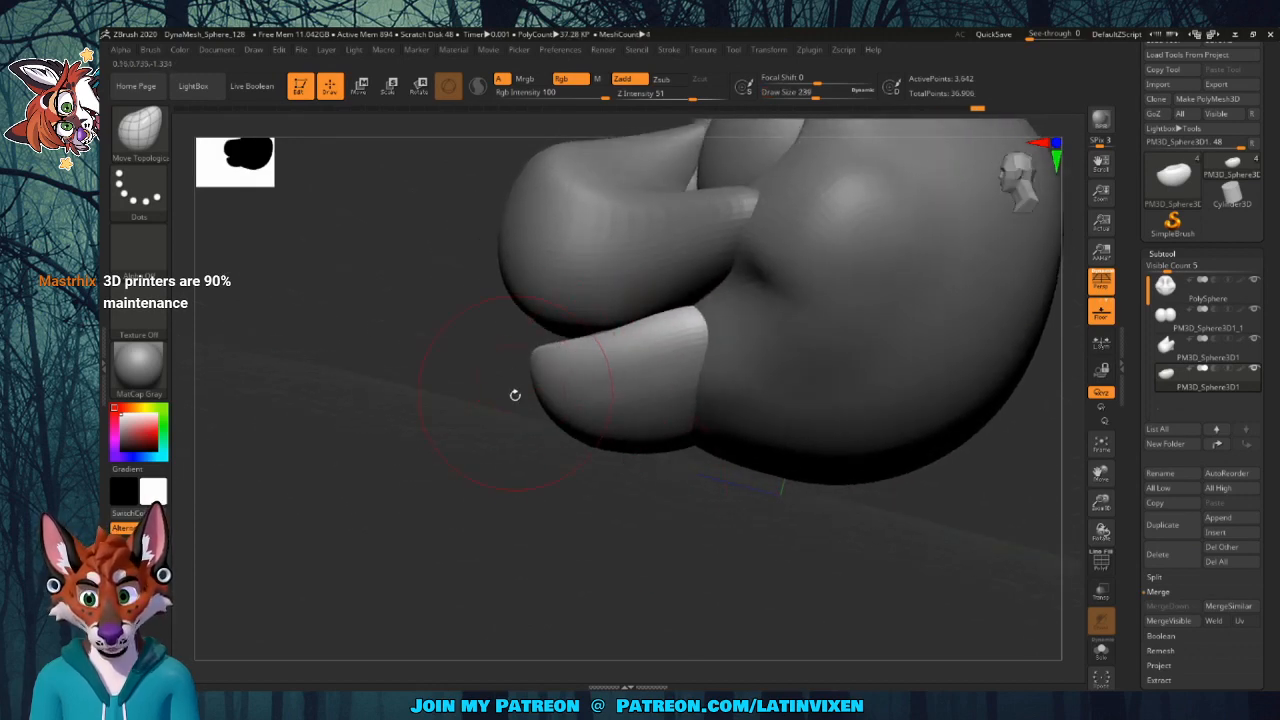
{"action": "left_click_drag", "start_coordinate": [514, 395], "coordinate": [560, 465]}
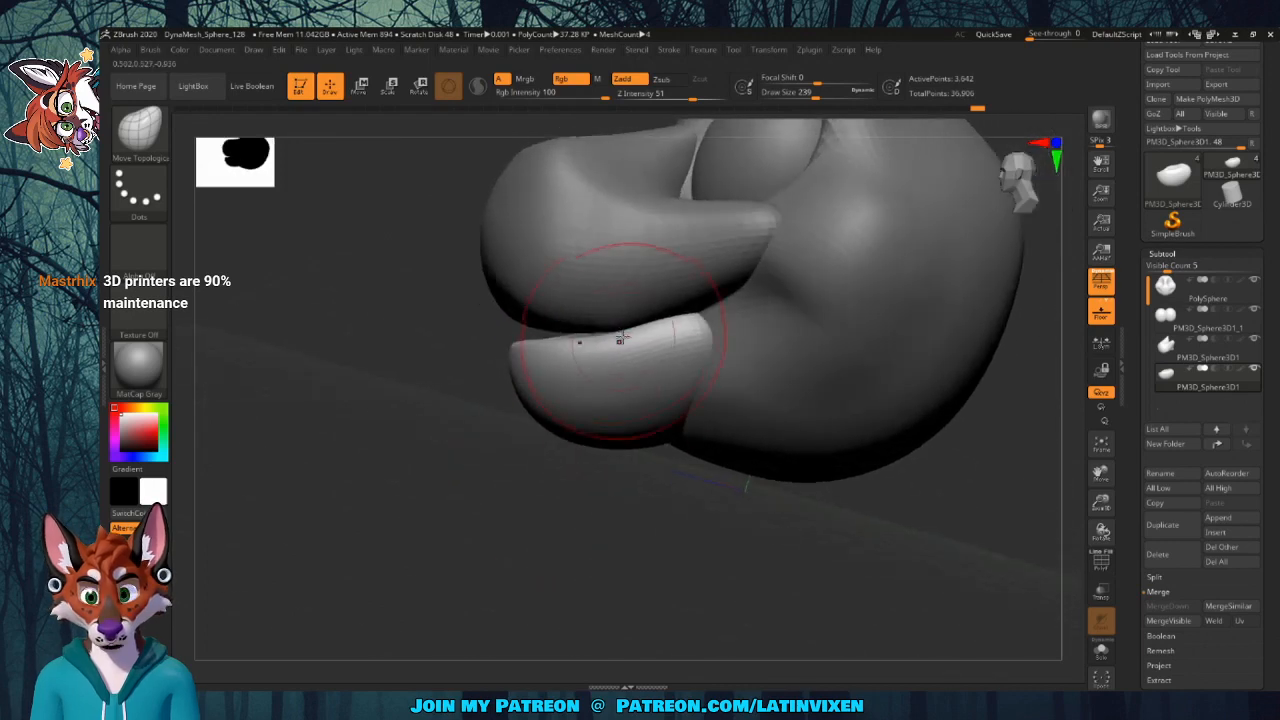
{"action": "mouse_move", "coordinate": [624, 326]}
{"action": "left_mouse_down"}
{"action": "mouse_move", "coordinate": [614, 314]}
{"action": "mouse_move", "coordinate": [657, 329]}
{"action": "mouse_move", "coordinate": [586, 357]}
{"action": "mouse_move", "coordinate": [696, 314]}
{"action": "left_mouse_up"}
{"action": "mouse_move", "coordinate": [637, 491]}
{"action": "left_mouse_down"}
{"action": "mouse_move", "coordinate": [697, 495]}
{"action": "mouse_move", "coordinate": [800, 429]}
{"action": "left_mouse_up"}
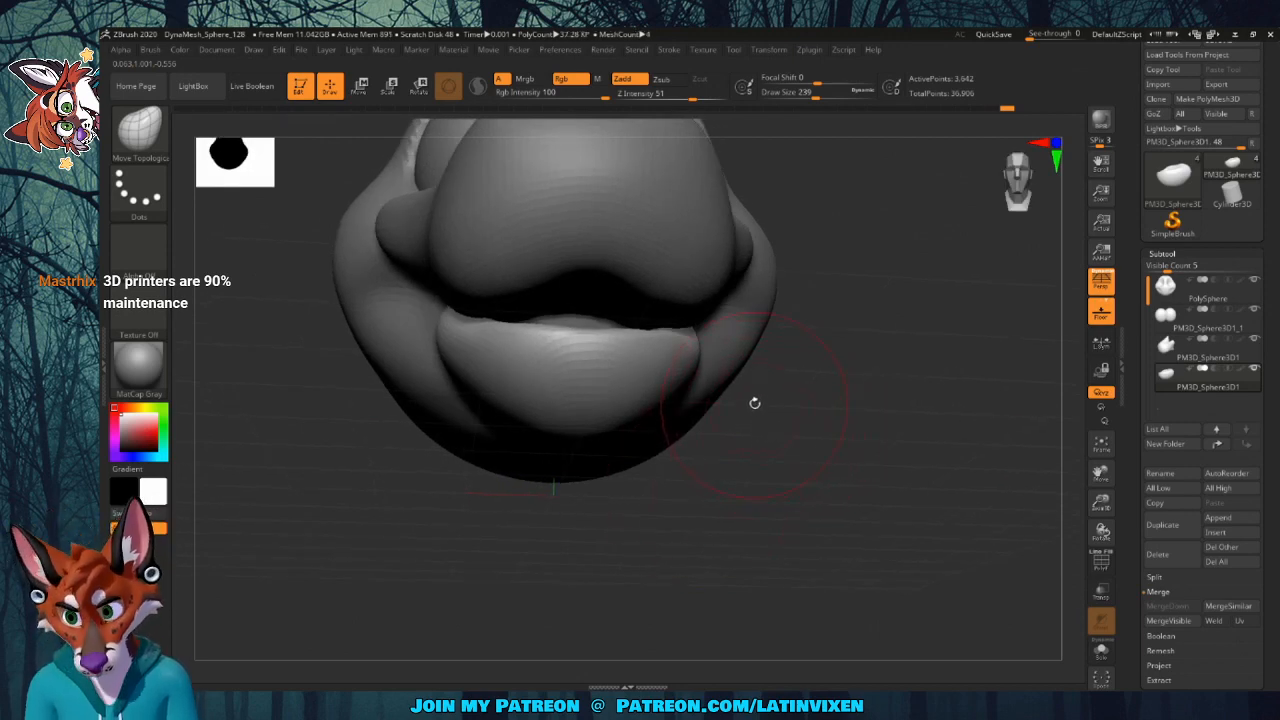
{"action": "mouse_move", "coordinate": [796, 420]}
{"action": "left_mouse_down"}
{"action": "mouse_move", "coordinate": [763, 429]}
{"action": "mouse_move", "coordinate": [760, 457]}
{"action": "mouse_move", "coordinate": [814, 426]}
{"action": "mouse_move", "coordinate": [829, 434]}
{"action": "mouse_move", "coordinate": [766, 449]}
{"action": "mouse_move", "coordinate": [767, 467]}
{"action": "left_mouse_up"}
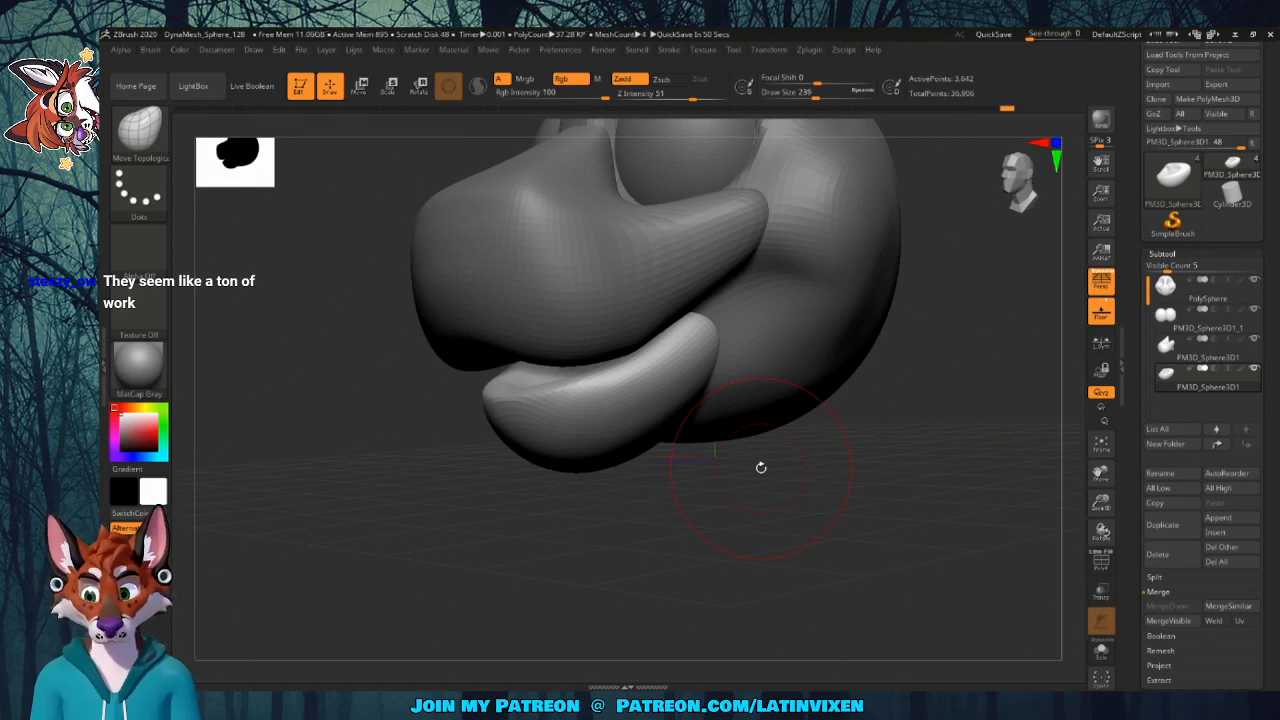
Move the PolySphere head subtool below the eyeballs subtool in the subtool order
{"action": "mouse_move", "coordinate": [1102, 476]}
{"action": "left_mouse_down"}
{"action": "mouse_move", "coordinate": [908, 441]}
{"action": "mouse_move", "coordinate": [962, 443]}
{"action": "mouse_move", "coordinate": [917, 431]}
{"action": "left_mouse_up"}
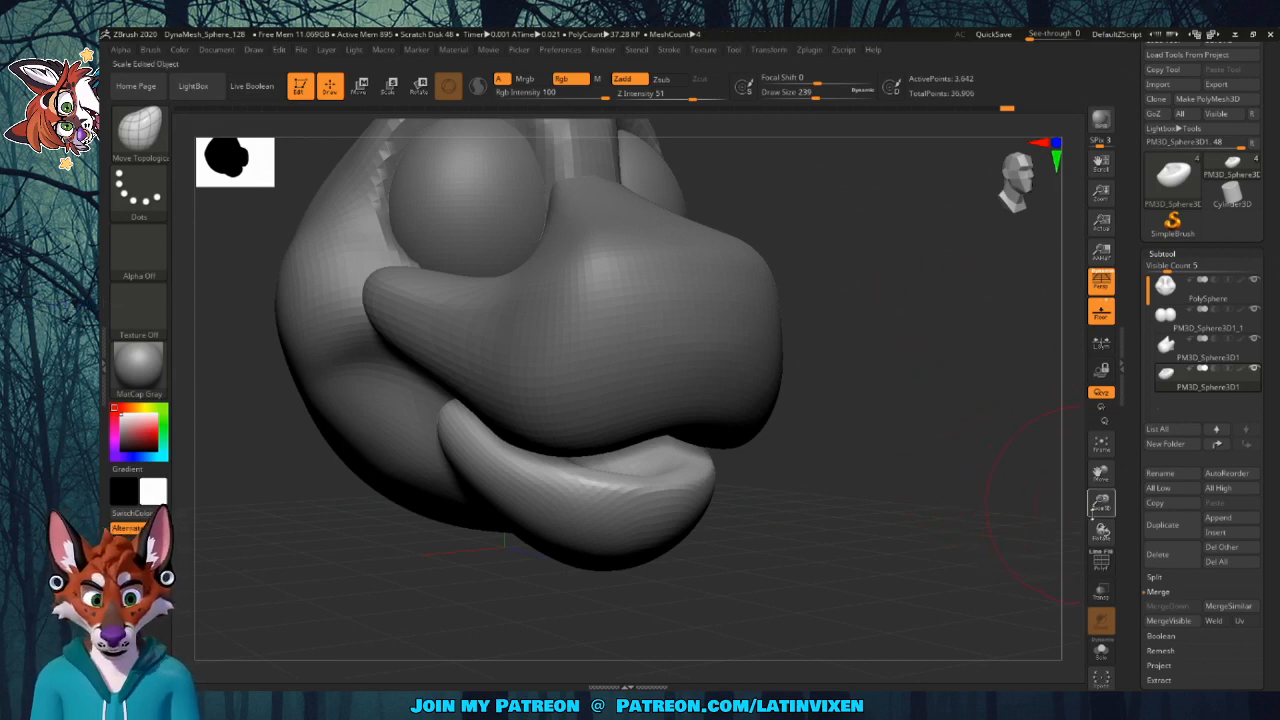
{"action": "left_click_drag", "start_coordinate": [1100, 502], "coordinate": [1090, 490]}
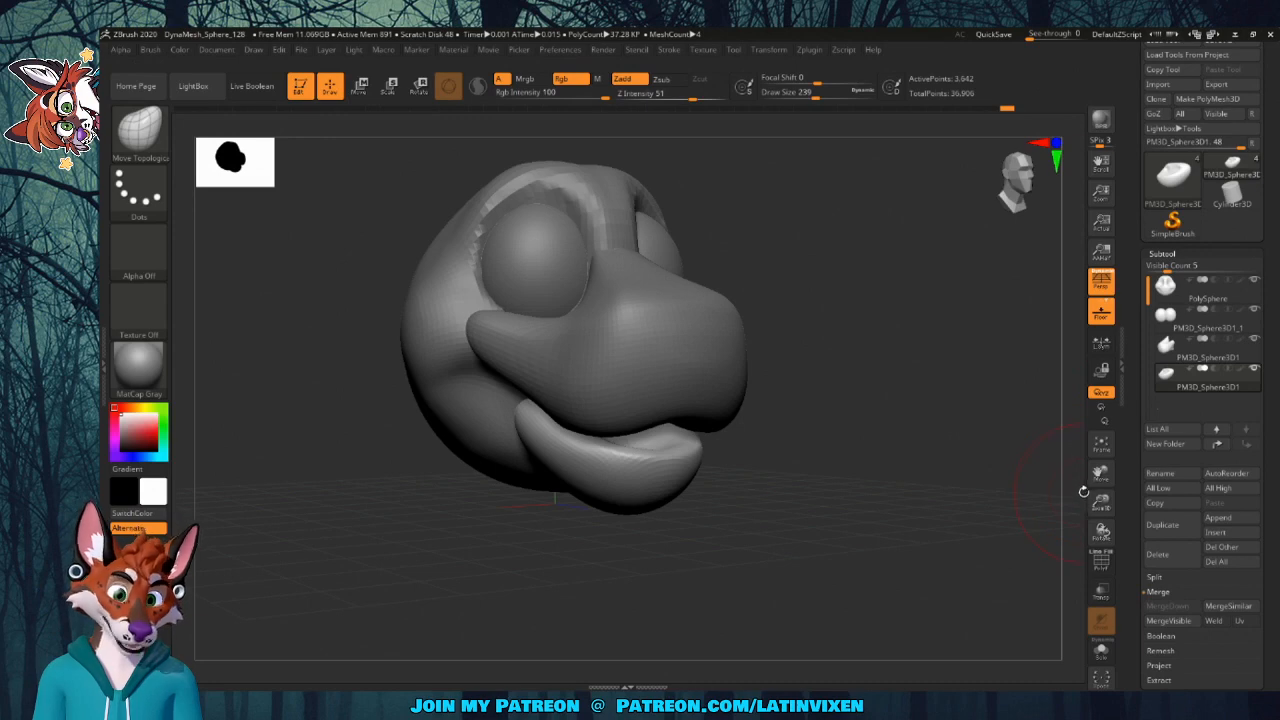
{"action": "left_click_drag", "start_coordinate": [1100, 503], "coordinate": [1100, 510]}
{"action": "mouse_move", "coordinate": [943, 480]}
{"action": "left_mouse_down"}
{"action": "mouse_move", "coordinate": [966, 477]}
{"action": "mouse_move", "coordinate": [923, 480]}
{"action": "mouse_move", "coordinate": [961, 477]}
{"action": "left_mouse_up"}
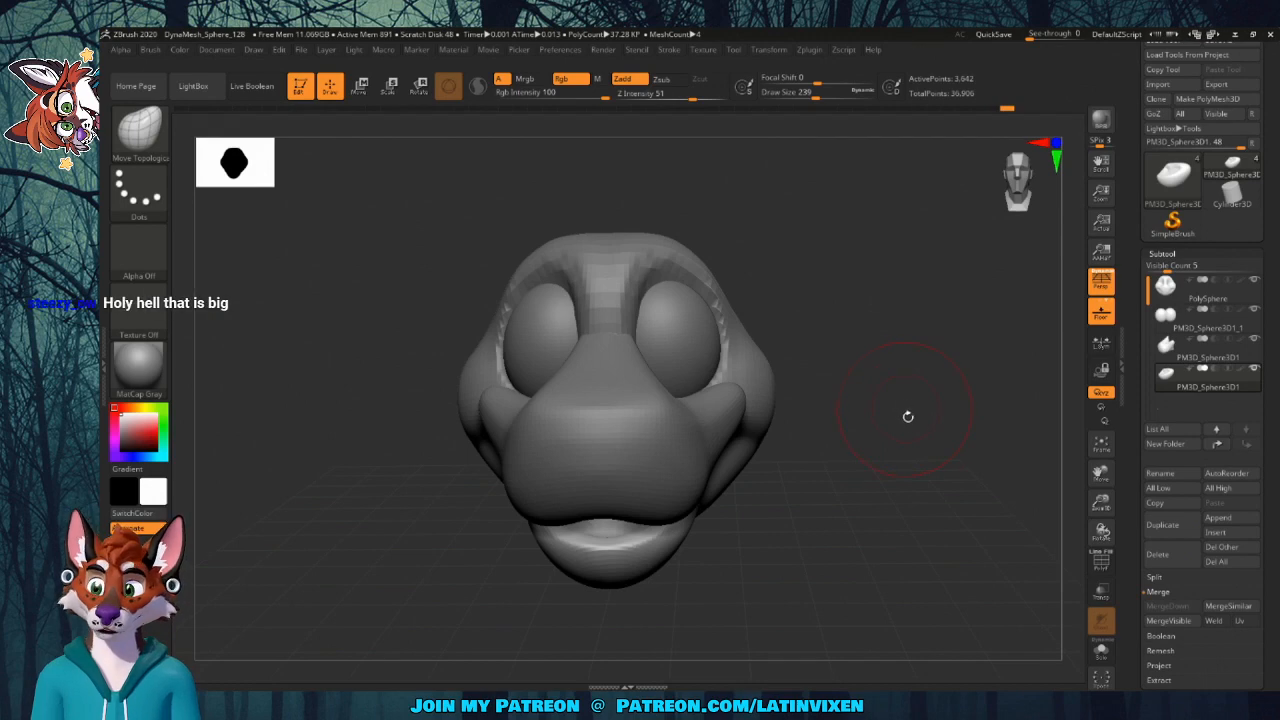
{"action": "left_click_drag", "start_coordinate": [906, 417], "coordinate": [892, 493]}
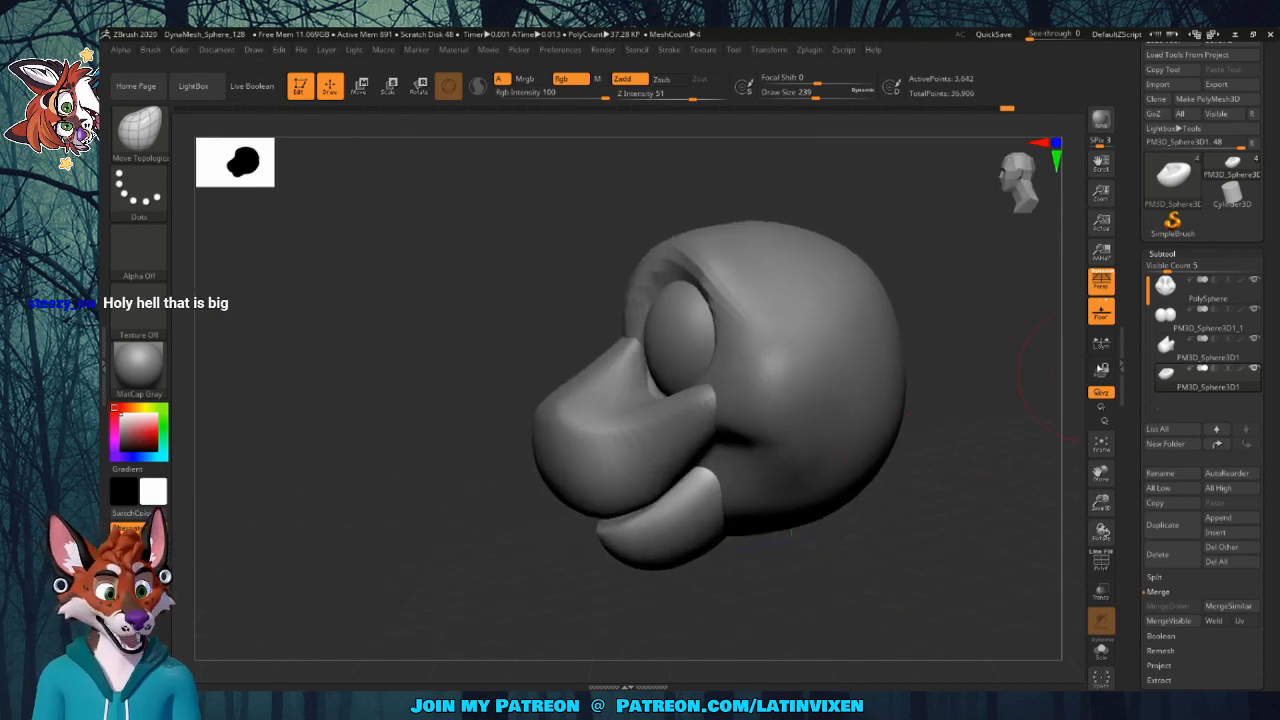
{"action": "left_click_drag", "start_coordinate": [1184, 300], "coordinate": [1176, 346]}
{"action": "left_click", "coordinate": [1178, 326]}
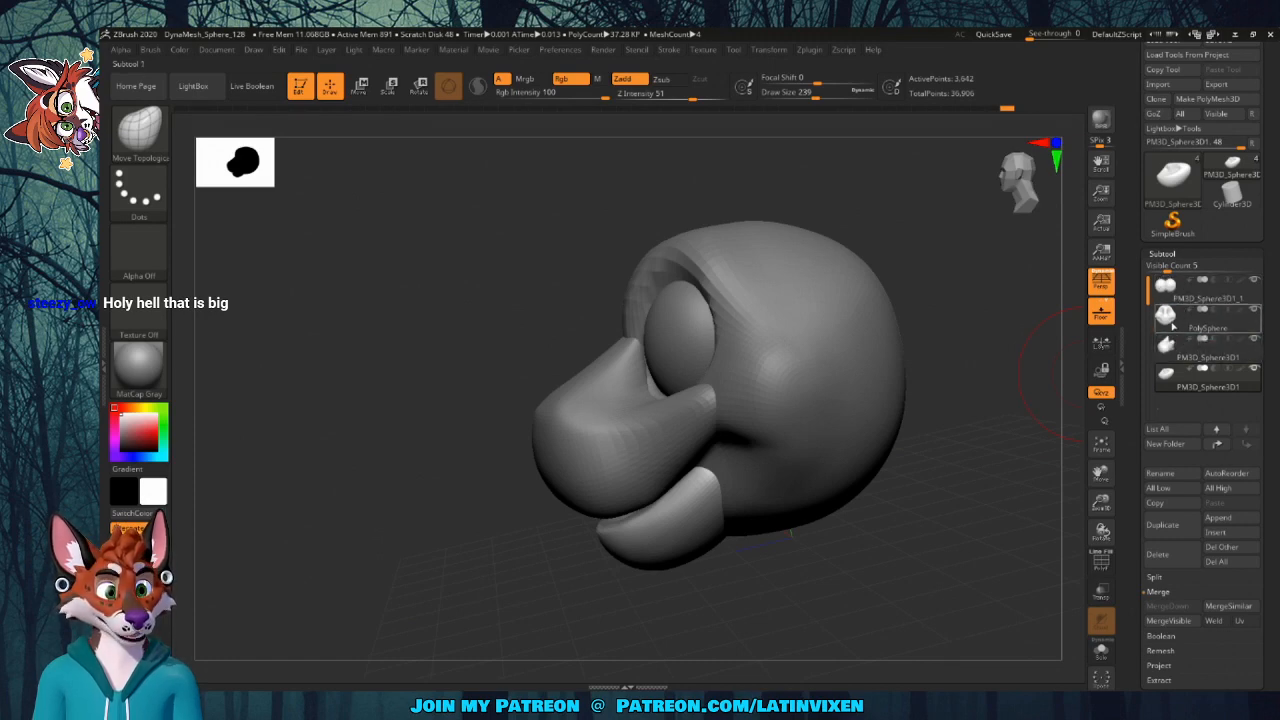
{"action": "mouse_move", "coordinate": [1165, 333]}
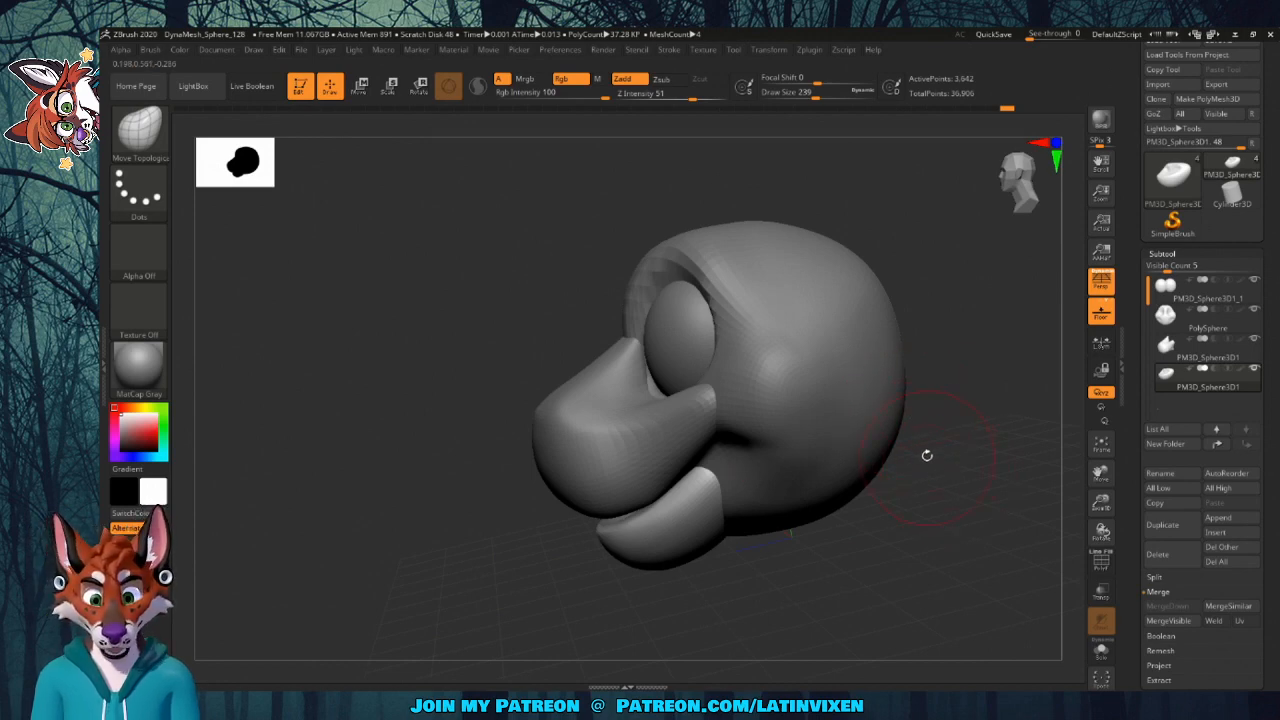
Merge the PolySphere head down with the muzzle subtool and the lower jaw subtool below it
{"action": "left_click_drag", "start_coordinate": [936, 466], "coordinate": [948, 463]}
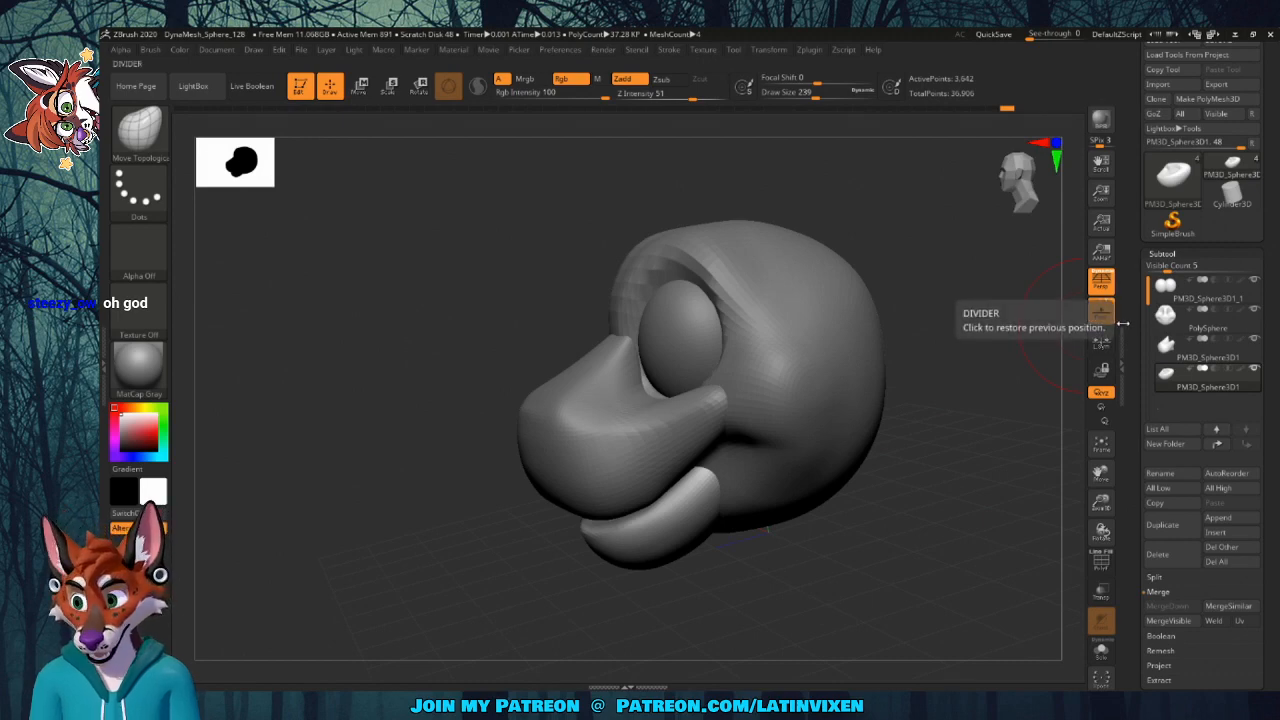
{"action": "left_click", "coordinate": [1166, 344]}
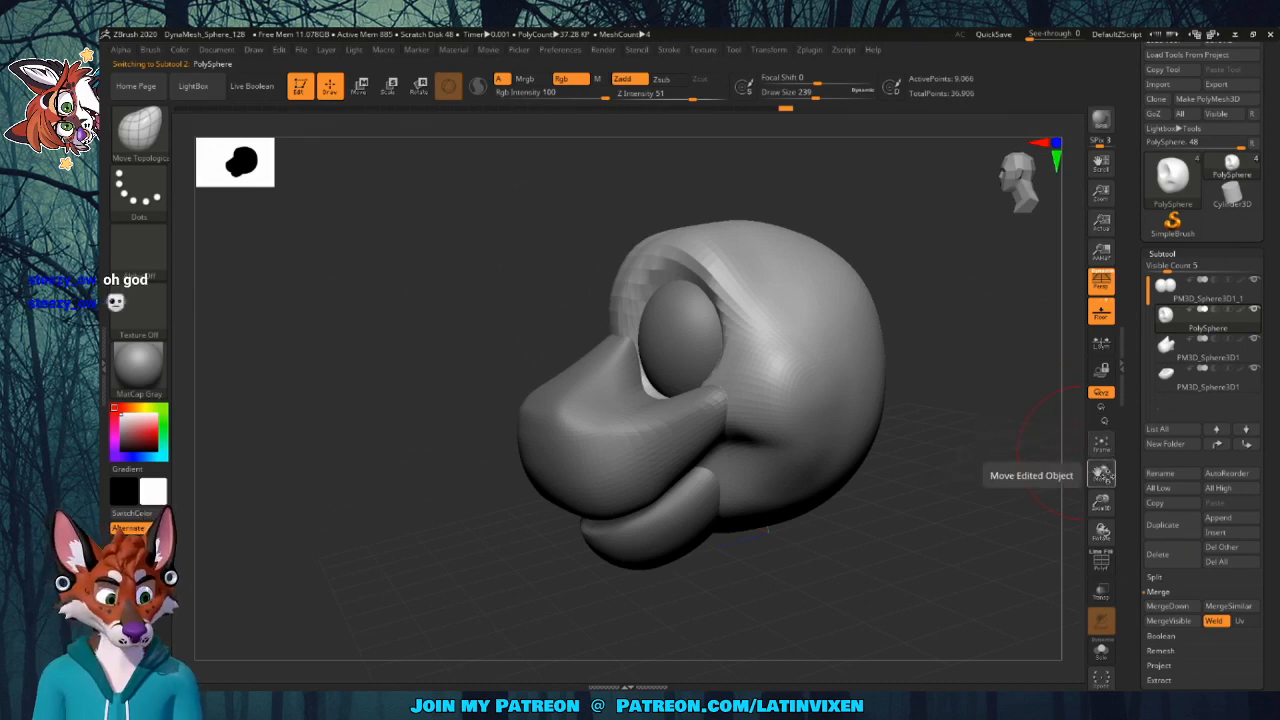
{"action": "left_click", "coordinate": [1167, 606]}
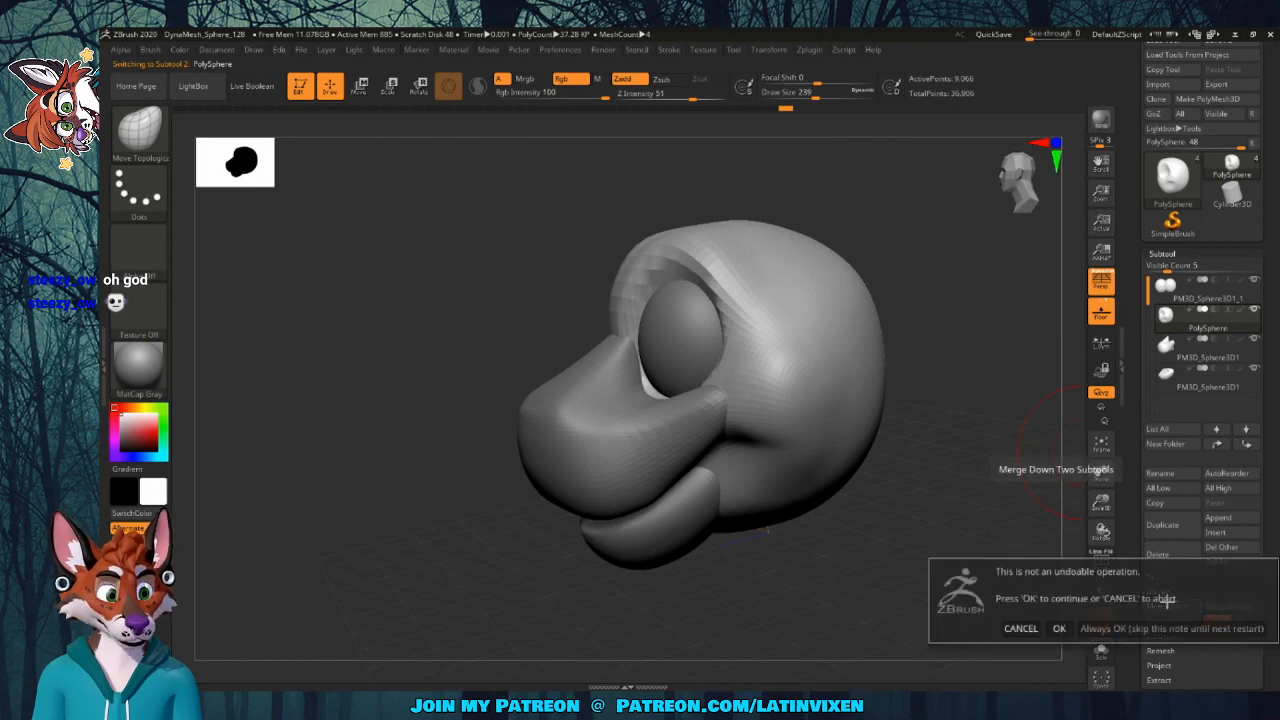
{"action": "left_click", "coordinate": [1058, 629]}
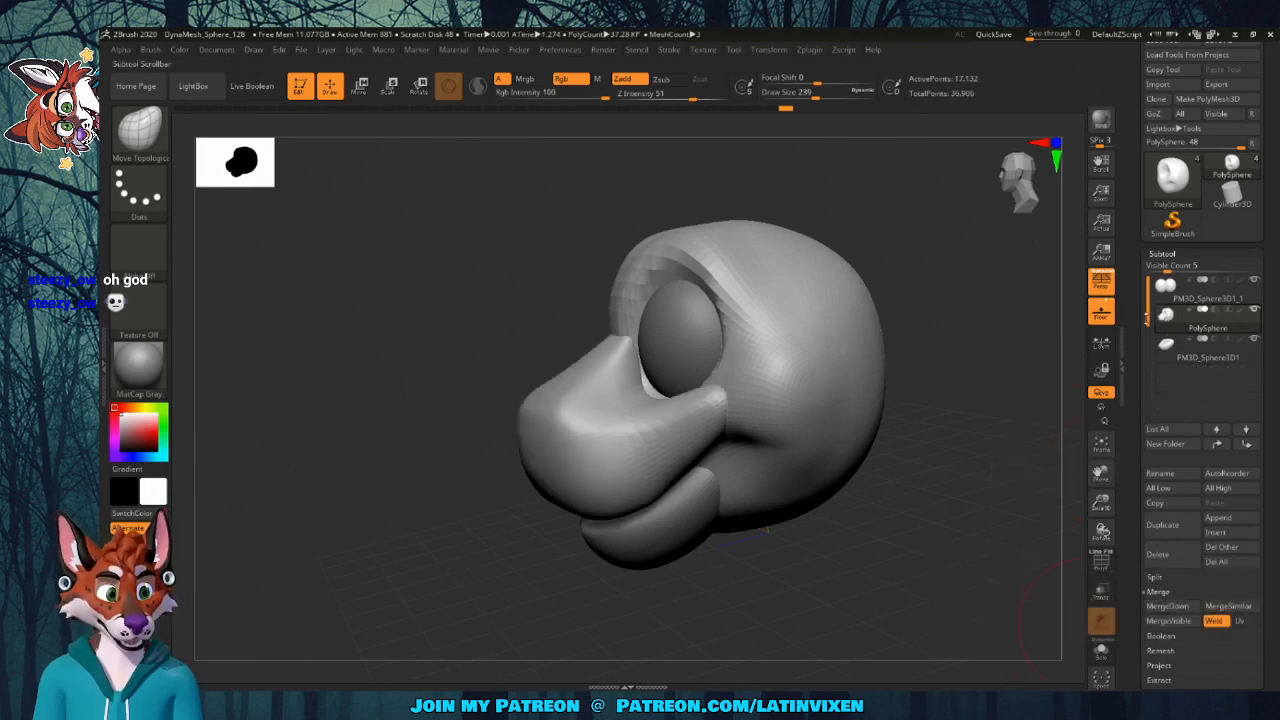
{"action": "left_click", "coordinate": [1172, 607]}
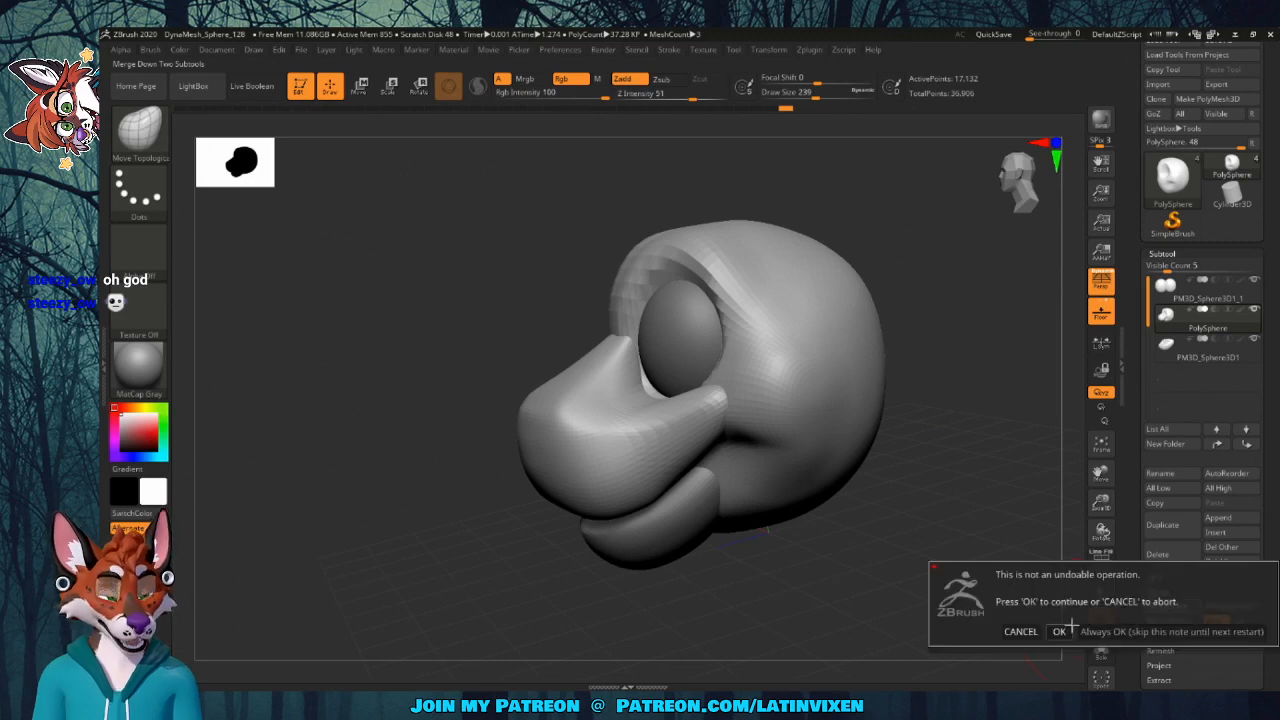
{"action": "left_click", "coordinate": [1064, 630]}
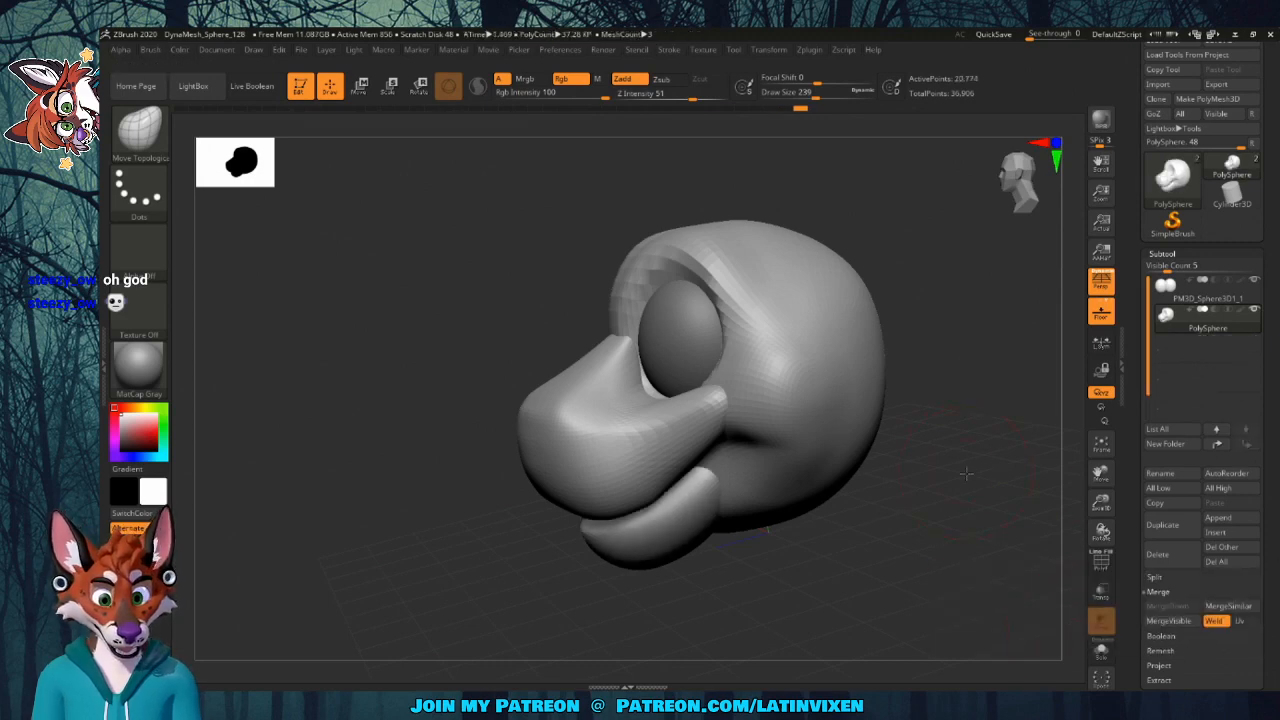
Hide the eyeballs subtool so that only the merged head is visible
{"action": "left_click_drag", "start_coordinate": [920, 462], "coordinate": [968, 465]}
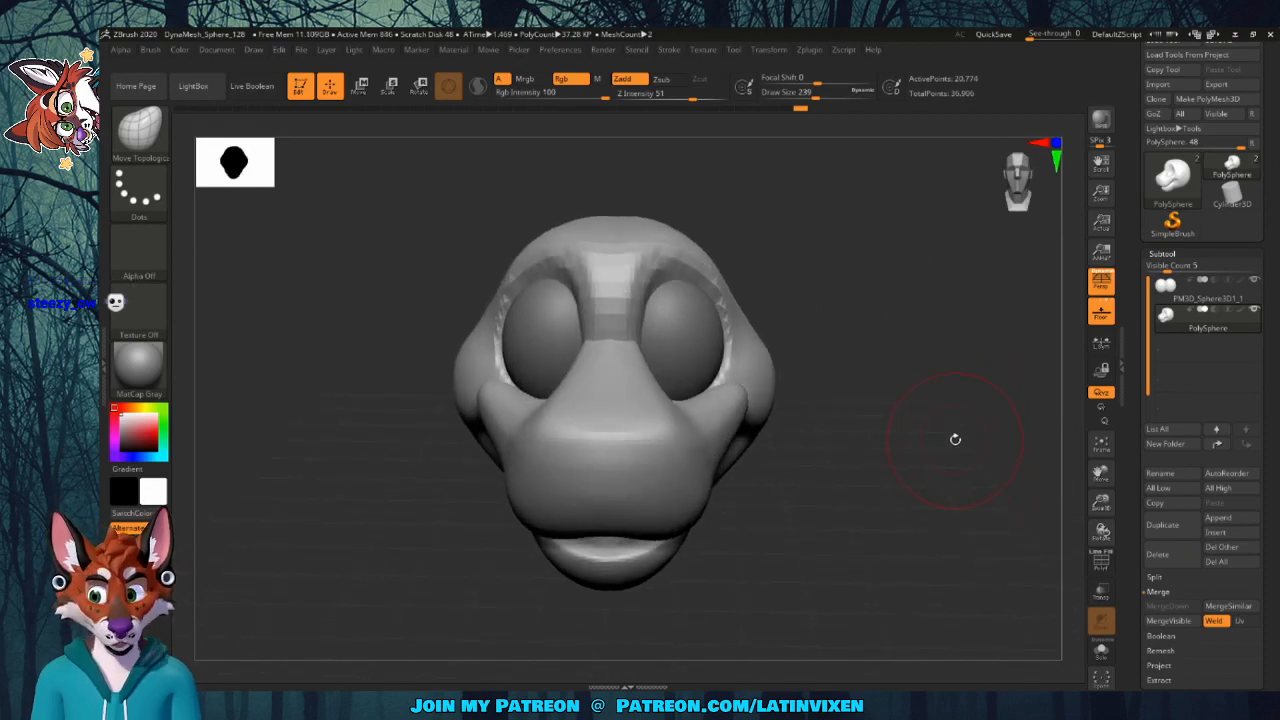
{"action": "left_click", "coordinate": [1255, 282]}
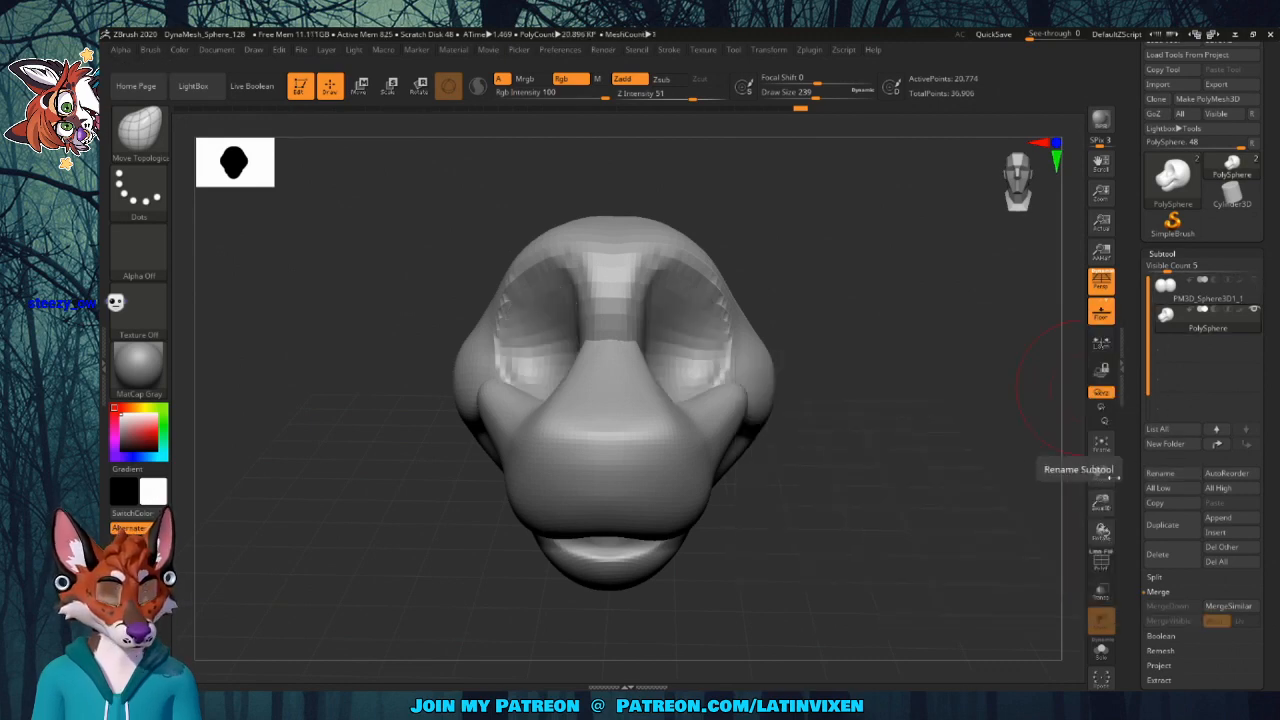
{"action": "scroll", "coordinate": [1140, 352], "scroll_direction": "down", "scroll_amount": 3}
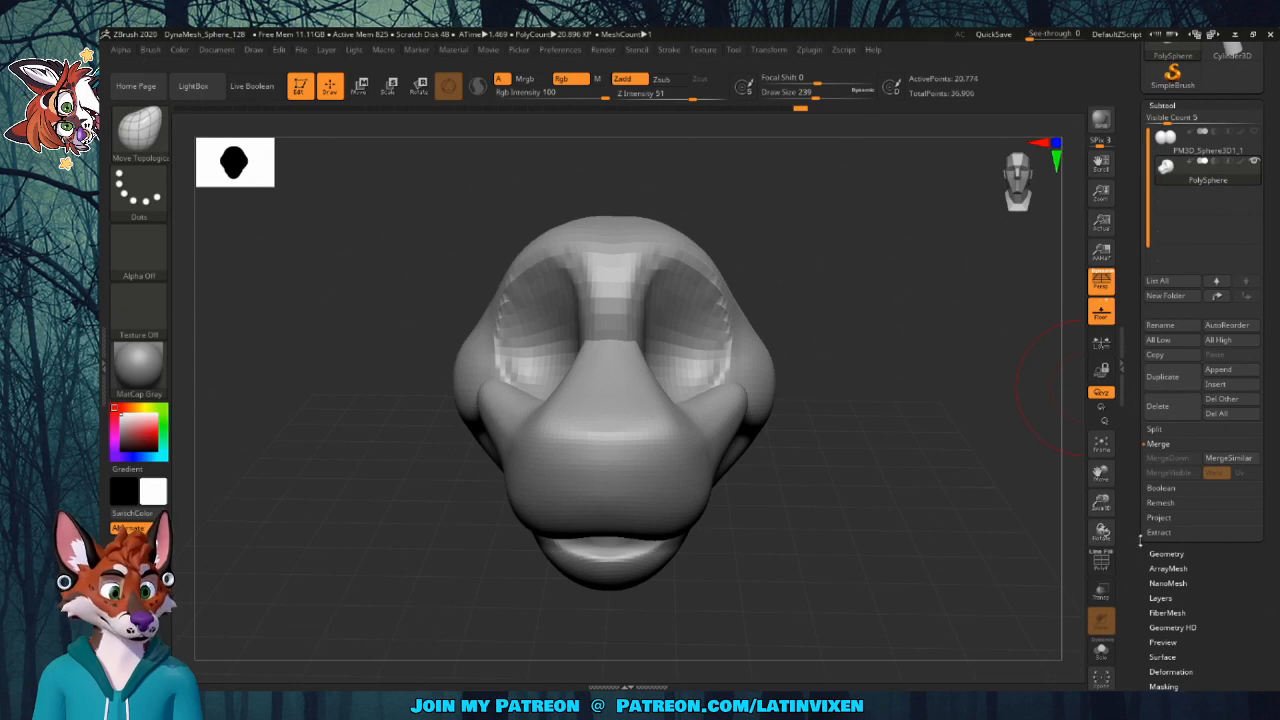
Try remeshing the merged head at resolution 128 with polish 10, and delete the generated skin subtool
{"action": "left_click", "coordinate": [1159, 503]}
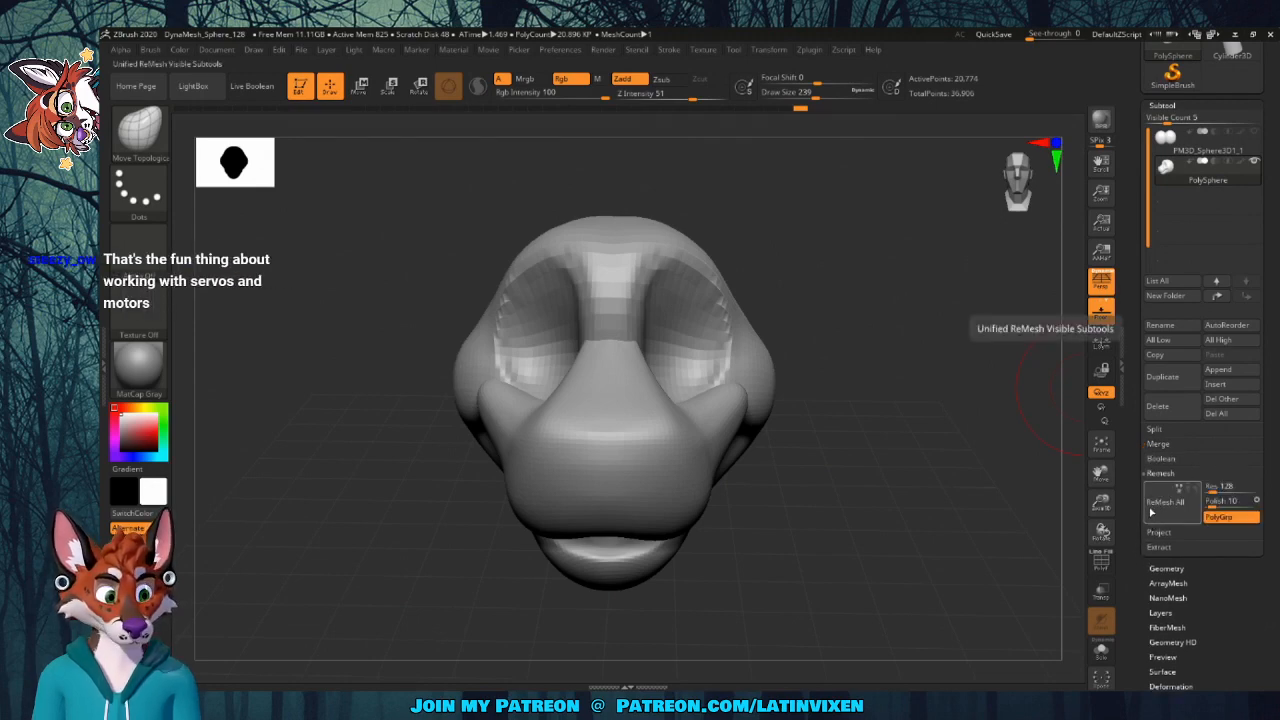
{"action": "left_click", "coordinate": [1156, 505]}
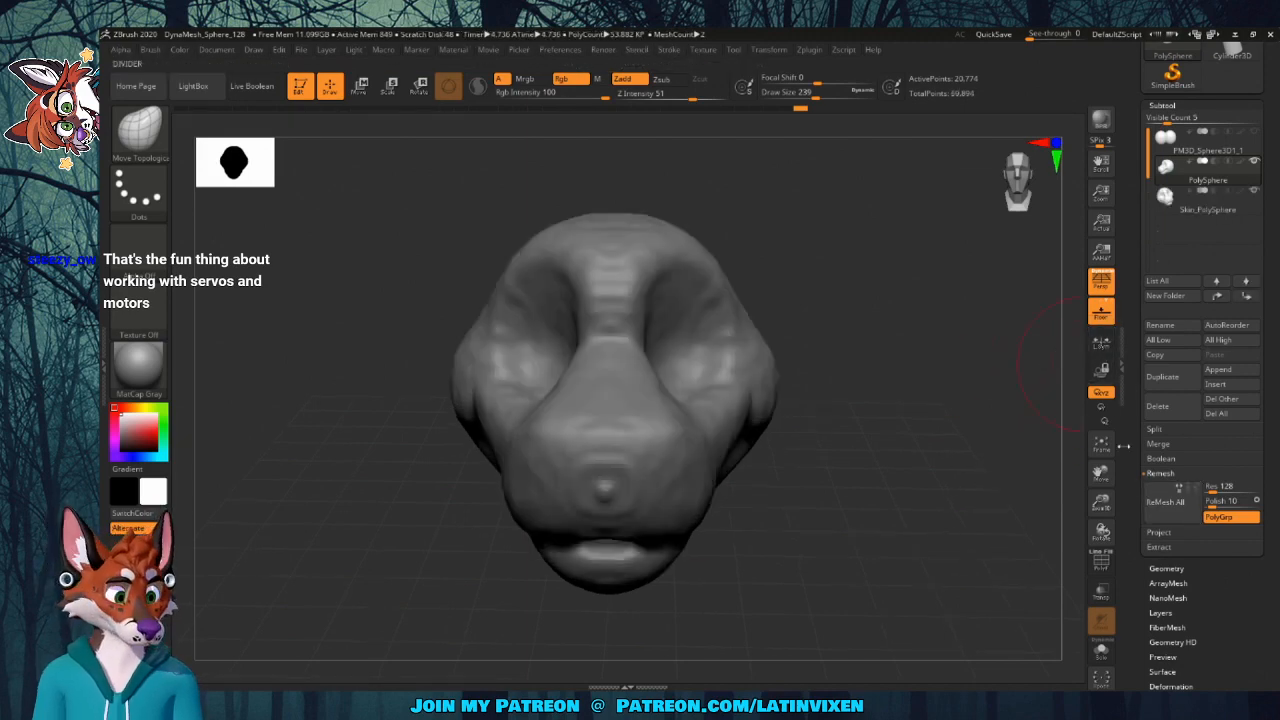
{"action": "left_click", "coordinate": [1195, 205]}
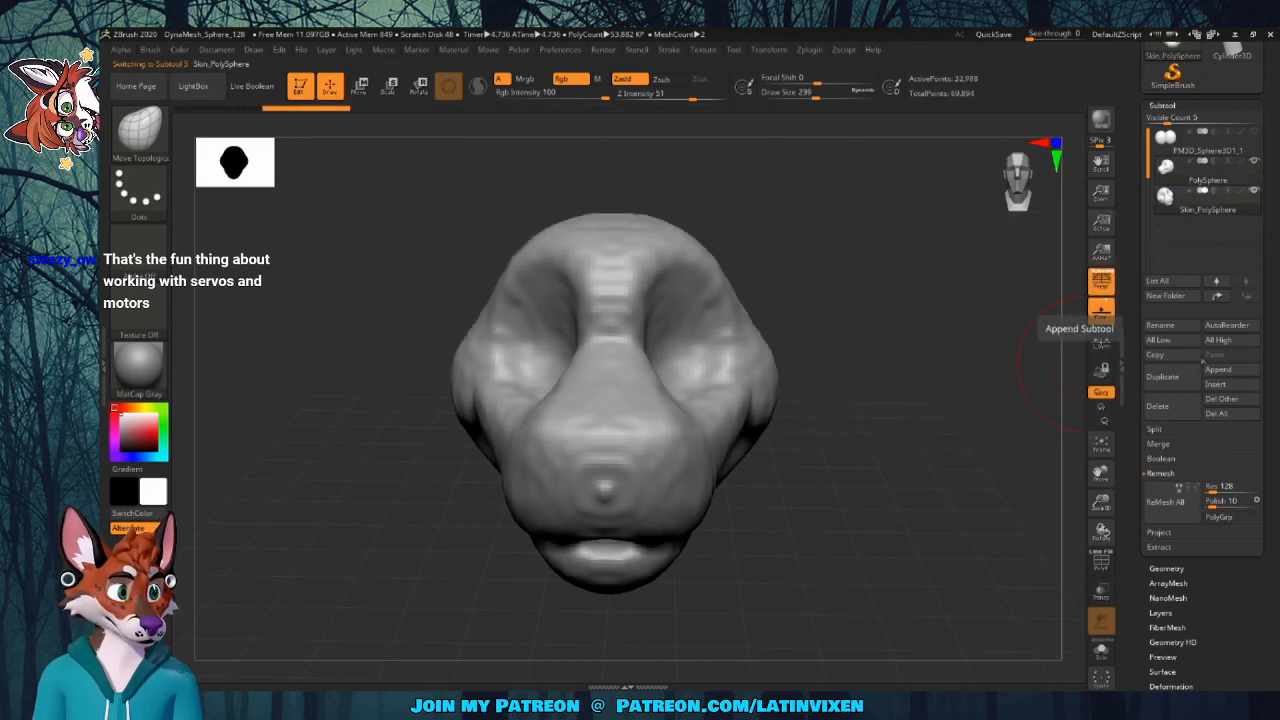
{"action": "left_click", "coordinate": [1158, 406]}
{"action": "left_click", "coordinate": [1058, 434]}
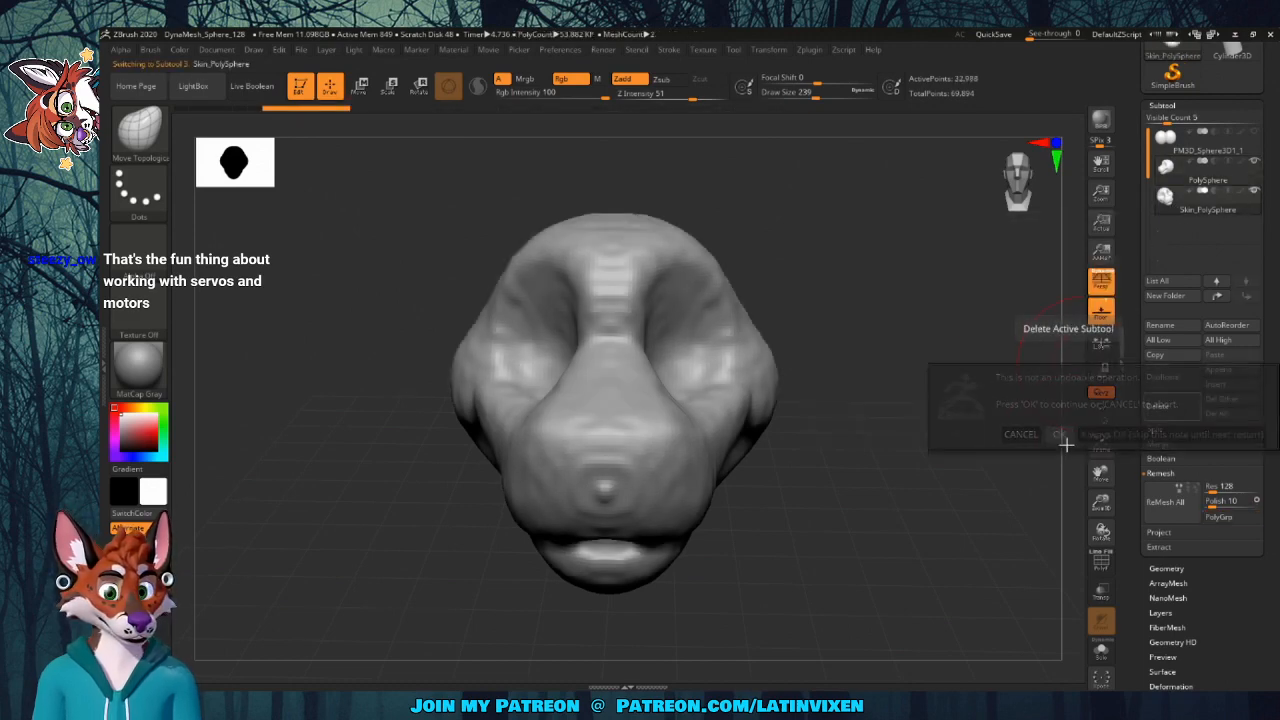
Remesh the visible merged head at resolution 400 with polish 35
{"action": "left_click", "coordinate": [1218, 517]}
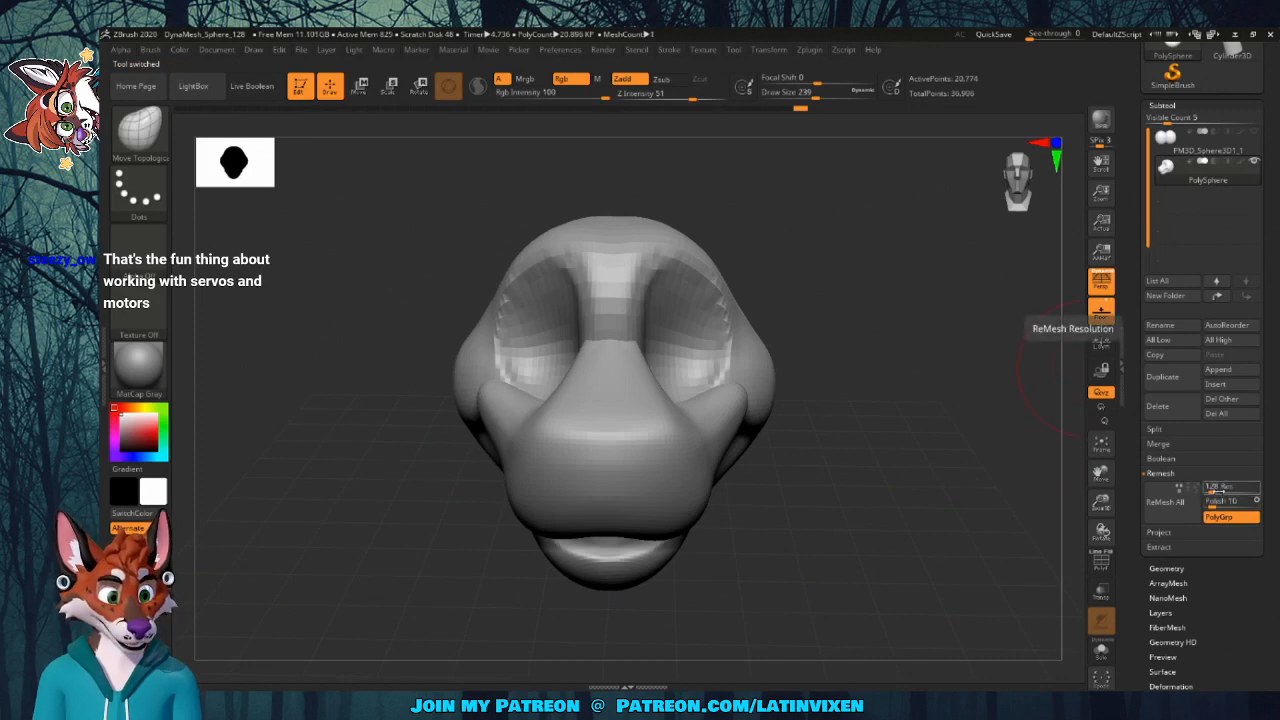
{"action": "left_click_drag", "start_coordinate": [1224, 490], "coordinate": [1222, 490]}
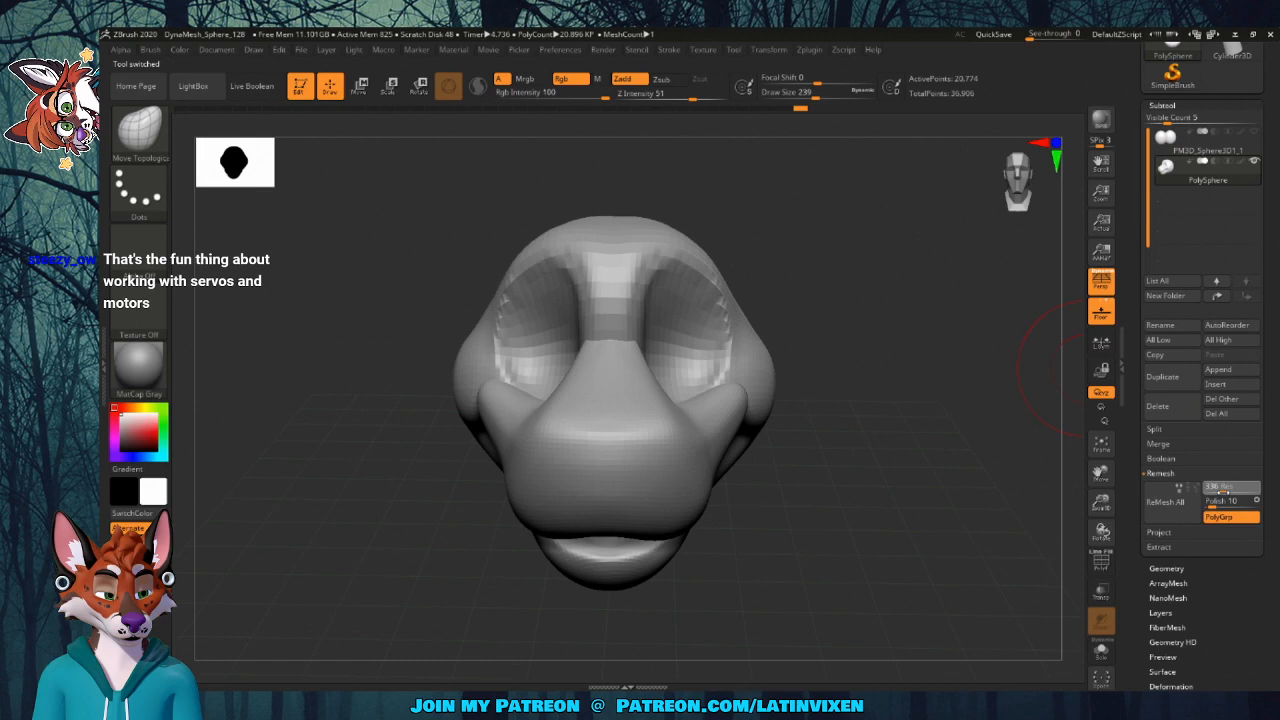
{"action": "mouse_move", "coordinate": [1223, 490]}
{"action": "left_mouse_down"}
{"action": "mouse_move", "coordinate": [1213, 505]}
{"action": "mouse_move", "coordinate": [1224, 510]}
{"action": "left_mouse_up"}
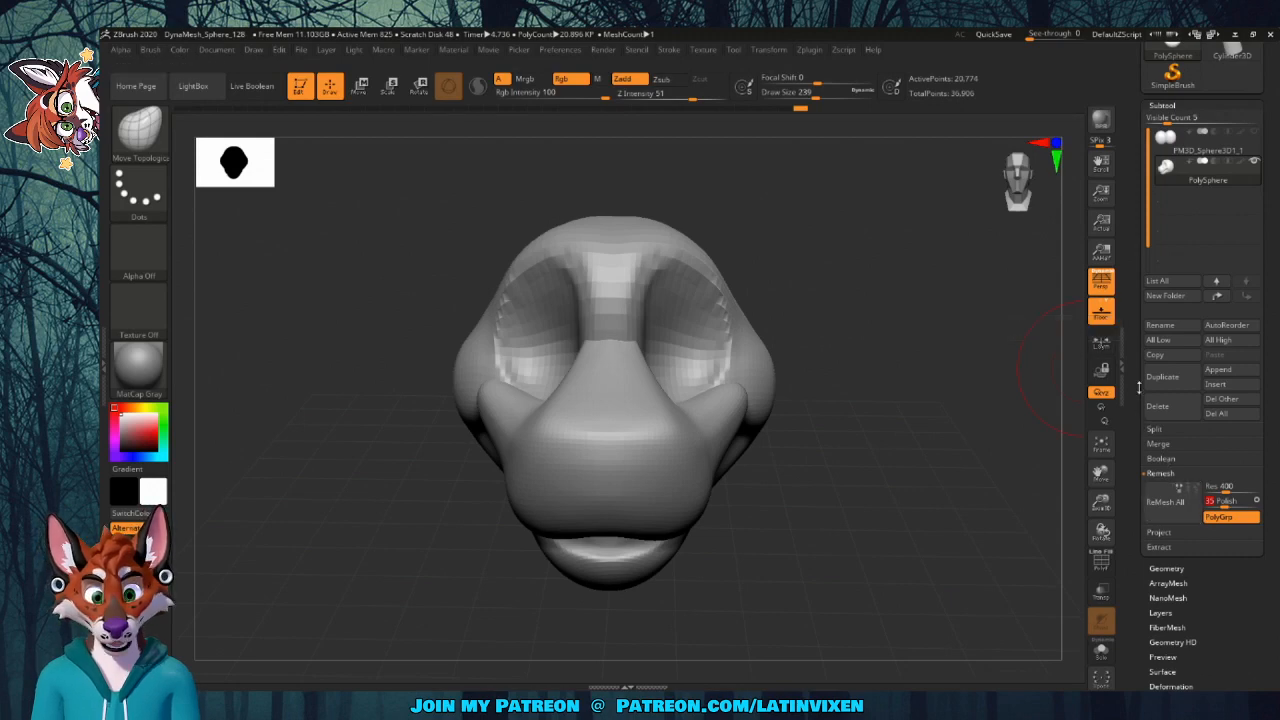
{"action": "left_click", "coordinate": [1162, 503]}
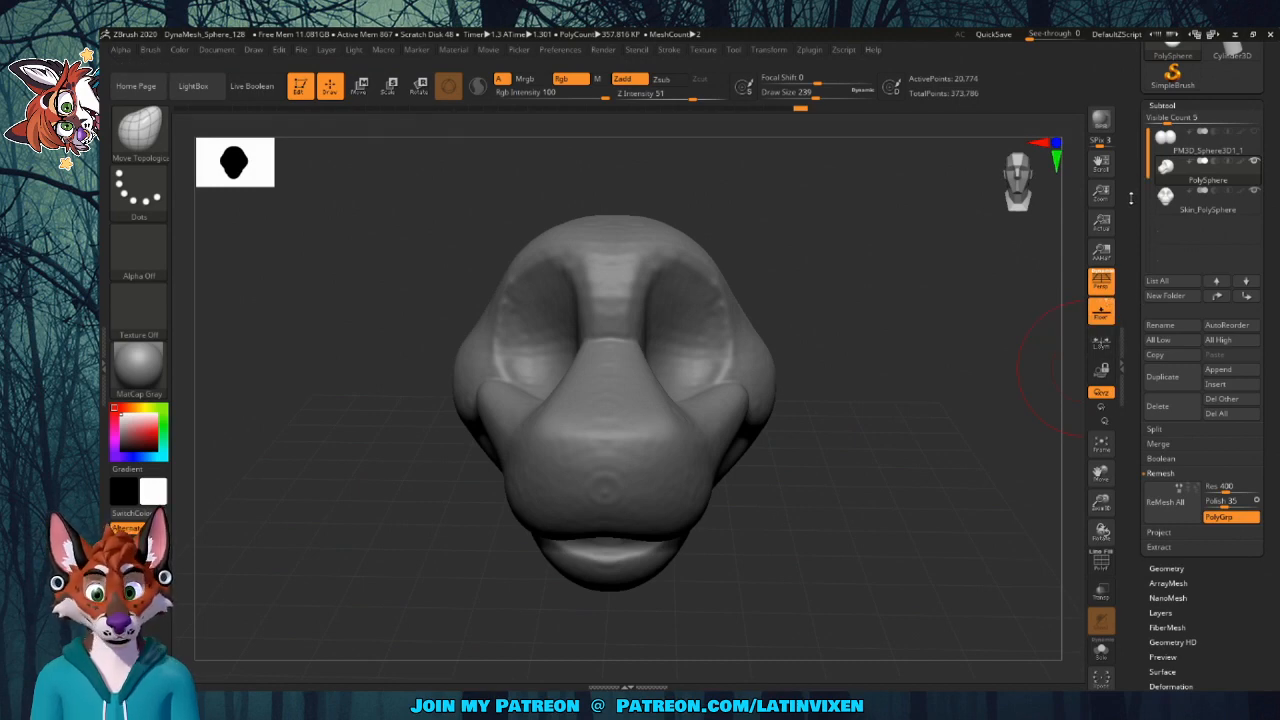
Show the eyeballs subtool again alongside the remeshed head
{"action": "mouse_move", "coordinate": [902, 441]}
{"action": "left_mouse_down"}
{"action": "mouse_move", "coordinate": [851, 438]}
{"action": "mouse_move", "coordinate": [880, 437]}
{"action": "mouse_move", "coordinate": [896, 457]}
{"action": "left_mouse_up"}
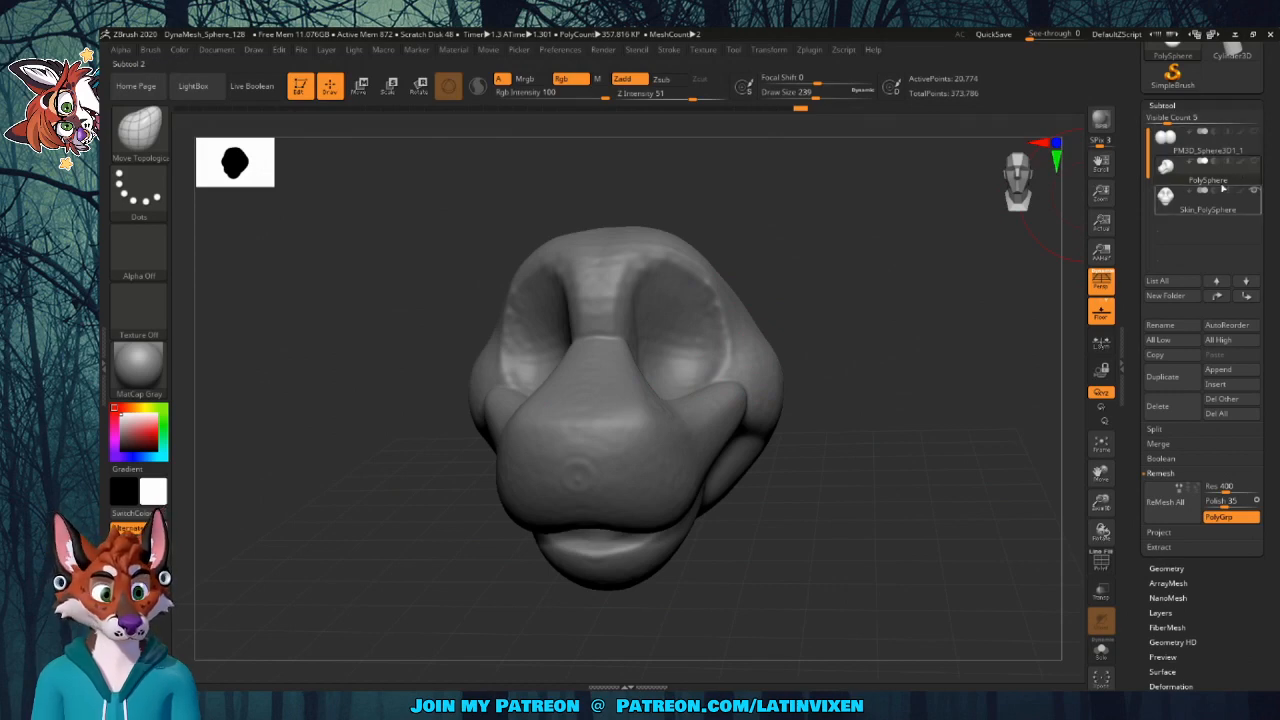
{"action": "left_click", "coordinate": [1254, 137]}
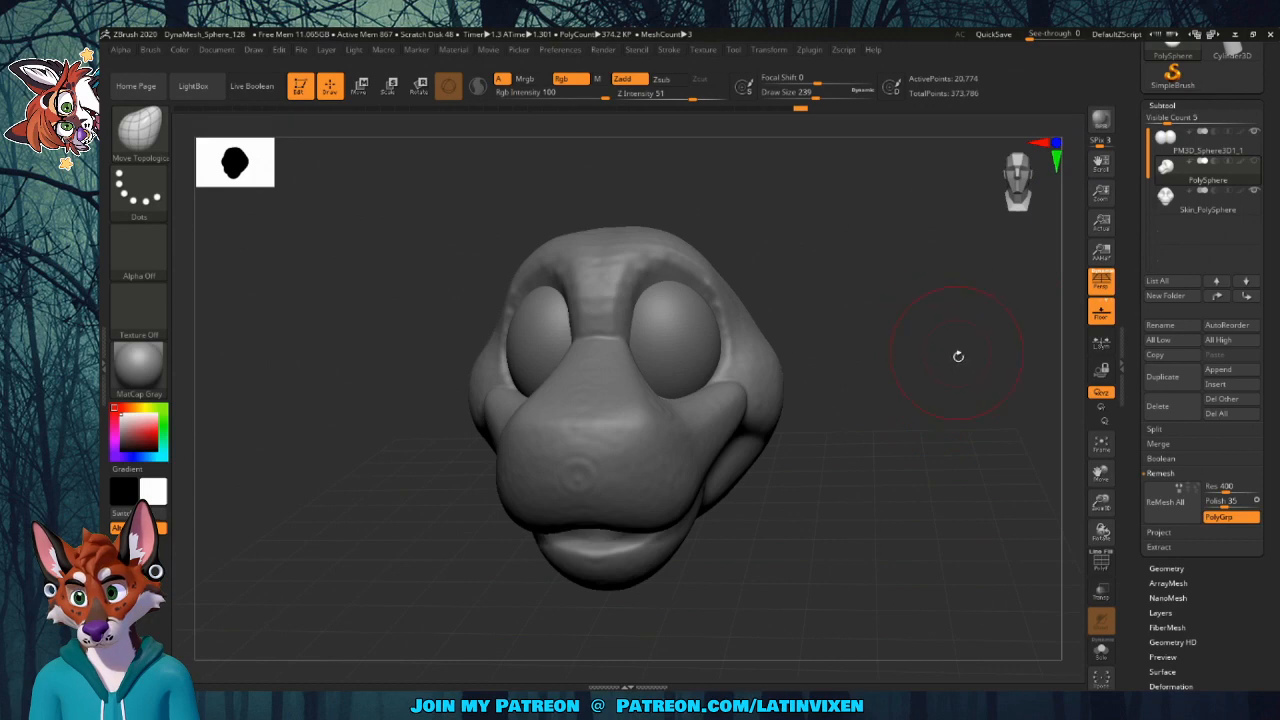
{"action": "mouse_move", "coordinate": [958, 356]}
{"action": "left_mouse_down"}
{"action": "mouse_move", "coordinate": [921, 381]}
{"action": "mouse_move", "coordinate": [945, 367]}
{"action": "left_mouse_up"}
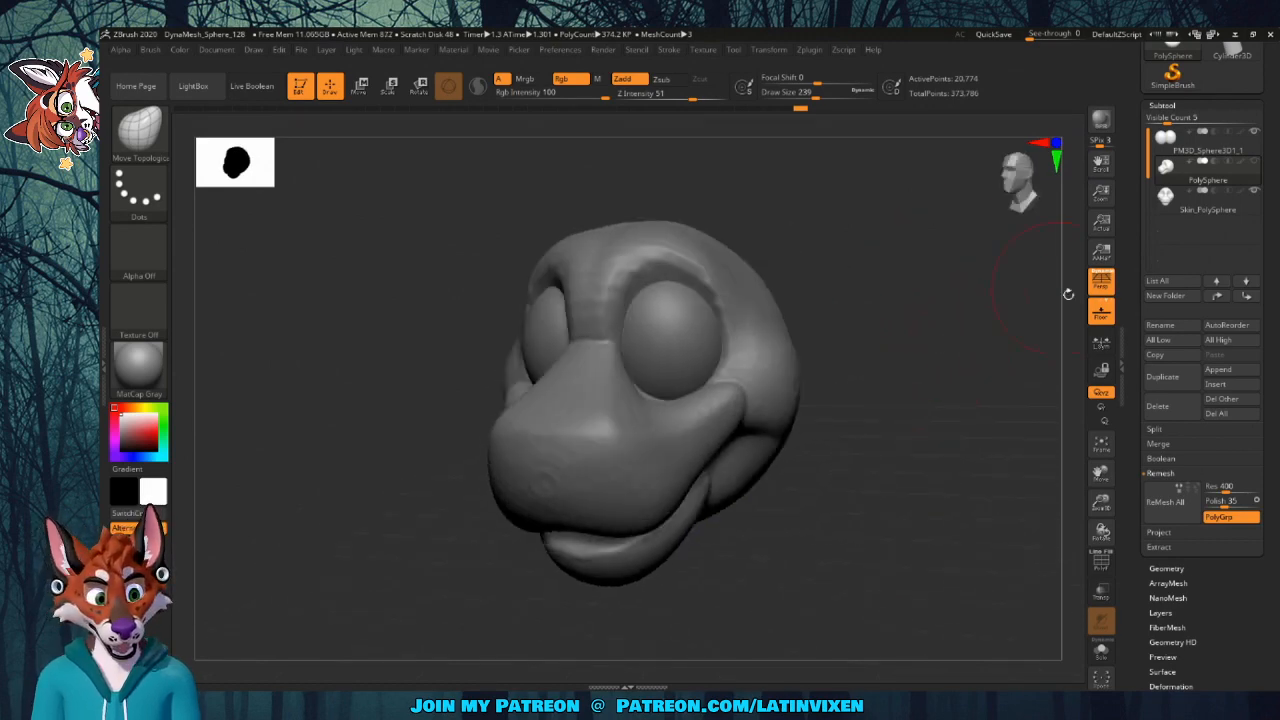
Make Skin_PolySphere the active subtool and smooth its muzzle, from the nose bump across to the cheek
{"action": "left_click", "coordinate": [1186, 209]}
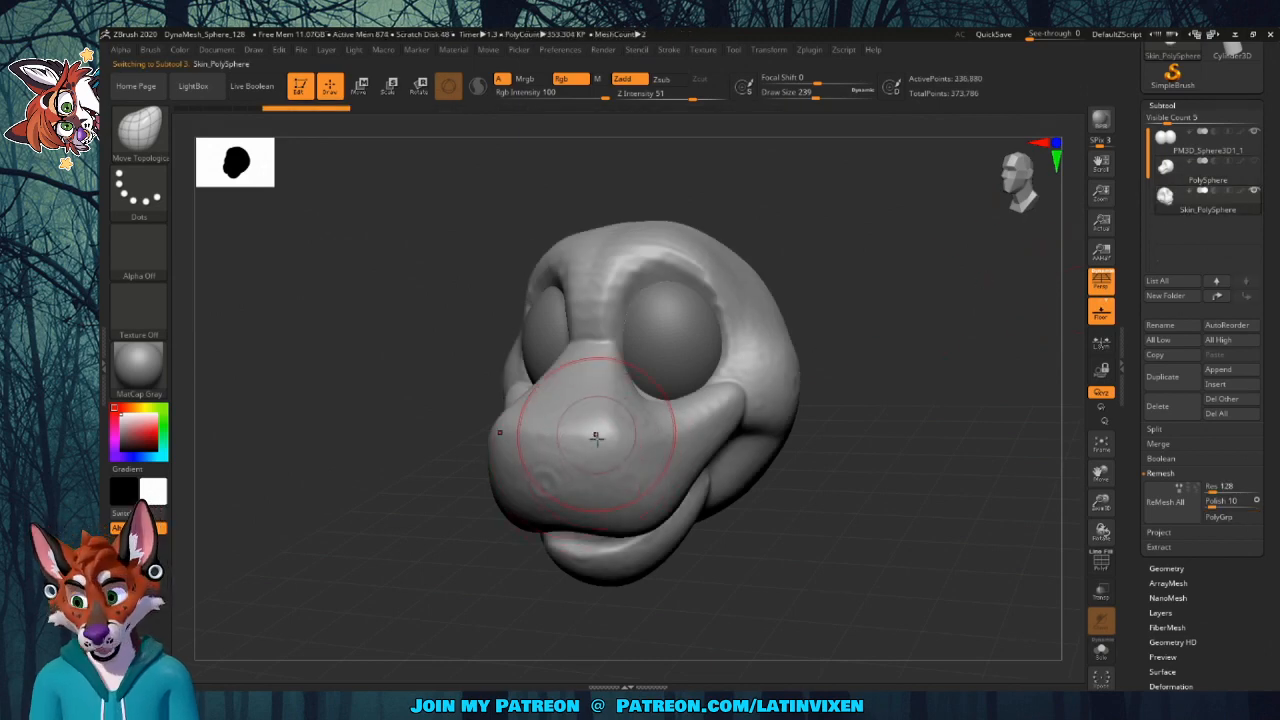
{"action": "mouse_move", "coordinate": [560, 444]}
{"action": "left_mouse_down", "text": "shift"}
{"action": "mouse_move", "coordinate": [552, 466]}
{"action": "mouse_move", "coordinate": [572, 474]}
{"action": "left_mouse_up", "text": "shift"}
{"action": "left_click_drag", "start_coordinate": [594, 420], "coordinate": [608, 450], "text": "shift"}
{"action": "left_click_drag", "start_coordinate": [646, 386], "coordinate": [632, 440], "text": "shift"}
{"action": "left_click_drag", "start_coordinate": [682, 410], "coordinate": [660, 442], "text": "shift"}
{"action": "mouse_move", "coordinate": [642, 454]}
{"action": "left_mouse_down", "text": "shift"}
{"action": "mouse_move", "coordinate": [690, 420]}
{"action": "mouse_move", "coordinate": [762, 402]}
{"action": "left_mouse_up", "text": "shift"}
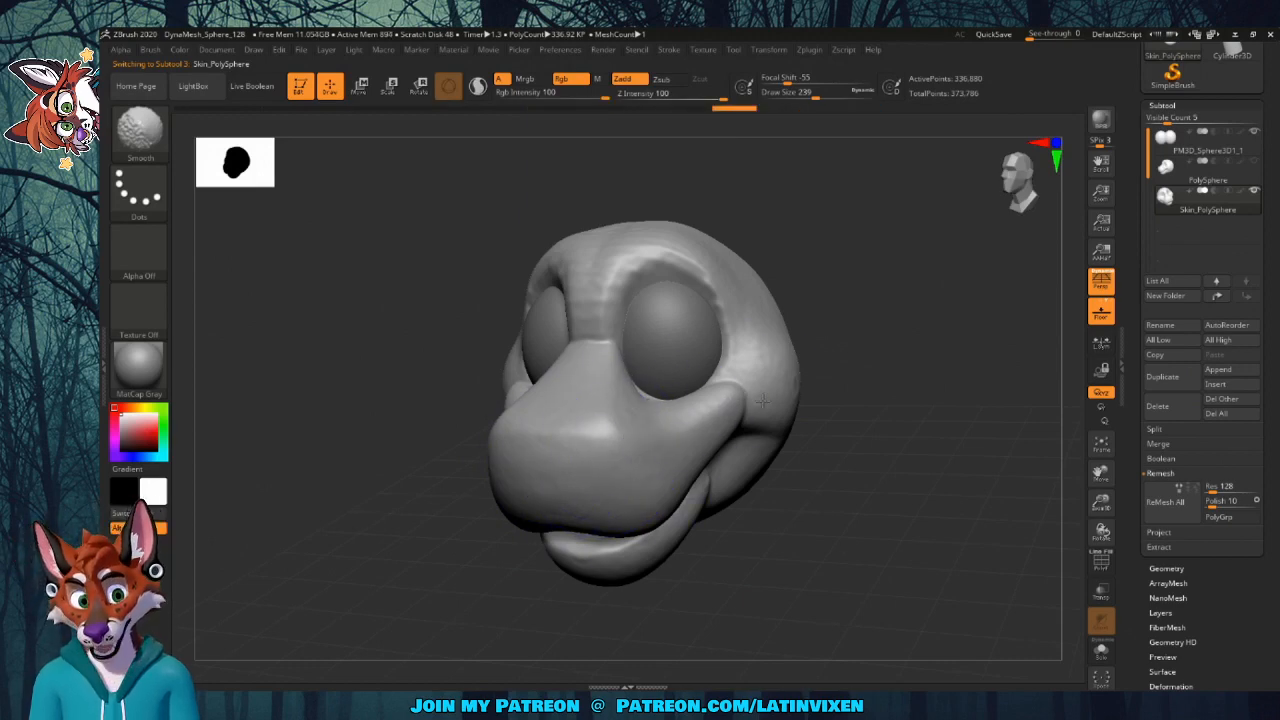
Smooth the side of the head, the brow around the eye socket and the bridge between the eyes
{"action": "left_click_drag", "start_coordinate": [778, 339], "coordinate": [774, 348], "text": "shift"}
{"action": "mouse_move", "coordinate": [732, 280]}
{"action": "left_mouse_down", "text": "shift"}
{"action": "mouse_move", "coordinate": [644, 250]}
{"action": "mouse_move", "coordinate": [626, 272]}
{"action": "left_mouse_up", "text": "shift"}
{"action": "left_click_drag", "start_coordinate": [607, 318], "coordinate": [606, 268], "text": "shift"}
{"action": "mouse_move", "coordinate": [800, 300]}
{"action": "left_mouse_down"}
{"action": "mouse_move", "coordinate": [869, 297]}
{"action": "mouse_move", "coordinate": [786, 286]}
{"action": "left_mouse_up"}
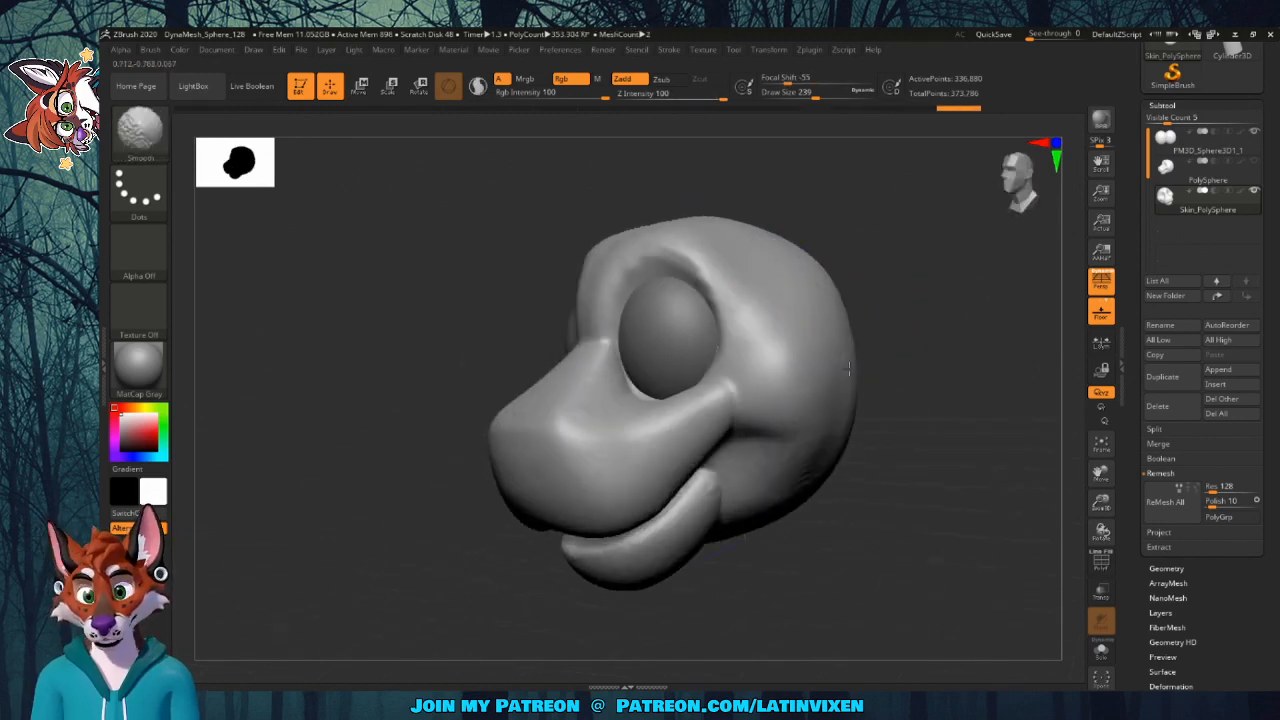
{"action": "left_click_drag", "start_coordinate": [914, 445], "coordinate": [745, 490]}
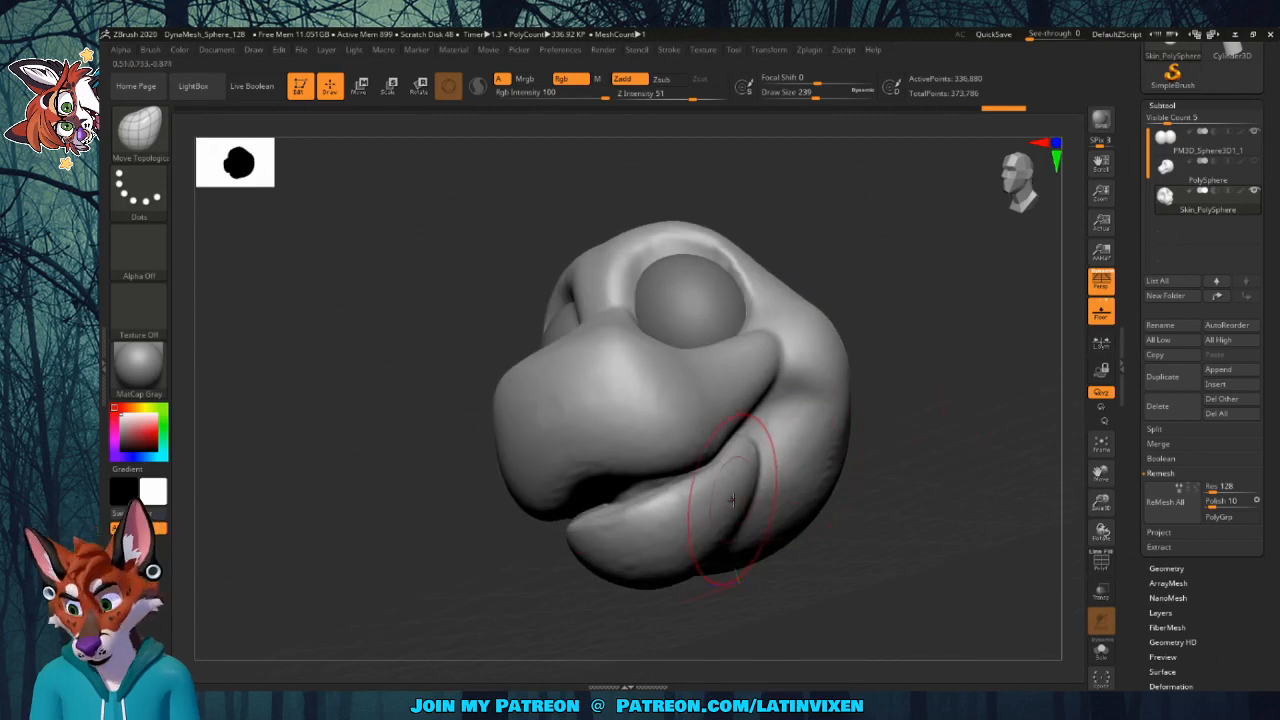
Smooth the lower jaw, the edge of the mouth and the side of the cheek
{"action": "mouse_move", "coordinate": [652, 530]}
{"action": "left_mouse_down", "text": "shift"}
{"action": "mouse_move", "coordinate": [615, 545]}
{"action": "mouse_move", "coordinate": [627, 550]}
{"action": "left_mouse_up", "text": "shift"}
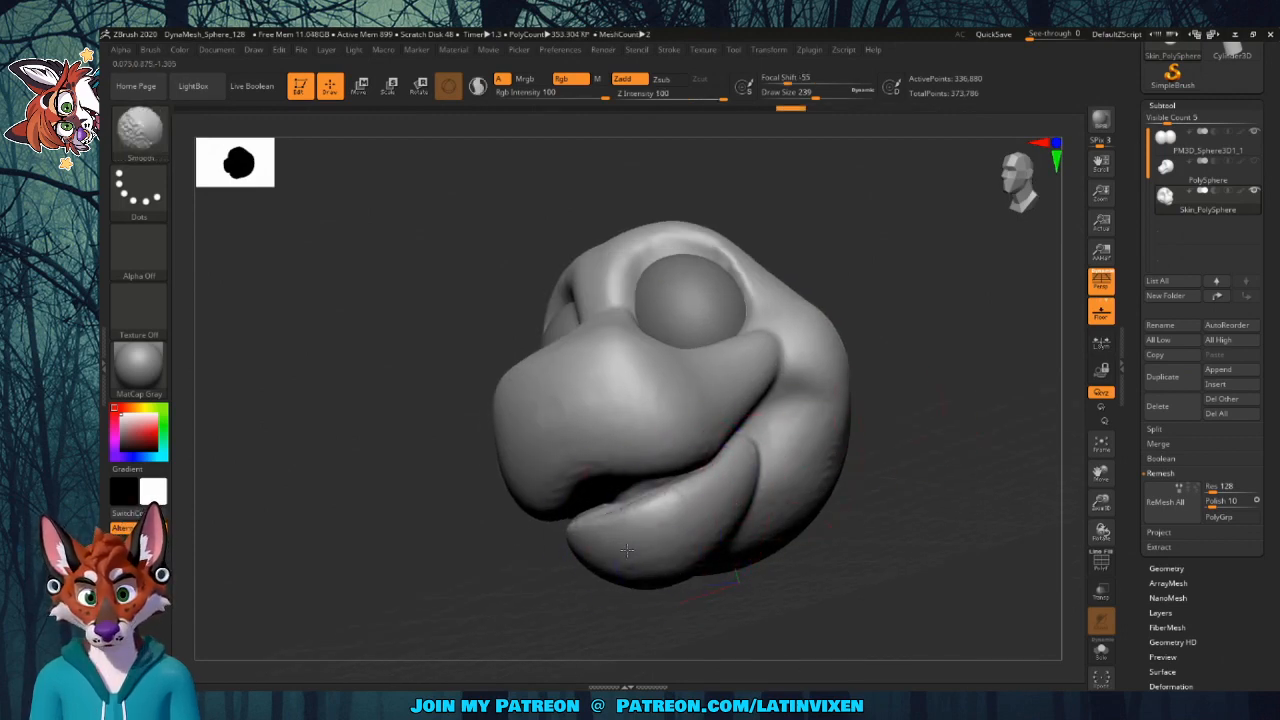
{"action": "left_click_drag", "start_coordinate": [663, 491], "coordinate": [770, 400], "text": "shift"}
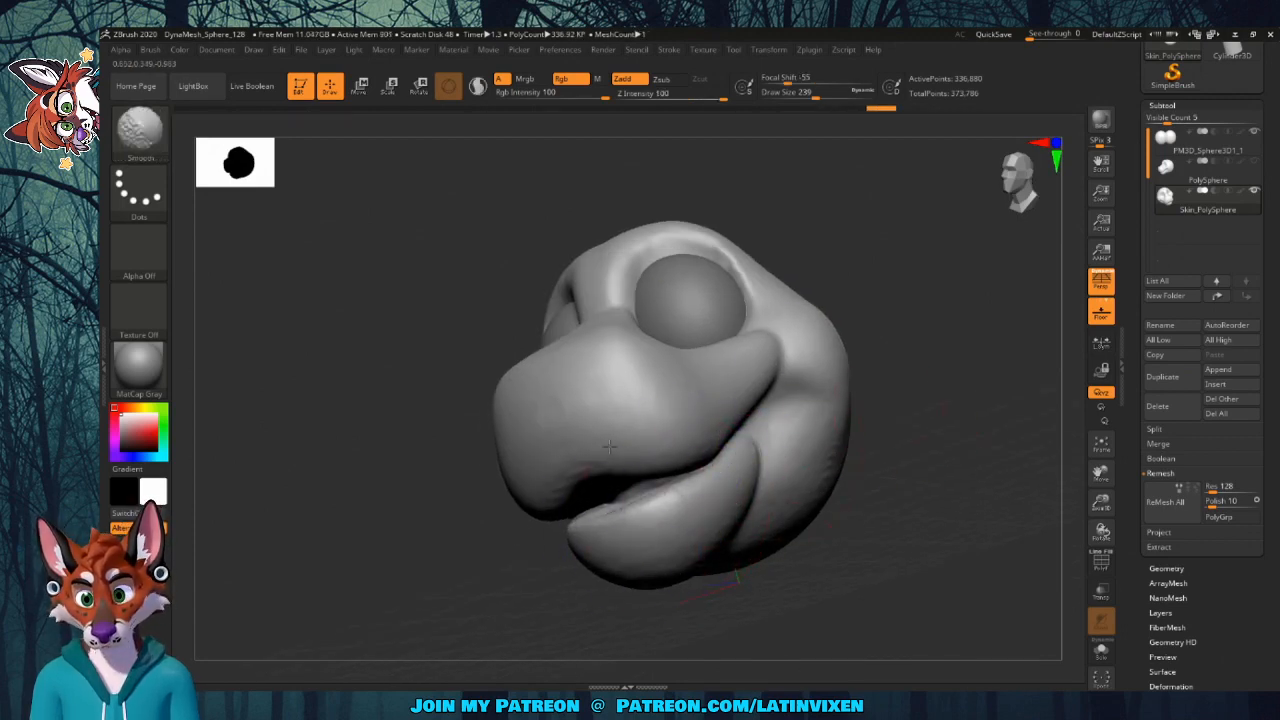
{"action": "mouse_move", "coordinate": [860, 420]}
{"action": "left_mouse_down"}
{"action": "mouse_move", "coordinate": [914, 423]}
{"action": "mouse_move", "coordinate": [874, 427]}
{"action": "mouse_move", "coordinate": [889, 447]}
{"action": "left_mouse_up"}
{"action": "left_click_drag", "start_coordinate": [923, 486], "coordinate": [897, 482]}
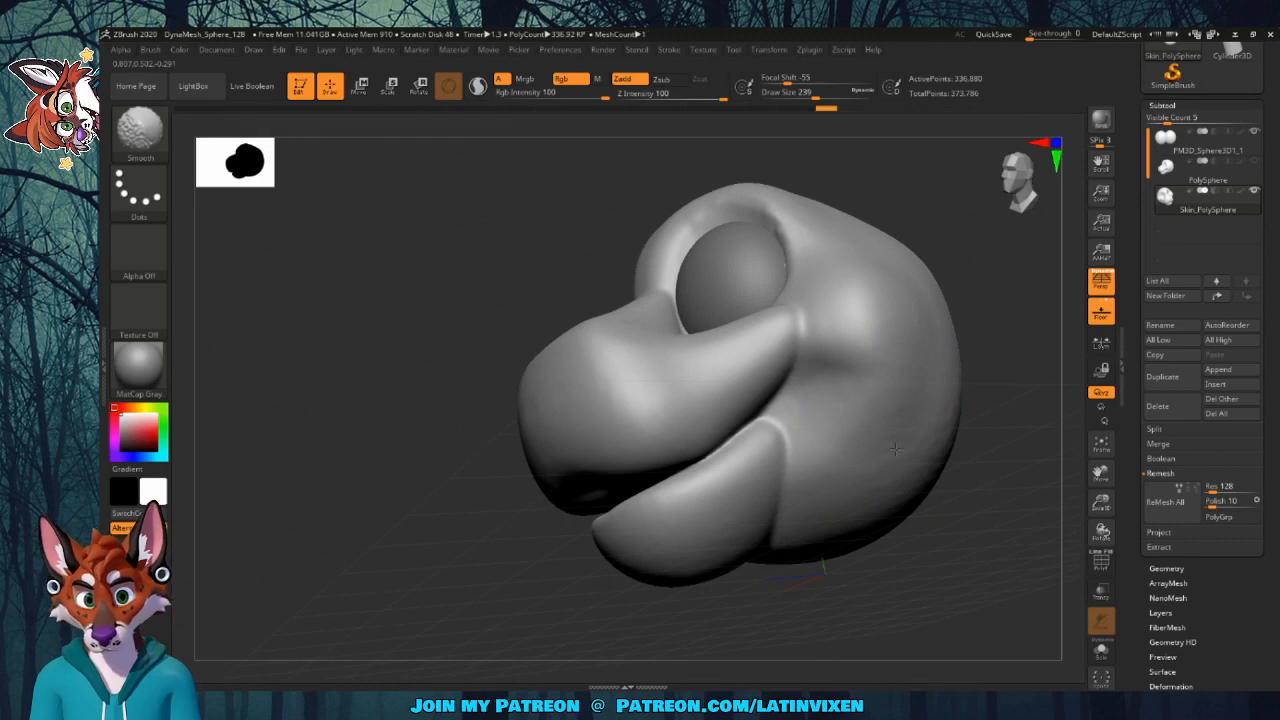
{"action": "mouse_move", "coordinate": [870, 420]}
{"action": "left_mouse_down", "text": "shift"}
{"action": "mouse_move", "coordinate": [914, 391]}
{"action": "mouse_move", "coordinate": [921, 480]}
{"action": "left_mouse_up", "text": "shift"}
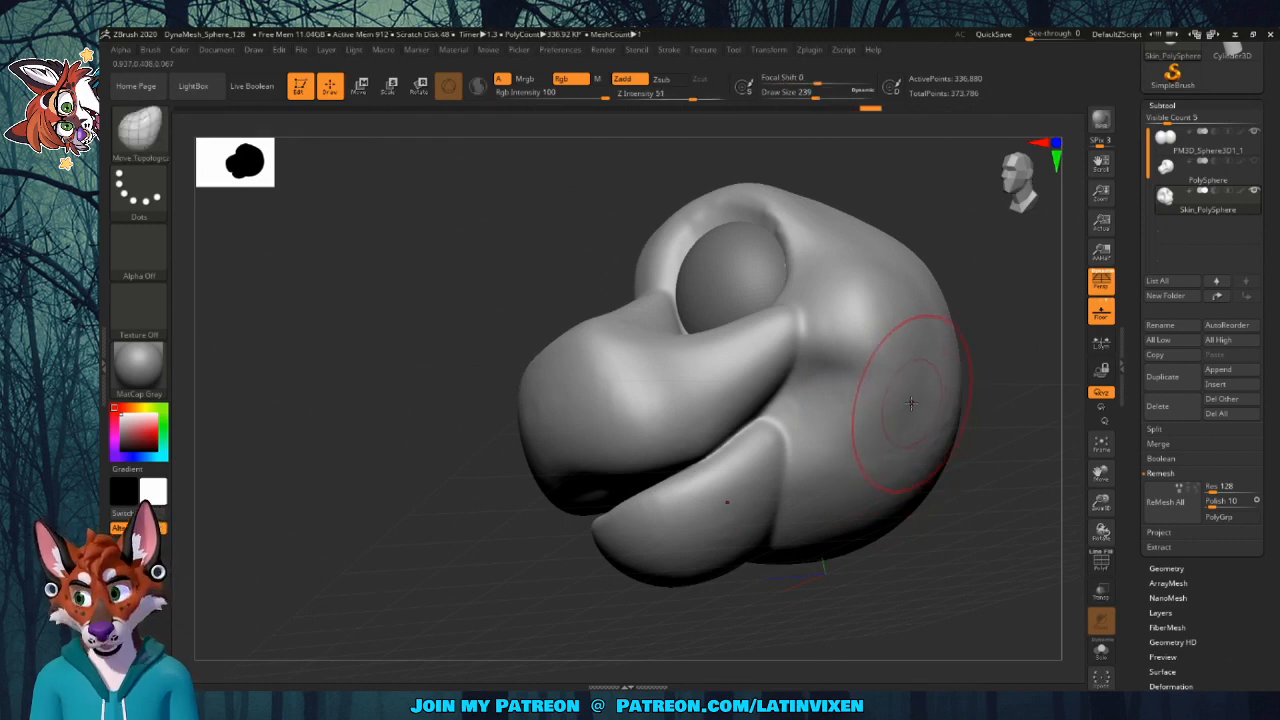
Smooth out the ring-shaped marks on the back of the head
{"action": "left_click_drag", "start_coordinate": [1100, 478], "coordinate": [986, 449]}
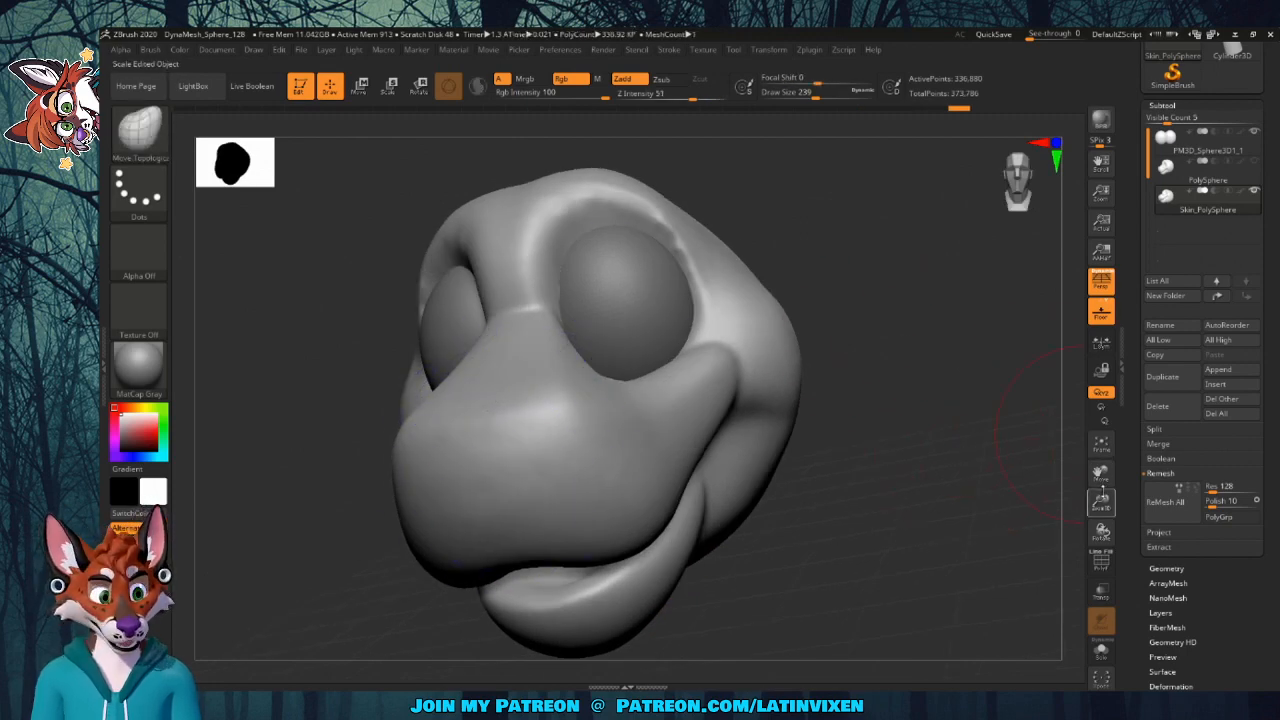
{"action": "mouse_move", "coordinate": [1101, 500]}
{"action": "left_mouse_down"}
{"action": "mouse_move", "coordinate": [1000, 440]}
{"action": "mouse_move", "coordinate": [799, 385]}
{"action": "mouse_move", "coordinate": [815, 370]}
{"action": "mouse_move", "coordinate": [603, 393]}
{"action": "mouse_move", "coordinate": [726, 443]}
{"action": "mouse_move", "coordinate": [697, 430]}
{"action": "mouse_move", "coordinate": [791, 451]}
{"action": "mouse_move", "coordinate": [835, 454]}
{"action": "mouse_move", "coordinate": [824, 437]}
{"action": "mouse_move", "coordinate": [824, 454]}
{"action": "mouse_move", "coordinate": [806, 449]}
{"action": "mouse_move", "coordinate": [927, 424]}
{"action": "mouse_move", "coordinate": [846, 417]}
{"action": "left_mouse_up"}
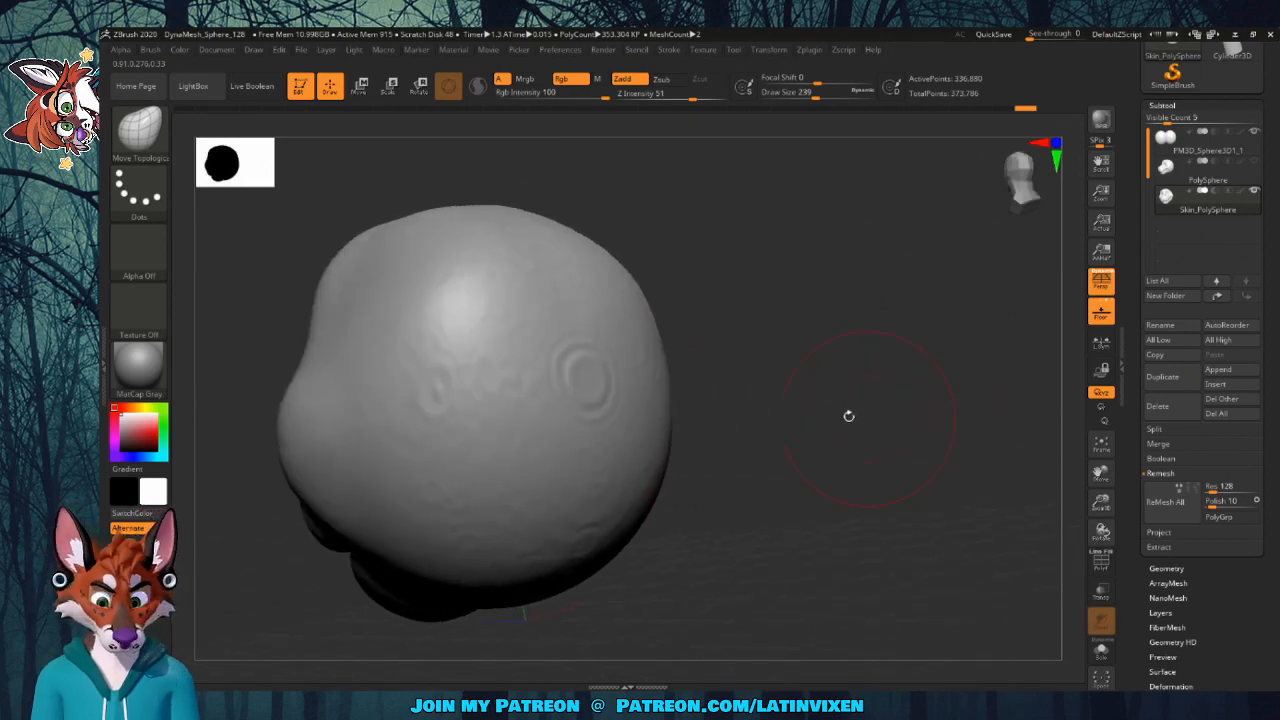
{"action": "key", "text": "shift"}
{"action": "left_click_drag", "start_coordinate": [488, 421], "coordinate": [465, 488], "text": "shift"}
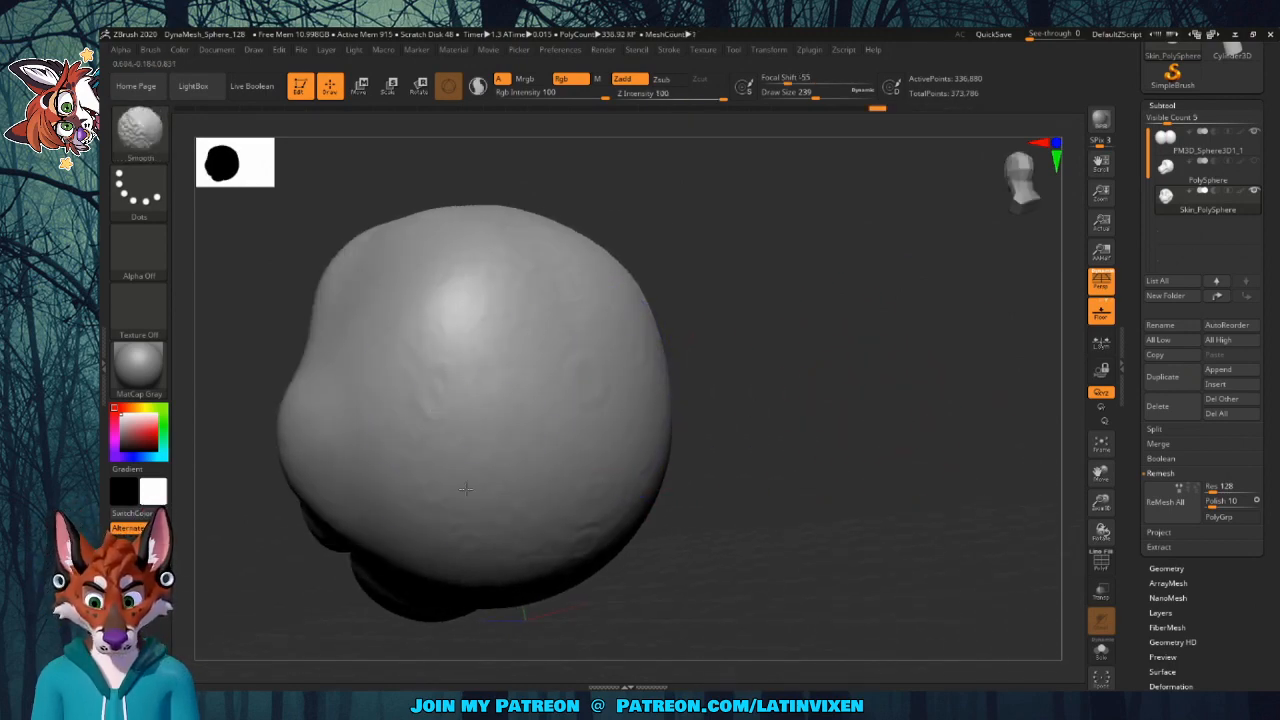
Smooth the remaining bumps on the top and upper side of the head
{"action": "mouse_move", "coordinate": [660, 400]}
{"action": "left_mouse_down"}
{"action": "mouse_move", "coordinate": [737, 312]}
{"action": "mouse_move", "coordinate": [849, 343]}
{"action": "left_mouse_up"}
{"action": "left_click_drag", "start_coordinate": [1090, 483], "coordinate": [797, 451]}
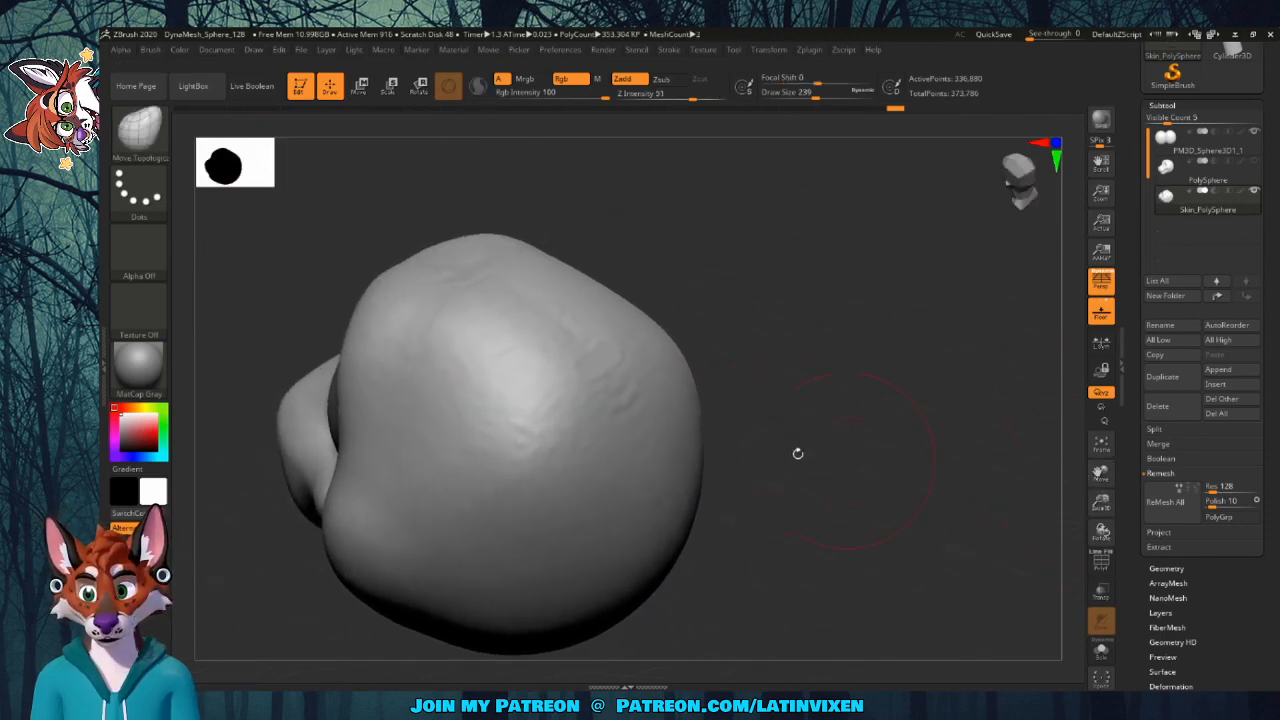
{"action": "key", "text": "shift"}
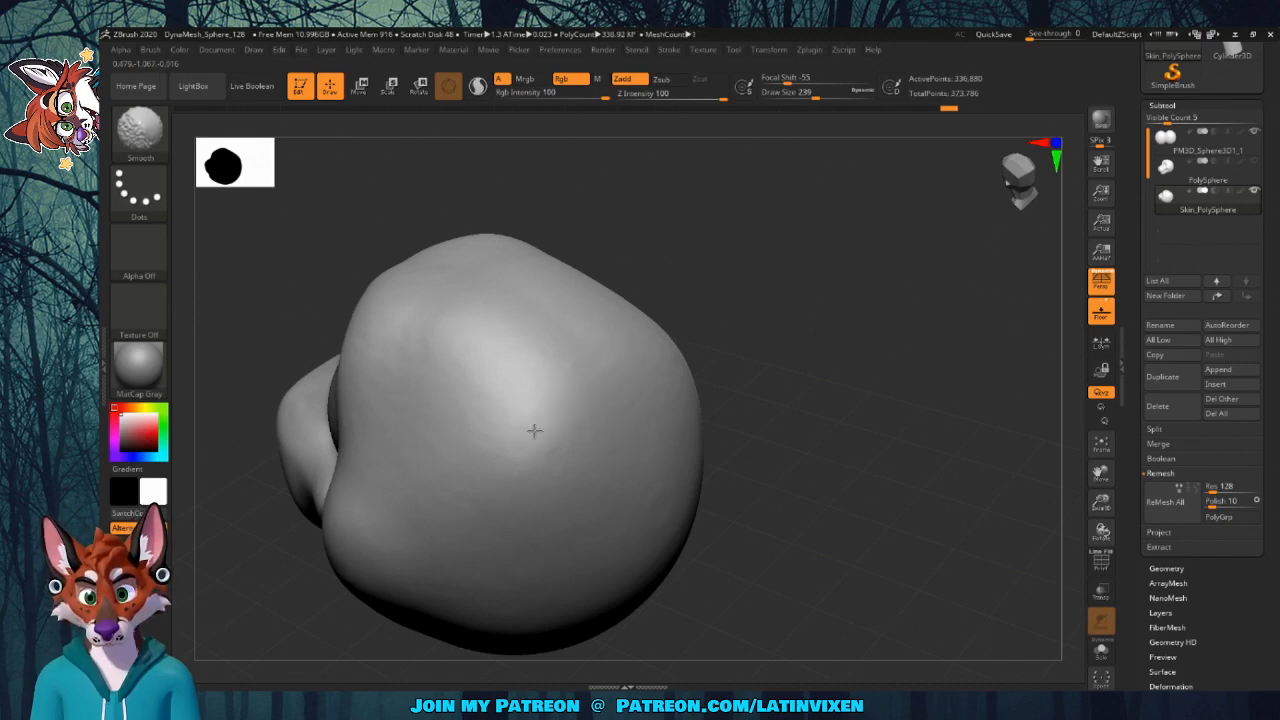
{"action": "mouse_move", "coordinate": [534, 431]}
{"action": "left_mouse_down", "text": "shift"}
{"action": "mouse_move", "coordinate": [457, 380]}
{"action": "mouse_move", "coordinate": [586, 429]}
{"action": "left_mouse_up", "text": "shift"}
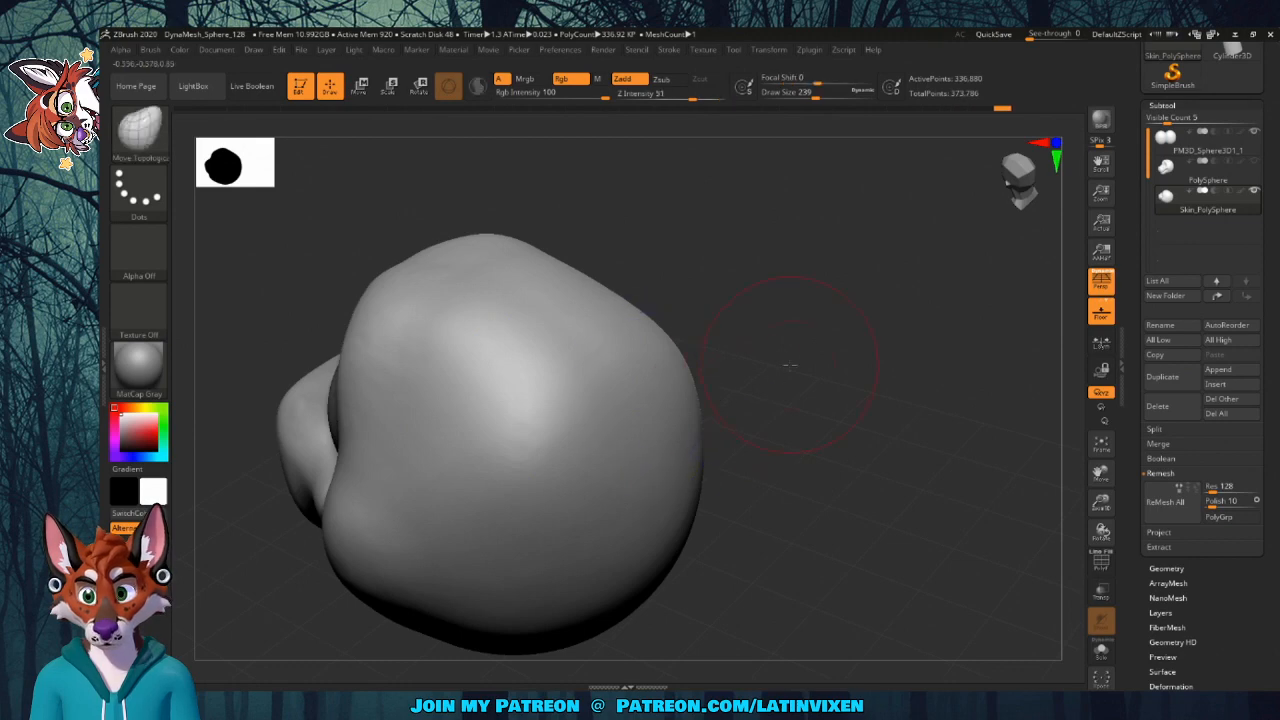
{"action": "left_click_drag", "start_coordinate": [790, 365], "coordinate": [829, 363]}
{"action": "key", "text": "shift"}
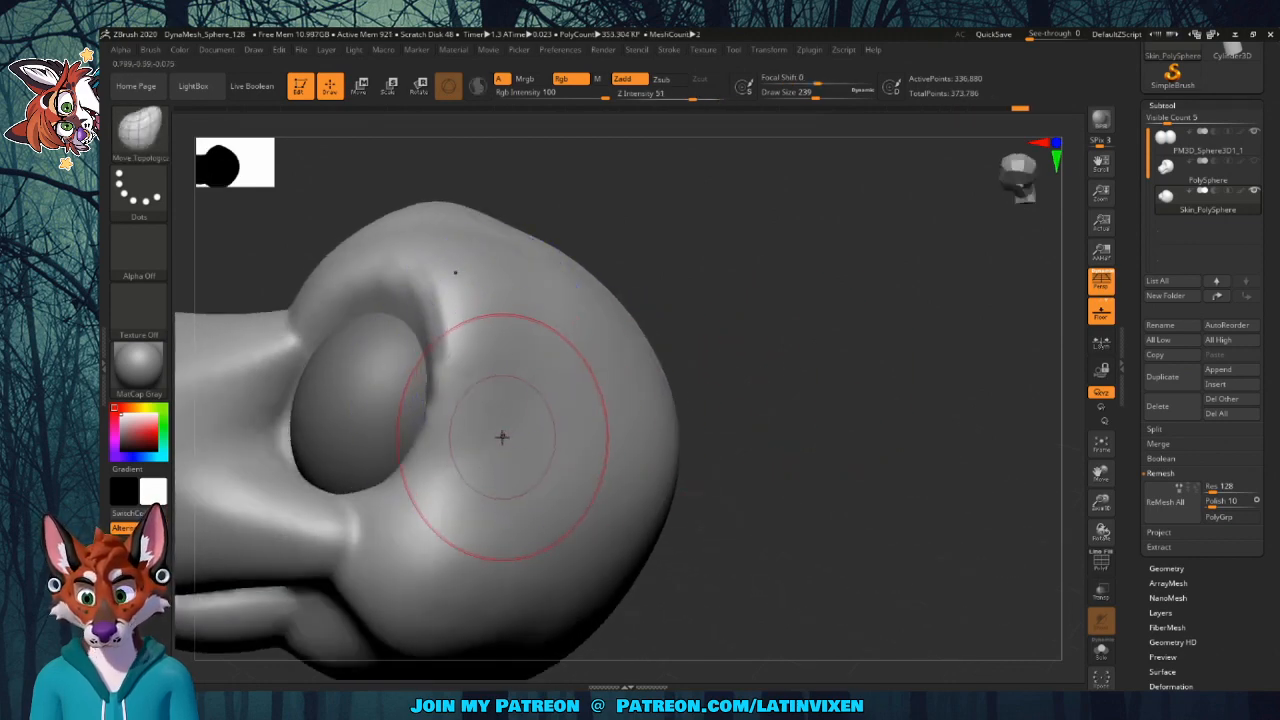
With the ClayBuildup brush at draw size 112, fill the crease between the upper mouth corner and the cheek below the eye
{"action": "left_click_drag", "start_coordinate": [1100, 502], "coordinate": [1101, 518]}
{"action": "left_click_drag", "start_coordinate": [1100, 472], "coordinate": [1130, 482]}
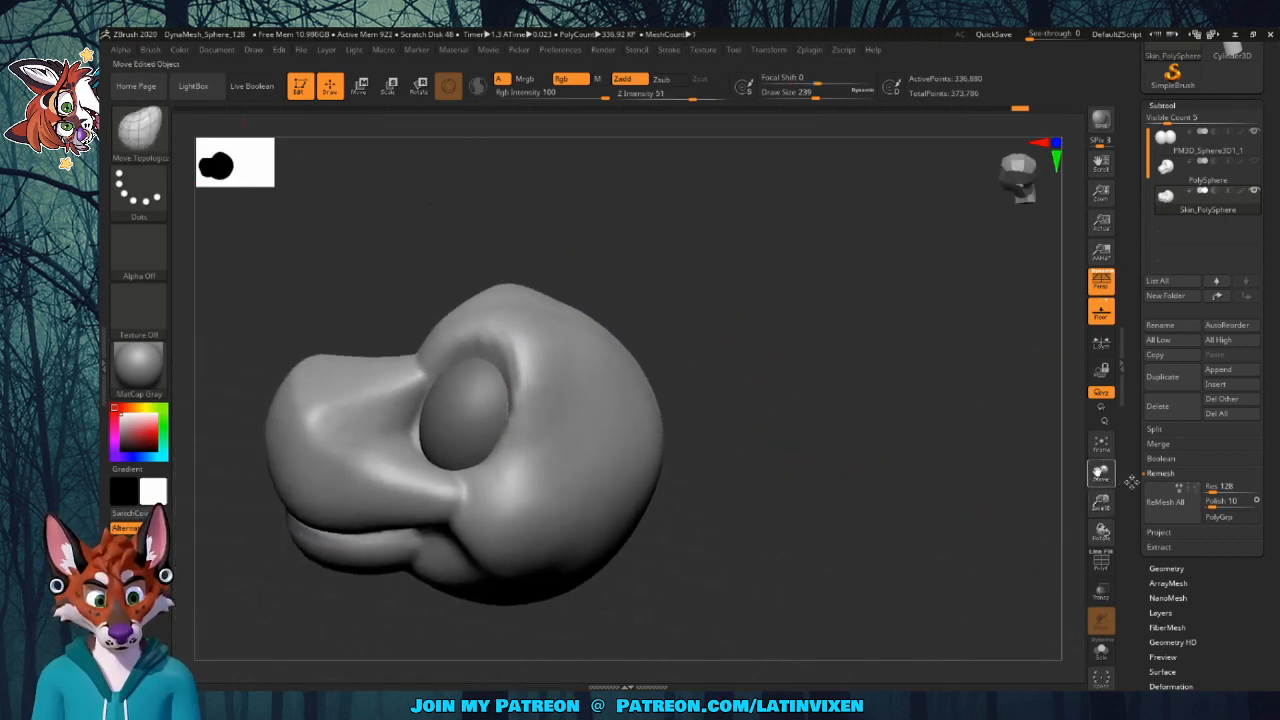
{"action": "mouse_move", "coordinate": [832, 411]}
{"action": "left_mouse_down"}
{"action": "mouse_move", "coordinate": [903, 446]}
{"action": "mouse_move", "coordinate": [894, 431]}
{"action": "mouse_move", "coordinate": [874, 443]}
{"action": "left_mouse_up"}
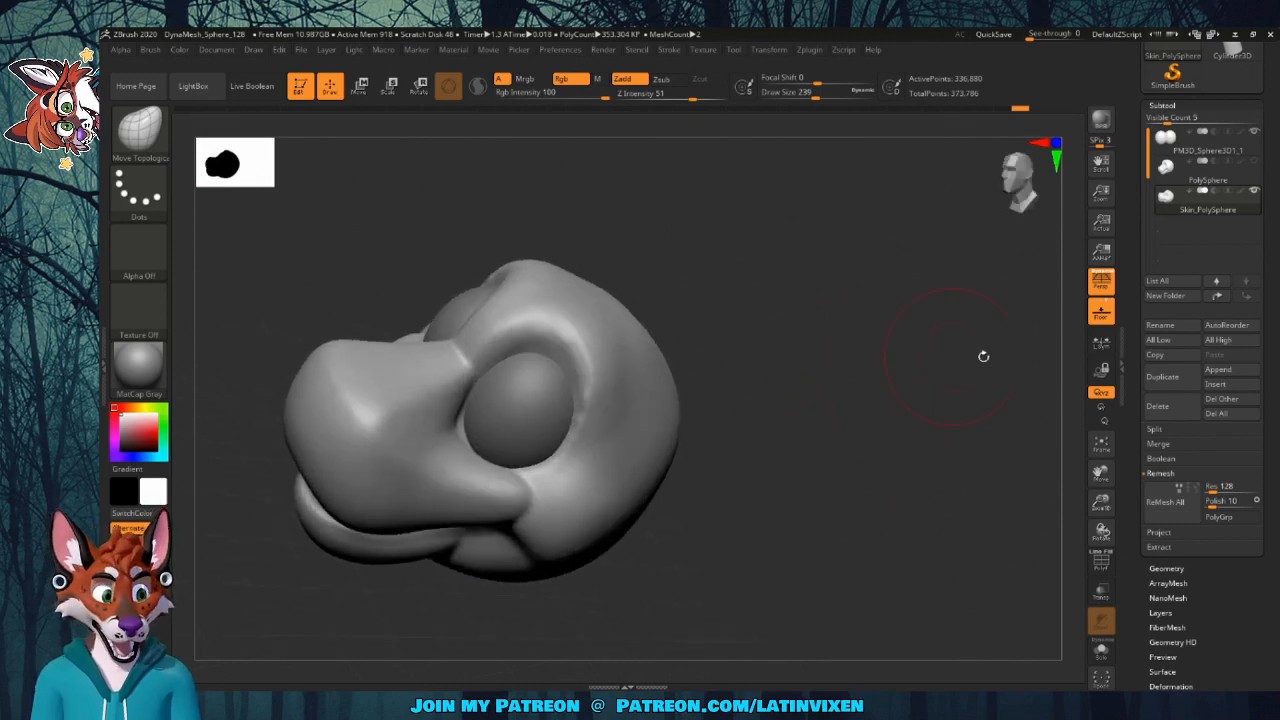
{"action": "left_click", "coordinate": [1045, 143]}
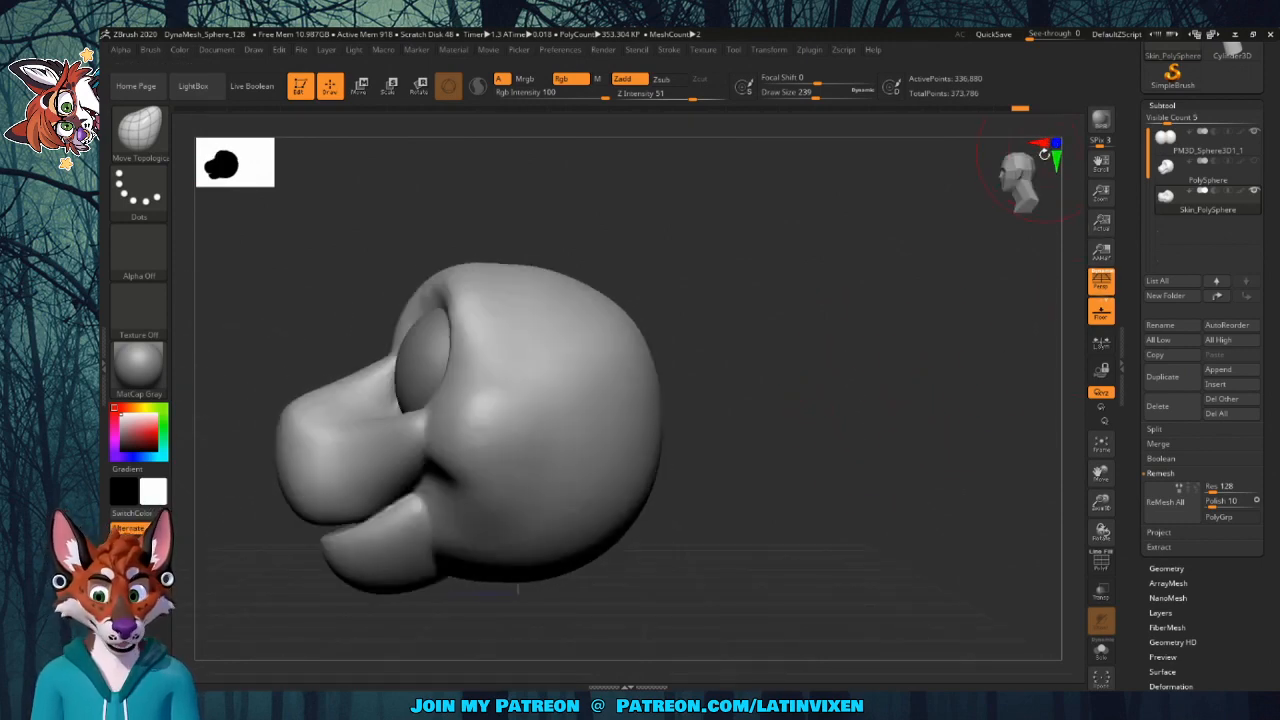
{"action": "mouse_move", "coordinate": [1010, 455]}
{"action": "left_mouse_down"}
{"action": "mouse_move", "coordinate": [974, 446]}
{"action": "mouse_move", "coordinate": [935, 392]}
{"action": "left_mouse_up"}
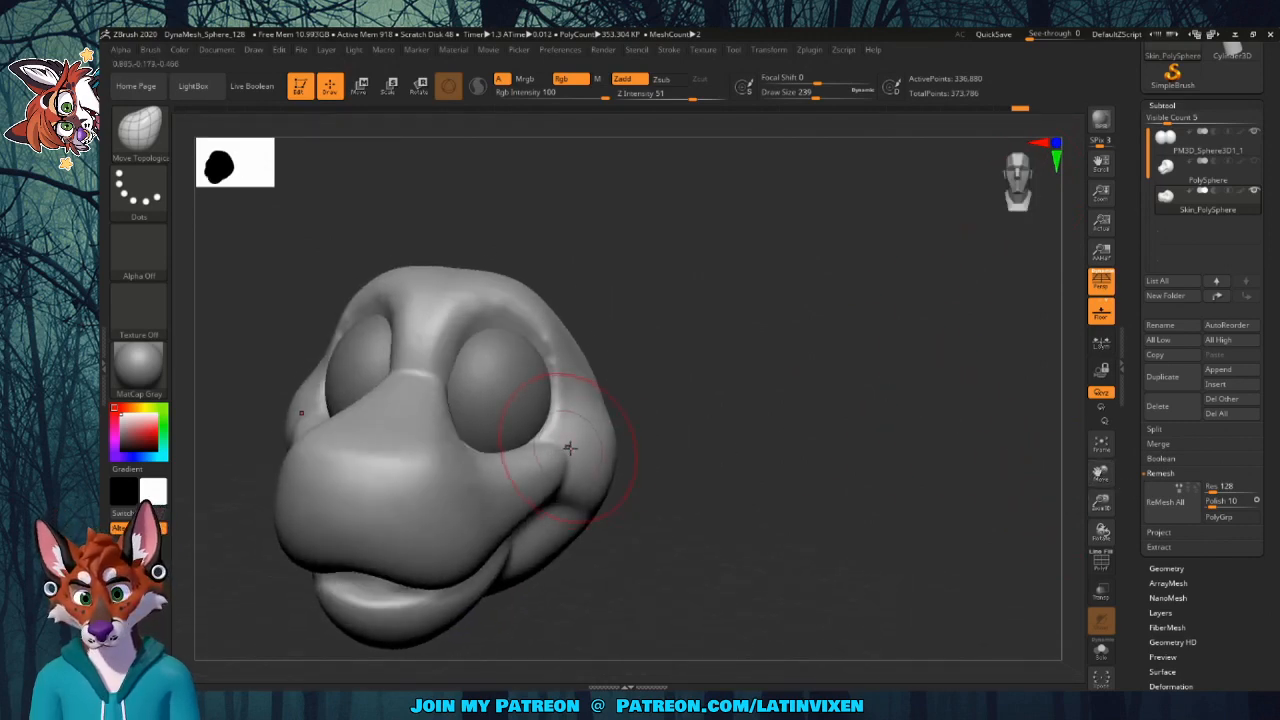
{"action": "left_click", "coordinate": [140, 126]}
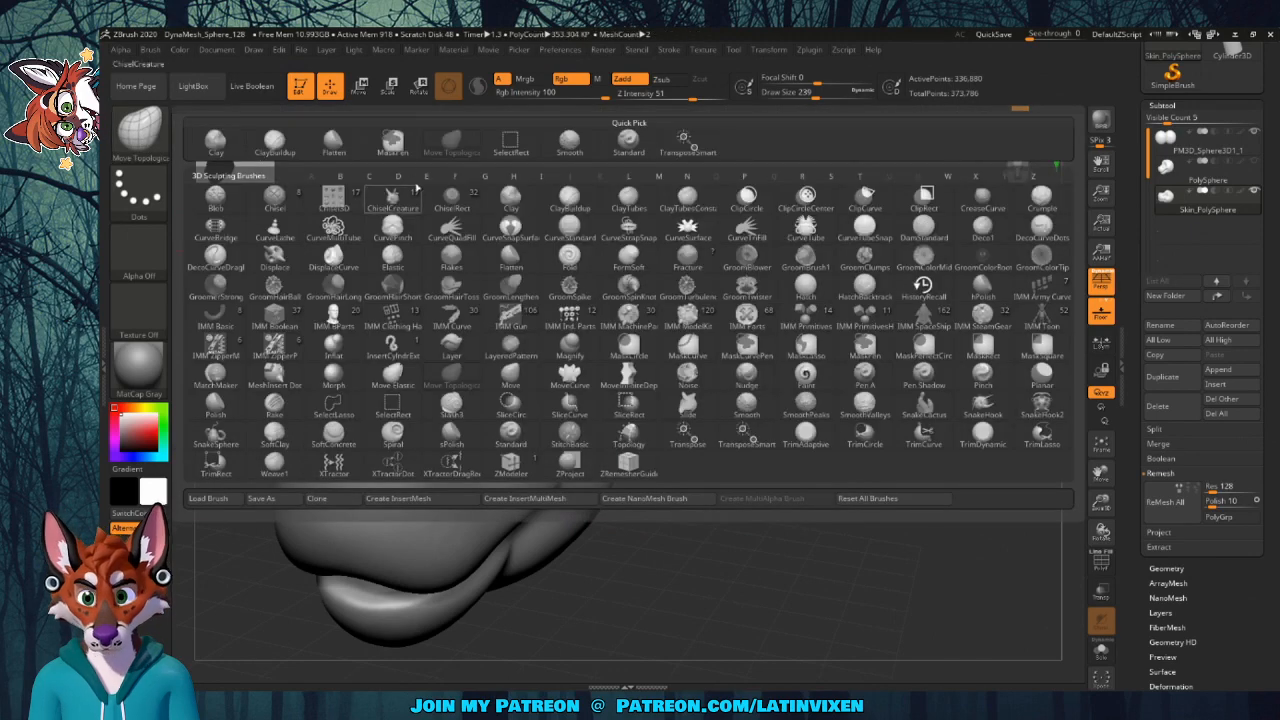
{"action": "left_click", "coordinate": [287, 156]}
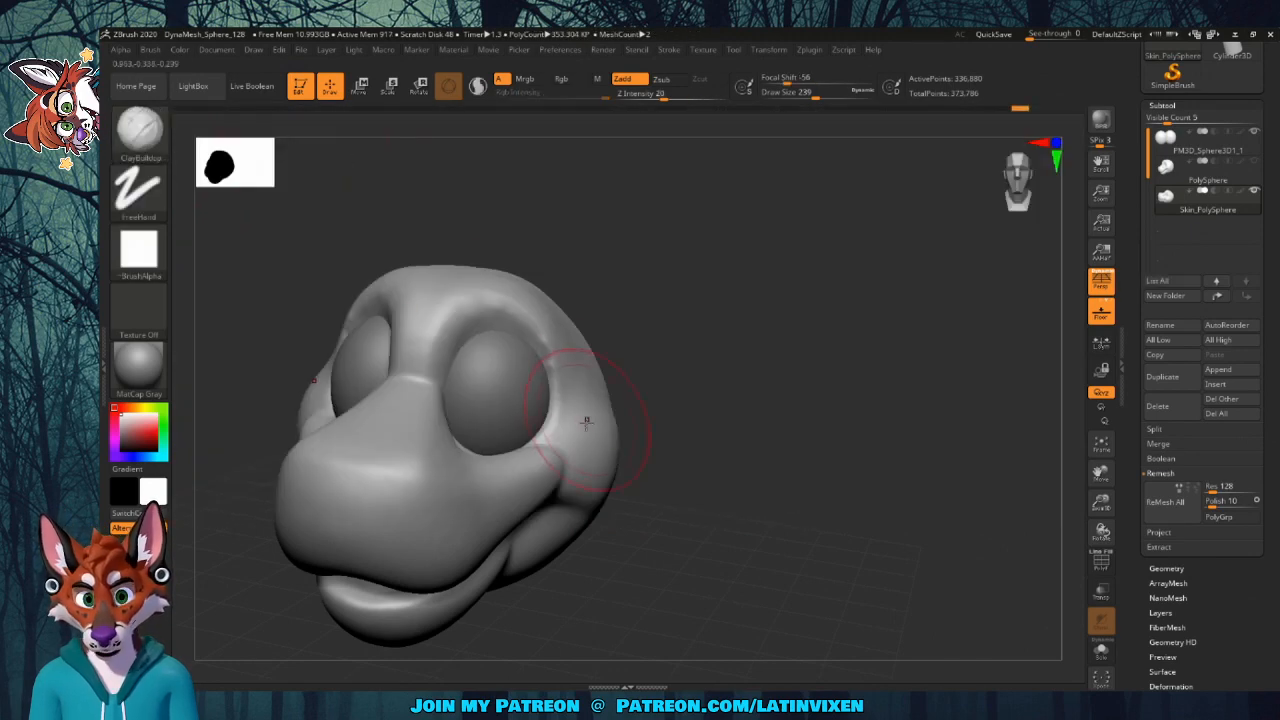
{"action": "left_click_drag", "start_coordinate": [818, 97], "coordinate": [792, 95]}
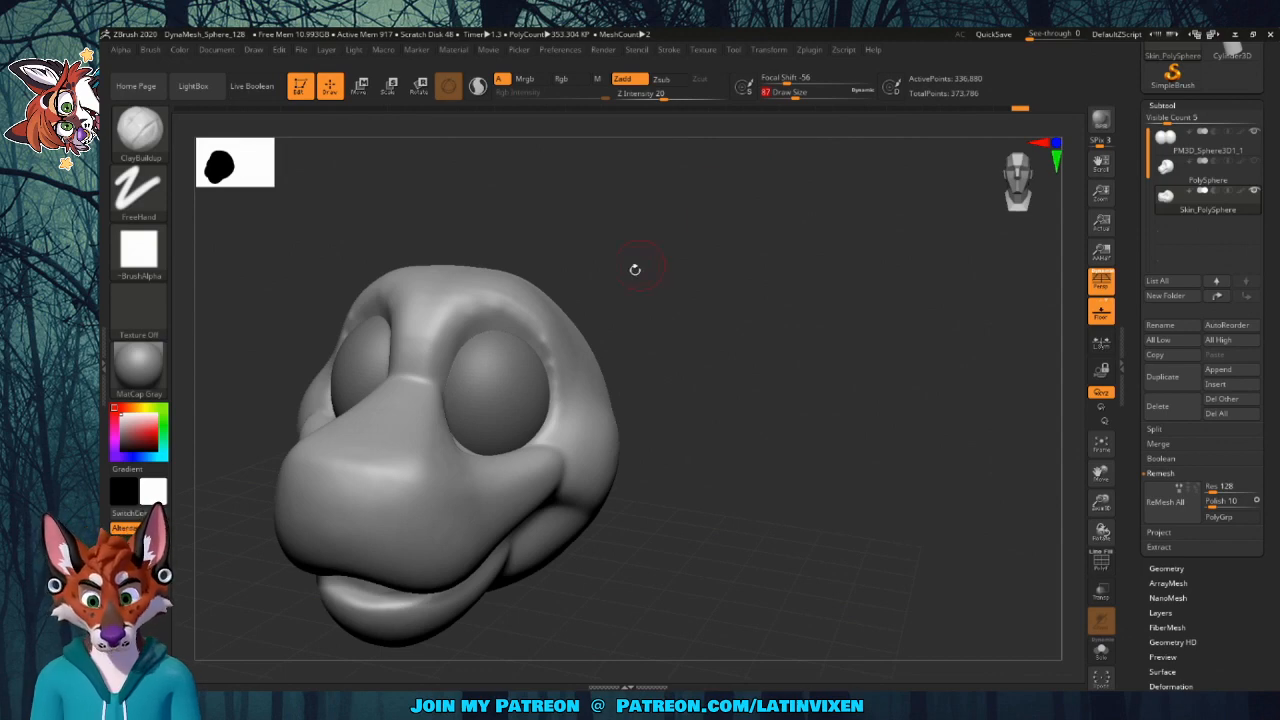
{"action": "left_click_drag", "start_coordinate": [797, 95], "coordinate": [802, 97]}
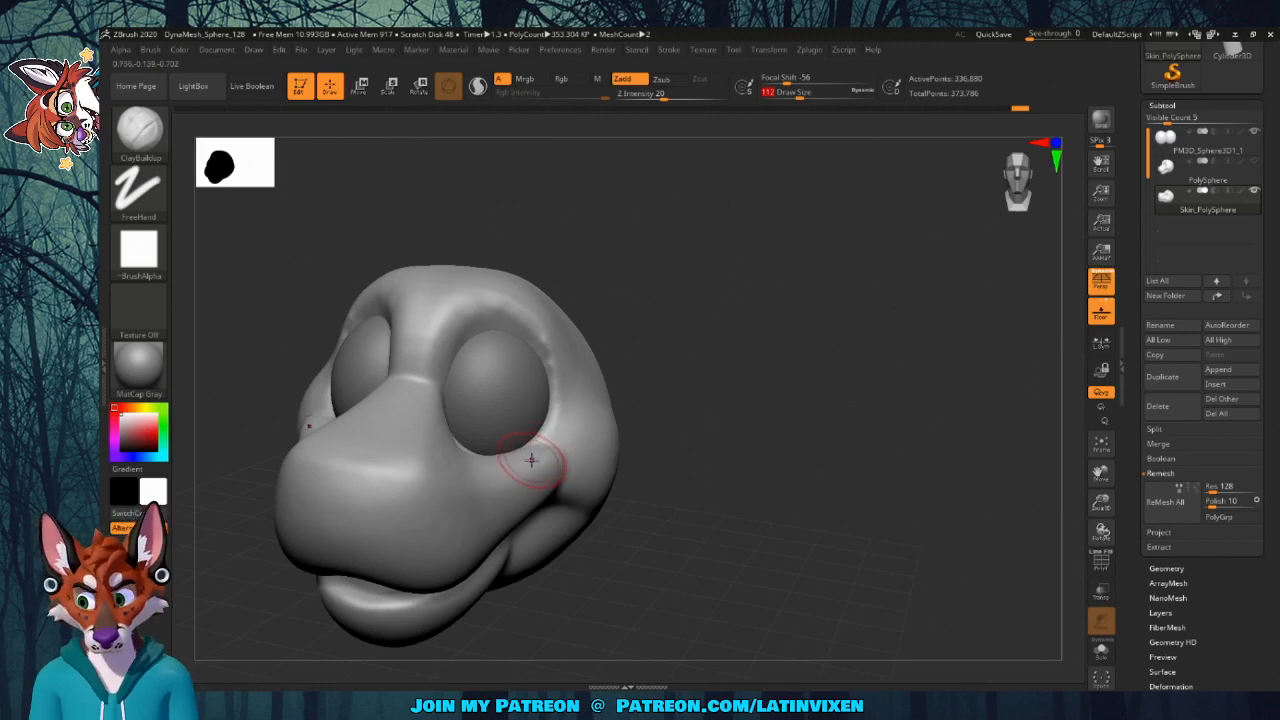
{"action": "mouse_move", "coordinate": [531, 460]}
{"action": "left_mouse_down"}
{"action": "mouse_move", "coordinate": [569, 465]}
{"action": "mouse_move", "coordinate": [571, 482]}
{"action": "mouse_move", "coordinate": [552, 465]}
{"action": "mouse_move", "coordinate": [586, 471]}
{"action": "mouse_move", "coordinate": [590, 495]}
{"action": "left_mouse_up"}
{"action": "mouse_move", "coordinate": [729, 437]}
{"action": "left_mouse_down"}
{"action": "mouse_move", "coordinate": [716, 418]}
{"action": "mouse_move", "coordinate": [677, 423]}
{"action": "left_mouse_up"}
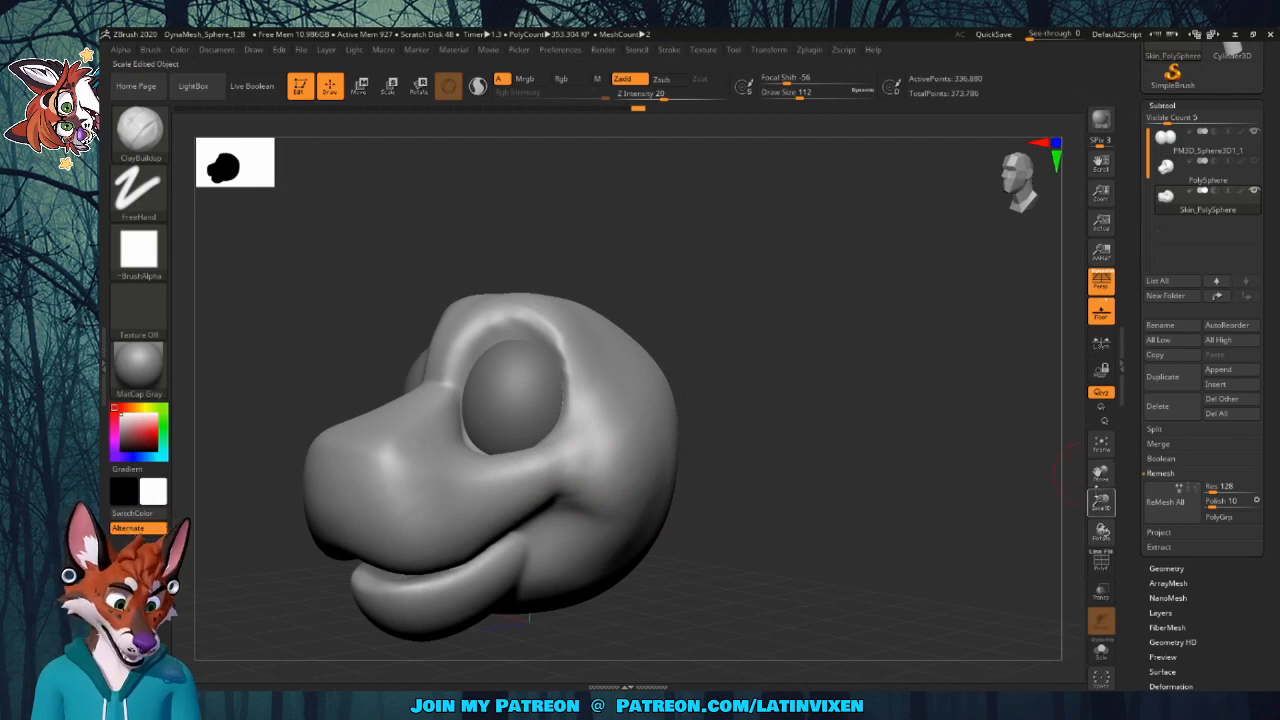
Build up clay where the lower jaw meets the cheek at the mouth corner, and smooth the transition
{"action": "left_click_drag", "start_coordinate": [1103, 475], "coordinate": [1150, 414]}
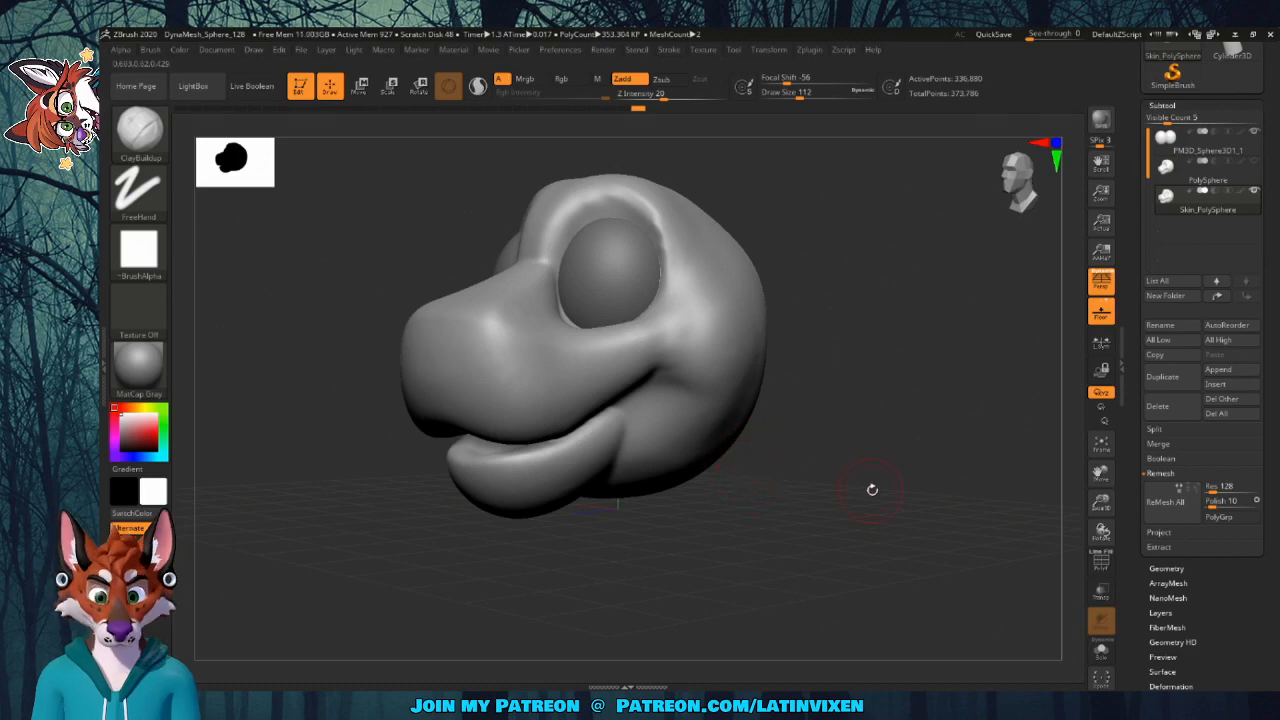
{"action": "left_click_drag", "start_coordinate": [845, 495], "coordinate": [845, 487]}
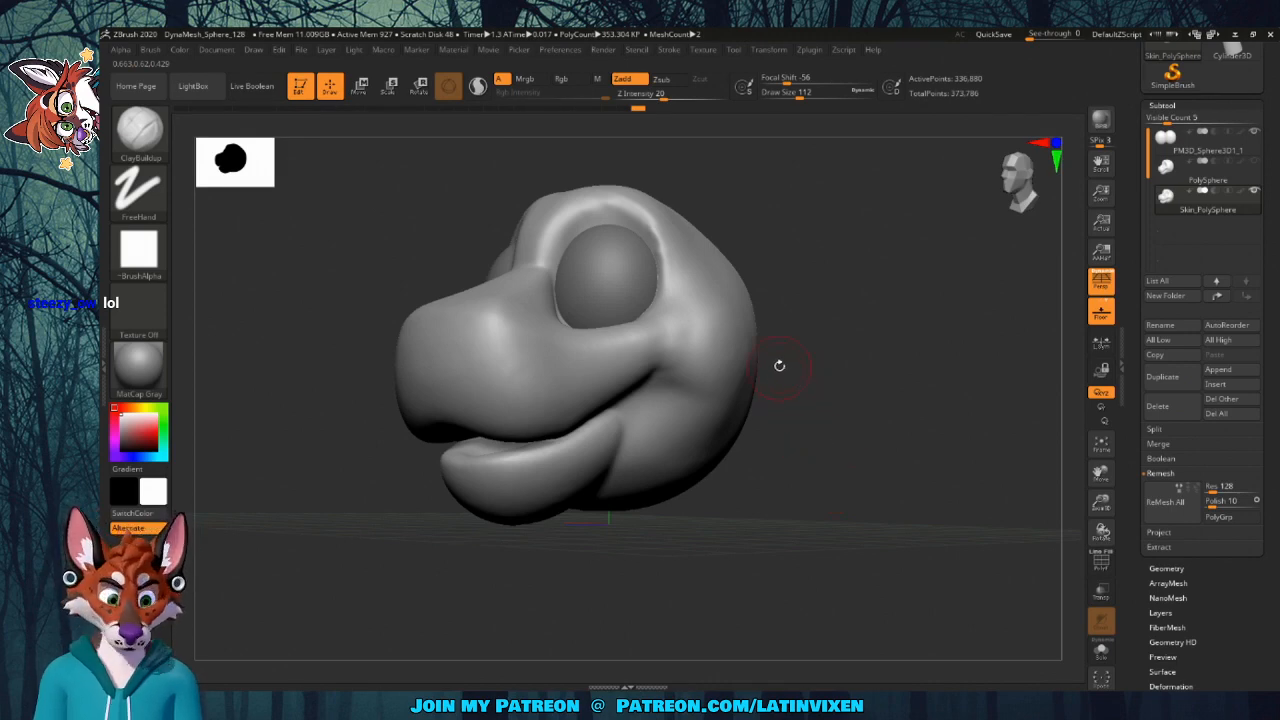
{"action": "left_click_drag", "start_coordinate": [1098, 498], "coordinate": [1114, 472]}
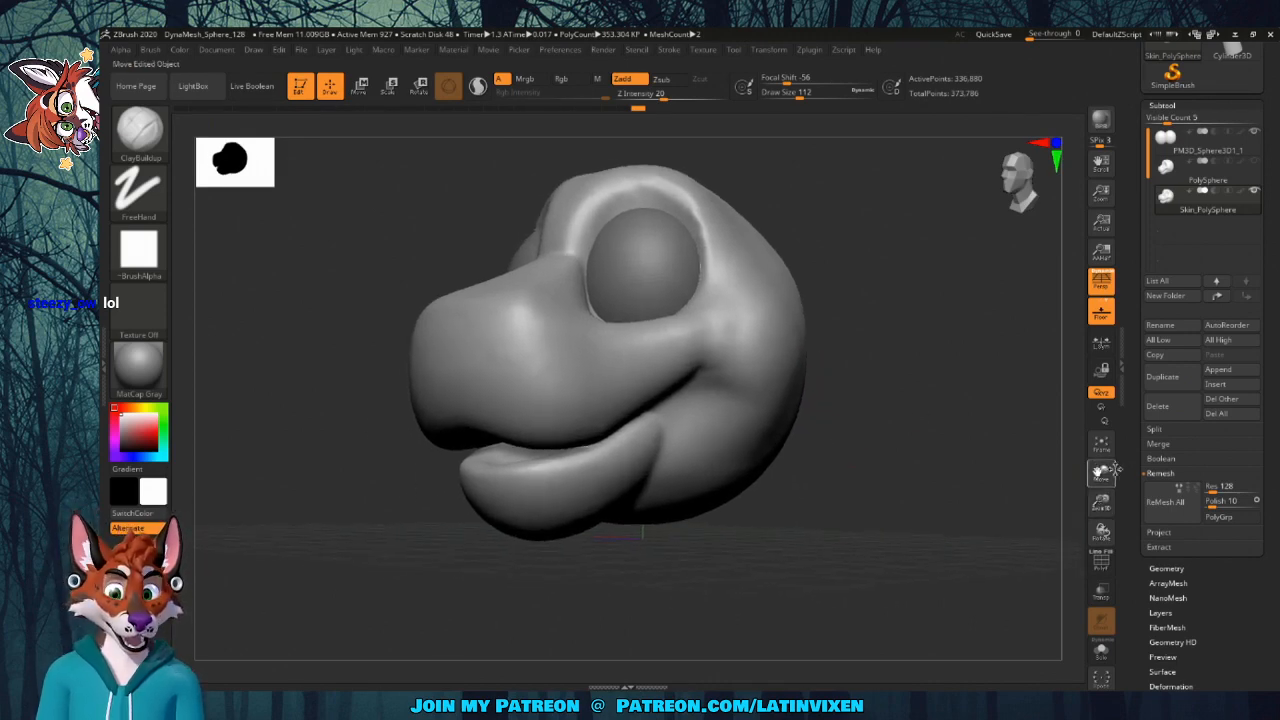
{"action": "left_click_drag", "start_coordinate": [870, 500], "coordinate": [878, 481]}
{"action": "mouse_move", "coordinate": [642, 438]}
{"action": "left_mouse_down"}
{"action": "mouse_move", "coordinate": [671, 426]}
{"action": "mouse_move", "coordinate": [630, 458]}
{"action": "mouse_move", "coordinate": [666, 440]}
{"action": "mouse_move", "coordinate": [648, 468]}
{"action": "mouse_move", "coordinate": [676, 420]}
{"action": "mouse_move", "coordinate": [641, 440]}
{"action": "mouse_move", "coordinate": [686, 429]}
{"action": "mouse_move", "coordinate": [648, 465]}
{"action": "left_mouse_up"}
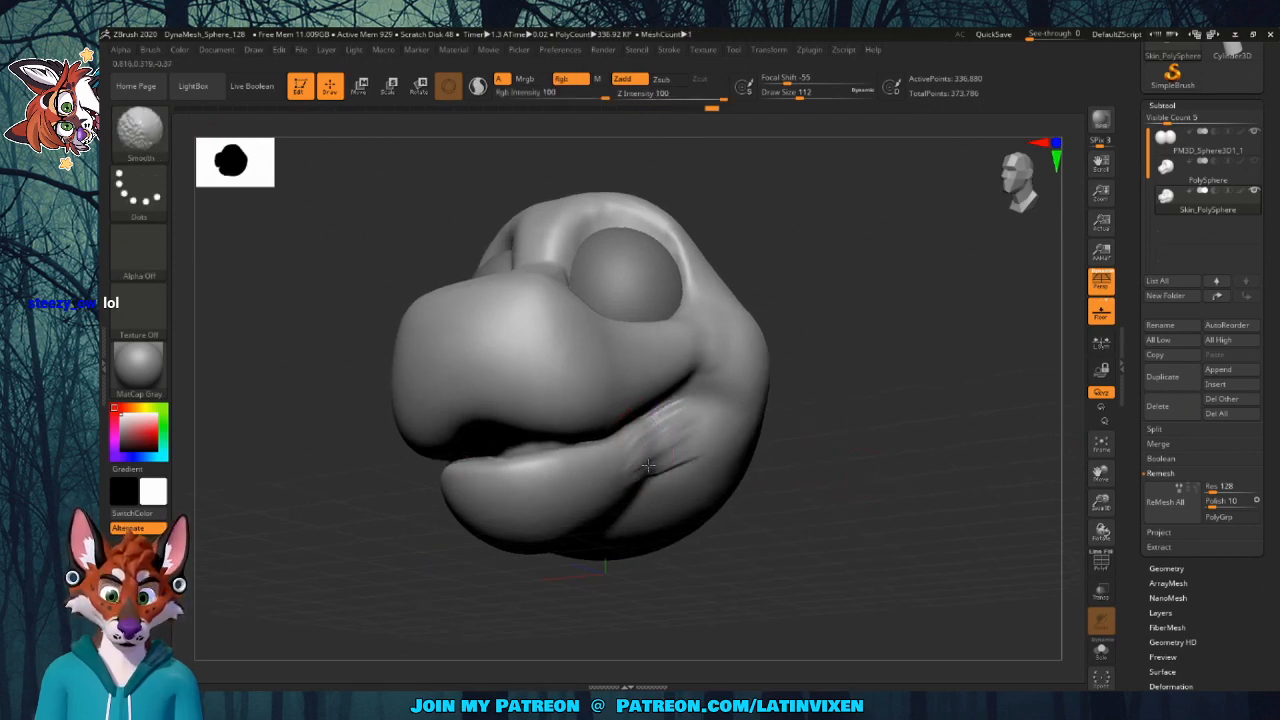
{"action": "left_click_drag", "start_coordinate": [673, 416], "coordinate": [641, 436], "text": "shift"}
{"action": "left_click_drag", "start_coordinate": [846, 560], "coordinate": [798, 418]}
{"action": "left_click_drag", "start_coordinate": [584, 462], "coordinate": [546, 480], "text": "shift"}
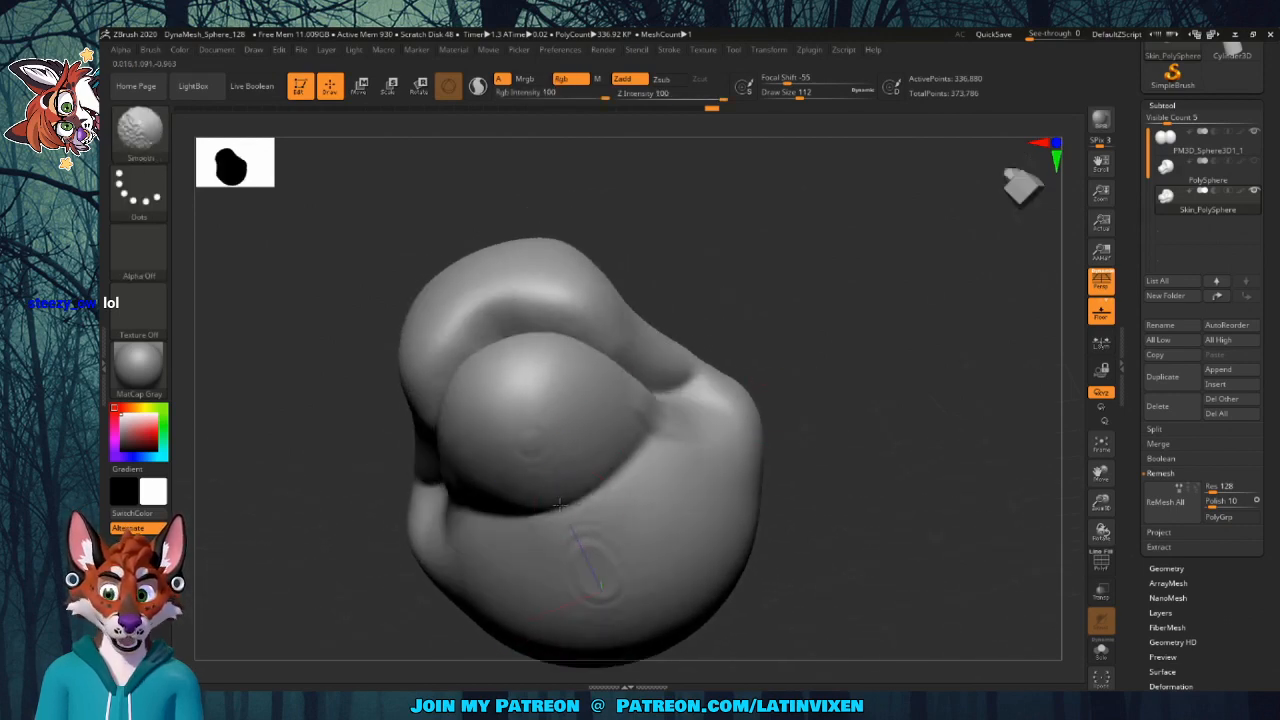
Build up clay across the crease between the underside of the lower jaw and the head
{"action": "left_click_drag", "start_coordinate": [793, 421], "coordinate": [838, 402]}
{"action": "mouse_move", "coordinate": [690, 476]}
{"action": "left_mouse_down"}
{"action": "mouse_move", "coordinate": [754, 463]}
{"action": "mouse_move", "coordinate": [700, 475]}
{"action": "left_mouse_up"}
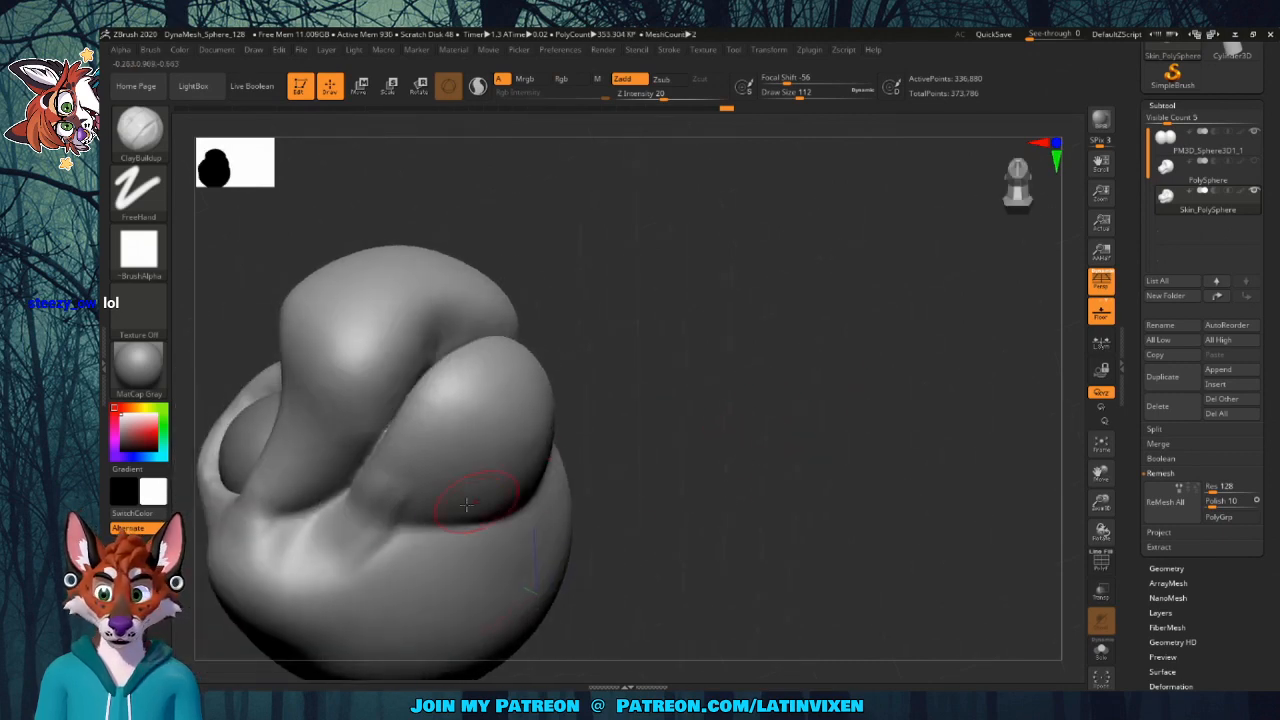
{"action": "left_click_drag", "start_coordinate": [416, 497], "coordinate": [392, 565]}
{"action": "mouse_move", "coordinate": [425, 486]}
{"action": "left_mouse_down"}
{"action": "mouse_move", "coordinate": [443, 560]}
{"action": "mouse_move", "coordinate": [508, 514]}
{"action": "mouse_move", "coordinate": [502, 477]}
{"action": "left_mouse_up"}
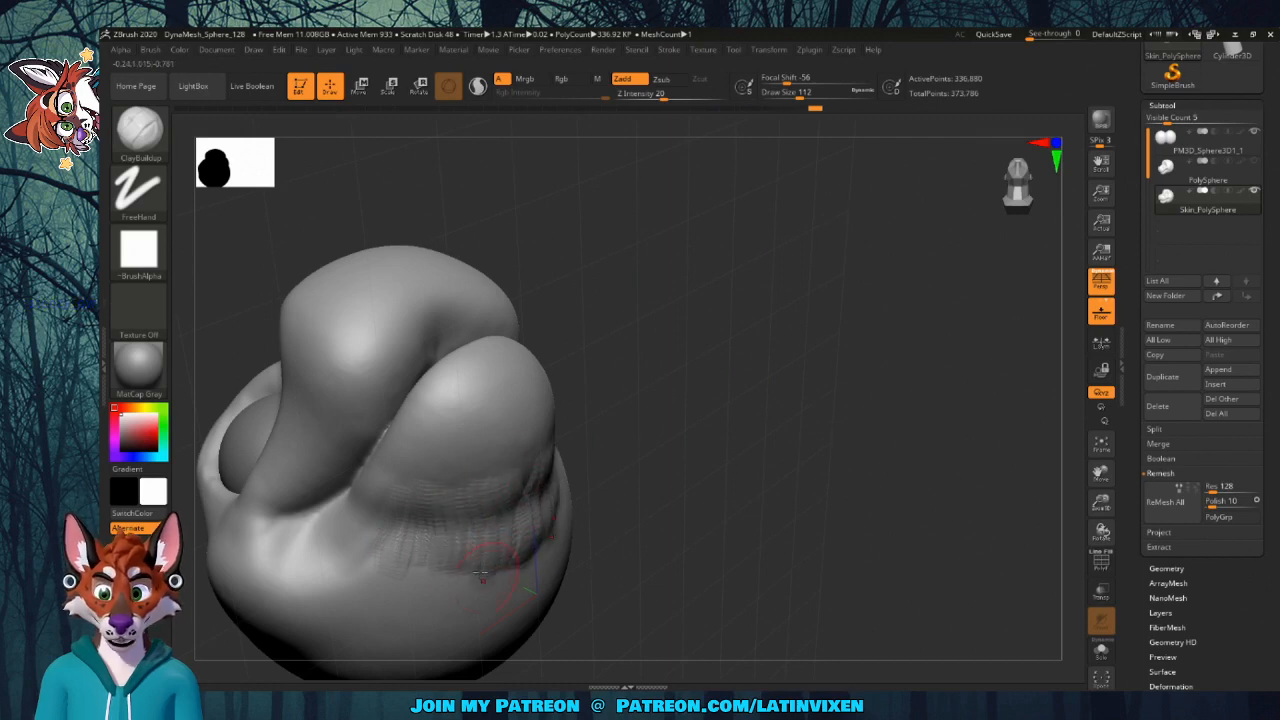
{"action": "left_click_drag", "start_coordinate": [481, 575], "coordinate": [459, 507]}
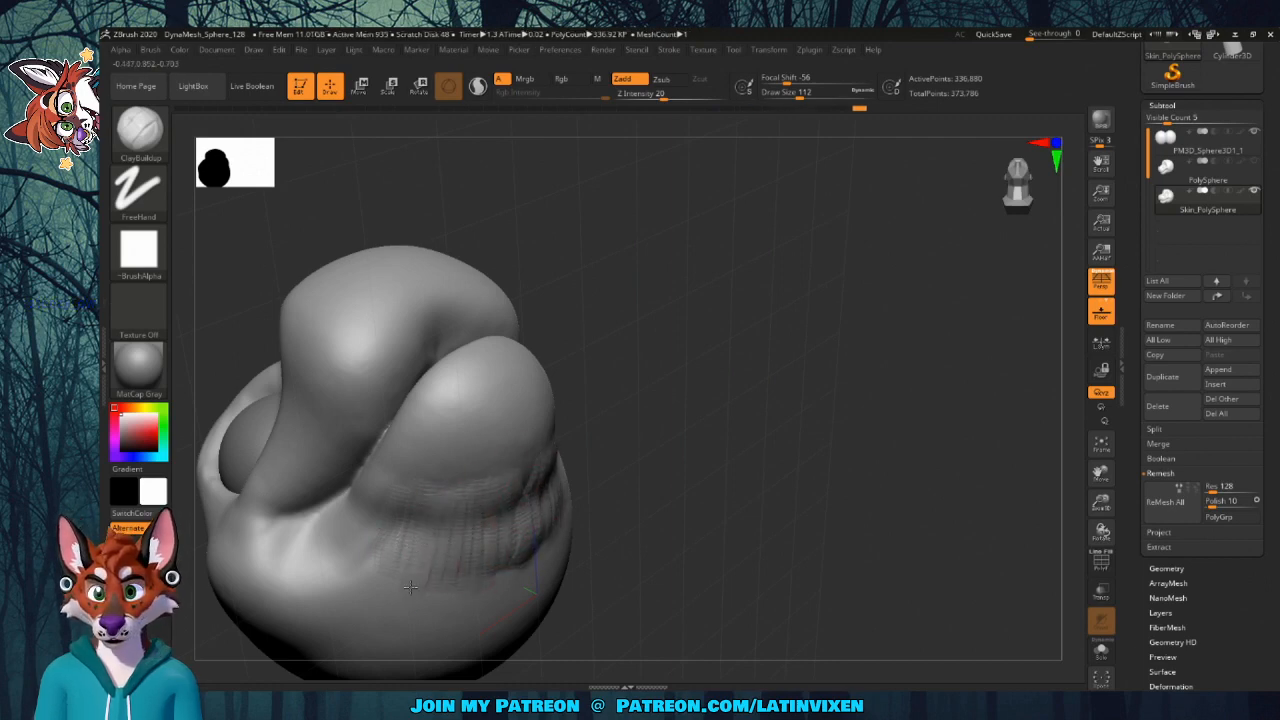
Smooth the added clay beneath the jaw and along the side where the jaw joins the head
{"action": "key", "text": "shift"}
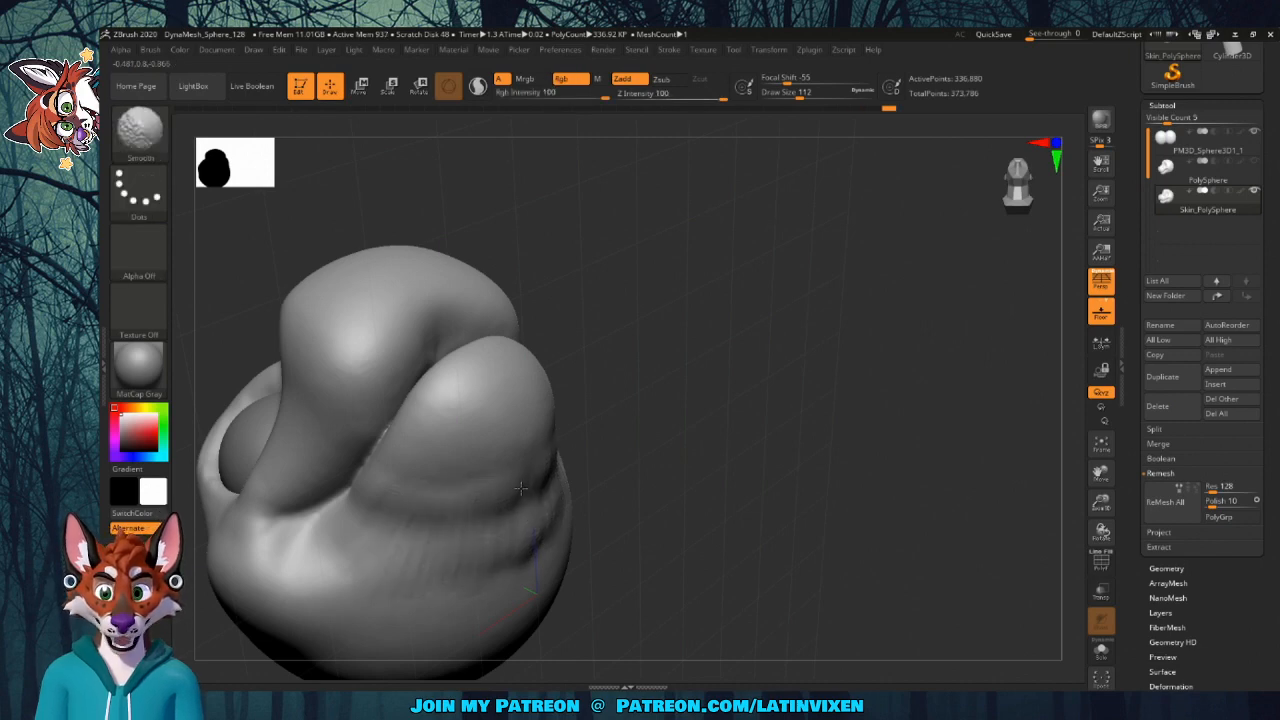
{"action": "mouse_move", "coordinate": [640, 463]}
{"action": "left_mouse_down"}
{"action": "mouse_move", "coordinate": [686, 449]}
{"action": "mouse_move", "coordinate": [651, 451]}
{"action": "mouse_move", "coordinate": [604, 494]}
{"action": "mouse_move", "coordinate": [1047, 491]}
{"action": "mouse_move", "coordinate": [990, 470]}
{"action": "left_mouse_up"}
{"action": "key", "text": "shift"}
{"action": "left_click_drag", "start_coordinate": [560, 490], "coordinate": [541, 527], "text": "shift"}
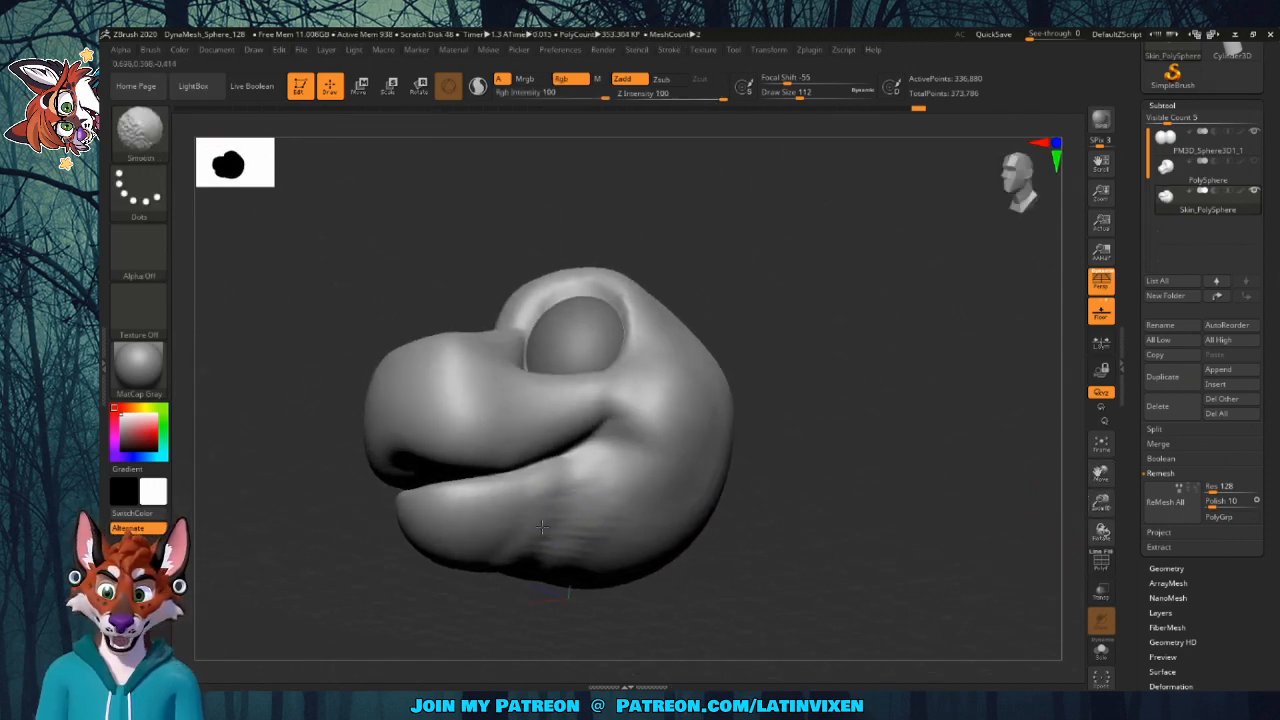
{"action": "mouse_move", "coordinate": [491, 570]}
{"action": "left_mouse_down", "text": "shift"}
{"action": "mouse_move", "coordinate": [600, 500]}
{"action": "mouse_move", "coordinate": [554, 580]}
{"action": "left_mouse_up", "text": "shift"}
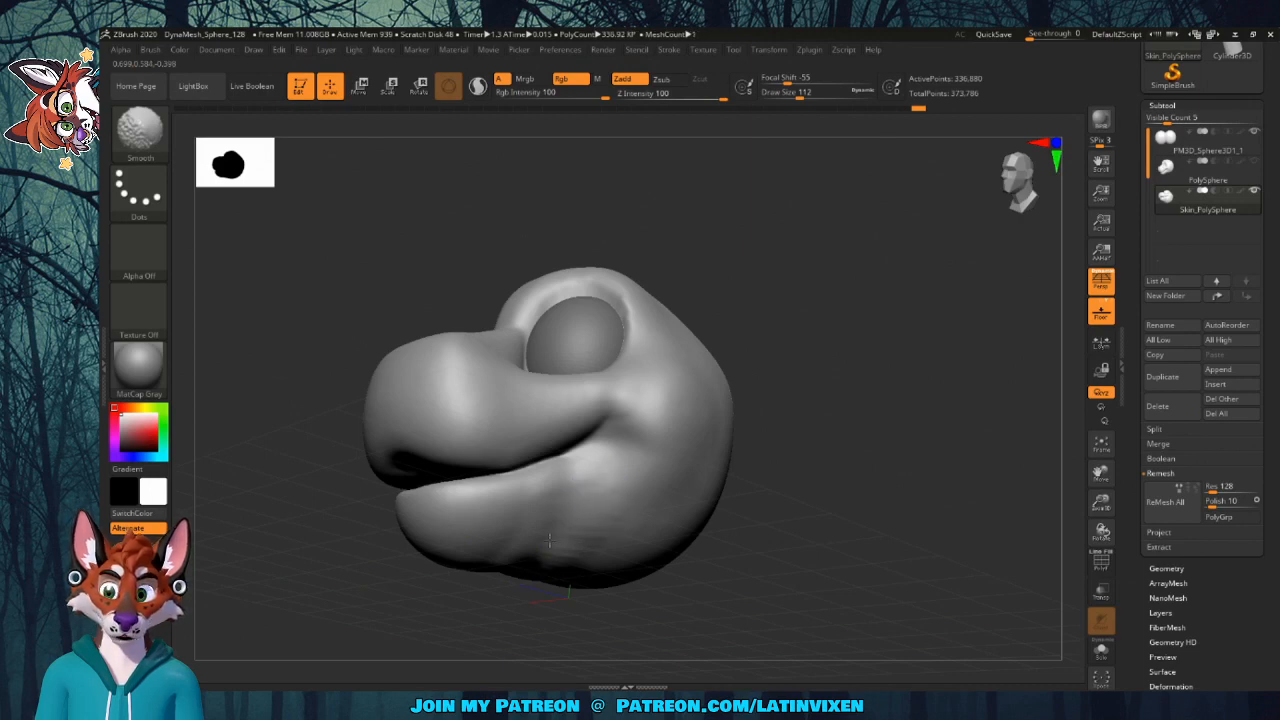
With the Flatten brush at draw size 251, flatten the underside of the lower jaw where it runs into the head
{"action": "mouse_move", "coordinate": [749, 471]}
{"action": "left_mouse_down"}
{"action": "mouse_move", "coordinate": [806, 437]}
{"action": "mouse_move", "coordinate": [789, 380]}
{"action": "mouse_move", "coordinate": [794, 420]}
{"action": "left_mouse_up"}
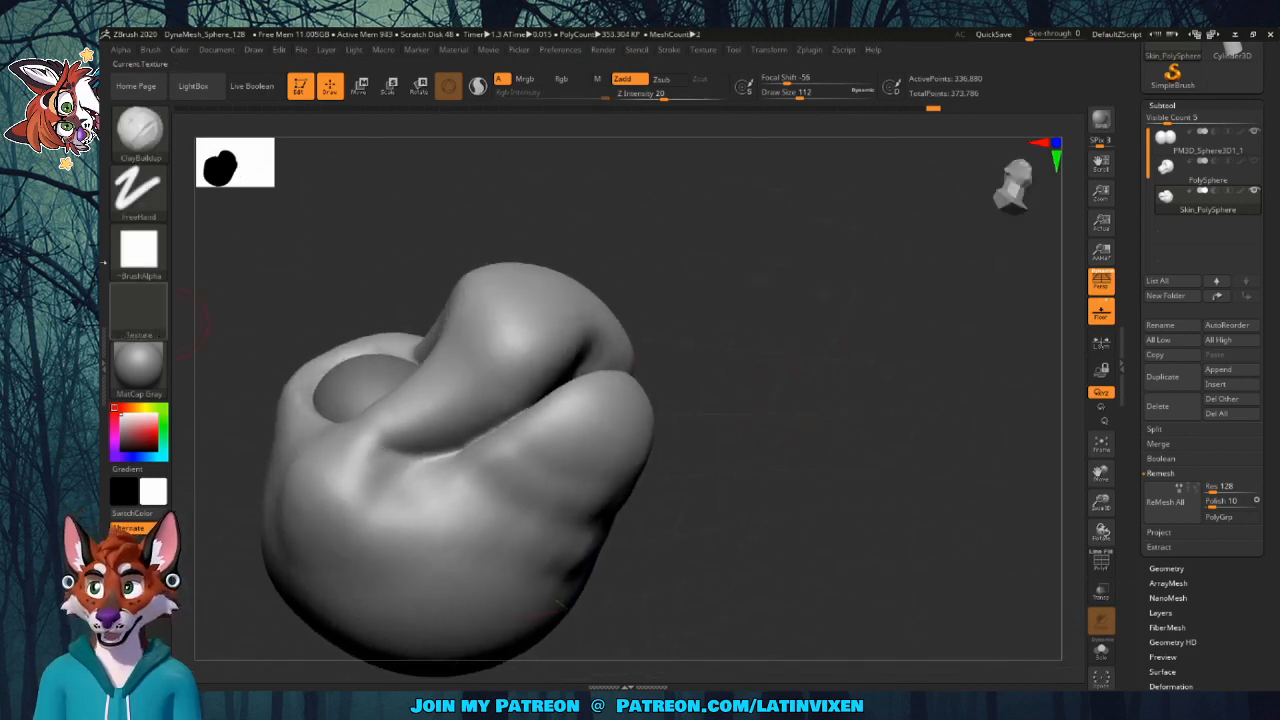
{"action": "key", "text": "b"}
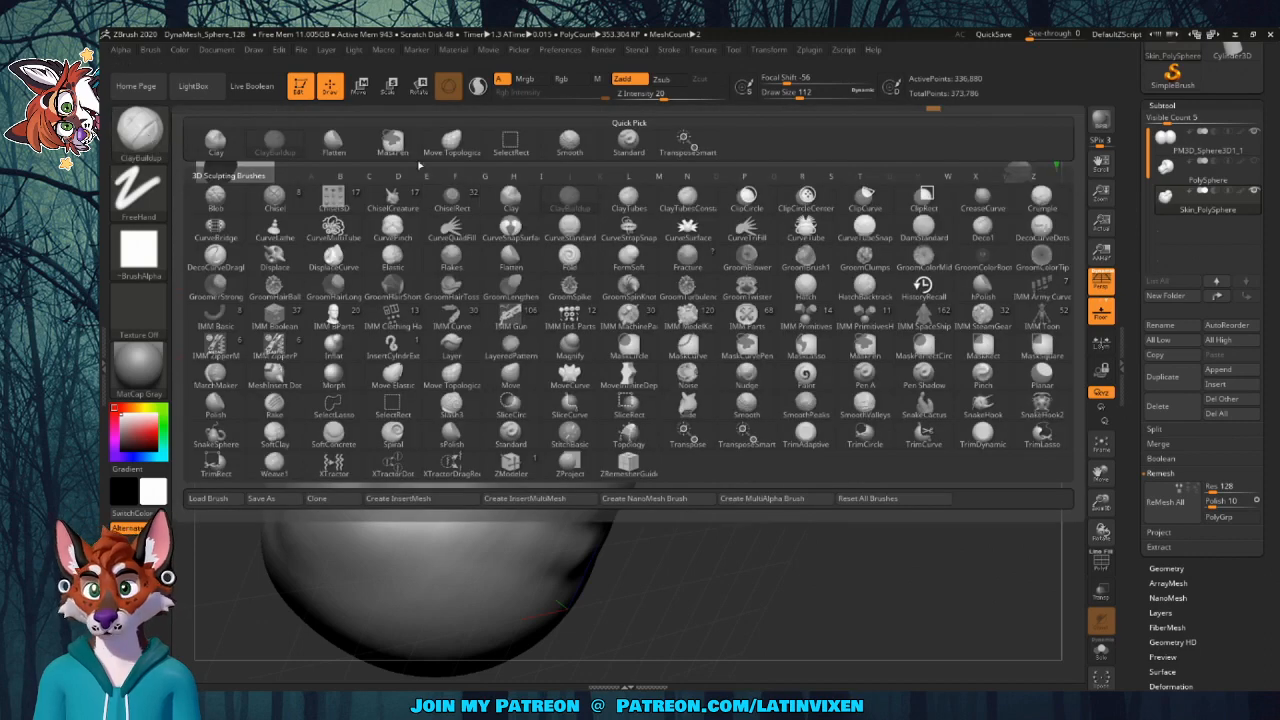
{"action": "left_click", "coordinate": [333, 143]}
{"action": "left_click", "coordinate": [799, 96]}
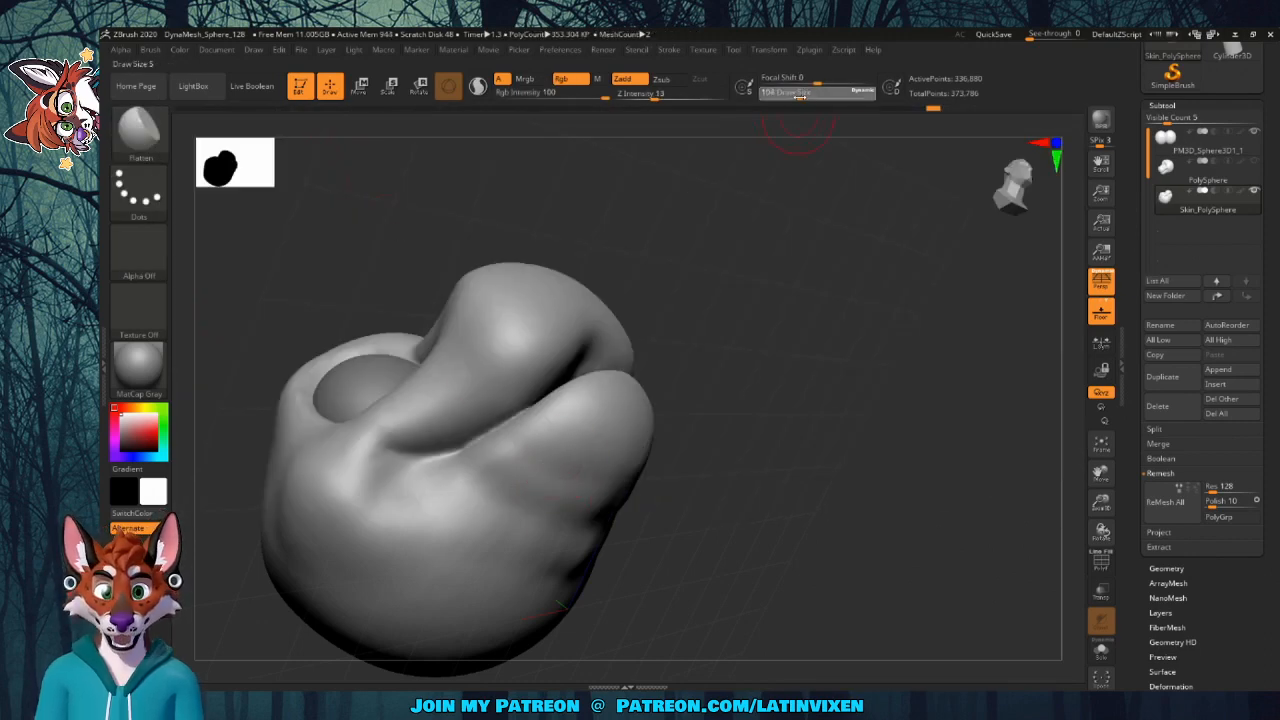
{"action": "left_click_drag", "start_coordinate": [818, 95], "coordinate": [815, 95]}
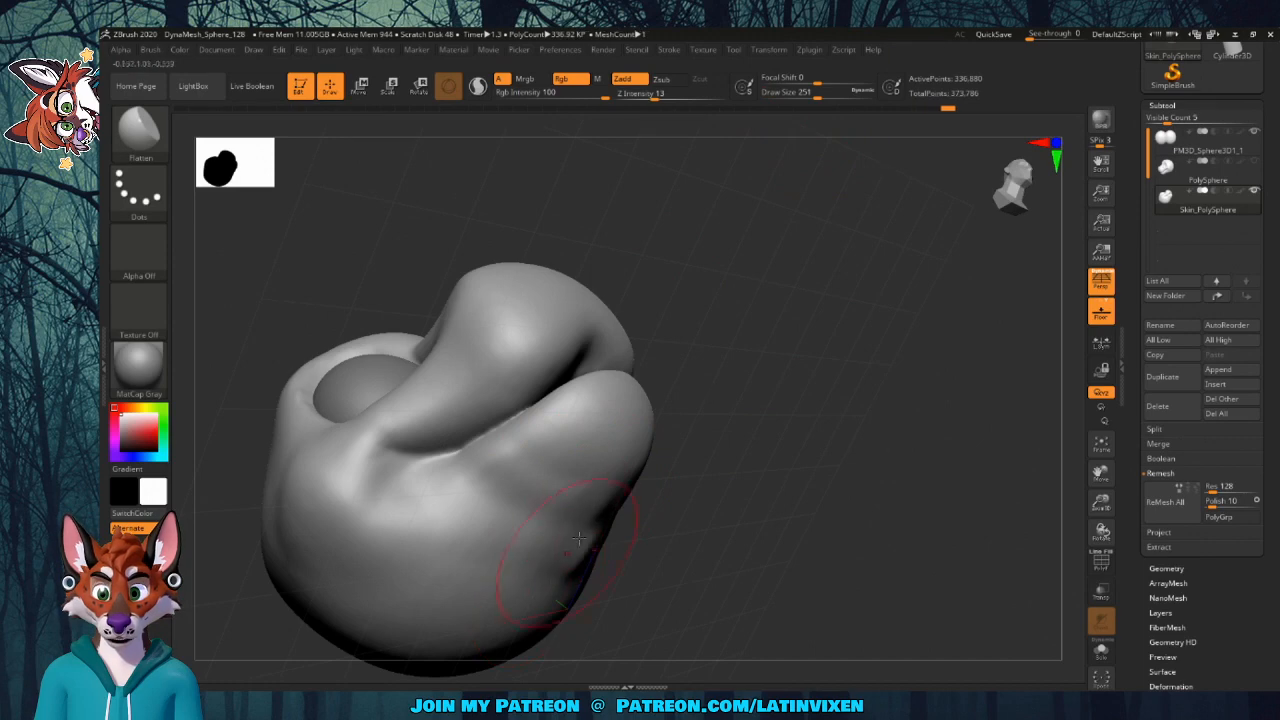
{"action": "left_click_drag", "start_coordinate": [708, 509], "coordinate": [640, 505]}
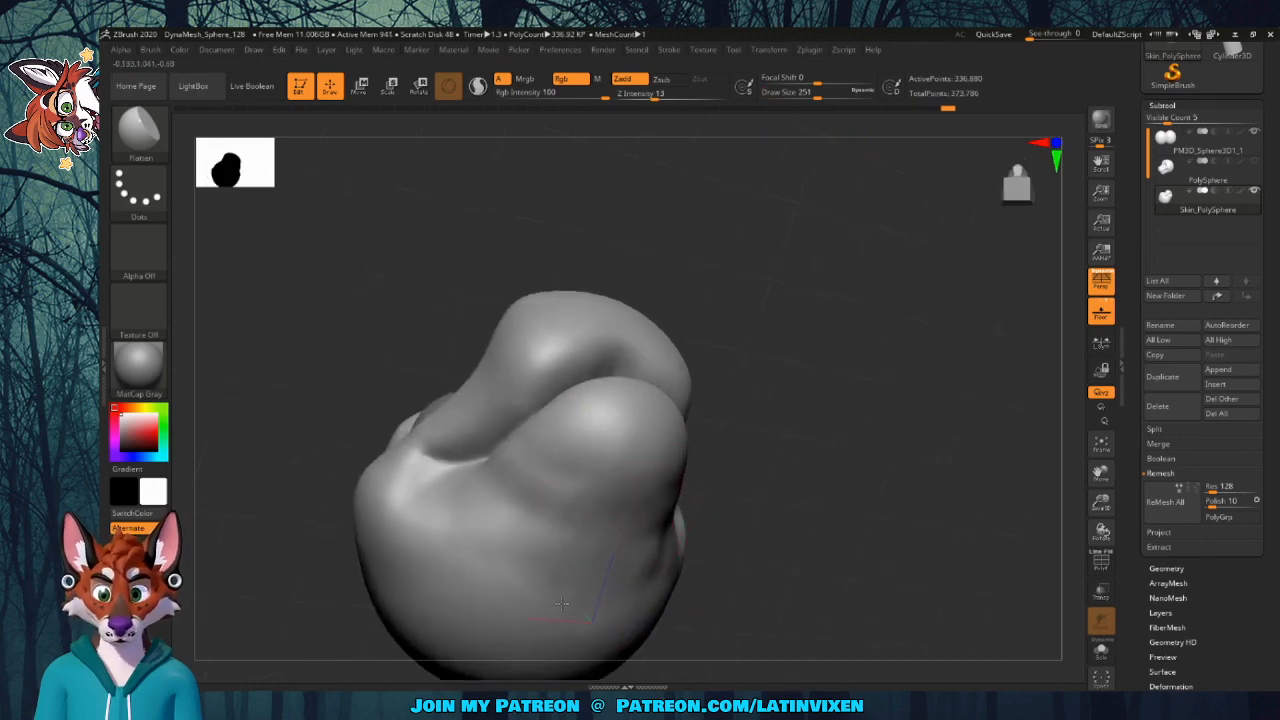
{"action": "left_click_drag", "start_coordinate": [562, 604], "coordinate": [569, 563]}
{"action": "left_click_drag", "start_coordinate": [591, 500], "coordinate": [572, 578]}
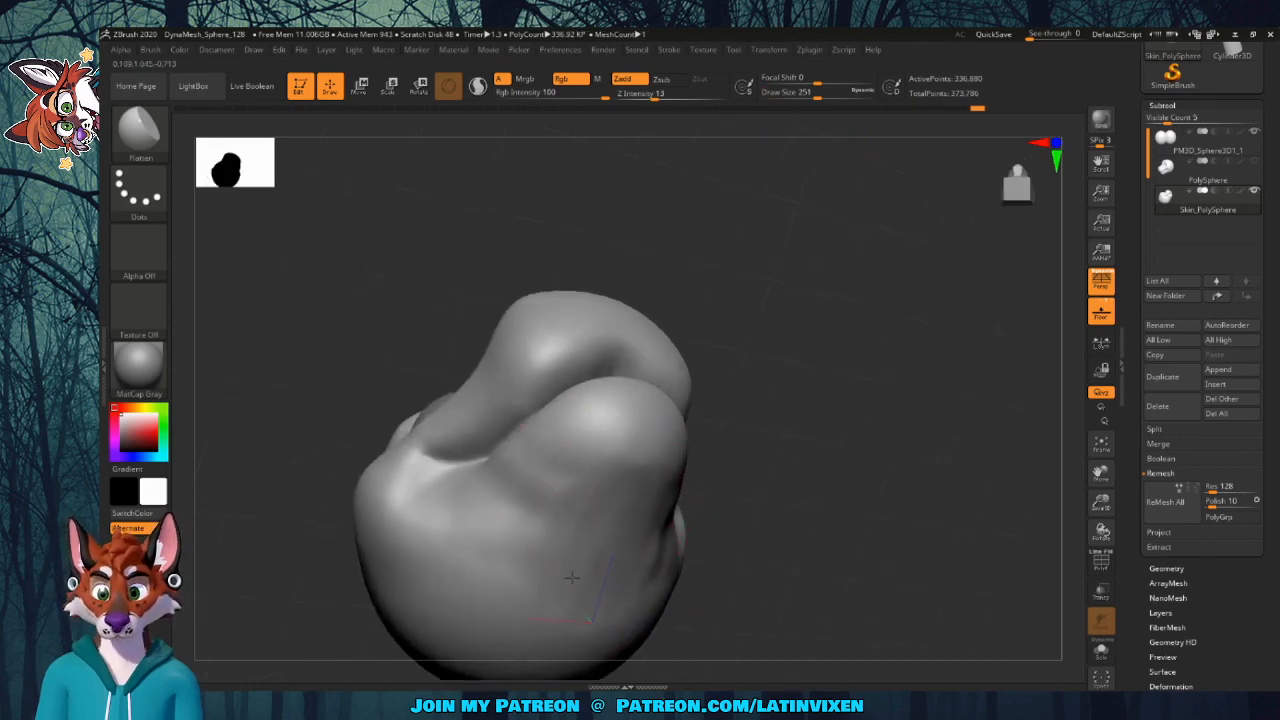
{"action": "left_click_drag", "start_coordinate": [613, 529], "coordinate": [589, 478]}
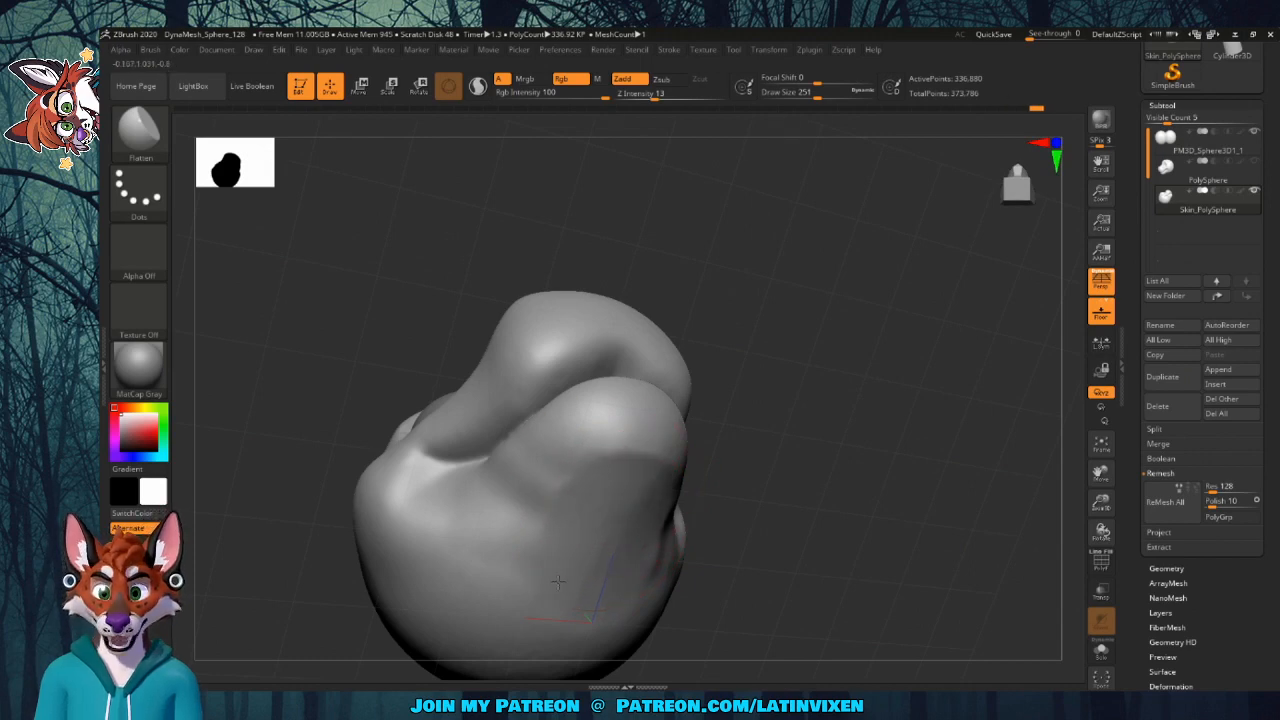
Smooth the flattened area under the jaw and flatten the side of the lower jaw below the mouth corner
{"action": "mouse_move", "coordinate": [792, 427]}
{"action": "left_mouse_down"}
{"action": "mouse_move", "coordinate": [720, 432]}
{"action": "mouse_move", "coordinate": [760, 434]}
{"action": "left_mouse_up"}
{"action": "key", "text": "shift"}
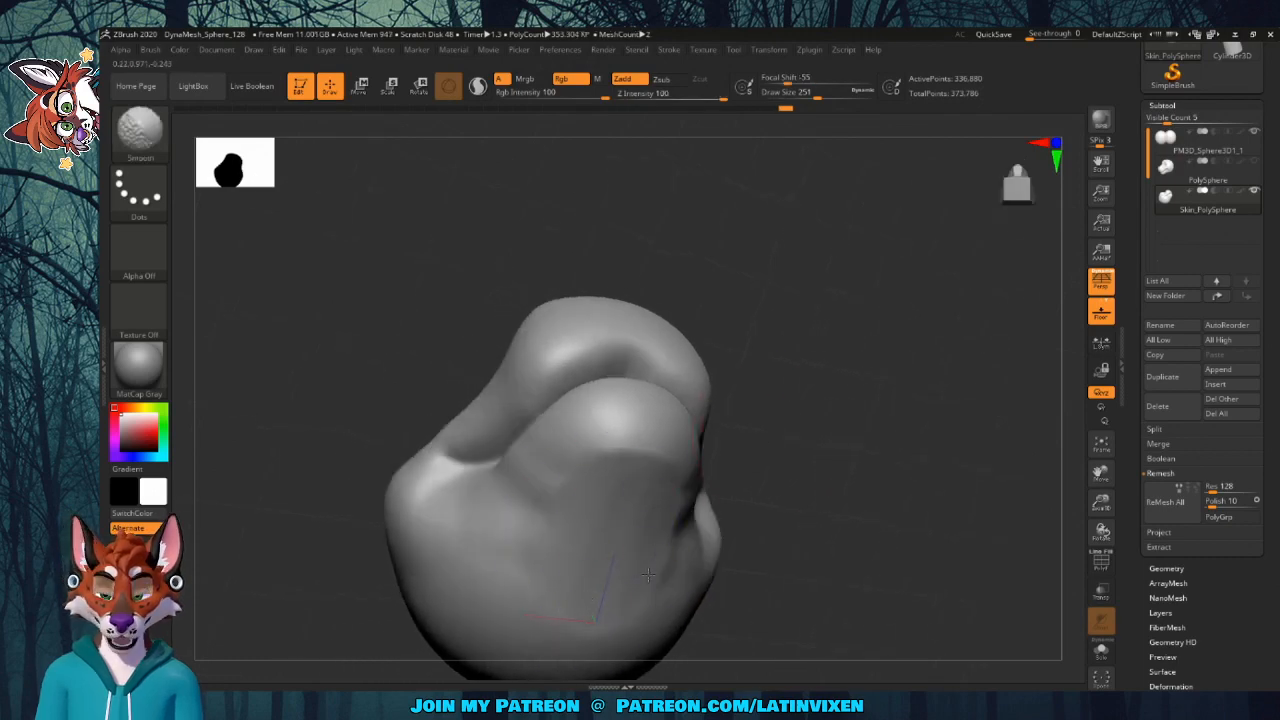
{"action": "mouse_move", "coordinate": [760, 429]}
{"action": "left_mouse_down"}
{"action": "mouse_move", "coordinate": [817, 437]}
{"action": "mouse_move", "coordinate": [582, 498]}
{"action": "mouse_move", "coordinate": [571, 478]}
{"action": "mouse_move", "coordinate": [538, 500]}
{"action": "mouse_move", "coordinate": [520, 449]}
{"action": "left_mouse_up"}
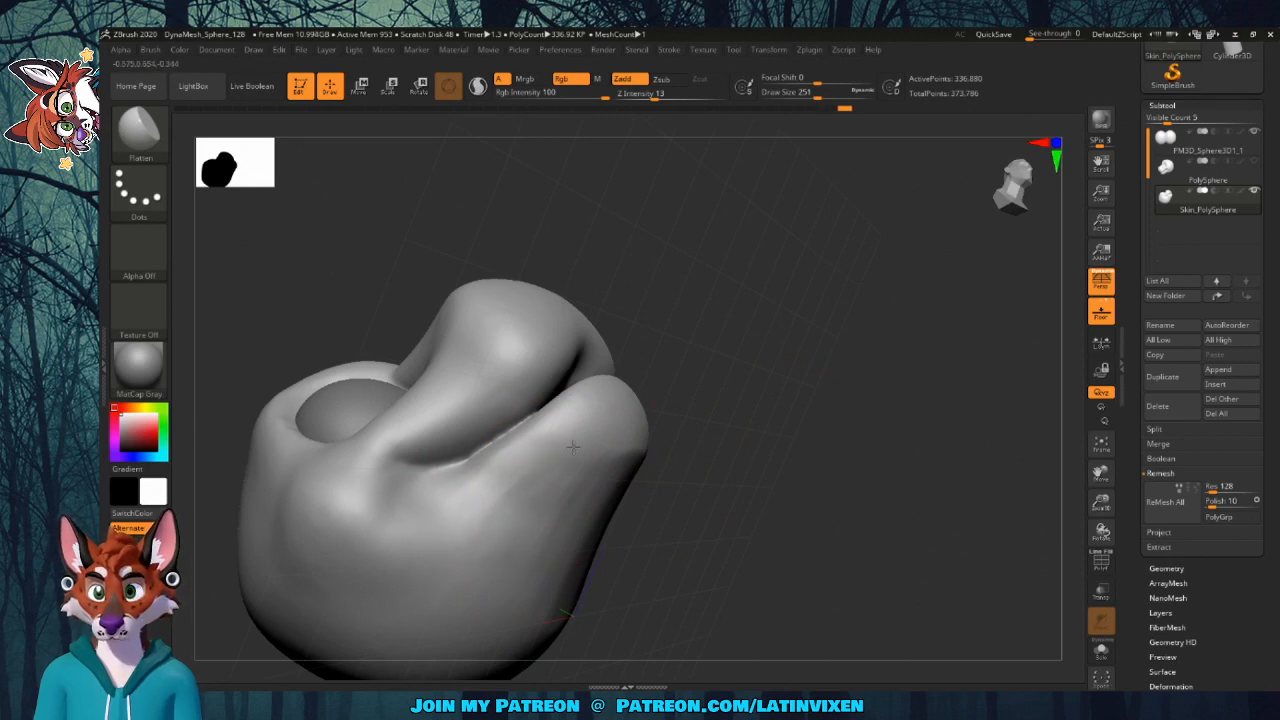
{"action": "mouse_move", "coordinate": [477, 500]}
{"action": "left_mouse_down"}
{"action": "mouse_move", "coordinate": [558, 476]}
{"action": "mouse_move", "coordinate": [528, 543]}
{"action": "left_mouse_up"}
{"action": "mouse_move", "coordinate": [757, 391]}
{"action": "left_mouse_down"}
{"action": "mouse_move", "coordinate": [757, 420]}
{"action": "mouse_move", "coordinate": [486, 471]}
{"action": "mouse_move", "coordinate": [501, 448]}
{"action": "left_mouse_up"}
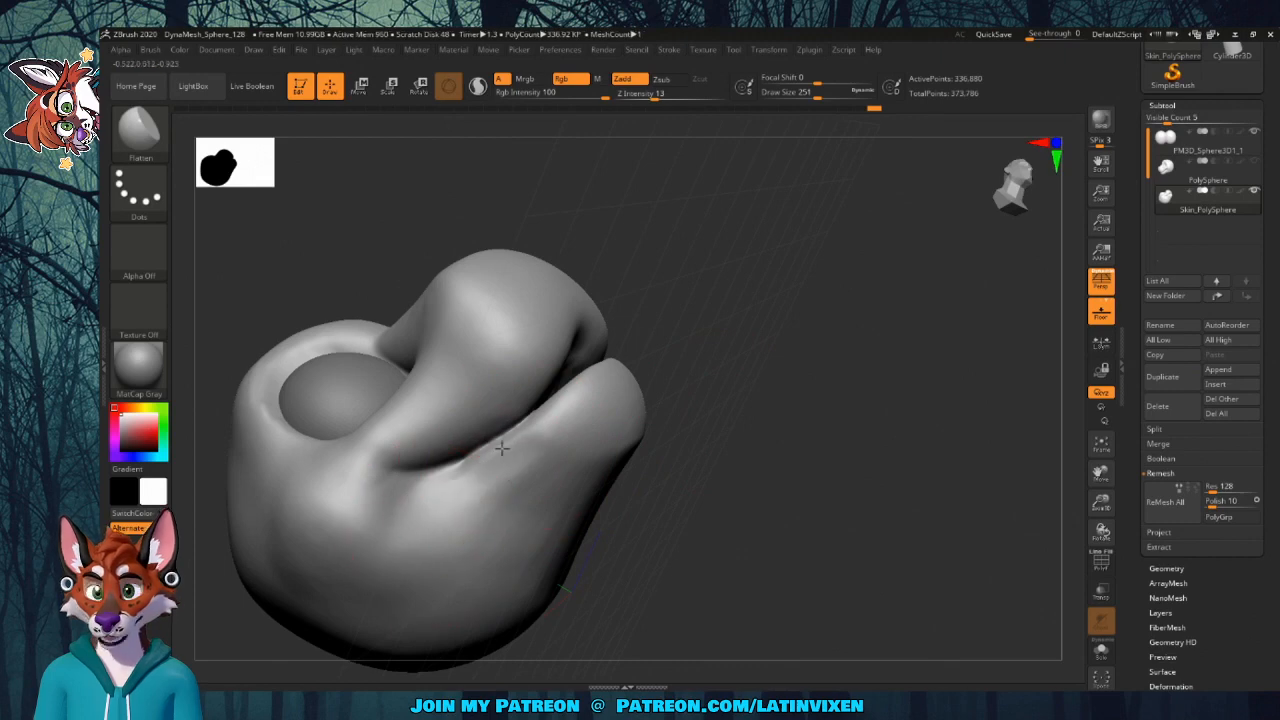
{"action": "left_click_drag", "start_coordinate": [748, 392], "coordinate": [743, 387]}
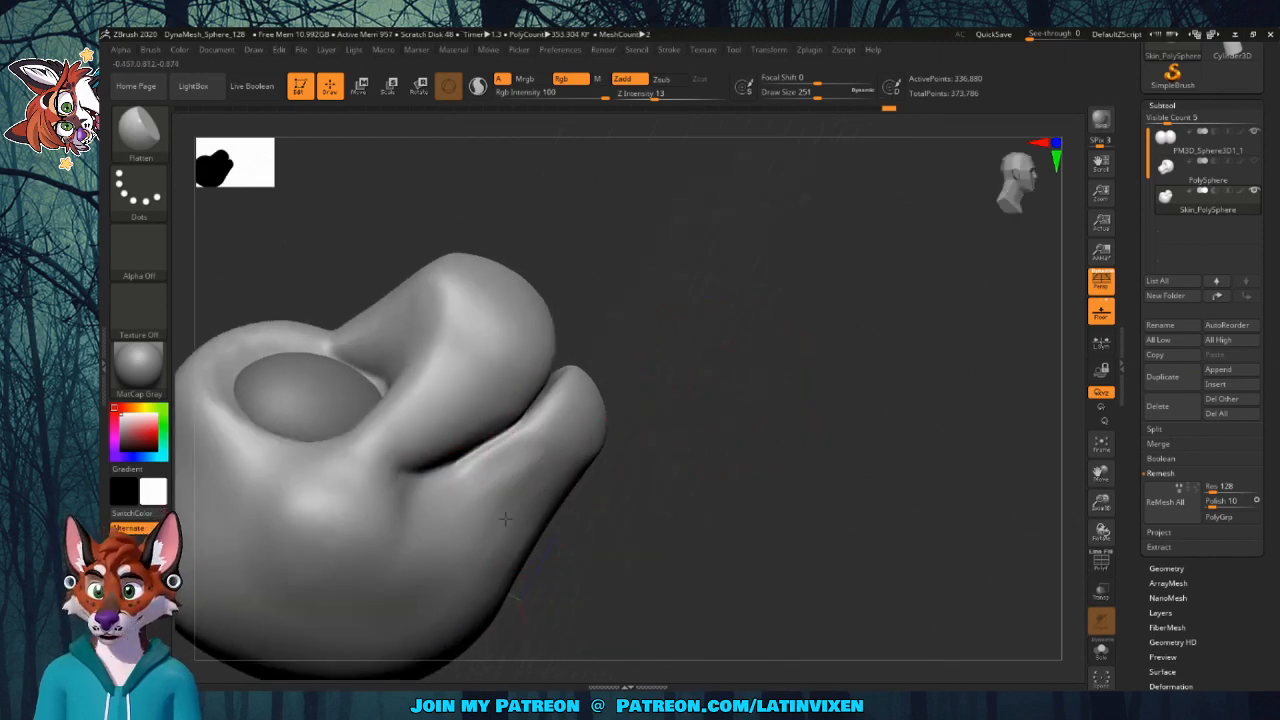
{"action": "left_click_drag", "start_coordinate": [466, 547], "coordinate": [471, 543]}
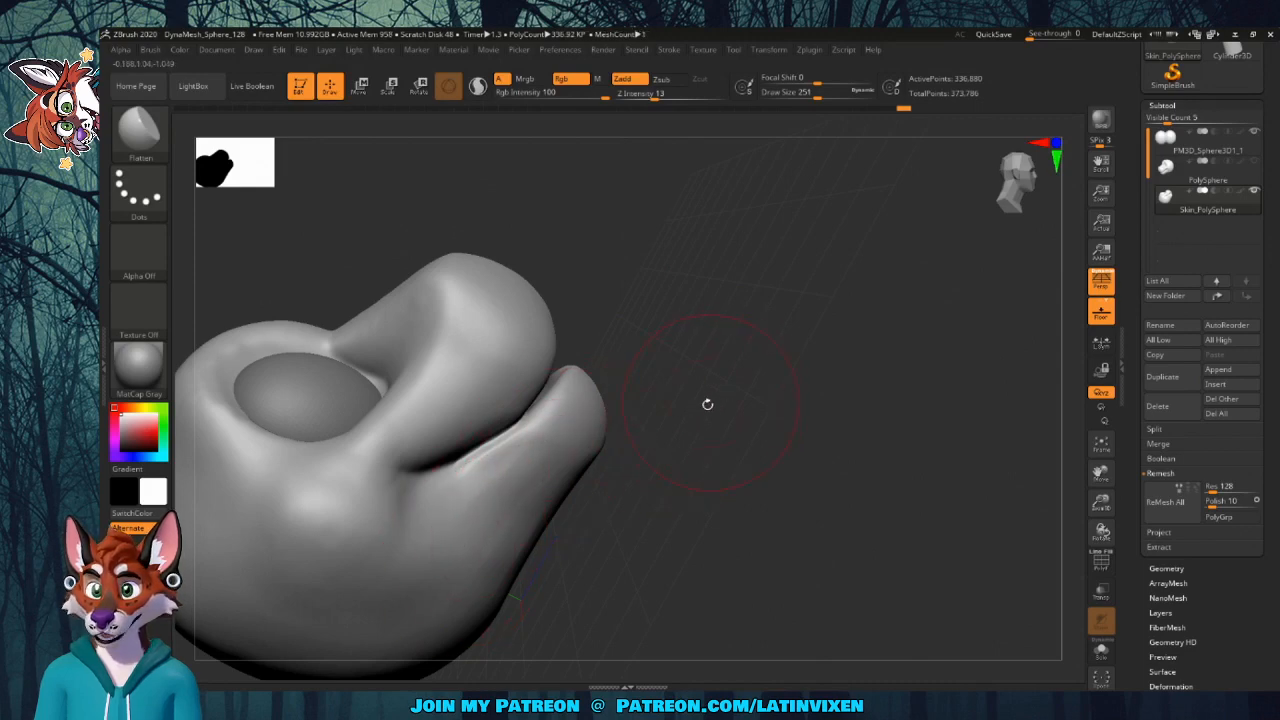
Flatten the opposite side of the lower jaw from the mouth line down to its lower edge
{"action": "mouse_move", "coordinate": [696, 410]}
{"action": "left_mouse_down"}
{"action": "mouse_move", "coordinate": [768, 401]}
{"action": "mouse_move", "coordinate": [780, 420]}
{"action": "mouse_move", "coordinate": [632, 500]}
{"action": "left_mouse_up"}
{"action": "left_click_drag", "start_coordinate": [654, 584], "coordinate": [691, 546]}
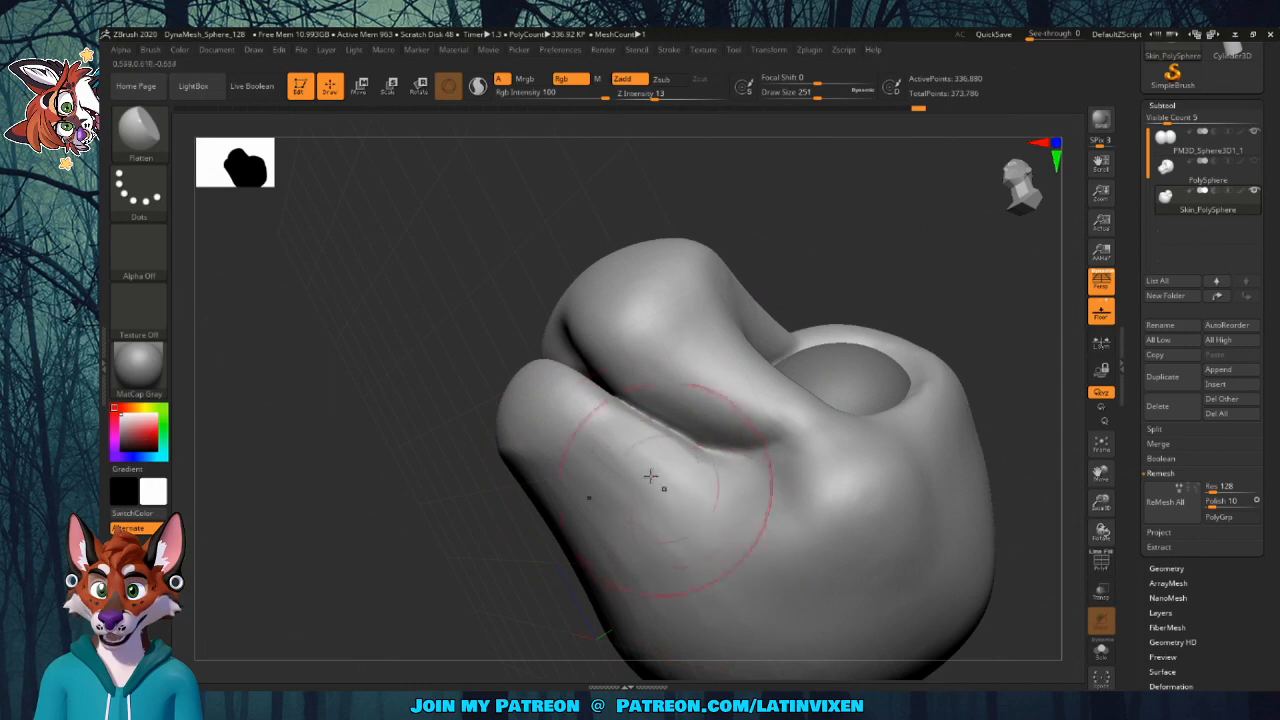
{"action": "mouse_move", "coordinate": [652, 480]}
{"action": "left_mouse_down"}
{"action": "mouse_move", "coordinate": [607, 463]}
{"action": "mouse_move", "coordinate": [649, 615]}
{"action": "left_mouse_up"}
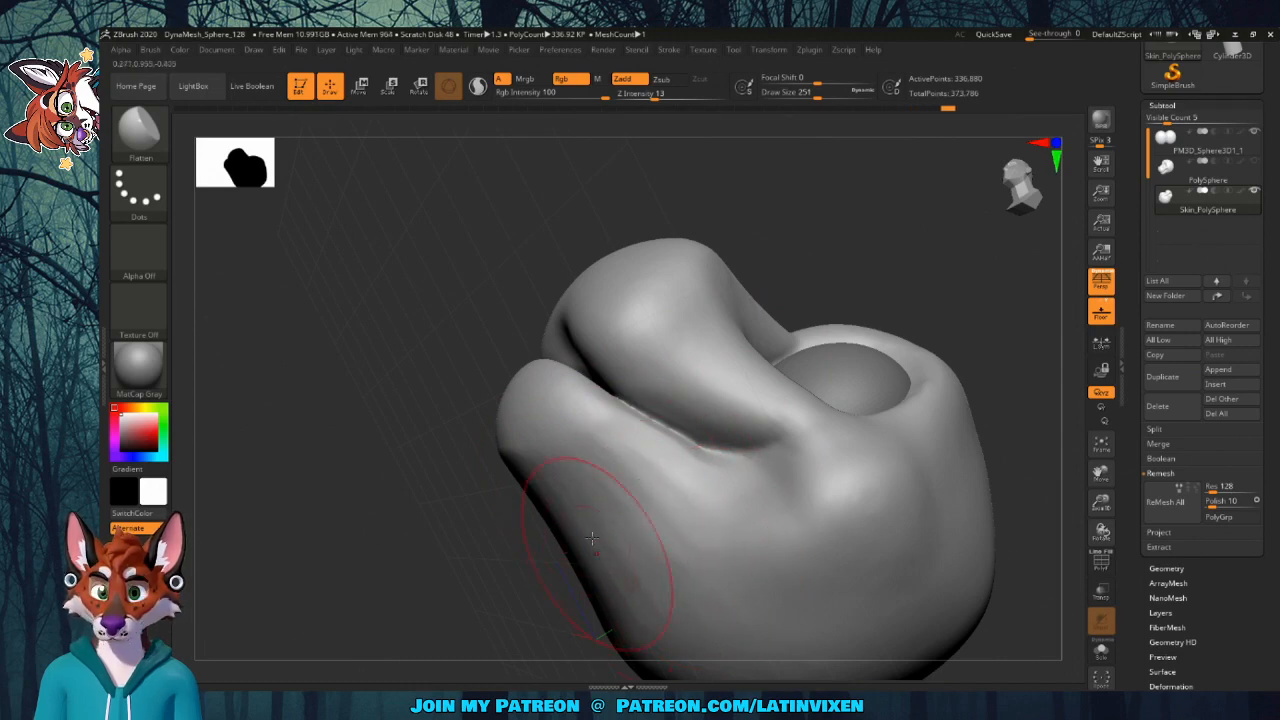
{"action": "mouse_move", "coordinate": [495, 508]}
{"action": "left_mouse_down"}
{"action": "mouse_move", "coordinate": [542, 516]}
{"action": "mouse_move", "coordinate": [523, 514]}
{"action": "mouse_move", "coordinate": [517, 574]}
{"action": "mouse_move", "coordinate": [566, 514]}
{"action": "left_mouse_up"}
{"action": "key", "text": "shift"}
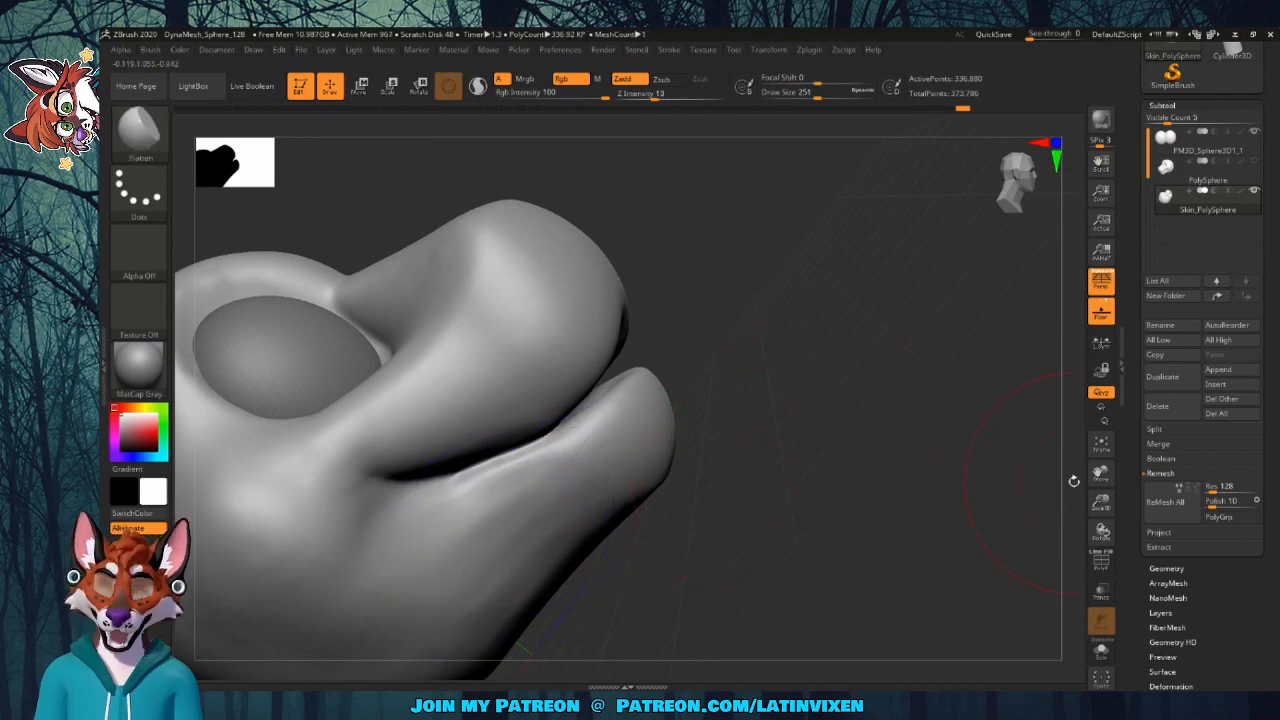
Smooth the underside of the lower jaw and its transition into the throat area
{"action": "left_click_drag", "start_coordinate": [1100, 501], "coordinate": [1055, 455]}
{"action": "mouse_move", "coordinate": [857, 419]}
{"action": "left_mouse_down"}
{"action": "mouse_move", "coordinate": [786, 418]}
{"action": "mouse_move", "coordinate": [760, 470]}
{"action": "left_mouse_up"}
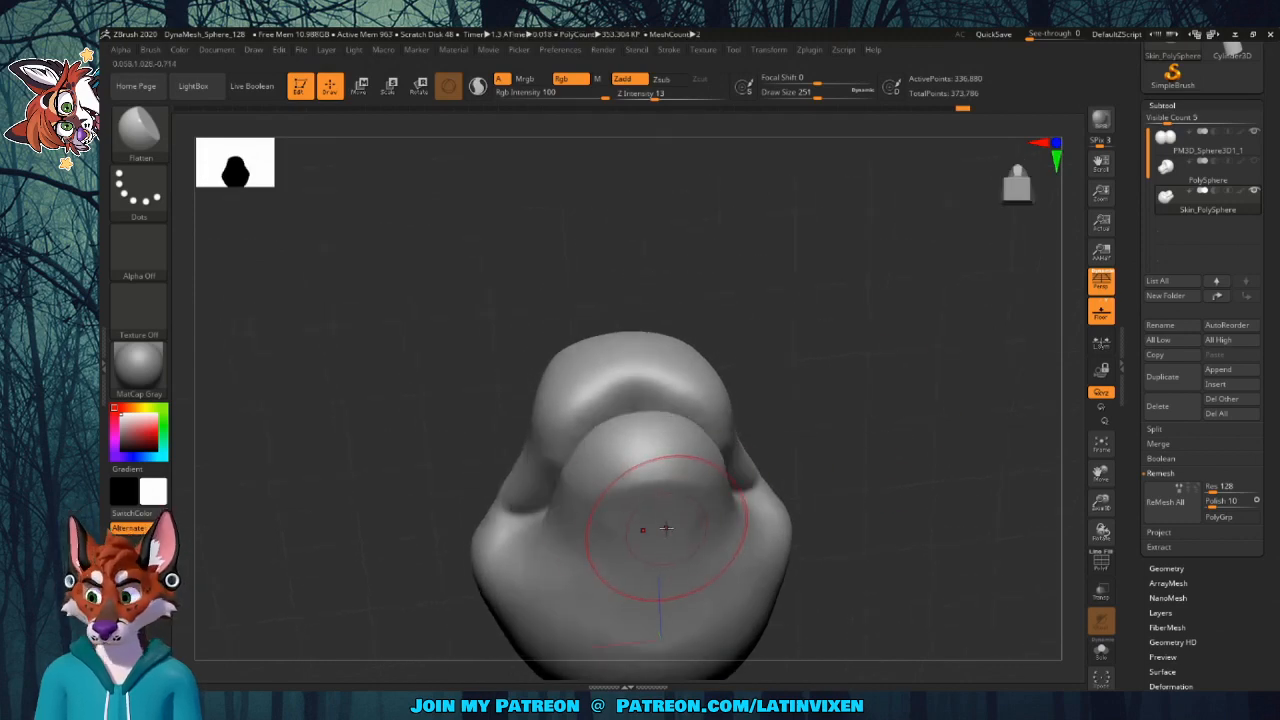
{"action": "key", "text": "shift"}
{"action": "left_click_drag", "start_coordinate": [640, 520], "coordinate": [686, 600], "text": "shift"}
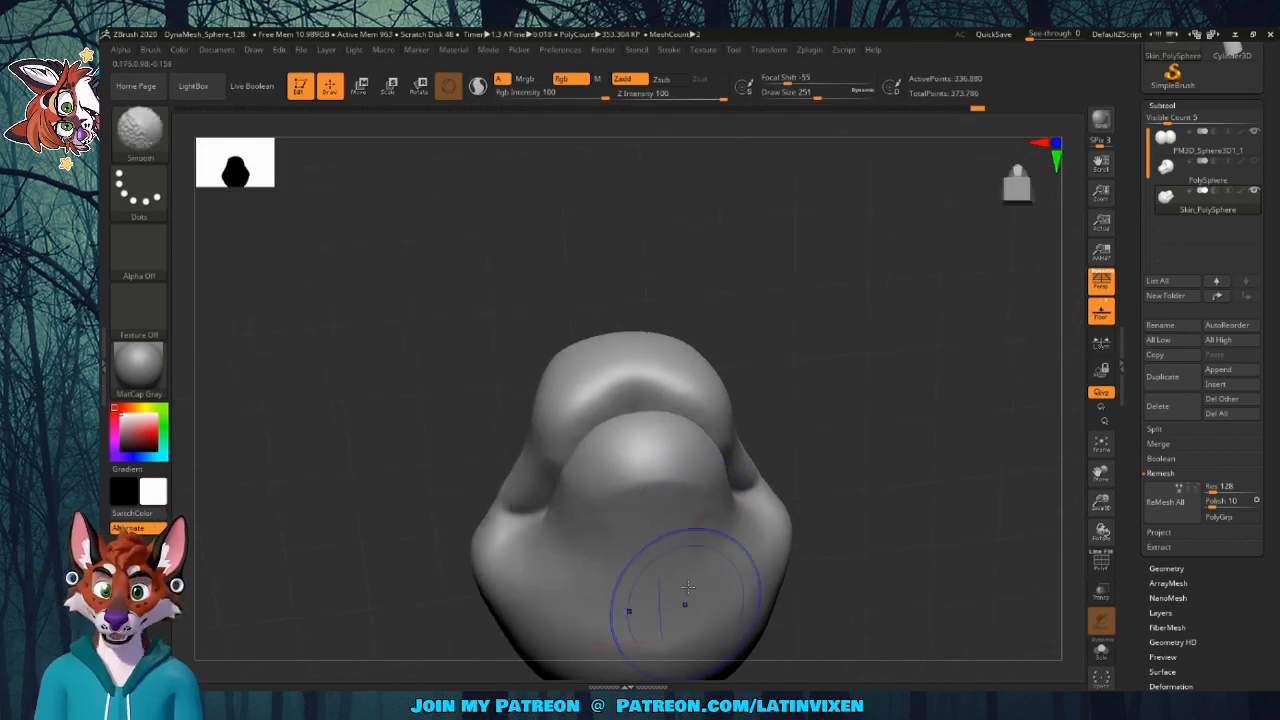
{"action": "mouse_move", "coordinate": [837, 390]}
{"action": "left_mouse_down"}
{"action": "mouse_move", "coordinate": [851, 449]}
{"action": "mouse_move", "coordinate": [829, 456]}
{"action": "mouse_move", "coordinate": [806, 371]}
{"action": "left_mouse_up"}
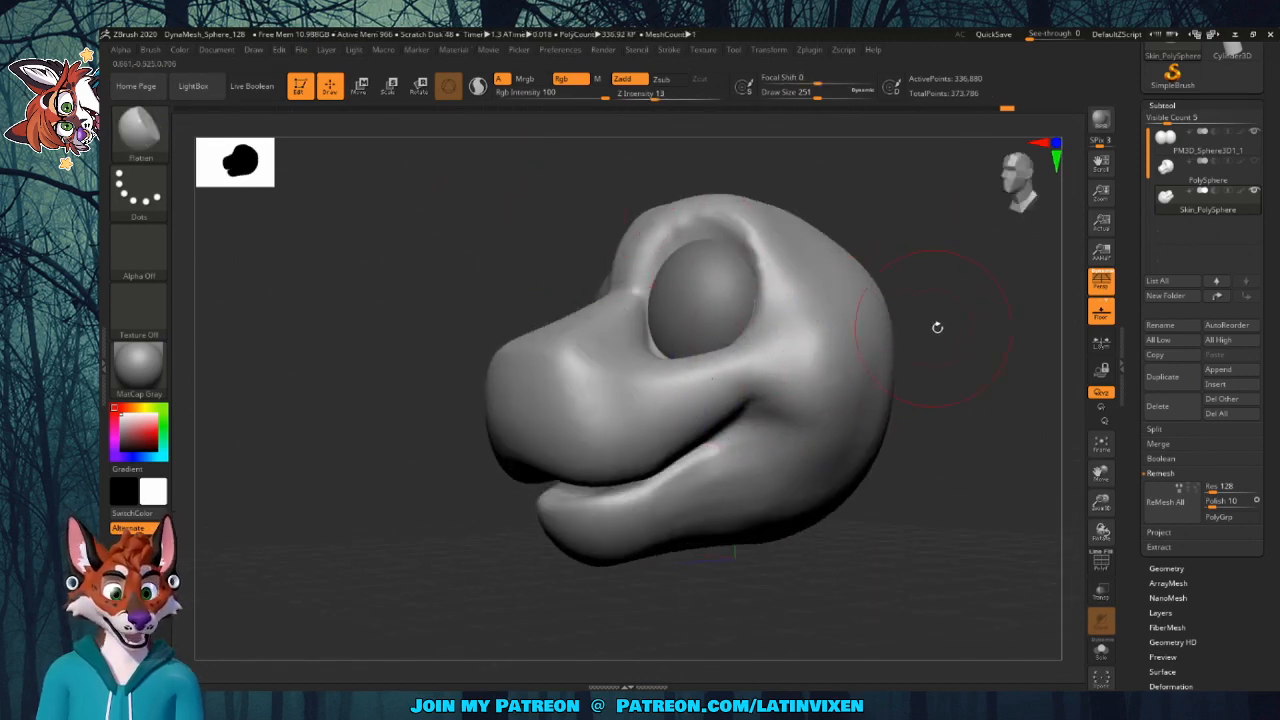
{"action": "mouse_move", "coordinate": [937, 327]}
{"action": "left_mouse_down"}
{"action": "mouse_move", "coordinate": [937, 303]}
{"action": "mouse_move", "coordinate": [929, 340]}
{"action": "mouse_move", "coordinate": [909, 337]}
{"action": "left_mouse_up"}
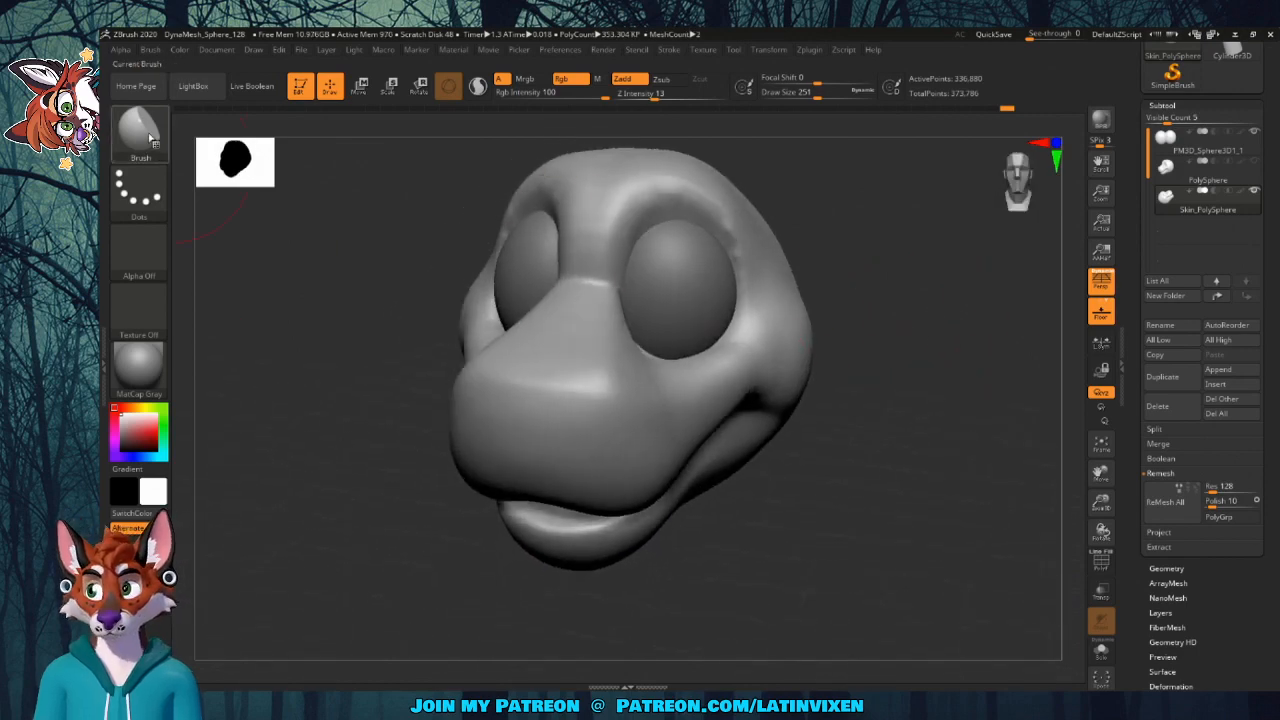
Build up the cheek beside and below the eye with the ClayBuildup brush, and smooth it
{"action": "left_click", "coordinate": [148, 142]}
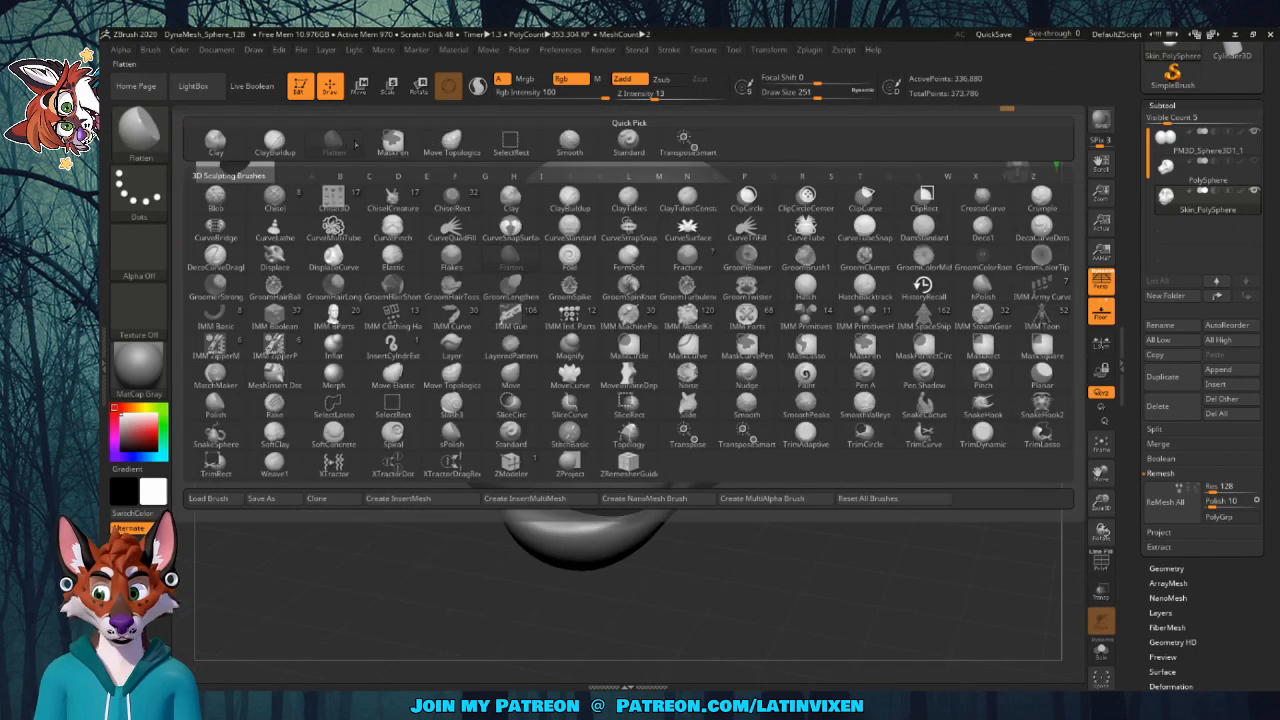
{"action": "left_click", "coordinate": [280, 150]}
{"action": "left_click_drag", "start_coordinate": [910, 382], "coordinate": [749, 330]}
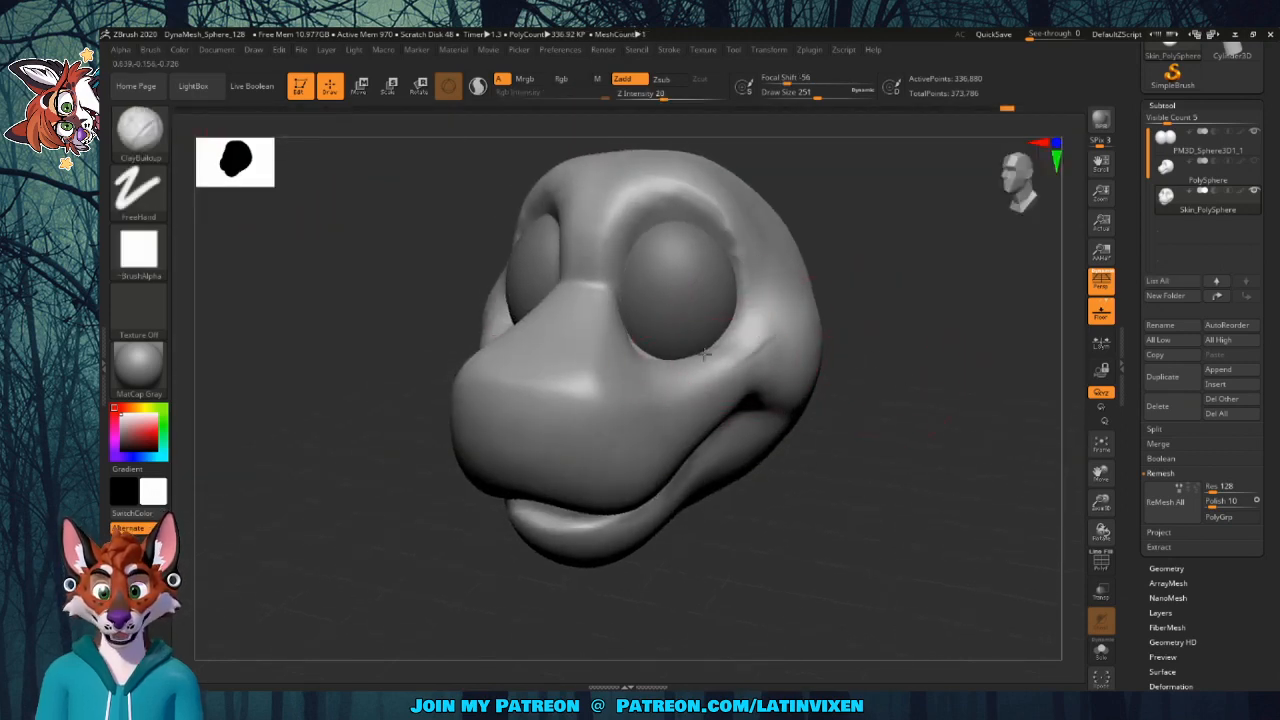
{"action": "mouse_move", "coordinate": [778, 337]}
{"action": "left_mouse_down"}
{"action": "mouse_move", "coordinate": [765, 360]}
{"action": "mouse_move", "coordinate": [795, 318]}
{"action": "left_mouse_up"}
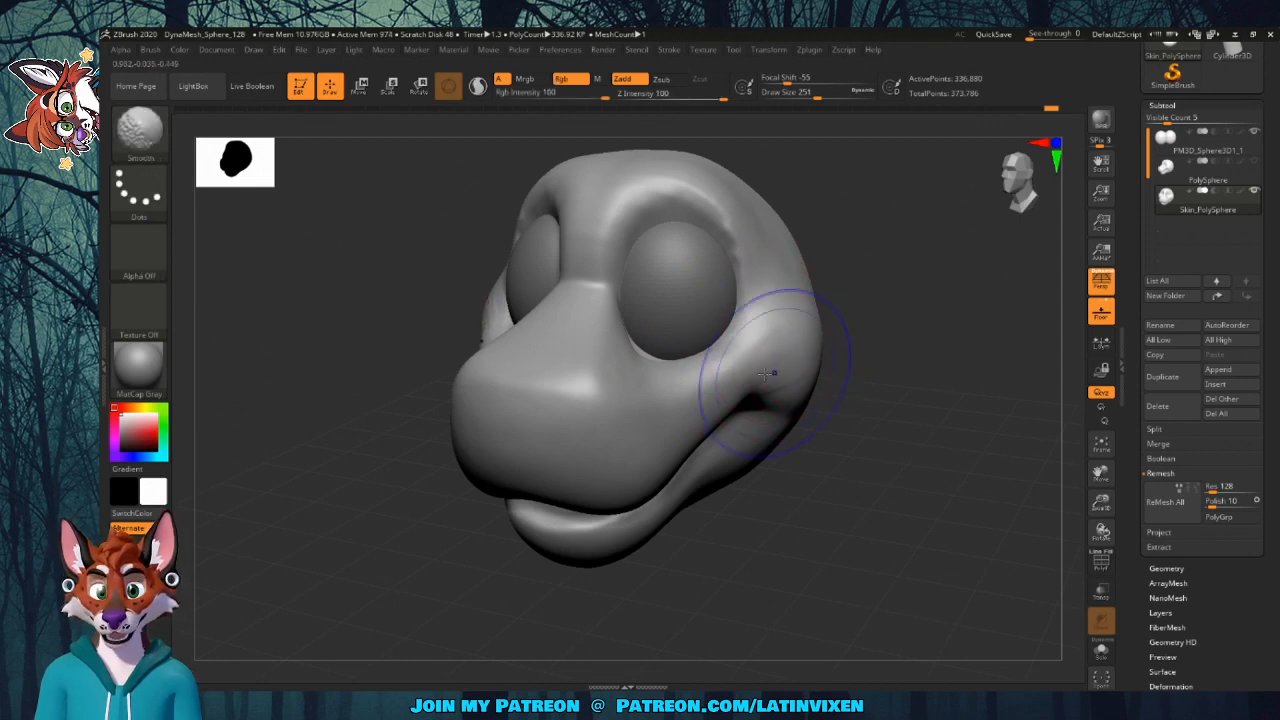
{"action": "left_click_drag", "start_coordinate": [1100, 473], "coordinate": [1064, 541]}
Build up a brow ridge with ClayBuildup strokes over the top and outer edge of the eye socket
{"action": "mouse_move", "coordinate": [1057, 466]}
{"action": "left_mouse_down"}
{"action": "mouse_move", "coordinate": [986, 432]}
{"action": "mouse_move", "coordinate": [1019, 432]}
{"action": "mouse_move", "coordinate": [880, 378]}
{"action": "left_mouse_up"}
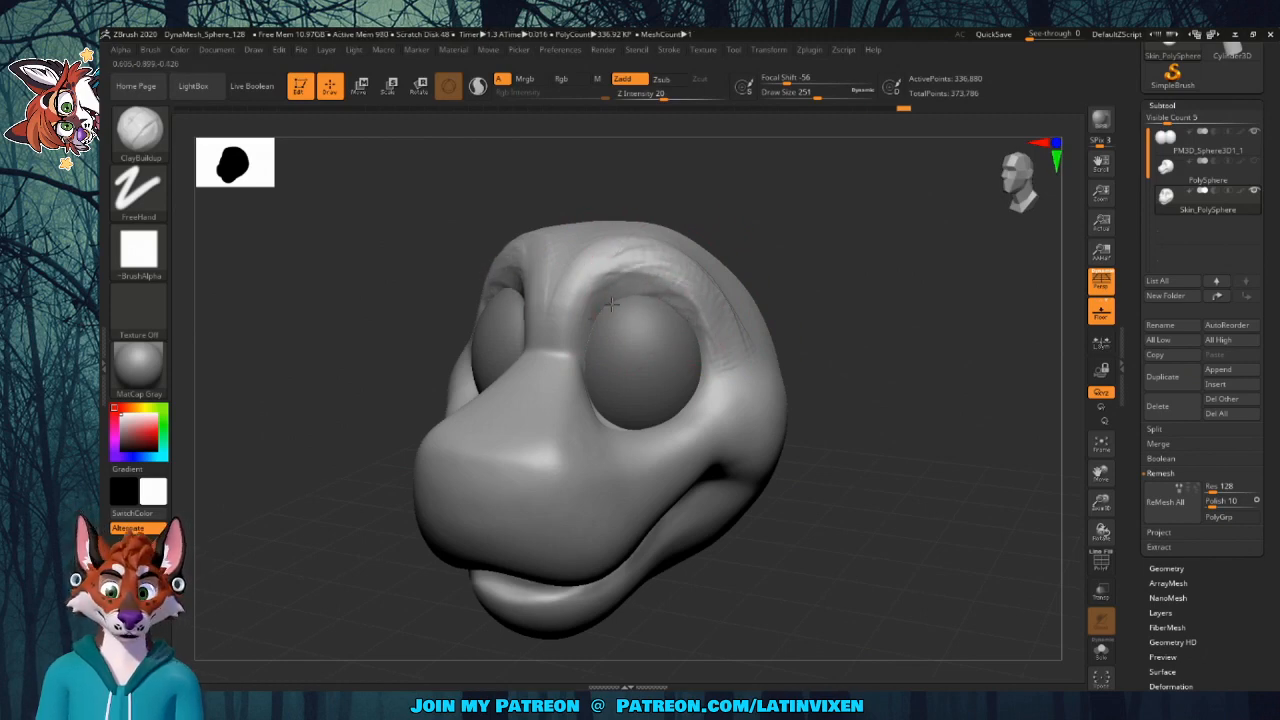
{"action": "left_click_drag", "start_coordinate": [670, 261], "coordinate": [695, 298]}
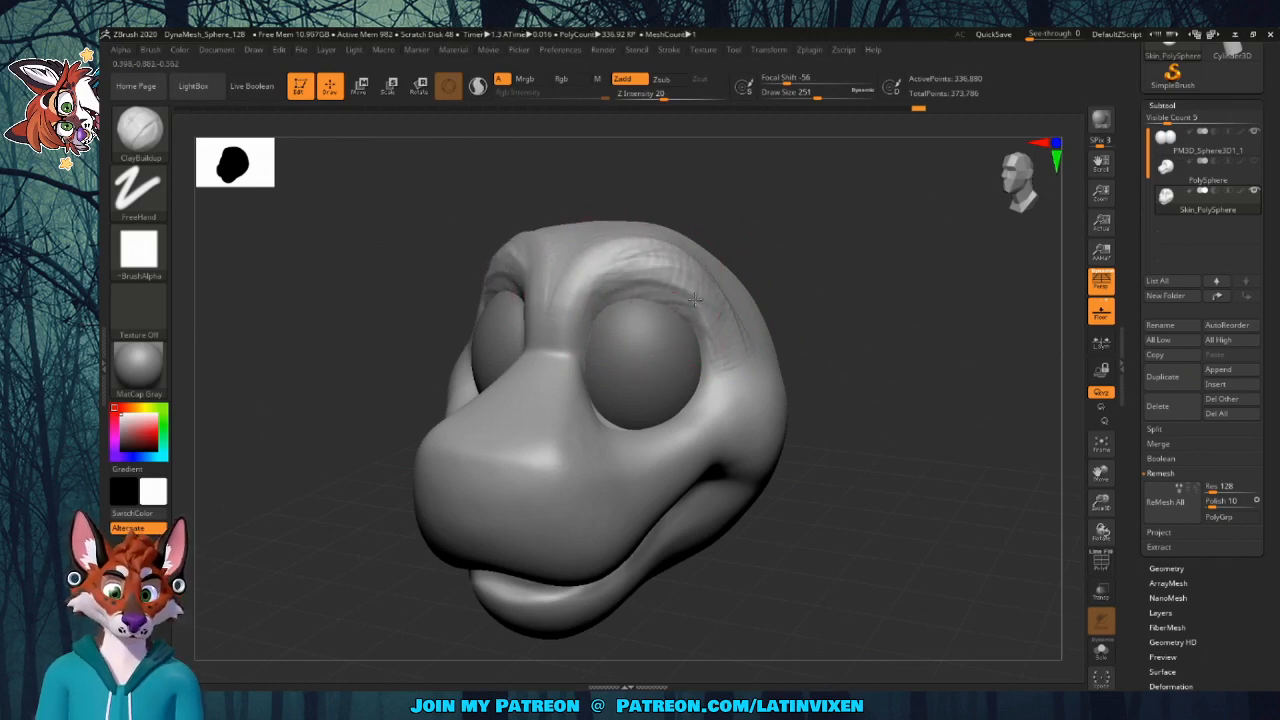
{"action": "mouse_move", "coordinate": [800, 300]}
{"action": "left_mouse_down"}
{"action": "mouse_move", "coordinate": [760, 290]}
{"action": "mouse_move", "coordinate": [790, 274]}
{"action": "left_mouse_up"}
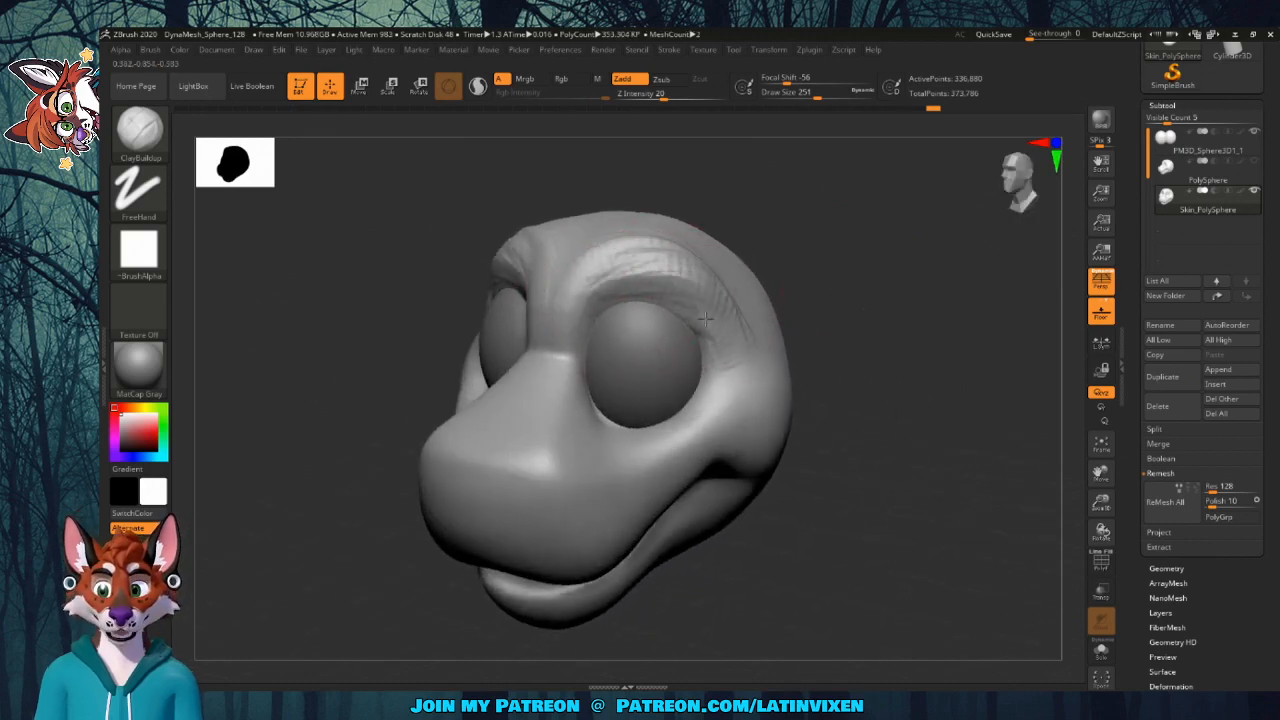
{"action": "mouse_move", "coordinate": [706, 318]}
{"action": "left_mouse_down"}
{"action": "mouse_move", "coordinate": [594, 314]}
{"action": "mouse_move", "coordinate": [678, 298]}
{"action": "left_mouse_up"}
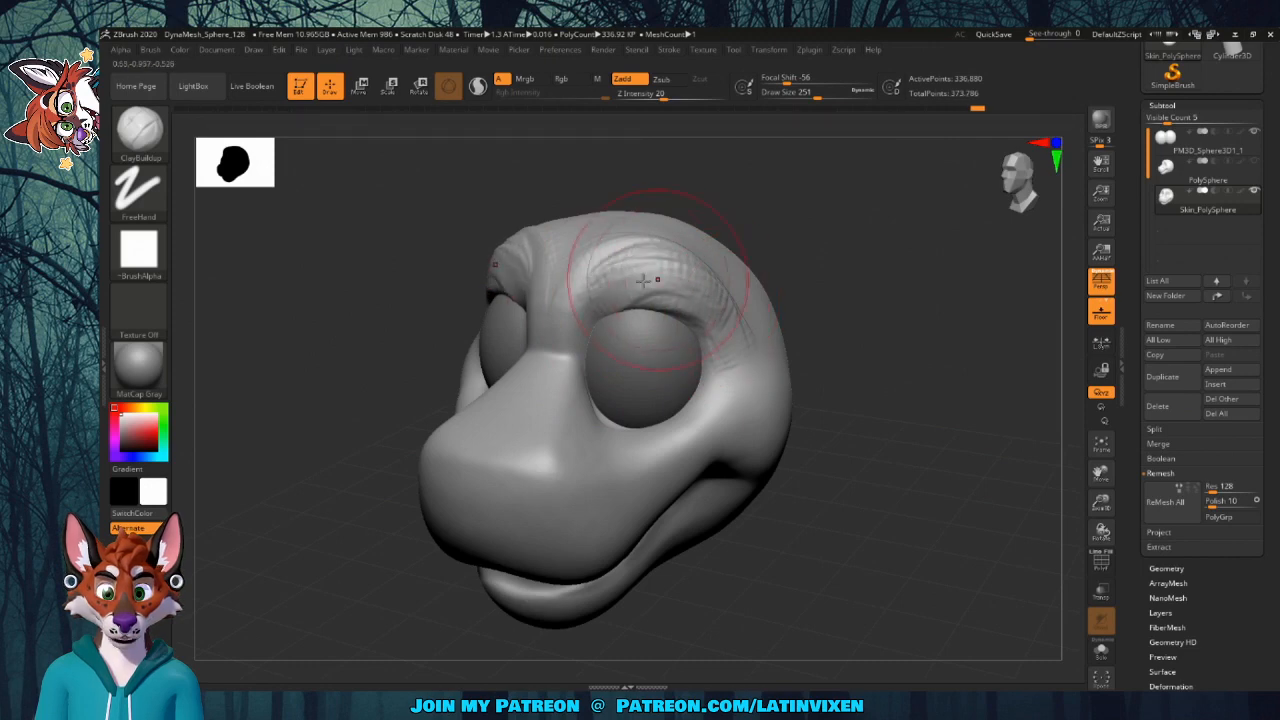
{"action": "left_click_drag", "start_coordinate": [650, 300], "coordinate": [593, 314]}
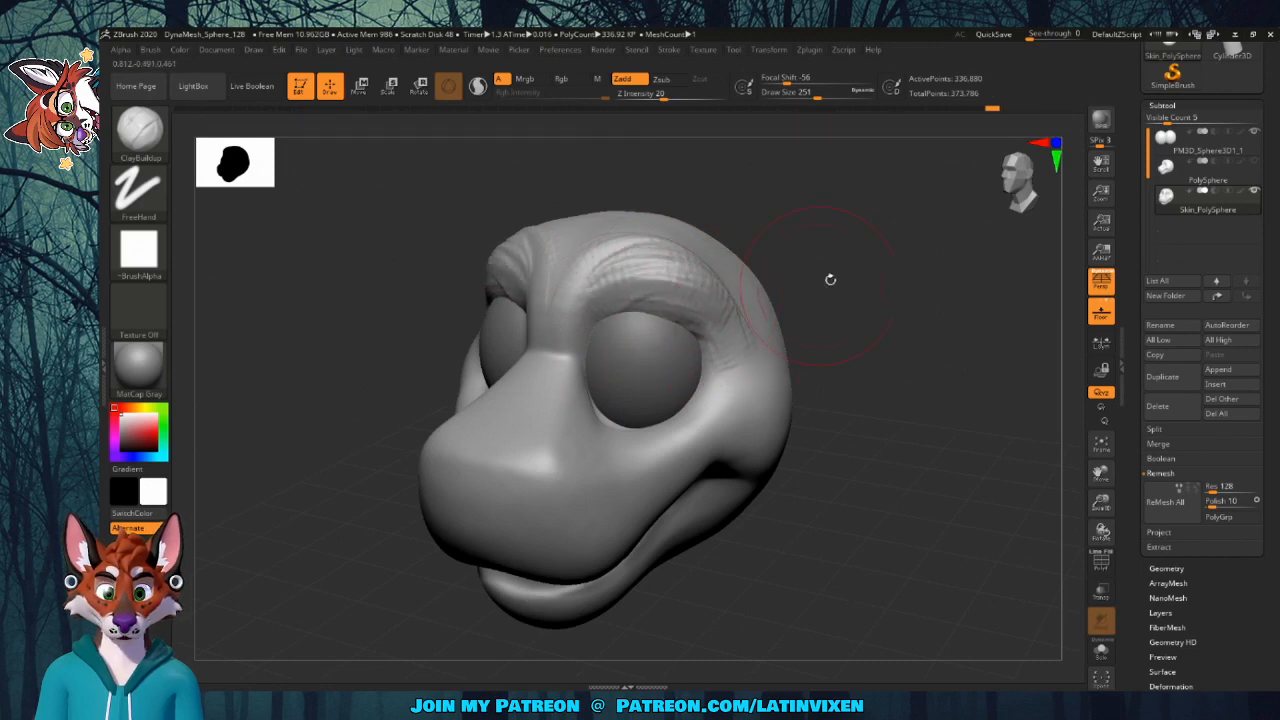
Smooth the brow ridge above the eye into the surrounding head surface
{"action": "mouse_move", "coordinate": [864, 328]}
{"action": "left_mouse_down"}
{"action": "mouse_move", "coordinate": [740, 302]}
{"action": "mouse_move", "coordinate": [674, 329]}
{"action": "mouse_move", "coordinate": [660, 320]}
{"action": "mouse_move", "coordinate": [705, 292]}
{"action": "mouse_move", "coordinate": [620, 252]}
{"action": "mouse_move", "coordinate": [586, 257]}
{"action": "left_mouse_up"}
{"action": "mouse_move", "coordinate": [851, 343]}
{"action": "left_mouse_down"}
{"action": "mouse_move", "coordinate": [881, 368]}
{"action": "mouse_move", "coordinate": [840, 349]}
{"action": "mouse_move", "coordinate": [742, 346]}
{"action": "left_mouse_up"}
{"action": "mouse_move", "coordinate": [928, 375]}
{"action": "left_mouse_down"}
{"action": "mouse_move", "coordinate": [903, 371]}
{"action": "mouse_move", "coordinate": [1020, 402]}
{"action": "left_mouse_up"}
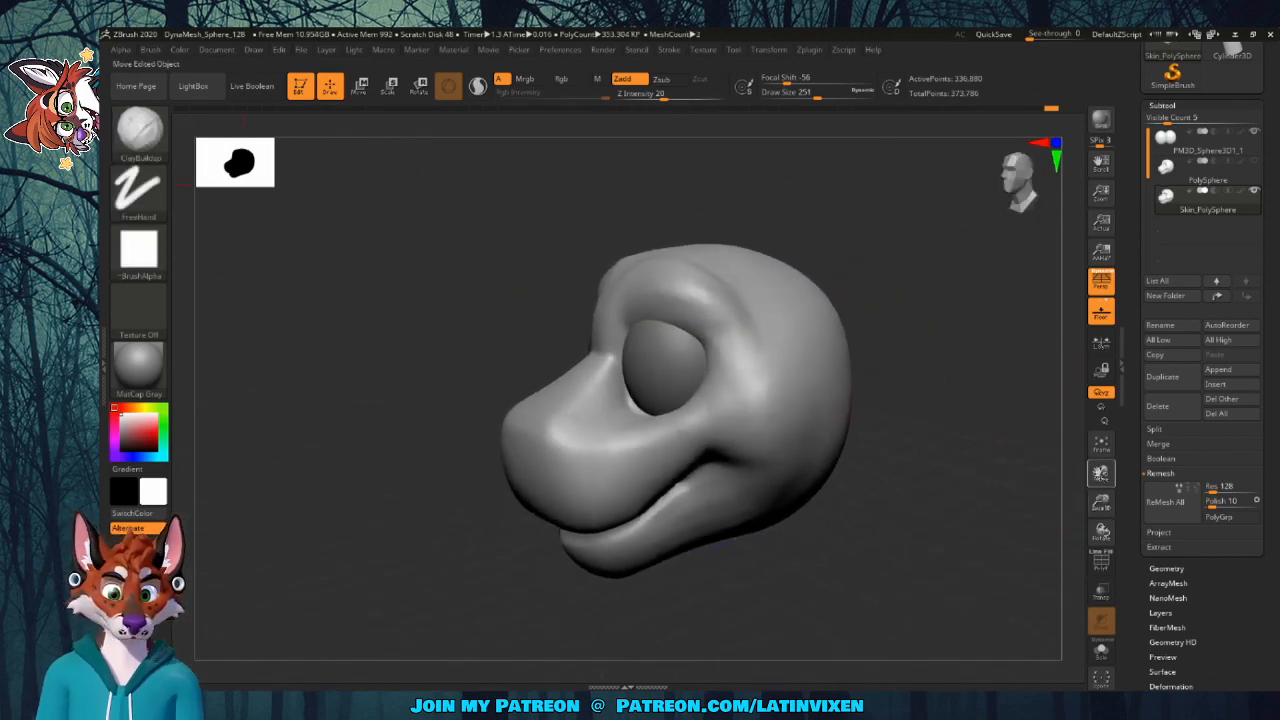
Add another layer of clay across the top of the brow and smooth it into the forehead
{"action": "left_click_drag", "start_coordinate": [1035, 450], "coordinate": [900, 374]}
{"action": "mouse_move", "coordinate": [612, 368]}
{"action": "left_mouse_down"}
{"action": "mouse_move", "coordinate": [669, 352]}
{"action": "mouse_move", "coordinate": [752, 385]}
{"action": "left_mouse_up"}
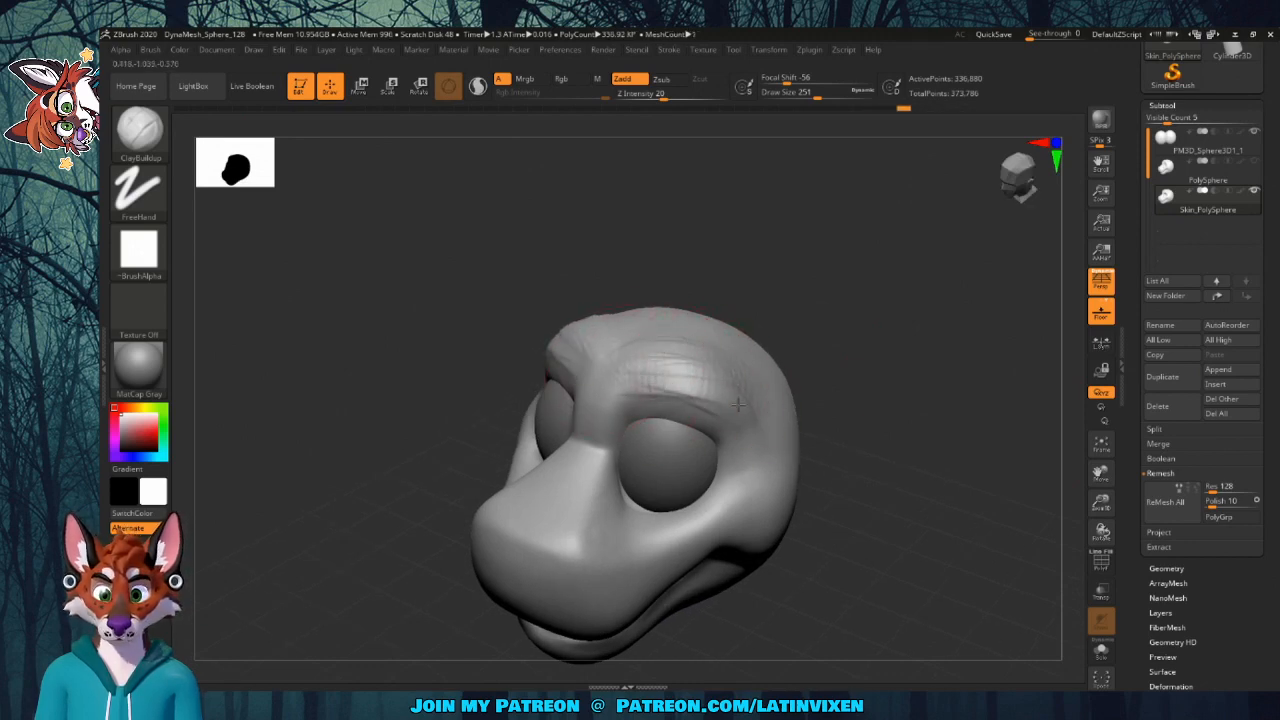
{"action": "mouse_move", "coordinate": [883, 437]}
{"action": "left_mouse_down"}
{"action": "mouse_move", "coordinate": [843, 420]}
{"action": "mouse_move", "coordinate": [900, 382]}
{"action": "mouse_move", "coordinate": [923, 475]}
{"action": "mouse_move", "coordinate": [780, 430]}
{"action": "left_mouse_up"}
{"action": "key", "text": "shift"}
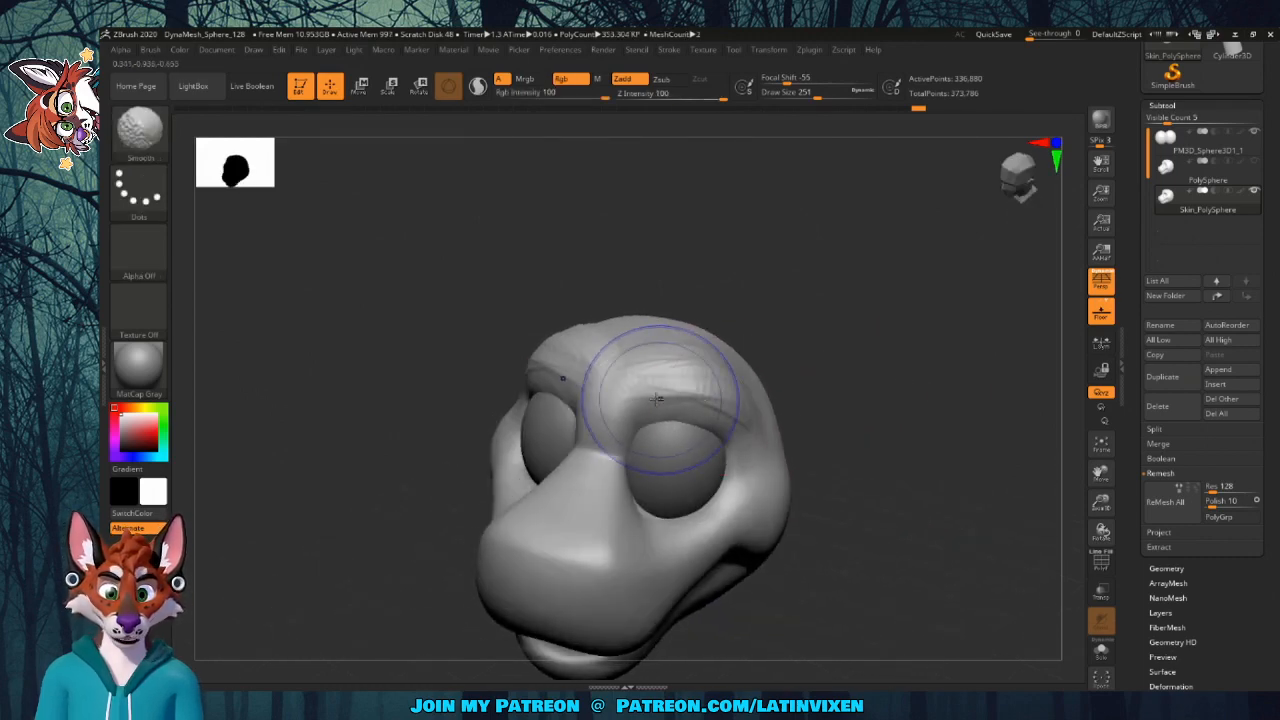
{"action": "mouse_move", "coordinate": [700, 362]}
{"action": "left_mouse_down", "text": "shift"}
{"action": "mouse_move", "coordinate": [643, 351]}
{"action": "mouse_move", "coordinate": [744, 396]}
{"action": "mouse_move", "coordinate": [877, 383]}
{"action": "left_mouse_up", "text": "shift"}
{"action": "key", "text": "shift"}
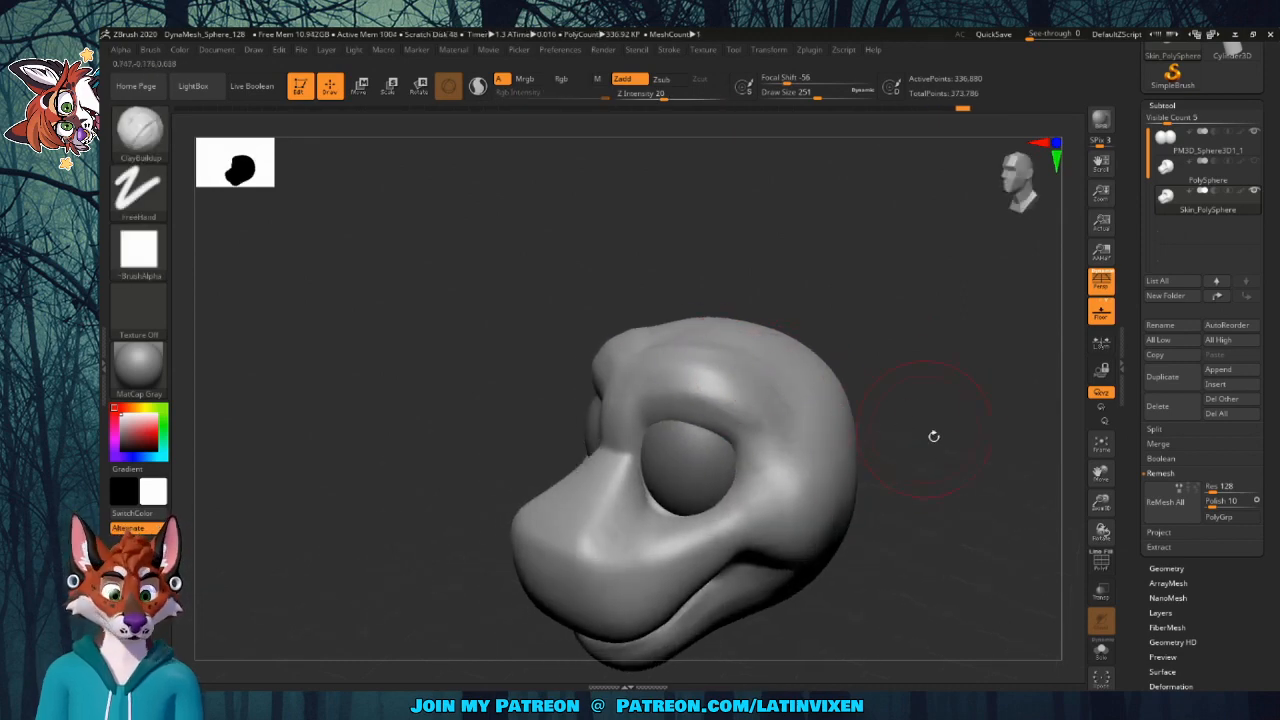
{"action": "mouse_move", "coordinate": [931, 434]}
{"action": "left_mouse_down"}
{"action": "mouse_move", "coordinate": [961, 424]}
{"action": "mouse_move", "coordinate": [893, 409]}
{"action": "mouse_move", "coordinate": [911, 412]}
{"action": "left_mouse_up"}
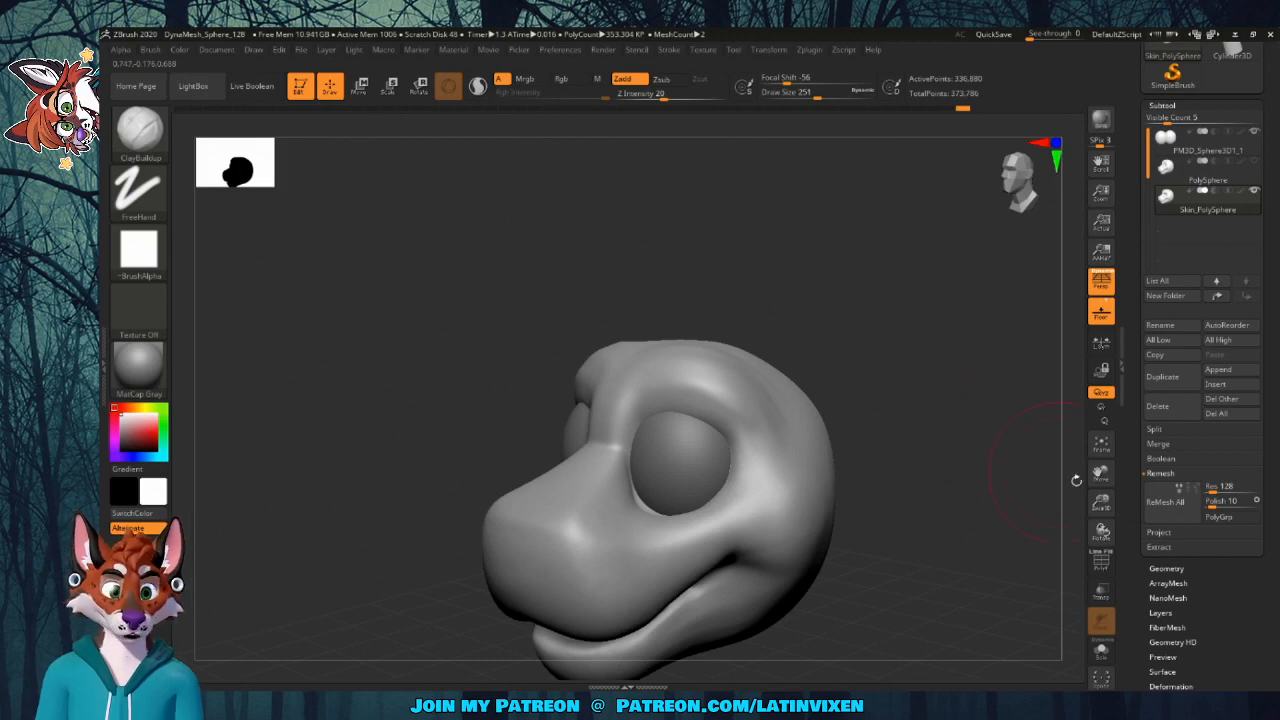
Flatten the upper inner rim of the eye socket beneath the brow with the Flatten brush at draw size 116
{"action": "left_click_drag", "start_coordinate": [1101, 503], "coordinate": [1101, 526]}
{"action": "left_click_drag", "start_coordinate": [1101, 473], "coordinate": [1069, 429]}
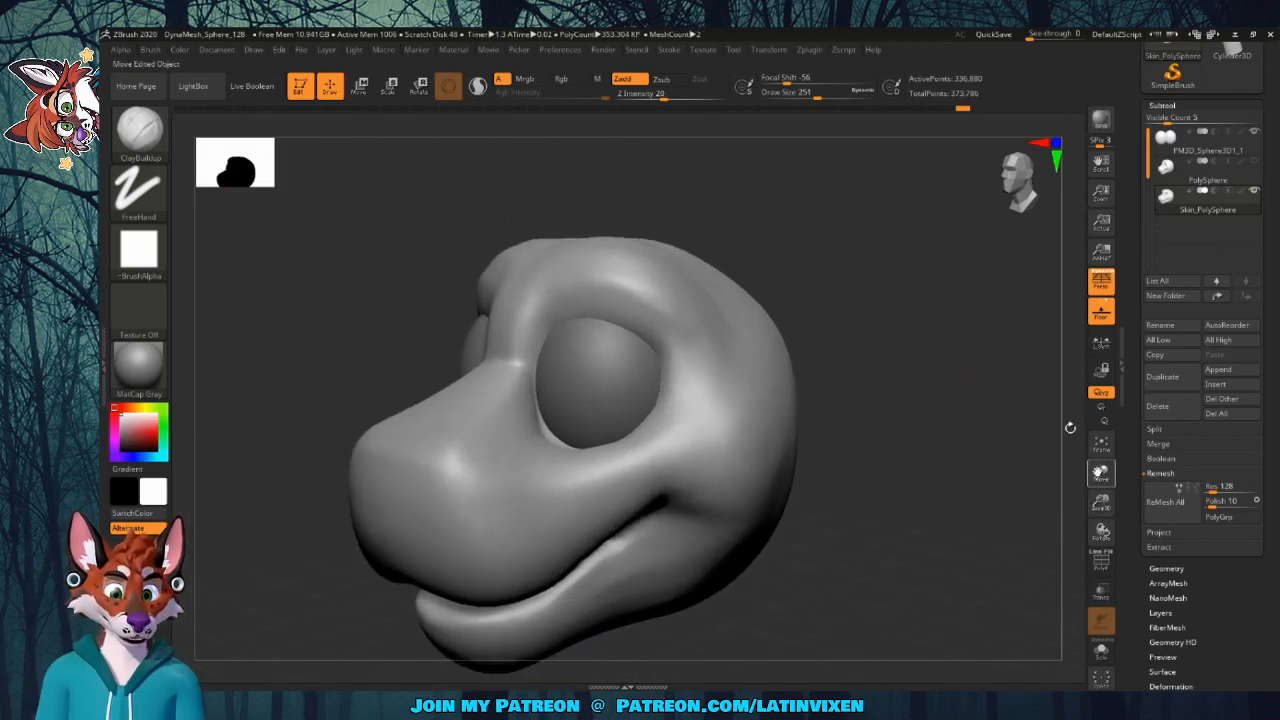
{"action": "mouse_move", "coordinate": [982, 468]}
{"action": "left_mouse_down"}
{"action": "mouse_move", "coordinate": [998, 470]}
{"action": "mouse_move", "coordinate": [480, 340]}
{"action": "left_mouse_up"}
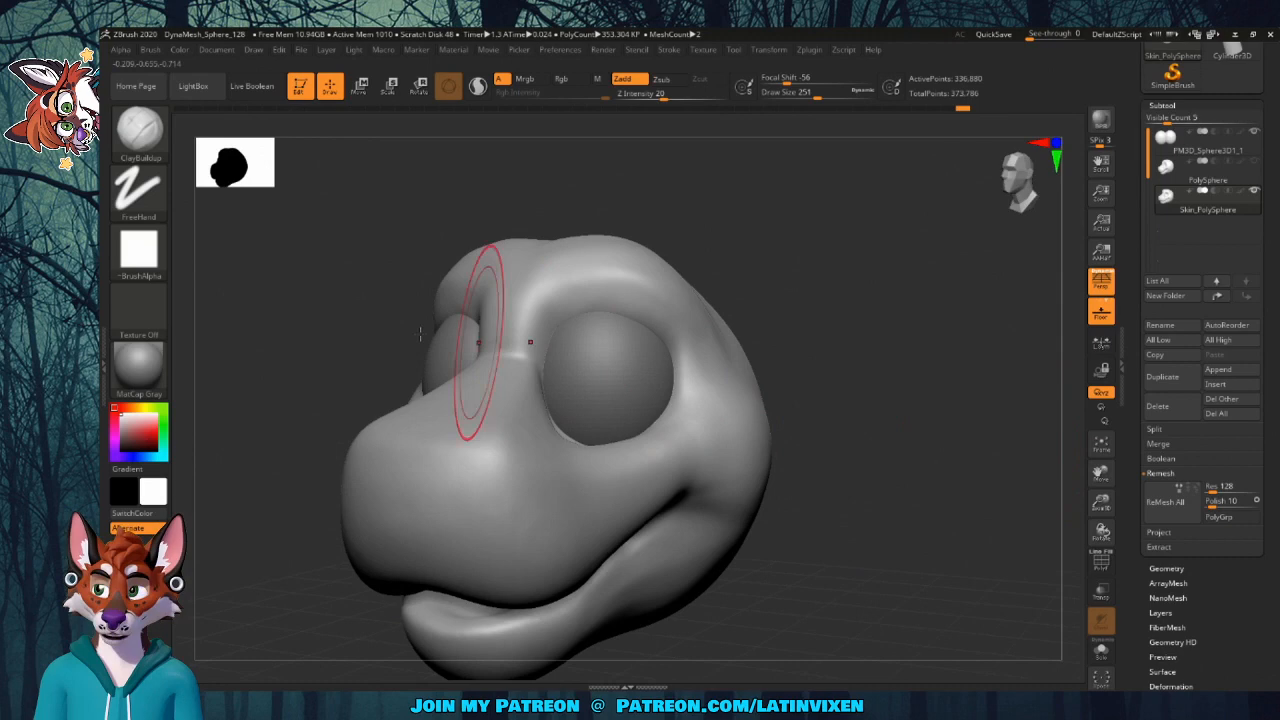
{"action": "left_click", "coordinate": [139, 130]}
{"action": "left_click", "coordinate": [333, 141]}
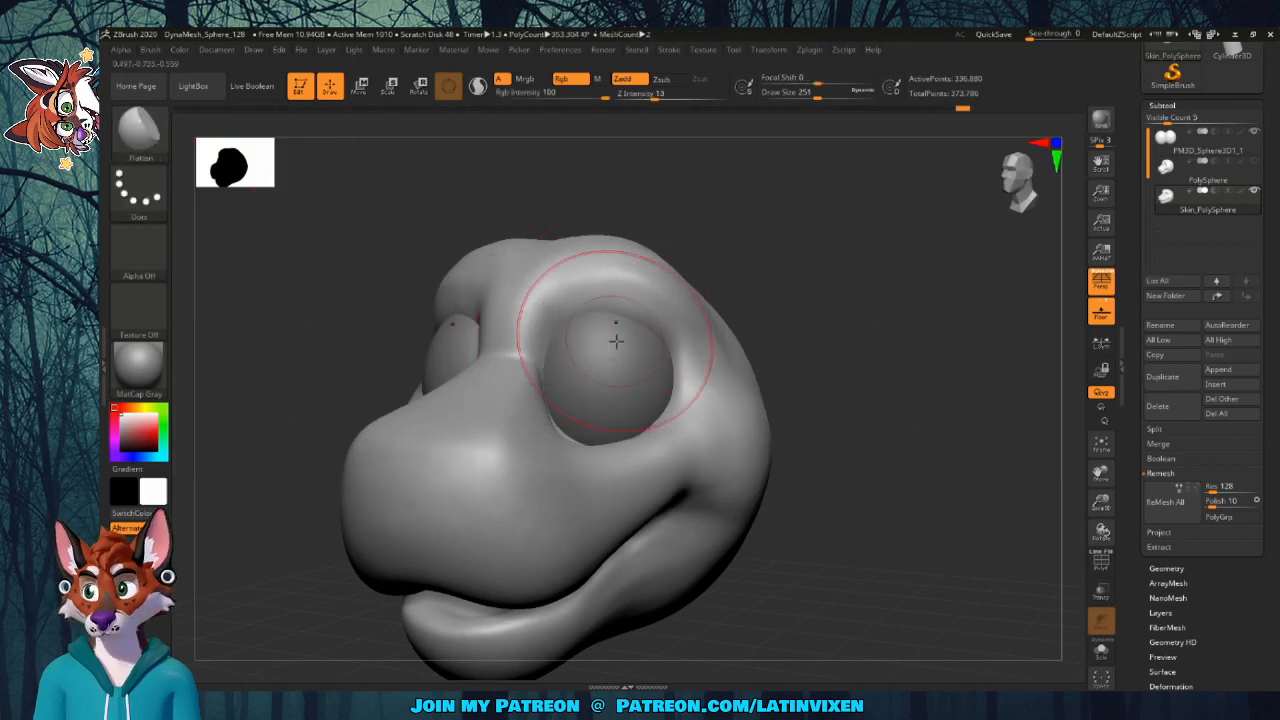
{"action": "left_click_drag", "start_coordinate": [815, 96], "coordinate": [801, 96]}
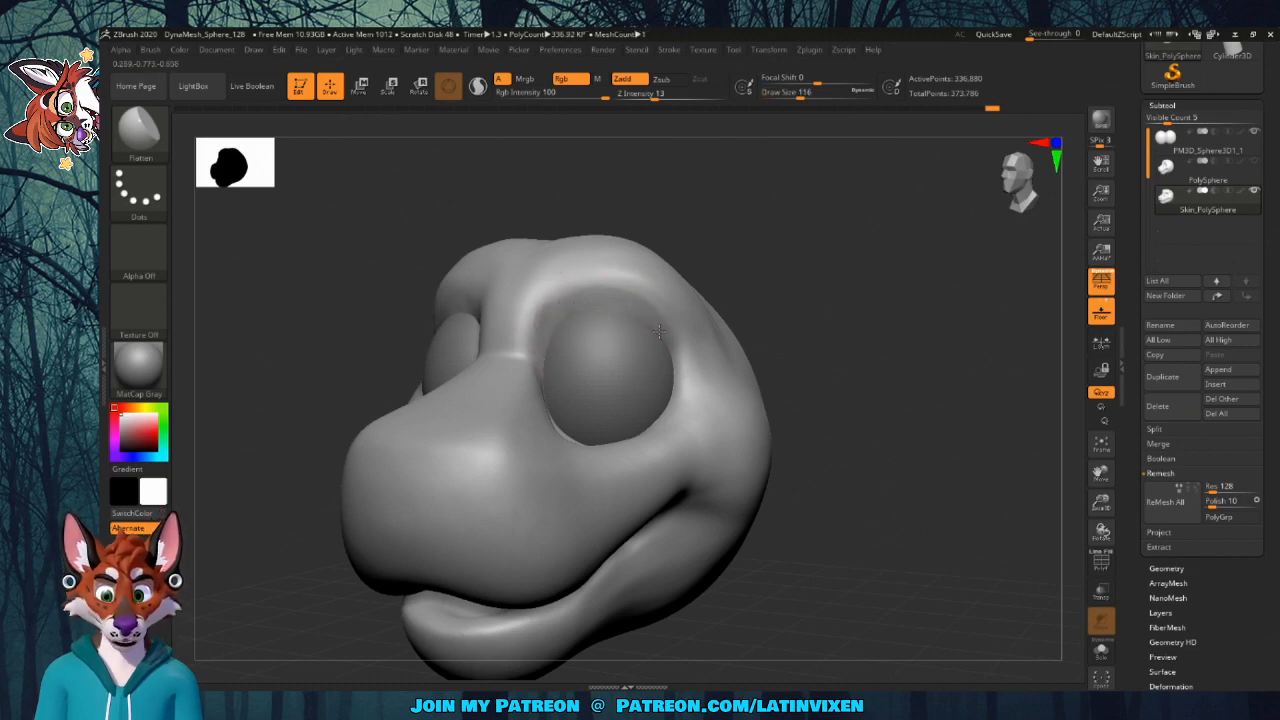
{"action": "mouse_move", "coordinate": [792, 315]}
{"action": "left_mouse_down"}
{"action": "mouse_move", "coordinate": [823, 303]}
{"action": "mouse_move", "coordinate": [810, 300]}
{"action": "left_mouse_up"}
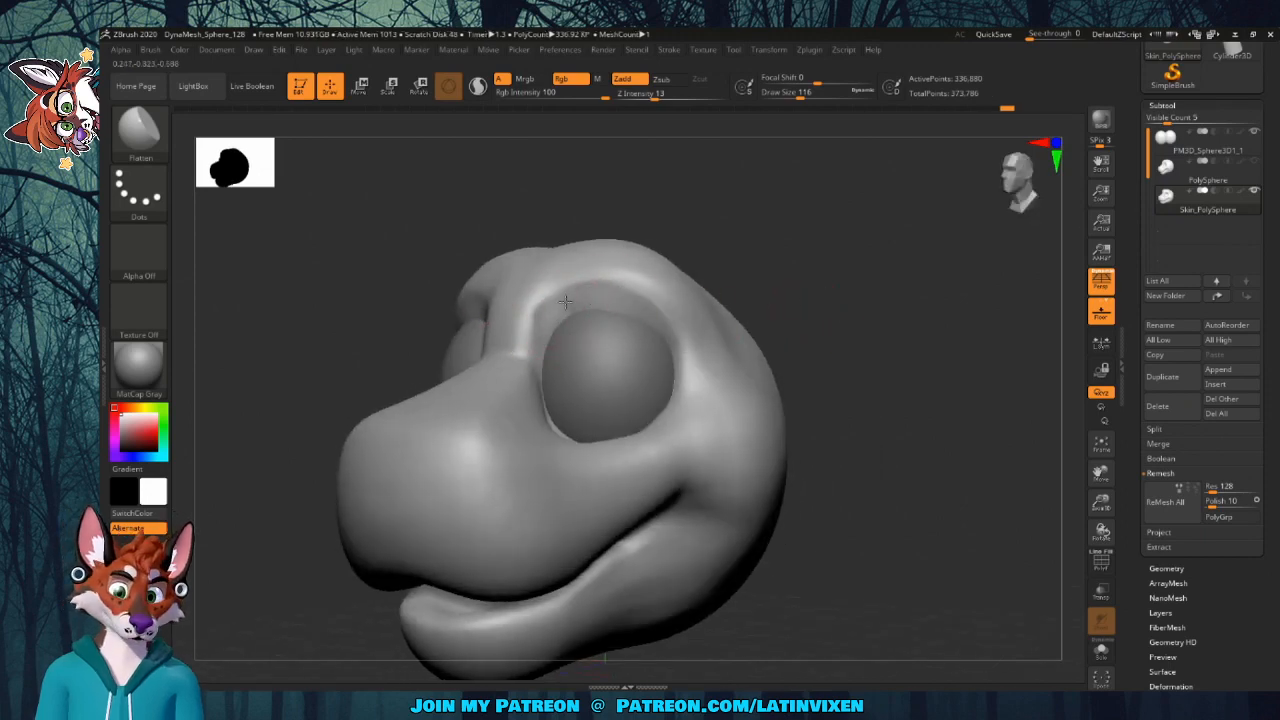
{"action": "left_click_drag", "start_coordinate": [651, 294], "coordinate": [797, 280]}
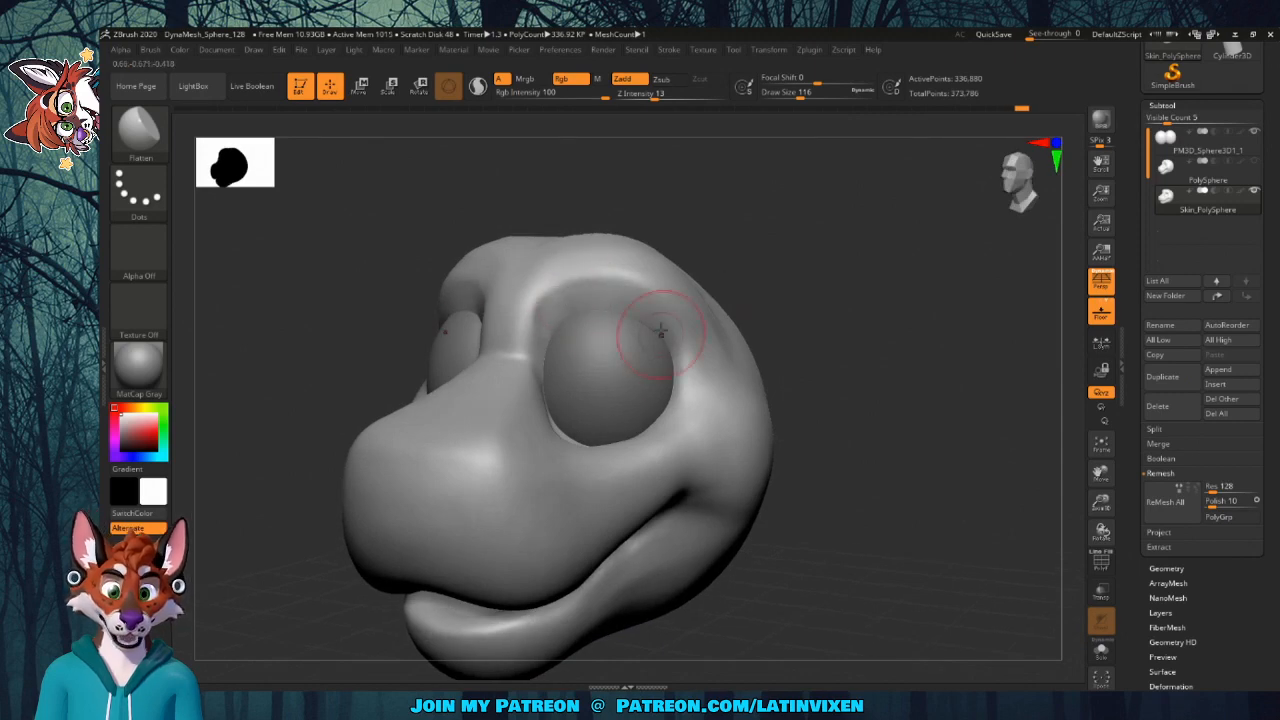
Smooth the inner corner of the eye socket where it meets the muzzle bridge
{"action": "mouse_move", "coordinate": [814, 262]}
{"action": "left_mouse_down"}
{"action": "mouse_move", "coordinate": [768, 262]}
{"action": "mouse_move", "coordinate": [842, 266]}
{"action": "left_mouse_up"}
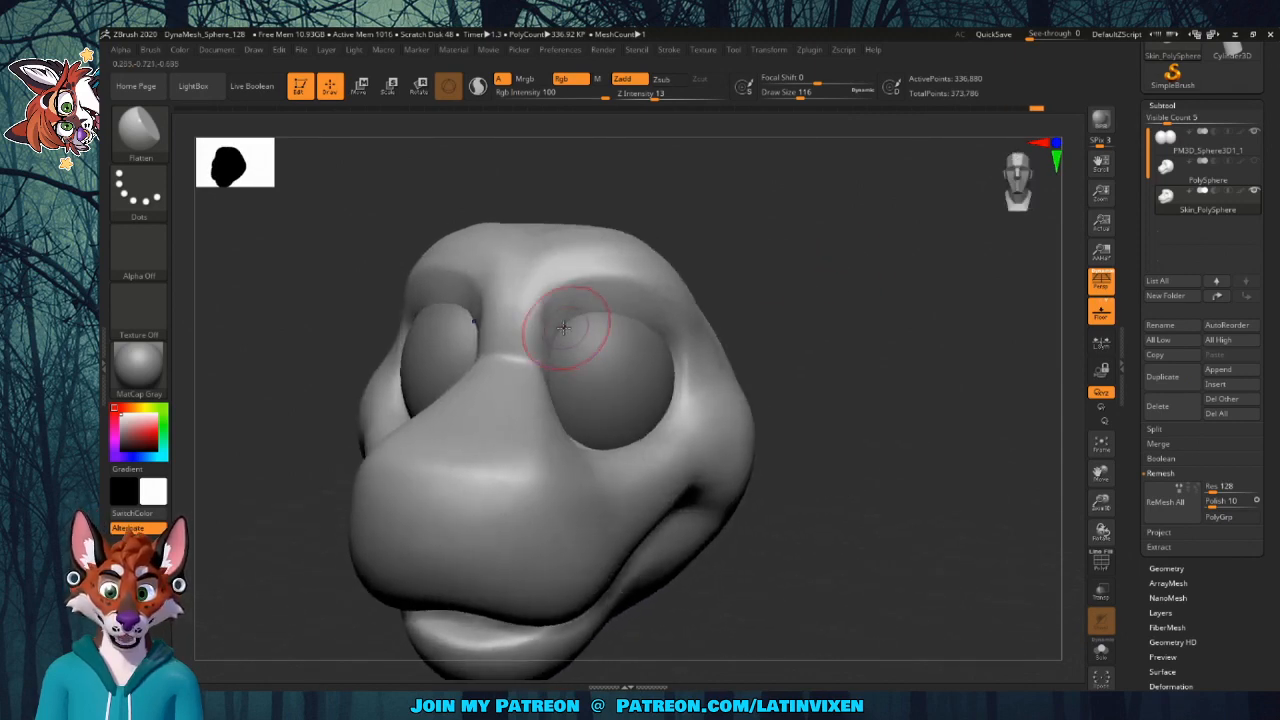
{"action": "left_click_drag", "start_coordinate": [571, 331], "coordinate": [578, 317], "text": "shift"}
{"action": "left_click_drag", "start_coordinate": [822, 303], "coordinate": [789, 304]}
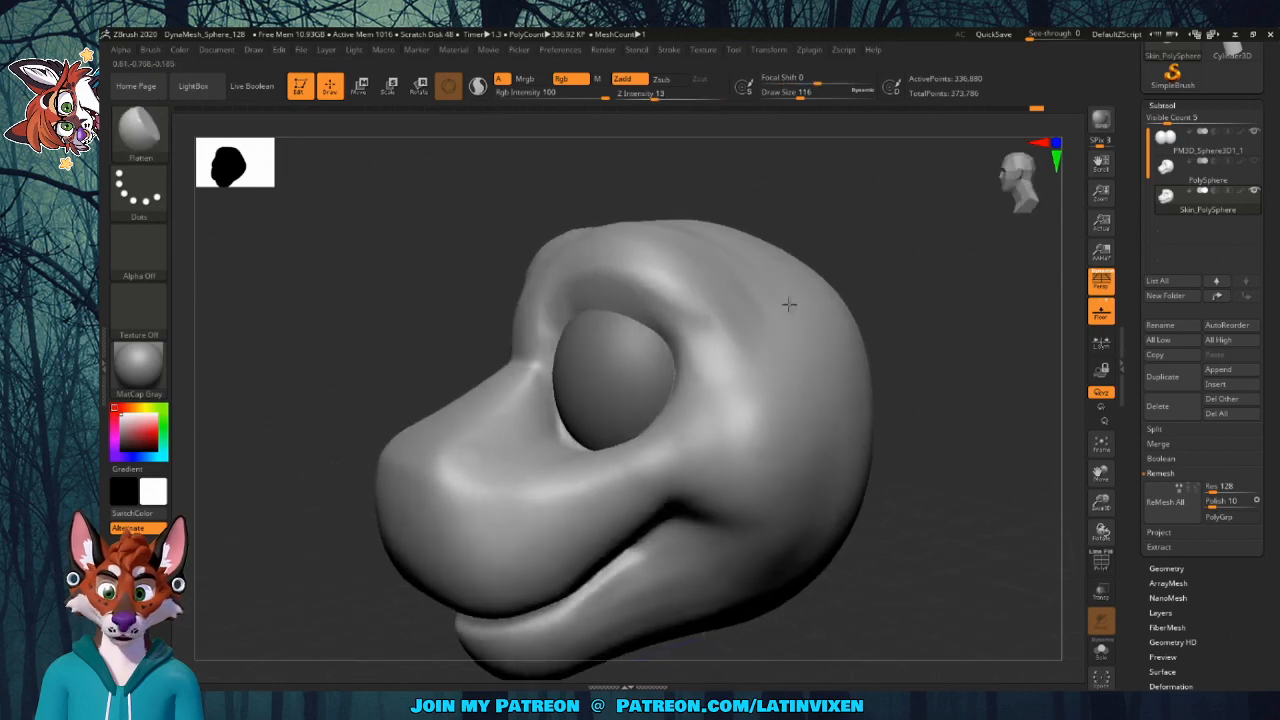
{"action": "left_click_drag", "start_coordinate": [554, 380], "coordinate": [555, 403], "text": "shift"}
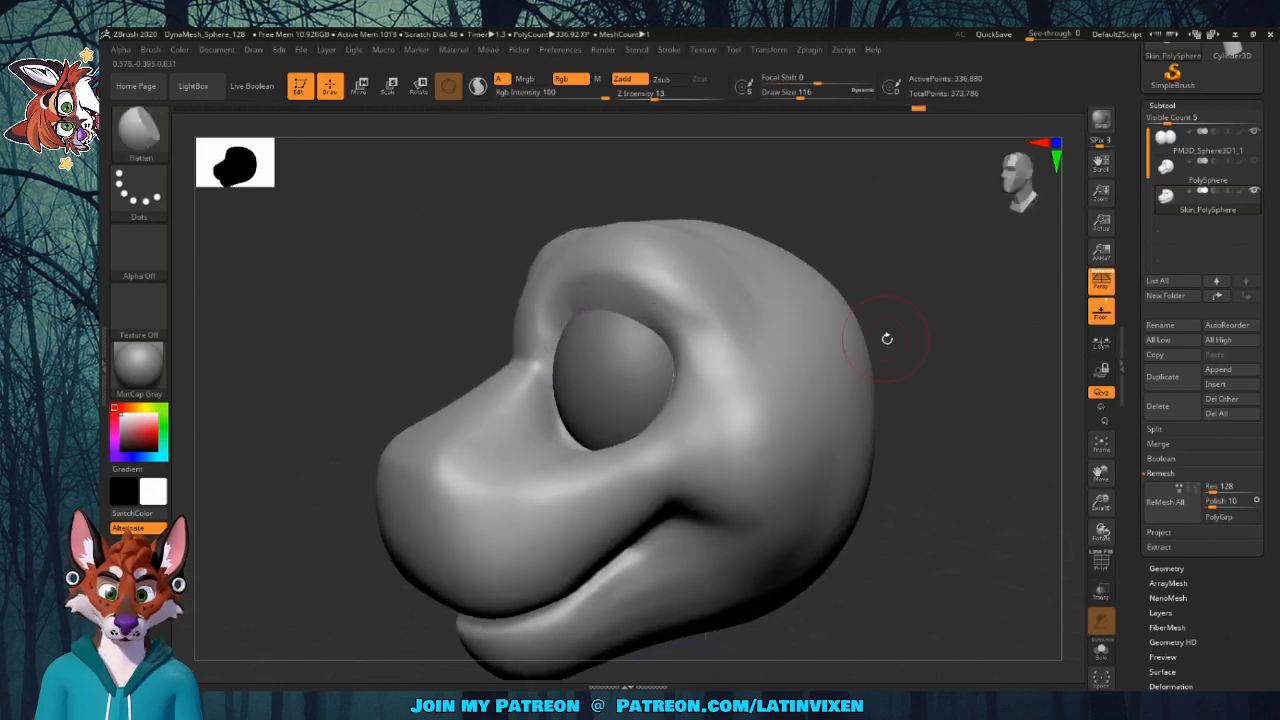
Flatten the brow and the area between the eye and muzzle bridge with a draw size of 239
{"action": "left_click_drag", "start_coordinate": [887, 338], "coordinate": [1020, 342]}
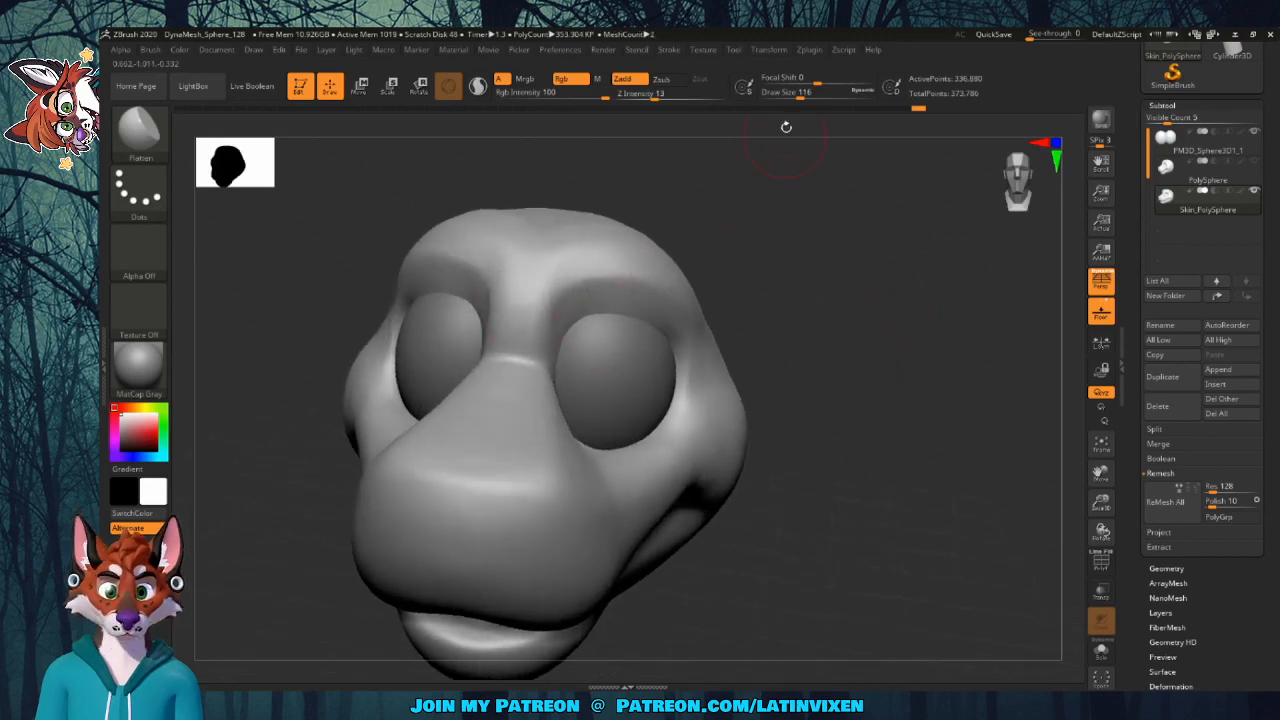
{"action": "left_click_drag", "start_coordinate": [800, 97], "coordinate": [815, 97]}
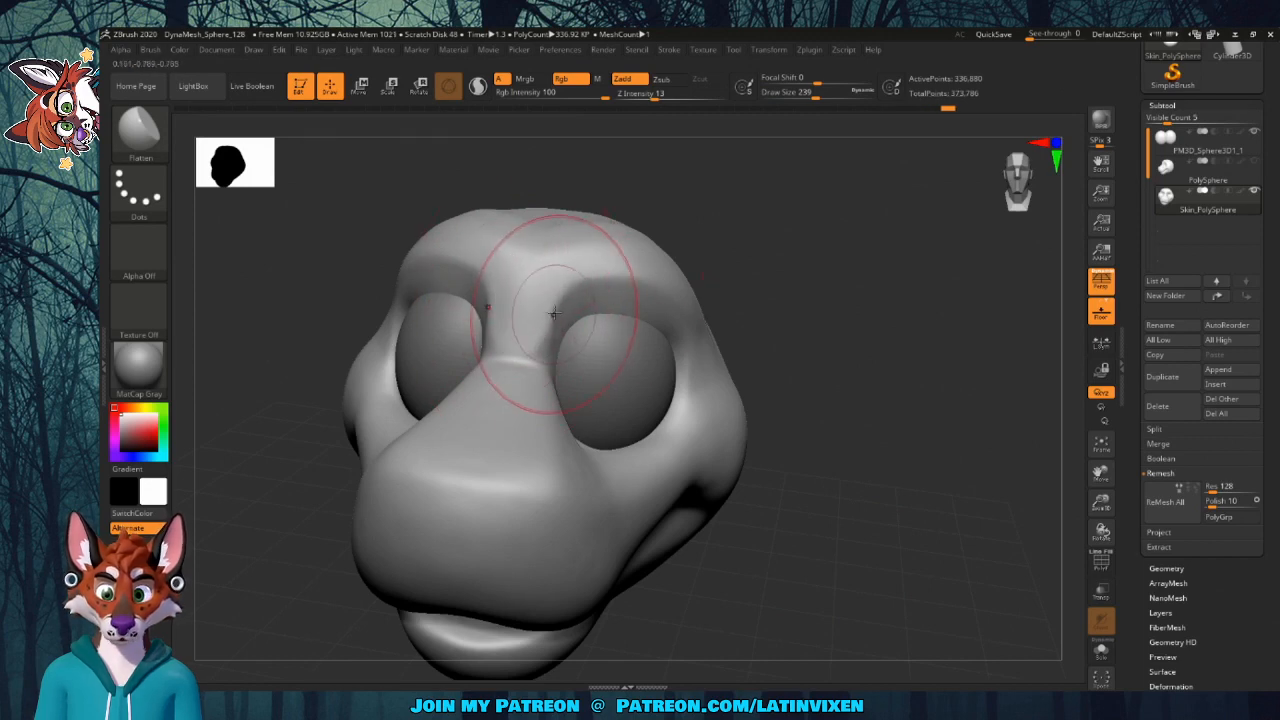
{"action": "mouse_move", "coordinate": [830, 292]}
{"action": "left_mouse_down"}
{"action": "mouse_move", "coordinate": [814, 277]}
{"action": "mouse_move", "coordinate": [578, 345]}
{"action": "left_mouse_up"}
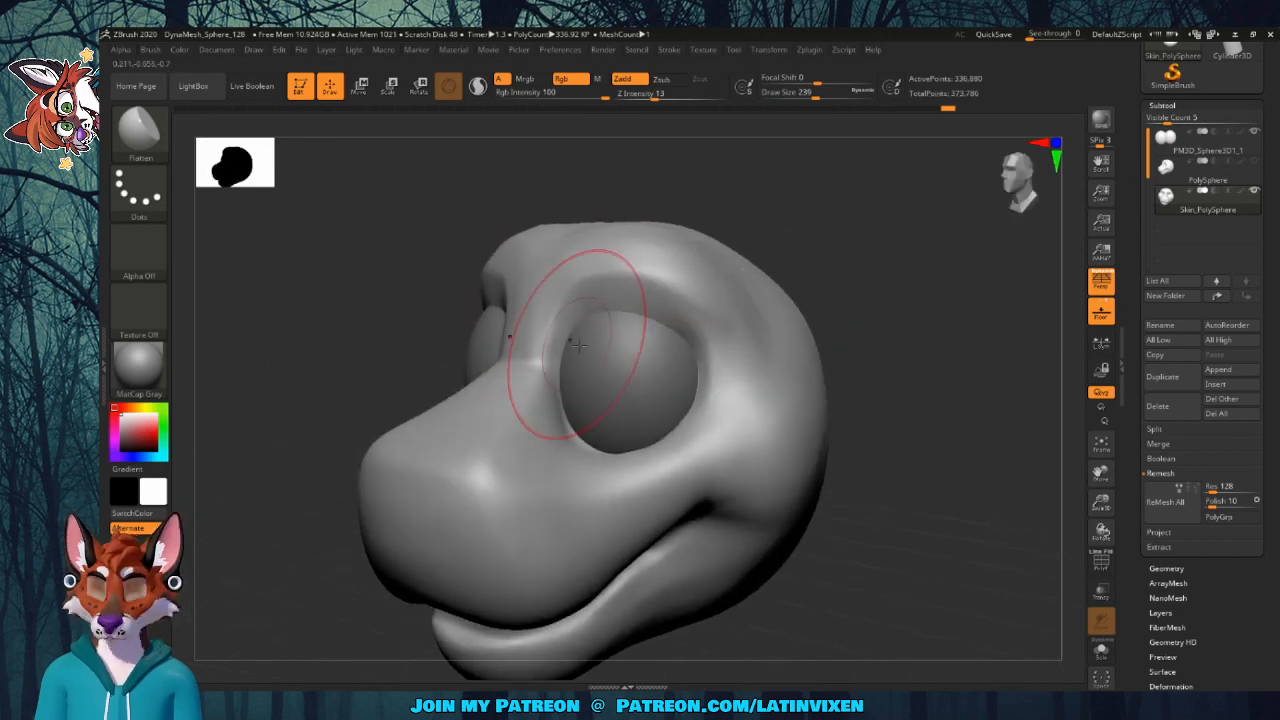
{"action": "mouse_move", "coordinate": [820, 263]}
{"action": "left_mouse_down"}
{"action": "mouse_move", "coordinate": [543, 371]}
{"action": "mouse_move", "coordinate": [544, 357]}
{"action": "left_mouse_up"}
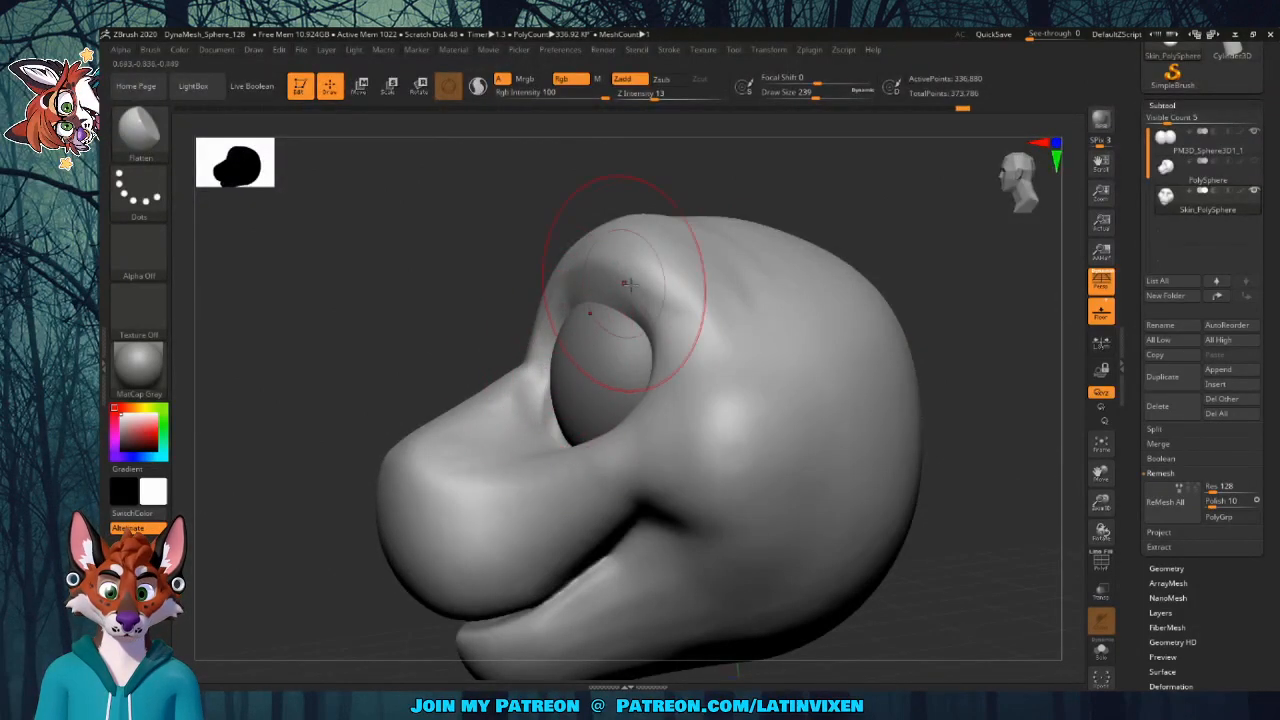
{"action": "mouse_move", "coordinate": [850, 320]}
{"action": "left_mouse_down"}
{"action": "mouse_move", "coordinate": [943, 306]}
{"action": "mouse_move", "coordinate": [871, 328]}
{"action": "mouse_move", "coordinate": [843, 286]}
{"action": "left_mouse_up"}
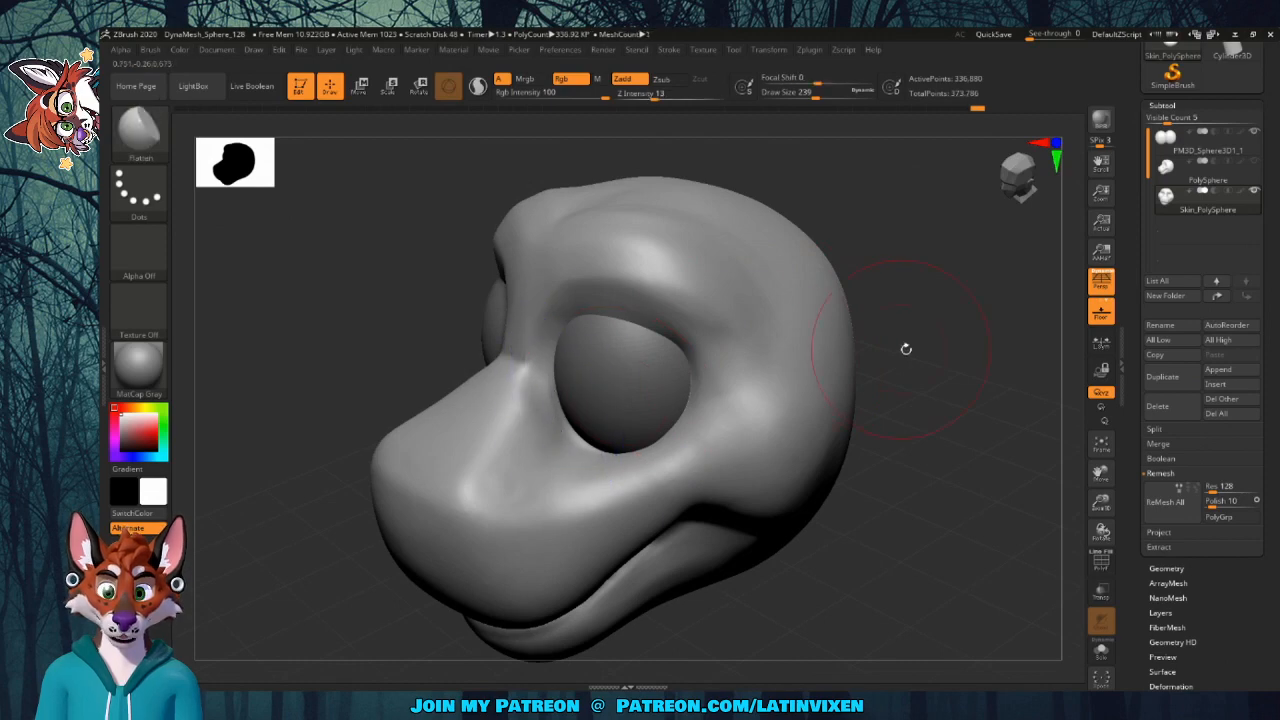
Flatten and smooth the side of the muzzle just below the inner corner of the eye
{"action": "left_click_drag", "start_coordinate": [906, 350], "coordinate": [925, 372]}
{"action": "right_click_drag", "start_coordinate": [590, 390], "coordinate": [531, 448]}
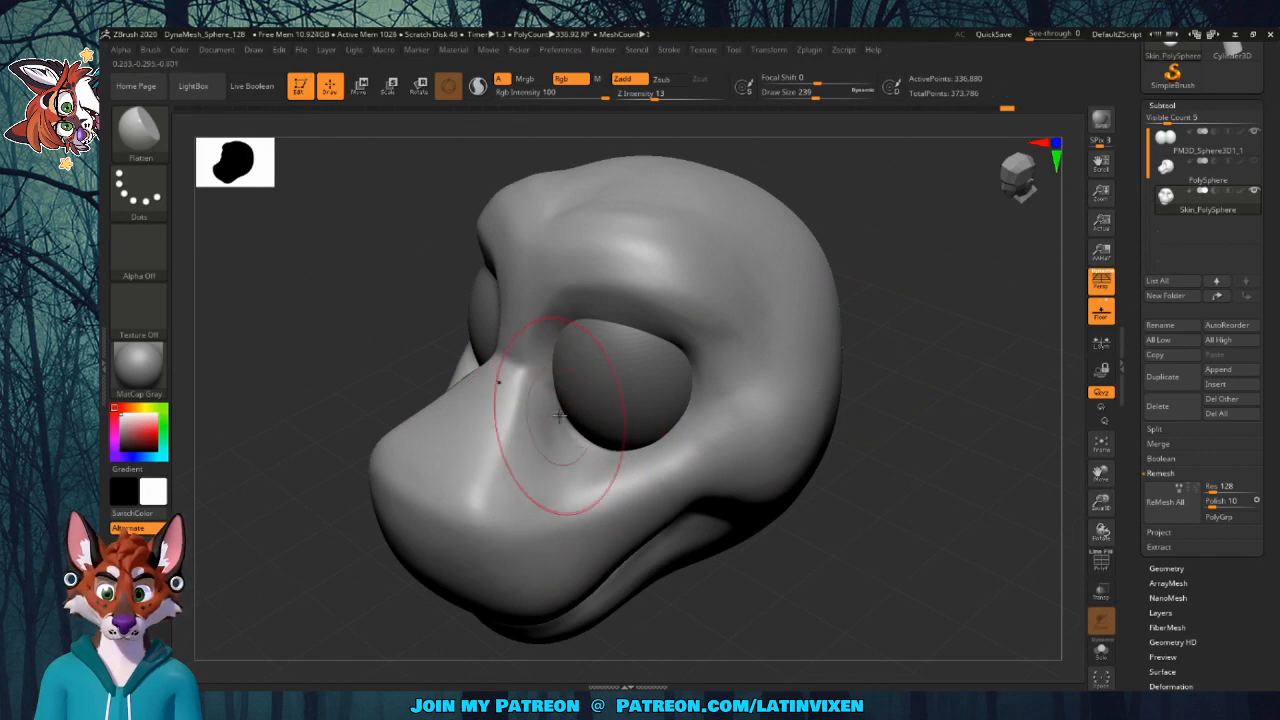
{"action": "left_click_drag", "start_coordinate": [560, 415], "coordinate": [540, 488], "text": "shift"}
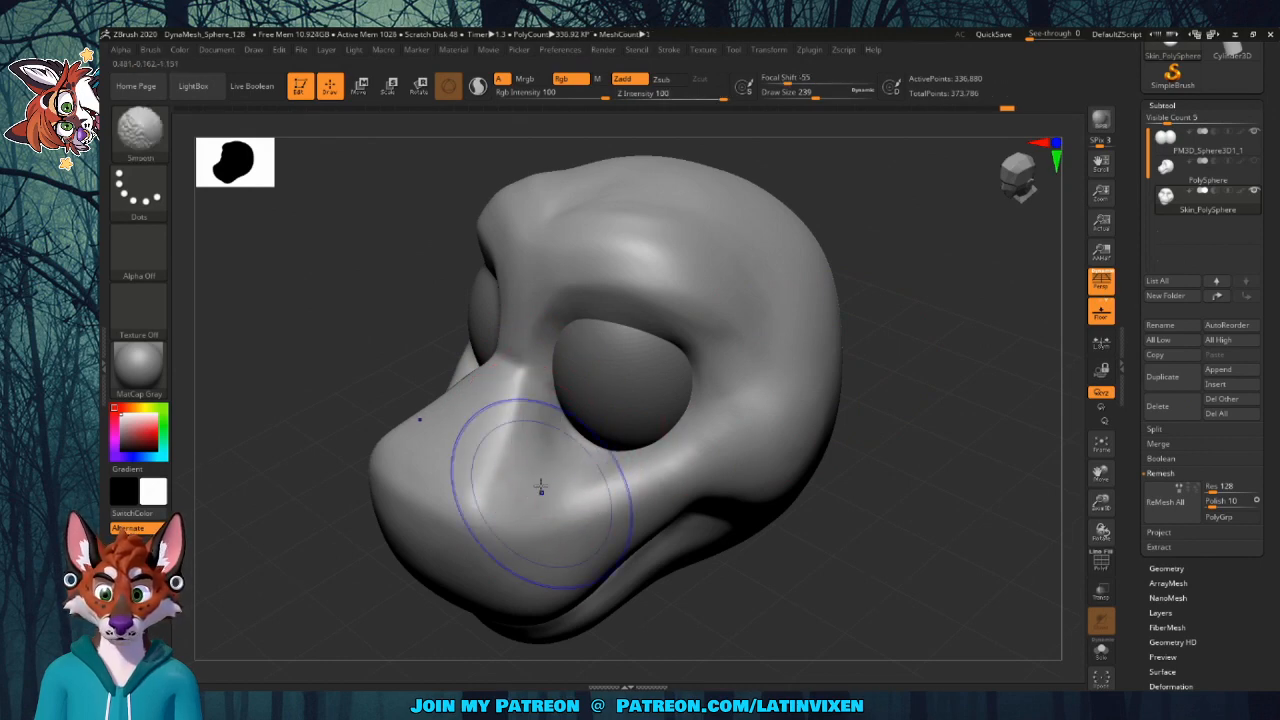
Flatten the hollow at the corner of the mouth and smooth it into the cheek
{"action": "mouse_move", "coordinate": [930, 380]}
{"action": "left_mouse_down"}
{"action": "mouse_move", "coordinate": [942, 387]}
{"action": "mouse_move", "coordinate": [931, 420]}
{"action": "mouse_move", "coordinate": [909, 363]}
{"action": "left_mouse_up"}
{"action": "mouse_move", "coordinate": [1075, 460]}
{"action": "left_mouse_down"}
{"action": "mouse_move", "coordinate": [920, 450]}
{"action": "mouse_move", "coordinate": [934, 460]}
{"action": "mouse_move", "coordinate": [905, 430]}
{"action": "mouse_move", "coordinate": [923, 424]}
{"action": "mouse_move", "coordinate": [918, 447]}
{"action": "left_mouse_up"}
{"action": "left_click_drag", "start_coordinate": [923, 523], "coordinate": [912, 475]}
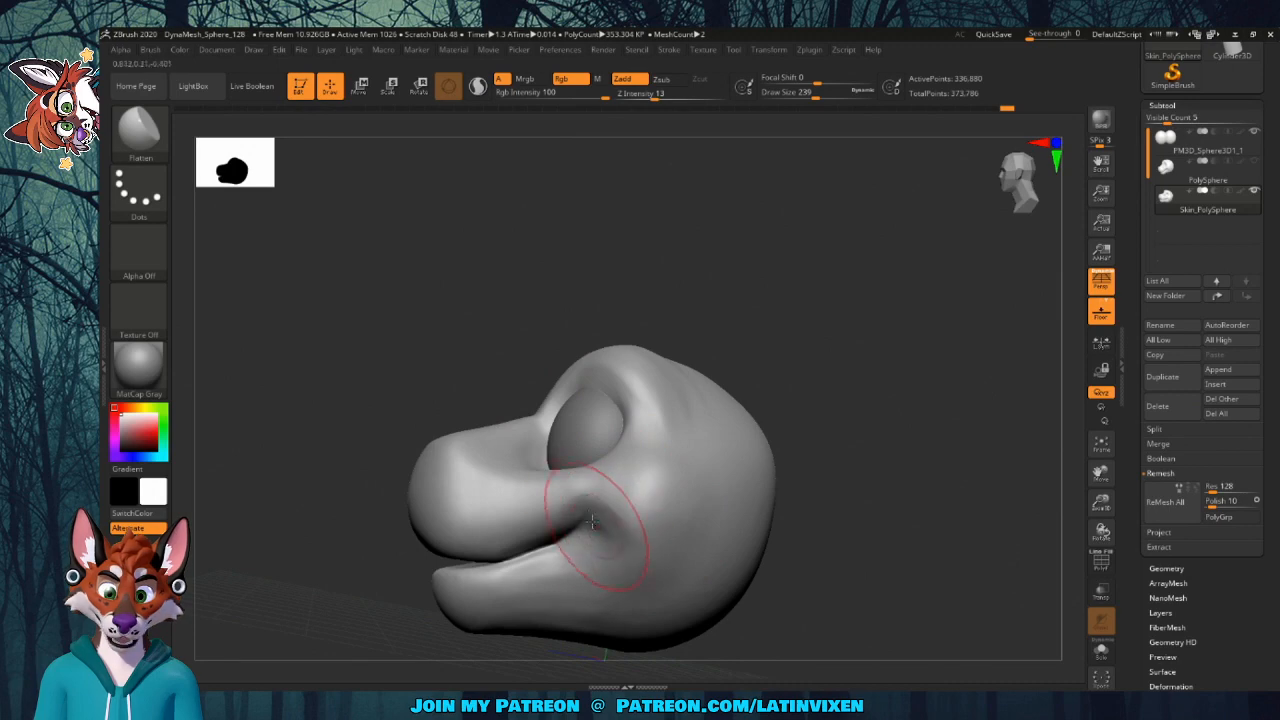
{"action": "left_click_drag", "start_coordinate": [812, 505], "coordinate": [771, 503]}
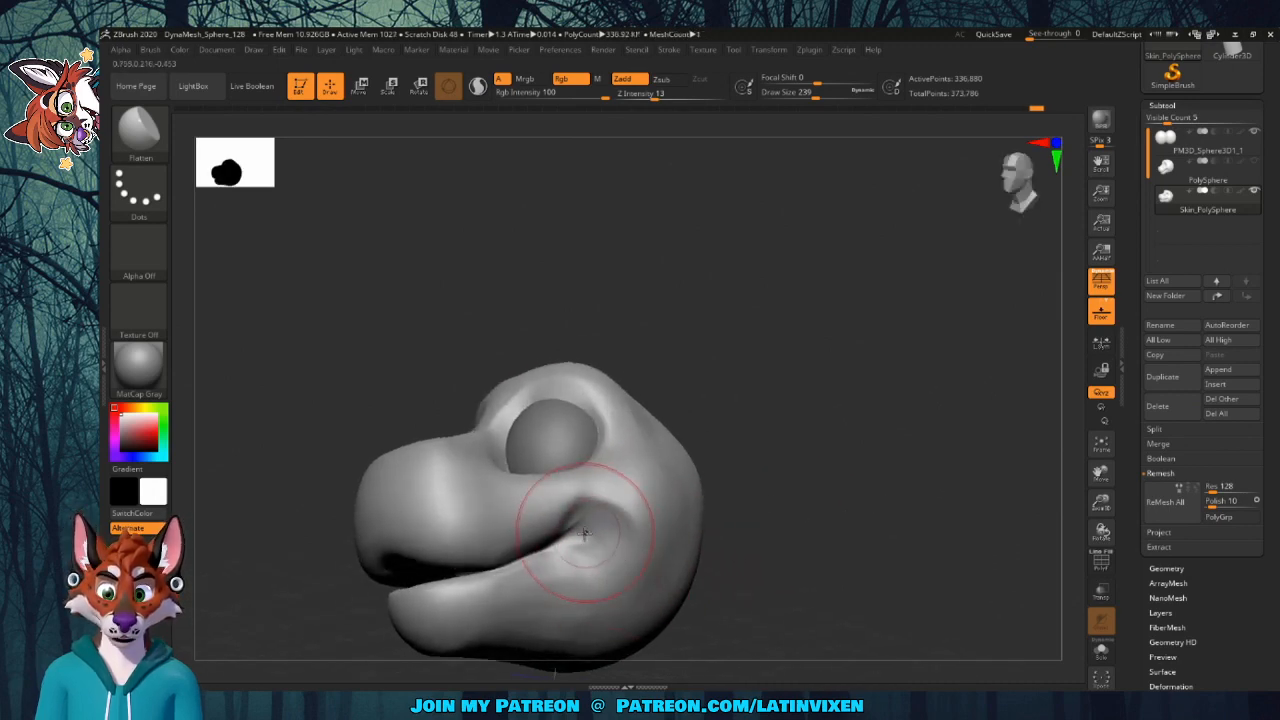
{"action": "key", "text": "shift"}
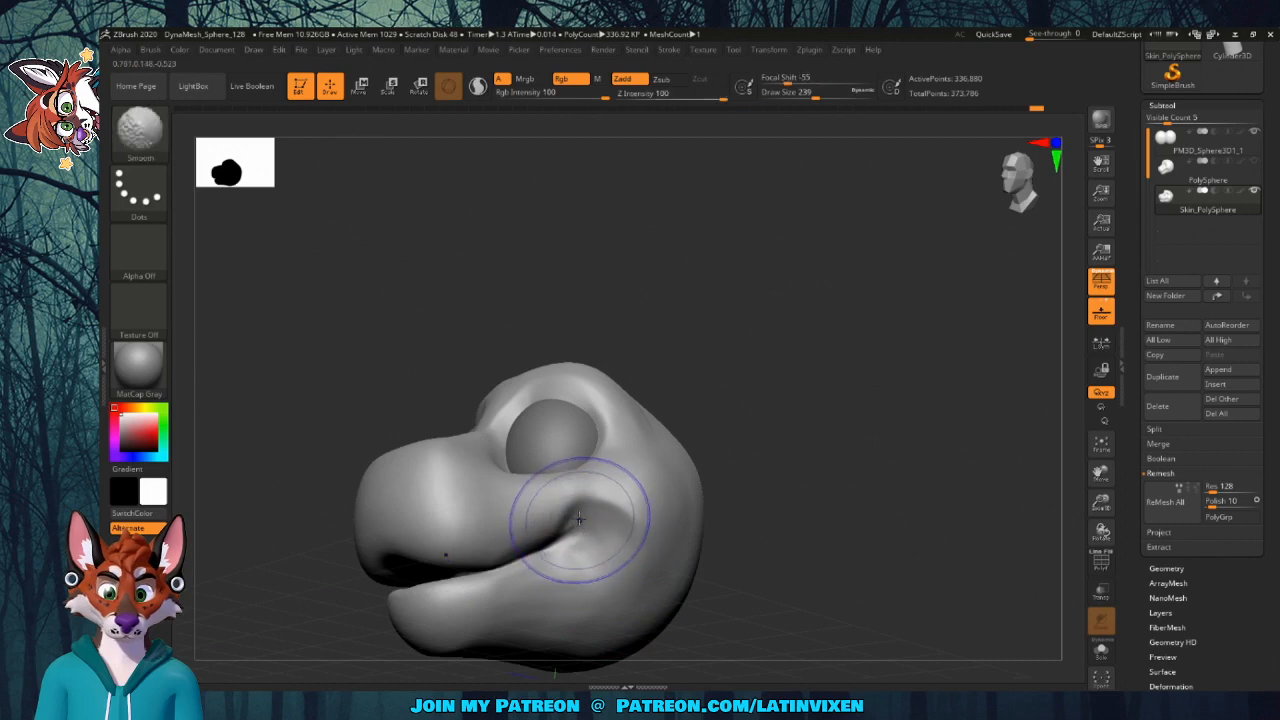
{"action": "left_click_drag", "start_coordinate": [631, 566], "coordinate": [616, 518], "text": "shift"}
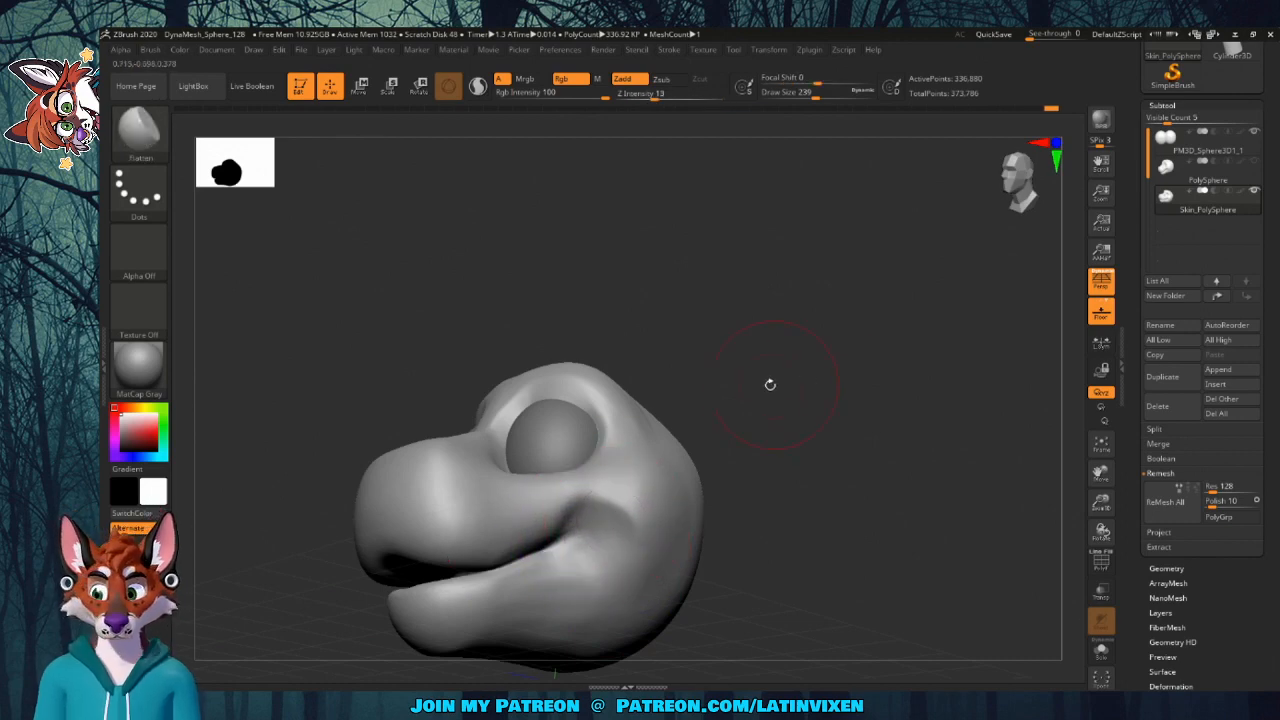
Flatten the rear of the jaw below the cheek and smooth it toward the mouth corner
{"action": "mouse_move", "coordinate": [770, 384]}
{"action": "left_mouse_down"}
{"action": "mouse_move", "coordinate": [814, 423]}
{"action": "mouse_move", "coordinate": [835, 401]}
{"action": "mouse_move", "coordinate": [627, 503]}
{"action": "left_mouse_up"}
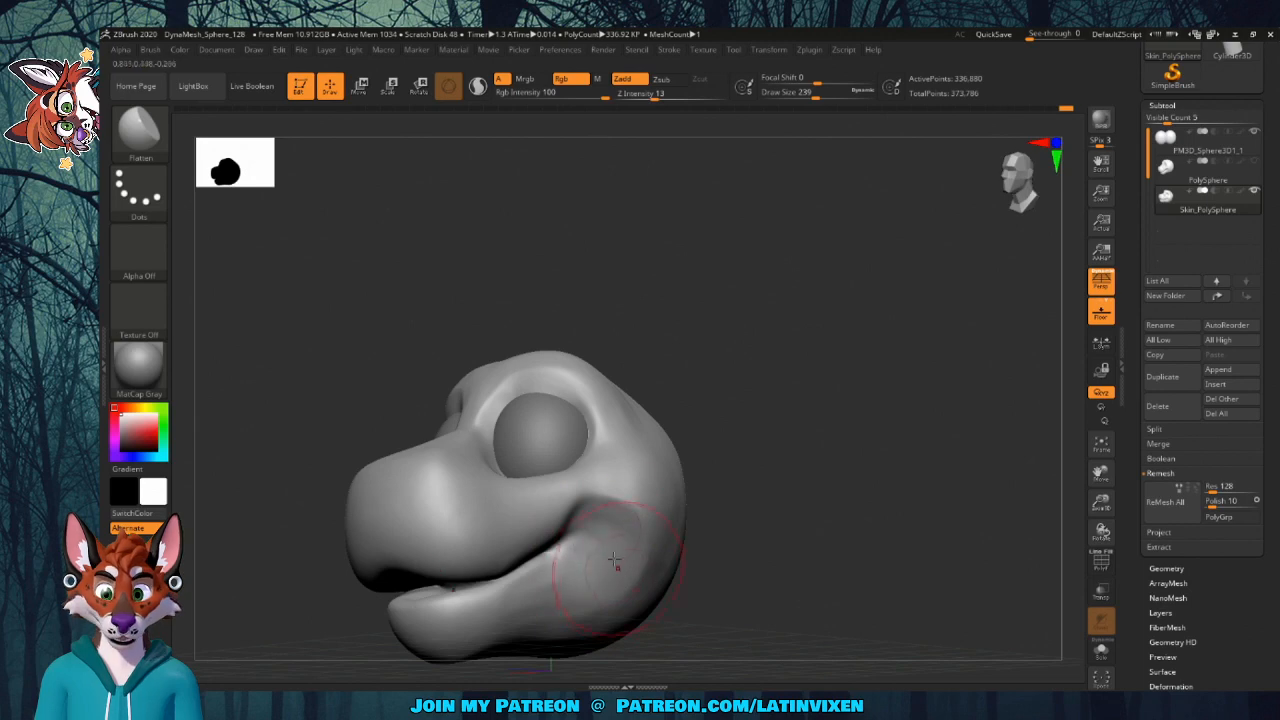
{"action": "mouse_move", "coordinate": [618, 596]}
{"action": "left_mouse_down", "text": "shift"}
{"action": "mouse_move", "coordinate": [585, 540]}
{"action": "mouse_move", "coordinate": [598, 529]}
{"action": "left_mouse_up", "text": "shift"}
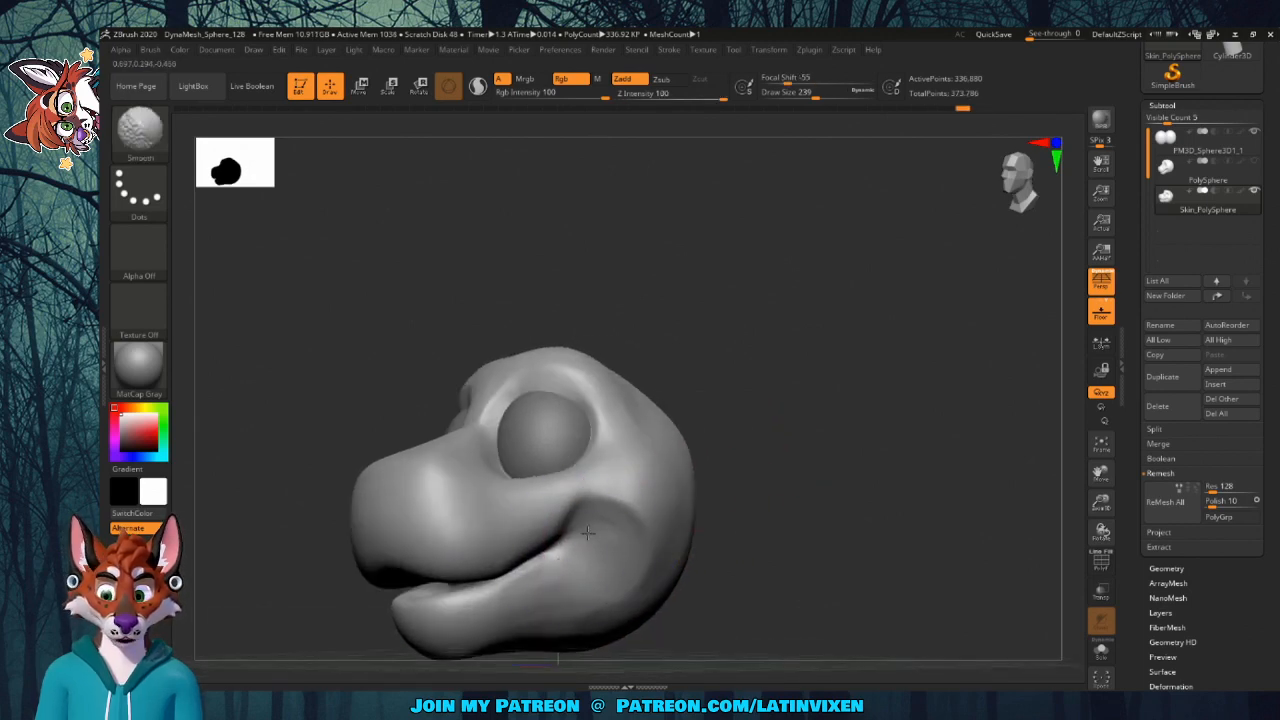
{"action": "left_click_drag", "start_coordinate": [789, 449], "coordinate": [771, 458]}
{"action": "mouse_move", "coordinate": [834, 413]}
{"action": "left_mouse_down"}
{"action": "mouse_move", "coordinate": [854, 383]}
{"action": "mouse_move", "coordinate": [806, 402]}
{"action": "mouse_move", "coordinate": [766, 443]}
{"action": "mouse_move", "coordinate": [786, 405]}
{"action": "mouse_move", "coordinate": [831, 449]}
{"action": "mouse_move", "coordinate": [825, 414]}
{"action": "mouse_move", "coordinate": [820, 437]}
{"action": "left_mouse_up"}
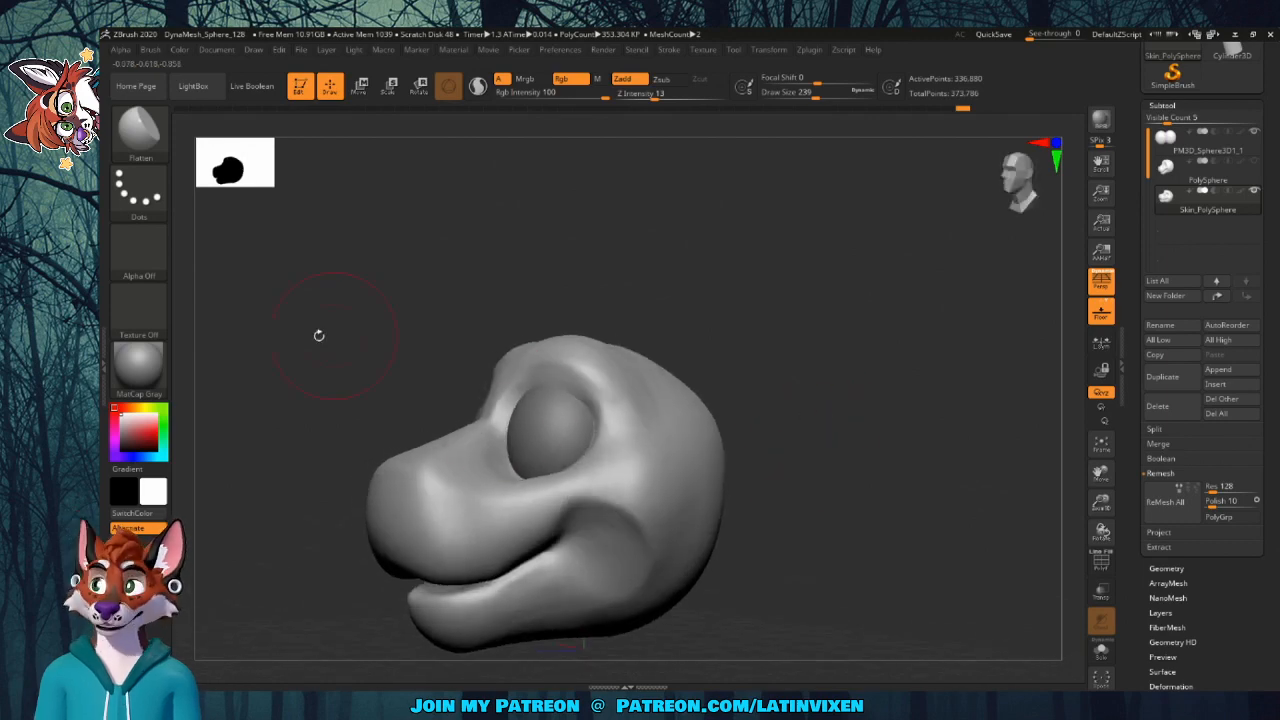
Fill the hollow behind the mouth corner with ClayBuildup strokes and smooth the added clay
{"action": "left_click", "coordinate": [139, 128]}
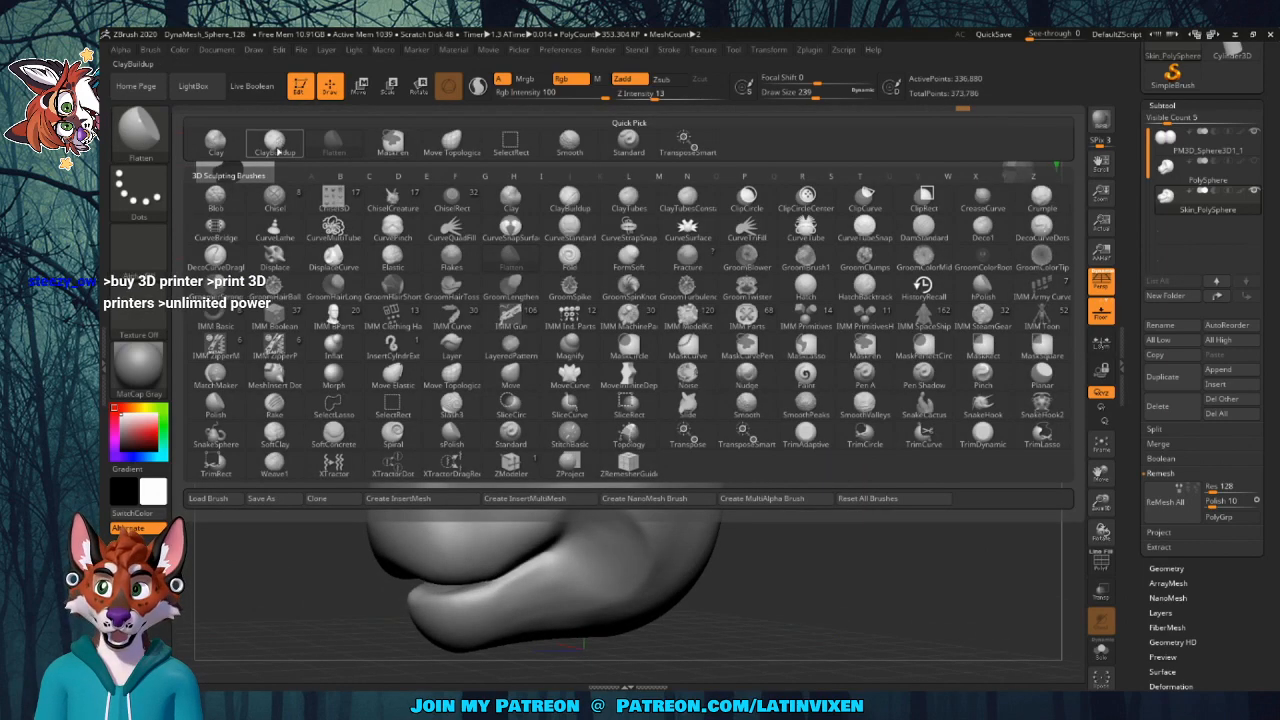
{"action": "left_click", "coordinate": [274, 145]}
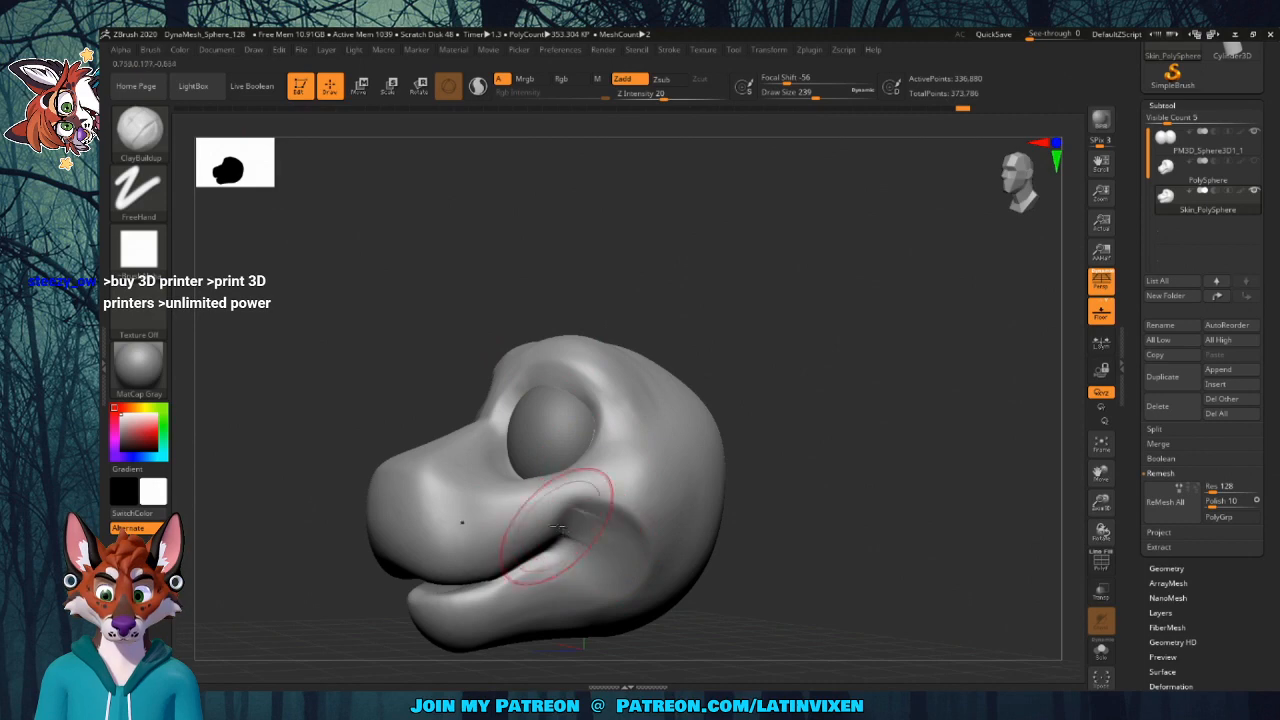
{"action": "left_click_drag", "start_coordinate": [592, 512], "coordinate": [624, 547]}
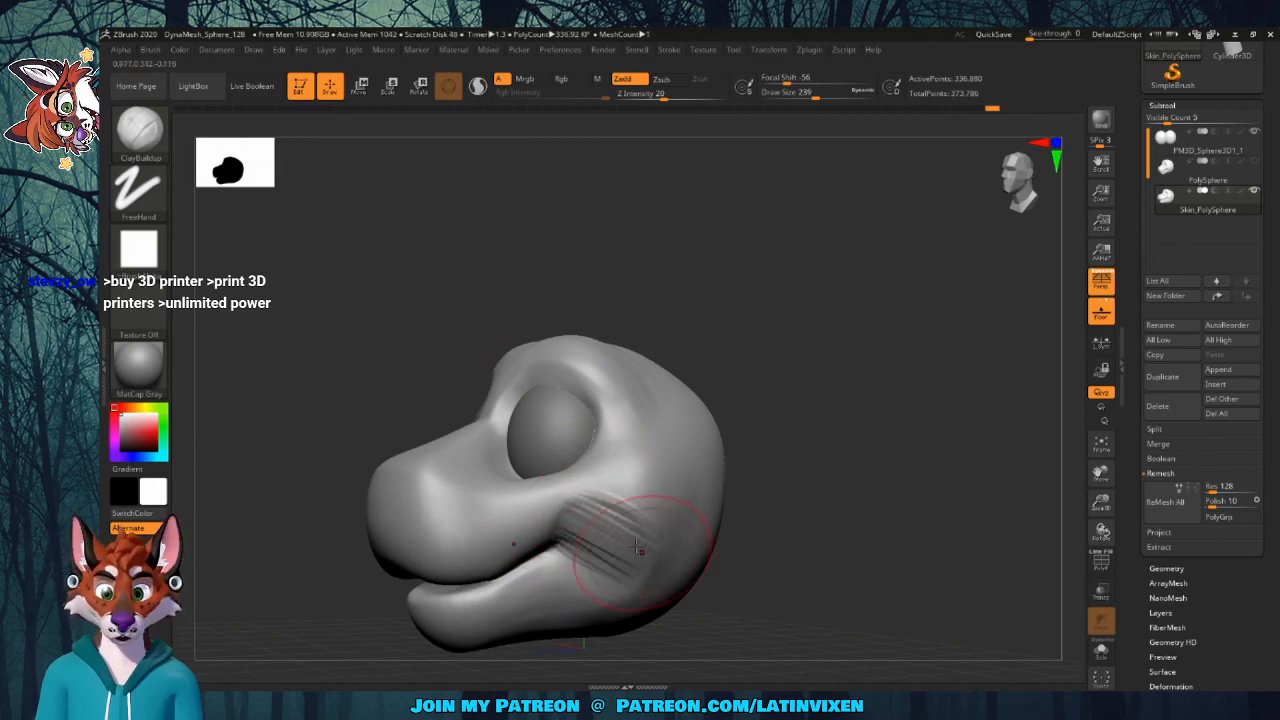
{"action": "key", "text": "shift"}
{"action": "mouse_move", "coordinate": [578, 516]}
{"action": "left_mouse_down", "text": "shift"}
{"action": "mouse_move", "coordinate": [632, 563]}
{"action": "mouse_move", "coordinate": [608, 531]}
{"action": "left_mouse_up", "text": "shift"}
{"action": "mouse_move", "coordinate": [820, 520]}
{"action": "left_mouse_down"}
{"action": "mouse_move", "coordinate": [777, 508]}
{"action": "mouse_move", "coordinate": [823, 500]}
{"action": "mouse_move", "coordinate": [822, 452]}
{"action": "mouse_move", "coordinate": [806, 463]}
{"action": "left_mouse_up"}
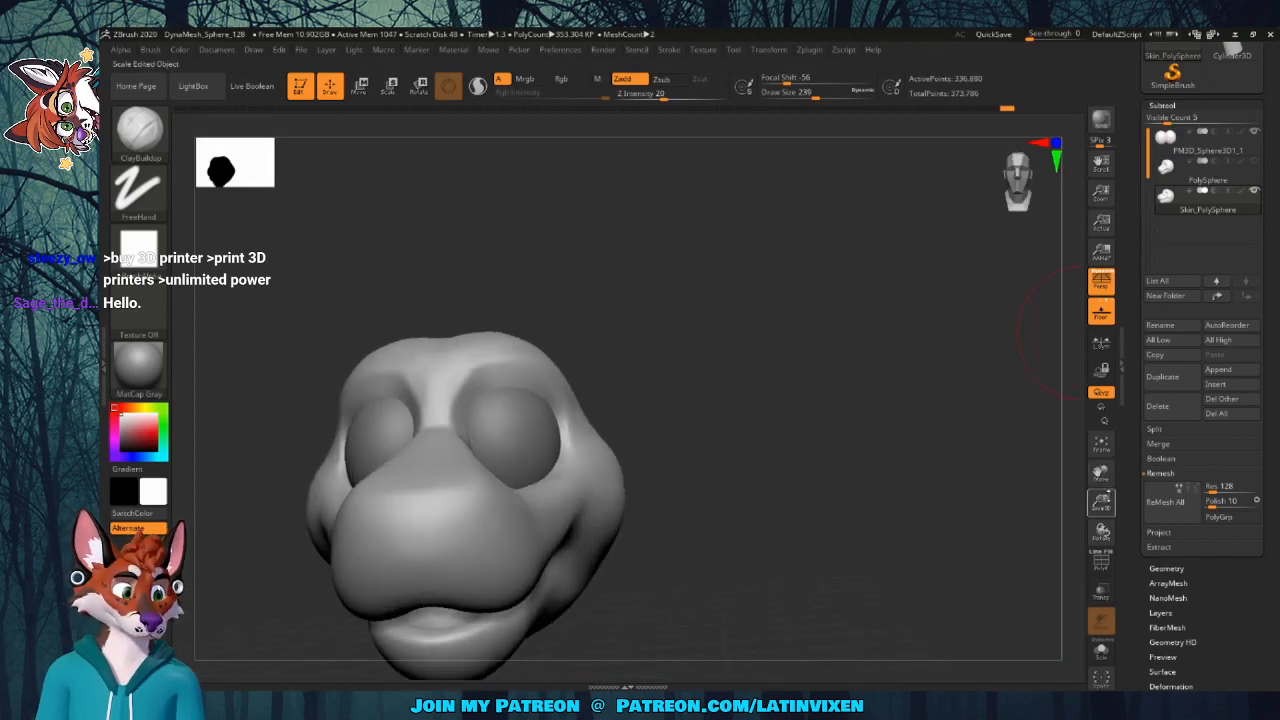
Reshape the outer cheek and brow contours from the front with the Move Topological brush at draw size 365
{"action": "left_click", "coordinate": [1108, 452]}
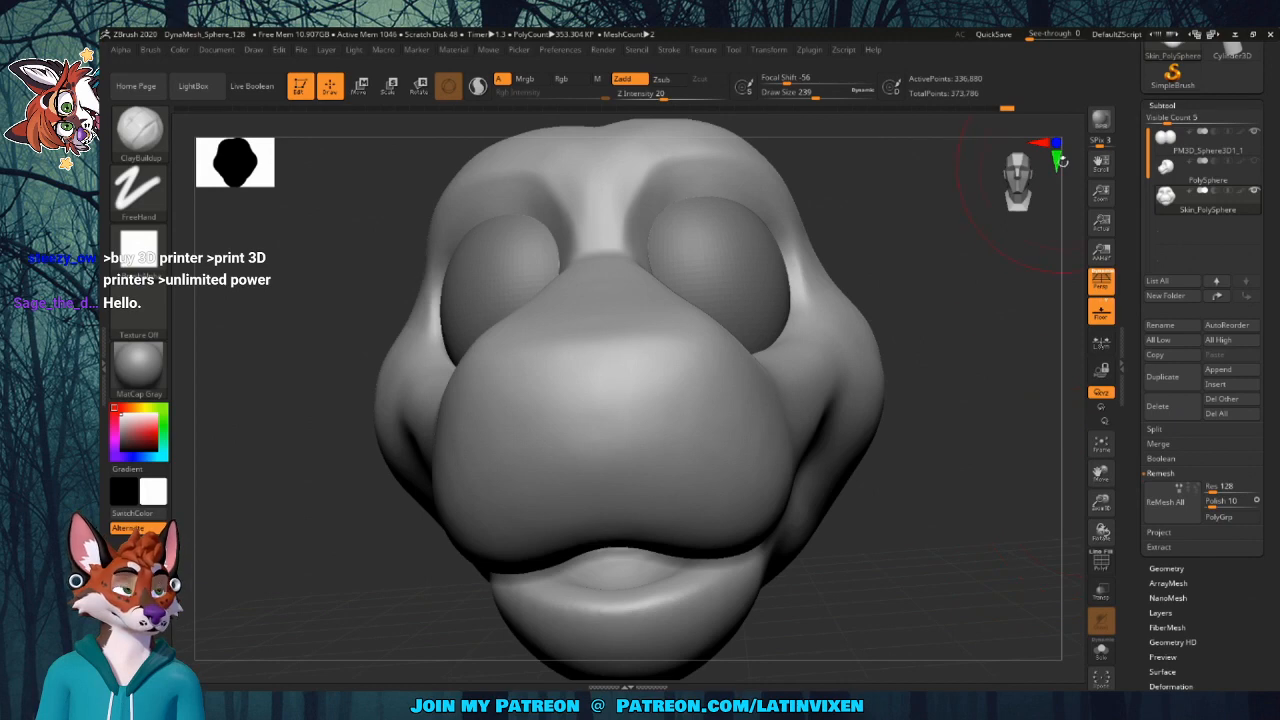
{"action": "left_click", "coordinate": [1057, 144]}
{"action": "left_click", "coordinate": [1059, 142]}
{"action": "mouse_move", "coordinate": [1101, 498]}
{"action": "left_mouse_down"}
{"action": "mouse_move", "coordinate": [1103, 486]}
{"action": "mouse_move", "coordinate": [1090, 489]}
{"action": "left_mouse_up"}
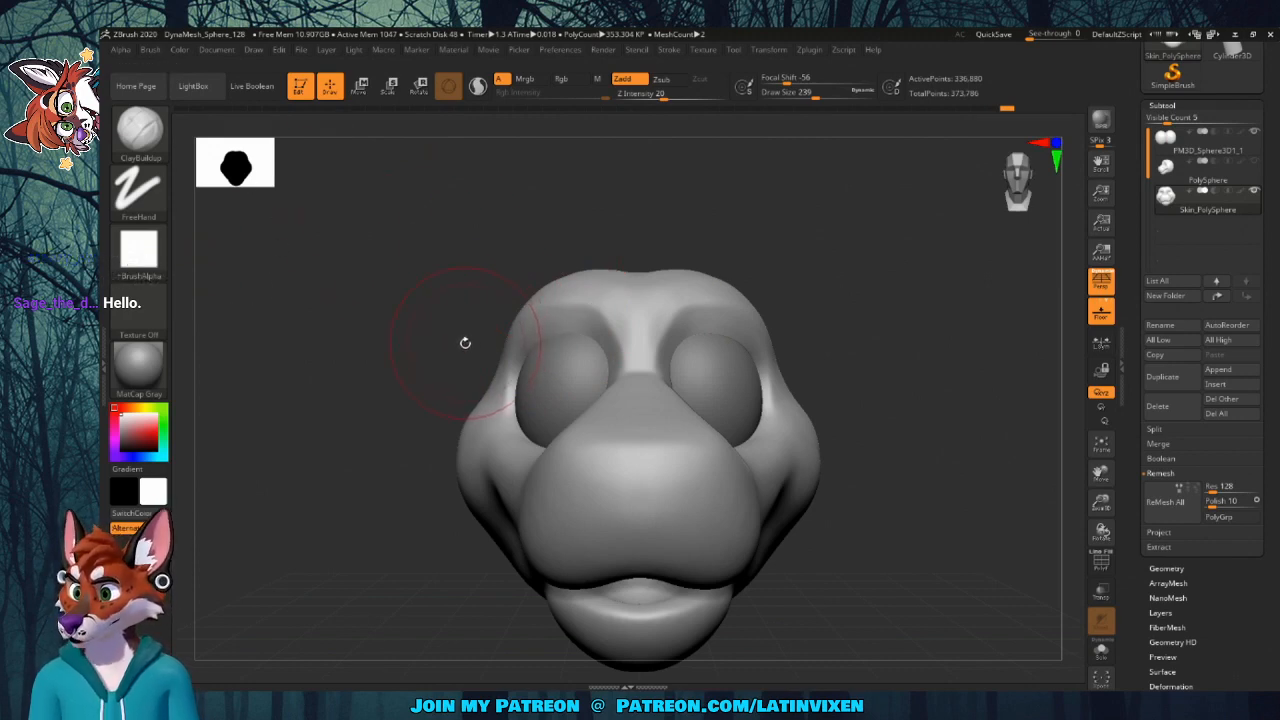
{"action": "left_click", "coordinate": [141, 134]}
{"action": "left_click", "coordinate": [450, 146]}
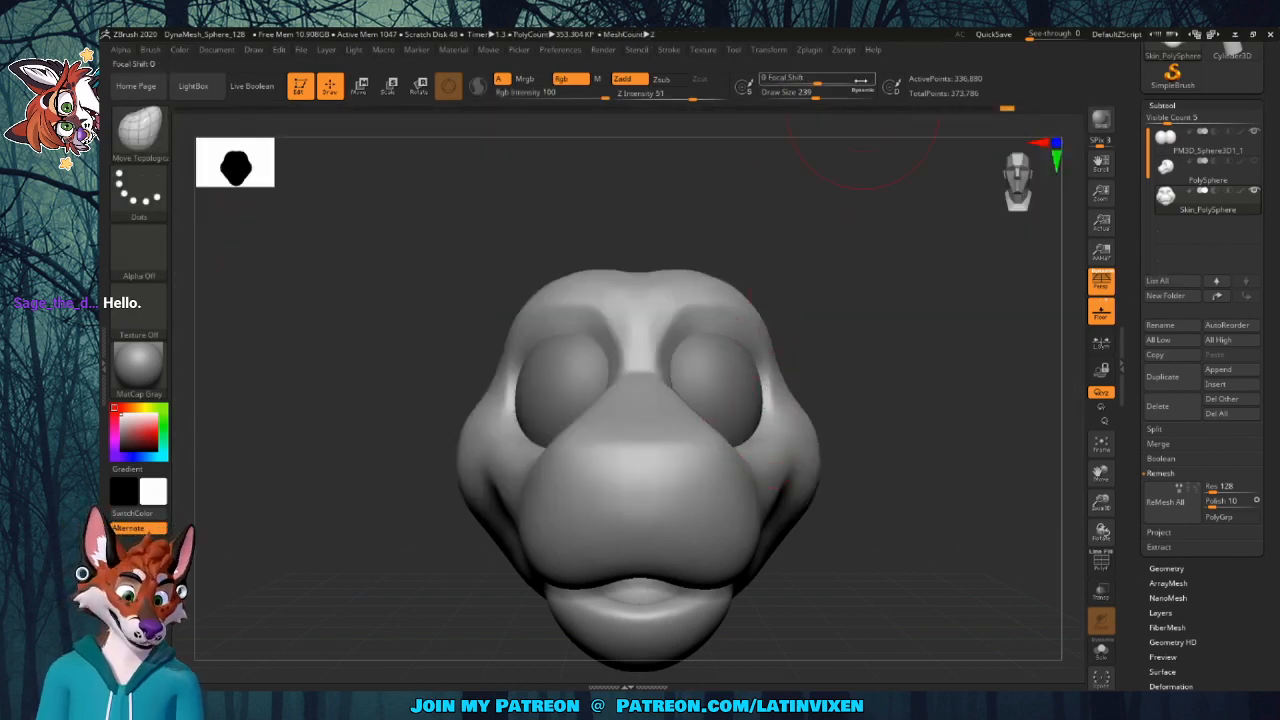
{"action": "left_click_drag", "start_coordinate": [815, 93], "coordinate": [830, 93]}
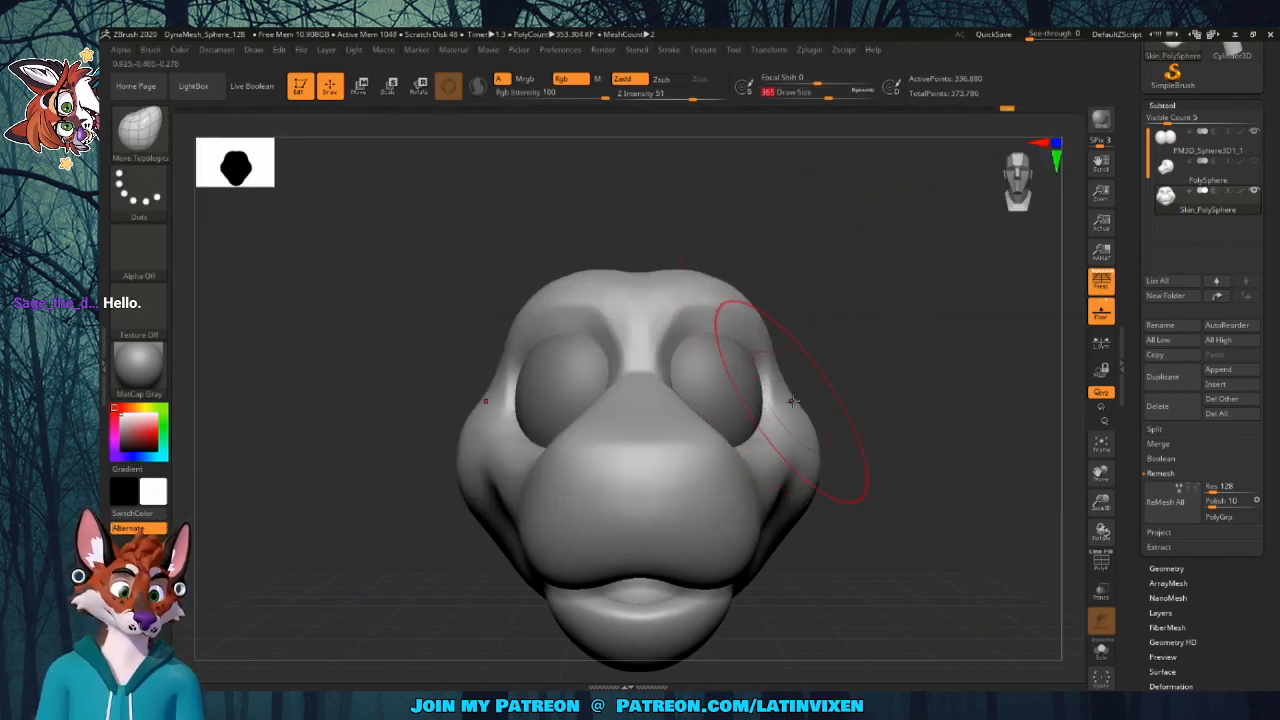
{"action": "mouse_move", "coordinate": [790, 385]}
{"action": "left_mouse_down"}
{"action": "mouse_move", "coordinate": [810, 393]}
{"action": "mouse_move", "coordinate": [788, 360]}
{"action": "mouse_move", "coordinate": [863, 346]}
{"action": "mouse_move", "coordinate": [860, 315]}
{"action": "mouse_move", "coordinate": [771, 260]}
{"action": "left_mouse_up"}
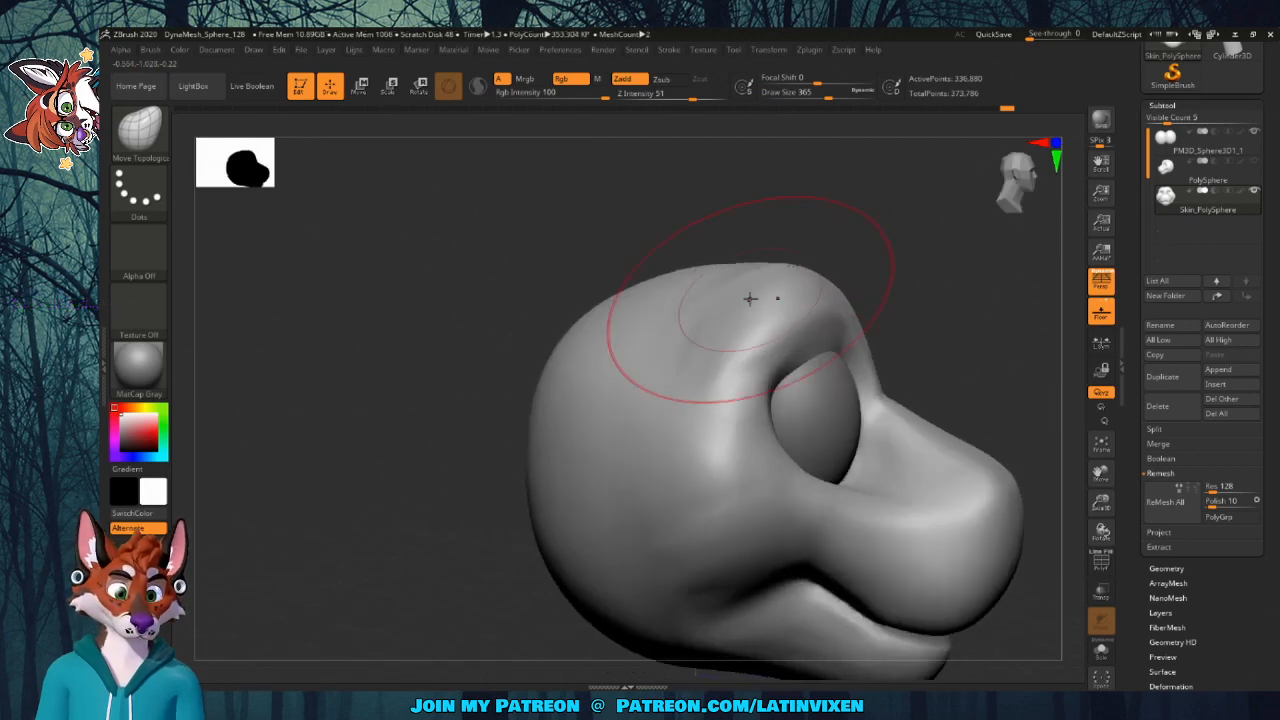
Refine the cheek contour beside the mouth corner, checking the head from the front and side
{"action": "mouse_move", "coordinate": [789, 302]}
{"action": "right_mouse_down"}
{"action": "mouse_move", "coordinate": [855, 302]}
{"action": "mouse_move", "coordinate": [975, 335]}
{"action": "mouse_move", "coordinate": [943, 414]}
{"action": "mouse_move", "coordinate": [966, 374]}
{"action": "right_mouse_up"}
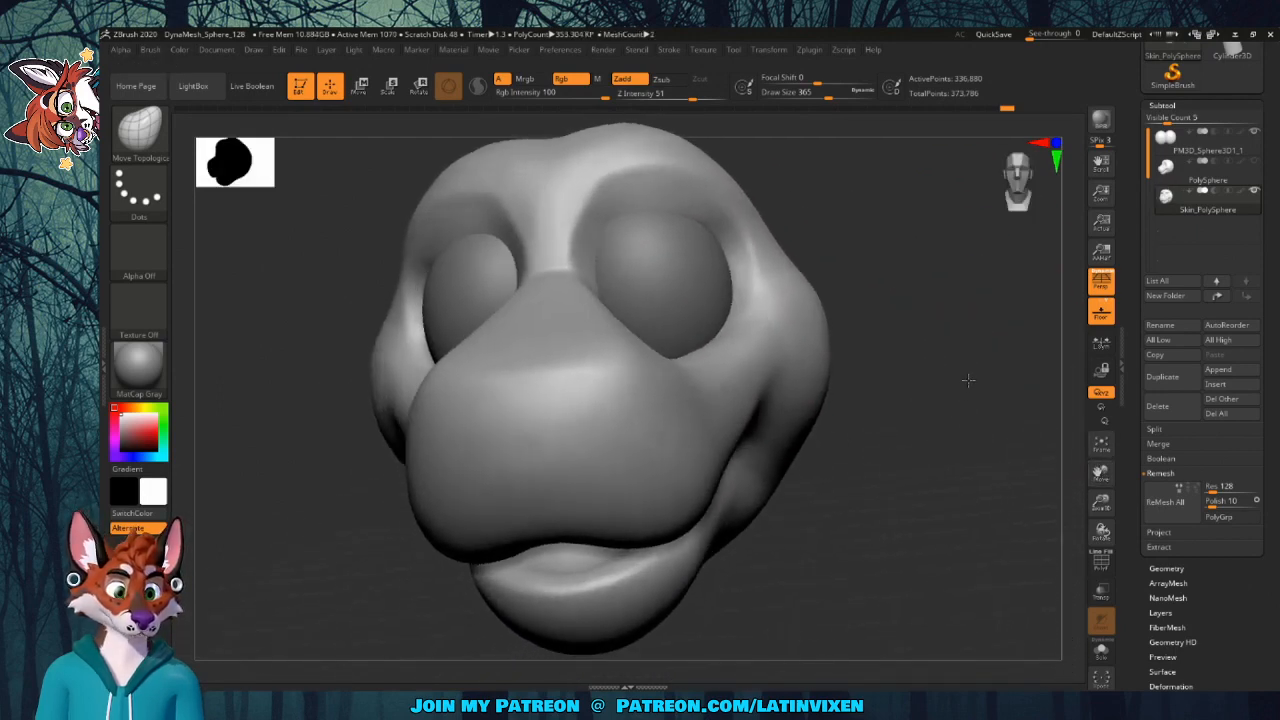
{"action": "mouse_move", "coordinate": [886, 466]}
{"action": "right_mouse_down"}
{"action": "mouse_move", "coordinate": [788, 481]}
{"action": "mouse_move", "coordinate": [760, 455]}
{"action": "mouse_move", "coordinate": [797, 440]}
{"action": "right_mouse_up"}
{"action": "key", "text": "shift"}
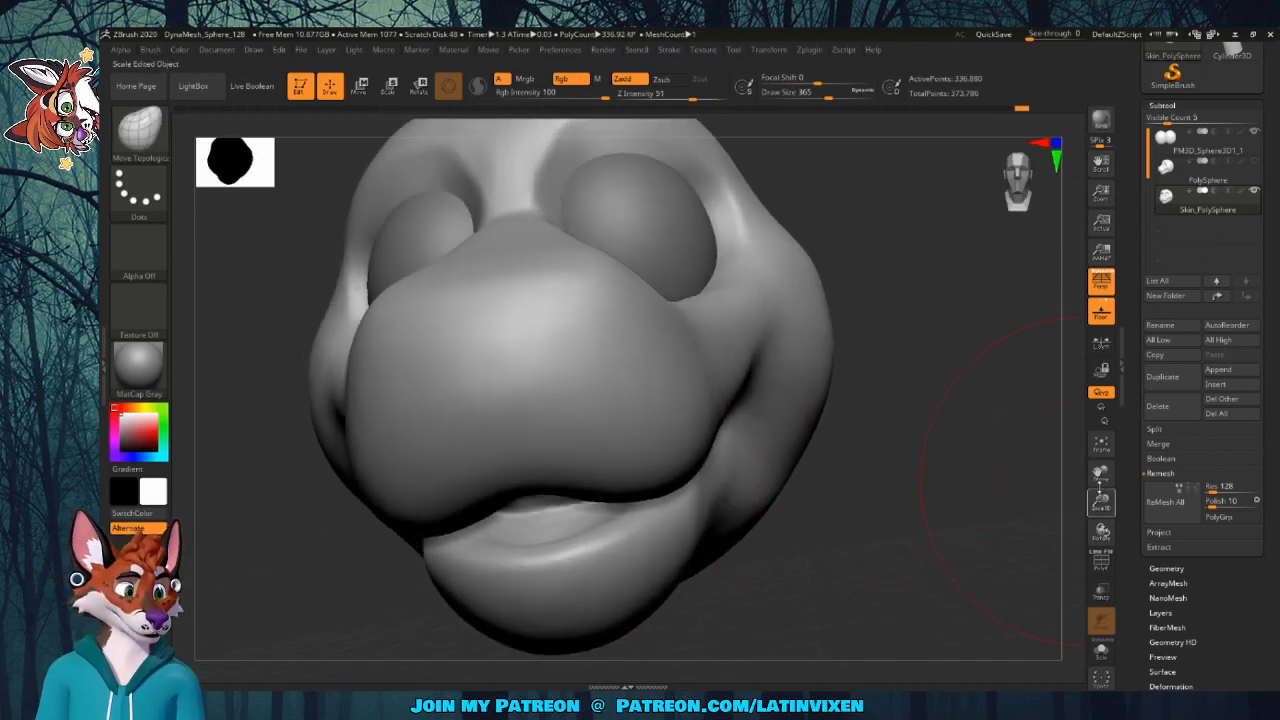
{"action": "left_click_drag", "start_coordinate": [1100, 497], "coordinate": [1100, 512]}
{"action": "mouse_move", "coordinate": [880, 440]}
{"action": "right_mouse_down"}
{"action": "mouse_move", "coordinate": [1005, 430]}
{"action": "mouse_move", "coordinate": [890, 430]}
{"action": "right_mouse_up"}
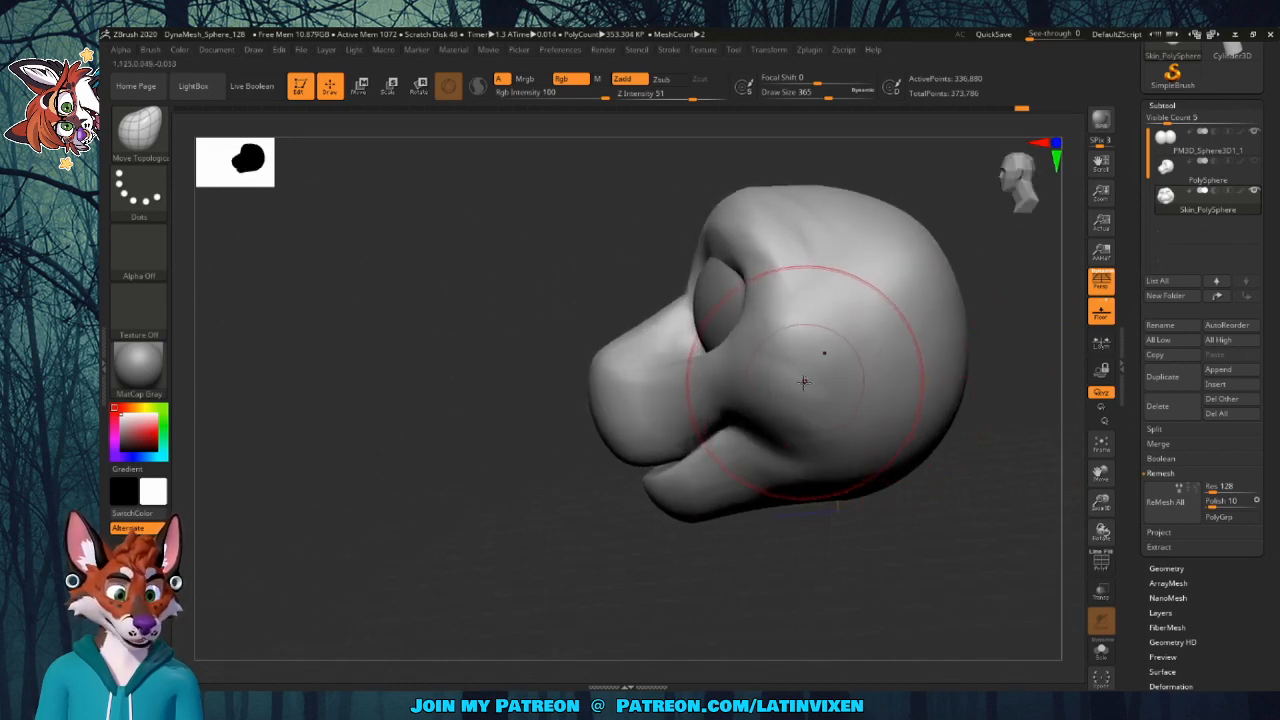
Adjust the outer cheek contour from the front with the Move Topological brush and smooth the cheek toward the rear jaw
{"action": "right_click_drag", "start_coordinate": [843, 508], "coordinate": [929, 494]}
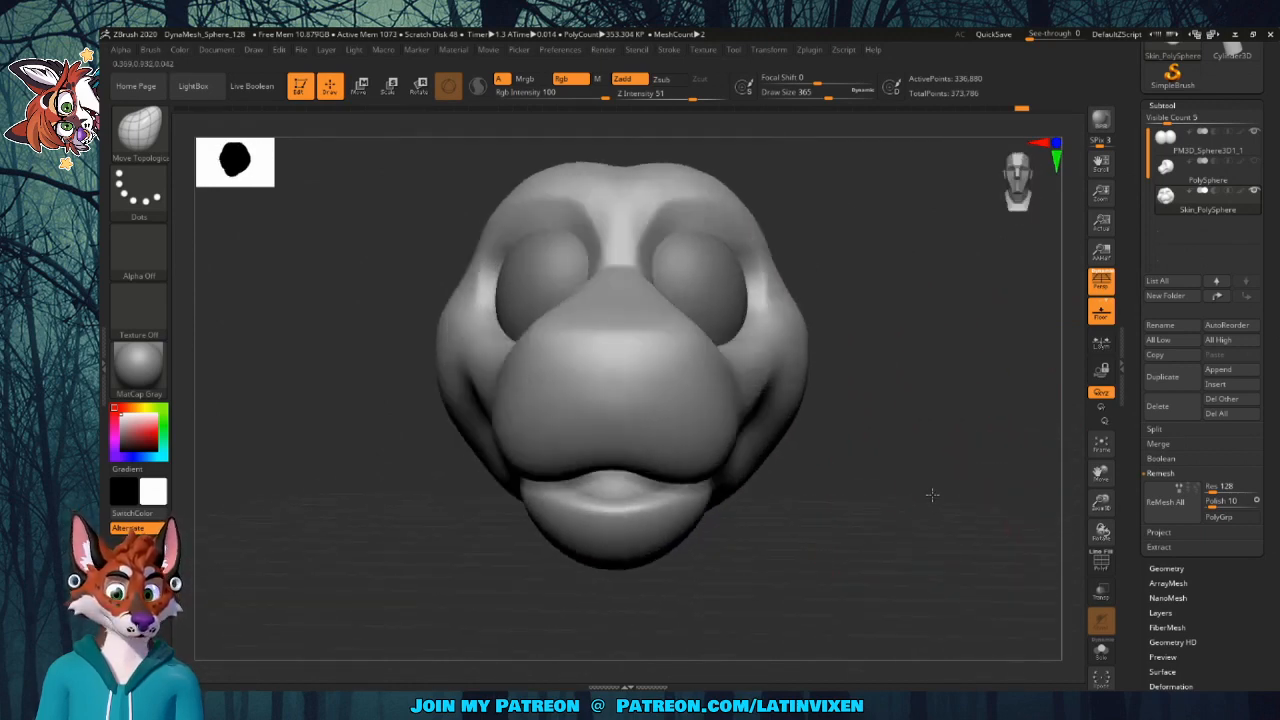
{"action": "left_click_drag", "start_coordinate": [798, 402], "coordinate": [864, 418]}
{"action": "mouse_move", "coordinate": [821, 370]}
{"action": "left_mouse_down"}
{"action": "mouse_move", "coordinate": [885, 356]}
{"action": "mouse_move", "coordinate": [871, 326]}
{"action": "mouse_move", "coordinate": [803, 430]}
{"action": "left_mouse_up"}
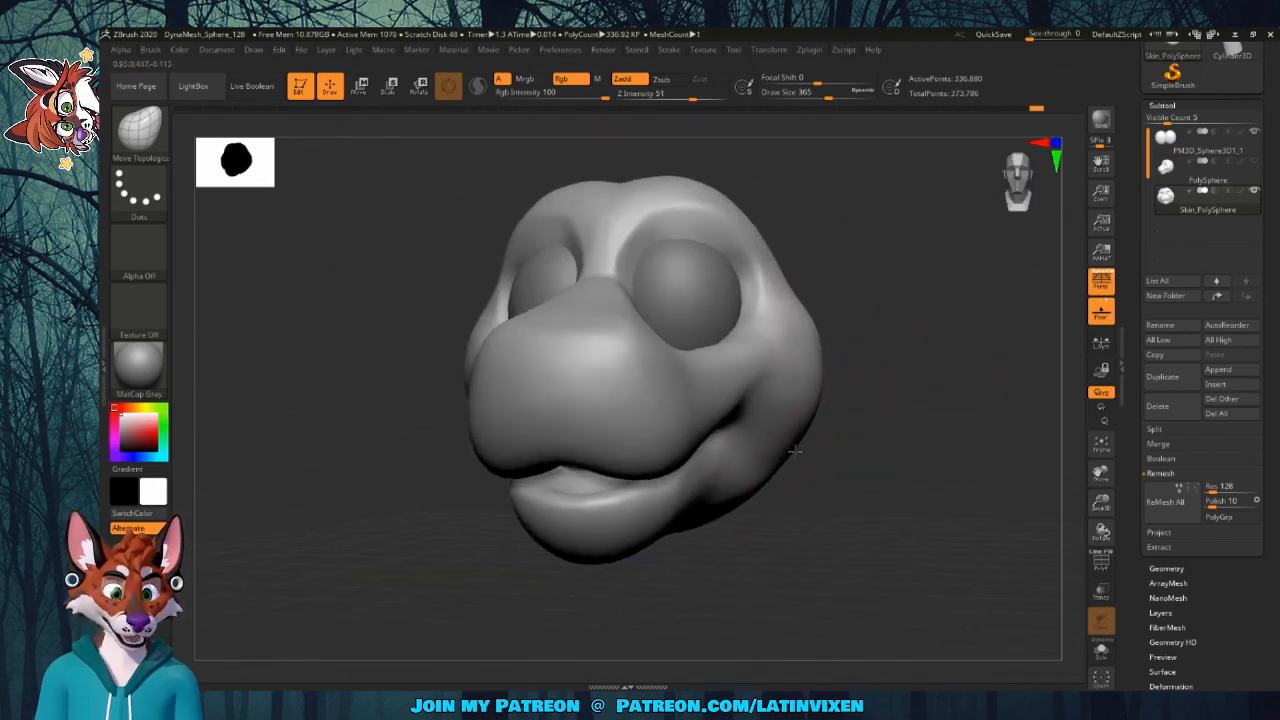
{"action": "mouse_move", "coordinate": [874, 389]}
{"action": "left_mouse_down"}
{"action": "mouse_move", "coordinate": [886, 423]}
{"action": "mouse_move", "coordinate": [846, 401]}
{"action": "mouse_move", "coordinate": [838, 420]}
{"action": "left_mouse_up"}
{"action": "left_click_drag", "start_coordinate": [868, 545], "coordinate": [797, 481]}
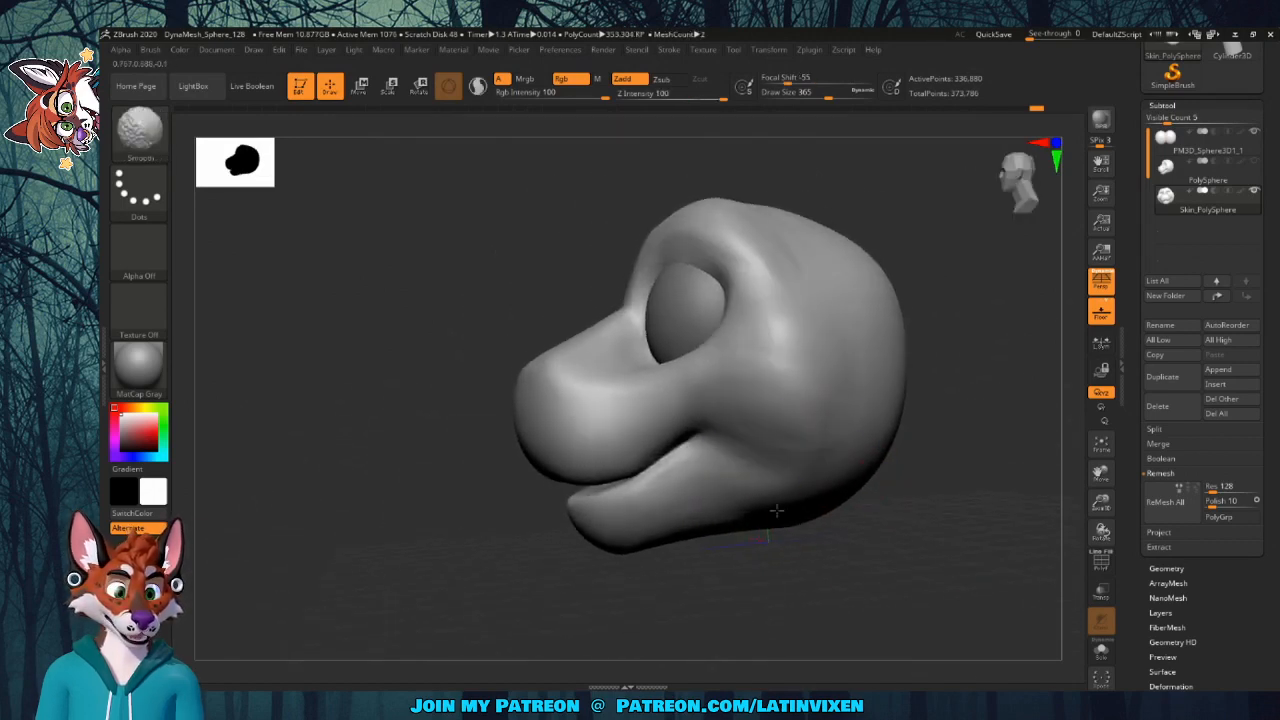
Pull the back of the skull outward with the Move Topological brush and smooth the reshaped surface
{"action": "left_click_drag", "start_coordinate": [903, 449], "coordinate": [914, 449]}
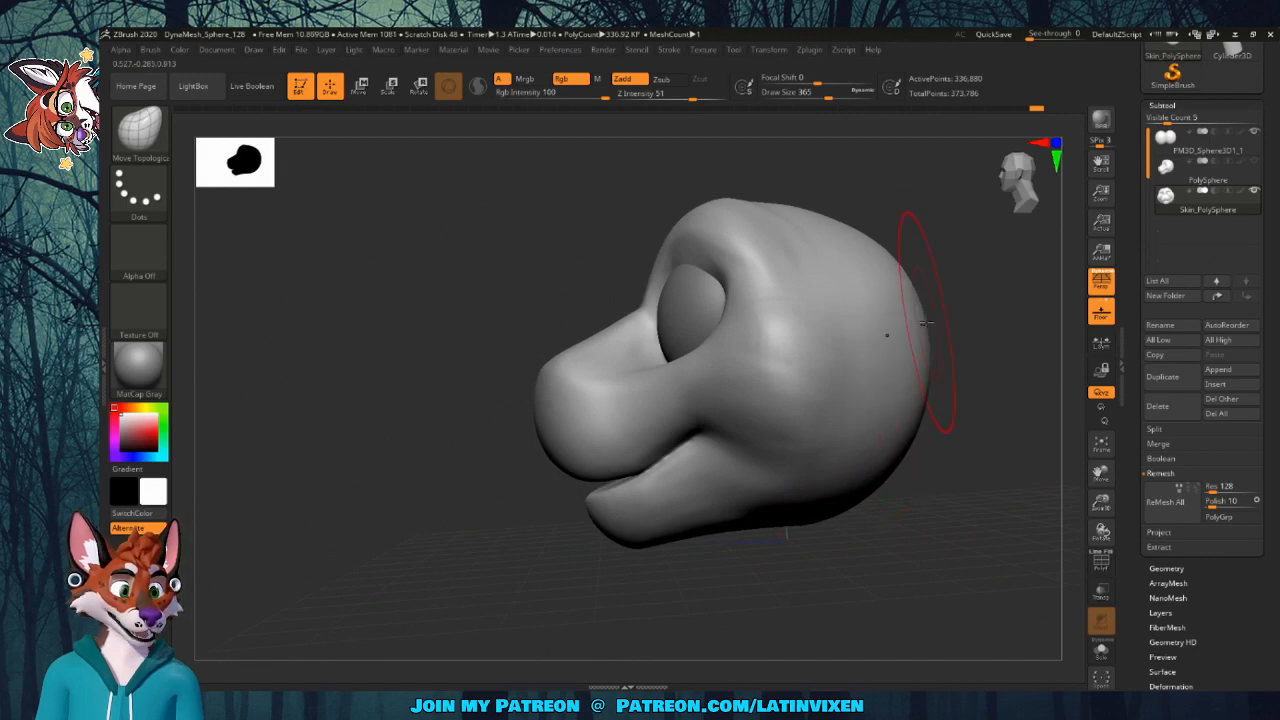
{"action": "mouse_move", "coordinate": [925, 320]}
{"action": "left_mouse_down"}
{"action": "mouse_move", "coordinate": [917, 403]}
{"action": "mouse_move", "coordinate": [950, 404]}
{"action": "mouse_move", "coordinate": [947, 316]}
{"action": "left_mouse_up"}
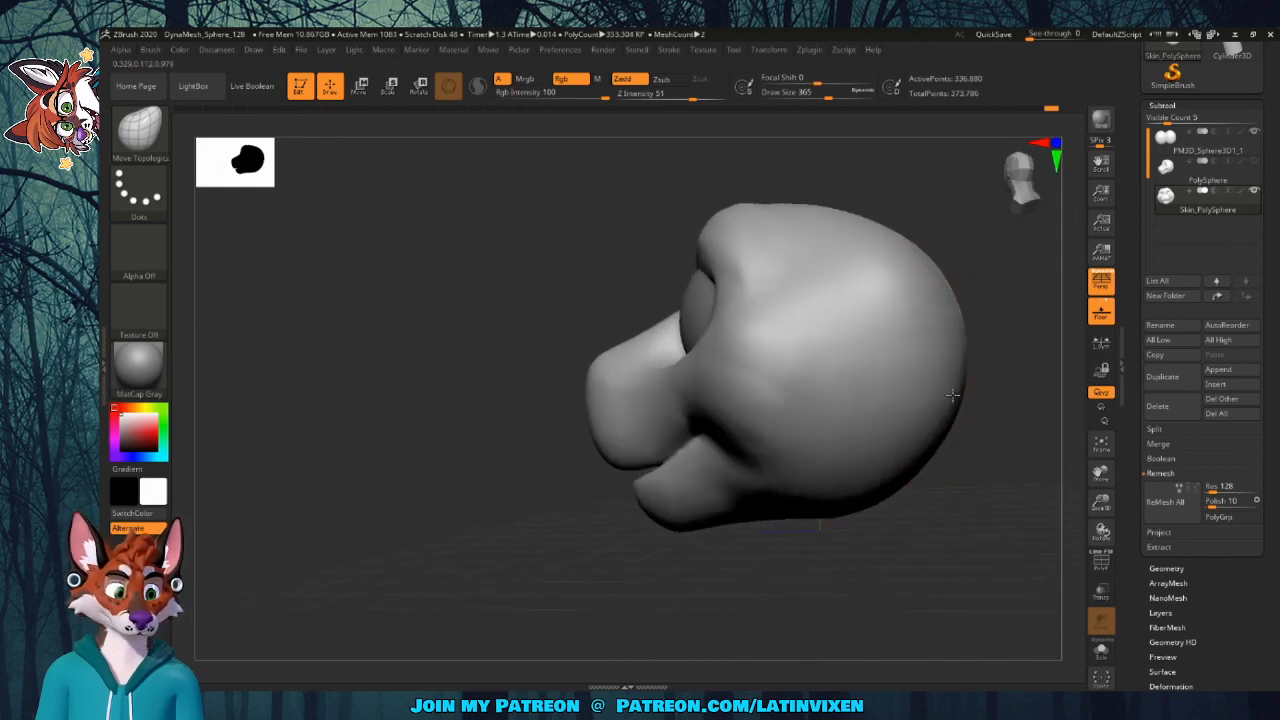
{"action": "left_click_drag", "start_coordinate": [947, 378], "coordinate": [937, 265]}
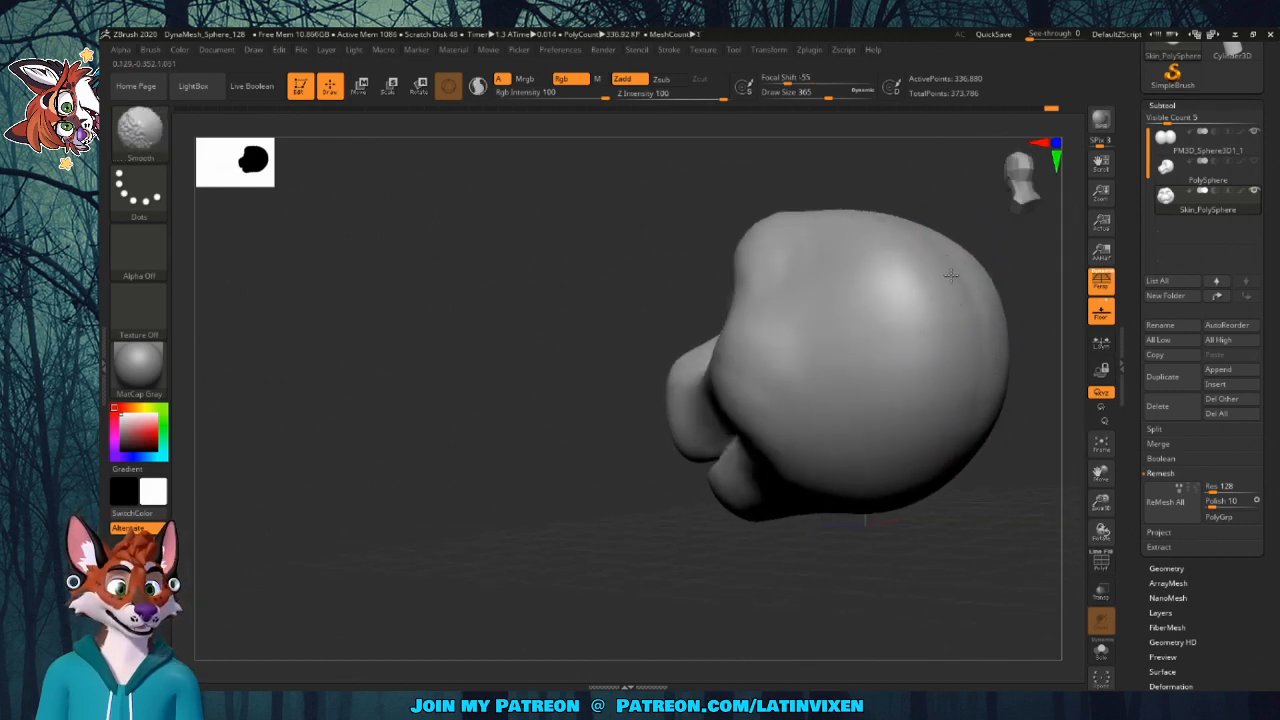
{"action": "left_click_drag", "start_coordinate": [603, 309], "coordinate": [714, 317]}
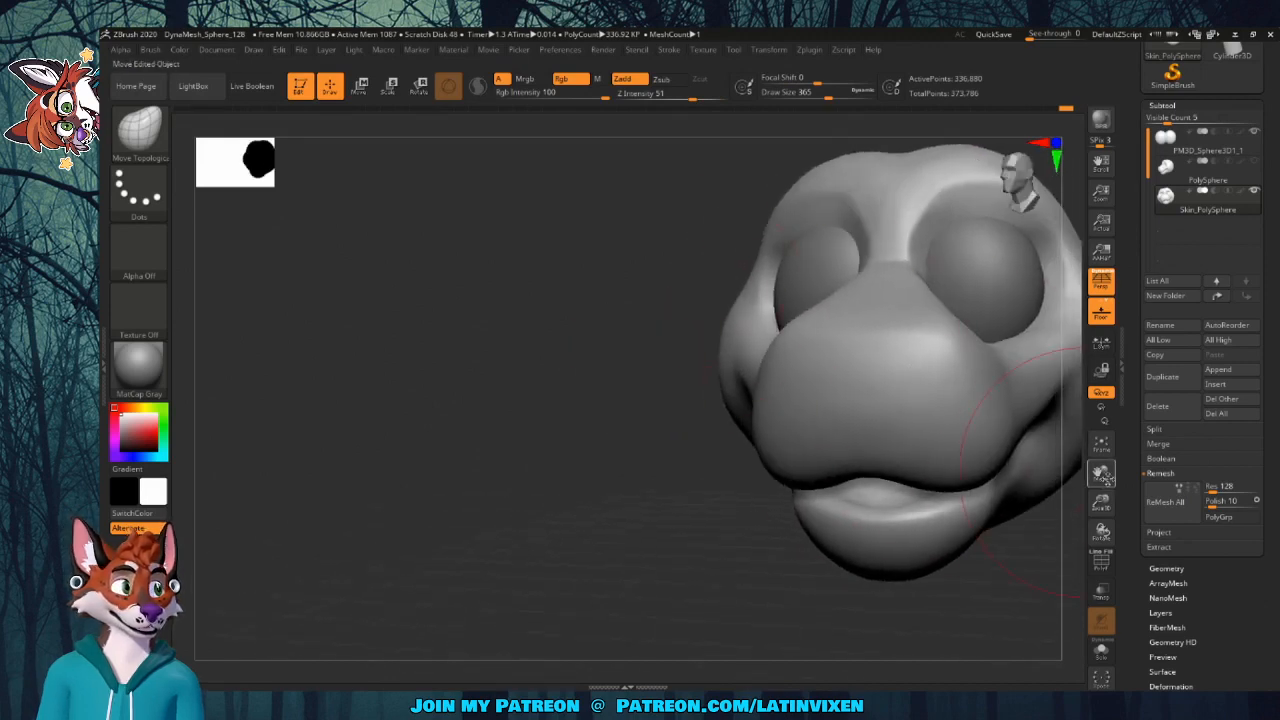
Reshape the forehead and nose bridge between the eyes with the Move Topological brush, working from the front and side
{"action": "left_click_drag", "start_coordinate": [1101, 474], "coordinate": [915, 425]}
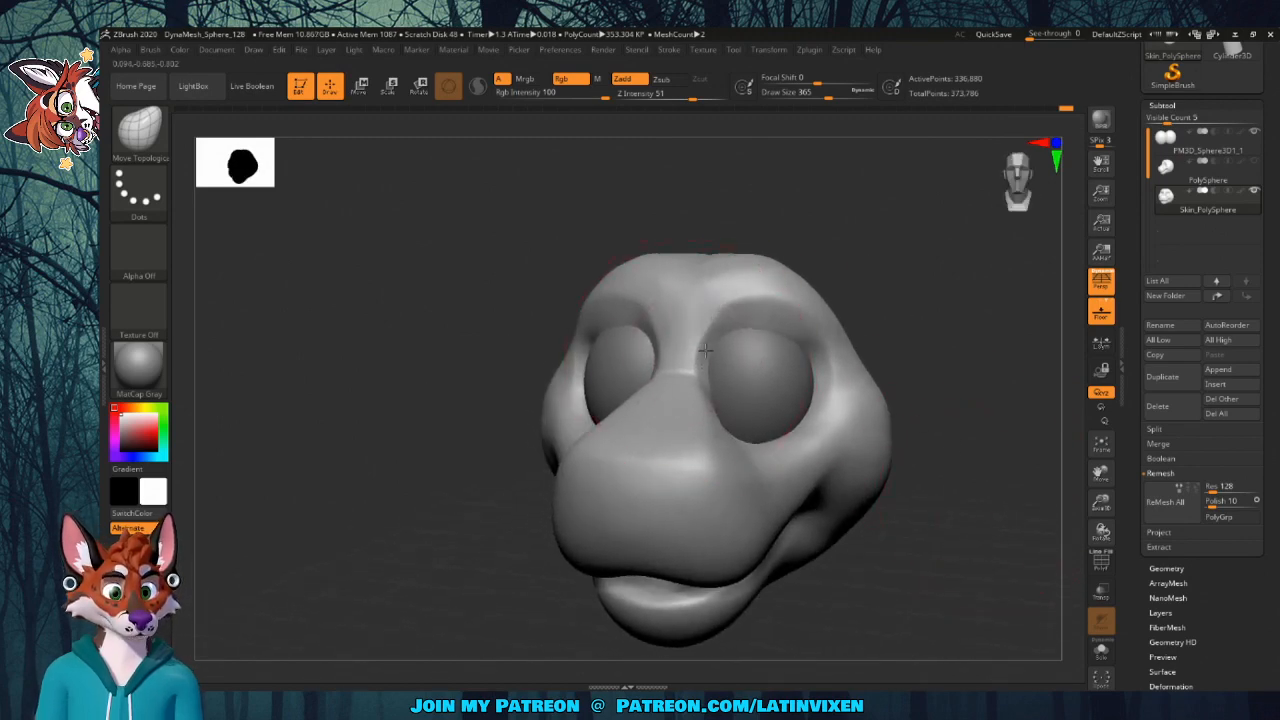
{"action": "left_click_drag", "start_coordinate": [990, 420], "coordinate": [820, 395]}
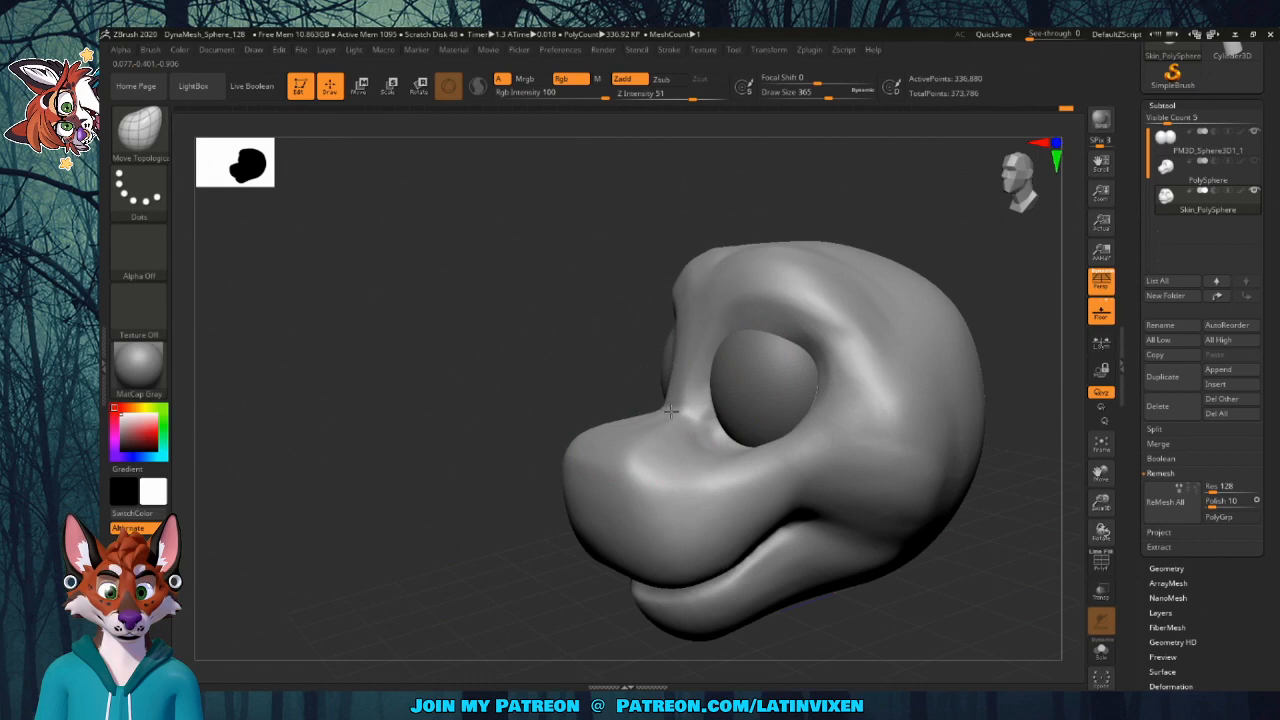
{"action": "left_click_drag", "start_coordinate": [563, 417], "coordinate": [559, 413]}
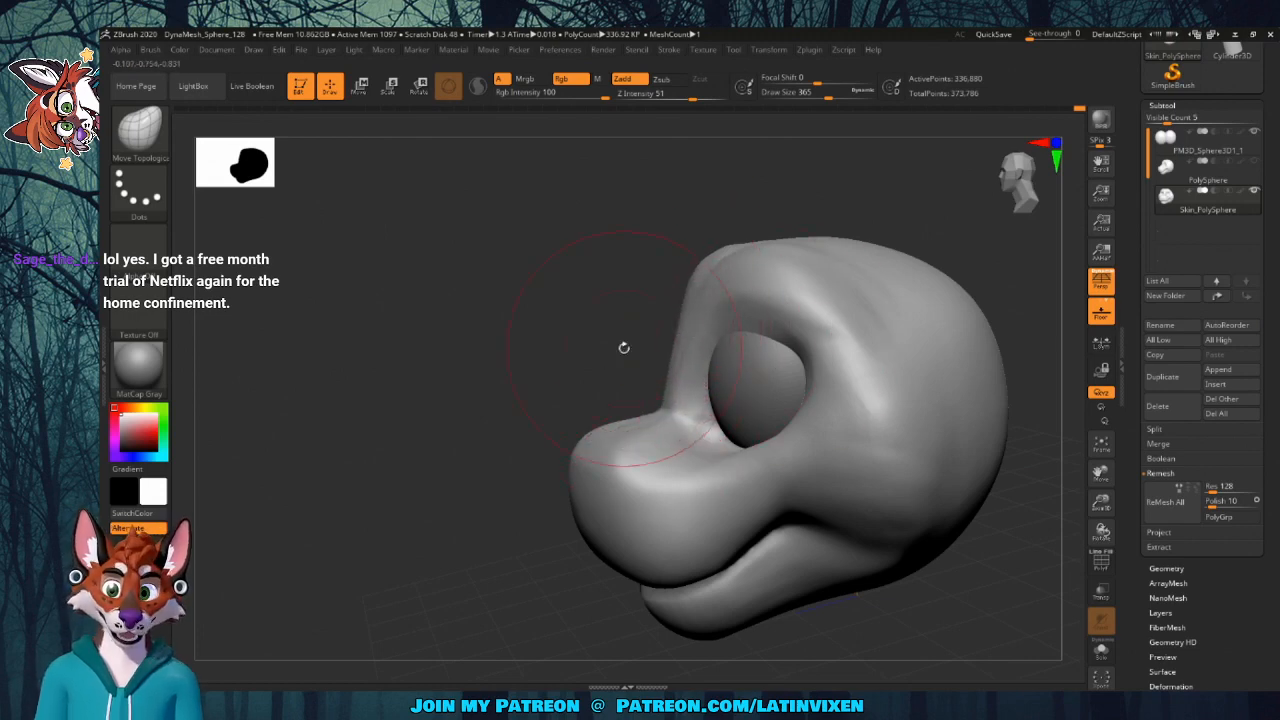
{"action": "left_click_drag", "start_coordinate": [623, 349], "coordinate": [609, 337]}
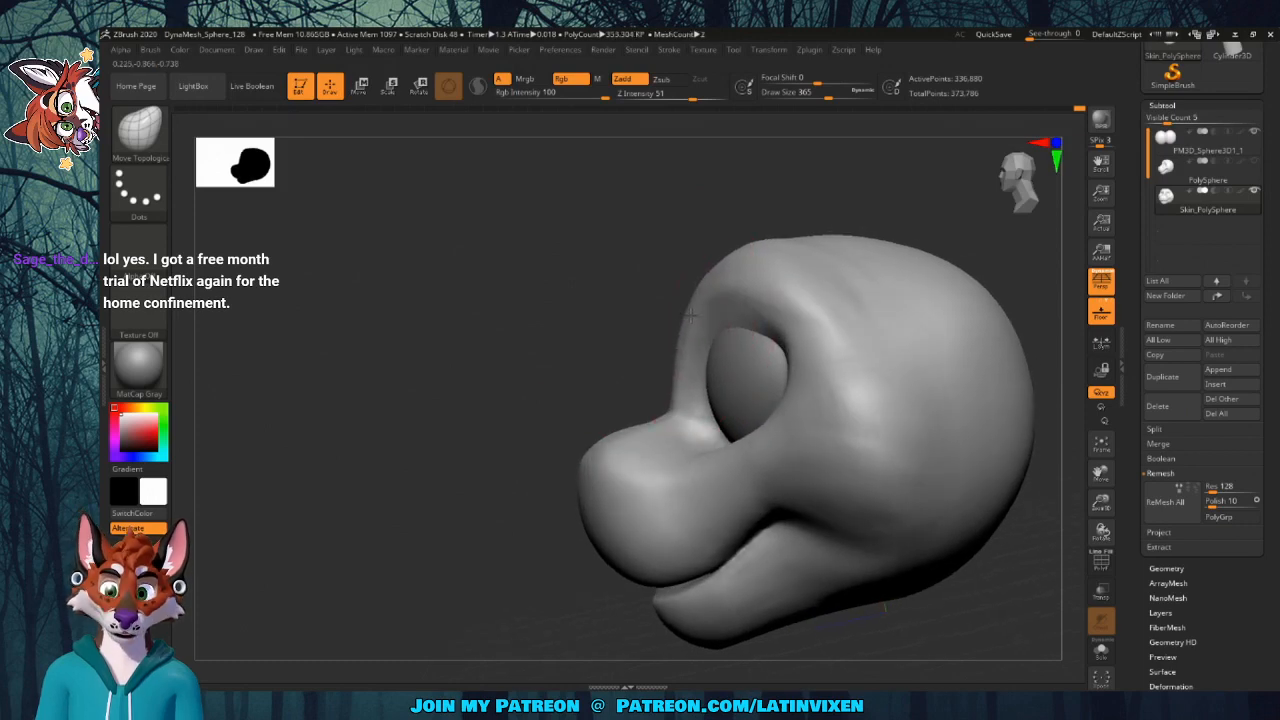
{"action": "left_click_drag", "start_coordinate": [634, 340], "coordinate": [680, 343]}
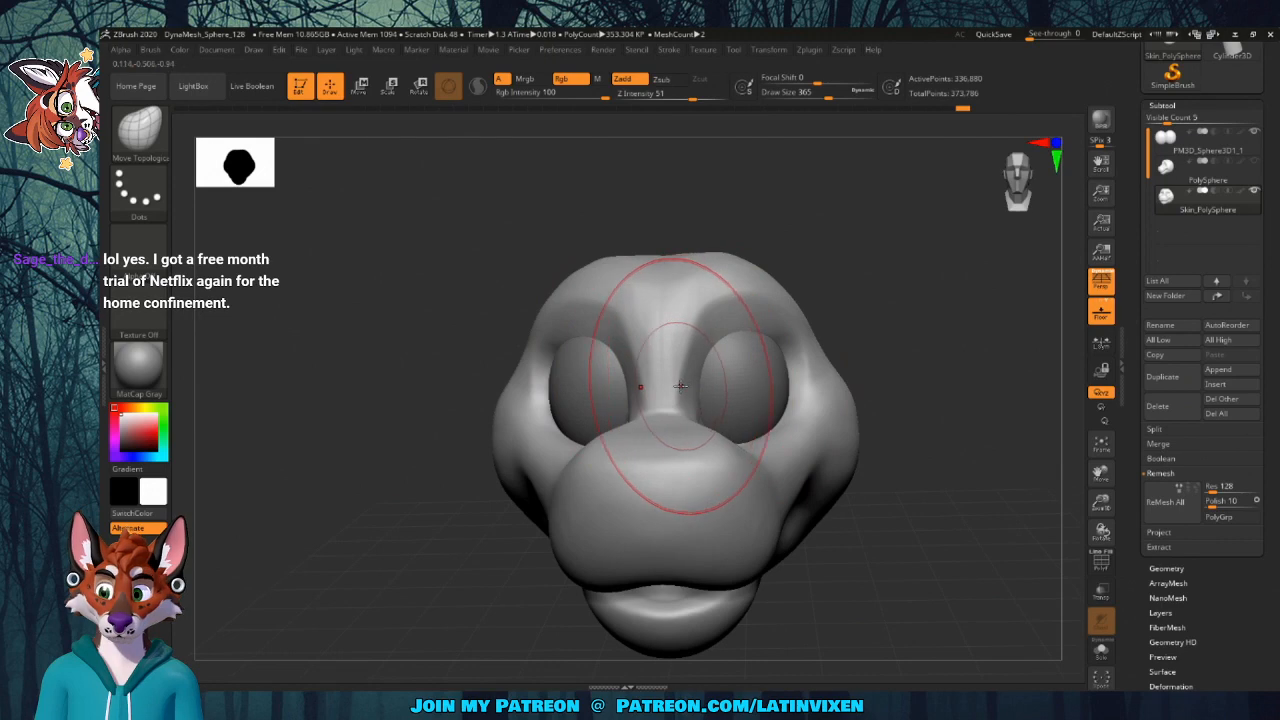
Smooth the bridge between the eyes and check the brow and cheek shapes from the front and side
{"action": "left_click_drag", "start_coordinate": [920, 425], "coordinate": [909, 381]}
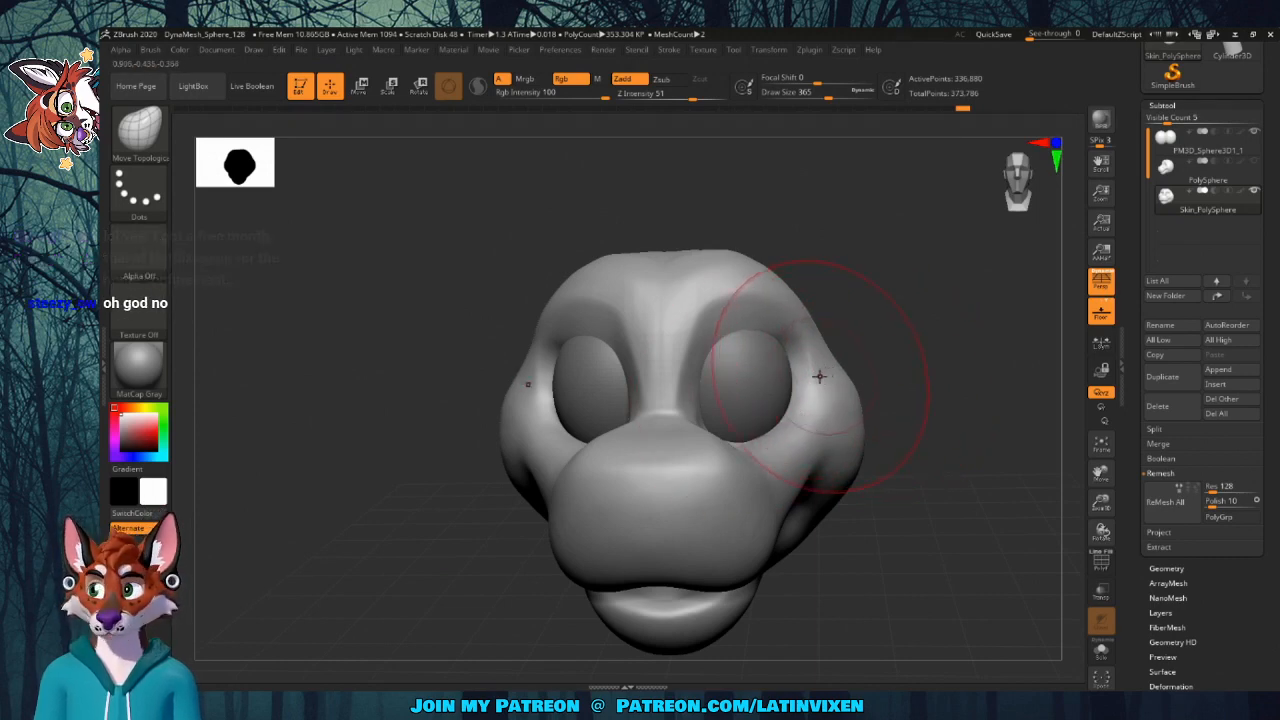
{"action": "left_click_drag", "start_coordinate": [941, 448], "coordinate": [940, 447]}
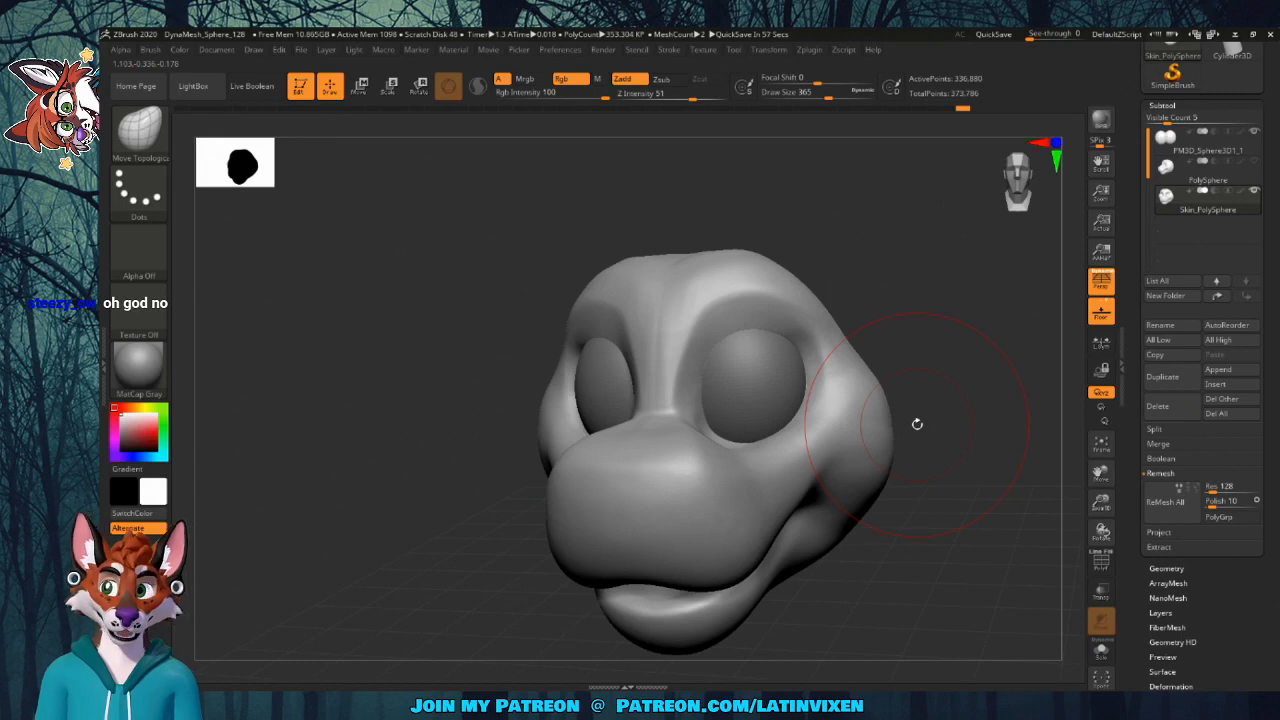
{"action": "left_click_drag", "start_coordinate": [1006, 429], "coordinate": [864, 386]}
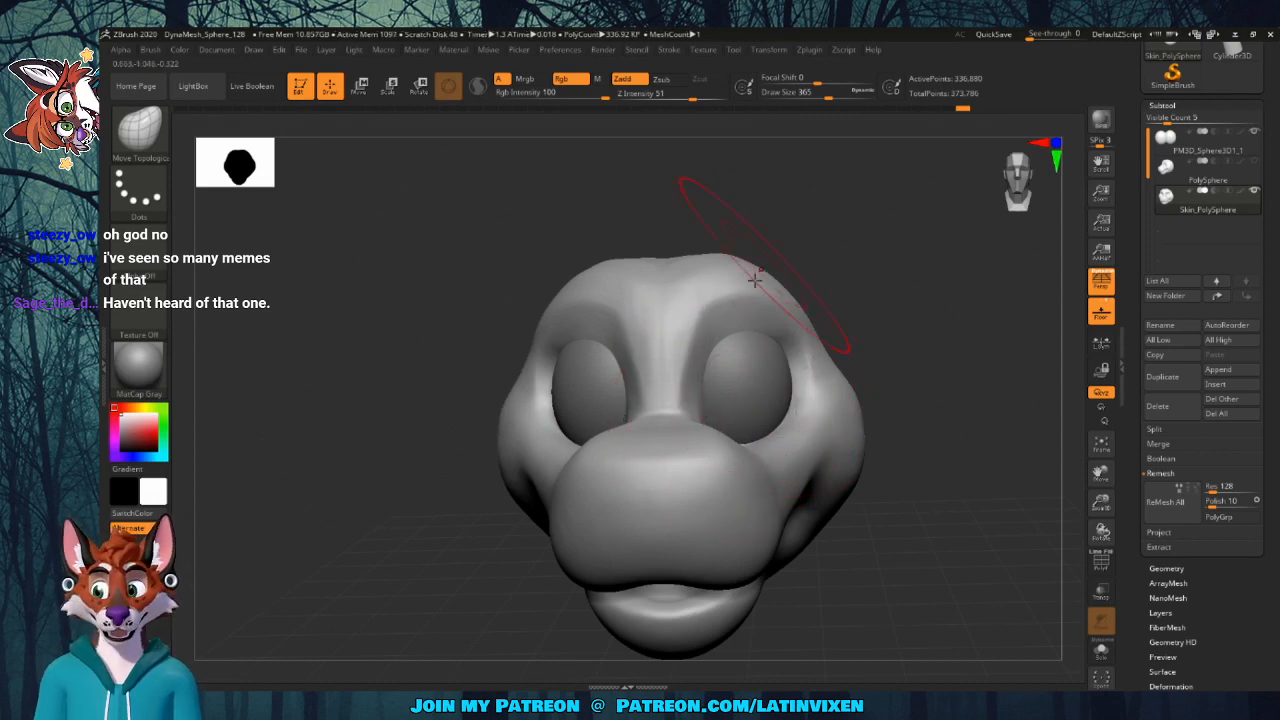
{"action": "mouse_move", "coordinate": [650, 350]}
{"action": "left_mouse_down", "text": "shift"}
{"action": "mouse_move", "coordinate": [651, 374]}
{"action": "mouse_move", "coordinate": [657, 294]}
{"action": "left_mouse_up", "text": "shift"}
{"action": "left_click_drag", "start_coordinate": [909, 168], "coordinate": [820, 275]}
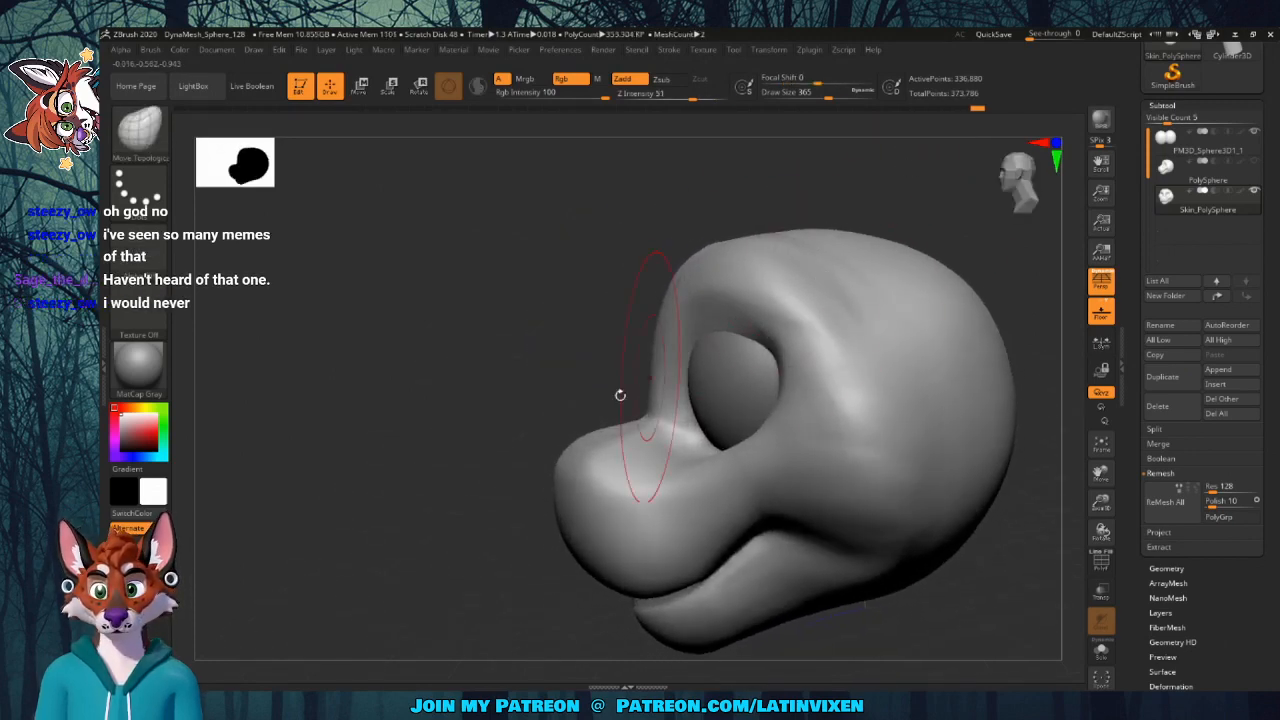
{"action": "mouse_move", "coordinate": [636, 413]}
{"action": "left_mouse_down"}
{"action": "mouse_move", "coordinate": [585, 440]}
{"action": "mouse_move", "coordinate": [560, 478]}
{"action": "mouse_move", "coordinate": [557, 443]}
{"action": "left_mouse_up"}
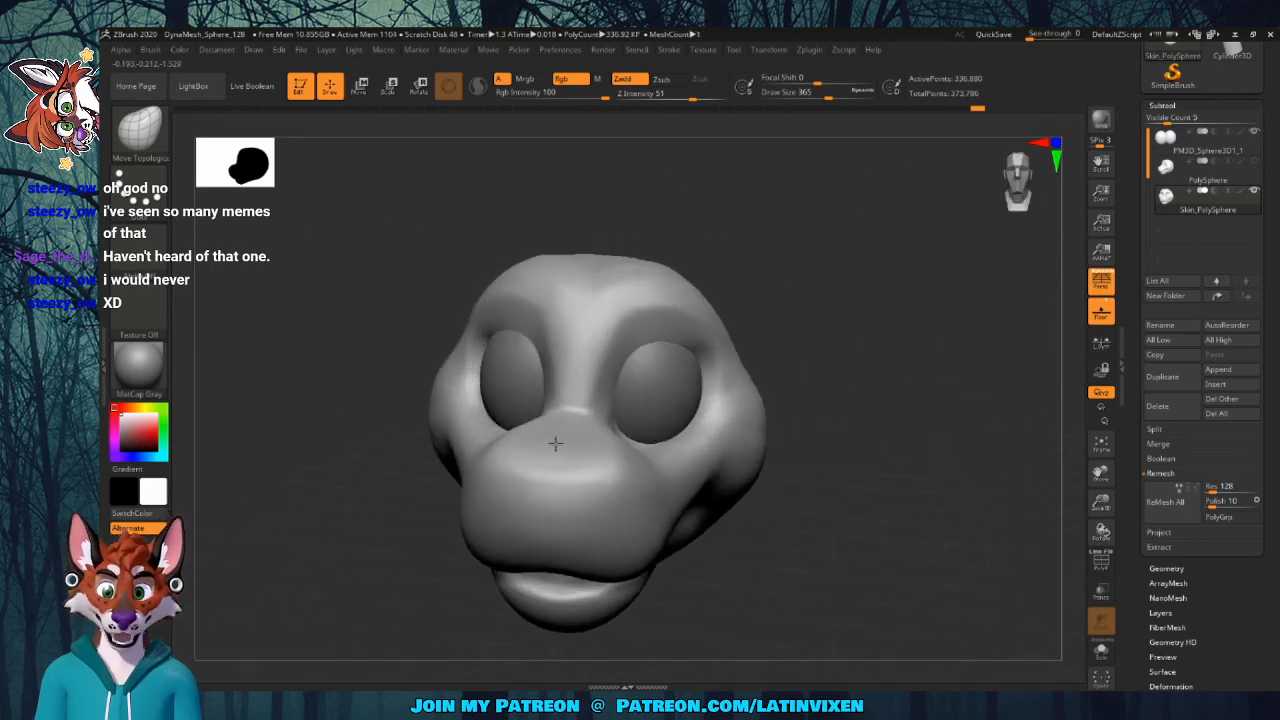
{"action": "mouse_move", "coordinate": [755, 378]}
{"action": "left_mouse_down"}
{"action": "mouse_move", "coordinate": [745, 440]}
{"action": "mouse_move", "coordinate": [702, 298]}
{"action": "mouse_move", "coordinate": [740, 430]}
{"action": "left_mouse_up"}
{"action": "left_click_drag", "start_coordinate": [856, 369], "coordinate": [842, 357]}
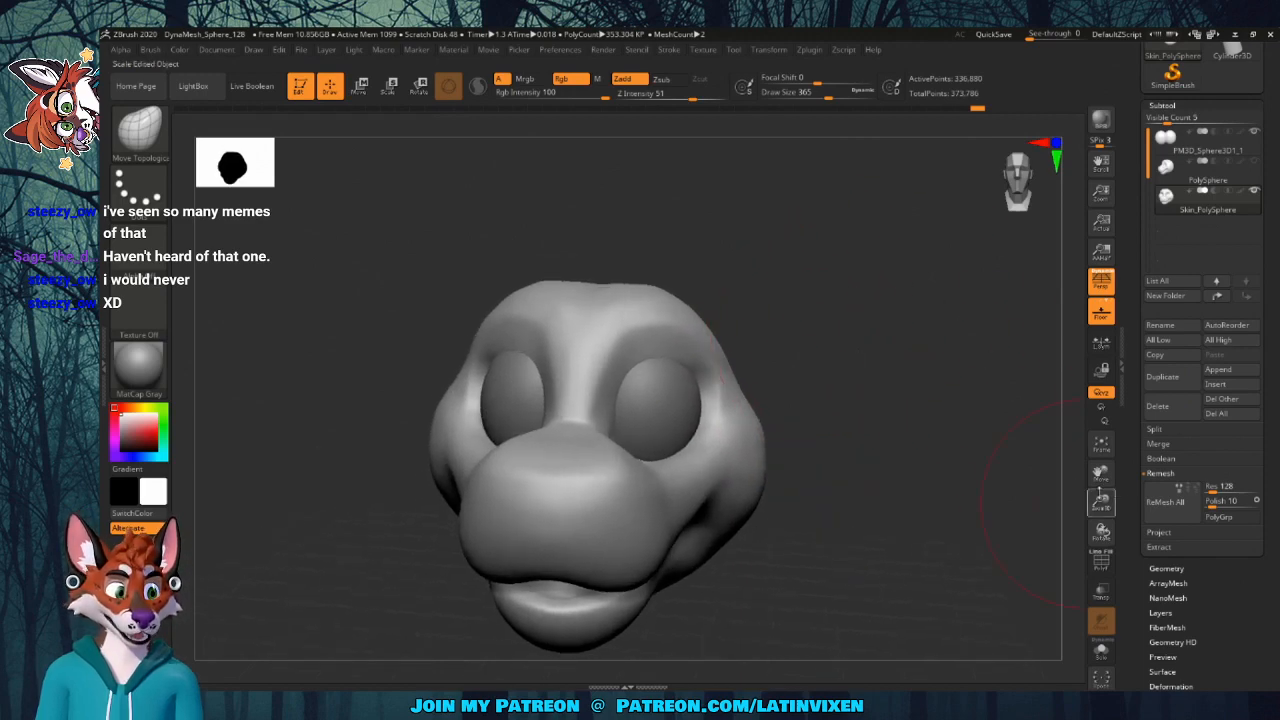
{"action": "left_click_drag", "start_coordinate": [1100, 474], "coordinate": [1020, 482]}
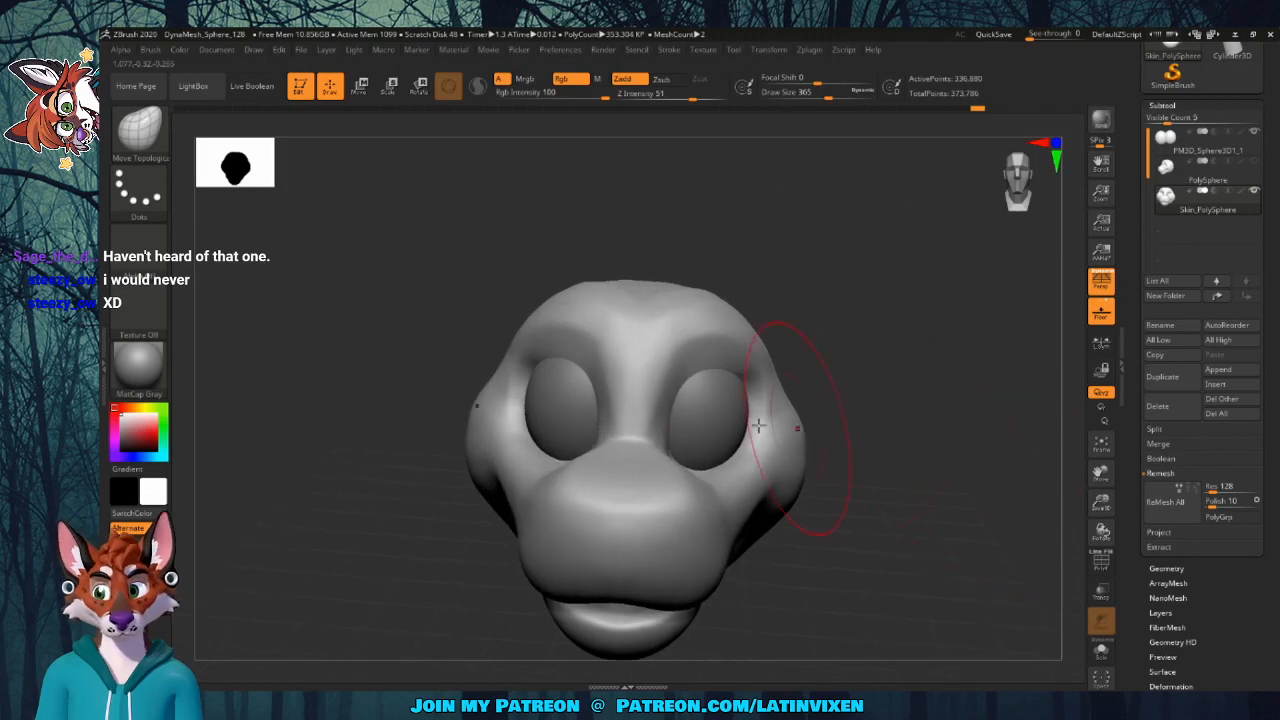
Flatten the nose bridge between the eyes with the Flatten brush at draw size 172 and smooth it
{"action": "left_click", "coordinate": [148, 140]}
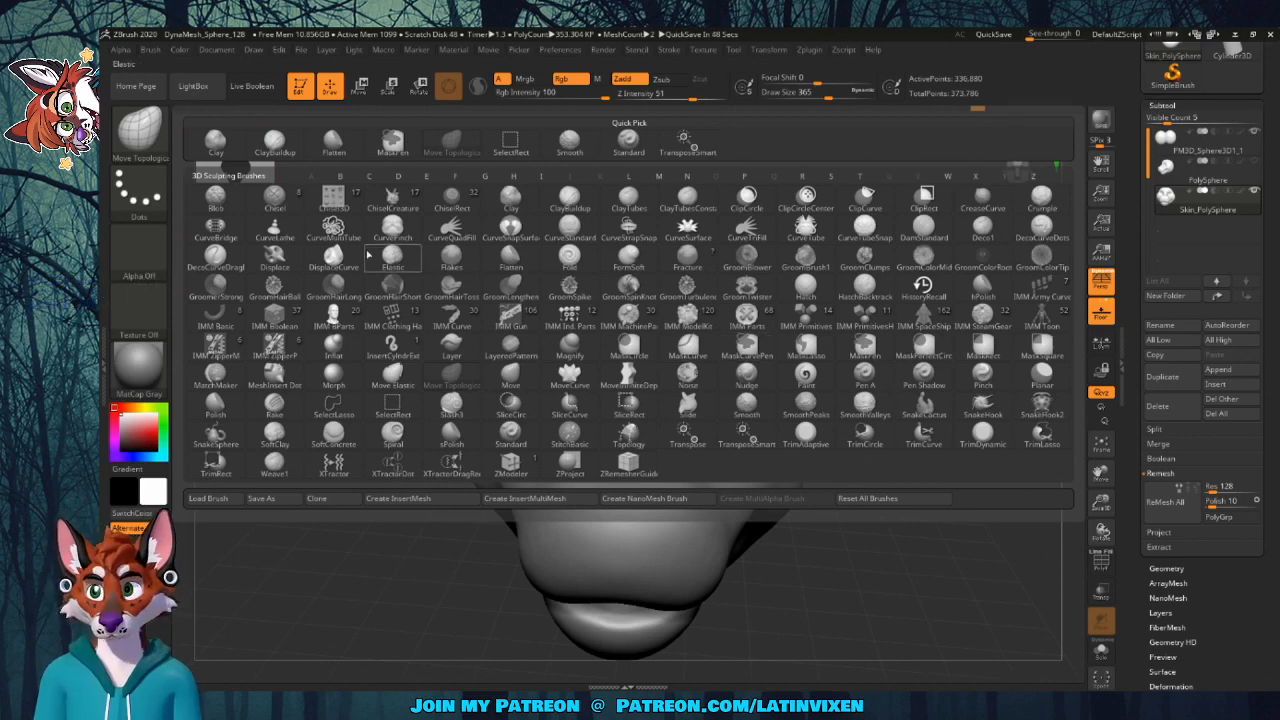
{"action": "left_click", "coordinate": [333, 142]}
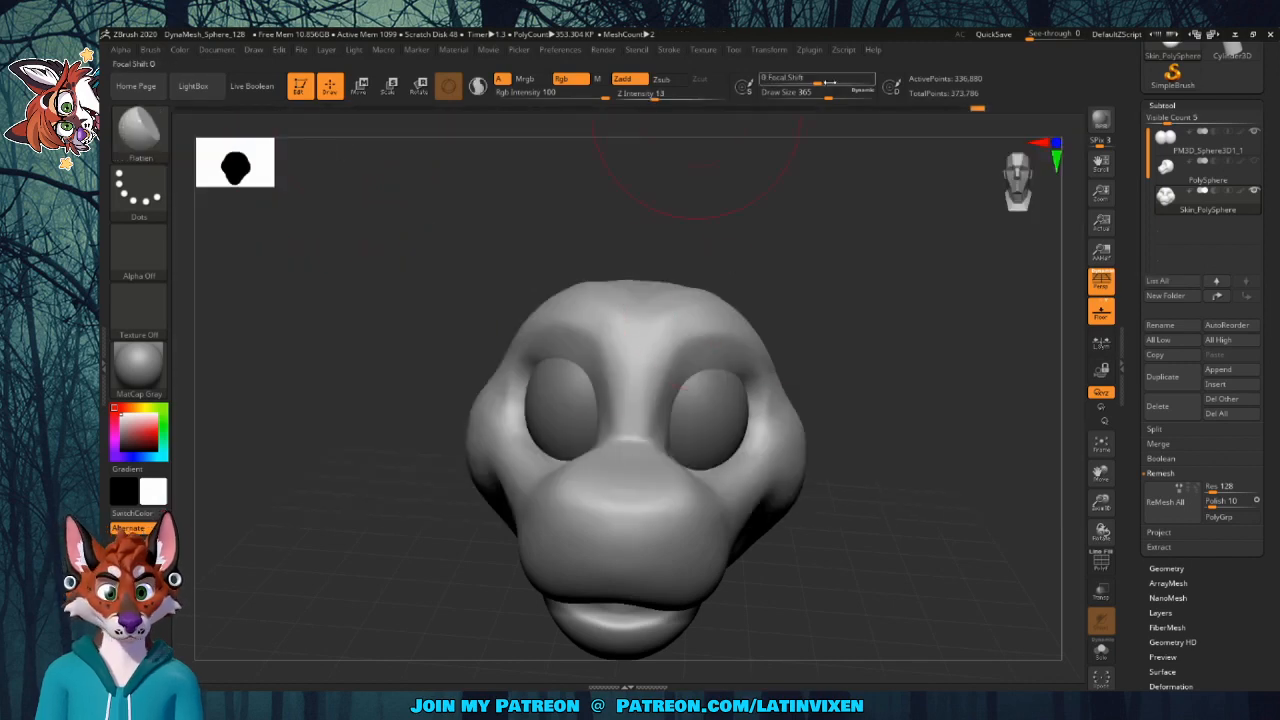
{"action": "left_click_drag", "start_coordinate": [804, 100], "coordinate": [810, 99]}
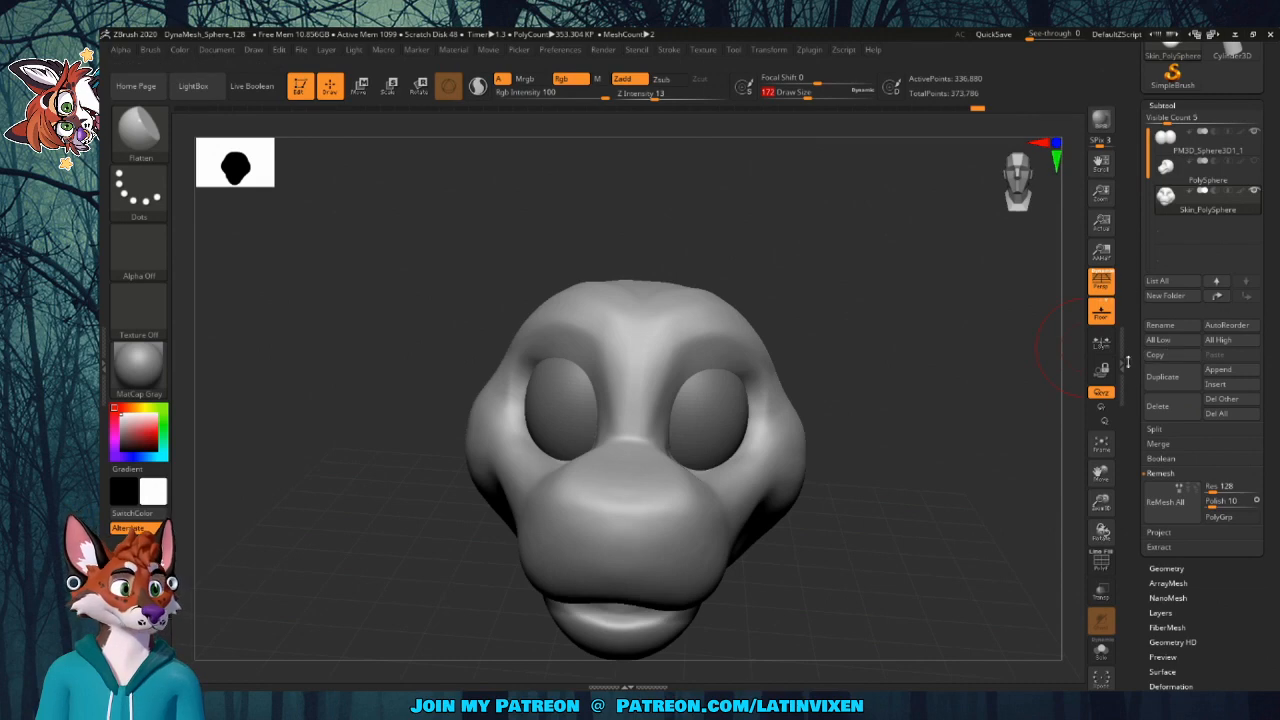
{"action": "left_click", "coordinate": [1158, 475]}
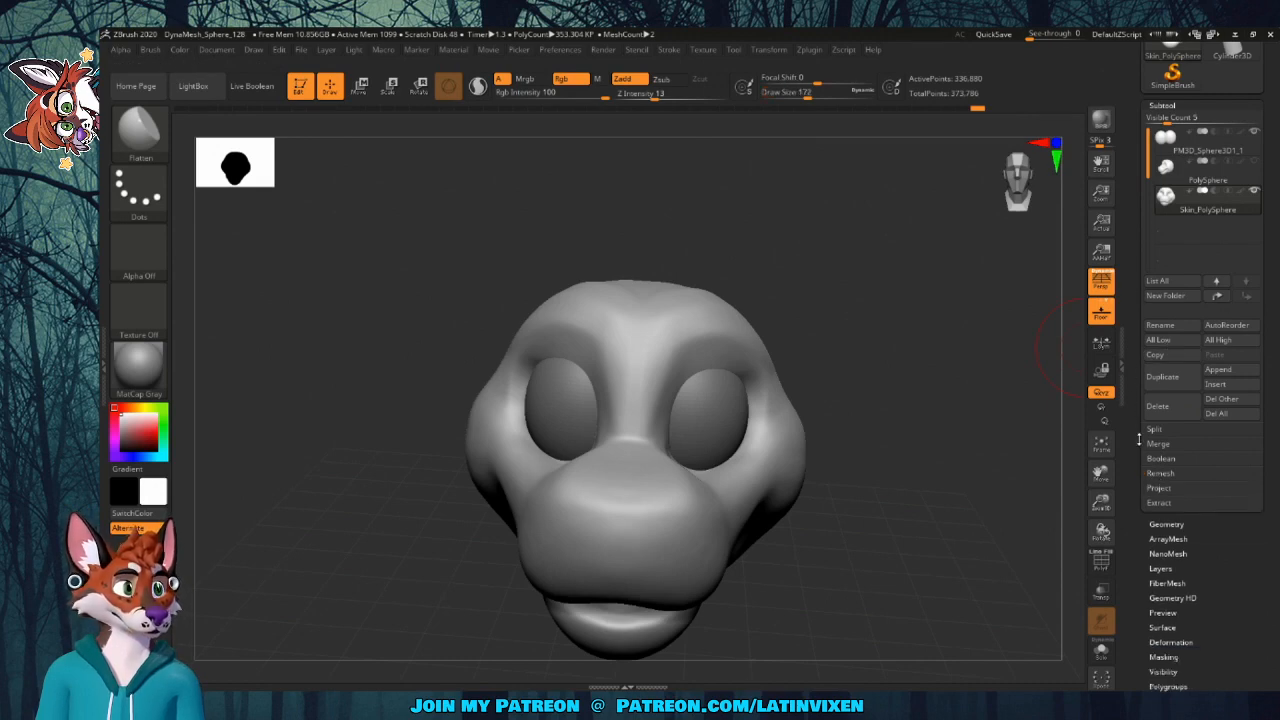
{"action": "scroll", "coordinate": [1138, 438], "scroll_direction": "up", "scroll_amount": 3}
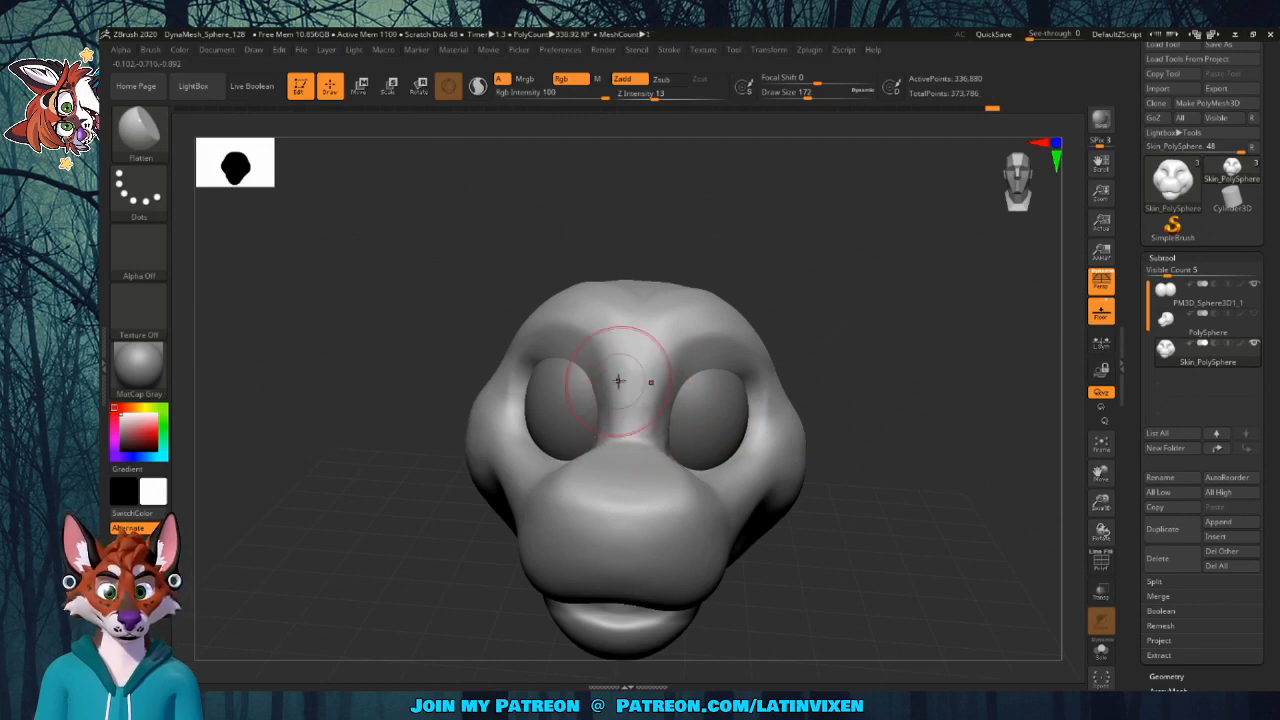
{"action": "mouse_move", "coordinate": [883, 317]}
{"action": "left_mouse_down"}
{"action": "mouse_move", "coordinate": [850, 315]}
{"action": "mouse_move", "coordinate": [889, 317]}
{"action": "mouse_move", "coordinate": [860, 322]}
{"action": "left_mouse_up"}
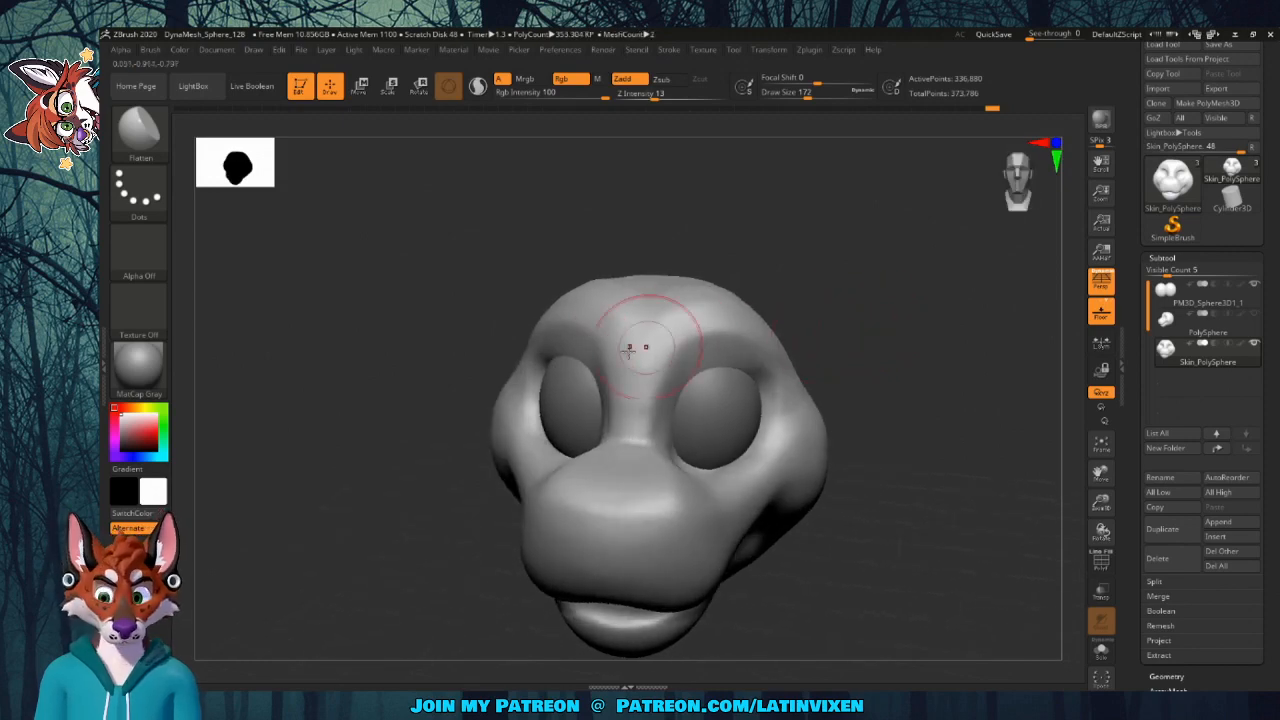
{"action": "key", "text": "shift"}
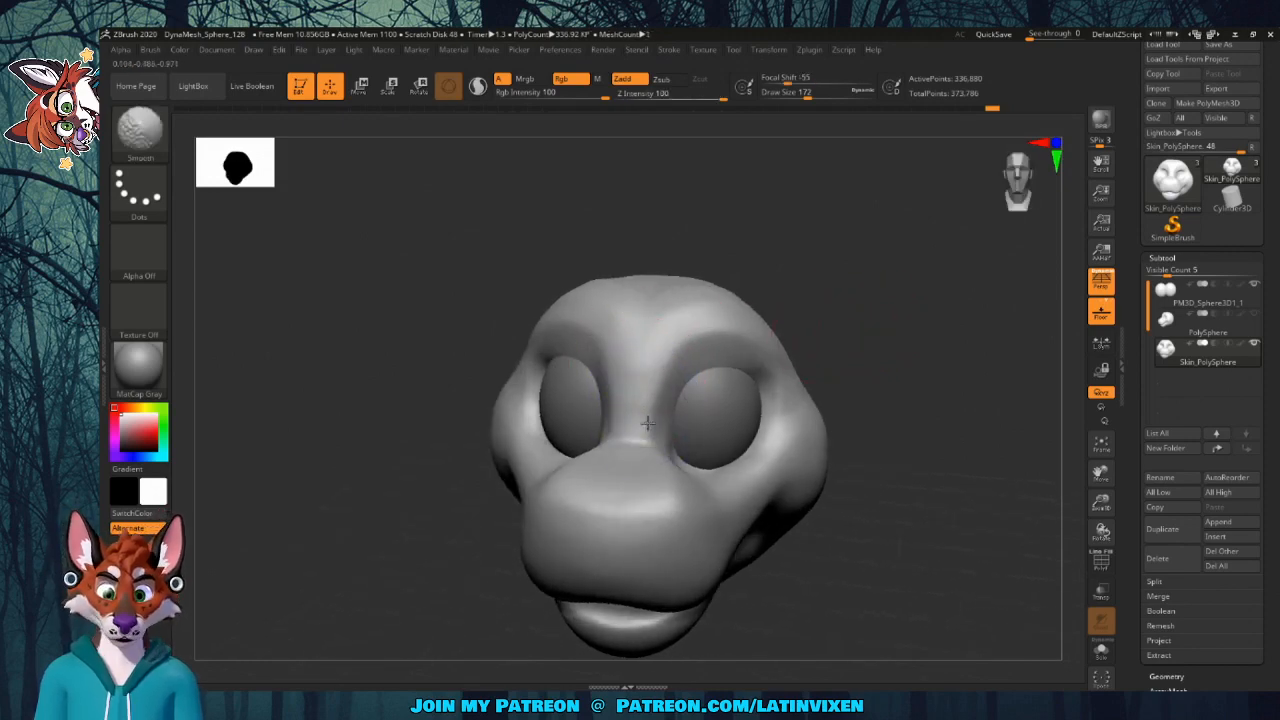
Flatten and smooth the snout base and the cheek area below the eye socket
{"action": "left_click_drag", "start_coordinate": [657, 337], "coordinate": [738, 383]}
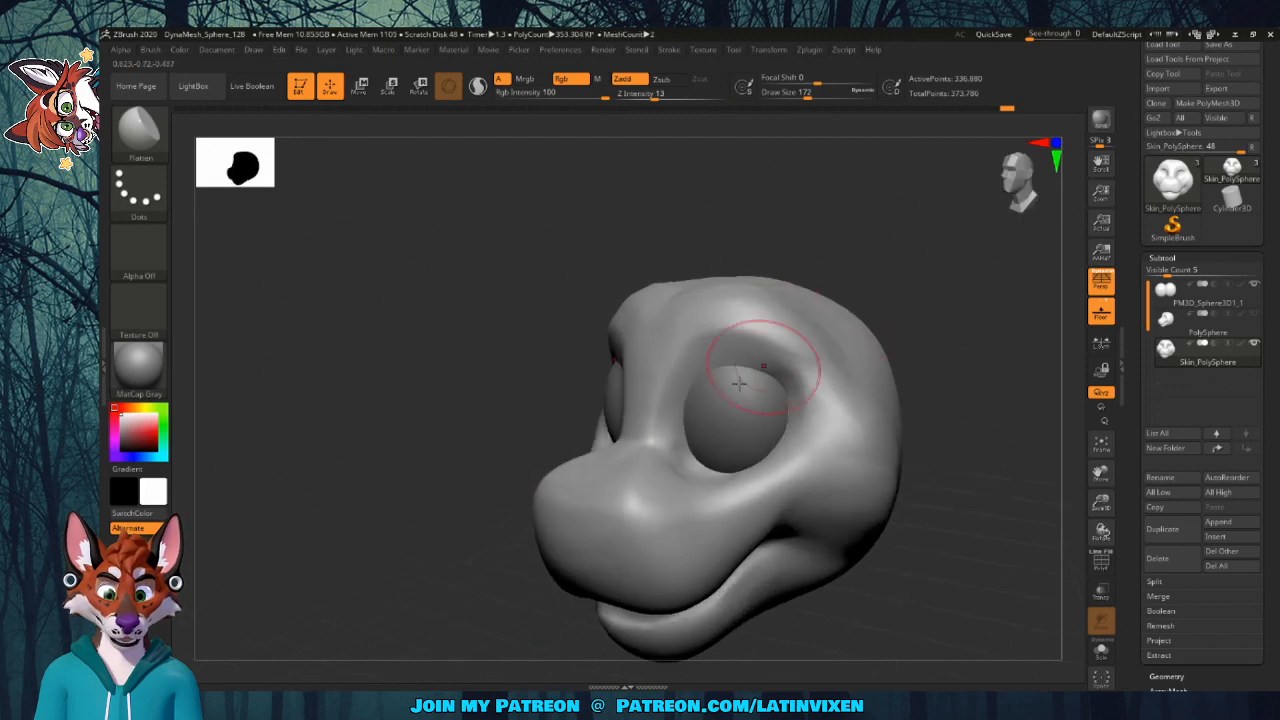
{"action": "mouse_move", "coordinate": [823, 380]}
{"action": "left_mouse_down"}
{"action": "mouse_move", "coordinate": [914, 320]}
{"action": "mouse_move", "coordinate": [757, 414]}
{"action": "left_mouse_up"}
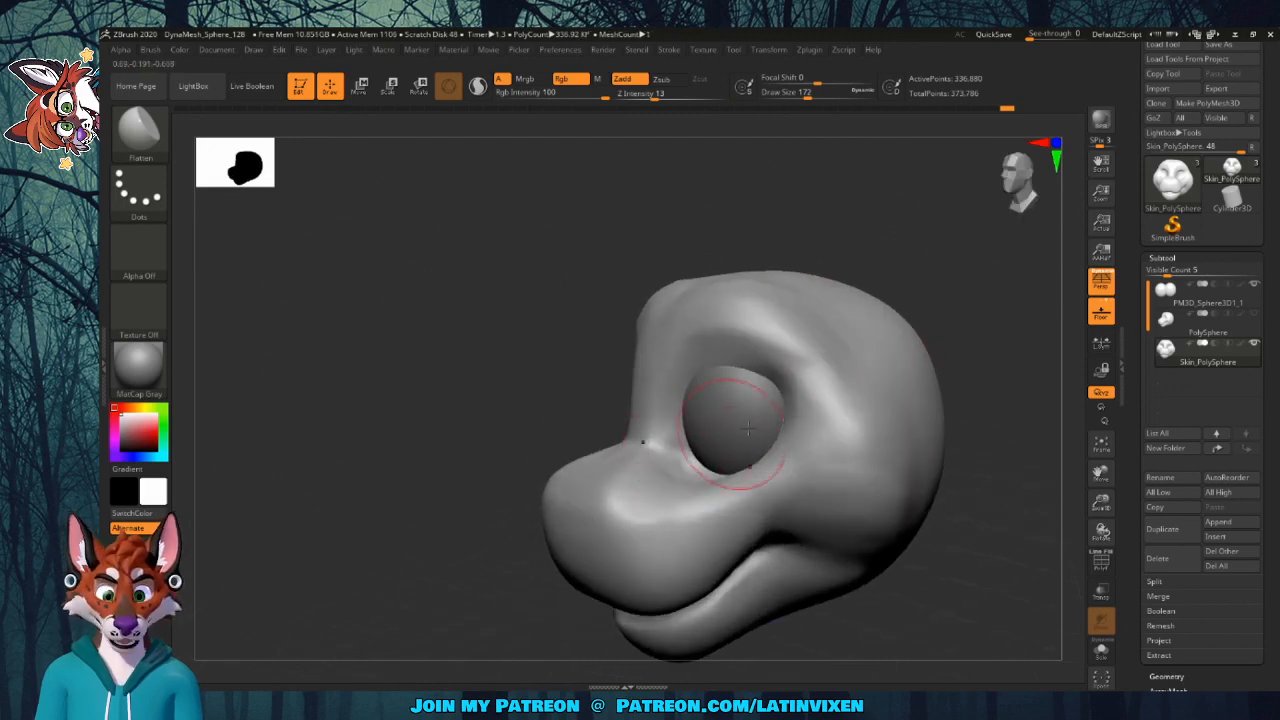
{"action": "mouse_move", "coordinate": [974, 383]}
{"action": "left_mouse_down"}
{"action": "mouse_move", "coordinate": [1005, 412]}
{"action": "mouse_move", "coordinate": [663, 486]}
{"action": "left_mouse_up"}
{"action": "key", "text": "shift"}
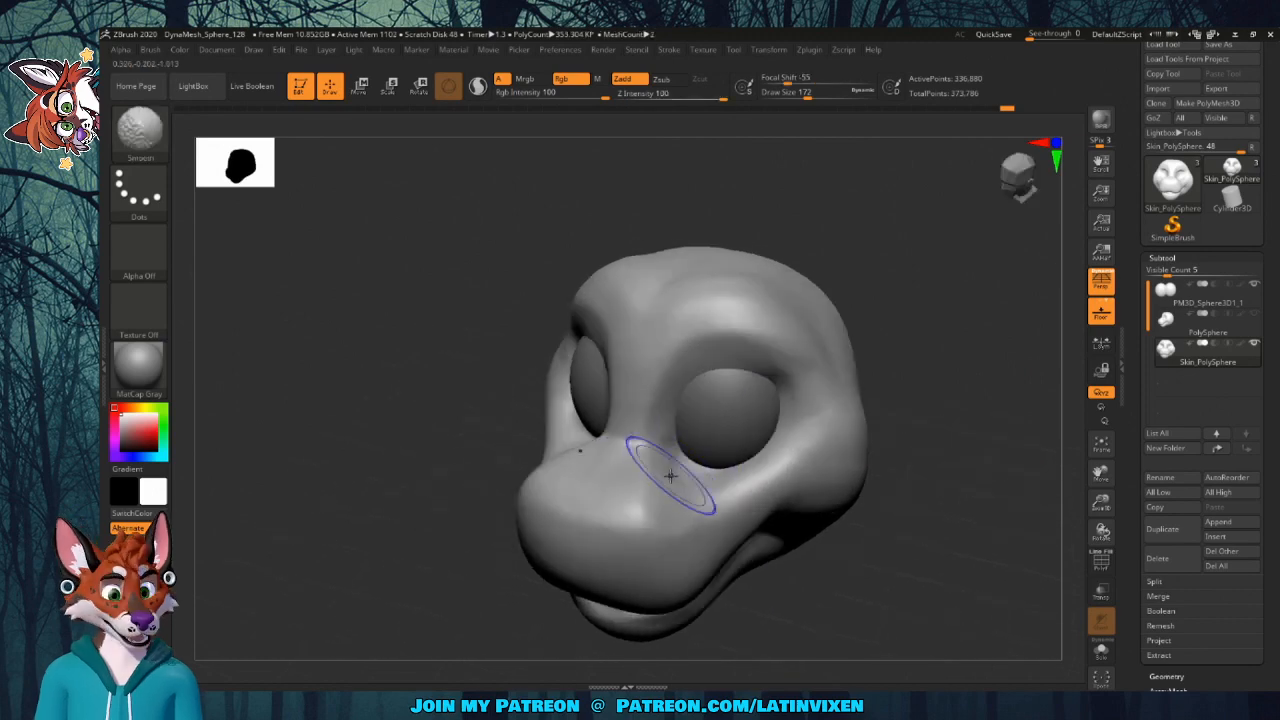
{"action": "mouse_move", "coordinate": [914, 500]}
{"action": "left_mouse_down"}
{"action": "mouse_move", "coordinate": [920, 477]}
{"action": "mouse_move", "coordinate": [871, 443]}
{"action": "left_mouse_up"}
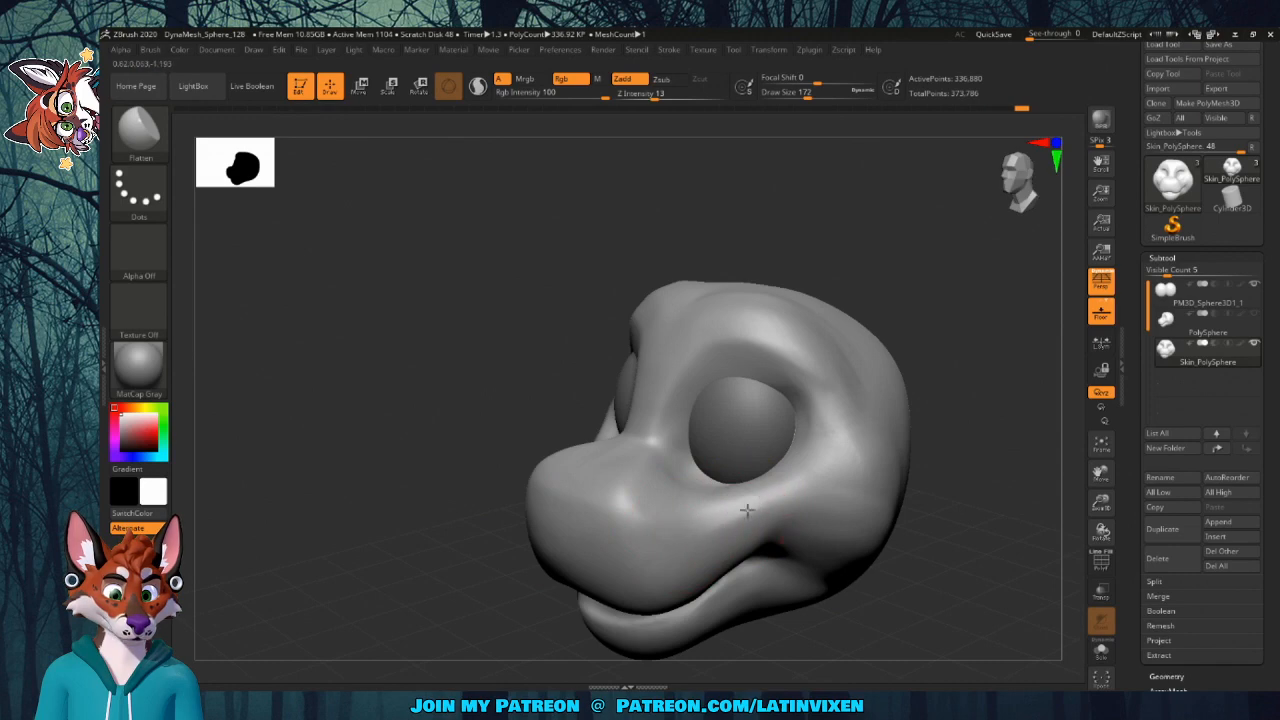
{"action": "left_click_drag", "start_coordinate": [935, 413], "coordinate": [930, 465]}
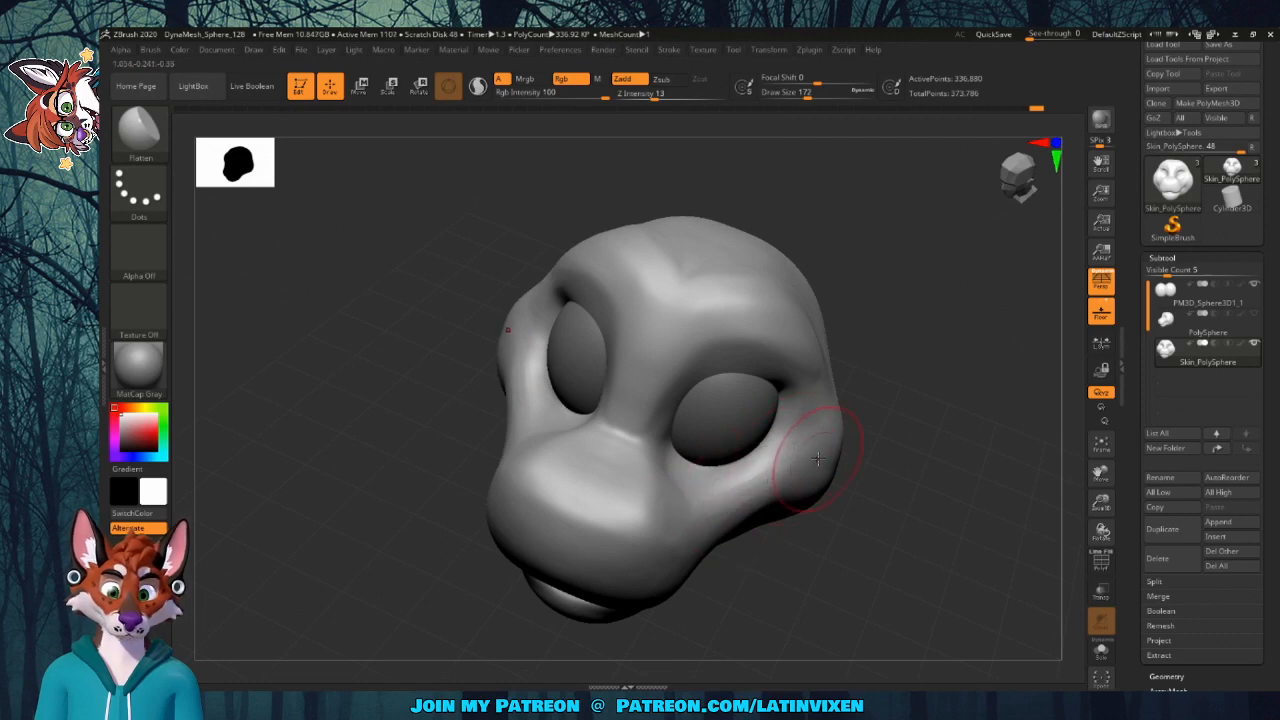
Pull the outer rim of the eye socket up and back with the Move Topological brush at draw size 286
{"action": "left_click_drag", "start_coordinate": [957, 472], "coordinate": [960, 420]}
{"action": "left_click", "coordinate": [1059, 144]}
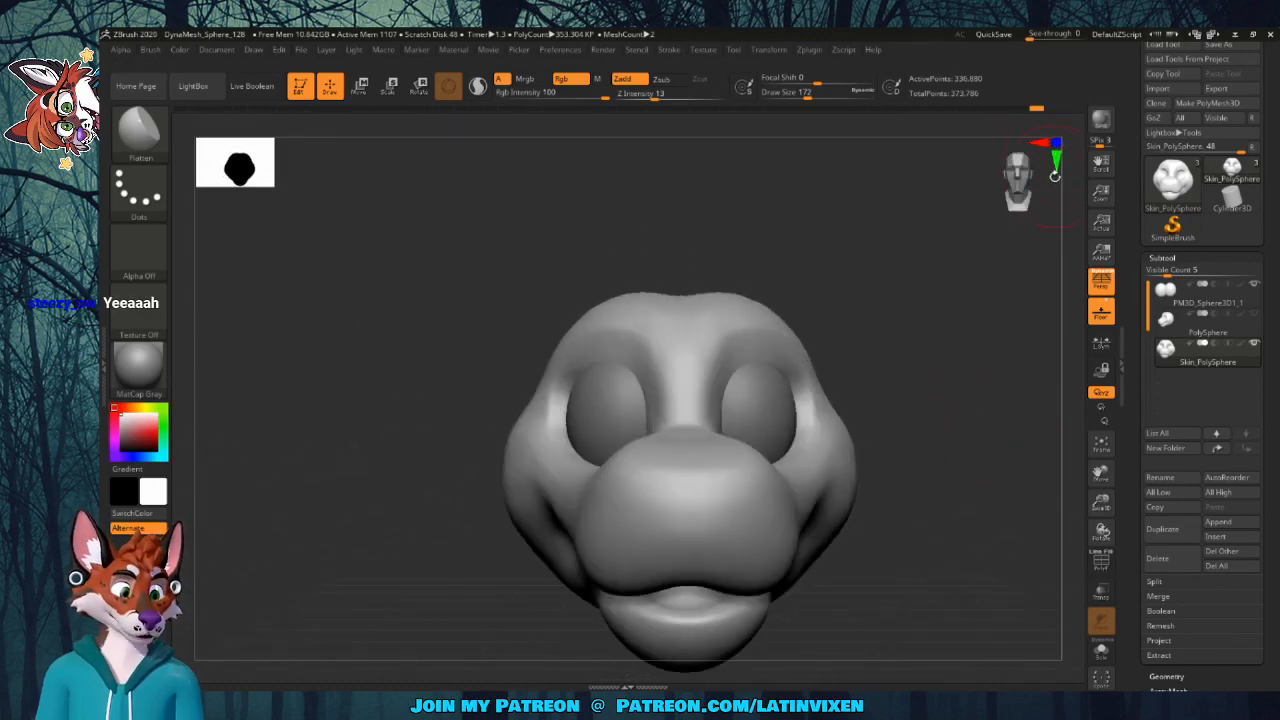
{"action": "left_click", "coordinate": [140, 128]}
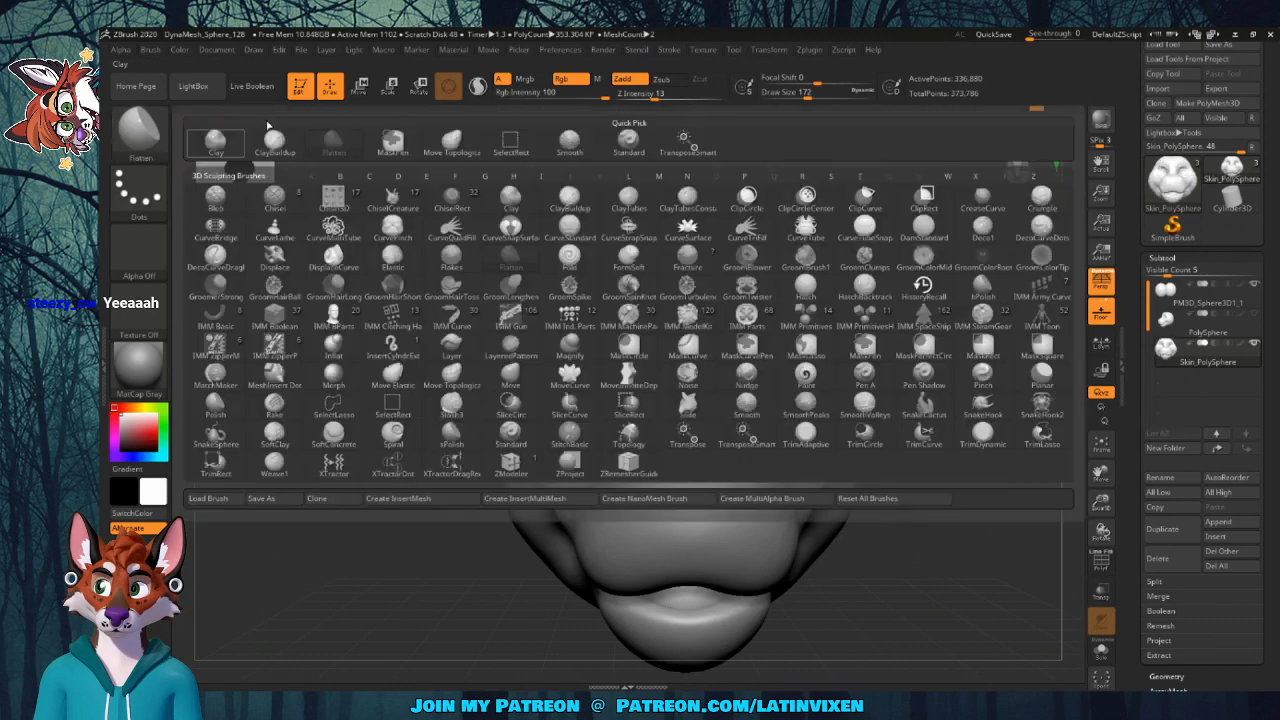
{"action": "left_click", "coordinate": [452, 145]}
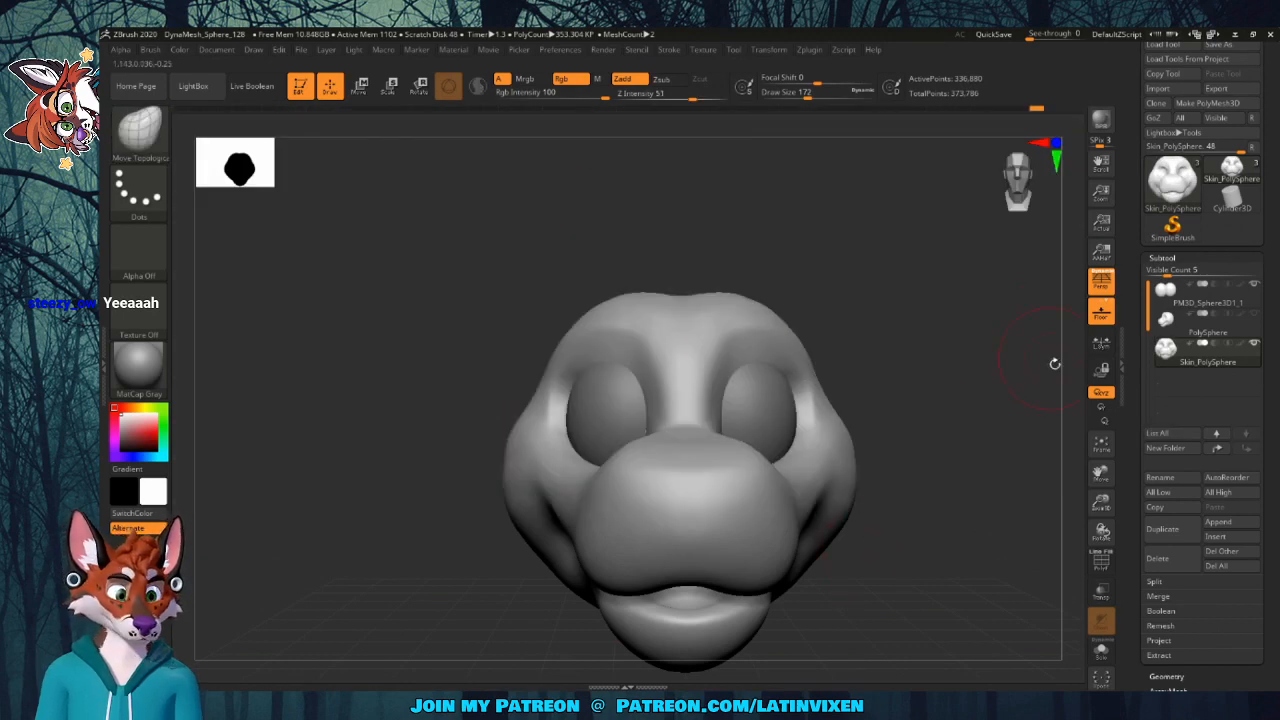
{"action": "left_click_drag", "start_coordinate": [1101, 472], "coordinate": [1043, 420]}
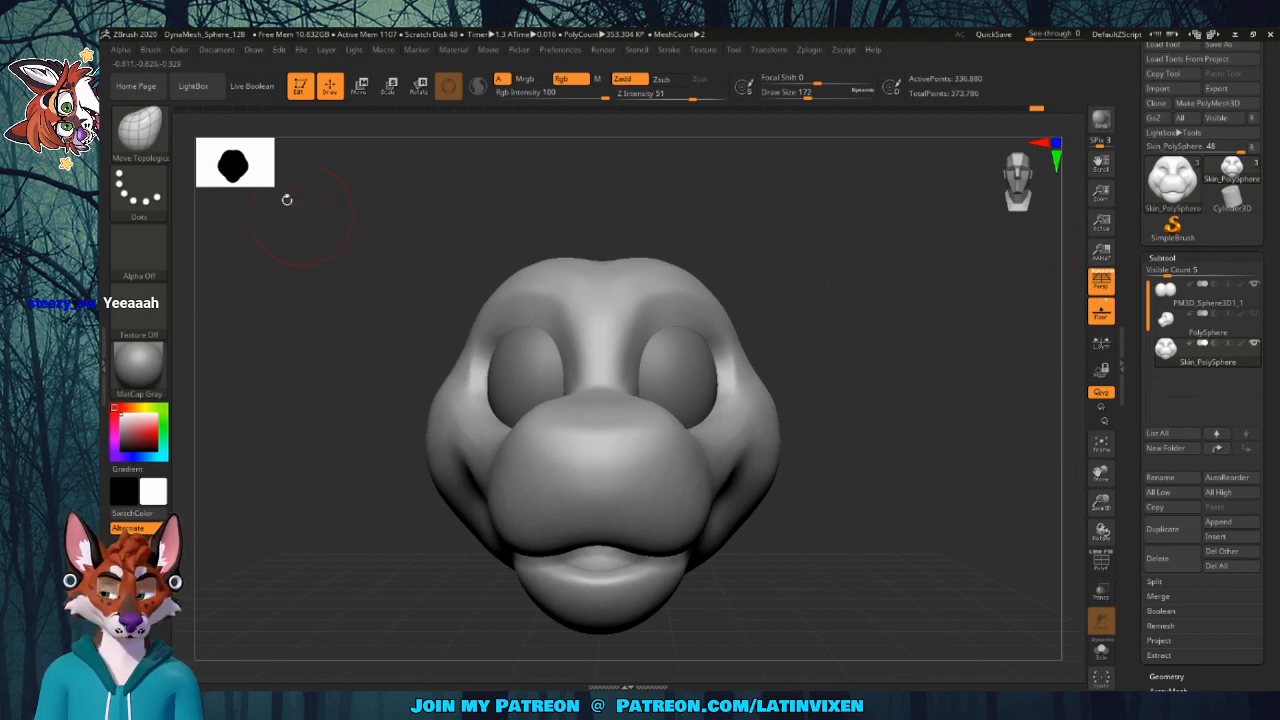
{"action": "left_click_drag", "start_coordinate": [808, 96], "coordinate": [813, 96]}
{"action": "left_click_drag", "start_coordinate": [746, 519], "coordinate": [753, 522]}
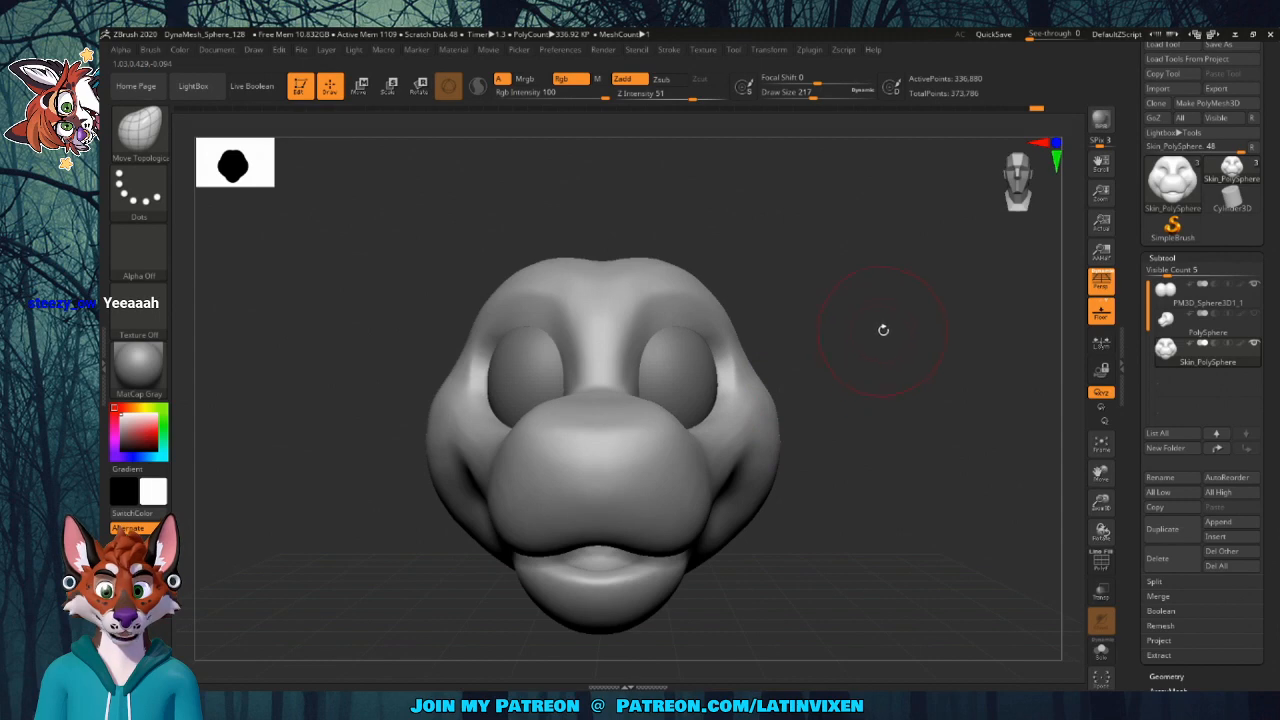
{"action": "left_click_drag", "start_coordinate": [883, 329], "coordinate": [885, 353]}
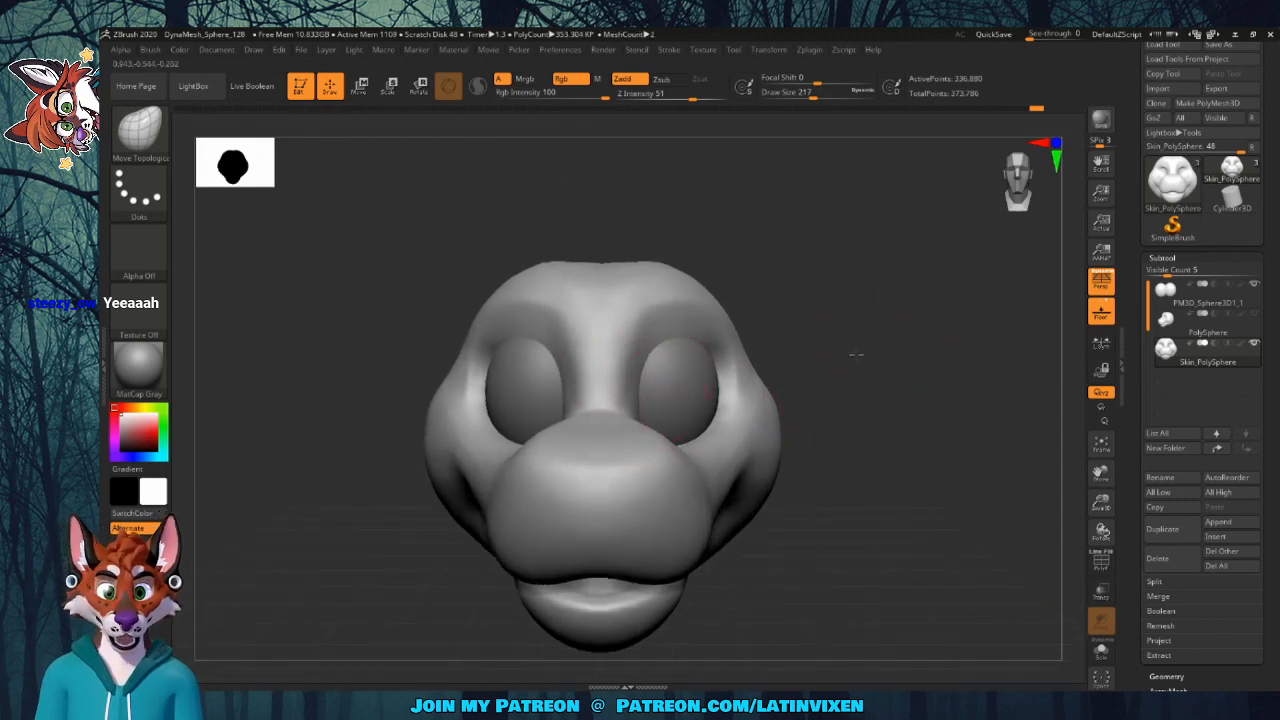
{"action": "mouse_move", "coordinate": [866, 357]}
{"action": "left_mouse_down"}
{"action": "mouse_move", "coordinate": [831, 350]}
{"action": "mouse_move", "coordinate": [800, 366]}
{"action": "left_mouse_up"}
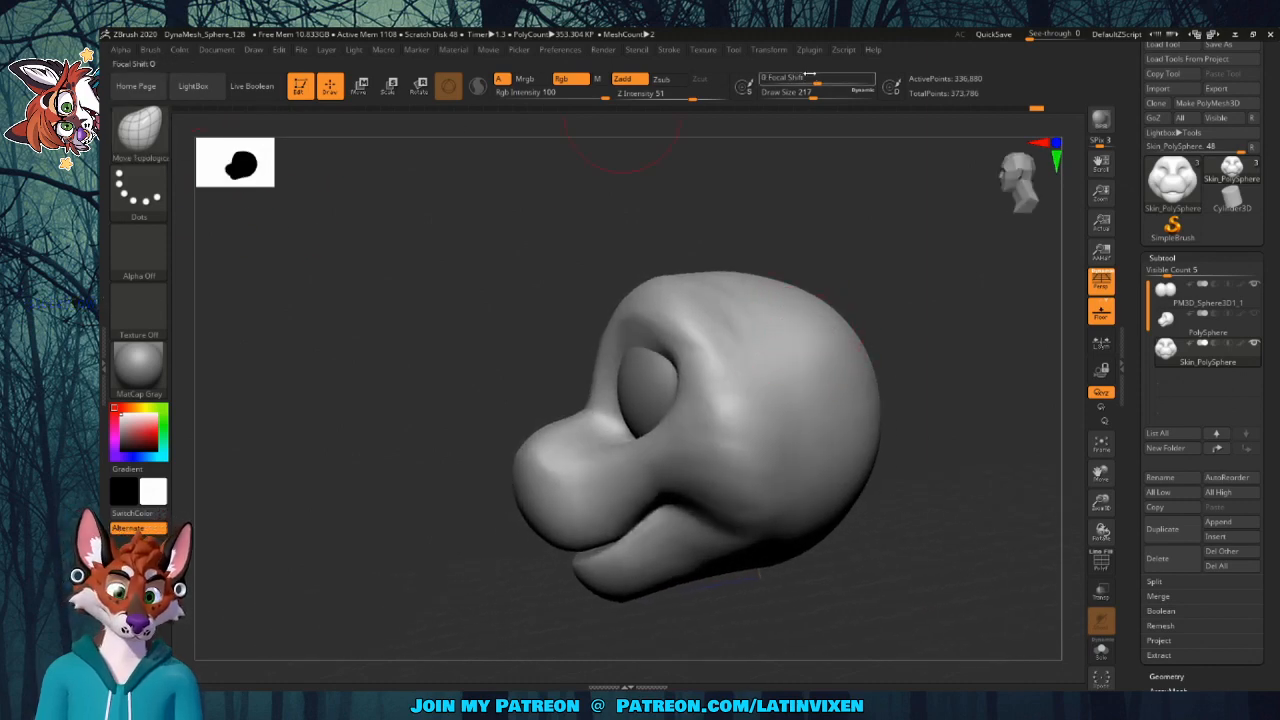
{"action": "left_click_drag", "start_coordinate": [813, 97], "coordinate": [822, 97]}
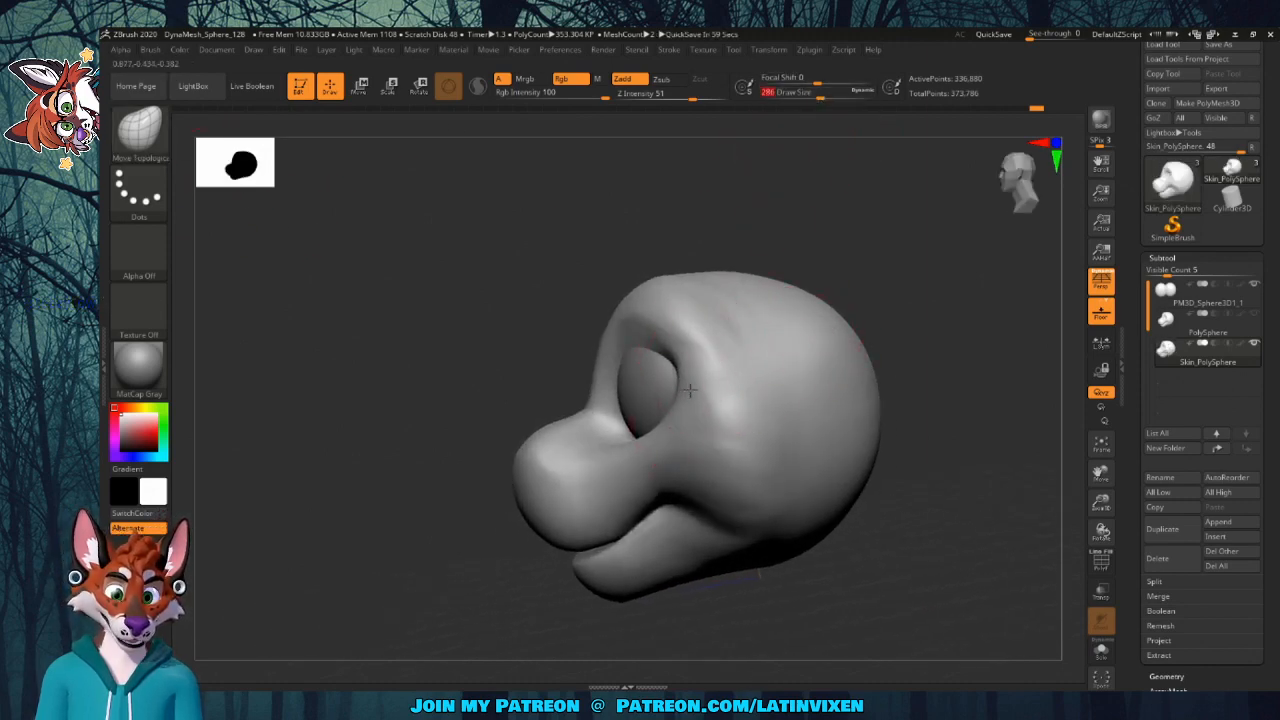
{"action": "mouse_move", "coordinate": [699, 388]}
{"action": "left_mouse_down"}
{"action": "mouse_move", "coordinate": [686, 337]}
{"action": "mouse_move", "coordinate": [666, 320]}
{"action": "mouse_move", "coordinate": [706, 337]}
{"action": "left_mouse_up"}
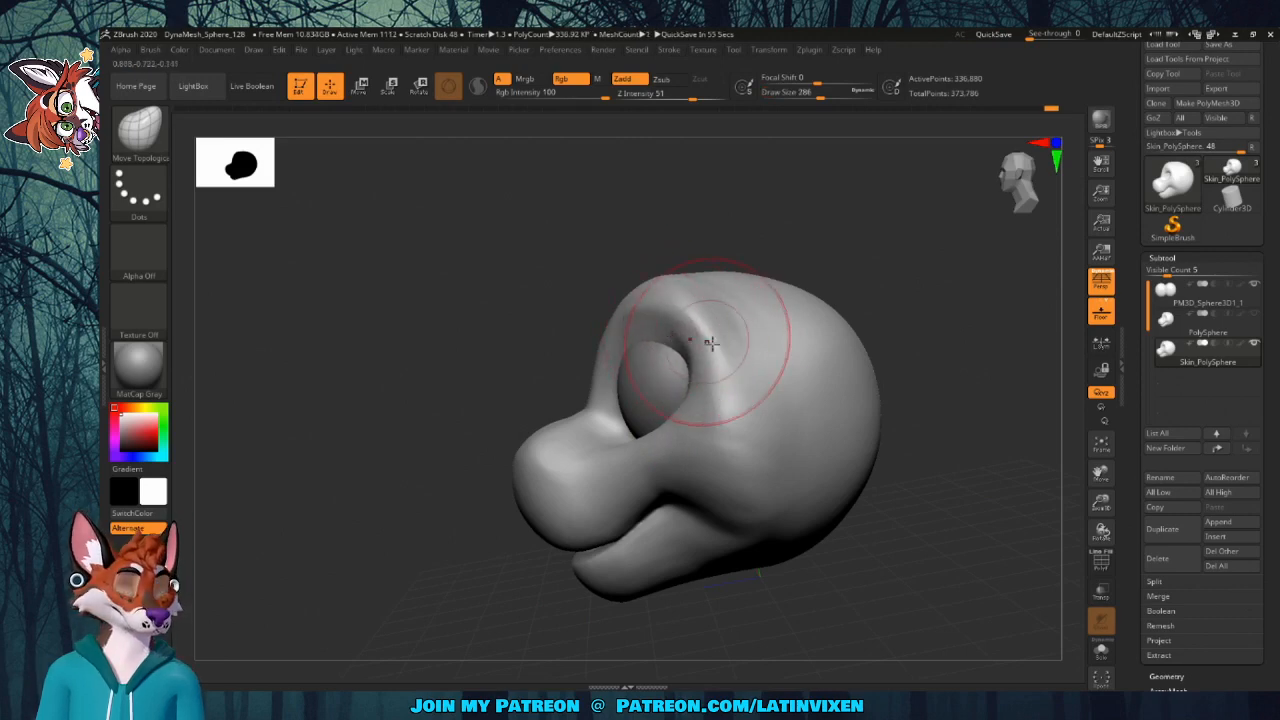
Reshape and smooth the temple and outer side of the eye socket, working from behind and from a three-quarter view
{"action": "mouse_move", "coordinate": [926, 447]}
{"action": "left_mouse_down"}
{"action": "mouse_move", "coordinate": [980, 423]}
{"action": "mouse_move", "coordinate": [966, 403]}
{"action": "mouse_move", "coordinate": [972, 428]}
{"action": "mouse_move", "coordinate": [923, 429]}
{"action": "mouse_move", "coordinate": [994, 434]}
{"action": "mouse_move", "coordinate": [957, 463]}
{"action": "left_mouse_up"}
{"action": "mouse_move", "coordinate": [668, 430]}
{"action": "left_mouse_down"}
{"action": "mouse_move", "coordinate": [677, 369]}
{"action": "mouse_move", "coordinate": [657, 377]}
{"action": "mouse_move", "coordinate": [670, 383]}
{"action": "left_mouse_up"}
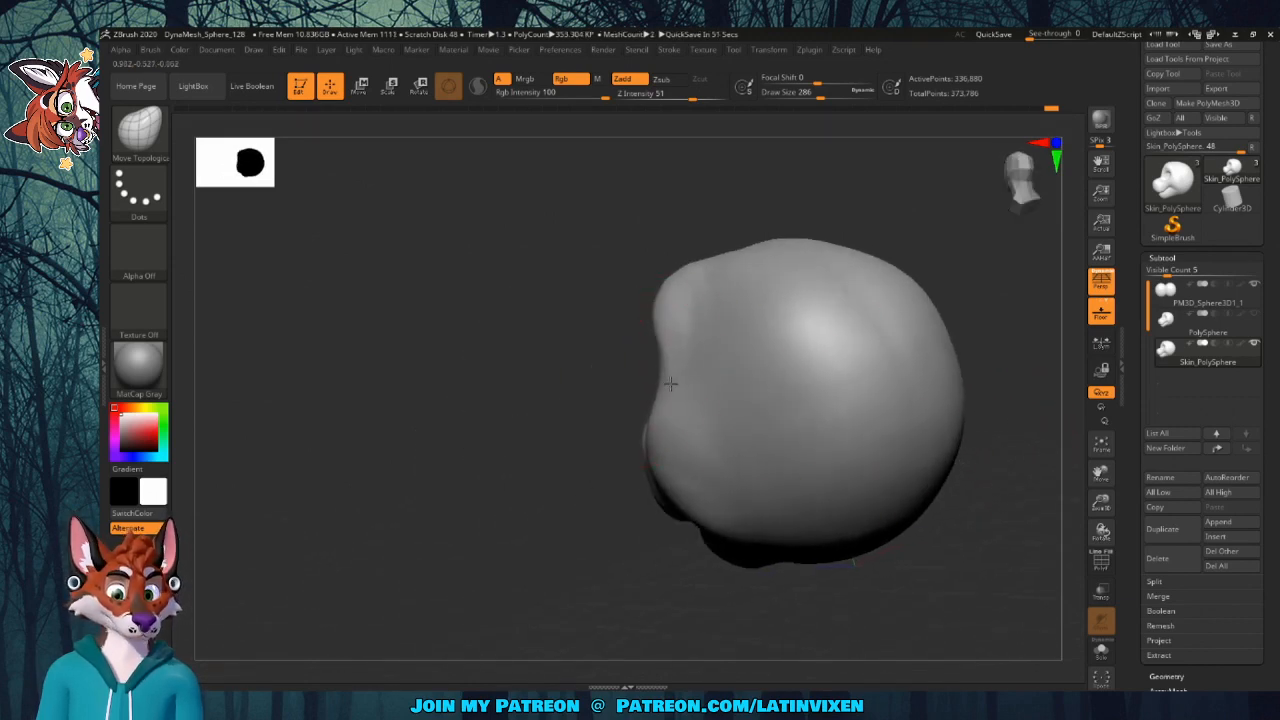
{"action": "left_click_drag", "start_coordinate": [546, 403], "coordinate": [690, 345]}
{"action": "mouse_move", "coordinate": [906, 320]}
{"action": "left_mouse_down"}
{"action": "mouse_move", "coordinate": [845, 364]}
{"action": "mouse_move", "coordinate": [854, 369]}
{"action": "left_mouse_up"}
{"action": "key", "text": "shift"}
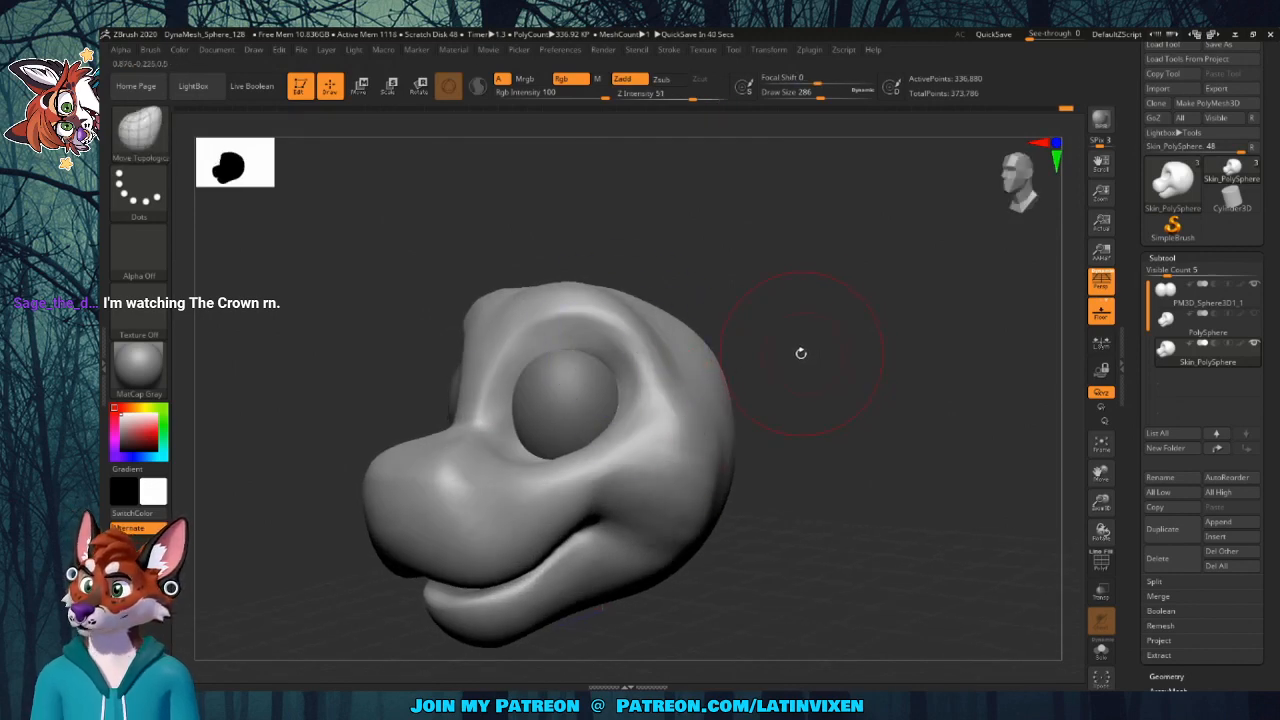
{"action": "mouse_move", "coordinate": [886, 392]}
{"action": "left_mouse_down"}
{"action": "mouse_move", "coordinate": [950, 395]}
{"action": "mouse_move", "coordinate": [898, 382]}
{"action": "left_mouse_up"}
Build up the cheekbone below the outer eye corner with the ClayBuildup brush at draw size 145 and smooth it
{"action": "left_click", "coordinate": [139, 125]}
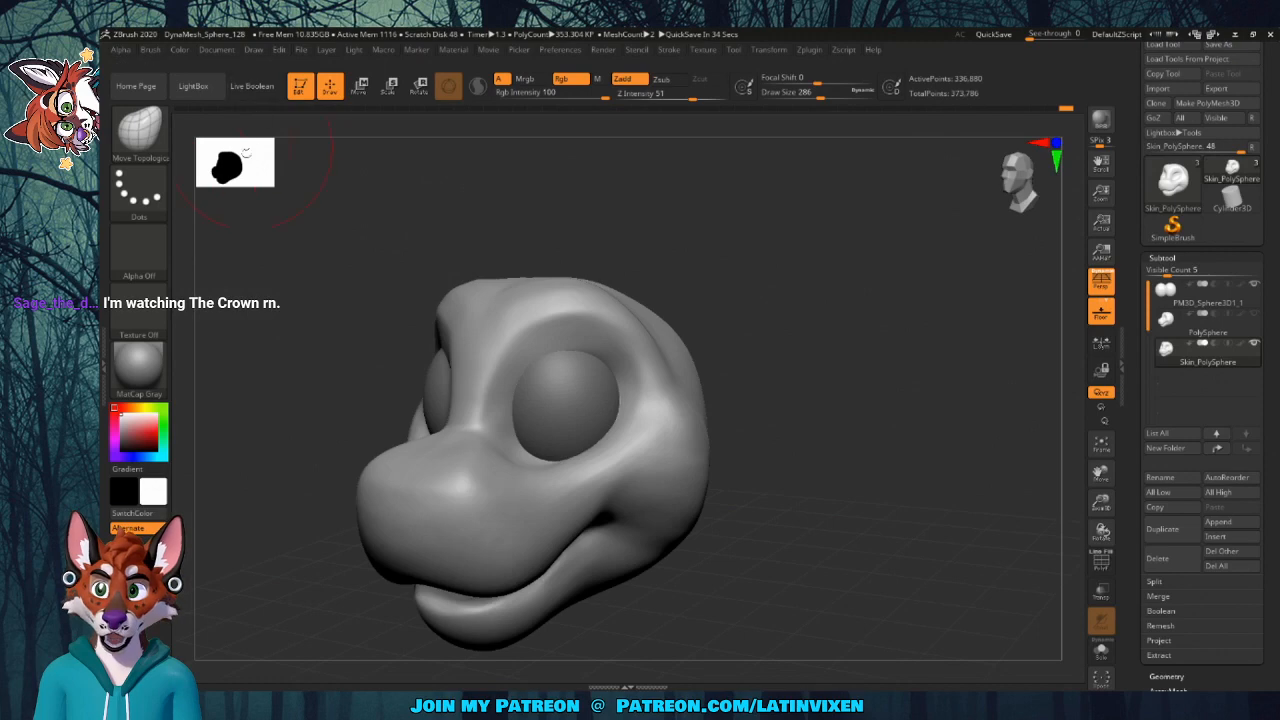
{"action": "key", "text": "b"}
{"action": "key", "text": "c"}
{"action": "key", "text": "b"}
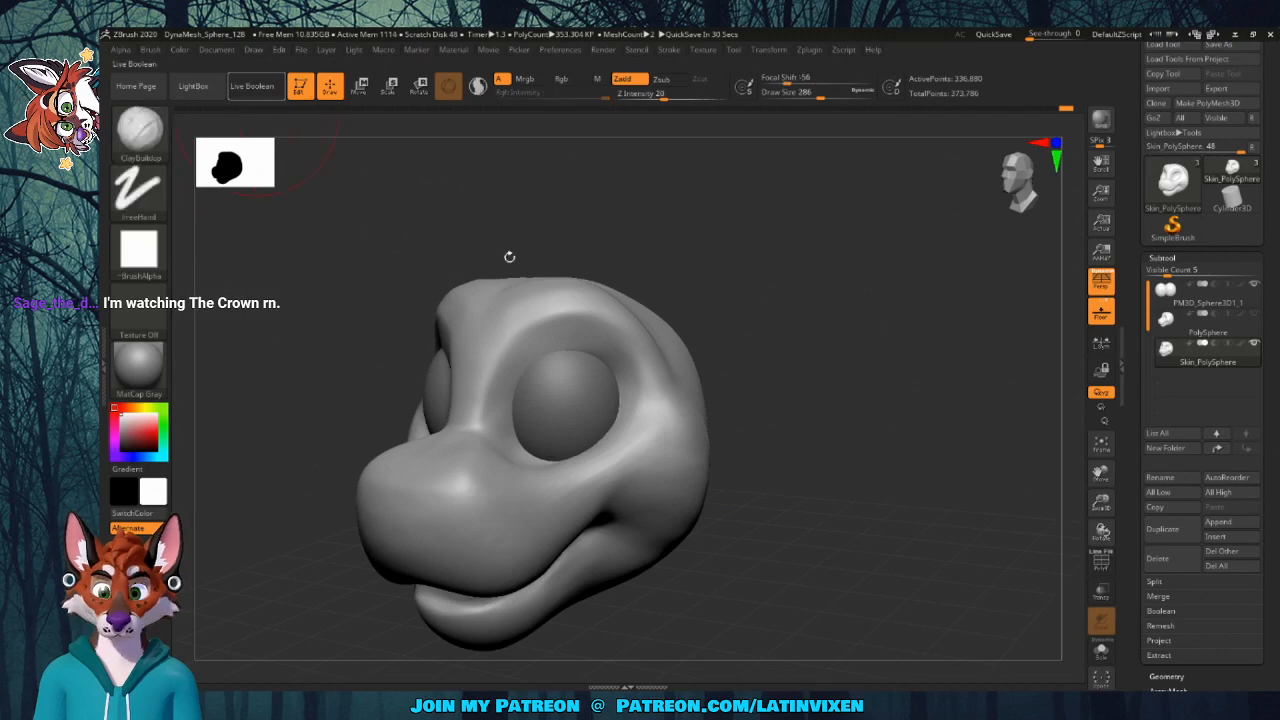
{"action": "left_click_drag", "start_coordinate": [812, 96], "coordinate": [808, 98]}
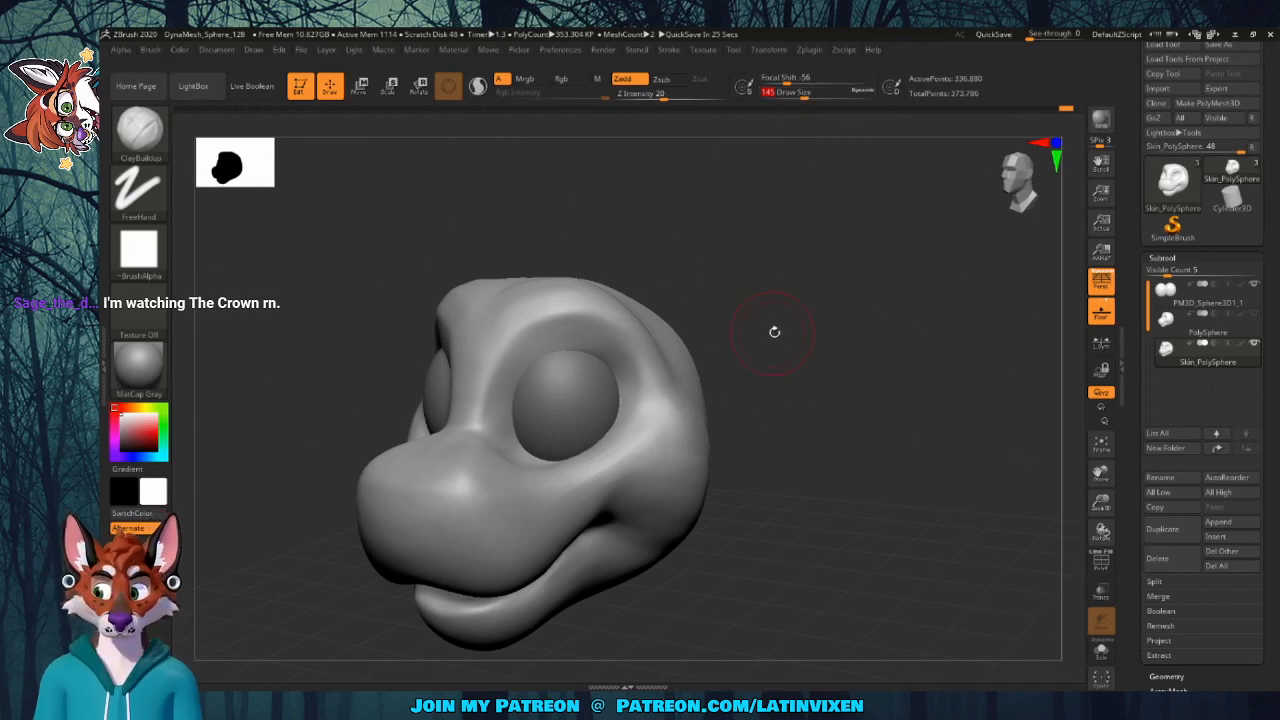
{"action": "left_click_drag", "start_coordinate": [774, 331], "coordinate": [771, 337]}
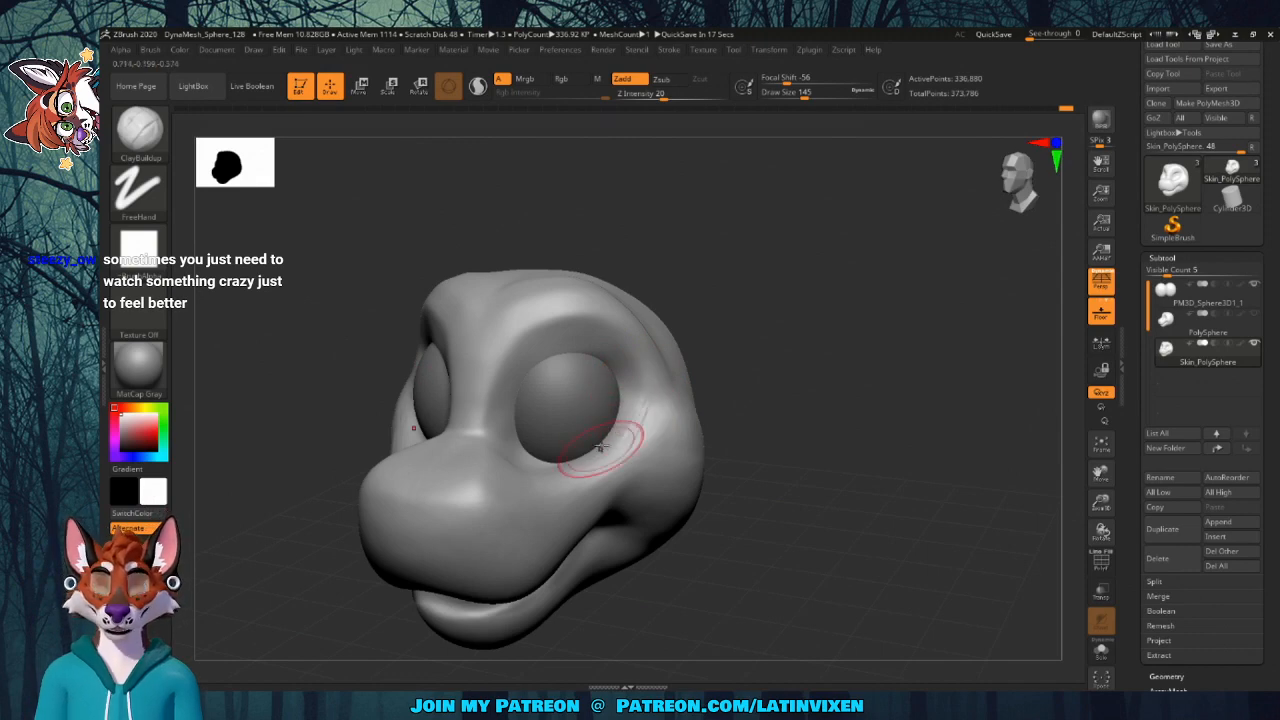
{"action": "left_click_drag", "start_coordinate": [594, 450], "coordinate": [650, 397]}
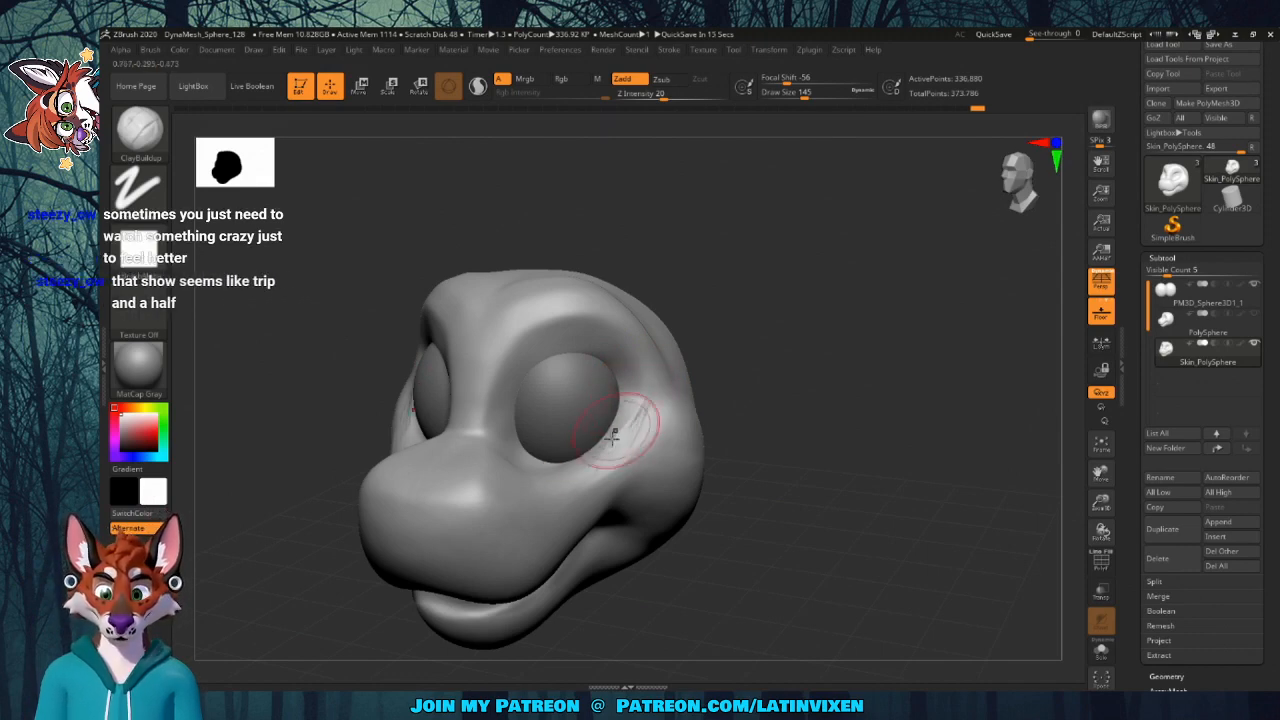
{"action": "left_click_drag", "start_coordinate": [620, 452], "coordinate": [652, 412]}
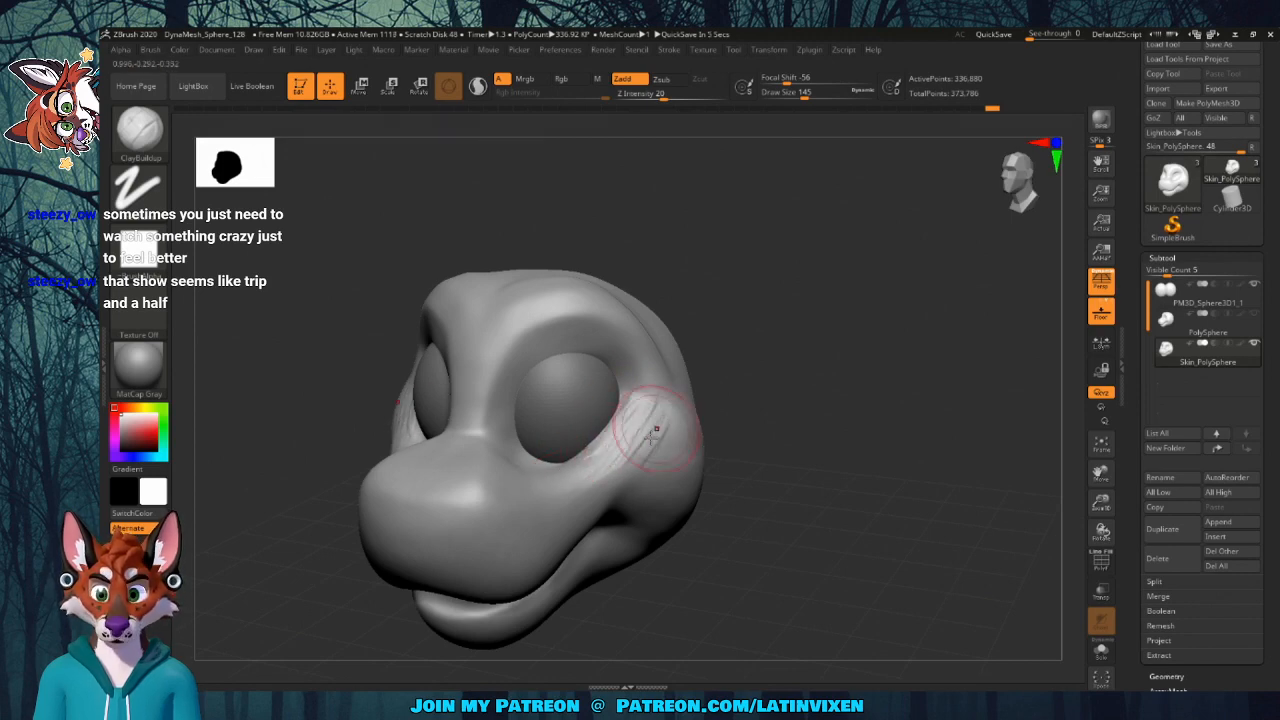
{"action": "mouse_move", "coordinate": [762, 388]}
{"action": "left_mouse_down"}
{"action": "mouse_move", "coordinate": [746, 354]}
{"action": "mouse_move", "coordinate": [600, 330]}
{"action": "mouse_move", "coordinate": [672, 413]}
{"action": "left_mouse_up"}
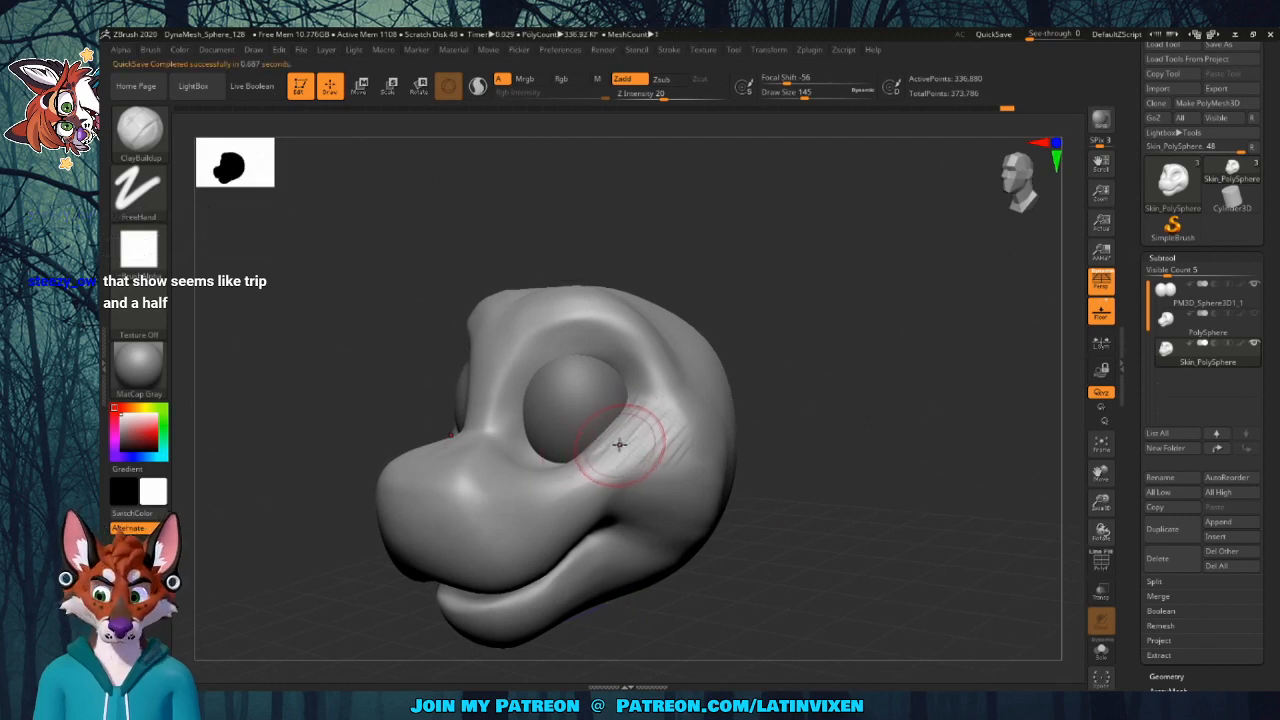
{"action": "key", "text": "shift"}
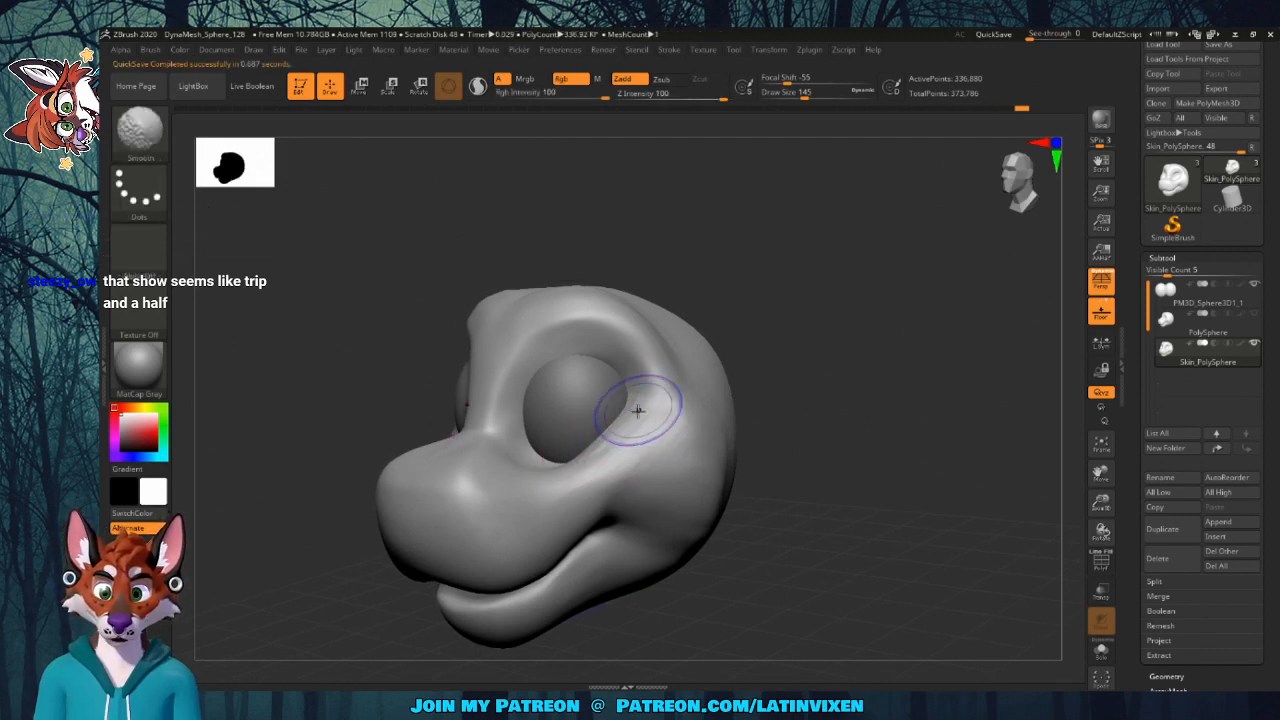
{"action": "key", "text": "shift"}
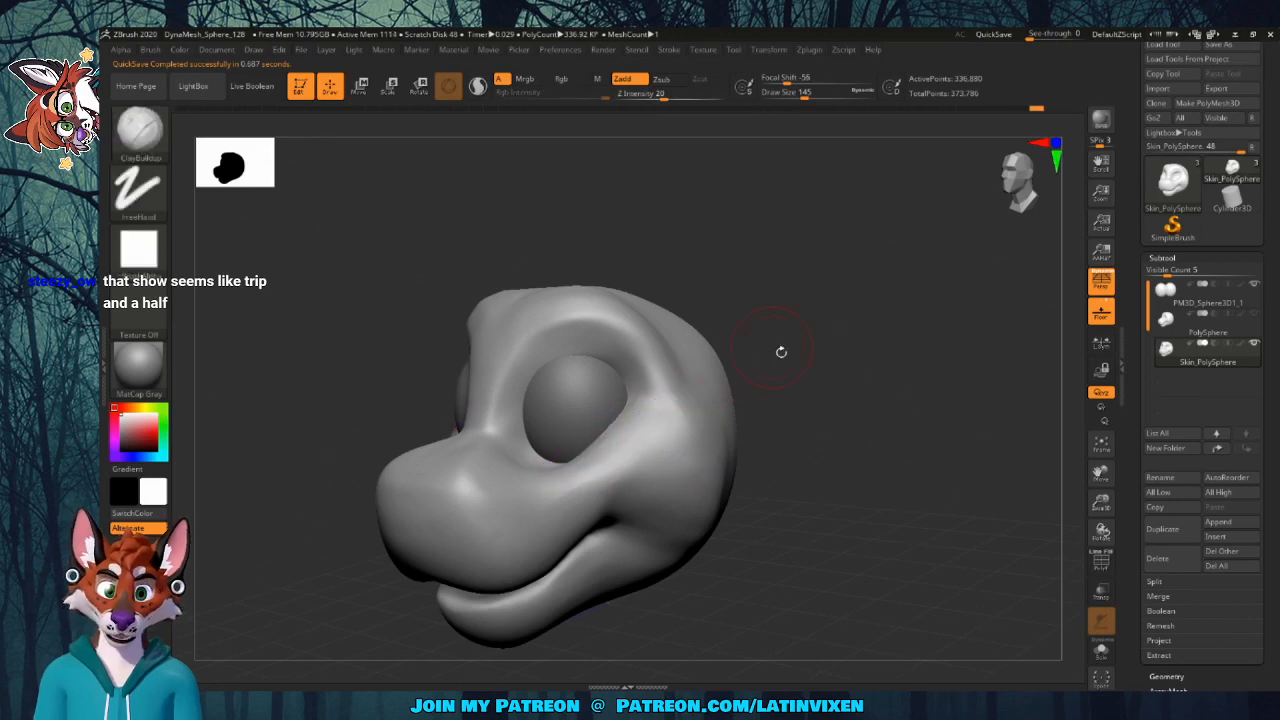
Add ClayBuildup strokes to the cheek behind the mouth corner and smooth them into the surrounding surface
{"action": "mouse_move", "coordinate": [780, 351]}
{"action": "left_mouse_down"}
{"action": "mouse_move", "coordinate": [791, 374]}
{"action": "mouse_move", "coordinate": [811, 372]}
{"action": "mouse_move", "coordinate": [805, 362]}
{"action": "left_mouse_up"}
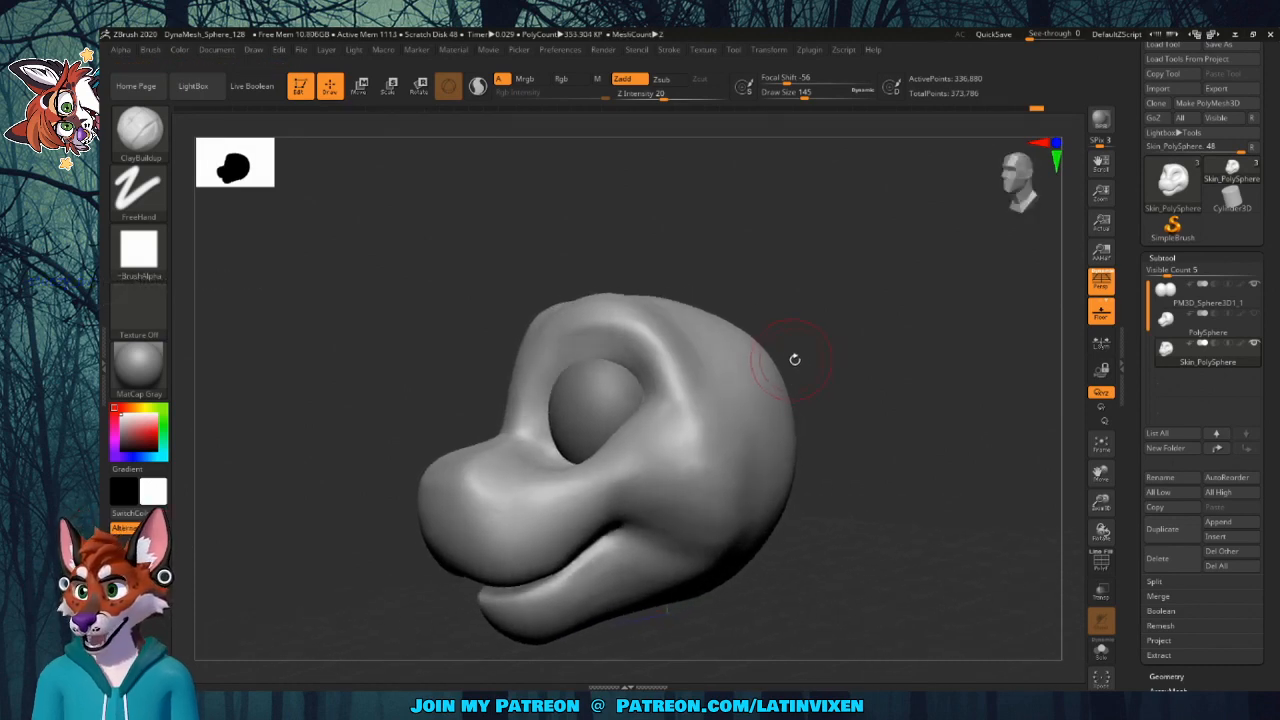
{"action": "left_click_drag", "start_coordinate": [908, 418], "coordinate": [915, 404]}
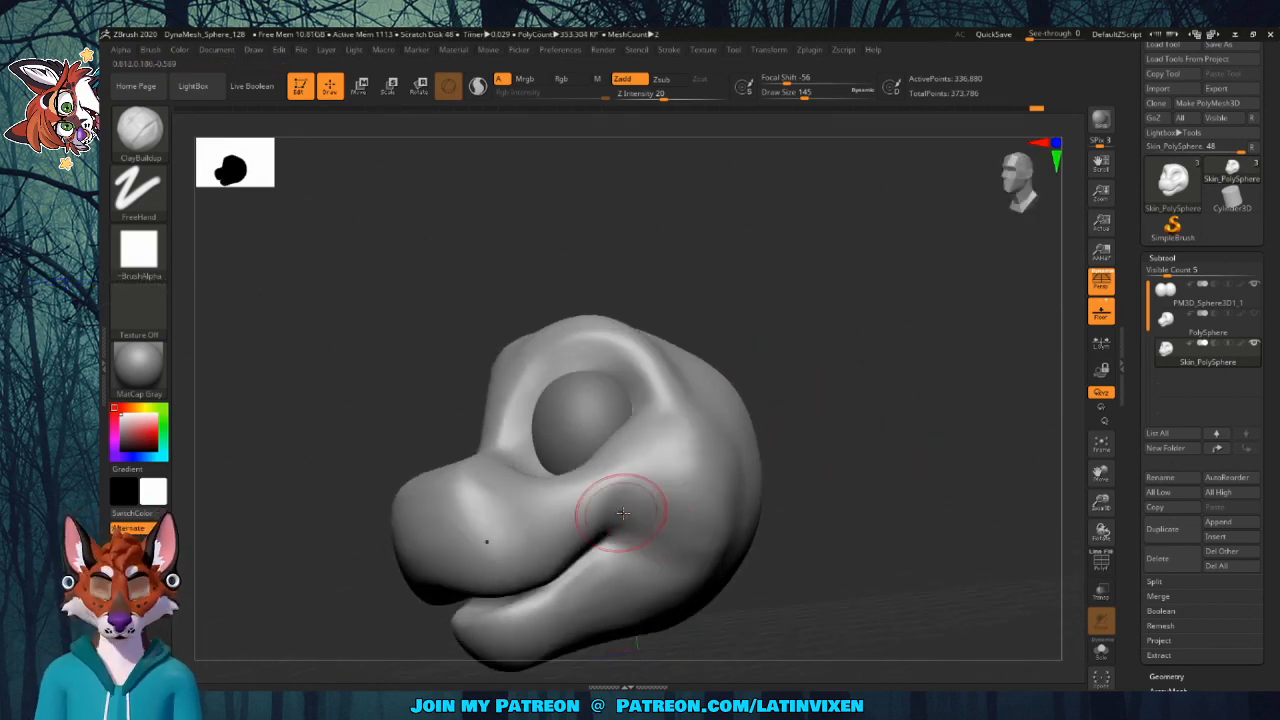
{"action": "mouse_move", "coordinate": [614, 513]}
{"action": "left_mouse_down"}
{"action": "mouse_move", "coordinate": [690, 535]}
{"action": "mouse_move", "coordinate": [640, 470]}
{"action": "left_mouse_up"}
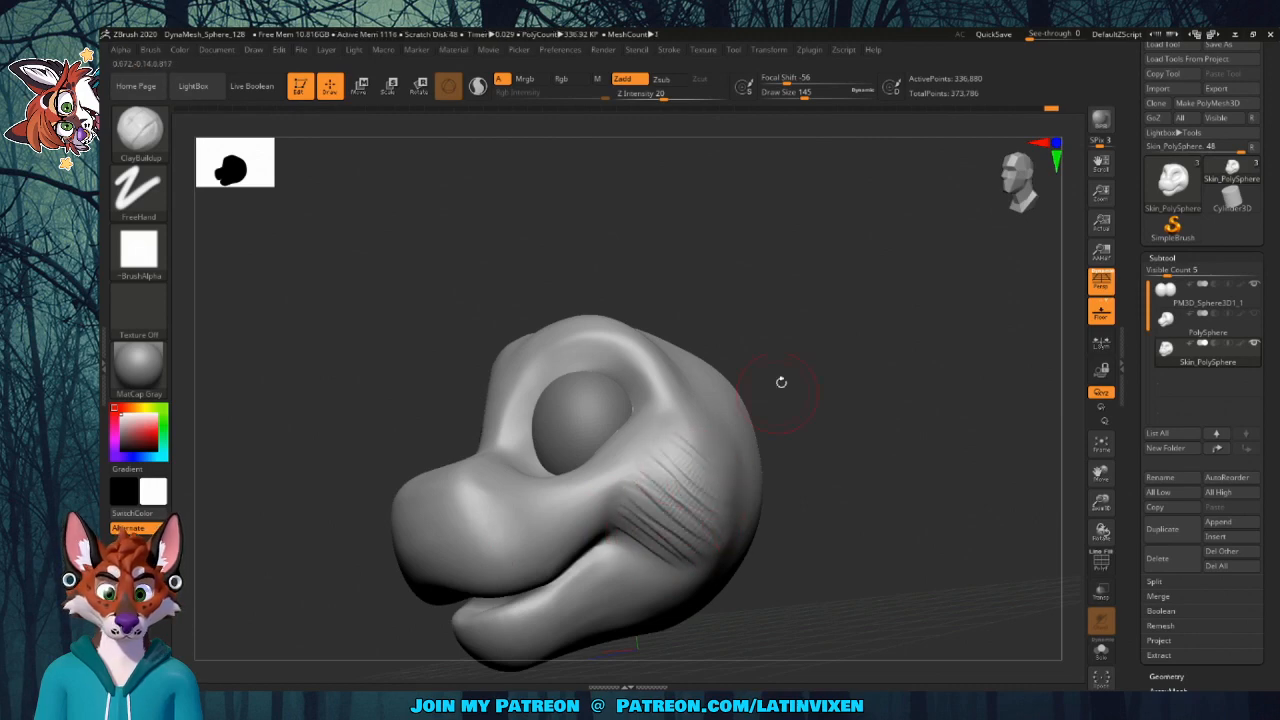
{"action": "mouse_move", "coordinate": [782, 382]}
{"action": "left_mouse_down"}
{"action": "mouse_move", "coordinate": [824, 378]}
{"action": "mouse_move", "coordinate": [770, 384]}
{"action": "left_mouse_up"}
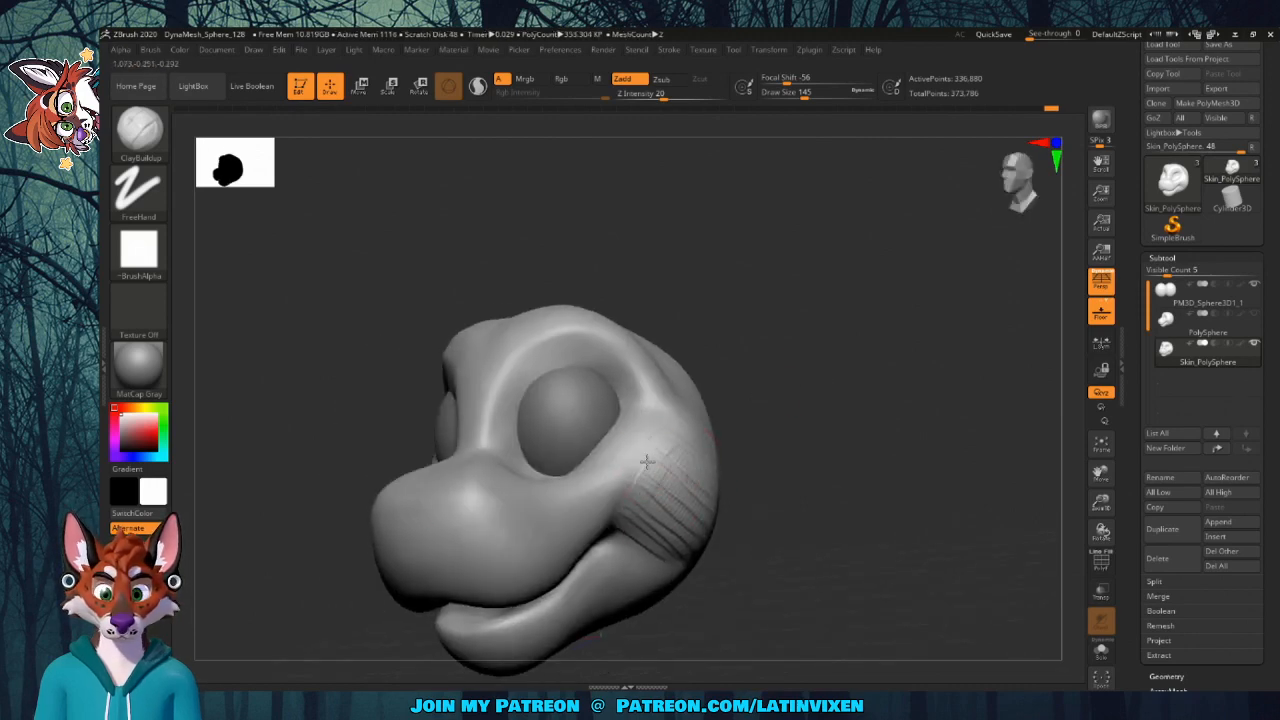
{"action": "mouse_move", "coordinate": [675, 435]}
{"action": "left_mouse_down"}
{"action": "mouse_move", "coordinate": [653, 513]}
{"action": "mouse_move", "coordinate": [706, 488]}
{"action": "mouse_move", "coordinate": [684, 505]}
{"action": "left_mouse_up"}
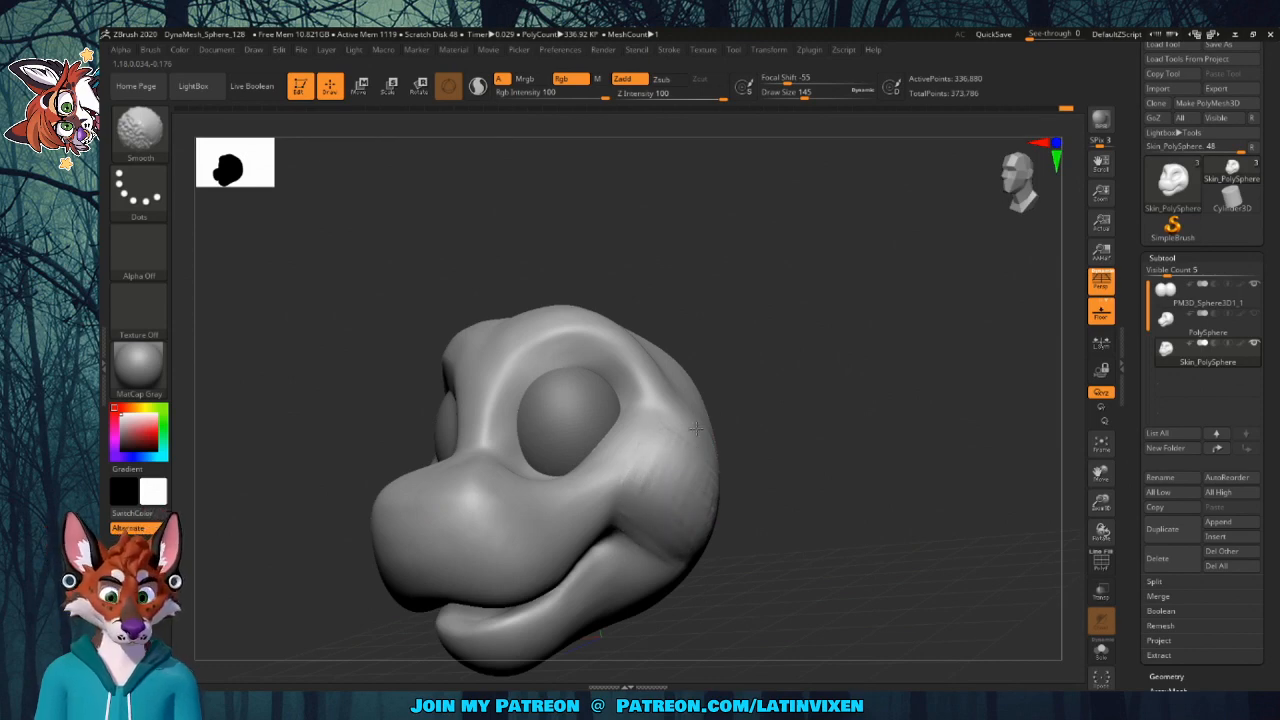
{"action": "mouse_move", "coordinate": [857, 374]}
{"action": "left_mouse_down"}
{"action": "mouse_move", "coordinate": [749, 423]}
{"action": "mouse_move", "coordinate": [707, 487]}
{"action": "left_mouse_up"}
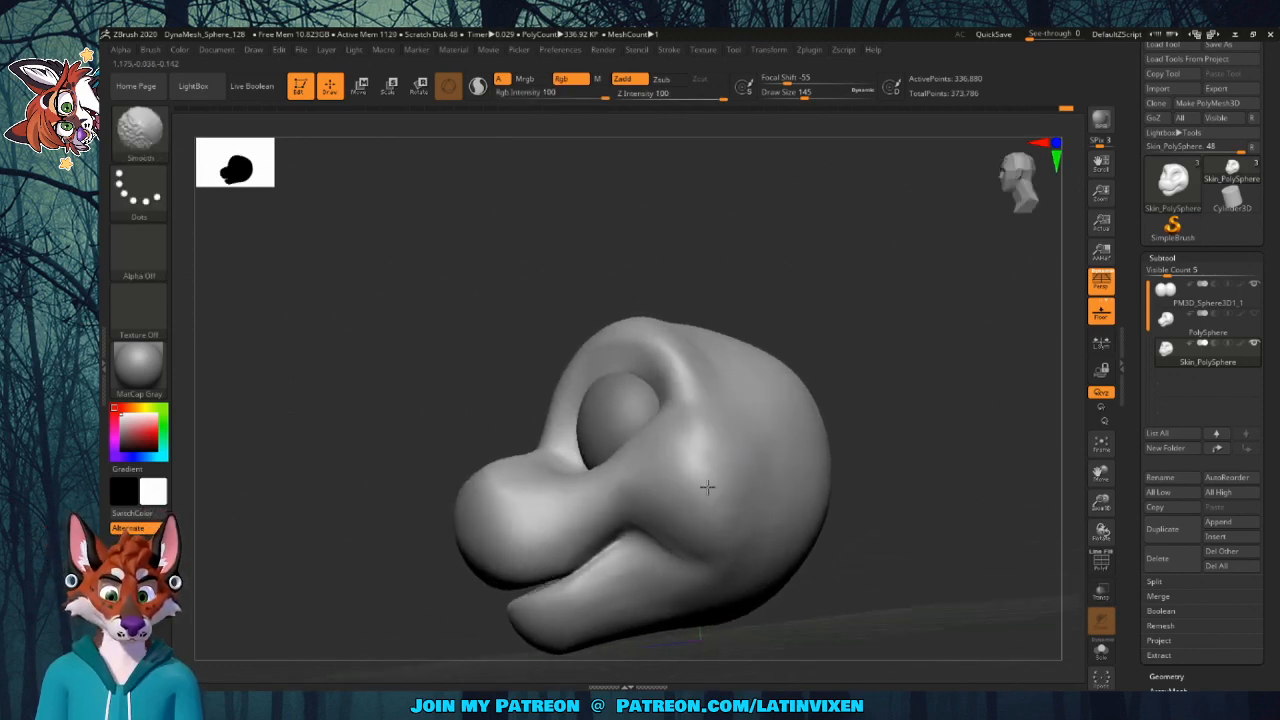
{"action": "mouse_move", "coordinate": [854, 294]}
{"action": "left_mouse_down"}
{"action": "mouse_move", "coordinate": [871, 323]}
{"action": "mouse_move", "coordinate": [886, 306]}
{"action": "mouse_move", "coordinate": [882, 328]}
{"action": "left_mouse_up"}
{"action": "left_click_drag", "start_coordinate": [864, 362], "coordinate": [829, 347]}
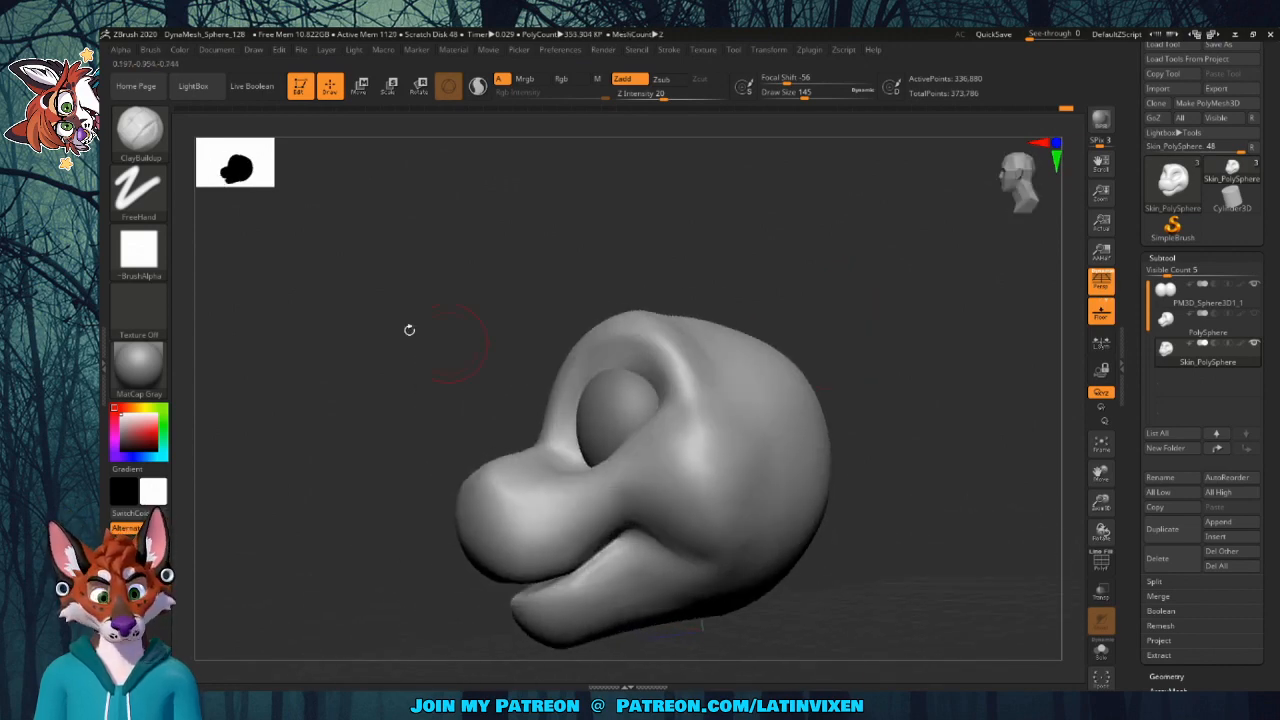
Try to pull the mouth corner up and back into the cheek with the Move Topological brush at draw size 217
{"action": "key", "text": "b"}
{"action": "key", "text": "m"}
{"action": "key", "text": "t"}
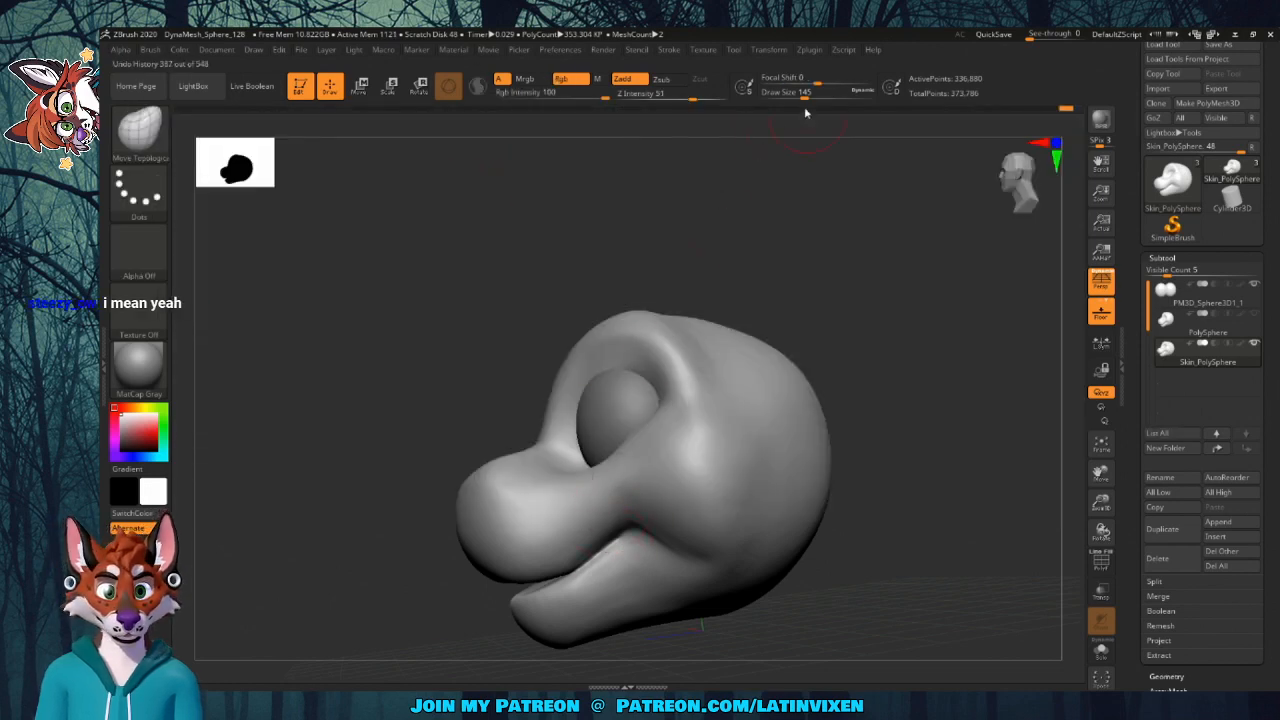
{"action": "left_click_drag", "start_coordinate": [805, 97], "coordinate": [822, 97]}
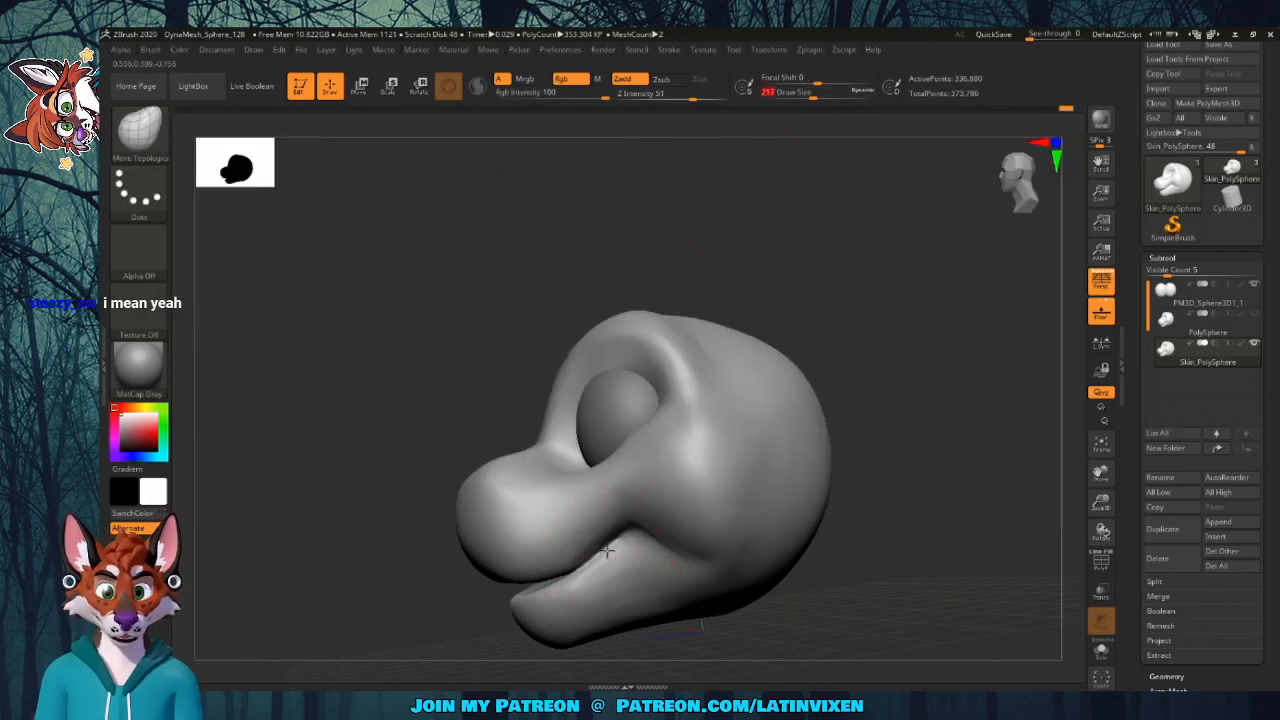
{"action": "mouse_move", "coordinate": [607, 548]}
{"action": "left_mouse_down"}
{"action": "mouse_move", "coordinate": [629, 510]}
{"action": "mouse_move", "coordinate": [640, 520]}
{"action": "left_mouse_up"}
{"action": "key", "text": "ctrl+z"}
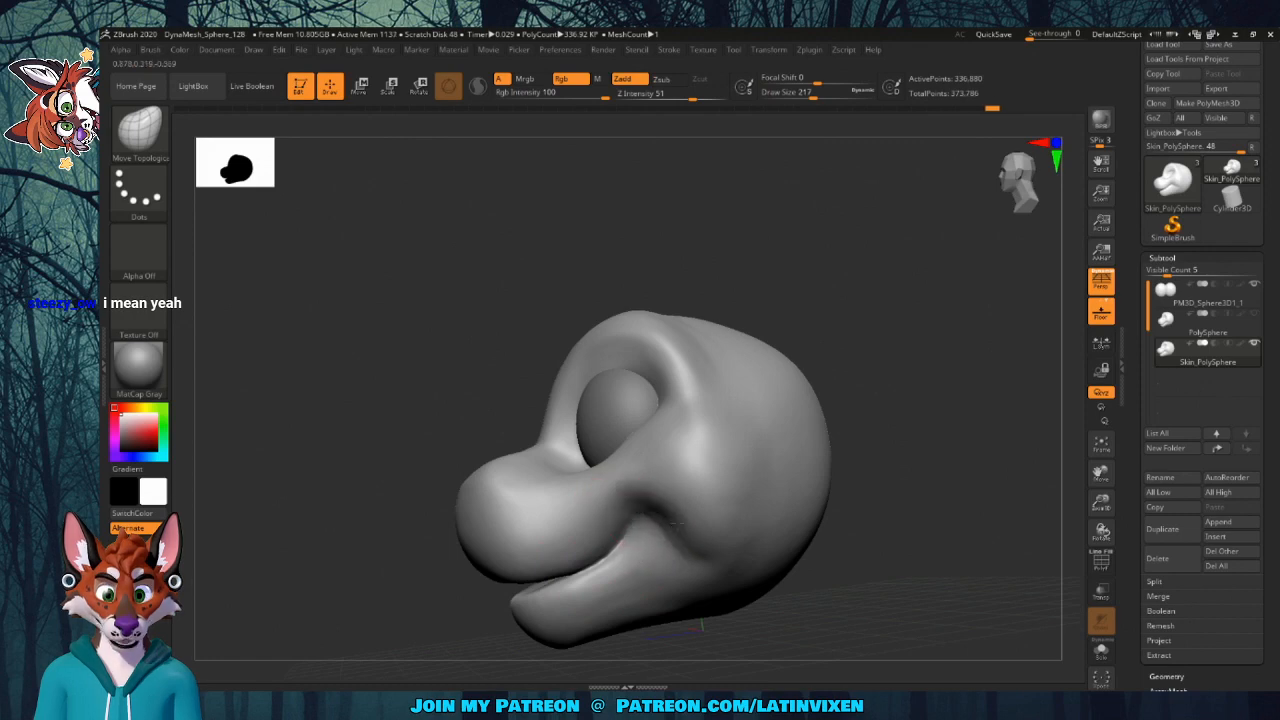
Undo the last Move Topological pull on the mouth corner
{"action": "mouse_move", "coordinate": [903, 394]}
{"action": "left_mouse_down"}
{"action": "mouse_move", "coordinate": [934, 377]}
{"action": "mouse_move", "coordinate": [869, 423]}
{"action": "mouse_move", "coordinate": [846, 406]}
{"action": "mouse_move", "coordinate": [846, 430]}
{"action": "mouse_move", "coordinate": [855, 378]}
{"action": "left_mouse_up"}
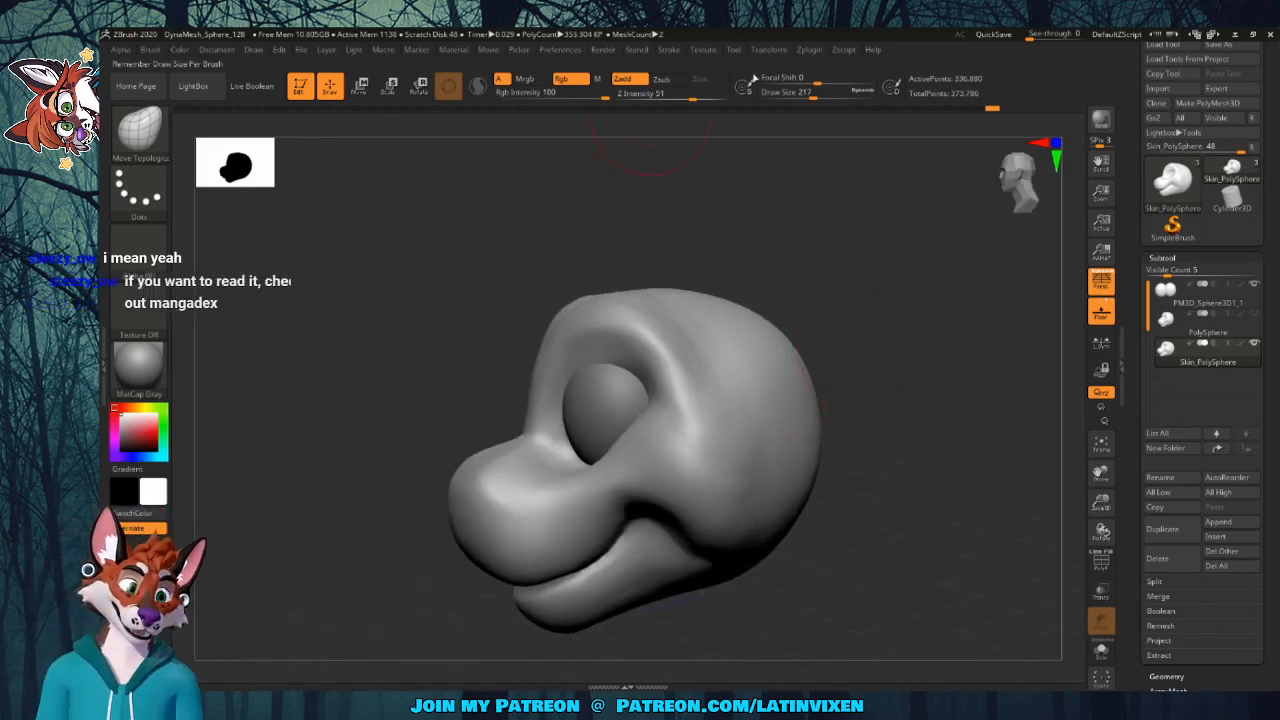
{"action": "left_click_drag", "start_coordinate": [812, 96], "coordinate": [810, 108]}
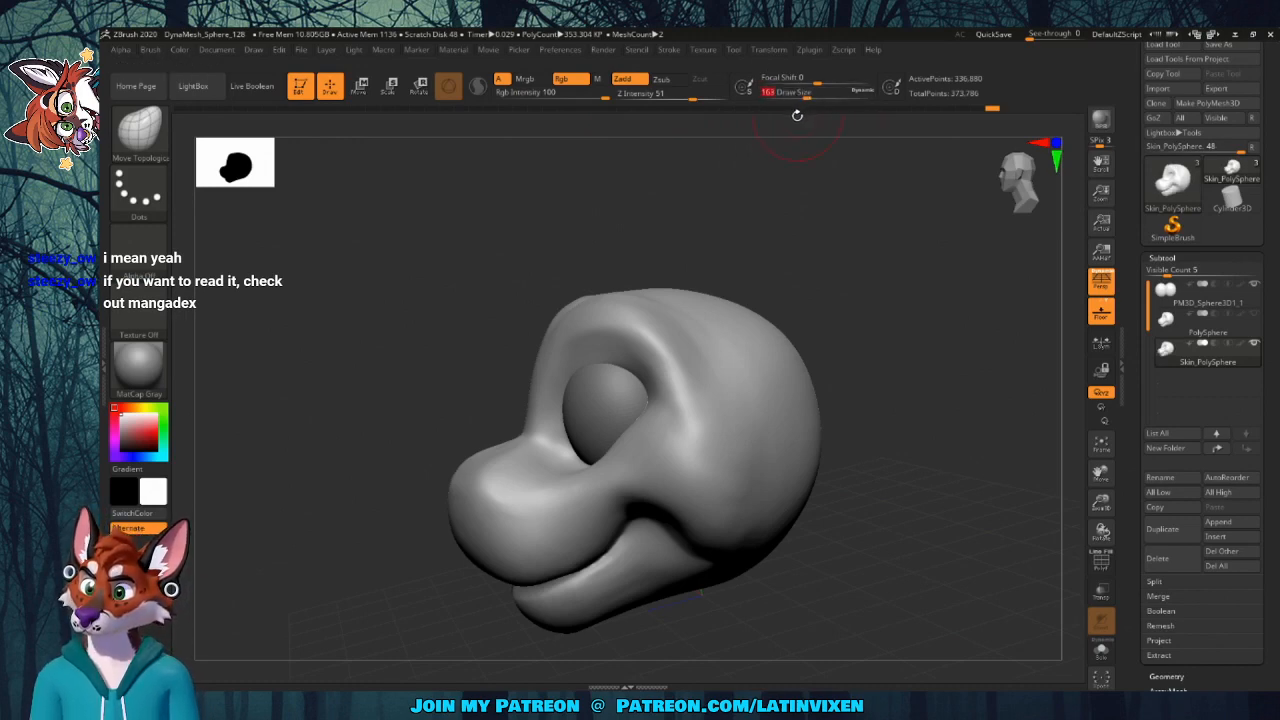
{"action": "left_click_drag", "start_coordinate": [806, 97], "coordinate": [812, 98]}
{"action": "left_click_drag", "start_coordinate": [900, 480], "coordinate": [827, 275]}
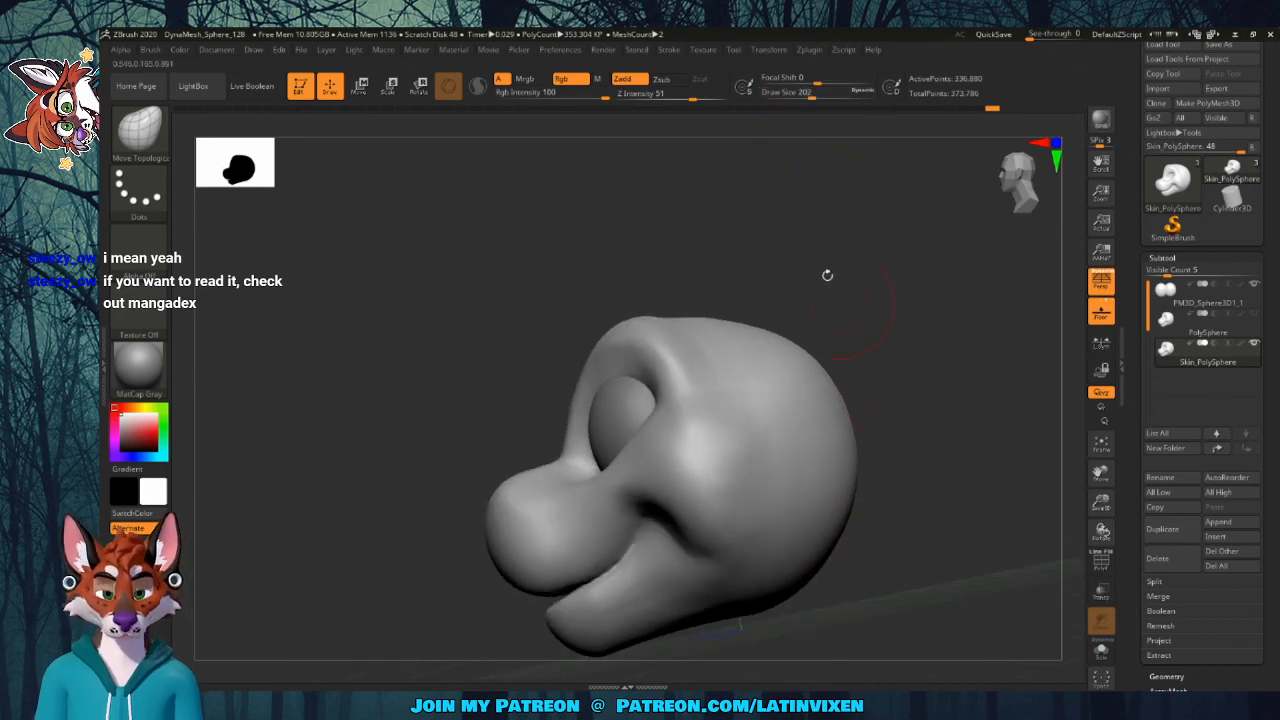
{"action": "key", "text": "ctrl+z"}
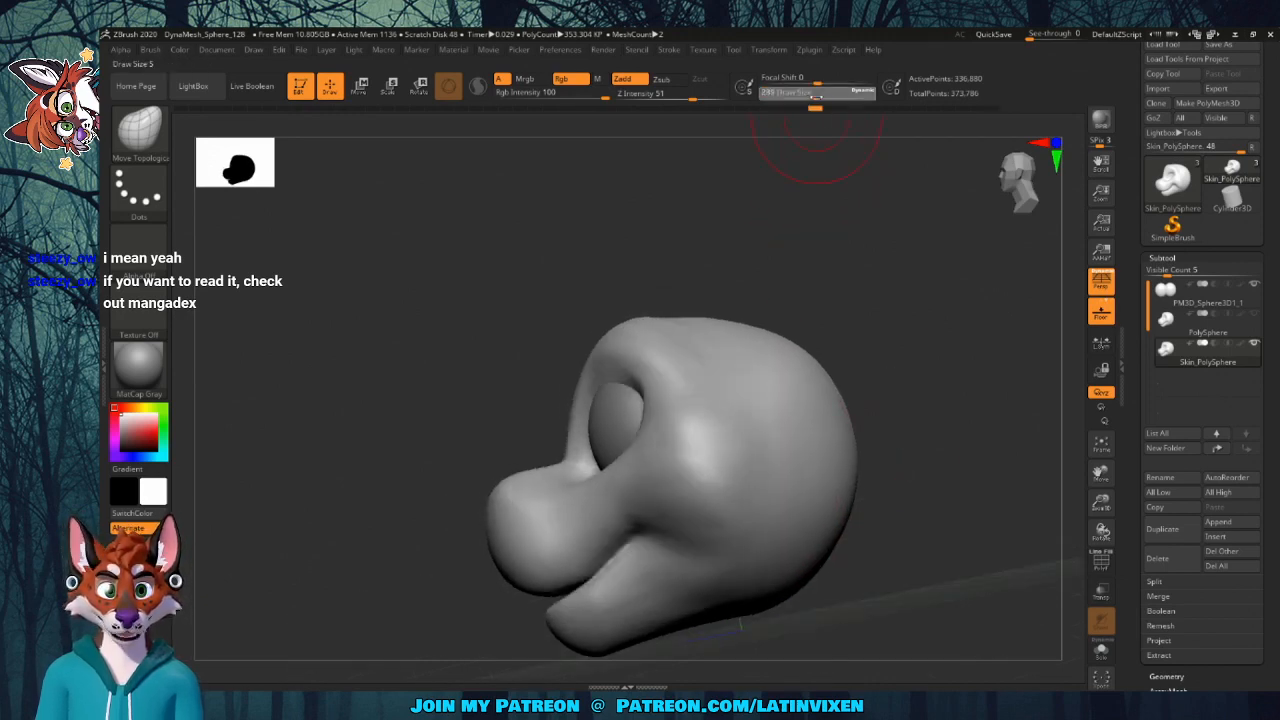
Pull the mouth corner back into the cheek with the Move Topological brush at draw size 299, deepening the crease
{"action": "left_click_drag", "start_coordinate": [815, 97], "coordinate": [822, 100]}
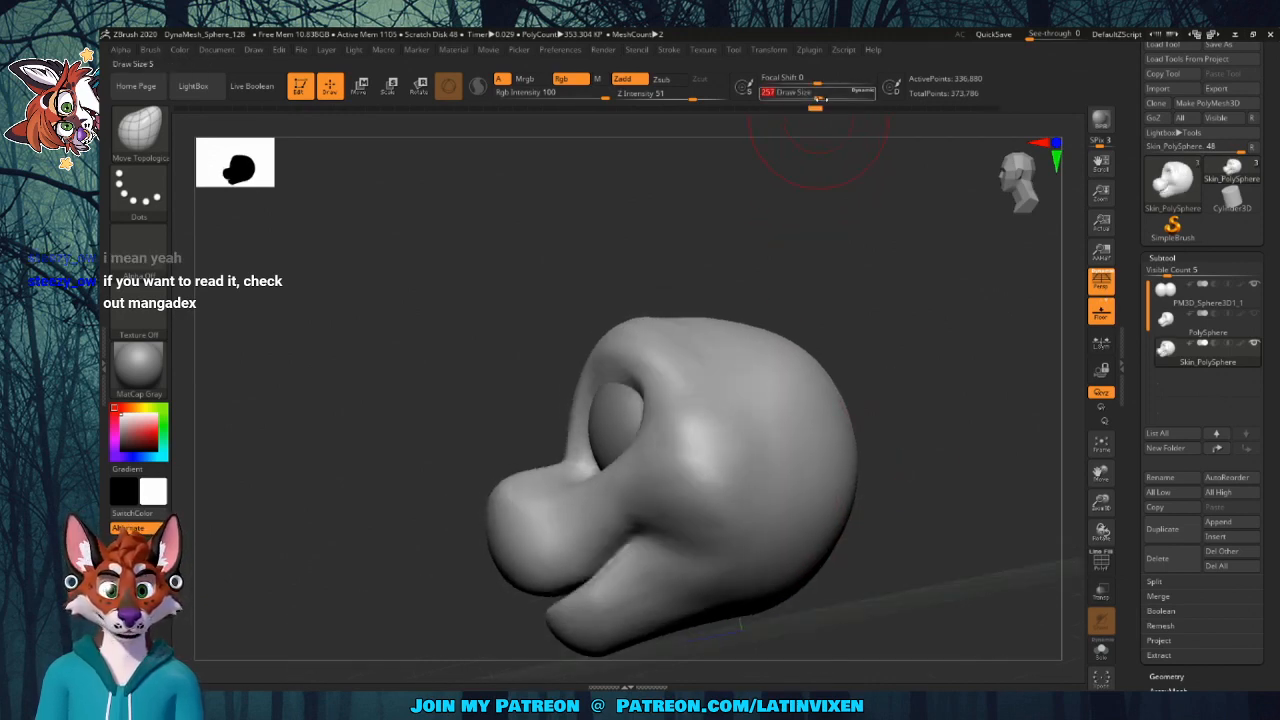
{"action": "left_click", "coordinate": [998, 112]}
{"action": "left_click_drag", "start_coordinate": [833, 100], "coordinate": [838, 100]}
{"action": "left_click_drag", "start_coordinate": [703, 547], "coordinate": [727, 540]}
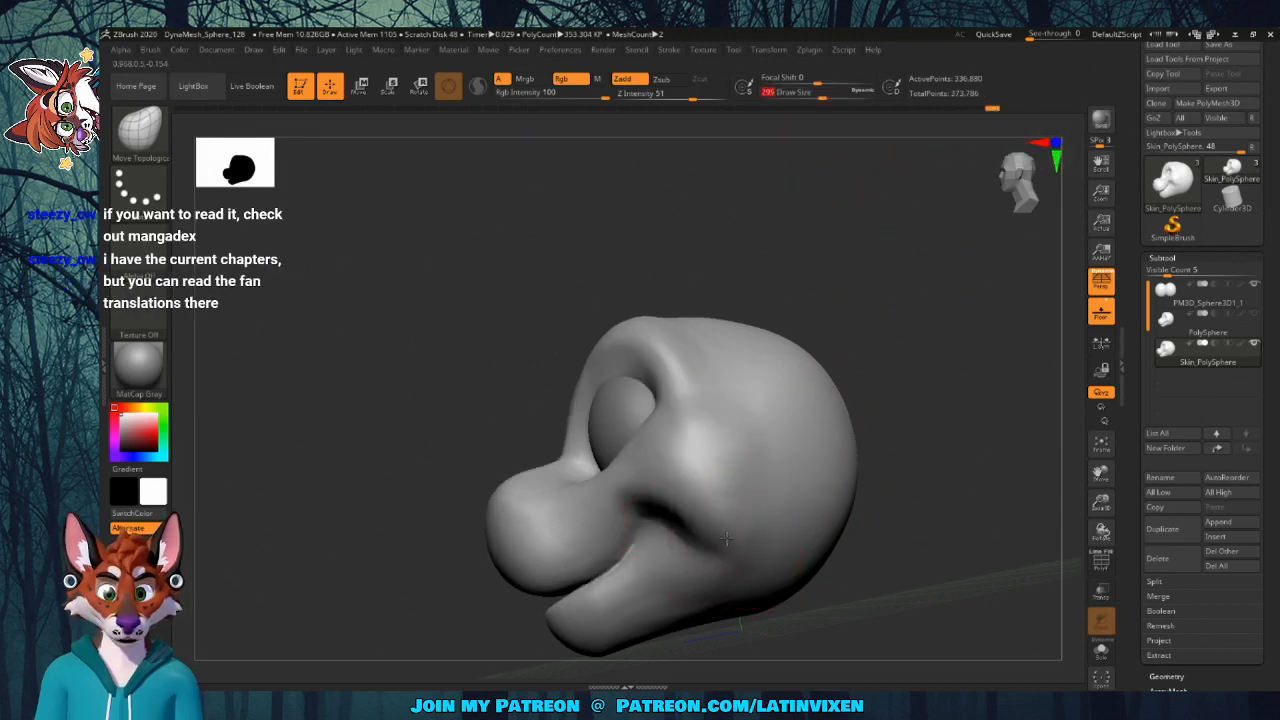
{"action": "mouse_move", "coordinate": [963, 380]}
{"action": "left_mouse_down"}
{"action": "mouse_move", "coordinate": [975, 395]}
{"action": "mouse_move", "coordinate": [919, 422]}
{"action": "mouse_move", "coordinate": [951, 417]}
{"action": "mouse_move", "coordinate": [800, 480]}
{"action": "left_mouse_up"}
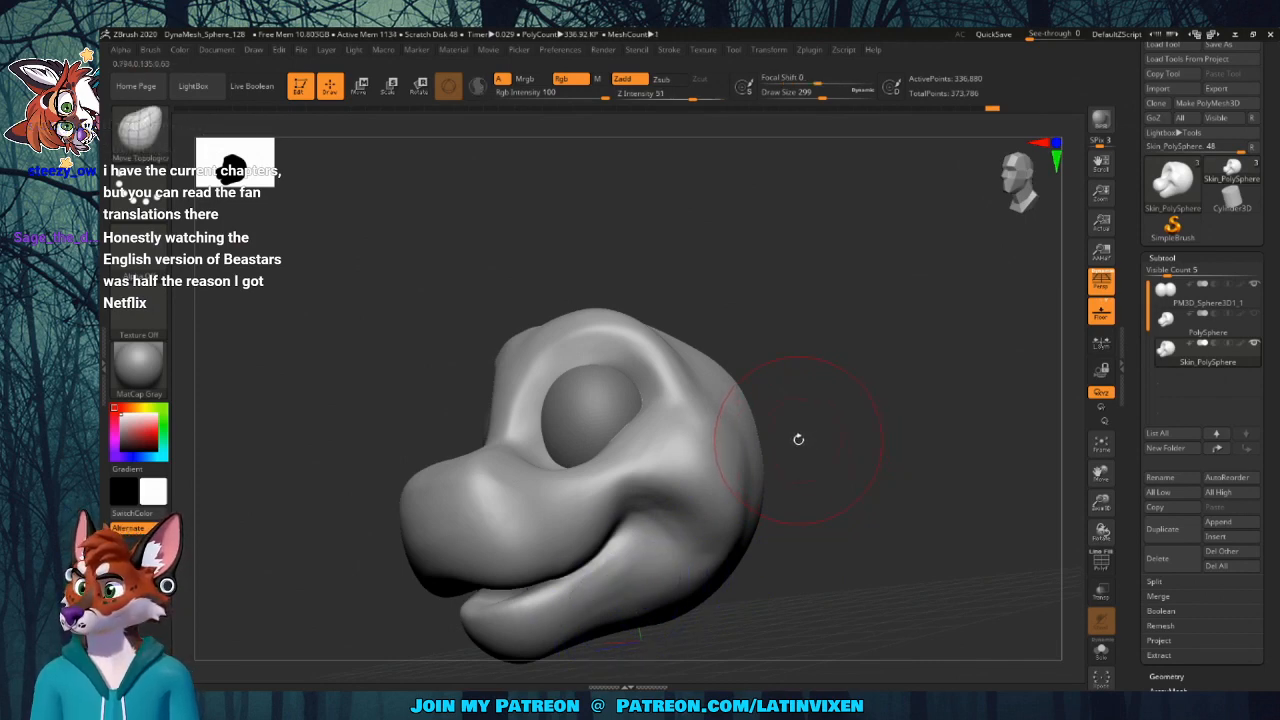
Examine the head from behind, the side, the front and above to check the skull, cheek and brow proportions
{"action": "mouse_move", "coordinate": [878, 328]}
{"action": "left_mouse_down"}
{"action": "mouse_move", "coordinate": [900, 345]}
{"action": "mouse_move", "coordinate": [862, 332]}
{"action": "mouse_move", "coordinate": [890, 360]}
{"action": "mouse_move", "coordinate": [857, 400]}
{"action": "mouse_move", "coordinate": [823, 423]}
{"action": "mouse_move", "coordinate": [757, 423]}
{"action": "left_mouse_up"}
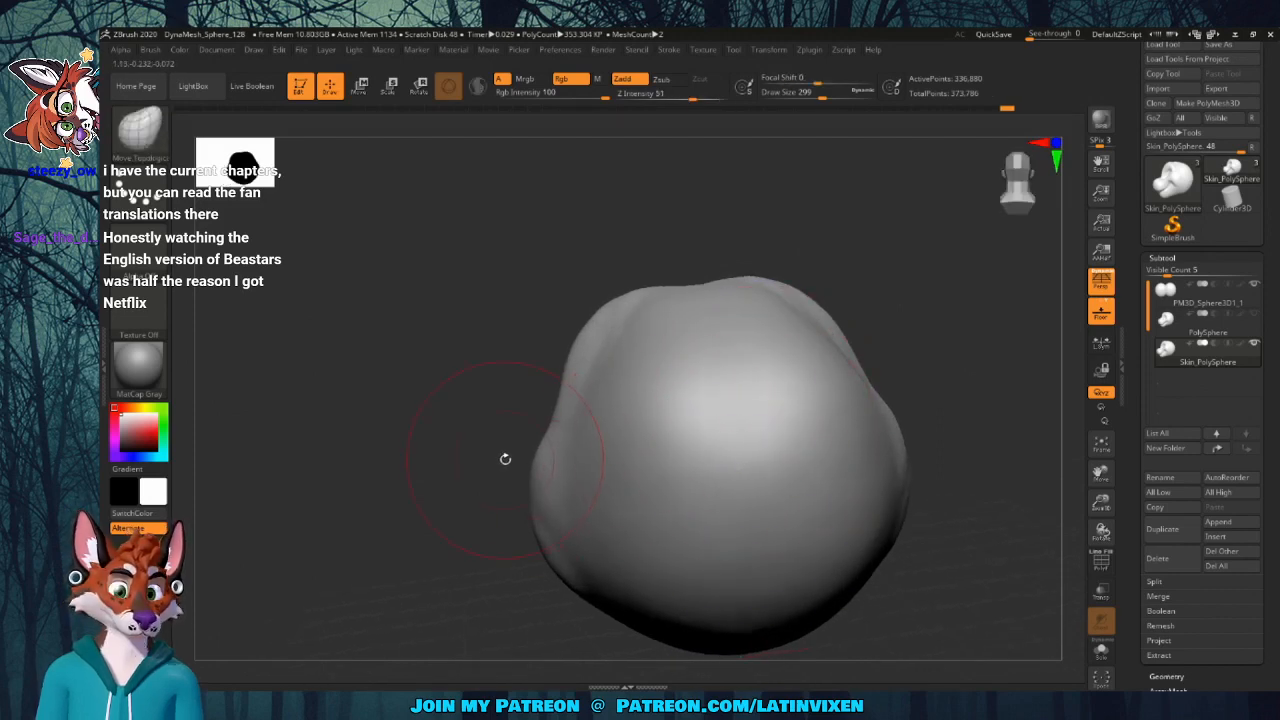
{"action": "left_click_drag", "start_coordinate": [505, 458], "coordinate": [529, 529]}
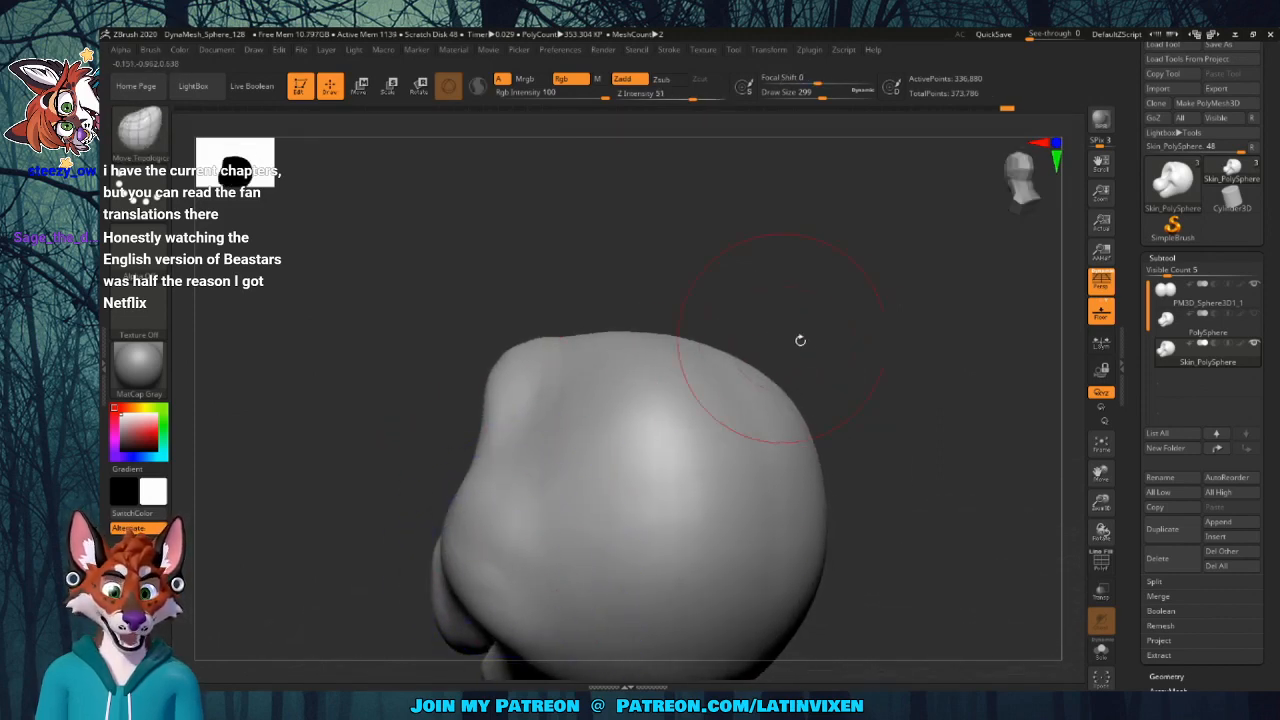
{"action": "mouse_move", "coordinate": [800, 340]}
{"action": "left_mouse_down"}
{"action": "mouse_move", "coordinate": [843, 349]}
{"action": "mouse_move", "coordinate": [854, 332]}
{"action": "left_mouse_up"}
{"action": "left_click_drag", "start_coordinate": [1090, 497], "coordinate": [980, 494]}
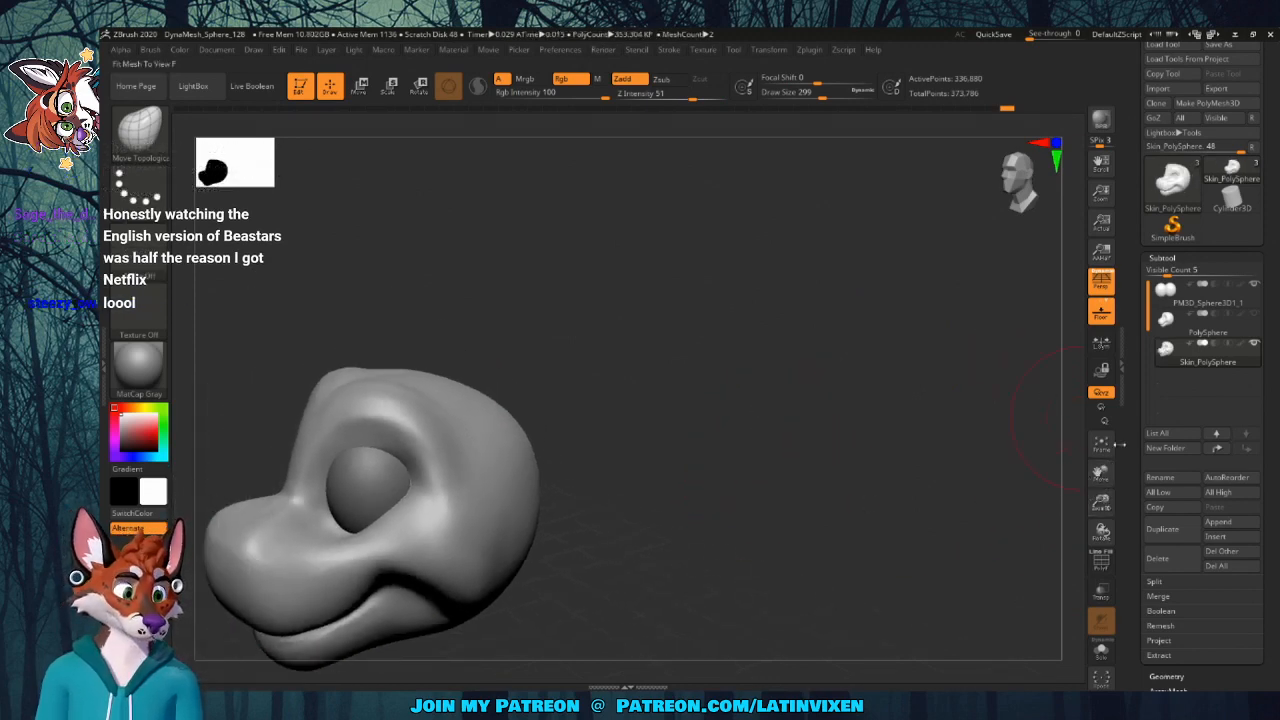
{"action": "mouse_move", "coordinate": [1110, 480]}
{"action": "left_mouse_down"}
{"action": "mouse_move", "coordinate": [849, 474]}
{"action": "mouse_move", "coordinate": [876, 434]}
{"action": "mouse_move", "coordinate": [843, 437]}
{"action": "left_mouse_up"}
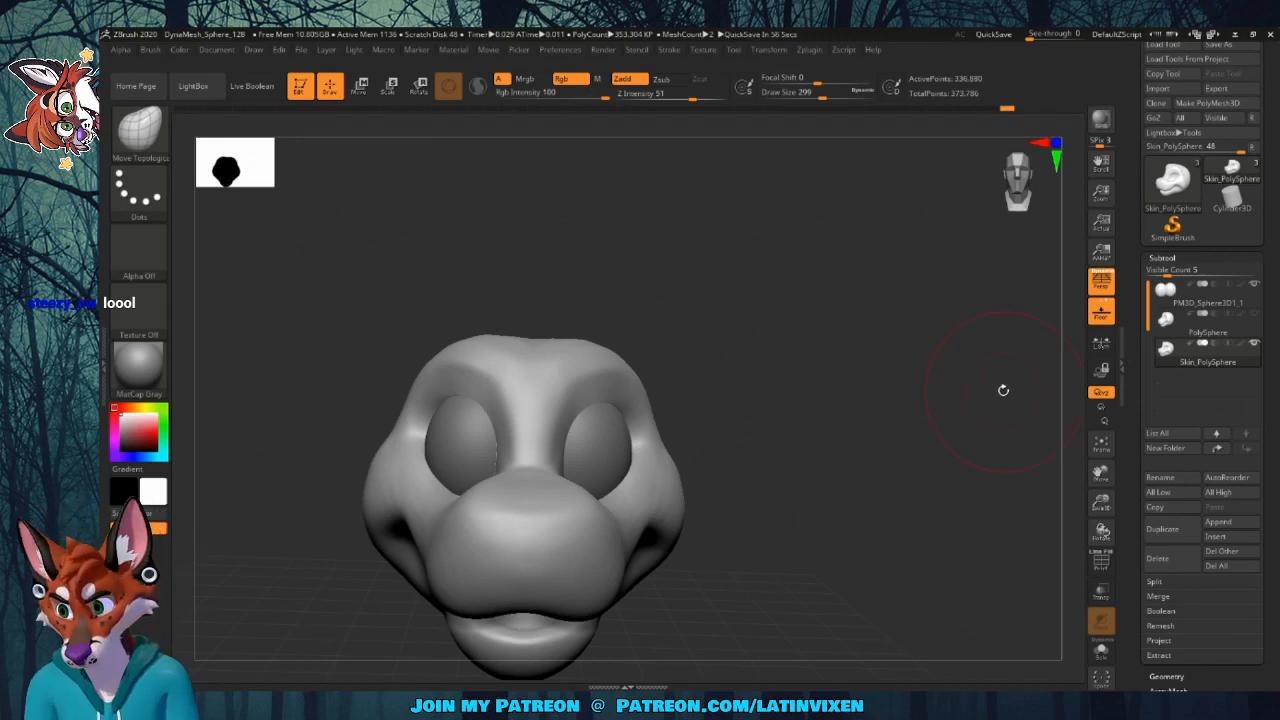
{"action": "left_click_drag", "start_coordinate": [967, 386], "coordinate": [962, 405]}
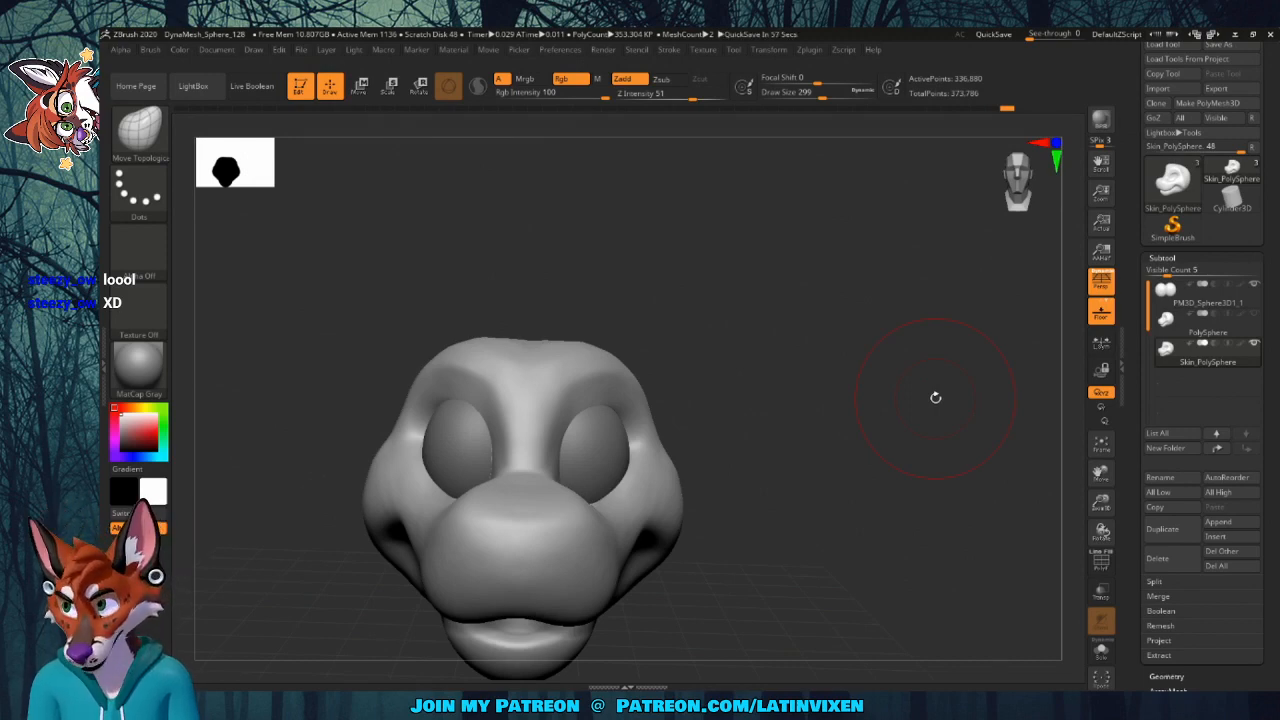
{"action": "left_click_drag", "start_coordinate": [1098, 474], "coordinate": [1132, 436]}
{"action": "left_click_drag", "start_coordinate": [824, 371], "coordinate": [800, 385]}
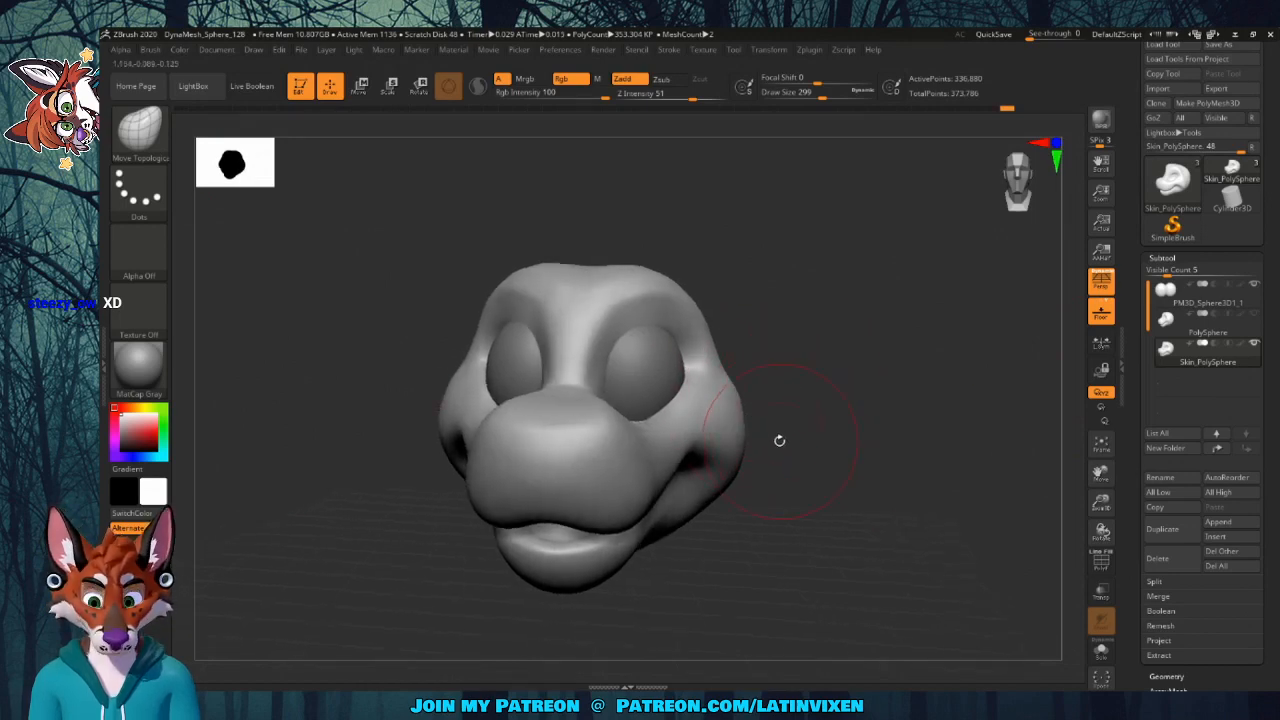
{"action": "left_click_drag", "start_coordinate": [780, 440], "coordinate": [780, 503]}
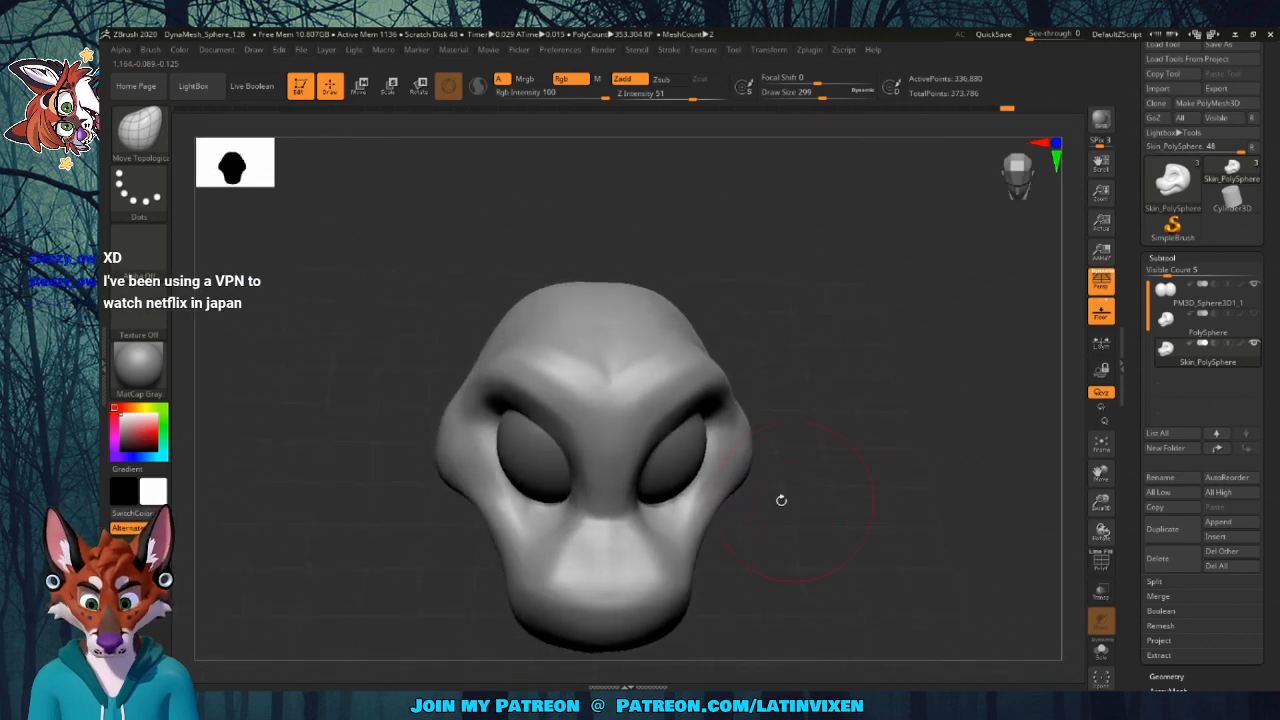
{"action": "left_click_drag", "start_coordinate": [820, 436], "coordinate": [780, 434]}
{"action": "left_click_drag", "start_coordinate": [1101, 472], "coordinate": [995, 453]}
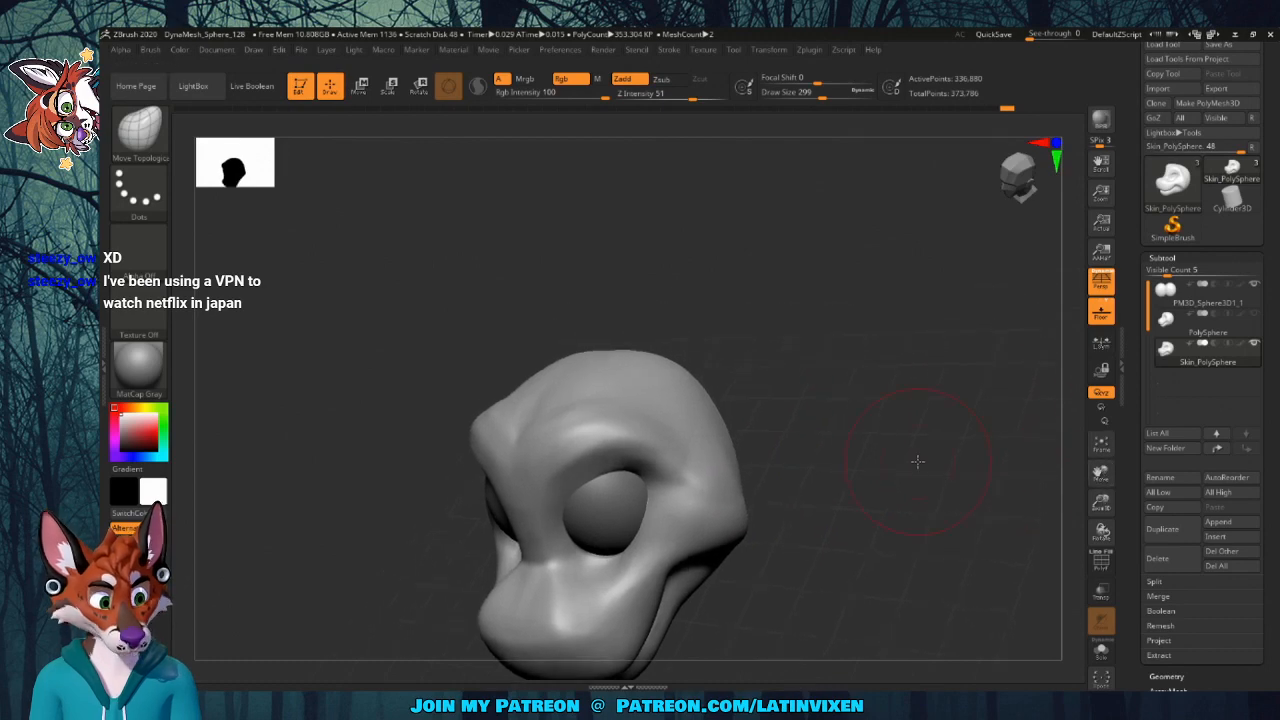
{"action": "left_click_drag", "start_coordinate": [917, 461], "coordinate": [897, 399]}
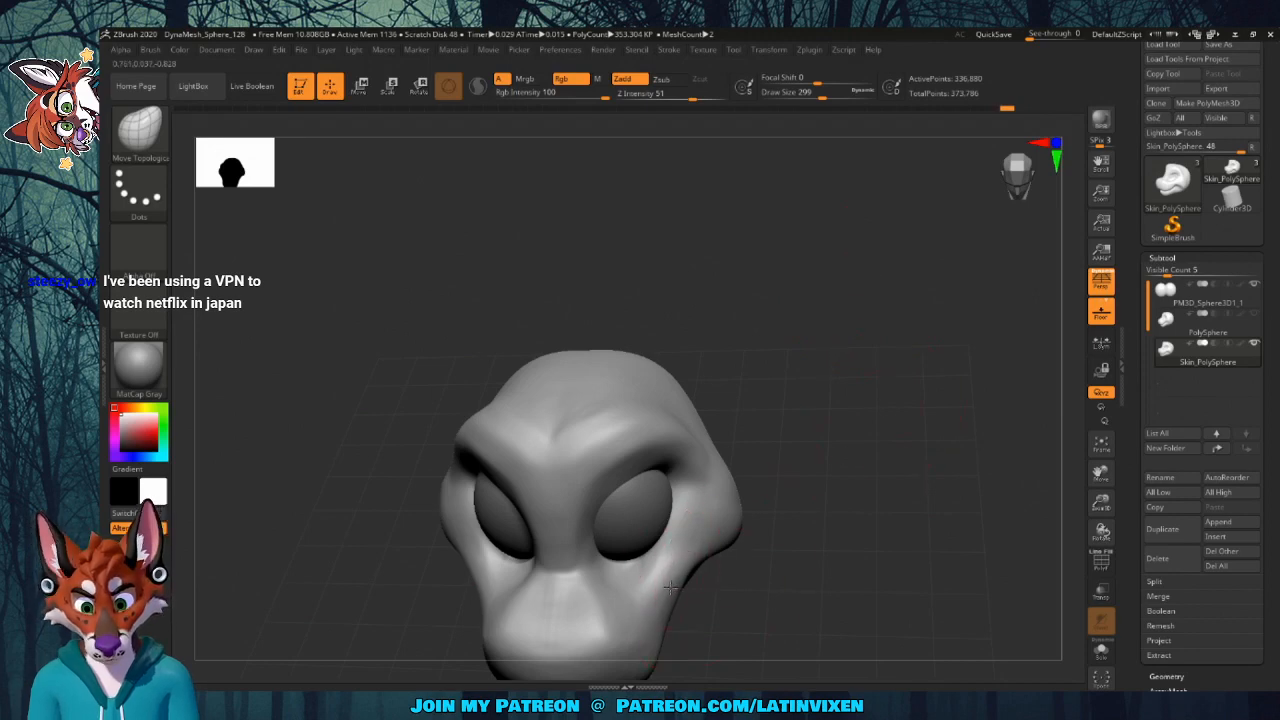
{"action": "mouse_move", "coordinate": [860, 503]}
{"action": "left_mouse_down"}
{"action": "mouse_move", "coordinate": [867, 518]}
{"action": "mouse_move", "coordinate": [845, 484]}
{"action": "left_mouse_up"}
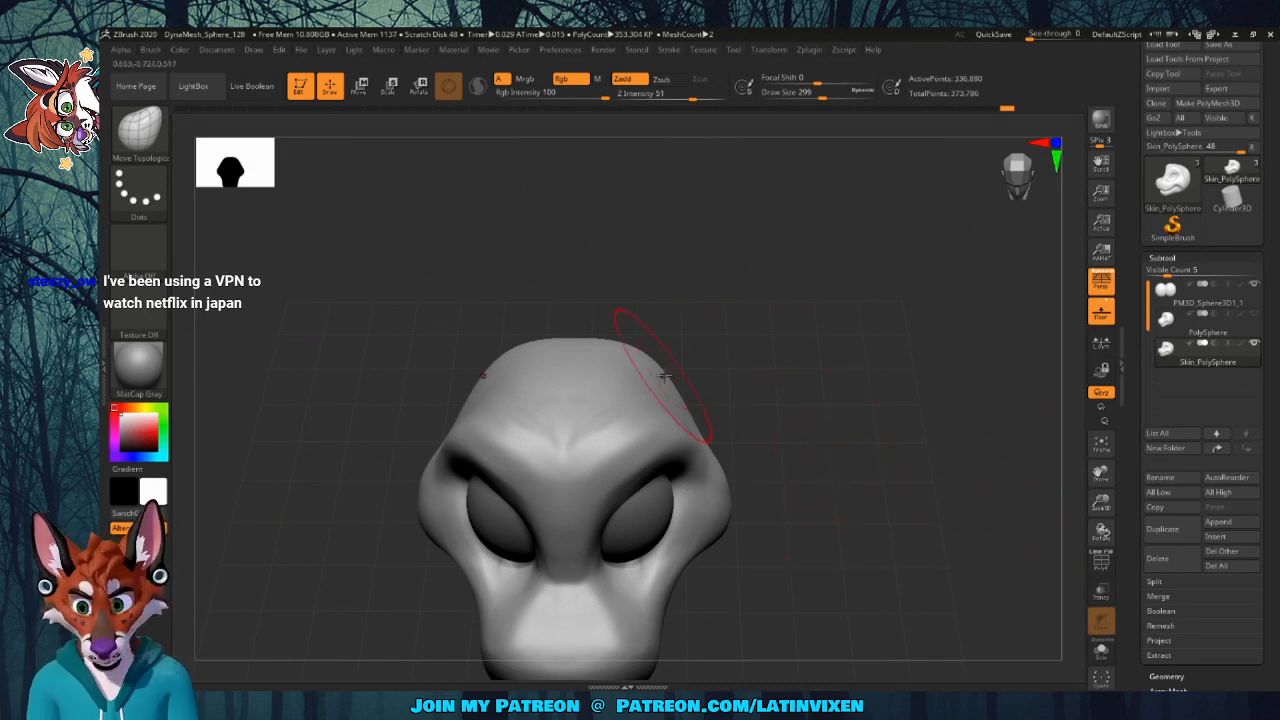
Round out the sides of the skull behind the eyes with the Move Topological brush at draw size 430 and smooth them
{"action": "left_click_drag", "start_coordinate": [821, 96], "coordinate": [833, 96]}
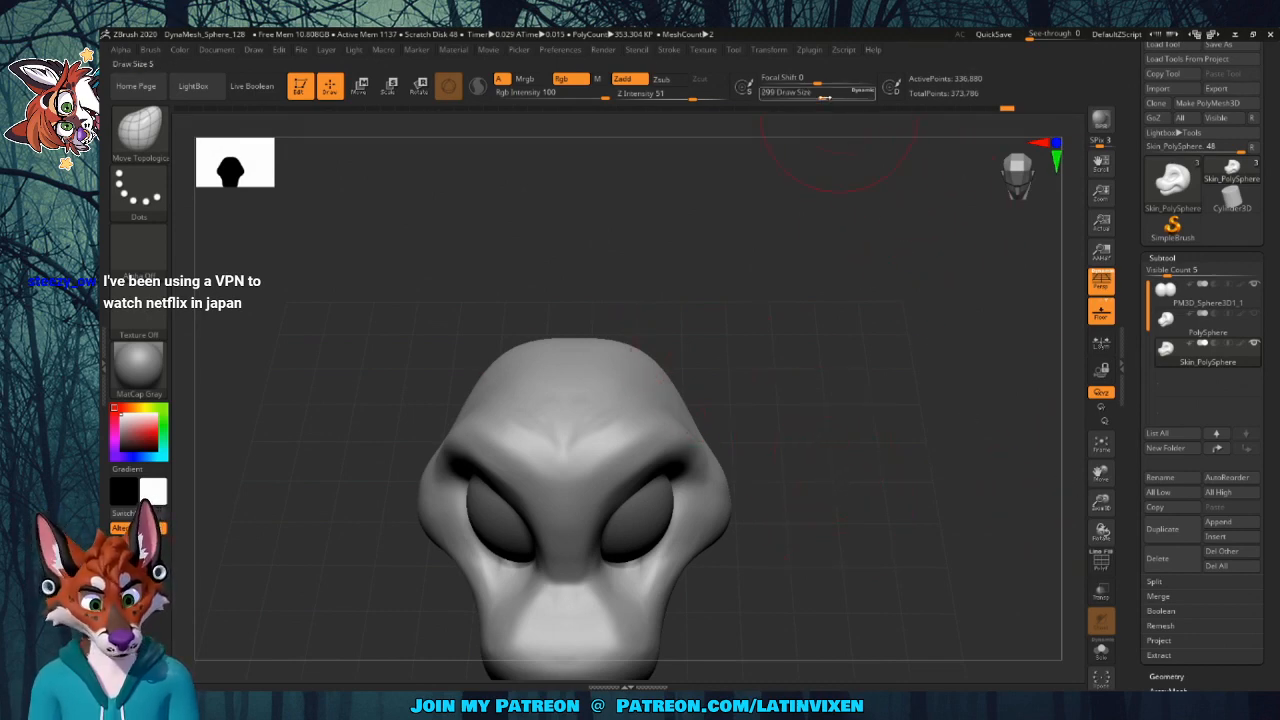
{"action": "mouse_move", "coordinate": [814, 331]}
{"action": "left_mouse_down"}
{"action": "mouse_move", "coordinate": [735, 452]}
{"action": "mouse_move", "coordinate": [770, 446]}
{"action": "mouse_move", "coordinate": [749, 471]}
{"action": "left_mouse_up"}
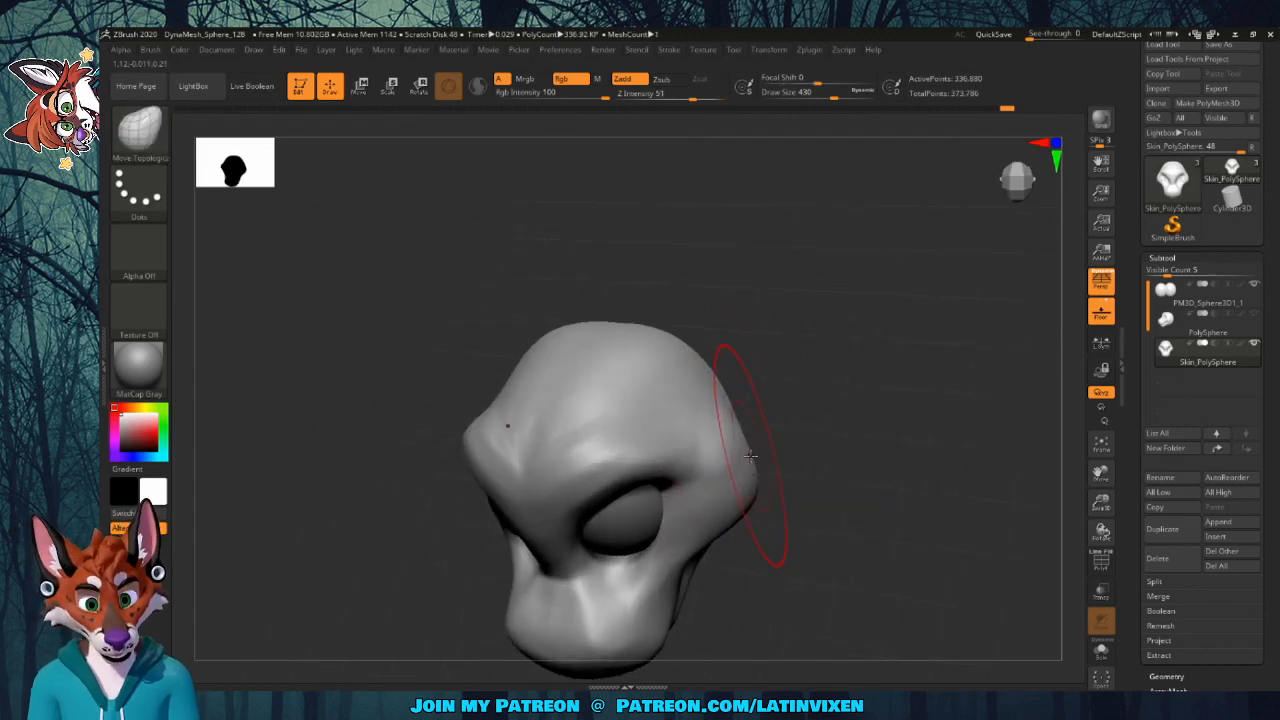
{"action": "left_click_drag", "start_coordinate": [788, 428], "coordinate": [714, 412]}
{"action": "key", "text": "shift"}
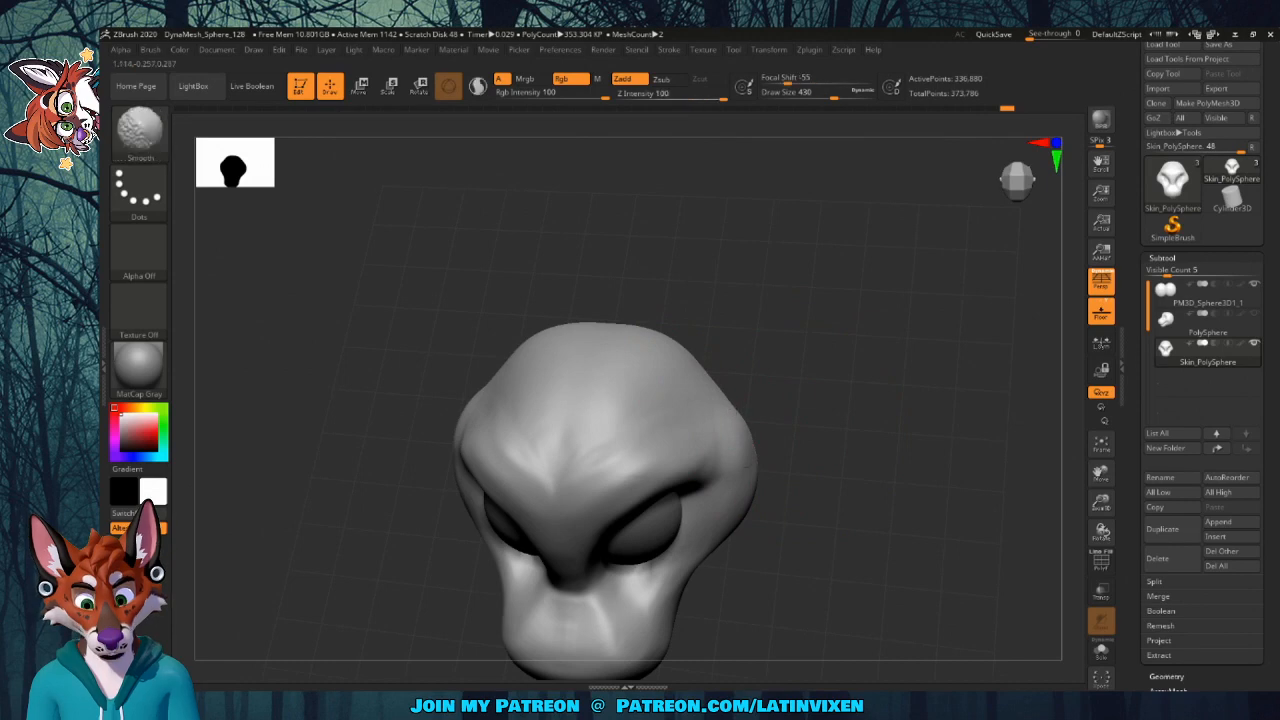
{"action": "left_click_drag", "start_coordinate": [813, 457], "coordinate": [793, 476]}
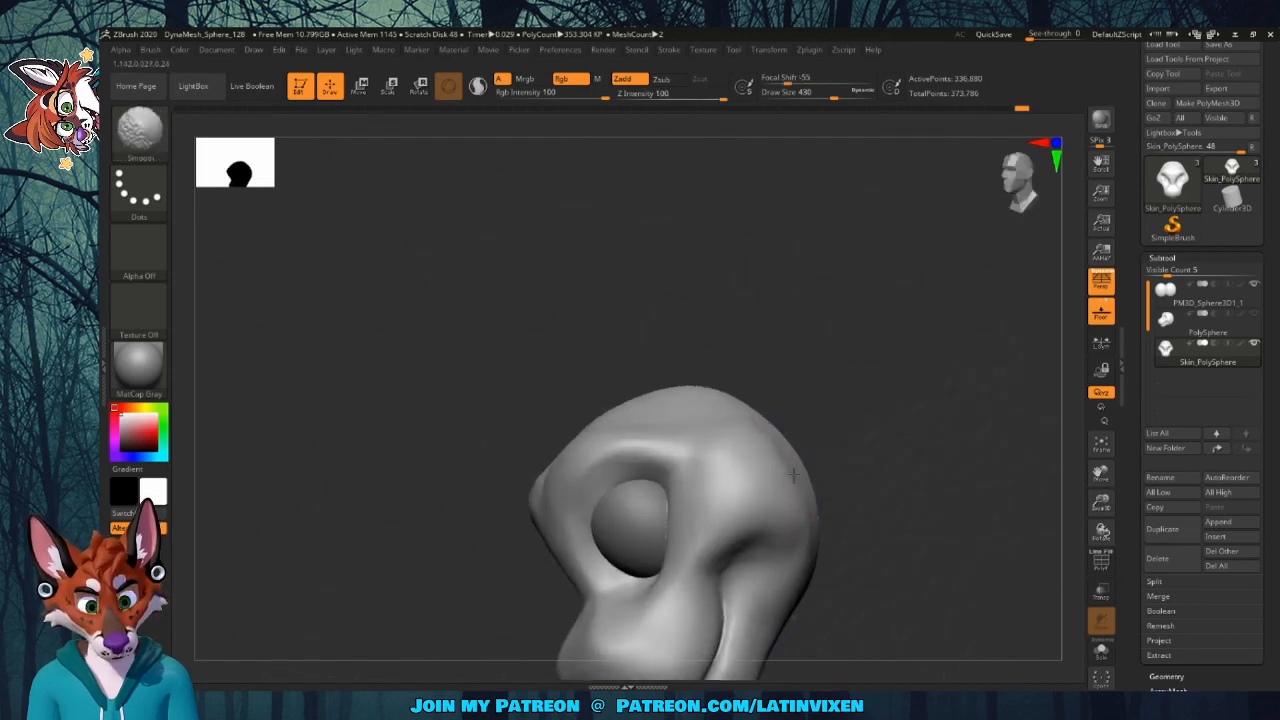
{"action": "mouse_move", "coordinate": [857, 406]}
{"action": "left_mouse_down"}
{"action": "mouse_move", "coordinate": [834, 451]}
{"action": "mouse_move", "coordinate": [857, 449]}
{"action": "mouse_move", "coordinate": [830, 520]}
{"action": "mouse_move", "coordinate": [905, 320]}
{"action": "mouse_move", "coordinate": [895, 300]}
{"action": "left_mouse_up"}
{"action": "key", "text": "shift"}
Reshape the outer cheeks around the mouth corners with the Move Topological brush at draw size 299
{"action": "mouse_move", "coordinate": [1101, 500]}
{"action": "left_mouse_down"}
{"action": "mouse_move", "coordinate": [1100, 485]}
{"action": "mouse_move", "coordinate": [1090, 492]}
{"action": "left_mouse_up"}
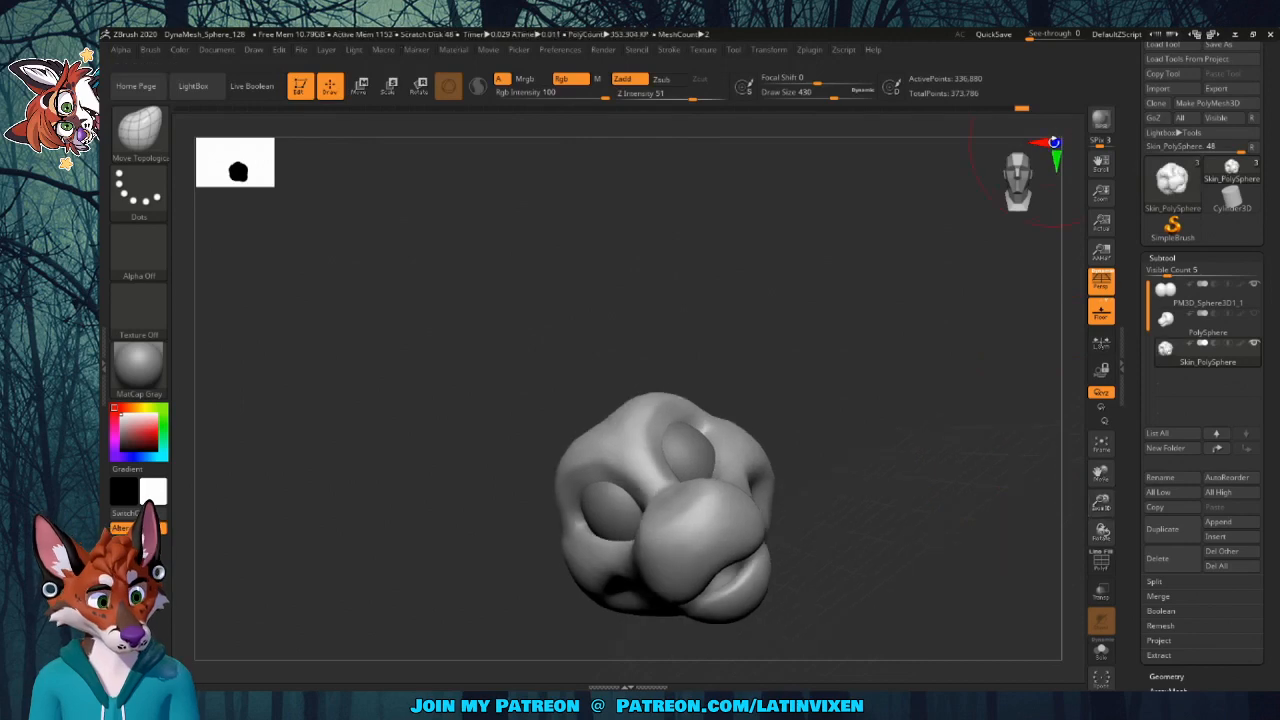
{"action": "left_click", "coordinate": [1054, 142]}
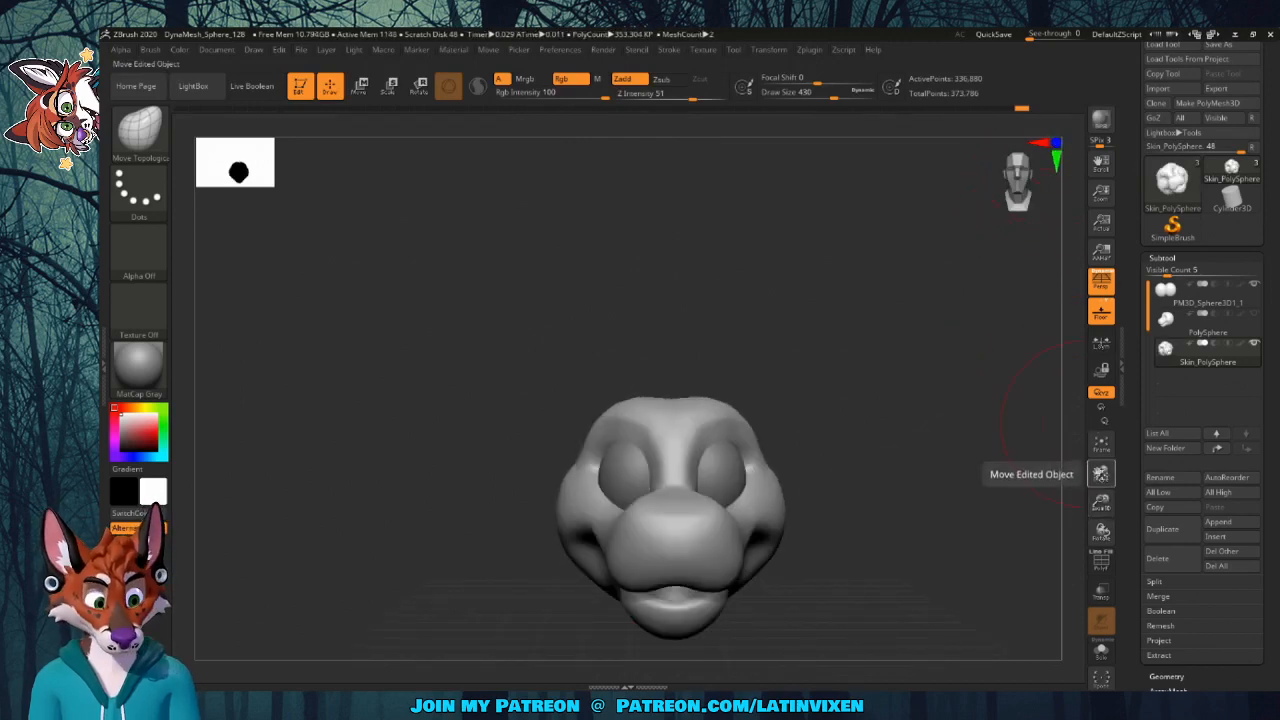
{"action": "left_click_drag", "start_coordinate": [1100, 474], "coordinate": [1060, 437]}
{"action": "left_click_drag", "start_coordinate": [1100, 503], "coordinate": [1134, 493]}
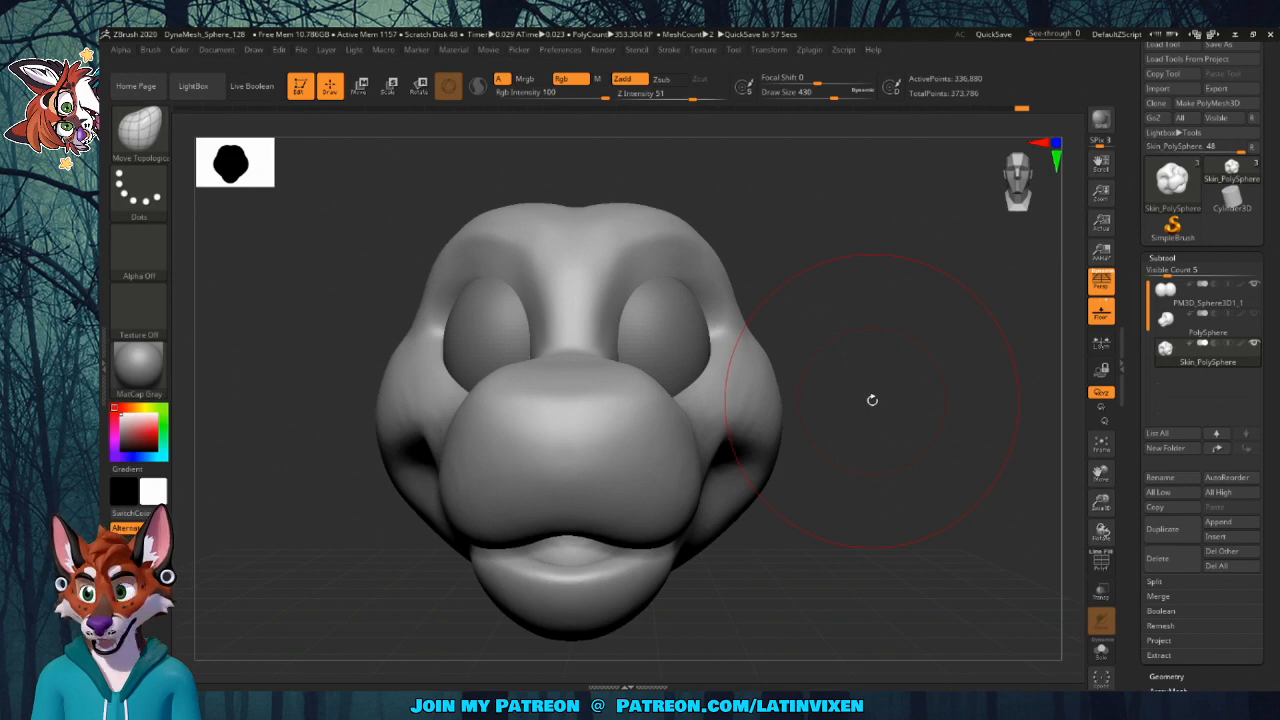
{"action": "left_click_drag", "start_coordinate": [907, 382], "coordinate": [871, 397]}
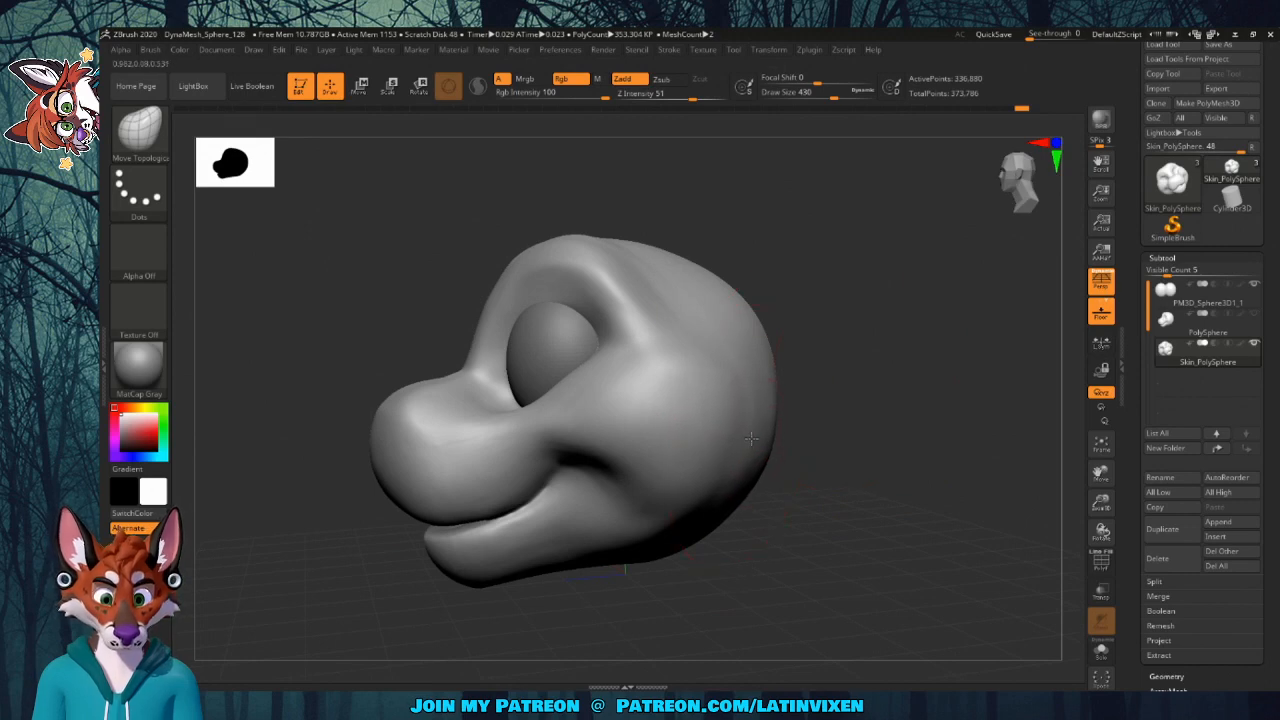
{"action": "mouse_move", "coordinate": [817, 445]}
{"action": "left_mouse_down"}
{"action": "mouse_move", "coordinate": [883, 440]}
{"action": "mouse_move", "coordinate": [860, 437]}
{"action": "mouse_move", "coordinate": [843, 397]}
{"action": "left_mouse_up"}
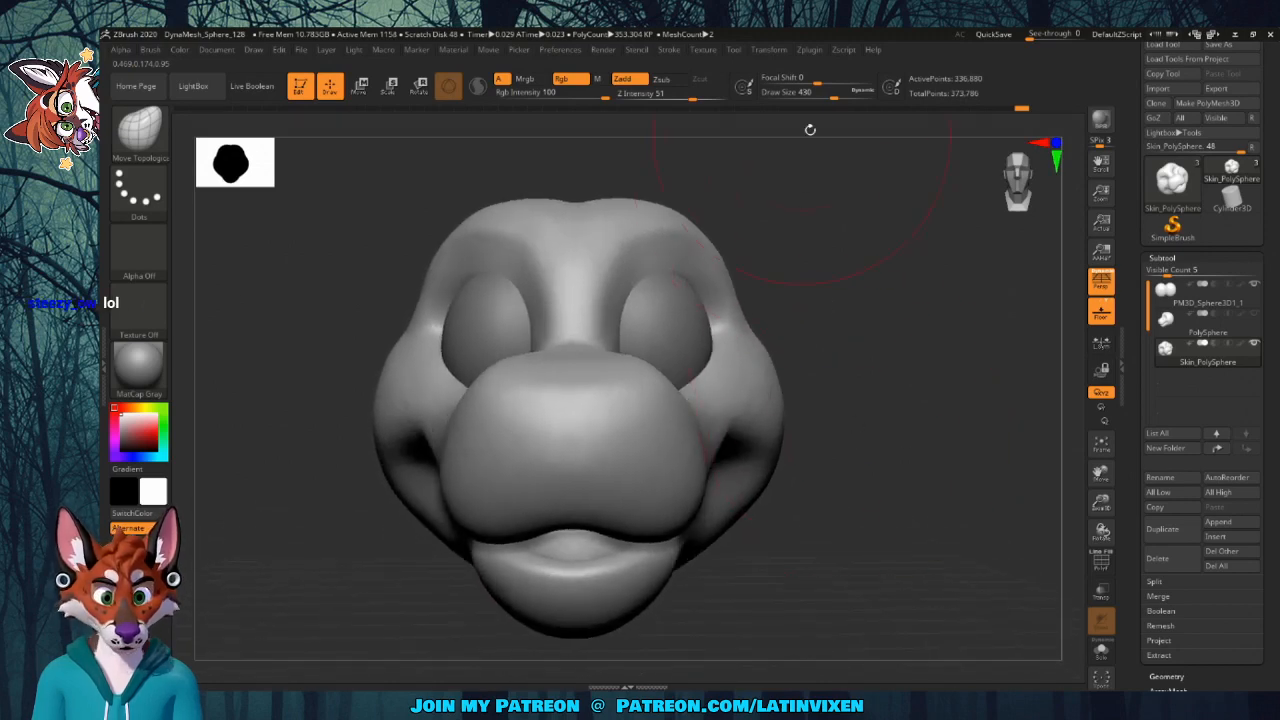
{"action": "left_click_drag", "start_coordinate": [822, 93], "coordinate": [829, 94]}
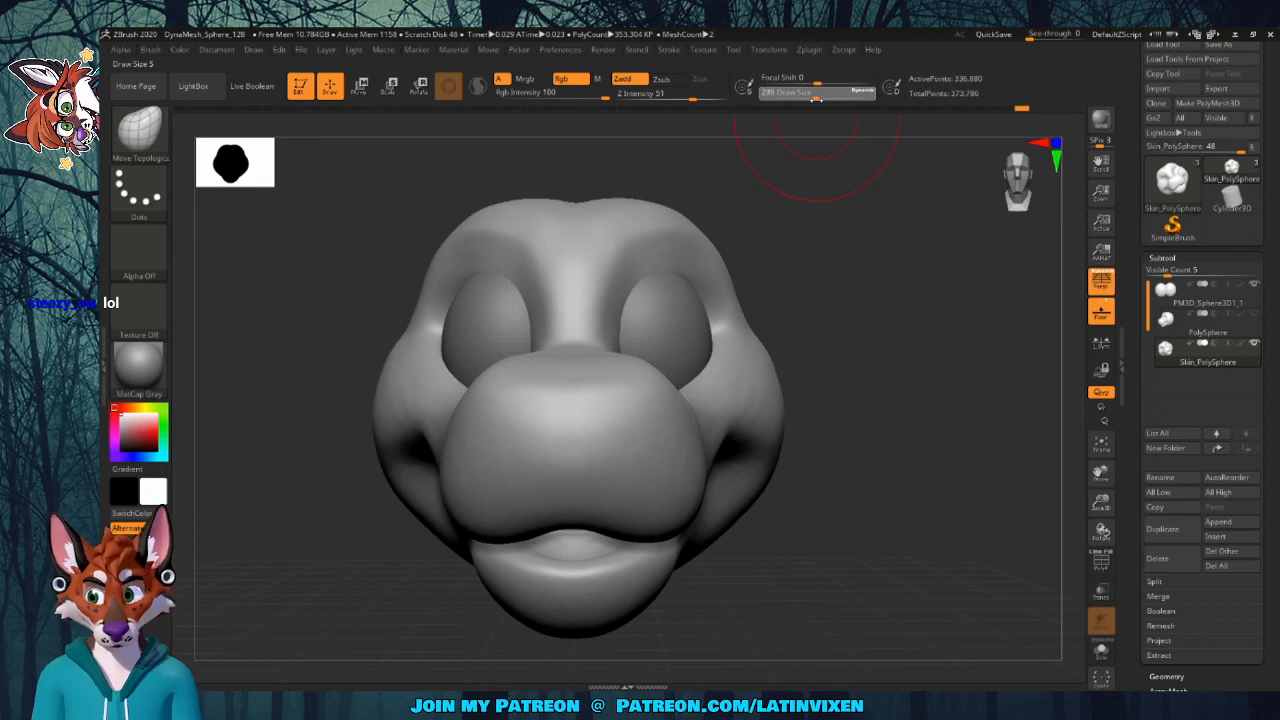
{"action": "left_click_drag", "start_coordinate": [871, 503], "coordinate": [873, 502]}
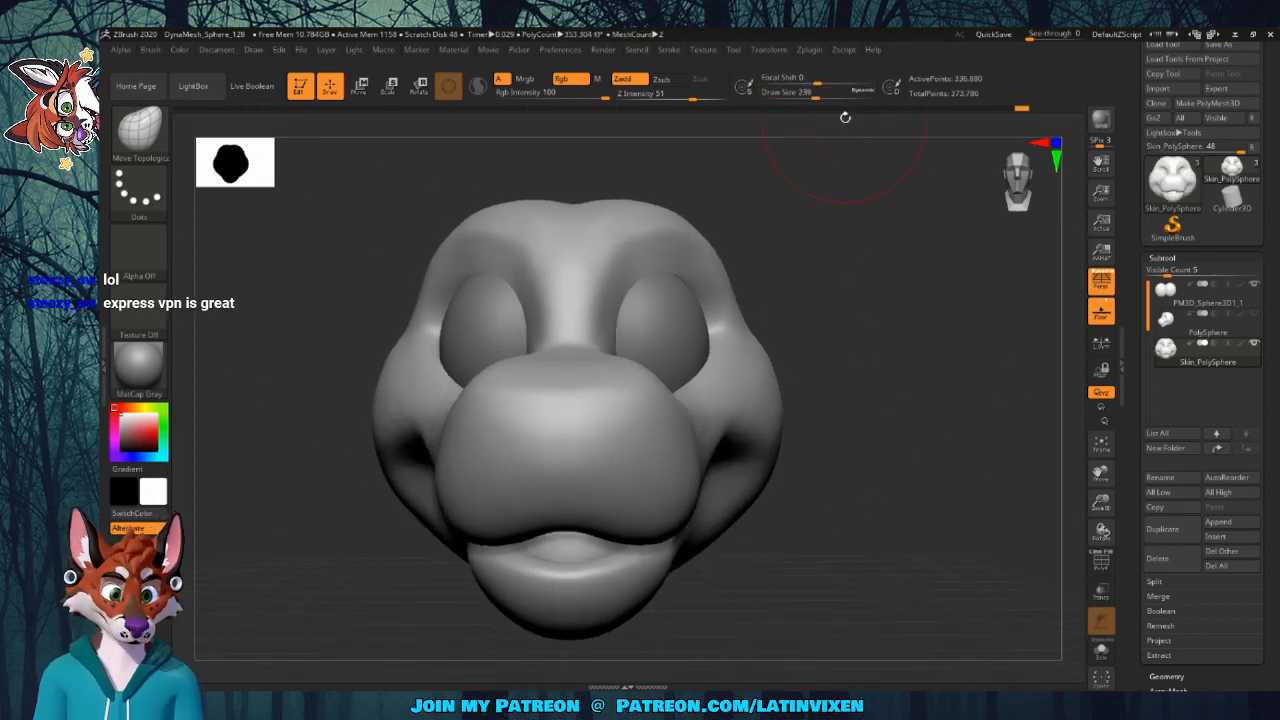
{"action": "left_click_drag", "start_coordinate": [817, 93], "coordinate": [824, 93]}
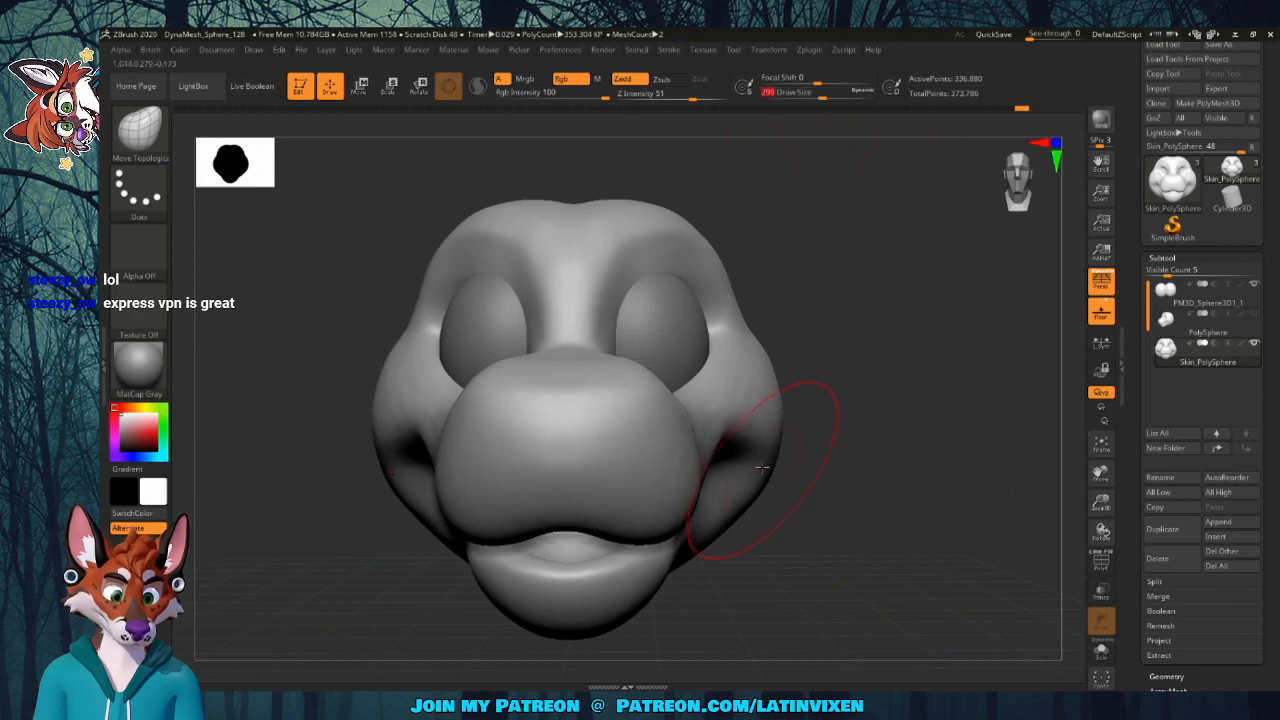
{"action": "left_click_drag", "start_coordinate": [776, 463], "coordinate": [740, 480]}
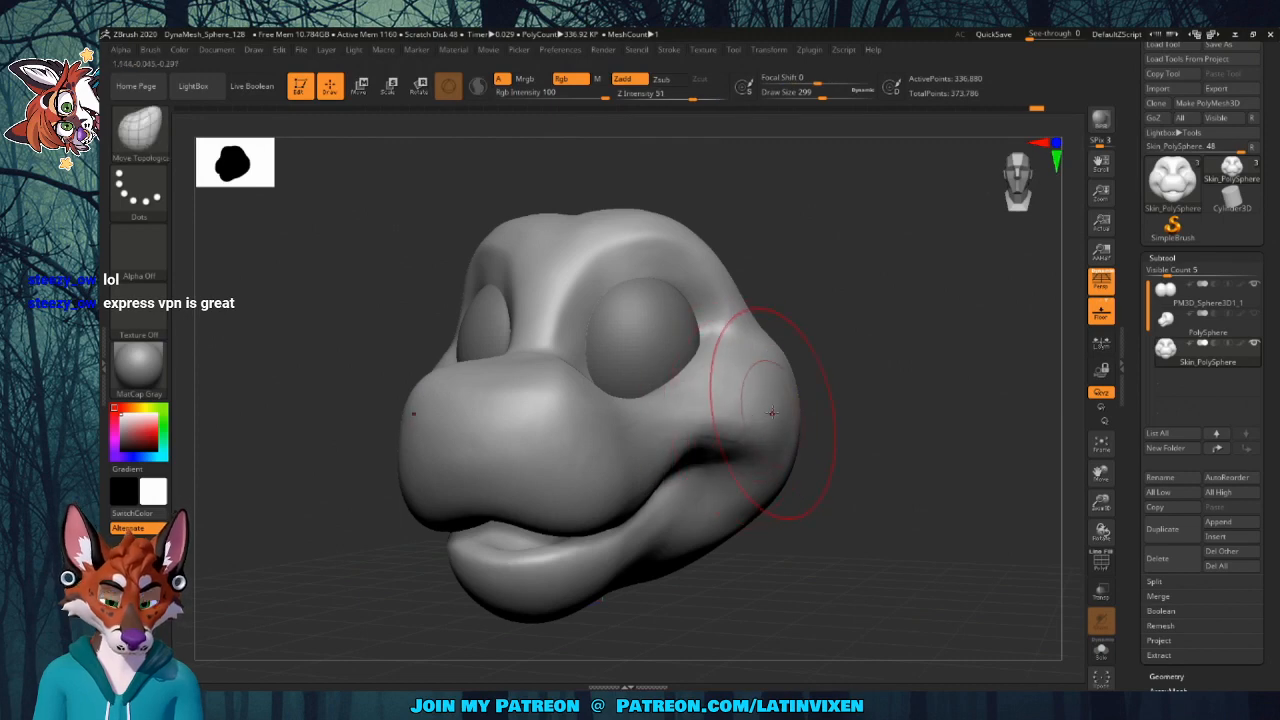
{"action": "left_click_drag", "start_coordinate": [772, 412], "coordinate": [776, 410]}
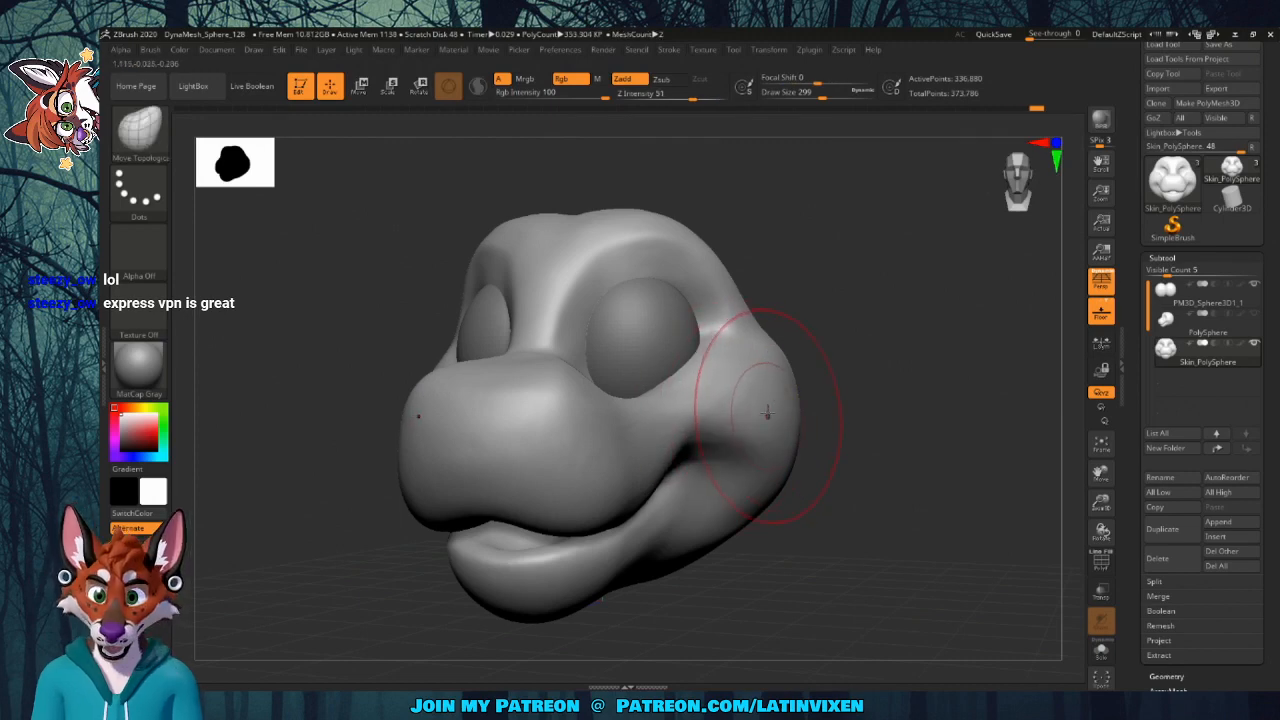
Face the head straight on and insert a Sphere3D as a new subtool
{"action": "mouse_move", "coordinate": [814, 340]}
{"action": "left_mouse_down"}
{"action": "mouse_move", "coordinate": [883, 360]}
{"action": "mouse_move", "coordinate": [825, 362]}
{"action": "mouse_move", "coordinate": [873, 368]}
{"action": "mouse_move", "coordinate": [874, 349]}
{"action": "left_mouse_up"}
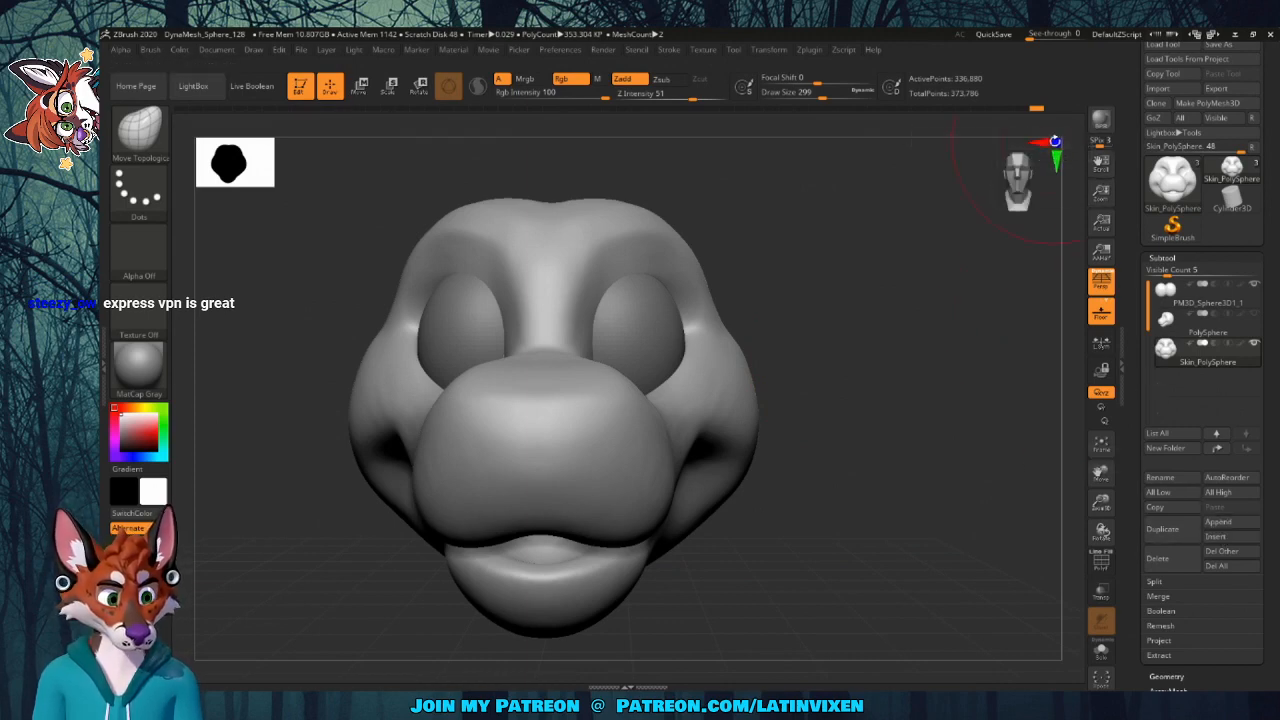
{"action": "left_click", "coordinate": [1059, 144]}
{"action": "left_click", "coordinate": [1060, 145]}
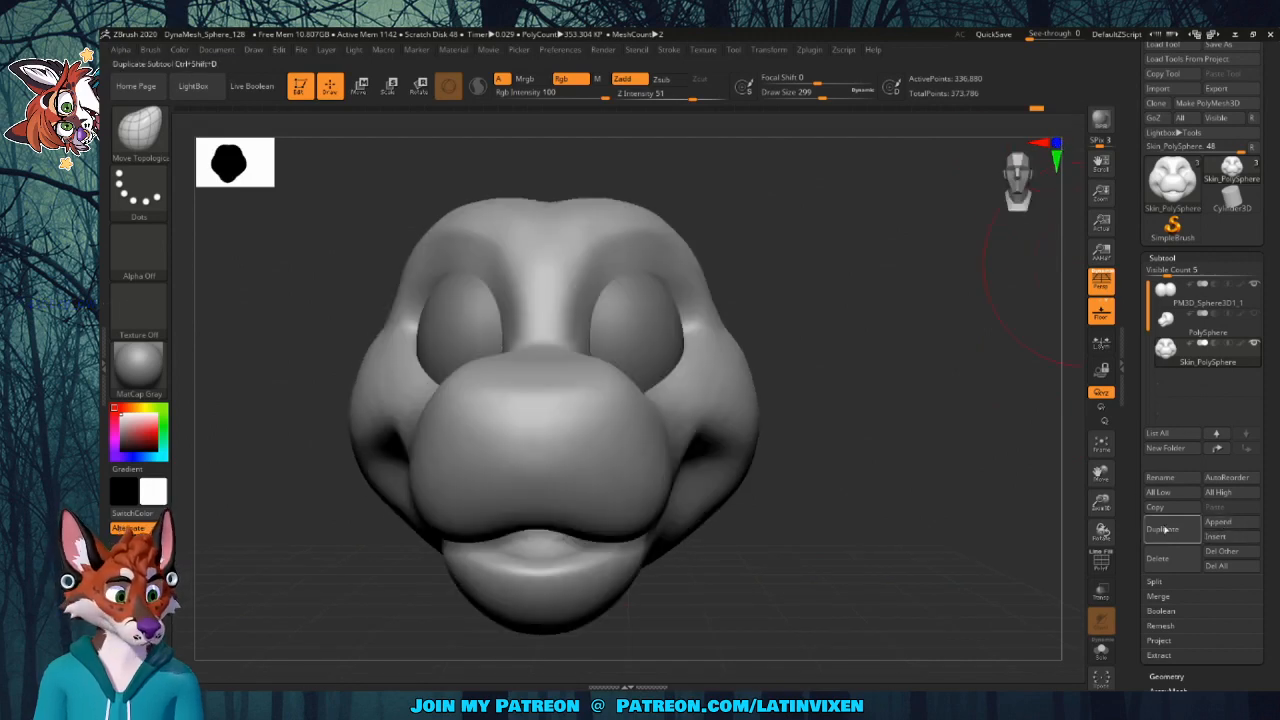
{"action": "mouse_move", "coordinate": [1101, 503]}
{"action": "left_mouse_down"}
{"action": "mouse_move", "coordinate": [1104, 481]}
{"action": "mouse_move", "coordinate": [1122, 497]}
{"action": "left_mouse_up"}
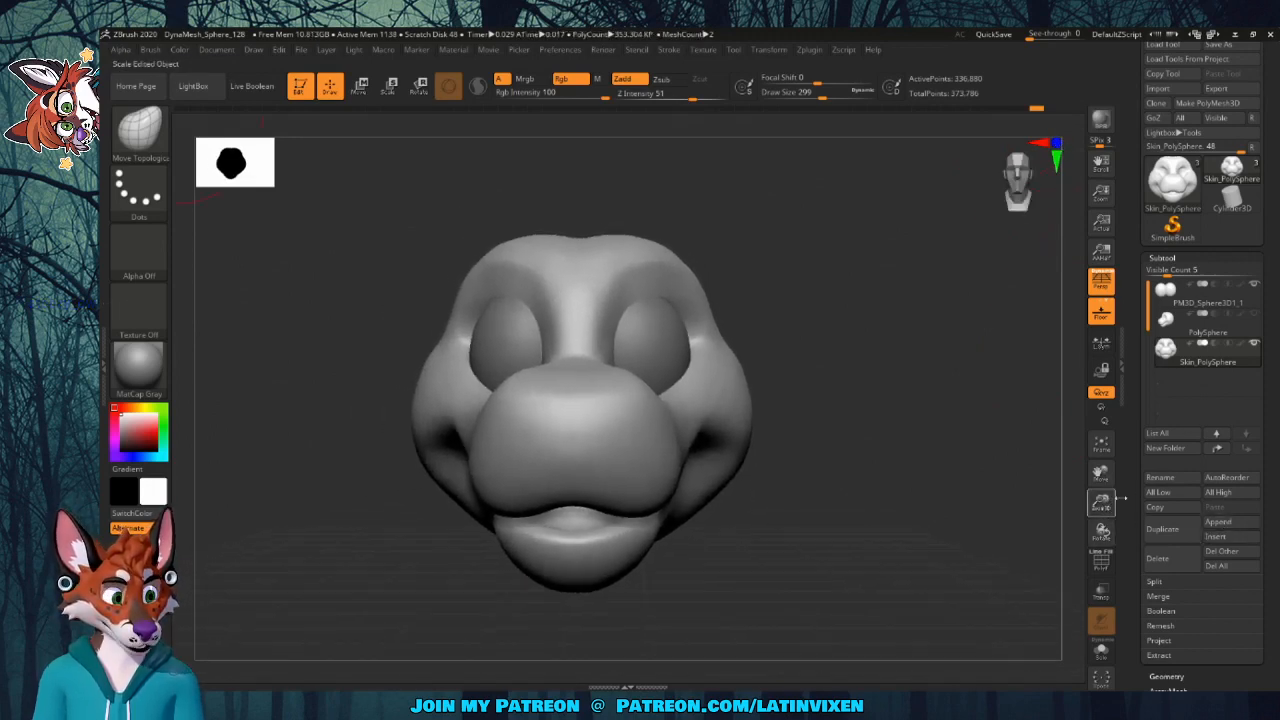
{"action": "left_click", "coordinate": [1220, 537]}
{"action": "left_click", "coordinate": [806, 428]}
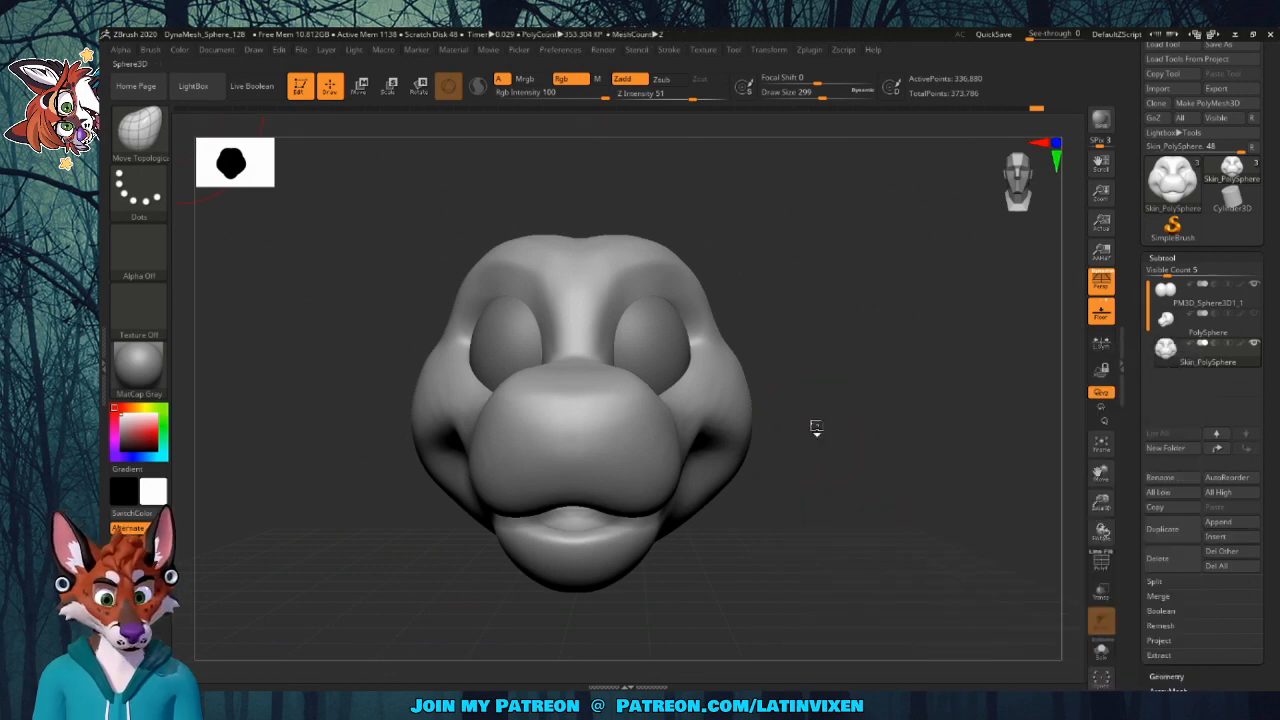
Move the inserted sphere forward with the TransposeSmart gizmo until it sits in front of the snout
{"action": "left_click", "coordinate": [139, 125]}
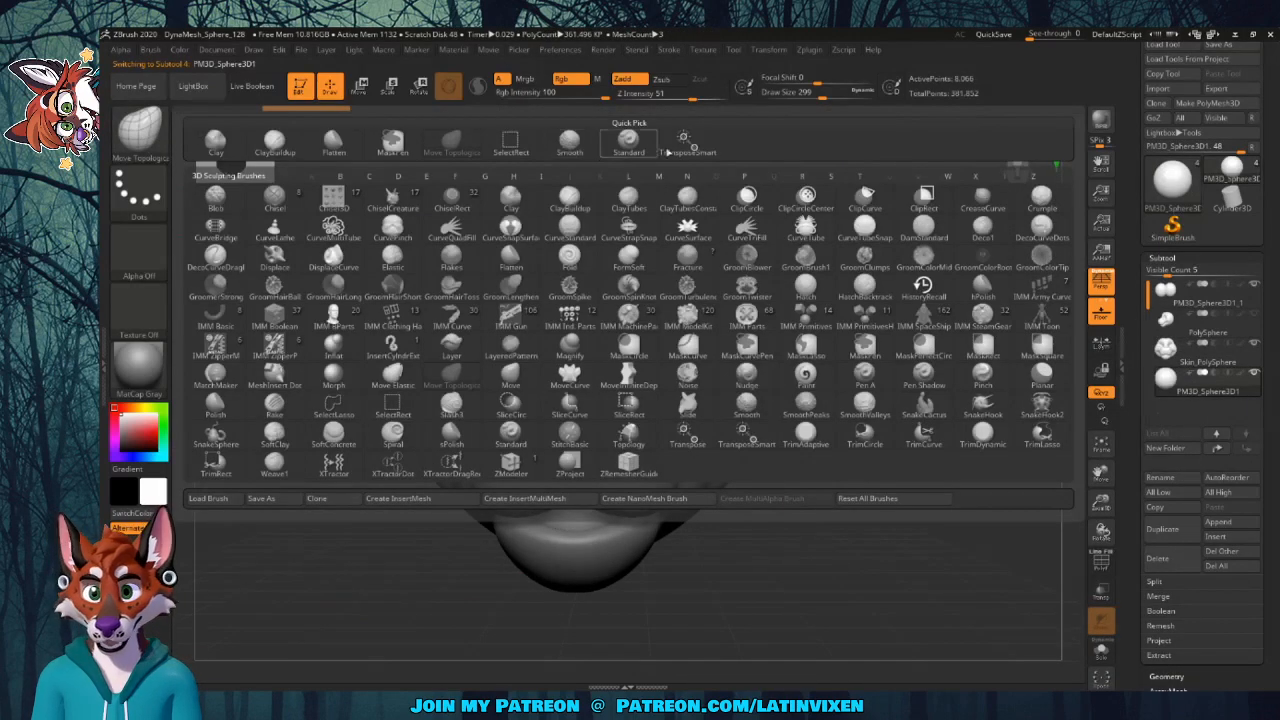
{"action": "left_click", "coordinate": [686, 147]}
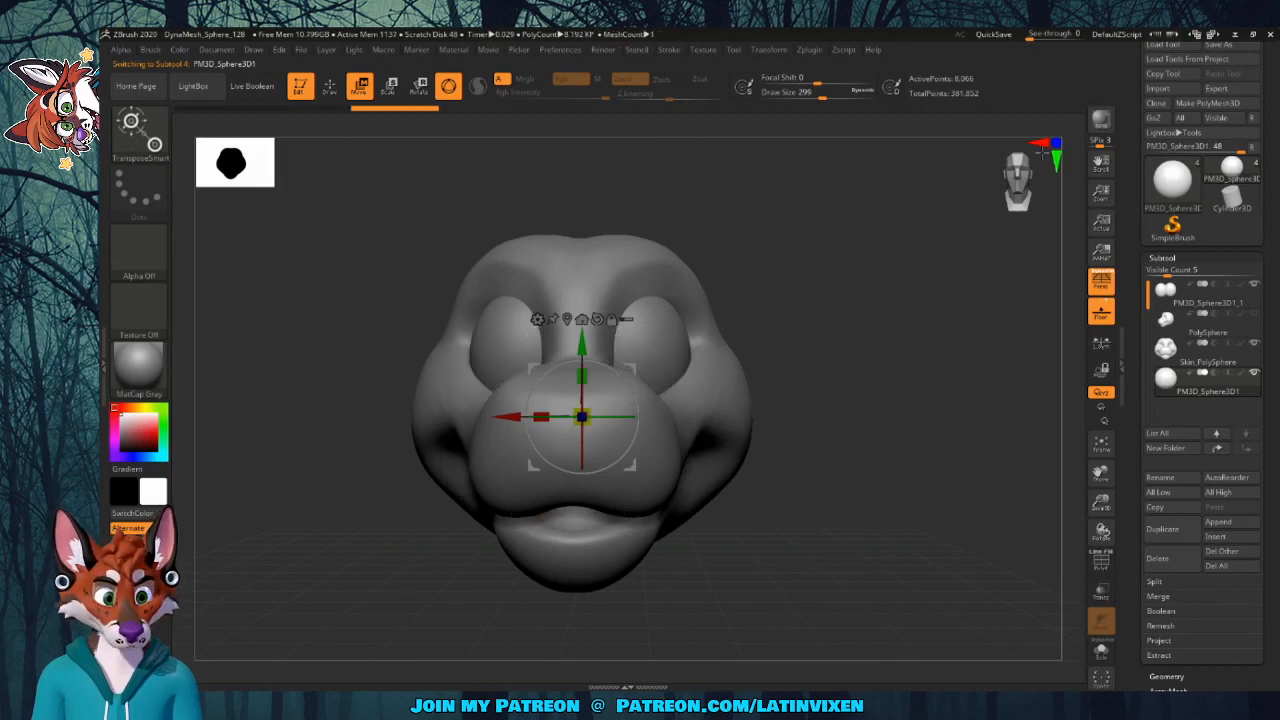
{"action": "left_click", "coordinate": [1042, 147]}
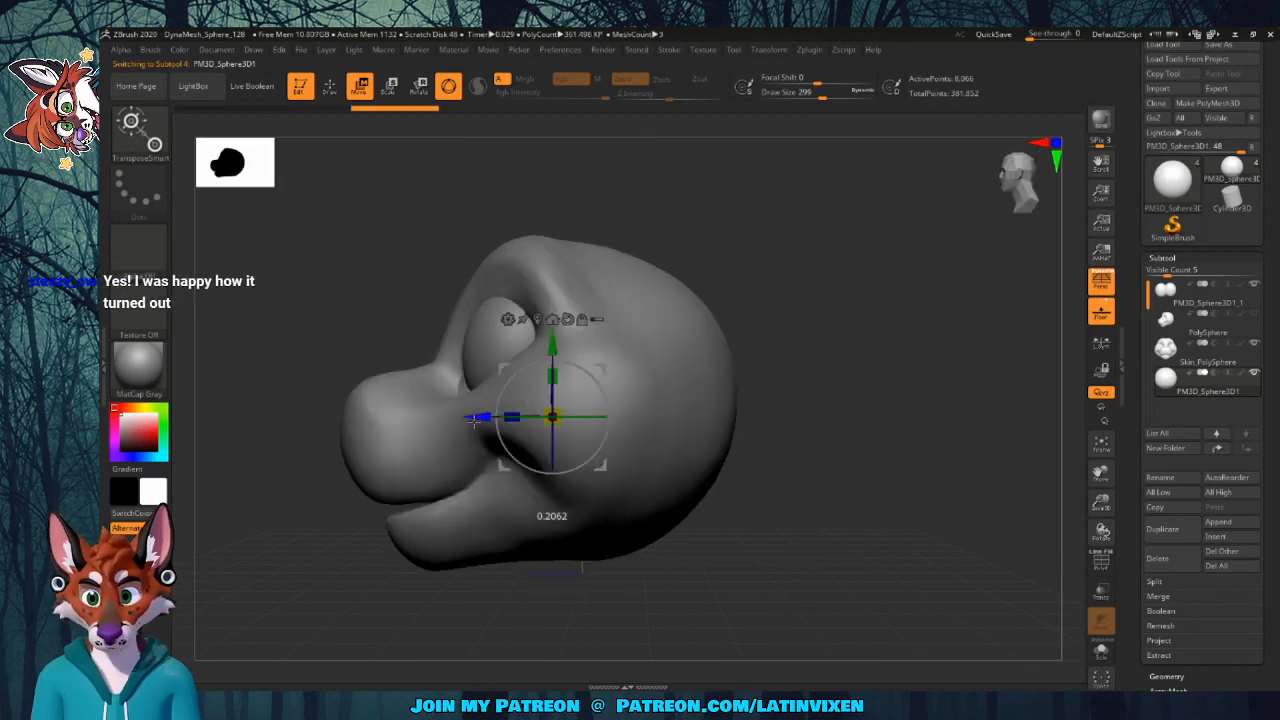
{"action": "left_click_drag", "start_coordinate": [475, 420], "coordinate": [238, 418]}
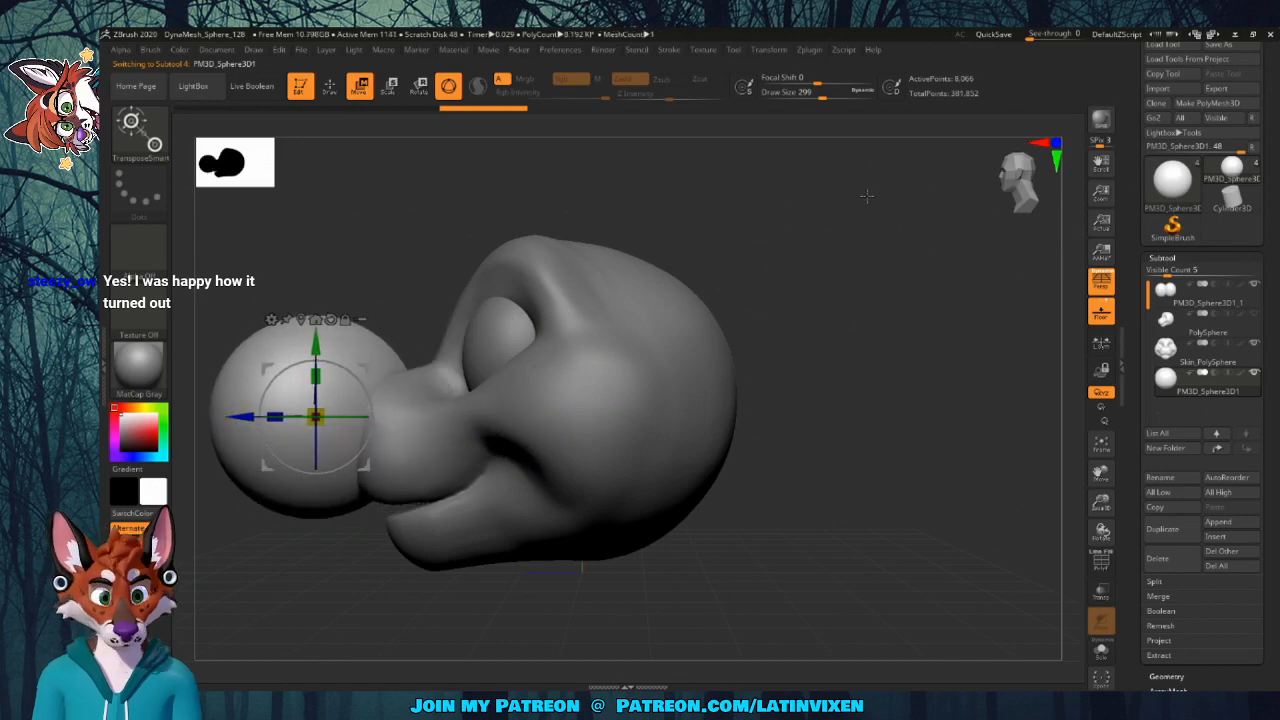
Shrink the sphere at the snout tip, then widen it sideways and flatten it front to back into an oval nose
{"action": "left_click", "coordinate": [1054, 144]}
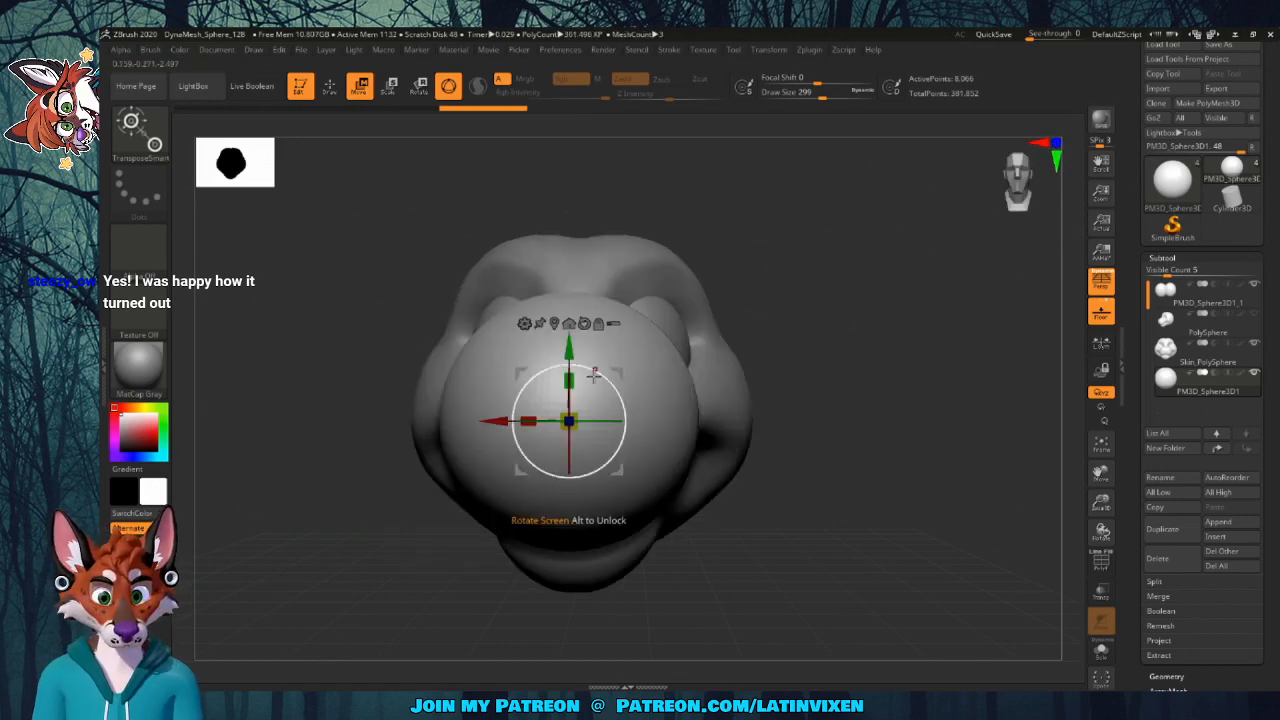
{"action": "left_click_drag", "start_coordinate": [568, 421], "coordinate": [524, 447]}
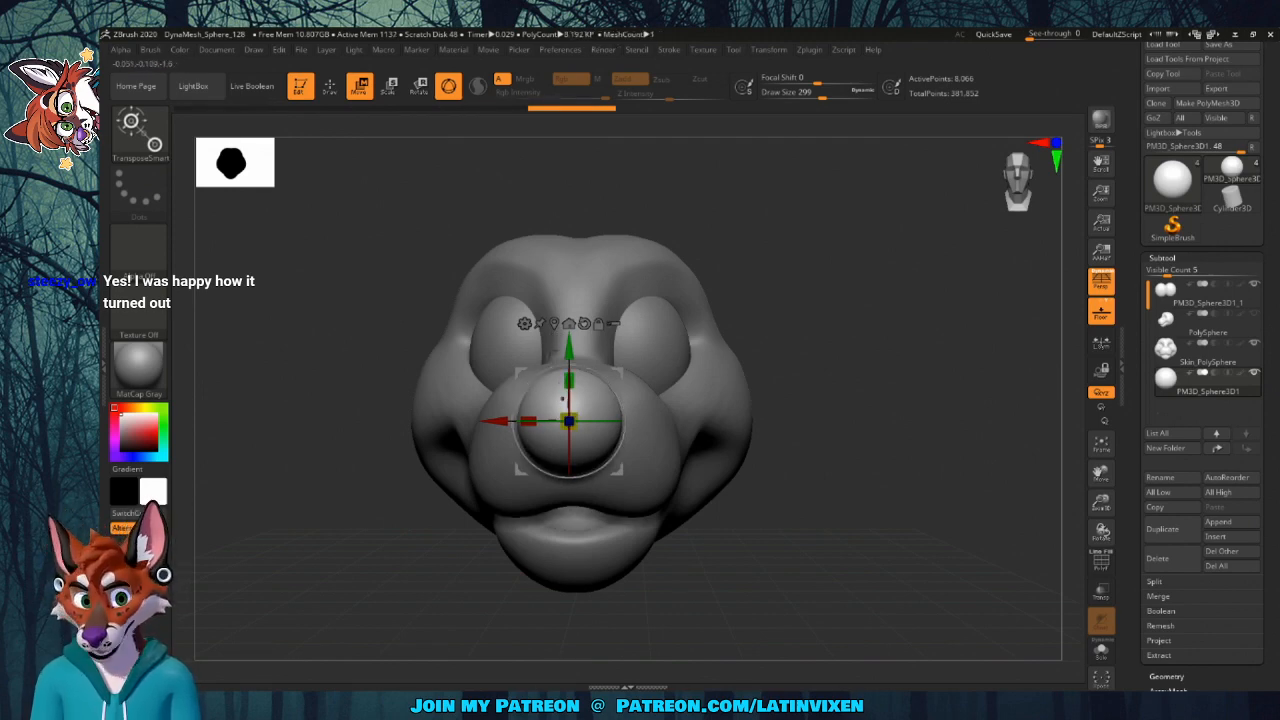
{"action": "left_click_drag", "start_coordinate": [529, 421], "coordinate": [509, 421]}
{"action": "left_click_drag", "start_coordinate": [822, 391], "coordinate": [643, 397]}
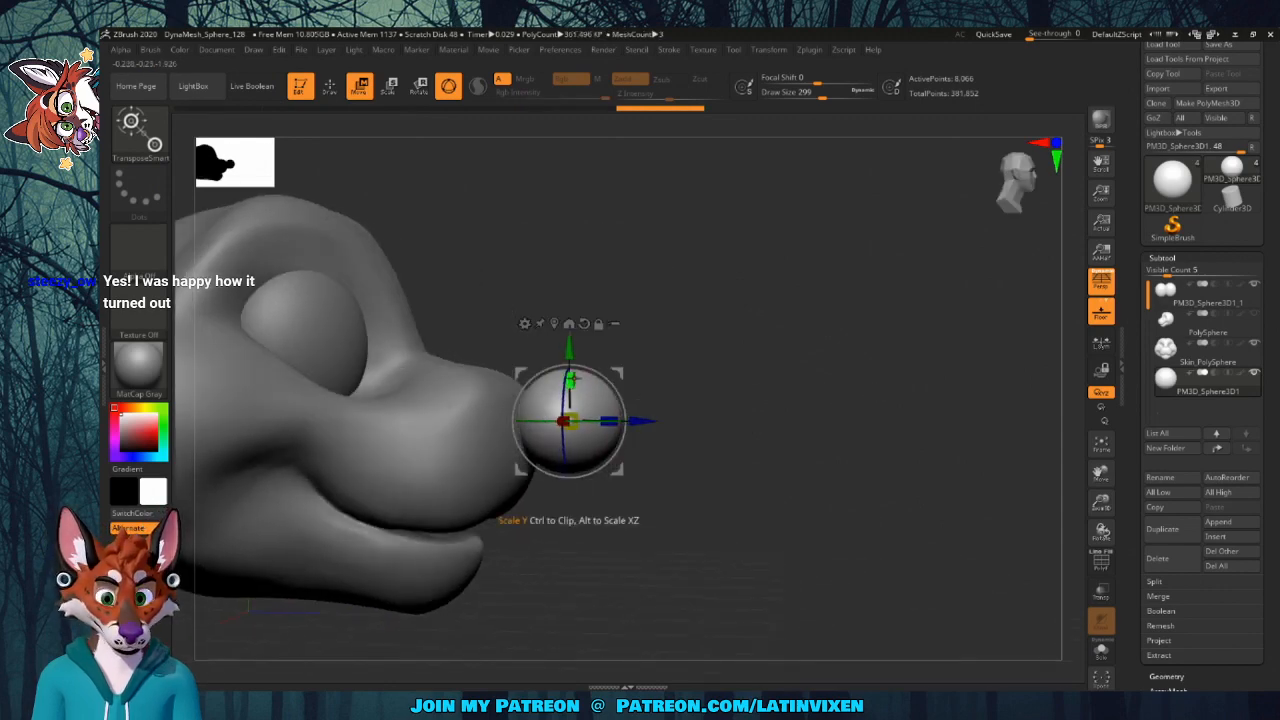
{"action": "left_click_drag", "start_coordinate": [608, 421], "coordinate": [560, 421]}
{"action": "left_click_drag", "start_coordinate": [470, 430], "coordinate": [643, 422]}
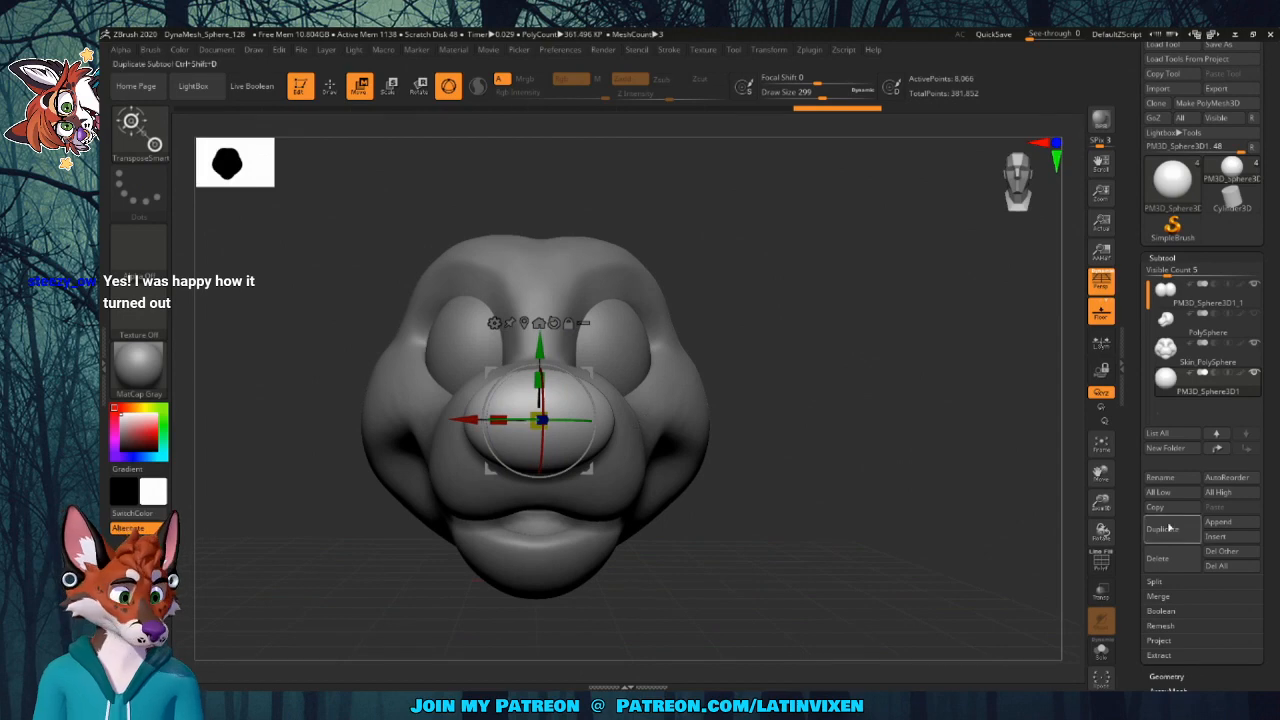
Show the nose's wireframe and run ZRemesher on it twice with the Half polygon count option
{"action": "left_click", "coordinate": [1106, 565]}
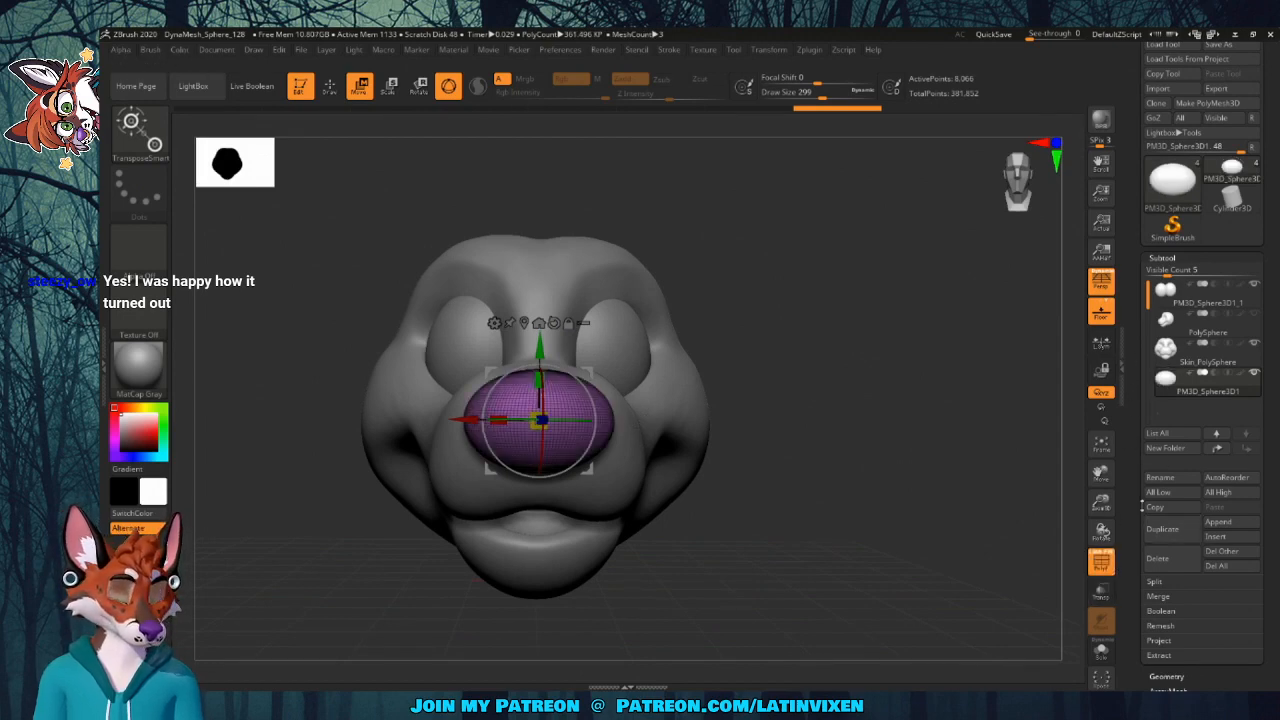
{"action": "scroll", "coordinate": [1155, 480], "scroll_direction": "down", "scroll_amount": 4}
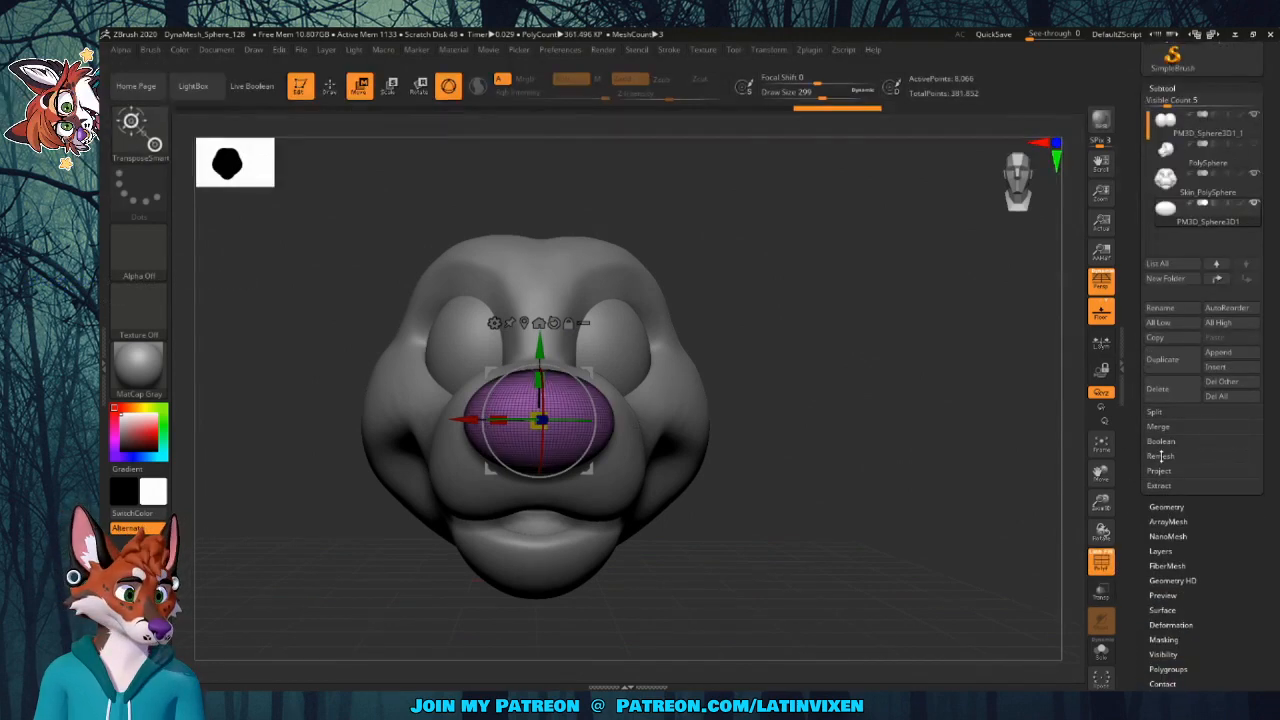
{"action": "left_click", "coordinate": [1165, 506]}
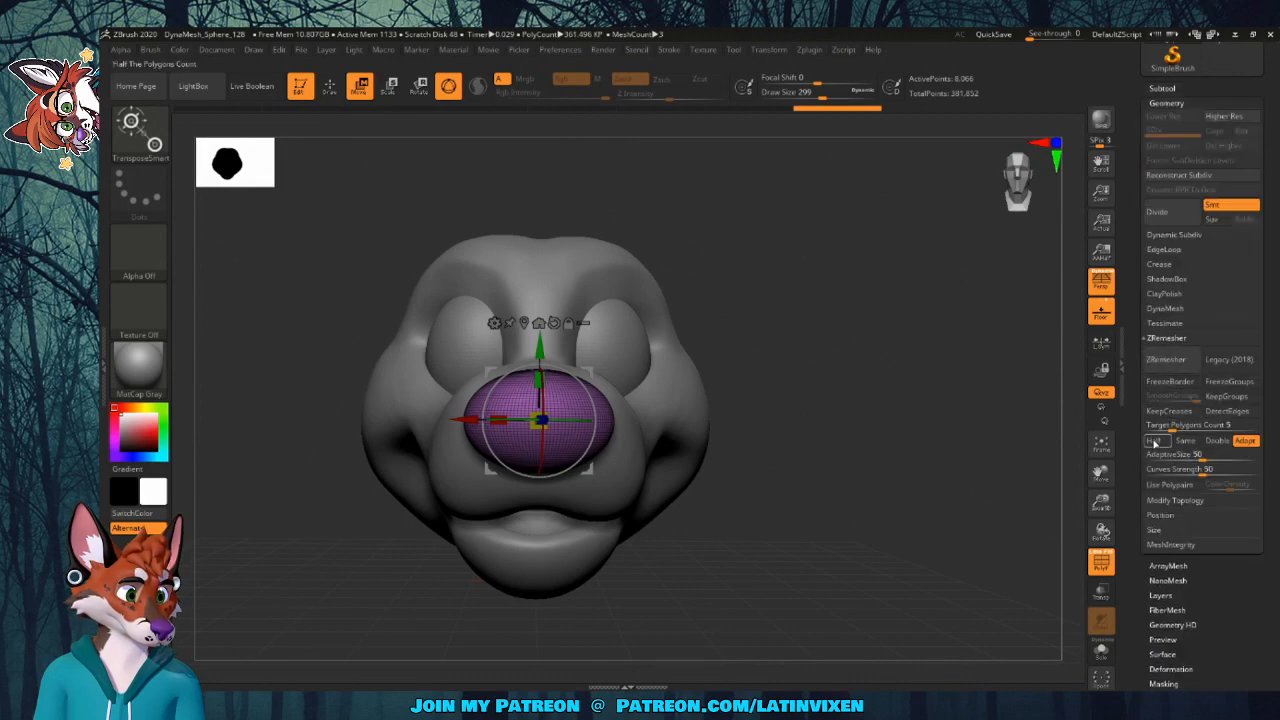
{"action": "left_click", "coordinate": [1166, 359]}
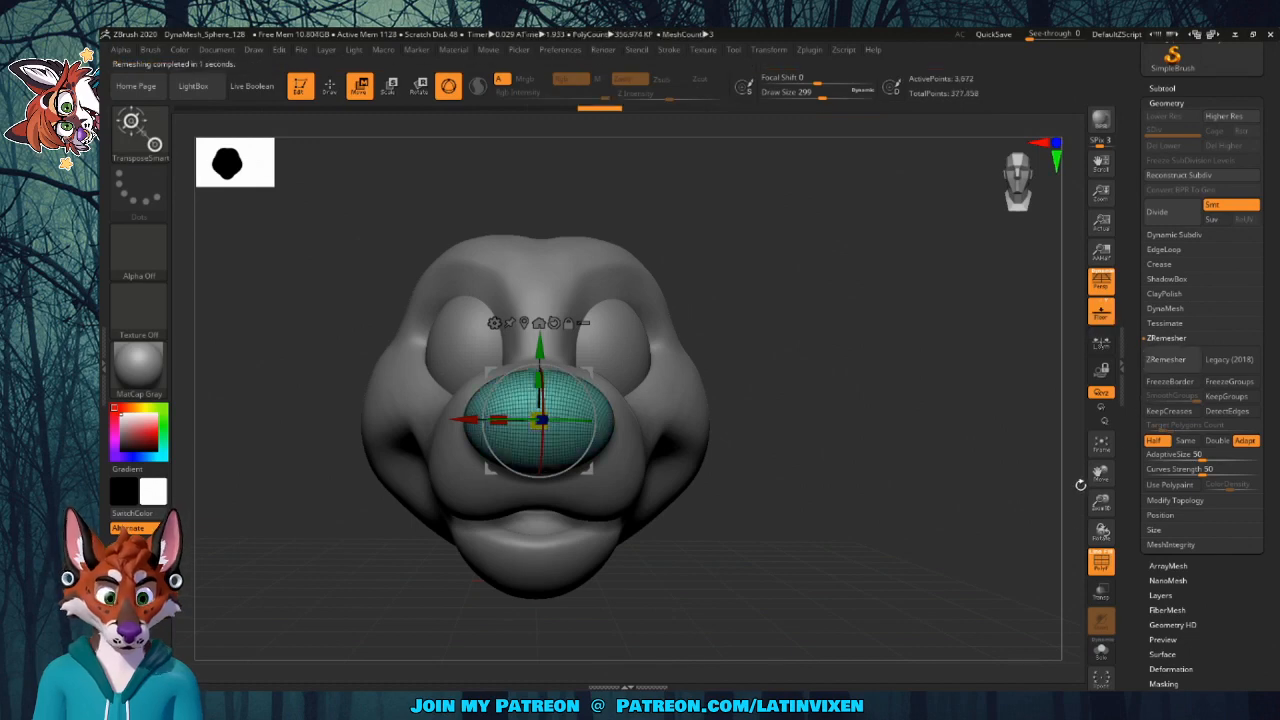
{"action": "left_click", "coordinate": [1166, 359]}
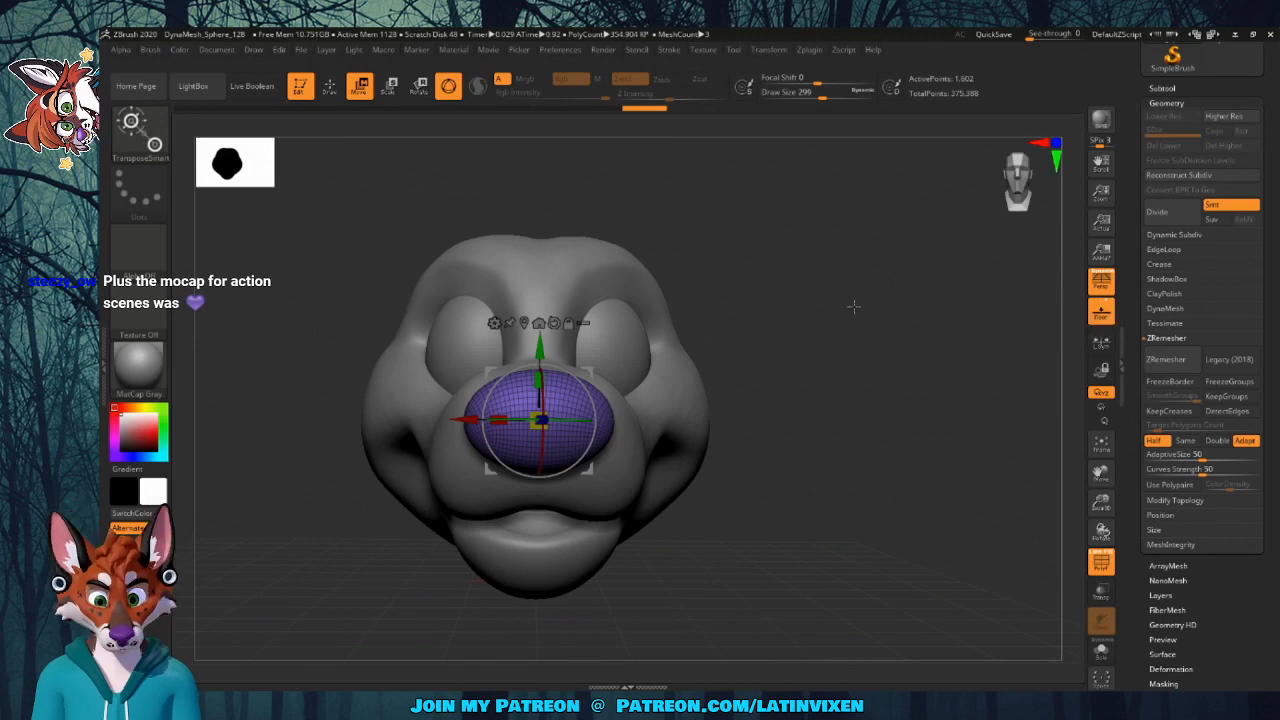
Bend the oval nose around the snout tip into a bean shape with the Move Topological brush at draw size 299
{"action": "key", "text": "b"}
{"action": "key", "text": "m"}
{"action": "key", "text": "t"}
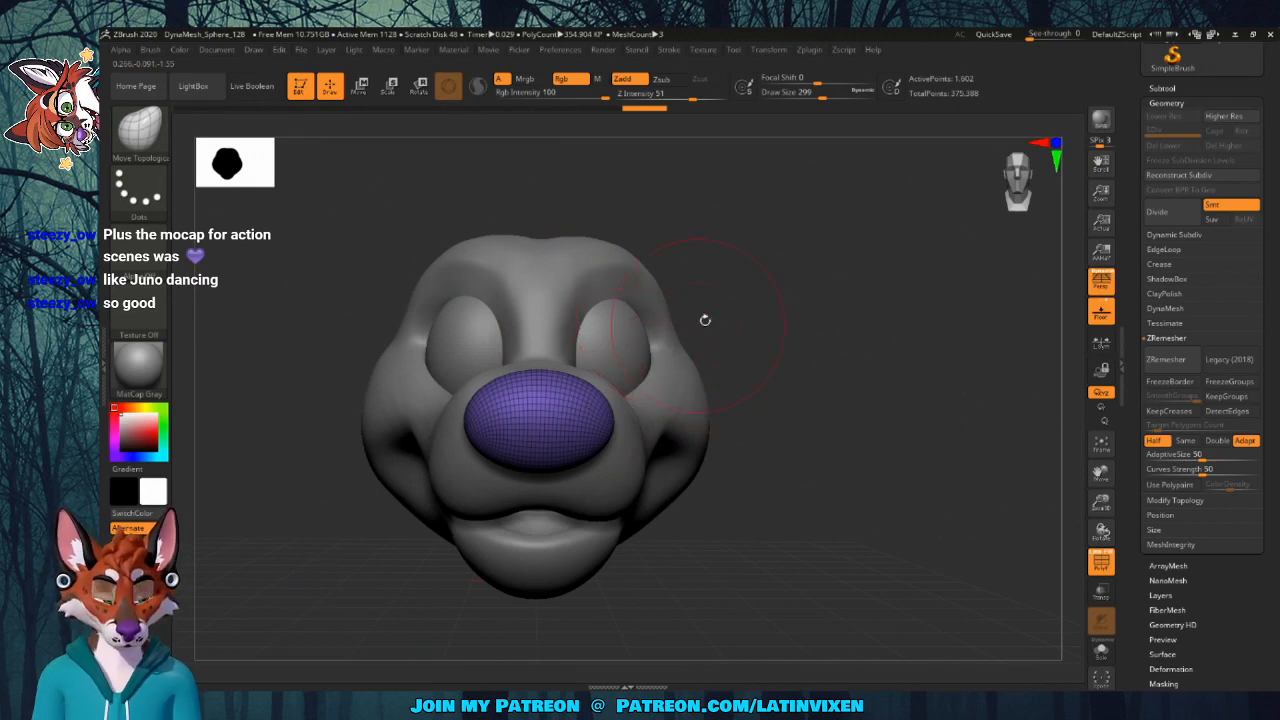
{"action": "scroll", "coordinate": [1134, 311], "scroll_direction": "up", "scroll_amount": 5}
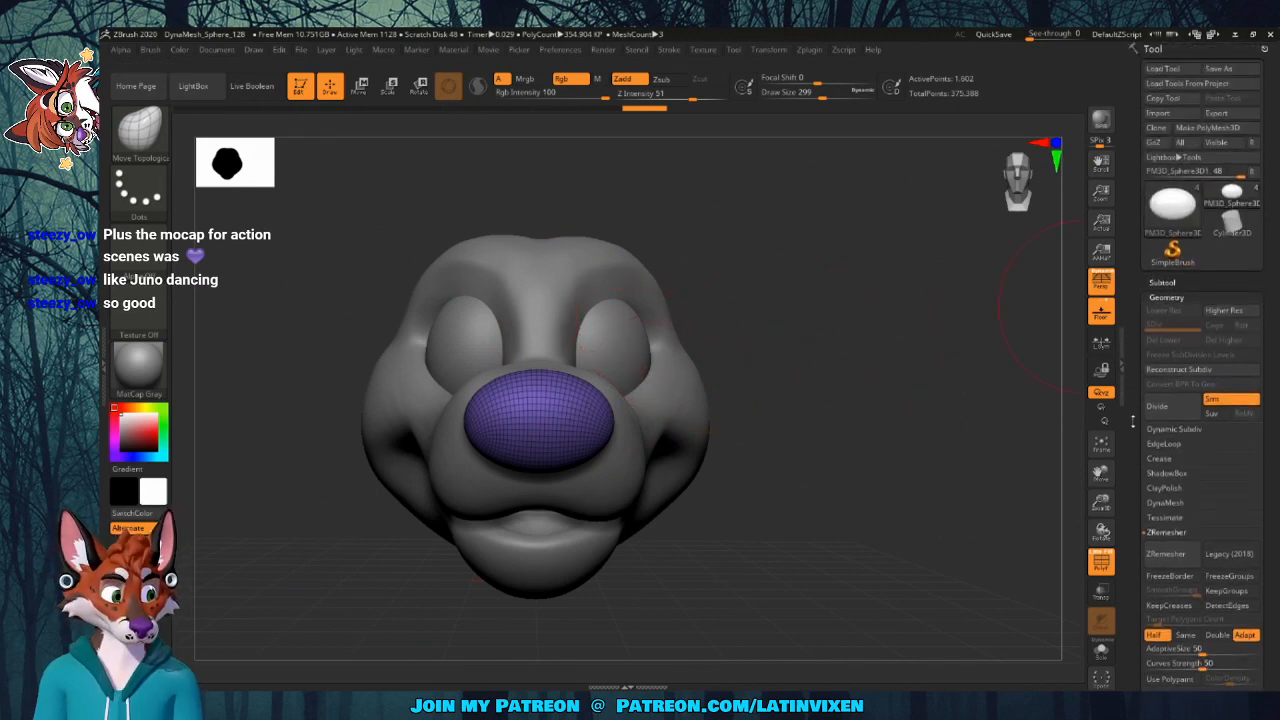
{"action": "left_click", "coordinate": [1160, 284]}
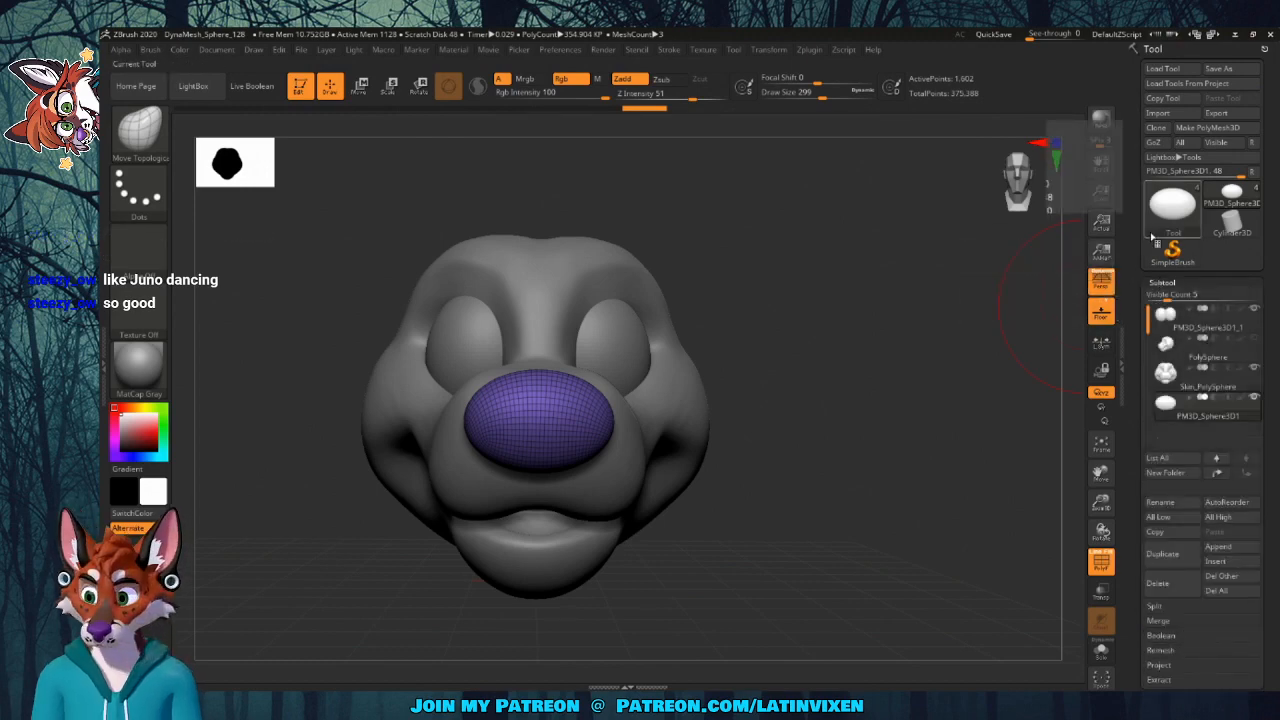
{"action": "mouse_move", "coordinate": [846, 386]}
{"action": "left_mouse_down"}
{"action": "mouse_move", "coordinate": [910, 375]}
{"action": "mouse_move", "coordinate": [860, 365]}
{"action": "mouse_move", "coordinate": [881, 355]}
{"action": "mouse_move", "coordinate": [843, 414]}
{"action": "mouse_move", "coordinate": [846, 434]}
{"action": "mouse_move", "coordinate": [846, 409]}
{"action": "mouse_move", "coordinate": [820, 428]}
{"action": "mouse_move", "coordinate": [620, 426]}
{"action": "left_mouse_up"}
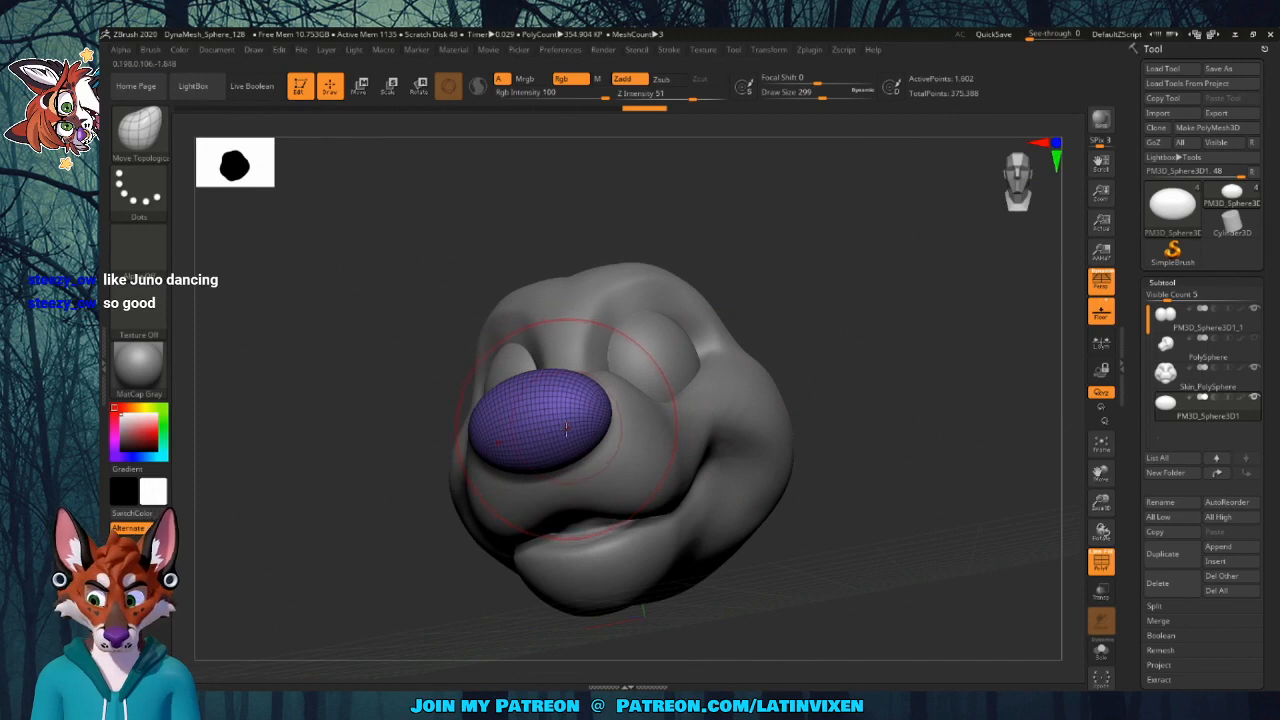
{"action": "mouse_move", "coordinate": [866, 343]}
{"action": "left_mouse_down"}
{"action": "mouse_move", "coordinate": [898, 343]}
{"action": "mouse_move", "coordinate": [871, 391]}
{"action": "mouse_move", "coordinate": [797, 390]}
{"action": "mouse_move", "coordinate": [540, 340]}
{"action": "left_mouse_up"}
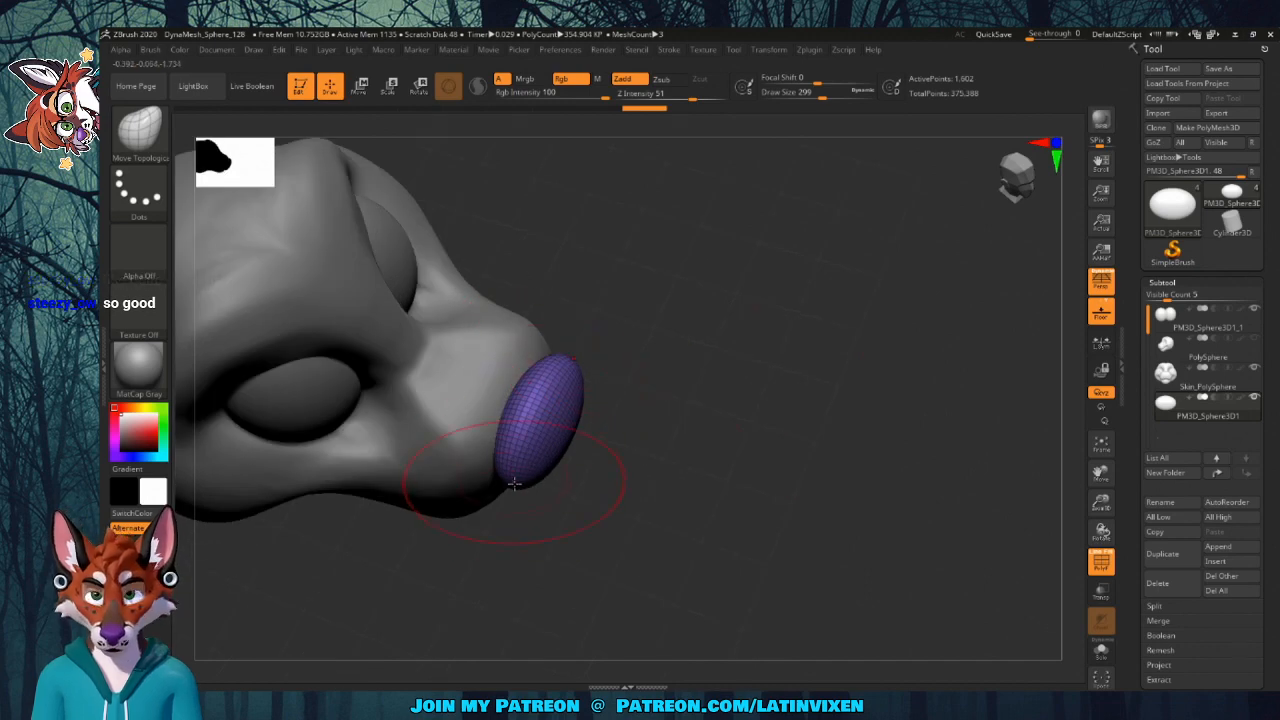
{"action": "mouse_move", "coordinate": [674, 449]}
{"action": "left_mouse_down"}
{"action": "mouse_move", "coordinate": [680, 363]}
{"action": "mouse_move", "coordinate": [556, 452]}
{"action": "left_mouse_up"}
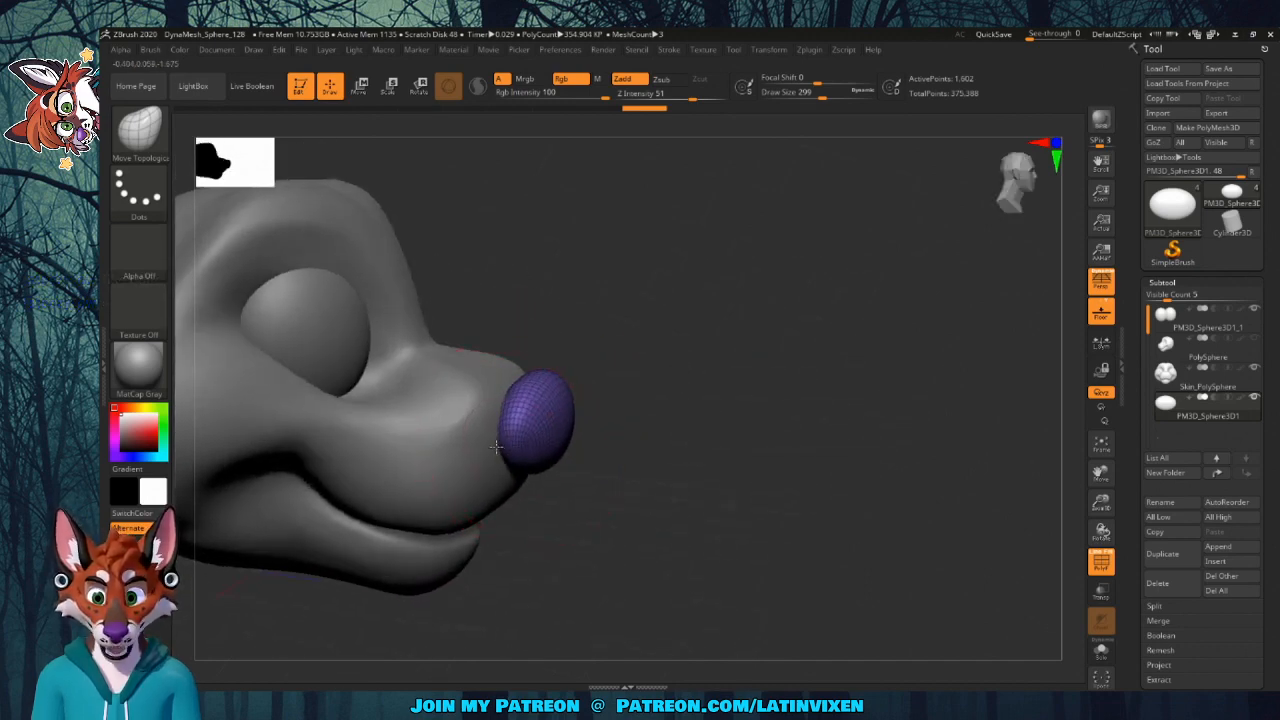
{"action": "mouse_move", "coordinate": [714, 420]}
{"action": "left_mouse_down"}
{"action": "mouse_move", "coordinate": [814, 409]}
{"action": "mouse_move", "coordinate": [821, 443]}
{"action": "mouse_move", "coordinate": [786, 337]}
{"action": "left_mouse_up"}
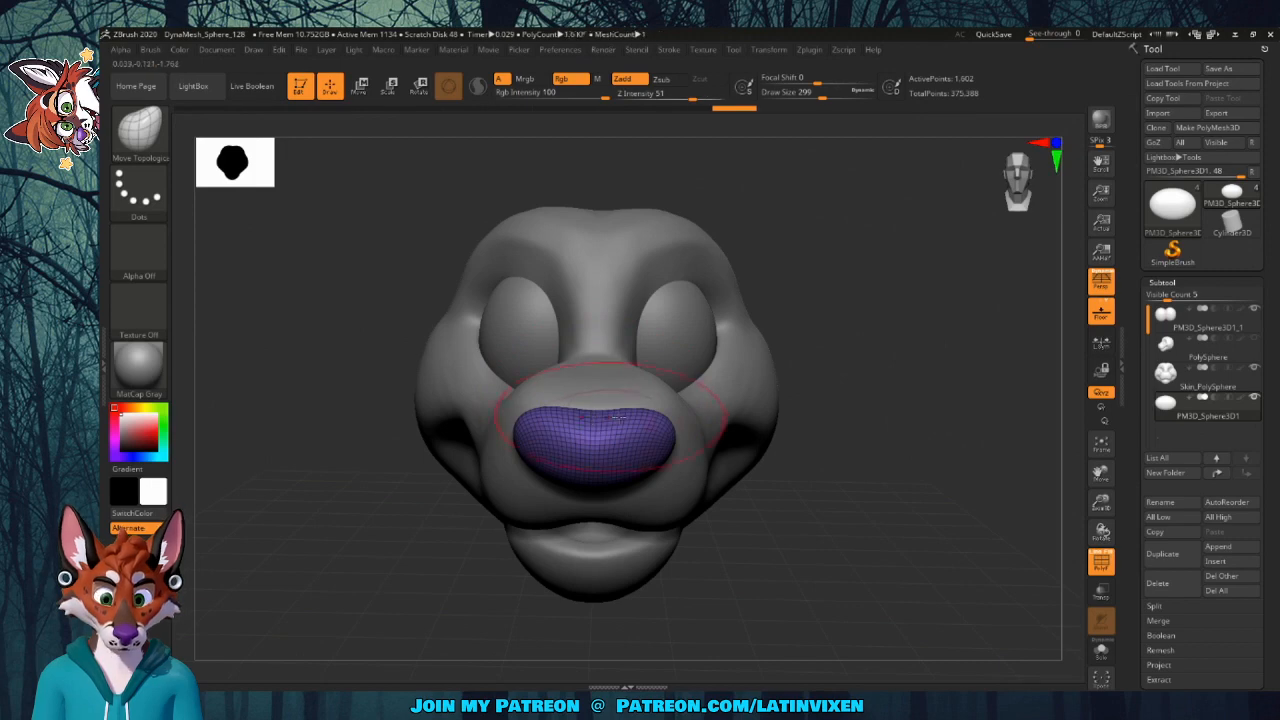
Reshape the nose into a rounded triangle with raised outer corners and a lower middle, keeping it wrapped around the snout
{"action": "left_click_drag", "start_coordinate": [680, 548], "coordinate": [840, 535]}
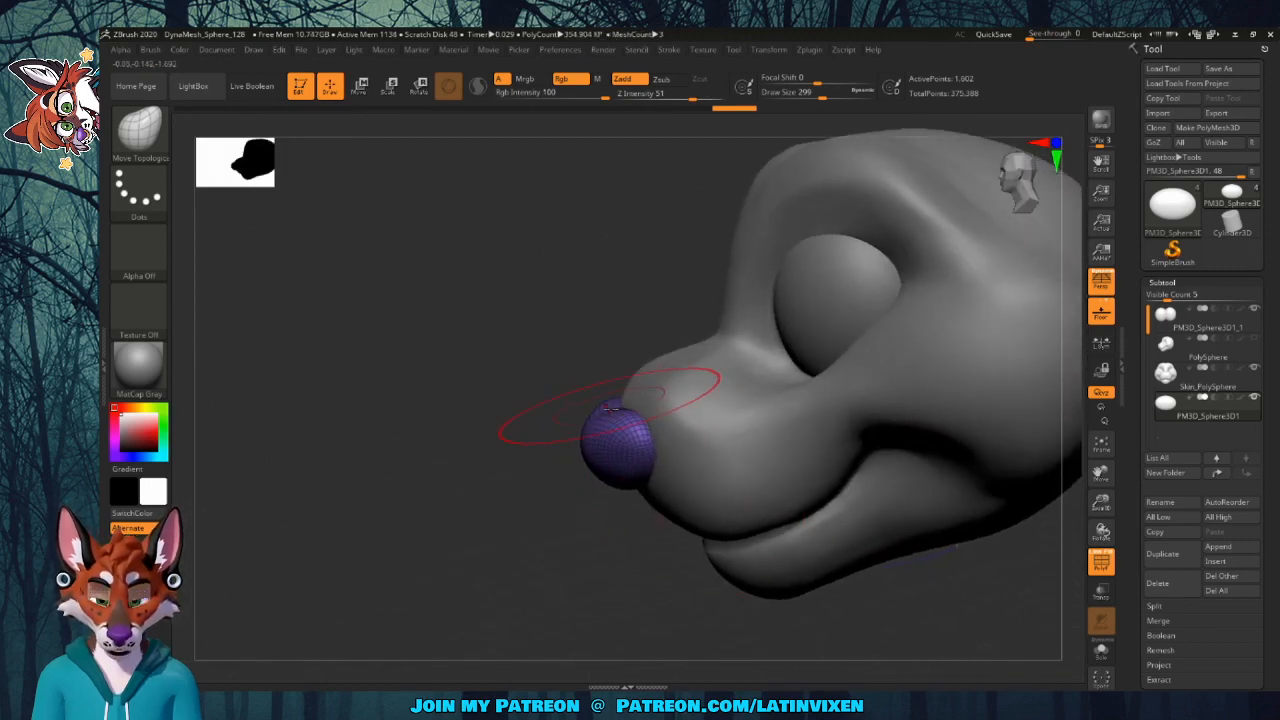
{"action": "mouse_move", "coordinate": [617, 537]}
{"action": "left_mouse_down"}
{"action": "mouse_move", "coordinate": [749, 543]}
{"action": "mouse_move", "coordinate": [770, 462]}
{"action": "left_mouse_up"}
{"action": "left_click_drag", "start_coordinate": [650, 466], "coordinate": [658, 489]}
{"action": "left_click_drag", "start_coordinate": [744, 463], "coordinate": [800, 408]}
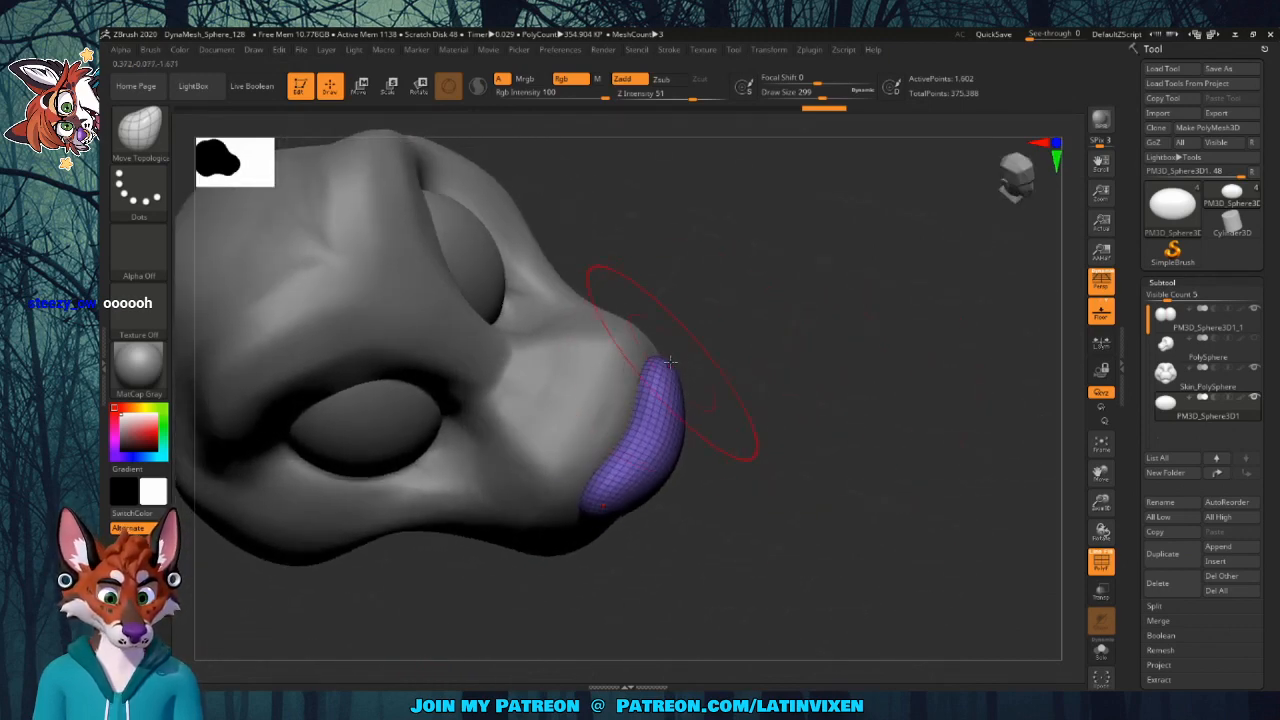
{"action": "left_click_drag", "start_coordinate": [683, 371], "coordinate": [760, 440]}
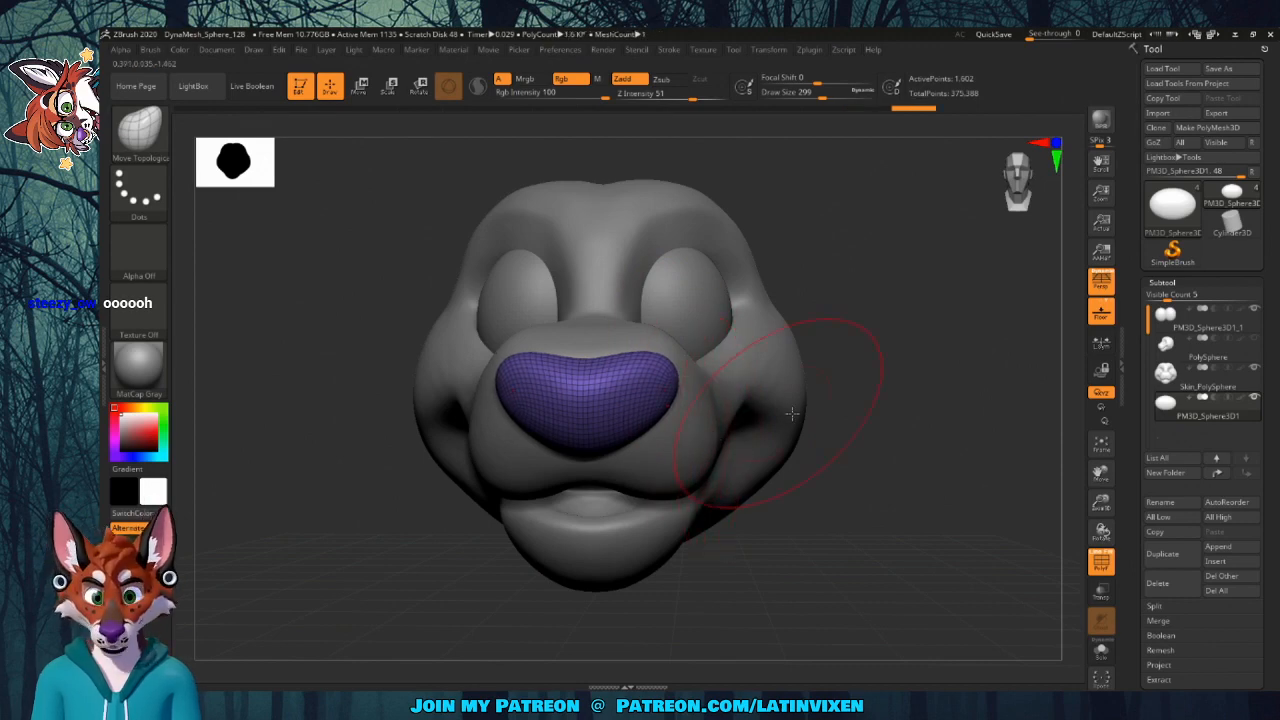
Refine the nose's outer corners so they follow the sides of the snout, checking the fit from several angles
{"action": "left_click_drag", "start_coordinate": [848, 427], "coordinate": [876, 401]}
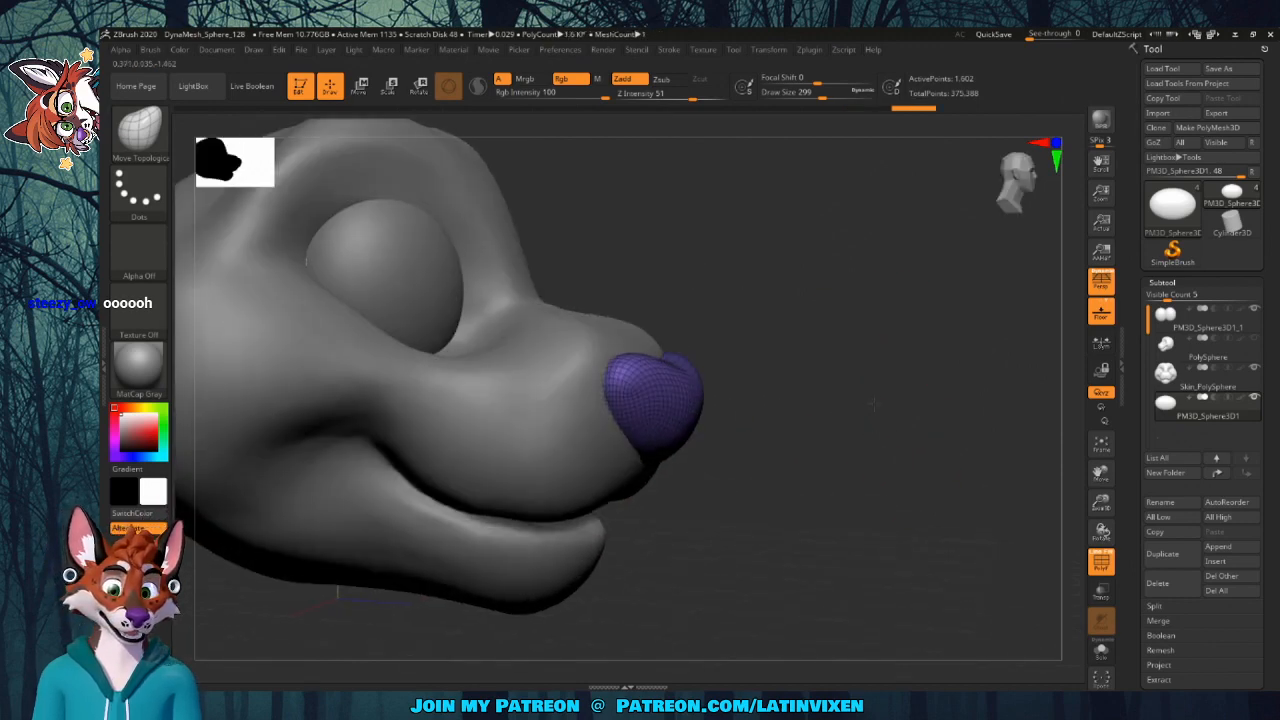
{"action": "left_click_drag", "start_coordinate": [873, 403], "coordinate": [856, 424]}
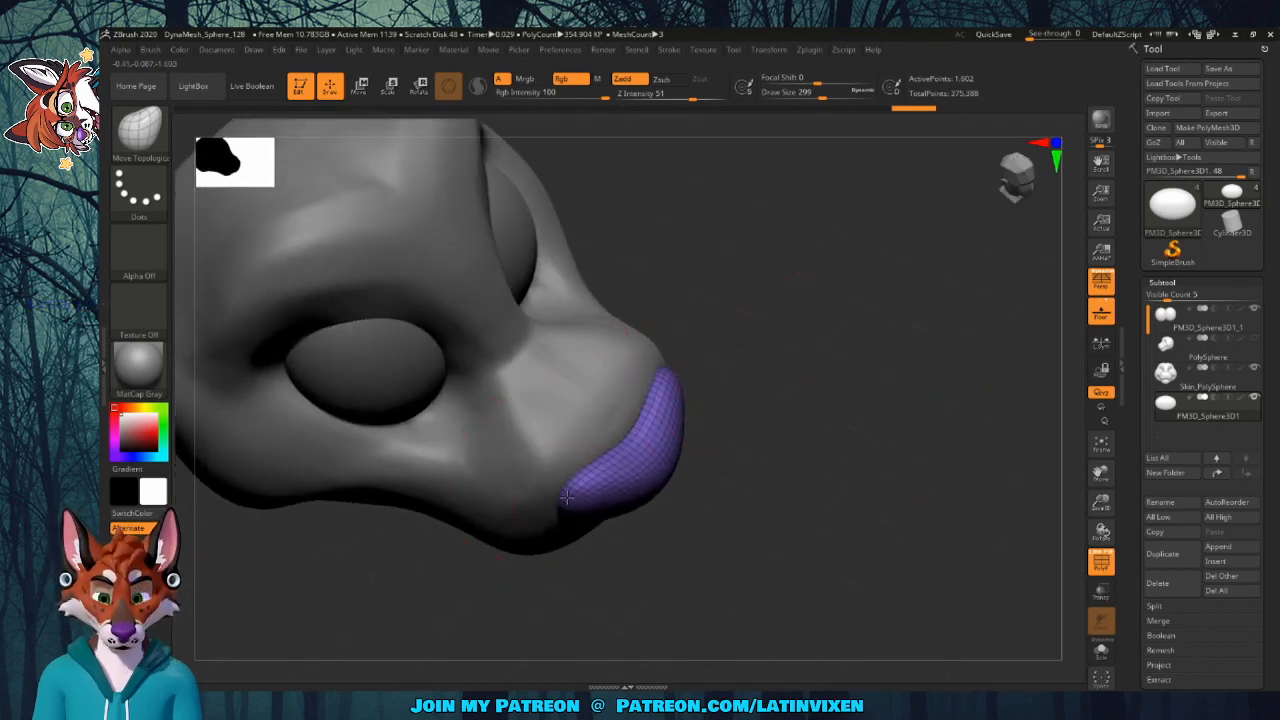
{"action": "left_click_drag", "start_coordinate": [740, 486], "coordinate": [909, 441]}
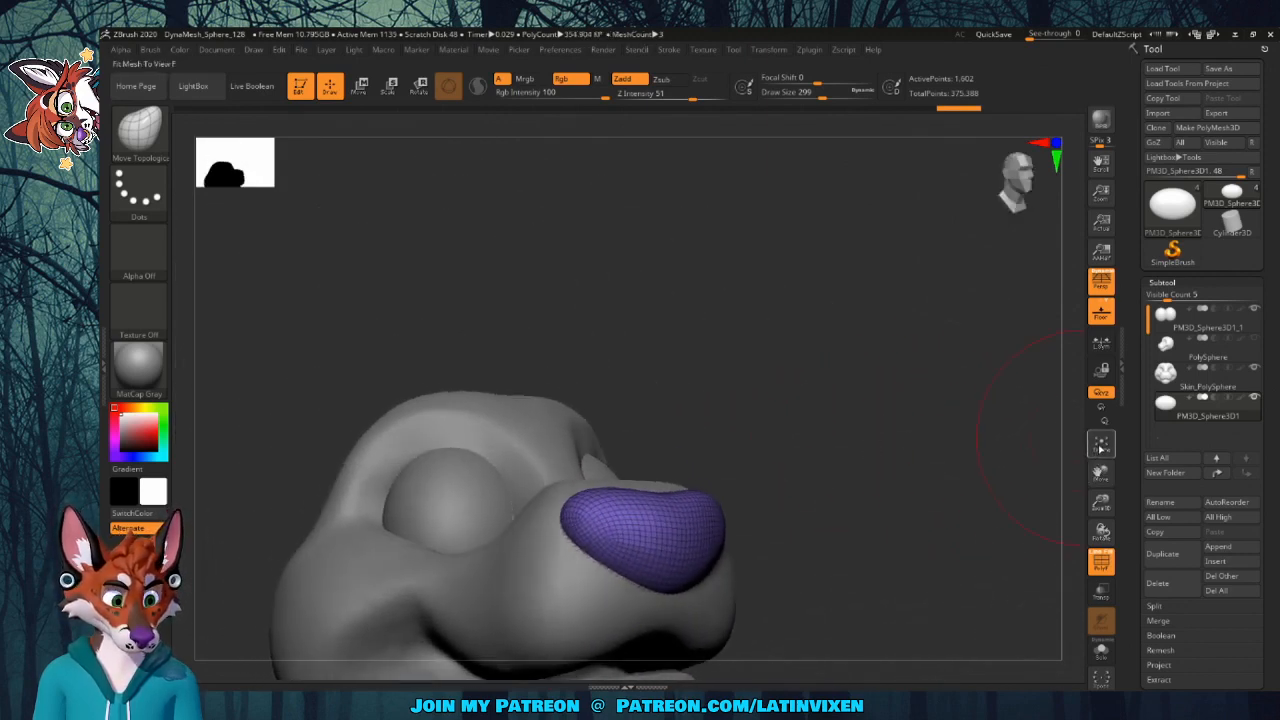
{"action": "left_click", "coordinate": [1100, 443]}
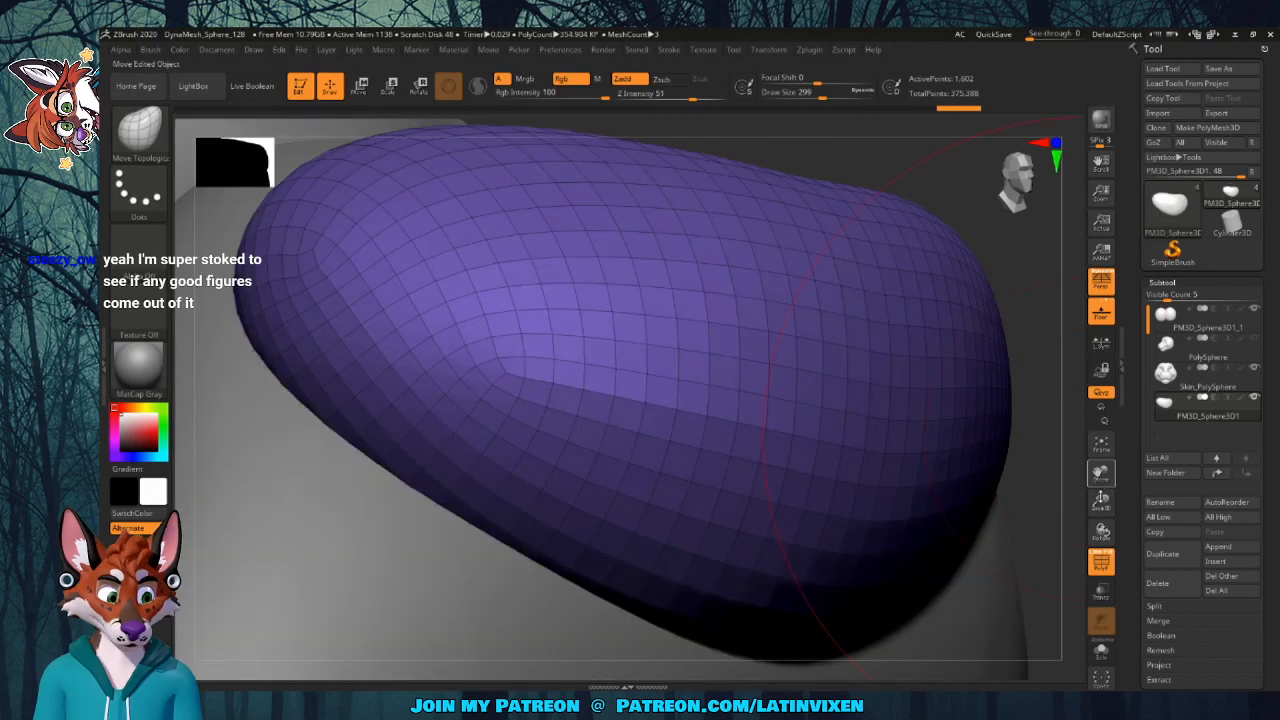
{"action": "left_click_drag", "start_coordinate": [1100, 502], "coordinate": [1050, 380]}
{"action": "left_click_drag", "start_coordinate": [948, 386], "coordinate": [940, 452]}
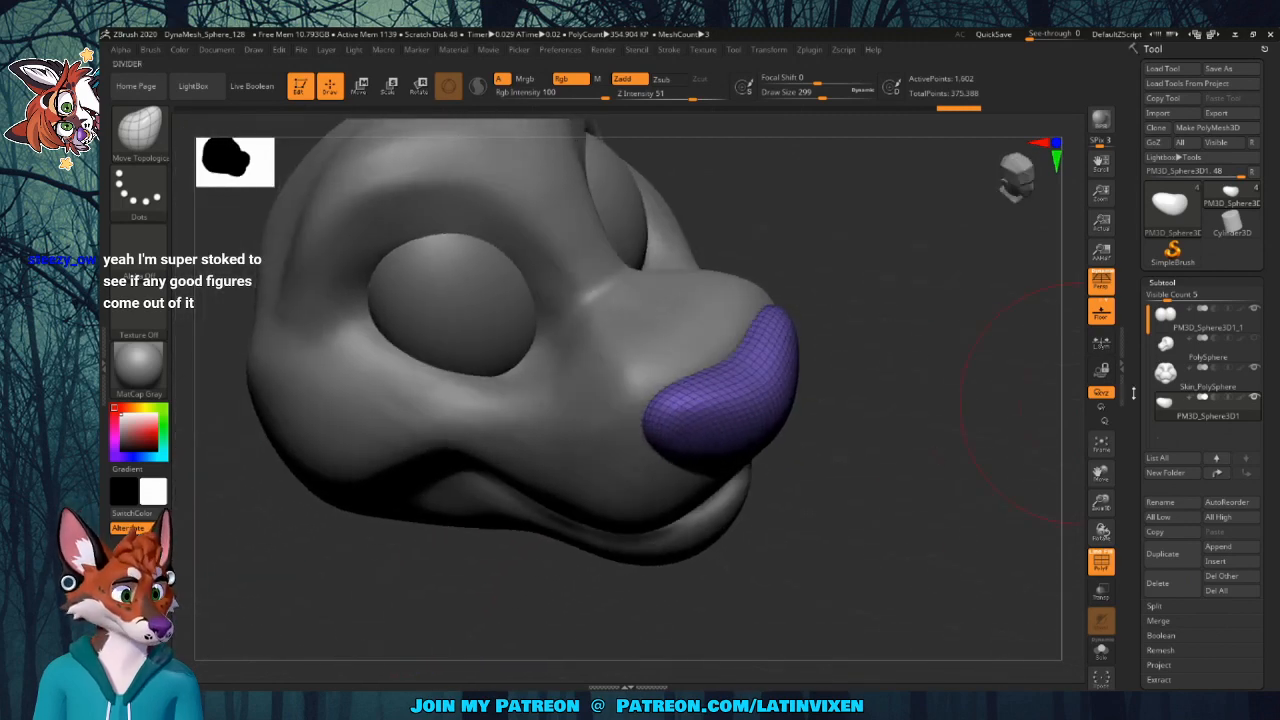
Select the Skin_PolySphere head and run ZRemesher on it twice with the Half polygon count option
{"action": "left_click", "coordinate": [1172, 389]}
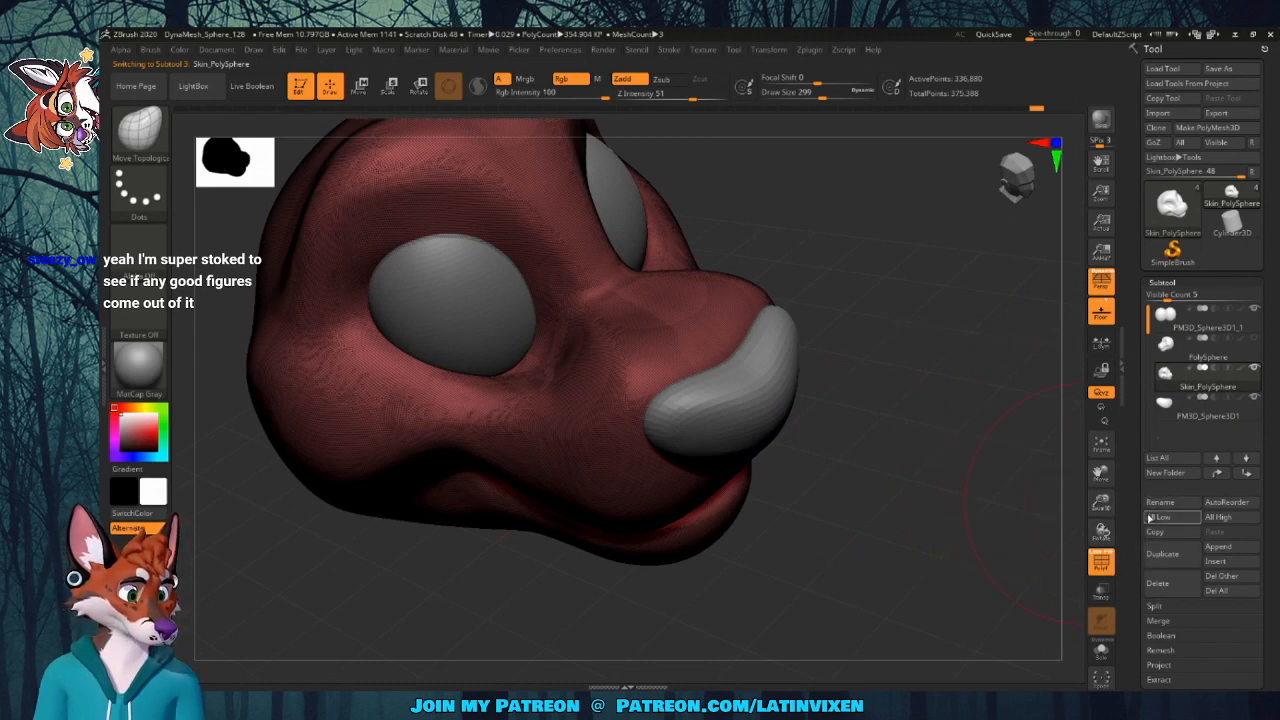
{"action": "scroll", "coordinate": [1135, 516], "scroll_direction": "down", "scroll_amount": 2}
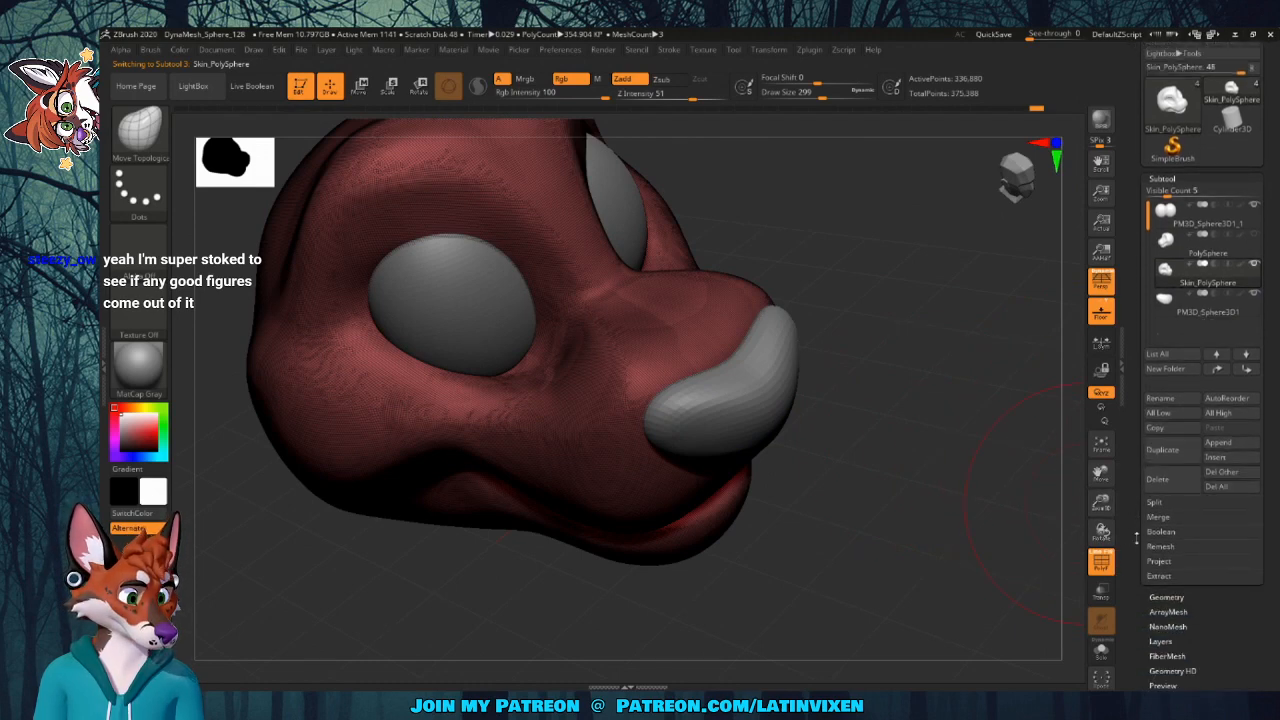
{"action": "left_click", "coordinate": [1155, 597]}
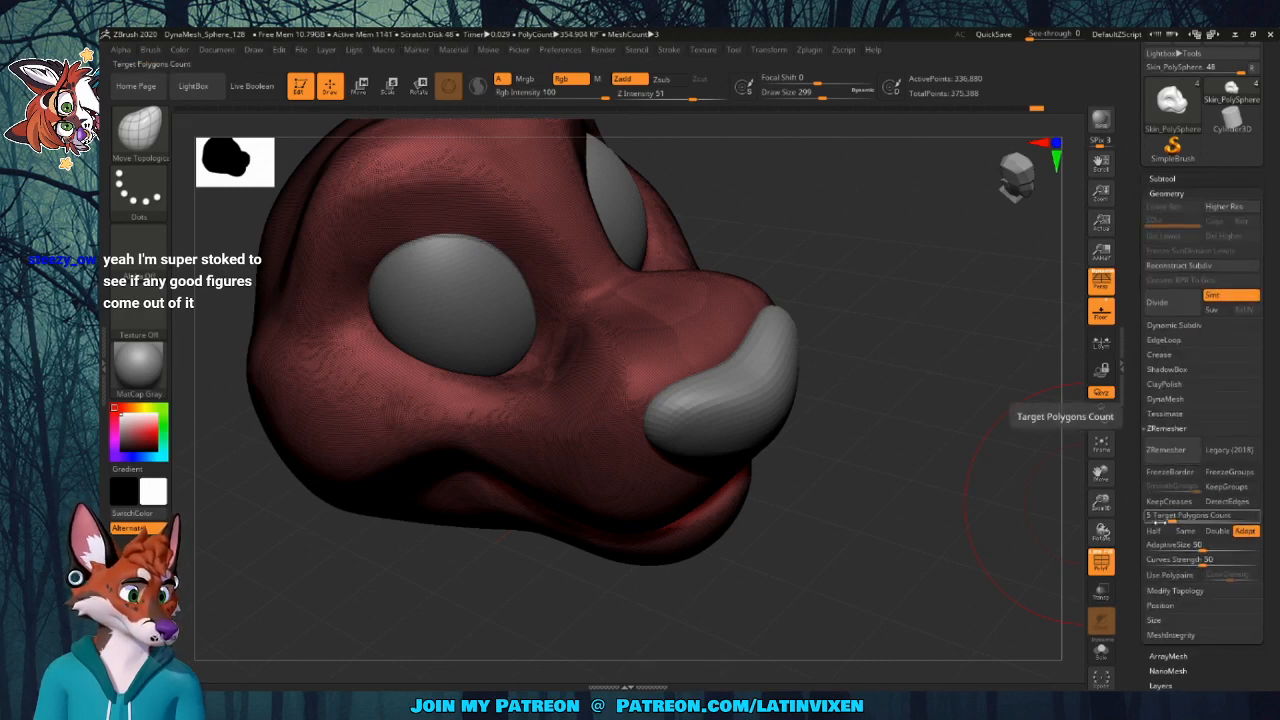
{"action": "left_click", "coordinate": [1156, 531]}
{"action": "left_click", "coordinate": [1163, 450]}
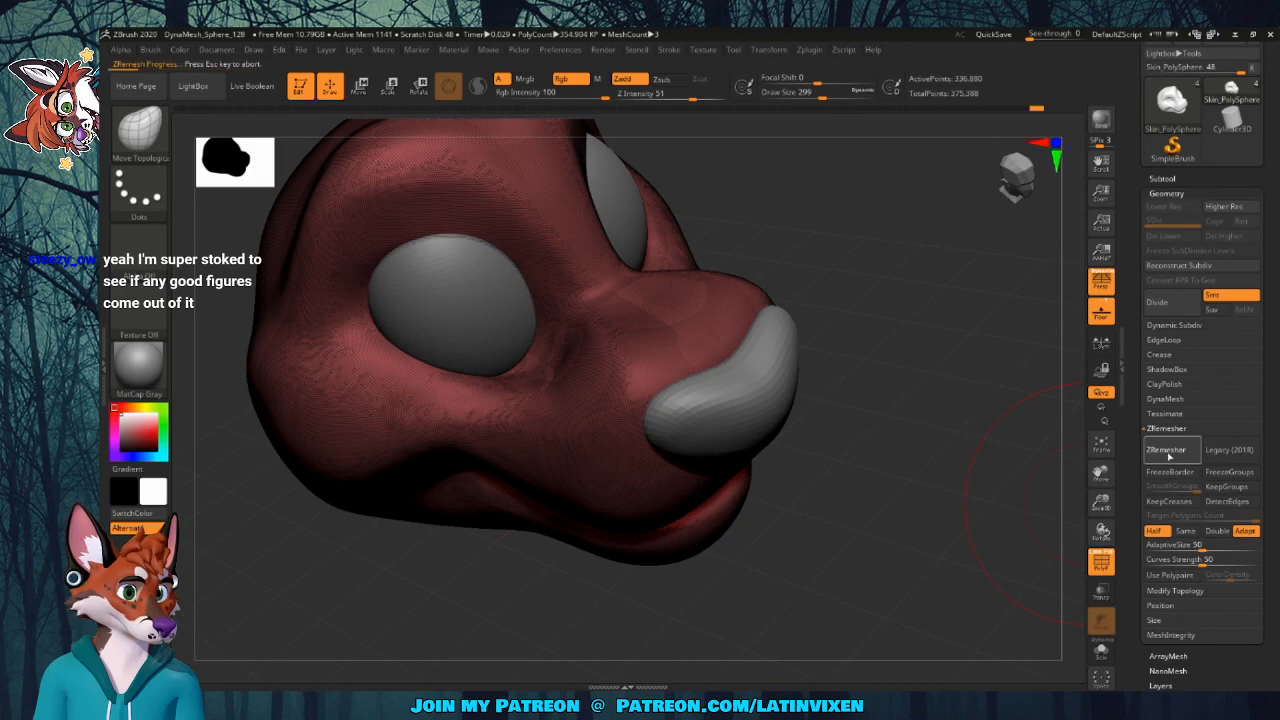
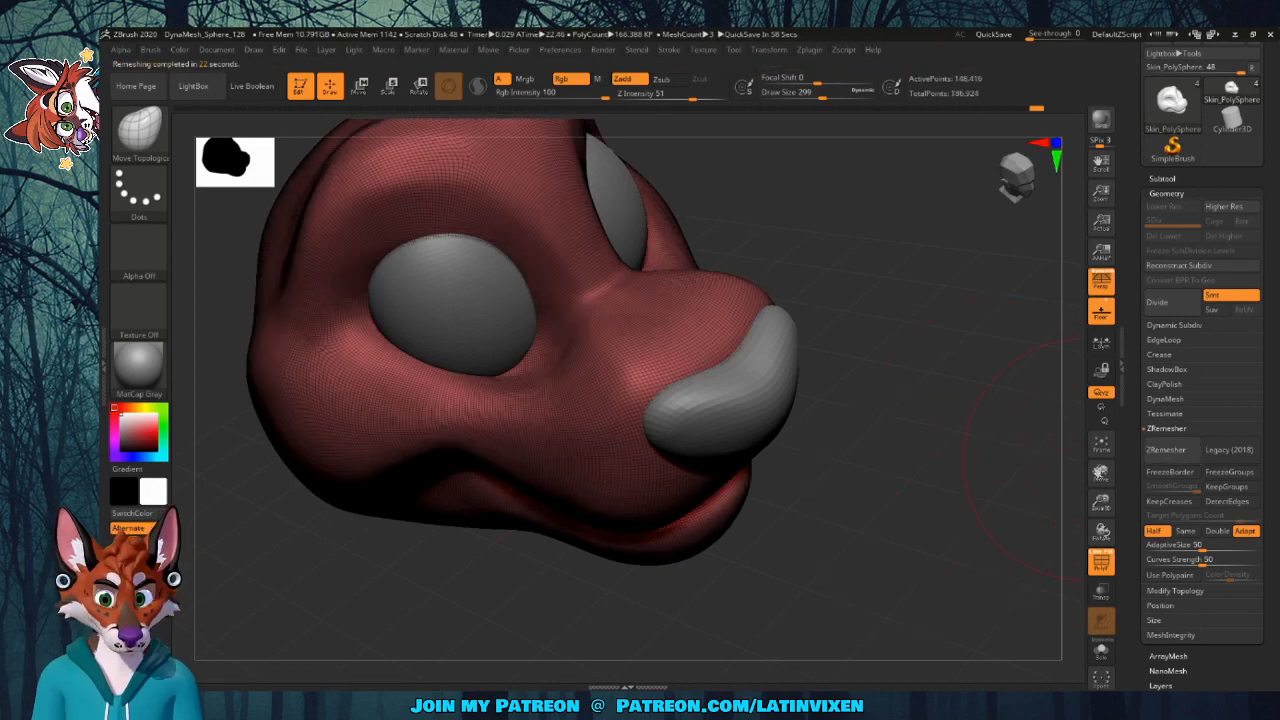
{"action": "left_click", "coordinate": [1166, 451]}
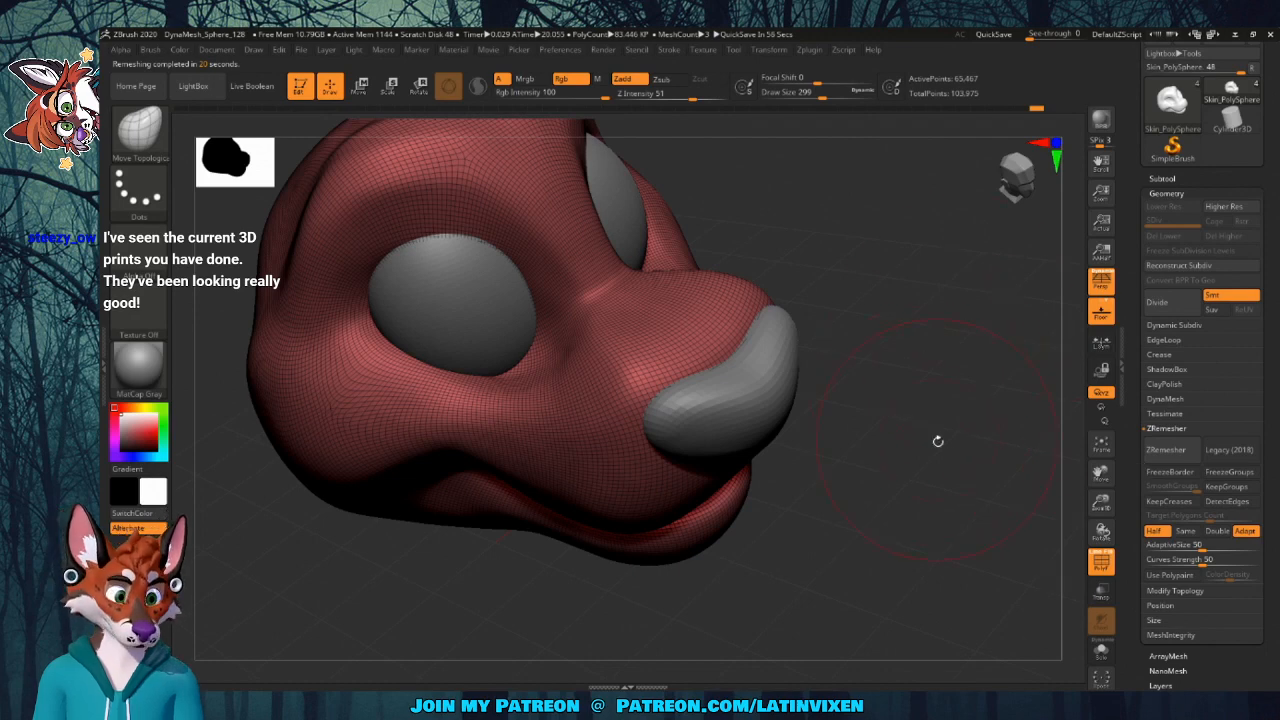
{"action": "left_click_drag", "start_coordinate": [938, 441], "coordinate": [981, 411]}
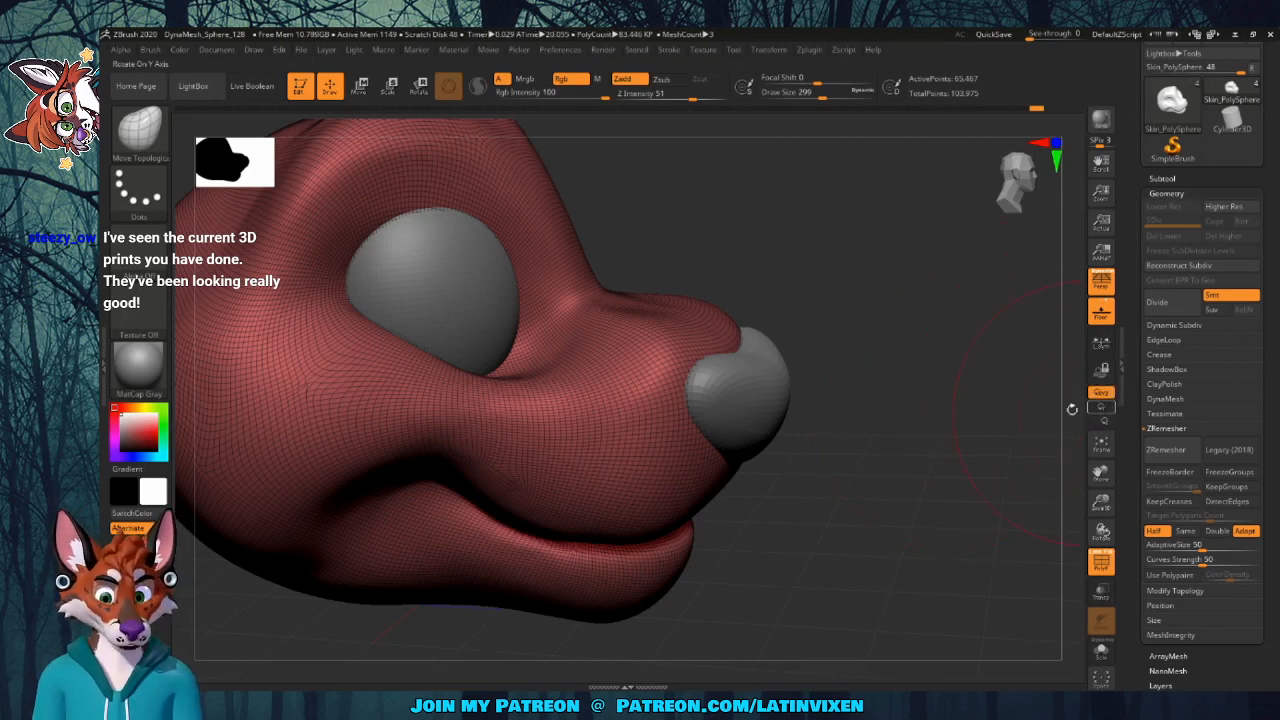
Show the subtool list and turn off the wireframe display on the head
{"action": "scroll", "coordinate": [1134, 478], "scroll_direction": "down", "scroll_amount": 1}
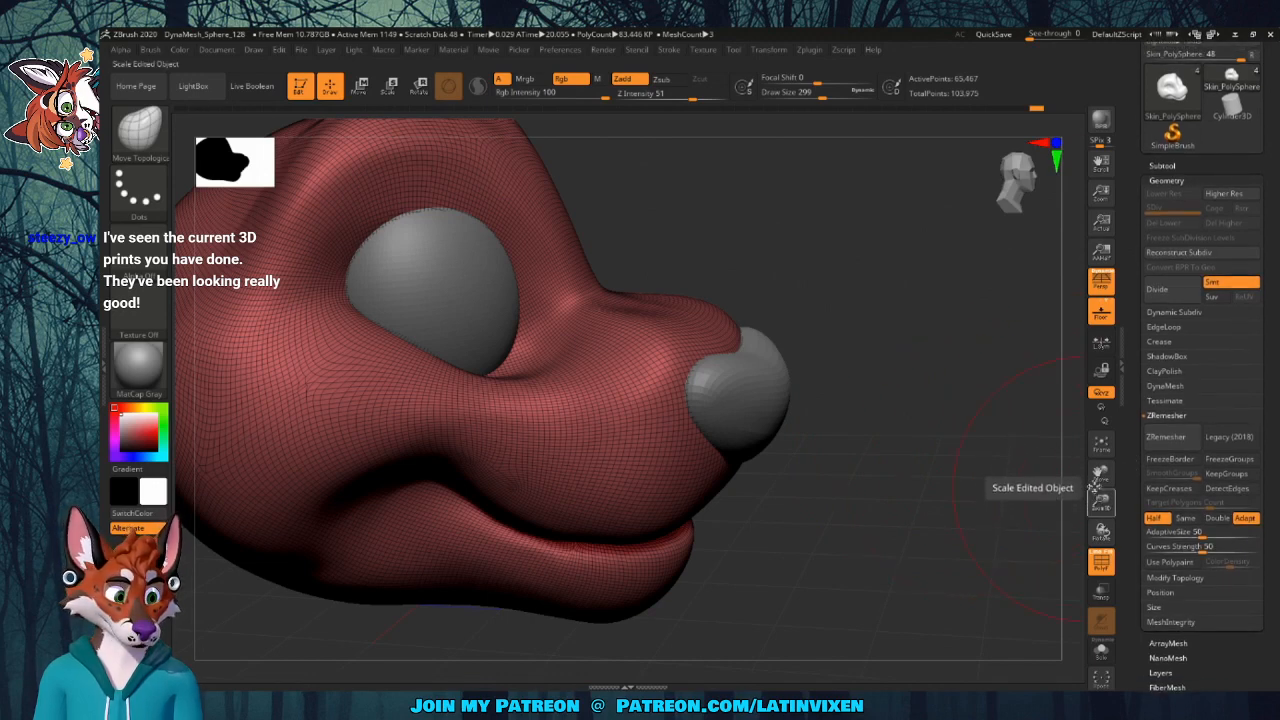
{"action": "left_click_drag", "start_coordinate": [1100, 503], "coordinate": [1020, 448]}
{"action": "left_click_drag", "start_coordinate": [1100, 503], "coordinate": [1073, 510]}
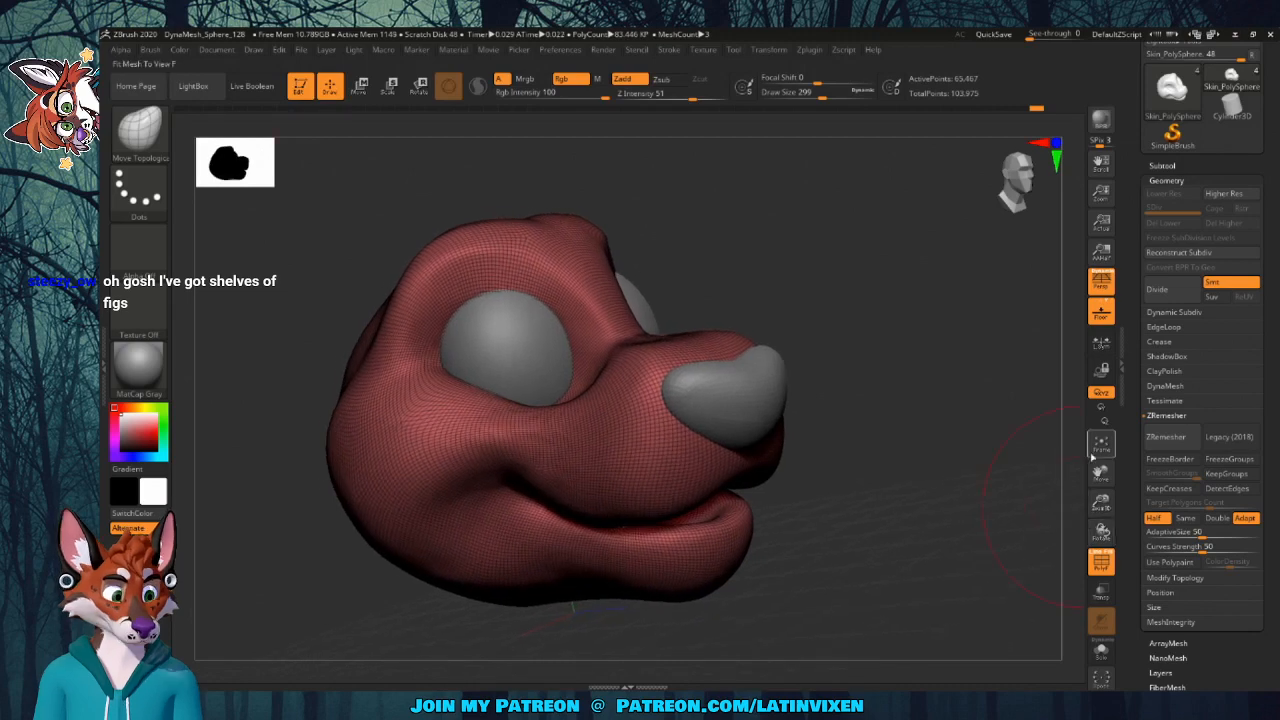
{"action": "scroll", "coordinate": [1132, 540], "scroll_direction": "up", "scroll_amount": 3}
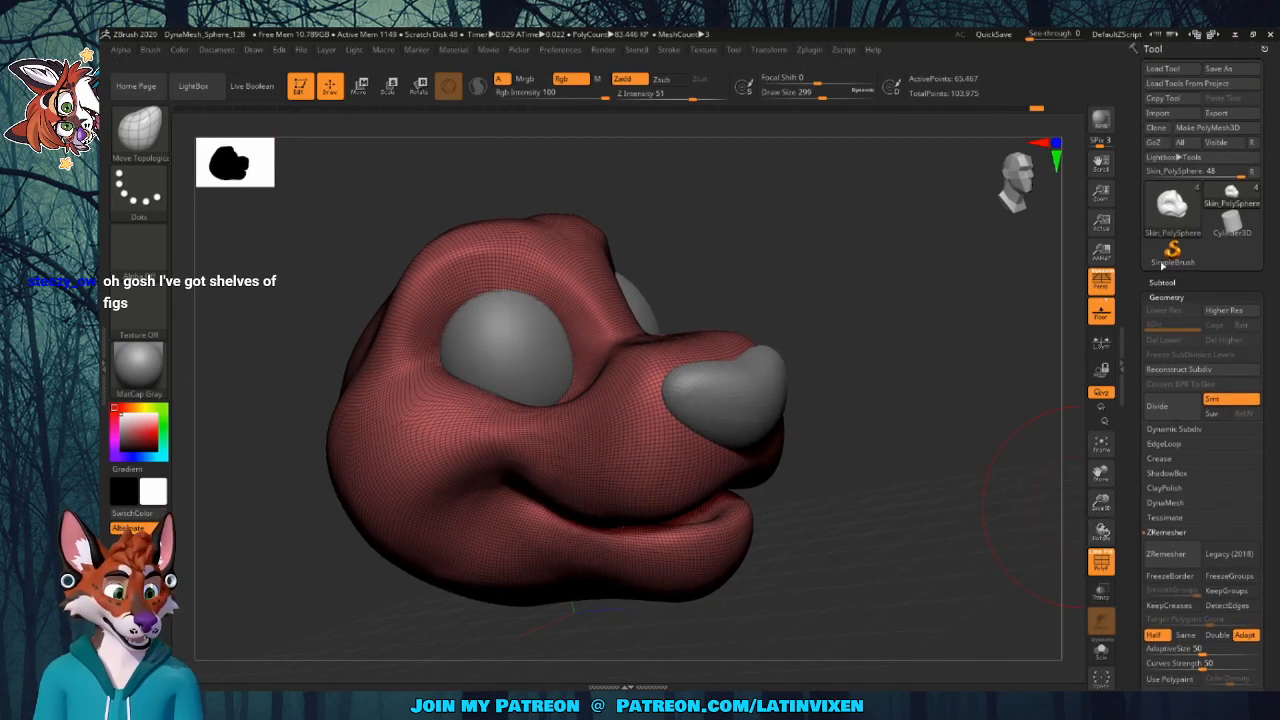
{"action": "left_click", "coordinate": [1160, 283]}
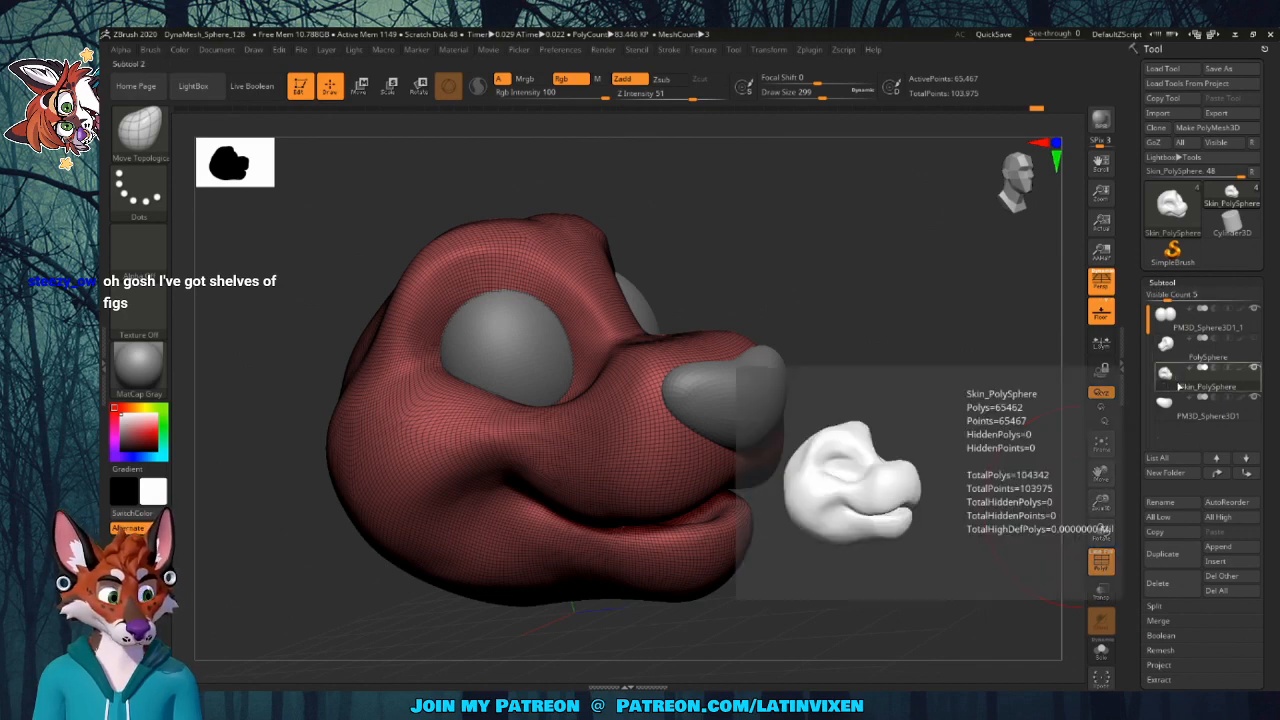
{"action": "left_click", "coordinate": [1101, 562]}
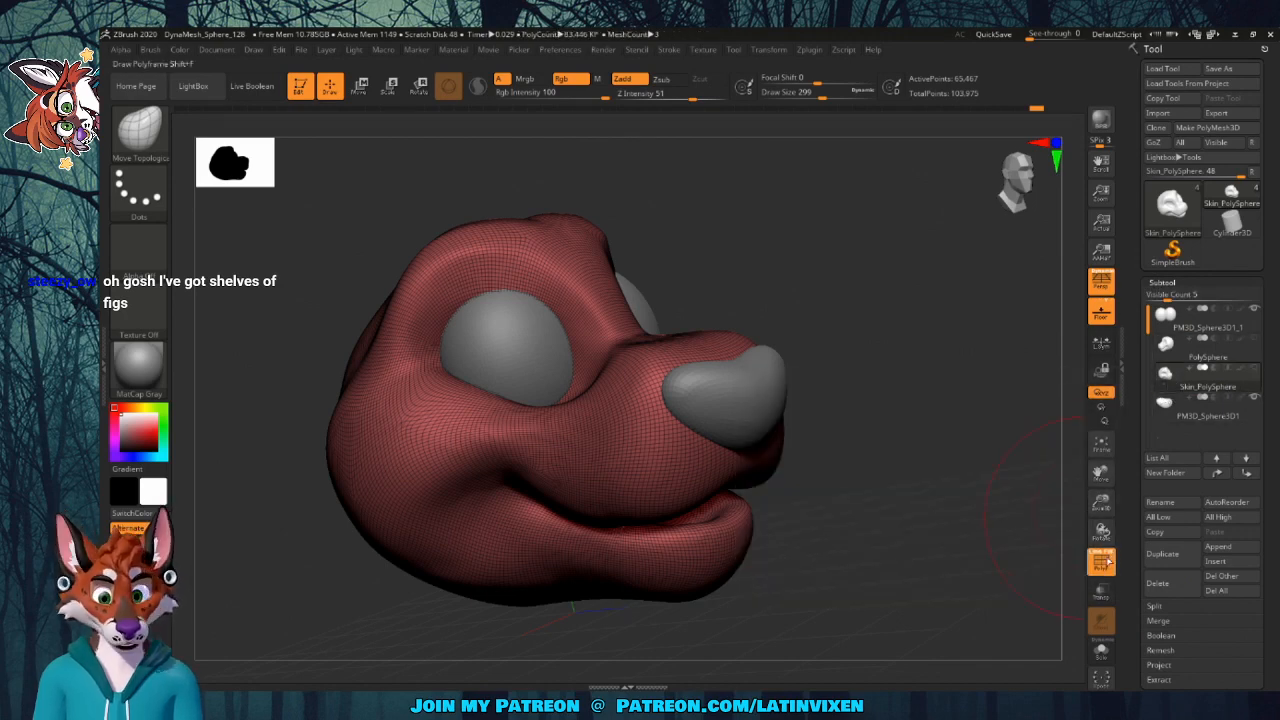
{"action": "mouse_move", "coordinate": [957, 371]}
{"action": "left_mouse_down"}
{"action": "mouse_move", "coordinate": [920, 375]}
{"action": "mouse_move", "coordinate": [962, 380]}
{"action": "mouse_move", "coordinate": [971, 366]}
{"action": "mouse_move", "coordinate": [994, 440]}
{"action": "mouse_move", "coordinate": [980, 466]}
{"action": "mouse_move", "coordinate": [987, 398]}
{"action": "mouse_move", "coordinate": [971, 371]}
{"action": "left_mouse_up"}
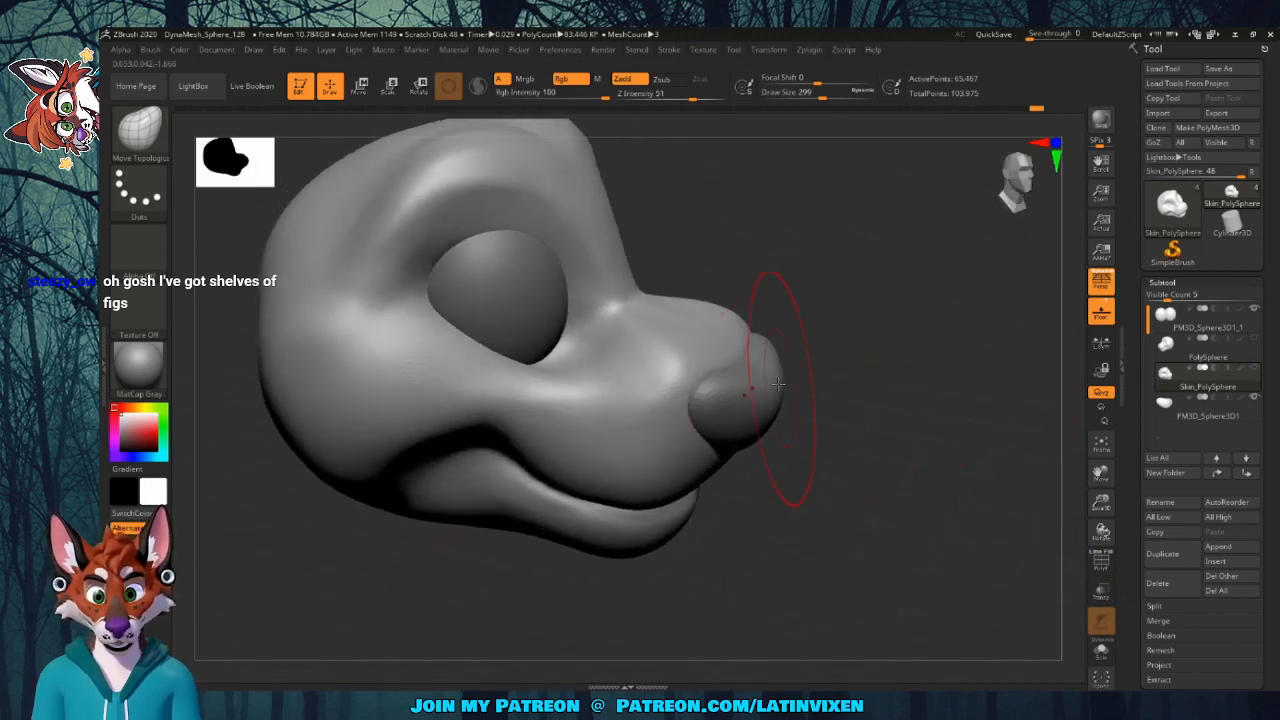
Reshape the snout tip around the upper edge of the nose with the Move Topological brush at draw size 299
{"action": "mouse_move", "coordinate": [778, 384]}
{"action": "left_mouse_down"}
{"action": "mouse_move", "coordinate": [748, 326]}
{"action": "mouse_move", "coordinate": [757, 353]}
{"action": "left_mouse_up"}
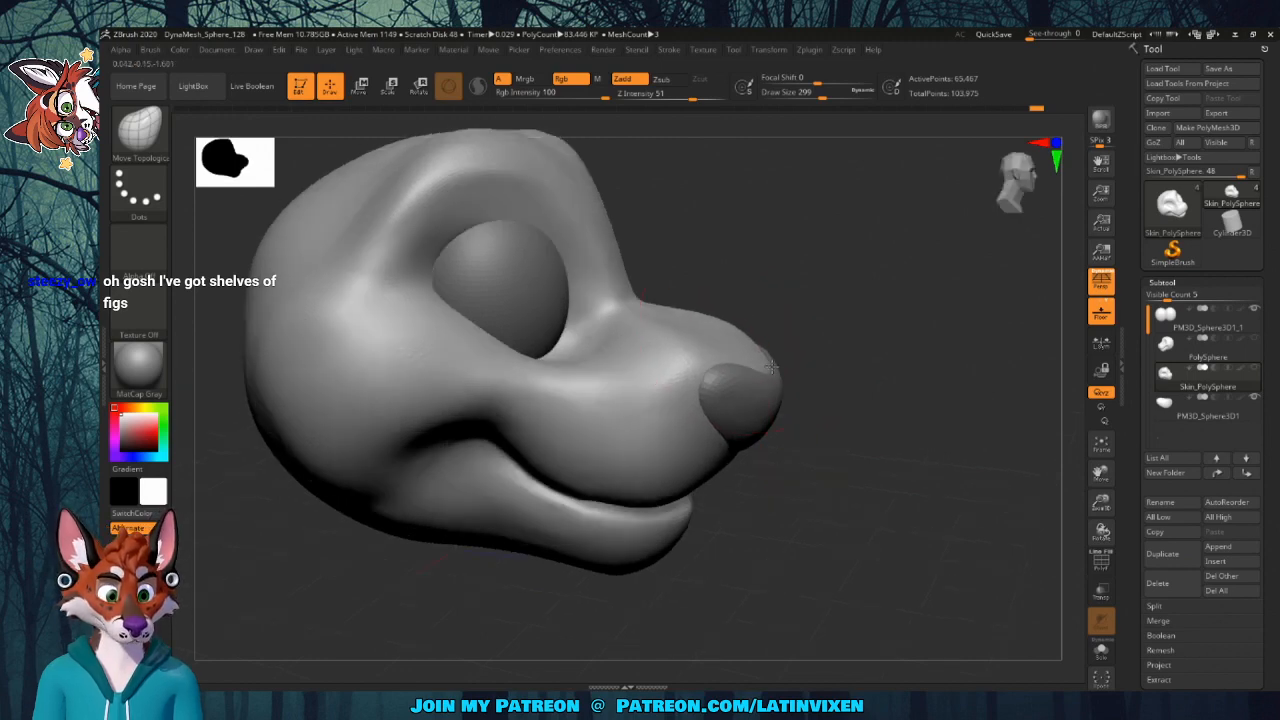
{"action": "mouse_move", "coordinate": [854, 351]}
{"action": "left_mouse_down"}
{"action": "mouse_move", "coordinate": [877, 369]}
{"action": "mouse_move", "coordinate": [883, 399]}
{"action": "mouse_move", "coordinate": [866, 392]}
{"action": "mouse_move", "coordinate": [957, 294]}
{"action": "left_mouse_up"}
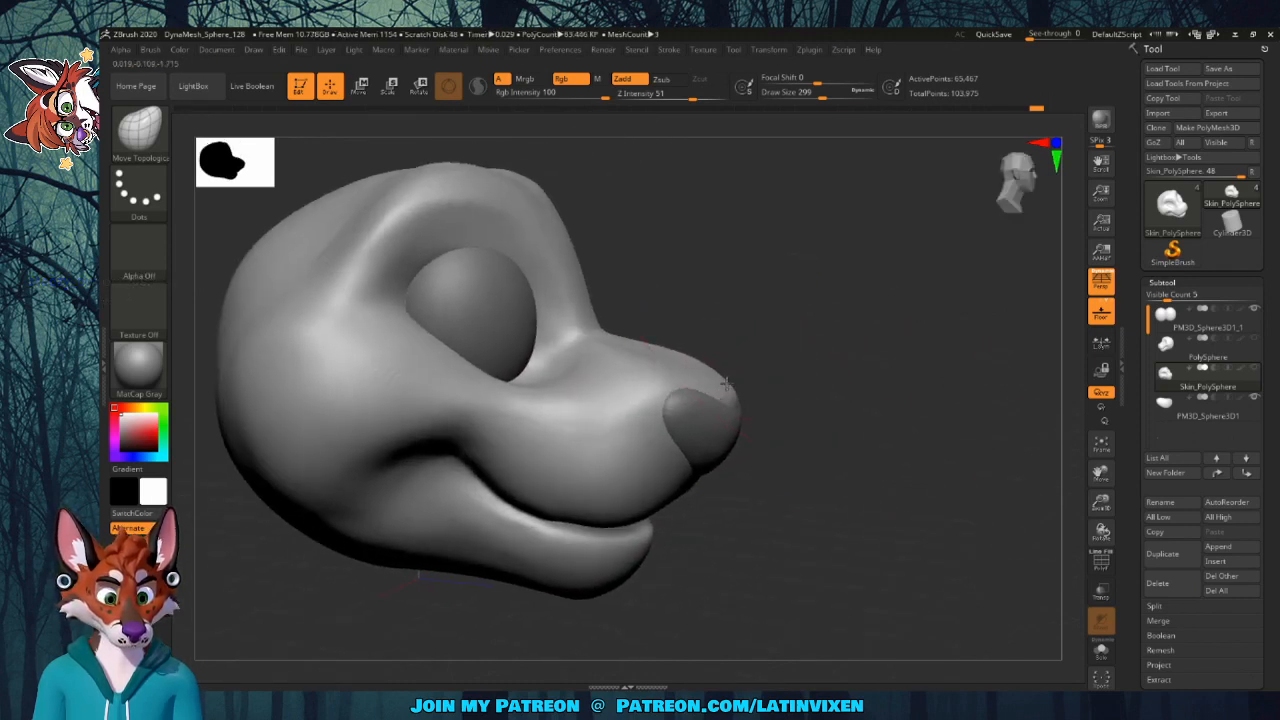
{"action": "left_click_drag", "start_coordinate": [725, 383], "coordinate": [884, 425]}
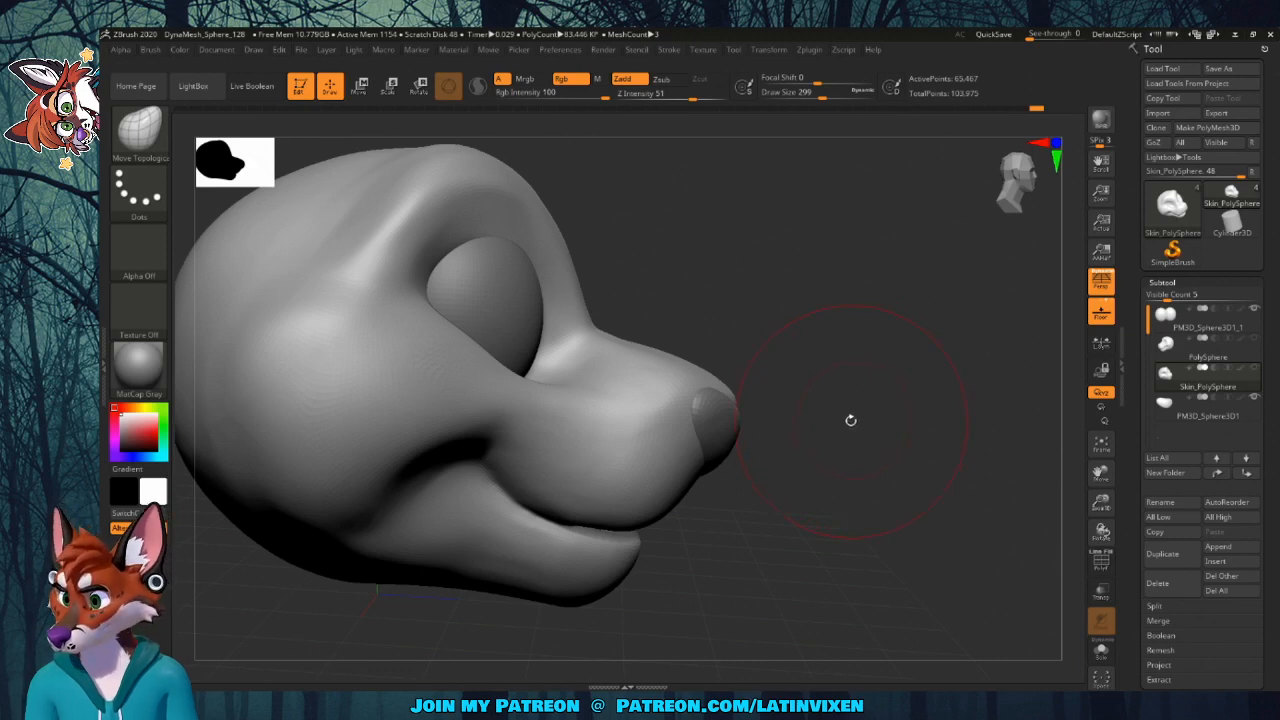
{"action": "mouse_move", "coordinate": [860, 408]}
{"action": "left_mouse_down"}
{"action": "mouse_move", "coordinate": [930, 420]}
{"action": "mouse_move", "coordinate": [851, 394]}
{"action": "mouse_move", "coordinate": [857, 421]}
{"action": "mouse_move", "coordinate": [866, 414]}
{"action": "left_mouse_up"}
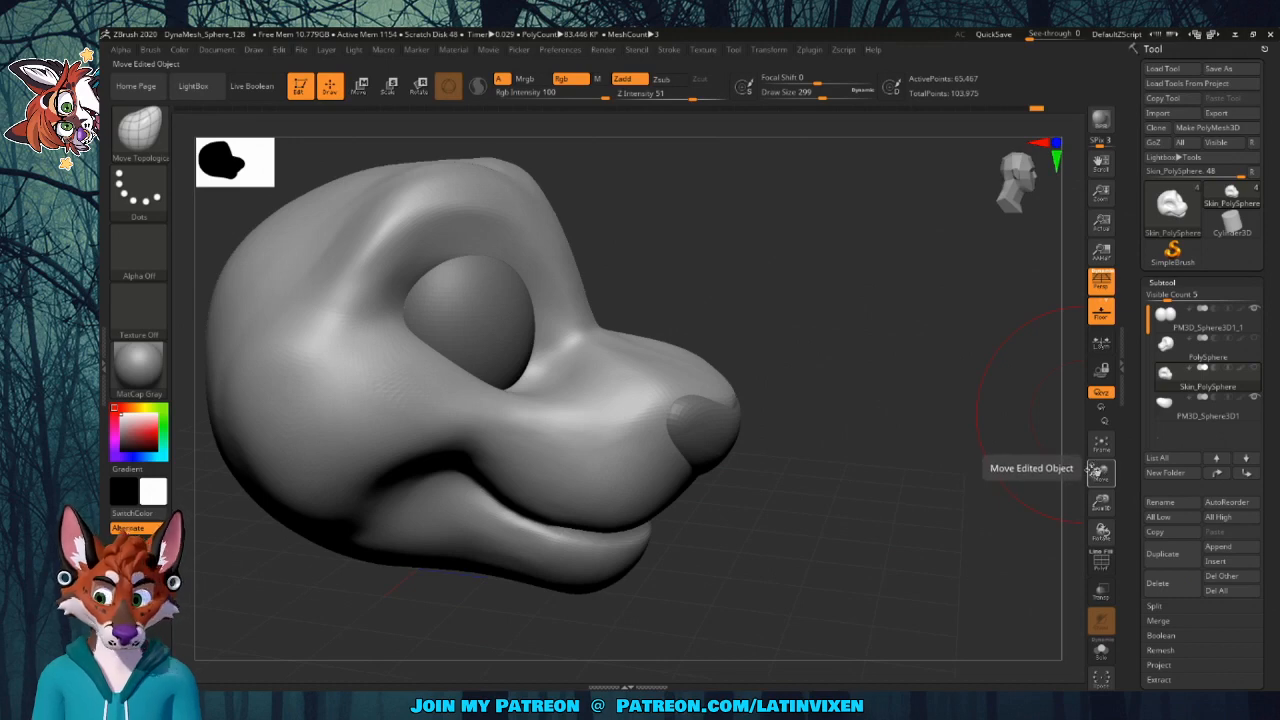
Adjust the dip where the snout bridge meets the brow, checking the head's profile and front
{"action": "left_click_drag", "start_coordinate": [1095, 470], "coordinate": [1090, 490]}
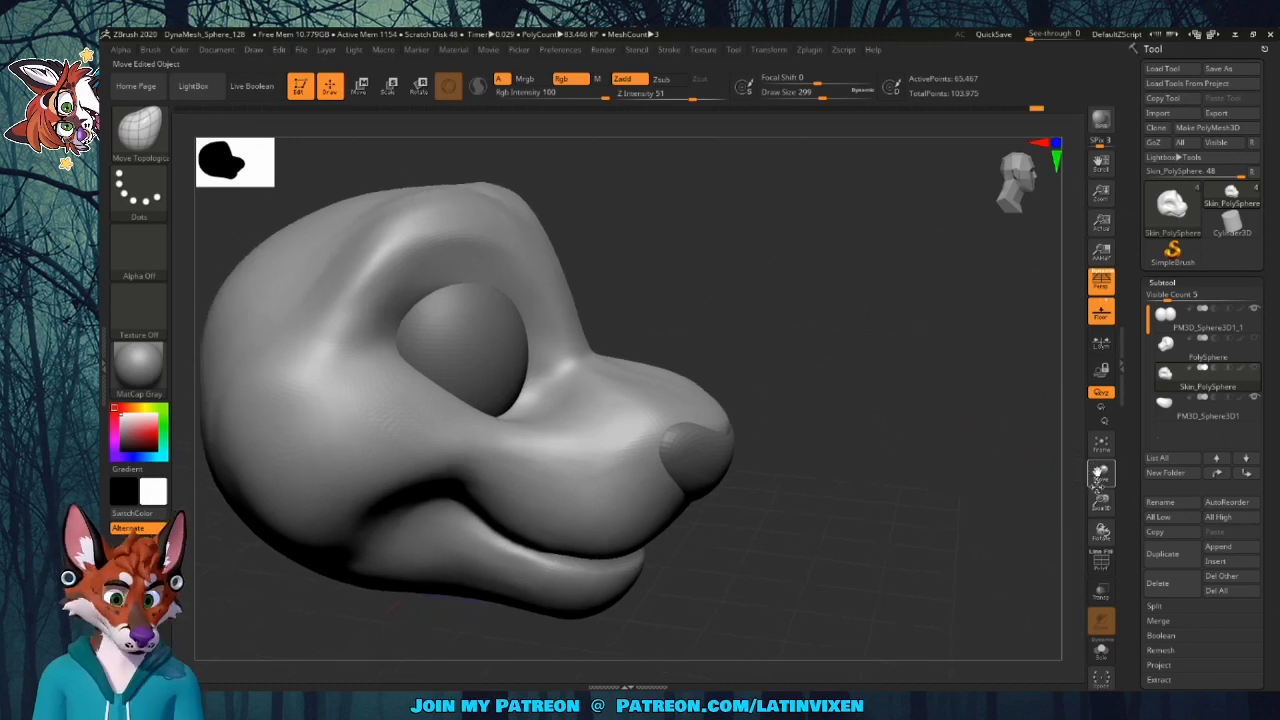
{"action": "left_click_drag", "start_coordinate": [935, 472], "coordinate": [887, 456]}
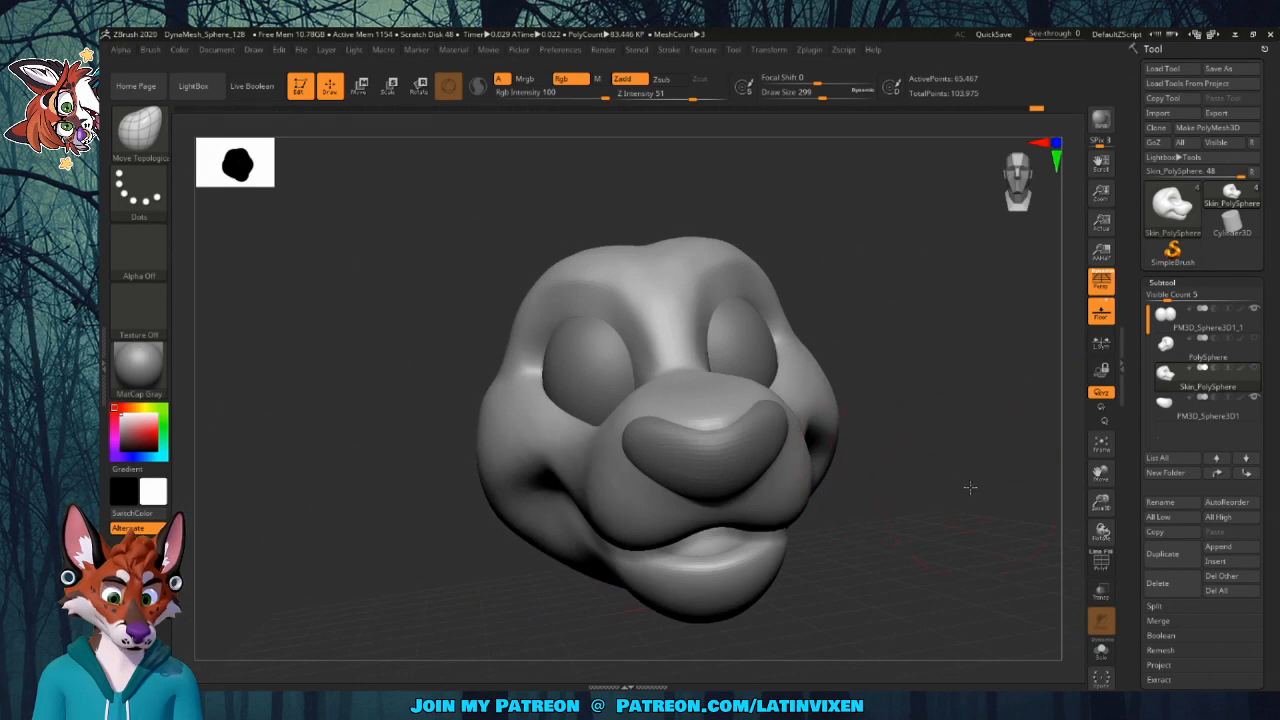
{"action": "left_click_drag", "start_coordinate": [966, 486], "coordinate": [1007, 480]}
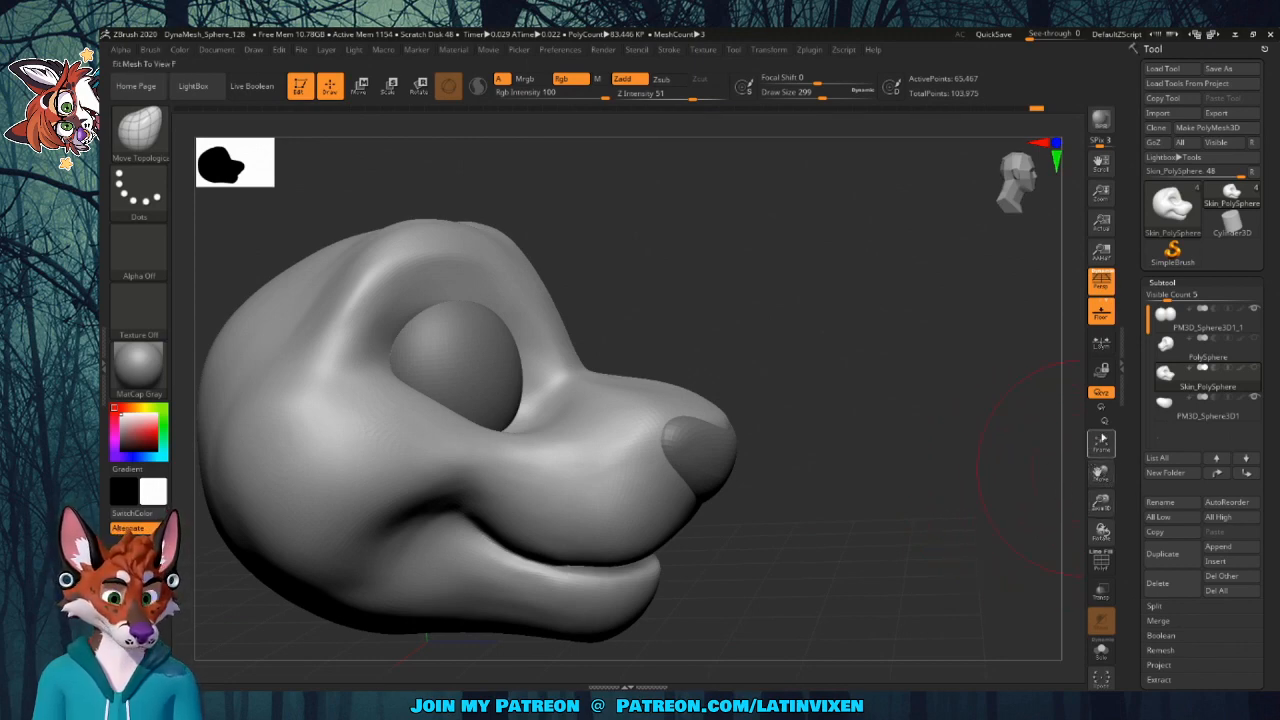
{"action": "mouse_move", "coordinate": [1172, 390]}
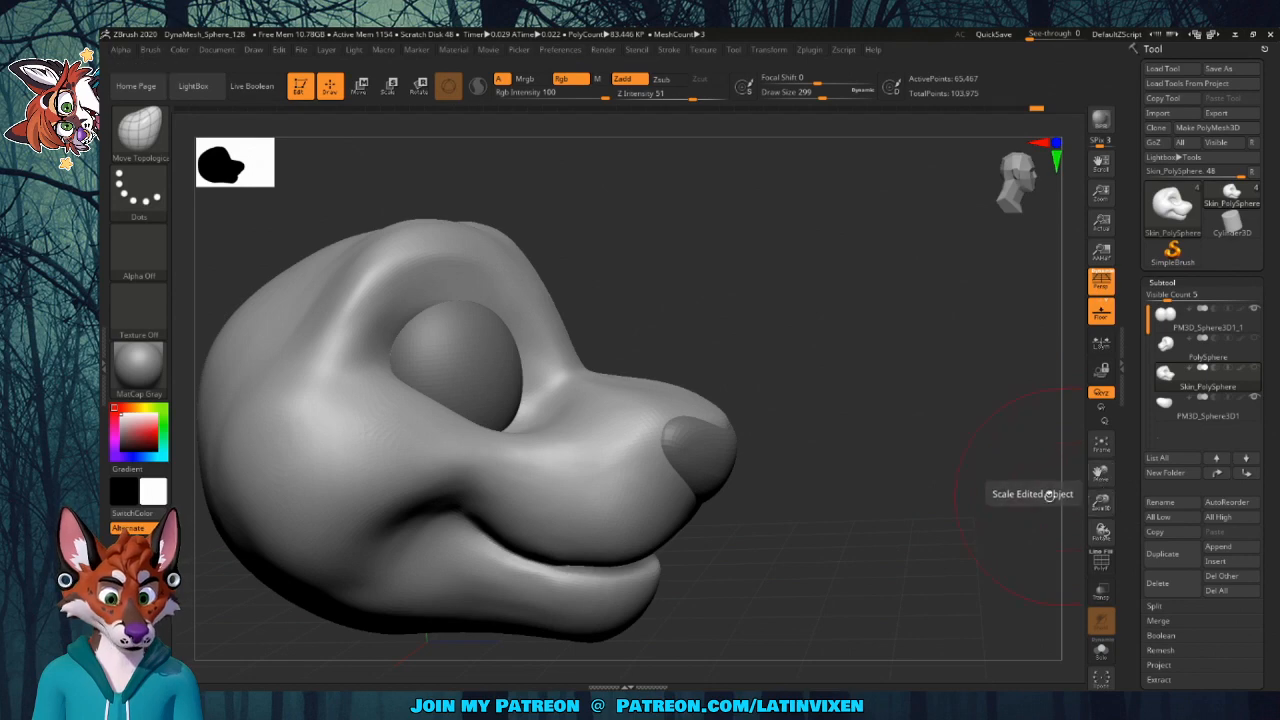
{"action": "mouse_move", "coordinate": [1101, 503]}
{"action": "left_mouse_down"}
{"action": "mouse_move", "coordinate": [914, 500]}
{"action": "mouse_move", "coordinate": [909, 486]}
{"action": "left_mouse_up"}
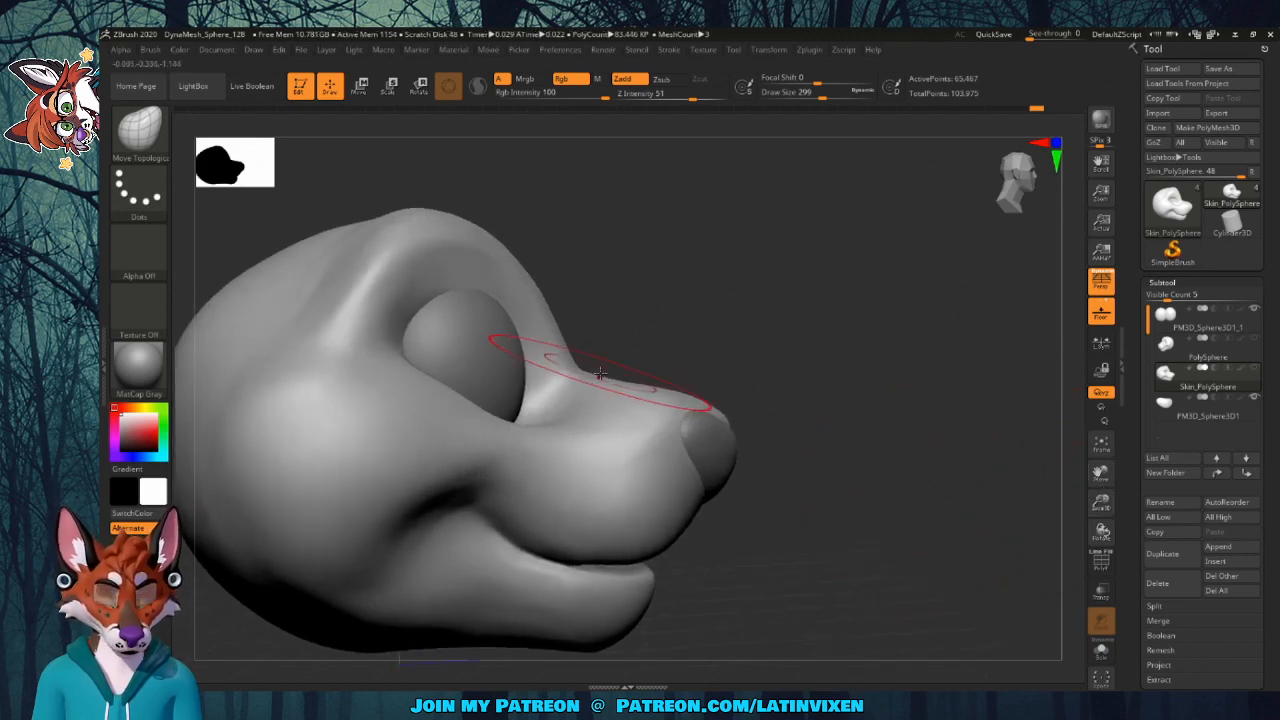
{"action": "left_click_drag", "start_coordinate": [584, 354], "coordinate": [588, 362]}
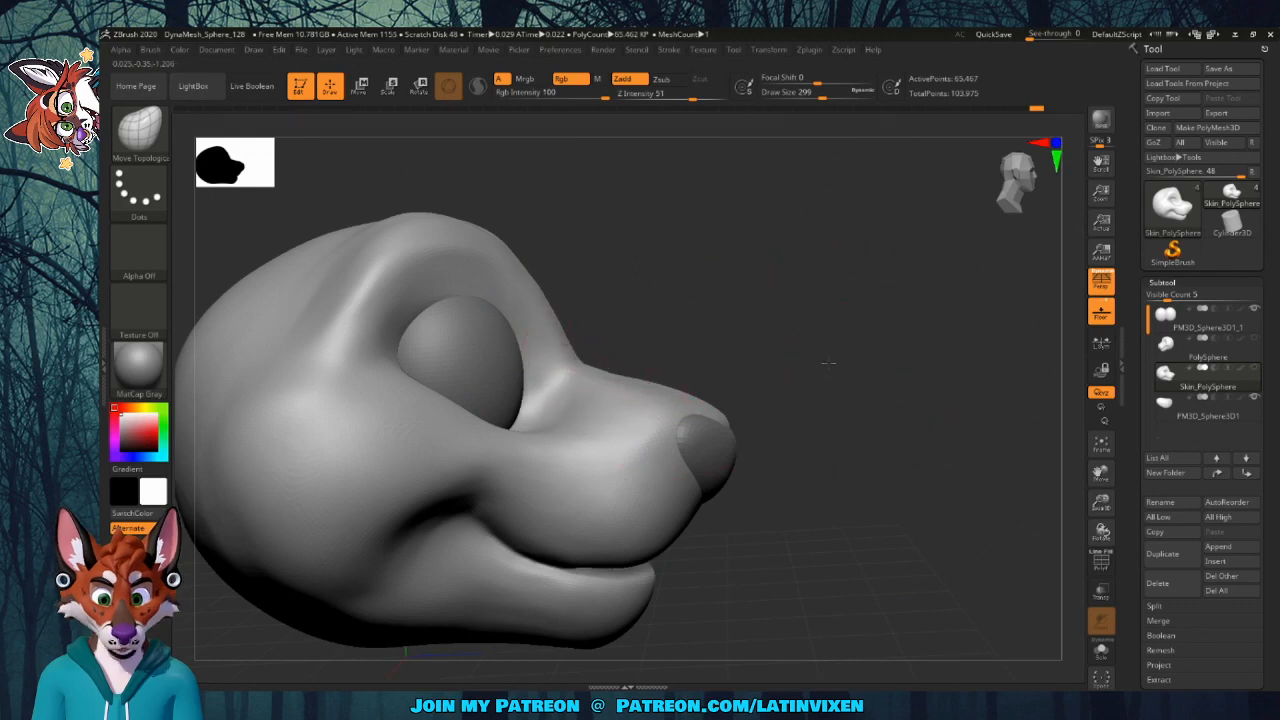
{"action": "mouse_move", "coordinate": [829, 363]}
{"action": "left_mouse_down"}
{"action": "mouse_move", "coordinate": [798, 373]}
{"action": "mouse_move", "coordinate": [831, 354]}
{"action": "left_mouse_up"}
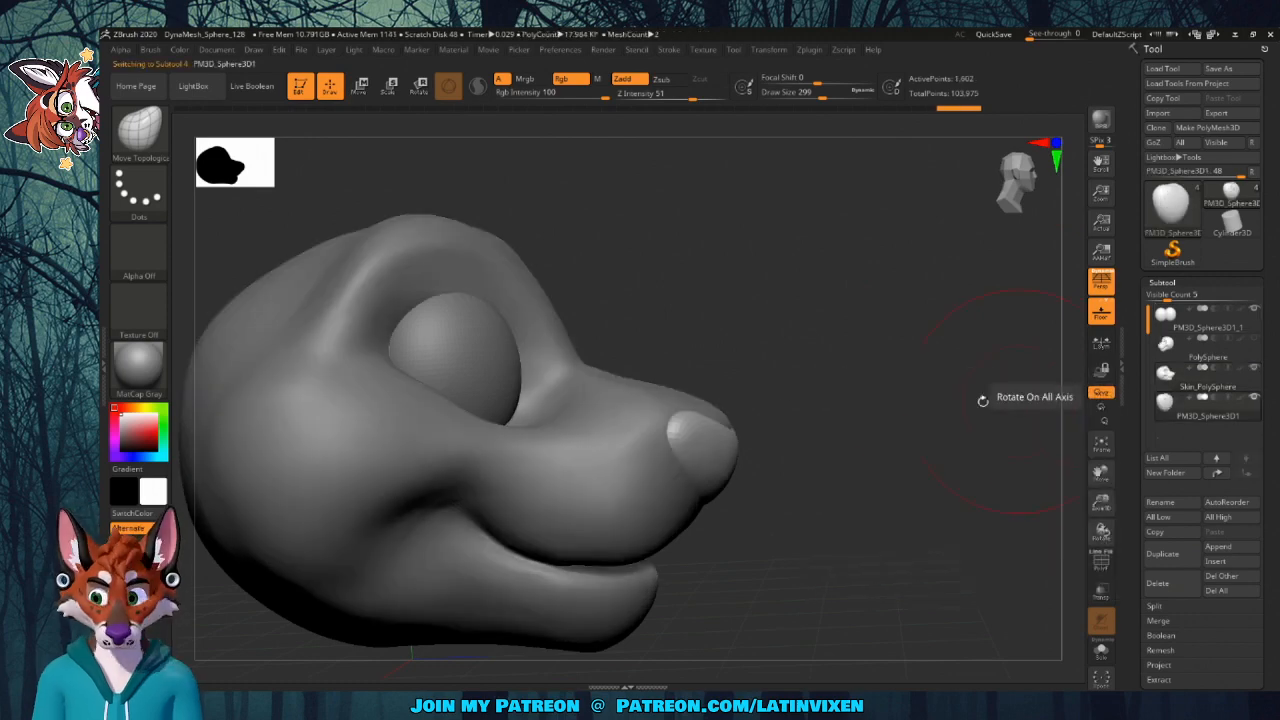
Select the PM3D_Sphere3D1 nose and nudge it slightly back into the snout with the Move gizmo
{"action": "left_click", "coordinate": [455, 335], "text": "alt"}
{"action": "left_click", "coordinate": [139, 127]}
{"action": "left_click", "coordinate": [699, 154]}
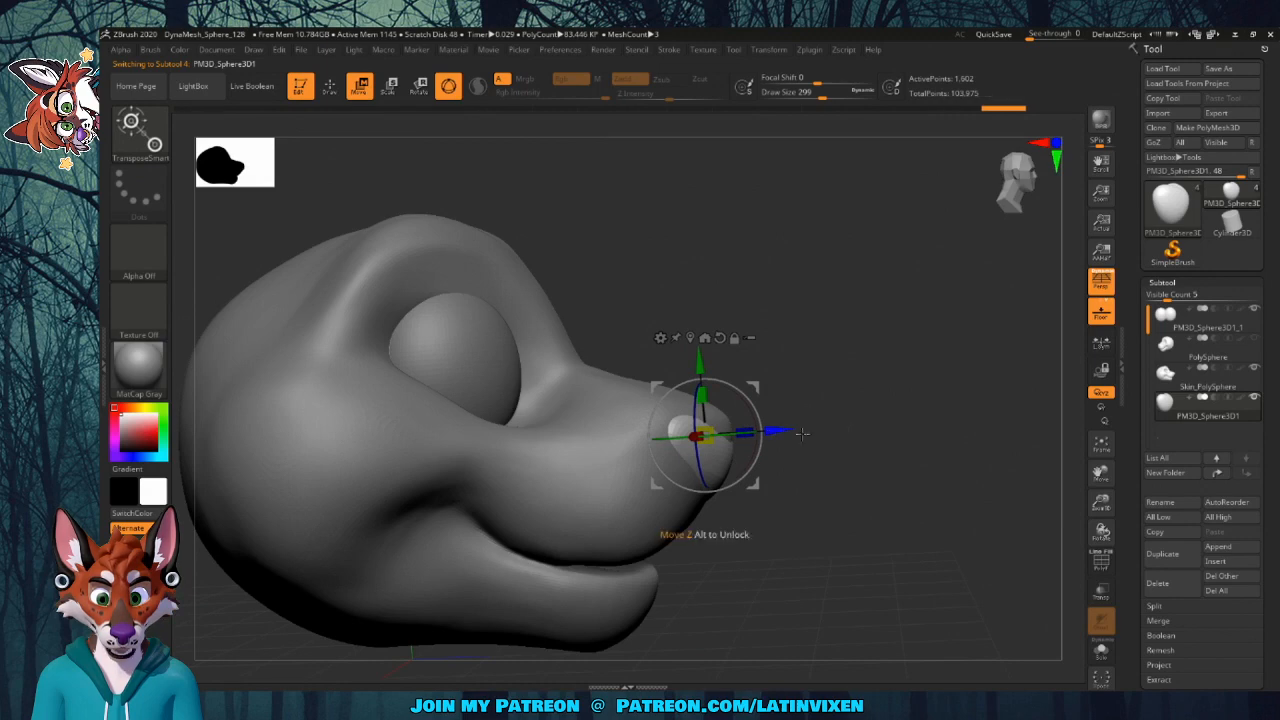
{"action": "mouse_move", "coordinate": [866, 466]}
{"action": "left_mouse_down"}
{"action": "mouse_move", "coordinate": [838, 478]}
{"action": "mouse_move", "coordinate": [888, 455]}
{"action": "left_mouse_up"}
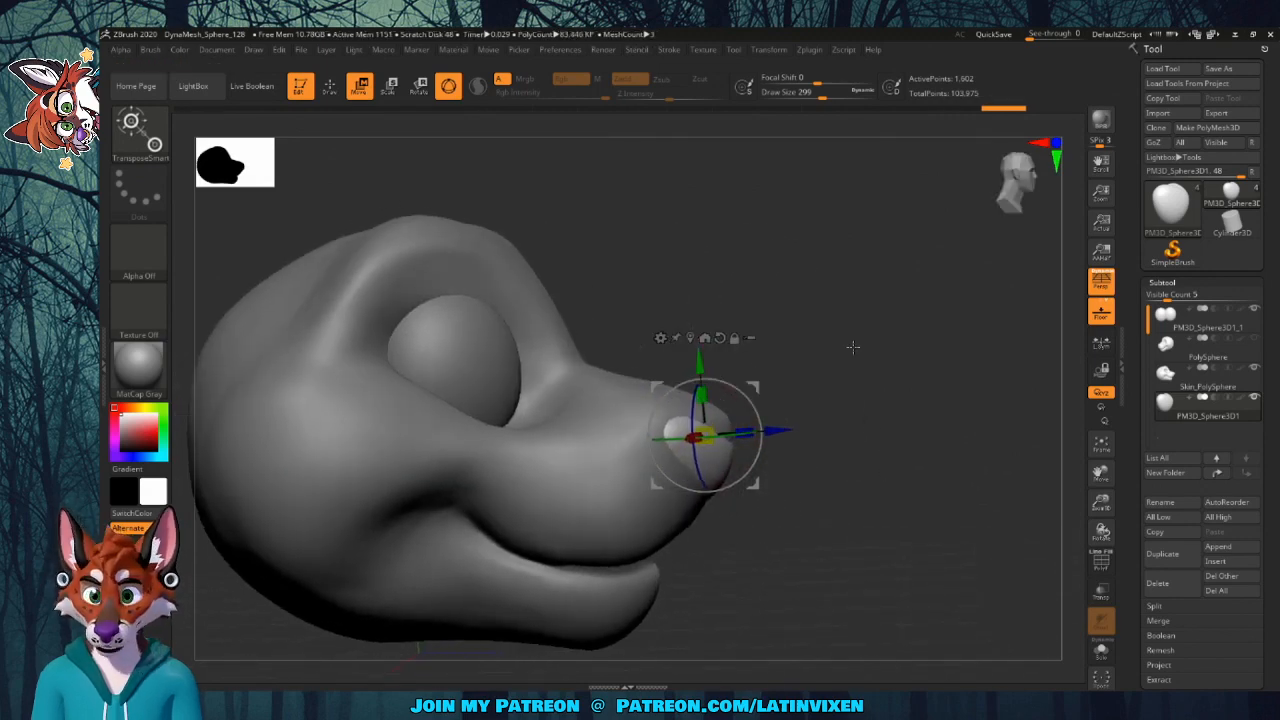
Reselect the Skin_PolySphere head and refine the snout tip above the nose with the Move Topological brush
{"action": "left_click", "coordinate": [1172, 382]}
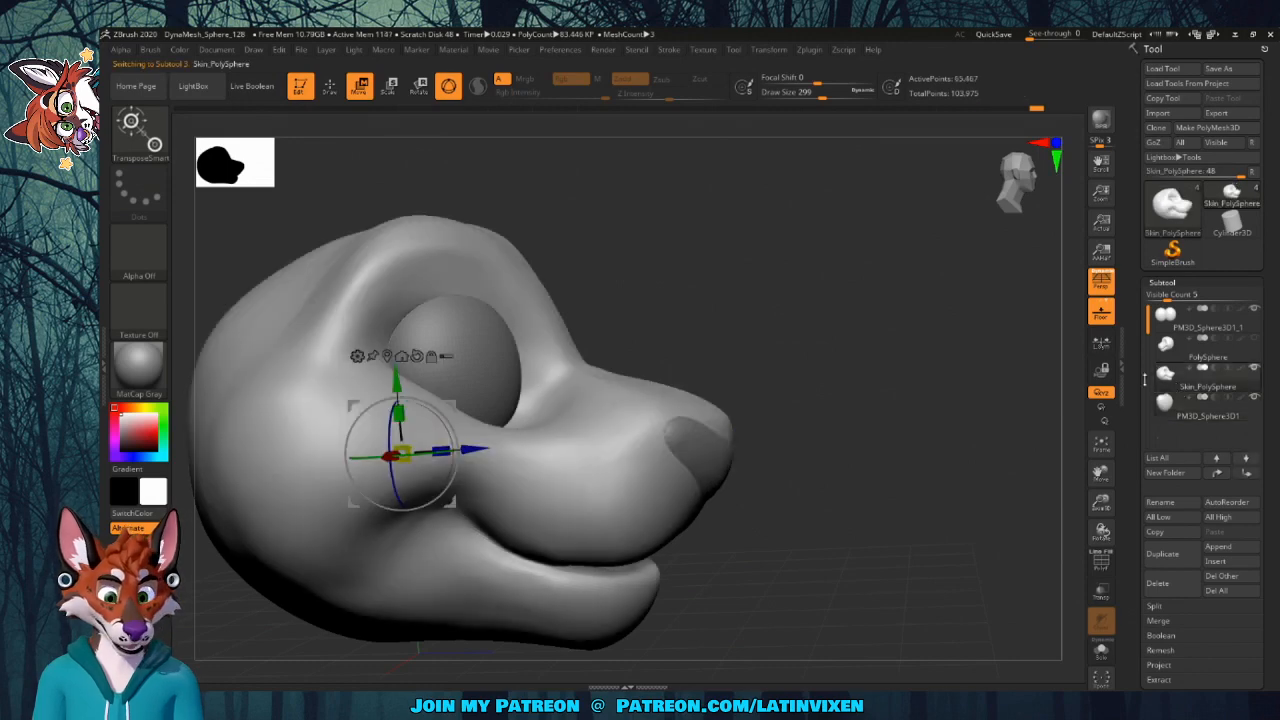
{"action": "left_click", "coordinate": [130, 124]}
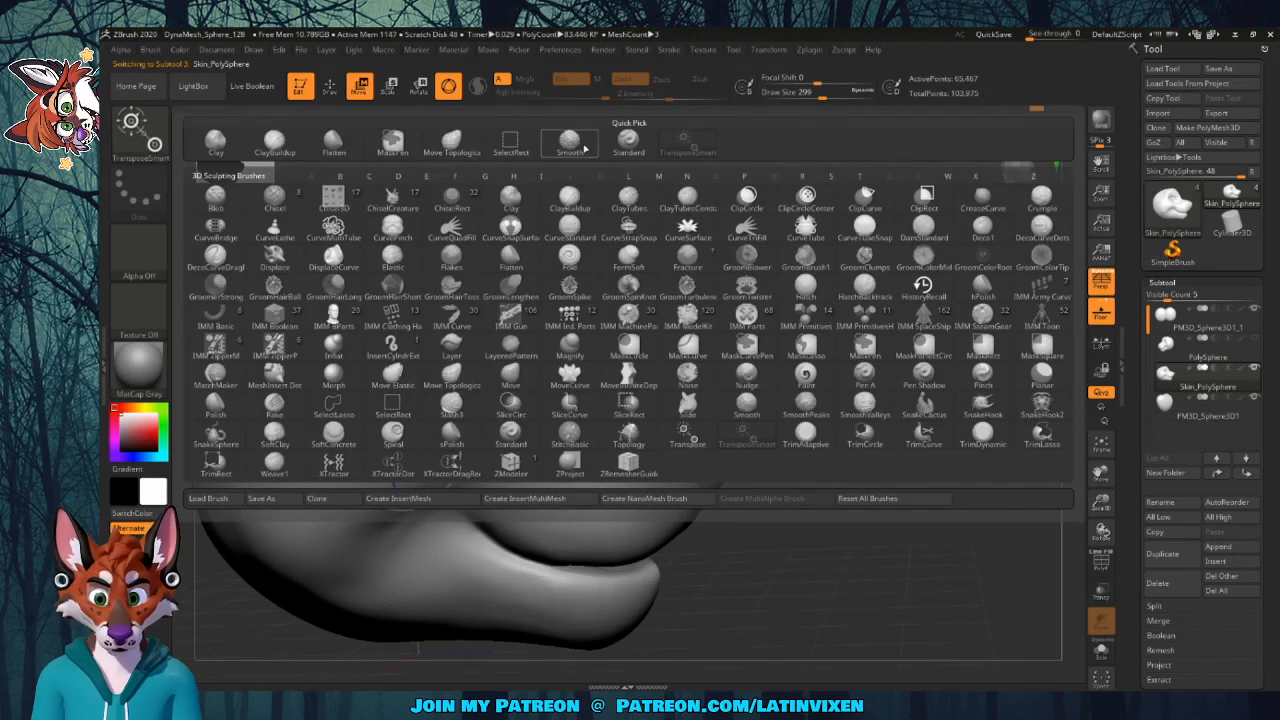
{"action": "left_click", "coordinate": [452, 145]}
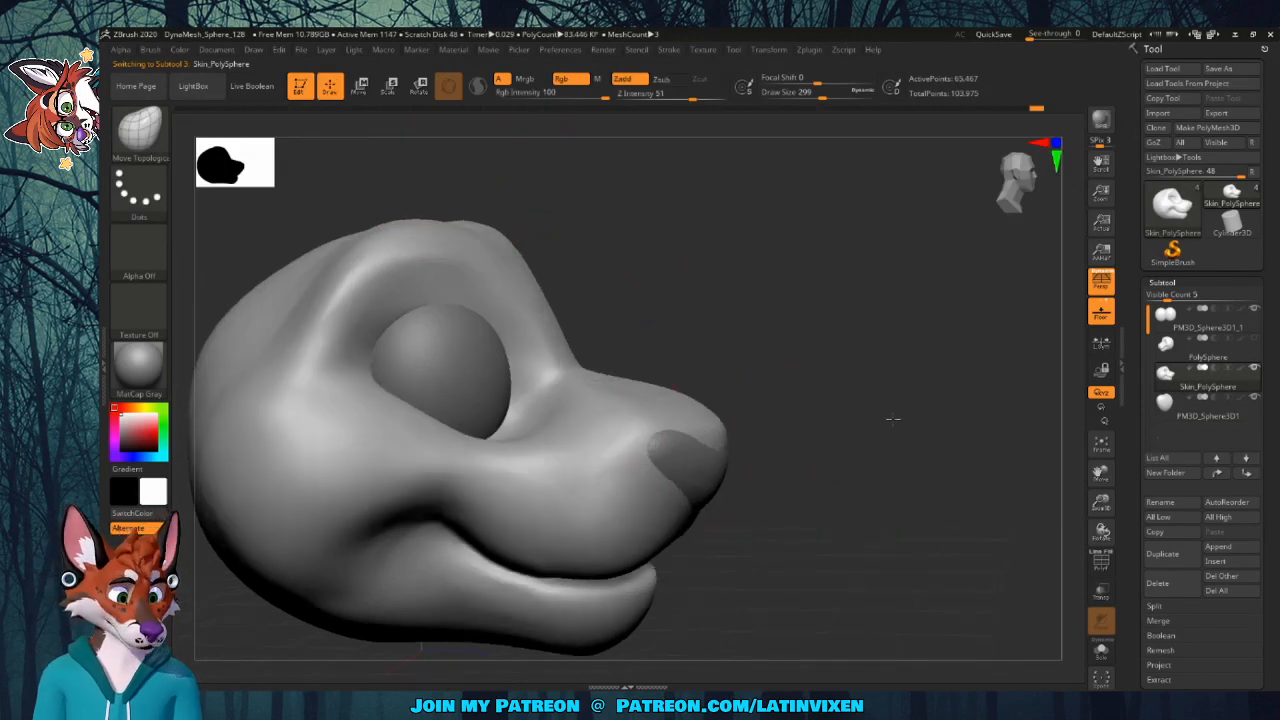
{"action": "left_click_drag", "start_coordinate": [980, 414], "coordinate": [940, 405]}
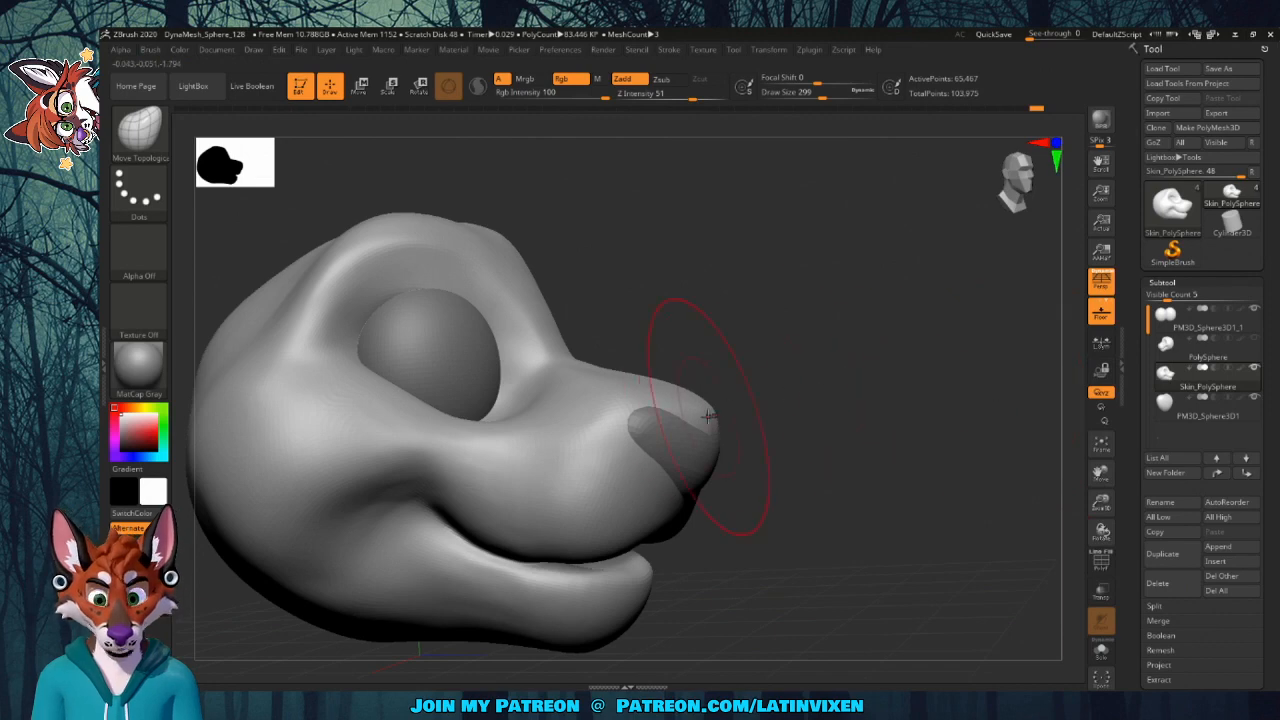
{"action": "left_click_drag", "start_coordinate": [707, 416], "coordinate": [700, 404]}
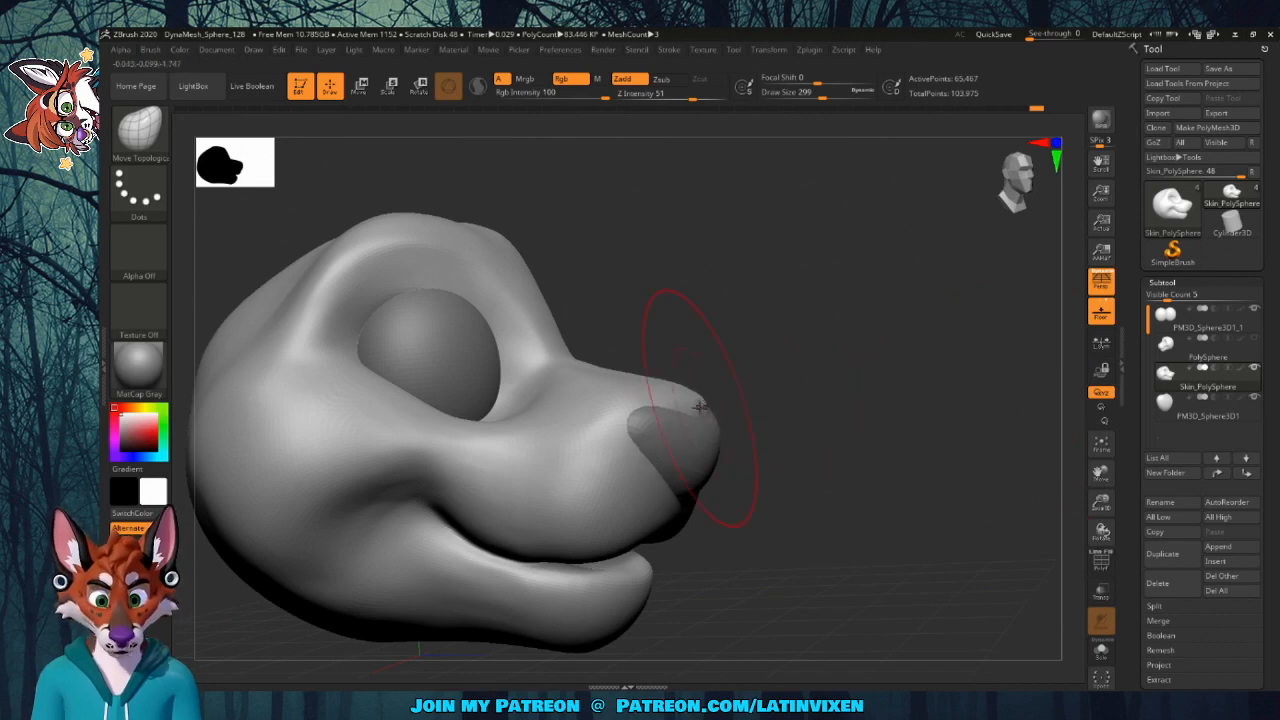
{"action": "mouse_move", "coordinate": [720, 400]}
{"action": "left_mouse_down"}
{"action": "mouse_move", "coordinate": [923, 366]}
{"action": "mouse_move", "coordinate": [957, 407]}
{"action": "left_mouse_up"}
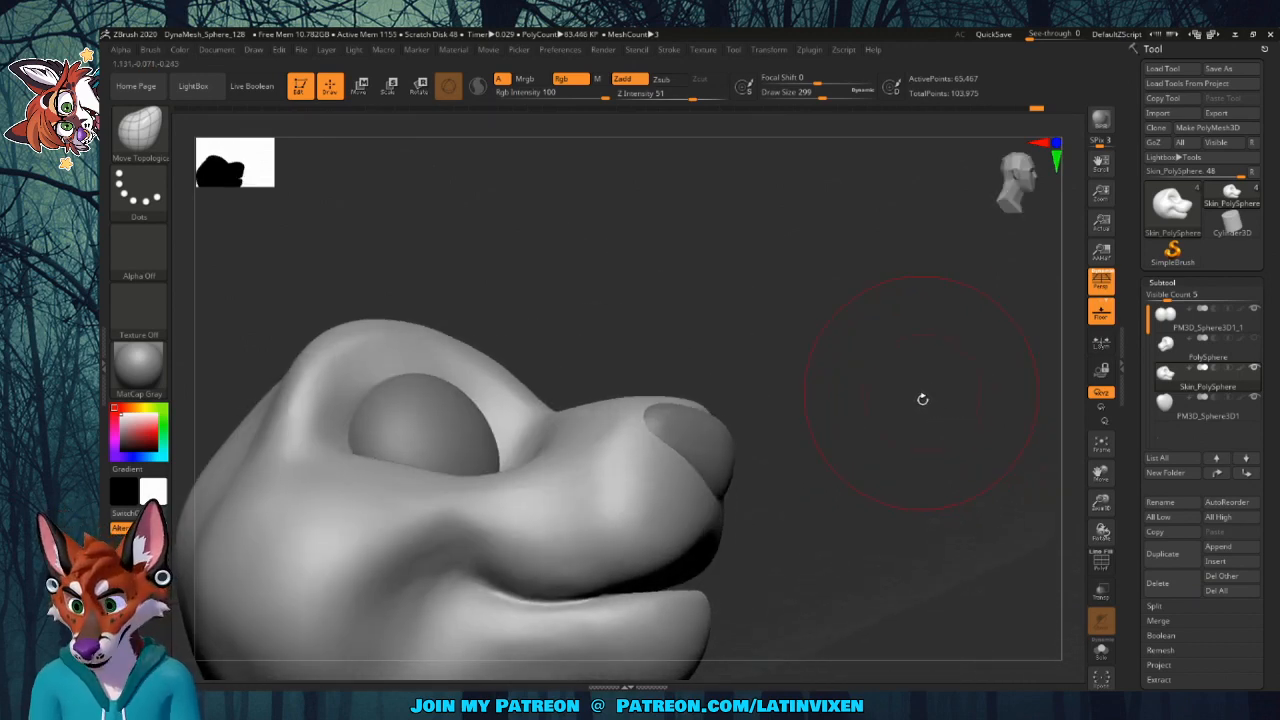
{"action": "left_click_drag", "start_coordinate": [922, 399], "coordinate": [910, 410]}
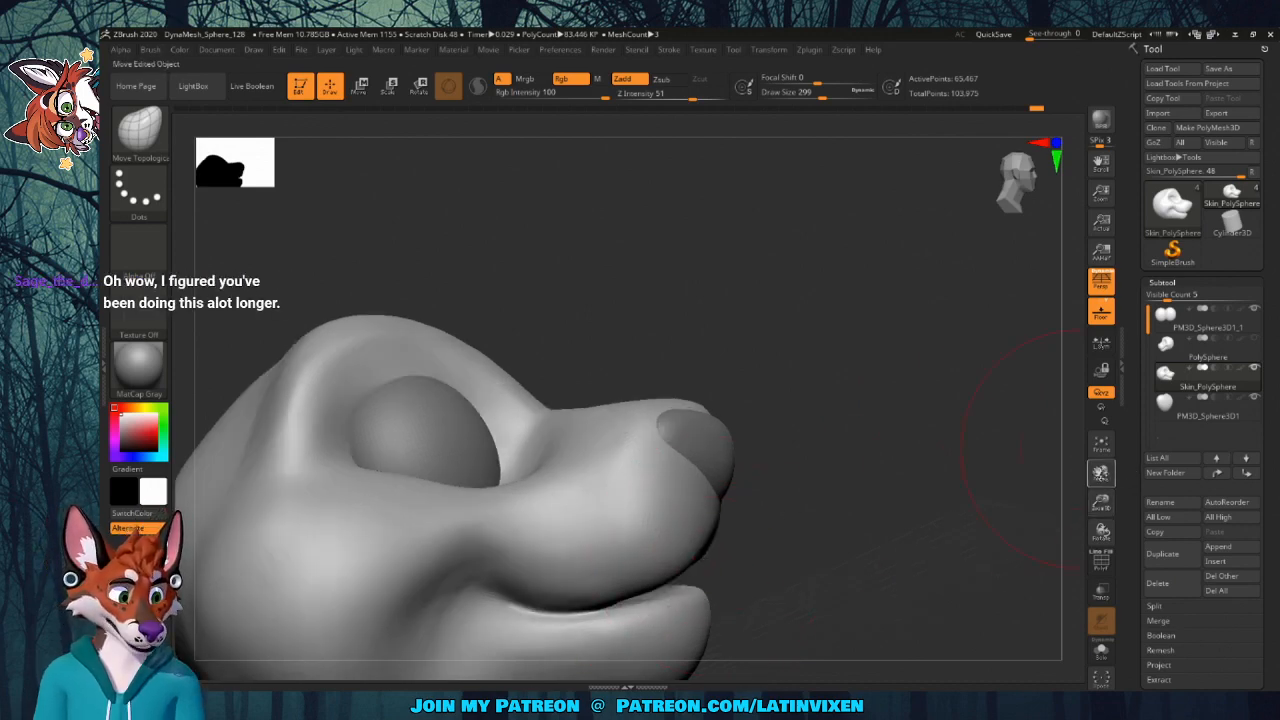
Reshape the side of the snout bridge below the inner eye corner with the Move Topological brush at draw size 149
{"action": "mouse_move", "coordinate": [1101, 476]}
{"action": "left_mouse_down"}
{"action": "mouse_move", "coordinate": [950, 478]}
{"action": "mouse_move", "coordinate": [929, 457]}
{"action": "left_mouse_up"}
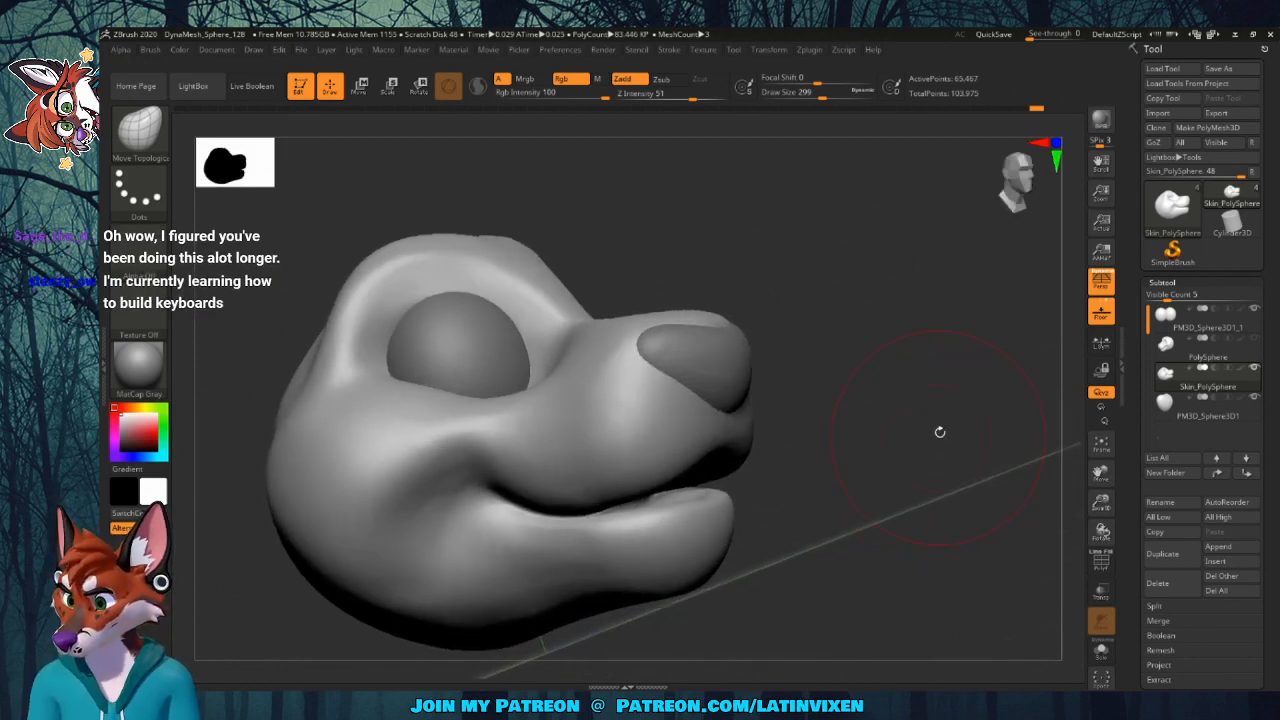
{"action": "mouse_move", "coordinate": [908, 446]}
{"action": "left_mouse_down"}
{"action": "mouse_move", "coordinate": [881, 434]}
{"action": "mouse_move", "coordinate": [890, 460]}
{"action": "mouse_move", "coordinate": [934, 437]}
{"action": "left_mouse_up"}
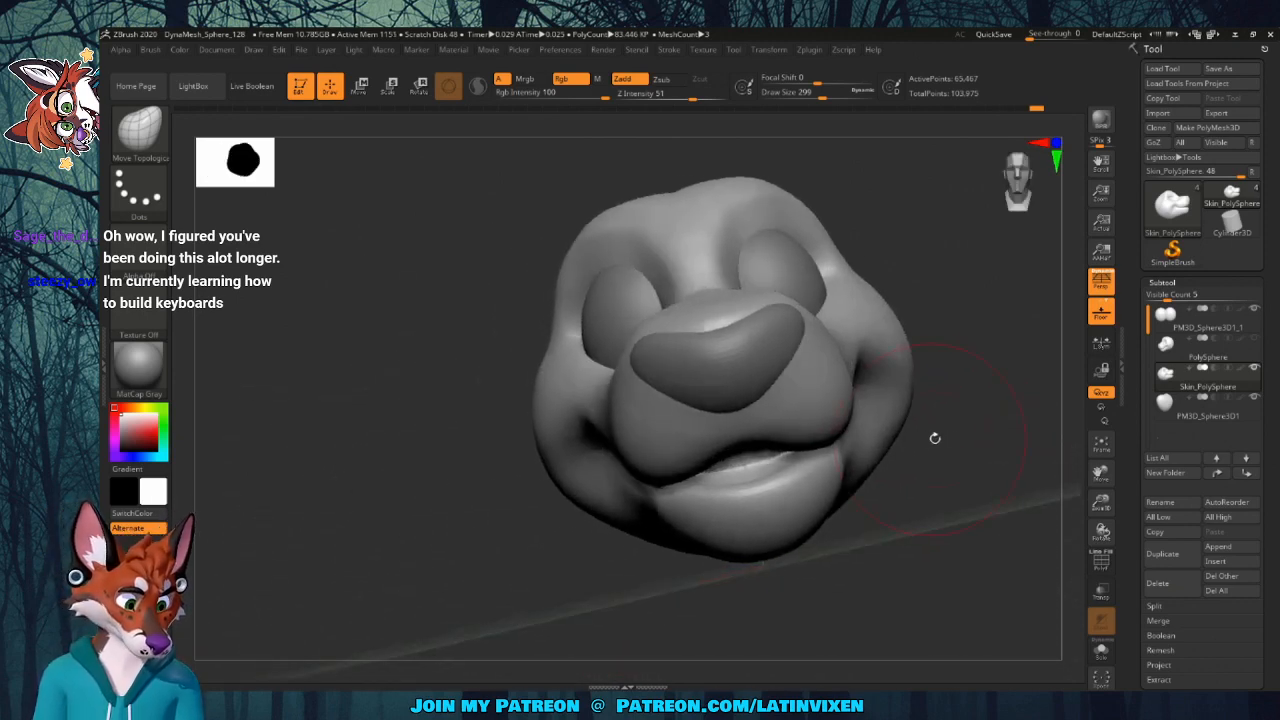
{"action": "mouse_move", "coordinate": [1100, 500]}
{"action": "left_mouse_down"}
{"action": "mouse_move", "coordinate": [1060, 506]}
{"action": "mouse_move", "coordinate": [990, 448]}
{"action": "left_mouse_up"}
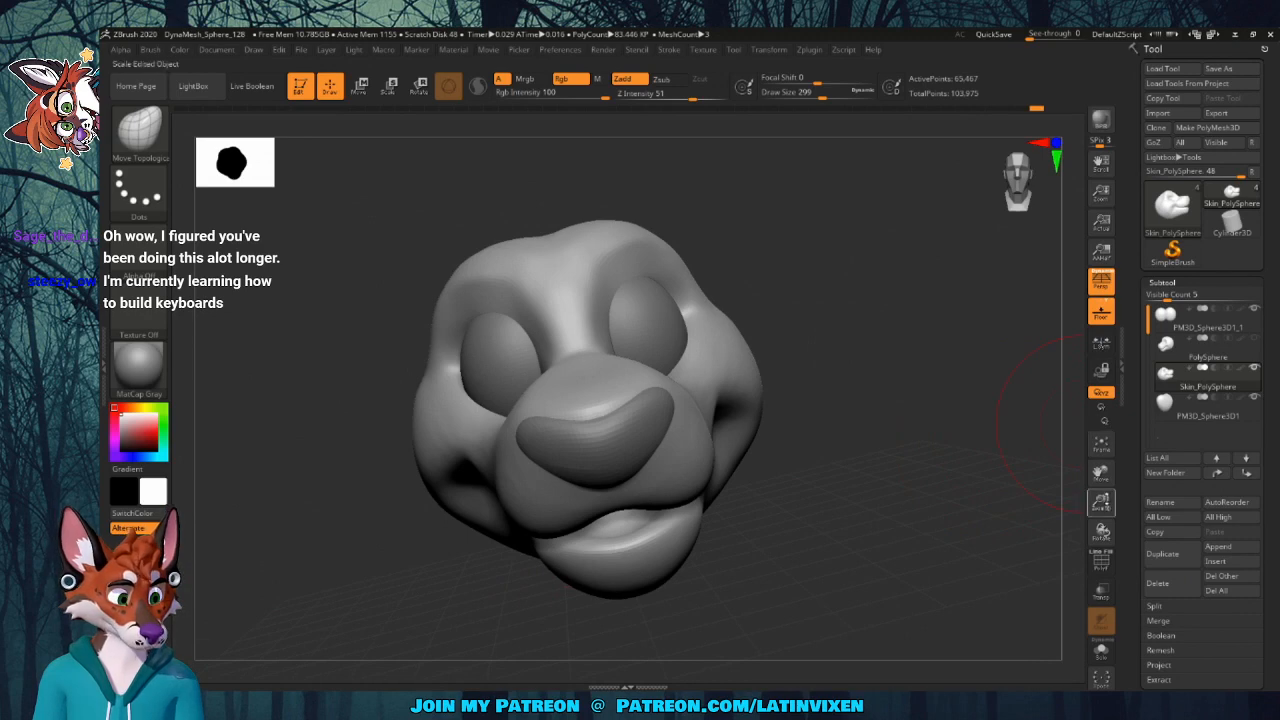
{"action": "mouse_move", "coordinate": [1107, 504]}
{"action": "left_mouse_down"}
{"action": "mouse_move", "coordinate": [1108, 521]}
{"action": "mouse_move", "coordinate": [1107, 508]}
{"action": "left_mouse_up"}
{"action": "mouse_move", "coordinate": [1034, 482]}
{"action": "left_mouse_down"}
{"action": "mouse_move", "coordinate": [1013, 472]}
{"action": "mouse_move", "coordinate": [1017, 487]}
{"action": "left_mouse_up"}
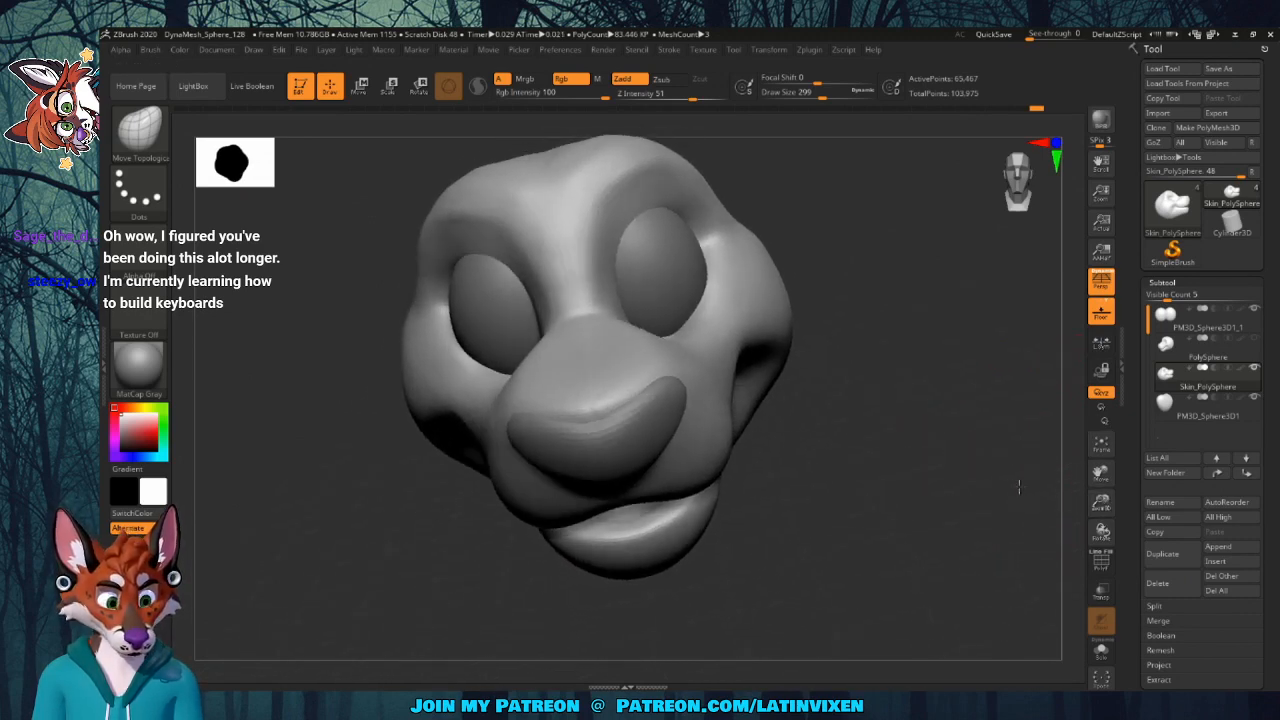
{"action": "left_click_drag", "start_coordinate": [1099, 501], "coordinate": [1099, 510]}
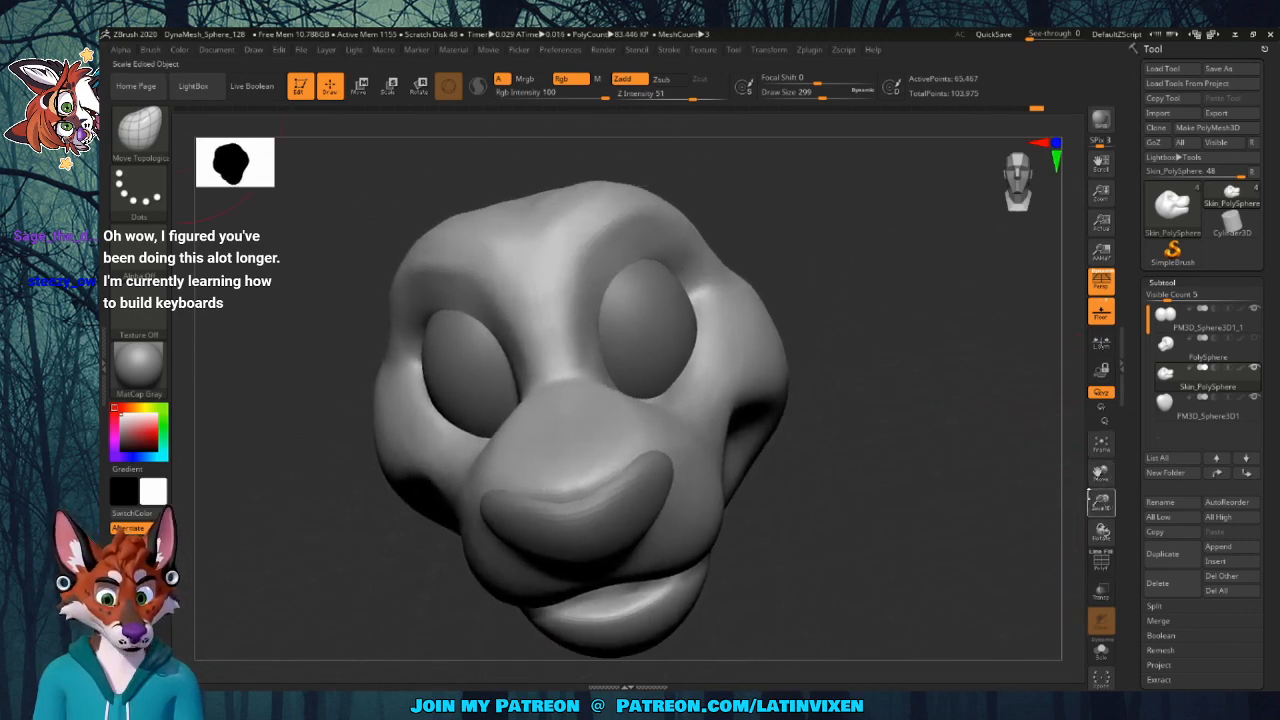
{"action": "mouse_move", "coordinate": [940, 470]}
{"action": "left_mouse_down"}
{"action": "mouse_move", "coordinate": [975, 505]}
{"action": "mouse_move", "coordinate": [991, 488]}
{"action": "left_mouse_up"}
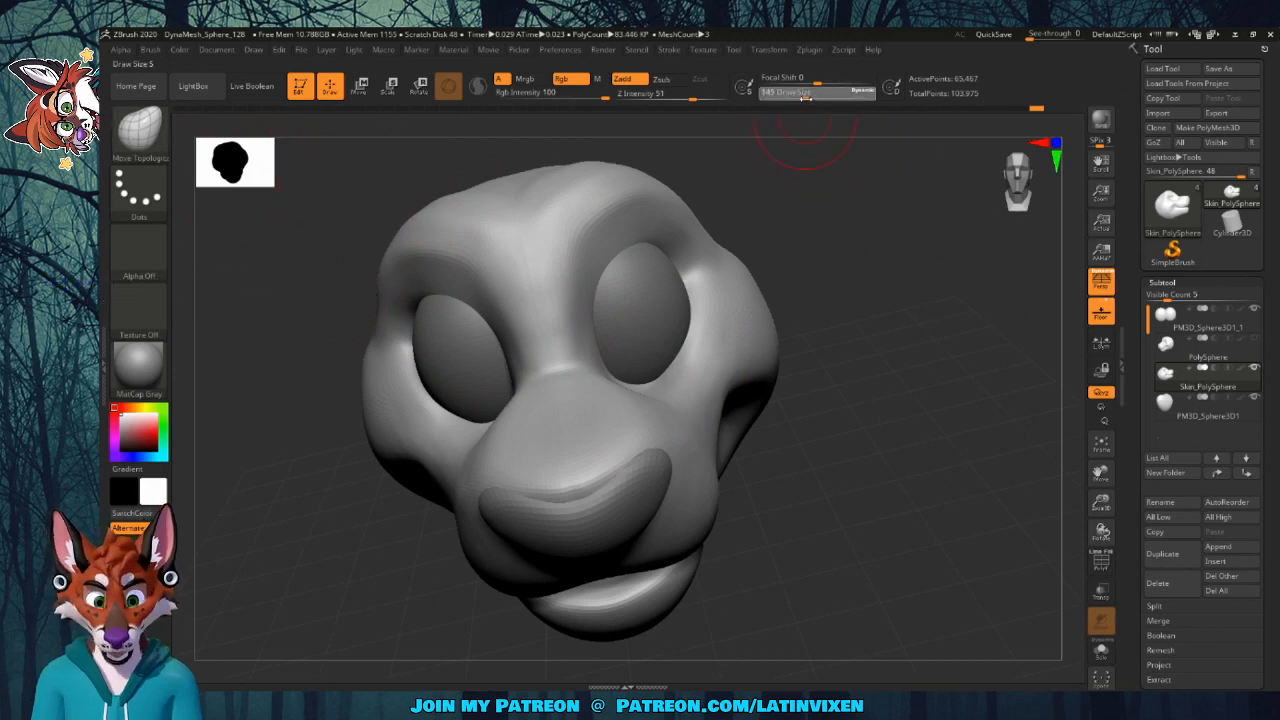
{"action": "left_click_drag", "start_coordinate": [863, 323], "coordinate": [808, 334]}
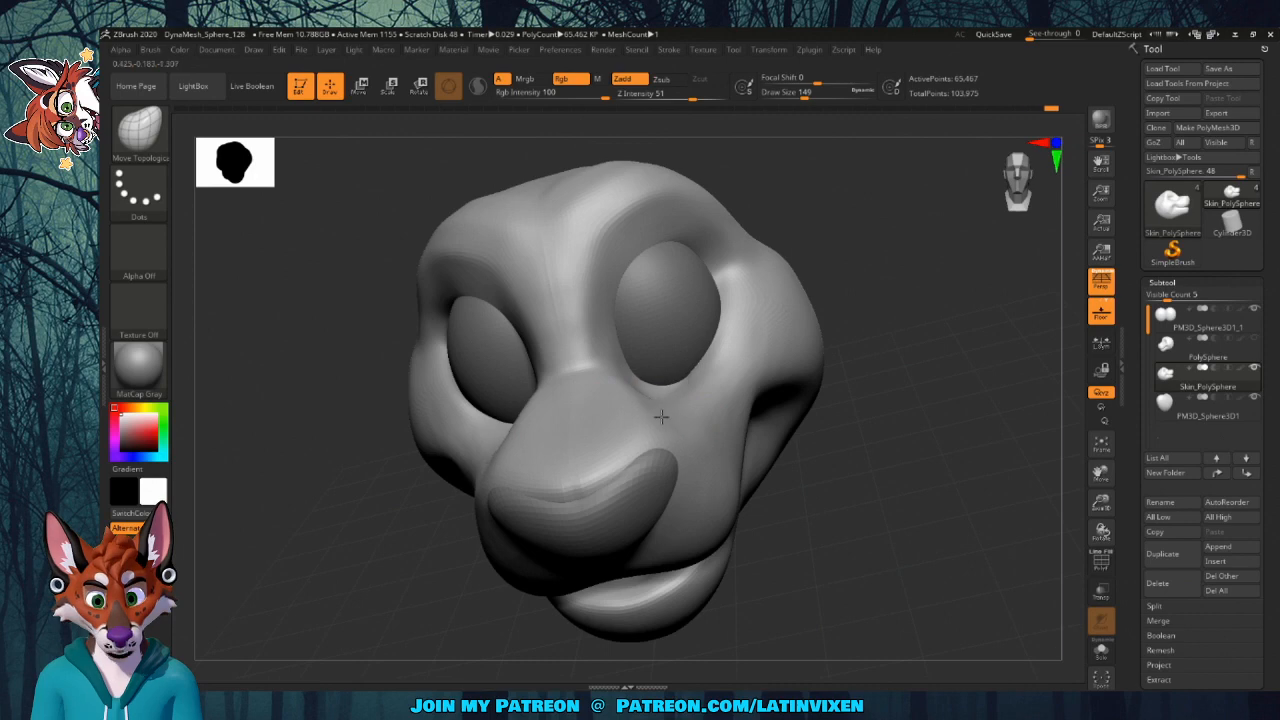
{"action": "mouse_move", "coordinate": [911, 443]}
{"action": "left_mouse_down"}
{"action": "mouse_move", "coordinate": [790, 447]}
{"action": "mouse_move", "coordinate": [894, 463]}
{"action": "mouse_move", "coordinate": [911, 435]}
{"action": "mouse_move", "coordinate": [889, 460]}
{"action": "mouse_move", "coordinate": [820, 403]}
{"action": "left_mouse_up"}
{"action": "mouse_move", "coordinate": [877, 470]}
{"action": "left_mouse_down"}
{"action": "mouse_move", "coordinate": [869, 486]}
{"action": "mouse_move", "coordinate": [681, 379]}
{"action": "left_mouse_up"}
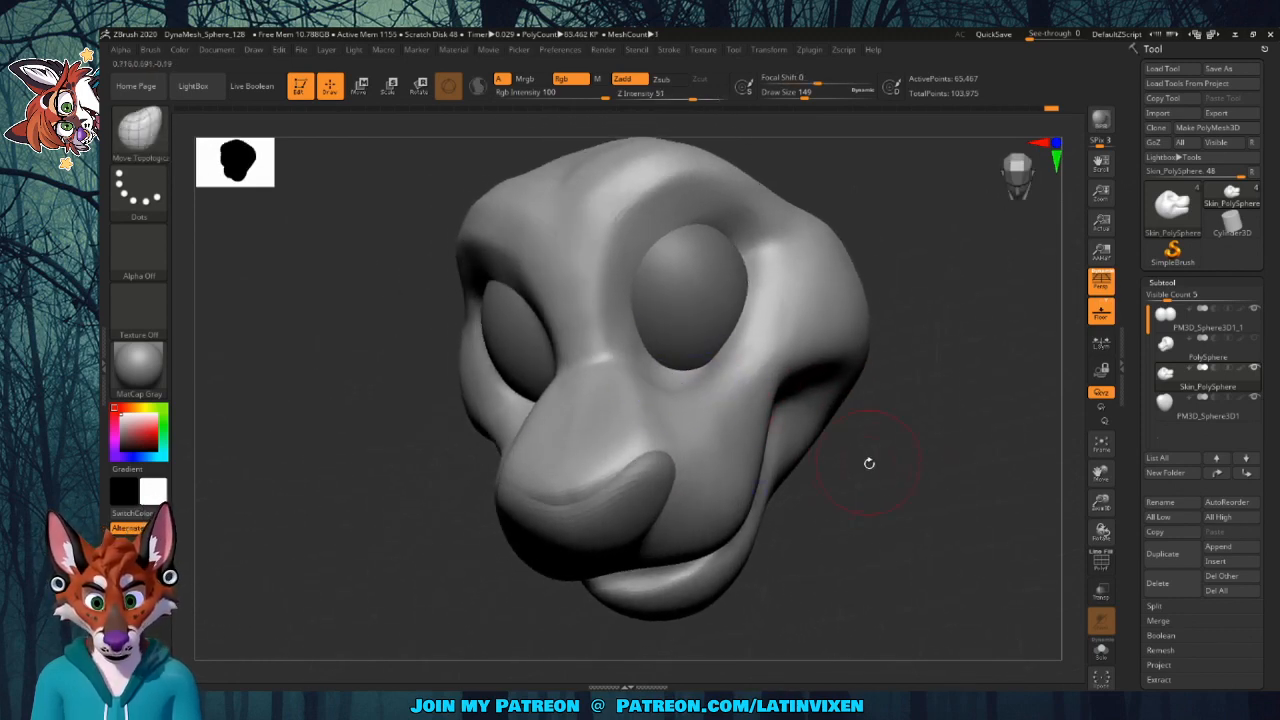
Refine the transition from both sides of the snout bridge into the cheeks beneath the eyes
{"action": "left_click_drag", "start_coordinate": [866, 463], "coordinate": [770, 410]}
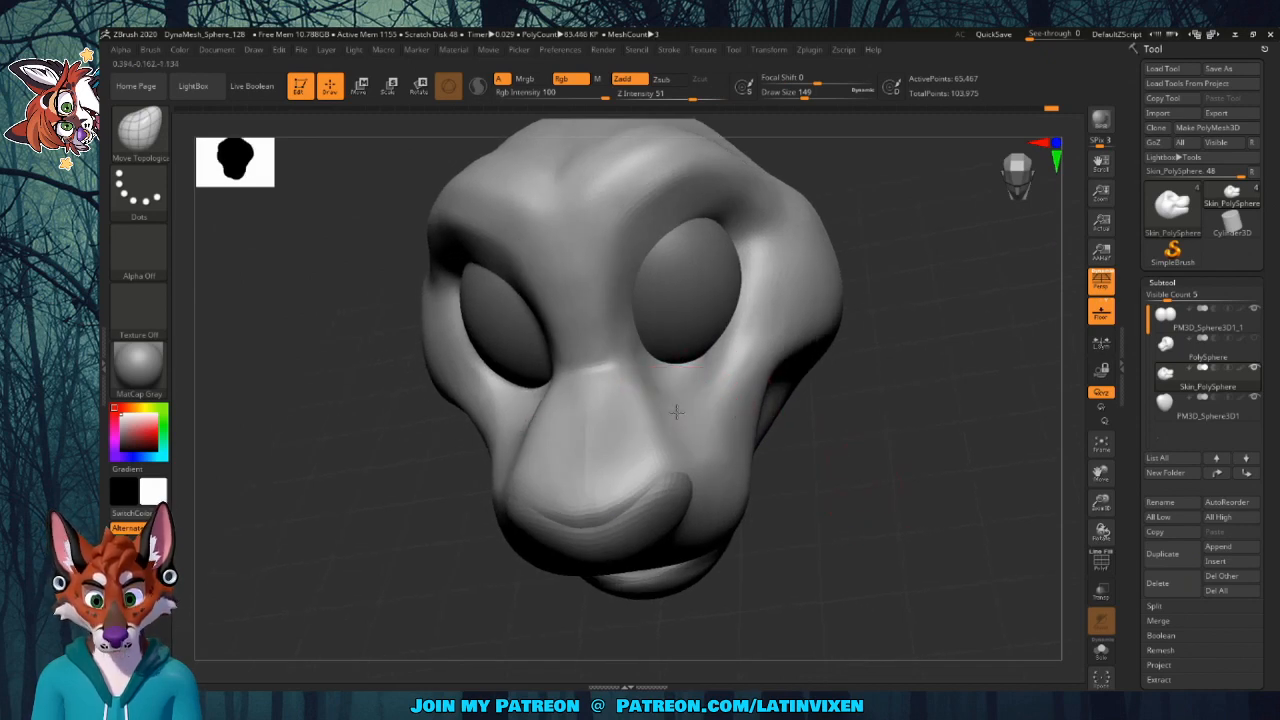
{"action": "left_click_drag", "start_coordinate": [780, 470], "coordinate": [859, 494]}
{"action": "left_click_drag", "start_coordinate": [875, 493], "coordinate": [826, 457]}
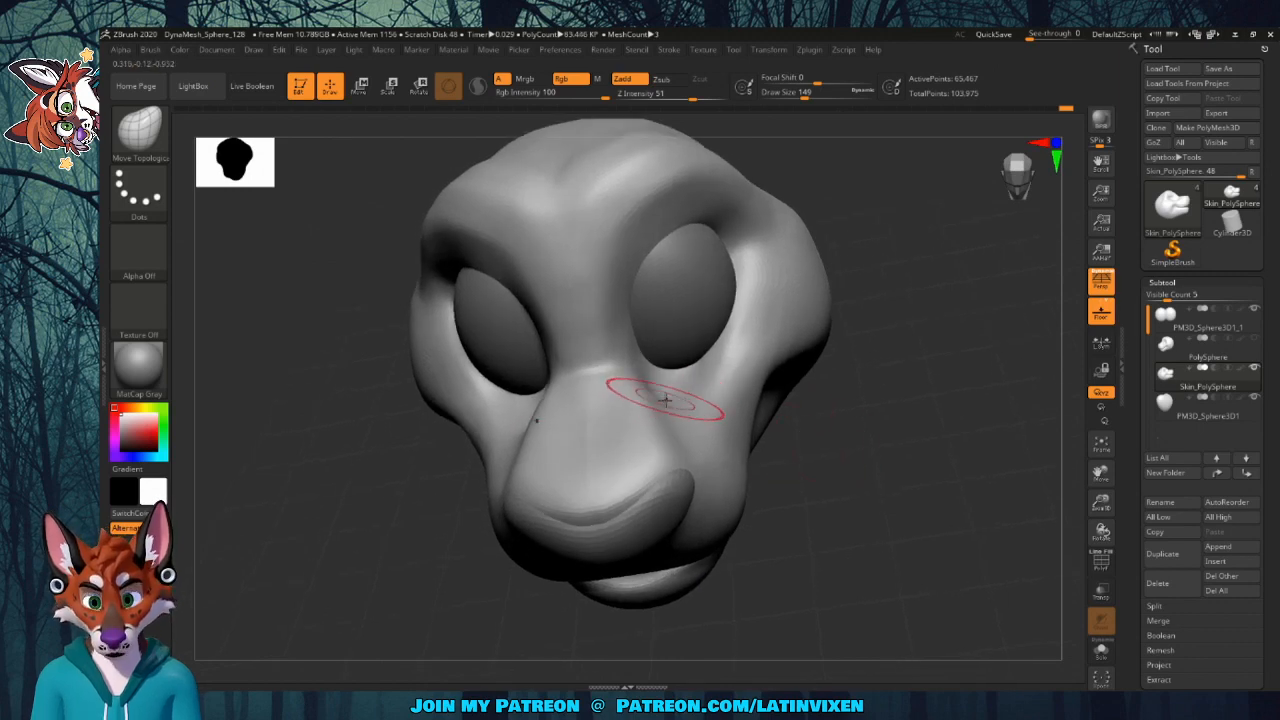
{"action": "mouse_move", "coordinate": [861, 493]}
{"action": "left_mouse_down"}
{"action": "mouse_move", "coordinate": [825, 478]}
{"action": "mouse_move", "coordinate": [847, 474]}
{"action": "left_mouse_up"}
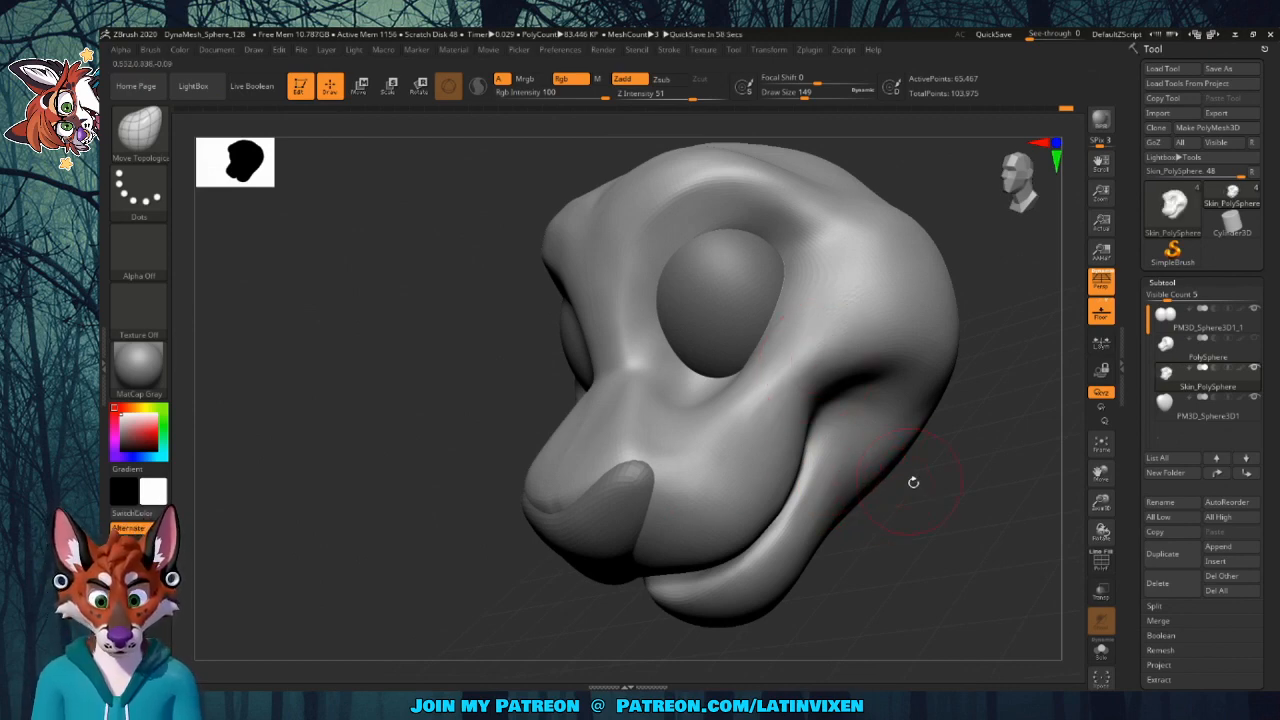
Select the PM3D_Sphere3D1 nose and shift it slightly back into the snout with the TransposeSmart gizmo
{"action": "mouse_move", "coordinate": [914, 480]}
{"action": "left_mouse_down"}
{"action": "mouse_move", "coordinate": [960, 477]}
{"action": "mouse_move", "coordinate": [1014, 423]}
{"action": "mouse_move", "coordinate": [1039, 421]}
{"action": "left_mouse_up"}
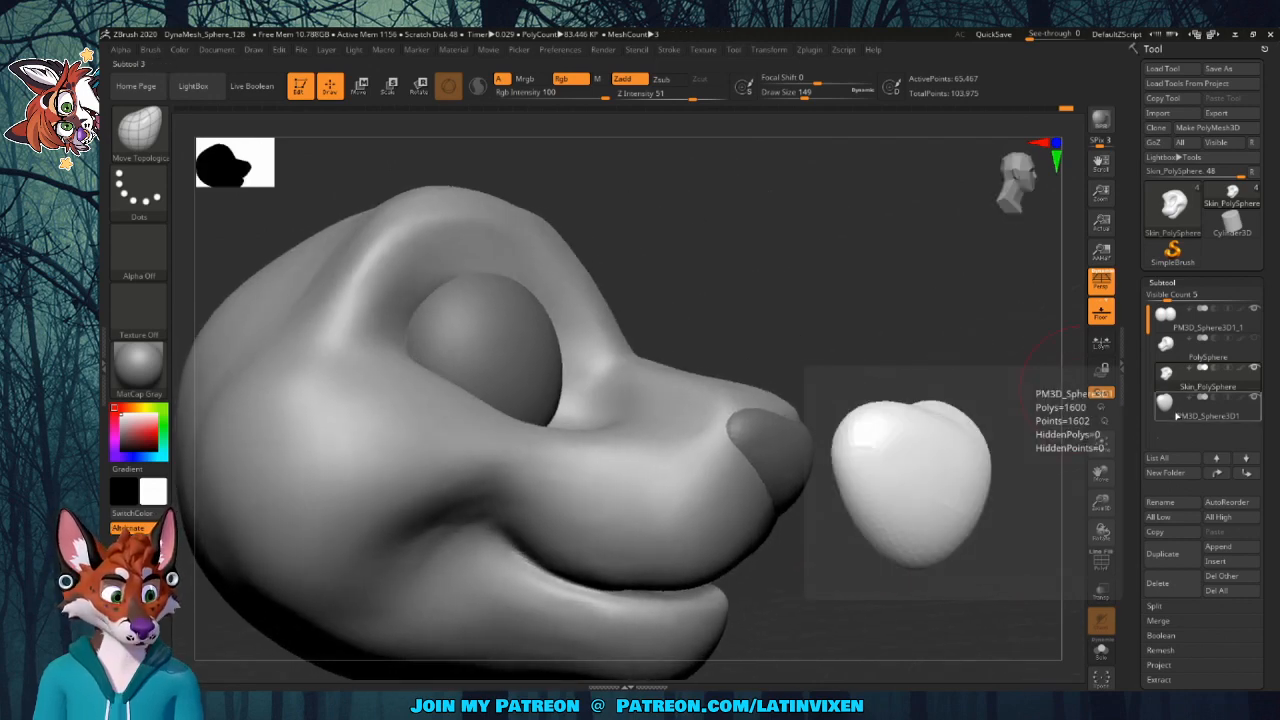
{"action": "left_click", "coordinate": [1167, 402]}
{"action": "left_click", "coordinate": [145, 130]}
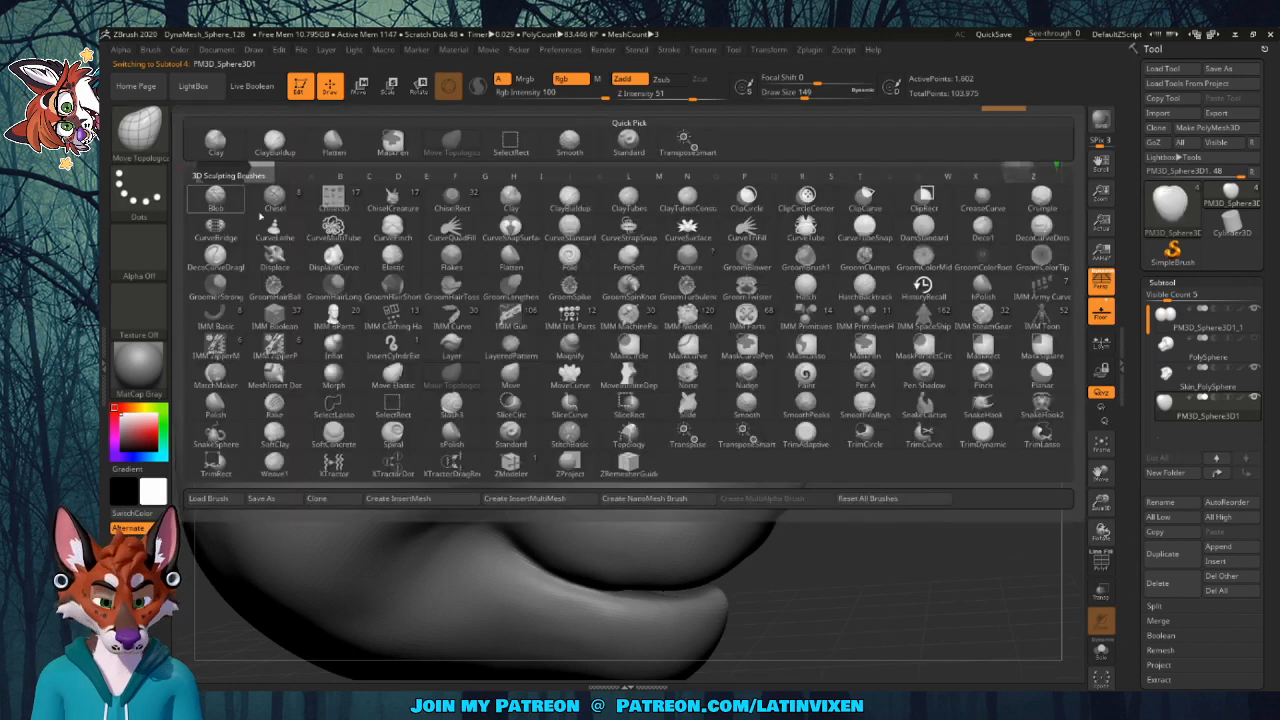
{"action": "left_click", "coordinate": [692, 145]}
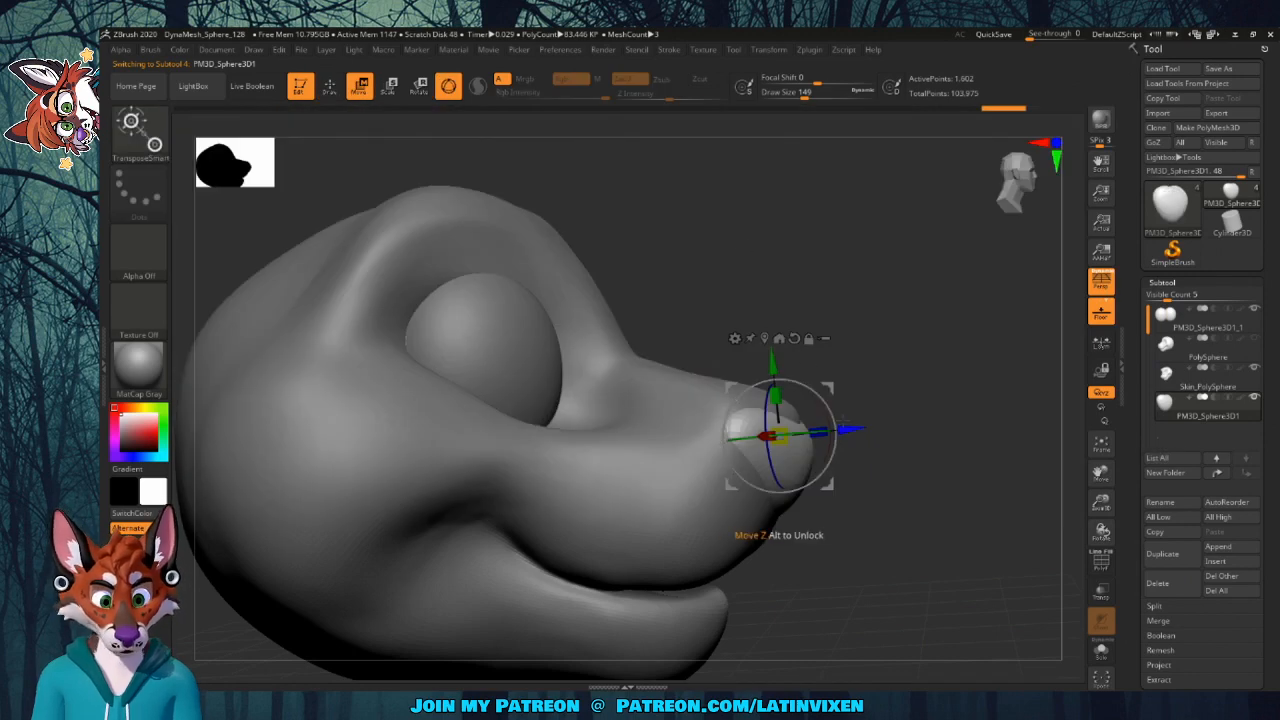
{"action": "left_click_drag", "start_coordinate": [846, 429], "coordinate": [848, 430]}
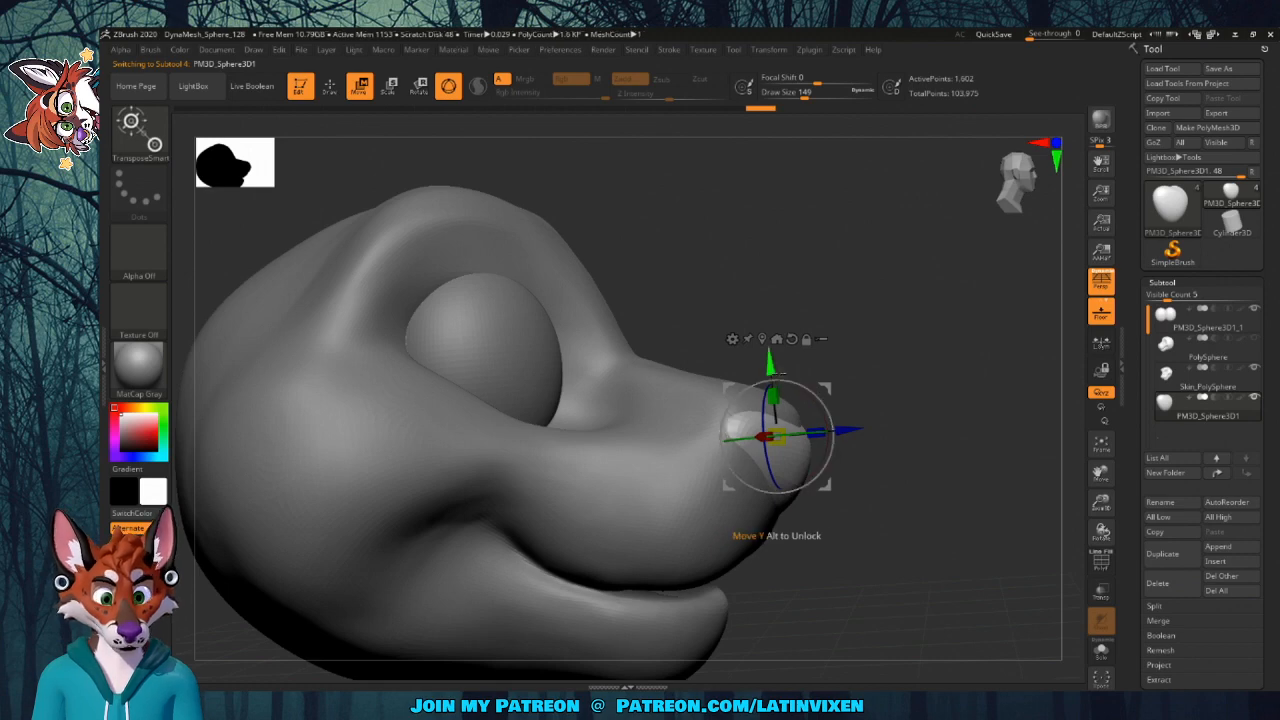
Reselect the Skin_PolySphere head and pull the snout tip back around the nose with Move Topological at draw size 344
{"action": "left_click", "coordinate": [1182, 383]}
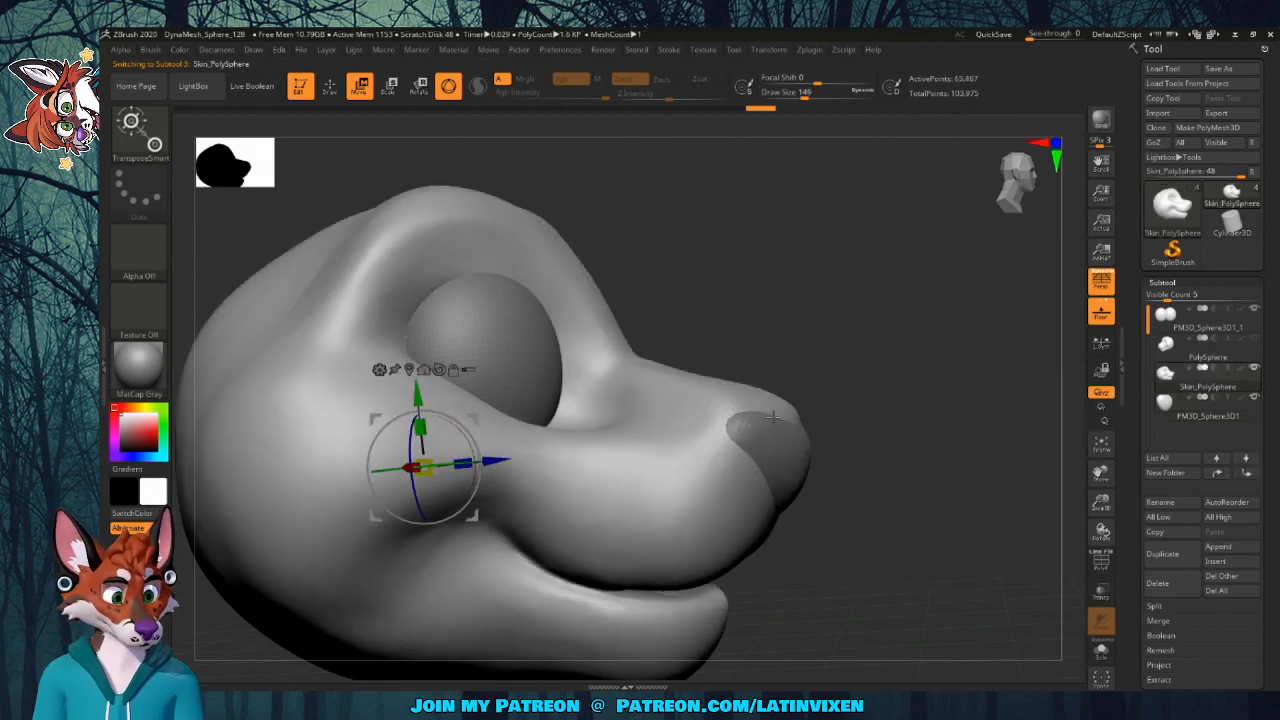
{"action": "left_click", "coordinate": [140, 135]}
{"action": "left_click", "coordinate": [495, 171]}
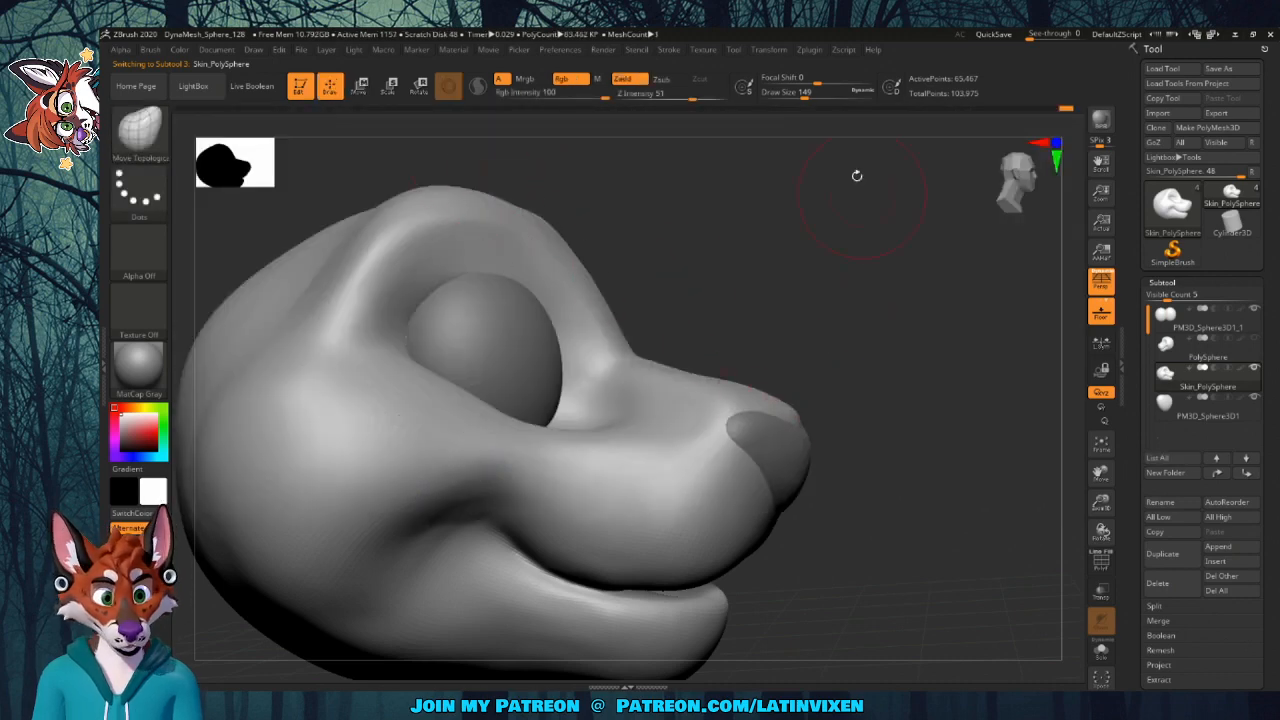
{"action": "left_click_drag", "start_coordinate": [786, 92], "coordinate": [826, 97]}
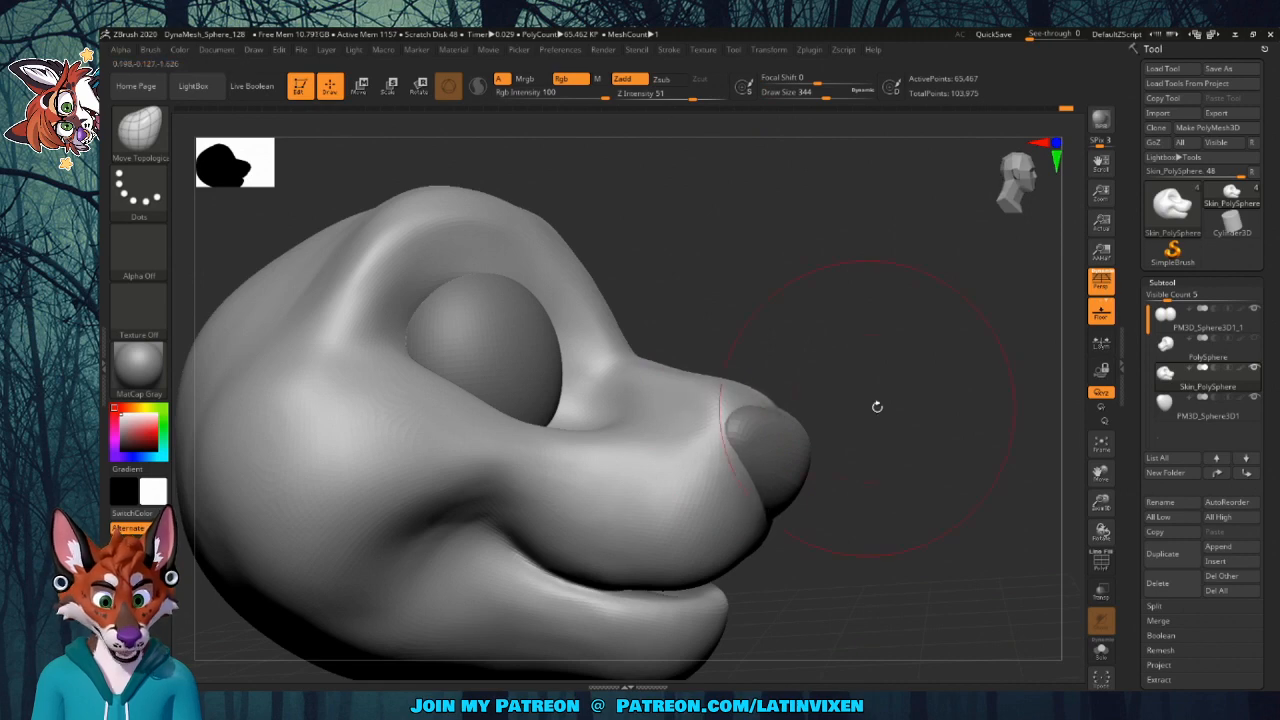
{"action": "left_click_drag", "start_coordinate": [877, 406], "coordinate": [915, 408]}
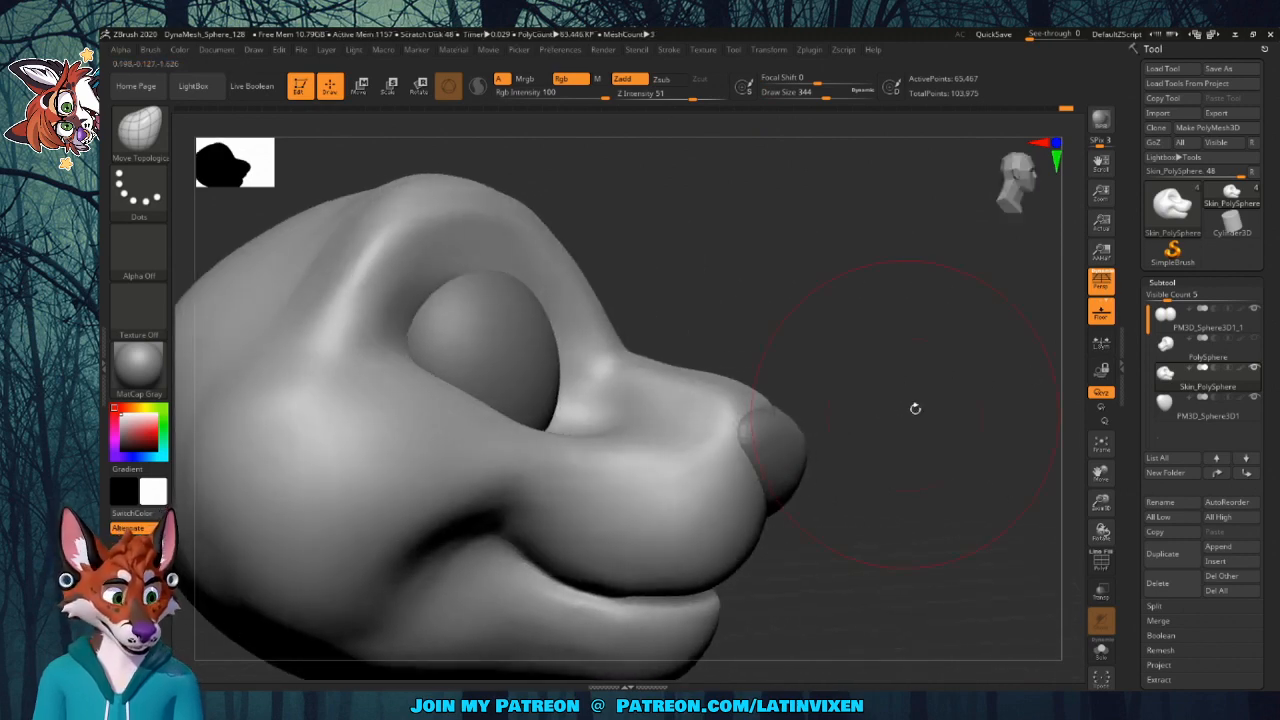
Make the nose sphere the active subtool and move it slightly back into the tip of the muzzle
{"action": "left_click", "coordinate": [1178, 402]}
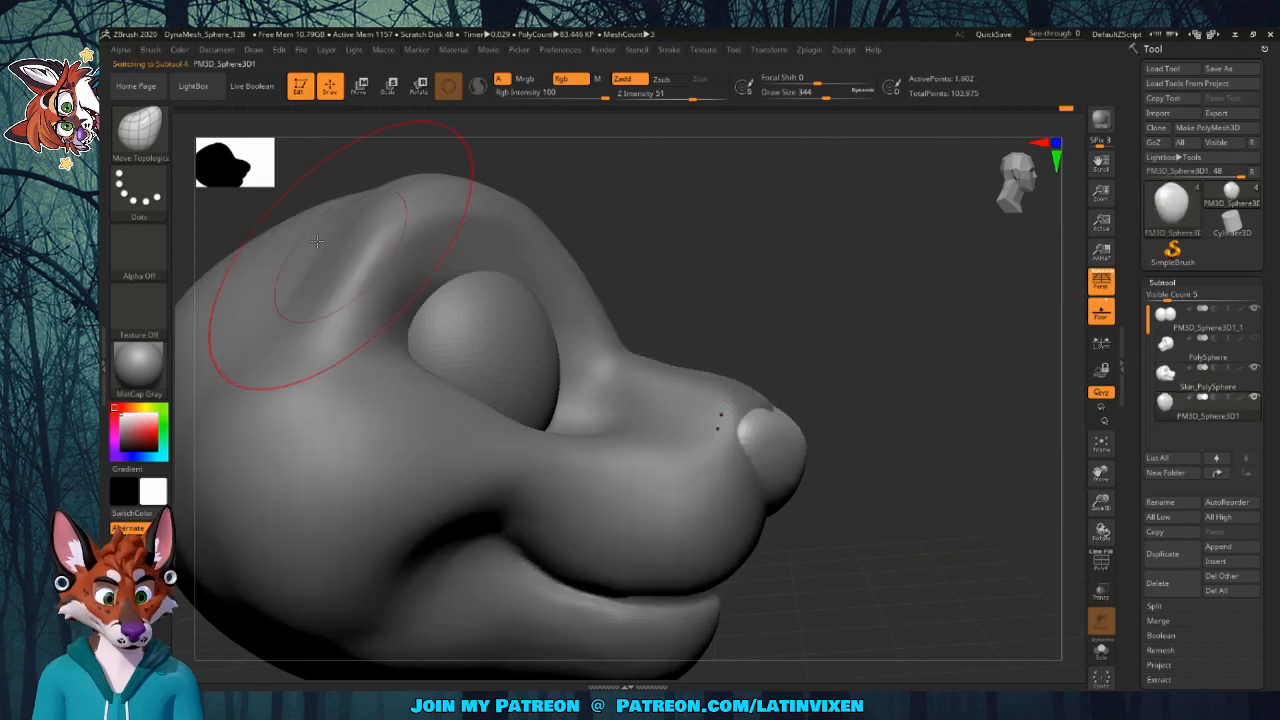
{"action": "left_click", "coordinate": [139, 127]}
{"action": "left_click", "coordinate": [684, 142]}
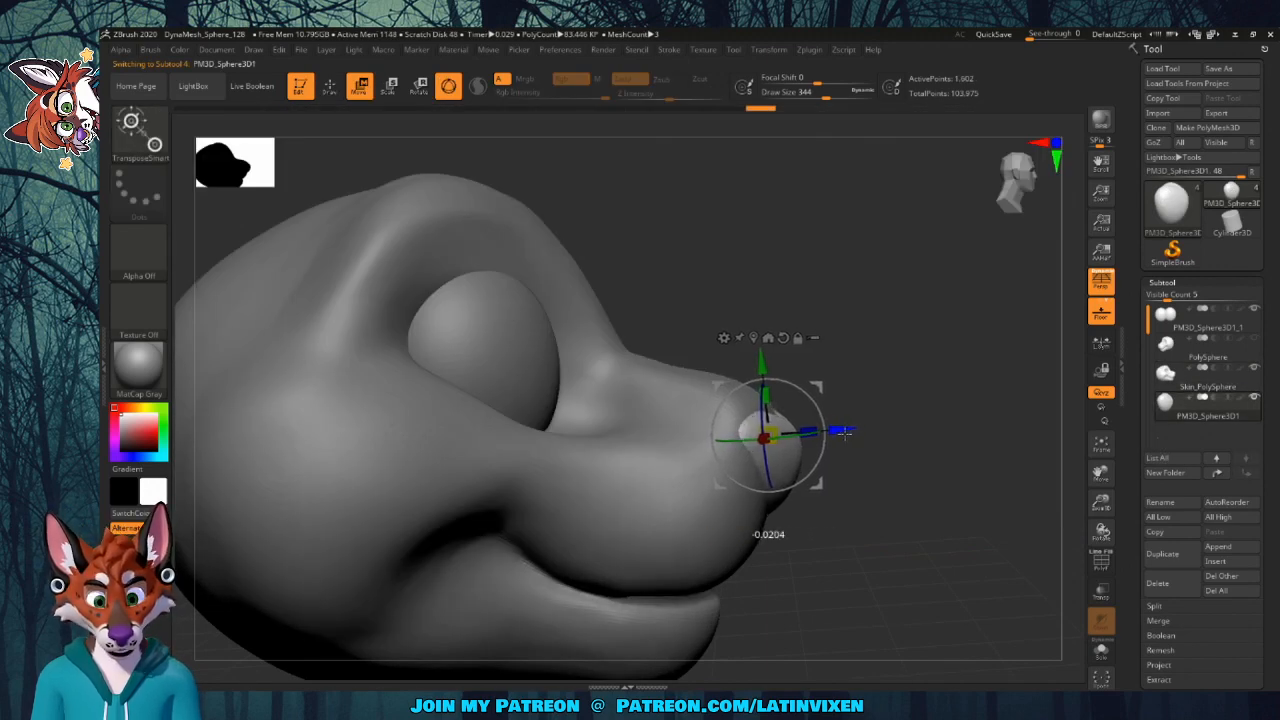
{"action": "left_click_drag", "start_coordinate": [860, 470], "coordinate": [835, 460]}
{"action": "left_click_drag", "start_coordinate": [727, 443], "coordinate": [716, 443]}
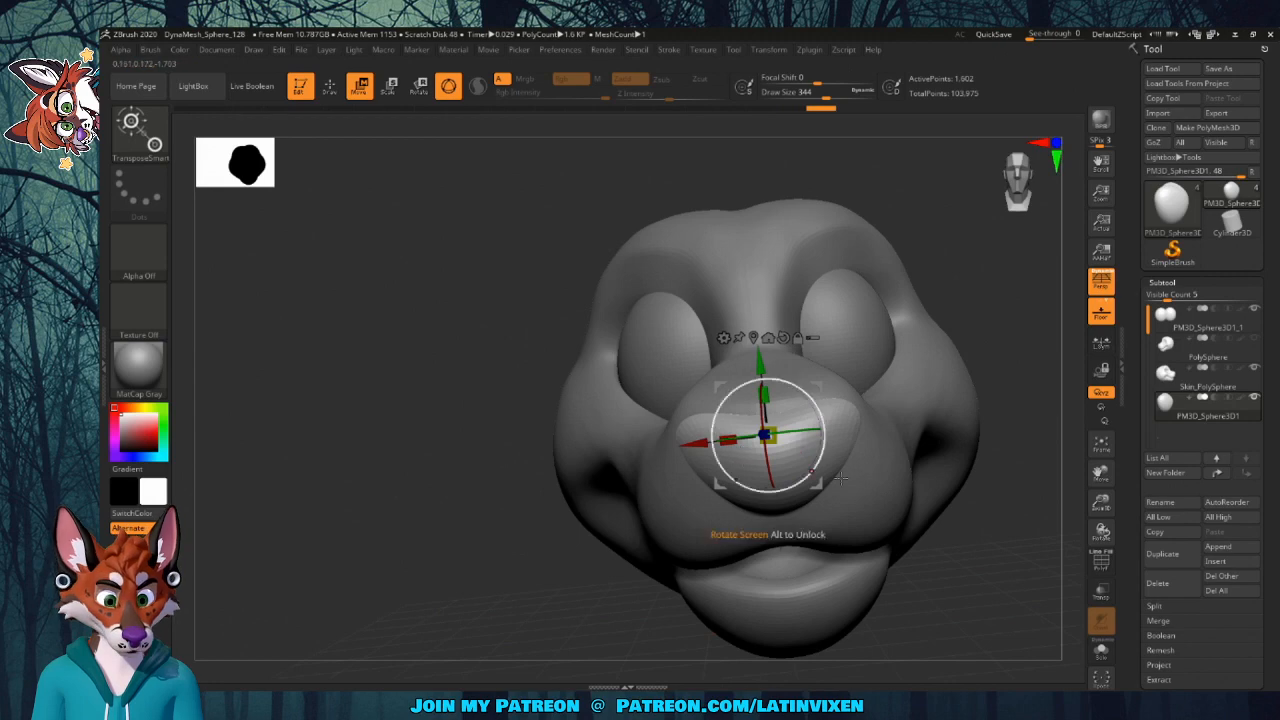
{"action": "left_click_drag", "start_coordinate": [880, 490], "coordinate": [1052, 424]}
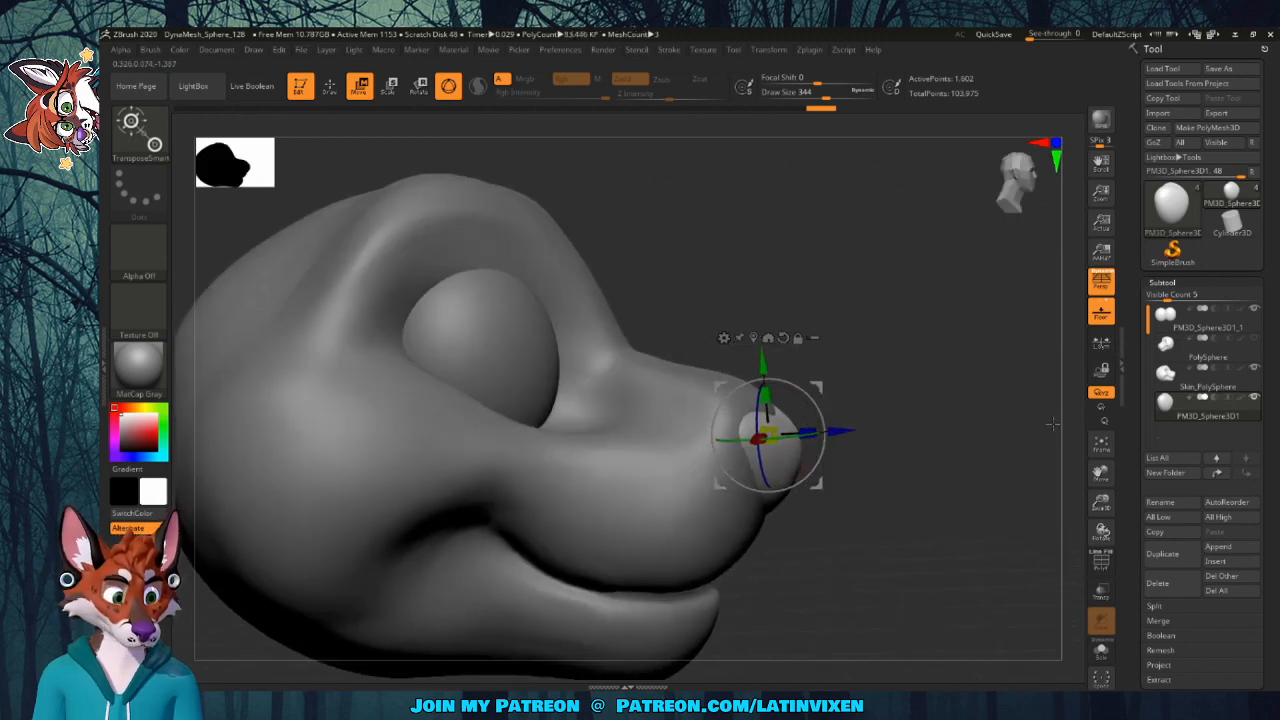
Reshape the Skin_PolySphere muzzle tip around the nose with the Move Topological brush, reducing the draw size to 149
{"action": "left_click", "coordinate": [1165, 376]}
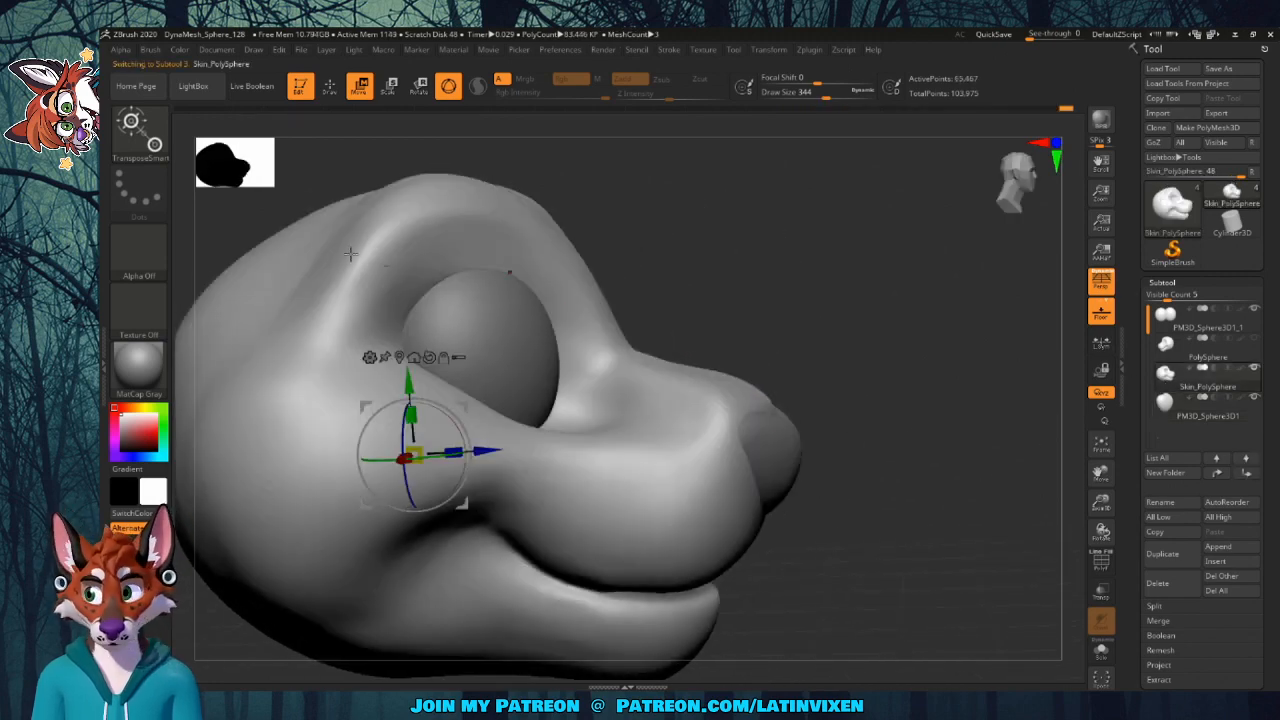
{"action": "key", "text": "b"}
{"action": "left_click", "coordinate": [451, 140]}
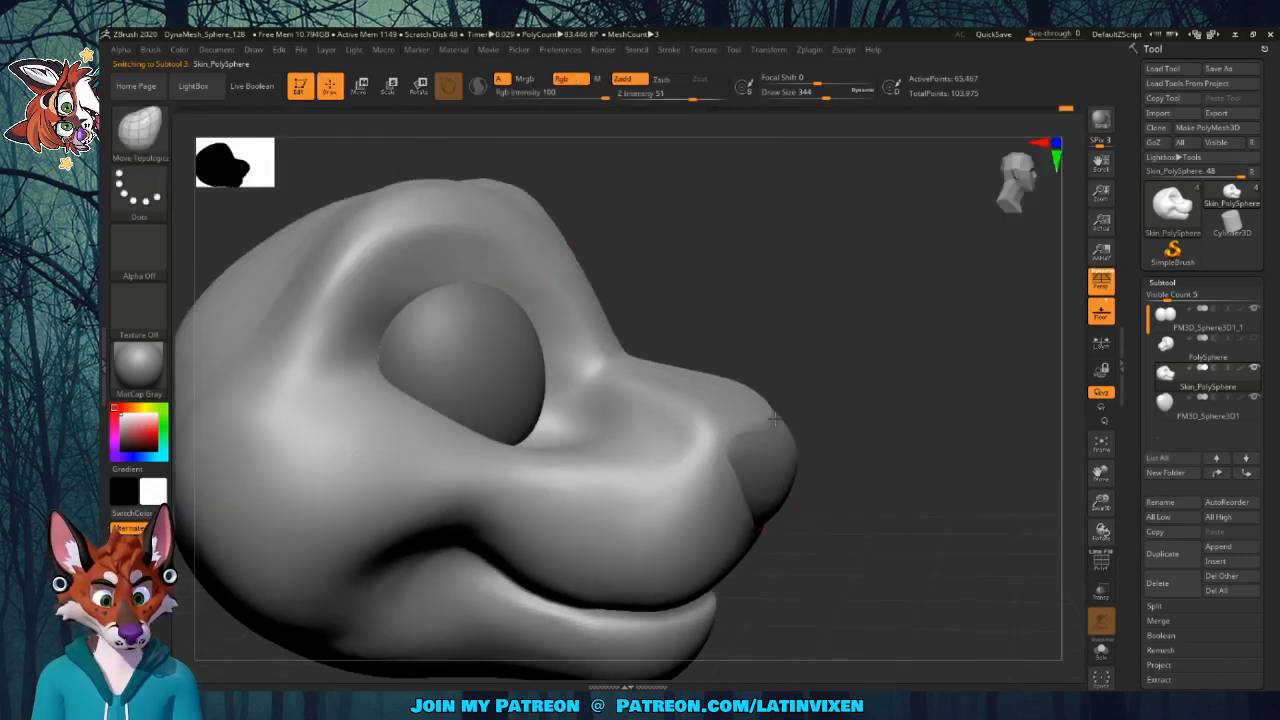
{"action": "mouse_move", "coordinate": [773, 418]}
{"action": "left_mouse_down"}
{"action": "mouse_move", "coordinate": [837, 403]}
{"action": "mouse_move", "coordinate": [832, 229]}
{"action": "left_mouse_up"}
{"action": "left_click_drag", "start_coordinate": [823, 96], "coordinate": [821, 95]}
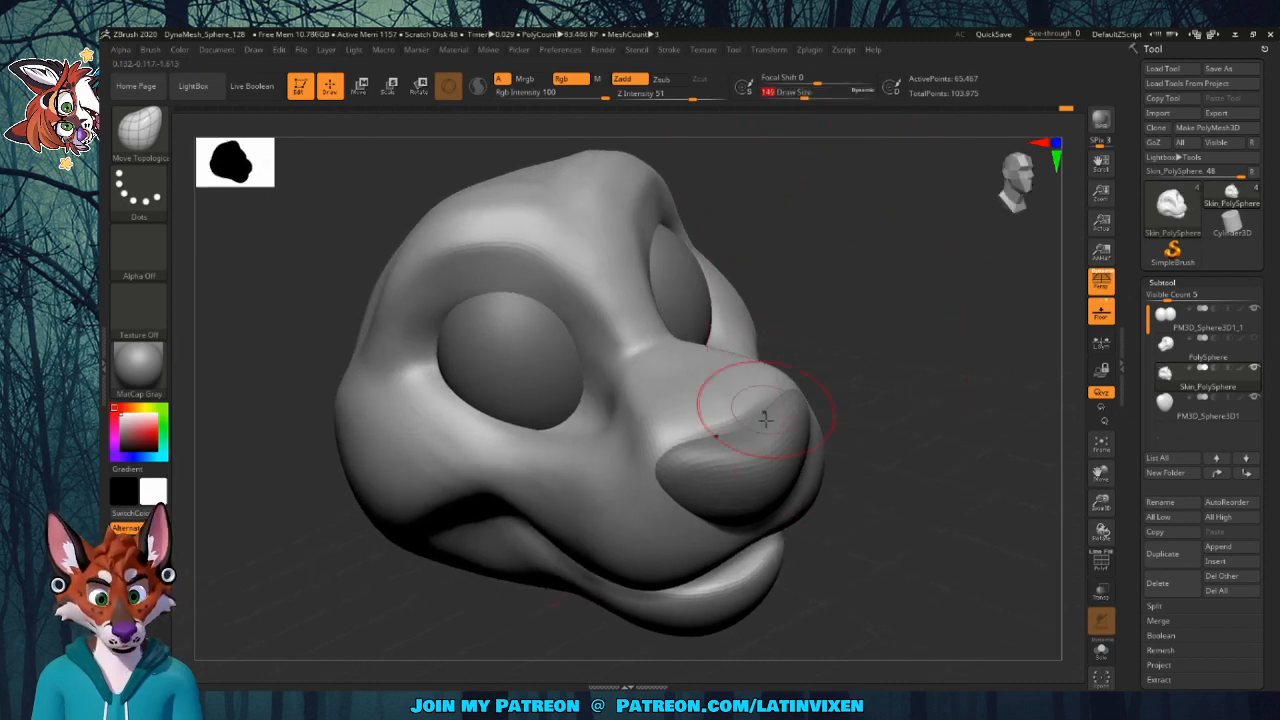
{"action": "mouse_move", "coordinate": [754, 427]}
{"action": "right_mouse_down"}
{"action": "mouse_move", "coordinate": [937, 411]}
{"action": "mouse_move", "coordinate": [931, 401]}
{"action": "right_mouse_up"}
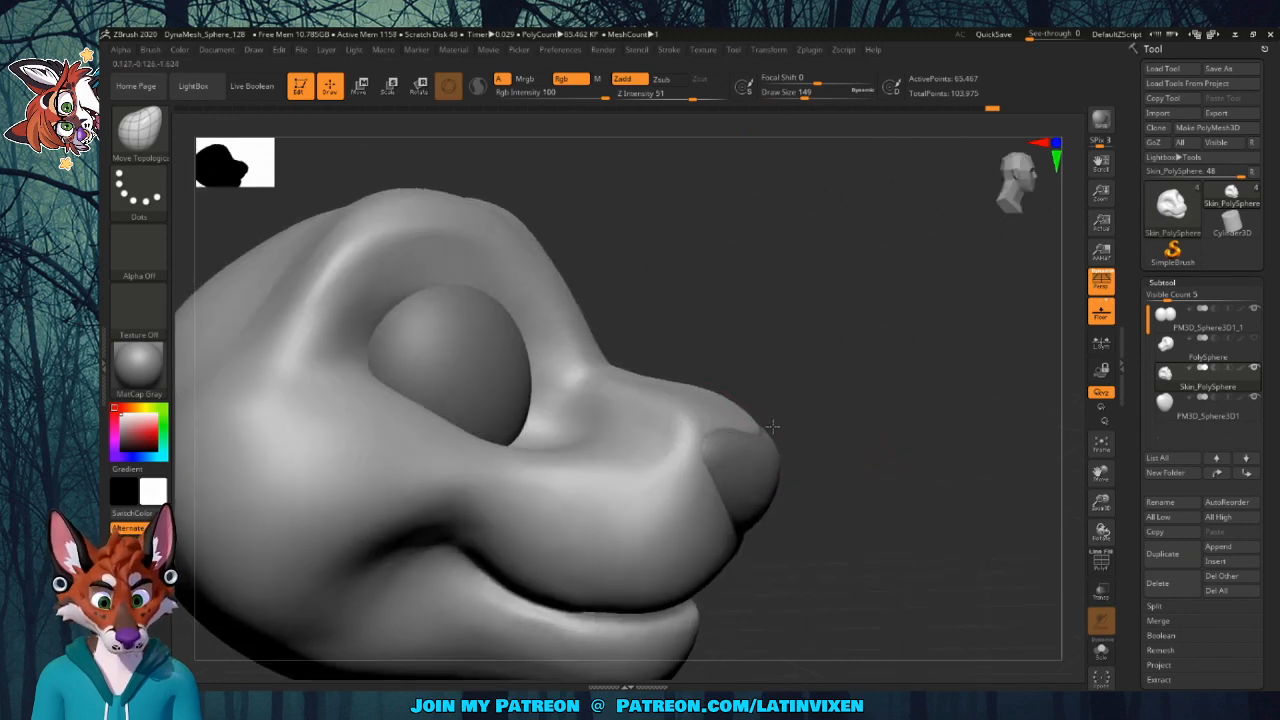
{"action": "mouse_move", "coordinate": [786, 427]}
{"action": "right_mouse_down"}
{"action": "mouse_move", "coordinate": [860, 430]}
{"action": "mouse_move", "coordinate": [750, 428]}
{"action": "mouse_move", "coordinate": [966, 432]}
{"action": "mouse_move", "coordinate": [1080, 470]}
{"action": "right_mouse_up"}
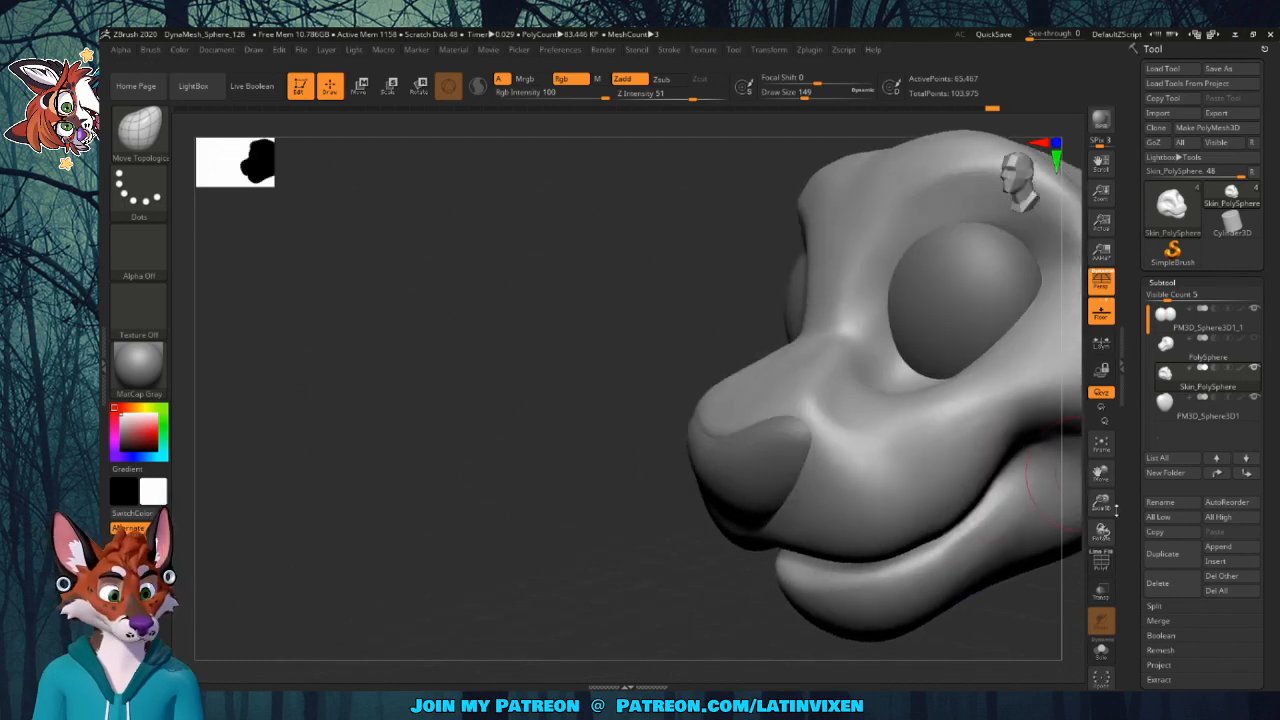
{"action": "mouse_move", "coordinate": [1108, 484]}
{"action": "left_mouse_down"}
{"action": "mouse_move", "coordinate": [1063, 491]}
{"action": "mouse_move", "coordinate": [1014, 543]}
{"action": "left_mouse_up"}
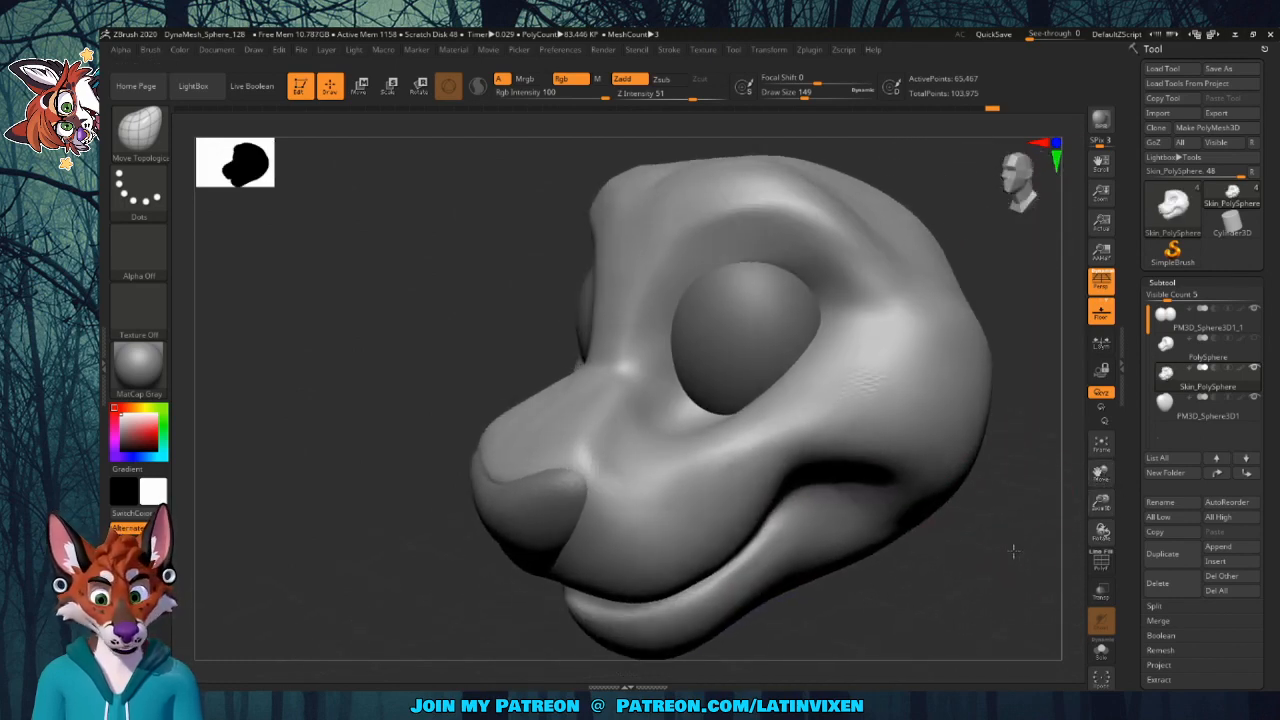
Even out the side of the muzzle and the area below the eye with the Flatten brush, smoothing the surface
{"action": "left_click", "coordinate": [140, 126]}
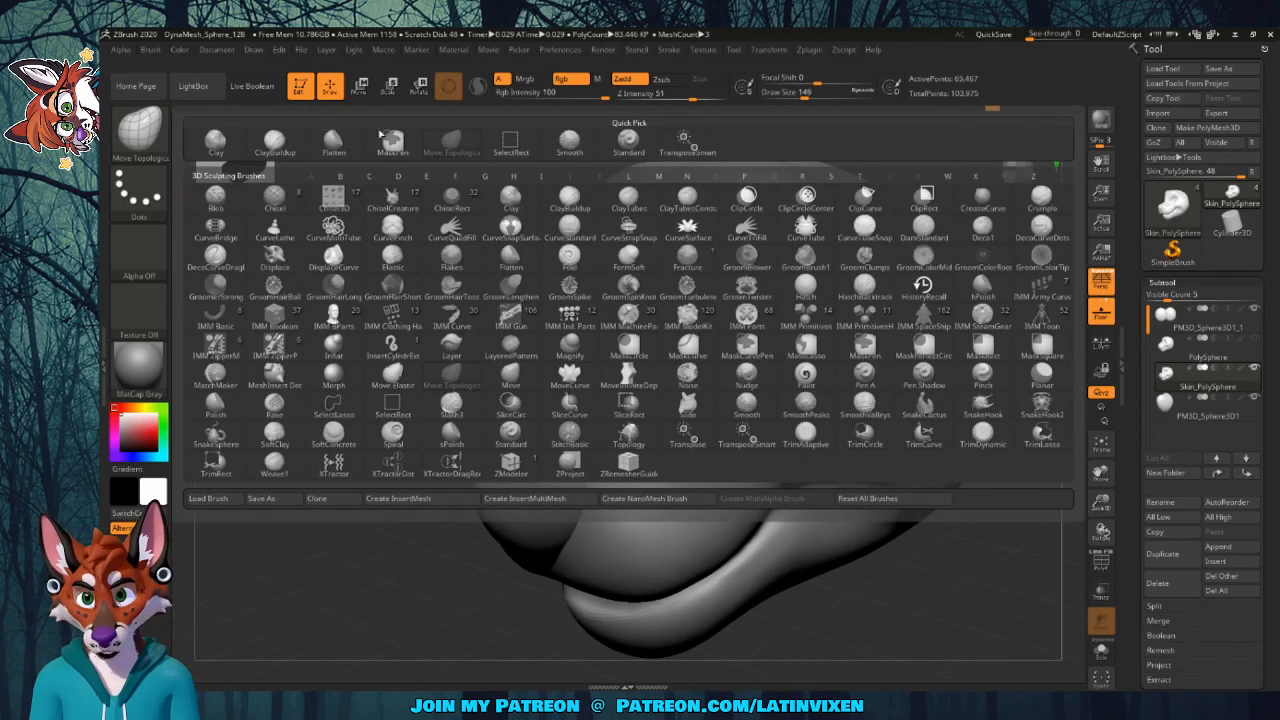
{"action": "left_click", "coordinate": [325, 152]}
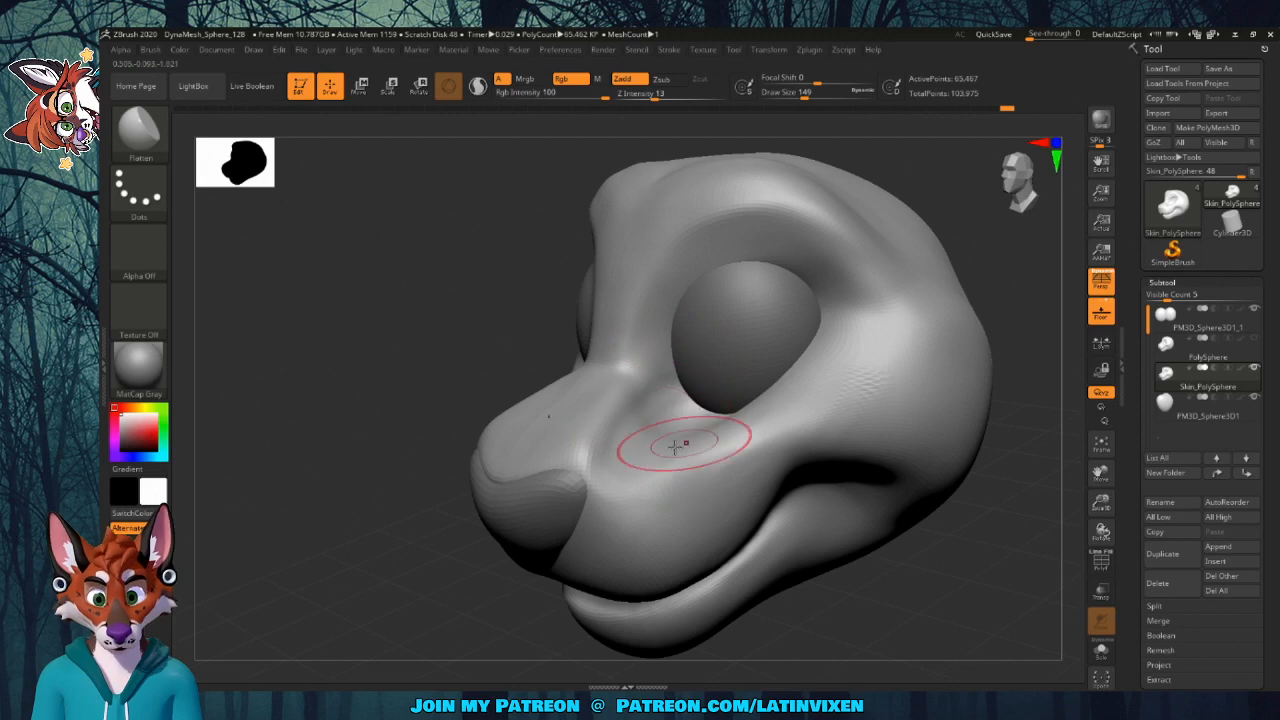
{"action": "mouse_move", "coordinate": [971, 494]}
{"action": "left_mouse_down"}
{"action": "mouse_move", "coordinate": [951, 514]}
{"action": "mouse_move", "coordinate": [750, 427]}
{"action": "left_mouse_up"}
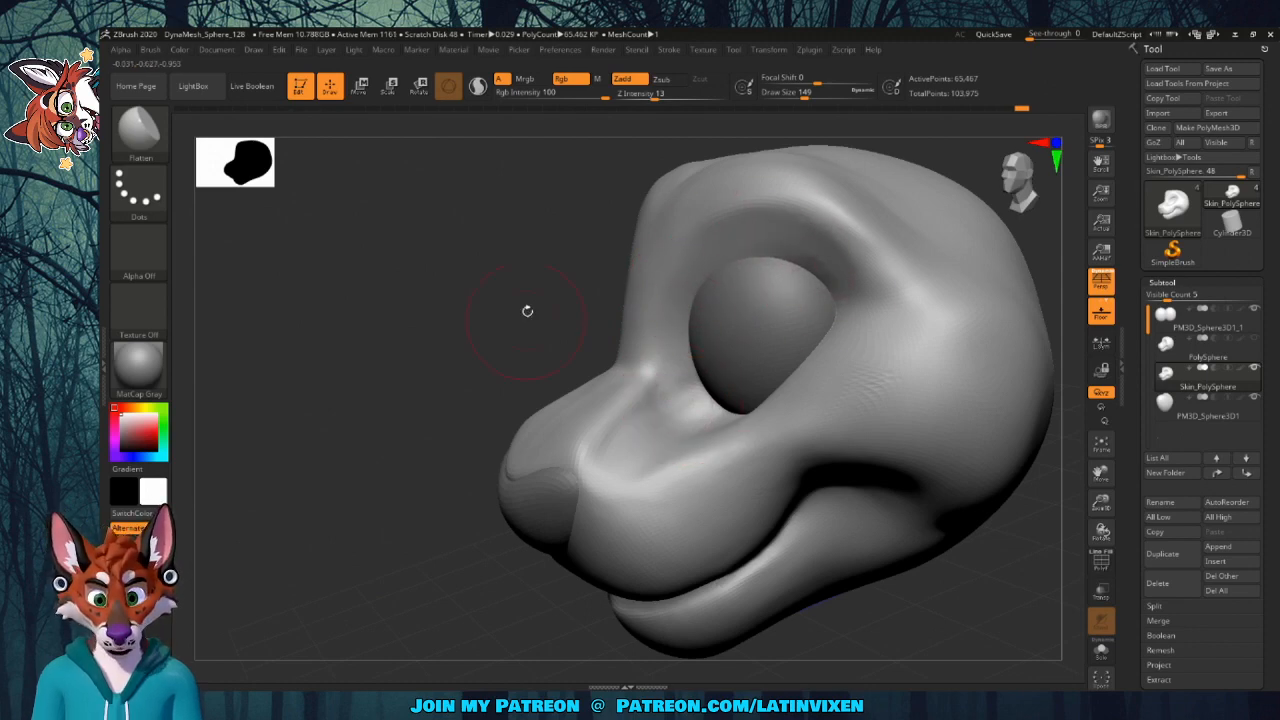
{"action": "left_click_drag", "start_coordinate": [527, 311], "coordinate": [679, 397]}
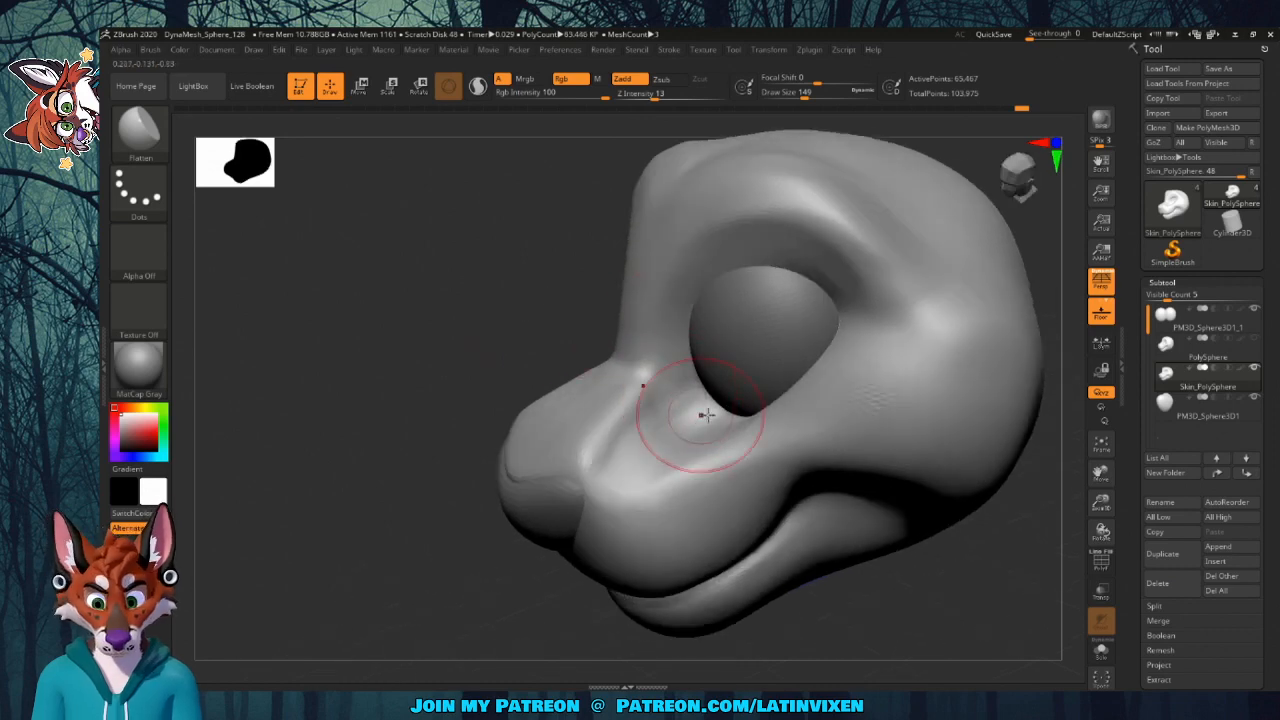
{"action": "key", "text": "shift"}
{"action": "left_click_drag", "start_coordinate": [629, 471], "coordinate": [633, 422]}
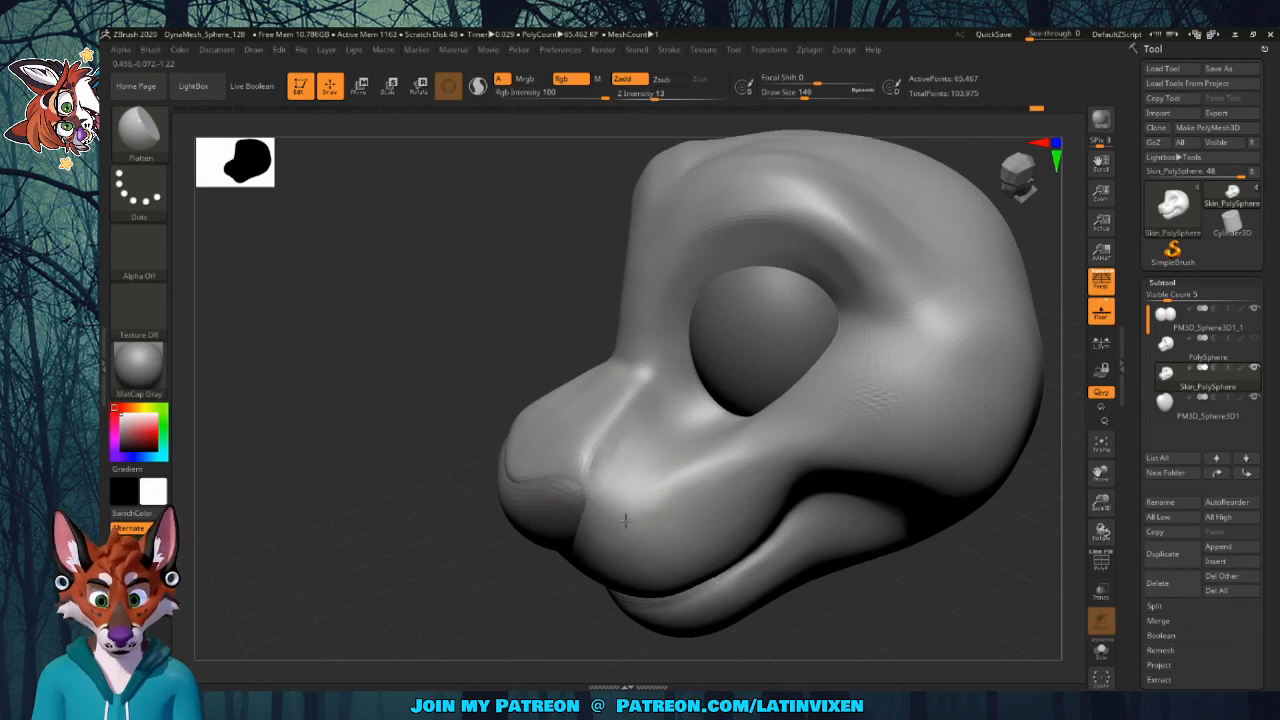
{"action": "mouse_move", "coordinate": [862, 581]}
{"action": "left_mouse_down"}
{"action": "mouse_move", "coordinate": [905, 560]}
{"action": "mouse_move", "coordinate": [964, 492]}
{"action": "mouse_move", "coordinate": [925, 505]}
{"action": "mouse_move", "coordinate": [800, 485]}
{"action": "left_mouse_up"}
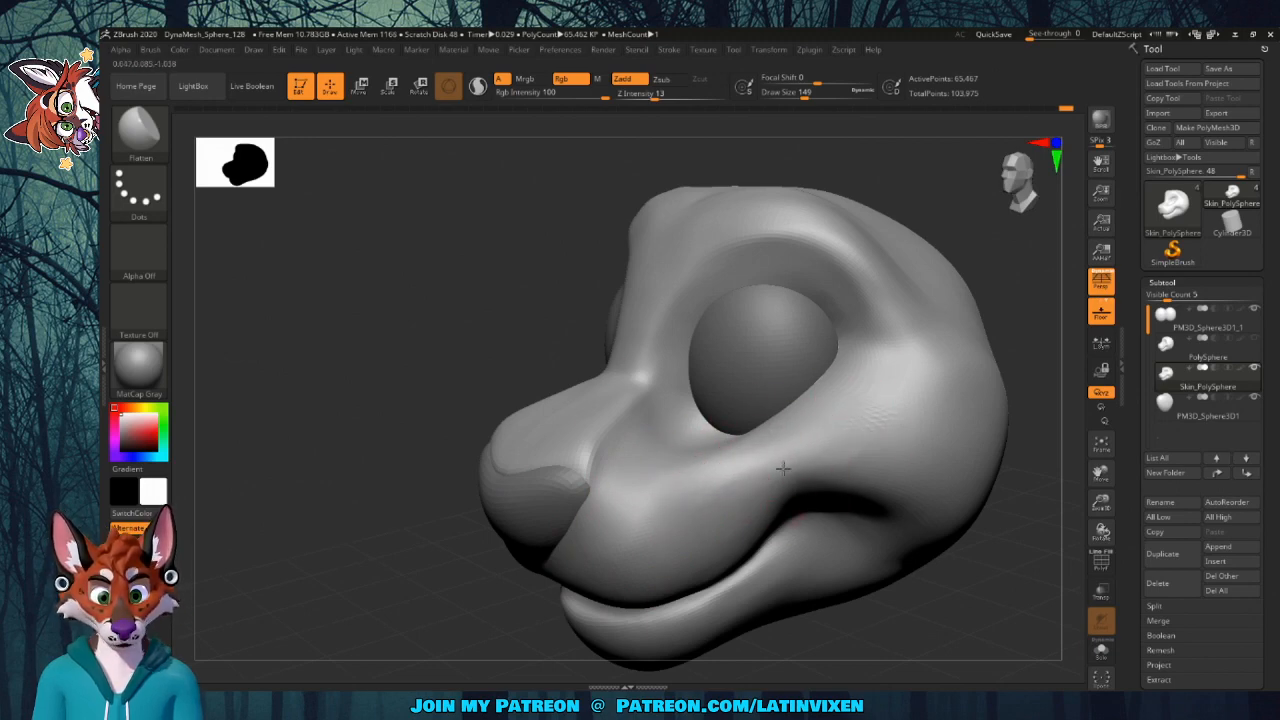
Flatten and smooth the cheek, brow and rim around the eye socket
{"action": "mouse_move", "coordinate": [1055, 478]}
{"action": "left_mouse_down"}
{"action": "mouse_move", "coordinate": [966, 496]}
{"action": "mouse_move", "coordinate": [845, 465]}
{"action": "left_mouse_up"}
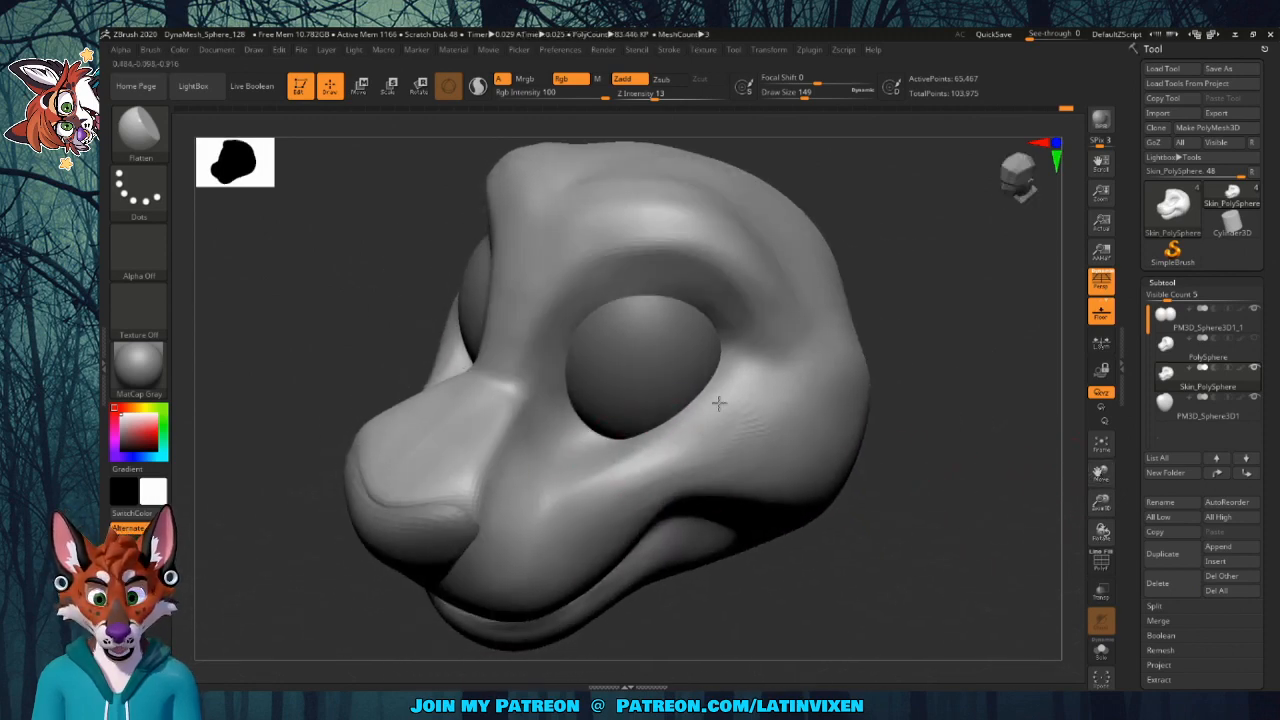
{"action": "left_click_drag", "start_coordinate": [944, 455], "coordinate": [700, 386]}
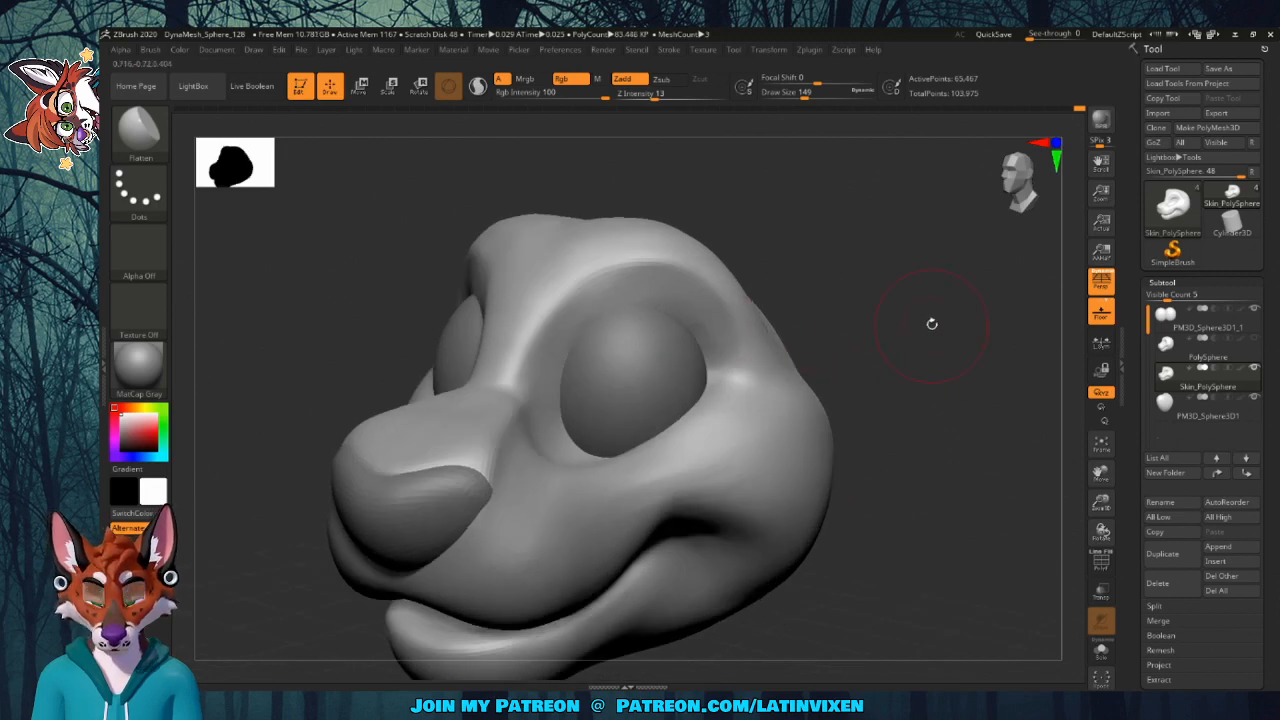
{"action": "mouse_move", "coordinate": [932, 323]}
{"action": "left_mouse_down"}
{"action": "mouse_move", "coordinate": [880, 330]}
{"action": "mouse_move", "coordinate": [960, 330]}
{"action": "left_mouse_up"}
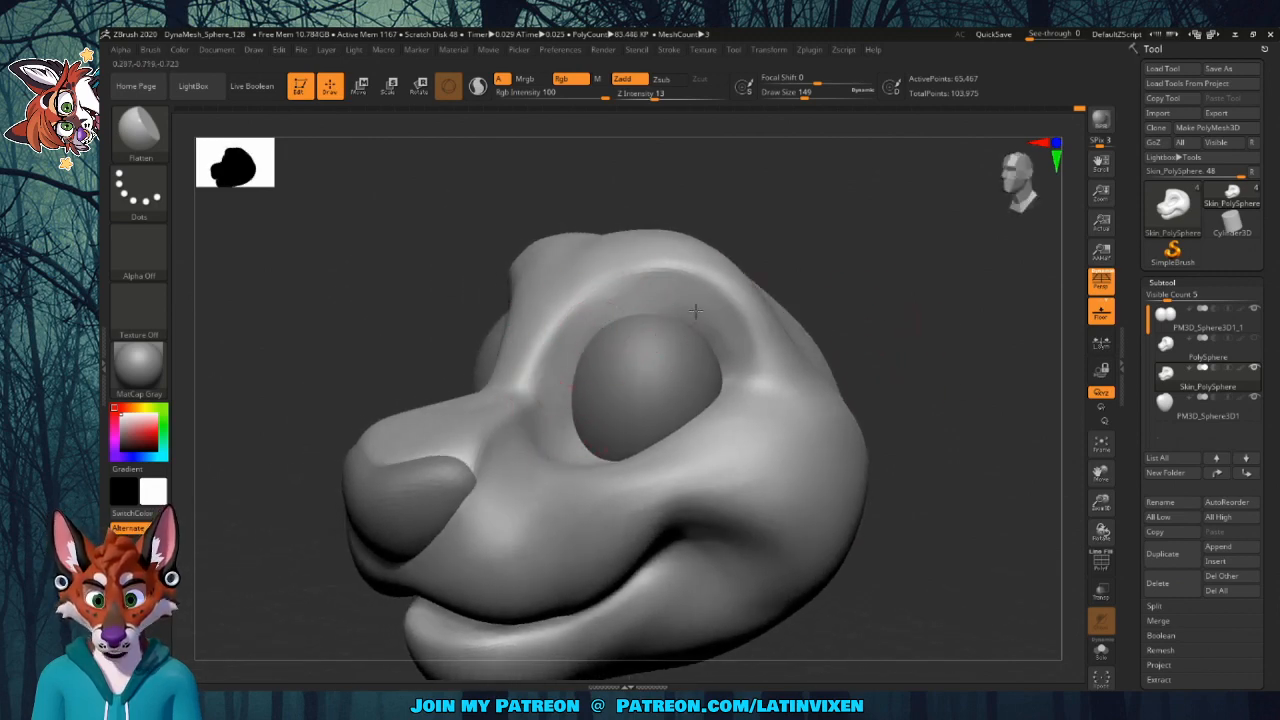
{"action": "key", "text": "shift+d"}
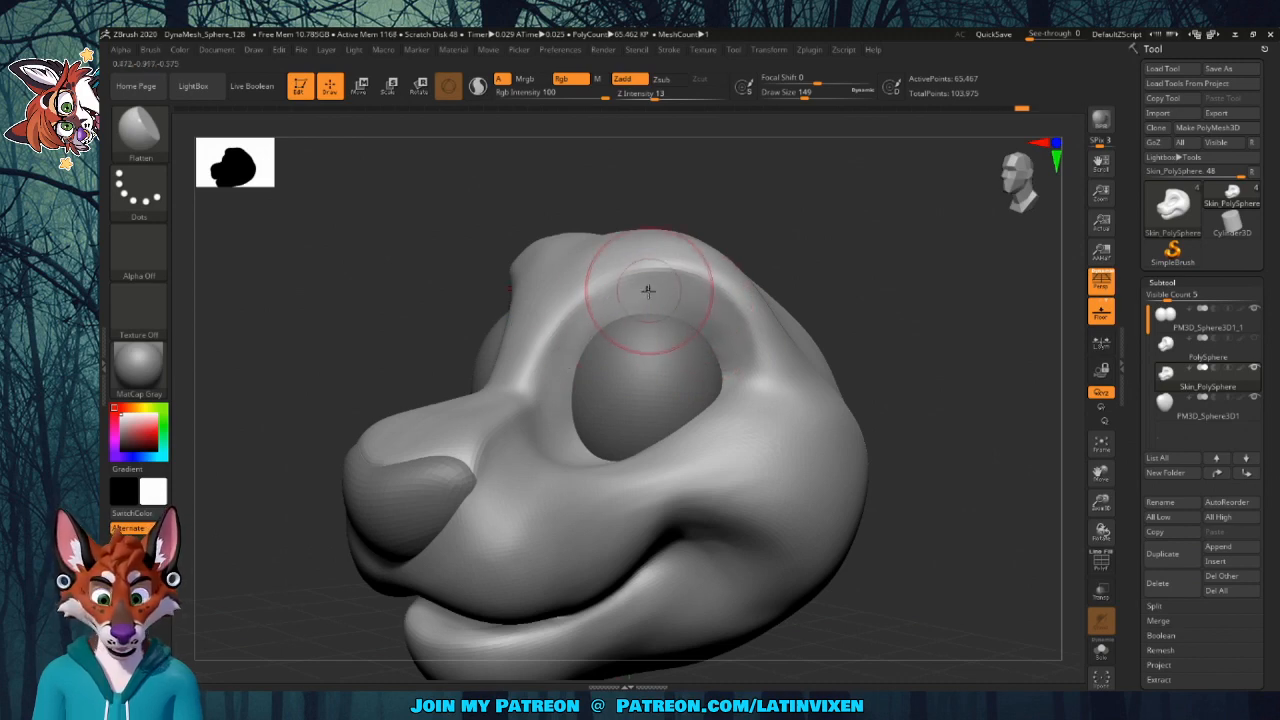
{"action": "left_click_drag", "start_coordinate": [940, 344], "coordinate": [871, 340]}
{"action": "key", "text": "d"}
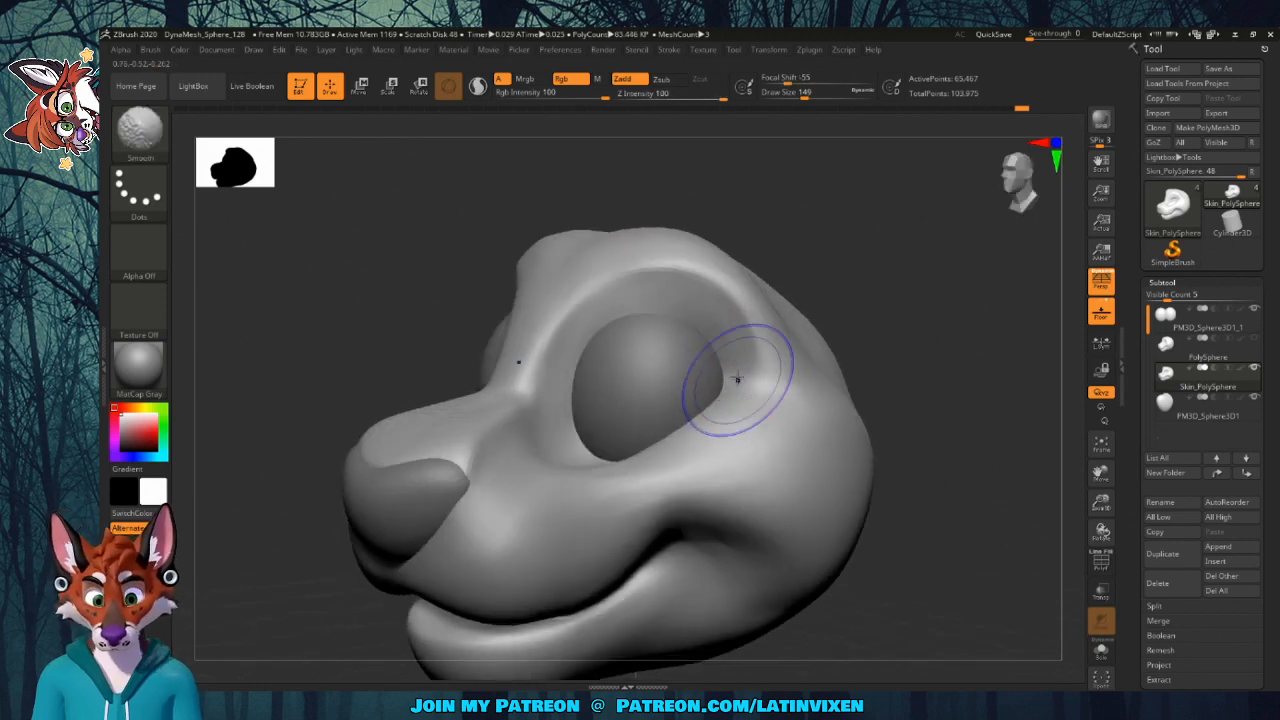
{"action": "key", "text": "shift+d"}
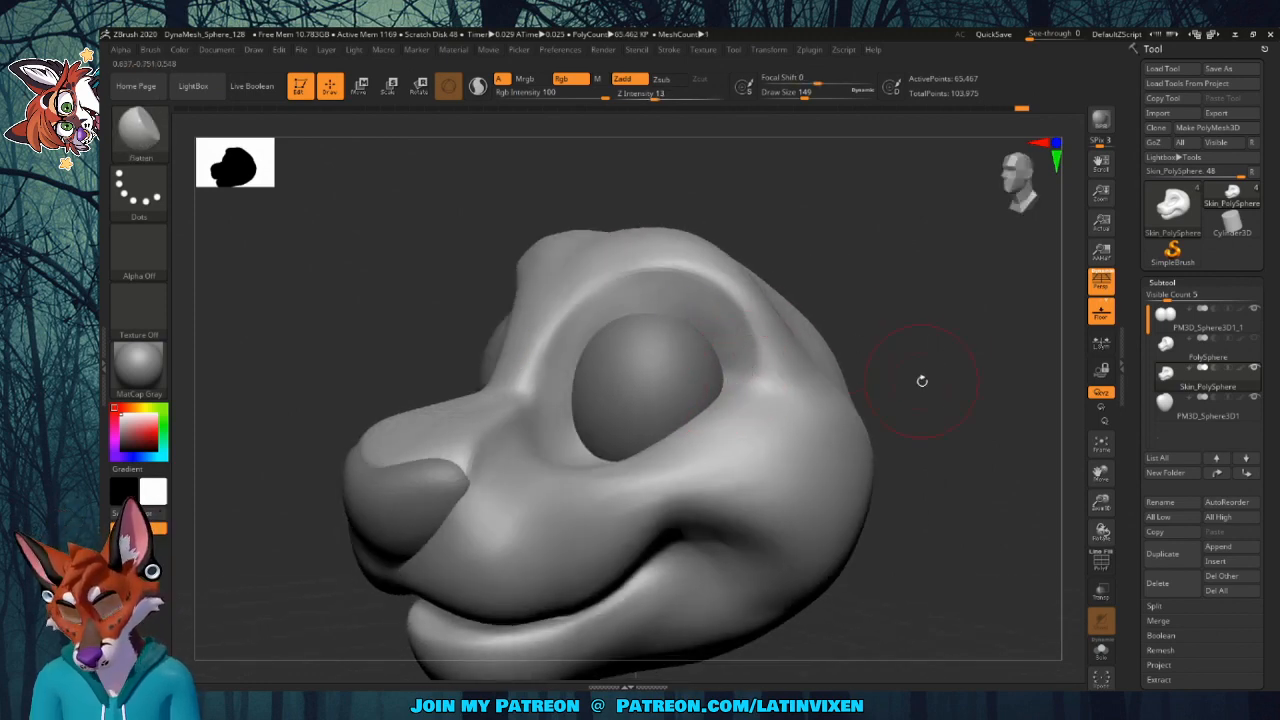
Flatten the forehead between the eyes and the bridge of the muzzle
{"action": "mouse_move", "coordinate": [920, 378]}
{"action": "left_mouse_down"}
{"action": "mouse_move", "coordinate": [955, 363]}
{"action": "mouse_move", "coordinate": [949, 409]}
{"action": "mouse_move", "coordinate": [945, 385]}
{"action": "left_mouse_up"}
{"action": "key", "text": "d"}
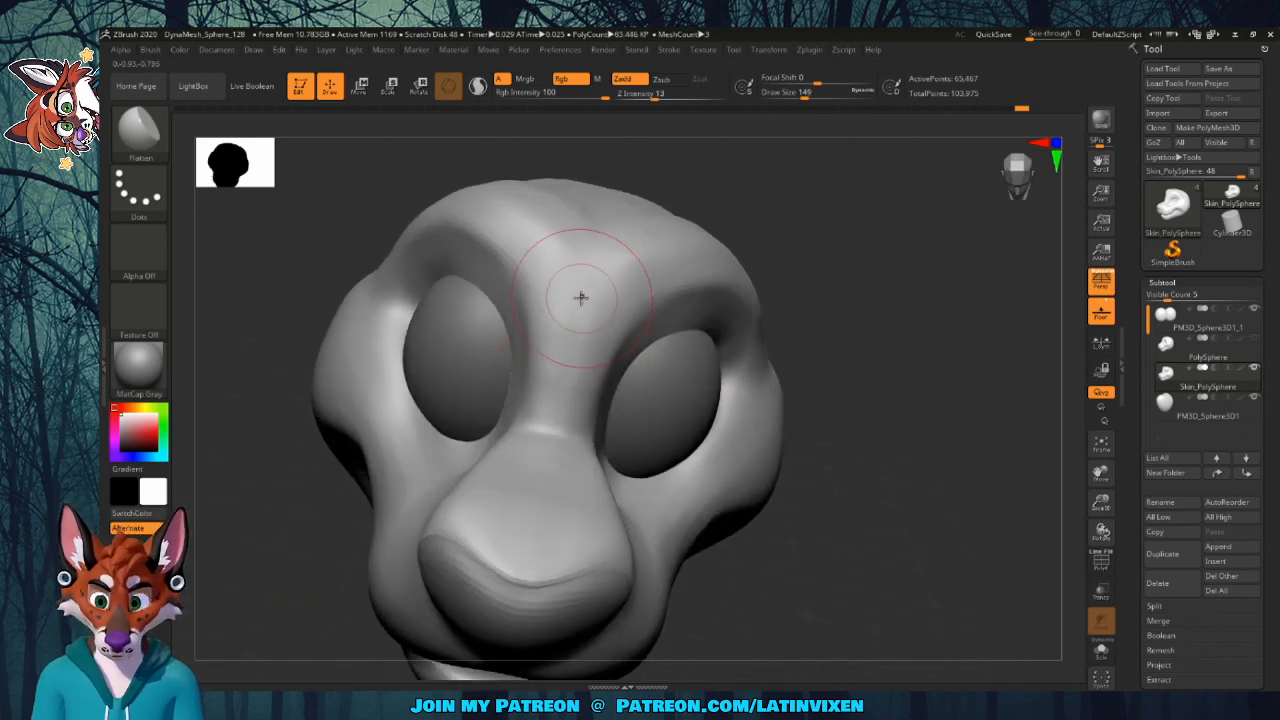
{"action": "key", "text": "shift+d"}
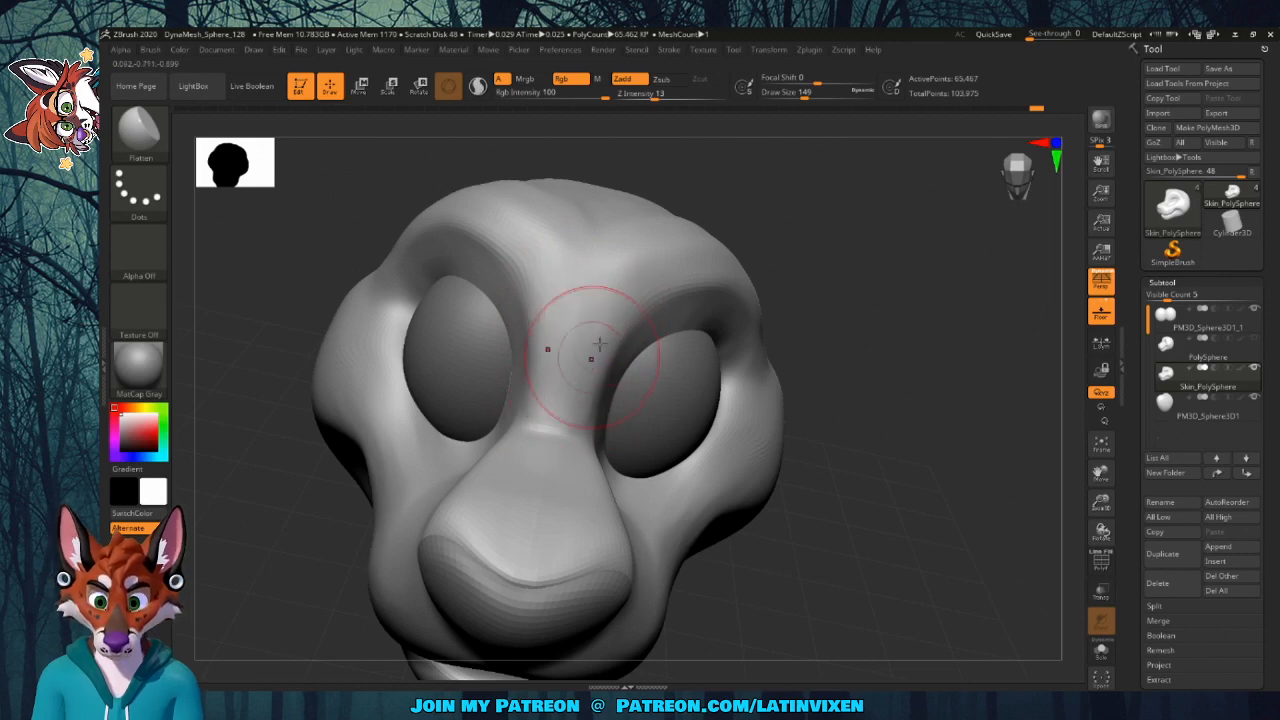
{"action": "mouse_move", "coordinate": [903, 383]}
{"action": "left_mouse_down"}
{"action": "mouse_move", "coordinate": [894, 337]}
{"action": "mouse_move", "coordinate": [918, 337]}
{"action": "mouse_move", "coordinate": [891, 410]}
{"action": "mouse_move", "coordinate": [586, 457]}
{"action": "left_mouse_up"}
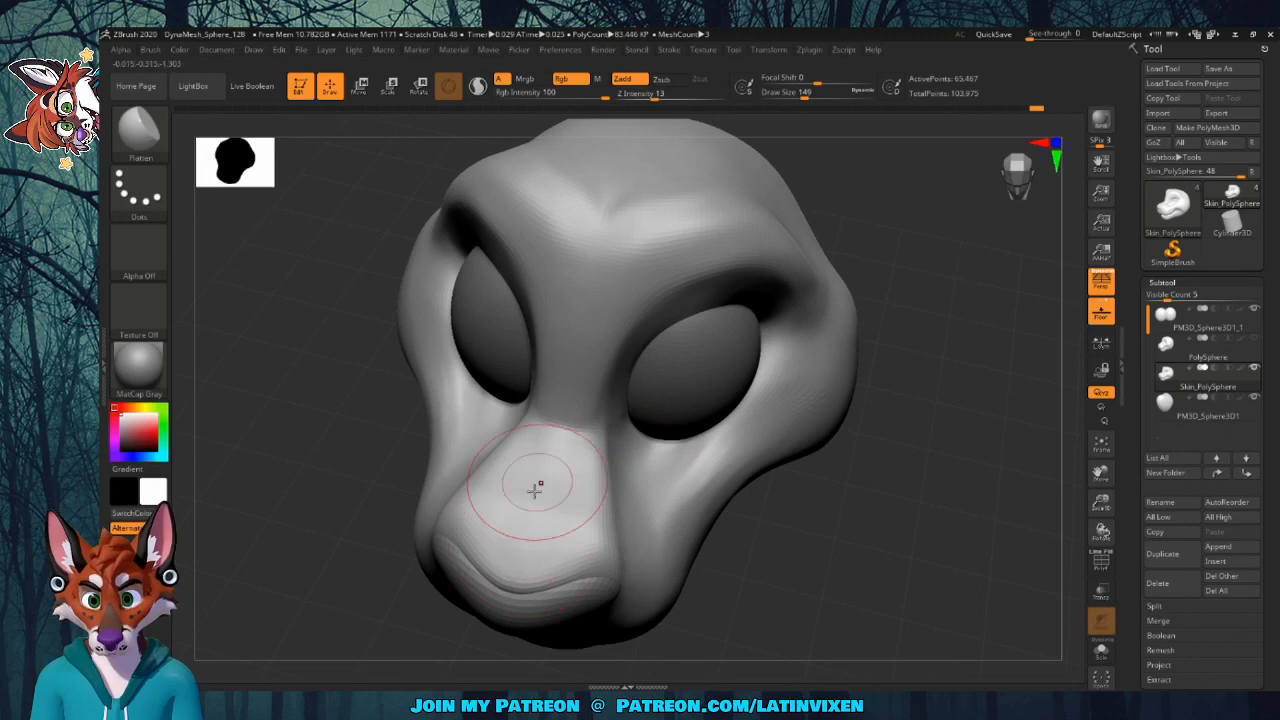
{"action": "mouse_move", "coordinate": [745, 555]}
{"action": "left_mouse_down"}
{"action": "mouse_move", "coordinate": [788, 585]}
{"action": "mouse_move", "coordinate": [643, 514]}
{"action": "left_mouse_up"}
{"action": "mouse_move", "coordinate": [714, 457]}
{"action": "left_mouse_down"}
{"action": "mouse_move", "coordinate": [893, 515]}
{"action": "mouse_move", "coordinate": [871, 486]}
{"action": "left_mouse_up"}
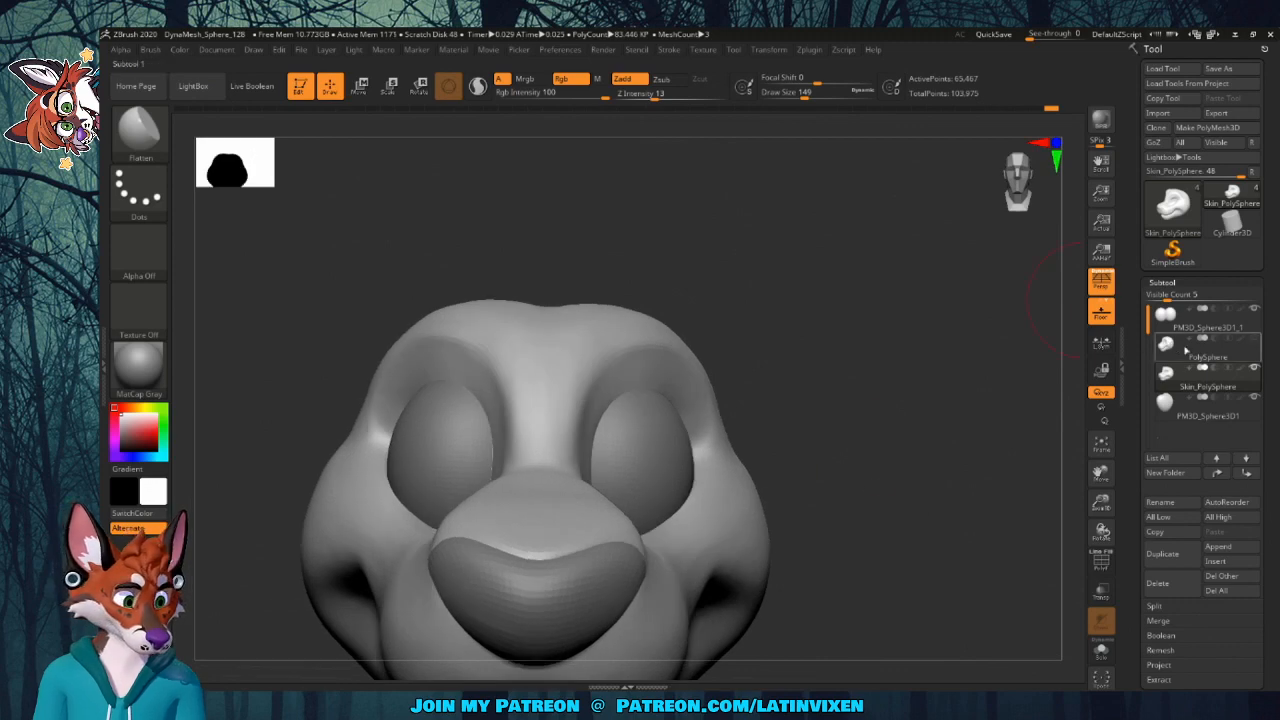
Make the nose sphere active and reshape its outer corners against the muzzle with the Move Topological brush
{"action": "left_click", "coordinate": [1165, 401]}
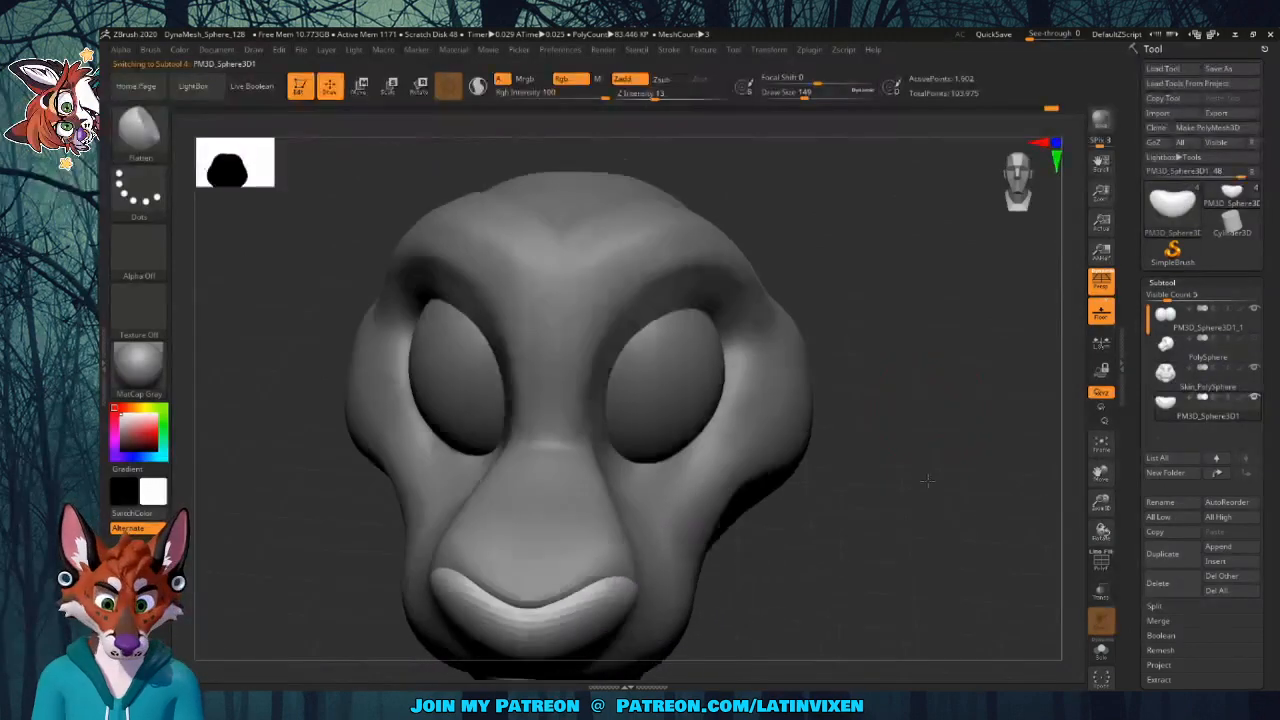
{"action": "left_click", "coordinate": [140, 130]}
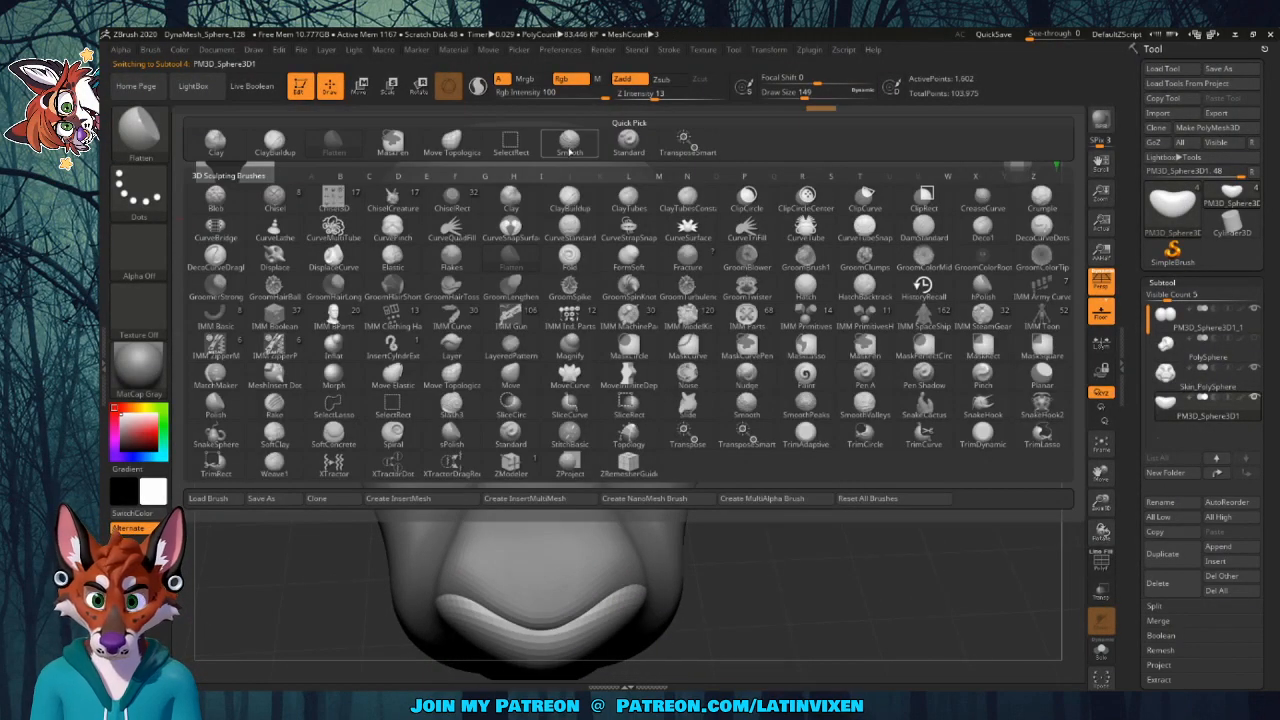
{"action": "left_click", "coordinate": [451, 145]}
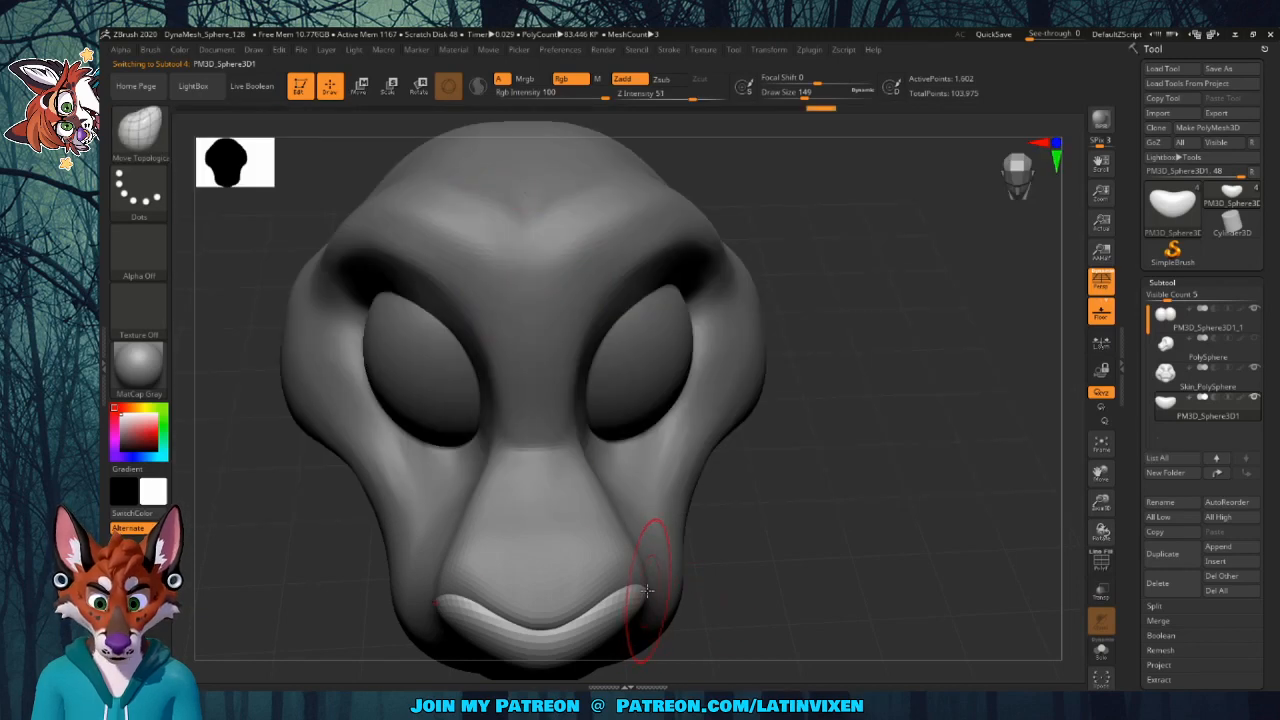
{"action": "left_click_drag", "start_coordinate": [761, 543], "coordinate": [667, 596]}
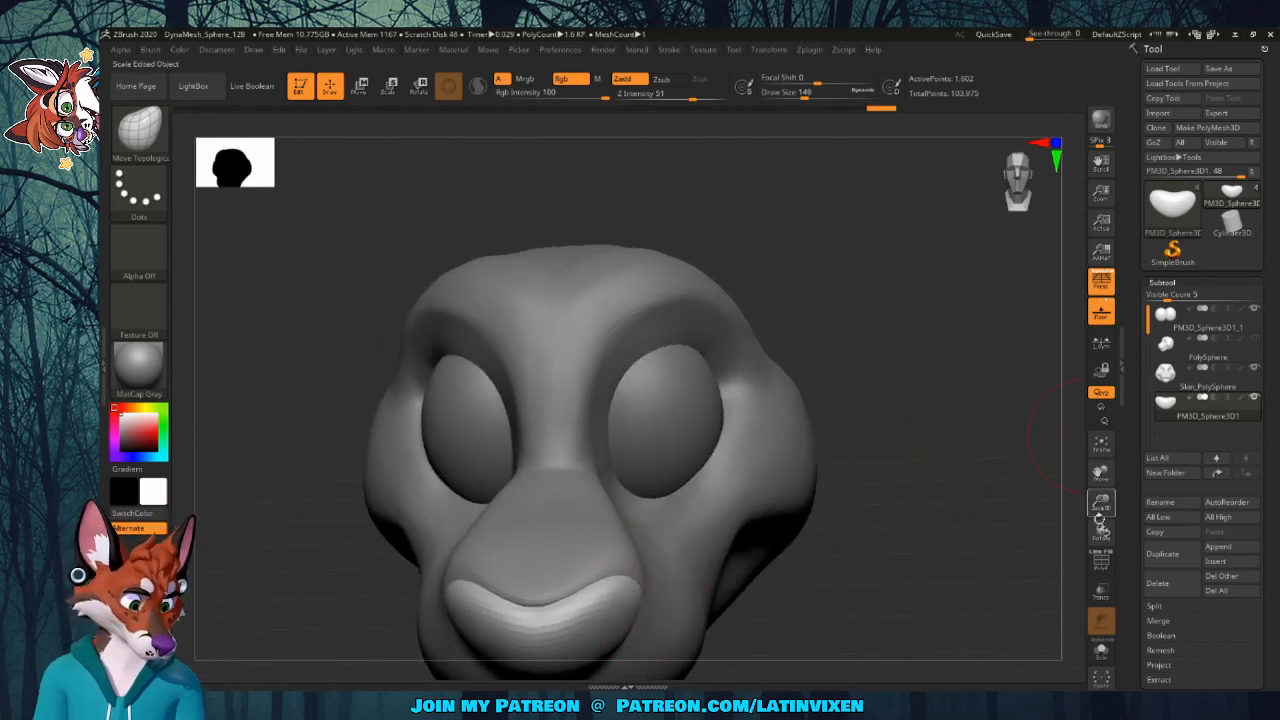
{"action": "left_click_drag", "start_coordinate": [1101, 503], "coordinate": [1117, 406]}
{"action": "mouse_move", "coordinate": [963, 443]}
{"action": "left_mouse_down"}
{"action": "mouse_move", "coordinate": [925, 452]}
{"action": "mouse_move", "coordinate": [1073, 450]}
{"action": "mouse_move", "coordinate": [965, 430]}
{"action": "left_mouse_up"}
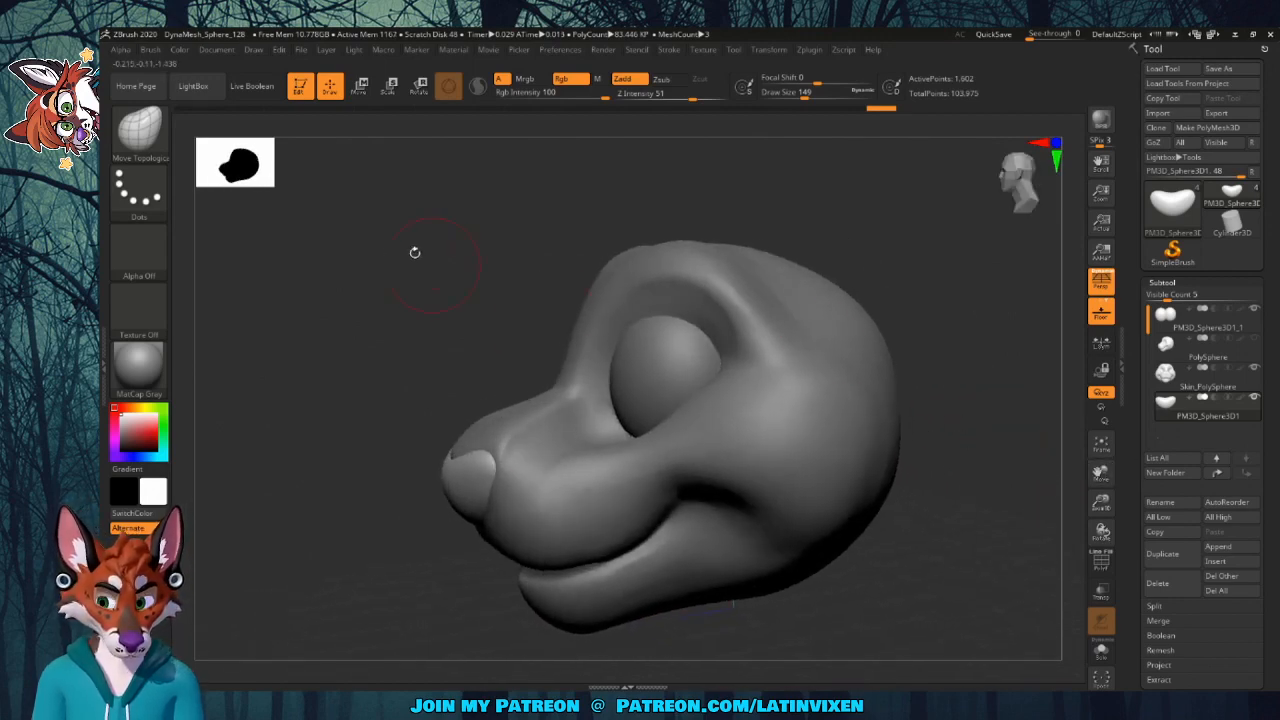
Carve a crease back from the outer eye corner of the Skin_PolySphere head with the DamStandard brush, then soften it
{"action": "left_click", "coordinate": [160, 135]}
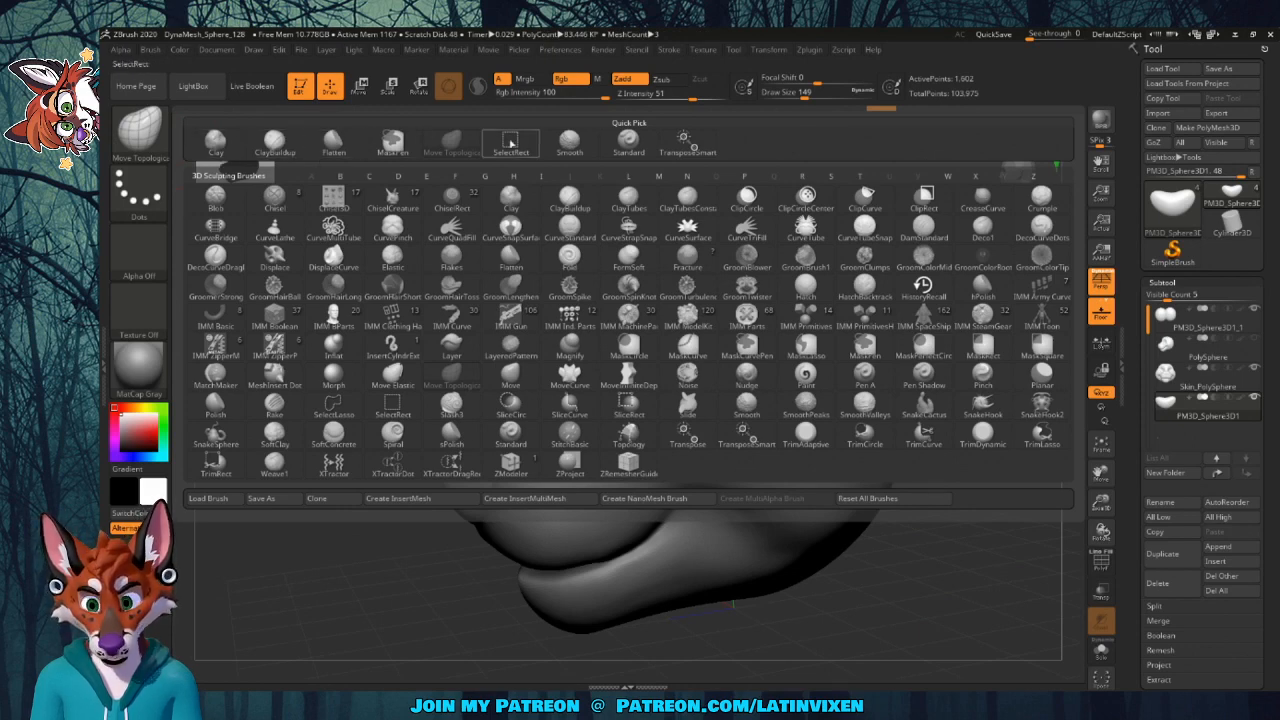
{"action": "key", "text": "d"}
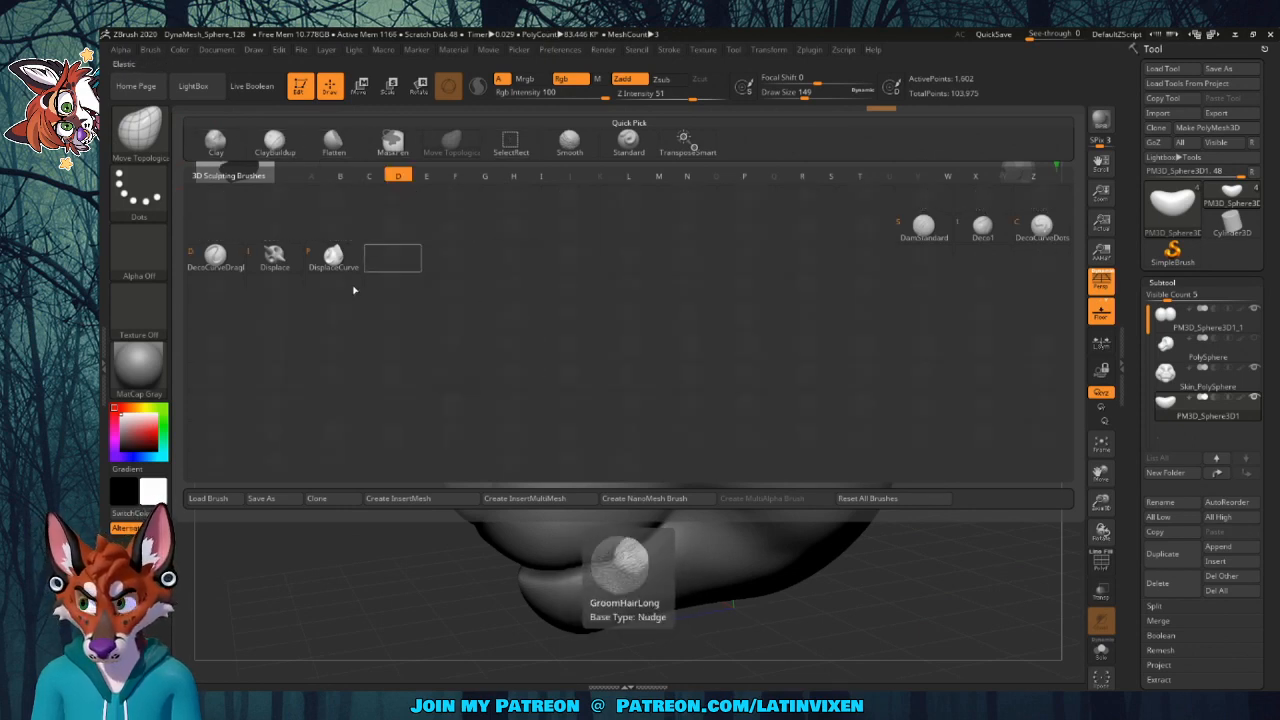
{"action": "left_click", "coordinate": [923, 230]}
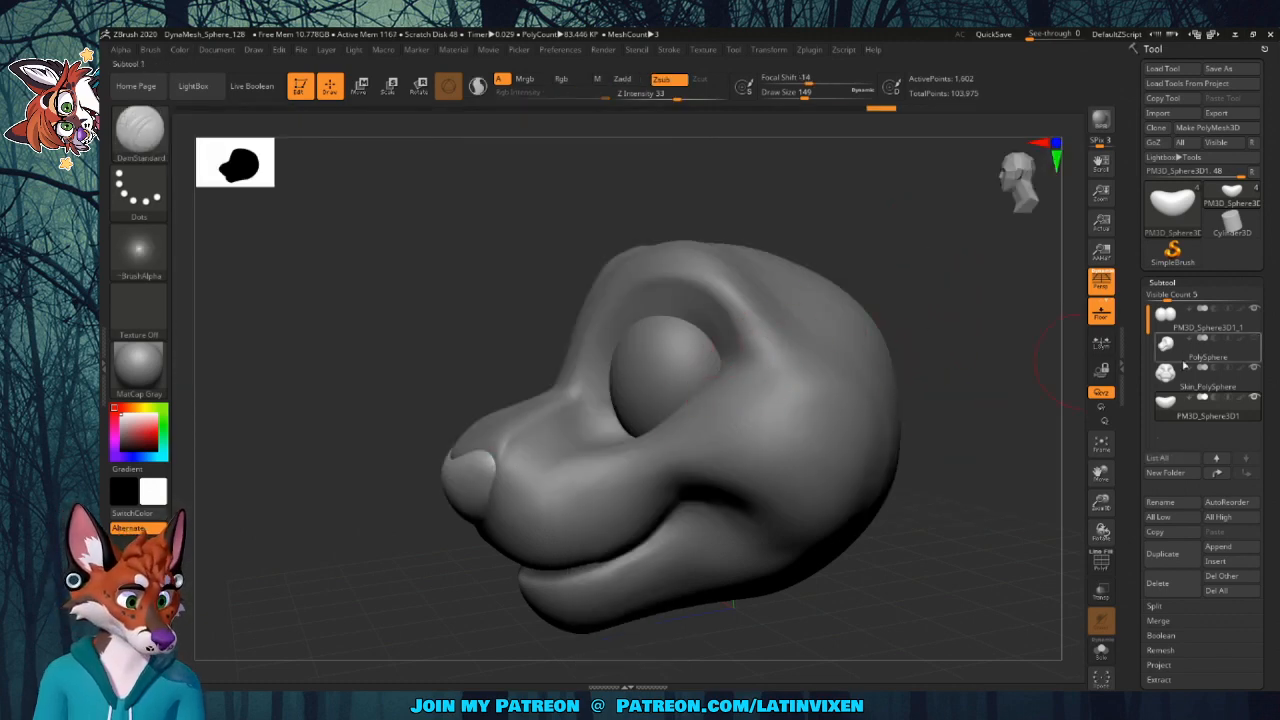
{"action": "left_click", "coordinate": [1185, 370]}
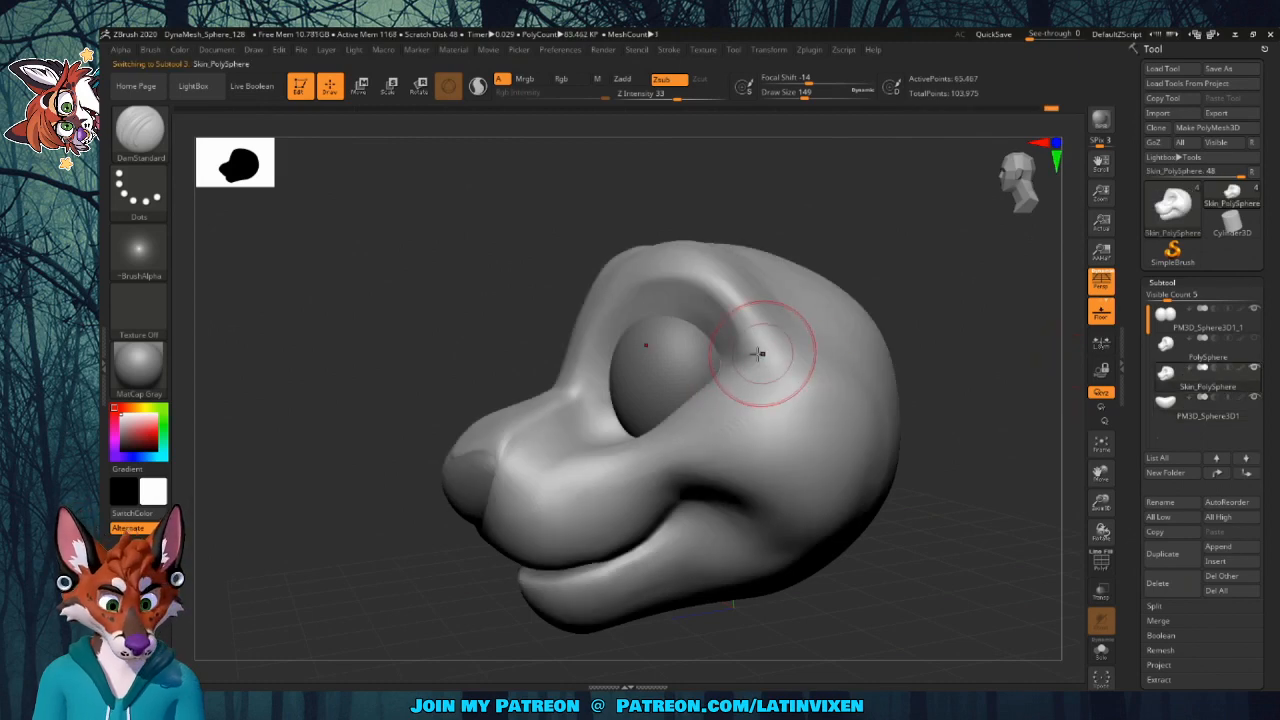
{"action": "left_click_drag", "start_coordinate": [758, 353], "coordinate": [920, 357]}
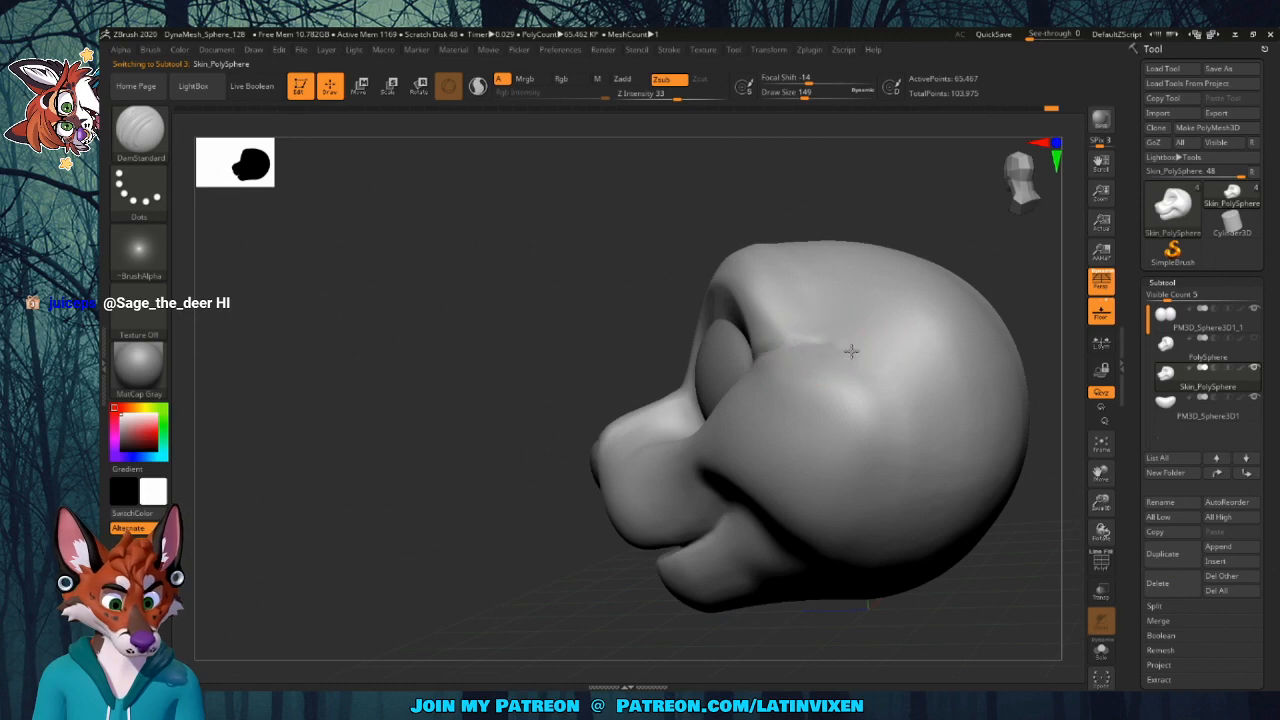
{"action": "key", "text": "shift"}
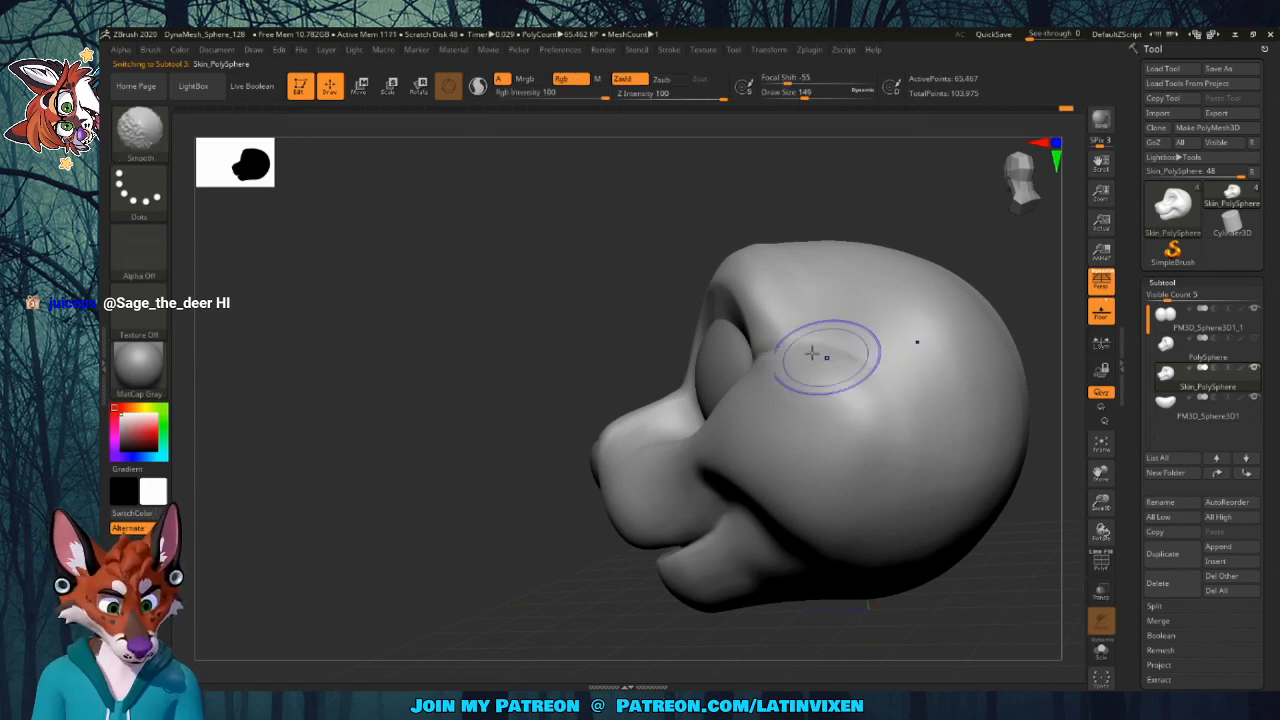
Carve the crease onward in a curve down behind the cheek with the DamStandard brush to outline the cheek
{"action": "key", "text": "alt"}
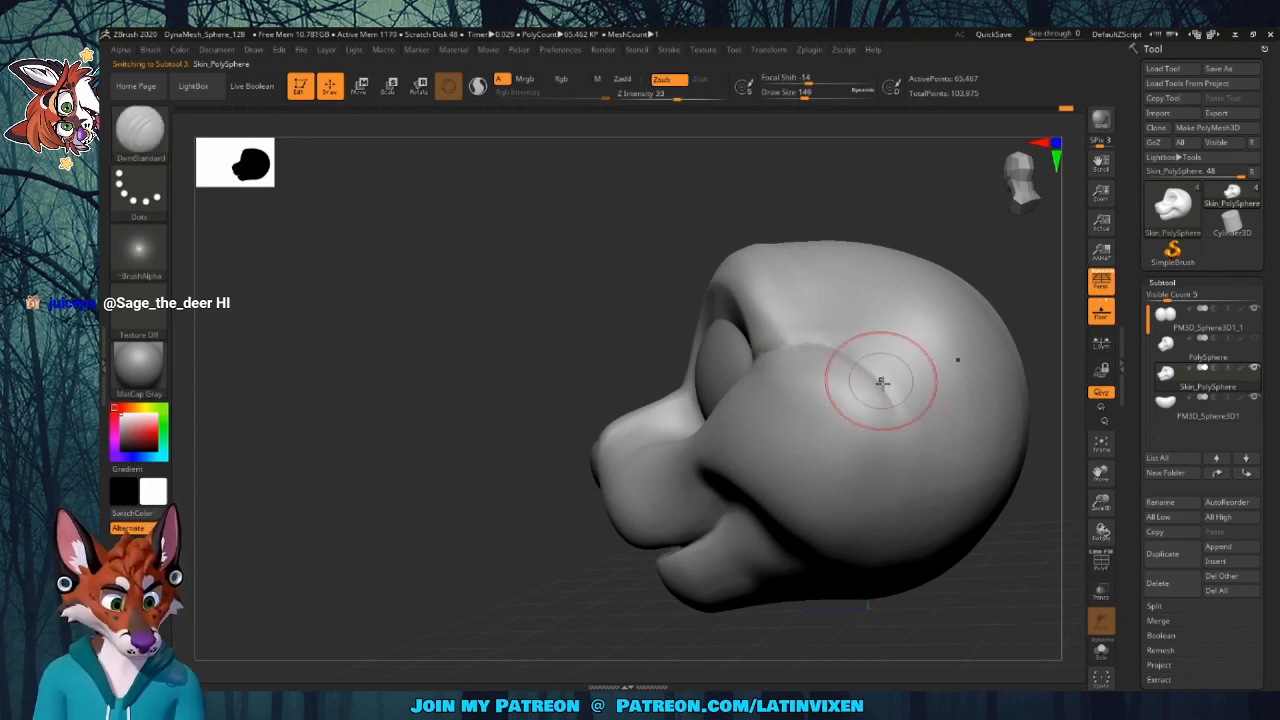
{"action": "left_click_drag", "start_coordinate": [881, 381], "coordinate": [904, 503], "text": "alt"}
{"action": "left_click_drag", "start_coordinate": [1020, 558], "coordinate": [1100, 500]}
{"action": "left_click_drag", "start_coordinate": [1101, 472], "coordinate": [951, 477]}
{"action": "left_click_drag", "start_coordinate": [788, 475], "coordinate": [788, 494]}
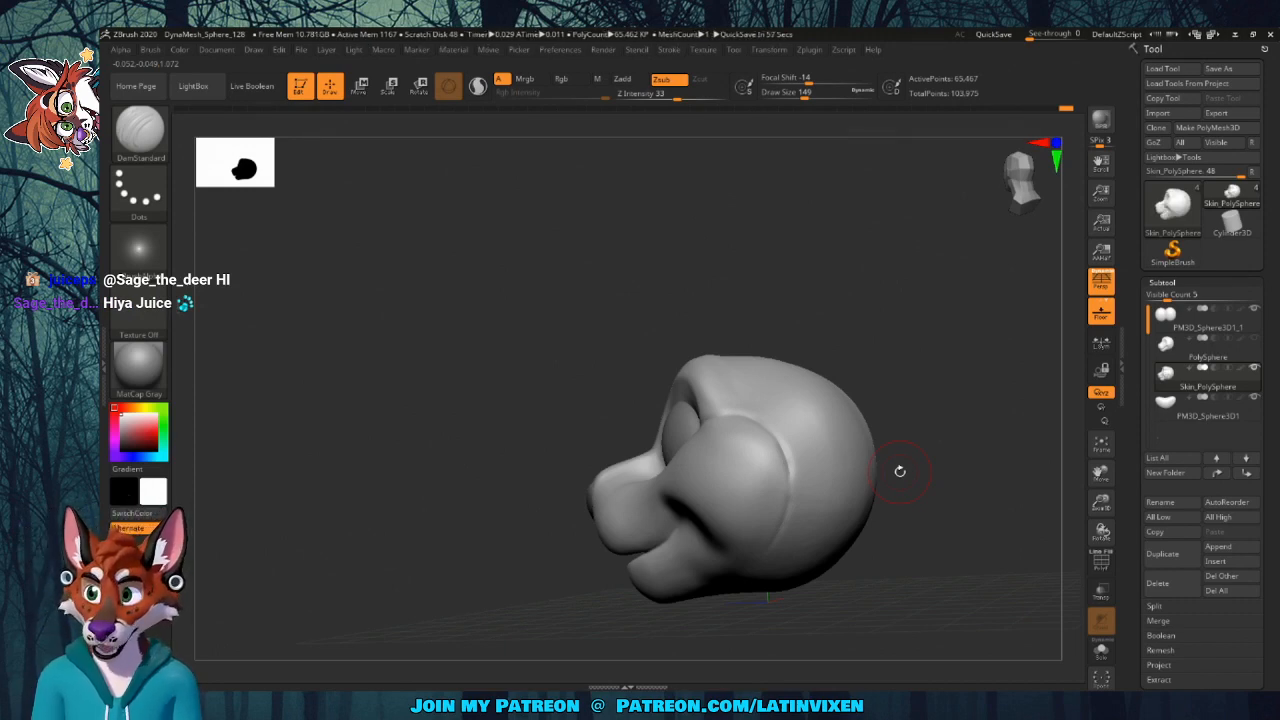
{"action": "mouse_move", "coordinate": [823, 291]}
{"action": "left_mouse_down"}
{"action": "mouse_move", "coordinate": [934, 349]}
{"action": "mouse_move", "coordinate": [957, 329]}
{"action": "mouse_move", "coordinate": [902, 362]}
{"action": "mouse_move", "coordinate": [851, 355]}
{"action": "mouse_move", "coordinate": [946, 401]}
{"action": "mouse_move", "coordinate": [995, 490]}
{"action": "left_mouse_up"}
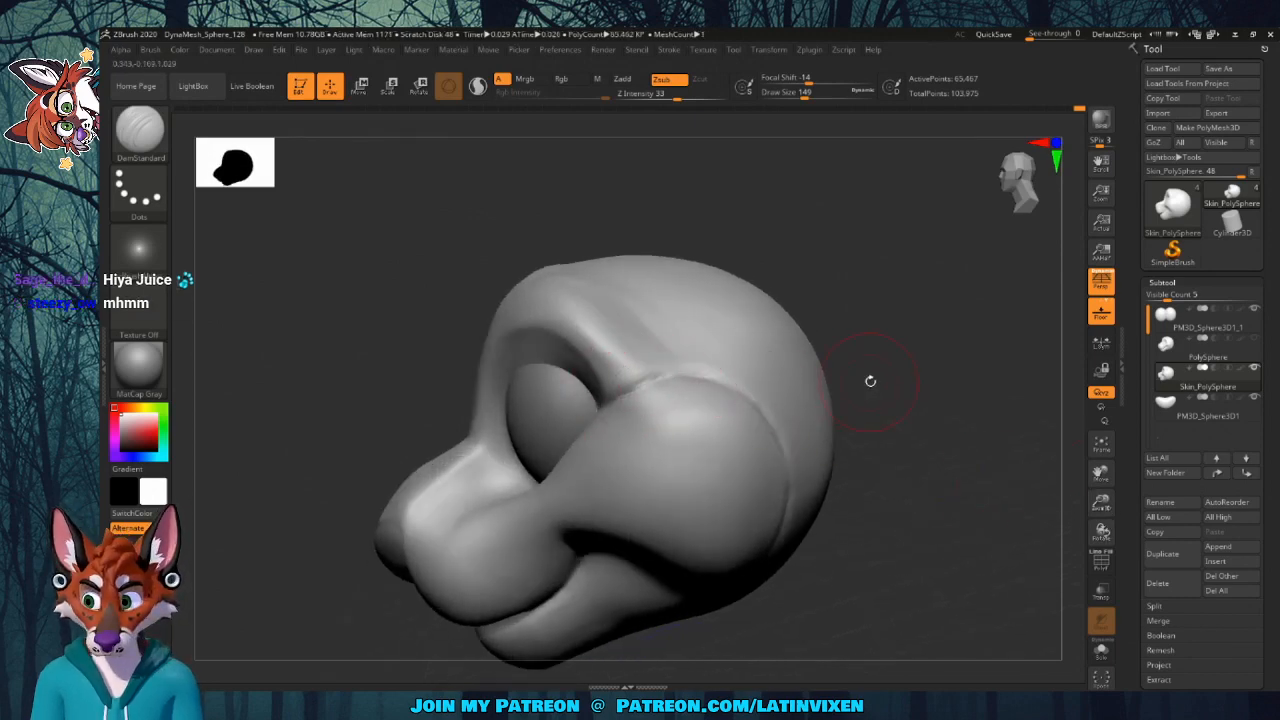
Reshape the brow and cheek around the new crease with the Move Topological brush at draw size 257, smoothing the cheek
{"action": "mouse_move", "coordinate": [904, 370]}
{"action": "left_mouse_down"}
{"action": "mouse_move", "coordinate": [925, 356]}
{"action": "mouse_move", "coordinate": [557, 300]}
{"action": "left_mouse_up"}
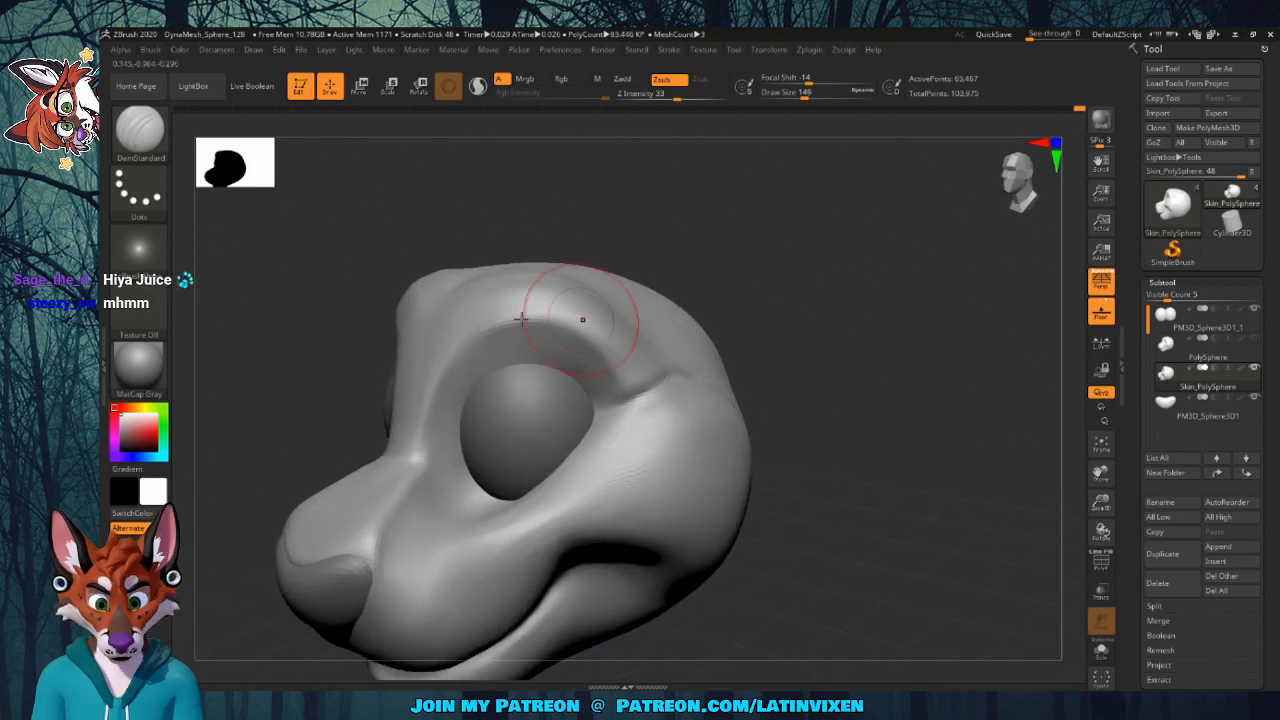
{"action": "key", "text": "b"}
{"action": "left_click", "coordinate": [507, 146]}
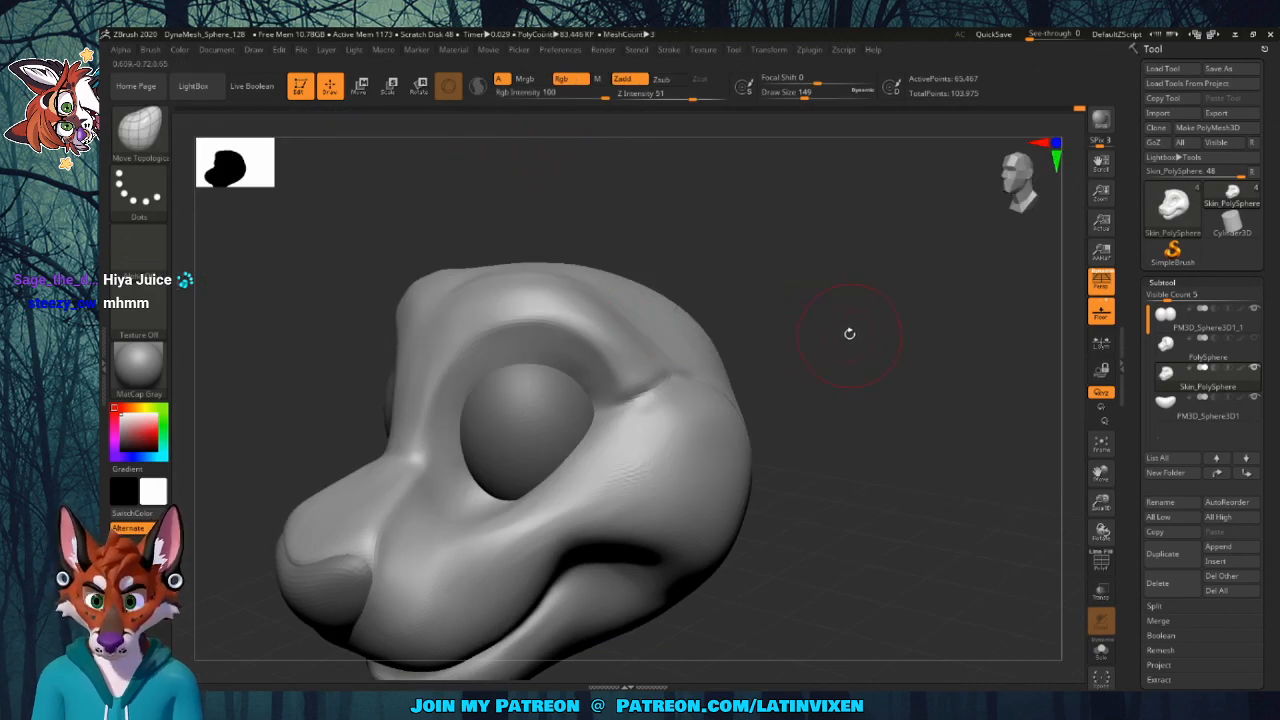
{"action": "left_click_drag", "start_coordinate": [795, 94], "coordinate": [808, 94]}
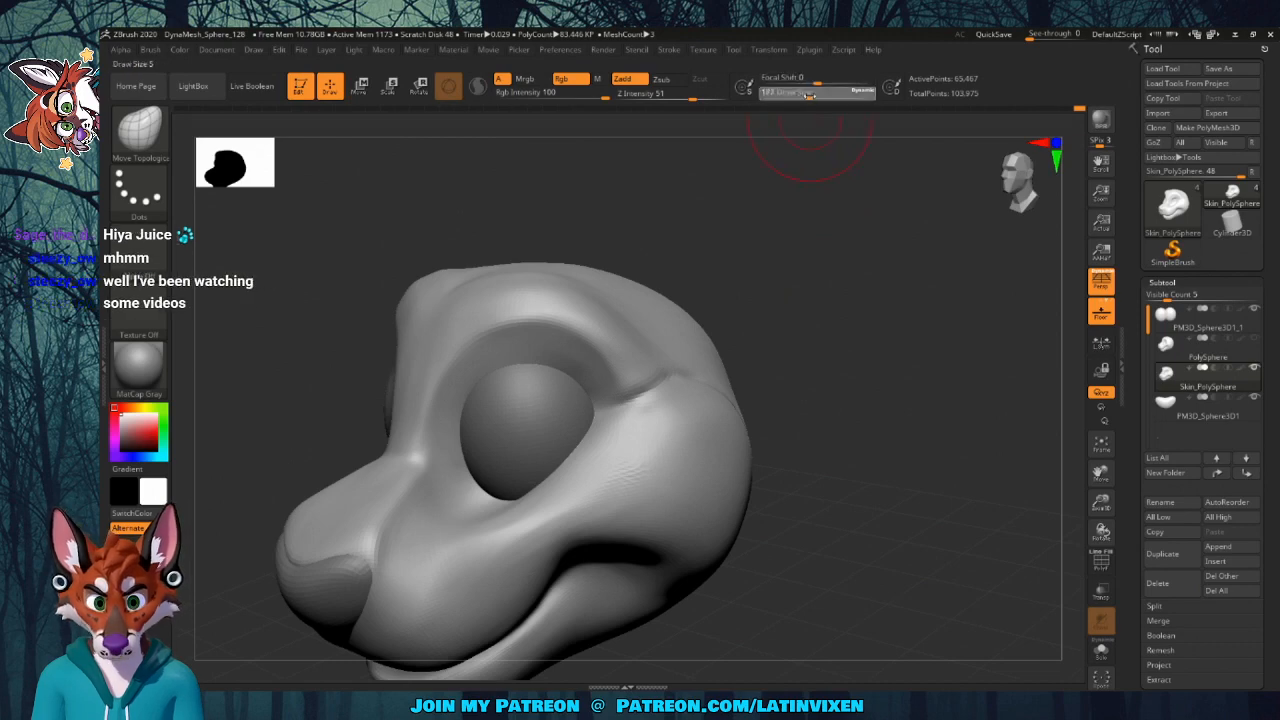
{"action": "left_click_drag", "start_coordinate": [811, 280], "coordinate": [815, 284]}
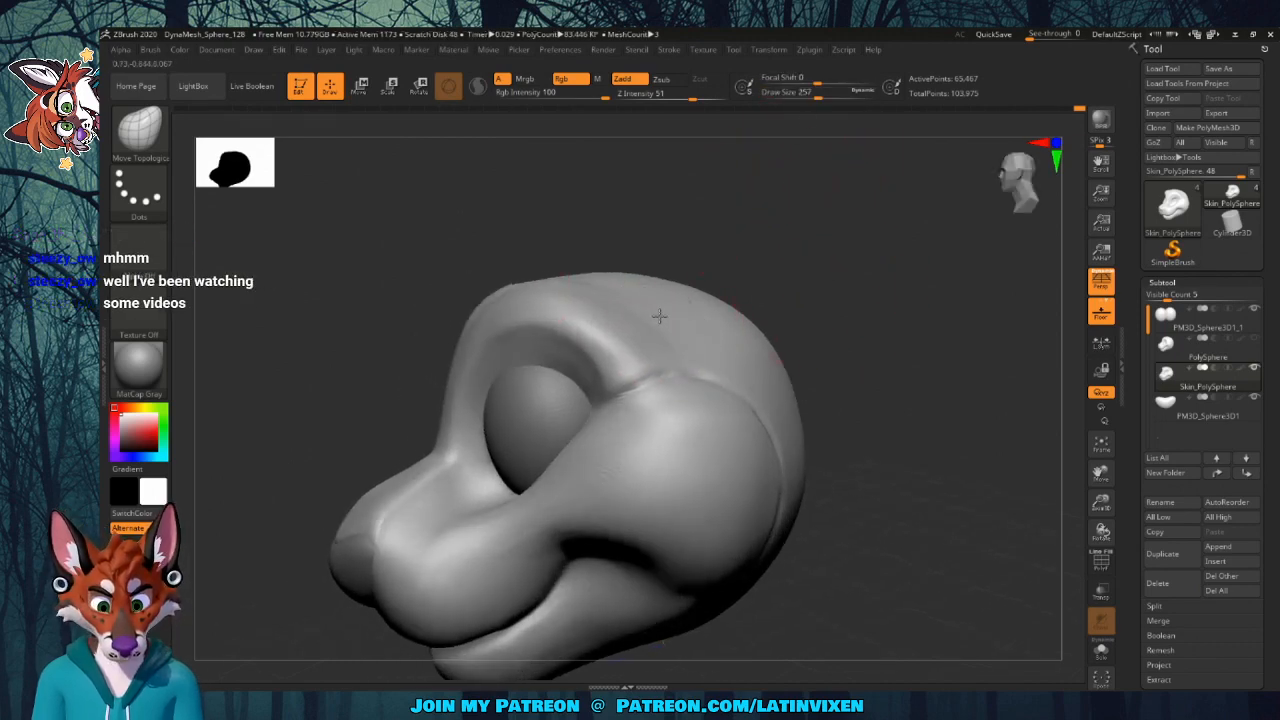
{"action": "mouse_move", "coordinate": [751, 257]}
{"action": "left_mouse_down"}
{"action": "mouse_move", "coordinate": [806, 227]}
{"action": "mouse_move", "coordinate": [737, 271]}
{"action": "mouse_move", "coordinate": [760, 269]}
{"action": "mouse_move", "coordinate": [729, 296]}
{"action": "mouse_move", "coordinate": [751, 317]}
{"action": "mouse_move", "coordinate": [757, 302]}
{"action": "mouse_move", "coordinate": [673, 400]}
{"action": "left_mouse_up"}
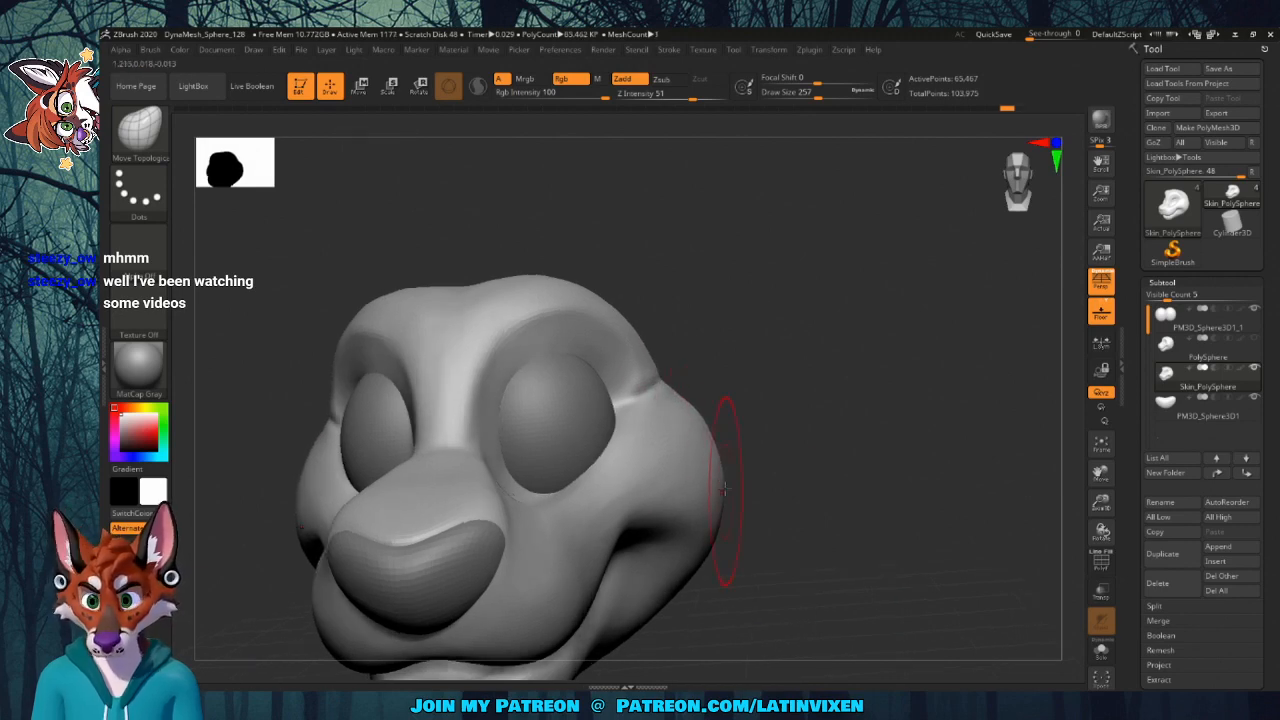
{"action": "mouse_move", "coordinate": [759, 412]}
{"action": "left_mouse_down"}
{"action": "mouse_move", "coordinate": [766, 429]}
{"action": "mouse_move", "coordinate": [709, 400]}
{"action": "left_mouse_up"}
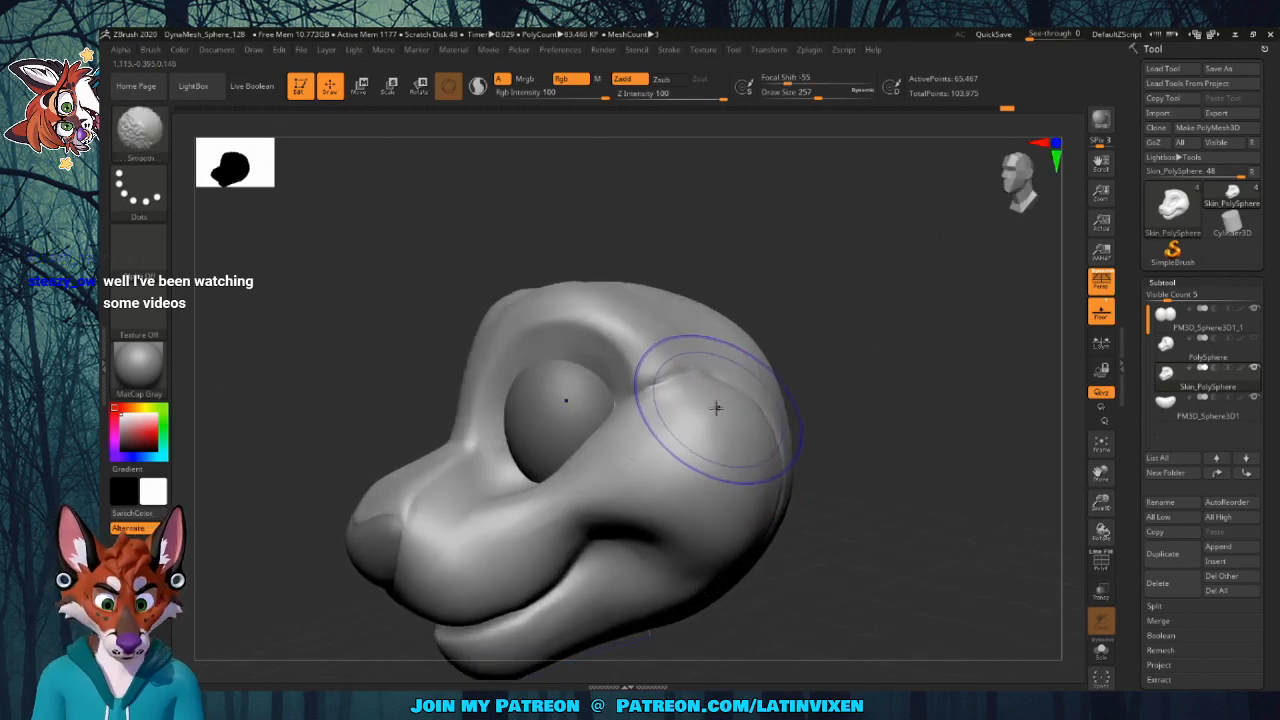
{"action": "mouse_move", "coordinate": [800, 425]}
{"action": "left_mouse_down"}
{"action": "mouse_move", "coordinate": [890, 391]}
{"action": "mouse_move", "coordinate": [871, 397]}
{"action": "mouse_move", "coordinate": [869, 428]}
{"action": "mouse_move", "coordinate": [788, 422]}
{"action": "left_mouse_up"}
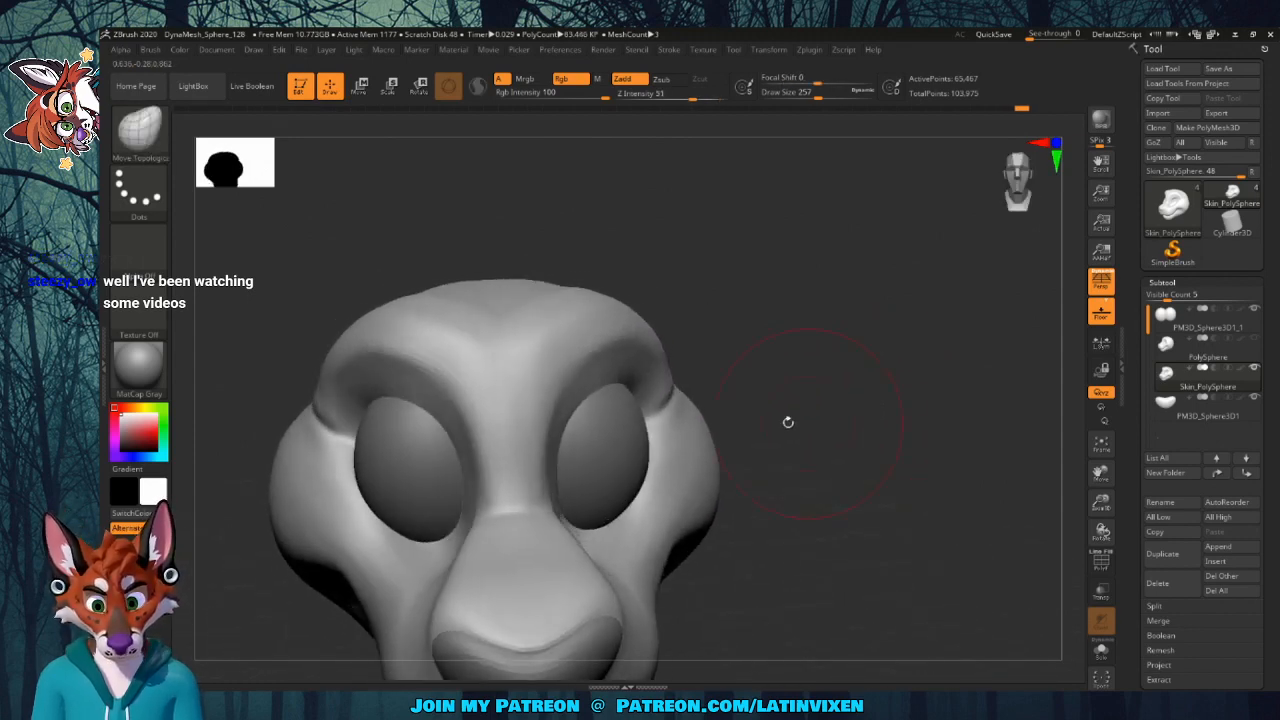
Adjust and smooth the outer rim of the eye socket and the bridge of the muzzle between the eyes and nose
{"action": "left_click_drag", "start_coordinate": [815, 464], "coordinate": [823, 417]}
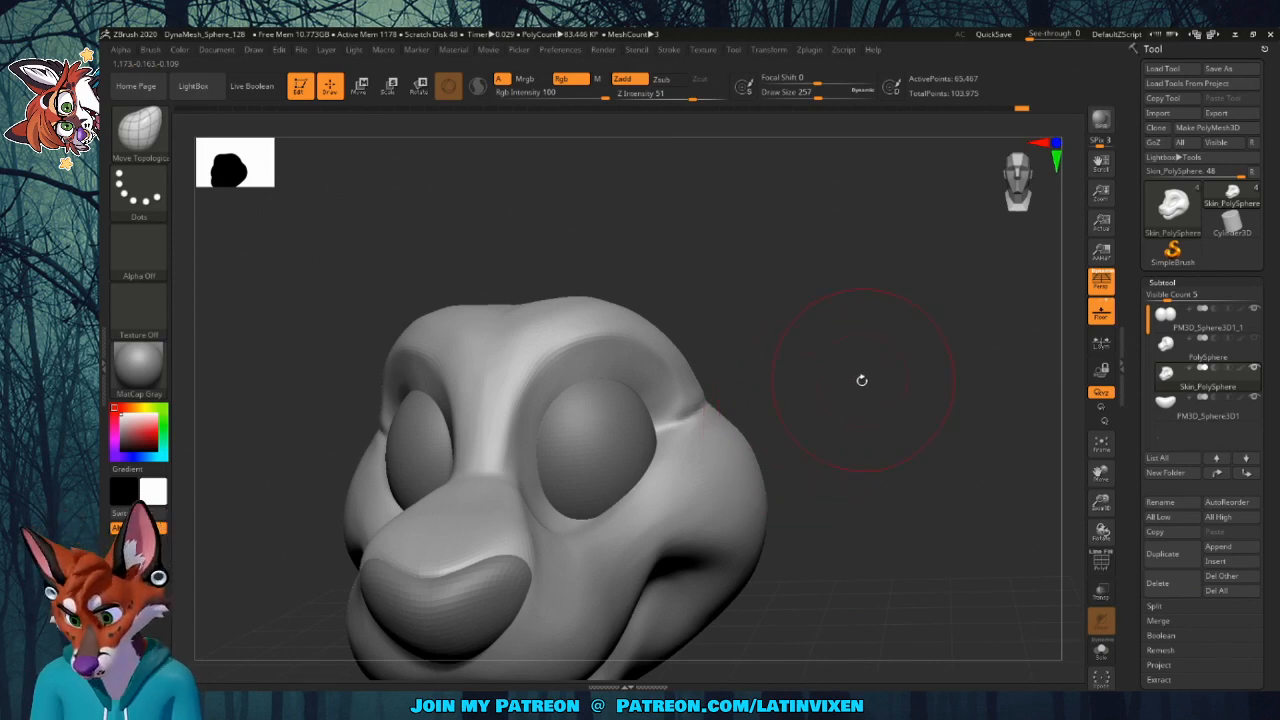
{"action": "mouse_move", "coordinate": [892, 340]}
{"action": "left_mouse_down"}
{"action": "mouse_move", "coordinate": [883, 357]}
{"action": "mouse_move", "coordinate": [846, 361]}
{"action": "mouse_move", "coordinate": [893, 343]}
{"action": "left_mouse_up"}
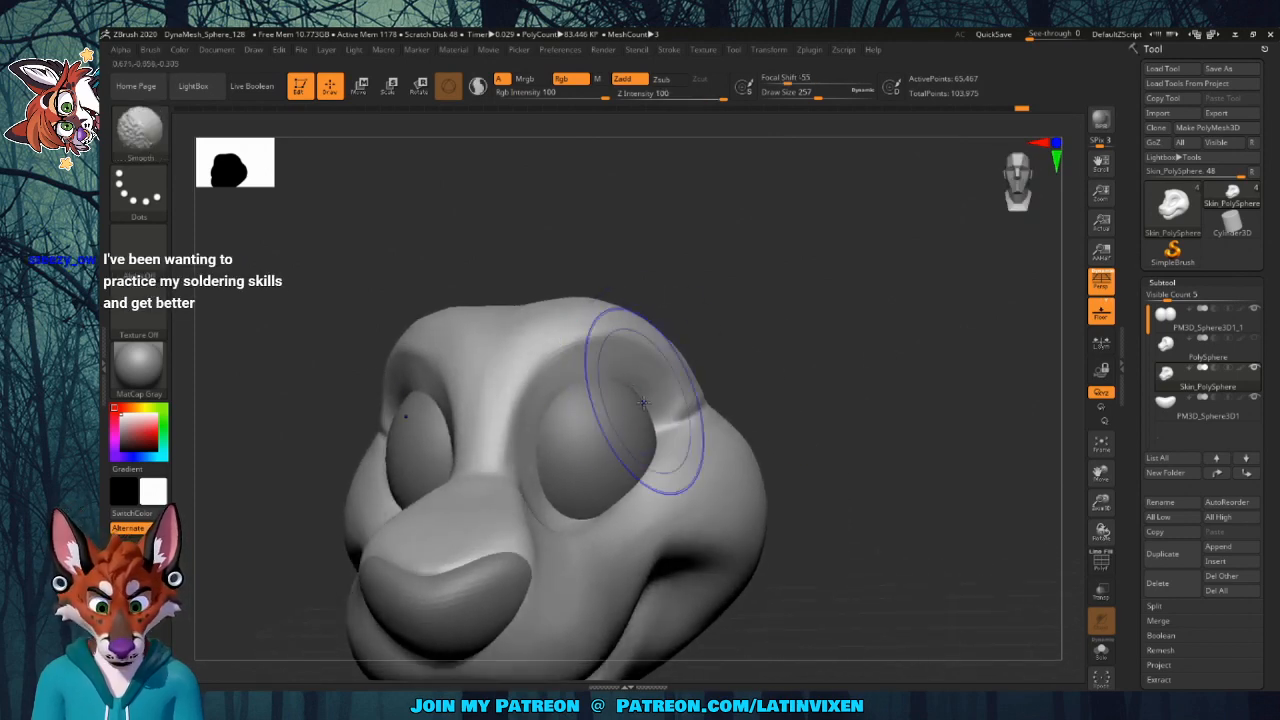
{"action": "mouse_move", "coordinate": [793, 366]}
{"action": "left_mouse_down"}
{"action": "mouse_move", "coordinate": [837, 366]}
{"action": "mouse_move", "coordinate": [858, 381]}
{"action": "mouse_move", "coordinate": [842, 390]}
{"action": "left_mouse_up"}
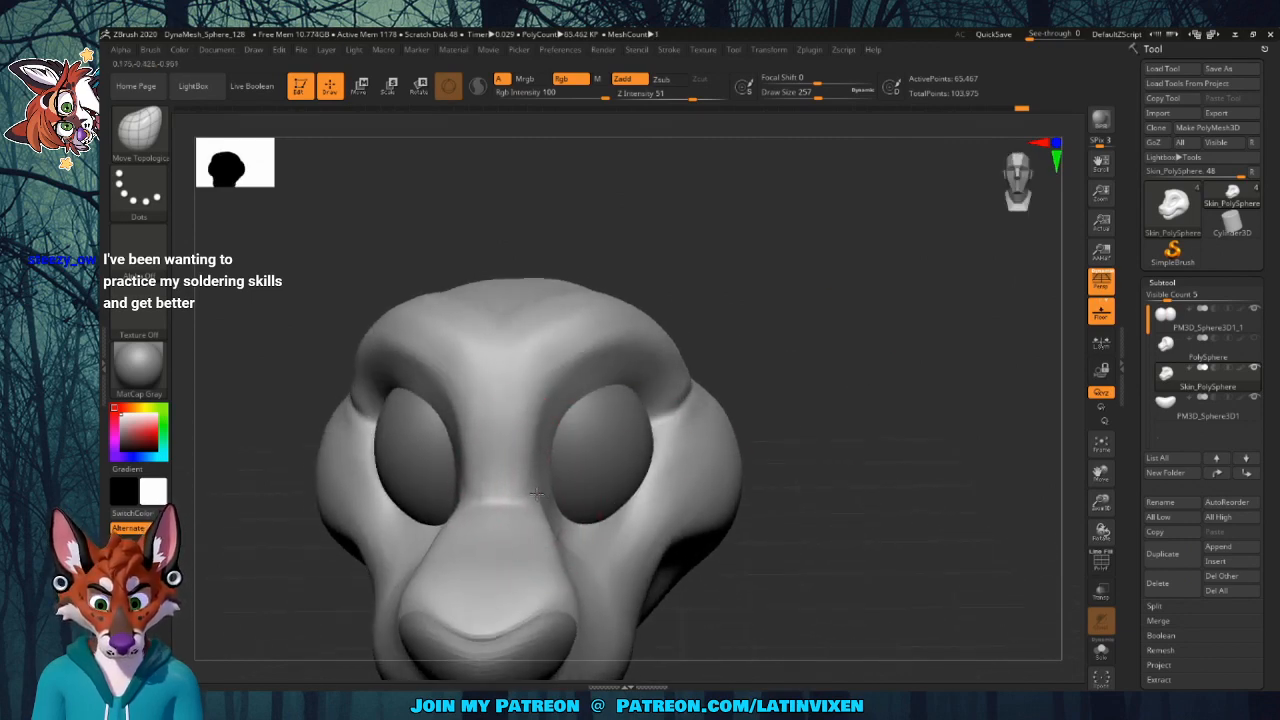
{"action": "mouse_move", "coordinate": [850, 449]}
{"action": "left_mouse_down"}
{"action": "mouse_move", "coordinate": [859, 405]}
{"action": "mouse_move", "coordinate": [845, 458]}
{"action": "mouse_move", "coordinate": [820, 462]}
{"action": "left_mouse_up"}
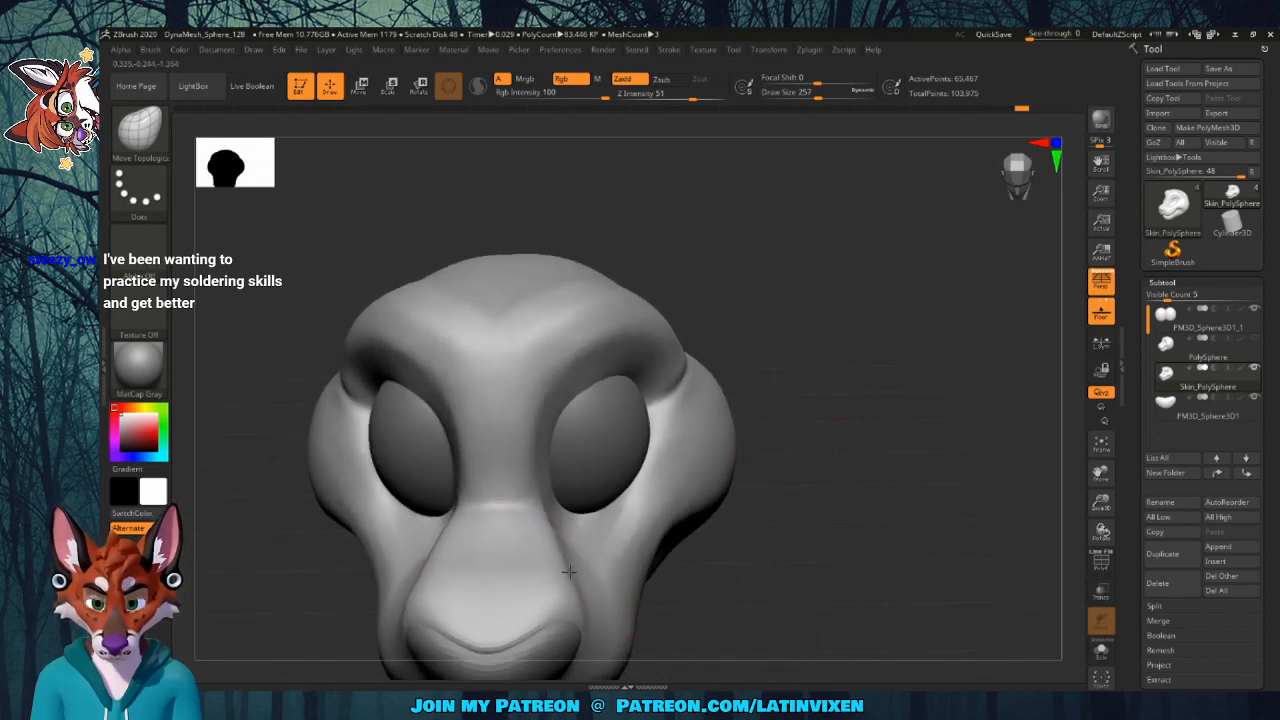
{"action": "key", "text": "shift"}
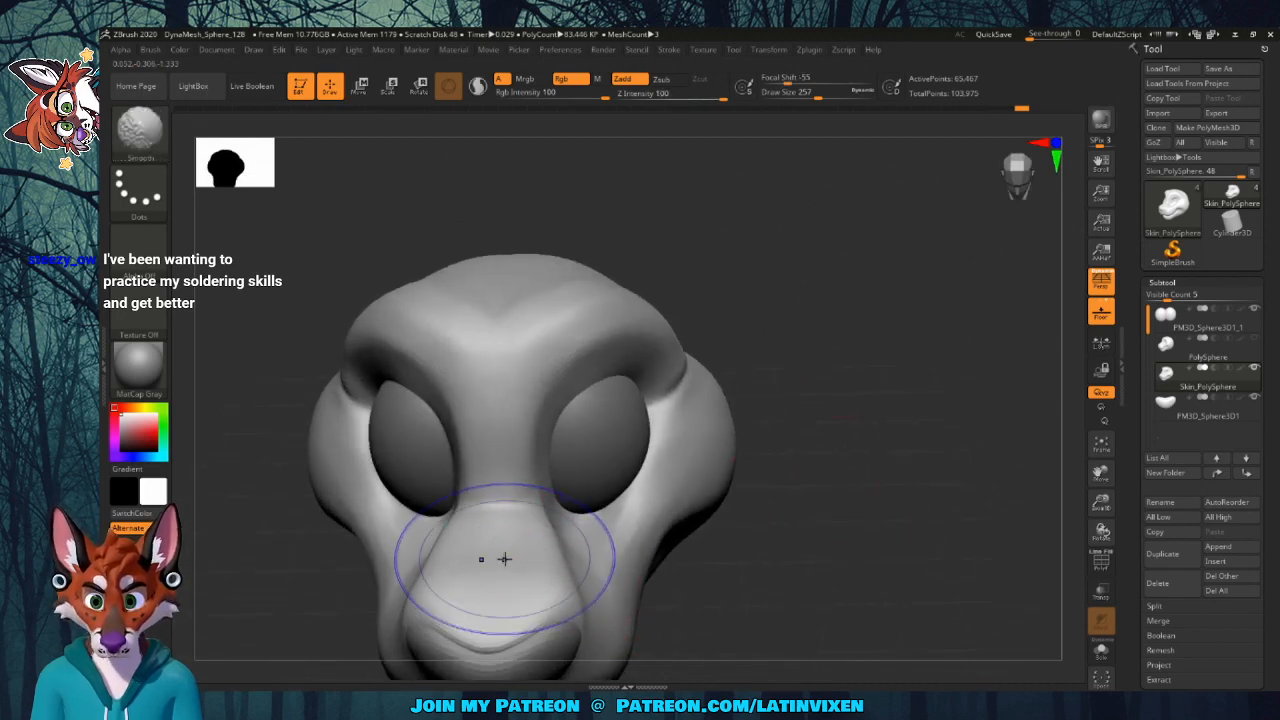
{"action": "mouse_move", "coordinate": [880, 470]}
{"action": "left_mouse_down"}
{"action": "mouse_move", "coordinate": [1100, 446]}
{"action": "mouse_move", "coordinate": [886, 428]}
{"action": "mouse_move", "coordinate": [895, 442]}
{"action": "mouse_move", "coordinate": [845, 447]}
{"action": "mouse_move", "coordinate": [897, 443]}
{"action": "mouse_move", "coordinate": [905, 427]}
{"action": "left_mouse_up"}
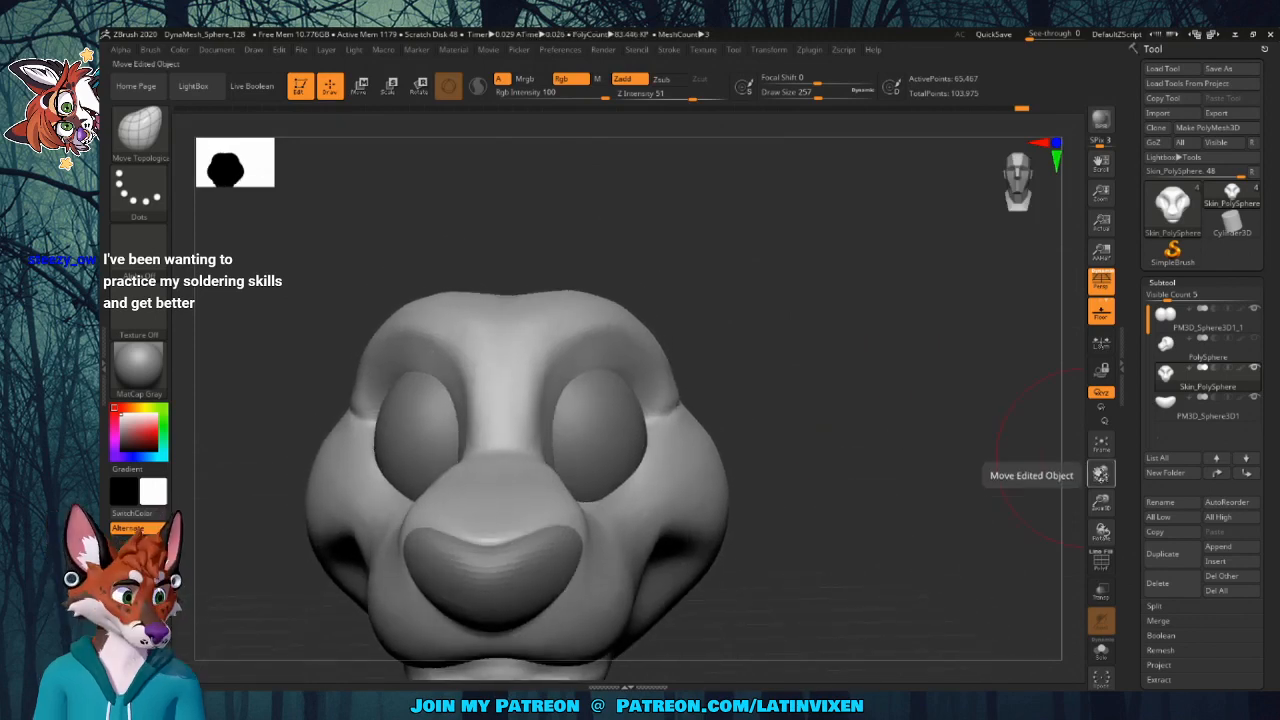
Refine the muzzle and jaw around the mouth line with the Move Topological brush, working from several angles
{"action": "mouse_move", "coordinate": [1060, 470]}
{"action": "left_mouse_down"}
{"action": "mouse_move", "coordinate": [1029, 443]}
{"action": "mouse_move", "coordinate": [903, 450]}
{"action": "mouse_move", "coordinate": [757, 500]}
{"action": "left_mouse_up"}
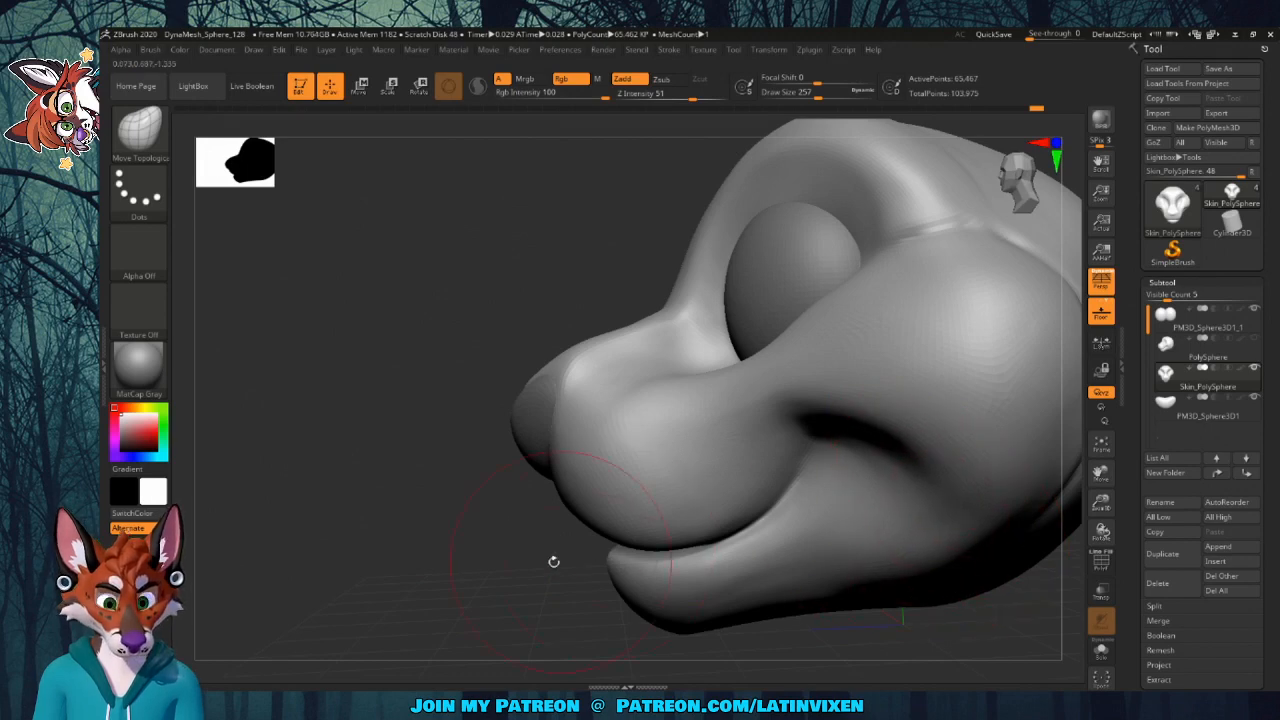
{"action": "mouse_move", "coordinate": [553, 561]}
{"action": "left_mouse_down"}
{"action": "mouse_move", "coordinate": [610, 555]}
{"action": "mouse_move", "coordinate": [557, 543]}
{"action": "left_mouse_up"}
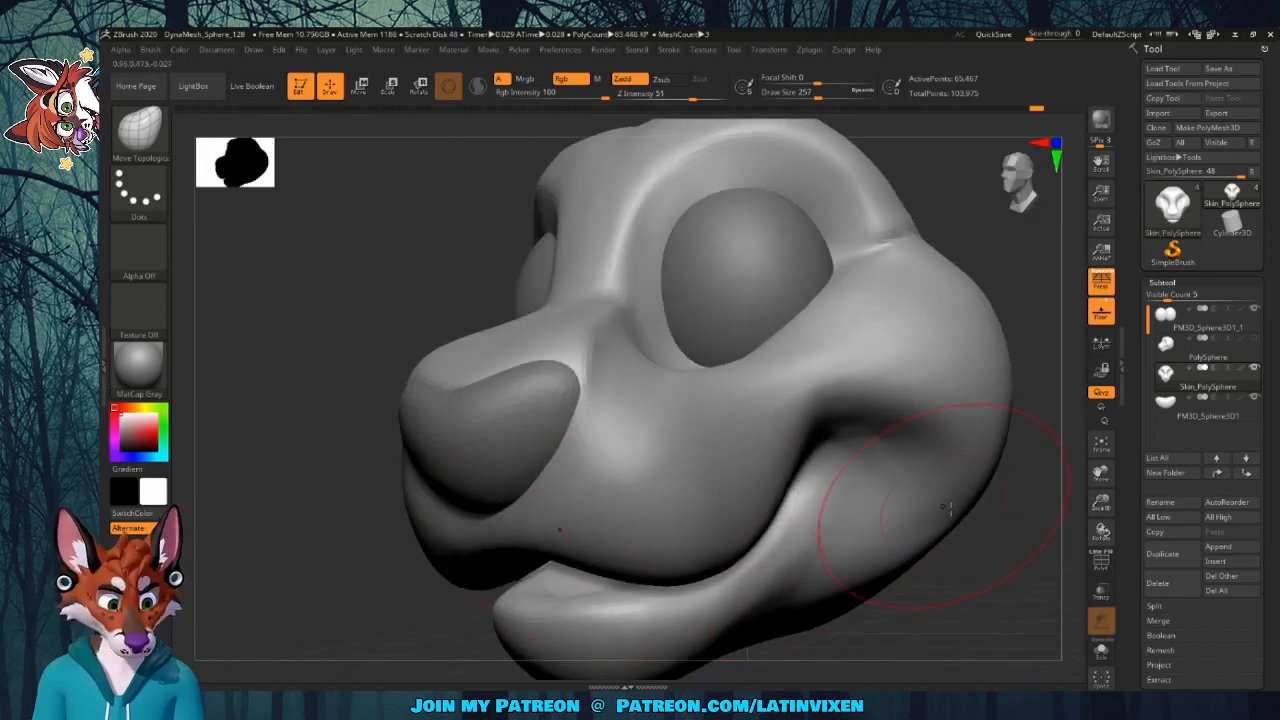
{"action": "left_click_drag", "start_coordinate": [1088, 515], "coordinate": [843, 530]}
{"action": "mouse_move", "coordinate": [745, 535]}
{"action": "left_mouse_down"}
{"action": "mouse_move", "coordinate": [812, 510]}
{"action": "mouse_move", "coordinate": [722, 552]}
{"action": "left_mouse_up"}
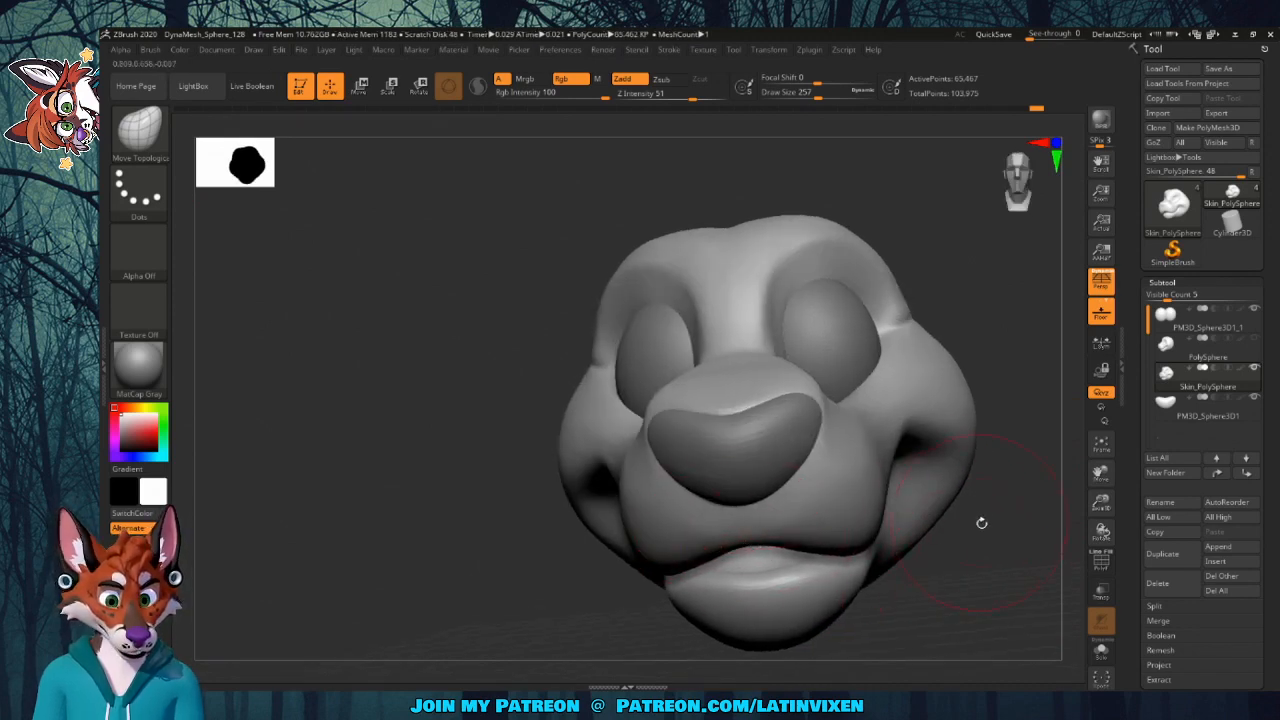
{"action": "mouse_move", "coordinate": [982, 522]}
{"action": "left_mouse_down"}
{"action": "mouse_move", "coordinate": [1006, 522]}
{"action": "mouse_move", "coordinate": [1000, 531]}
{"action": "left_mouse_up"}
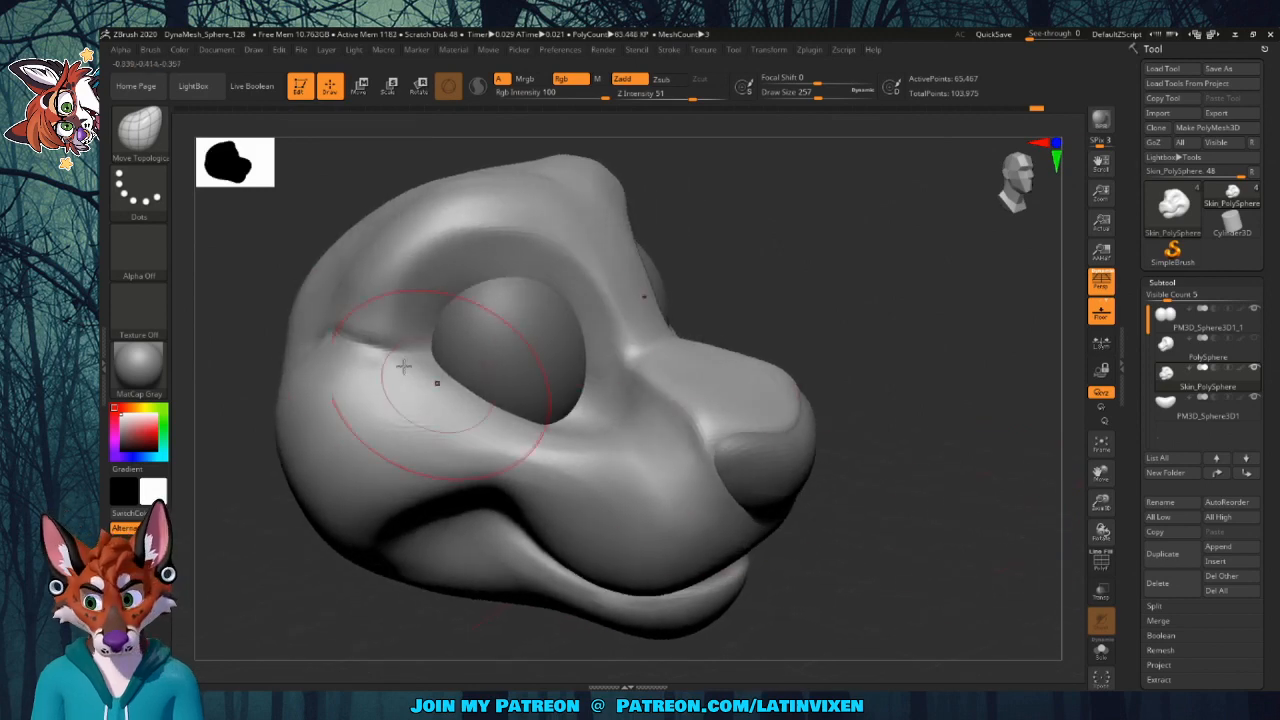
Flatten the top of the muzzle and its side edges behind the nose with the Flatten brush at draw size 108
{"action": "left_click", "coordinate": [140, 127]}
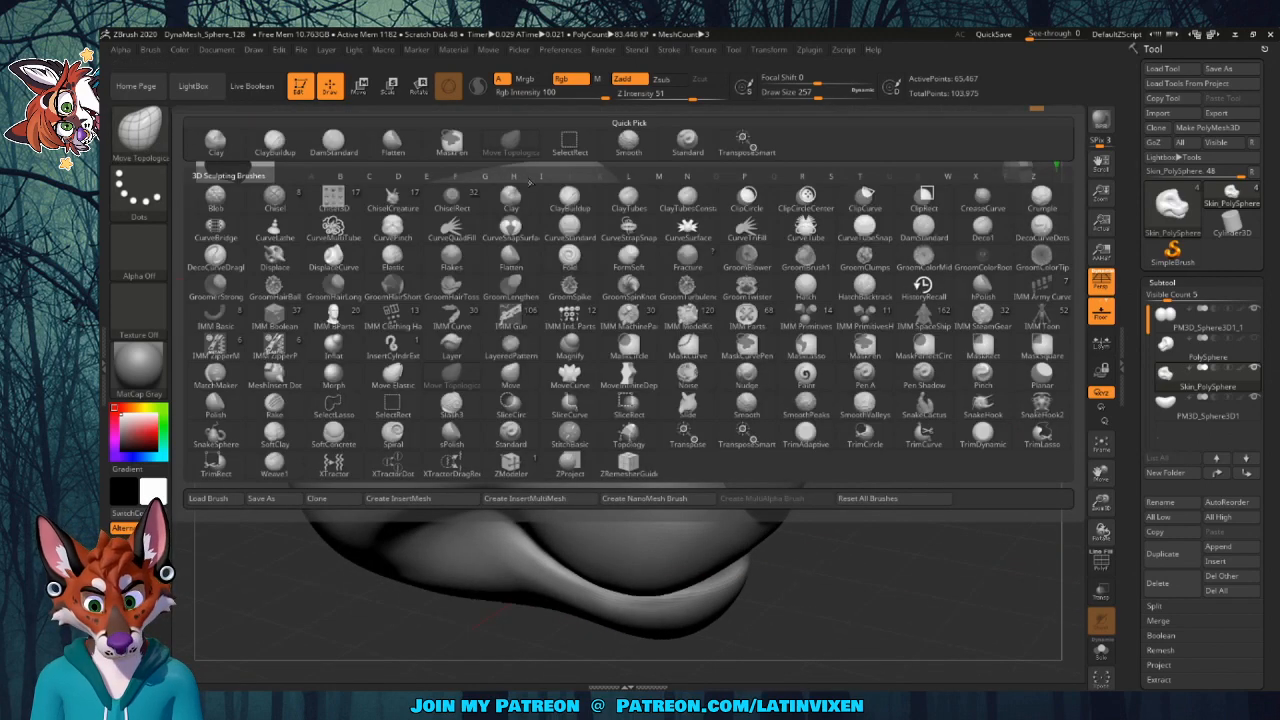
{"action": "left_click", "coordinate": [382, 153]}
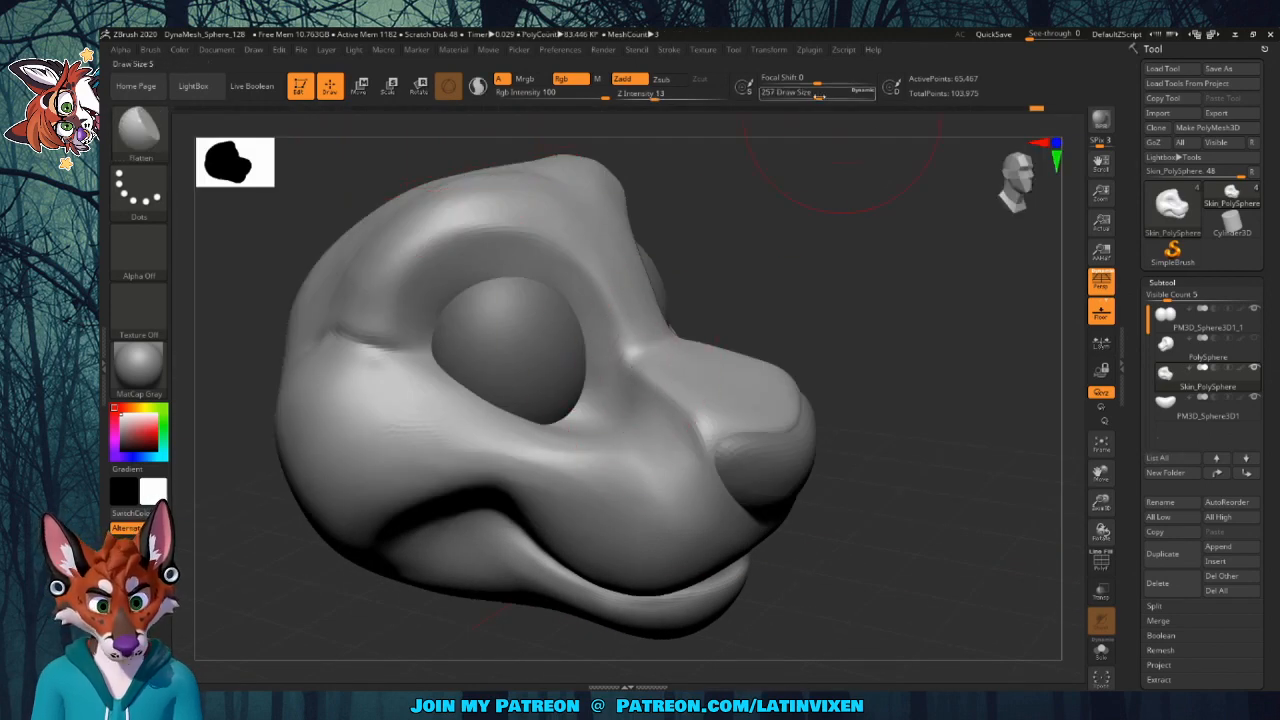
{"action": "left_click_drag", "start_coordinate": [818, 96], "coordinate": [800, 96]}
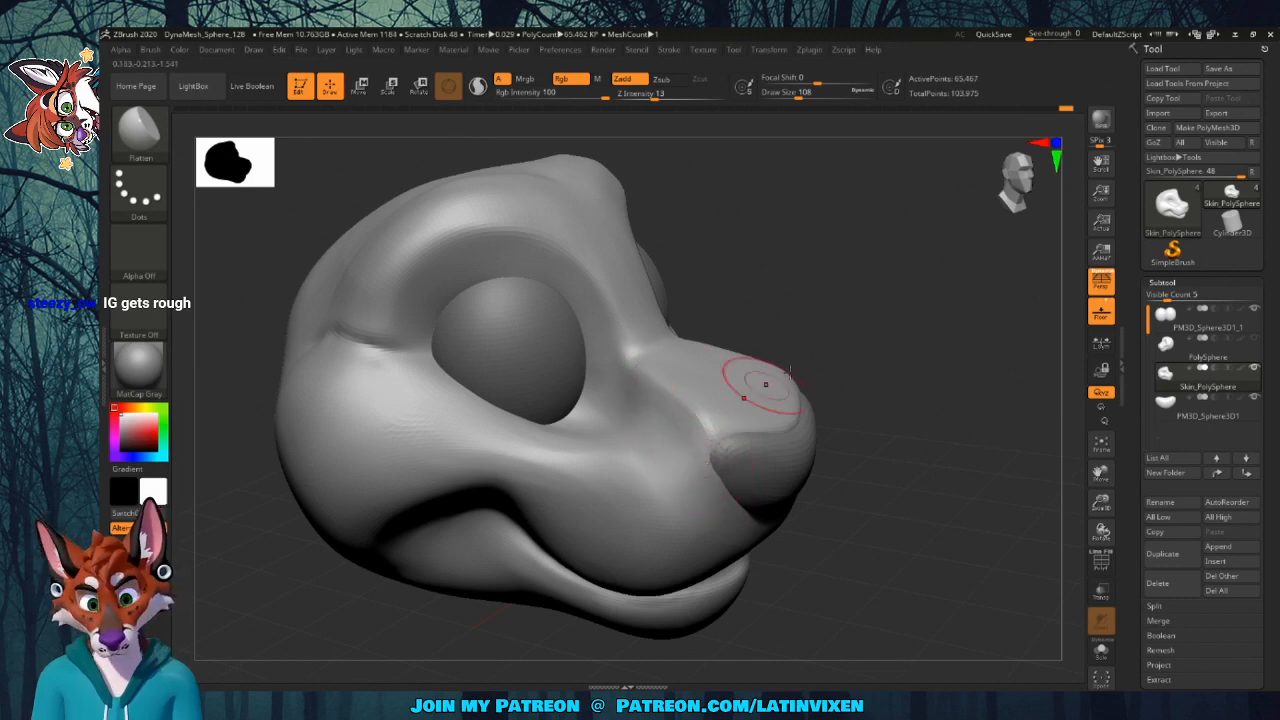
{"action": "mouse_move", "coordinate": [765, 383]}
{"action": "right_mouse_down"}
{"action": "mouse_move", "coordinate": [880, 334]}
{"action": "mouse_move", "coordinate": [836, 360]}
{"action": "mouse_move", "coordinate": [591, 311]}
{"action": "mouse_move", "coordinate": [580, 346]}
{"action": "mouse_move", "coordinate": [668, 366]}
{"action": "right_mouse_up"}
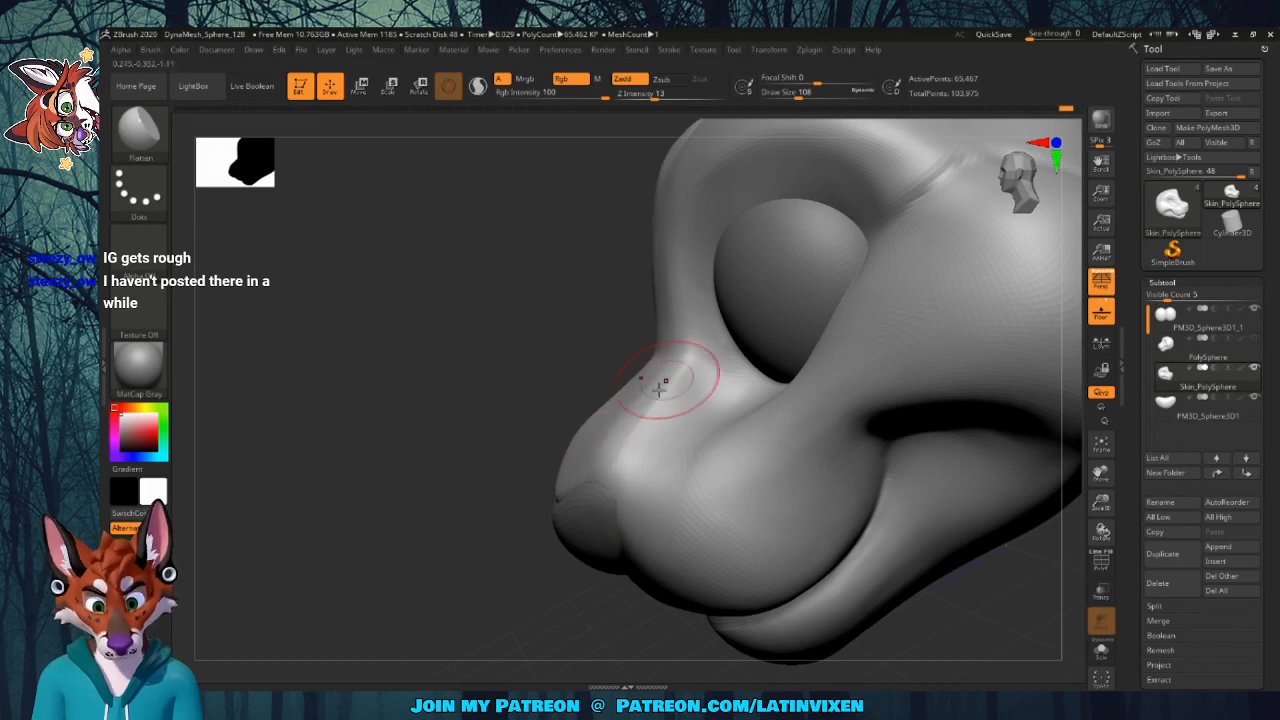
{"action": "right_click_drag", "start_coordinate": [665, 374], "coordinate": [643, 371]}
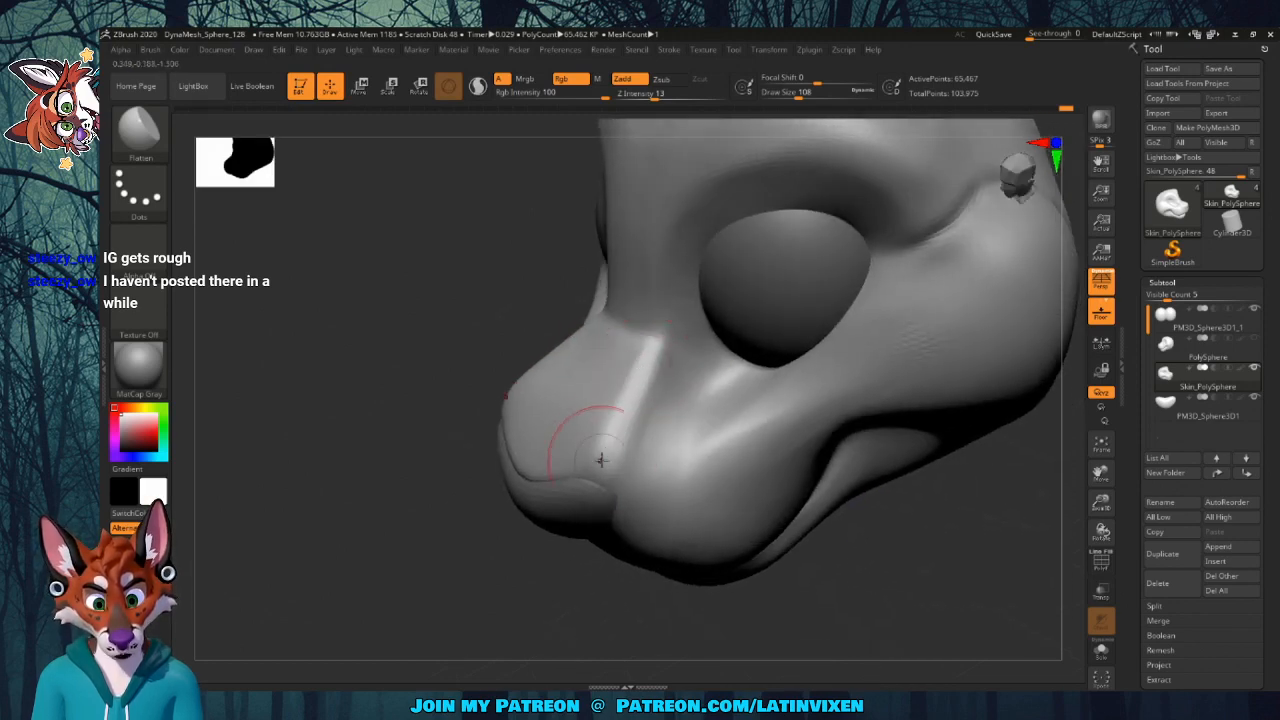
{"action": "mouse_move", "coordinate": [590, 474]}
{"action": "left_mouse_down"}
{"action": "mouse_move", "coordinate": [575, 465]}
{"action": "mouse_move", "coordinate": [628, 366]}
{"action": "mouse_move", "coordinate": [586, 400]}
{"action": "mouse_move", "coordinate": [591, 456]}
{"action": "left_mouse_up"}
{"action": "mouse_move", "coordinate": [466, 360]}
{"action": "right_mouse_down"}
{"action": "mouse_move", "coordinate": [449, 337]}
{"action": "mouse_move", "coordinate": [480, 311]}
{"action": "mouse_move", "coordinate": [570, 332]}
{"action": "mouse_move", "coordinate": [870, 335]}
{"action": "mouse_move", "coordinate": [885, 350]}
{"action": "mouse_move", "coordinate": [881, 304]}
{"action": "right_mouse_up"}
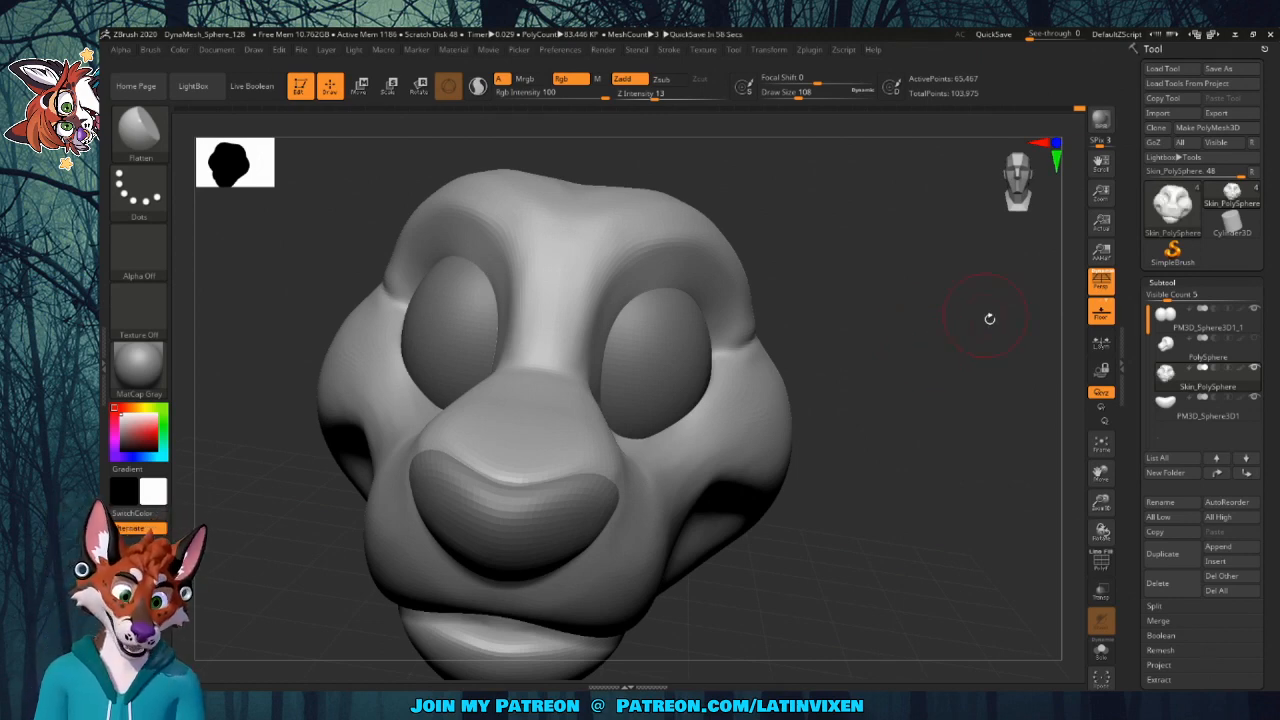
Reshape the cheek and the side of the muzzle with the Move Topological brush at draw size 177, working from both sides
{"action": "left_click_drag", "start_coordinate": [1101, 502], "coordinate": [1128, 457]}
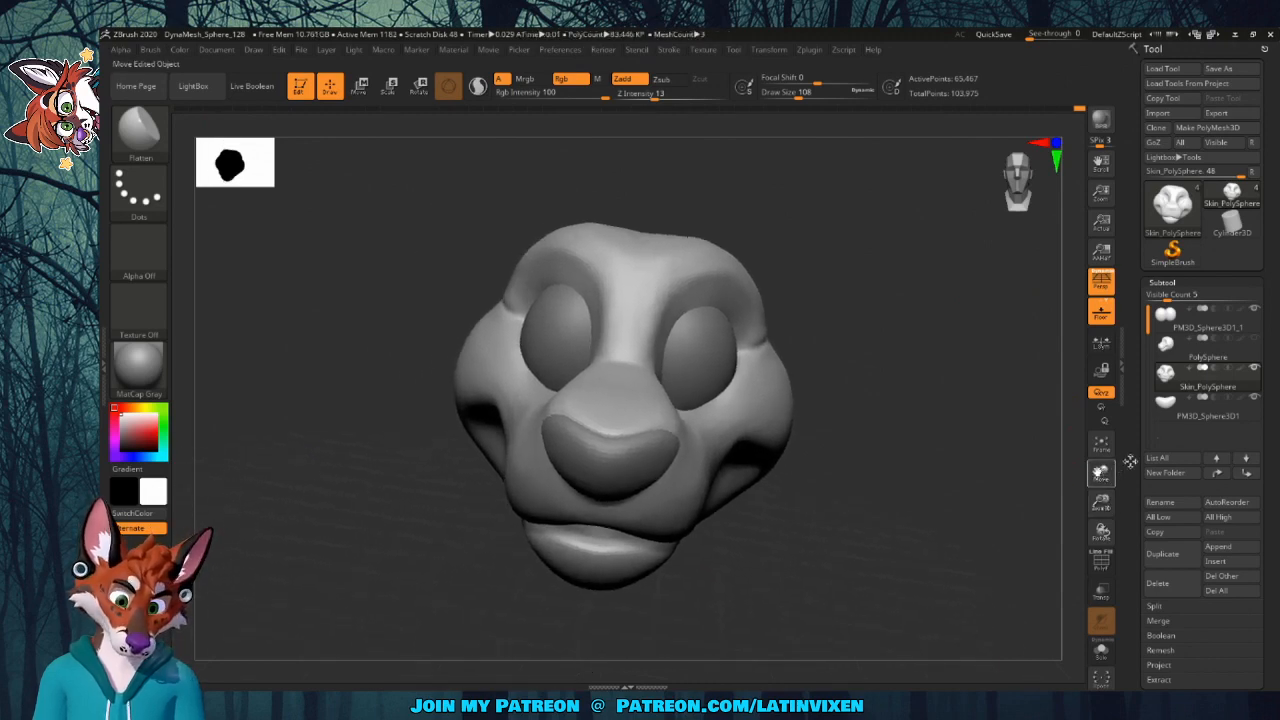
{"action": "mouse_move", "coordinate": [943, 451]}
{"action": "left_mouse_down"}
{"action": "mouse_move", "coordinate": [925, 455]}
{"action": "mouse_move", "coordinate": [896, 422]}
{"action": "left_mouse_up"}
{"action": "mouse_move", "coordinate": [610, 560]}
{"action": "left_mouse_down"}
{"action": "mouse_move", "coordinate": [566, 565]}
{"action": "mouse_move", "coordinate": [600, 560]}
{"action": "mouse_move", "coordinate": [566, 565]}
{"action": "mouse_move", "coordinate": [577, 567]}
{"action": "left_mouse_up"}
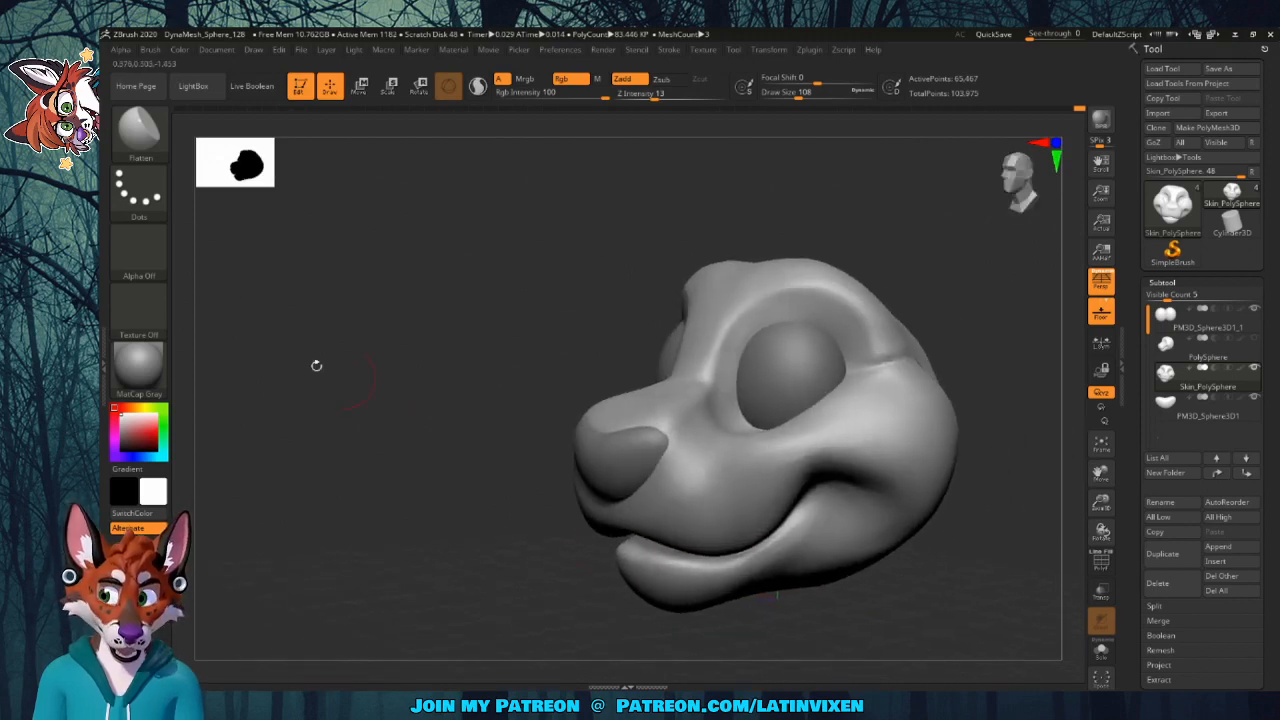
{"action": "left_click", "coordinate": [138, 128]}
{"action": "left_click", "coordinate": [512, 145]}
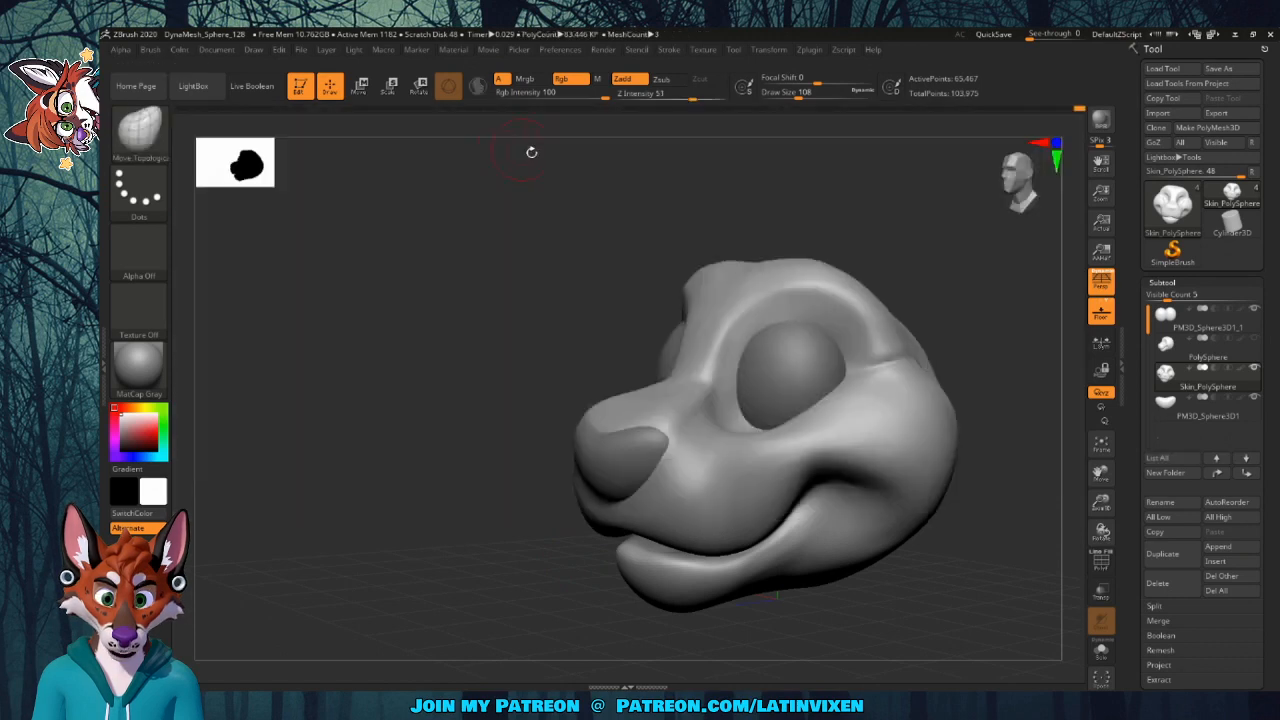
{"action": "left_click_drag", "start_coordinate": [800, 97], "coordinate": [810, 97]}
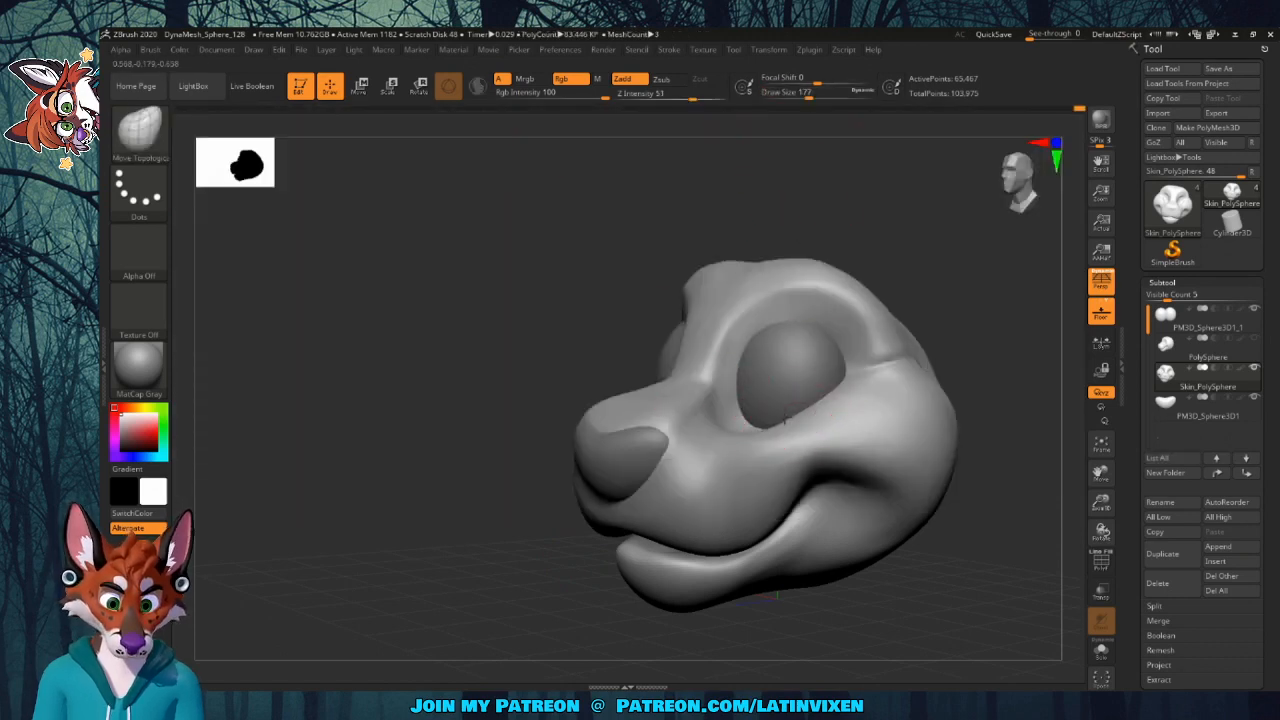
{"action": "left_click_drag", "start_coordinate": [978, 354], "coordinate": [938, 368]}
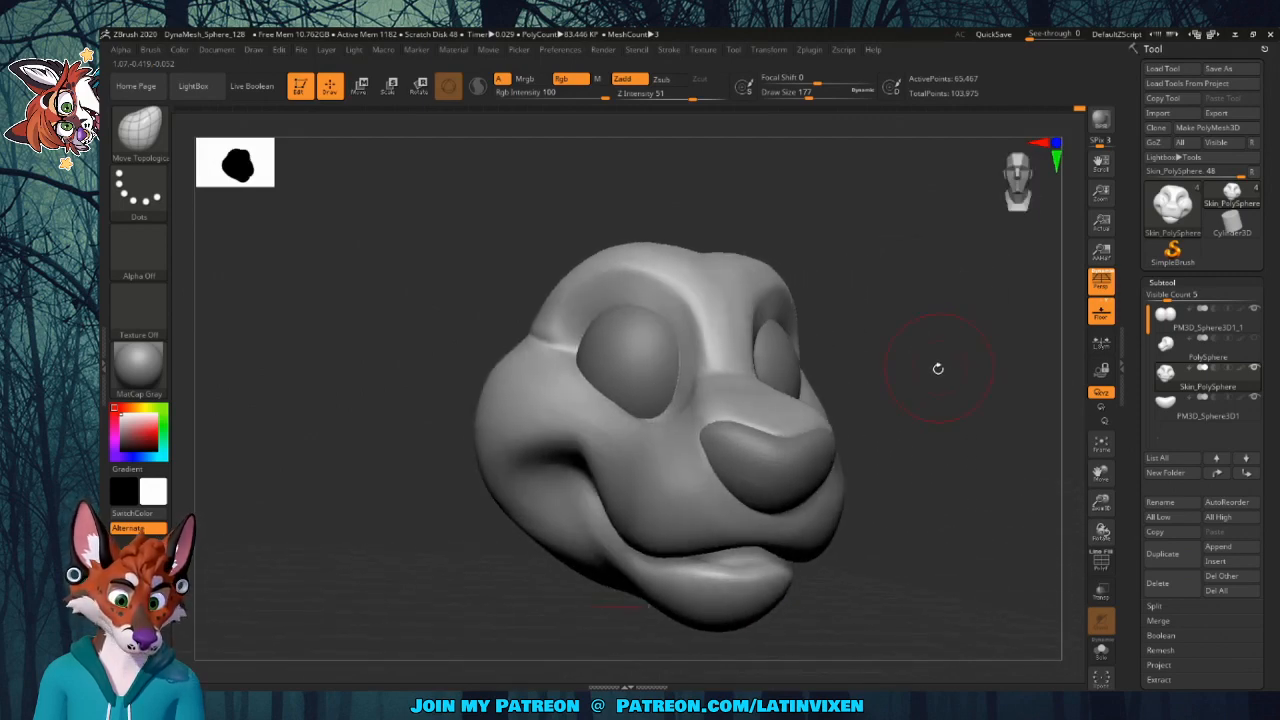
{"action": "mouse_move", "coordinate": [958, 453]}
{"action": "left_mouse_down"}
{"action": "mouse_move", "coordinate": [947, 406]}
{"action": "mouse_move", "coordinate": [874, 346]}
{"action": "left_mouse_up"}
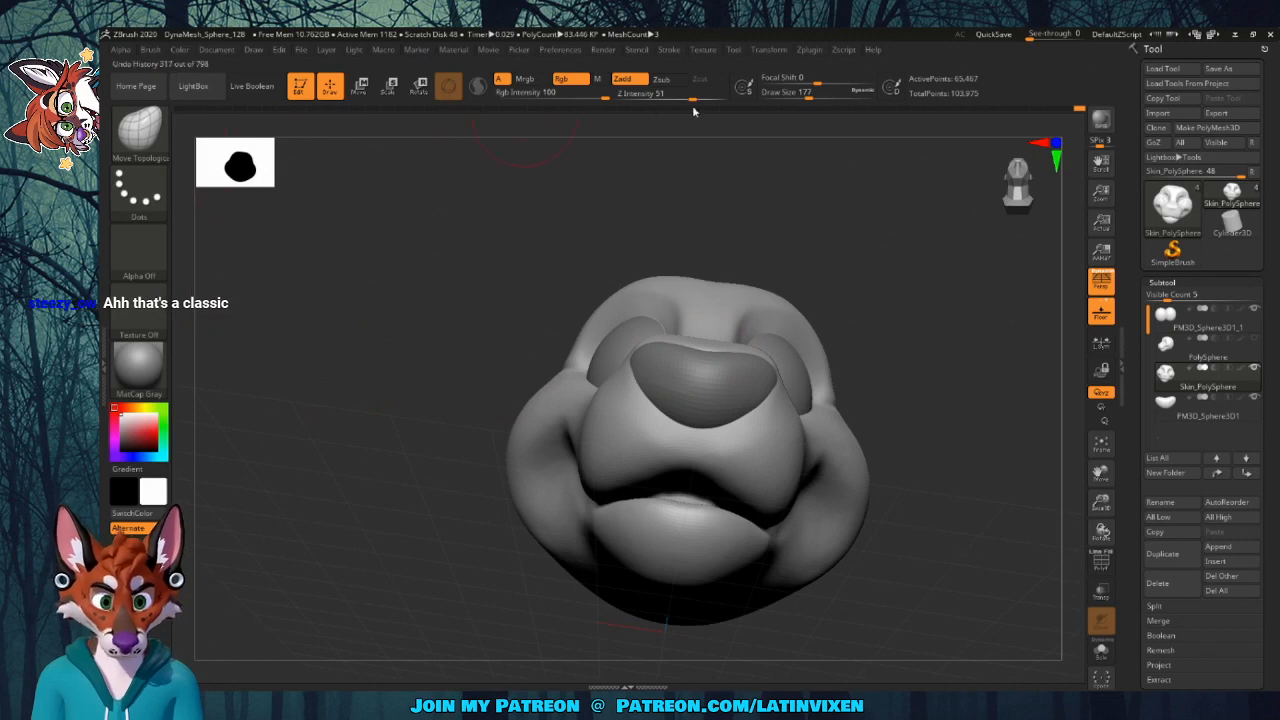
Raise the cheeks under the eyes and adjust the muzzle sides with the Move Topological brush at draw sizes 251 and 154
{"action": "left_click_drag", "start_coordinate": [818, 98], "coordinate": [814, 103]}
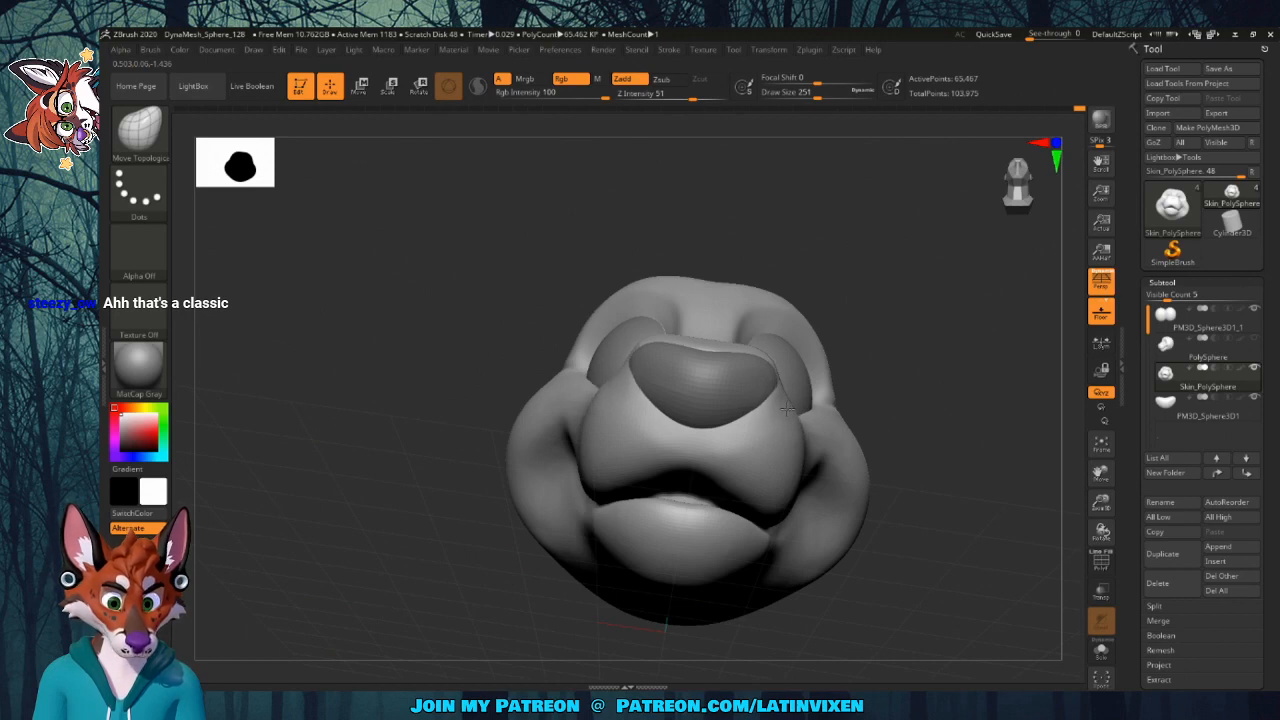
{"action": "mouse_move", "coordinate": [954, 355]}
{"action": "left_mouse_down"}
{"action": "mouse_move", "coordinate": [905, 435]}
{"action": "mouse_move", "coordinate": [952, 367]}
{"action": "mouse_move", "coordinate": [991, 477]}
{"action": "mouse_move", "coordinate": [930, 470]}
{"action": "mouse_move", "coordinate": [956, 356]}
{"action": "left_mouse_up"}
{"action": "left_click", "coordinate": [806, 98]}
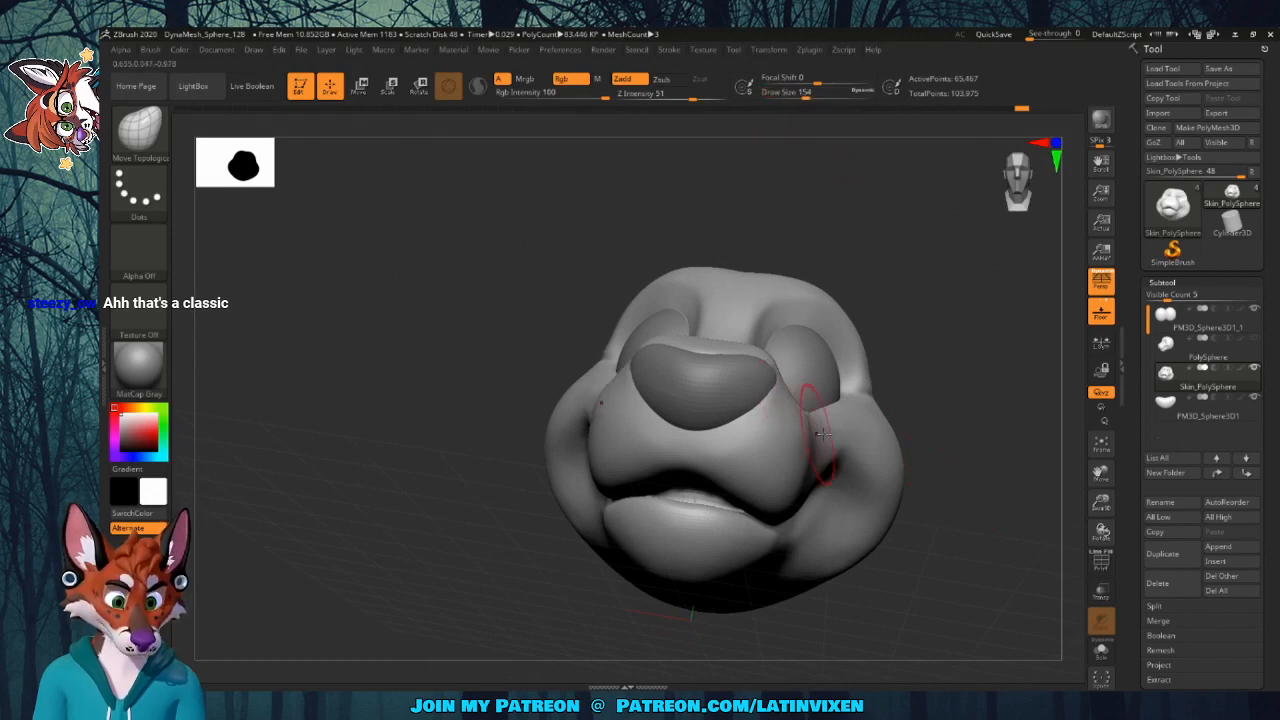
{"action": "left_click_drag", "start_coordinate": [929, 371], "coordinate": [912, 393]}
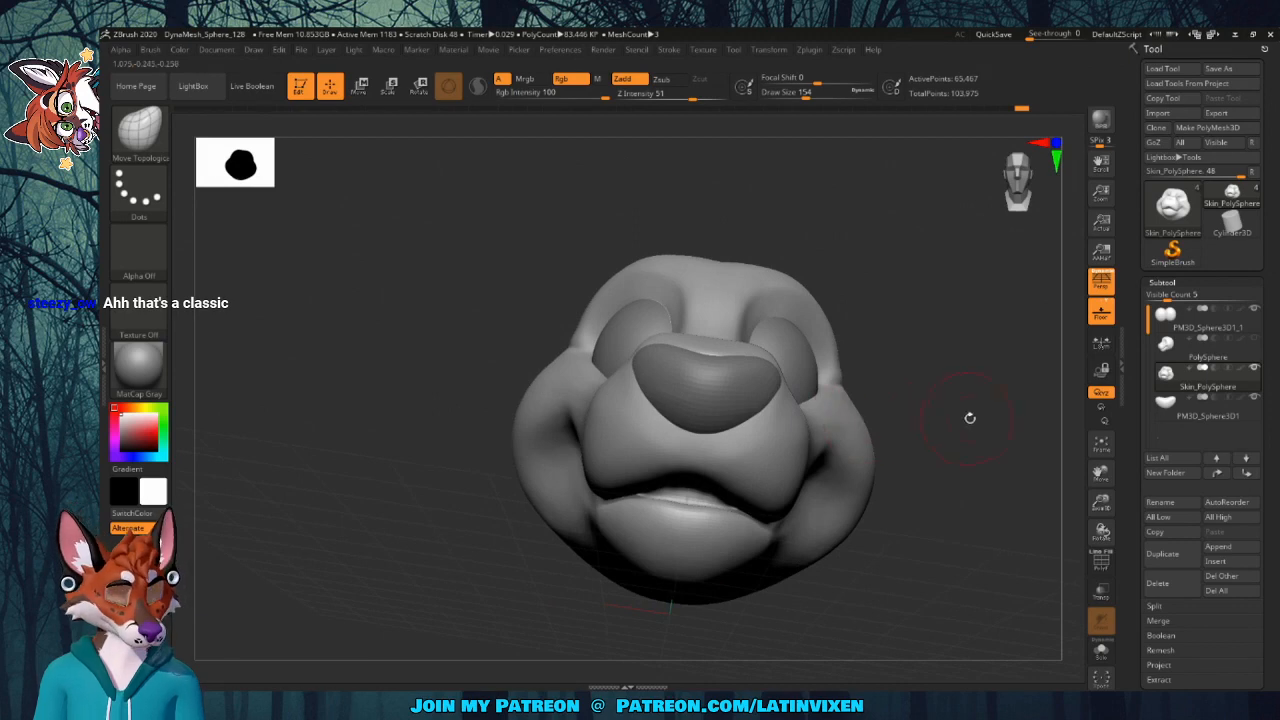
{"action": "left_click_drag", "start_coordinate": [969, 418], "coordinate": [964, 411]}
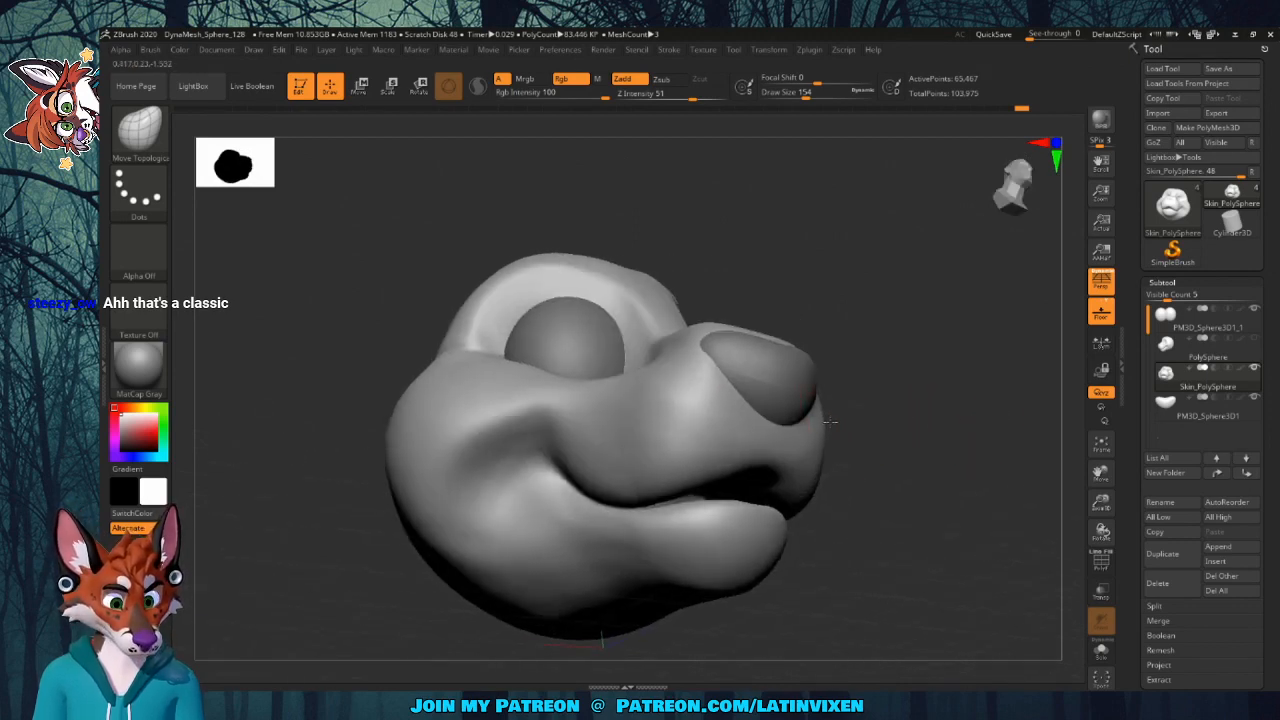
{"action": "mouse_move", "coordinate": [901, 467]}
{"action": "left_mouse_down"}
{"action": "mouse_move", "coordinate": [917, 483]}
{"action": "mouse_move", "coordinate": [689, 466]}
{"action": "left_mouse_up"}
{"action": "left_click_drag", "start_coordinate": [926, 434], "coordinate": [1030, 443], "text": "alt"}
{"action": "mouse_move", "coordinate": [1100, 472]}
{"action": "left_mouse_down"}
{"action": "mouse_move", "coordinate": [946, 440]}
{"action": "mouse_move", "coordinate": [963, 467]}
{"action": "mouse_move", "coordinate": [971, 457]}
{"action": "left_mouse_up"}
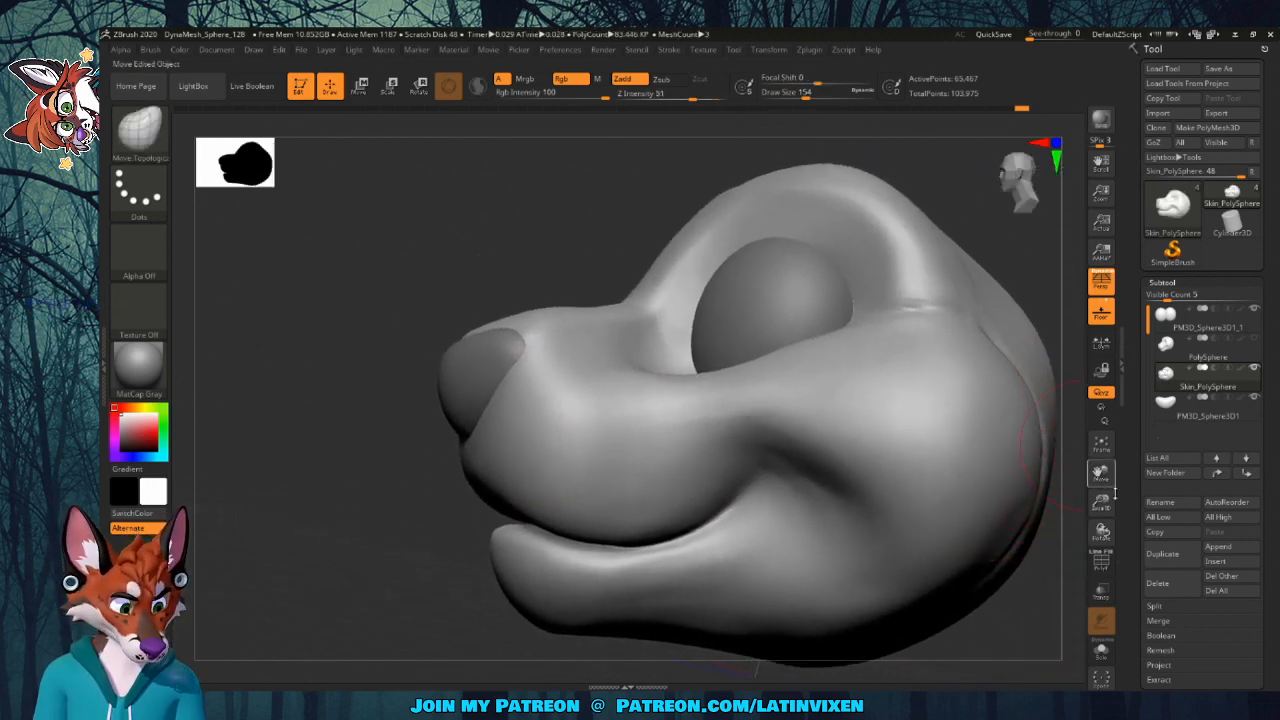
{"action": "left_click_drag", "start_coordinate": [1100, 502], "coordinate": [1030, 454]}
{"action": "left_click_drag", "start_coordinate": [935, 408], "coordinate": [926, 417]}
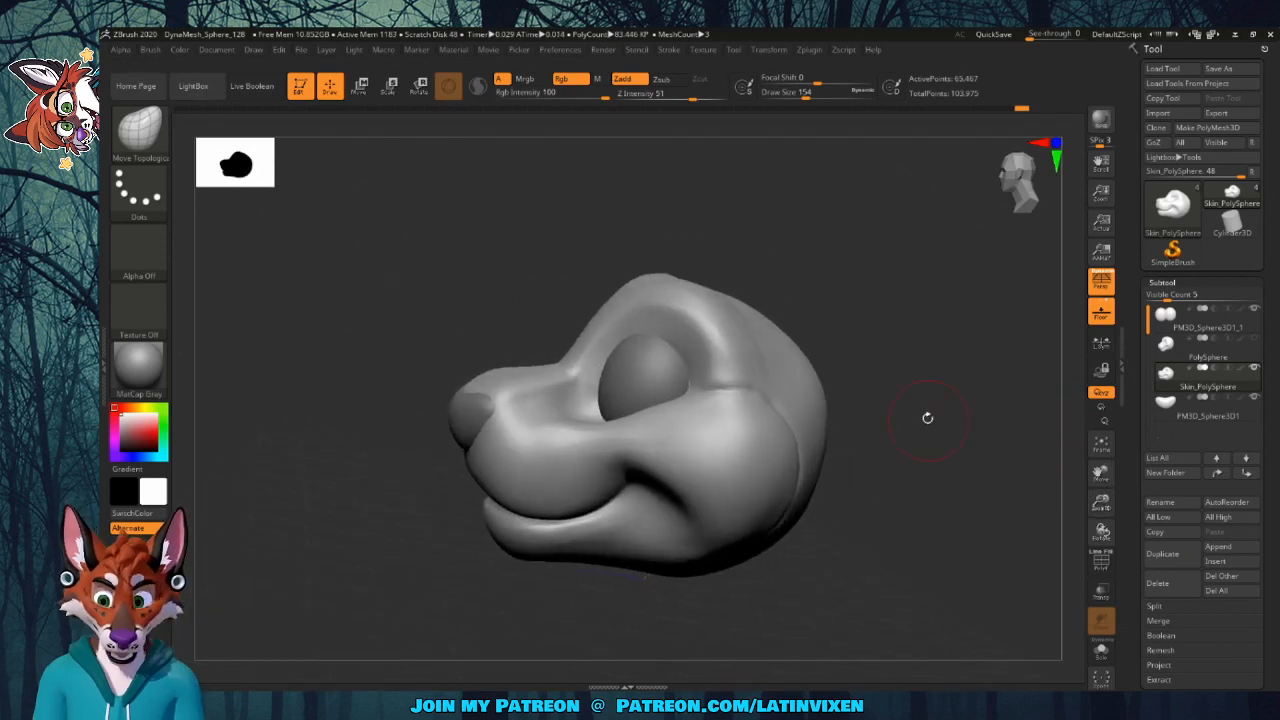
Carve a crease between the cheek and muzzle, from below the eye to the mouth corner, with the DamStandard brush at draw size 154
{"action": "left_click", "coordinate": [140, 126]}
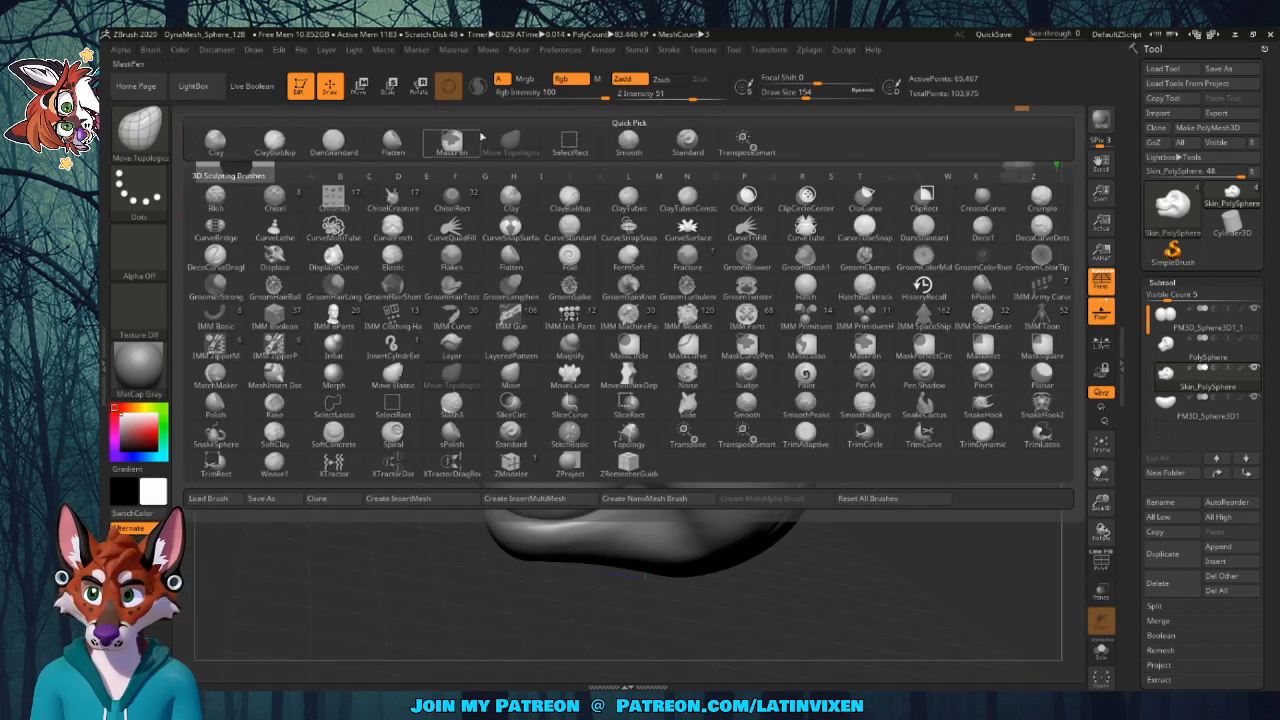
{"action": "left_click", "coordinate": [333, 145]}
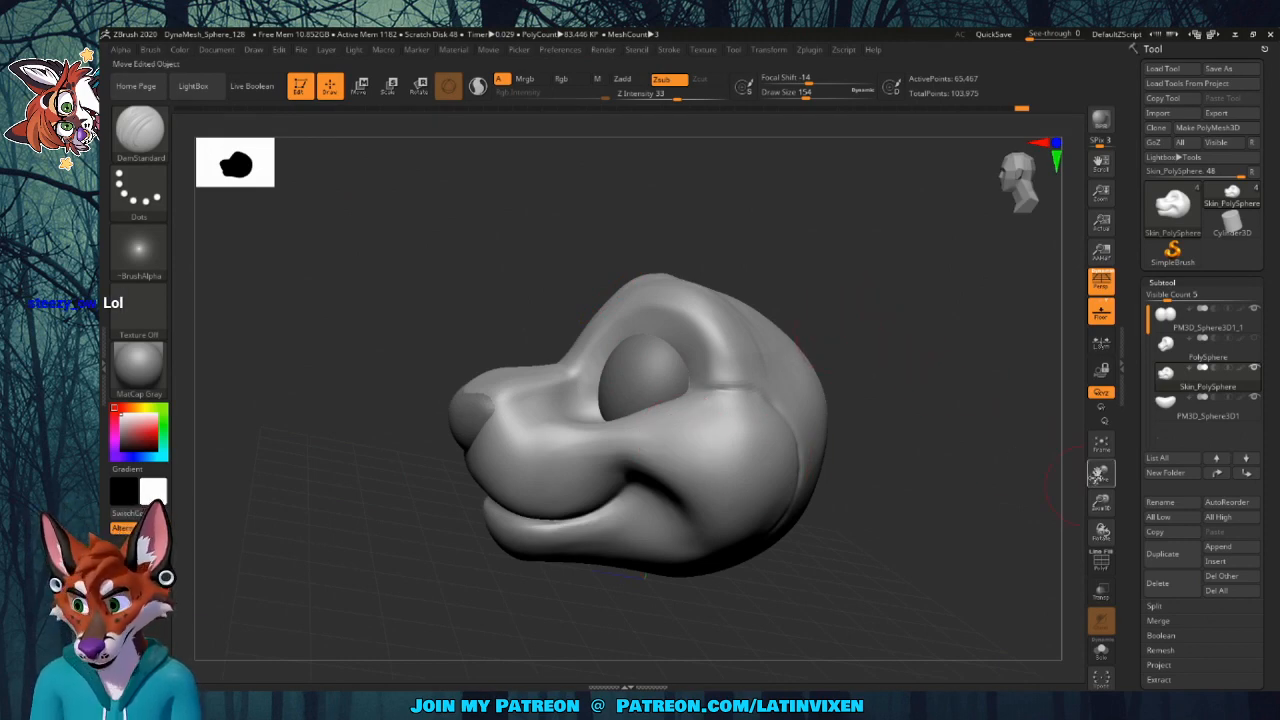
{"action": "left_click_drag", "start_coordinate": [1100, 502], "coordinate": [1112, 540]}
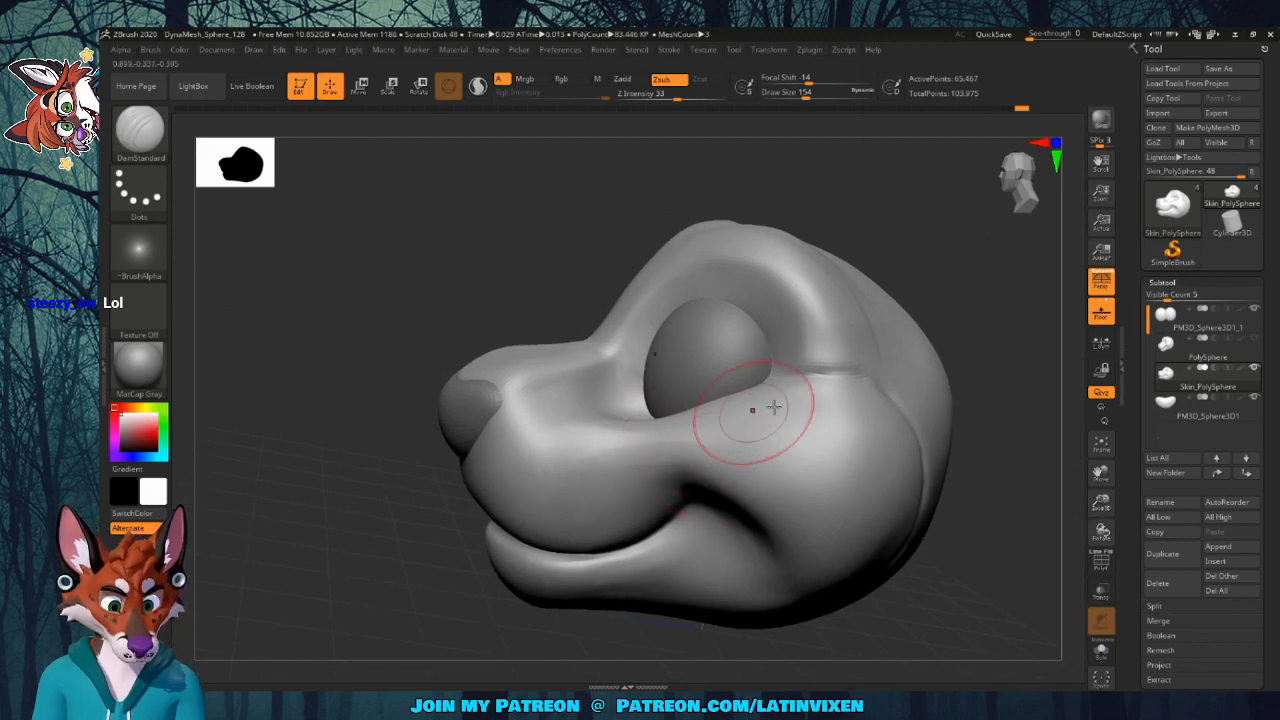
{"action": "left_click_drag", "start_coordinate": [946, 295], "coordinate": [931, 283]}
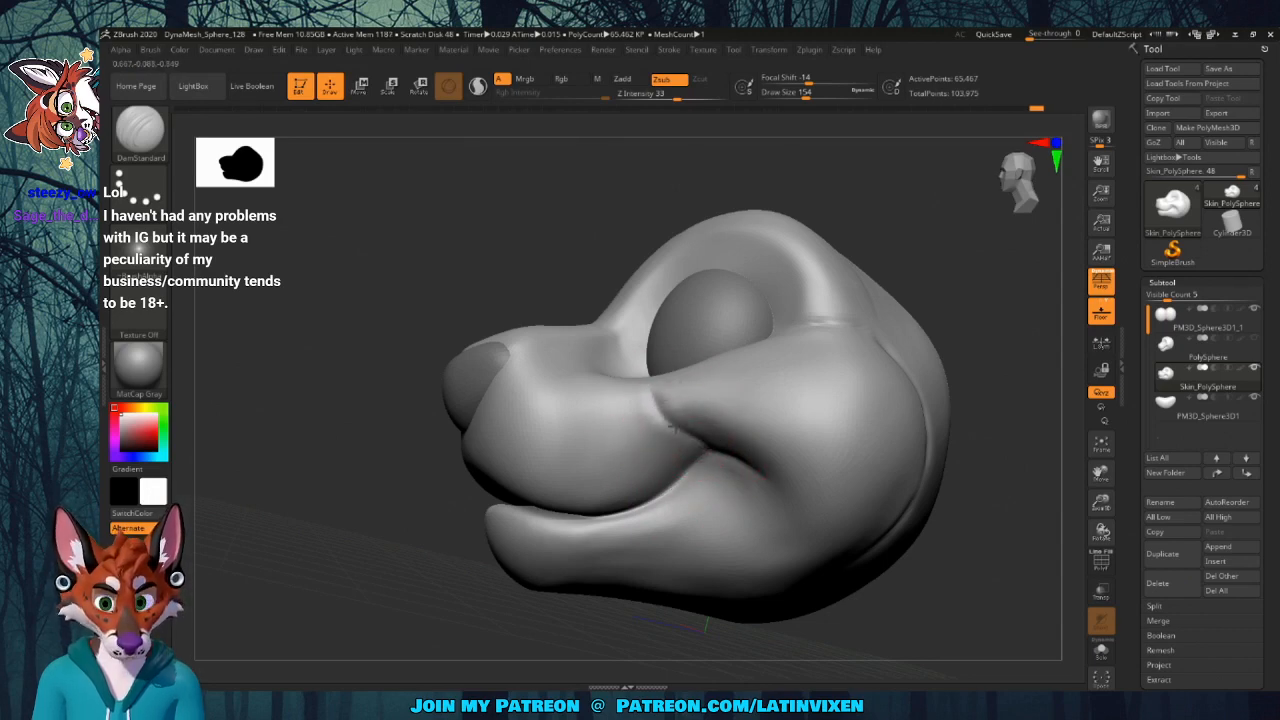
{"action": "left_click_drag", "start_coordinate": [986, 533], "coordinate": [930, 510]}
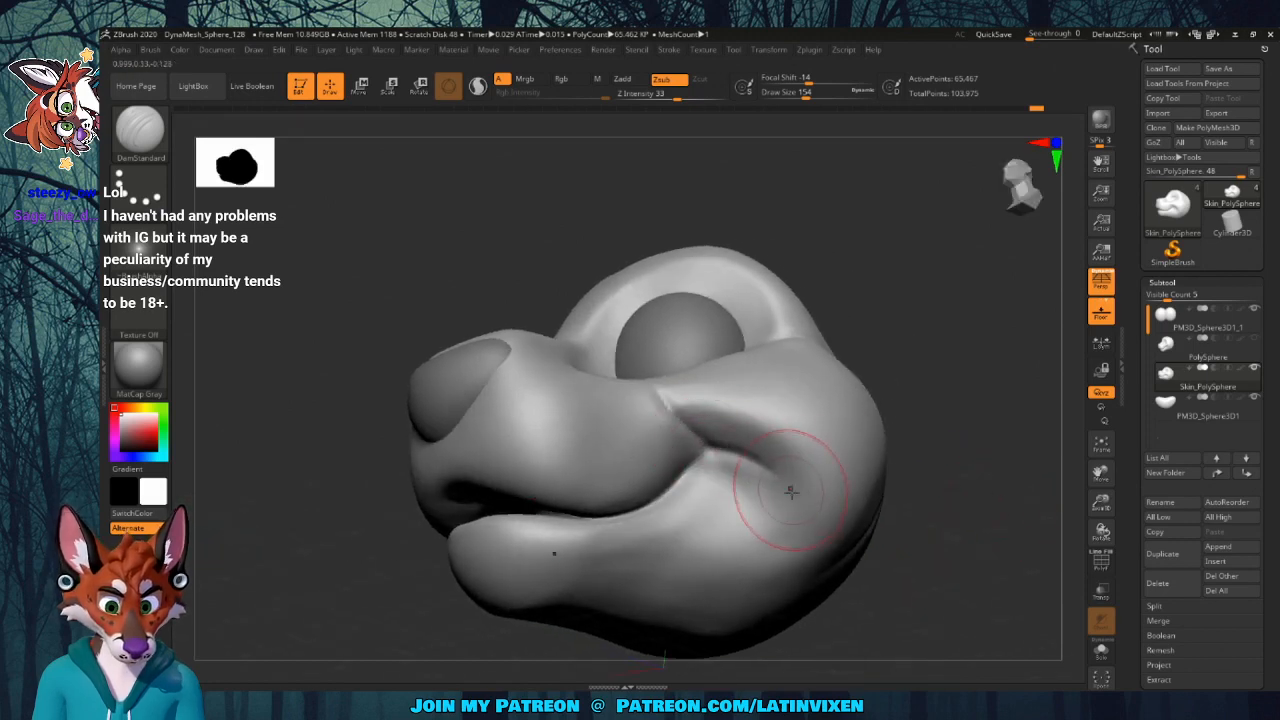
{"action": "mouse_move", "coordinate": [900, 400]}
{"action": "left_mouse_down"}
{"action": "mouse_move", "coordinate": [894, 357]}
{"action": "mouse_move", "coordinate": [910, 340]}
{"action": "left_mouse_up"}
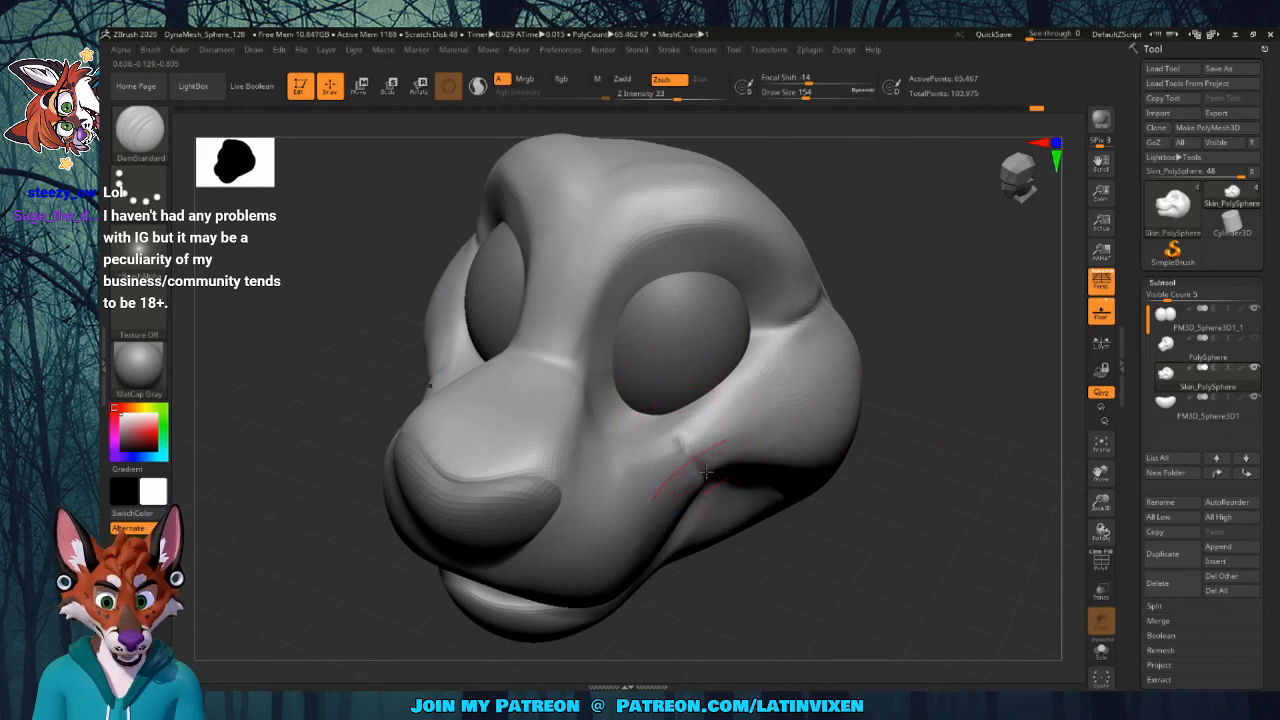
{"action": "mouse_move", "coordinate": [880, 455]}
{"action": "left_mouse_down"}
{"action": "mouse_move", "coordinate": [957, 449]}
{"action": "mouse_move", "coordinate": [897, 420]}
{"action": "mouse_move", "coordinate": [903, 429]}
{"action": "left_mouse_up"}
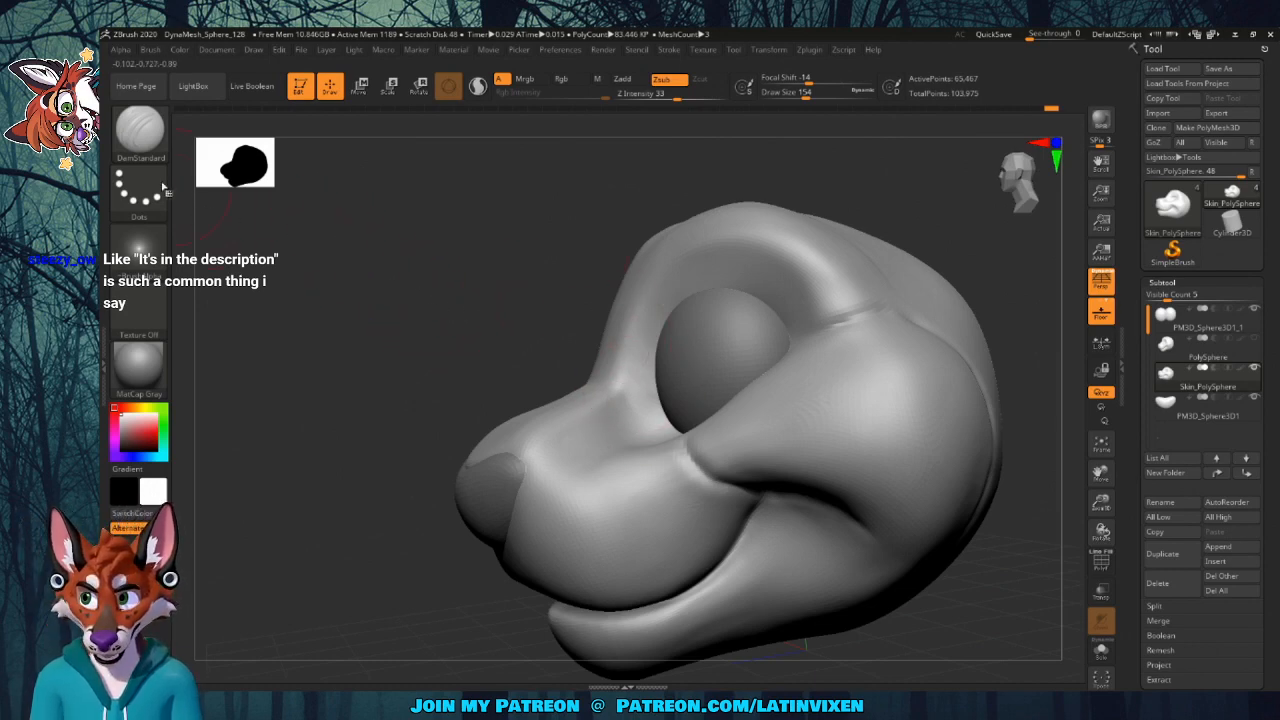
Pull the front of the cheek forward around the new crease with the Move Topological brush at draw size 239
{"action": "left_click", "coordinate": [140, 128]}
{"action": "left_click", "coordinate": [510, 145]}
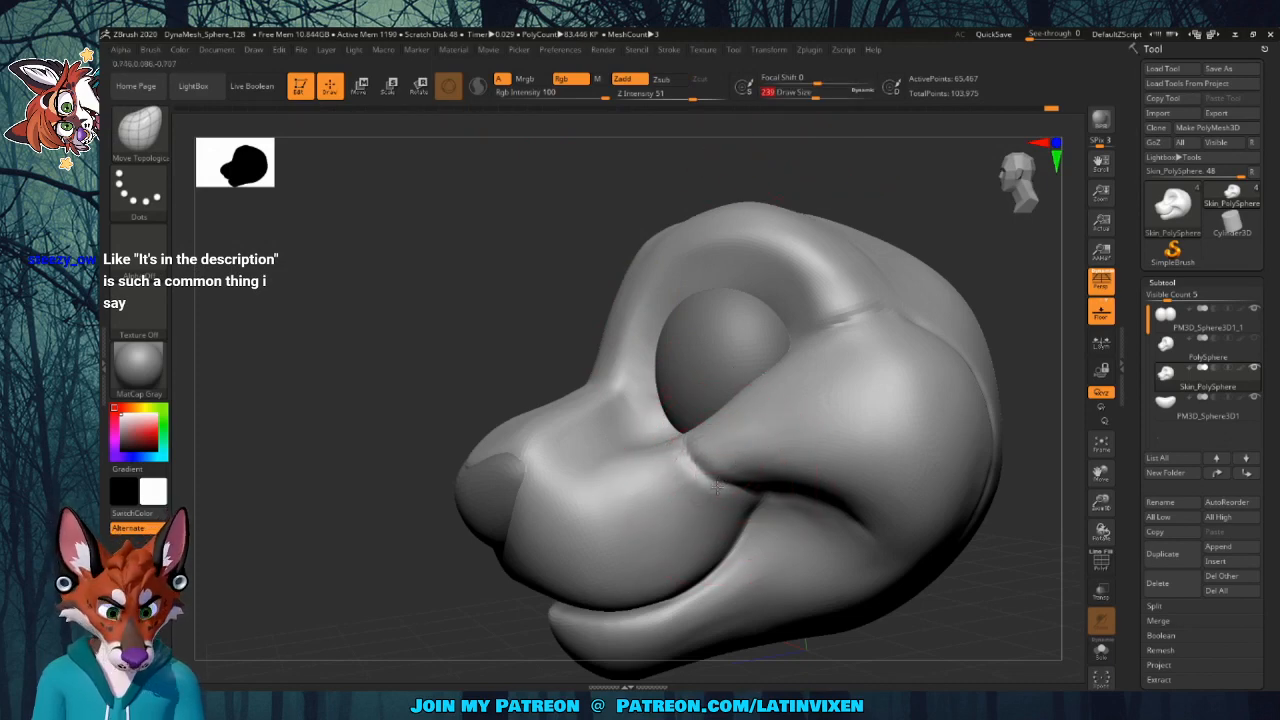
{"action": "mouse_move", "coordinate": [716, 510]}
{"action": "left_mouse_down"}
{"action": "mouse_move", "coordinate": [731, 506]}
{"action": "mouse_move", "coordinate": [666, 471]}
{"action": "mouse_move", "coordinate": [744, 511]}
{"action": "left_mouse_up"}
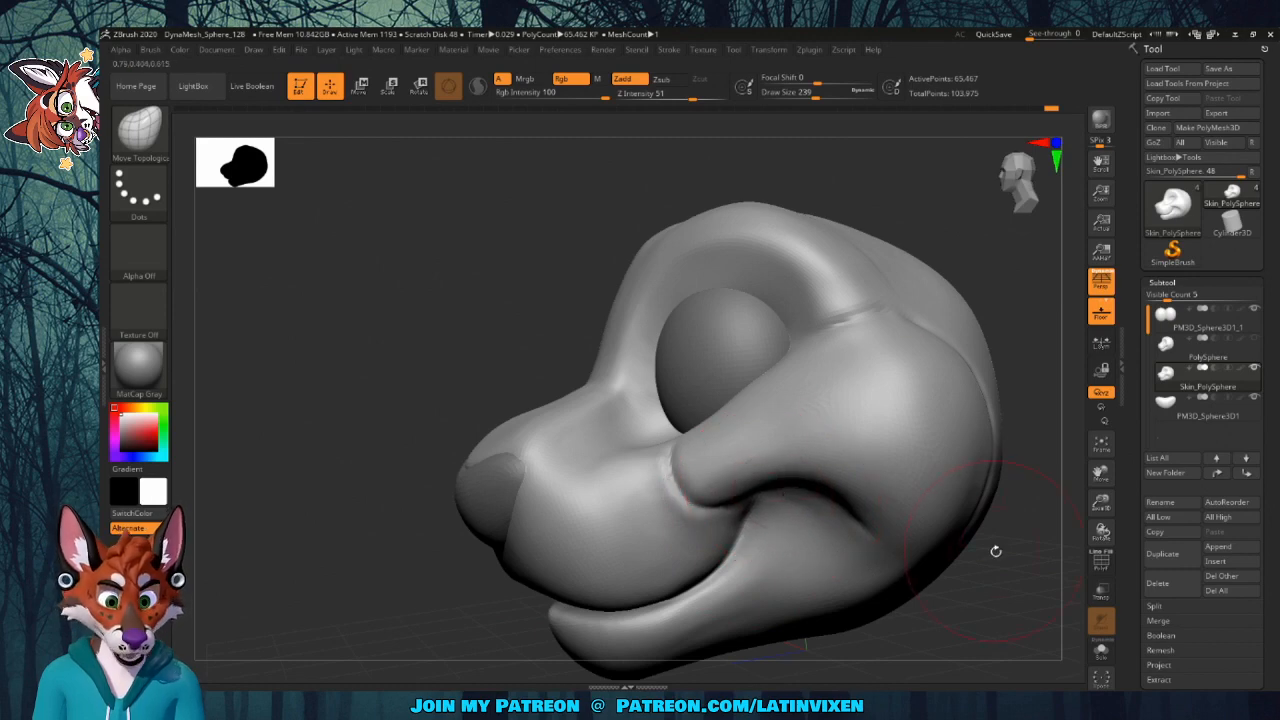
{"action": "mouse_move", "coordinate": [994, 546]}
{"action": "left_mouse_down"}
{"action": "mouse_move", "coordinate": [1023, 543]}
{"action": "mouse_move", "coordinate": [1006, 545]}
{"action": "mouse_move", "coordinate": [1020, 529]}
{"action": "mouse_move", "coordinate": [990, 553]}
{"action": "mouse_move", "coordinate": [962, 512]}
{"action": "left_mouse_up"}
Flatten the muzzle's raised edge beside the cheek crease with the Flatten brush at draw size 97
{"action": "left_click", "coordinate": [140, 128]}
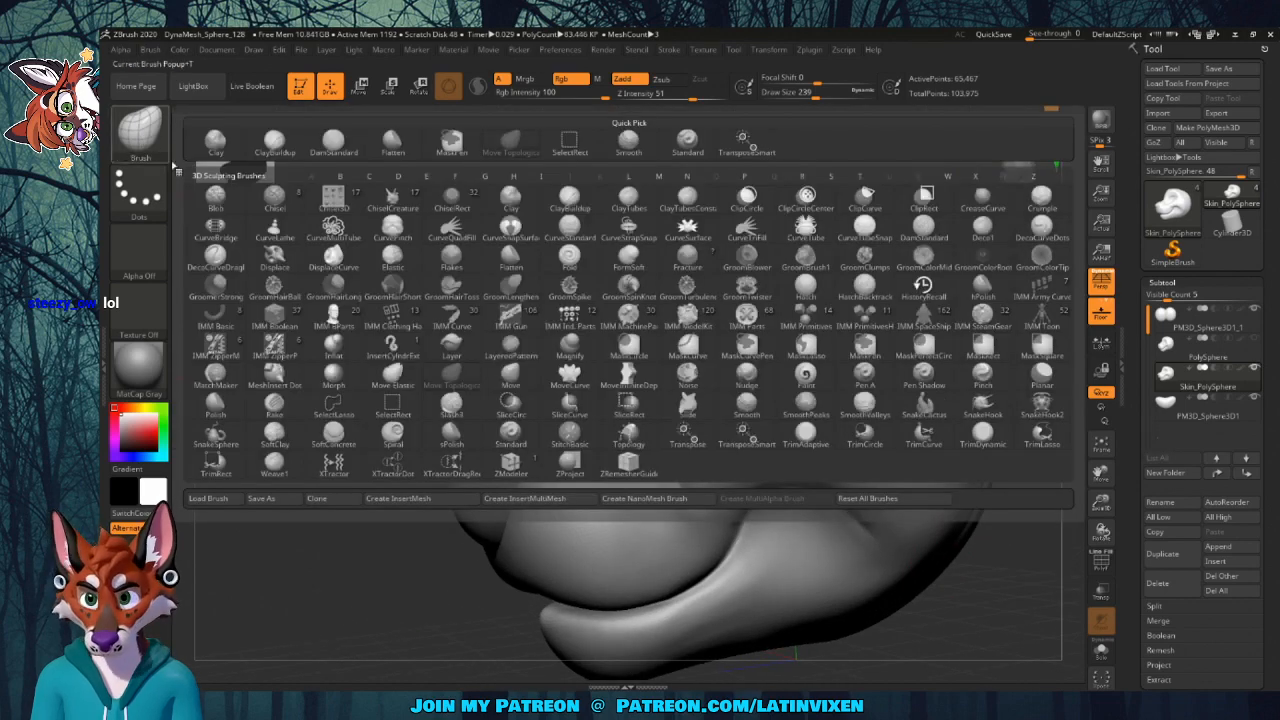
{"action": "left_click", "coordinate": [392, 142]}
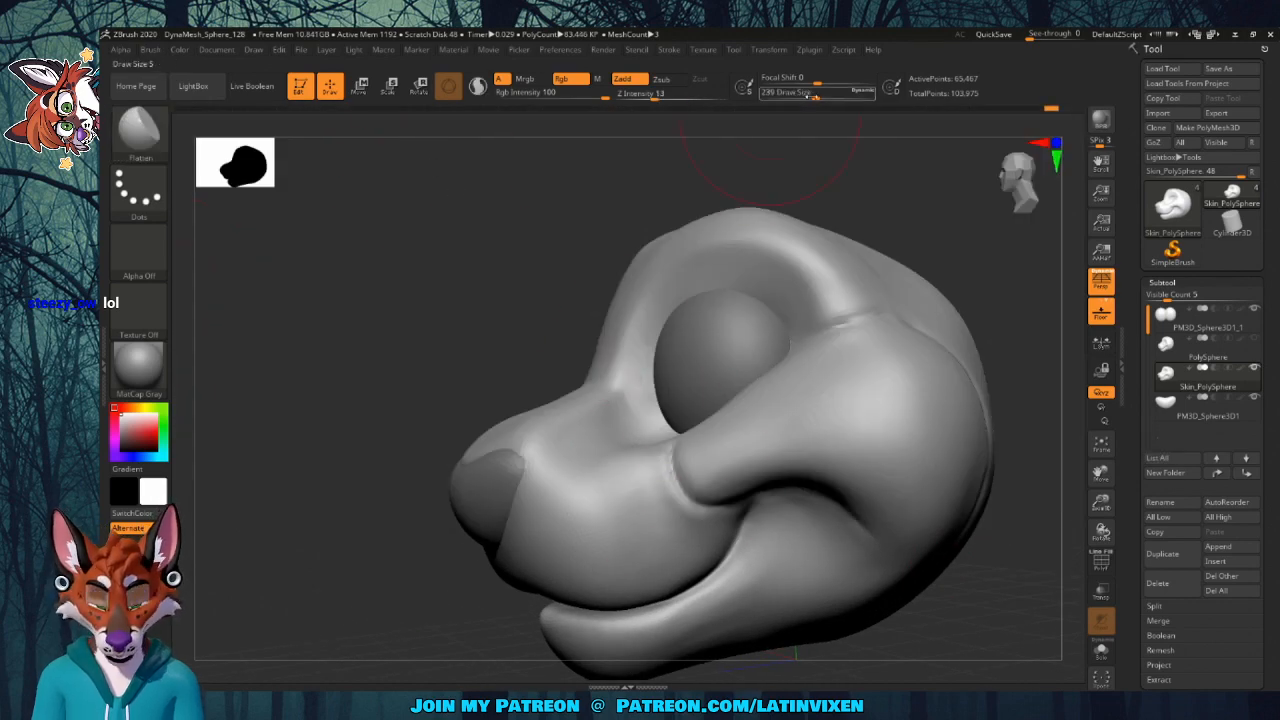
{"action": "left_click_drag", "start_coordinate": [812, 96], "coordinate": [778, 96]}
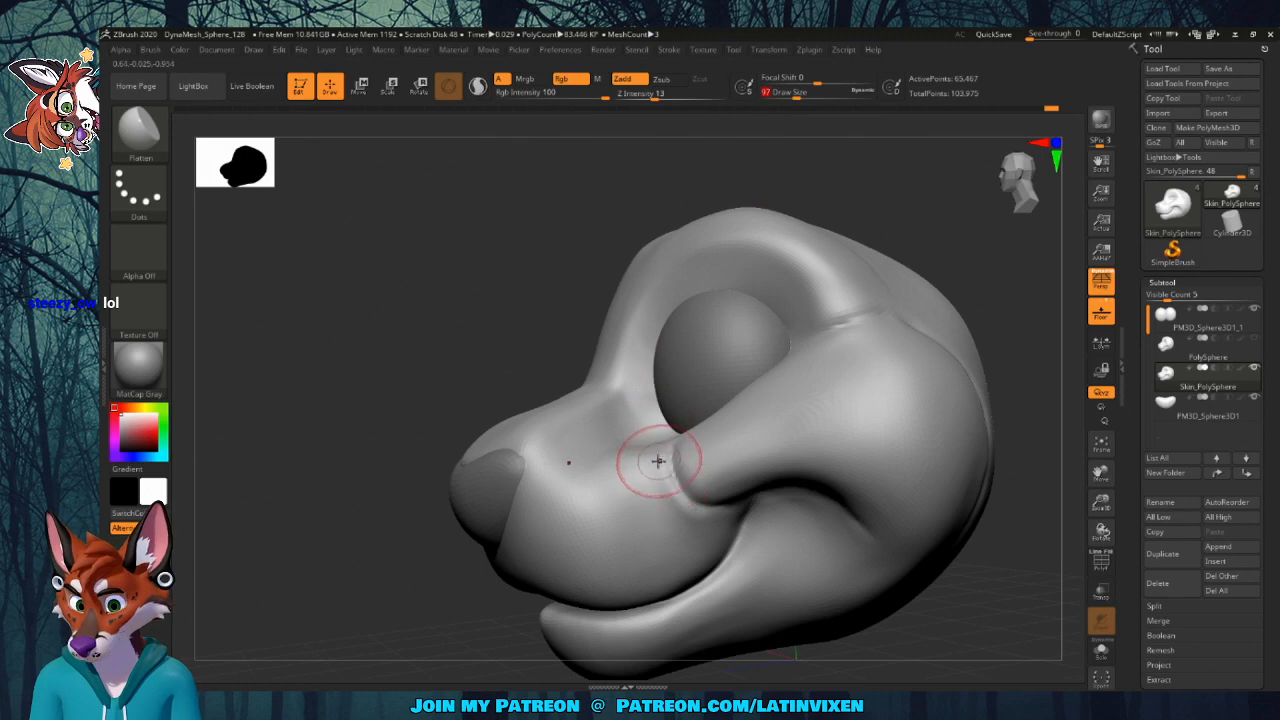
{"action": "mouse_move", "coordinate": [658, 461]}
{"action": "left_mouse_down"}
{"action": "mouse_move", "coordinate": [680, 511]}
{"action": "mouse_move", "coordinate": [662, 434]}
{"action": "left_mouse_up"}
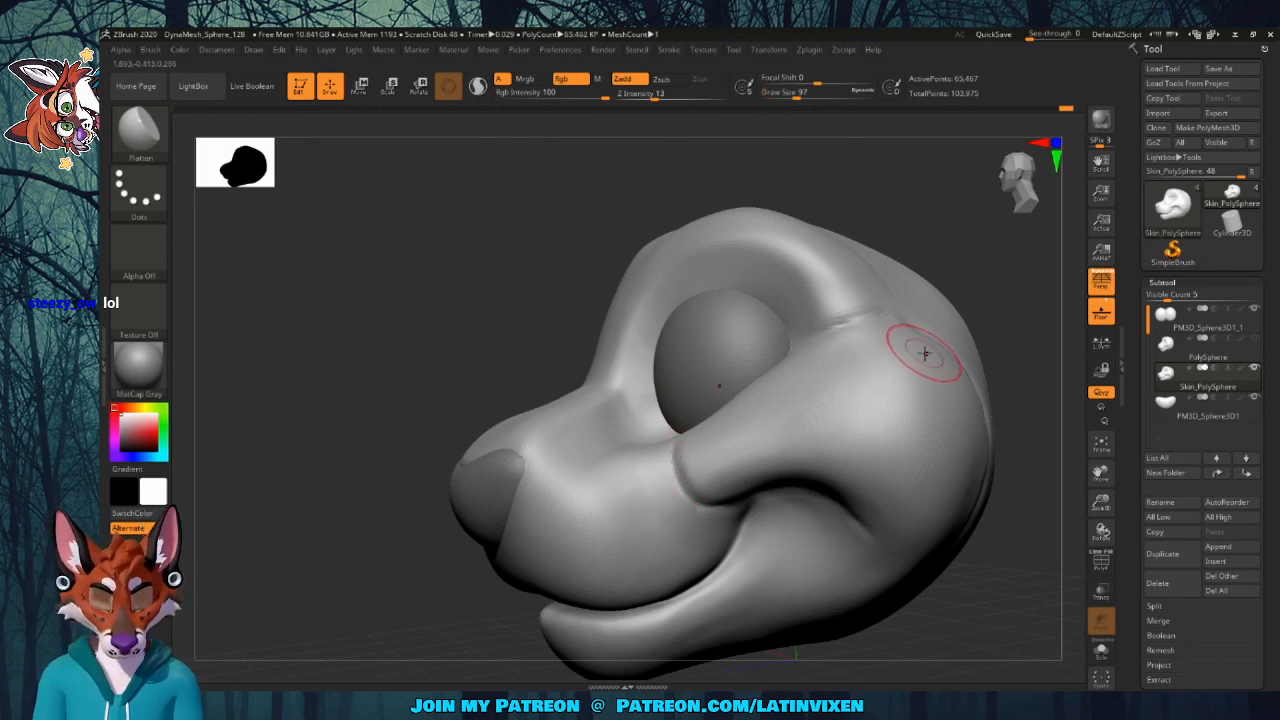
{"action": "left_click_drag", "start_coordinate": [1020, 403], "coordinate": [1020, 335]}
{"action": "mouse_move", "coordinate": [664, 528]}
{"action": "left_mouse_down"}
{"action": "mouse_move", "coordinate": [747, 511]}
{"action": "mouse_move", "coordinate": [661, 488]}
{"action": "left_mouse_up"}
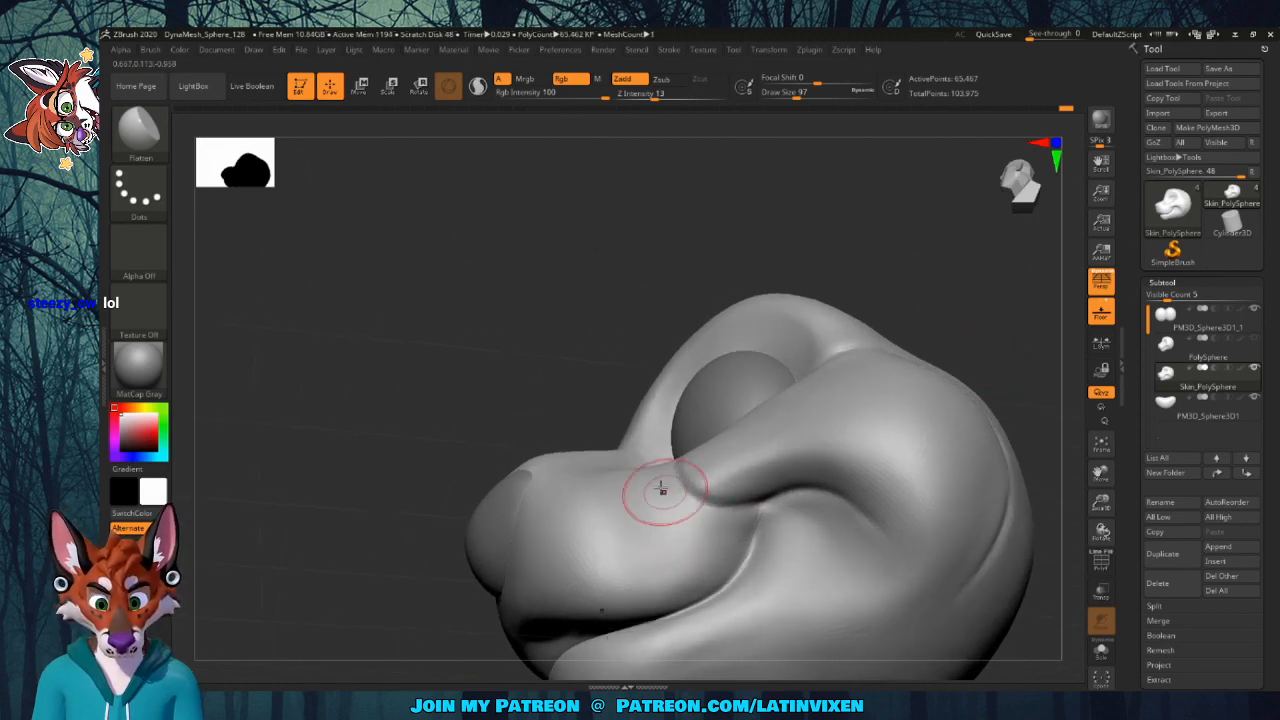
{"action": "mouse_move", "coordinate": [950, 311]}
{"action": "left_mouse_down"}
{"action": "mouse_move", "coordinate": [943, 265]}
{"action": "mouse_move", "coordinate": [937, 312]}
{"action": "left_mouse_up"}
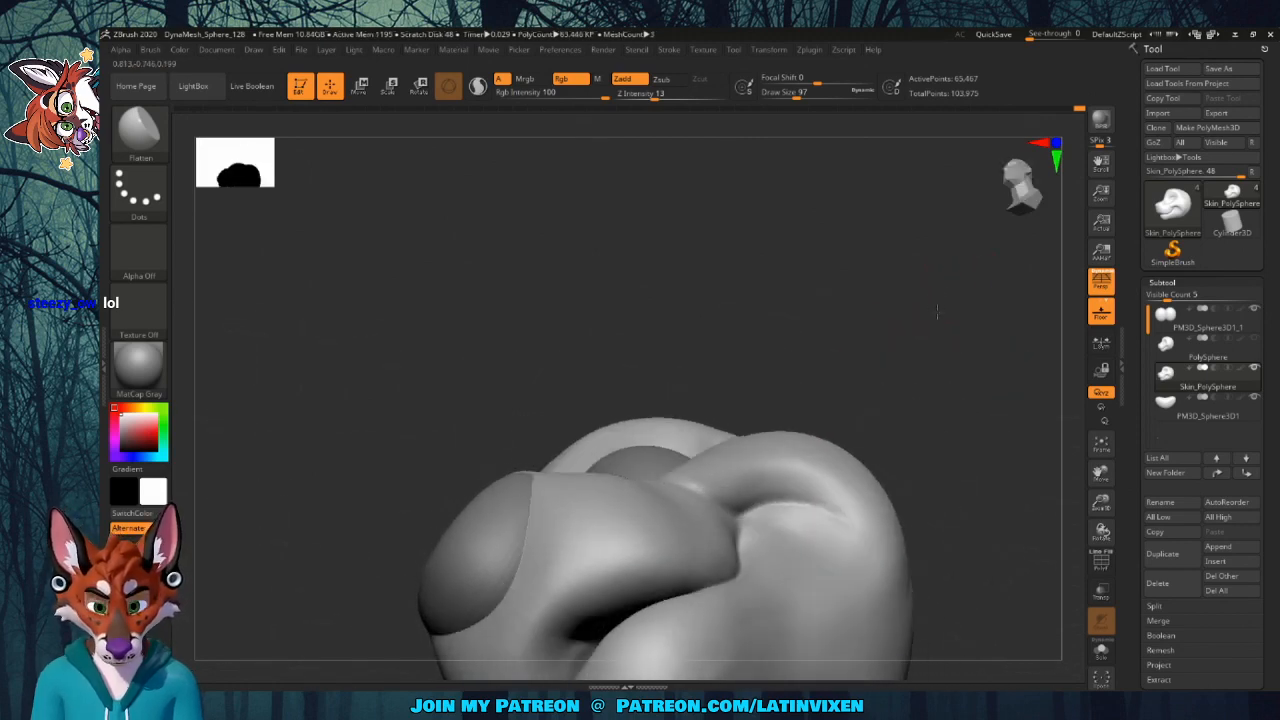
Adjust the muzzle where it meets the cheek crease with the Move Topological brush at draw size 158, undoing the last stroke
{"action": "key", "text": "b"}
{"action": "key", "text": "m"}
{"action": "key", "text": "t"}
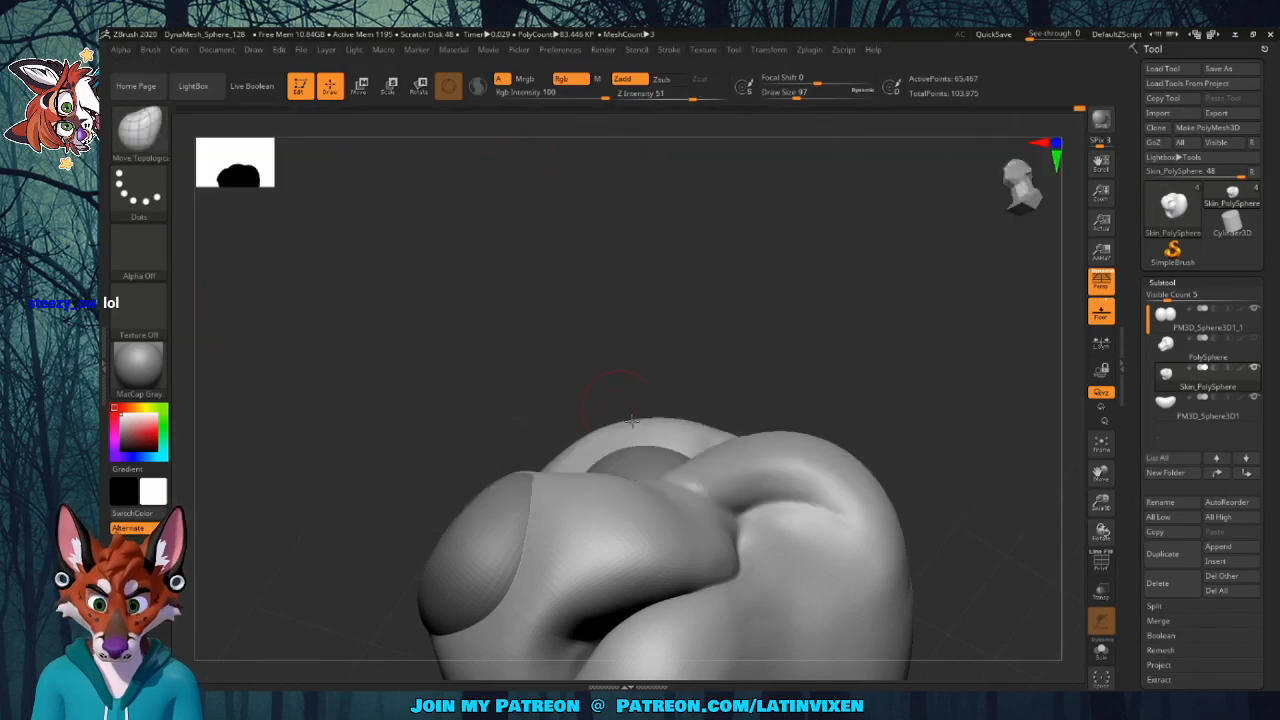
{"action": "left_click", "coordinate": [806, 95]}
{"action": "left_click_drag", "start_coordinate": [850, 250], "coordinate": [849, 268]}
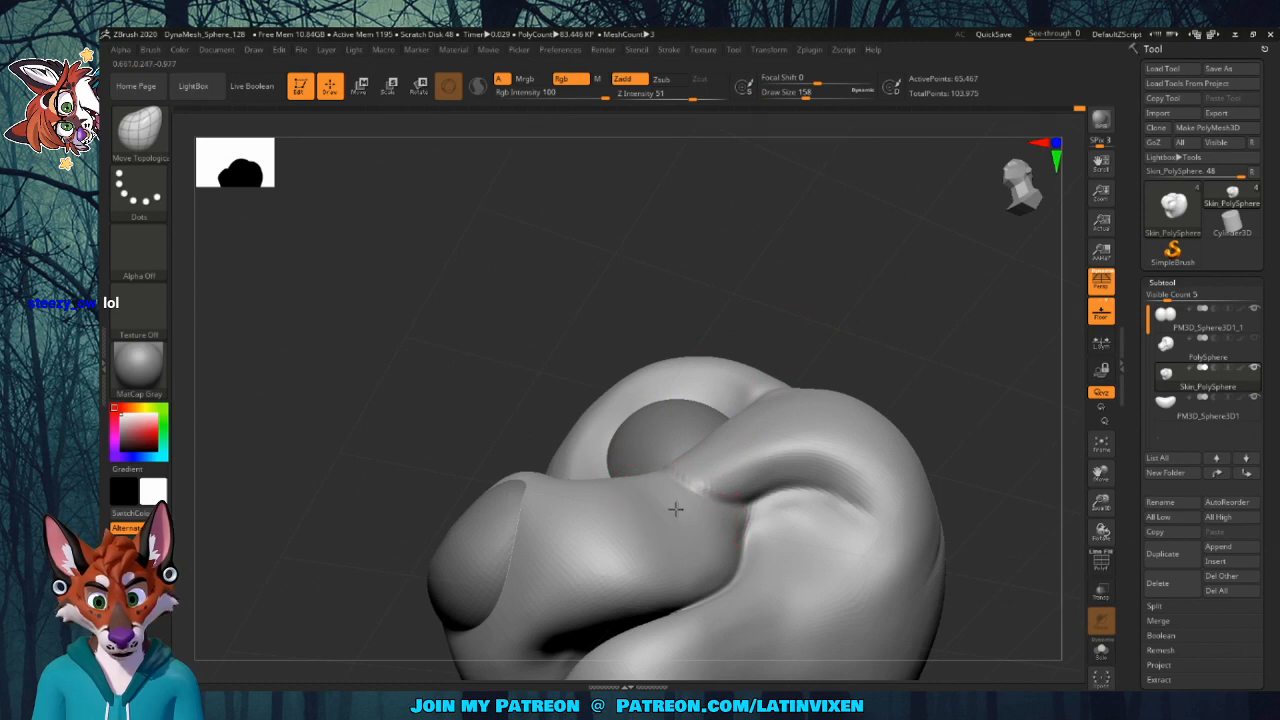
{"action": "left_click_drag", "start_coordinate": [916, 346], "coordinate": [906, 321]}
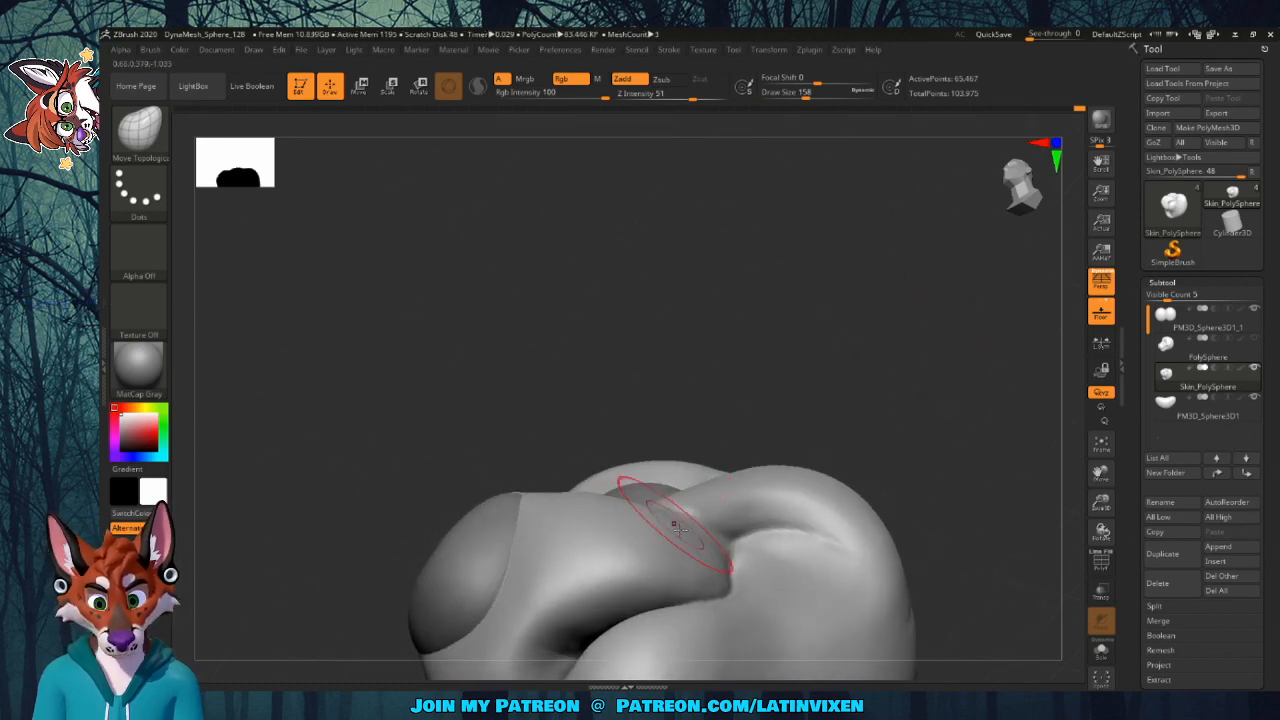
{"action": "left_click_drag", "start_coordinate": [677, 525], "coordinate": [692, 545]}
{"action": "key", "text": "ctrl+z"}
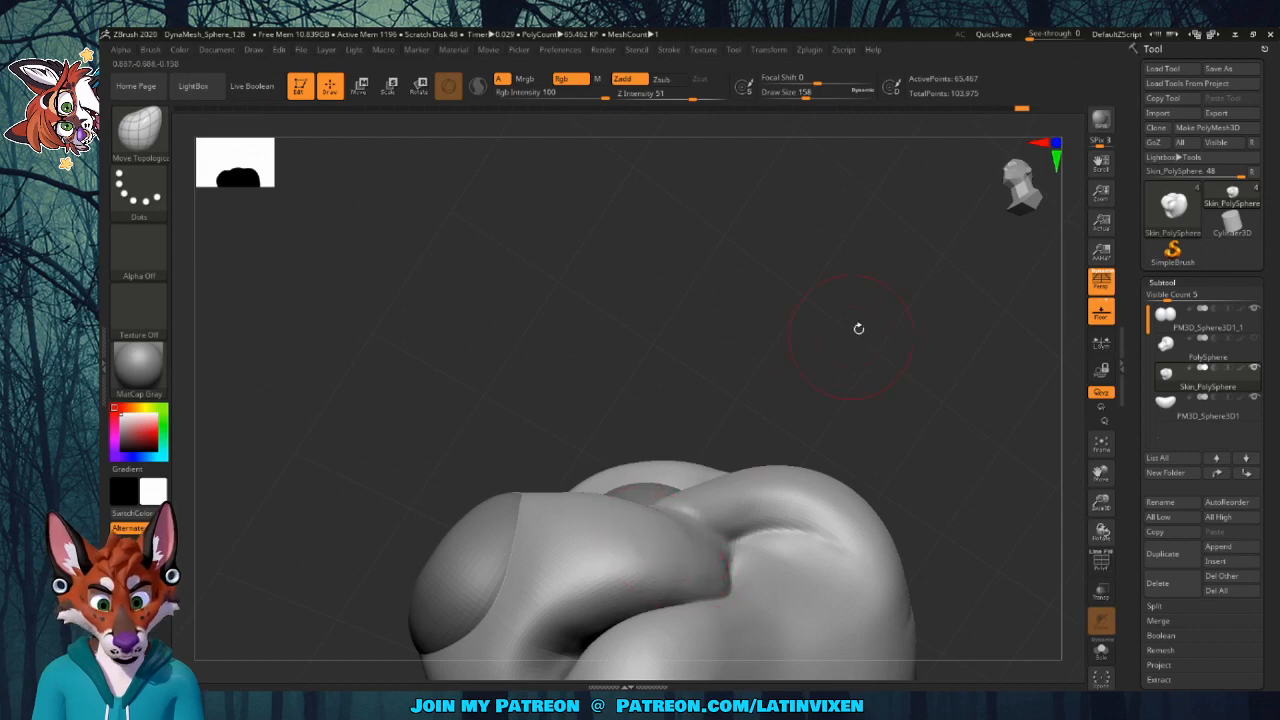
Refine the cheek and lower eye rim near the crease with the Move Topological brush, checking from above and the front
{"action": "mouse_move", "coordinate": [858, 328]}
{"action": "left_mouse_down"}
{"action": "mouse_move", "coordinate": [831, 363]}
{"action": "mouse_move", "coordinate": [844, 402]}
{"action": "mouse_move", "coordinate": [857, 398]}
{"action": "mouse_move", "coordinate": [877, 374]}
{"action": "mouse_move", "coordinate": [703, 437]}
{"action": "left_mouse_up"}
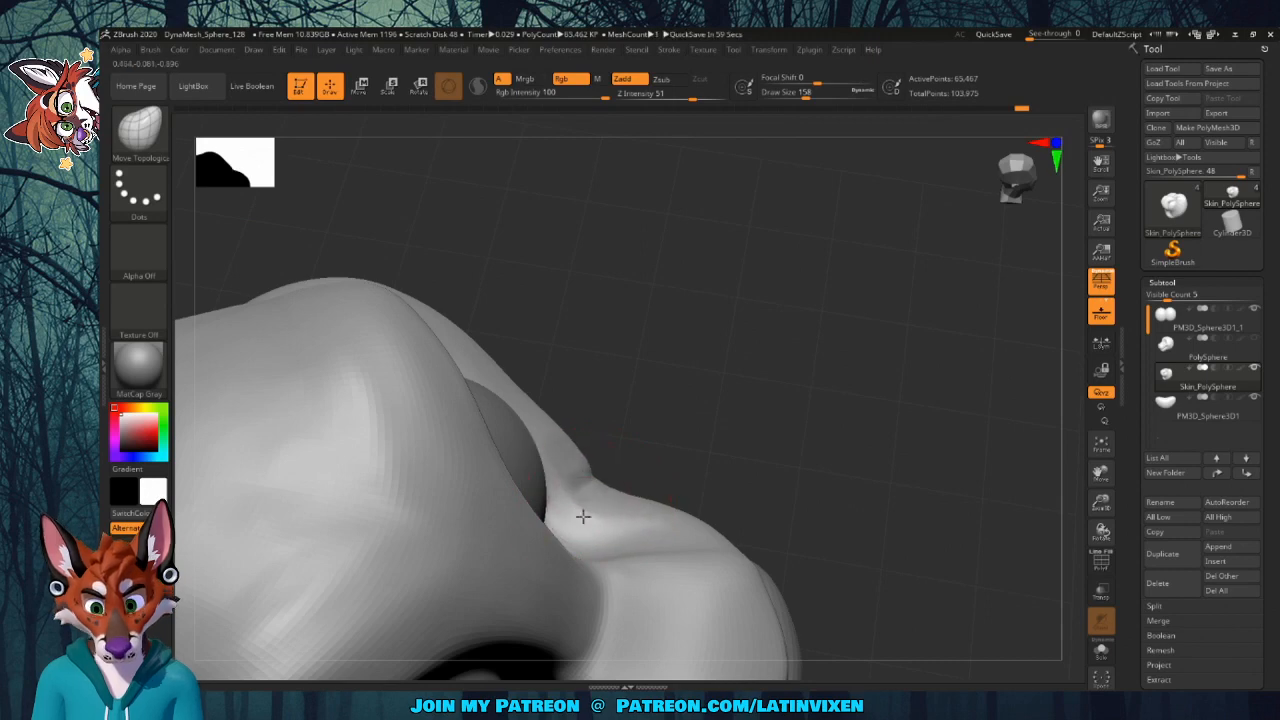
{"action": "mouse_move", "coordinate": [592, 514]}
{"action": "left_mouse_down"}
{"action": "mouse_move", "coordinate": [737, 423]}
{"action": "mouse_move", "coordinate": [931, 343]}
{"action": "mouse_move", "coordinate": [919, 346]}
{"action": "left_mouse_up"}
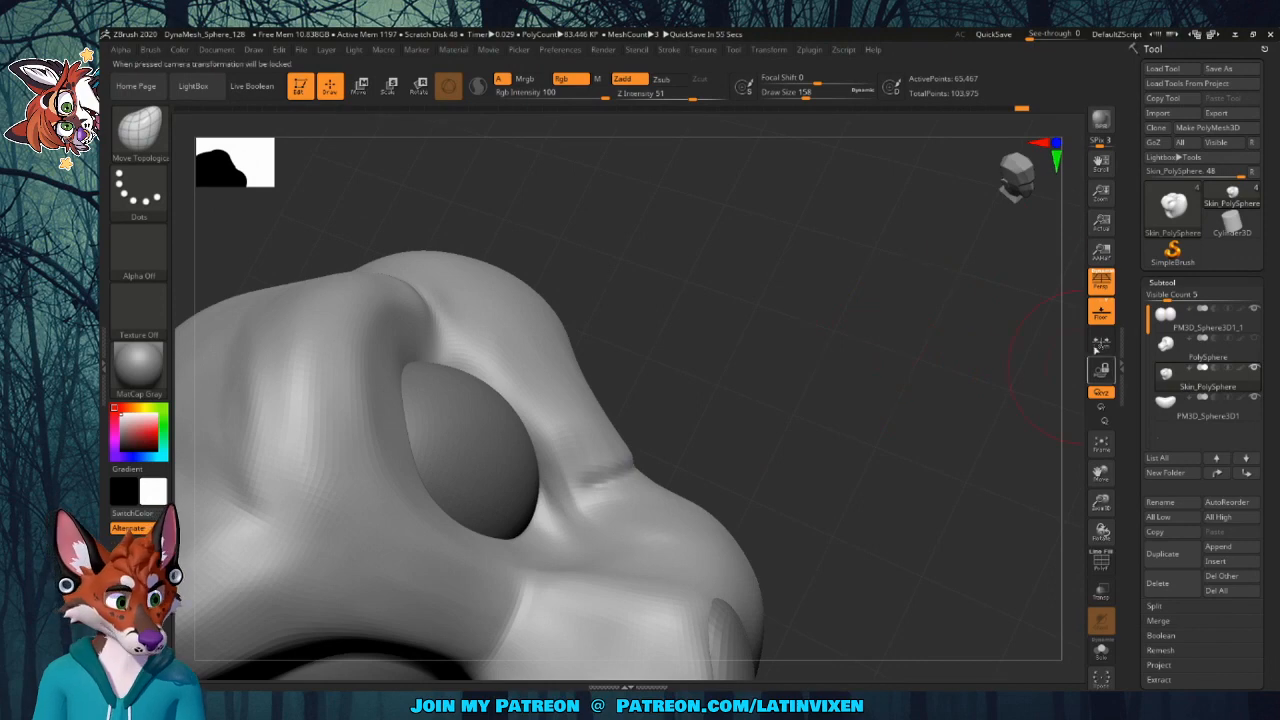
{"action": "left_click", "coordinate": [1055, 149]}
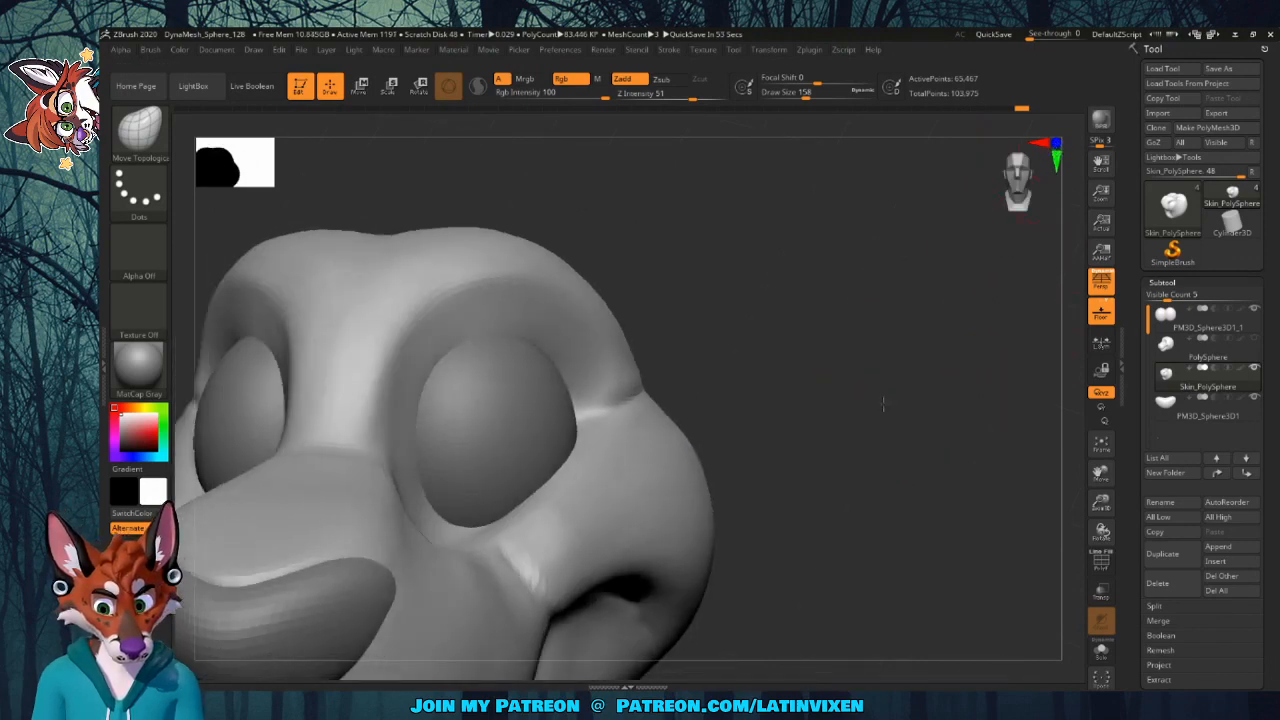
Build up the front of the cheek below the eye with the ClayBuildup brush at draw size 59, and smooth it
{"action": "left_click", "coordinate": [139, 125]}
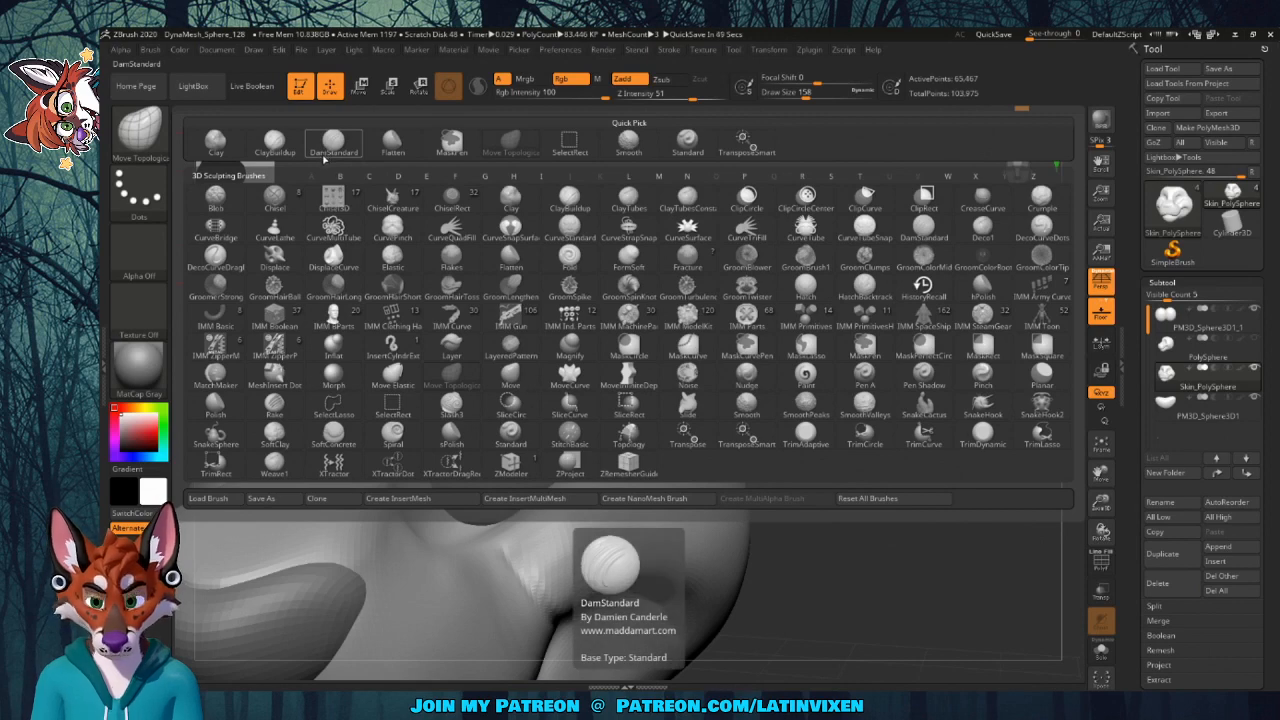
{"action": "left_click", "coordinate": [277, 143]}
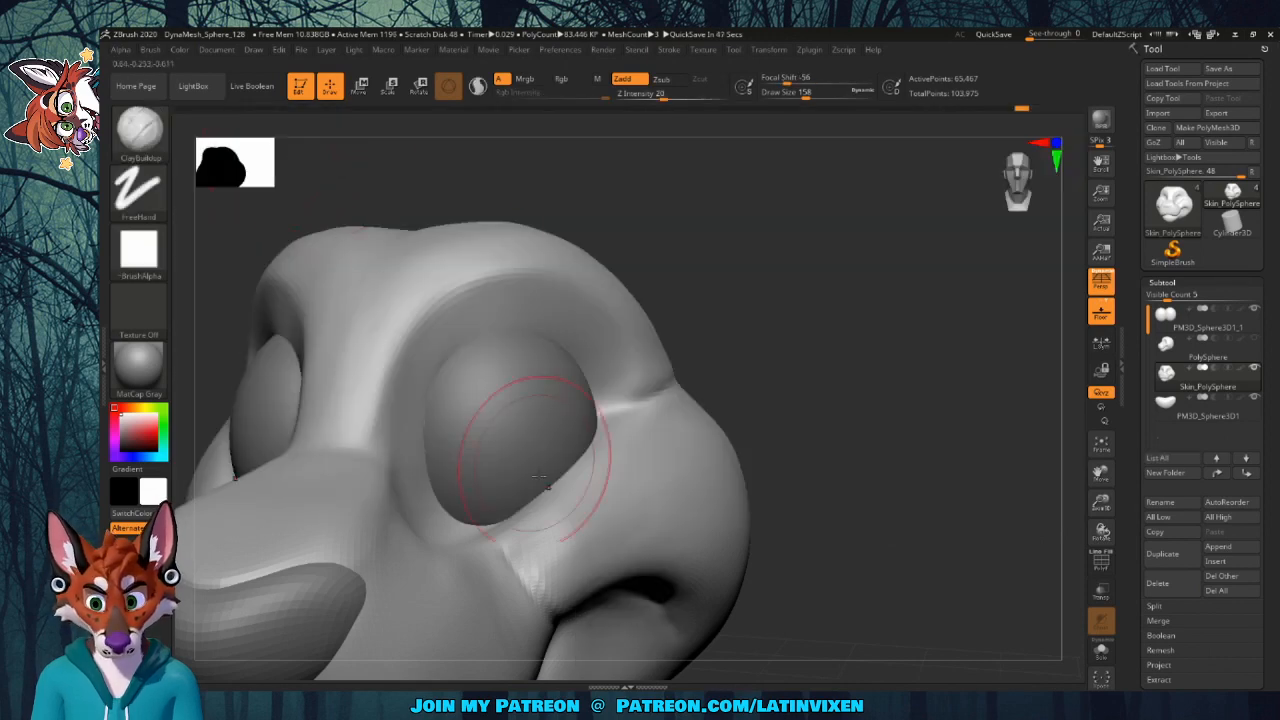
{"action": "left_click_drag", "start_coordinate": [810, 92], "coordinate": [801, 98]}
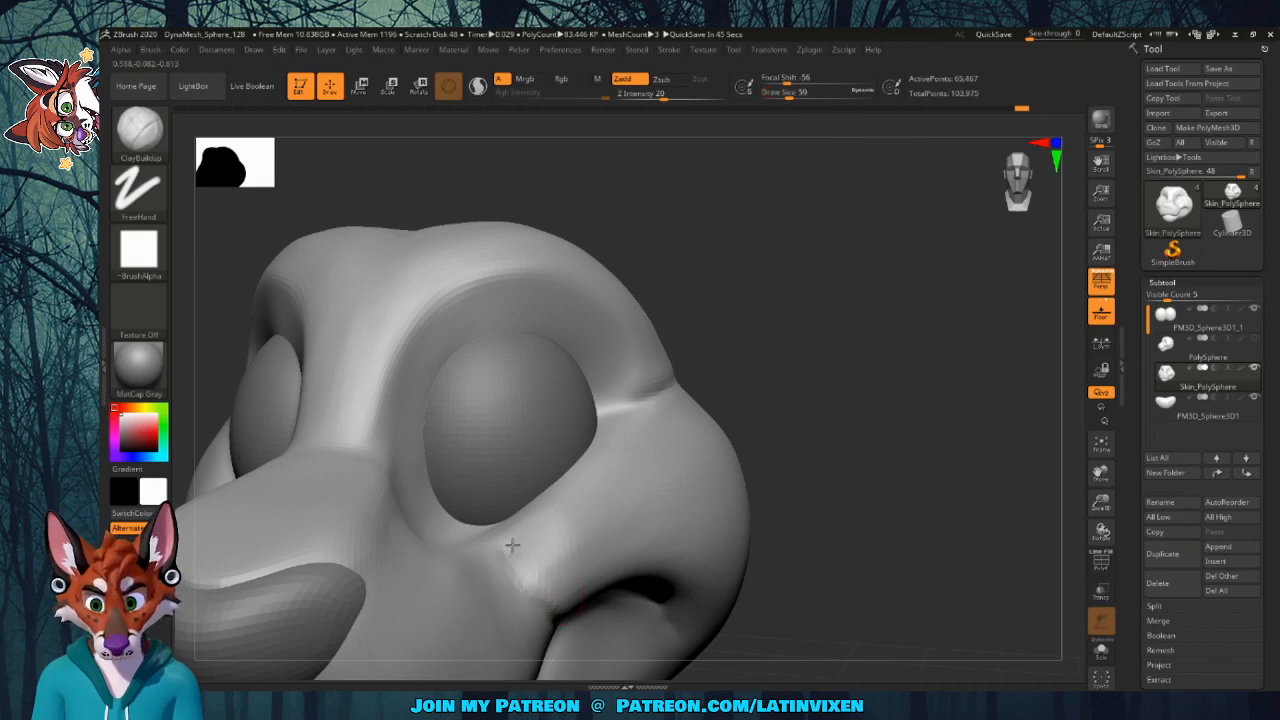
{"action": "mouse_move", "coordinate": [519, 572]}
{"action": "left_mouse_down"}
{"action": "mouse_move", "coordinate": [526, 563]}
{"action": "mouse_move", "coordinate": [544, 586]}
{"action": "left_mouse_up"}
{"action": "mouse_move", "coordinate": [546, 516]}
{"action": "left_mouse_down"}
{"action": "mouse_move", "coordinate": [555, 560]}
{"action": "mouse_move", "coordinate": [535, 586]}
{"action": "left_mouse_up"}
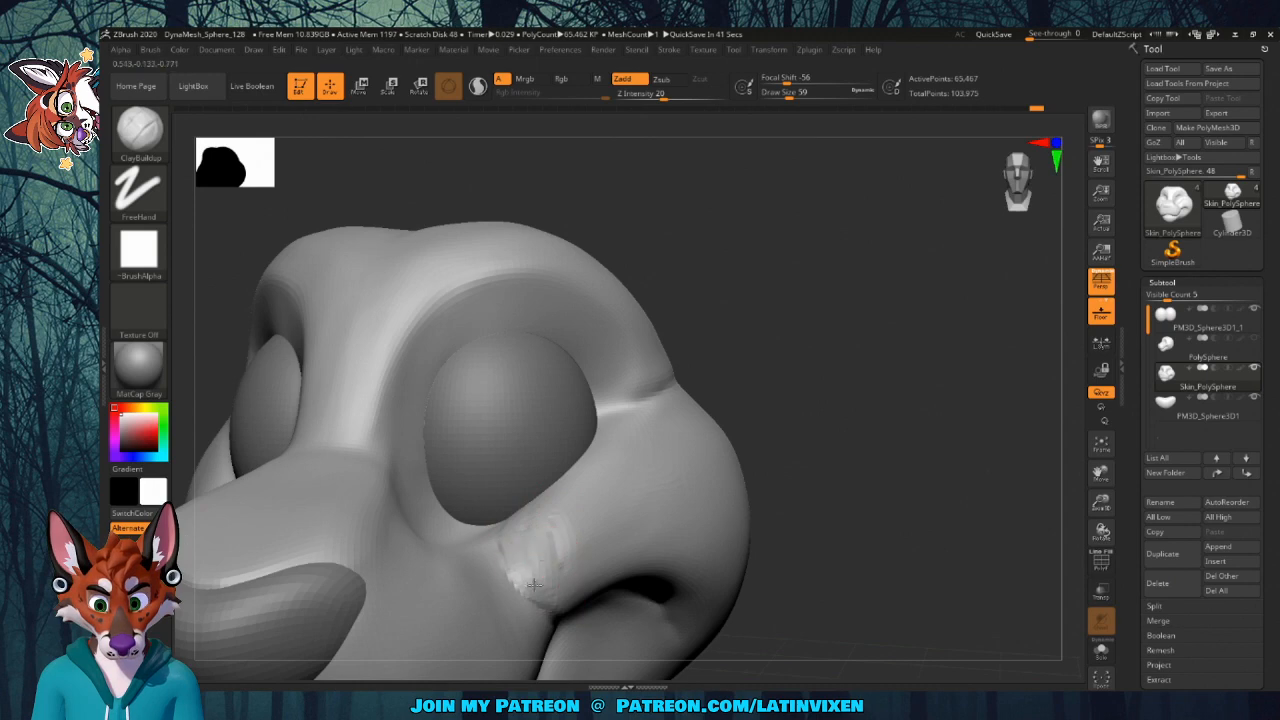
{"action": "left_click_drag", "start_coordinate": [503, 528], "coordinate": [553, 598]}
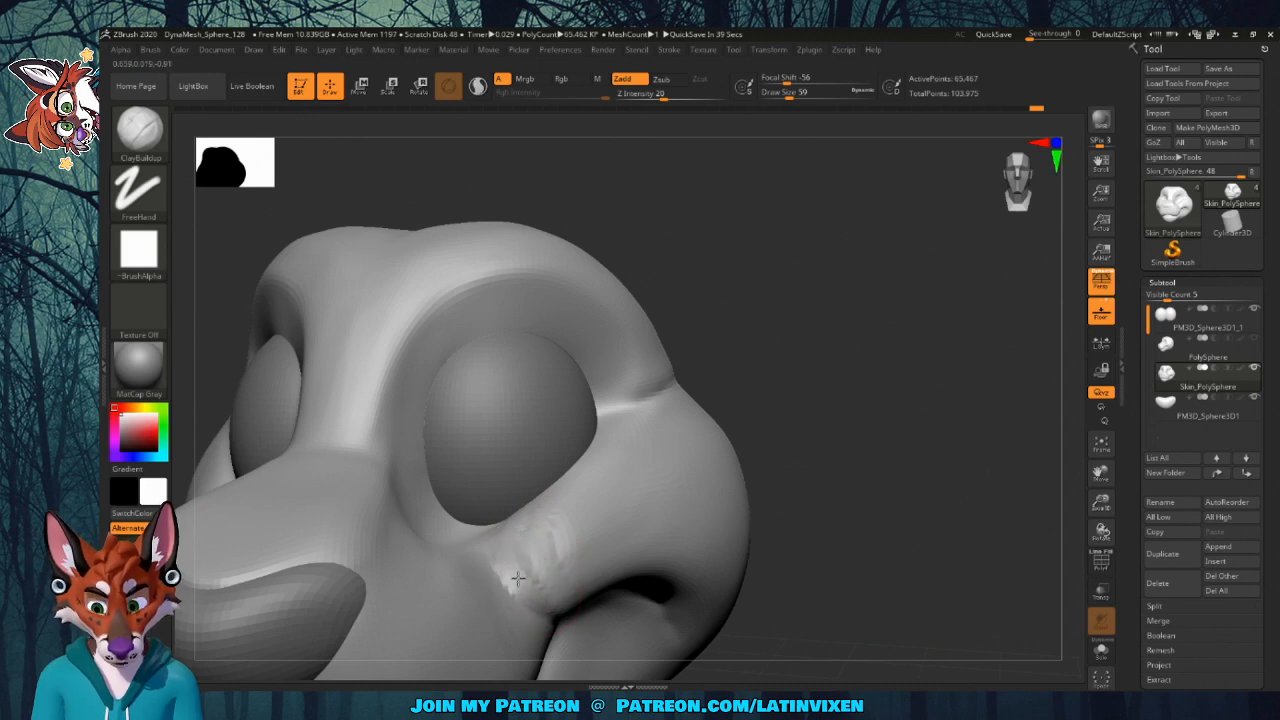
{"action": "mouse_move", "coordinate": [527, 570]}
{"action": "left_mouse_down"}
{"action": "mouse_move", "coordinate": [576, 514]}
{"action": "mouse_move", "coordinate": [543, 600]}
{"action": "mouse_move", "coordinate": [523, 553]}
{"action": "left_mouse_up"}
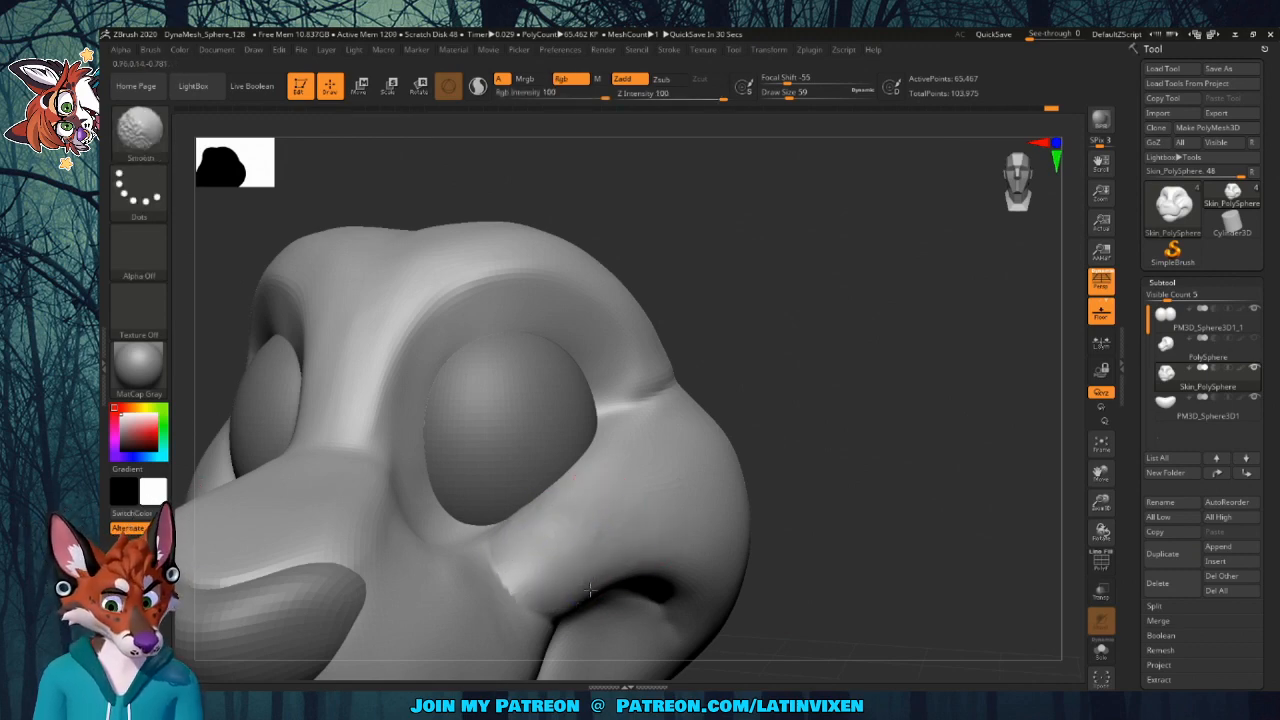
{"action": "left_click_drag", "start_coordinate": [590, 592], "coordinate": [651, 463], "text": "shift"}
Add clay along the upper cheek from the muzzle crease toward the outer eye corner with the ClayBuildup brush
{"action": "left_click_drag", "start_coordinate": [770, 430], "coordinate": [850, 380]}
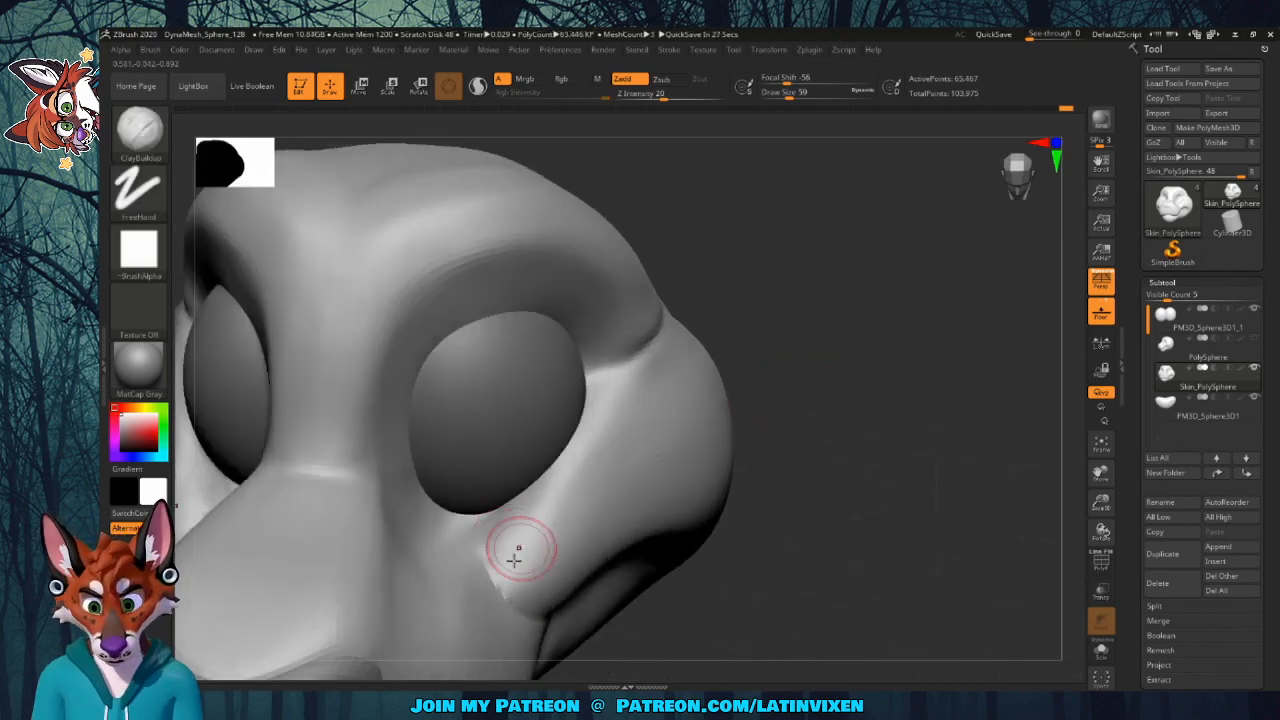
{"action": "mouse_move", "coordinate": [513, 560]}
{"action": "left_mouse_down"}
{"action": "mouse_move", "coordinate": [491, 534]}
{"action": "mouse_move", "coordinate": [500, 508]}
{"action": "mouse_move", "coordinate": [497, 568]}
{"action": "left_mouse_up"}
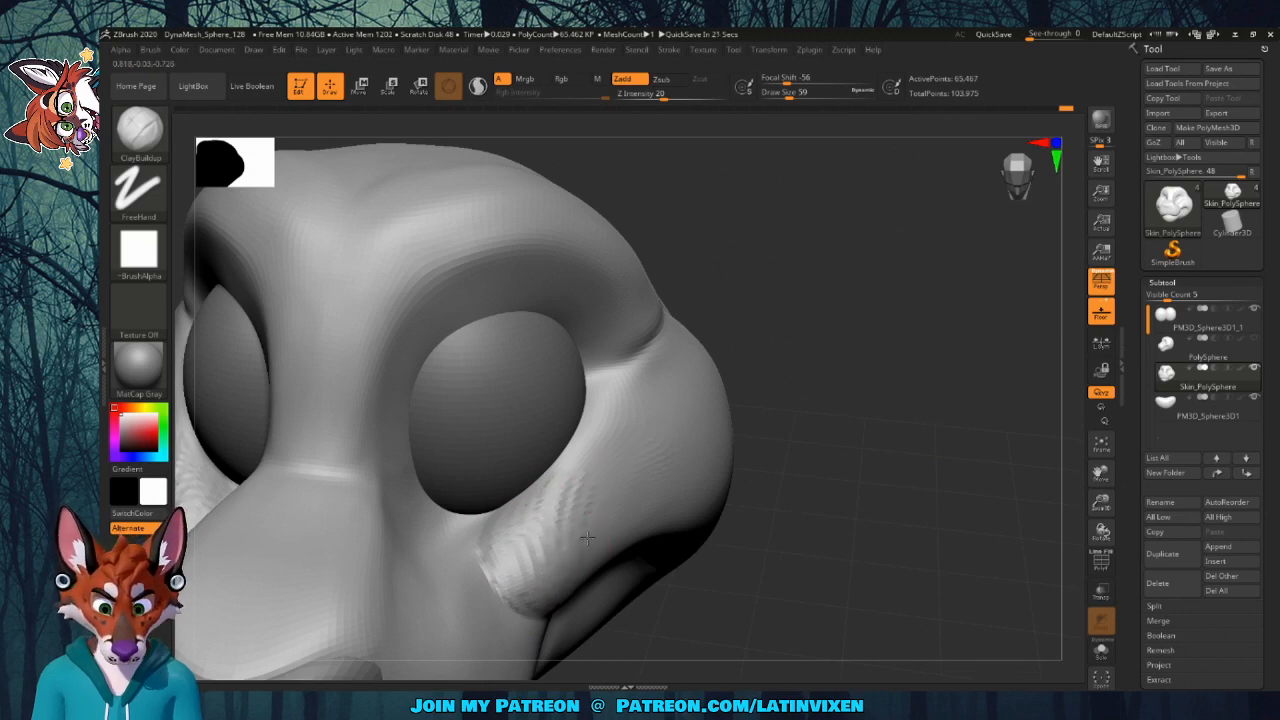
{"action": "left_click_drag", "start_coordinate": [604, 480], "coordinate": [594, 524]}
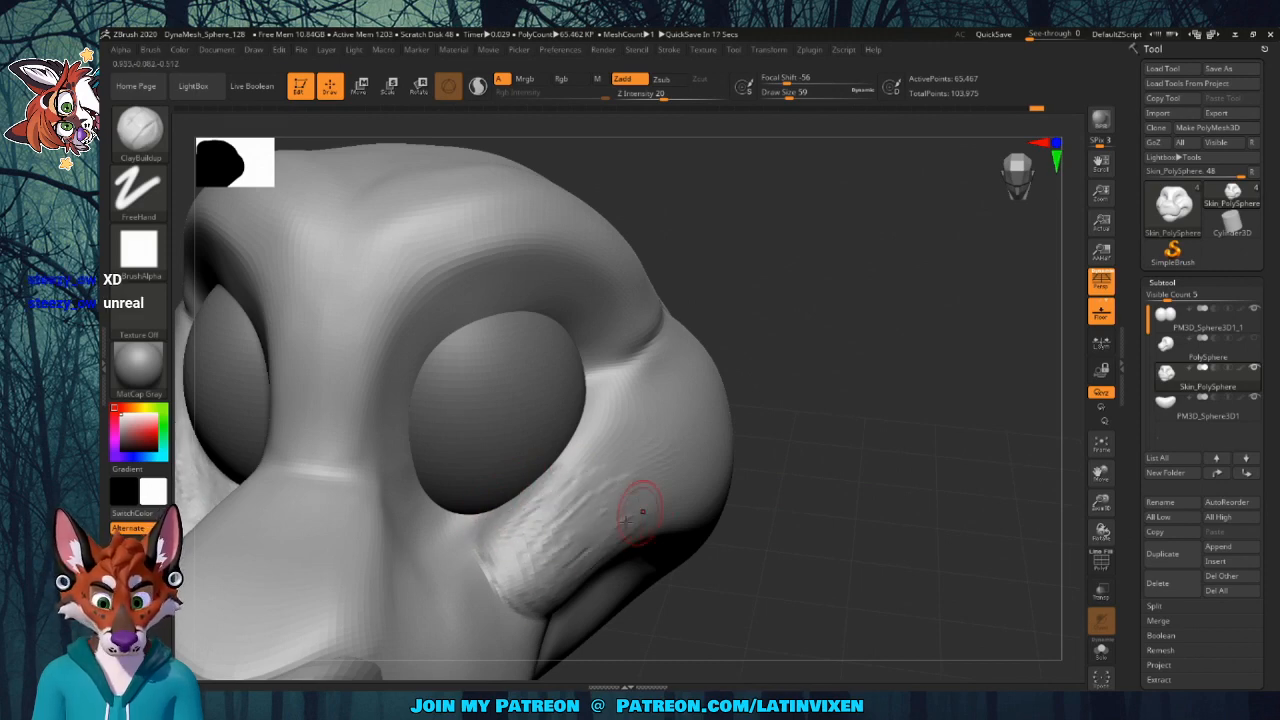
{"action": "left_click_drag", "start_coordinate": [634, 514], "coordinate": [580, 562]}
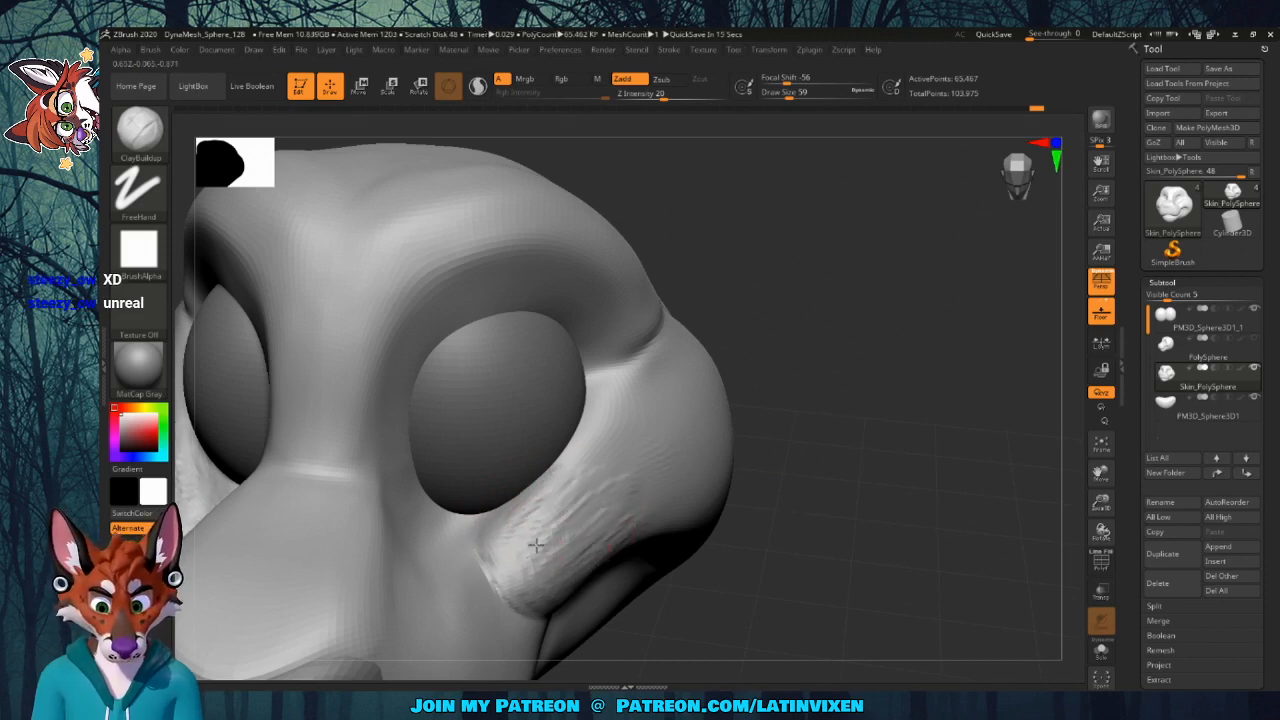
Smooth the built-up clay strokes across the cheek between the lower eye rim and the mouth corner
{"action": "mouse_move", "coordinate": [779, 460]}
{"action": "left_mouse_down"}
{"action": "mouse_move", "coordinate": [830, 470]}
{"action": "mouse_move", "coordinate": [680, 471]}
{"action": "left_mouse_up"}
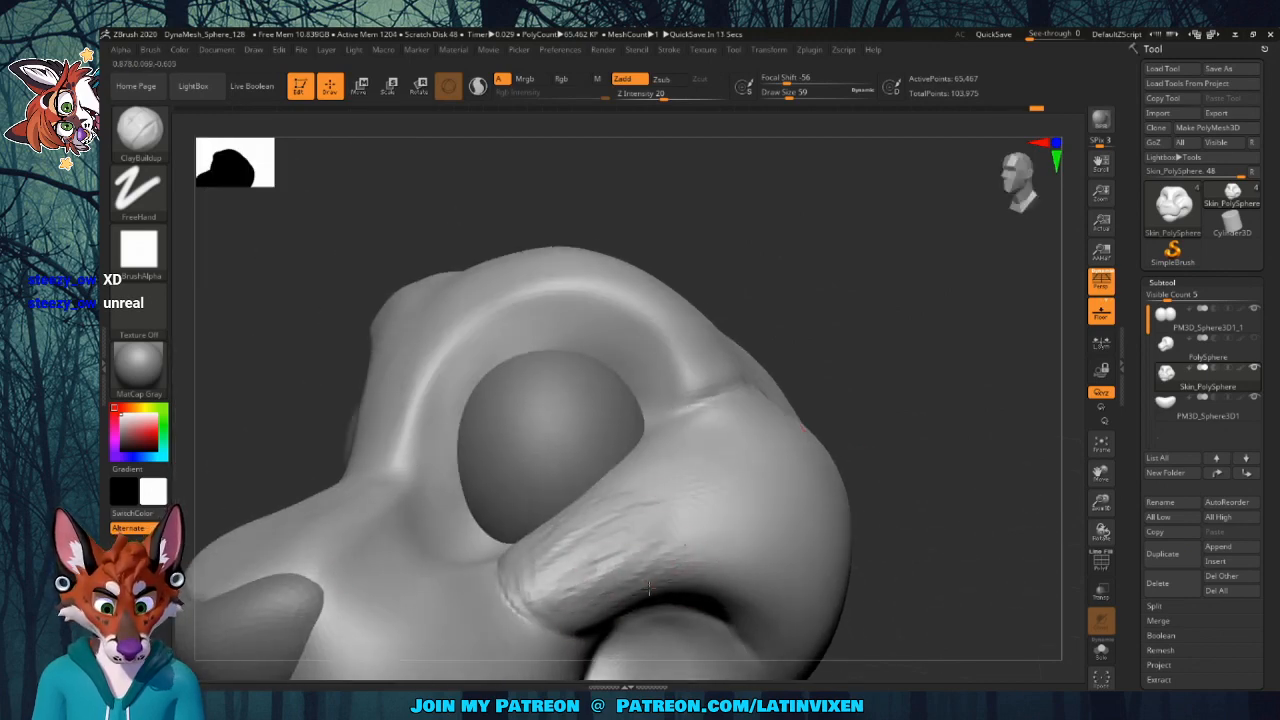
{"action": "key", "text": "shift"}
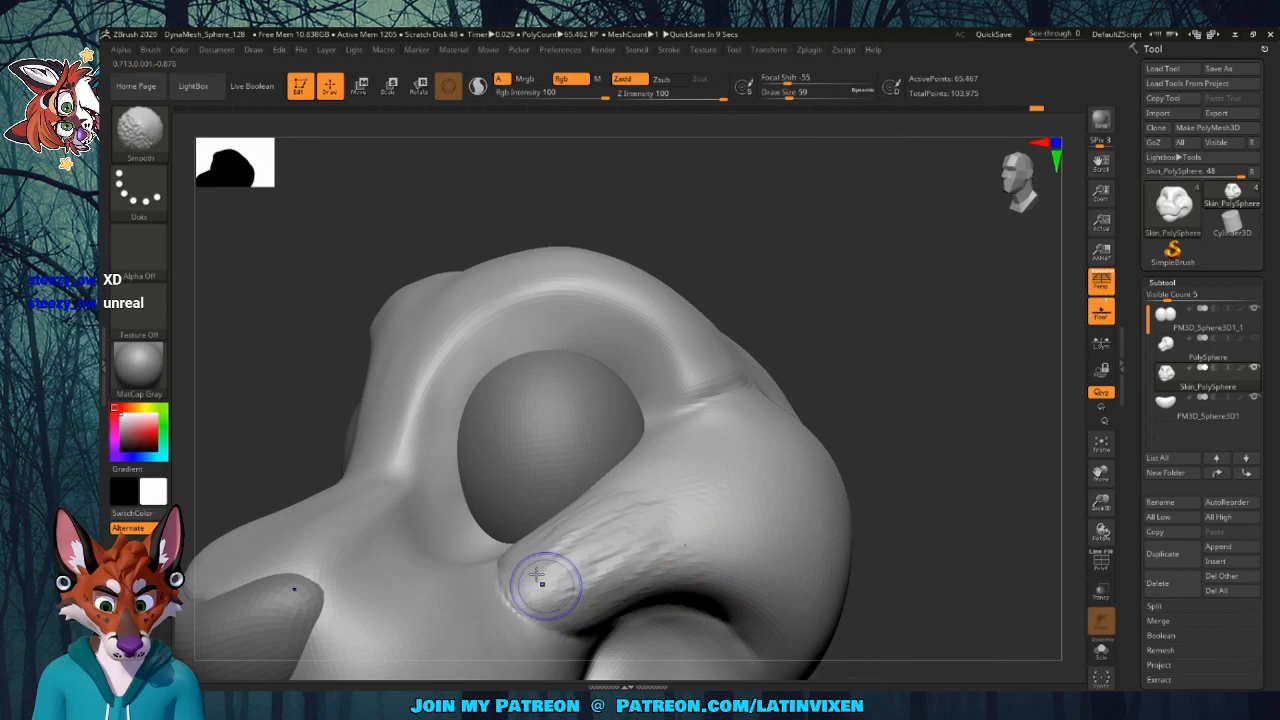
{"action": "left_click_drag", "start_coordinate": [540, 580], "coordinate": [575, 516], "text": "shift"}
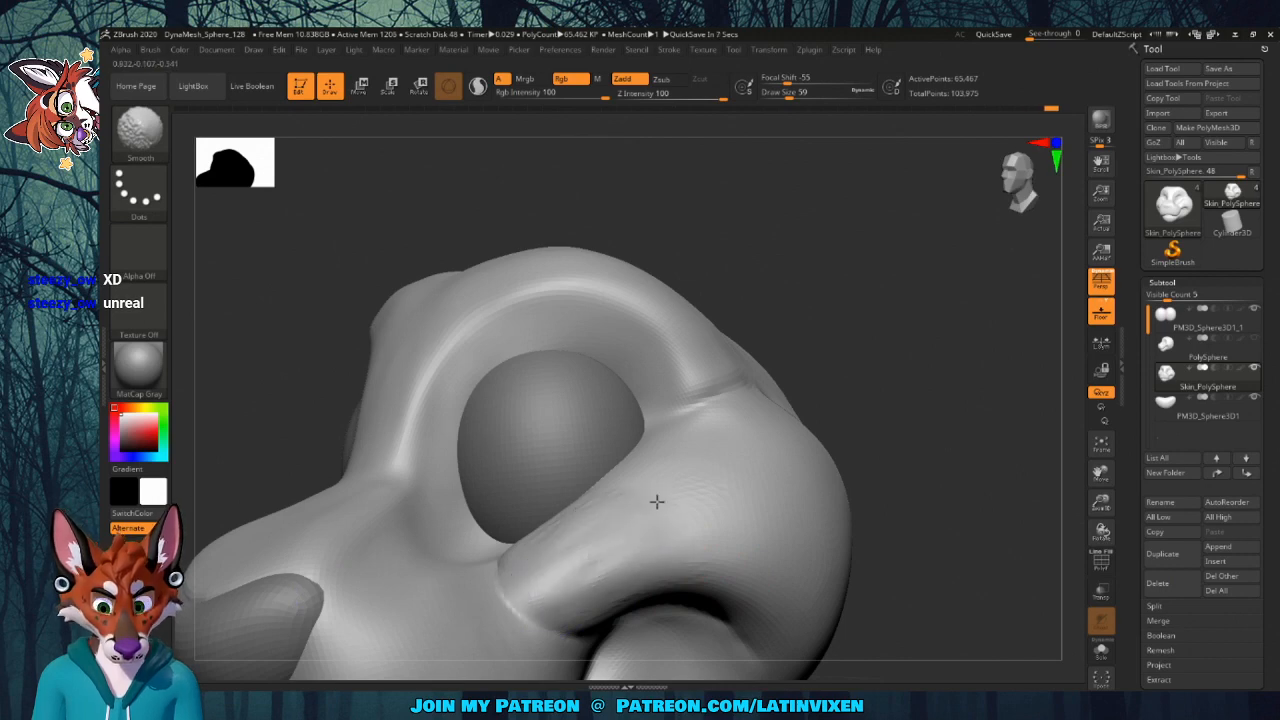
{"action": "left_click_drag", "start_coordinate": [657, 502], "coordinate": [644, 512], "text": "shift"}
{"action": "left_click_drag", "start_coordinate": [536, 566], "coordinate": [571, 520], "text": "shift"}
{"action": "left_click_drag", "start_coordinate": [572, 602], "coordinate": [600, 586], "text": "shift"}
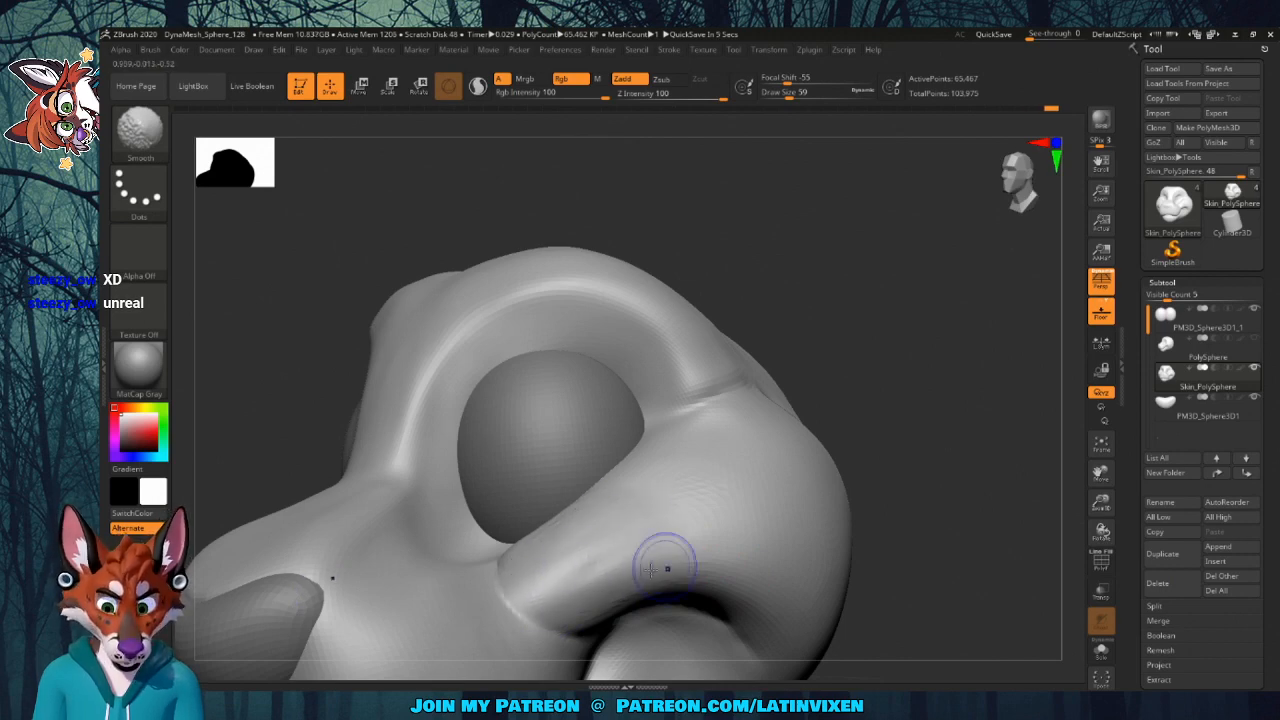
Thicken the cheek ridge under the eye with another ClayBuildup pass, and smooth the added strokes
{"action": "left_click_drag", "start_coordinate": [837, 360], "coordinate": [604, 553]}
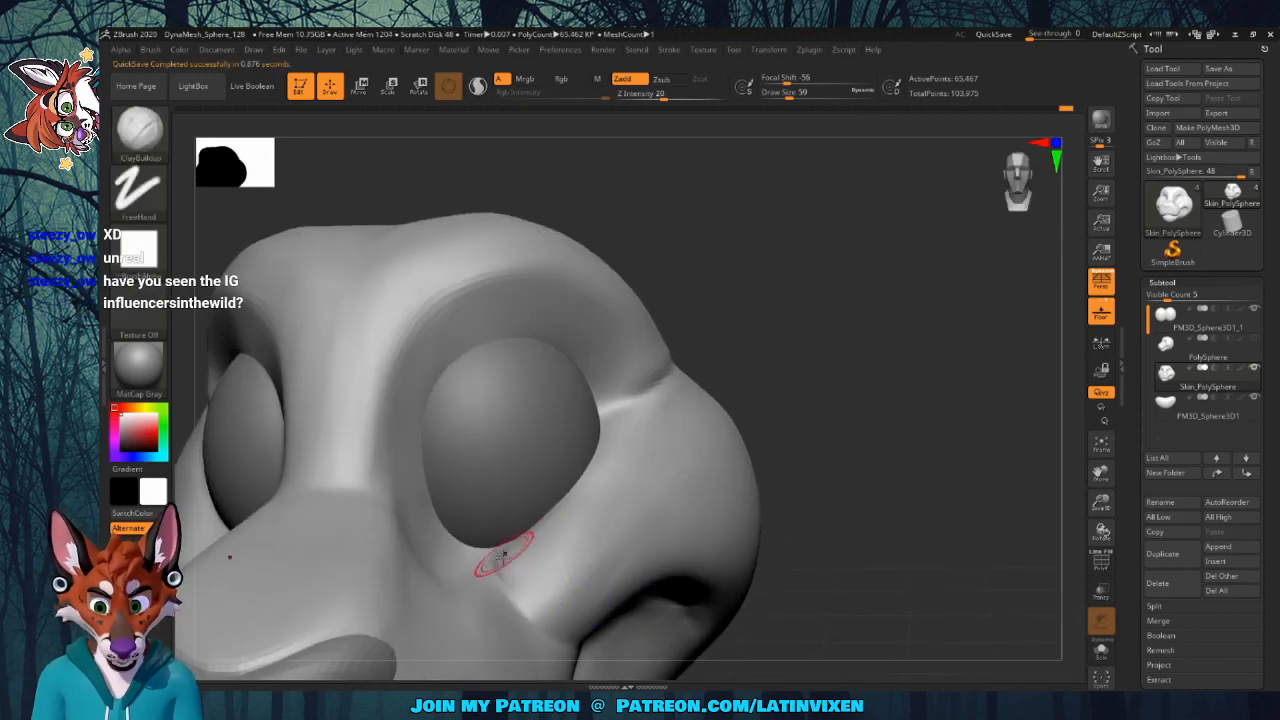
{"action": "left_click_drag", "start_coordinate": [810, 350], "coordinate": [865, 460]}
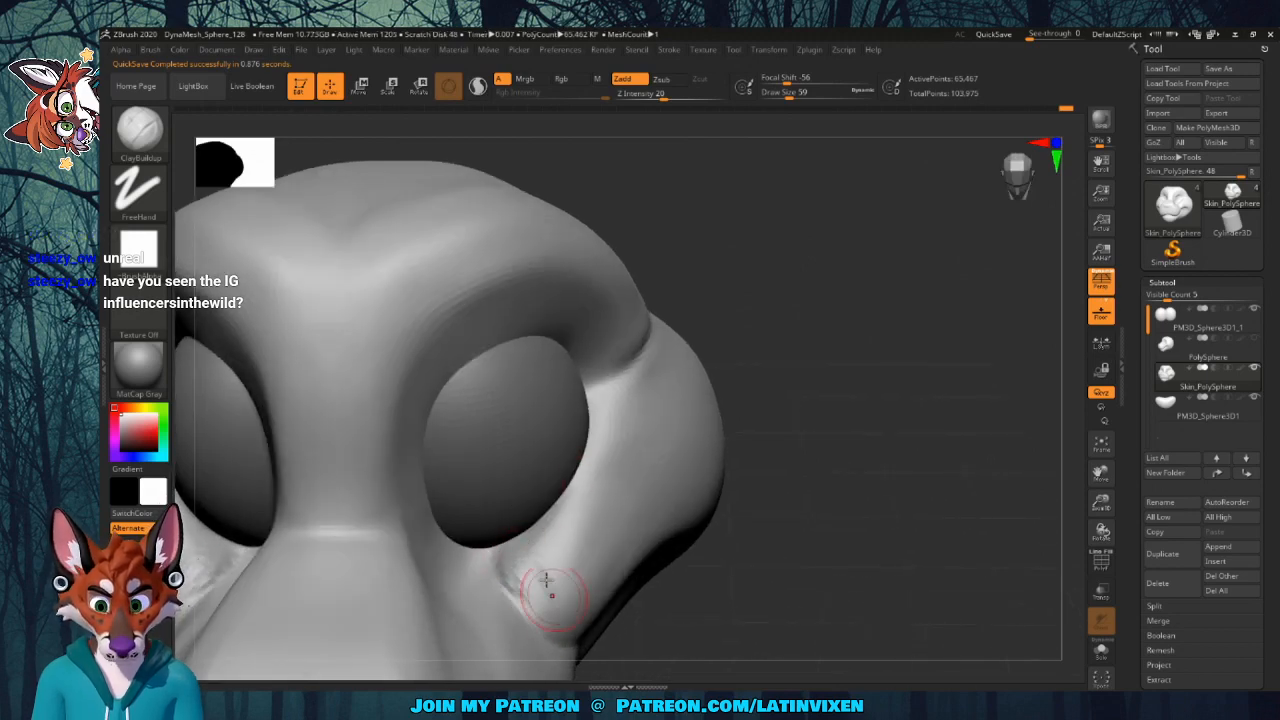
{"action": "mouse_move", "coordinate": [548, 580]}
{"action": "left_mouse_down"}
{"action": "mouse_move", "coordinate": [543, 537]}
{"action": "mouse_move", "coordinate": [565, 530]}
{"action": "left_mouse_up"}
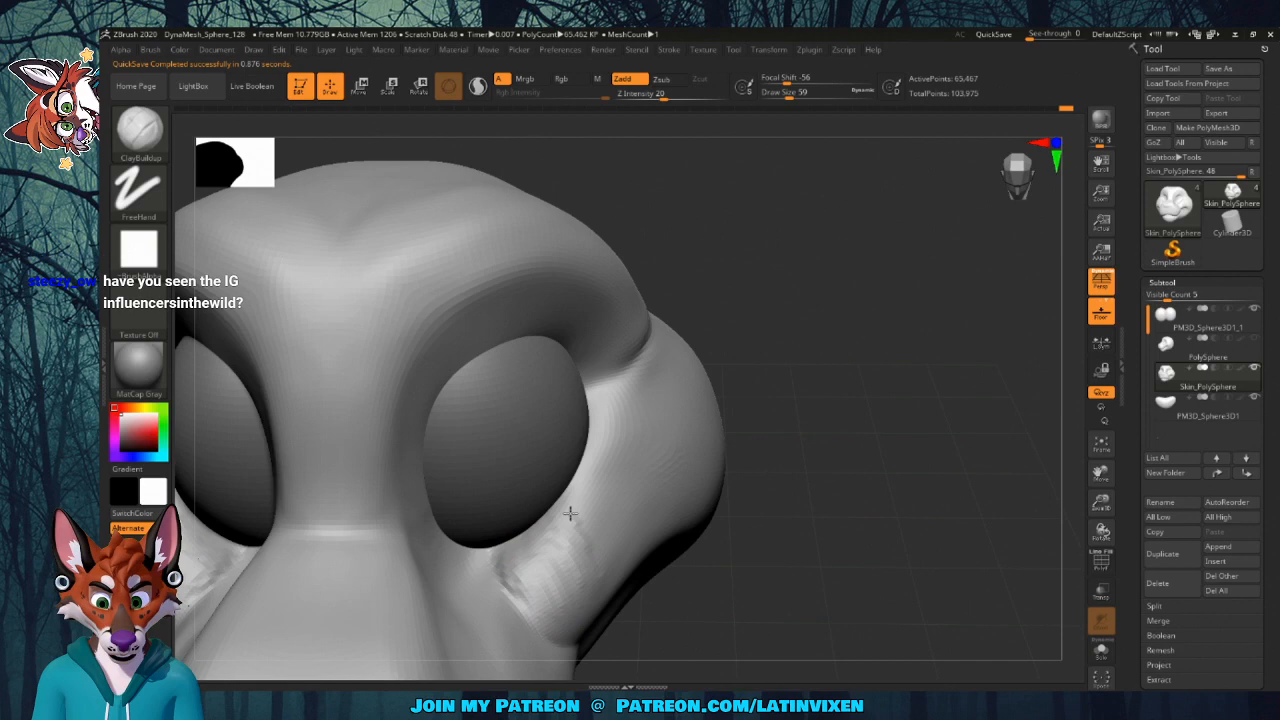
{"action": "left_click_drag", "start_coordinate": [818, 388], "coordinate": [818, 350]}
{"action": "mouse_move", "coordinate": [537, 528]}
{"action": "left_mouse_down"}
{"action": "mouse_move", "coordinate": [495, 543]}
{"action": "mouse_move", "coordinate": [500, 566]}
{"action": "mouse_move", "coordinate": [529, 533]}
{"action": "left_mouse_up"}
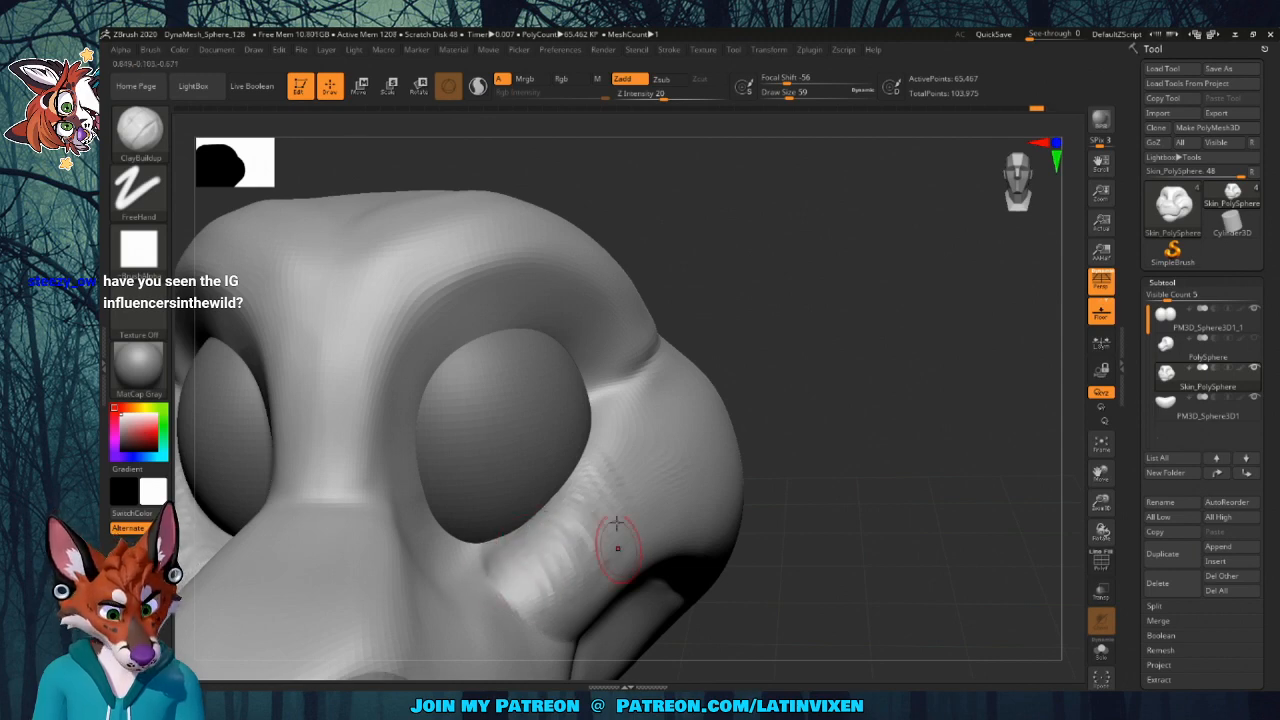
{"action": "key", "text": "shift"}
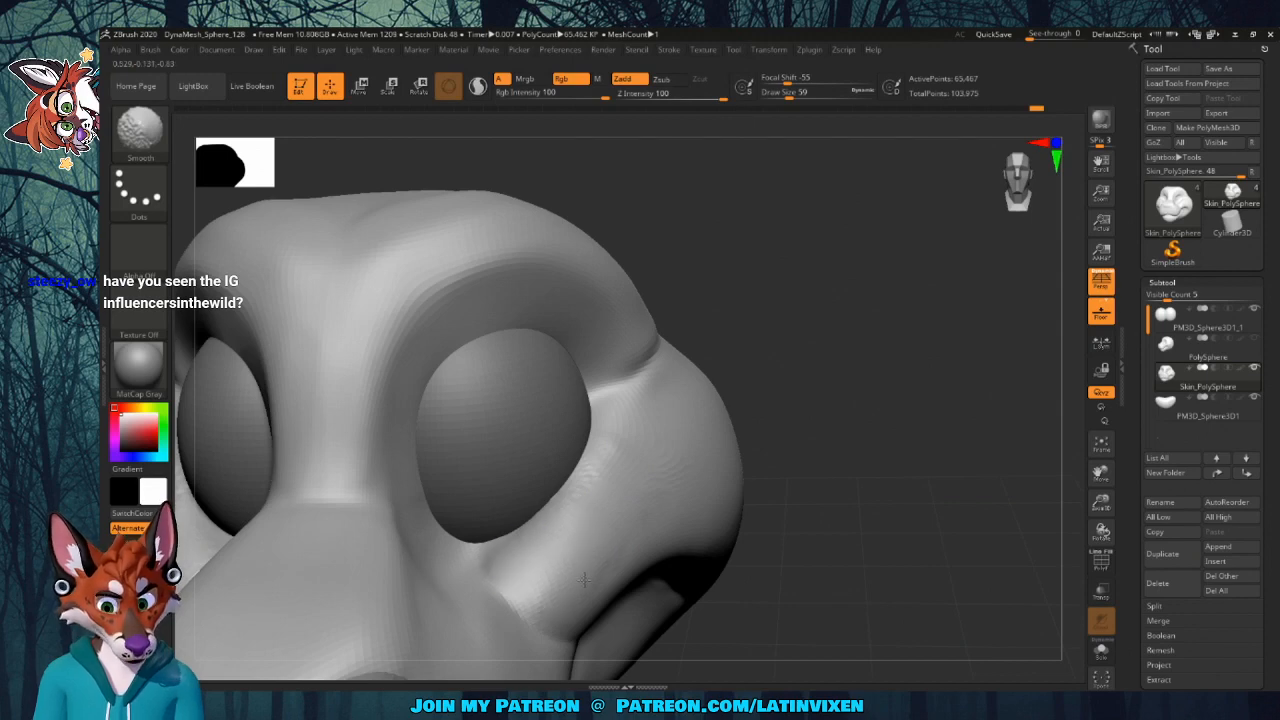
{"action": "right_click_drag", "start_coordinate": [580, 557], "coordinate": [831, 344]}
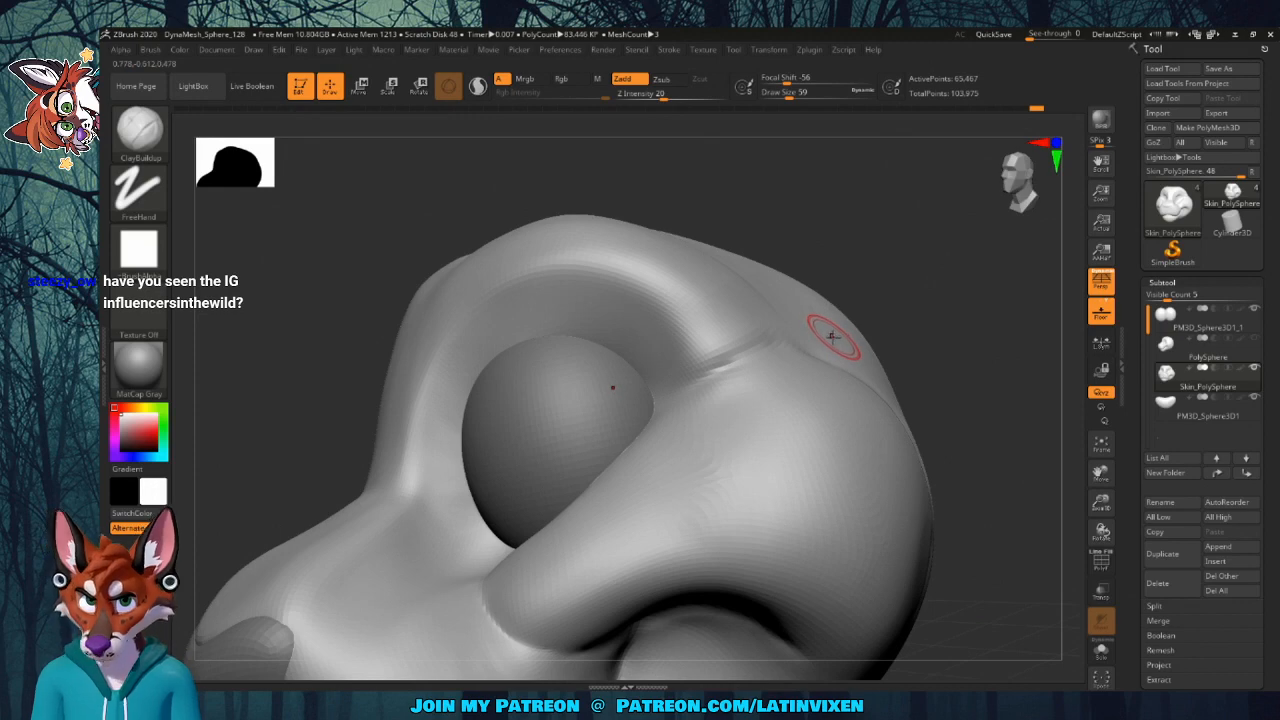
Round out the cheek's front tip at the muzzle crease with ClayBuildup strokes in side view, and smooth it
{"action": "left_click_drag", "start_coordinate": [1101, 503], "coordinate": [1101, 457]}
{"action": "mouse_move", "coordinate": [912, 463]}
{"action": "left_mouse_down"}
{"action": "mouse_move", "coordinate": [913, 445]}
{"action": "mouse_move", "coordinate": [912, 458]}
{"action": "left_mouse_up"}
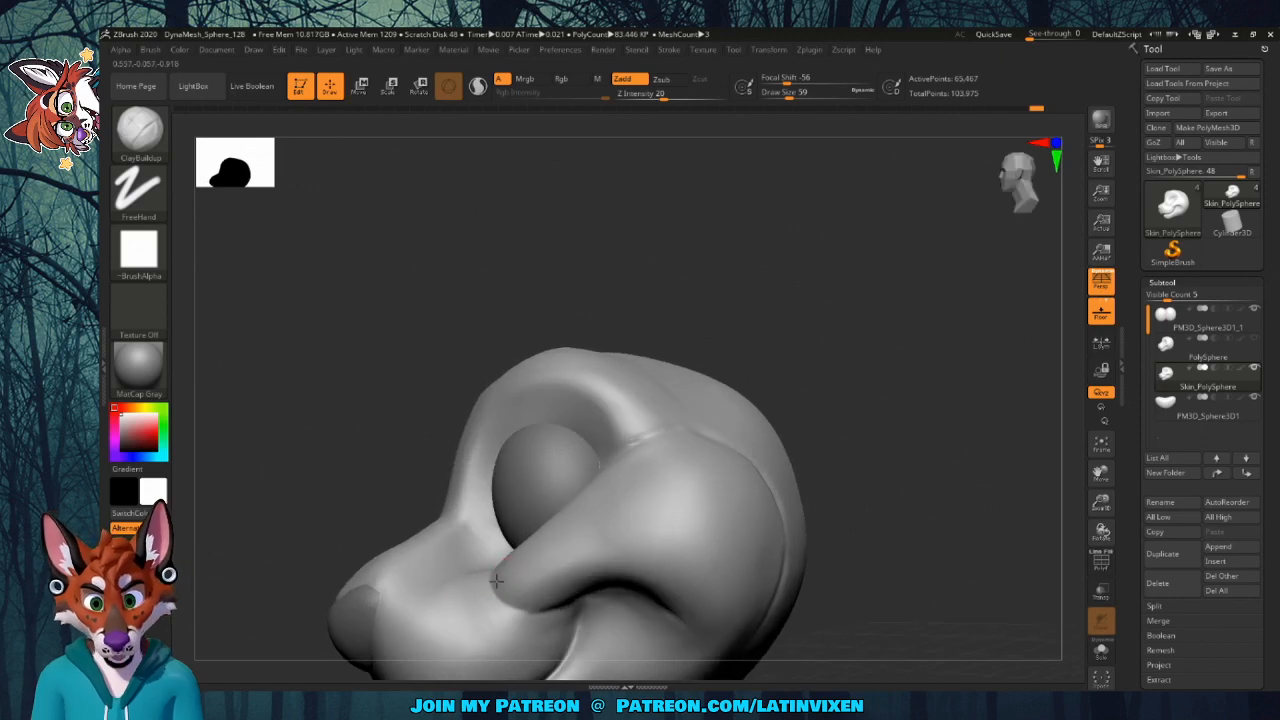
{"action": "left_click_drag", "start_coordinate": [518, 606], "coordinate": [547, 607]}
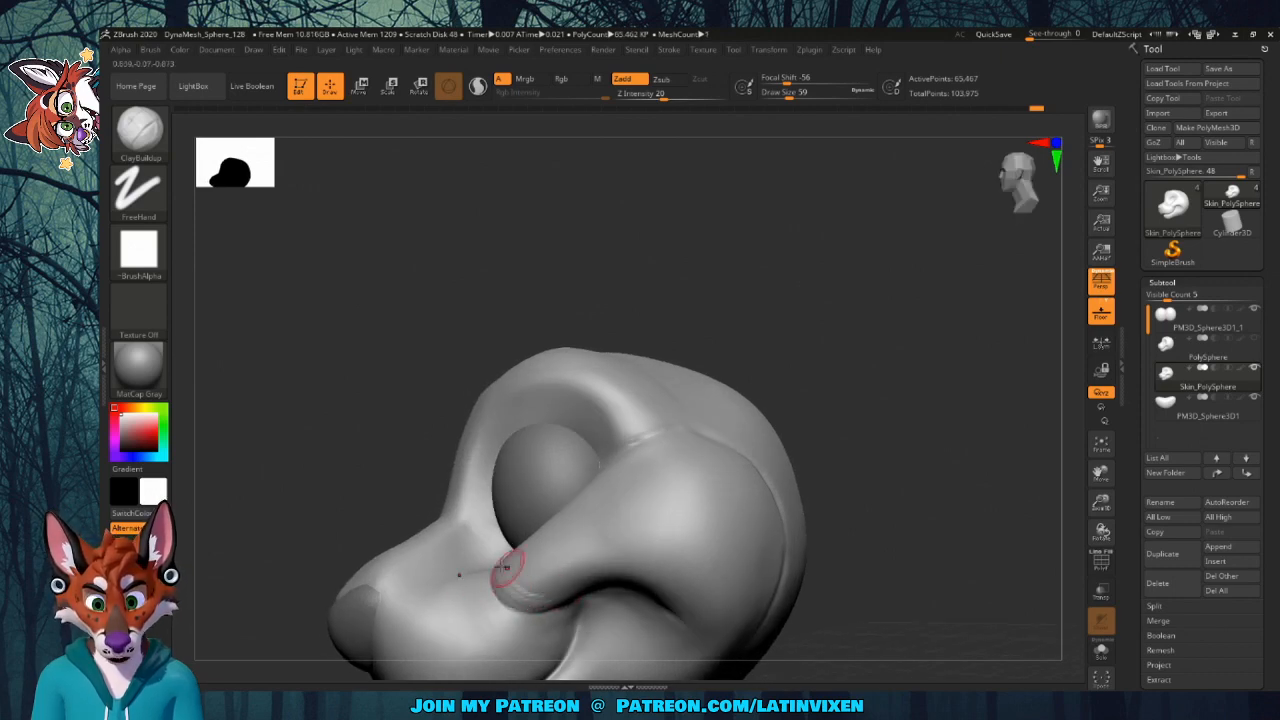
{"action": "left_click_drag", "start_coordinate": [508, 565], "coordinate": [514, 575]}
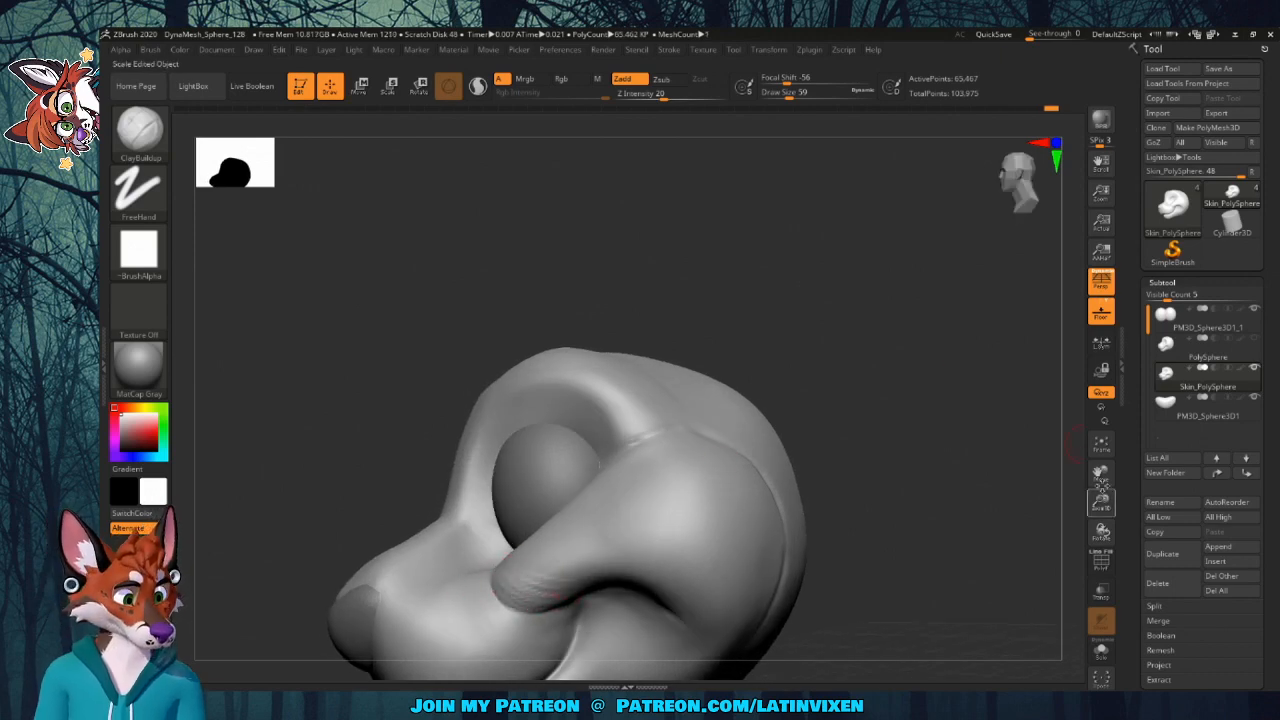
{"action": "left_click_drag", "start_coordinate": [1101, 497], "coordinate": [927, 441]}
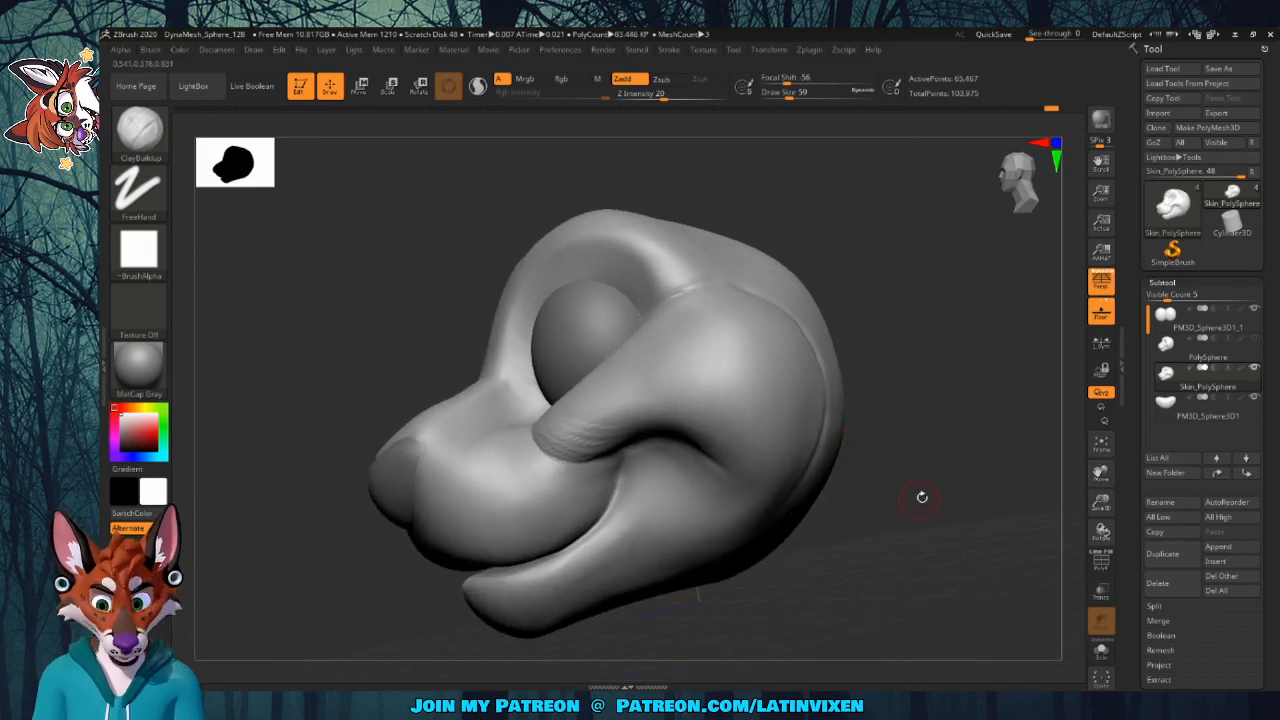
{"action": "left_click_drag", "start_coordinate": [922, 497], "coordinate": [935, 502]}
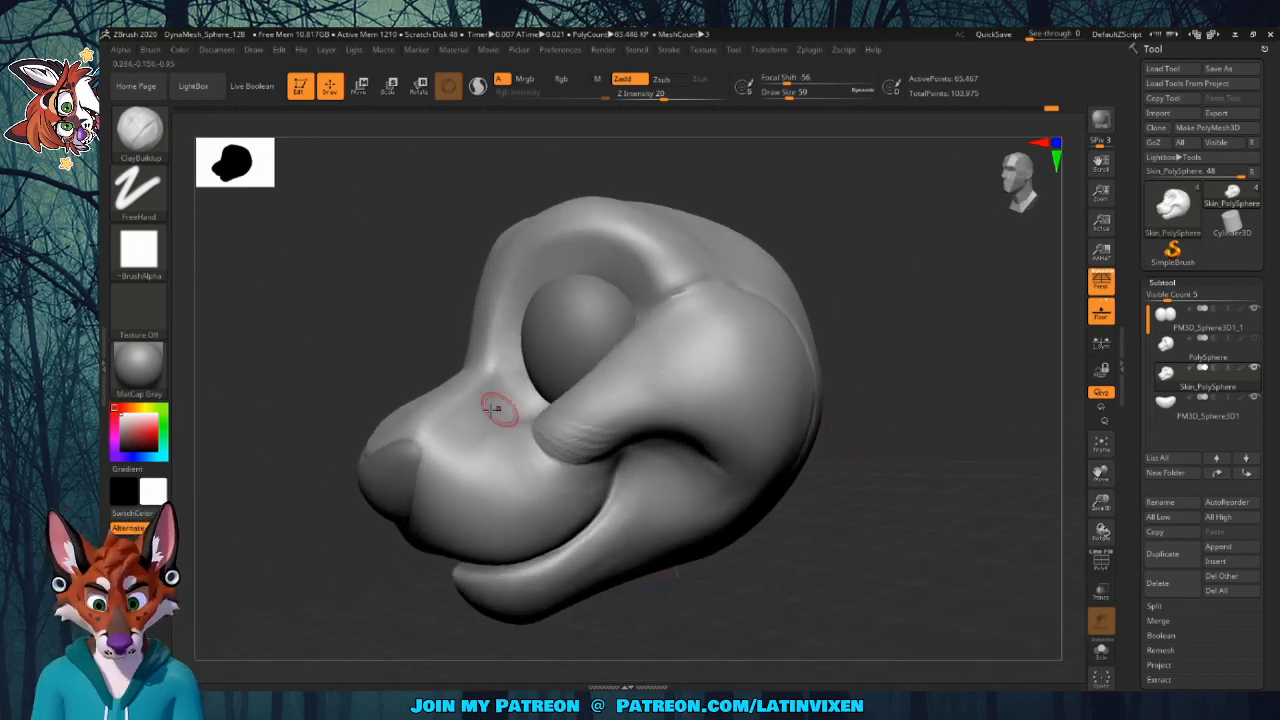
{"action": "key", "text": "shift"}
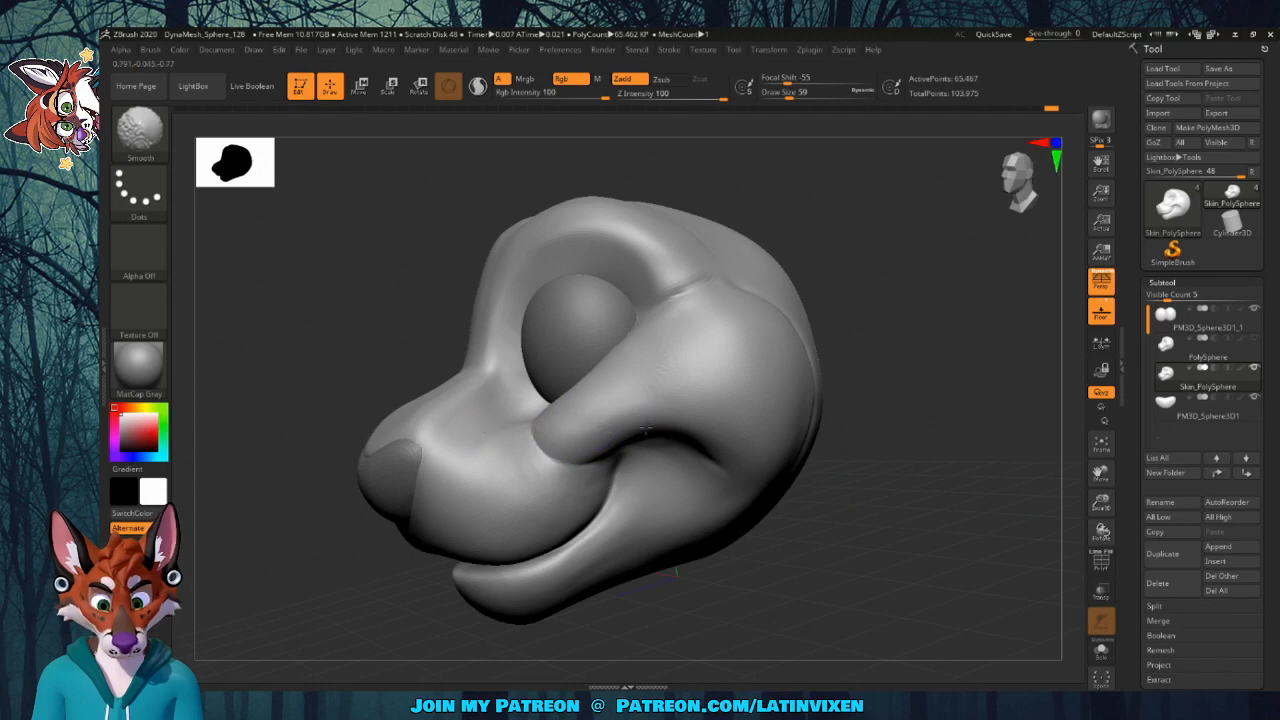
Fill the cheek just below the inner eye corner with ClayBuildup, smooth it, and check the head from the front
{"action": "mouse_move", "coordinate": [877, 437]}
{"action": "left_mouse_down"}
{"action": "mouse_move", "coordinate": [908, 414]}
{"action": "mouse_move", "coordinate": [880, 409]}
{"action": "mouse_move", "coordinate": [866, 437]}
{"action": "mouse_move", "coordinate": [830, 440]}
{"action": "left_mouse_up"}
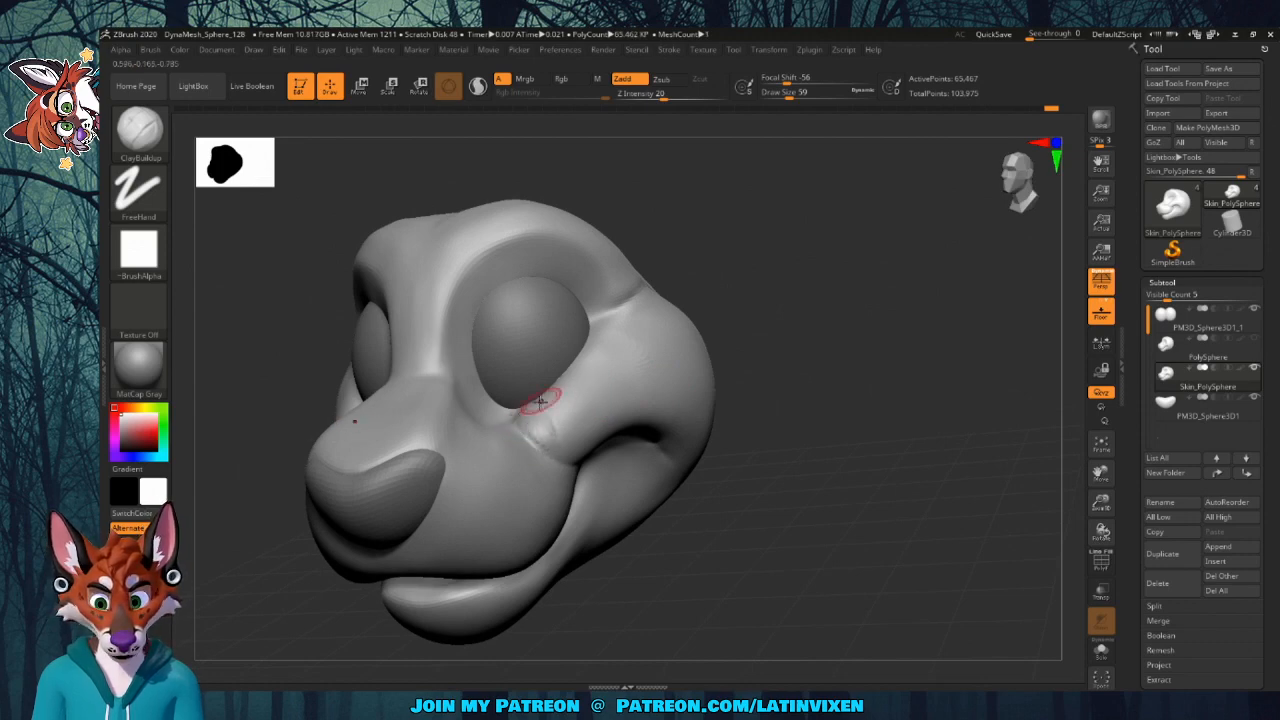
{"action": "left_click_drag", "start_coordinate": [548, 396], "coordinate": [557, 398]}
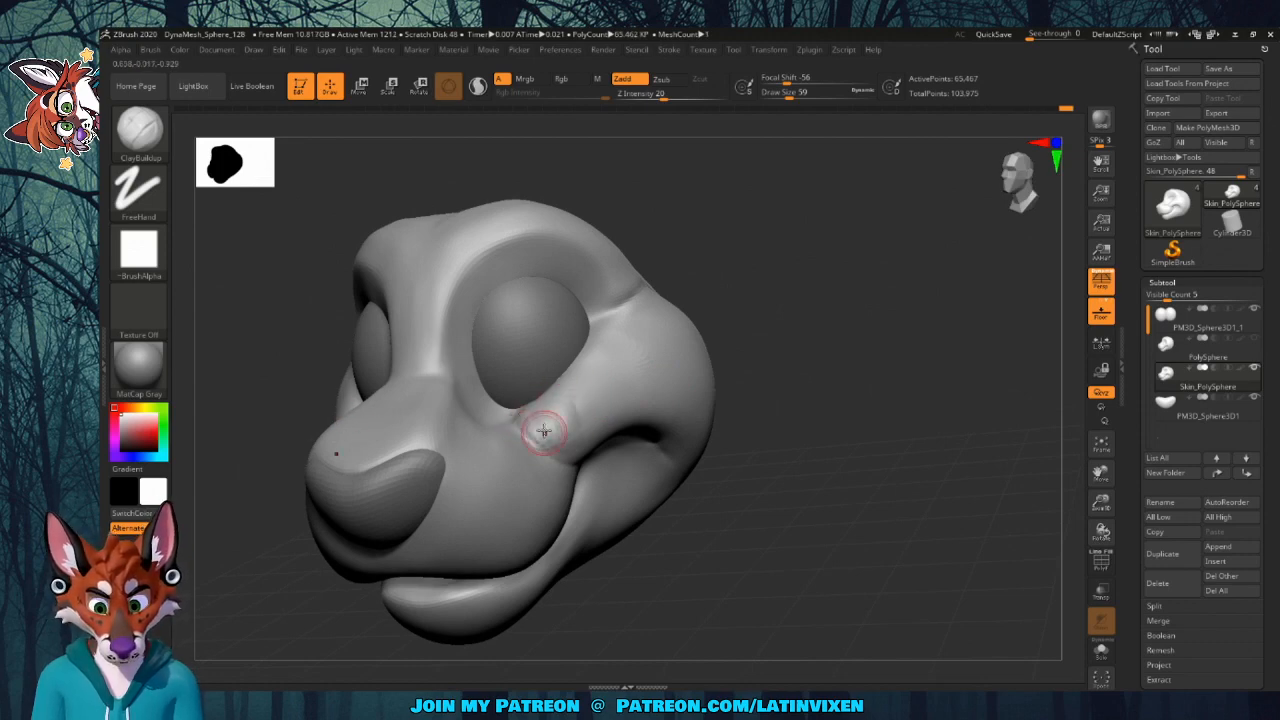
{"action": "key", "text": "shift"}
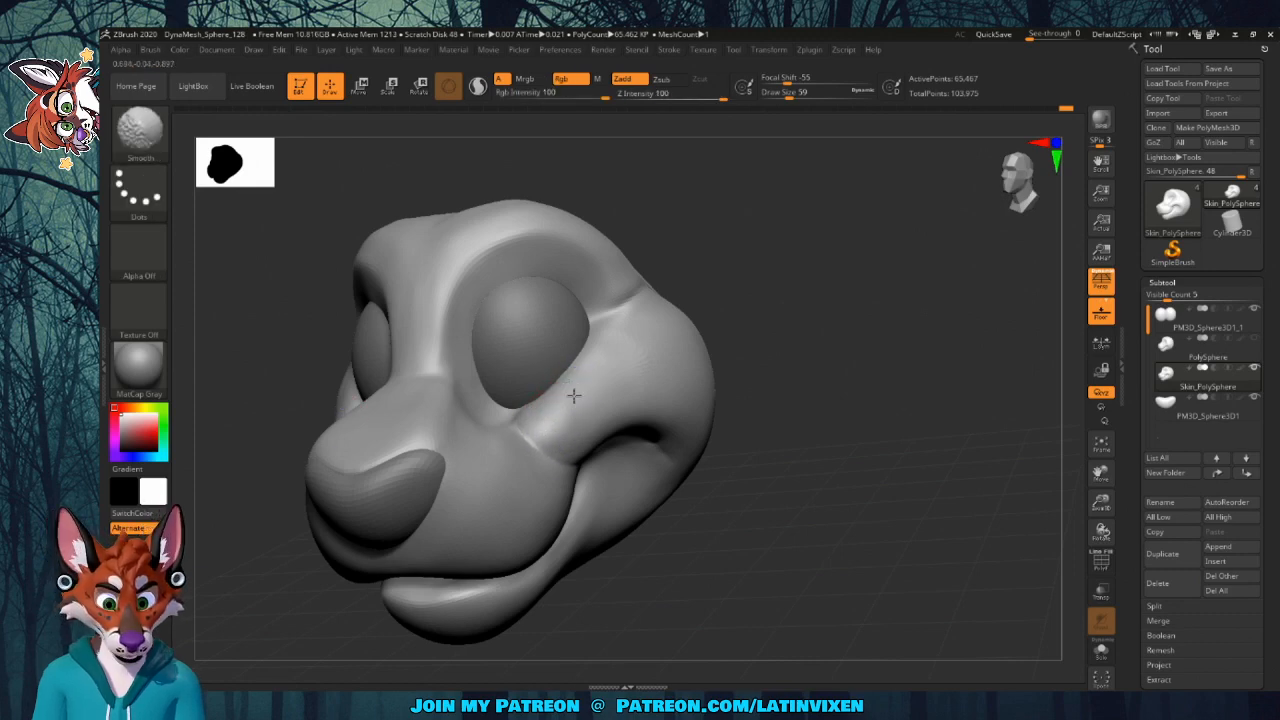
{"action": "mouse_move", "coordinate": [740, 290]}
{"action": "left_mouse_down"}
{"action": "mouse_move", "coordinate": [749, 263]}
{"action": "mouse_move", "coordinate": [777, 286]}
{"action": "mouse_move", "coordinate": [760, 286]}
{"action": "mouse_move", "coordinate": [757, 313]}
{"action": "mouse_move", "coordinate": [742, 314]}
{"action": "mouse_move", "coordinate": [815, 290]}
{"action": "mouse_move", "coordinate": [795, 286]}
{"action": "left_mouse_up"}
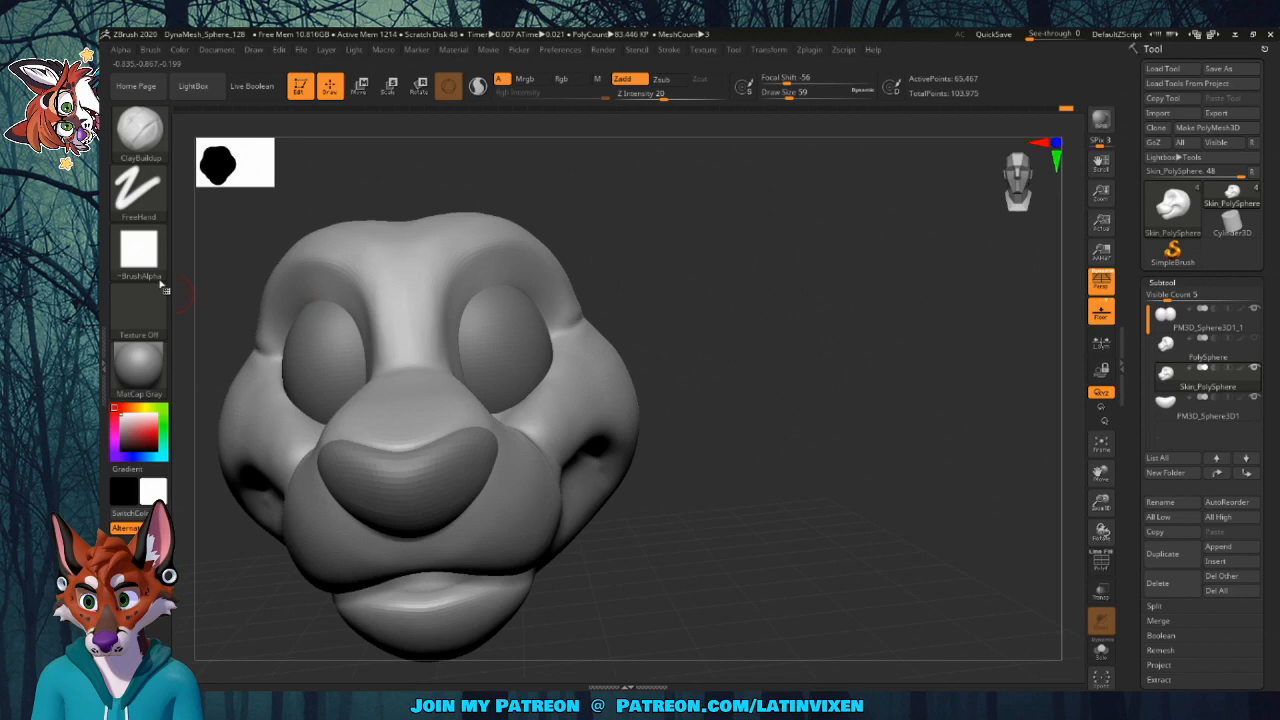
{"action": "key", "text": "b"}
{"action": "key", "text": "m"}
{"action": "key", "text": "t"}
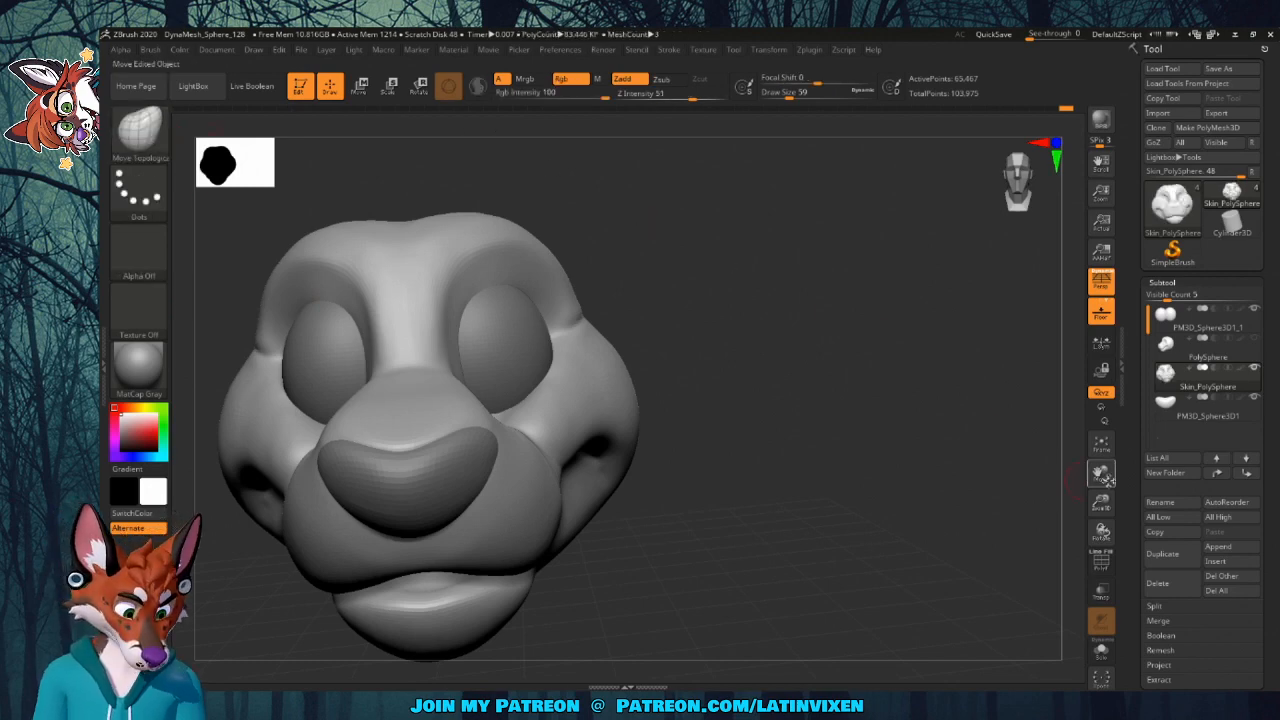
{"action": "mouse_move", "coordinate": [1102, 476]}
{"action": "left_mouse_down"}
{"action": "mouse_move", "coordinate": [951, 357]}
{"action": "mouse_move", "coordinate": [929, 314]}
{"action": "left_mouse_up"}
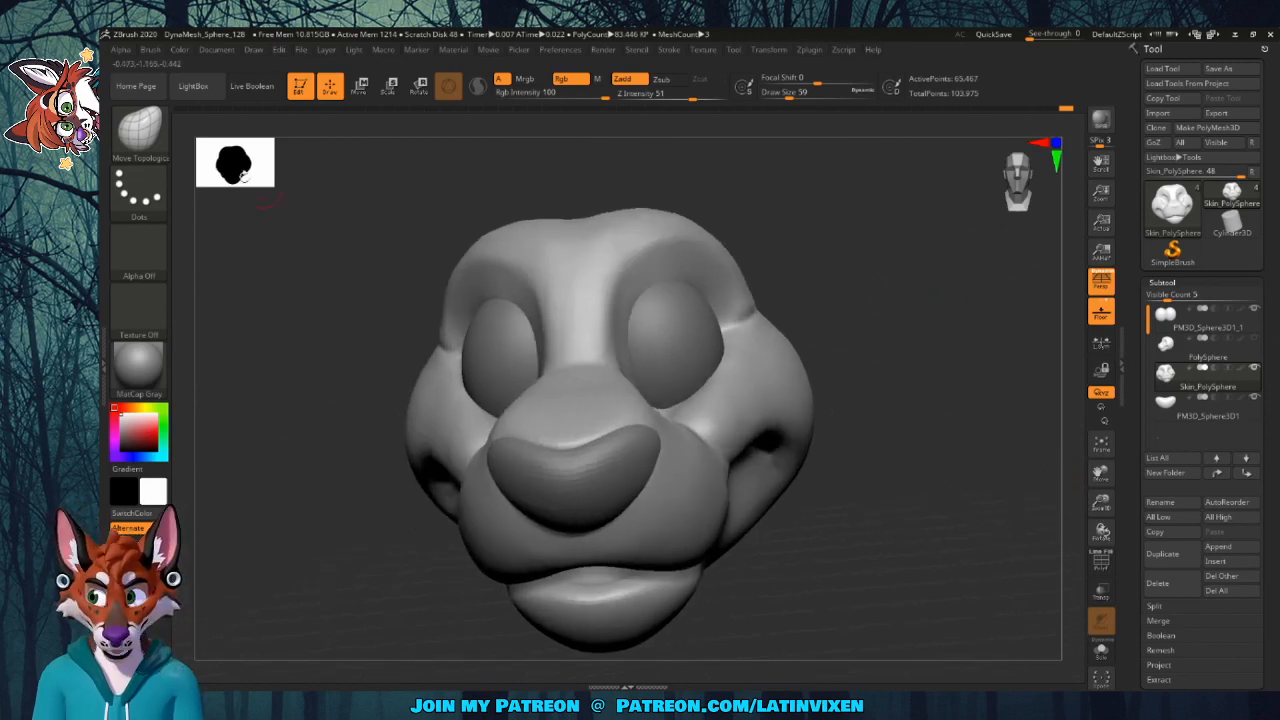
Flatten the brow and upper eye socket rim with the Flatten brush at draw size 104
{"action": "left_click", "coordinate": [140, 128]}
{"action": "left_click", "coordinate": [392, 140]}
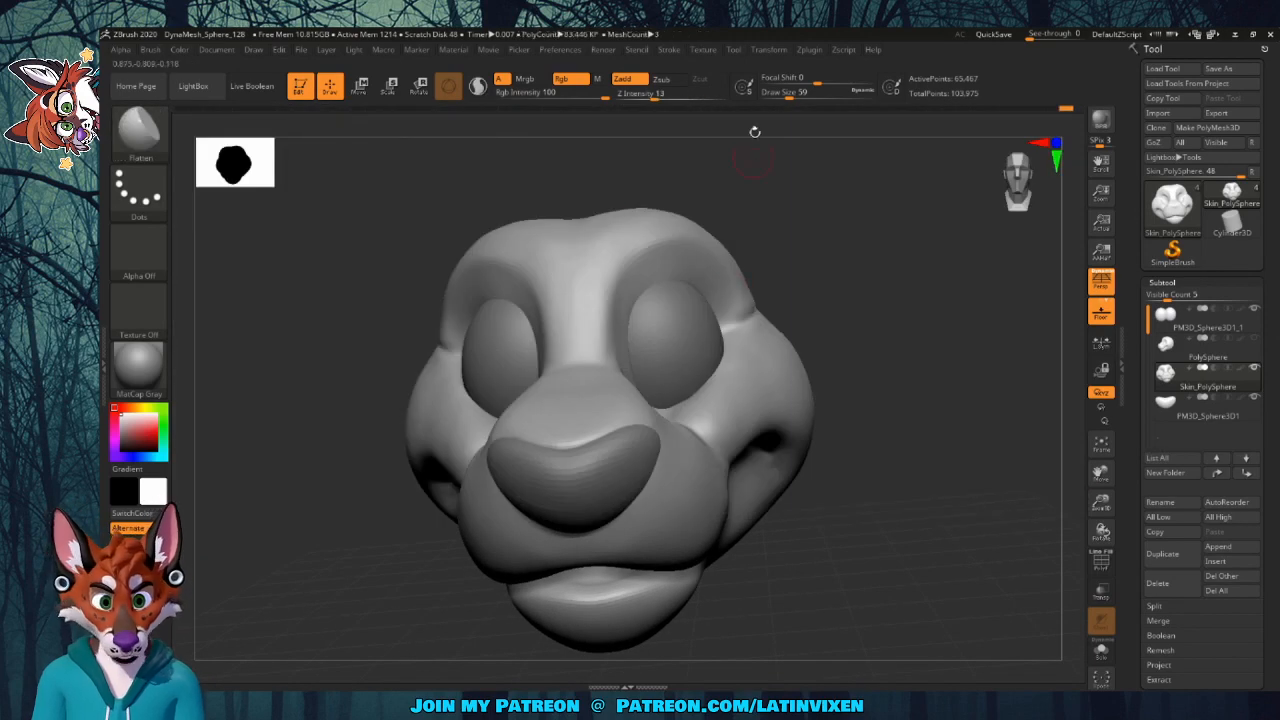
{"action": "left_click_drag", "start_coordinate": [790, 93], "coordinate": [813, 96]}
{"action": "left_click_drag", "start_coordinate": [837, 254], "coordinate": [838, 259]}
{"action": "left_click_drag", "start_coordinate": [809, 96], "coordinate": [797, 98]}
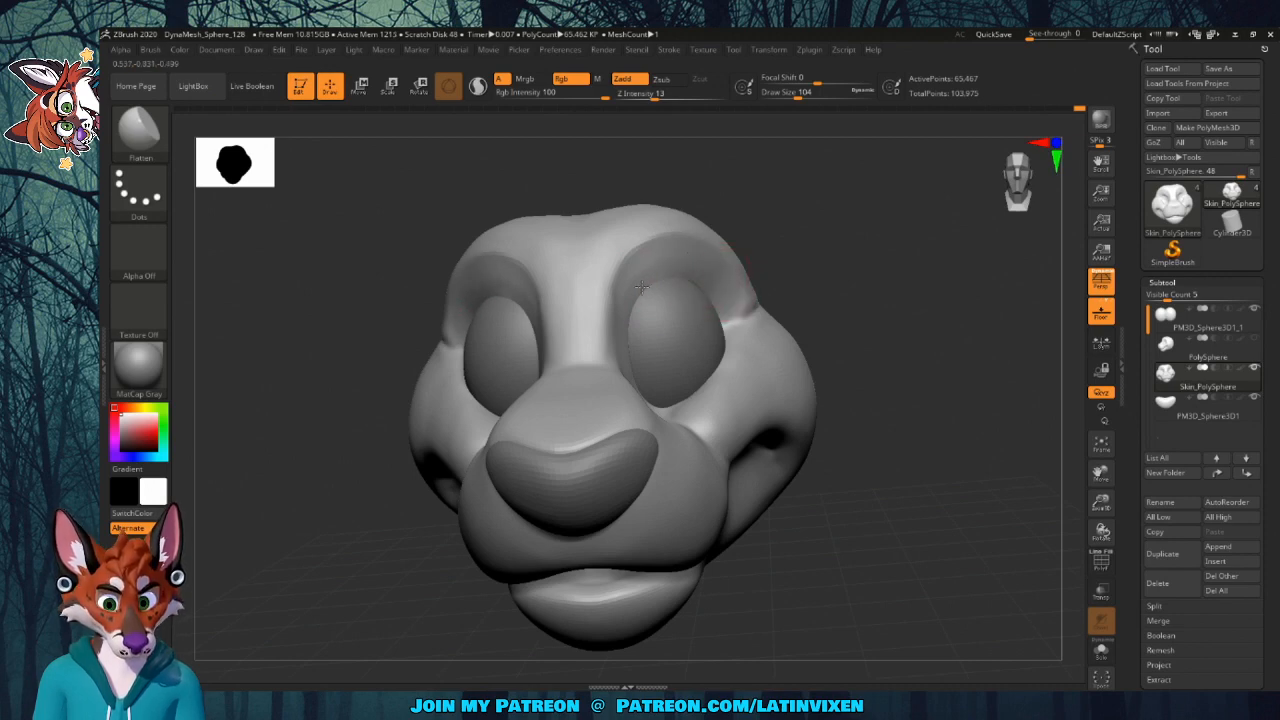
{"action": "left_click_drag", "start_coordinate": [823, 220], "coordinate": [783, 238]}
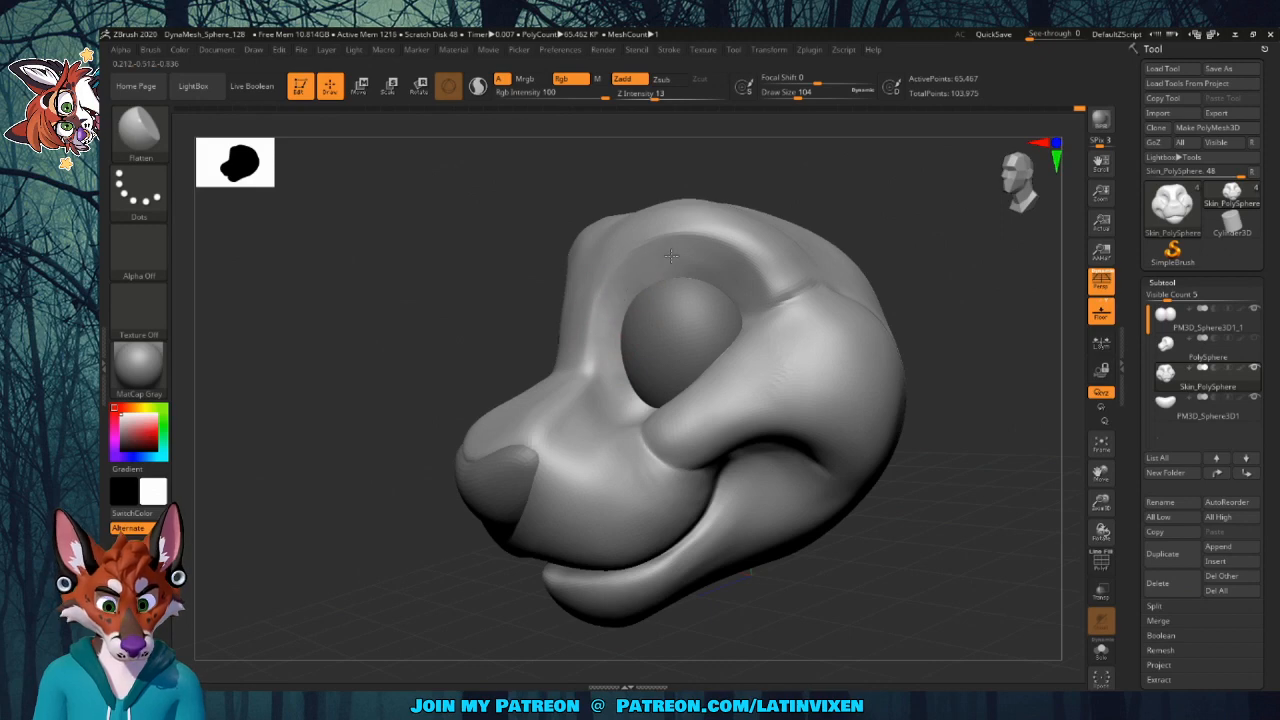
{"action": "mouse_move", "coordinate": [916, 287]}
{"action": "left_mouse_down"}
{"action": "mouse_move", "coordinate": [905, 278]}
{"action": "mouse_move", "coordinate": [922, 276]}
{"action": "left_mouse_up"}
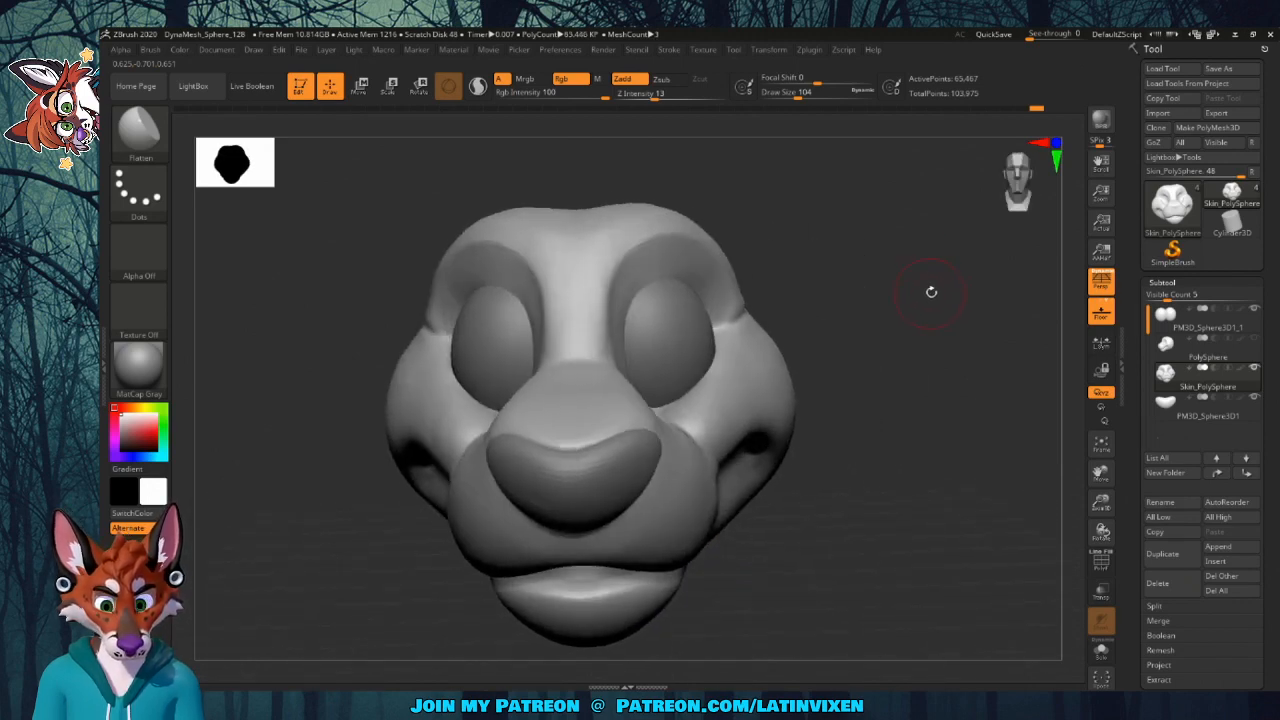
Flatten the inner side of the eye socket beside the nose bridge, and smooth the socket area around the eye
{"action": "left_click_drag", "start_coordinate": [921, 325], "coordinate": [884, 297]}
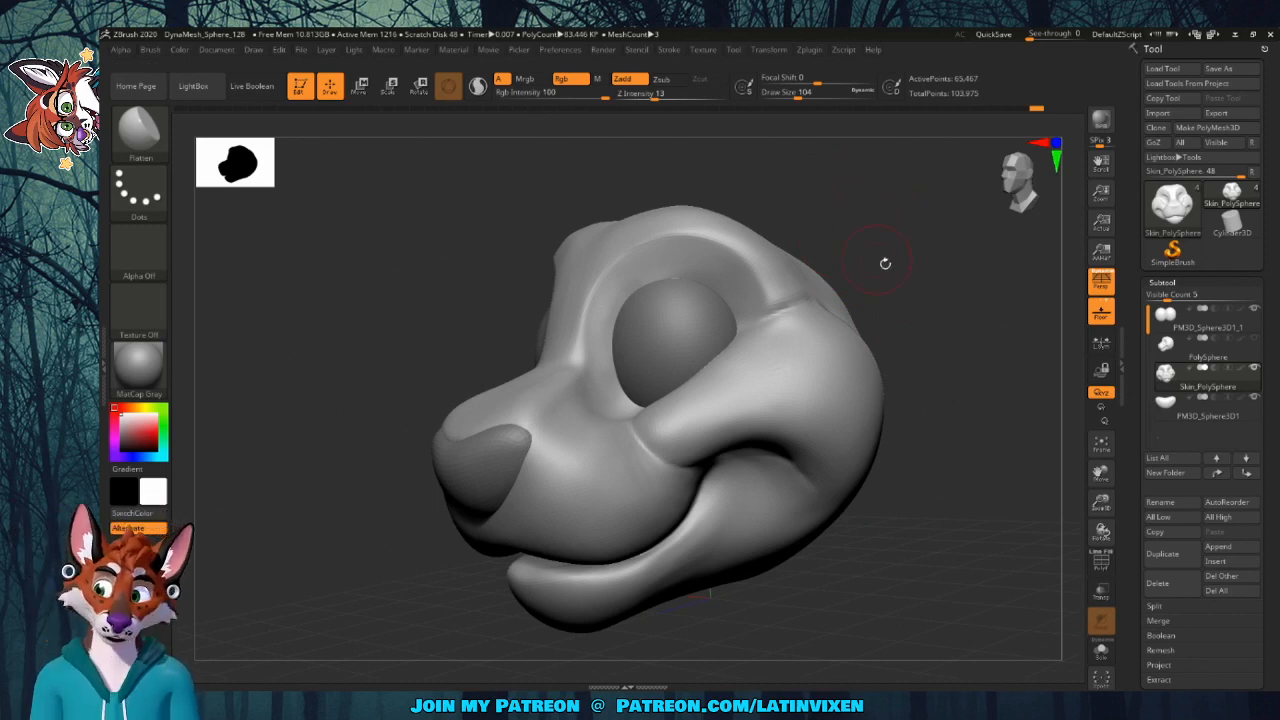
{"action": "mouse_move", "coordinate": [950, 325]}
{"action": "left_mouse_down"}
{"action": "mouse_move", "coordinate": [943, 343]}
{"action": "mouse_move", "coordinate": [940, 292]}
{"action": "mouse_move", "coordinate": [826, 289]}
{"action": "mouse_move", "coordinate": [807, 250]}
{"action": "left_mouse_up"}
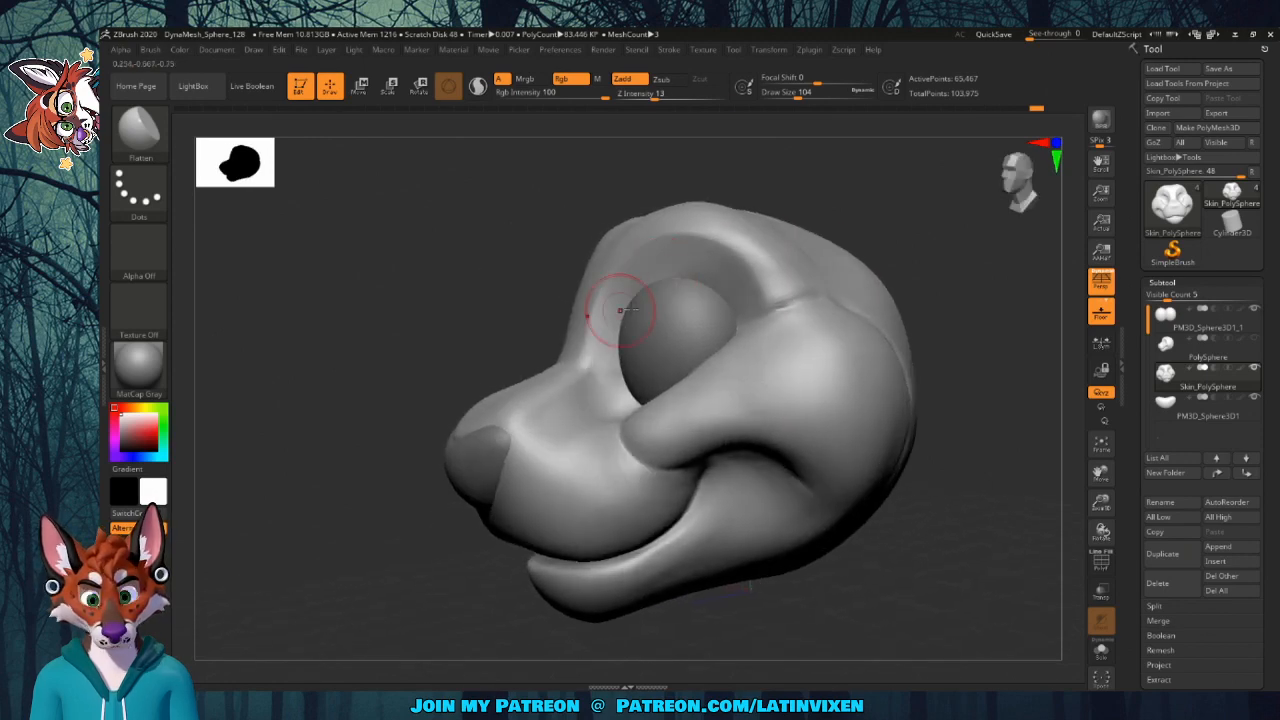
{"action": "key", "text": "shift"}
{"action": "left_click_drag", "start_coordinate": [698, 289], "coordinate": [735, 340], "text": "shift"}
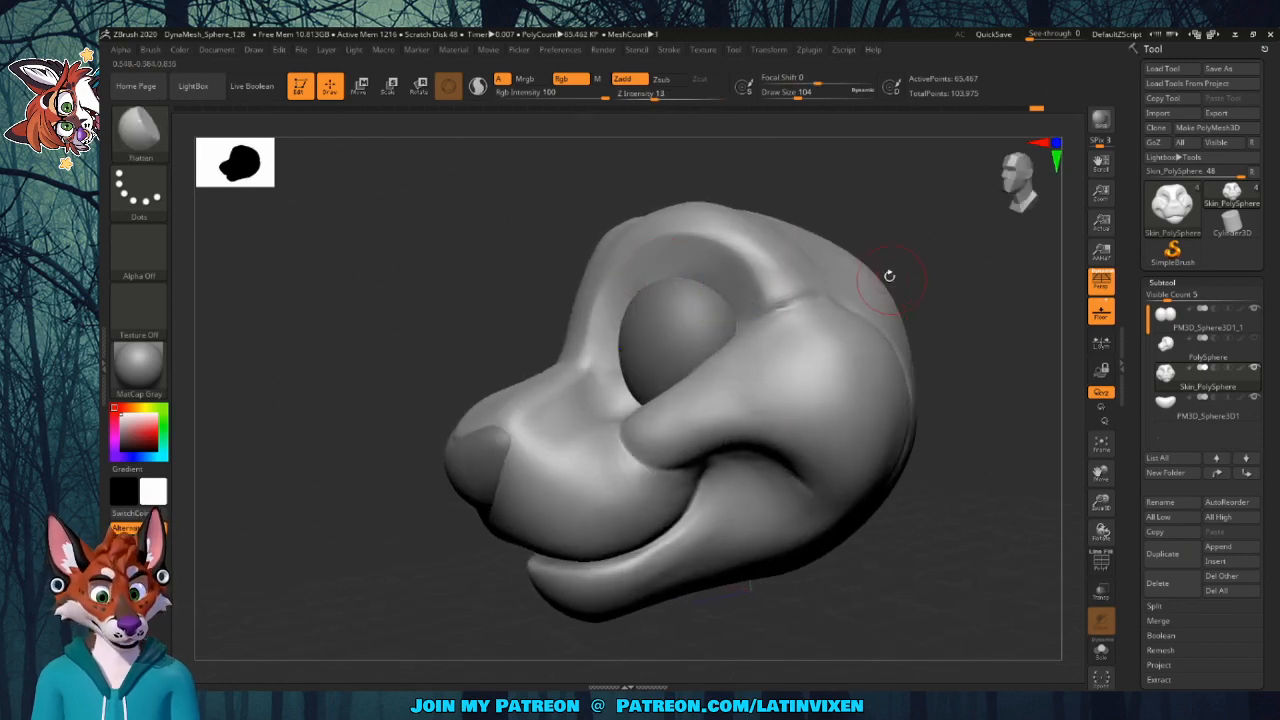
Flatten the inner eye socket rim from the muzzle up to the brow, and smooth the outer upper part of the socket
{"action": "left_click_drag", "start_coordinate": [886, 277], "coordinate": [914, 271]}
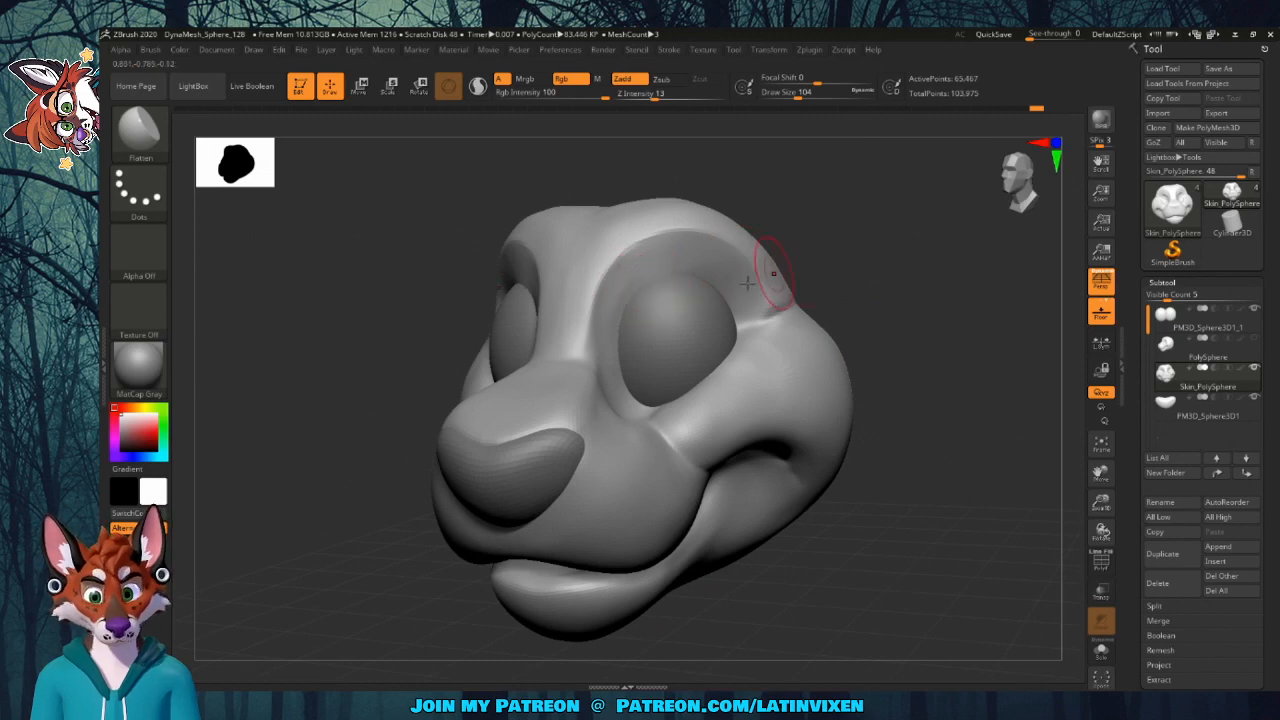
{"action": "left_click_drag", "start_coordinate": [846, 249], "coordinate": [814, 257]}
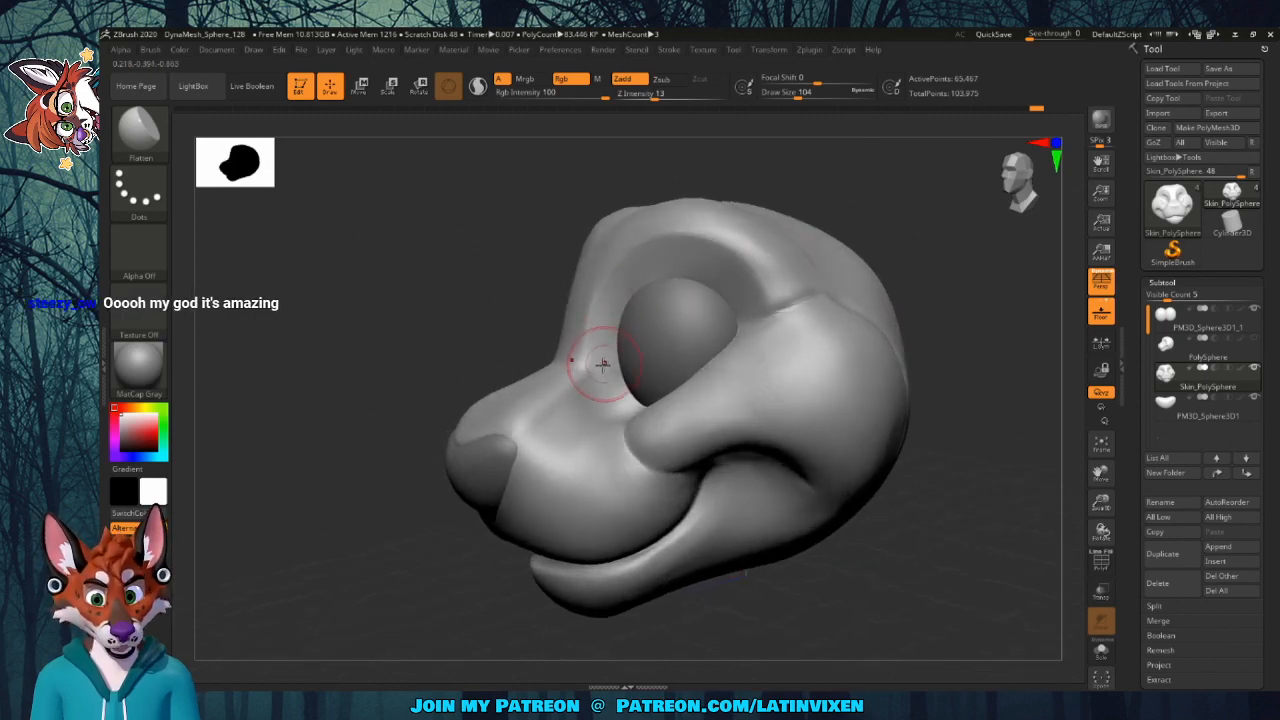
{"action": "left_click_drag", "start_coordinate": [592, 400], "coordinate": [615, 334]}
{"action": "mouse_move", "coordinate": [898, 262]}
{"action": "left_mouse_down"}
{"action": "mouse_move", "coordinate": [904, 275]}
{"action": "mouse_move", "coordinate": [870, 282]}
{"action": "left_mouse_up"}
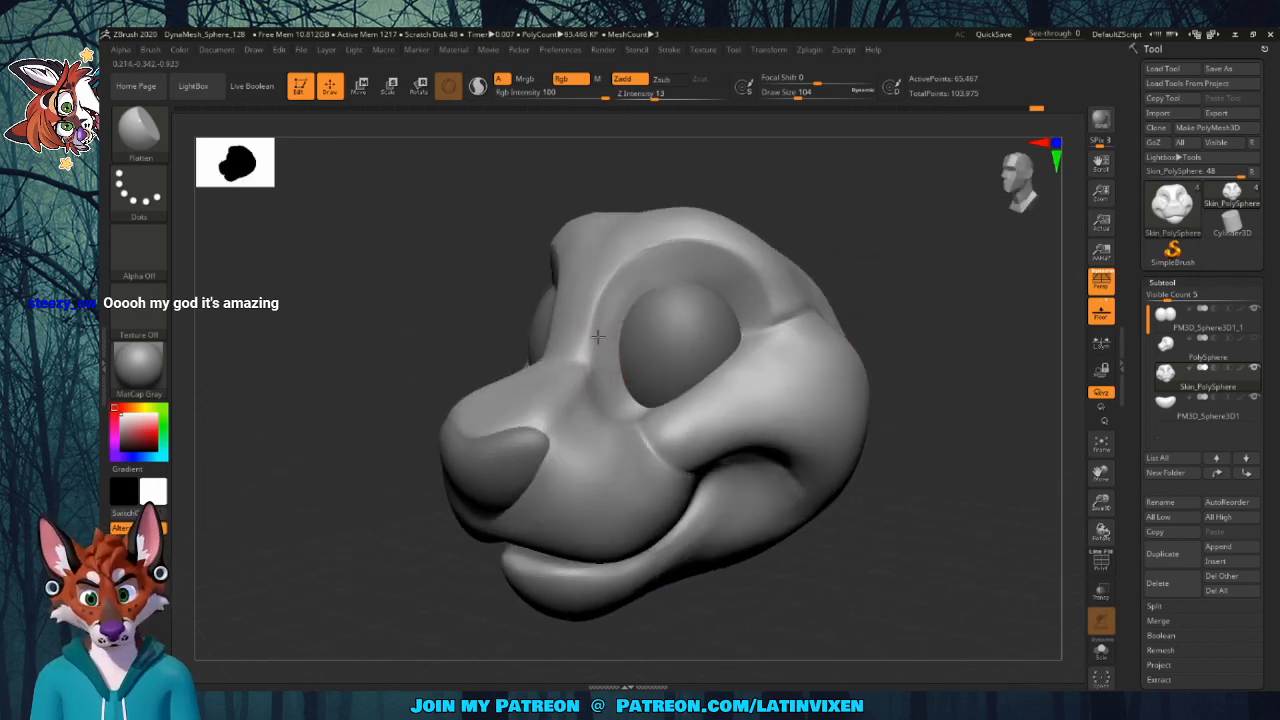
{"action": "mouse_move", "coordinate": [601, 316]}
{"action": "left_mouse_down"}
{"action": "mouse_move", "coordinate": [640, 257]}
{"action": "mouse_move", "coordinate": [649, 289]}
{"action": "left_mouse_up"}
{"action": "mouse_move", "coordinate": [891, 289]}
{"action": "left_mouse_down"}
{"action": "mouse_move", "coordinate": [904, 262]}
{"action": "mouse_move", "coordinate": [875, 279]}
{"action": "mouse_move", "coordinate": [885, 303]}
{"action": "left_mouse_up"}
{"action": "mouse_move", "coordinate": [773, 308]}
{"action": "left_mouse_down", "text": "shift"}
{"action": "mouse_move", "coordinate": [849, 251]}
{"action": "mouse_move", "coordinate": [933, 287]}
{"action": "mouse_move", "coordinate": [920, 290]}
{"action": "mouse_move", "coordinate": [1081, 407]}
{"action": "mouse_move", "coordinate": [1017, 486]}
{"action": "mouse_move", "coordinate": [883, 417]}
{"action": "mouse_move", "coordinate": [712, 397]}
{"action": "left_mouse_up", "text": "shift"}
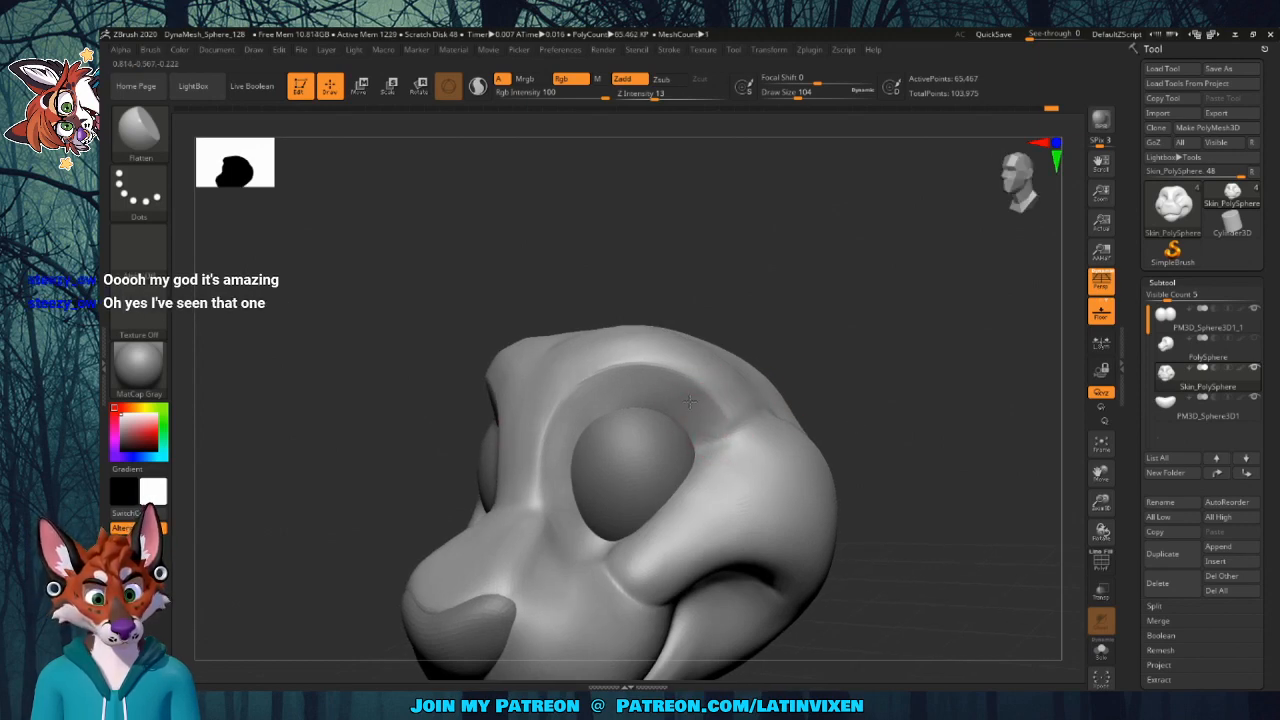
Flatten and blend the outer eye corner where the brow meets the cheek, working from front and side angles
{"action": "left_click_drag", "start_coordinate": [930, 330], "coordinate": [674, 375]}
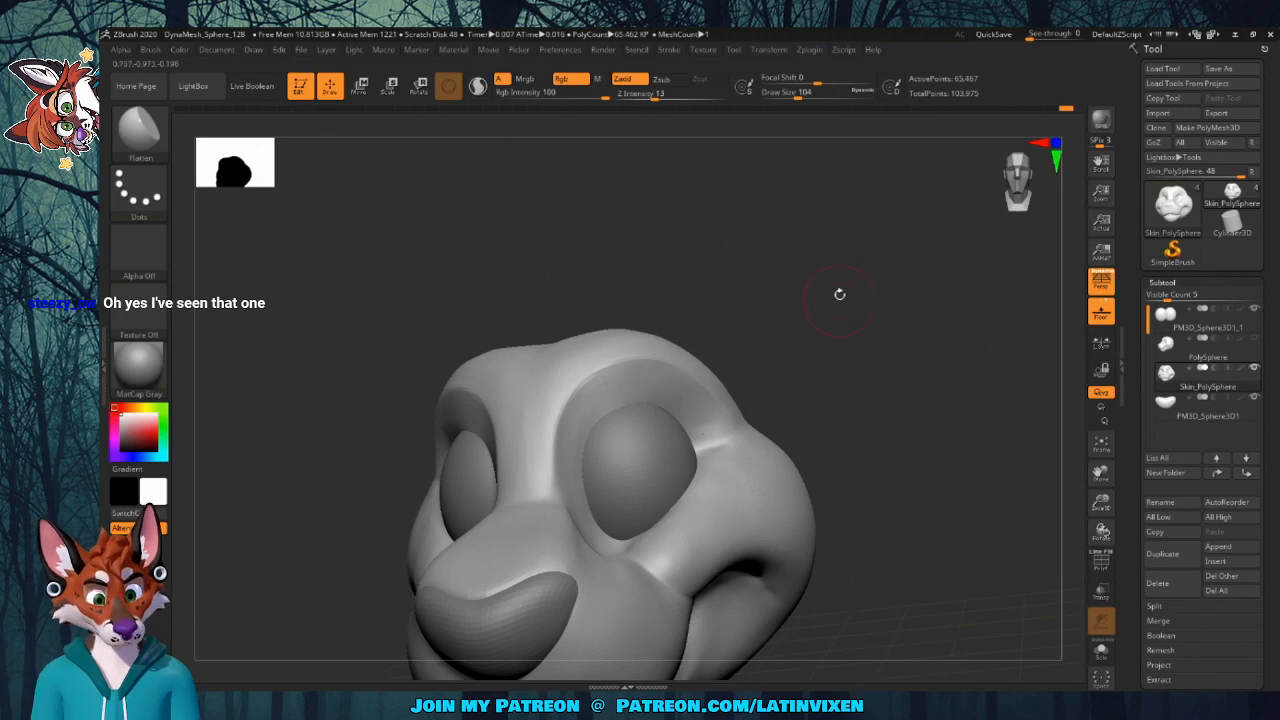
{"action": "left_click_drag", "start_coordinate": [840, 294], "coordinate": [697, 408]}
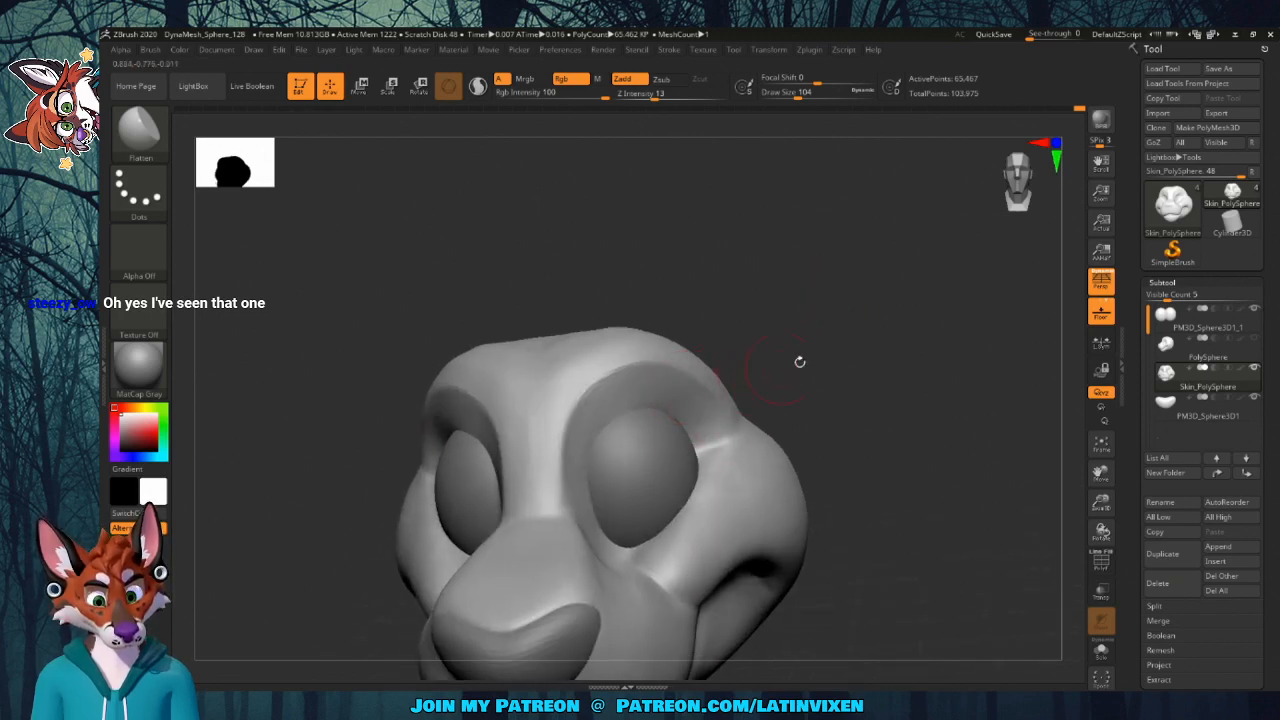
{"action": "mouse_move", "coordinate": [800, 362]}
{"action": "left_mouse_down"}
{"action": "mouse_move", "coordinate": [814, 325]}
{"action": "mouse_move", "coordinate": [775, 347]}
{"action": "left_mouse_up"}
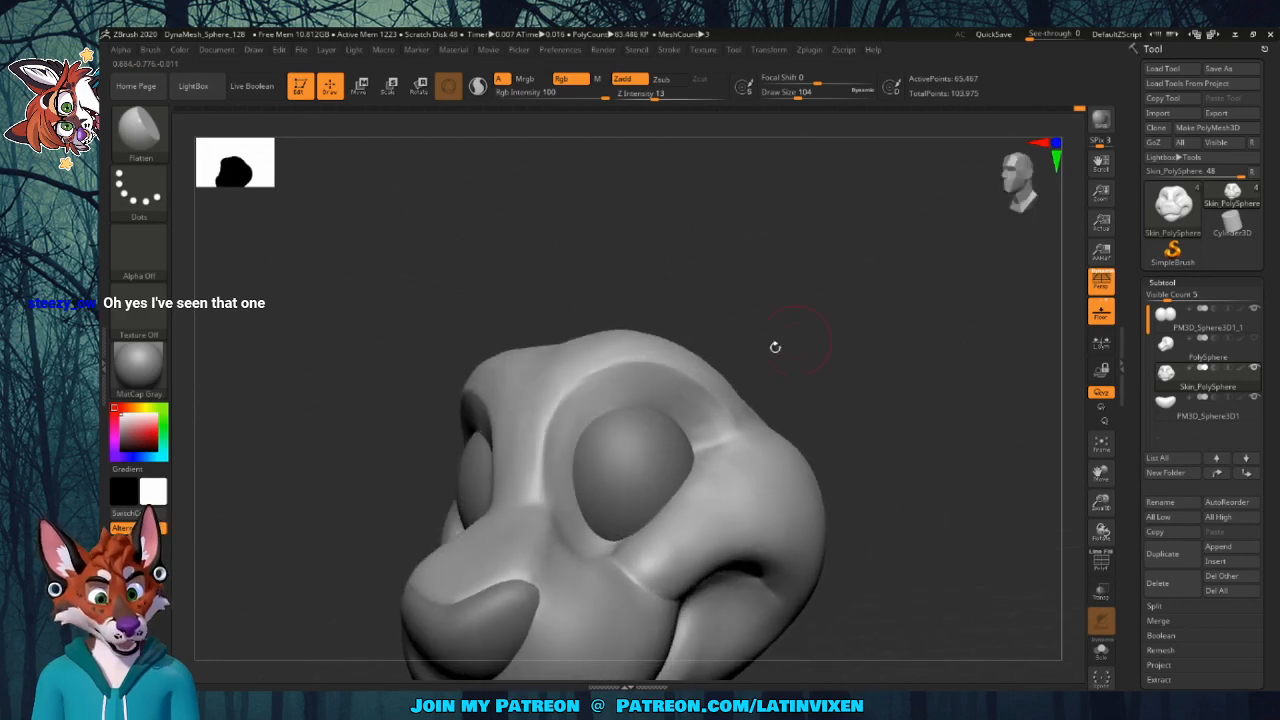
{"action": "key", "text": "shift"}
{"action": "mouse_move", "coordinate": [858, 316]}
{"action": "left_mouse_down"}
{"action": "mouse_move", "coordinate": [800, 325]}
{"action": "mouse_move", "coordinate": [851, 320]}
{"action": "mouse_move", "coordinate": [851, 334]}
{"action": "mouse_move", "coordinate": [837, 343]}
{"action": "mouse_move", "coordinate": [838, 314]}
{"action": "mouse_move", "coordinate": [717, 444]}
{"action": "left_mouse_up"}
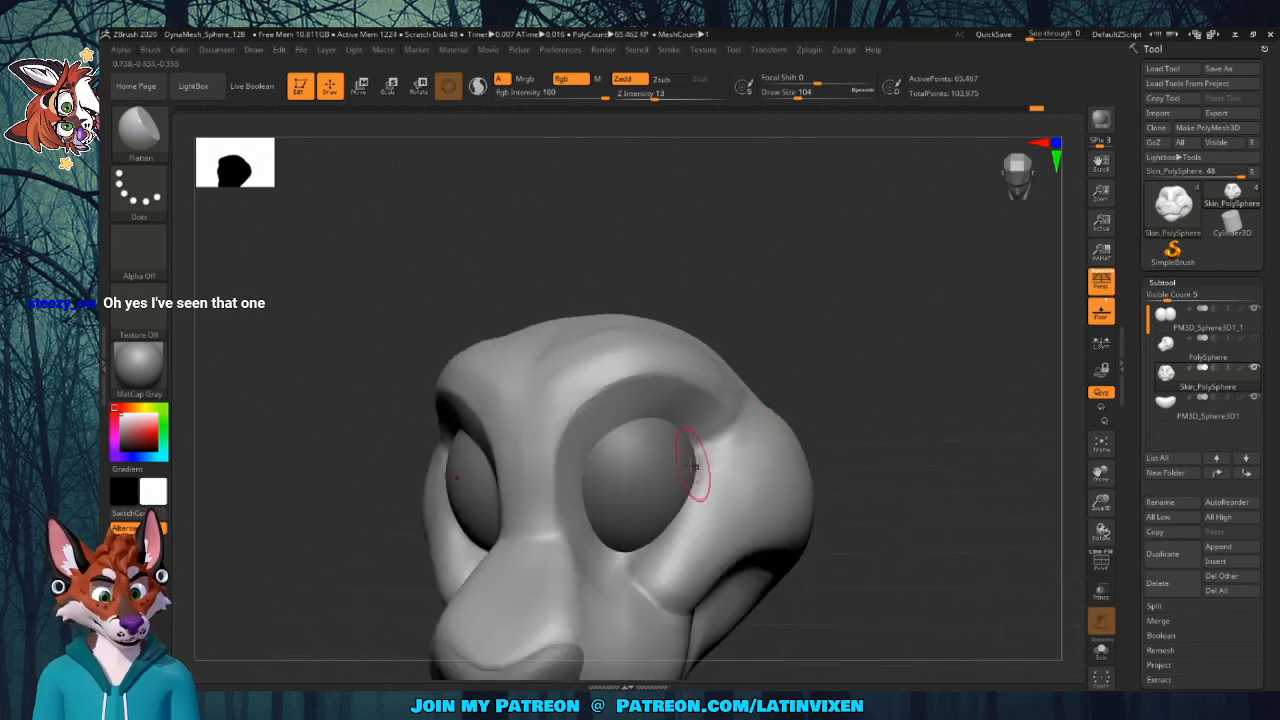
{"action": "left_click_drag", "start_coordinate": [759, 414], "coordinate": [716, 439]}
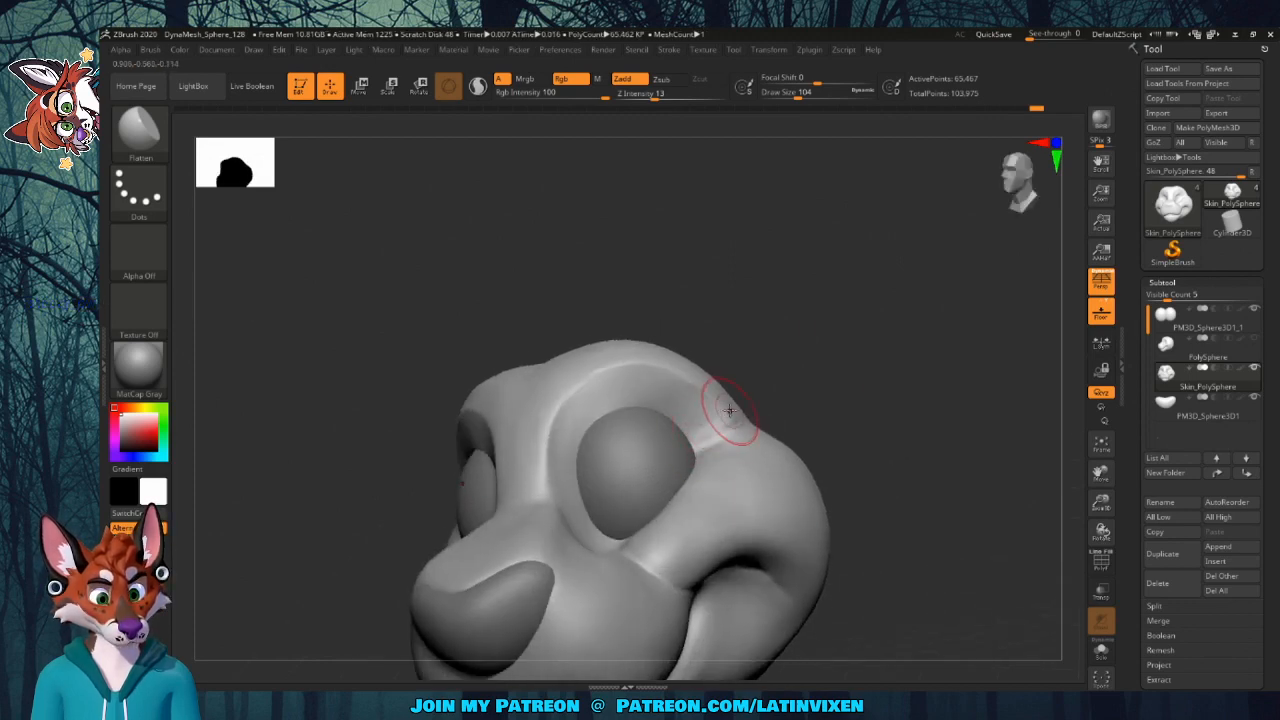
{"action": "left_click_drag", "start_coordinate": [843, 326], "coordinate": [714, 414]}
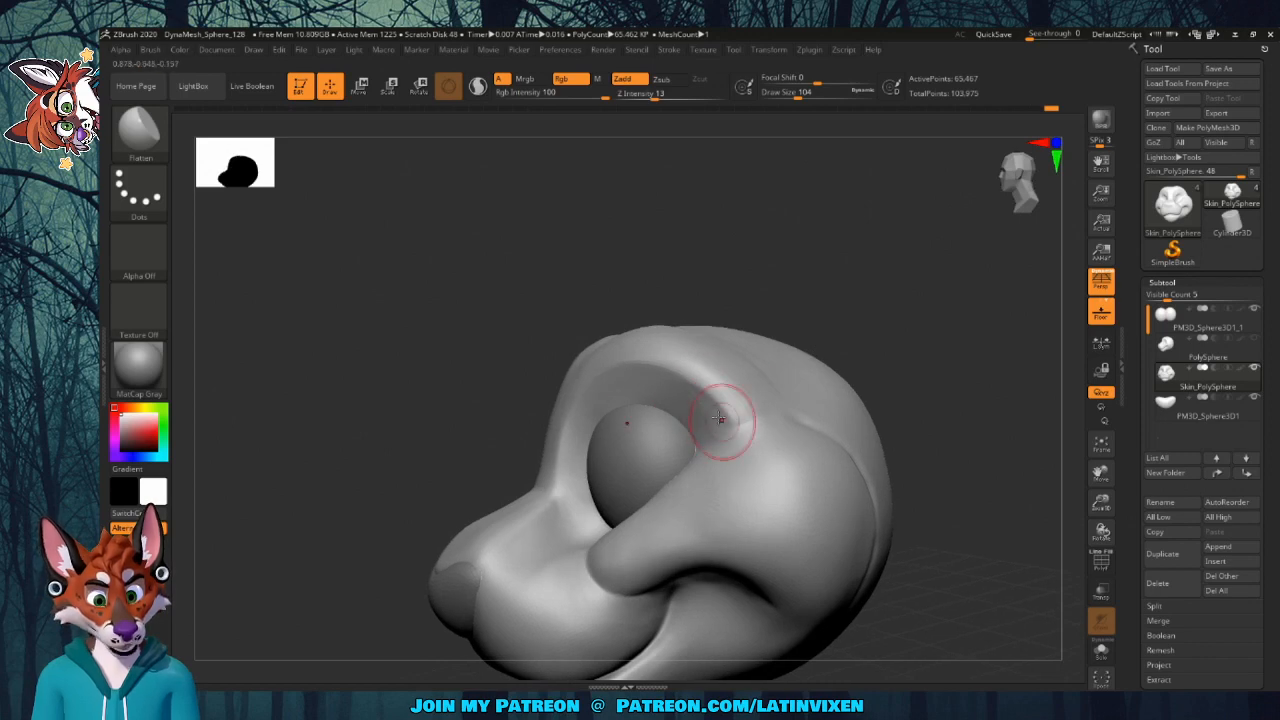
{"action": "left_click_drag", "start_coordinate": [829, 289], "coordinate": [820, 278]}
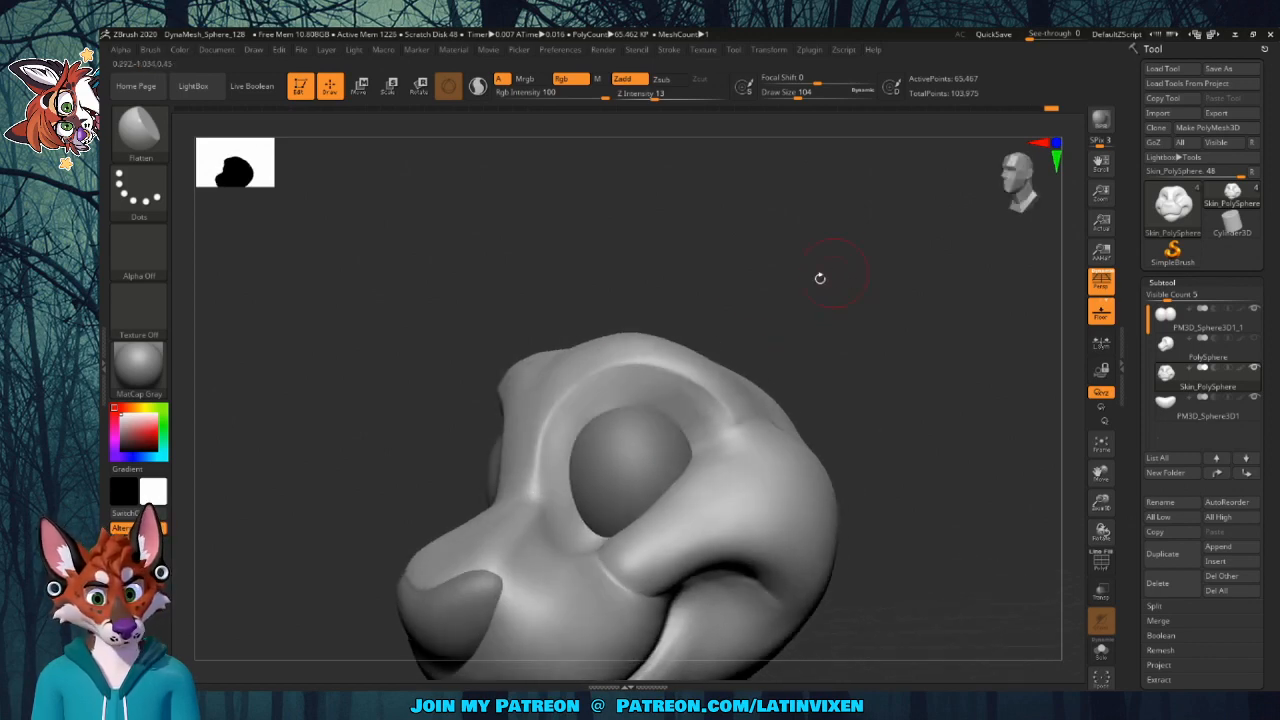
{"action": "mouse_move", "coordinate": [805, 330]}
{"action": "left_mouse_down"}
{"action": "mouse_move", "coordinate": [840, 303]}
{"action": "mouse_move", "coordinate": [836, 289]}
{"action": "mouse_move", "coordinate": [833, 325]}
{"action": "mouse_move", "coordinate": [740, 280]}
{"action": "left_mouse_up"}
Enlarge the Flatten brush to draw size 158 and flatten the nose bridge and the top of the muzzle
{"action": "left_click", "coordinate": [139, 130]}
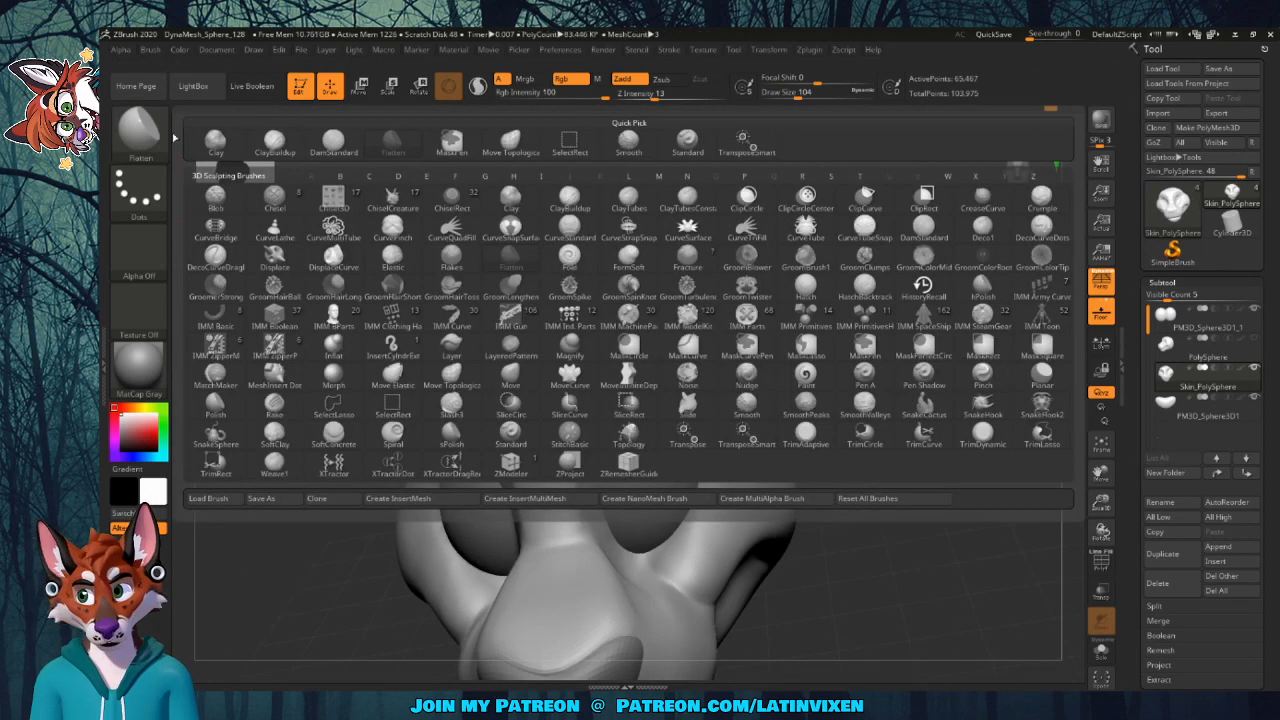
{"action": "key", "text": "bracketright"}
{"action": "key", "text": "bracketright"}
{"action": "key", "text": "bracketright"}
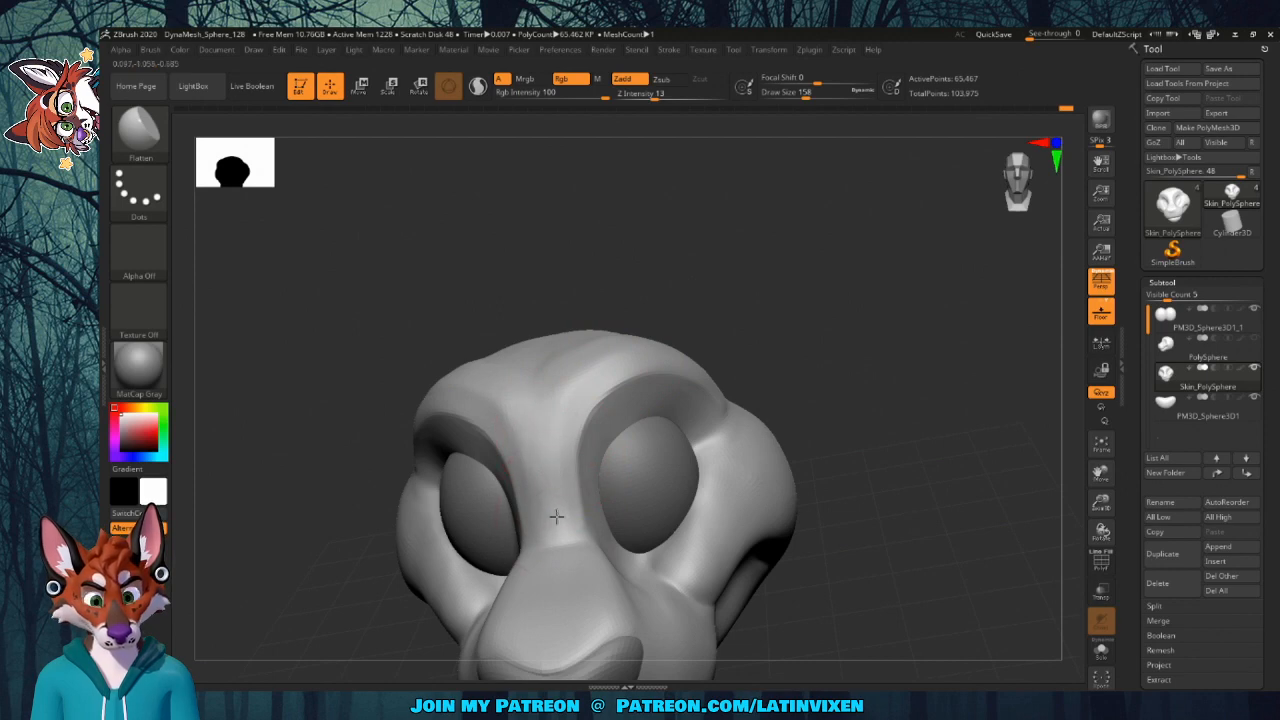
{"action": "mouse_move", "coordinate": [630, 325]}
{"action": "left_mouse_down"}
{"action": "mouse_move", "coordinate": [802, 253]}
{"action": "mouse_move", "coordinate": [833, 276]}
{"action": "mouse_move", "coordinate": [786, 295]}
{"action": "mouse_move", "coordinate": [849, 290]}
{"action": "mouse_move", "coordinate": [849, 337]}
{"action": "left_mouse_up"}
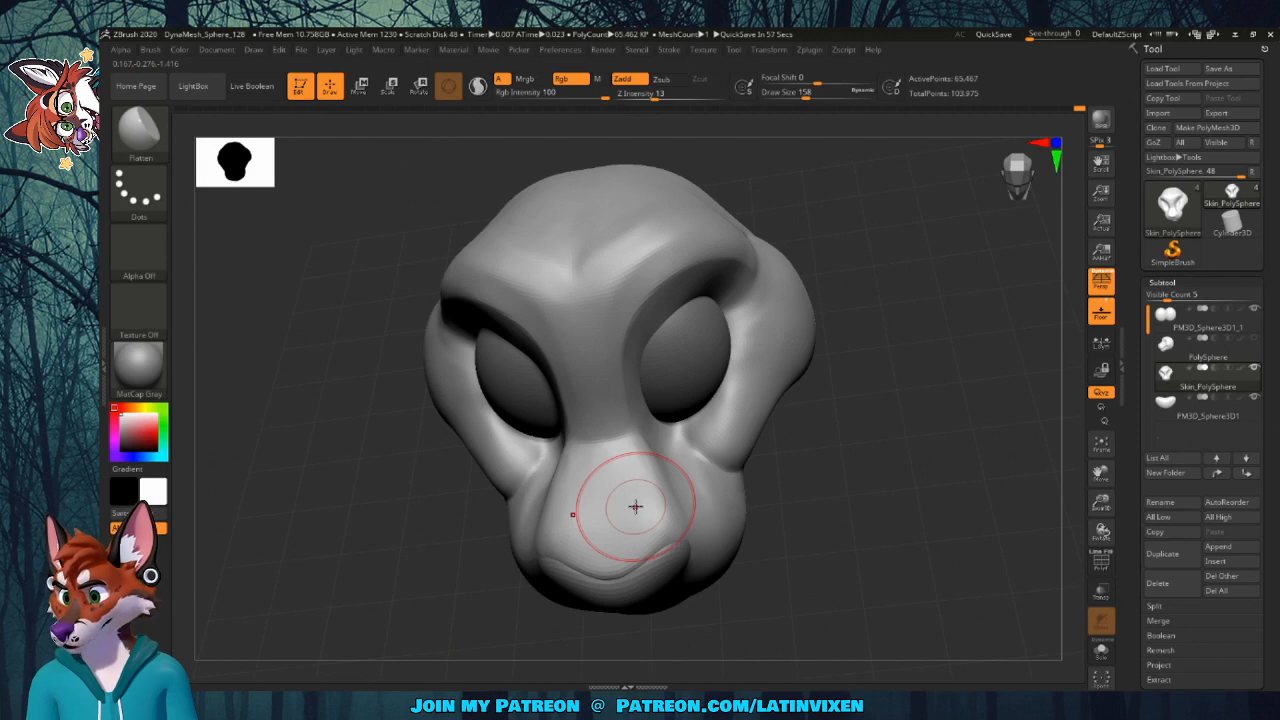
{"action": "mouse_move", "coordinate": [888, 431]}
{"action": "left_mouse_down"}
{"action": "mouse_move", "coordinate": [891, 360]}
{"action": "mouse_move", "coordinate": [904, 350]}
{"action": "mouse_move", "coordinate": [891, 380]}
{"action": "mouse_move", "coordinate": [958, 394]}
{"action": "left_mouse_up"}
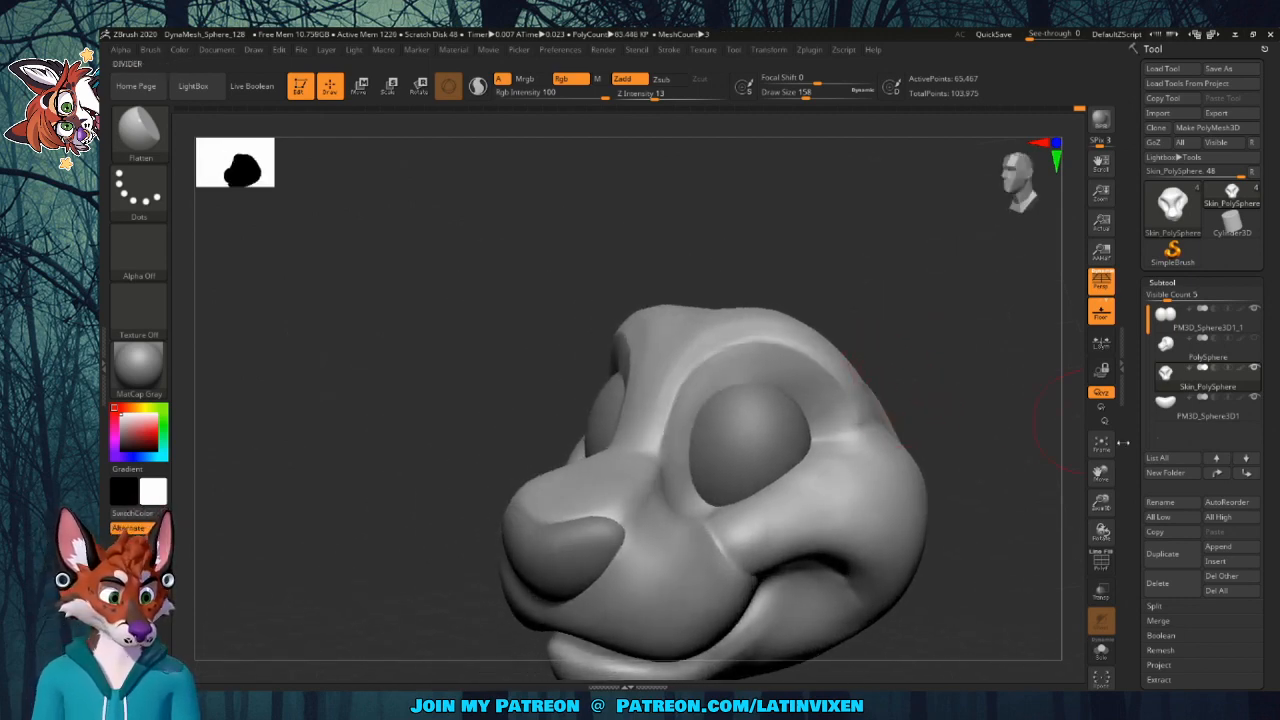
Check the head from the side and the front, and quick-save the project
{"action": "mouse_move", "coordinate": [1105, 475]}
{"action": "left_mouse_down"}
{"action": "mouse_move", "coordinate": [1085, 449]}
{"action": "mouse_move", "coordinate": [951, 466]}
{"action": "mouse_move", "coordinate": [729, 457]}
{"action": "left_mouse_up"}
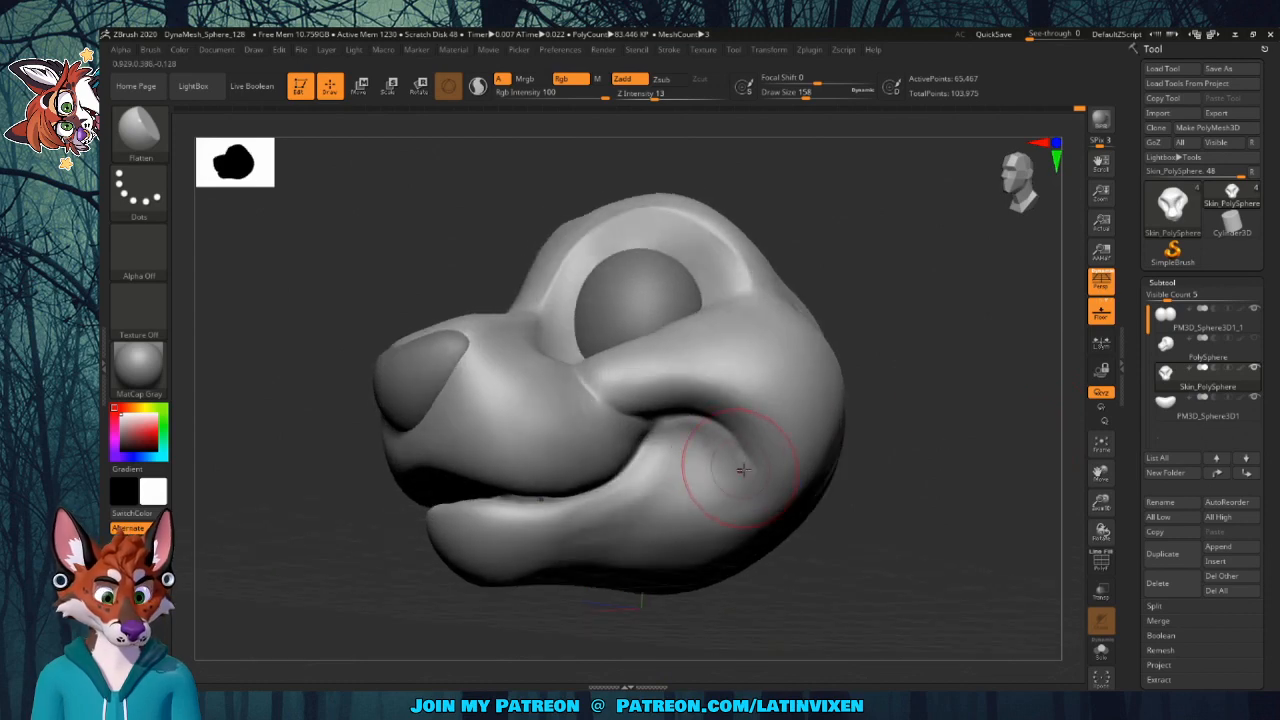
{"action": "mouse_move", "coordinate": [894, 414]}
{"action": "left_mouse_down"}
{"action": "mouse_move", "coordinate": [912, 467]}
{"action": "mouse_move", "coordinate": [871, 297]}
{"action": "left_mouse_up"}
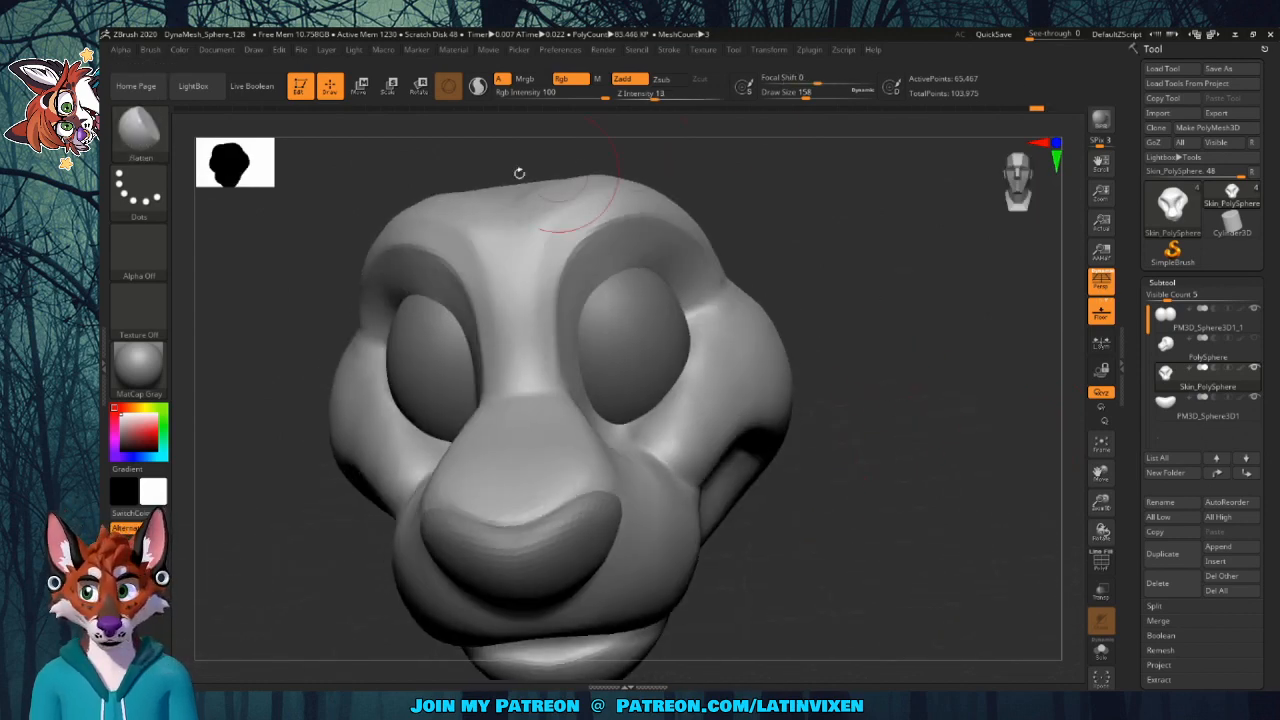
{"action": "left_click", "coordinate": [995, 35]}
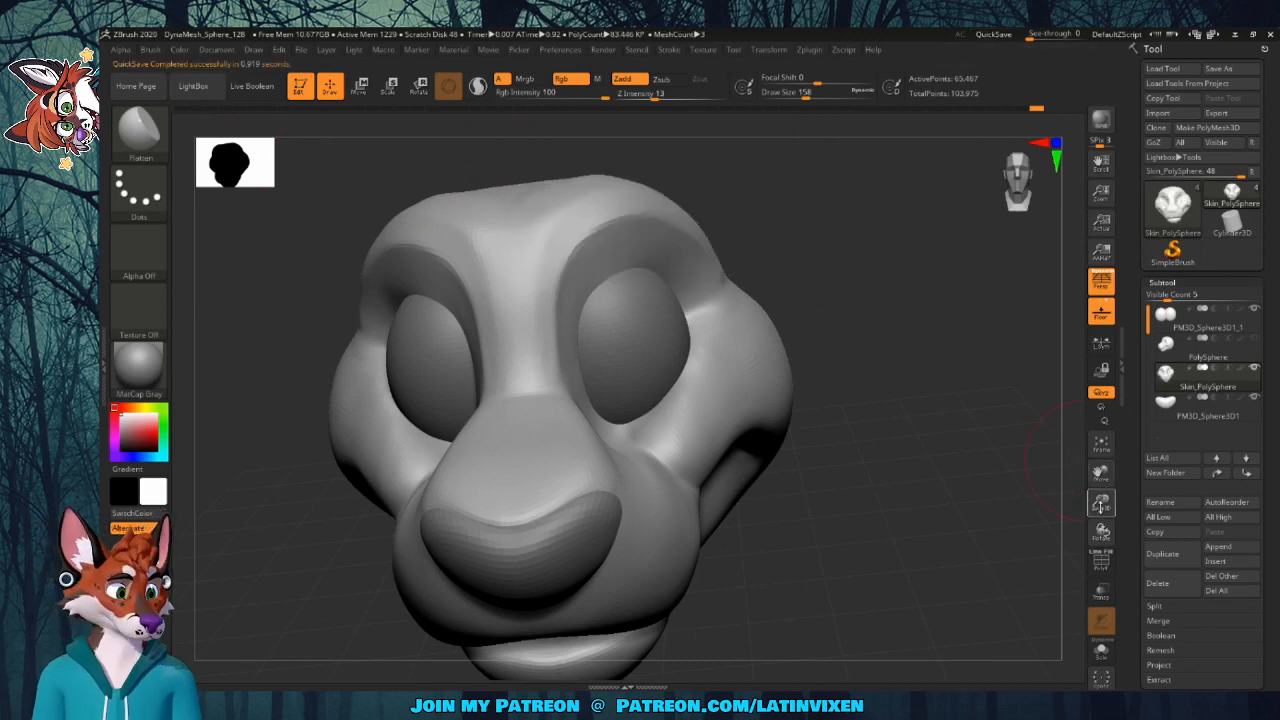
Smooth the crease behind the cheek on the side of the head
{"action": "left_click_drag", "start_coordinate": [1100, 499], "coordinate": [1104, 474]}
{"action": "mouse_move", "coordinate": [808, 452]}
{"action": "left_mouse_down"}
{"action": "mouse_move", "coordinate": [930, 460]}
{"action": "mouse_move", "coordinate": [846, 463]}
{"action": "mouse_move", "coordinate": [903, 423]}
{"action": "mouse_move", "coordinate": [941, 445]}
{"action": "mouse_move", "coordinate": [771, 337]}
{"action": "left_mouse_up"}
{"action": "key", "text": "shift"}
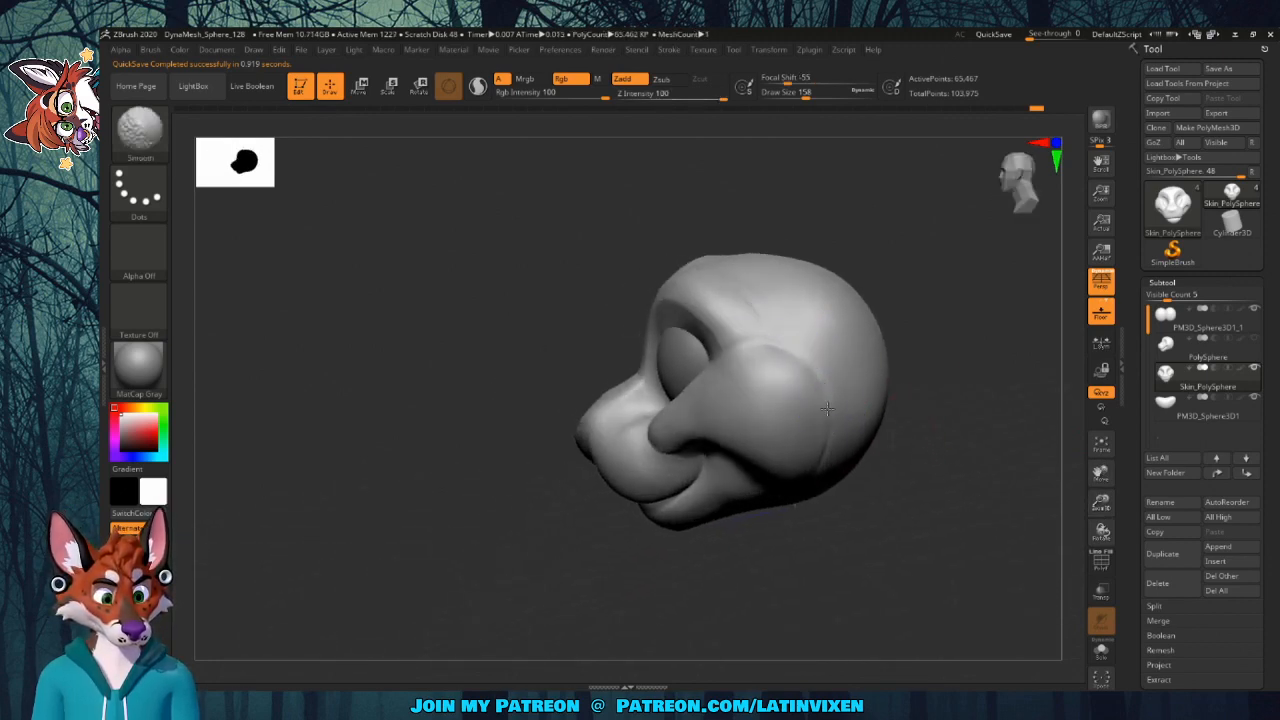
{"action": "mouse_move", "coordinate": [897, 483]}
{"action": "left_mouse_down"}
{"action": "mouse_move", "coordinate": [980, 441]}
{"action": "mouse_move", "coordinate": [903, 463]}
{"action": "mouse_move", "coordinate": [652, 434]}
{"action": "left_mouse_up"}
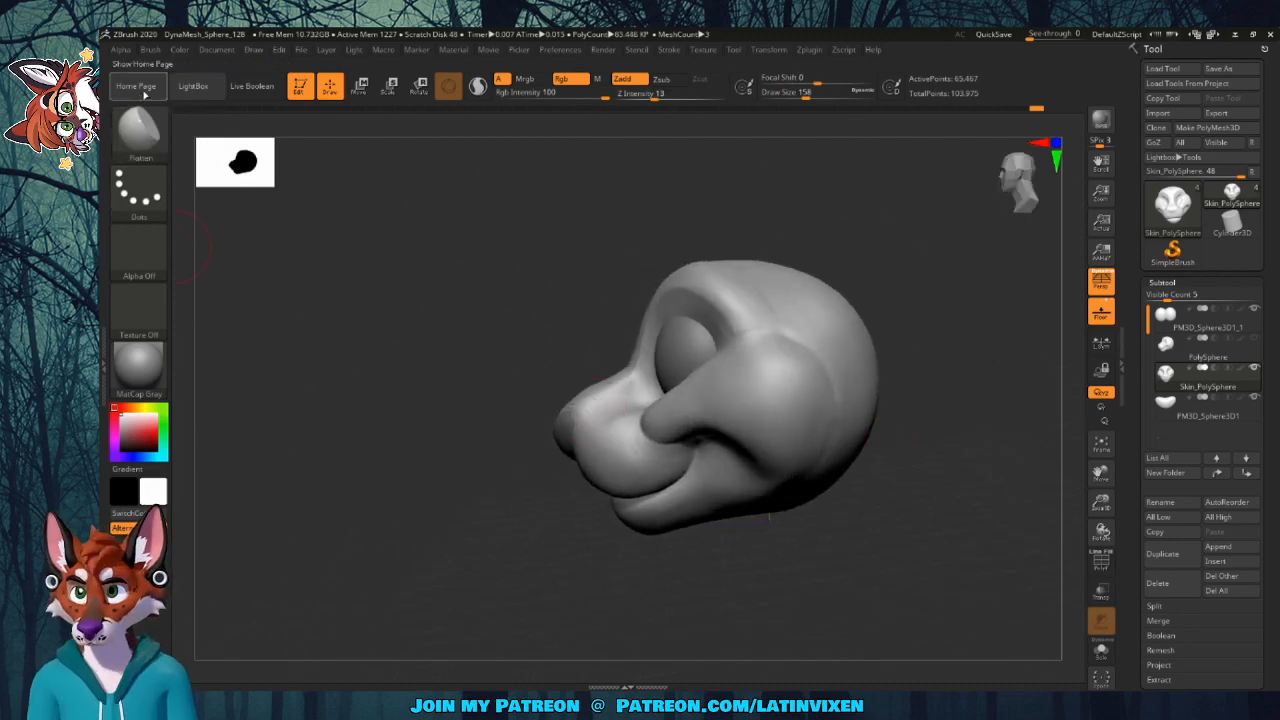
Open the DynaMesh_Sphere_128 project, saving the current head to the Desktop as shortstackcat first
{"action": "left_click", "coordinate": [181, 86]}
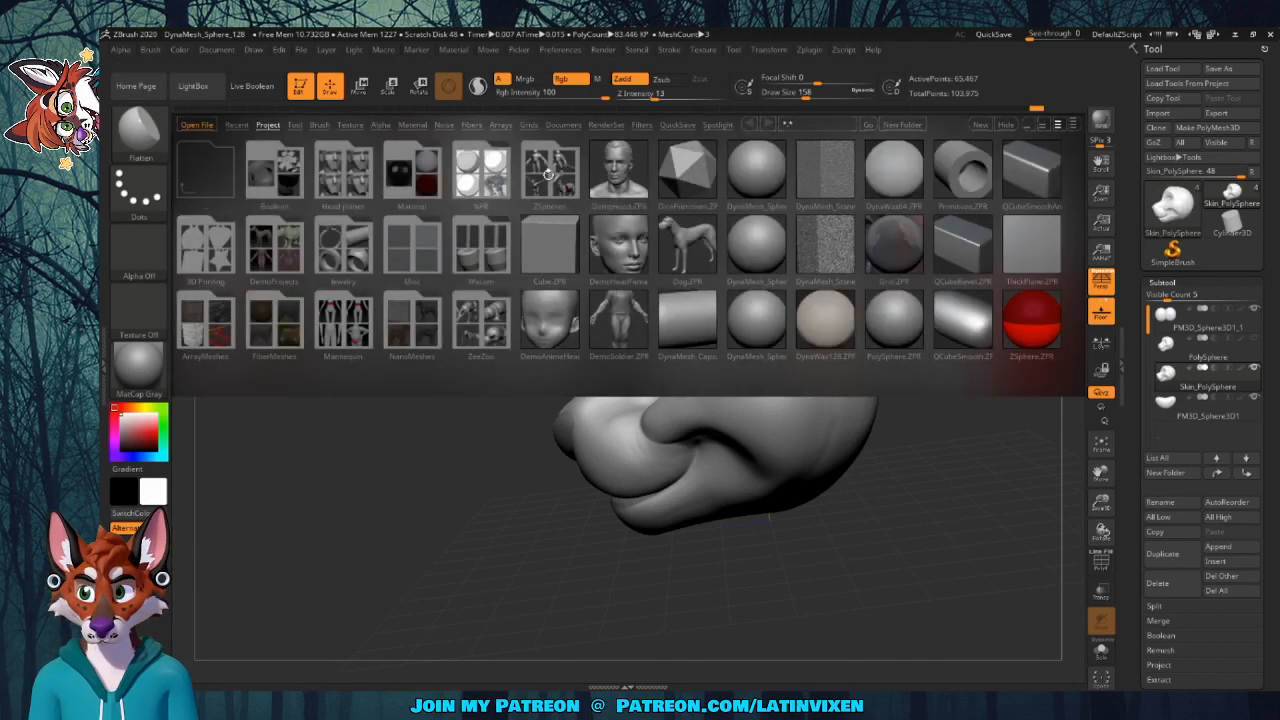
{"action": "double_click", "coordinate": [756, 170]}
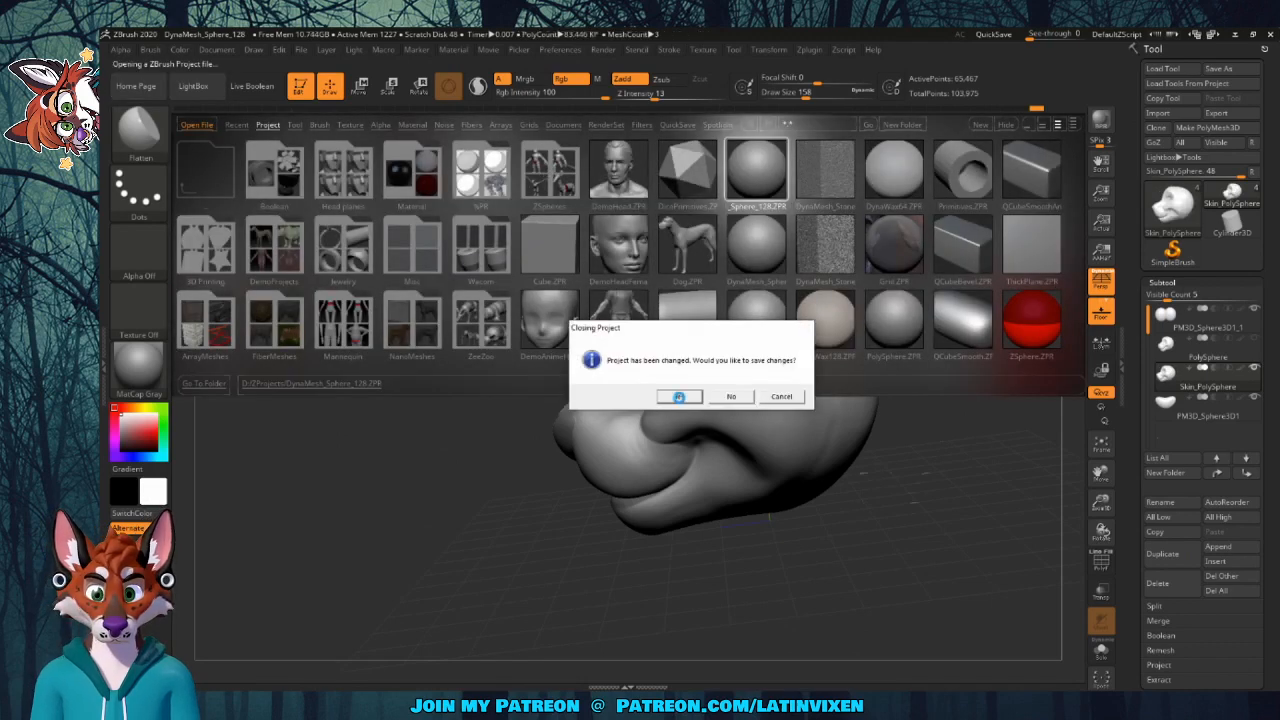
{"action": "left_click", "coordinate": [679, 396]}
{"action": "type", "text": "shortstackcat"}
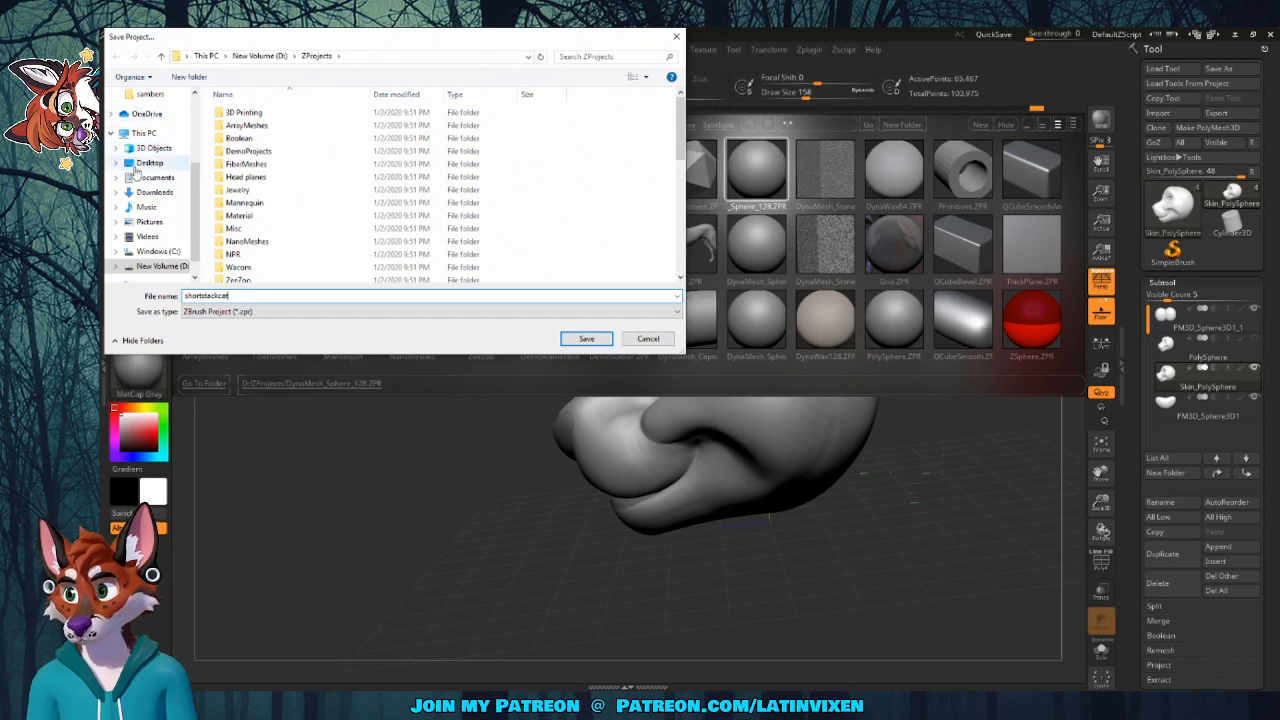
{"action": "left_click", "coordinate": [142, 165]}
{"action": "left_click", "coordinate": [600, 340]}
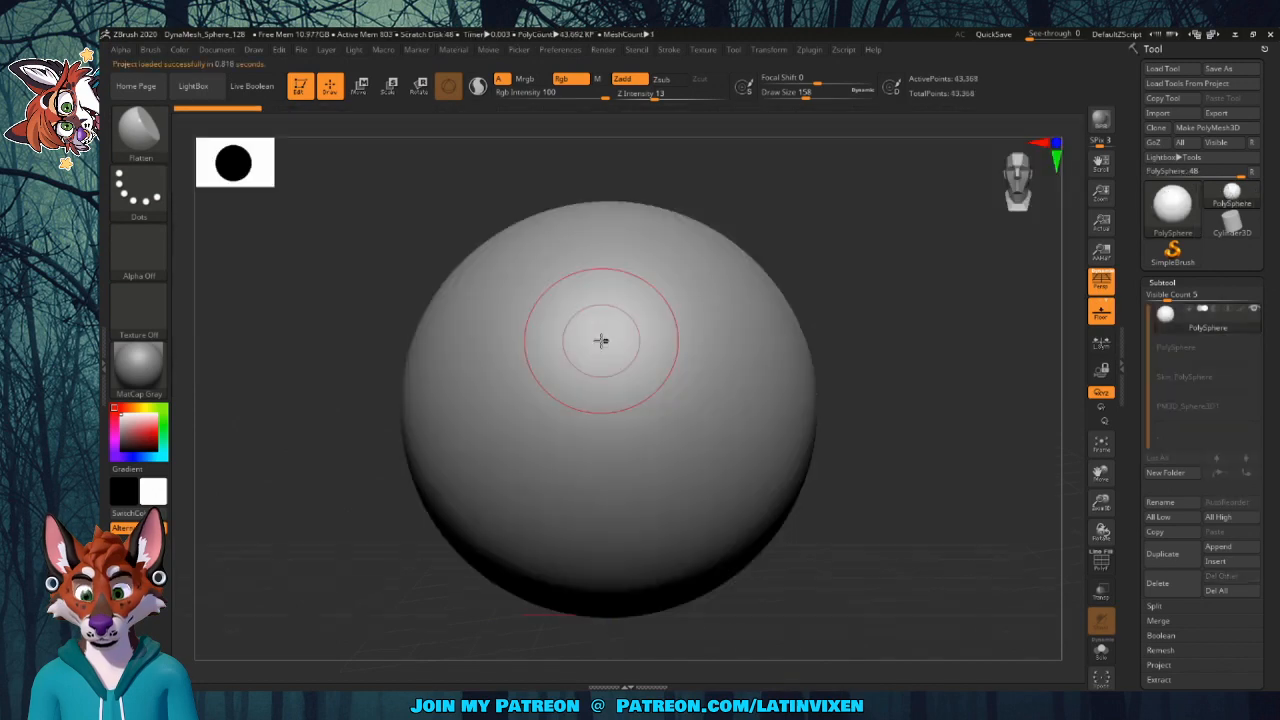
Reopen the recent project shortstackcat without saving the changes to the sphere project
{"action": "left_click", "coordinate": [196, 87]}
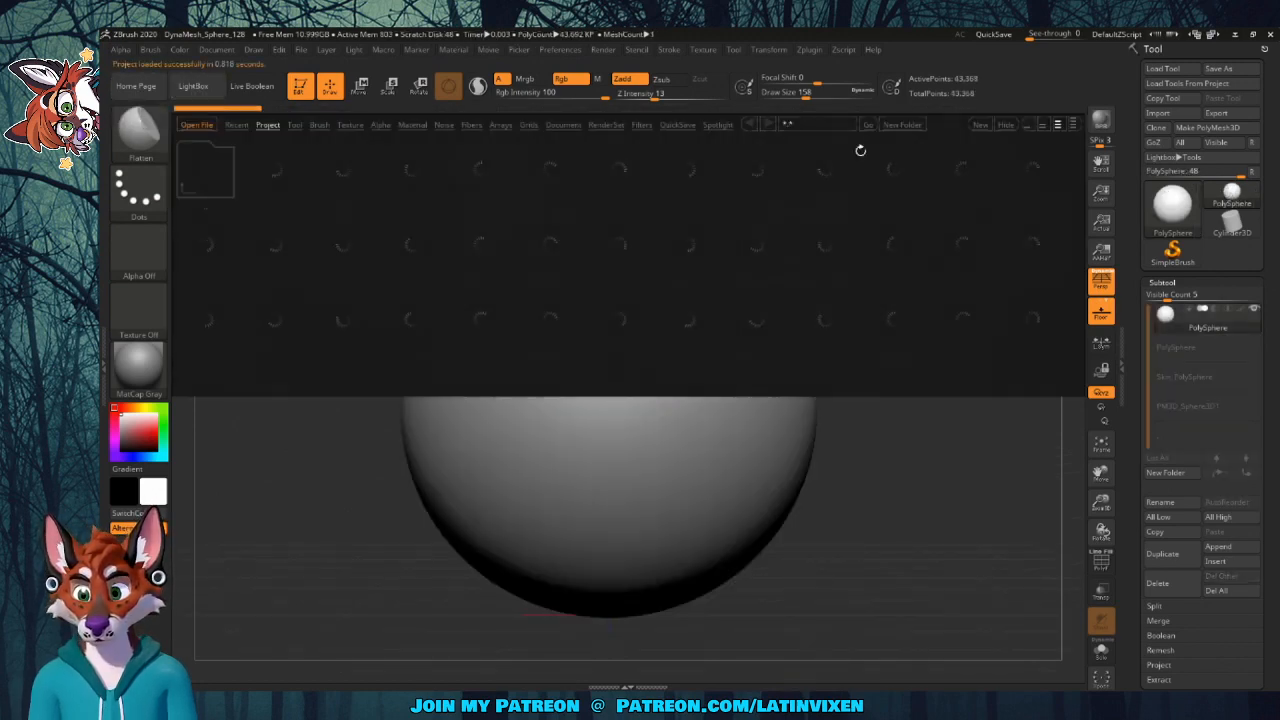
{"action": "left_click", "coordinate": [245, 125]}
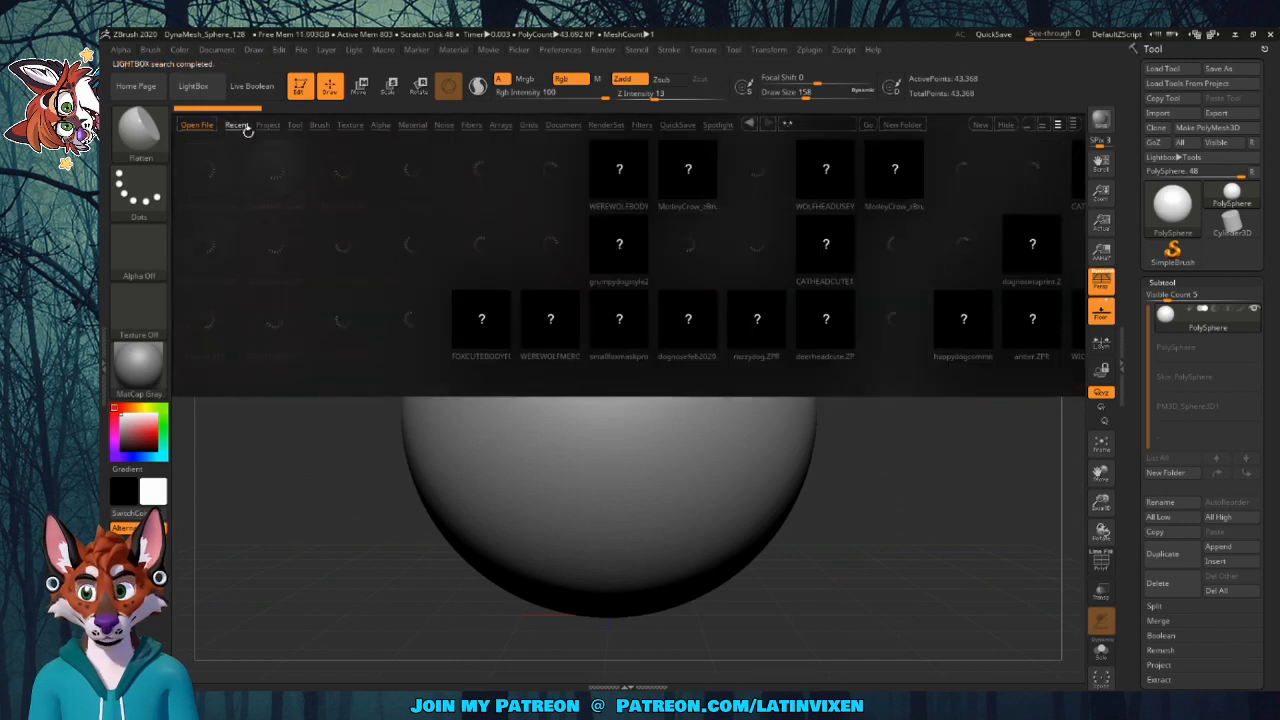
{"action": "double_click", "coordinate": [208, 228]}
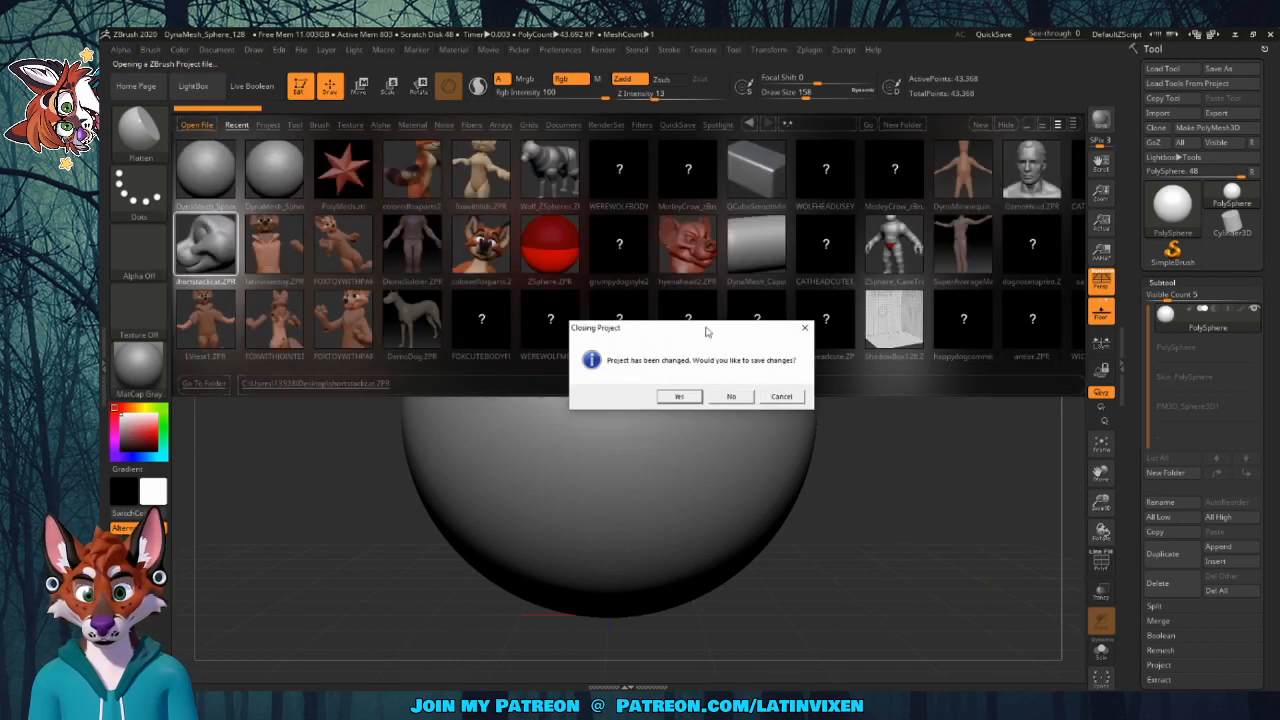
{"action": "left_click", "coordinate": [731, 397]}
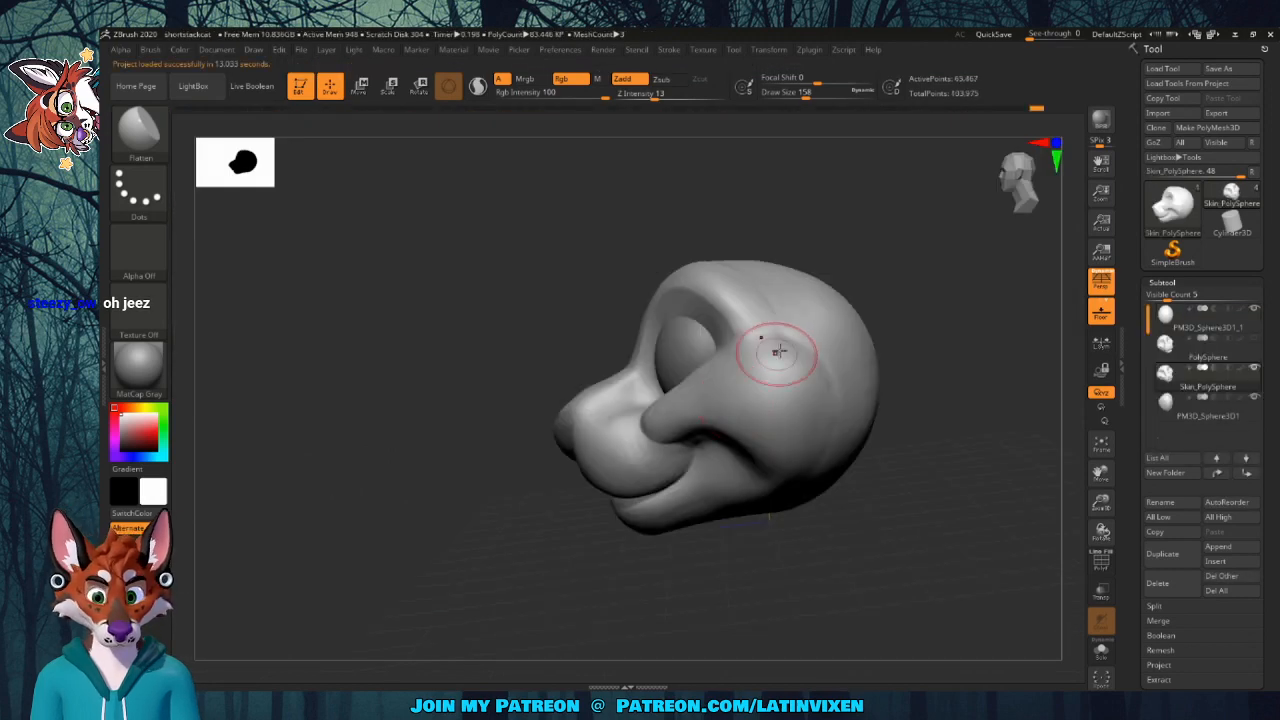
Delete the unused PolySphere subtool, keeping the Skin_PolySphere head and the two eye spheres
{"action": "left_click_drag", "start_coordinate": [926, 314], "coordinate": [1037, 313]}
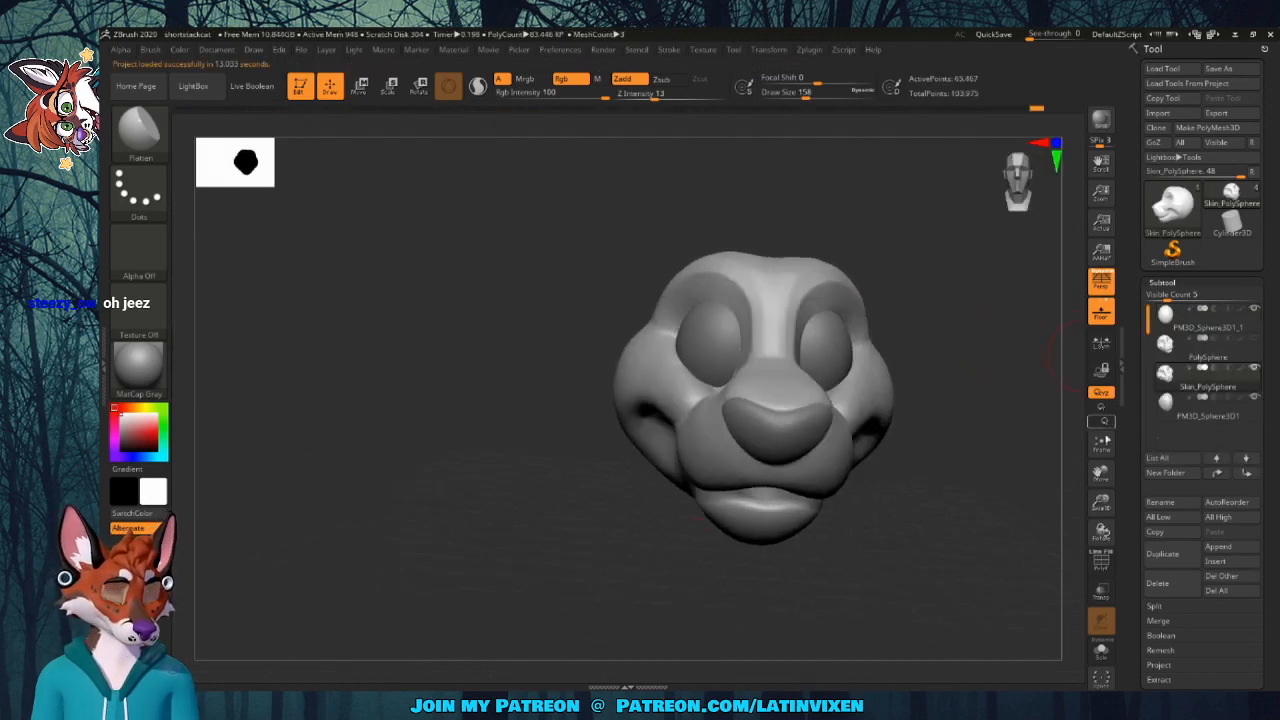
{"action": "left_click_drag", "start_coordinate": [1050, 480], "coordinate": [956, 405]}
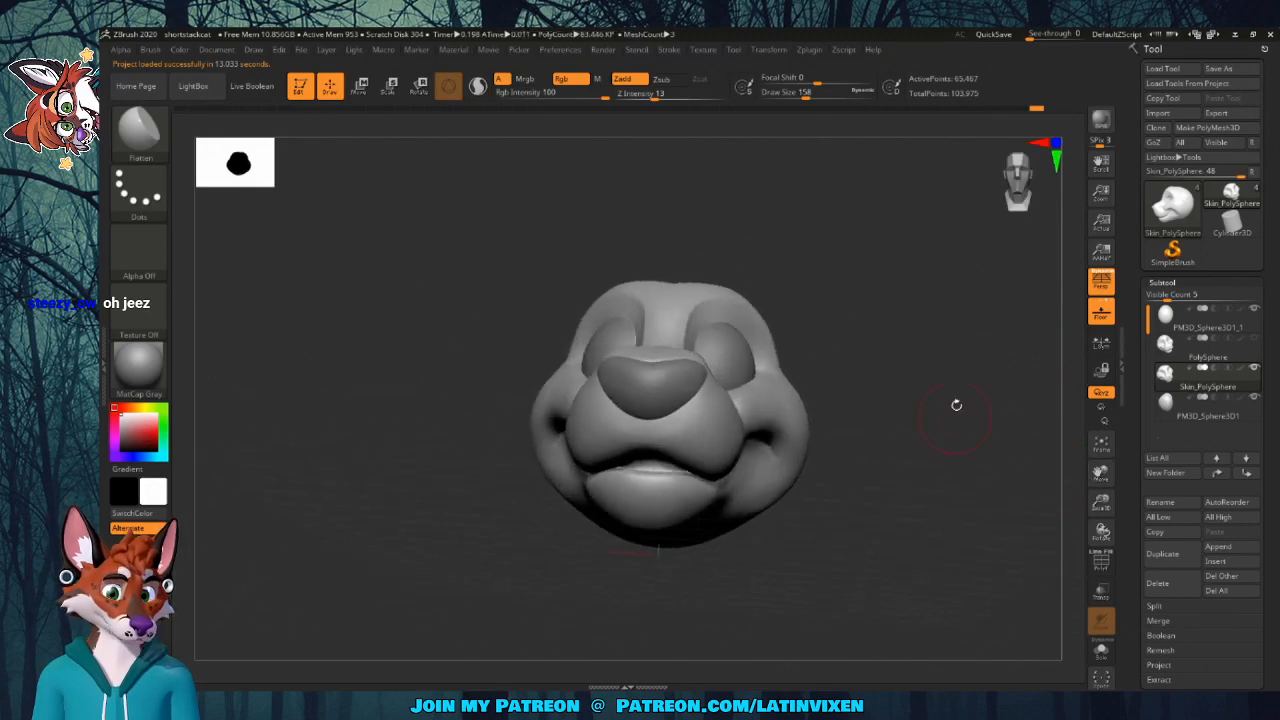
{"action": "left_click_drag", "start_coordinate": [1100, 497], "coordinate": [1102, 514]}
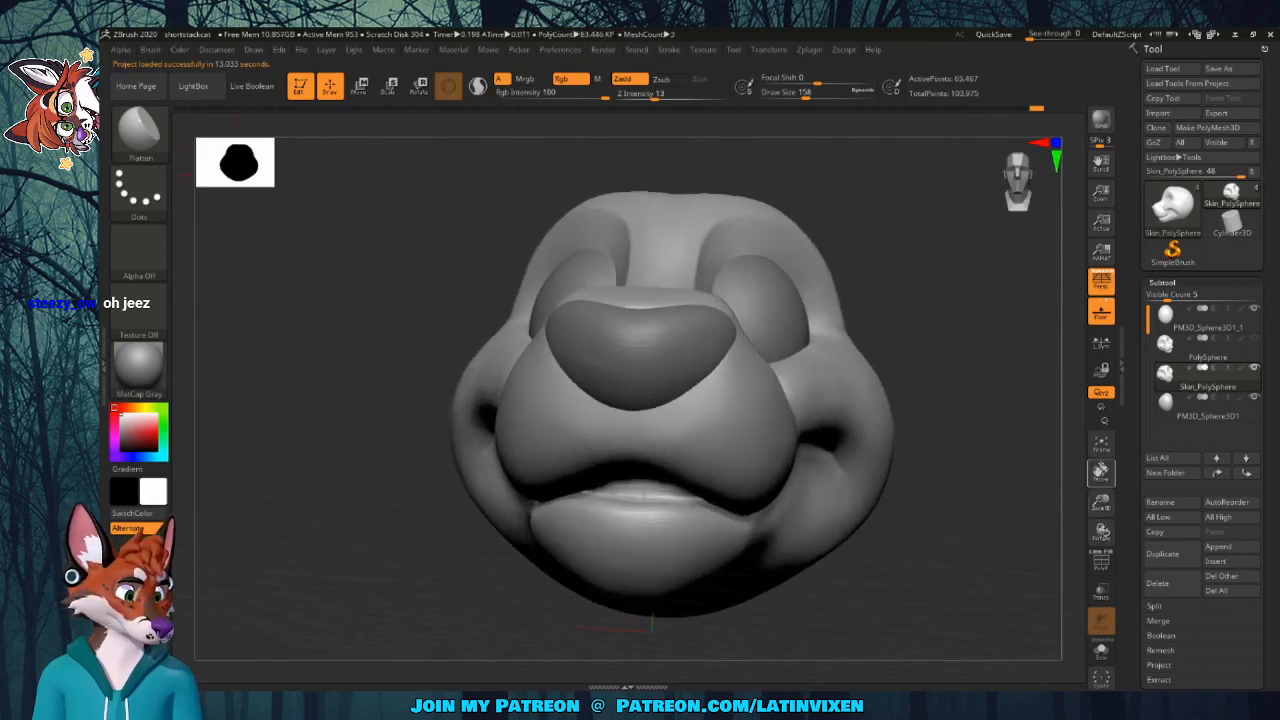
{"action": "left_click", "coordinate": [1245, 350]}
{"action": "mouse_move", "coordinate": [1258, 344]}
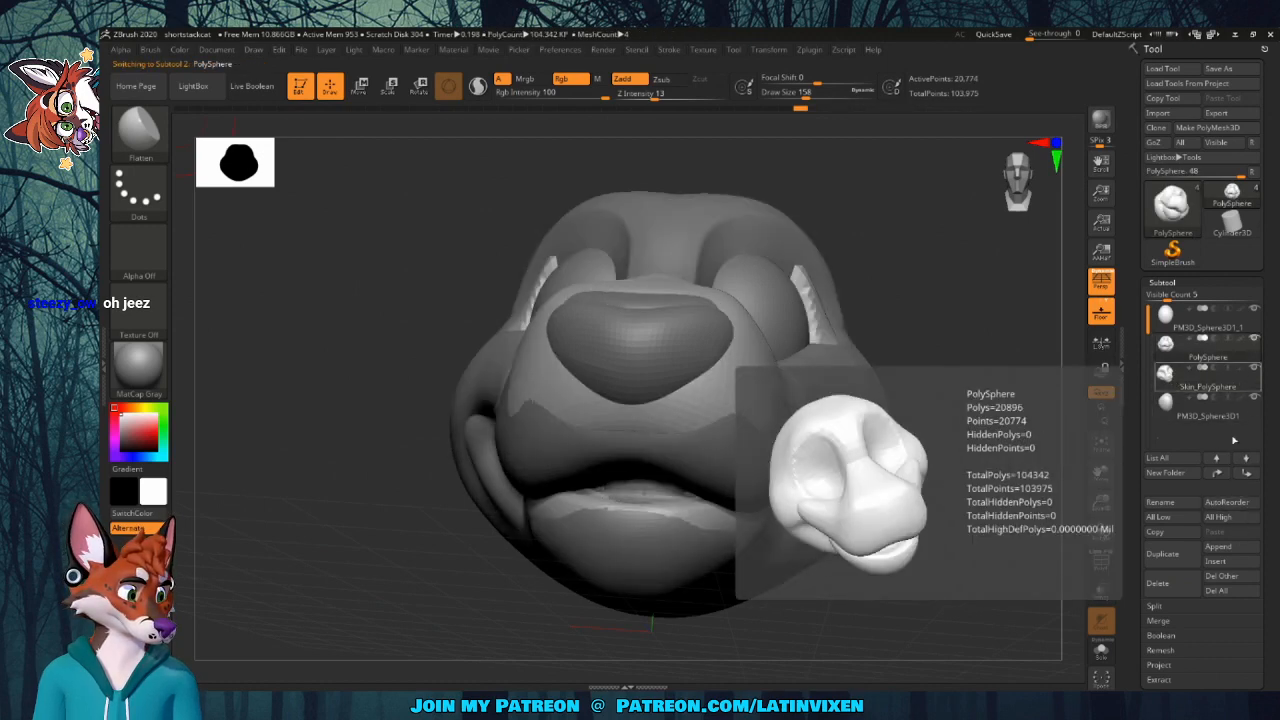
{"action": "left_click", "coordinate": [1157, 583]}
{"action": "left_click", "coordinate": [1057, 611]}
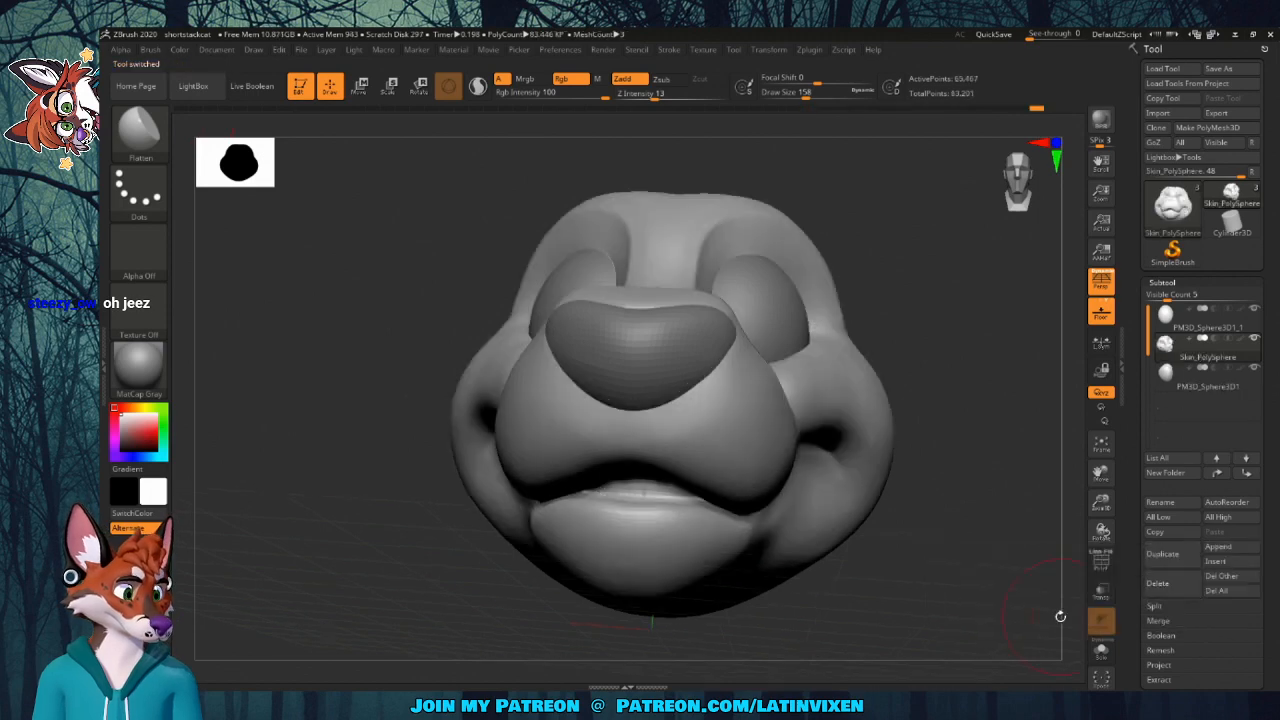
Reshape the brows and the cheeks below the eyes from the front with the Move Topological brush at draw size 400
{"action": "left_click_drag", "start_coordinate": [887, 389], "coordinate": [958, 376]}
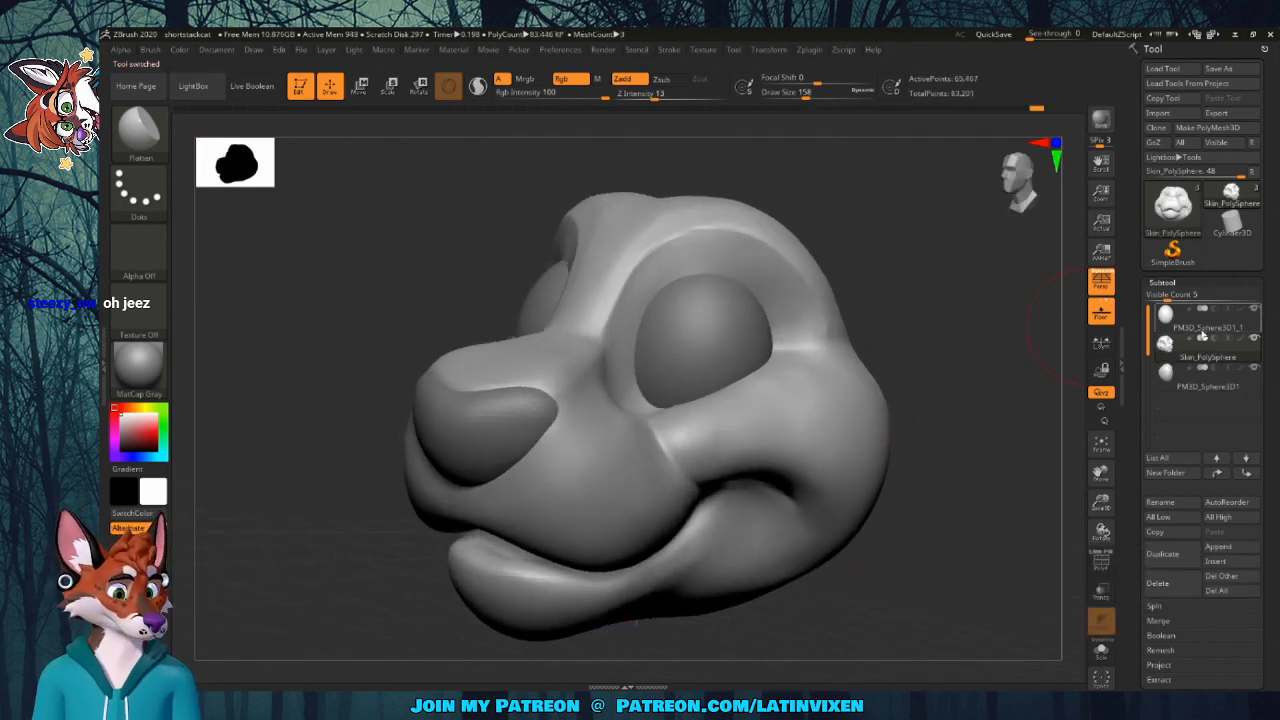
{"action": "mouse_move", "coordinate": [932, 558]}
{"action": "left_mouse_down"}
{"action": "mouse_move", "coordinate": [958, 548]}
{"action": "mouse_move", "coordinate": [960, 531]}
{"action": "mouse_move", "coordinate": [955, 550]}
{"action": "left_mouse_up"}
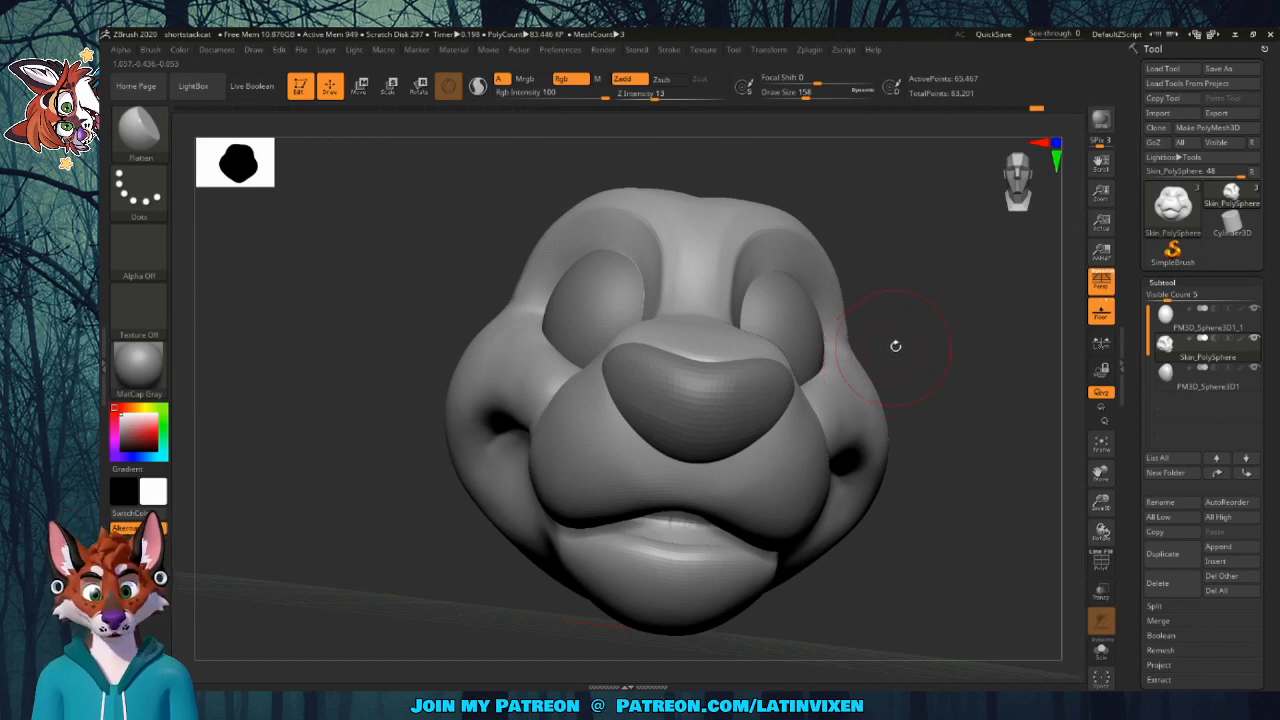
{"action": "mouse_move", "coordinate": [987, 383]}
{"action": "left_mouse_down"}
{"action": "mouse_move", "coordinate": [914, 379]}
{"action": "mouse_move", "coordinate": [1006, 400]}
{"action": "mouse_move", "coordinate": [989, 411]}
{"action": "left_mouse_up"}
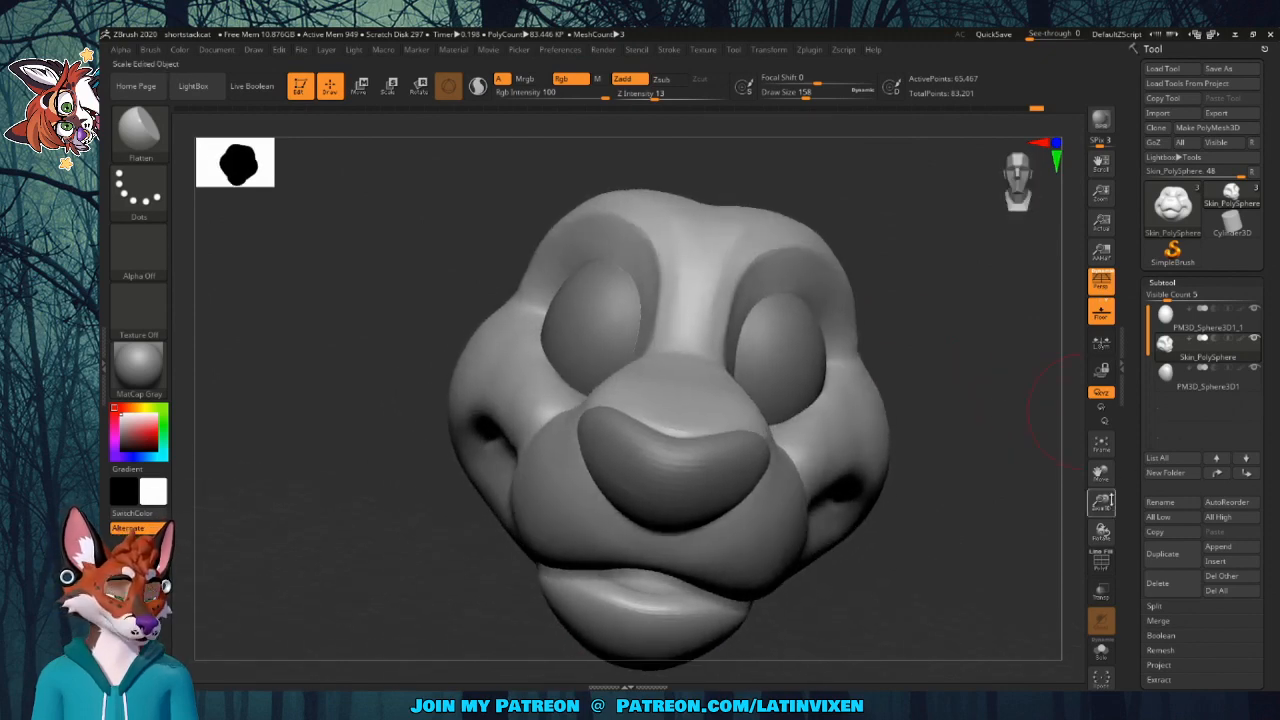
{"action": "mouse_move", "coordinate": [1101, 501]}
{"action": "left_mouse_down"}
{"action": "mouse_move", "coordinate": [1098, 475]}
{"action": "mouse_move", "coordinate": [1092, 512]}
{"action": "left_mouse_up"}
{"action": "left_click", "coordinate": [1054, 141]}
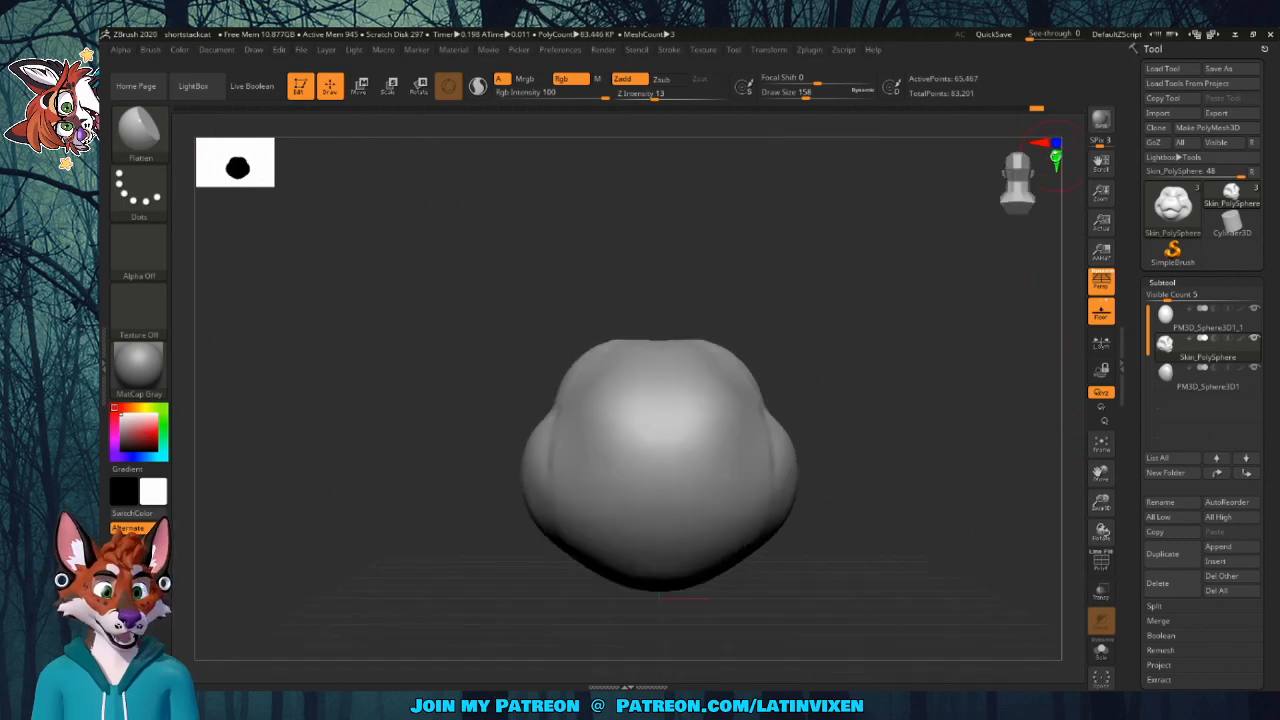
{"action": "left_click", "coordinate": [1058, 145]}
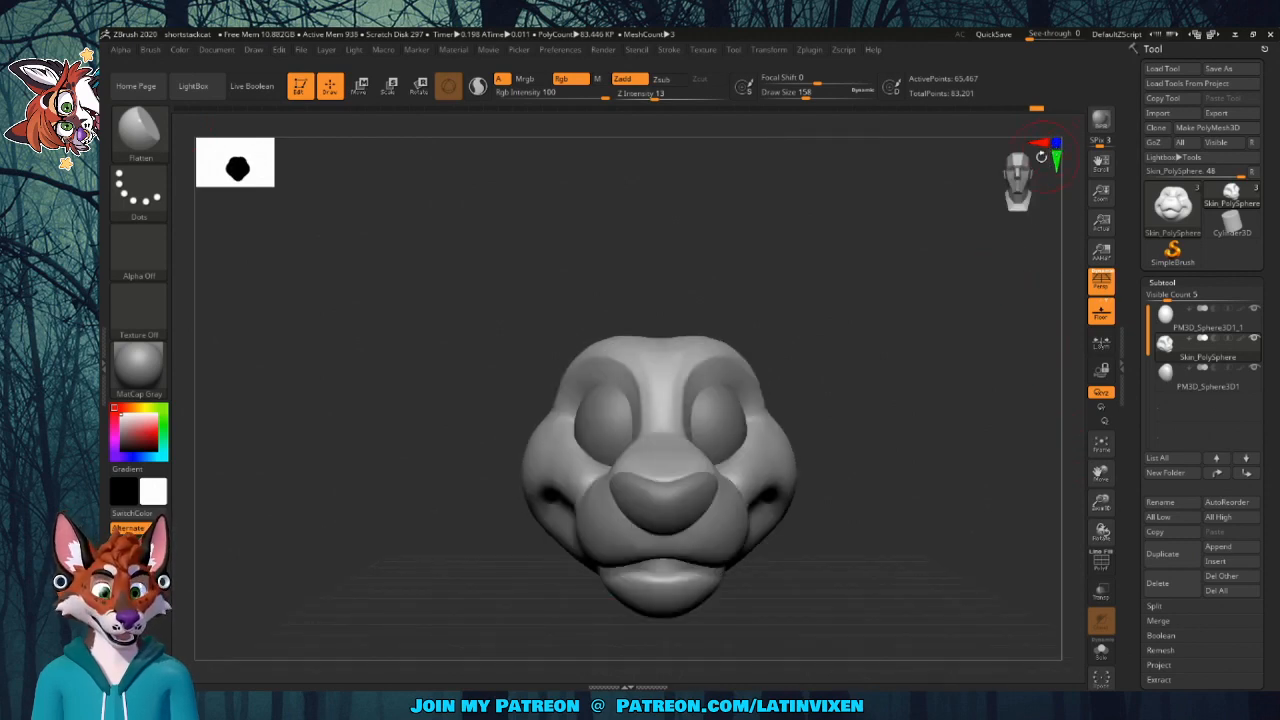
{"action": "key", "text": "b"}
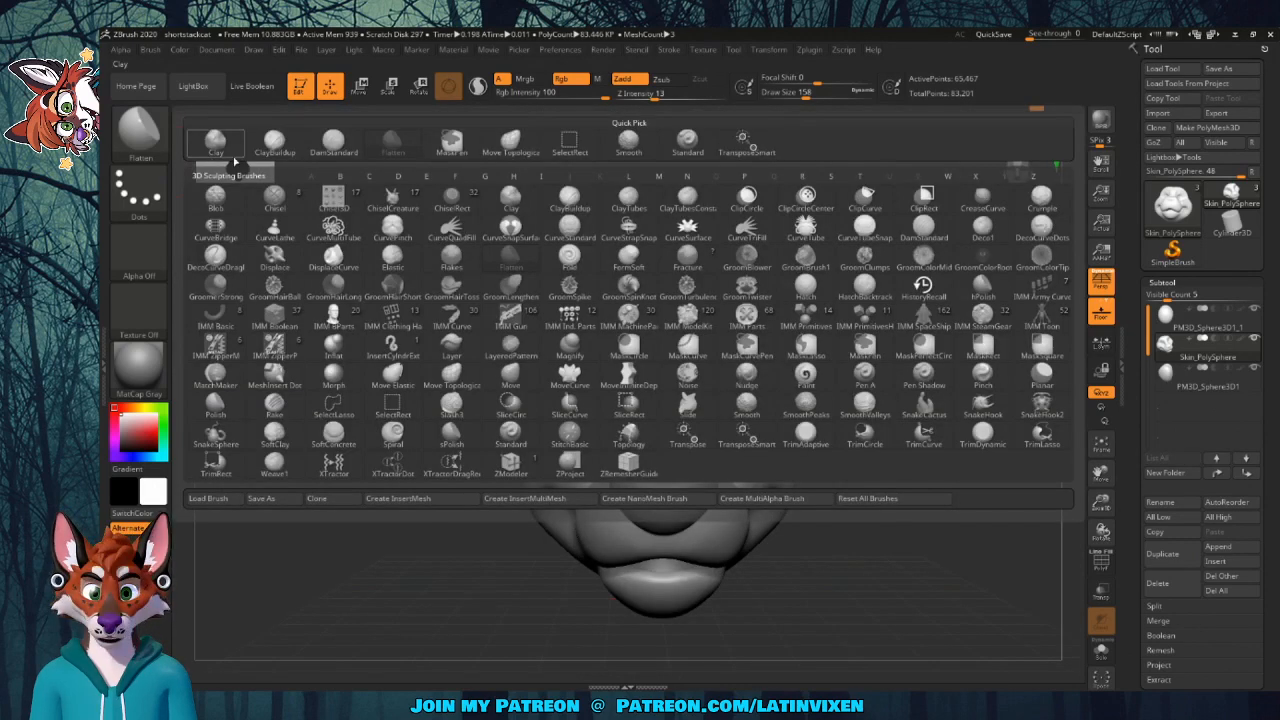
{"action": "key", "text": "m"}
{"action": "key", "text": "t"}
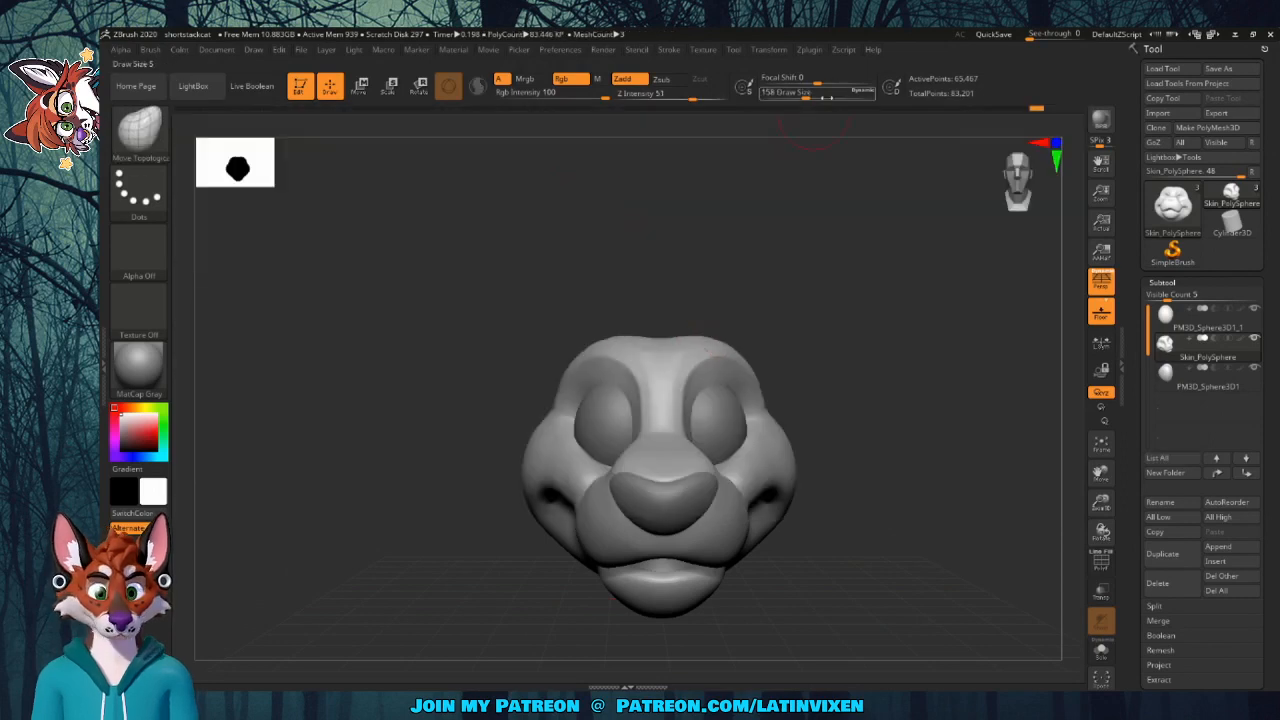
{"action": "left_click_drag", "start_coordinate": [830, 98], "coordinate": [832, 98]}
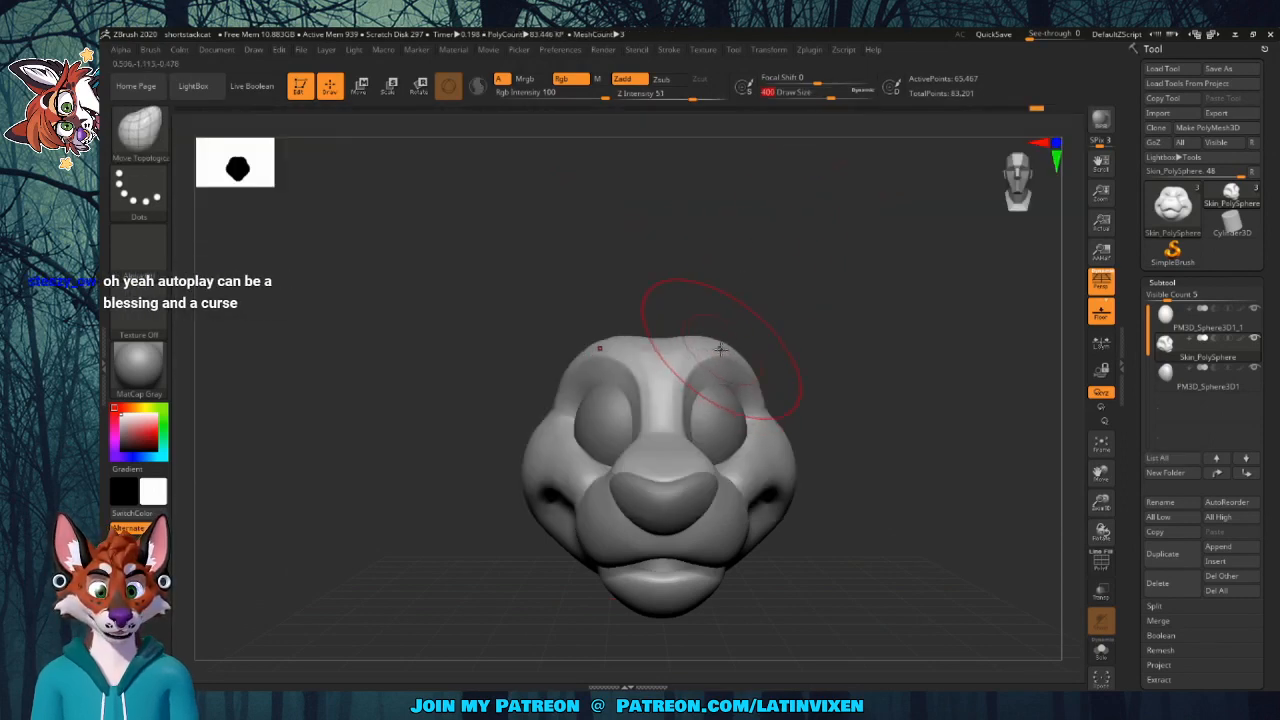
{"action": "left_click_drag", "start_coordinate": [721, 349], "coordinate": [723, 345]}
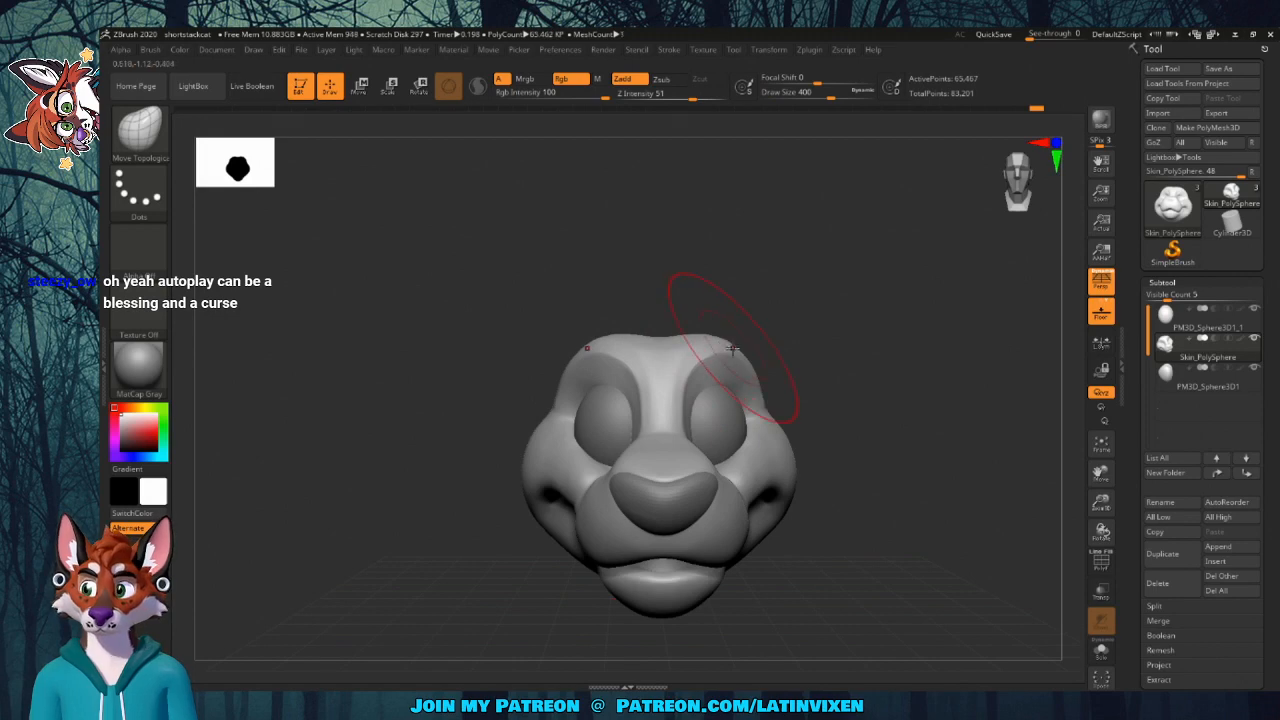
{"action": "left_click_drag", "start_coordinate": [781, 430], "coordinate": [758, 451]}
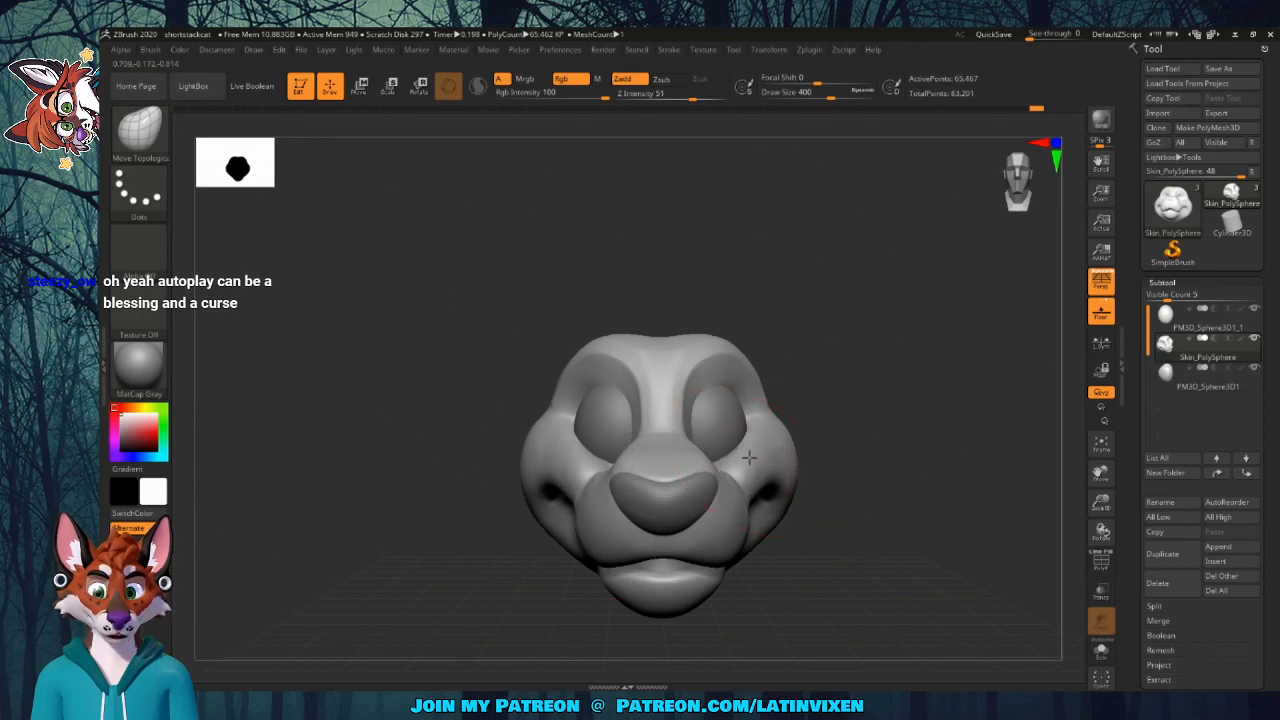
Adjust the brow ridge and the outer cheek contour with the Move Topological brush from a three-quarter view
{"action": "left_click_drag", "start_coordinate": [850, 421], "coordinate": [768, 446]}
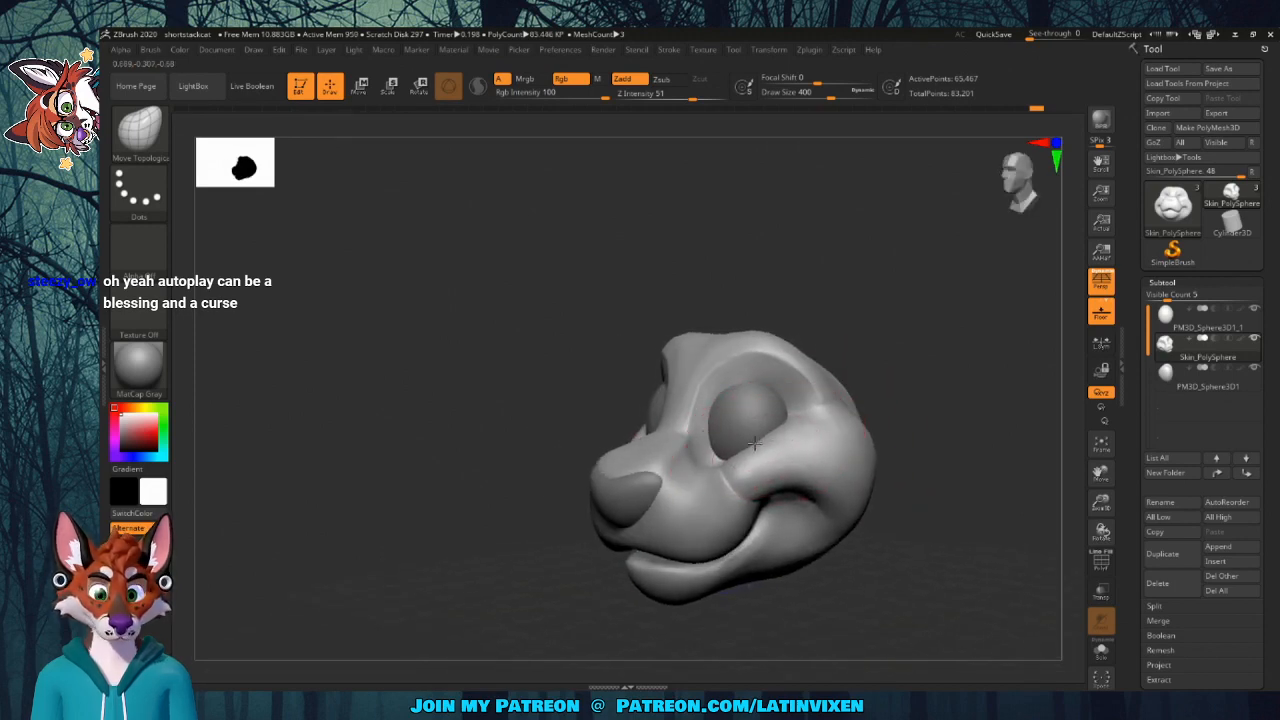
{"action": "mouse_move", "coordinate": [914, 474]}
{"action": "left_mouse_down"}
{"action": "mouse_move", "coordinate": [937, 466]}
{"action": "mouse_move", "coordinate": [903, 457]}
{"action": "mouse_move", "coordinate": [913, 451]}
{"action": "mouse_move", "coordinate": [885, 500]}
{"action": "mouse_move", "coordinate": [840, 443]}
{"action": "mouse_move", "coordinate": [858, 459]}
{"action": "mouse_move", "coordinate": [886, 449]}
{"action": "mouse_move", "coordinate": [902, 476]}
{"action": "mouse_move", "coordinate": [893, 463]}
{"action": "left_mouse_up"}
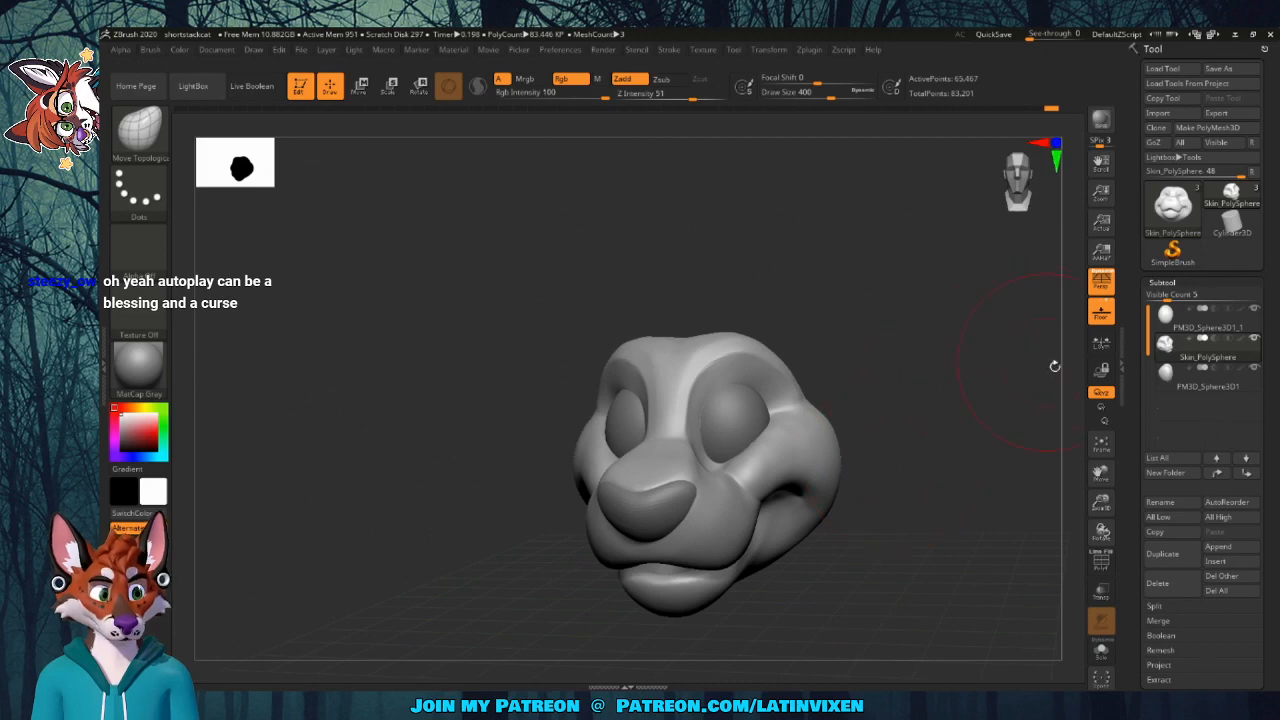
{"action": "left_click_drag", "start_coordinate": [966, 449], "coordinate": [981, 468]}
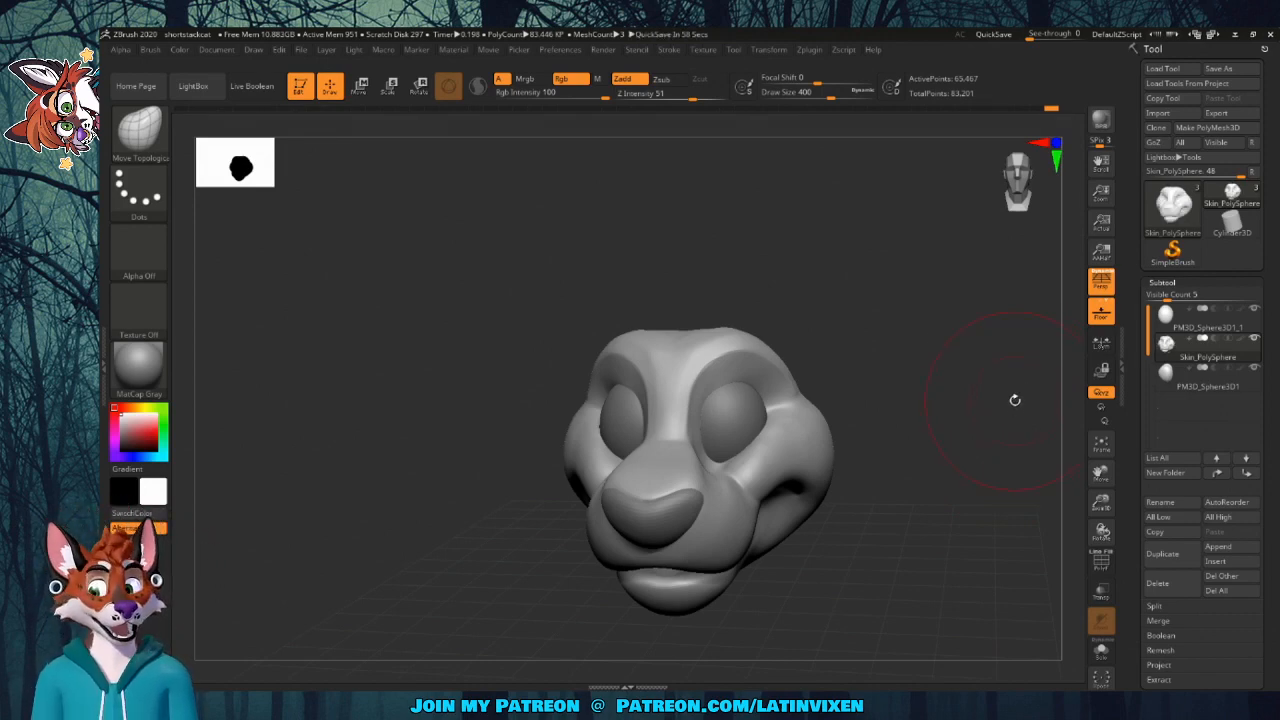
Even out the cheek surface beside the eye using the Flatten brush at draw size 97 and smoothing
{"action": "left_click_drag", "start_coordinate": [1100, 502], "coordinate": [1066, 424]}
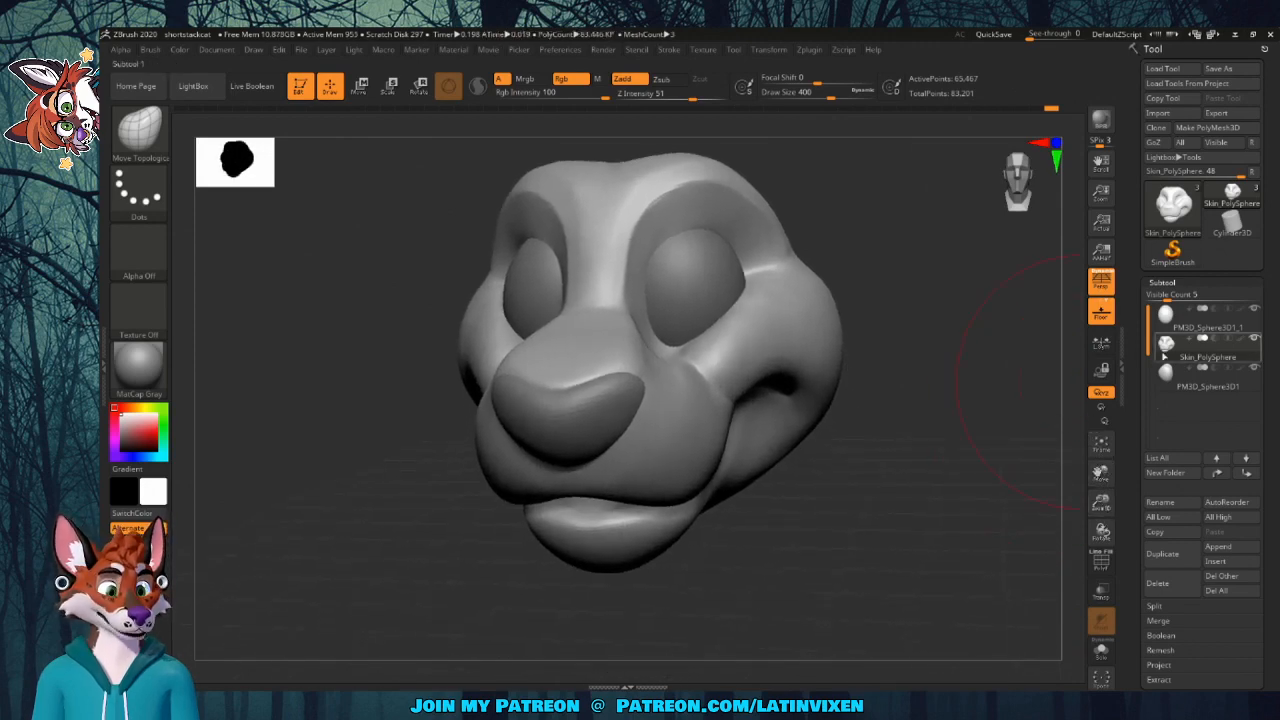
{"action": "mouse_move", "coordinate": [1170, 354]}
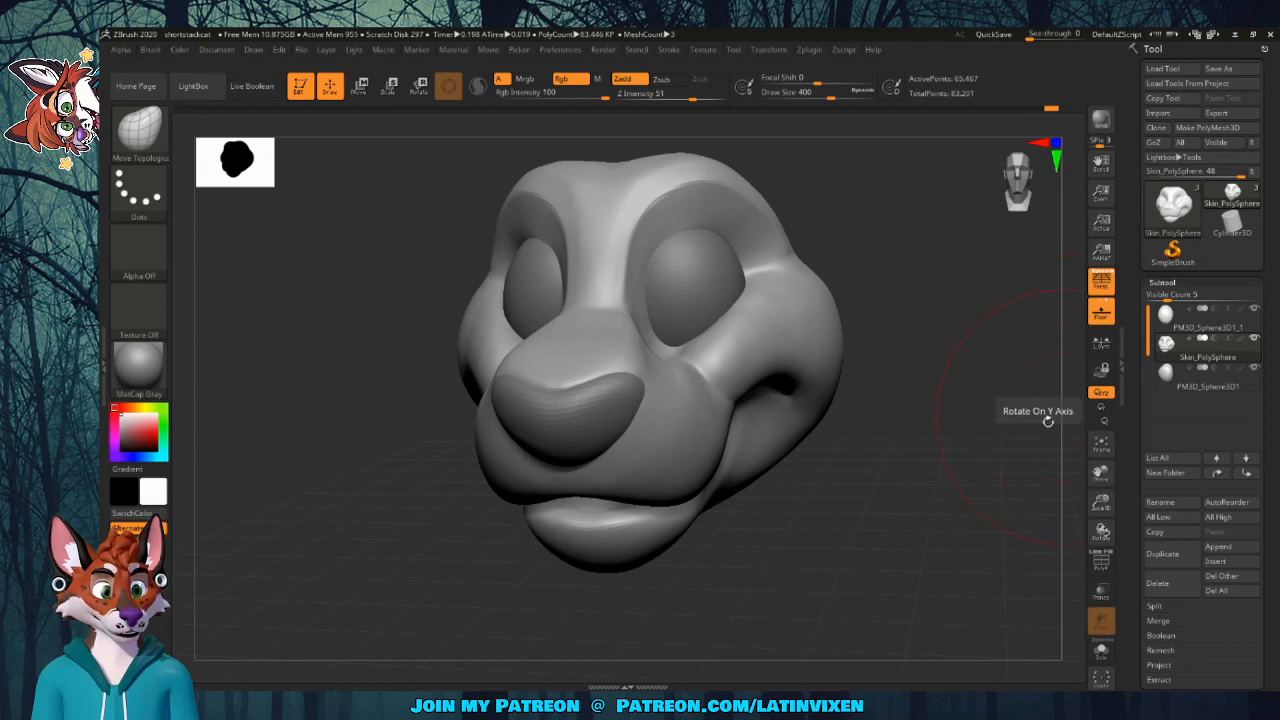
{"action": "mouse_move", "coordinate": [959, 436]}
{"action": "left_mouse_down"}
{"action": "mouse_move", "coordinate": [865, 442]}
{"action": "mouse_move", "coordinate": [941, 441]}
{"action": "left_mouse_up"}
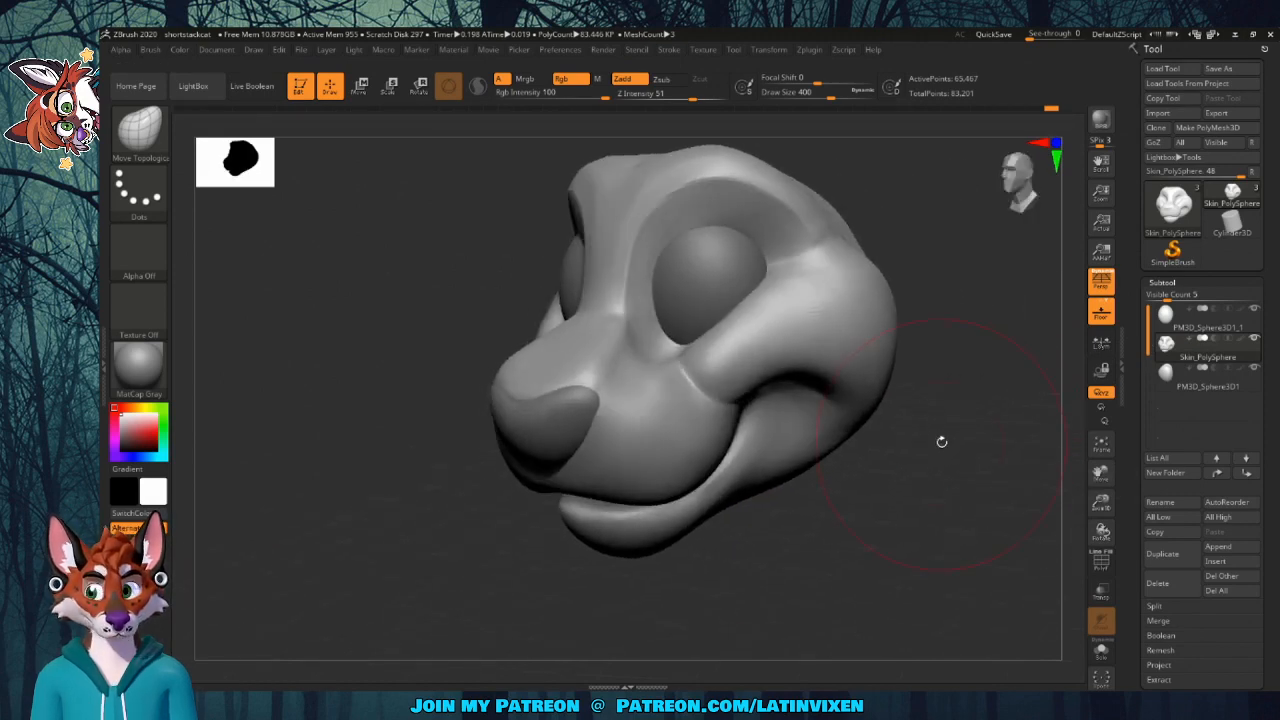
{"action": "left_click", "coordinate": [139, 127]}
{"action": "left_click", "coordinate": [400, 145]}
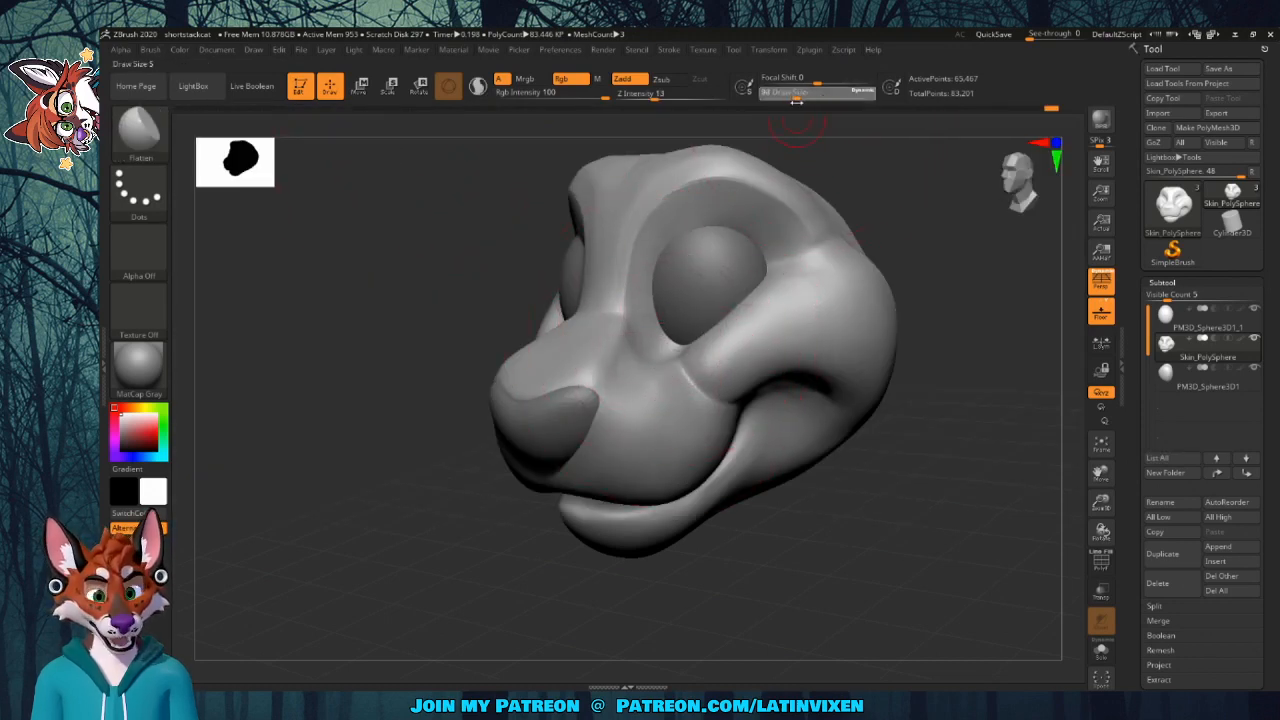
{"action": "left_click_drag", "start_coordinate": [796, 101], "coordinate": [773, 101]}
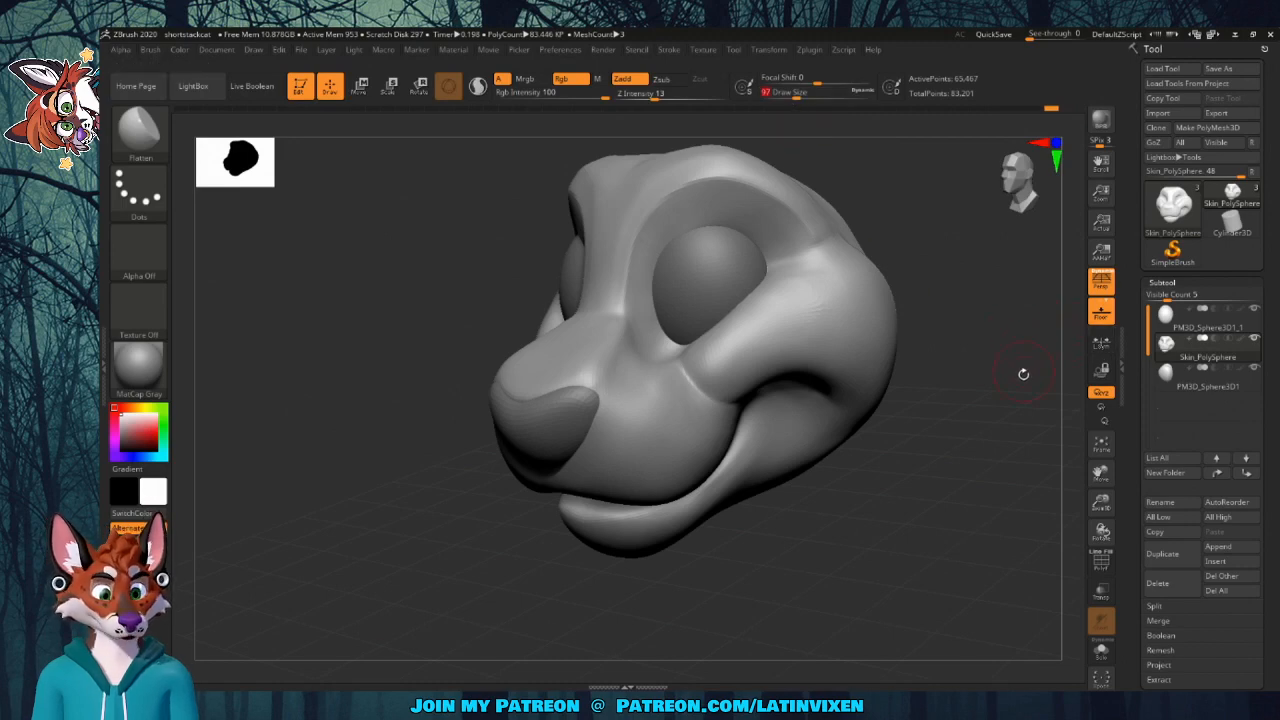
{"action": "left_click_drag", "start_coordinate": [979, 423], "coordinate": [920, 363]}
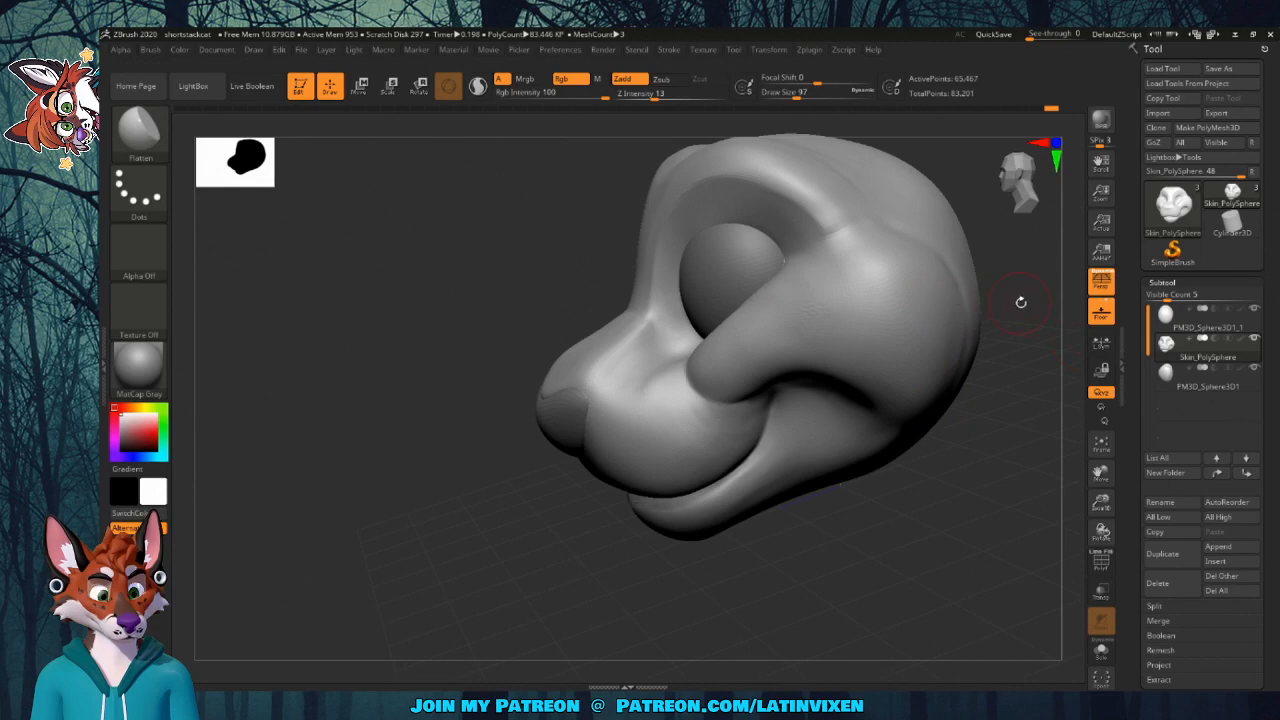
{"action": "key", "text": "shift"}
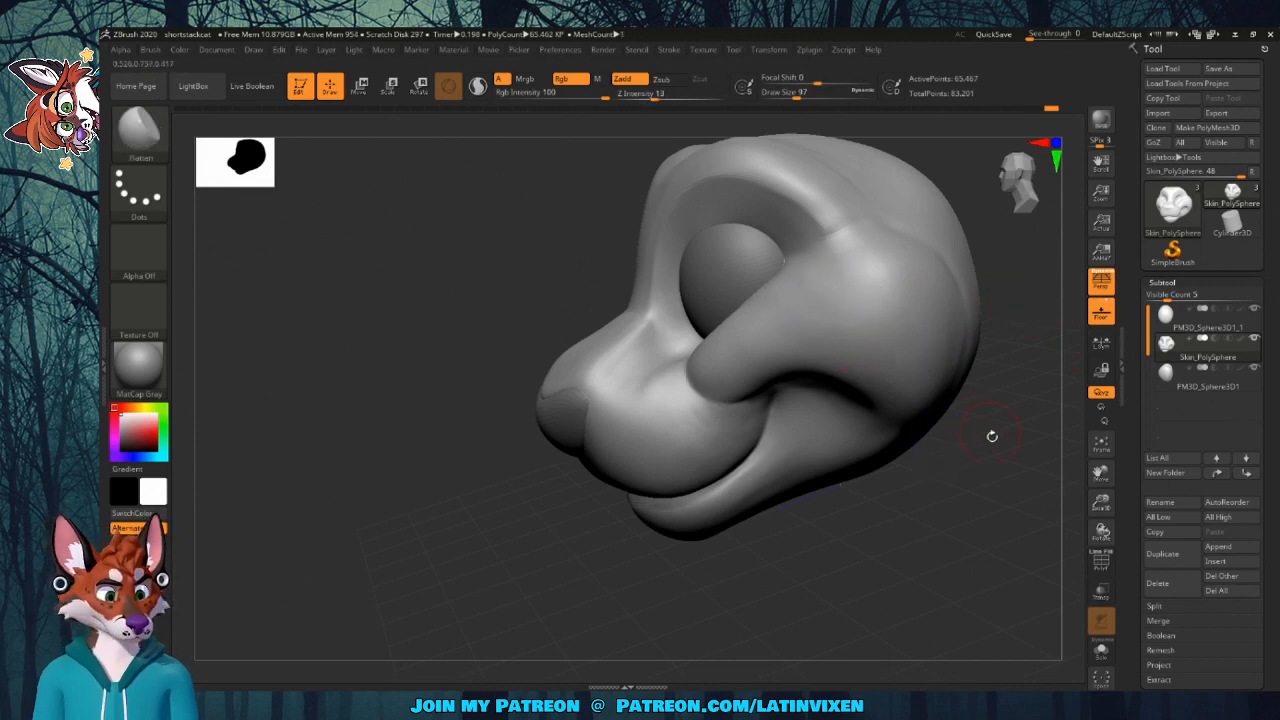
{"action": "left_click_drag", "start_coordinate": [991, 434], "coordinate": [975, 365]}
{"action": "mouse_move", "coordinate": [1005, 500]}
{"action": "left_mouse_down"}
{"action": "mouse_move", "coordinate": [1014, 514]}
{"action": "mouse_move", "coordinate": [990, 470]}
{"action": "mouse_move", "coordinate": [851, 392]}
{"action": "left_mouse_up"}
Refine the side of the muzzle between the nose and the cheek with the Flatten brush
{"action": "left_click_drag", "start_coordinate": [1010, 540], "coordinate": [940, 535]}
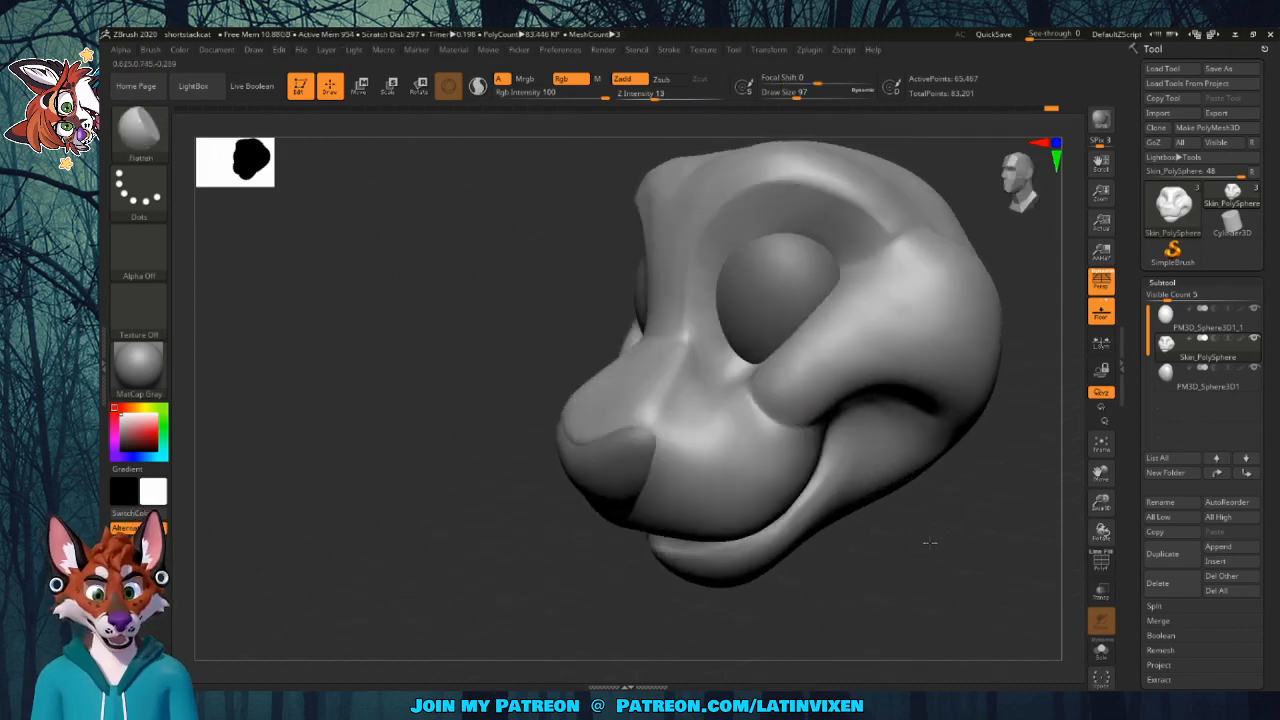
{"action": "mouse_move", "coordinate": [650, 438]}
{"action": "left_mouse_down"}
{"action": "mouse_move", "coordinate": [686, 366]}
{"action": "mouse_move", "coordinate": [749, 389]}
{"action": "mouse_move", "coordinate": [766, 423]}
{"action": "mouse_move", "coordinate": [786, 377]}
{"action": "mouse_move", "coordinate": [814, 367]}
{"action": "left_mouse_up"}
{"action": "mouse_move", "coordinate": [984, 503]}
{"action": "left_mouse_down"}
{"action": "mouse_move", "coordinate": [997, 503]}
{"action": "mouse_move", "coordinate": [963, 494]}
{"action": "left_mouse_up"}
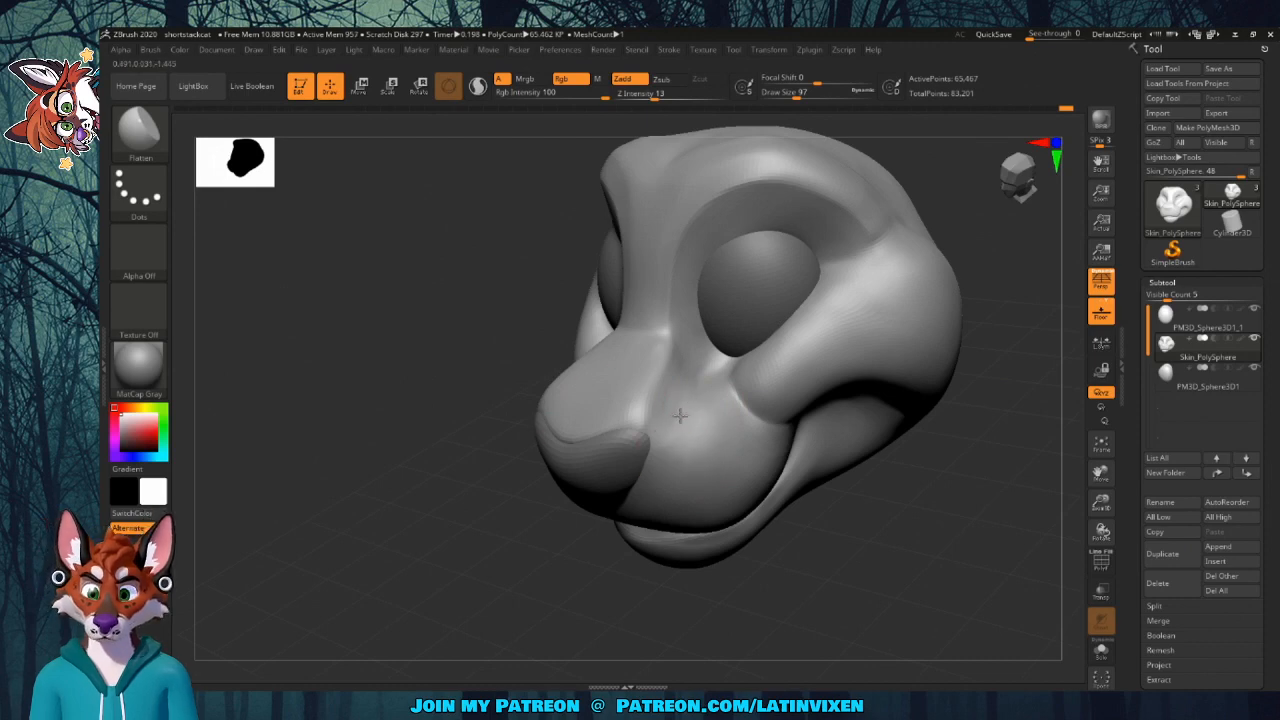
Reshape the bridge and sides of the muzzle with the Move Topological brush at draw size 145, and smooth the bridge
{"action": "mouse_move", "coordinate": [940, 520]}
{"action": "left_mouse_down"}
{"action": "mouse_move", "coordinate": [962, 528]}
{"action": "mouse_move", "coordinate": [960, 494]}
{"action": "mouse_move", "coordinate": [1046, 331]}
{"action": "left_mouse_up"}
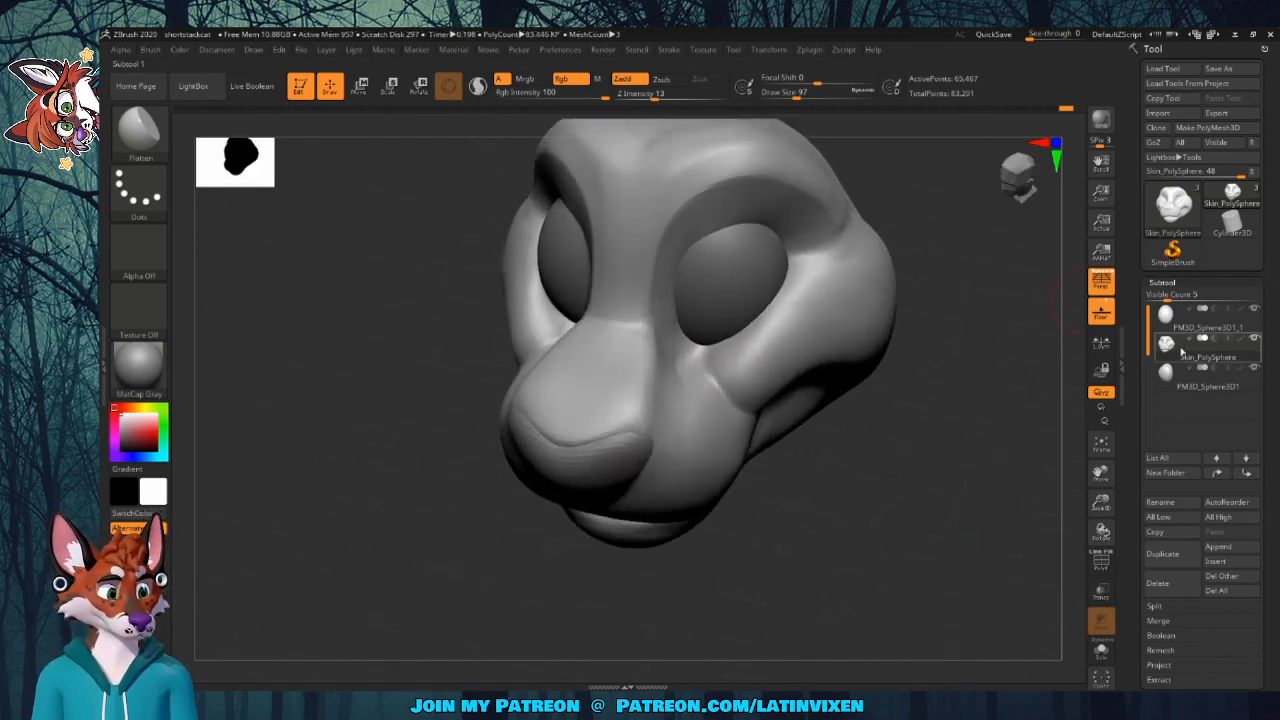
{"action": "left_click", "coordinate": [139, 128]}
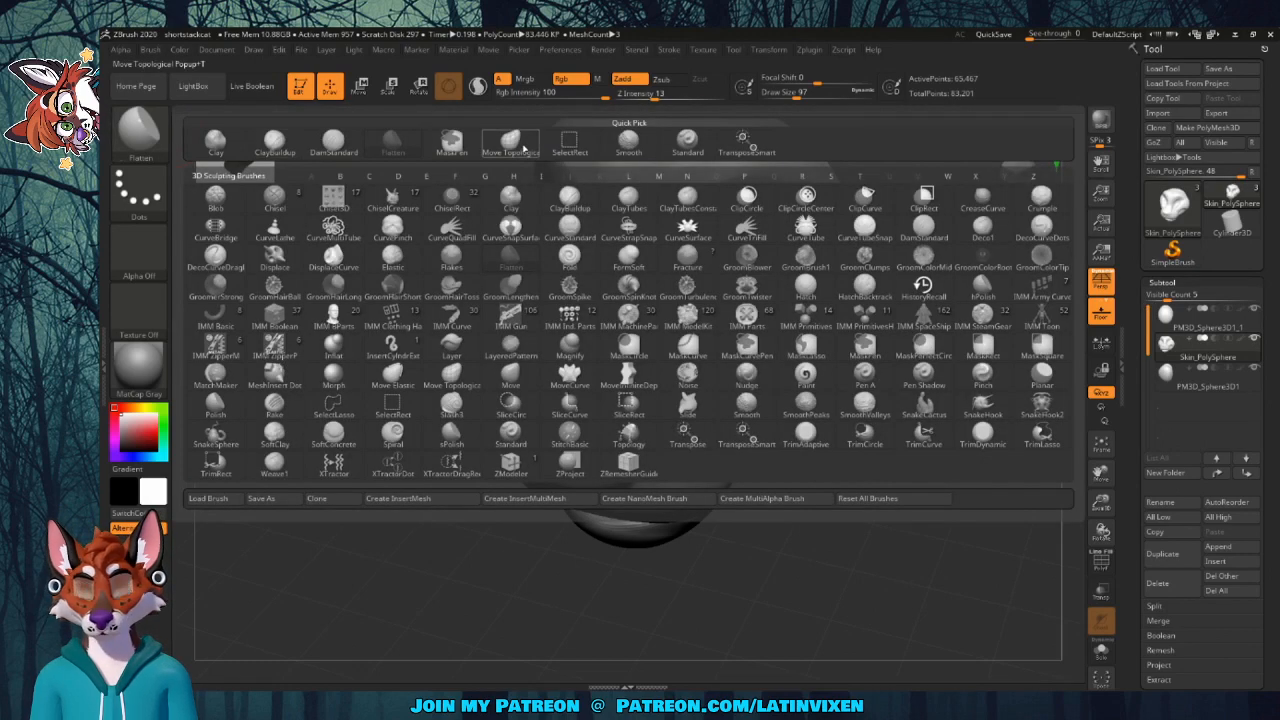
{"action": "left_click", "coordinate": [520, 146]}
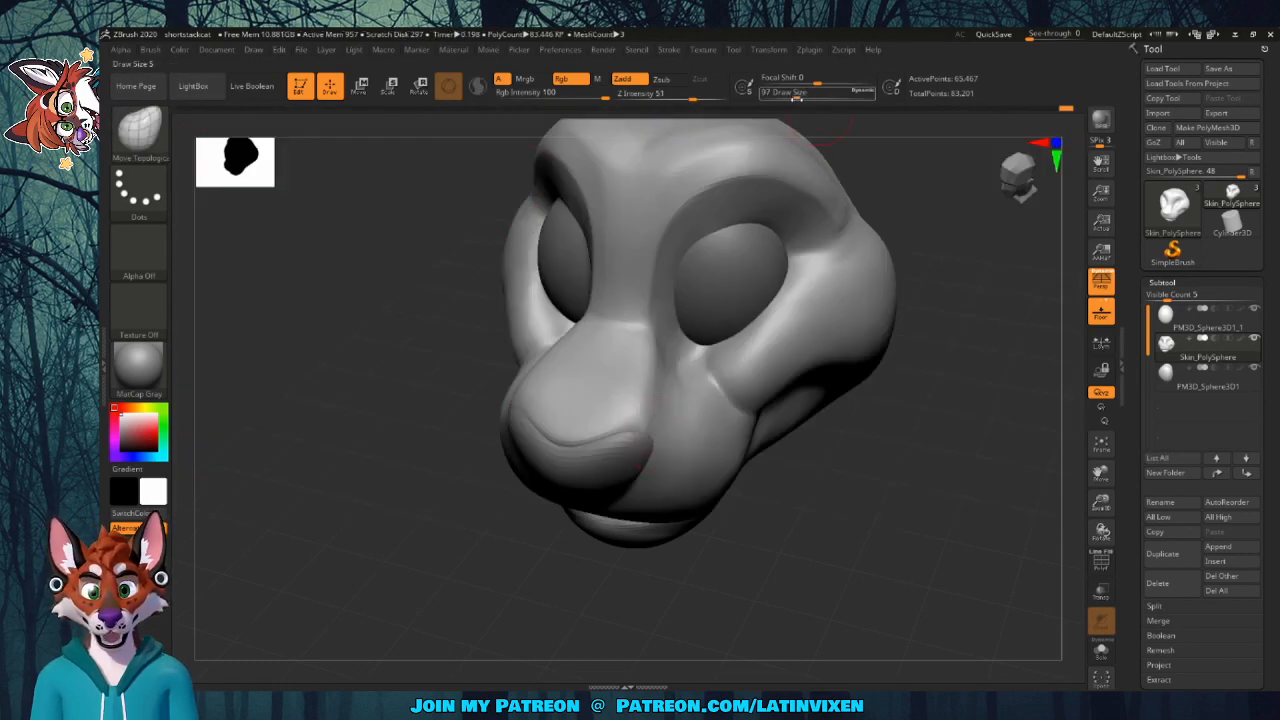
{"action": "left_click_drag", "start_coordinate": [797, 97], "coordinate": [806, 97]}
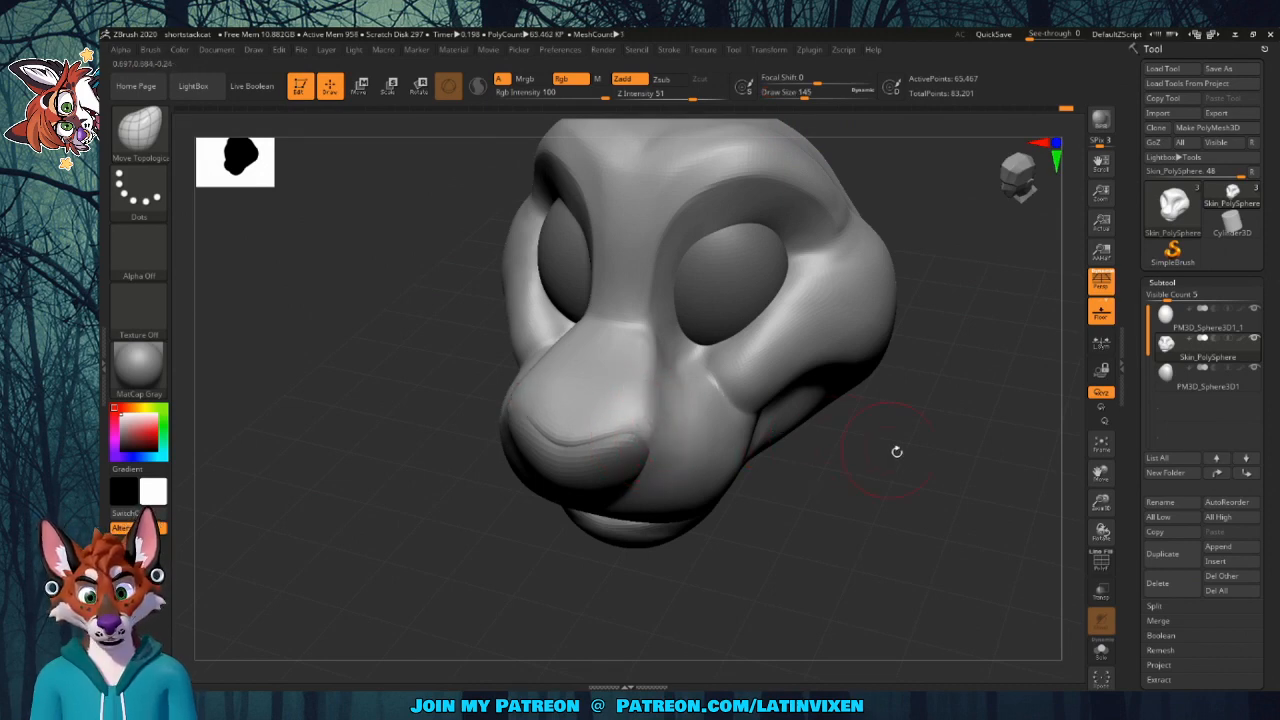
{"action": "mouse_move", "coordinate": [897, 451]}
{"action": "left_mouse_down"}
{"action": "mouse_move", "coordinate": [866, 354]}
{"action": "mouse_move", "coordinate": [869, 398]}
{"action": "mouse_move", "coordinate": [842, 442]}
{"action": "left_mouse_up"}
{"action": "left_click_drag", "start_coordinate": [841, 435], "coordinate": [657, 391]}
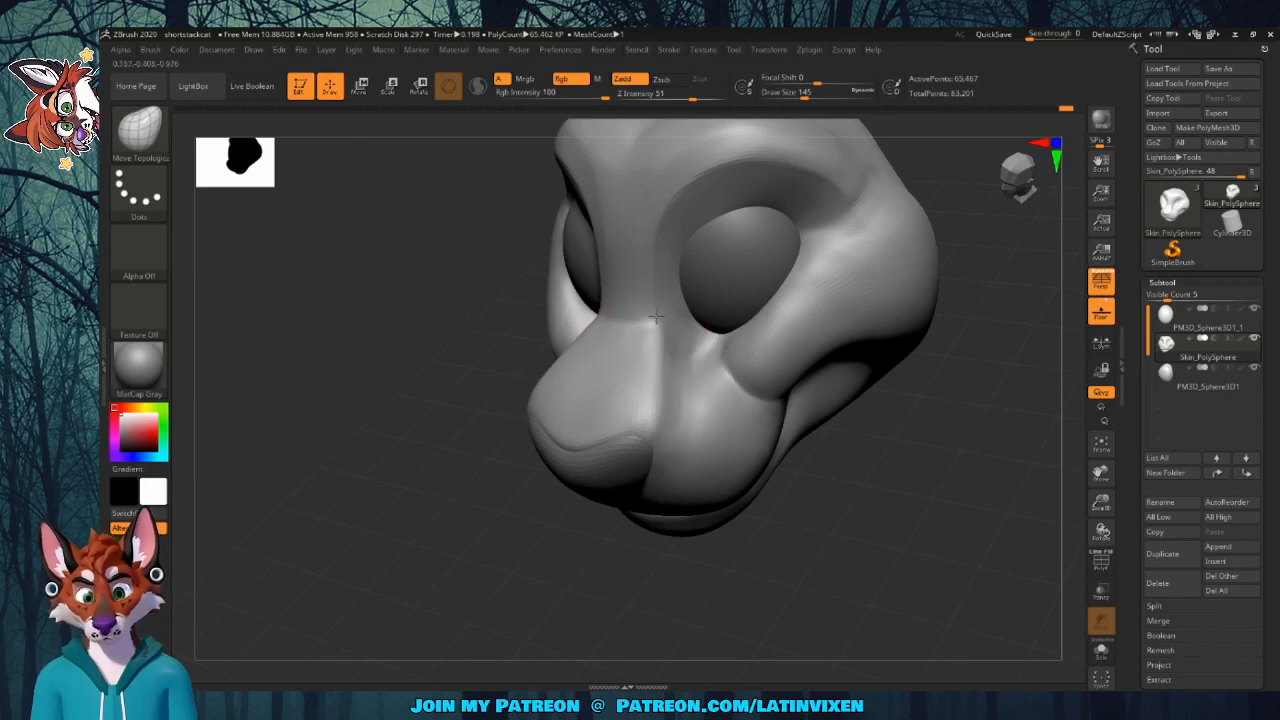
{"action": "left_click_drag", "start_coordinate": [864, 475], "coordinate": [900, 477], "text": "shift"}
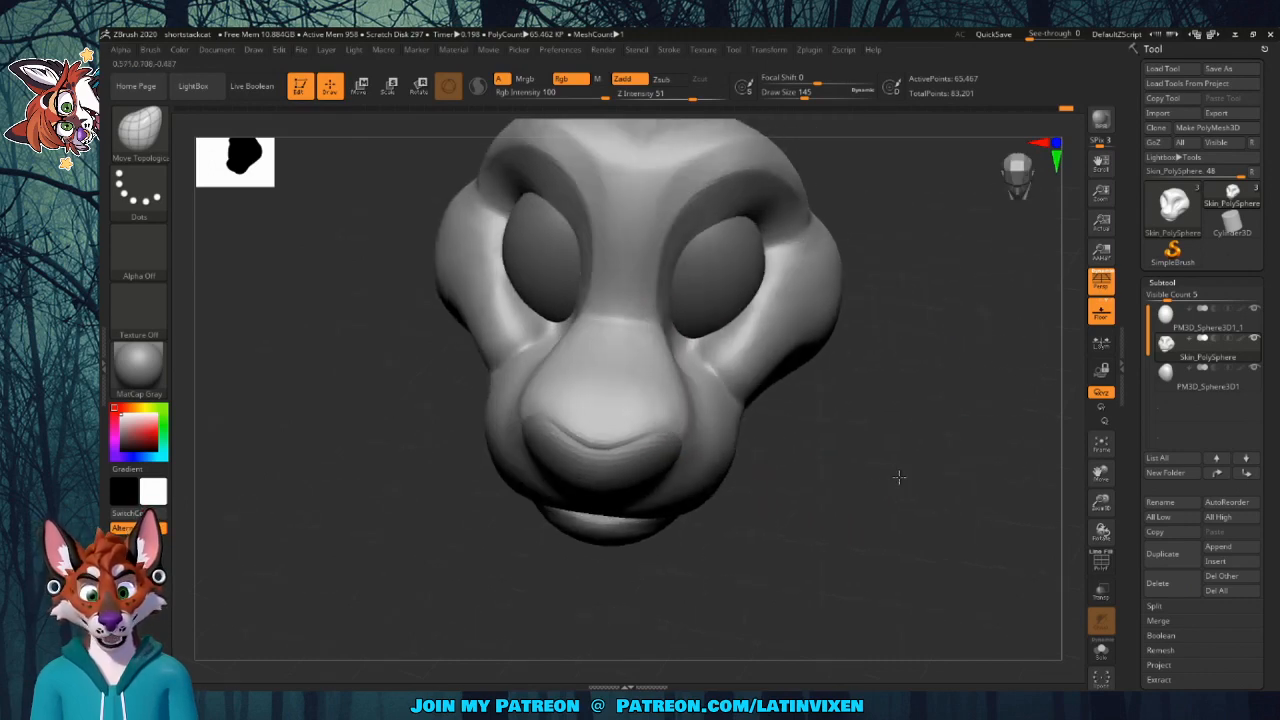
{"action": "key", "text": "shift"}
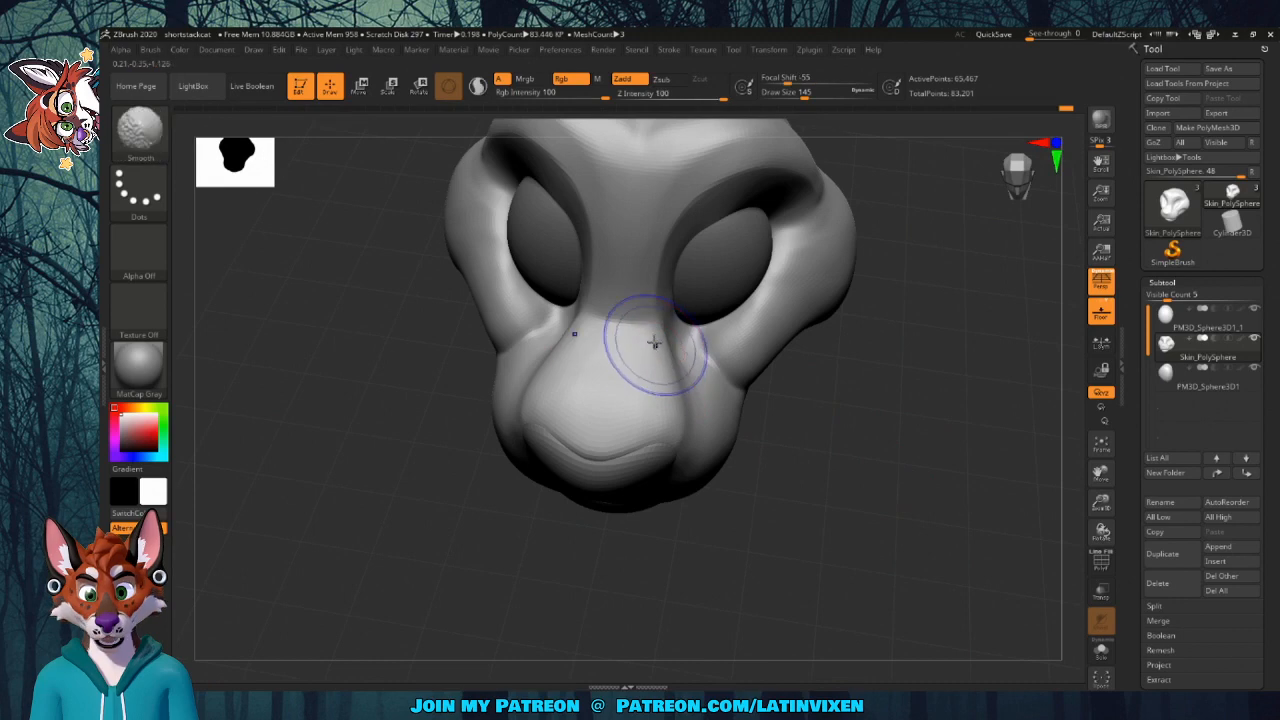
{"action": "mouse_move", "coordinate": [866, 426]}
{"action": "left_mouse_down"}
{"action": "mouse_move", "coordinate": [990, 430]}
{"action": "mouse_move", "coordinate": [866, 426]}
{"action": "left_mouse_up"}
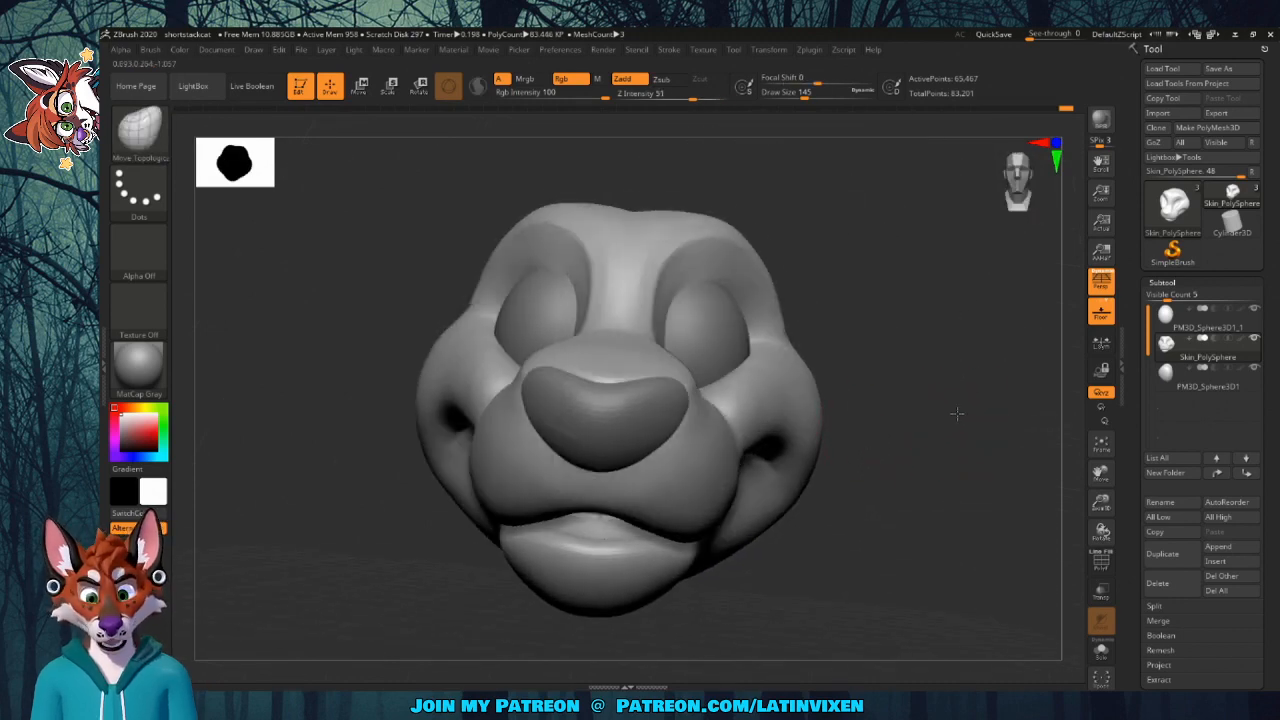
Flatten the side of the muzzle between the nose bridge and the inner eye corner with the Flatten brush
{"action": "mouse_move", "coordinate": [957, 413]}
{"action": "left_mouse_down"}
{"action": "mouse_move", "coordinate": [620, 385]}
{"action": "mouse_move", "coordinate": [469, 351]}
{"action": "left_mouse_up"}
{"action": "left_click", "coordinate": [139, 125]}
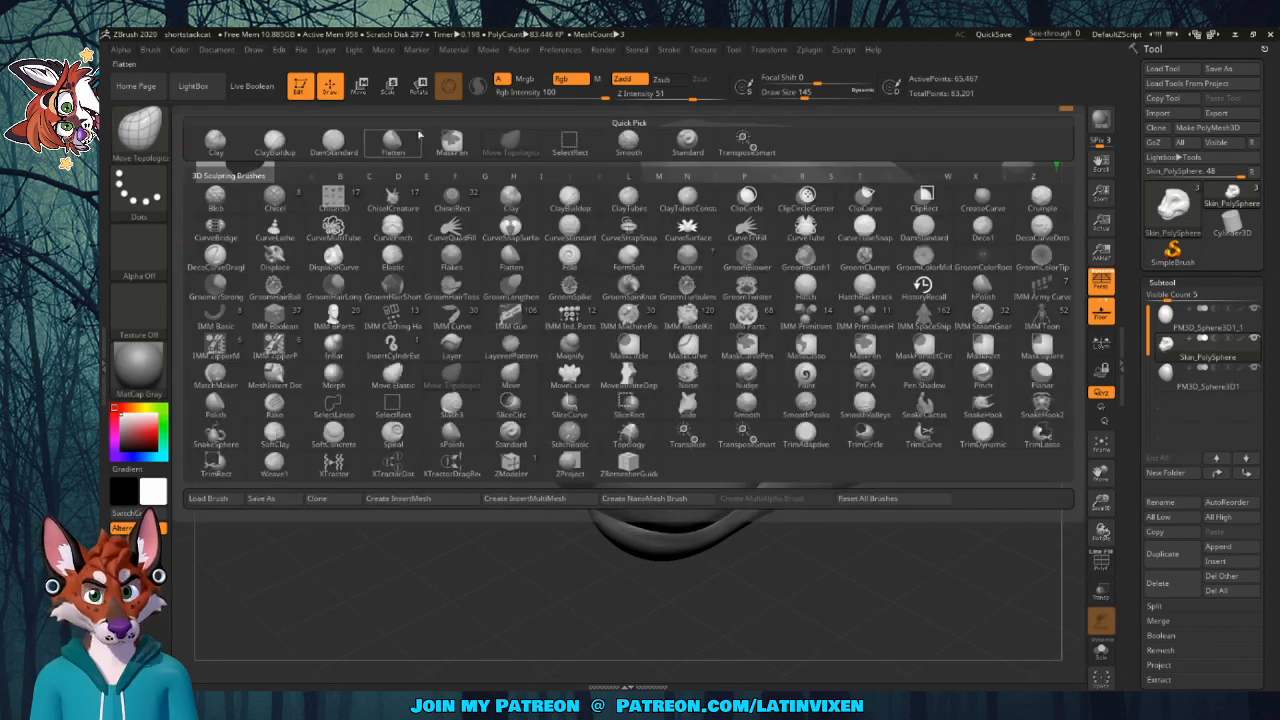
{"action": "left_click", "coordinate": [395, 140]}
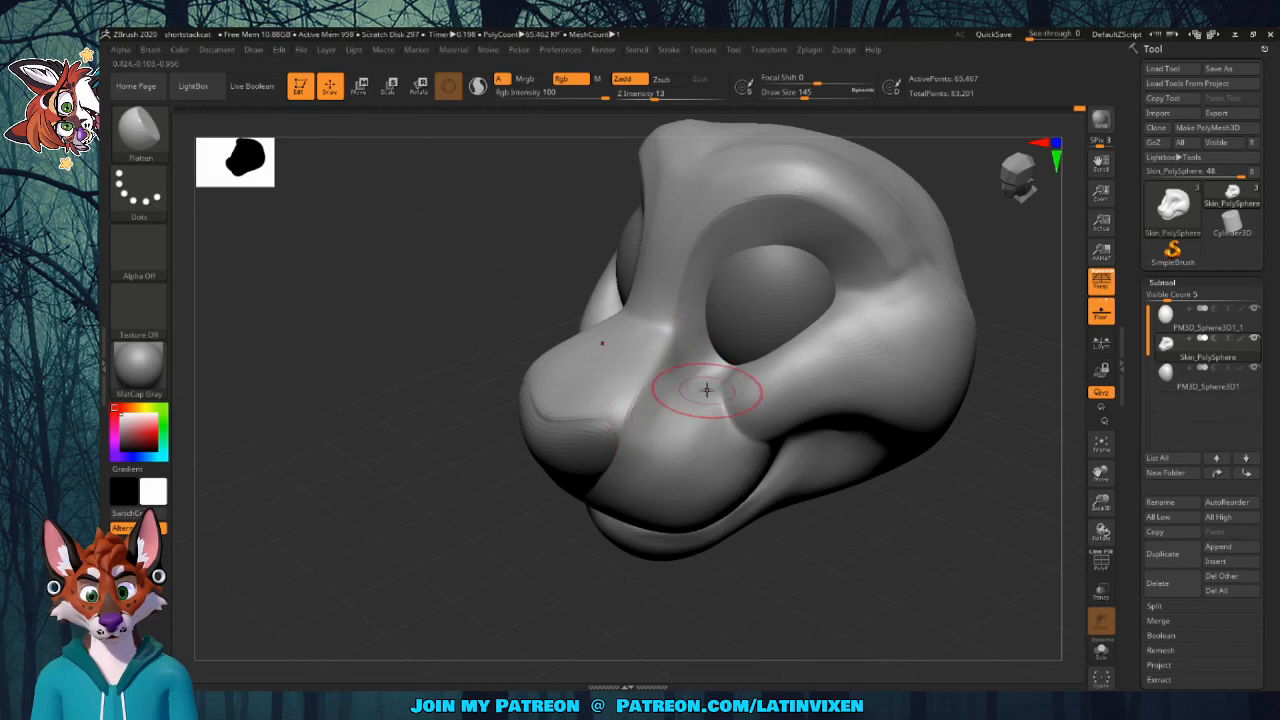
{"action": "mouse_move", "coordinate": [930, 500]}
{"action": "left_mouse_down"}
{"action": "mouse_move", "coordinate": [1010, 505]}
{"action": "mouse_move", "coordinate": [955, 501]}
{"action": "left_mouse_up"}
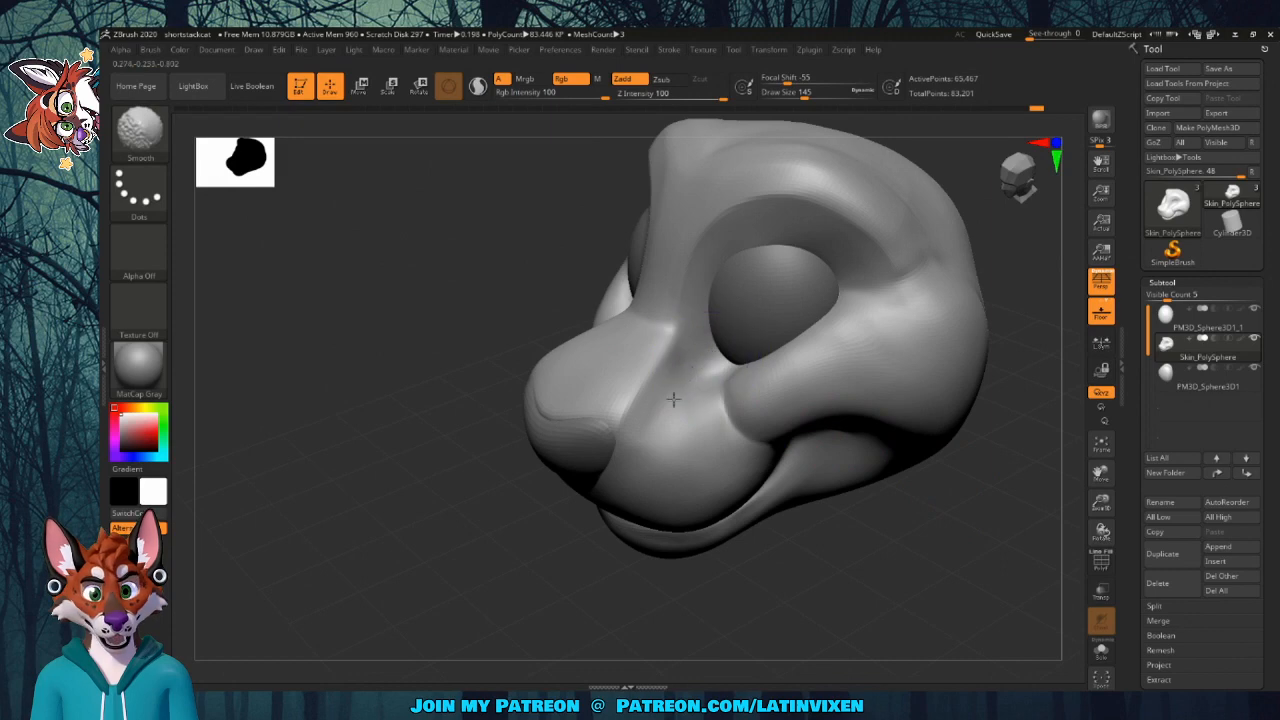
{"action": "left_click_drag", "start_coordinate": [700, 600], "coordinate": [600, 585]}
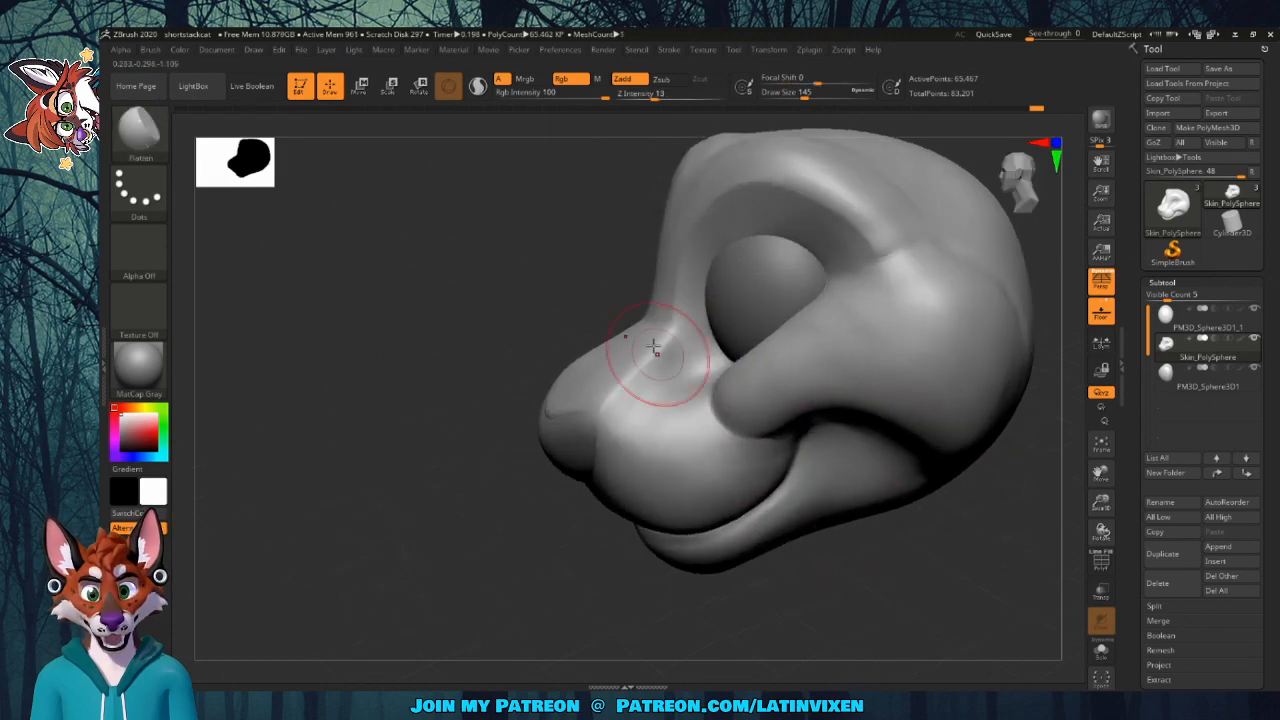
{"action": "left_click_drag", "start_coordinate": [653, 347], "coordinate": [653, 393]}
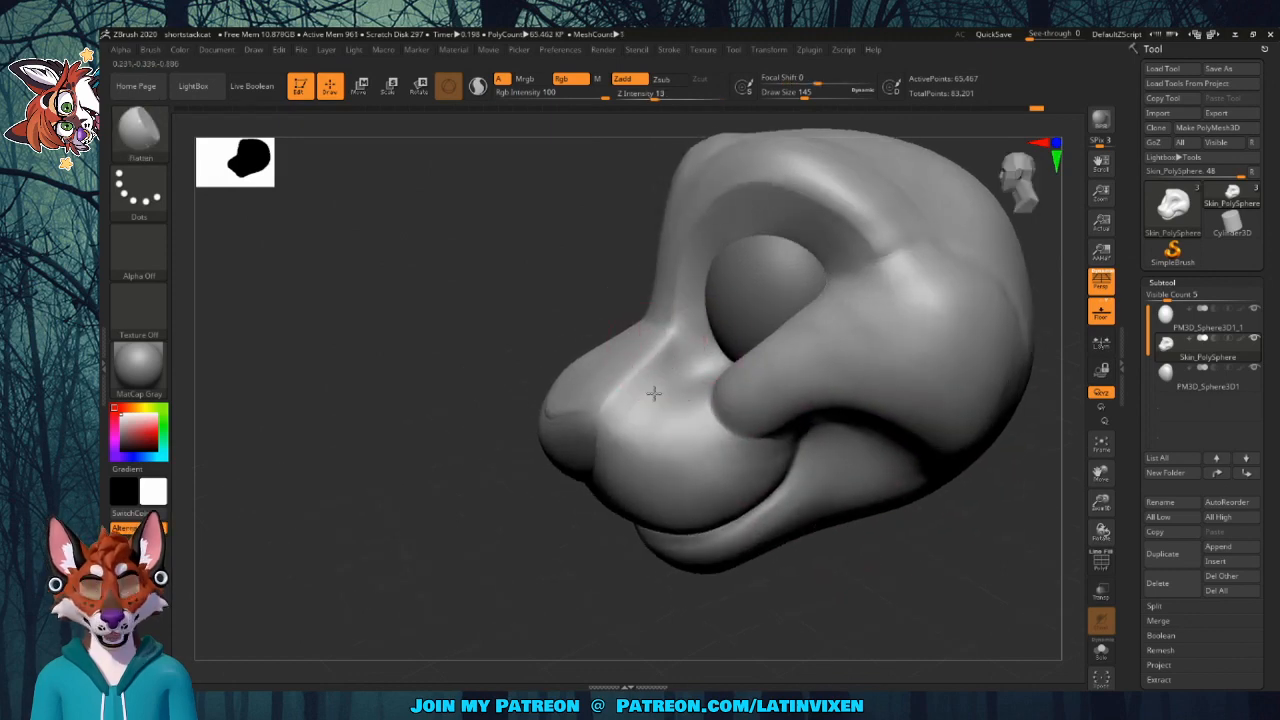
{"action": "left_click_drag", "start_coordinate": [690, 320], "coordinate": [687, 350]}
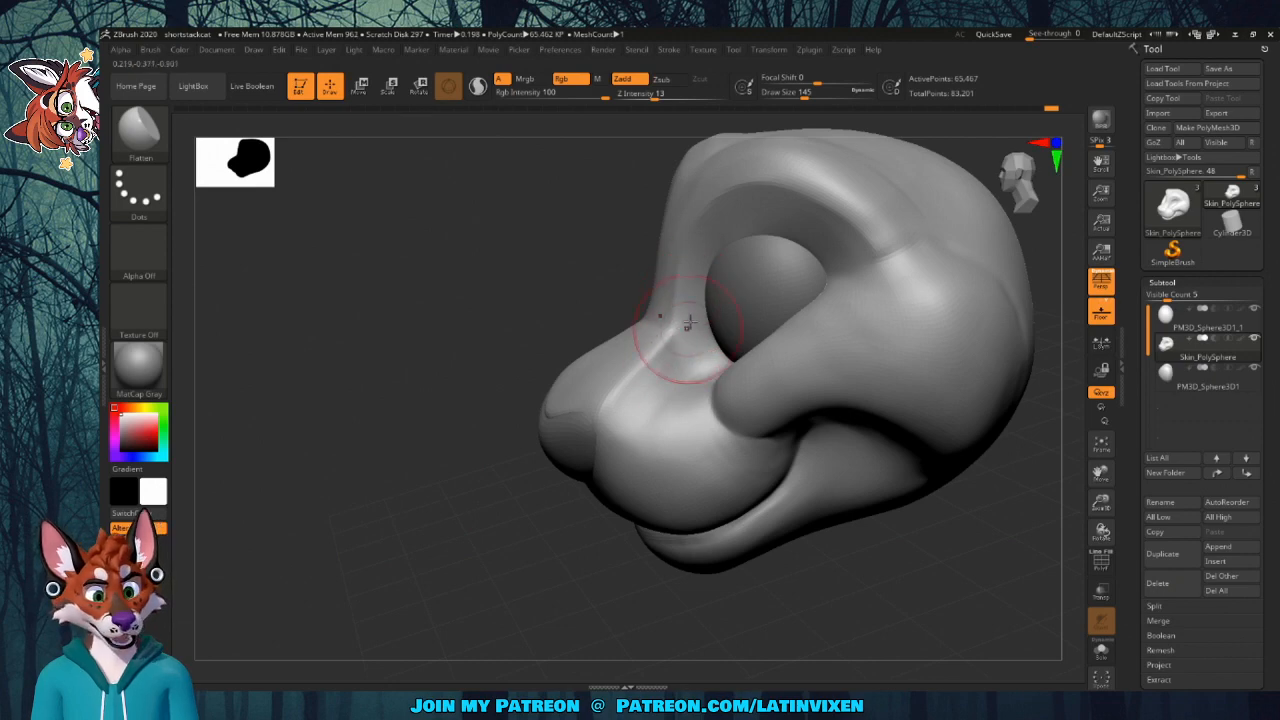
Smooth the transition between the muzzle side and the inner corner of the eye socket
{"action": "mouse_move", "coordinate": [580, 297]}
{"action": "left_mouse_down"}
{"action": "mouse_move", "coordinate": [543, 286]}
{"action": "mouse_move", "coordinate": [563, 280]}
{"action": "left_mouse_up"}
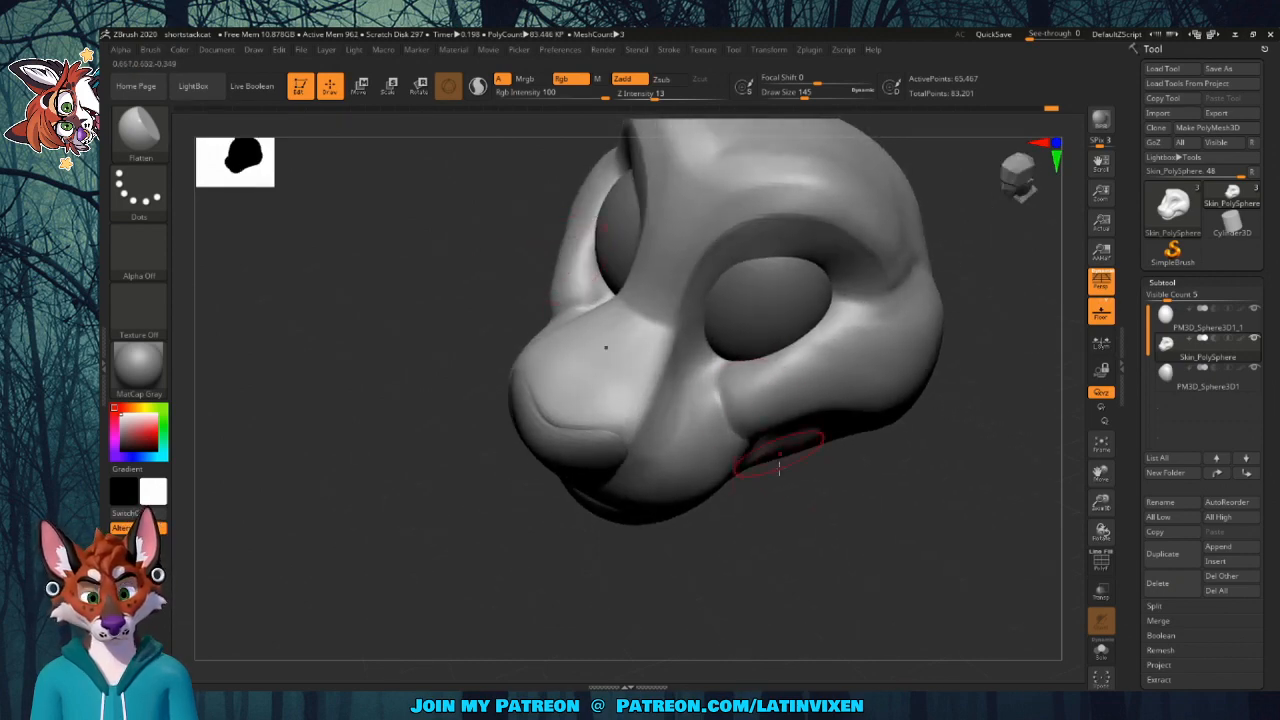
{"action": "left_click_drag", "start_coordinate": [832, 545], "coordinate": [808, 514]}
{"action": "mouse_move", "coordinate": [700, 401]}
{"action": "left_mouse_down", "text": "shift"}
{"action": "mouse_move", "coordinate": [670, 423]}
{"action": "mouse_move", "coordinate": [686, 343]}
{"action": "left_mouse_up", "text": "shift"}
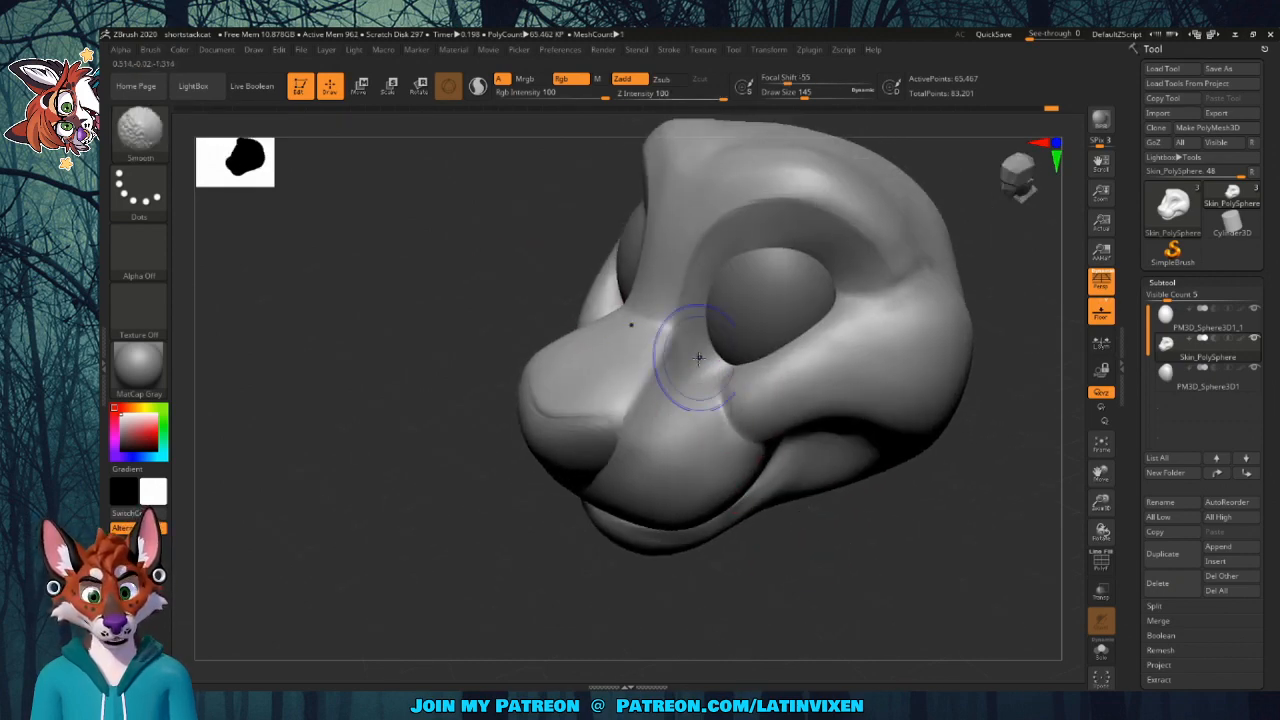
{"action": "left_click_drag", "start_coordinate": [872, 561], "coordinate": [840, 520]}
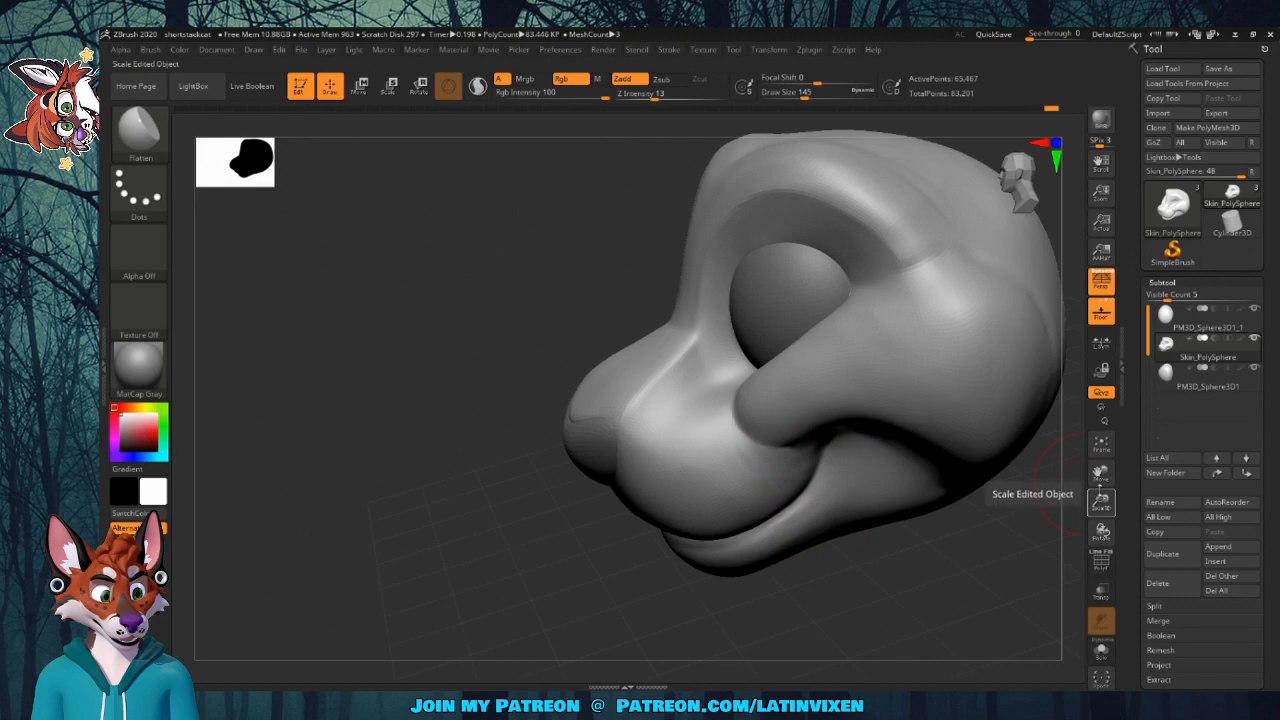
Sharpen the crease at the mouth corner below the cheek with the DamStandard brush
{"action": "left_click_drag", "start_coordinate": [1101, 500], "coordinate": [1097, 540]}
{"action": "left_click", "coordinate": [139, 130]}
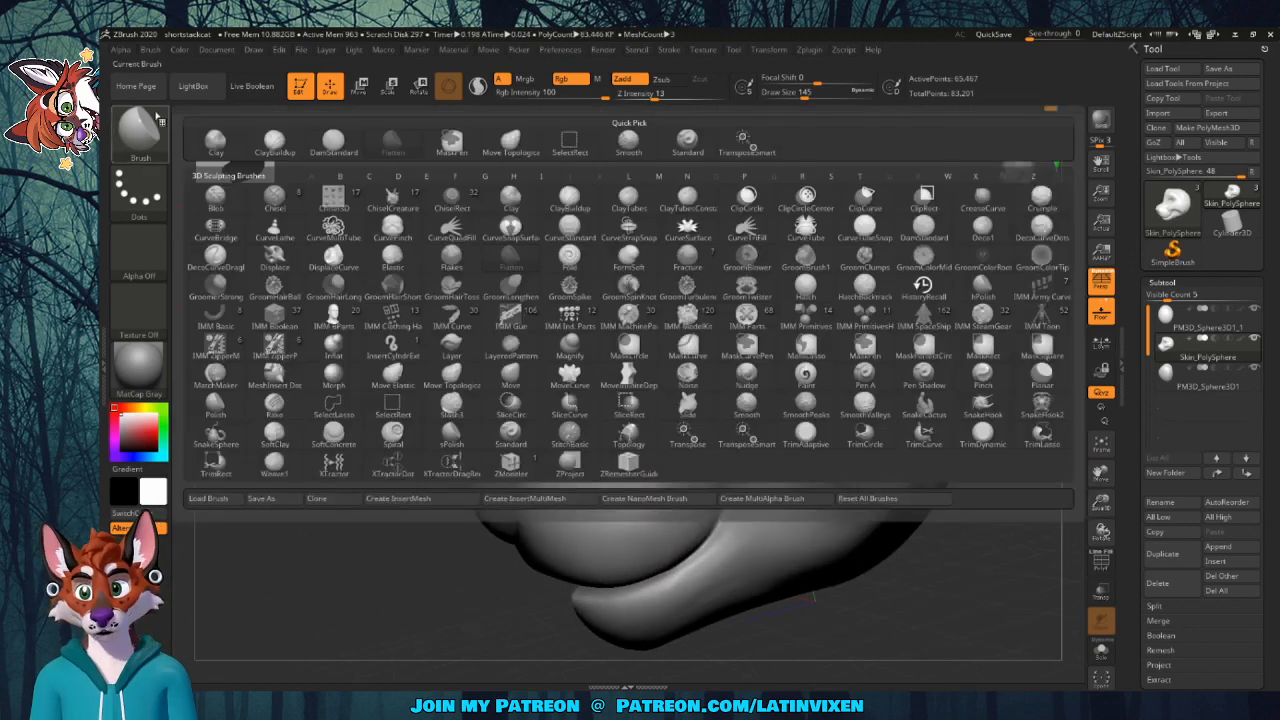
{"action": "left_click", "coordinate": [330, 148]}
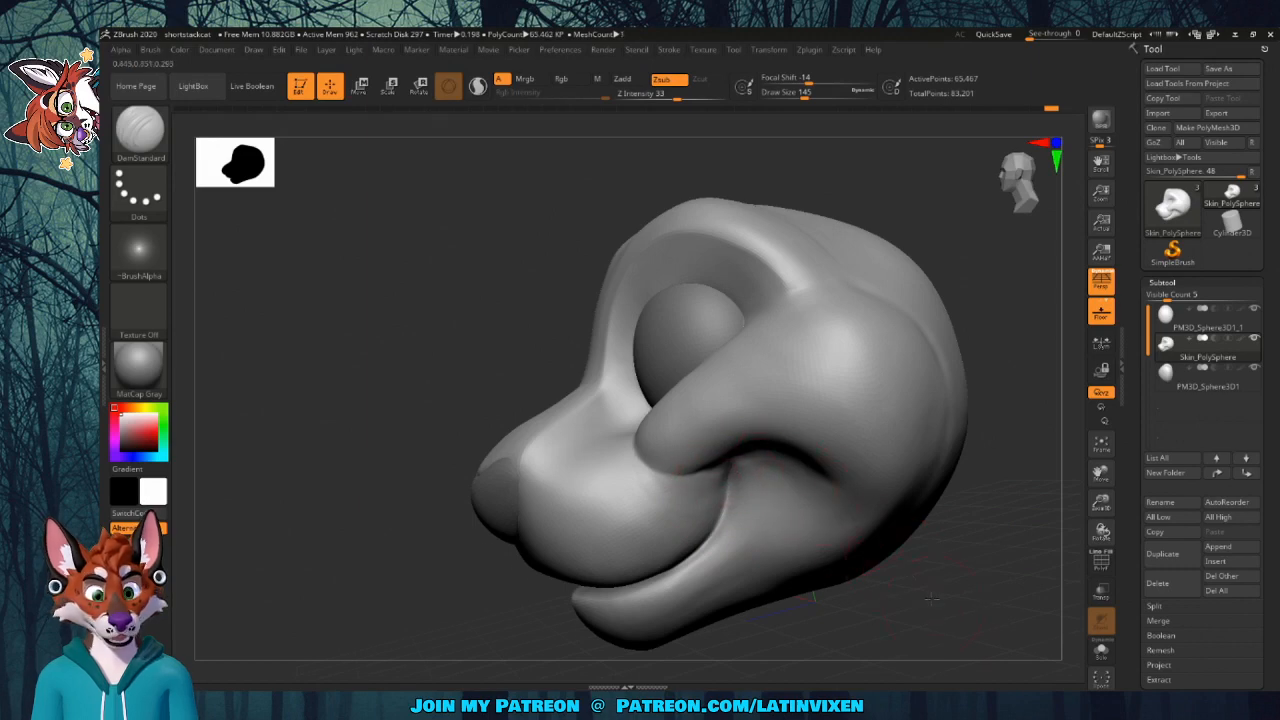
{"action": "left_click_drag", "start_coordinate": [931, 598], "coordinate": [729, 471]}
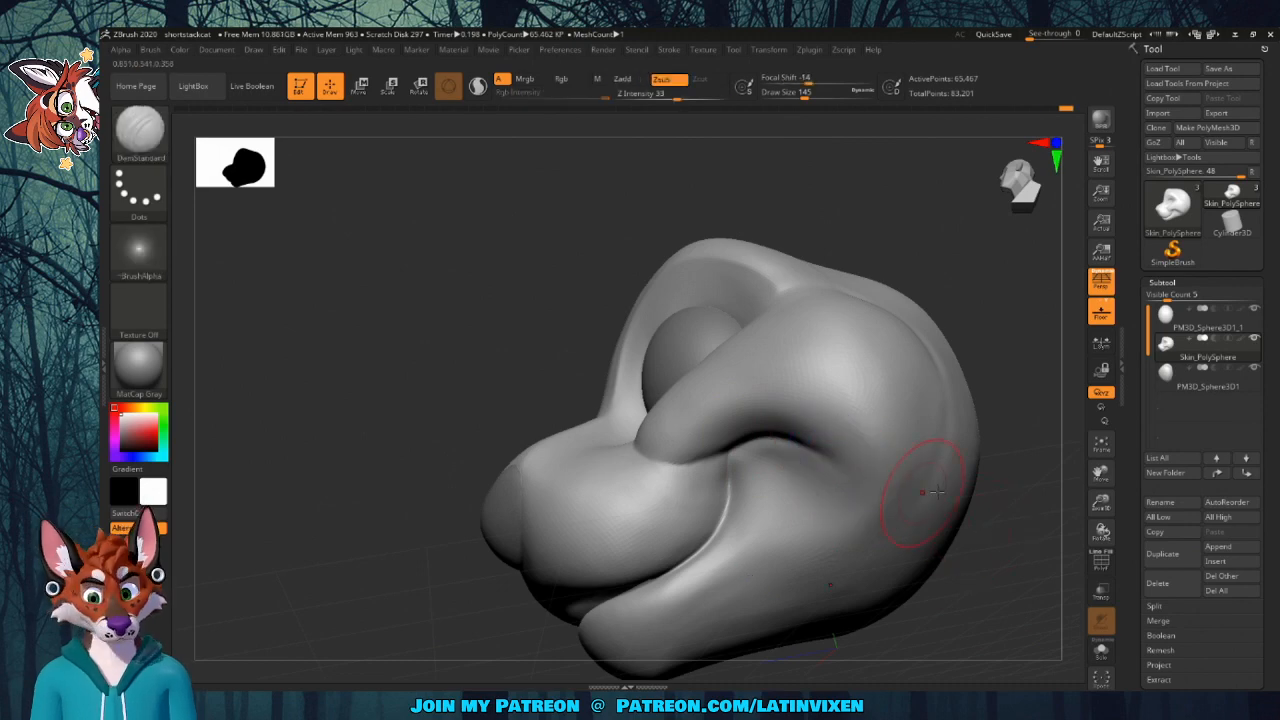
Reshape the cheek fold and the back of the jaw with the Move Topological brush at draw size 207
{"action": "left_click", "coordinate": [140, 129]}
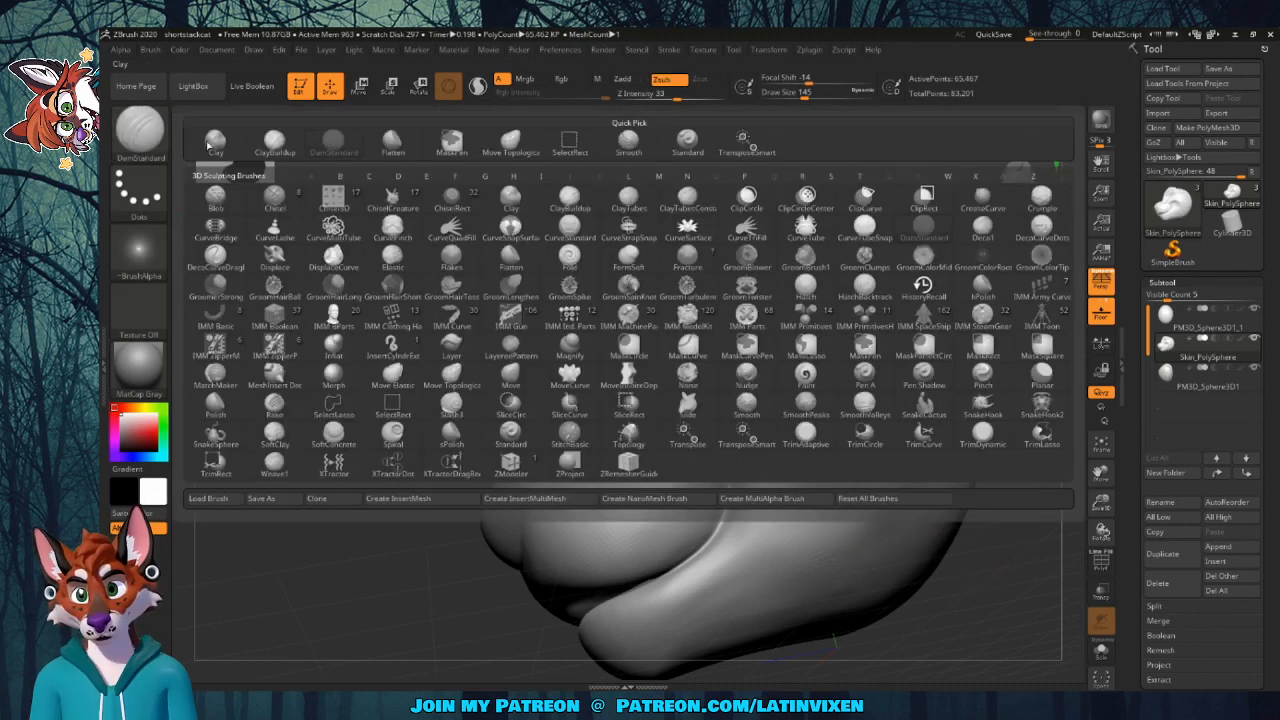
{"action": "left_click", "coordinate": [509, 143]}
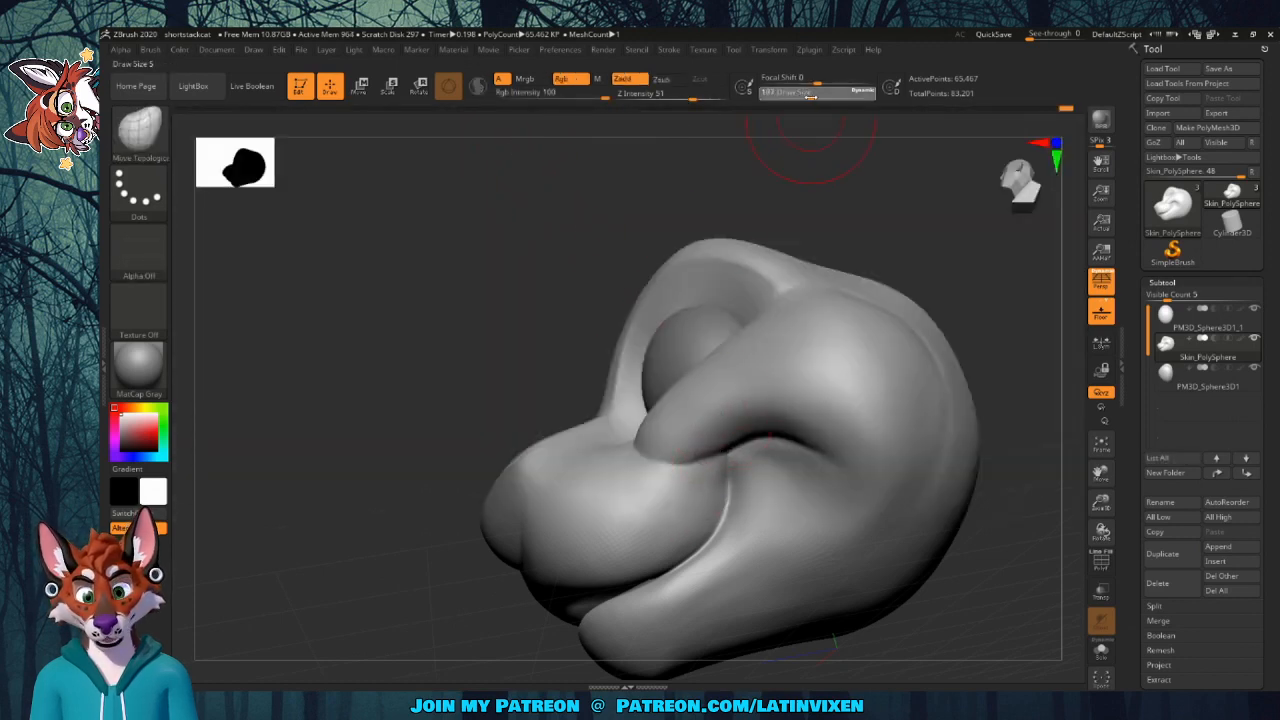
{"action": "left_click_drag", "start_coordinate": [810, 96], "coordinate": [814, 96]}
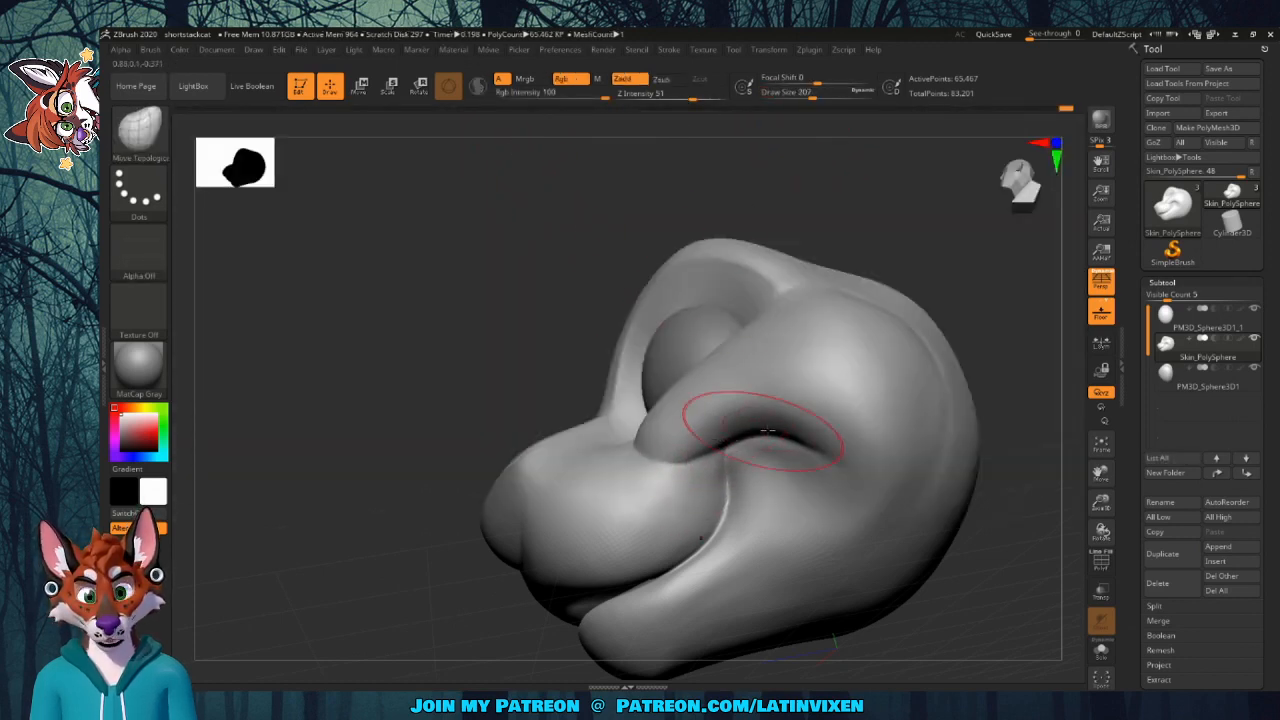
{"action": "mouse_move", "coordinate": [766, 432]}
{"action": "left_mouse_down"}
{"action": "mouse_move", "coordinate": [805, 425]}
{"action": "mouse_move", "coordinate": [870, 470]}
{"action": "left_mouse_up"}
{"action": "left_click_drag", "start_coordinate": [955, 462], "coordinate": [974, 509]}
{"action": "key", "text": "shift"}
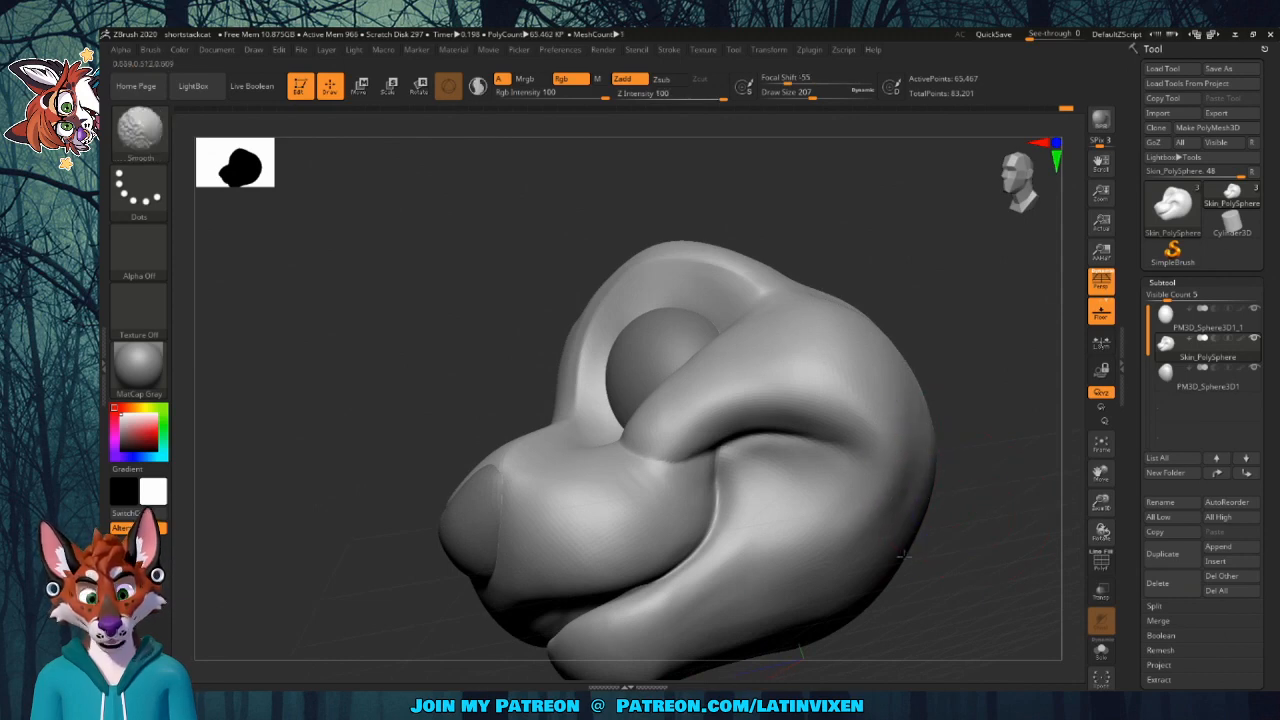
Adjust the front end of the cheek and the upper muzzle below the eye with the Move Topological brush
{"action": "left_click_drag", "start_coordinate": [971, 371], "coordinate": [996, 373]}
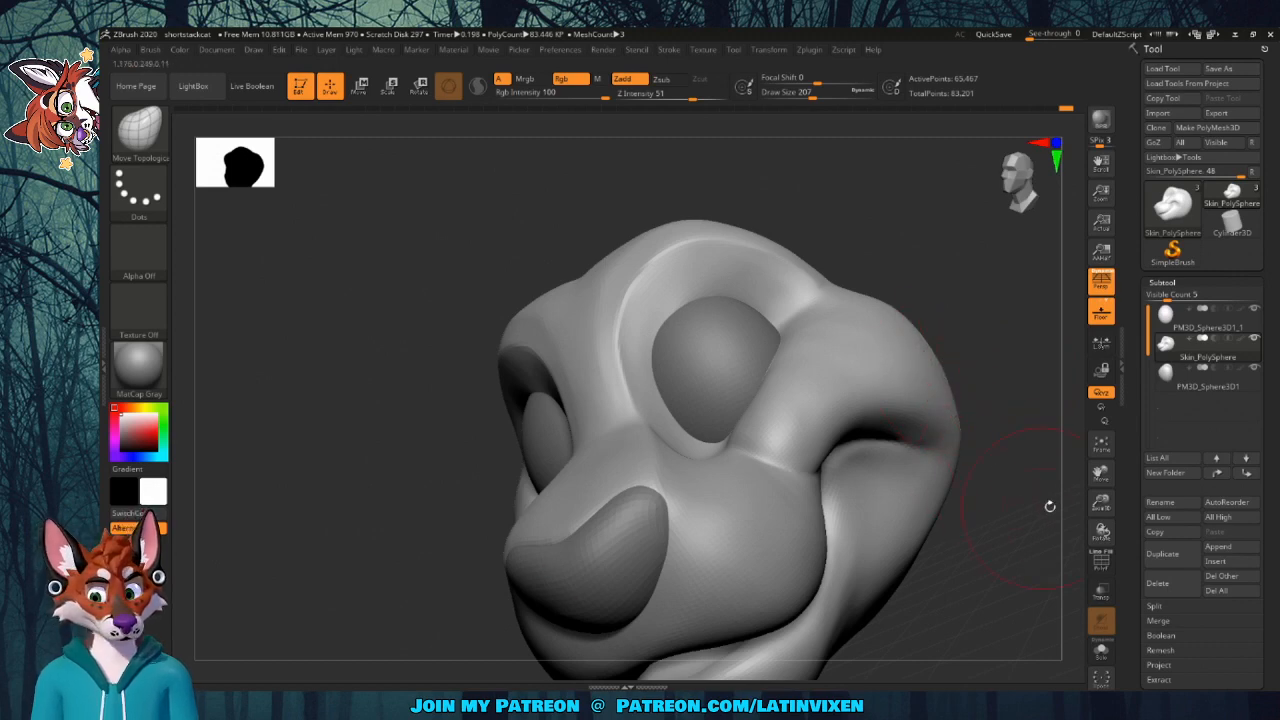
{"action": "mouse_move", "coordinate": [1101, 504]}
{"action": "left_mouse_down"}
{"action": "mouse_move", "coordinate": [1040, 490]}
{"action": "mouse_move", "coordinate": [981, 510]}
{"action": "mouse_move", "coordinate": [956, 480]}
{"action": "left_mouse_up"}
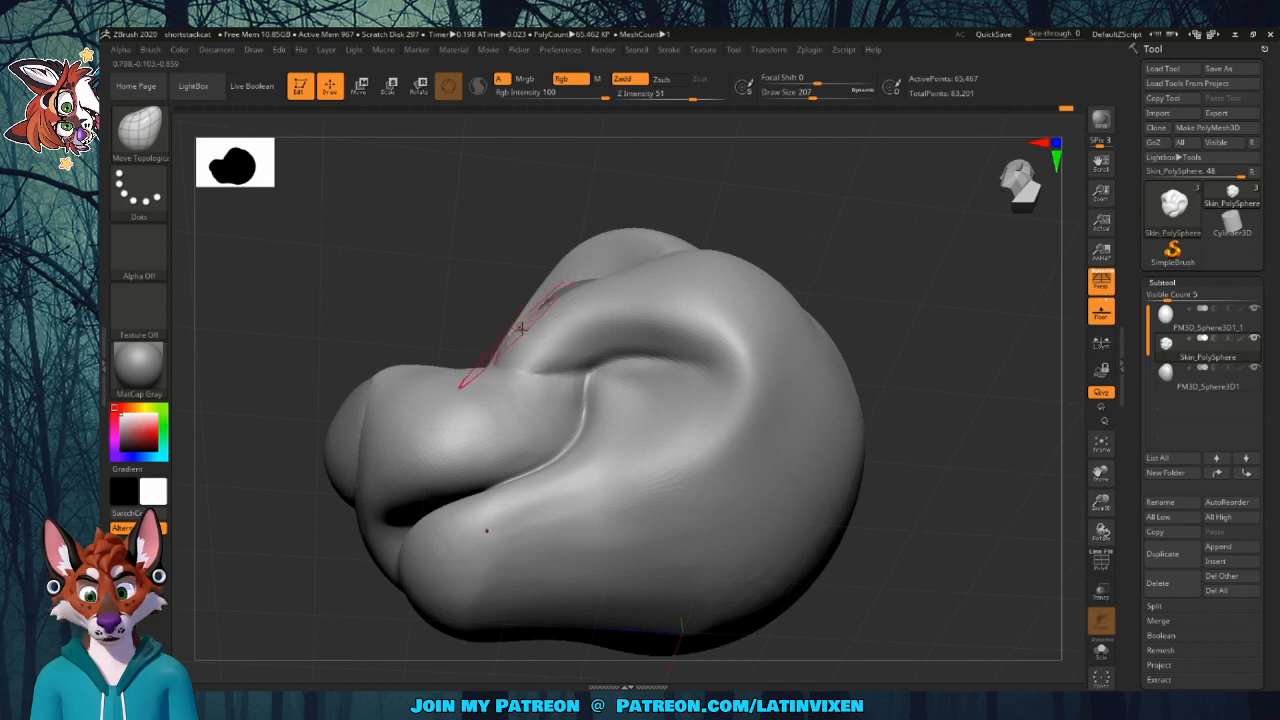
{"action": "mouse_move", "coordinate": [862, 318]}
{"action": "left_mouse_down"}
{"action": "mouse_move", "coordinate": [903, 240]}
{"action": "mouse_move", "coordinate": [893, 291]}
{"action": "mouse_move", "coordinate": [920, 251]}
{"action": "mouse_move", "coordinate": [894, 277]}
{"action": "mouse_move", "coordinate": [917, 334]}
{"action": "mouse_move", "coordinate": [866, 350]}
{"action": "left_mouse_up"}
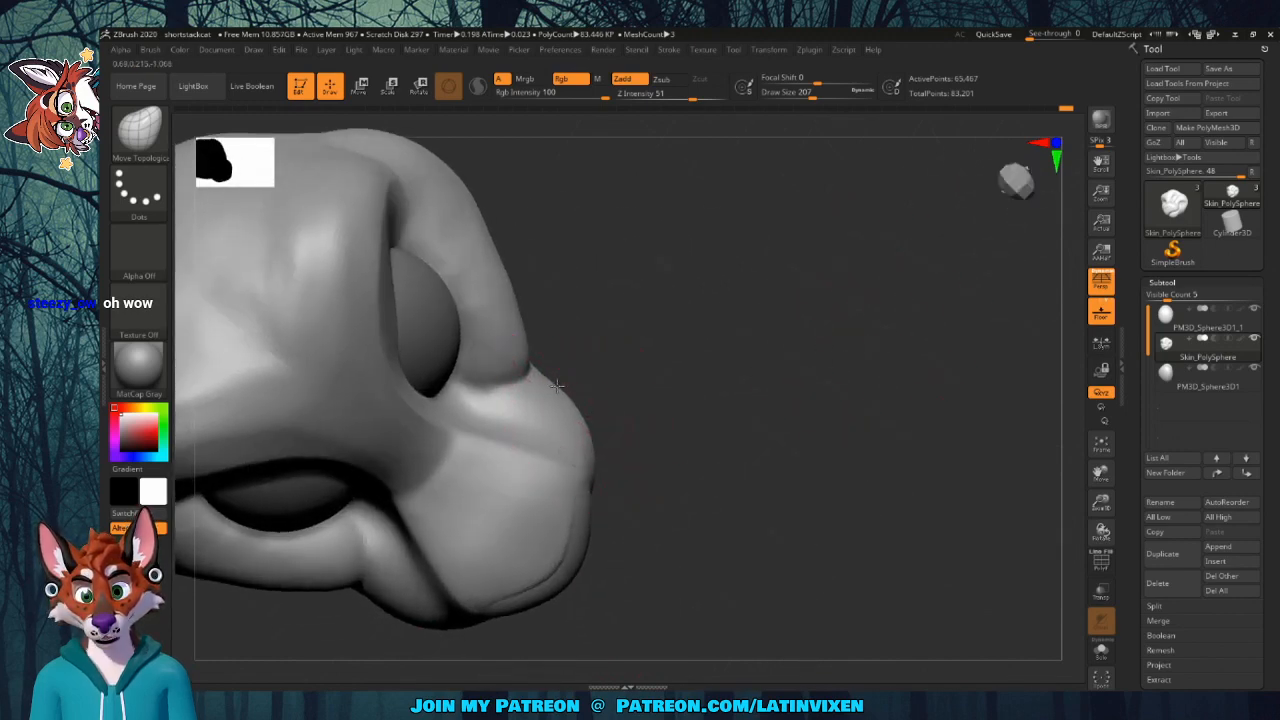
{"action": "mouse_move", "coordinate": [675, 419]}
{"action": "left_mouse_down"}
{"action": "mouse_move", "coordinate": [646, 371]}
{"action": "mouse_move", "coordinate": [625, 380]}
{"action": "left_mouse_up"}
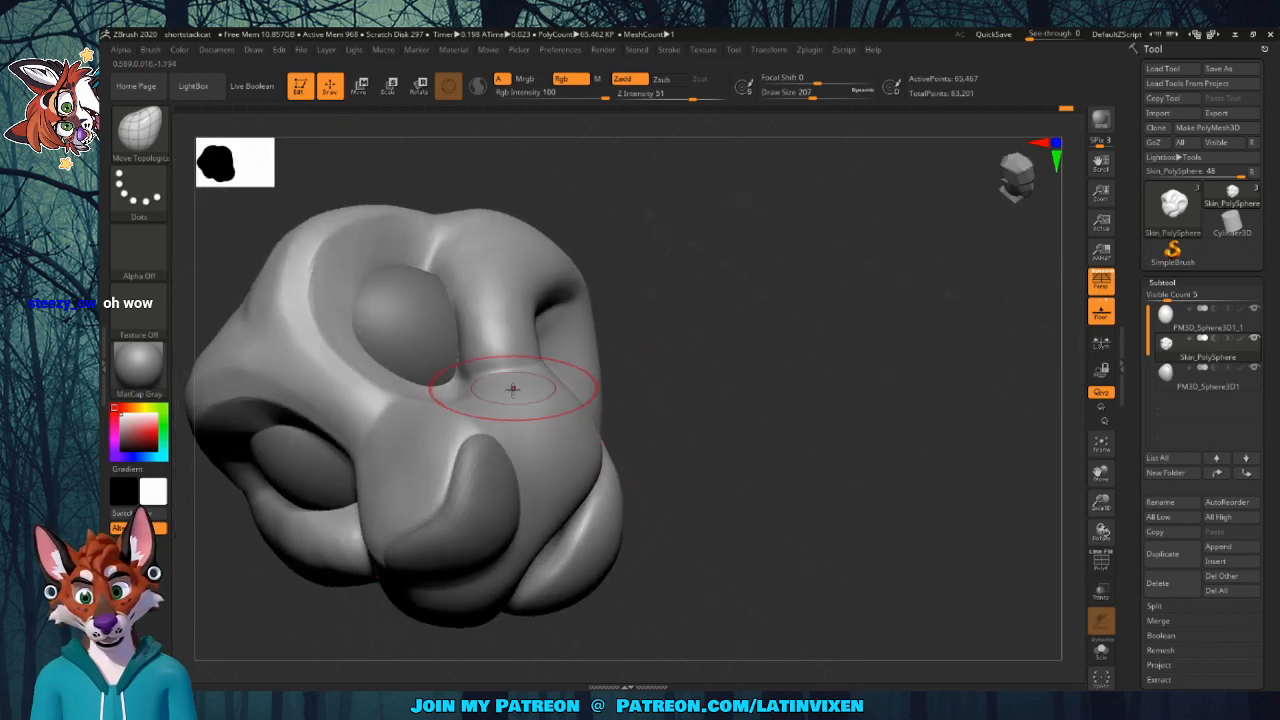
{"action": "left_click_drag", "start_coordinate": [512, 388], "coordinate": [622, 327]}
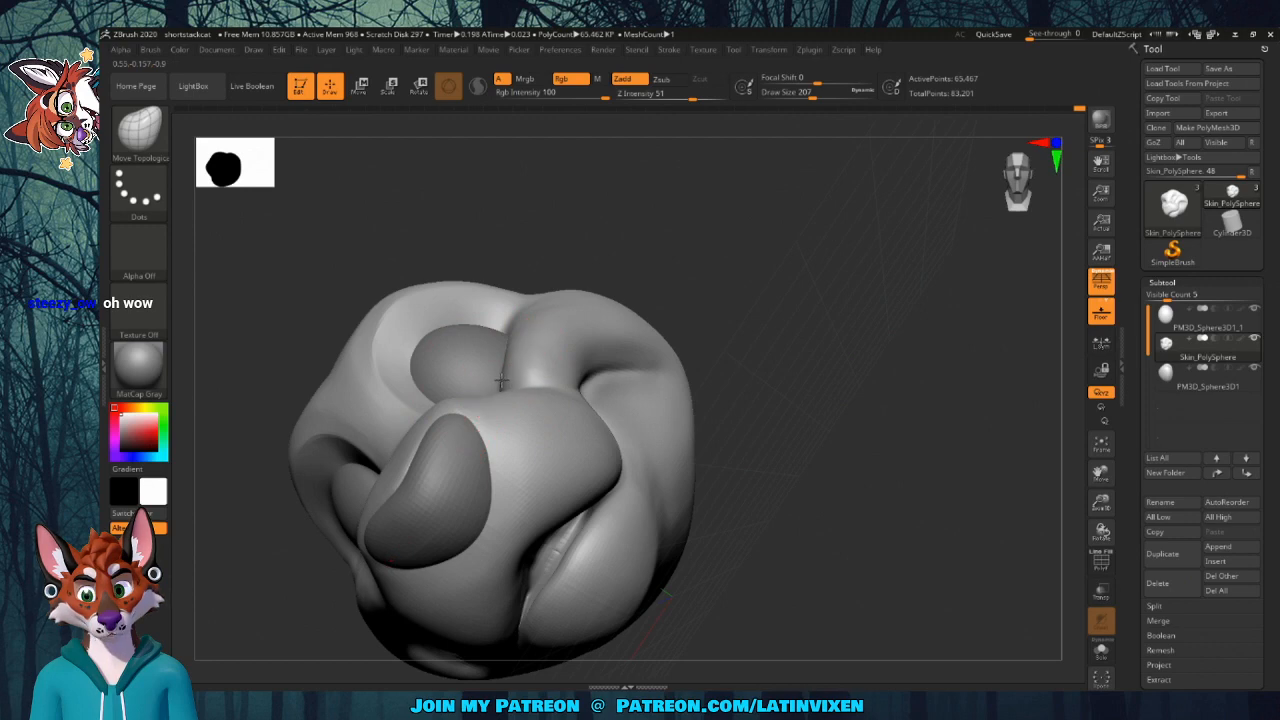
{"action": "mouse_move", "coordinate": [740, 312]}
{"action": "left_mouse_down"}
{"action": "mouse_move", "coordinate": [749, 306]}
{"action": "mouse_move", "coordinate": [750, 346]}
{"action": "mouse_move", "coordinate": [738, 335]}
{"action": "left_mouse_up"}
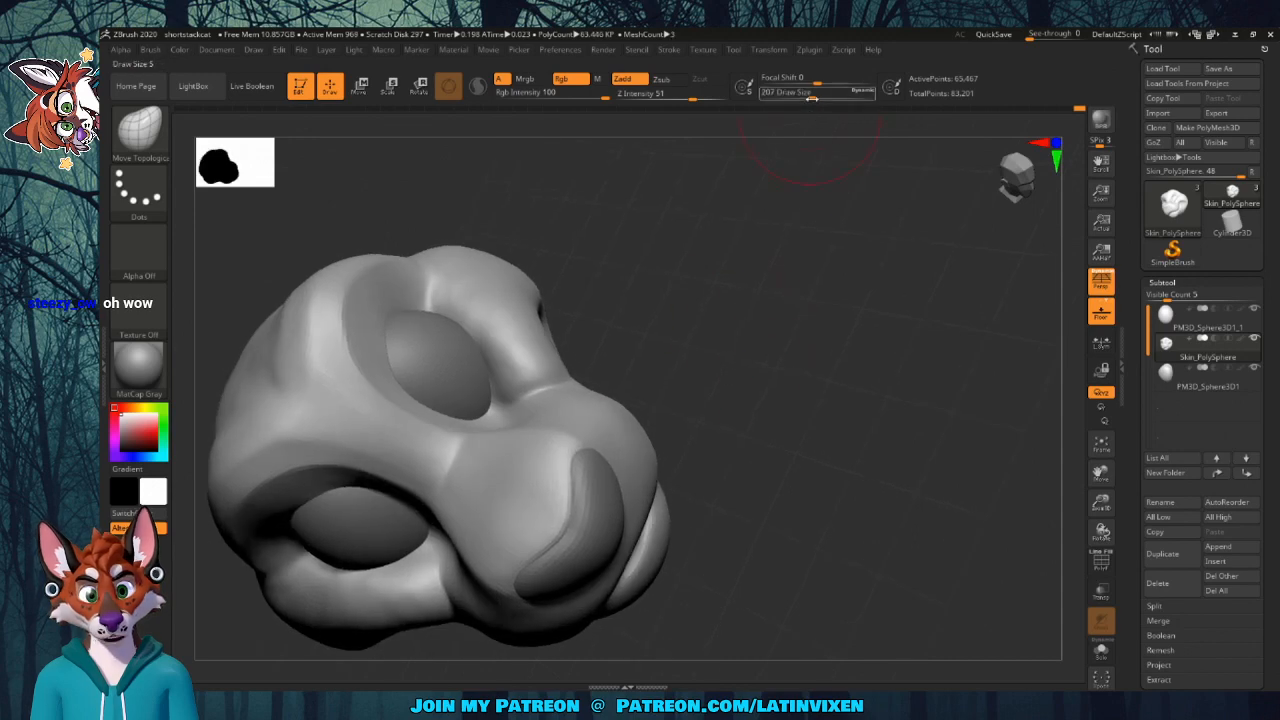
Refine the muzzle bridge edge and the area beside the nose with the Move Topological brush at draw size 136
{"action": "left_click_drag", "start_coordinate": [812, 98], "coordinate": [803, 101]}
{"action": "left_click_drag", "start_coordinate": [791, 249], "coordinate": [723, 320]}
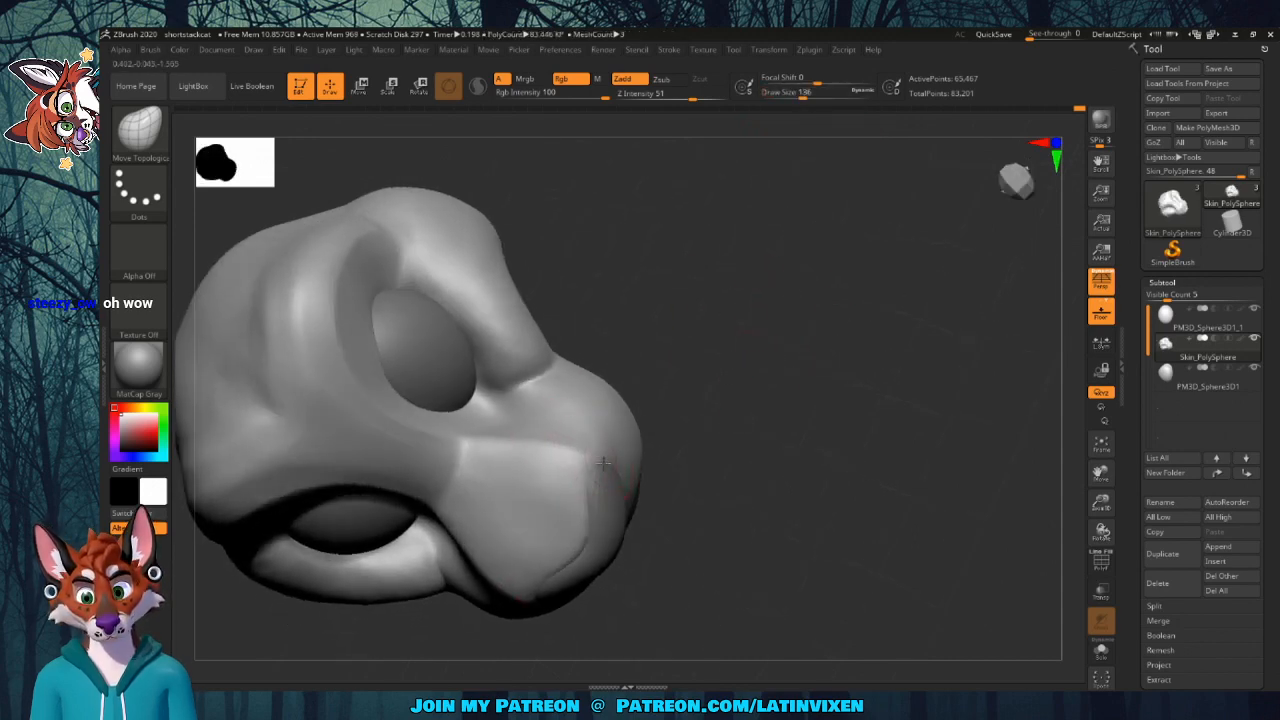
{"action": "mouse_move", "coordinate": [743, 431]}
{"action": "left_mouse_down"}
{"action": "mouse_move", "coordinate": [709, 386]}
{"action": "mouse_move", "coordinate": [743, 357]}
{"action": "mouse_move", "coordinate": [763, 360]}
{"action": "mouse_move", "coordinate": [762, 400]}
{"action": "mouse_move", "coordinate": [691, 449]}
{"action": "mouse_move", "coordinate": [905, 314]}
{"action": "mouse_move", "coordinate": [931, 354]}
{"action": "left_mouse_up"}
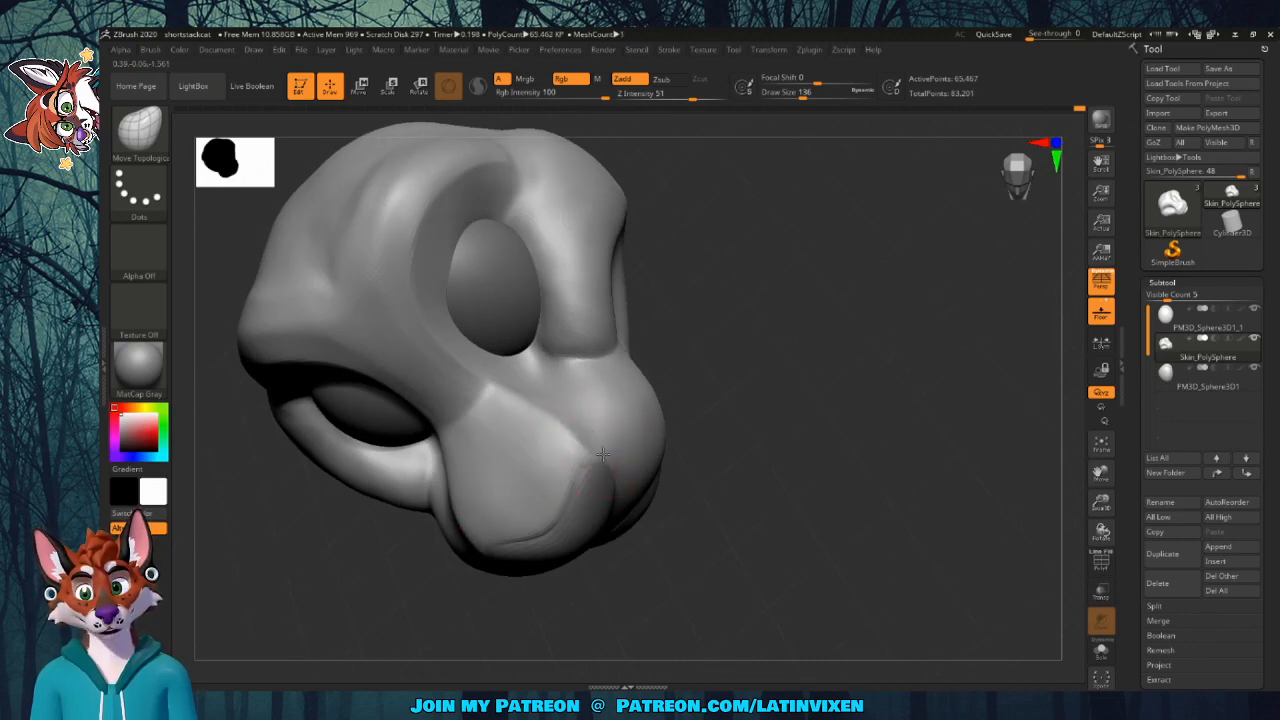
{"action": "left_click_drag", "start_coordinate": [714, 432], "coordinate": [798, 383]}
{"action": "mouse_move", "coordinate": [886, 360]}
{"action": "left_mouse_down"}
{"action": "mouse_move", "coordinate": [891, 420]}
{"action": "mouse_move", "coordinate": [695, 418]}
{"action": "left_mouse_up"}
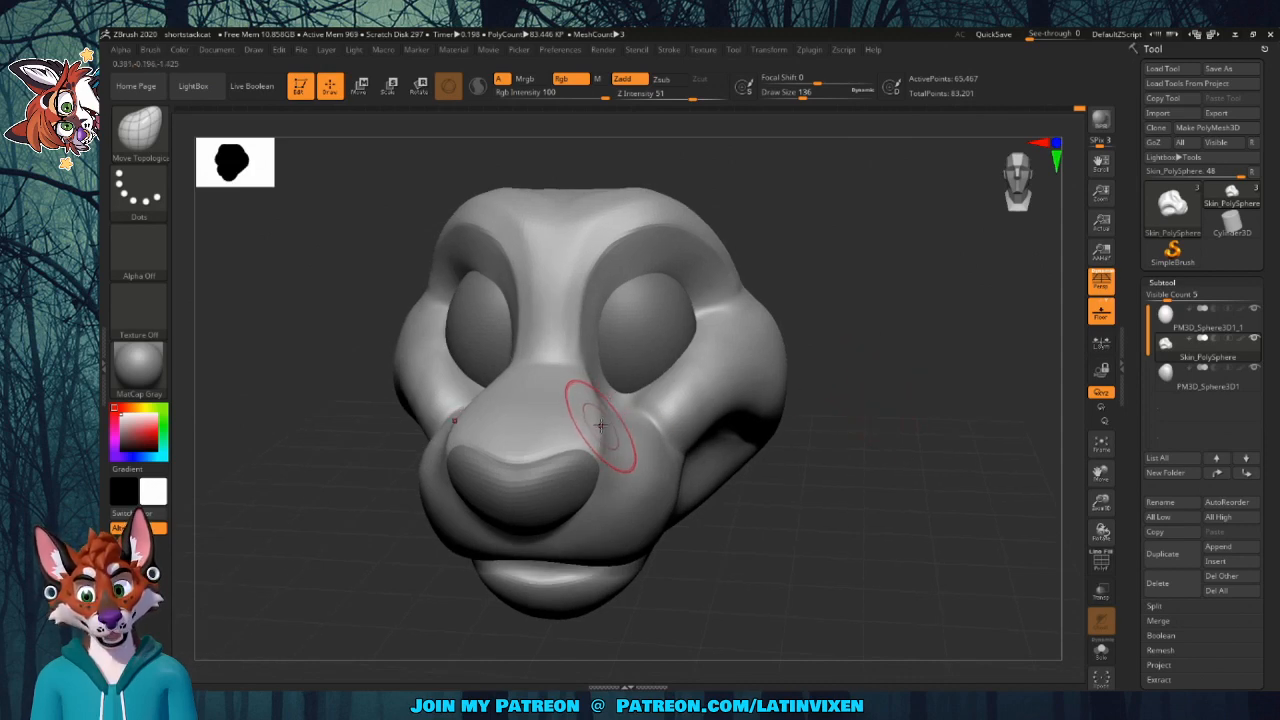
{"action": "mouse_move", "coordinate": [791, 395]}
{"action": "left_mouse_down"}
{"action": "mouse_move", "coordinate": [765, 393]}
{"action": "mouse_move", "coordinate": [822, 391]}
{"action": "mouse_move", "coordinate": [760, 392]}
{"action": "left_mouse_up"}
Carve a crease along the muzzle side from the nose edge toward the inner eye corner with the DamStandard brush
{"action": "left_click", "coordinate": [139, 127]}
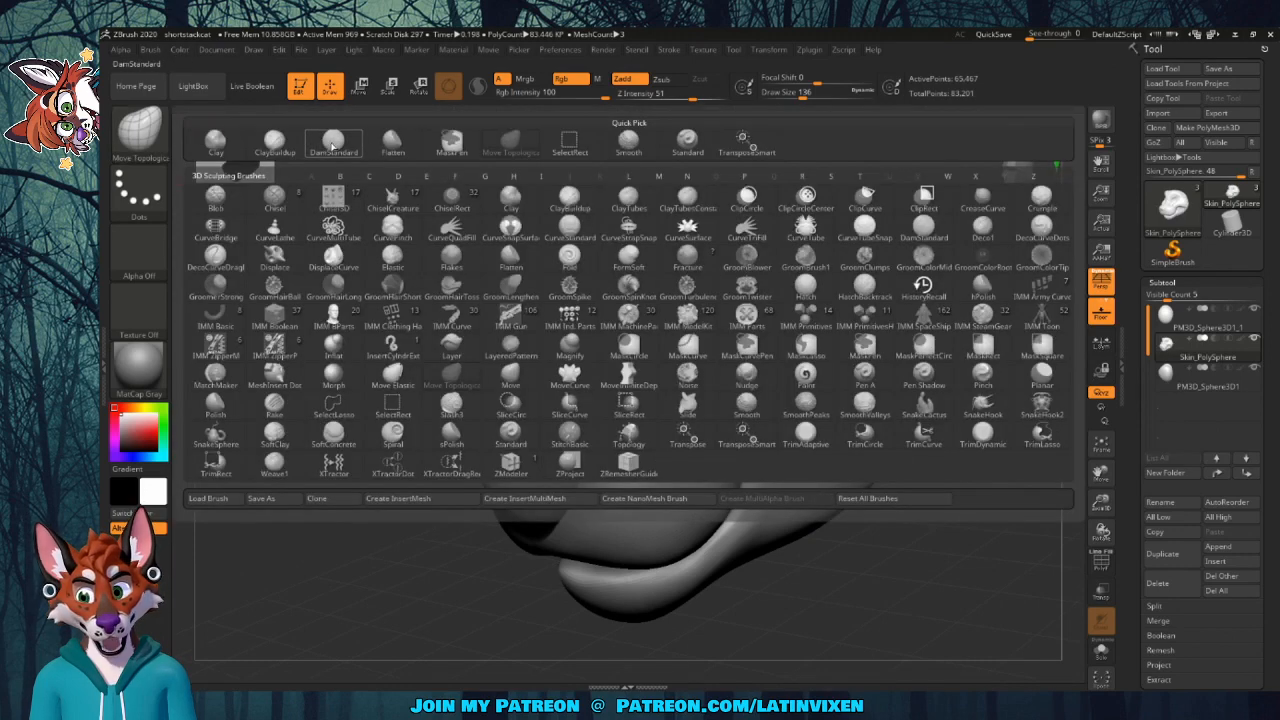
{"action": "left_click", "coordinate": [333, 147]}
{"action": "left_click_drag", "start_coordinate": [994, 389], "coordinate": [985, 410]}
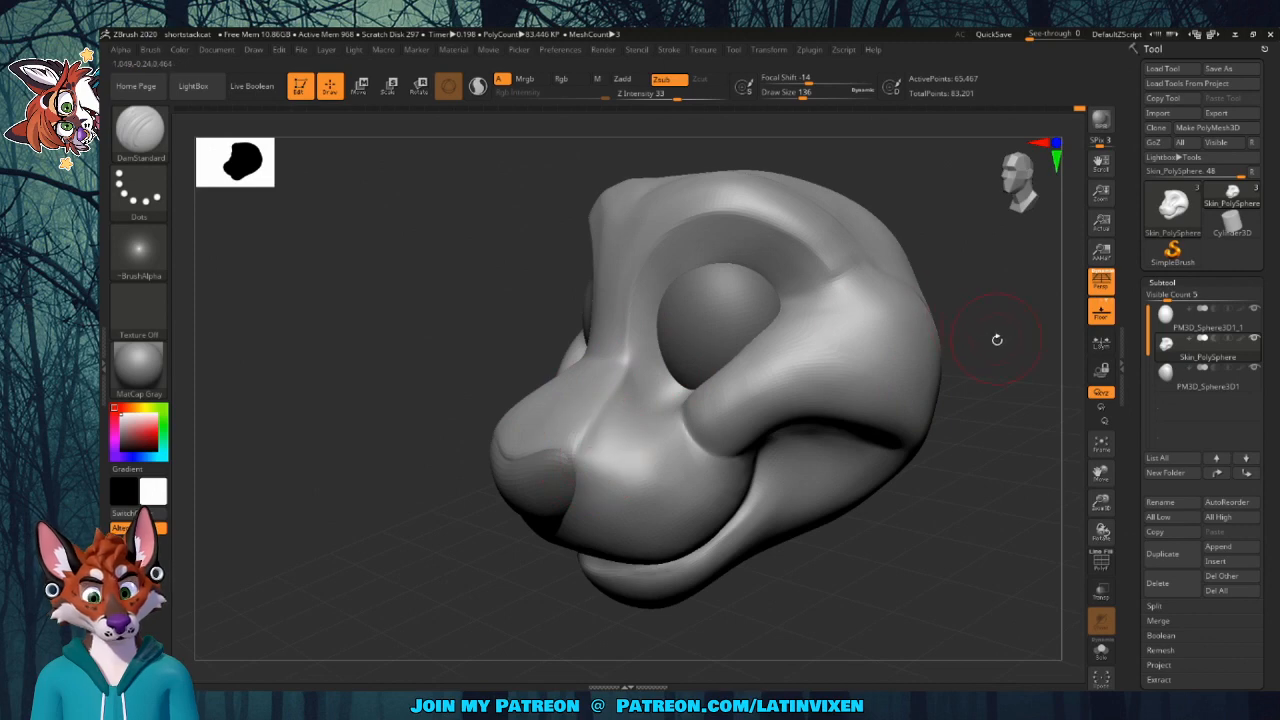
{"action": "left_click_drag", "start_coordinate": [997, 340], "coordinate": [963, 354]}
{"action": "left_click_drag", "start_coordinate": [573, 459], "coordinate": [669, 378]}
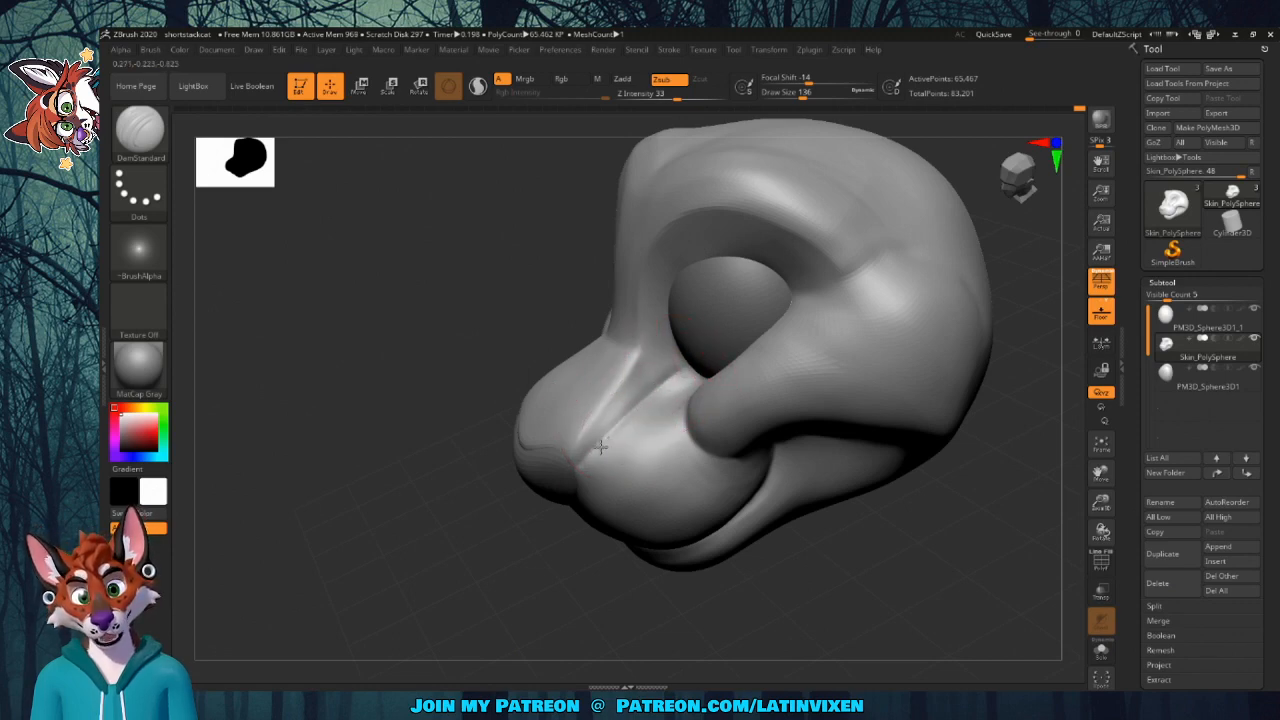
{"action": "mouse_move", "coordinate": [760, 405]}
{"action": "right_mouse_down"}
{"action": "mouse_move", "coordinate": [886, 517]}
{"action": "mouse_move", "coordinate": [929, 471]}
{"action": "mouse_move", "coordinate": [866, 490]}
{"action": "mouse_move", "coordinate": [915, 494]}
{"action": "mouse_move", "coordinate": [871, 473]}
{"action": "right_mouse_up"}
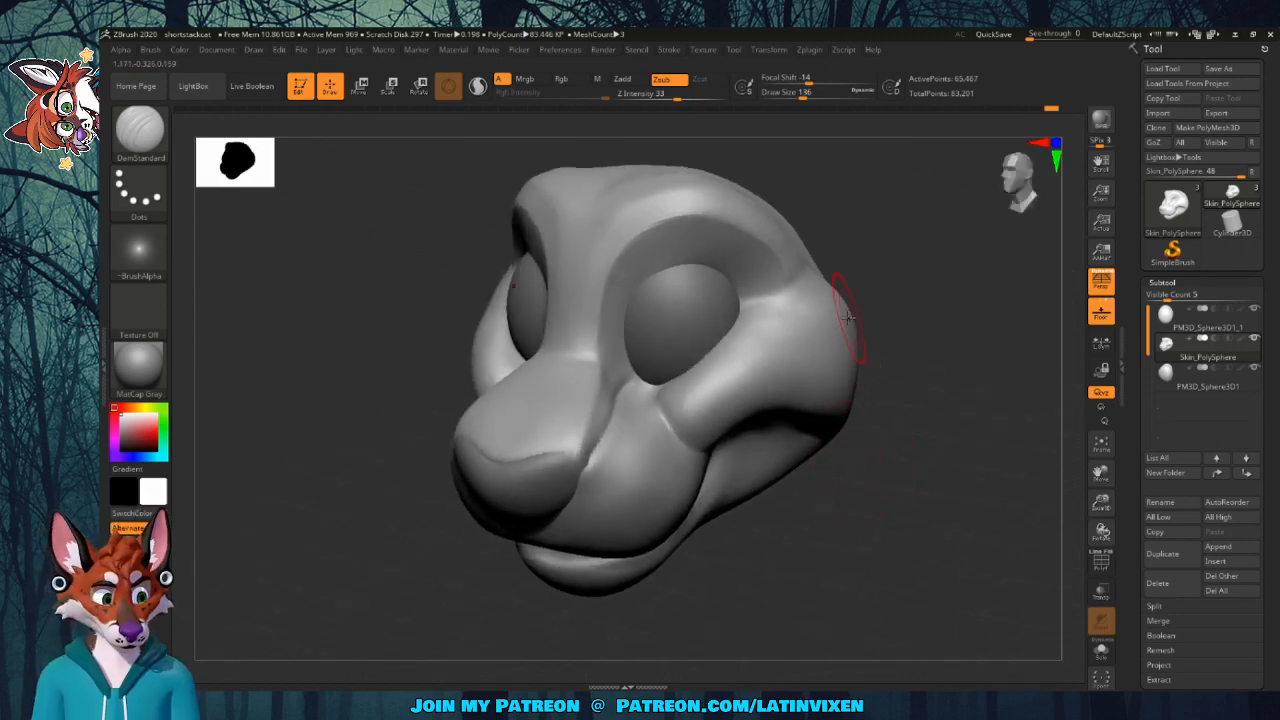
Adjust the muzzle crease and its end at the inner eye corner with the Move Topological brush
{"action": "mouse_move", "coordinate": [1101, 500]}
{"action": "left_mouse_down"}
{"action": "mouse_move", "coordinate": [1090, 470]}
{"action": "mouse_move", "coordinate": [965, 421]}
{"action": "left_mouse_up"}
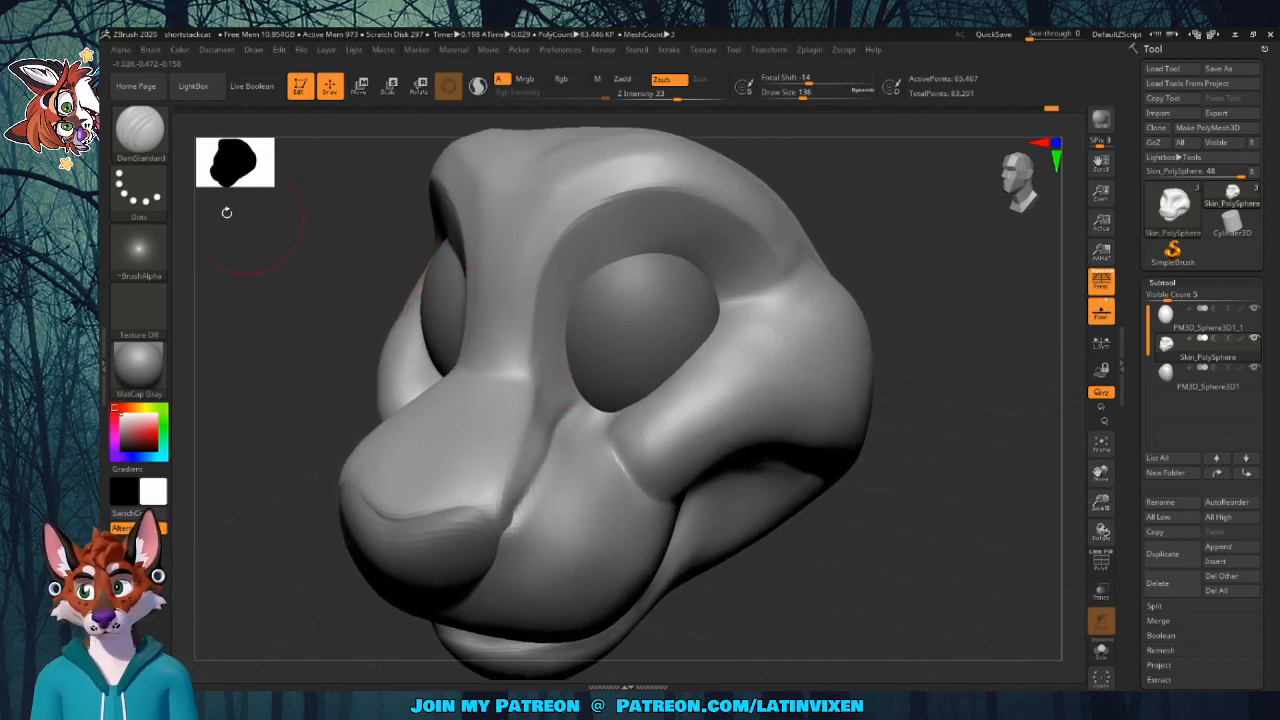
{"action": "left_click", "coordinate": [140, 130]}
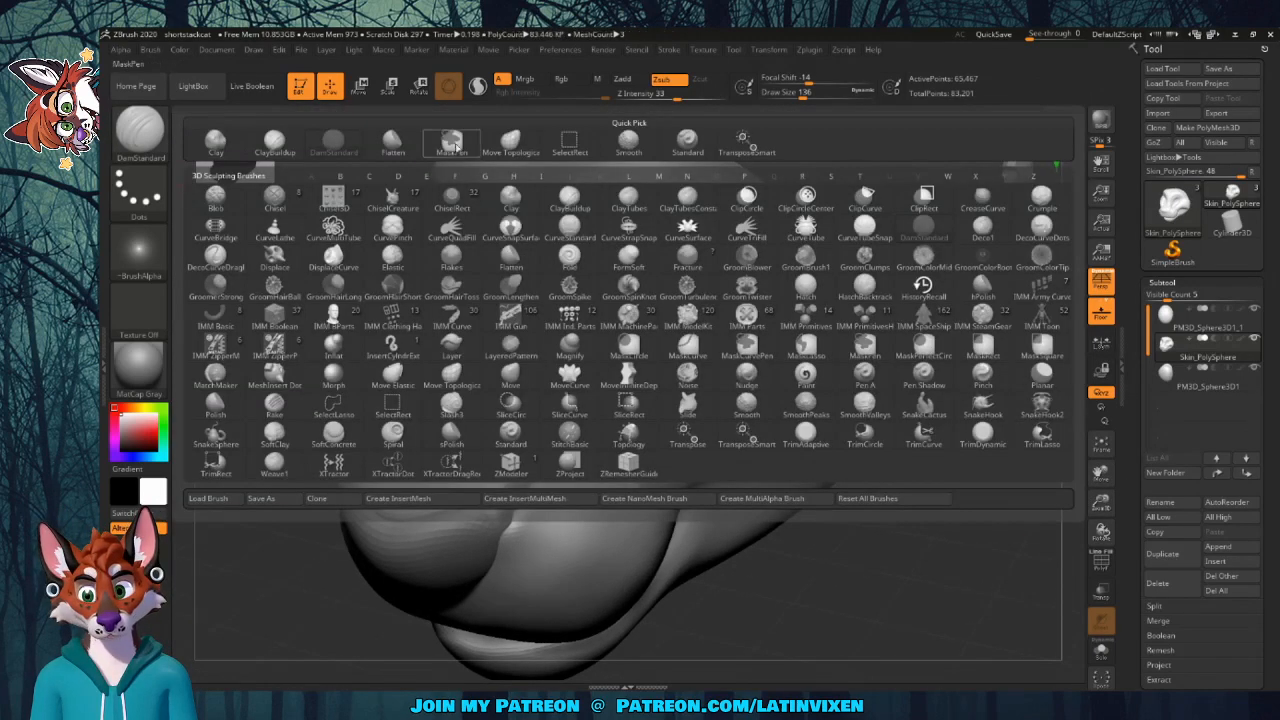
{"action": "left_click", "coordinate": [511, 143]}
{"action": "left_click_drag", "start_coordinate": [933, 263], "coordinate": [757, 300]}
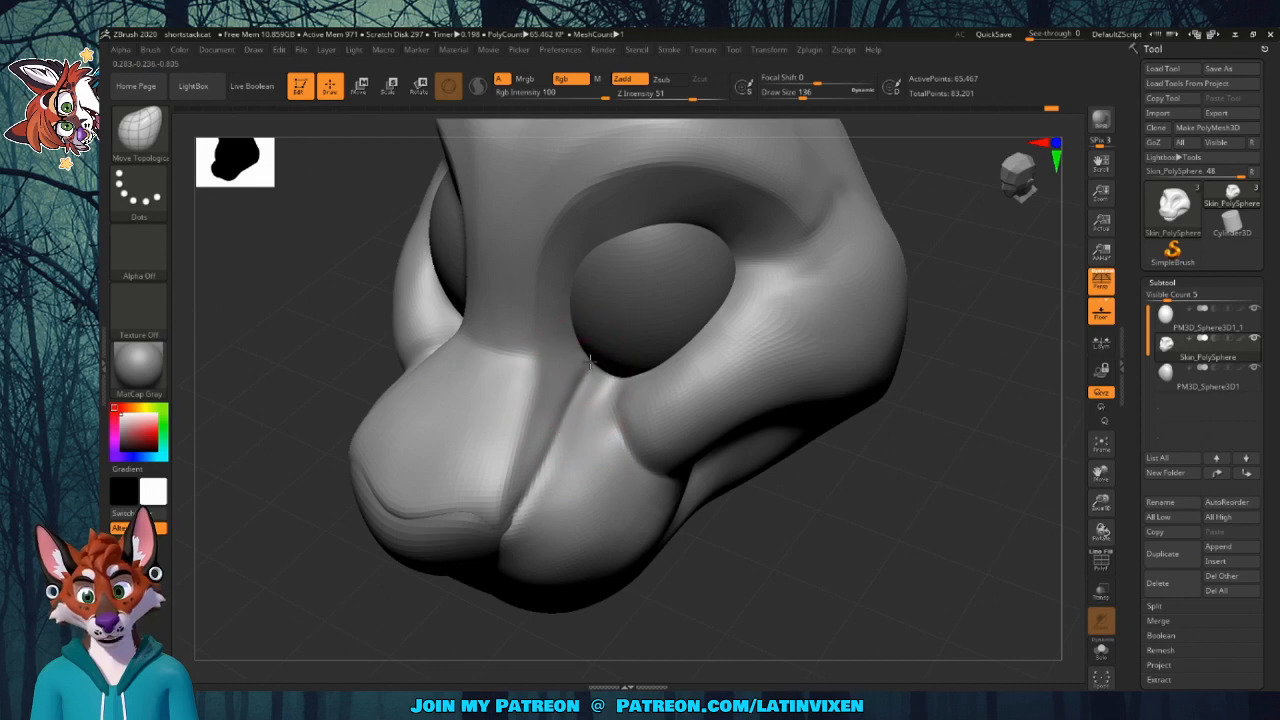
{"action": "left_click_drag", "start_coordinate": [830, 537], "coordinate": [788, 480]}
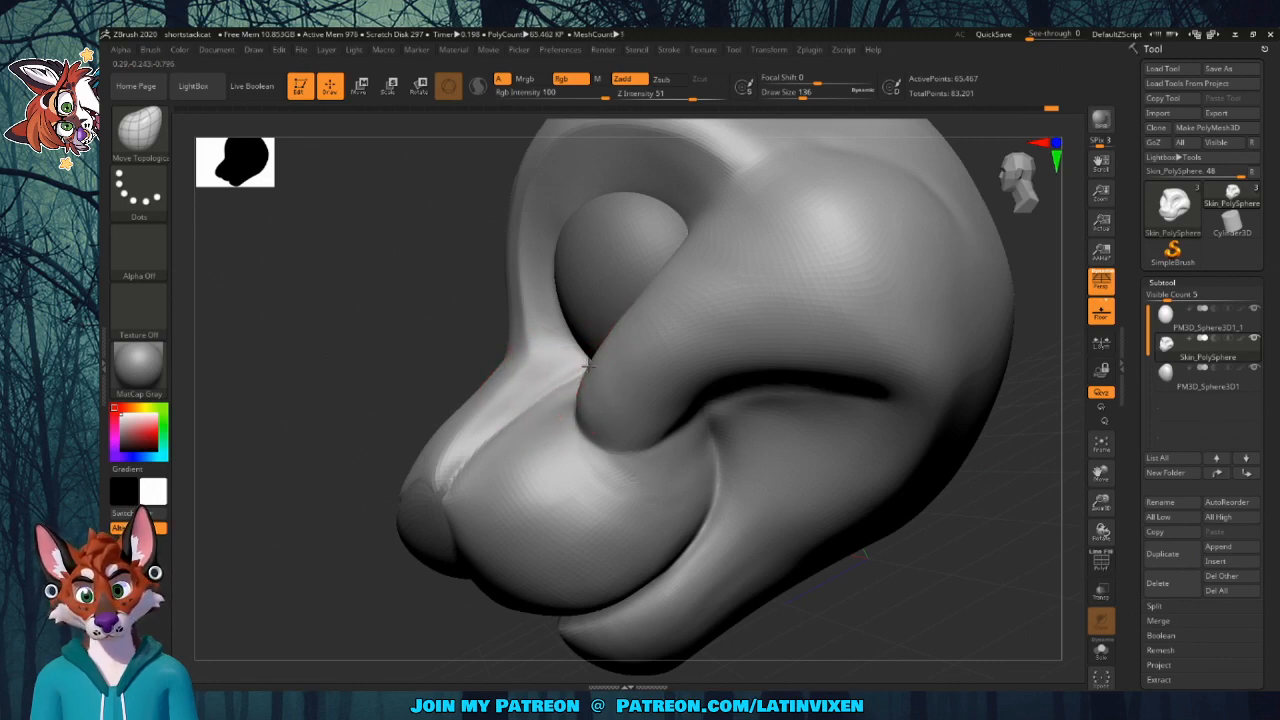
{"action": "left_click_drag", "start_coordinate": [374, 317], "coordinate": [408, 331]}
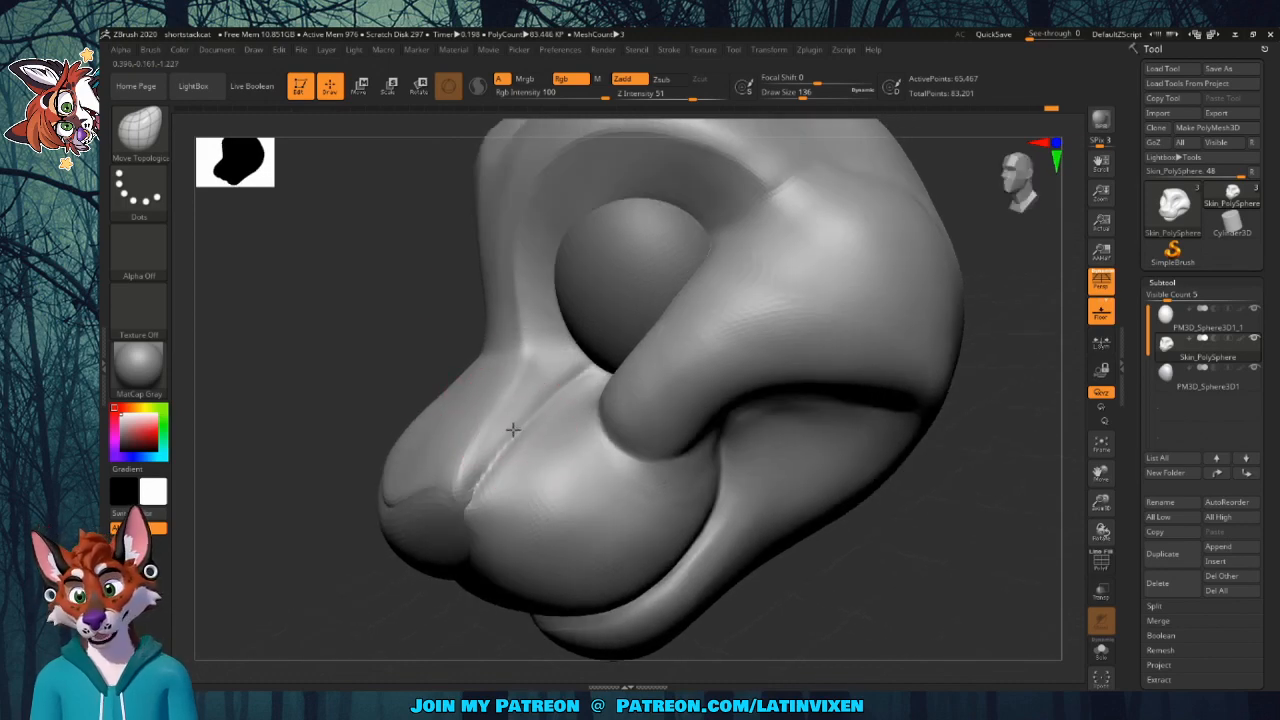
{"action": "left_click_drag", "start_coordinate": [513, 430], "coordinate": [510, 430]}
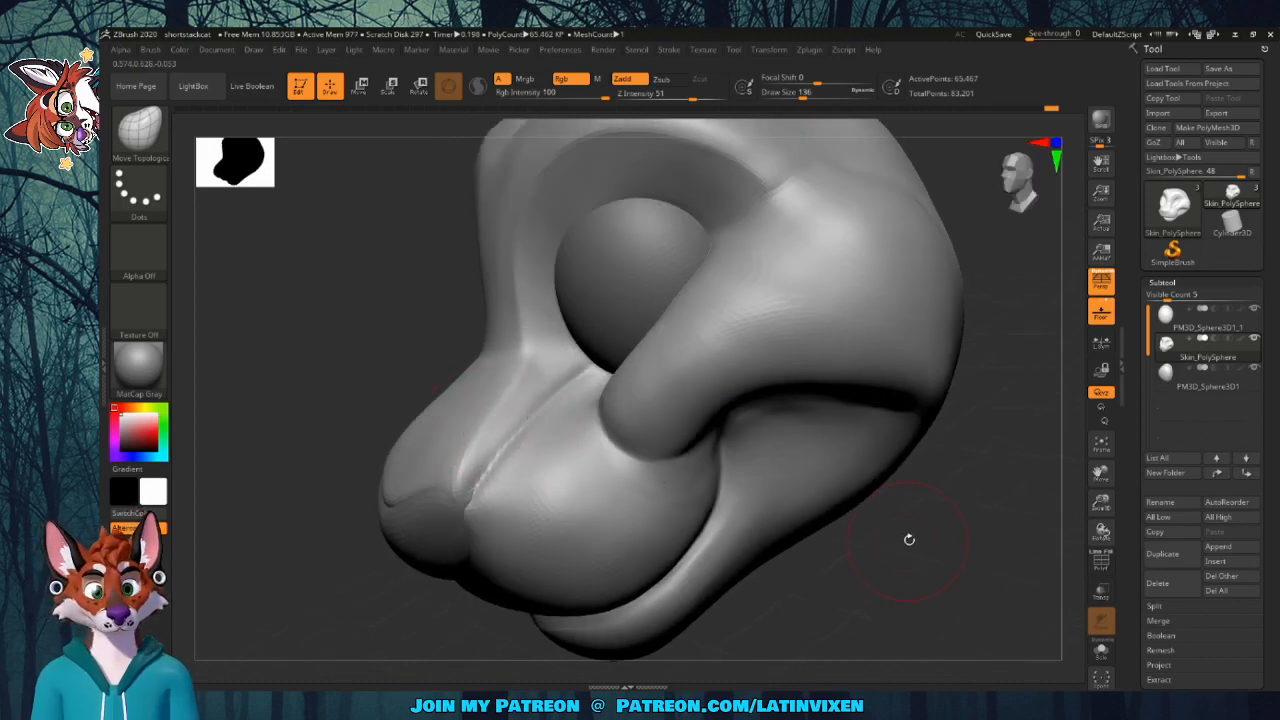
Reshape the side and upper edges of the nose where it meets the muzzle with the Move Topological brush
{"action": "mouse_move", "coordinate": [909, 538]}
{"action": "left_mouse_down"}
{"action": "mouse_move", "coordinate": [908, 495]}
{"action": "mouse_move", "coordinate": [908, 535]}
{"action": "mouse_move", "coordinate": [957, 465]}
{"action": "left_mouse_up"}
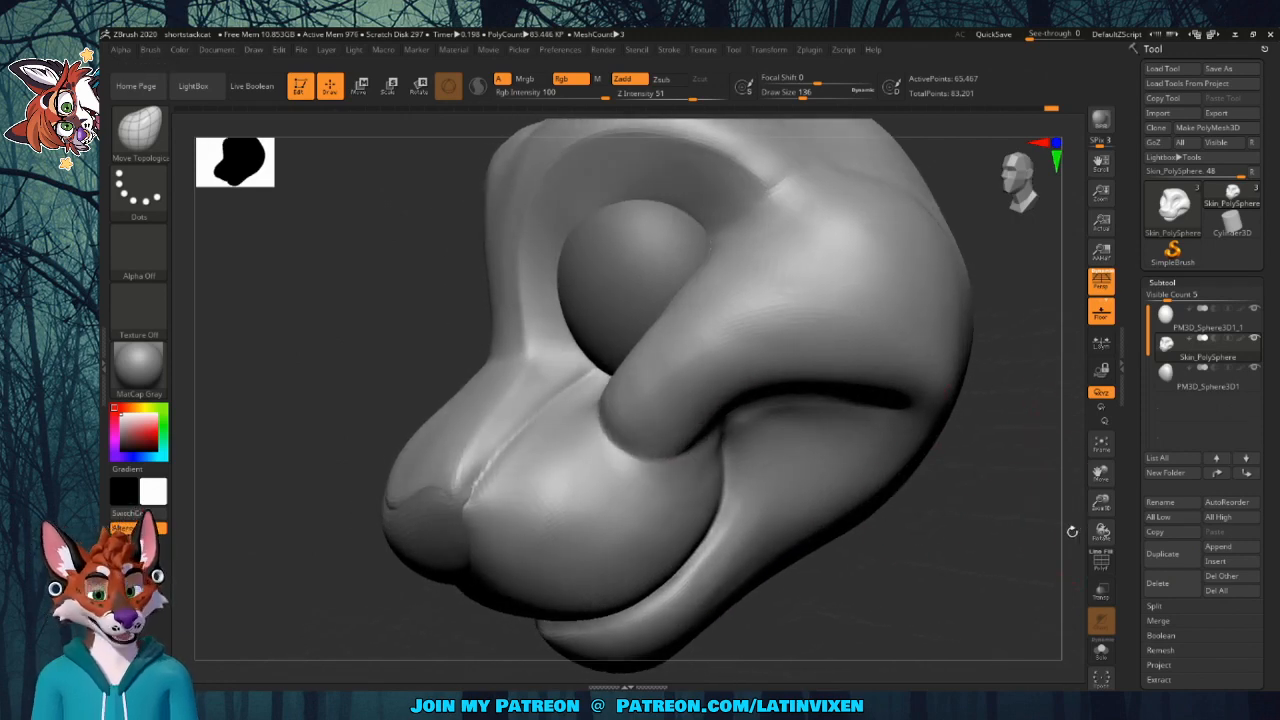
{"action": "left_click_drag", "start_coordinate": [1072, 529], "coordinate": [1061, 534]}
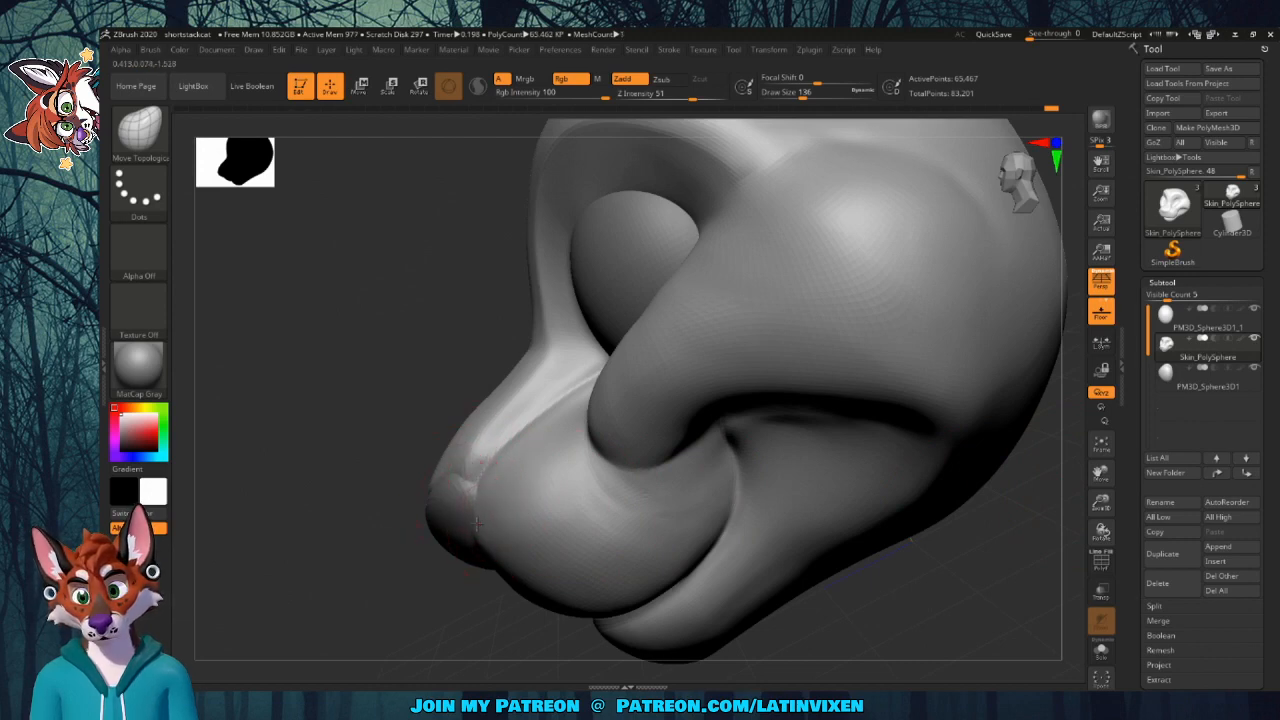
{"action": "left_click_drag", "start_coordinate": [478, 538], "coordinate": [467, 476]}
{"action": "mouse_move", "coordinate": [371, 377]}
{"action": "left_mouse_down"}
{"action": "mouse_move", "coordinate": [429, 471]}
{"action": "mouse_move", "coordinate": [475, 466]}
{"action": "mouse_move", "coordinate": [643, 521]}
{"action": "left_mouse_up"}
{"action": "mouse_move", "coordinate": [621, 497]}
{"action": "right_mouse_down"}
{"action": "mouse_move", "coordinate": [625, 485]}
{"action": "mouse_move", "coordinate": [548, 396]}
{"action": "mouse_move", "coordinate": [703, 467]}
{"action": "mouse_move", "coordinate": [683, 517]}
{"action": "mouse_move", "coordinate": [670, 510]}
{"action": "right_mouse_up"}
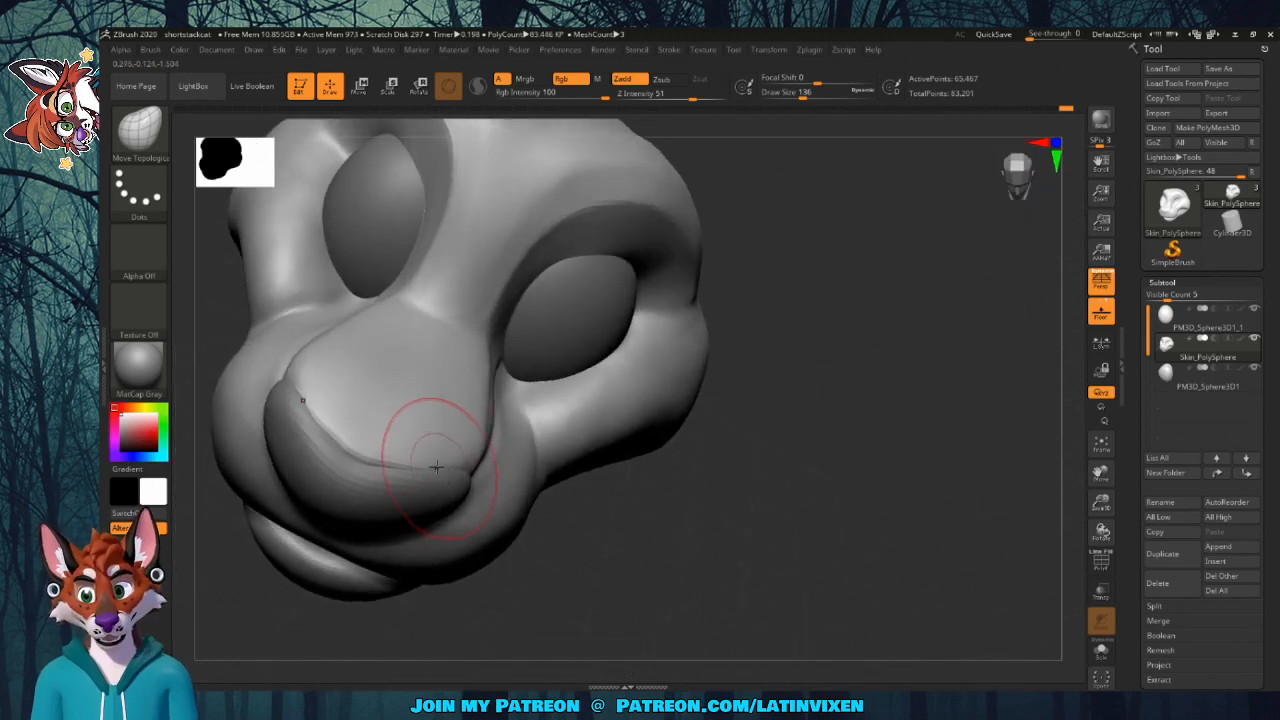
{"action": "mouse_move", "coordinate": [445, 468]}
{"action": "right_mouse_down"}
{"action": "mouse_move", "coordinate": [720, 509]}
{"action": "mouse_move", "coordinate": [650, 470]}
{"action": "mouse_move", "coordinate": [548, 465]}
{"action": "right_mouse_up"}
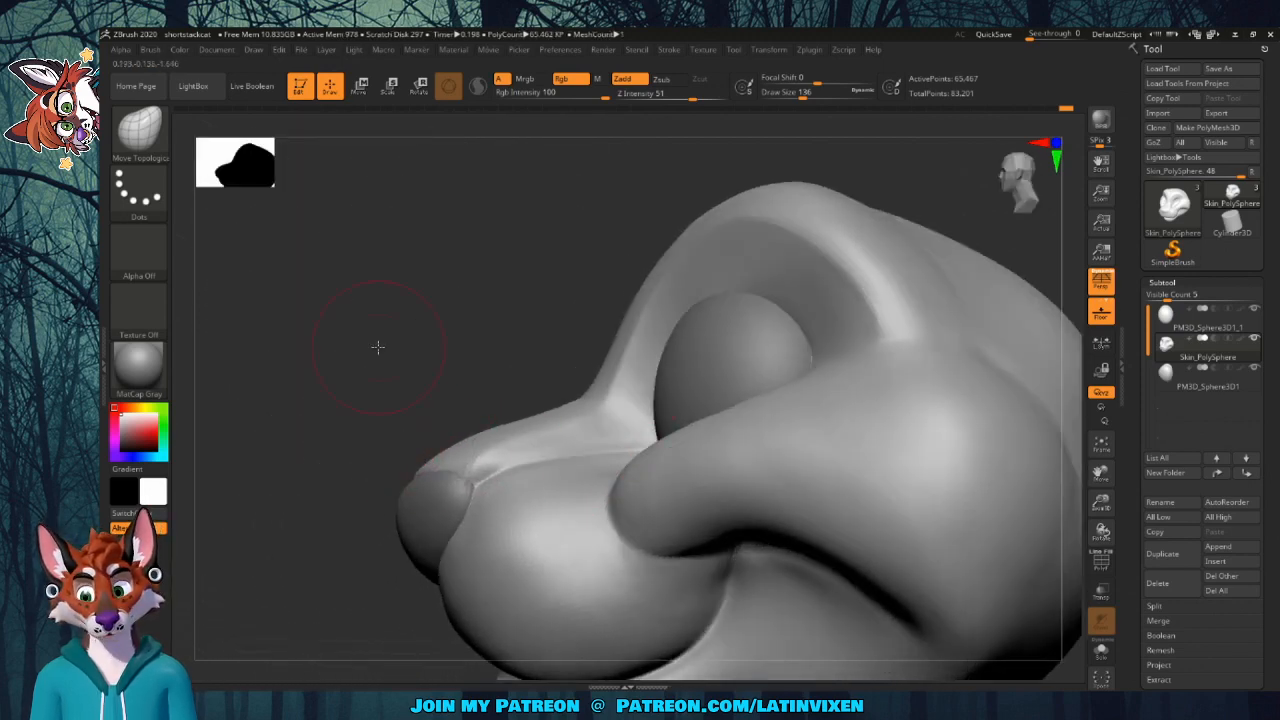
{"action": "right_click_drag", "start_coordinate": [377, 349], "coordinate": [401, 462]}
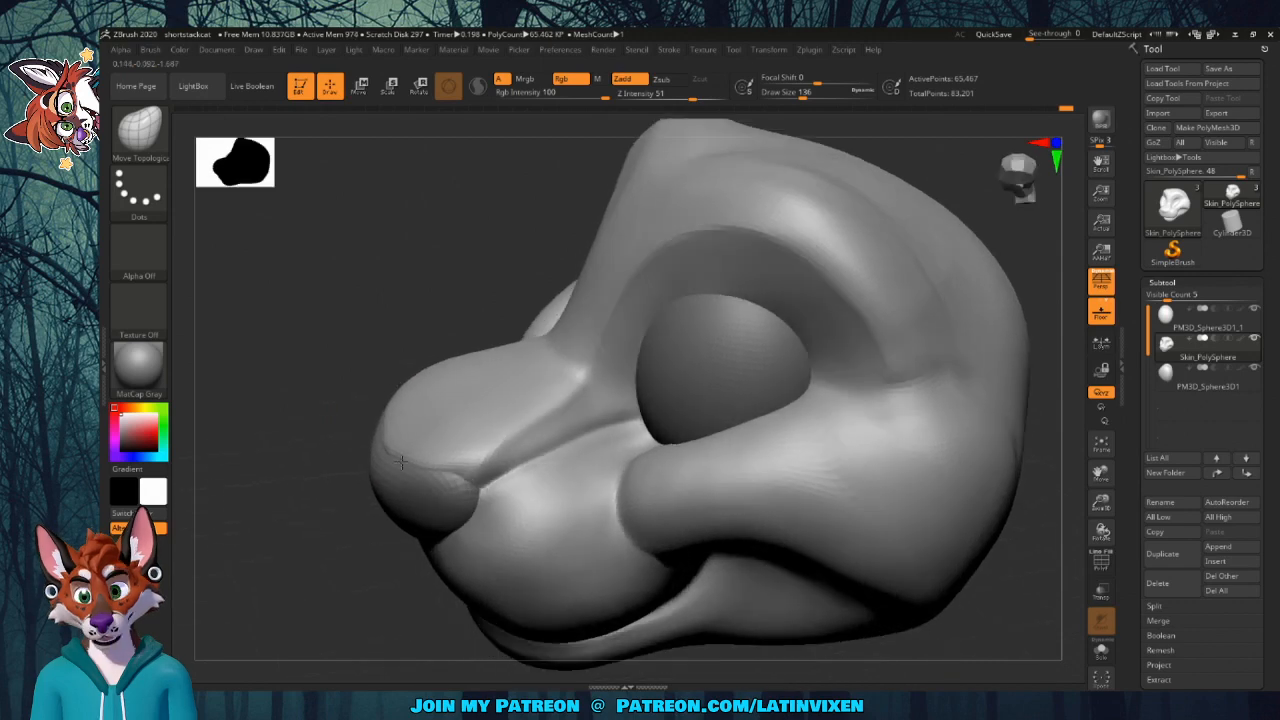
{"action": "mouse_move", "coordinate": [325, 378]}
{"action": "right_mouse_down"}
{"action": "mouse_move", "coordinate": [366, 414]}
{"action": "mouse_move", "coordinate": [303, 471]}
{"action": "mouse_move", "coordinate": [325, 472]}
{"action": "mouse_move", "coordinate": [291, 434]}
{"action": "right_mouse_up"}
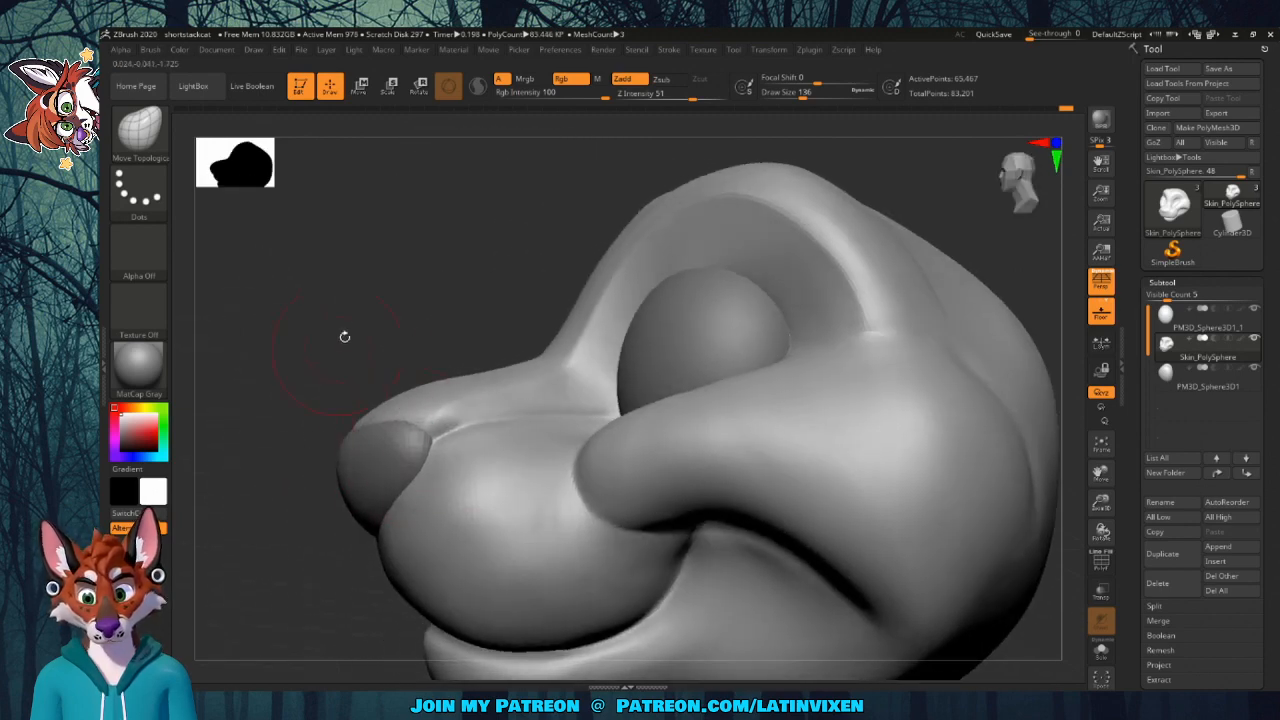
Smooth the muzzle surface directly beside the nose's side edge
{"action": "right_click_drag", "start_coordinate": [343, 337], "coordinate": [380, 371]}
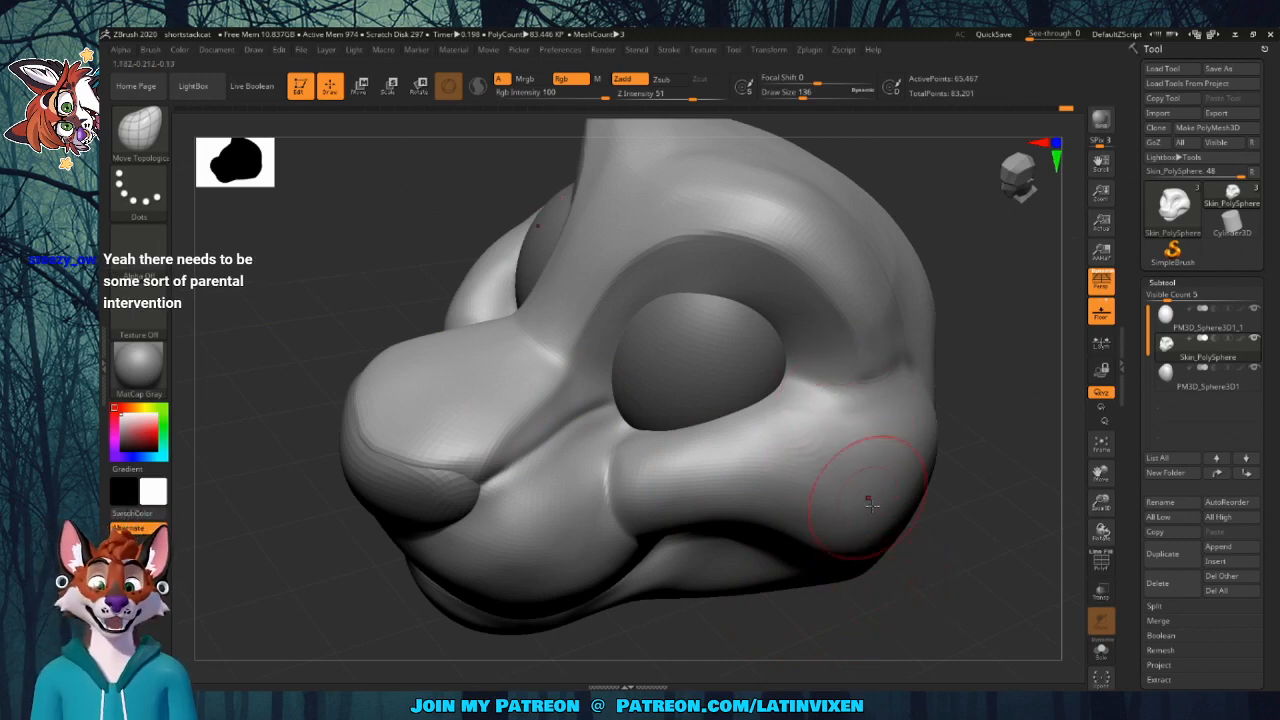
{"action": "left_click_drag", "start_coordinate": [954, 547], "coordinate": [957, 557]}
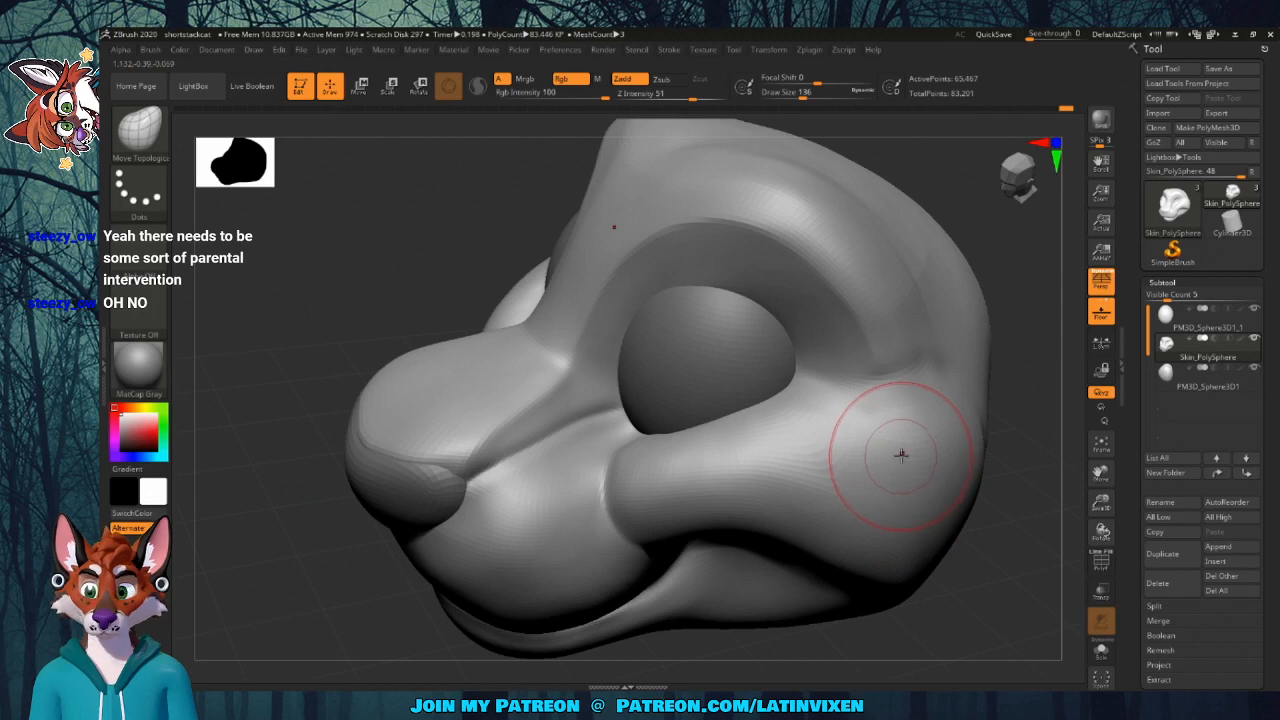
{"action": "left_click_drag", "start_coordinate": [317, 477], "coordinate": [300, 437]}
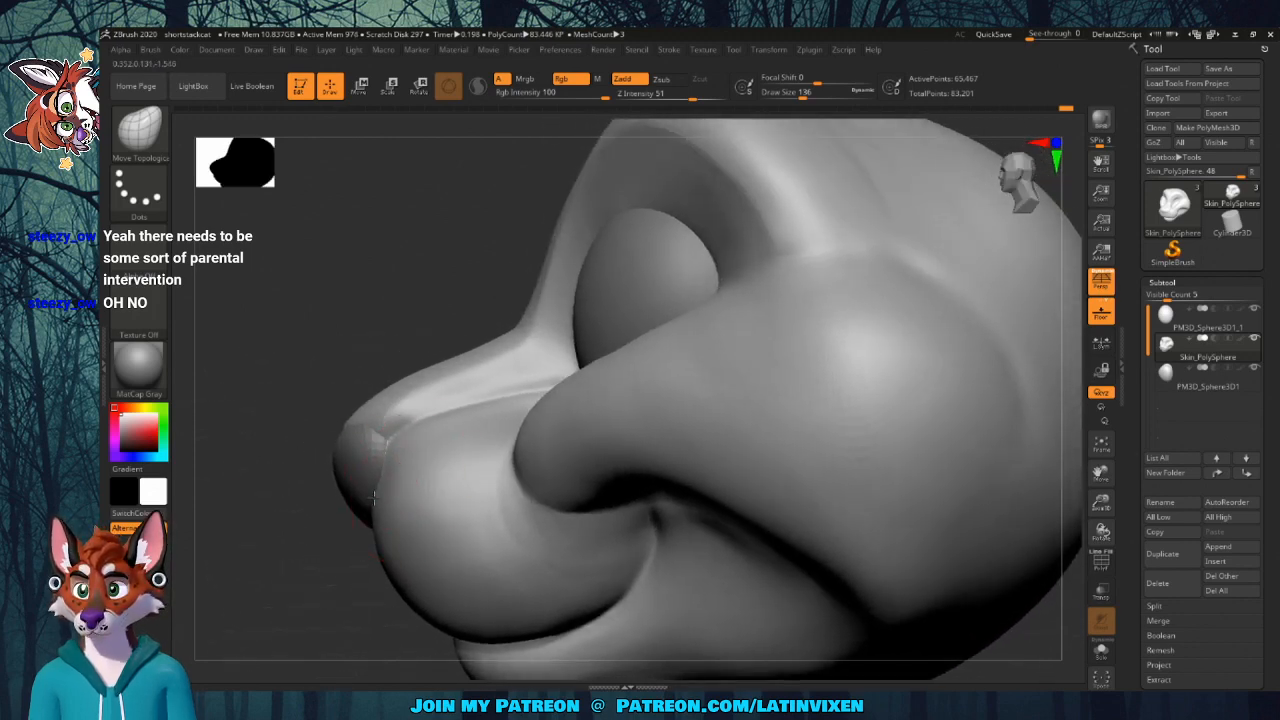
{"action": "key", "text": "shift"}
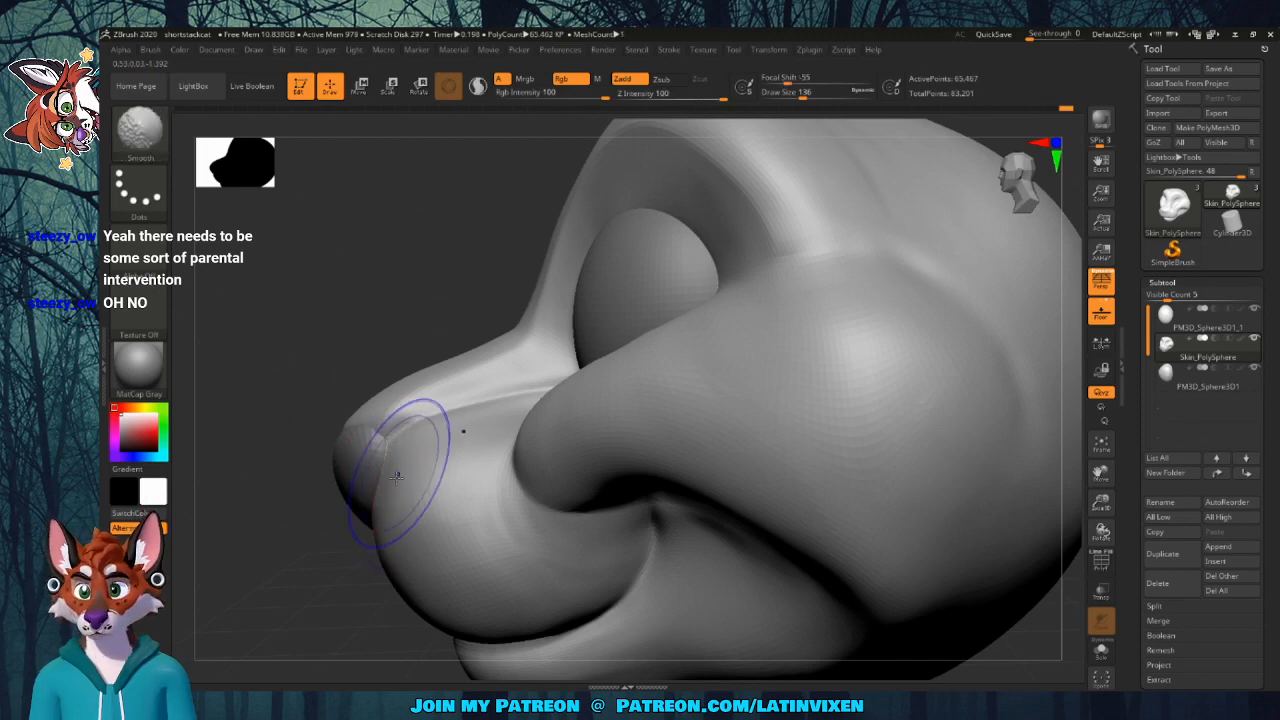
{"action": "mouse_move", "coordinate": [397, 477]}
{"action": "right_mouse_down"}
{"action": "mouse_move", "coordinate": [334, 484]}
{"action": "mouse_move", "coordinate": [357, 486]}
{"action": "right_mouse_up"}
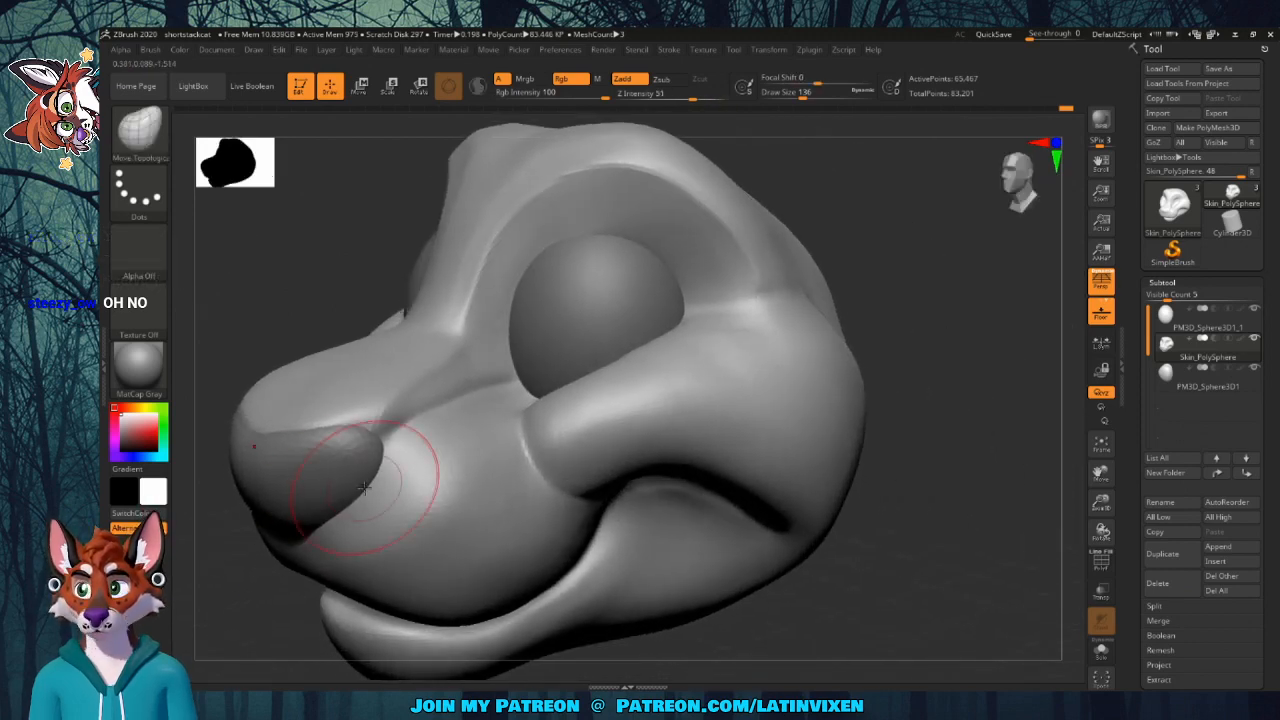
Flatten the muzzle side between nose and eye, and reshape the crease beside the nose with the Move Topological brush
{"action": "left_click", "coordinate": [150, 147]}
{"action": "left_click", "coordinate": [396, 146]}
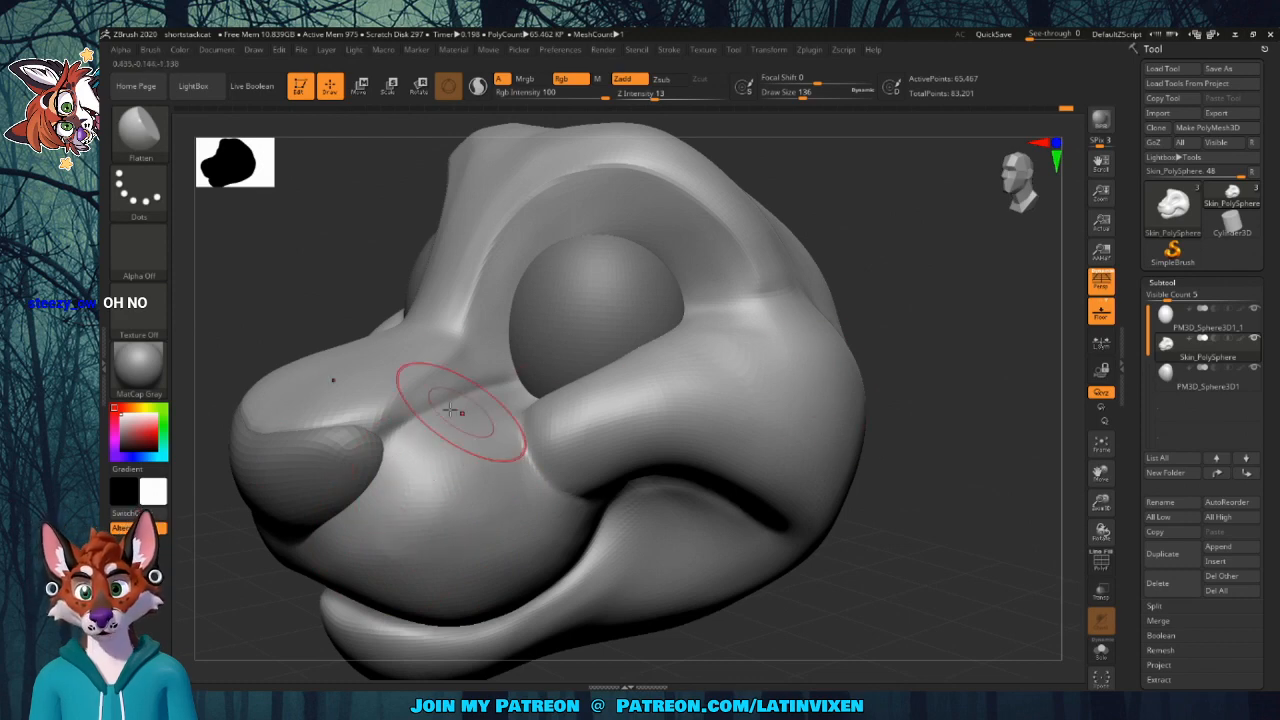
{"action": "left_click_drag", "start_coordinate": [264, 316], "coordinate": [302, 328]}
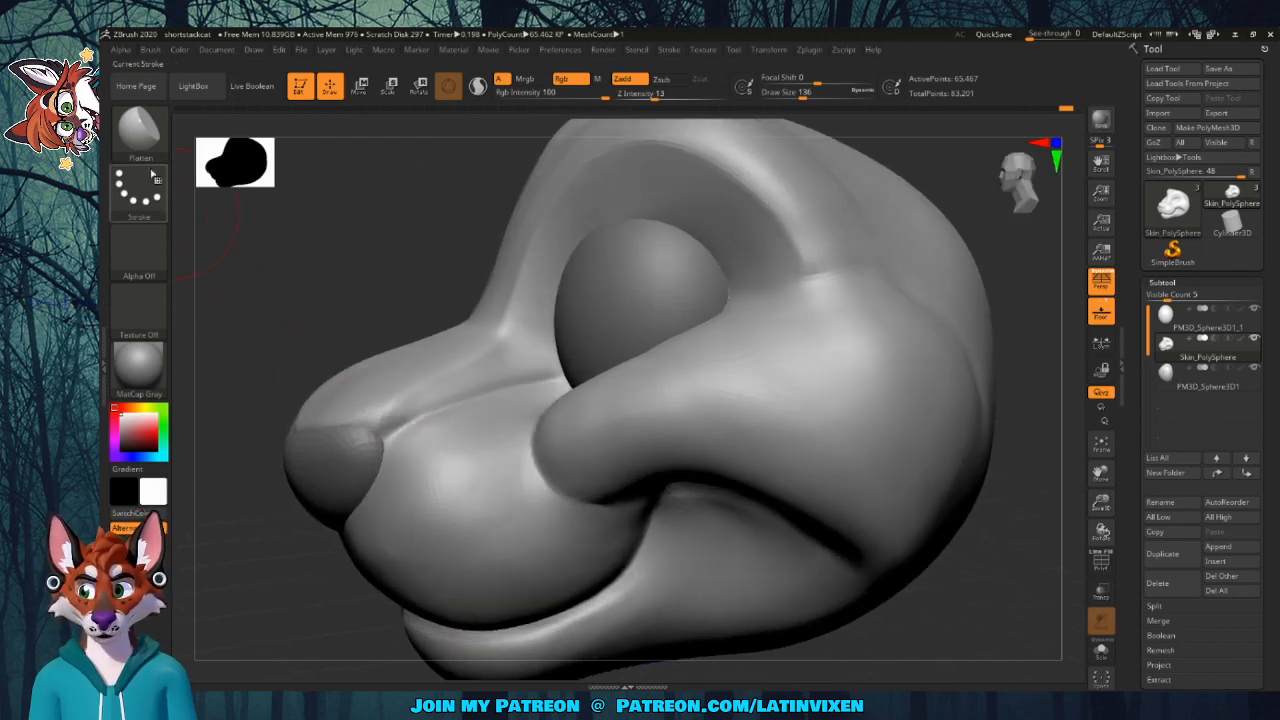
{"action": "left_click", "coordinate": [140, 128]}
{"action": "left_click", "coordinate": [510, 142]}
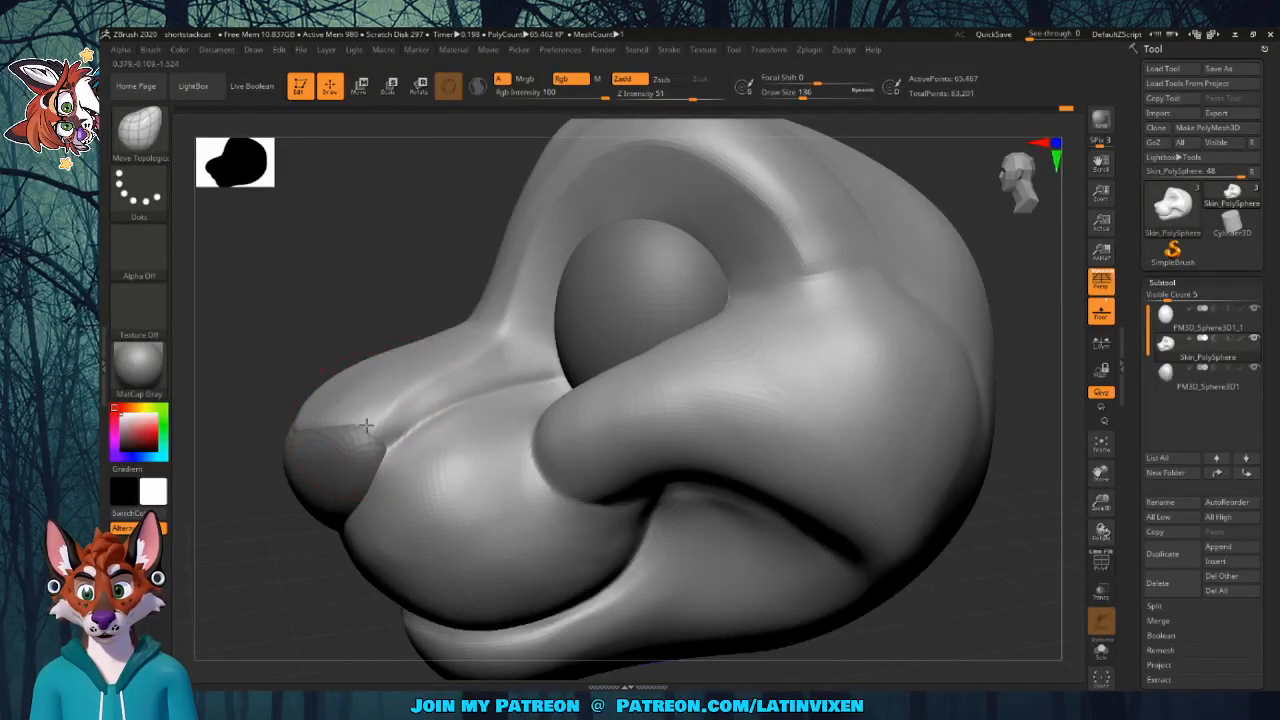
Flatten the surfaces along the muzzle crease from the nose toward the inner eye corner with the Flatten brush at Z Intensity 13
{"action": "key", "text": "b"}
{"action": "key", "text": "f"}
{"action": "key", "text": "l"}
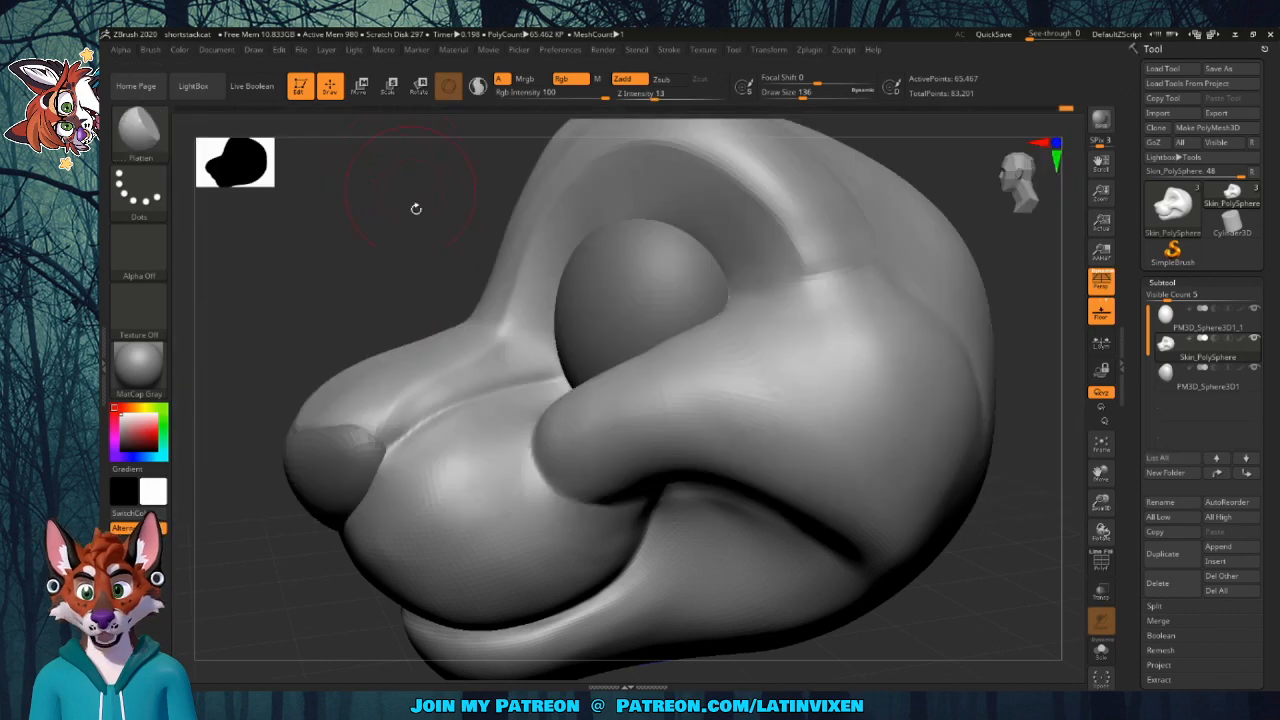
{"action": "mouse_move", "coordinate": [398, 413]}
{"action": "left_mouse_down"}
{"action": "mouse_move", "coordinate": [365, 440]}
{"action": "mouse_move", "coordinate": [370, 455]}
{"action": "mouse_move", "coordinate": [366, 414]}
{"action": "mouse_move", "coordinate": [445, 392]}
{"action": "left_mouse_up"}
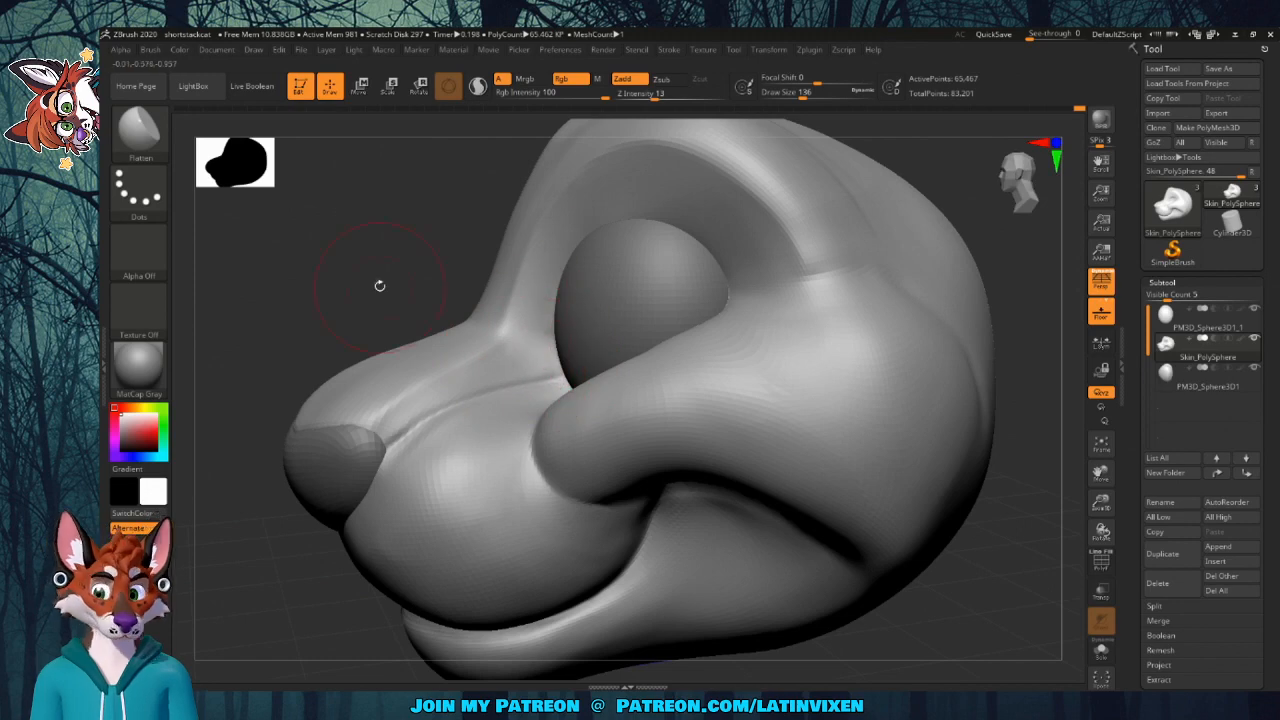
{"action": "left_click_drag", "start_coordinate": [380, 283], "coordinate": [451, 294]}
{"action": "mouse_move", "coordinate": [465, 468]}
{"action": "left_mouse_down"}
{"action": "mouse_move", "coordinate": [486, 446]}
{"action": "mouse_move", "coordinate": [470, 464]}
{"action": "left_mouse_up"}
{"action": "mouse_move", "coordinate": [833, 607]}
{"action": "left_mouse_down"}
{"action": "mouse_move", "coordinate": [815, 615]}
{"action": "mouse_move", "coordinate": [791, 557]}
{"action": "left_mouse_up"}
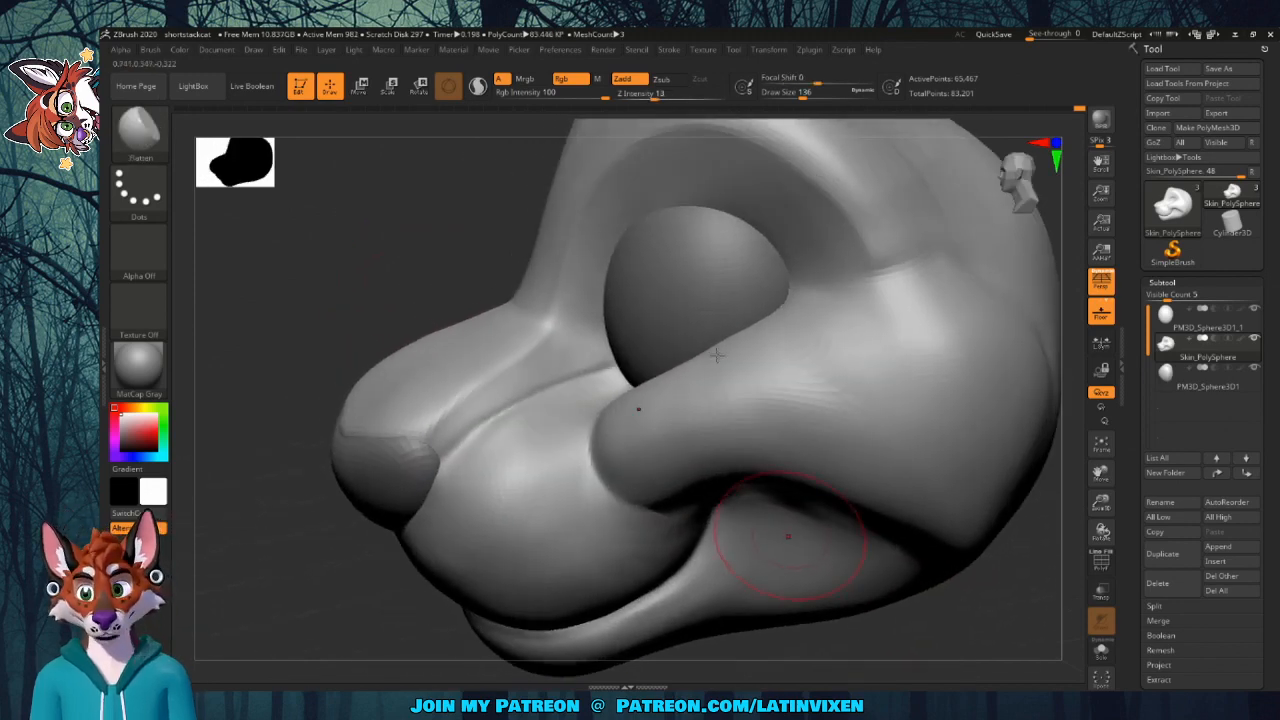
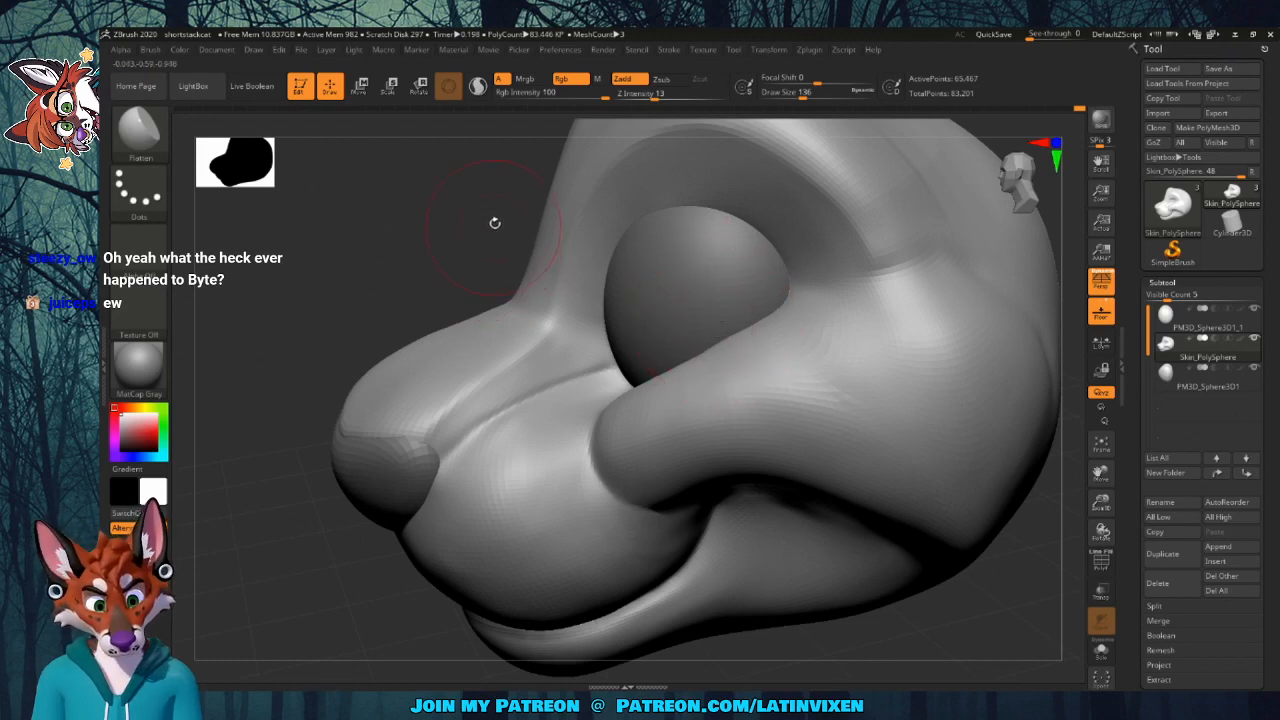
{"action": "mouse_move", "coordinate": [515, 245]}
{"action": "left_mouse_down"}
{"action": "mouse_move", "coordinate": [485, 325]}
{"action": "mouse_move", "coordinate": [523, 349]}
{"action": "mouse_move", "coordinate": [520, 366]}
{"action": "left_mouse_up"}
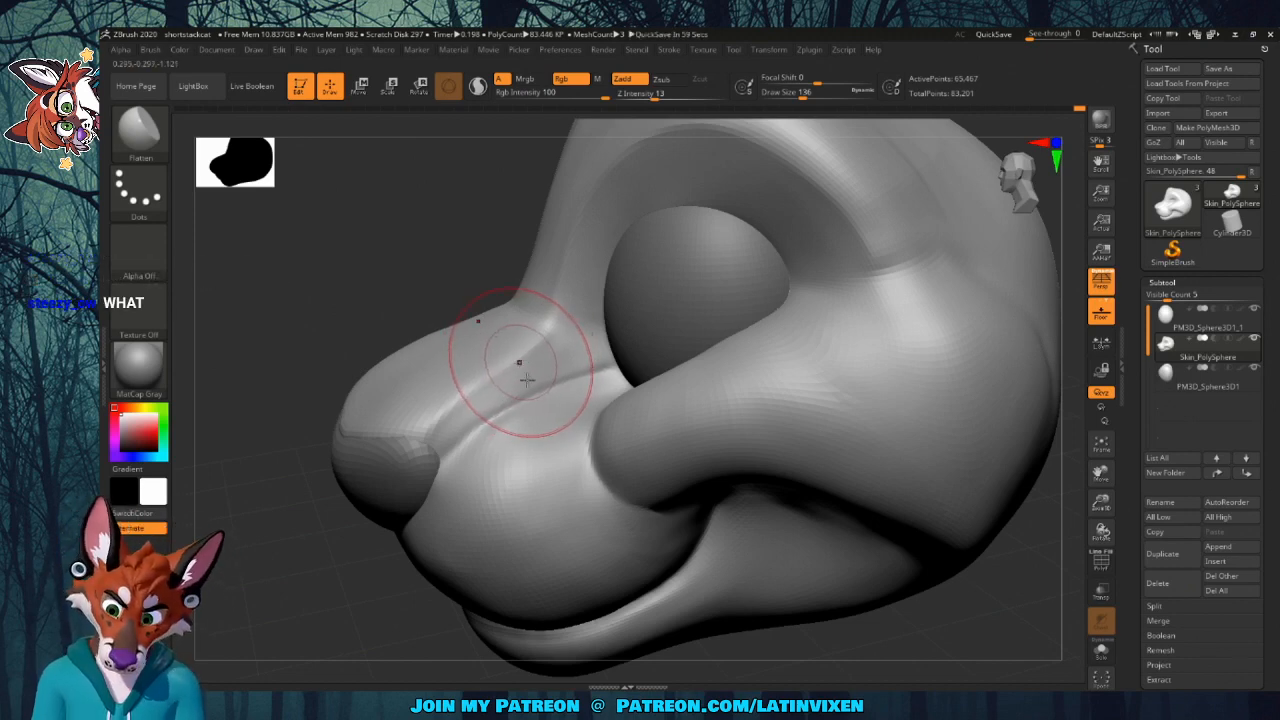
Adjust the muzzle crease near the inner eye corner and the nose edge with the Move Topological brush
{"action": "mouse_move", "coordinate": [380, 307]}
{"action": "left_mouse_down"}
{"action": "mouse_move", "coordinate": [363, 274]}
{"action": "mouse_move", "coordinate": [366, 291]}
{"action": "left_mouse_up"}
{"action": "left_click", "coordinate": [139, 128]}
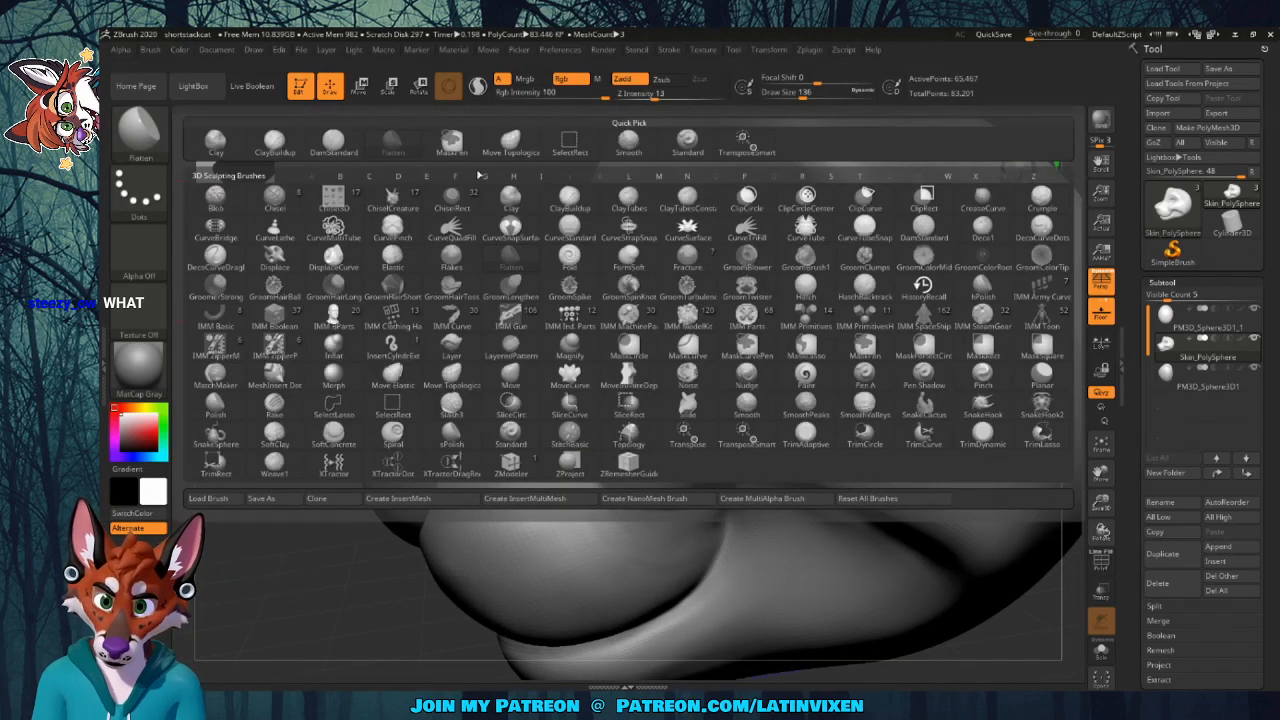
{"action": "left_click", "coordinate": [512, 145]}
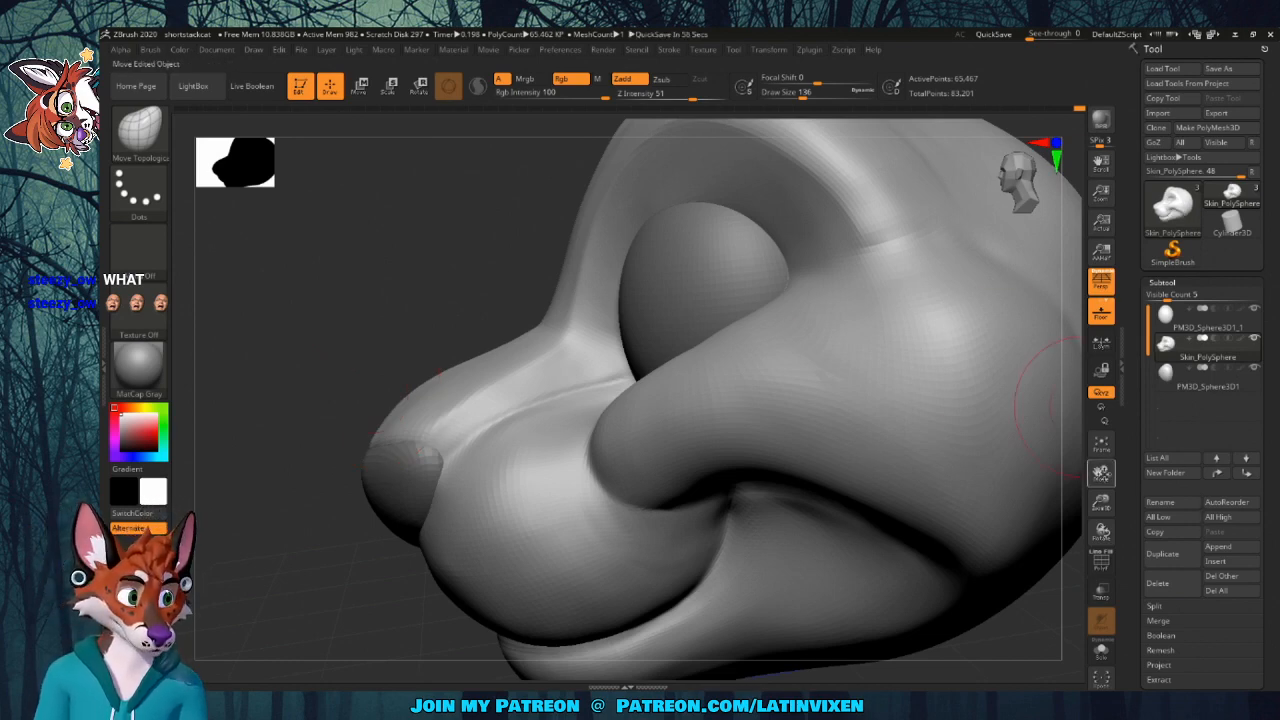
{"action": "left_click_drag", "start_coordinate": [1076, 476], "coordinate": [1078, 448]}
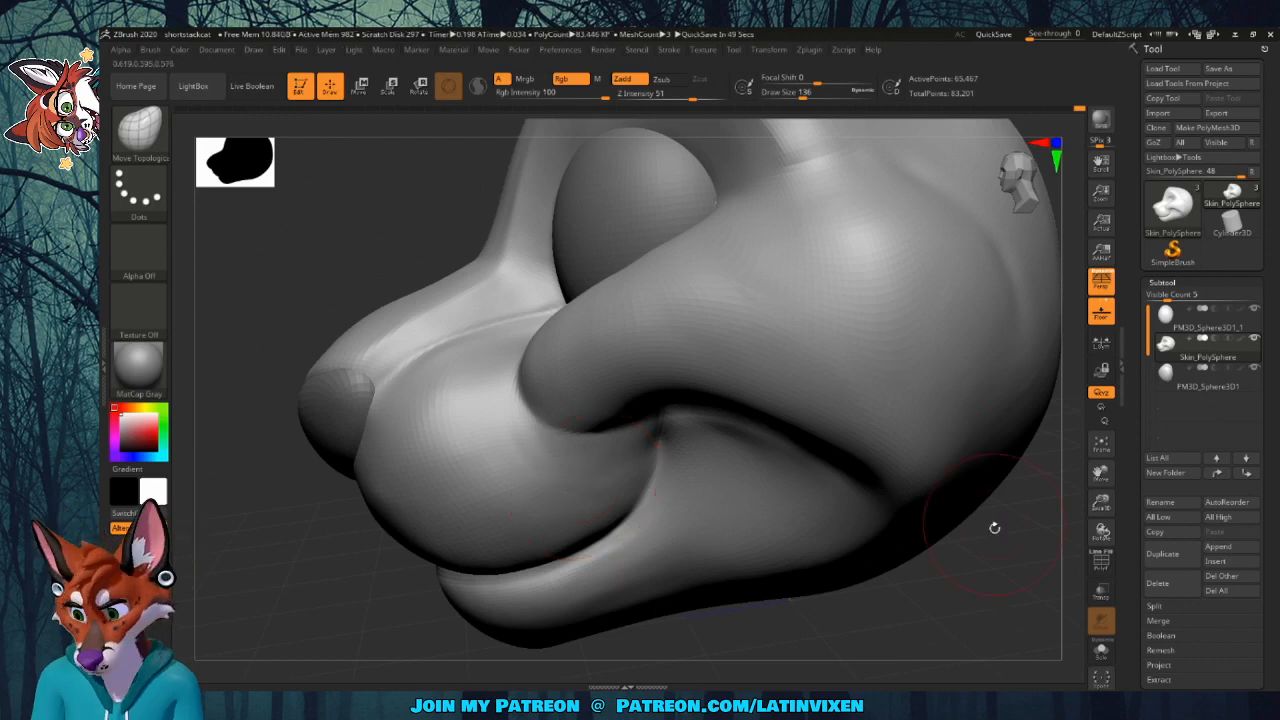
{"action": "mouse_move", "coordinate": [994, 526]}
{"action": "left_mouse_down"}
{"action": "mouse_move", "coordinate": [1038, 522]}
{"action": "mouse_move", "coordinate": [1022, 530]}
{"action": "left_mouse_up"}
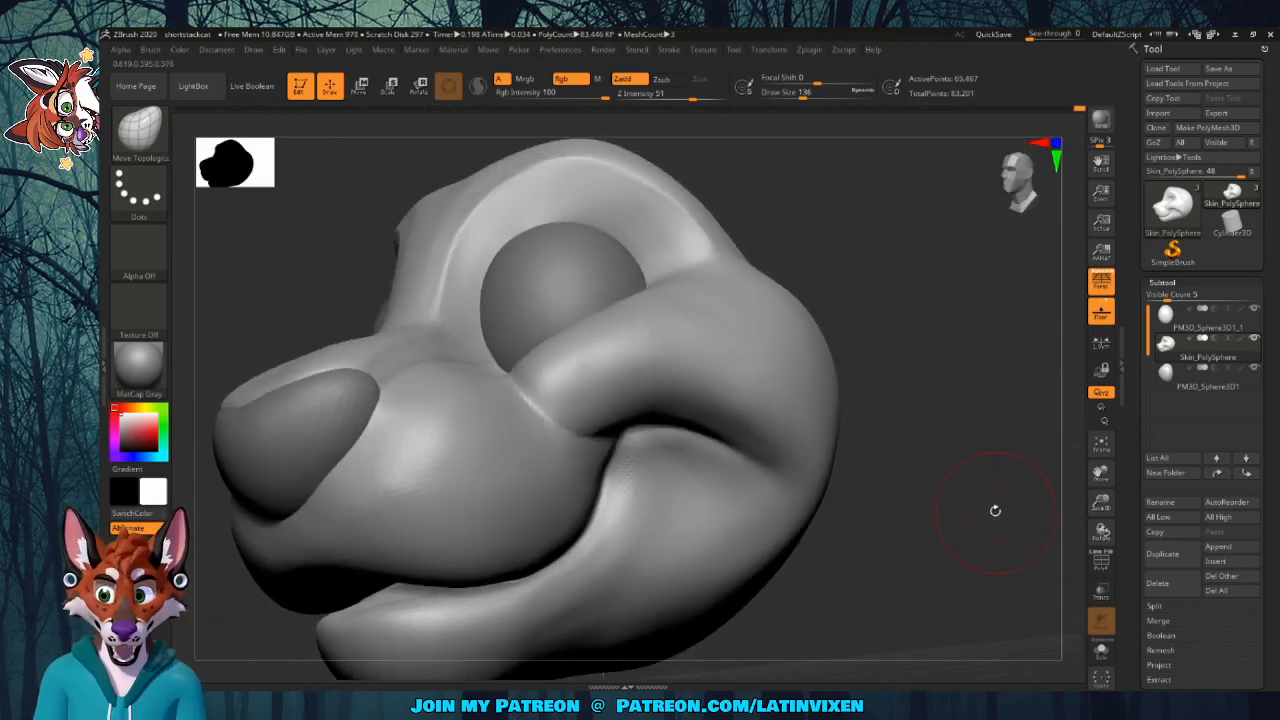
{"action": "left_click_drag", "start_coordinate": [1101, 502], "coordinate": [1124, 474]}
{"action": "mouse_move", "coordinate": [990, 440]}
{"action": "left_mouse_down"}
{"action": "mouse_move", "coordinate": [880, 397]}
{"action": "mouse_move", "coordinate": [943, 423]}
{"action": "mouse_move", "coordinate": [949, 437]}
{"action": "mouse_move", "coordinate": [896, 458]}
{"action": "mouse_move", "coordinate": [921, 449]}
{"action": "left_mouse_up"}
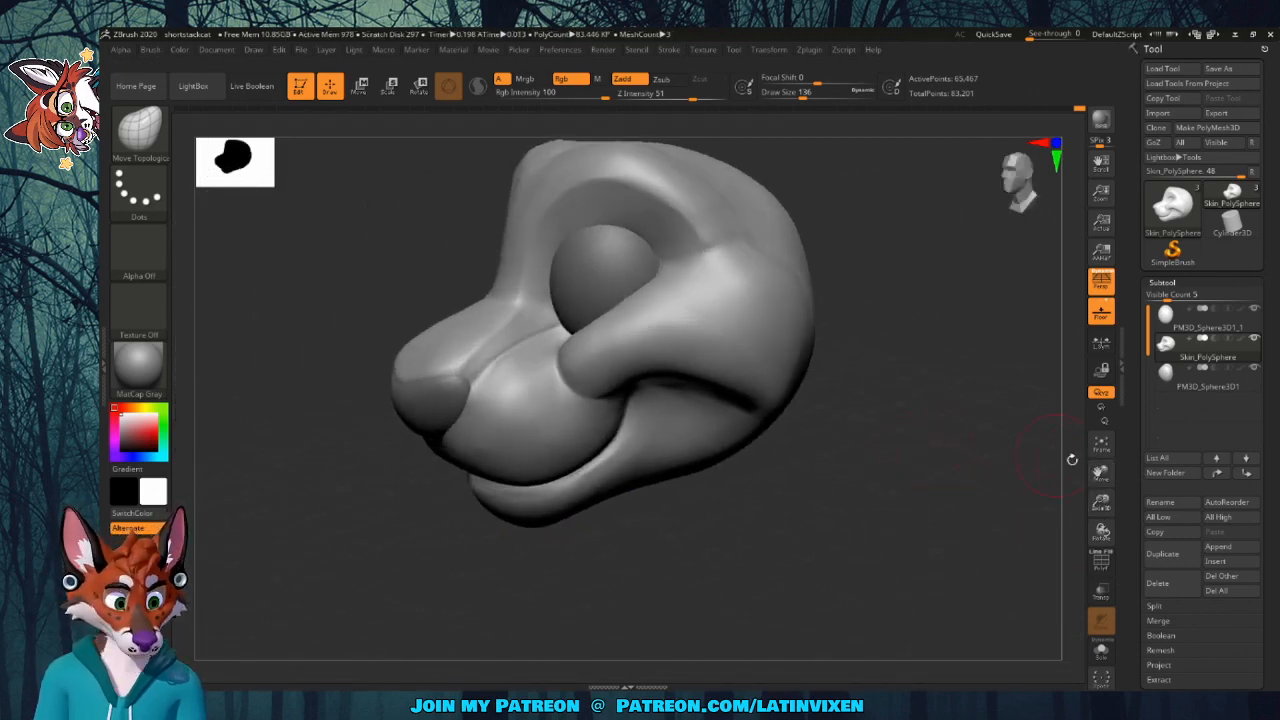
{"action": "left_click_drag", "start_coordinate": [1101, 502], "coordinate": [1101, 470]}
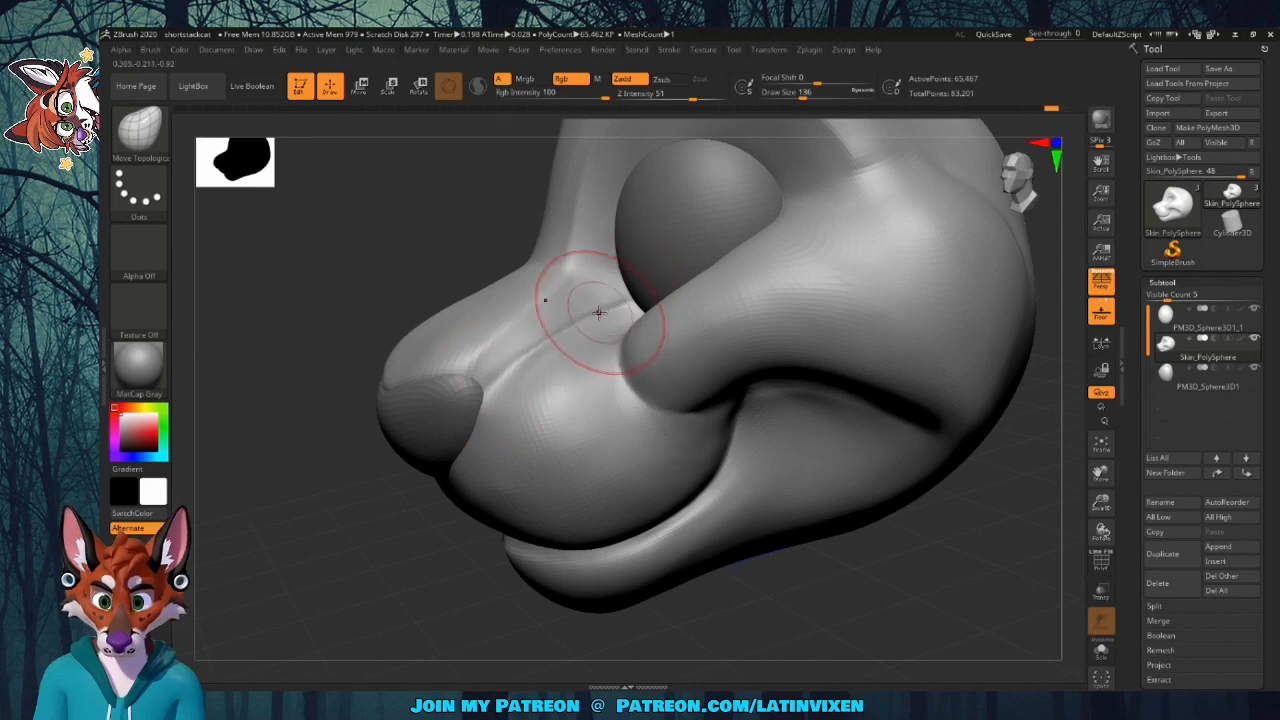
{"action": "mouse_move", "coordinate": [425, 330]}
{"action": "left_mouse_down"}
{"action": "mouse_move", "coordinate": [360, 331]}
{"action": "mouse_move", "coordinate": [381, 321]}
{"action": "mouse_move", "coordinate": [471, 371]}
{"action": "left_mouse_up"}
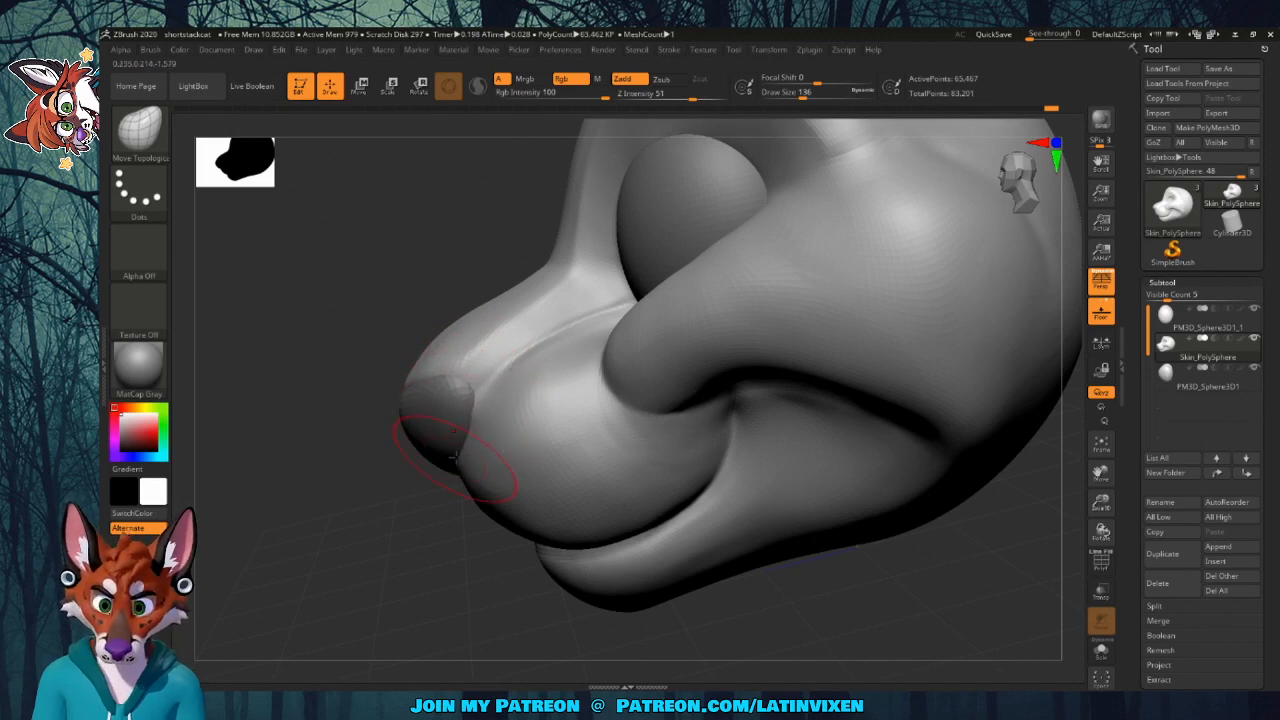
{"action": "left_click_drag", "start_coordinate": [458, 453], "coordinate": [738, 400]}
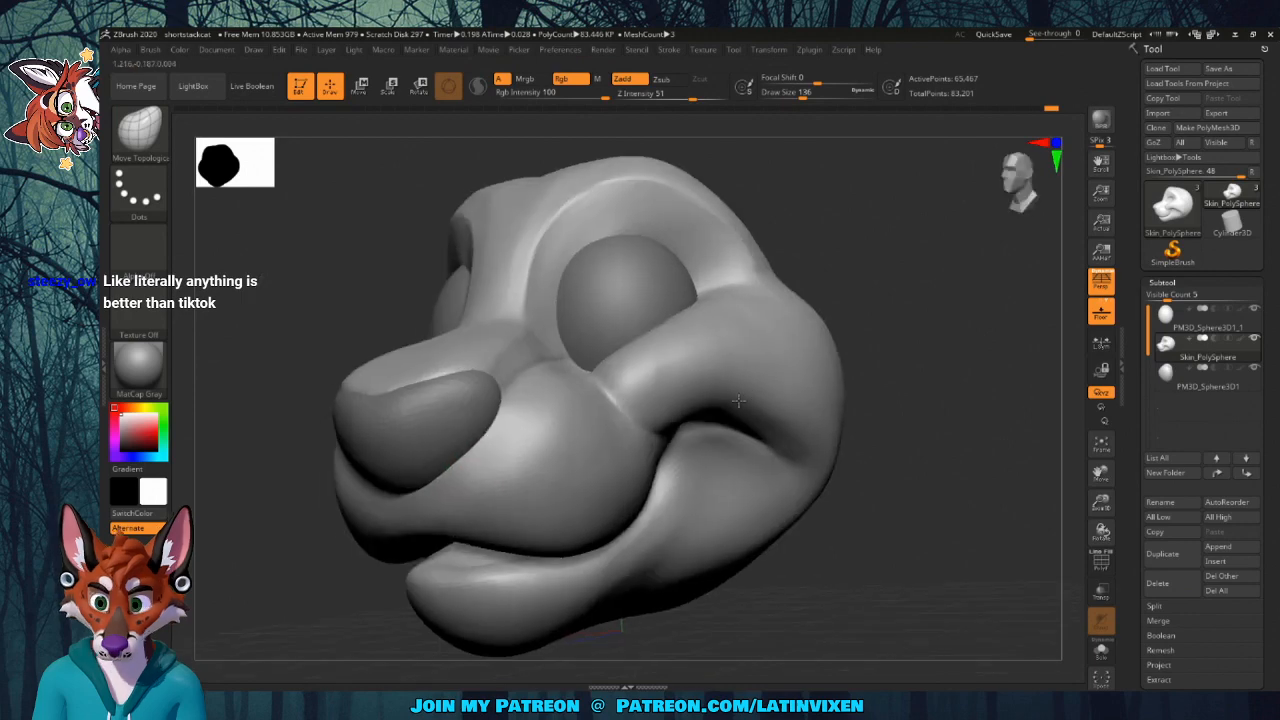
Refine the middle of the muzzle crease and the adjoining bridge surface with the Move Topological brush at draw size 136
{"action": "mouse_move", "coordinate": [738, 400]}
{"action": "right_mouse_down"}
{"action": "mouse_move", "coordinate": [706, 406]}
{"action": "mouse_move", "coordinate": [707, 420]}
{"action": "right_mouse_up"}
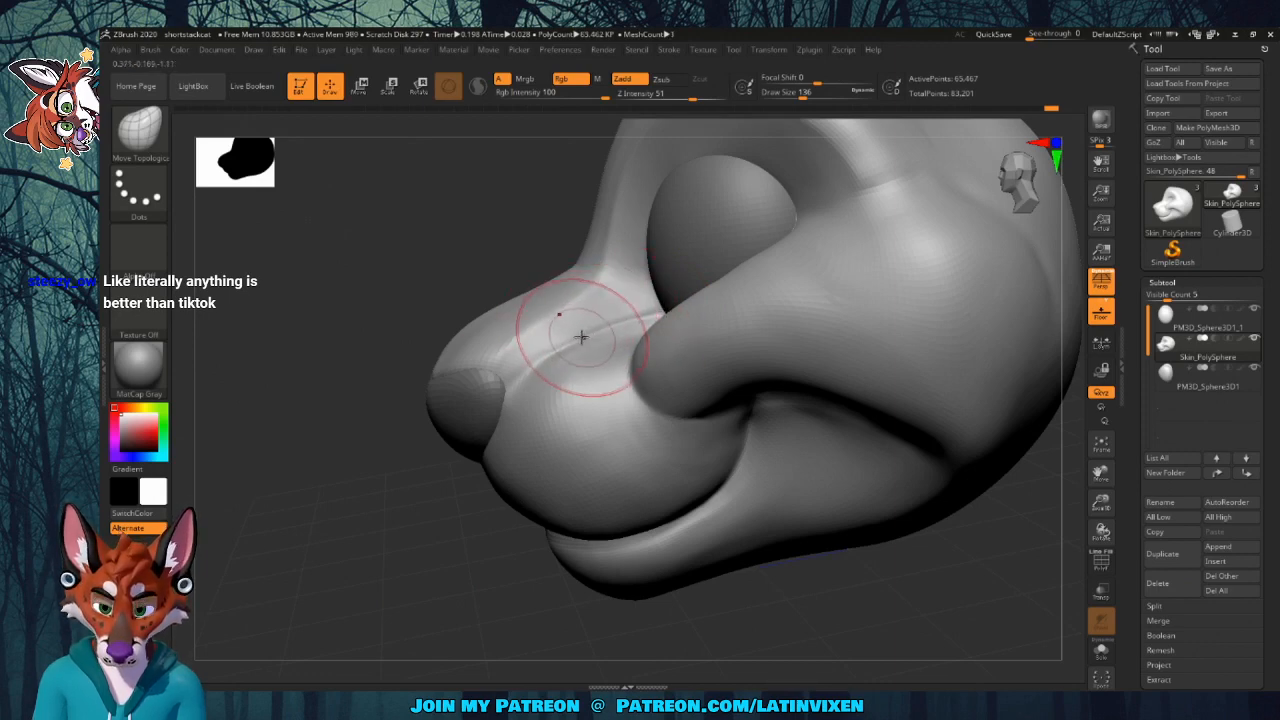
{"action": "left_click_drag", "start_coordinate": [580, 337], "coordinate": [535, 372]}
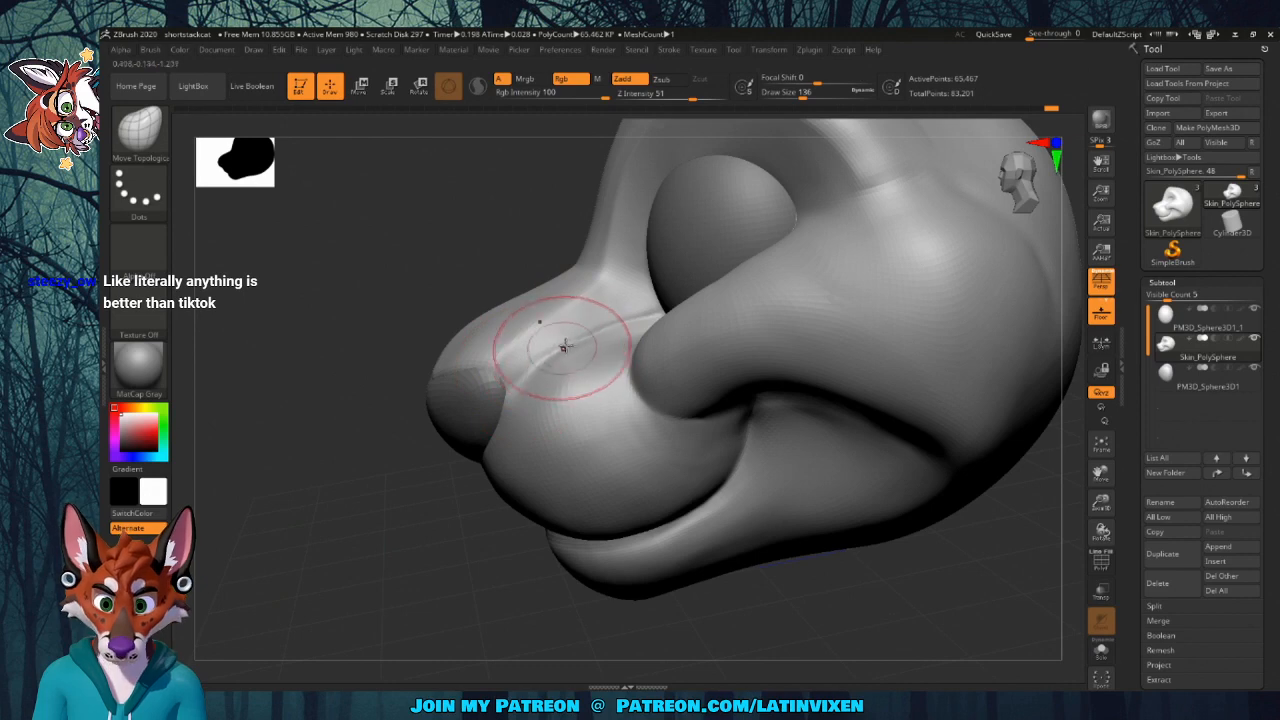
{"action": "left_click_drag", "start_coordinate": [586, 329], "coordinate": [604, 325]}
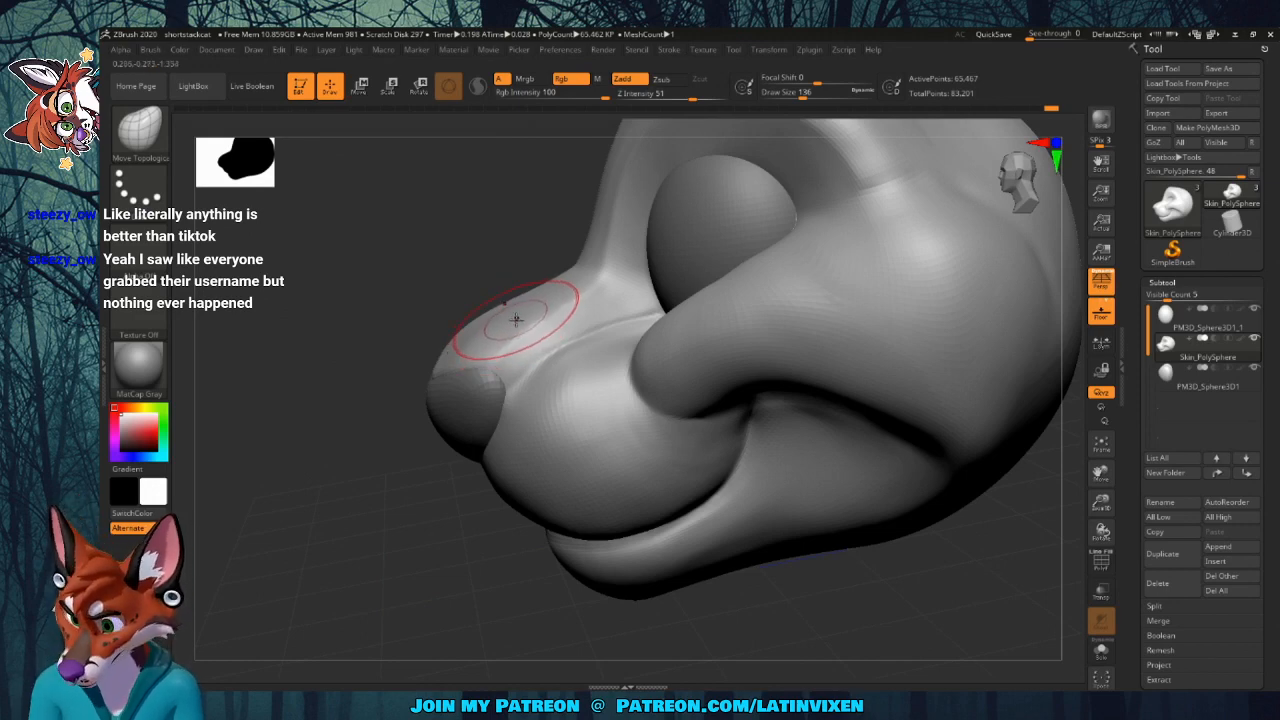
{"action": "left_click_drag", "start_coordinate": [431, 274], "coordinate": [442, 268]}
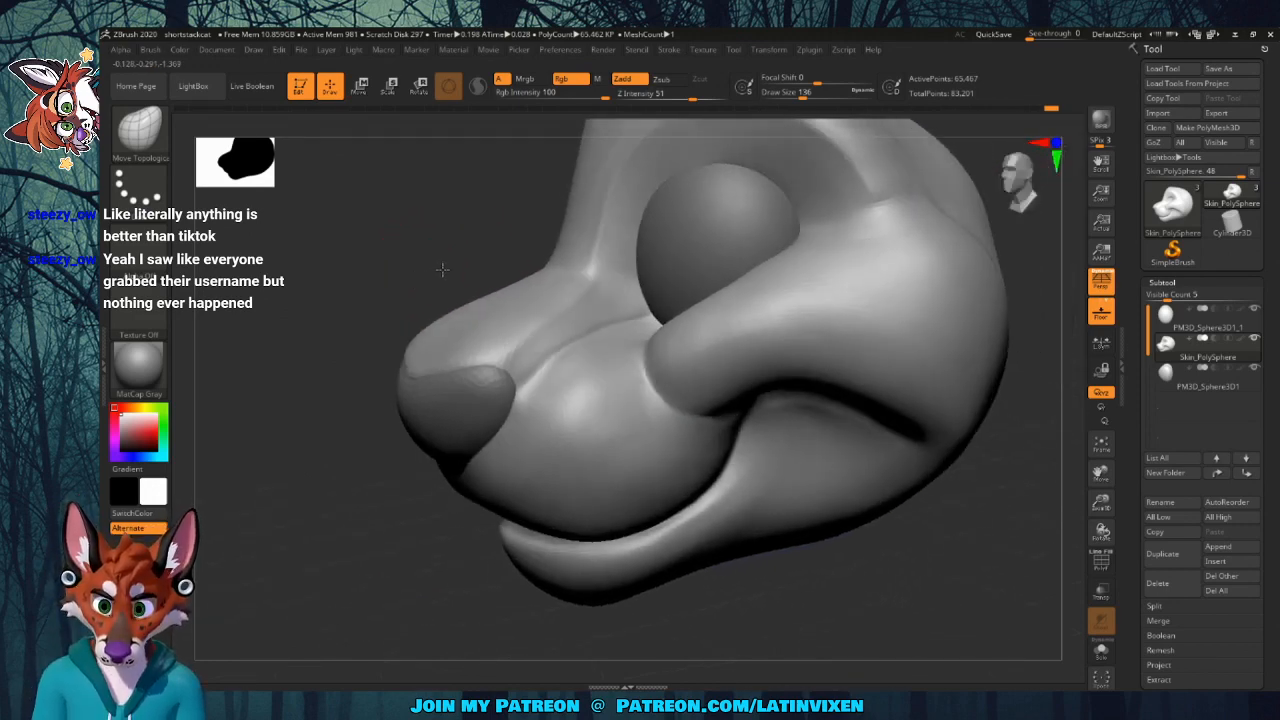
Flatten the muzzle side near the inner eye corner at draw size 80 and smooth the crease toward the nose
{"action": "key", "text": "b"}
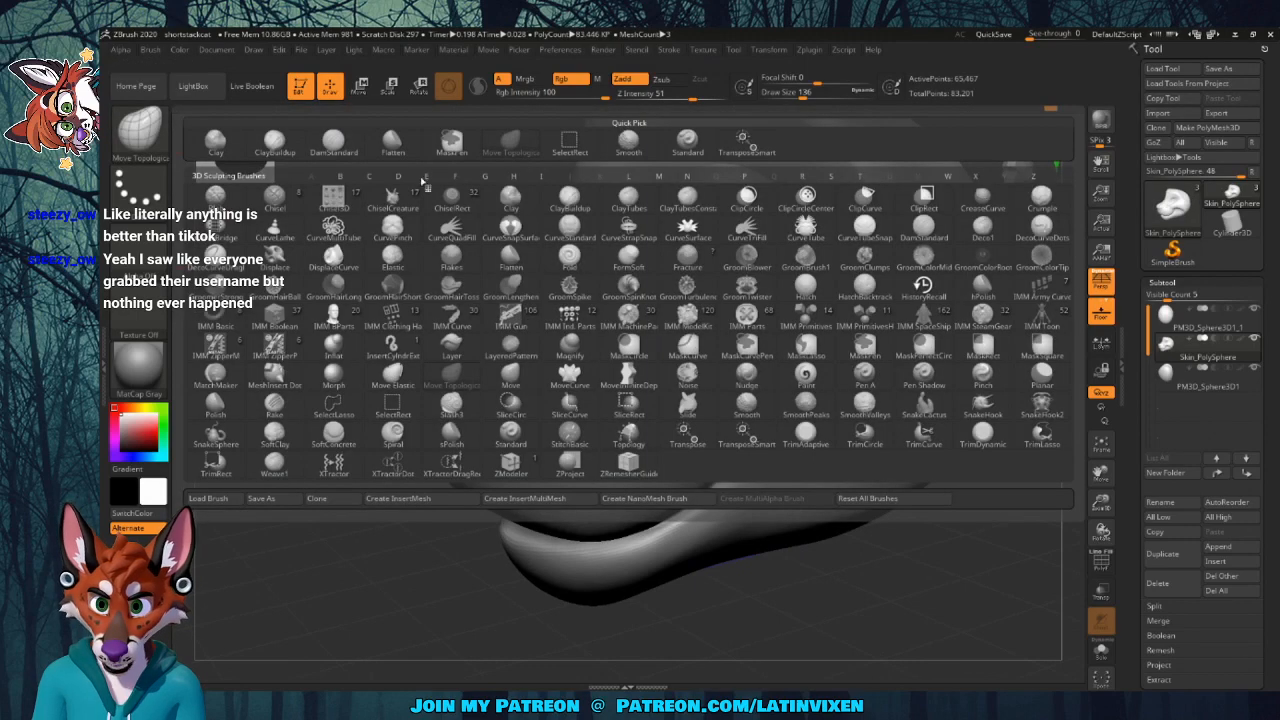
{"action": "left_click", "coordinate": [385, 152]}
{"action": "left_click_drag", "start_coordinate": [812, 96], "coordinate": [793, 98]}
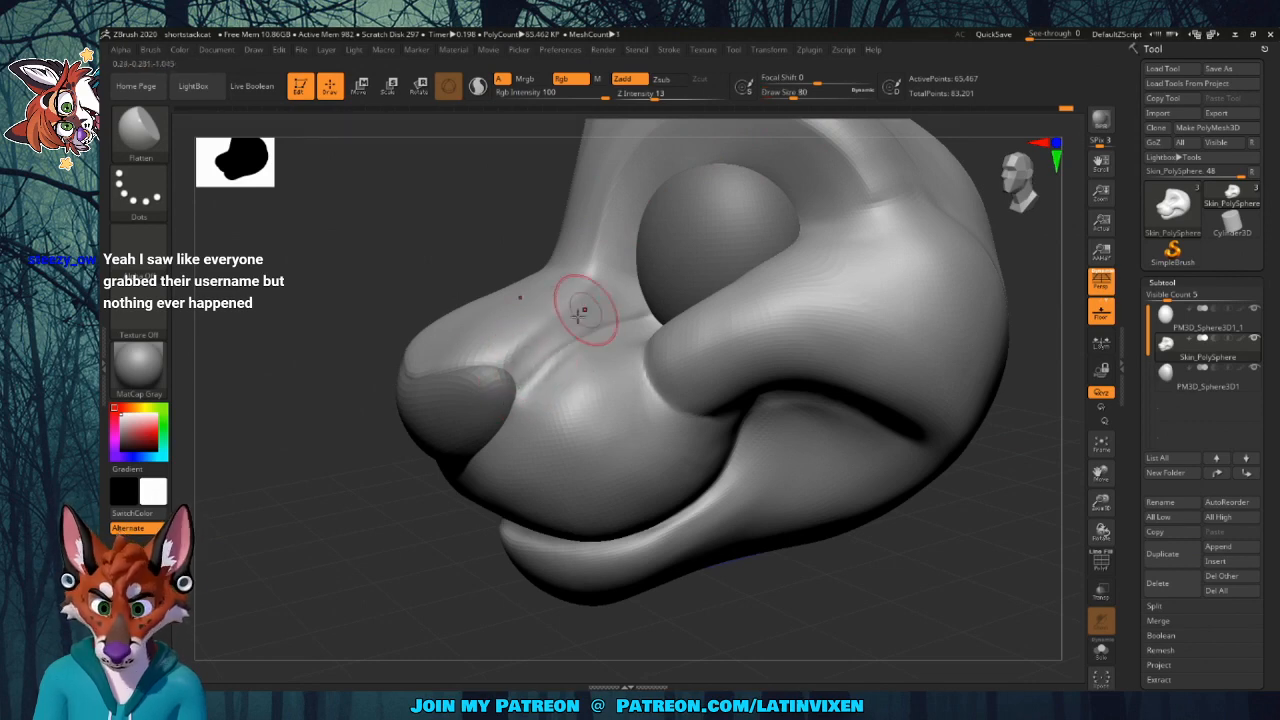
{"action": "left_click_drag", "start_coordinate": [601, 296], "coordinate": [634, 302]}
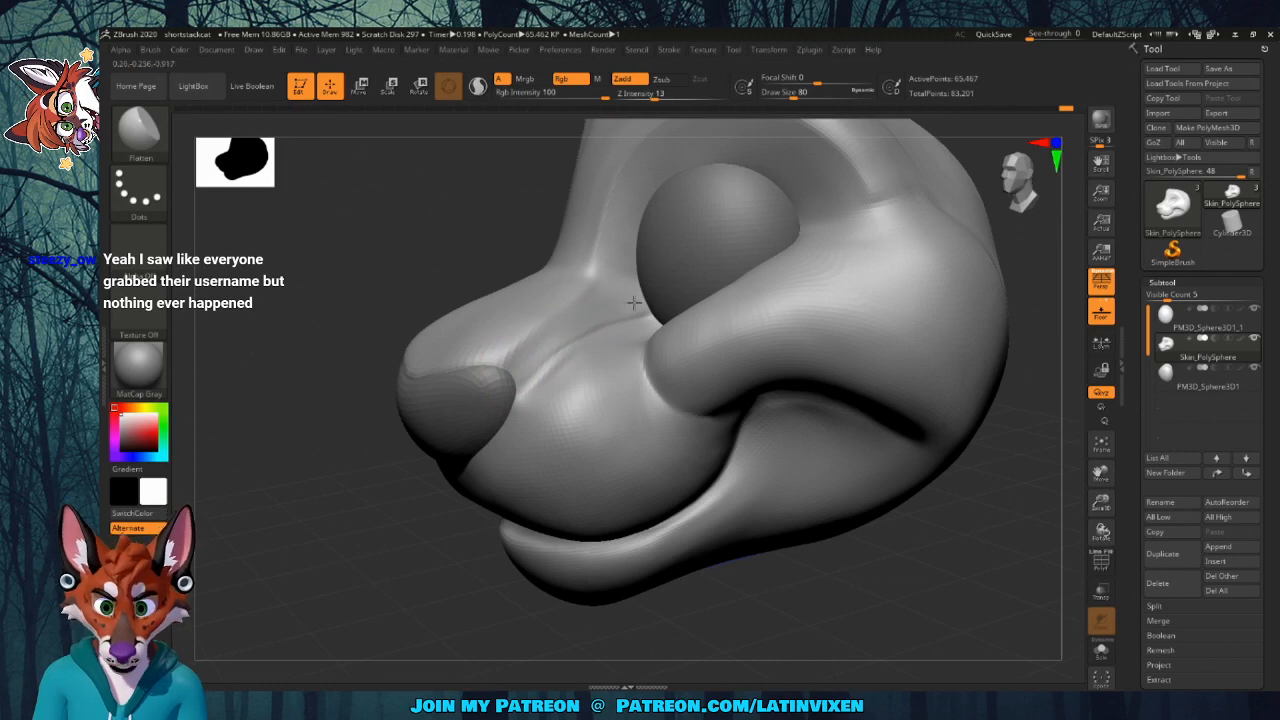
{"action": "left_click_drag", "start_coordinate": [577, 361], "coordinate": [562, 358], "text": "shift"}
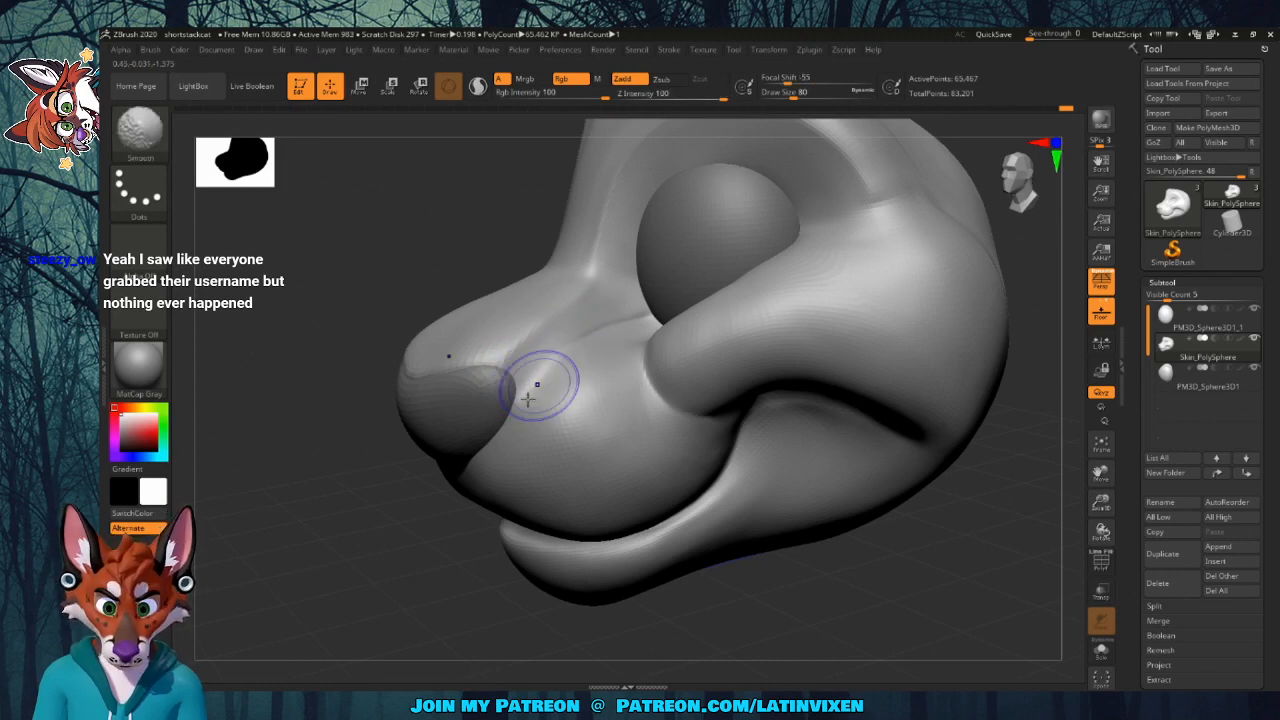
Smooth the muzzle crease and the surface below the inner eye corner with the brush at draw size 80
{"action": "left_click_drag", "start_coordinate": [527, 399], "coordinate": [563, 323]}
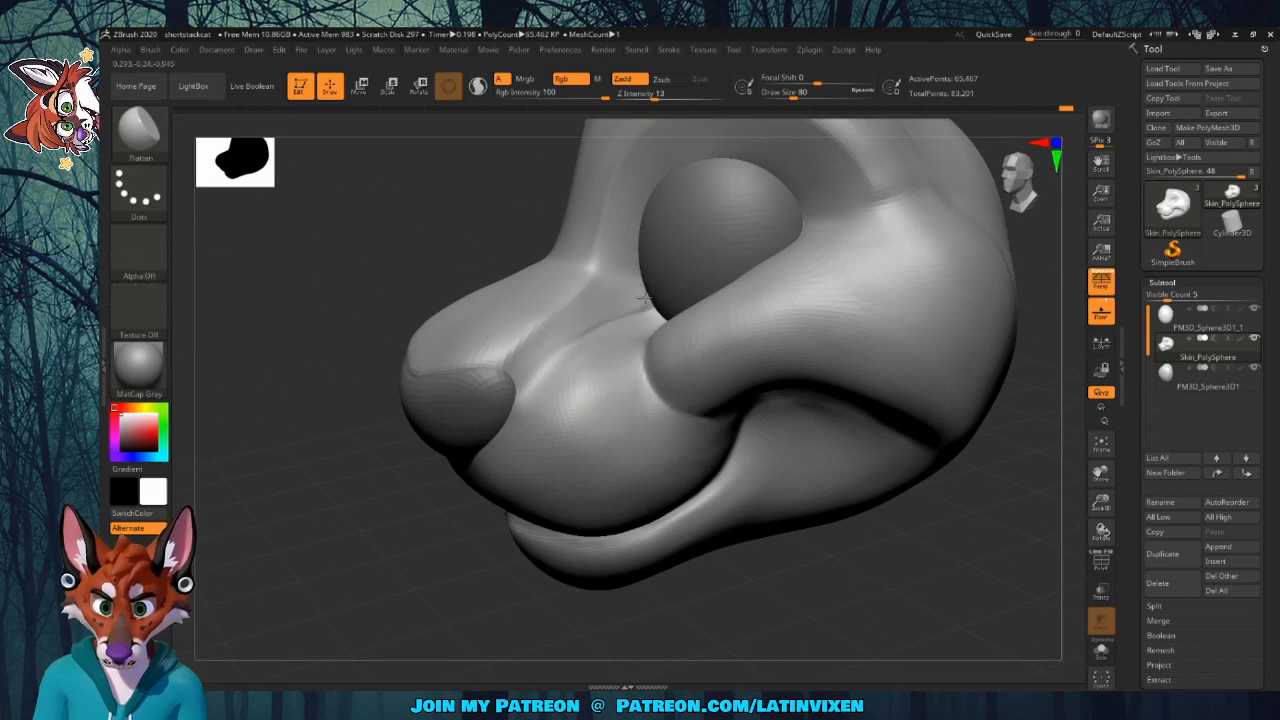
{"action": "mouse_move", "coordinate": [431, 249]}
{"action": "left_mouse_down"}
{"action": "mouse_move", "coordinate": [458, 236]}
{"action": "mouse_move", "coordinate": [671, 337]}
{"action": "left_mouse_up"}
{"action": "key", "text": "shift"}
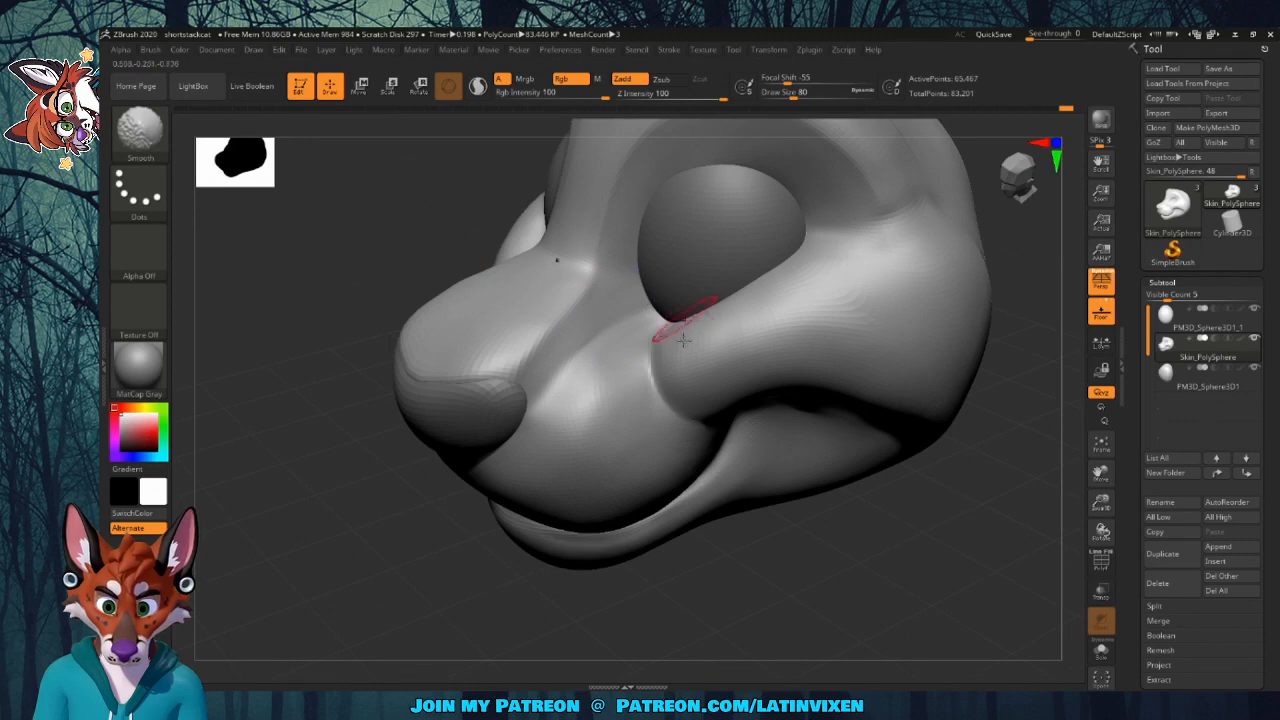
{"action": "mouse_move", "coordinate": [812, 545]}
{"action": "left_mouse_down"}
{"action": "mouse_move", "coordinate": [826, 540]}
{"action": "mouse_move", "coordinate": [773, 512]}
{"action": "left_mouse_up"}
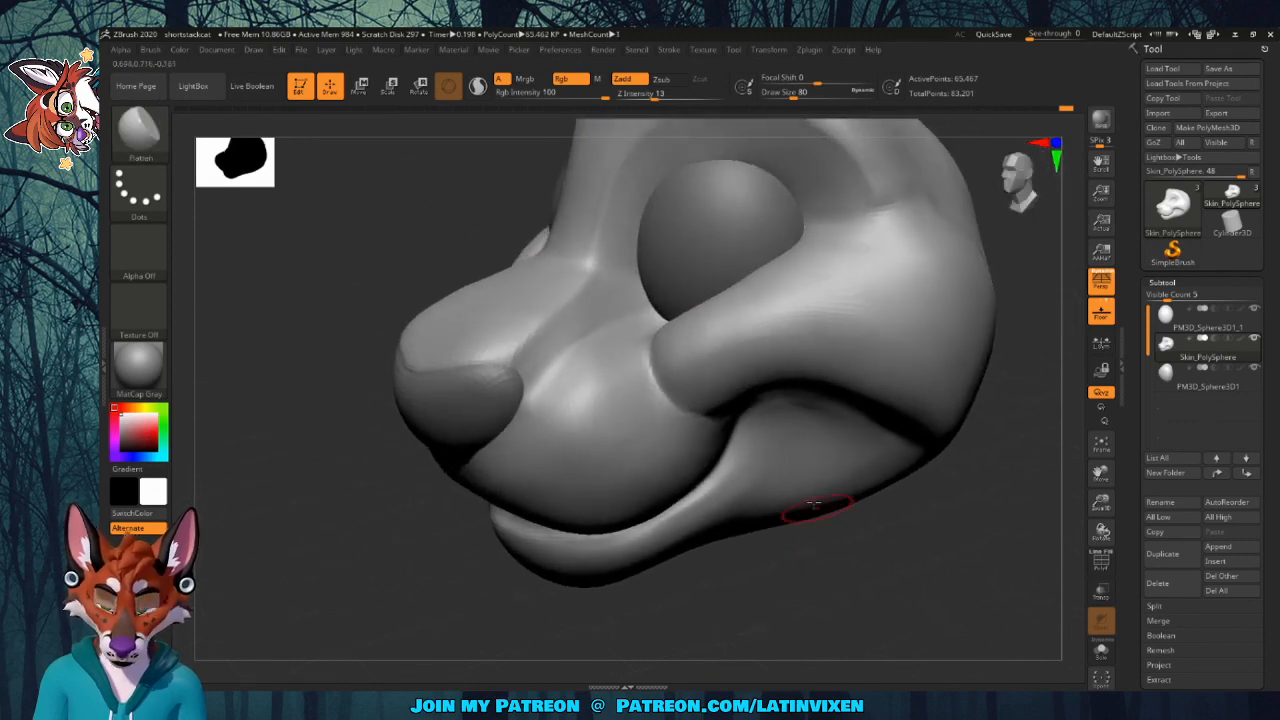
Flatten the muzzle side between the nose and the cheek fold with the Flatten brush at draw size 163
{"action": "left_click_drag", "start_coordinate": [790, 92], "coordinate": [812, 92]}
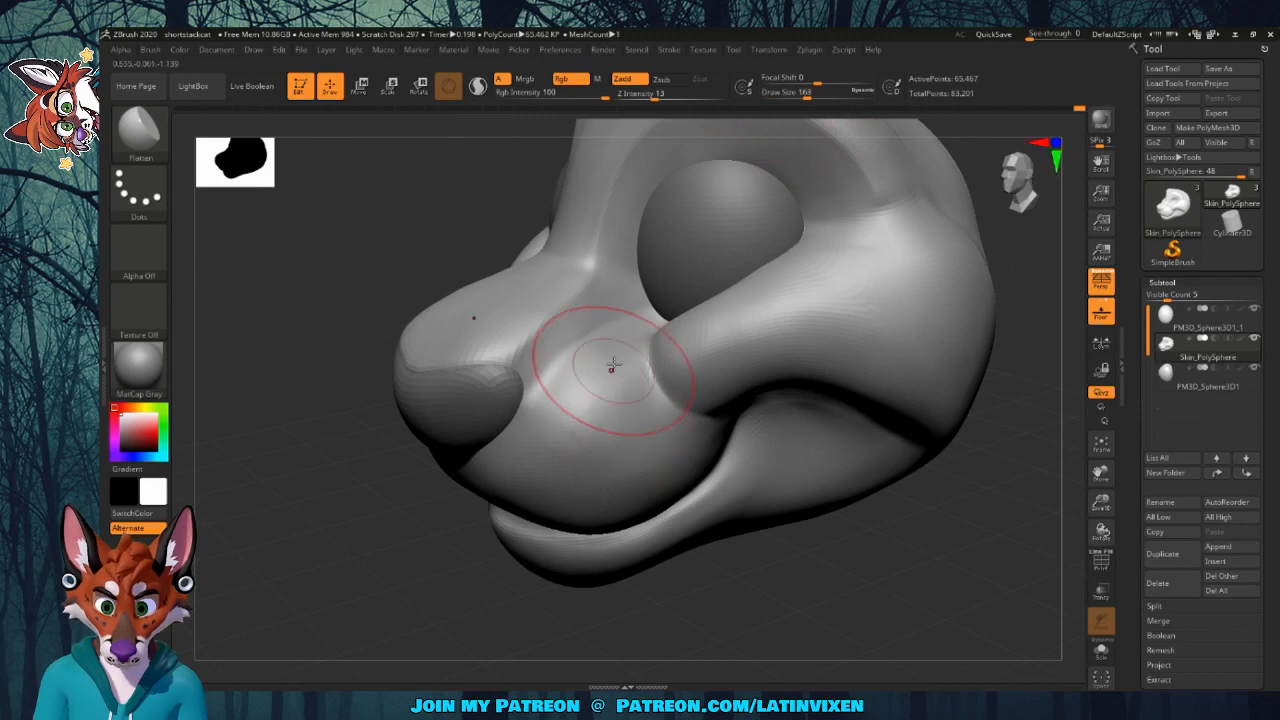
{"action": "left_click_drag", "start_coordinate": [940, 545], "coordinate": [840, 540]}
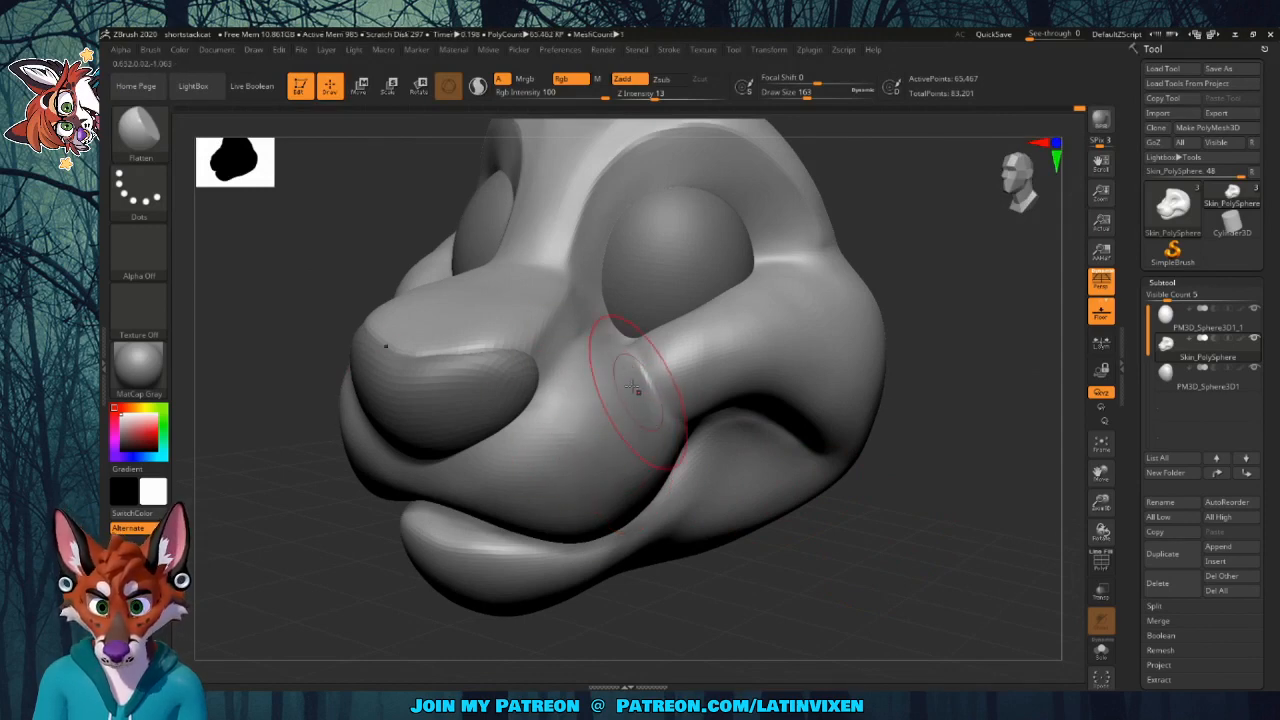
{"action": "right_click_drag", "start_coordinate": [625, 390], "coordinate": [616, 481]}
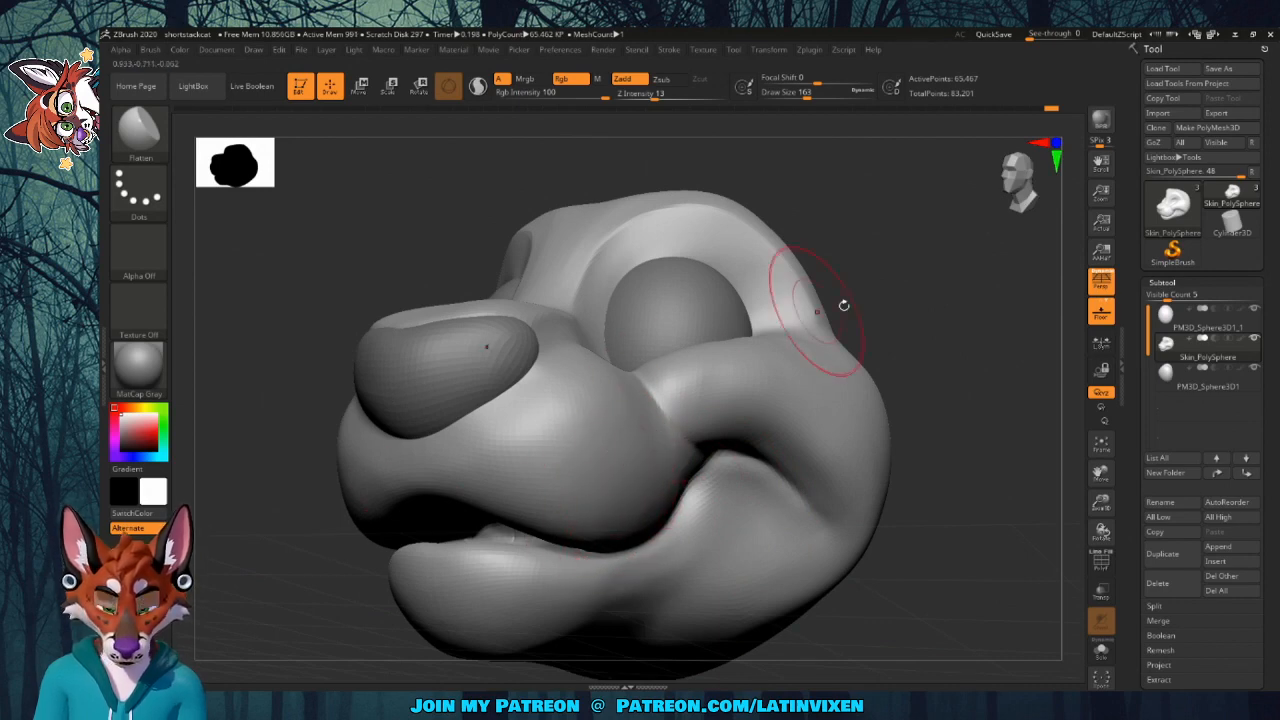
{"action": "mouse_move", "coordinate": [843, 303]}
{"action": "left_mouse_down"}
{"action": "mouse_move", "coordinate": [920, 317]}
{"action": "mouse_move", "coordinate": [926, 337]}
{"action": "mouse_move", "coordinate": [949, 327]}
{"action": "mouse_move", "coordinate": [917, 311]}
{"action": "left_mouse_up"}
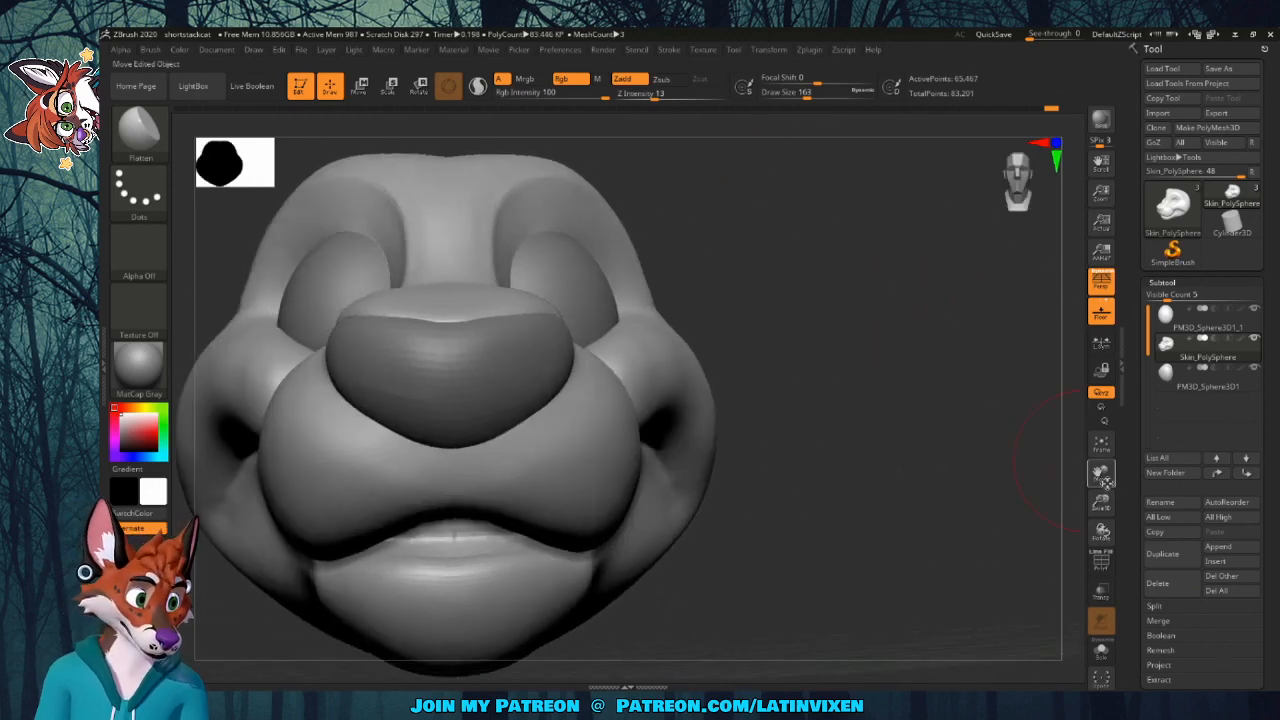
{"action": "left_click_drag", "start_coordinate": [1101, 472], "coordinate": [1115, 472]}
{"action": "mouse_move", "coordinate": [1000, 415]}
{"action": "left_mouse_down"}
{"action": "mouse_move", "coordinate": [980, 437]}
{"action": "mouse_move", "coordinate": [935, 435]}
{"action": "mouse_move", "coordinate": [814, 371]}
{"action": "left_mouse_up"}
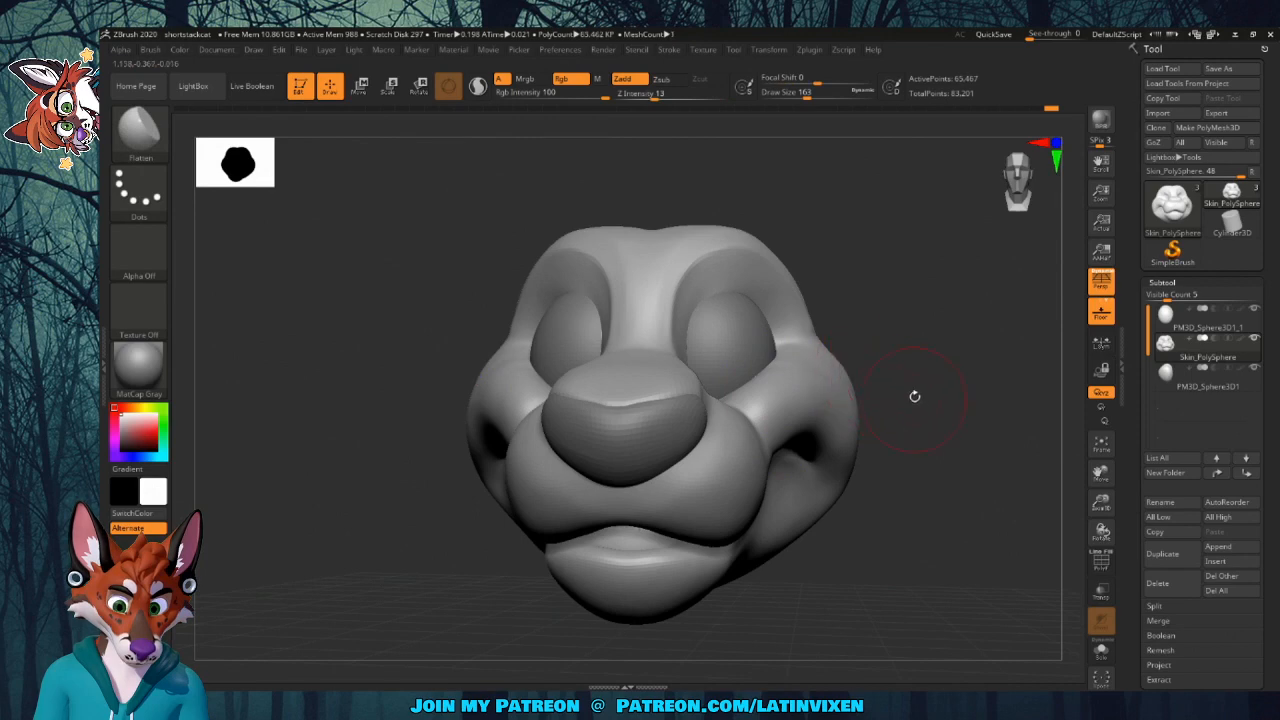
{"action": "mouse_move", "coordinate": [914, 396]}
{"action": "left_mouse_down", "text": "shift"}
{"action": "mouse_move", "coordinate": [923, 371]}
{"action": "mouse_move", "coordinate": [923, 388]}
{"action": "left_mouse_up", "text": "shift"}
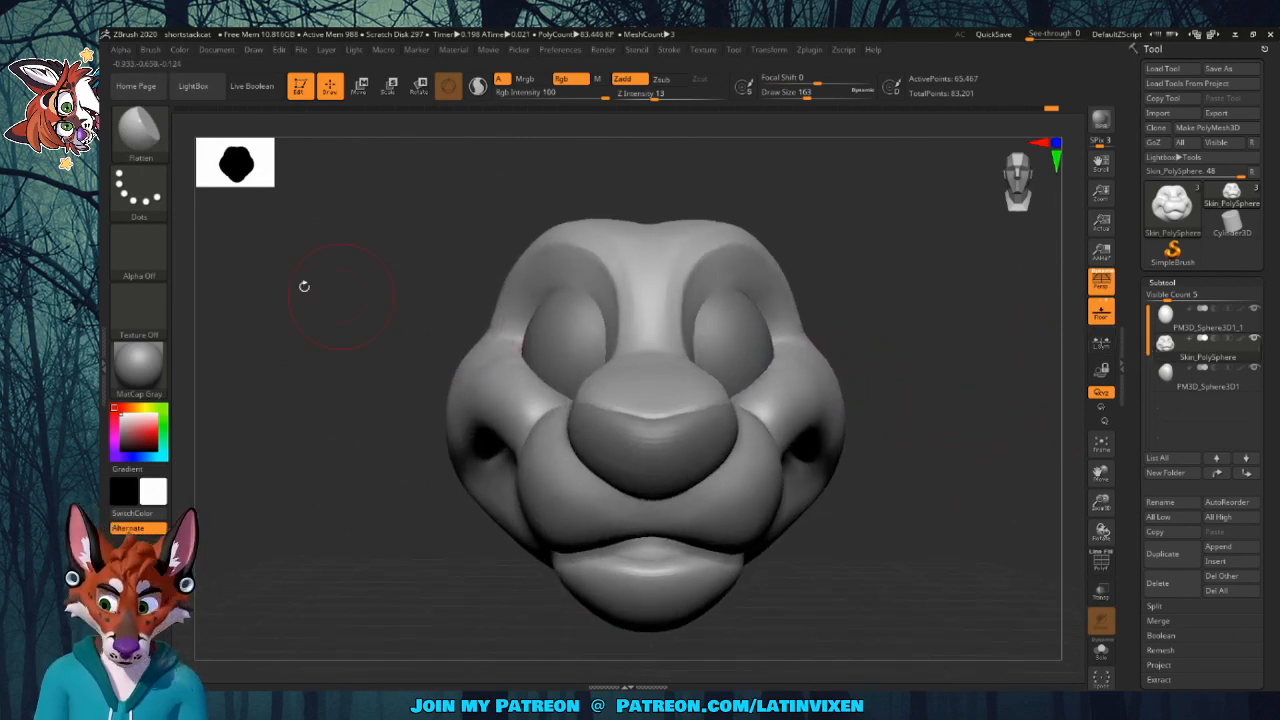
Carve the vertical groove between the nose and the upper lip with DamStandard at Z Intensity 33, and soften it with Smooth
{"action": "left_click", "coordinate": [137, 133]}
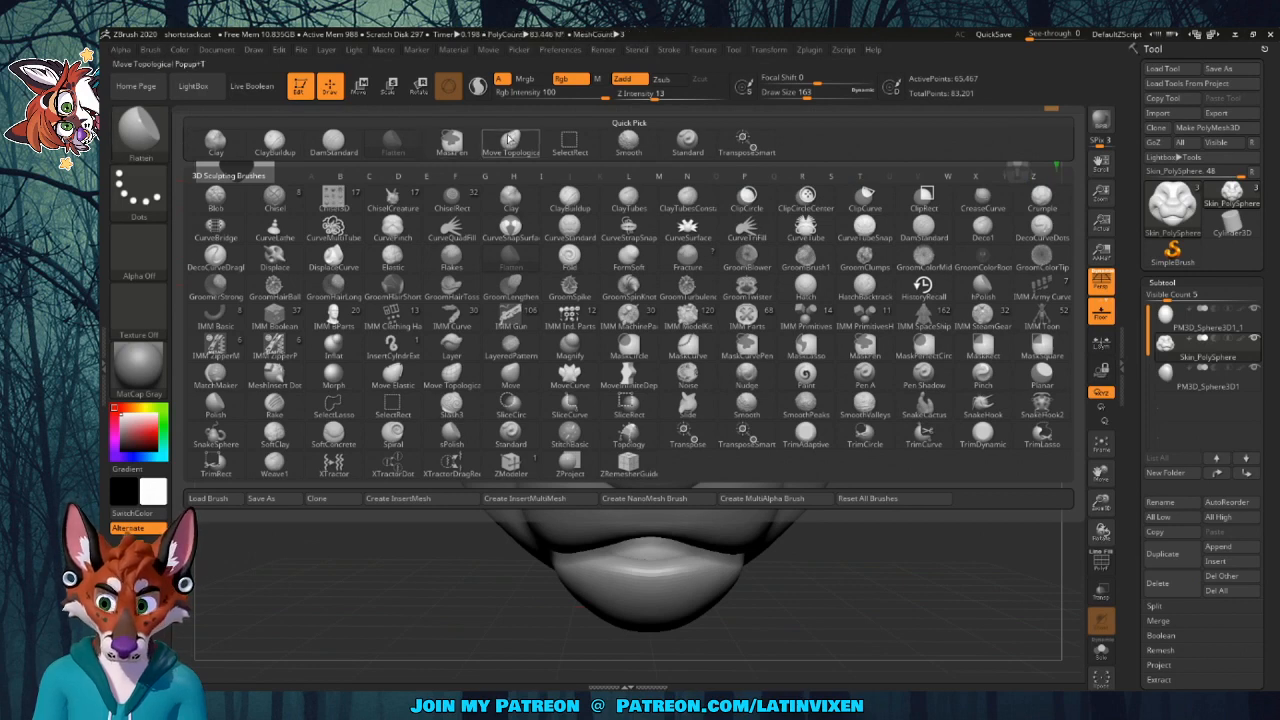
{"action": "left_click", "coordinate": [343, 145]}
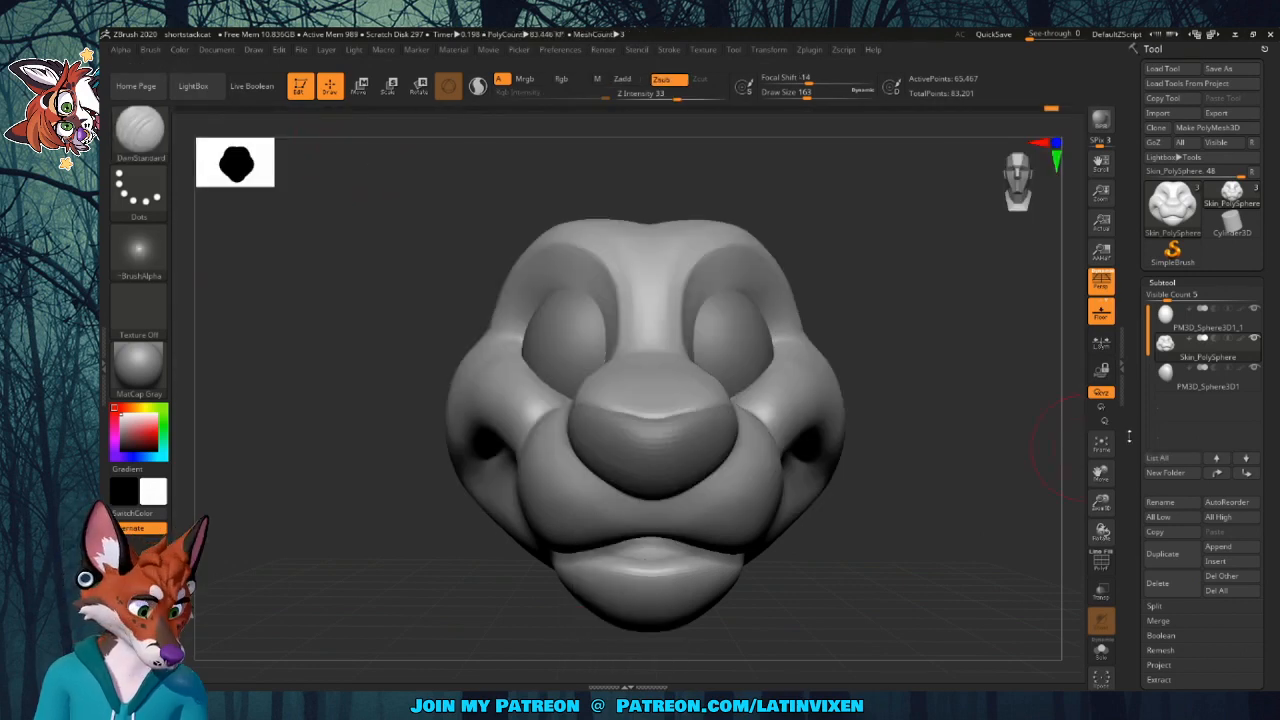
{"action": "left_click_drag", "start_coordinate": [961, 500], "coordinate": [967, 483]}
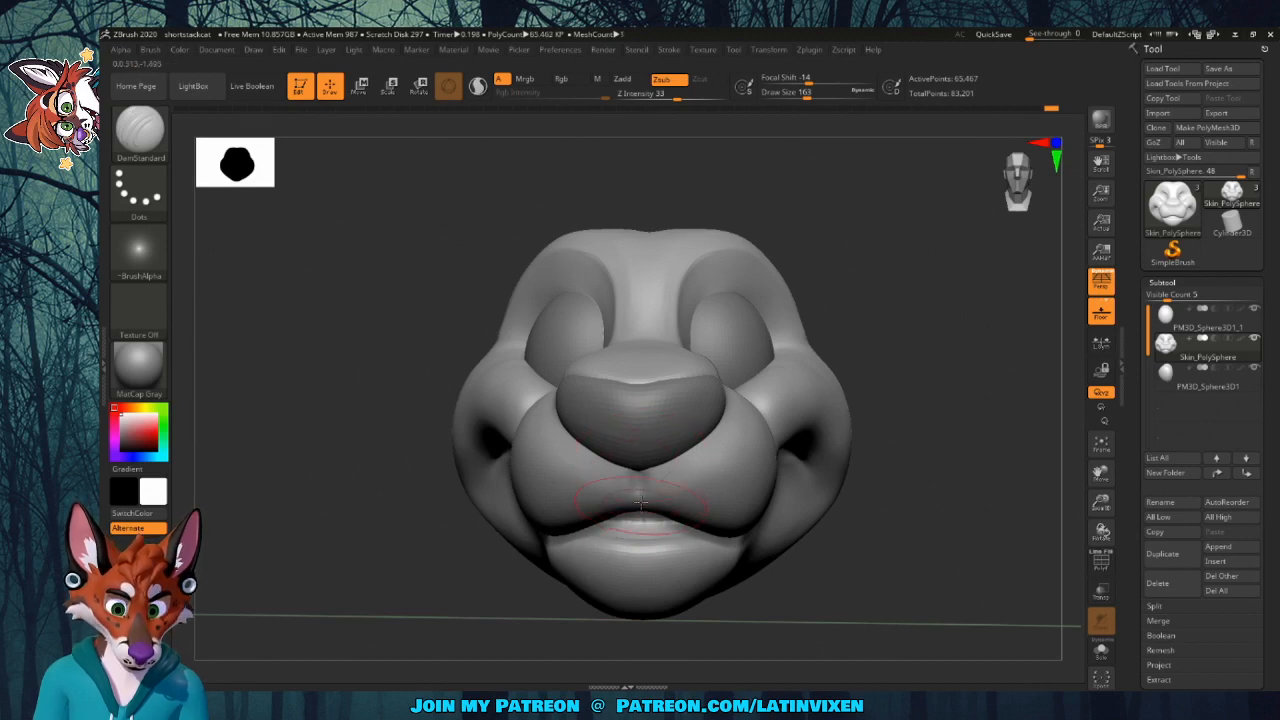
{"action": "mouse_move", "coordinate": [969, 484]}
{"action": "left_mouse_down"}
{"action": "mouse_move", "coordinate": [980, 423]}
{"action": "mouse_move", "coordinate": [970, 392]}
{"action": "mouse_move", "coordinate": [974, 491]}
{"action": "mouse_move", "coordinate": [999, 451]}
{"action": "mouse_move", "coordinate": [945, 466]}
{"action": "mouse_move", "coordinate": [873, 462]}
{"action": "left_mouse_up"}
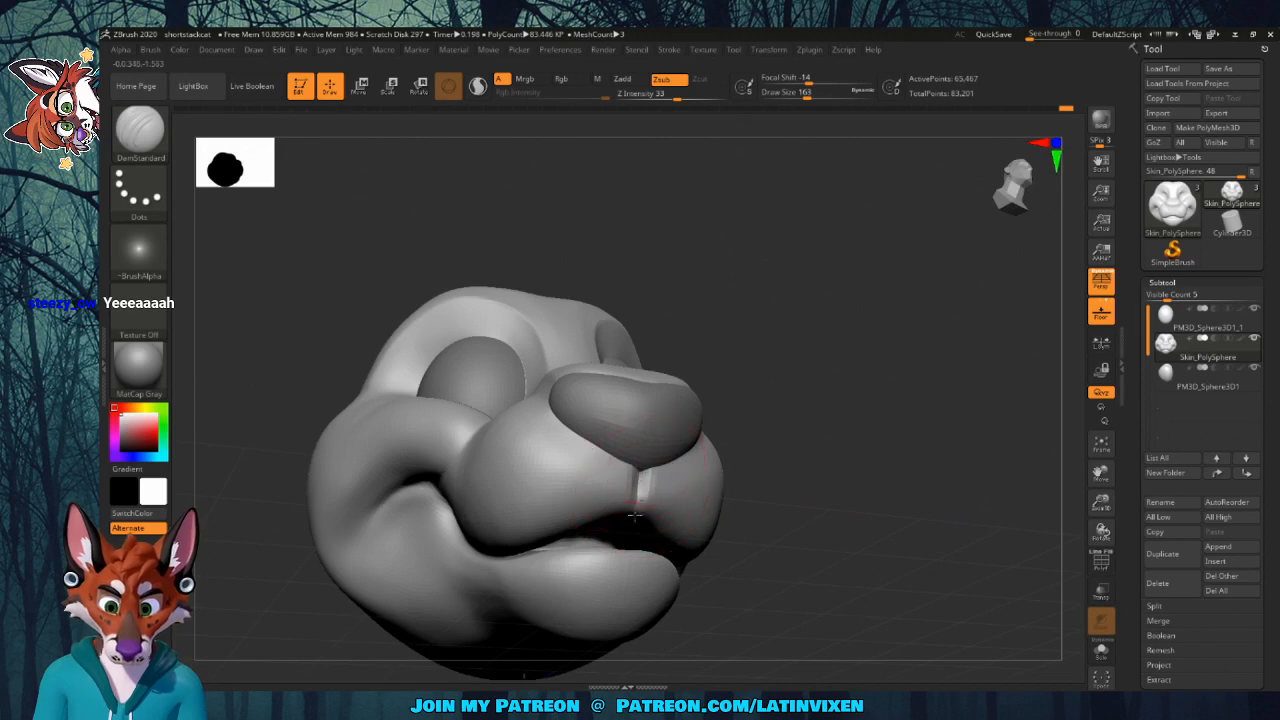
{"action": "mouse_move", "coordinate": [940, 420]}
{"action": "left_mouse_down"}
{"action": "mouse_move", "coordinate": [905, 445]}
{"action": "mouse_move", "coordinate": [623, 457]}
{"action": "left_mouse_up"}
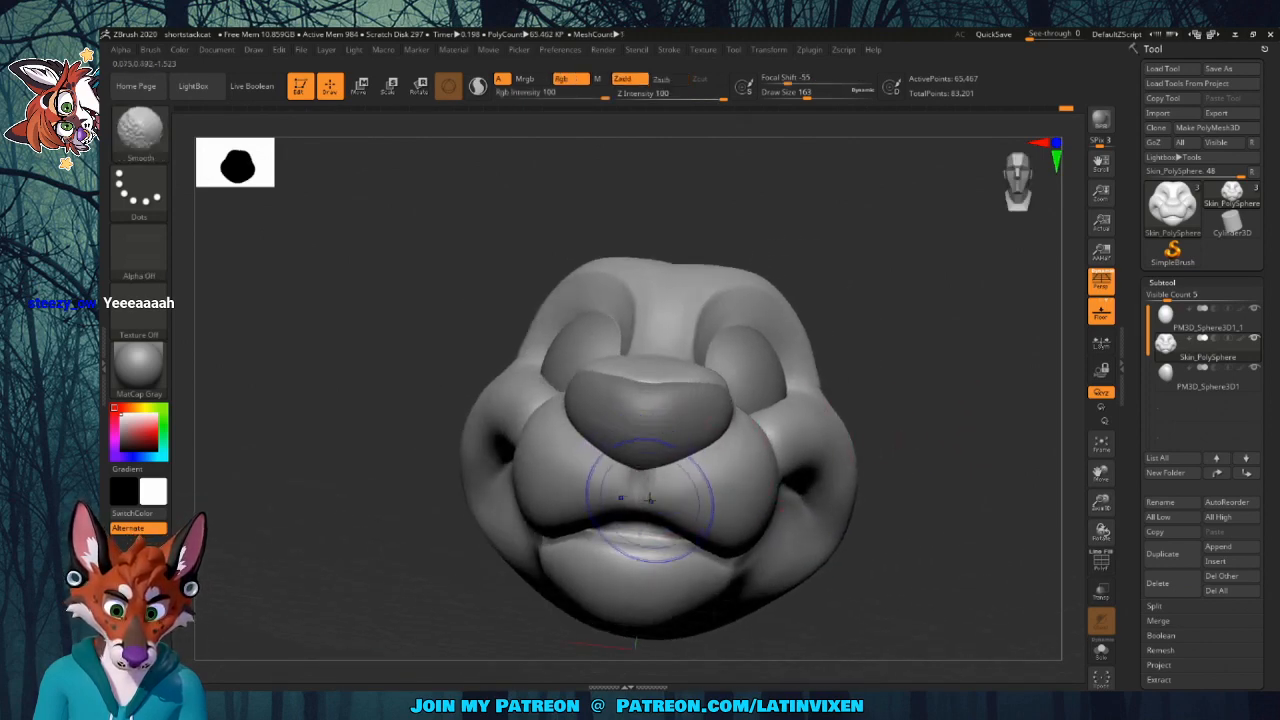
{"action": "mouse_move", "coordinate": [874, 466]}
{"action": "left_mouse_down"}
{"action": "mouse_move", "coordinate": [959, 447]}
{"action": "mouse_move", "coordinate": [929, 487]}
{"action": "mouse_move", "coordinate": [903, 446]}
{"action": "mouse_move", "coordinate": [934, 437]}
{"action": "mouse_move", "coordinate": [965, 455]}
{"action": "mouse_move", "coordinate": [917, 420]}
{"action": "mouse_move", "coordinate": [937, 430]}
{"action": "left_mouse_up"}
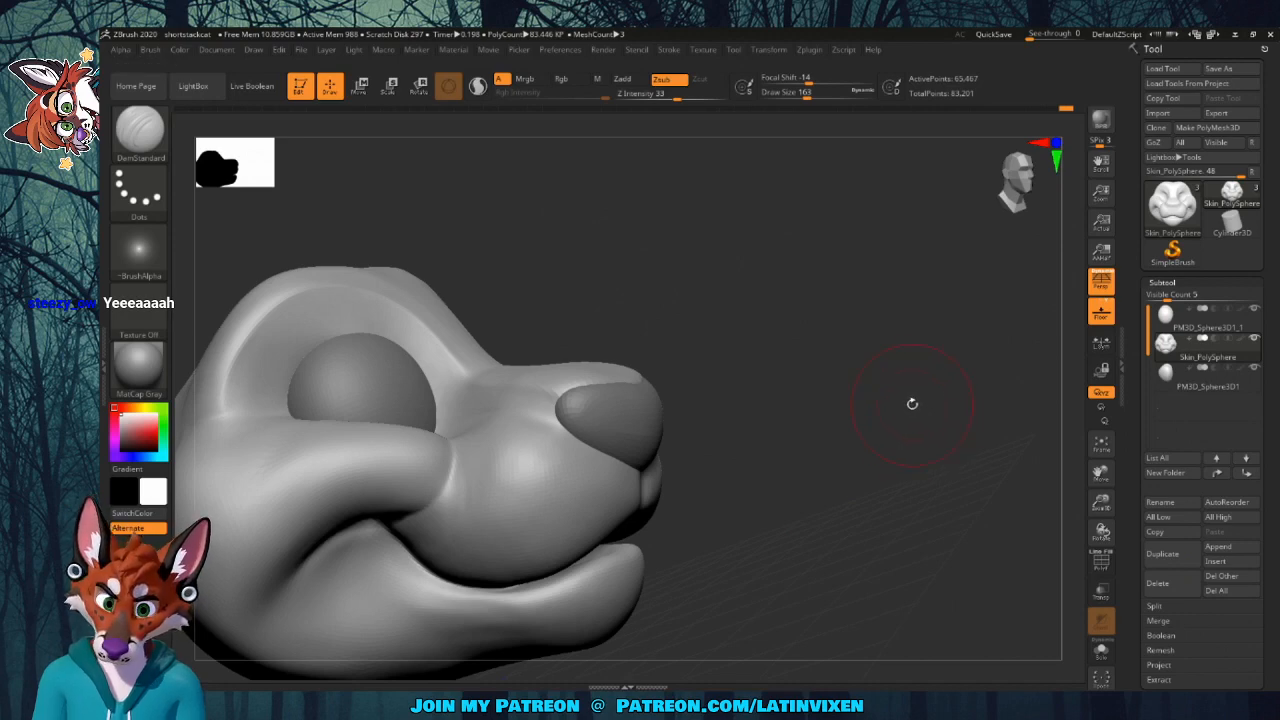
Refine the muzzle bridge and the surfaces around the eye socket with the Flatten brush at draw size 97
{"action": "left_click_drag", "start_coordinate": [912, 403], "coordinate": [885, 388]}
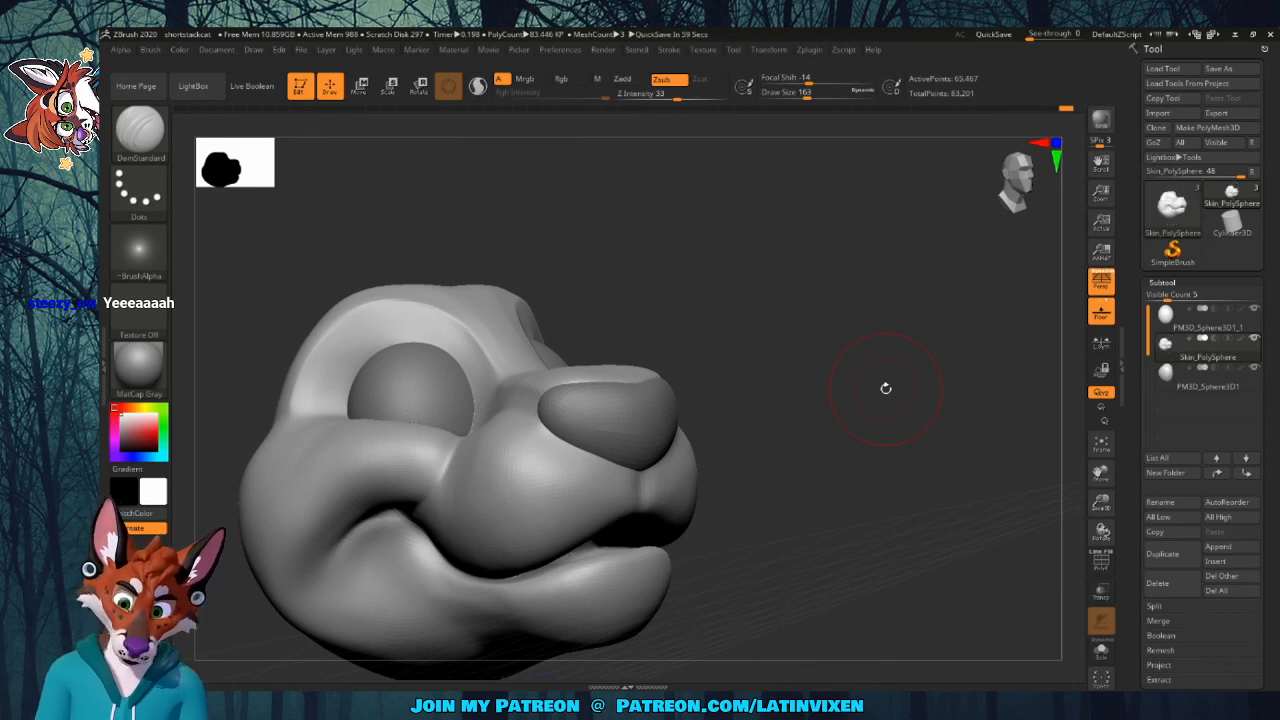
{"action": "mouse_move", "coordinate": [803, 383]}
{"action": "left_mouse_down"}
{"action": "mouse_move", "coordinate": [729, 413]}
{"action": "mouse_move", "coordinate": [793, 405]}
{"action": "left_mouse_up"}
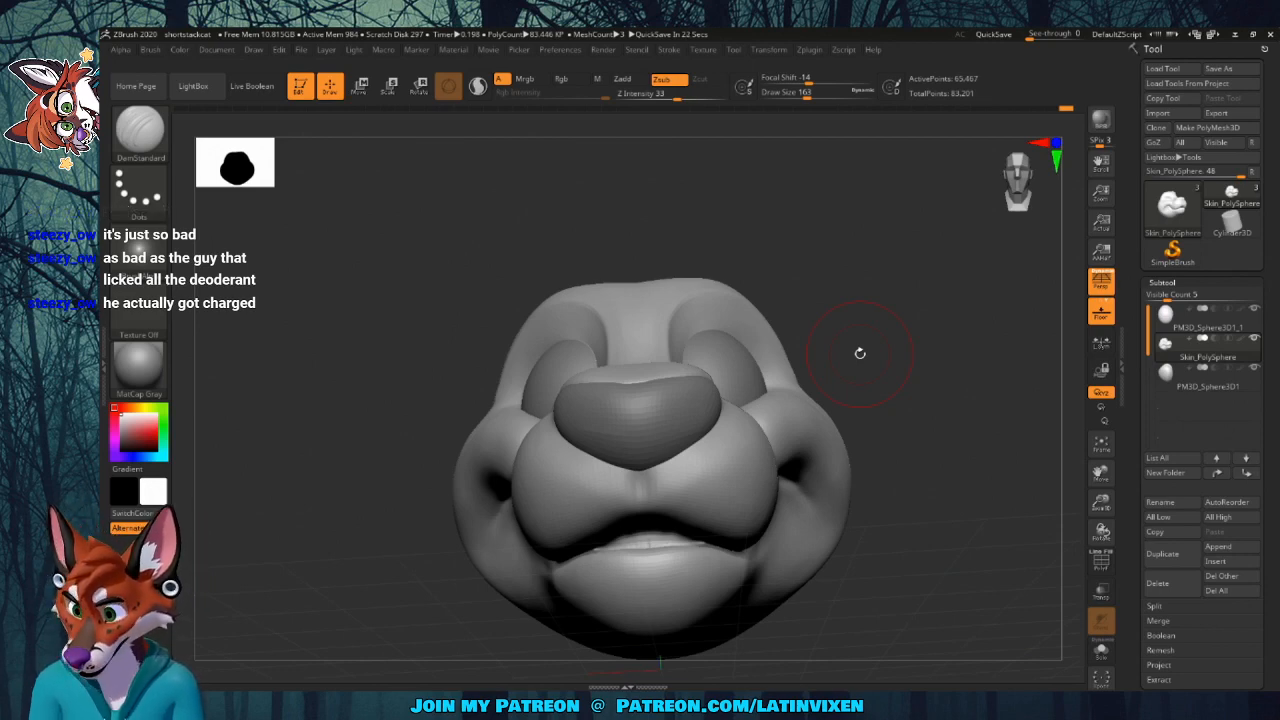
{"action": "left_click_drag", "start_coordinate": [913, 371], "coordinate": [913, 421]}
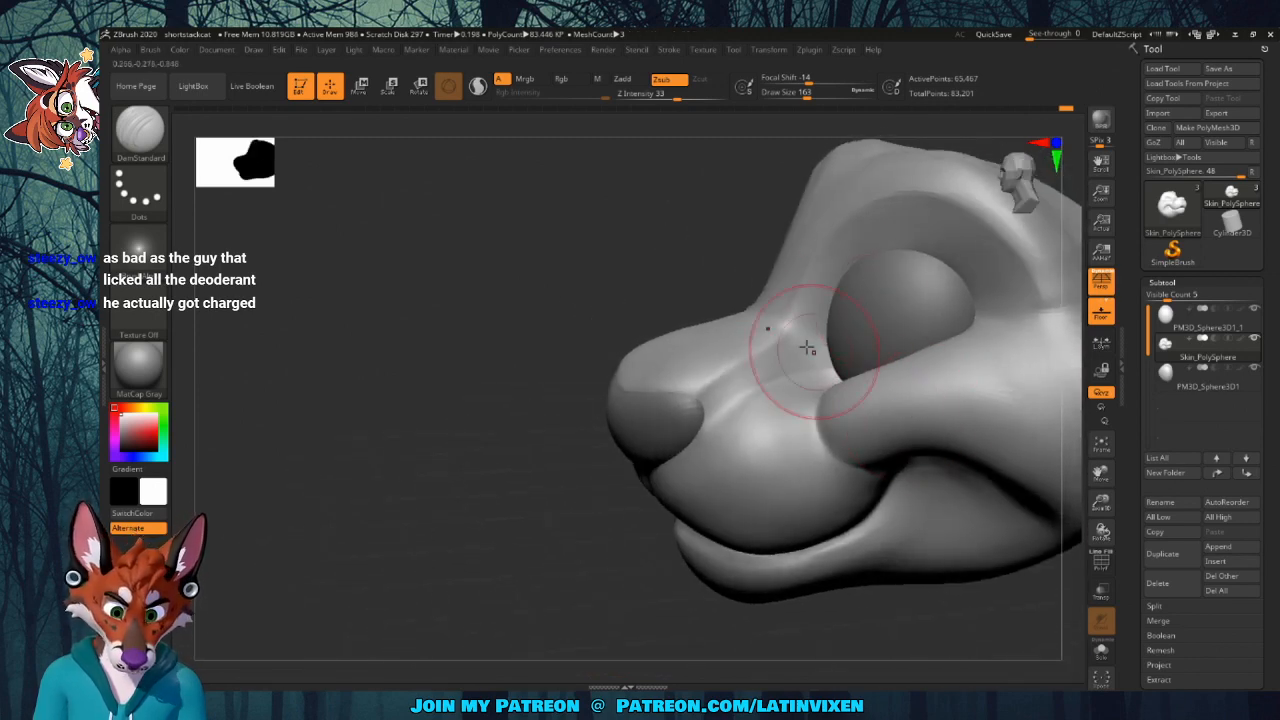
{"action": "left_click", "coordinate": [138, 137]}
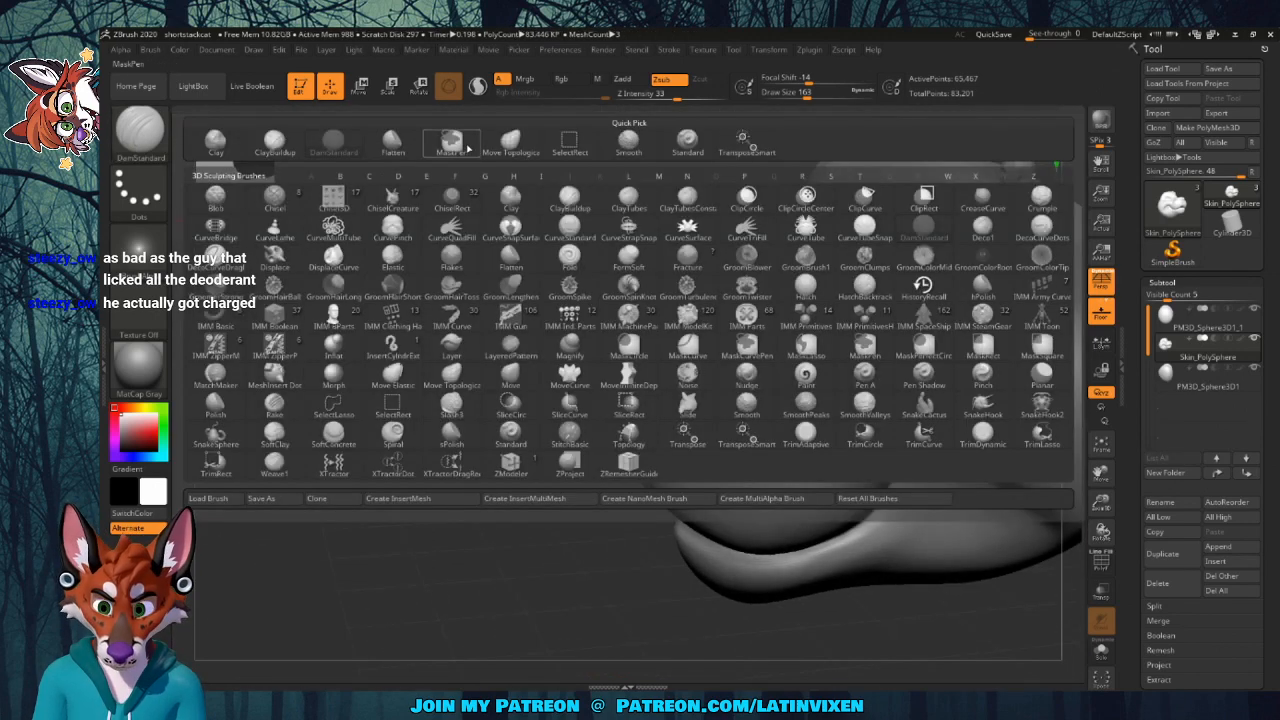
{"action": "left_click", "coordinate": [394, 149]}
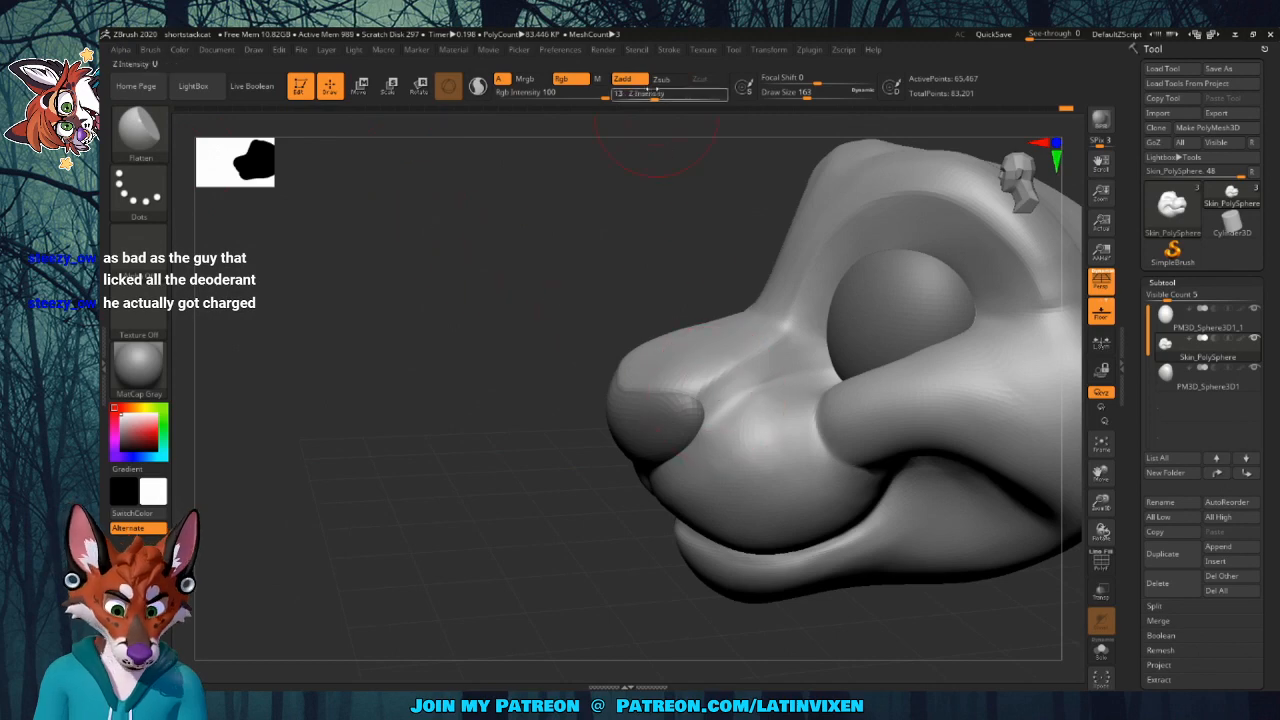
{"action": "left_click_drag", "start_coordinate": [806, 92], "coordinate": [795, 97]}
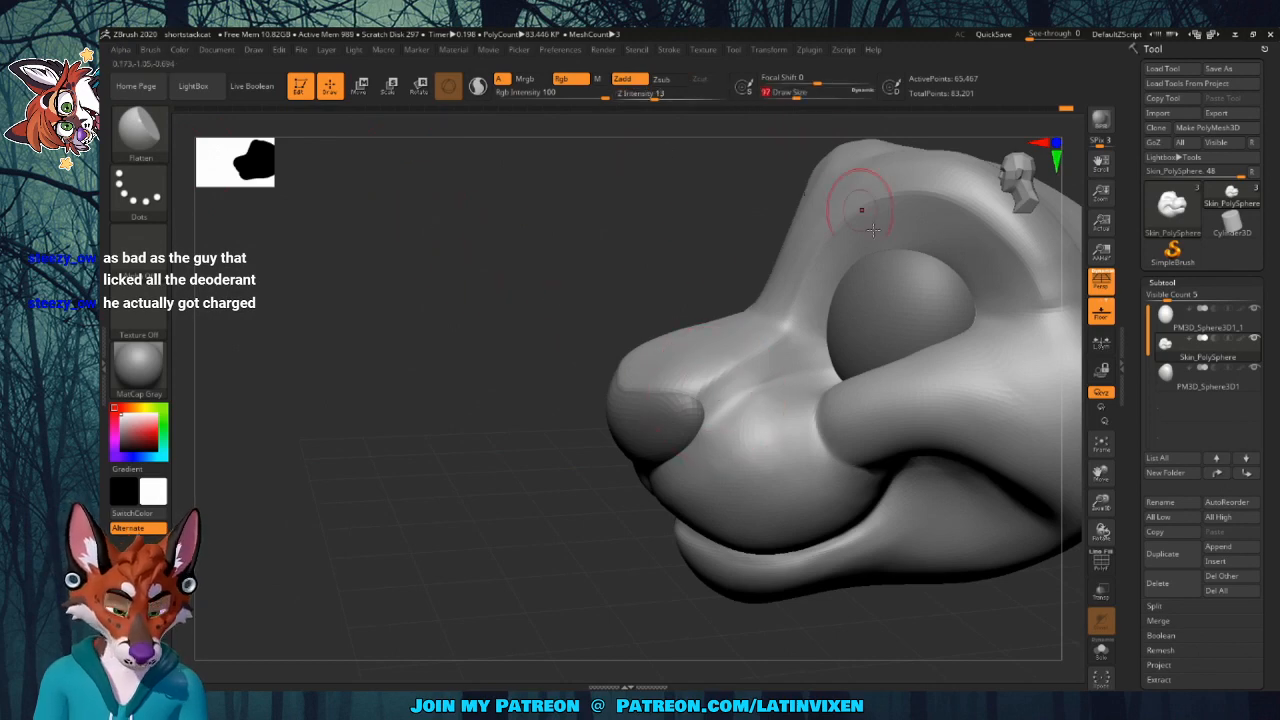
{"action": "mouse_move", "coordinate": [1100, 473]}
{"action": "left_mouse_down"}
{"action": "mouse_move", "coordinate": [1009, 453]}
{"action": "mouse_move", "coordinate": [1006, 466]}
{"action": "left_mouse_up"}
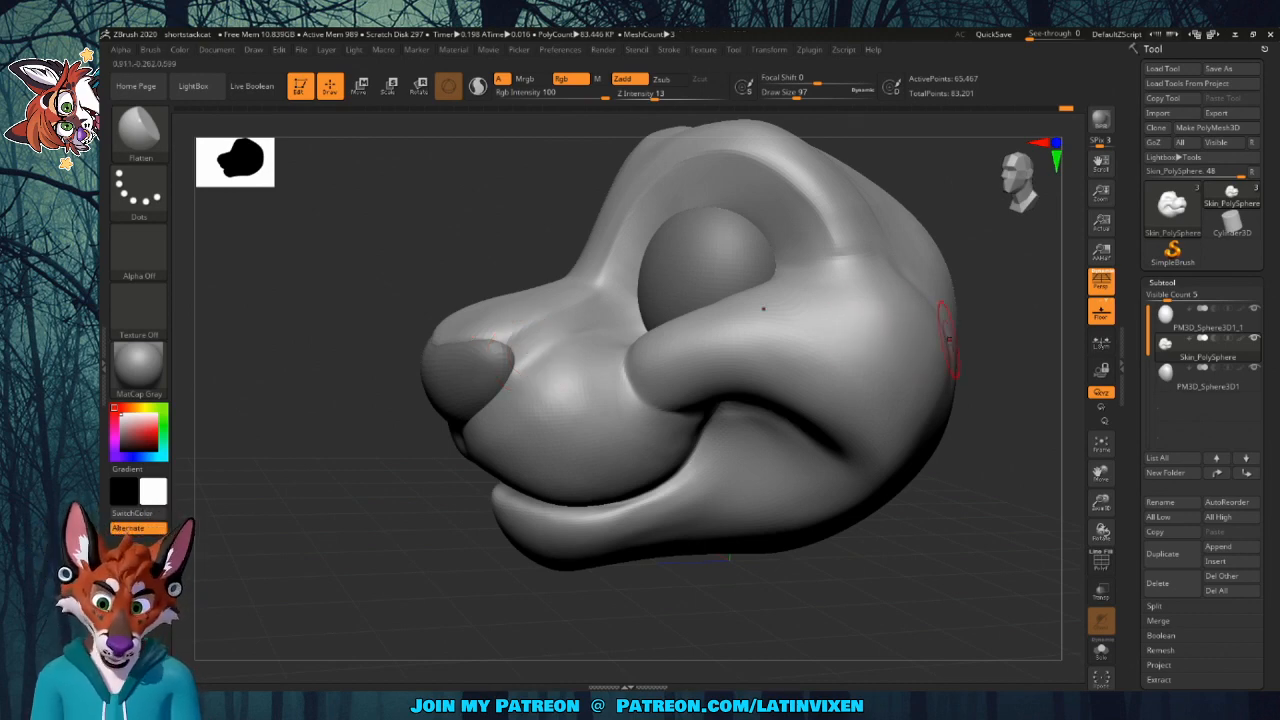
{"action": "left_click_drag", "start_coordinate": [984, 502], "coordinate": [1002, 457]}
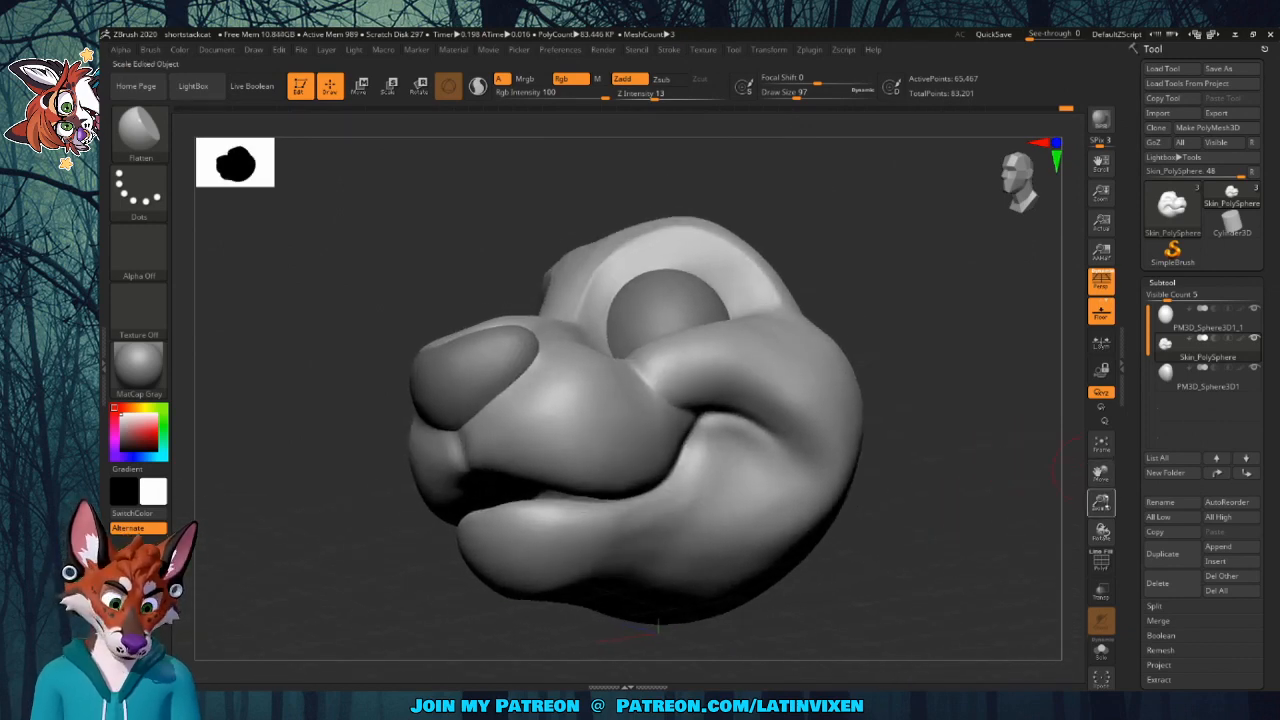
{"action": "left_click_drag", "start_coordinate": [1101, 500], "coordinate": [1035, 492]}
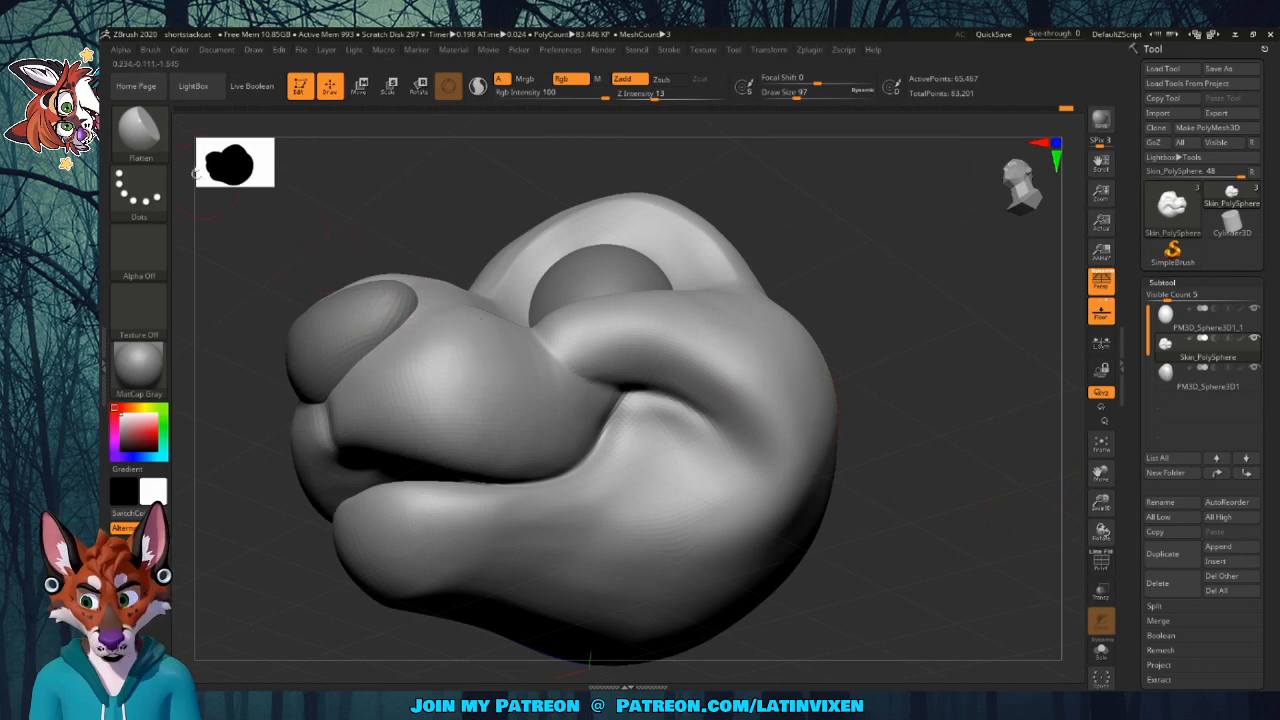
Flatten and smooth the cheek hollow behind the mouth corner at draw size 145
{"action": "left_click", "coordinate": [805, 94]}
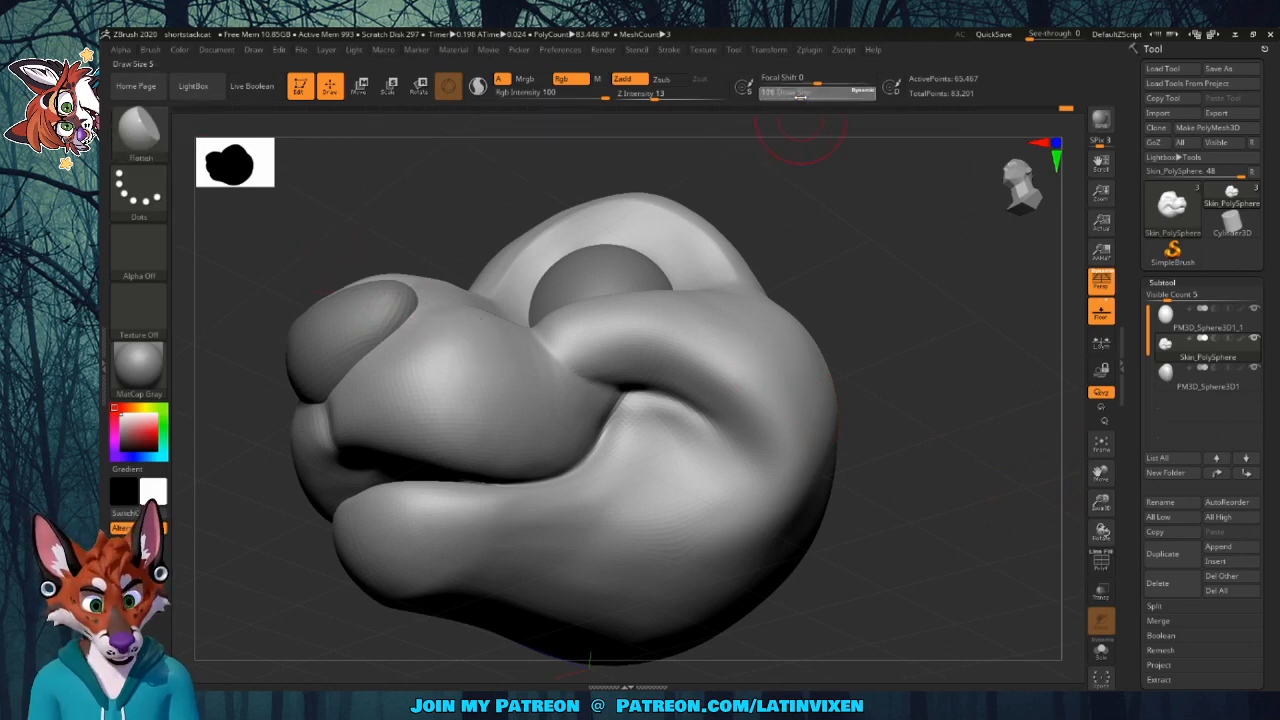
{"action": "left_click_drag", "start_coordinate": [934, 331], "coordinate": [912, 305]}
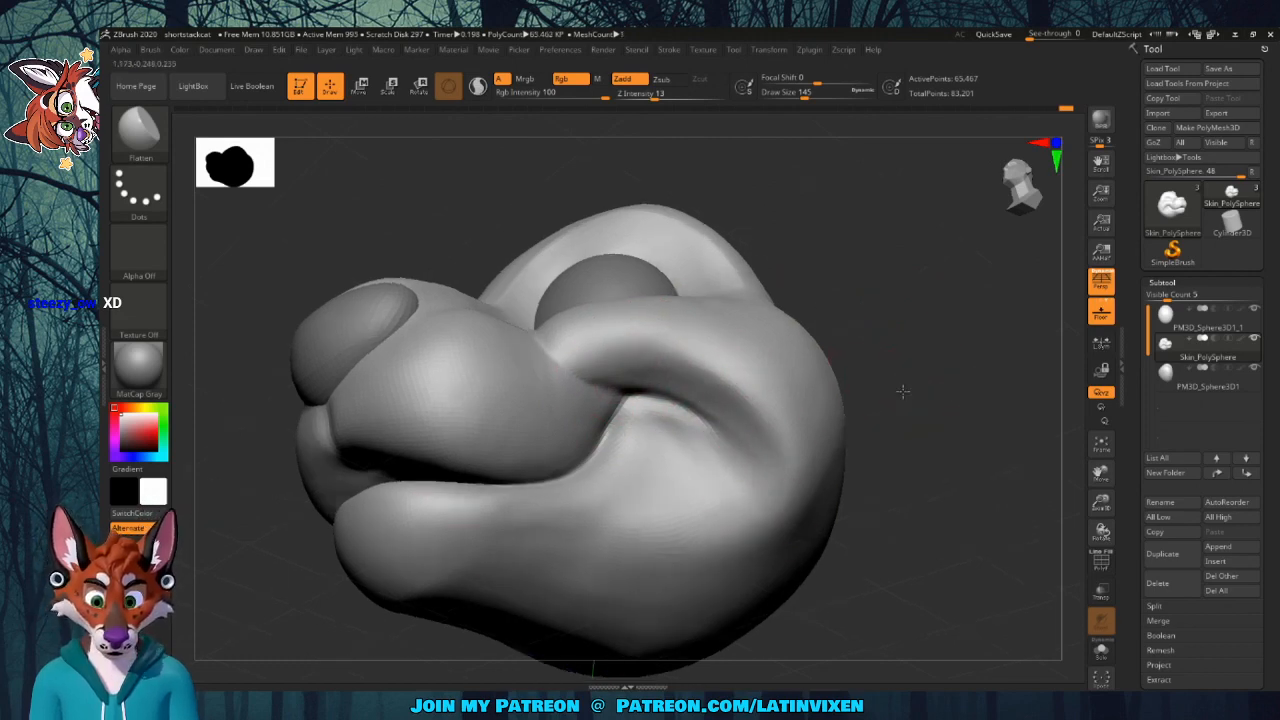
{"action": "mouse_move", "coordinate": [903, 391]}
{"action": "left_mouse_down"}
{"action": "mouse_move", "coordinate": [914, 429]}
{"action": "mouse_move", "coordinate": [928, 400]}
{"action": "mouse_move", "coordinate": [904, 405]}
{"action": "left_mouse_up"}
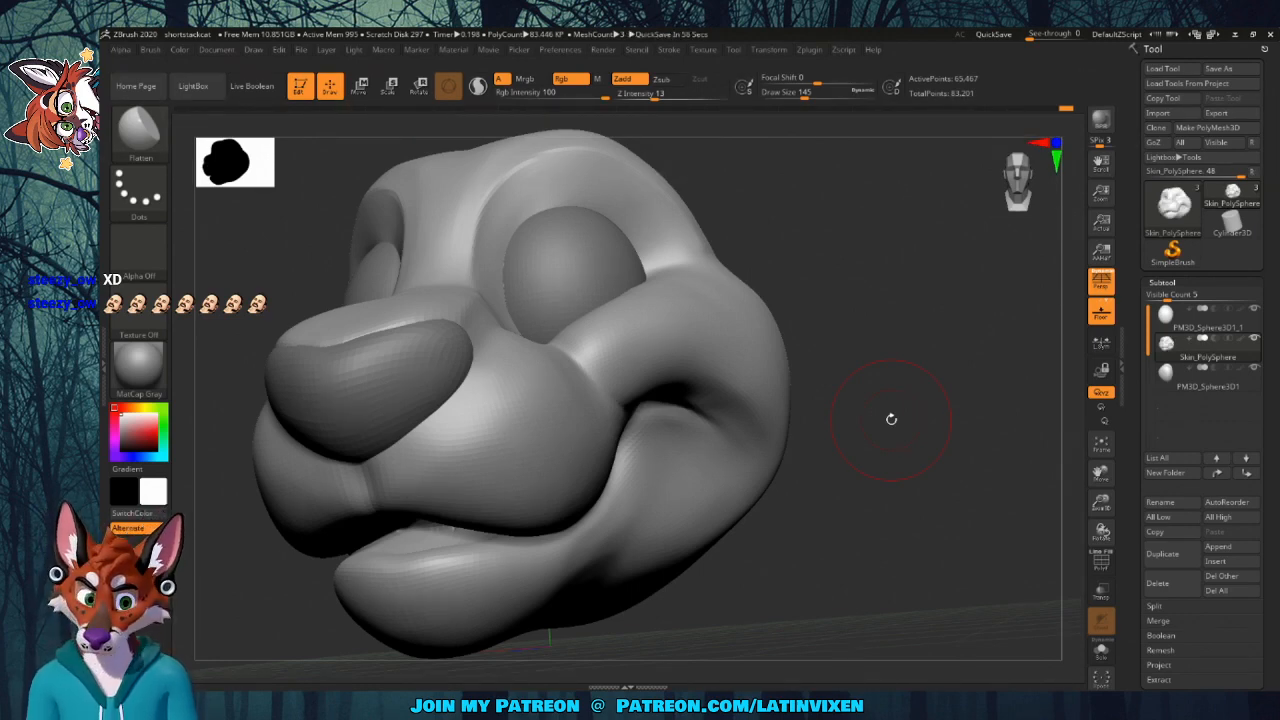
{"action": "left_click_drag", "start_coordinate": [987, 433], "coordinate": [934, 403]}
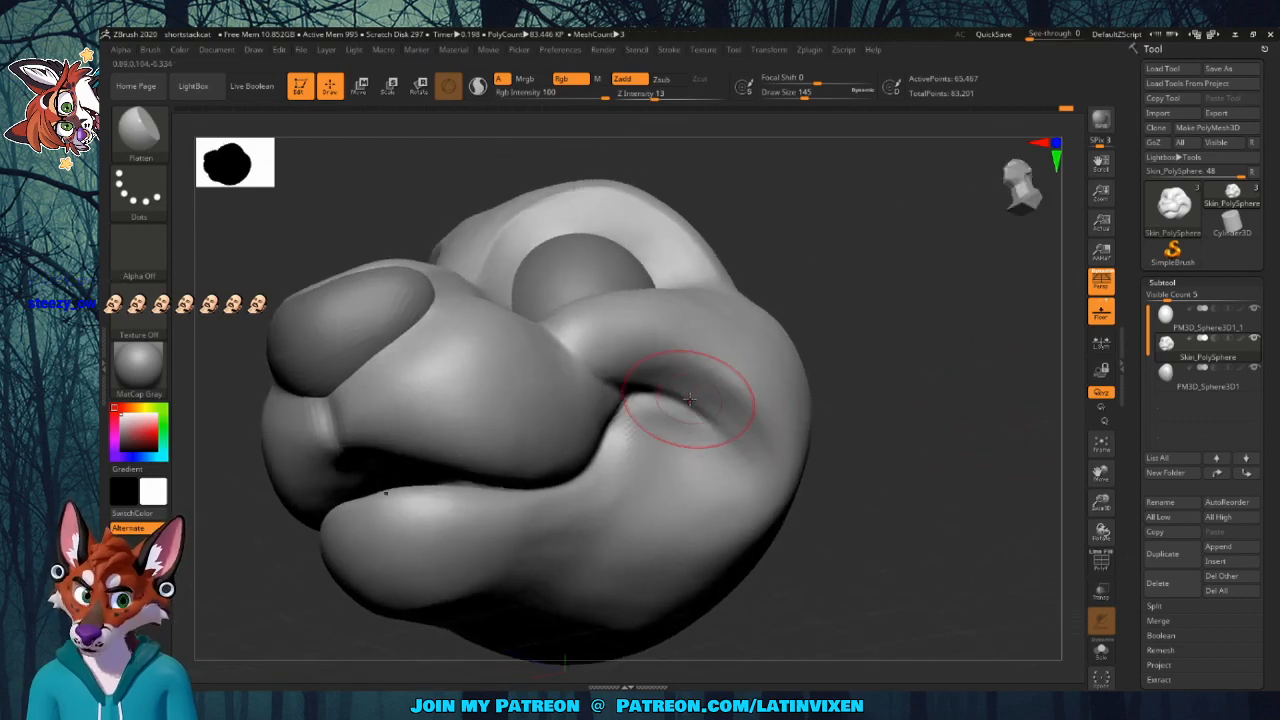
{"action": "left_click_drag", "start_coordinate": [692, 396], "coordinate": [713, 408], "text": "shift"}
{"action": "mouse_move", "coordinate": [769, 473]}
{"action": "left_mouse_down", "text": "shift"}
{"action": "mouse_move", "coordinate": [720, 420]}
{"action": "mouse_move", "coordinate": [740, 468]}
{"action": "mouse_move", "coordinate": [747, 427]}
{"action": "left_mouse_up", "text": "shift"}
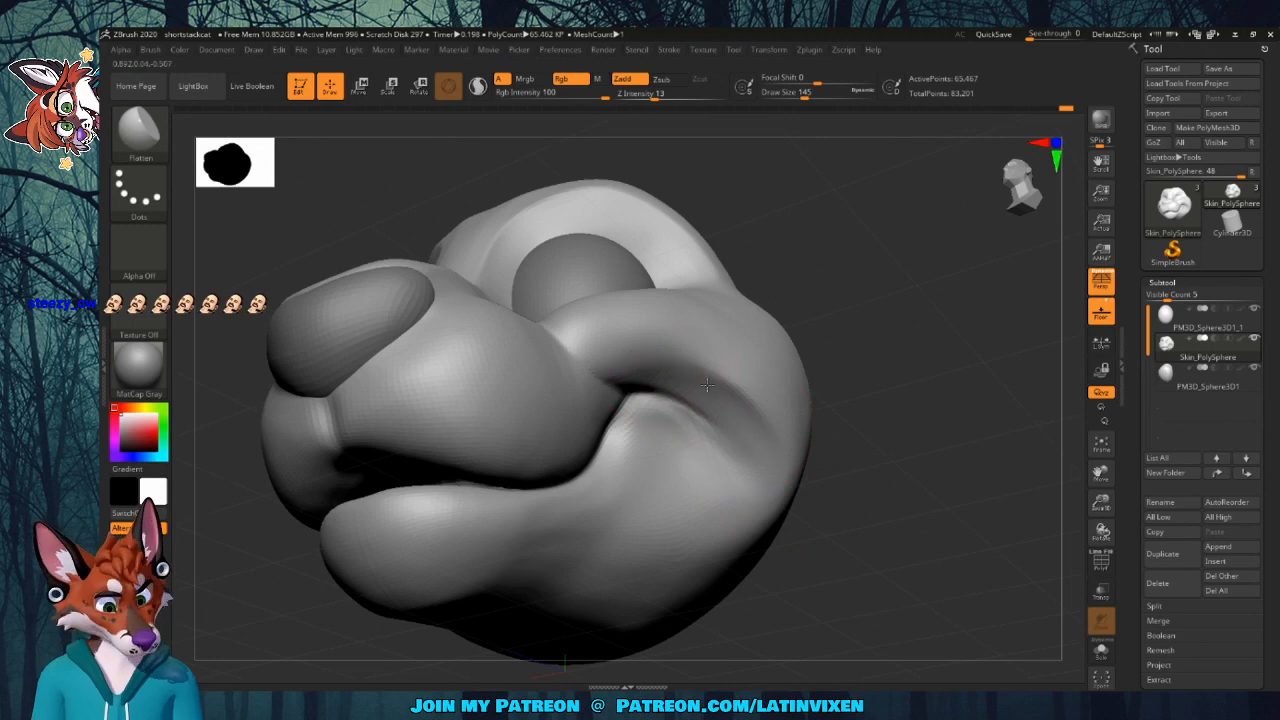
Refine the cheek fold and the adjoining jaw surface with the Flatten and Smooth brushes at draw size 145
{"action": "mouse_move", "coordinate": [963, 397]}
{"action": "left_mouse_down"}
{"action": "mouse_move", "coordinate": [943, 380]}
{"action": "mouse_move", "coordinate": [869, 377]}
{"action": "left_mouse_up"}
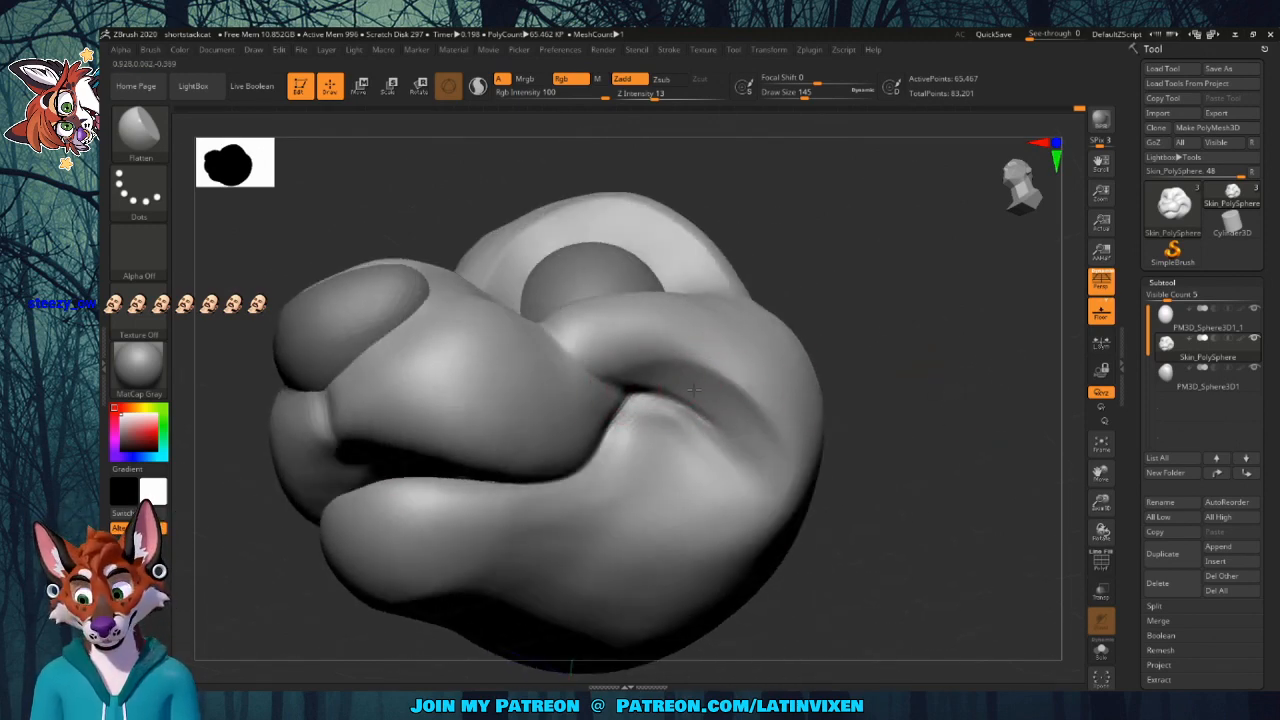
{"action": "mouse_move", "coordinate": [903, 371]}
{"action": "left_mouse_down"}
{"action": "mouse_move", "coordinate": [906, 418]}
{"action": "mouse_move", "coordinate": [749, 400]}
{"action": "left_mouse_up"}
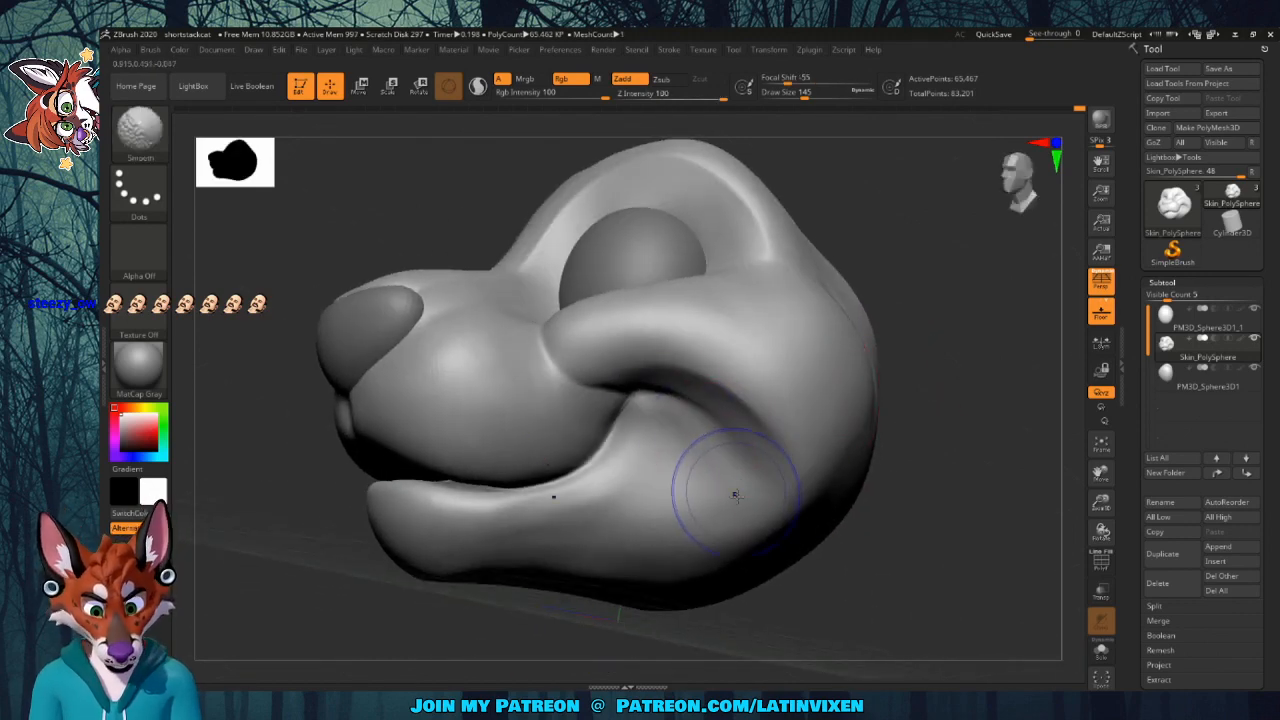
{"action": "mouse_move", "coordinate": [923, 451]}
{"action": "left_mouse_down"}
{"action": "mouse_move", "coordinate": [946, 446]}
{"action": "mouse_move", "coordinate": [936, 464]}
{"action": "mouse_move", "coordinate": [909, 443]}
{"action": "left_mouse_up"}
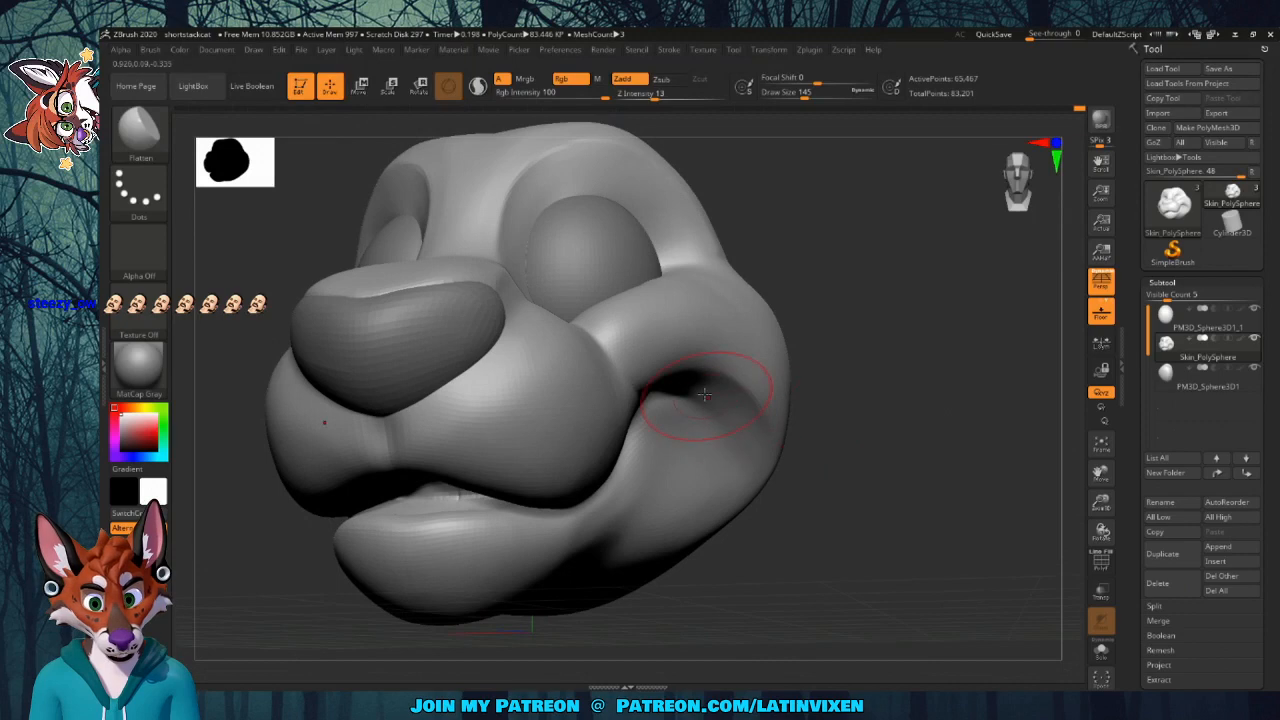
{"action": "left_click_drag", "start_coordinate": [704, 395], "coordinate": [728, 414]}
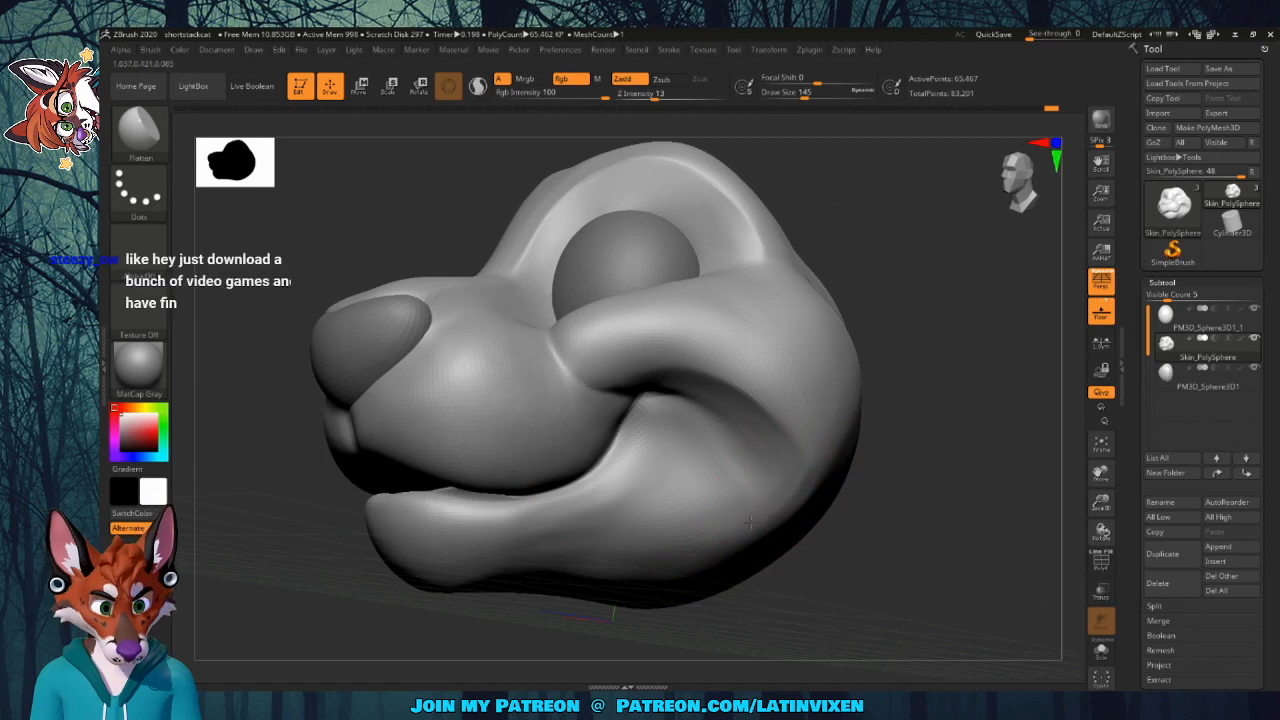
{"action": "left_click_drag", "start_coordinate": [918, 432], "coordinate": [783, 484]}
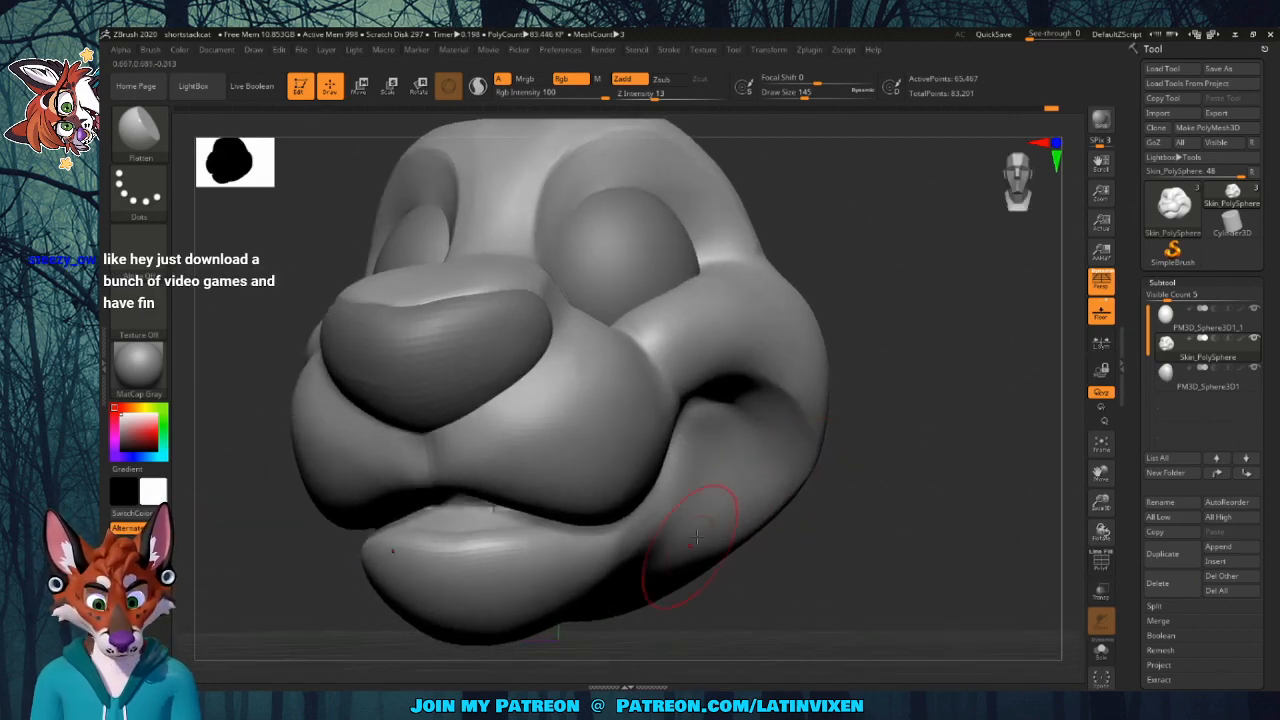
Flatten the rear jaw and lower cheek with the Flatten brush at draw size 351, and return to the front view
{"action": "left_click_drag", "start_coordinate": [894, 431], "coordinate": [908, 437]}
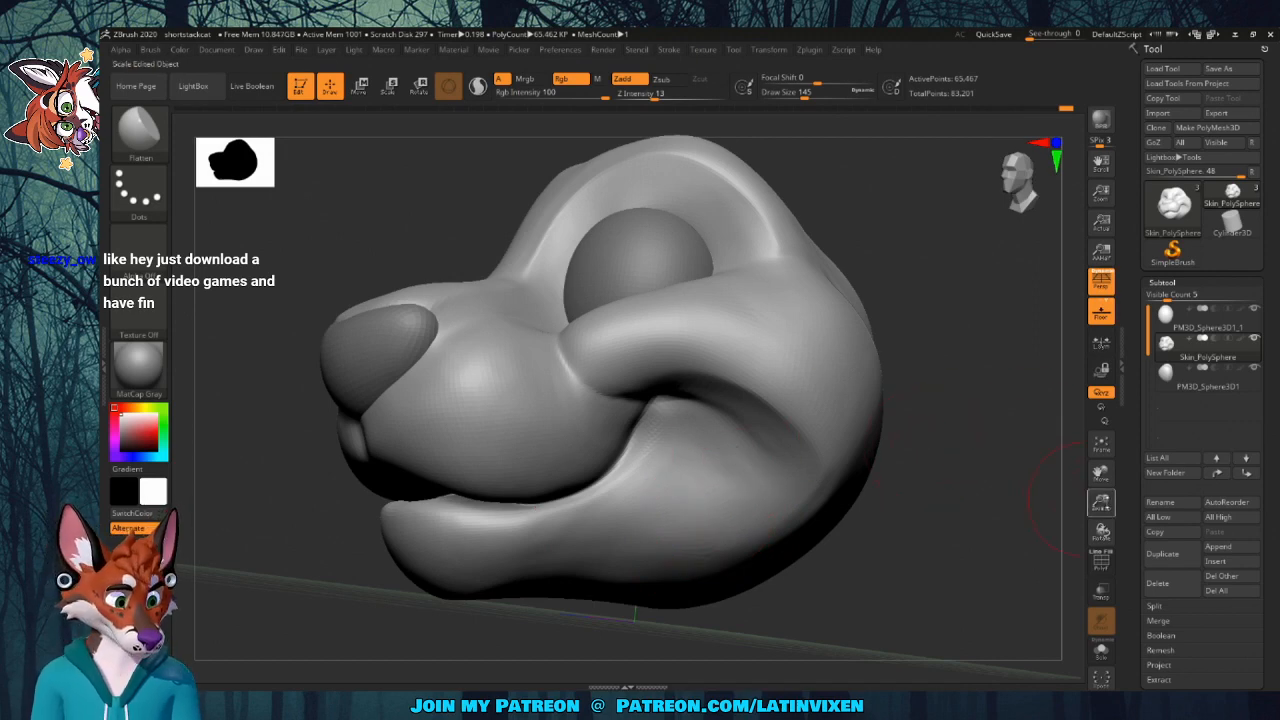
{"action": "mouse_move", "coordinate": [1000, 480]}
{"action": "left_mouse_down"}
{"action": "mouse_move", "coordinate": [943, 443]}
{"action": "mouse_move", "coordinate": [965, 455]}
{"action": "mouse_move", "coordinate": [917, 450]}
{"action": "mouse_move", "coordinate": [882, 467]}
{"action": "mouse_move", "coordinate": [960, 483]}
{"action": "mouse_move", "coordinate": [950, 470]}
{"action": "mouse_move", "coordinate": [887, 490]}
{"action": "left_mouse_up"}
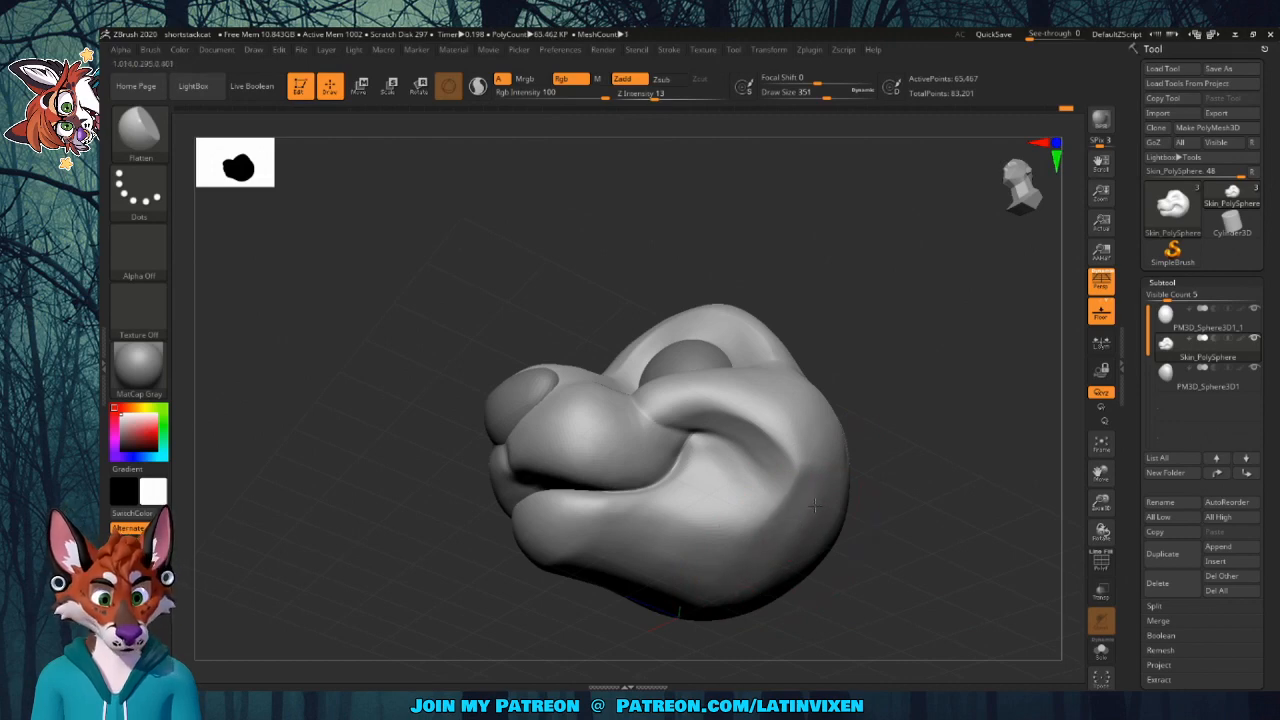
{"action": "left_click_drag", "start_coordinate": [953, 415], "coordinate": [931, 477]}
{"action": "left_click_drag", "start_coordinate": [871, 443], "coordinate": [920, 456]}
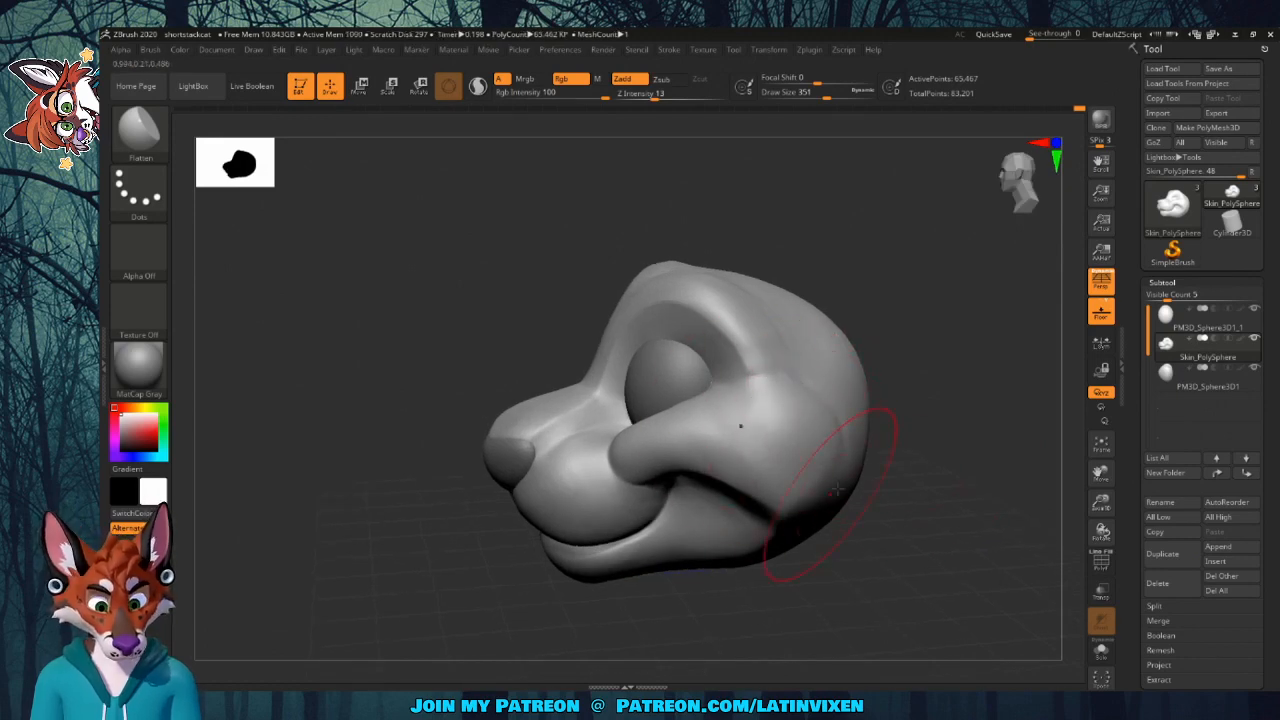
{"action": "mouse_move", "coordinate": [918, 463]}
{"action": "left_mouse_down"}
{"action": "mouse_move", "coordinate": [940, 435]}
{"action": "mouse_move", "coordinate": [725, 583]}
{"action": "left_mouse_up"}
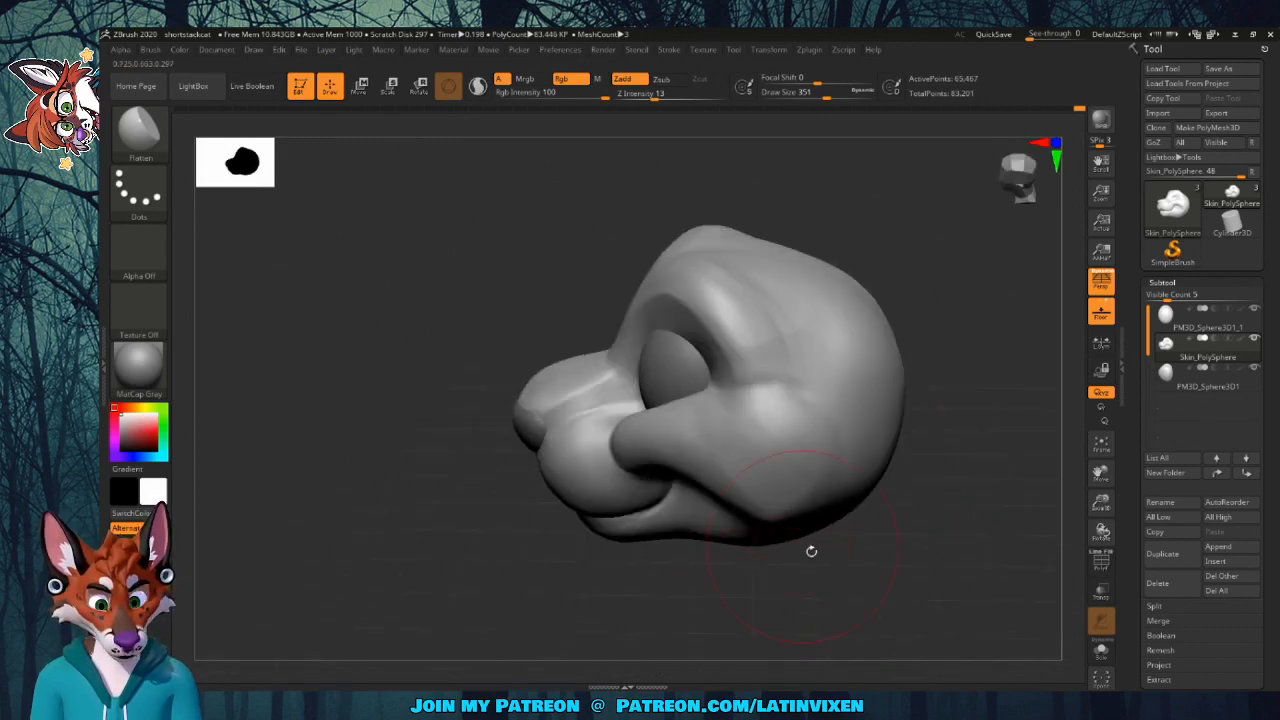
{"action": "mouse_move", "coordinate": [811, 551]}
{"action": "left_mouse_down"}
{"action": "mouse_move", "coordinate": [871, 497]}
{"action": "mouse_move", "coordinate": [837, 505]}
{"action": "mouse_move", "coordinate": [883, 517]}
{"action": "mouse_move", "coordinate": [849, 506]}
{"action": "mouse_move", "coordinate": [857, 529]}
{"action": "mouse_move", "coordinate": [903, 466]}
{"action": "left_mouse_up"}
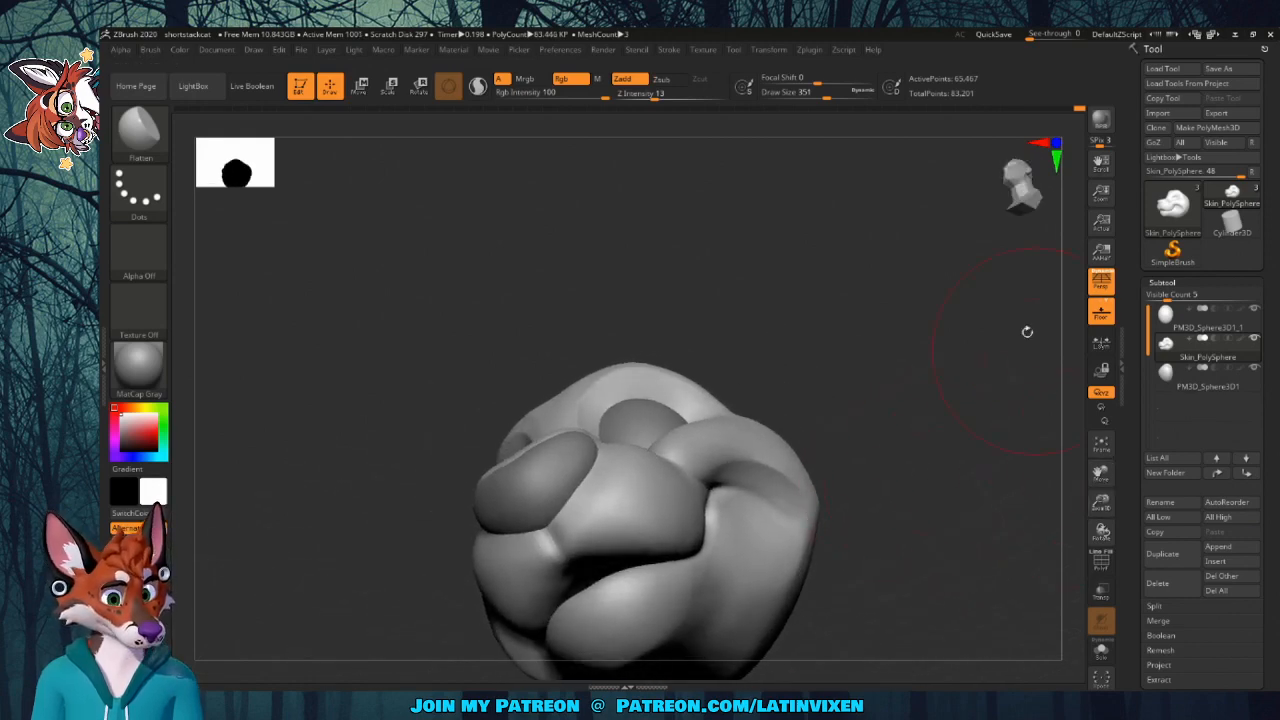
{"action": "left_click", "coordinate": [1056, 145]}
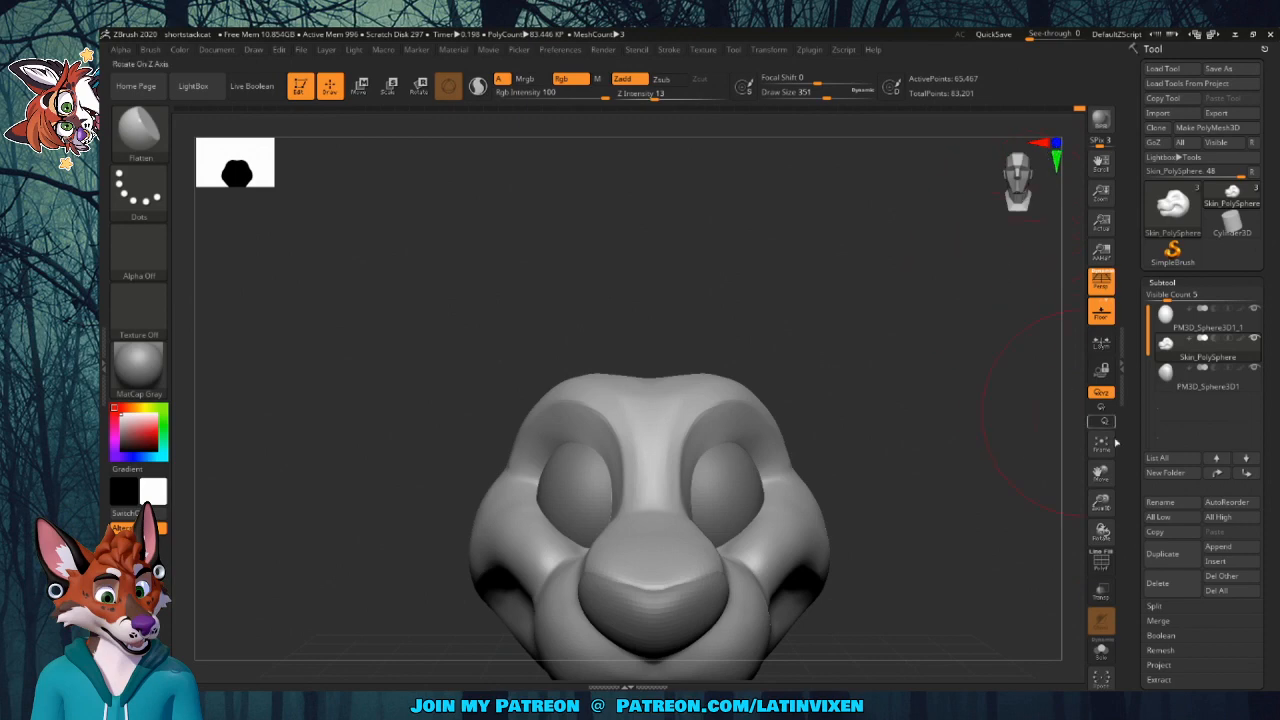
Reshape the muzzle beside the nose with the Move Topological brush at draw size 154
{"action": "left_click_drag", "start_coordinate": [1101, 472], "coordinate": [1085, 408]}
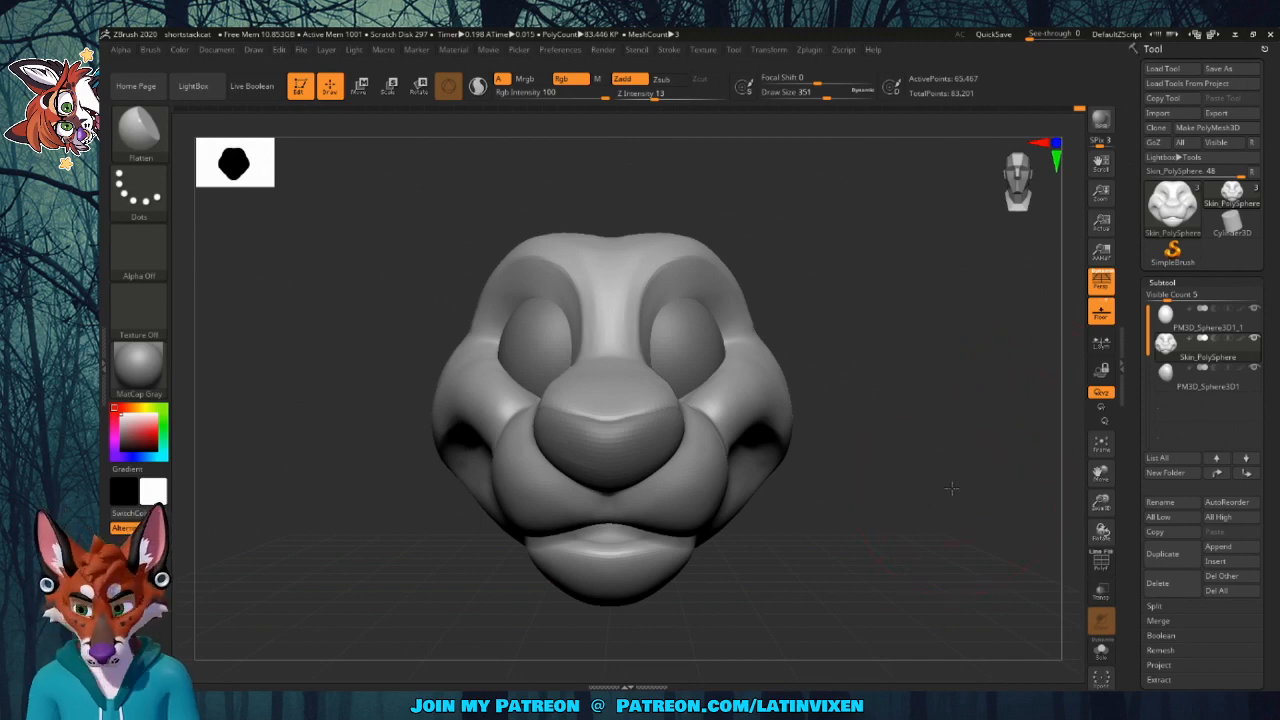
{"action": "mouse_move", "coordinate": [951, 488]}
{"action": "left_mouse_down"}
{"action": "mouse_move", "coordinate": [940, 457]}
{"action": "mouse_move", "coordinate": [803, 471]}
{"action": "mouse_move", "coordinate": [855, 433]}
{"action": "mouse_move", "coordinate": [845, 427]}
{"action": "left_mouse_up"}
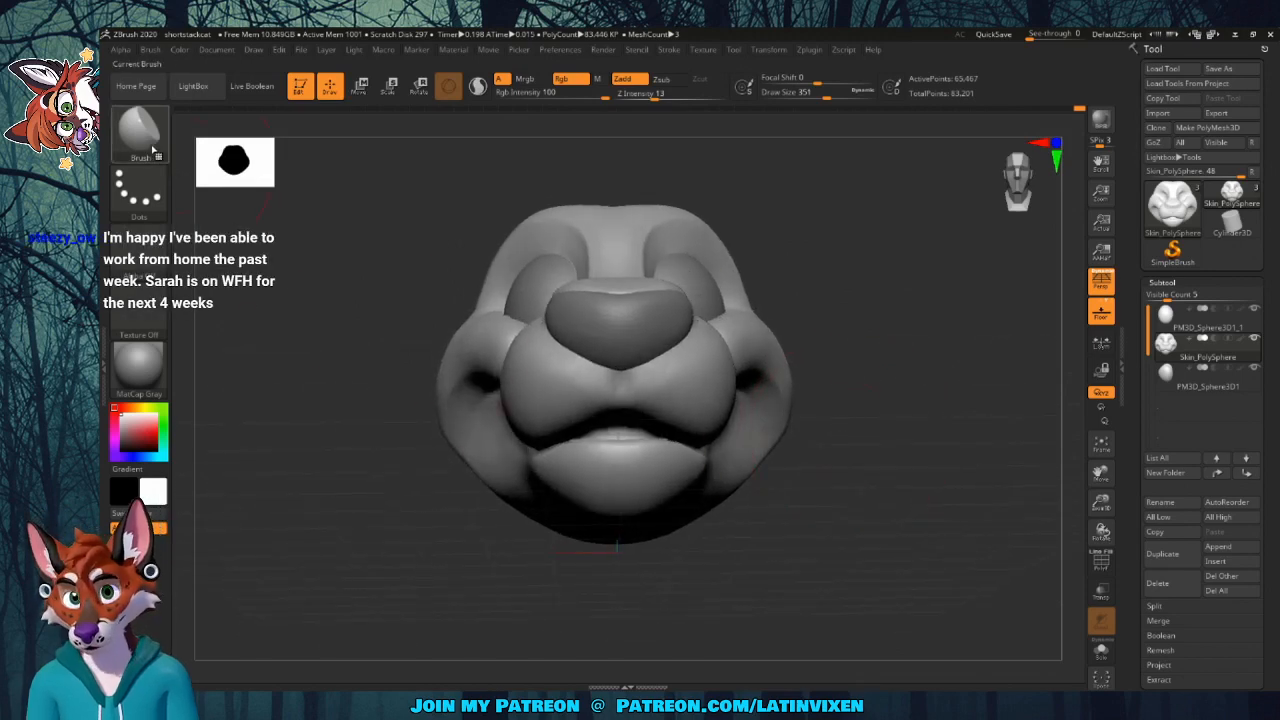
{"action": "left_click", "coordinate": [140, 130]}
{"action": "left_click", "coordinate": [515, 155]}
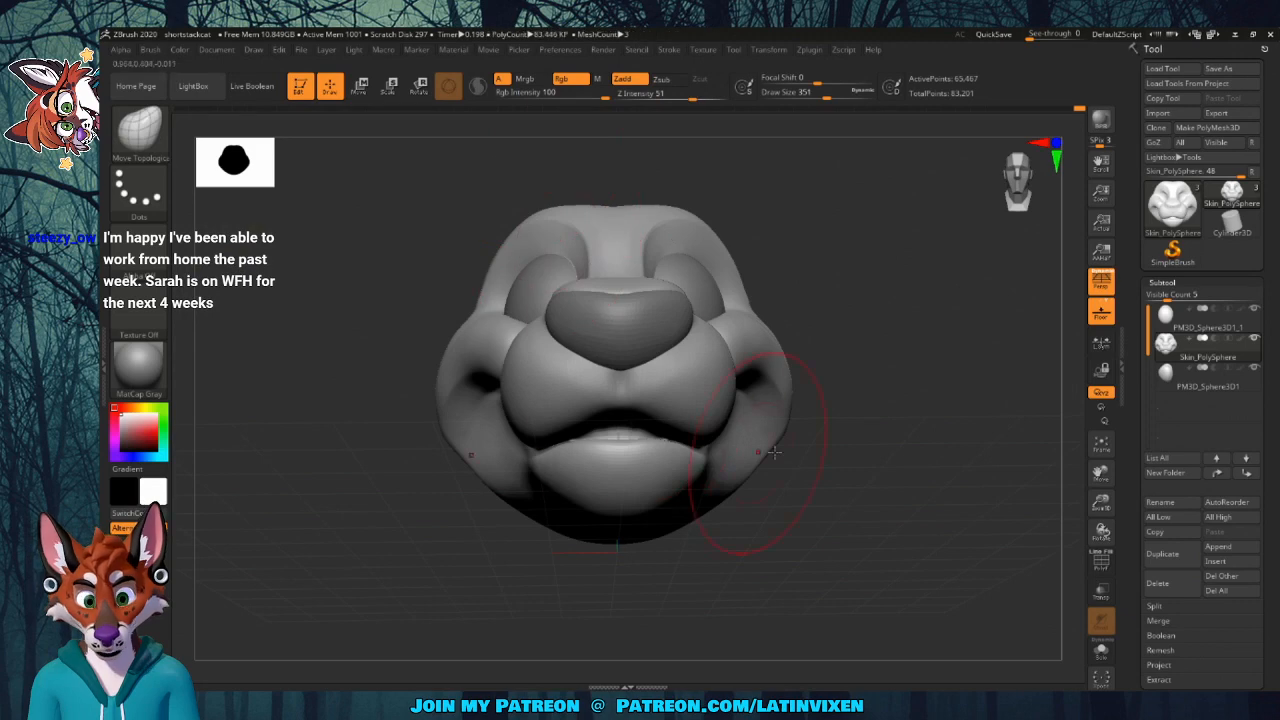
{"action": "left_click_drag", "start_coordinate": [845, 510], "coordinate": [850, 517]}
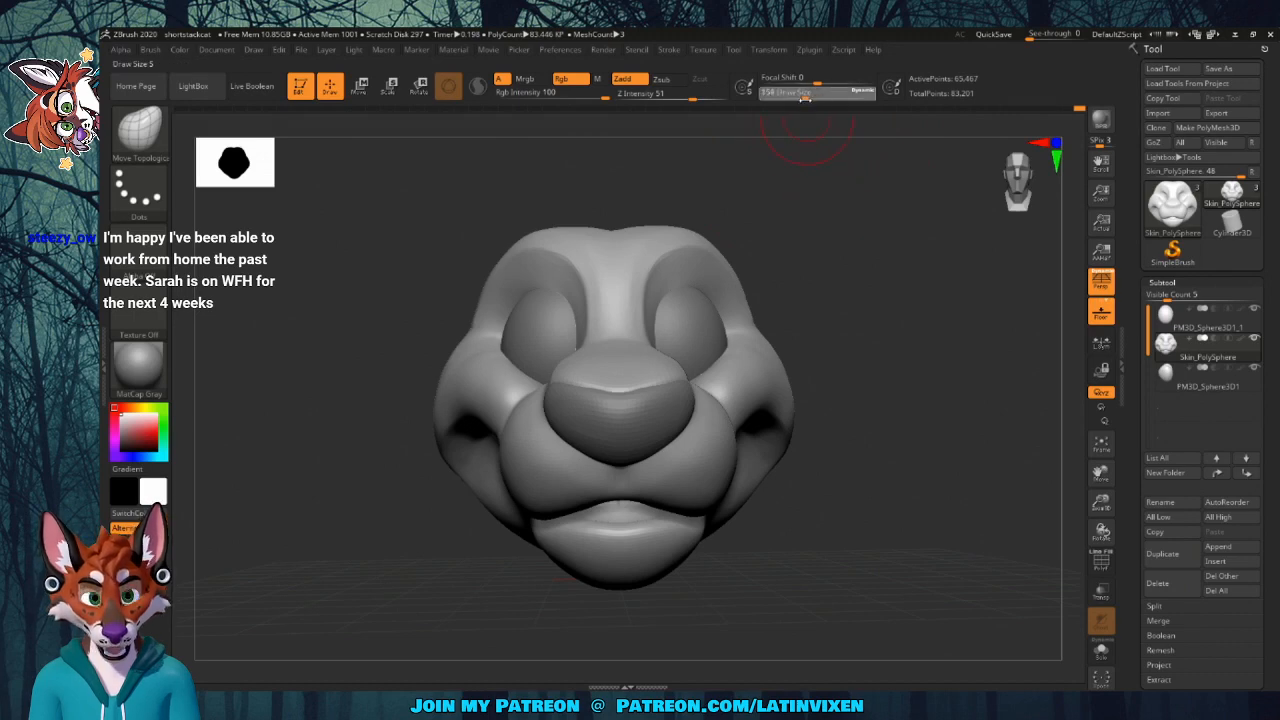
{"action": "left_click_drag", "start_coordinate": [843, 228], "coordinate": [840, 255]}
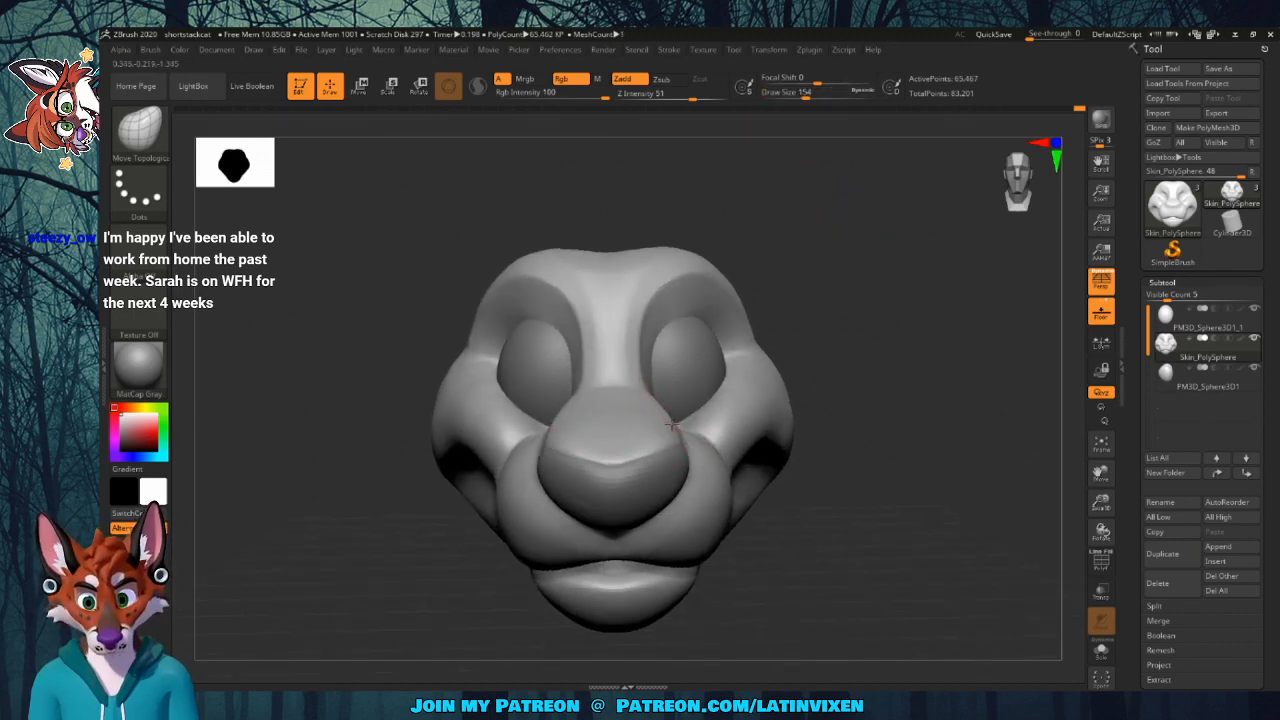
{"action": "left_click_drag", "start_coordinate": [911, 434], "coordinate": [914, 389]}
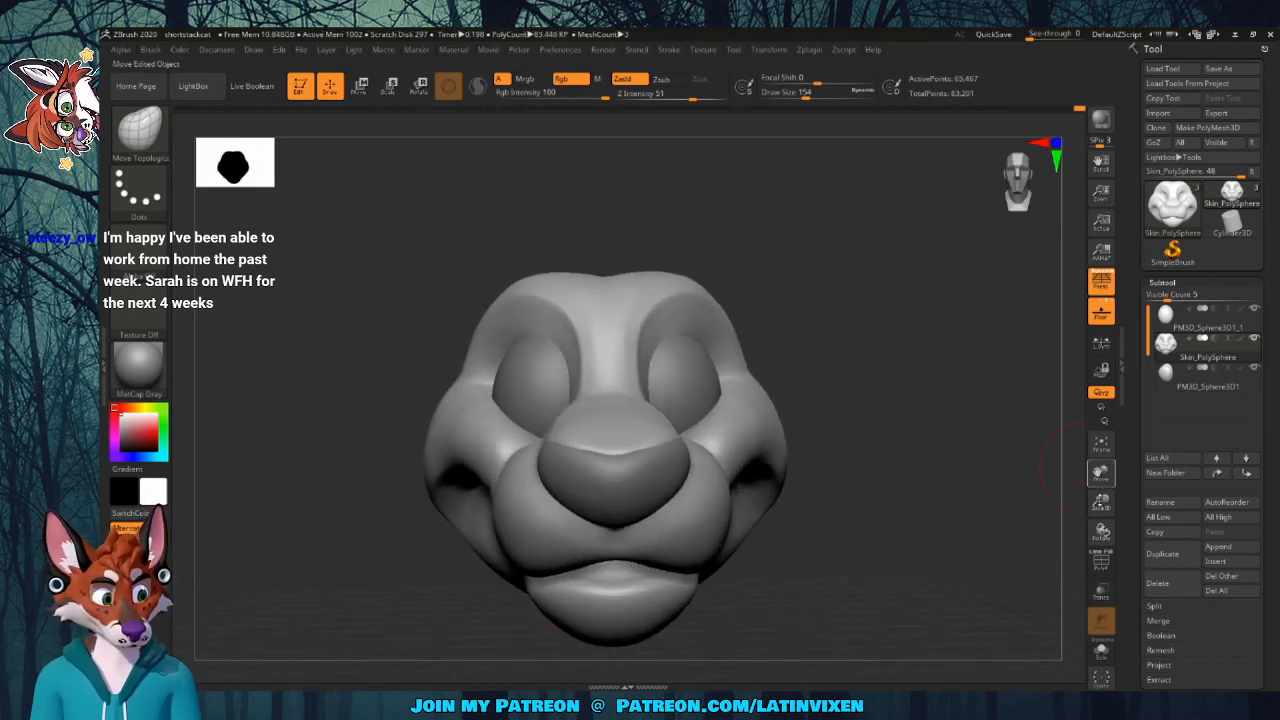
{"action": "left_click_drag", "start_coordinate": [1102, 506], "coordinate": [1106, 520]}
{"action": "left_click_drag", "start_coordinate": [1101, 476], "coordinate": [1100, 470]}
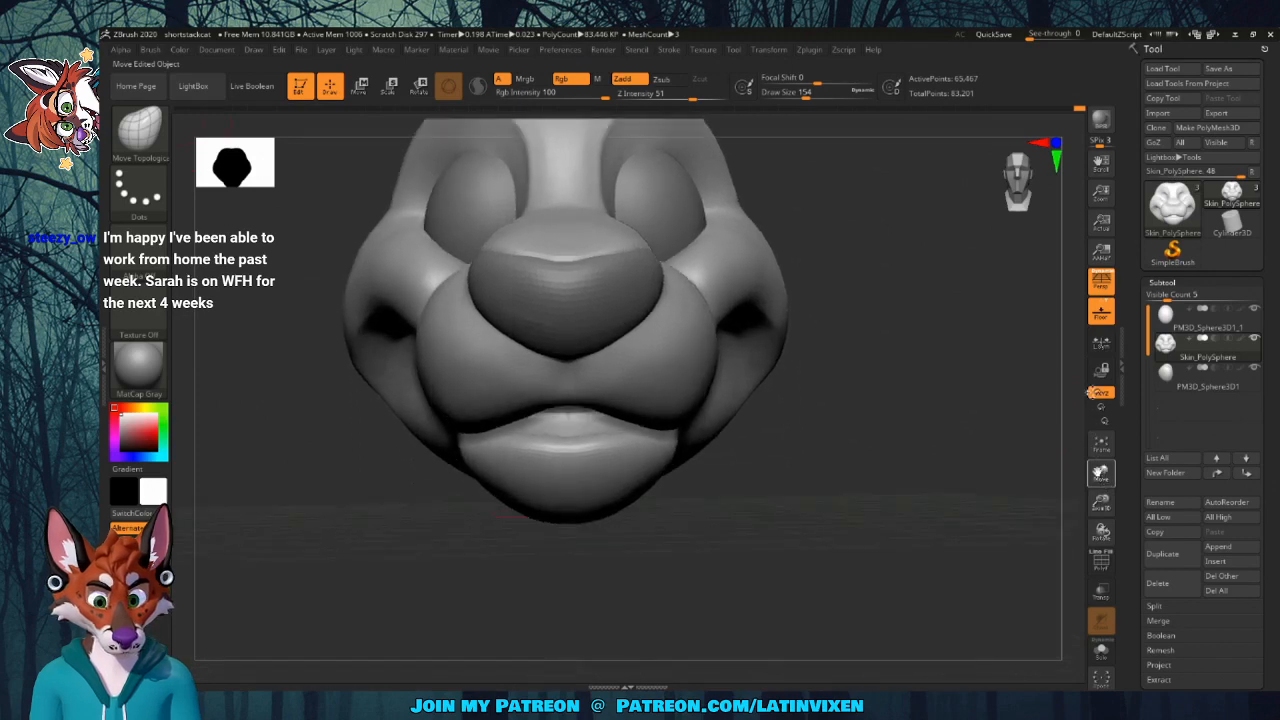
{"action": "left_click_drag", "start_coordinate": [951, 451], "coordinate": [952, 449]}
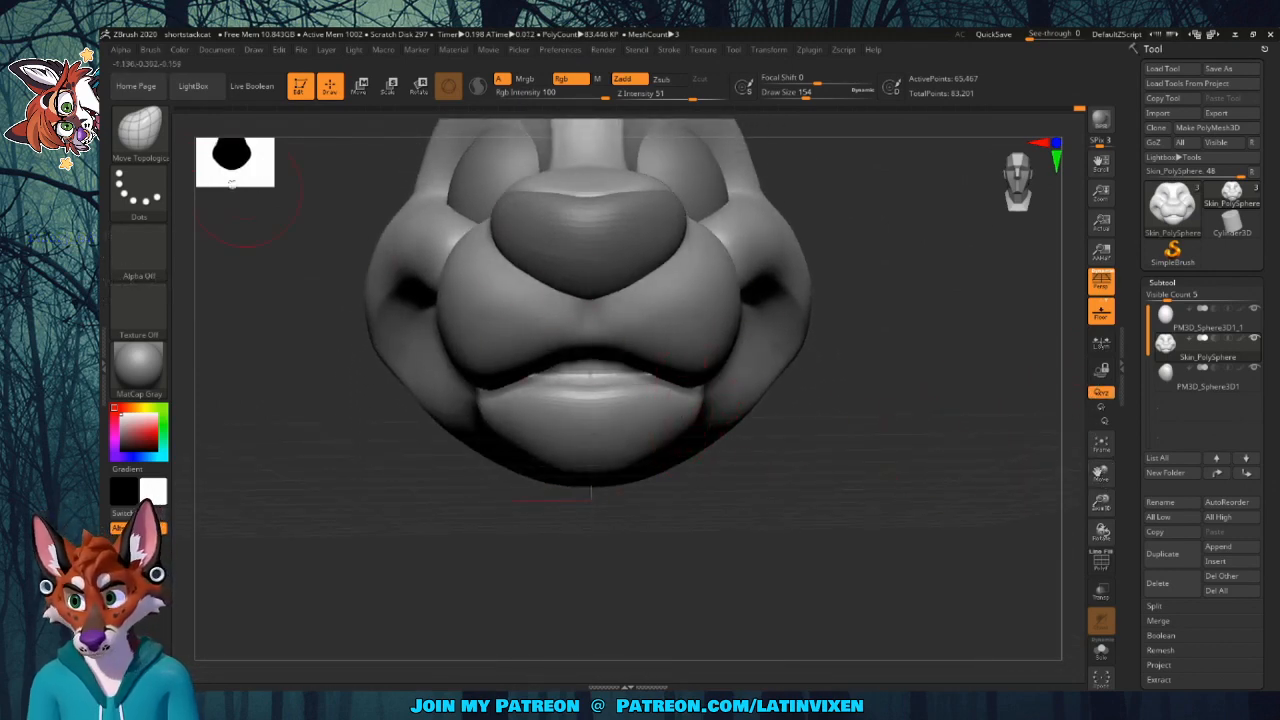
Reshape the lower lip and mouth area with the Move Topological brush at draw size 212
{"action": "mouse_move", "coordinate": [166, 162]}
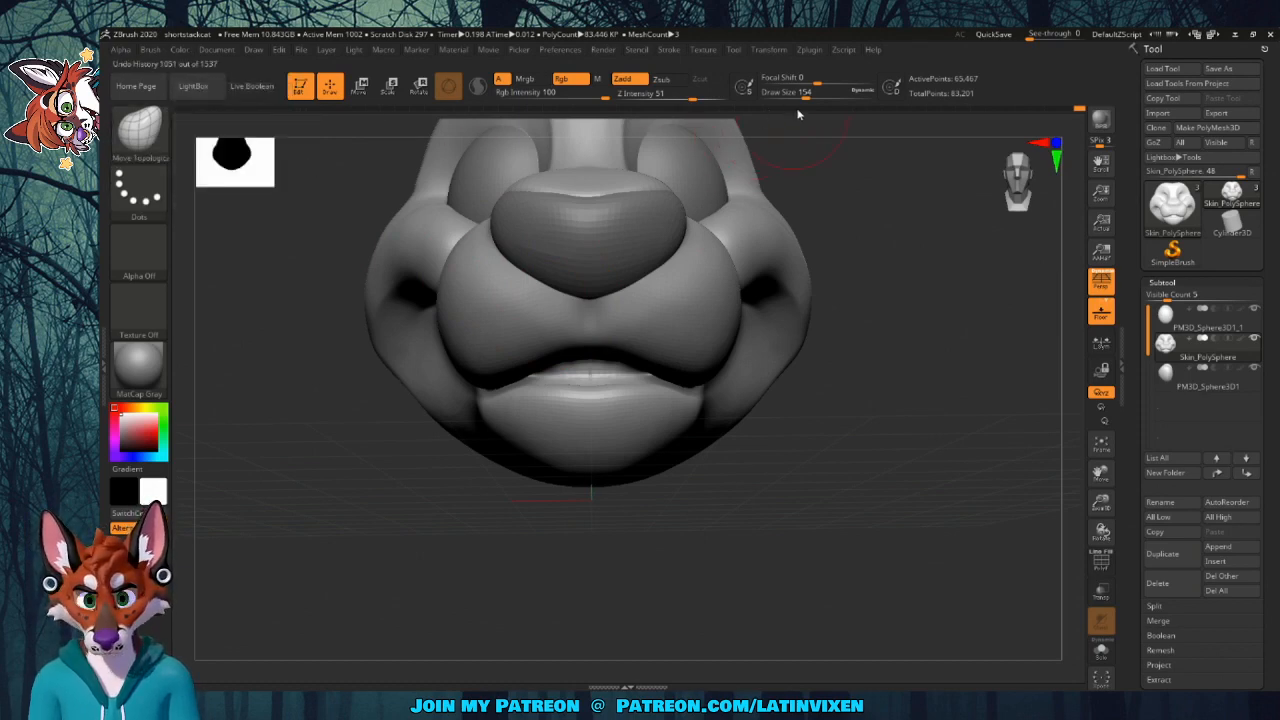
{"action": "mouse_move", "coordinate": [688, 468]}
{"action": "left_mouse_down"}
{"action": "mouse_move", "coordinate": [790, 500]}
{"action": "mouse_move", "coordinate": [711, 543]}
{"action": "mouse_move", "coordinate": [727, 562]}
{"action": "mouse_move", "coordinate": [690, 445]}
{"action": "mouse_move", "coordinate": [727, 410]}
{"action": "left_mouse_up"}
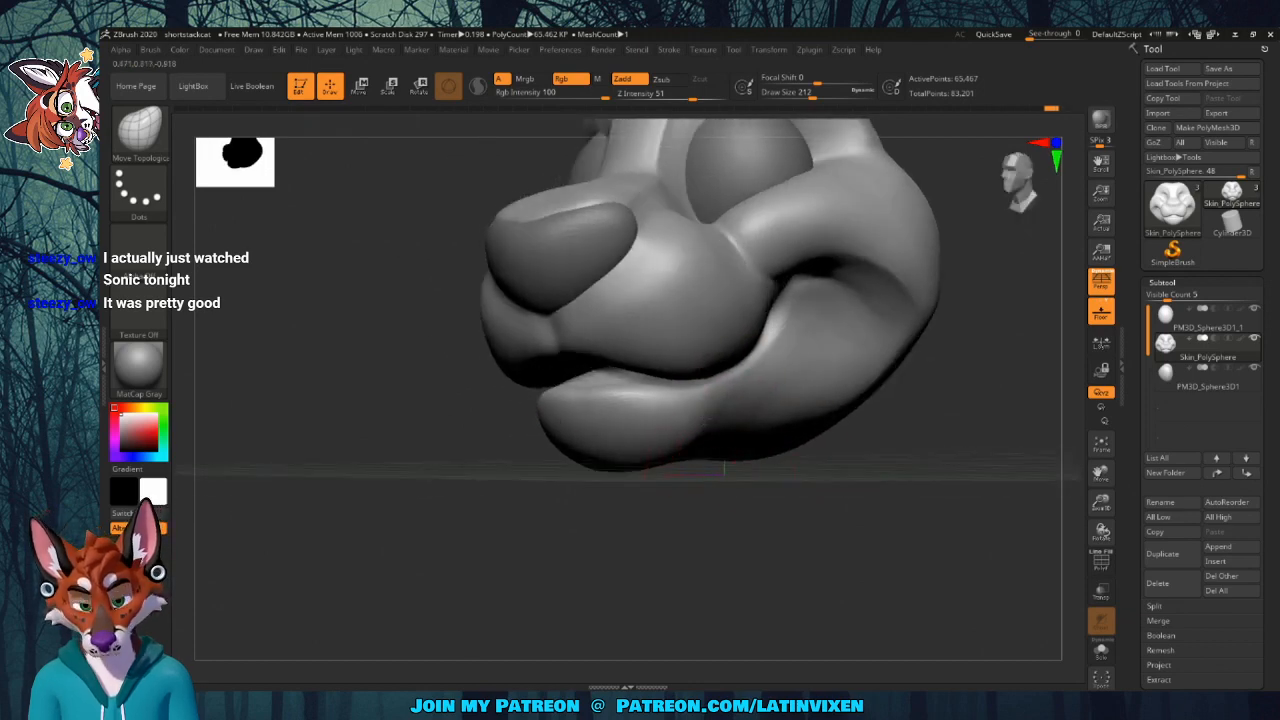
{"action": "left_click_drag", "start_coordinate": [760, 500], "coordinate": [797, 474]}
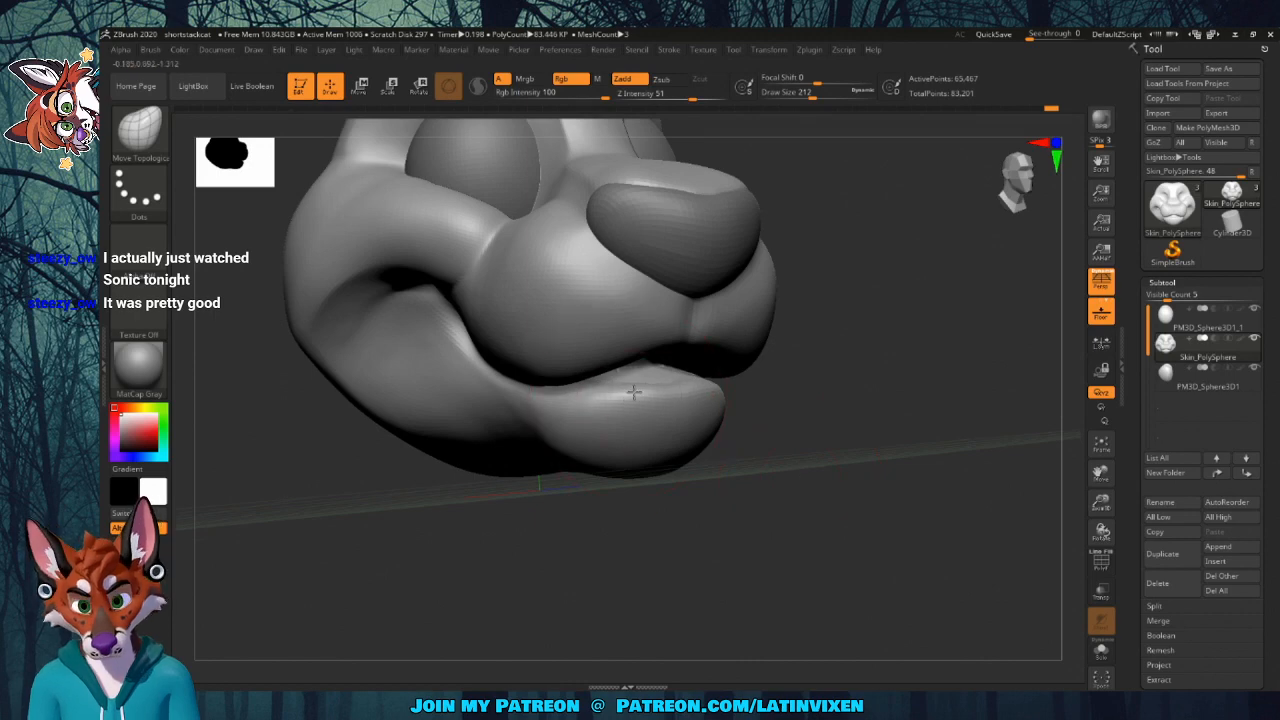
{"action": "left_click_drag", "start_coordinate": [870, 440], "coordinate": [836, 441]}
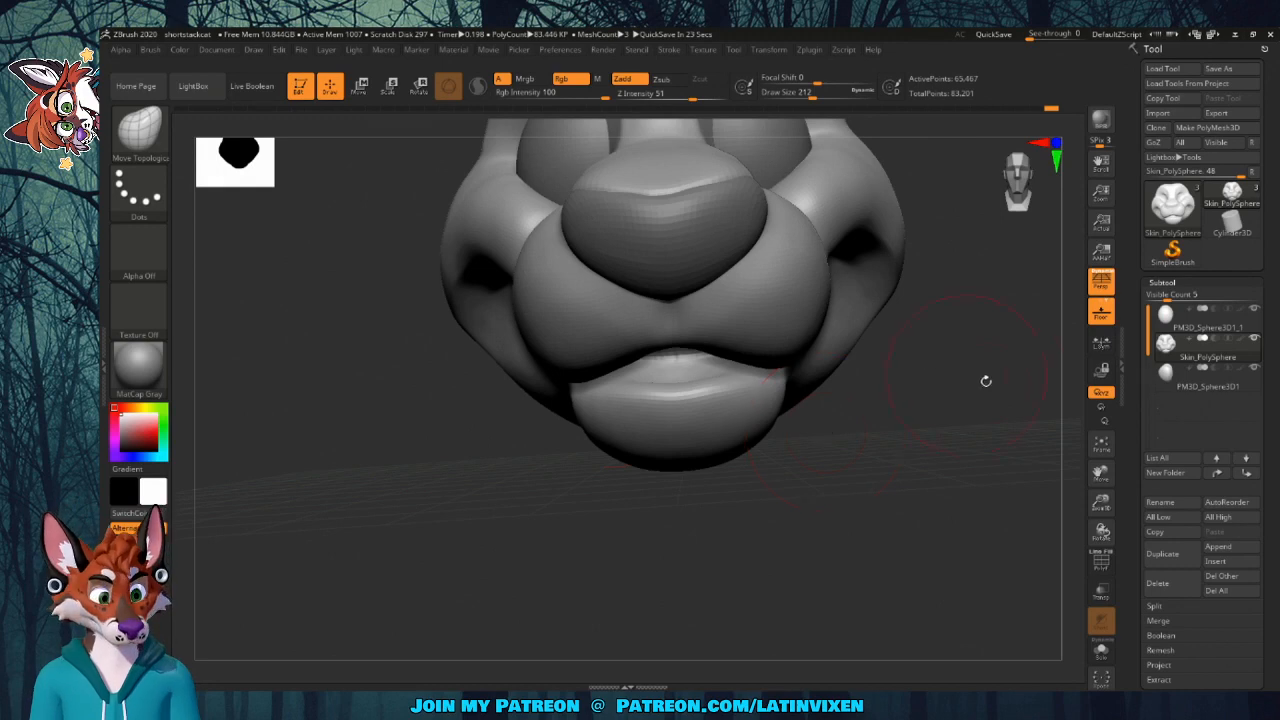
{"action": "left_click_drag", "start_coordinate": [1101, 502], "coordinate": [1100, 491]}
{"action": "left_click_drag", "start_coordinate": [1101, 473], "coordinate": [1088, 514]}
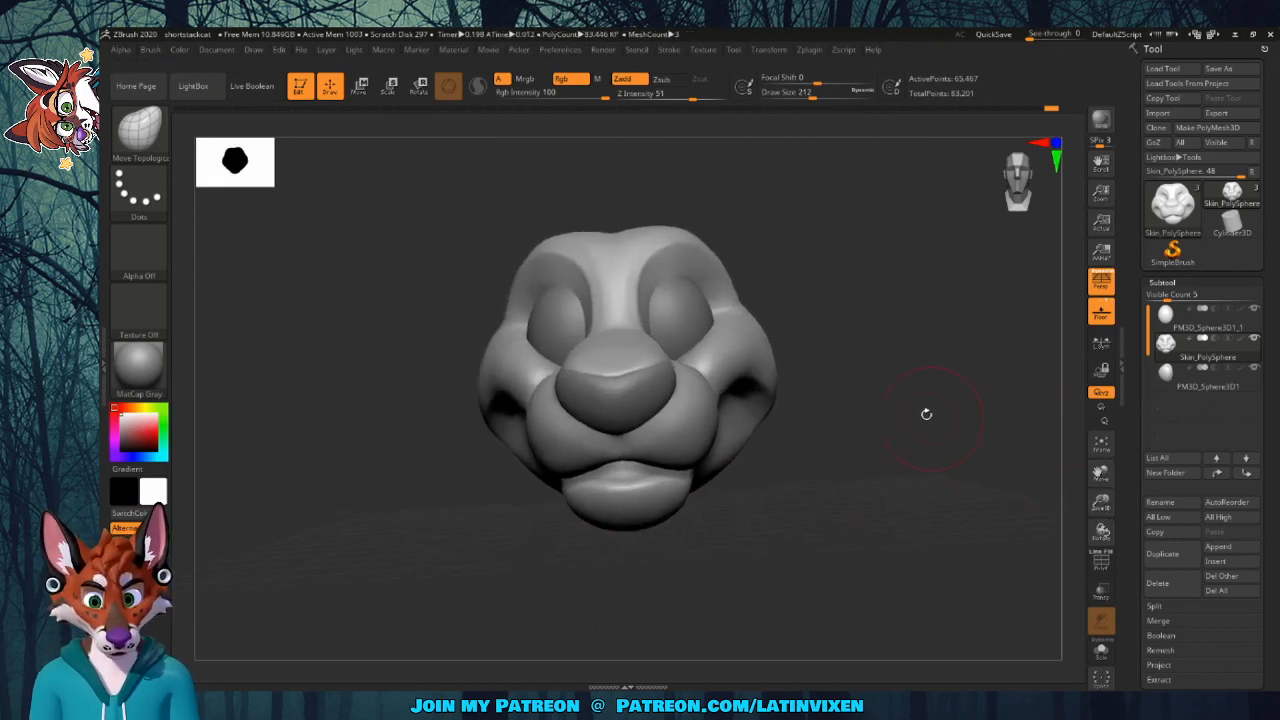
Reshape the brow and forehead with the Move Topological brush at draw size 268, and smooth the surface above the eye
{"action": "left_click_drag", "start_coordinate": [926, 413], "coordinate": [886, 357]}
{"action": "mouse_move", "coordinate": [893, 446]}
{"action": "left_mouse_down"}
{"action": "mouse_move", "coordinate": [948, 501]}
{"action": "mouse_move", "coordinate": [940, 523]}
{"action": "mouse_move", "coordinate": [940, 511]}
{"action": "left_mouse_up"}
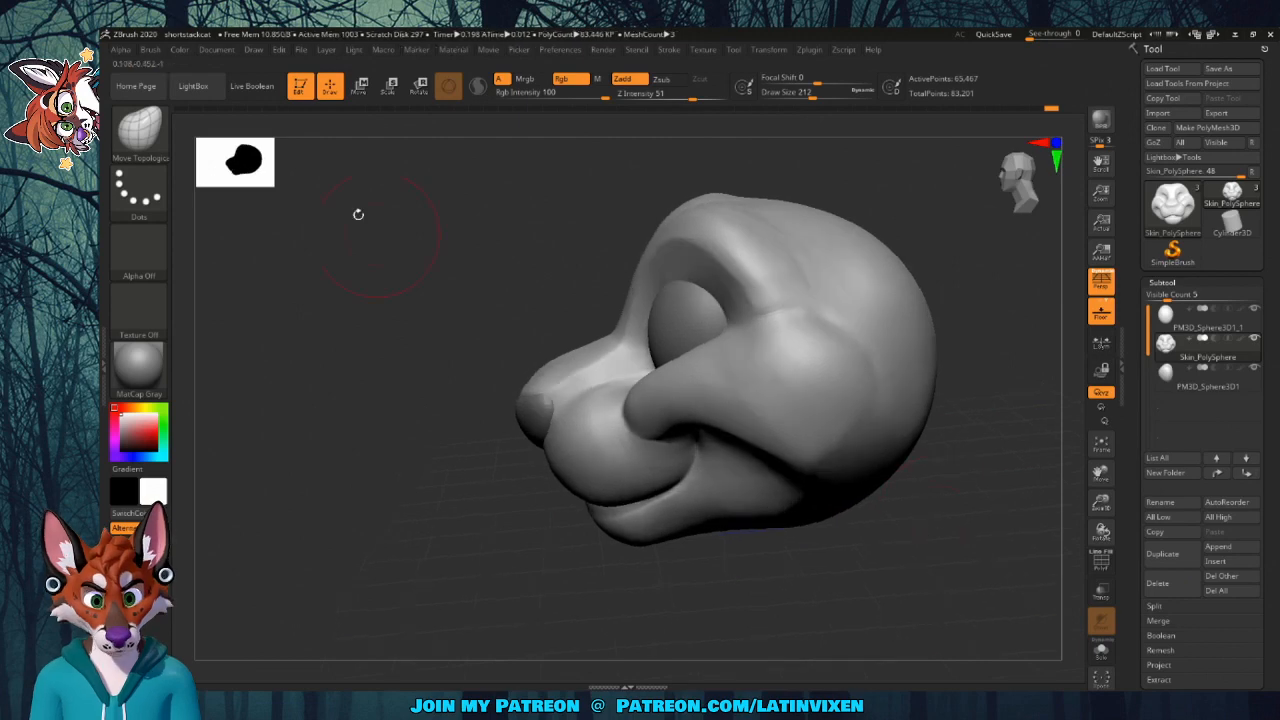
{"action": "left_click", "coordinate": [749, 222]}
{"action": "key", "text": "ctrl+z"}
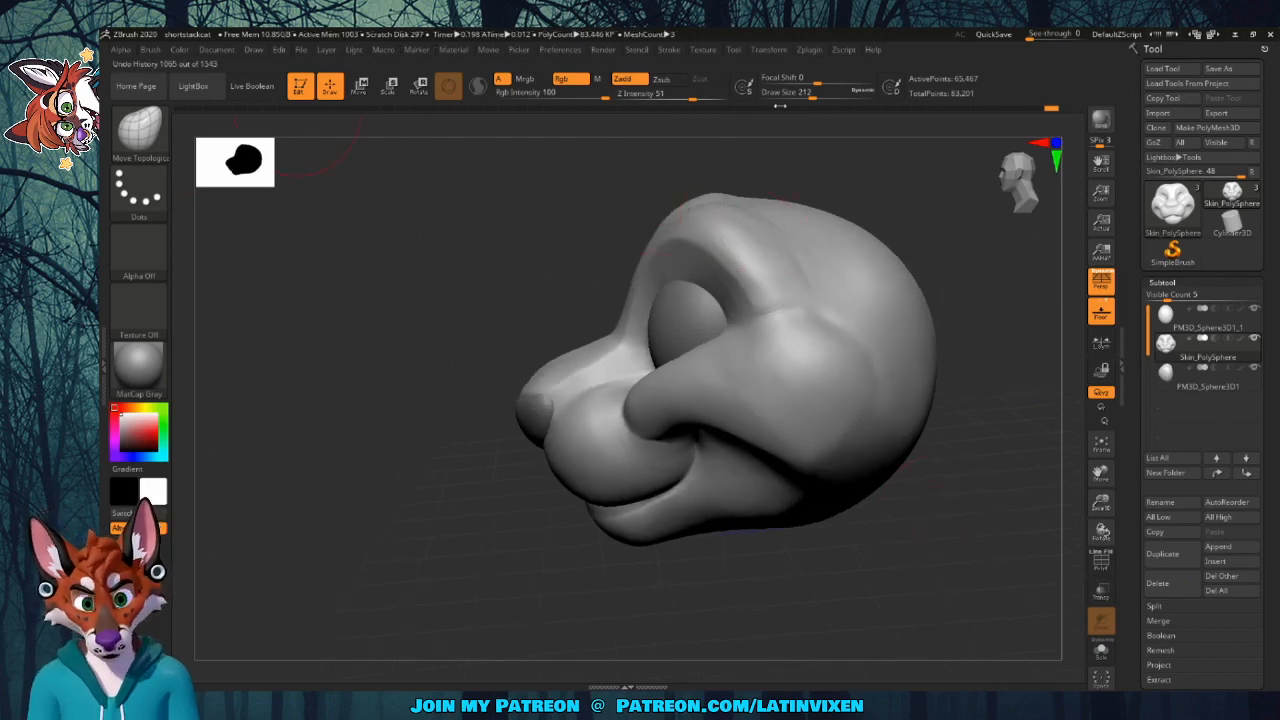
{"action": "left_click_drag", "start_coordinate": [779, 104], "coordinate": [807, 104]}
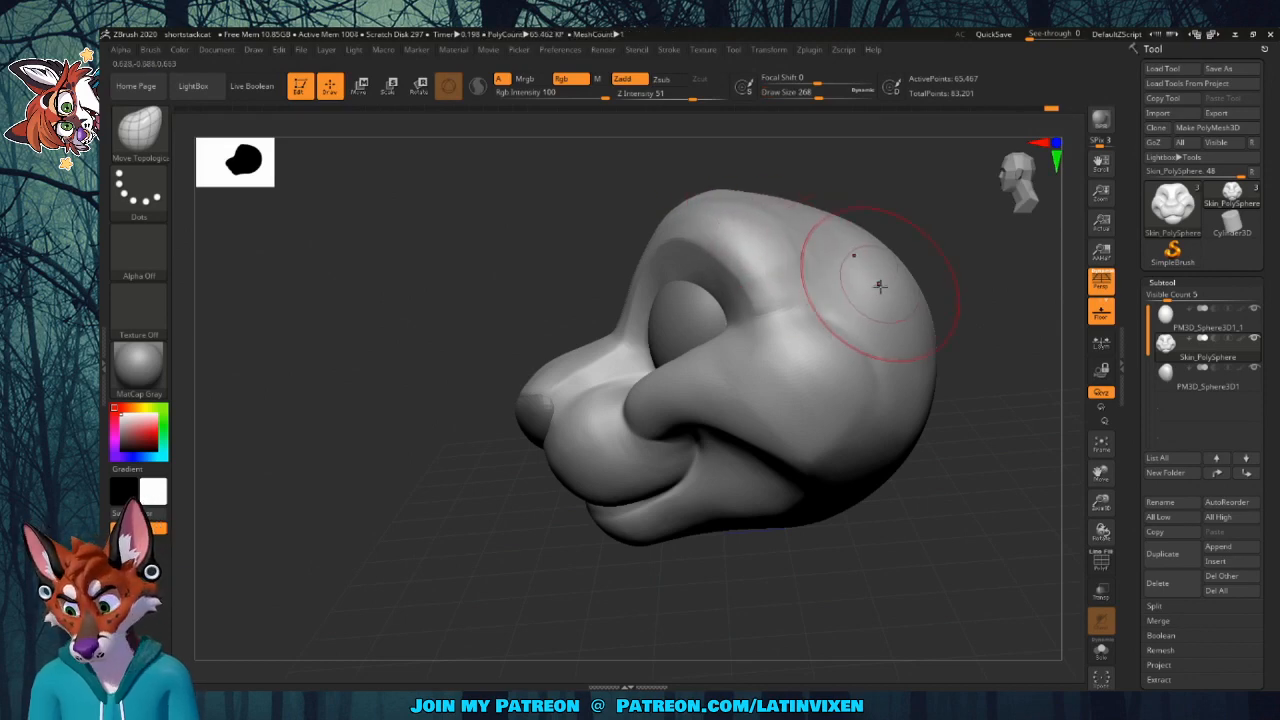
{"action": "mouse_move", "coordinate": [926, 286]}
{"action": "left_mouse_down"}
{"action": "mouse_move", "coordinate": [960, 277]}
{"action": "mouse_move", "coordinate": [843, 214]}
{"action": "left_mouse_up"}
{"action": "key", "text": "shift"}
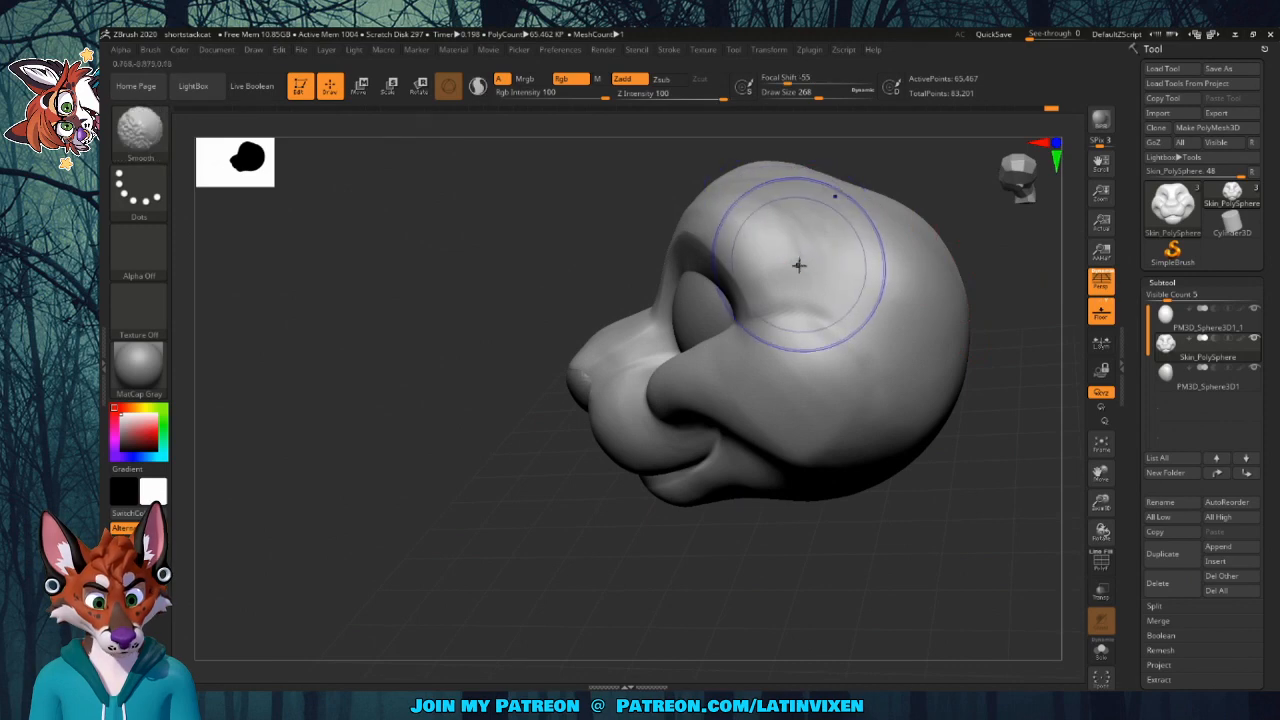
{"action": "left_click_drag", "start_coordinate": [609, 209], "coordinate": [708, 215]}
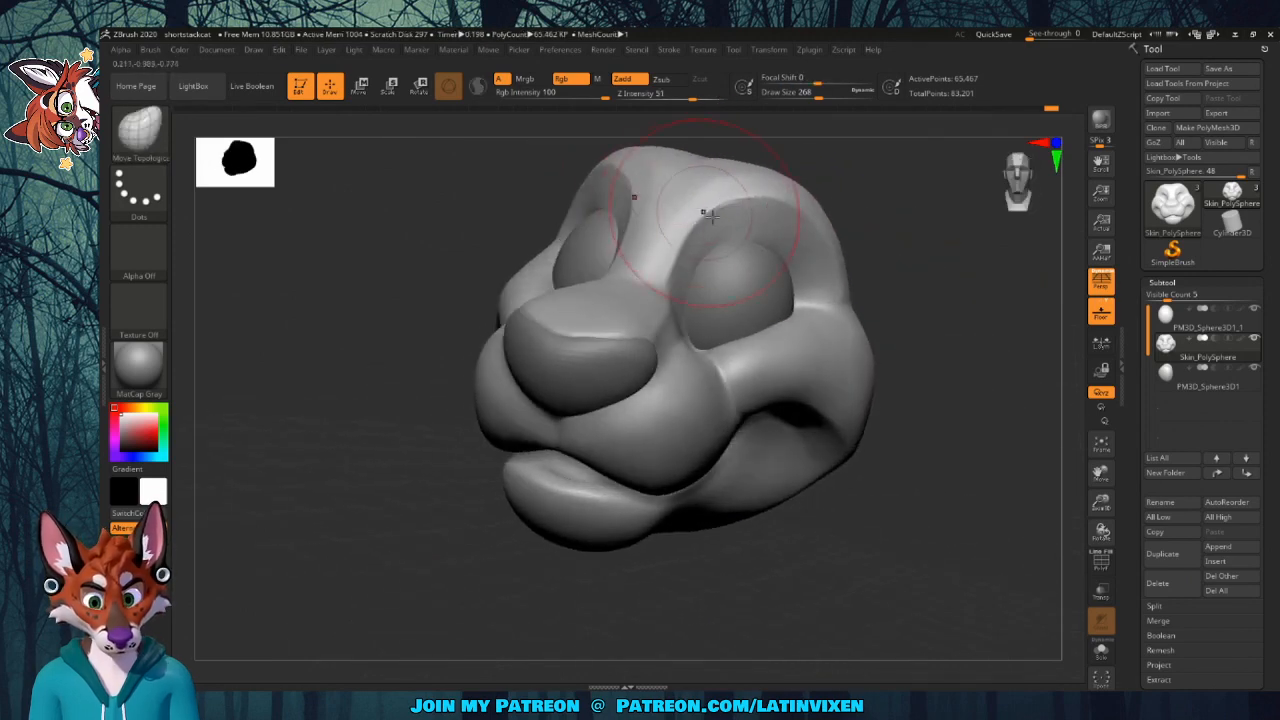
{"action": "left_click_drag", "start_coordinate": [920, 343], "coordinate": [918, 376]}
{"action": "mouse_move", "coordinate": [960, 393]}
{"action": "left_mouse_down"}
{"action": "mouse_move", "coordinate": [943, 369]}
{"action": "mouse_move", "coordinate": [886, 386]}
{"action": "mouse_move", "coordinate": [934, 389]}
{"action": "mouse_move", "coordinate": [929, 380]}
{"action": "mouse_move", "coordinate": [951, 467]}
{"action": "mouse_move", "coordinate": [460, 309]}
{"action": "left_mouse_up"}
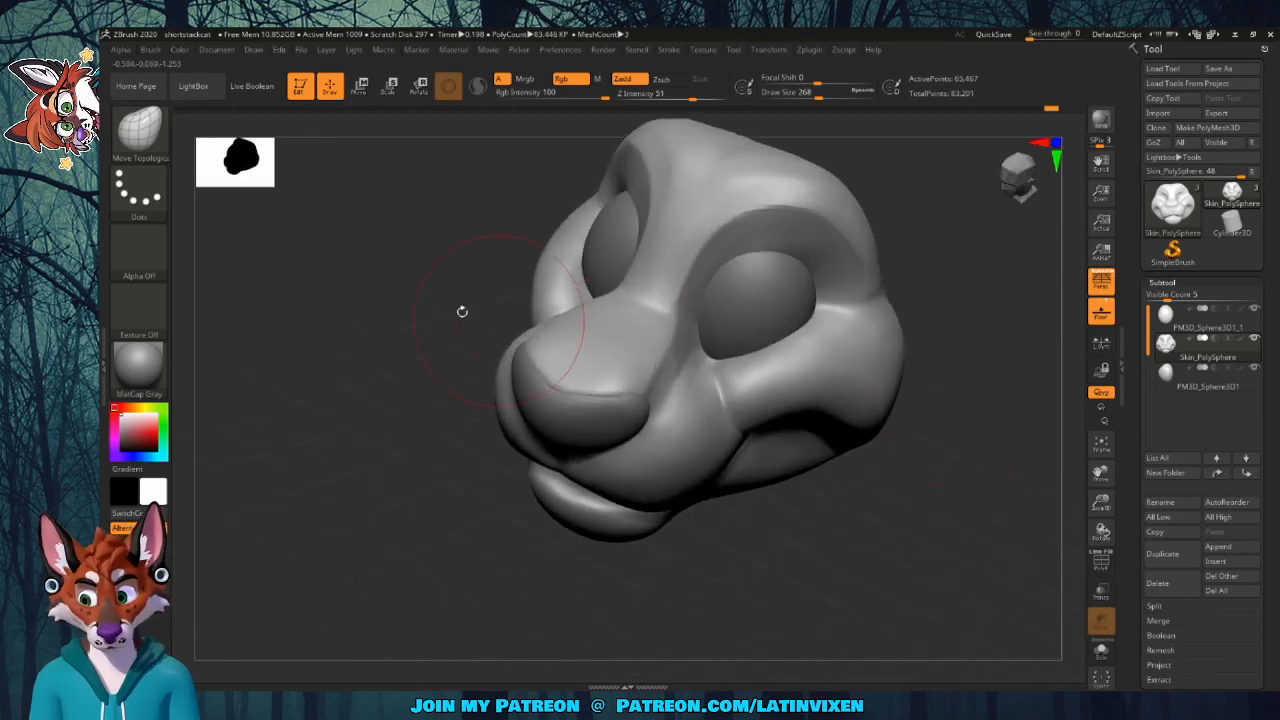
Flatten the cheekbone surface beneath and beside the eyes with the Flatten brush at draw size 167
{"action": "left_click", "coordinate": [140, 128]}
{"action": "left_click", "coordinate": [392, 145]}
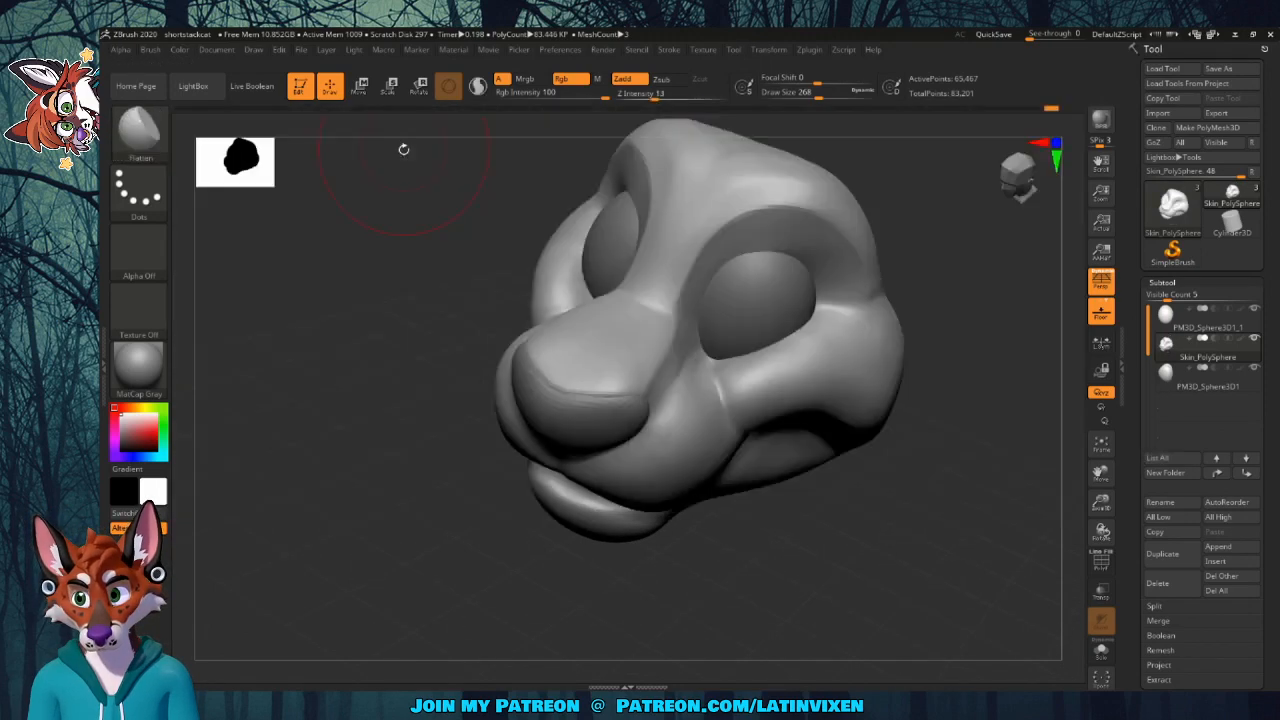
{"action": "key", "text": "s"}
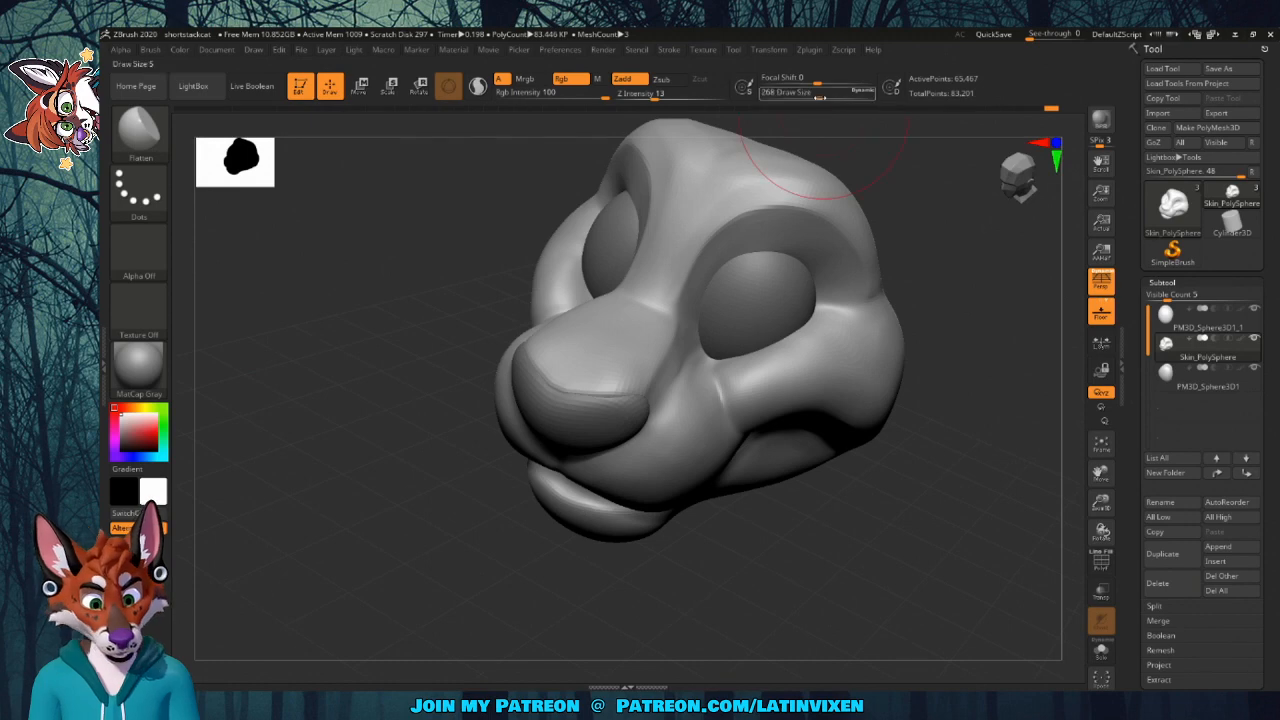
{"action": "left_click_drag", "start_coordinate": [800, 165], "coordinate": [765, 165]}
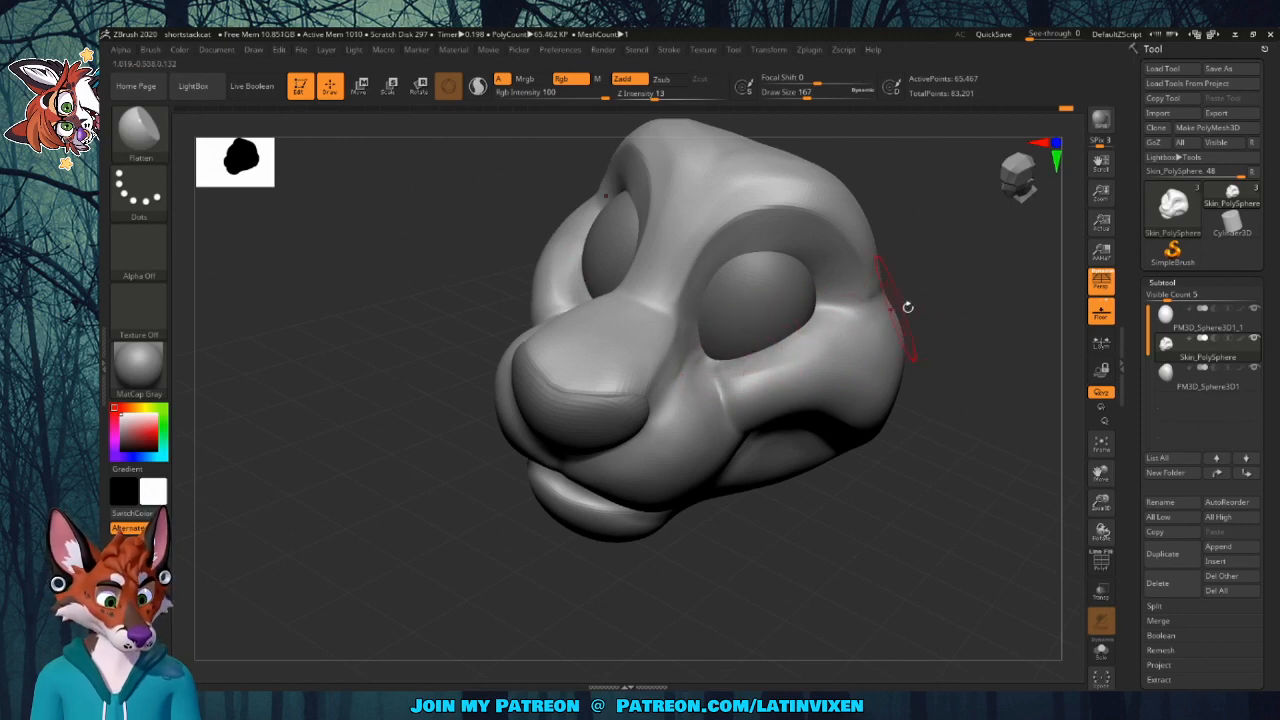
{"action": "mouse_move", "coordinate": [907, 307]}
{"action": "left_mouse_down"}
{"action": "mouse_move", "coordinate": [960, 426]}
{"action": "mouse_move", "coordinate": [988, 401]}
{"action": "mouse_move", "coordinate": [819, 429]}
{"action": "left_mouse_up"}
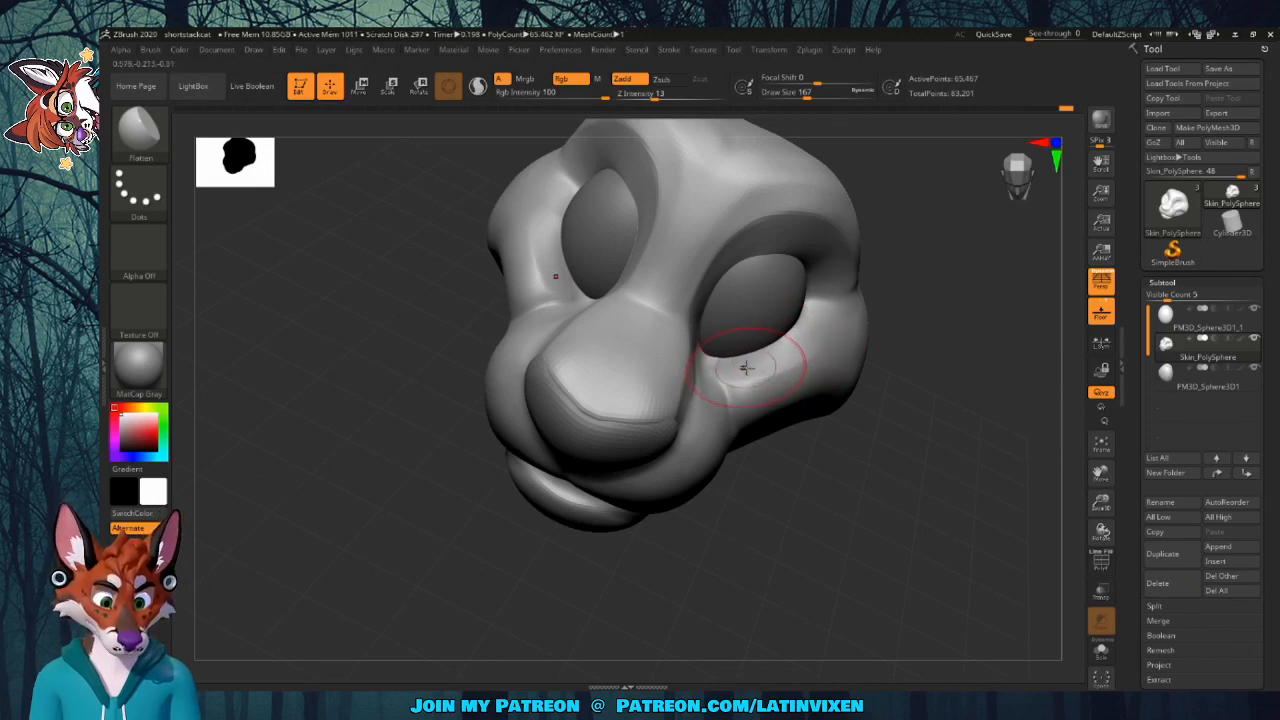
{"action": "mouse_move", "coordinate": [959, 371]}
{"action": "left_mouse_down"}
{"action": "mouse_move", "coordinate": [920, 331]}
{"action": "mouse_move", "coordinate": [880, 340]}
{"action": "mouse_move", "coordinate": [951, 343]}
{"action": "mouse_move", "coordinate": [948, 374]}
{"action": "mouse_move", "coordinate": [757, 350]}
{"action": "left_mouse_up"}
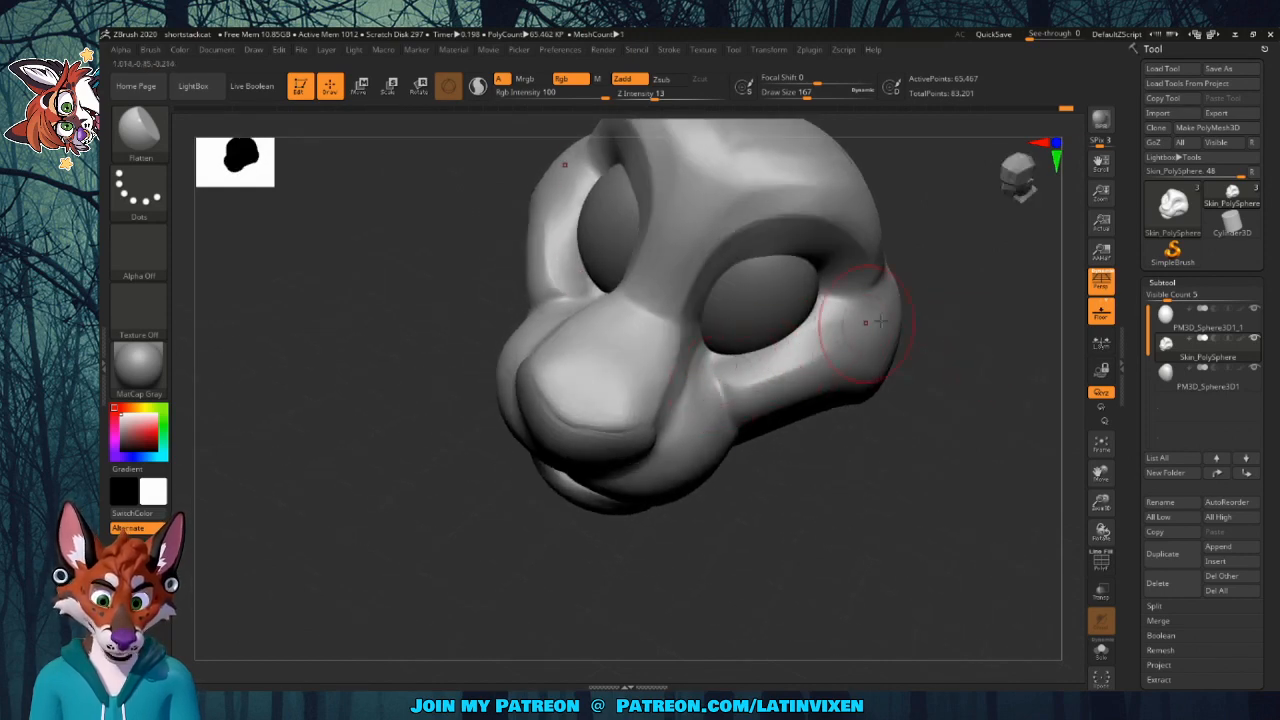
{"action": "mouse_move", "coordinate": [915, 370]}
{"action": "left_mouse_down"}
{"action": "mouse_move", "coordinate": [920, 380]}
{"action": "mouse_move", "coordinate": [917, 357]}
{"action": "mouse_move", "coordinate": [926, 482]}
{"action": "left_mouse_up"}
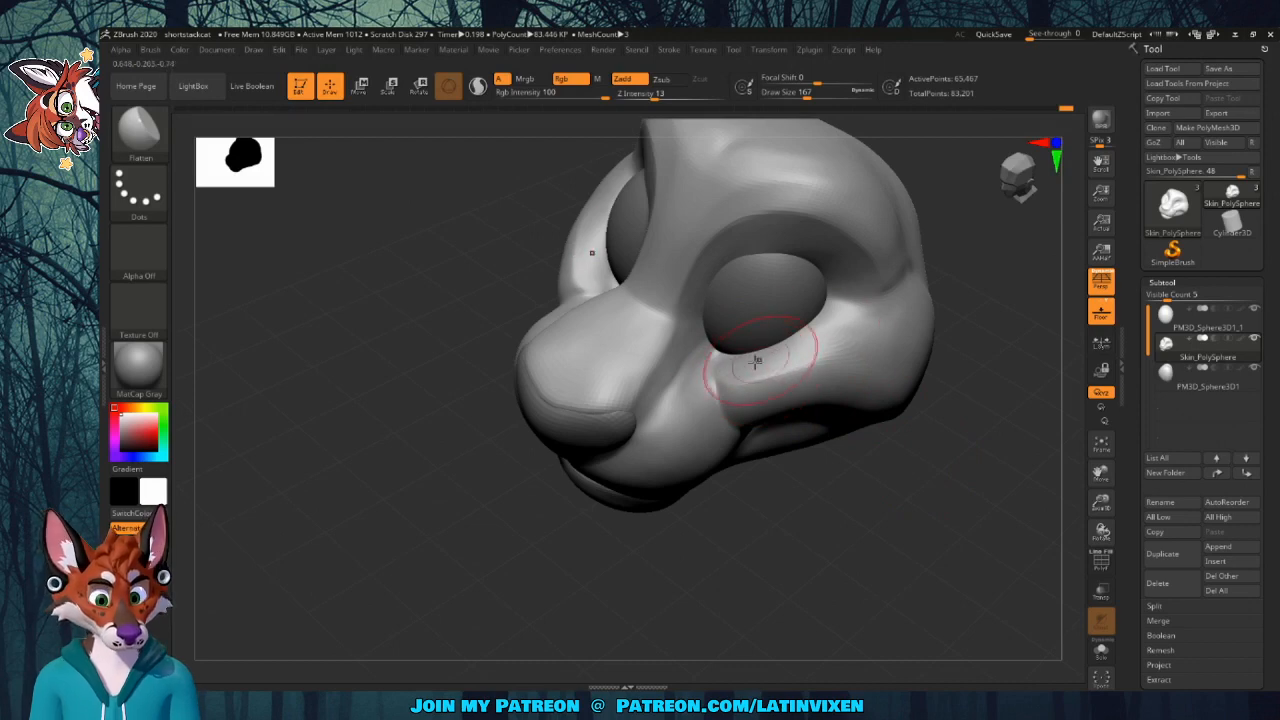
{"action": "mouse_move", "coordinate": [935, 403]}
{"action": "left_mouse_down"}
{"action": "mouse_move", "coordinate": [926, 357]}
{"action": "mouse_move", "coordinate": [945, 378]}
{"action": "mouse_move", "coordinate": [960, 371]}
{"action": "left_mouse_up"}
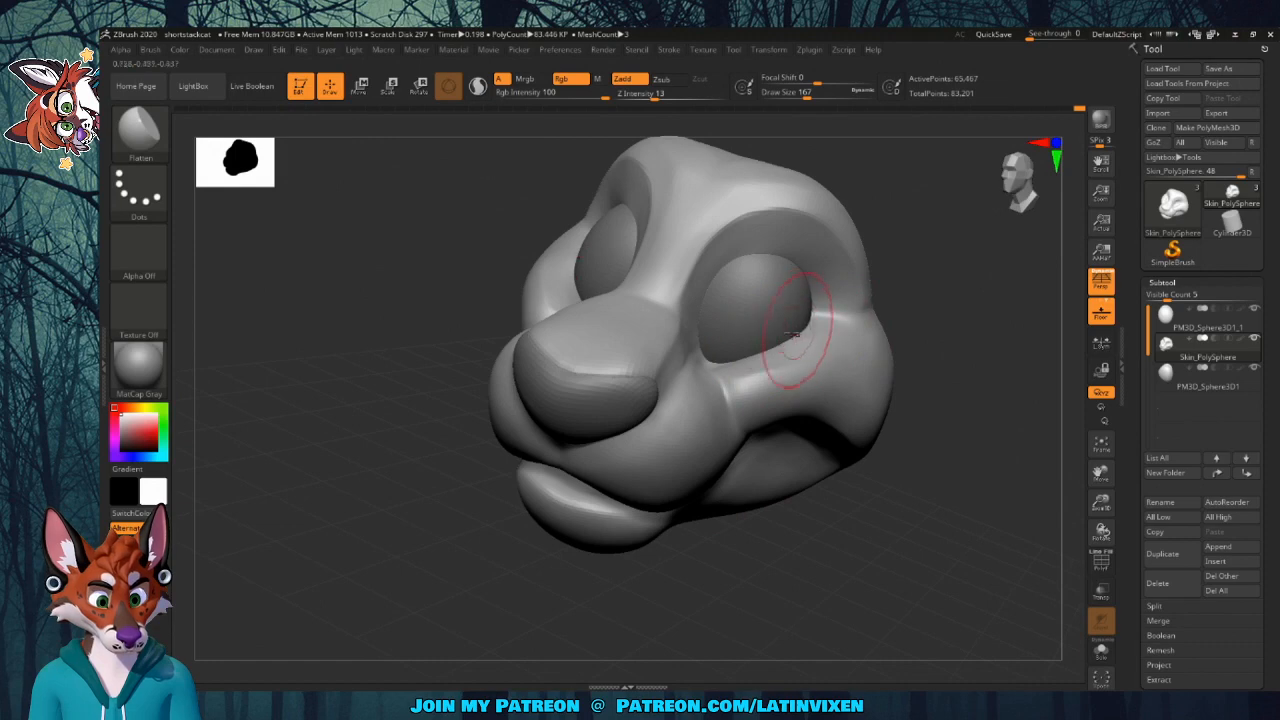
{"action": "mouse_move", "coordinate": [957, 327]}
{"action": "left_mouse_down"}
{"action": "mouse_move", "coordinate": [960, 337]}
{"action": "mouse_move", "coordinate": [890, 345]}
{"action": "left_mouse_up"}
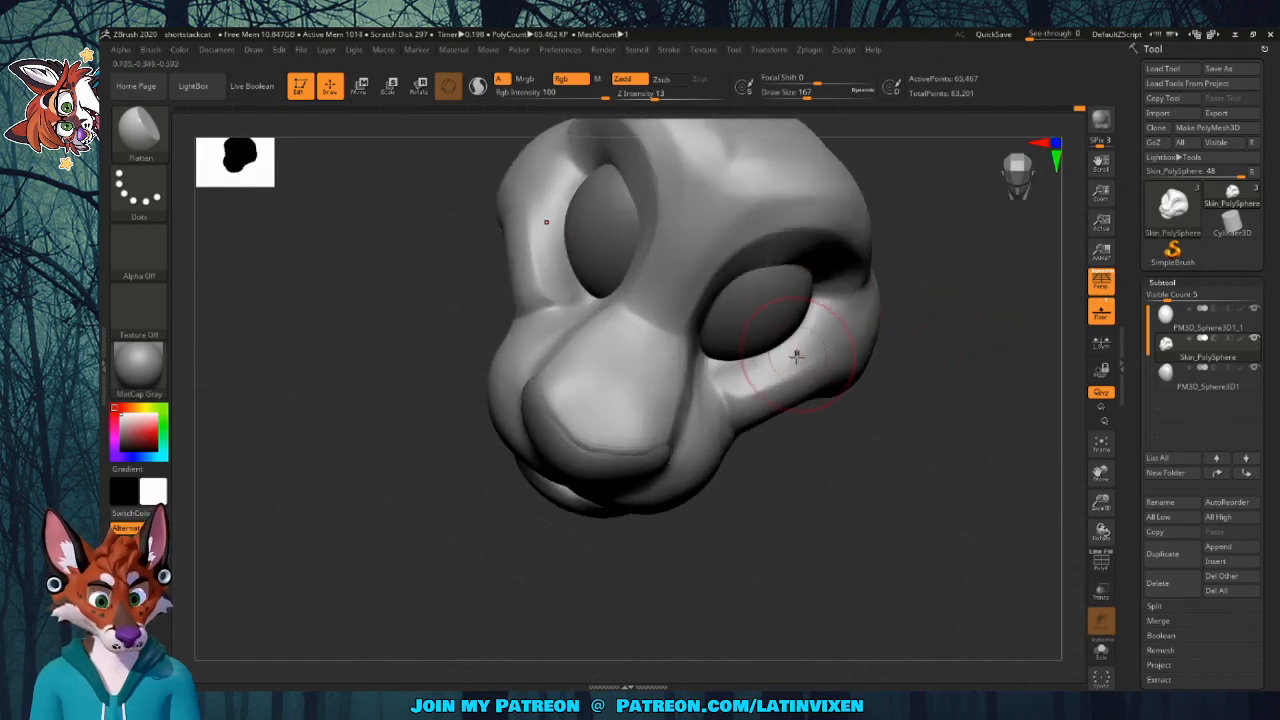
{"action": "mouse_move", "coordinate": [972, 365]}
{"action": "left_mouse_down"}
{"action": "mouse_move", "coordinate": [849, 294]}
{"action": "mouse_move", "coordinate": [963, 286]}
{"action": "mouse_move", "coordinate": [1006, 428]}
{"action": "mouse_move", "coordinate": [1028, 412]}
{"action": "mouse_move", "coordinate": [1040, 432]}
{"action": "mouse_move", "coordinate": [988, 423]}
{"action": "mouse_move", "coordinate": [991, 457]}
{"action": "mouse_move", "coordinate": [966, 451]}
{"action": "mouse_move", "coordinate": [962, 465]}
{"action": "mouse_move", "coordinate": [958, 453]}
{"action": "left_mouse_up"}
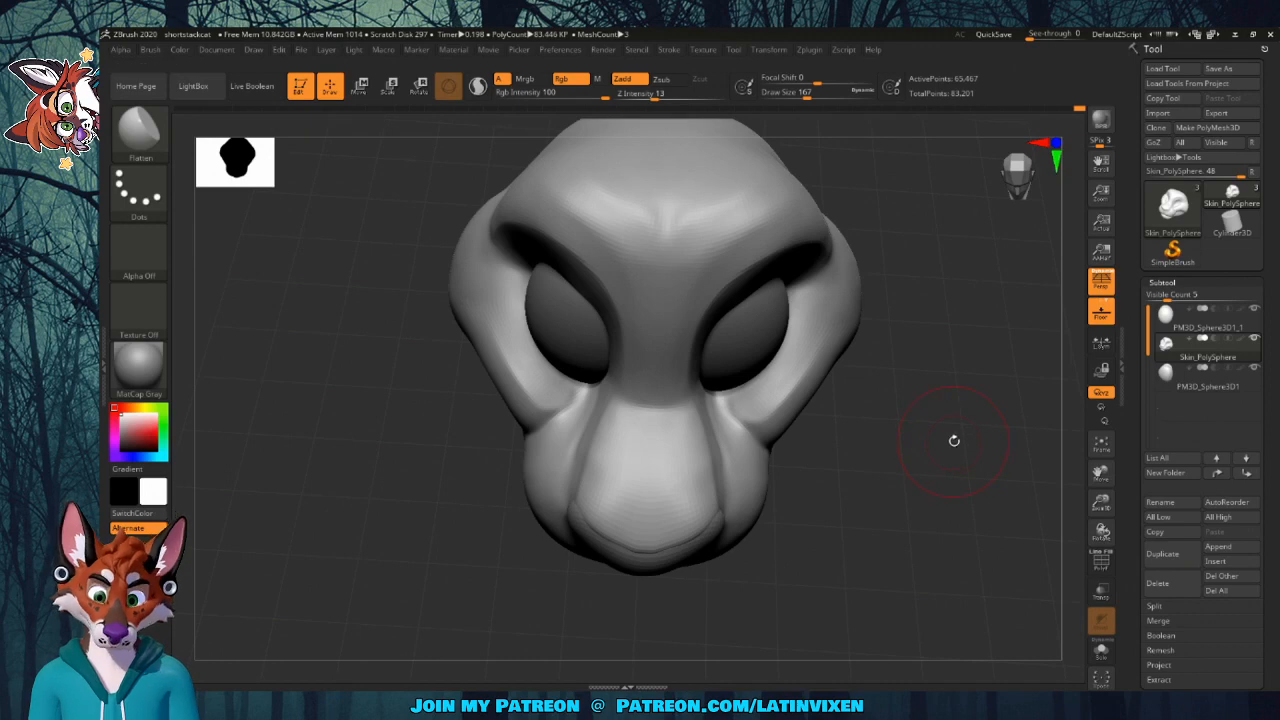
Refine the lower inner eye corners with the Move Topological brush at draw size 140 and smooth them
{"action": "left_click", "coordinate": [140, 132]}
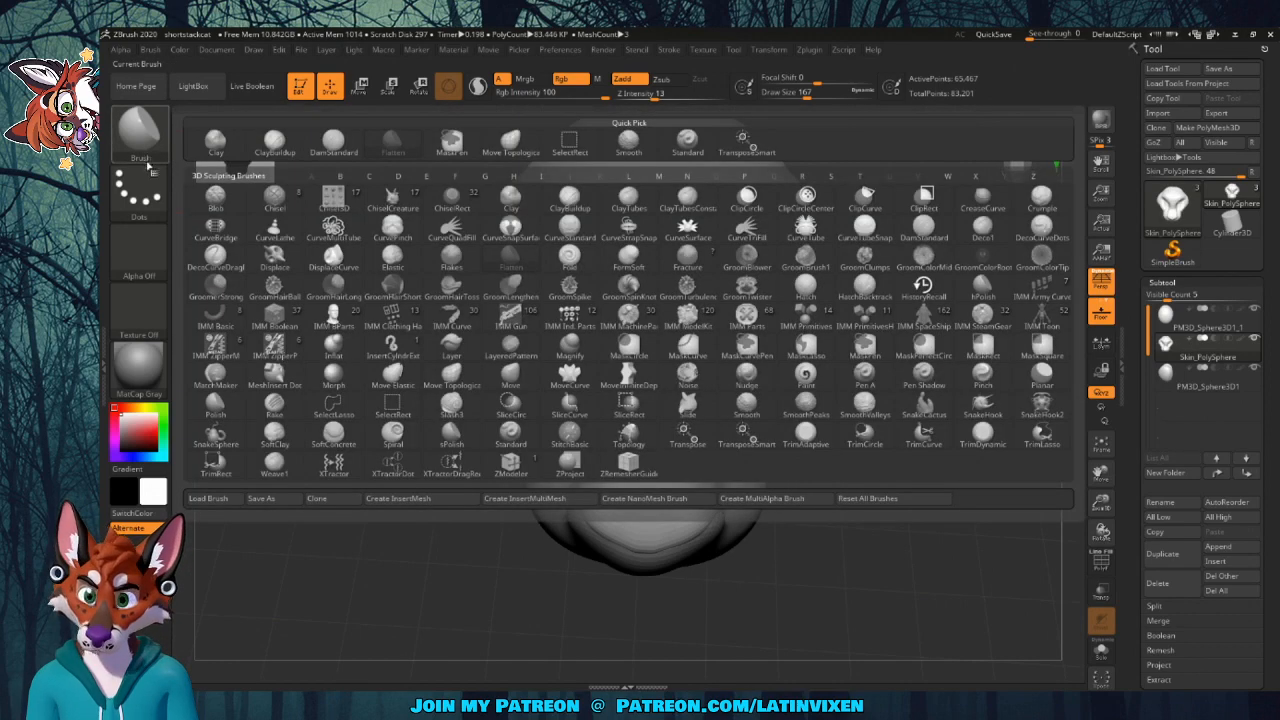
{"action": "left_click", "coordinate": [511, 143]}
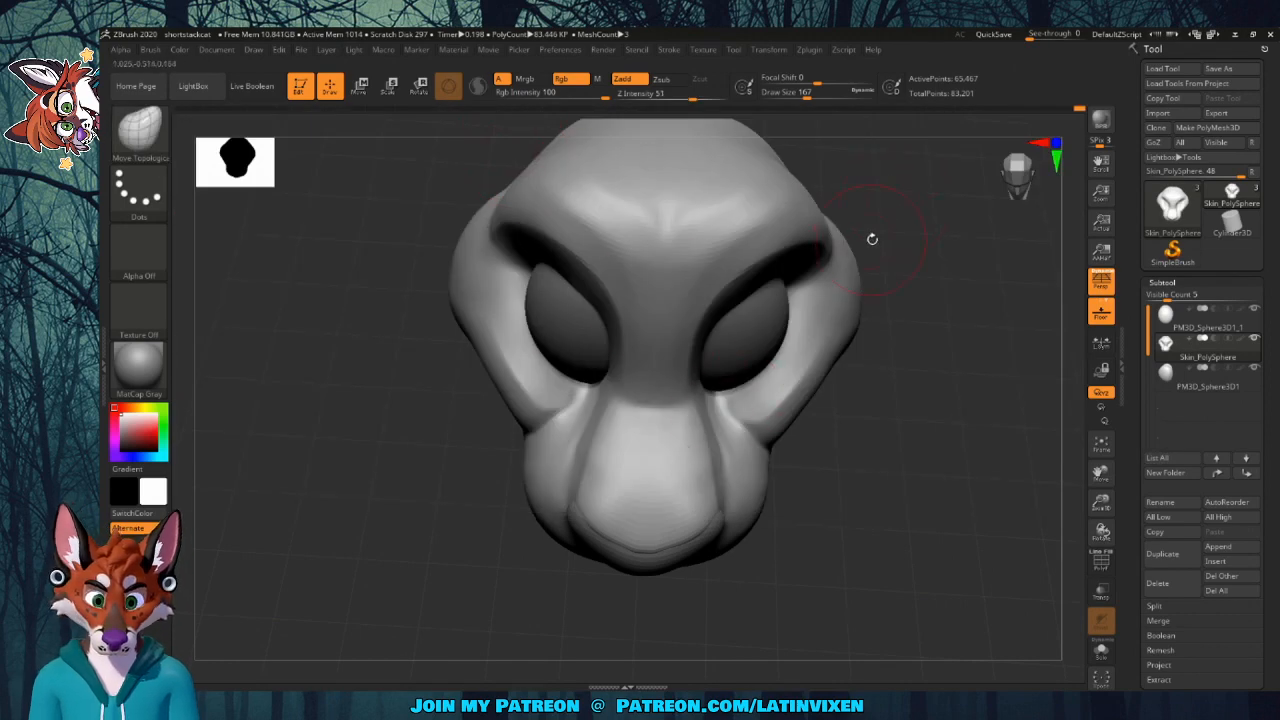
{"action": "left_click_drag", "start_coordinate": [815, 92], "coordinate": [793, 94]}
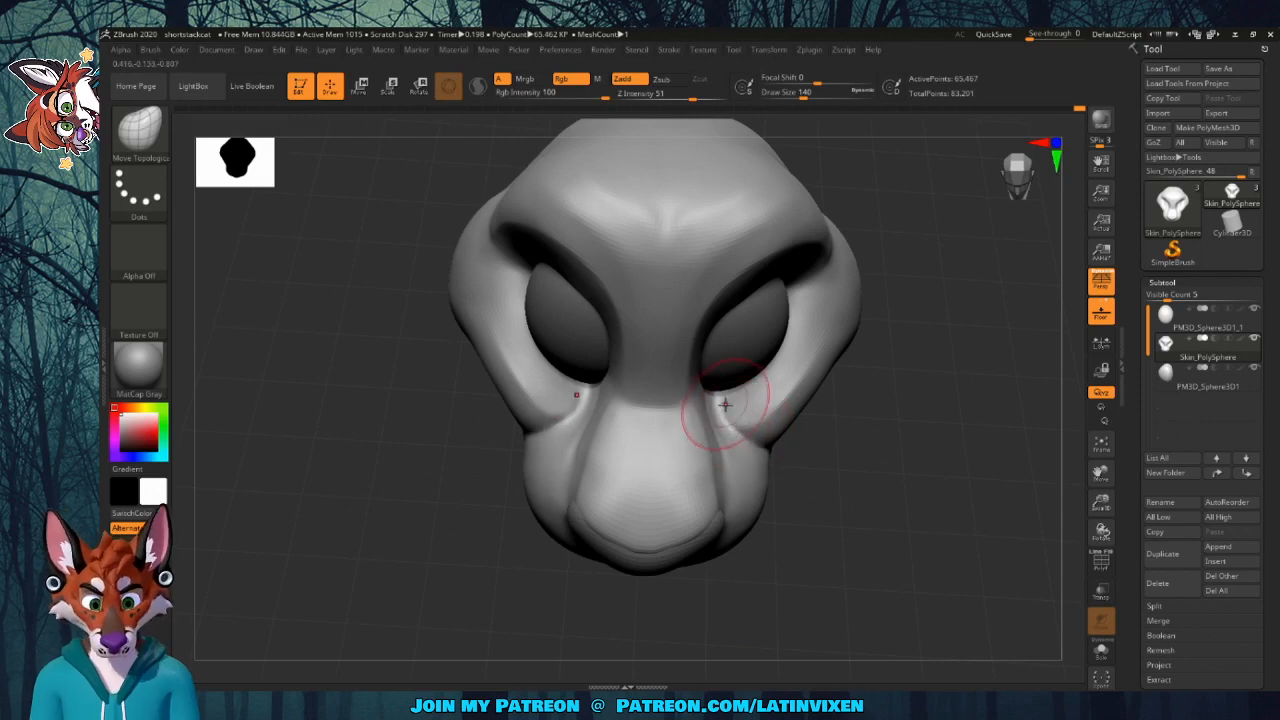
{"action": "mouse_move", "coordinate": [857, 434]}
{"action": "left_mouse_down"}
{"action": "mouse_move", "coordinate": [700, 430]}
{"action": "mouse_move", "coordinate": [740, 395]}
{"action": "left_mouse_up"}
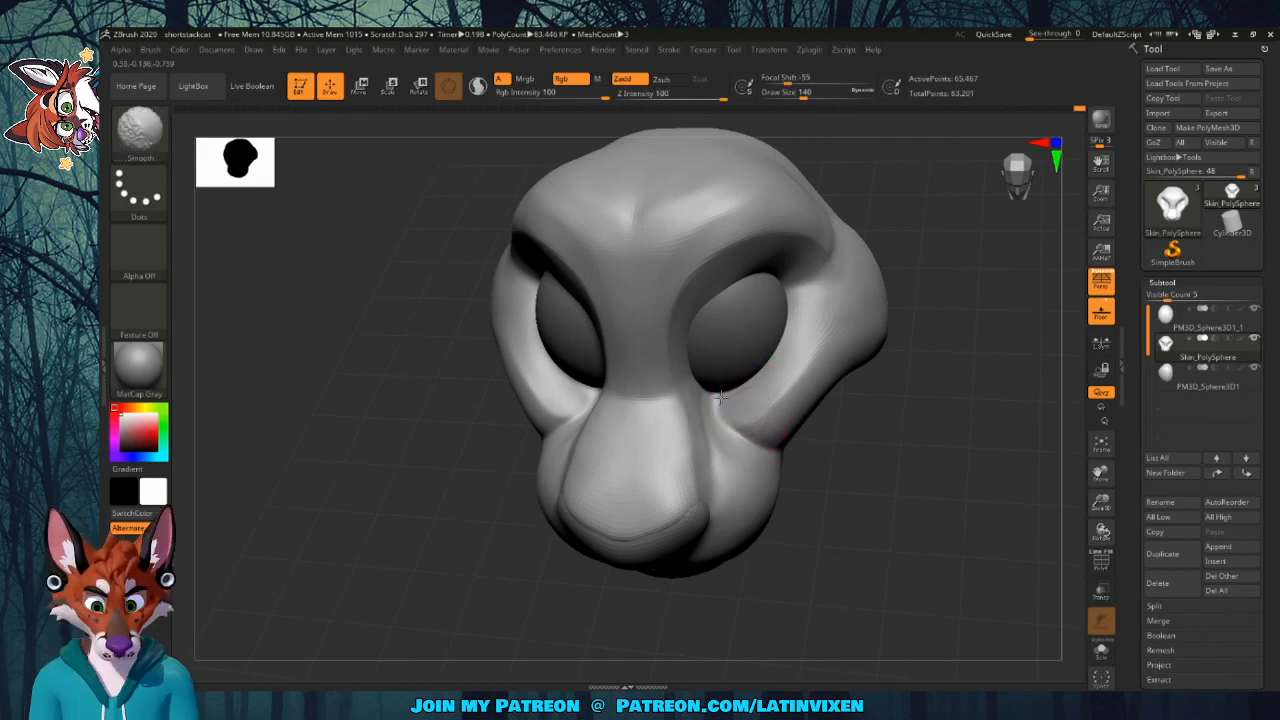
{"action": "mouse_move", "coordinate": [924, 450]}
{"action": "left_mouse_down"}
{"action": "mouse_move", "coordinate": [931, 471]}
{"action": "mouse_move", "coordinate": [923, 449]}
{"action": "mouse_move", "coordinate": [914, 463]}
{"action": "mouse_move", "coordinate": [908, 342]}
{"action": "mouse_move", "coordinate": [921, 377]}
{"action": "left_mouse_up"}
{"action": "mouse_move", "coordinate": [924, 480]}
{"action": "left_mouse_down"}
{"action": "mouse_move", "coordinate": [975, 470]}
{"action": "mouse_move", "coordinate": [929, 466]}
{"action": "mouse_move", "coordinate": [944, 458]}
{"action": "mouse_move", "coordinate": [957, 500]}
{"action": "mouse_move", "coordinate": [961, 483]}
{"action": "left_mouse_up"}
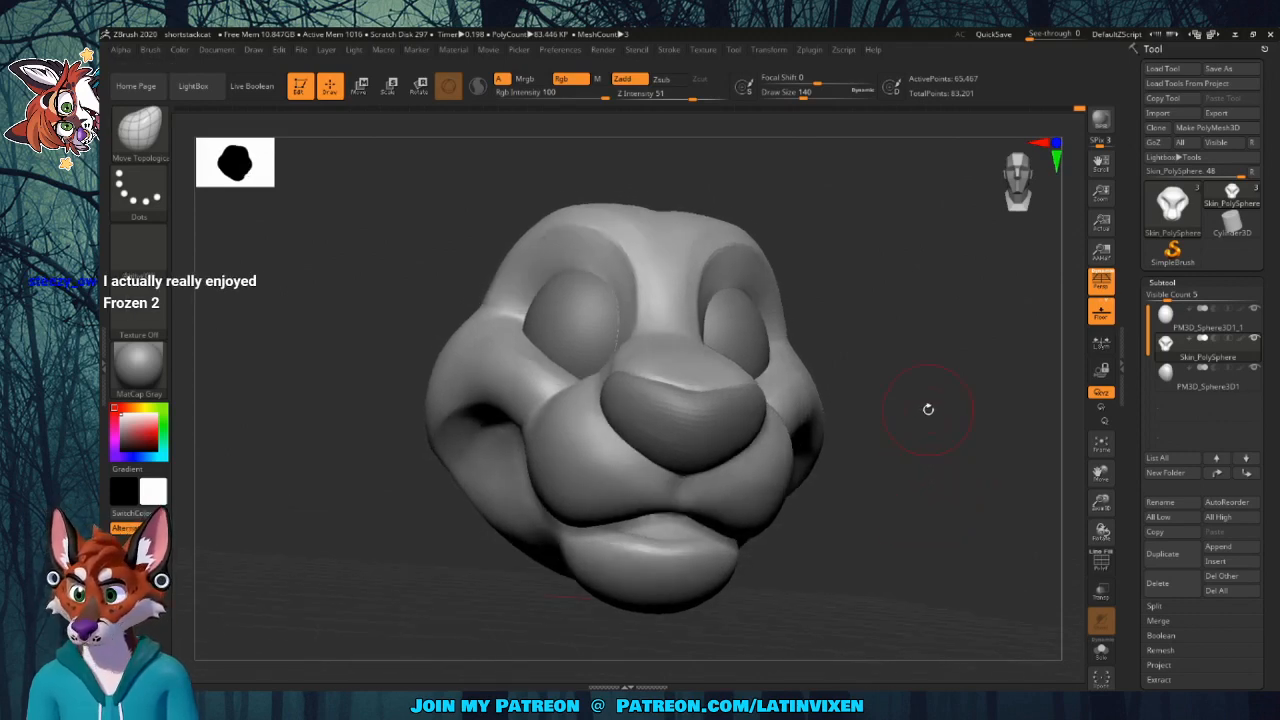
{"action": "left_click_drag", "start_coordinate": [1062, 505], "coordinate": [1066, 478]}
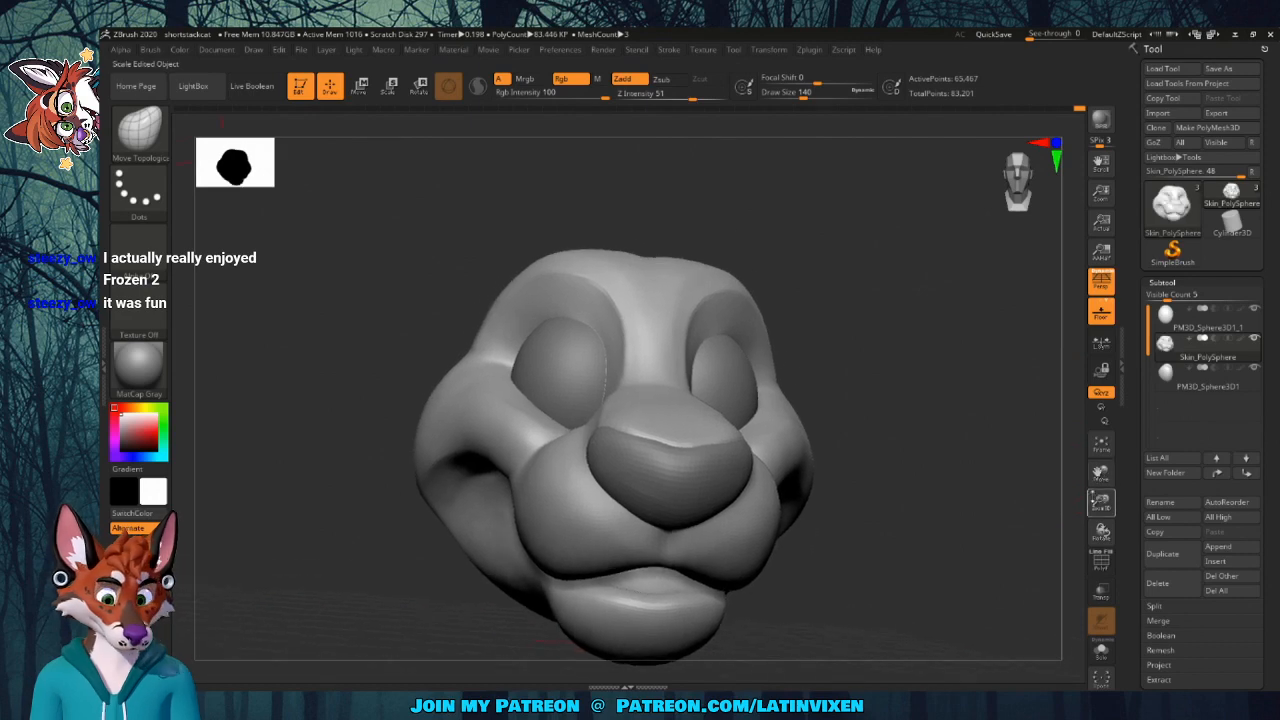
{"action": "left_click_drag", "start_coordinate": [966, 502], "coordinate": [918, 513]}
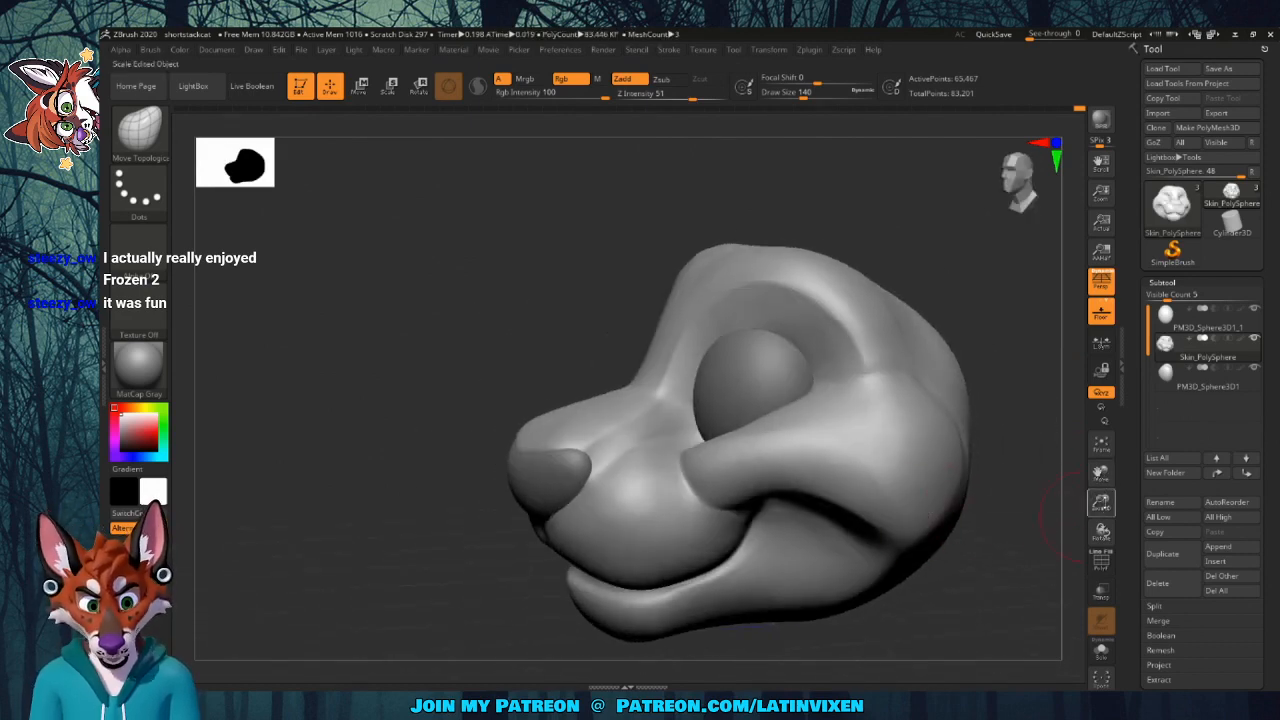
Flatten the cheek and jaw surfaces behind the mouth corner with the Flatten brush at draw size 140
{"action": "left_click_drag", "start_coordinate": [1101, 502], "coordinate": [1067, 434]}
{"action": "mouse_move", "coordinate": [1000, 466]}
{"action": "left_mouse_down"}
{"action": "mouse_move", "coordinate": [954, 486]}
{"action": "mouse_move", "coordinate": [946, 472]}
{"action": "mouse_move", "coordinate": [1008, 471]}
{"action": "mouse_move", "coordinate": [983, 486]}
{"action": "mouse_move", "coordinate": [997, 484]}
{"action": "mouse_move", "coordinate": [960, 470]}
{"action": "left_mouse_up"}
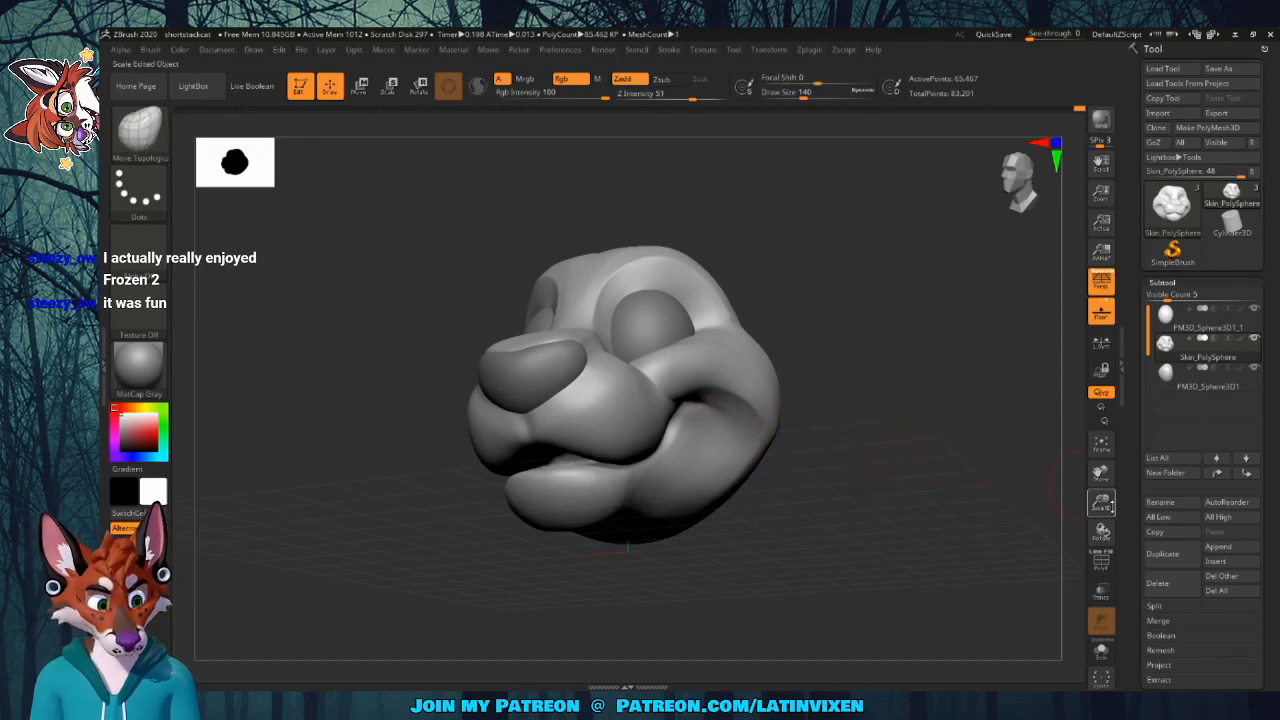
{"action": "left_click_drag", "start_coordinate": [1100, 503], "coordinate": [965, 502]}
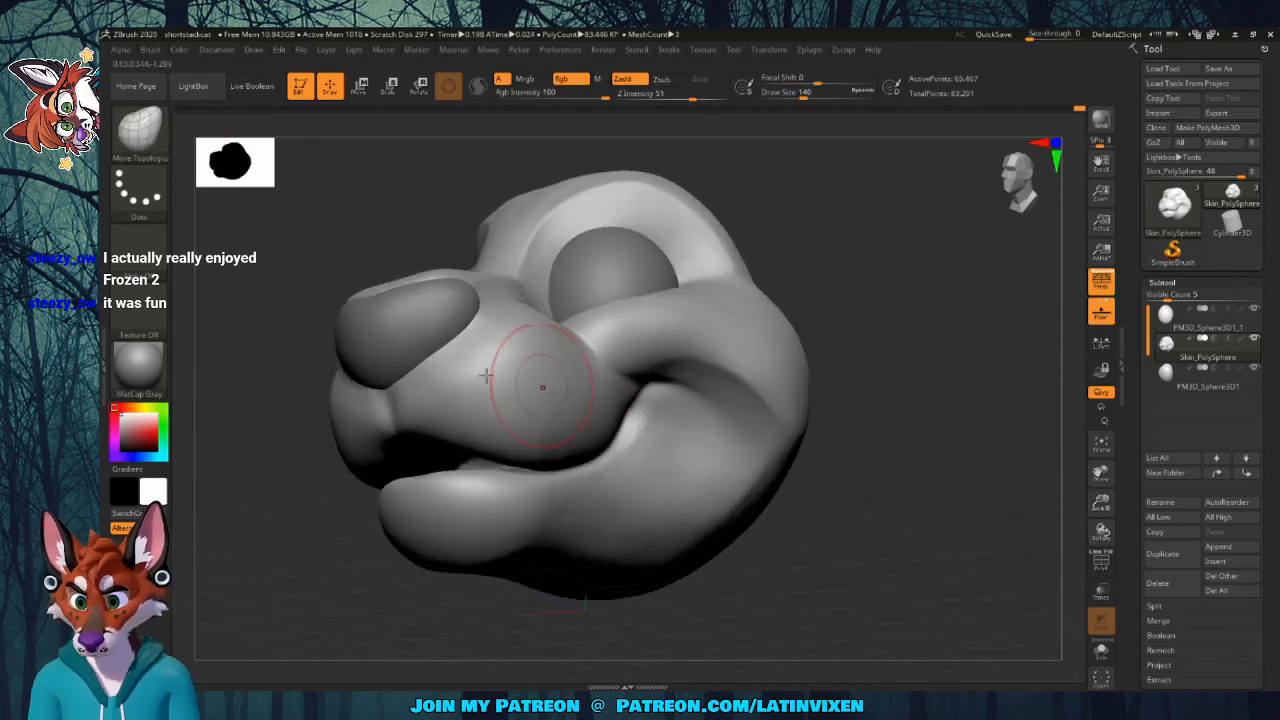
{"action": "left_click", "coordinate": [140, 128]}
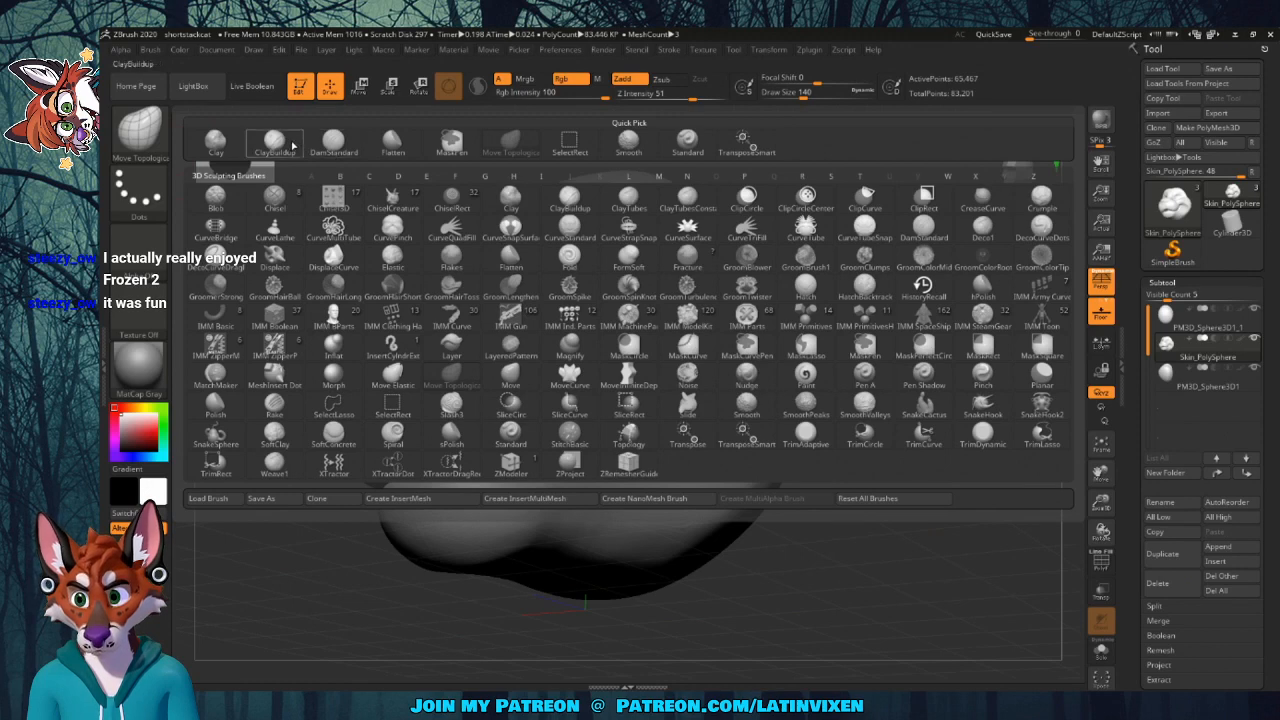
{"action": "left_click", "coordinate": [393, 145]}
{"action": "left_click_drag", "start_coordinate": [830, 508], "coordinate": [789, 447]}
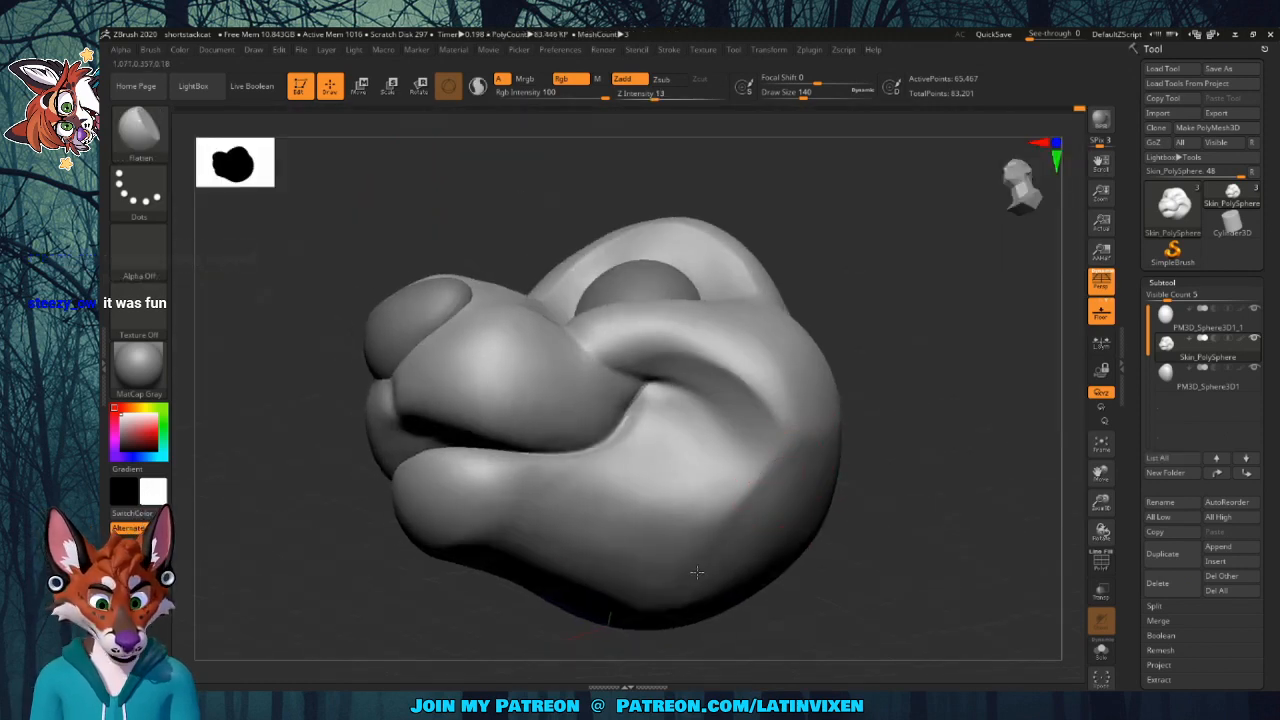
{"action": "mouse_move", "coordinate": [794, 503]}
{"action": "left_mouse_down"}
{"action": "mouse_move", "coordinate": [940, 471]}
{"action": "mouse_move", "coordinate": [843, 489]}
{"action": "left_mouse_up"}
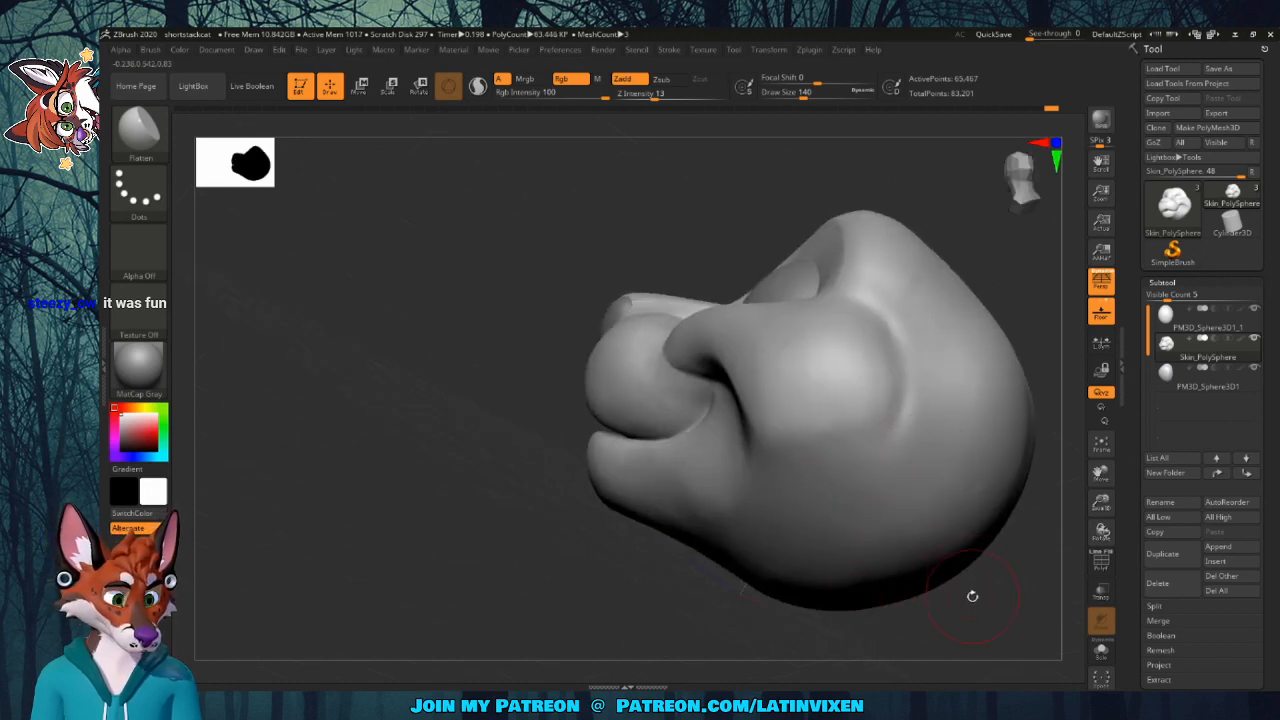
{"action": "mouse_move", "coordinate": [972, 596]}
{"action": "left_mouse_down"}
{"action": "mouse_move", "coordinate": [980, 531]}
{"action": "mouse_move", "coordinate": [974, 594]}
{"action": "mouse_move", "coordinate": [988, 556]}
{"action": "mouse_move", "coordinate": [970, 530]}
{"action": "left_mouse_up"}
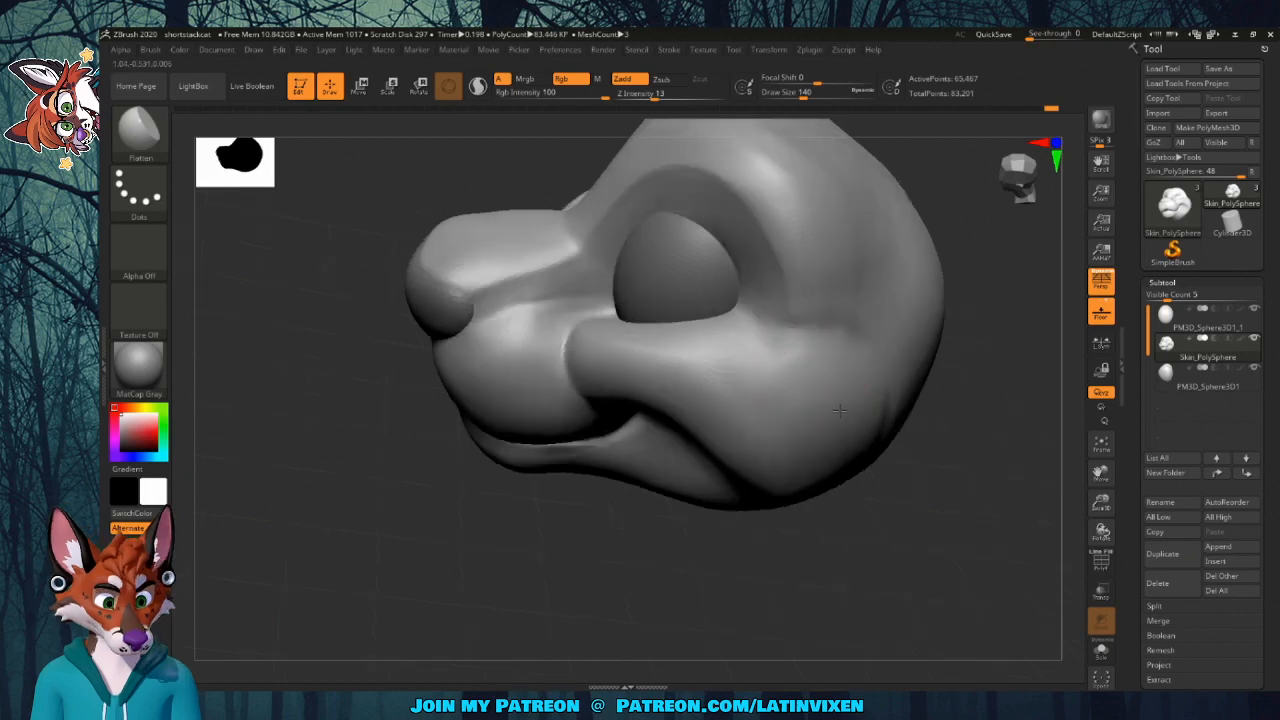
{"action": "left_click_drag", "start_coordinate": [875, 370], "coordinate": [889, 366]}
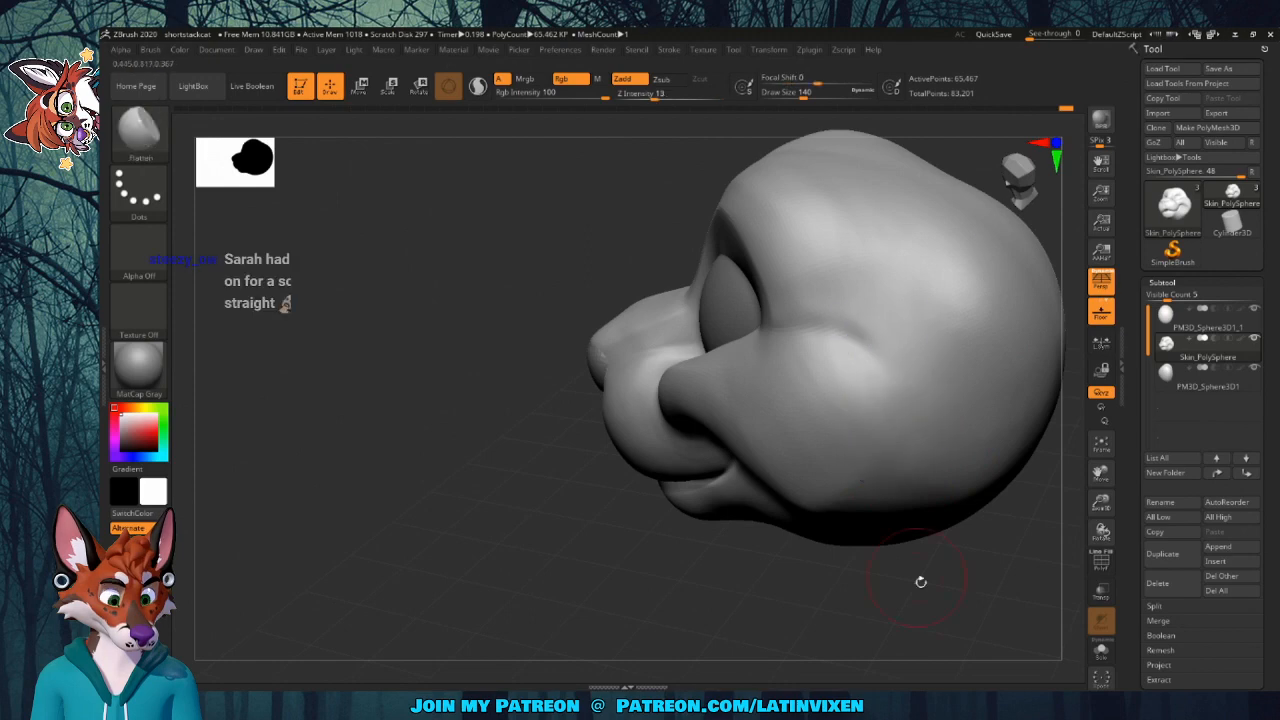
{"action": "mouse_move", "coordinate": [920, 580]}
{"action": "left_mouse_down"}
{"action": "mouse_move", "coordinate": [987, 566]}
{"action": "mouse_move", "coordinate": [943, 357]}
{"action": "left_mouse_up"}
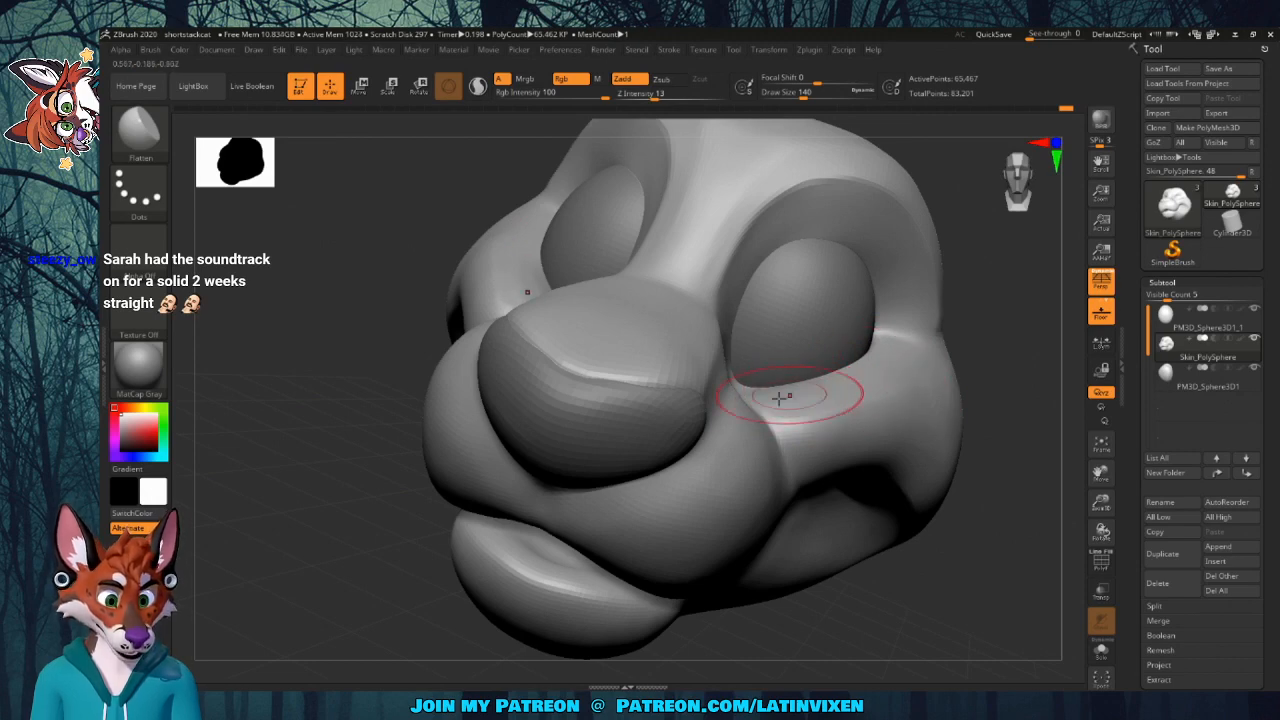
Flatten the transition between the muzzle bridge and the inner eye corner with the Flatten brush at draw size 140
{"action": "left_click_drag", "start_coordinate": [1101, 503], "coordinate": [1101, 540]}
{"action": "mouse_move", "coordinate": [960, 560]}
{"action": "left_mouse_down"}
{"action": "mouse_move", "coordinate": [940, 520]}
{"action": "mouse_move", "coordinate": [966, 509]}
{"action": "mouse_move", "coordinate": [957, 516]}
{"action": "mouse_move", "coordinate": [814, 428]}
{"action": "mouse_move", "coordinate": [790, 398]}
{"action": "mouse_move", "coordinate": [848, 371]}
{"action": "left_mouse_up"}
{"action": "left_click_drag", "start_coordinate": [925, 430], "coordinate": [886, 434]}
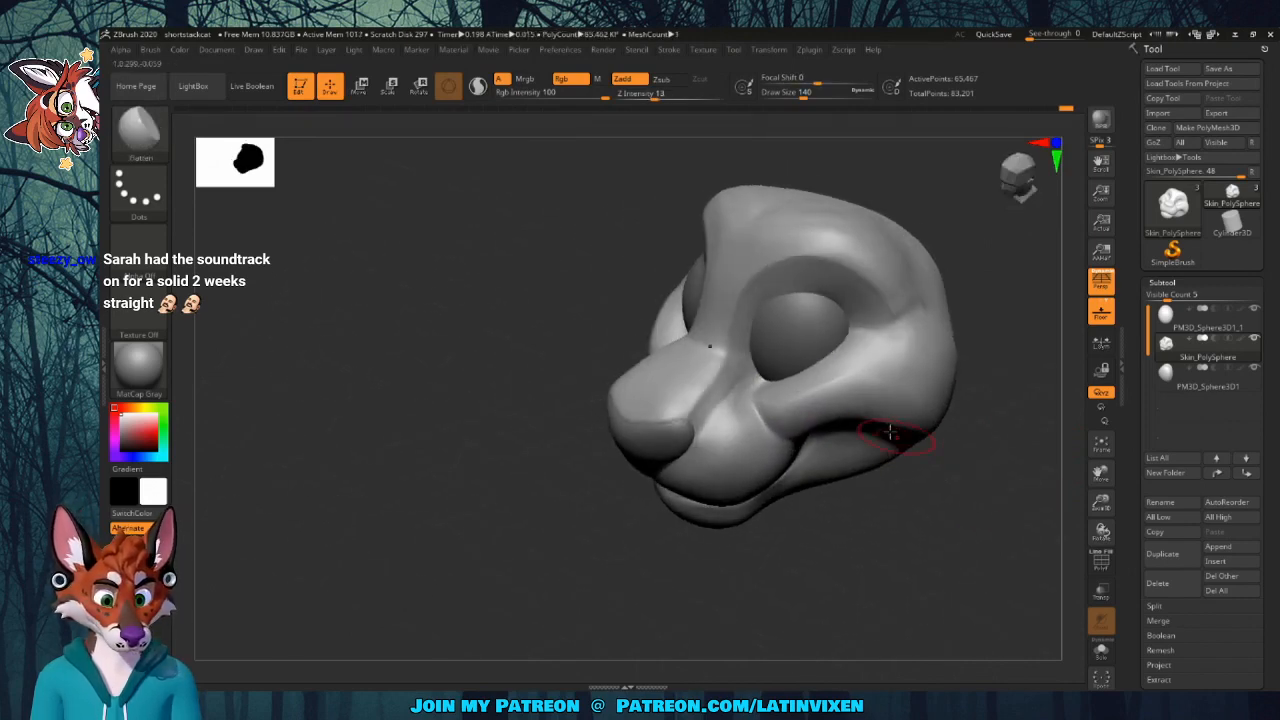
{"action": "left_click_drag", "start_coordinate": [839, 551], "coordinate": [818, 538]}
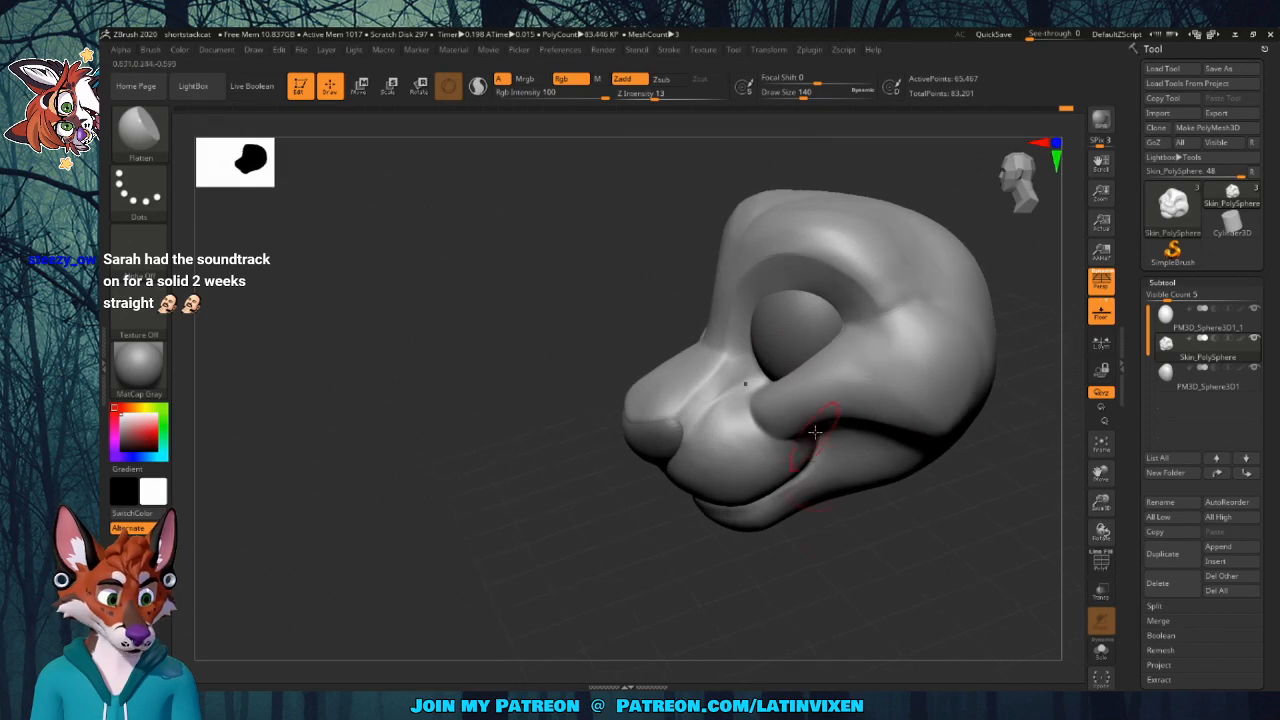
{"action": "mouse_move", "coordinate": [1101, 505]}
{"action": "left_mouse_down"}
{"action": "mouse_move", "coordinate": [1101, 478]}
{"action": "mouse_move", "coordinate": [727, 402]}
{"action": "mouse_move", "coordinate": [571, 429]}
{"action": "mouse_move", "coordinate": [614, 414]}
{"action": "mouse_move", "coordinate": [610, 457]}
{"action": "left_mouse_up"}
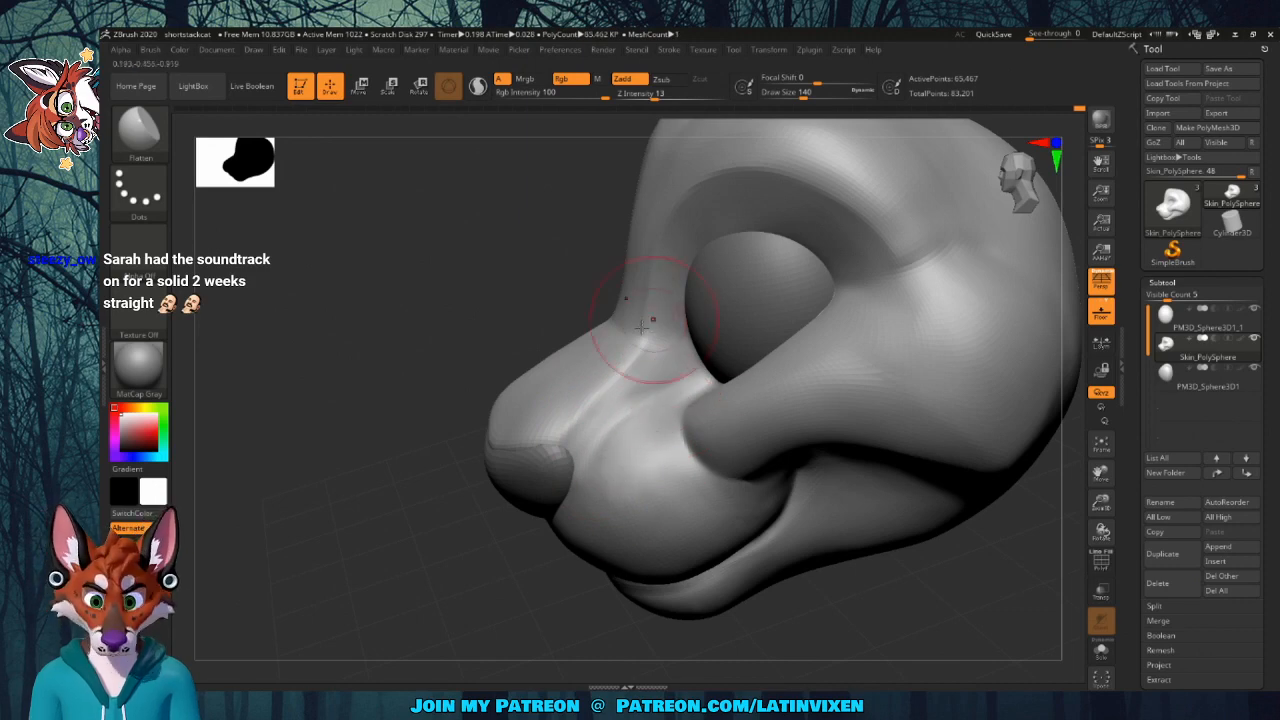
{"action": "mouse_move", "coordinate": [600, 322]}
{"action": "left_mouse_down"}
{"action": "mouse_move", "coordinate": [497, 321]}
{"action": "mouse_move", "coordinate": [330, 218]}
{"action": "left_mouse_up"}
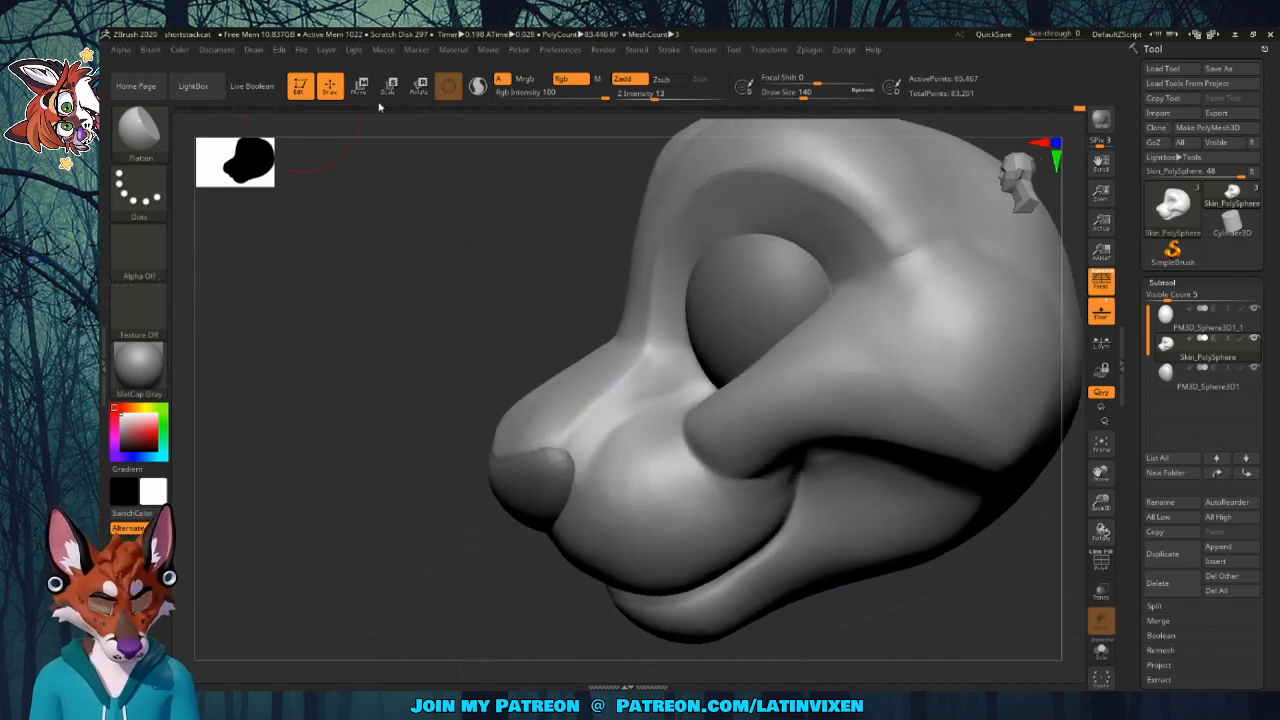
Reduce the draw size to 49 and flatten the narrow area along the muzzle side below the inner eye corner
{"action": "left_click_drag", "start_coordinate": [815, 87], "coordinate": [785, 92]}
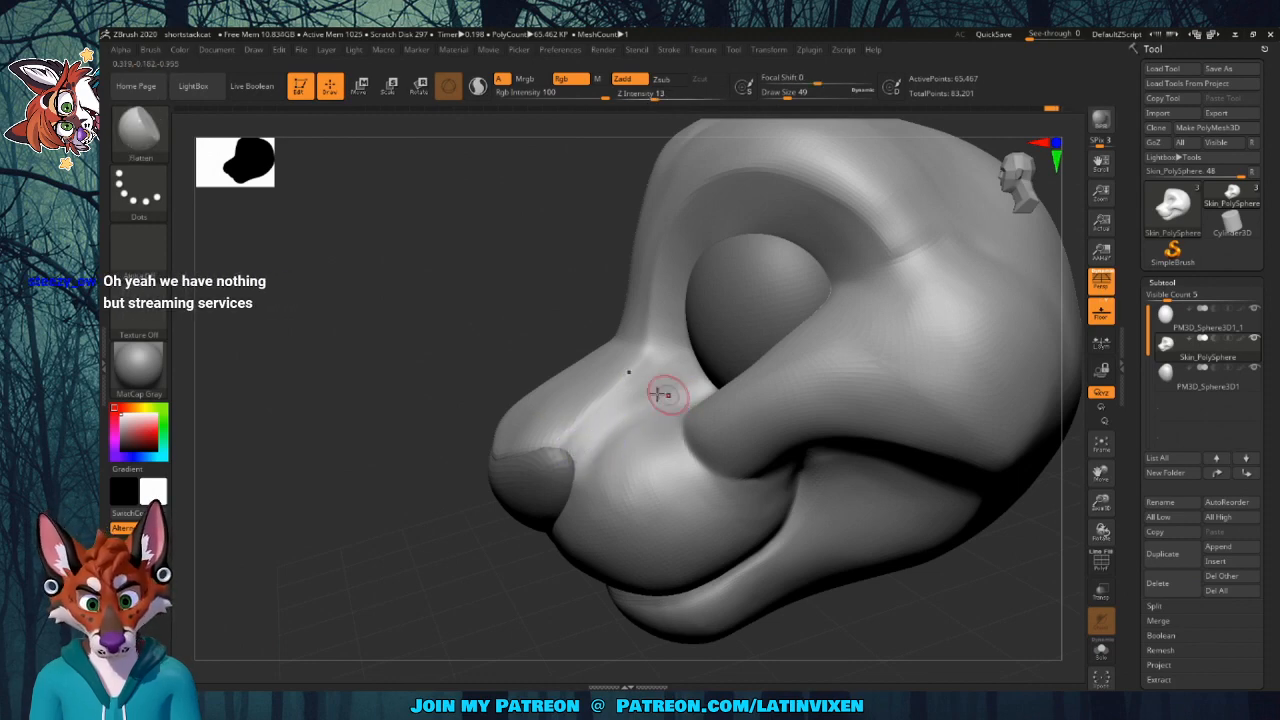
{"action": "mouse_move", "coordinate": [662, 394]}
{"action": "right_mouse_down"}
{"action": "mouse_move", "coordinate": [631, 434]}
{"action": "mouse_move", "coordinate": [658, 385]}
{"action": "right_mouse_up"}
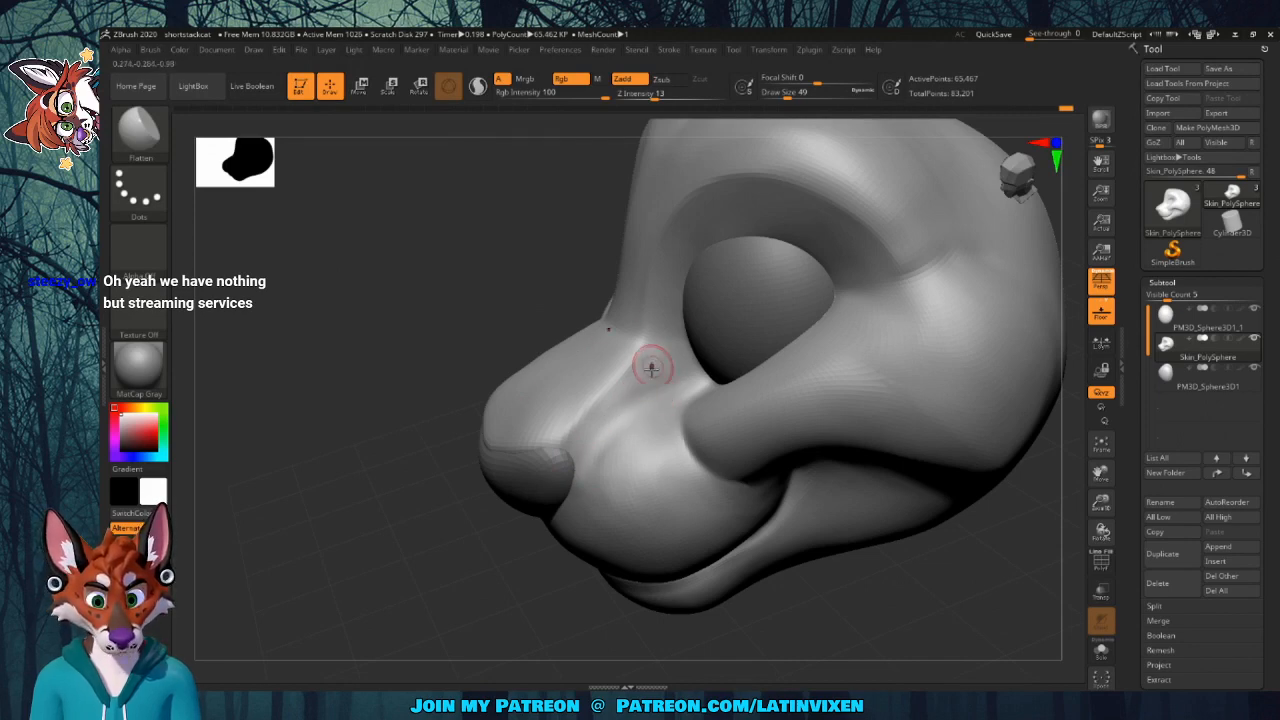
{"action": "mouse_move", "coordinate": [503, 303]}
{"action": "right_mouse_down"}
{"action": "mouse_move", "coordinate": [491, 283]}
{"action": "mouse_move", "coordinate": [457, 297]}
{"action": "mouse_move", "coordinate": [505, 303]}
{"action": "mouse_move", "coordinate": [491, 357]}
{"action": "mouse_move", "coordinate": [655, 375]}
{"action": "right_mouse_up"}
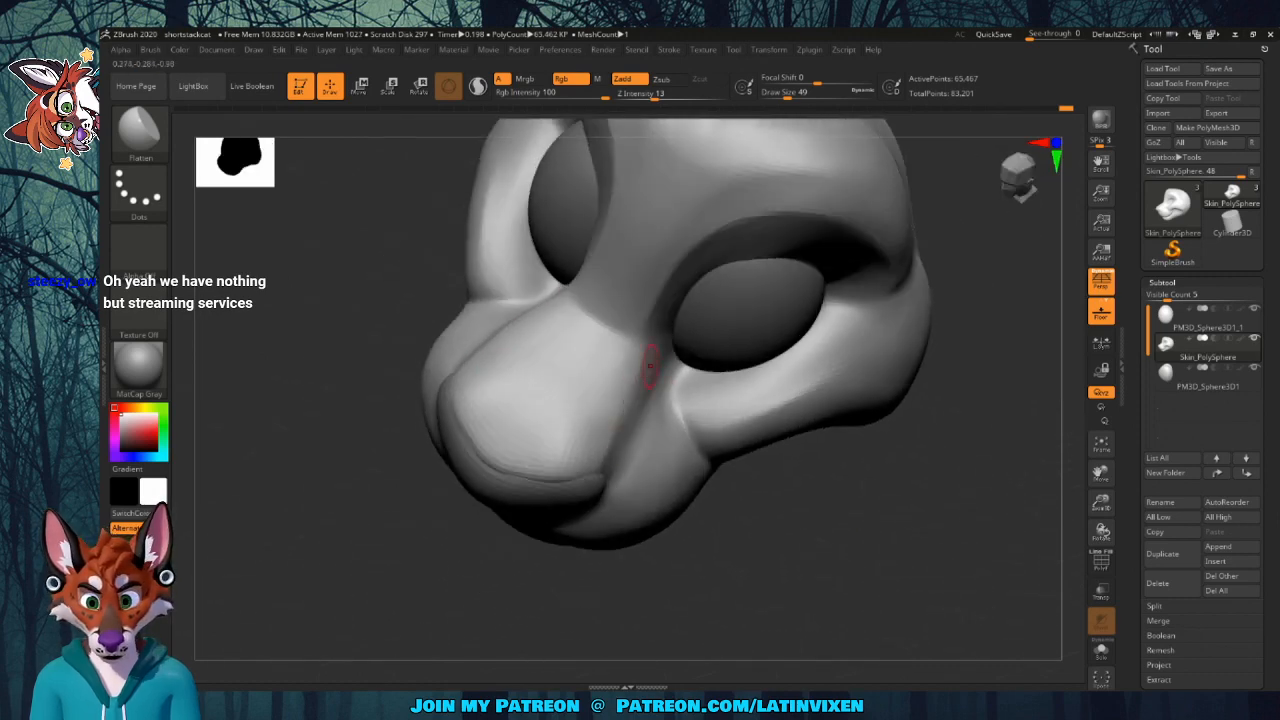
{"action": "right_click_drag", "start_coordinate": [813, 568], "coordinate": [791, 554]}
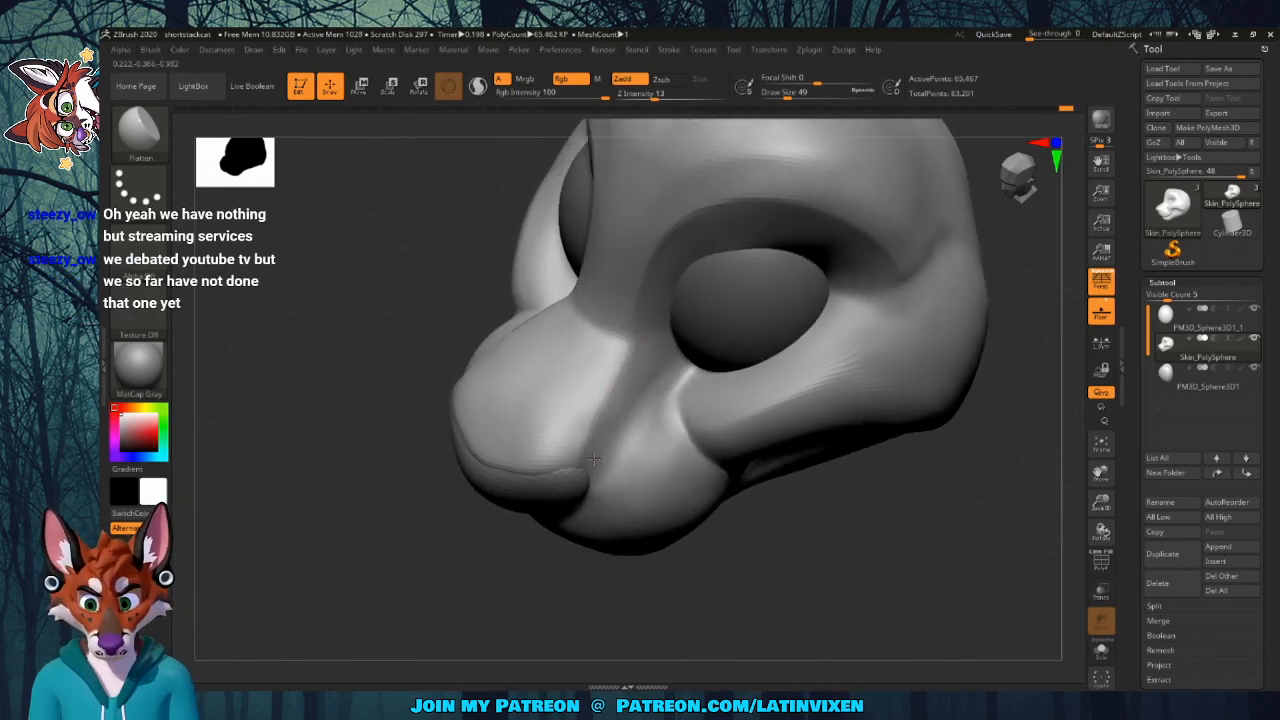
{"action": "right_click_drag", "start_coordinate": [798, 535], "coordinate": [816, 555]}
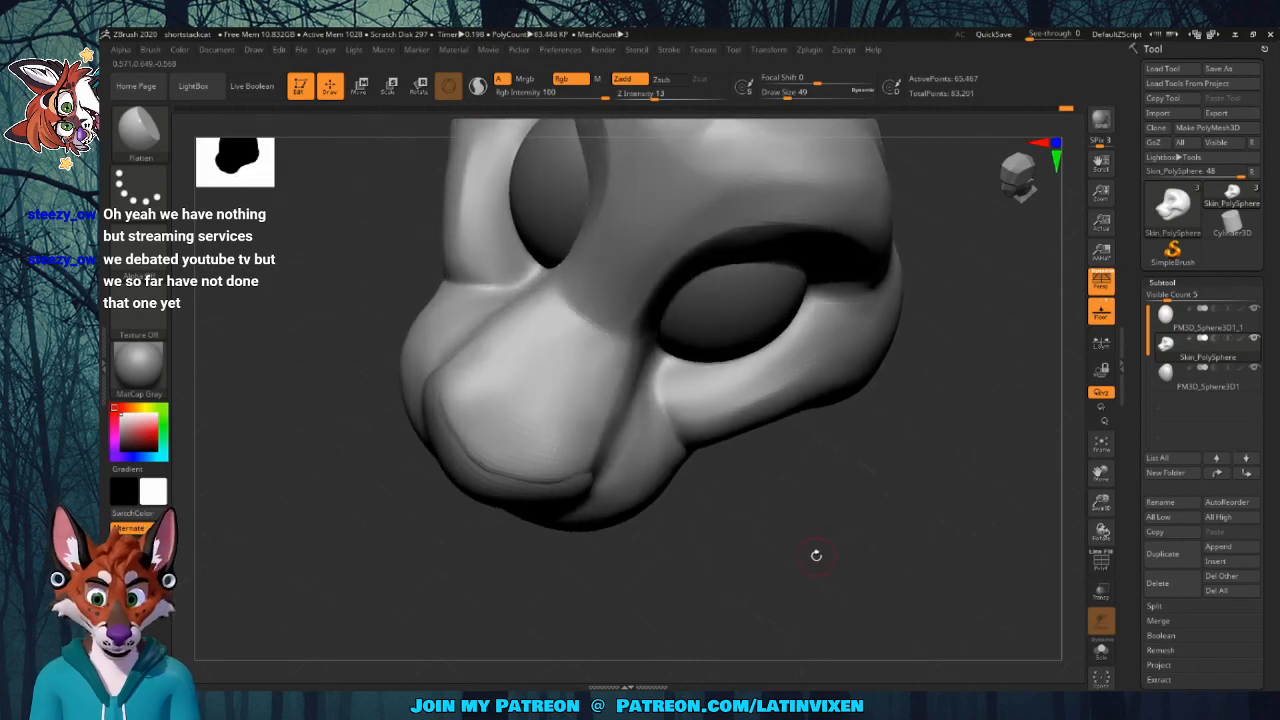
Reshape the nose edge and the sides of the muzzle with the Move Topological brush at draw size 112
{"action": "left_click", "coordinate": [145, 135]}
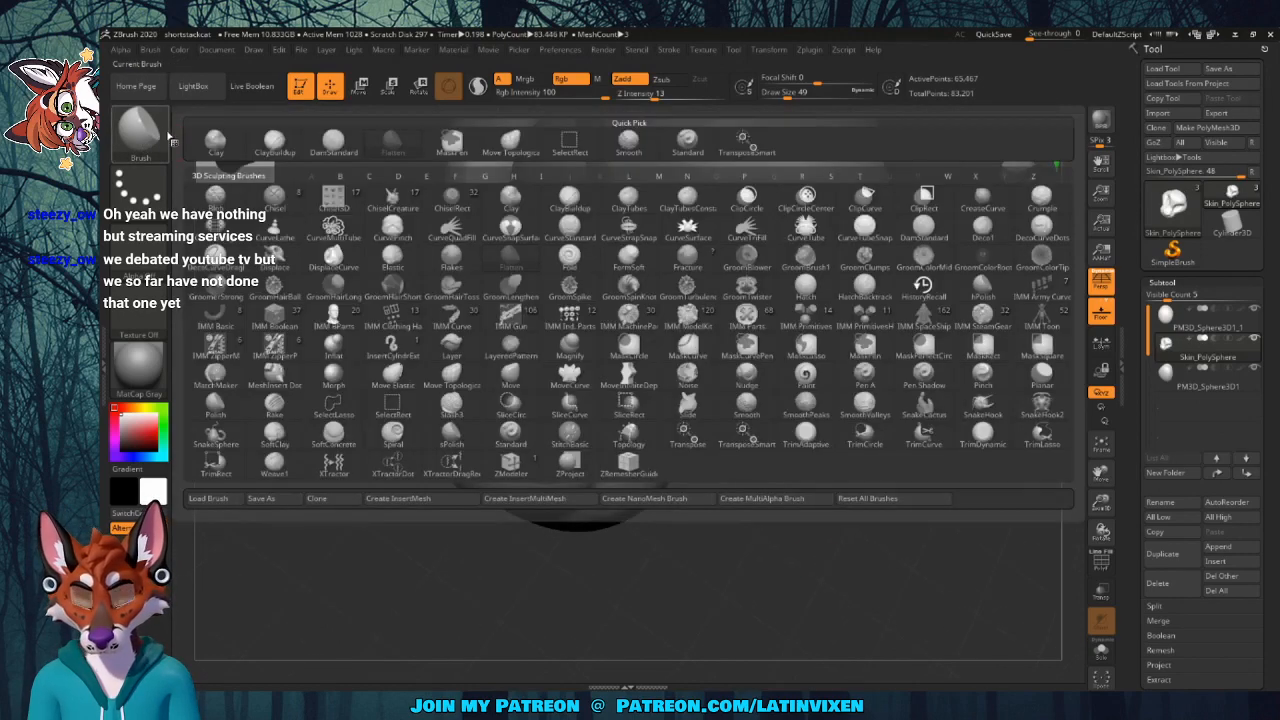
{"action": "left_click", "coordinate": [510, 143]}
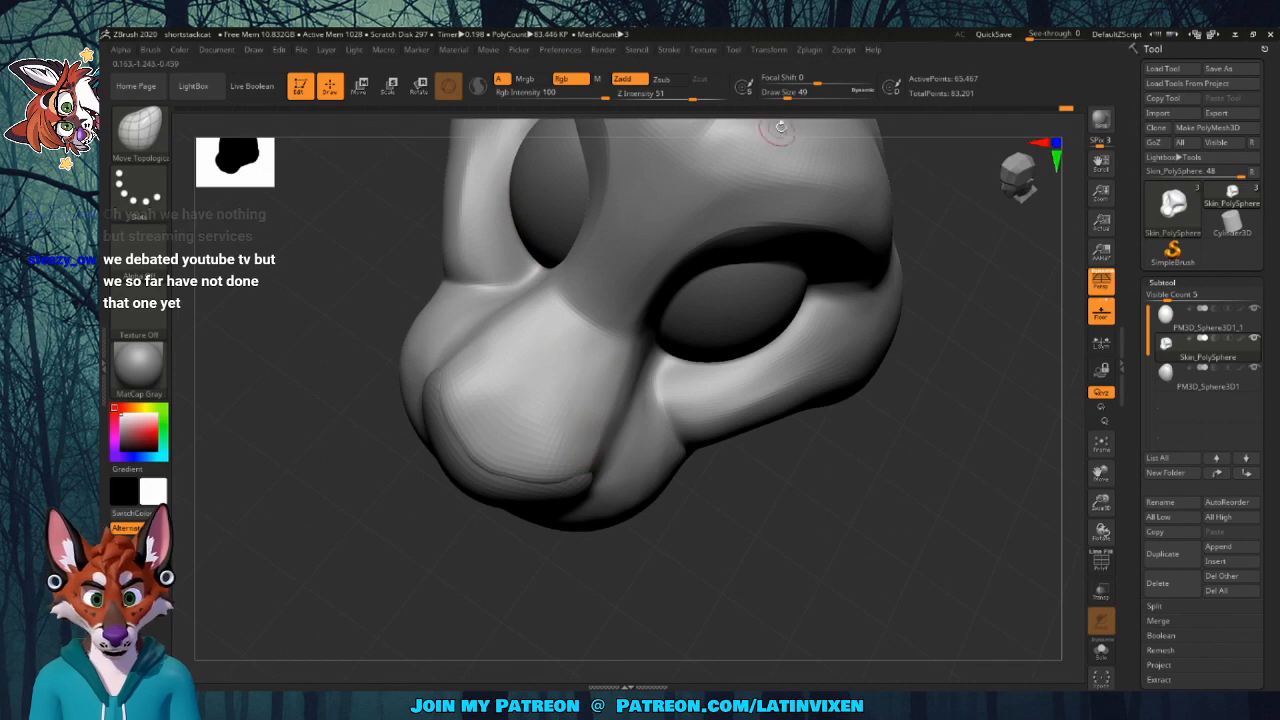
{"action": "left_click", "coordinate": [799, 96]}
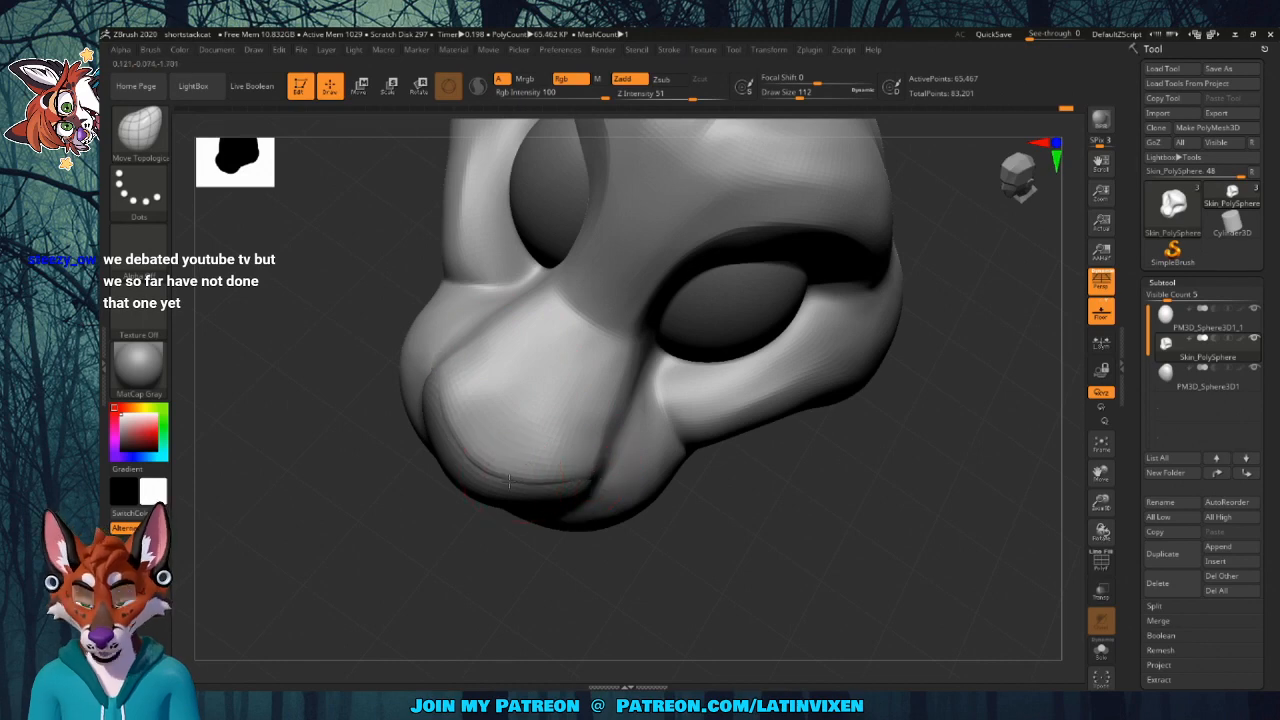
{"action": "mouse_move", "coordinate": [737, 534]}
{"action": "left_mouse_down"}
{"action": "mouse_move", "coordinate": [772, 485]}
{"action": "mouse_move", "coordinate": [626, 473]}
{"action": "left_mouse_up"}
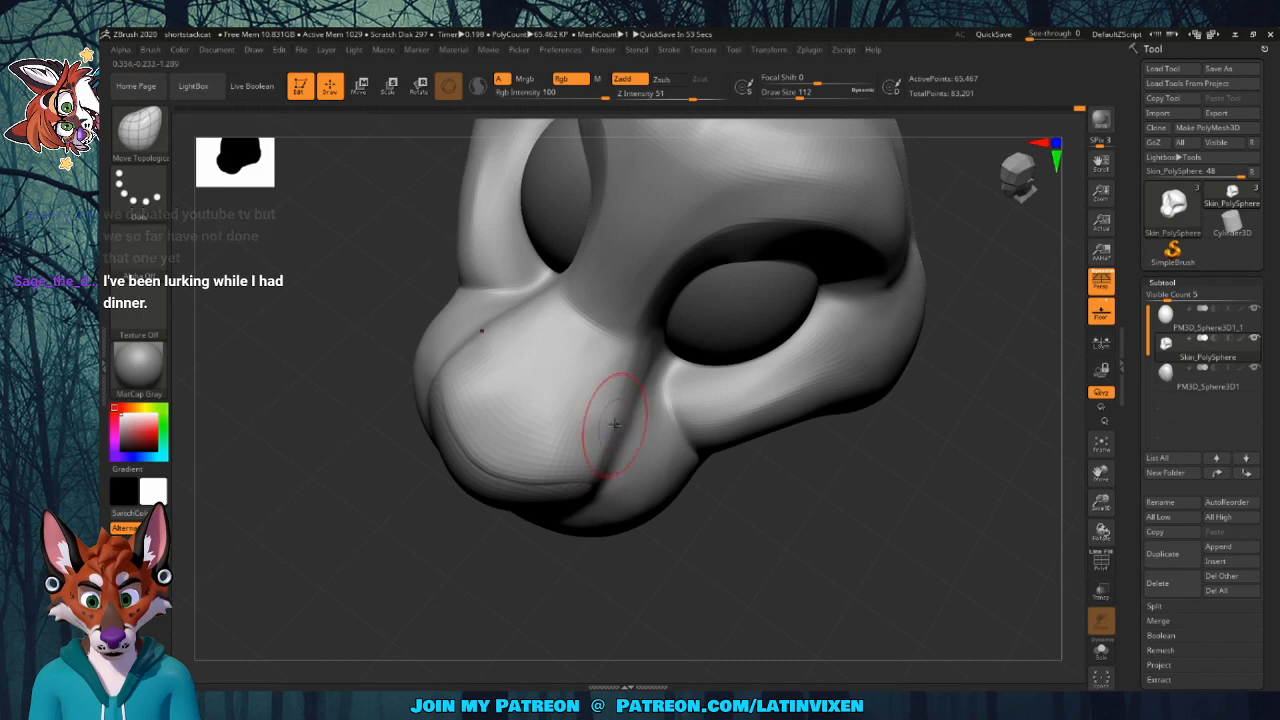
{"action": "mouse_move", "coordinate": [784, 519]}
{"action": "left_mouse_down"}
{"action": "mouse_move", "coordinate": [786, 531]}
{"action": "mouse_move", "coordinate": [793, 482]}
{"action": "mouse_move", "coordinate": [837, 531]}
{"action": "mouse_move", "coordinate": [851, 496]}
{"action": "mouse_move", "coordinate": [834, 525]}
{"action": "mouse_move", "coordinate": [812, 523]}
{"action": "left_mouse_up"}
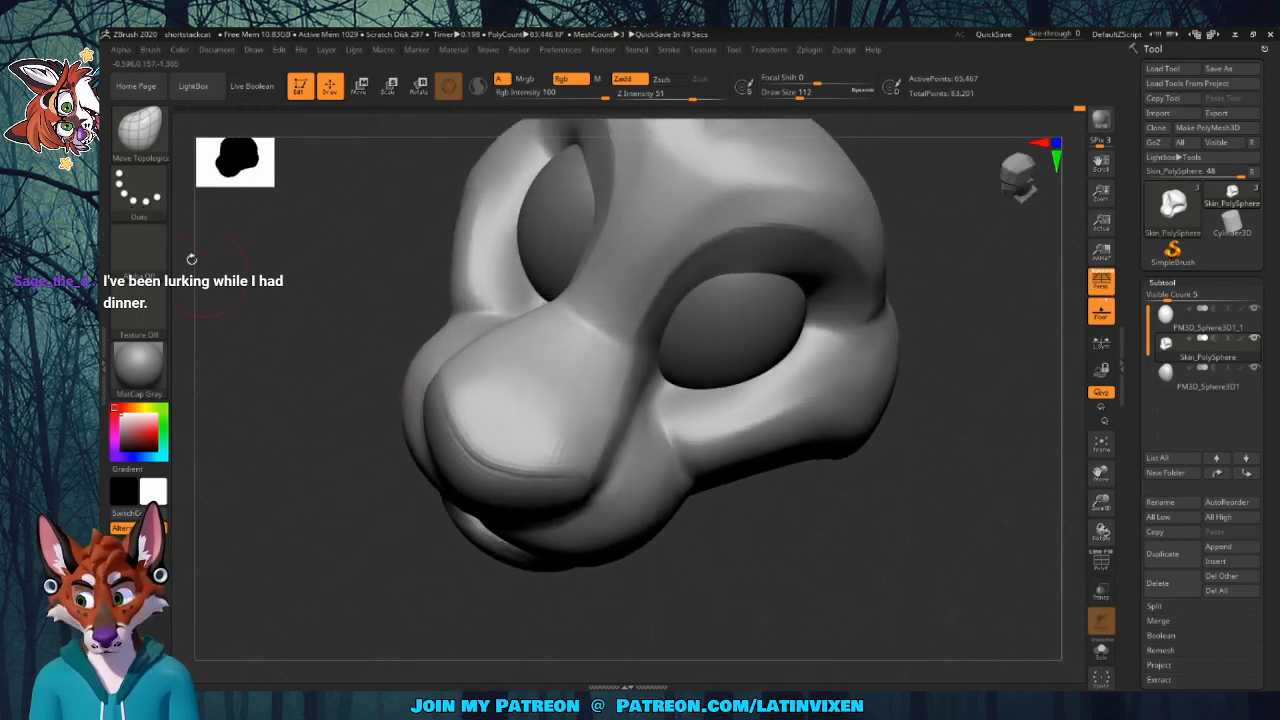
Flatten the top plane and front rim of the nose with the Flatten brush at draw size 112
{"action": "key", "text": "b"}
{"action": "left_click", "coordinate": [432, 178]}
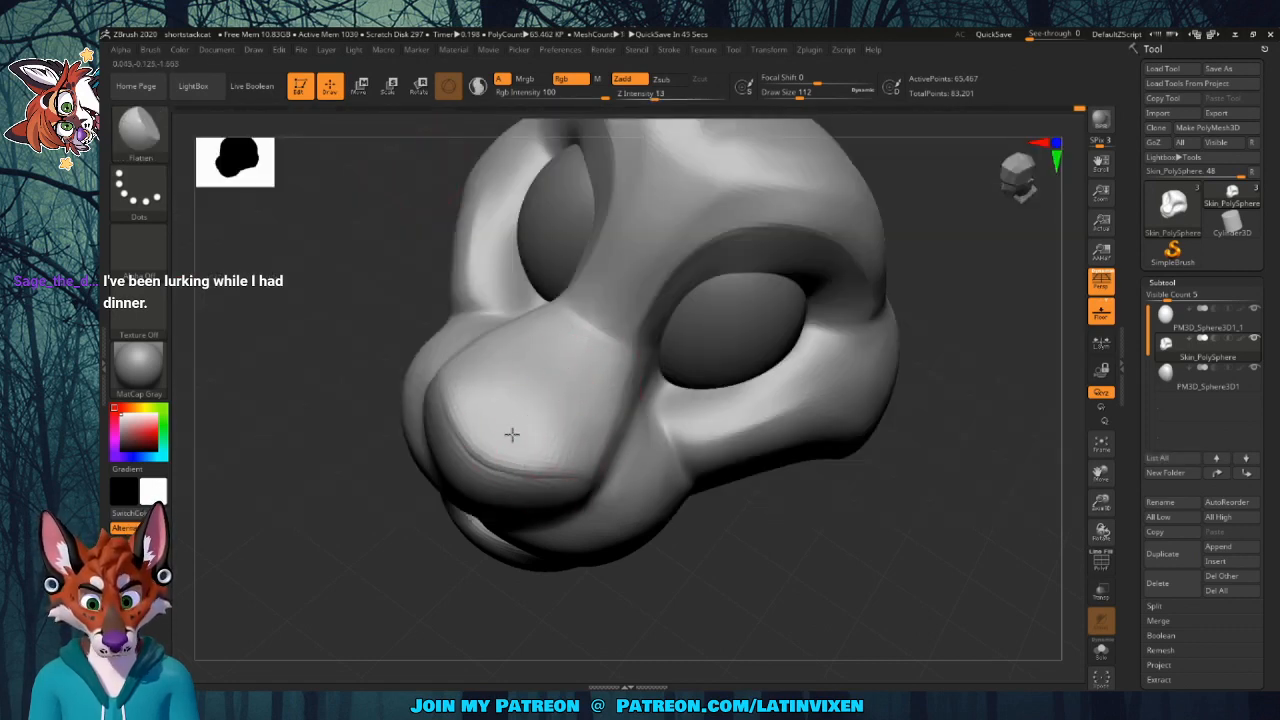
{"action": "mouse_move", "coordinate": [731, 529]}
{"action": "left_mouse_down"}
{"action": "mouse_move", "coordinate": [797, 530]}
{"action": "mouse_move", "coordinate": [777, 535]}
{"action": "mouse_move", "coordinate": [770, 556]}
{"action": "left_mouse_up"}
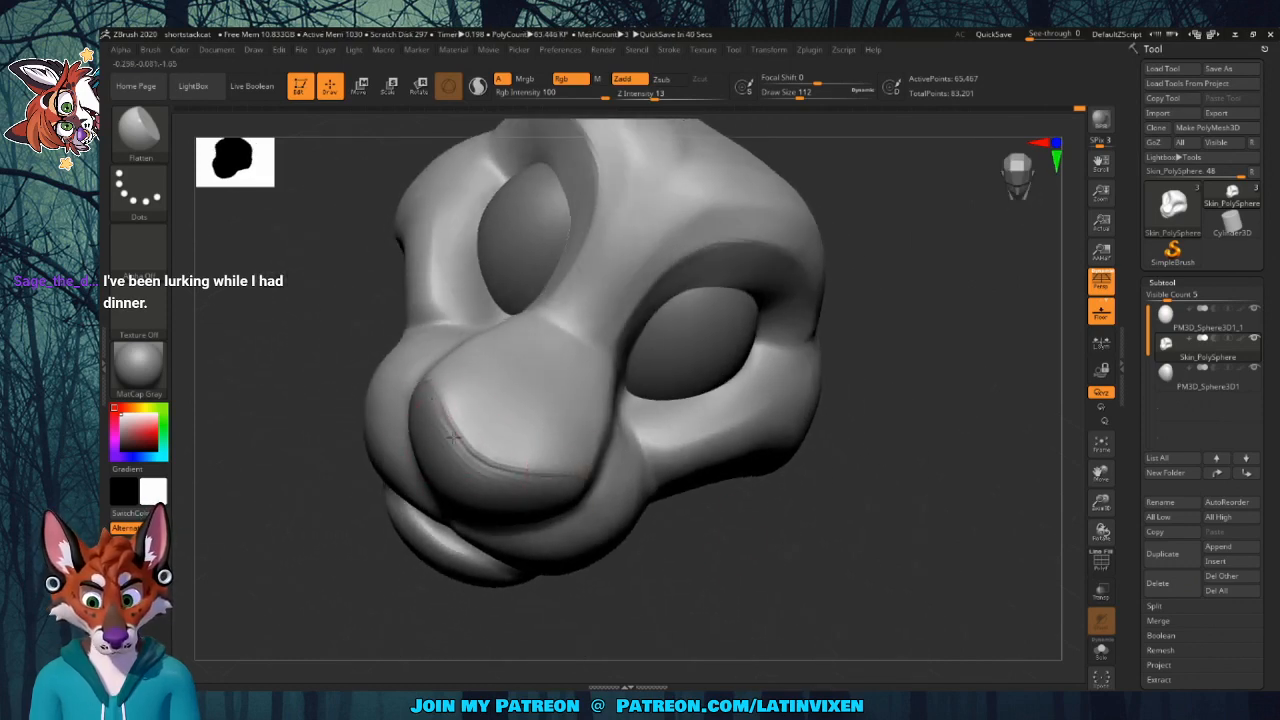
{"action": "mouse_move", "coordinate": [455, 440]}
{"action": "left_mouse_down"}
{"action": "mouse_move", "coordinate": [486, 443]}
{"action": "mouse_move", "coordinate": [514, 471]}
{"action": "left_mouse_up"}
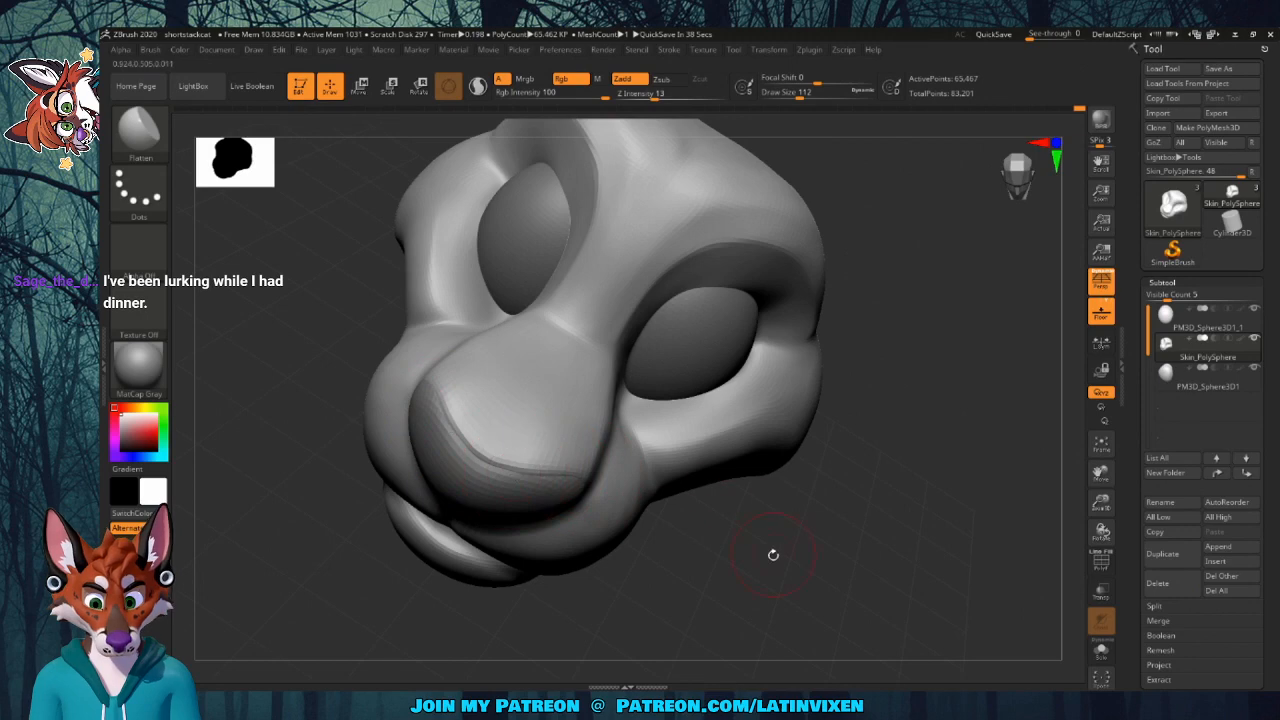
{"action": "mouse_move", "coordinate": [773, 554]}
{"action": "left_mouse_down"}
{"action": "mouse_move", "coordinate": [778, 575]}
{"action": "mouse_move", "coordinate": [789, 522]}
{"action": "mouse_move", "coordinate": [760, 543]}
{"action": "left_mouse_up"}
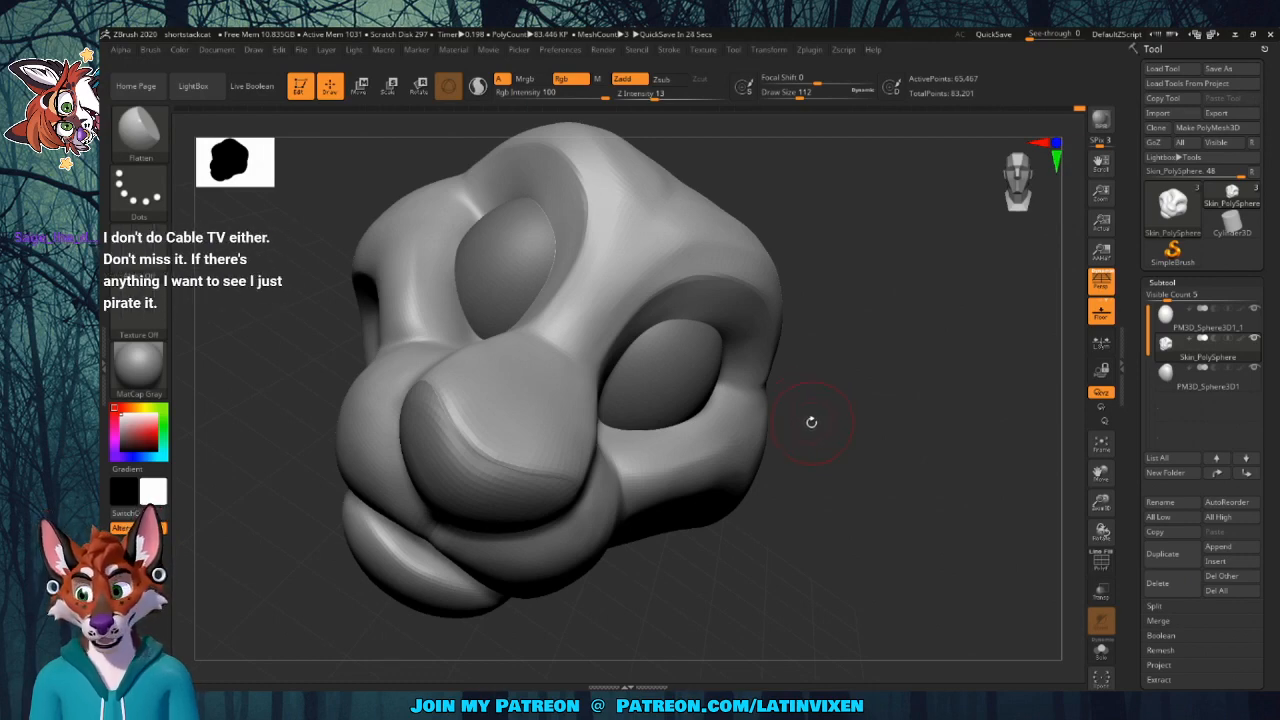
Smooth the outer rim of the eye socket where it meets the cheek
{"action": "mouse_move", "coordinate": [850, 420]}
{"action": "left_mouse_down"}
{"action": "mouse_move", "coordinate": [843, 443]}
{"action": "mouse_move", "coordinate": [824, 407]}
{"action": "mouse_move", "coordinate": [869, 407]}
{"action": "left_mouse_up"}
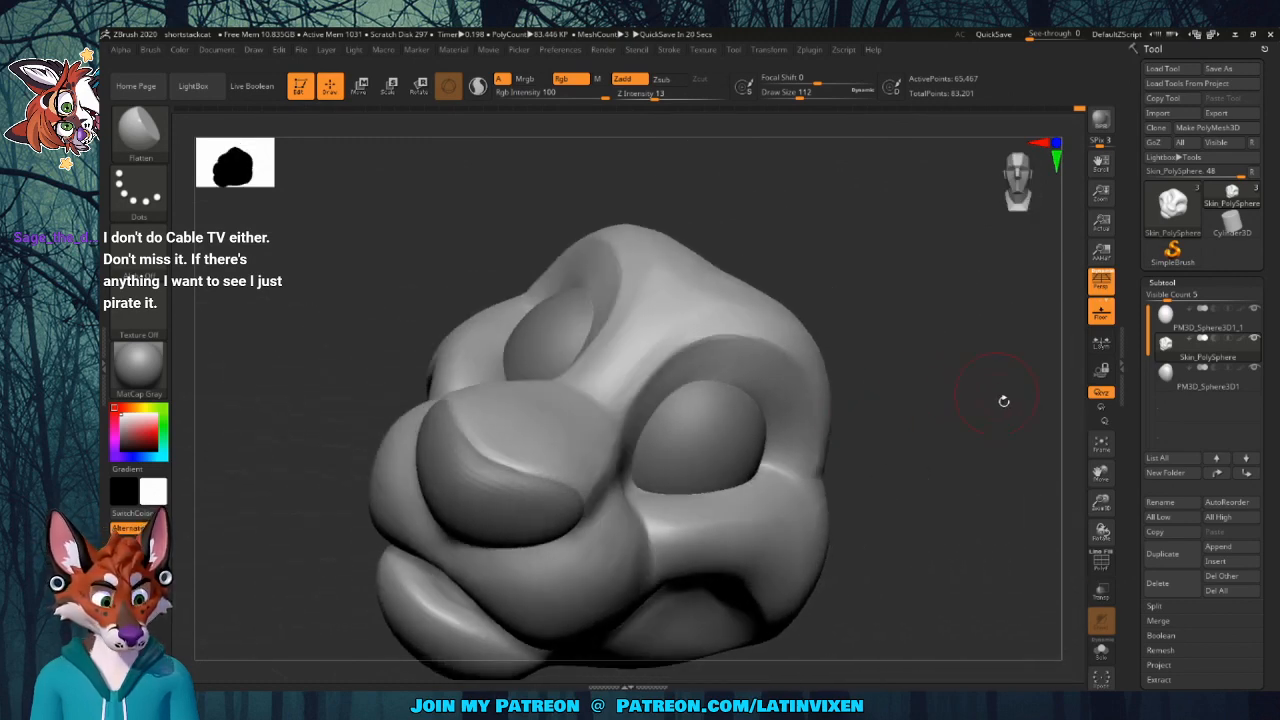
{"action": "left_click_drag", "start_coordinate": [1060, 490], "coordinate": [945, 452]}
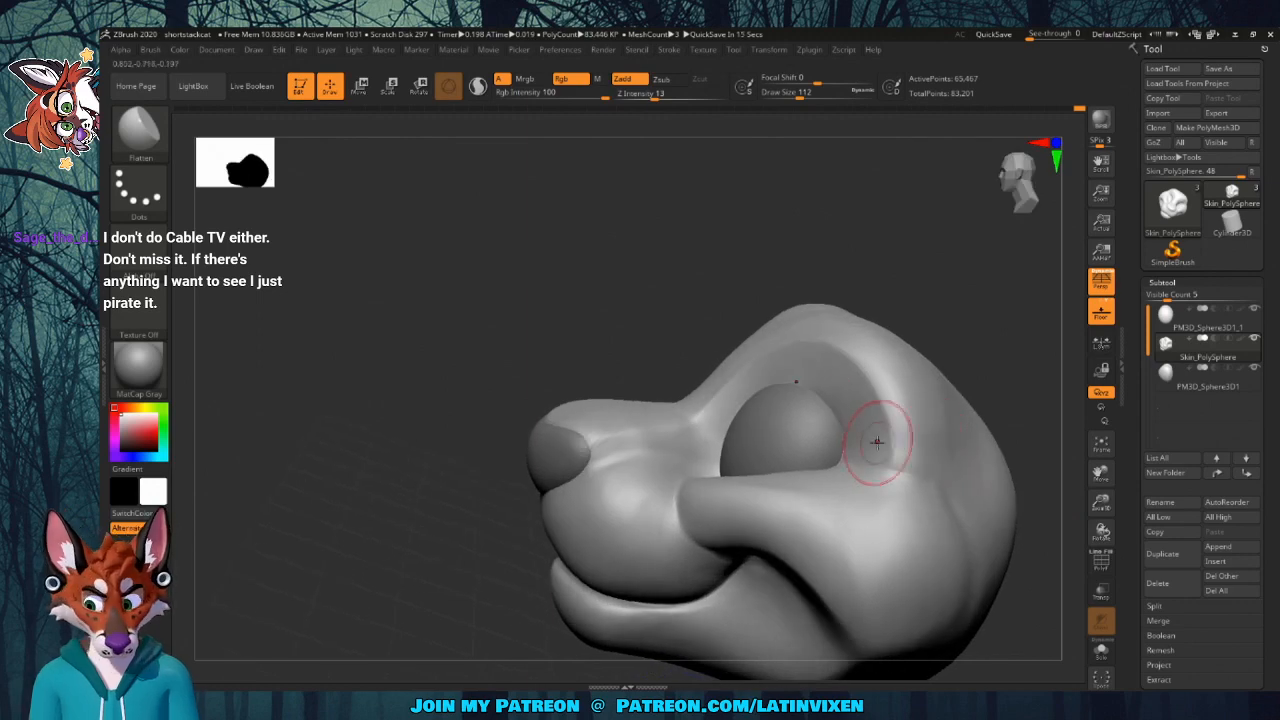
{"action": "key", "text": "shift"}
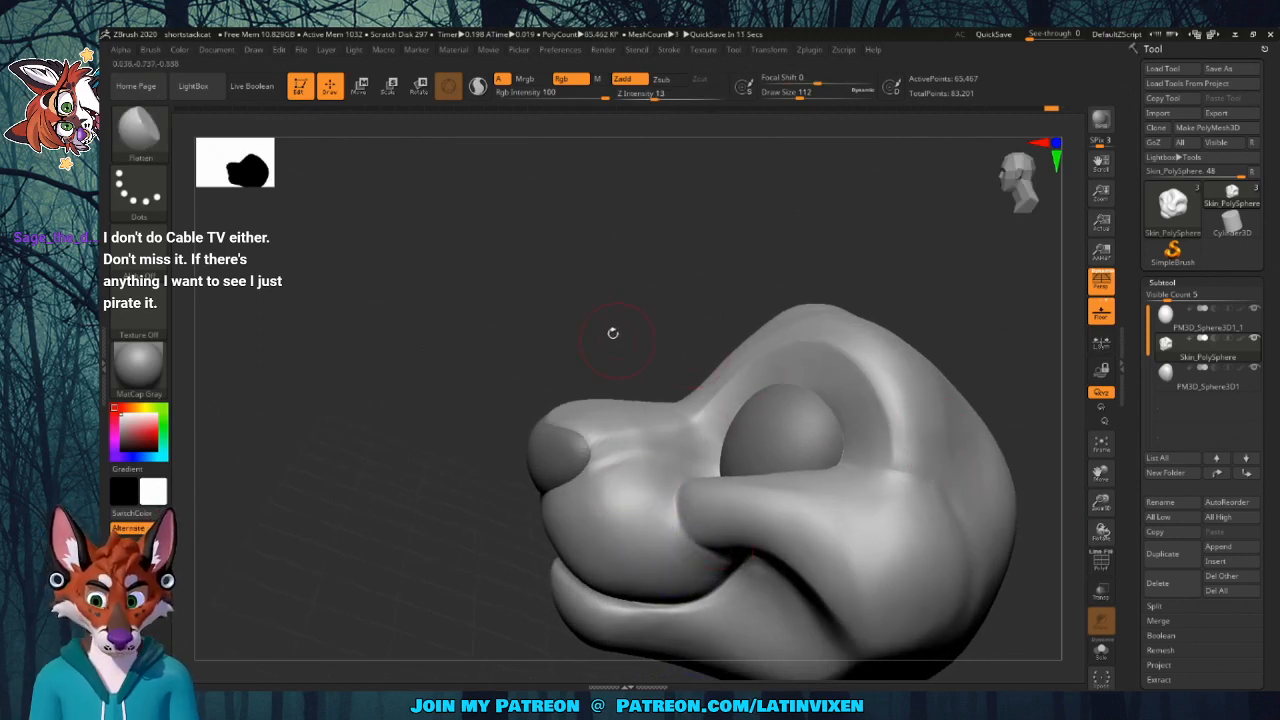
{"action": "mouse_move", "coordinate": [611, 331]}
{"action": "left_mouse_down"}
{"action": "mouse_move", "coordinate": [645, 287]}
{"action": "mouse_move", "coordinate": [626, 302]}
{"action": "left_mouse_up"}
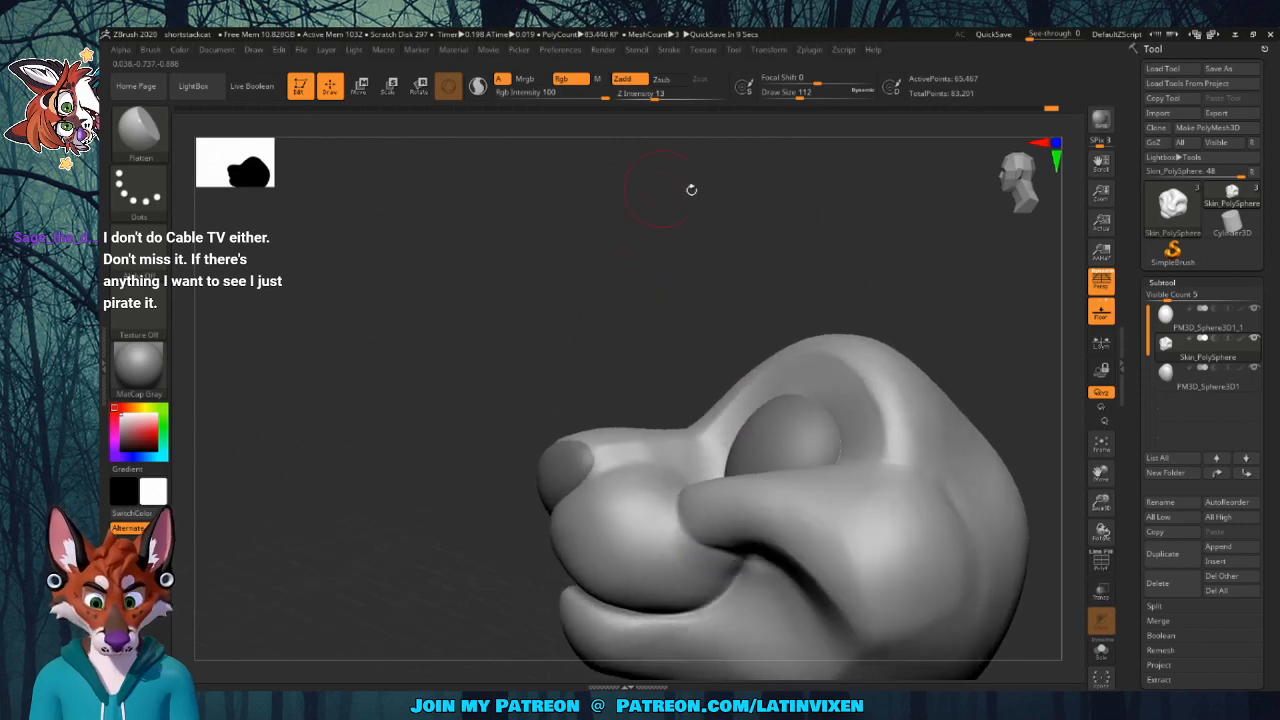
Reshape the front of the upper lip in profile with the Move Topological brush, raising the draw size to 158
{"action": "key", "text": "b"}
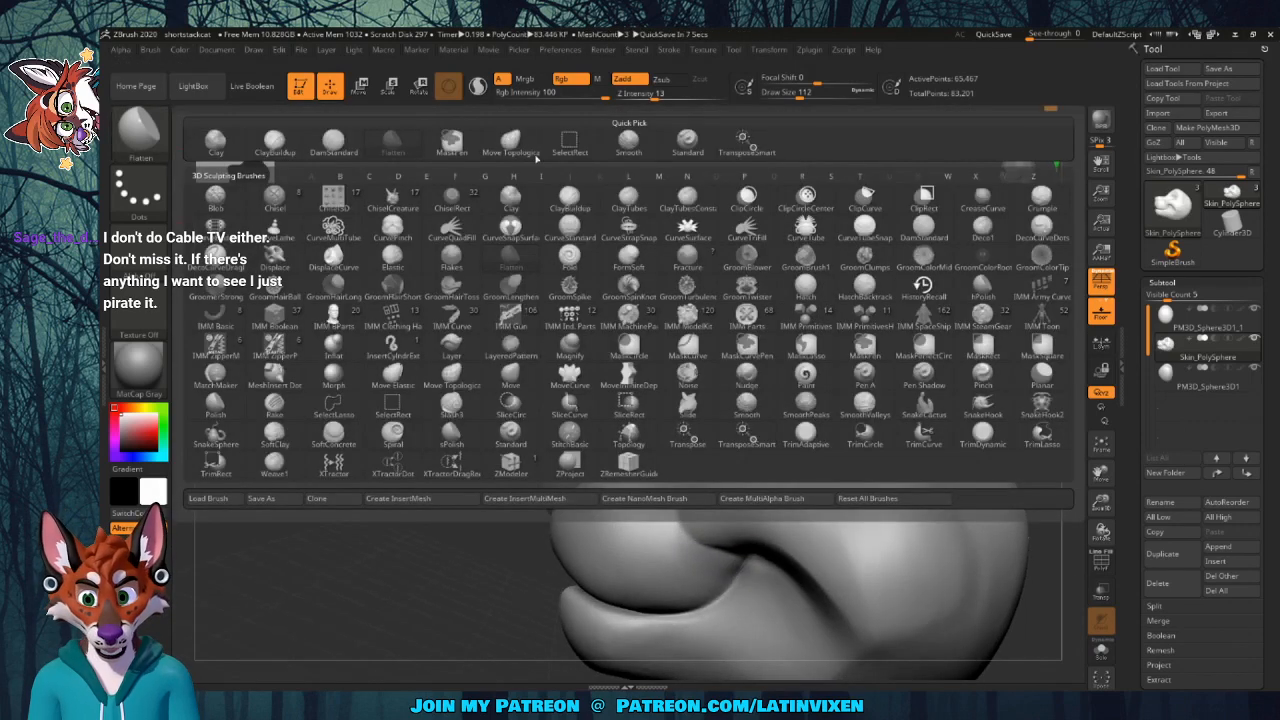
{"action": "key", "text": "m"}
{"action": "key", "text": "t"}
{"action": "left_click_drag", "start_coordinate": [1101, 503], "coordinate": [1106, 568]}
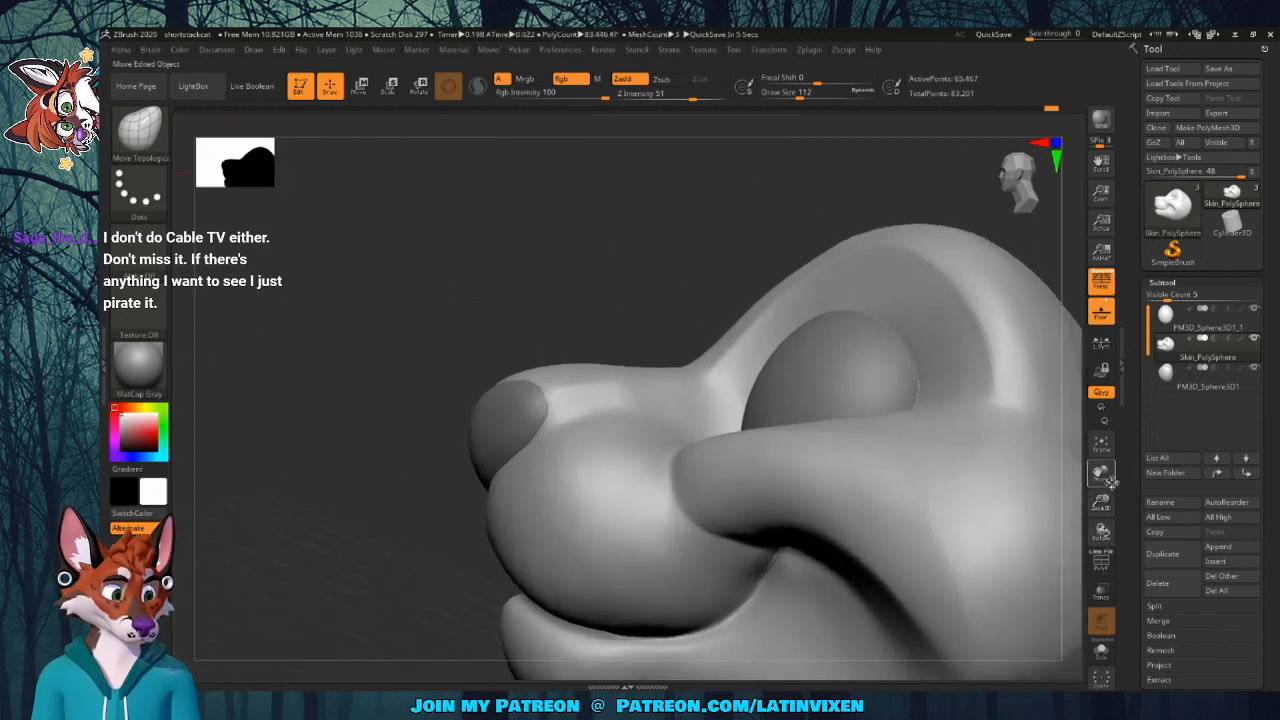
{"action": "left_click_drag", "start_coordinate": [1105, 475], "coordinate": [1123, 375]}
{"action": "left_click_drag", "start_coordinate": [490, 437], "coordinate": [510, 420]}
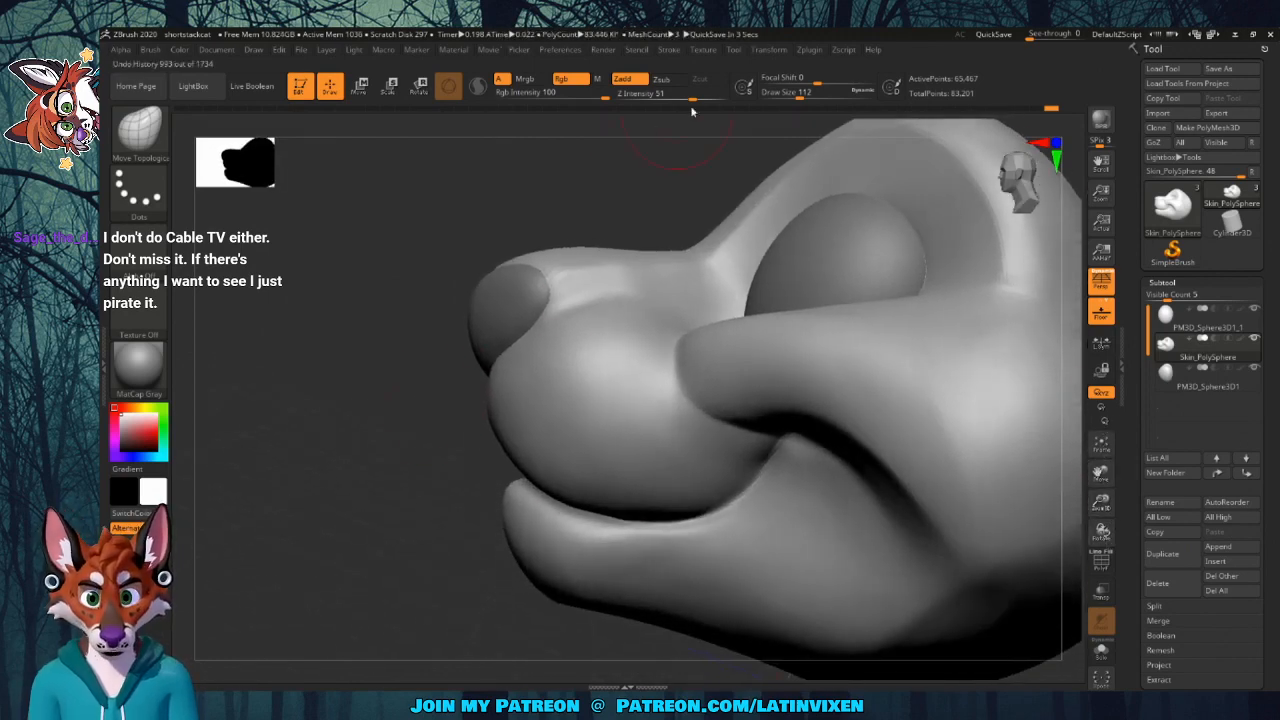
{"action": "left_click_drag", "start_coordinate": [800, 93], "coordinate": [805, 93]}
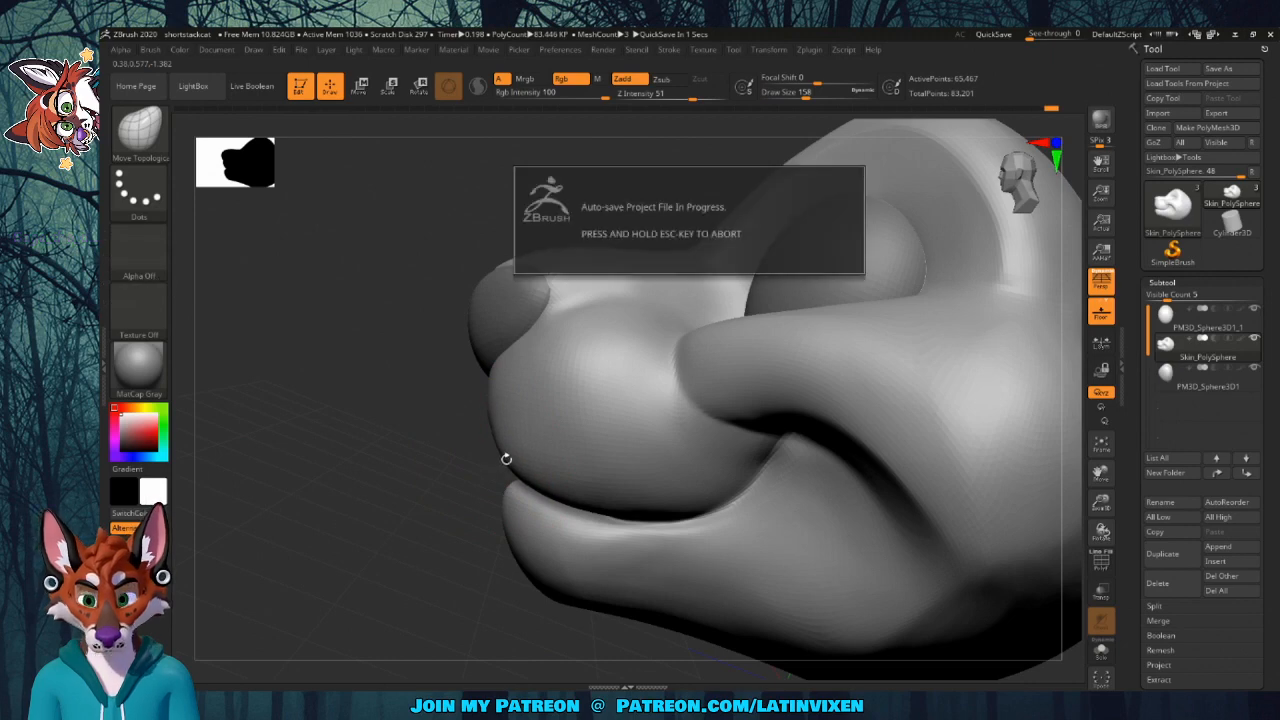
{"action": "mouse_move", "coordinate": [477, 443]}
{"action": "left_mouse_down"}
{"action": "mouse_move", "coordinate": [457, 468]}
{"action": "mouse_move", "coordinate": [443, 457]}
{"action": "mouse_move", "coordinate": [470, 470]}
{"action": "mouse_move", "coordinate": [472, 345]}
{"action": "mouse_move", "coordinate": [457, 358]}
{"action": "mouse_move", "coordinate": [480, 387]}
{"action": "mouse_move", "coordinate": [486, 471]}
{"action": "left_mouse_up"}
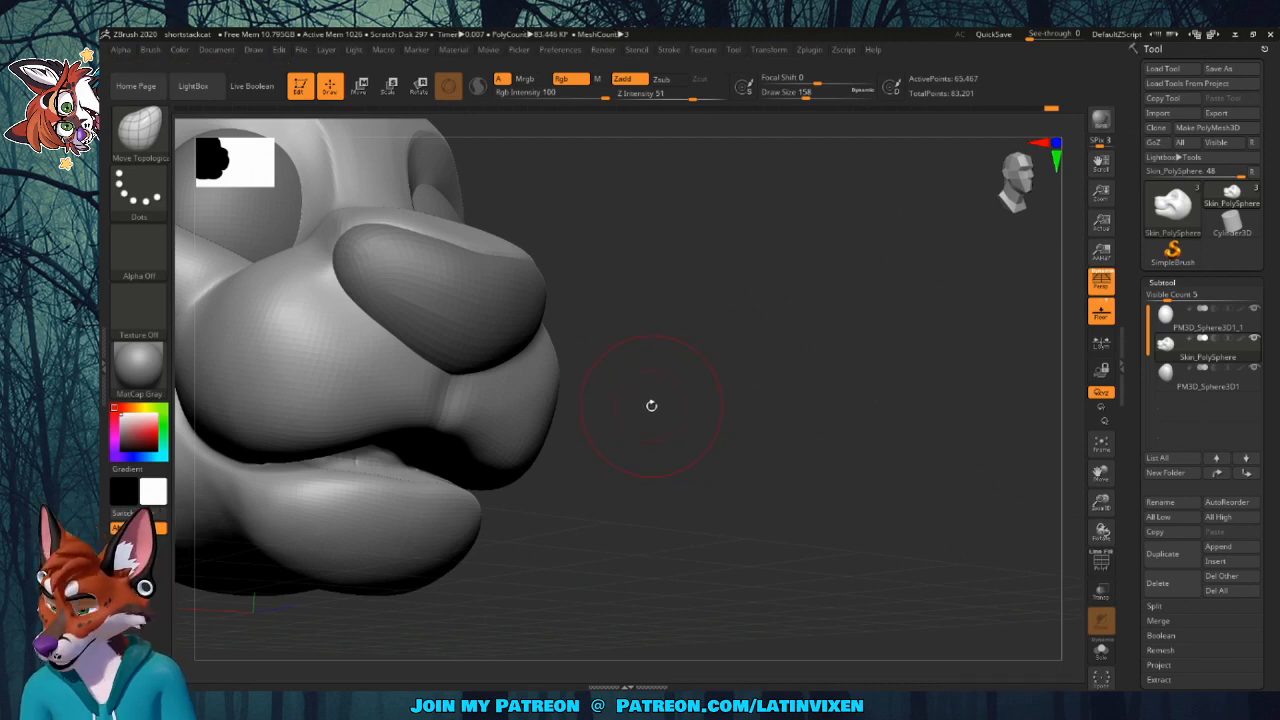
Smooth the underside of the upper lip and the crease at the corner of the mouth
{"action": "mouse_move", "coordinate": [671, 431]}
{"action": "left_mouse_down"}
{"action": "mouse_move", "coordinate": [620, 428]}
{"action": "mouse_move", "coordinate": [646, 422]}
{"action": "left_mouse_up"}
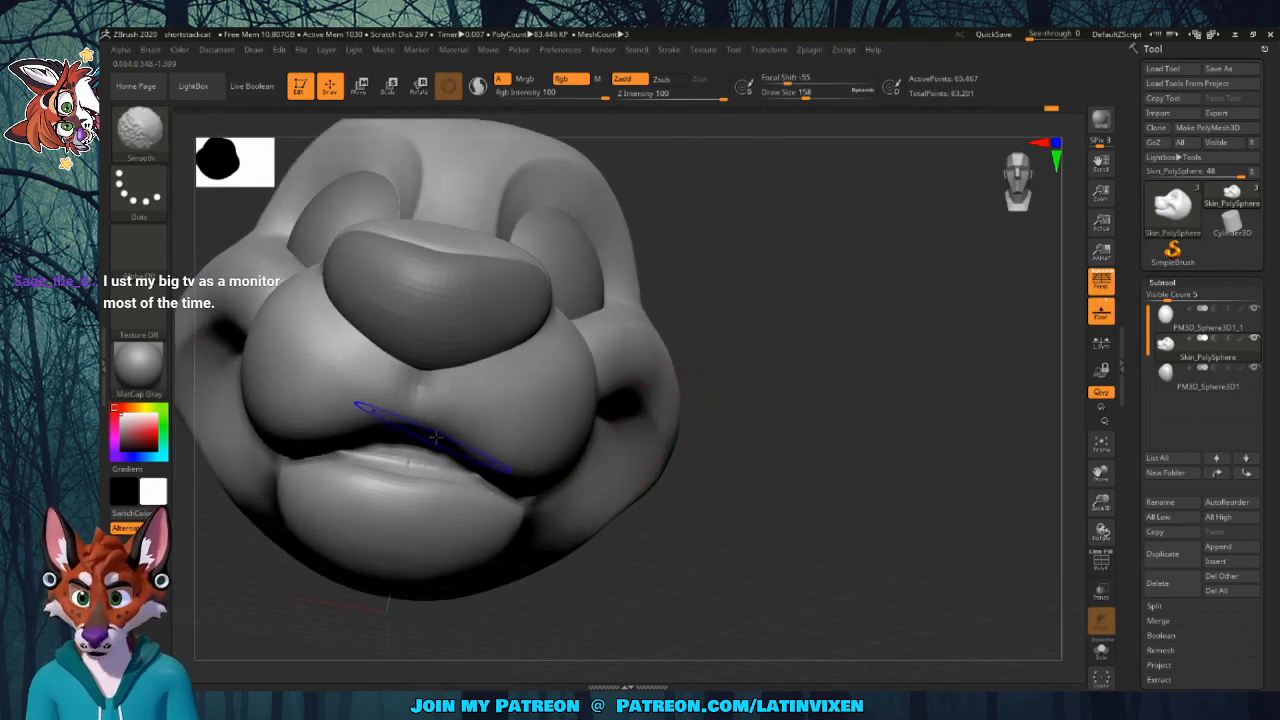
{"action": "mouse_move", "coordinate": [745, 432]}
{"action": "left_mouse_down"}
{"action": "mouse_move", "coordinate": [748, 411]}
{"action": "mouse_move", "coordinate": [741, 430]}
{"action": "mouse_move", "coordinate": [631, 446]}
{"action": "mouse_move", "coordinate": [731, 537]}
{"action": "mouse_move", "coordinate": [701, 547]}
{"action": "mouse_move", "coordinate": [743, 517]}
{"action": "mouse_move", "coordinate": [749, 534]}
{"action": "mouse_move", "coordinate": [720, 463]}
{"action": "left_mouse_up"}
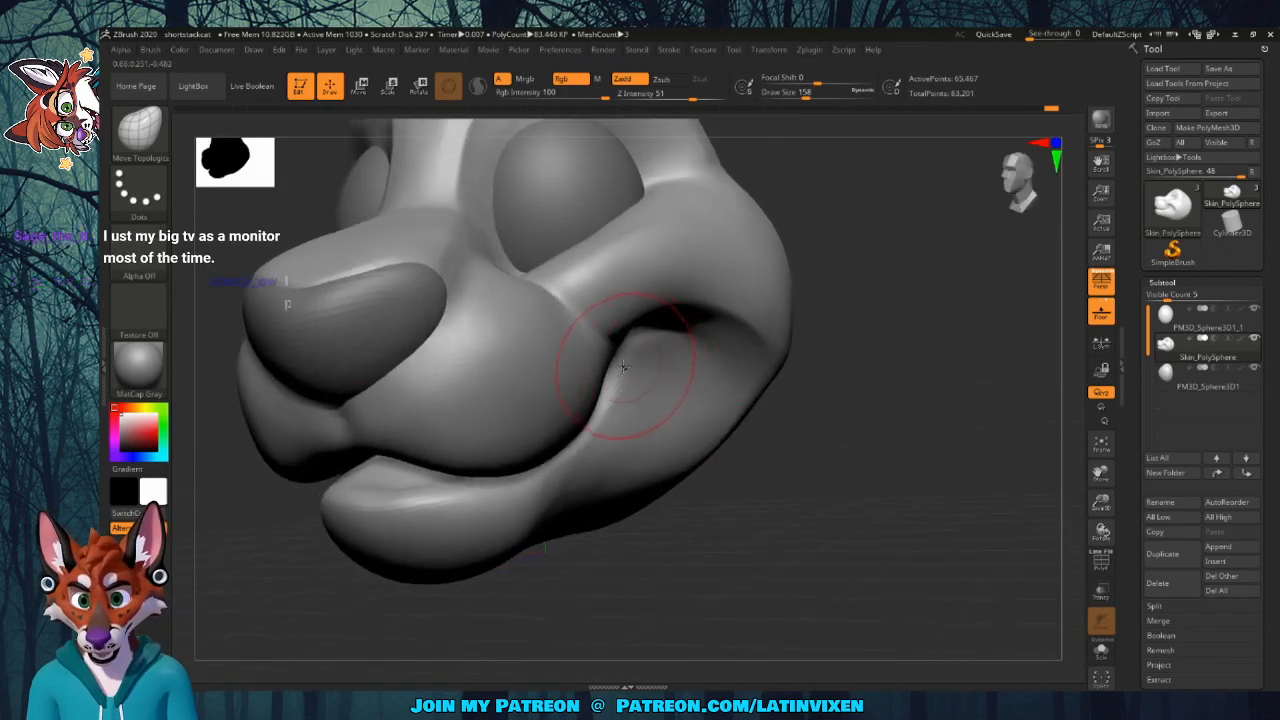
{"action": "mouse_move", "coordinate": [622, 366]}
{"action": "left_mouse_down", "text": "shift"}
{"action": "mouse_move", "coordinate": [605, 400]}
{"action": "mouse_move", "coordinate": [614, 340]}
{"action": "left_mouse_up", "text": "shift"}
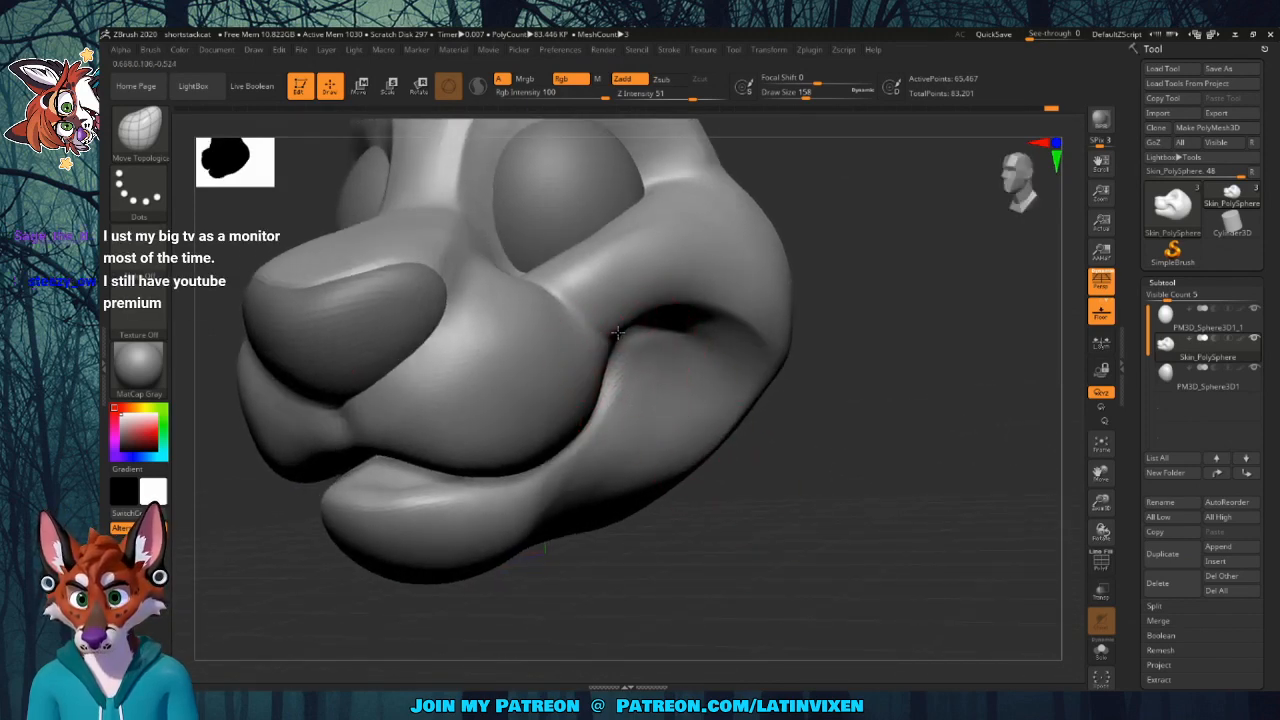
{"action": "left_click_drag", "start_coordinate": [756, 484], "coordinate": [789, 470]}
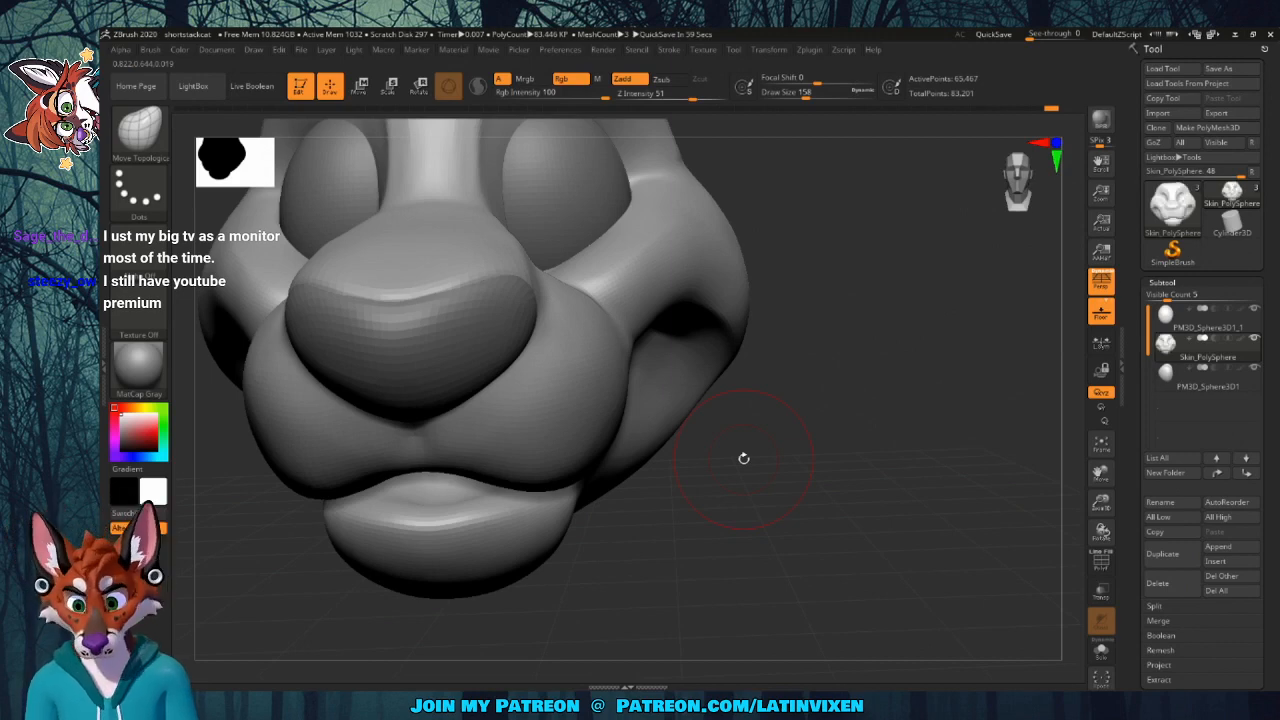
Carve the vertical groove between the nose and the upper lip with the DamStandard brush at draw size 54
{"action": "mouse_move", "coordinate": [743, 458]}
{"action": "left_mouse_down"}
{"action": "mouse_move", "coordinate": [780, 432]}
{"action": "mouse_move", "coordinate": [774, 423]}
{"action": "left_mouse_up"}
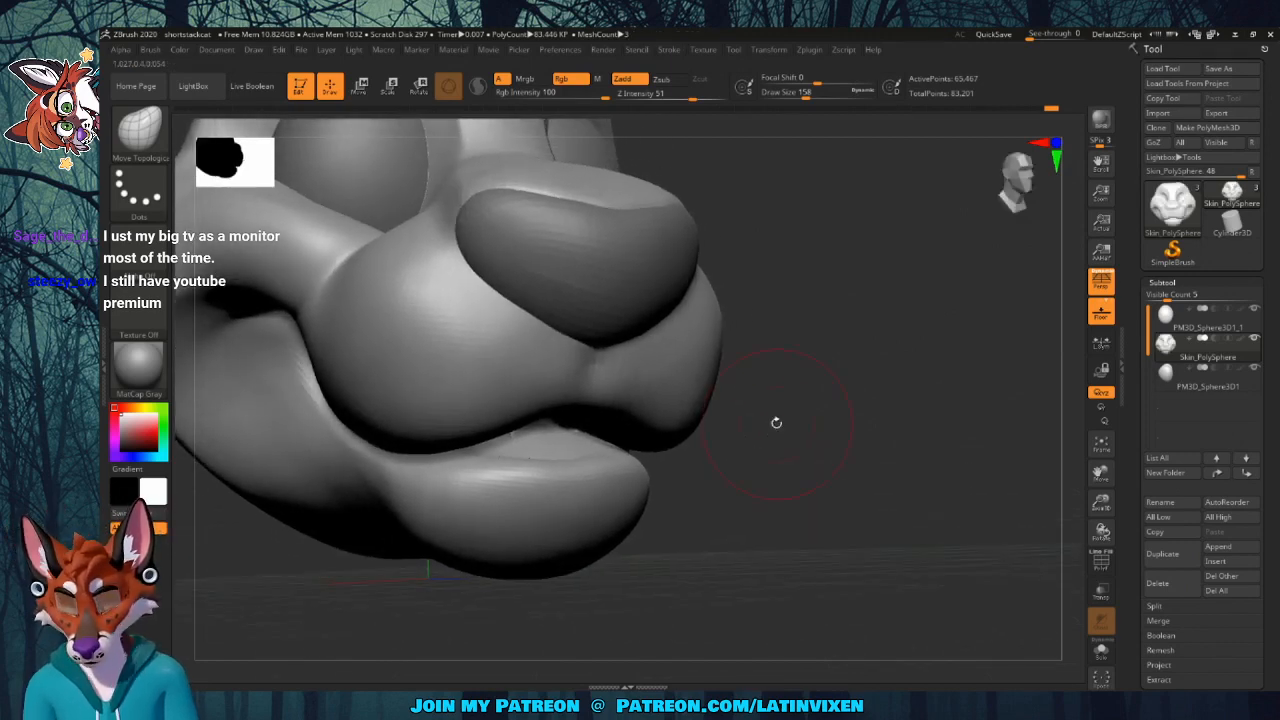
{"action": "left_click", "coordinate": [122, 140]}
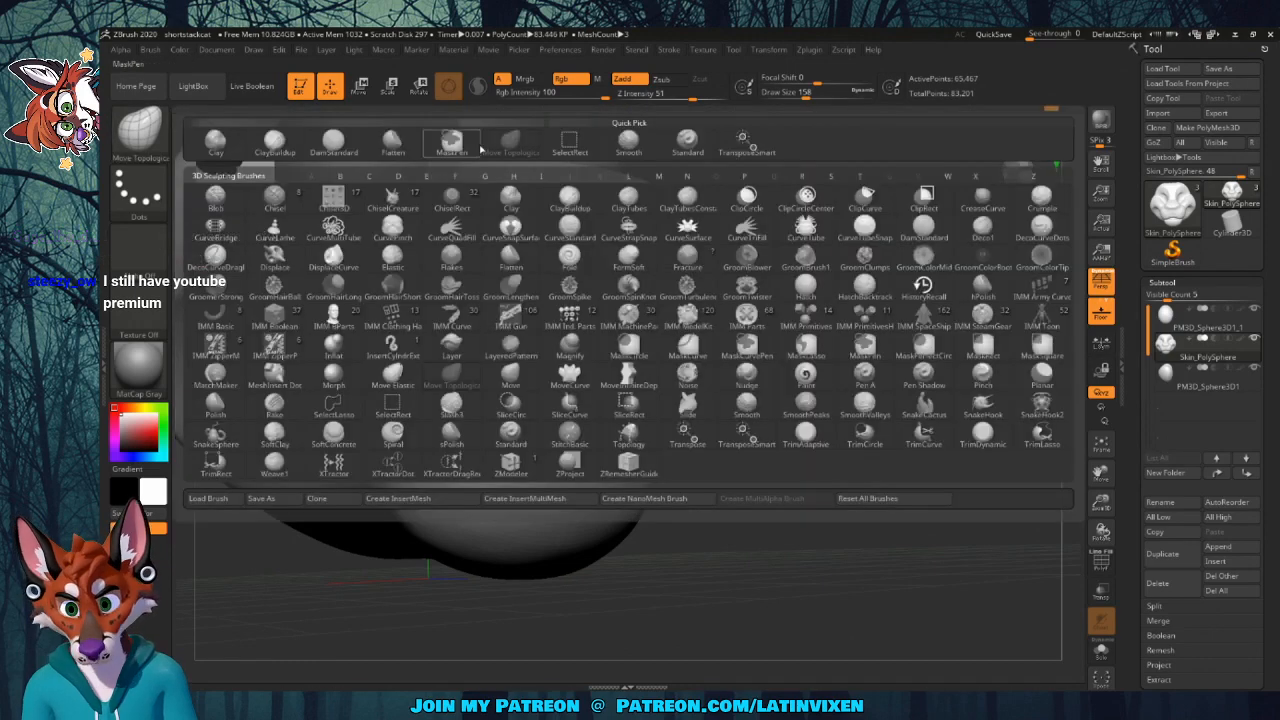
{"action": "left_click", "coordinate": [326, 153]}
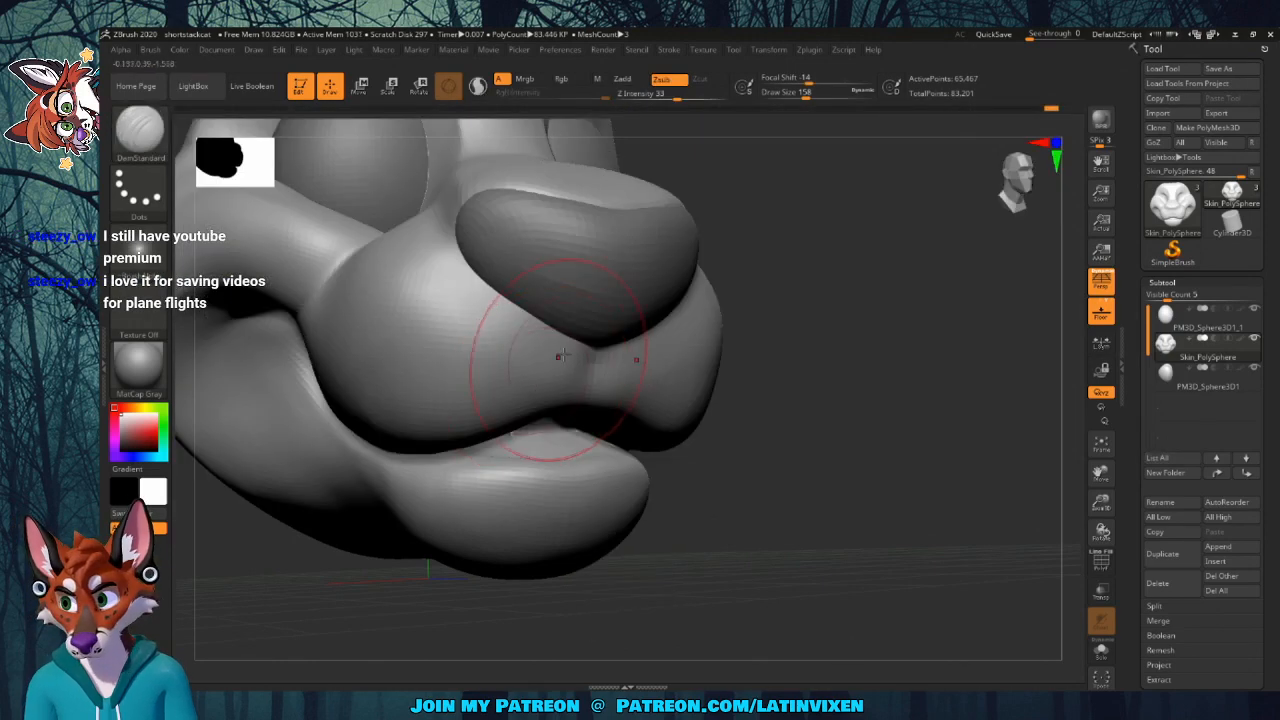
{"action": "left_click_drag", "start_coordinate": [796, 101], "coordinate": [795, 97]}
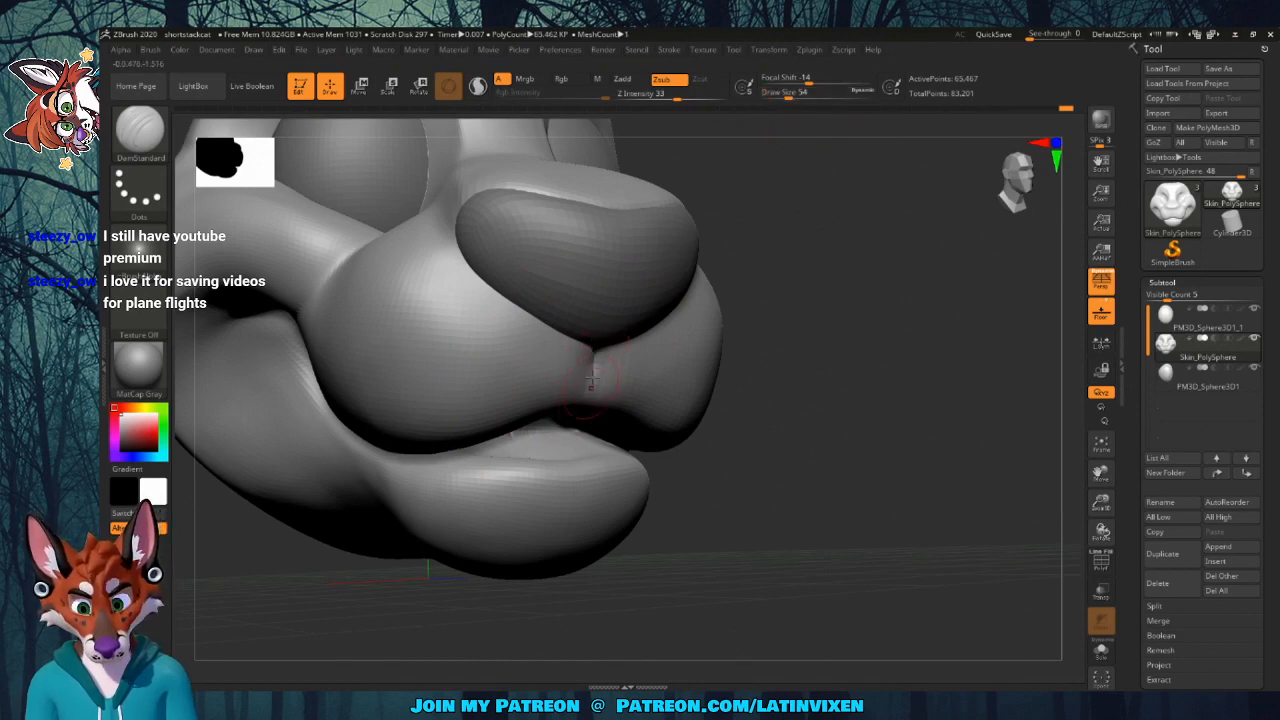
{"action": "mouse_move", "coordinate": [826, 337]}
{"action": "left_mouse_down"}
{"action": "mouse_move", "coordinate": [810, 360]}
{"action": "mouse_move", "coordinate": [813, 279]}
{"action": "left_mouse_up"}
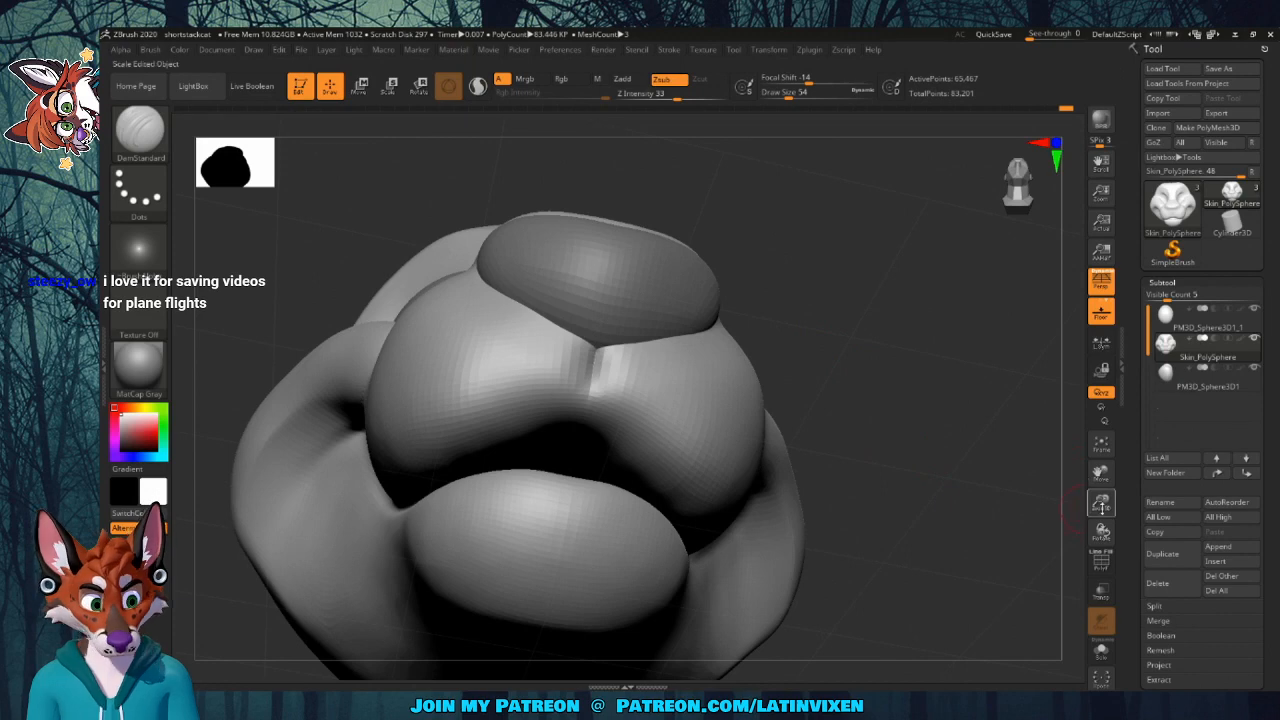
{"action": "left_click_drag", "start_coordinate": [1101, 505], "coordinate": [1098, 480]}
{"action": "mouse_move", "coordinate": [905, 290]}
{"action": "left_mouse_down"}
{"action": "mouse_move", "coordinate": [904, 400]}
{"action": "mouse_move", "coordinate": [914, 392]}
{"action": "left_mouse_up"}
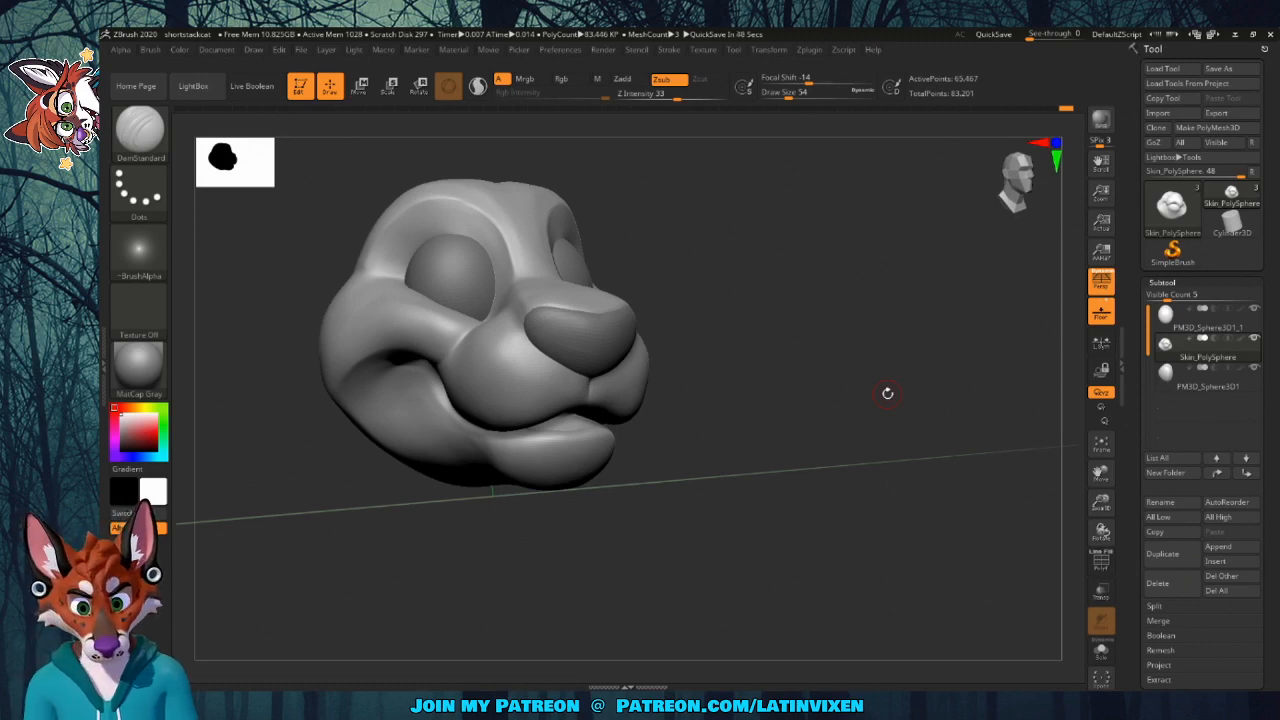
{"action": "mouse_move", "coordinate": [888, 334]}
{"action": "left_mouse_down"}
{"action": "mouse_move", "coordinate": [840, 335]}
{"action": "mouse_move", "coordinate": [894, 331]}
{"action": "mouse_move", "coordinate": [857, 346]}
{"action": "mouse_move", "coordinate": [866, 337]}
{"action": "left_mouse_up"}
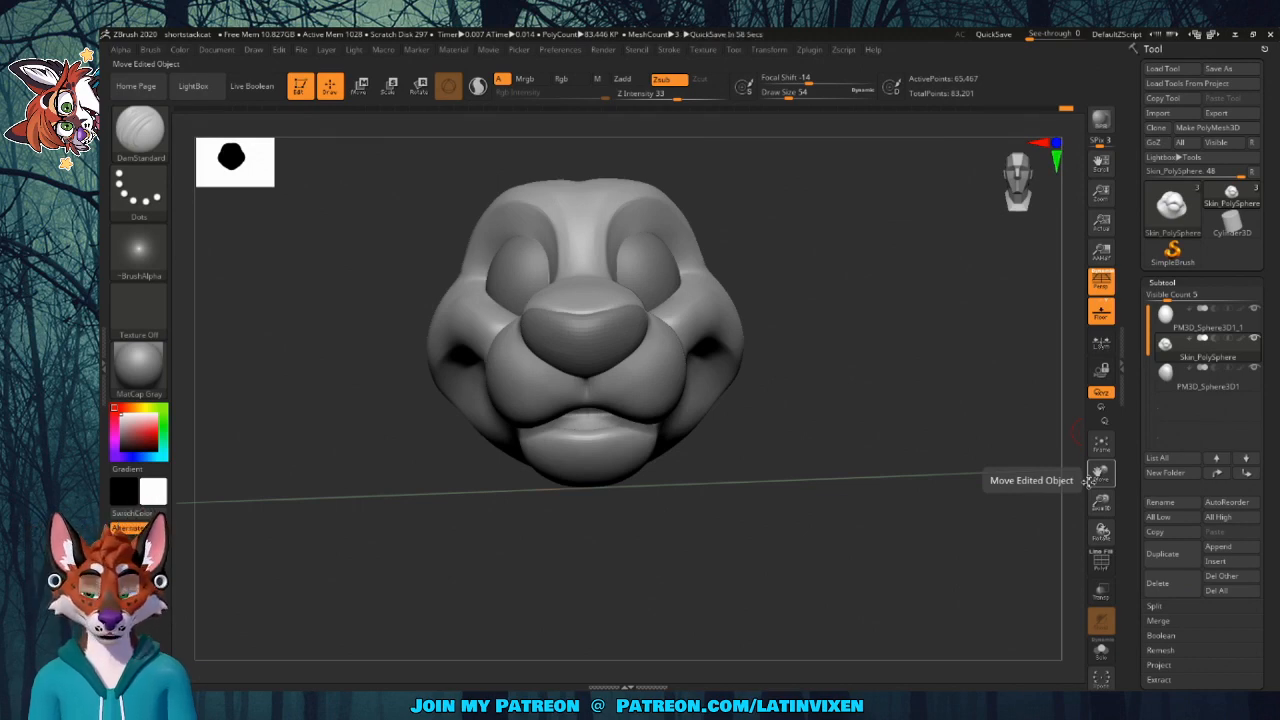
{"action": "left_click_drag", "start_coordinate": [1100, 502], "coordinate": [1094, 482]}
{"action": "key", "text": "b"}
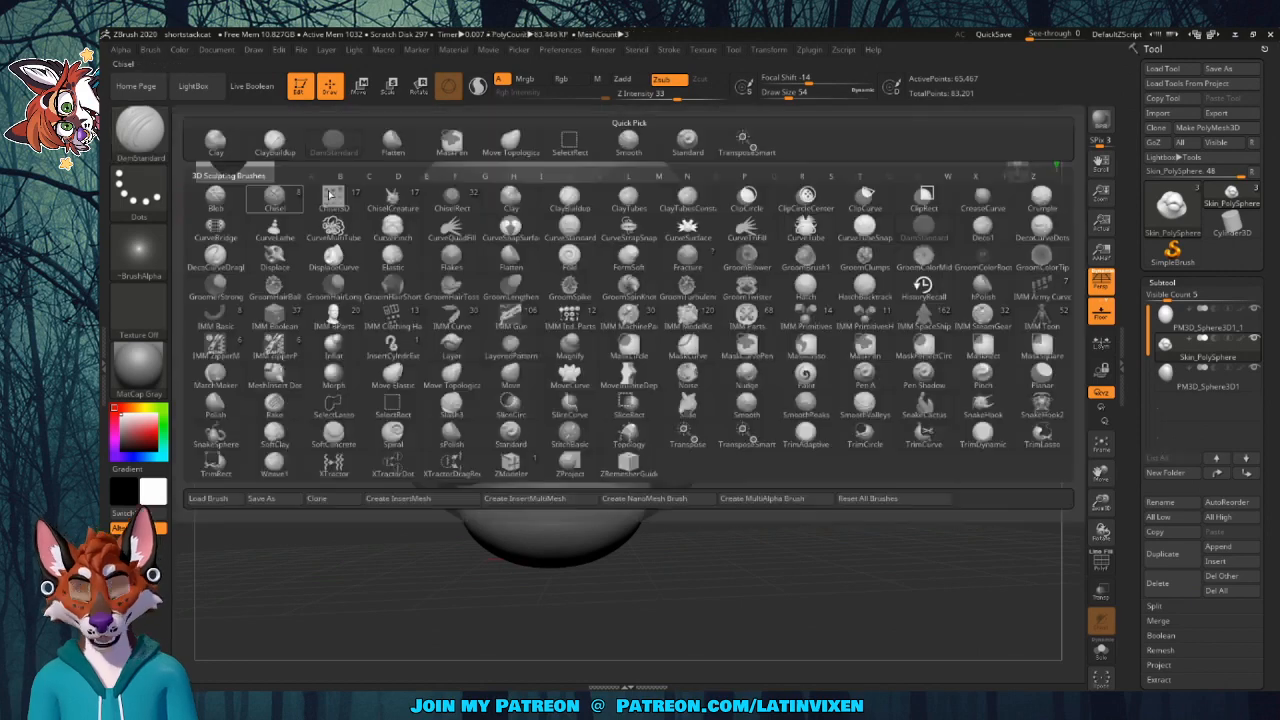
{"action": "key", "text": "m"}
{"action": "key", "text": "t"}
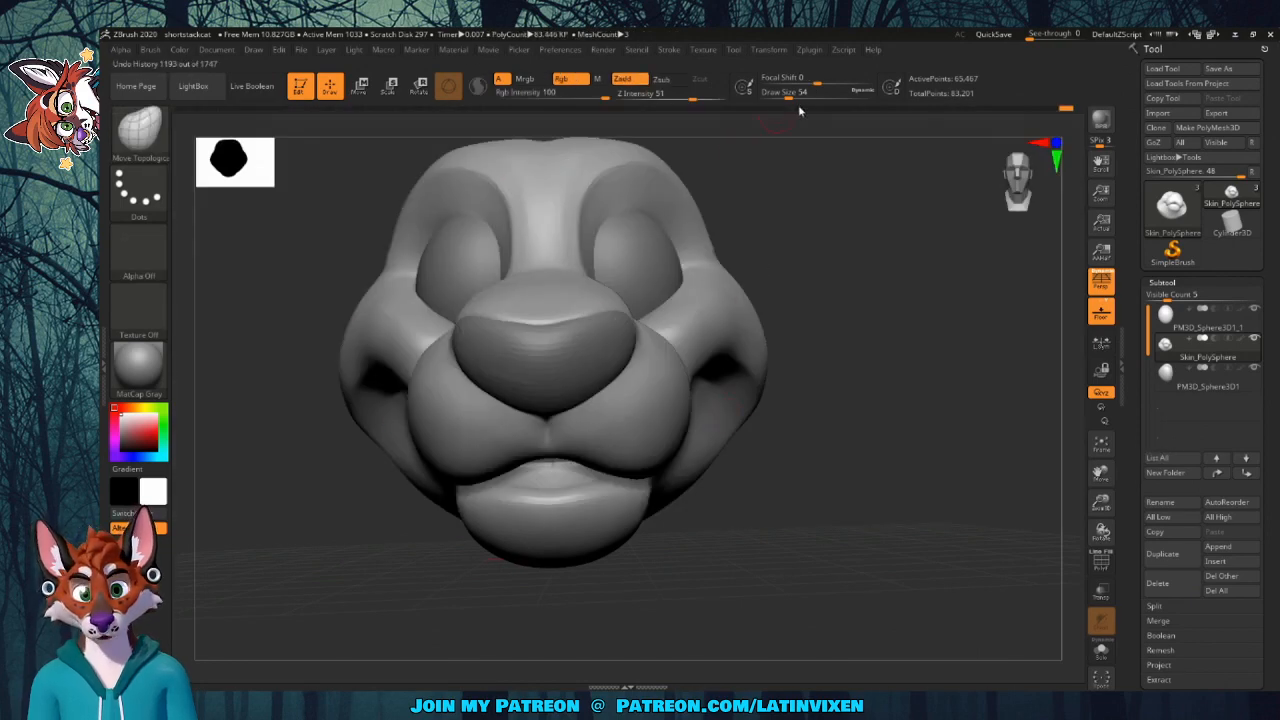
{"action": "key", "text": "s"}
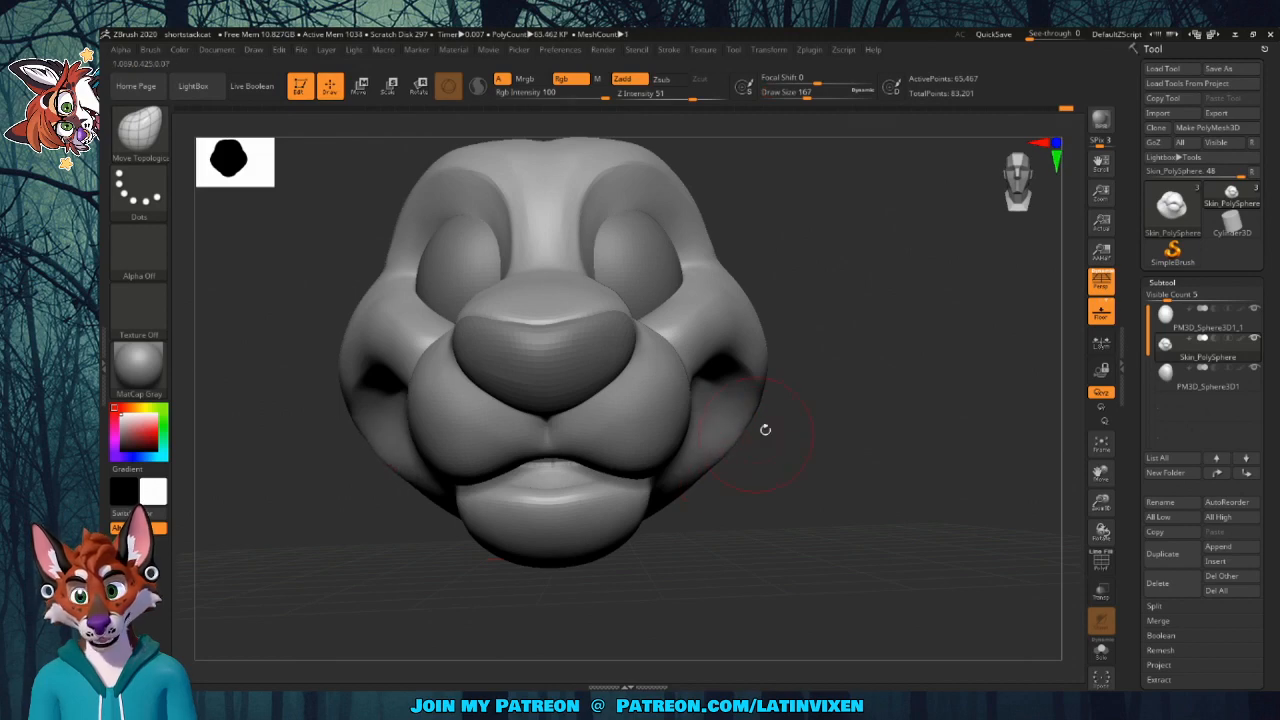
{"action": "mouse_move", "coordinate": [765, 429]}
{"action": "left_mouse_down"}
{"action": "mouse_move", "coordinate": [817, 423]}
{"action": "mouse_move", "coordinate": [775, 392]}
{"action": "mouse_move", "coordinate": [666, 423]}
{"action": "left_mouse_up"}
Flatten the lower cheek and the corner of the jaw with the Flatten brush at draw size 245
{"action": "mouse_move", "coordinate": [1100, 472]}
{"action": "left_mouse_down"}
{"action": "mouse_move", "coordinate": [1070, 425]}
{"action": "mouse_move", "coordinate": [980, 431]}
{"action": "left_mouse_up"}
{"action": "left_click", "coordinate": [150, 132]}
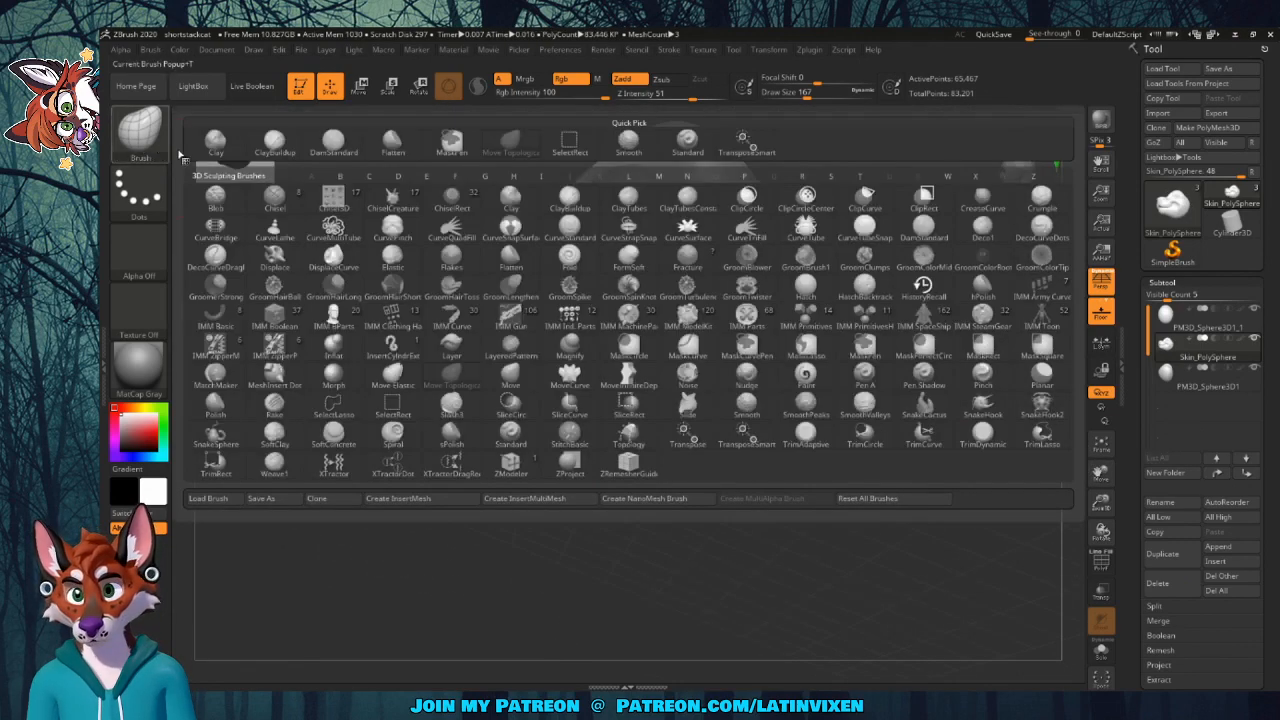
{"action": "left_click", "coordinate": [392, 140]}
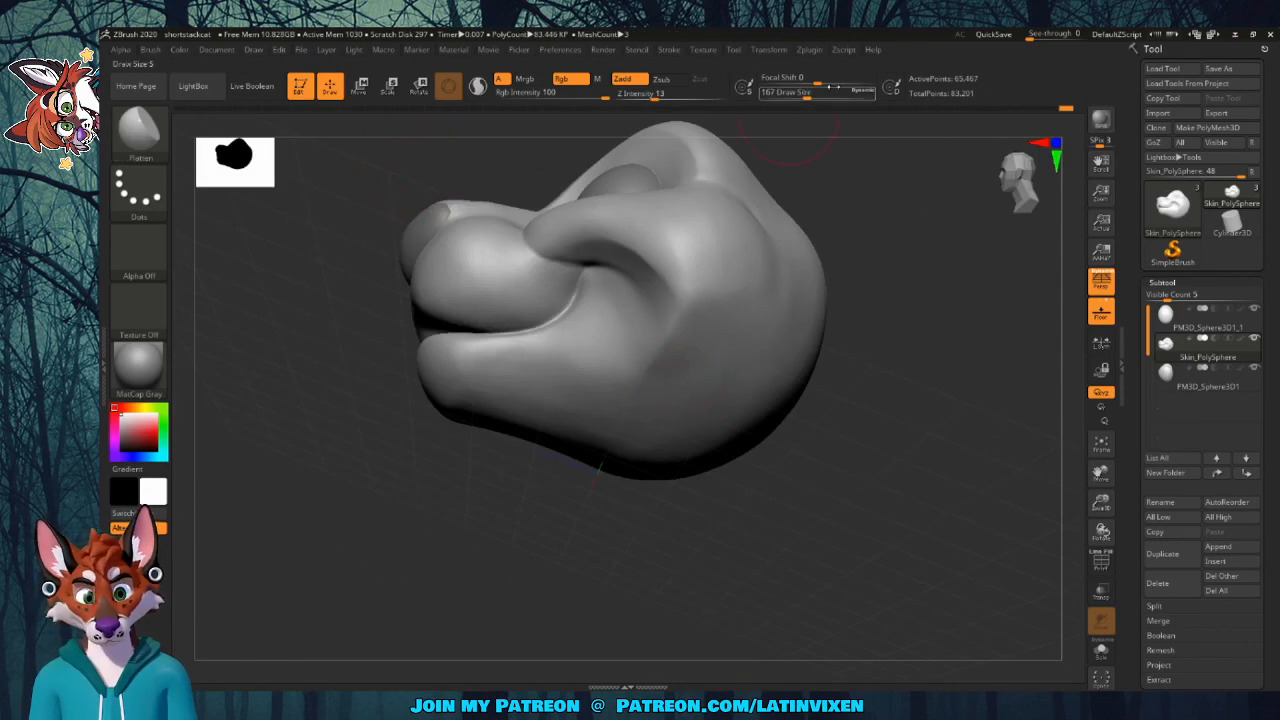
{"action": "left_click_drag", "start_coordinate": [817, 91], "coordinate": [826, 91]}
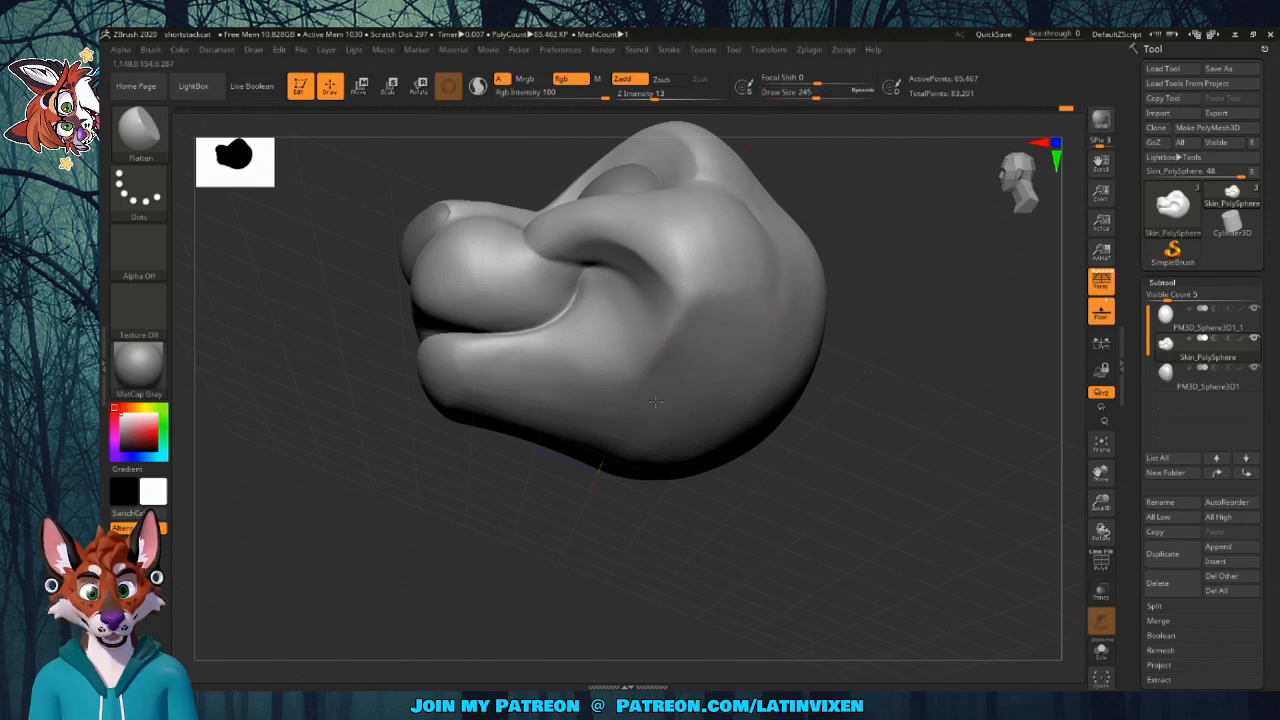
{"action": "right_click_drag", "start_coordinate": [654, 400], "coordinate": [908, 311]}
{"action": "right_click_drag", "start_coordinate": [863, 386], "coordinate": [757, 314]}
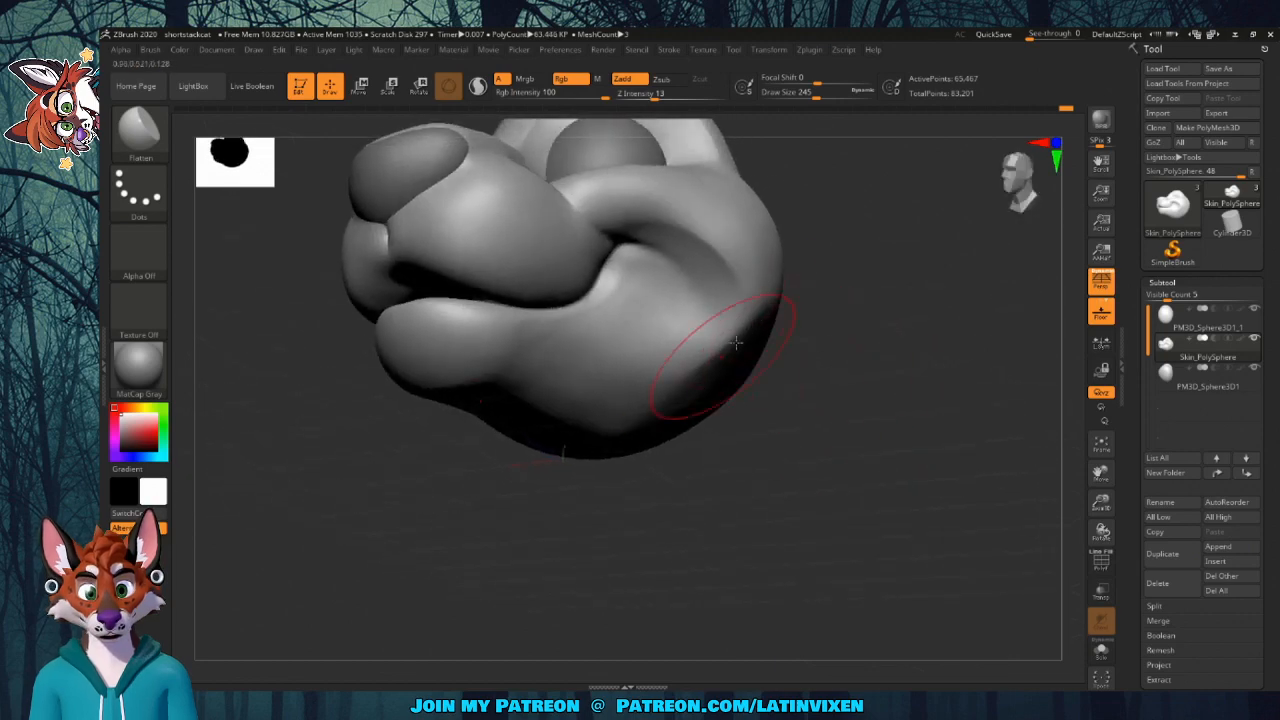
{"action": "mouse_move", "coordinate": [854, 300]}
{"action": "right_mouse_down"}
{"action": "mouse_move", "coordinate": [876, 355]}
{"action": "mouse_move", "coordinate": [883, 329]}
{"action": "mouse_move", "coordinate": [871, 321]}
{"action": "mouse_move", "coordinate": [850, 336]}
{"action": "mouse_move", "coordinate": [846, 300]}
{"action": "right_mouse_up"}
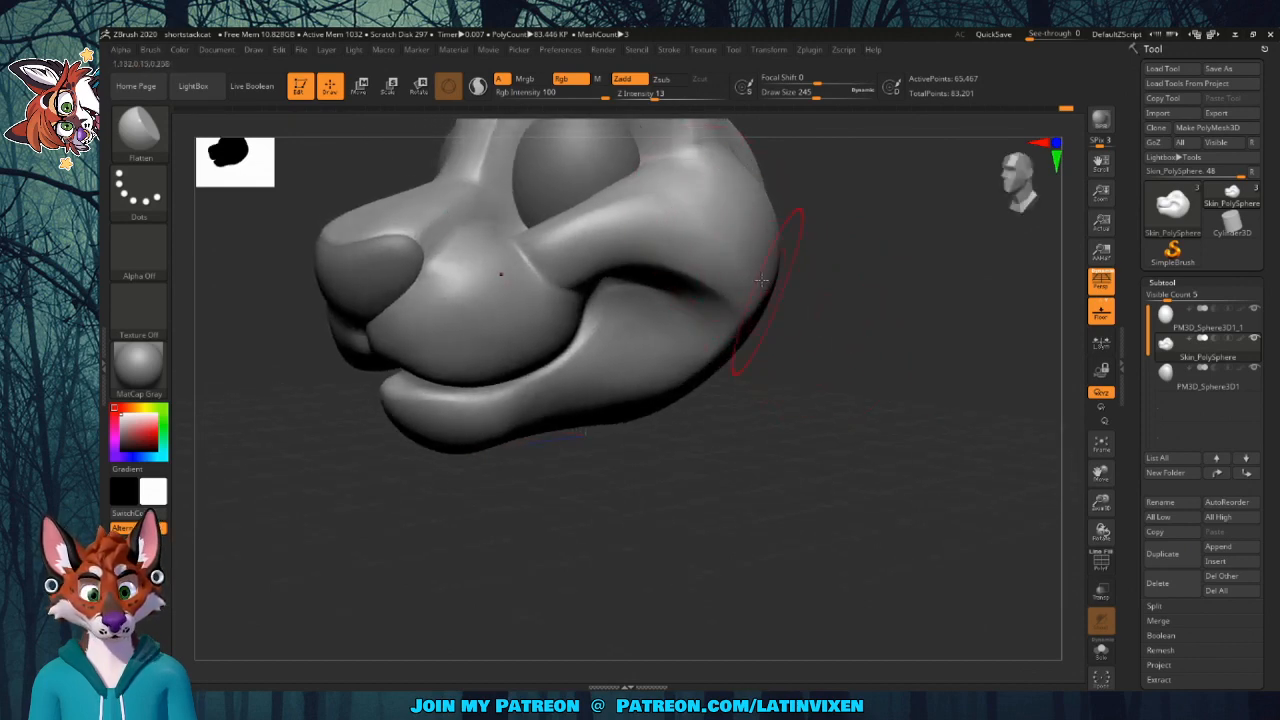
{"action": "right_click_drag", "start_coordinate": [824, 264], "coordinate": [1055, 343]}
{"action": "mouse_move", "coordinate": [1045, 455]}
{"action": "right_mouse_down"}
{"action": "mouse_move", "coordinate": [979, 415]}
{"action": "mouse_move", "coordinate": [914, 400]}
{"action": "right_mouse_up"}
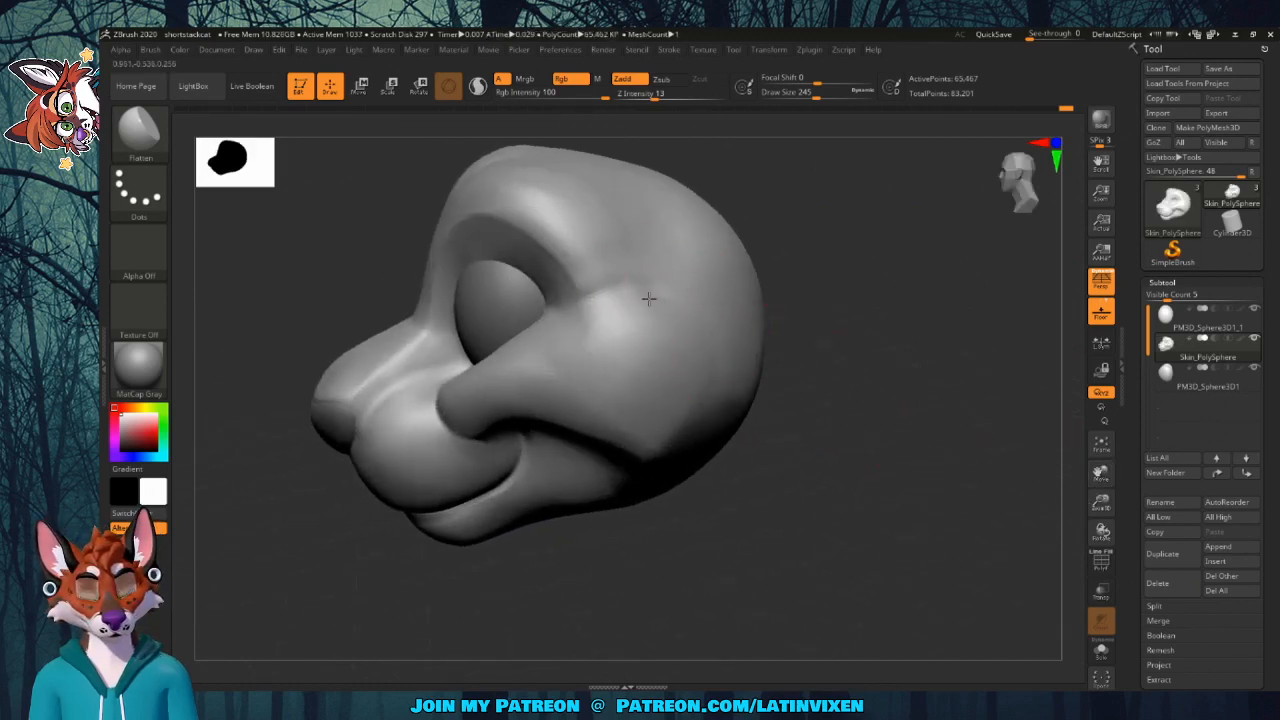
Flatten the outer cheek and cheekbone beside the eye socket with the Flatten brush at draw size 245
{"action": "left_click_drag", "start_coordinate": [649, 299], "coordinate": [648, 320]}
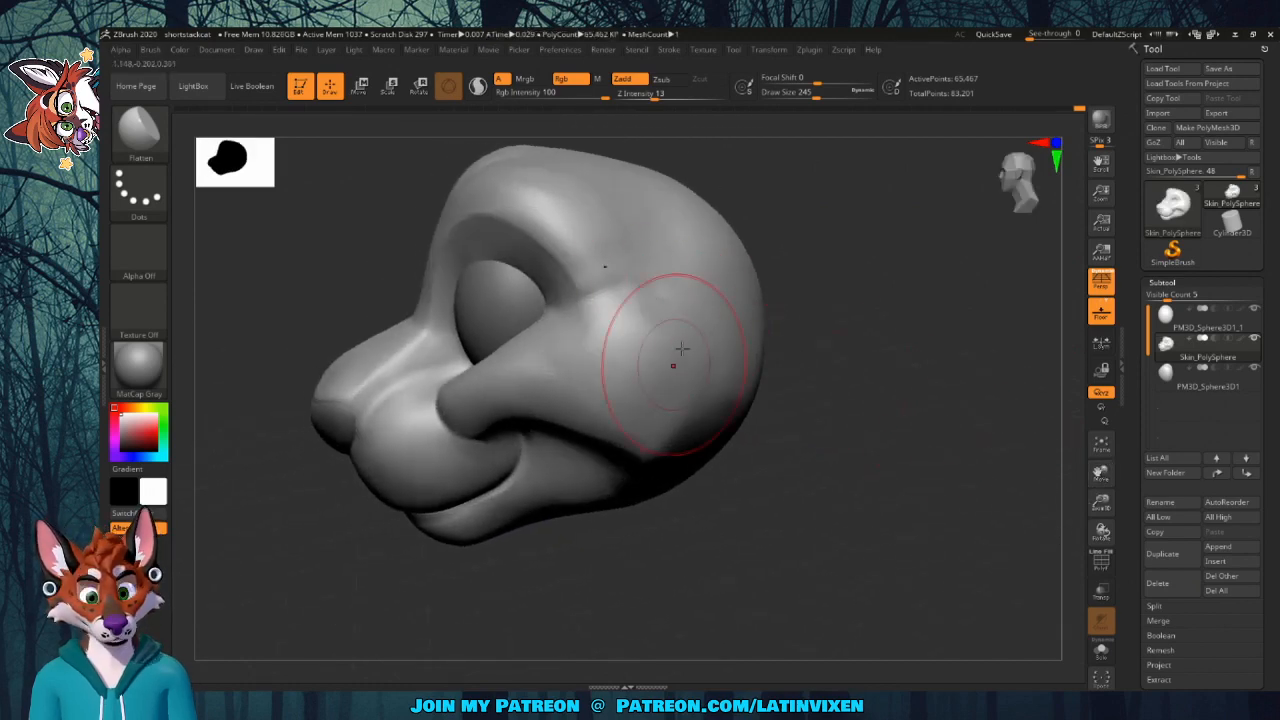
{"action": "left_click_drag", "start_coordinate": [680, 360], "coordinate": [621, 397]}
{"action": "mouse_move", "coordinate": [829, 406]}
{"action": "right_mouse_down"}
{"action": "mouse_move", "coordinate": [863, 371]}
{"action": "mouse_move", "coordinate": [860, 386]}
{"action": "mouse_move", "coordinate": [762, 369]}
{"action": "right_mouse_up"}
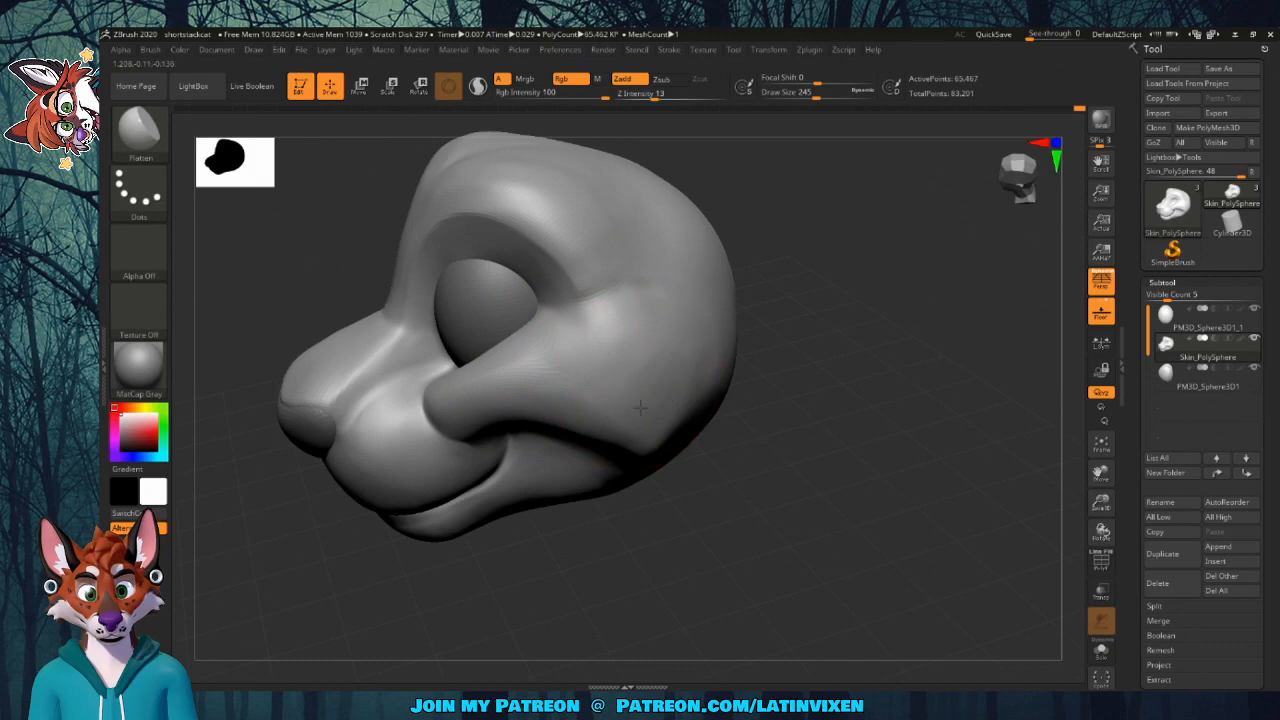
{"action": "mouse_move", "coordinate": [777, 417]}
{"action": "right_mouse_down"}
{"action": "mouse_move", "coordinate": [830, 360]}
{"action": "mouse_move", "coordinate": [815, 372]}
{"action": "mouse_move", "coordinate": [826, 390]}
{"action": "right_mouse_up"}
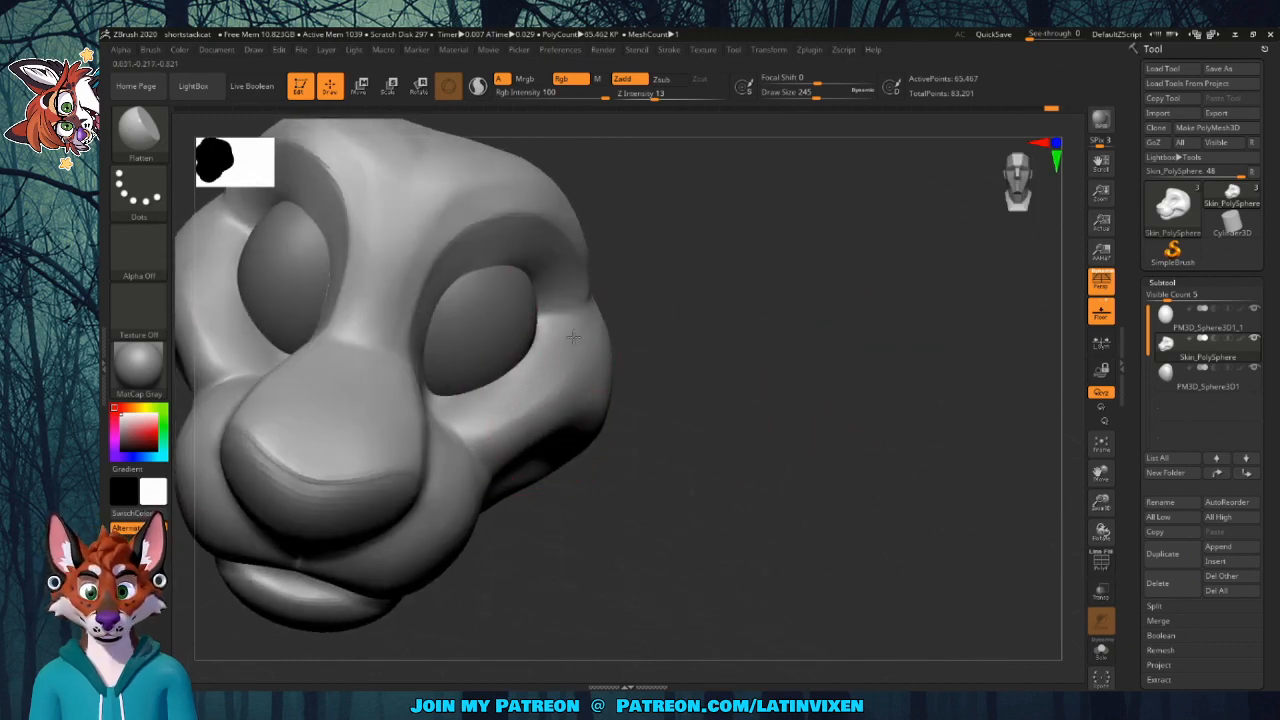
{"action": "mouse_move", "coordinate": [728, 342]}
{"action": "right_mouse_down"}
{"action": "mouse_move", "coordinate": [694, 337]}
{"action": "mouse_move", "coordinate": [699, 319]}
{"action": "right_mouse_up"}
Soften the temple area behind the eye socket where the brow meets the cheek
{"action": "left_click_drag", "start_coordinate": [846, 416], "coordinate": [908, 514]}
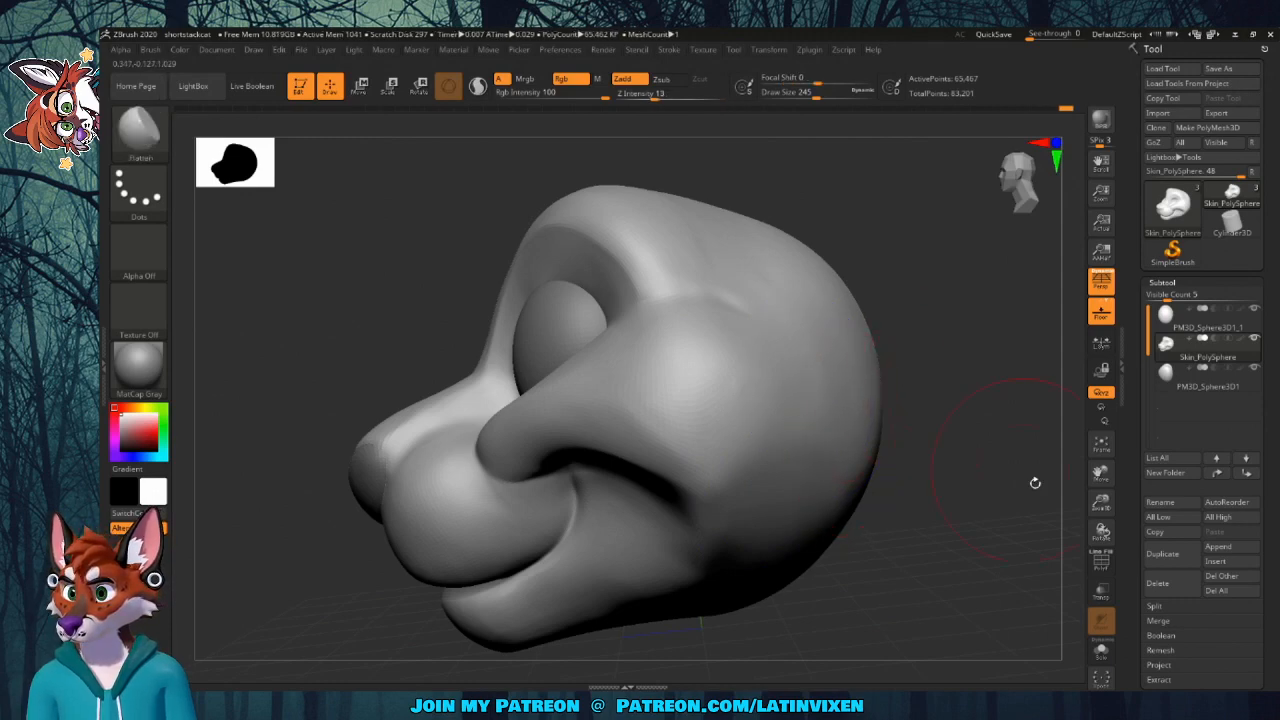
{"action": "mouse_move", "coordinate": [1035, 483]}
{"action": "left_mouse_down", "text": "alt"}
{"action": "mouse_move", "coordinate": [940, 448]}
{"action": "mouse_move", "coordinate": [985, 452]}
{"action": "mouse_move", "coordinate": [1010, 456]}
{"action": "mouse_move", "coordinate": [910, 467]}
{"action": "mouse_move", "coordinate": [935, 482]}
{"action": "mouse_move", "coordinate": [931, 407]}
{"action": "mouse_move", "coordinate": [810, 478]}
{"action": "left_mouse_up", "text": "alt"}
{"action": "key", "text": "shift"}
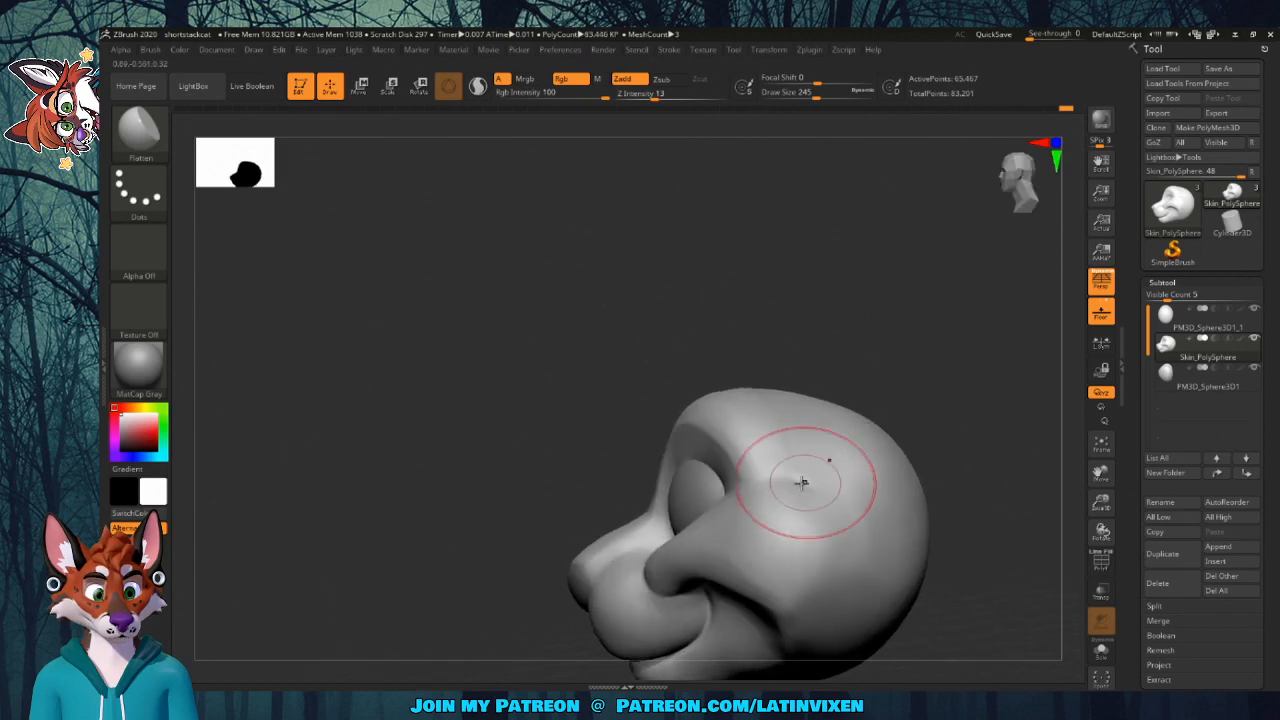
{"action": "left_click_drag", "start_coordinate": [969, 526], "coordinate": [1010, 493]}
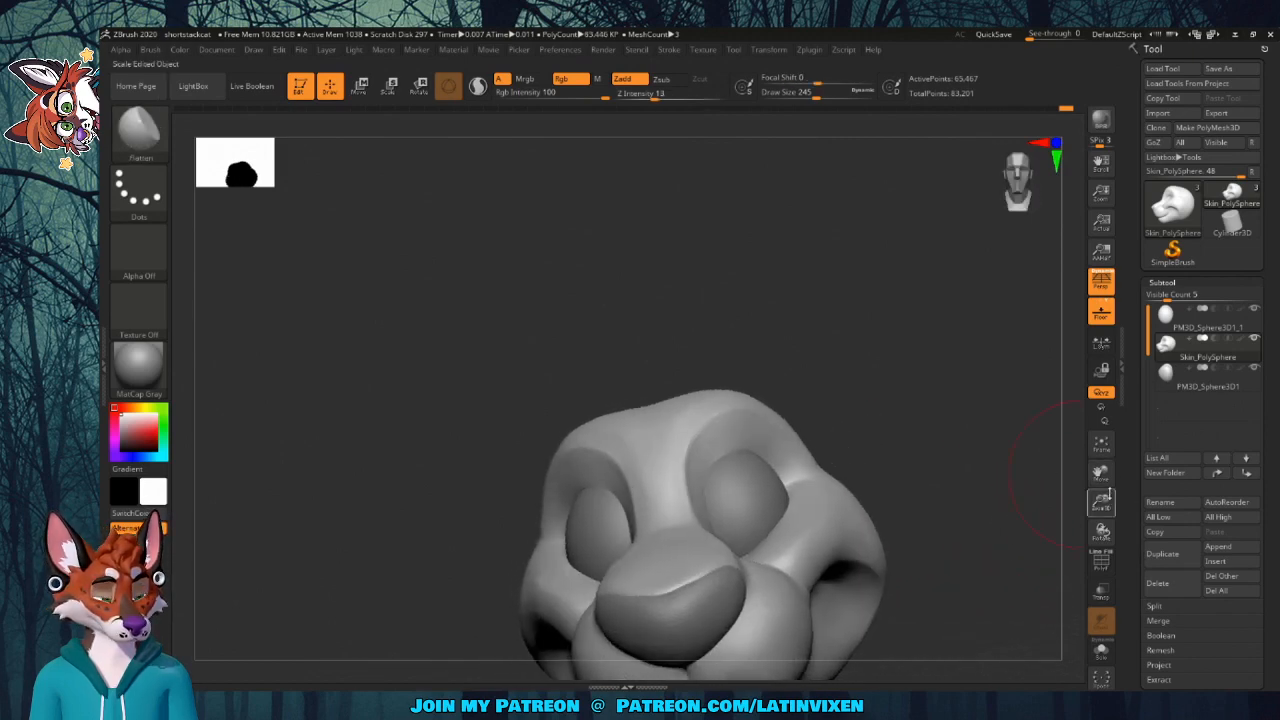
Bring the whole head into a centred front view and quick-save the project
{"action": "left_click_drag", "start_coordinate": [1101, 474], "coordinate": [1046, 157]}
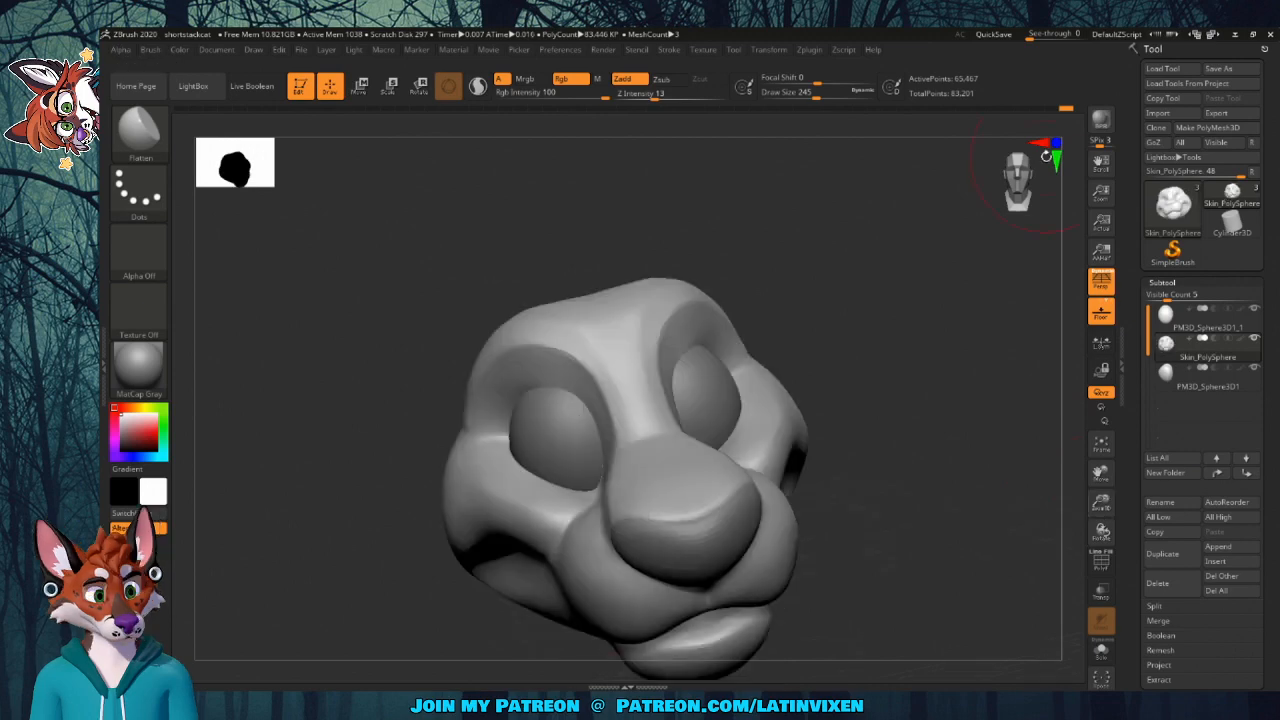
{"action": "left_click", "coordinate": [1046, 157]}
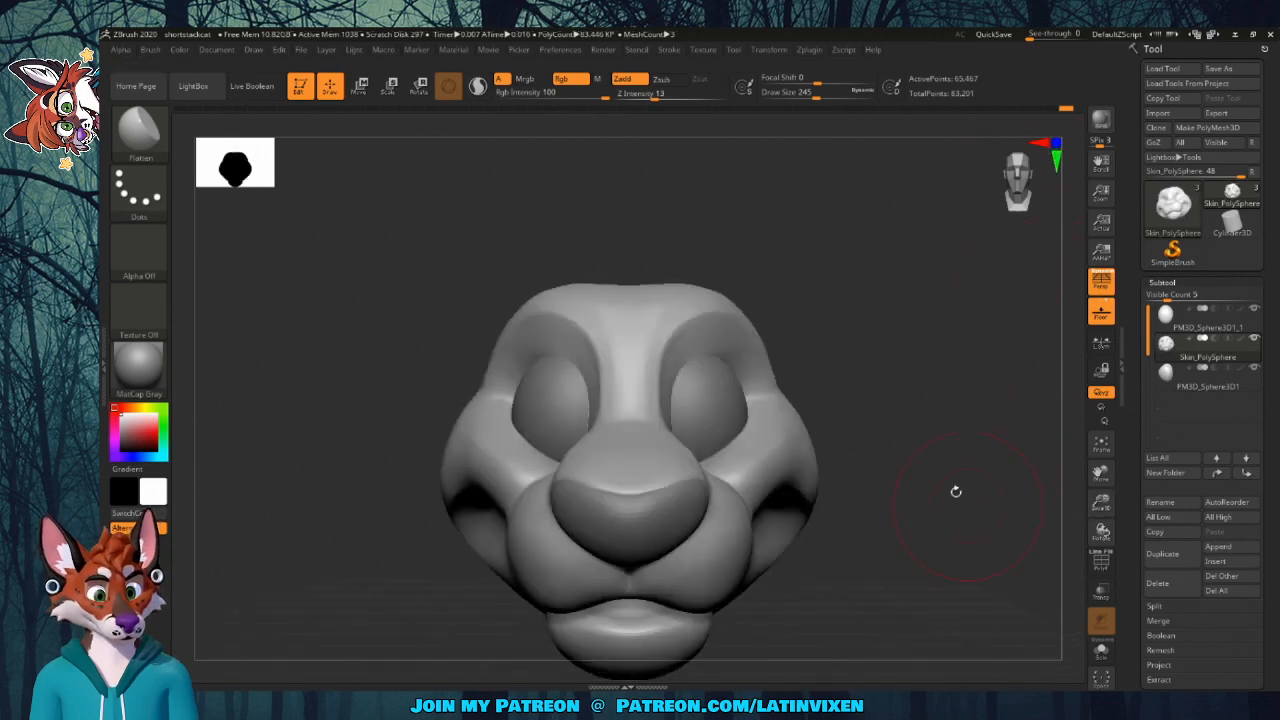
{"action": "left_click_drag", "start_coordinate": [1100, 476], "coordinate": [1105, 442]}
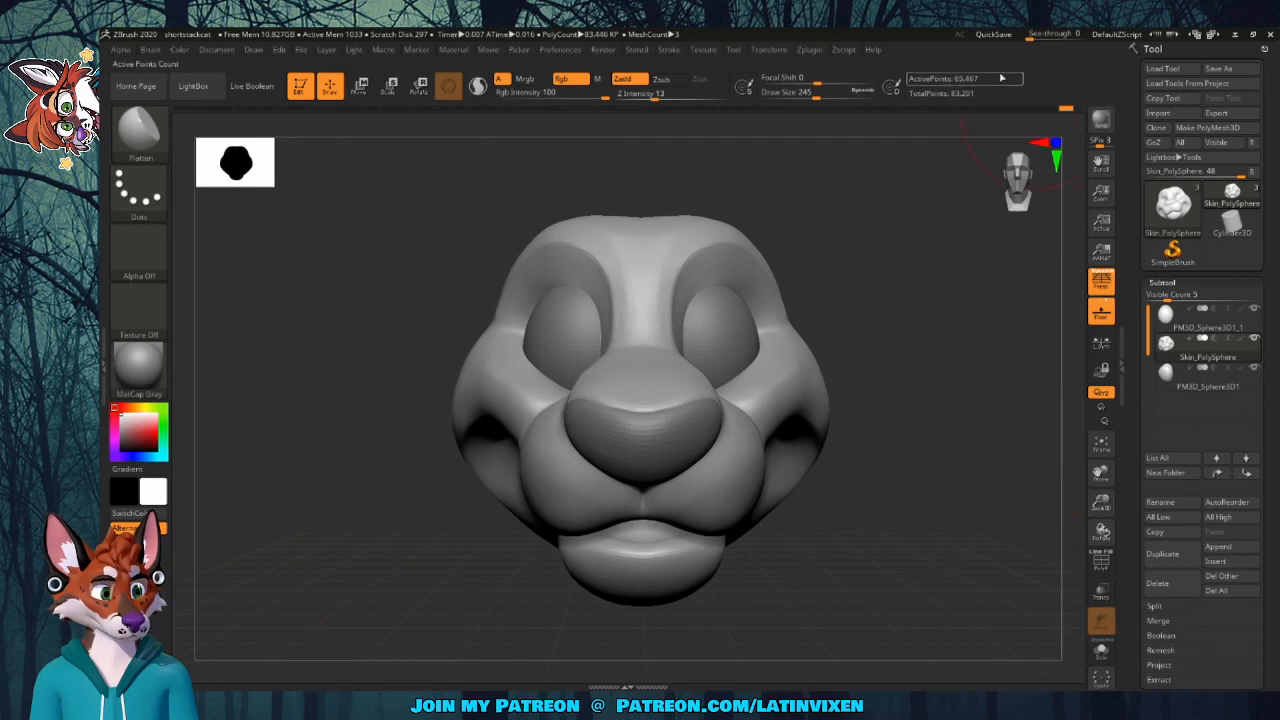
{"action": "left_click", "coordinate": [996, 36]}
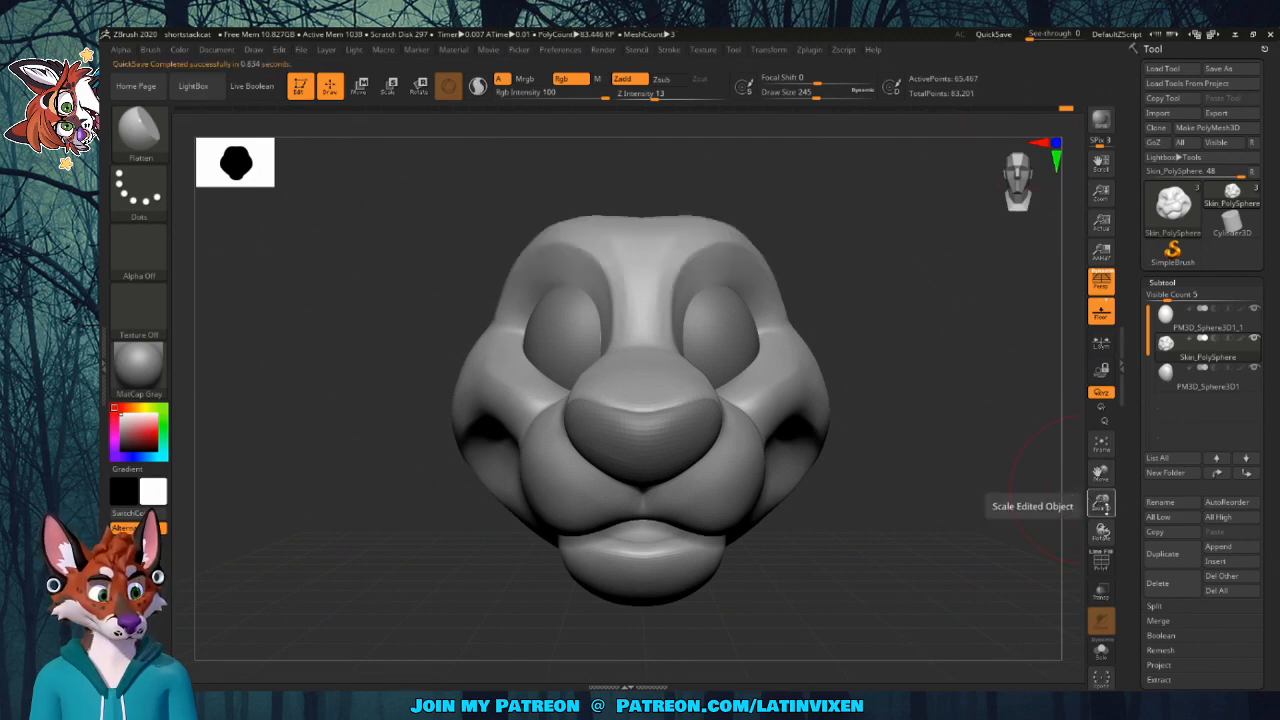
Select the nose subtool PM3D_Sphere3D1 and work over its front with the ClayBuildup brush at draw size 97, smoothing its side
{"action": "left_click_drag", "start_coordinate": [1100, 506], "coordinate": [1103, 531]}
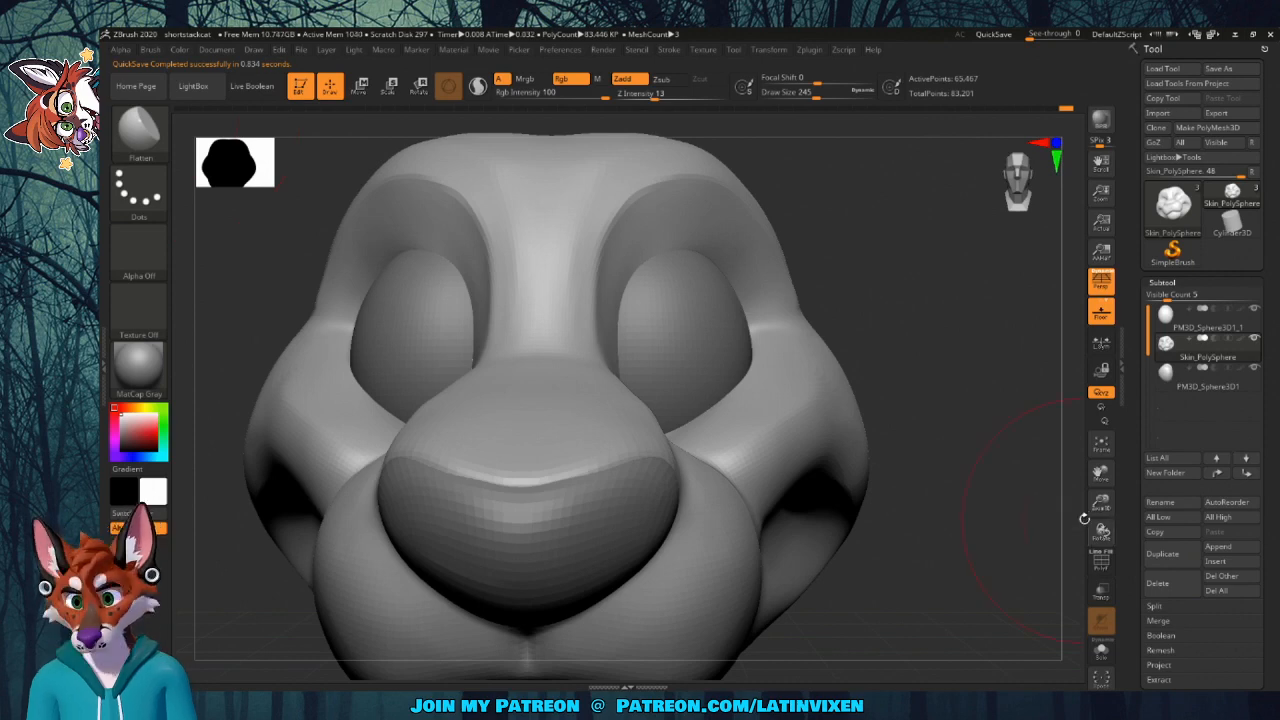
{"action": "left_click_drag", "start_coordinate": [1100, 472], "coordinate": [1140, 430]}
{"action": "left_click", "coordinate": [1174, 378]}
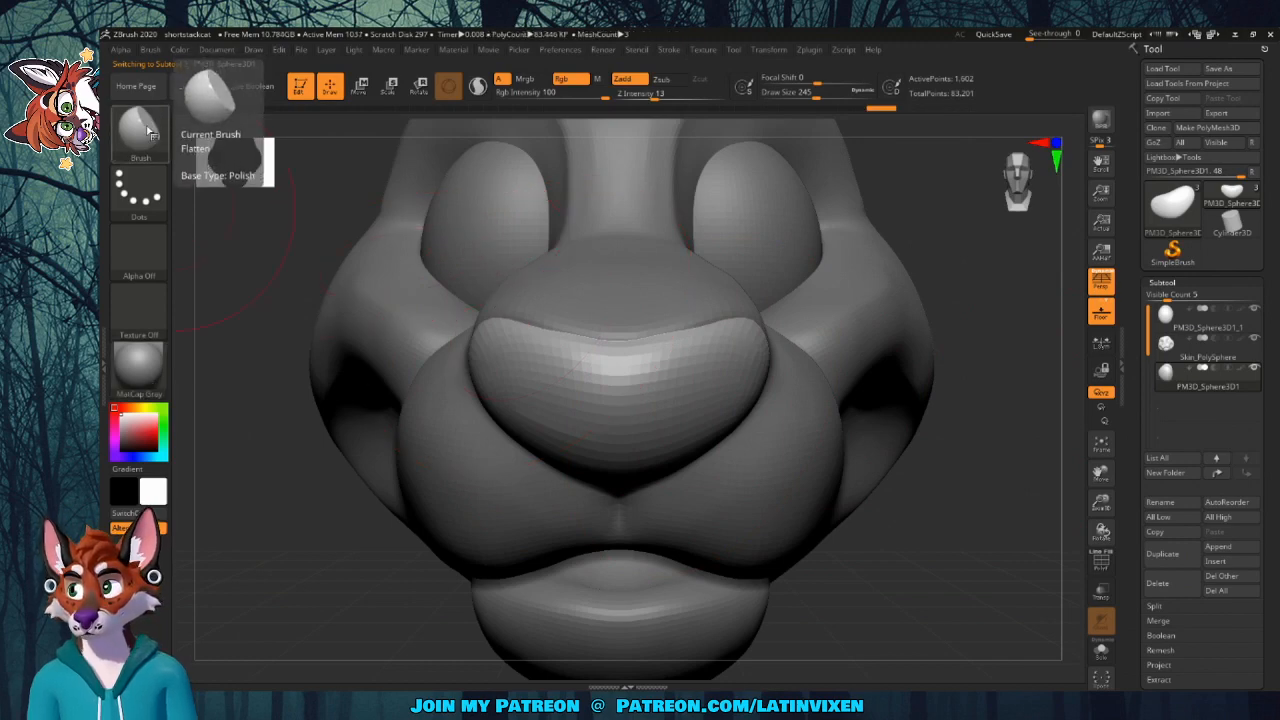
{"action": "key", "text": "b"}
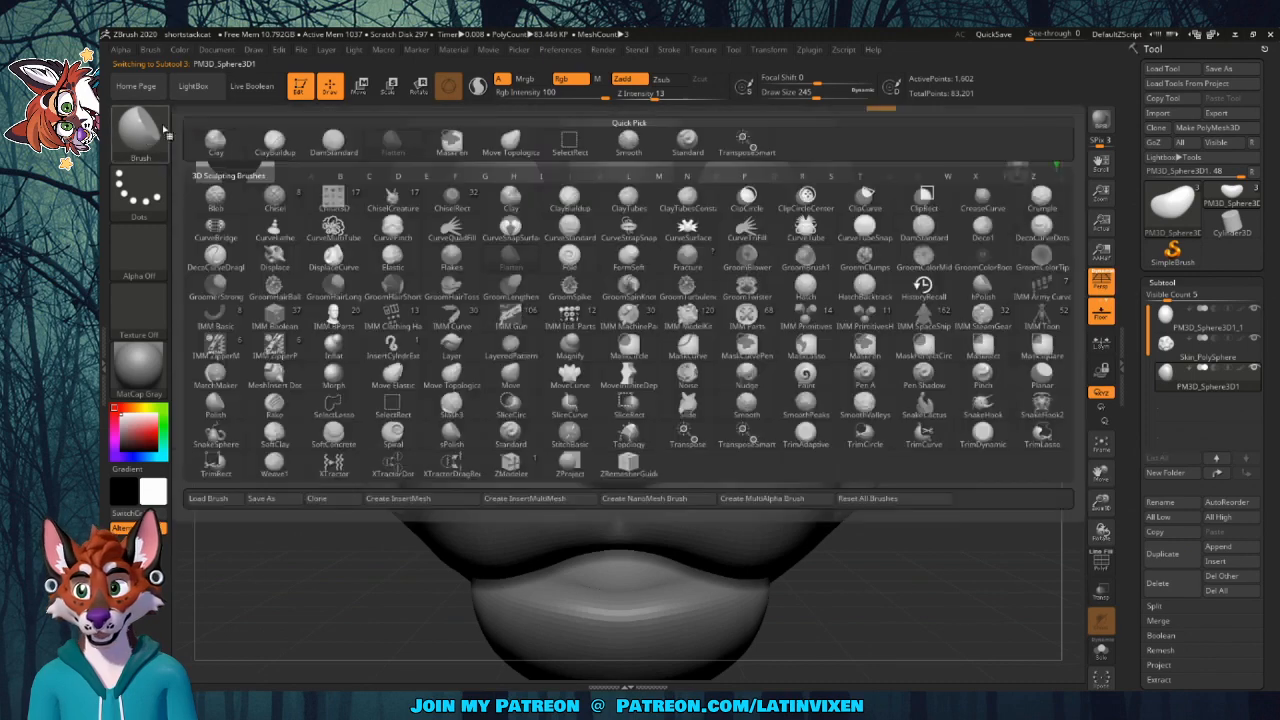
{"action": "left_click", "coordinate": [280, 140]}
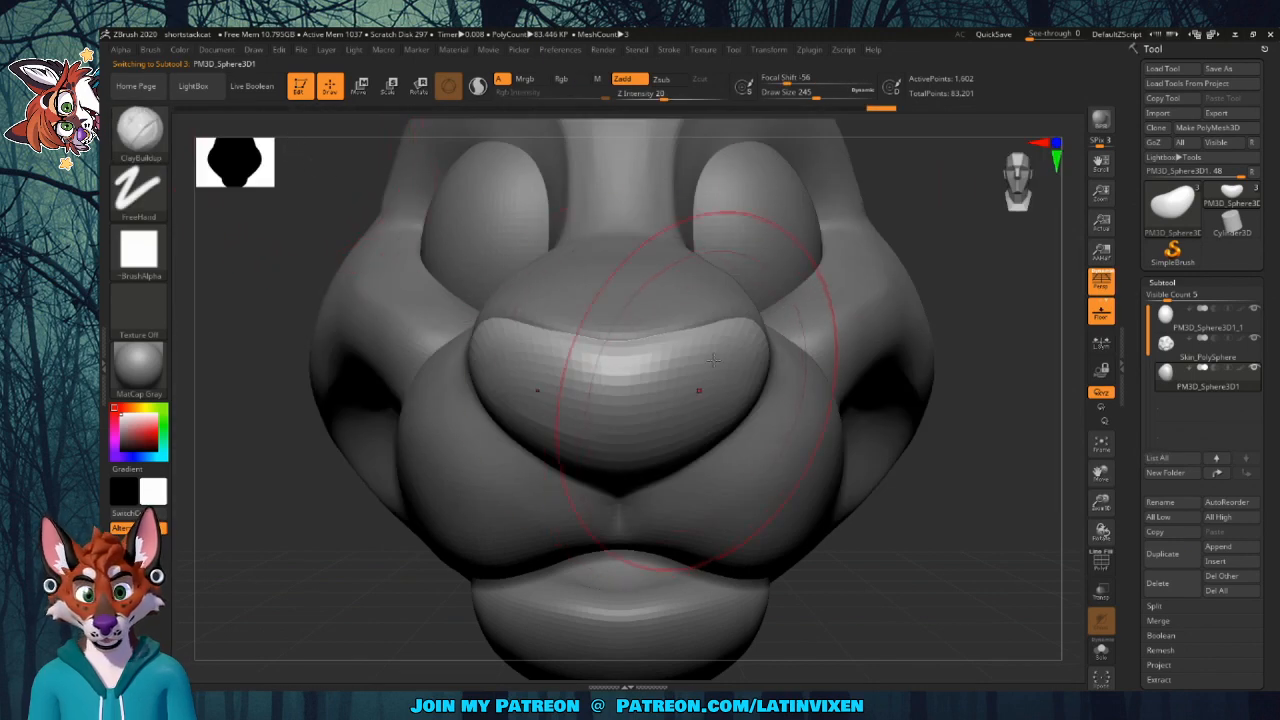
{"action": "left_click_drag", "start_coordinate": [830, 101], "coordinate": [794, 98]}
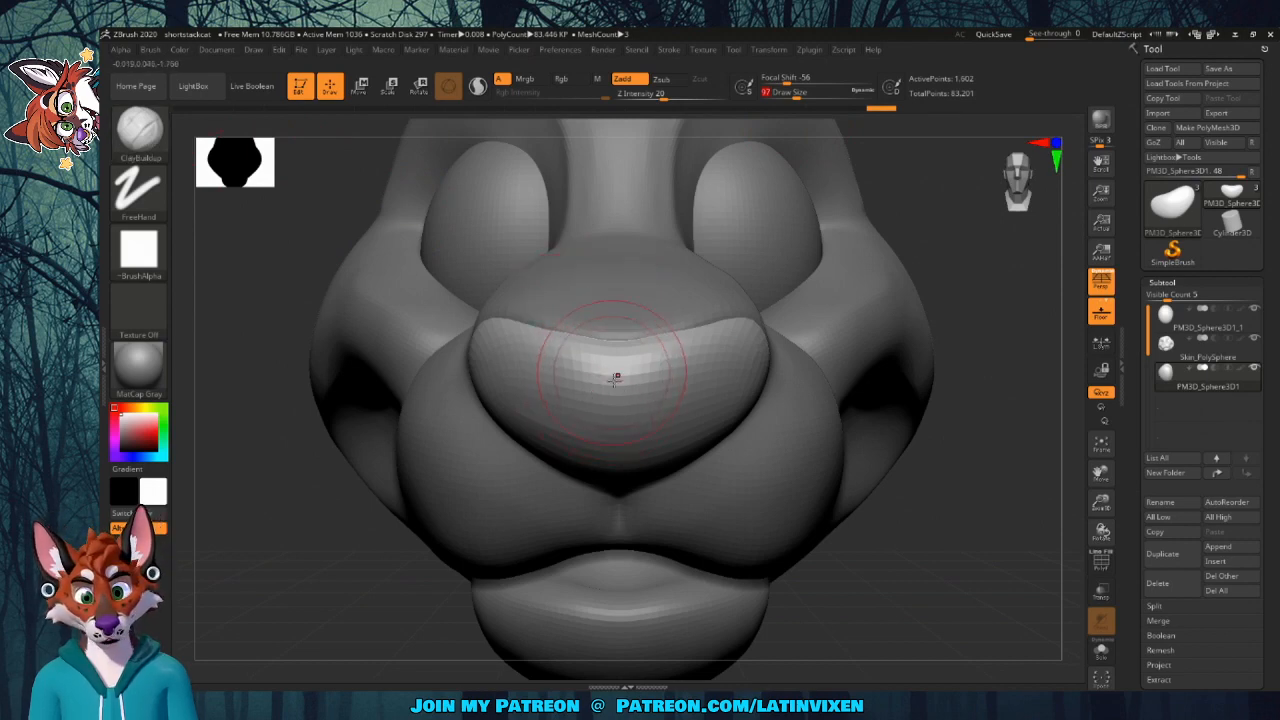
{"action": "mouse_move", "coordinate": [586, 358]}
{"action": "left_mouse_down"}
{"action": "mouse_move", "coordinate": [615, 376]}
{"action": "mouse_move", "coordinate": [636, 418]}
{"action": "mouse_move", "coordinate": [738, 412]}
{"action": "left_mouse_up"}
{"action": "left_click_drag", "start_coordinate": [730, 353], "coordinate": [731, 366], "text": "shift"}
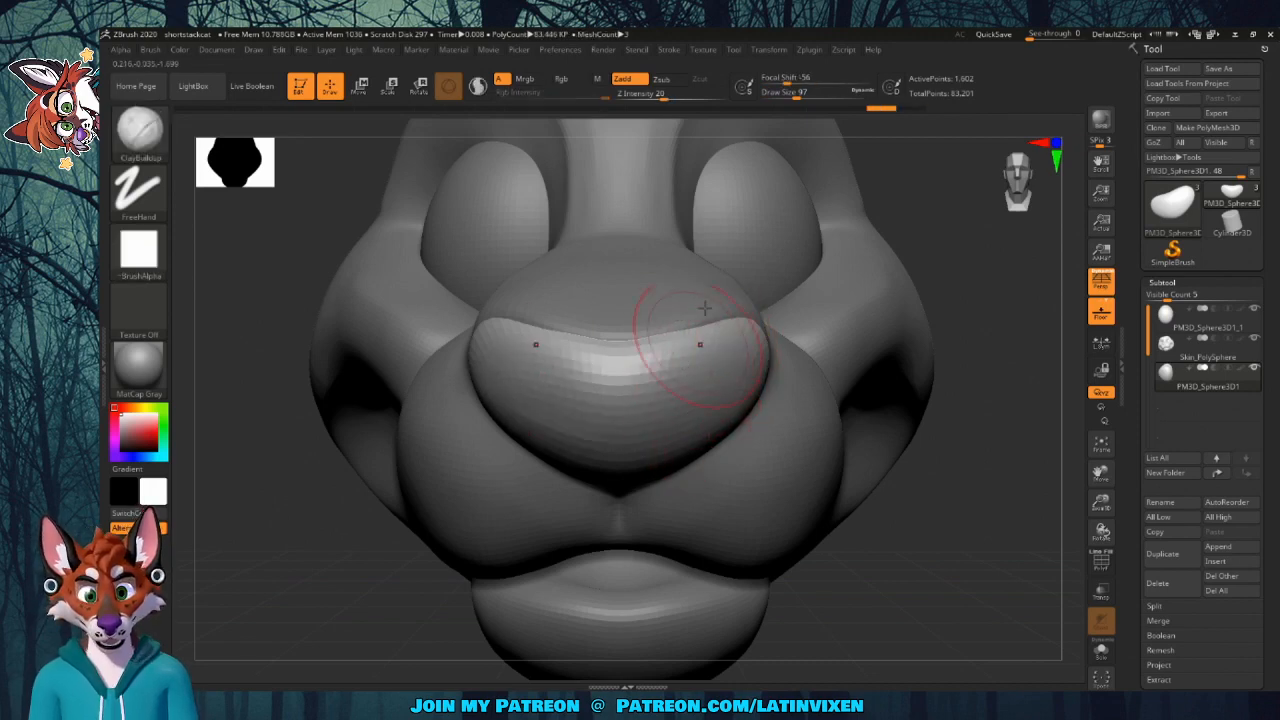
Carve two symmetrical nostrils into the lower sides of the nose with the ClayBuildup brush at draw size 33
{"action": "left_click_drag", "start_coordinate": [797, 92], "coordinate": [790, 93]}
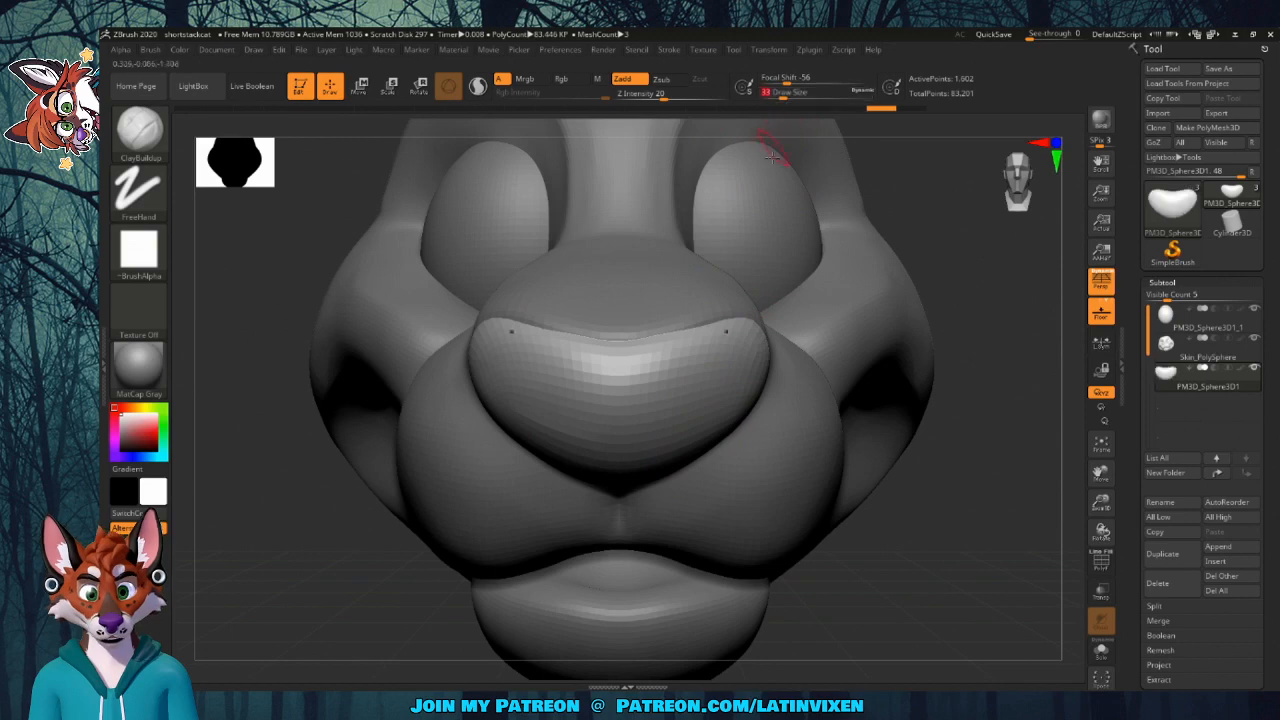
{"action": "right_click_drag", "start_coordinate": [914, 528], "coordinate": [905, 508], "text": "ctrl"}
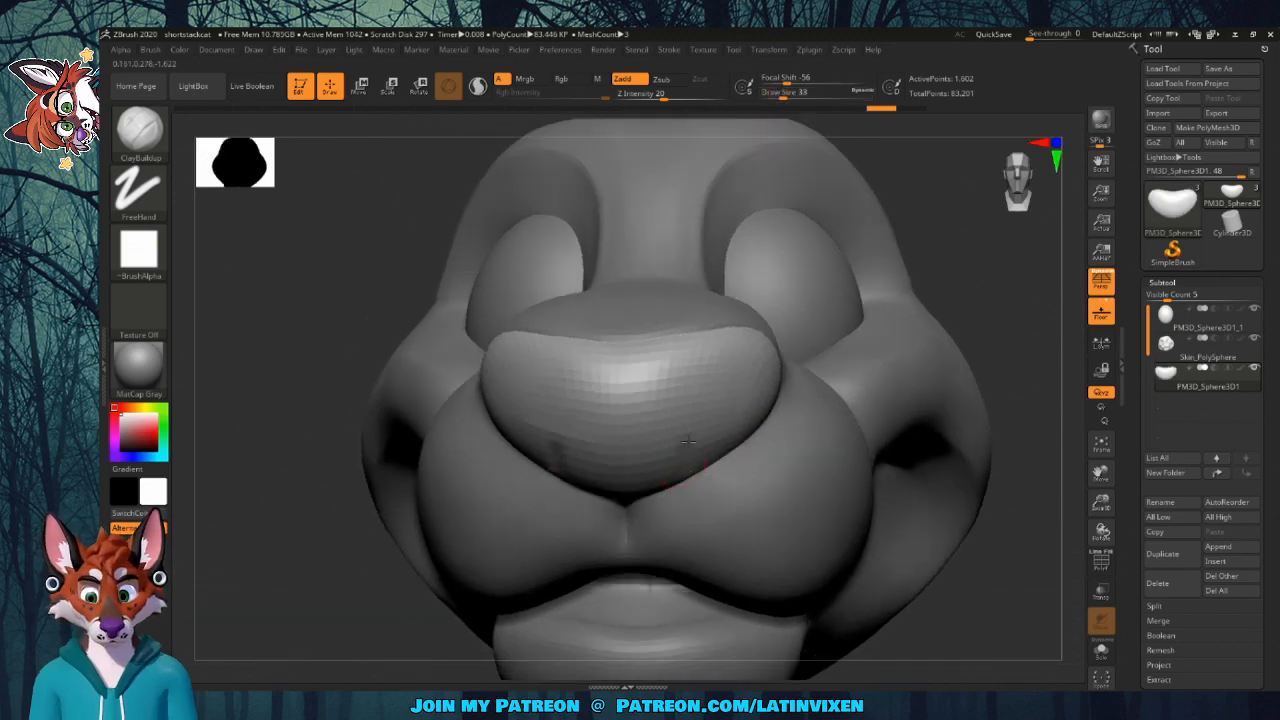
{"action": "mouse_move", "coordinate": [688, 441]}
{"action": "left_mouse_down"}
{"action": "mouse_move", "coordinate": [726, 426]}
{"action": "mouse_move", "coordinate": [724, 410]}
{"action": "mouse_move", "coordinate": [703, 433]}
{"action": "mouse_move", "coordinate": [729, 432]}
{"action": "mouse_move", "coordinate": [706, 410]}
{"action": "mouse_move", "coordinate": [685, 428]}
{"action": "mouse_move", "coordinate": [727, 428]}
{"action": "mouse_move", "coordinate": [718, 414]}
{"action": "mouse_move", "coordinate": [698, 428]}
{"action": "mouse_move", "coordinate": [712, 440]}
{"action": "mouse_move", "coordinate": [733, 427]}
{"action": "mouse_move", "coordinate": [710, 398]}
{"action": "mouse_move", "coordinate": [685, 456]}
{"action": "left_mouse_up"}
{"action": "left_click_drag", "start_coordinate": [1008, 600], "coordinate": [962, 618]}
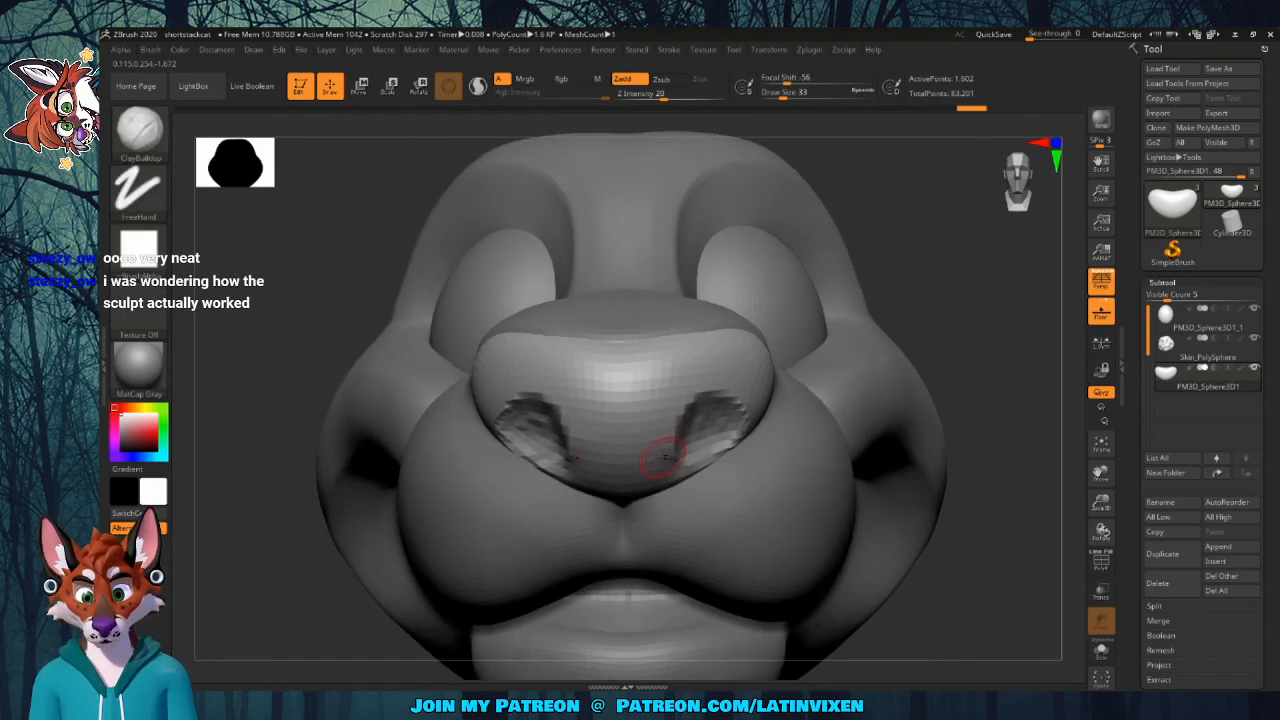
Smooth the inside and rims of the nostrils and briefly check the nose's mesh with the polyframe display
{"action": "key", "text": "shift"}
{"action": "mouse_move", "coordinate": [680, 402]}
{"action": "left_mouse_down", "text": "shift"}
{"action": "mouse_move", "coordinate": [742, 402]}
{"action": "mouse_move", "coordinate": [750, 432]}
{"action": "mouse_move", "coordinate": [699, 438]}
{"action": "mouse_move", "coordinate": [727, 446]}
{"action": "mouse_move", "coordinate": [706, 462]}
{"action": "left_mouse_up", "text": "shift"}
{"action": "left_click_drag", "start_coordinate": [724, 454], "coordinate": [735, 447], "text": "shift"}
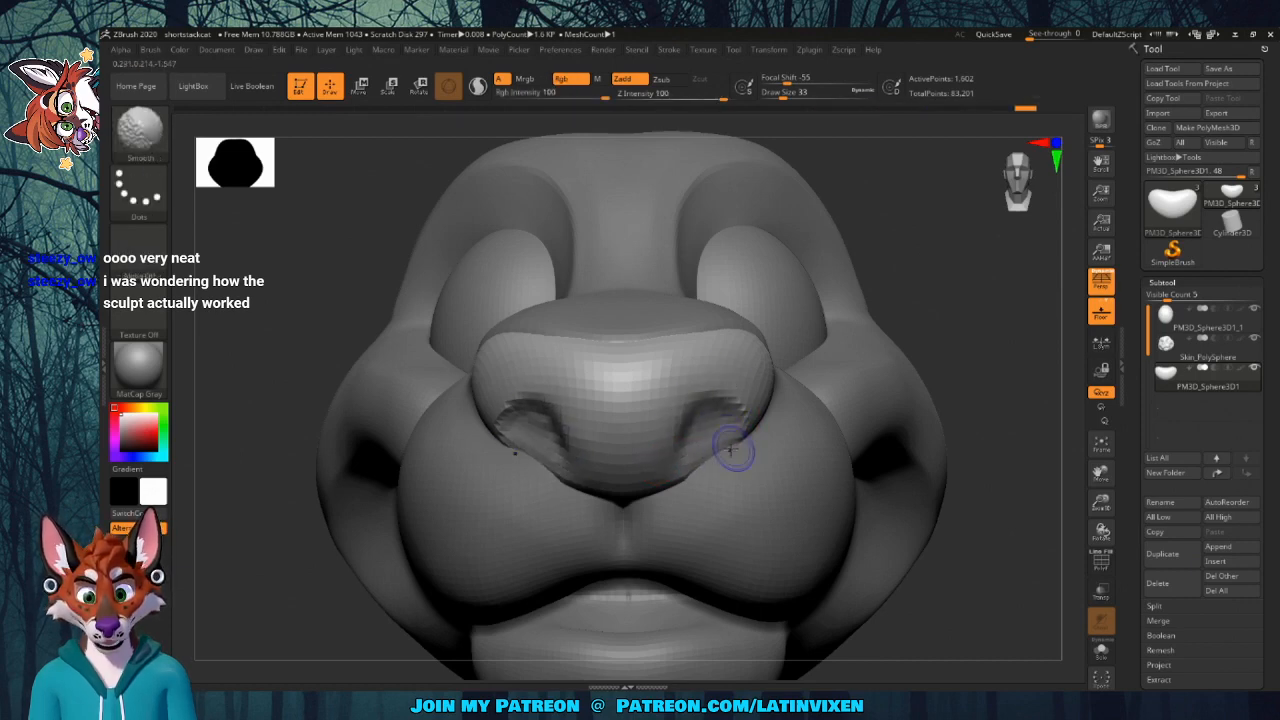
{"action": "mouse_move", "coordinate": [979, 546]}
{"action": "left_mouse_down"}
{"action": "mouse_move", "coordinate": [943, 600]}
{"action": "mouse_move", "coordinate": [1000, 594]}
{"action": "mouse_move", "coordinate": [981, 554]}
{"action": "left_mouse_up"}
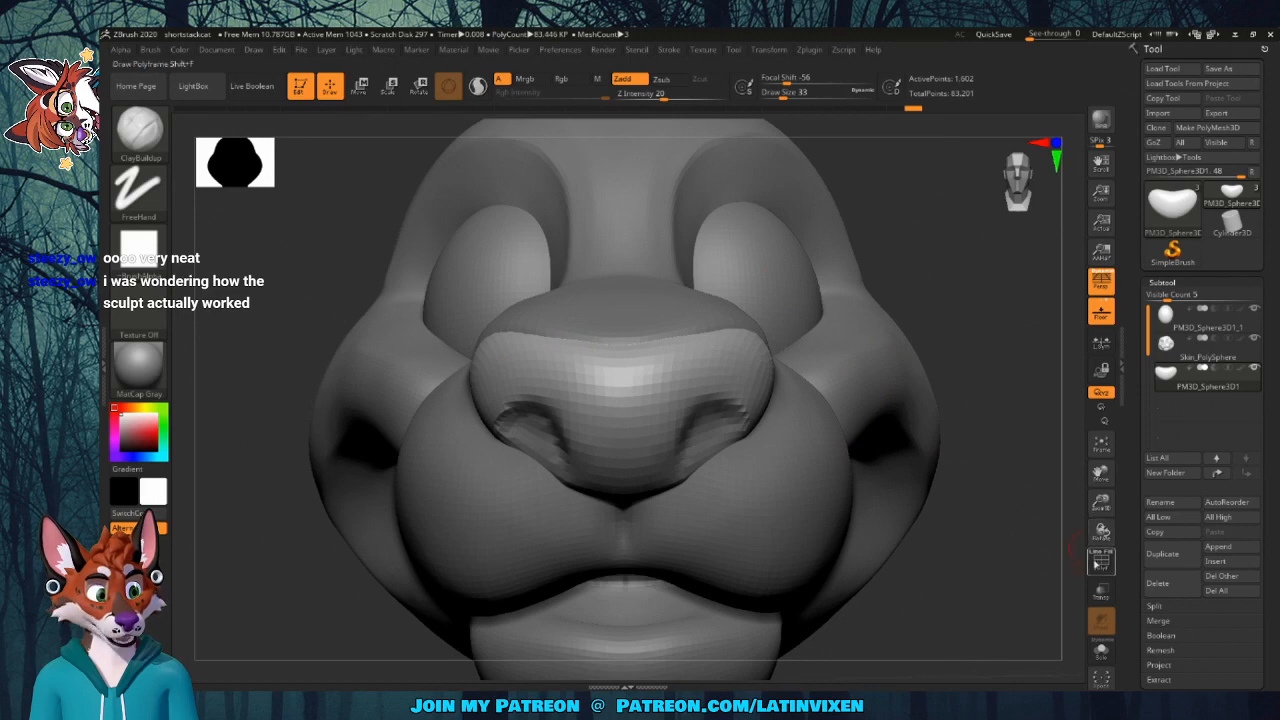
{"action": "left_click", "coordinate": [1101, 564]}
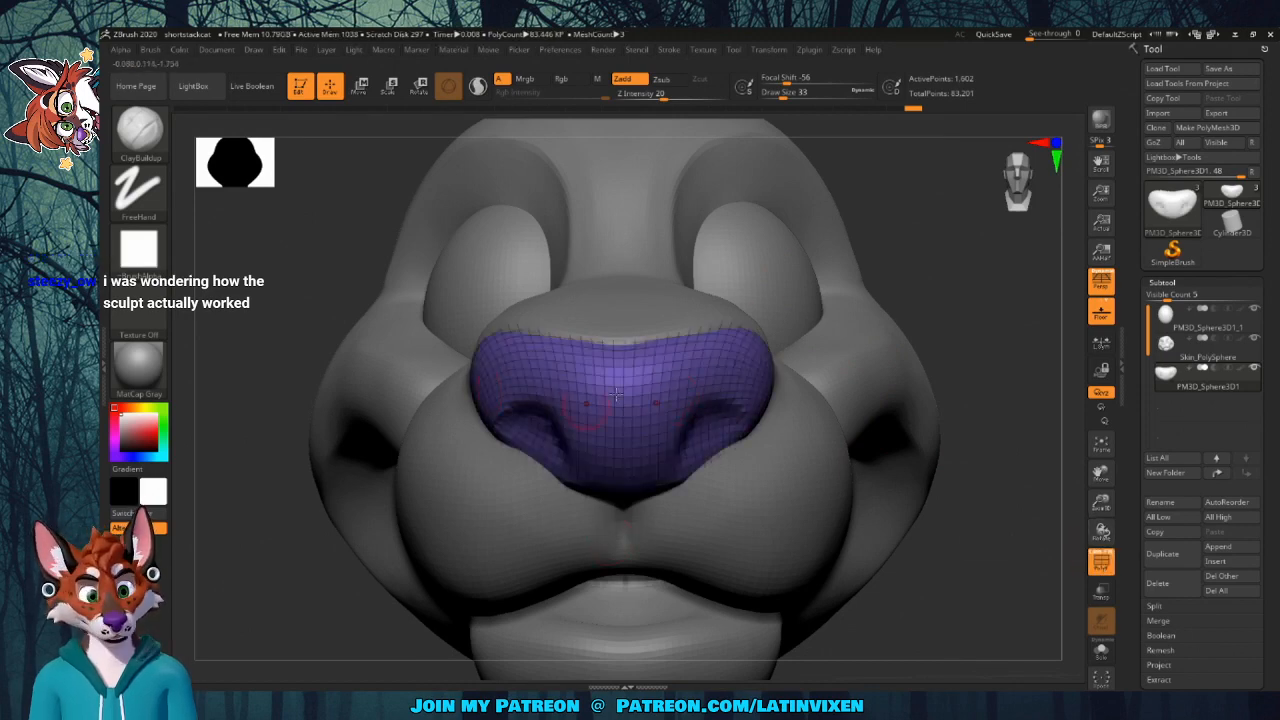
{"action": "key", "text": "shift+f"}
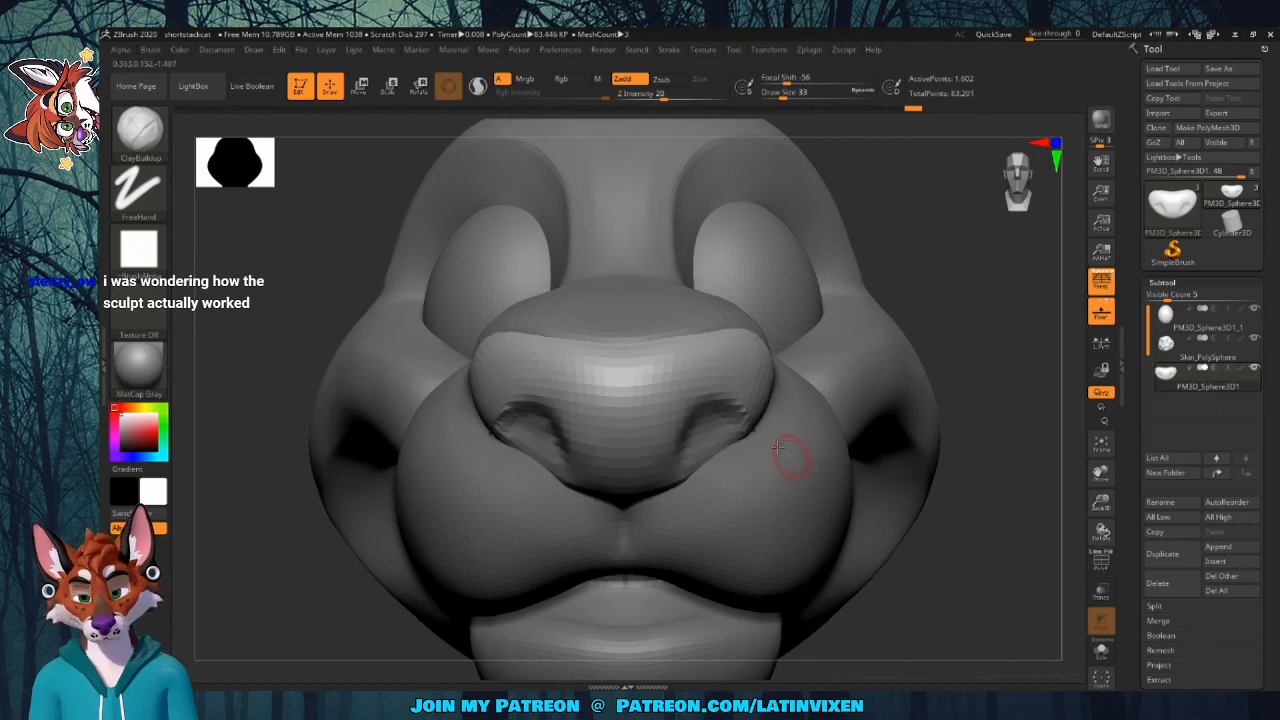
Flatten the inner surfaces of the nostrils with the Flatten brush at draw size 33
{"action": "key", "text": "b"}
{"action": "key", "text": "f"}
{"action": "key", "text": "l"}
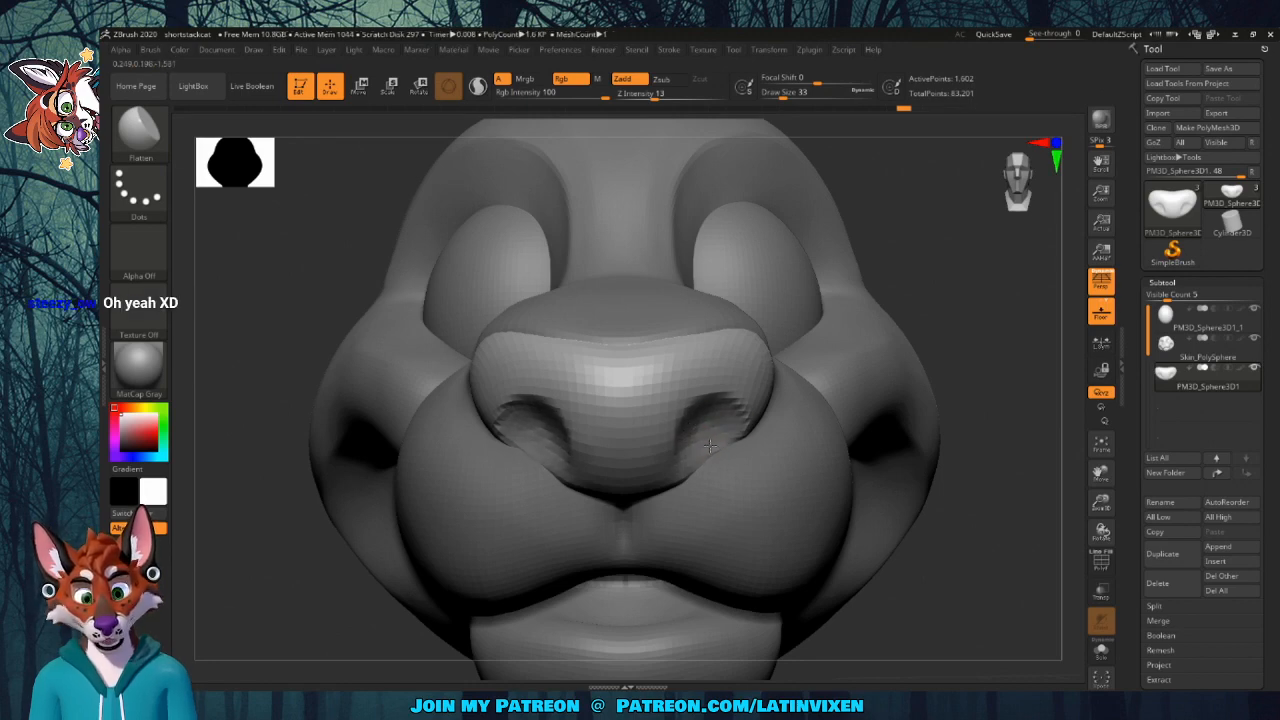
{"action": "mouse_move", "coordinate": [963, 545]}
{"action": "left_mouse_down"}
{"action": "mouse_move", "coordinate": [950, 552]}
{"action": "mouse_move", "coordinate": [965, 575]}
{"action": "mouse_move", "coordinate": [938, 560]}
{"action": "left_mouse_up"}
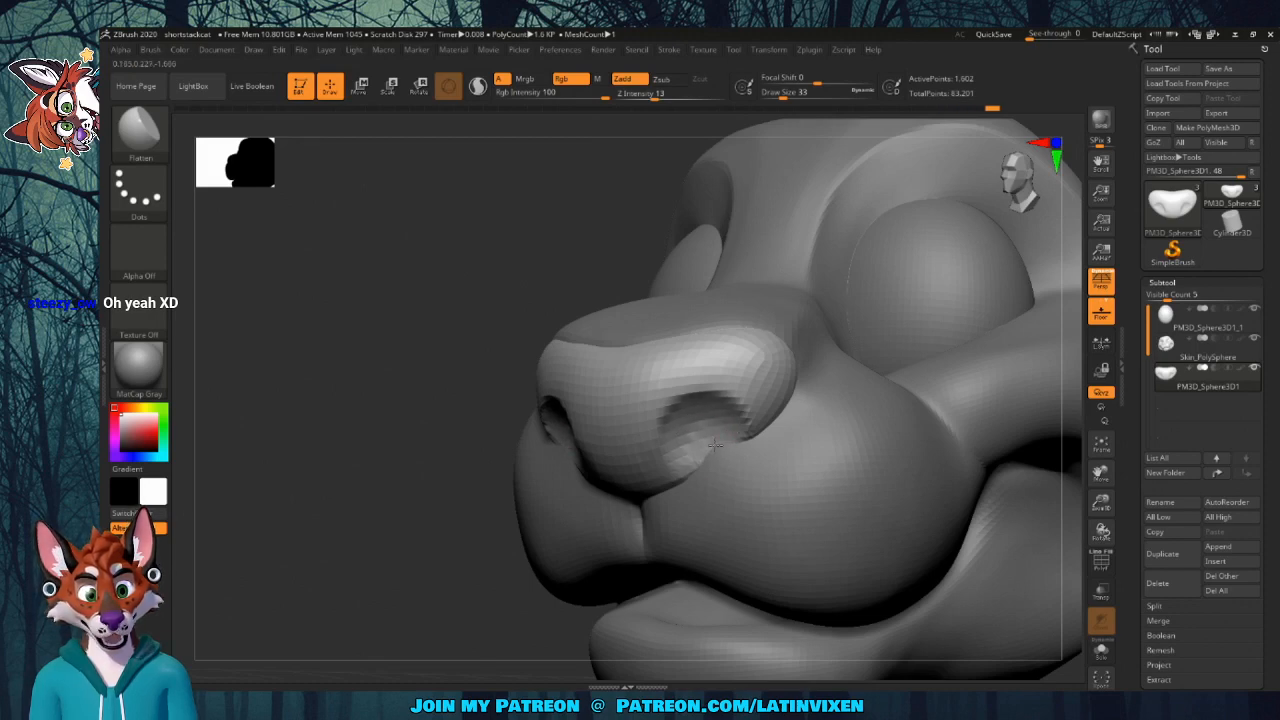
{"action": "mouse_move", "coordinate": [480, 491]}
{"action": "left_mouse_down"}
{"action": "mouse_move", "coordinate": [700, 460]}
{"action": "mouse_move", "coordinate": [680, 447]}
{"action": "left_mouse_up"}
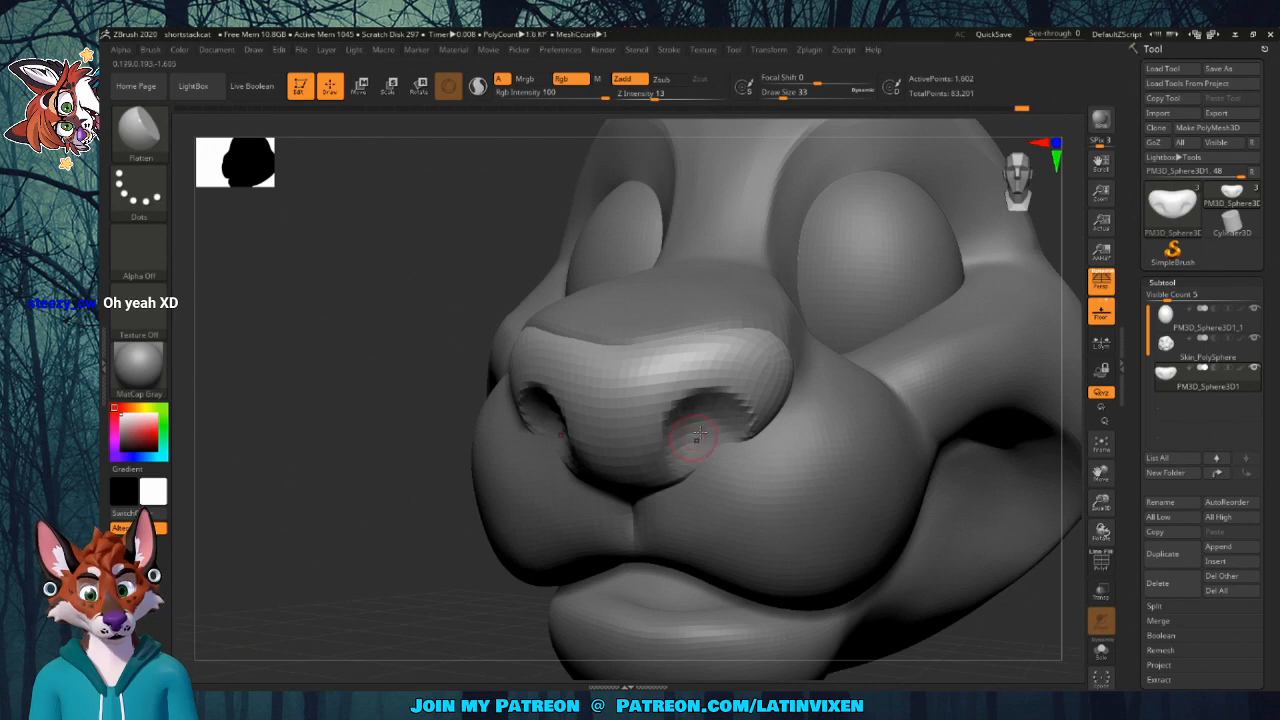
{"action": "left_click_drag", "start_coordinate": [1008, 654], "coordinate": [995, 531]}
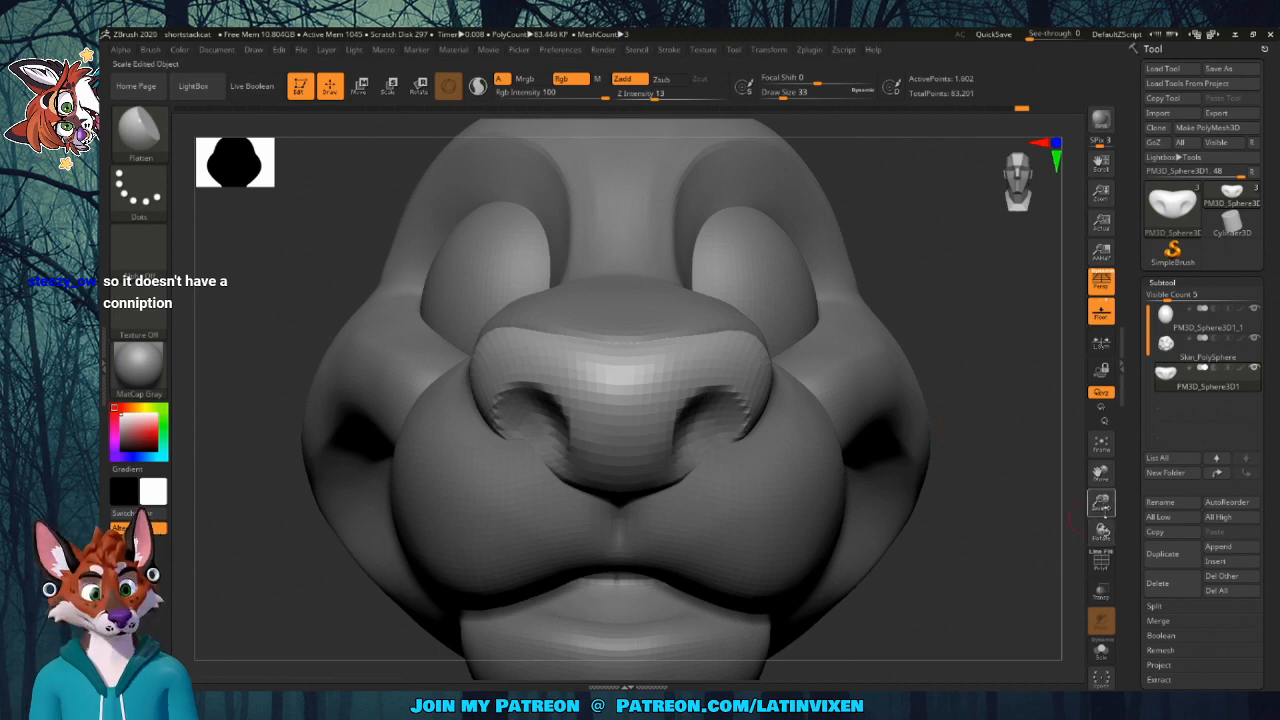
Cut a vertical centre groove down the front of the nose with the DamStandard brush at draw size 33
{"action": "left_click_drag", "start_coordinate": [1101, 505], "coordinate": [1101, 522]}
{"action": "mouse_move", "coordinate": [992, 392]}
{"action": "left_mouse_down"}
{"action": "mouse_move", "coordinate": [1020, 432]}
{"action": "mouse_move", "coordinate": [1000, 388]}
{"action": "mouse_move", "coordinate": [1010, 400]}
{"action": "left_mouse_up"}
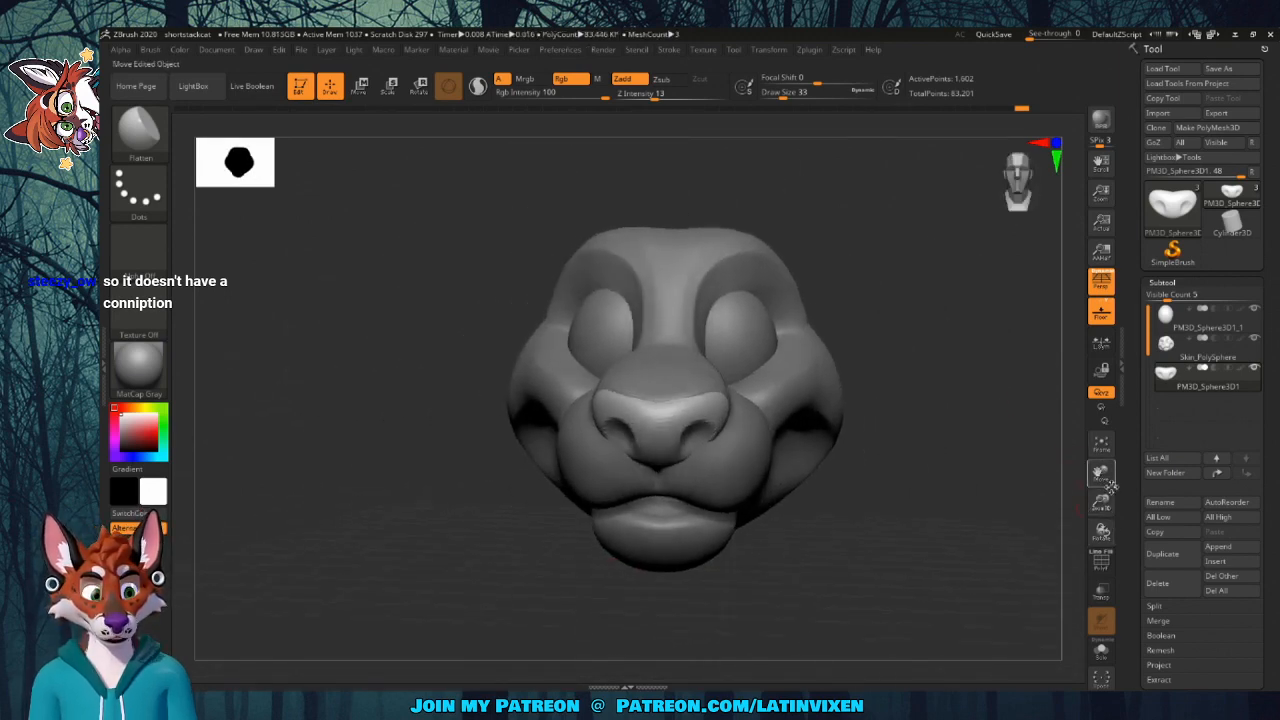
{"action": "left_click_drag", "start_coordinate": [1101, 505], "coordinate": [1101, 490]}
{"action": "left_click_drag", "start_coordinate": [1011, 527], "coordinate": [1013, 497]}
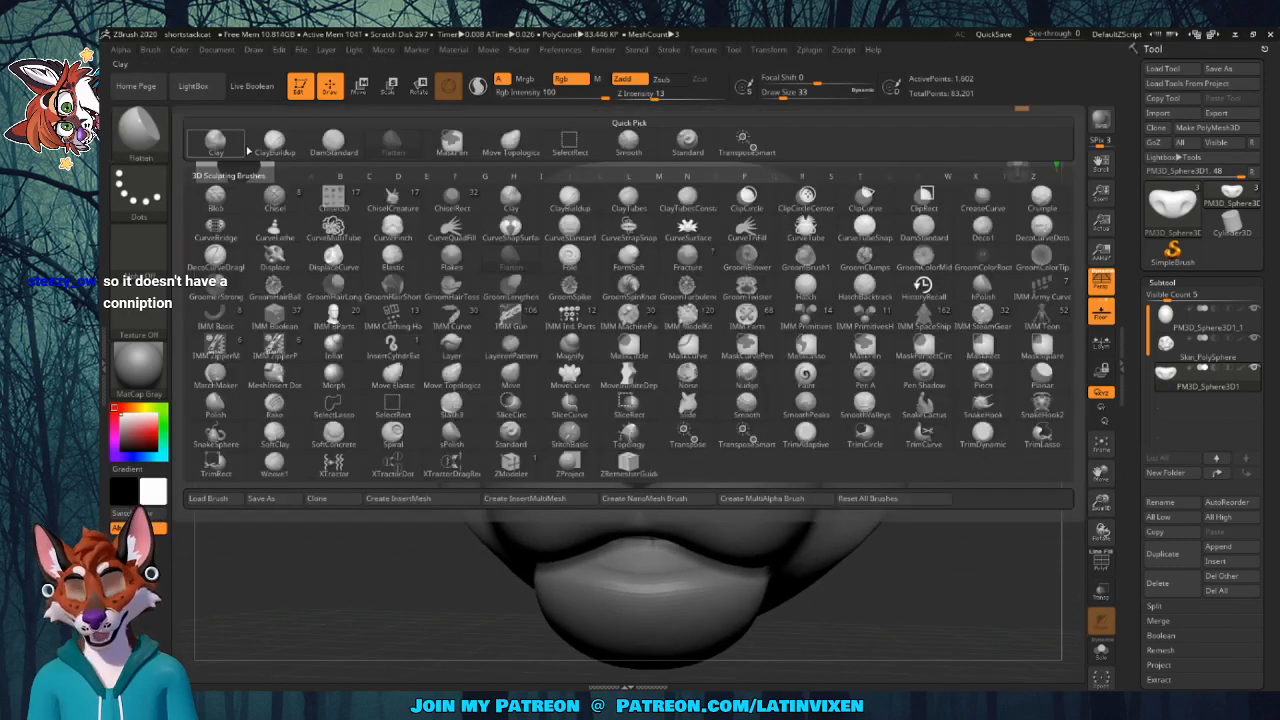
{"action": "left_click", "coordinate": [130, 134]}
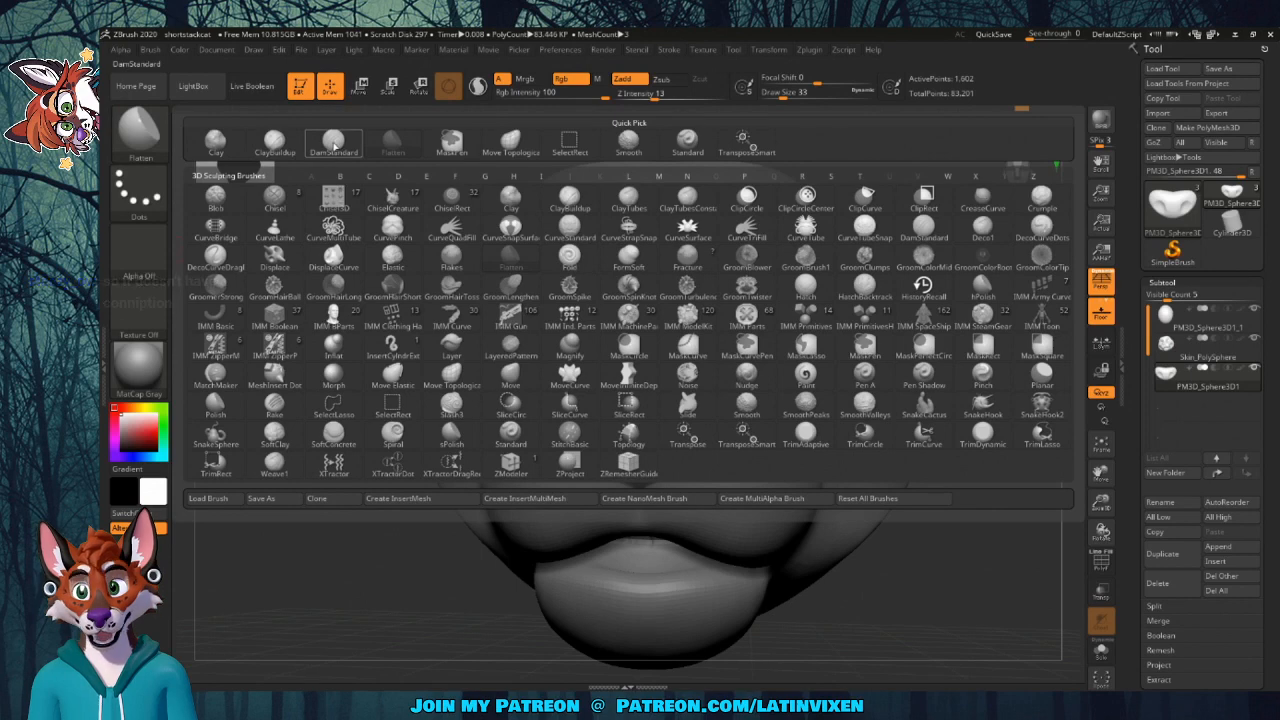
{"action": "left_click", "coordinate": [336, 140]}
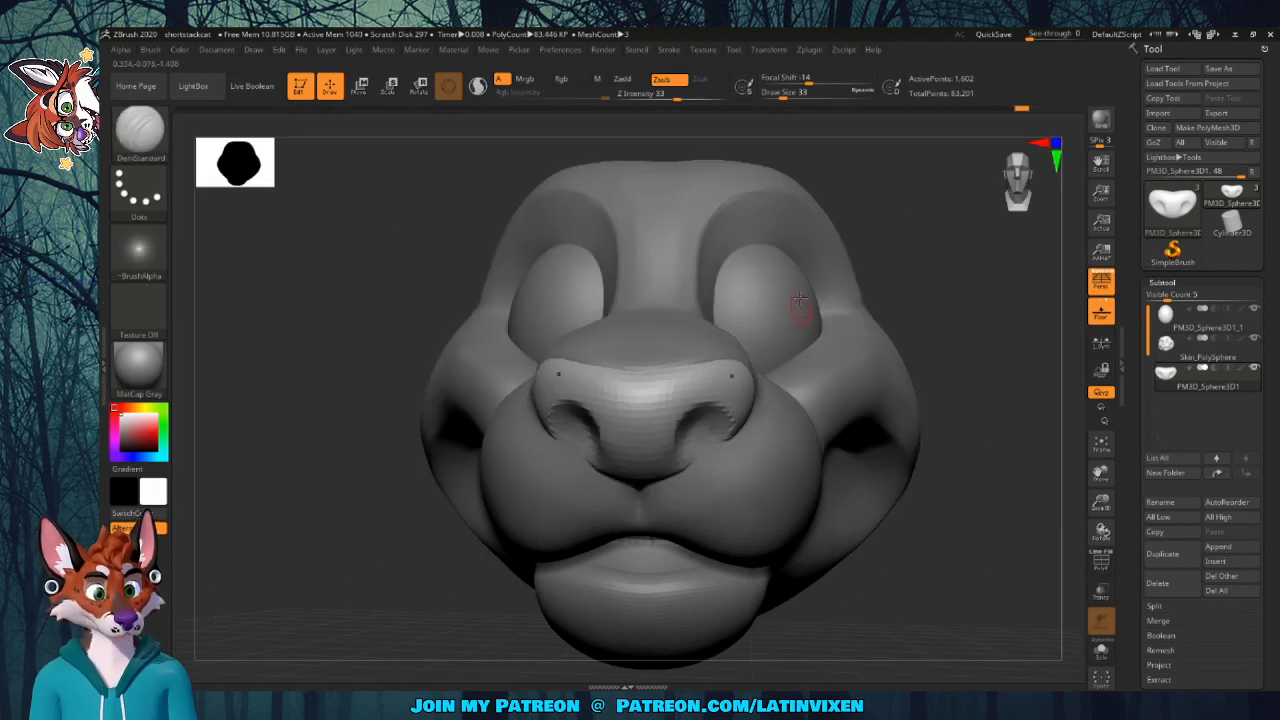
{"action": "left_click_drag", "start_coordinate": [948, 308], "coordinate": [972, 357]}
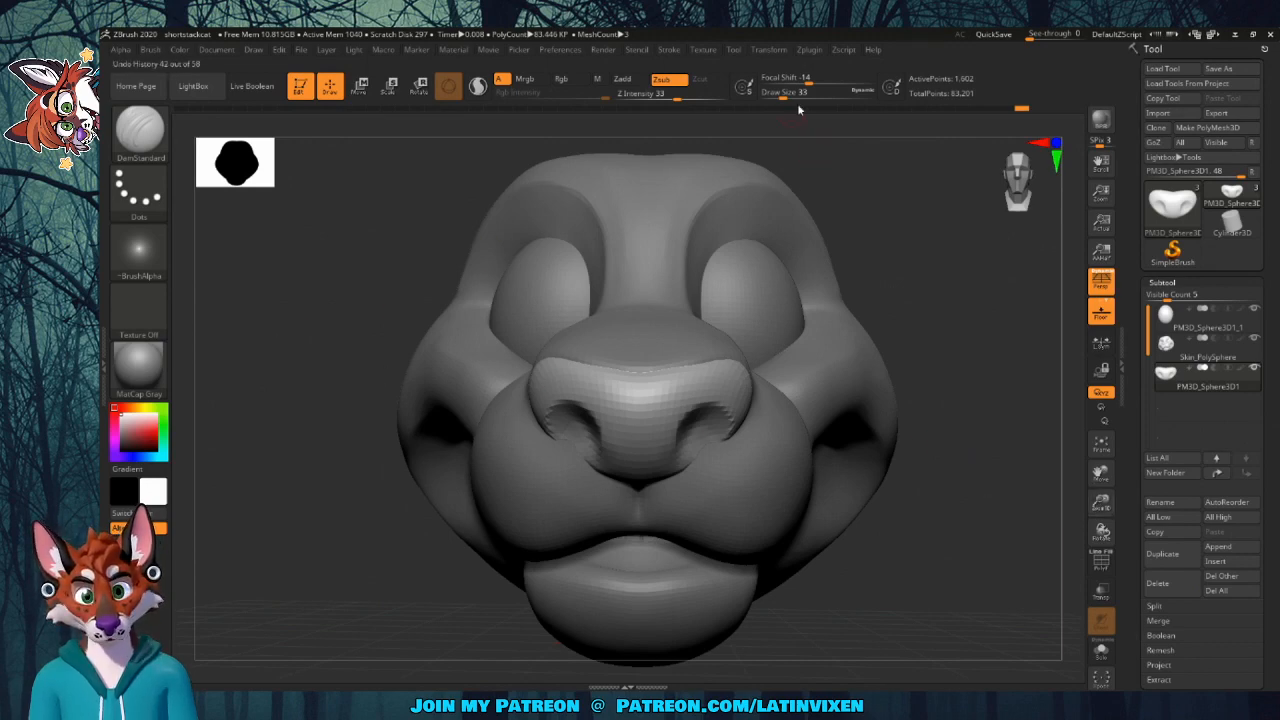
{"action": "left_click_drag", "start_coordinate": [638, 478], "coordinate": [638, 402]}
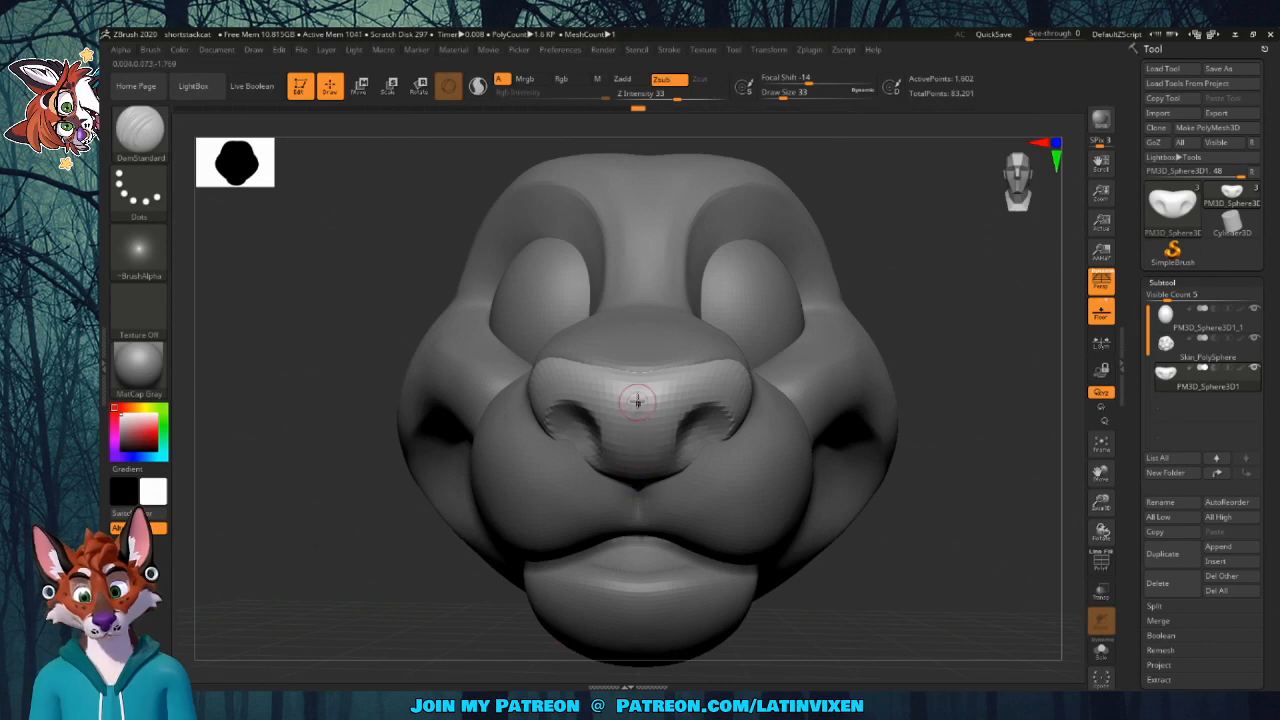
{"action": "left_click_drag", "start_coordinate": [640, 460], "coordinate": [644, 488]}
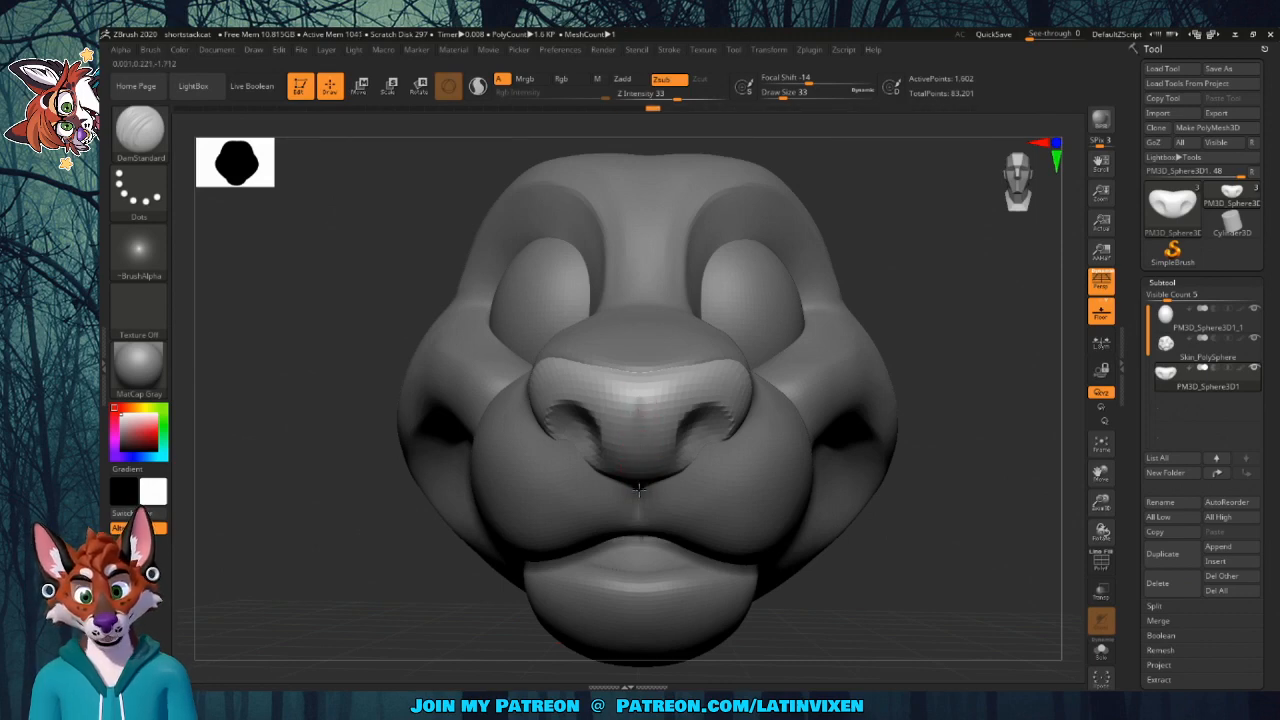
{"action": "left_click_drag", "start_coordinate": [638, 396], "coordinate": [638, 400]}
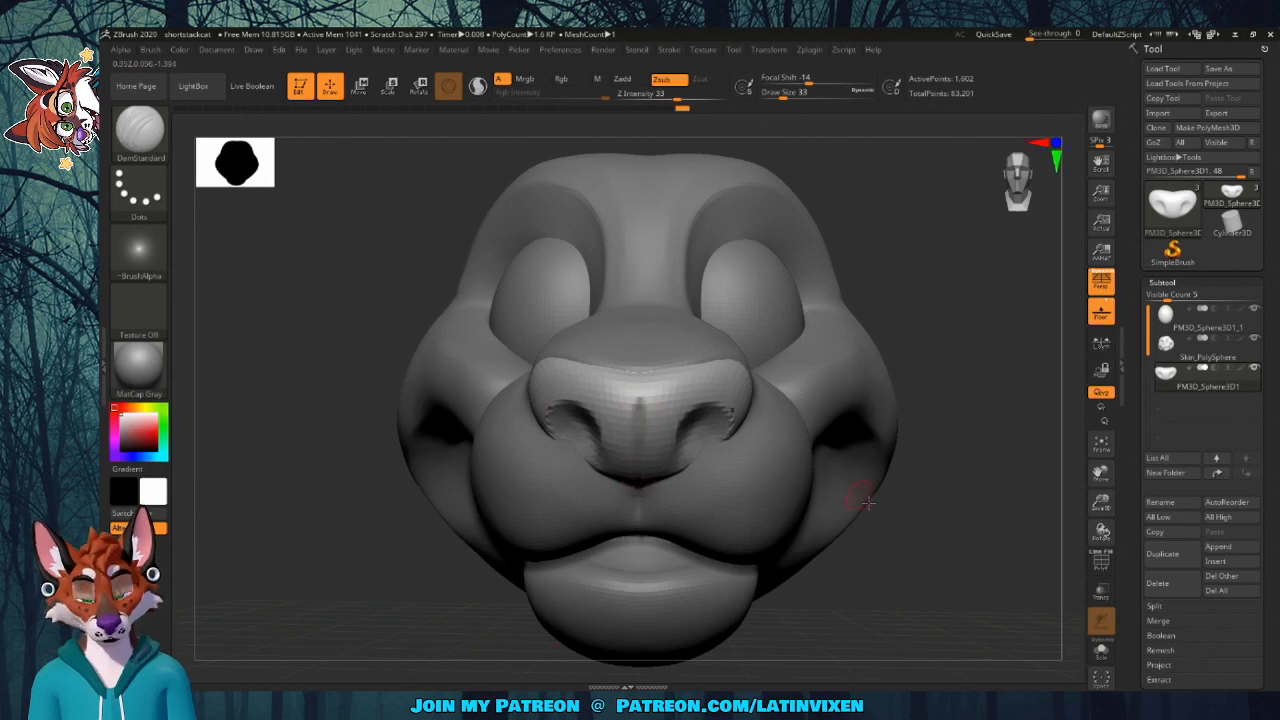
Smooth the upper end of the nose's centre groove and check it from both sides
{"action": "left_click_drag", "start_coordinate": [869, 504], "coordinate": [758, 447]}
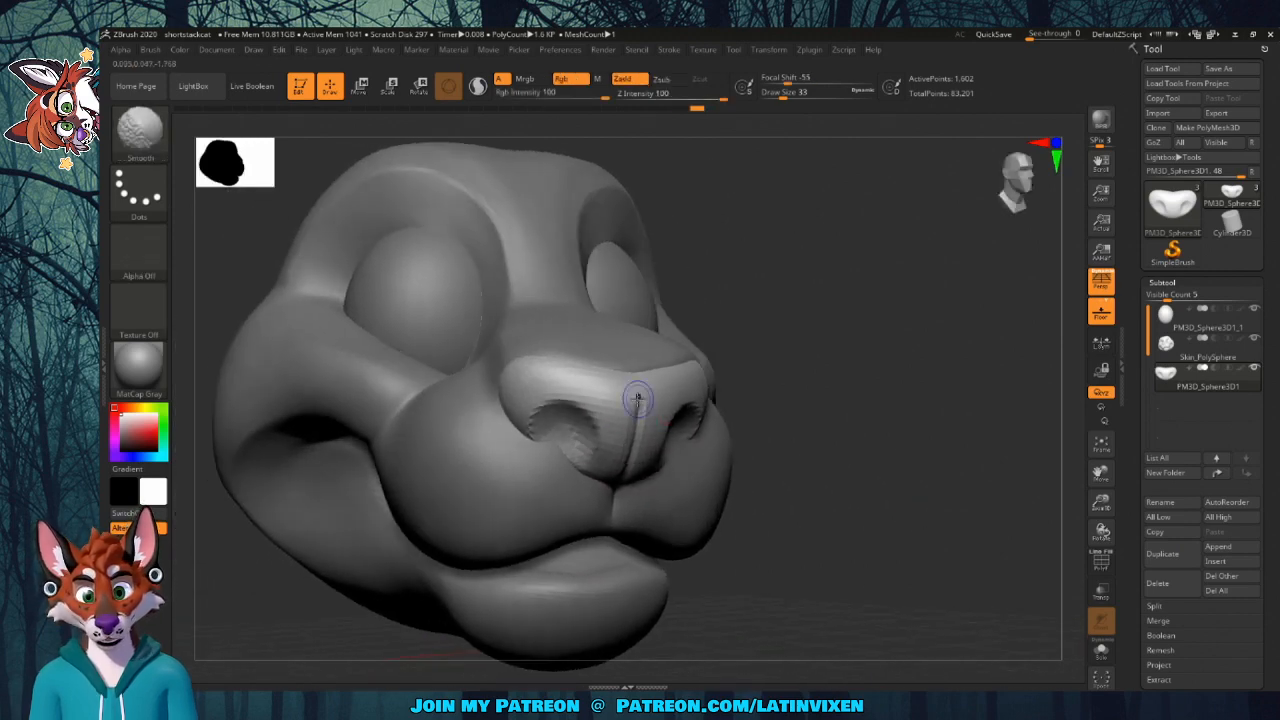
{"action": "left_click_drag", "start_coordinate": [874, 509], "coordinate": [781, 487]}
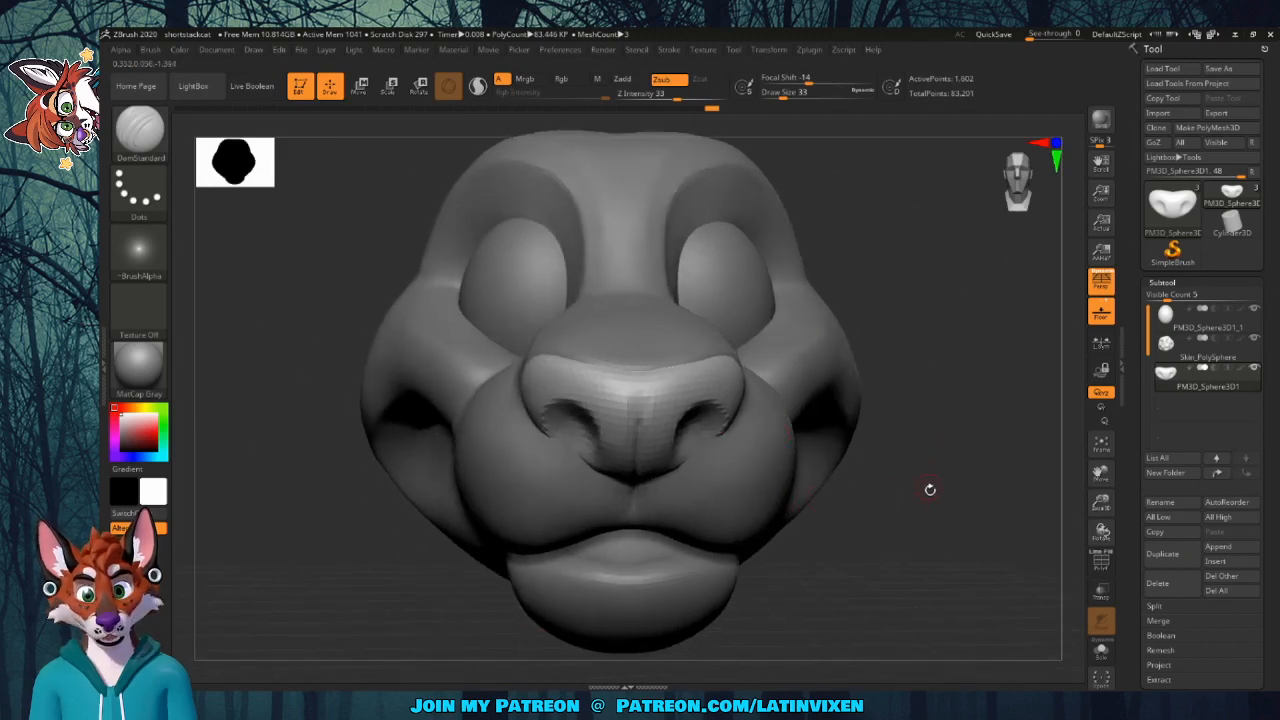
{"action": "mouse_move", "coordinate": [930, 489]}
{"action": "left_mouse_down"}
{"action": "mouse_move", "coordinate": [907, 502]}
{"action": "mouse_move", "coordinate": [910, 490]}
{"action": "left_mouse_up"}
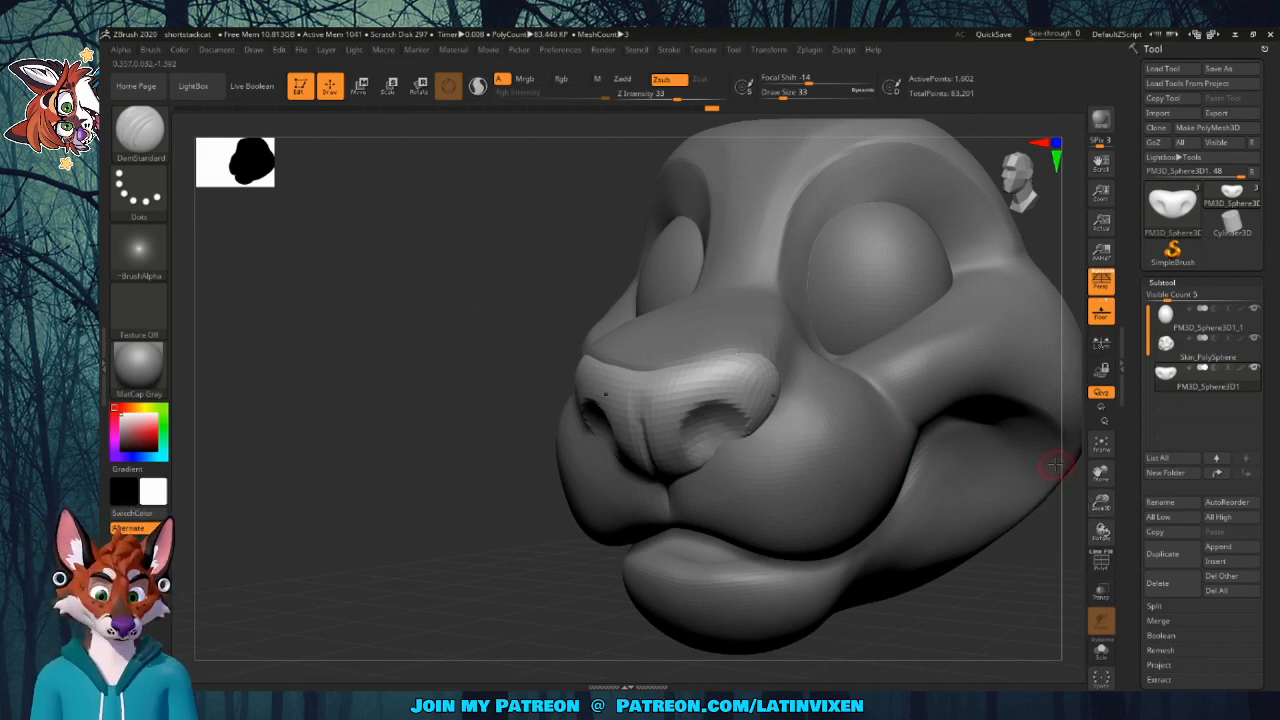
Bring the whole head into side view, choose the Move Topological brush and activate the Skin_PolySphere head subtool
{"action": "left_click_drag", "start_coordinate": [1086, 474], "coordinate": [1073, 470]}
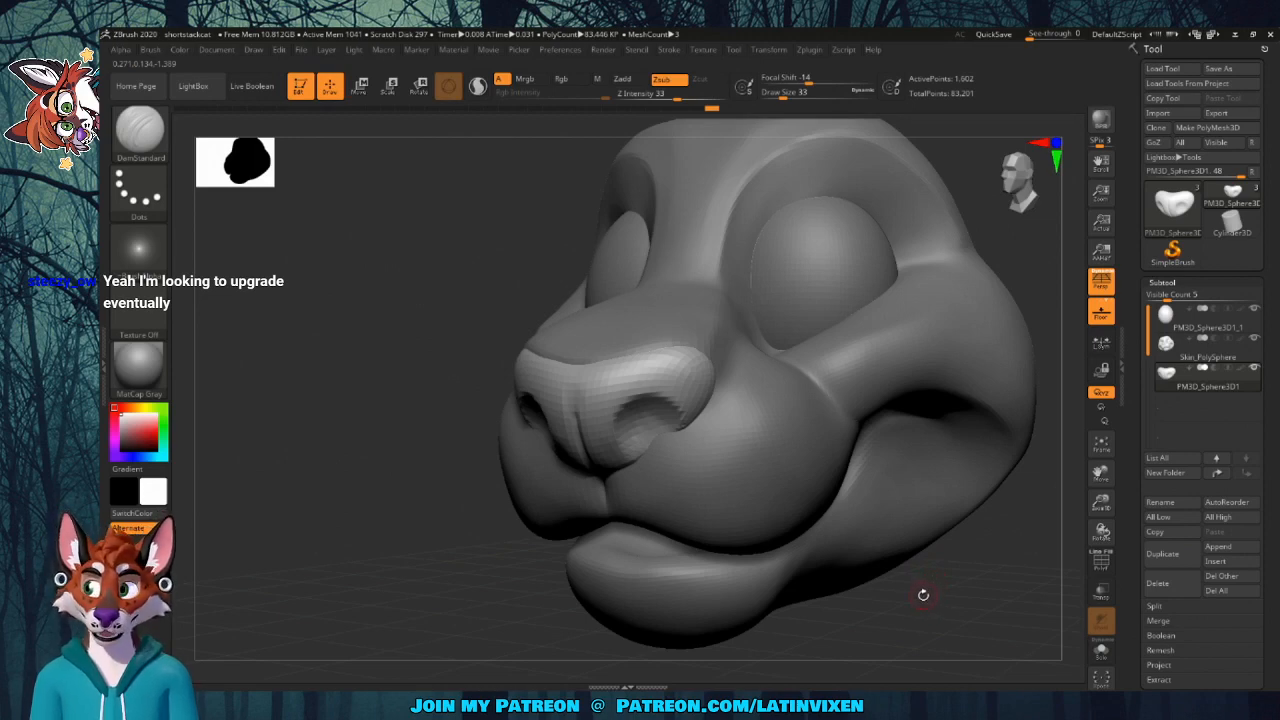
{"action": "mouse_move", "coordinate": [932, 587]}
{"action": "left_mouse_down"}
{"action": "mouse_move", "coordinate": [955, 584]}
{"action": "mouse_move", "coordinate": [923, 604]}
{"action": "mouse_move", "coordinate": [958, 596]}
{"action": "mouse_move", "coordinate": [966, 568]}
{"action": "left_mouse_up"}
{"action": "mouse_move", "coordinate": [1101, 507]}
{"action": "left_mouse_down"}
{"action": "mouse_move", "coordinate": [1103, 492]}
{"action": "mouse_move", "coordinate": [1122, 507]}
{"action": "left_mouse_up"}
{"action": "left_click_drag", "start_coordinate": [1022, 524], "coordinate": [956, 546]}
{"action": "mouse_move", "coordinate": [1099, 507]}
{"action": "left_mouse_down"}
{"action": "mouse_move", "coordinate": [1052, 481]}
{"action": "mouse_move", "coordinate": [1006, 500]}
{"action": "mouse_move", "coordinate": [1034, 506]}
{"action": "mouse_move", "coordinate": [1017, 505]}
{"action": "mouse_move", "coordinate": [1023, 491]}
{"action": "left_mouse_up"}
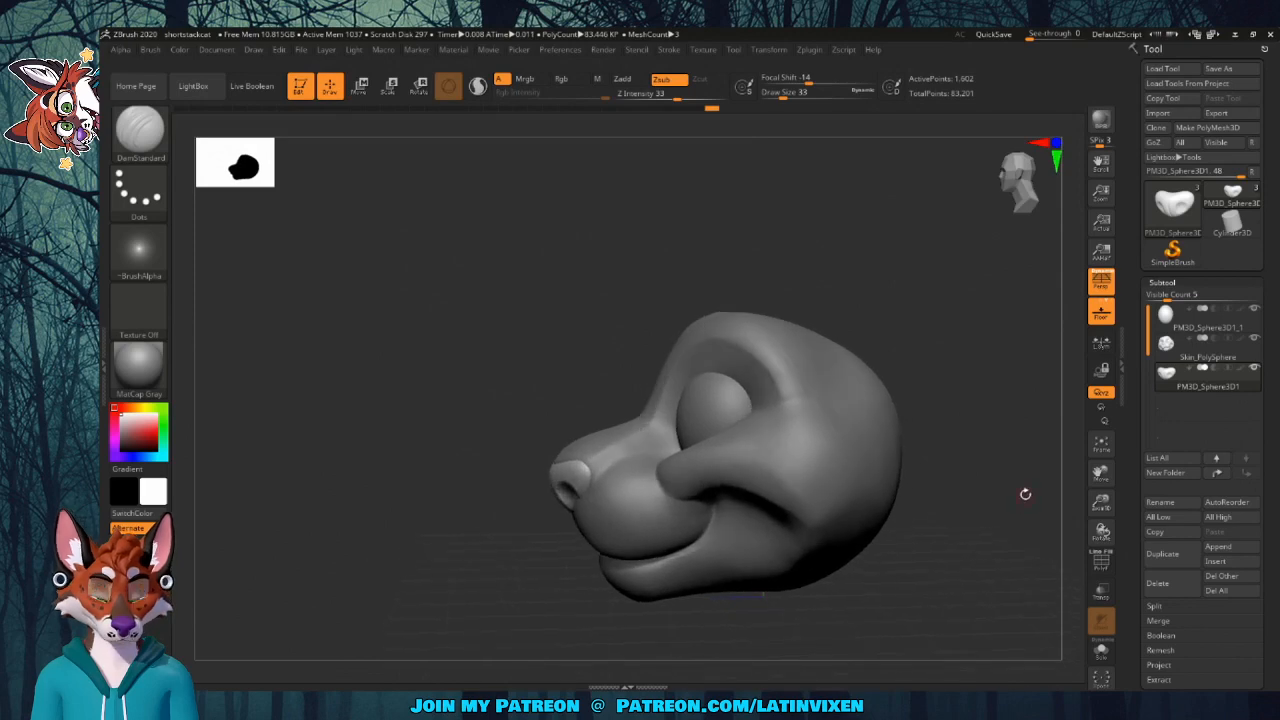
{"action": "left_click", "coordinate": [140, 128]}
{"action": "left_click", "coordinate": [520, 146]}
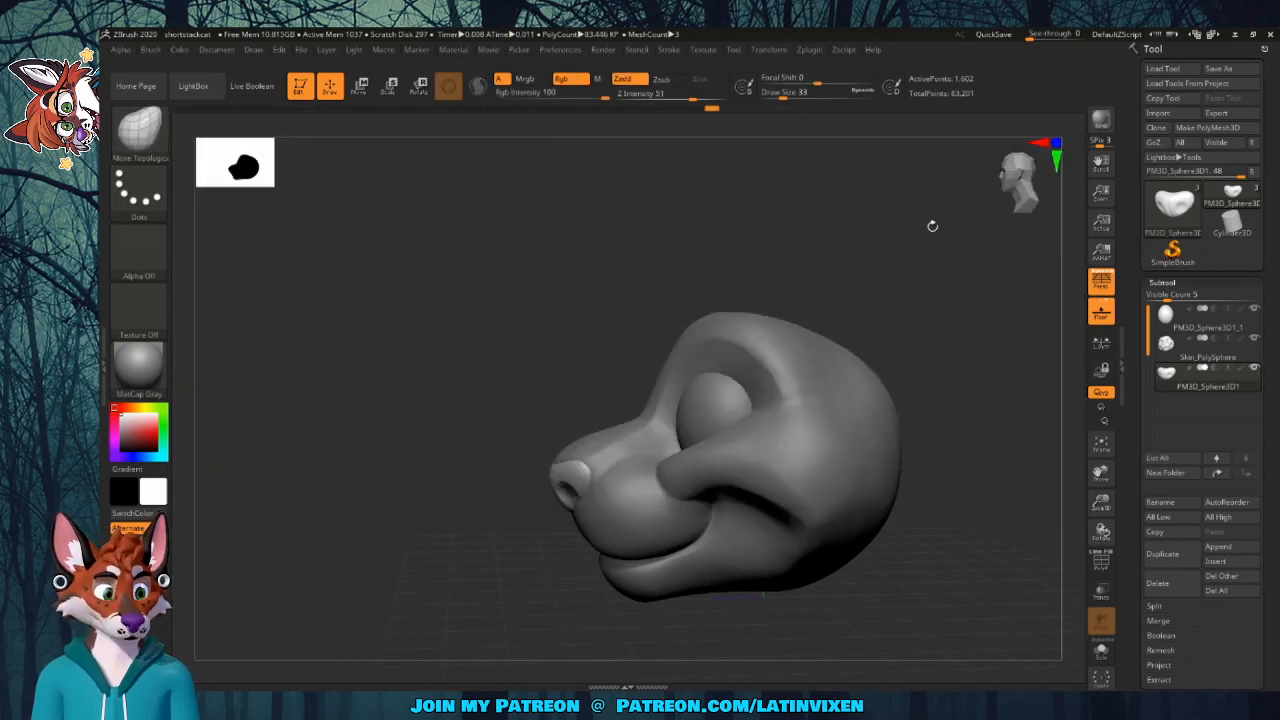
{"action": "left_click", "coordinate": [1190, 343]}
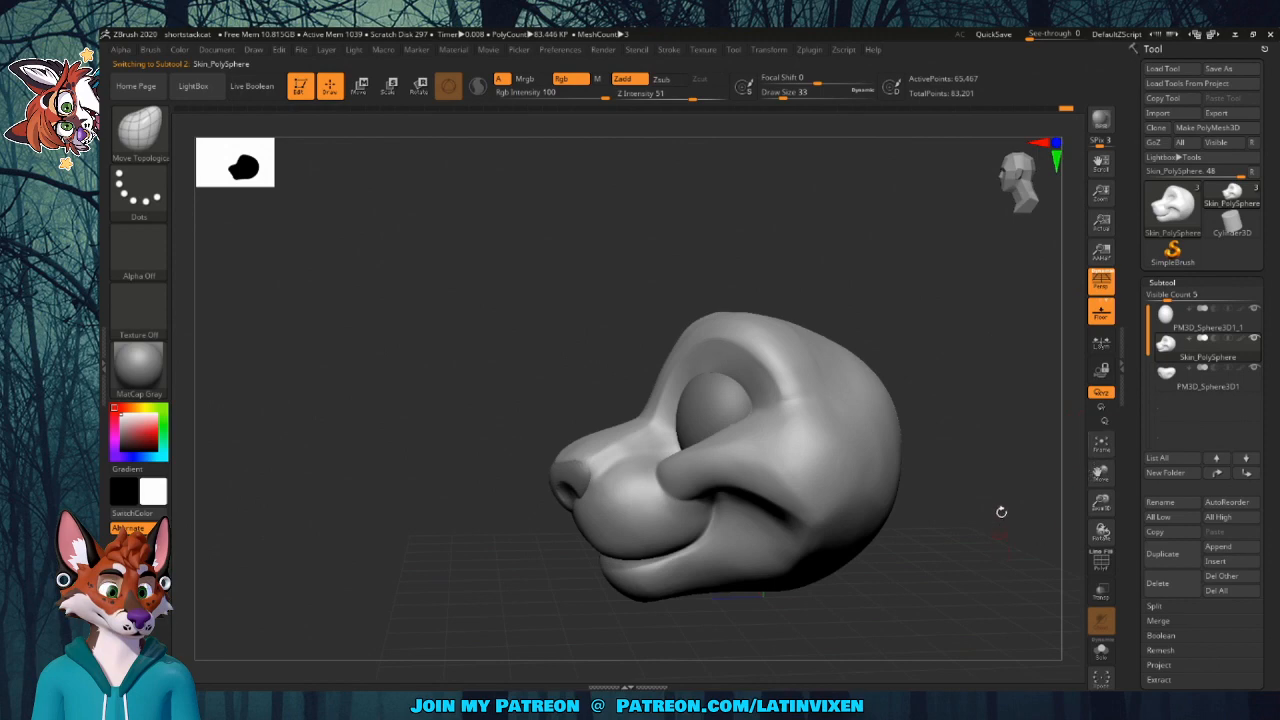
Apply the MatCap Red Wax material and set the Move Topological brush's draw size to about 295
{"action": "left_click", "coordinate": [139, 365]}
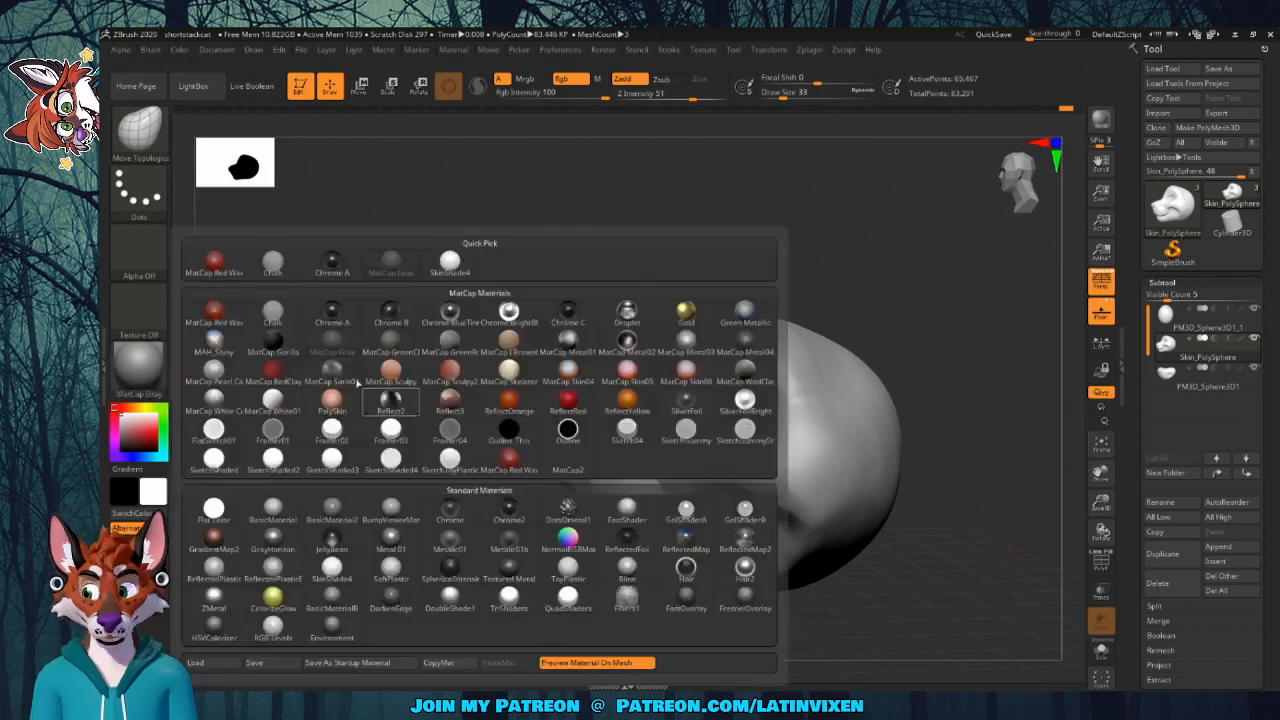
{"action": "left_click", "coordinate": [221, 305]}
{"action": "left_click_drag", "start_coordinate": [1100, 470], "coordinate": [1049, 457]}
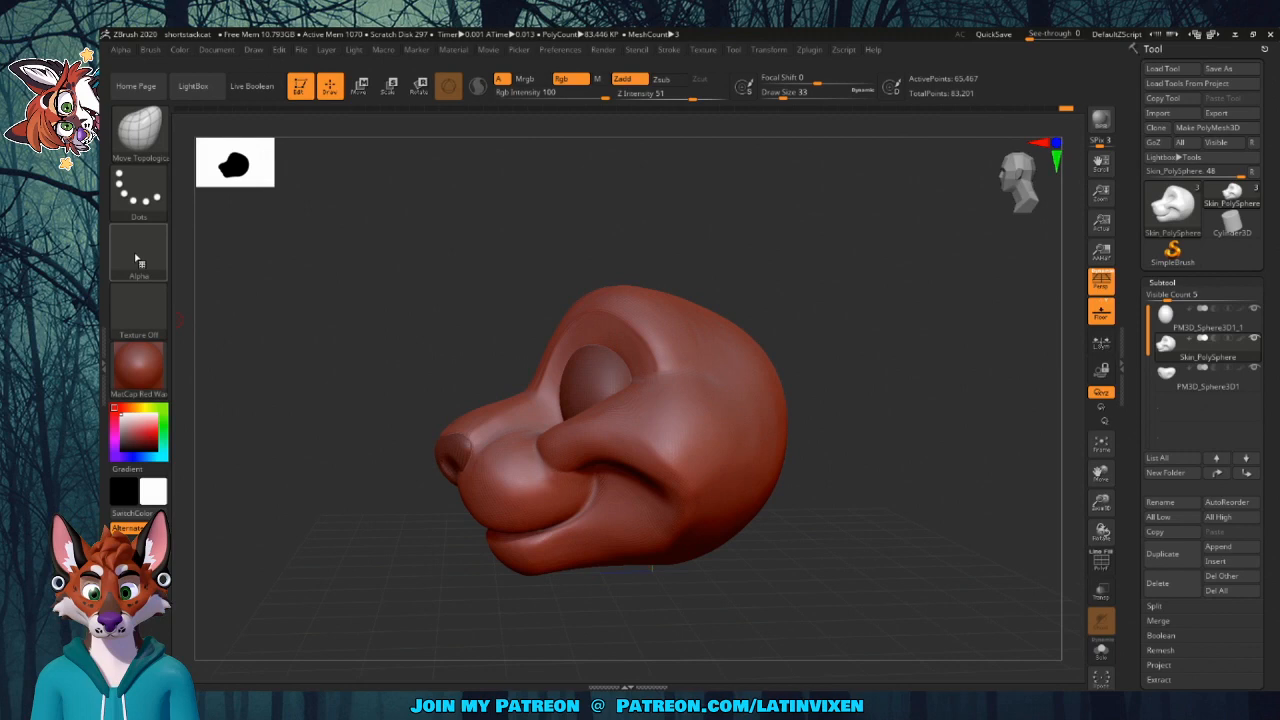
{"action": "left_click_drag", "start_coordinate": [800, 93], "coordinate": [822, 93]}
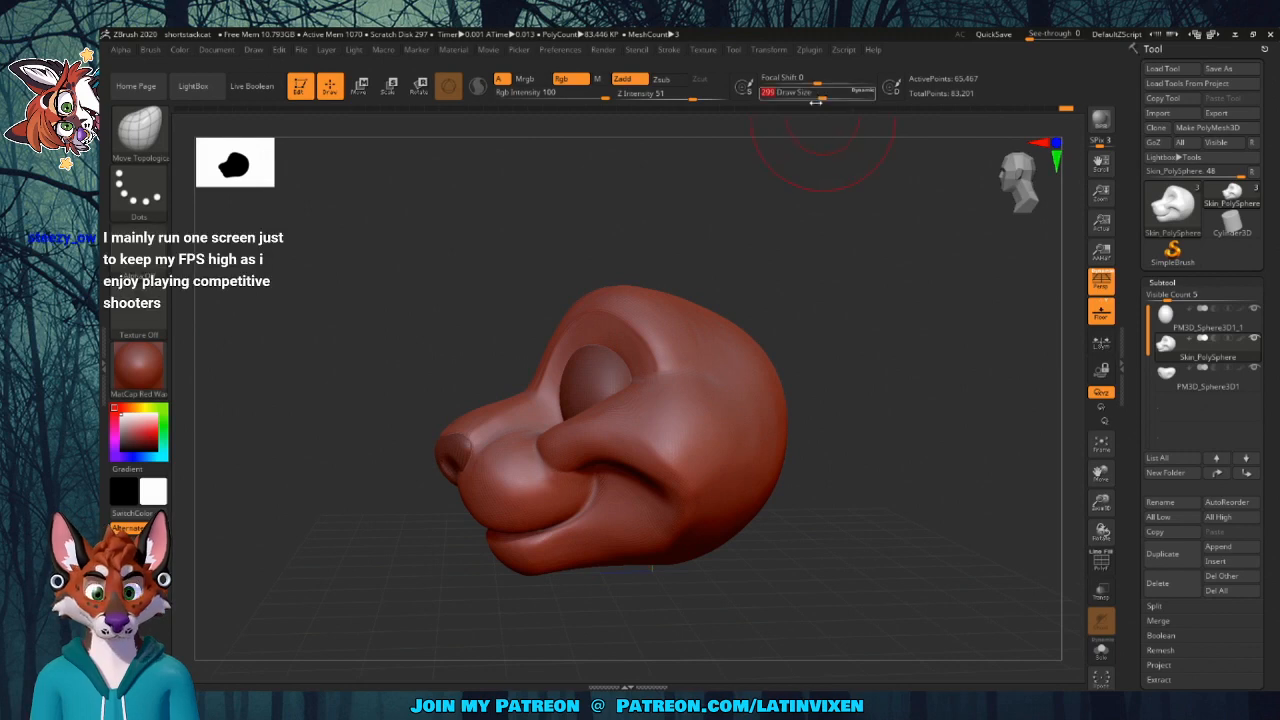
Adjust the back of the head with the Move Topological brush and check the shape from the side and rear
{"action": "left_click", "coordinate": [758, 401]}
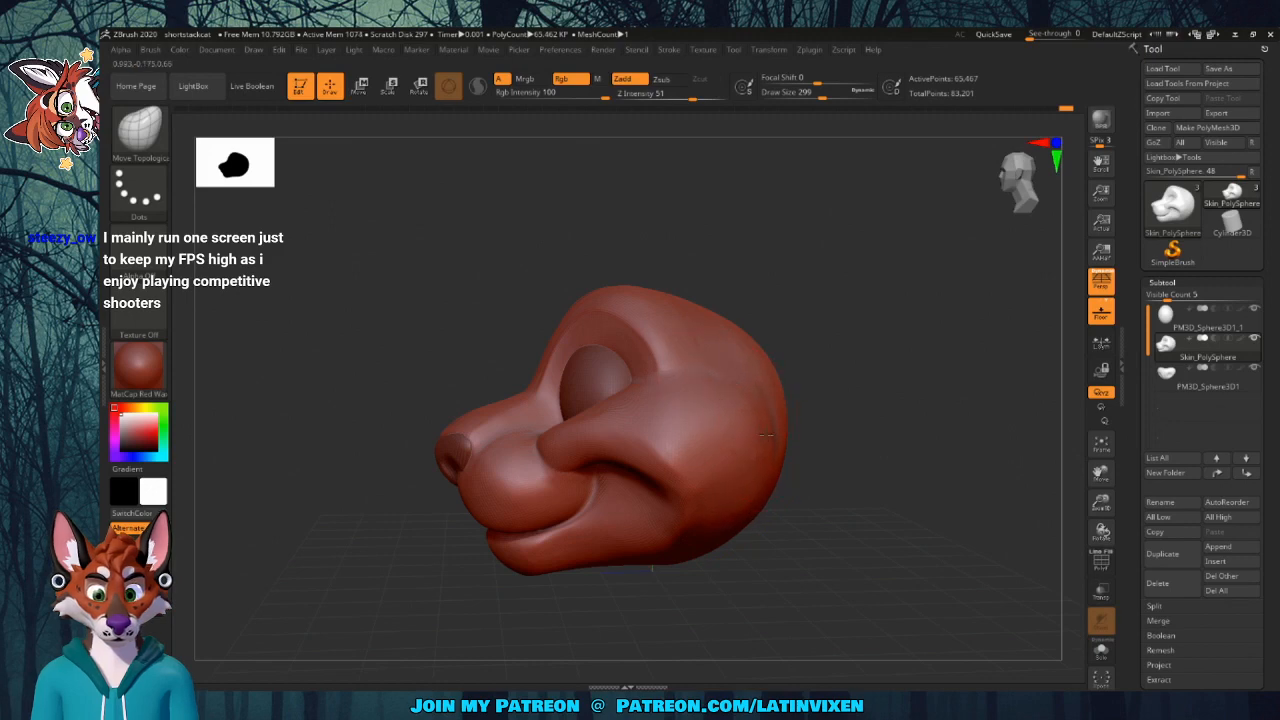
{"action": "mouse_move", "coordinate": [863, 434]}
{"action": "left_mouse_down"}
{"action": "mouse_move", "coordinate": [907, 442]}
{"action": "mouse_move", "coordinate": [858, 451]}
{"action": "left_mouse_up"}
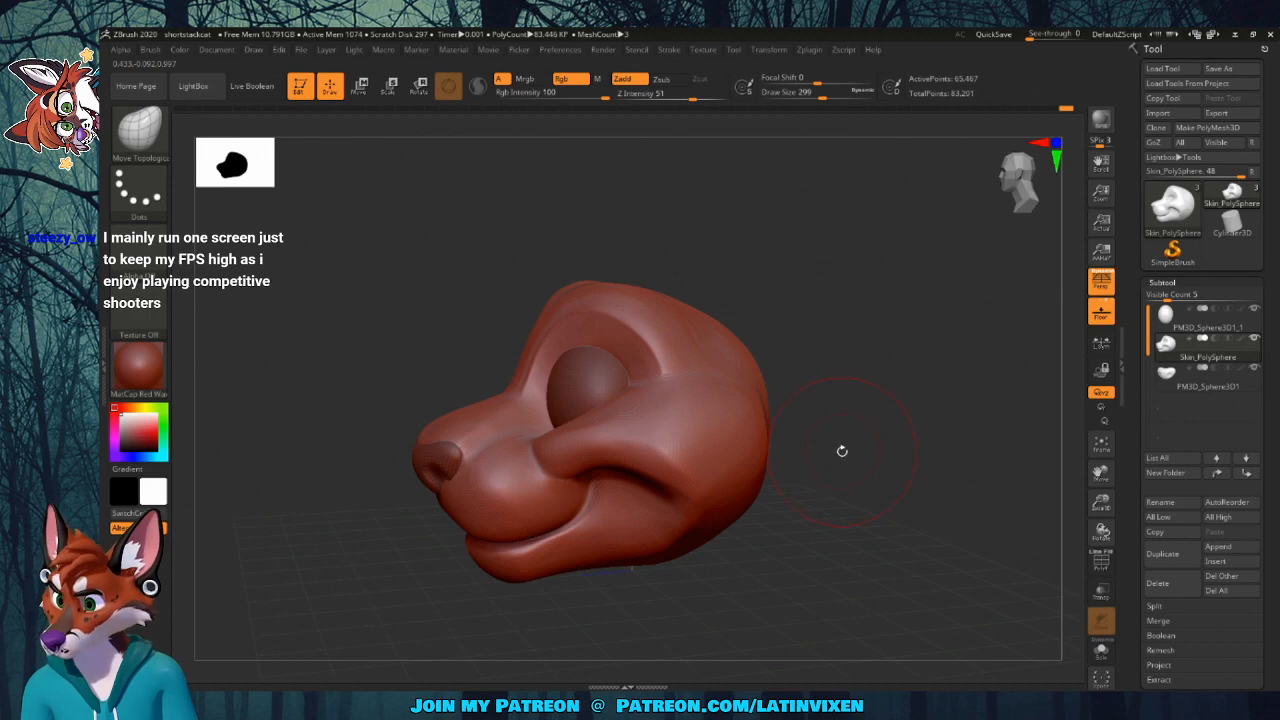
{"action": "left_click_drag", "start_coordinate": [851, 463], "coordinate": [831, 474]}
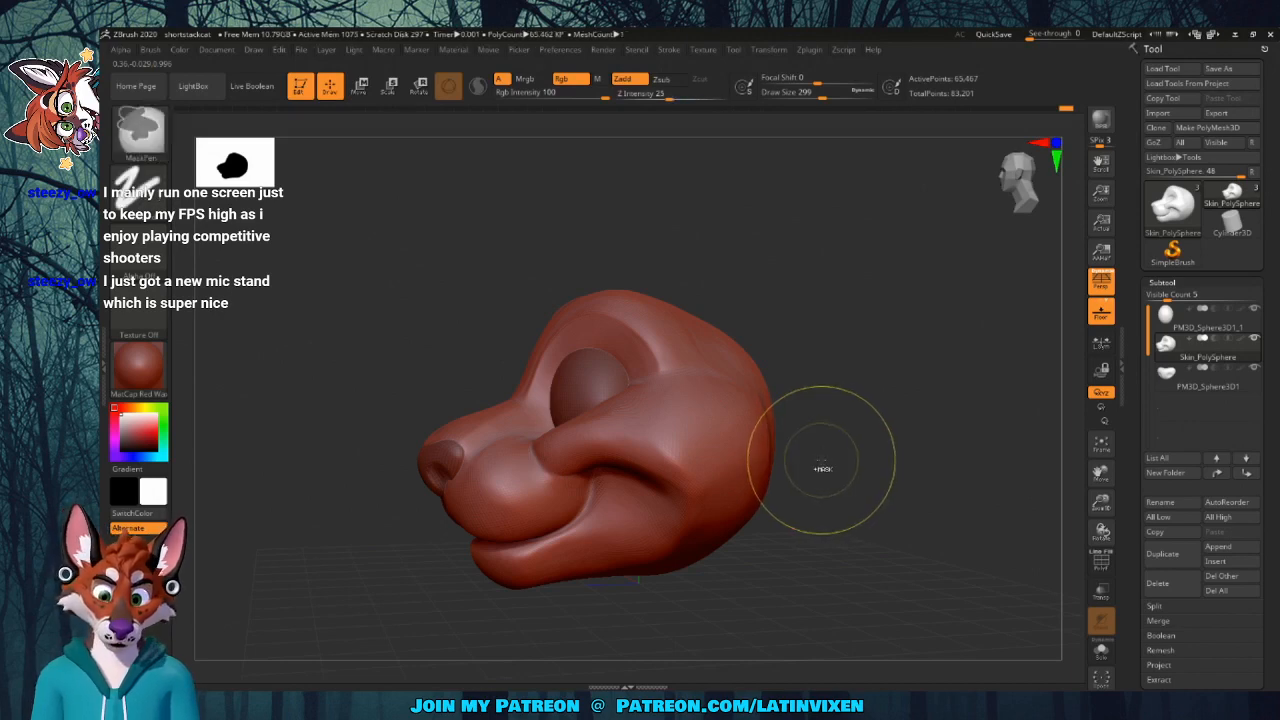
{"action": "left_click_drag", "start_coordinate": [862, 467], "coordinate": [847, 478]}
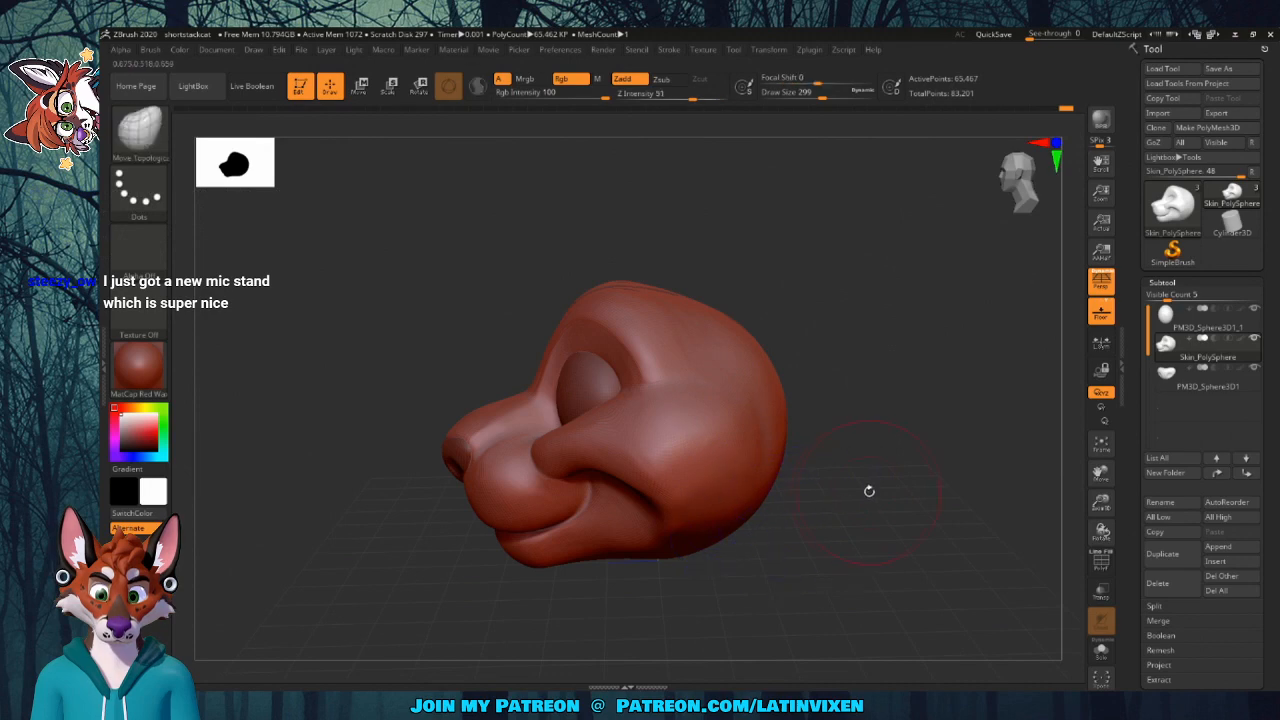
{"action": "mouse_move", "coordinate": [869, 491]}
{"action": "left_mouse_down"}
{"action": "mouse_move", "coordinate": [871, 460]}
{"action": "mouse_move", "coordinate": [877, 478]}
{"action": "mouse_move", "coordinate": [890, 472]}
{"action": "mouse_move", "coordinate": [871, 444]}
{"action": "mouse_move", "coordinate": [749, 409]}
{"action": "left_mouse_up"}
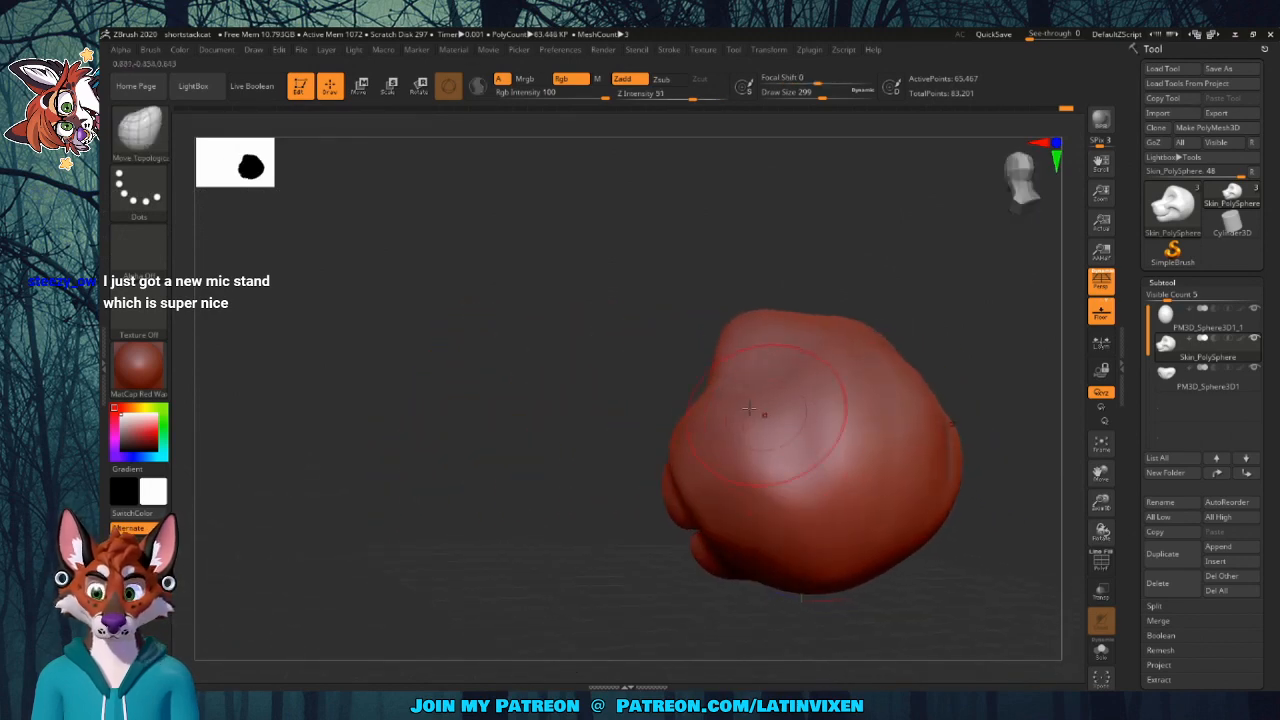
Choose the Flatten brush and flatten the back and rear side of the head at Z Intensity 13
{"action": "left_click", "coordinate": [139, 128]}
{"action": "left_click", "coordinate": [392, 142]}
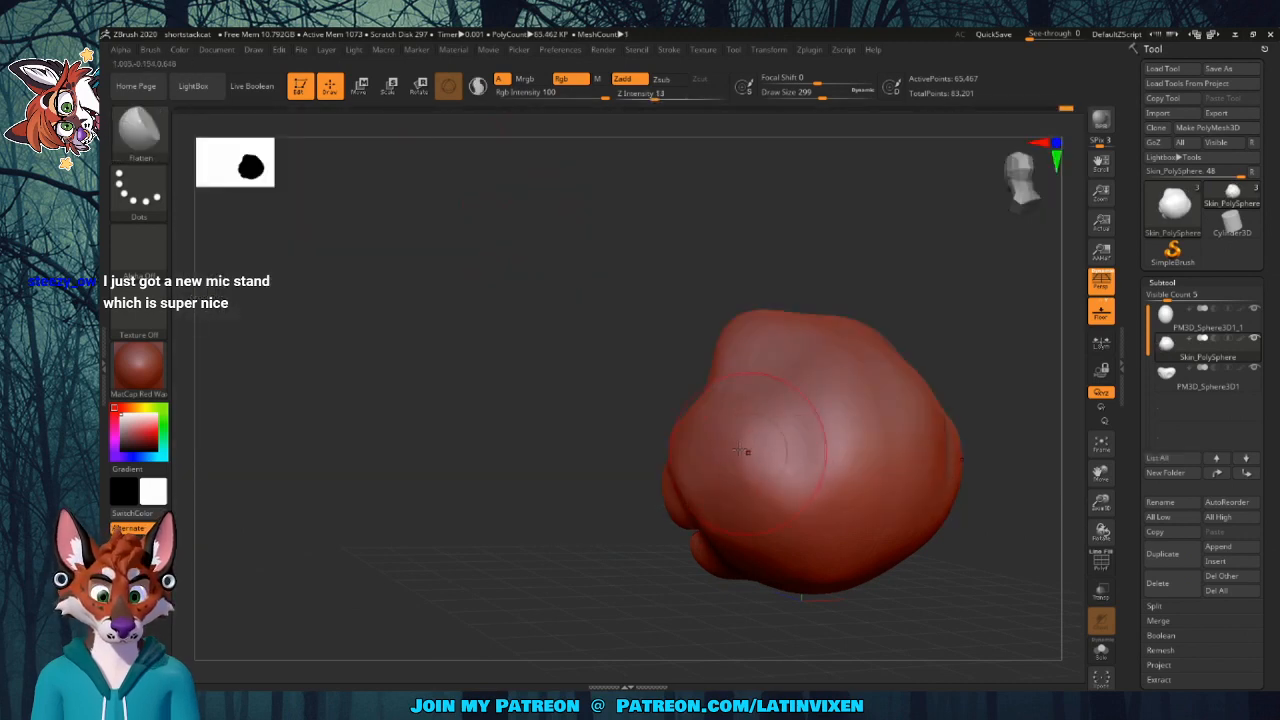
{"action": "left_click_drag", "start_coordinate": [776, 541], "coordinate": [789, 474]}
{"action": "mouse_move", "coordinate": [420, 545]}
{"action": "left_mouse_down"}
{"action": "mouse_move", "coordinate": [540, 520]}
{"action": "mouse_move", "coordinate": [586, 450]}
{"action": "left_mouse_up"}
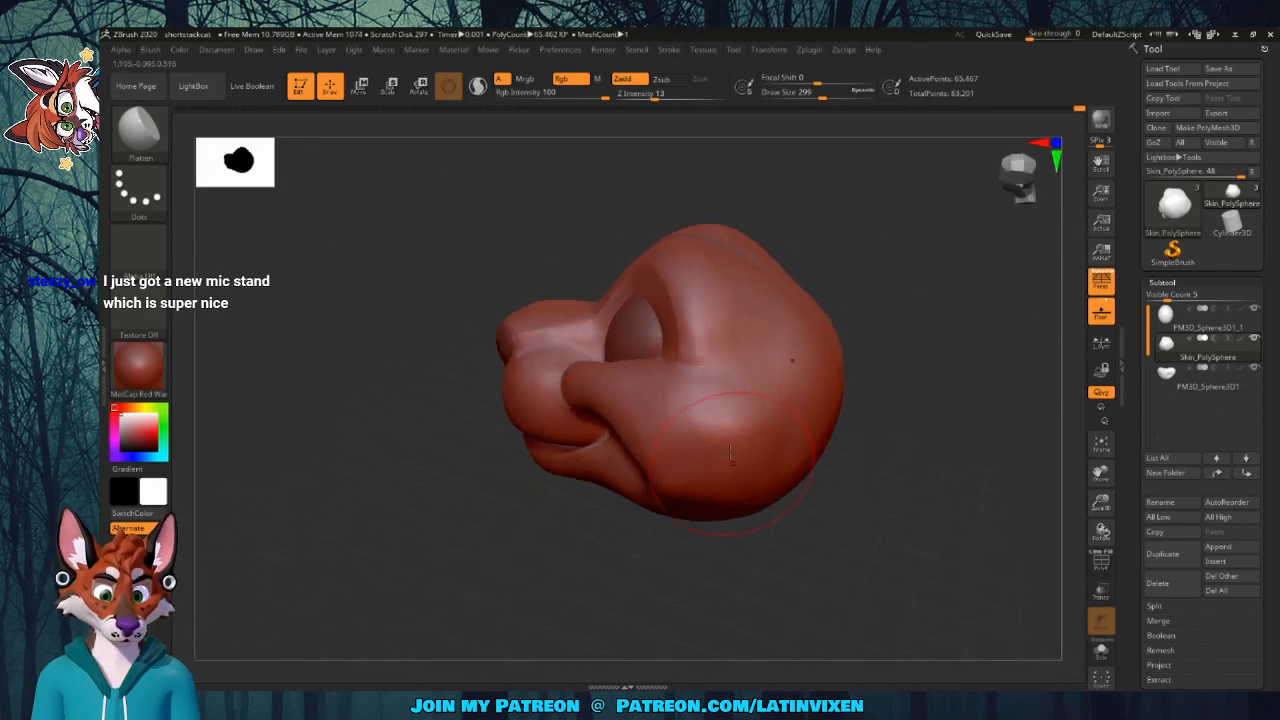
{"action": "left_click_drag", "start_coordinate": [850, 548], "coordinate": [980, 510]}
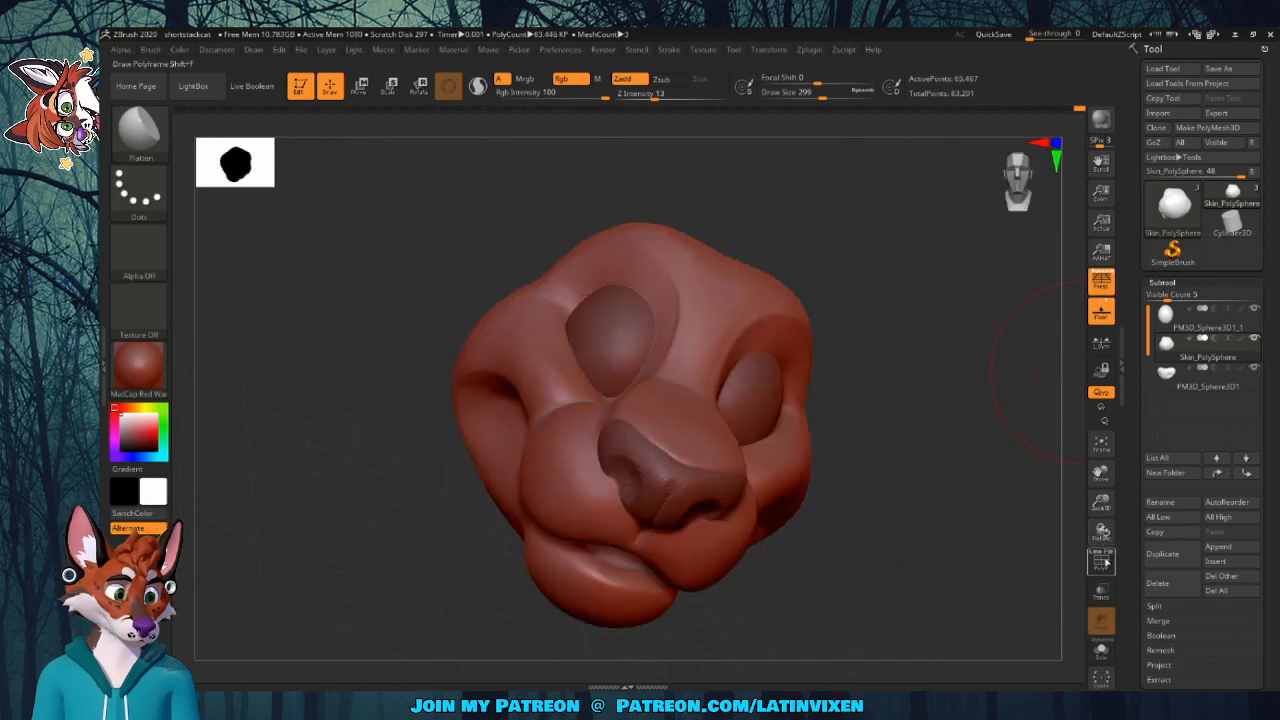
Display the polygon wireframe and remesh the head with ZRemesher using the Same polygon count option
{"action": "left_click", "coordinate": [1101, 562]}
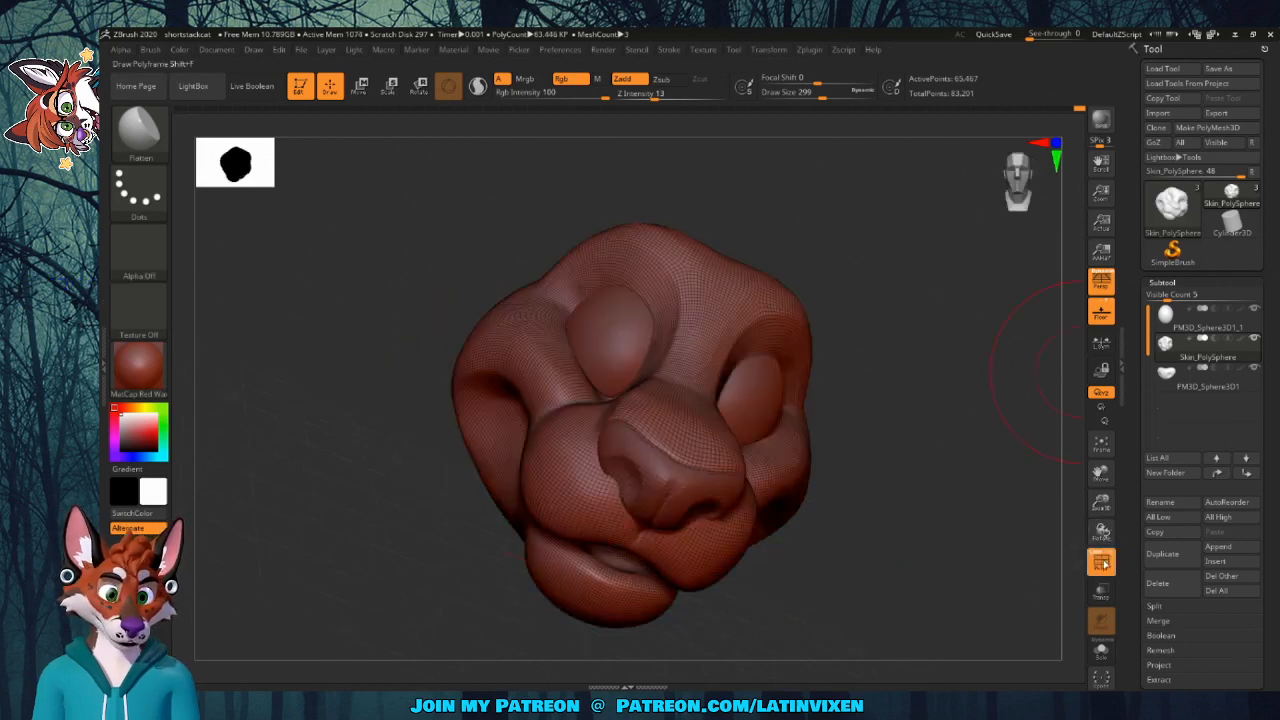
{"action": "mouse_move", "coordinate": [920, 514]}
{"action": "left_mouse_down"}
{"action": "mouse_move", "coordinate": [851, 449]}
{"action": "mouse_move", "coordinate": [957, 492]}
{"action": "left_mouse_up"}
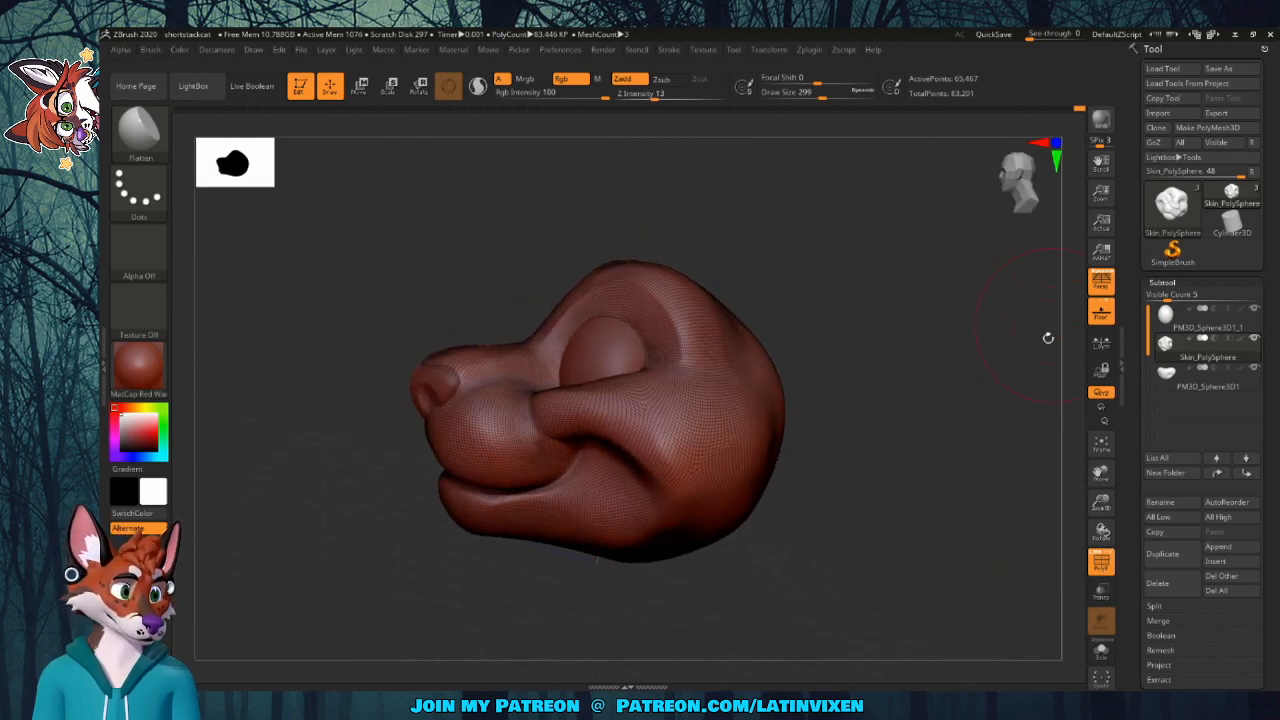
{"action": "scroll", "coordinate": [1138, 520], "scroll_direction": "down", "scroll_amount": 5}
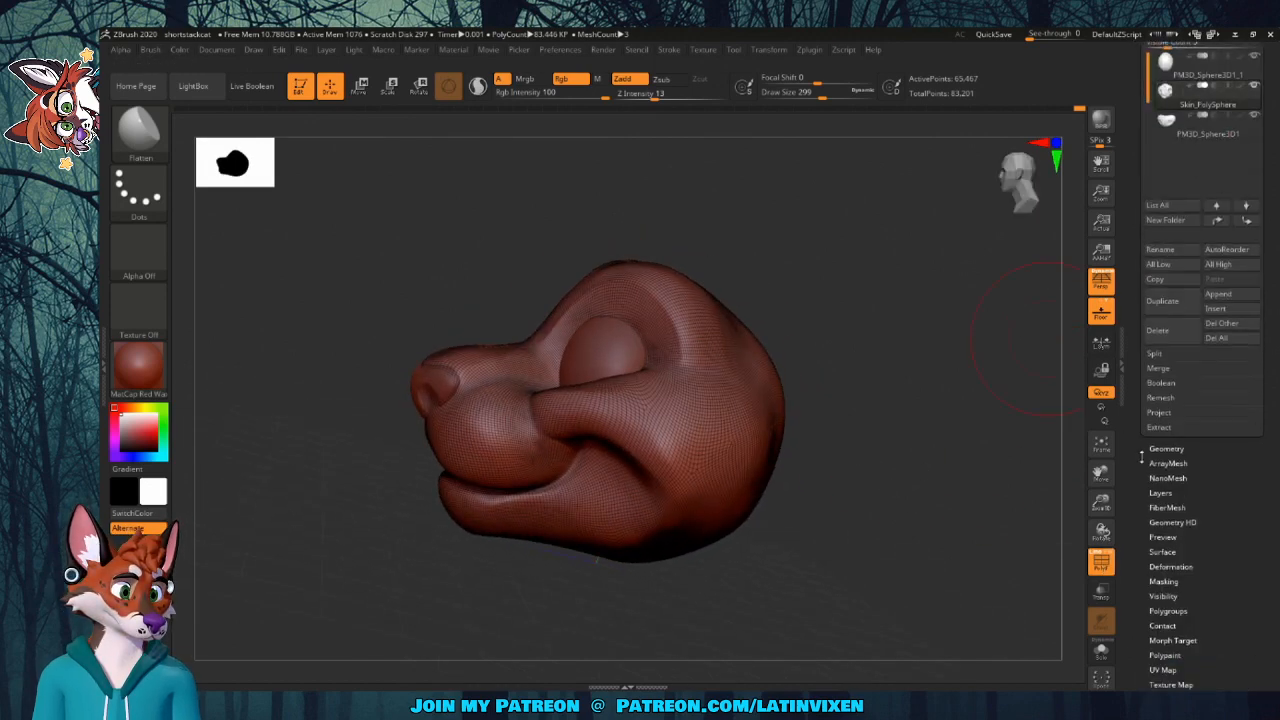
{"action": "left_click", "coordinate": [1166, 451]}
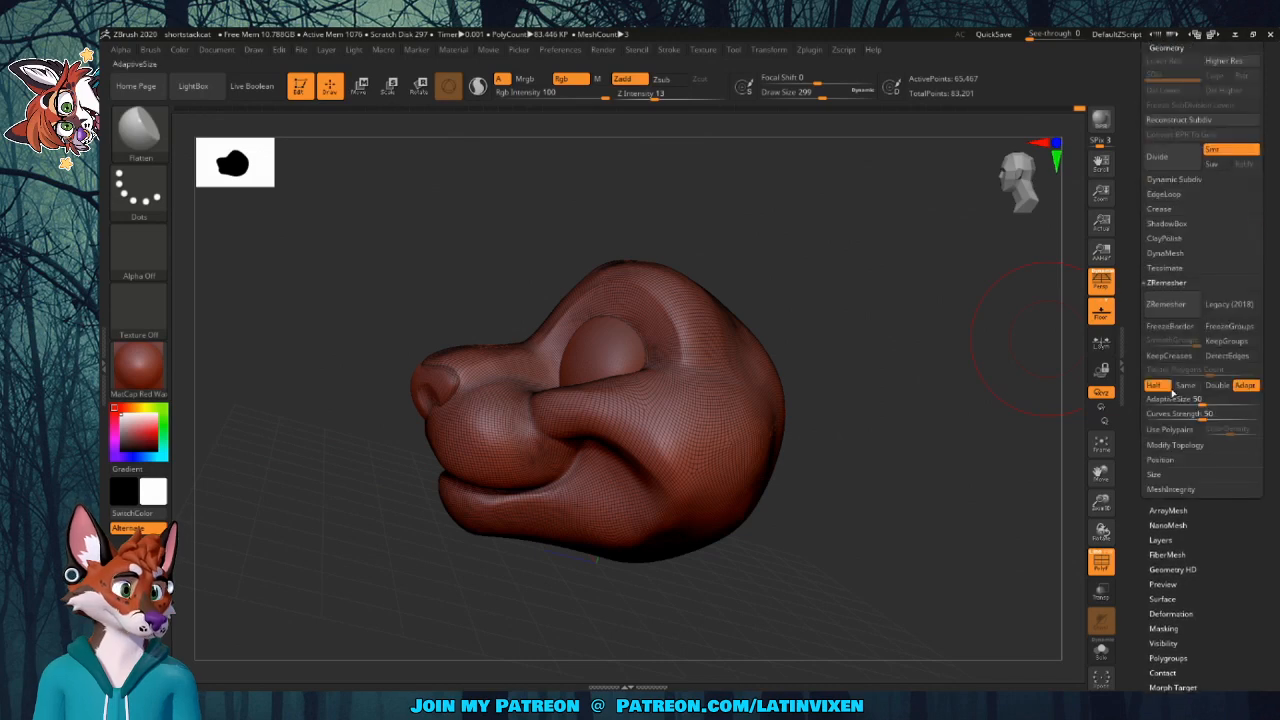
{"action": "left_click", "coordinate": [1166, 303]}
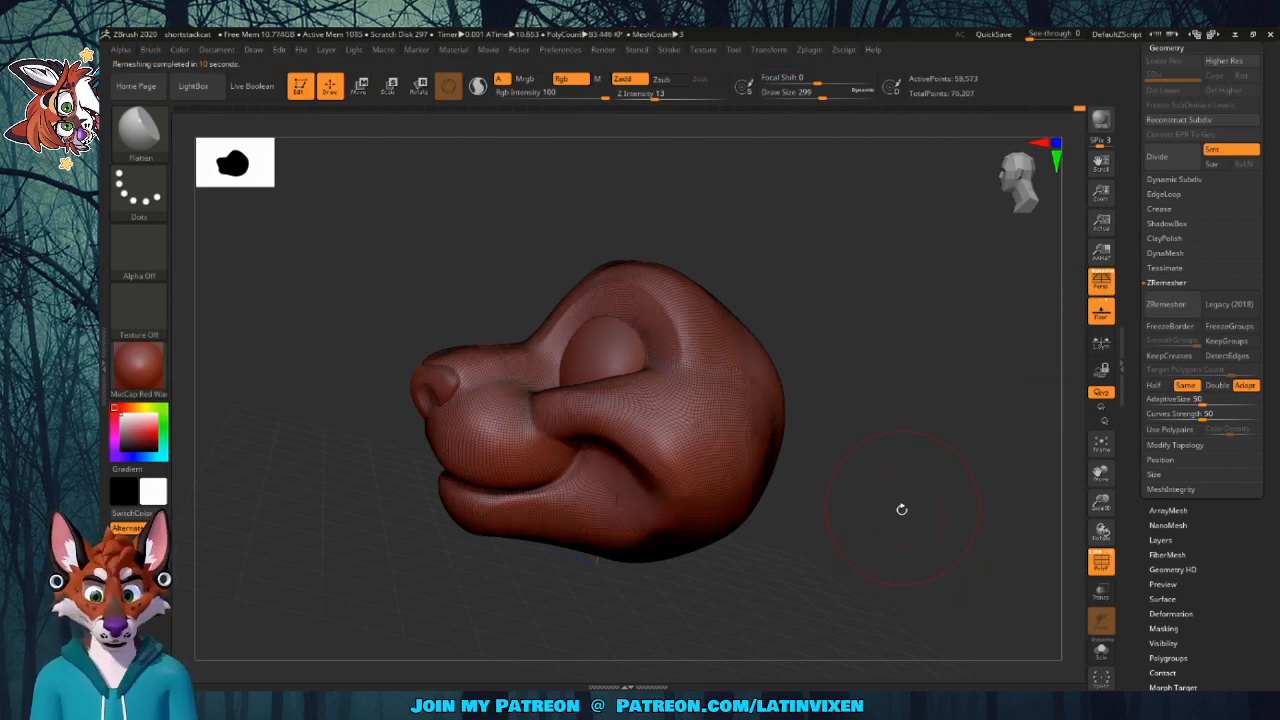
Examine the remeshed head's topology from the front, back and sides, and turn the wireframe display off
{"action": "left_click_drag", "start_coordinate": [900, 508], "coordinate": [953, 547]}
{"action": "mouse_move", "coordinate": [941, 478]}
{"action": "left_mouse_down"}
{"action": "mouse_move", "coordinate": [943, 520]}
{"action": "mouse_move", "coordinate": [937, 470]}
{"action": "mouse_move", "coordinate": [950, 475]}
{"action": "mouse_move", "coordinate": [931, 466]}
{"action": "left_mouse_up"}
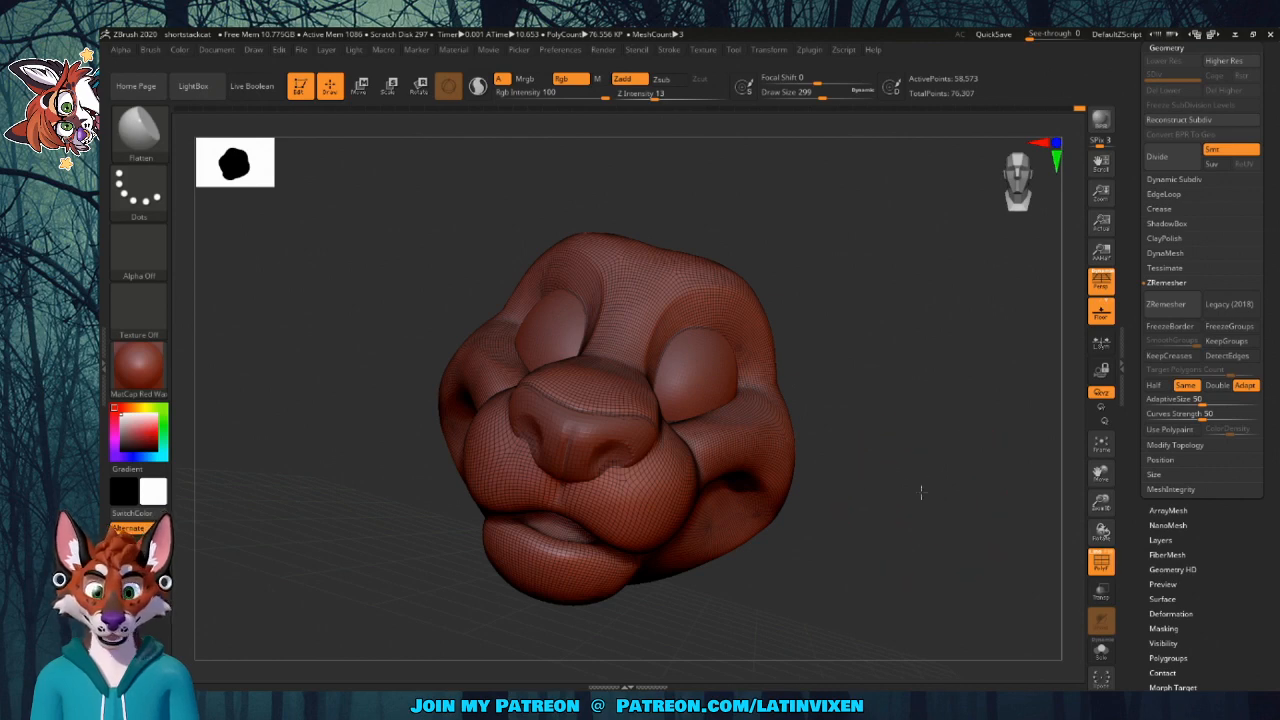
{"action": "mouse_move", "coordinate": [921, 491]}
{"action": "left_mouse_down"}
{"action": "mouse_move", "coordinate": [874, 457]}
{"action": "mouse_move", "coordinate": [877, 486]}
{"action": "mouse_move", "coordinate": [880, 460]}
{"action": "mouse_move", "coordinate": [960, 475]}
{"action": "mouse_move", "coordinate": [943, 483]}
{"action": "left_mouse_up"}
{"action": "left_click_drag", "start_coordinate": [1100, 500], "coordinate": [1084, 491]}
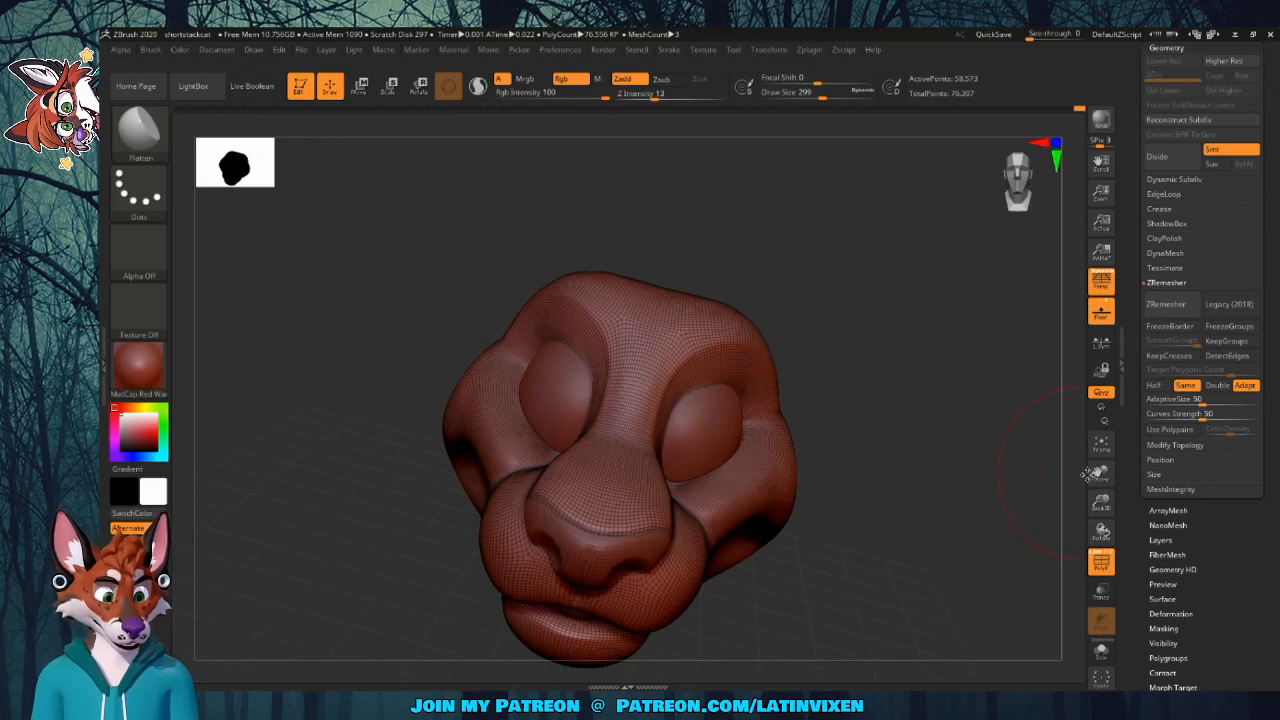
{"action": "mouse_move", "coordinate": [1096, 475]}
{"action": "left_mouse_down"}
{"action": "mouse_move", "coordinate": [1110, 468]}
{"action": "mouse_move", "coordinate": [946, 526]}
{"action": "mouse_move", "coordinate": [1073, 388]}
{"action": "left_mouse_up"}
{"action": "left_click", "coordinate": [1059, 158]}
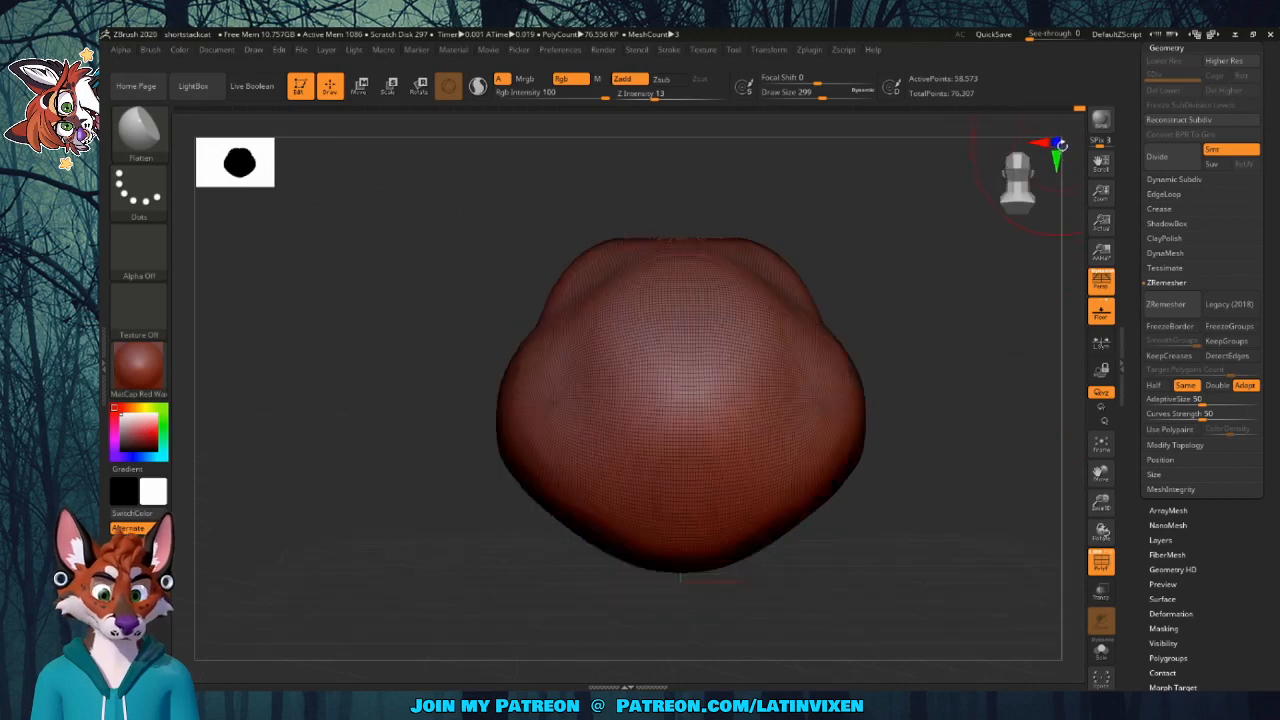
{"action": "left_click", "coordinate": [1056, 147]}
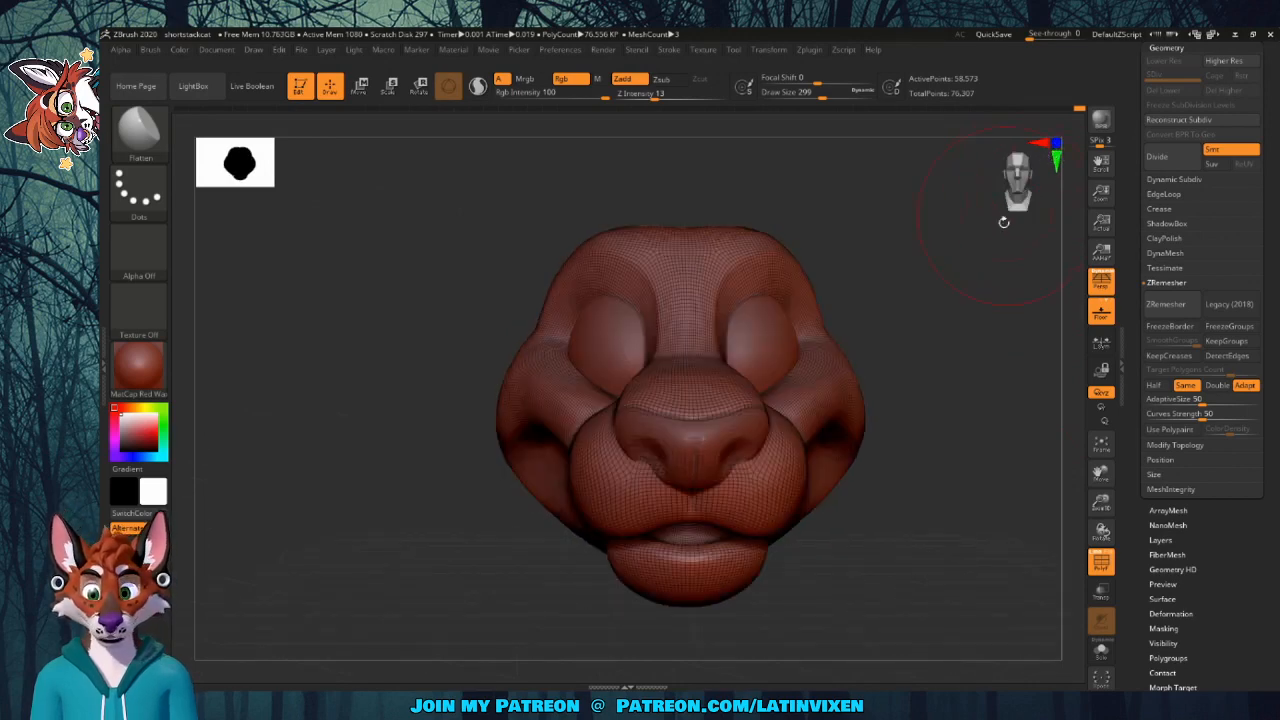
{"action": "mouse_move", "coordinate": [968, 405]}
{"action": "left_mouse_down"}
{"action": "mouse_move", "coordinate": [909, 406]}
{"action": "mouse_move", "coordinate": [923, 409]}
{"action": "mouse_move", "coordinate": [953, 368]}
{"action": "left_mouse_up"}
{"action": "mouse_move", "coordinate": [1101, 503]}
{"action": "left_mouse_down"}
{"action": "mouse_move", "coordinate": [1101, 480]}
{"action": "mouse_move", "coordinate": [1020, 497]}
{"action": "mouse_move", "coordinate": [1016, 474]}
{"action": "mouse_move", "coordinate": [985, 489]}
{"action": "mouse_move", "coordinate": [1002, 467]}
{"action": "left_mouse_up"}
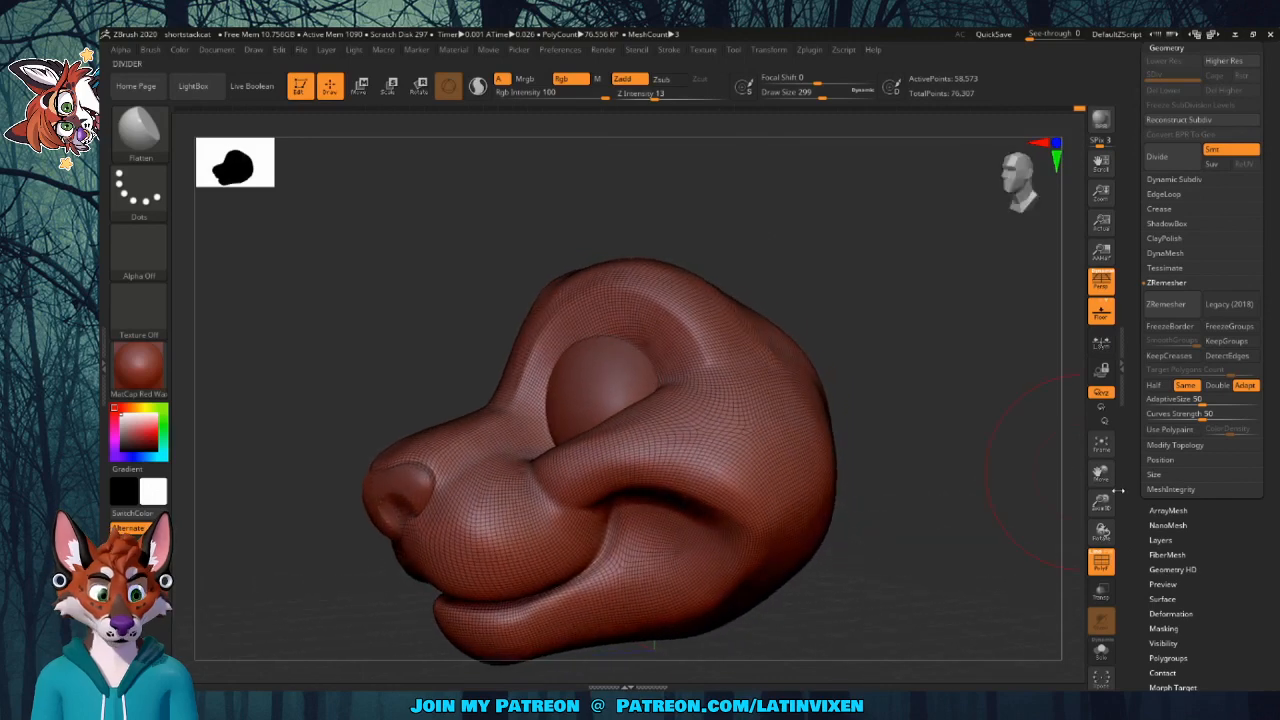
{"action": "mouse_move", "coordinate": [1010, 430]}
{"action": "left_mouse_down"}
{"action": "mouse_move", "coordinate": [983, 420]}
{"action": "mouse_move", "coordinate": [1026, 467]}
{"action": "mouse_move", "coordinate": [957, 429]}
{"action": "mouse_move", "coordinate": [967, 441]}
{"action": "left_mouse_up"}
{"action": "left_click", "coordinate": [1101, 562]}
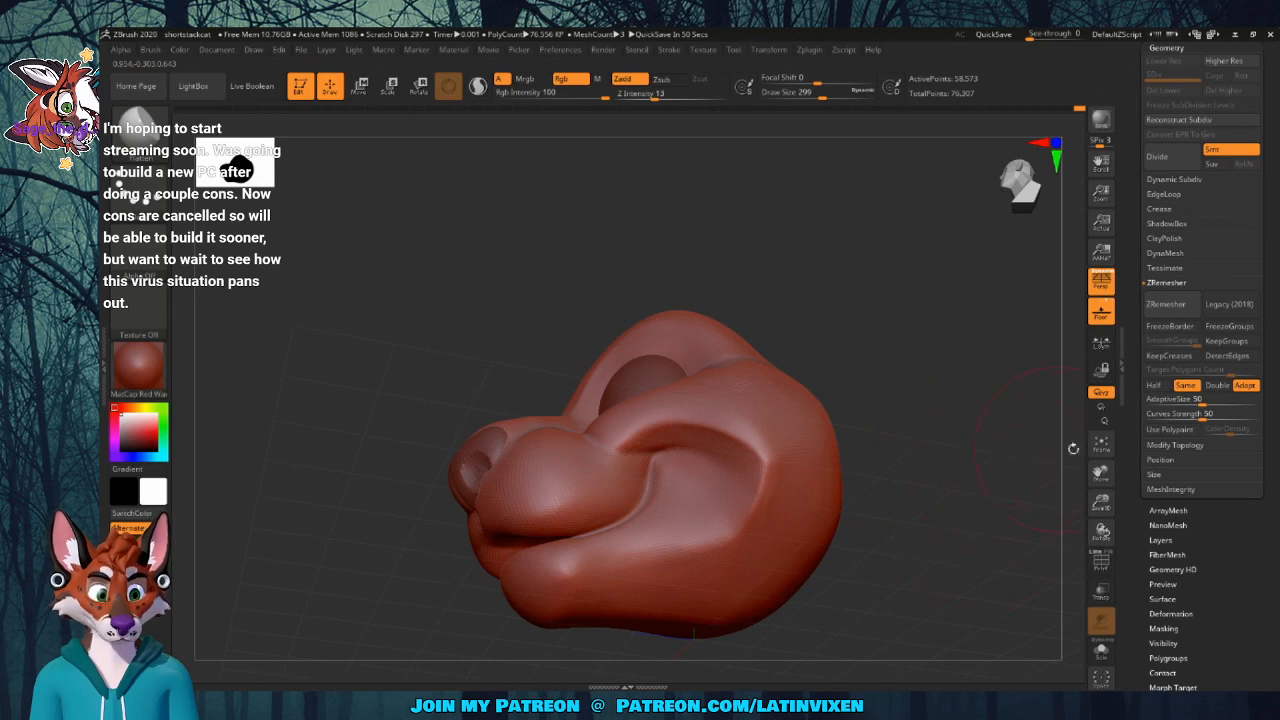
Smooth and flatten the rear of the cheek and jaw on the Skin_PolySphere head
{"action": "mouse_move", "coordinate": [1073, 449]}
{"action": "left_mouse_down"}
{"action": "mouse_move", "coordinate": [980, 450]}
{"action": "mouse_move", "coordinate": [508, 328]}
{"action": "left_mouse_up"}
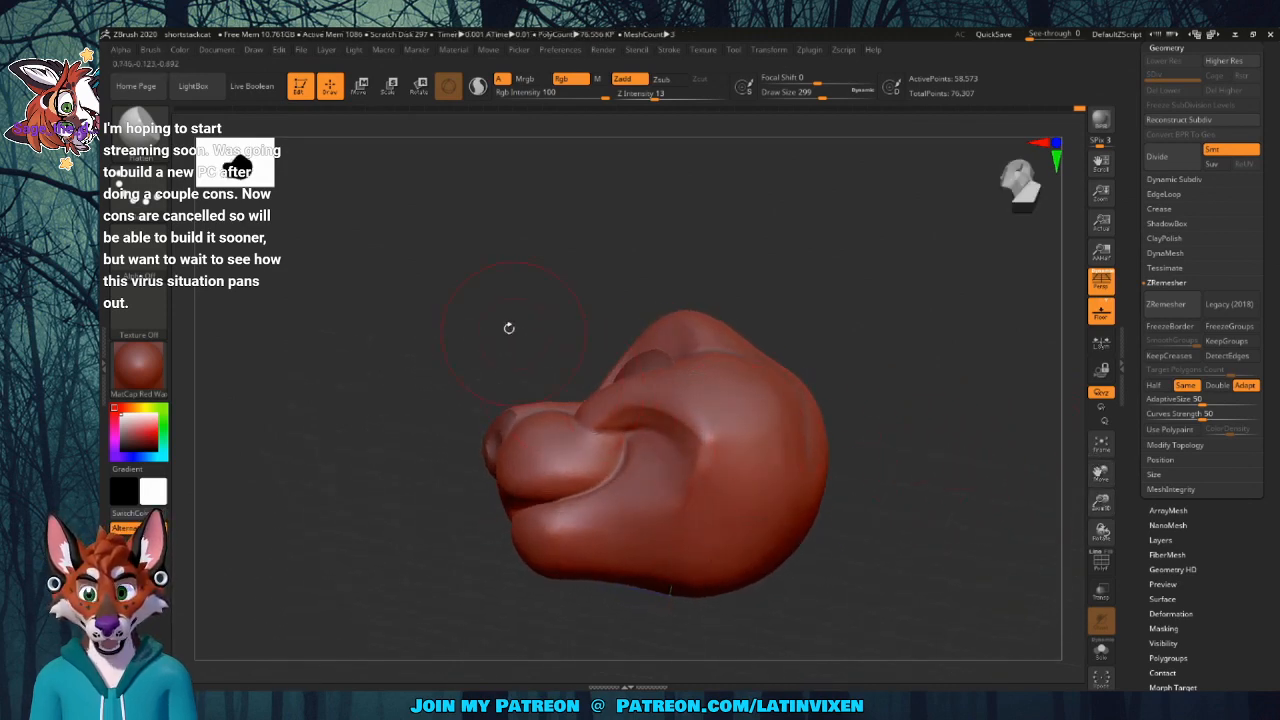
{"action": "scroll", "coordinate": [1129, 409], "scroll_direction": "up", "scroll_amount": 1}
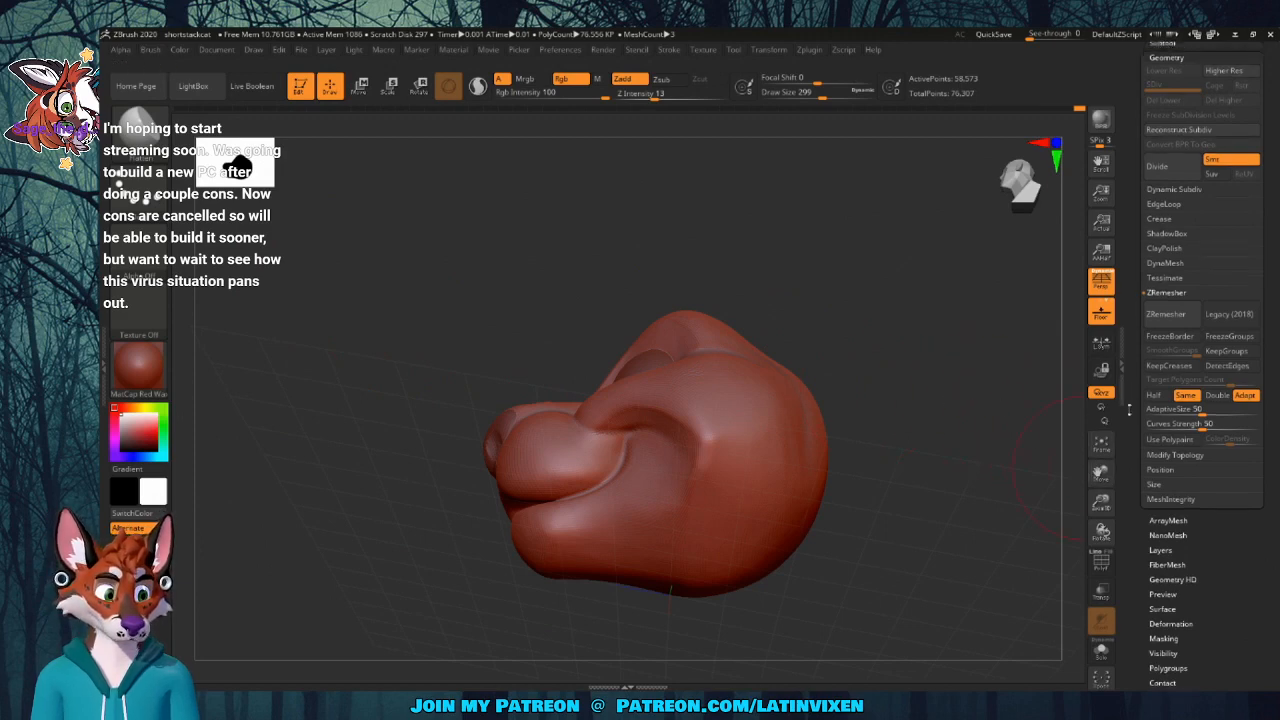
{"action": "scroll", "coordinate": [1129, 409], "scroll_direction": "up", "scroll_amount": 10}
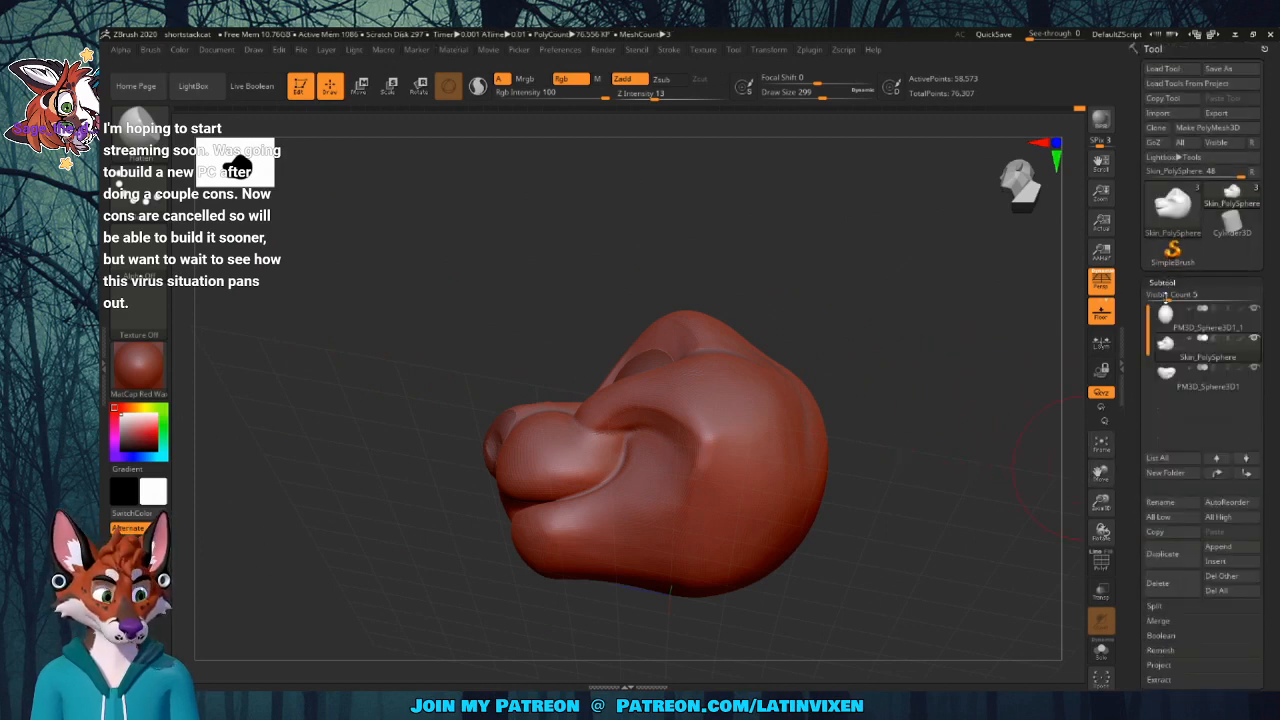
{"action": "left_click_drag", "start_coordinate": [911, 440], "coordinate": [911, 449]}
{"action": "key", "text": "shift"}
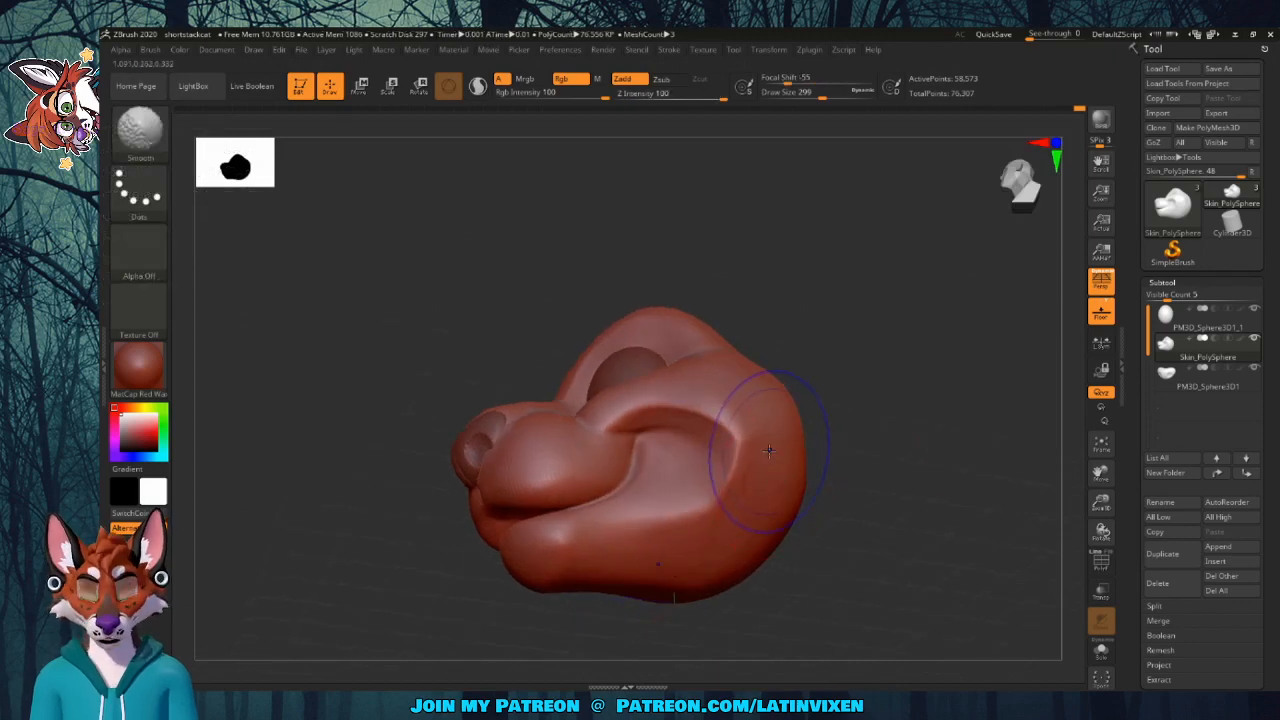
{"action": "left_click_drag", "start_coordinate": [883, 477], "coordinate": [842, 480]}
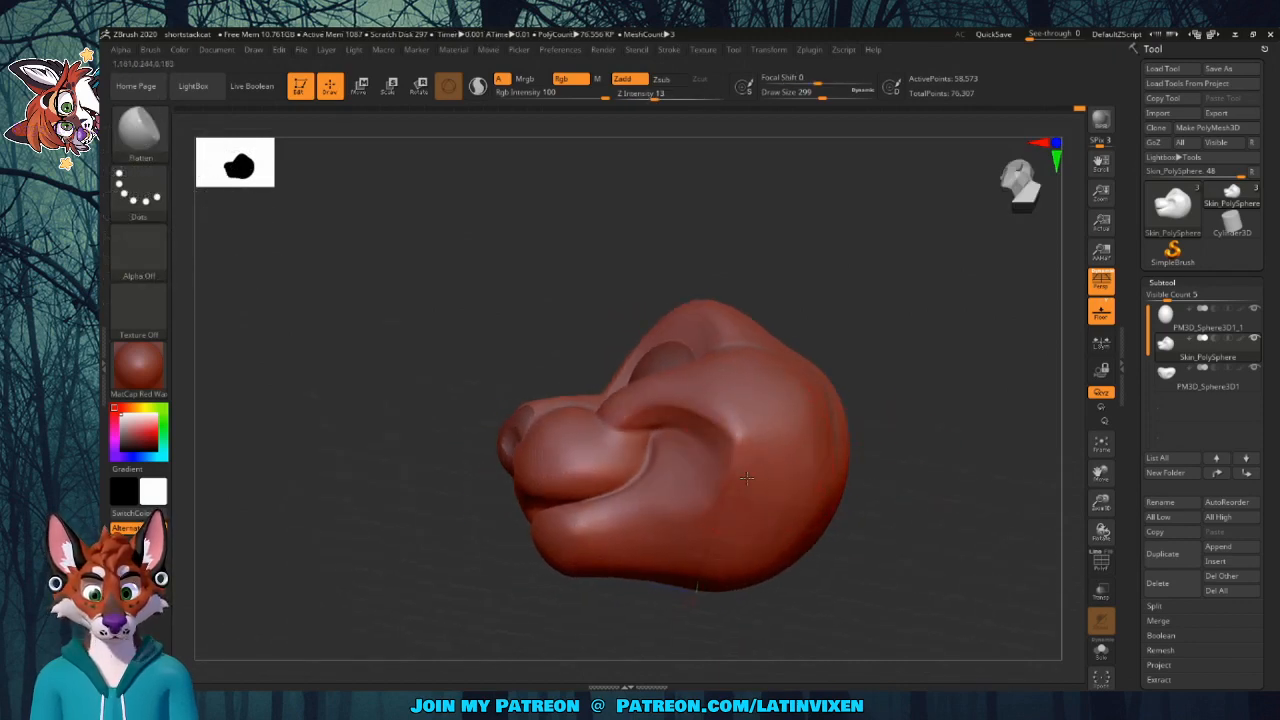
{"action": "mouse_move", "coordinate": [785, 529]}
{"action": "left_mouse_down"}
{"action": "mouse_move", "coordinate": [817, 533]}
{"action": "mouse_move", "coordinate": [811, 471]}
{"action": "mouse_move", "coordinate": [782, 551]}
{"action": "left_mouse_up"}
Inspect the overall head form from the front, three-quarter angles and underneath
{"action": "mouse_move", "coordinate": [926, 408]}
{"action": "left_mouse_down"}
{"action": "mouse_move", "coordinate": [957, 411]}
{"action": "mouse_move", "coordinate": [940, 454]}
{"action": "mouse_move", "coordinate": [919, 439]}
{"action": "left_mouse_up"}
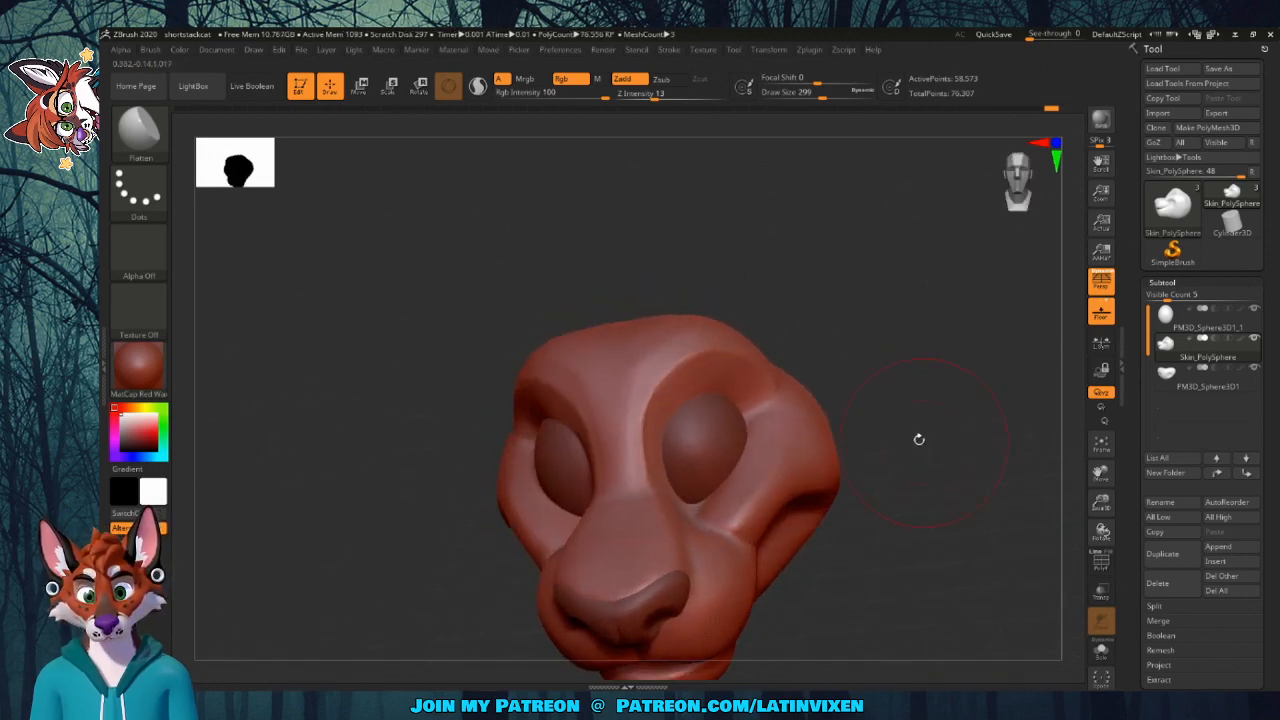
{"action": "left_click_drag", "start_coordinate": [1100, 499], "coordinate": [1072, 457]}
{"action": "mouse_move", "coordinate": [985, 407]}
{"action": "left_mouse_down"}
{"action": "mouse_move", "coordinate": [991, 374]}
{"action": "mouse_move", "coordinate": [992, 470]}
{"action": "mouse_move", "coordinate": [976, 490]}
{"action": "left_mouse_up"}
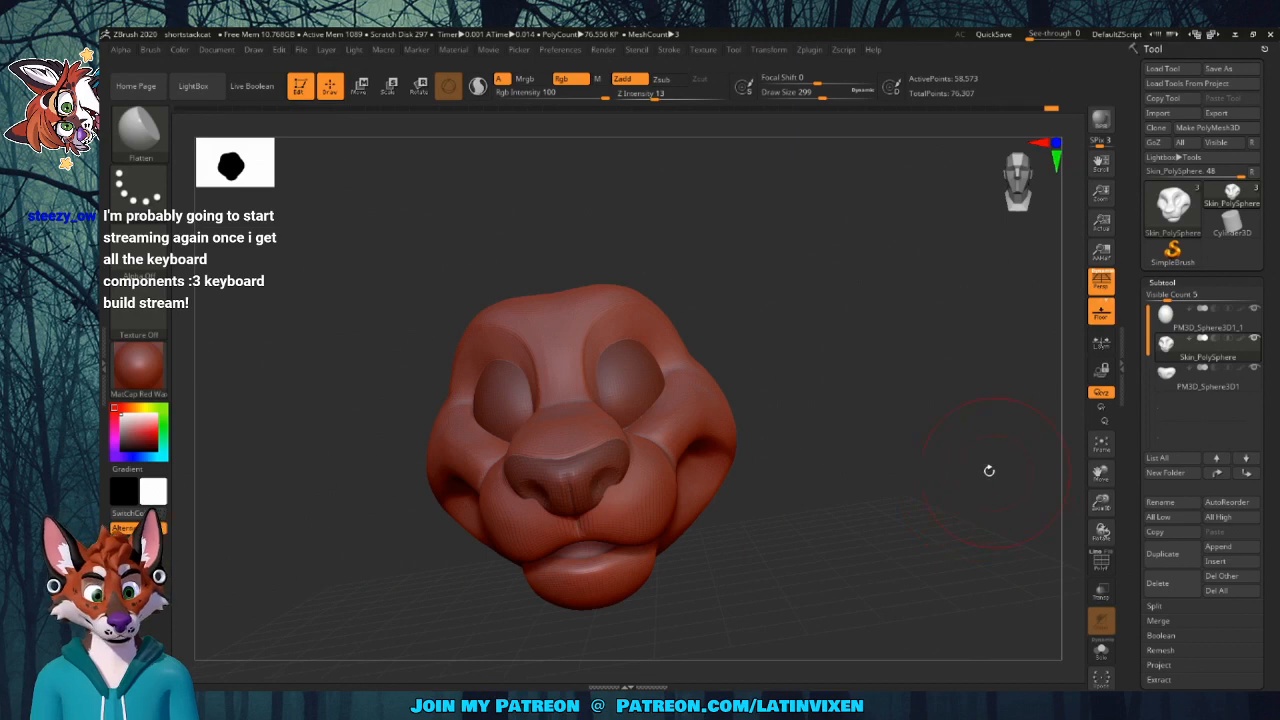
{"action": "mouse_move", "coordinate": [989, 470]}
{"action": "left_mouse_down"}
{"action": "mouse_move", "coordinate": [945, 487]}
{"action": "mouse_move", "coordinate": [1000, 472]}
{"action": "mouse_move", "coordinate": [991, 443]}
{"action": "left_mouse_up"}
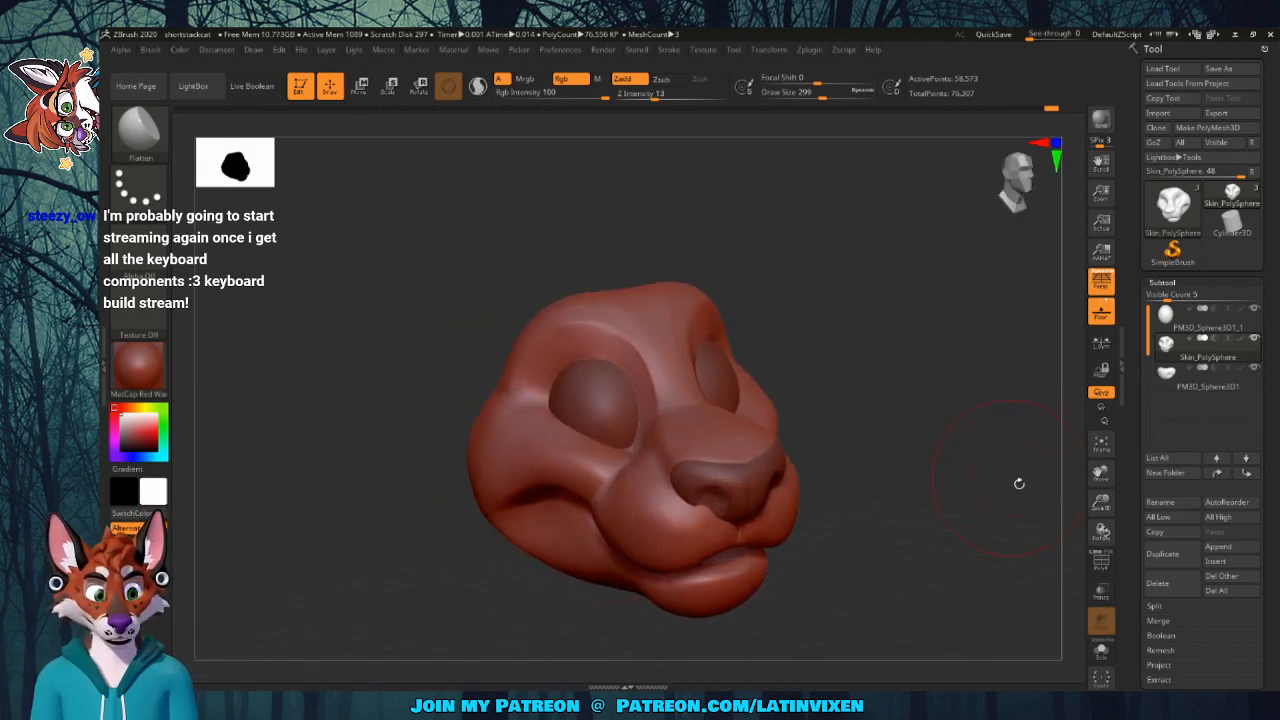
{"action": "mouse_move", "coordinate": [1101, 502]}
{"action": "left_mouse_down"}
{"action": "mouse_move", "coordinate": [1101, 470]}
{"action": "mouse_move", "coordinate": [997, 498]}
{"action": "left_mouse_up"}
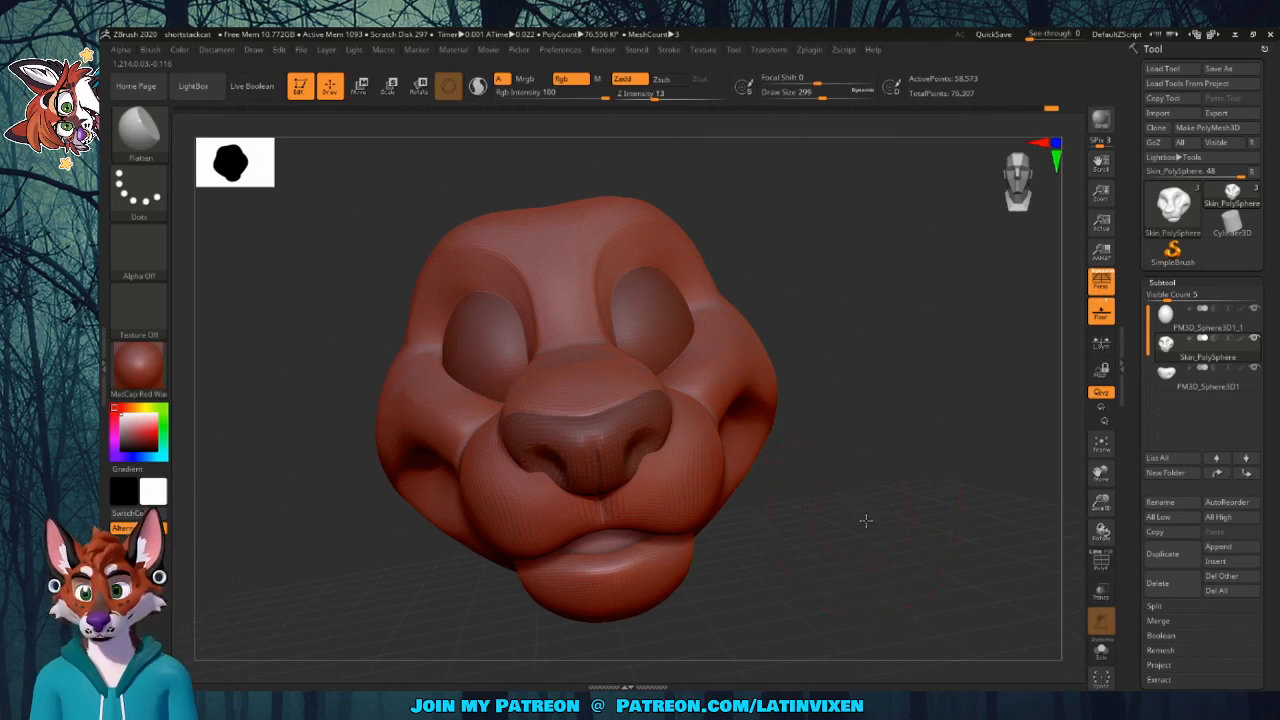
{"action": "mouse_move", "coordinate": [866, 520]}
{"action": "left_mouse_down"}
{"action": "mouse_move", "coordinate": [835, 521]}
{"action": "mouse_move", "coordinate": [886, 514]}
{"action": "mouse_move", "coordinate": [885, 527]}
{"action": "mouse_move", "coordinate": [909, 498]}
{"action": "left_mouse_up"}
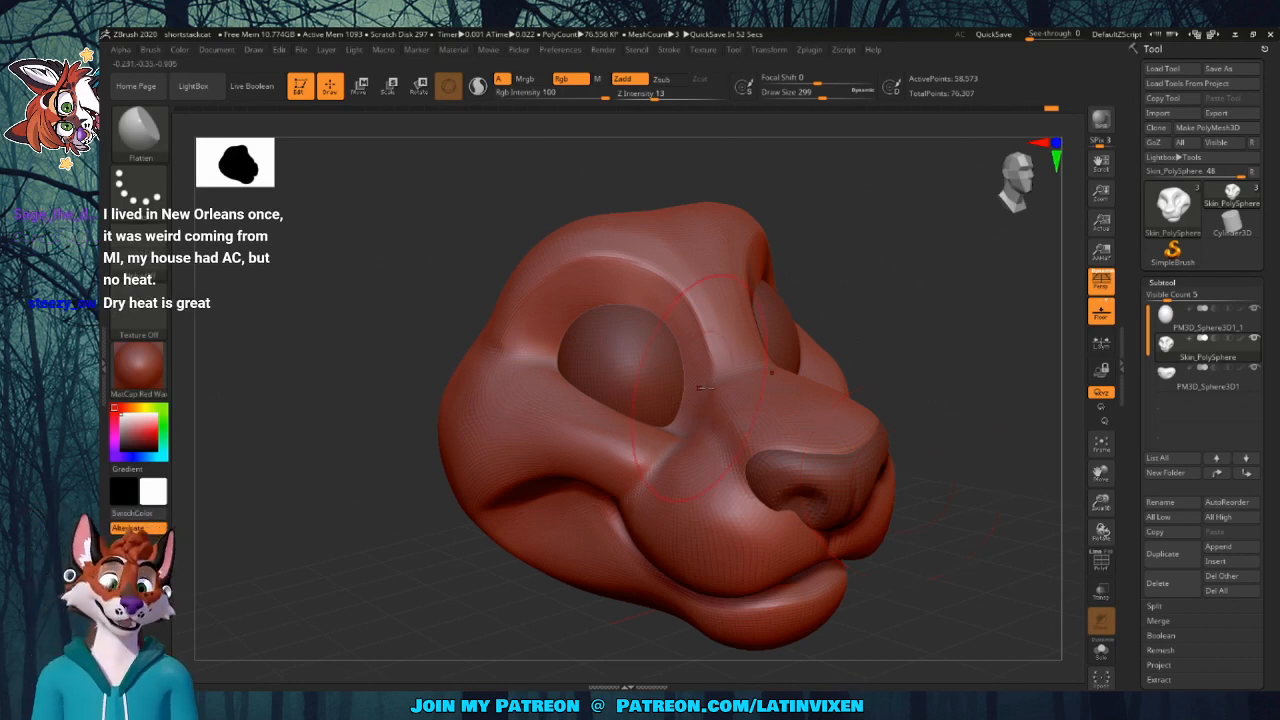
{"action": "mouse_move", "coordinate": [917, 357]}
{"action": "left_mouse_down"}
{"action": "mouse_move", "coordinate": [940, 366]}
{"action": "mouse_move", "coordinate": [839, 367]}
{"action": "mouse_move", "coordinate": [960, 363]}
{"action": "mouse_move", "coordinate": [885, 372]}
{"action": "mouse_move", "coordinate": [908, 345]}
{"action": "mouse_move", "coordinate": [923, 365]}
{"action": "mouse_move", "coordinate": [903, 389]}
{"action": "mouse_move", "coordinate": [934, 369]}
{"action": "mouse_move", "coordinate": [919, 318]}
{"action": "left_mouse_up"}
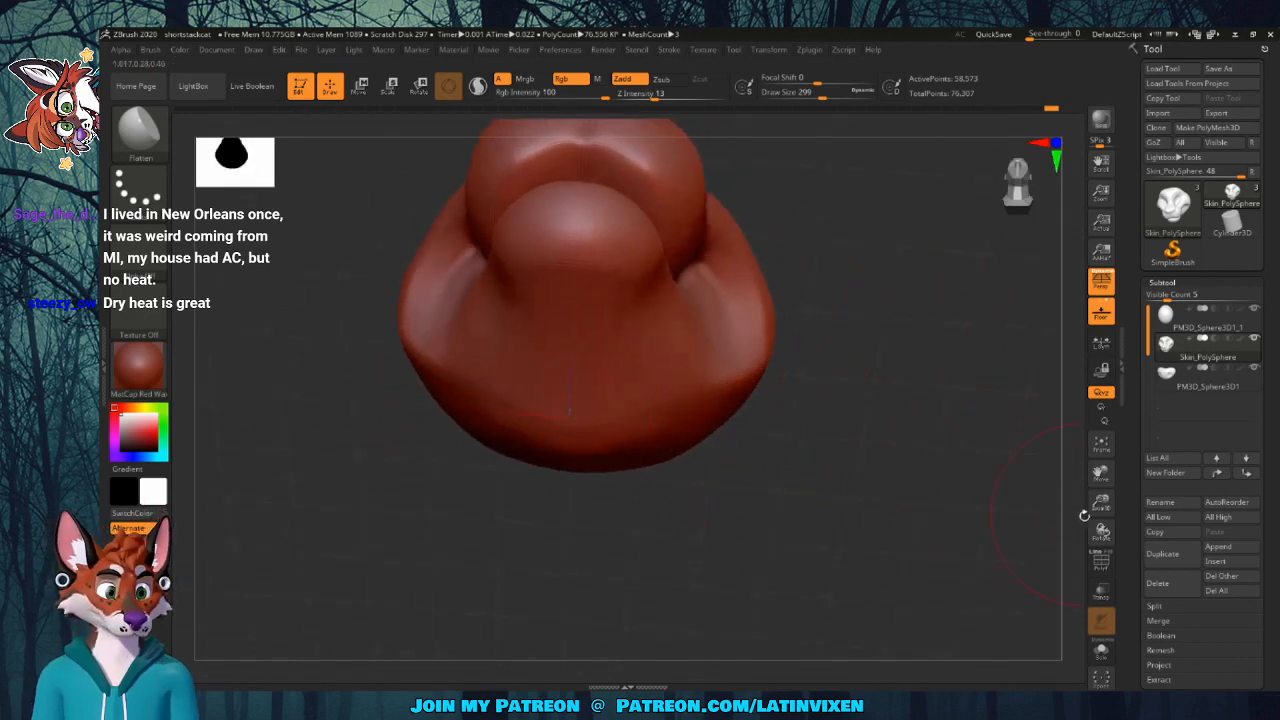
Flatten and smooth the underside of the head behind the jaw, and check the form from the side and front
{"action": "mouse_move", "coordinate": [1084, 515]}
{"action": "left_mouse_down"}
{"action": "mouse_move", "coordinate": [1013, 515]}
{"action": "mouse_move", "coordinate": [929, 446]}
{"action": "left_mouse_up"}
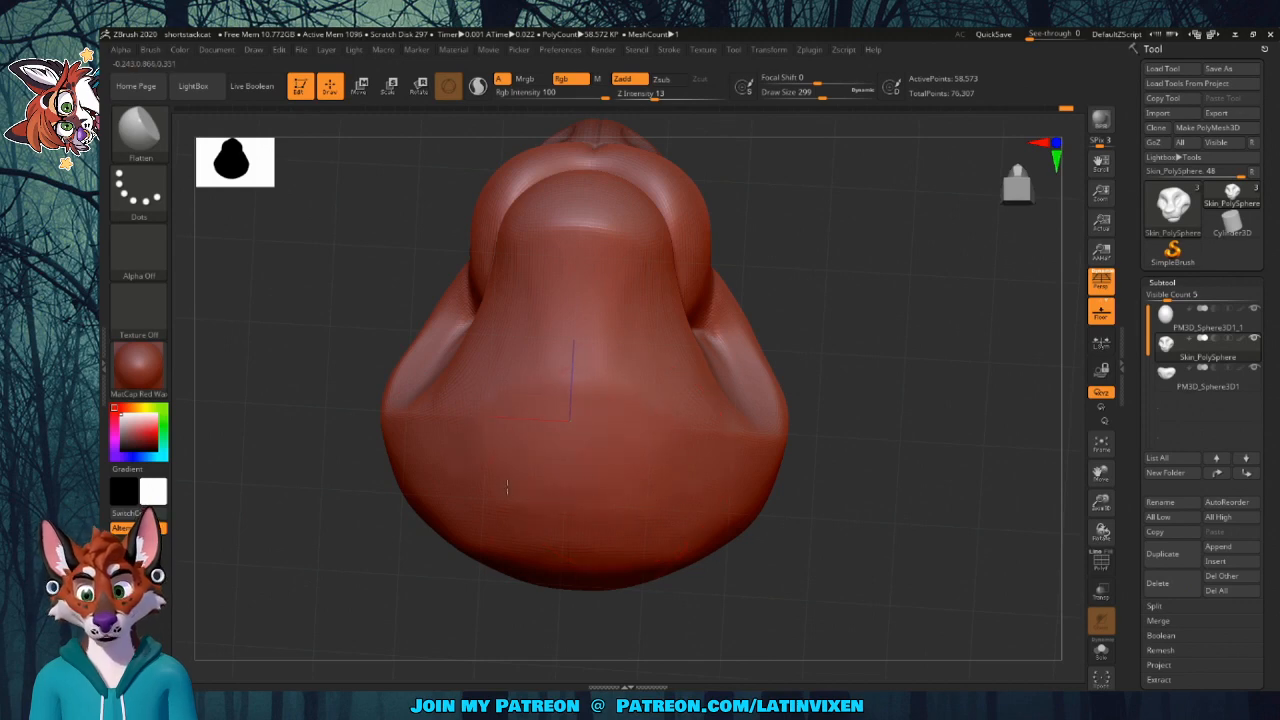
{"action": "mouse_move", "coordinate": [876, 410]}
{"action": "left_mouse_down"}
{"action": "mouse_move", "coordinate": [929, 406]}
{"action": "mouse_move", "coordinate": [872, 402]}
{"action": "left_mouse_up"}
{"action": "key", "text": "shift"}
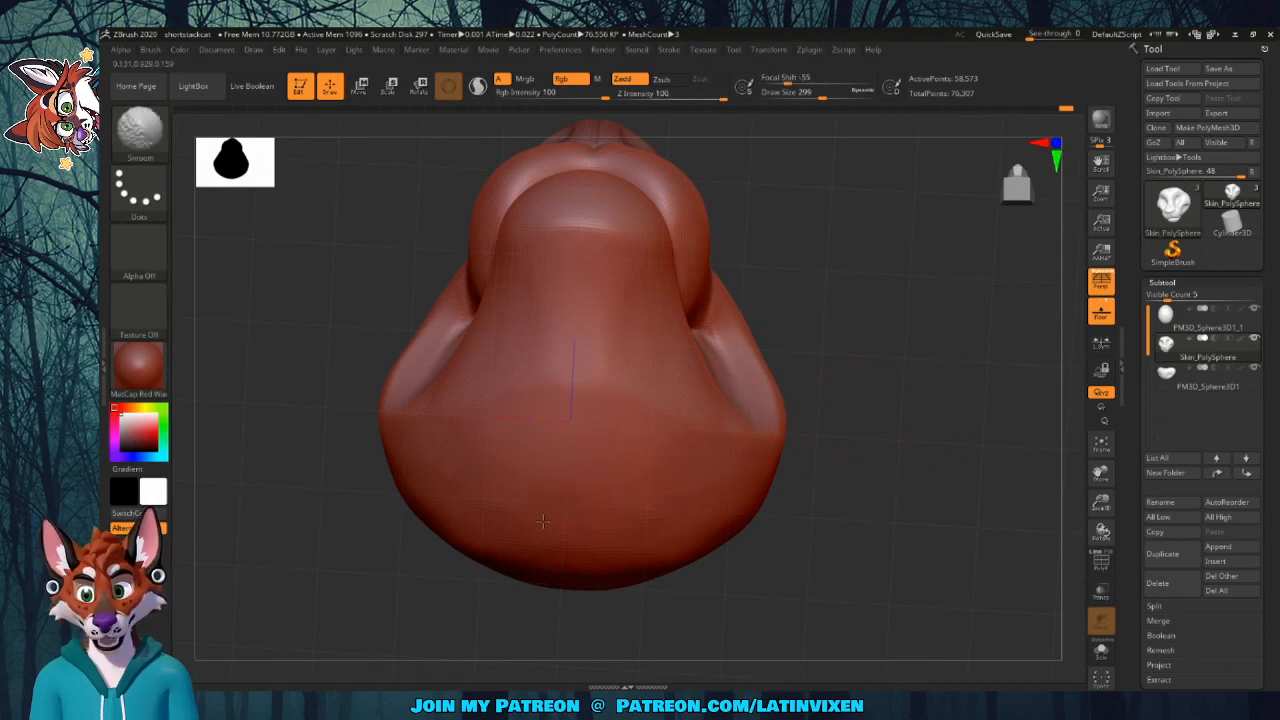
{"action": "mouse_move", "coordinate": [543, 511]}
{"action": "left_mouse_down", "text": "shift"}
{"action": "mouse_move", "coordinate": [600, 495]}
{"action": "mouse_move", "coordinate": [491, 523]}
{"action": "left_mouse_up", "text": "shift"}
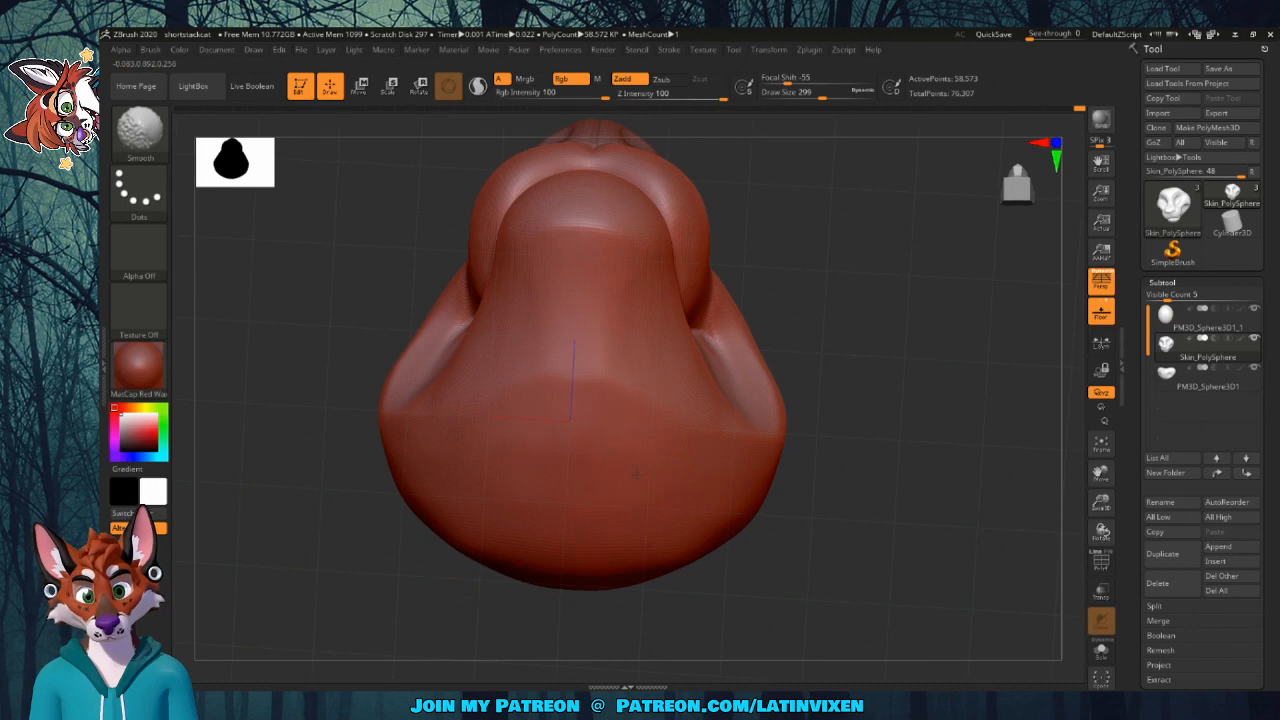
{"action": "mouse_move", "coordinate": [777, 409]}
{"action": "left_mouse_down"}
{"action": "mouse_move", "coordinate": [871, 394]}
{"action": "mouse_move", "coordinate": [889, 377]}
{"action": "mouse_move", "coordinate": [829, 438]}
{"action": "mouse_move", "coordinate": [716, 368]}
{"action": "left_mouse_up"}
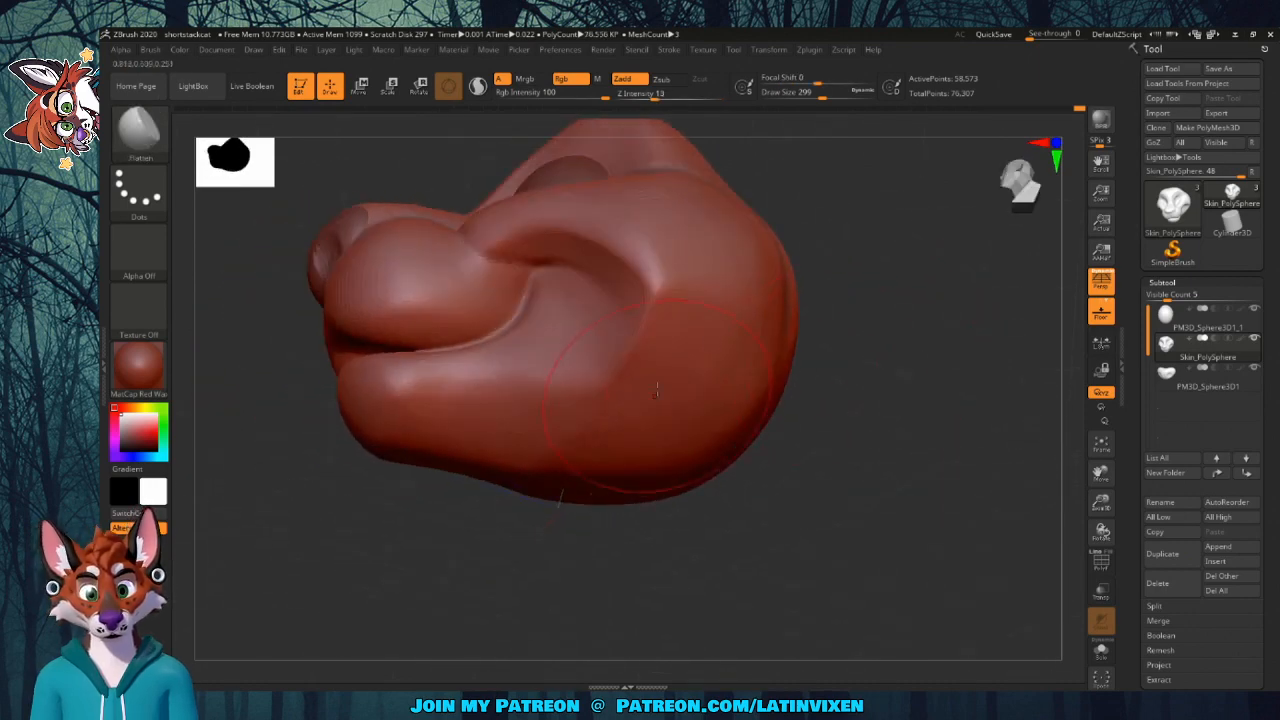
{"action": "mouse_move", "coordinate": [854, 357]}
{"action": "left_mouse_down"}
{"action": "mouse_move", "coordinate": [866, 380]}
{"action": "mouse_move", "coordinate": [900, 370]}
{"action": "mouse_move", "coordinate": [941, 393]}
{"action": "left_mouse_up"}
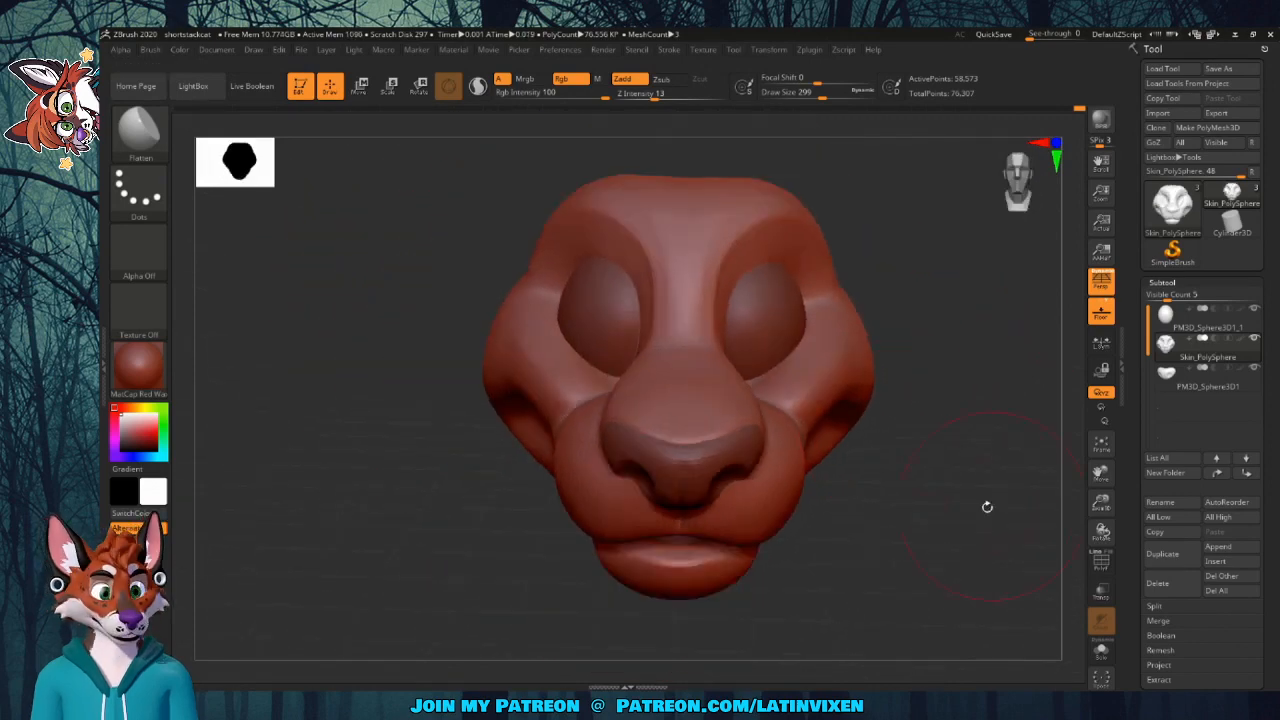
Adjust the brow area of the Skin_PolySphere head with the Move Topological brush and smooth the forehead between the eyes
{"action": "mouse_move", "coordinate": [986, 506]}
{"action": "left_mouse_down"}
{"action": "mouse_move", "coordinate": [954, 551]}
{"action": "mouse_move", "coordinate": [949, 514]}
{"action": "mouse_move", "coordinate": [1066, 408]}
{"action": "mouse_move", "coordinate": [955, 424]}
{"action": "mouse_move", "coordinate": [945, 437]}
{"action": "mouse_move", "coordinate": [920, 426]}
{"action": "left_mouse_up"}
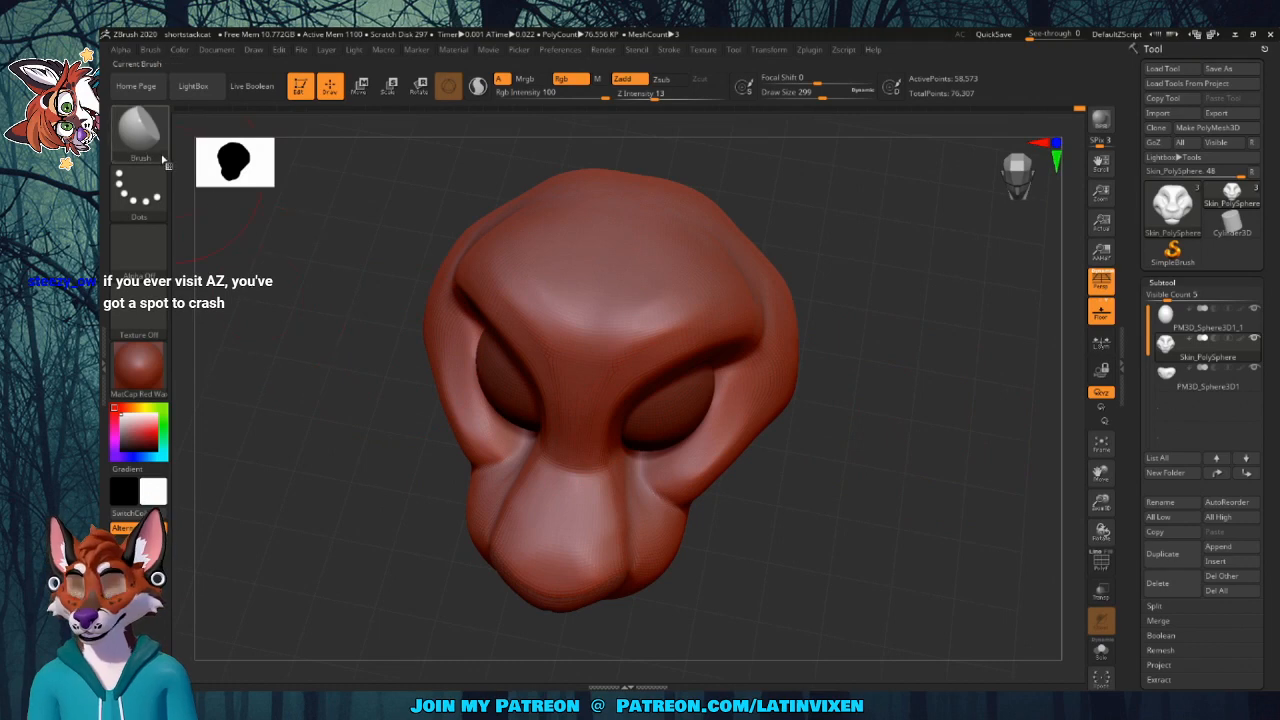
{"action": "left_click", "coordinate": [138, 125]}
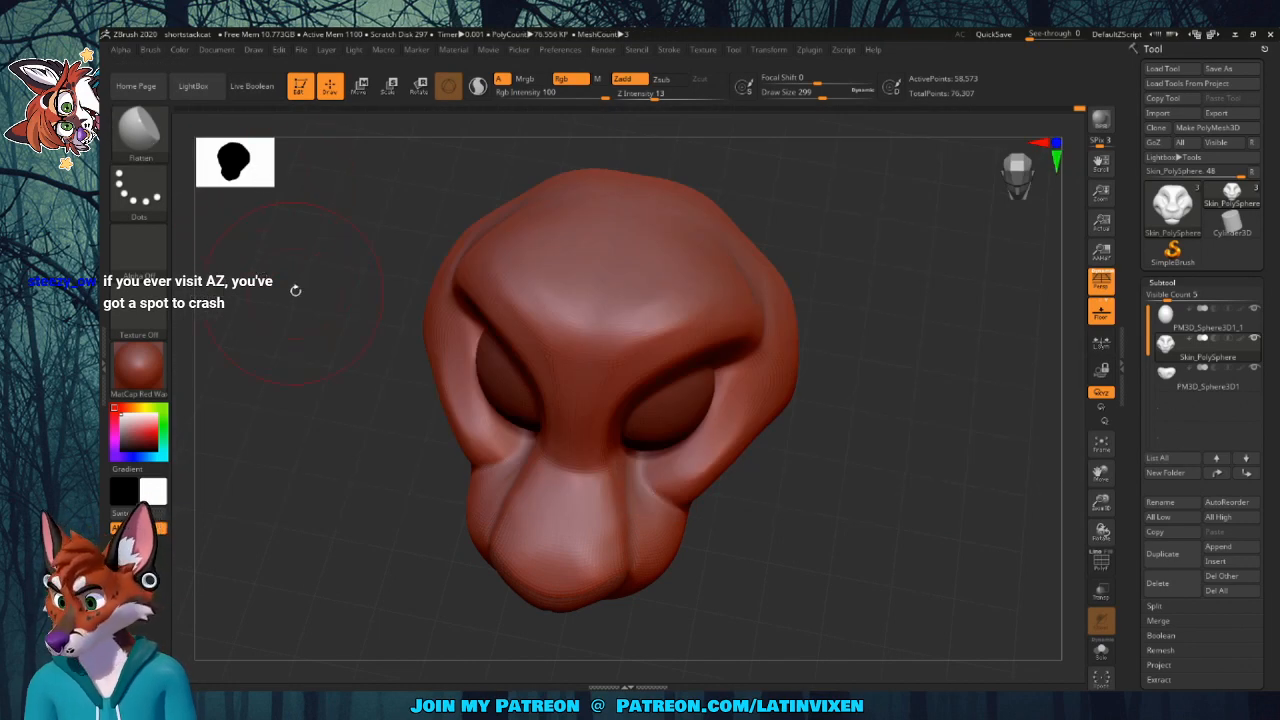
{"action": "left_click", "coordinate": [142, 147]}
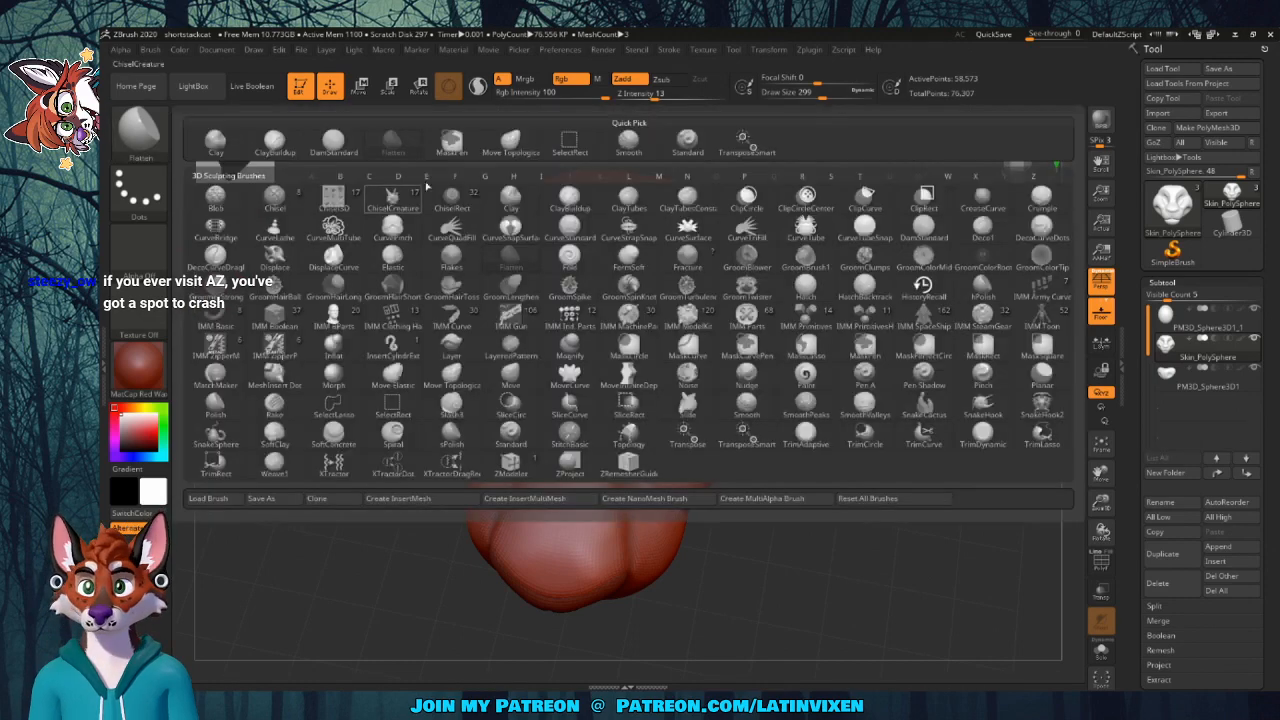
{"action": "left_click", "coordinate": [510, 148]}
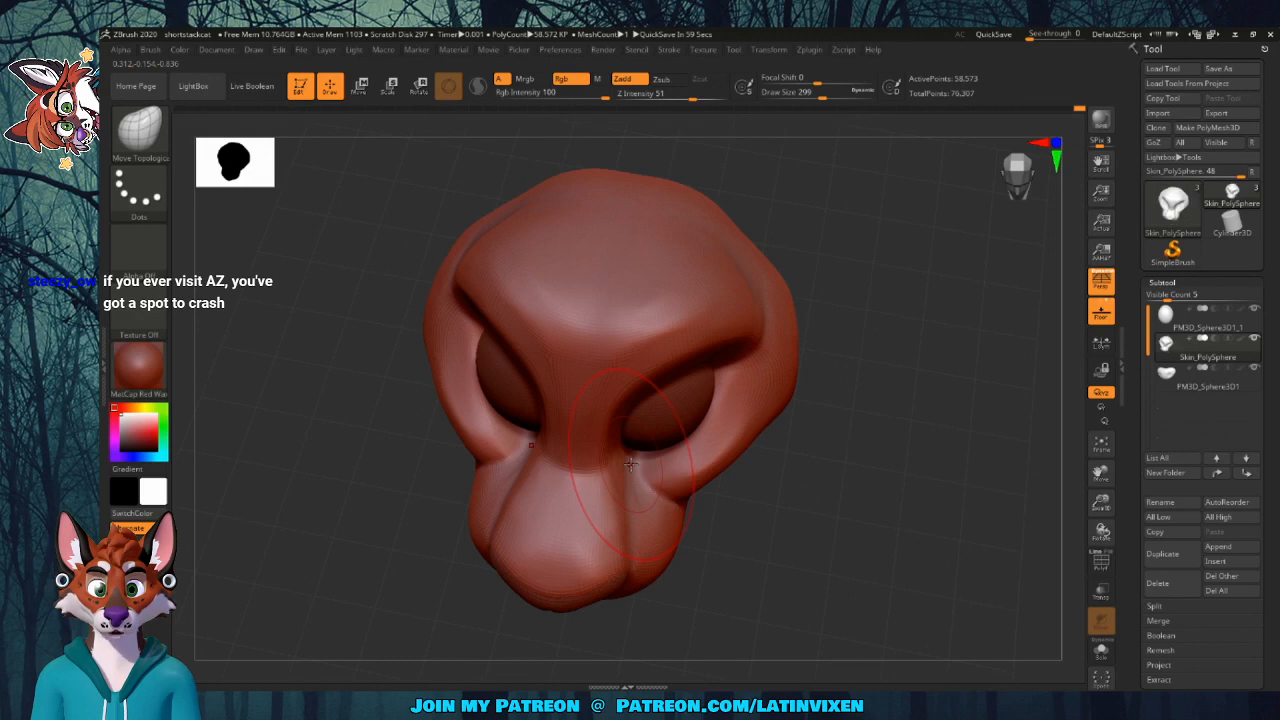
{"action": "mouse_move", "coordinate": [786, 566]}
{"action": "left_mouse_down"}
{"action": "mouse_move", "coordinate": [795, 476]}
{"action": "mouse_move", "coordinate": [791, 509]}
{"action": "mouse_move", "coordinate": [811, 520]}
{"action": "mouse_move", "coordinate": [800, 505]}
{"action": "mouse_move", "coordinate": [811, 499]}
{"action": "mouse_move", "coordinate": [771, 486]}
{"action": "mouse_move", "coordinate": [580, 450]}
{"action": "left_mouse_up"}
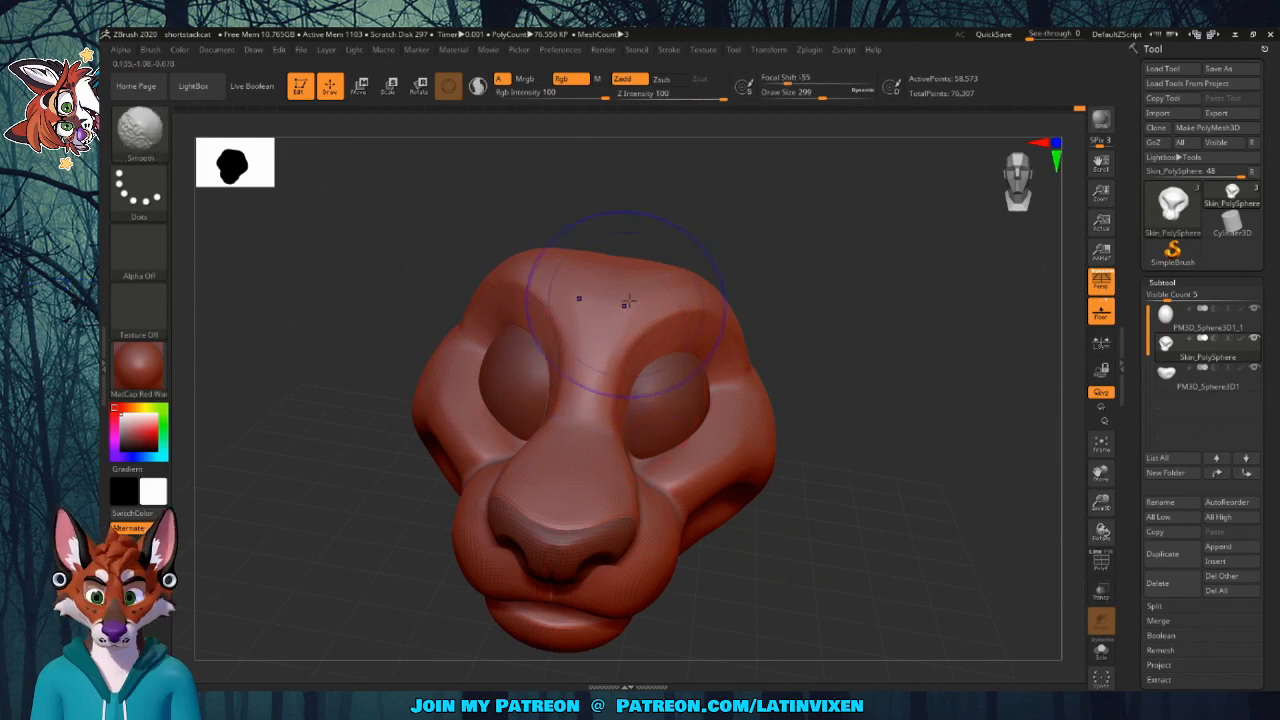
{"action": "mouse_move", "coordinate": [903, 423]}
{"action": "left_mouse_down"}
{"action": "mouse_move", "coordinate": [891, 363]}
{"action": "mouse_move", "coordinate": [875, 406]}
{"action": "mouse_move", "coordinate": [871, 394]}
{"action": "mouse_move", "coordinate": [901, 371]}
{"action": "mouse_move", "coordinate": [903, 389]}
{"action": "mouse_move", "coordinate": [894, 377]}
{"action": "left_mouse_up"}
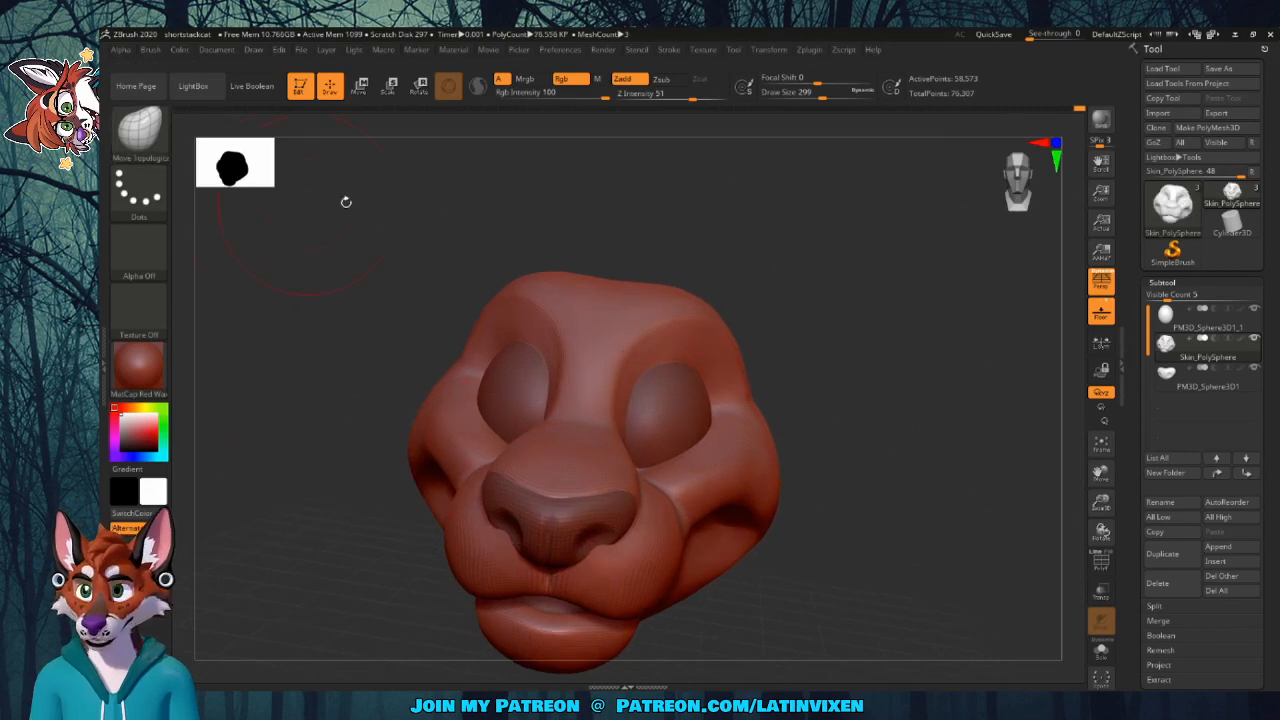
Flatten the upper and outer rim of the eye sockets using the Flatten brush at draw size 172
{"action": "left_click", "coordinate": [150, 126]}
{"action": "left_click", "coordinate": [392, 143]}
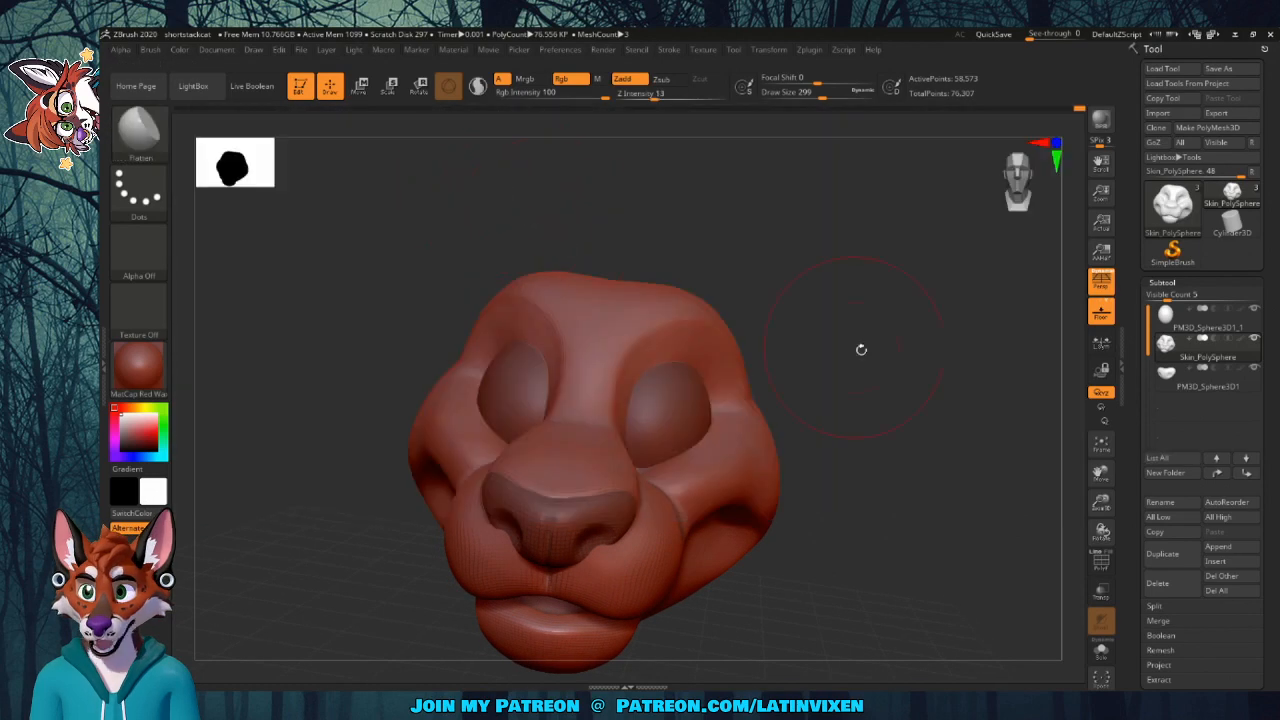
{"action": "left_click_drag", "start_coordinate": [861, 349], "coordinate": [780, 170]}
{"action": "left_click_drag", "start_coordinate": [822, 97], "coordinate": [812, 103]}
{"action": "left_click_drag", "start_coordinate": [850, 232], "coordinate": [808, 228]}
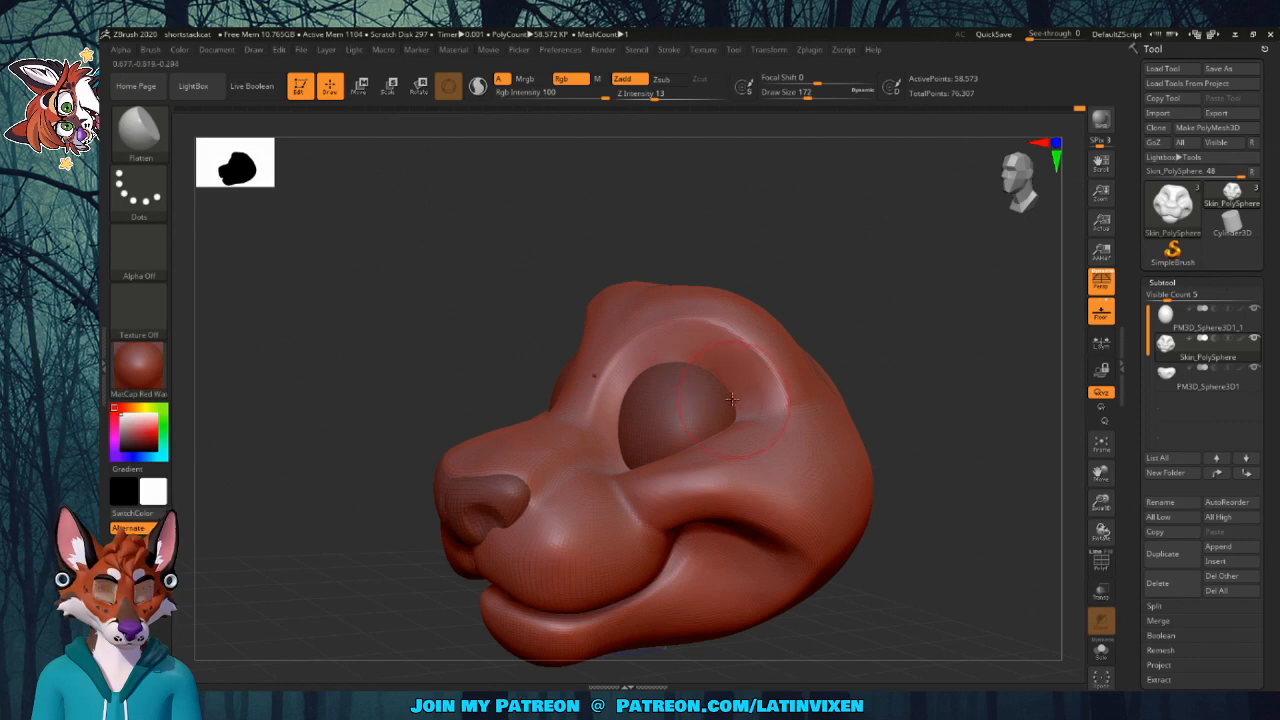
{"action": "mouse_move", "coordinate": [818, 306]}
{"action": "left_mouse_down"}
{"action": "mouse_move", "coordinate": [862, 296]}
{"action": "mouse_move", "coordinate": [789, 300]}
{"action": "mouse_move", "coordinate": [863, 297]}
{"action": "mouse_move", "coordinate": [847, 279]}
{"action": "mouse_move", "coordinate": [810, 295]}
{"action": "left_mouse_up"}
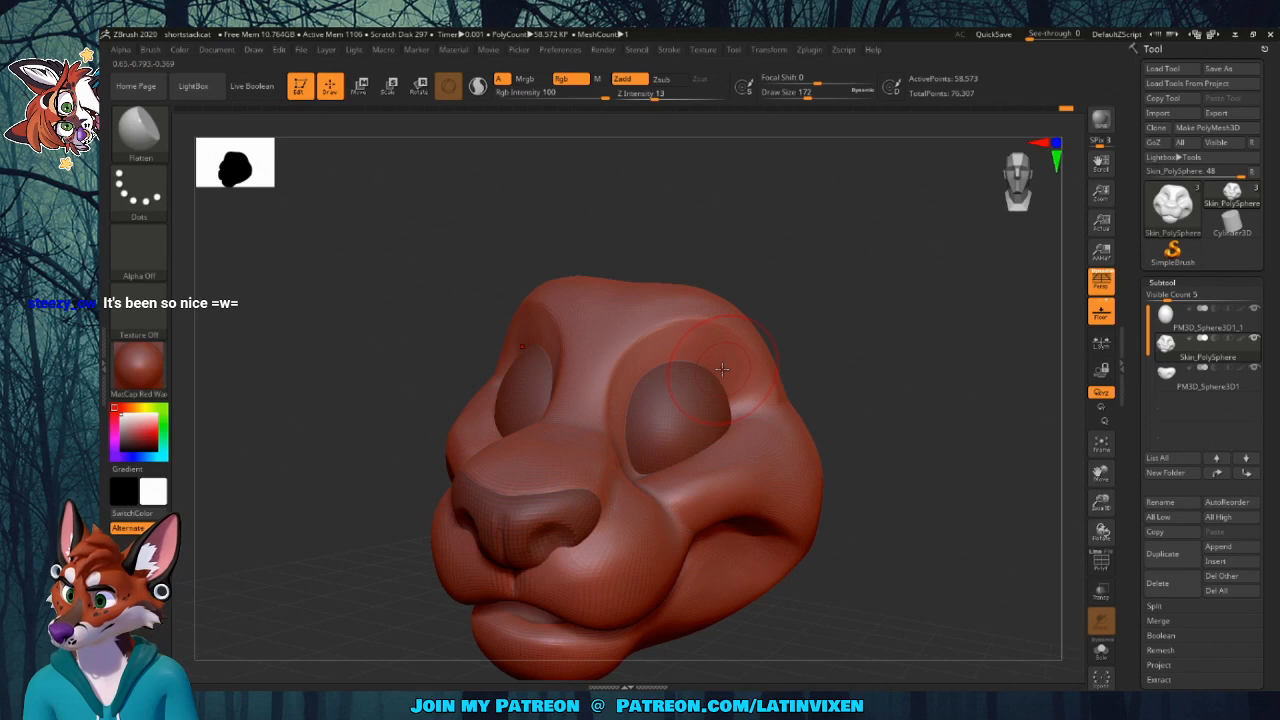
{"action": "left_click_drag", "start_coordinate": [857, 289], "coordinate": [823, 274]}
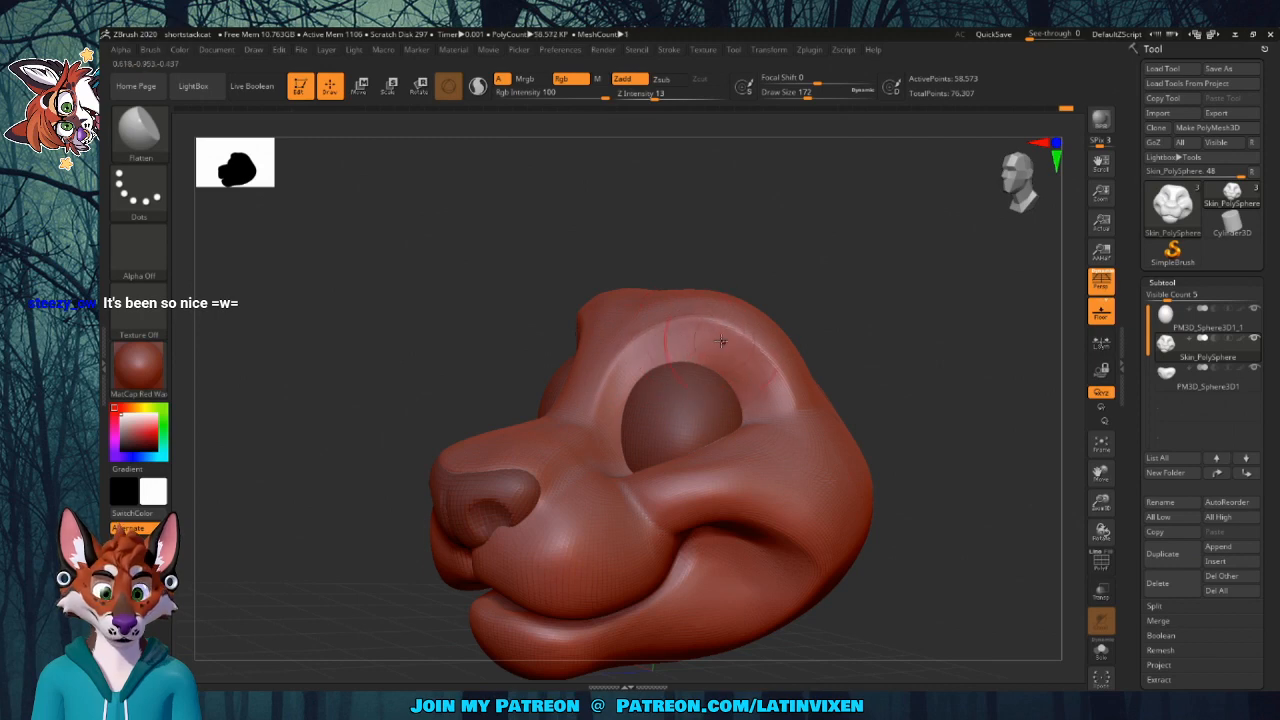
{"action": "mouse_move", "coordinate": [823, 286]}
{"action": "left_mouse_down"}
{"action": "mouse_move", "coordinate": [860, 258]}
{"action": "mouse_move", "coordinate": [800, 314]}
{"action": "mouse_move", "coordinate": [880, 310]}
{"action": "mouse_move", "coordinate": [828, 276]}
{"action": "mouse_move", "coordinate": [795, 298]}
{"action": "mouse_move", "coordinate": [821, 304]}
{"action": "mouse_move", "coordinate": [815, 268]}
{"action": "mouse_move", "coordinate": [849, 331]}
{"action": "mouse_move", "coordinate": [866, 280]}
{"action": "mouse_move", "coordinate": [860, 302]}
{"action": "mouse_move", "coordinate": [828, 288]}
{"action": "mouse_move", "coordinate": [841, 295]}
{"action": "left_mouse_up"}
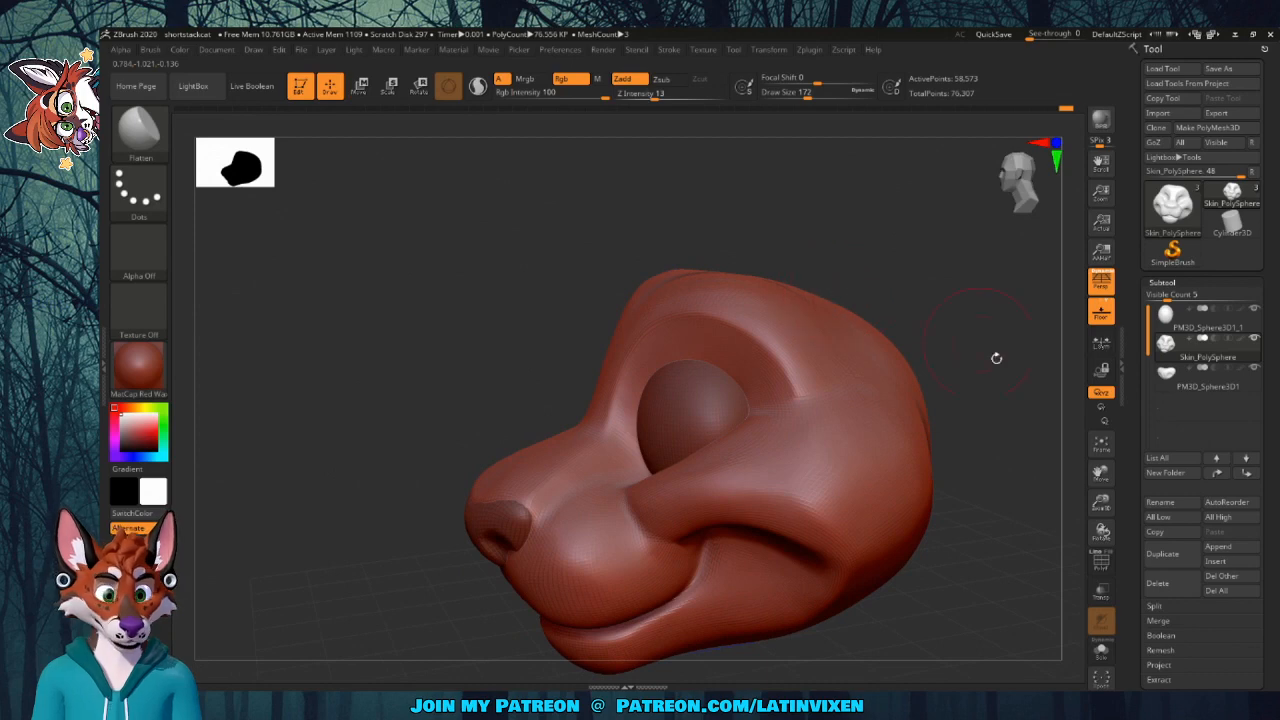
Reshape the top and back contour of the head using the Move Topological brush at draw size 379
{"action": "mouse_move", "coordinate": [1101, 503]}
{"action": "left_mouse_down"}
{"action": "mouse_move", "coordinate": [1101, 486]}
{"action": "mouse_move", "coordinate": [1086, 486]}
{"action": "left_mouse_up"}
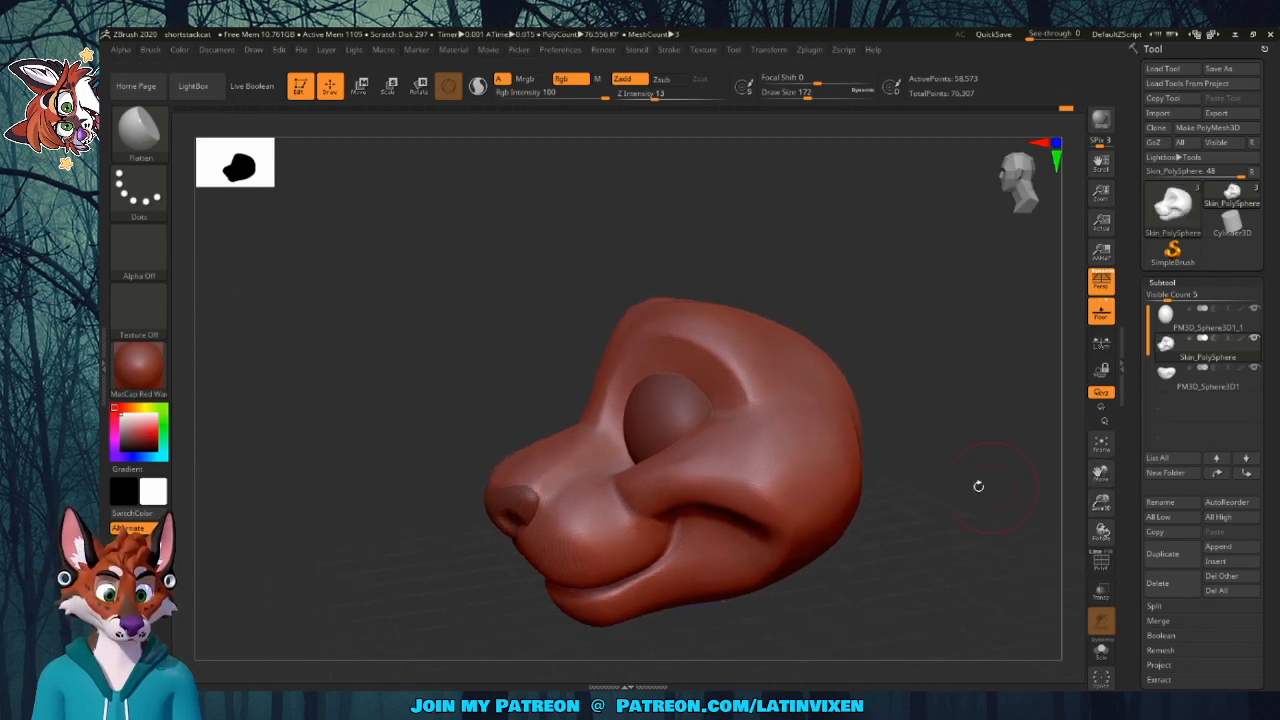
{"action": "mouse_move", "coordinate": [978, 486]}
{"action": "left_mouse_down"}
{"action": "mouse_move", "coordinate": [955, 478]}
{"action": "mouse_move", "coordinate": [991, 469]}
{"action": "left_mouse_up"}
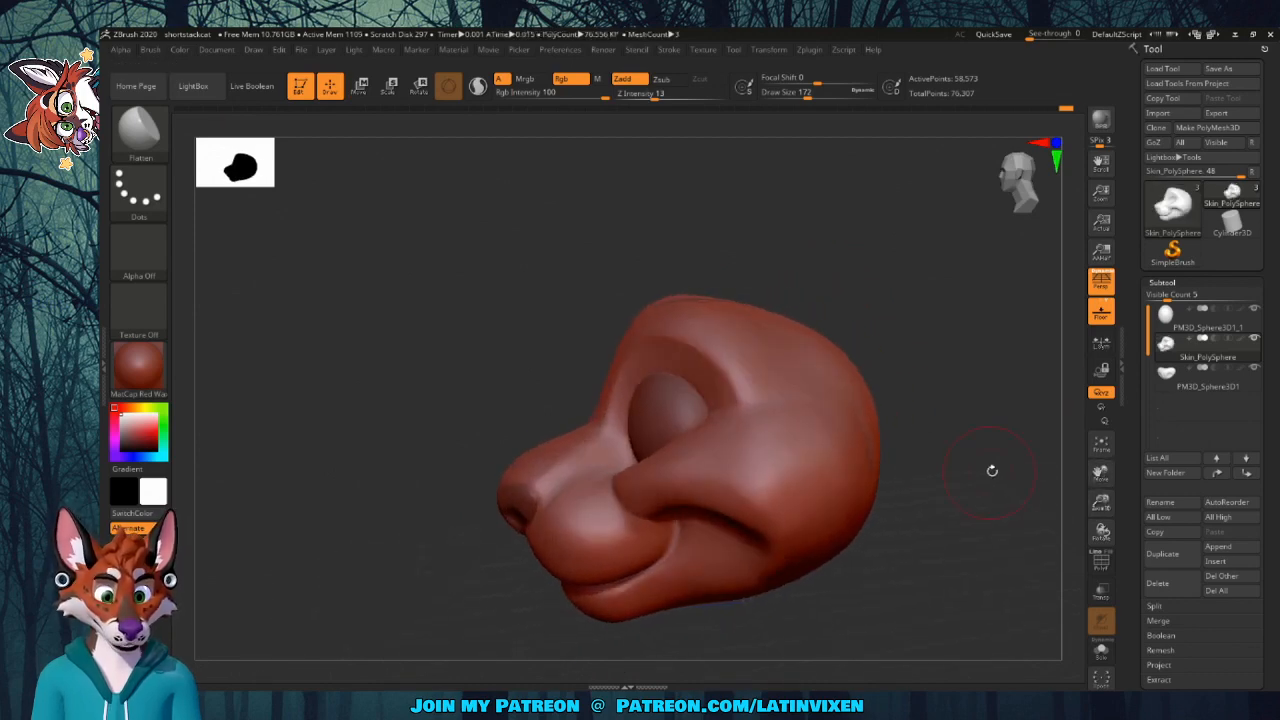
{"action": "left_click", "coordinate": [140, 130]}
{"action": "left_click", "coordinate": [629, 194]}
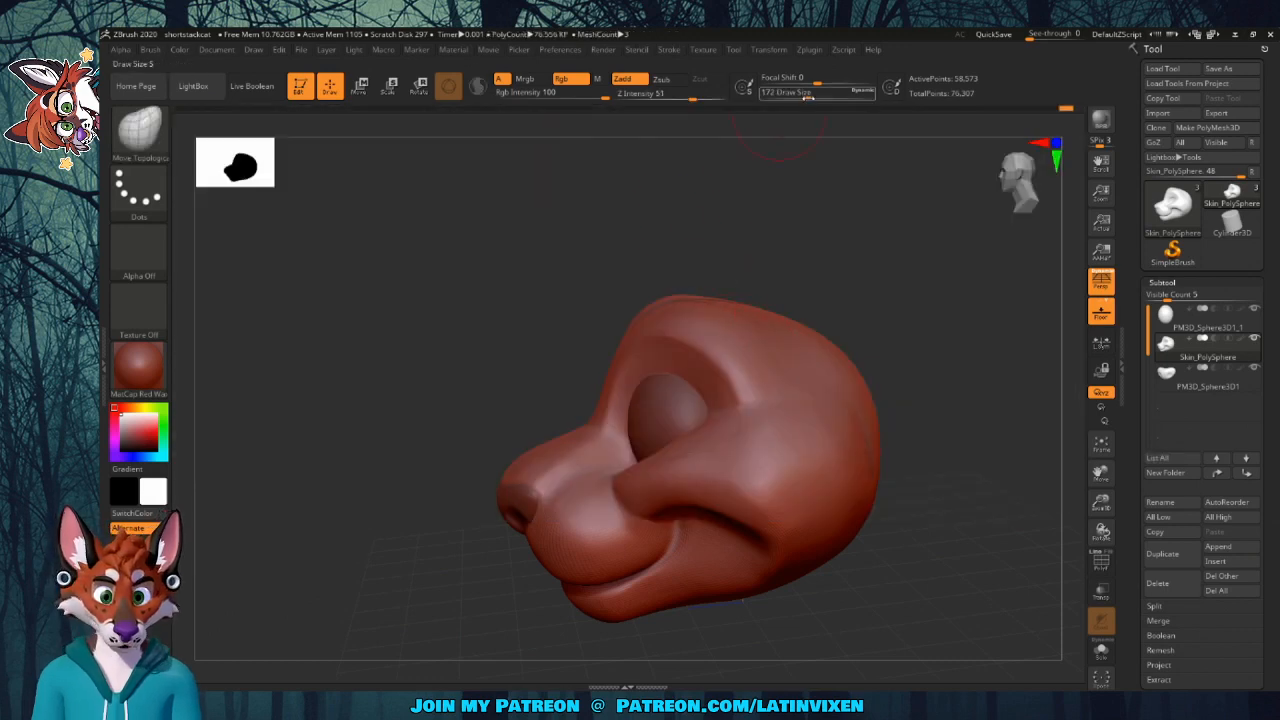
{"action": "left_click_drag", "start_coordinate": [808, 97], "coordinate": [829, 97]}
{"action": "left_click_drag", "start_coordinate": [814, 268], "coordinate": [843, 263]}
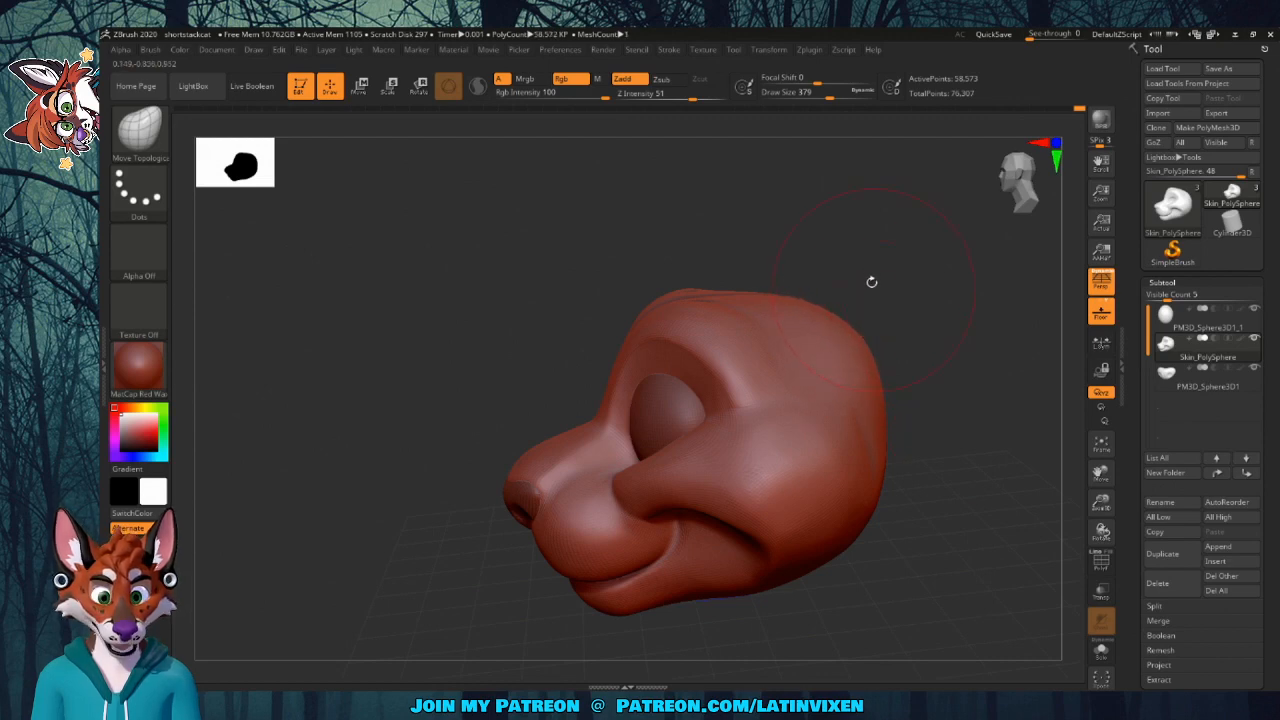
{"action": "mouse_move", "coordinate": [871, 280]}
{"action": "left_mouse_down"}
{"action": "mouse_move", "coordinate": [855, 330]}
{"action": "mouse_move", "coordinate": [867, 317]}
{"action": "mouse_move", "coordinate": [876, 398]}
{"action": "left_mouse_up"}
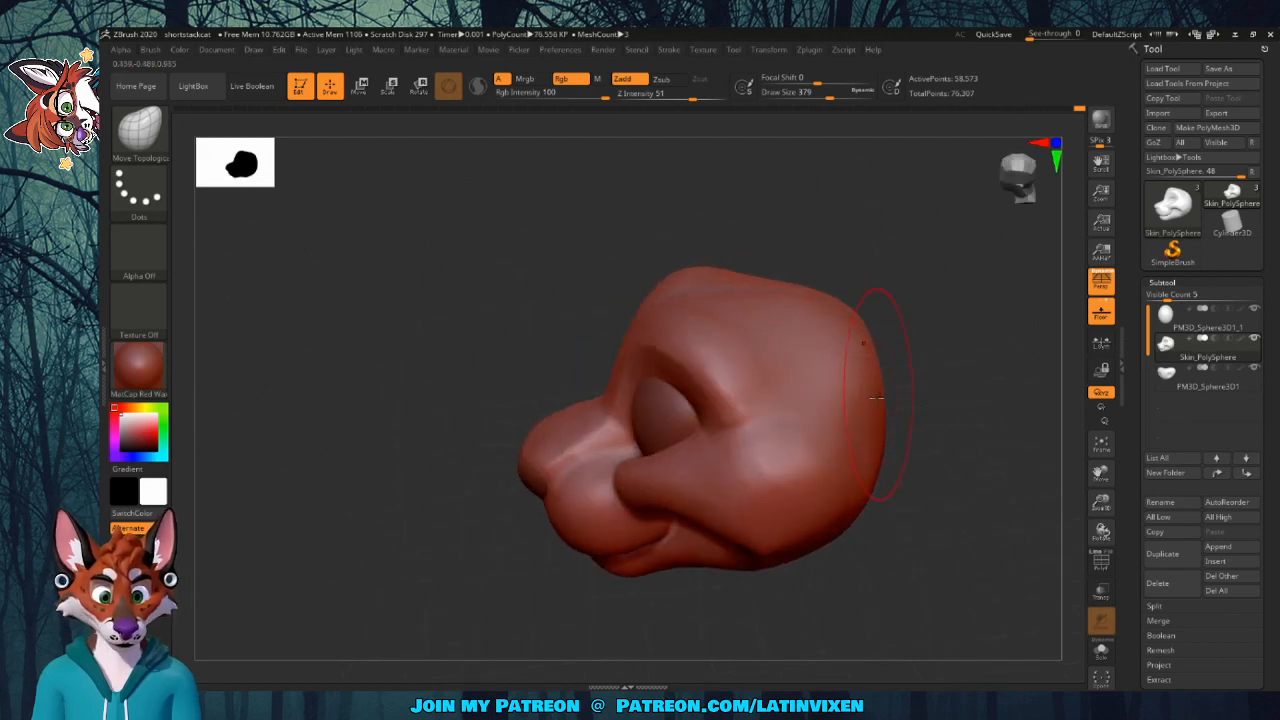
{"action": "left_click_drag", "start_coordinate": [897, 323], "coordinate": [829, 246]}
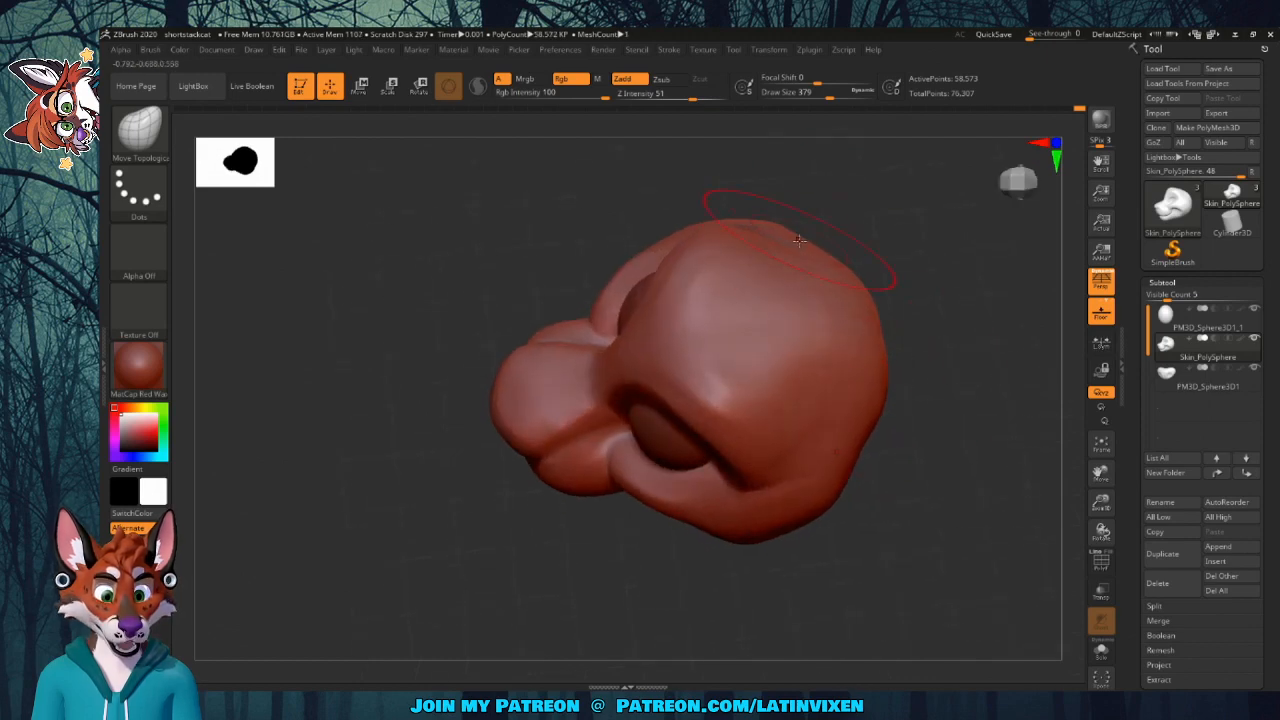
{"action": "left_click_drag", "start_coordinate": [929, 451], "coordinate": [962, 446]}
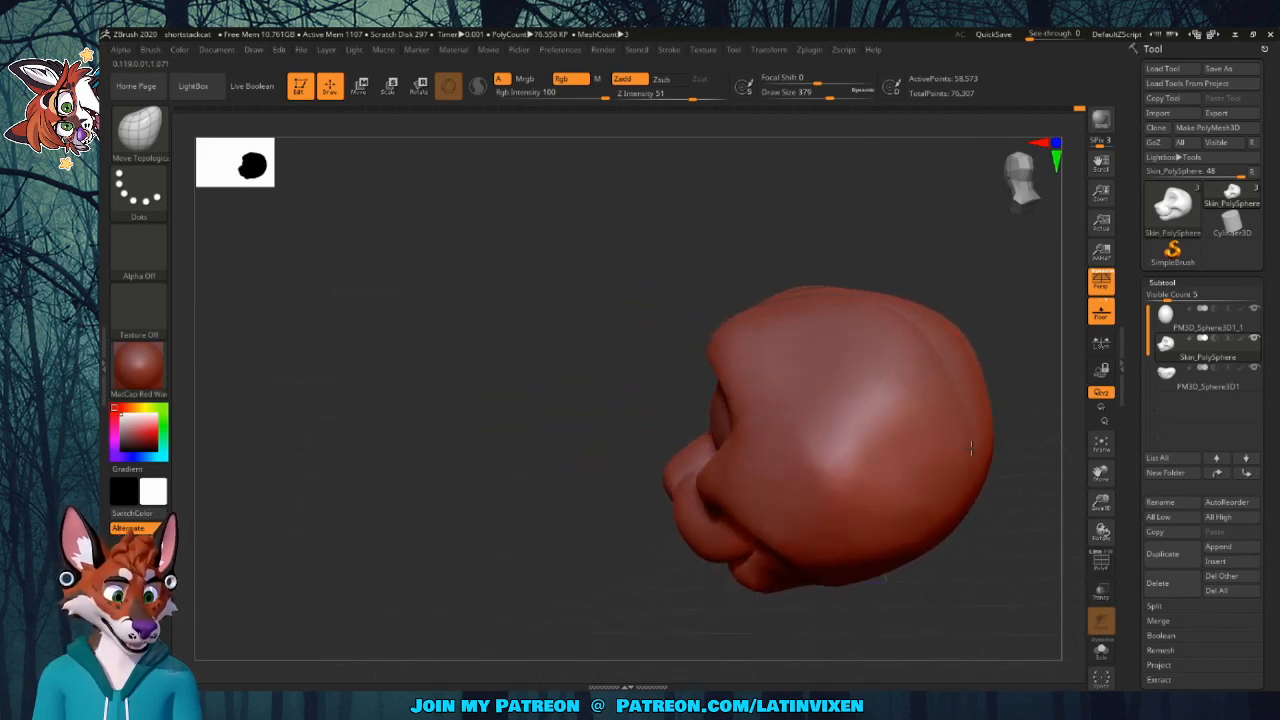
{"action": "left_click_drag", "start_coordinate": [957, 559], "coordinate": [950, 554]}
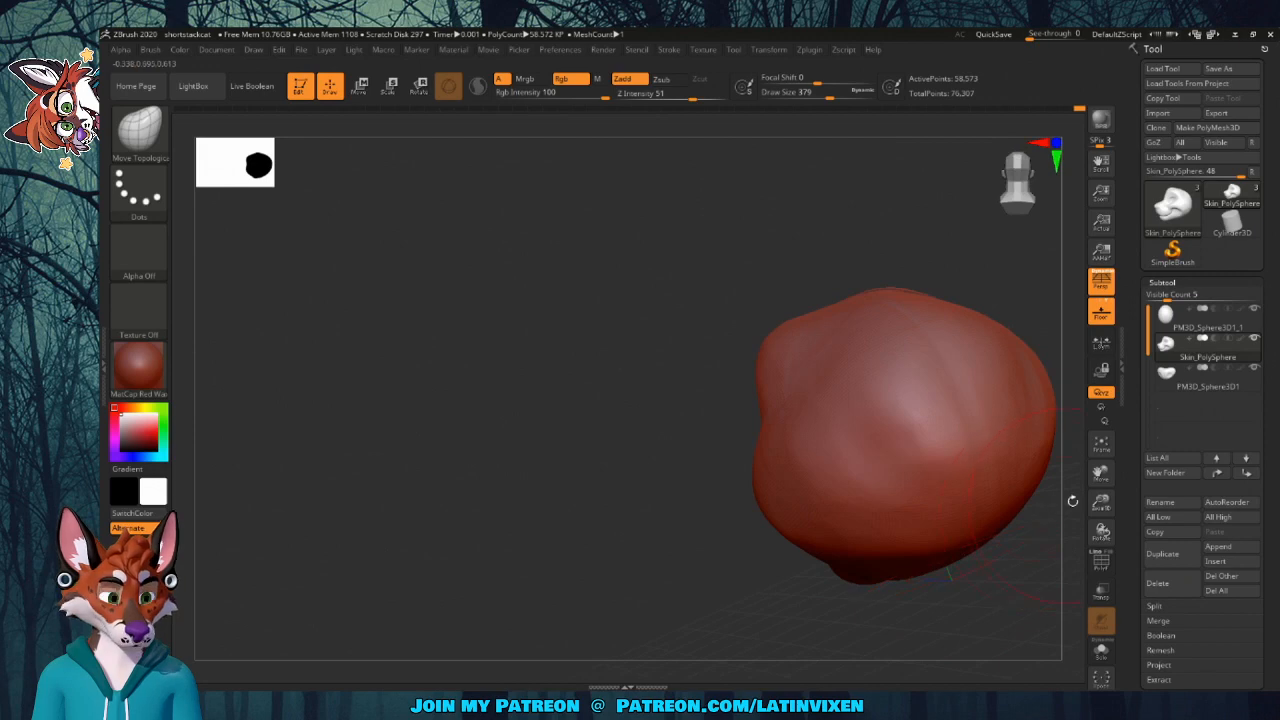
Smooth the back and rear side of the head and refine the rounded shape of the skull
{"action": "left_click_drag", "start_coordinate": [1101, 471], "coordinate": [973, 445]}
{"action": "mouse_move", "coordinate": [666, 380]}
{"action": "left_mouse_down", "text": "shift"}
{"action": "mouse_move", "coordinate": [703, 457]}
{"action": "mouse_move", "coordinate": [668, 418]}
{"action": "mouse_move", "coordinate": [674, 383]}
{"action": "left_mouse_up", "text": "shift"}
{"action": "left_click_drag", "start_coordinate": [832, 428], "coordinate": [902, 434]}
{"action": "left_click_drag", "start_coordinate": [636, 374], "coordinate": [606, 373], "text": "shift"}
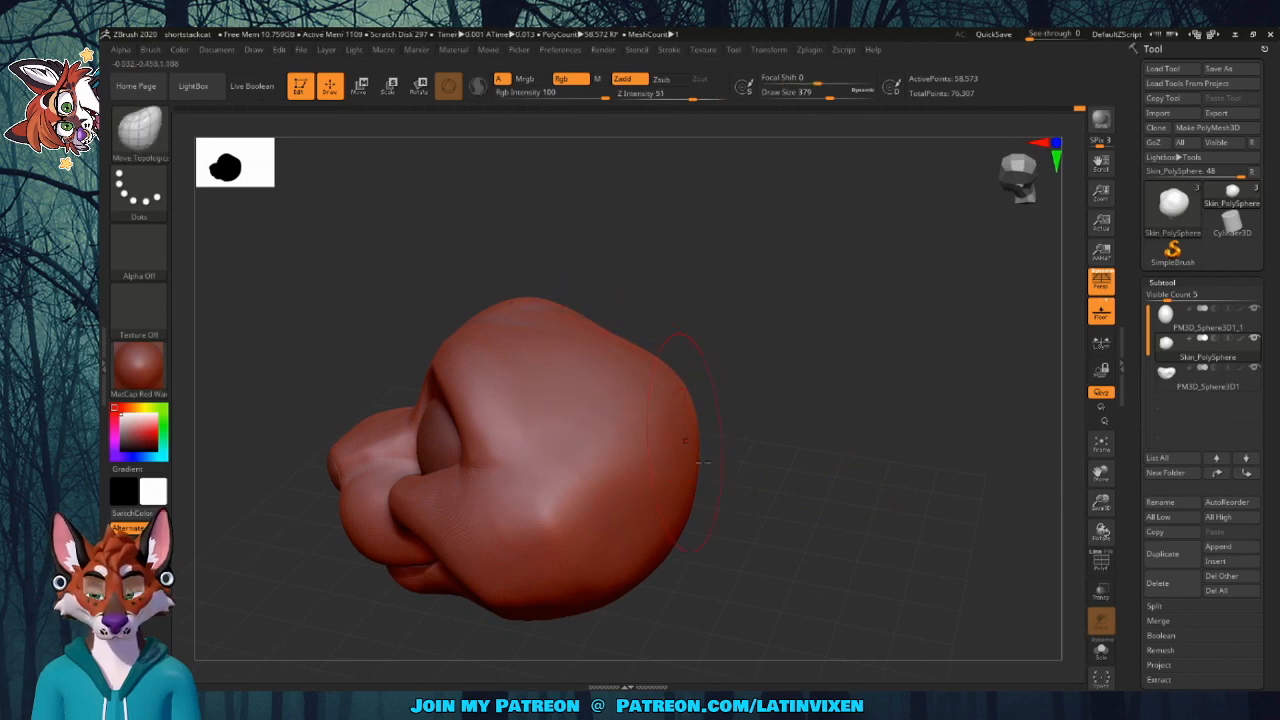
{"action": "mouse_move", "coordinate": [720, 470]}
{"action": "left_mouse_down"}
{"action": "mouse_move", "coordinate": [797, 469]}
{"action": "mouse_move", "coordinate": [771, 477]}
{"action": "left_mouse_up"}
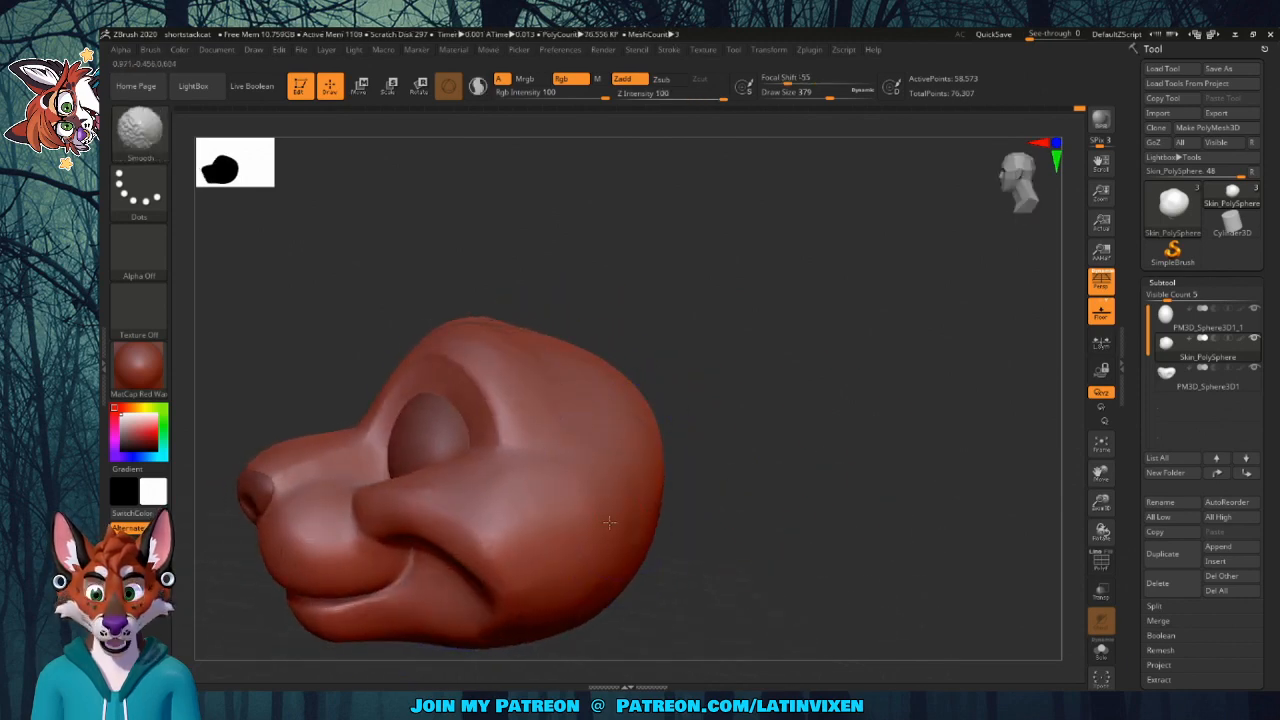
{"action": "mouse_move", "coordinate": [630, 420]}
{"action": "left_mouse_down", "text": "shift"}
{"action": "mouse_move", "coordinate": [586, 529]}
{"action": "mouse_move", "coordinate": [642, 538]}
{"action": "left_mouse_up", "text": "shift"}
{"action": "mouse_move", "coordinate": [731, 514]}
{"action": "left_mouse_down"}
{"action": "mouse_move", "coordinate": [794, 514]}
{"action": "mouse_move", "coordinate": [777, 485]}
{"action": "mouse_move", "coordinate": [800, 480]}
{"action": "mouse_move", "coordinate": [846, 420]}
{"action": "left_mouse_up"}
Examine the overall head proportions from the front, side, above and three-quarter angles, near and far
{"action": "left_click", "coordinate": [1101, 445]}
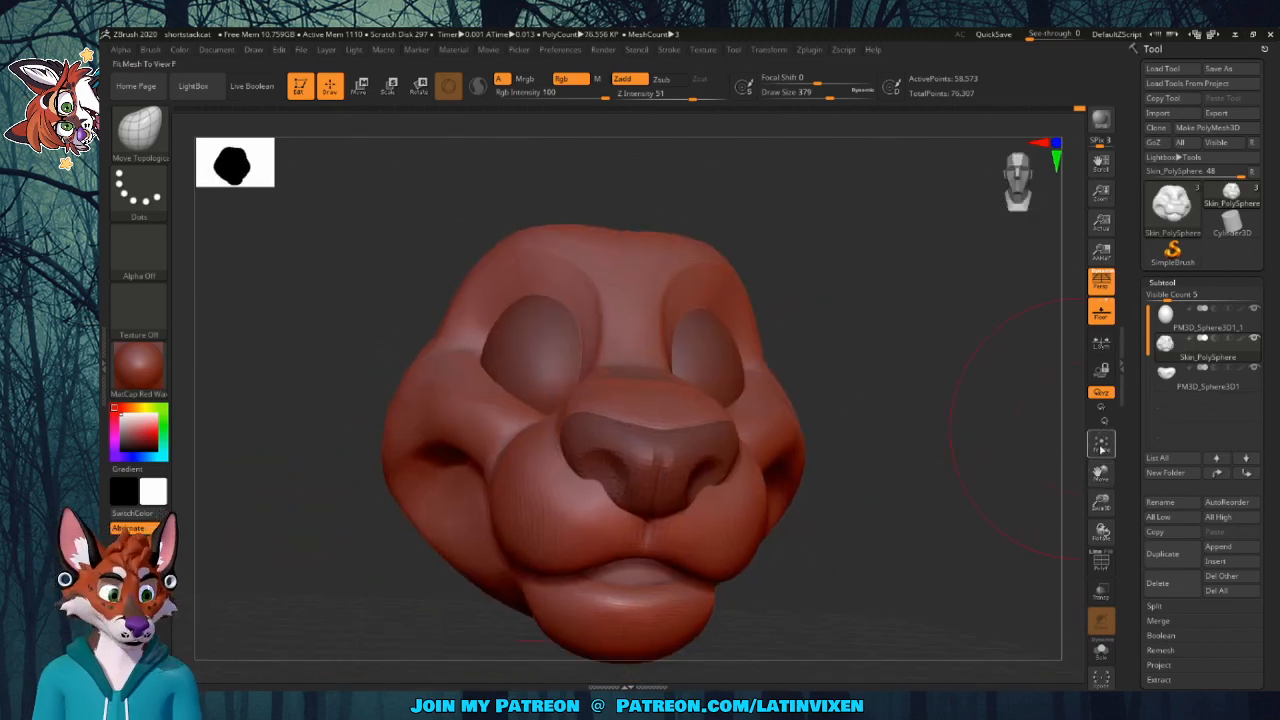
{"action": "mouse_move", "coordinate": [990, 480]}
{"action": "left_mouse_down"}
{"action": "mouse_move", "coordinate": [957, 497]}
{"action": "mouse_move", "coordinate": [1000, 490]}
{"action": "left_mouse_up"}
{"action": "left_click_drag", "start_coordinate": [1101, 505], "coordinate": [1101, 485]}
{"action": "mouse_move", "coordinate": [914, 466]}
{"action": "left_mouse_down"}
{"action": "mouse_move", "coordinate": [906, 523]}
{"action": "mouse_move", "coordinate": [851, 519]}
{"action": "mouse_move", "coordinate": [829, 471]}
{"action": "left_mouse_up"}
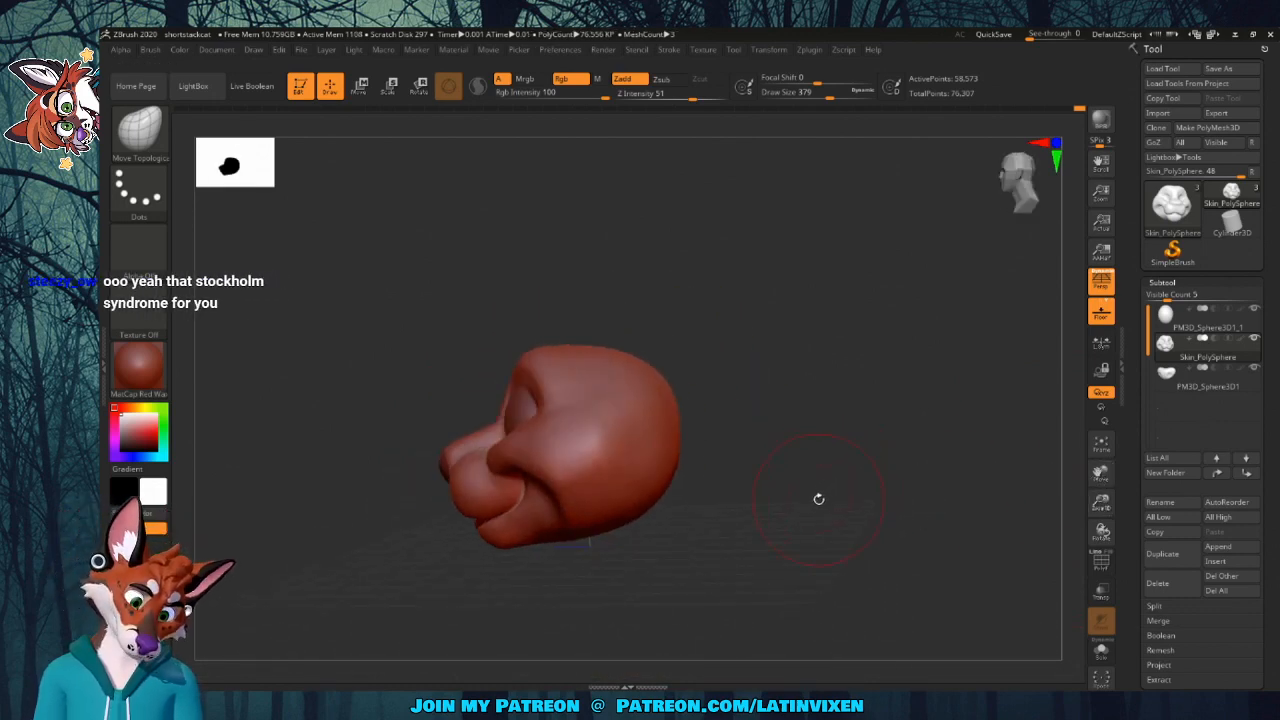
{"action": "left_click_drag", "start_coordinate": [1101, 503], "coordinate": [1117, 483]}
{"action": "mouse_move", "coordinate": [943, 489]}
{"action": "left_mouse_down"}
{"action": "mouse_move", "coordinate": [969, 475]}
{"action": "mouse_move", "coordinate": [937, 480]}
{"action": "mouse_move", "coordinate": [969, 478]}
{"action": "left_mouse_up"}
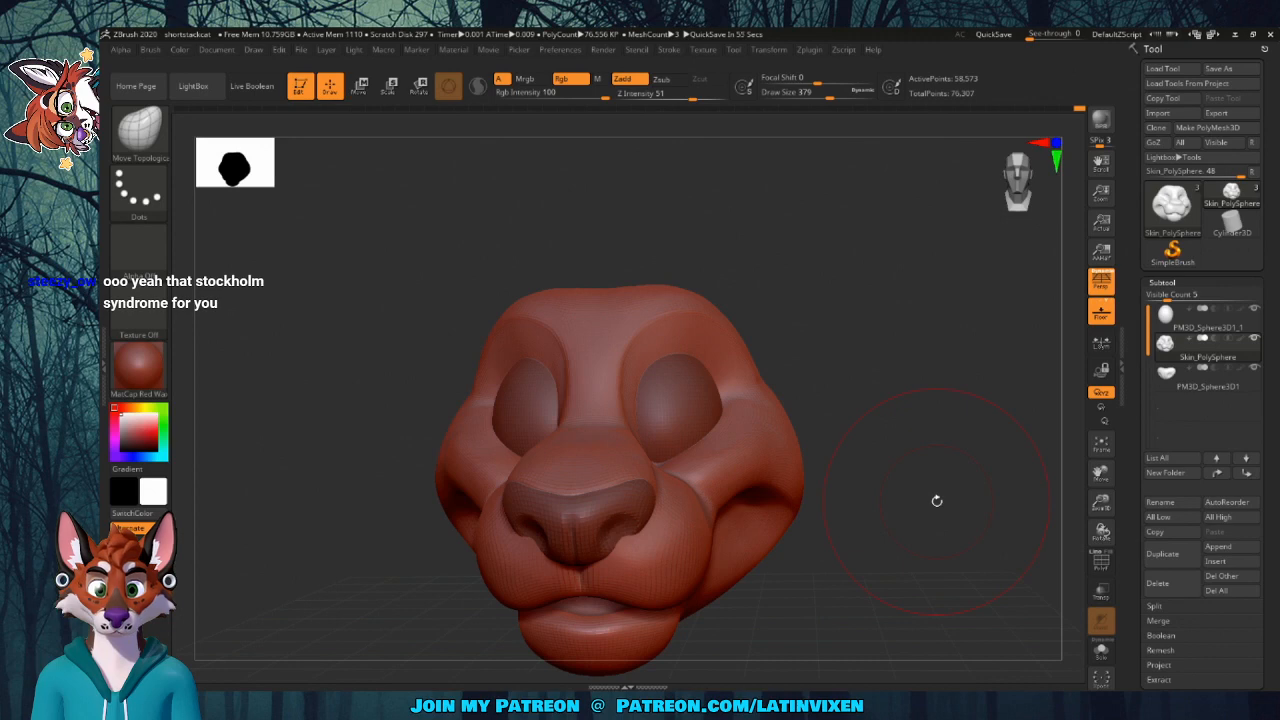
{"action": "mouse_move", "coordinate": [825, 428]}
{"action": "left_mouse_down"}
{"action": "mouse_move", "coordinate": [877, 391]}
{"action": "mouse_move", "coordinate": [905, 398]}
{"action": "mouse_move", "coordinate": [876, 388]}
{"action": "mouse_move", "coordinate": [874, 372]}
{"action": "mouse_move", "coordinate": [880, 389]}
{"action": "left_mouse_up"}
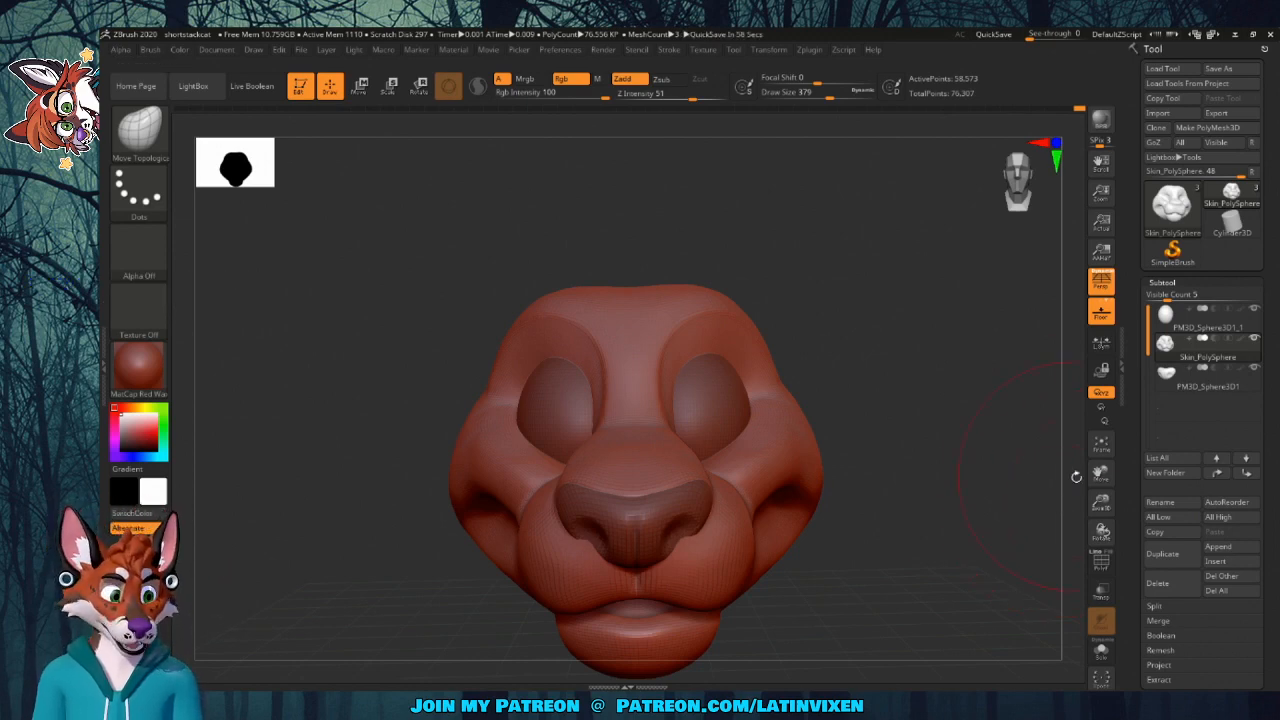
{"action": "left_click_drag", "start_coordinate": [1100, 472], "coordinate": [1065, 457]}
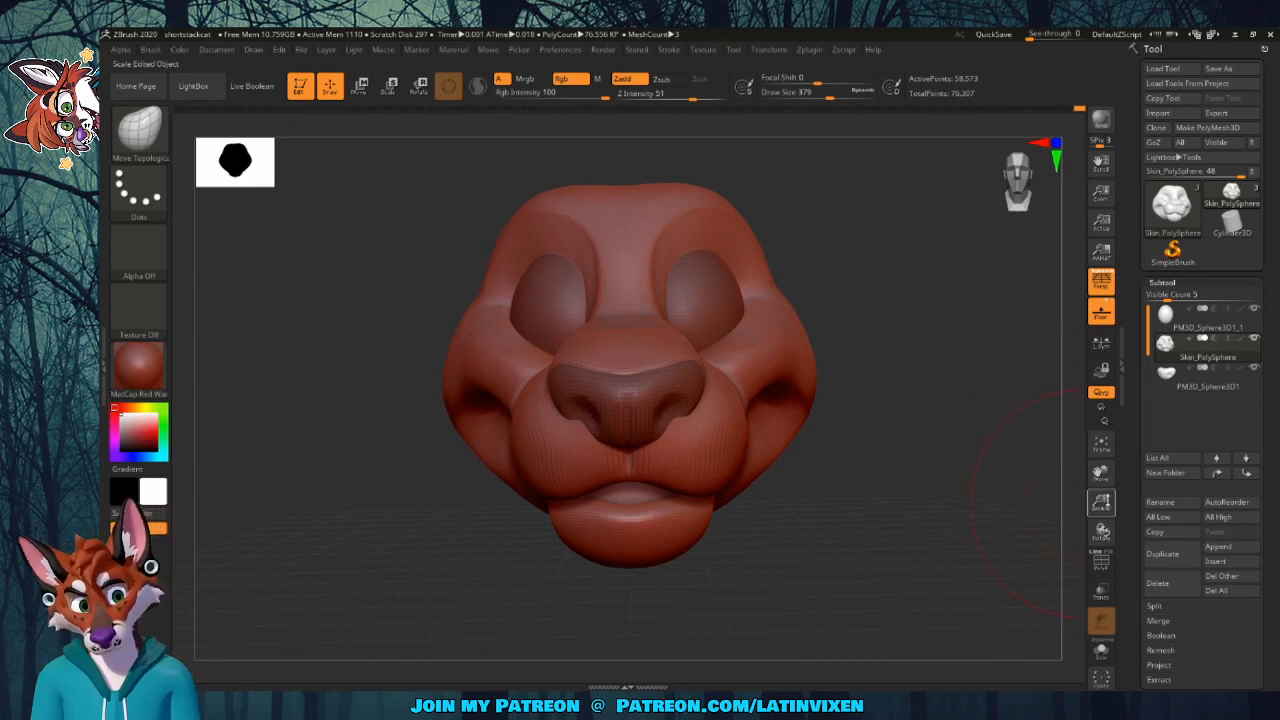
{"action": "left_click_drag", "start_coordinate": [1101, 504], "coordinate": [1100, 473]}
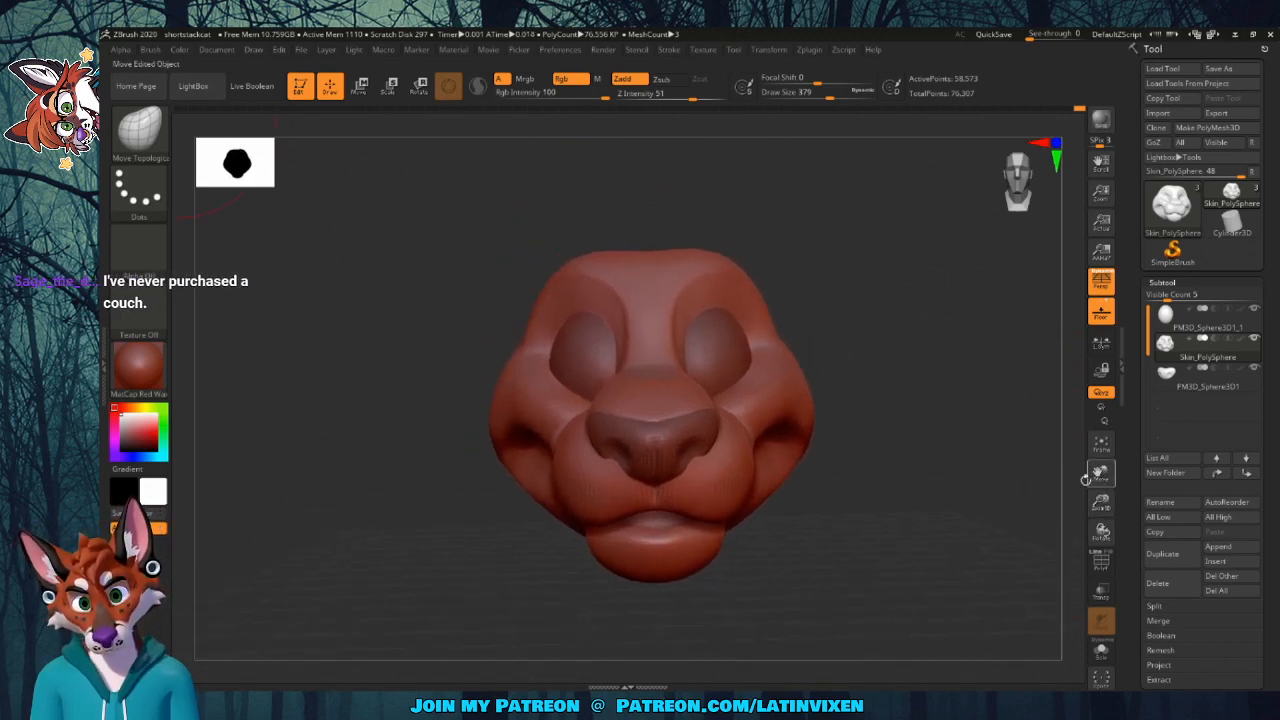
{"action": "mouse_move", "coordinate": [985, 485]}
{"action": "left_mouse_down"}
{"action": "mouse_move", "coordinate": [931, 486]}
{"action": "mouse_move", "coordinate": [971, 476]}
{"action": "left_mouse_up"}
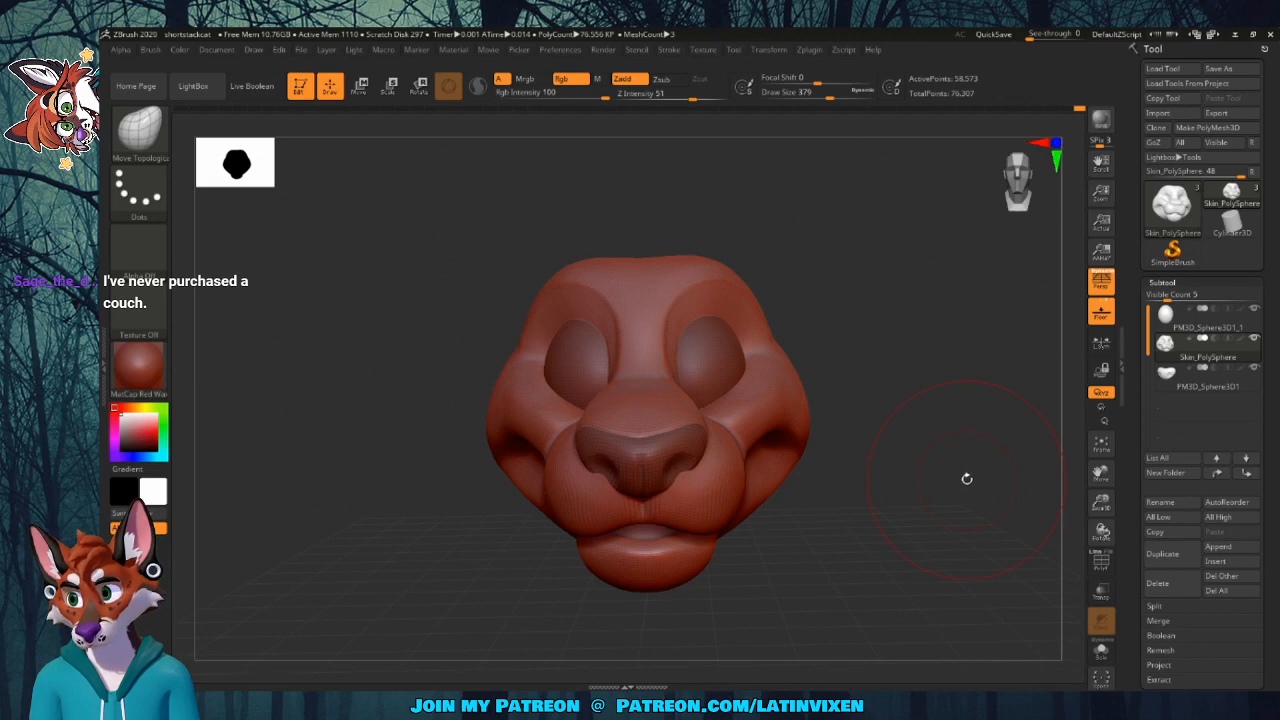
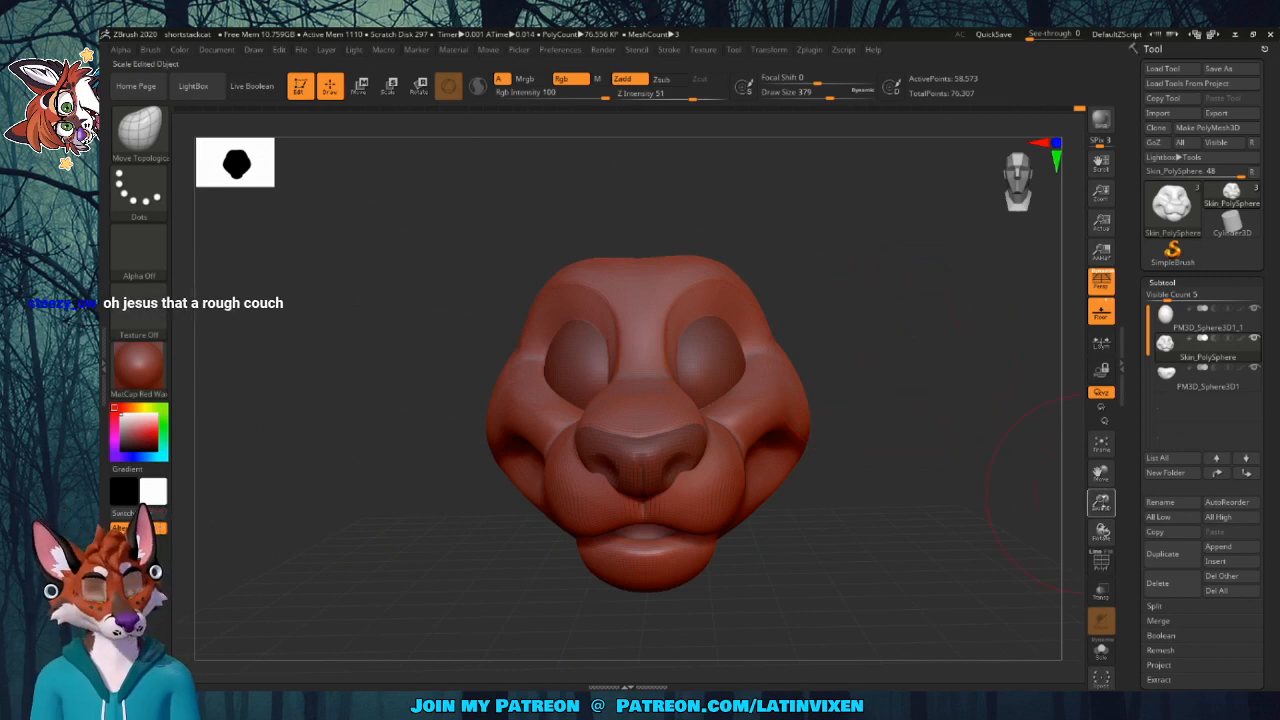
{"action": "left_click_drag", "start_coordinate": [1101, 503], "coordinate": [1100, 505]}
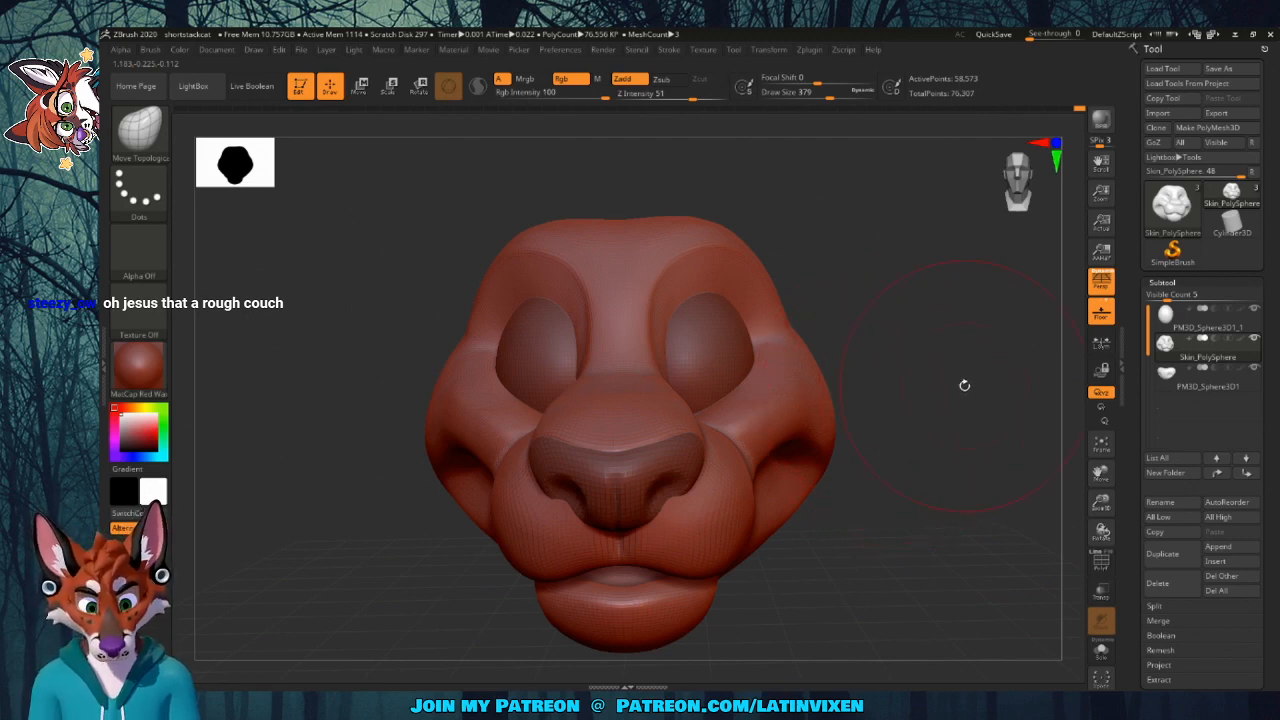
{"action": "left_click_drag", "start_coordinate": [963, 383], "coordinate": [961, 432]}
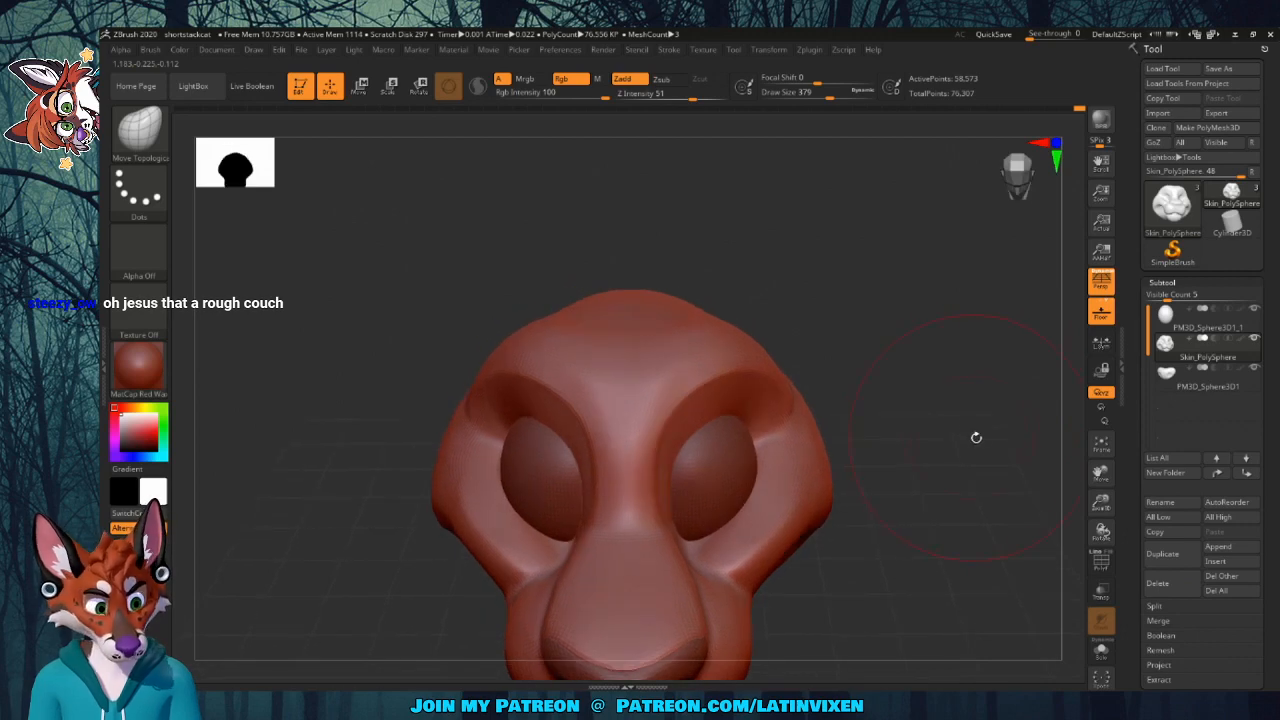
{"action": "left_click_drag", "start_coordinate": [1099, 474], "coordinate": [1099, 471]}
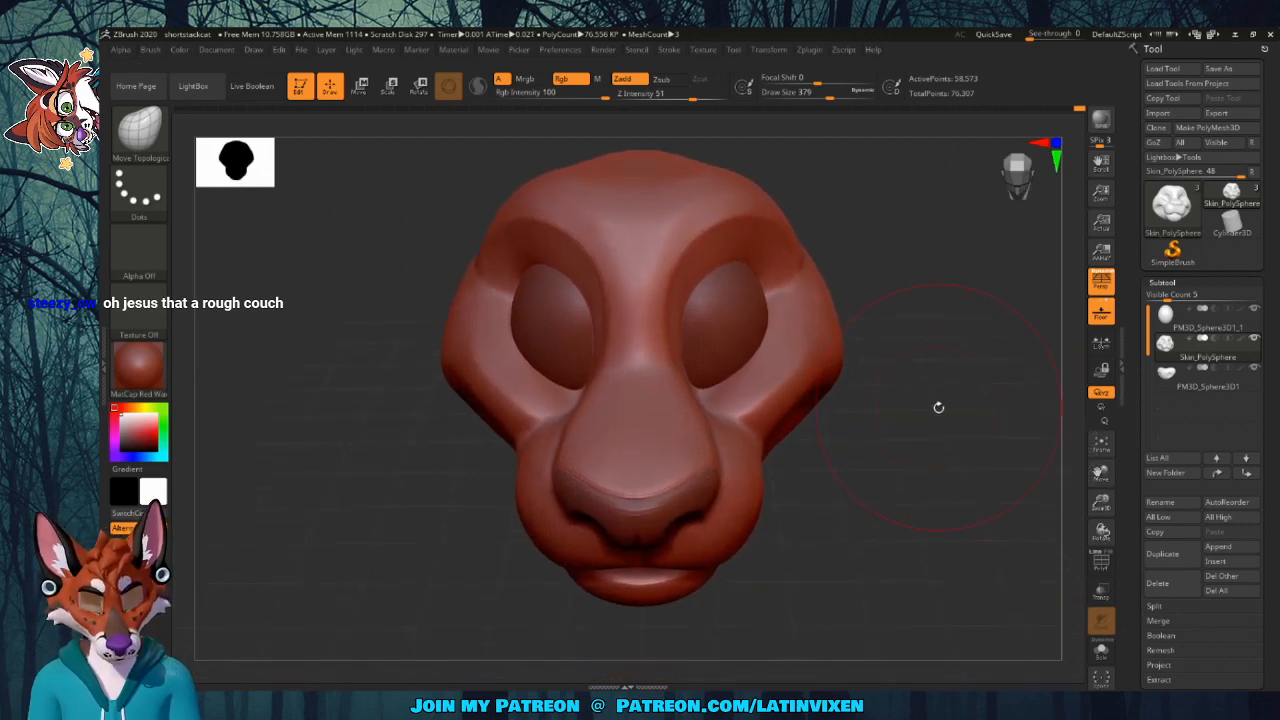
{"action": "left_click_drag", "start_coordinate": [937, 409], "coordinate": [935, 456]}
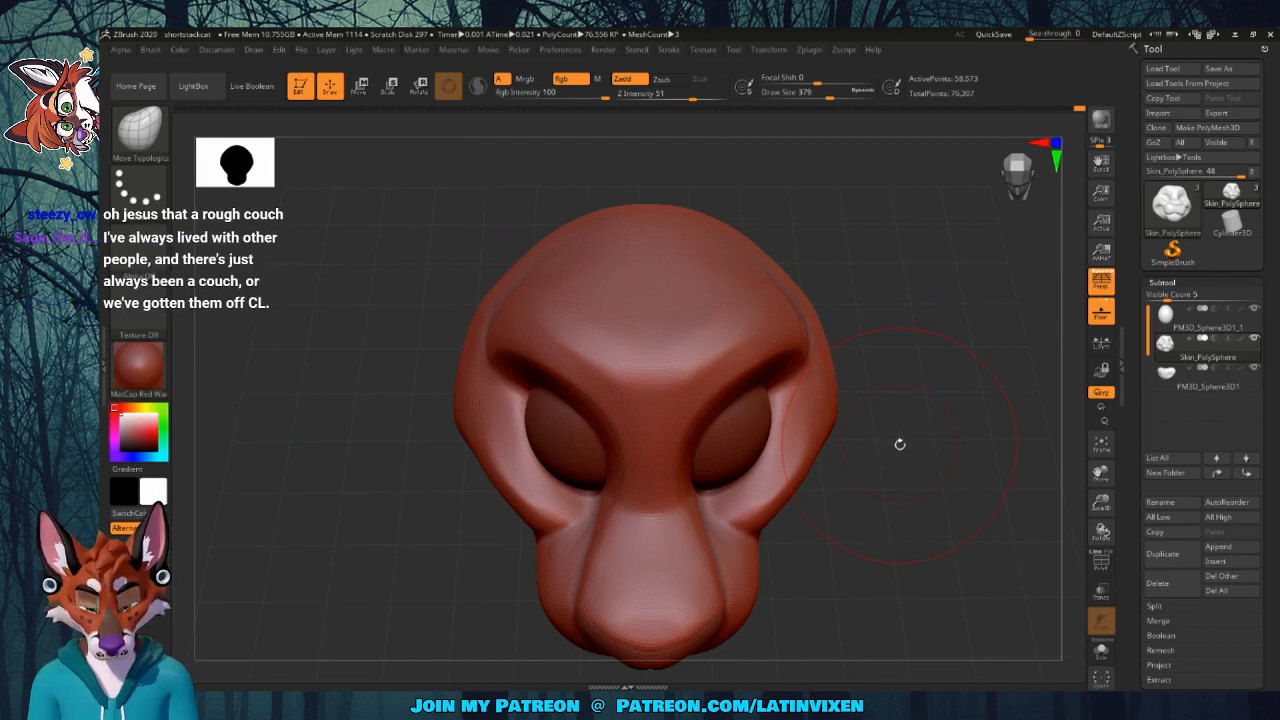
{"action": "left_click_drag", "start_coordinate": [909, 453], "coordinate": [903, 437]}
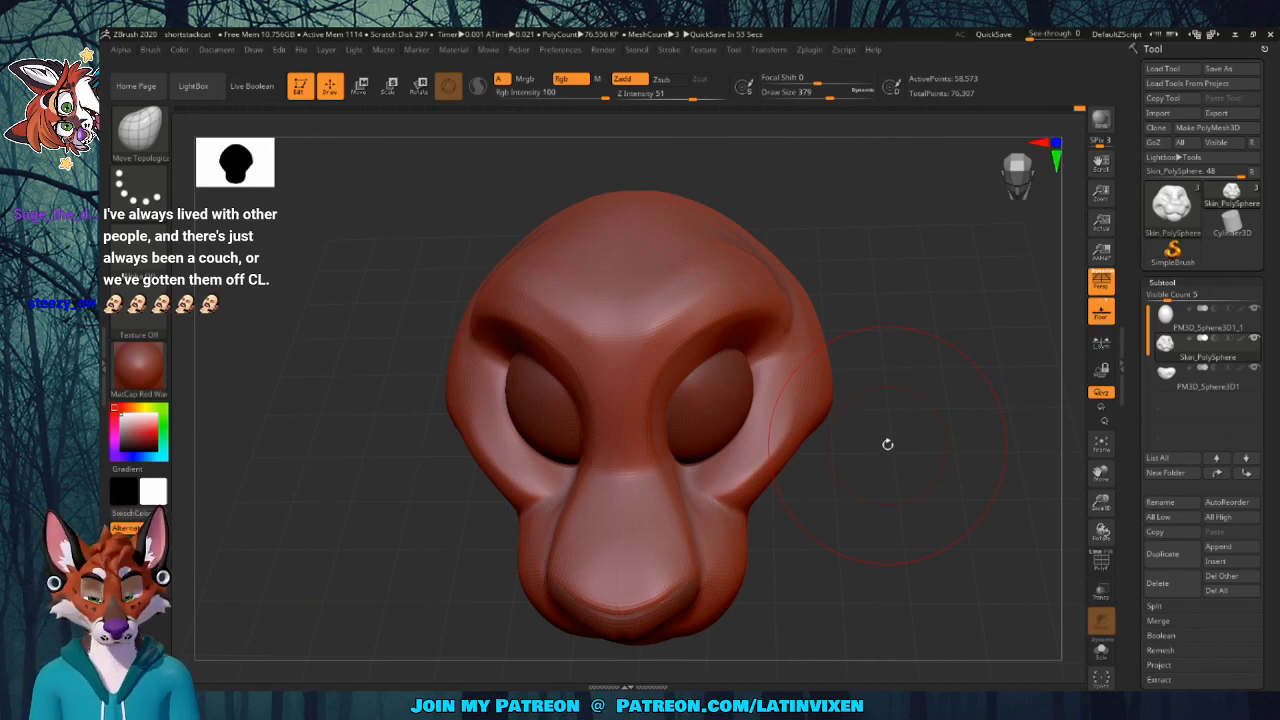
{"action": "mouse_move", "coordinate": [946, 490]}
{"action": "left_mouse_down"}
{"action": "mouse_move", "coordinate": [946, 440]}
{"action": "mouse_move", "coordinate": [896, 472]}
{"action": "mouse_move", "coordinate": [927, 455]}
{"action": "left_mouse_up"}
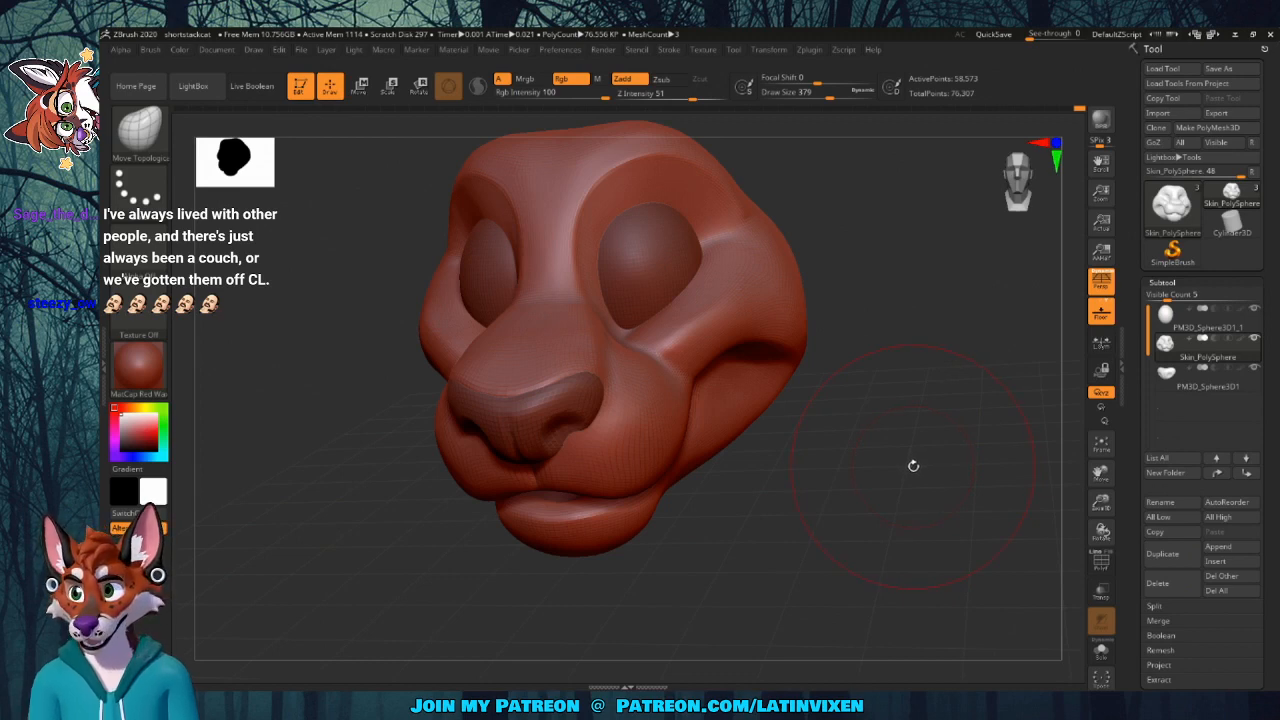
Insert a sphere subtool directly below the head subtool
{"action": "mouse_move", "coordinate": [1101, 528]}
{"action": "left_mouse_down"}
{"action": "mouse_move", "coordinate": [1025, 522]}
{"action": "mouse_move", "coordinate": [955, 490]}
{"action": "mouse_move", "coordinate": [1088, 478]}
{"action": "mouse_move", "coordinate": [1100, 503]}
{"action": "left_mouse_up"}
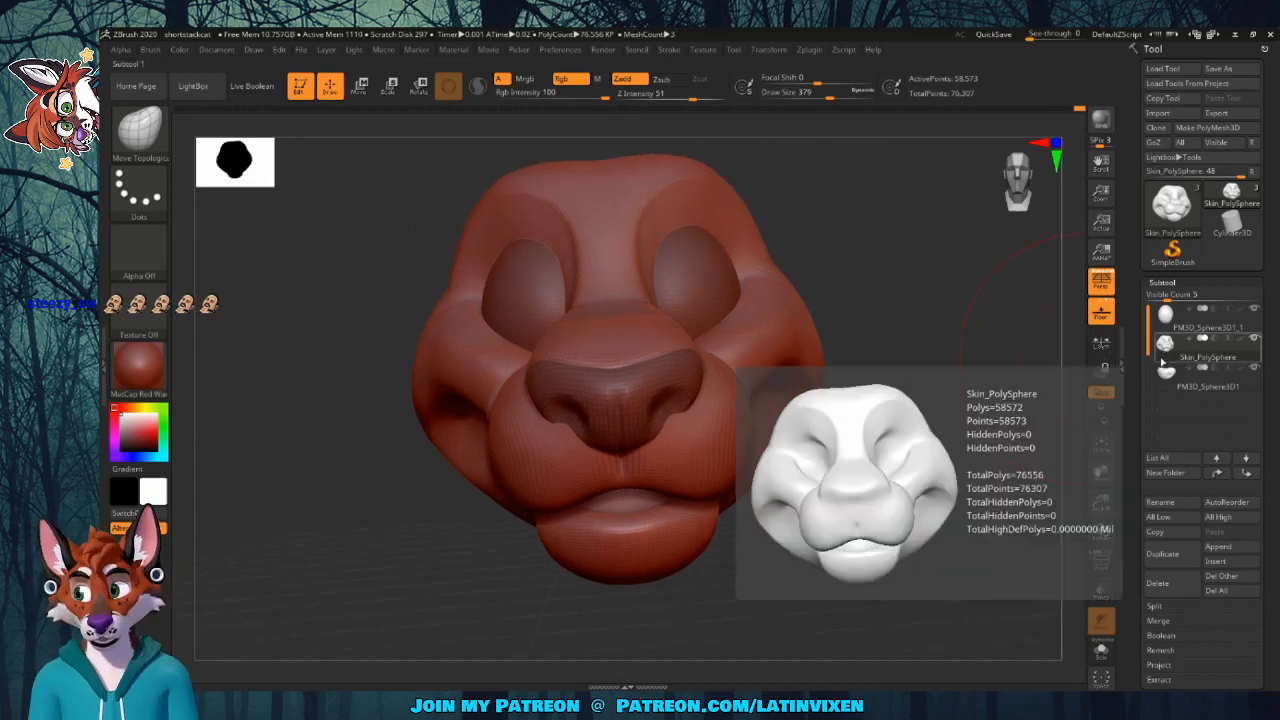
{"action": "mouse_move", "coordinate": [1158, 391]}
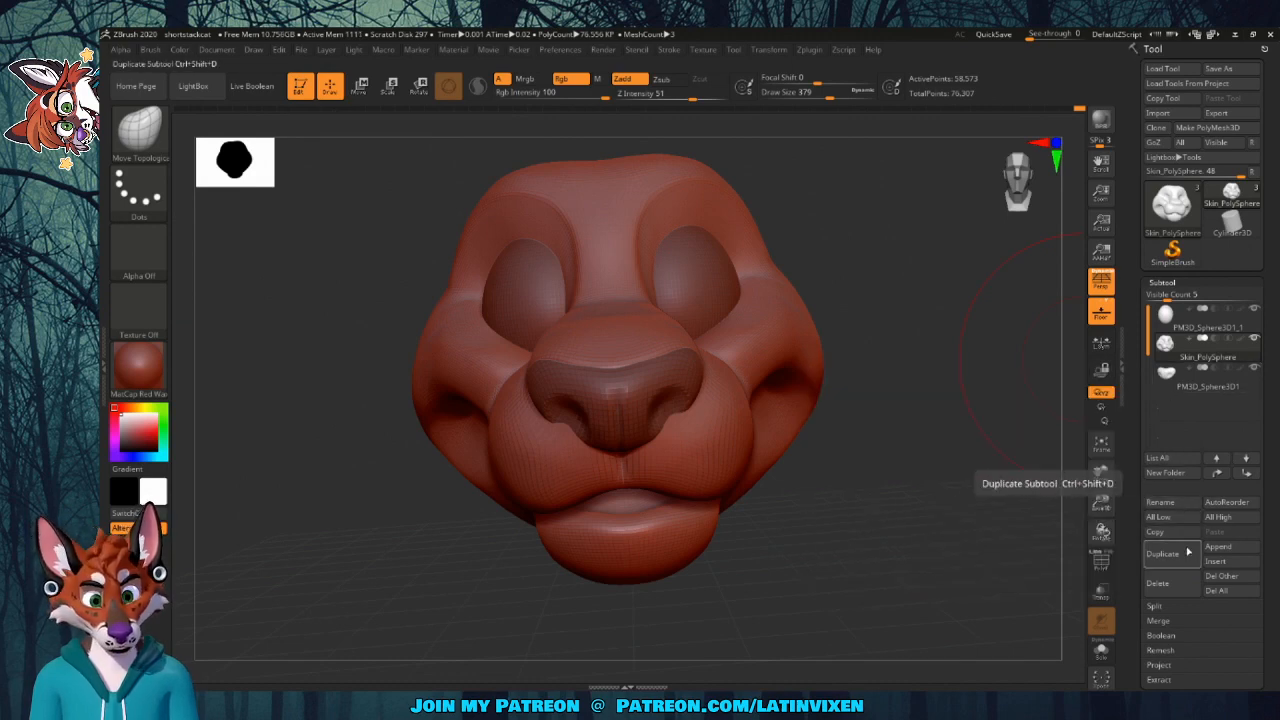
{"action": "left_click", "coordinate": [1057, 144]}
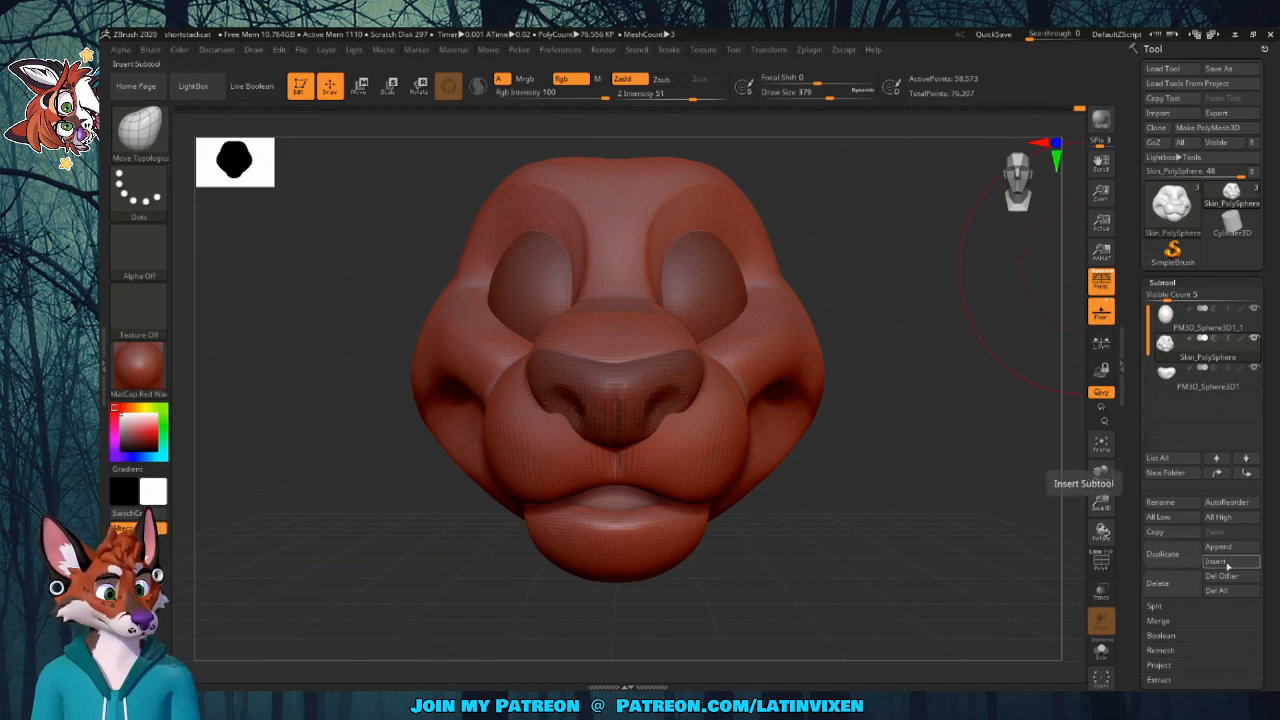
{"action": "left_click", "coordinate": [1228, 566]}
{"action": "left_click", "coordinate": [806, 430]}
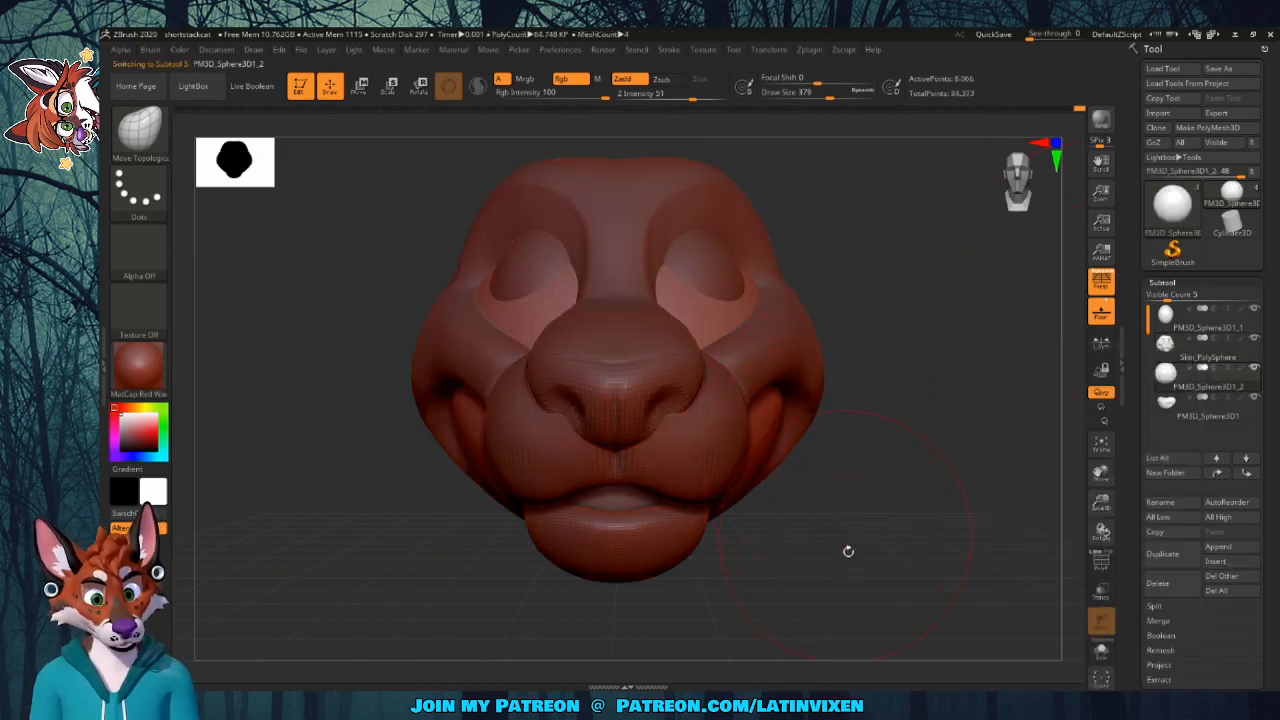
Position the inserted sphere inside the muzzle and shrink it with the TransposeSmart gizmo
{"action": "left_click", "coordinate": [139, 127]}
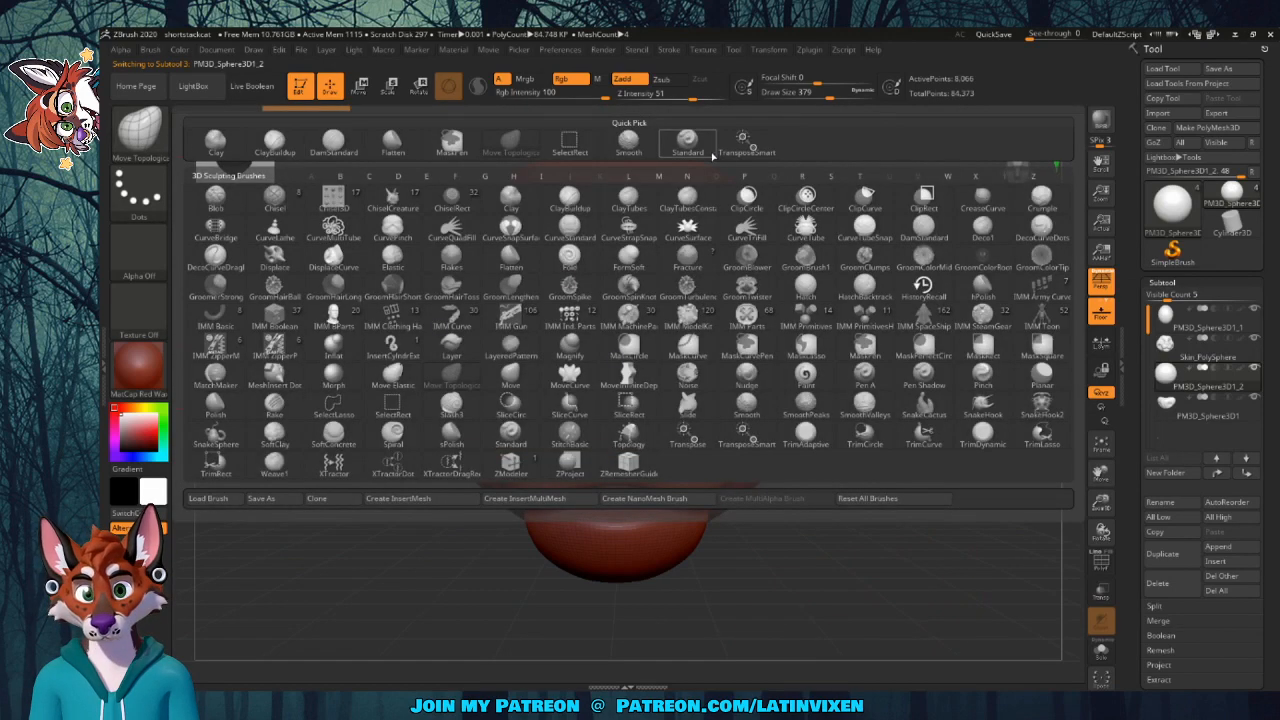
{"action": "left_click", "coordinate": [744, 142]}
{"action": "left_click_drag", "start_coordinate": [617, 379], "coordinate": [729, 468]}
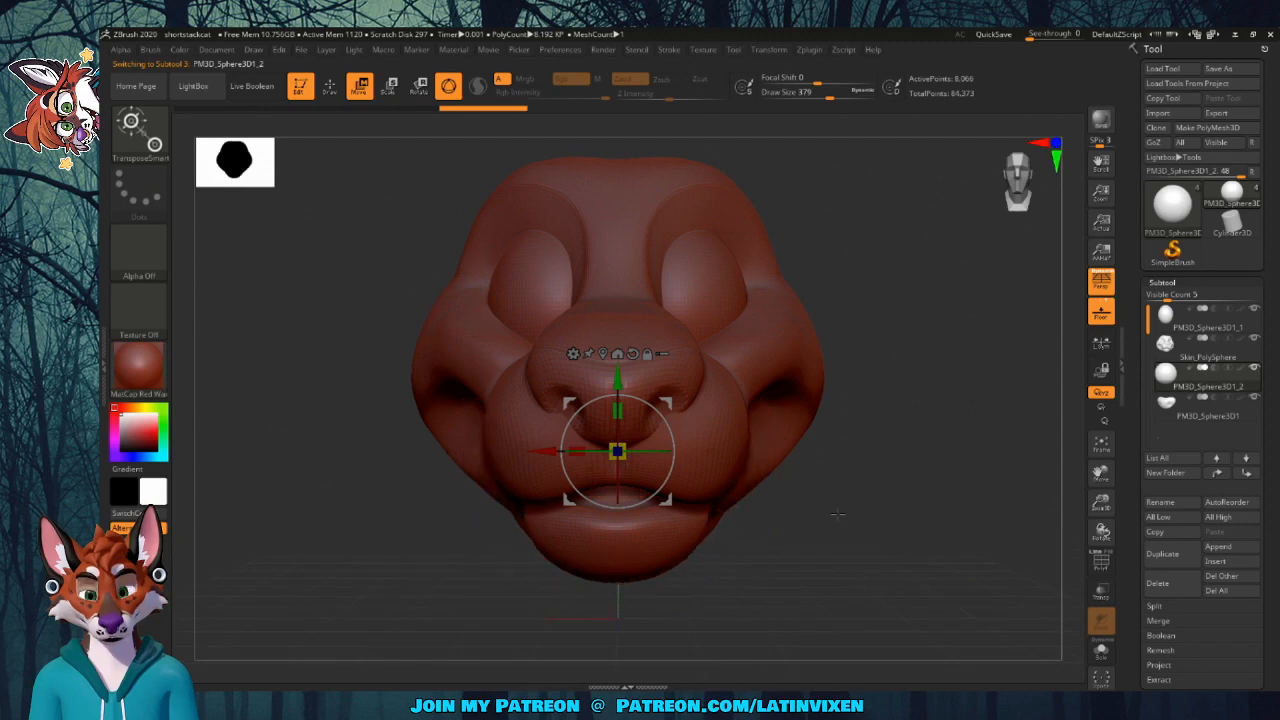
{"action": "left_click_drag", "start_coordinate": [837, 514], "coordinate": [420, 513]}
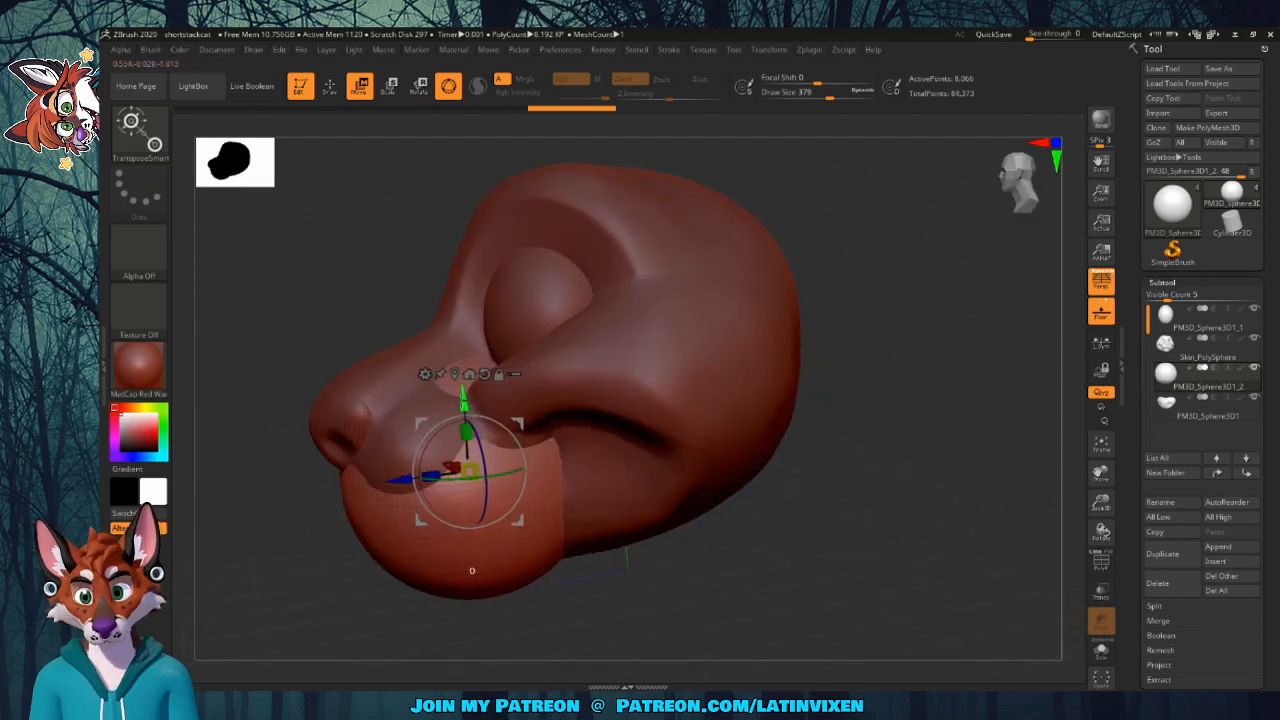
{"action": "left_click_drag", "start_coordinate": [467, 471], "coordinate": [466, 449]}
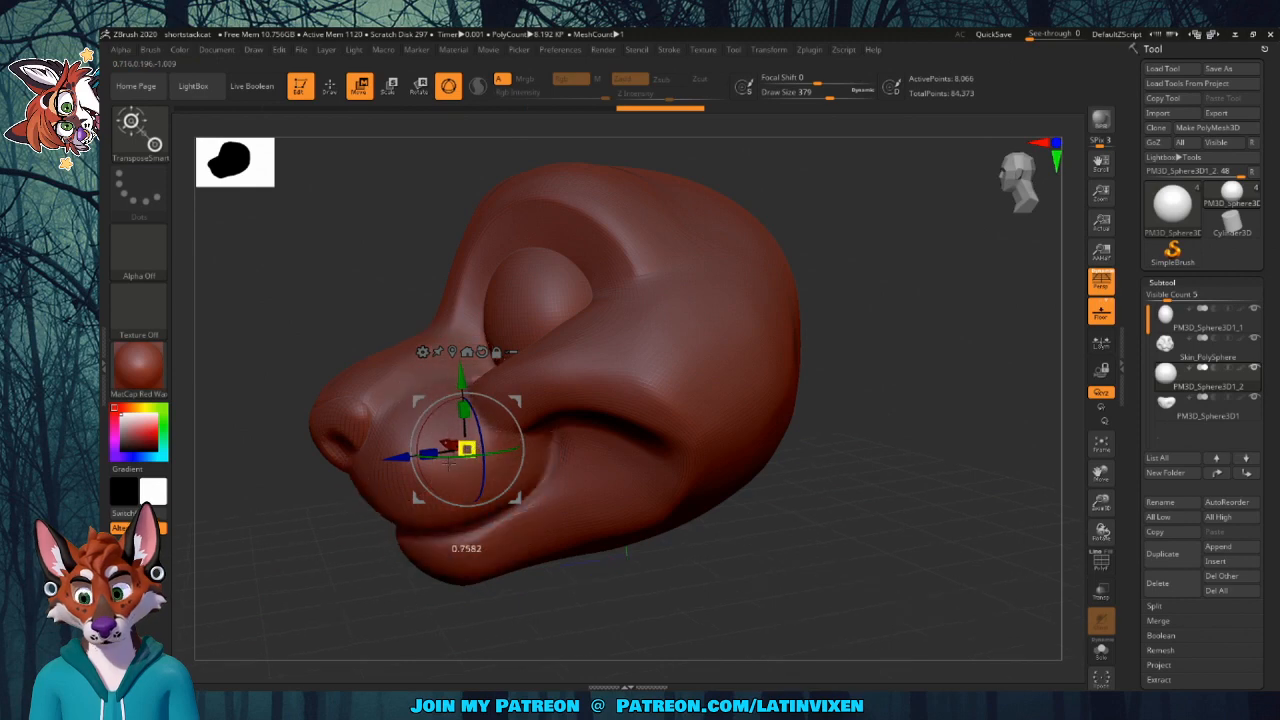
Fine-tune the sphere's placement so it fills the mouth opening between the muzzle and lower lip
{"action": "left_click_drag", "start_coordinate": [668, 585], "coordinate": [771, 471]}
{"action": "left_click_drag", "start_coordinate": [543, 404], "coordinate": [530, 425]}
{"action": "left_click_drag", "start_coordinate": [723, 434], "coordinate": [627, 482]}
{"action": "left_click_drag", "start_coordinate": [421, 455], "coordinate": [423, 456]}
{"action": "left_click_drag", "start_coordinate": [690, 440], "coordinate": [690, 408]}
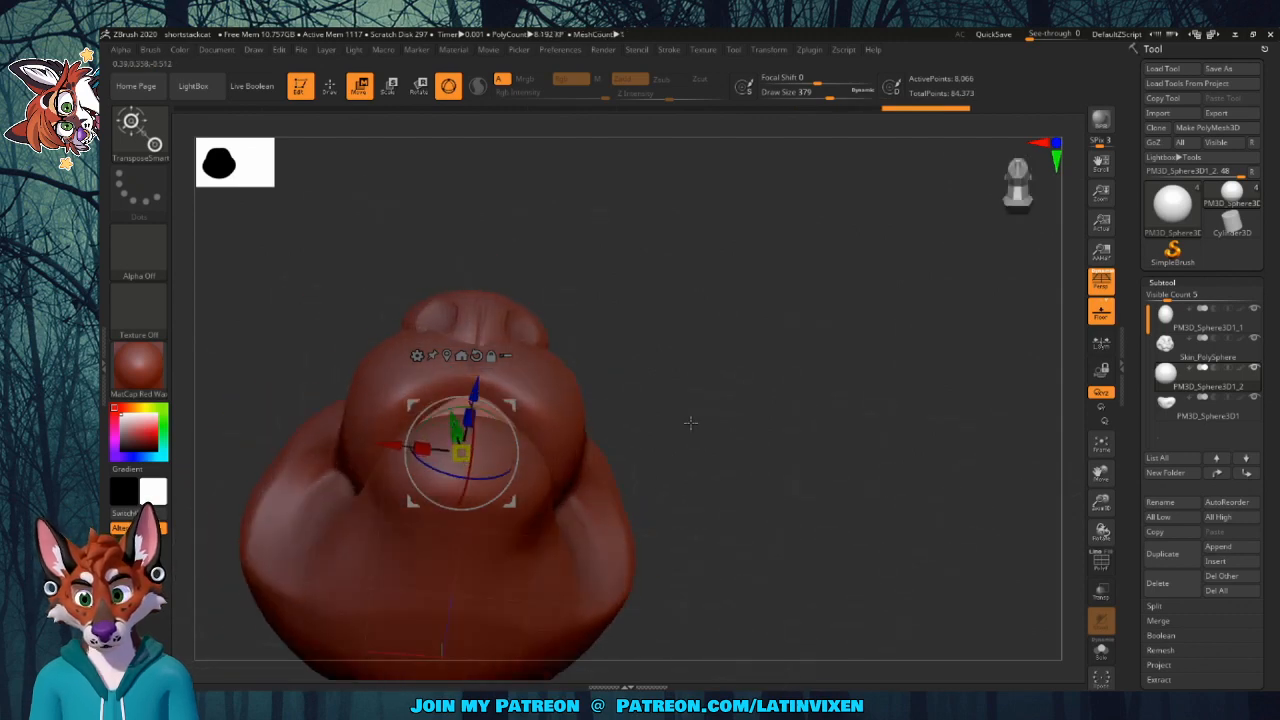
Examine how the mouth sphere fits from below, front, side and three-quarter angles, then check the whole head in profile
{"action": "left_click_drag", "start_coordinate": [1101, 503], "coordinate": [1095, 541]}
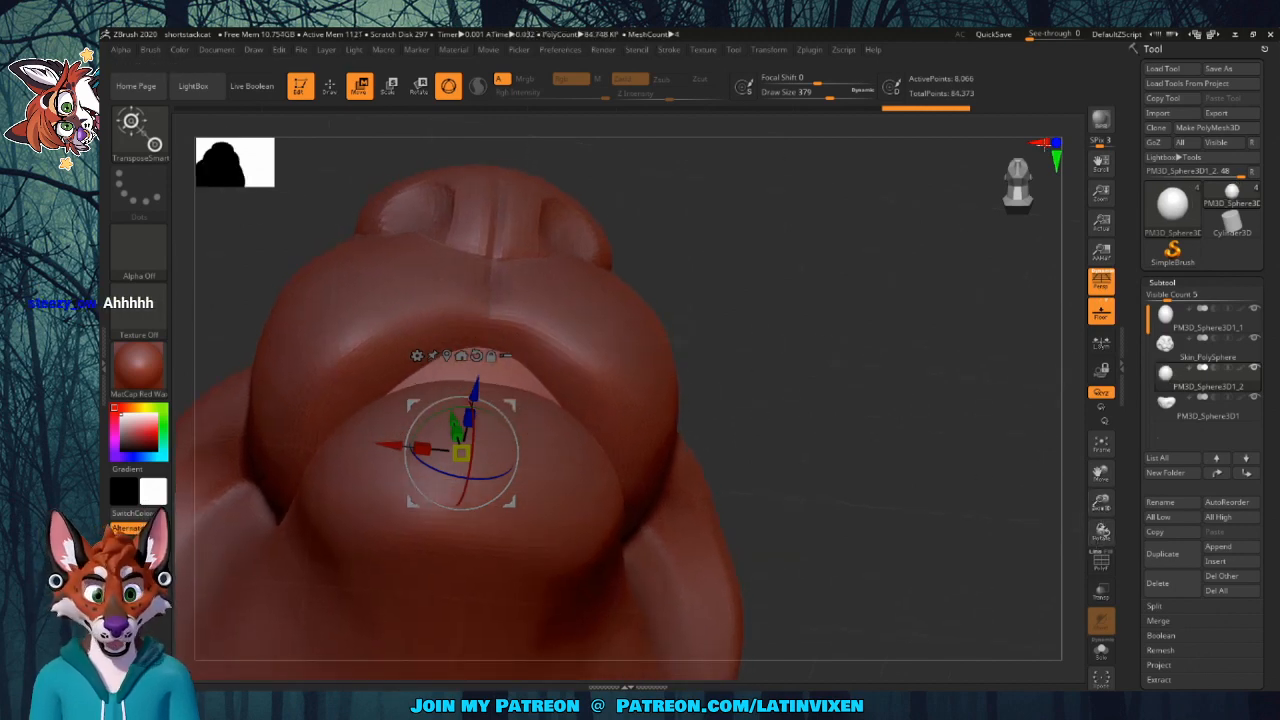
{"action": "left_click_drag", "start_coordinate": [1018, 180], "coordinate": [1018, 174]}
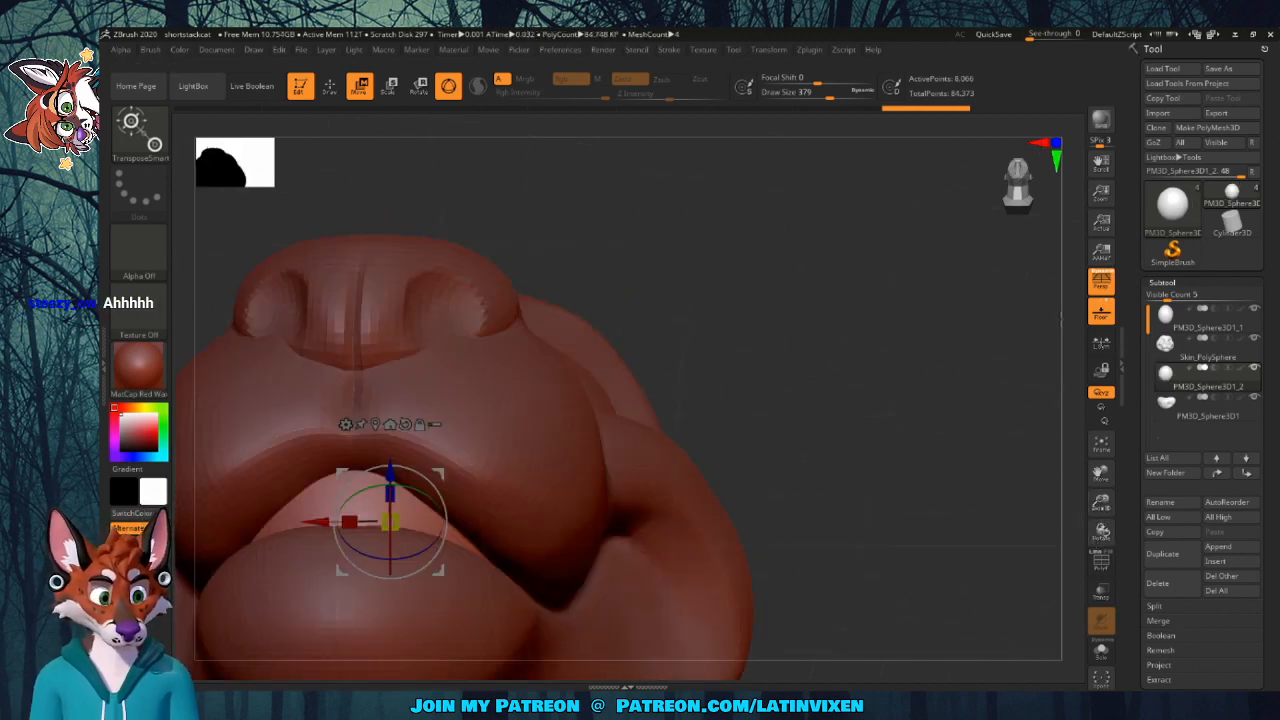
{"action": "left_click", "coordinate": [1101, 441]}
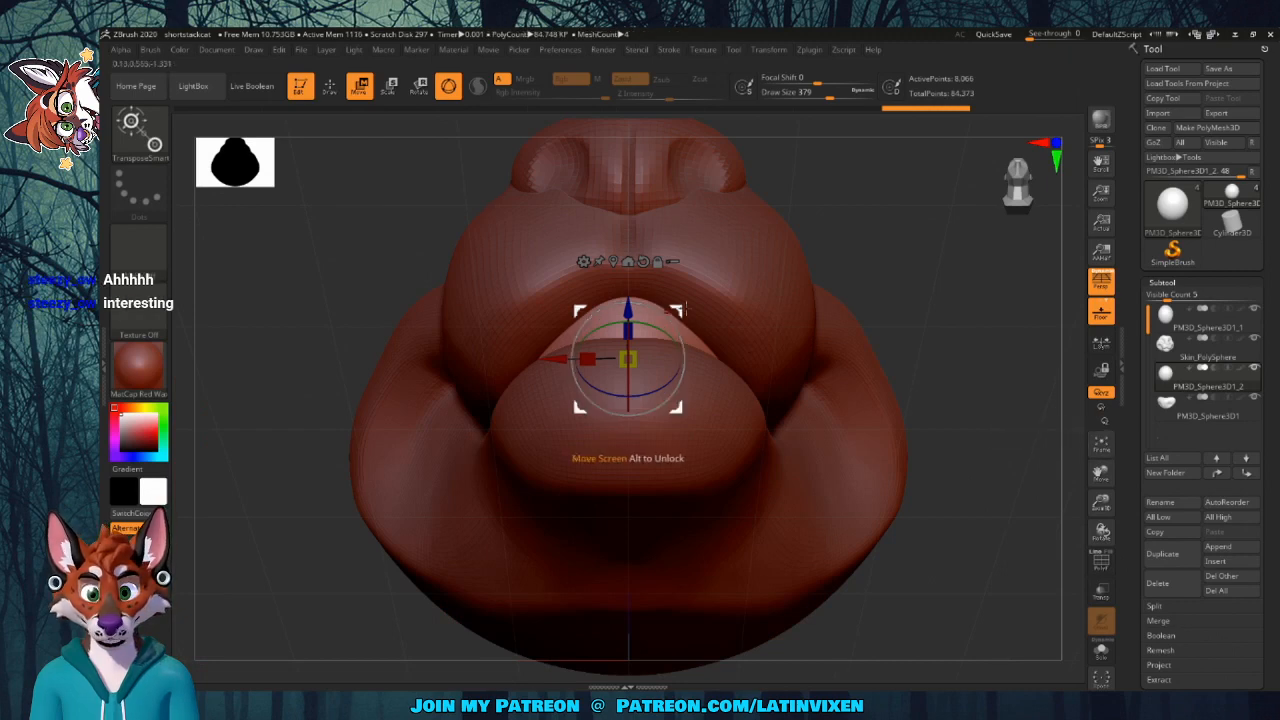
{"action": "left_click_drag", "start_coordinate": [674, 316], "coordinate": [878, 340]}
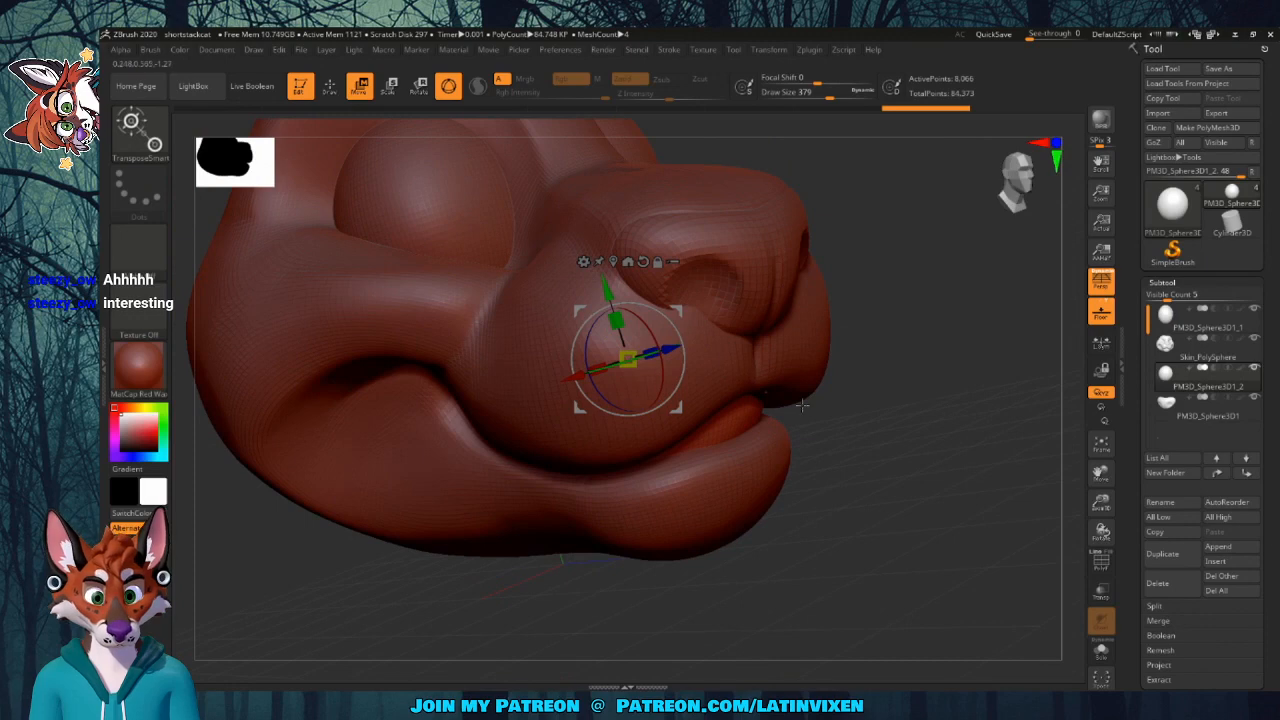
{"action": "left_click_drag", "start_coordinate": [805, 405], "coordinate": [680, 370]}
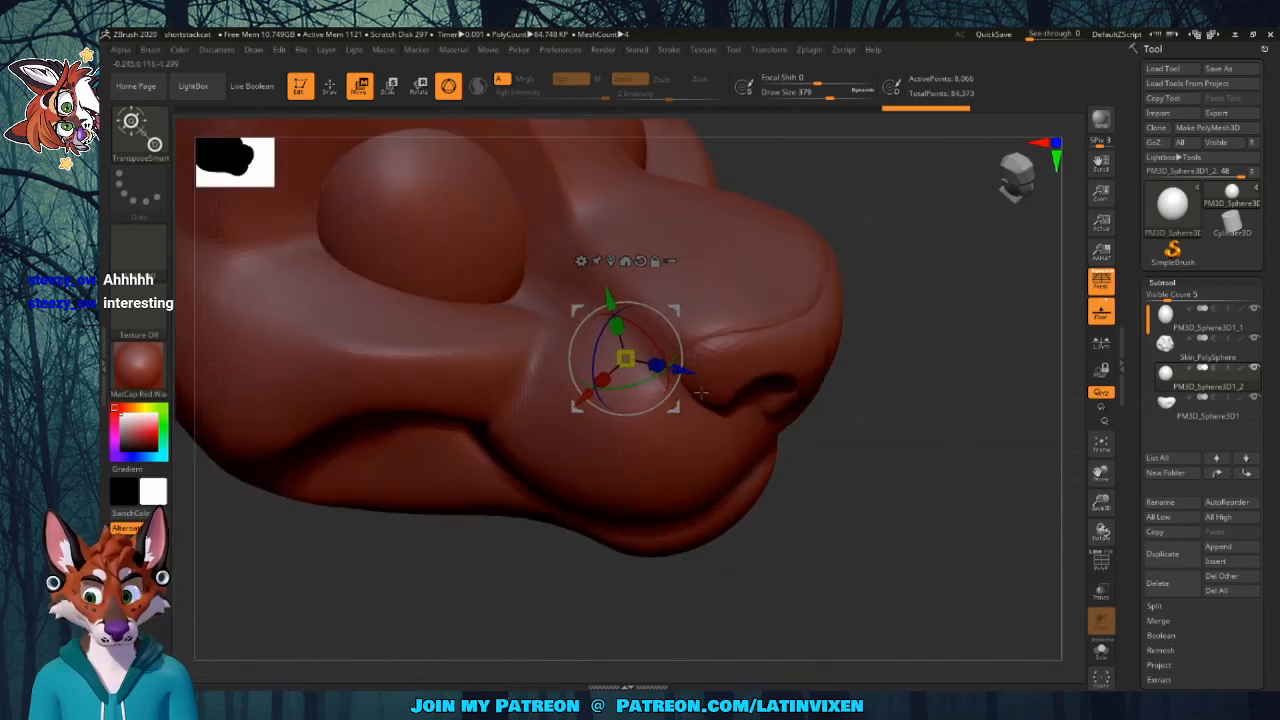
{"action": "left_click_drag", "start_coordinate": [876, 518], "coordinate": [913, 485]}
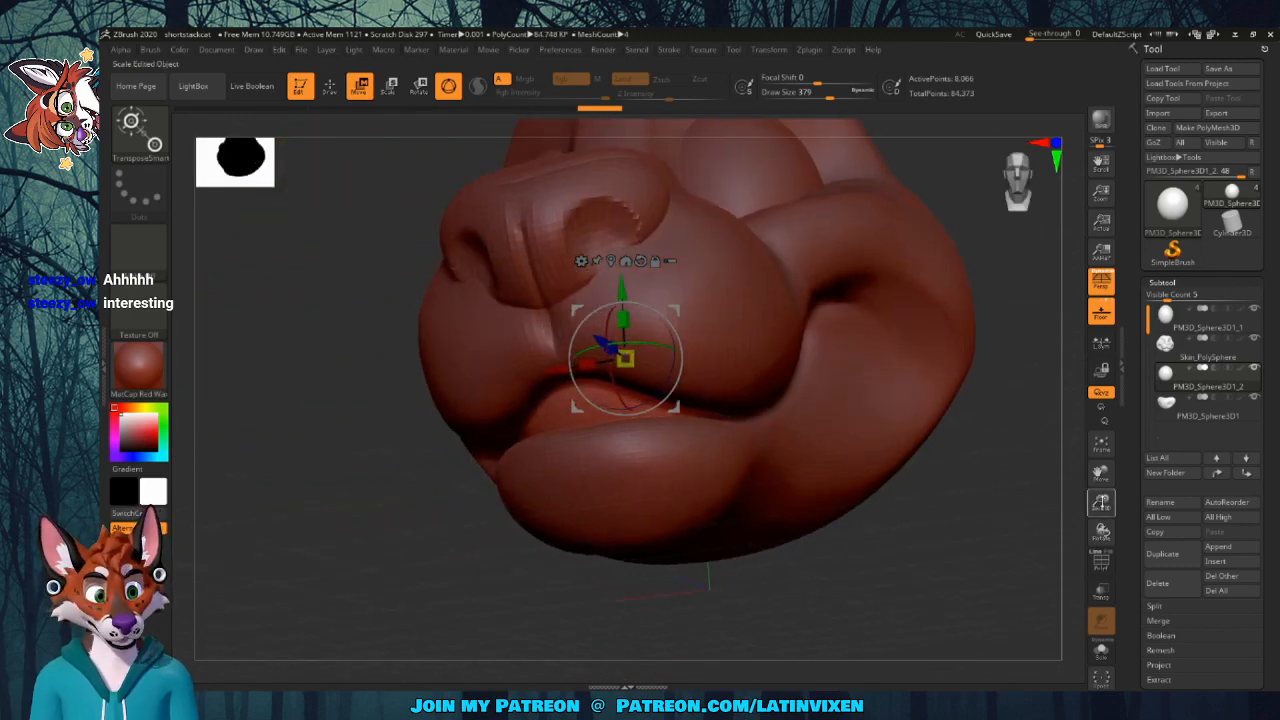
{"action": "left_click_drag", "start_coordinate": [1100, 500], "coordinate": [1100, 520]}
{"action": "left_click_drag", "start_coordinate": [1100, 470], "coordinate": [901, 518]}
{"action": "left_click_drag", "start_coordinate": [1101, 502], "coordinate": [1099, 476]}
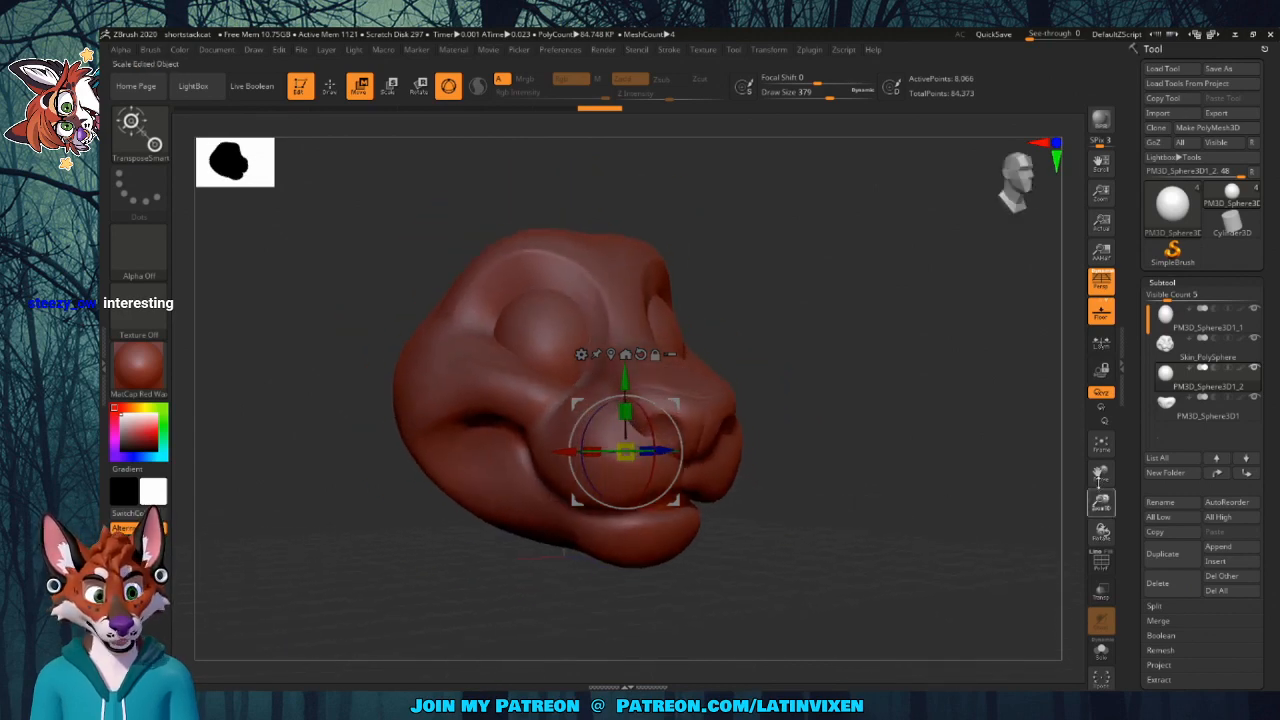
{"action": "left_click_drag", "start_coordinate": [960, 468], "coordinate": [909, 466]}
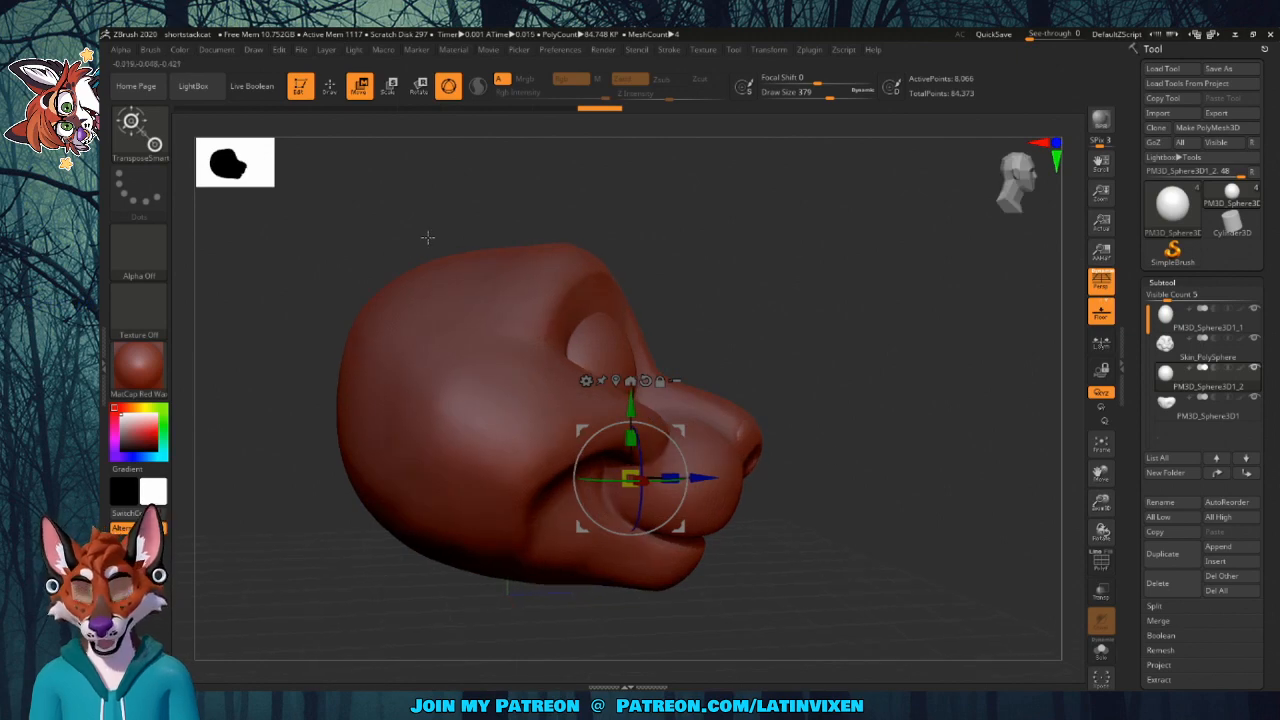
{"action": "left_click_drag", "start_coordinate": [768, 276], "coordinate": [746, 286]}
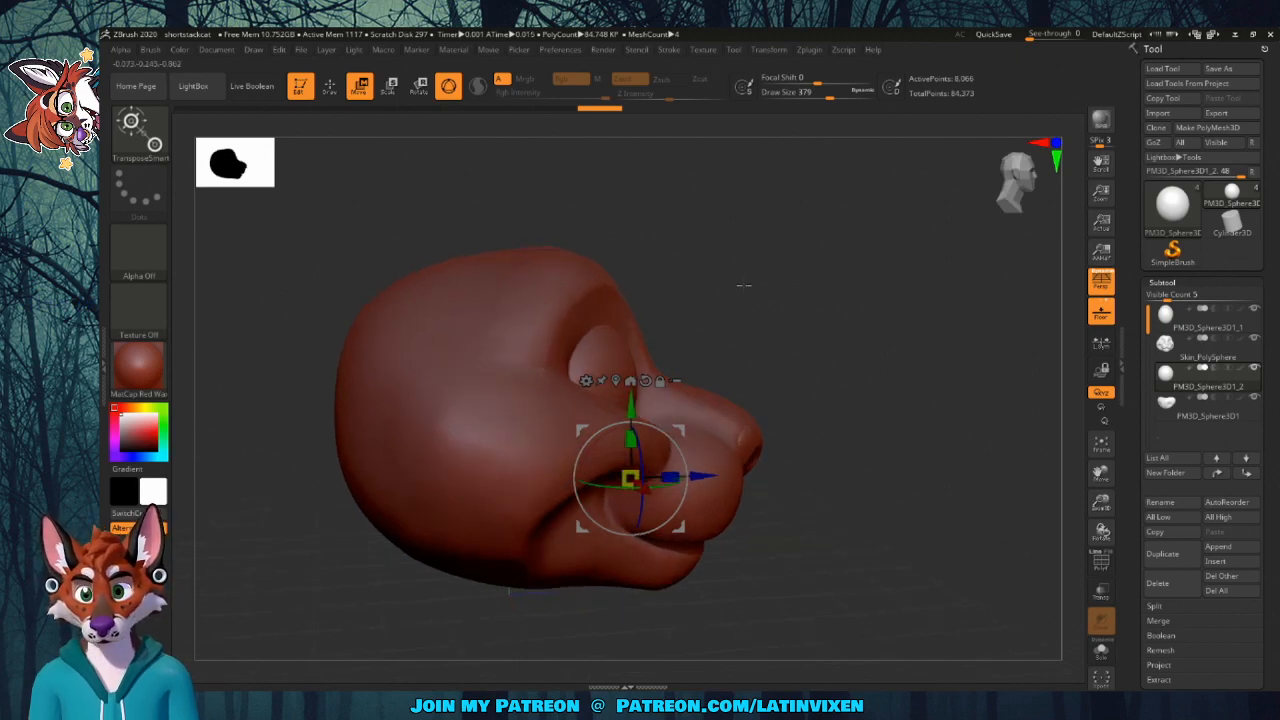
{"action": "left_click_drag", "start_coordinate": [702, 236], "coordinate": [682, 246]}
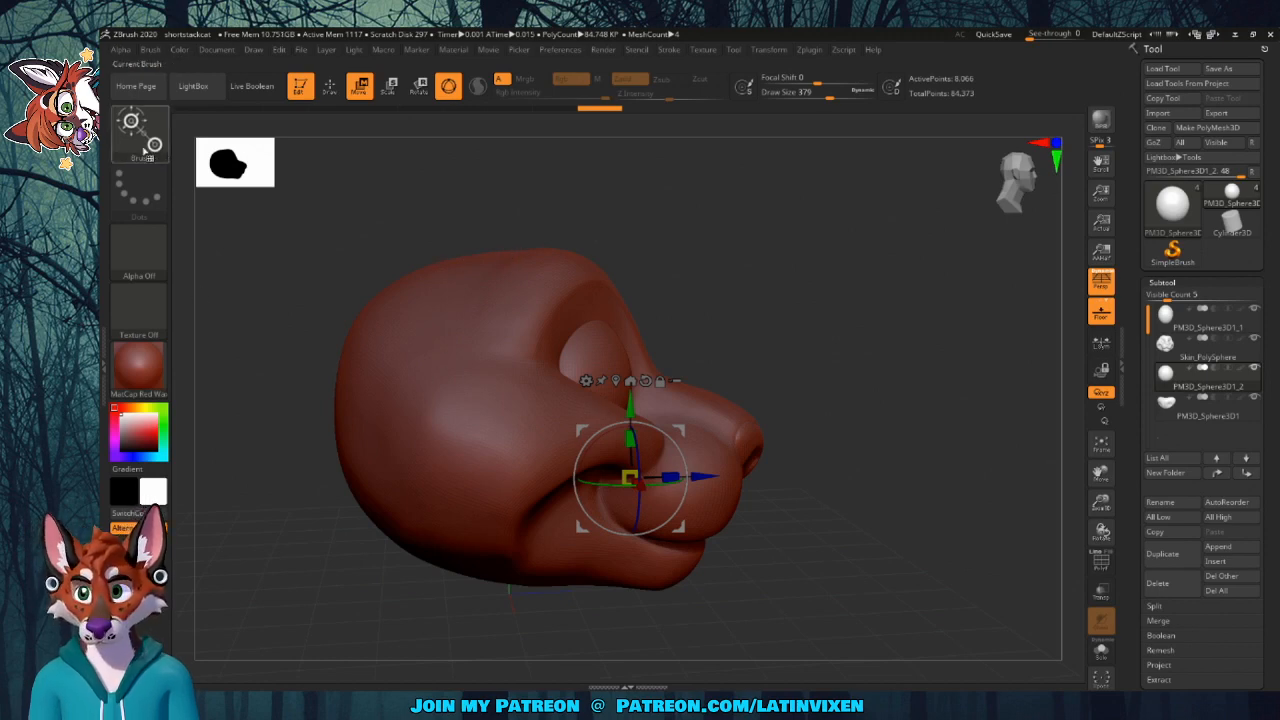
Reshape the top of the head subtool with the Move Topological brush at draw size 379 and smooth the crown above the eye
{"action": "key", "text": "b"}
{"action": "key", "text": "m"}
{"action": "key", "text": "t"}
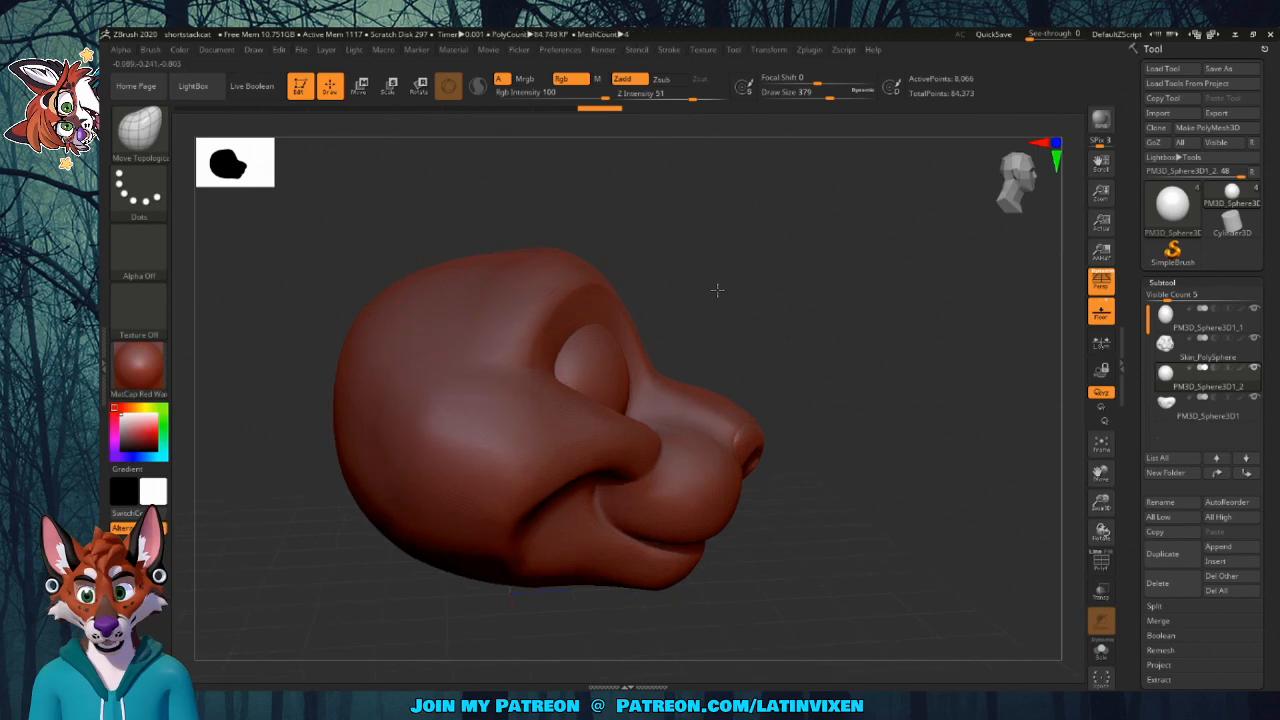
{"action": "left_click", "coordinate": [510, 258], "text": "alt"}
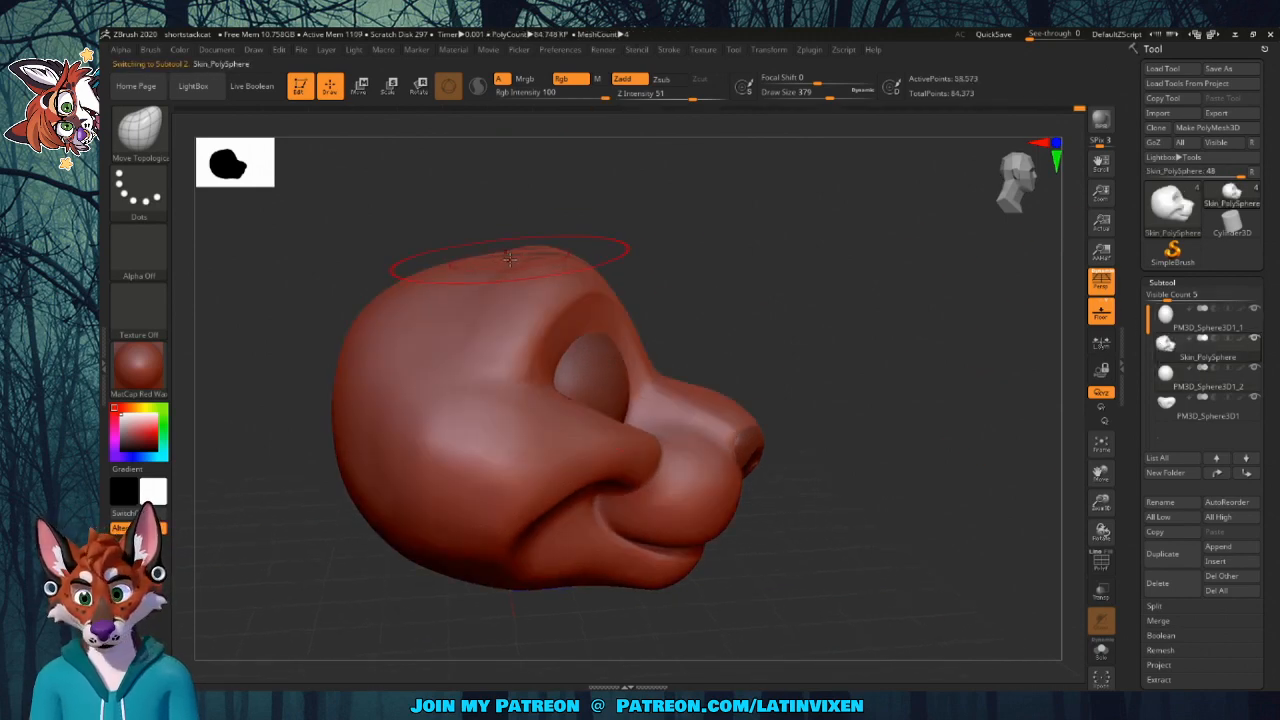
{"action": "mouse_move", "coordinate": [727, 285]}
{"action": "left_mouse_down"}
{"action": "mouse_move", "coordinate": [600, 330]}
{"action": "mouse_move", "coordinate": [480, 400]}
{"action": "mouse_move", "coordinate": [422, 475]}
{"action": "left_mouse_up"}
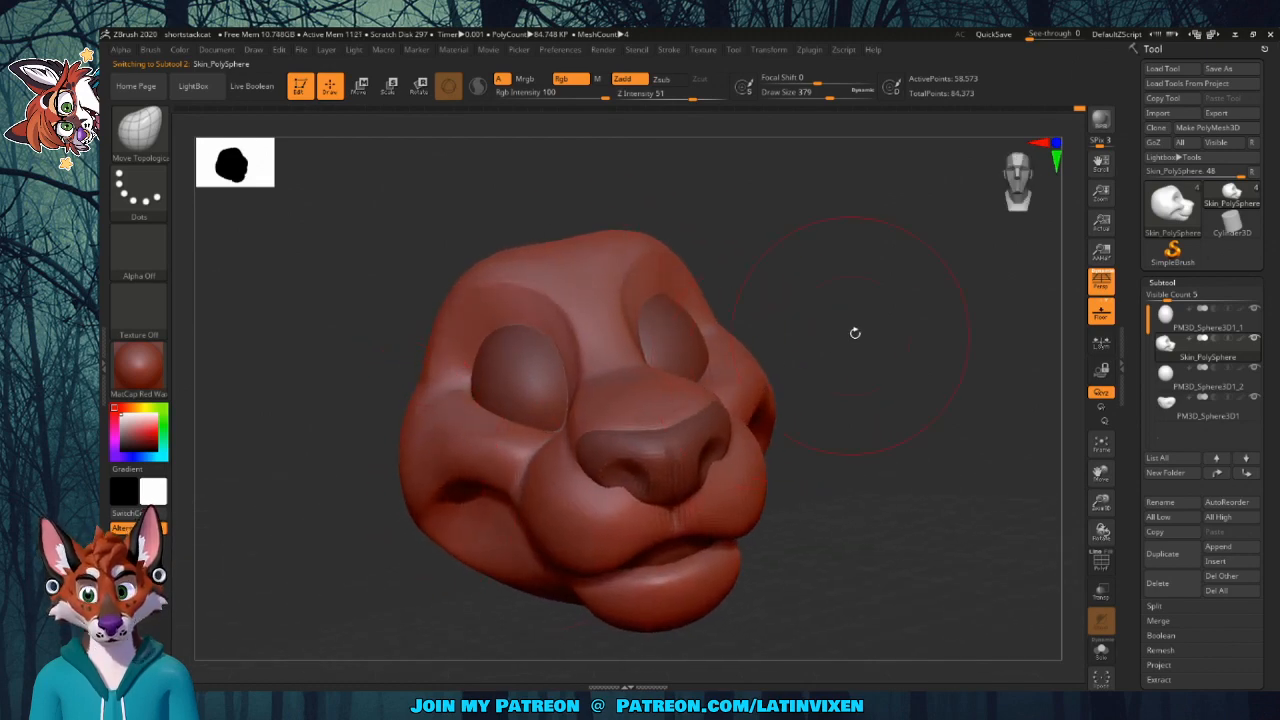
{"action": "left_click_drag", "start_coordinate": [855, 332], "coordinate": [703, 251]}
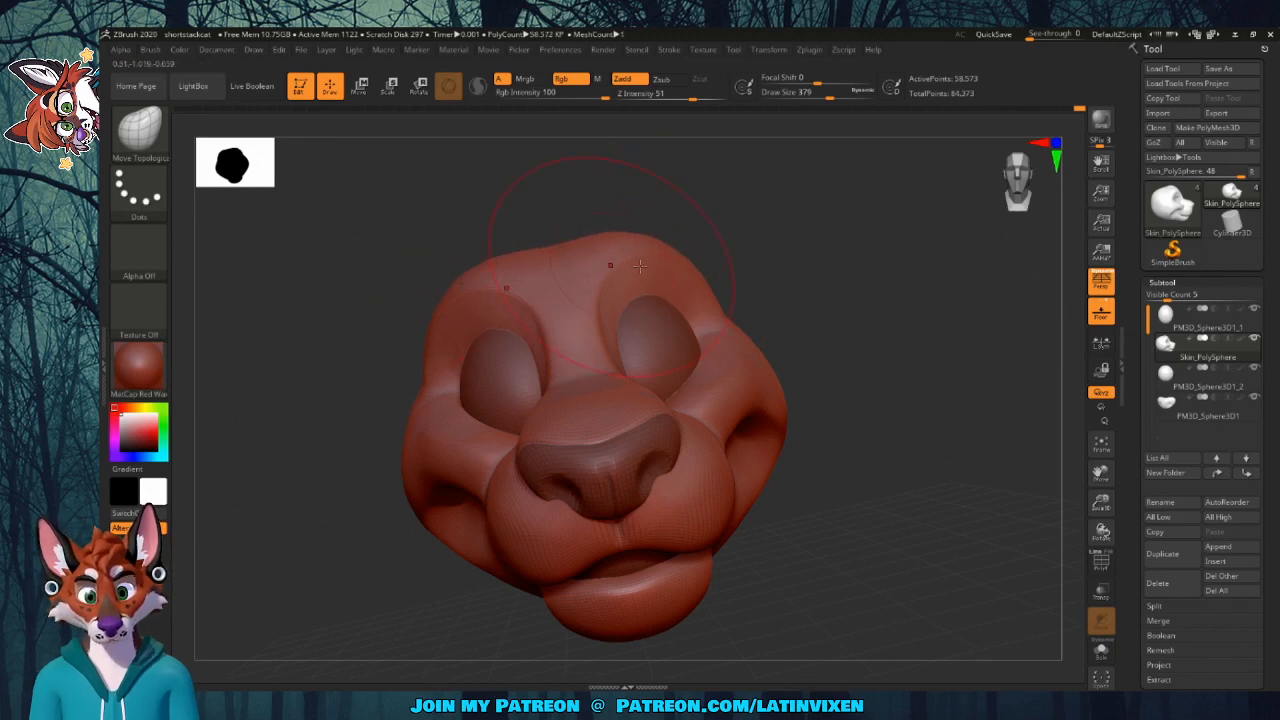
{"action": "mouse_move", "coordinate": [543, 214]}
{"action": "left_mouse_down"}
{"action": "mouse_move", "coordinate": [803, 283]}
{"action": "mouse_move", "coordinate": [789, 269]}
{"action": "mouse_move", "coordinate": [786, 309]}
{"action": "mouse_move", "coordinate": [663, 280]}
{"action": "left_mouse_up"}
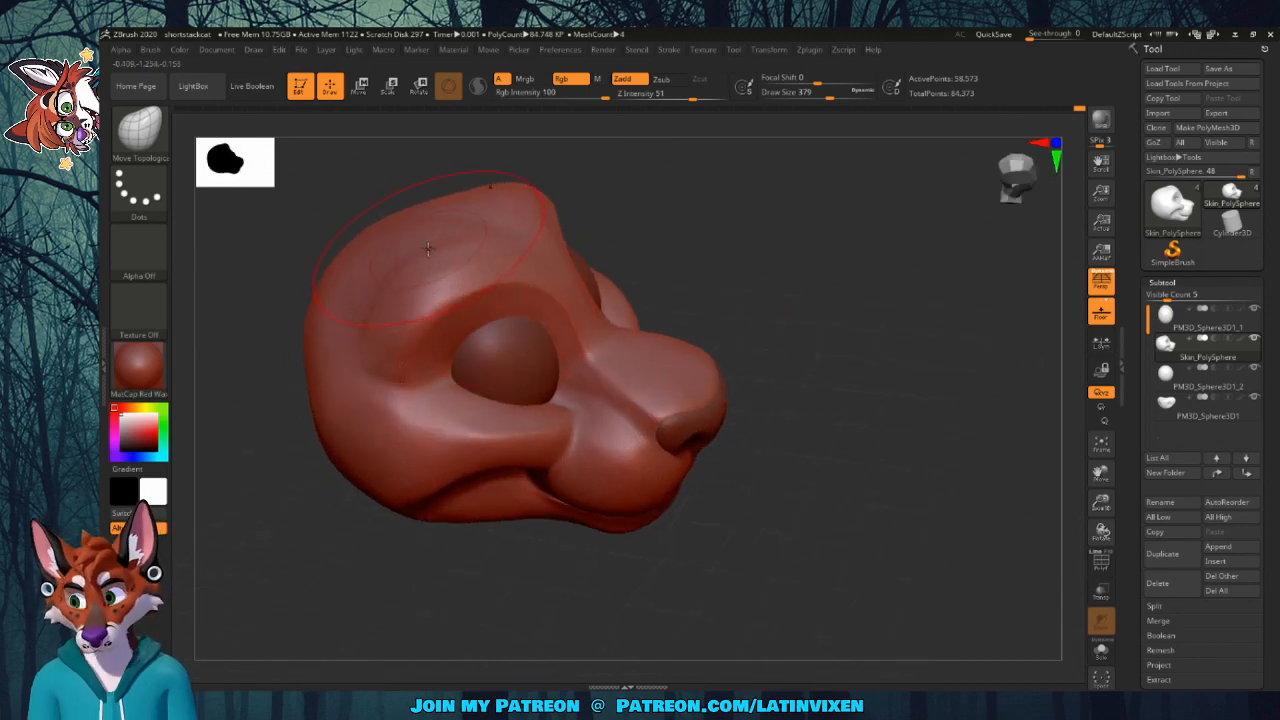
{"action": "left_click_drag", "start_coordinate": [427, 257], "coordinate": [432, 243], "text": "shift"}
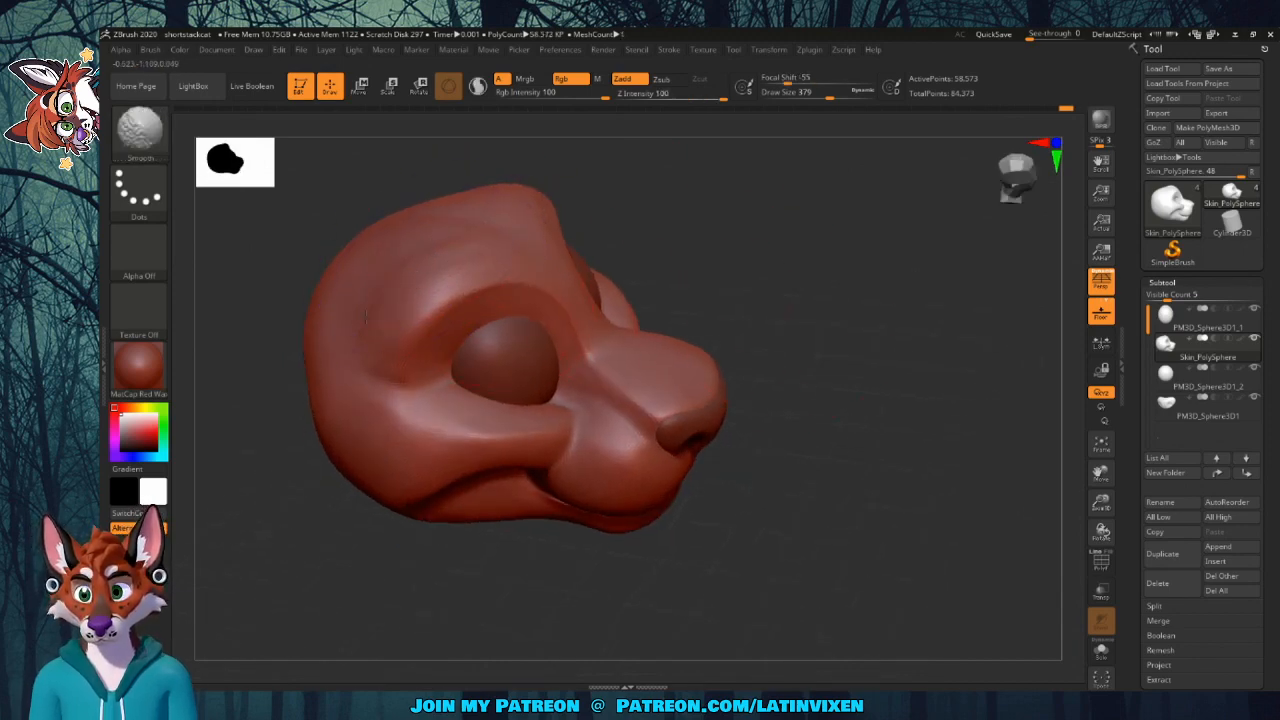
{"action": "mouse_move", "coordinate": [810, 300]}
{"action": "left_mouse_down"}
{"action": "mouse_move", "coordinate": [749, 286]}
{"action": "mouse_move", "coordinate": [815, 310]}
{"action": "mouse_move", "coordinate": [871, 271]}
{"action": "mouse_move", "coordinate": [852, 279]}
{"action": "left_mouse_up"}
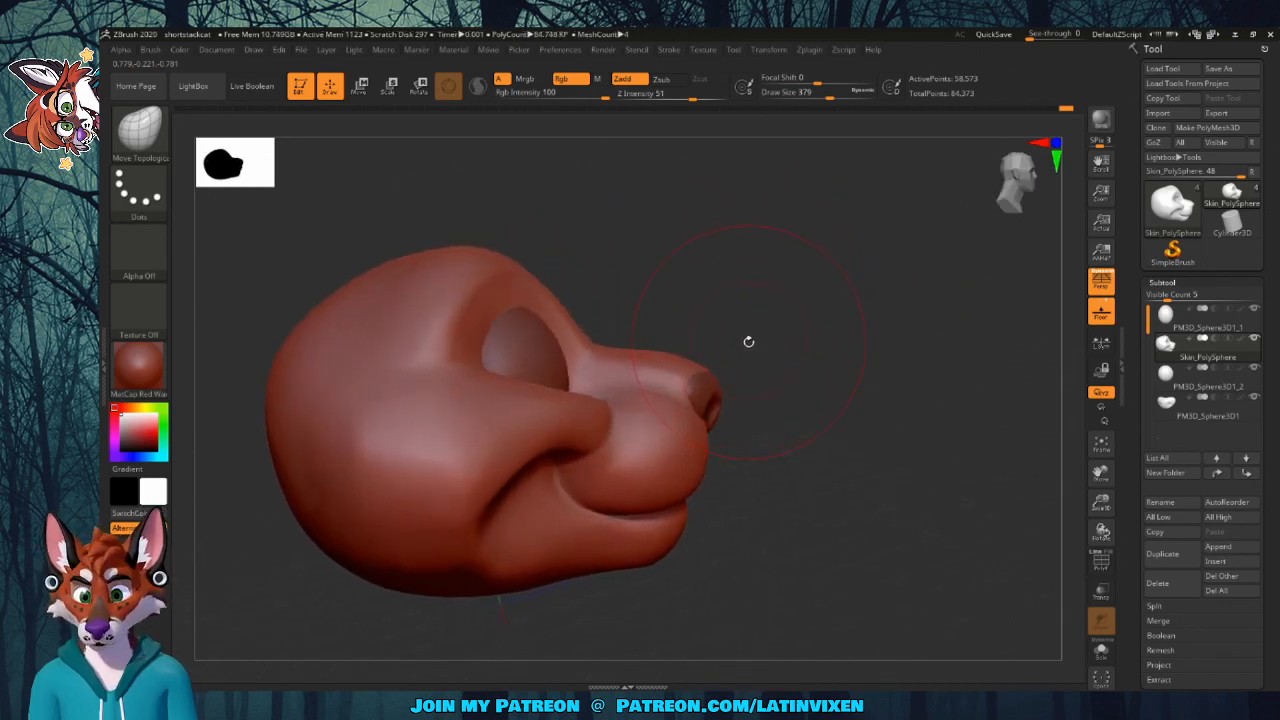
{"action": "left_click_drag", "start_coordinate": [683, 366], "coordinate": [706, 366]}
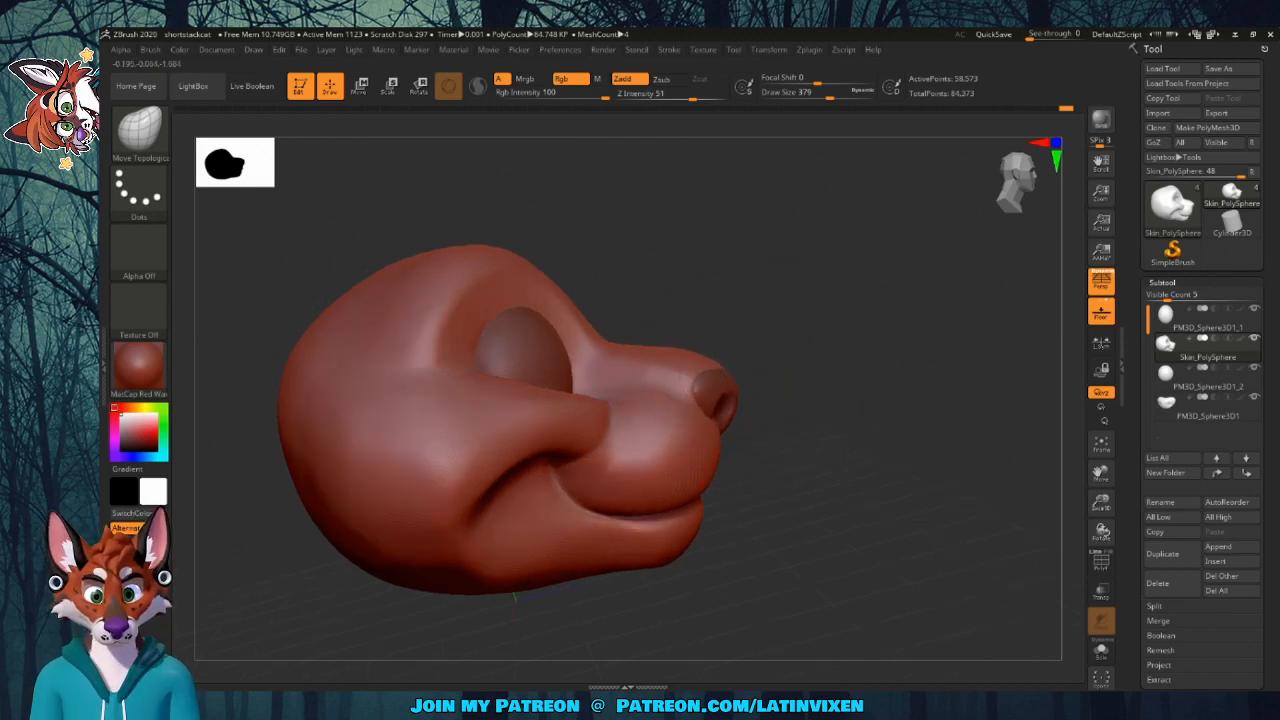
{"action": "mouse_move", "coordinate": [753, 369]}
{"action": "left_mouse_down"}
{"action": "mouse_move", "coordinate": [690, 370]}
{"action": "mouse_move", "coordinate": [843, 363]}
{"action": "left_mouse_up"}
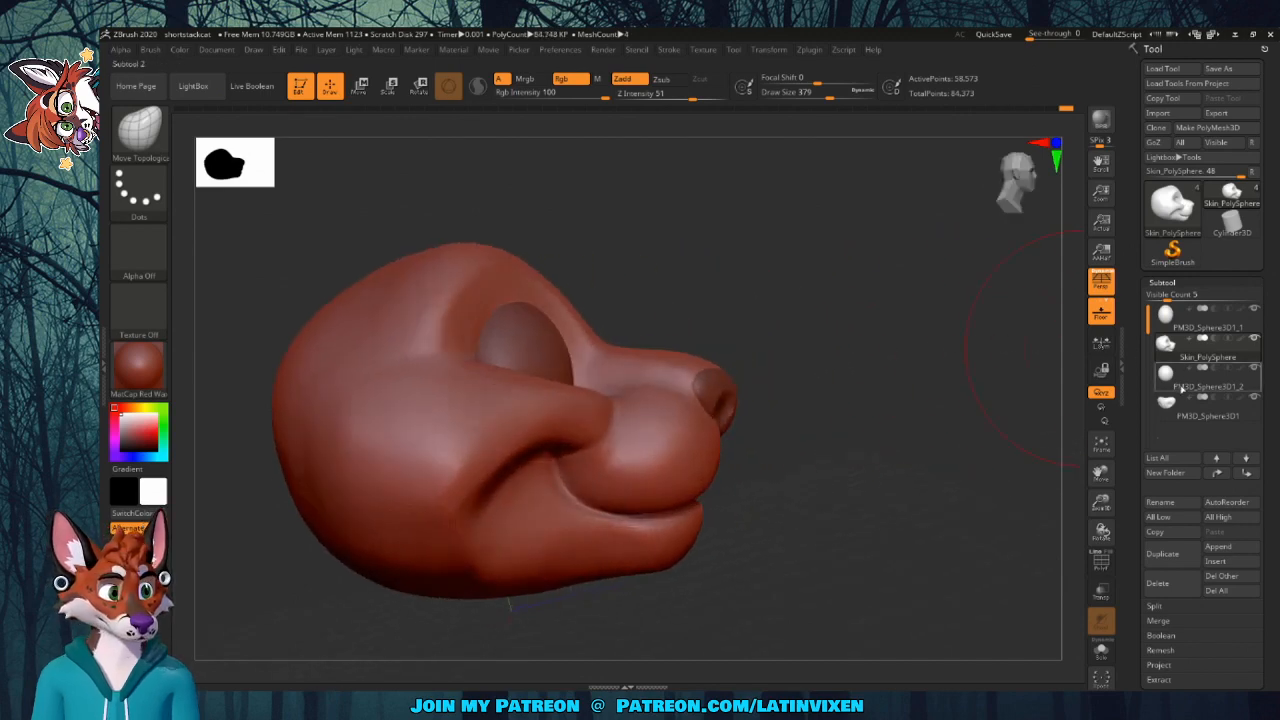
Nudge the nose subtool slightly along the muzzle with the TransposeSmart gizmo
{"action": "left_click", "coordinate": [1180, 404]}
{"action": "key", "text": "w"}
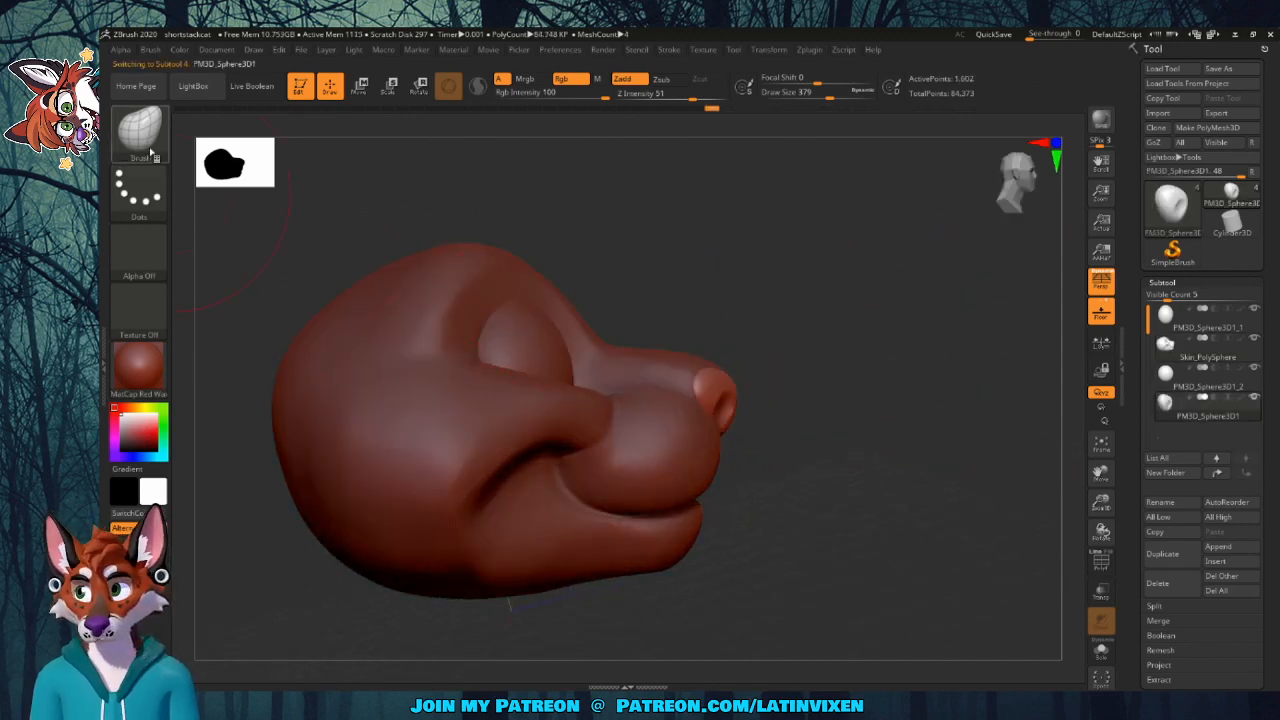
{"action": "key", "text": "b"}
{"action": "key", "text": "Escape"}
{"action": "left_click_drag", "start_coordinate": [781, 365], "coordinate": [781, 365]}
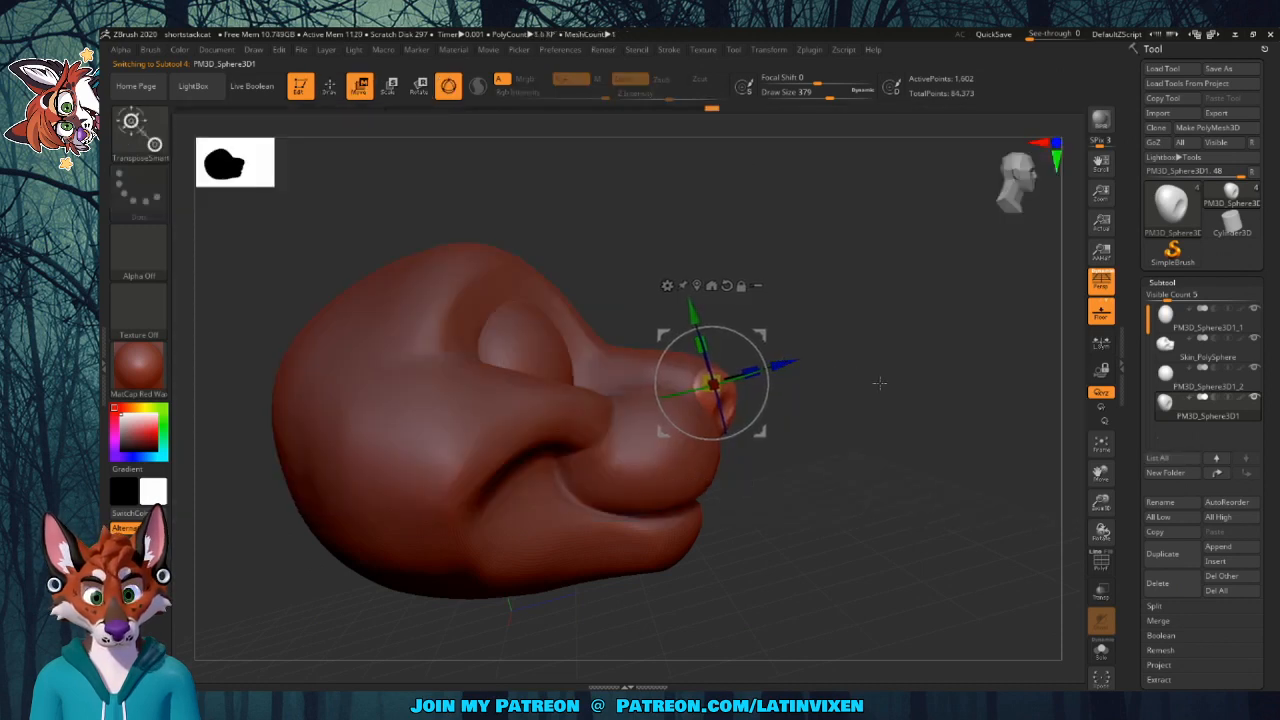
{"action": "left_click_drag", "start_coordinate": [900, 400], "coordinate": [845, 392]}
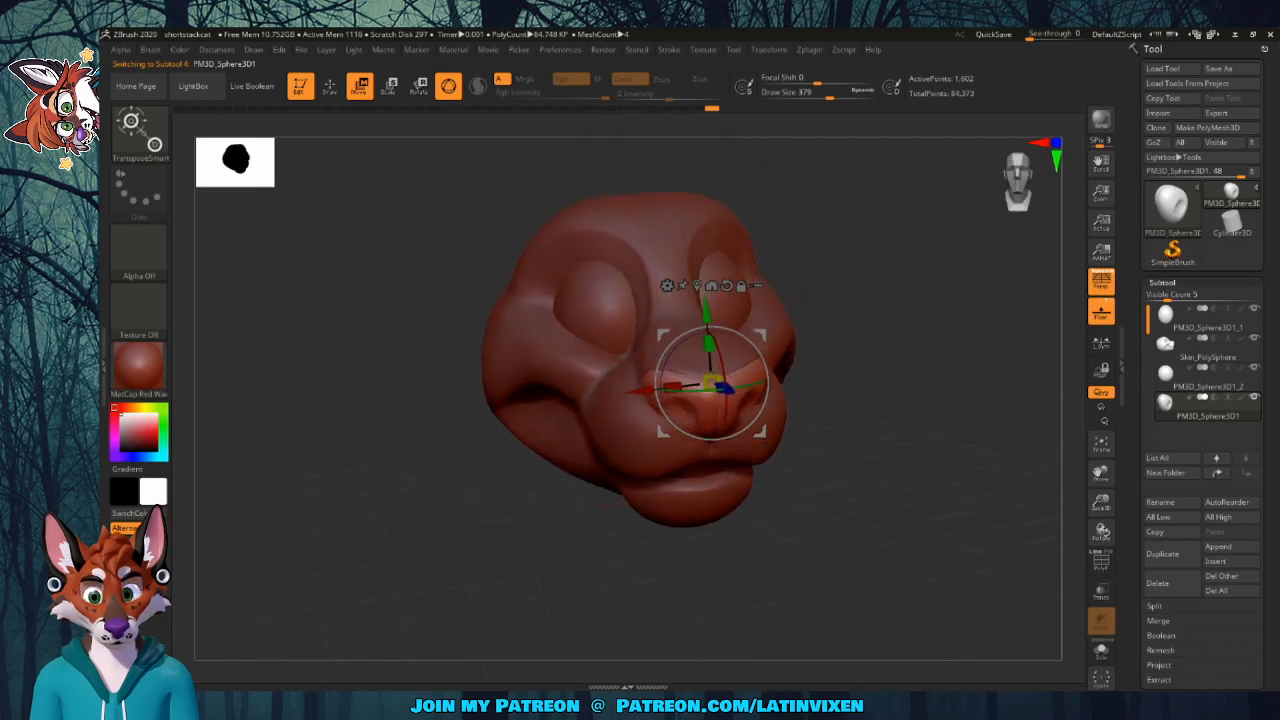
Switch to the Move Topological brush and examine the head's proportions from three-quarter, back, side and front views
{"action": "key", "text": "b"}
{"action": "left_click", "coordinate": [503, 150]}
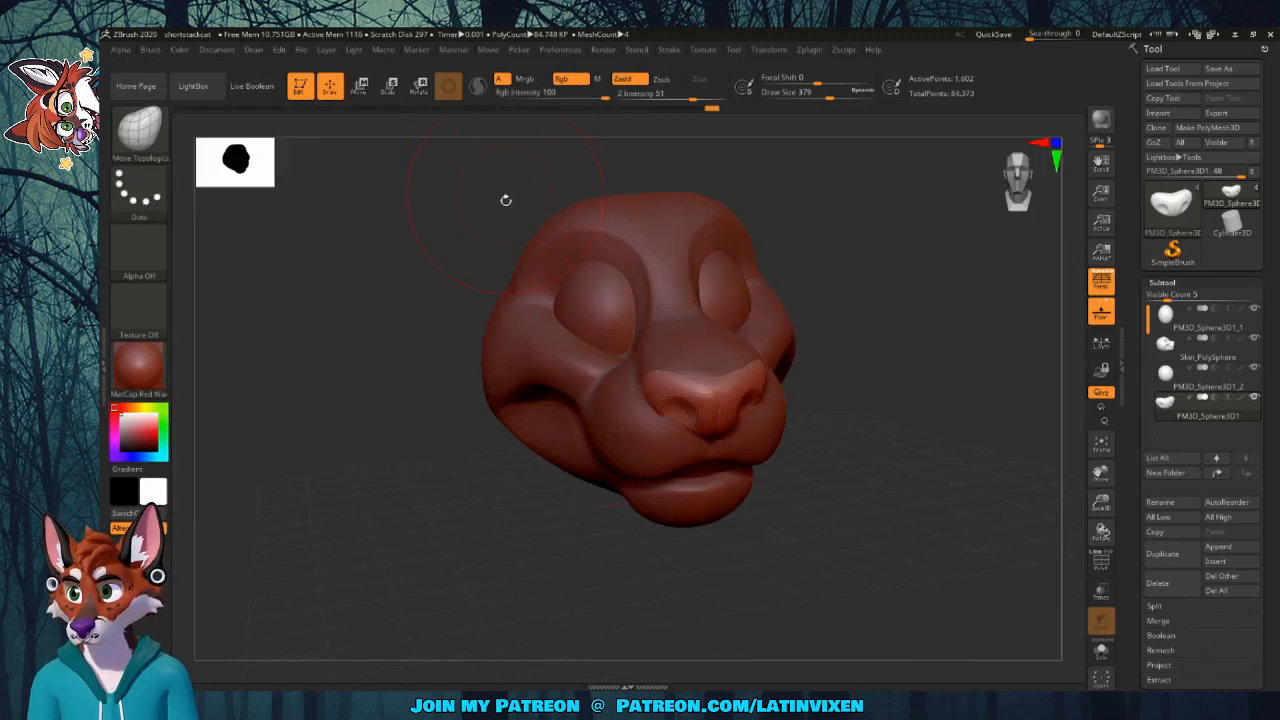
{"action": "left_click_drag", "start_coordinate": [871, 420], "coordinate": [1069, 463]}
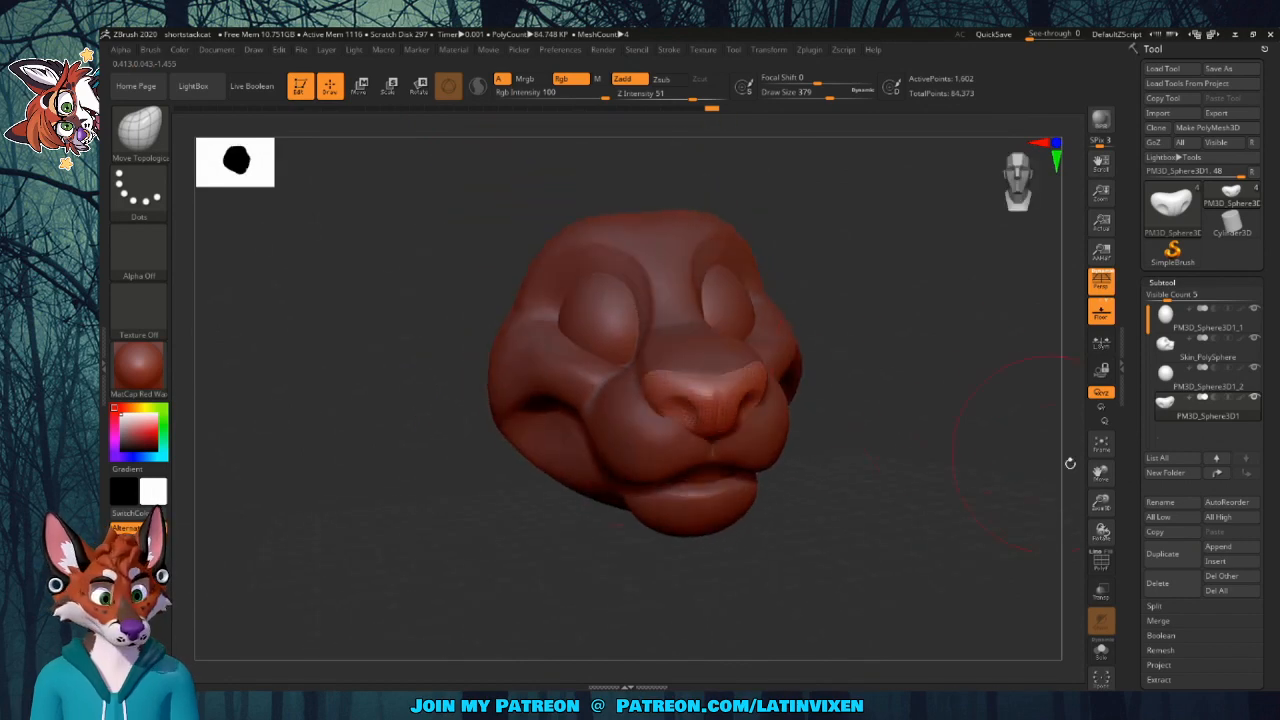
{"action": "mouse_move", "coordinate": [1101, 503]}
{"action": "left_mouse_down"}
{"action": "mouse_move", "coordinate": [1101, 492]}
{"action": "mouse_move", "coordinate": [1101, 508]}
{"action": "left_mouse_up"}
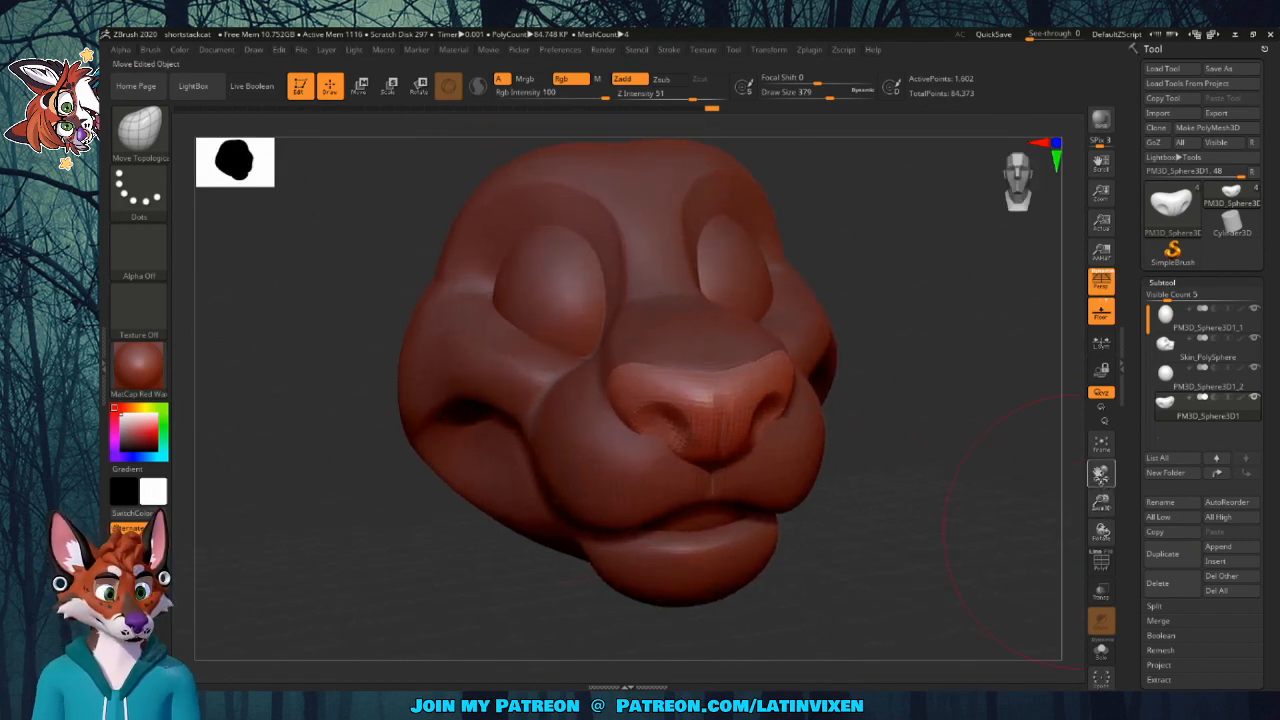
{"action": "left_click", "coordinate": [1055, 145]}
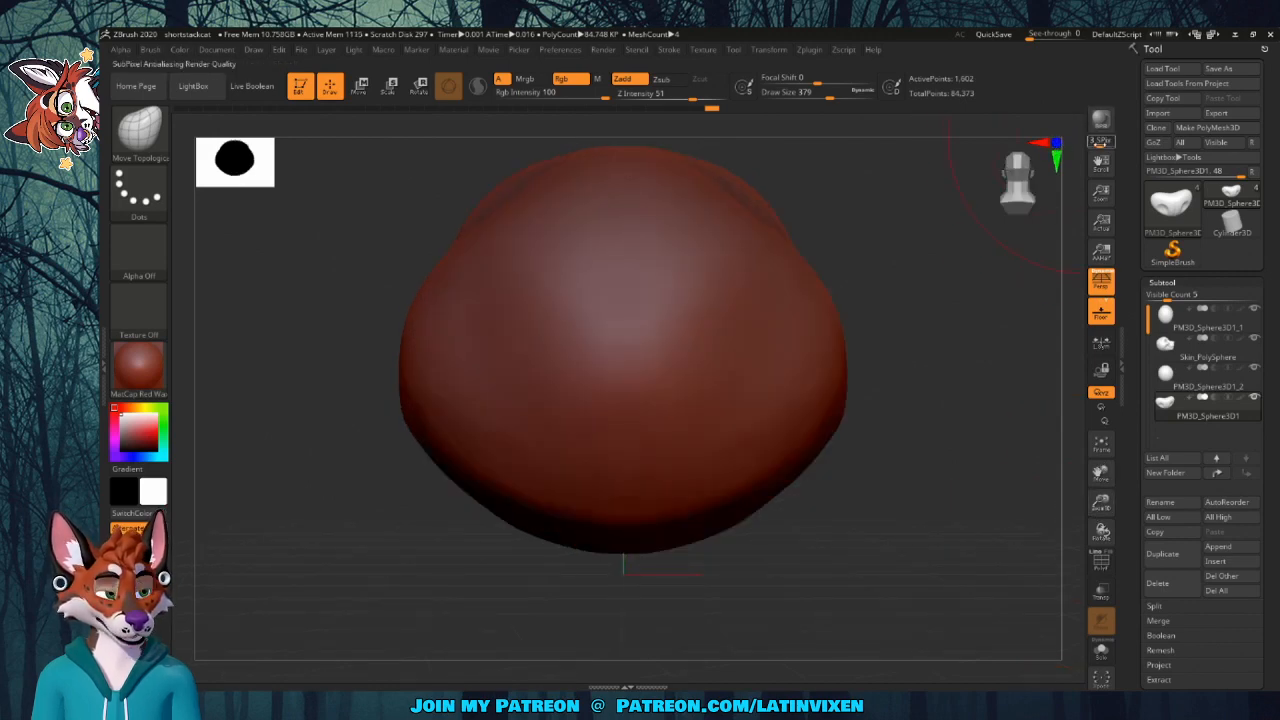
{"action": "left_click", "coordinate": [1056, 150]}
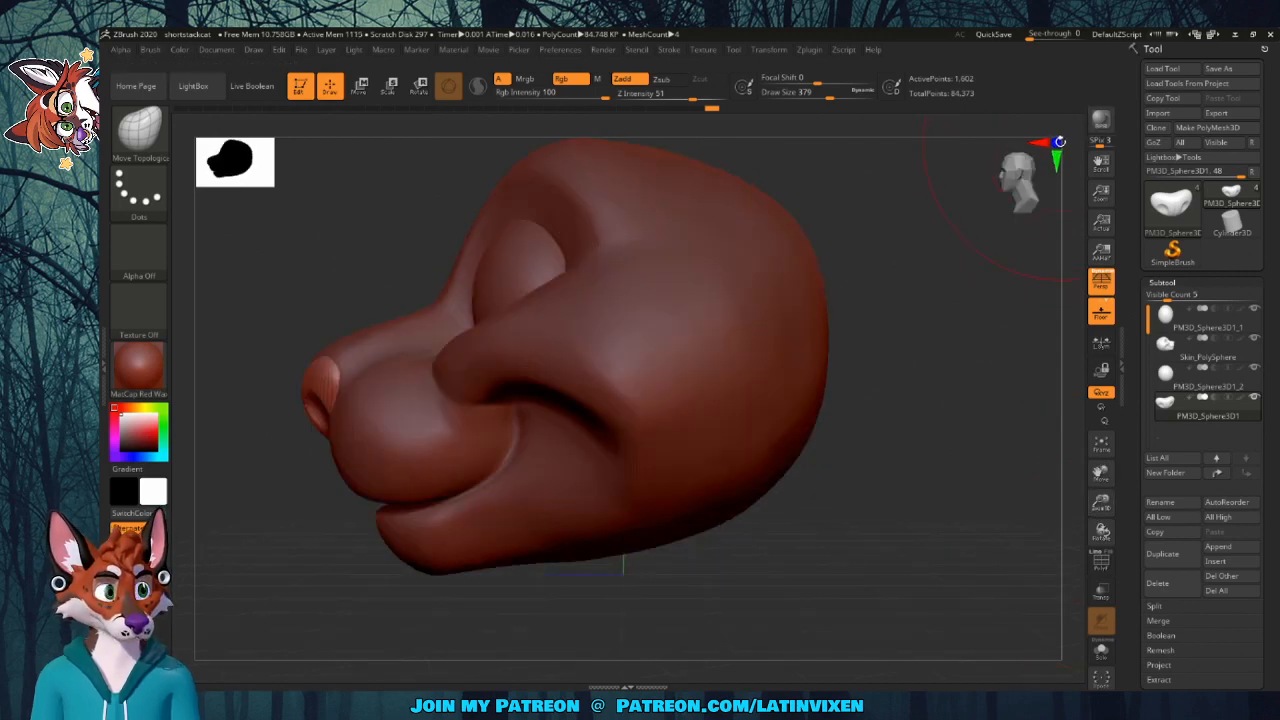
{"action": "left_click", "coordinate": [1057, 143]}
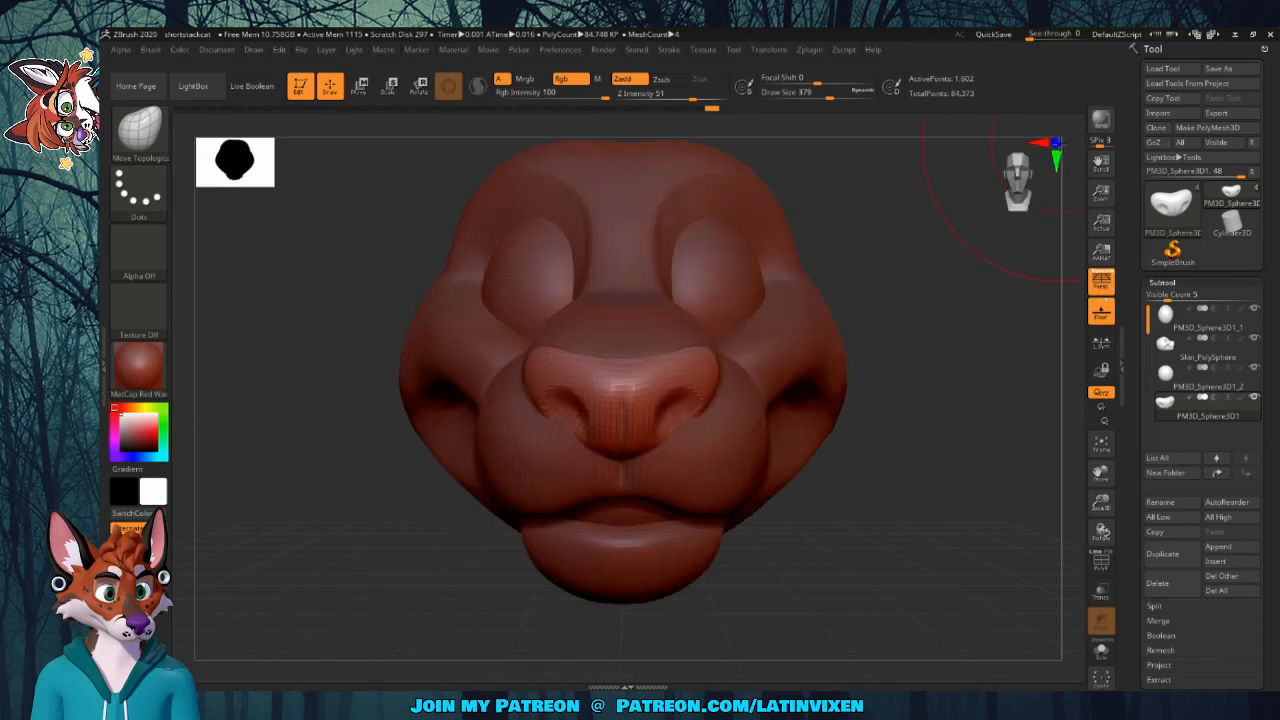
Make the eyeball subtool active and choose the Flatten brush for working on it
{"action": "left_click", "coordinate": [1176, 322]}
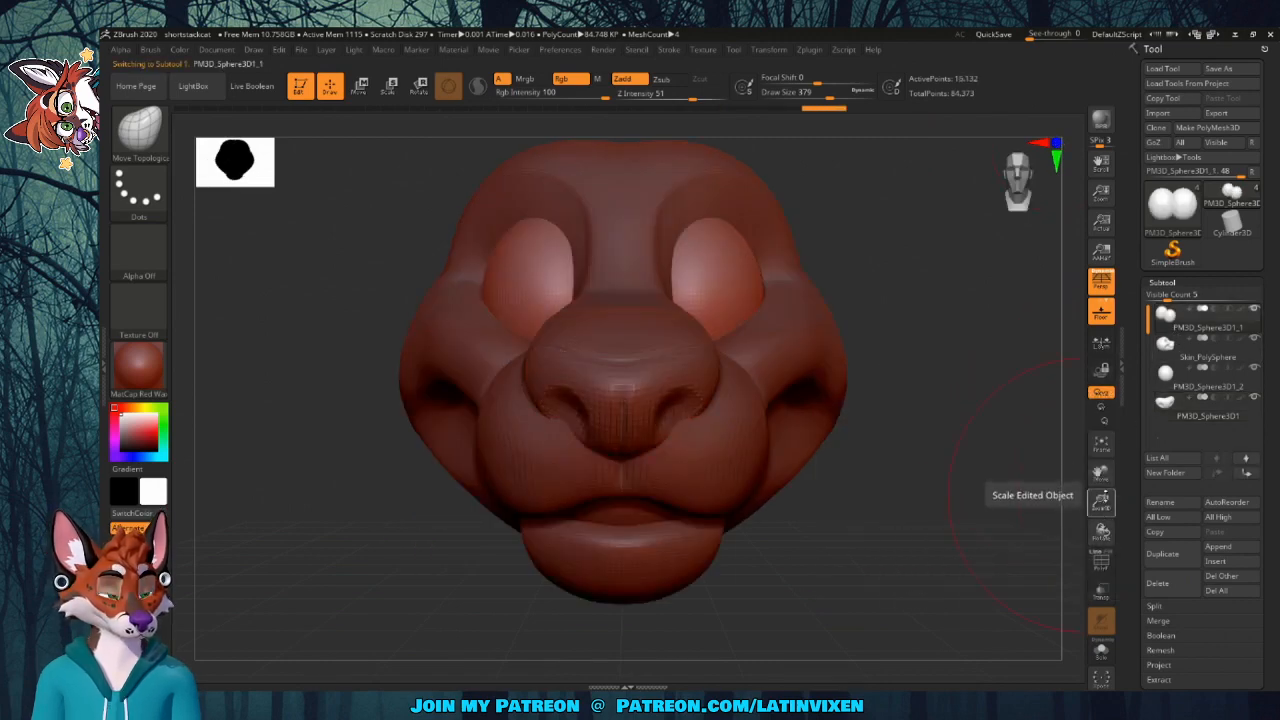
{"action": "left_click_drag", "start_coordinate": [1102, 505], "coordinate": [1099, 474]}
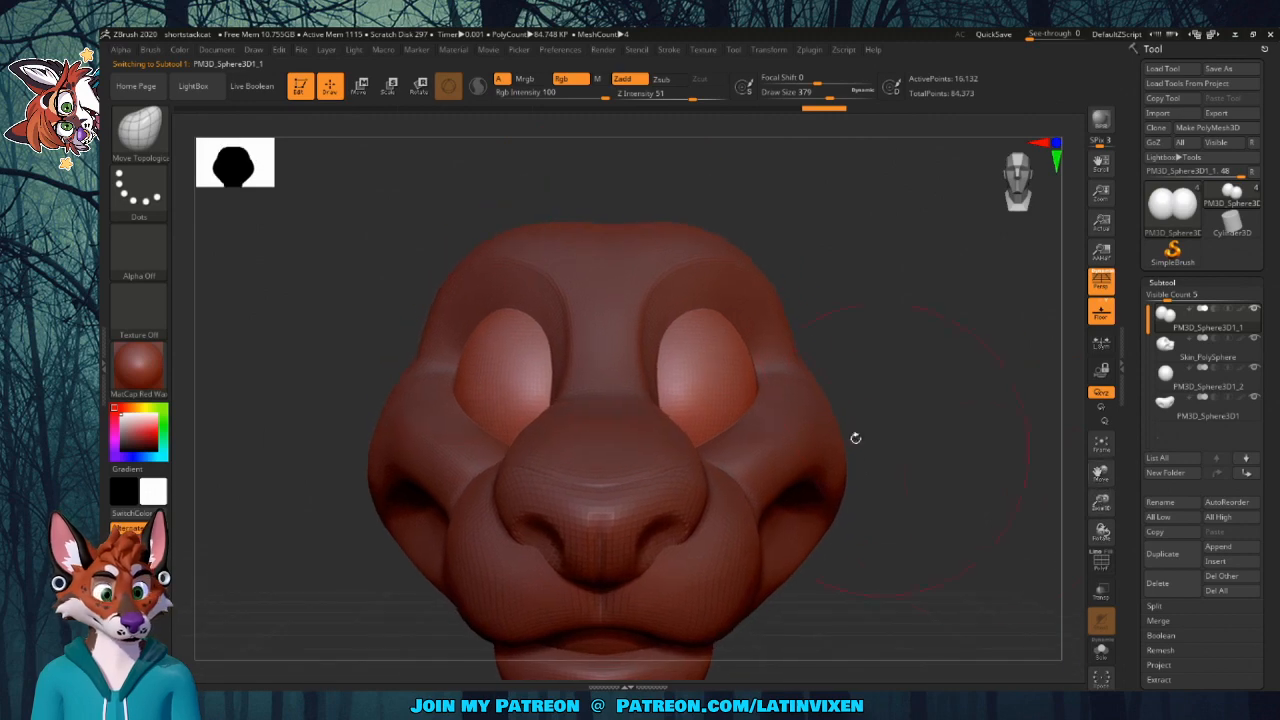
{"action": "left_click_drag", "start_coordinate": [854, 437], "coordinate": [813, 114]}
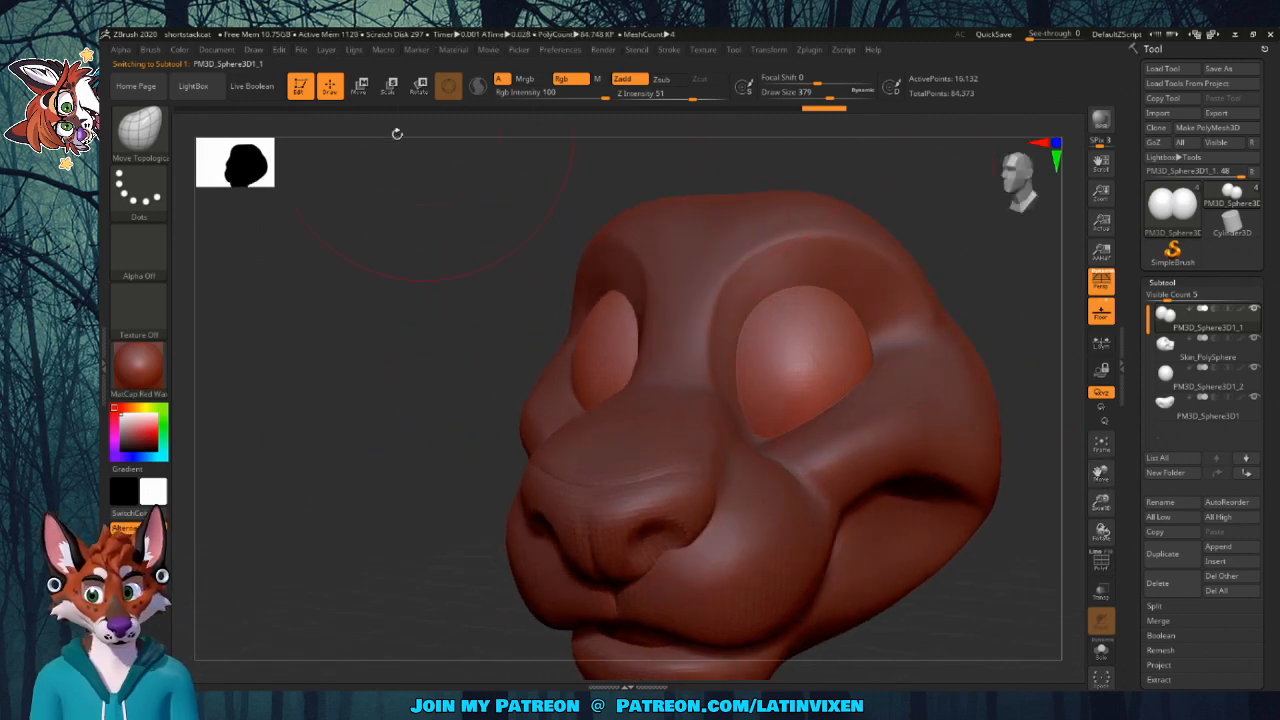
{"action": "left_click", "coordinate": [140, 126]}
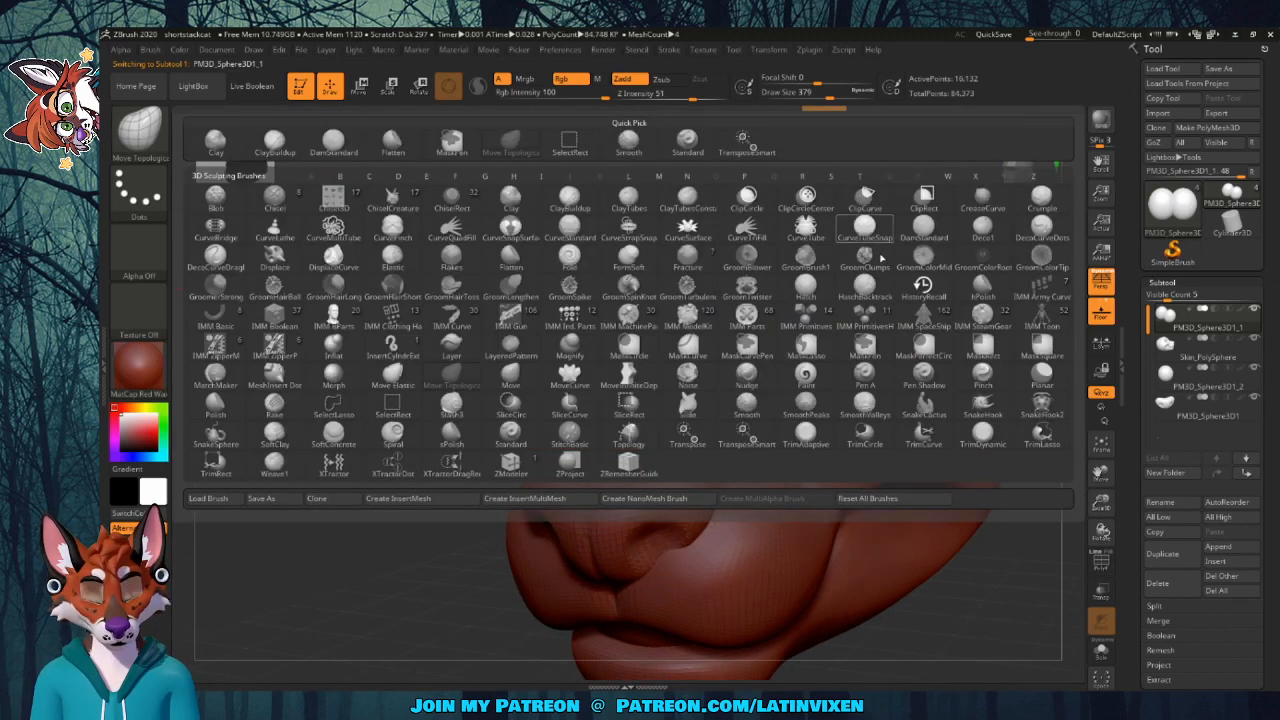
{"action": "left_click", "coordinate": [392, 140]}
{"action": "mouse_move", "coordinate": [797, 343]}
{"action": "left_mouse_down"}
{"action": "mouse_move", "coordinate": [806, 337]}
{"action": "mouse_move", "coordinate": [786, 374]}
{"action": "mouse_move", "coordinate": [802, 335]}
{"action": "left_mouse_up"}
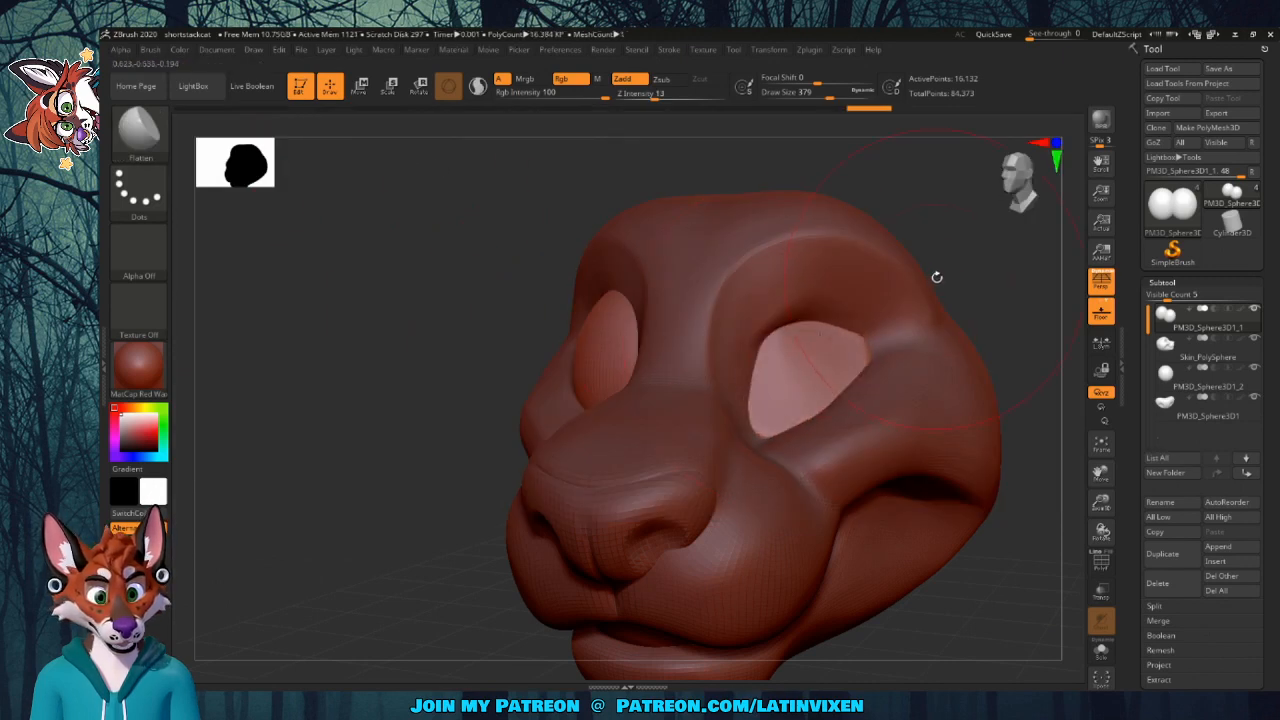
{"action": "left_click_drag", "start_coordinate": [937, 277], "coordinate": [958, 282]}
{"action": "key", "text": "ctrl+z"}
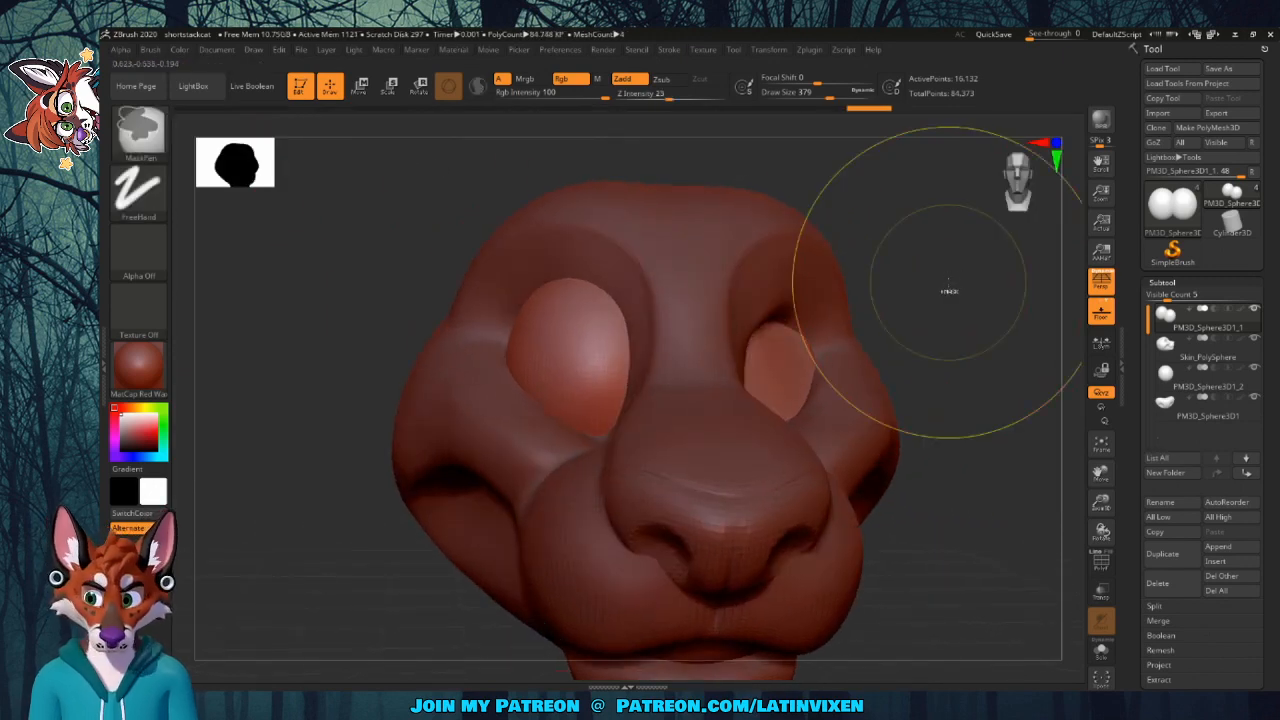
Set the Flatten brush's Z Intensity to 5 and gently flatten the front surfaces of both eyeballs
{"action": "left_click", "coordinate": [655, 94]}
{"action": "type", "text": "12"}
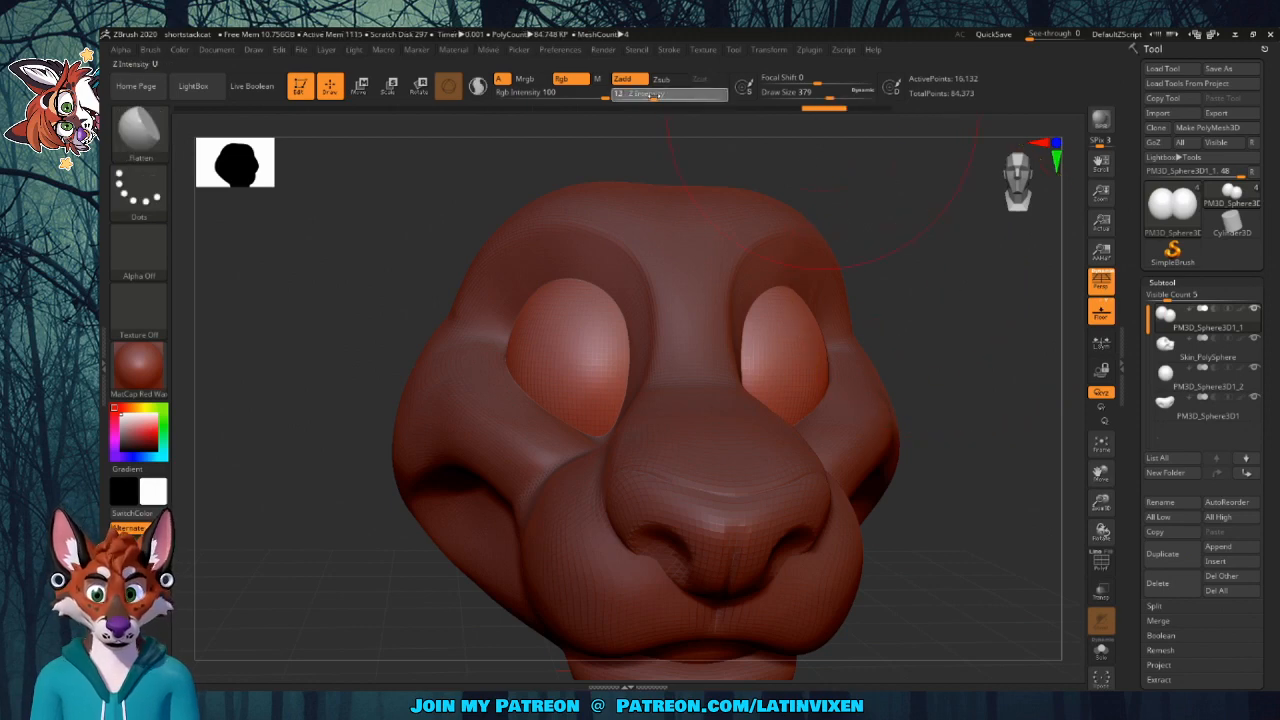
{"action": "key", "text": "BackSpace"}
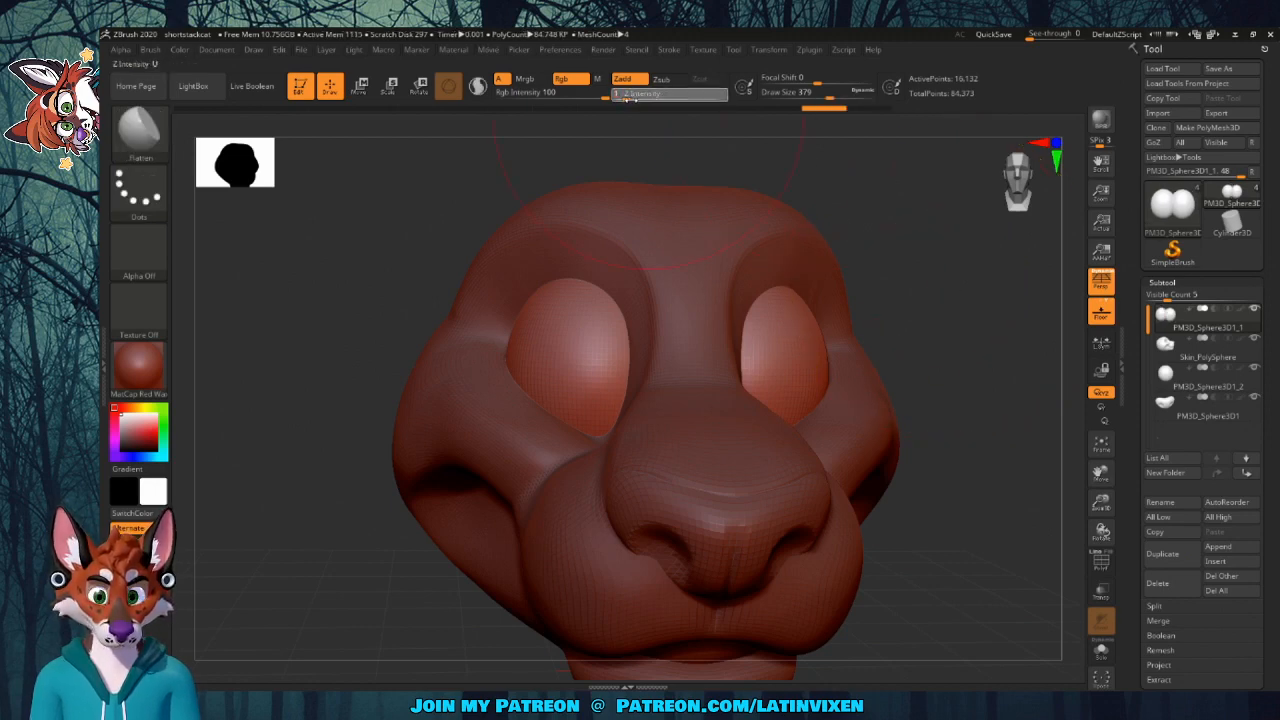
{"action": "key", "text": "Return"}
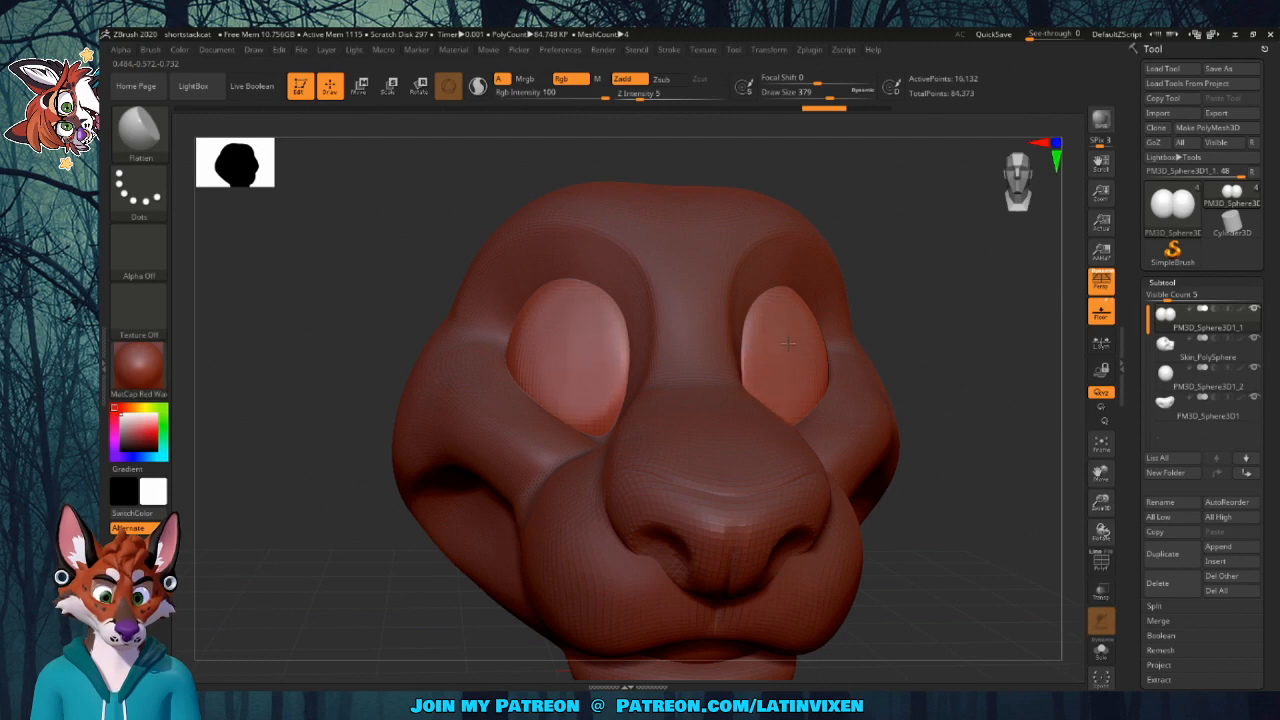
{"action": "right_click_drag", "start_coordinate": [908, 317], "coordinate": [831, 337]}
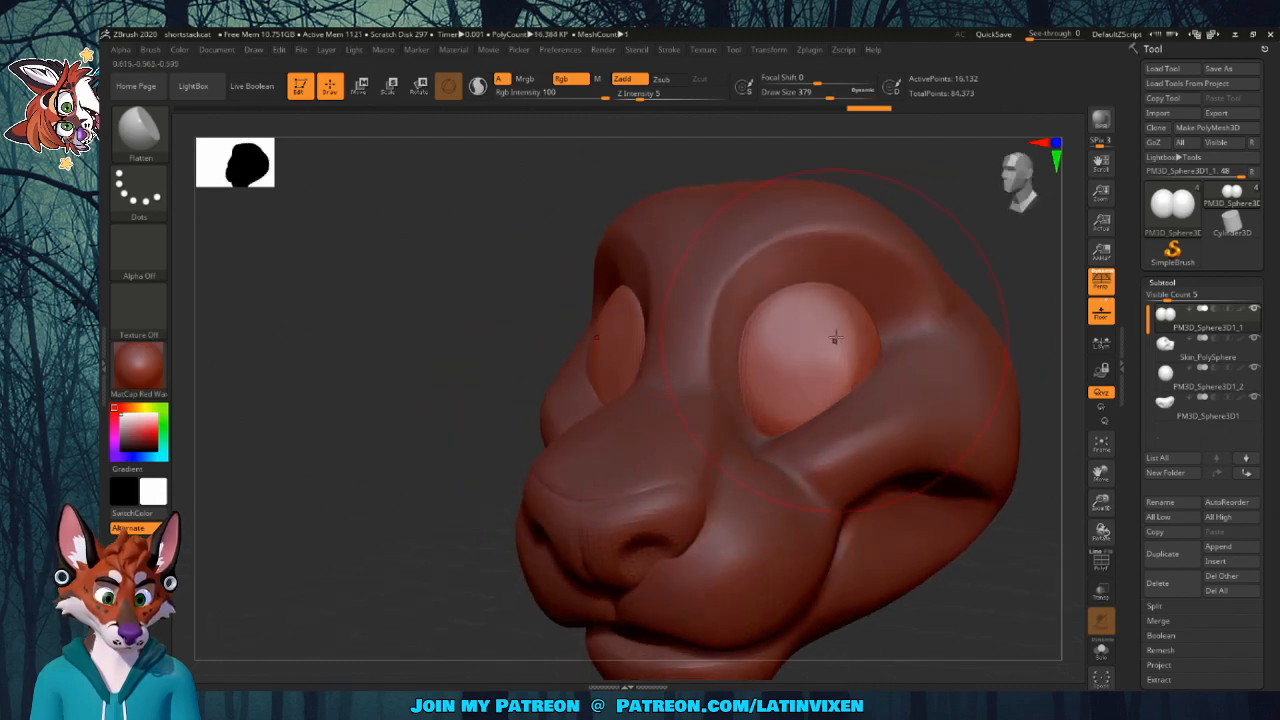
{"action": "mouse_move", "coordinate": [848, 368]}
{"action": "left_mouse_down"}
{"action": "mouse_move", "coordinate": [832, 325]}
{"action": "mouse_move", "coordinate": [840, 376]}
{"action": "left_mouse_up"}
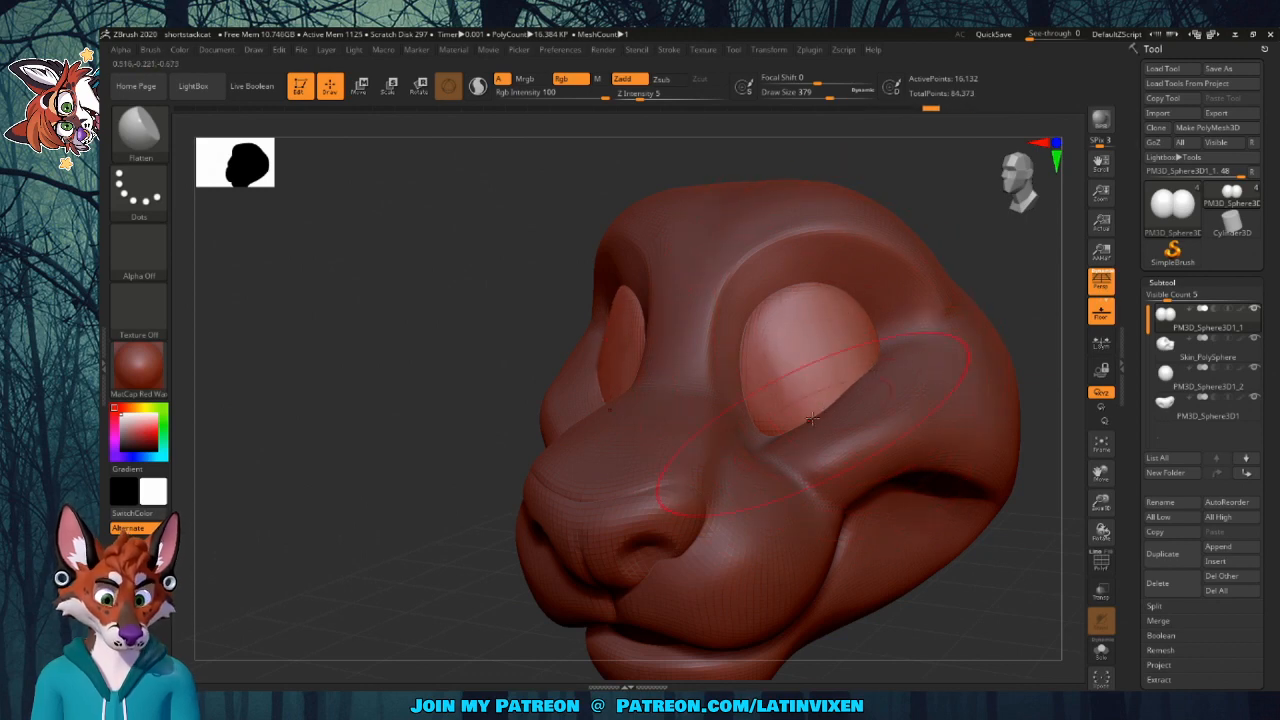
Adjust the eyeballs' shape inside the sockets with the Move Topological brush and smooth their surfaces
{"action": "left_click_drag", "start_coordinate": [474, 389], "coordinate": [505, 374]}
{"action": "key", "text": "b"}
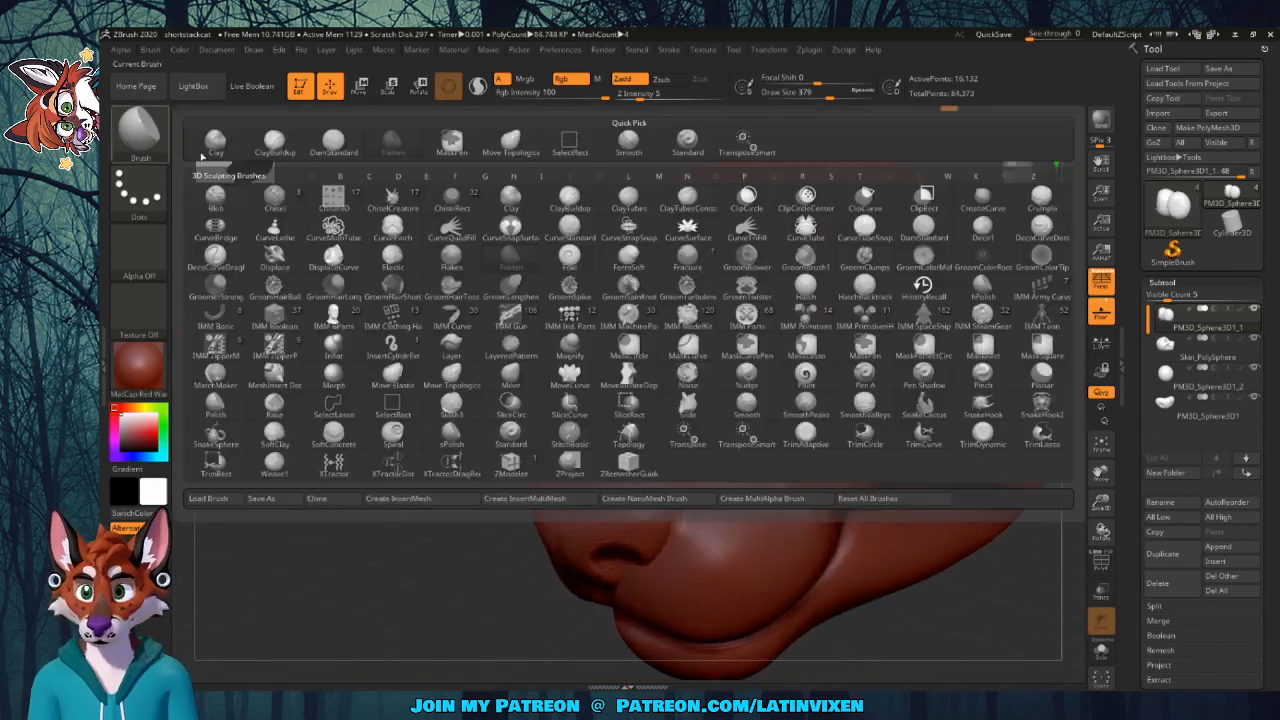
{"action": "key", "text": "m"}
{"action": "key", "text": "t"}
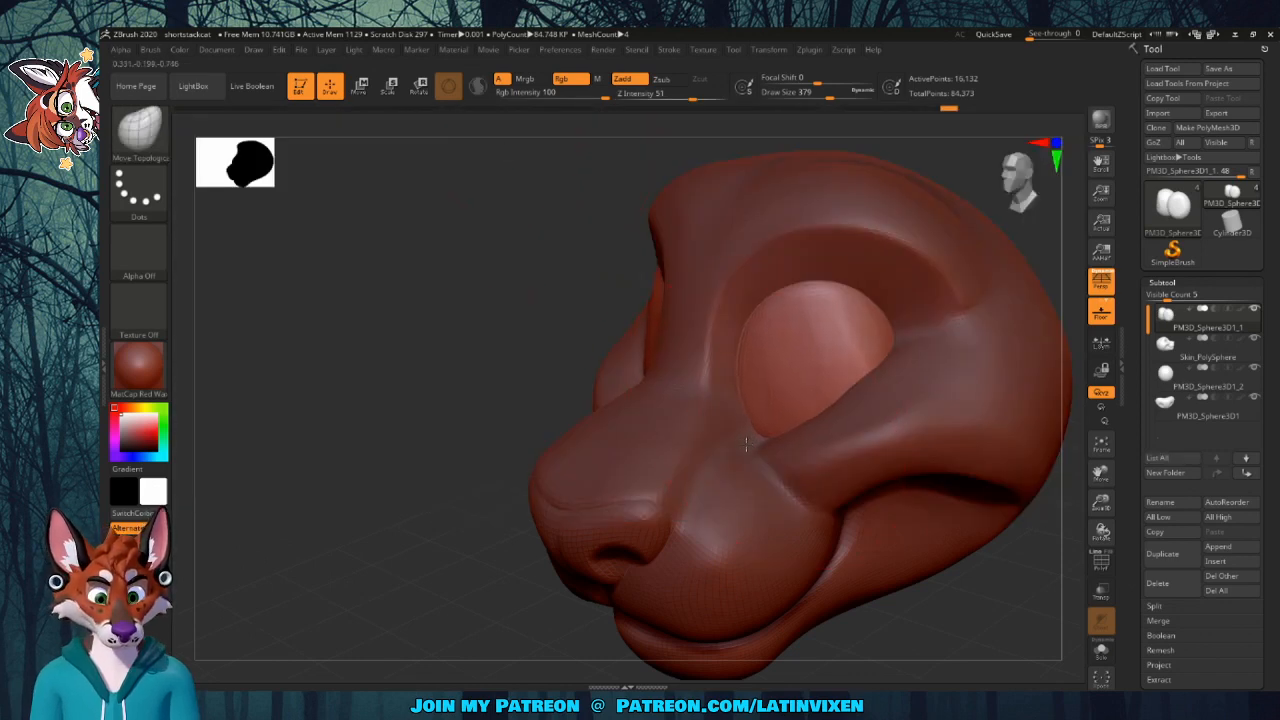
{"action": "right_click_drag", "start_coordinate": [690, 390], "coordinate": [750, 365]}
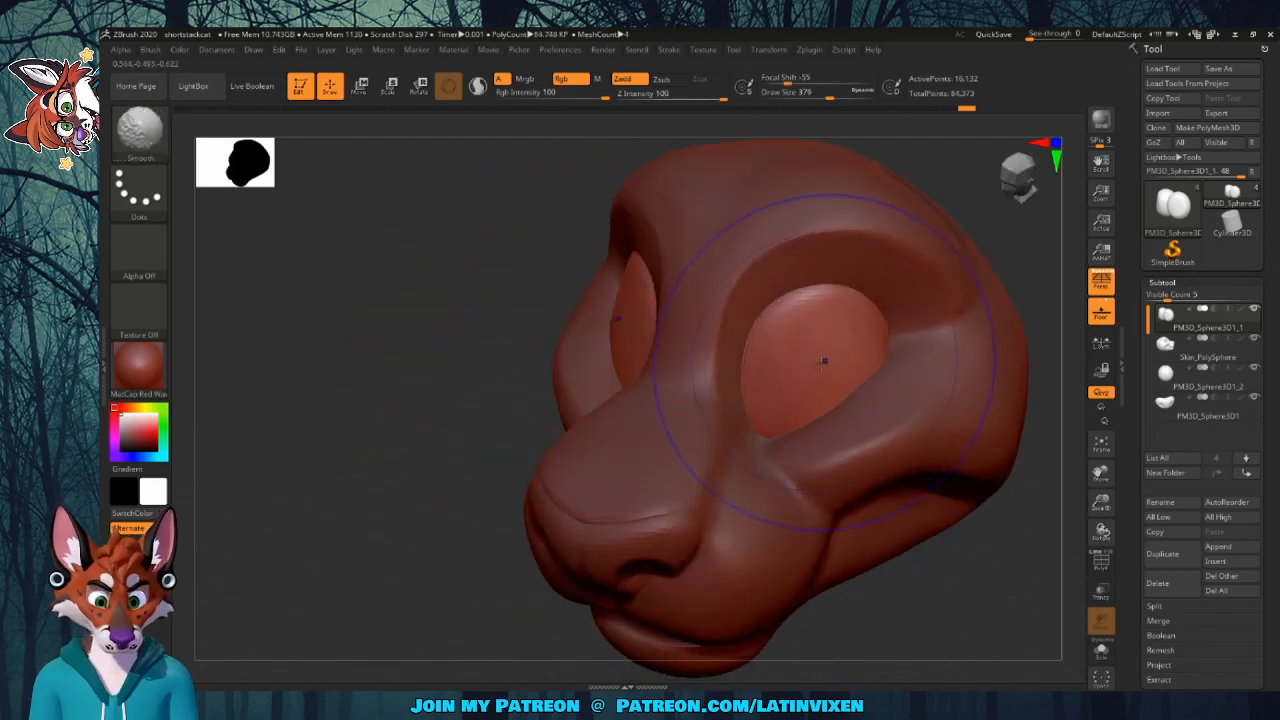
{"action": "mouse_move", "coordinate": [963, 544]}
{"action": "right_mouse_down"}
{"action": "mouse_move", "coordinate": [1006, 523]}
{"action": "mouse_move", "coordinate": [905, 543]}
{"action": "mouse_move", "coordinate": [948, 542]}
{"action": "right_mouse_up"}
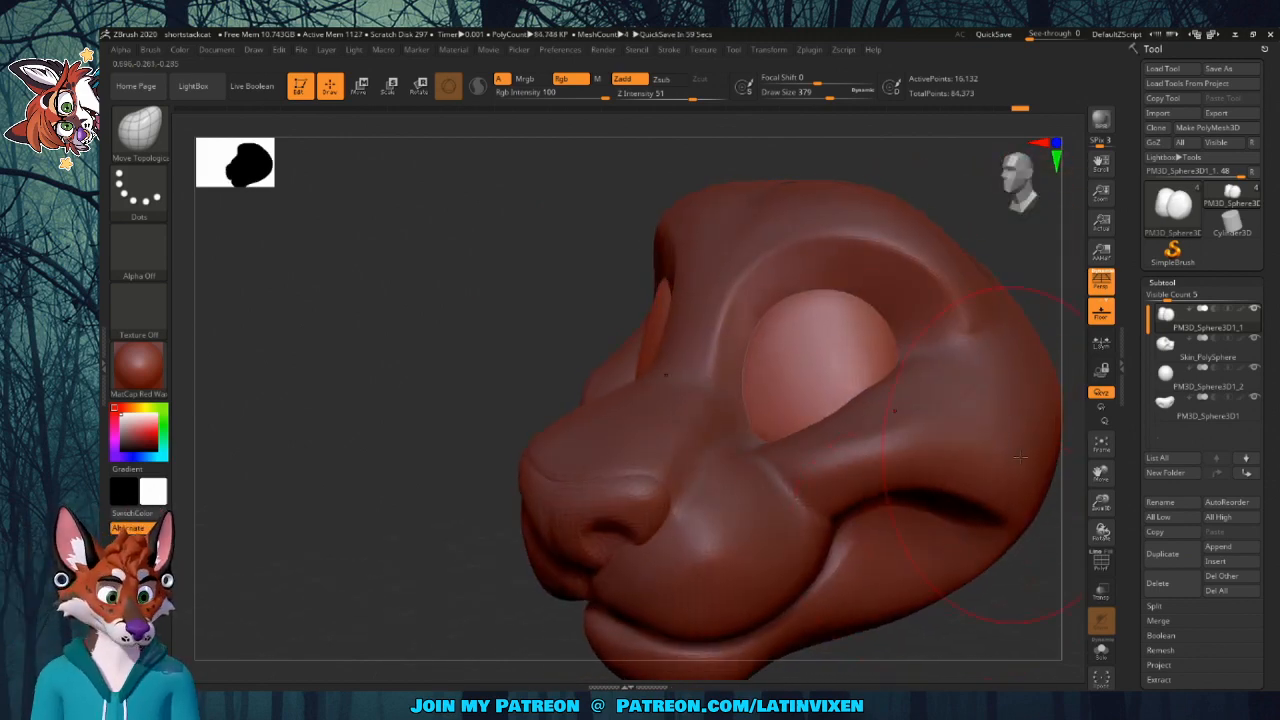
{"action": "right_click_drag", "start_coordinate": [1020, 457], "coordinate": [1064, 468]}
Reshape the jaw and lower cheek of the Skin_PolySphere head with the Move Topological brush at draw size 239
{"action": "left_click", "coordinate": [1195, 348]}
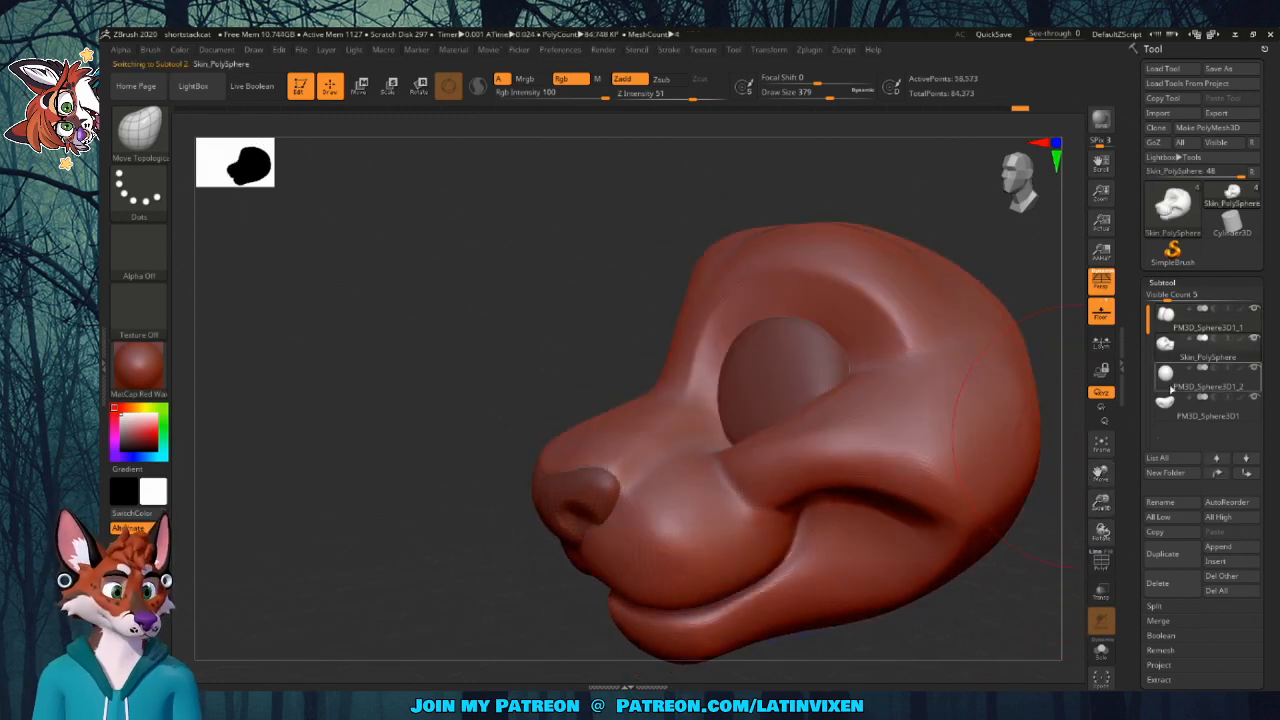
{"action": "left_click", "coordinate": [140, 128]}
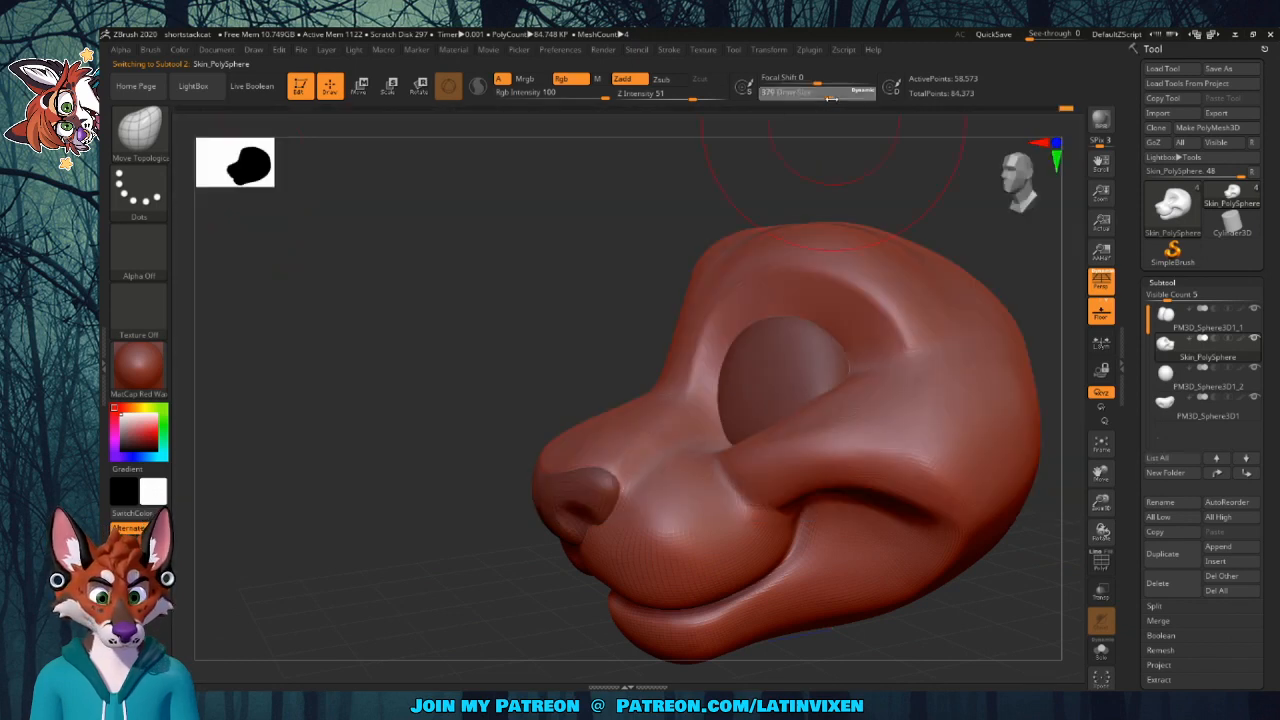
{"action": "left_click_drag", "start_coordinate": [814, 104], "coordinate": [832, 175]}
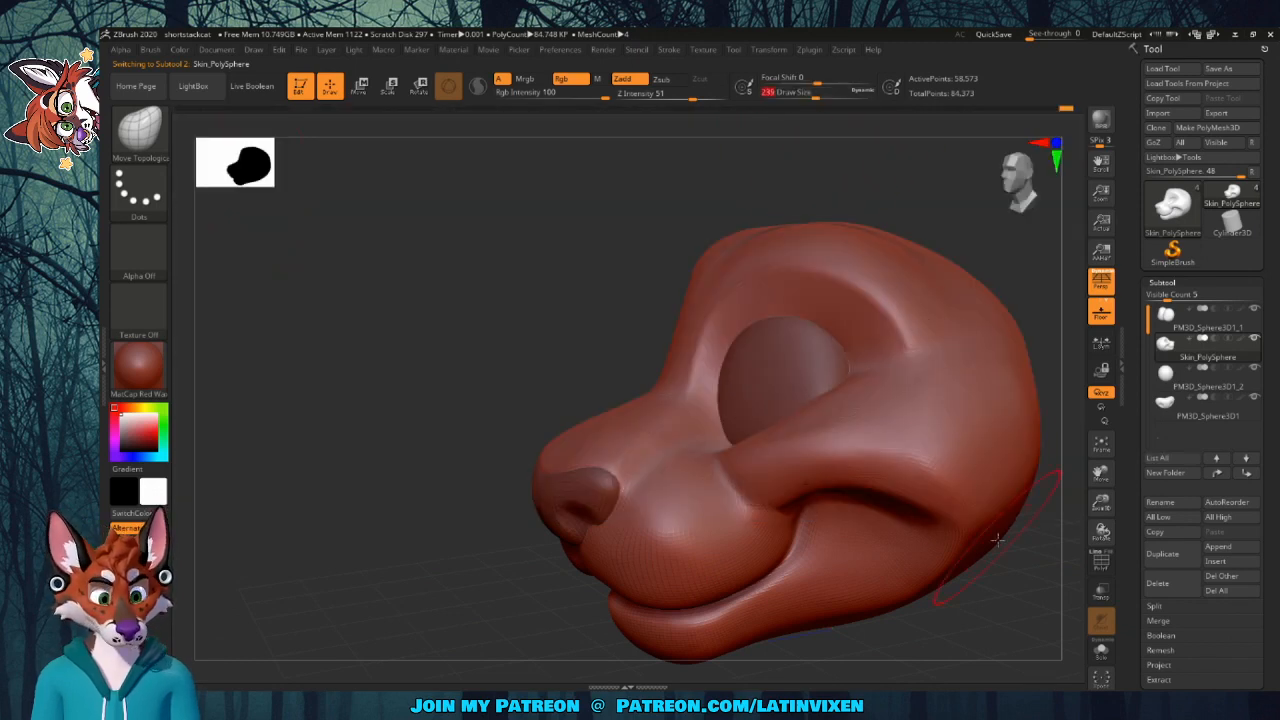
{"action": "left_click_drag", "start_coordinate": [997, 540], "coordinate": [1002, 557]}
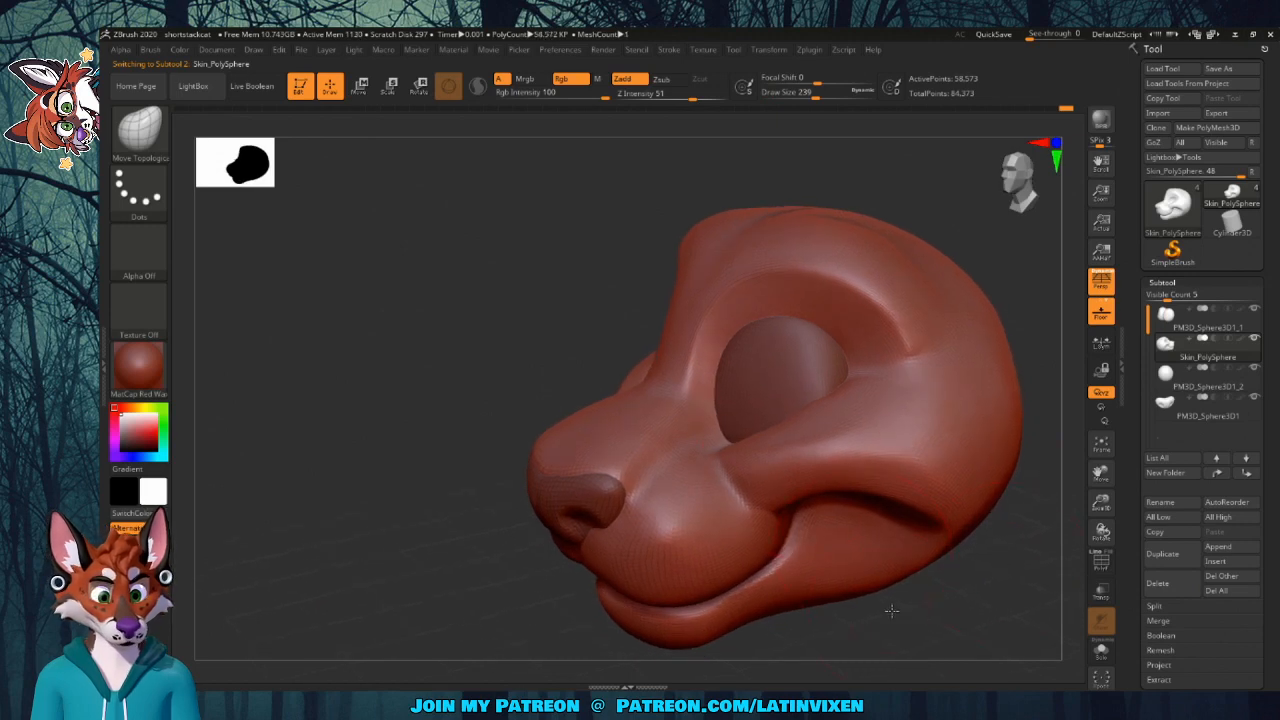
{"action": "left_click_drag", "start_coordinate": [891, 610], "coordinate": [875, 600]}
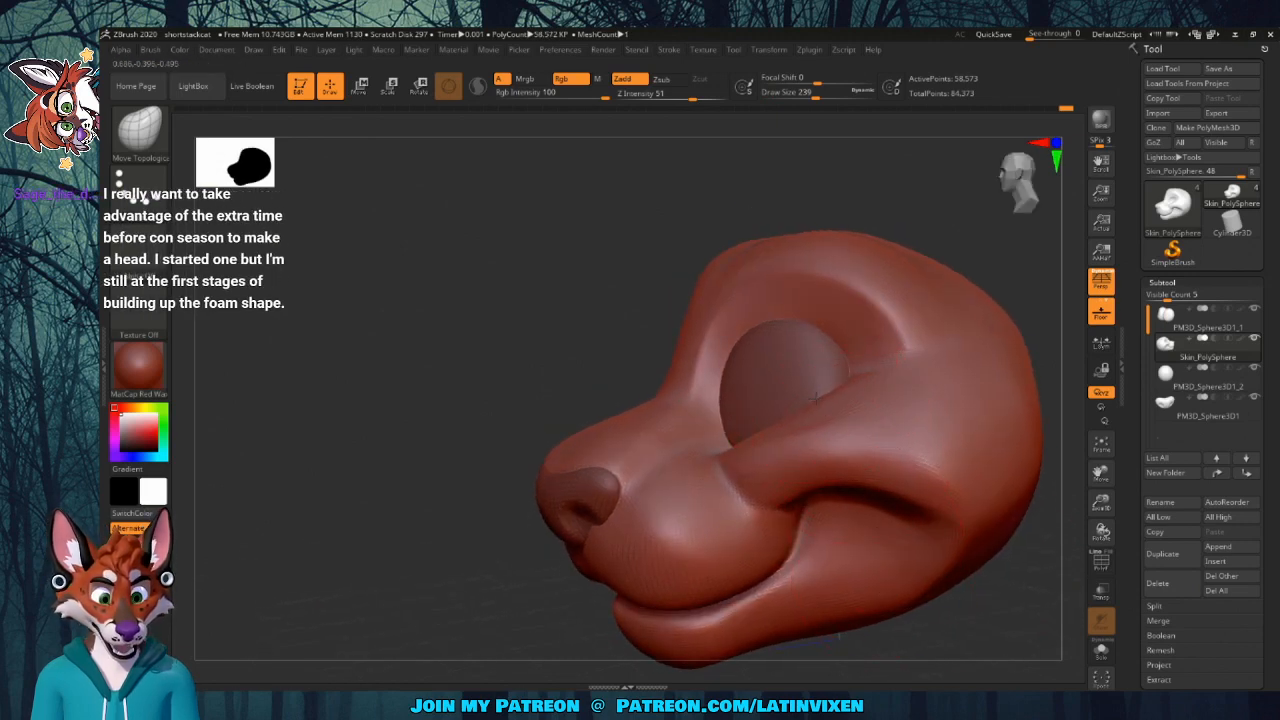
{"action": "left_click_drag", "start_coordinate": [871, 629], "coordinate": [800, 586]}
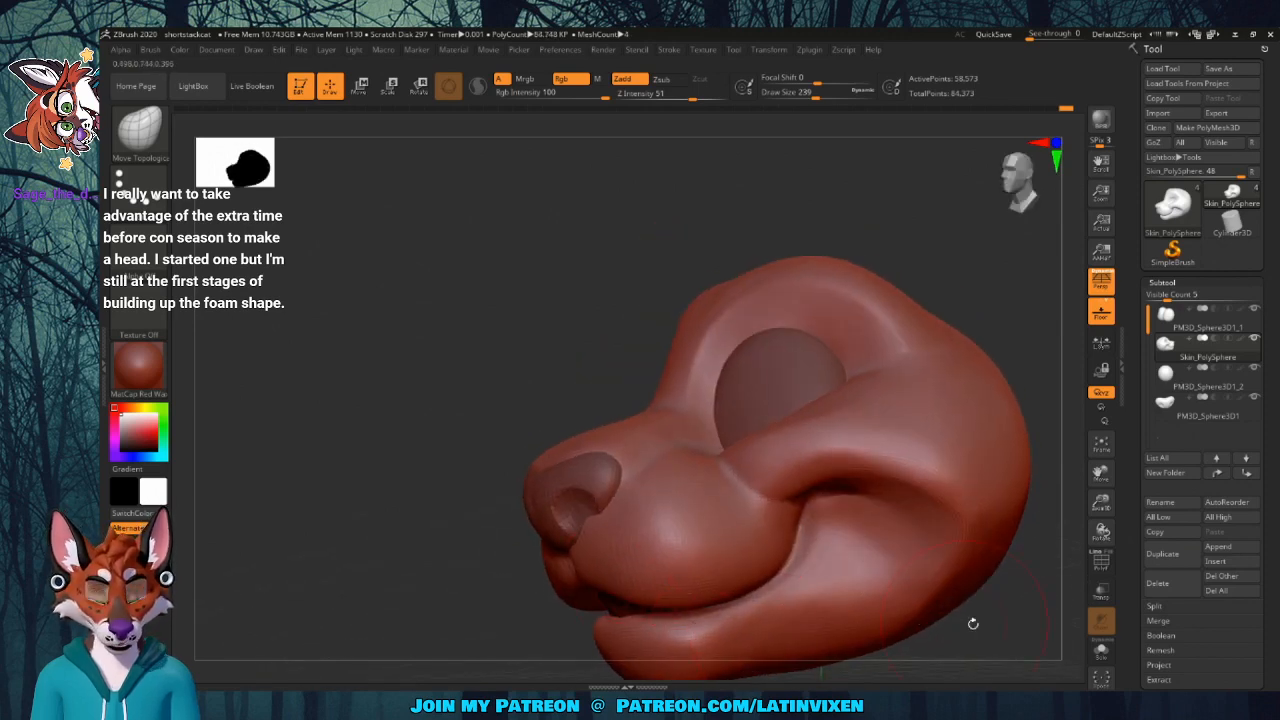
{"action": "left_click_drag", "start_coordinate": [973, 623], "coordinate": [960, 500]}
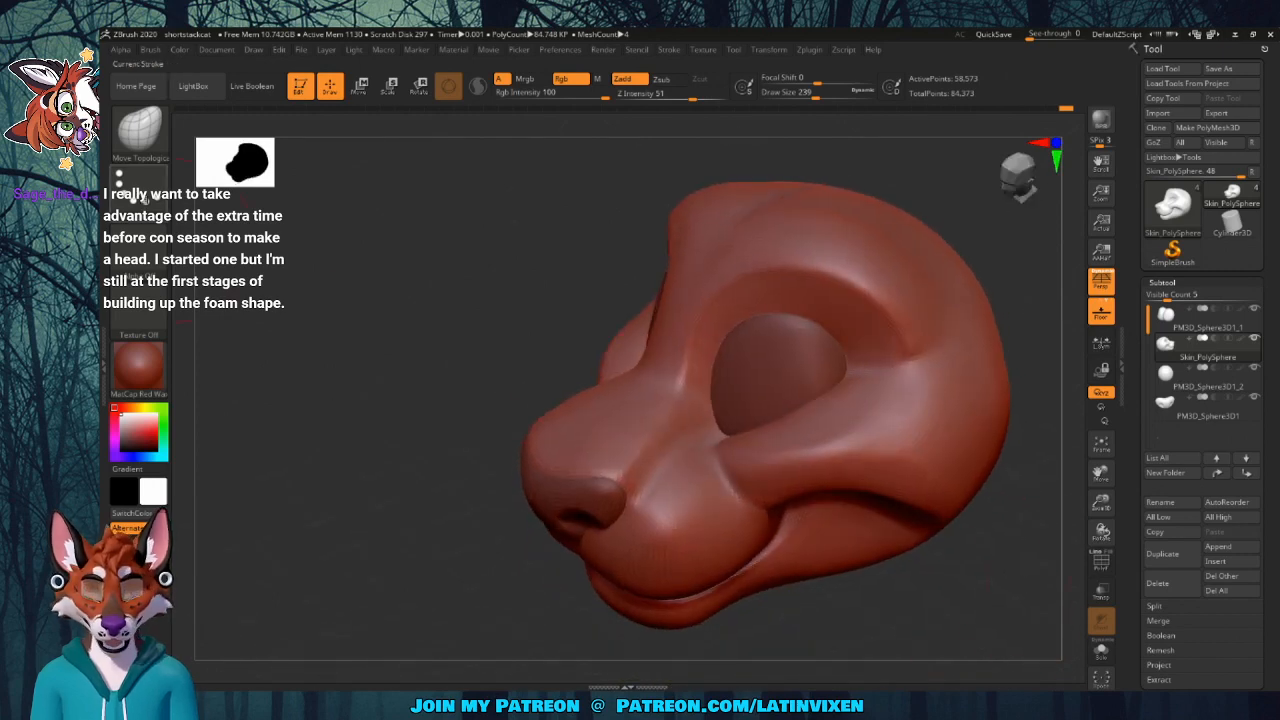
Flatten the eye socket rims and cheekbones of the head with the Flatten brush at draw size 120
{"action": "left_click", "coordinate": [146, 138]}
{"action": "left_click", "coordinate": [404, 147]}
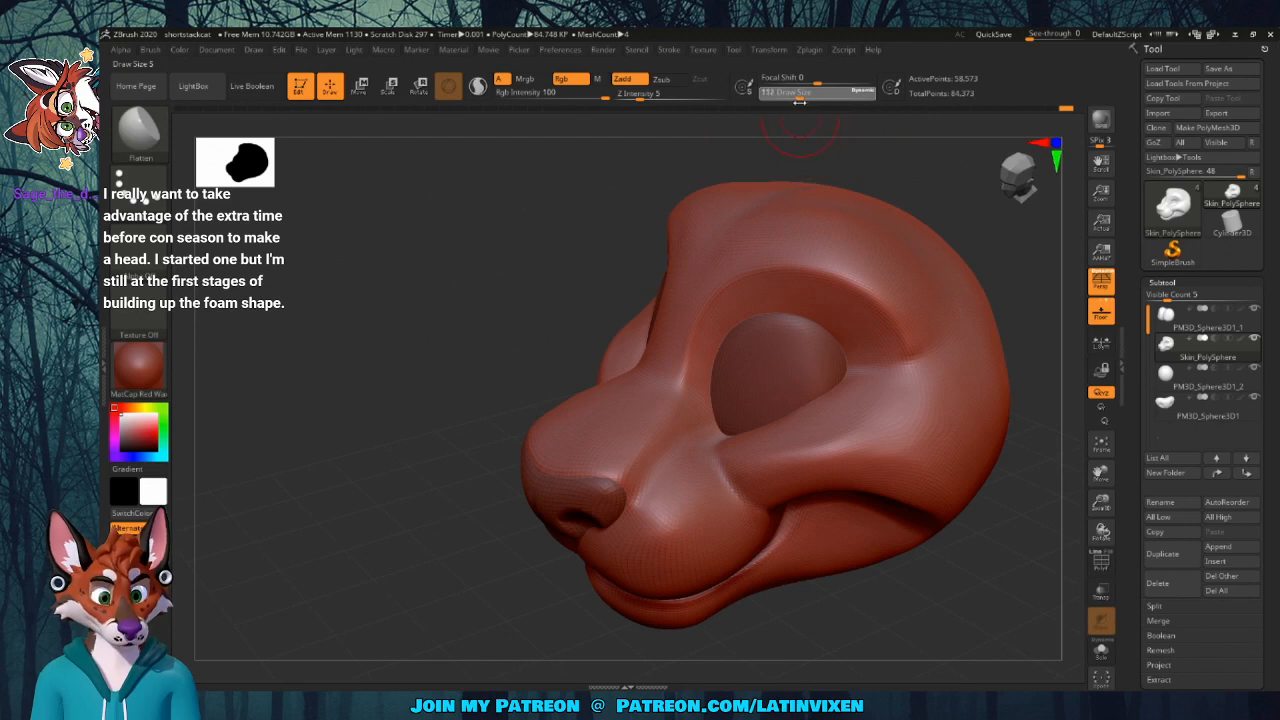
{"action": "left_click_drag", "start_coordinate": [800, 101], "coordinate": [794, 101]}
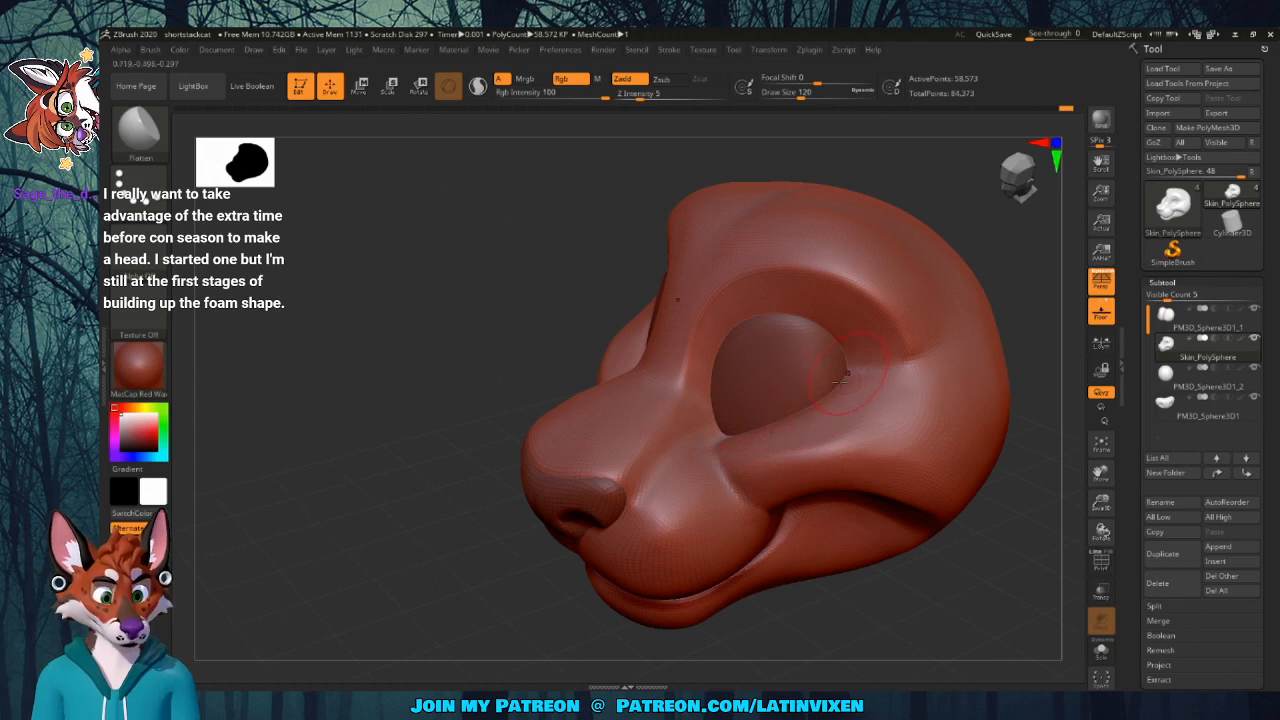
{"action": "mouse_move", "coordinate": [938, 560]}
{"action": "left_mouse_down"}
{"action": "mouse_move", "coordinate": [955, 585]}
{"action": "mouse_move", "coordinate": [960, 550]}
{"action": "left_mouse_up"}
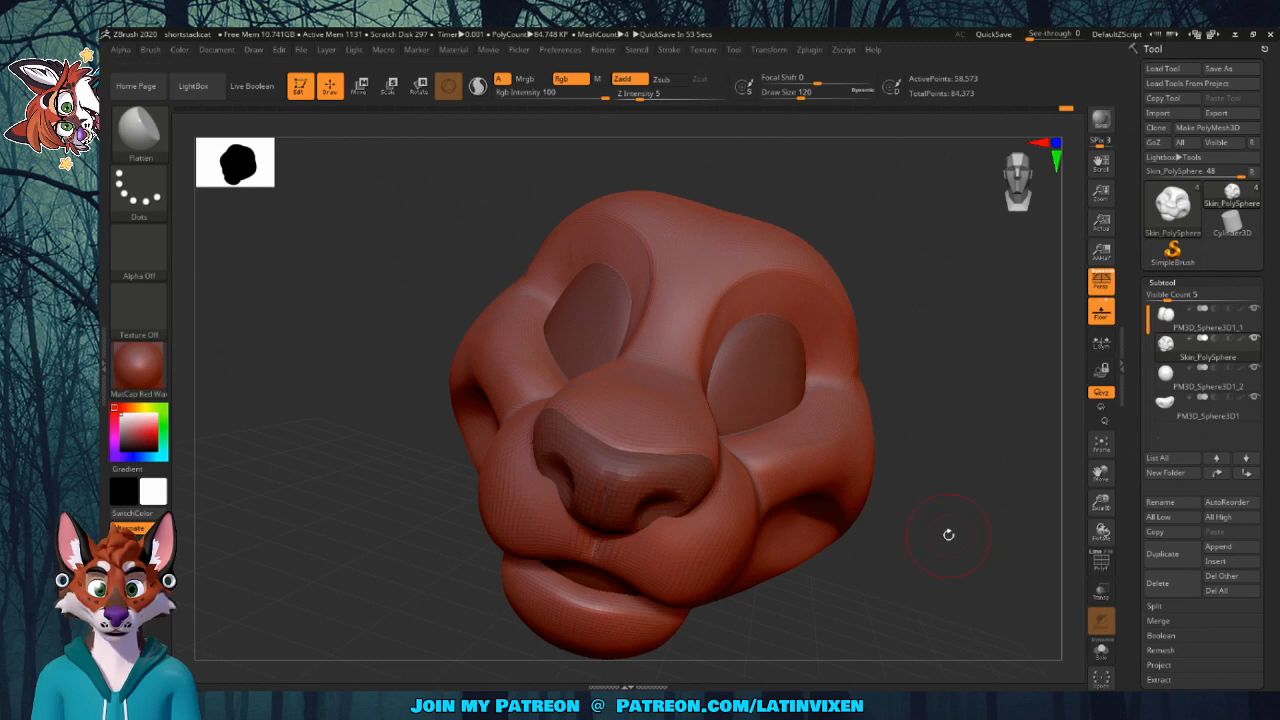
{"action": "left_click_drag", "start_coordinate": [1001, 391], "coordinate": [974, 431]}
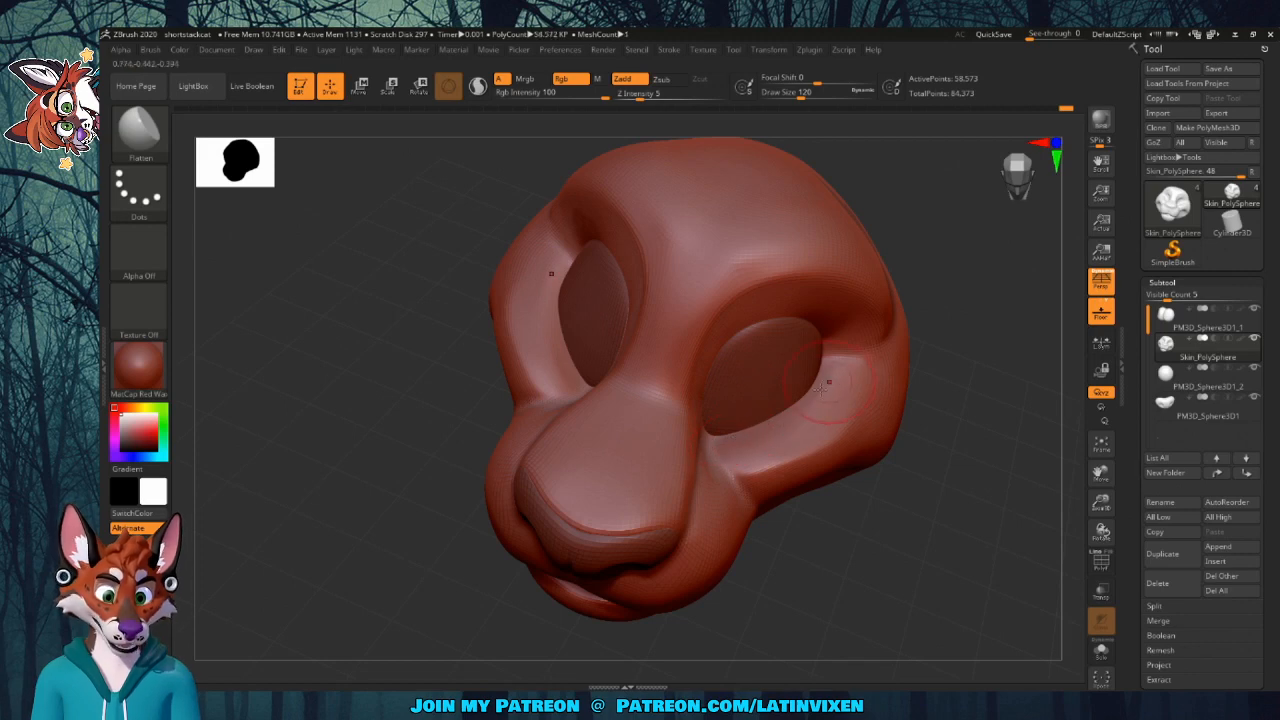
{"action": "mouse_move", "coordinate": [906, 520]}
{"action": "left_mouse_down"}
{"action": "mouse_move", "coordinate": [935, 505]}
{"action": "mouse_move", "coordinate": [920, 494]}
{"action": "left_mouse_up"}
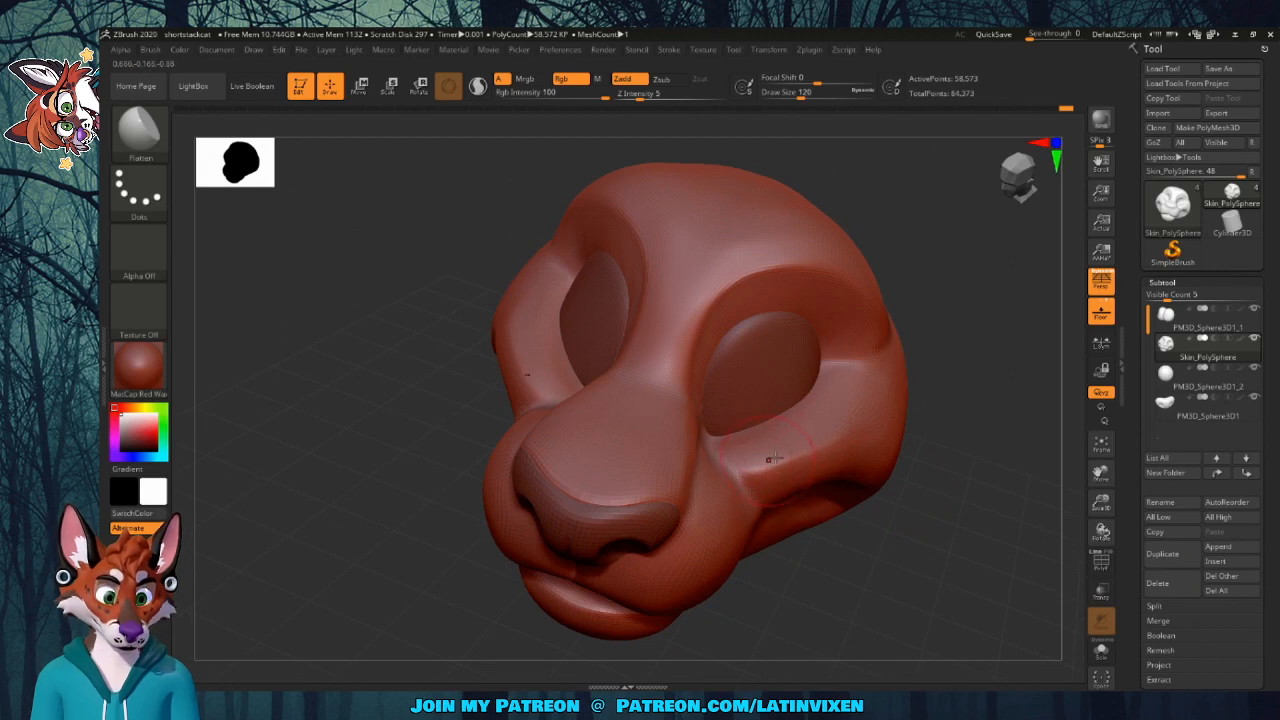
{"action": "mouse_move", "coordinate": [921, 520]}
{"action": "left_mouse_down"}
{"action": "mouse_move", "coordinate": [850, 520]}
{"action": "mouse_move", "coordinate": [932, 522]}
{"action": "mouse_move", "coordinate": [929, 571]}
{"action": "mouse_move", "coordinate": [954, 534]}
{"action": "mouse_move", "coordinate": [940, 540]}
{"action": "left_mouse_up"}
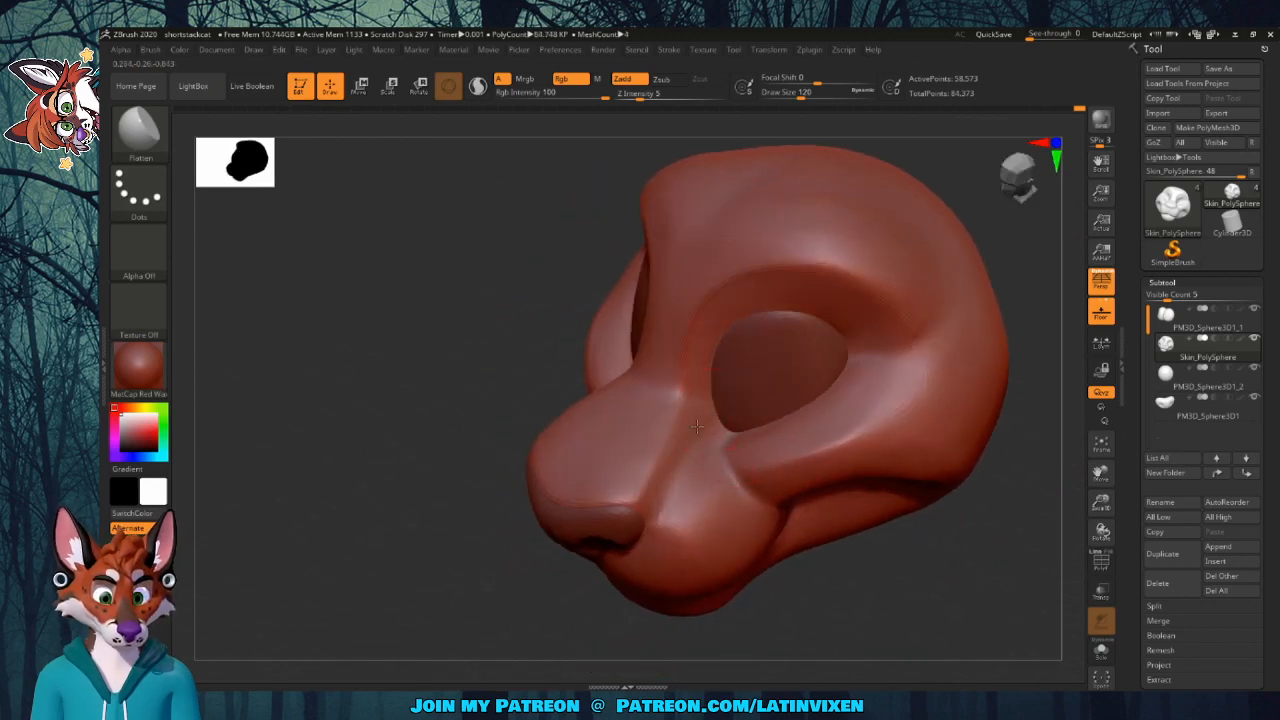
{"action": "key", "text": "shift+f"}
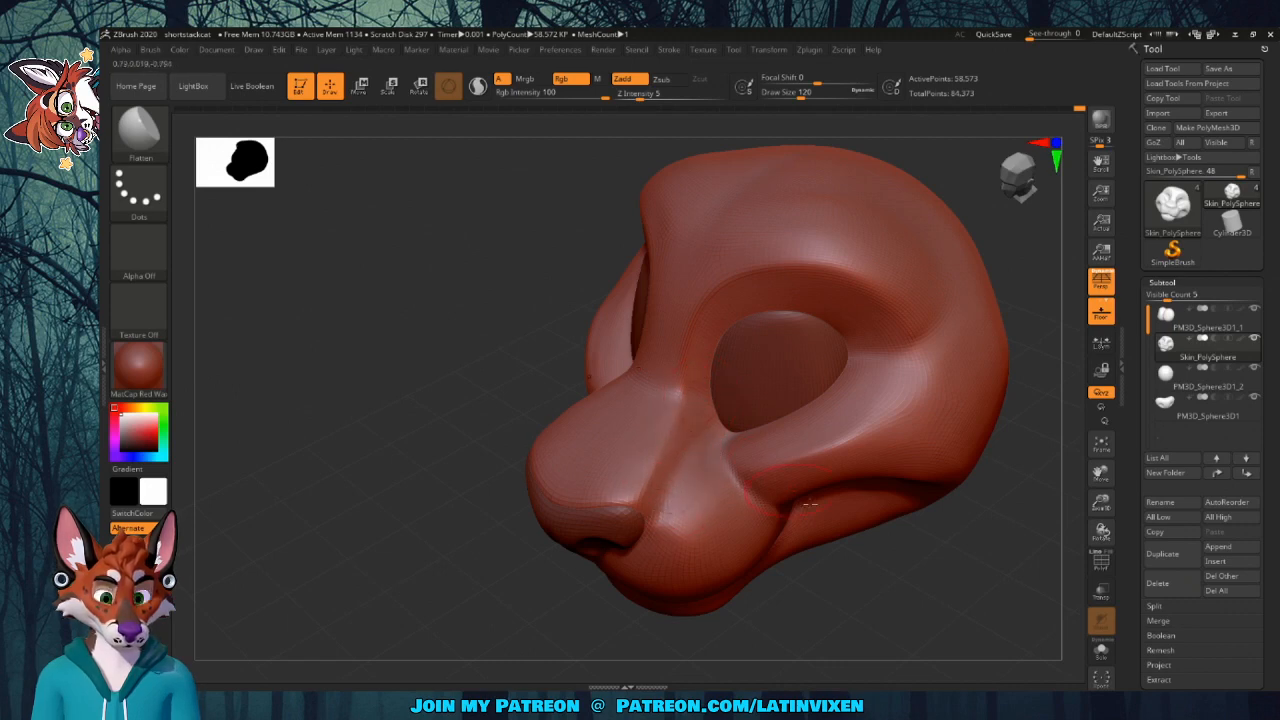
Flatten the side of the muzzle and the cheek below the eye with the Flatten brush at draw size 120
{"action": "left_click_drag", "start_coordinate": [930, 560], "coordinate": [942, 573]}
{"action": "left_click_drag", "start_coordinate": [1001, 458], "coordinate": [695, 522]}
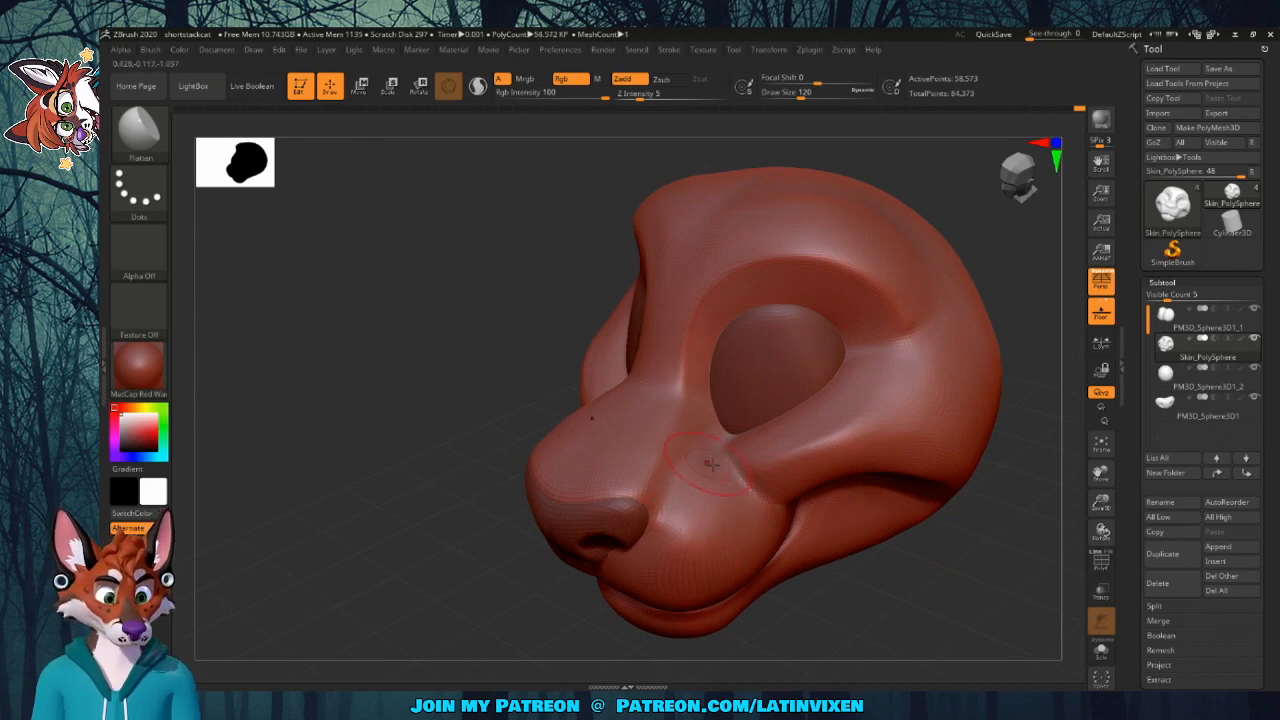
{"action": "left_click_drag", "start_coordinate": [983, 486], "coordinate": [958, 465]}
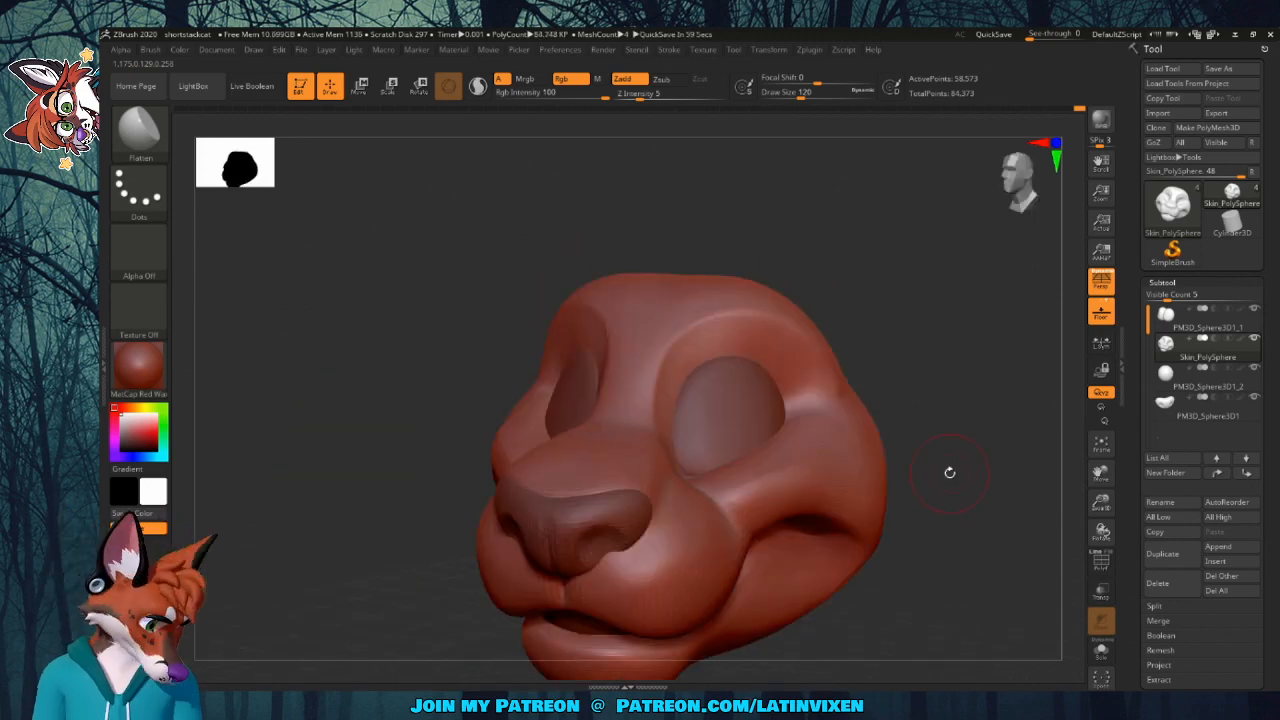
{"action": "key", "text": "shift+f"}
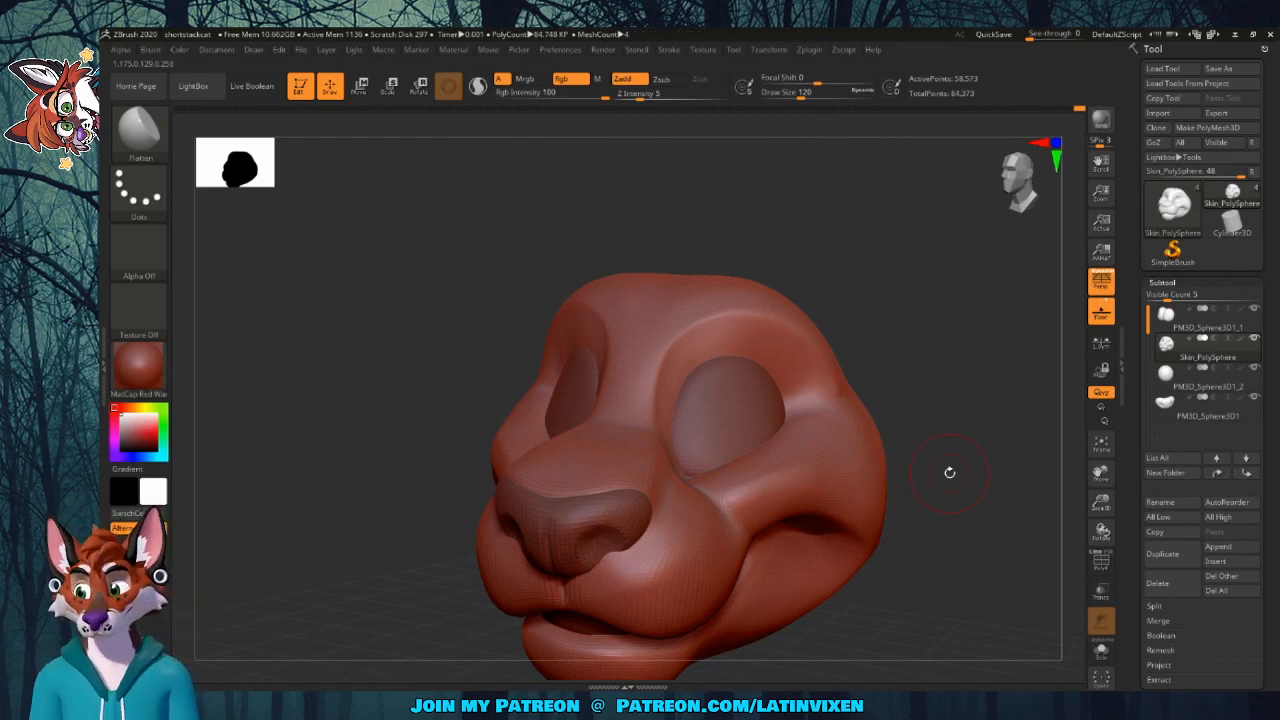
{"action": "key", "text": "shift+f"}
{"action": "left_click_drag", "start_coordinate": [916, 425], "coordinate": [790, 437]}
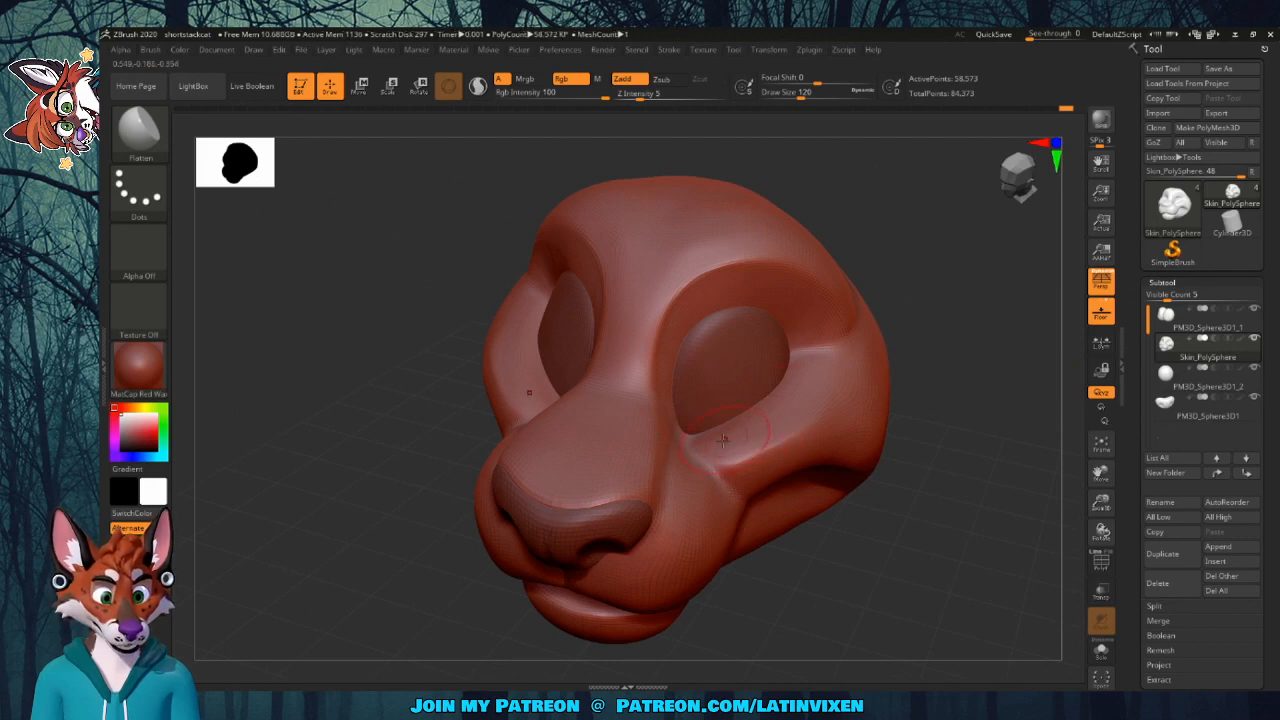
{"action": "left_click_drag", "start_coordinate": [923, 519], "coordinate": [845, 425]}
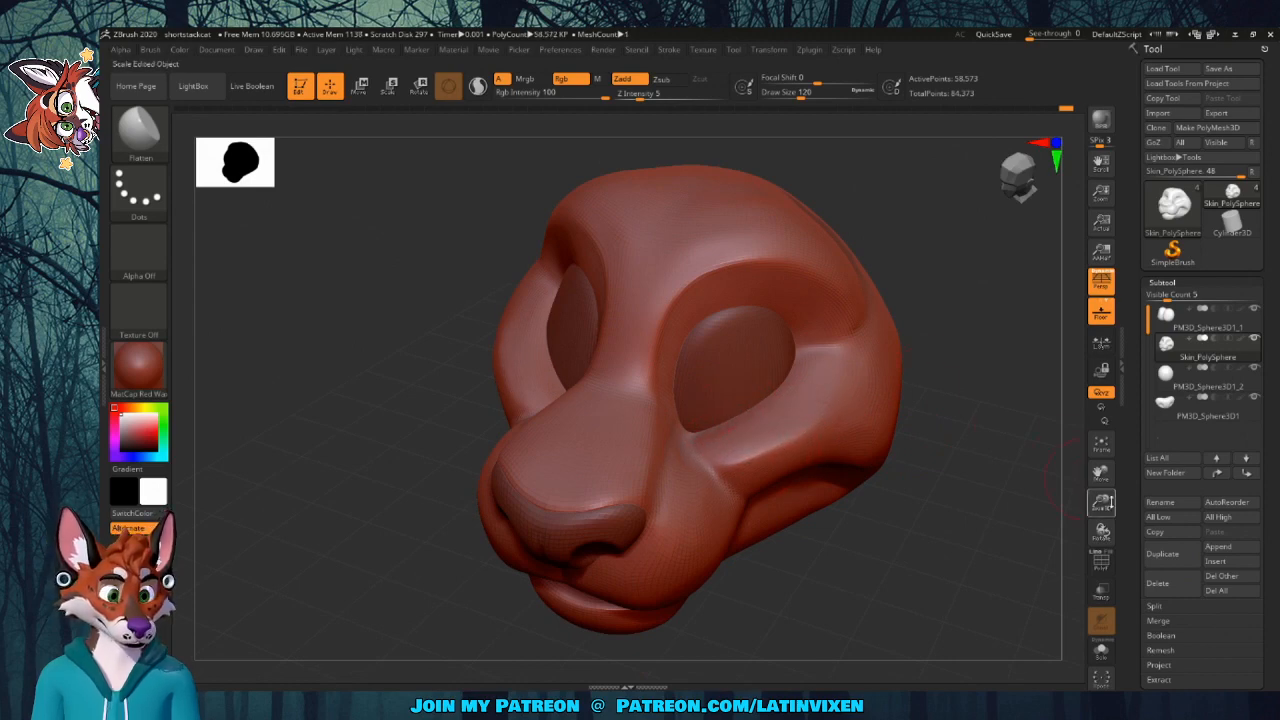
Flatten the upper and lower rims of the eye socket and the adjoining cheekbone
{"action": "left_click_drag", "start_coordinate": [1102, 503], "coordinate": [702, 318]}
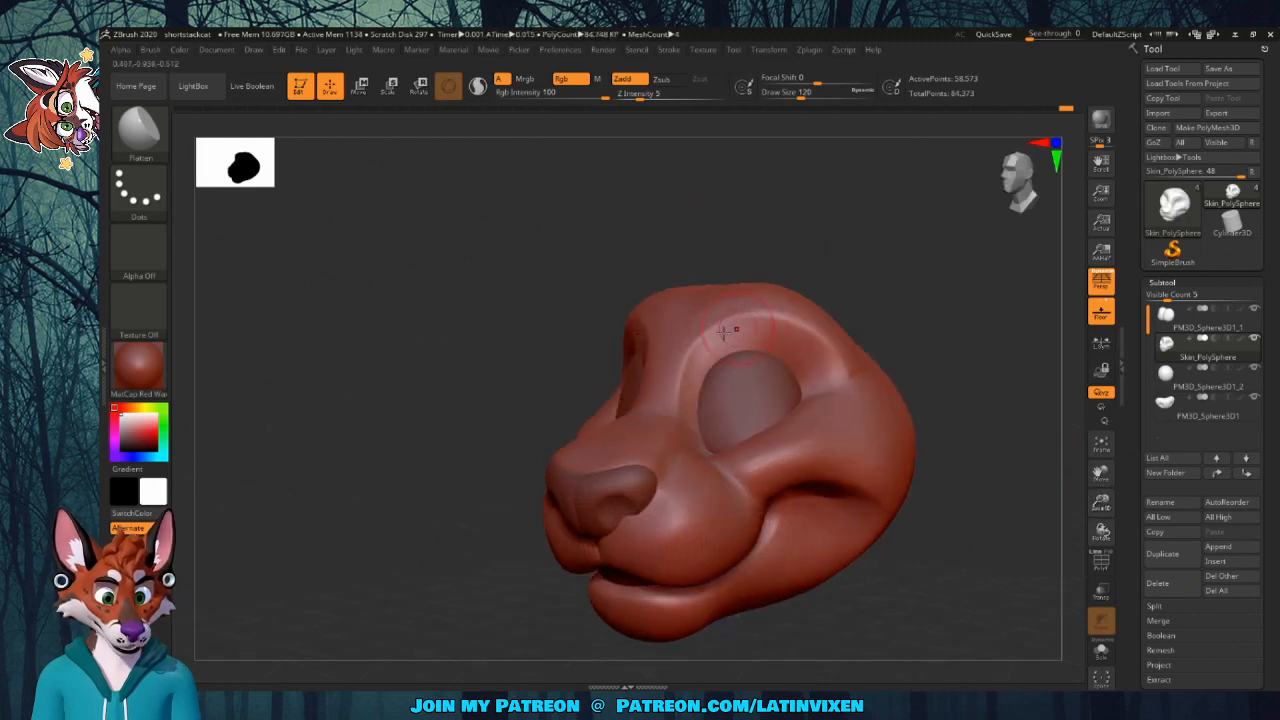
{"action": "right_click_drag", "start_coordinate": [806, 348], "coordinate": [762, 433]}
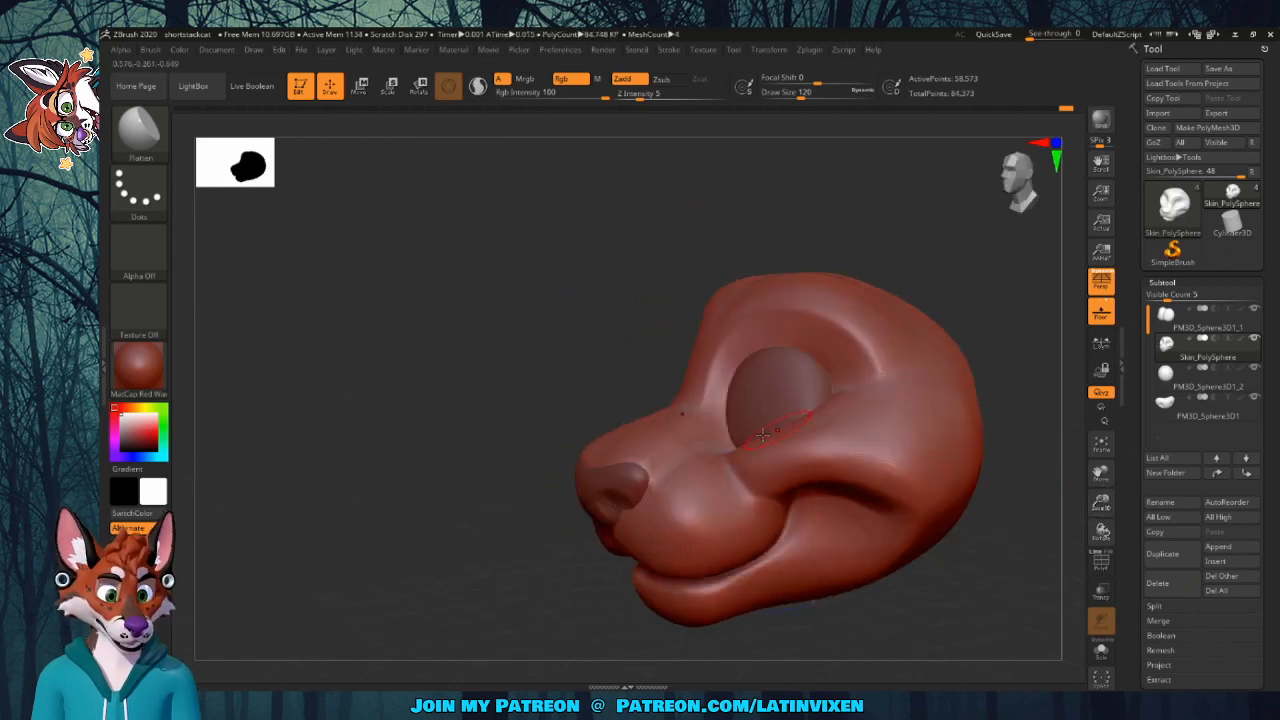
{"action": "left_click_drag", "start_coordinate": [987, 320], "coordinate": [835, 425]}
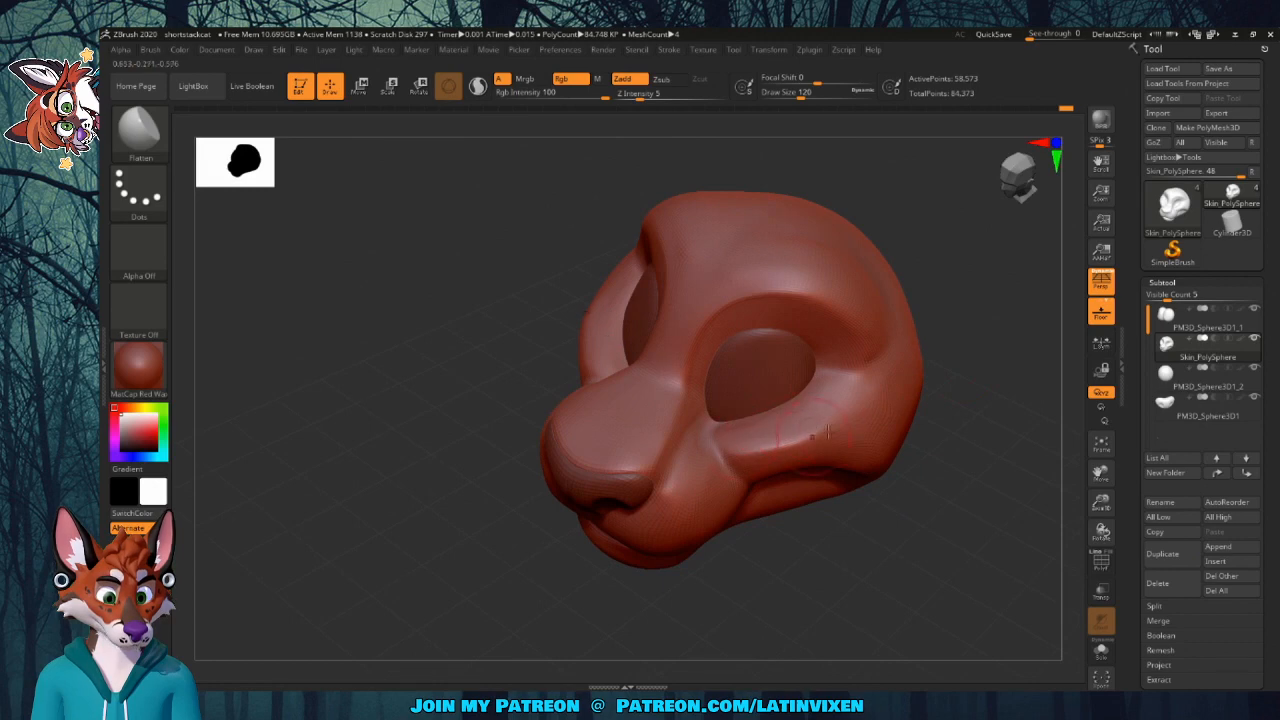
{"action": "left_click_drag", "start_coordinate": [860, 585], "coordinate": [1060, 520]}
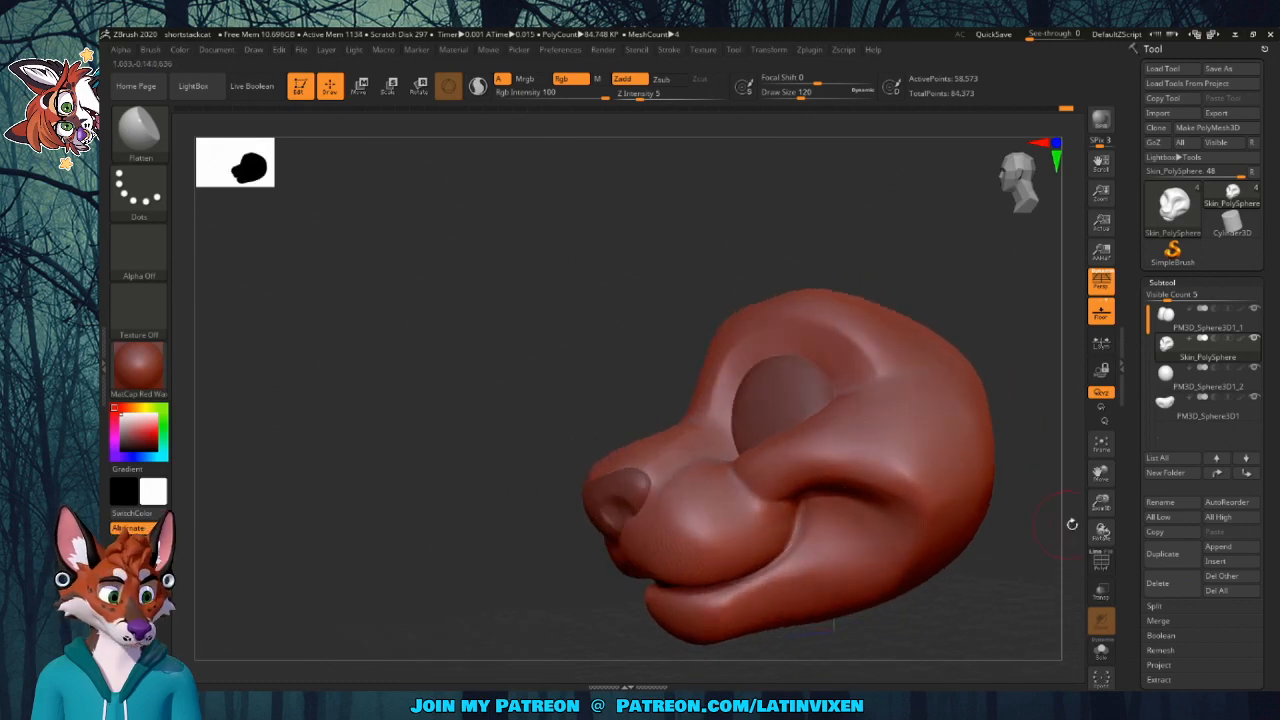
{"action": "left_click_drag", "start_coordinate": [1101, 472], "coordinate": [871, 530]}
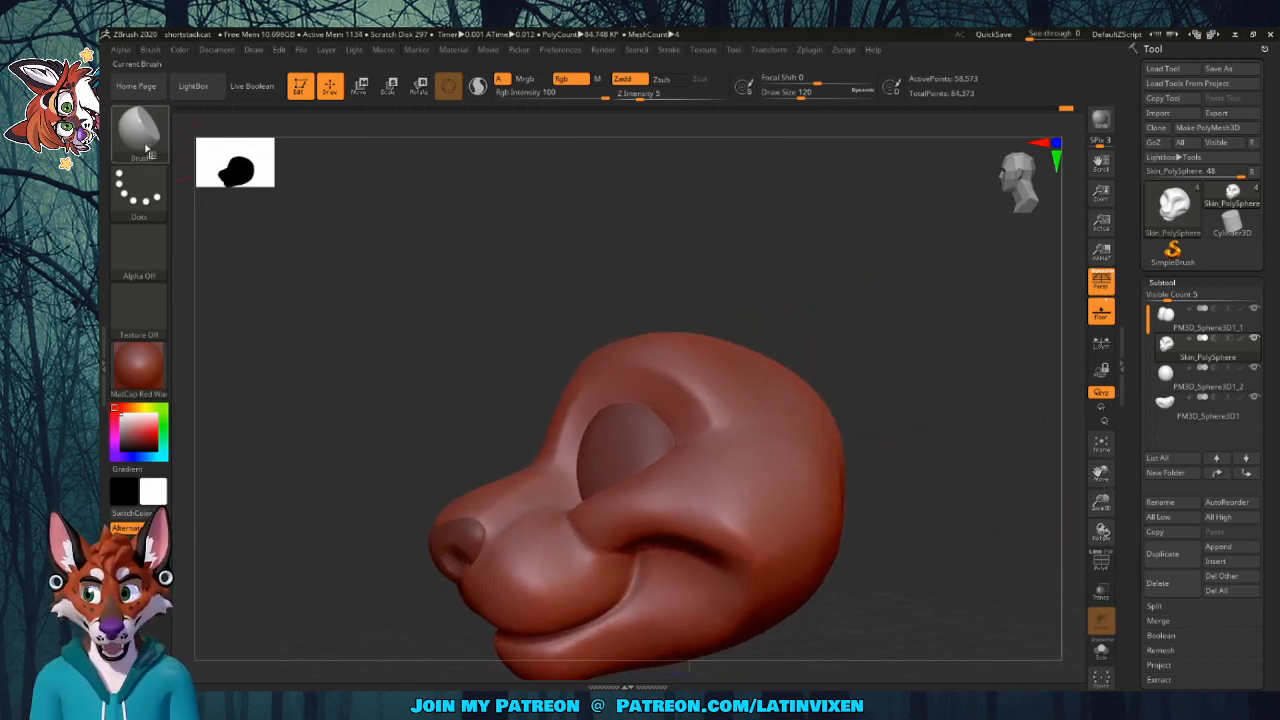
Reshape the forehead and top of the skull with the Move Topological brush at draw size 311
{"action": "left_click", "coordinate": [139, 128]}
{"action": "left_click", "coordinate": [511, 142]}
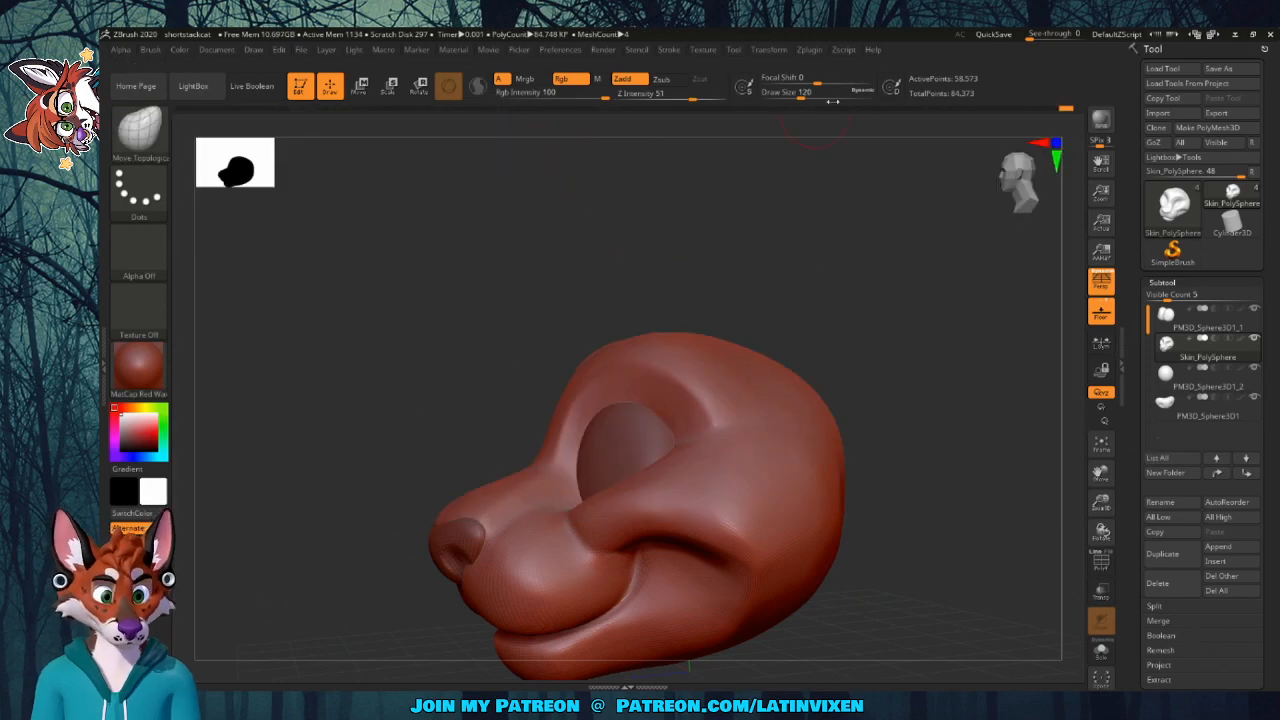
{"action": "left_click_drag", "start_coordinate": [811, 96], "coordinate": [822, 96]}
{"action": "left_click_drag", "start_coordinate": [940, 434], "coordinate": [880, 497]}
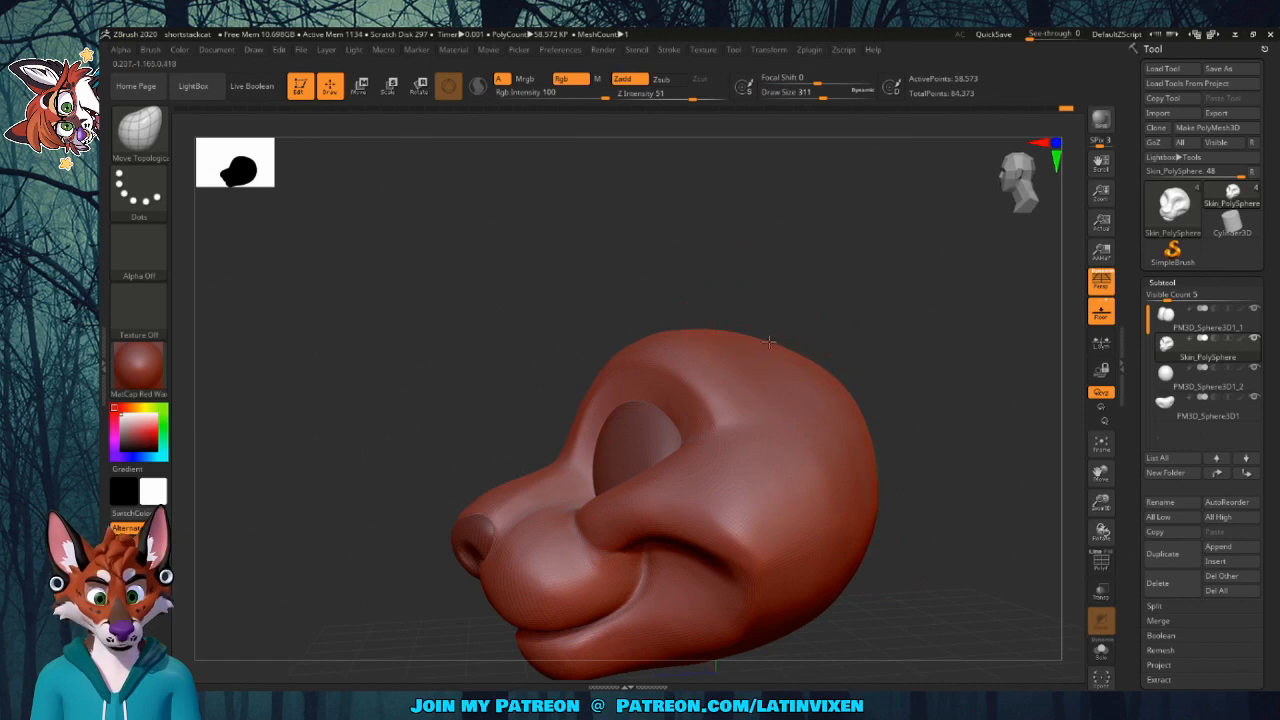
{"action": "left_click_drag", "start_coordinate": [769, 342], "coordinate": [764, 334]}
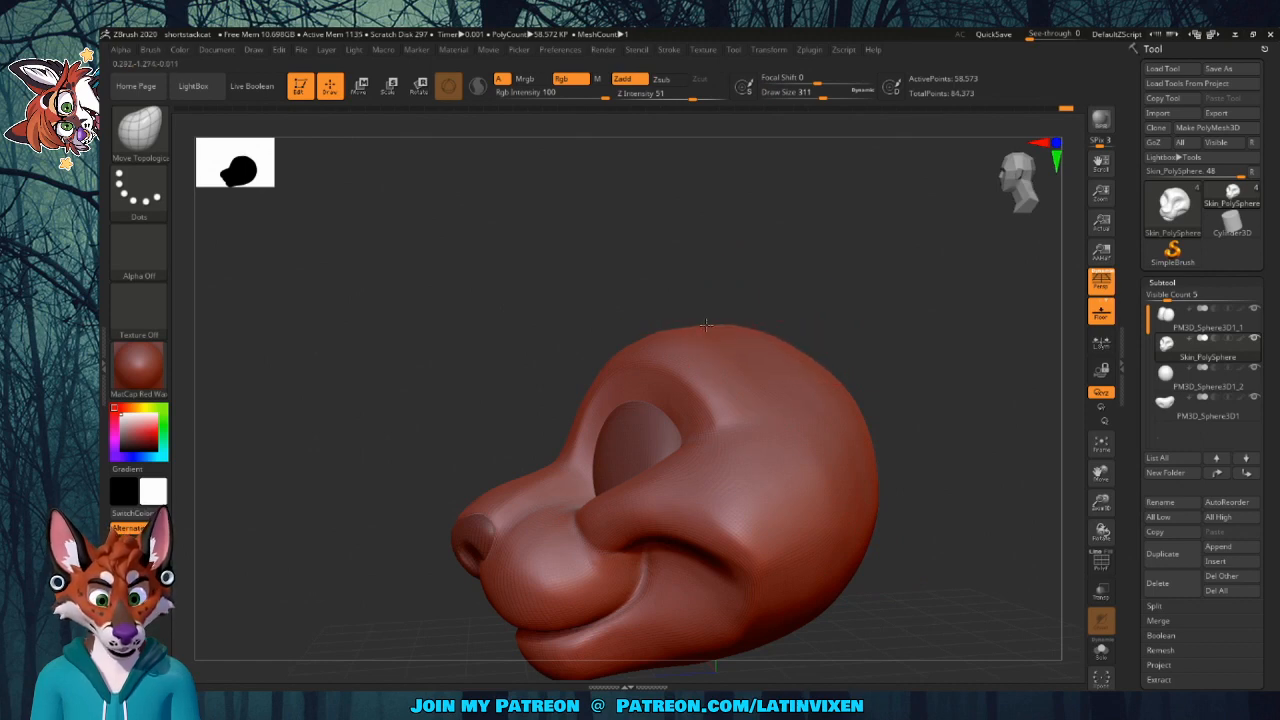
{"action": "mouse_move", "coordinate": [815, 317]}
{"action": "left_mouse_down"}
{"action": "mouse_move", "coordinate": [851, 331]}
{"action": "mouse_move", "coordinate": [771, 286]}
{"action": "left_mouse_up"}
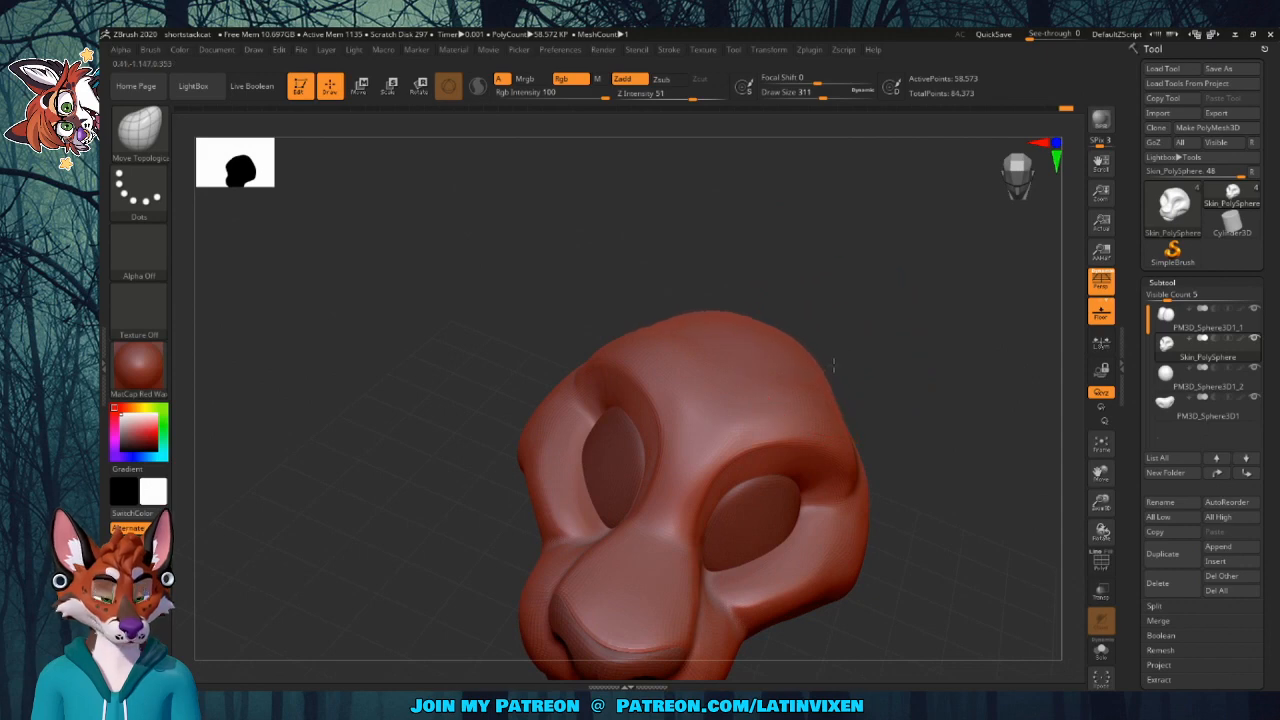
{"action": "mouse_move", "coordinate": [905, 356]}
{"action": "left_mouse_down"}
{"action": "mouse_move", "coordinate": [916, 372]}
{"action": "mouse_move", "coordinate": [940, 366]}
{"action": "mouse_move", "coordinate": [871, 386]}
{"action": "left_mouse_up"}
{"action": "key", "text": "shift"}
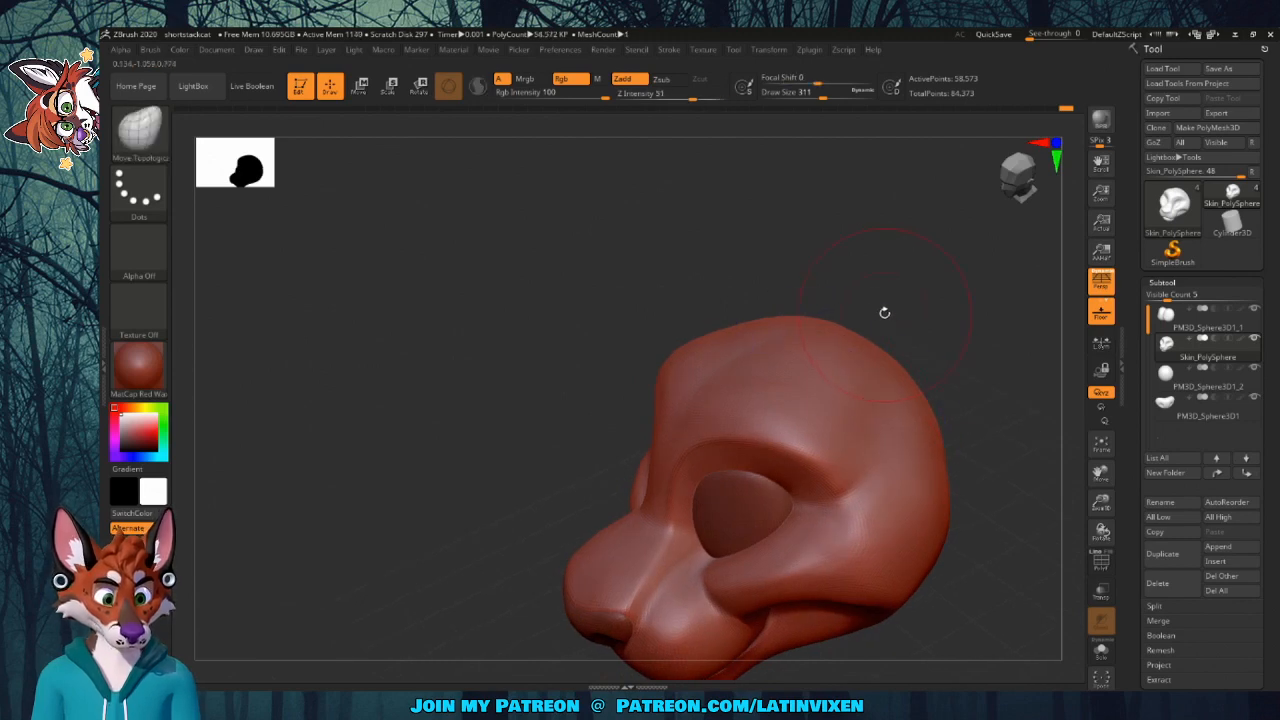
{"action": "mouse_move", "coordinate": [883, 311]}
{"action": "left_mouse_down"}
{"action": "mouse_move", "coordinate": [917, 297]}
{"action": "mouse_move", "coordinate": [914, 363]}
{"action": "mouse_move", "coordinate": [893, 406]}
{"action": "mouse_move", "coordinate": [955, 425]}
{"action": "mouse_move", "coordinate": [975, 371]}
{"action": "left_mouse_up"}
{"action": "mouse_move", "coordinate": [1101, 470]}
{"action": "left_mouse_down"}
{"action": "mouse_move", "coordinate": [996, 458]}
{"action": "mouse_move", "coordinate": [943, 480]}
{"action": "mouse_move", "coordinate": [935, 520]}
{"action": "mouse_move", "coordinate": [903, 430]}
{"action": "left_mouse_up"}
{"action": "key", "text": "shift"}
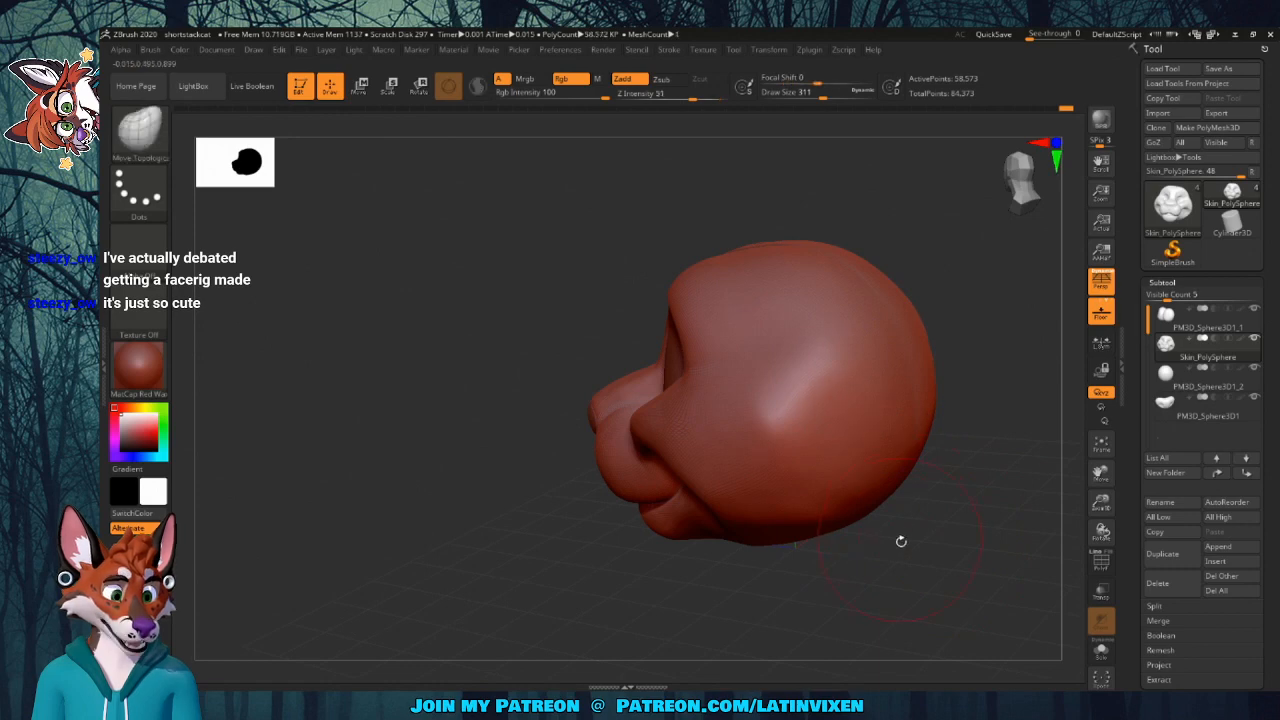
Examine the head's symmetry and silhouette from behind, from the front and from below
{"action": "mouse_move", "coordinate": [900, 537]}
{"action": "left_mouse_down"}
{"action": "mouse_move", "coordinate": [963, 503]}
{"action": "mouse_move", "coordinate": [971, 529]}
{"action": "mouse_move", "coordinate": [985, 527]}
{"action": "mouse_move", "coordinate": [1094, 472]}
{"action": "mouse_move", "coordinate": [990, 485]}
{"action": "mouse_move", "coordinate": [1036, 231]}
{"action": "left_mouse_up"}
{"action": "left_click", "coordinate": [1060, 147]}
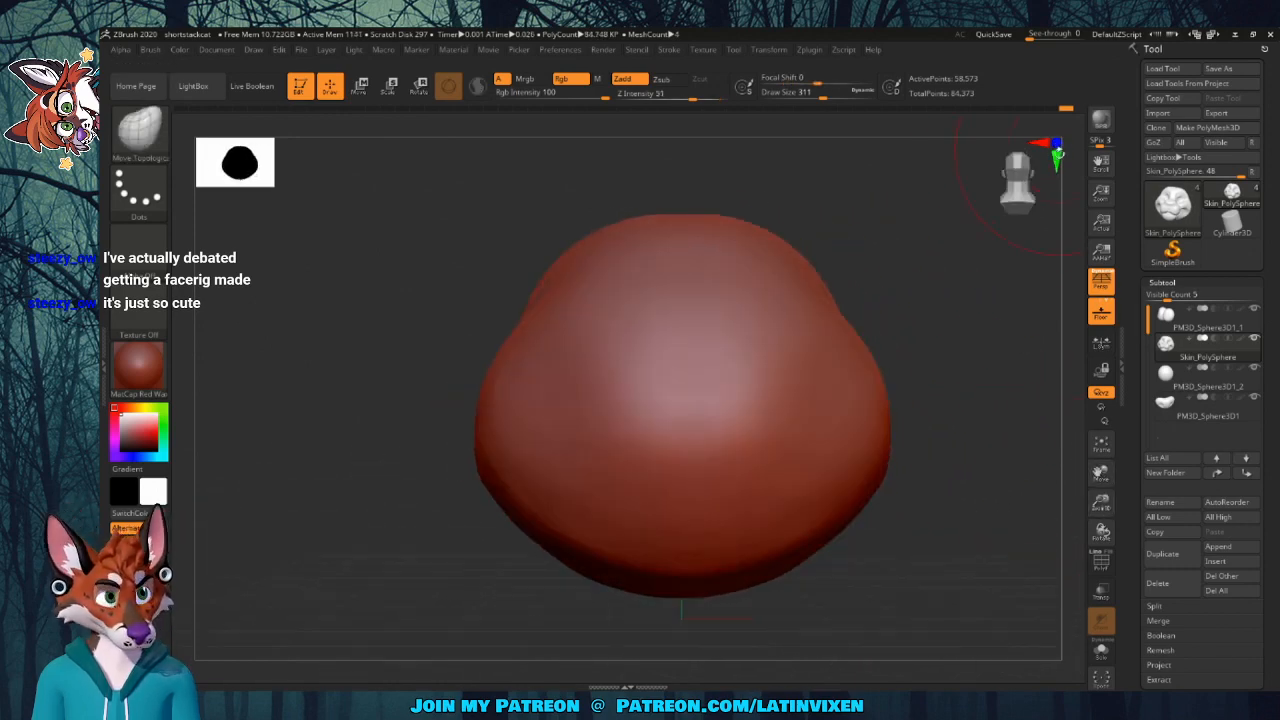
{"action": "mouse_move", "coordinate": [963, 420]}
{"action": "left_mouse_down"}
{"action": "mouse_move", "coordinate": [1003, 429]}
{"action": "mouse_move", "coordinate": [889, 411]}
{"action": "mouse_move", "coordinate": [946, 408]}
{"action": "left_mouse_up"}
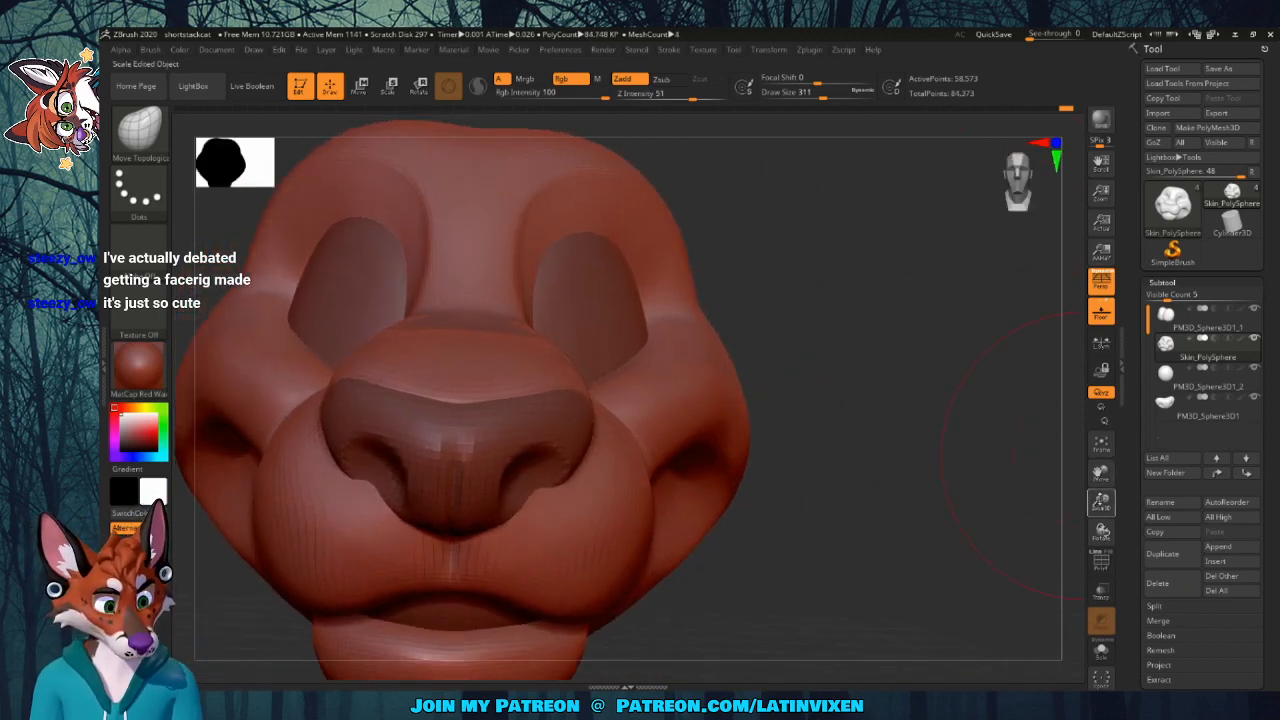
{"action": "left_click_drag", "start_coordinate": [1101, 496], "coordinate": [1101, 503]}
{"action": "left_click", "coordinate": [1057, 146]}
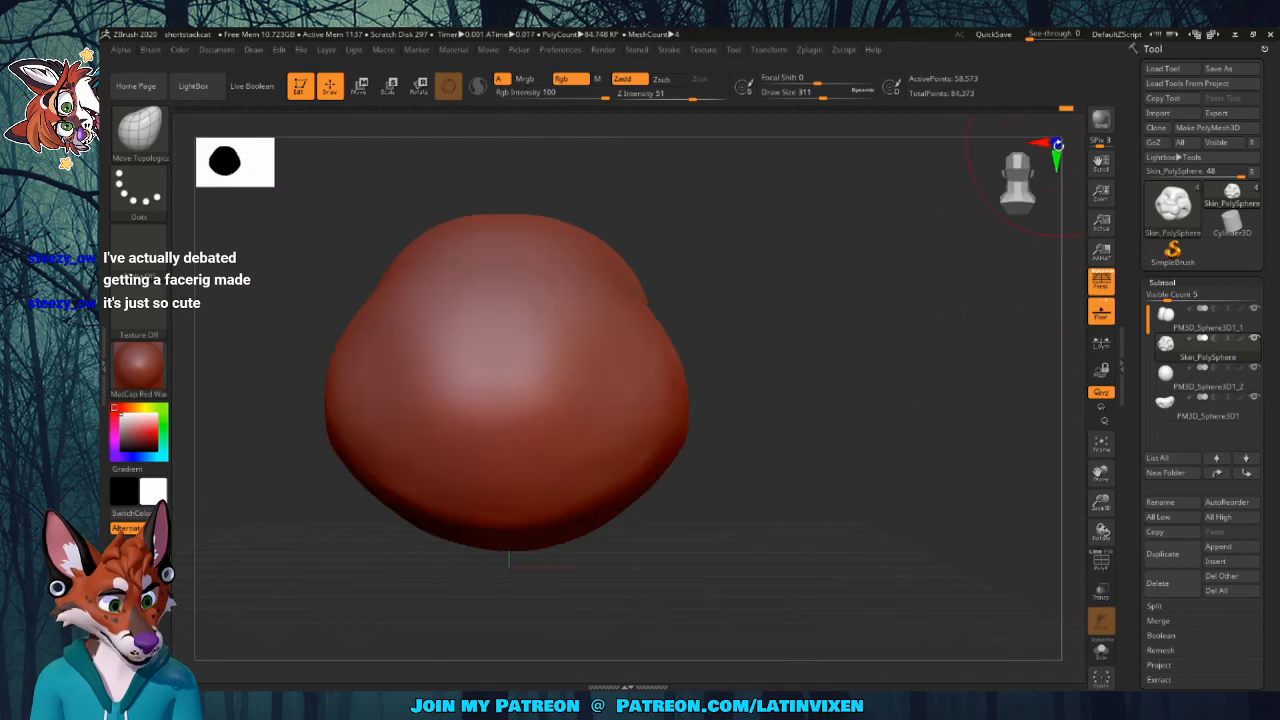
{"action": "left_click", "coordinate": [1056, 144]}
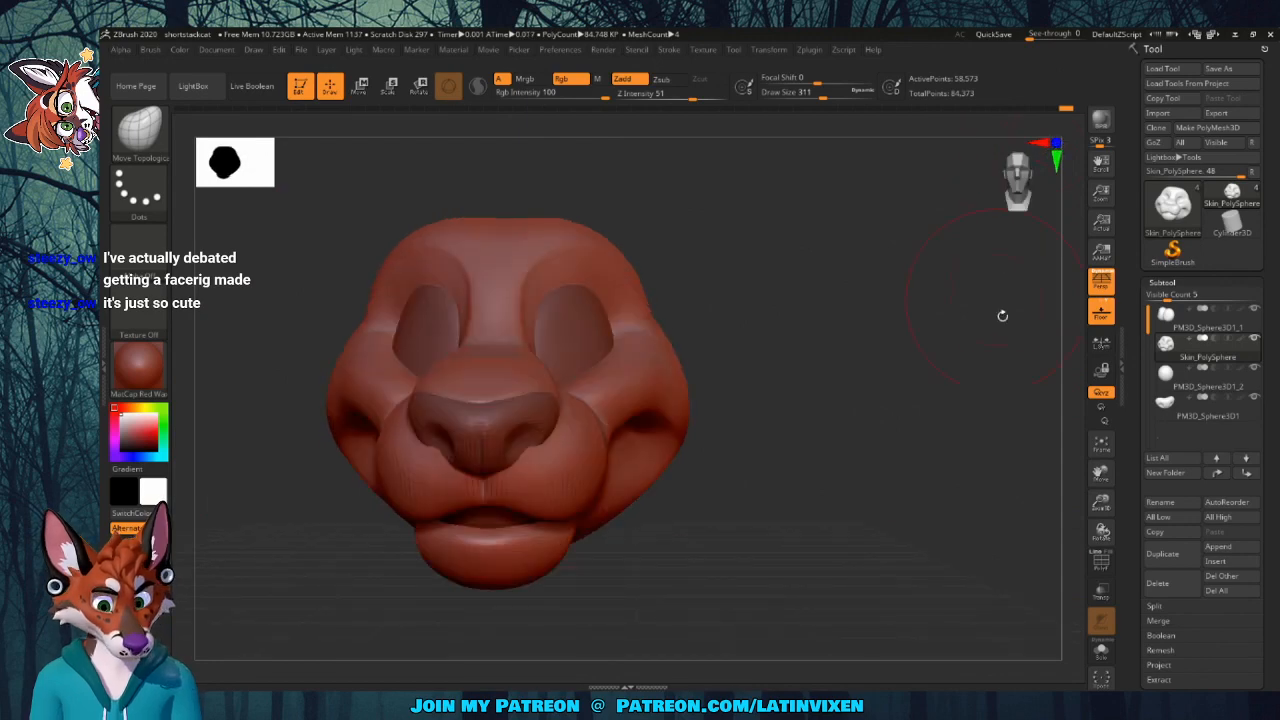
{"action": "mouse_move", "coordinate": [1002, 316]}
{"action": "left_mouse_down"}
{"action": "mouse_move", "coordinate": [960, 455]}
{"action": "mouse_move", "coordinate": [926, 429]}
{"action": "left_mouse_up"}
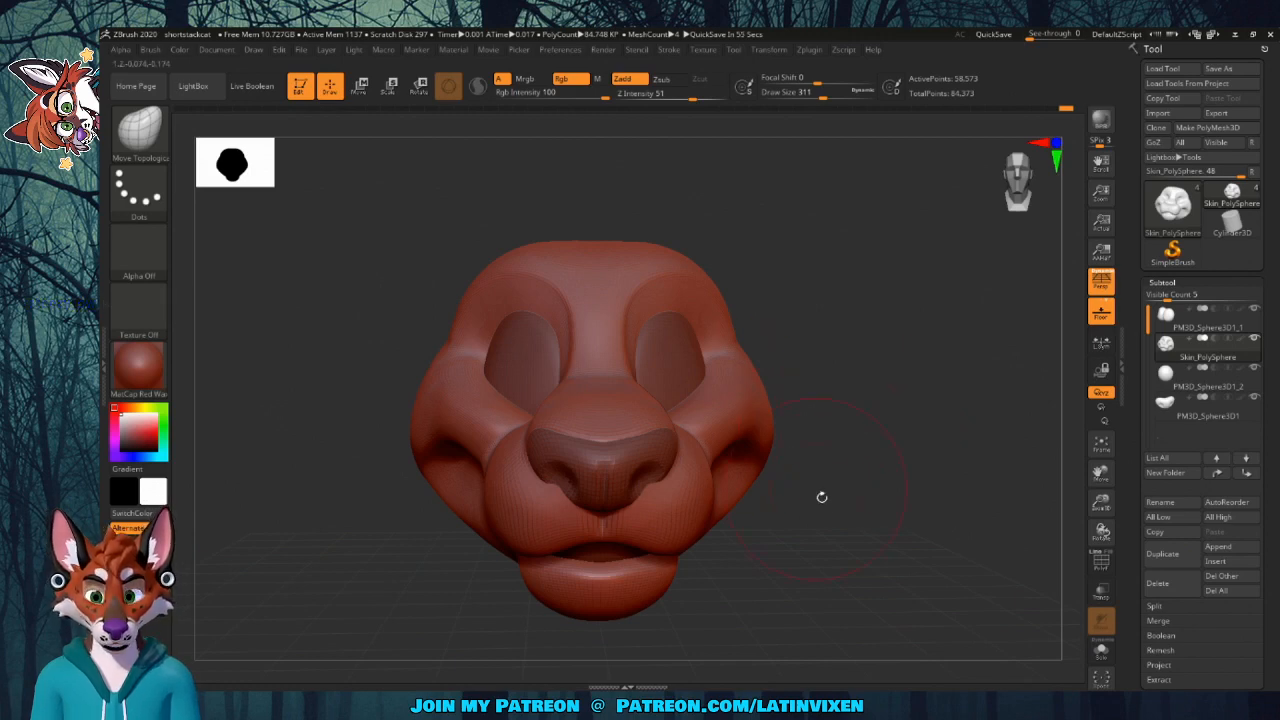
{"action": "mouse_move", "coordinate": [823, 497]}
{"action": "left_mouse_down"}
{"action": "mouse_move", "coordinate": [852, 456]}
{"action": "mouse_move", "coordinate": [986, 399]}
{"action": "left_mouse_up"}
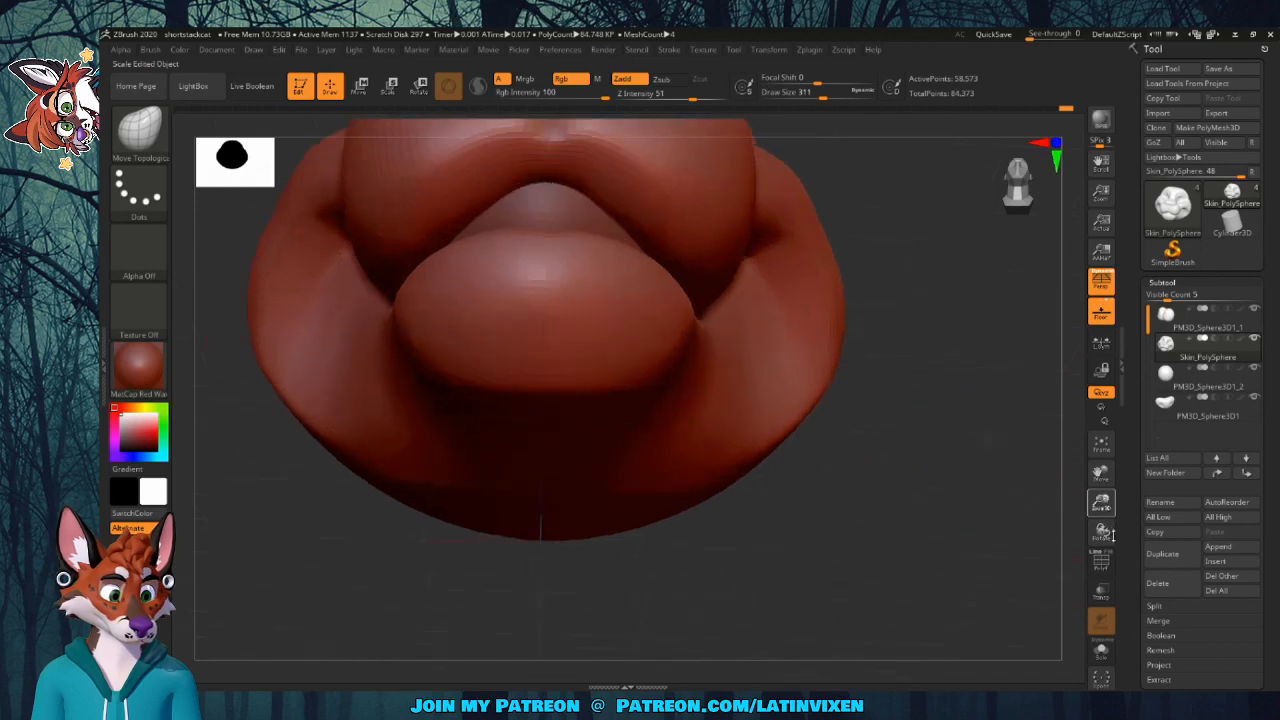
{"action": "mouse_move", "coordinate": [1101, 503]}
{"action": "left_mouse_down"}
{"action": "mouse_move", "coordinate": [1101, 474]}
{"action": "mouse_move", "coordinate": [1037, 490]}
{"action": "mouse_move", "coordinate": [753, 440]}
{"action": "left_mouse_up"}
Flatten the lower jaw and the edge of the mouth from below with the Flatten brush at draw size 97
{"action": "left_click", "coordinate": [139, 128]}
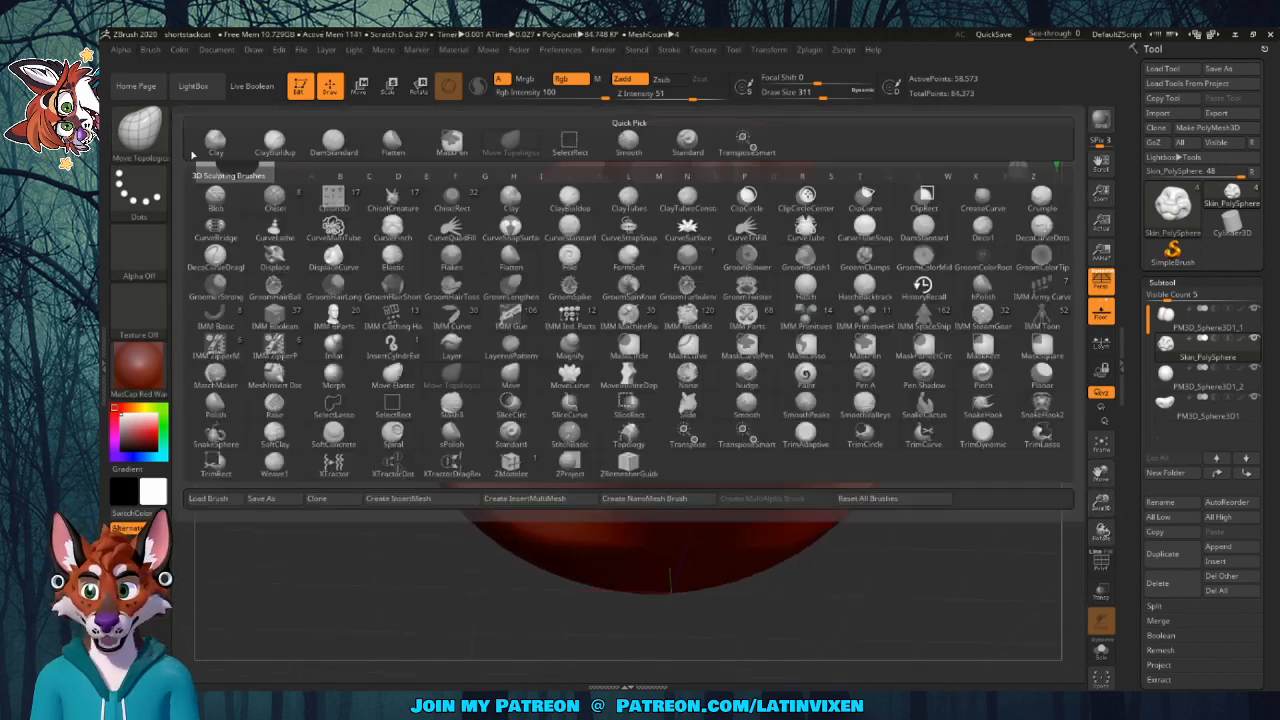
{"action": "left_click", "coordinate": [392, 141]}
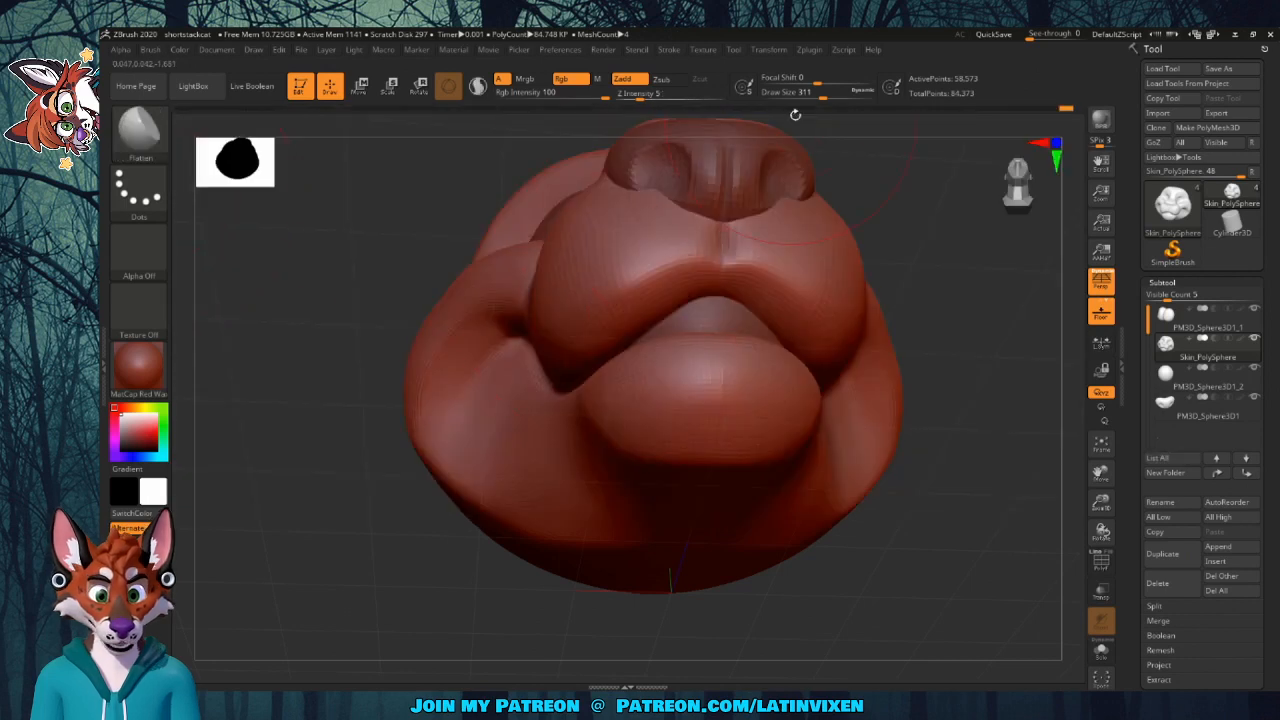
{"action": "left_click_drag", "start_coordinate": [819, 97], "coordinate": [796, 97]}
{"action": "left_click_drag", "start_coordinate": [630, 140], "coordinate": [630, 240]}
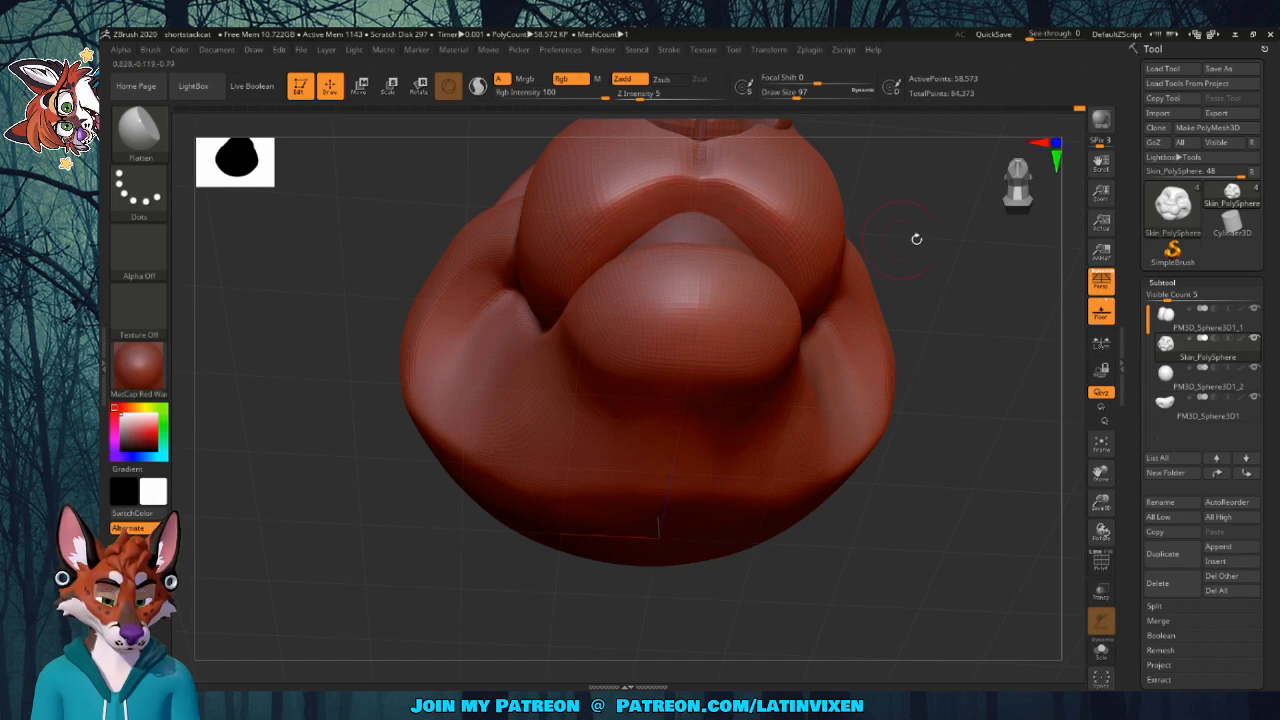
{"action": "left_click_drag", "start_coordinate": [916, 239], "coordinate": [640, 192]}
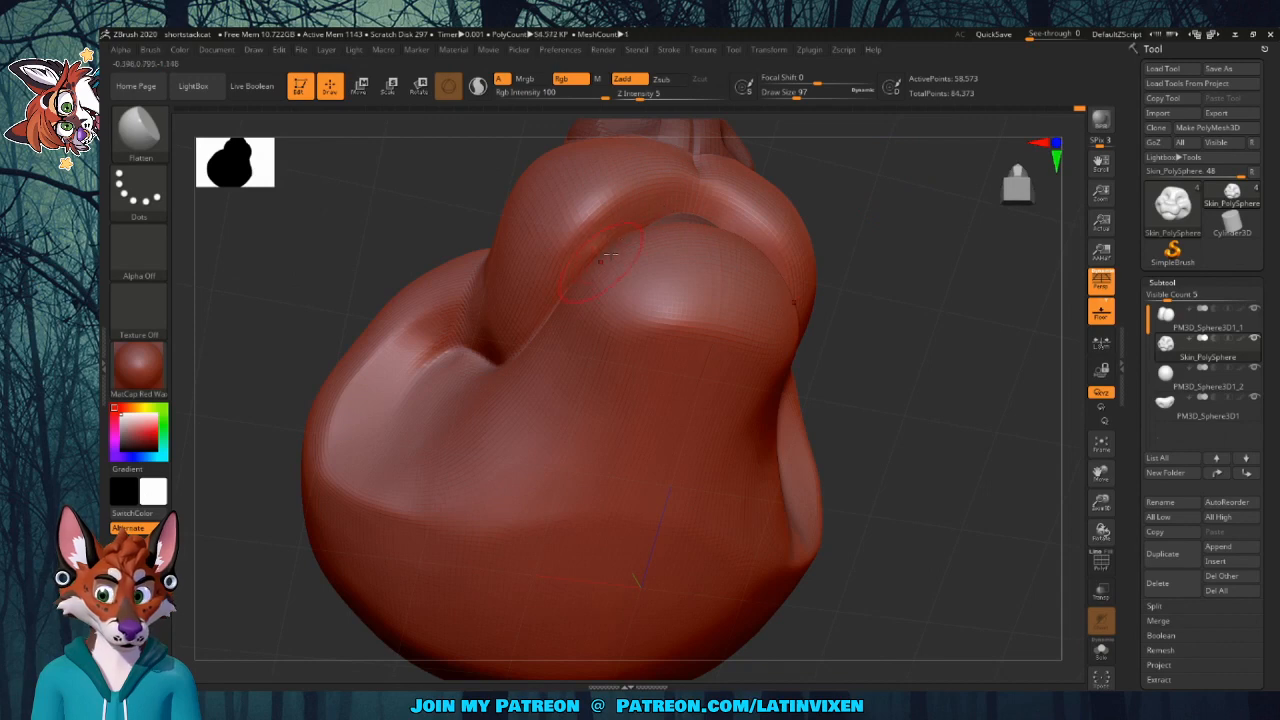
{"action": "left_click_drag", "start_coordinate": [891, 283], "coordinate": [860, 281]}
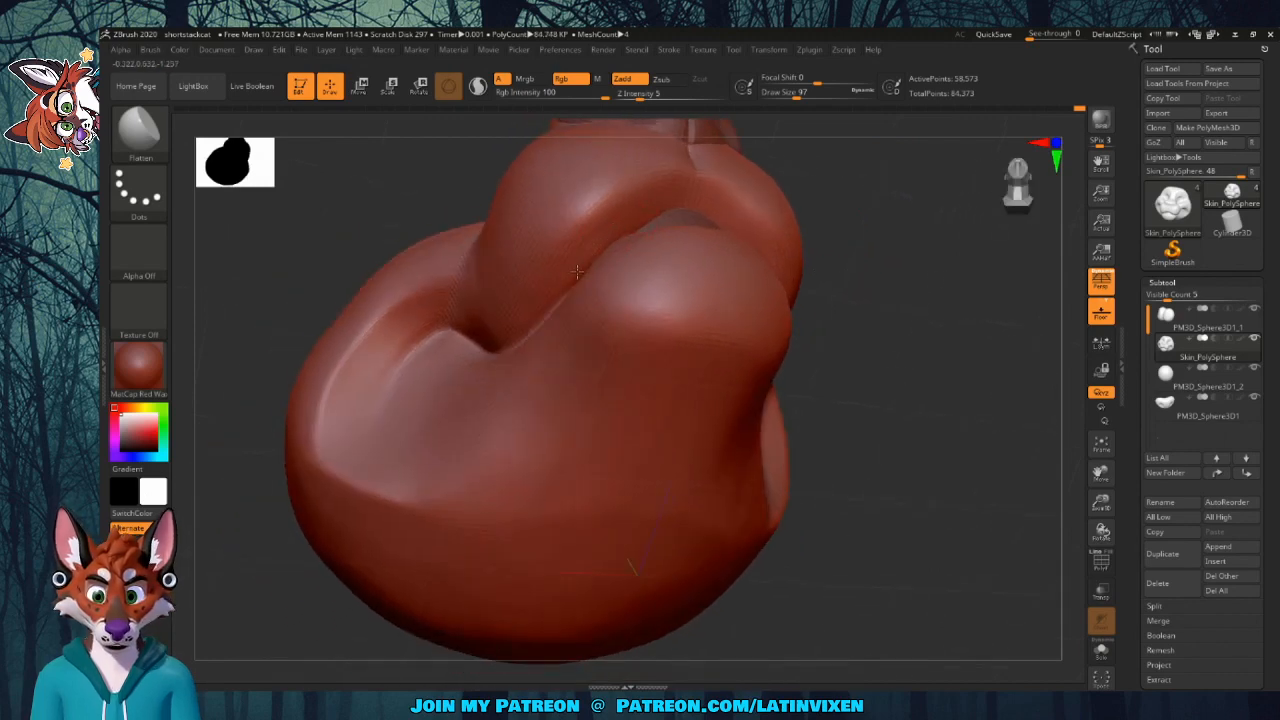
Smooth the upper lip's edge on the muzzle and even it out with the Flatten brush
{"action": "mouse_move", "coordinate": [920, 317]}
{"action": "left_mouse_down"}
{"action": "mouse_move", "coordinate": [918, 332]}
{"action": "mouse_move", "coordinate": [908, 317]}
{"action": "left_mouse_up"}
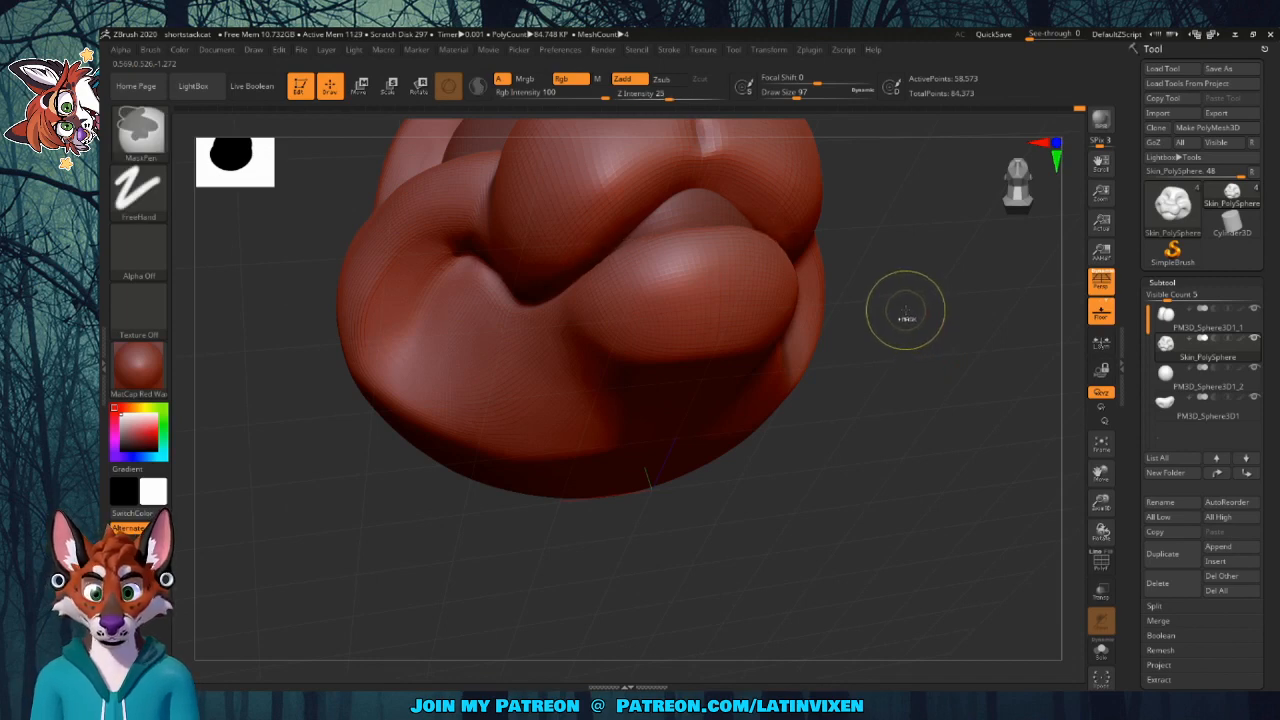
{"action": "left_click_drag", "start_coordinate": [909, 306], "coordinate": [926, 286]}
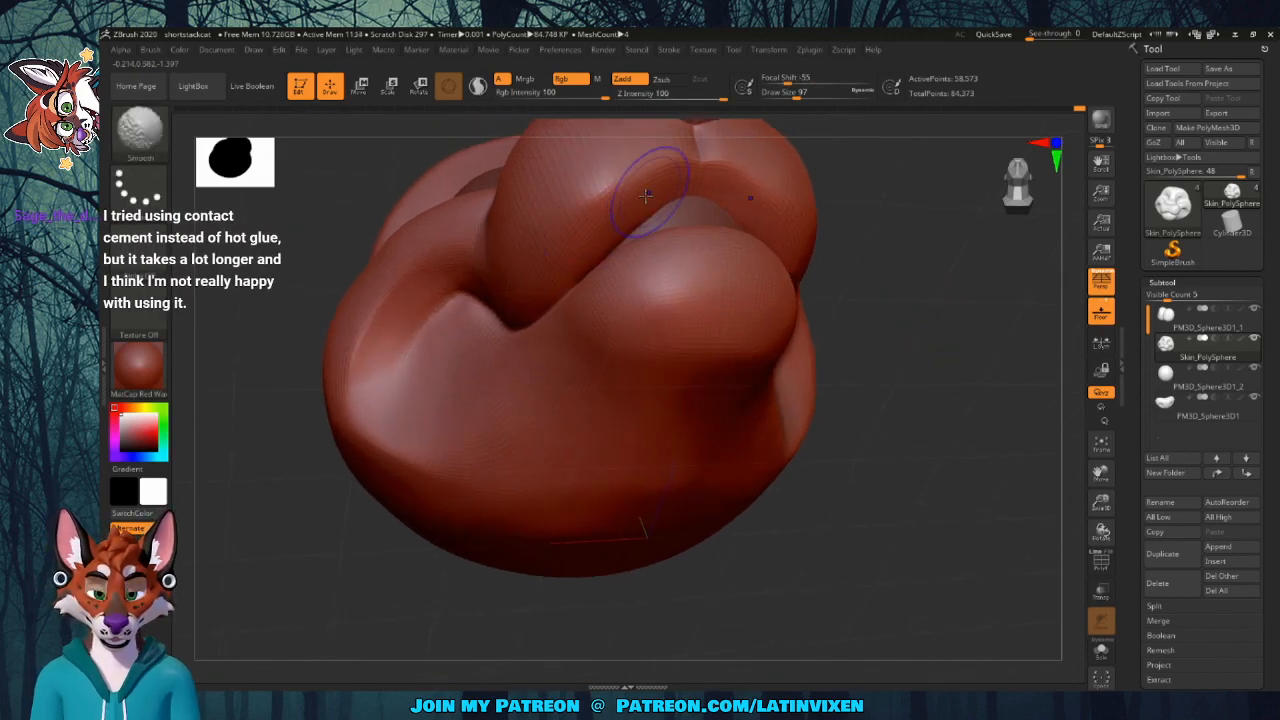
{"action": "mouse_move", "coordinate": [669, 151]}
{"action": "left_mouse_down"}
{"action": "mouse_move", "coordinate": [610, 195]}
{"action": "mouse_move", "coordinate": [640, 162]}
{"action": "left_mouse_up"}
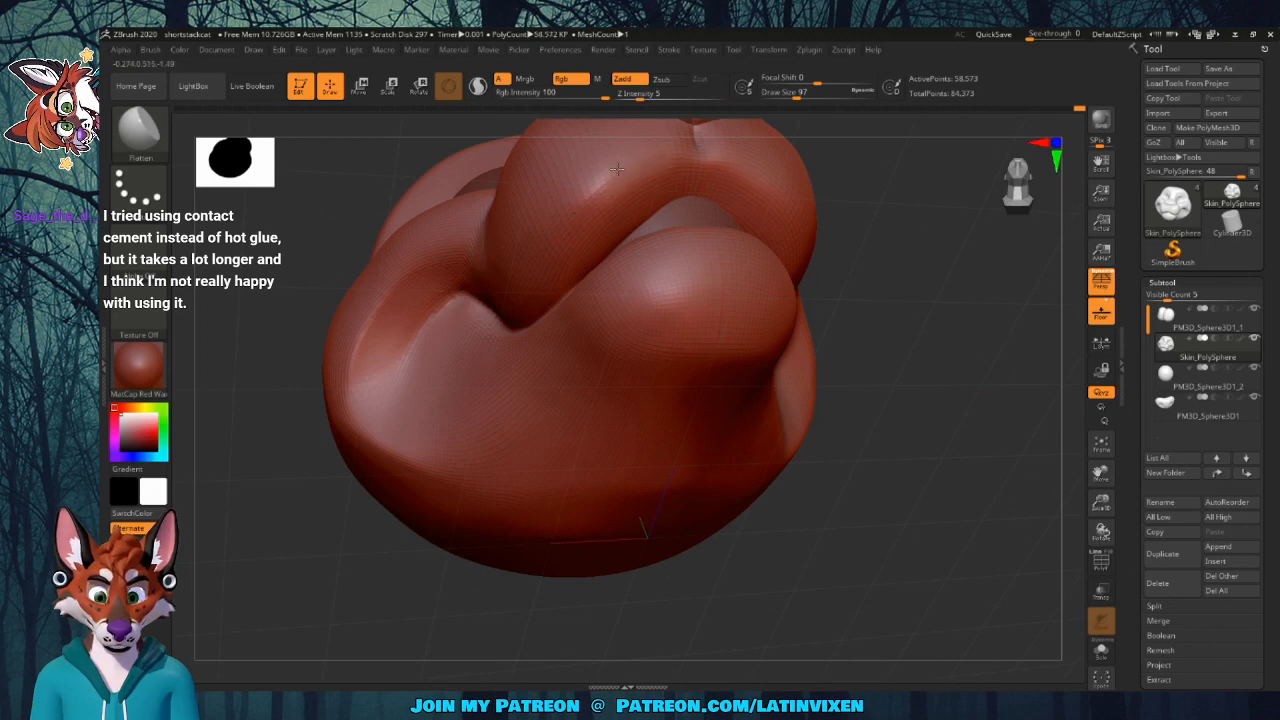
{"action": "mouse_move", "coordinate": [871, 251]}
{"action": "left_mouse_down"}
{"action": "mouse_move", "coordinate": [880, 266]}
{"action": "mouse_move", "coordinate": [846, 254]}
{"action": "left_mouse_up"}
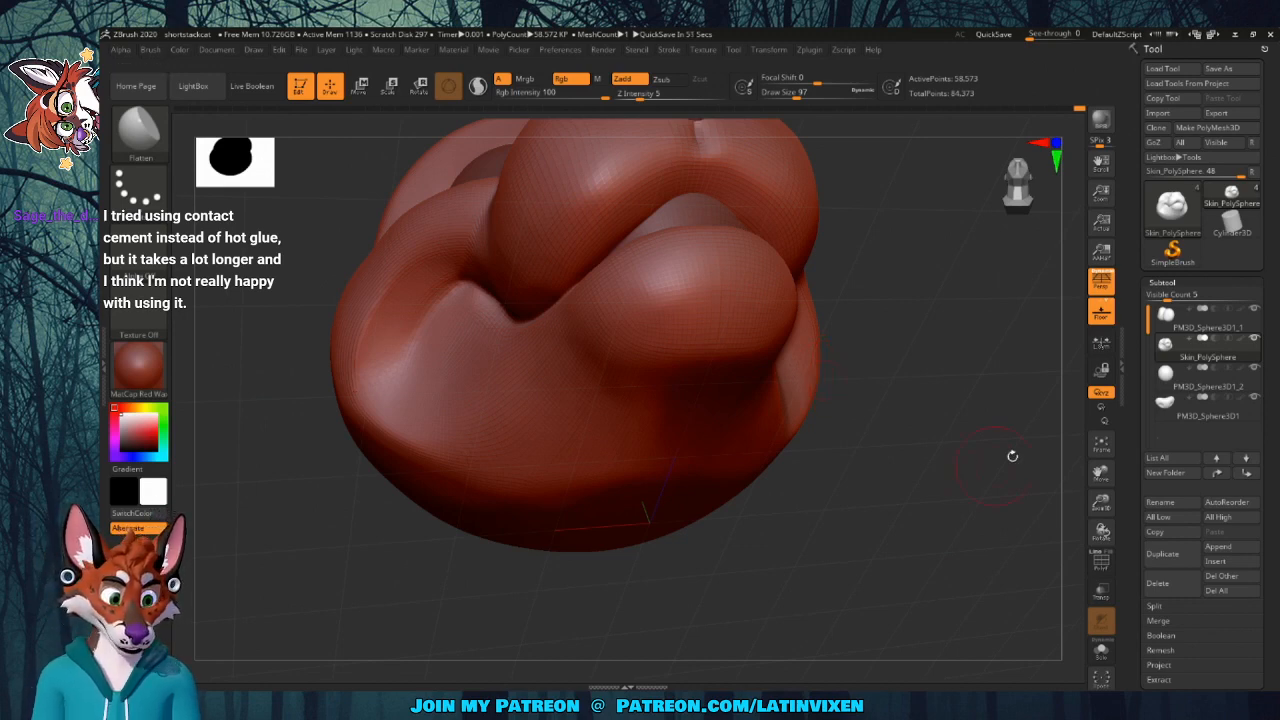
Flatten the side of the head along the skull, cheek and jaw with the Flatten brush at draw size 172
{"action": "left_click_drag", "start_coordinate": [1011, 451], "coordinate": [894, 360], "text": "alt"}
{"action": "left_click_drag", "start_coordinate": [1100, 505], "coordinate": [1101, 508]}
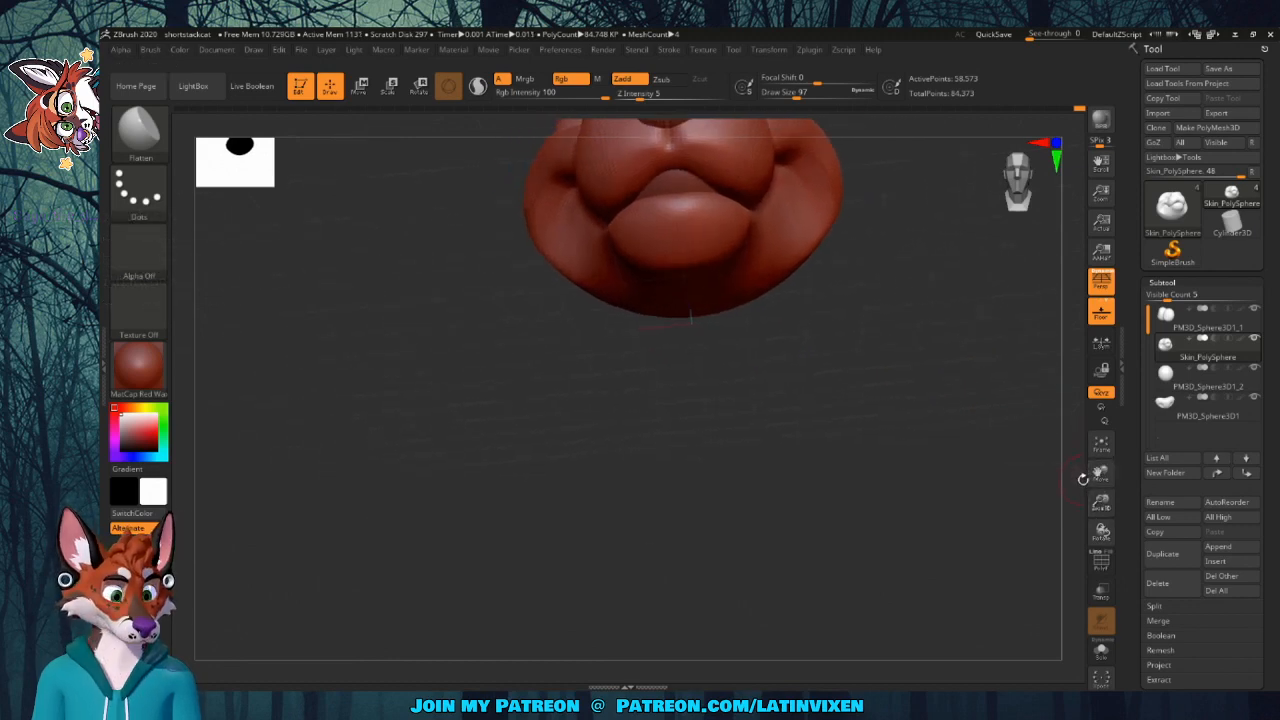
{"action": "left_click_drag", "start_coordinate": [1098, 501], "coordinate": [1101, 480]}
{"action": "left_click_drag", "start_coordinate": [952, 385], "coordinate": [932, 450]}
{"action": "left_click_drag", "start_coordinate": [1102, 503], "coordinate": [1083, 522]}
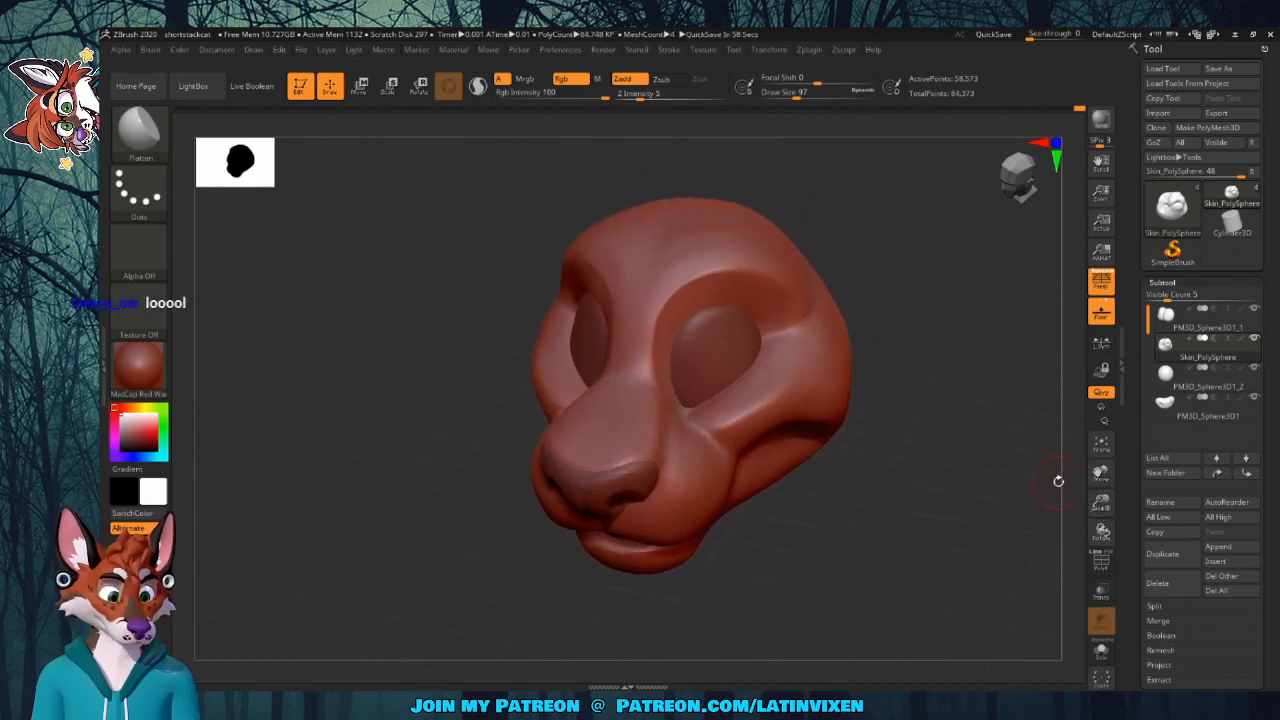
{"action": "left_click_drag", "start_coordinate": [1037, 457], "coordinate": [1019, 540]}
{"action": "left_click_drag", "start_coordinate": [993, 512], "coordinate": [1012, 533]}
{"action": "left_click_drag", "start_coordinate": [797, 92], "coordinate": [812, 92]}
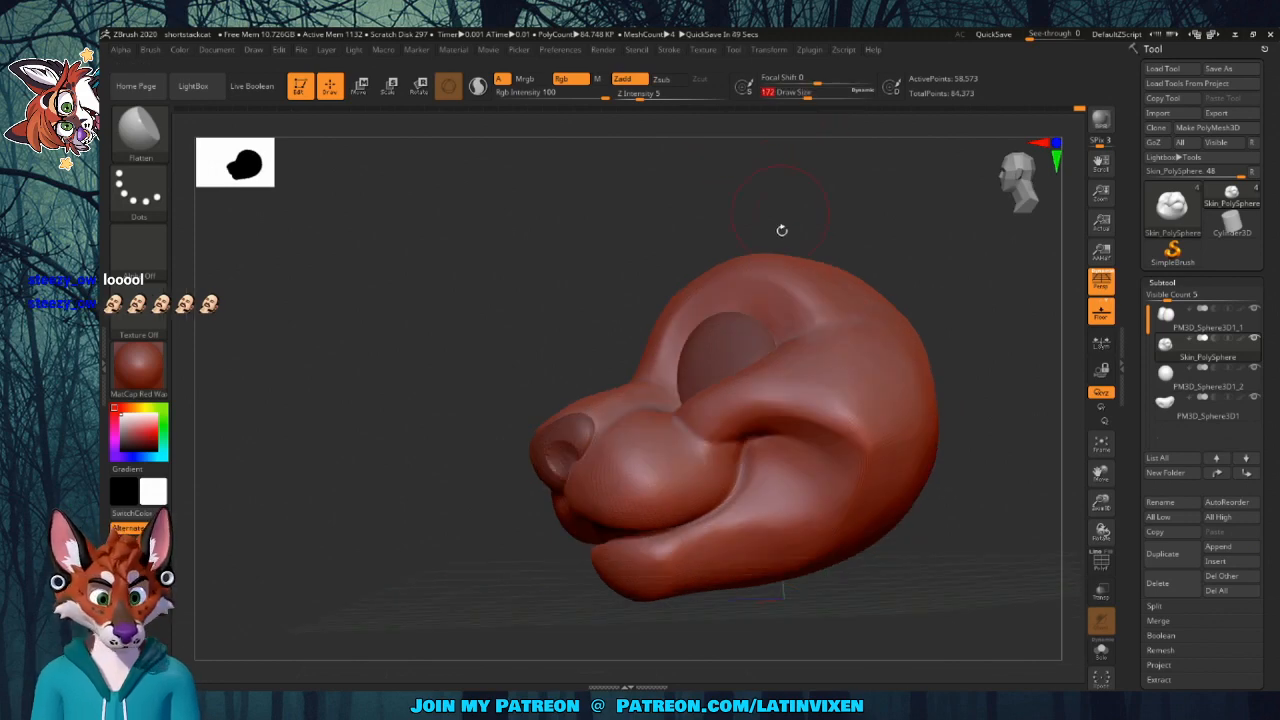
{"action": "left_click_drag", "start_coordinate": [997, 503], "coordinate": [921, 437]}
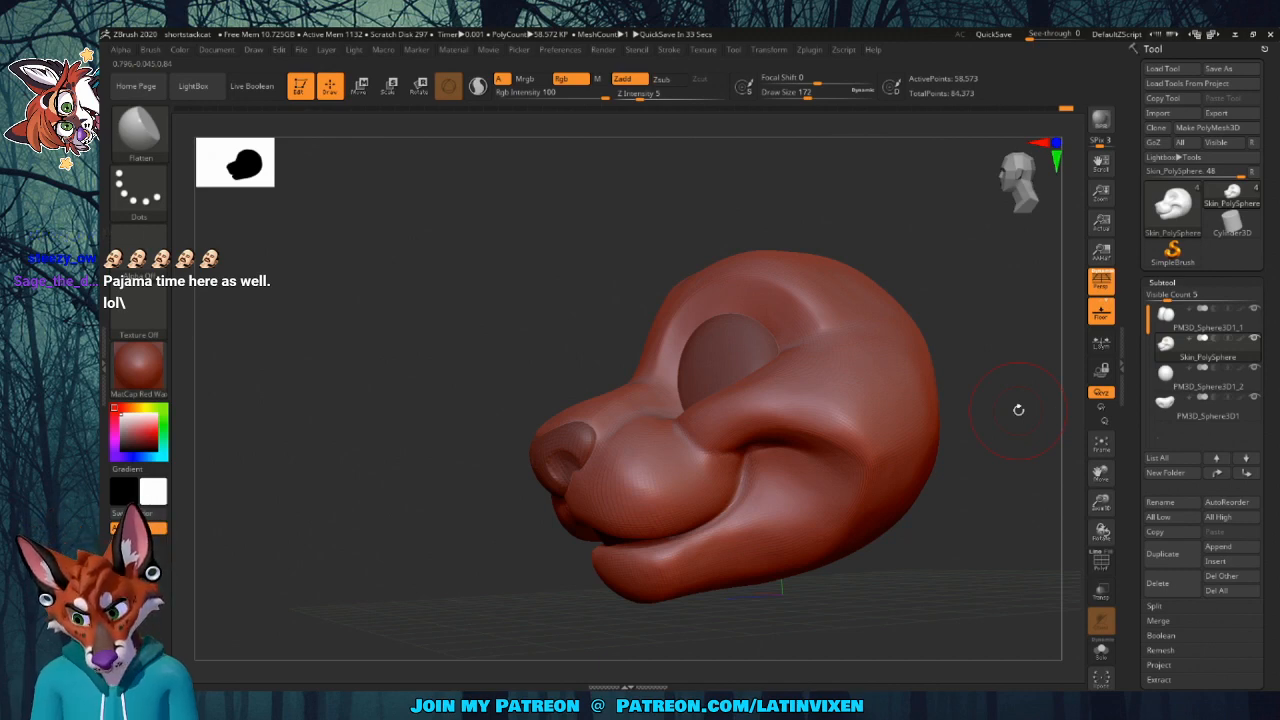
Quick-save the project
{"action": "left_click_drag", "start_coordinate": [997, 409], "coordinate": [914, 373]}
{"action": "left_click", "coordinate": [993, 34]}
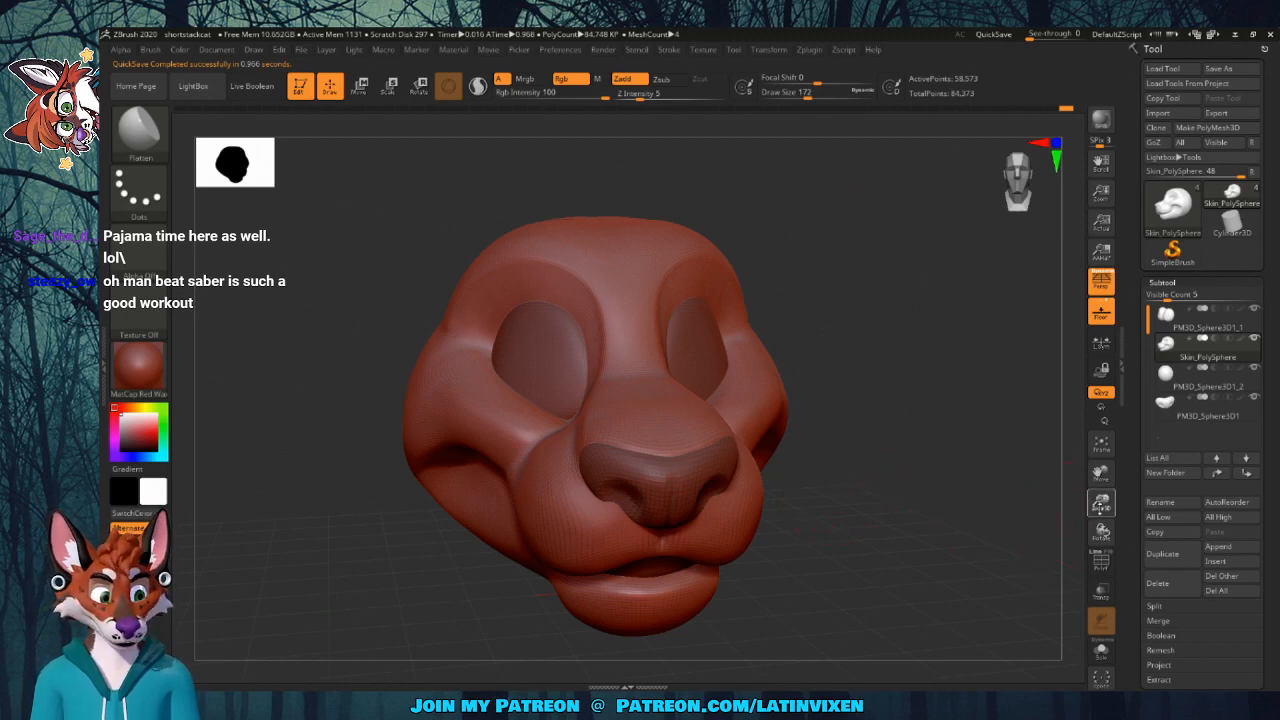
{"action": "left_click_drag", "start_coordinate": [1101, 505], "coordinate": [1100, 503]}
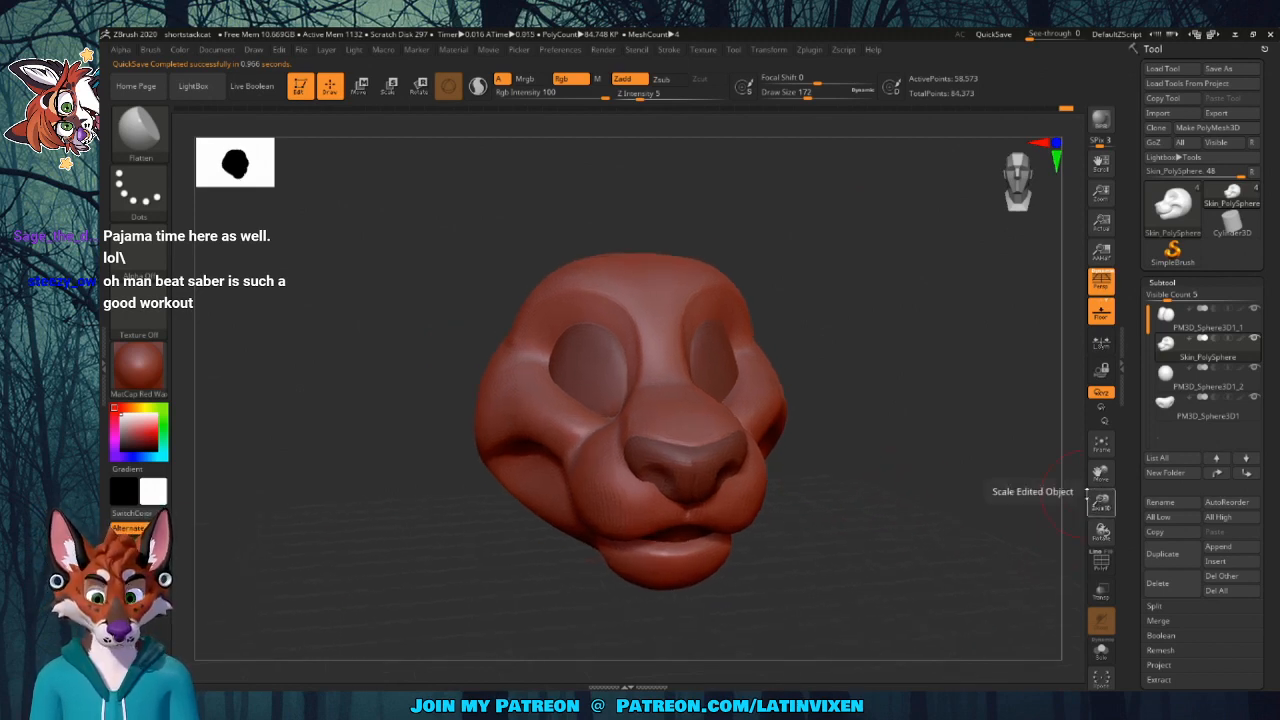